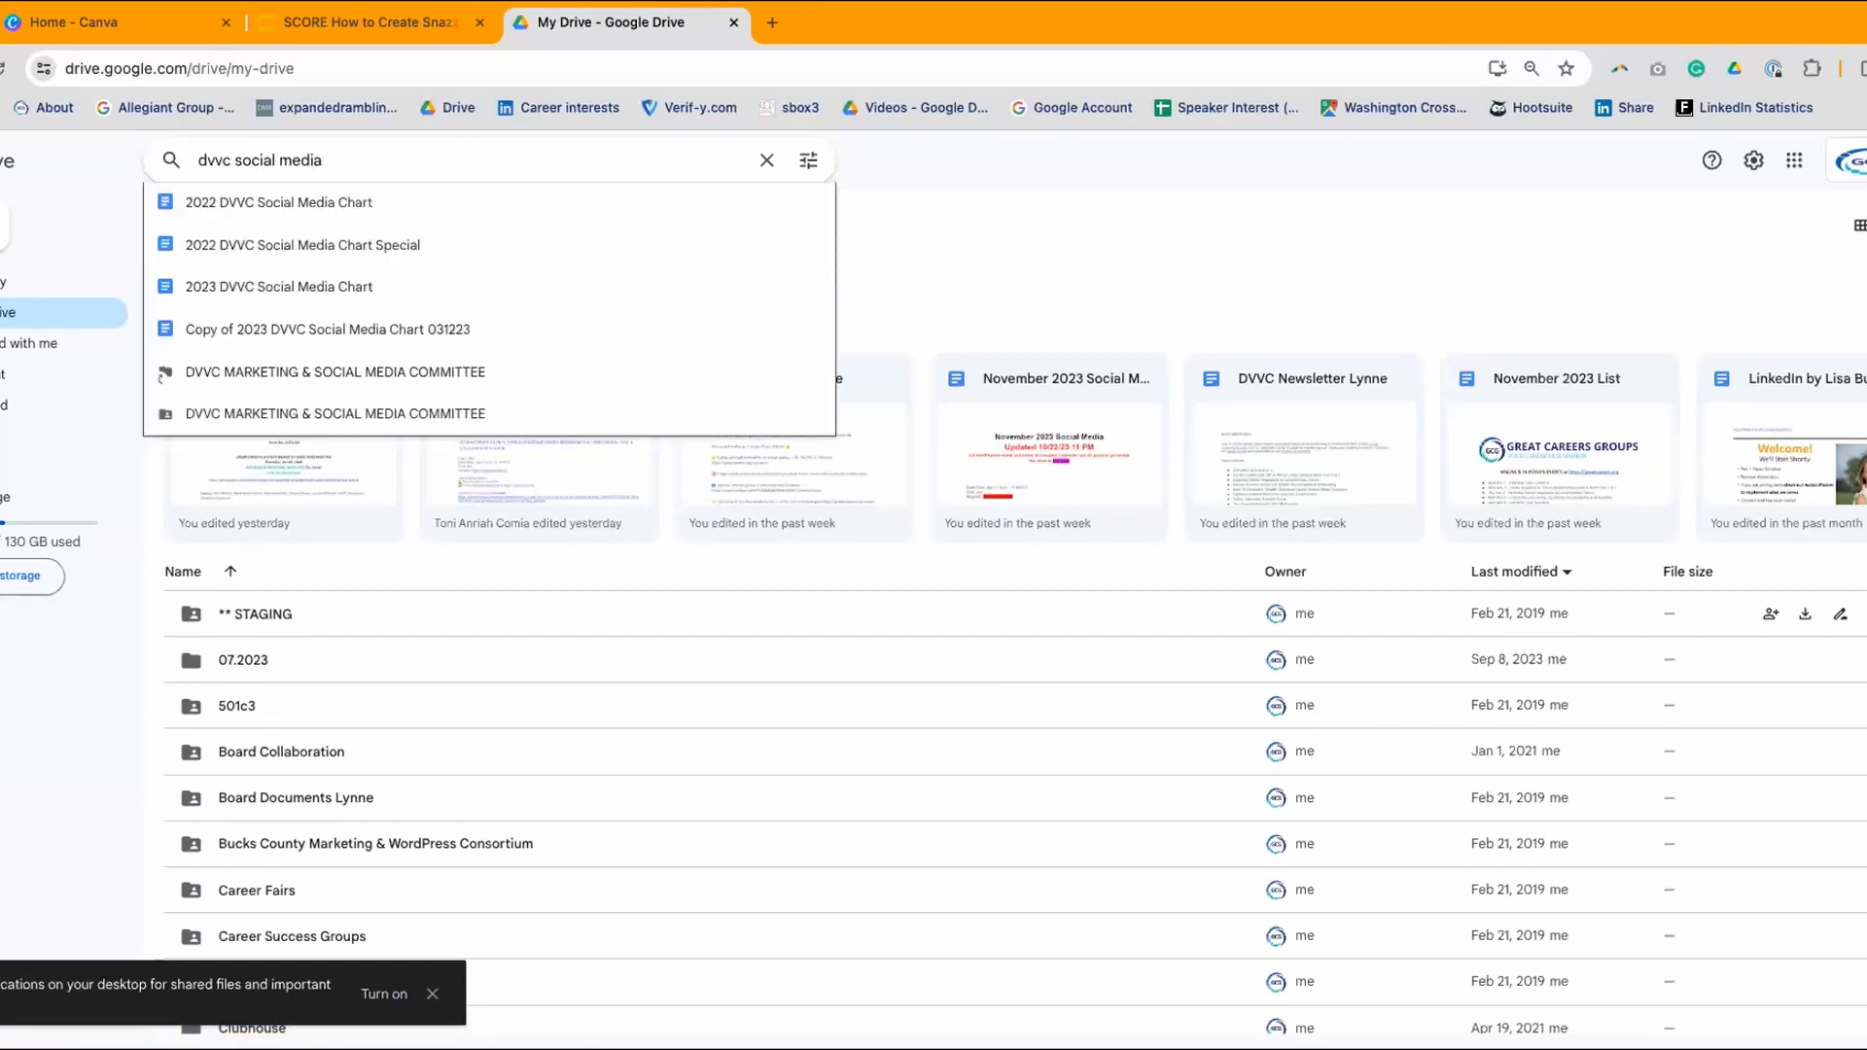
- Open the '2023 DVVC Social Media Chart' document from the Drive search suggestions
click(356, 286)
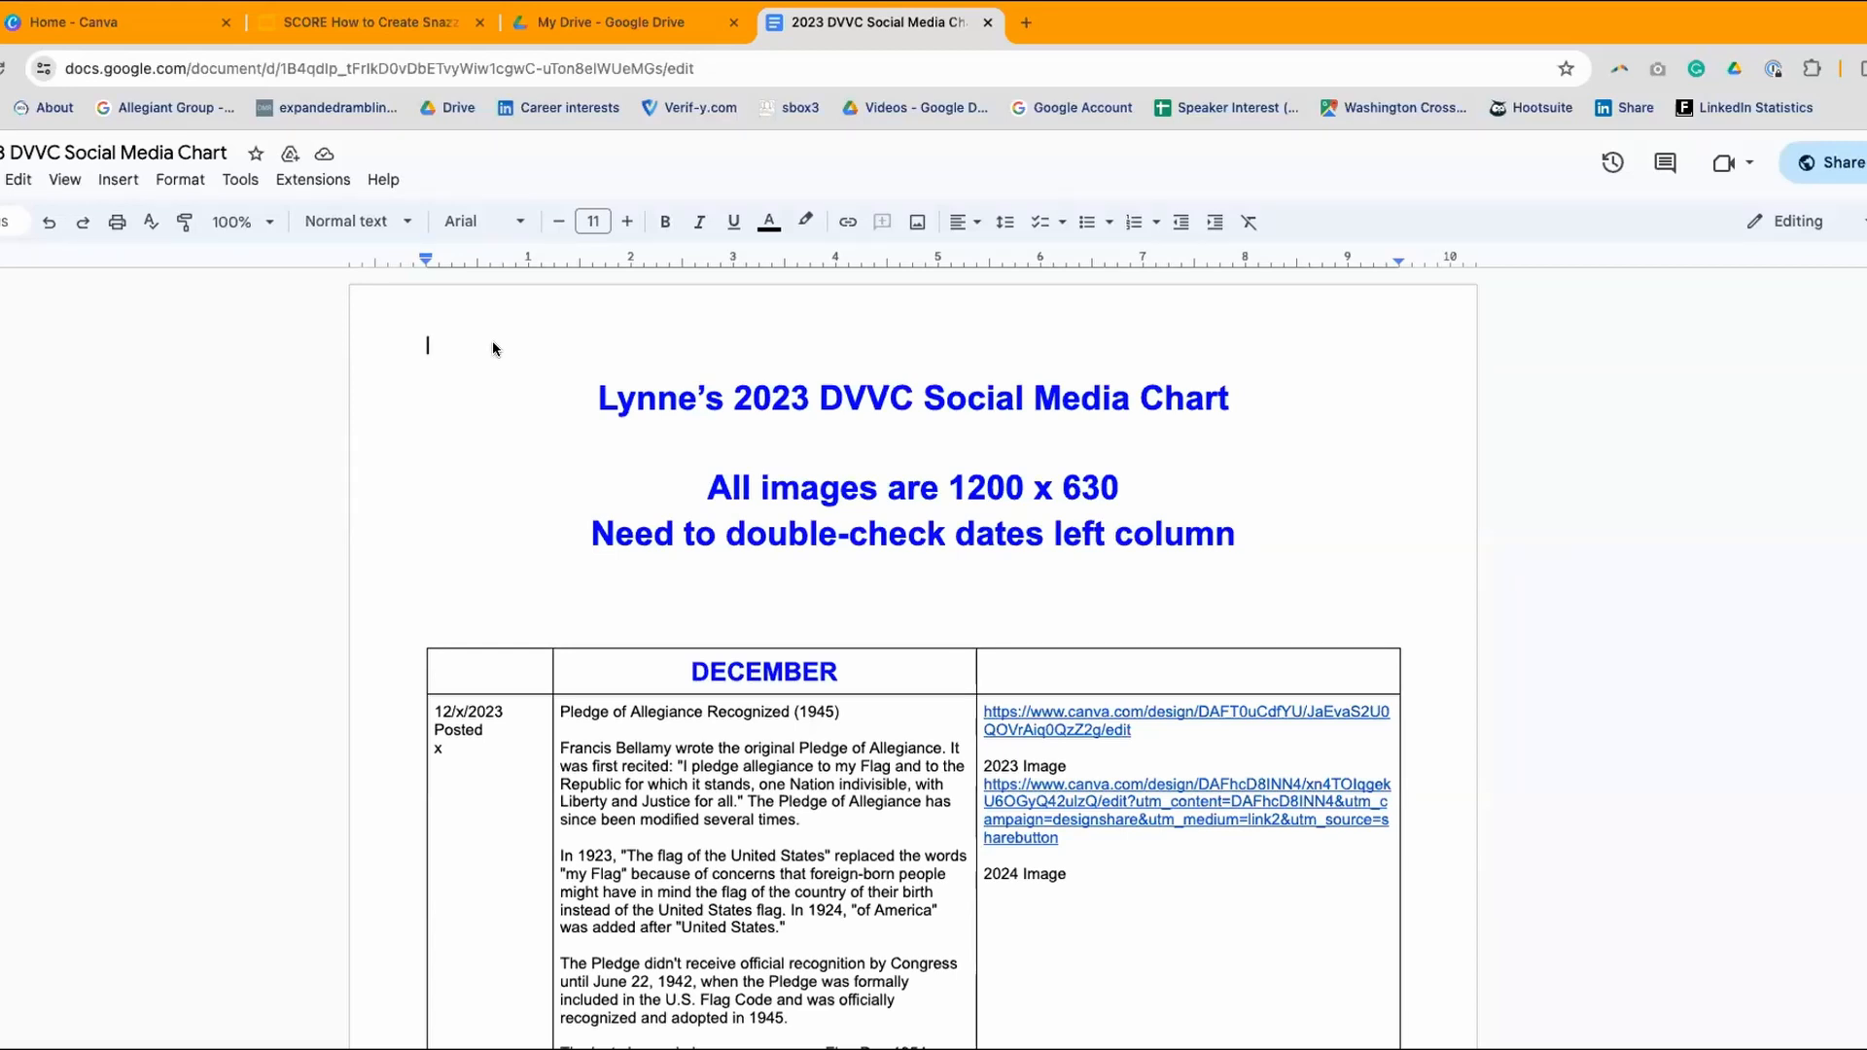
- Scroll past the December and November rows to the National Veterans Small Business Week entry
scroll(493, 348, down, 2)
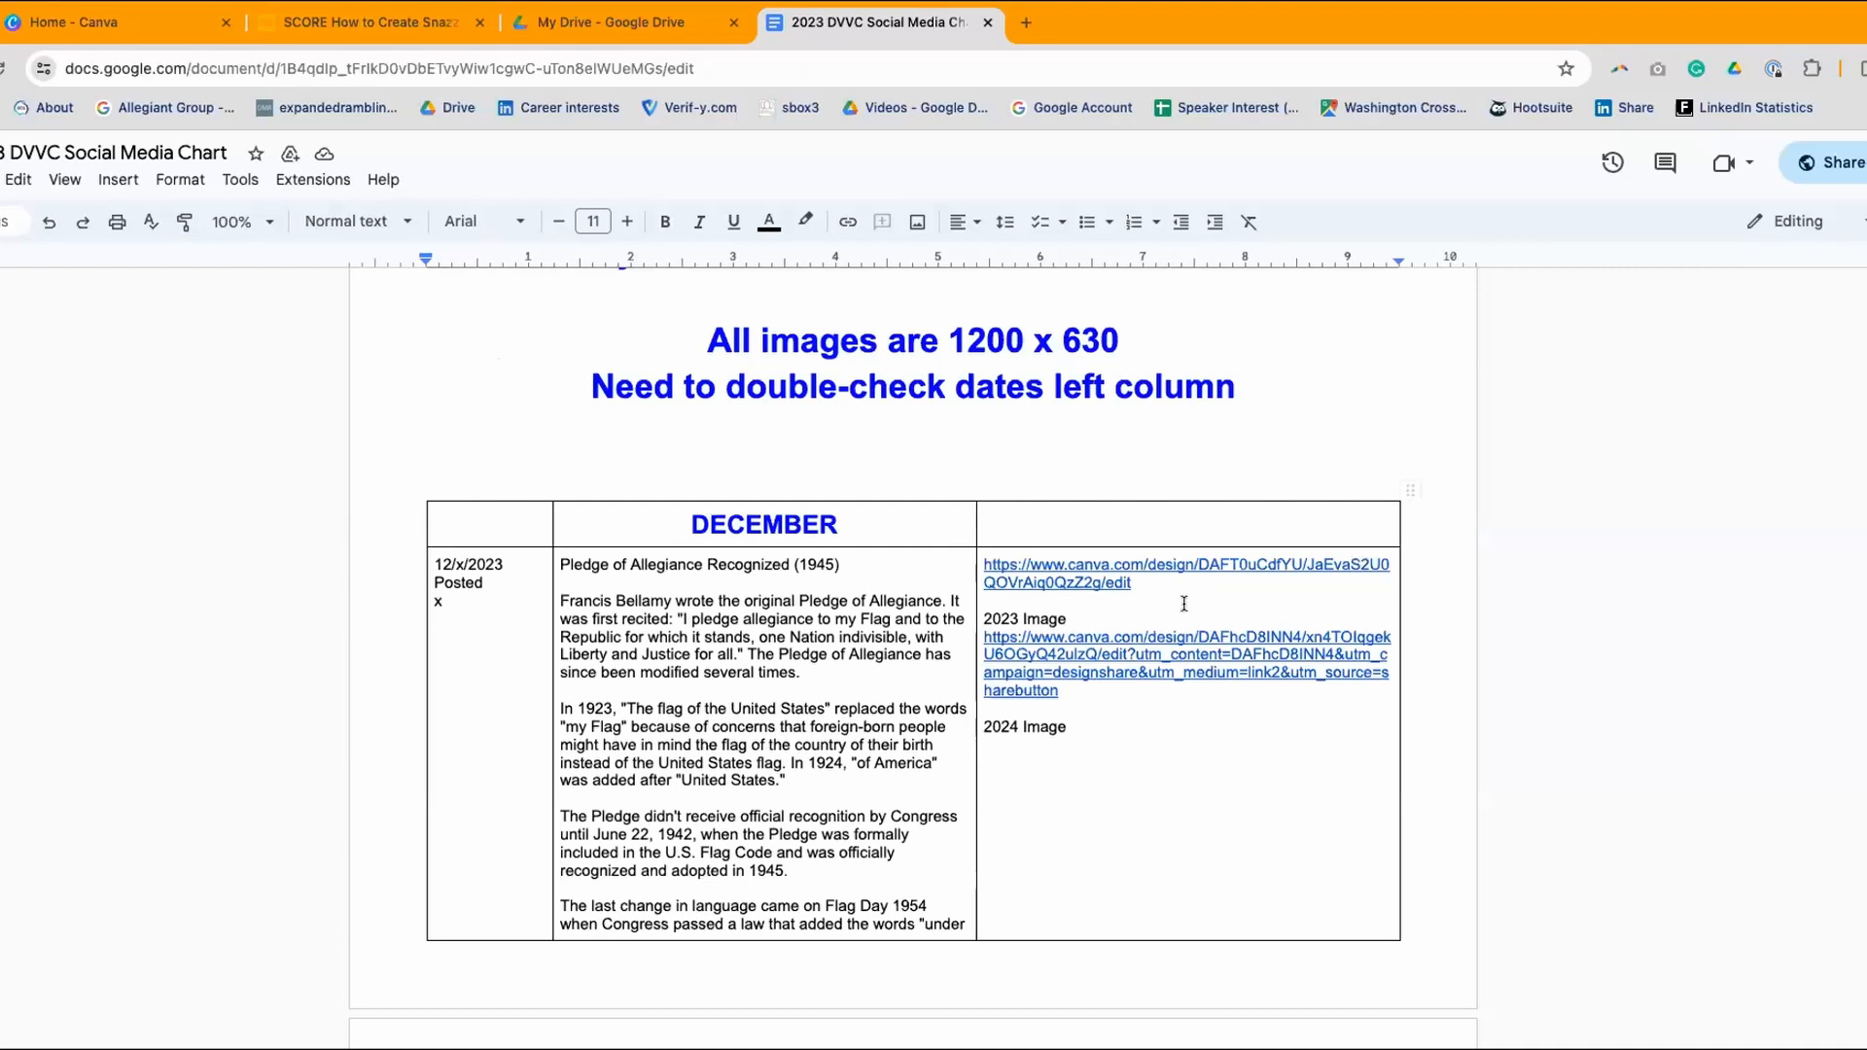
scroll(1184, 604, down, 1)
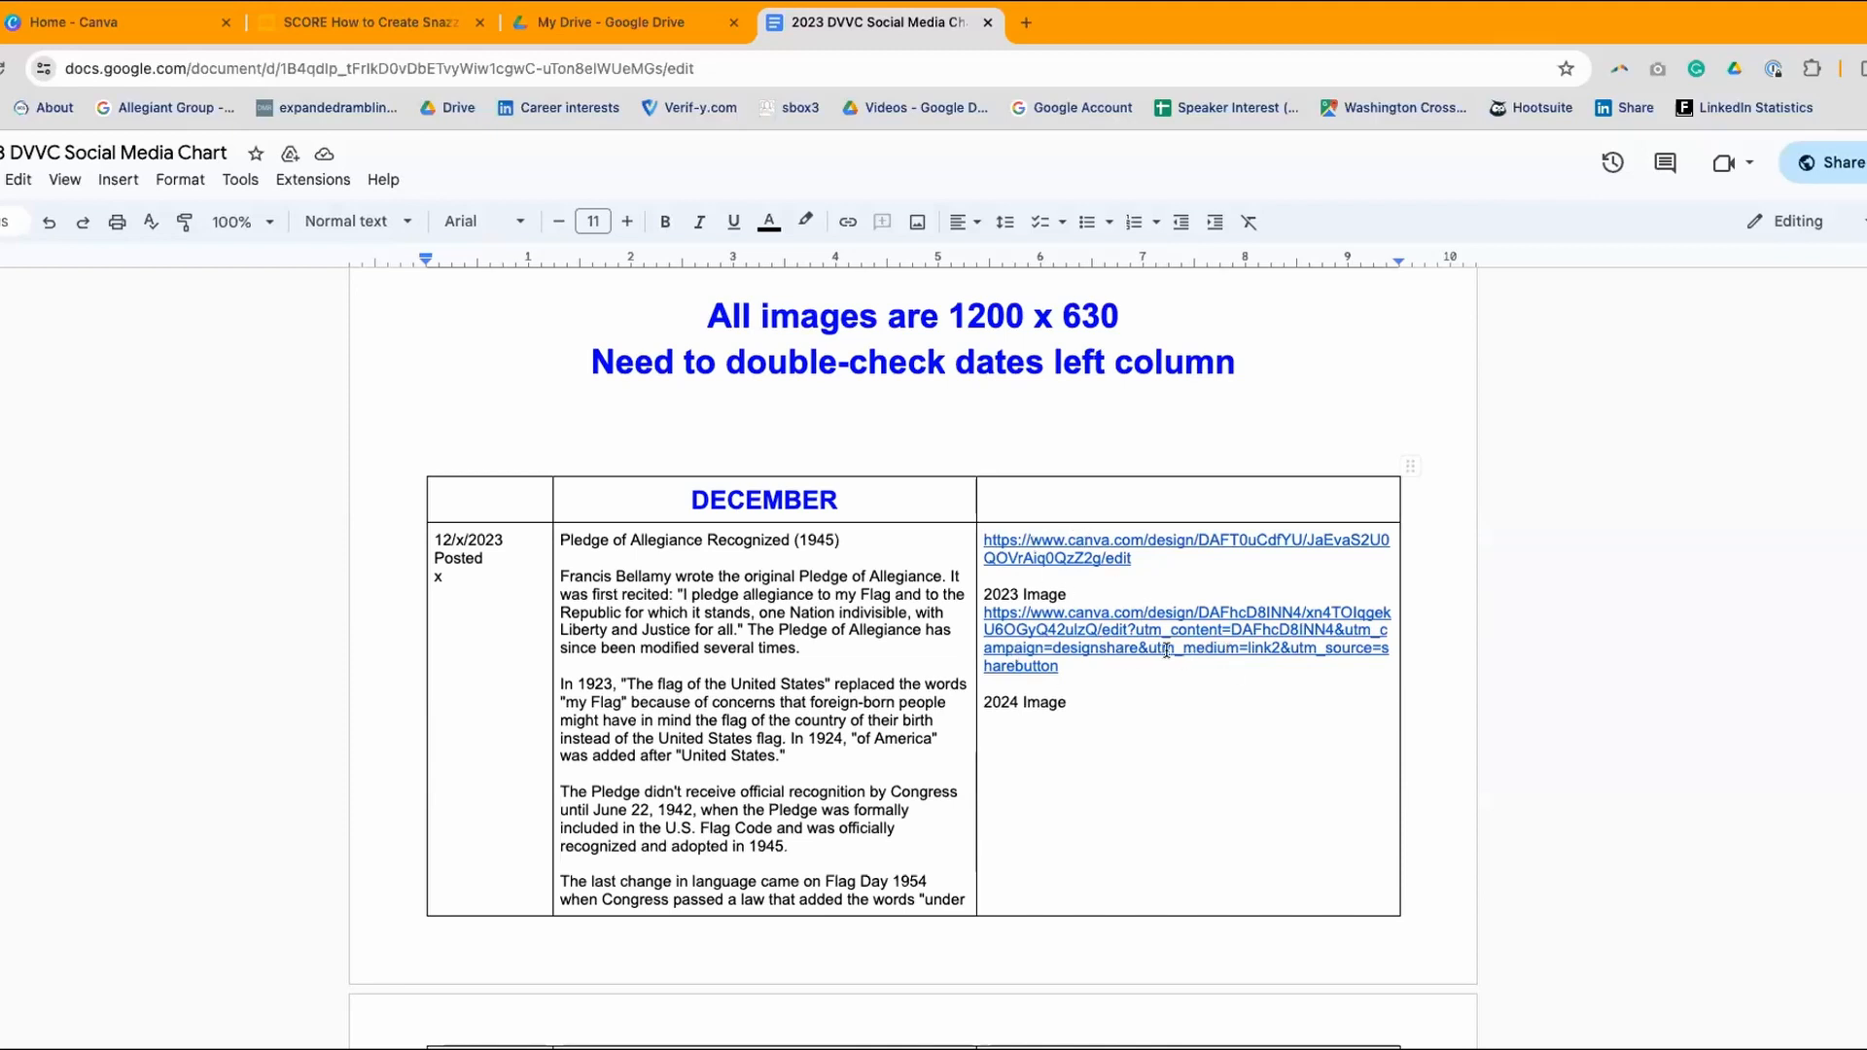
scroll(1169, 650, down, 1)
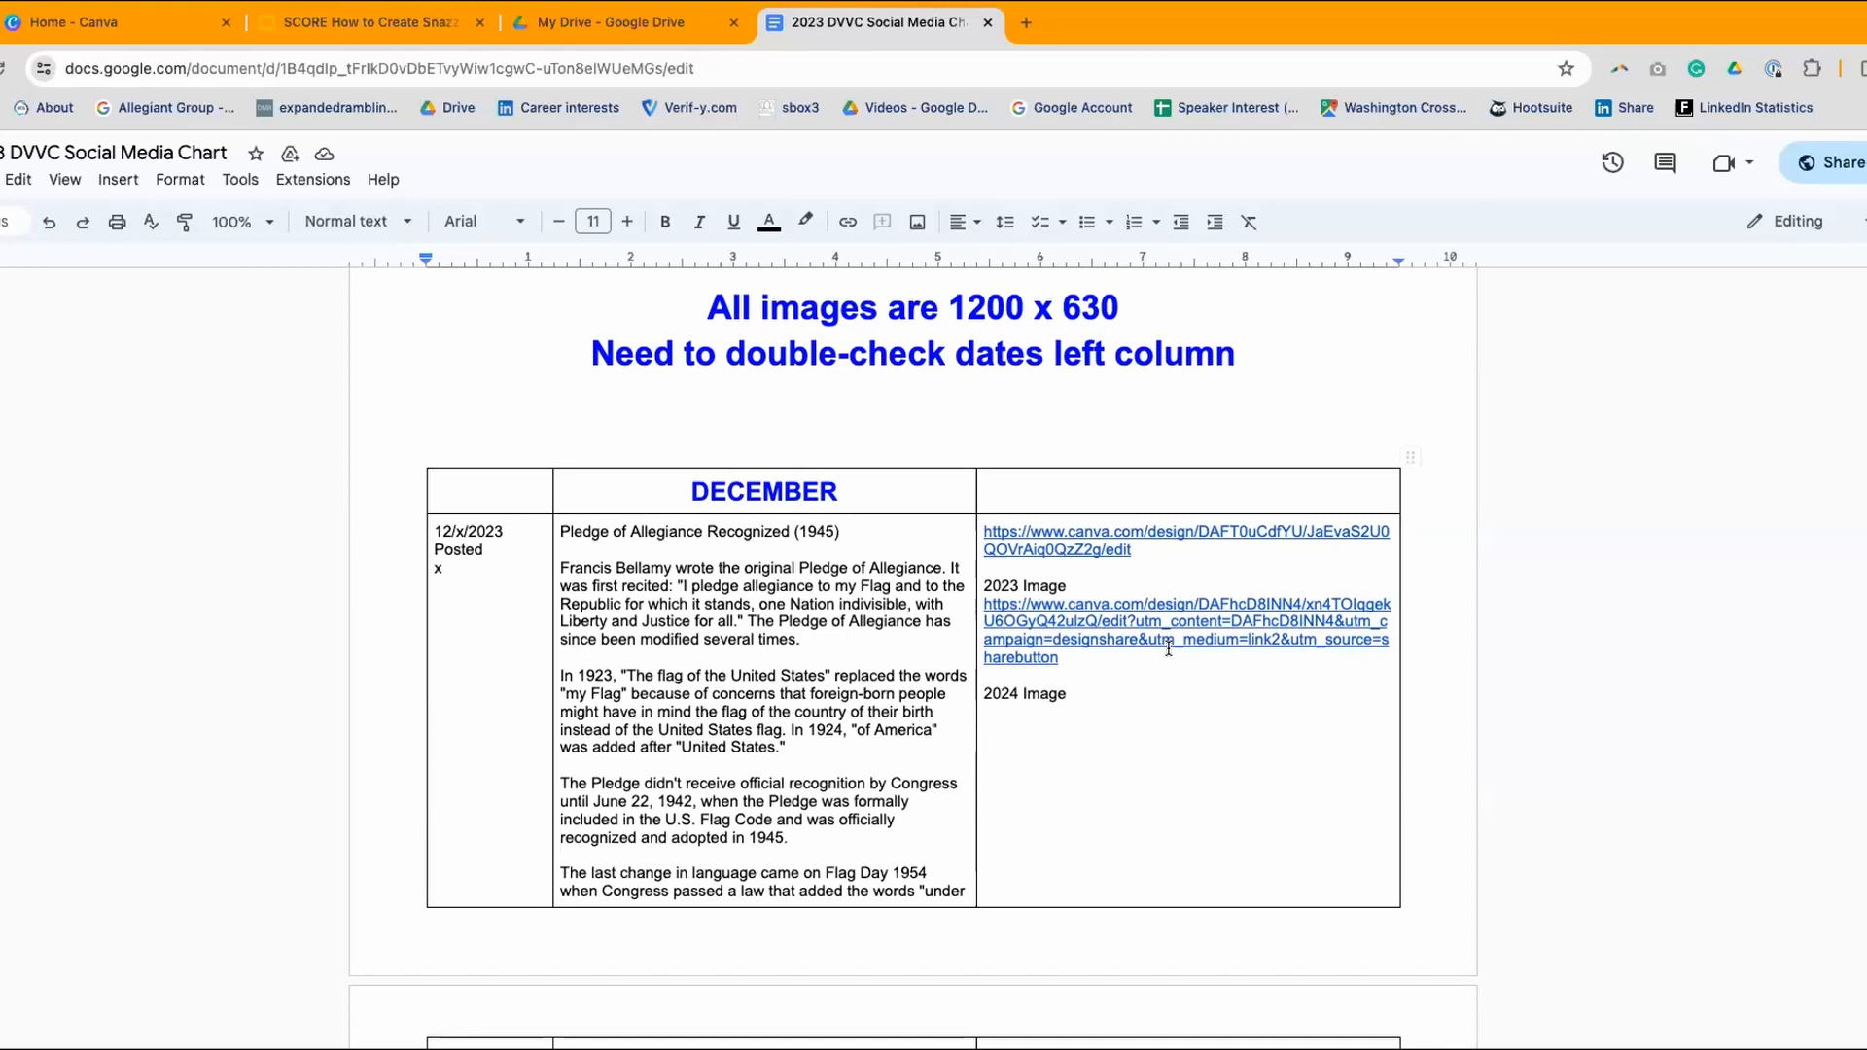
scroll(1169, 649, down, 3)
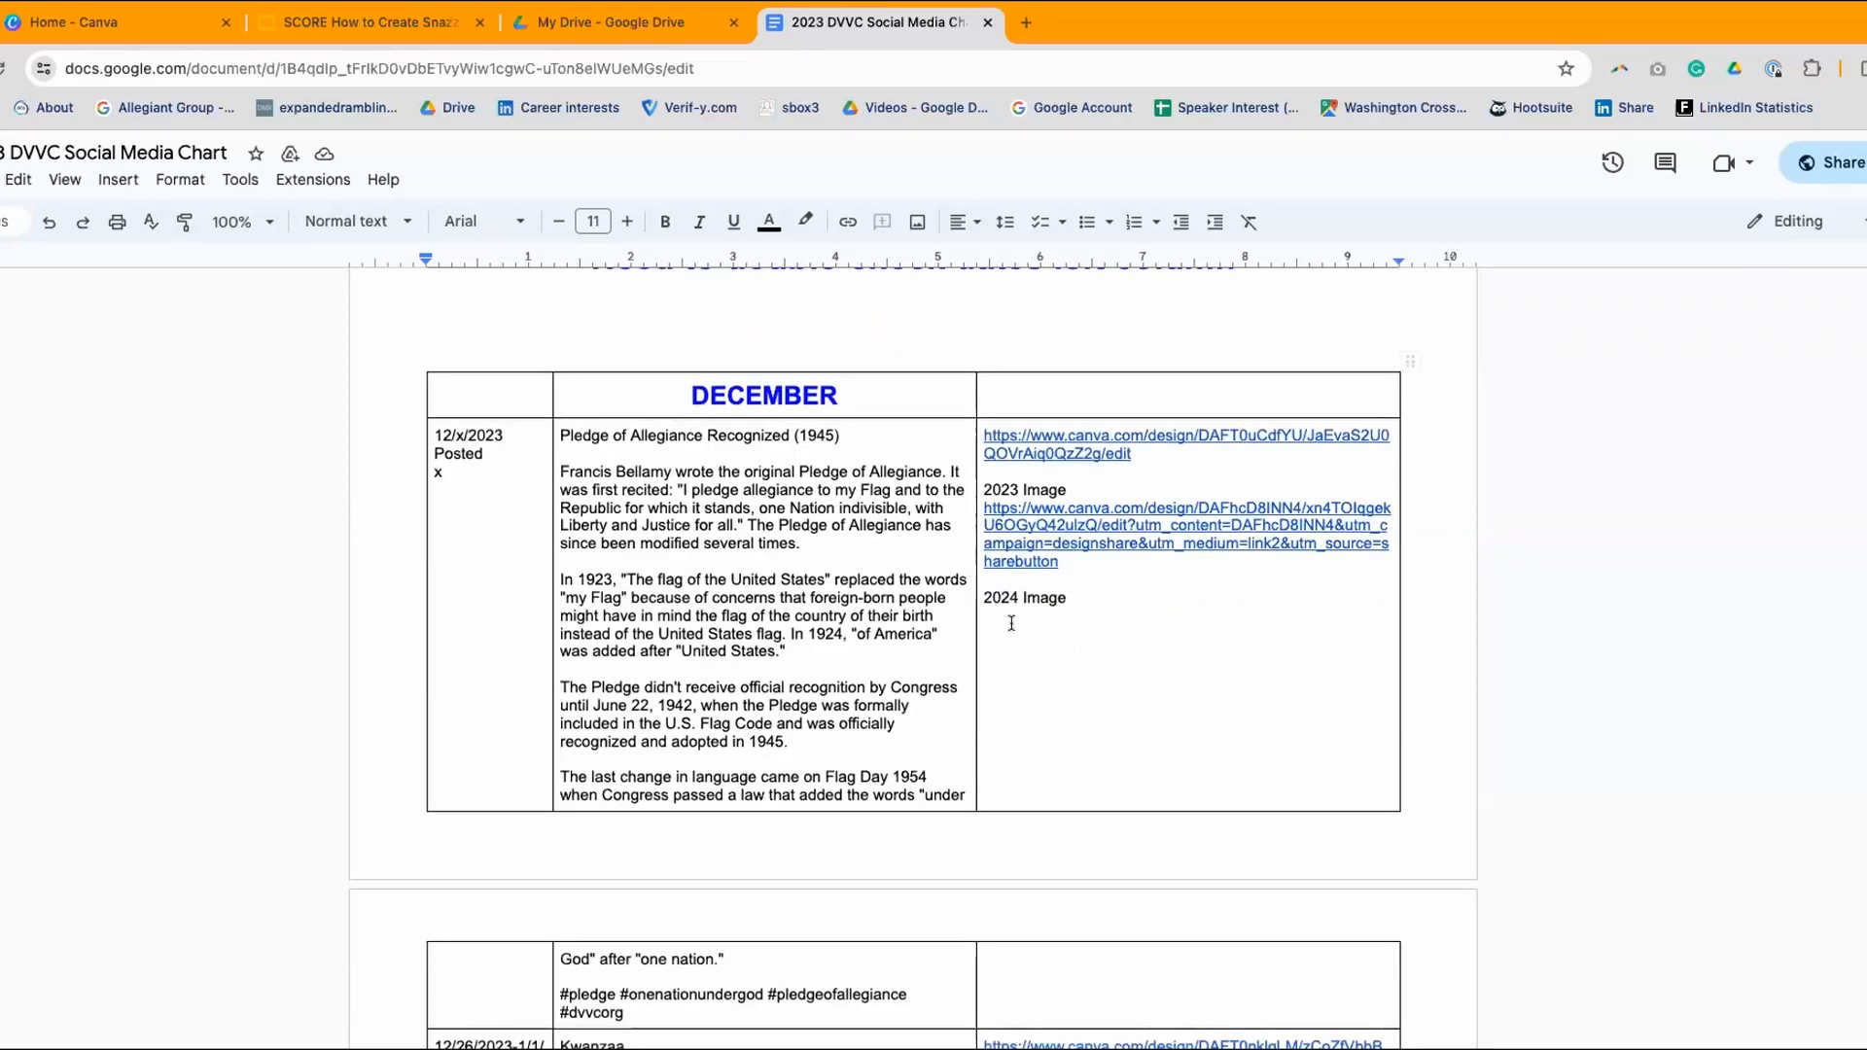
scroll(740, 416, down, 1)
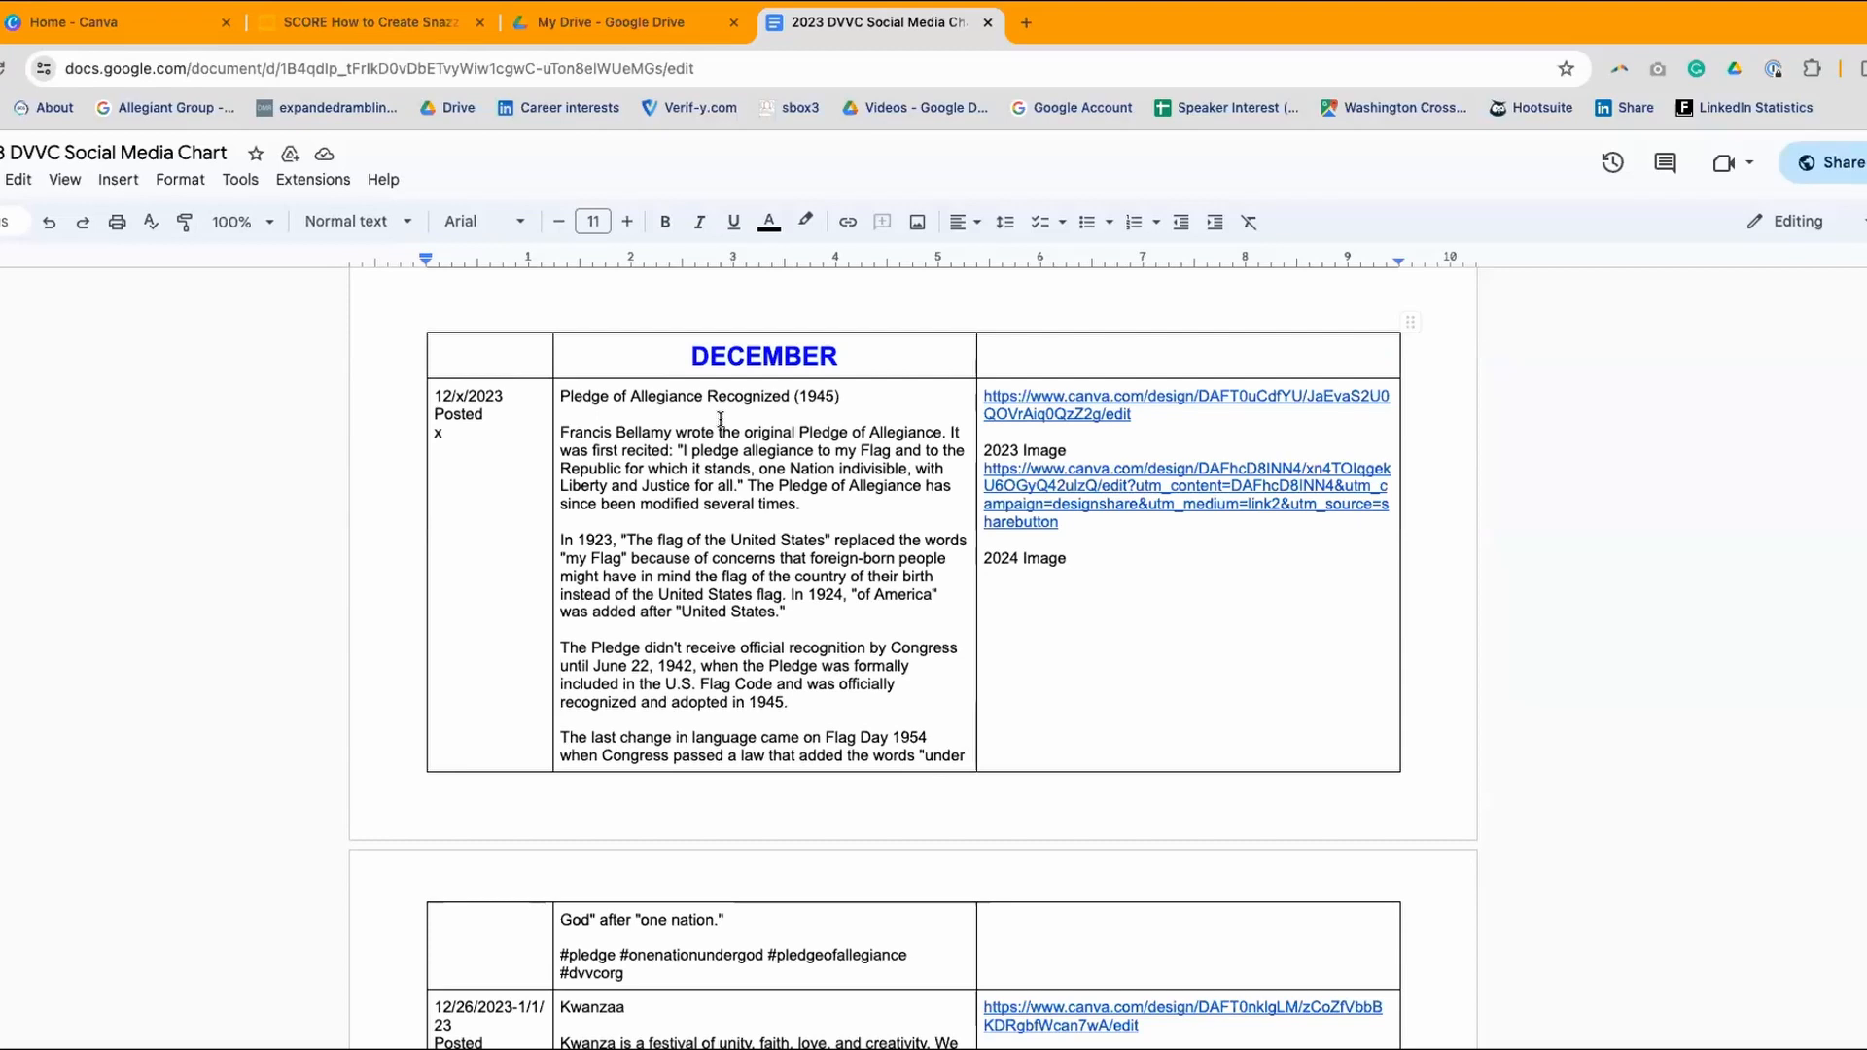
scroll(720, 457, down, 6)
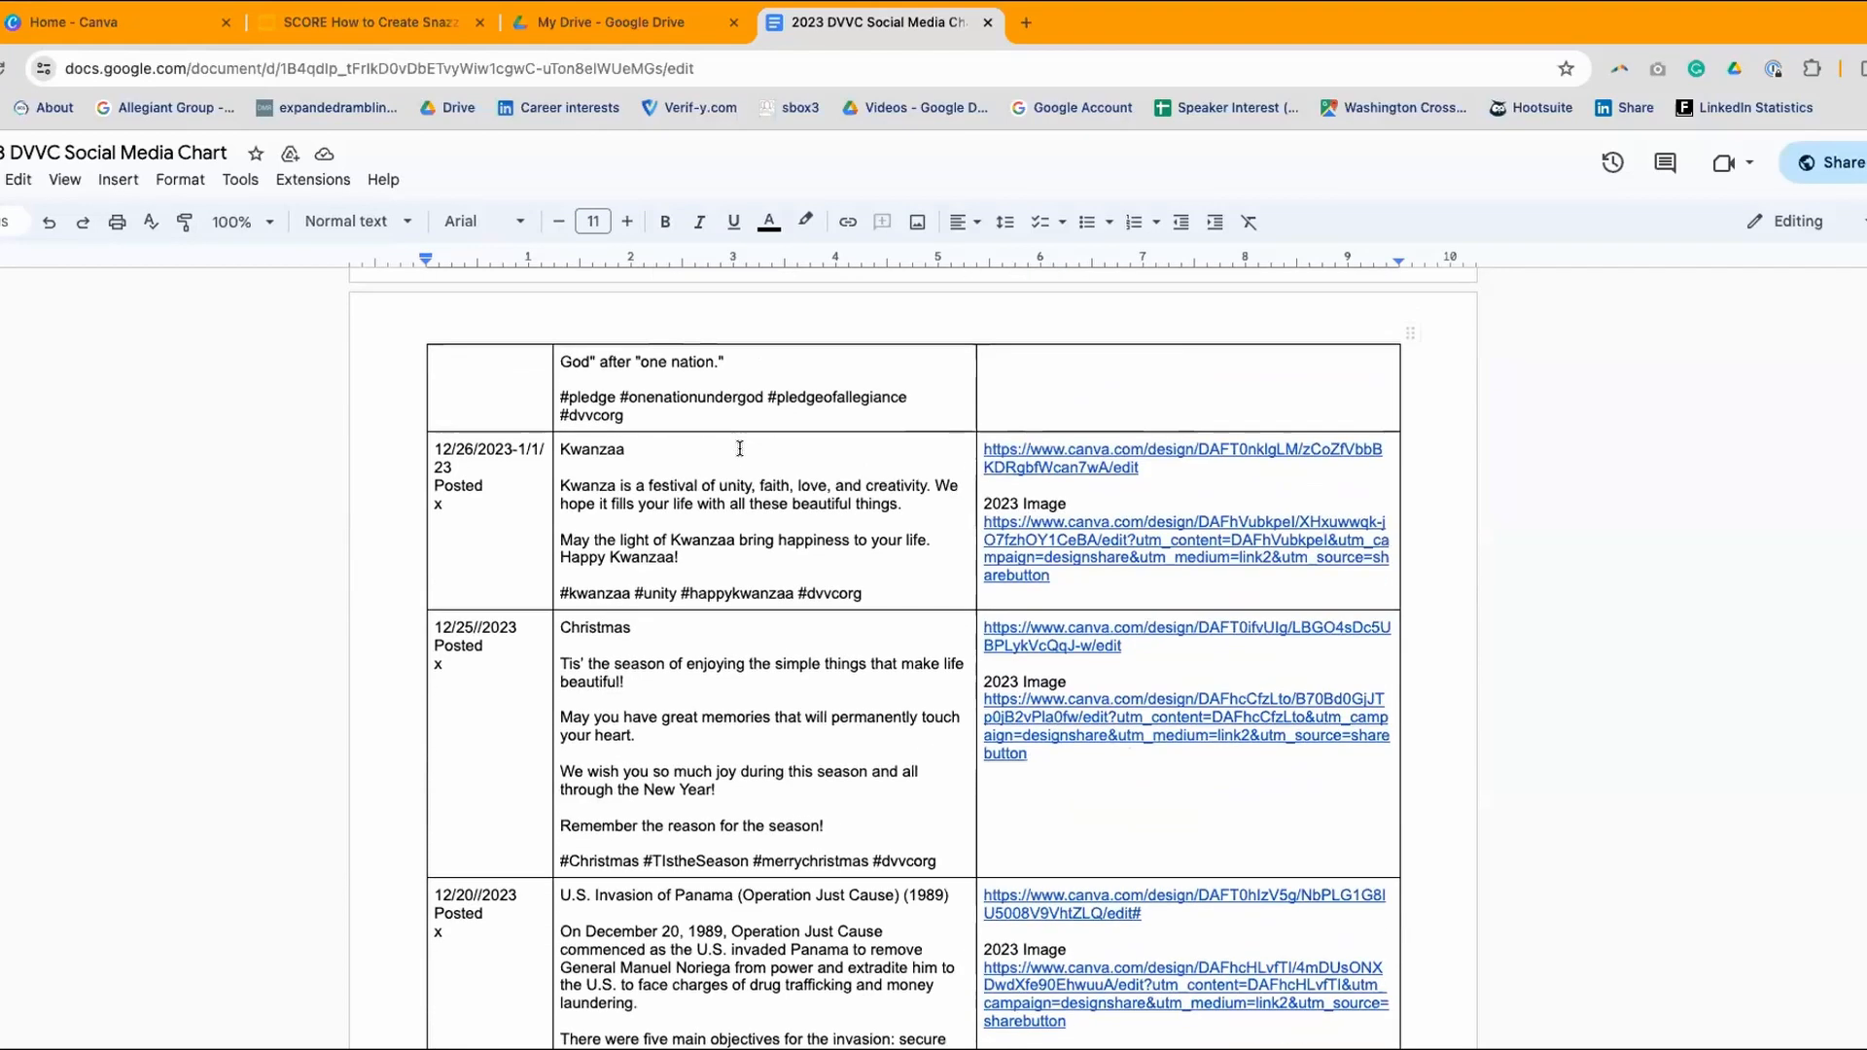
scroll(803, 538, down, 1)
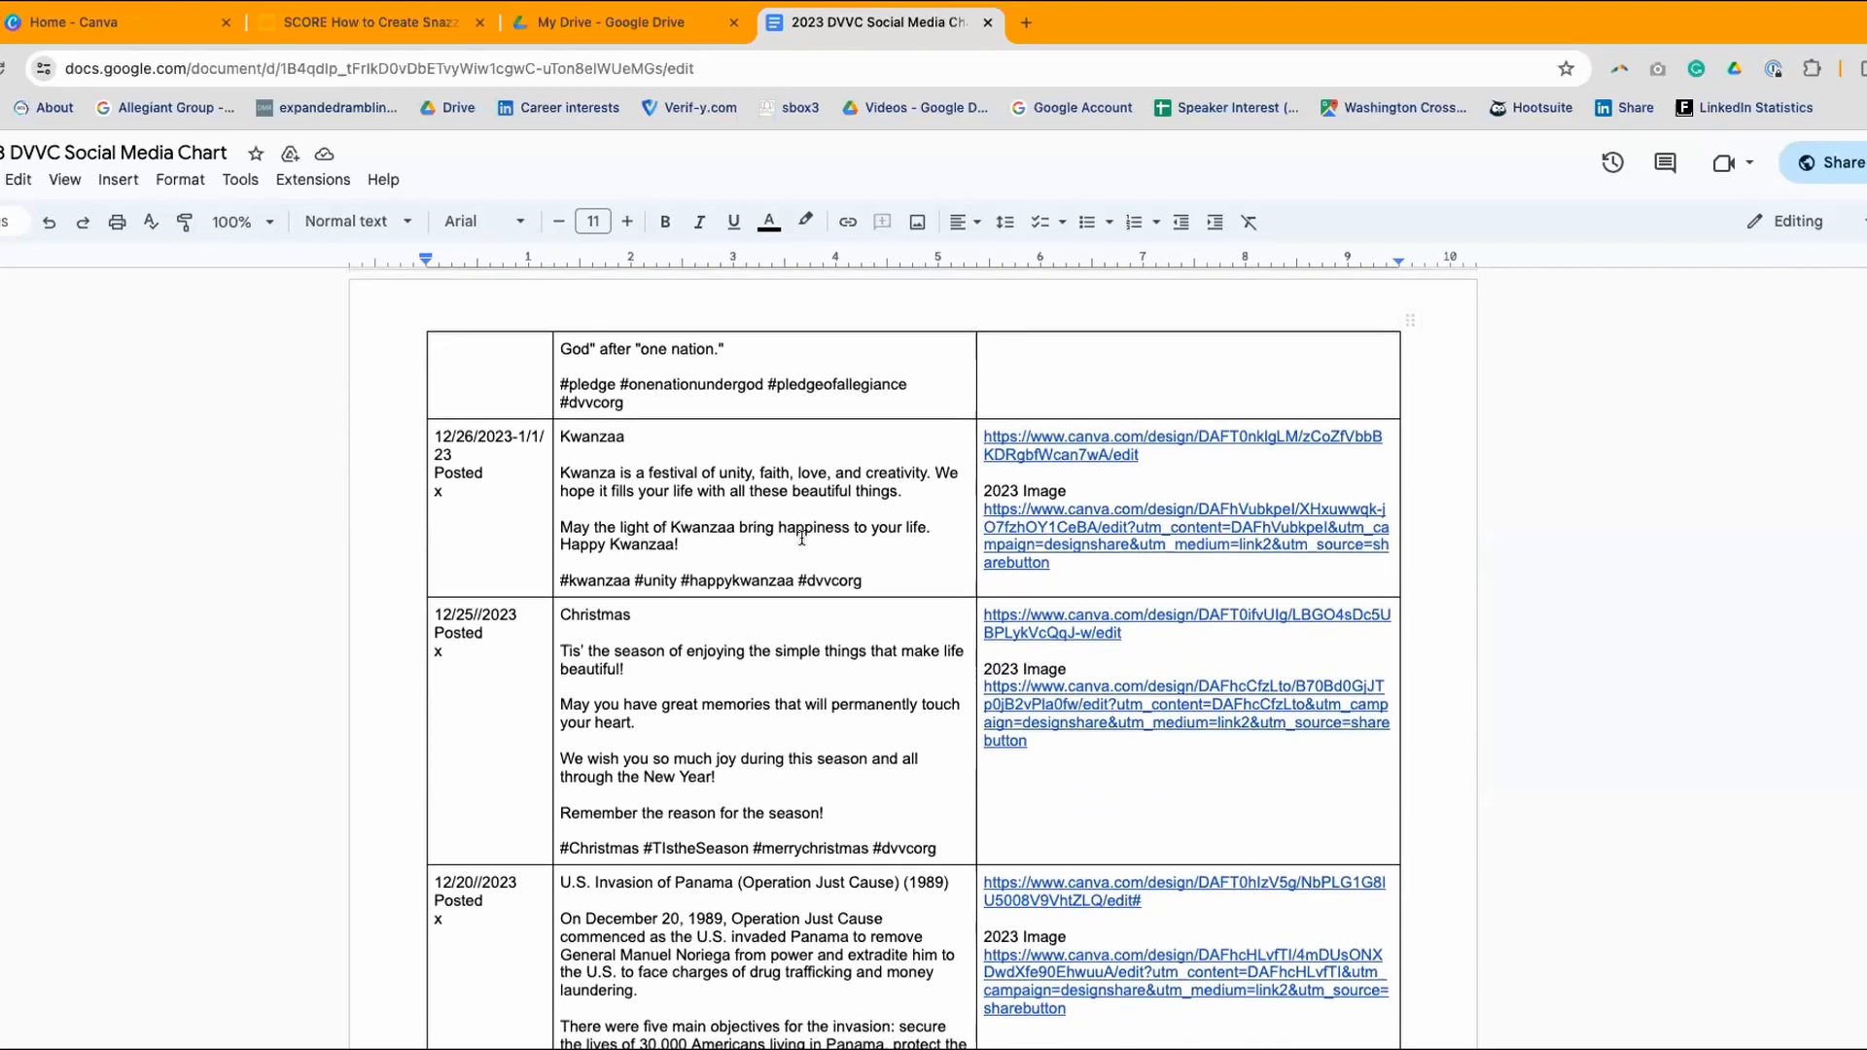
scroll(801, 535, down, 1)
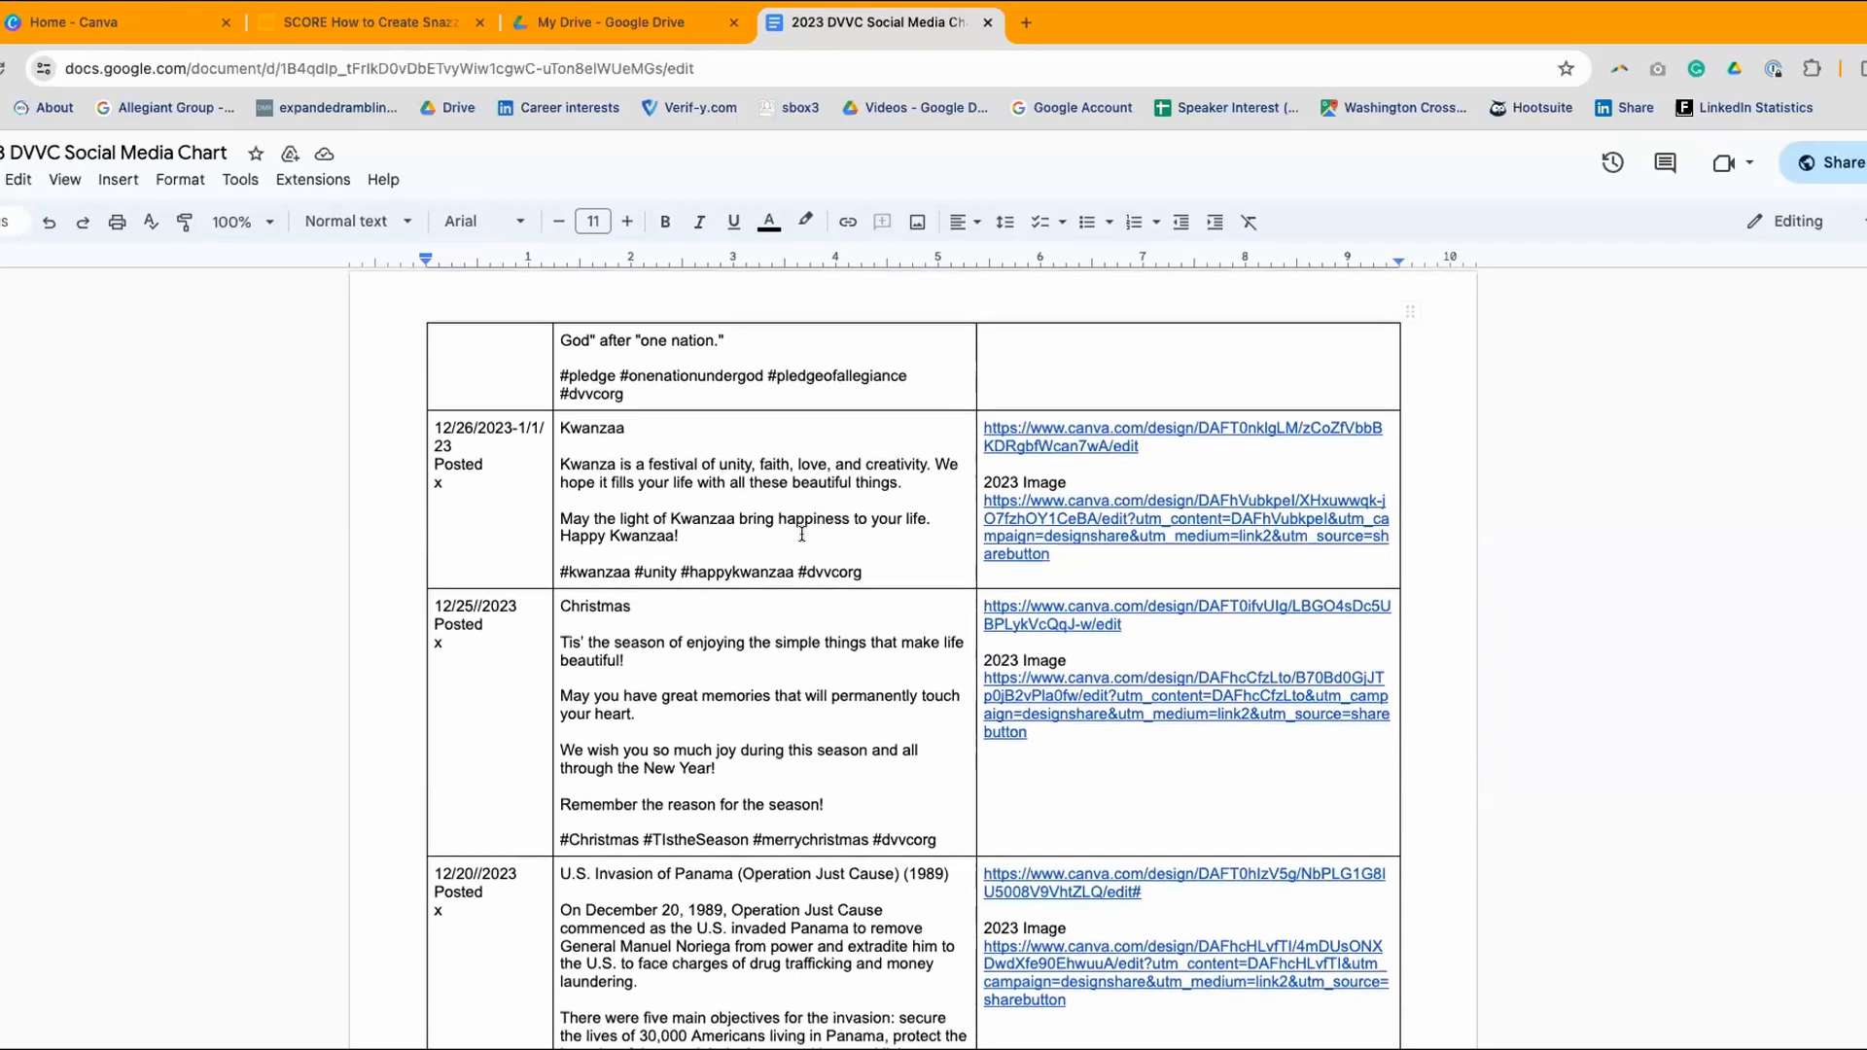
scroll(803, 534, down, 2)
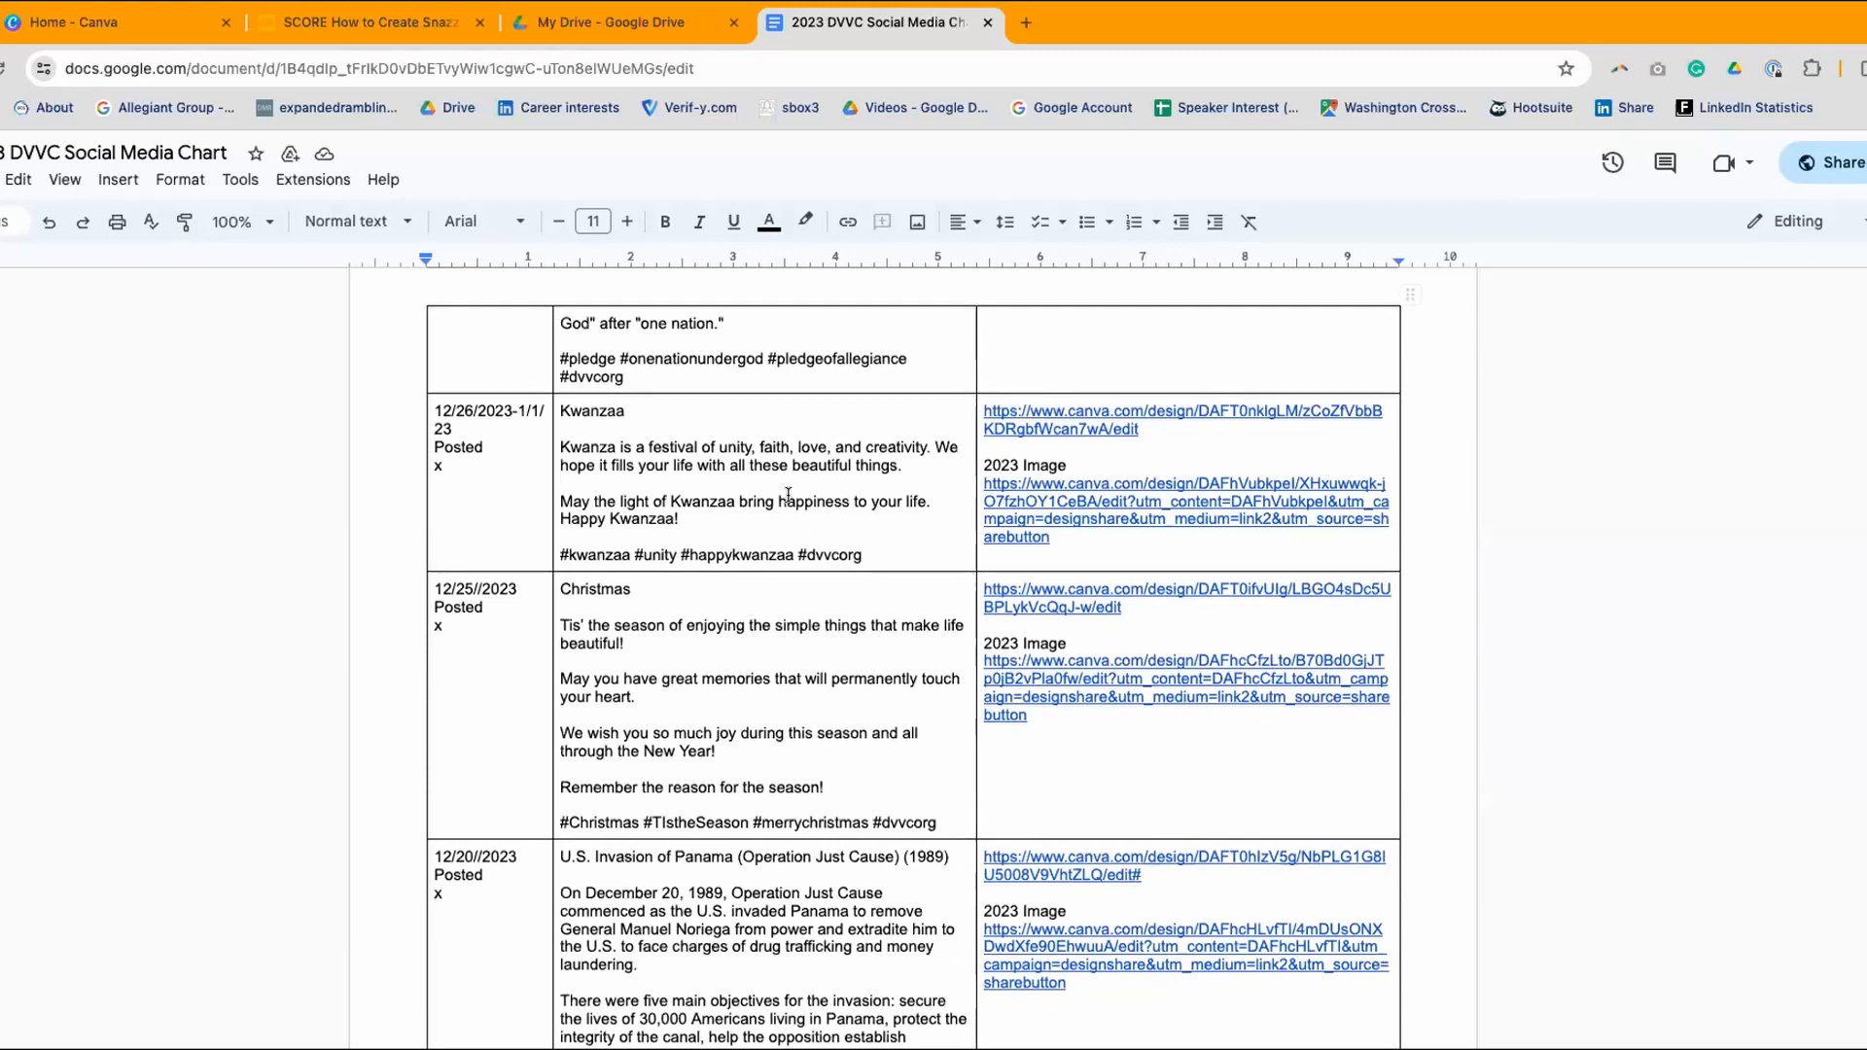
scroll(802, 533, down, 3)
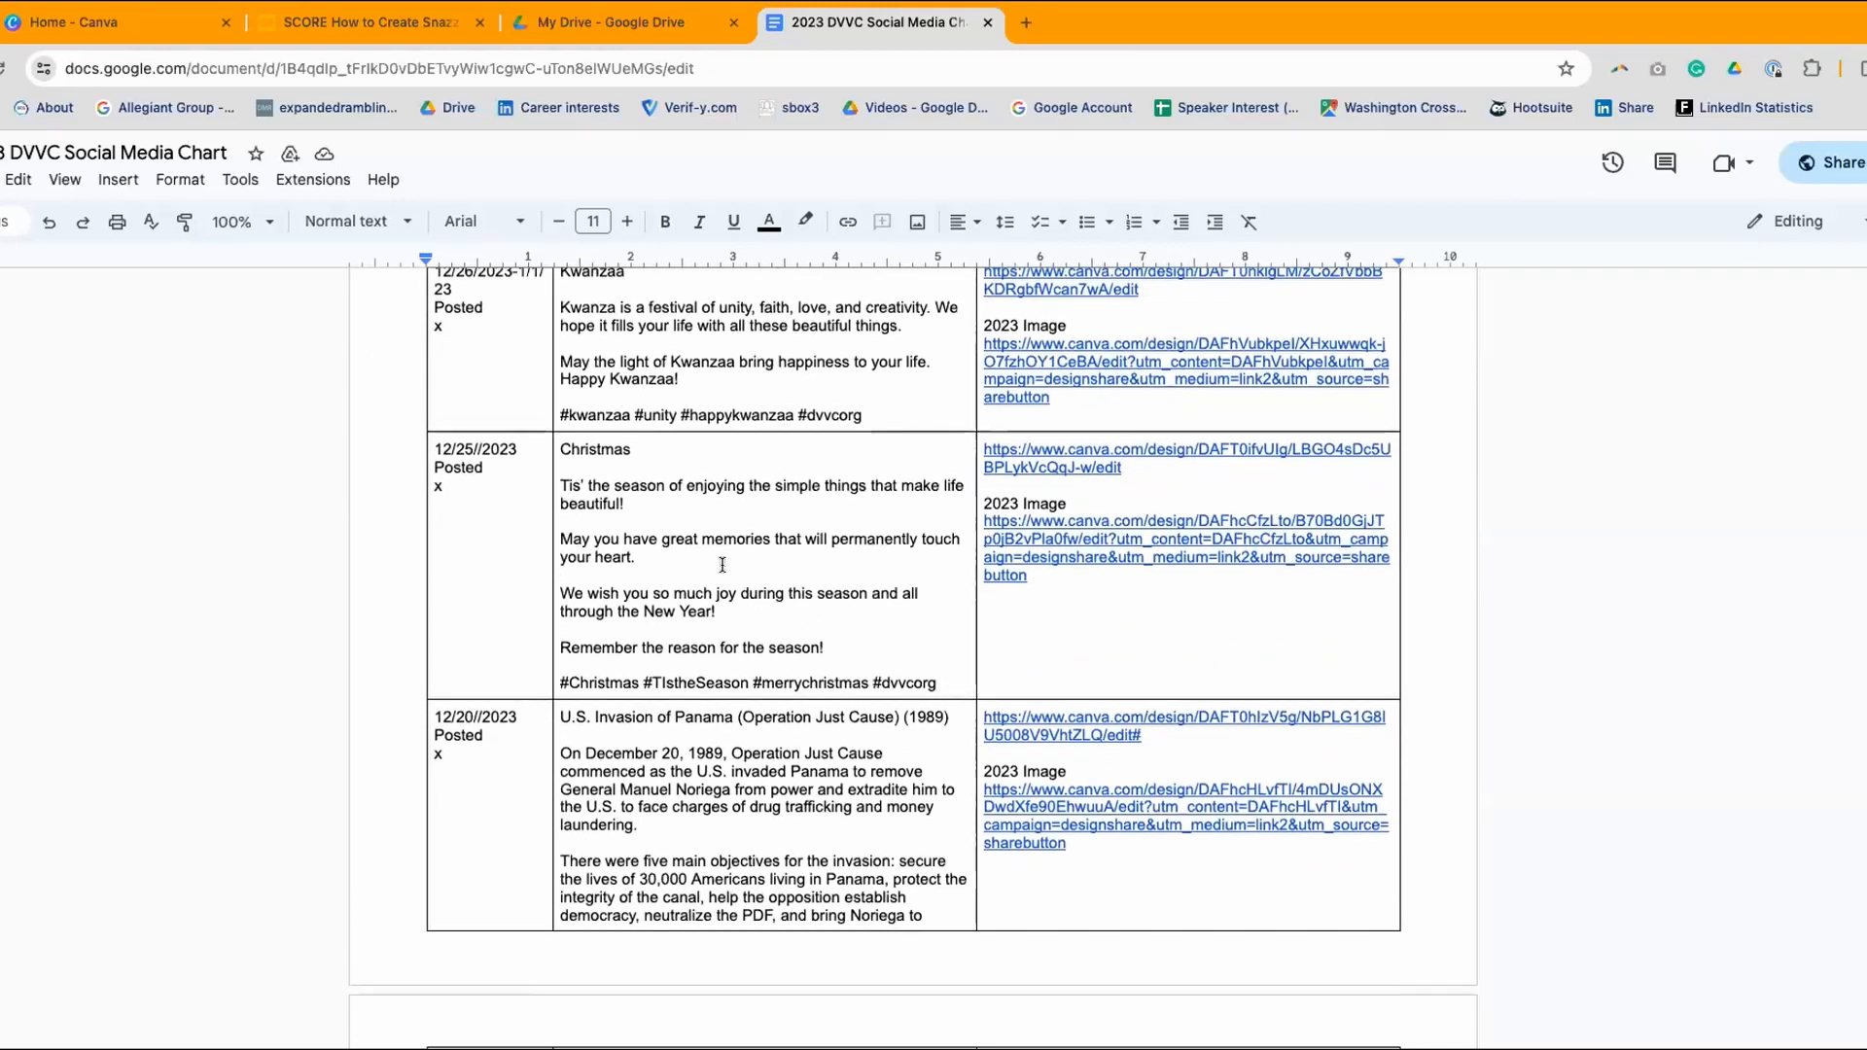
scroll(681, 583, down, 6)
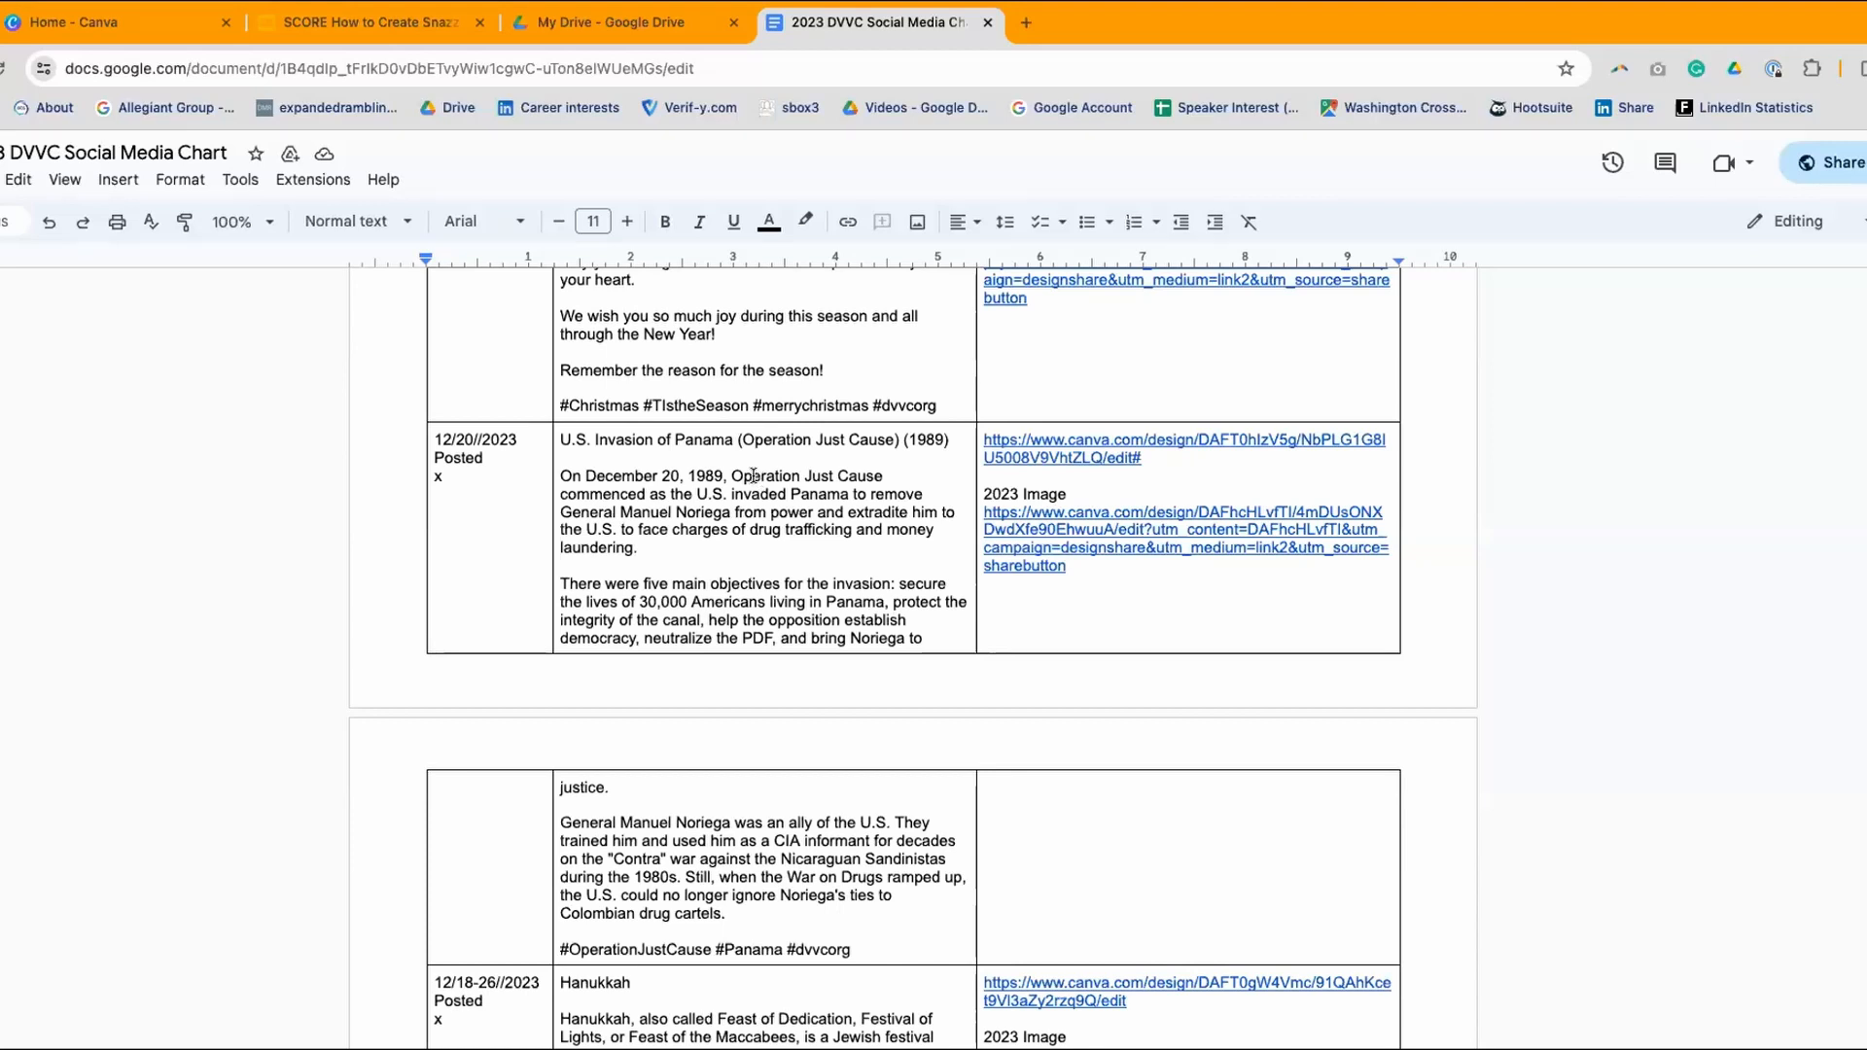
scroll(724, 442, up, 5)
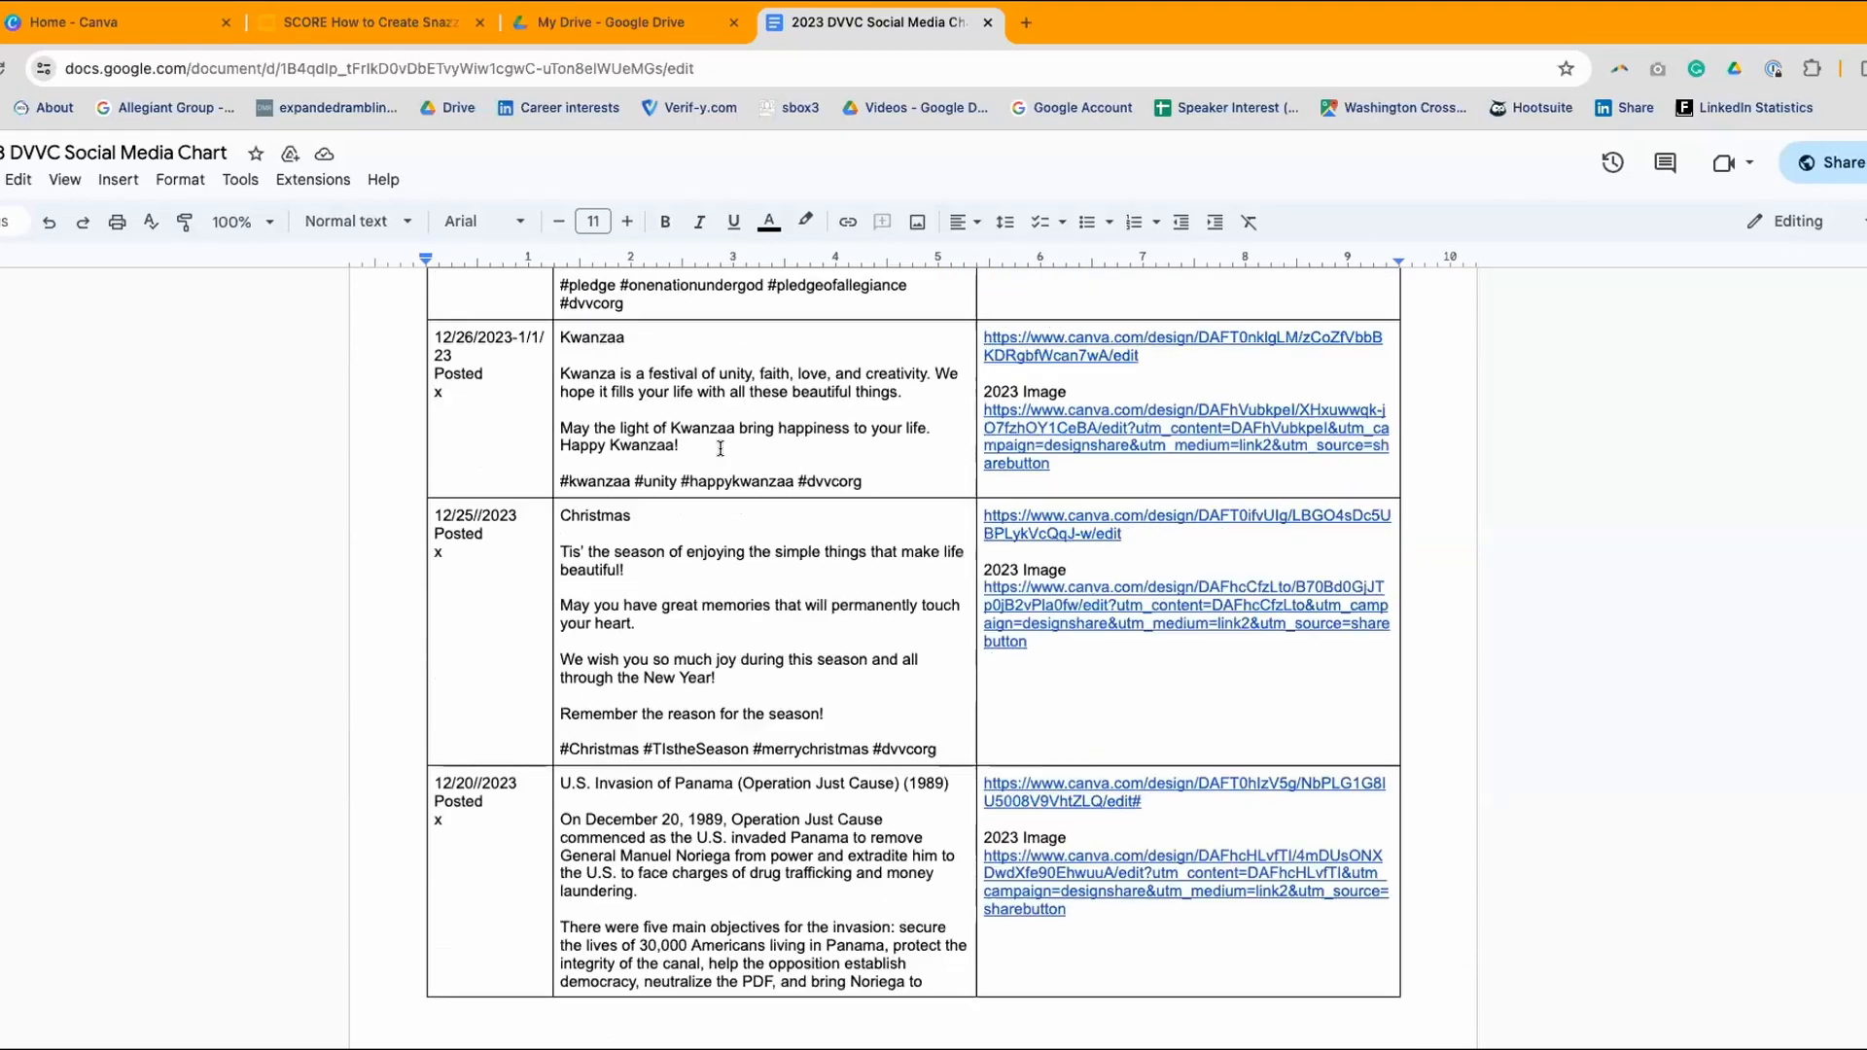
scroll(739, 467, down, 7)
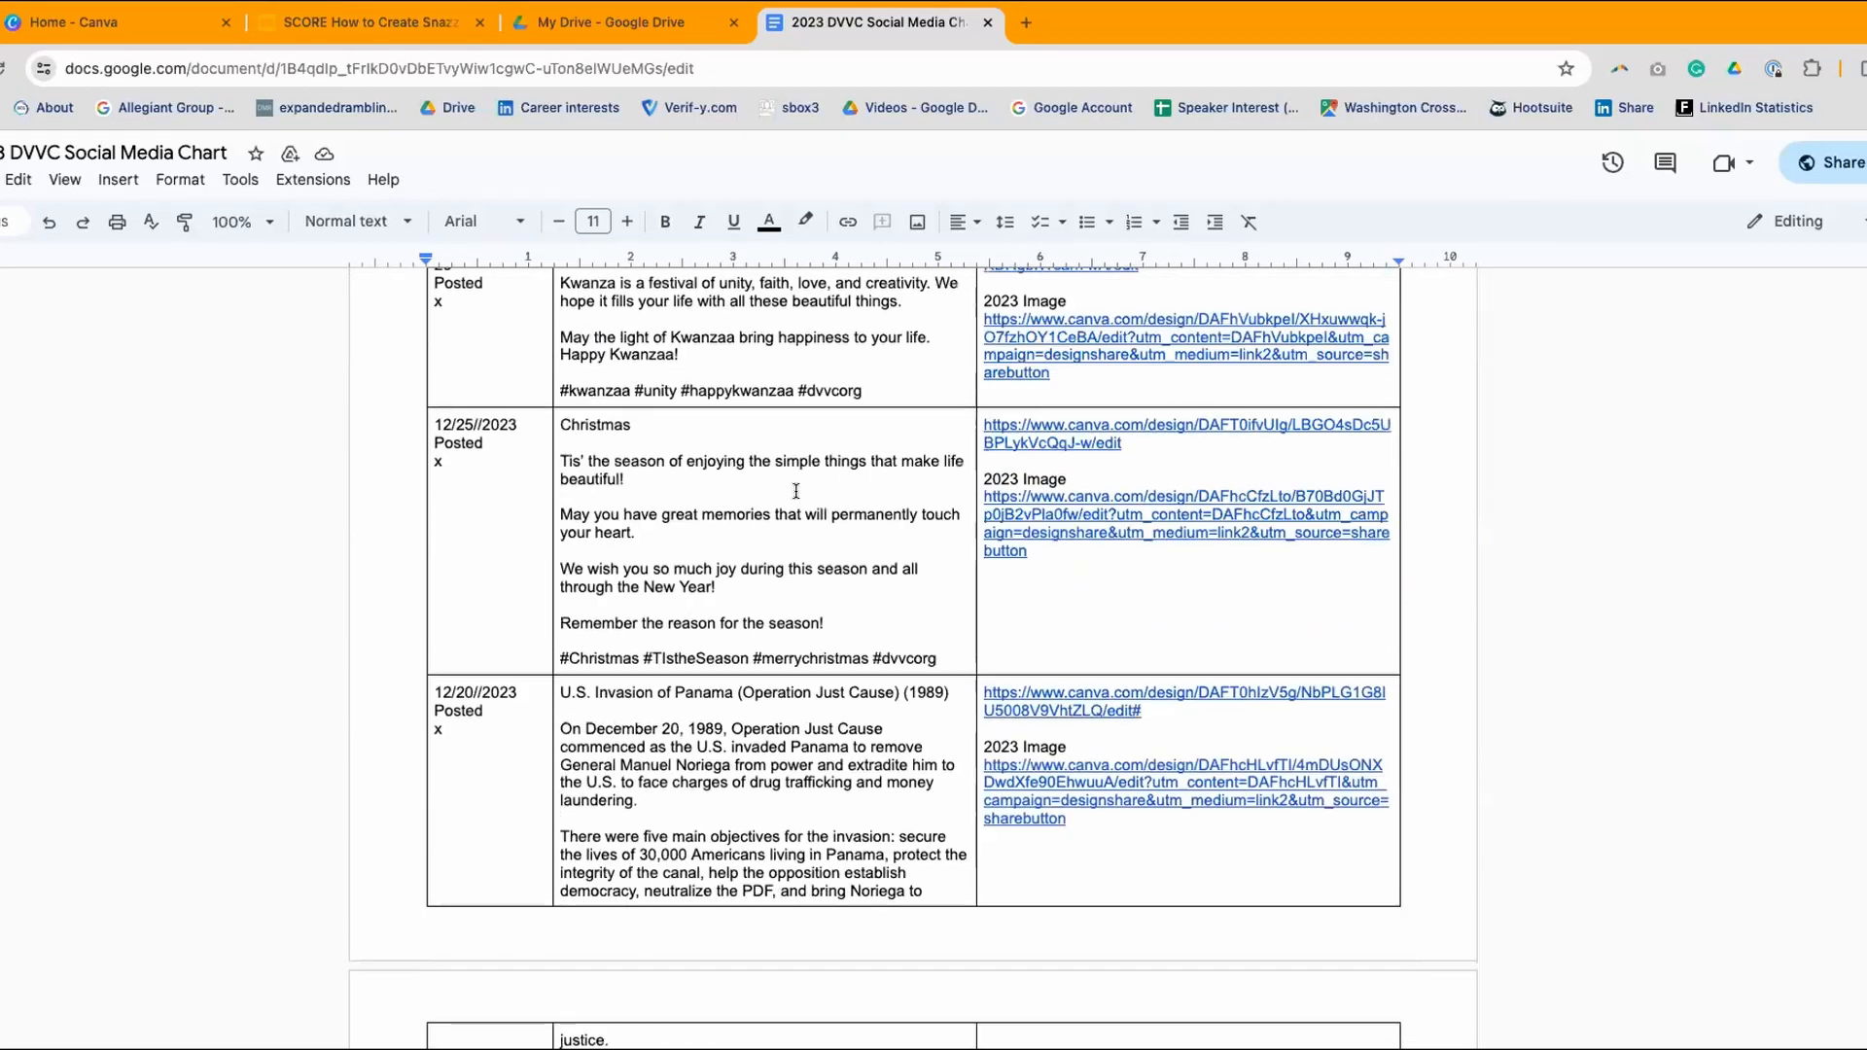
scroll(796, 491, down, 20)
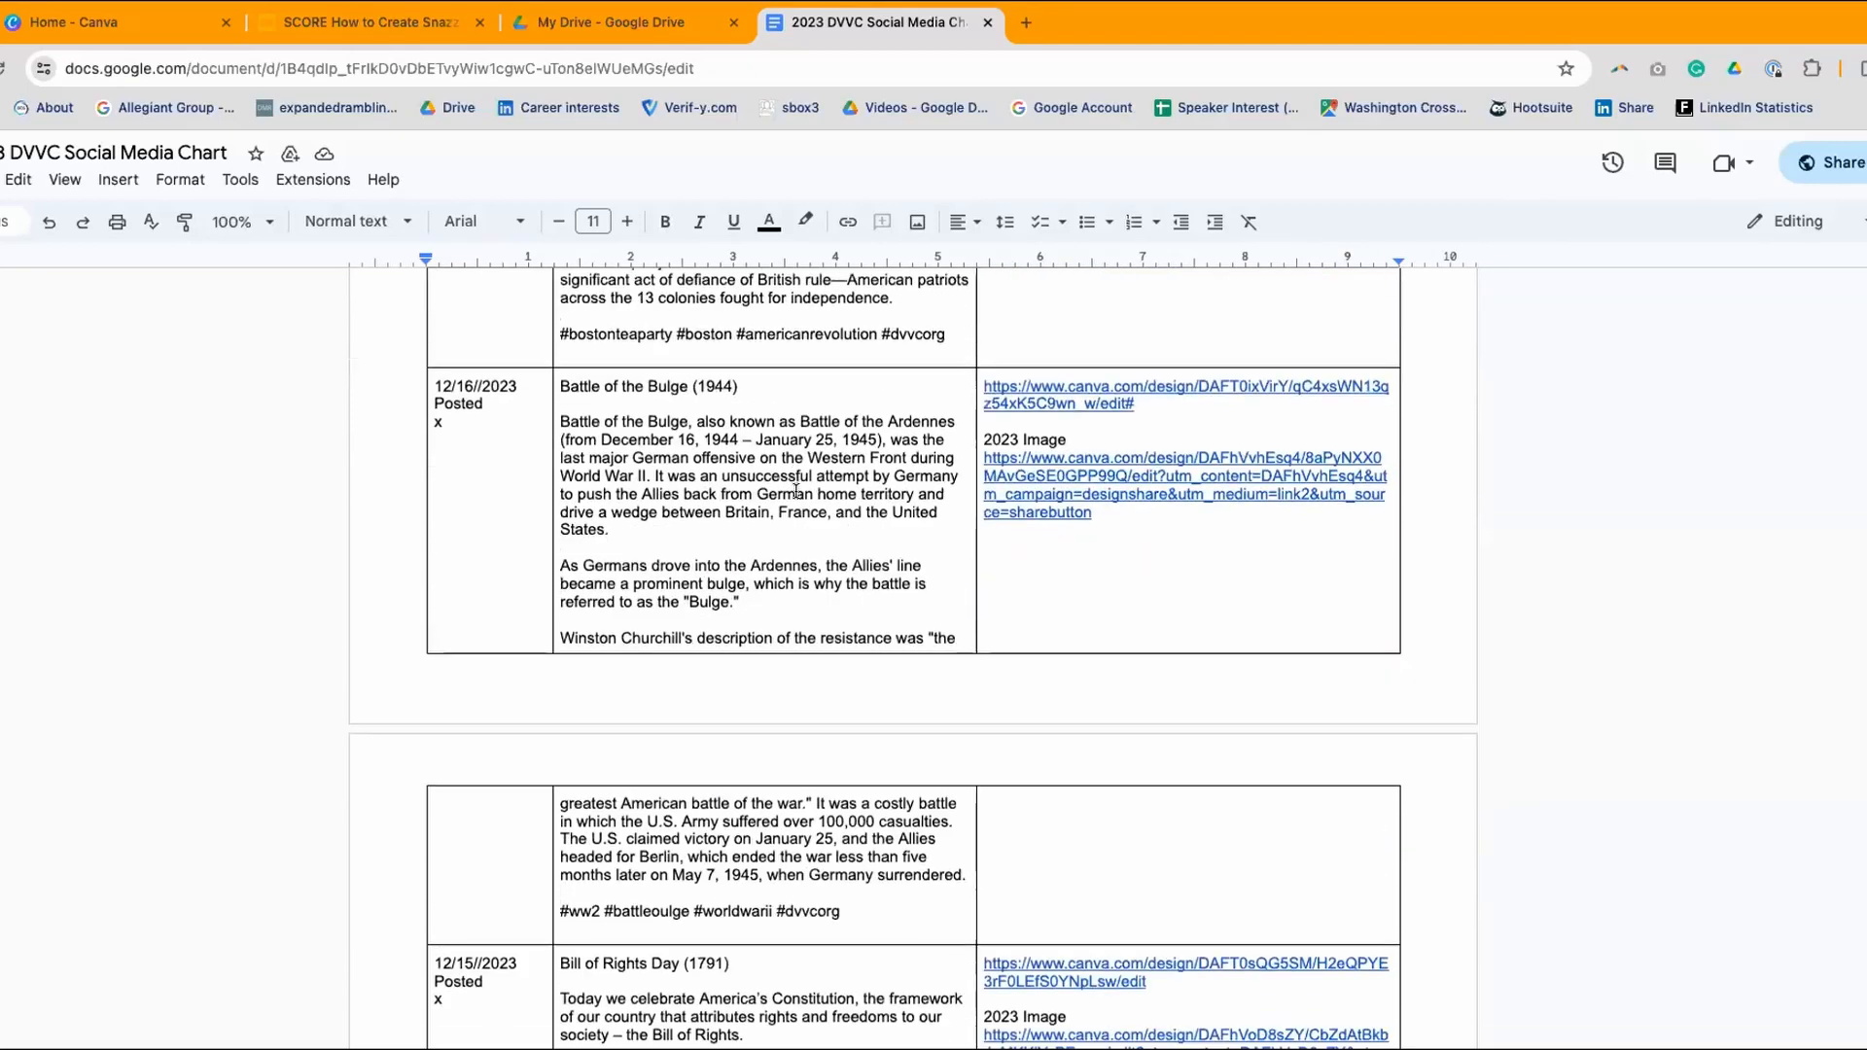
scroll(795, 492, down, 20)
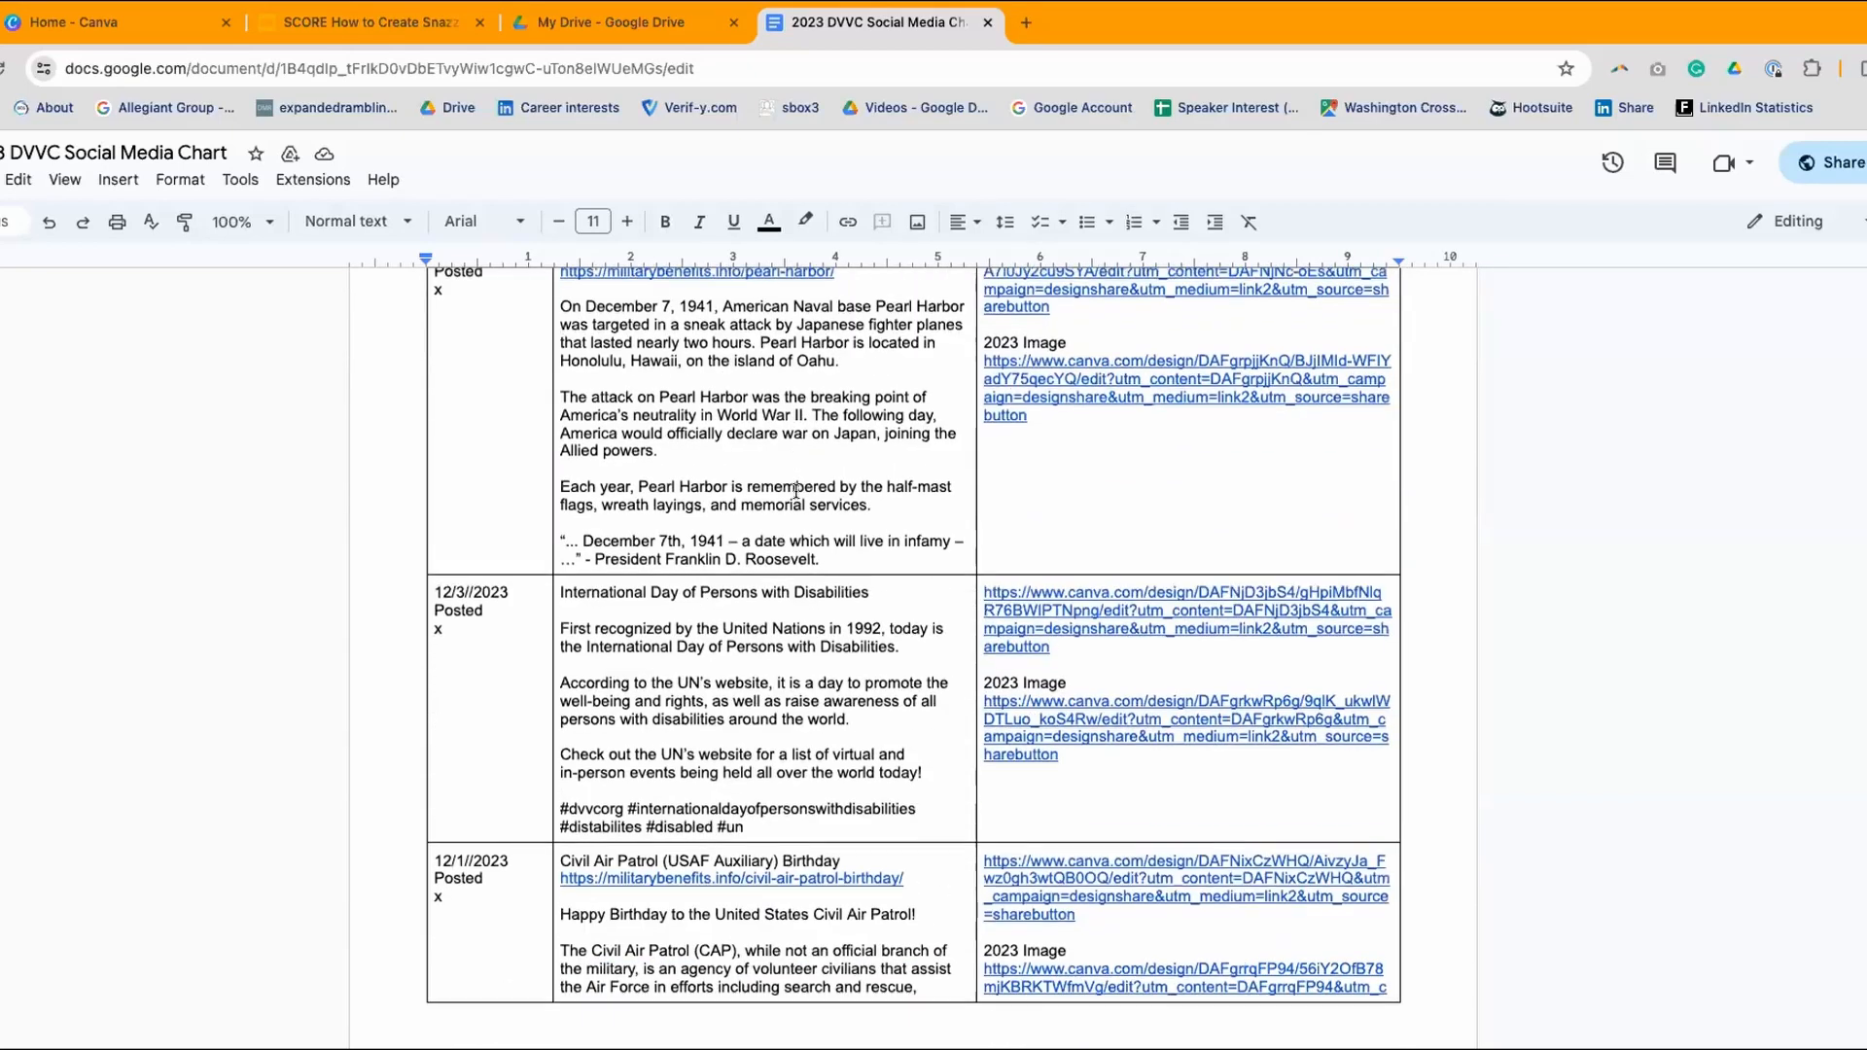
scroll(796, 491, down, 20)
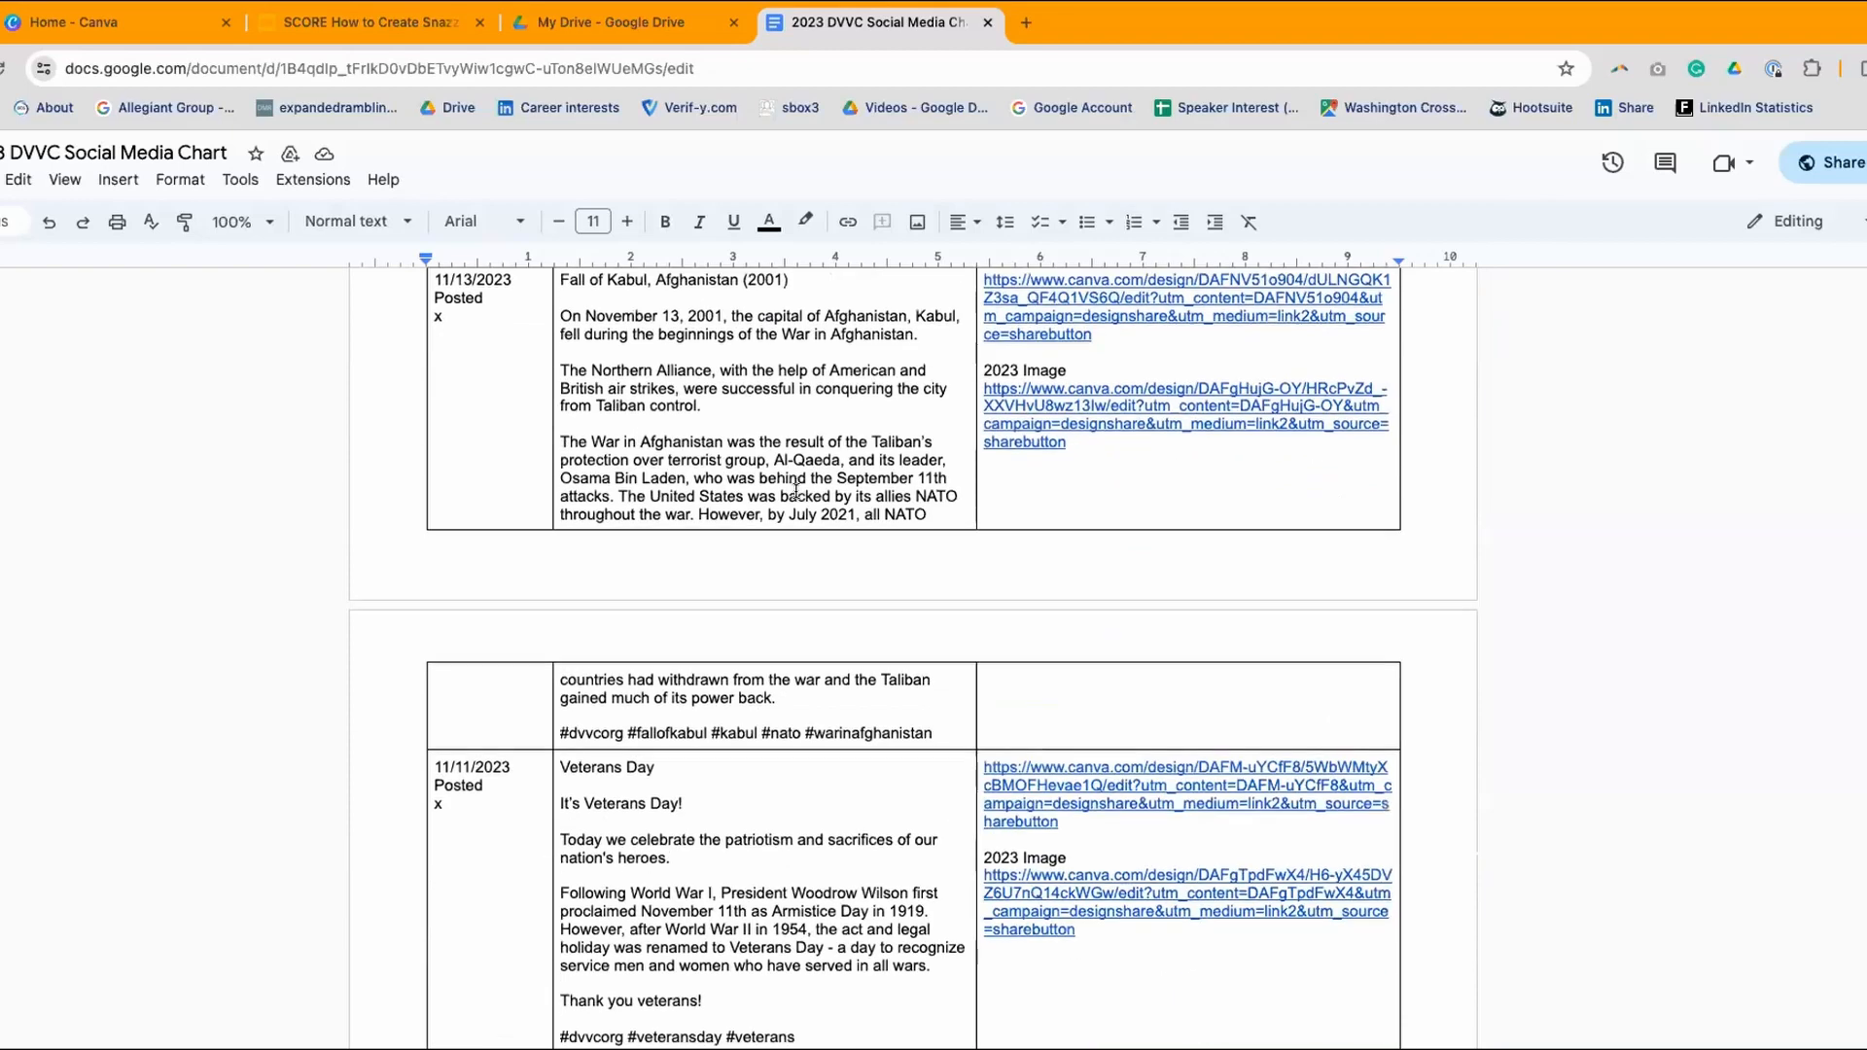
scroll(795, 491, down, 15)
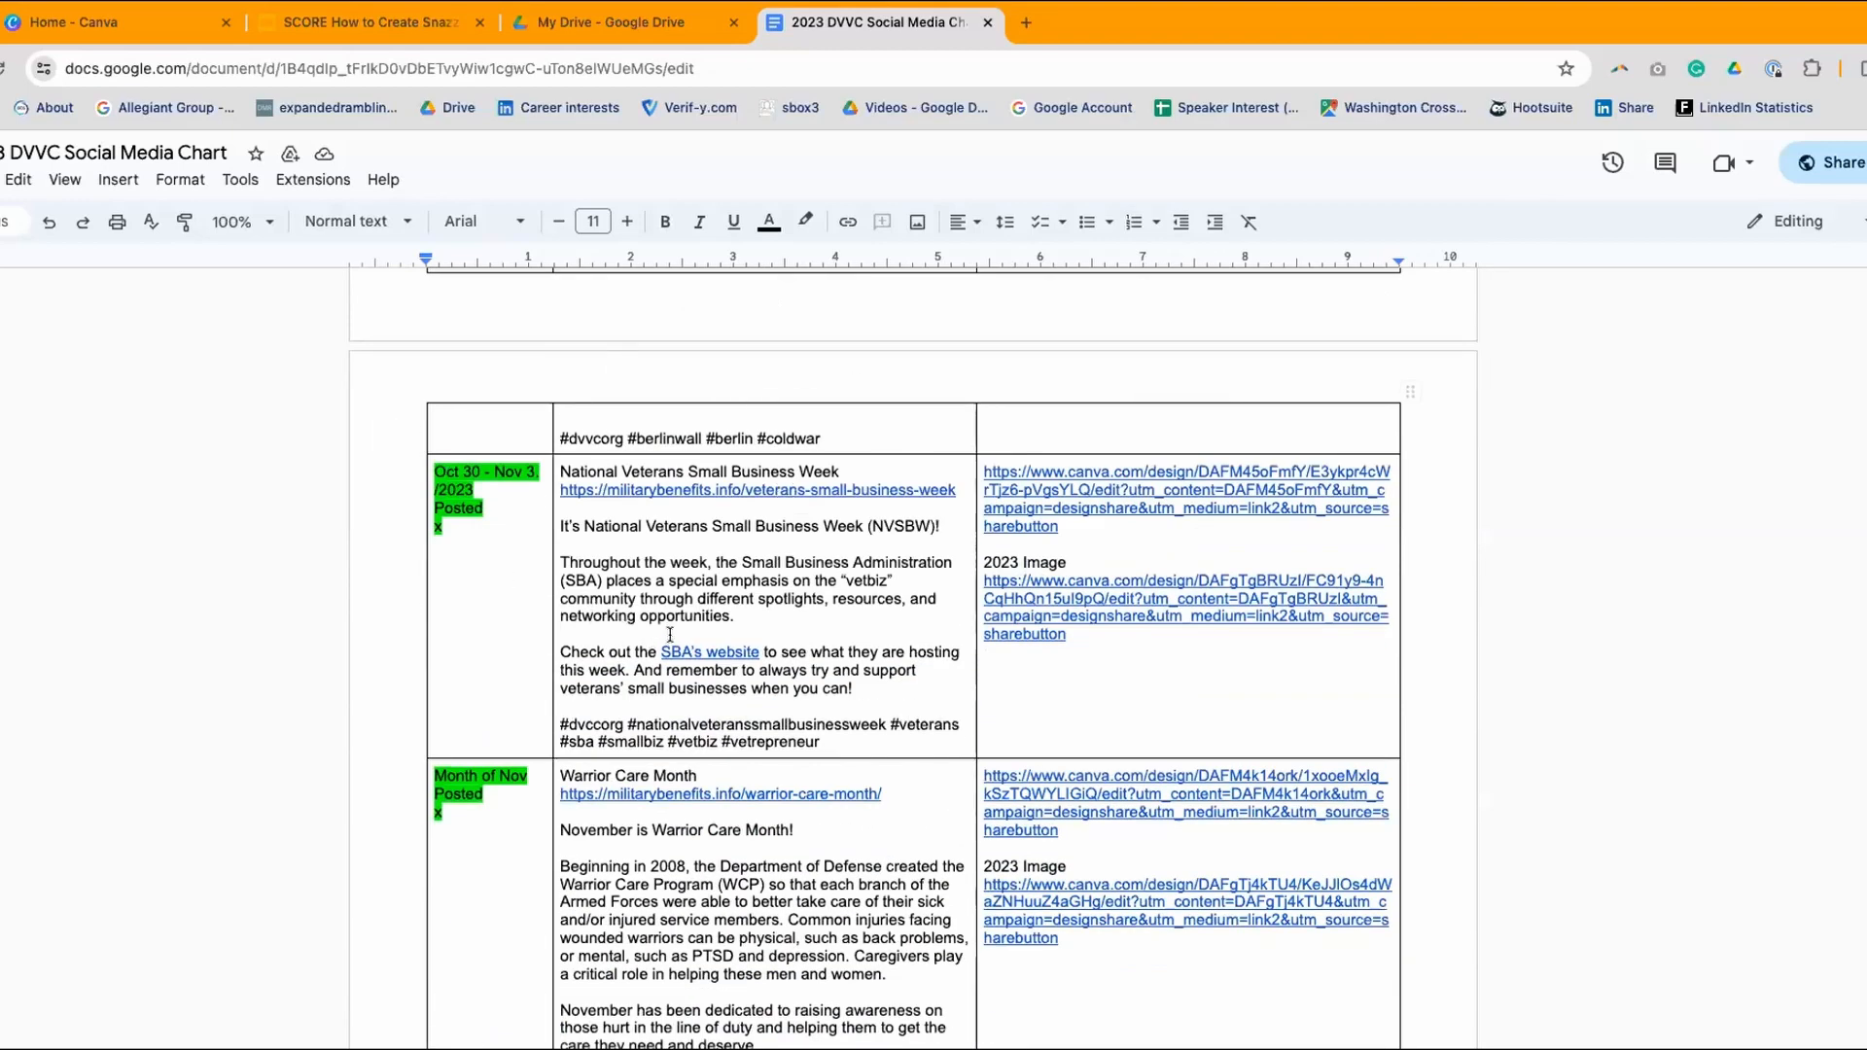
scroll(734, 590, up, 1)
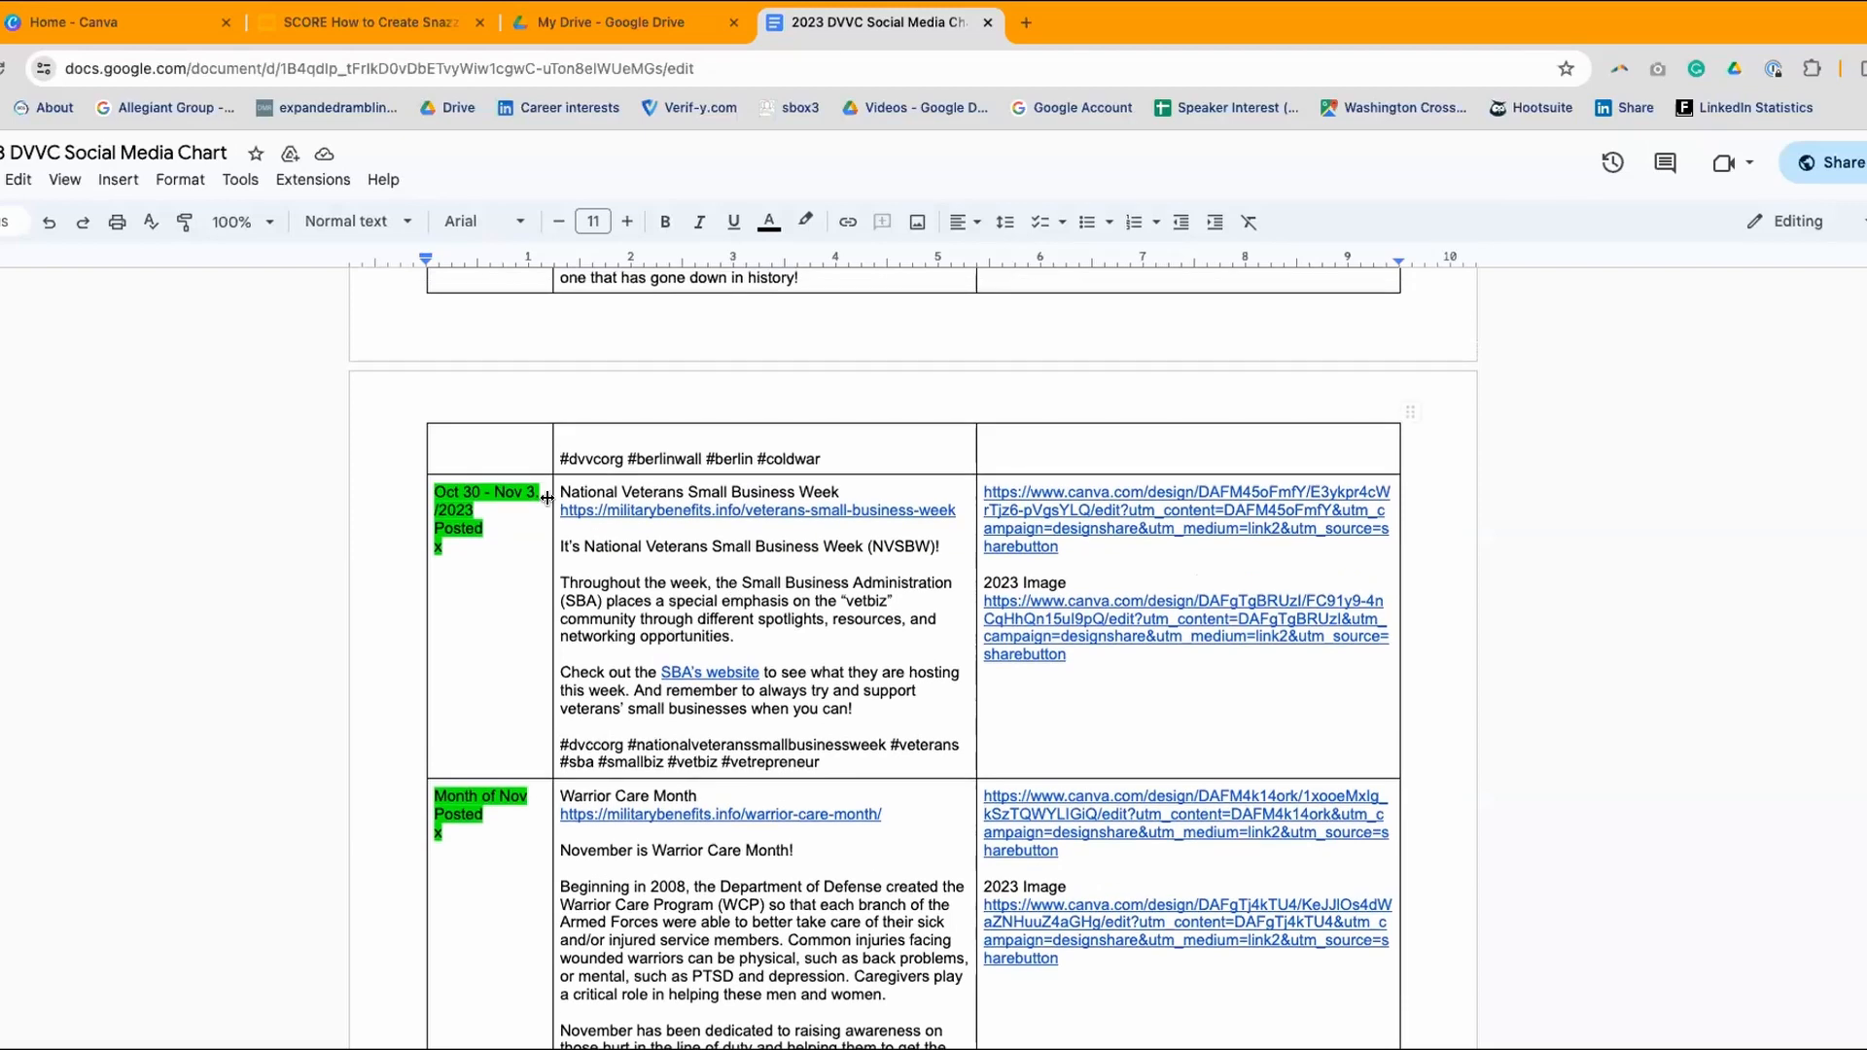
scroll(607, 509, down, 3)
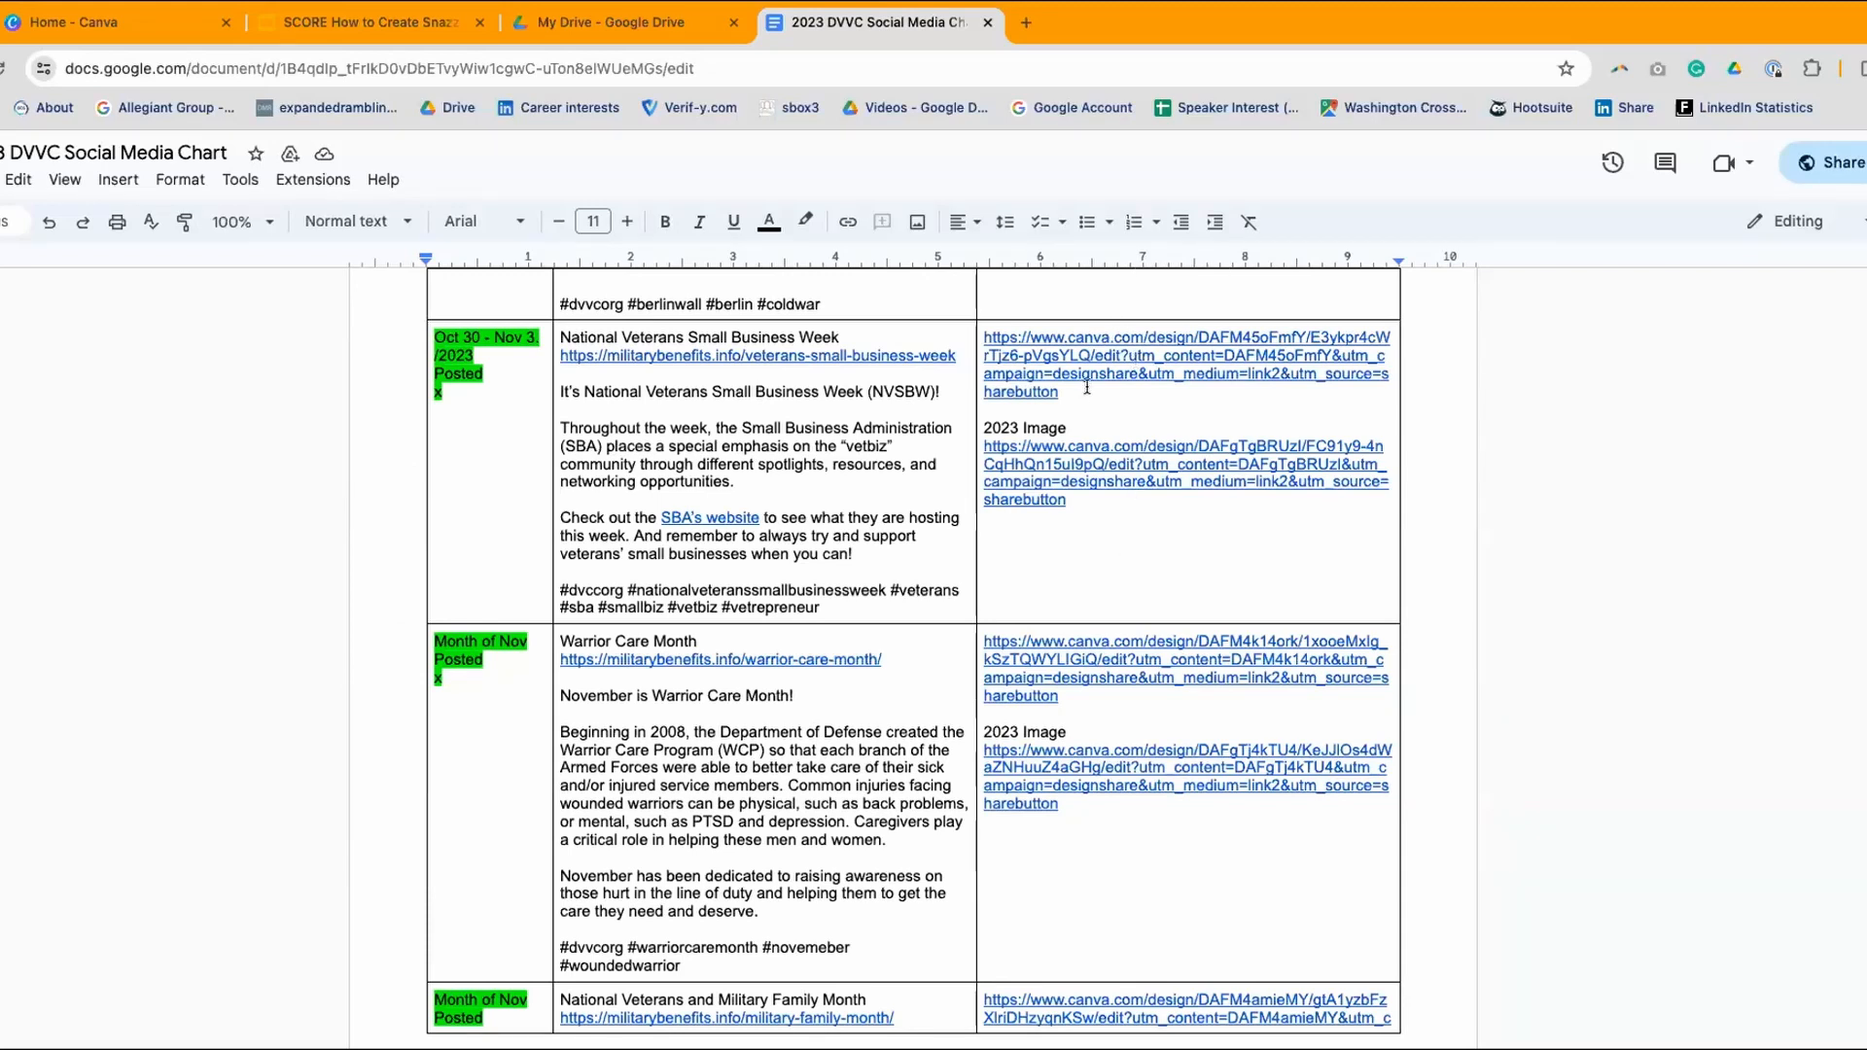
- Open both Veterans Small Business Week Canva links, including '2023 Image', then return to the chart
click(1141, 338)
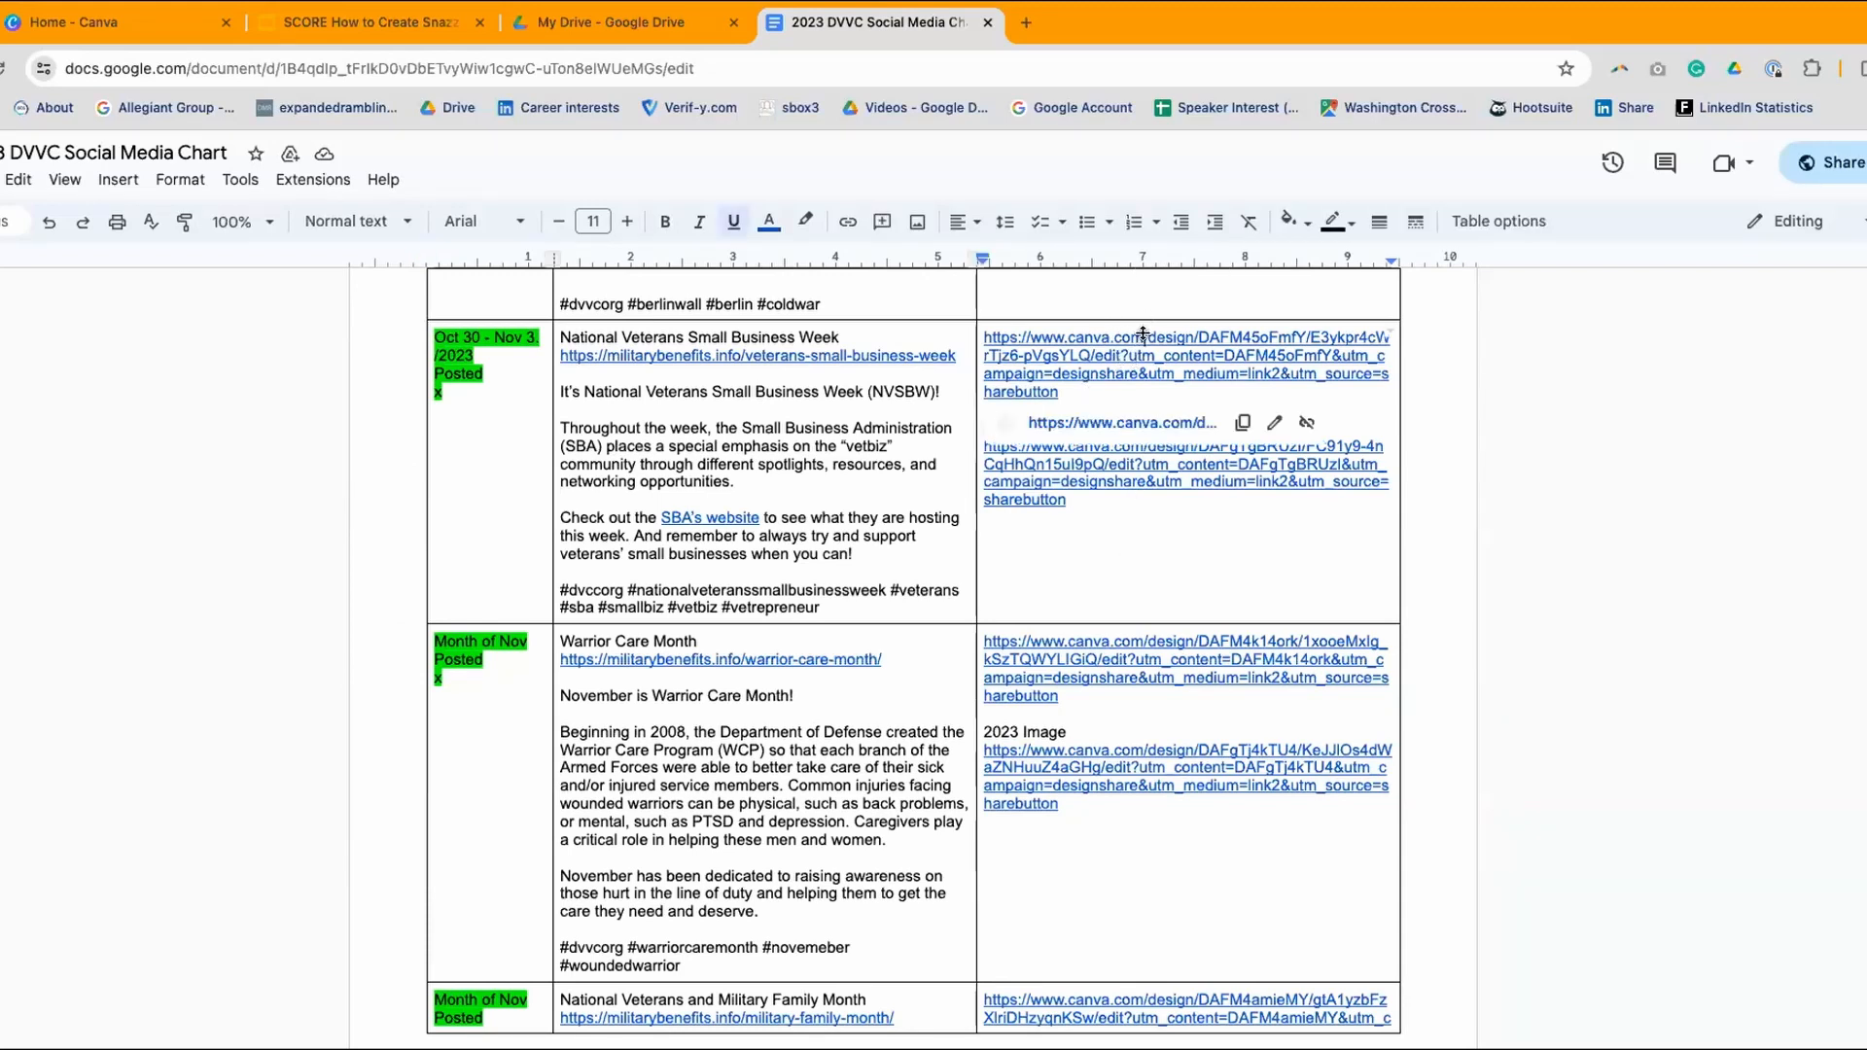
click(1148, 424)
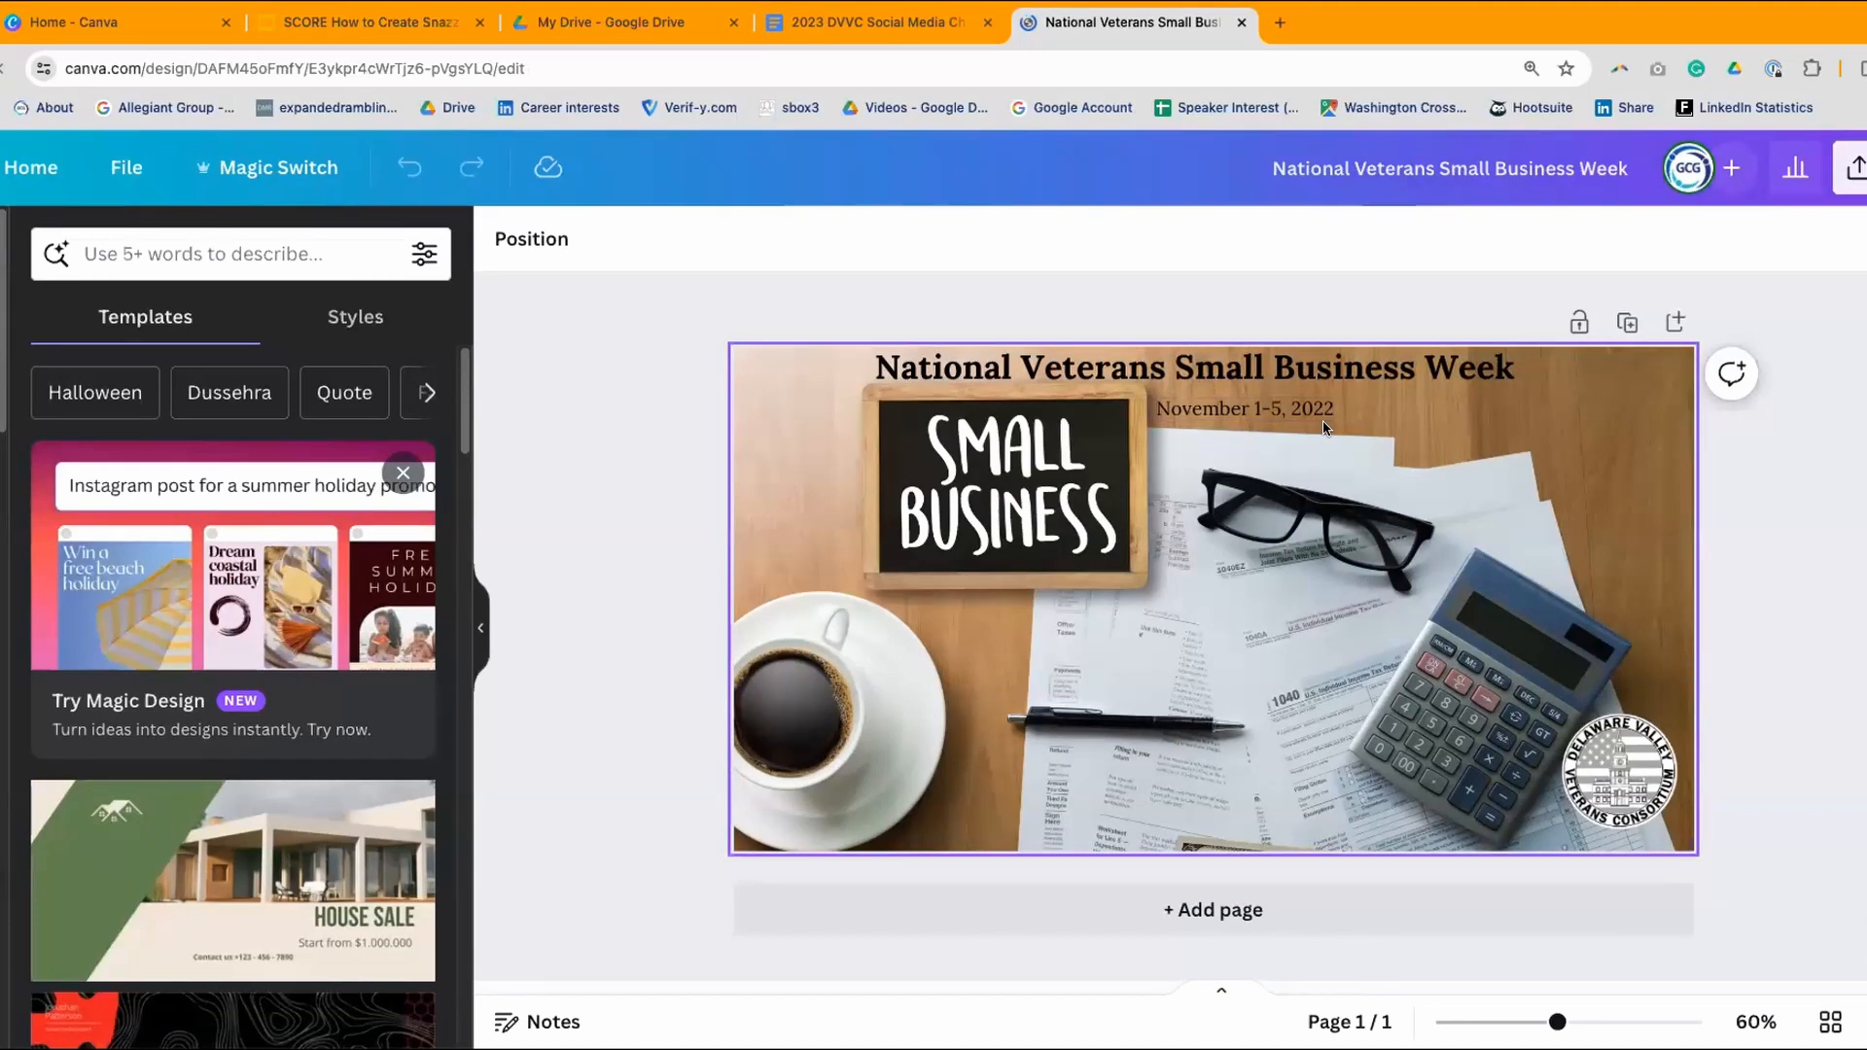
click(1241, 23)
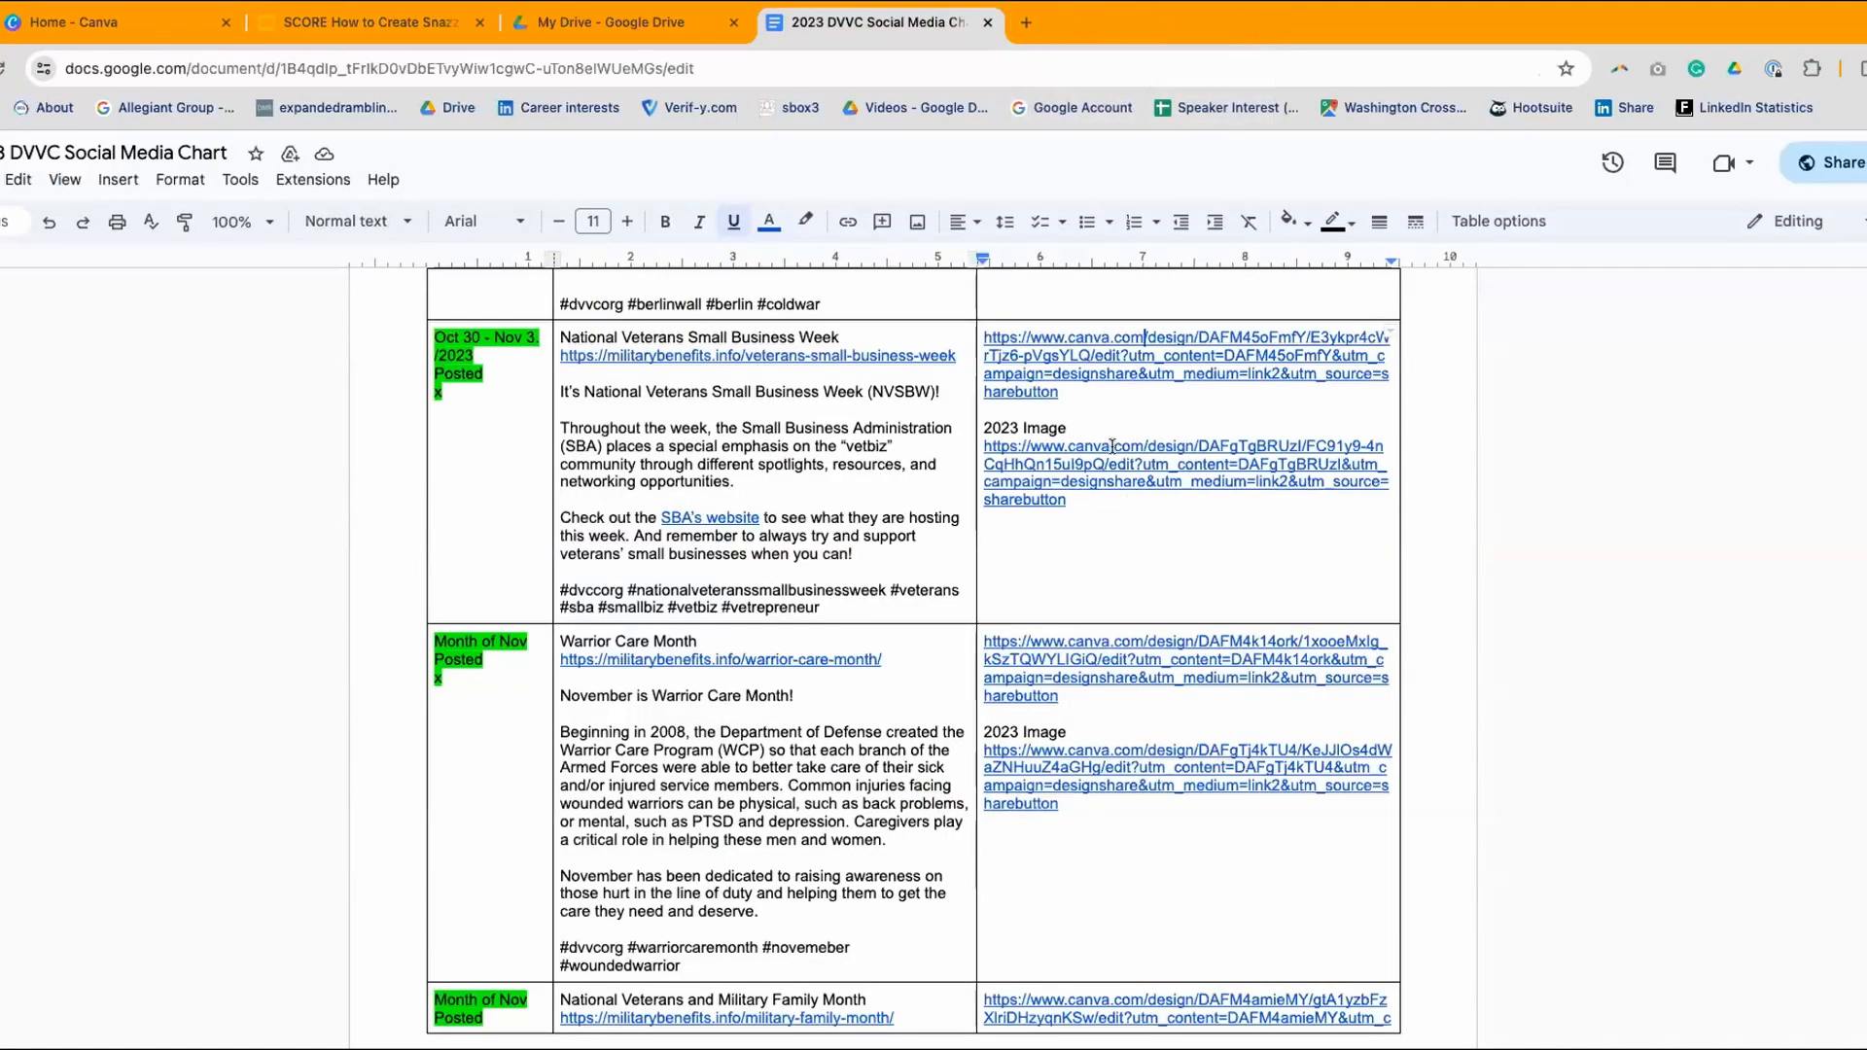
click(1118, 530)
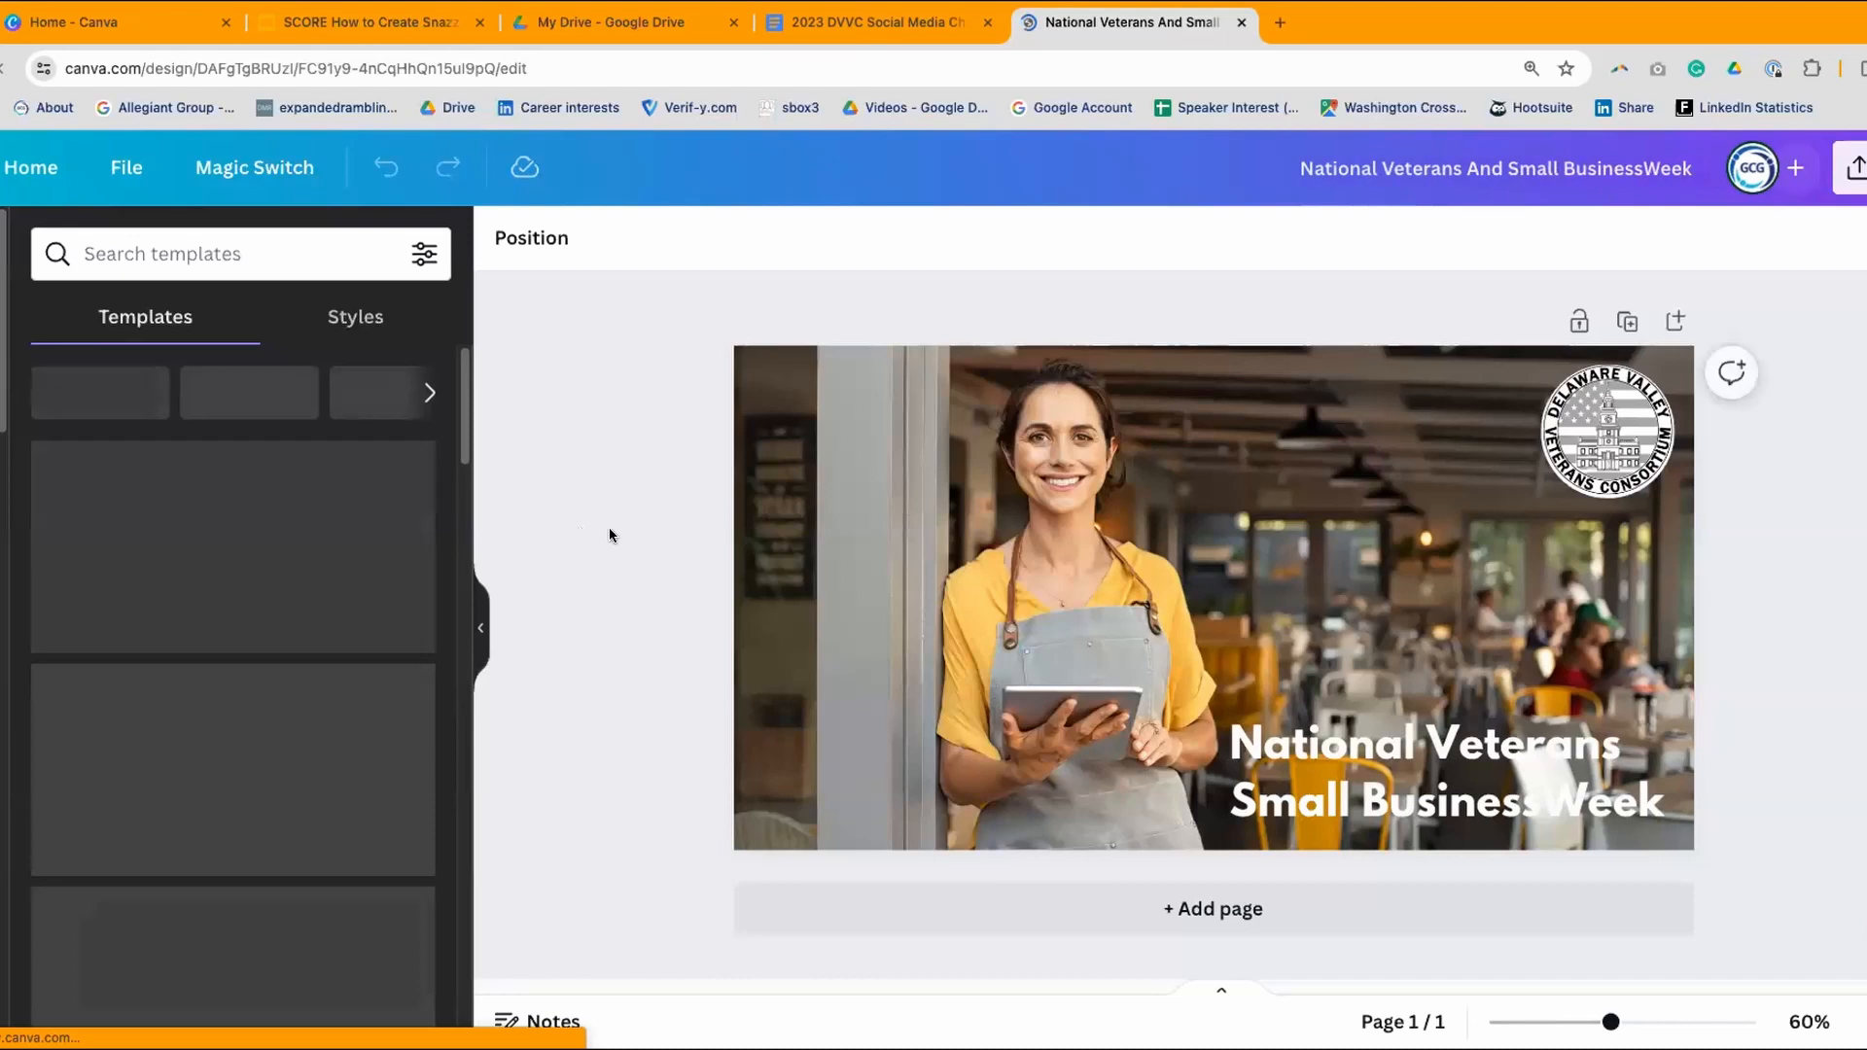
click(867, 20)
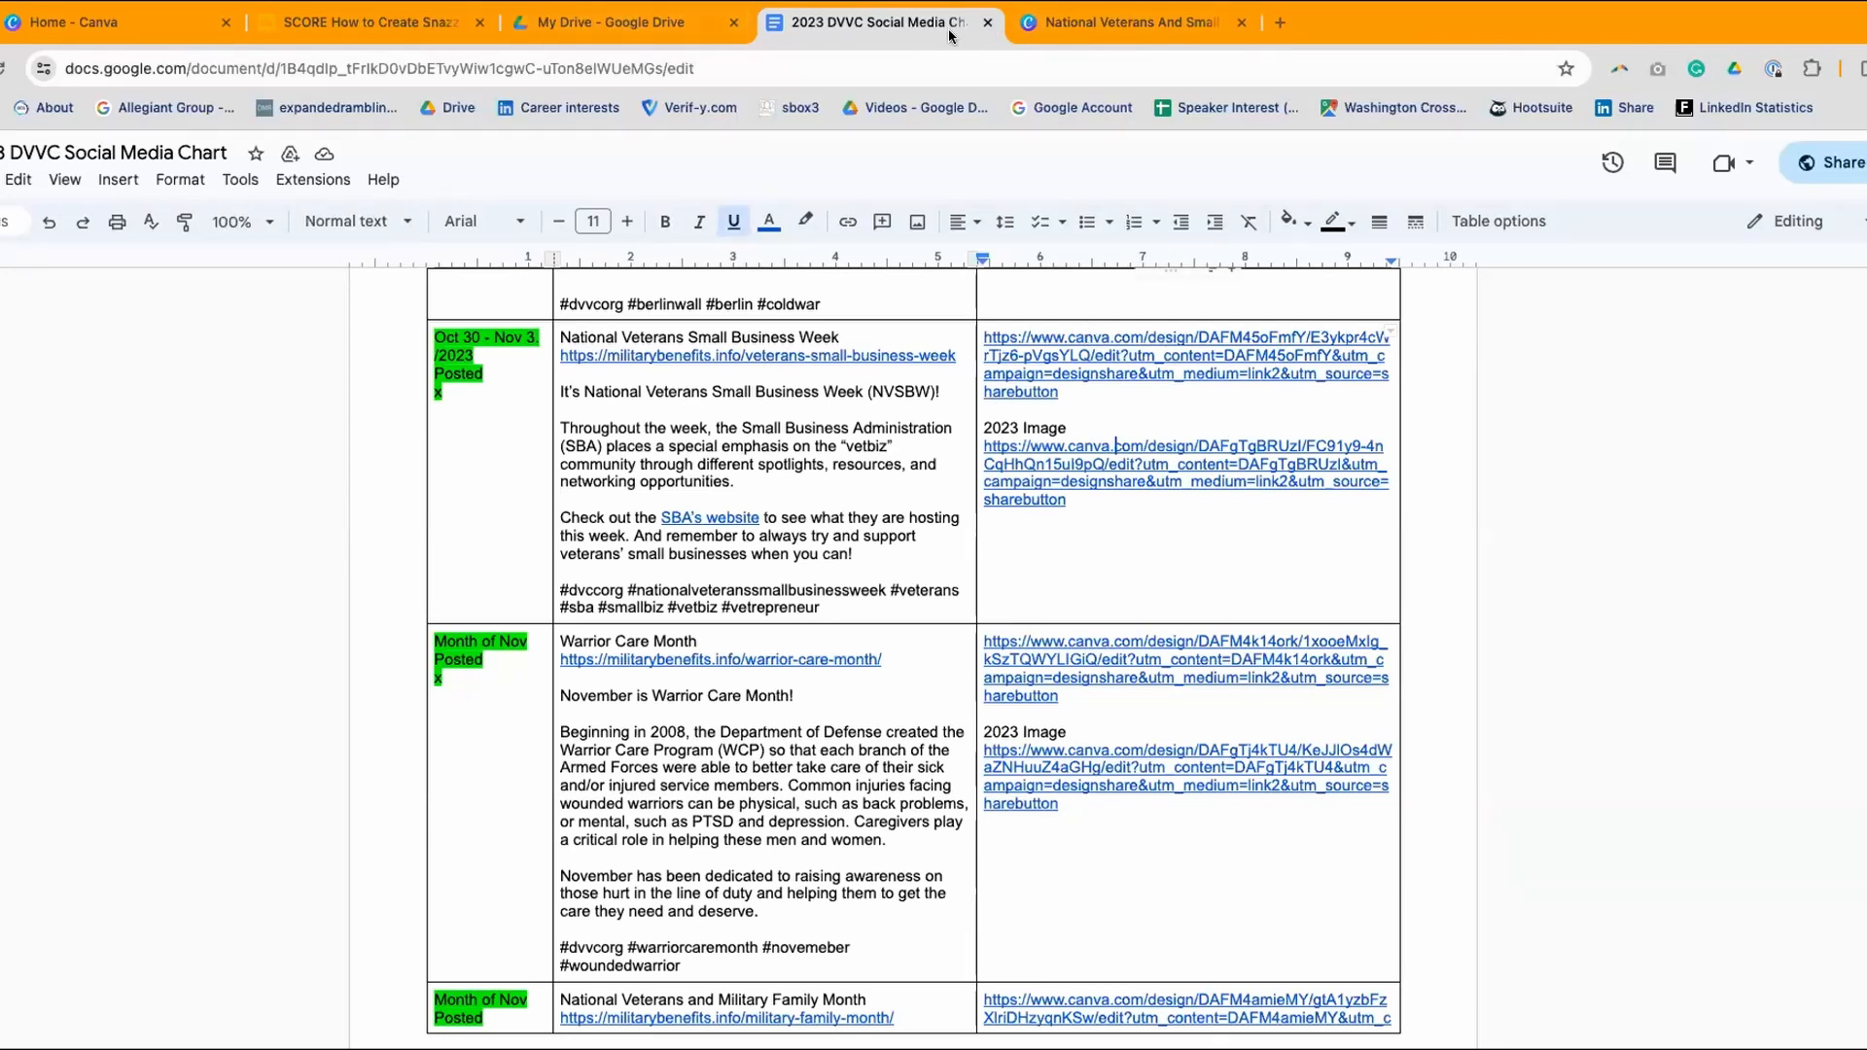
click(345, 21)
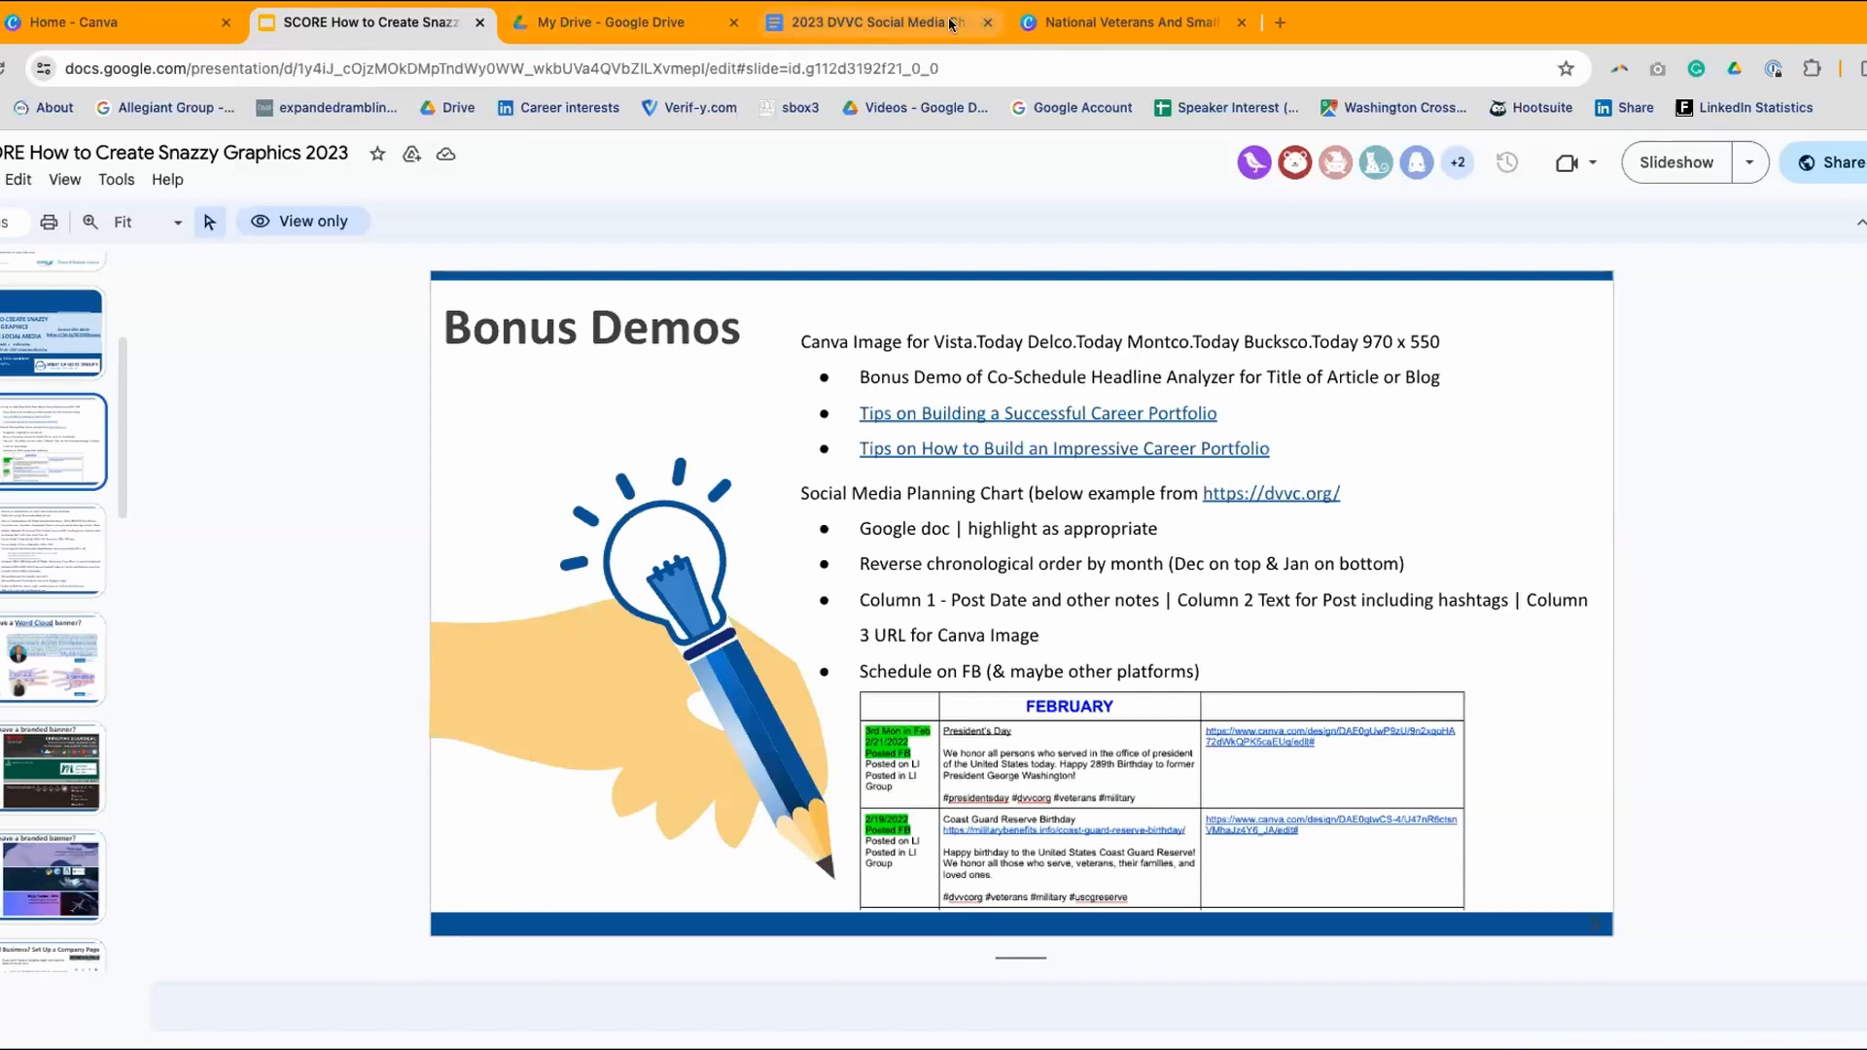
click(895, 26)
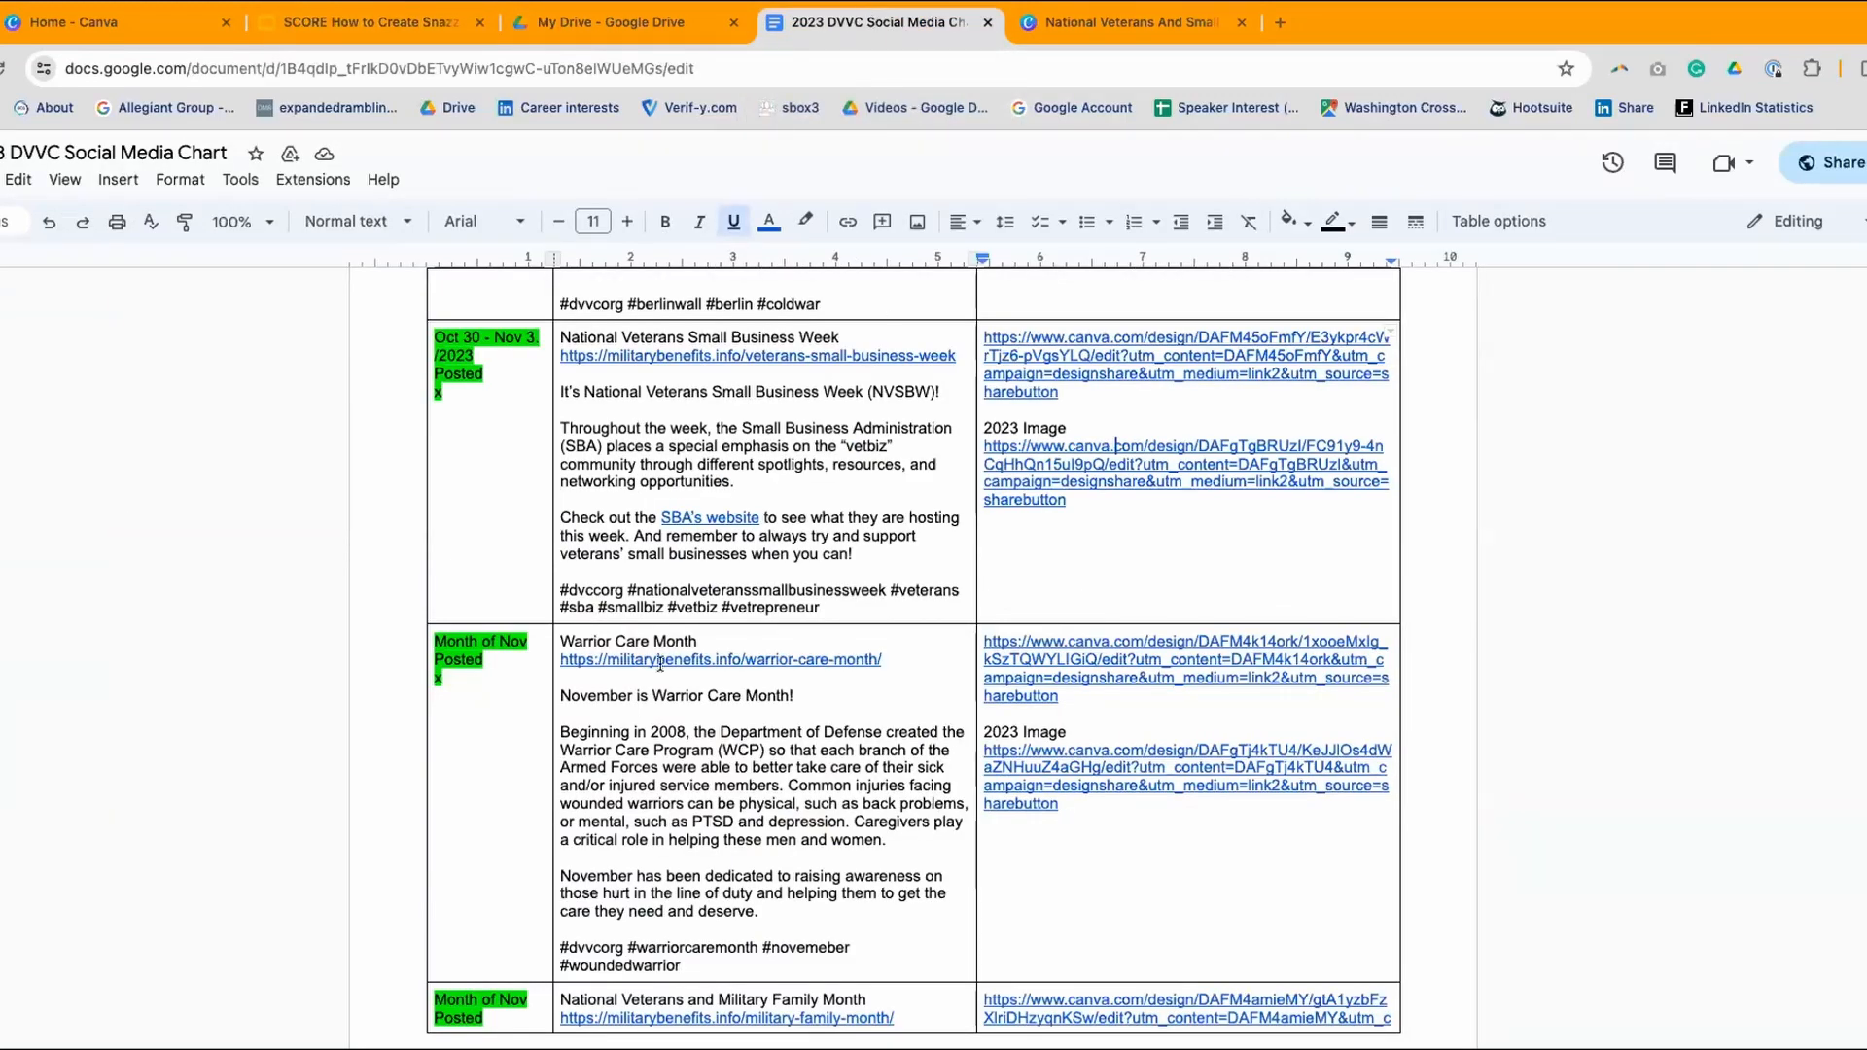
drag(831, 609, 555, 590)
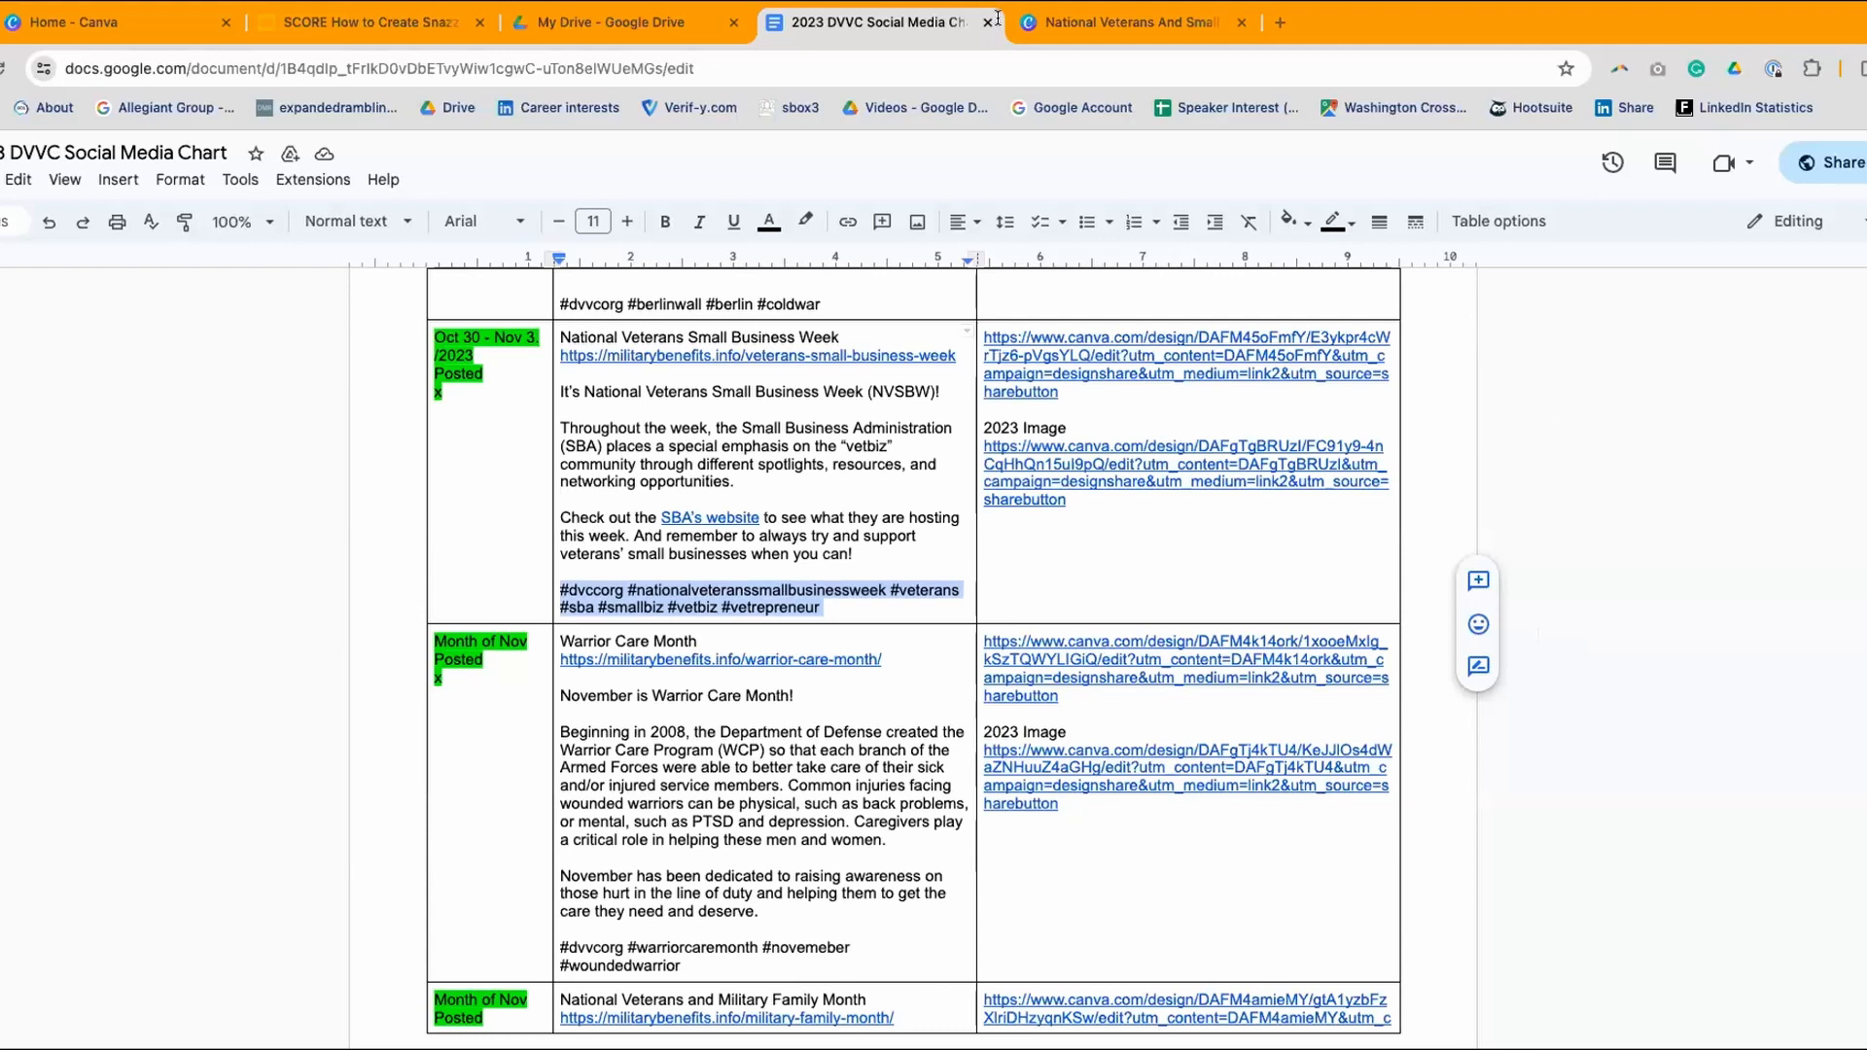
- Paste the 'Like what we share?' LinkedIn call-to-action above the hashtags, removing the extra blank lines
key(Up)
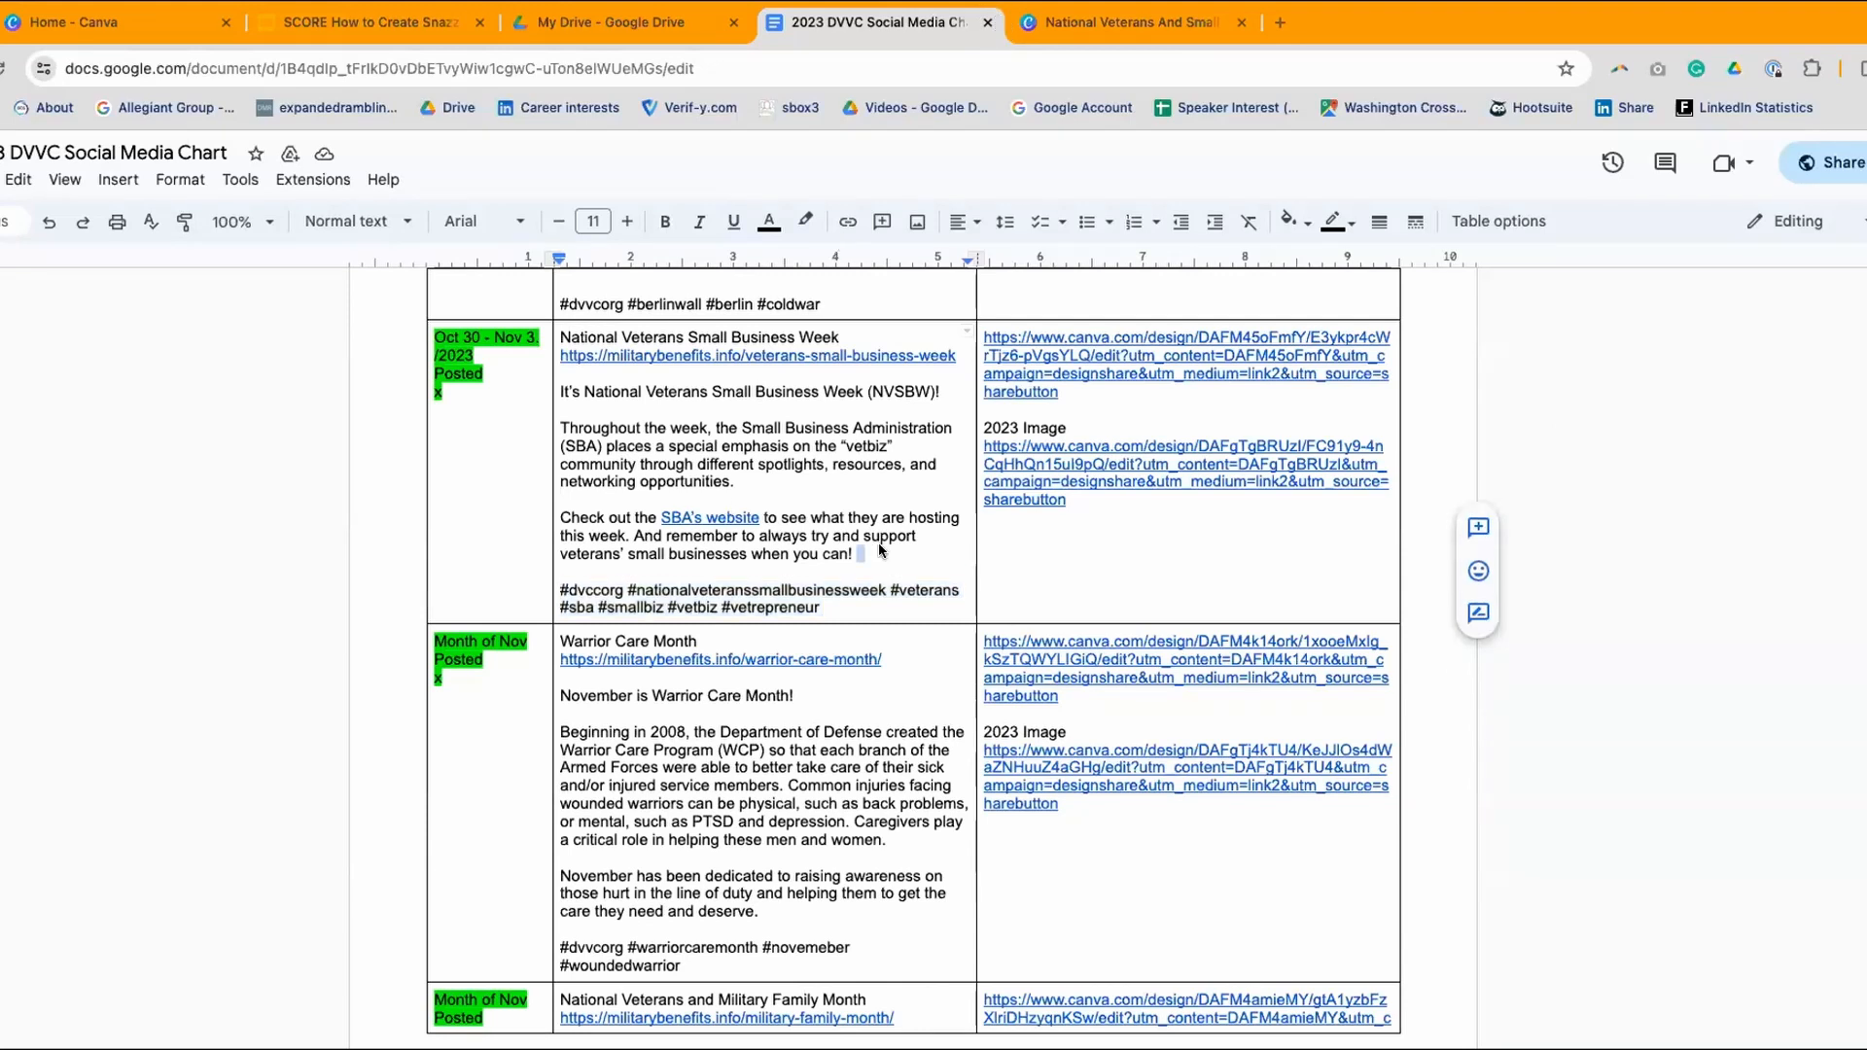
key(Return)
key(Return)
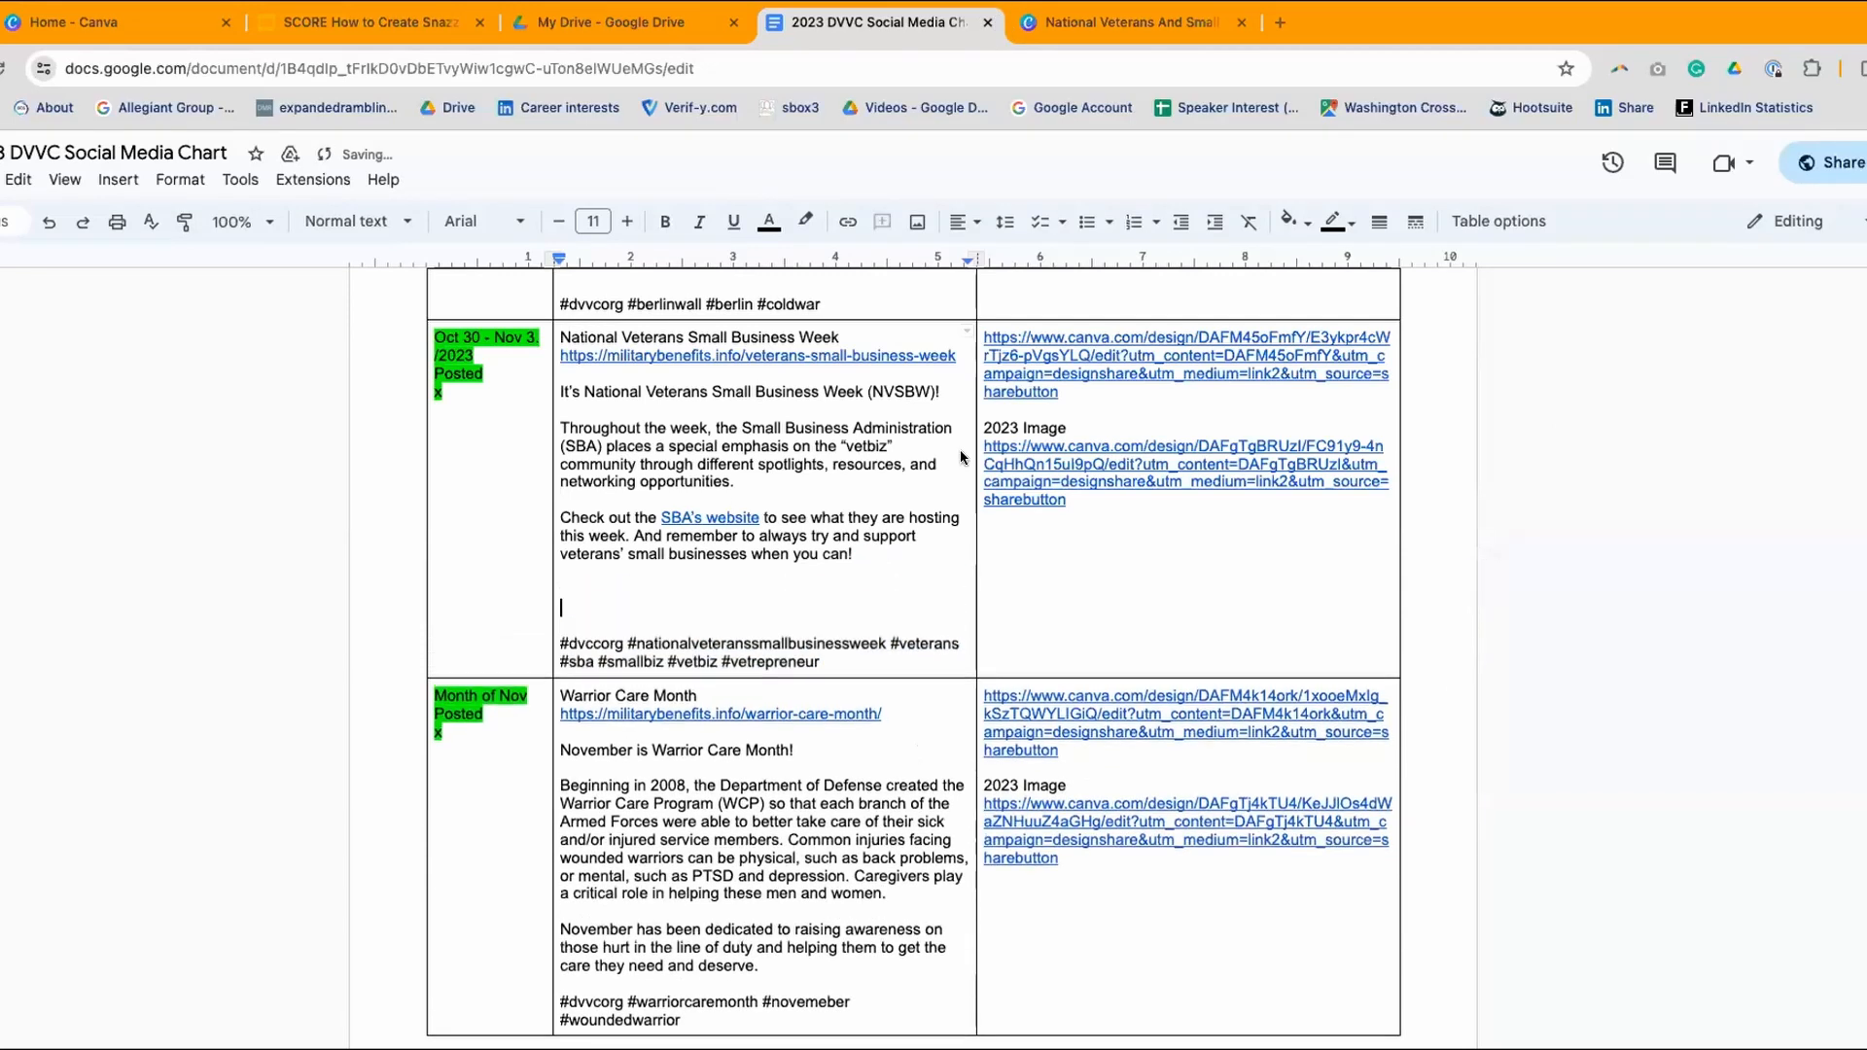
right_click(574, 595)
click(623, 389)
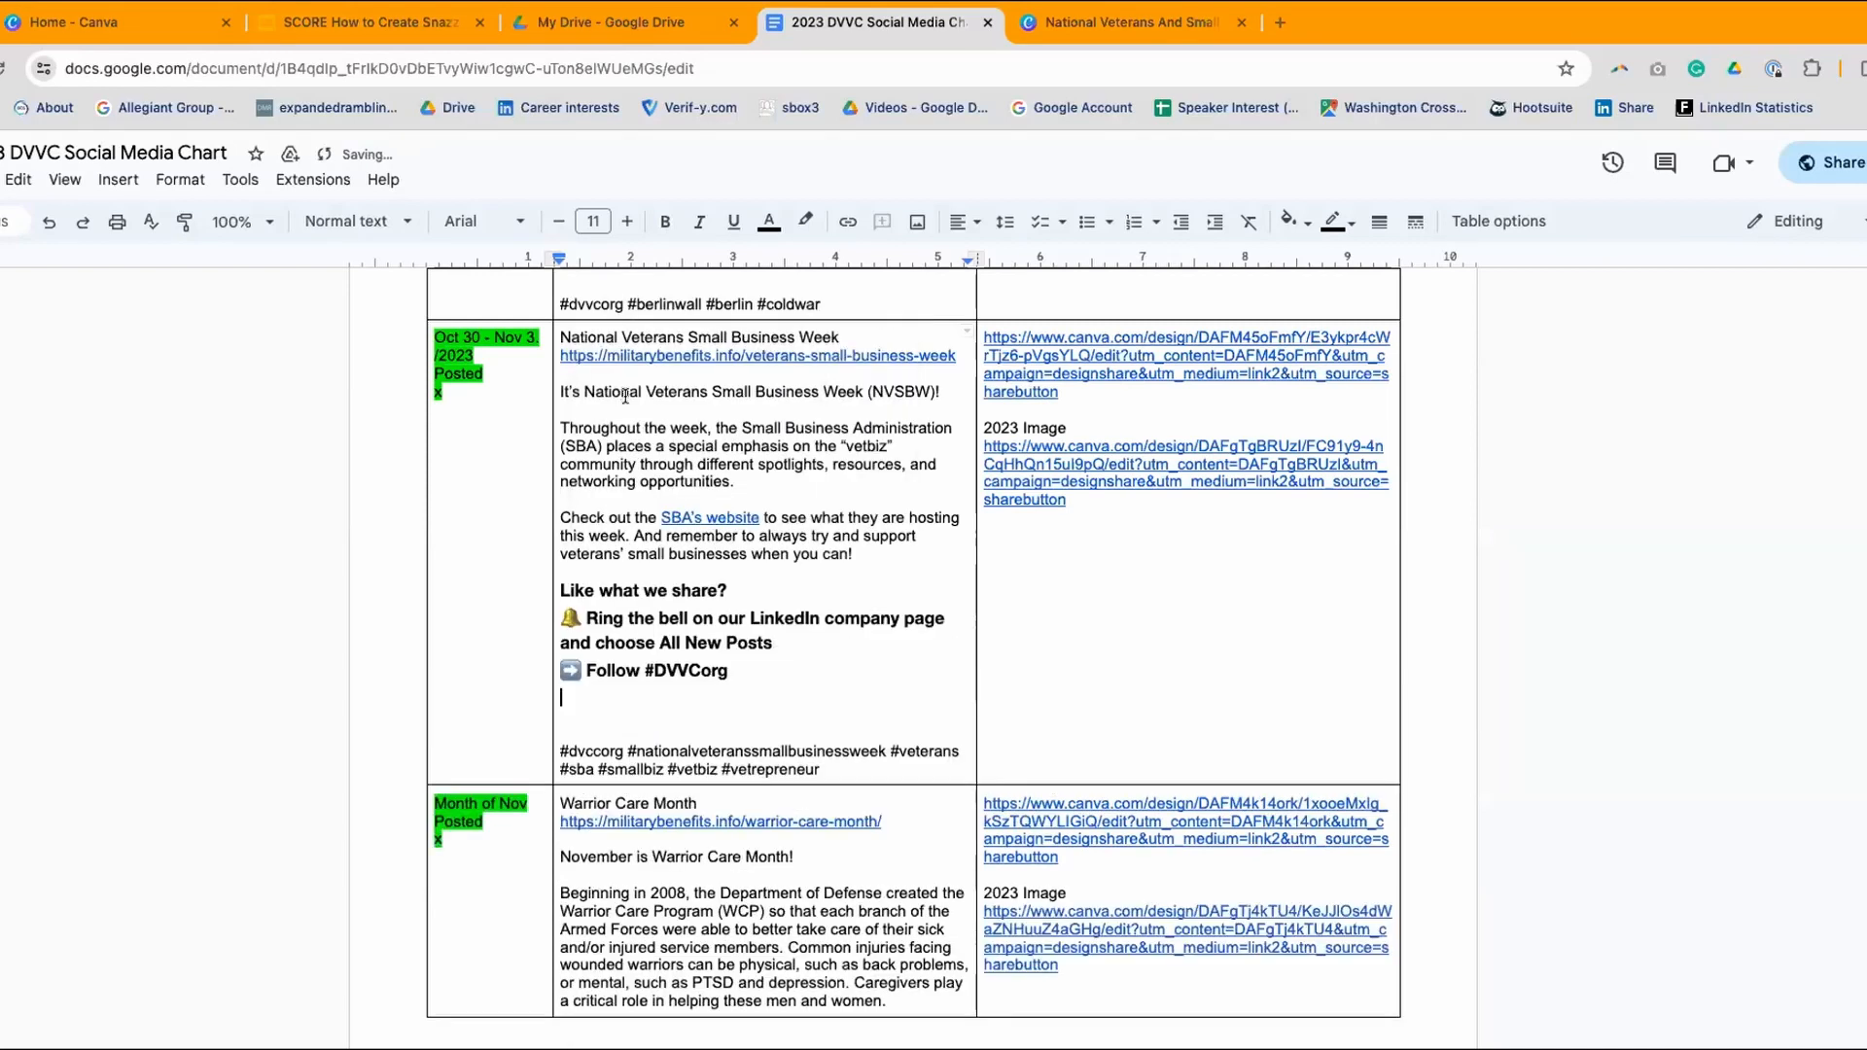
key(BackSpace)
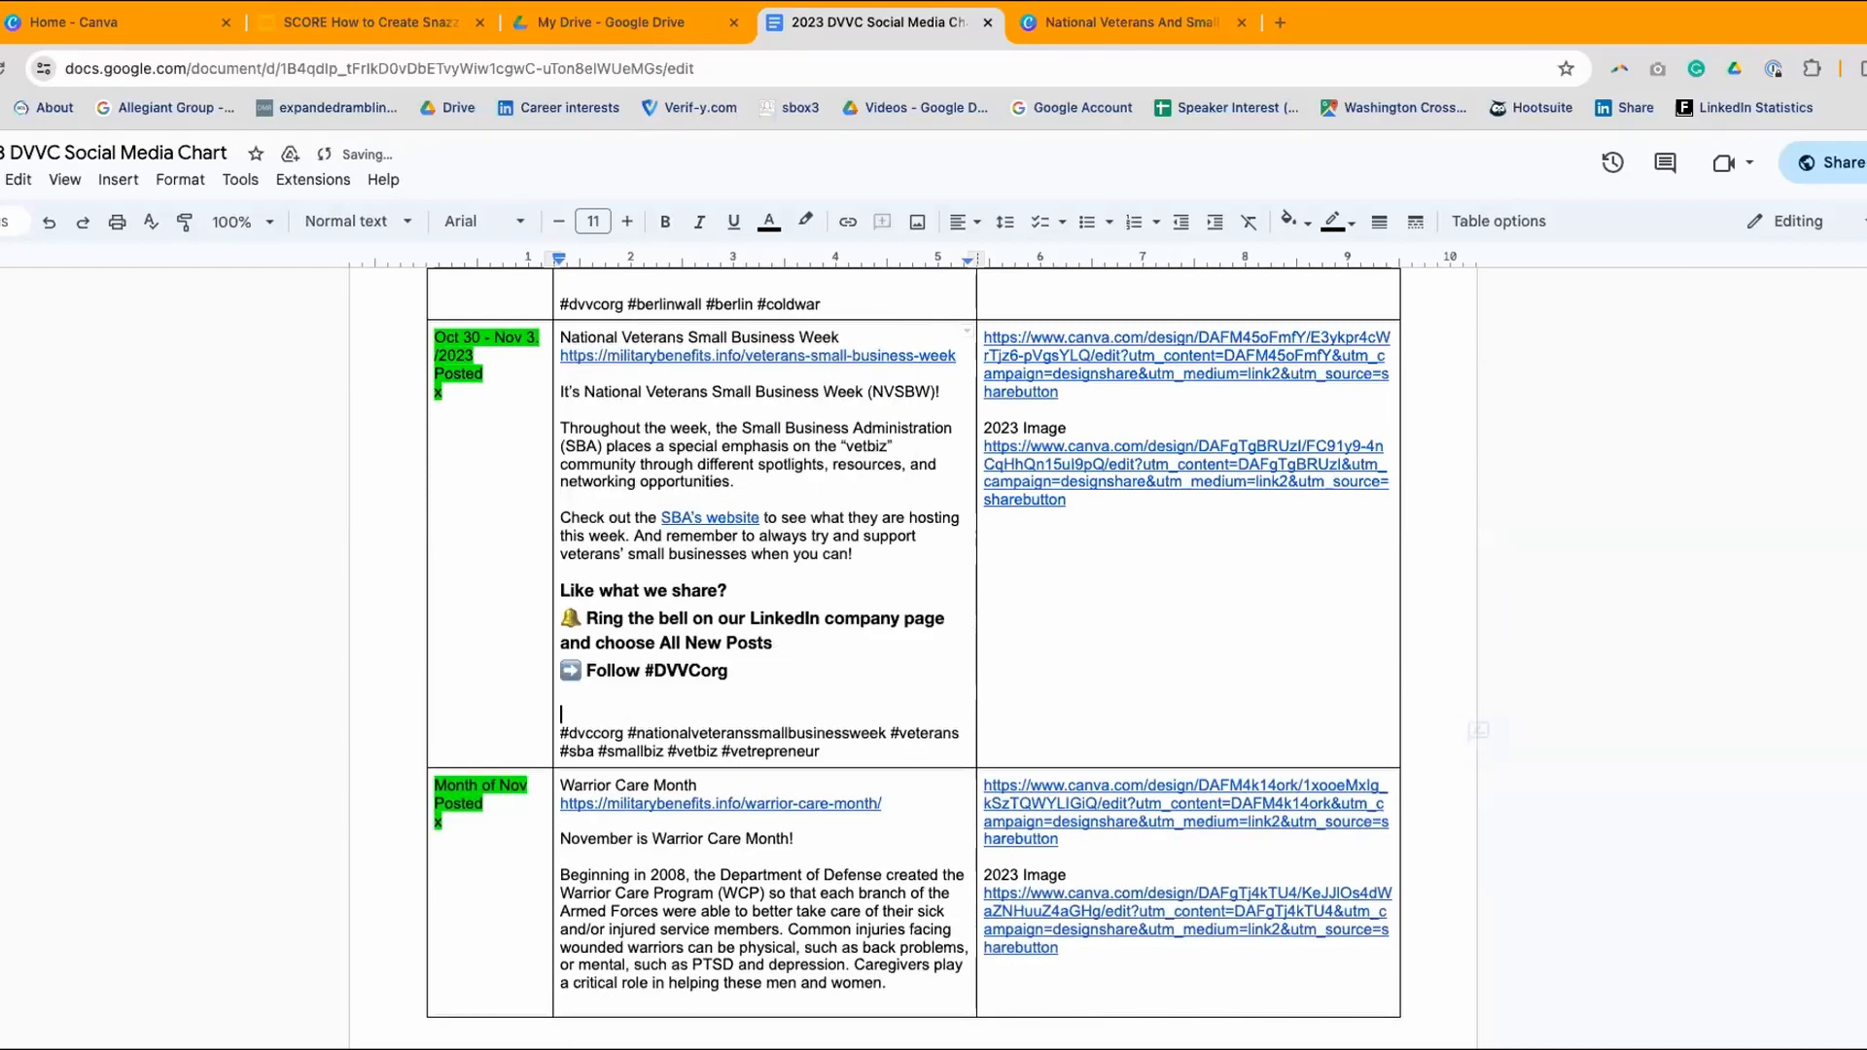
key(BackSpace)
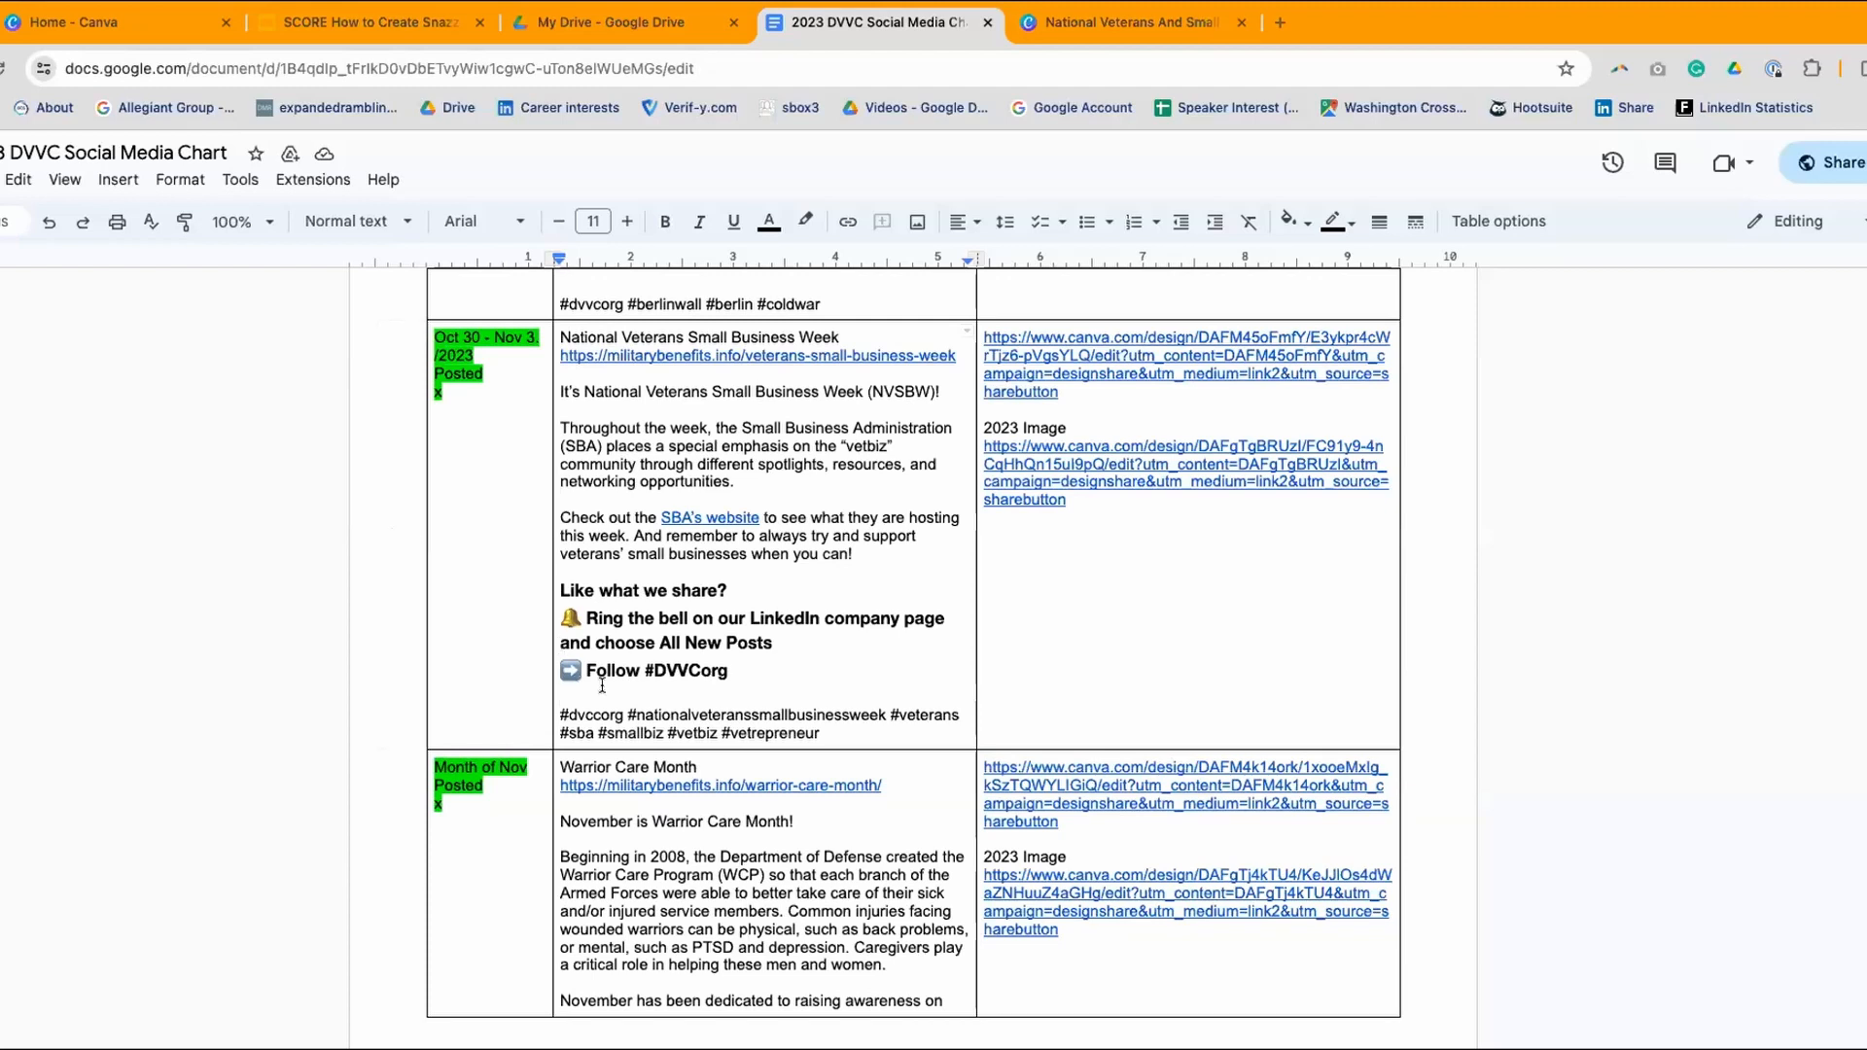
- Delete the #dvccorg hashtag and return to the SCORE presentation
drag(623, 710, 559, 715)
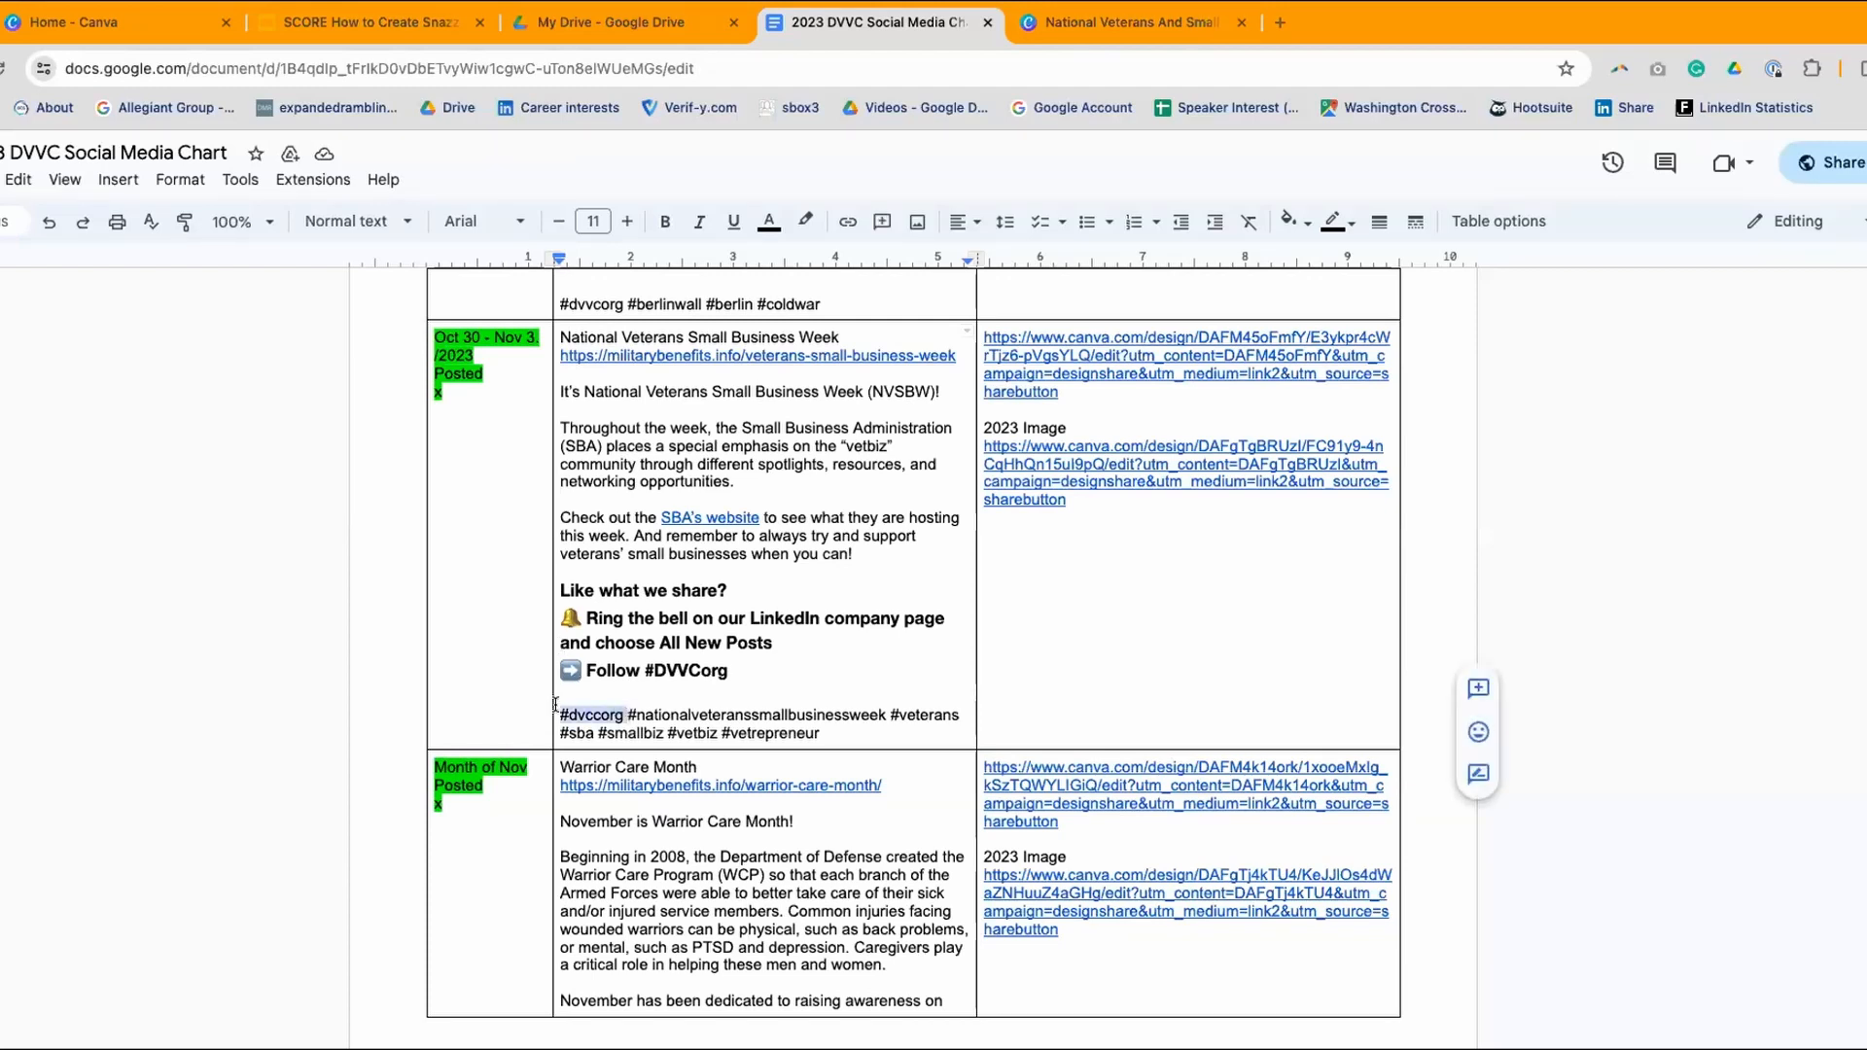
key(BackSpace)
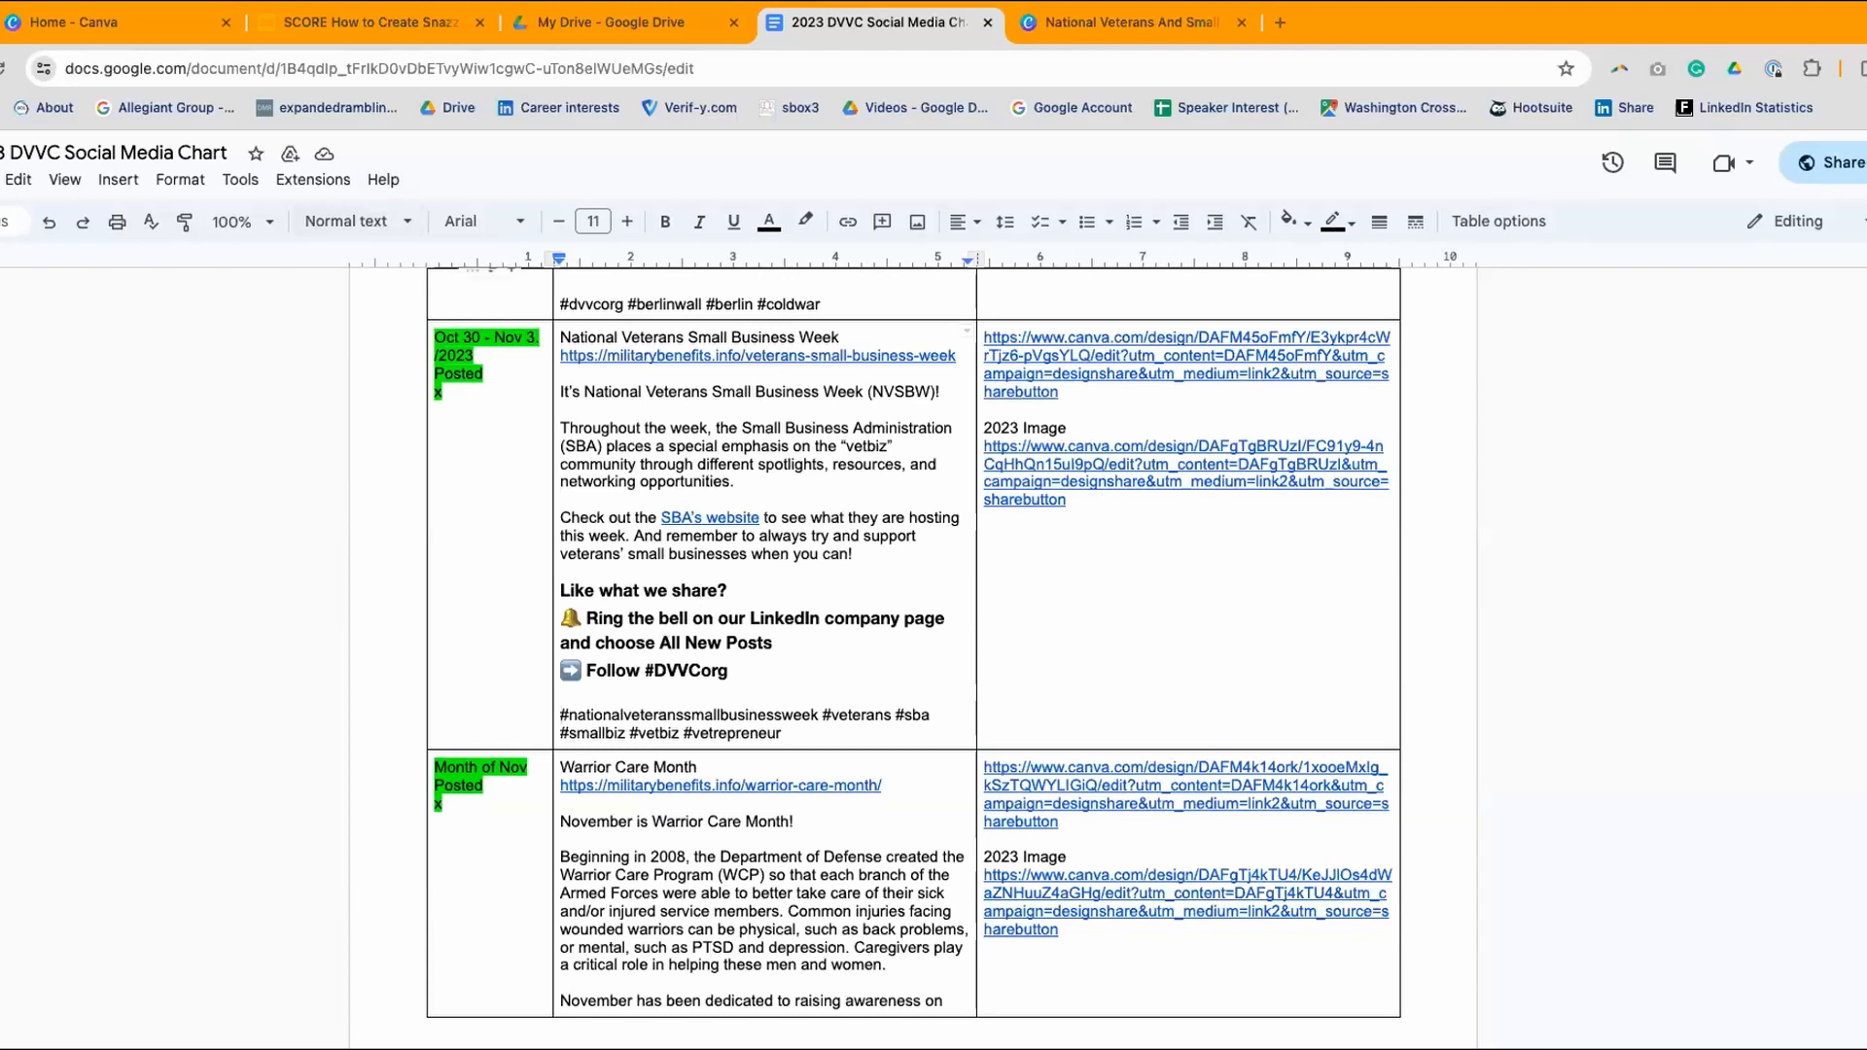
click(340, 22)
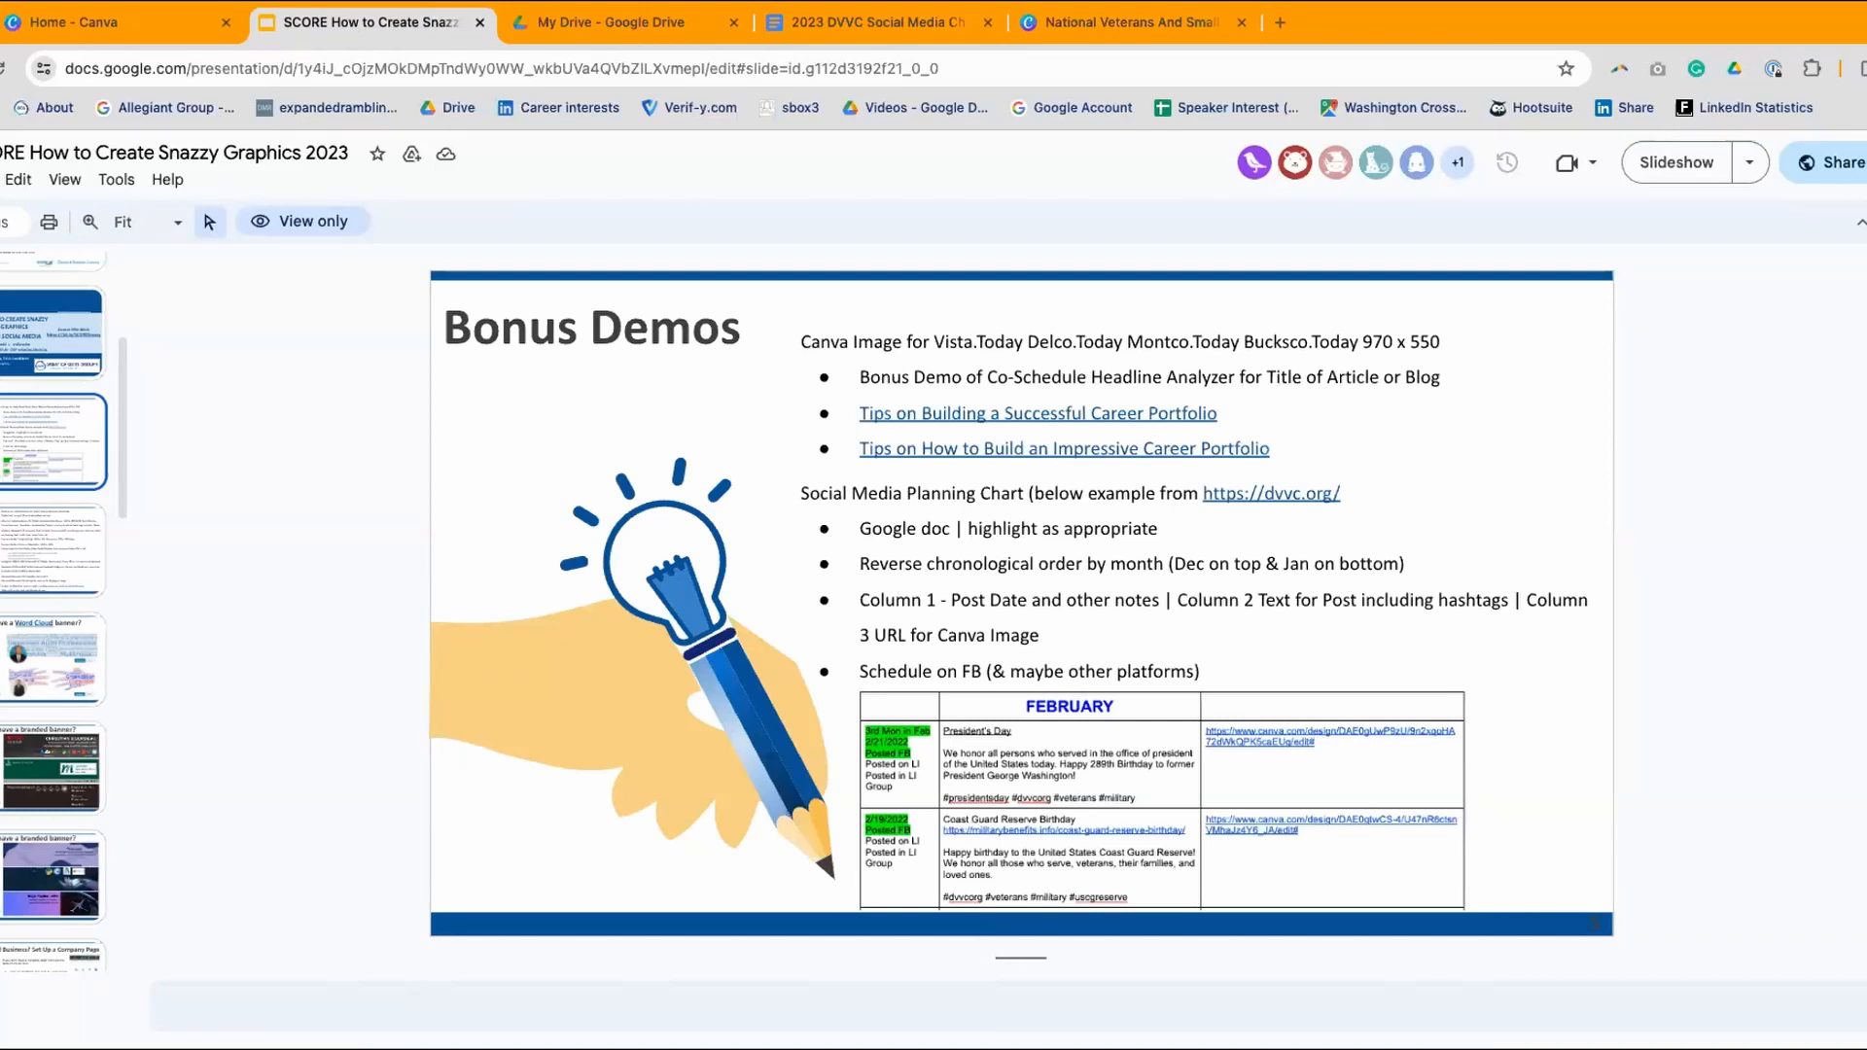
- Close the Google Drive tab and go back to the SCORE presentation
click(595, 24)
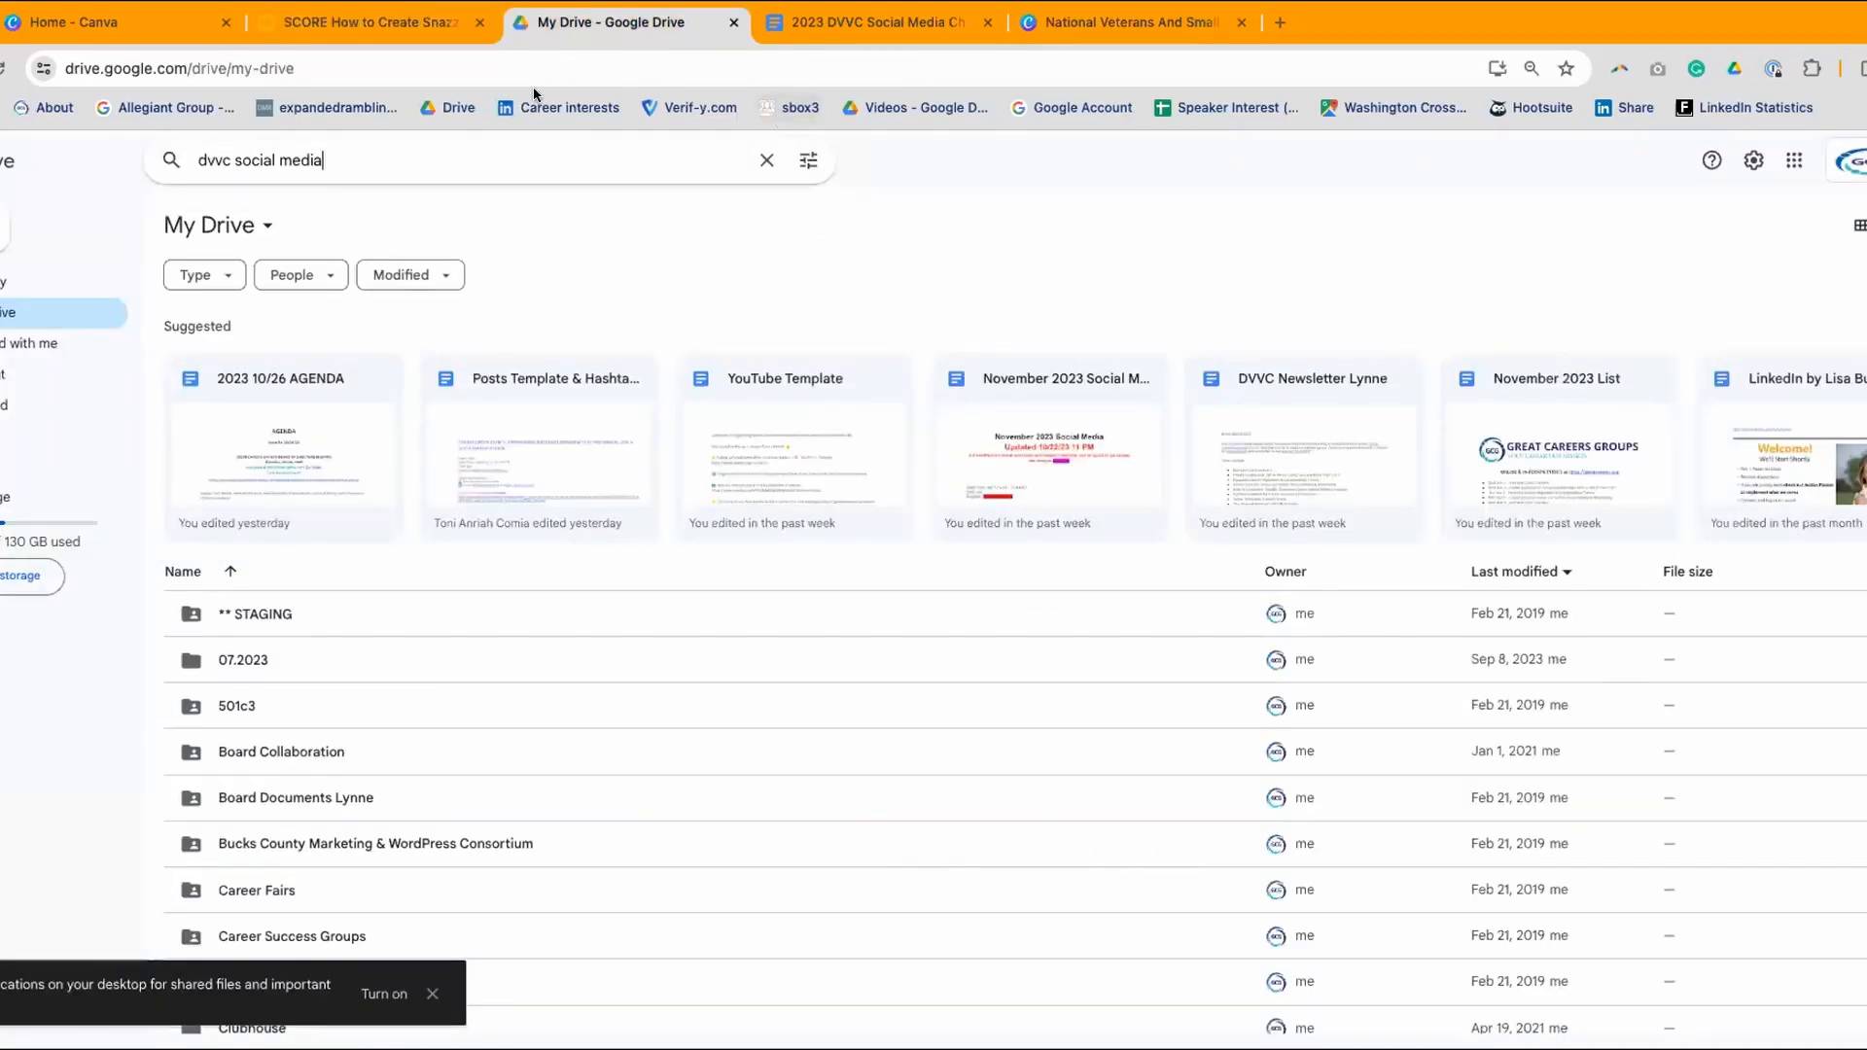
click(734, 23)
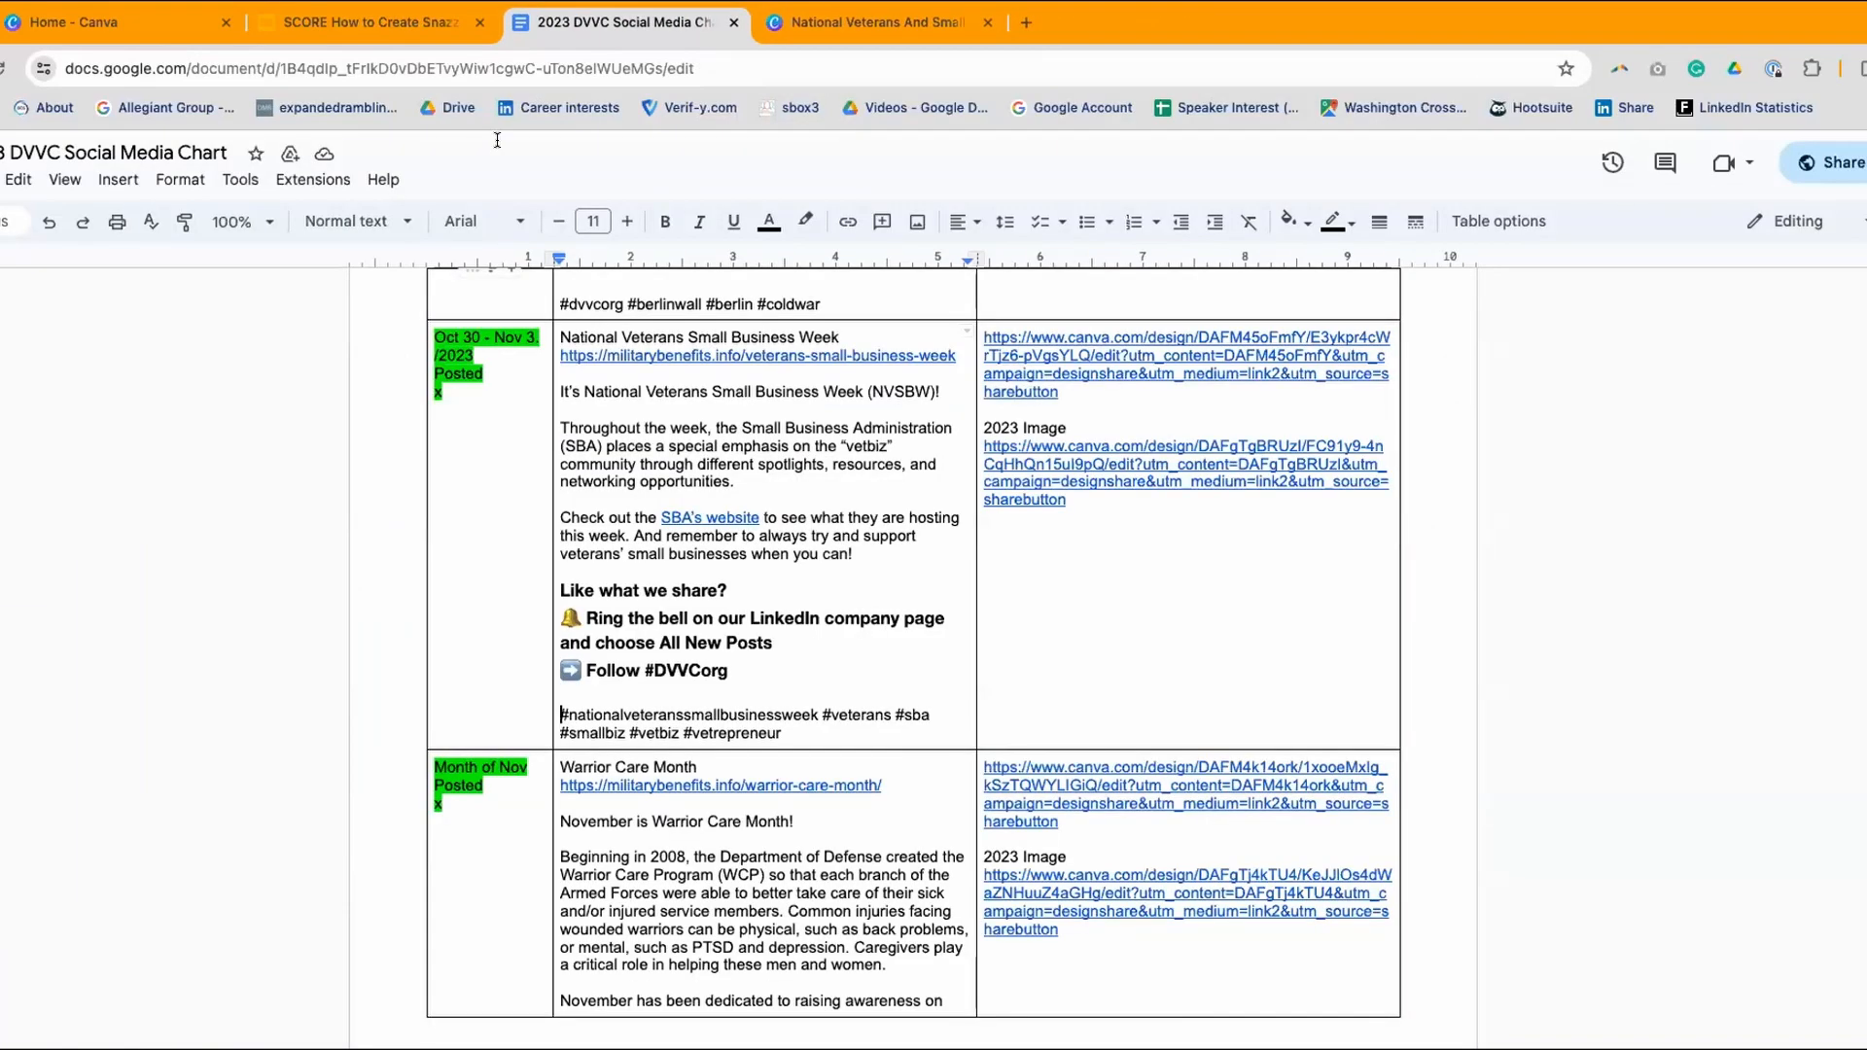
click(313, 23)
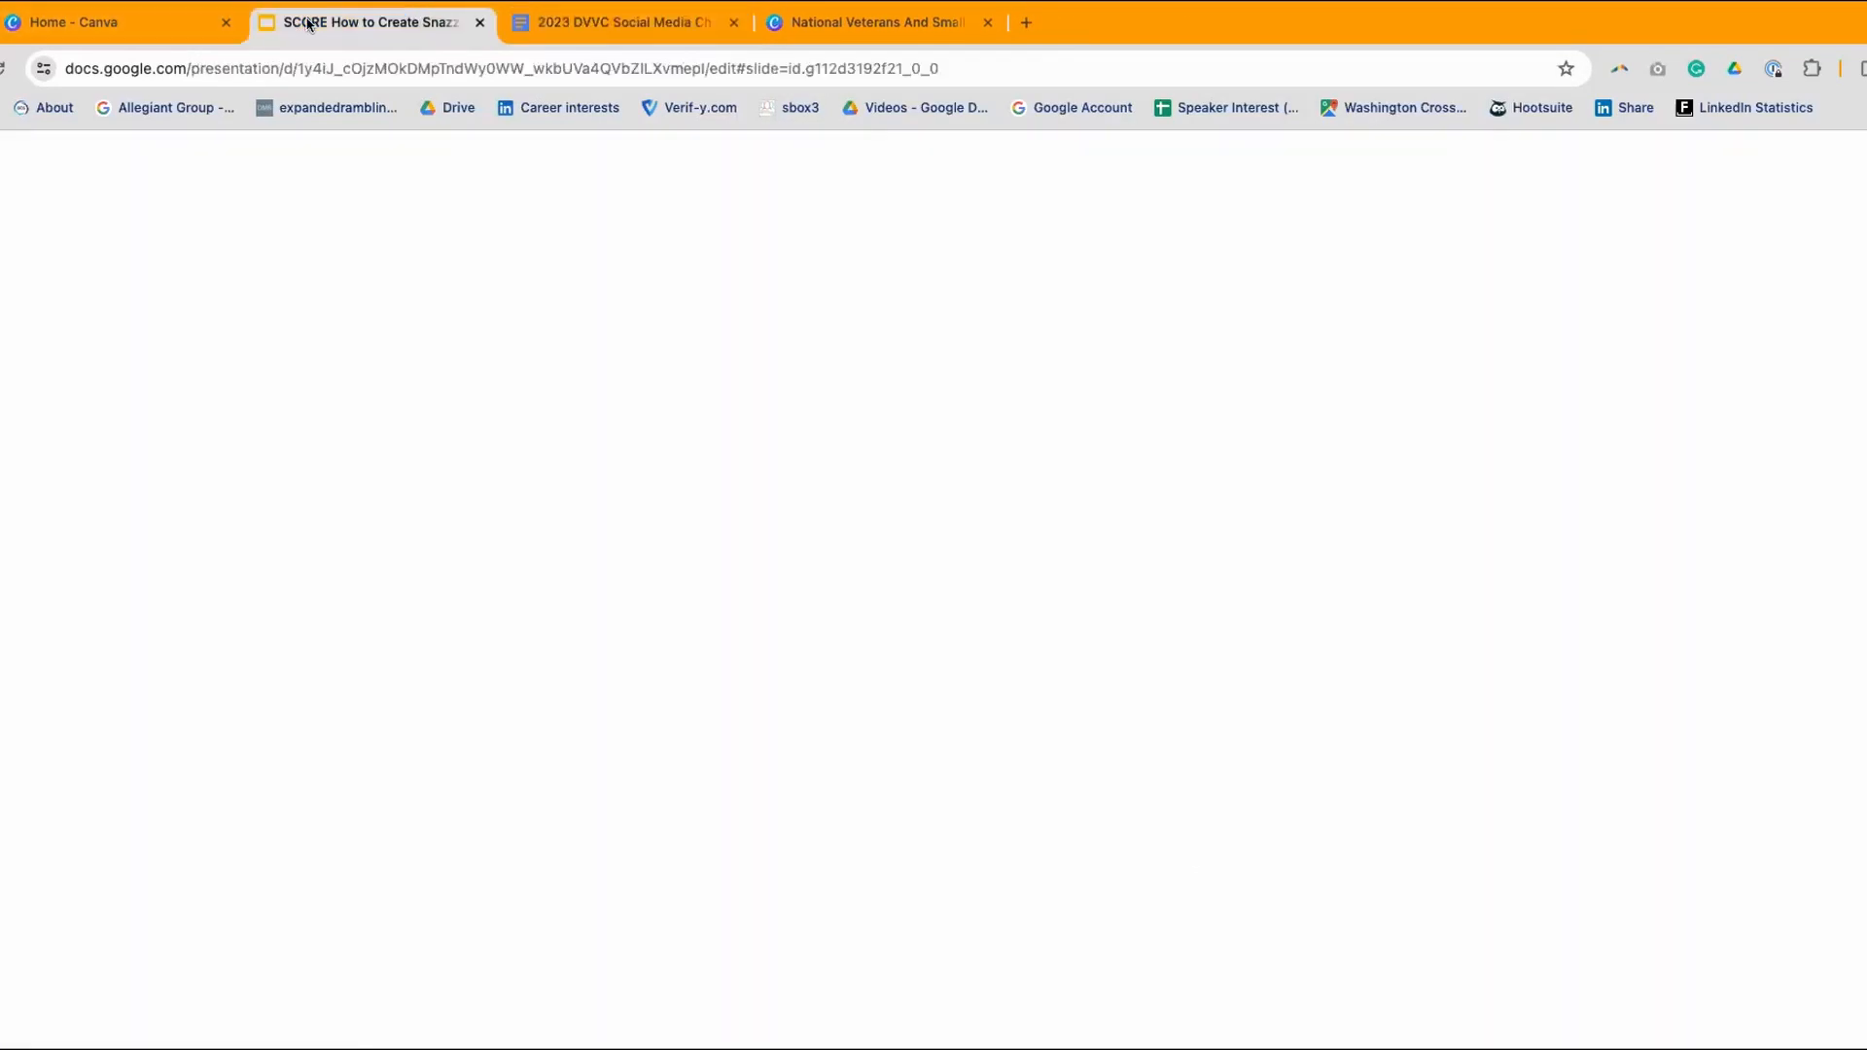
- In Canva, go to Projects and open the 2023-10-Events folder
click(81, 25)
scroll(716, 672, down, 1)
scroll(717, 678, up, 1)
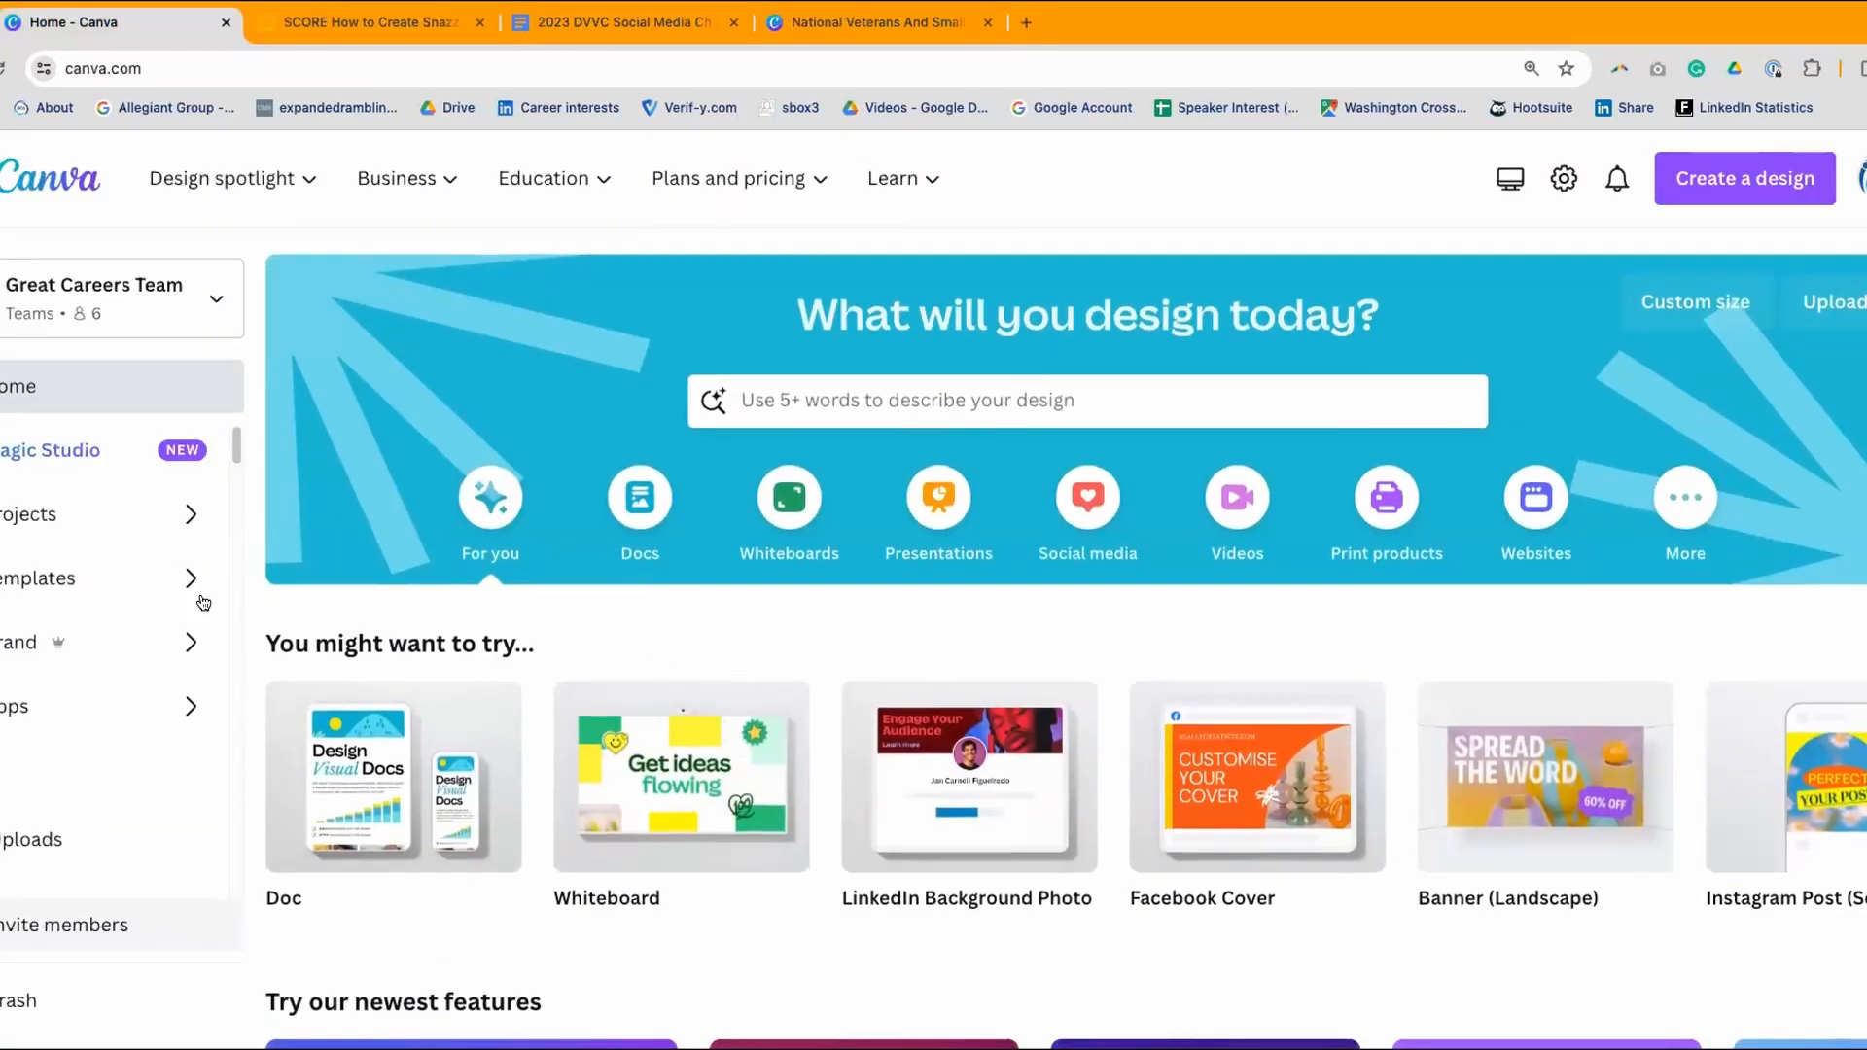
click(21, 517)
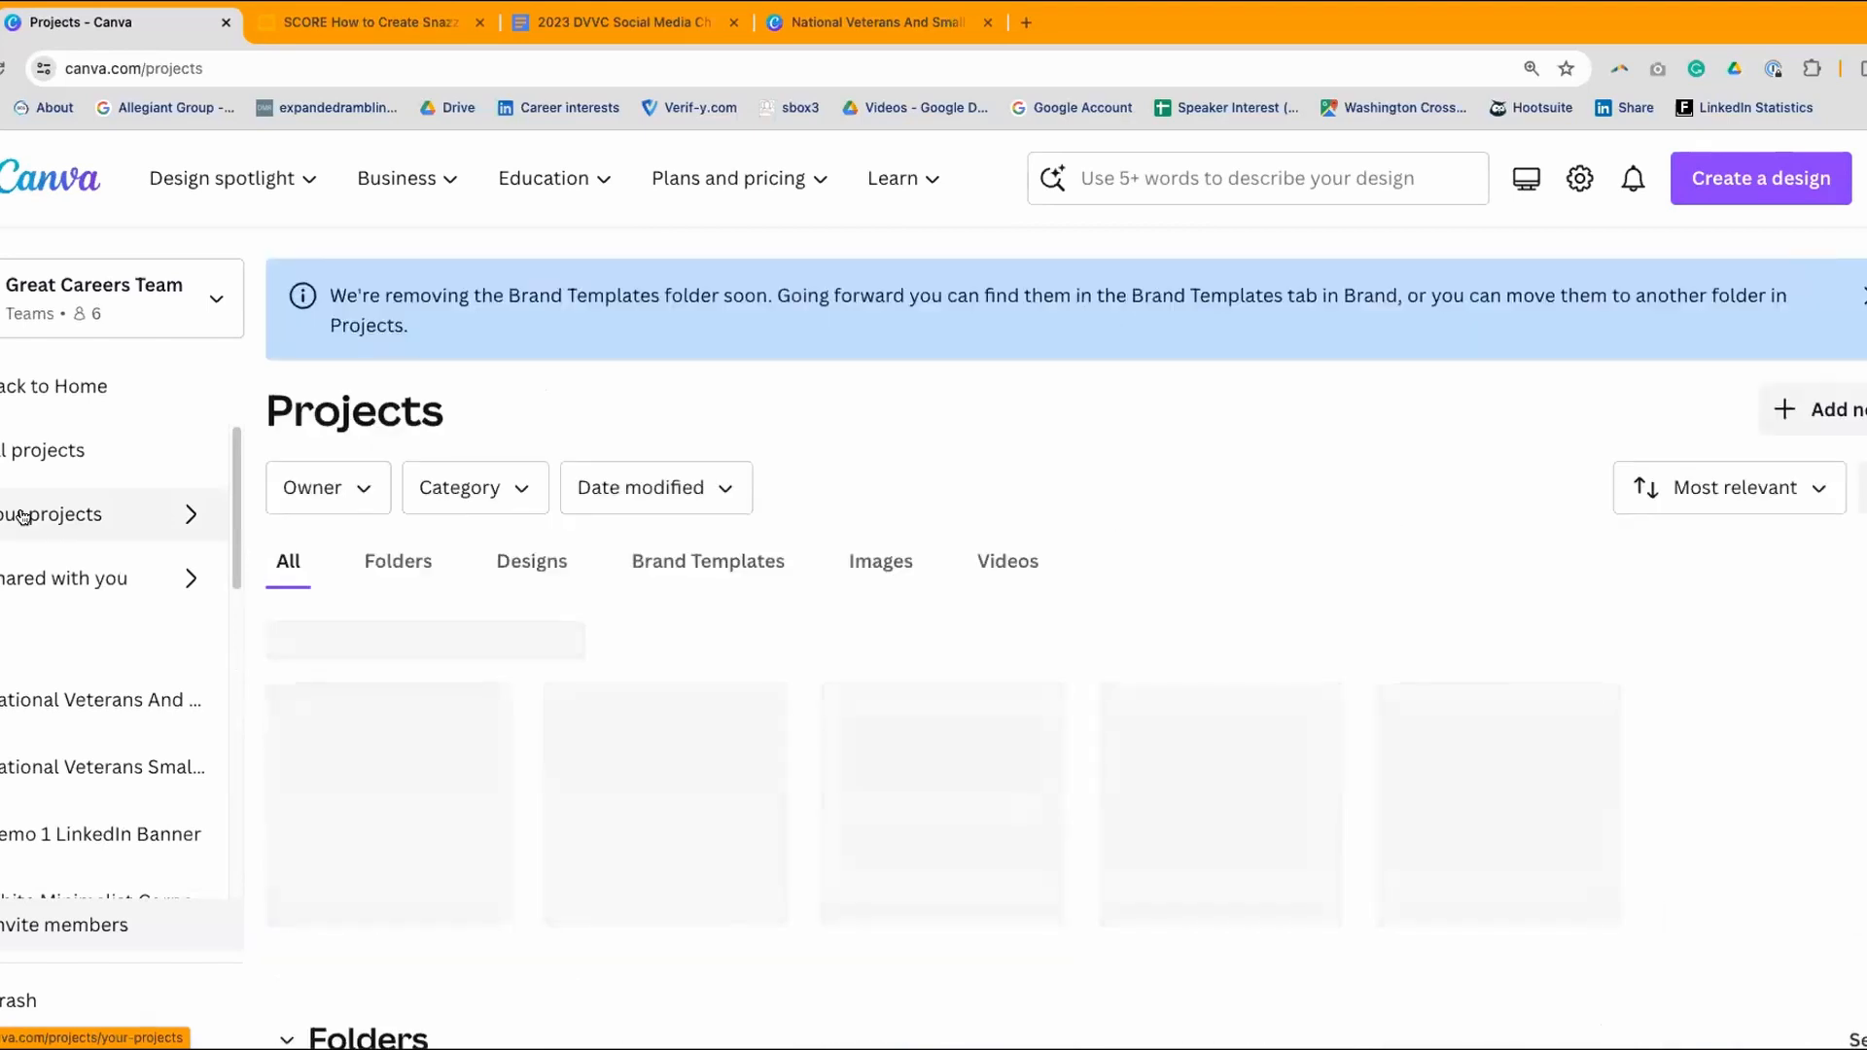
scroll(146, 449, down, 1)
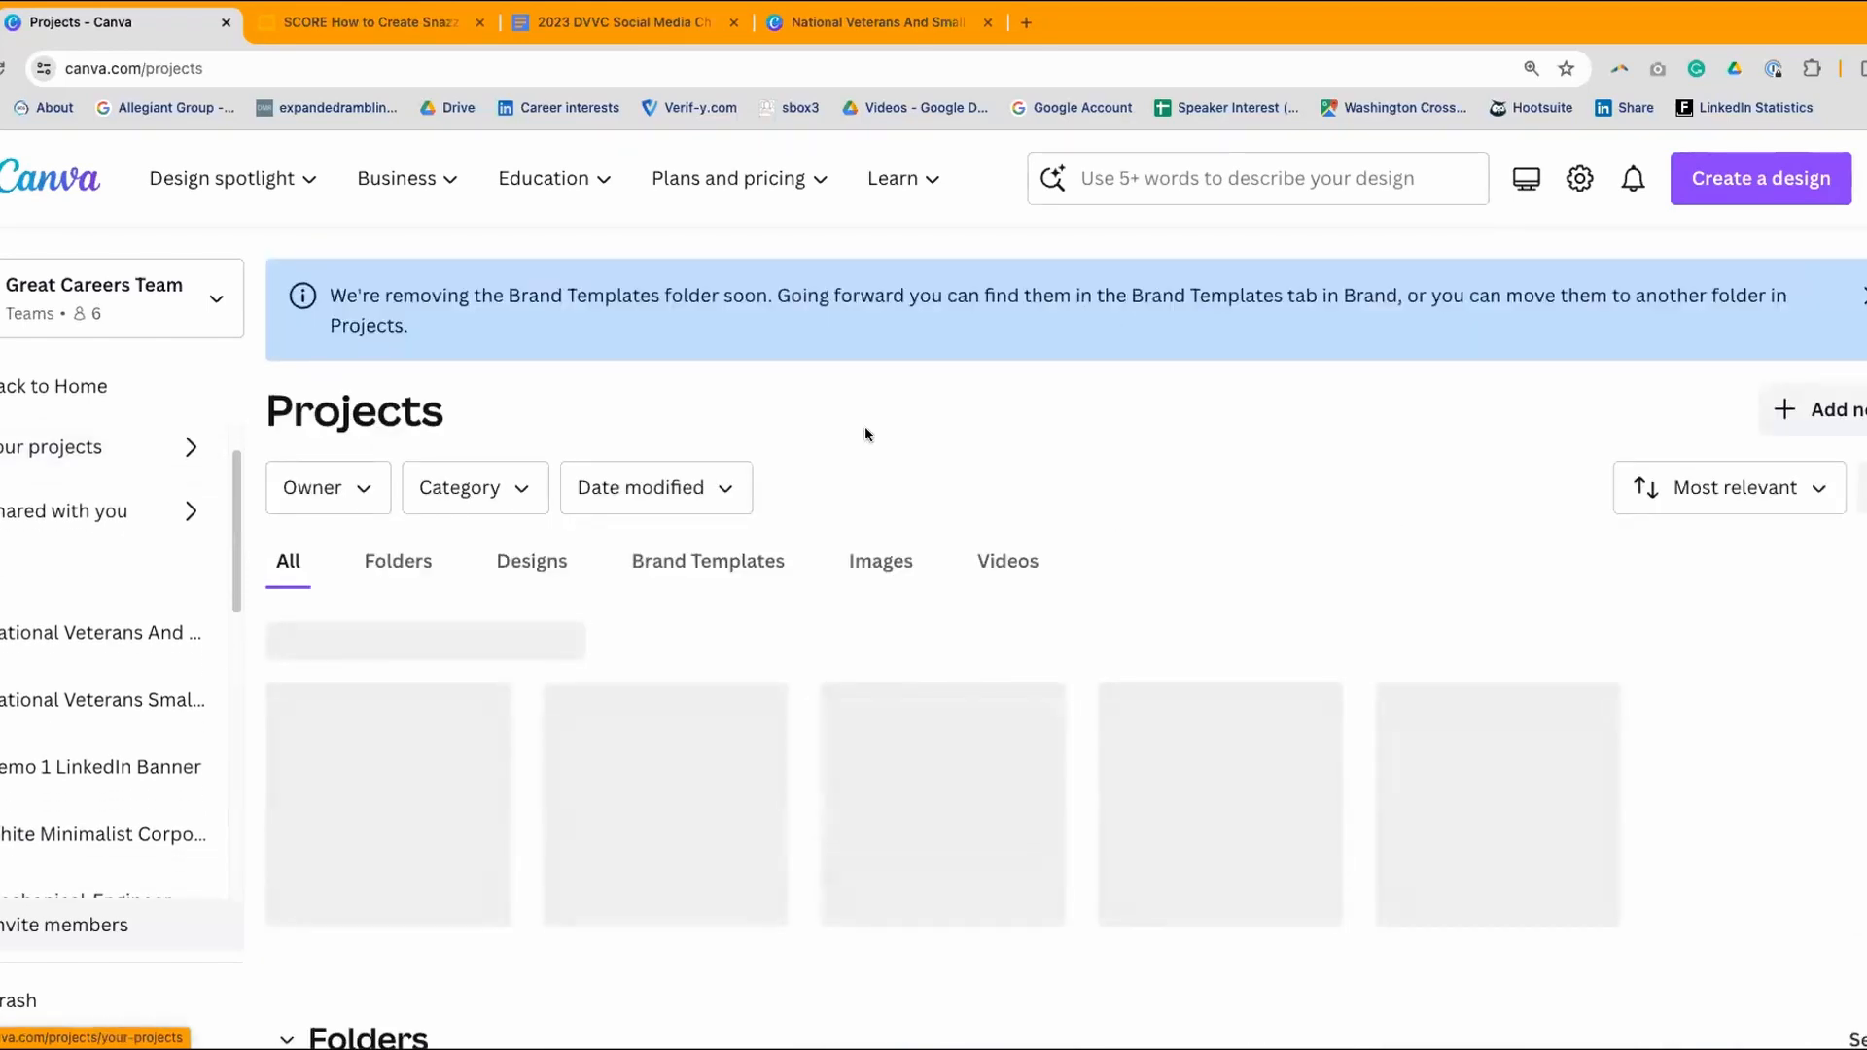
scroll(1078, 337, down, 2)
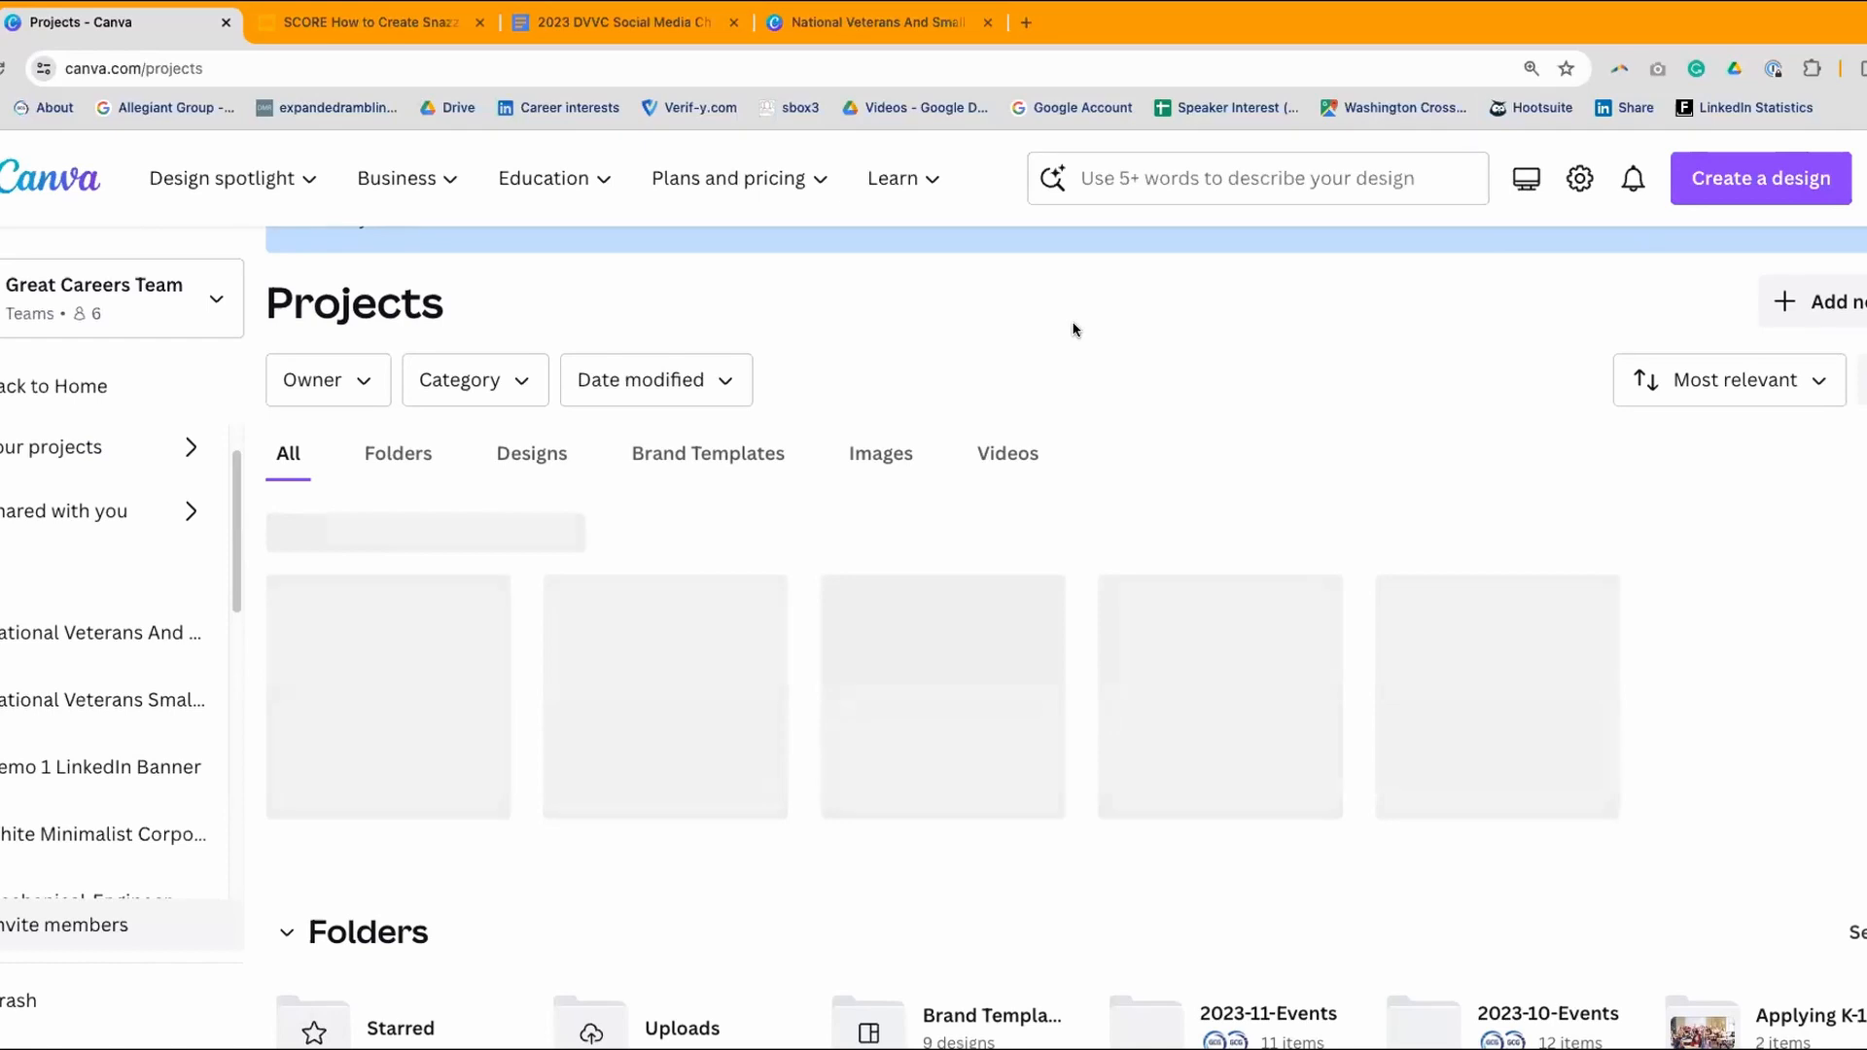
scroll(1066, 322, down, 3)
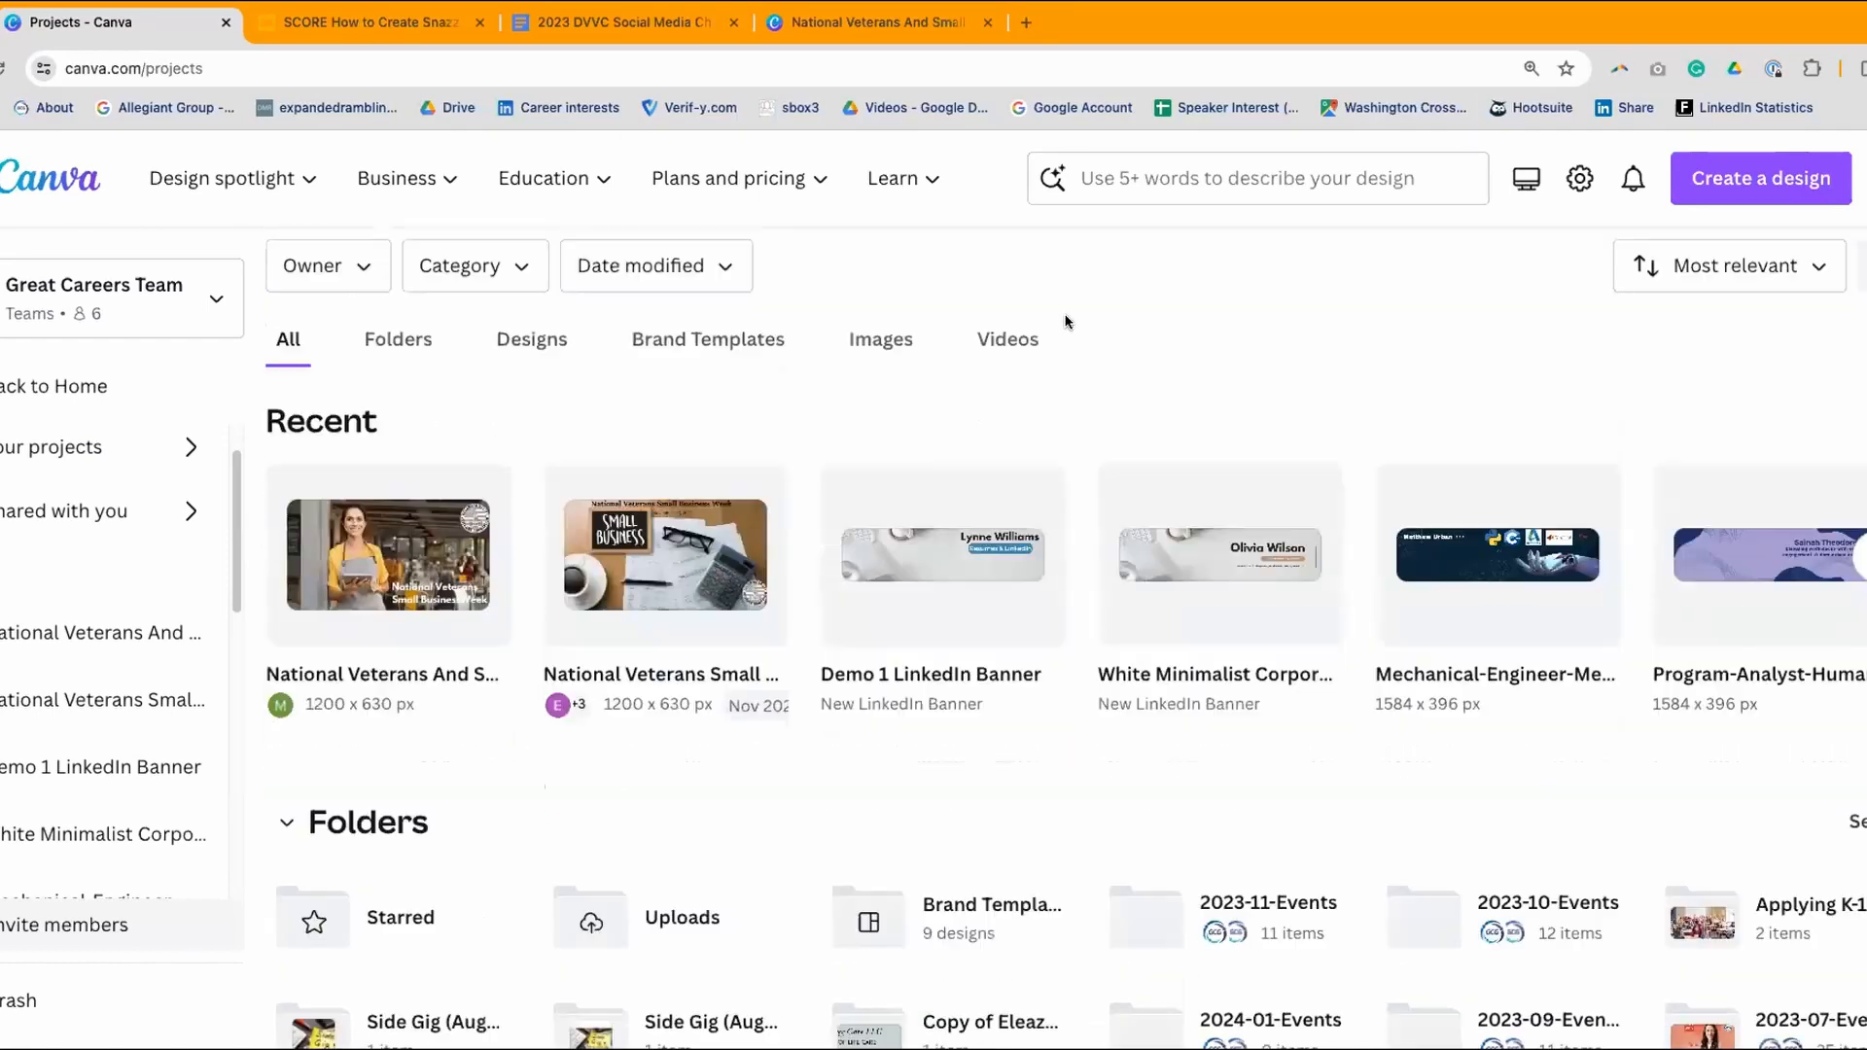
scroll(1066, 322, down, 4)
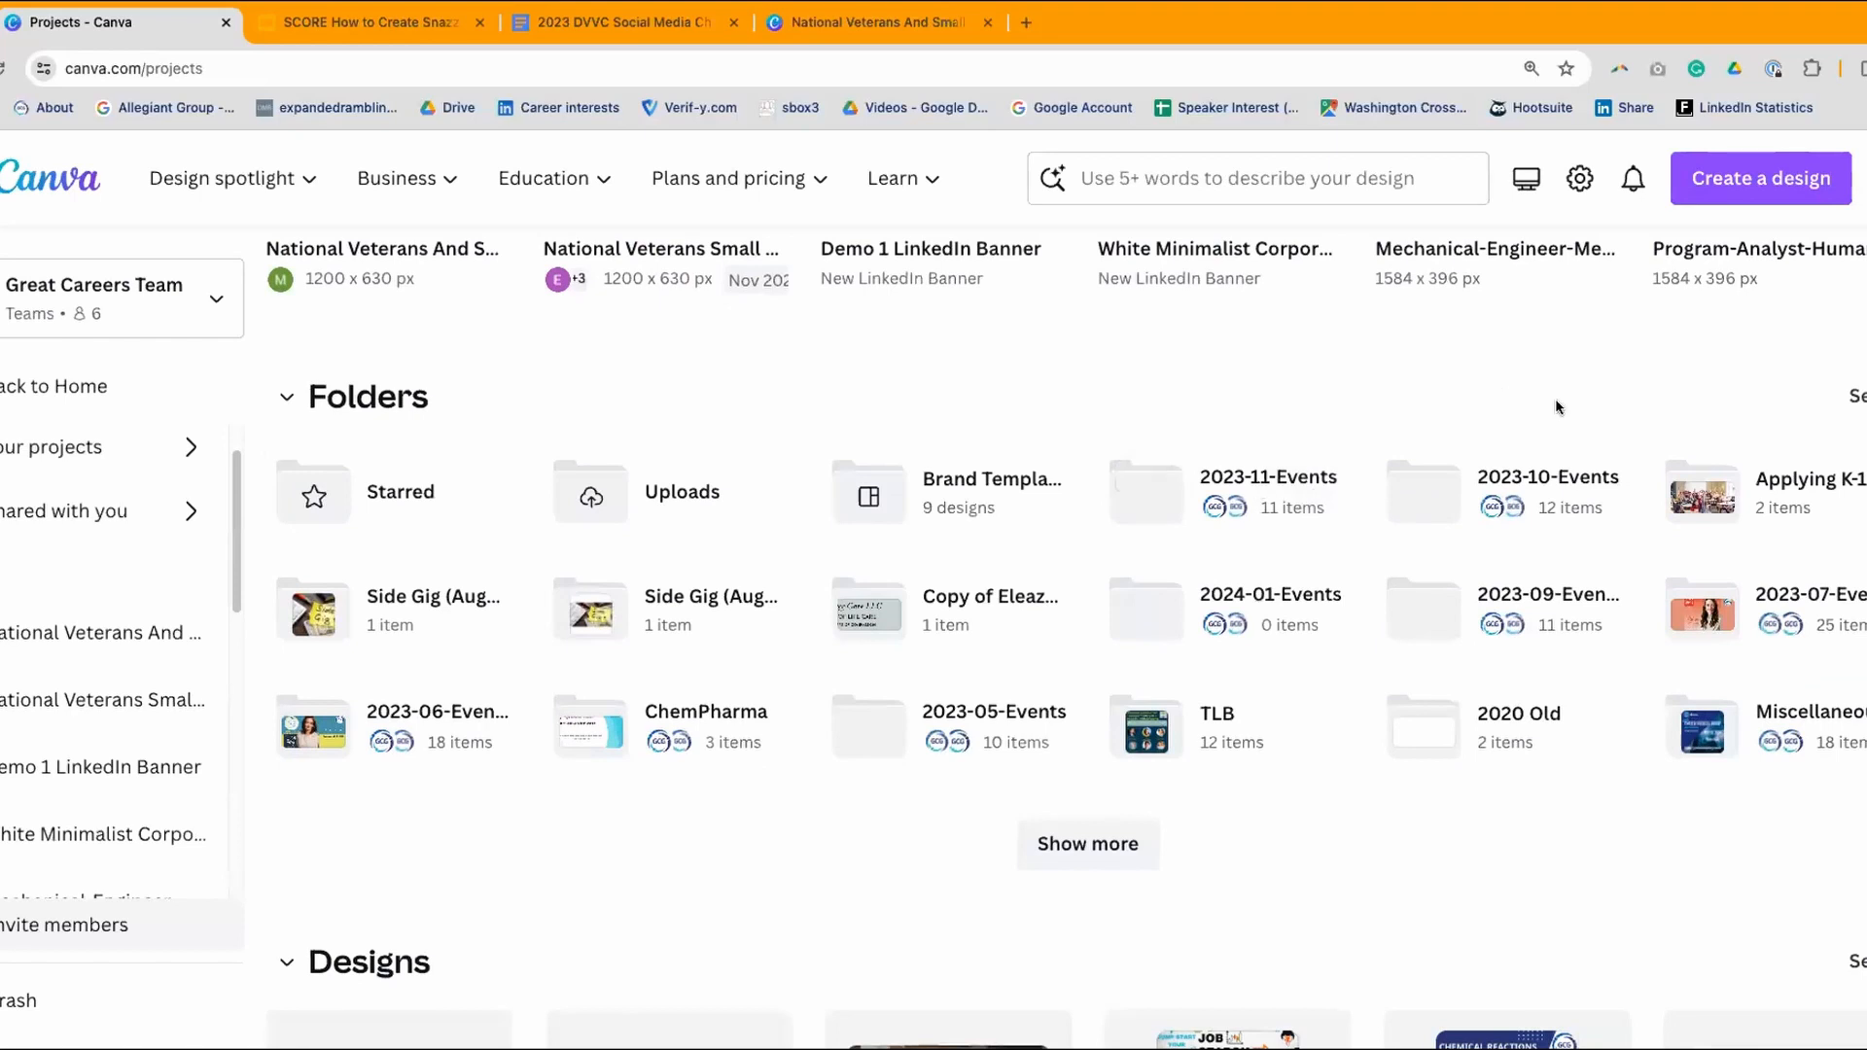
click(1525, 479)
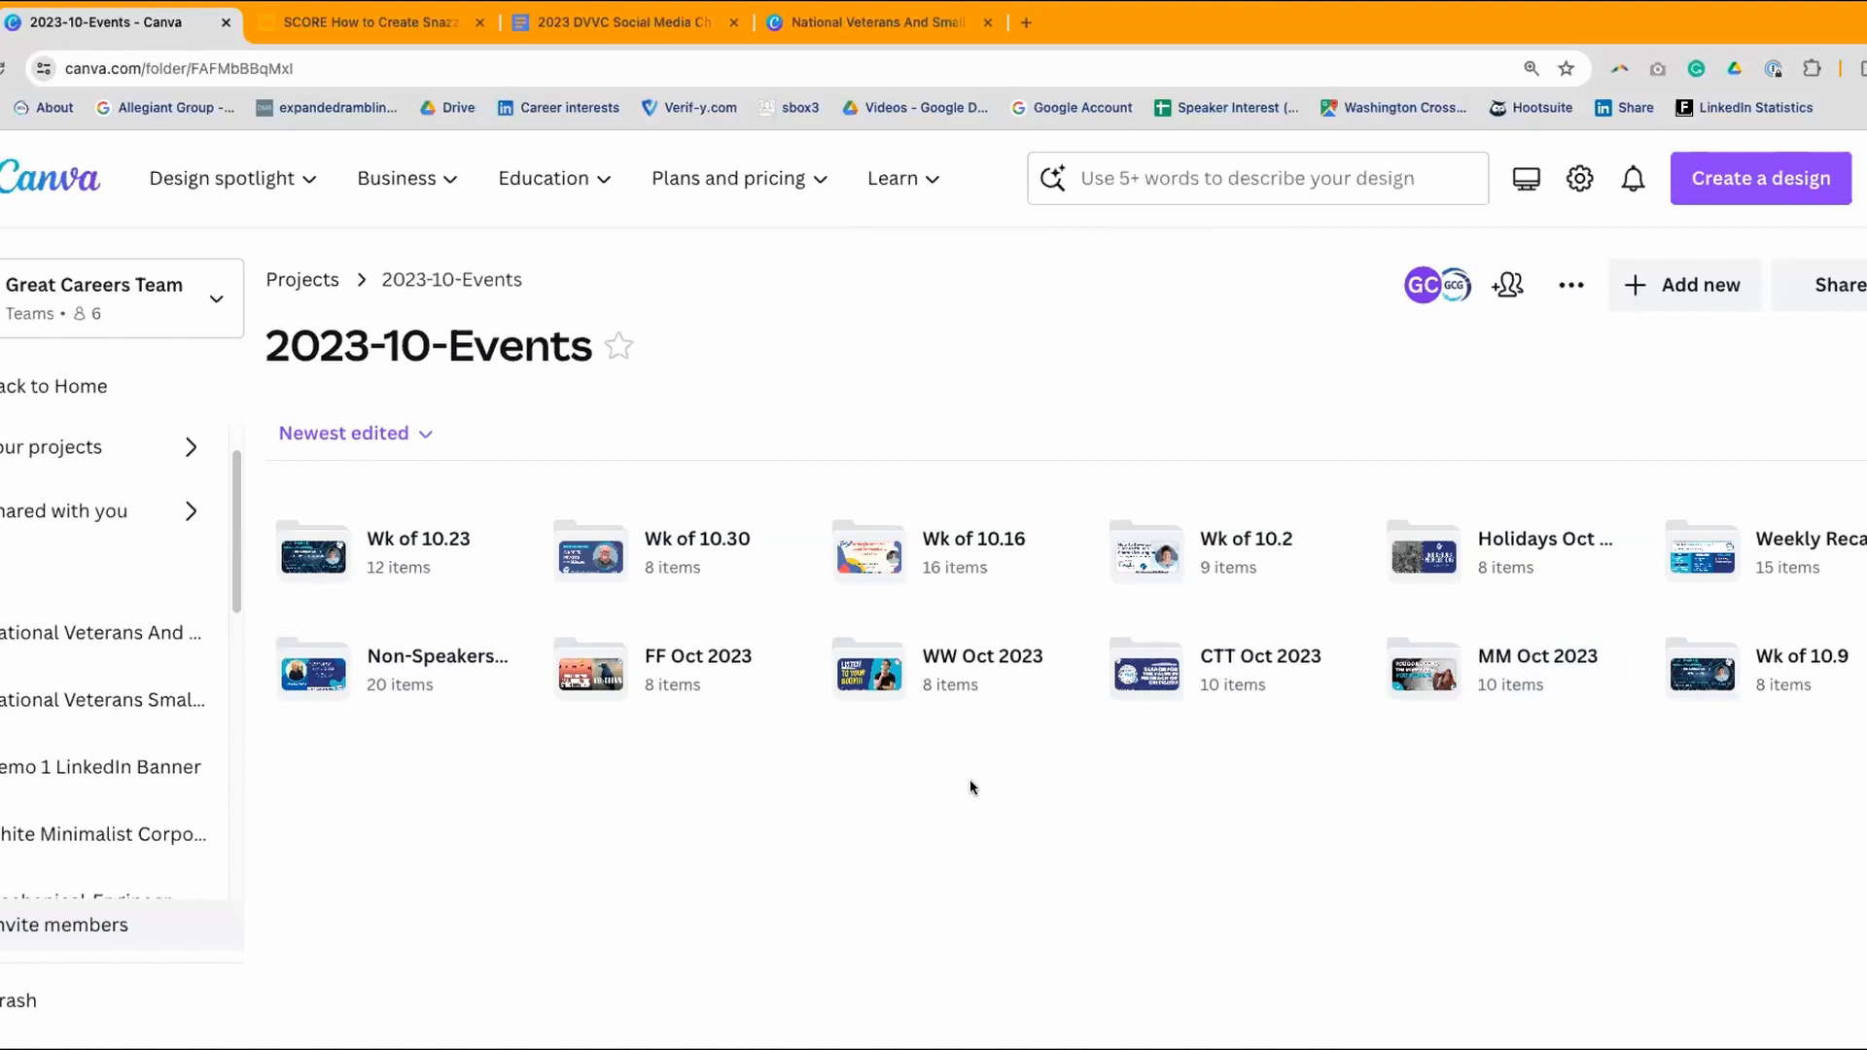
- Open the Wk of 10.2 subfolder inside 2023-10-Events
click(1239, 543)
- Scroll through the nine Wk of 10.2 designs, then go back to 2023-10-Events
scroll(1239, 545, down, 1)
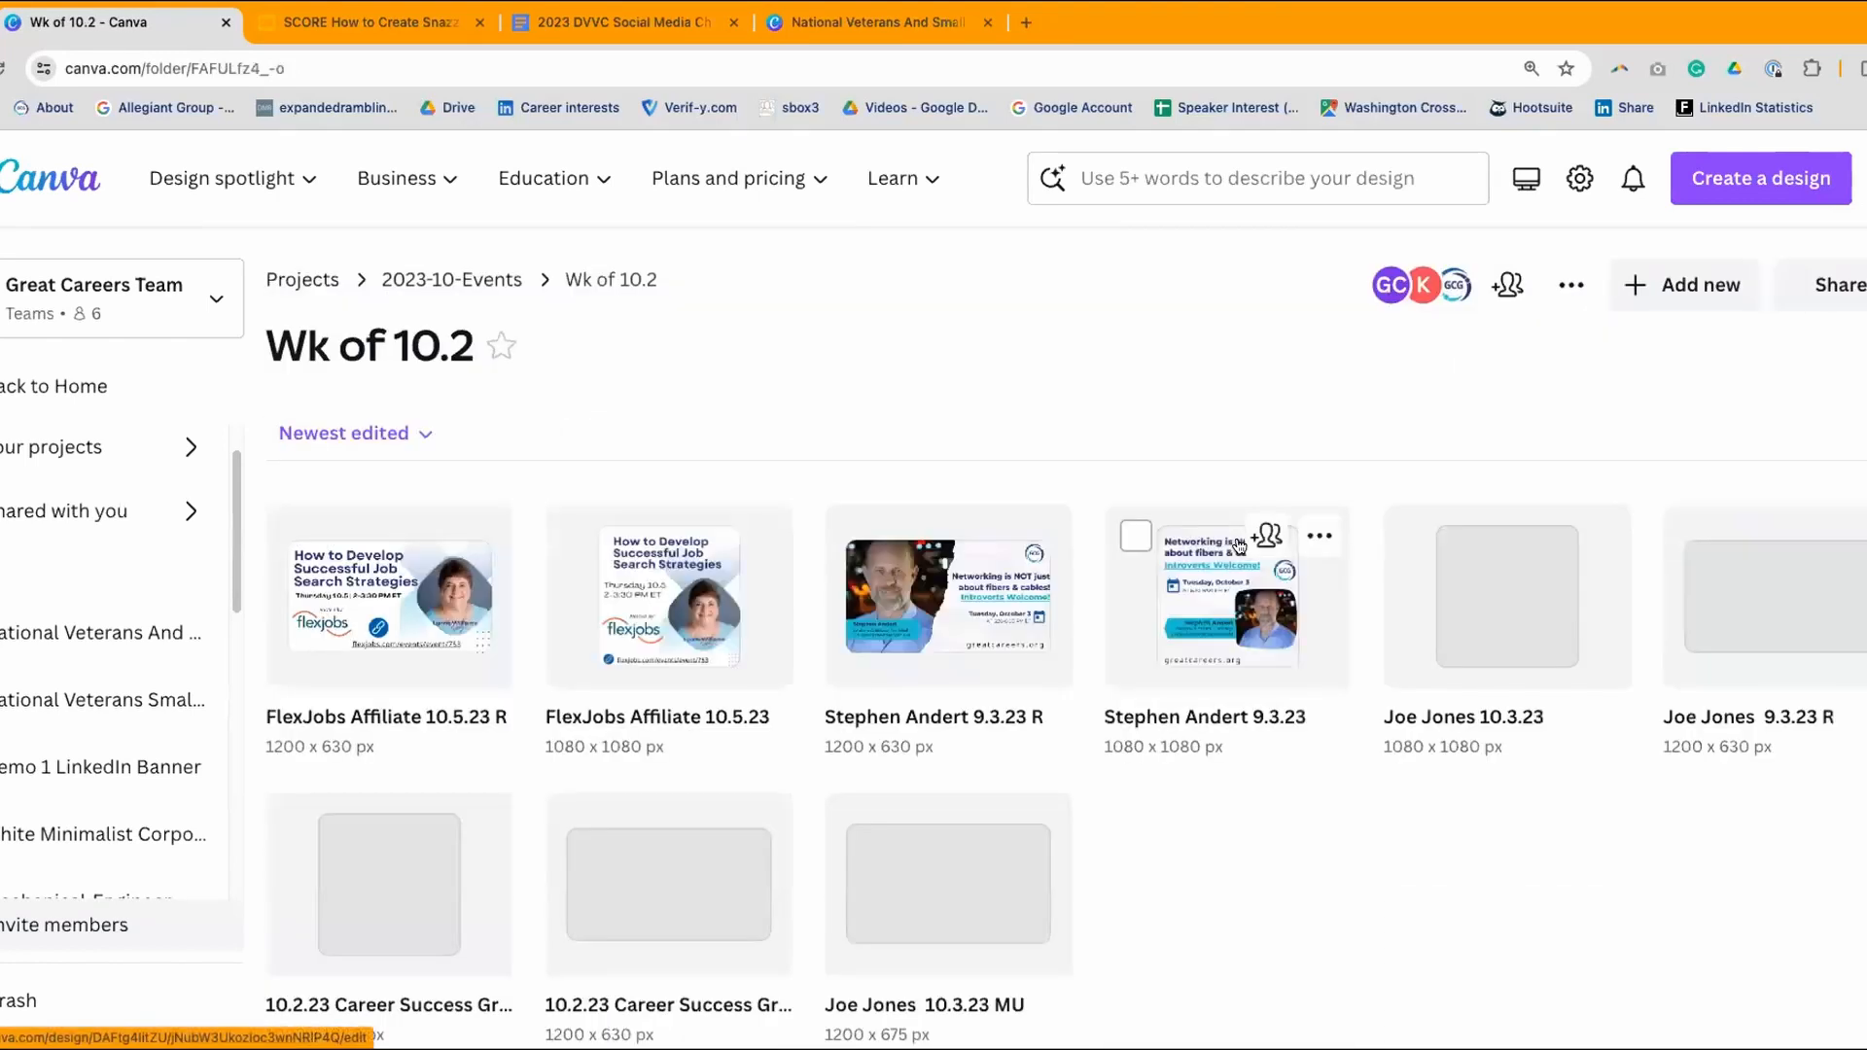
scroll(1239, 545, down, 1)
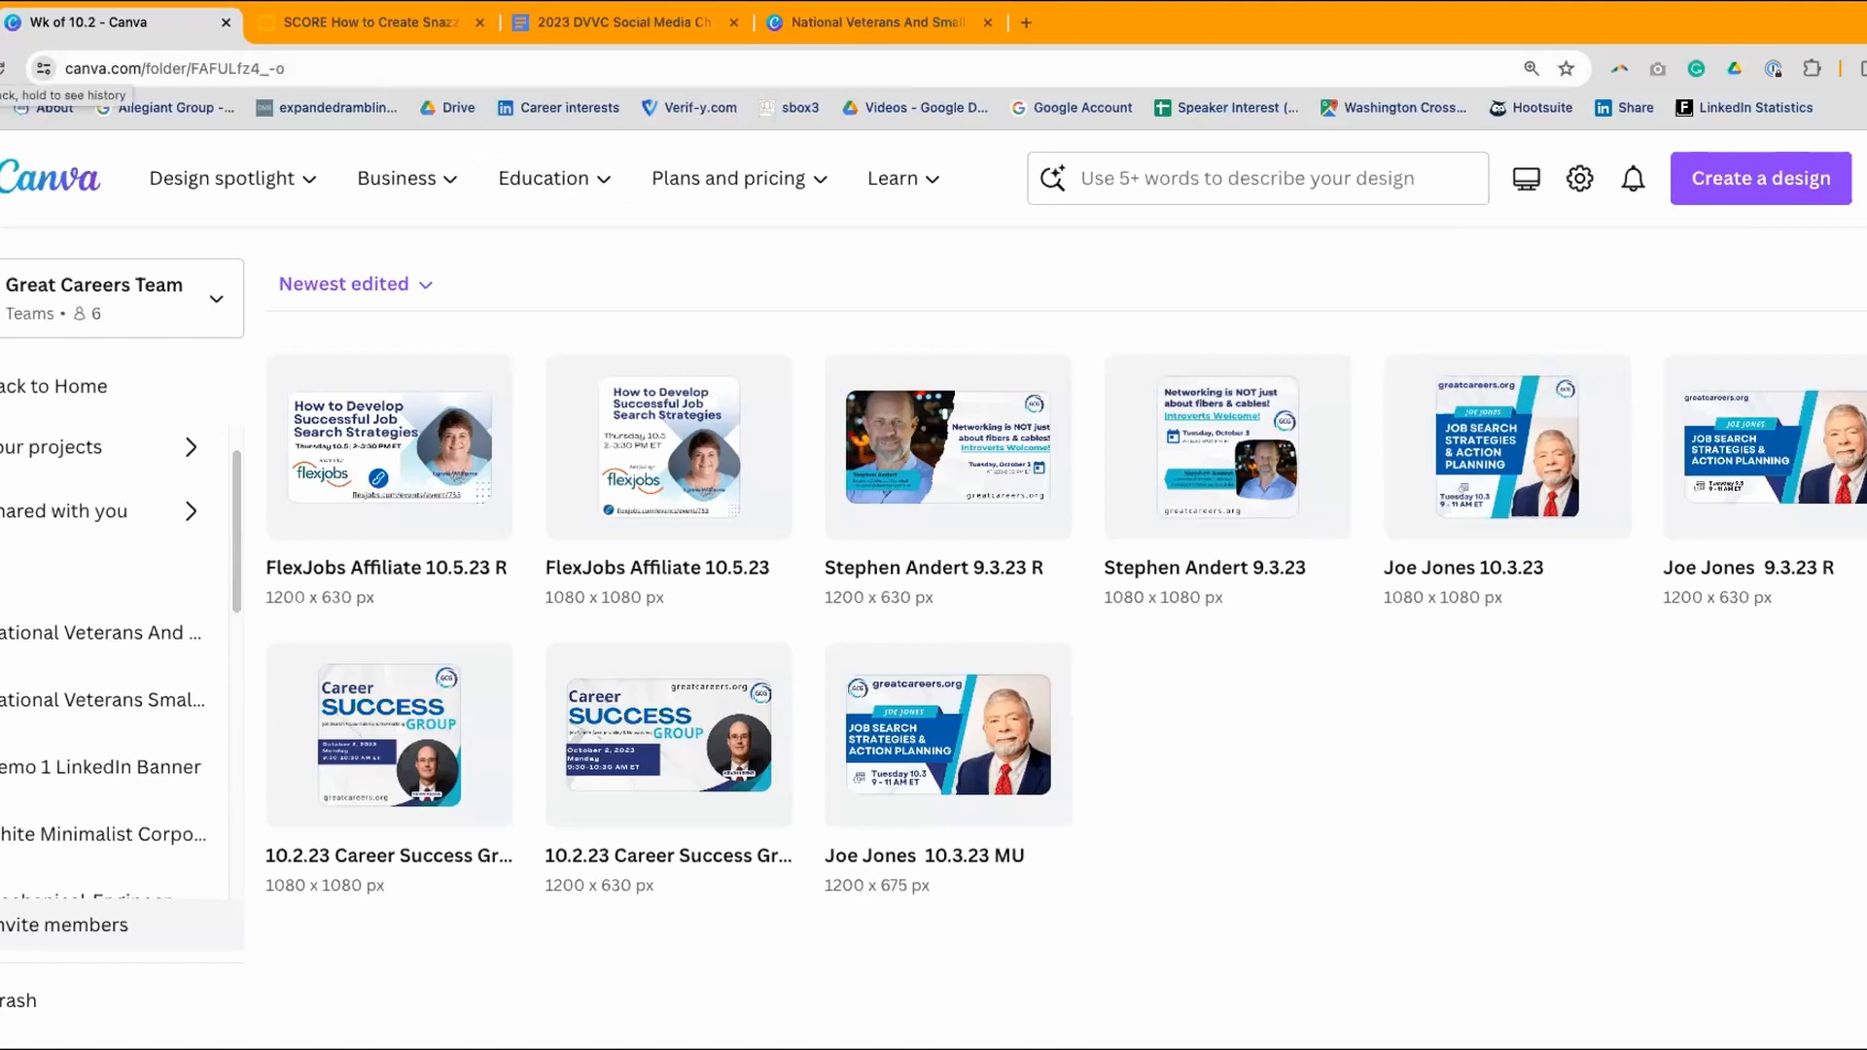
click(3, 68)
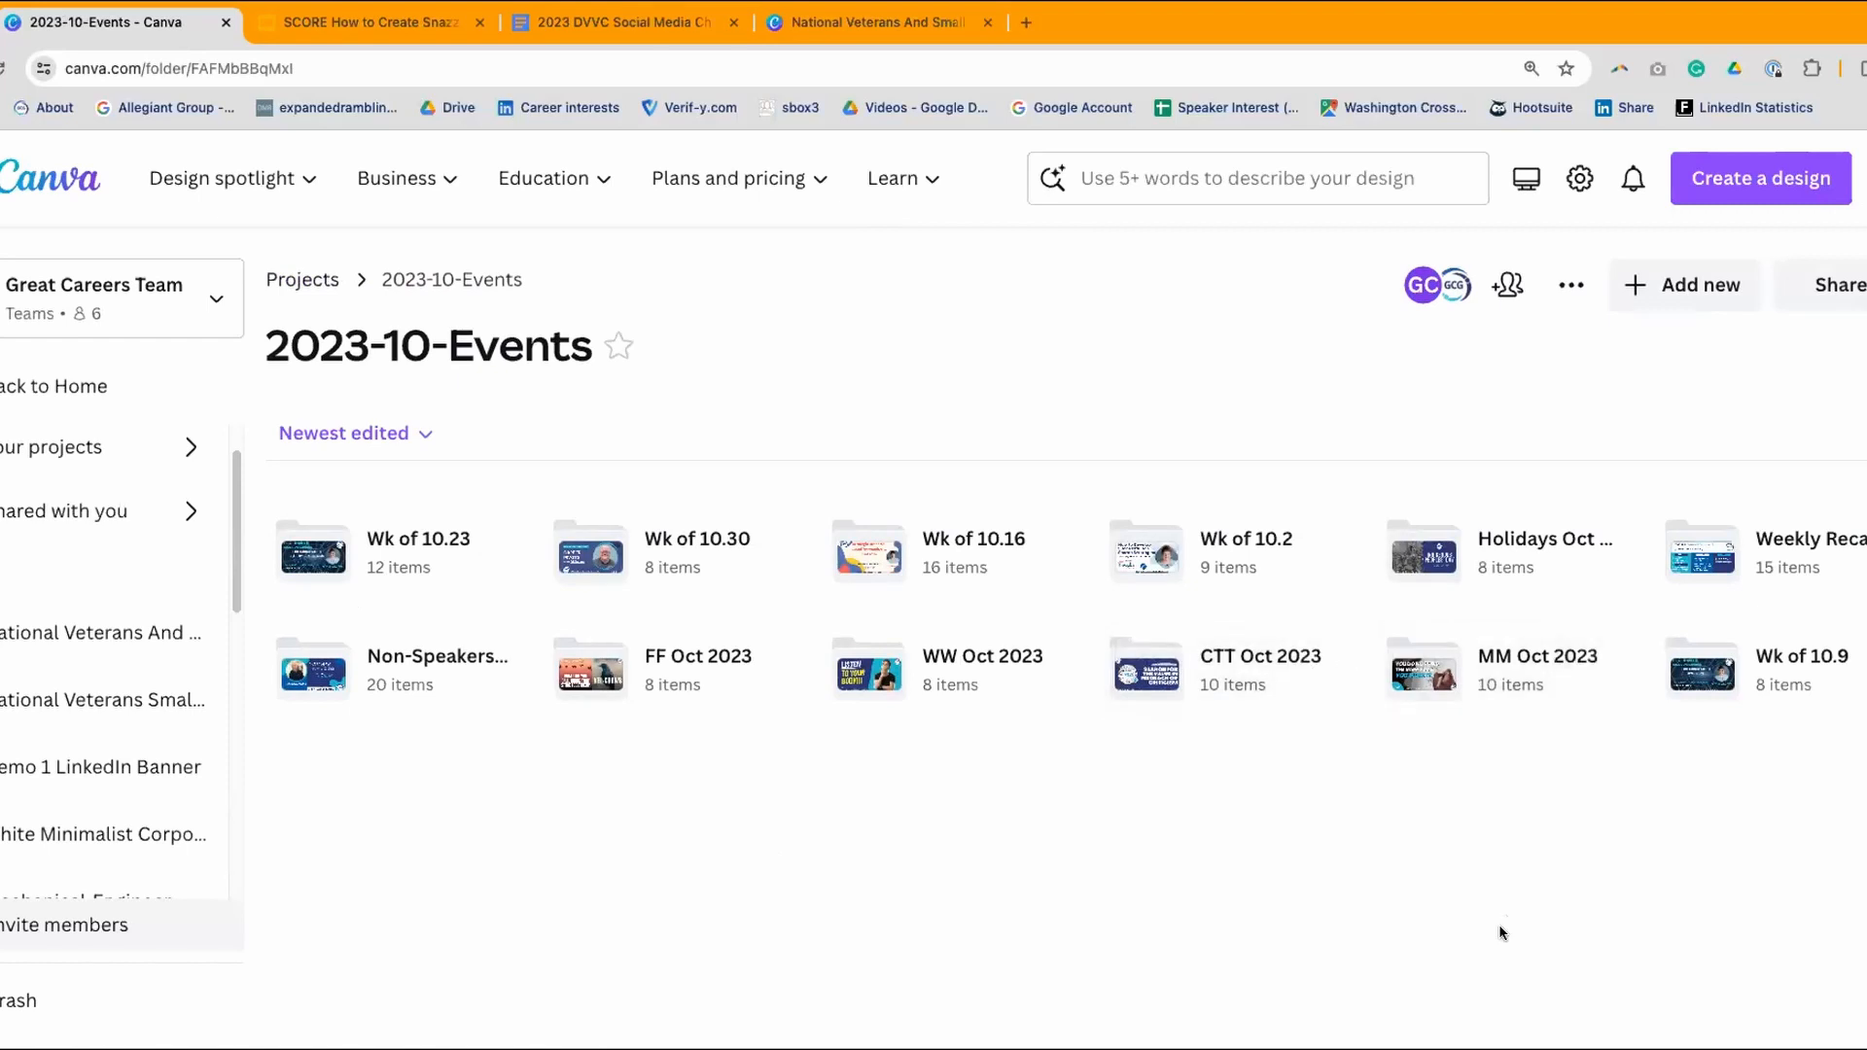
click(1771, 655)
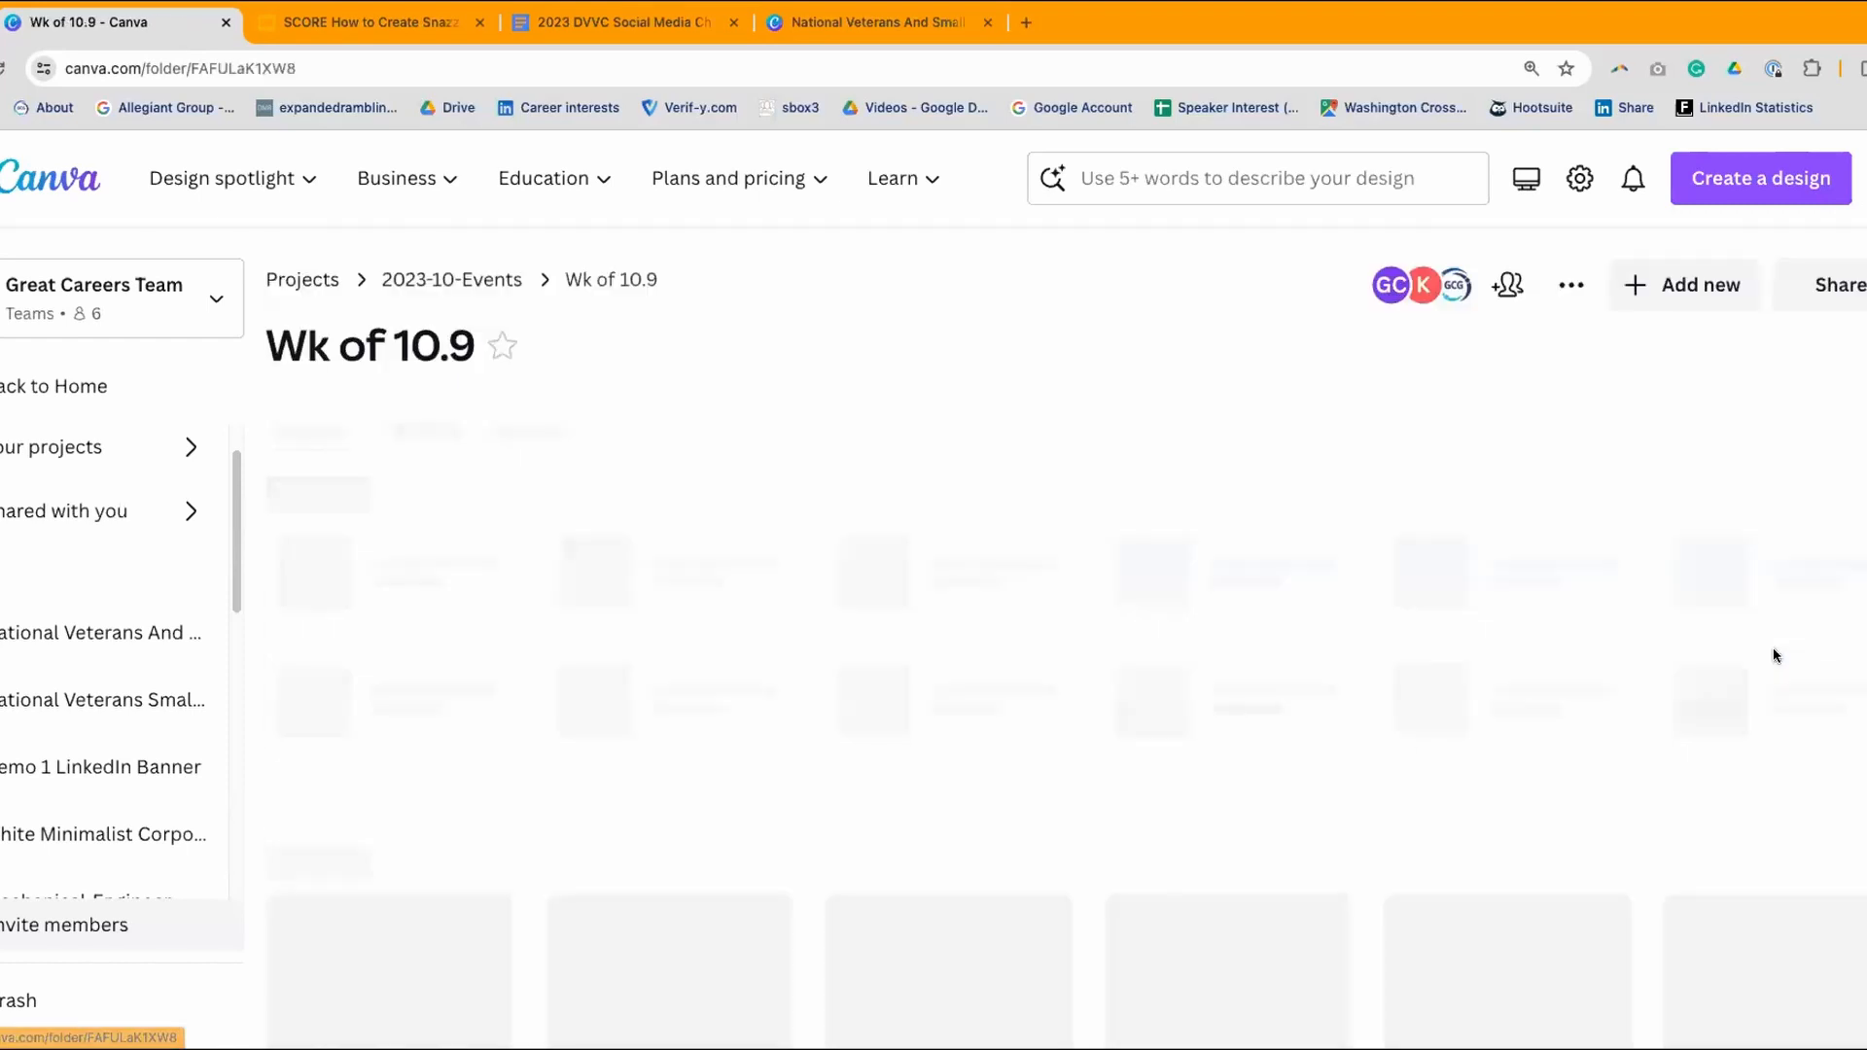
scroll(1617, 691, down, 1)
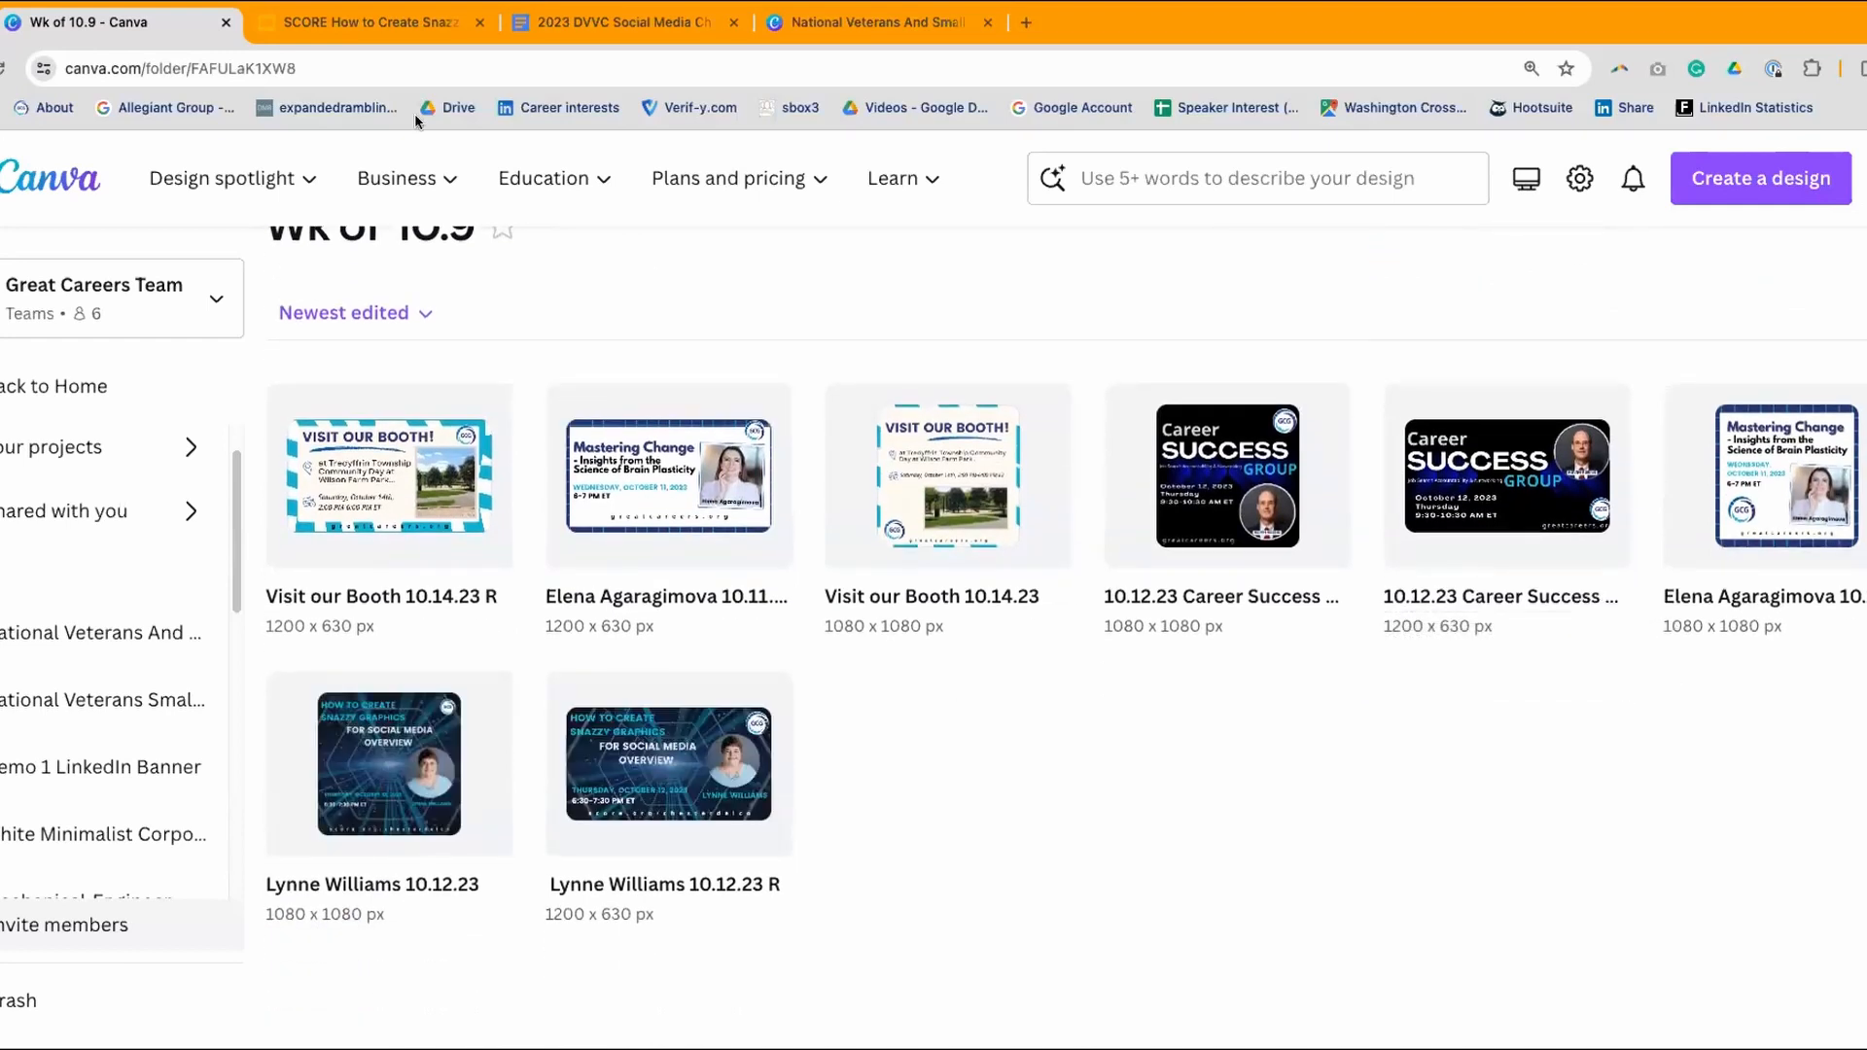
key(super+Left)
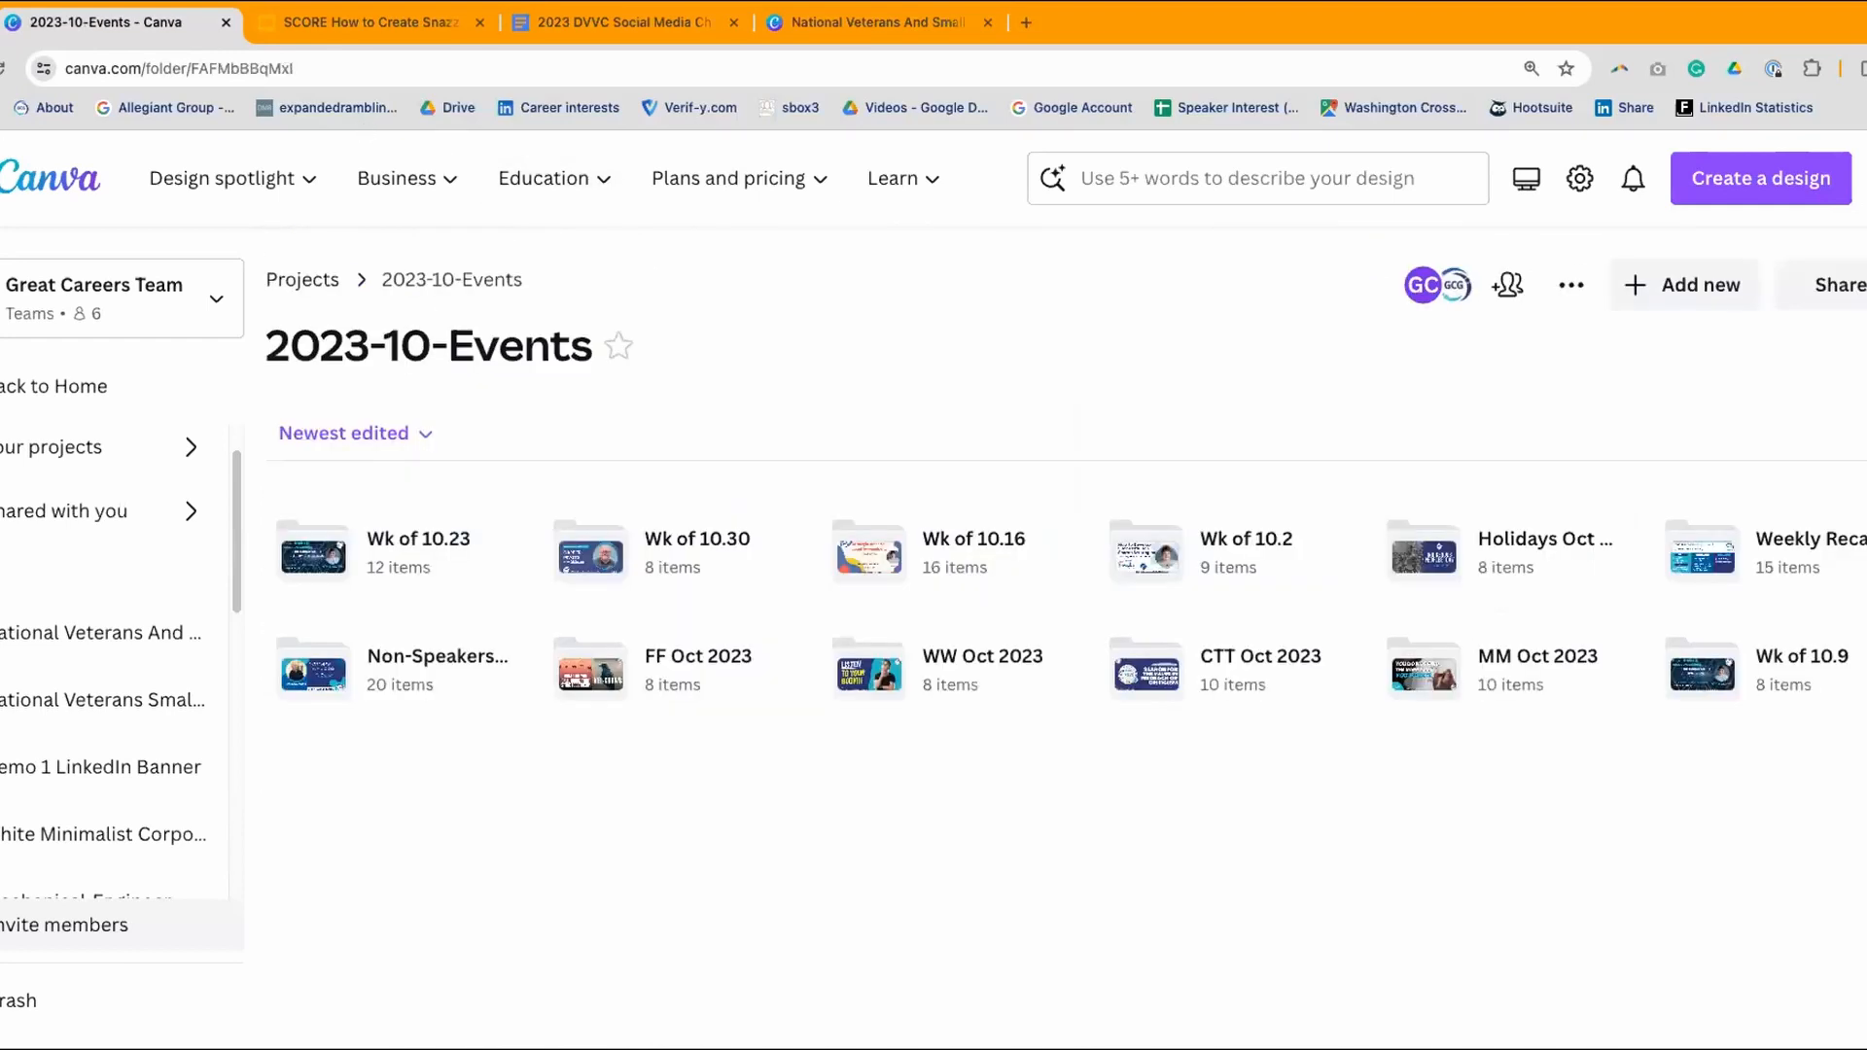
click(942, 545)
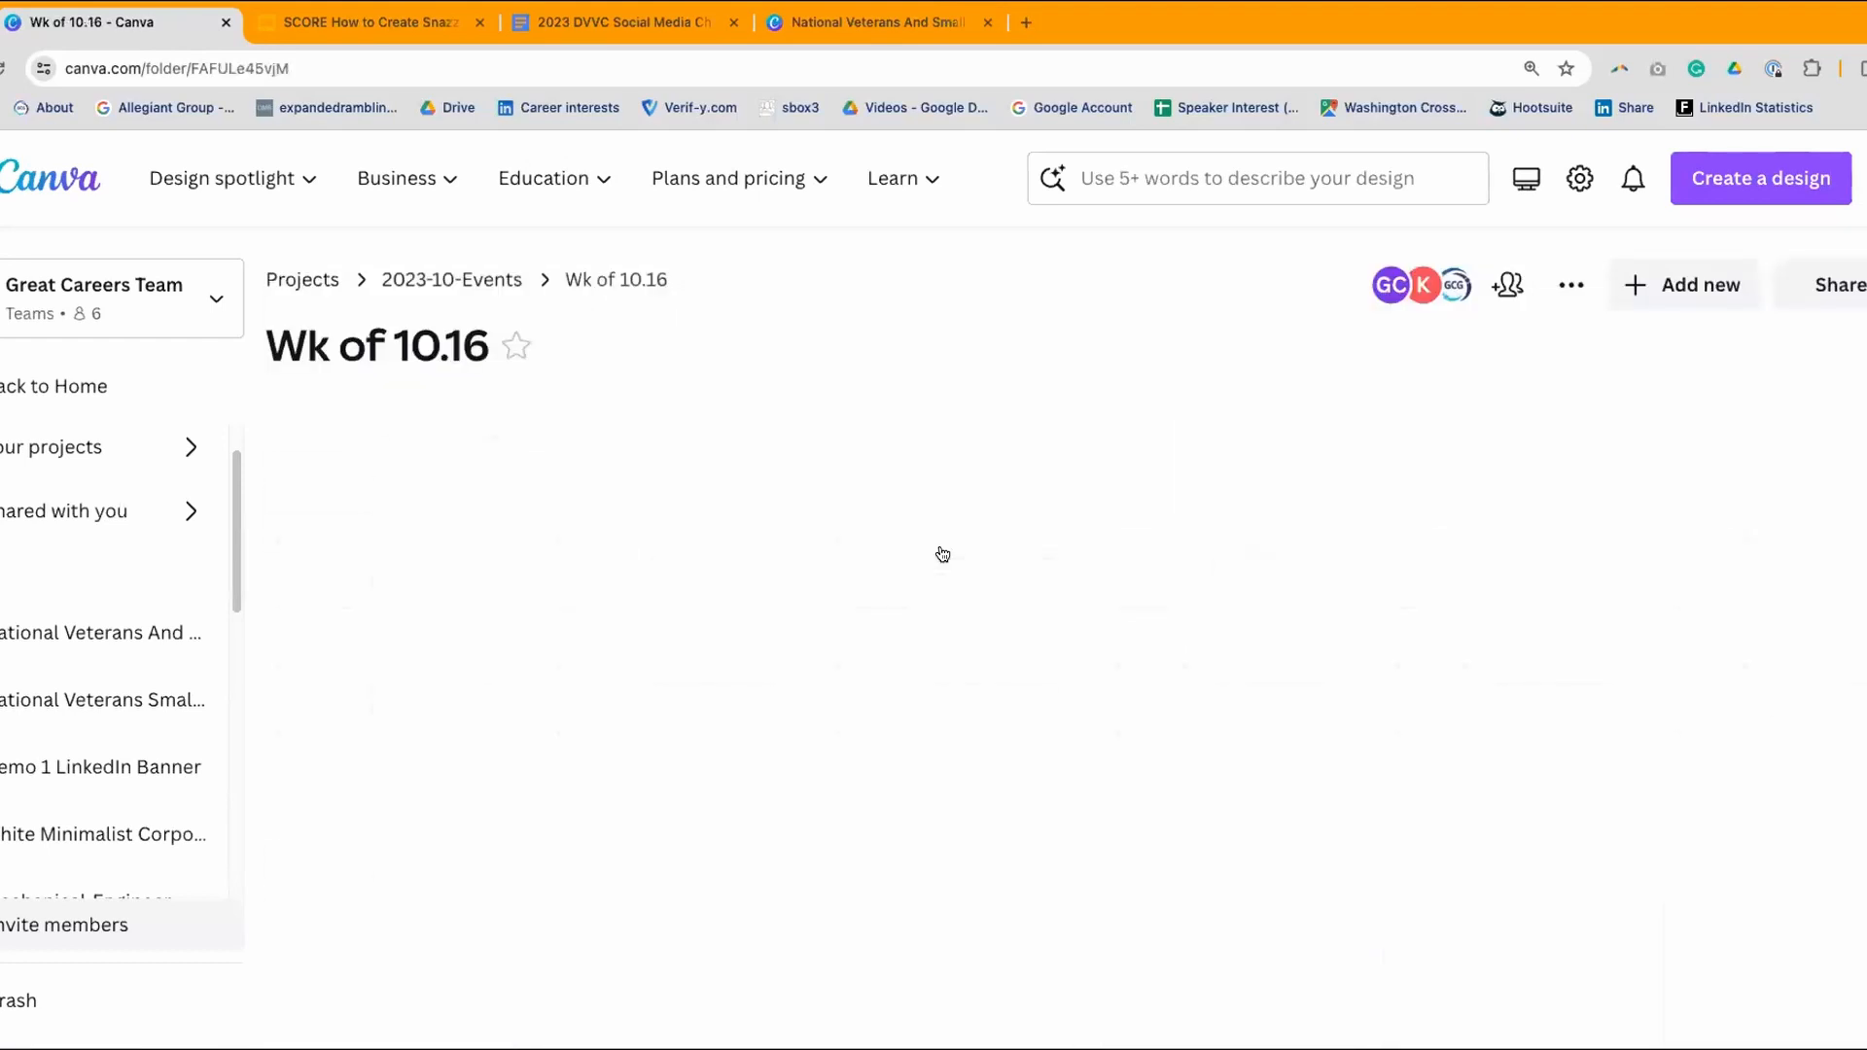
scroll(943, 552, down, 2)
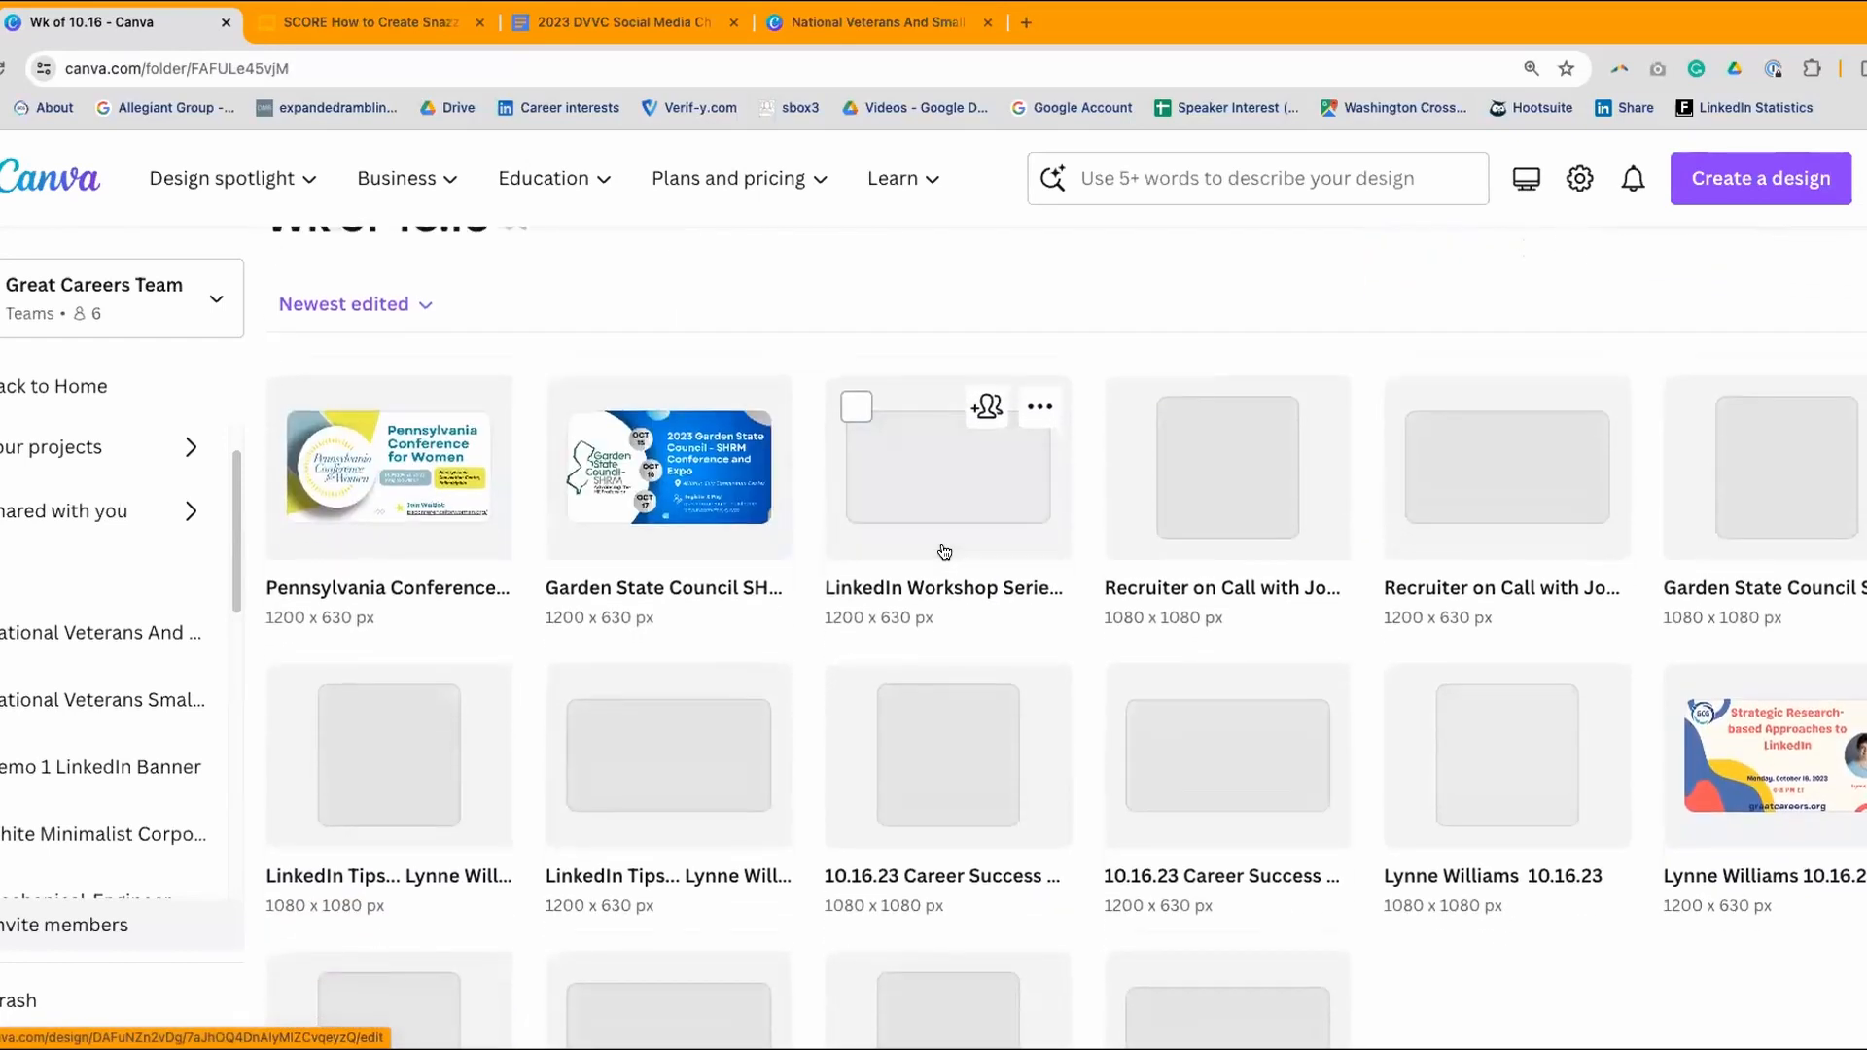
scroll(943, 551, down, 1)
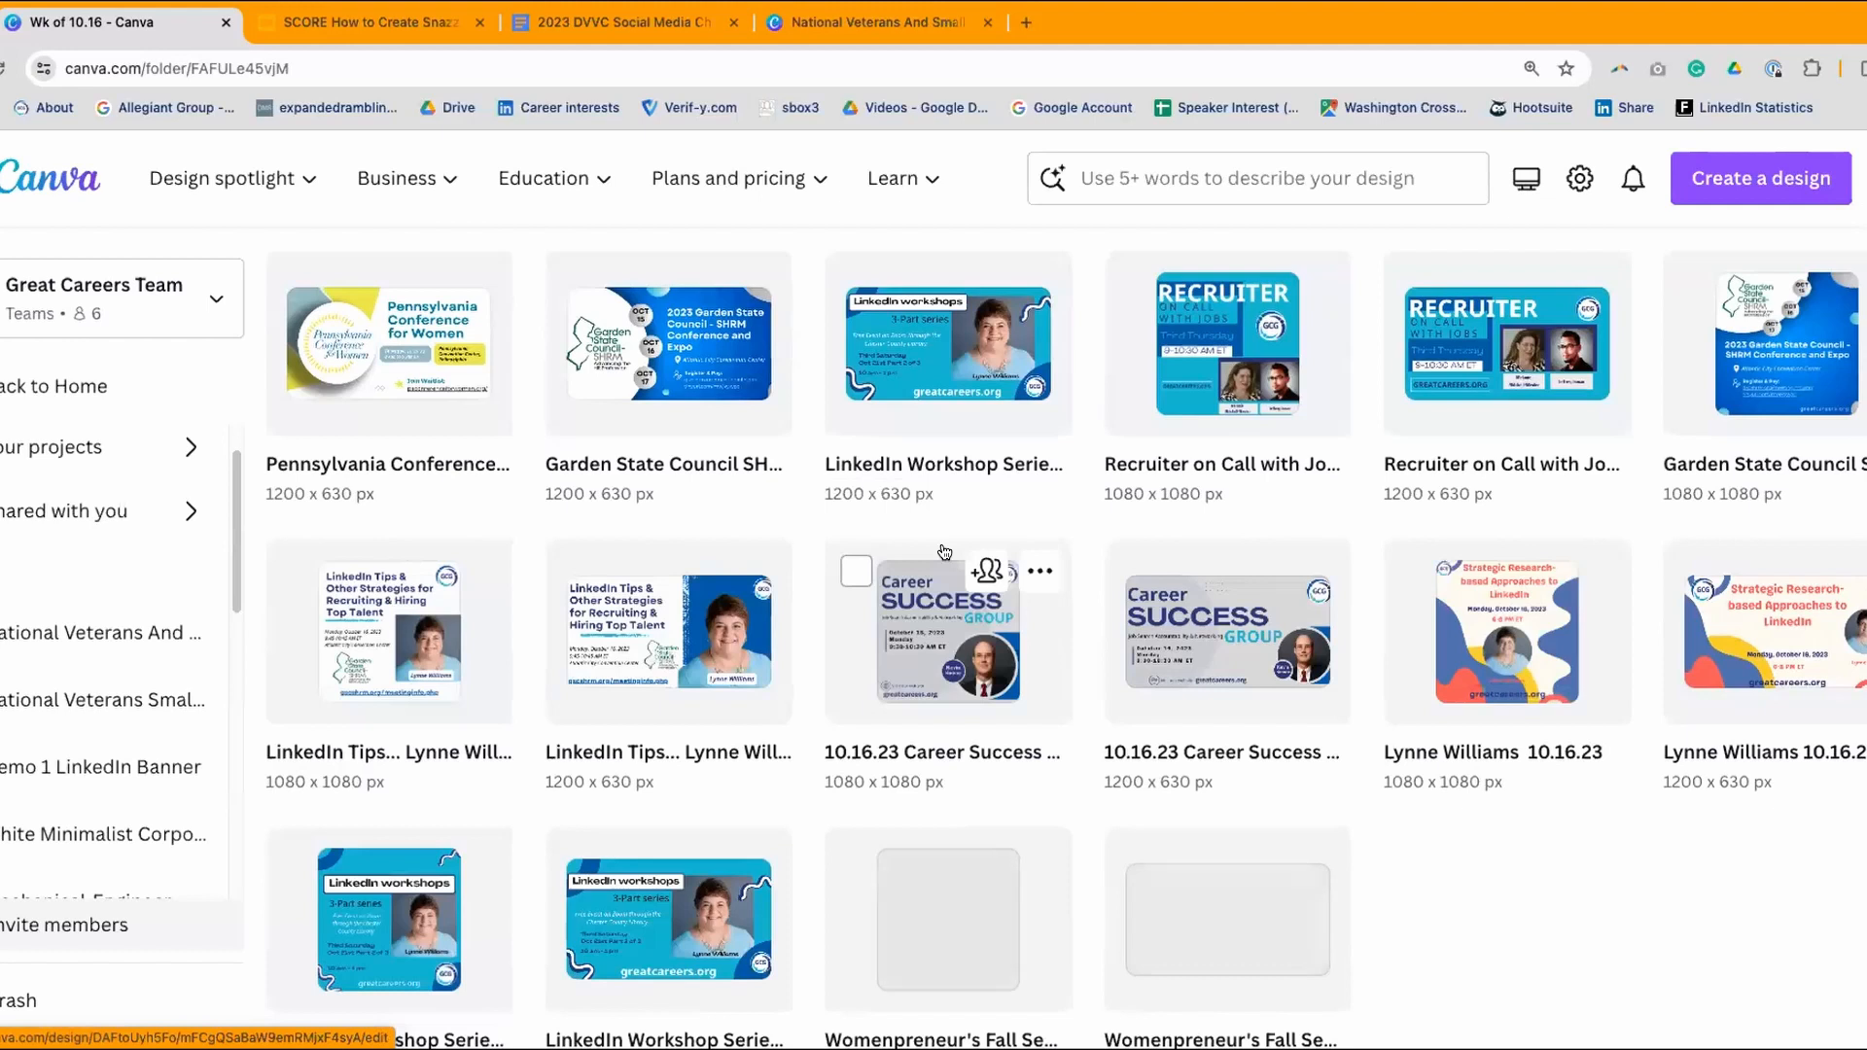
scroll(942, 551, down, 3)
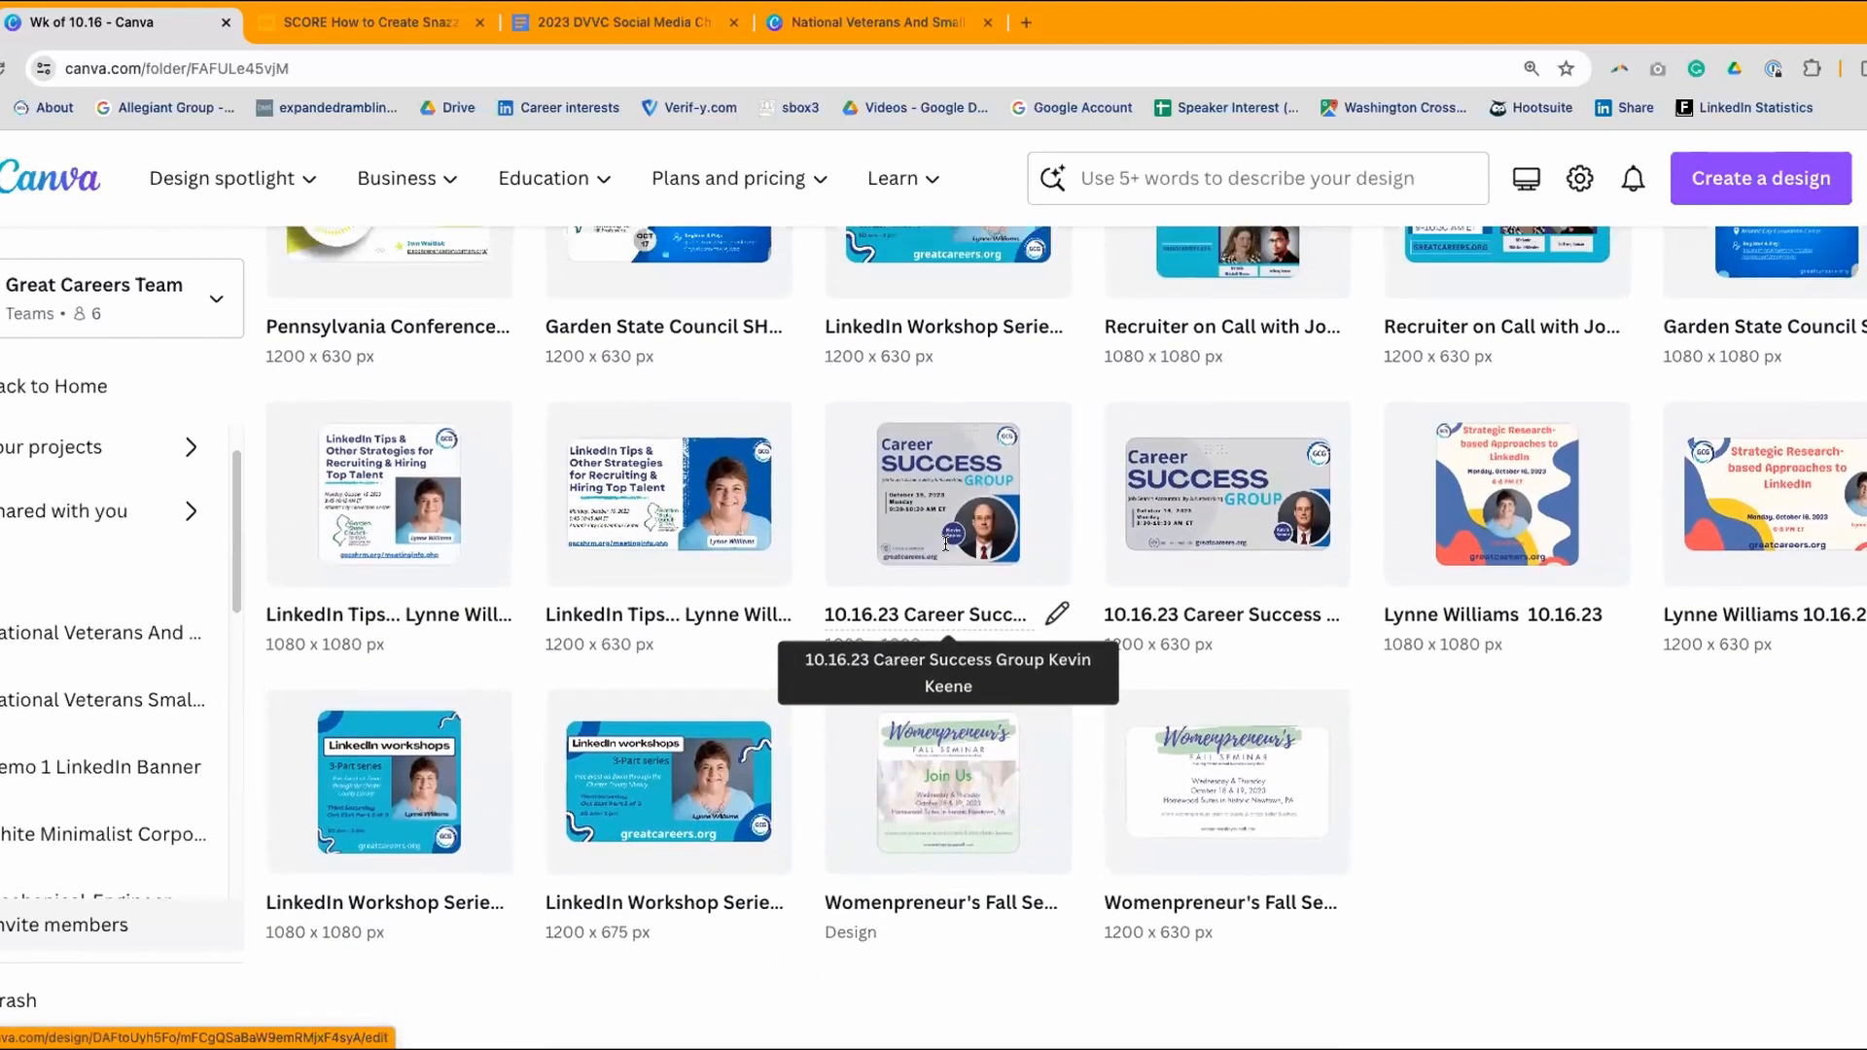
scroll(942, 552, up, 5)
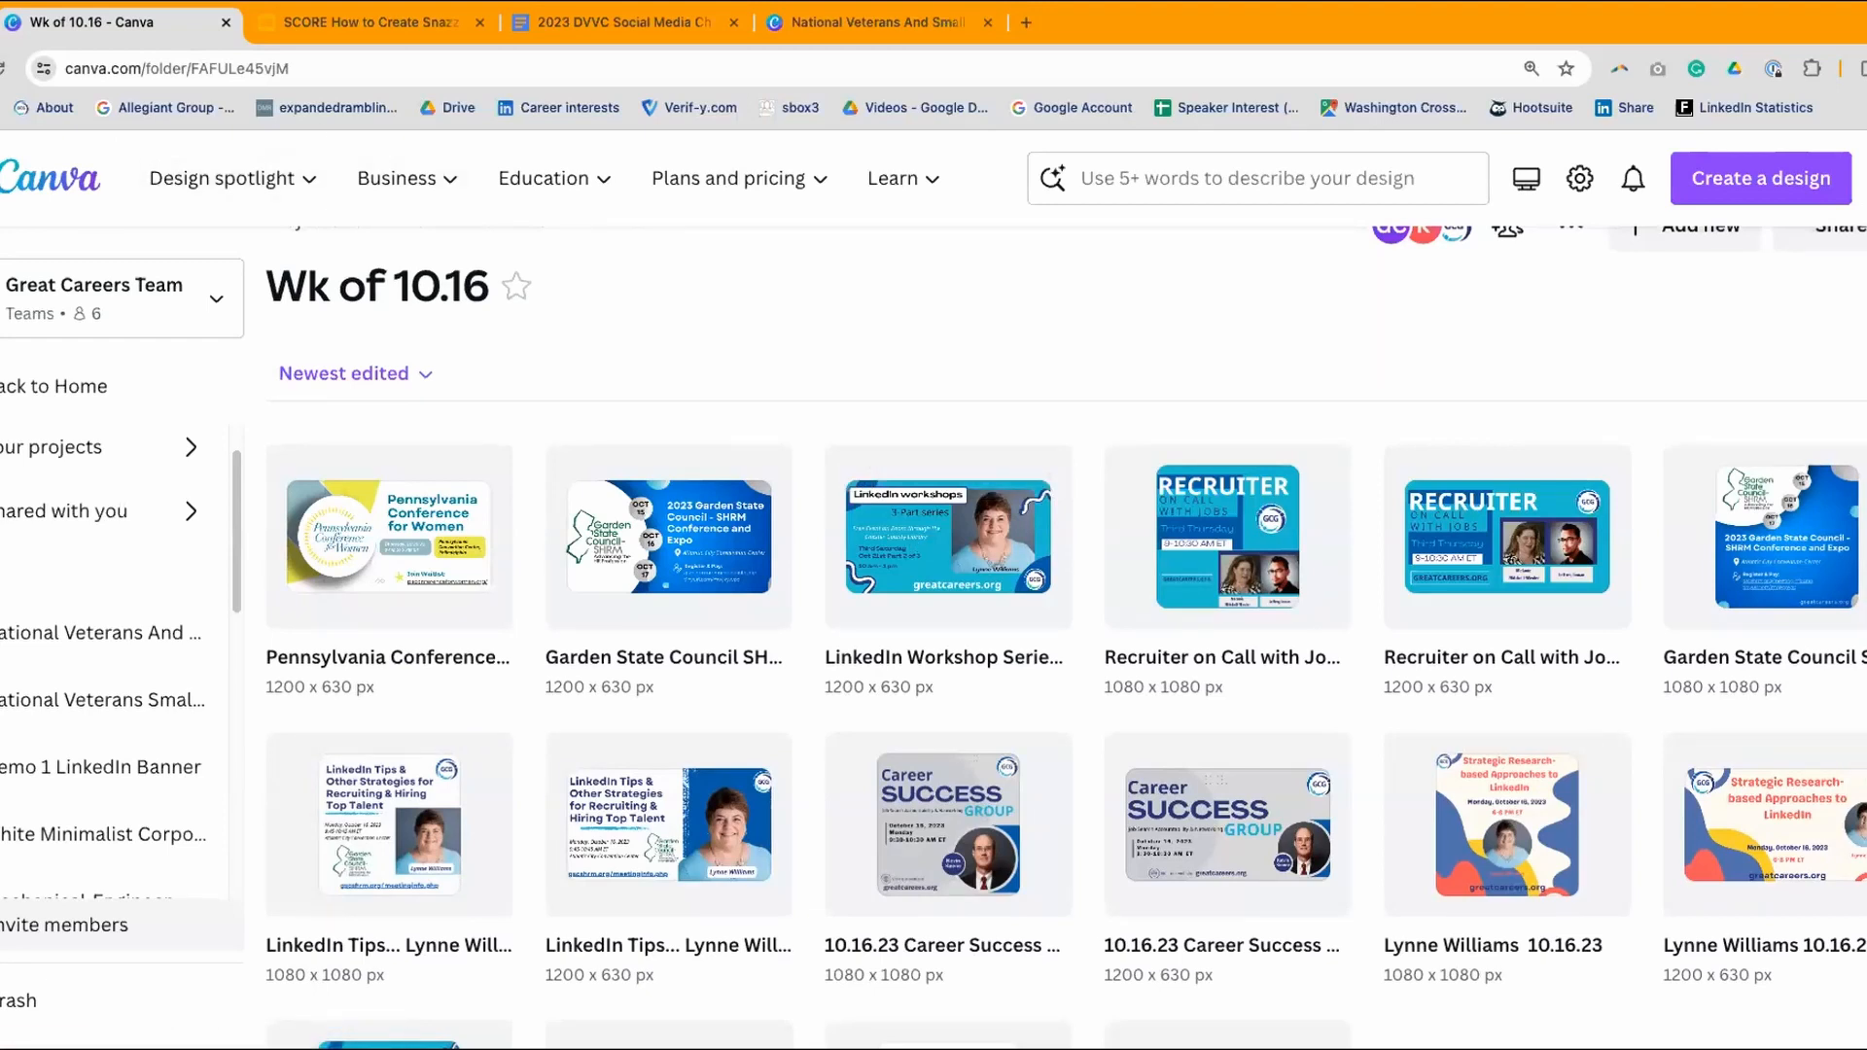
key(alt+Left)
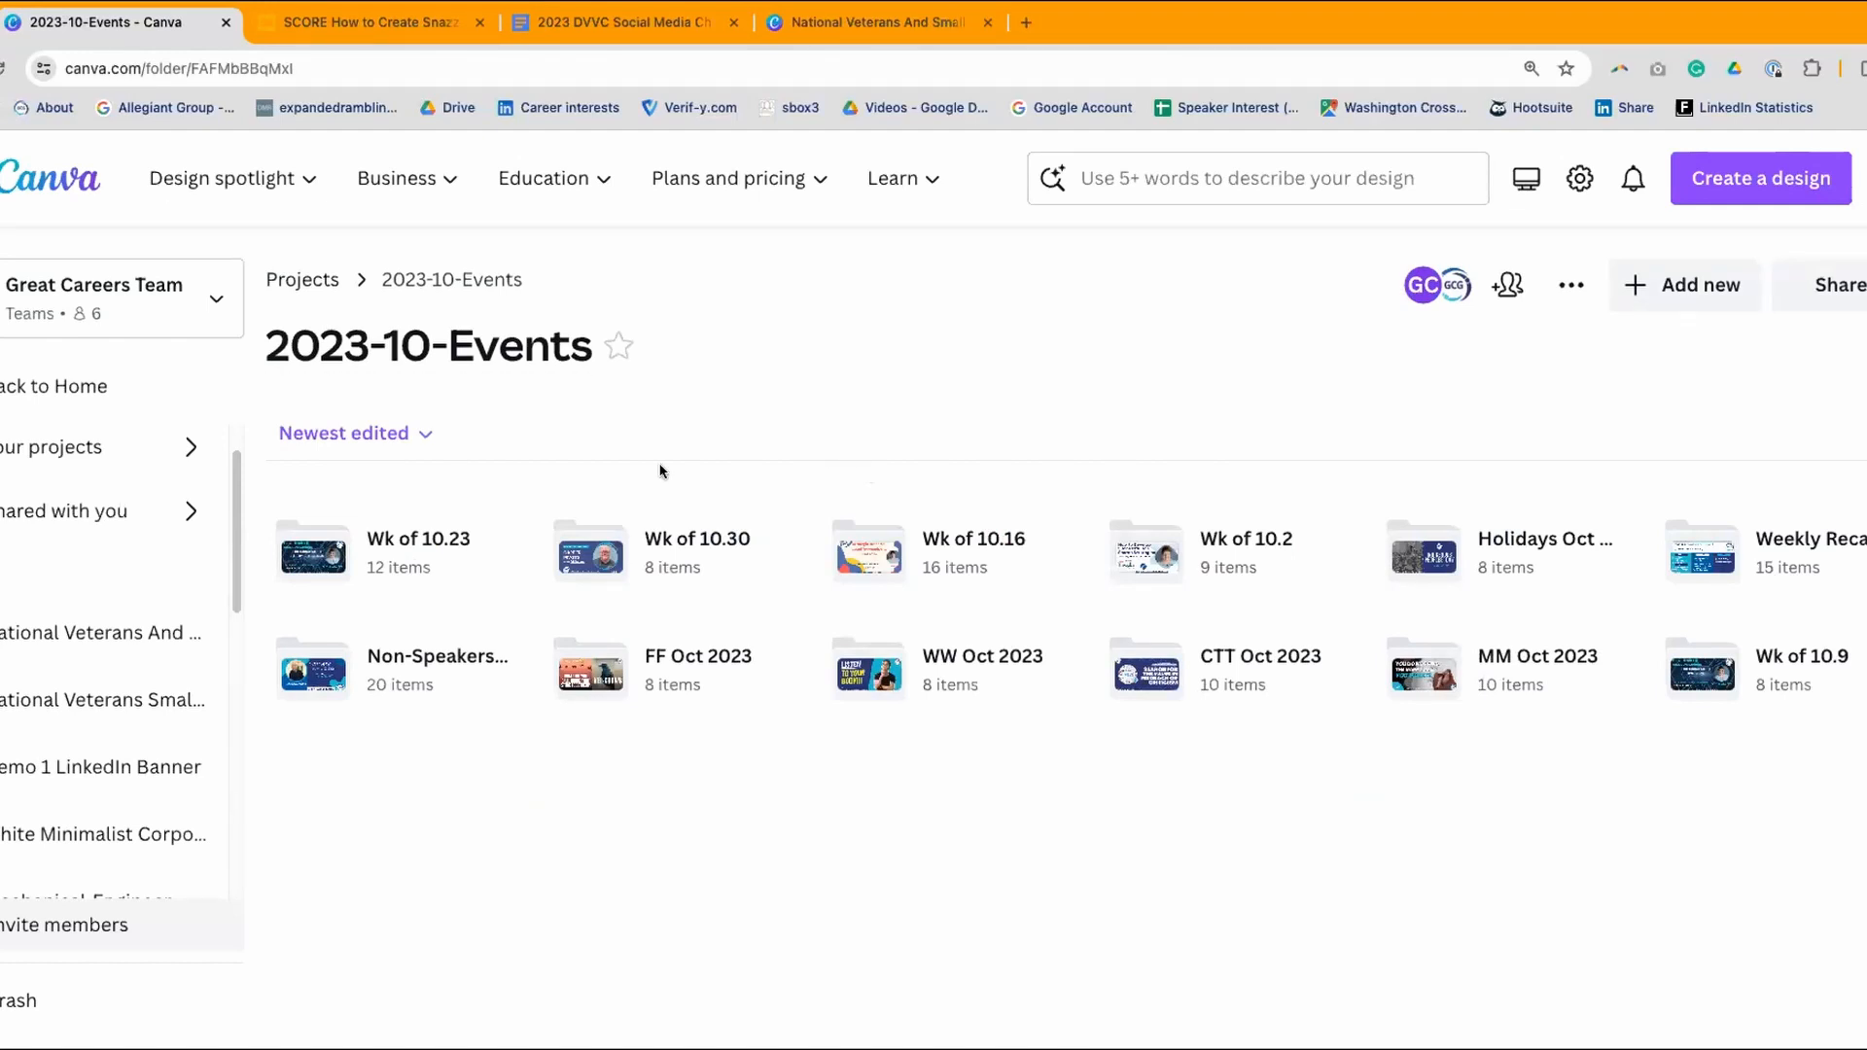
- Browse the Wk of 10.23 and Wk of 10.30 folders, returning to 2023-10-Events each time
click(403, 535)
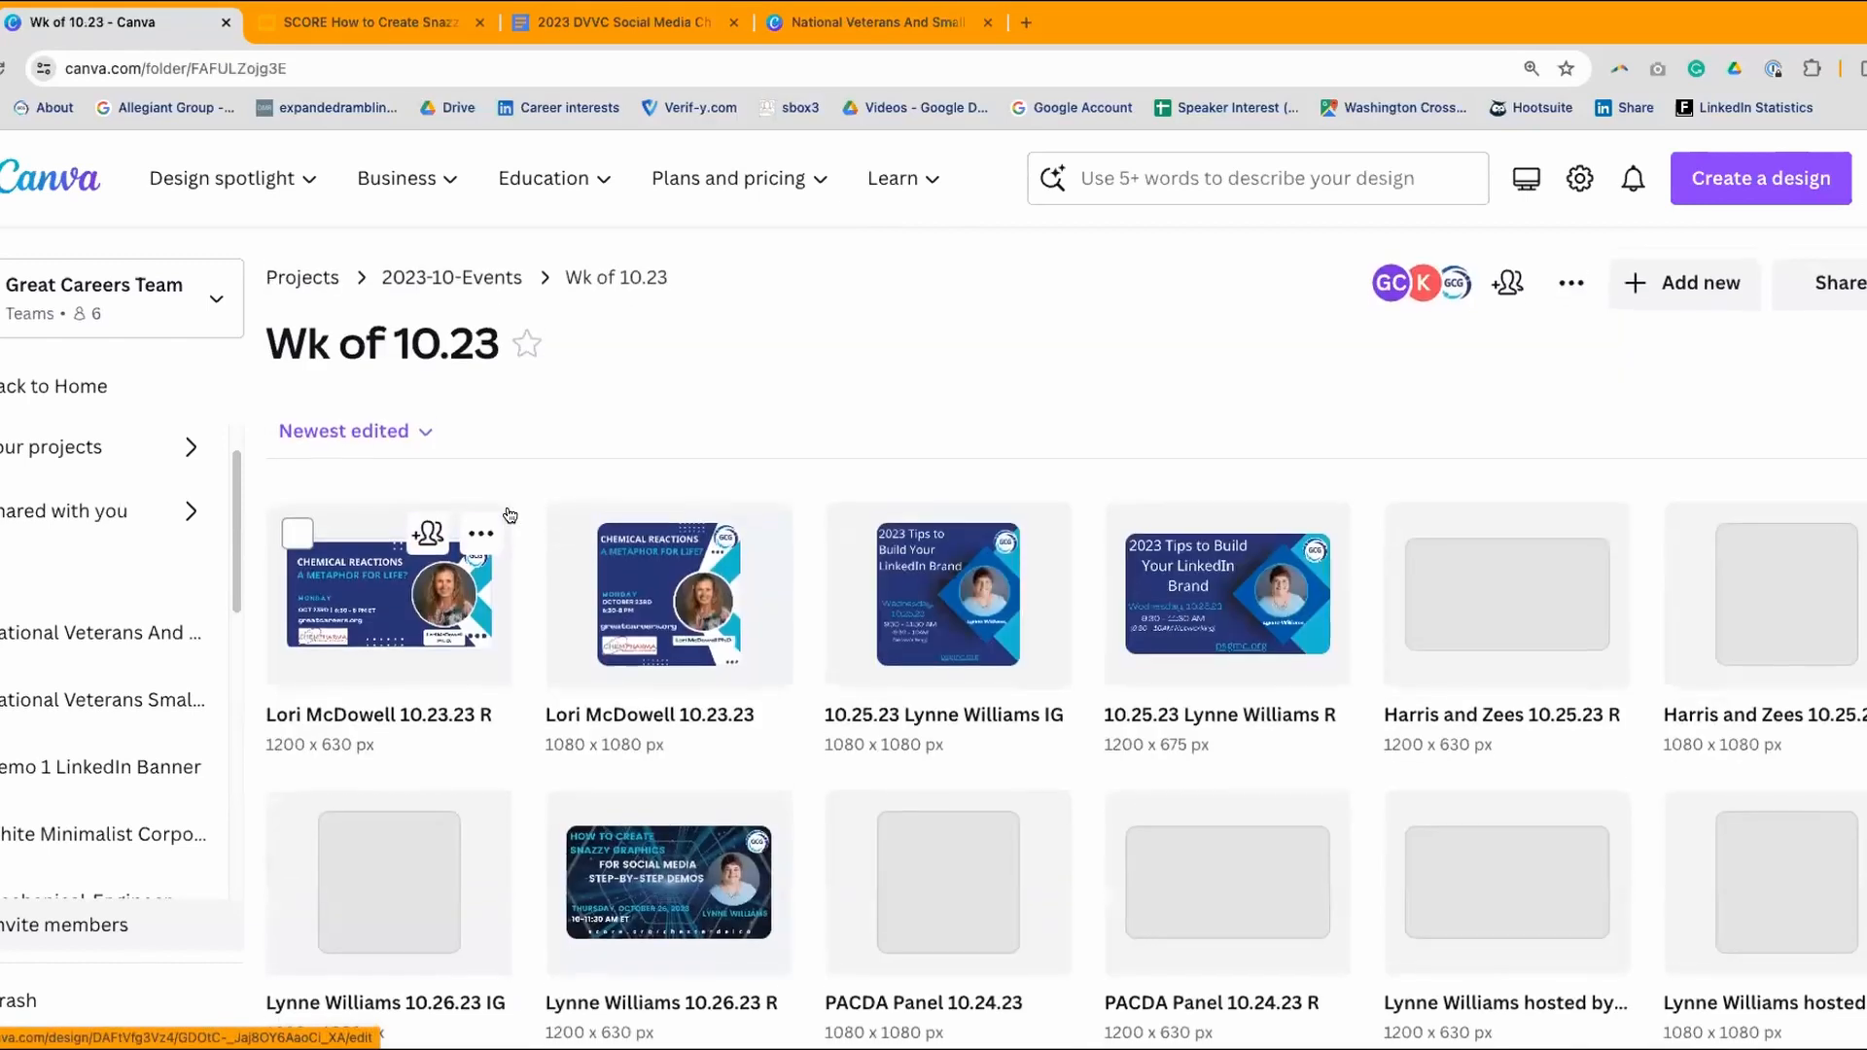
scroll(510, 516, down, 2)
scroll(509, 516, down, 1)
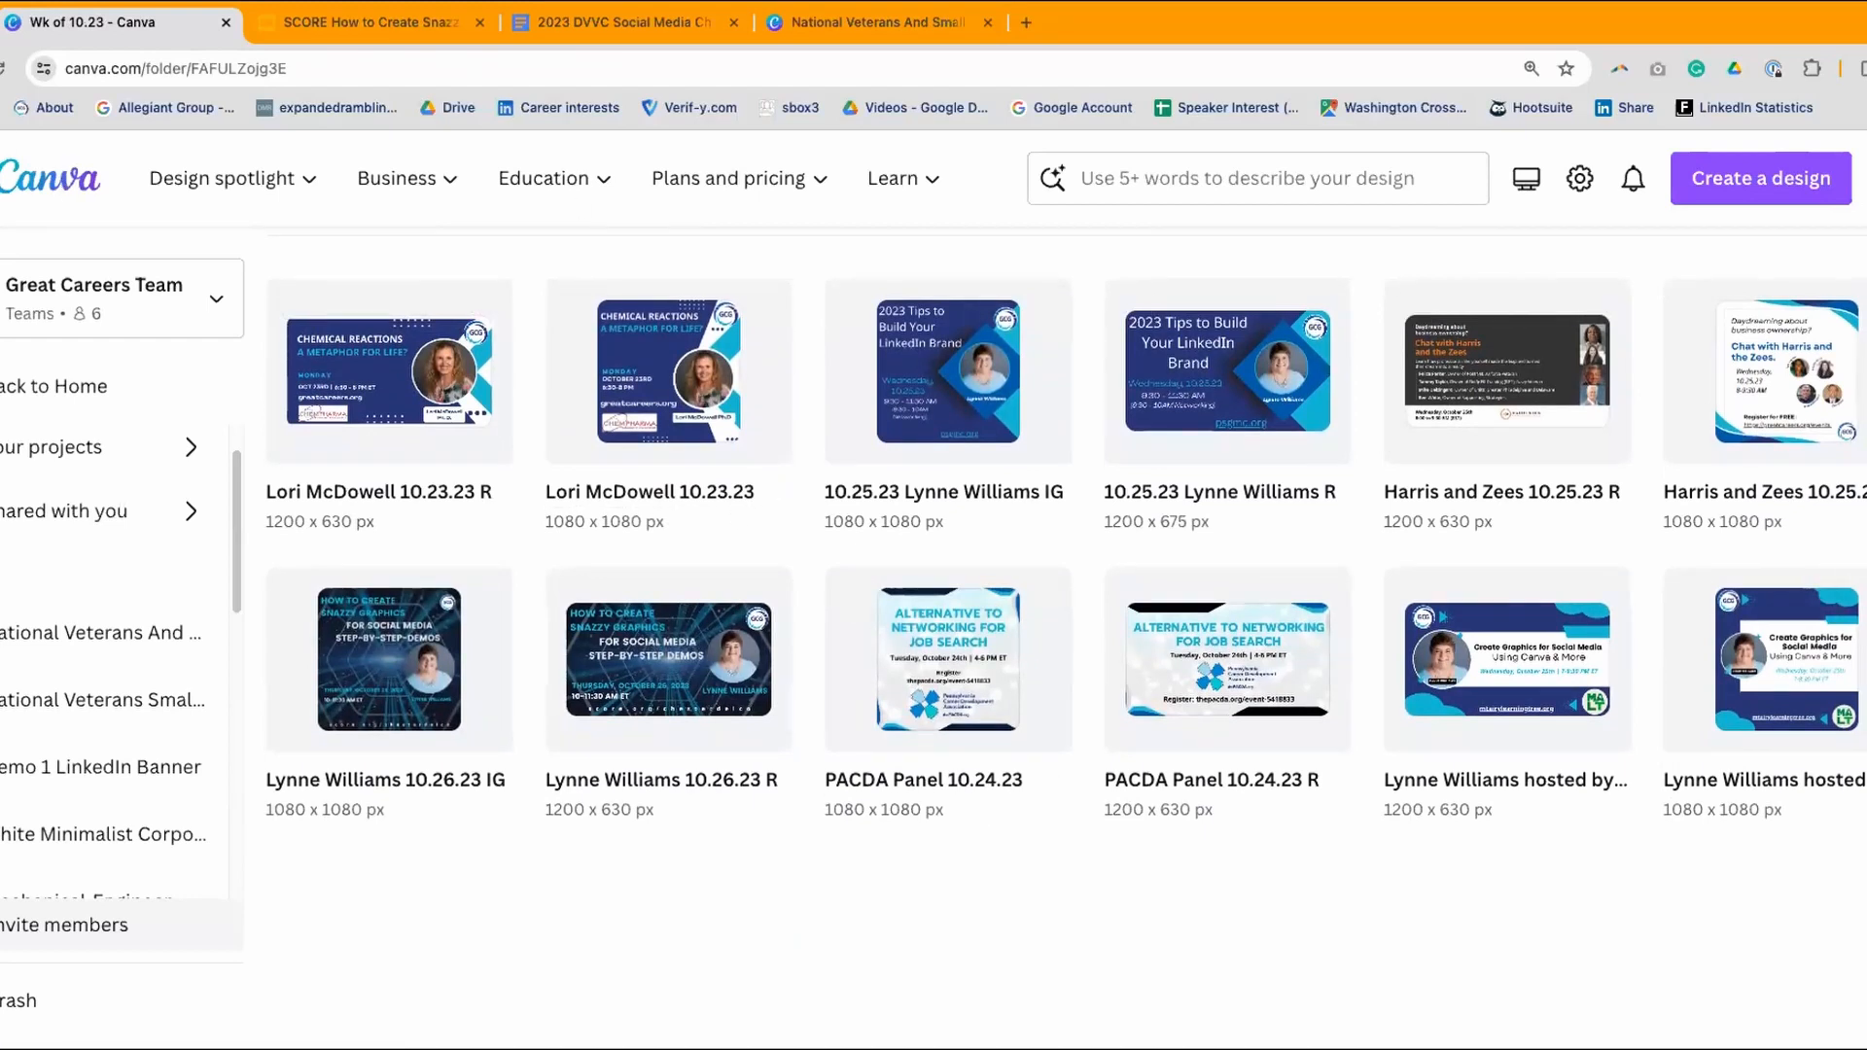
key(alt+Left)
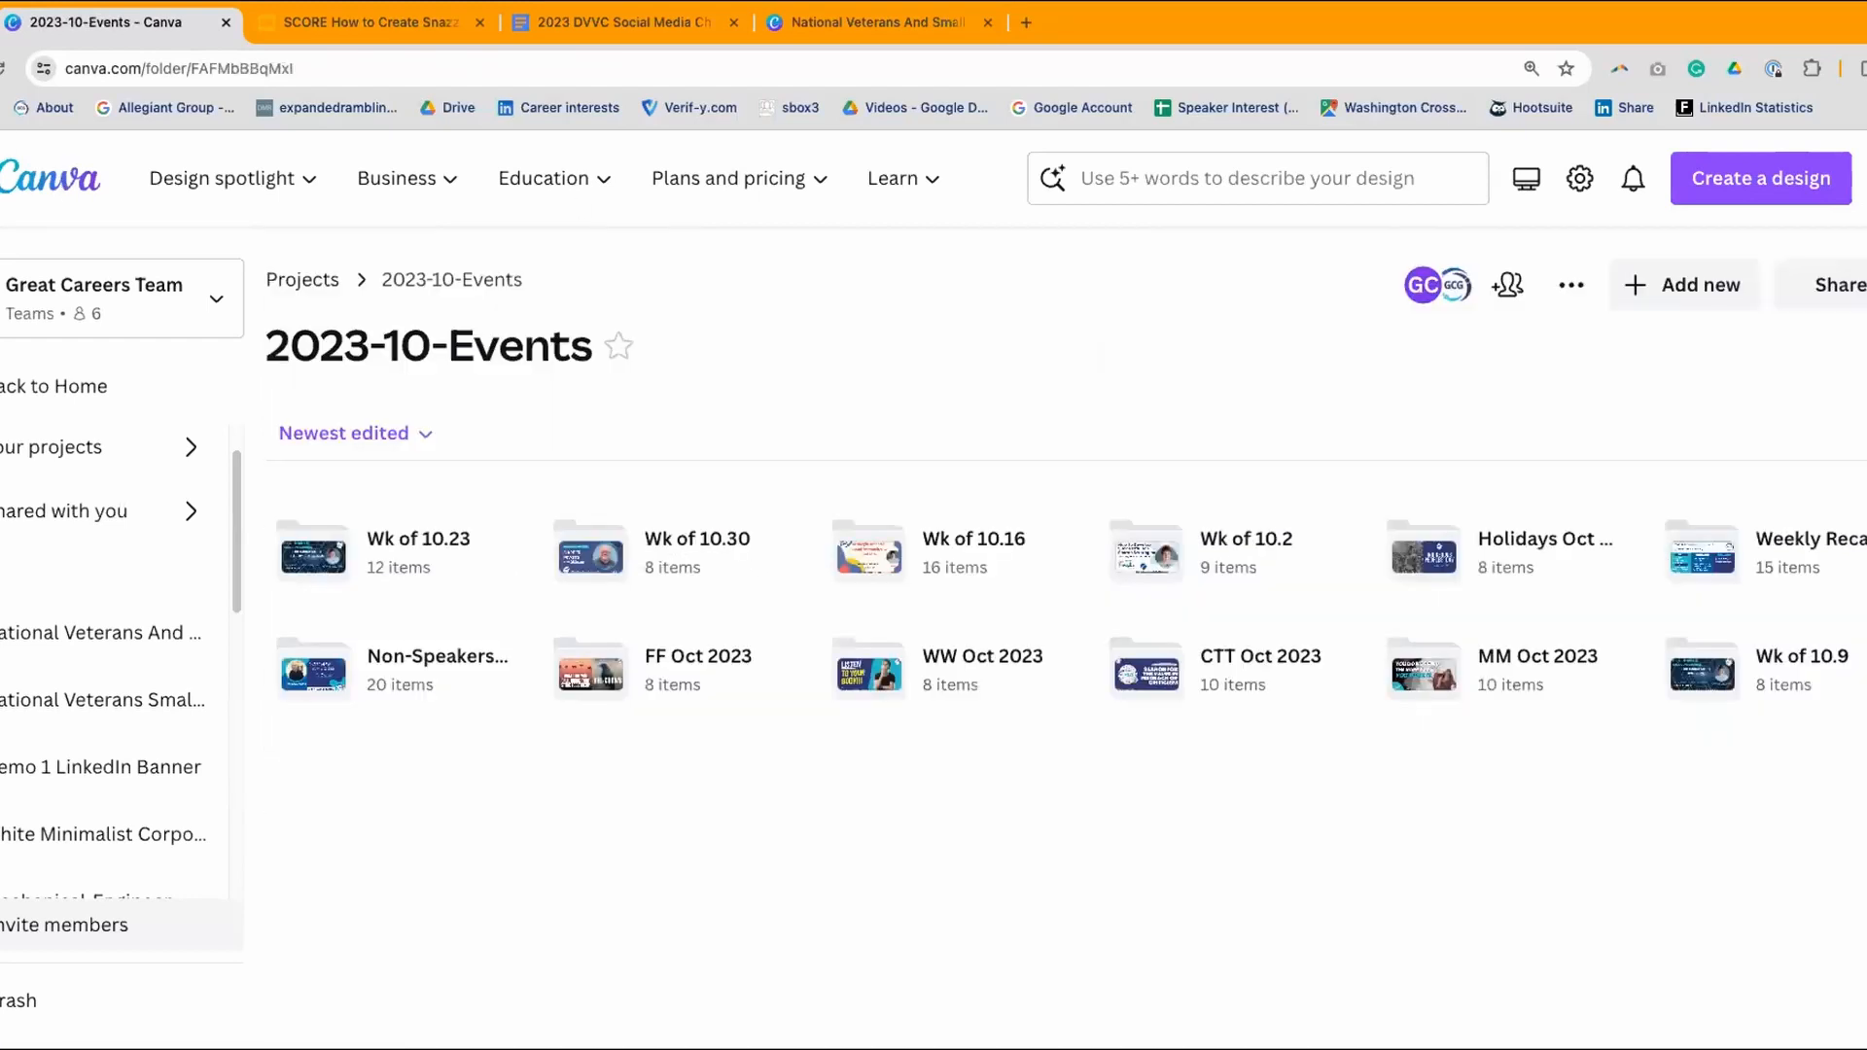
click(690, 540)
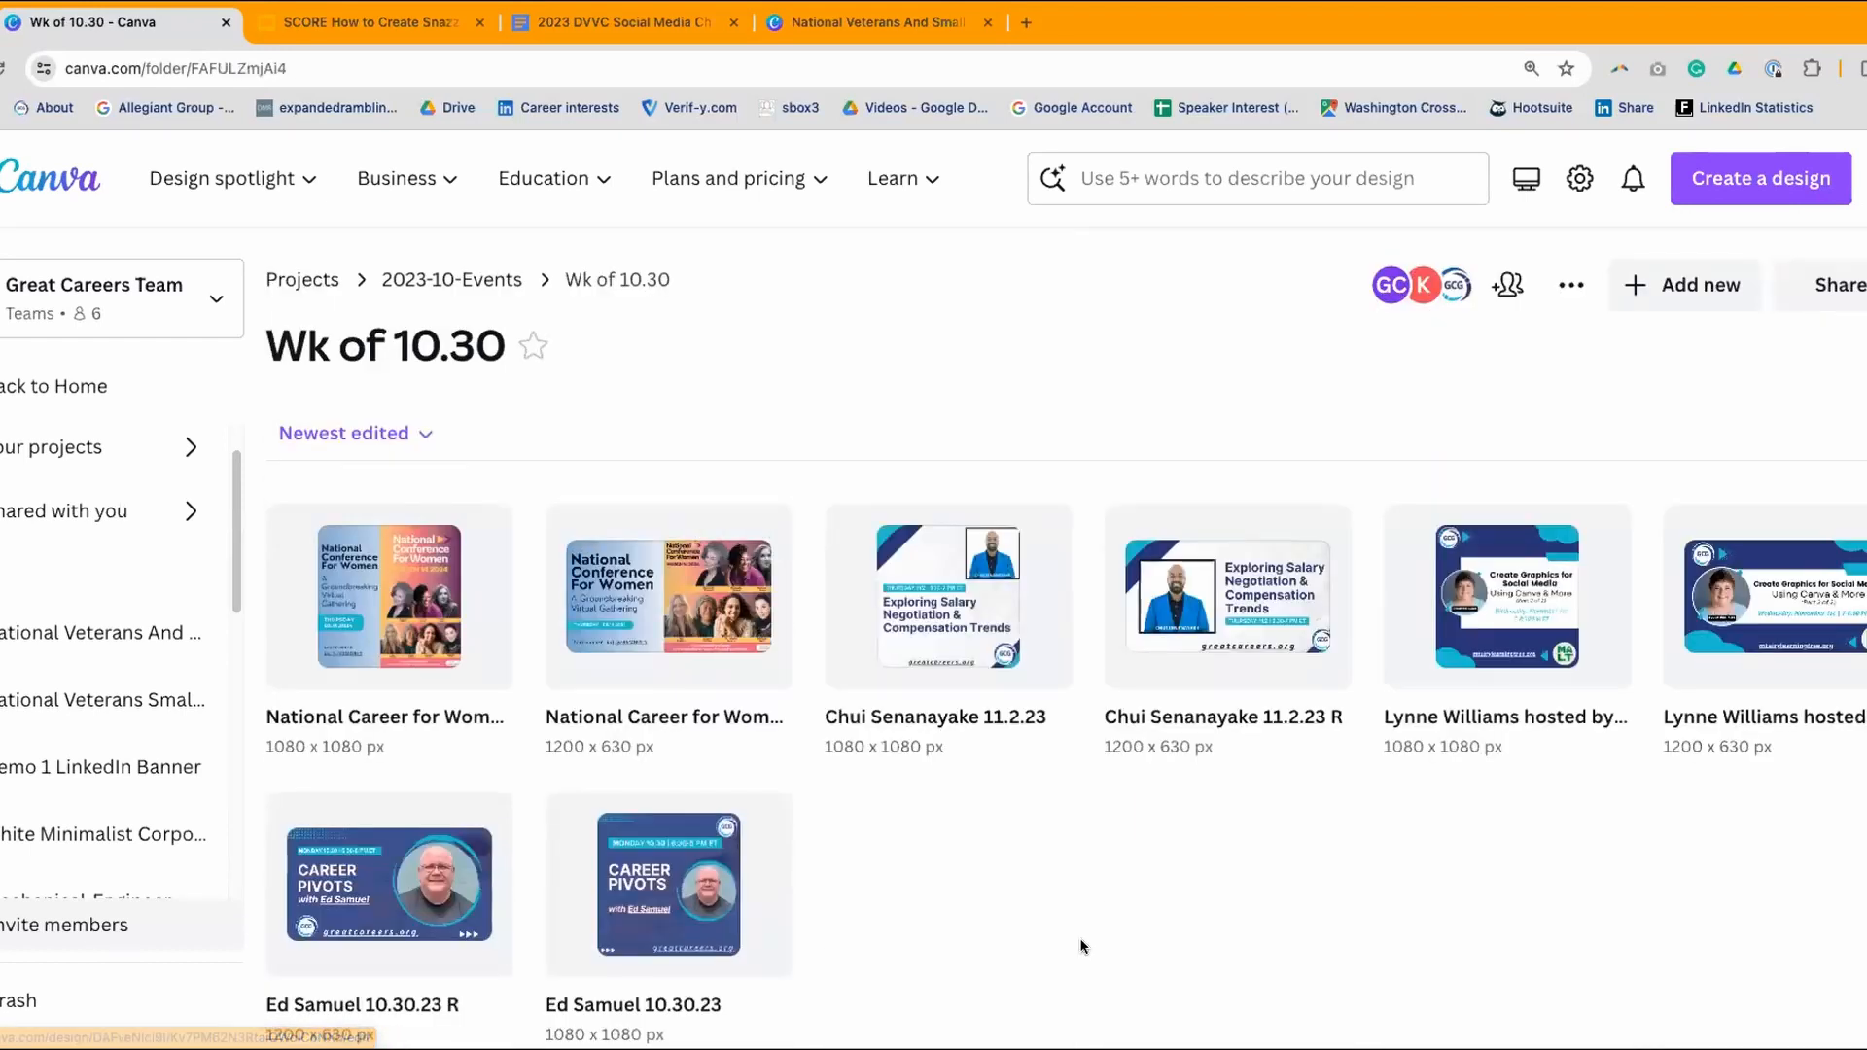
scroll(1079, 942, down, 1)
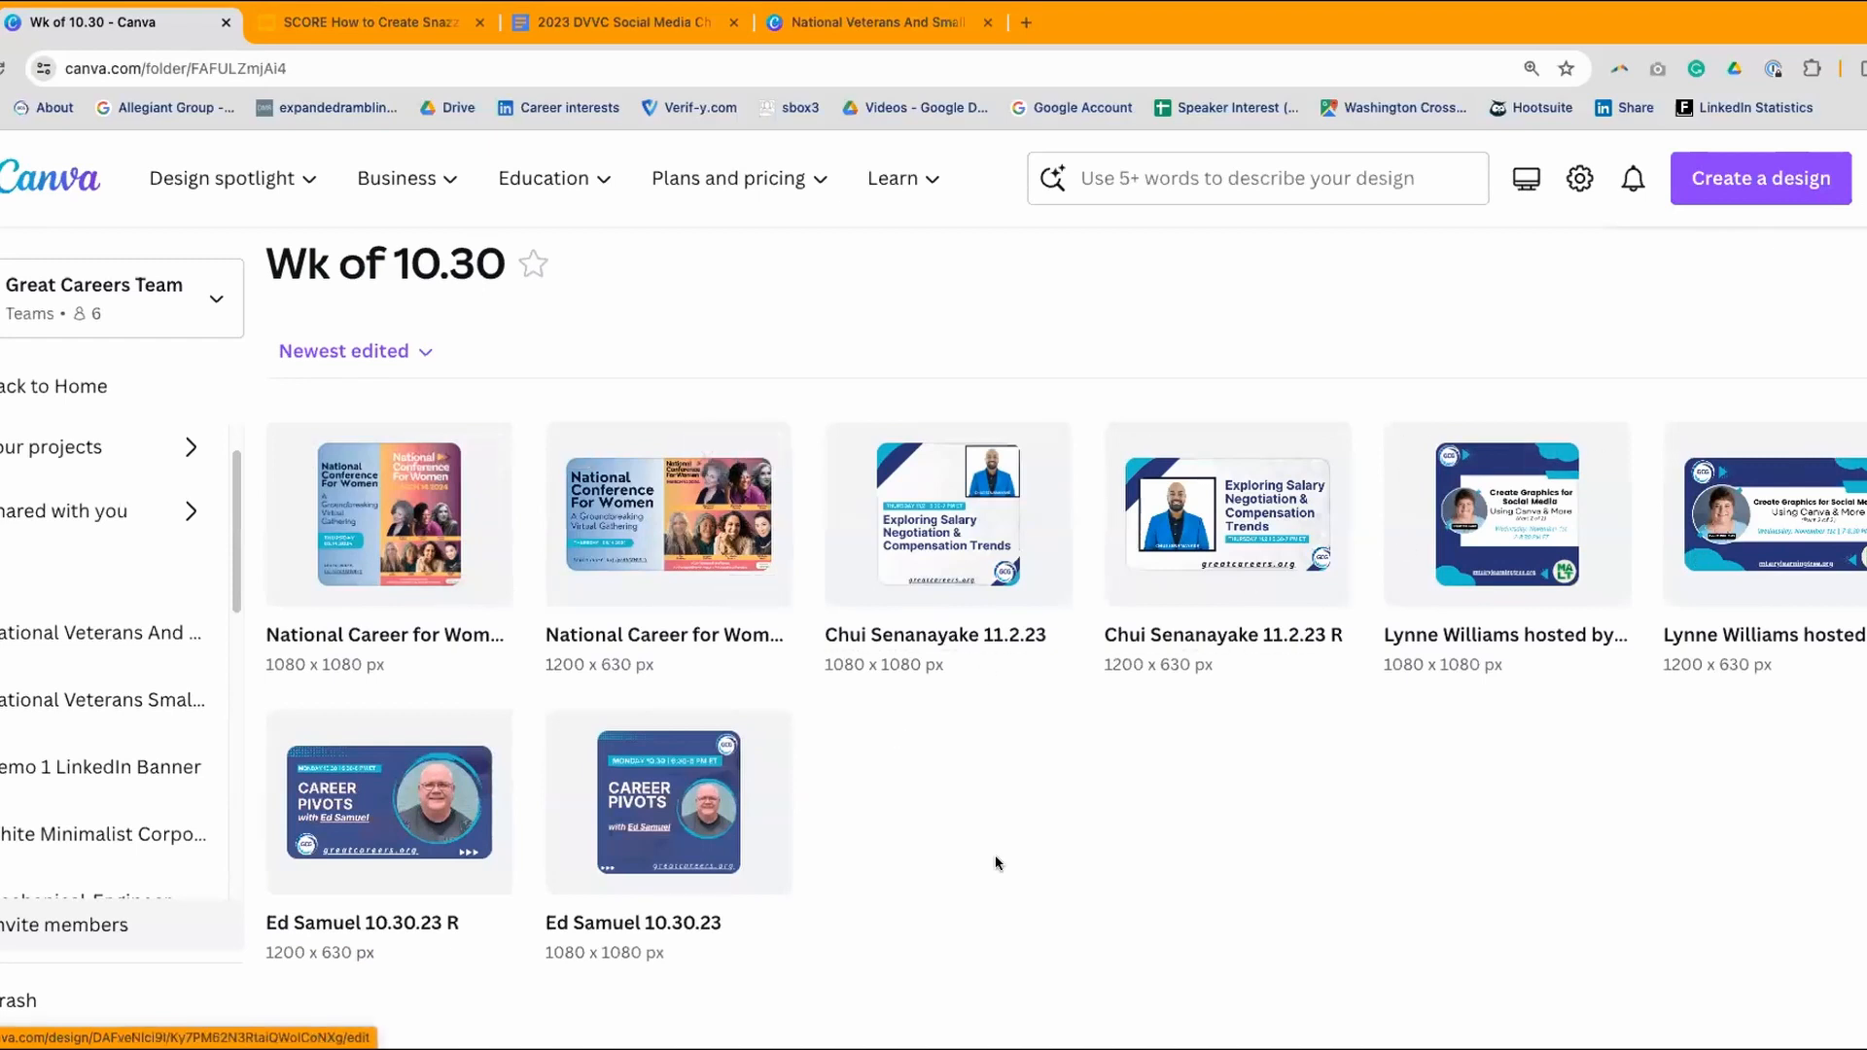
mouse_move(191, 154)
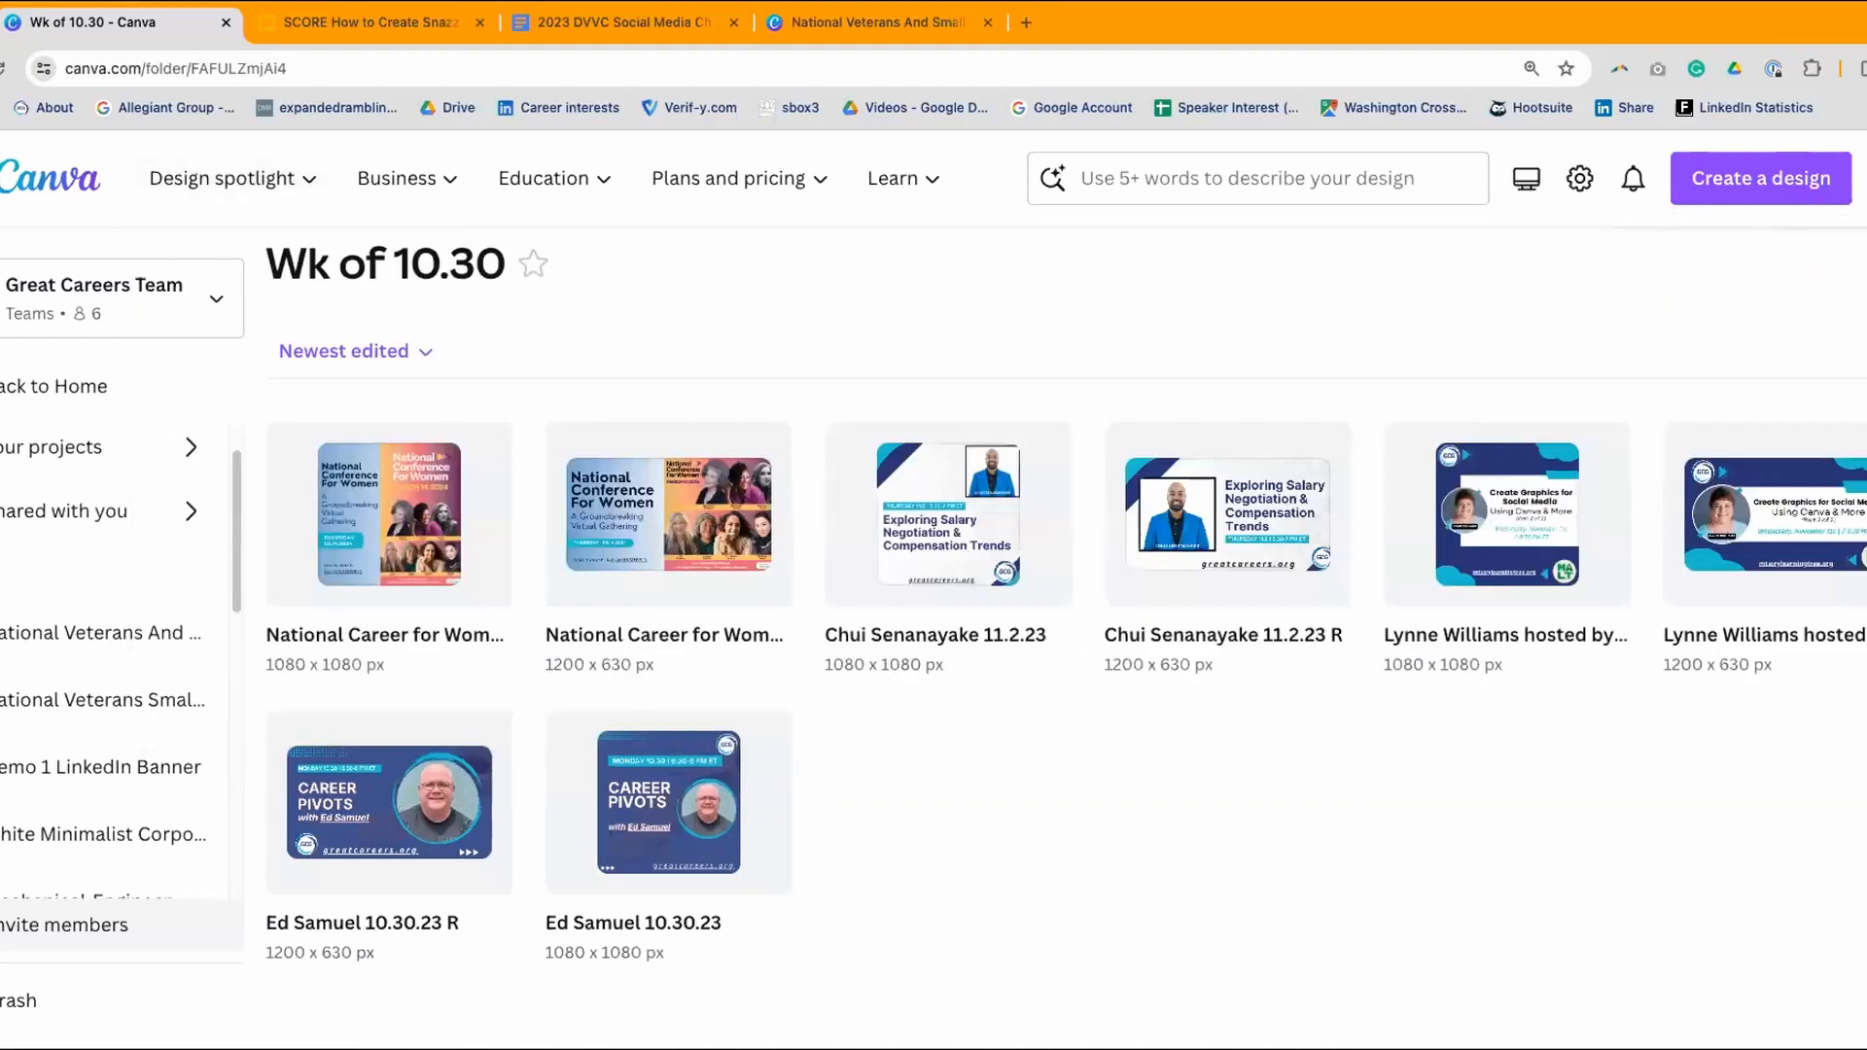
key(super+Left)
- View the Holidays Oct 2023 designs, including Halloween and National Cat Day, then go back
mouse_move(284, 208)
click(1453, 556)
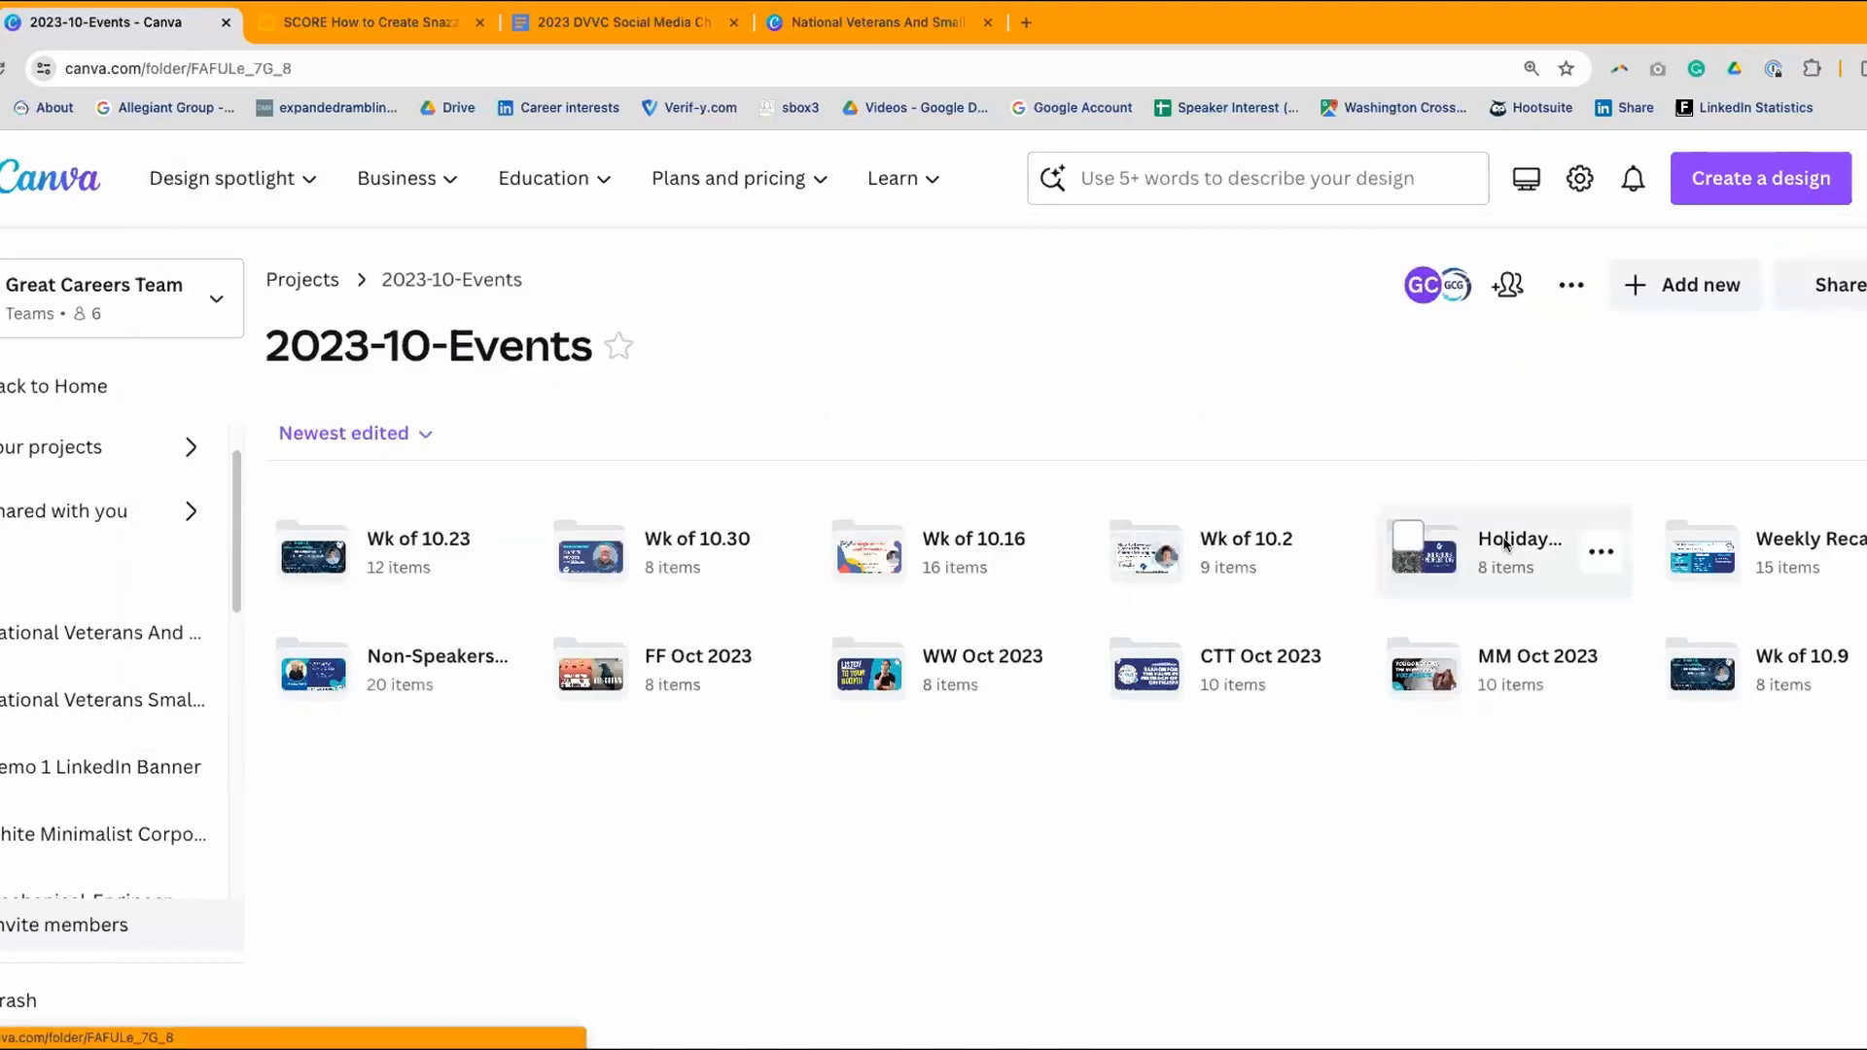
scroll(1434, 570, down, 1)
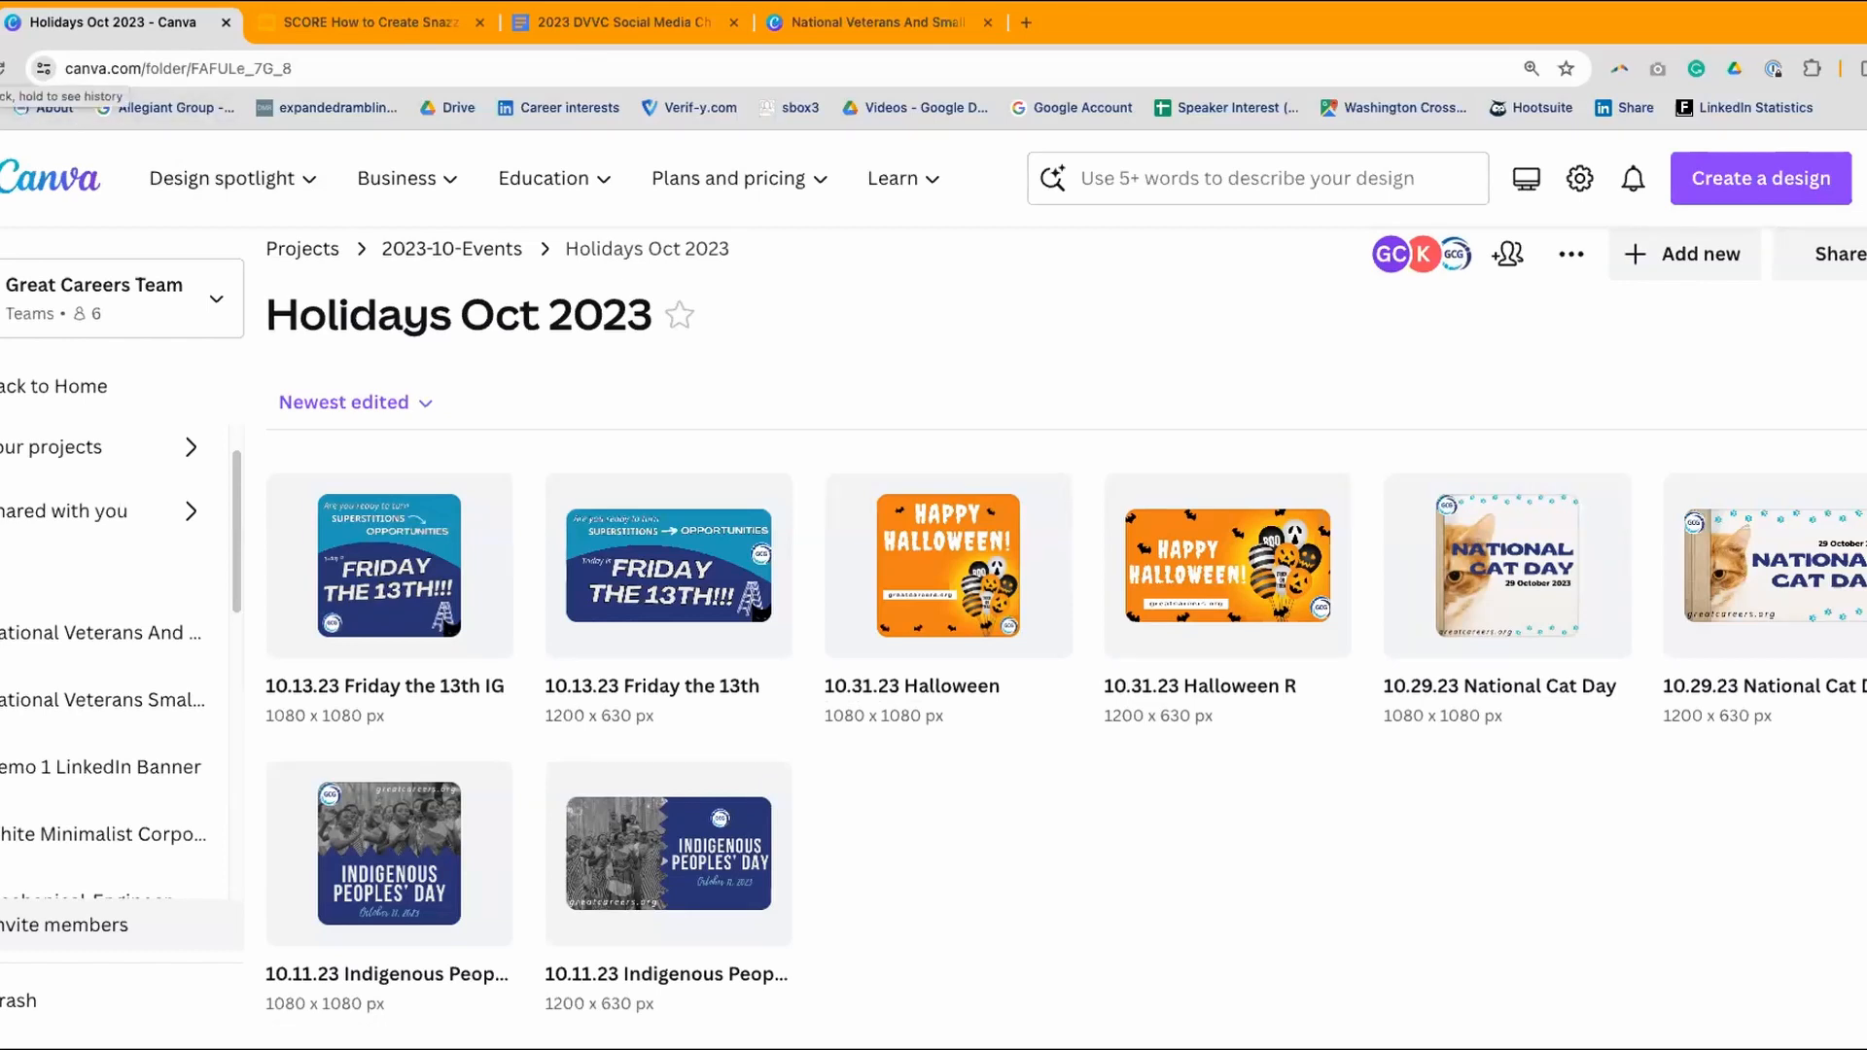
click(2, 68)
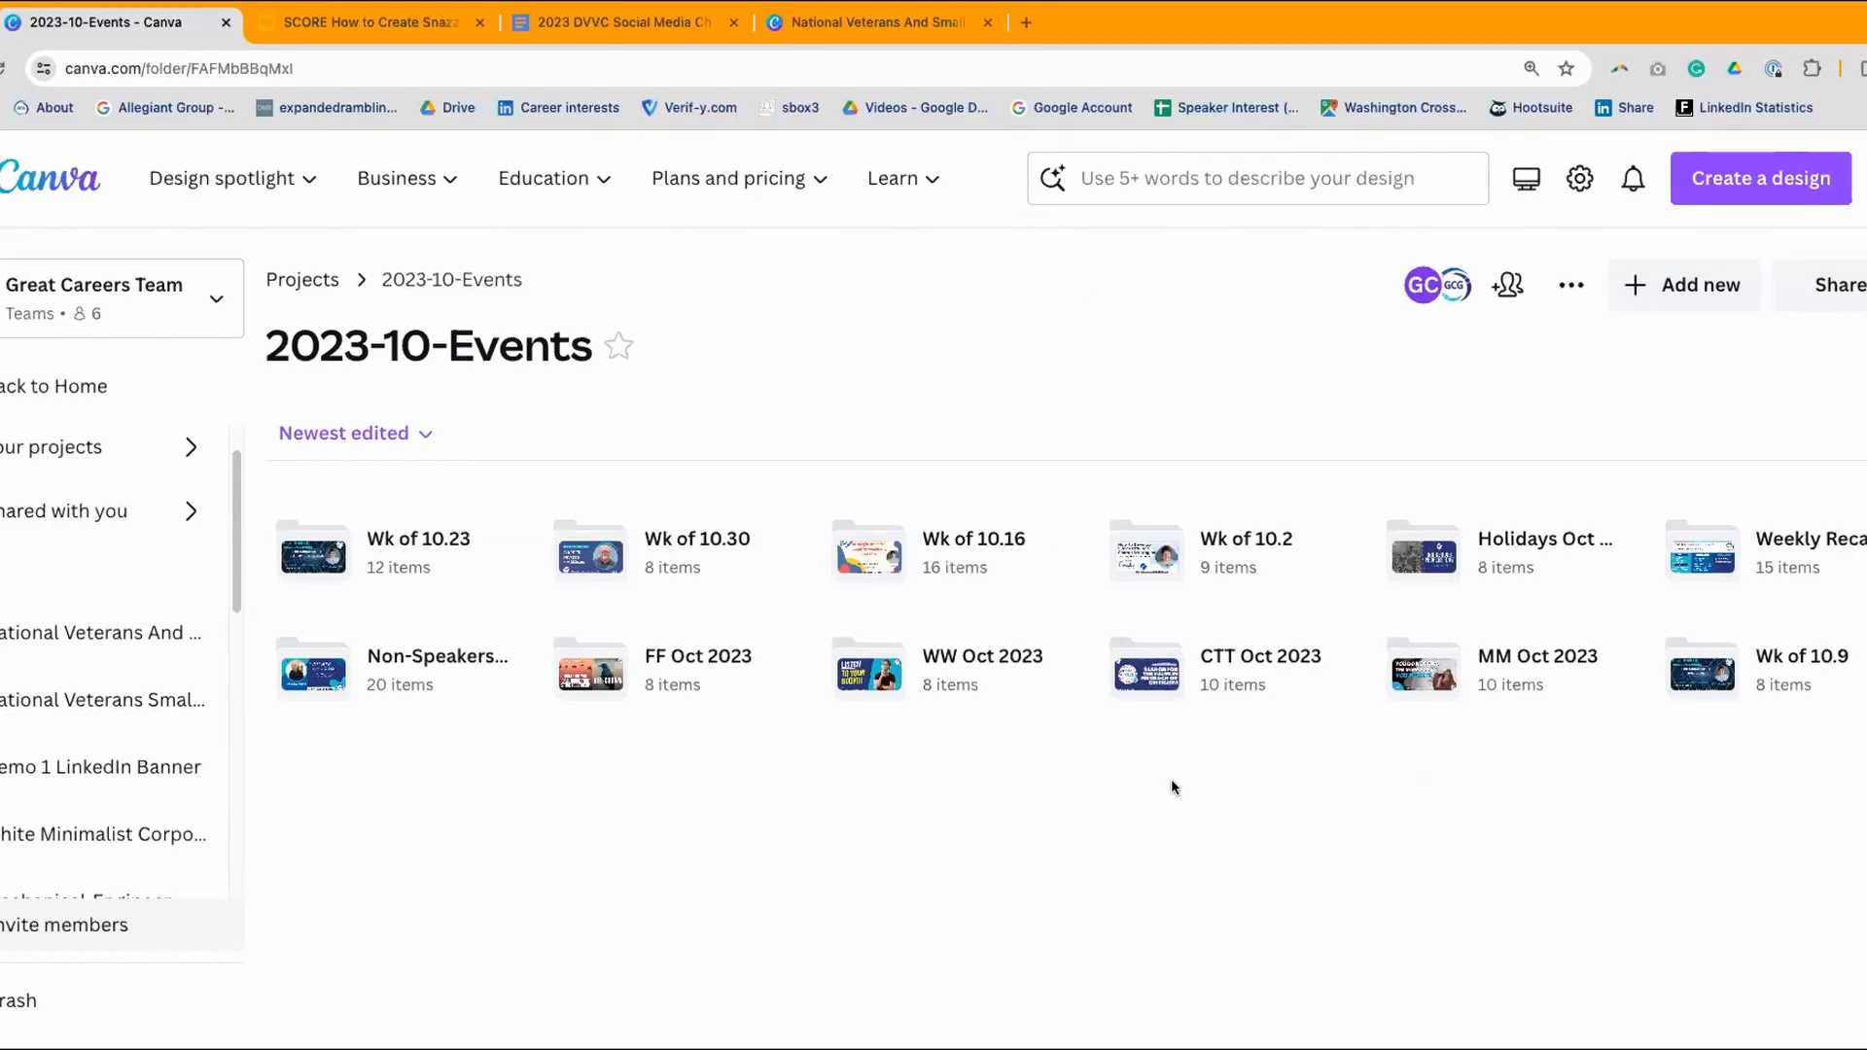
- Look through the Non-Speakers Oct 2023 folder's designs and return to 2023-10-Events
click(411, 655)
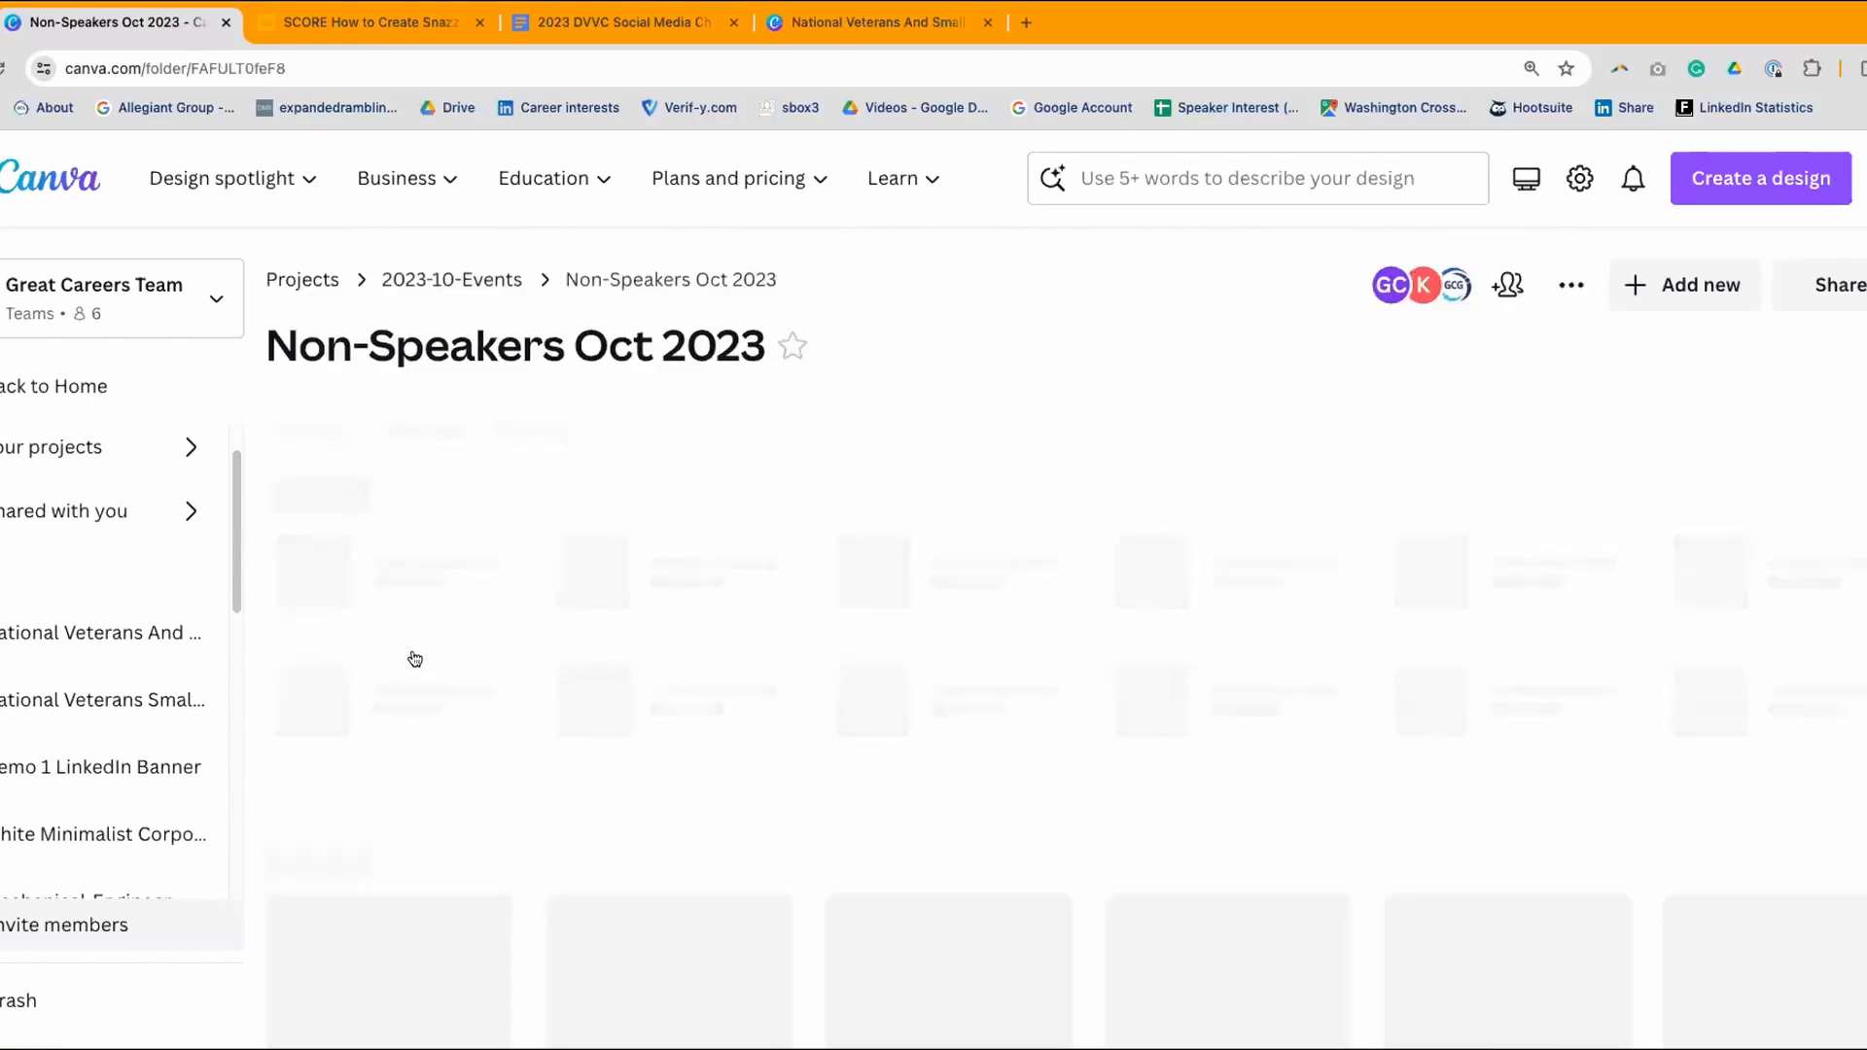
scroll(414, 660, down, 2)
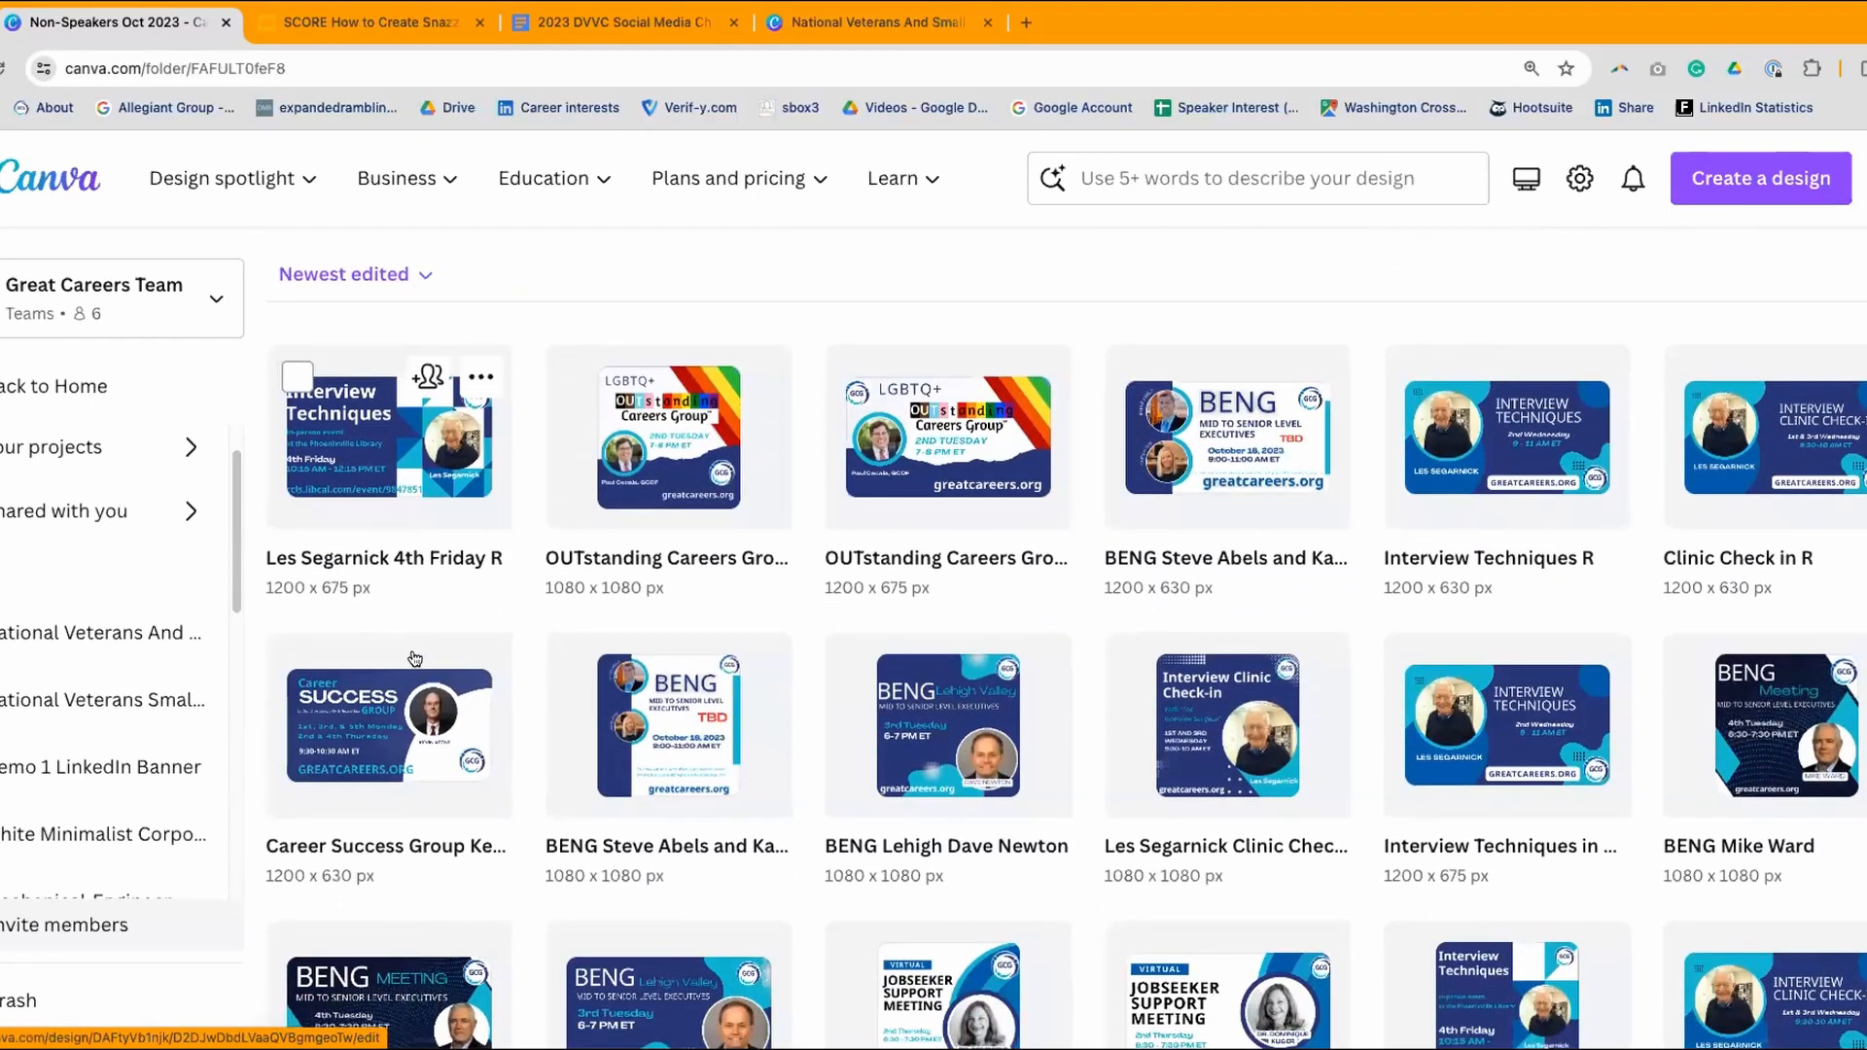
scroll(414, 642, down, 1)
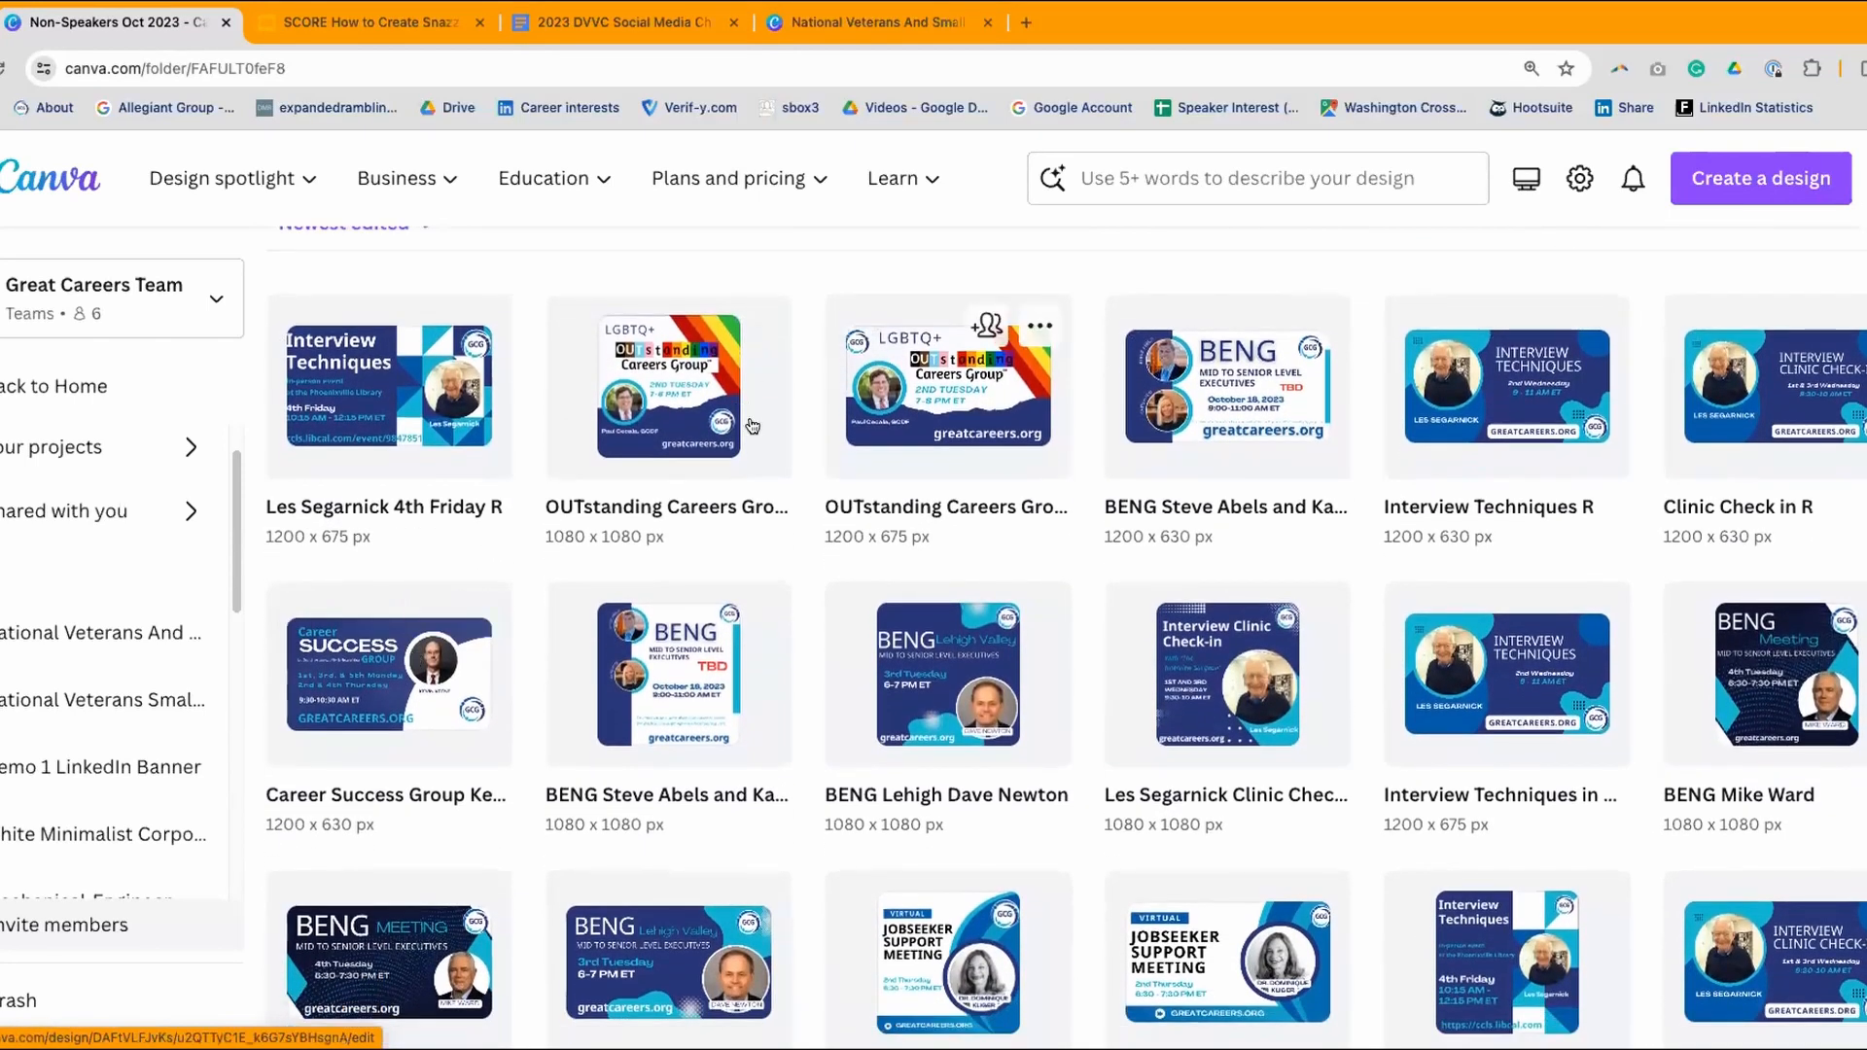
scroll(1235, 404, down, 1)
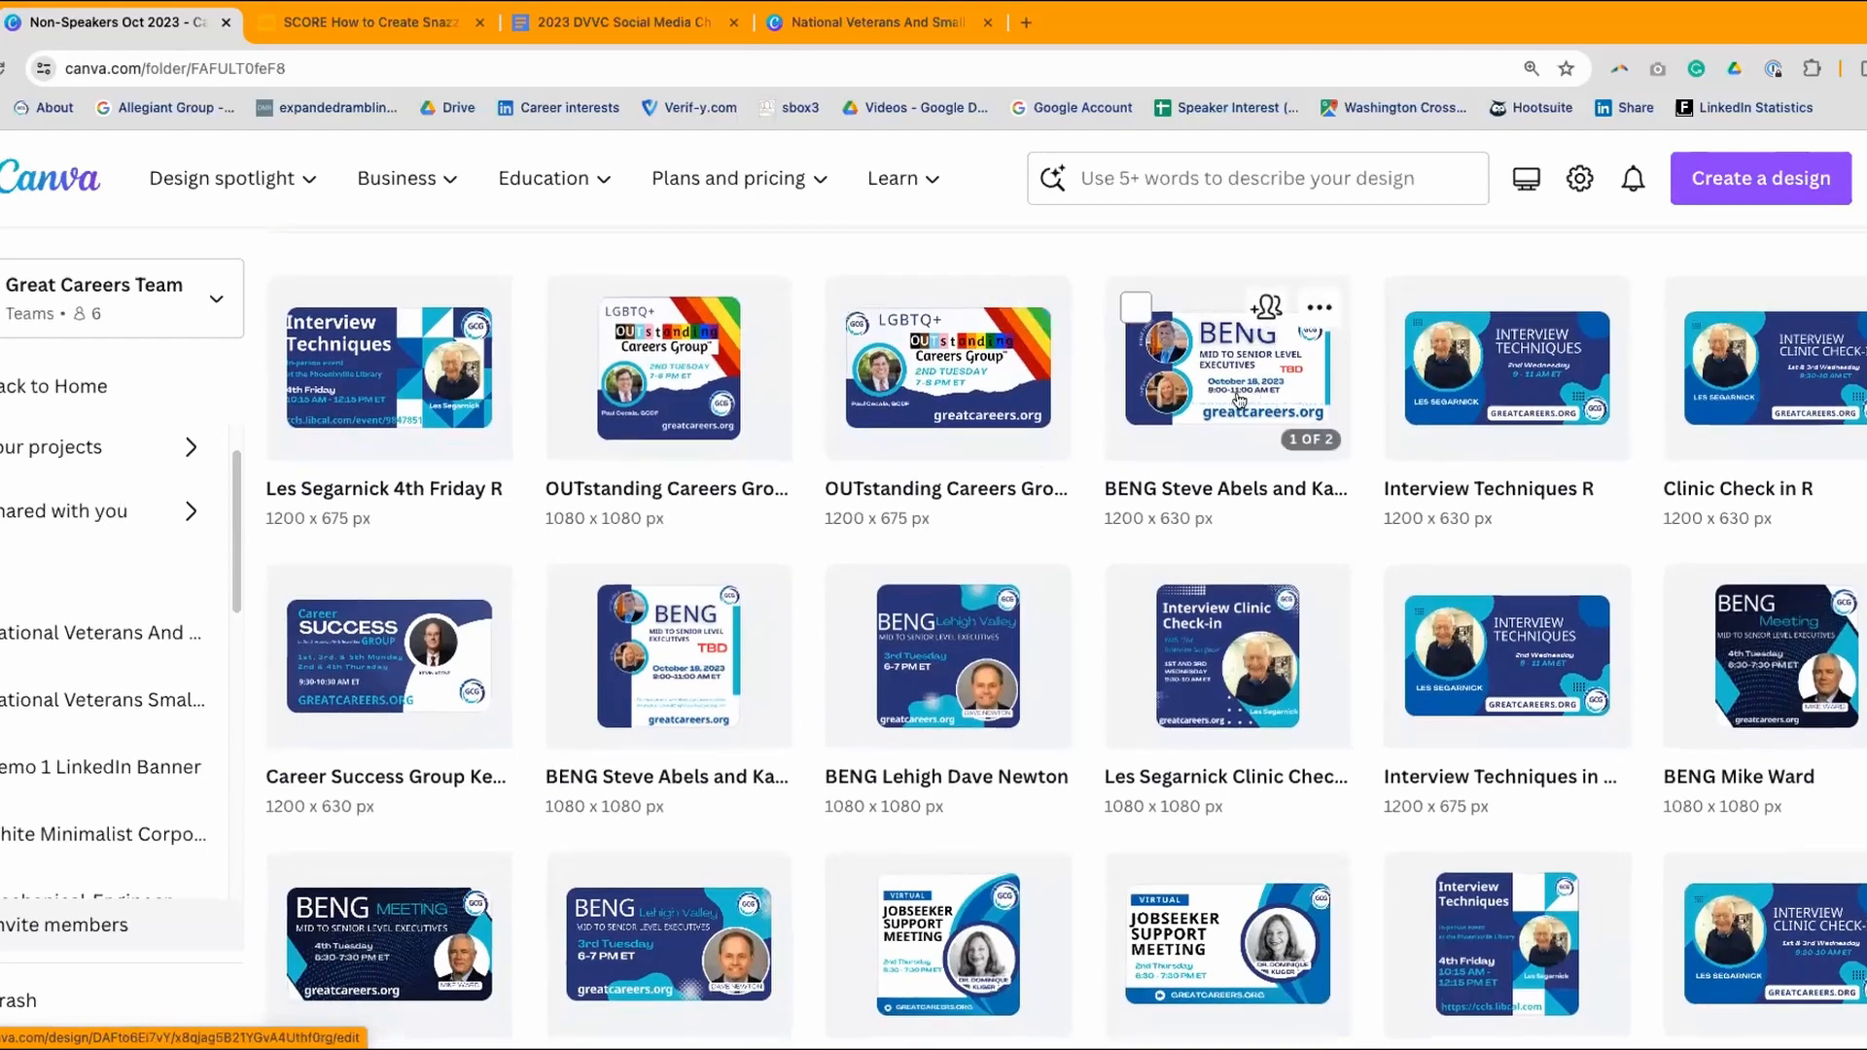
scroll(1252, 443, down, 1)
scroll(1500, 418, down, 4)
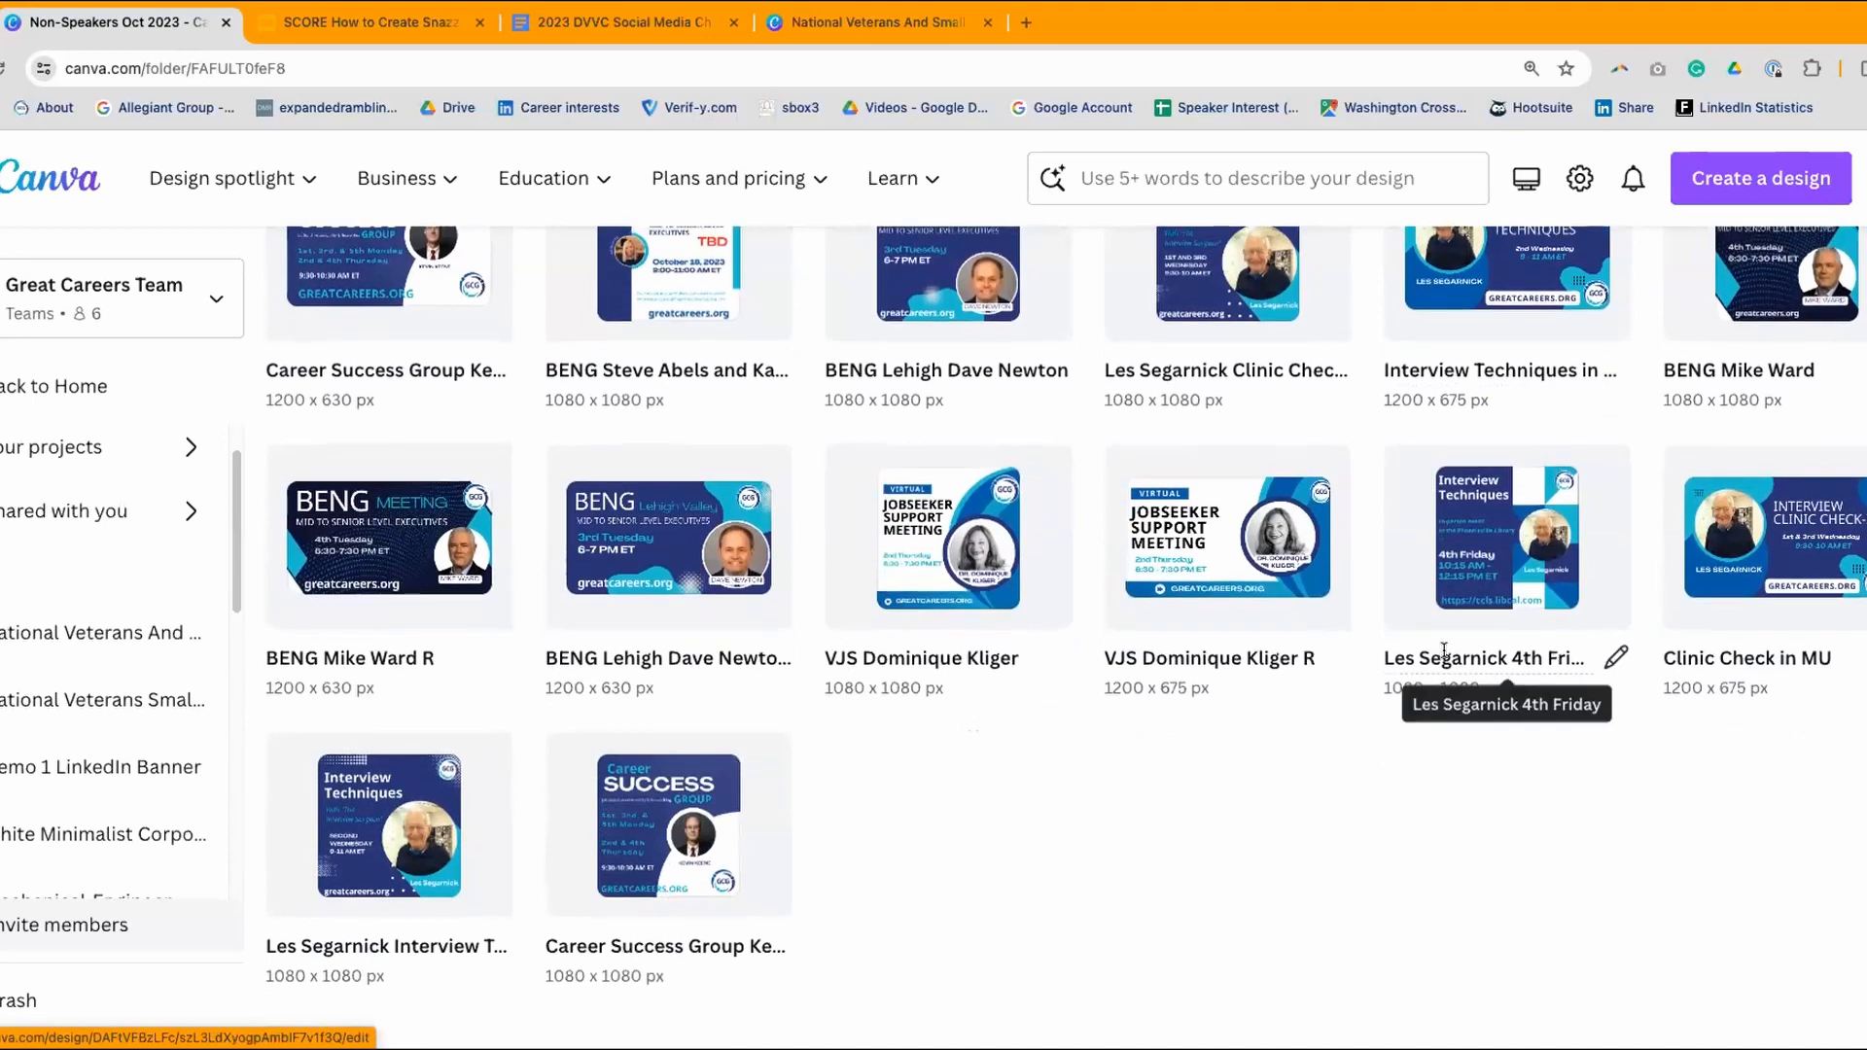
scroll(1444, 650, up, 7)
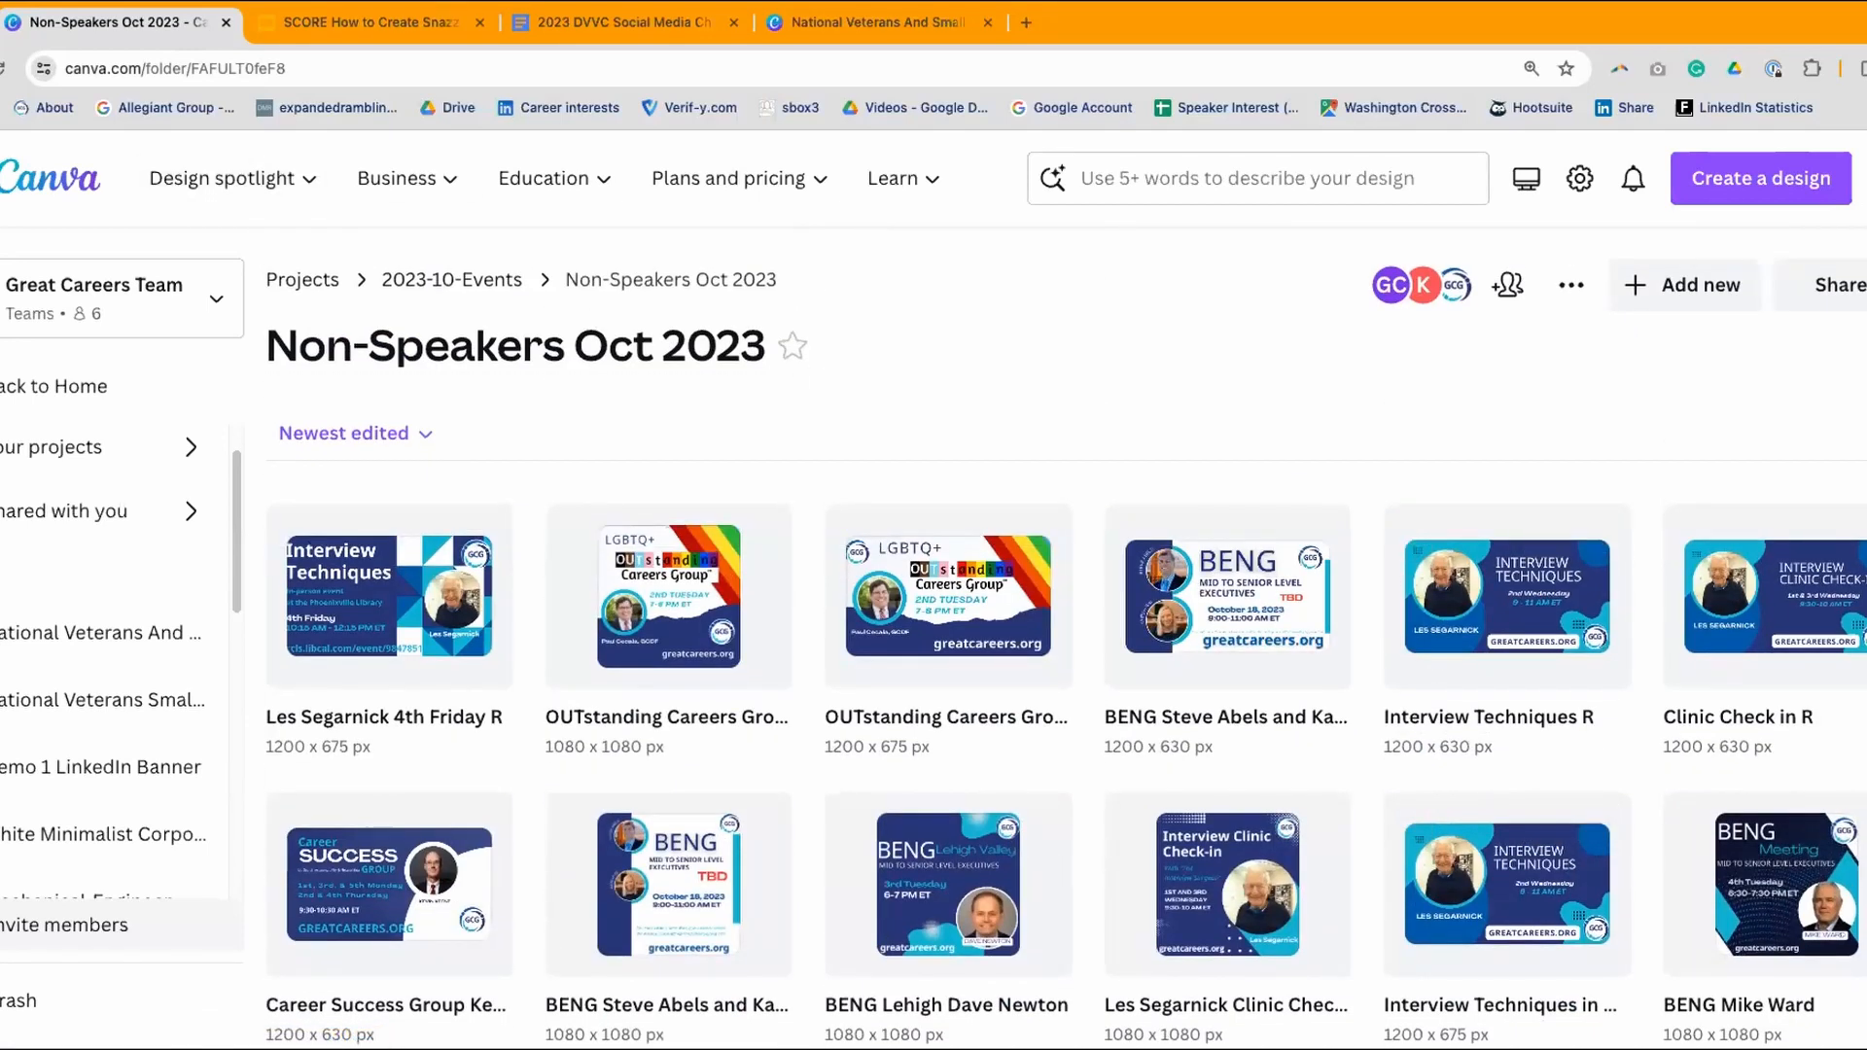
click(452, 281)
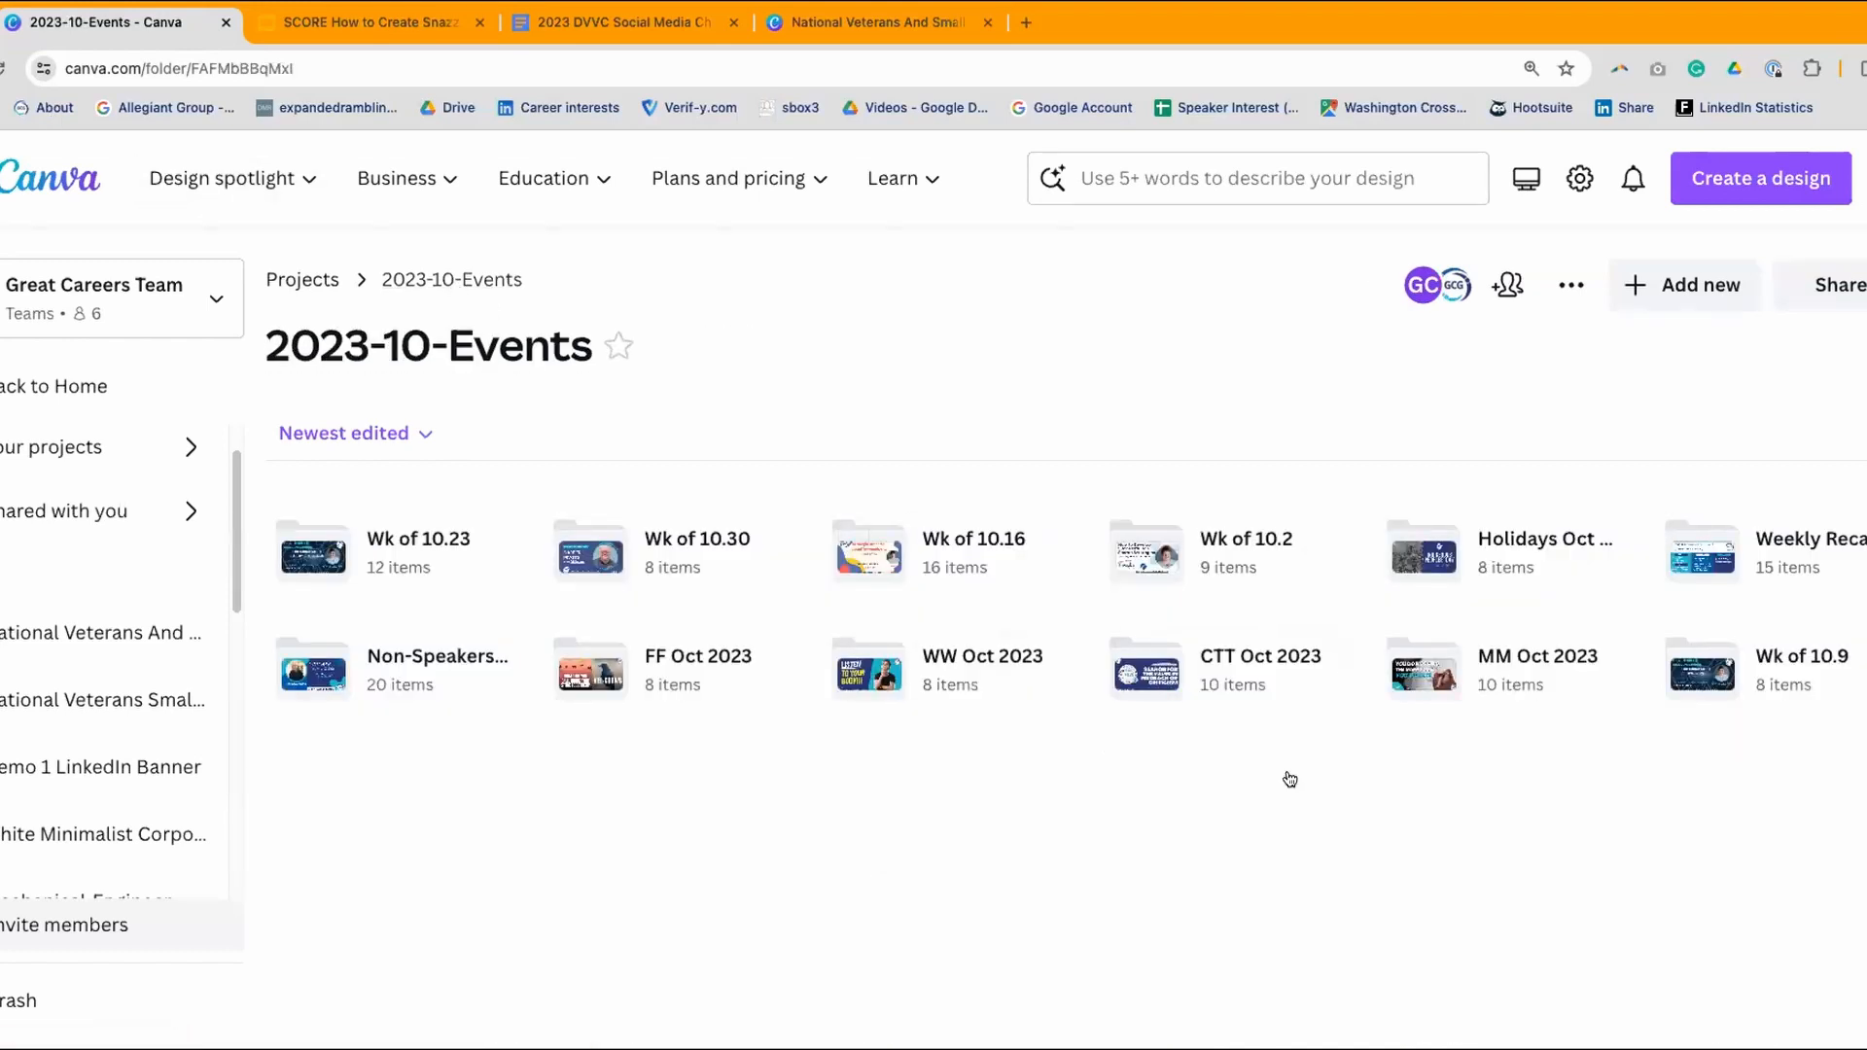
- Check the CTT, WW and MM Oct 2023 folders in turn, going back after each
click(1228, 662)
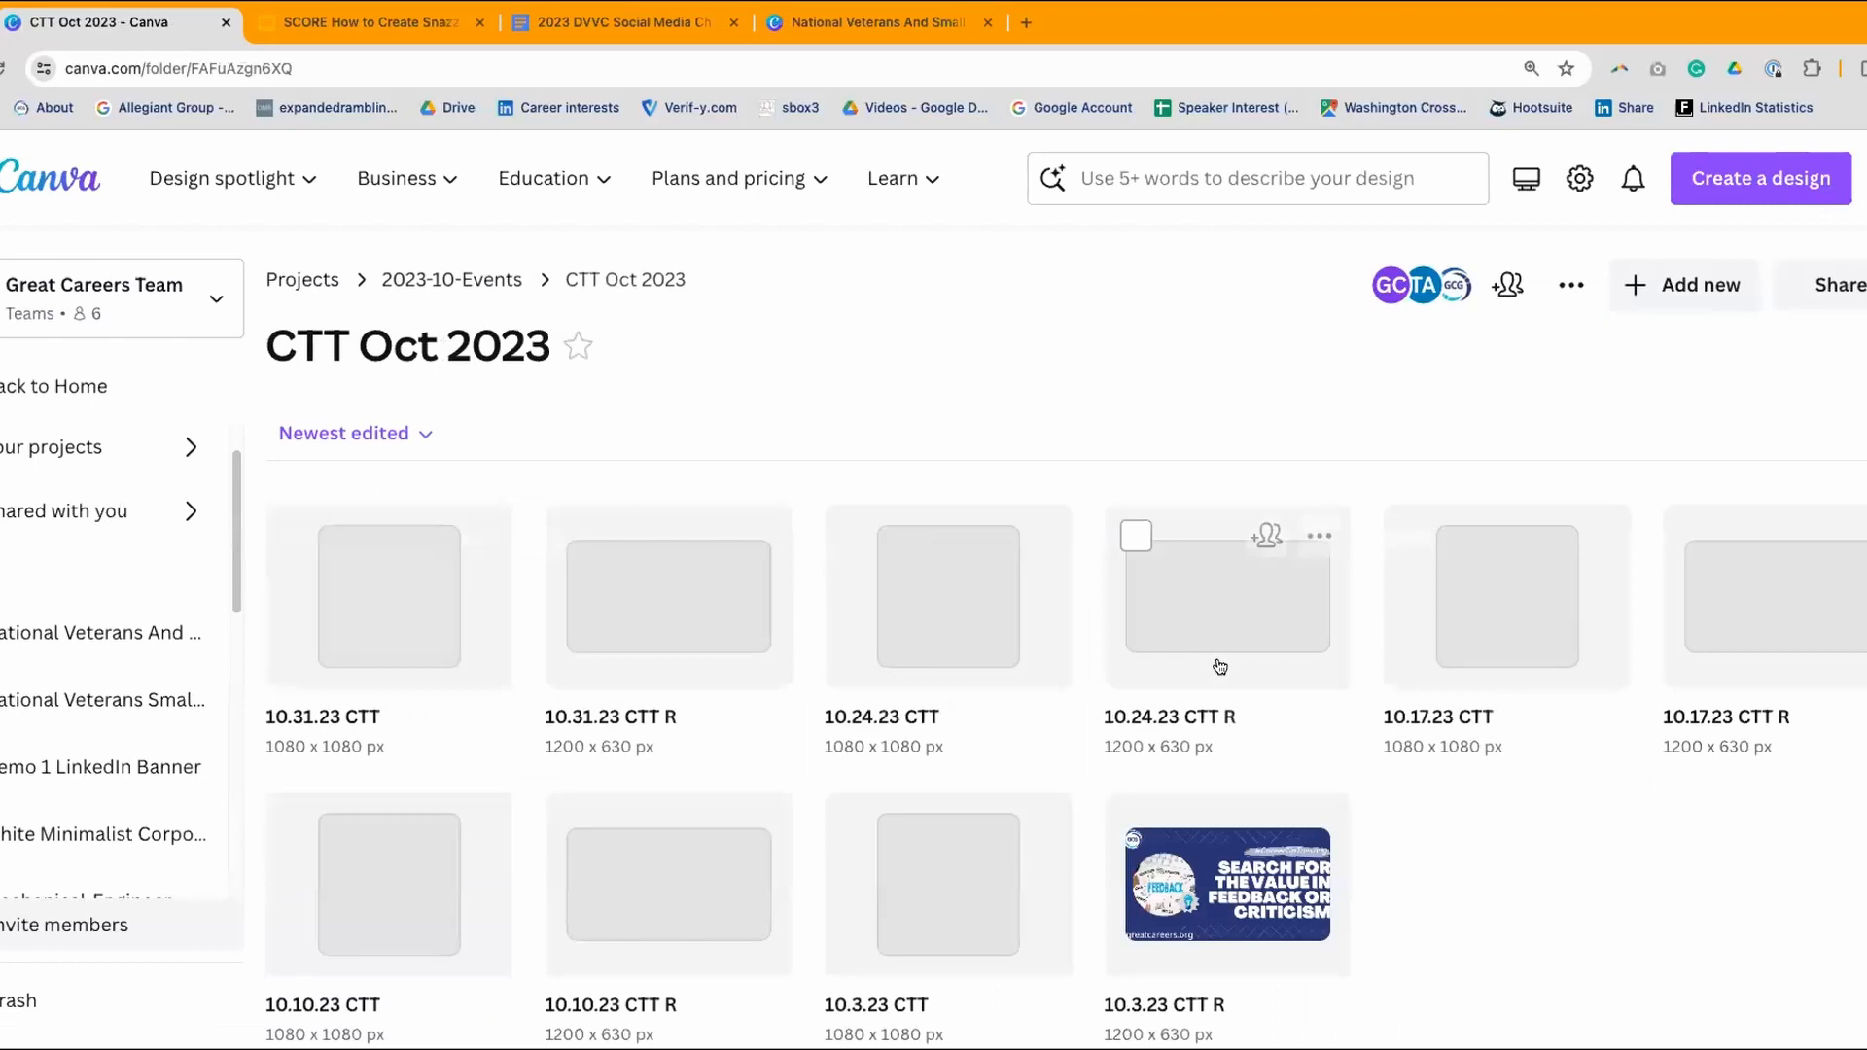
scroll(1221, 656, down, 1)
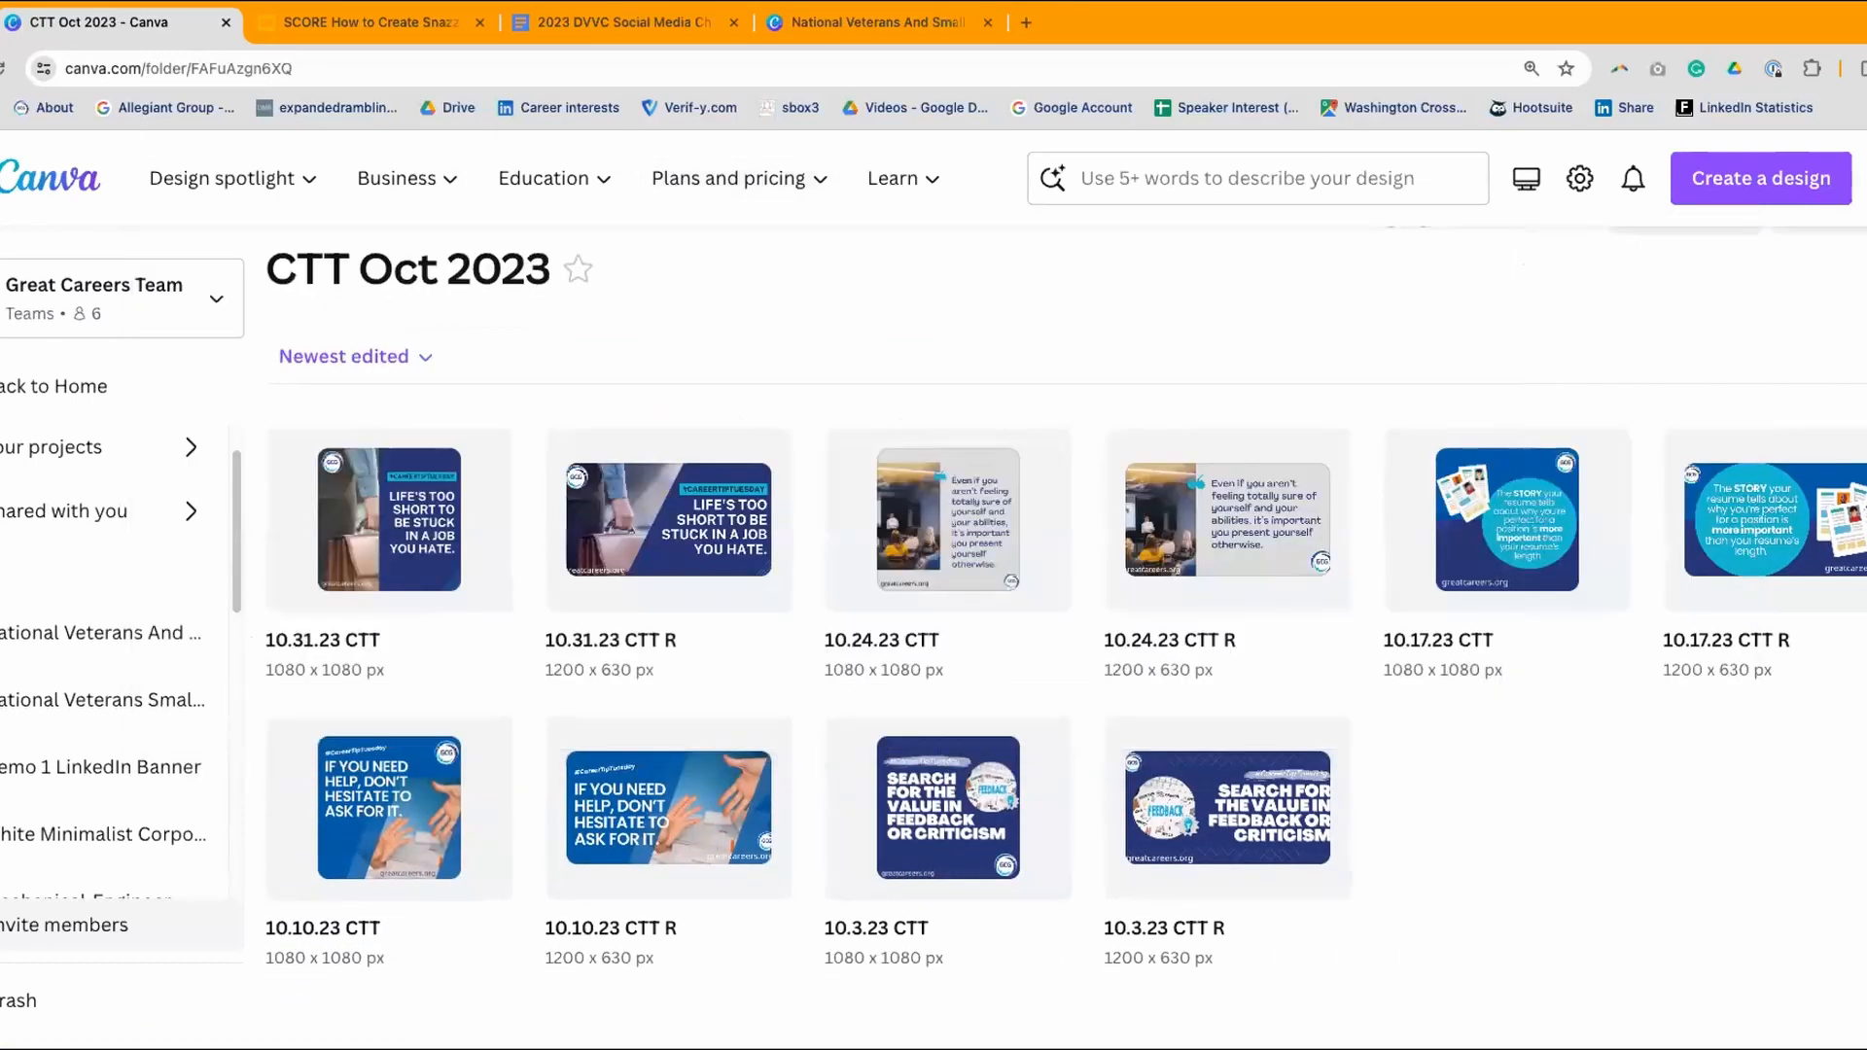
key(alt+Left)
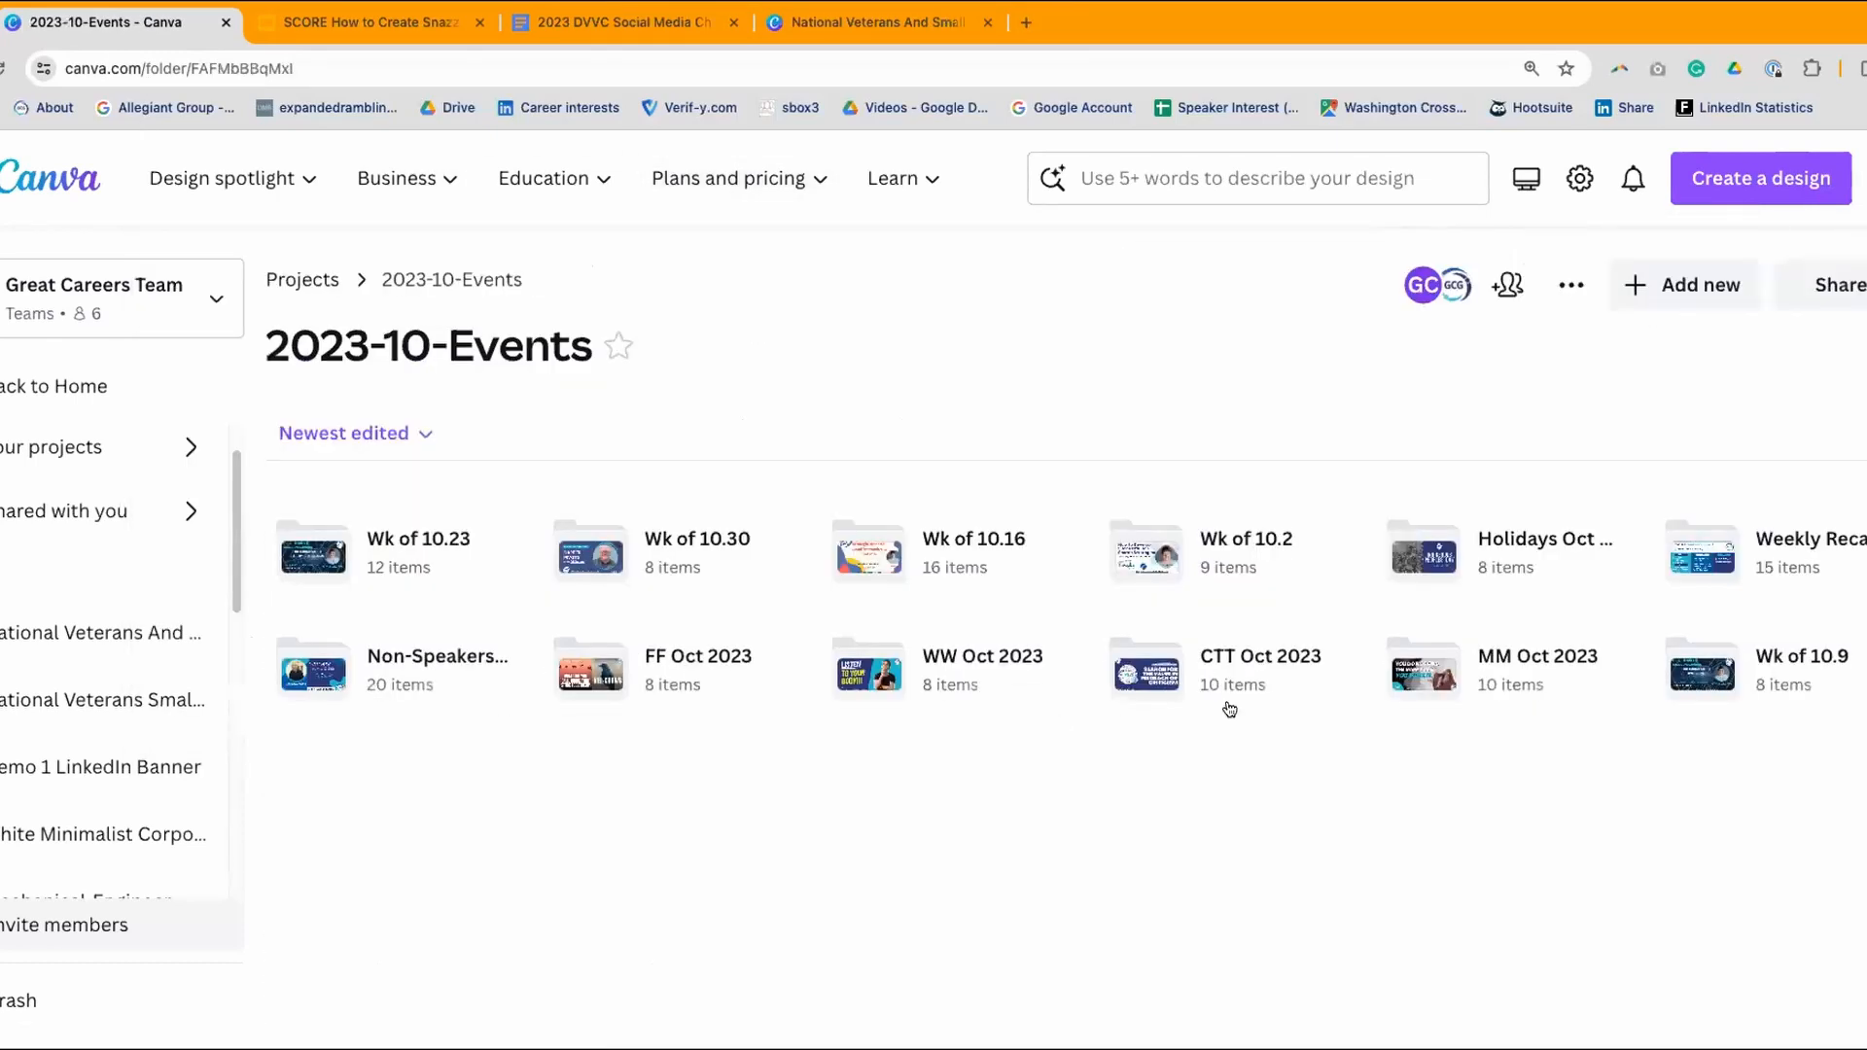
click(938, 660)
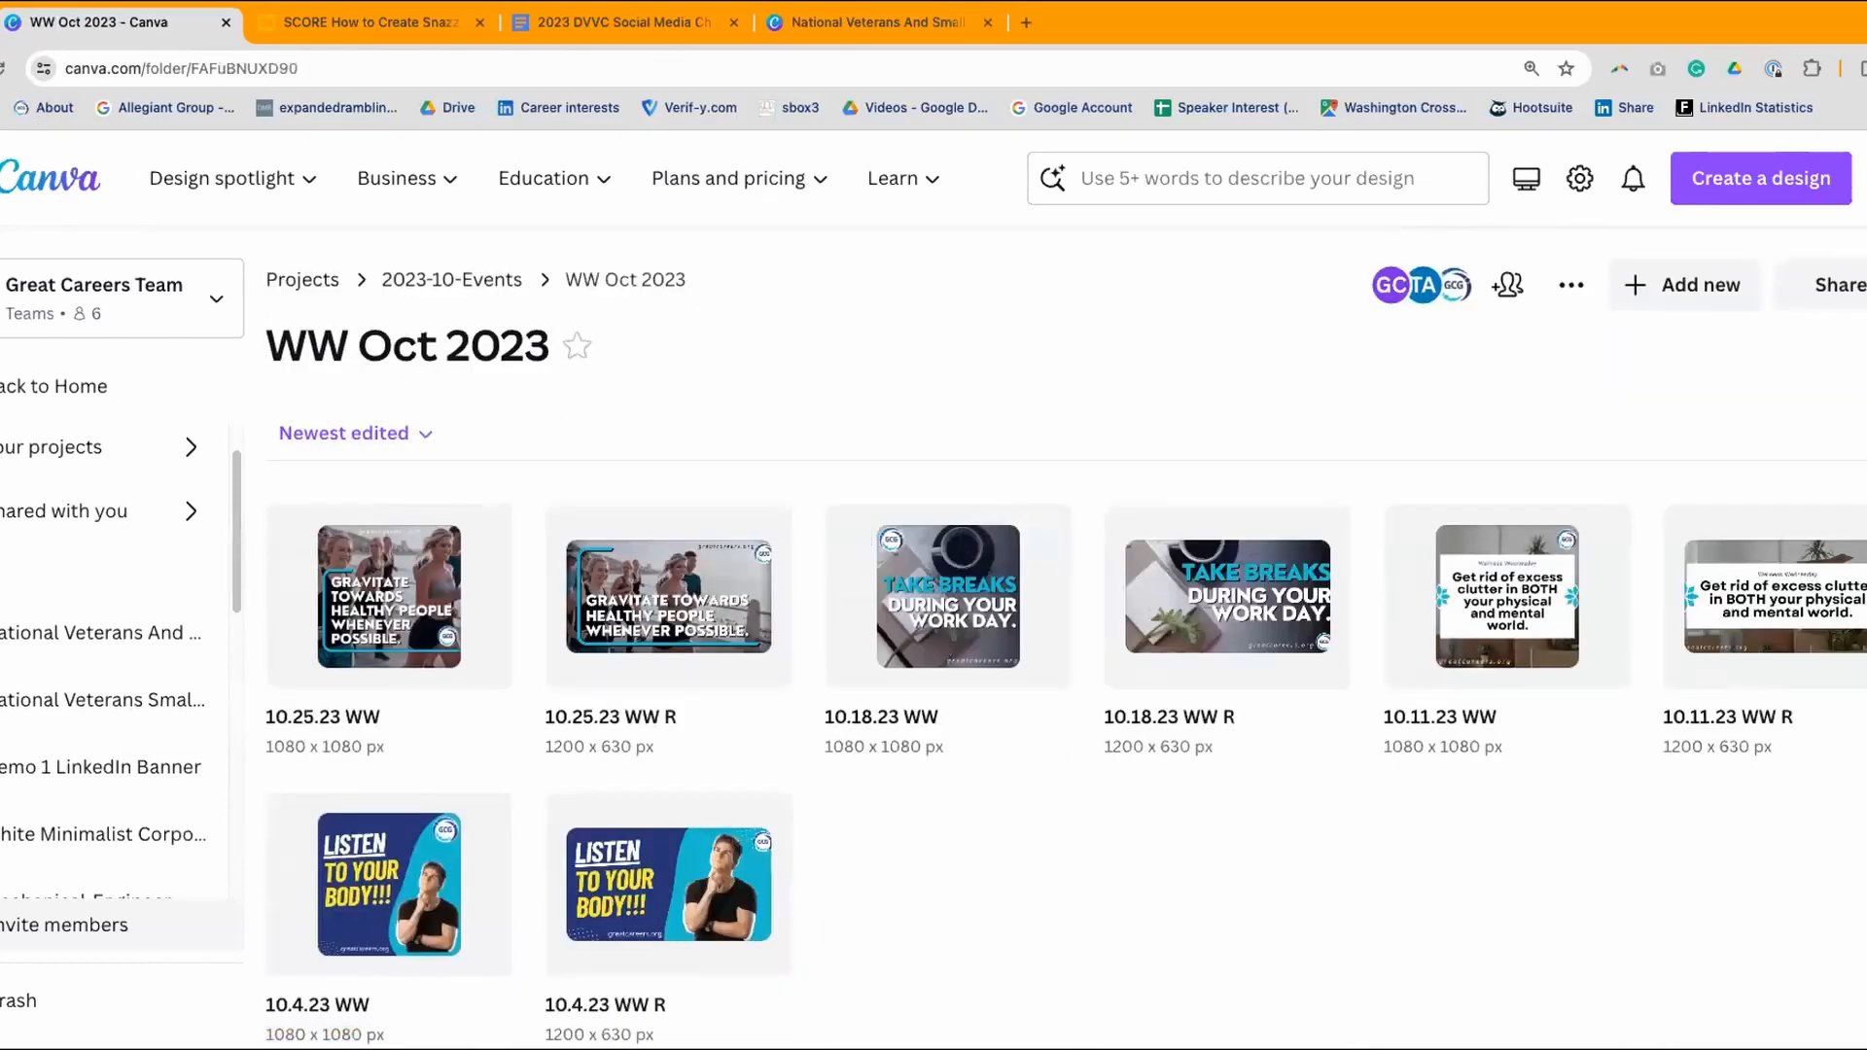
key(alt+Left)
click(1496, 657)
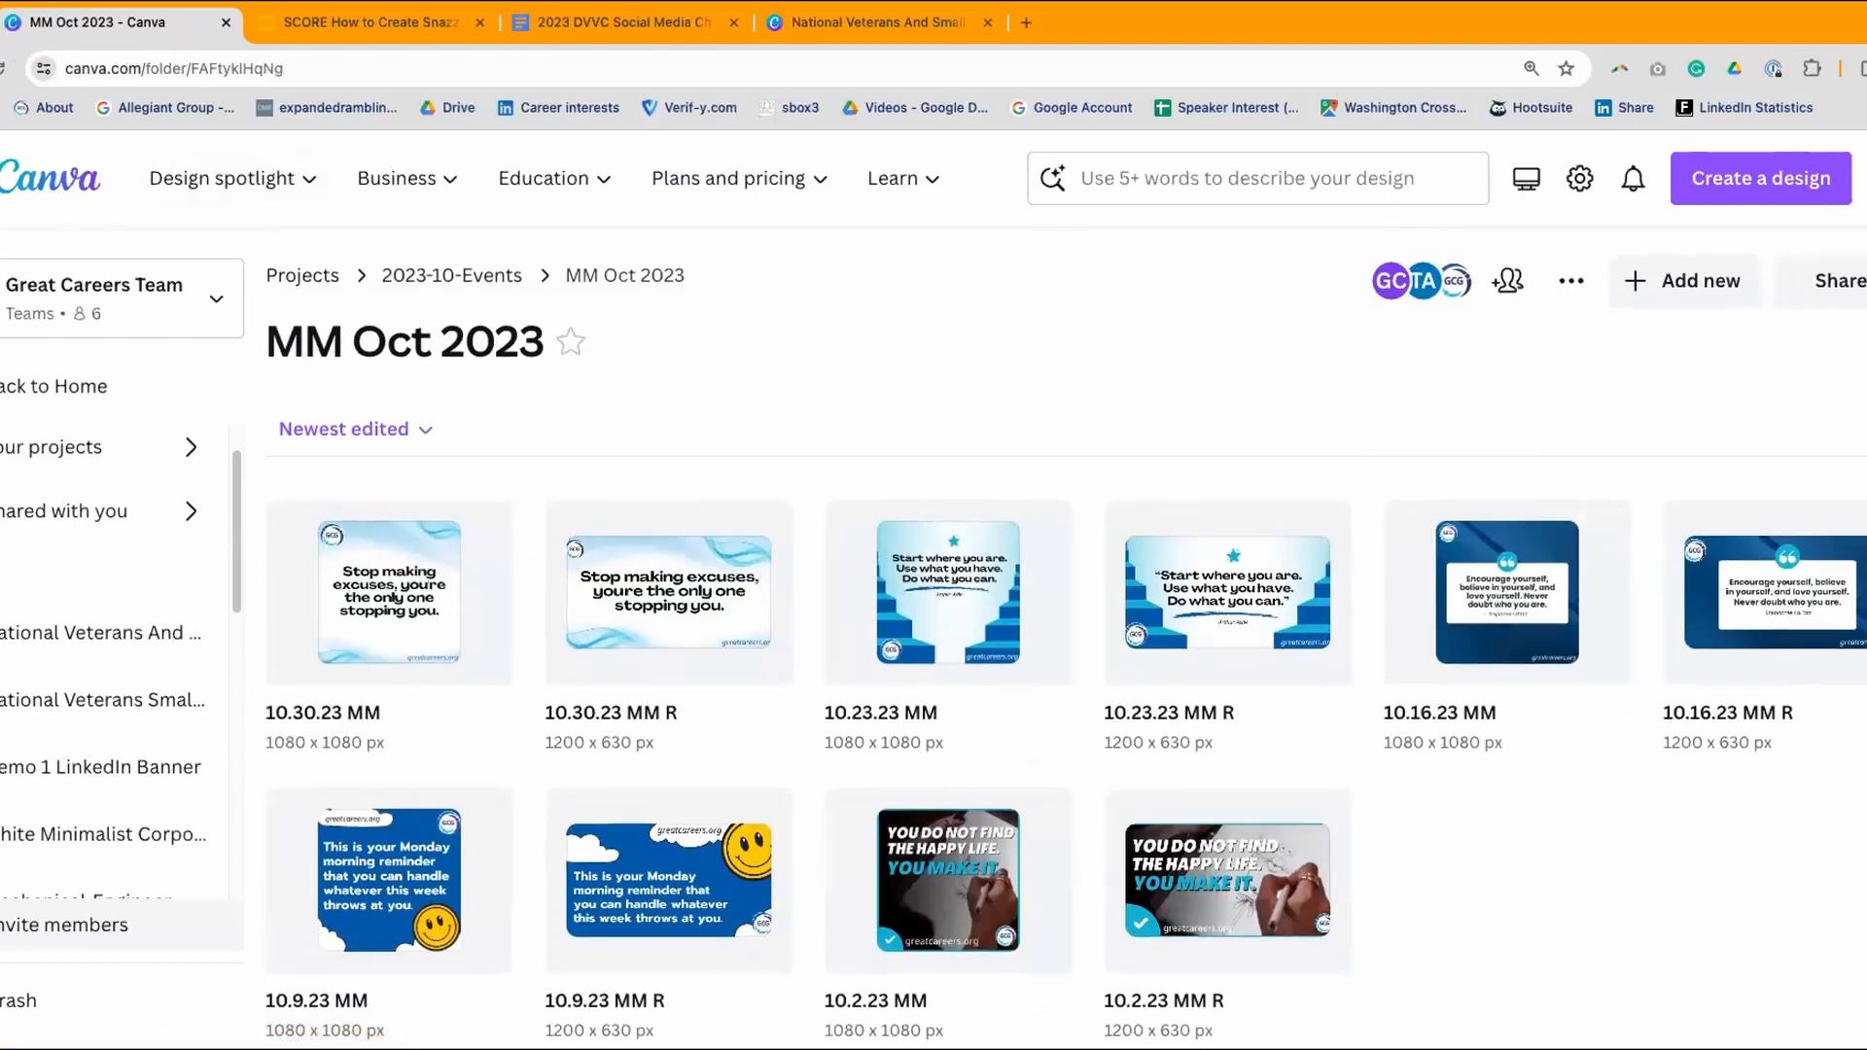
key(alt+Left)
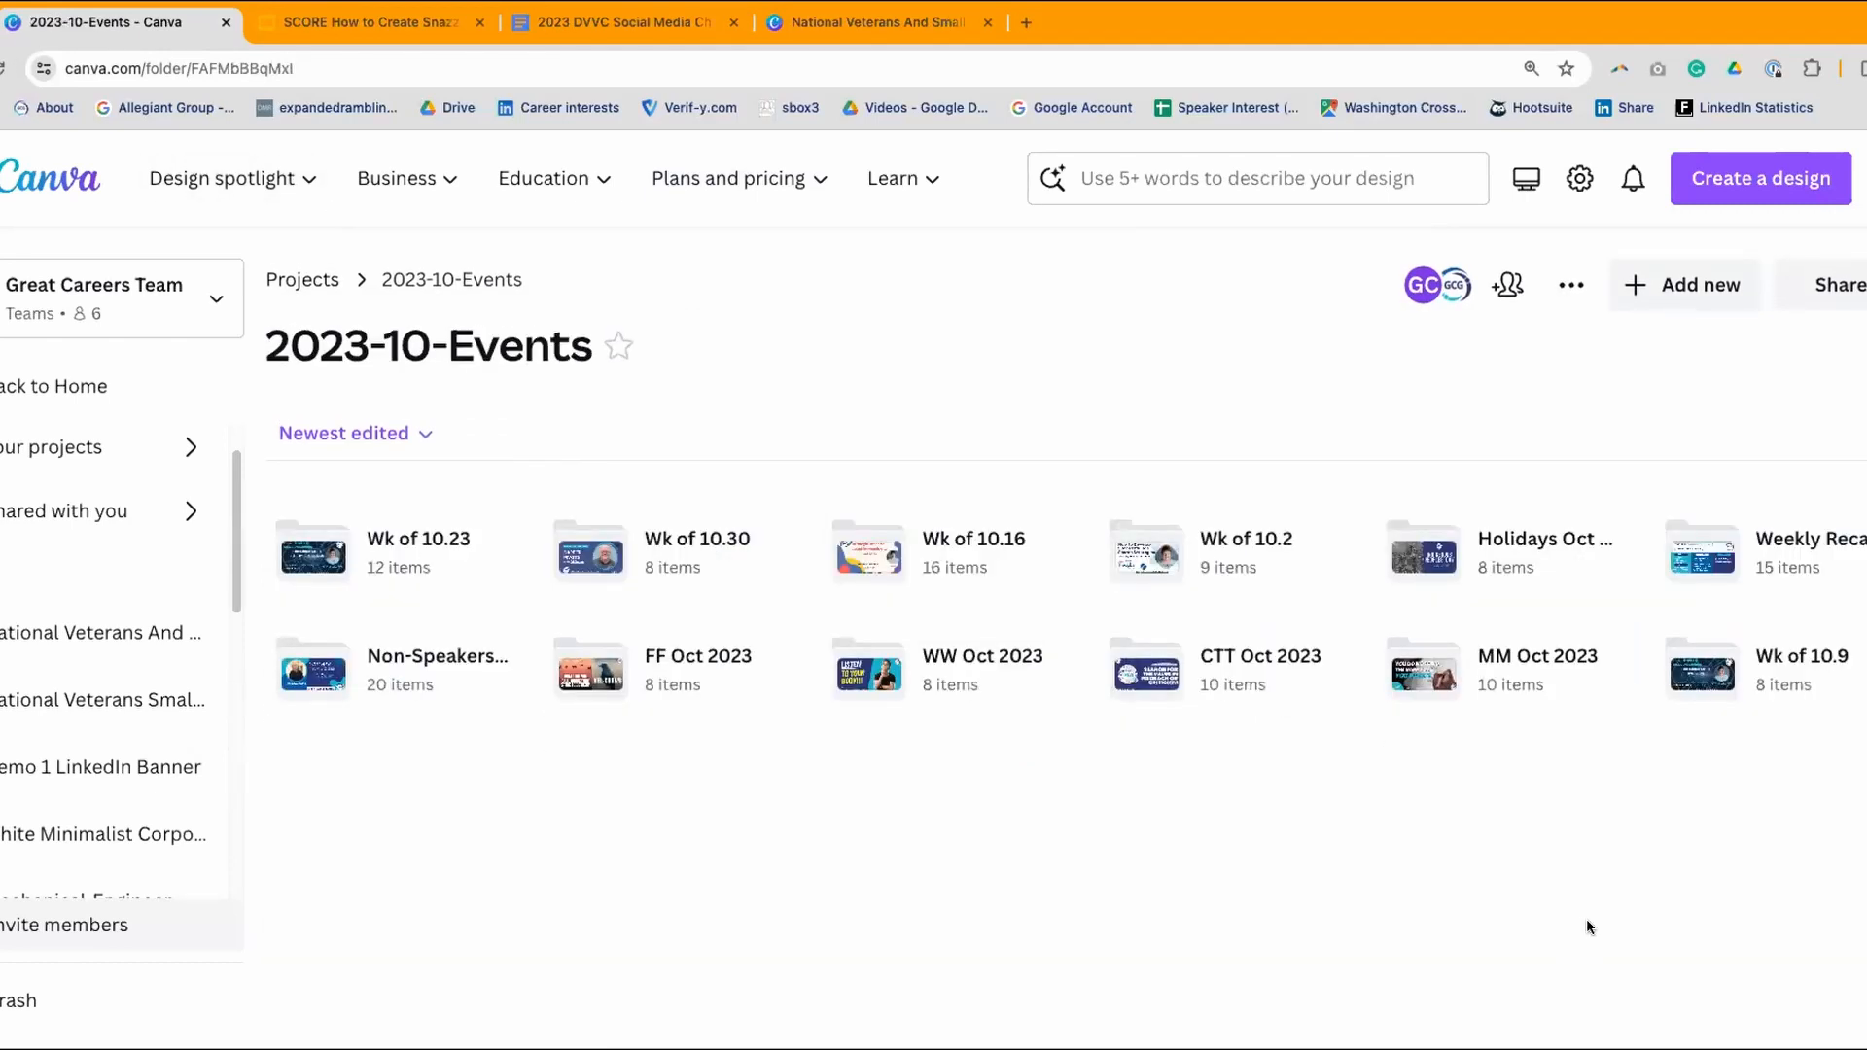
- Open Weekly Recaps & Videos Oct 2023 and review its Weekly Video and Recaps designs
click(1784, 540)
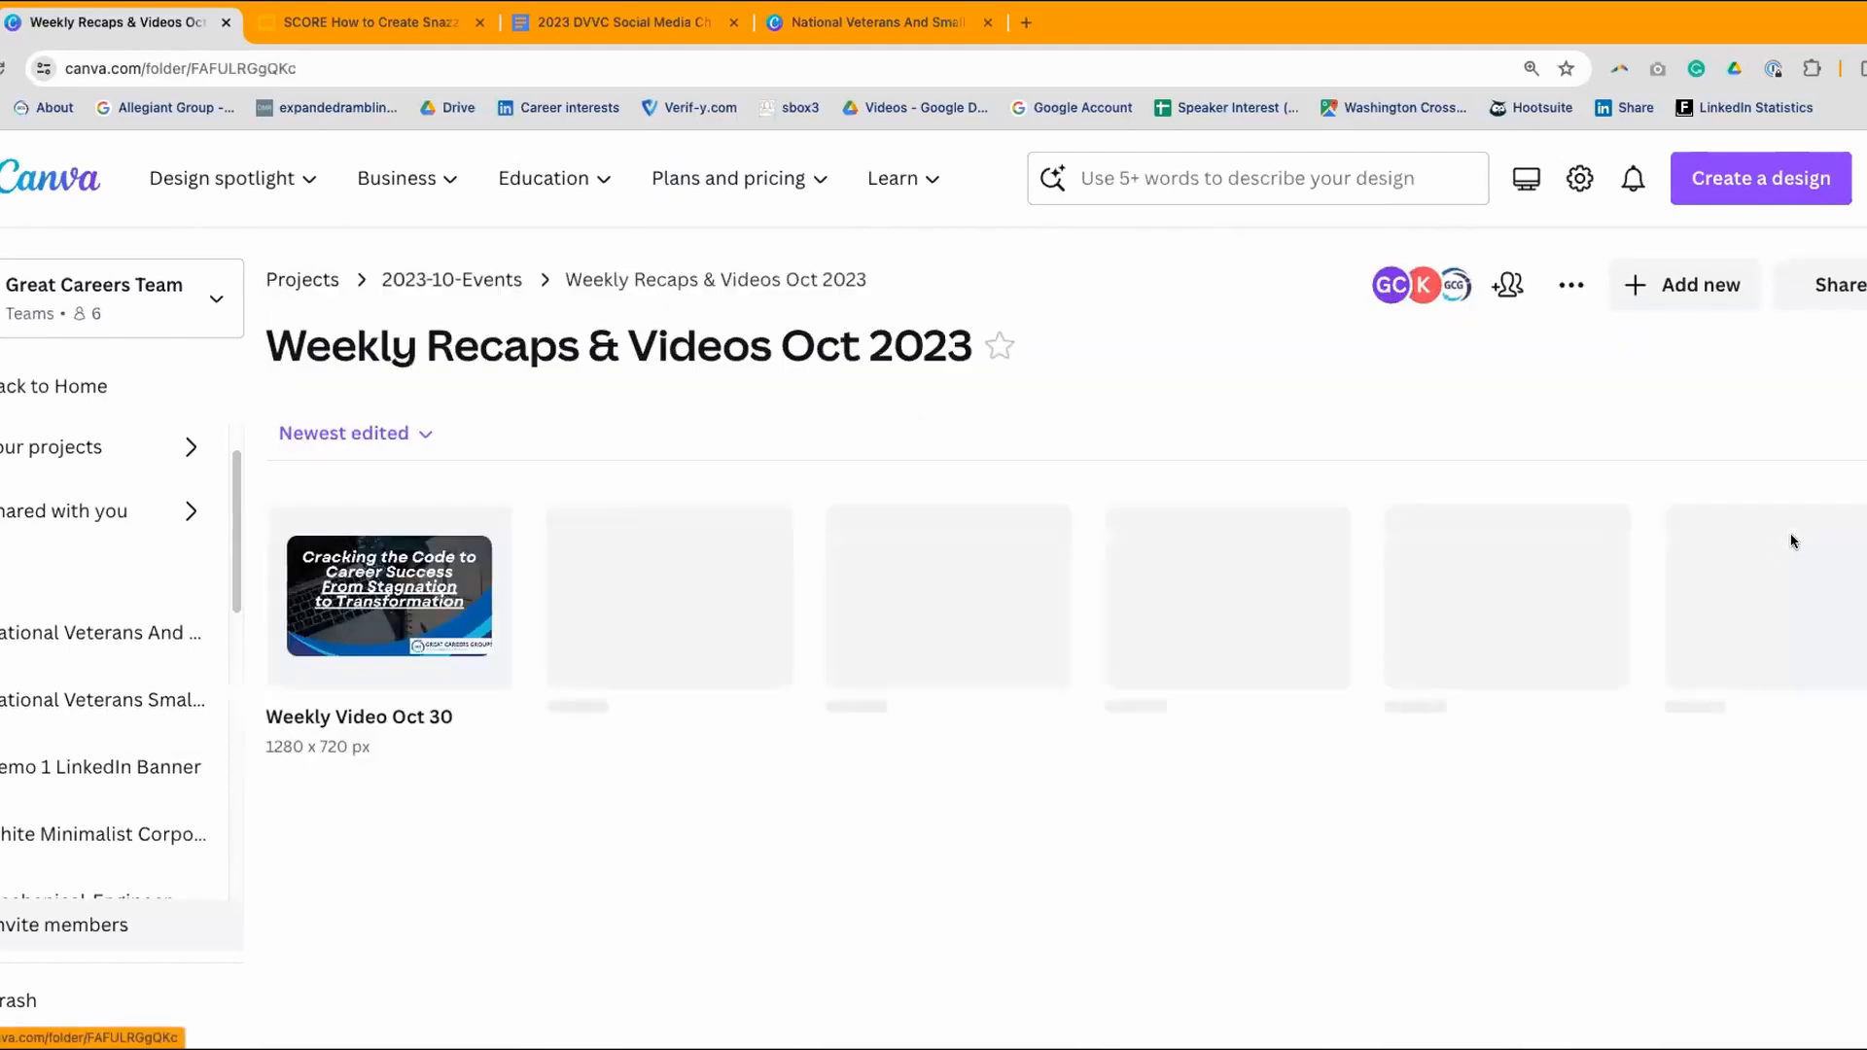
scroll(1239, 374, down, 3)
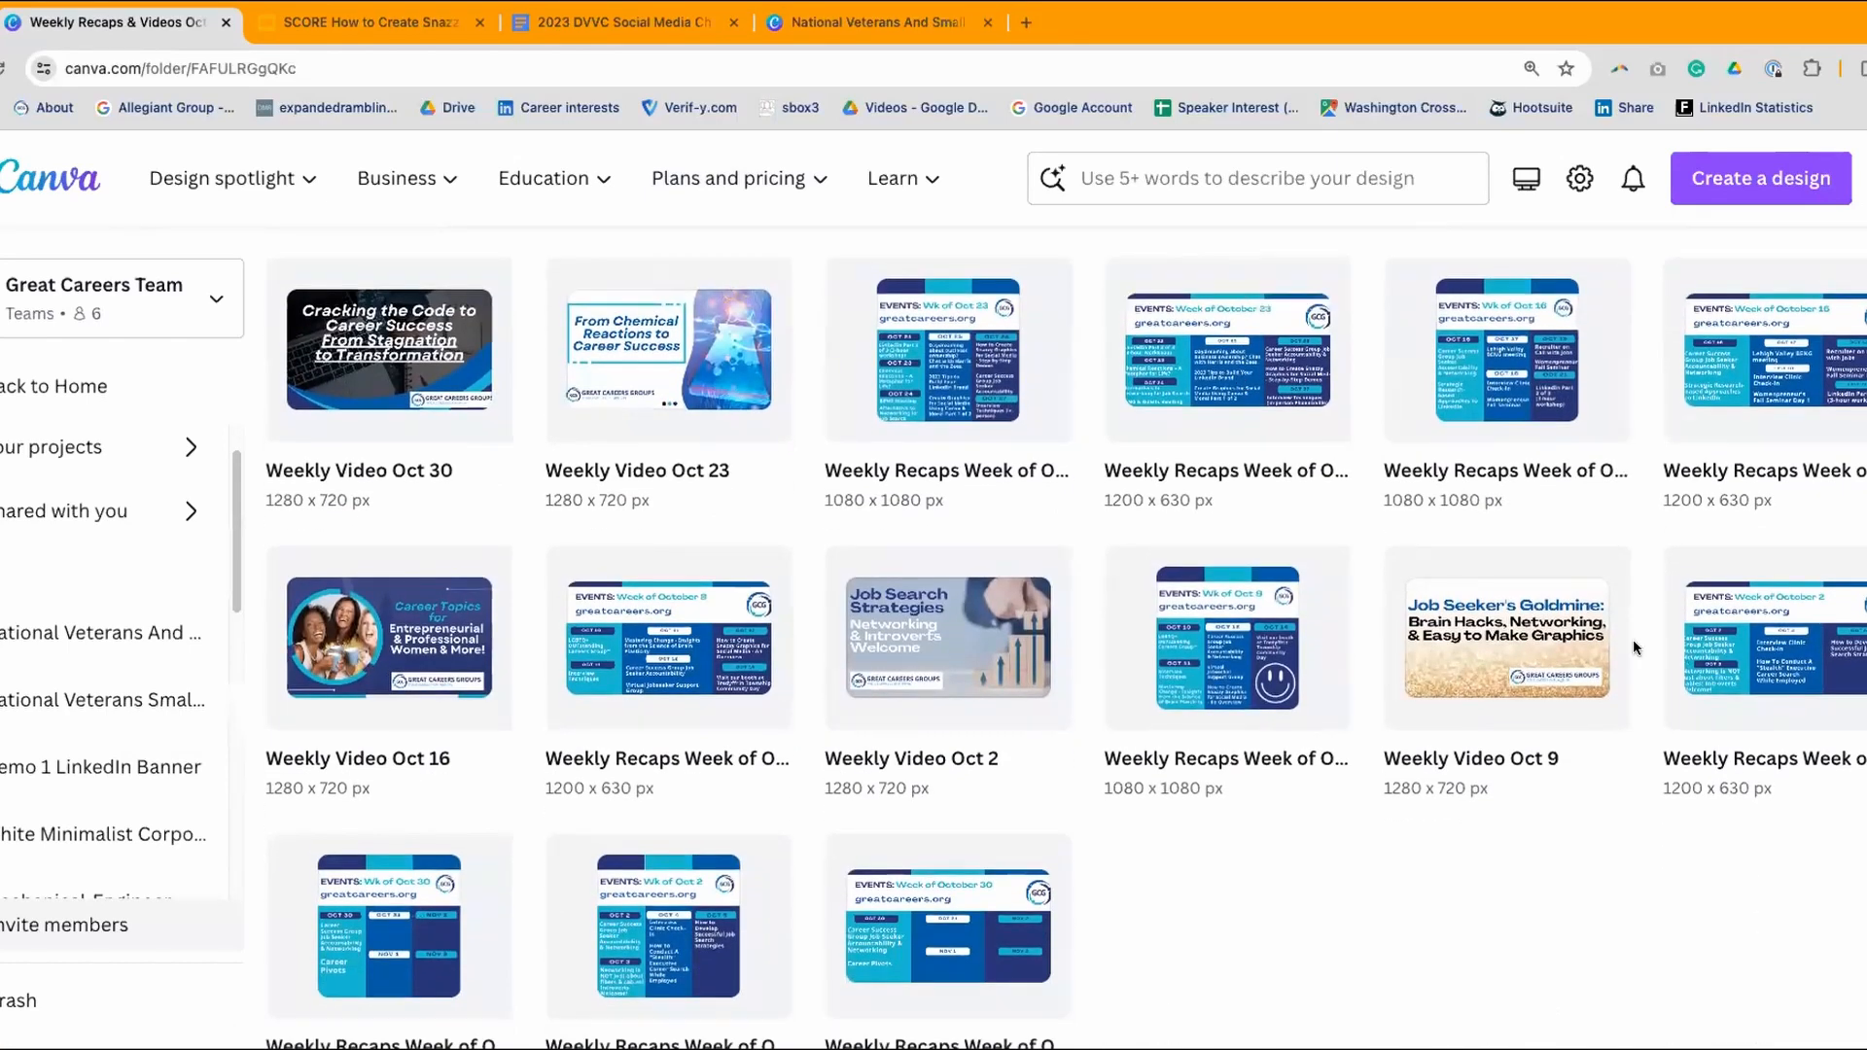
scroll(1611, 800, up, 1)
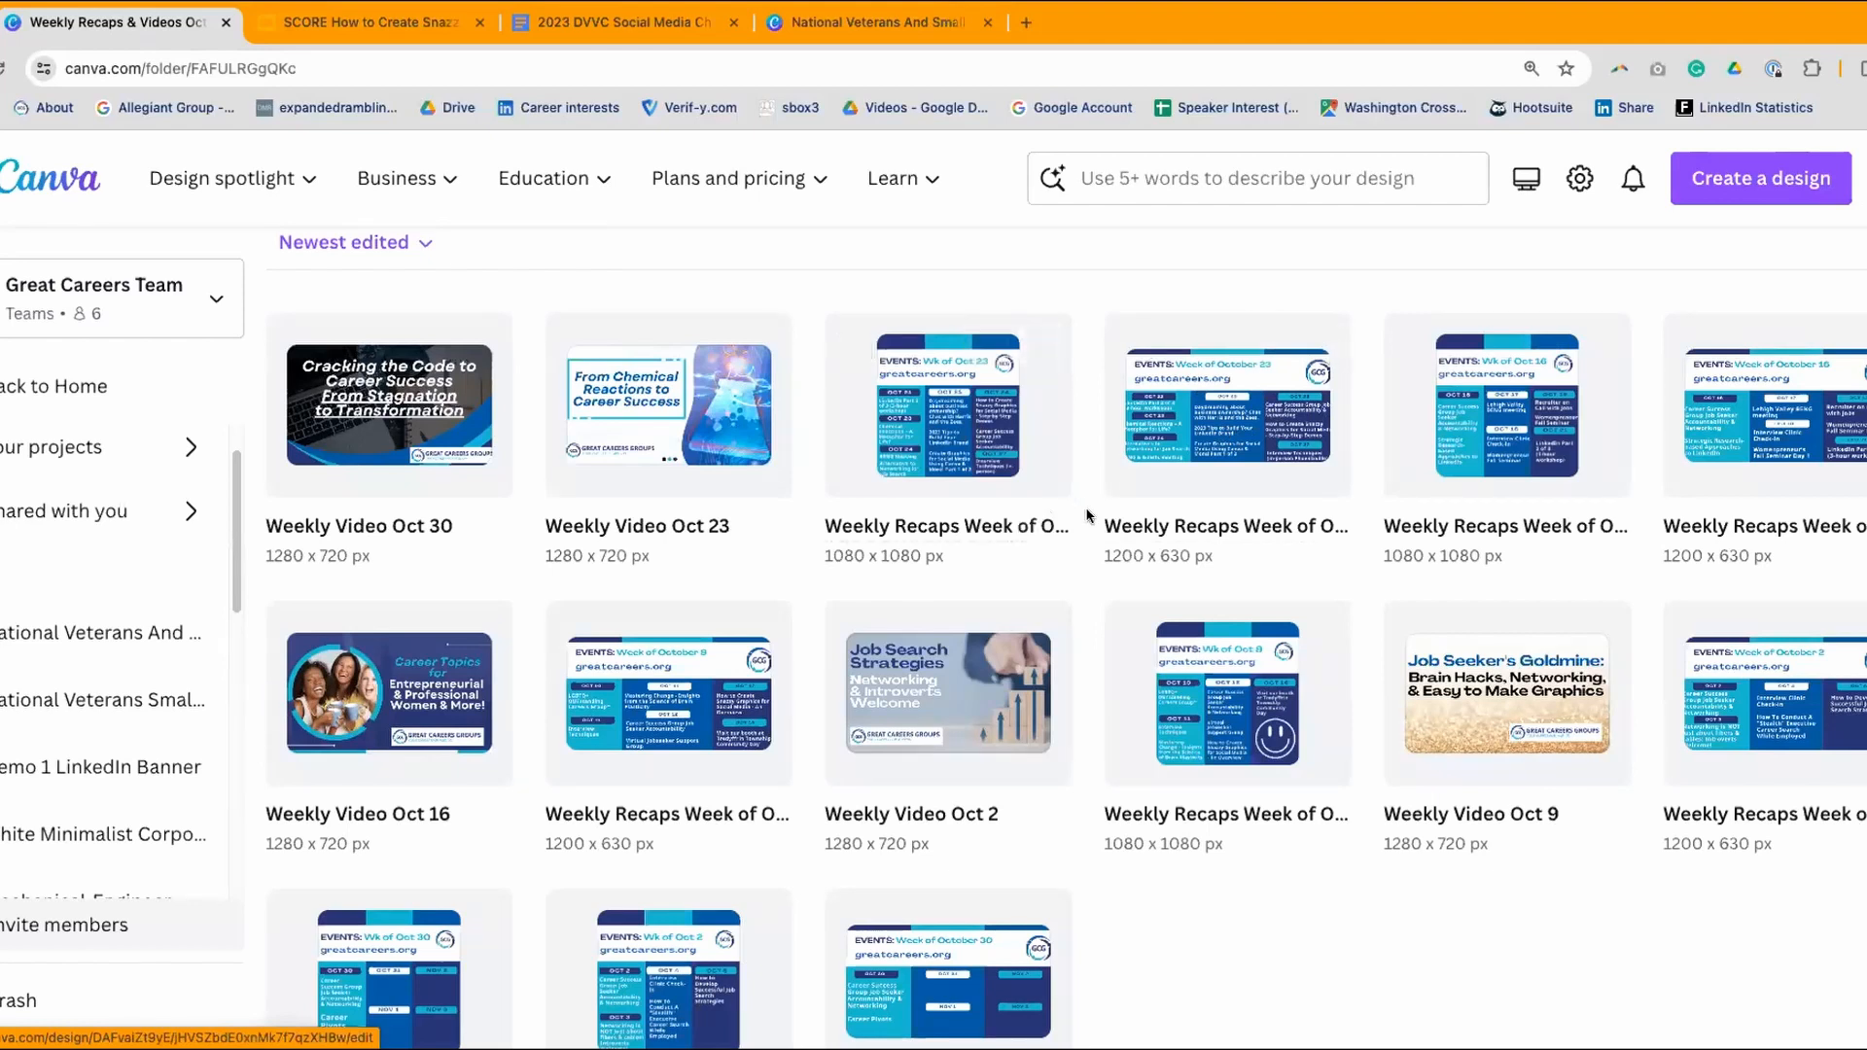
scroll(1081, 505, down, 1)
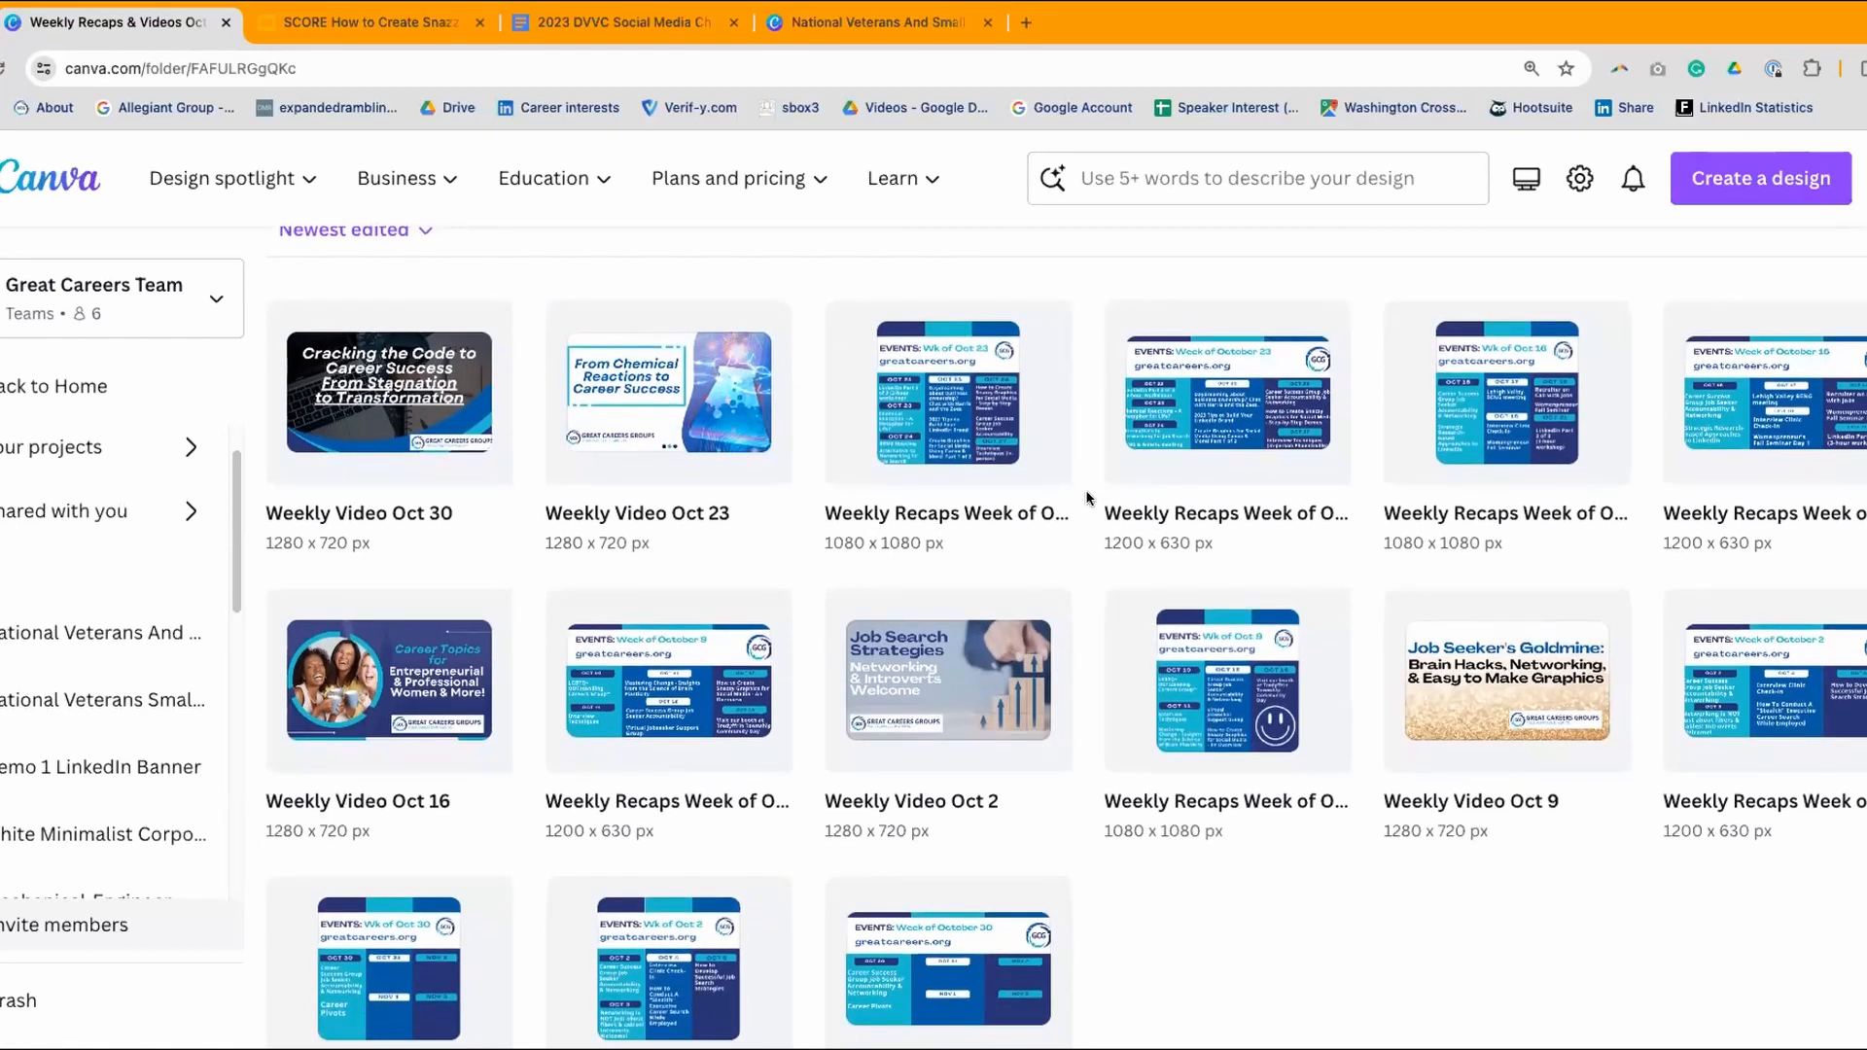
scroll(1089, 496, down, 1)
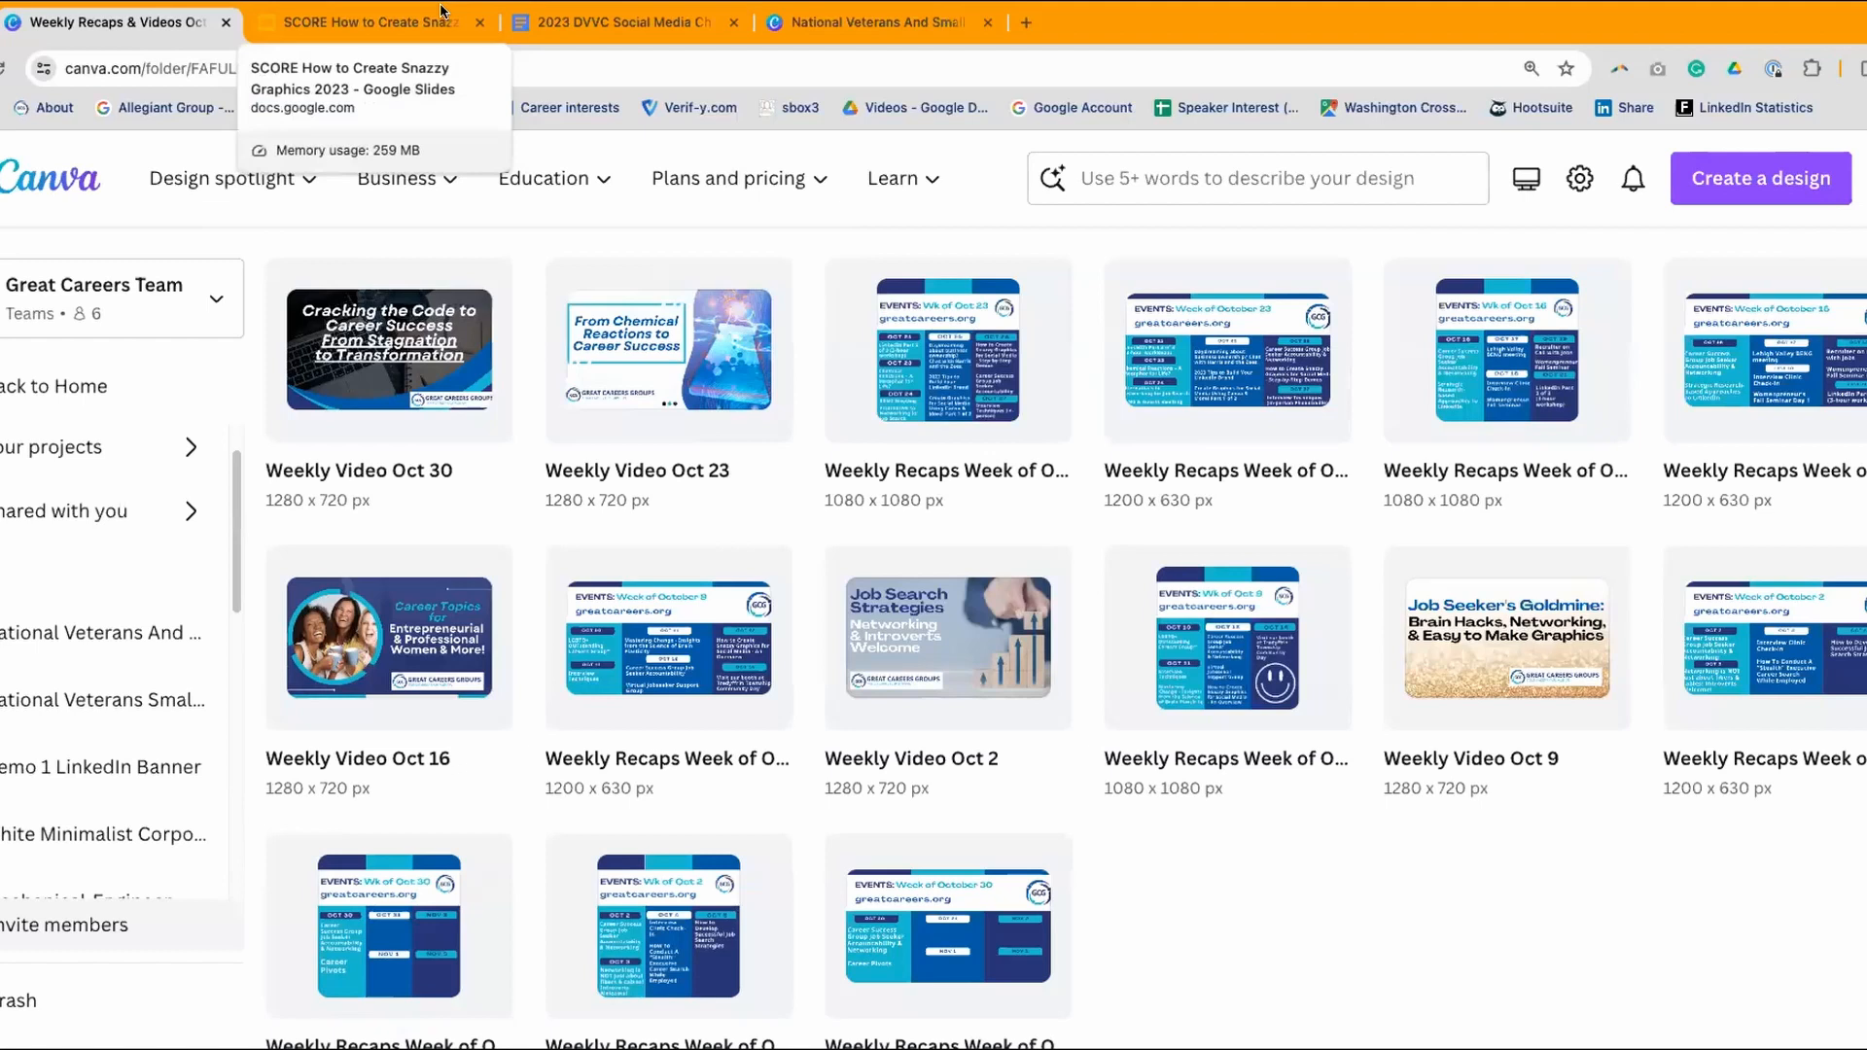
scroll(1267, 359, up, 1)
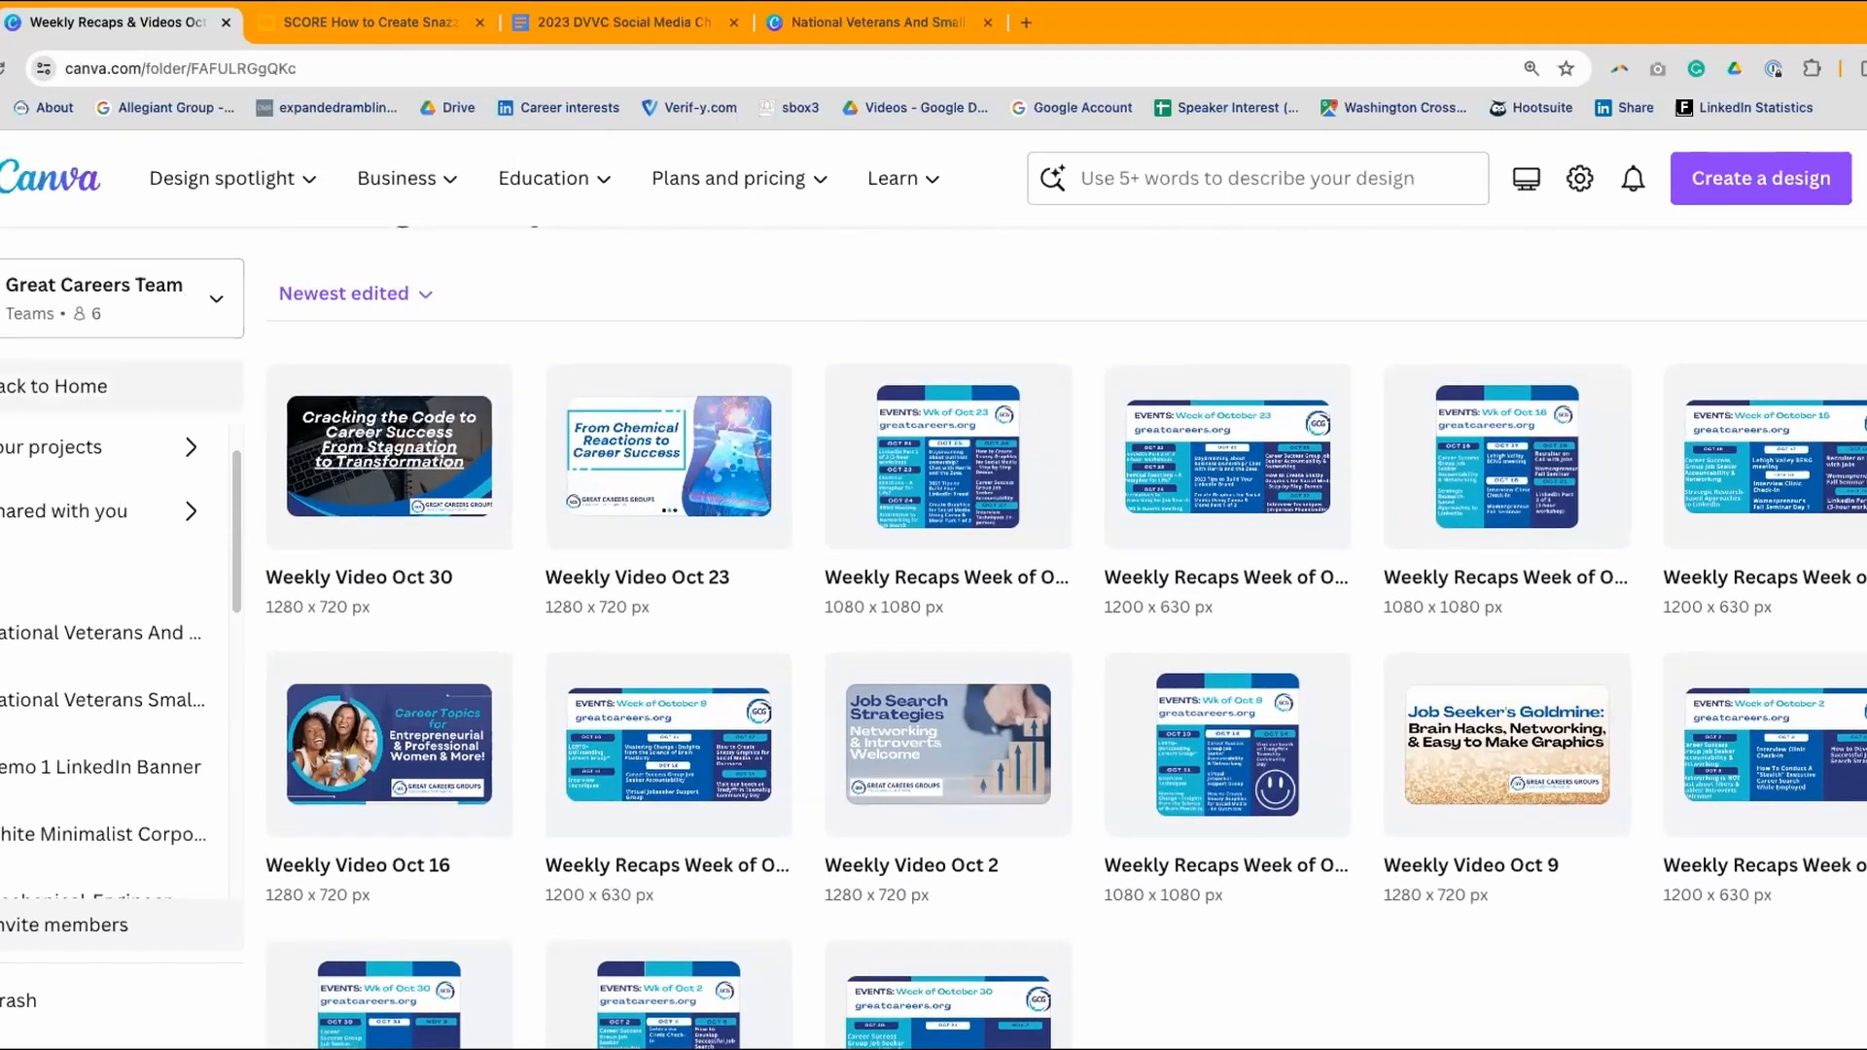
click(54, 386)
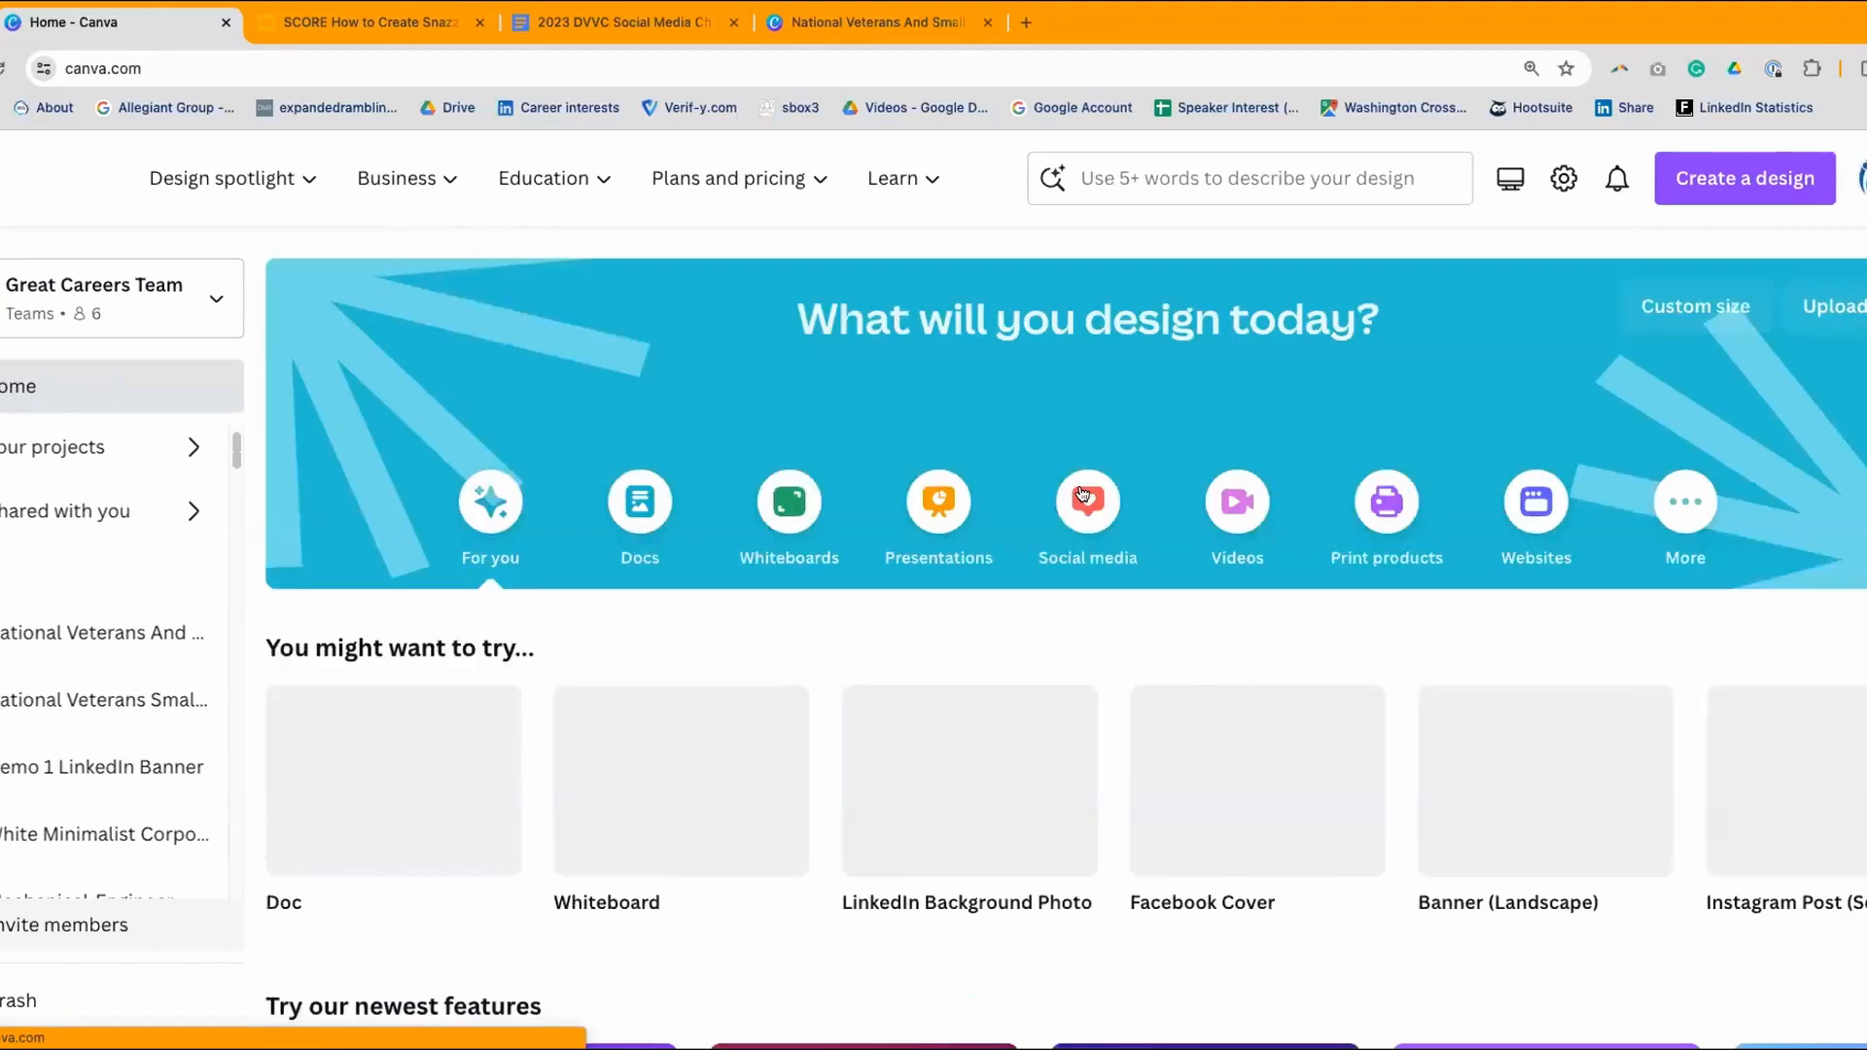
- Go to Projects and open the 2023-10-Events folder
scroll(1079, 489, down, 5)
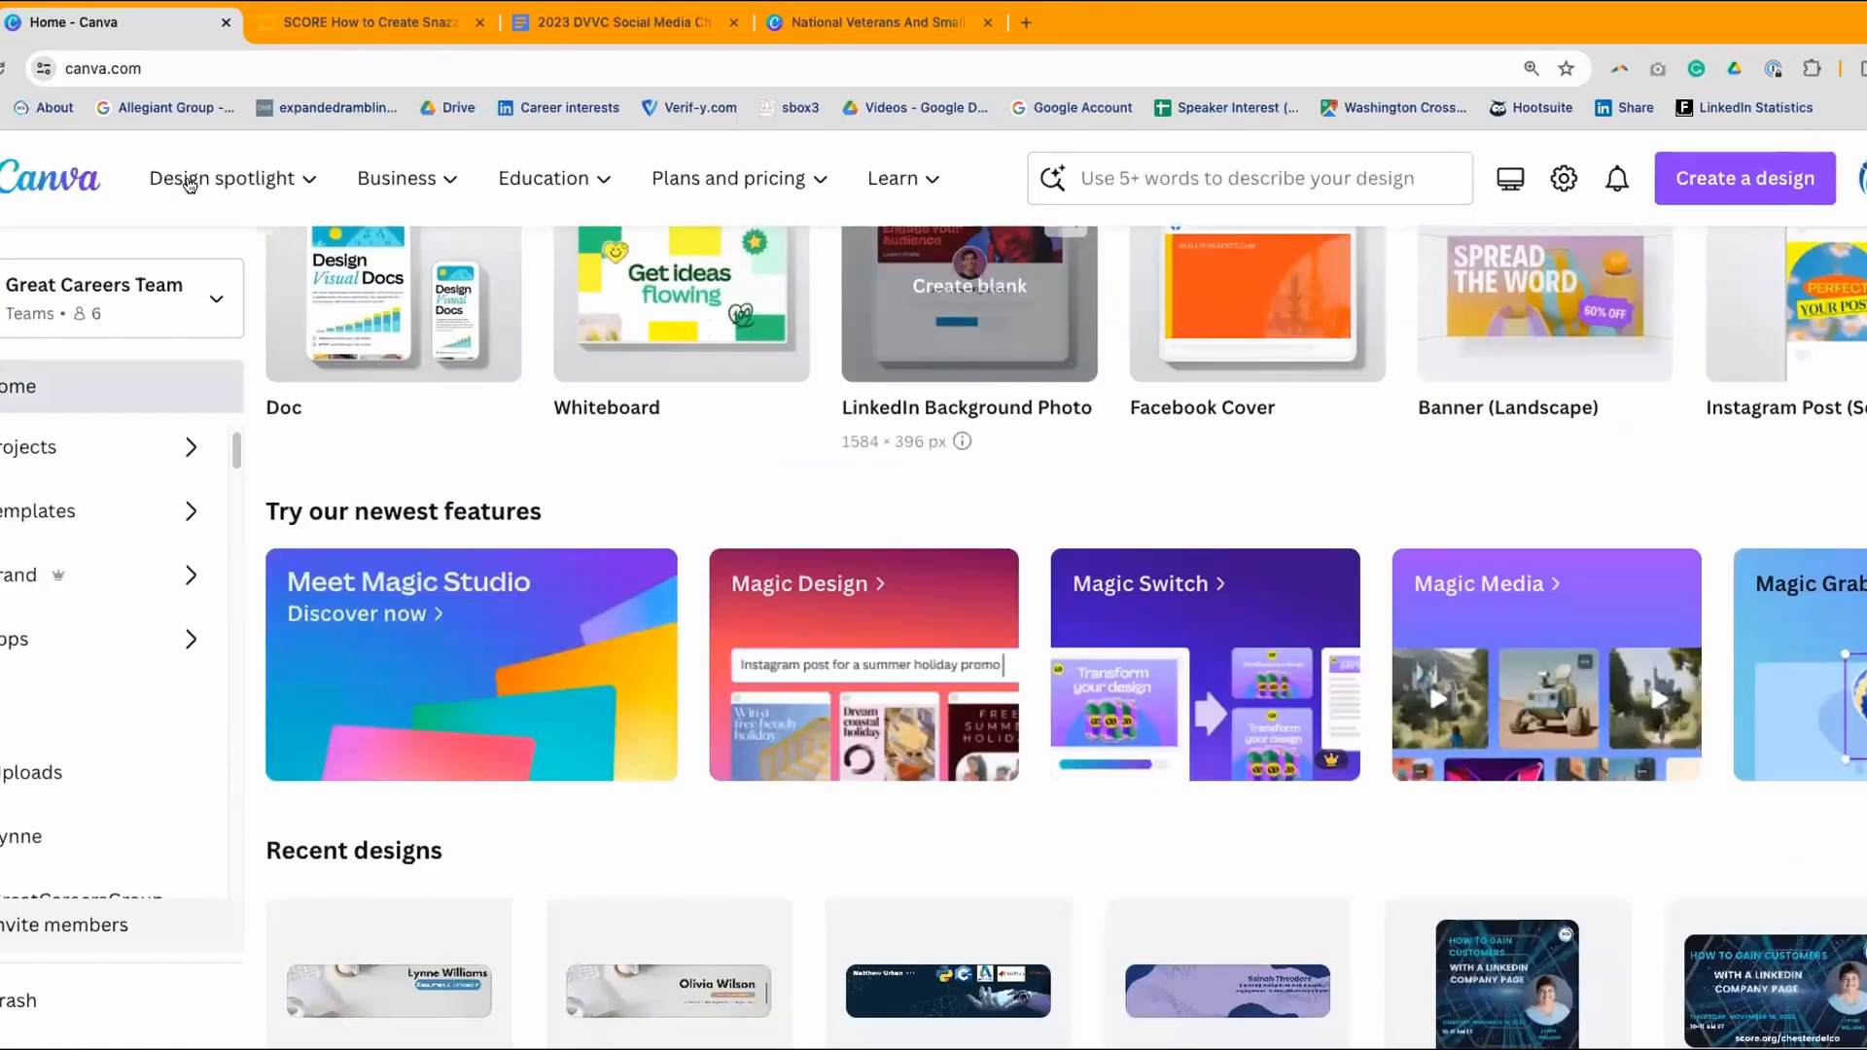
scroll(189, 185, down, 4)
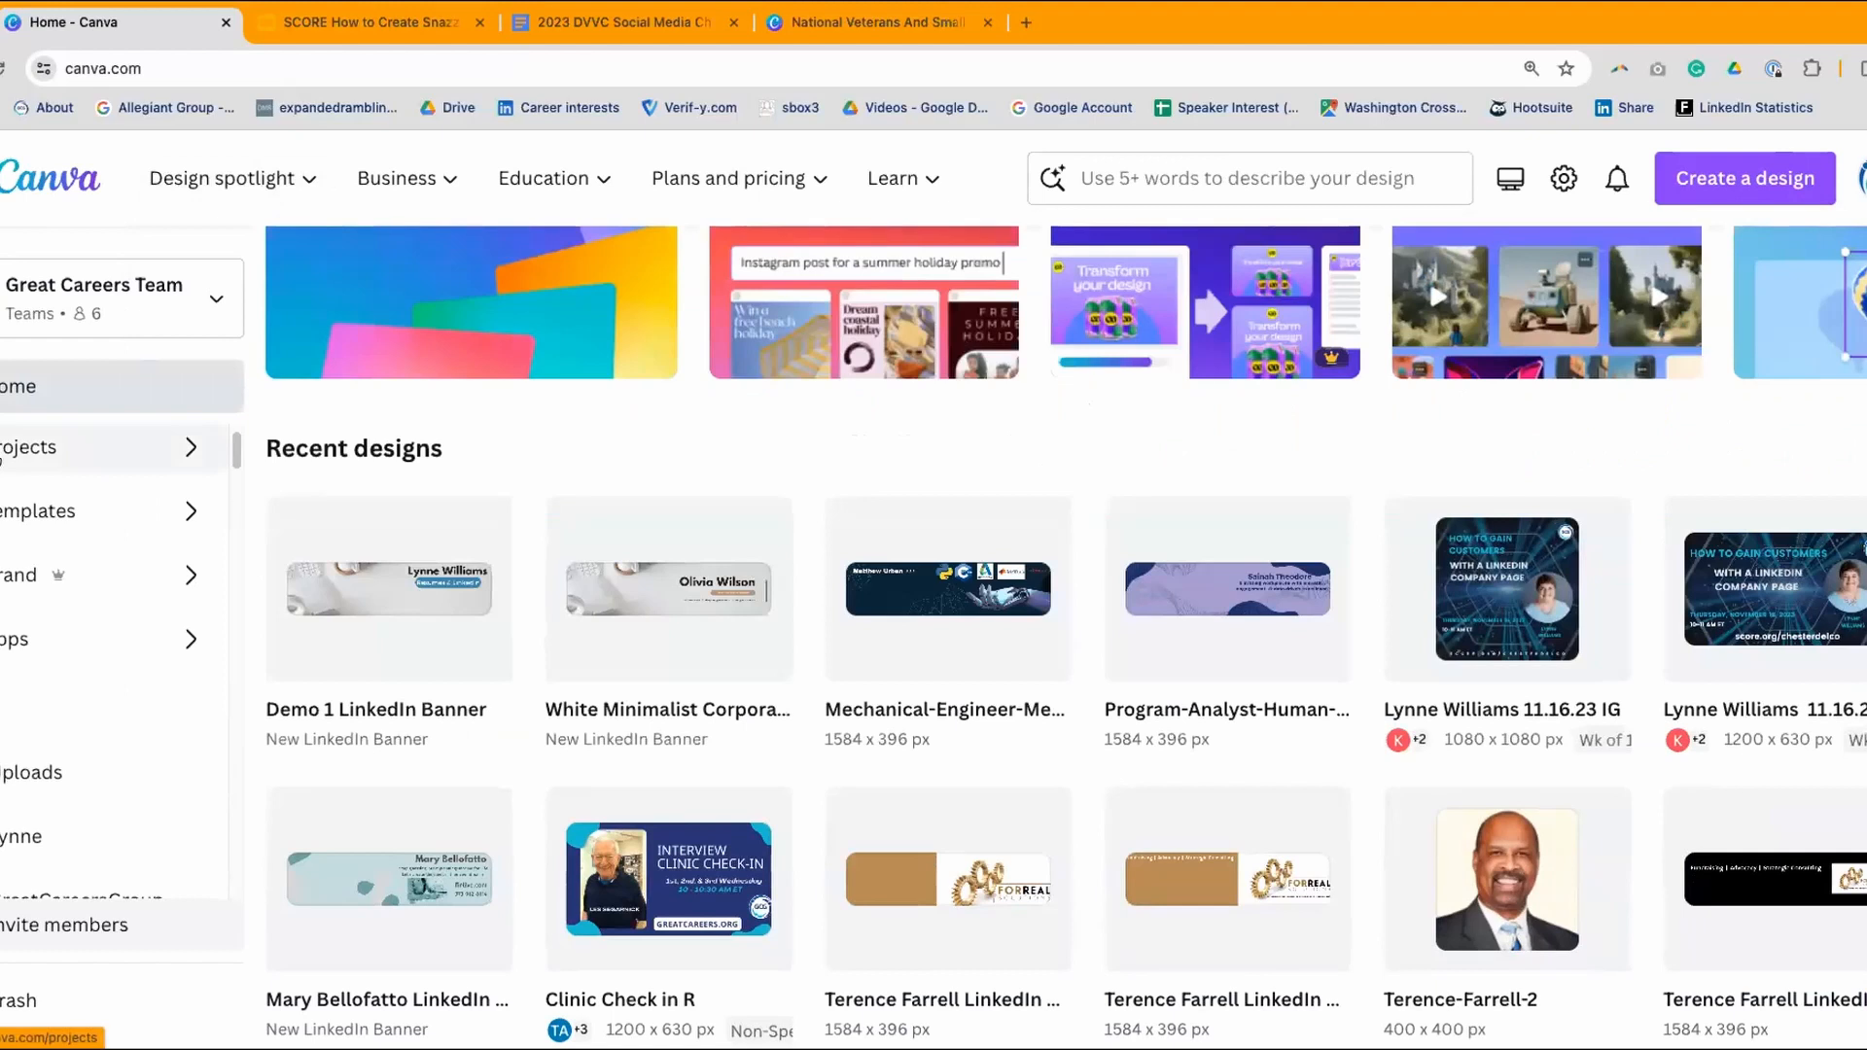
click(58, 447)
scroll(1017, 568, down, 2)
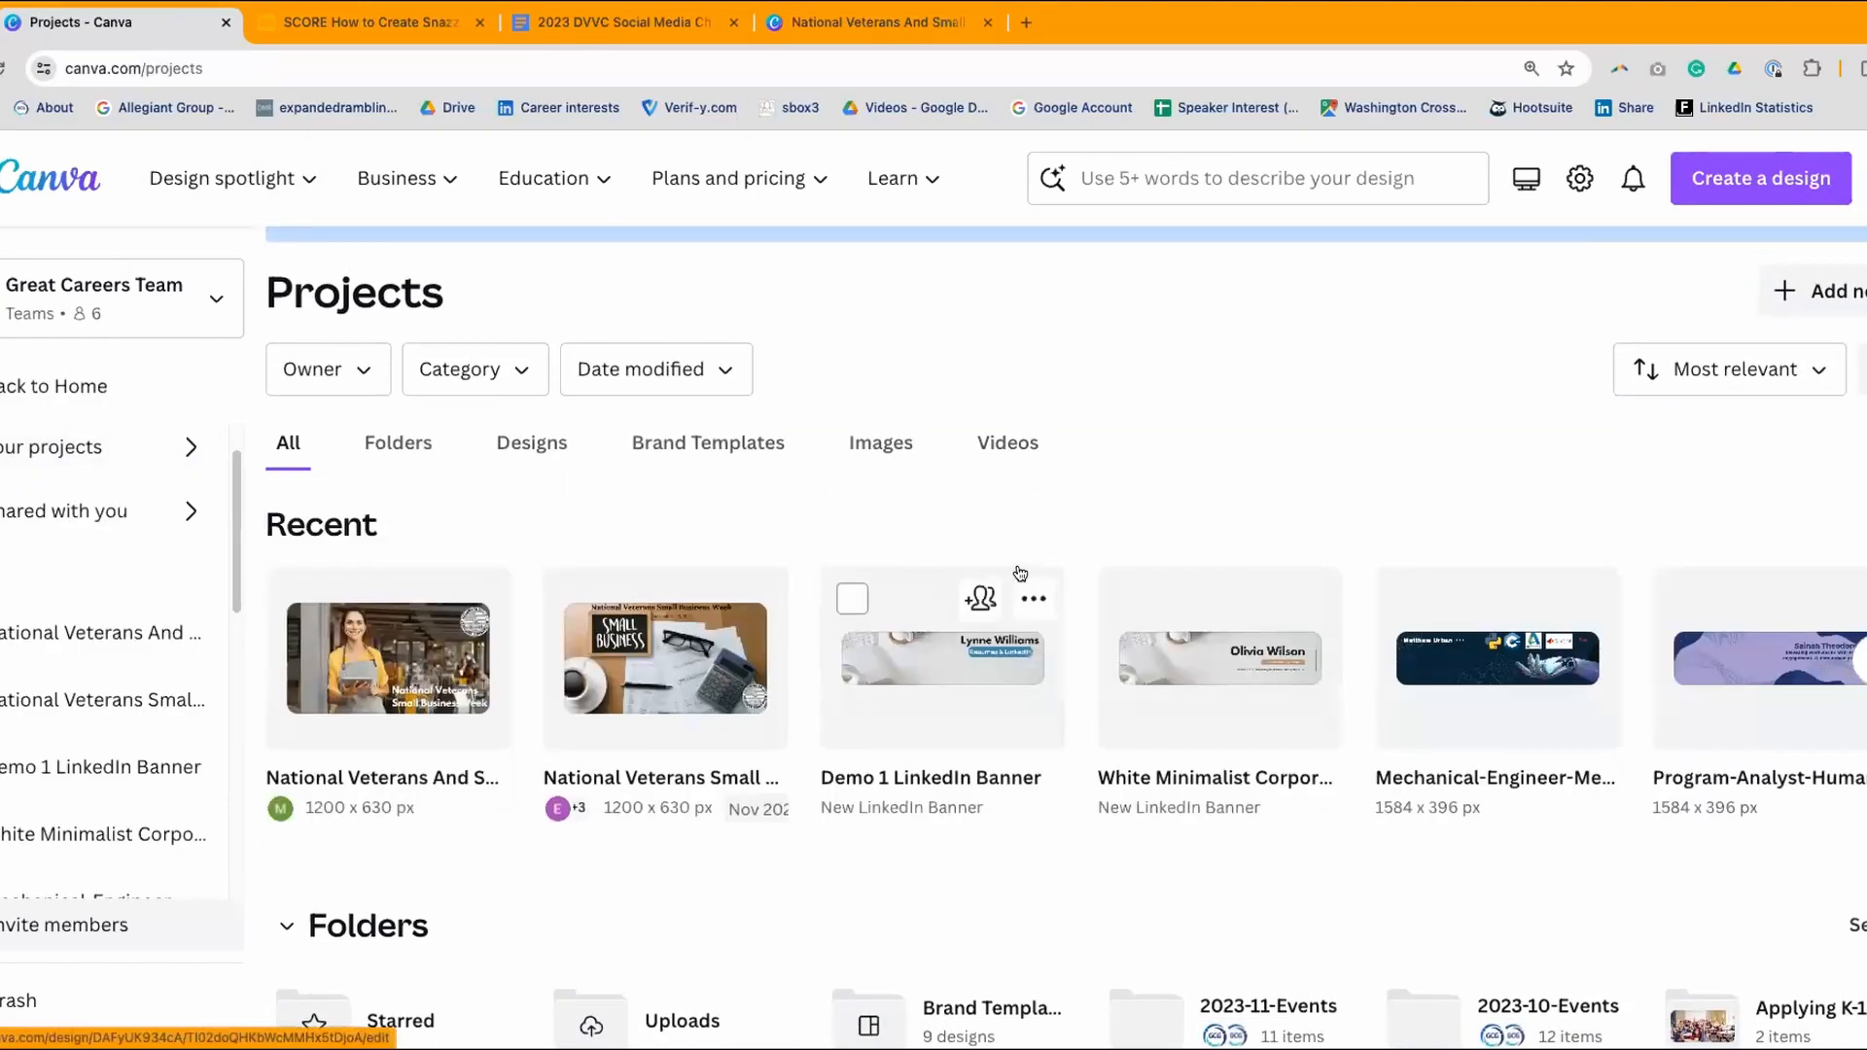
scroll(1020, 572, down, 5)
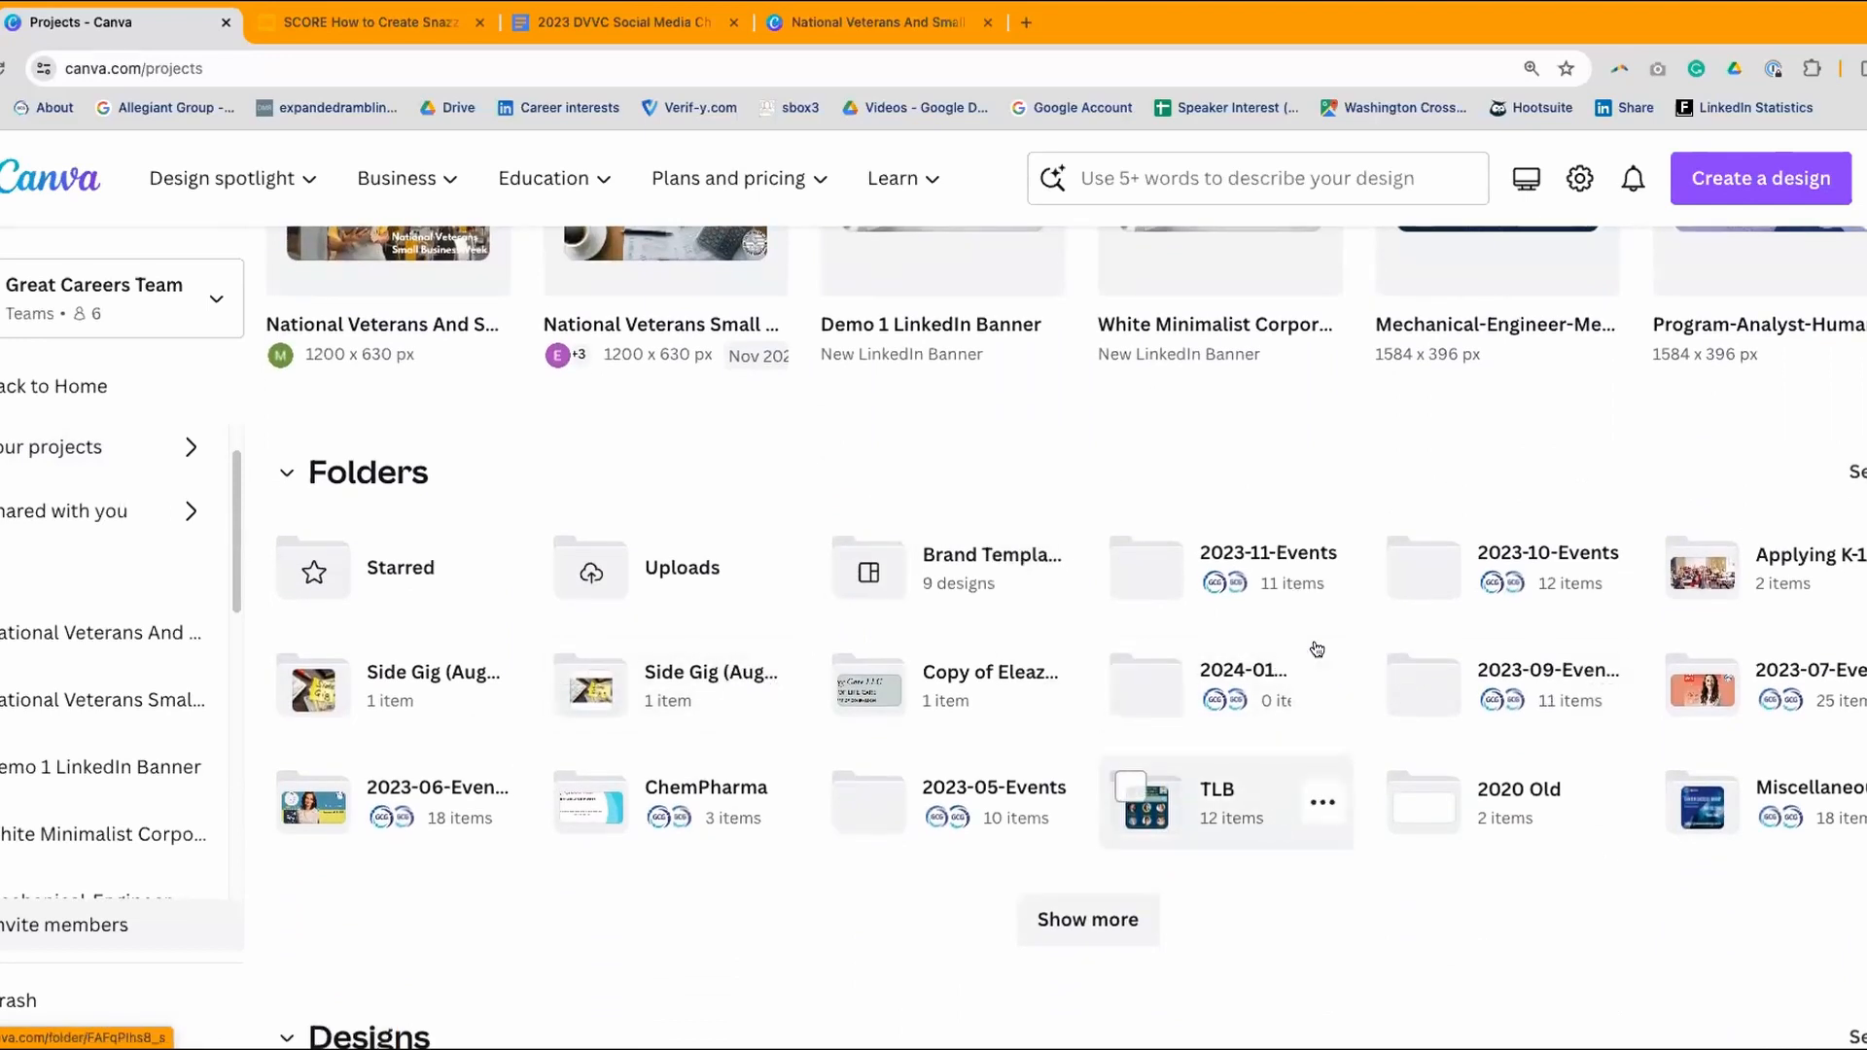
click(1522, 559)
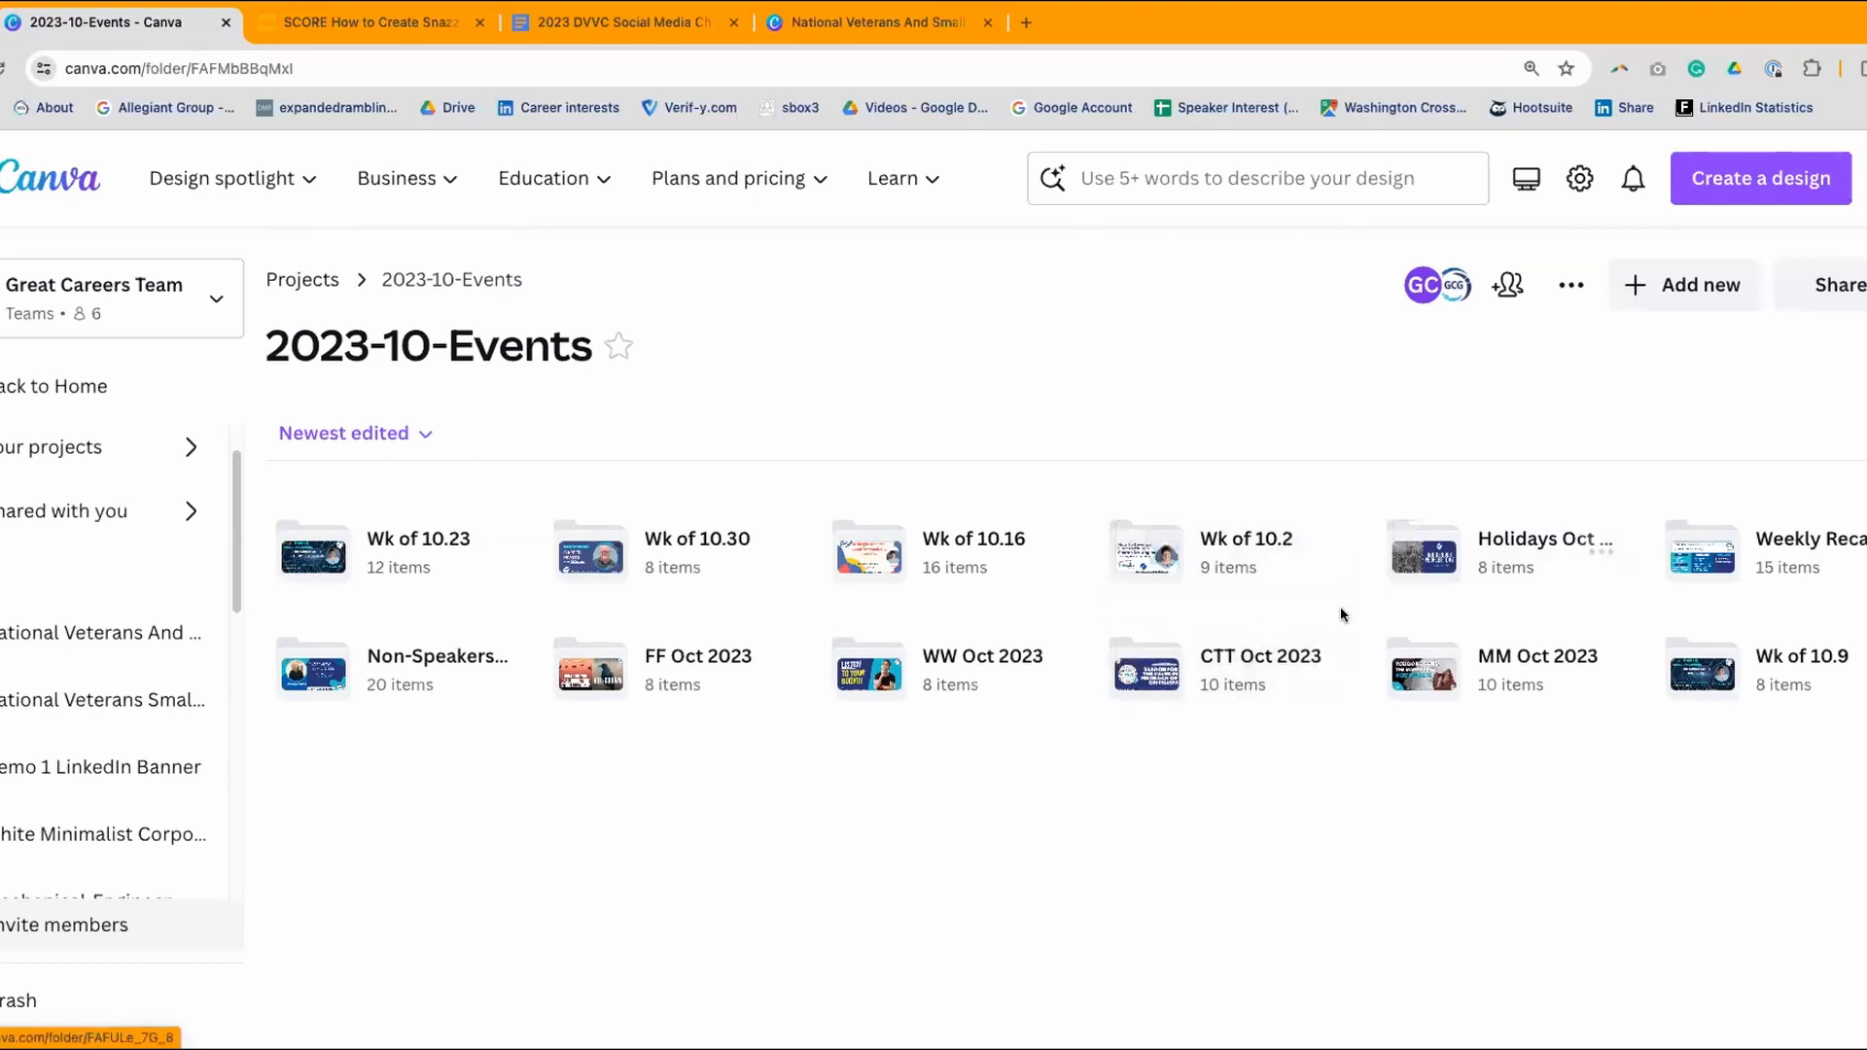
- Open the 10.31.23 CTT R design from CTT Oct 2023 in the editor
click(1254, 662)
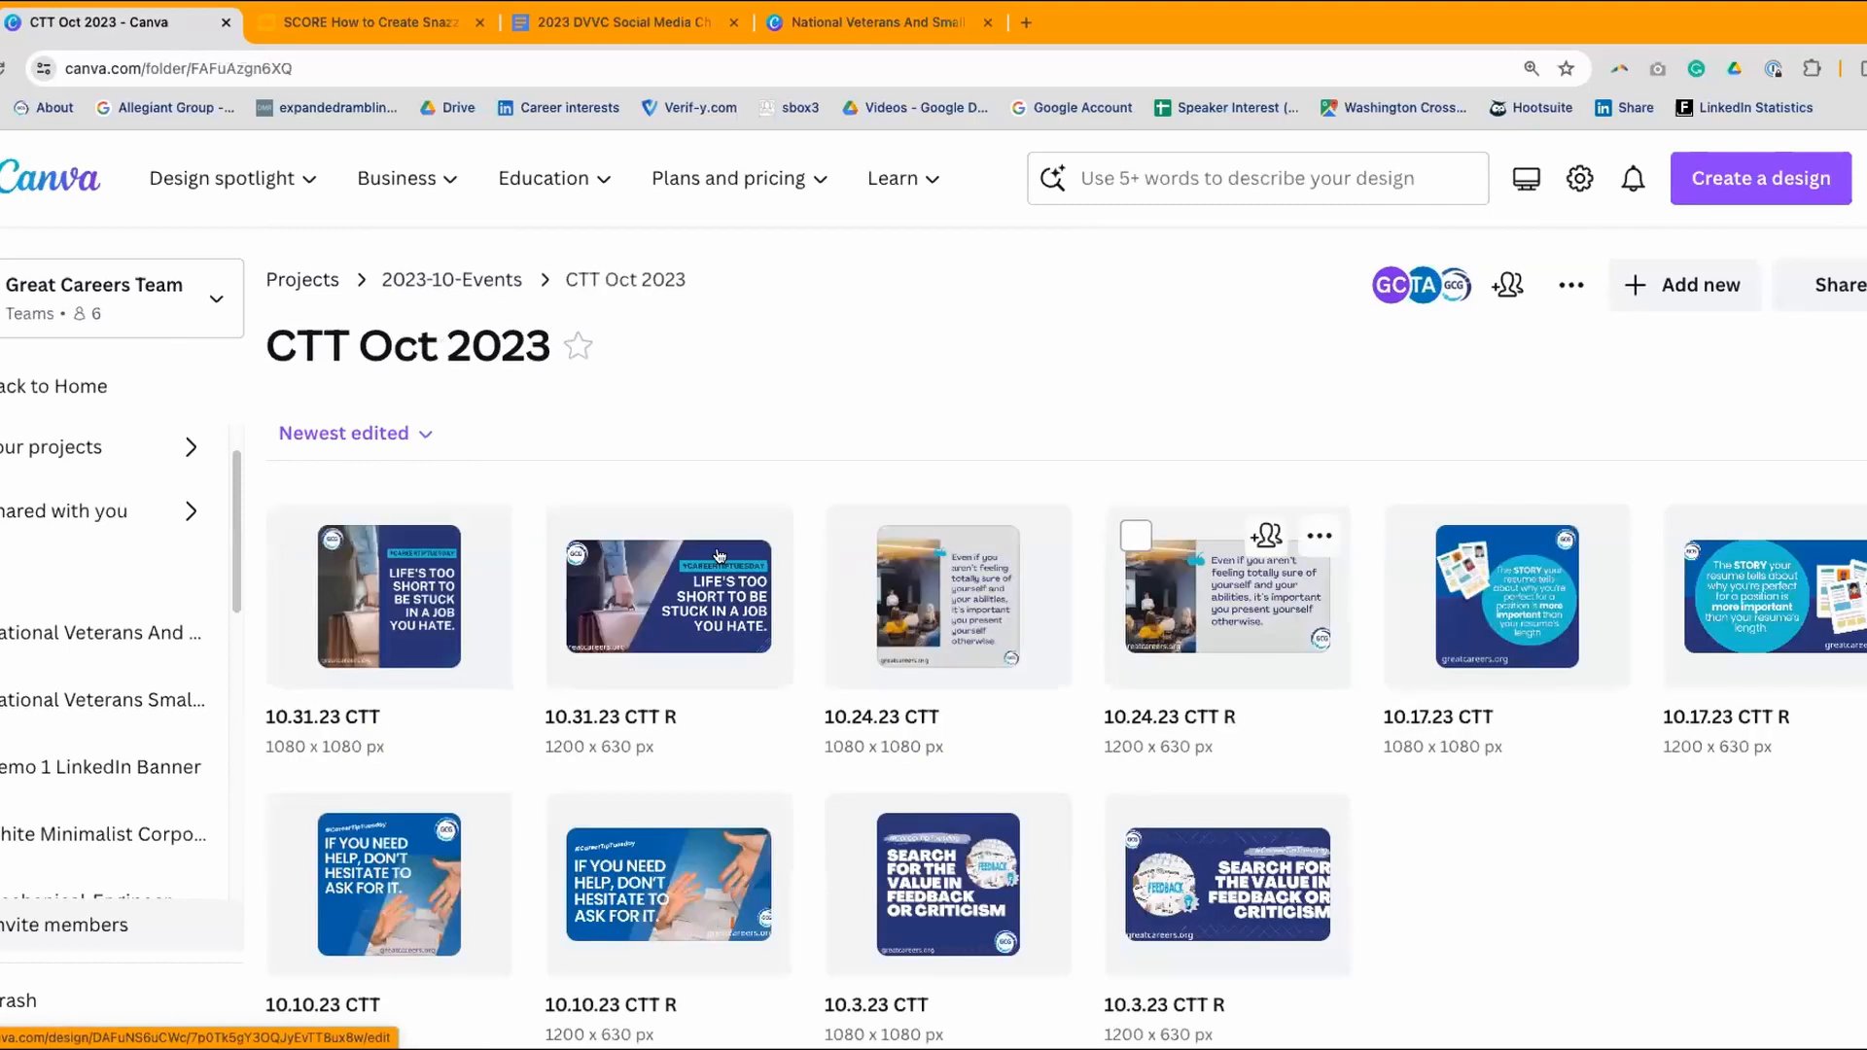
click(640, 584)
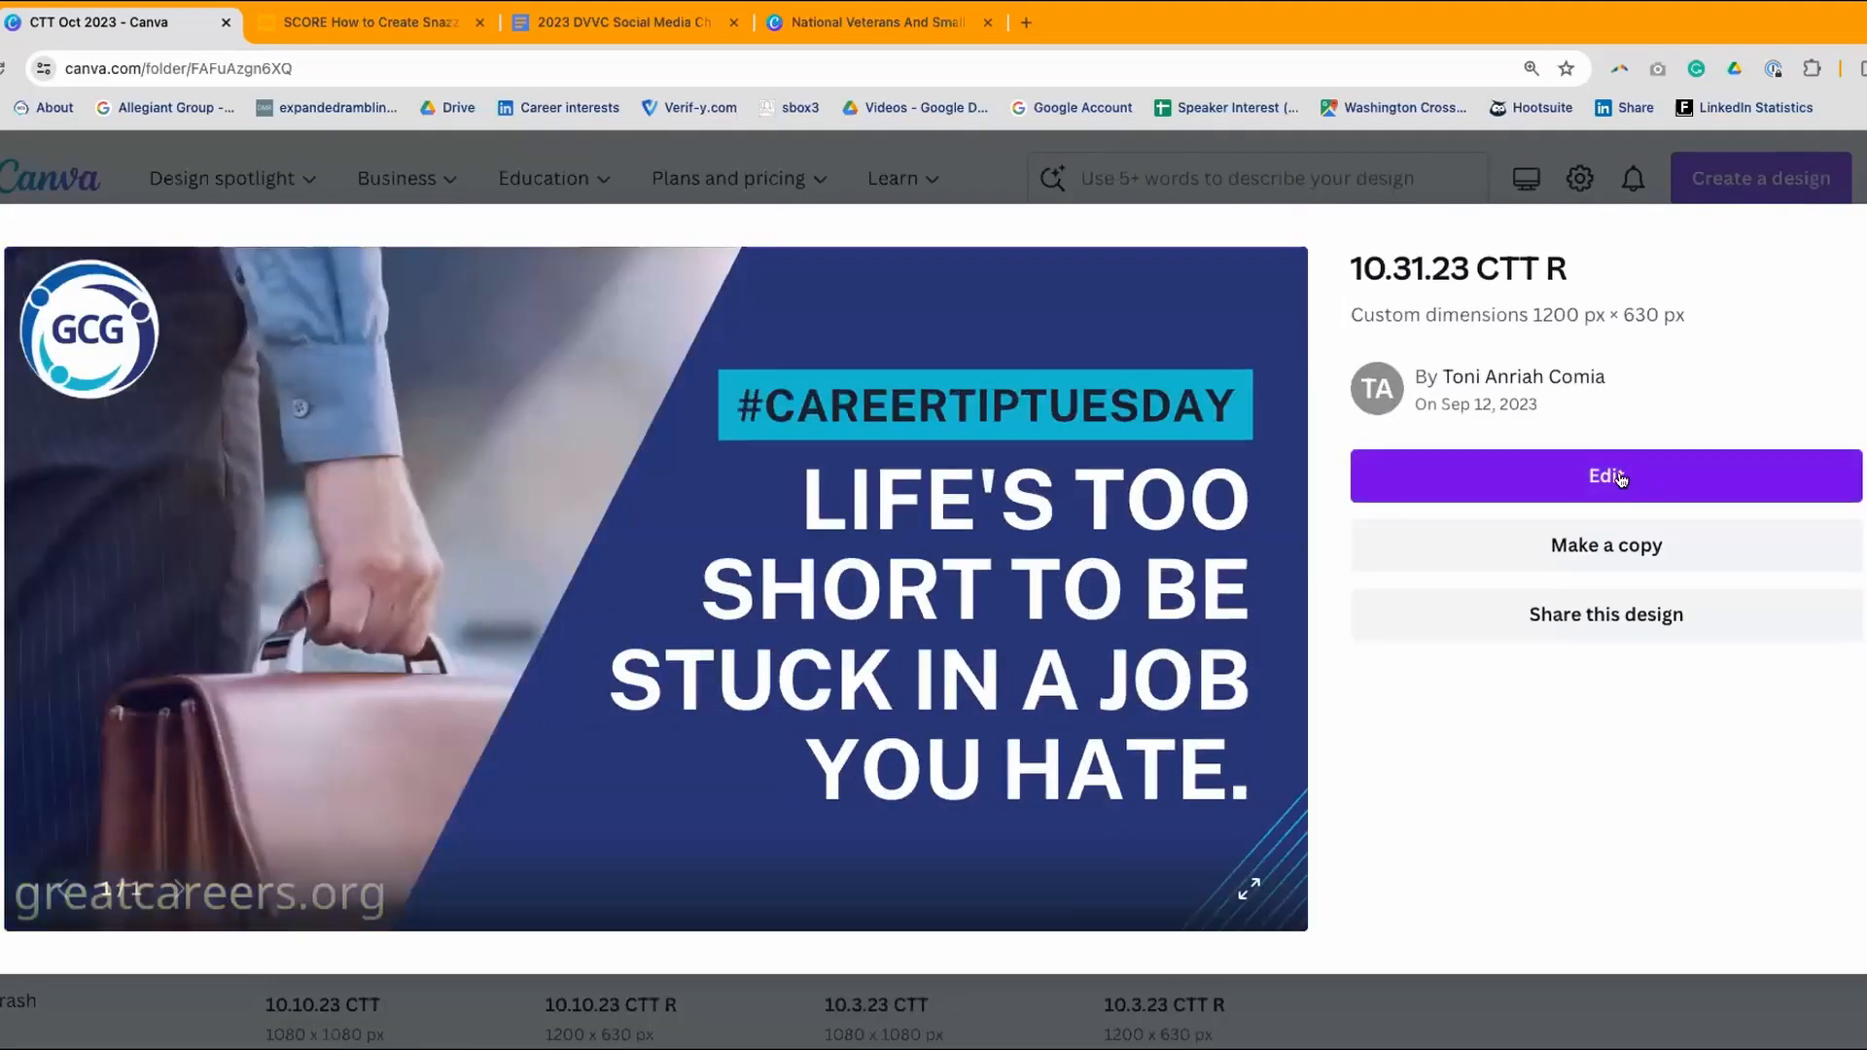
click(1615, 477)
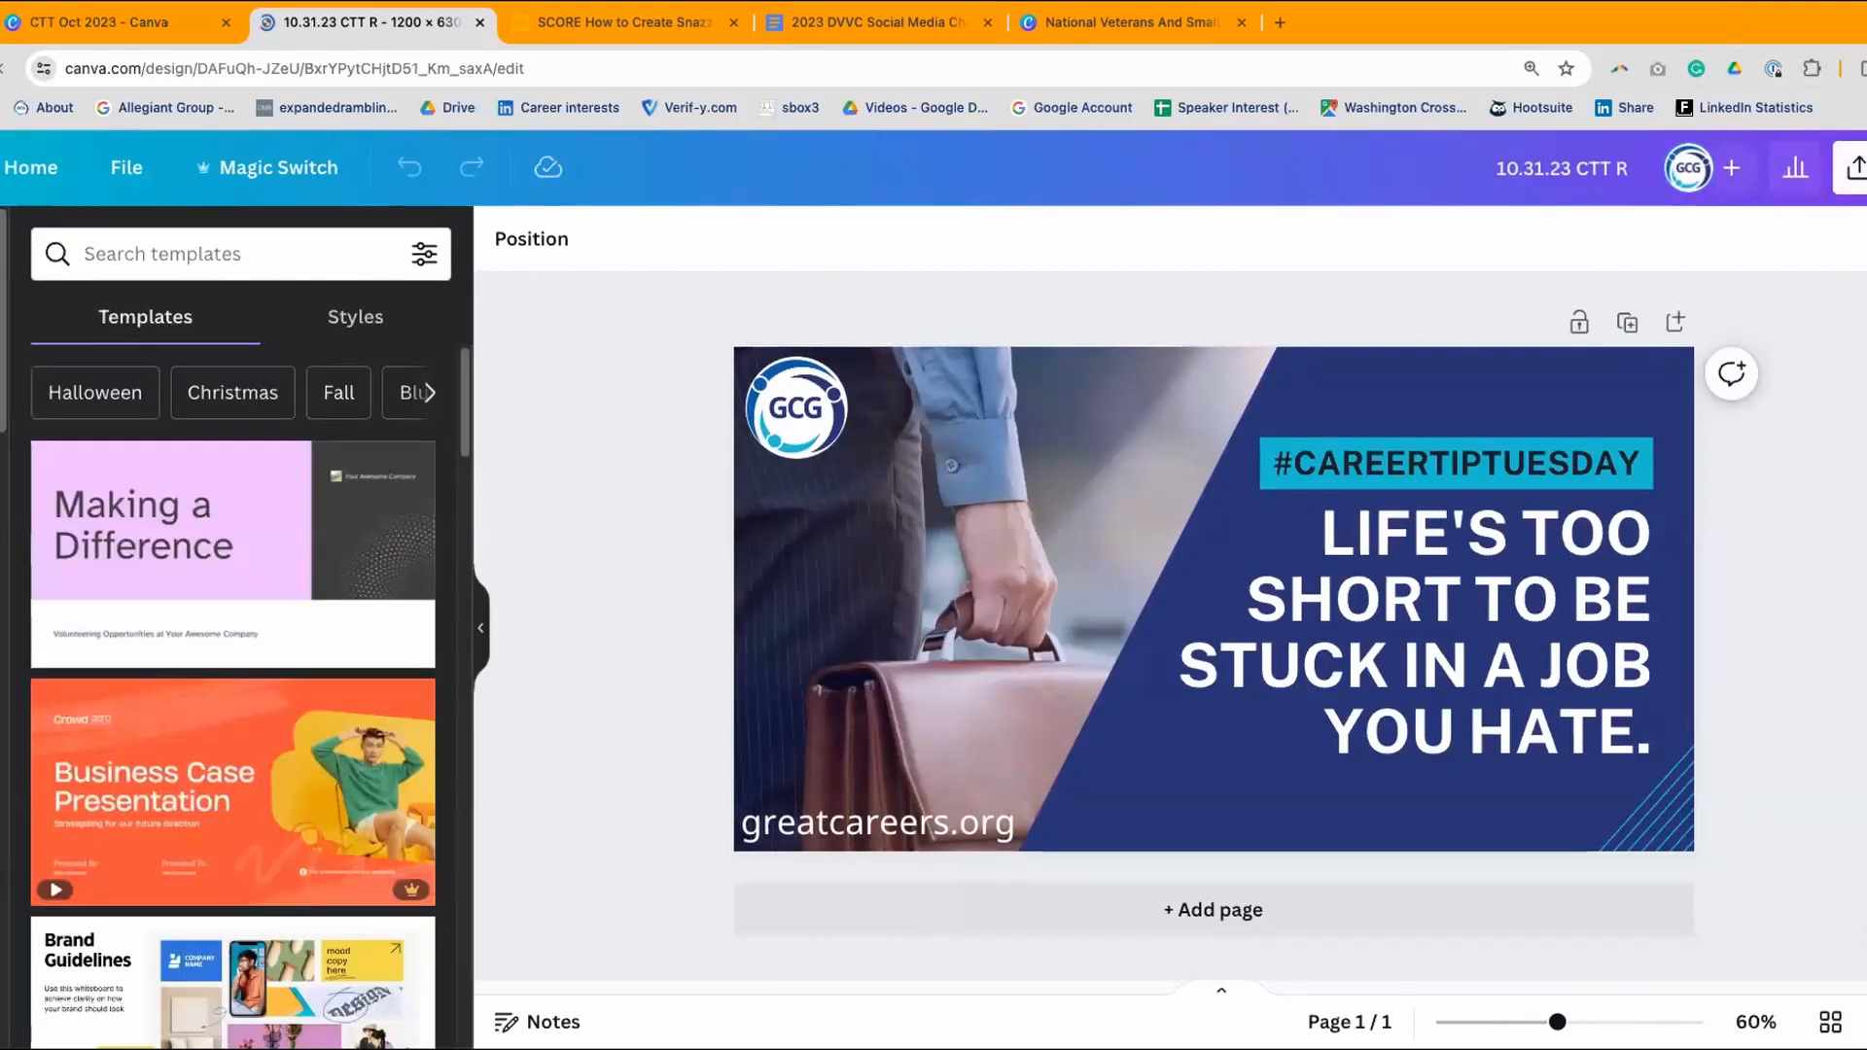
- Copy the 10.31.23 CTT R design's collaboration link and return to the 2023 DVVC Social Media Chart
click(1855, 167)
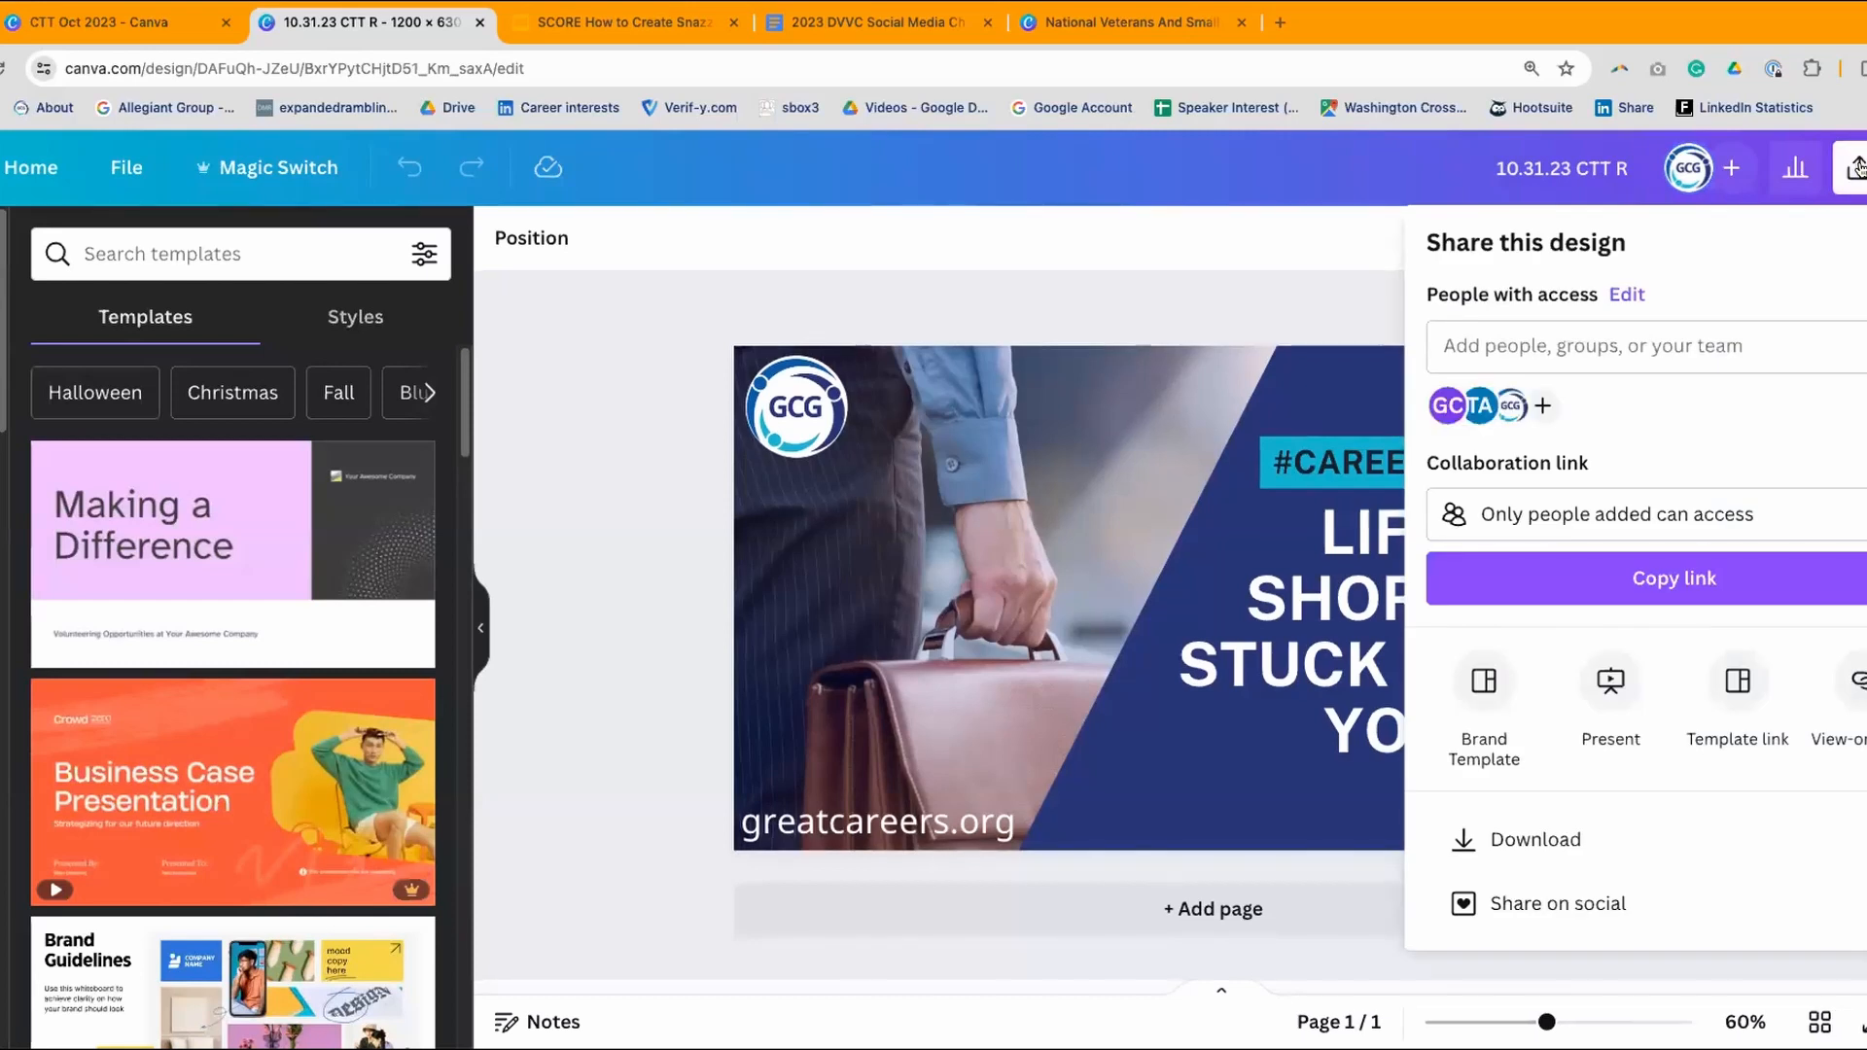
scroll(1677, 657, down, 2)
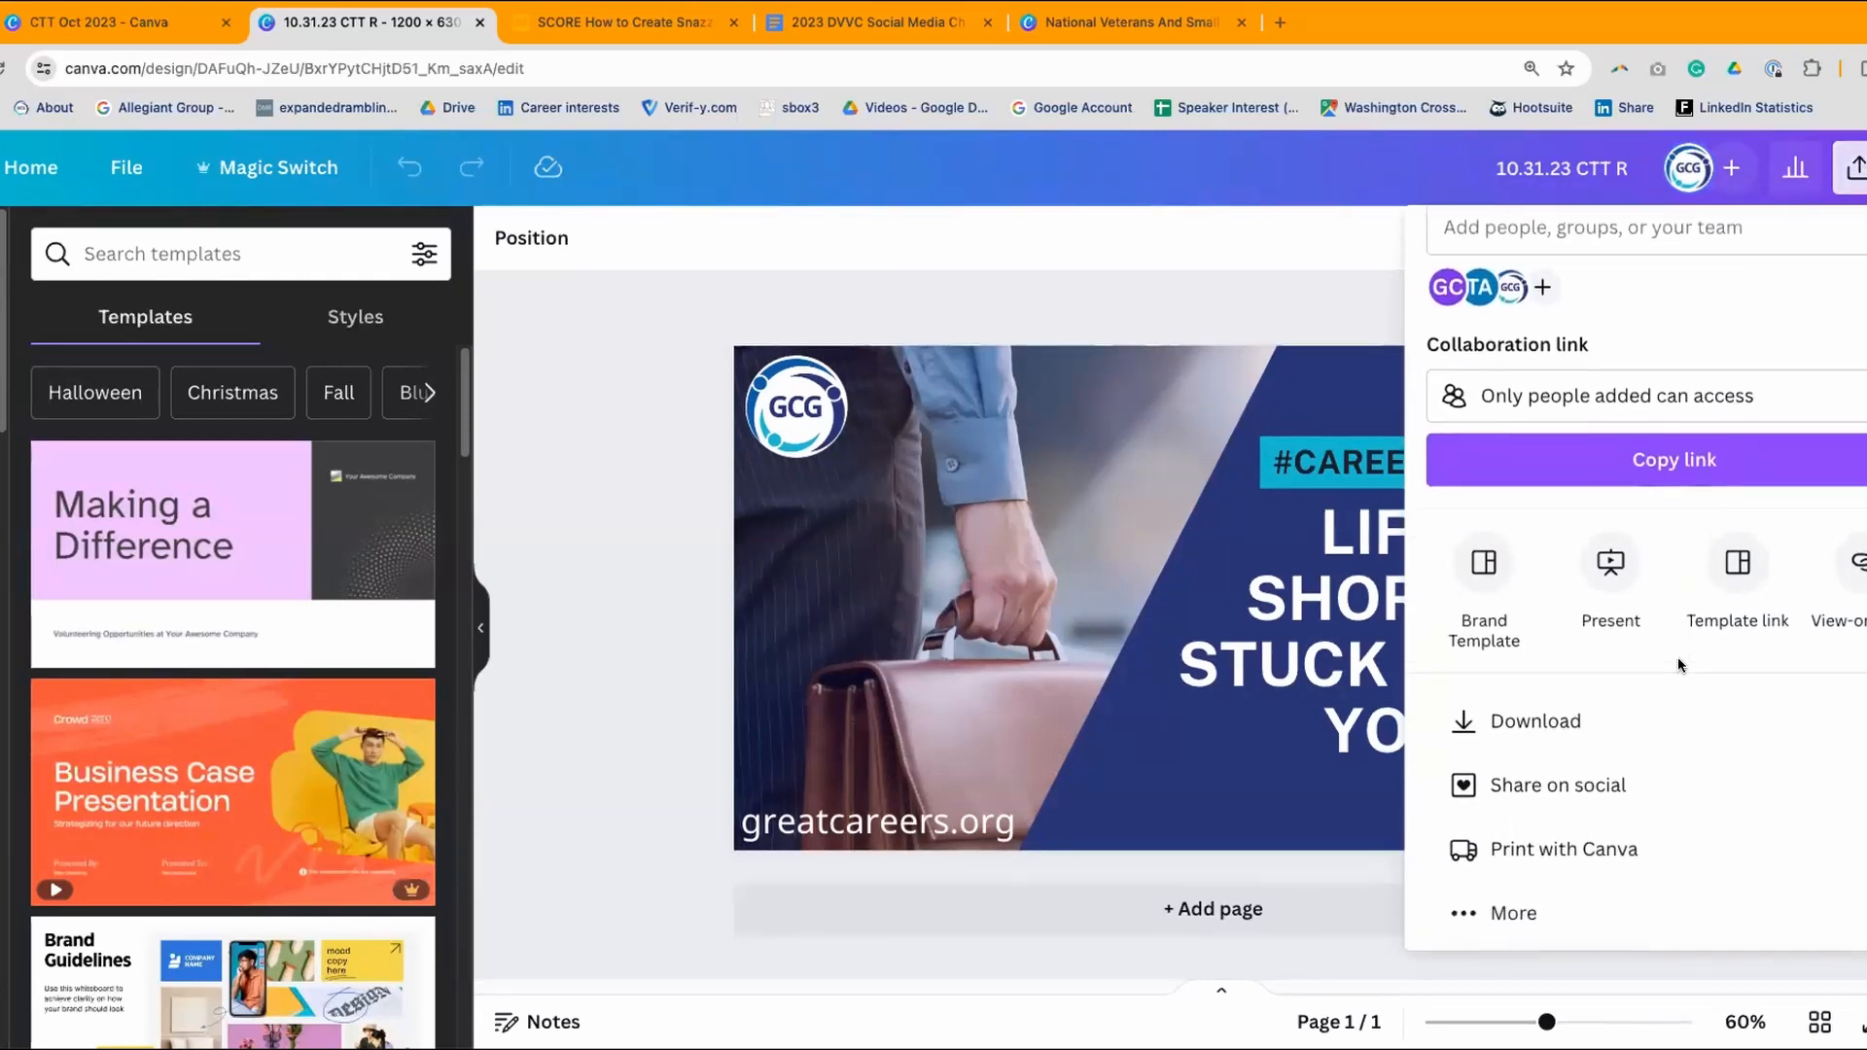
scroll(1677, 656, up, 1)
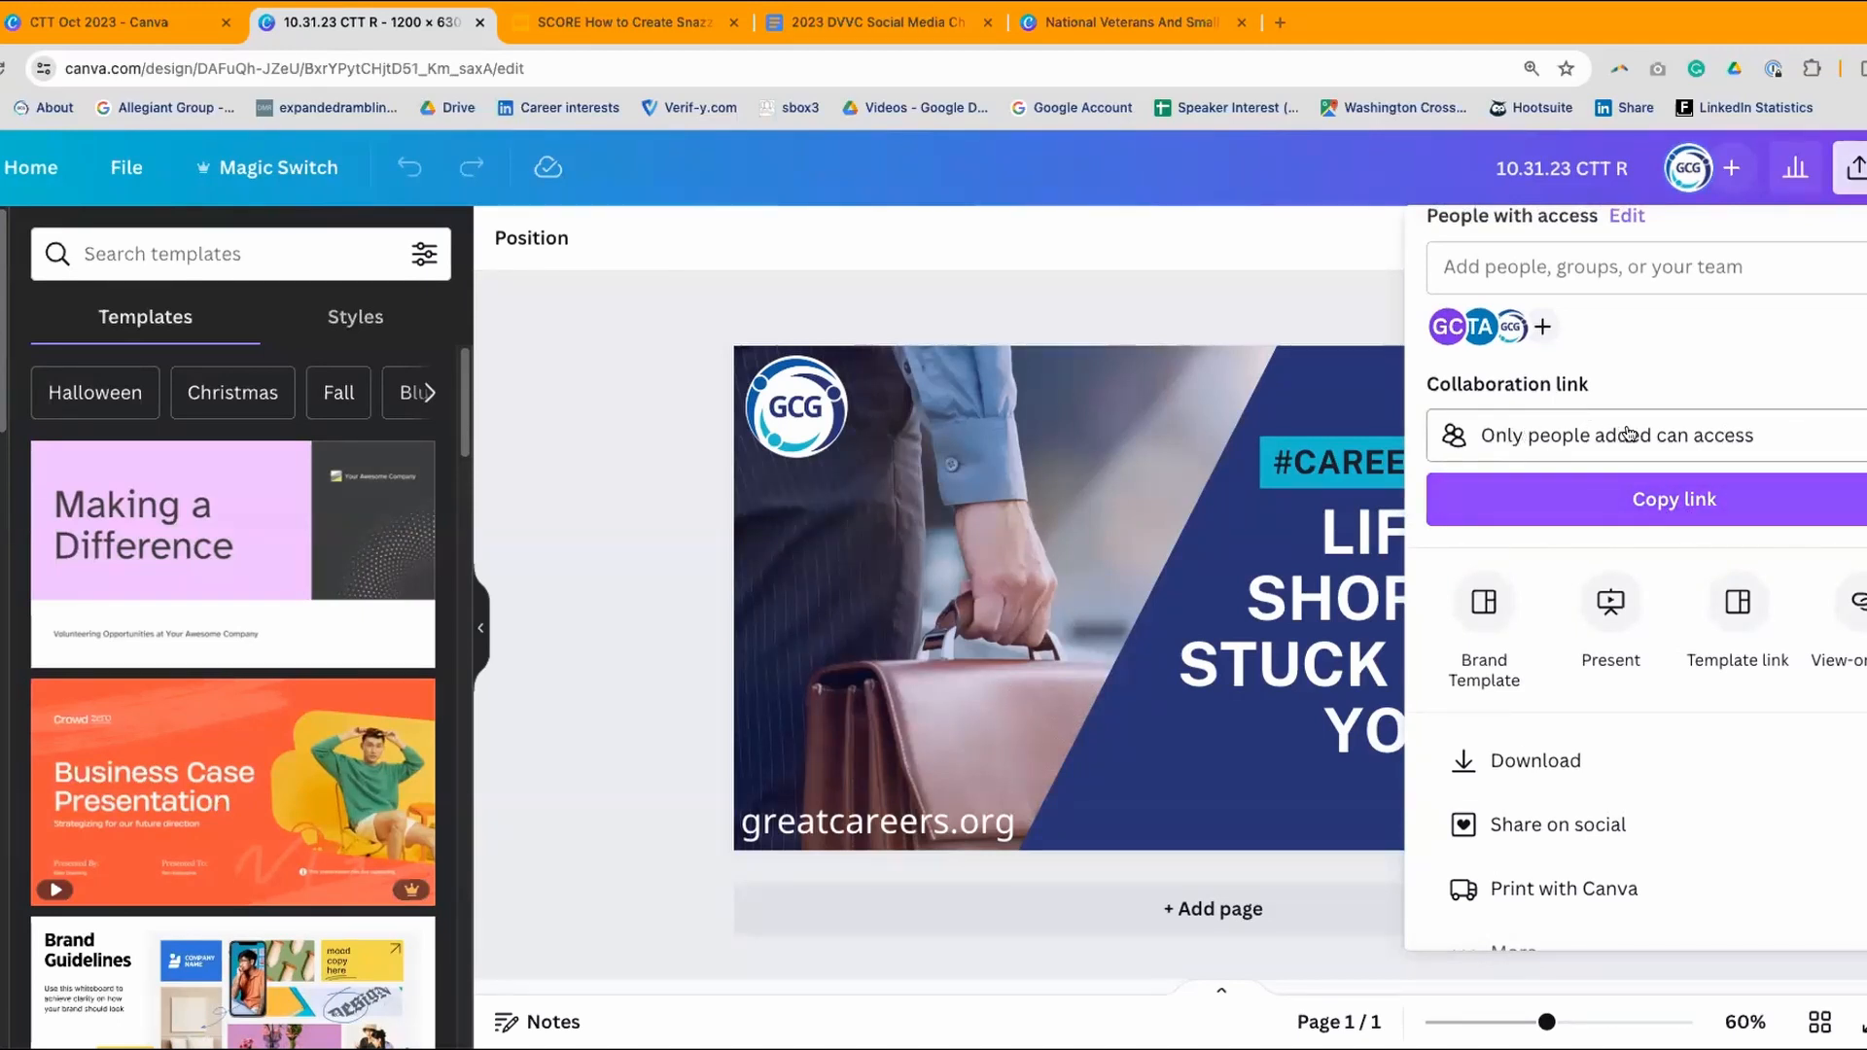
click(1820, 442)
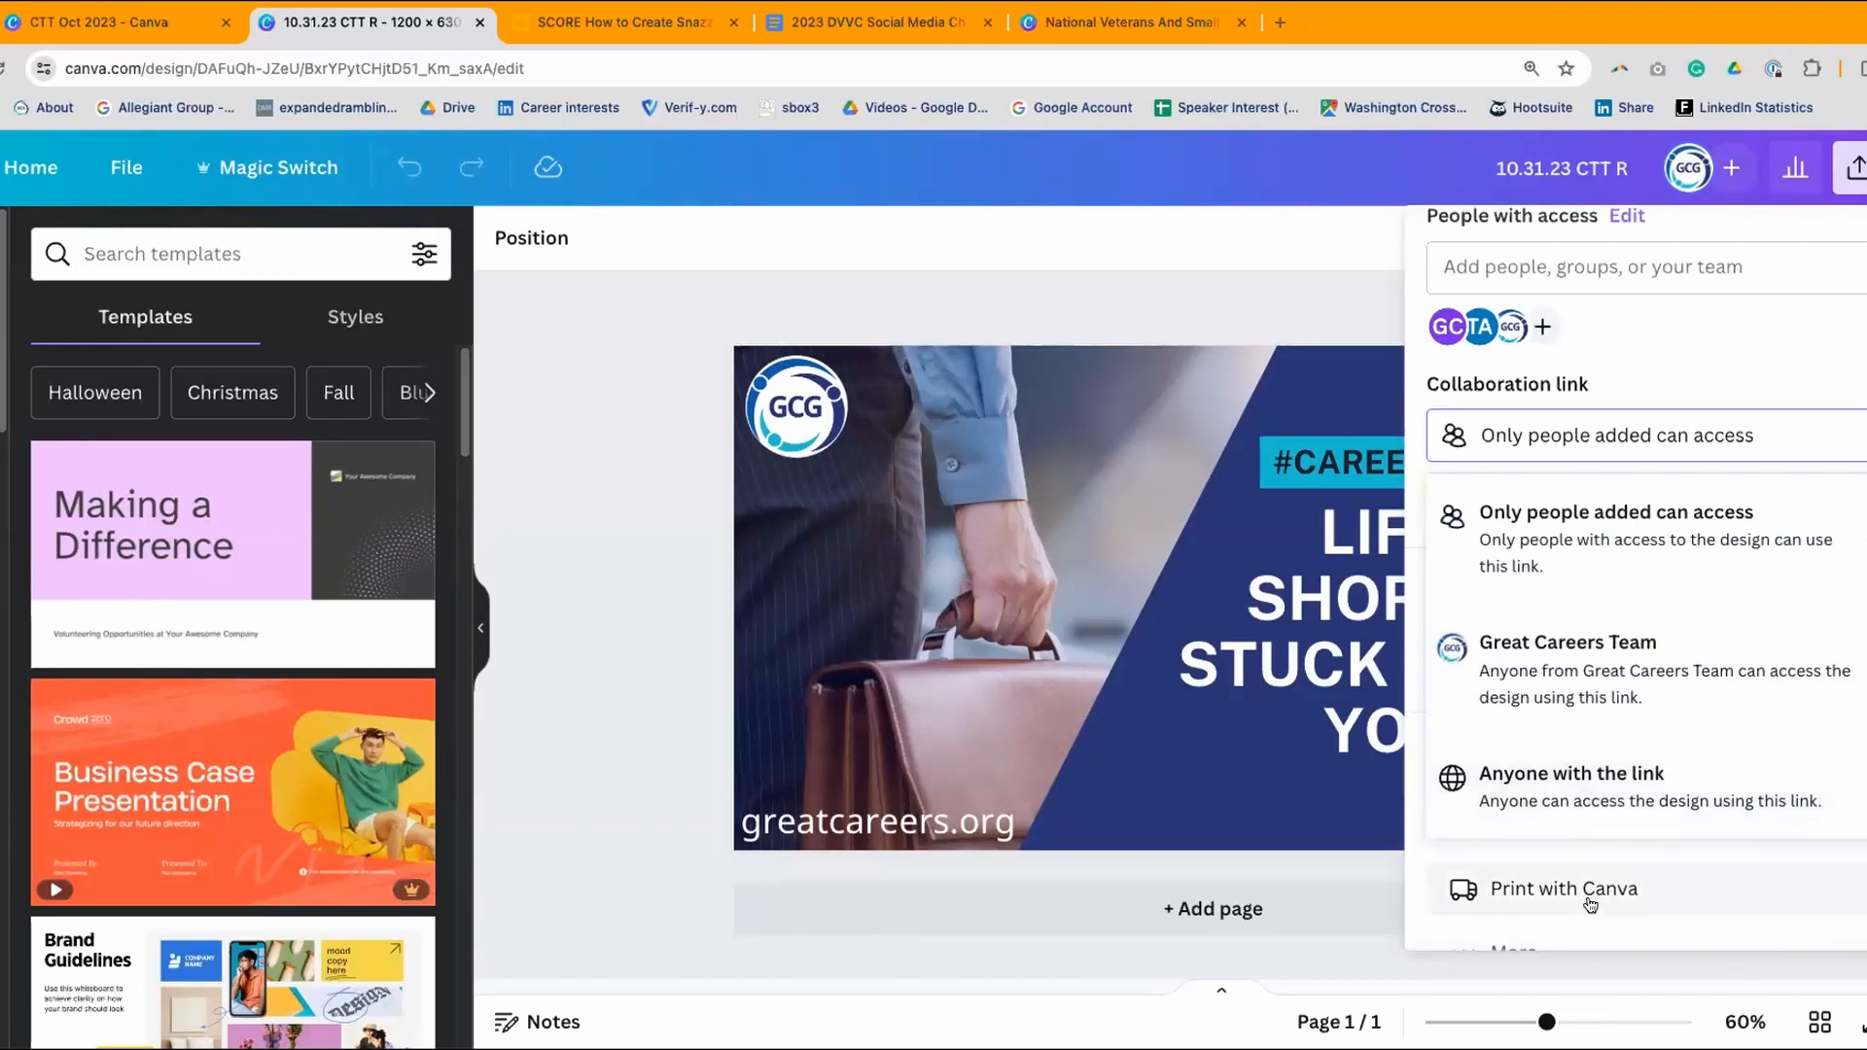
click(1221, 278)
click(1856, 167)
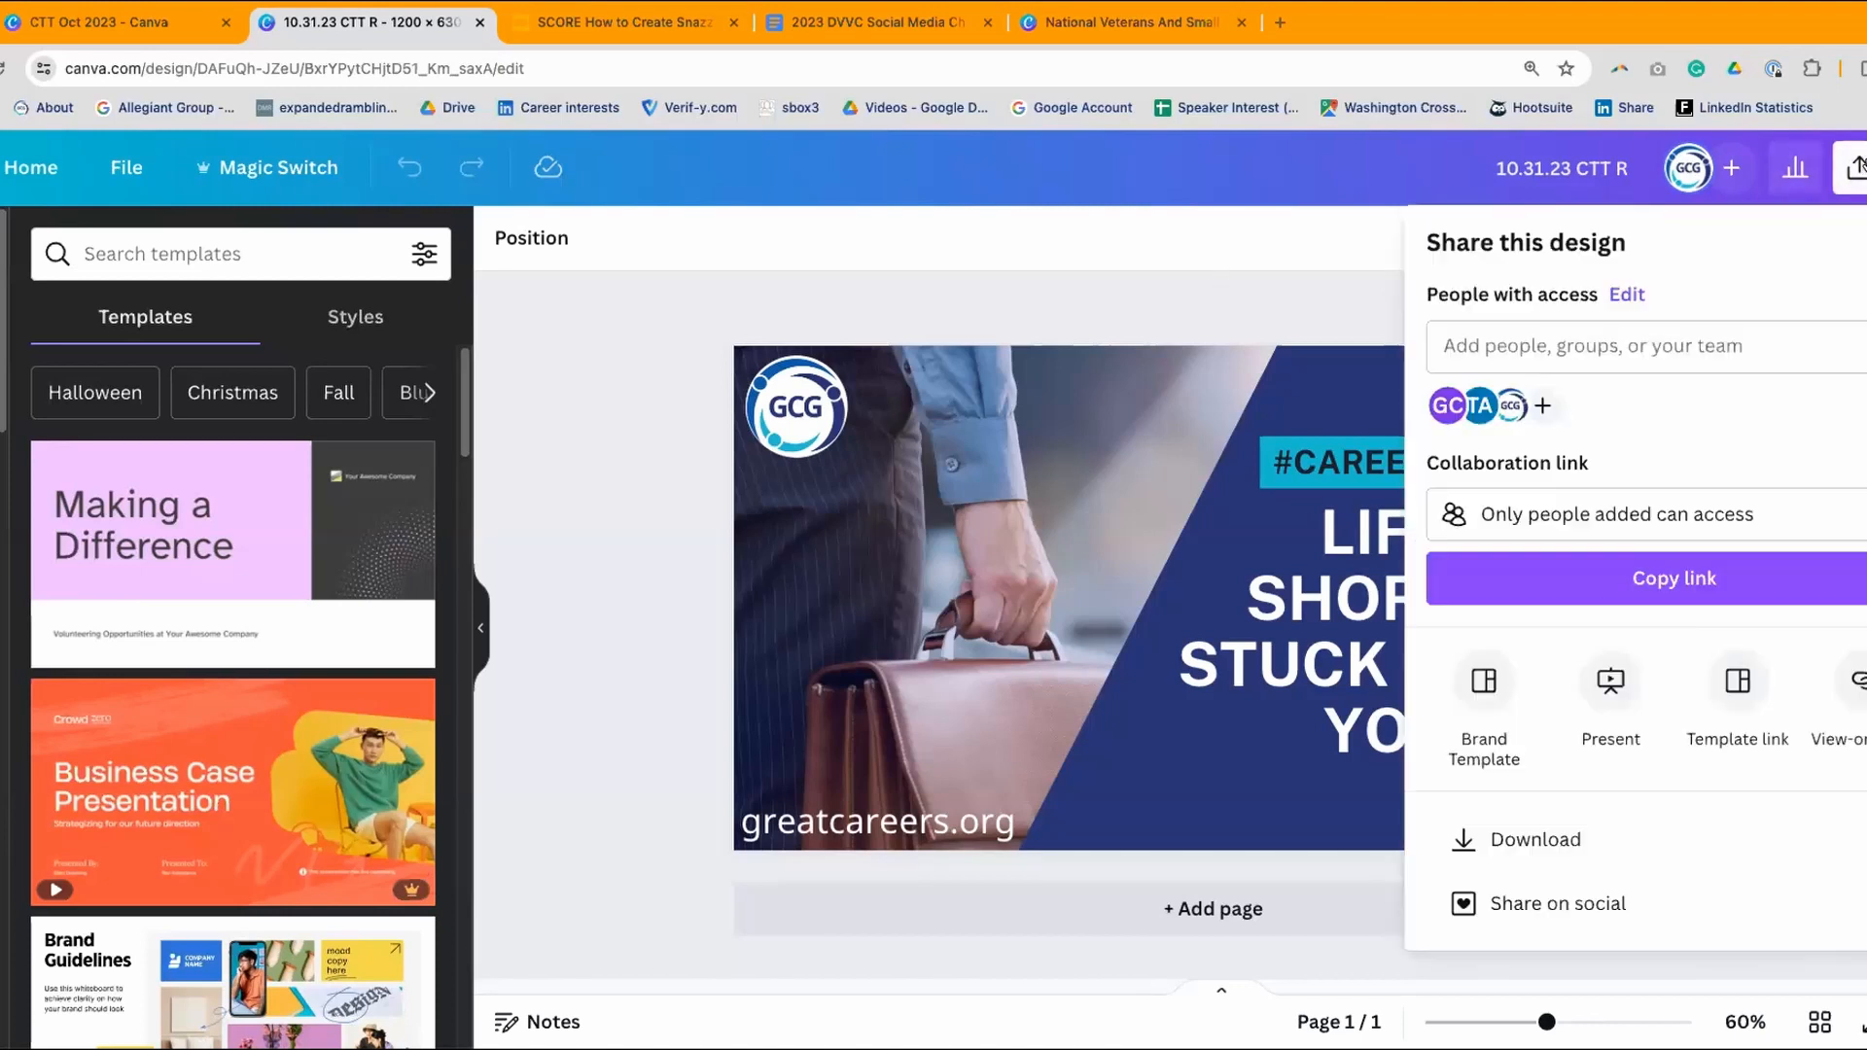
click(1693, 581)
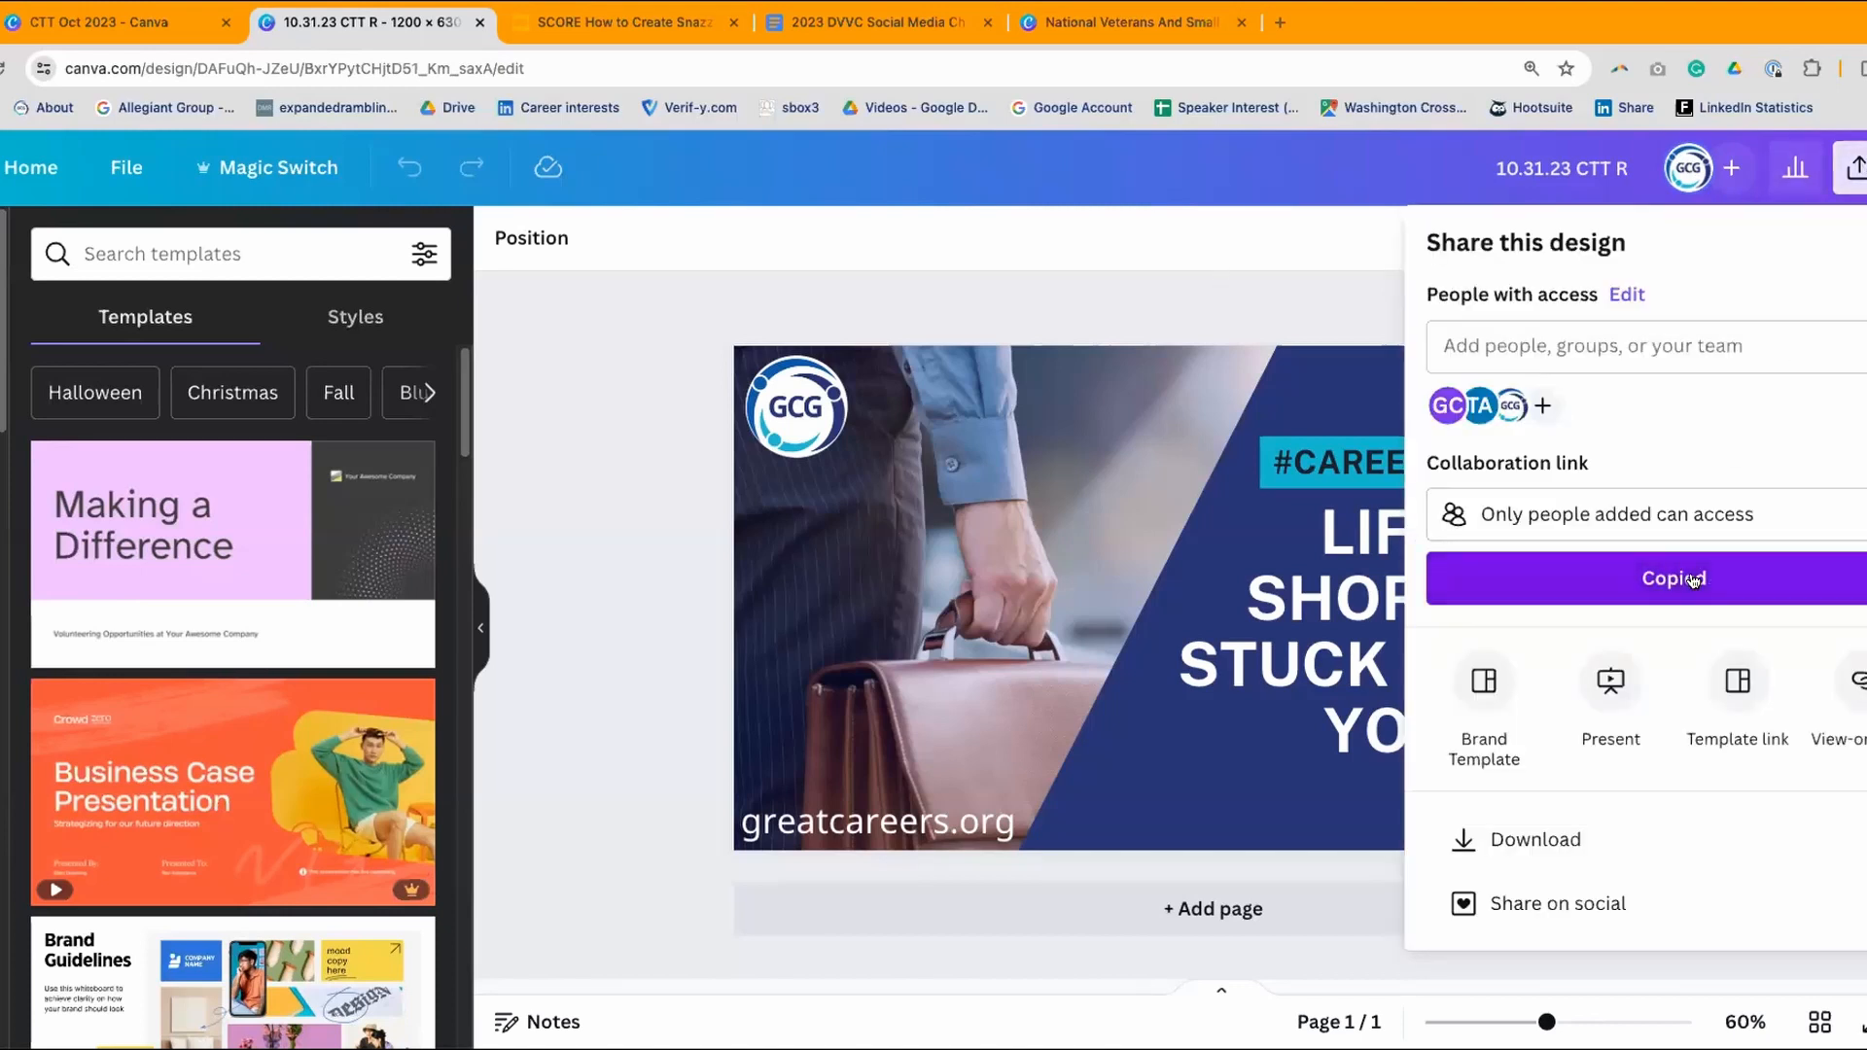
click(848, 16)
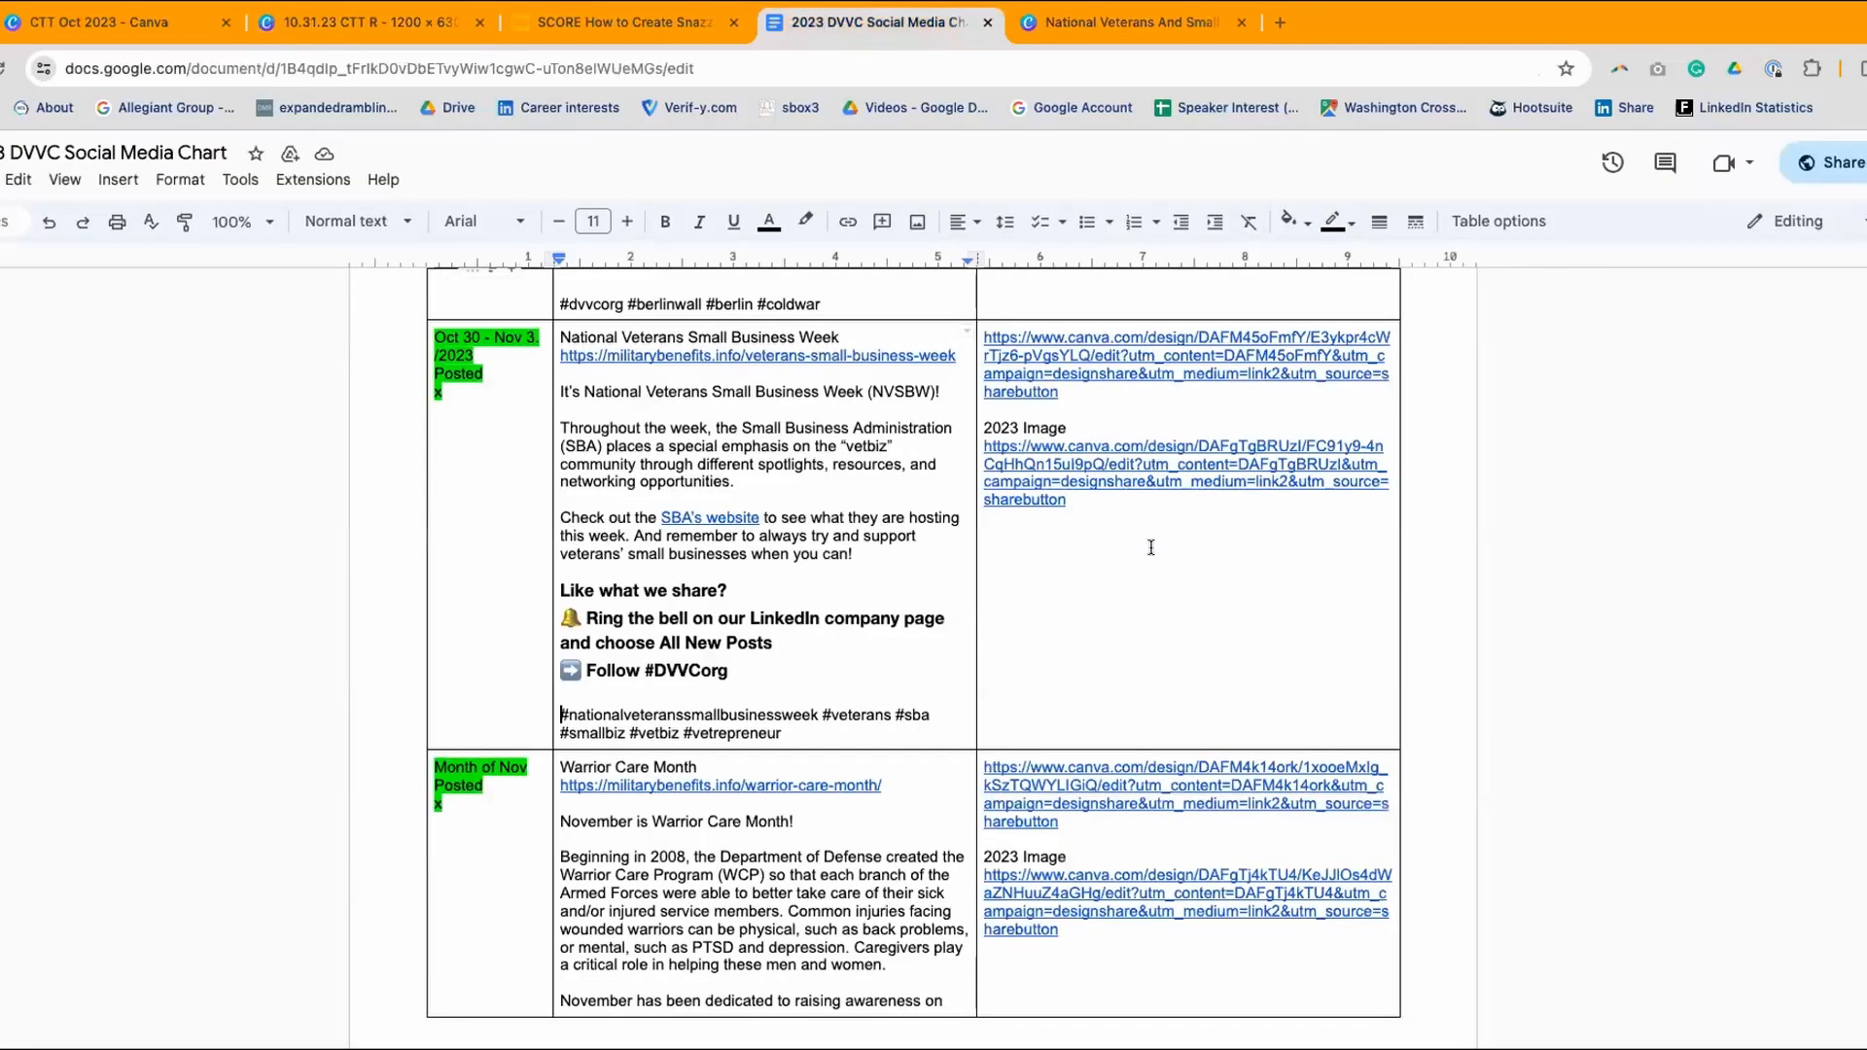
- Paste the Canva design link on a new line below the 2023 Image link in the Oct 30 – Nov 3 row
click(1099, 505)
key(Return)
key(Return)
key(Return)
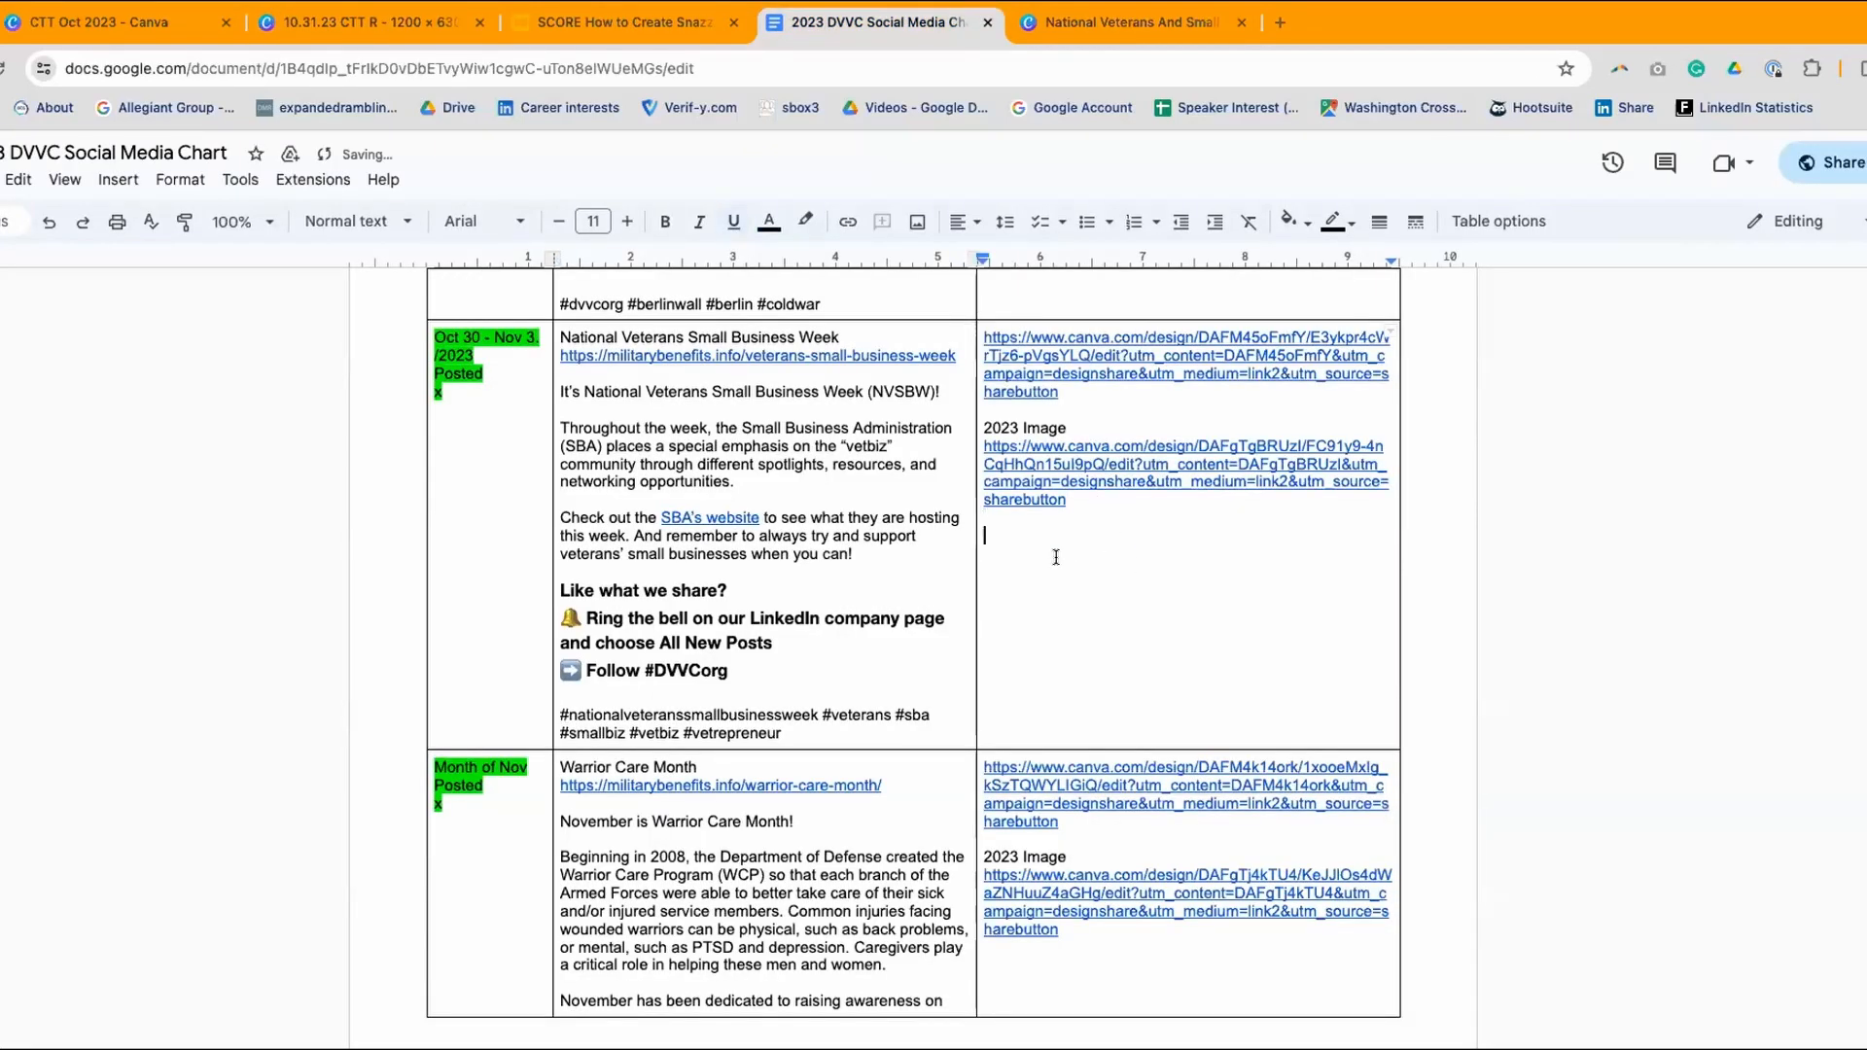
right_click(1034, 571)
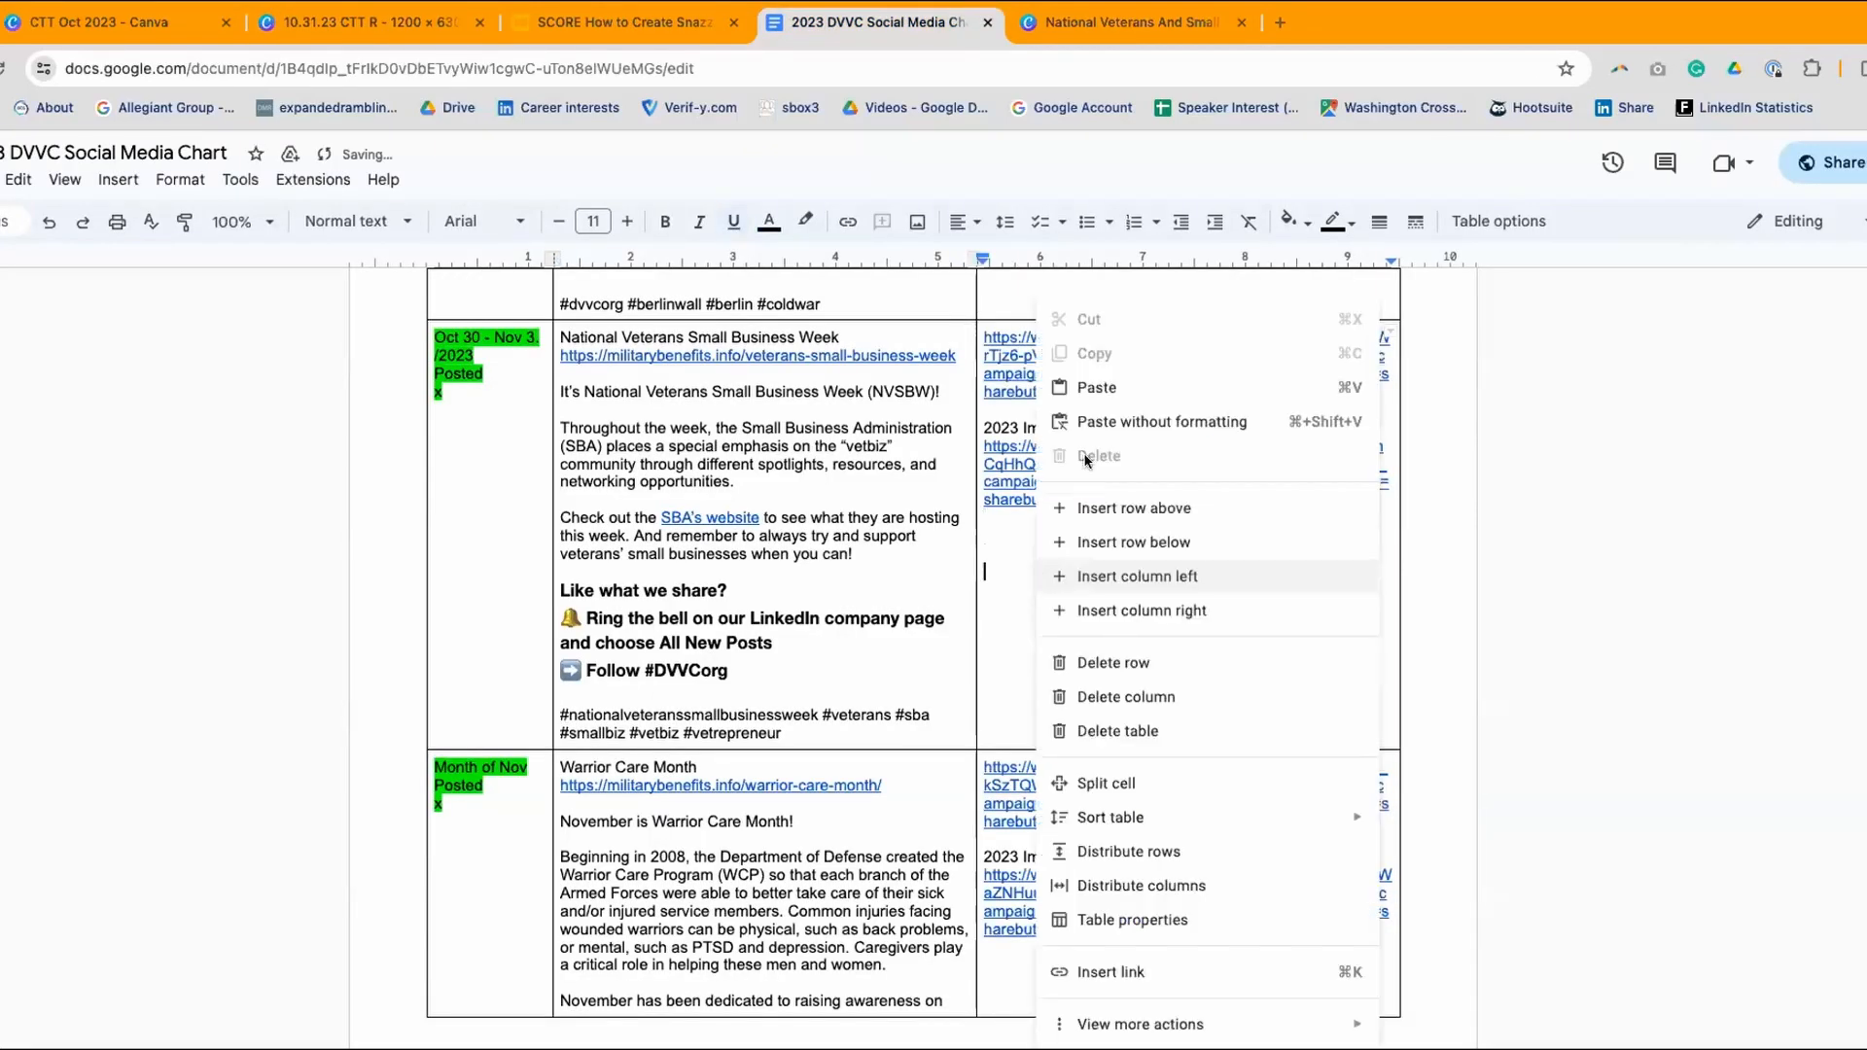
click(1091, 385)
key(Return)
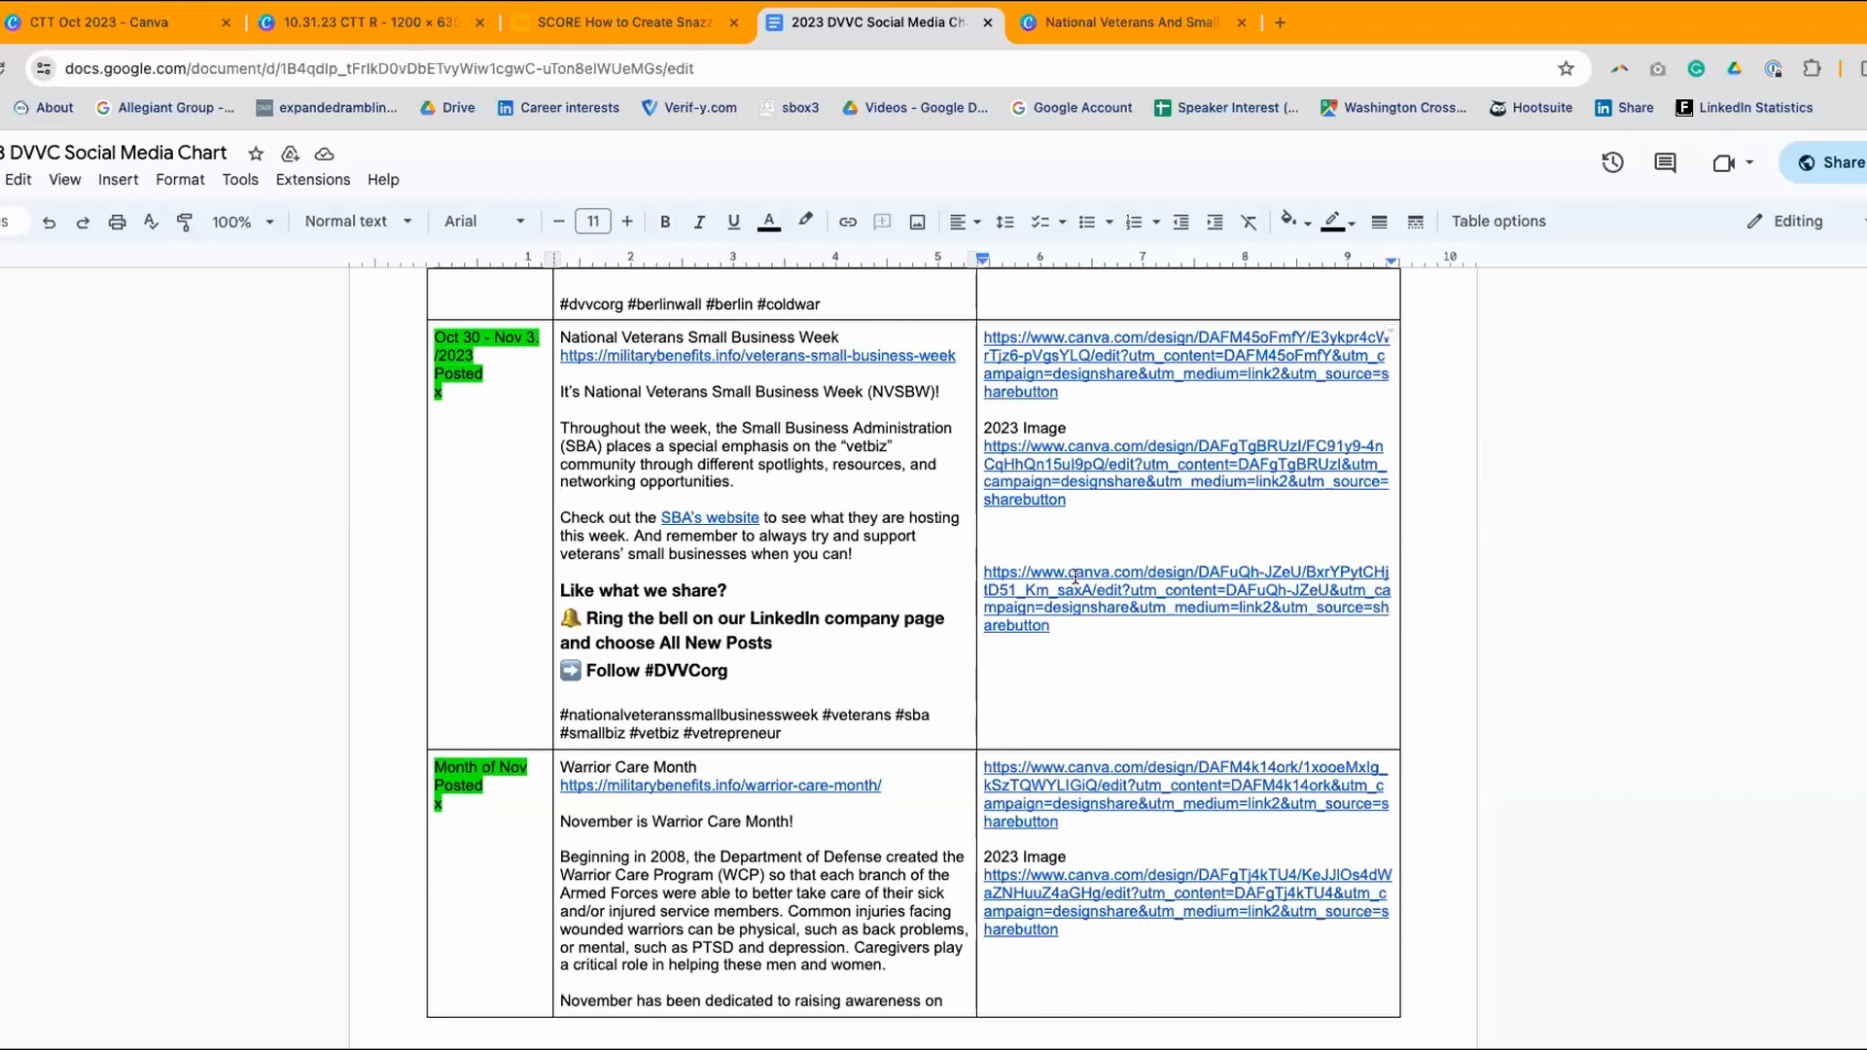
drag(1075, 637, 972, 570)
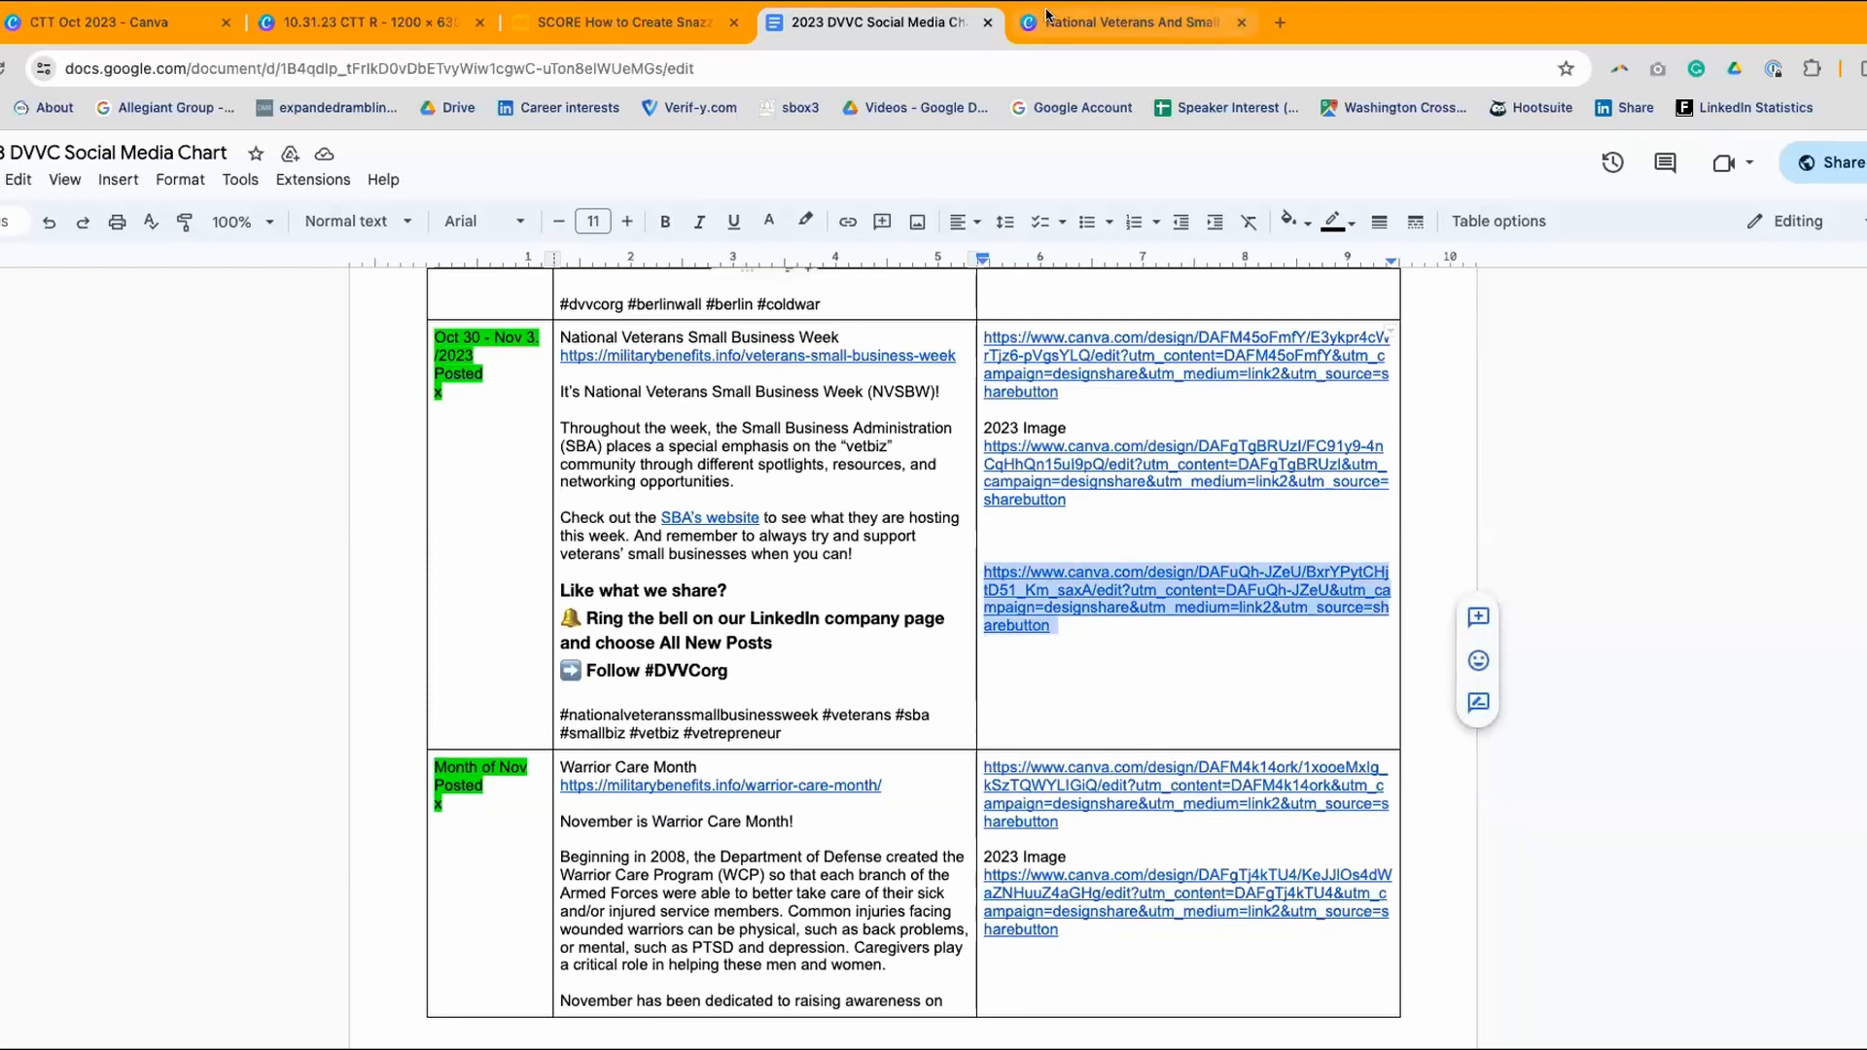
- Close the National Veterans and Small Business Week design and return to the 10.31.23 CTT R design
click(1206, 23)
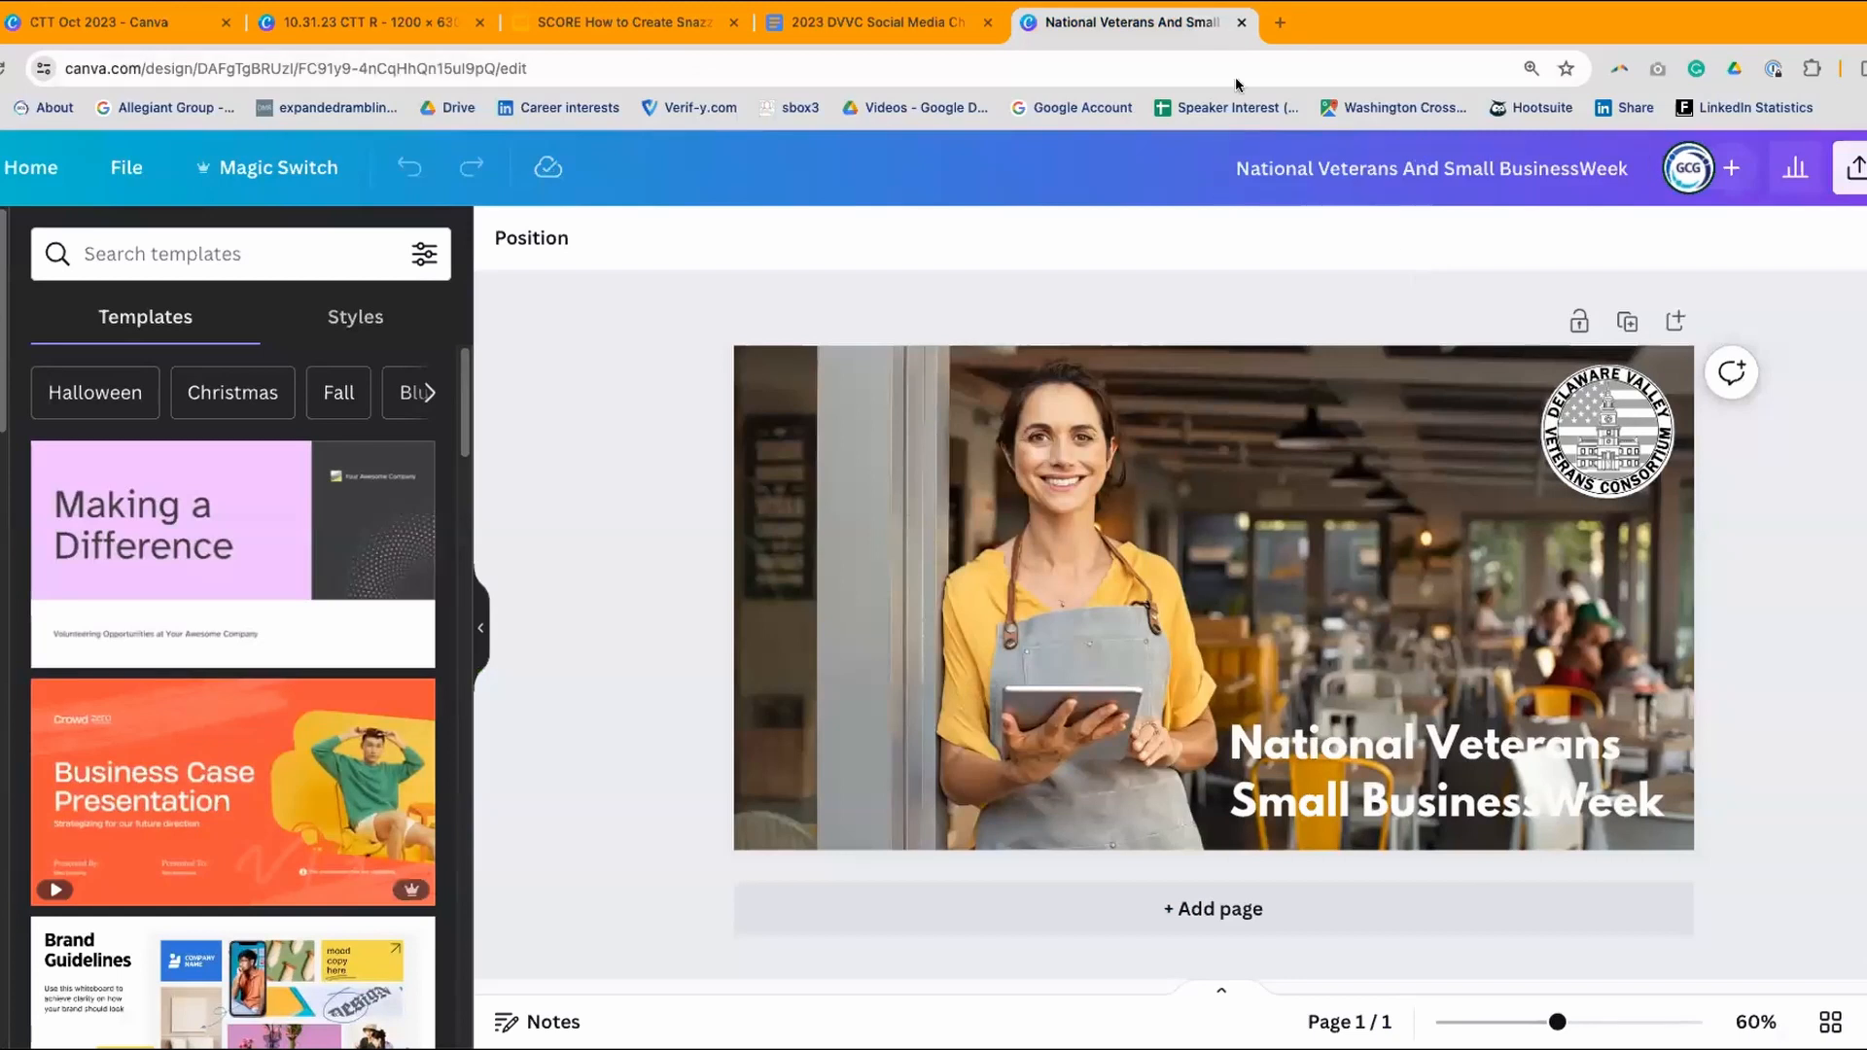
click(1242, 23)
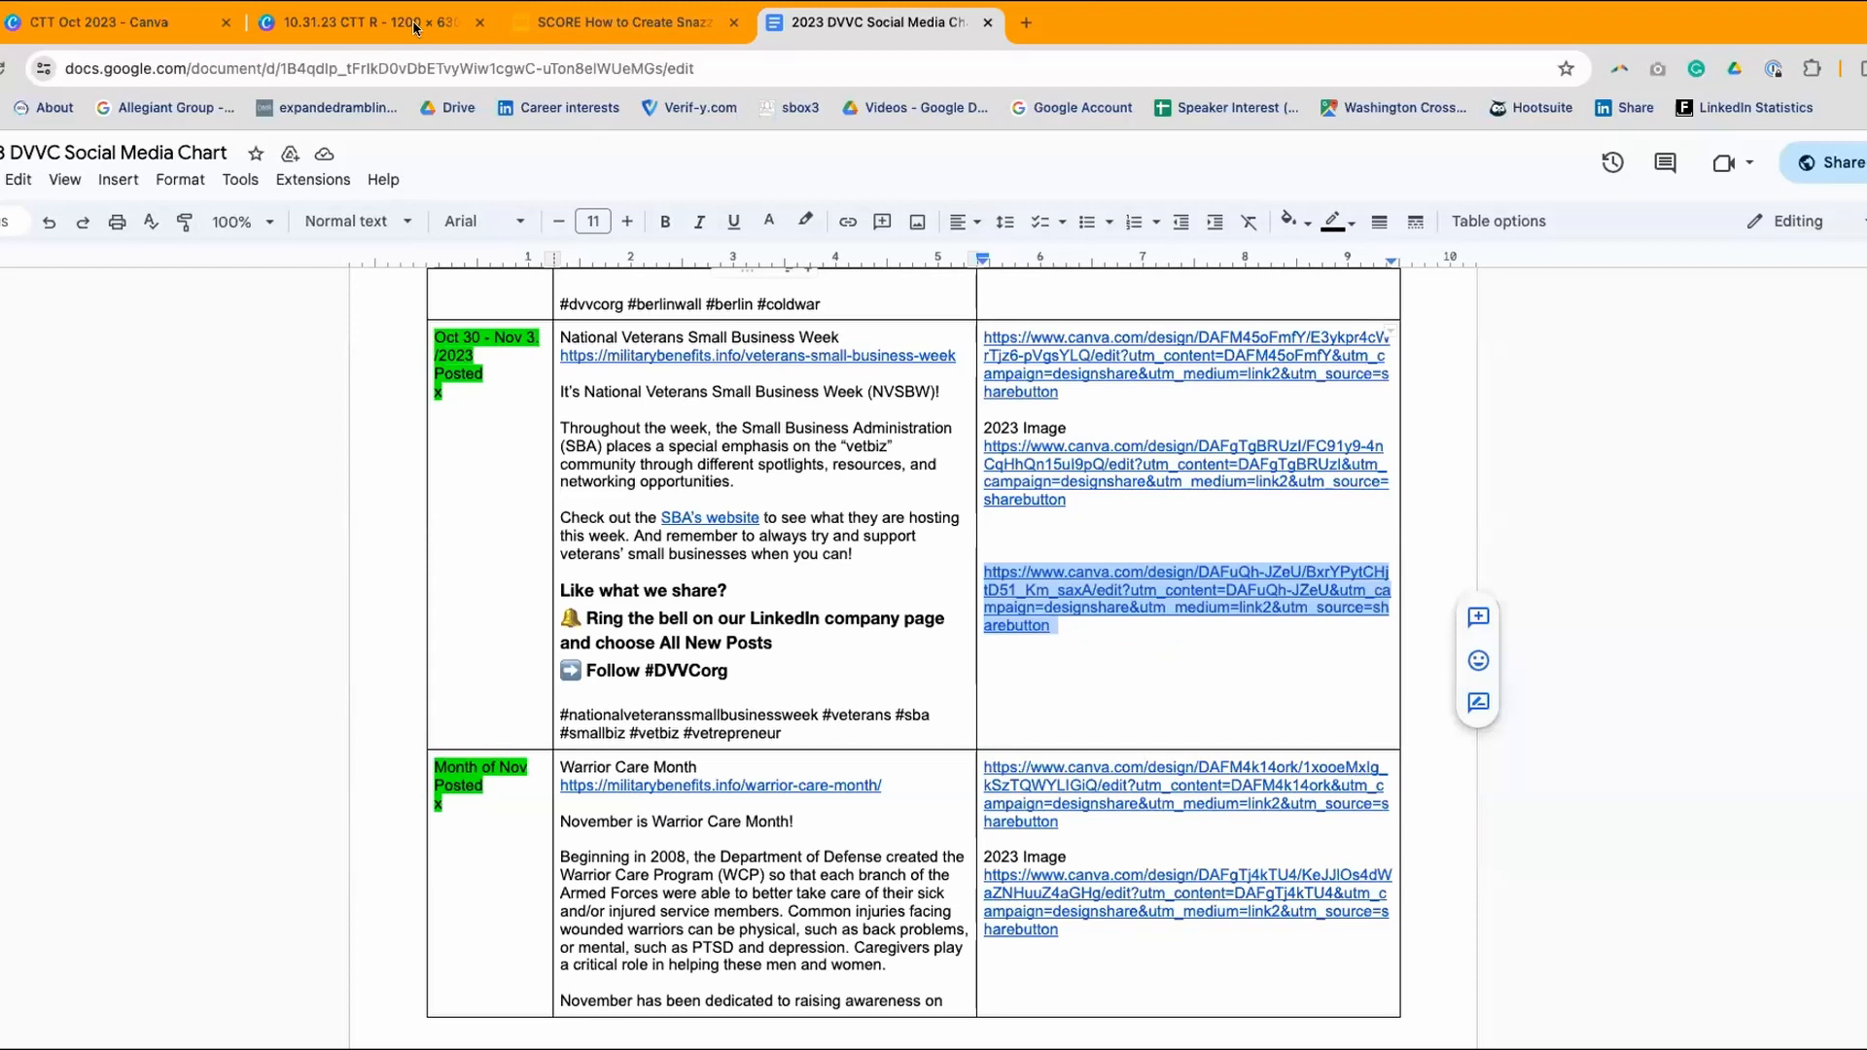
click(326, 21)
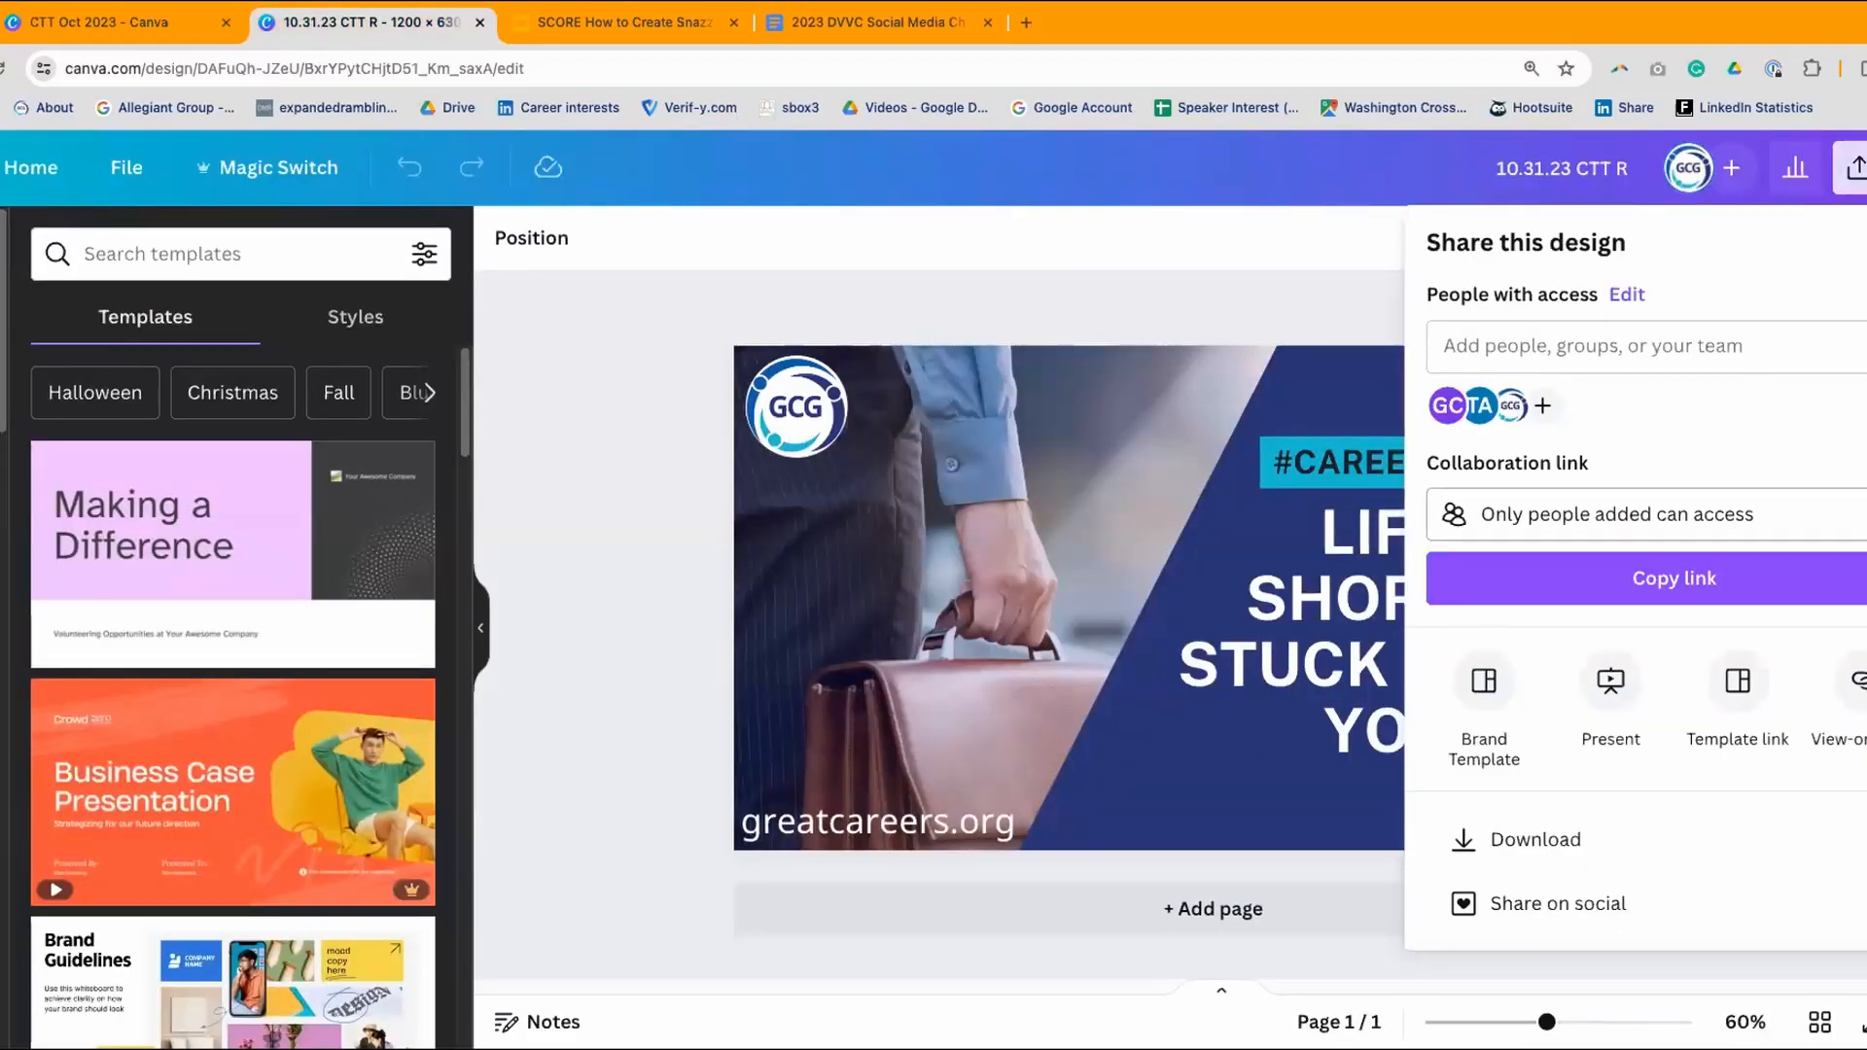
- Review the 10.31.23 CTT R design's collaboration link access, then close that design
click(1647, 515)
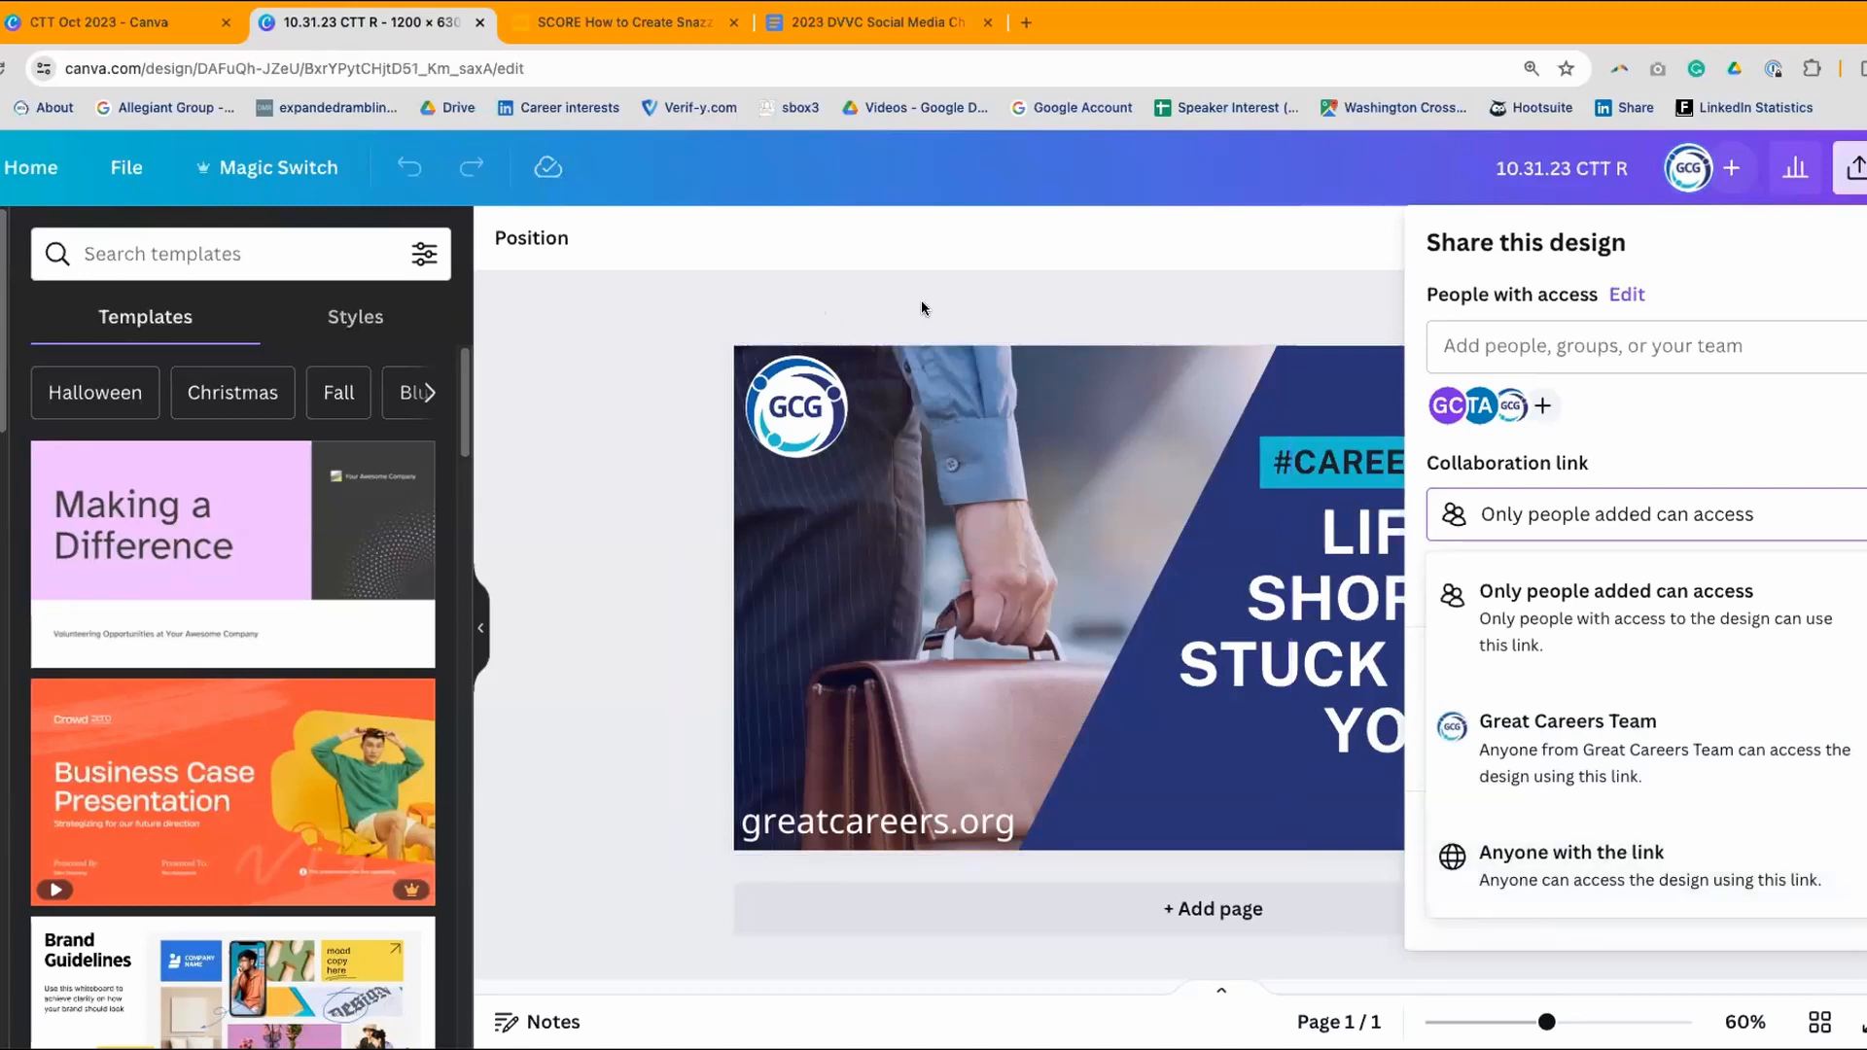
click(1170, 290)
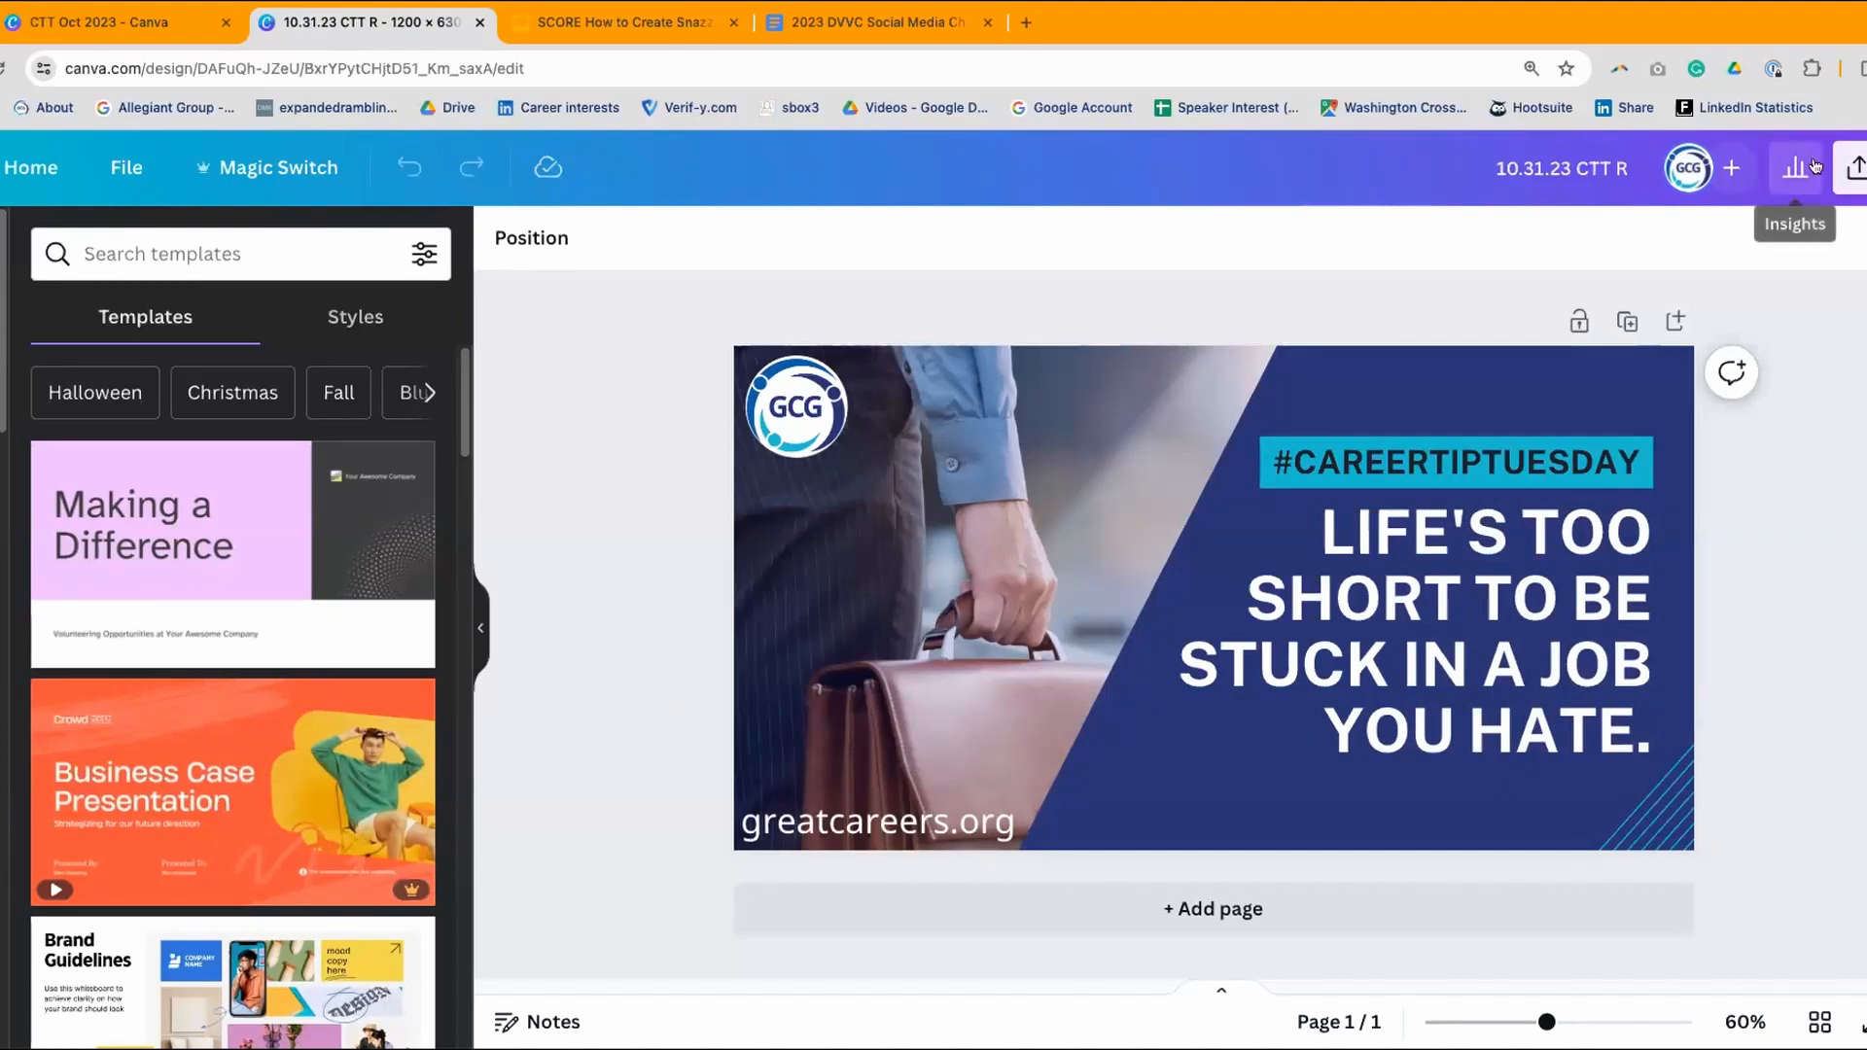
click(1854, 167)
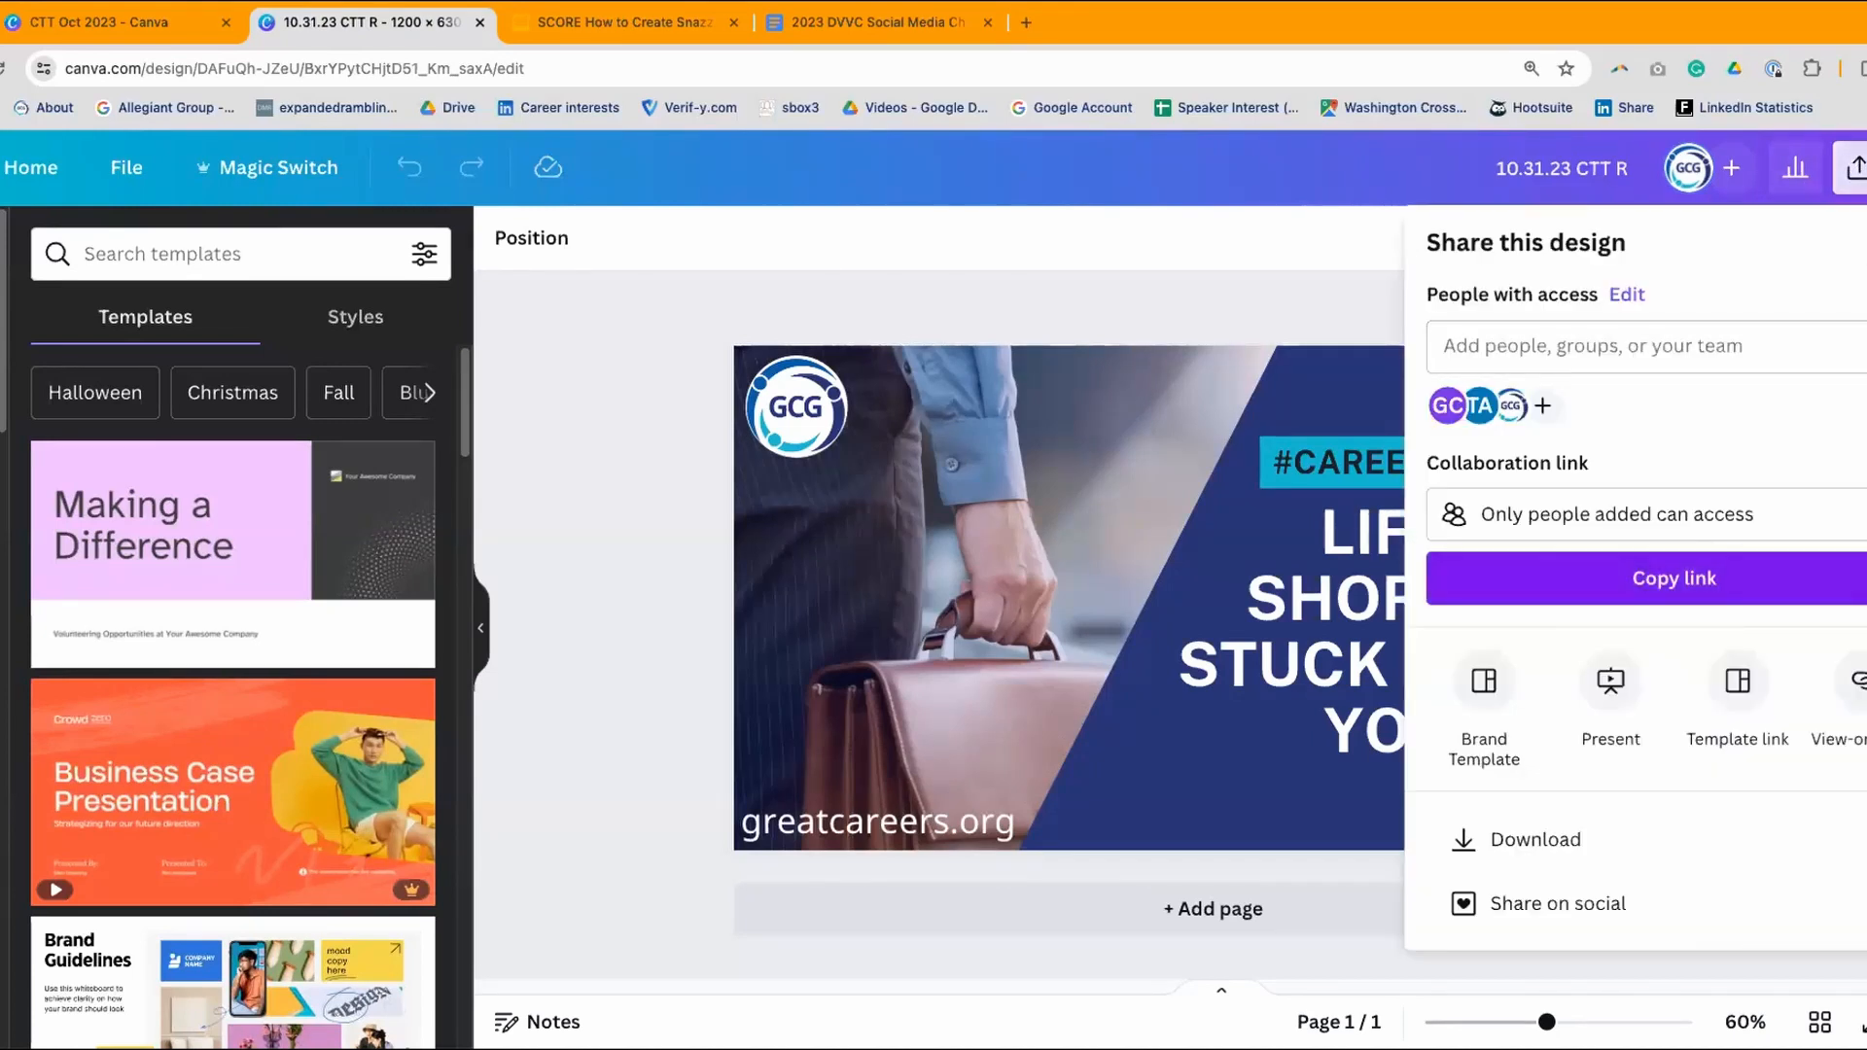
scroll(1643, 583, down, 2)
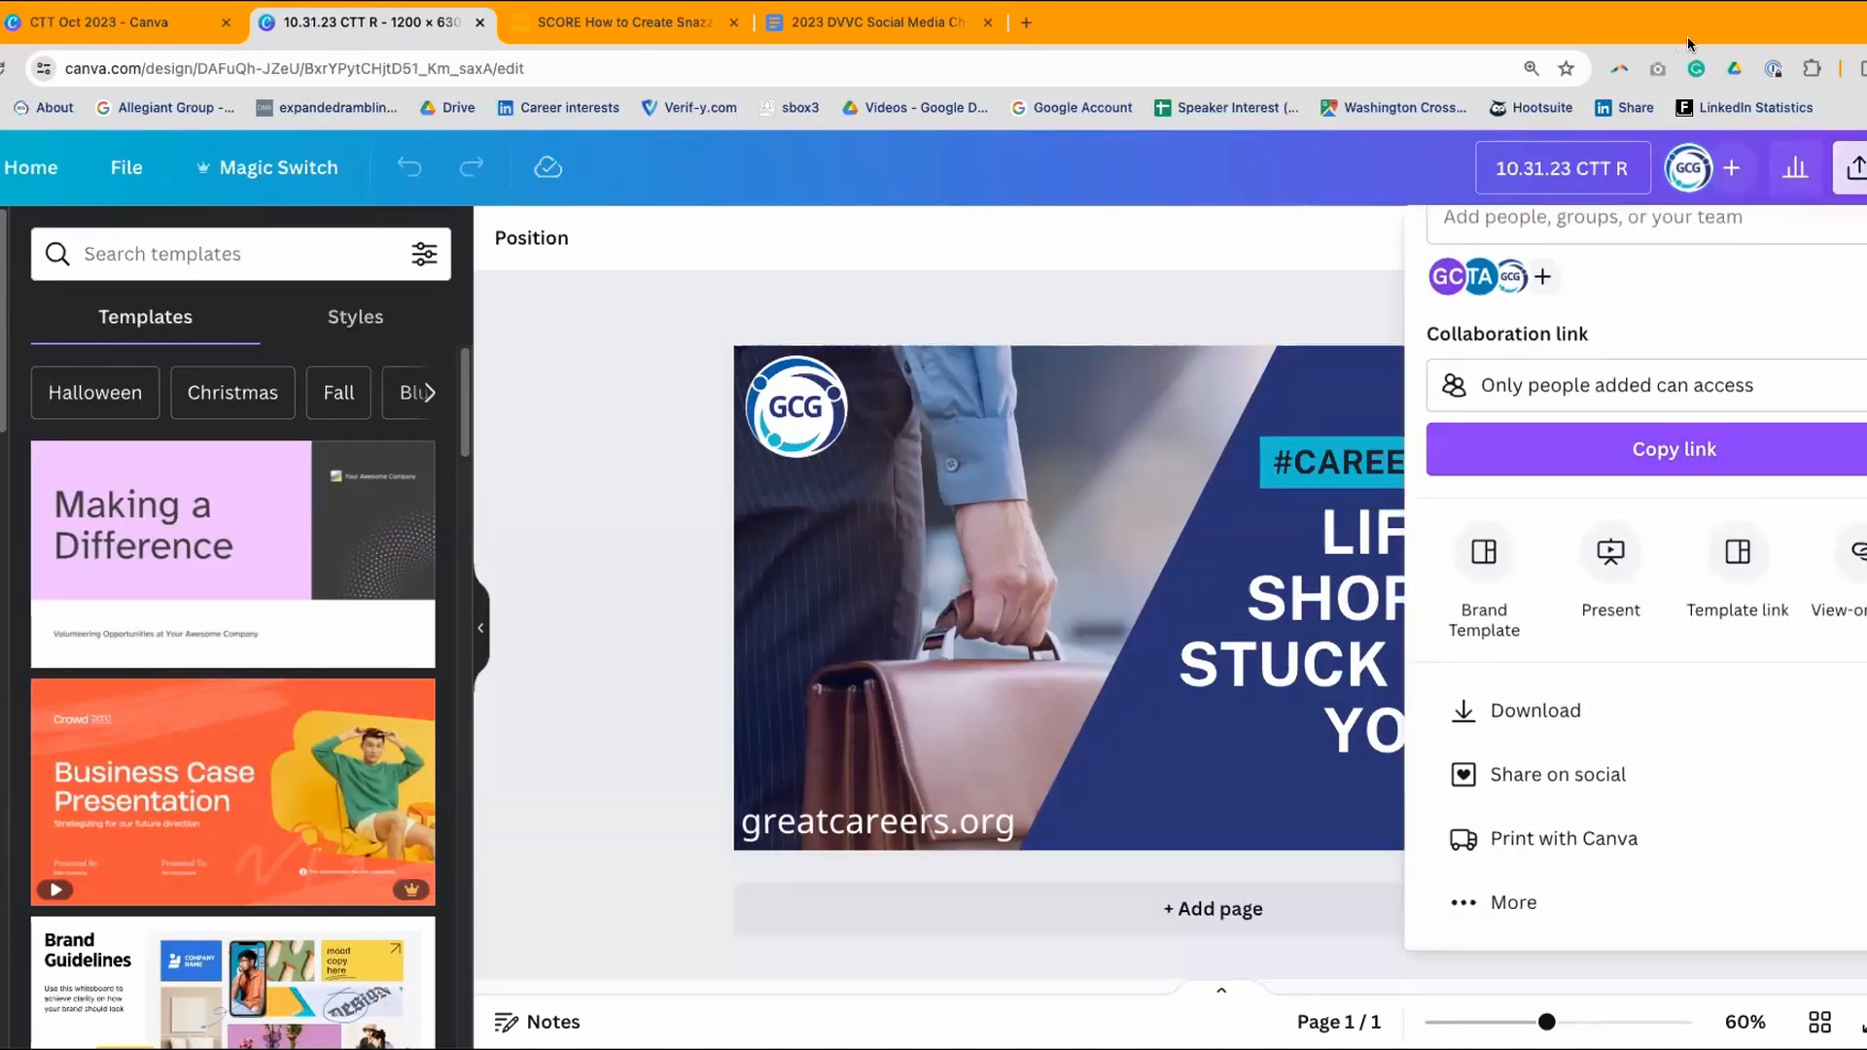
click(479, 22)
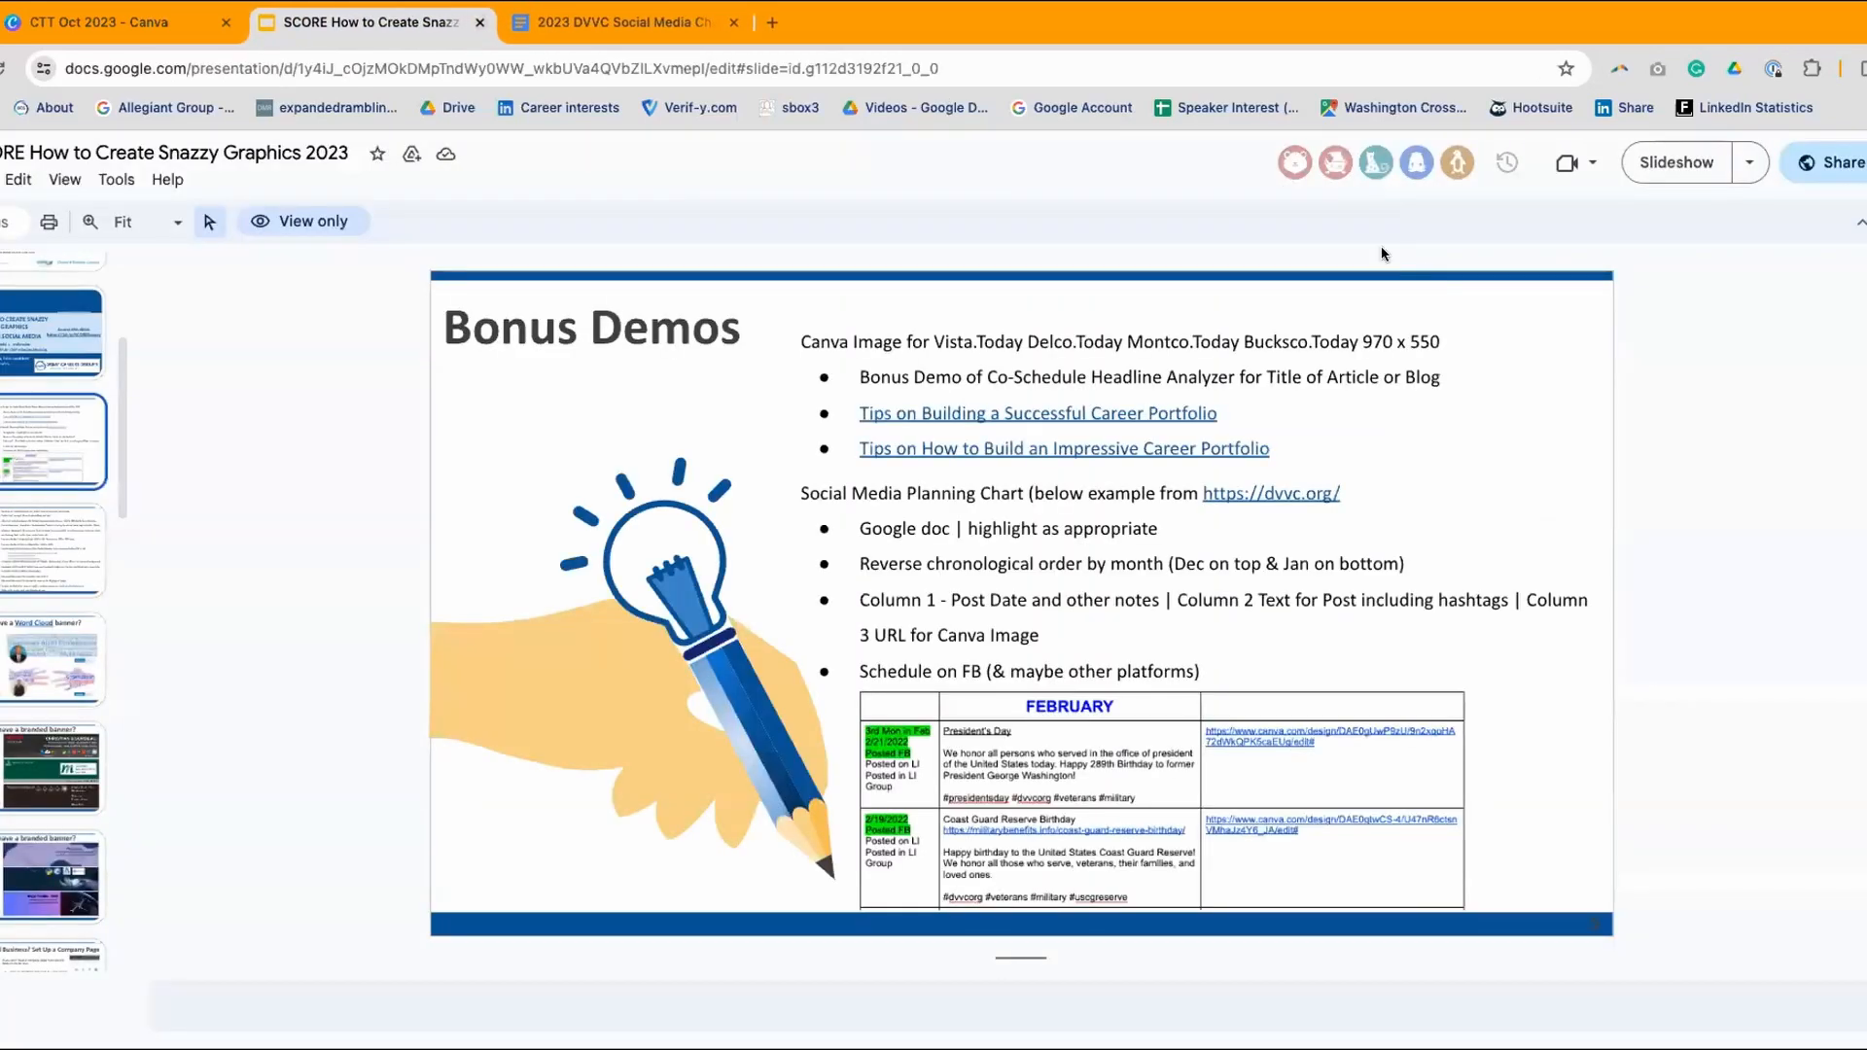
- Delete the pasted third Canva link and open the 2023 Image link's design in Canva
click(695, 23)
drag(1094, 632, 979, 563)
key(BackSpace)
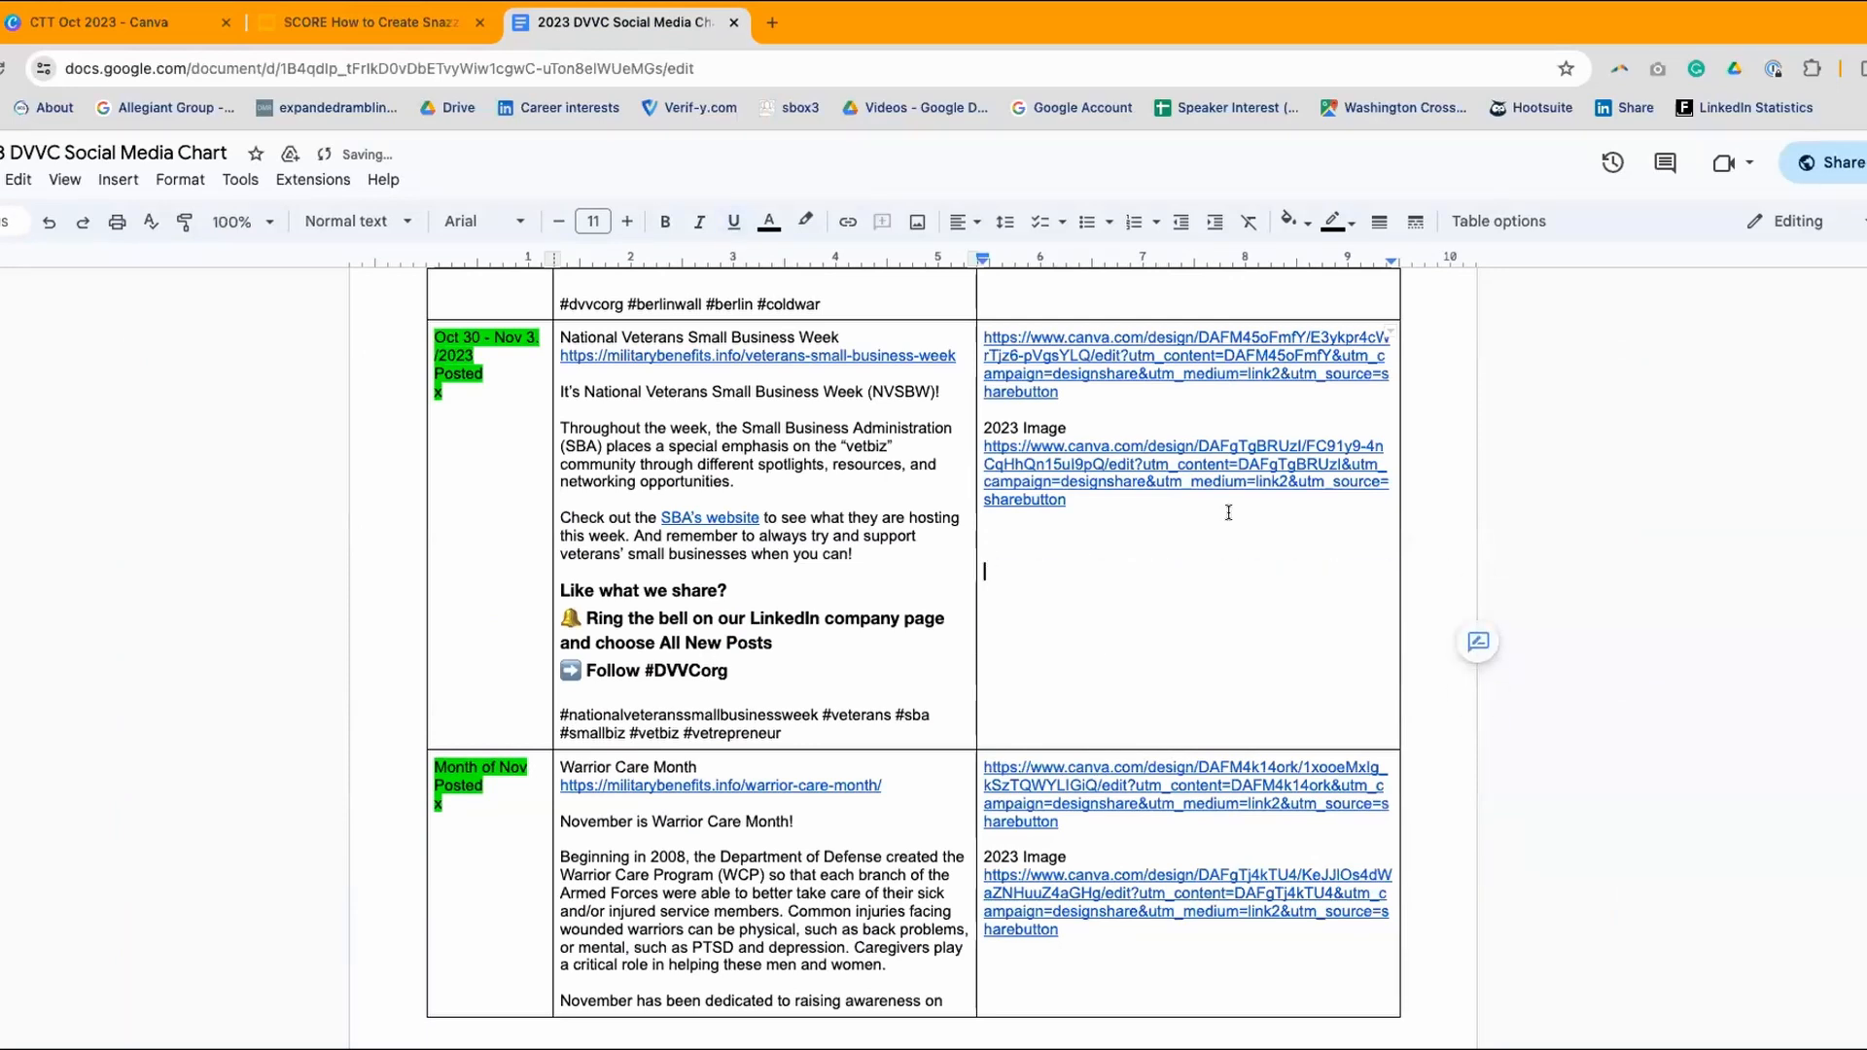
click(1140, 453)
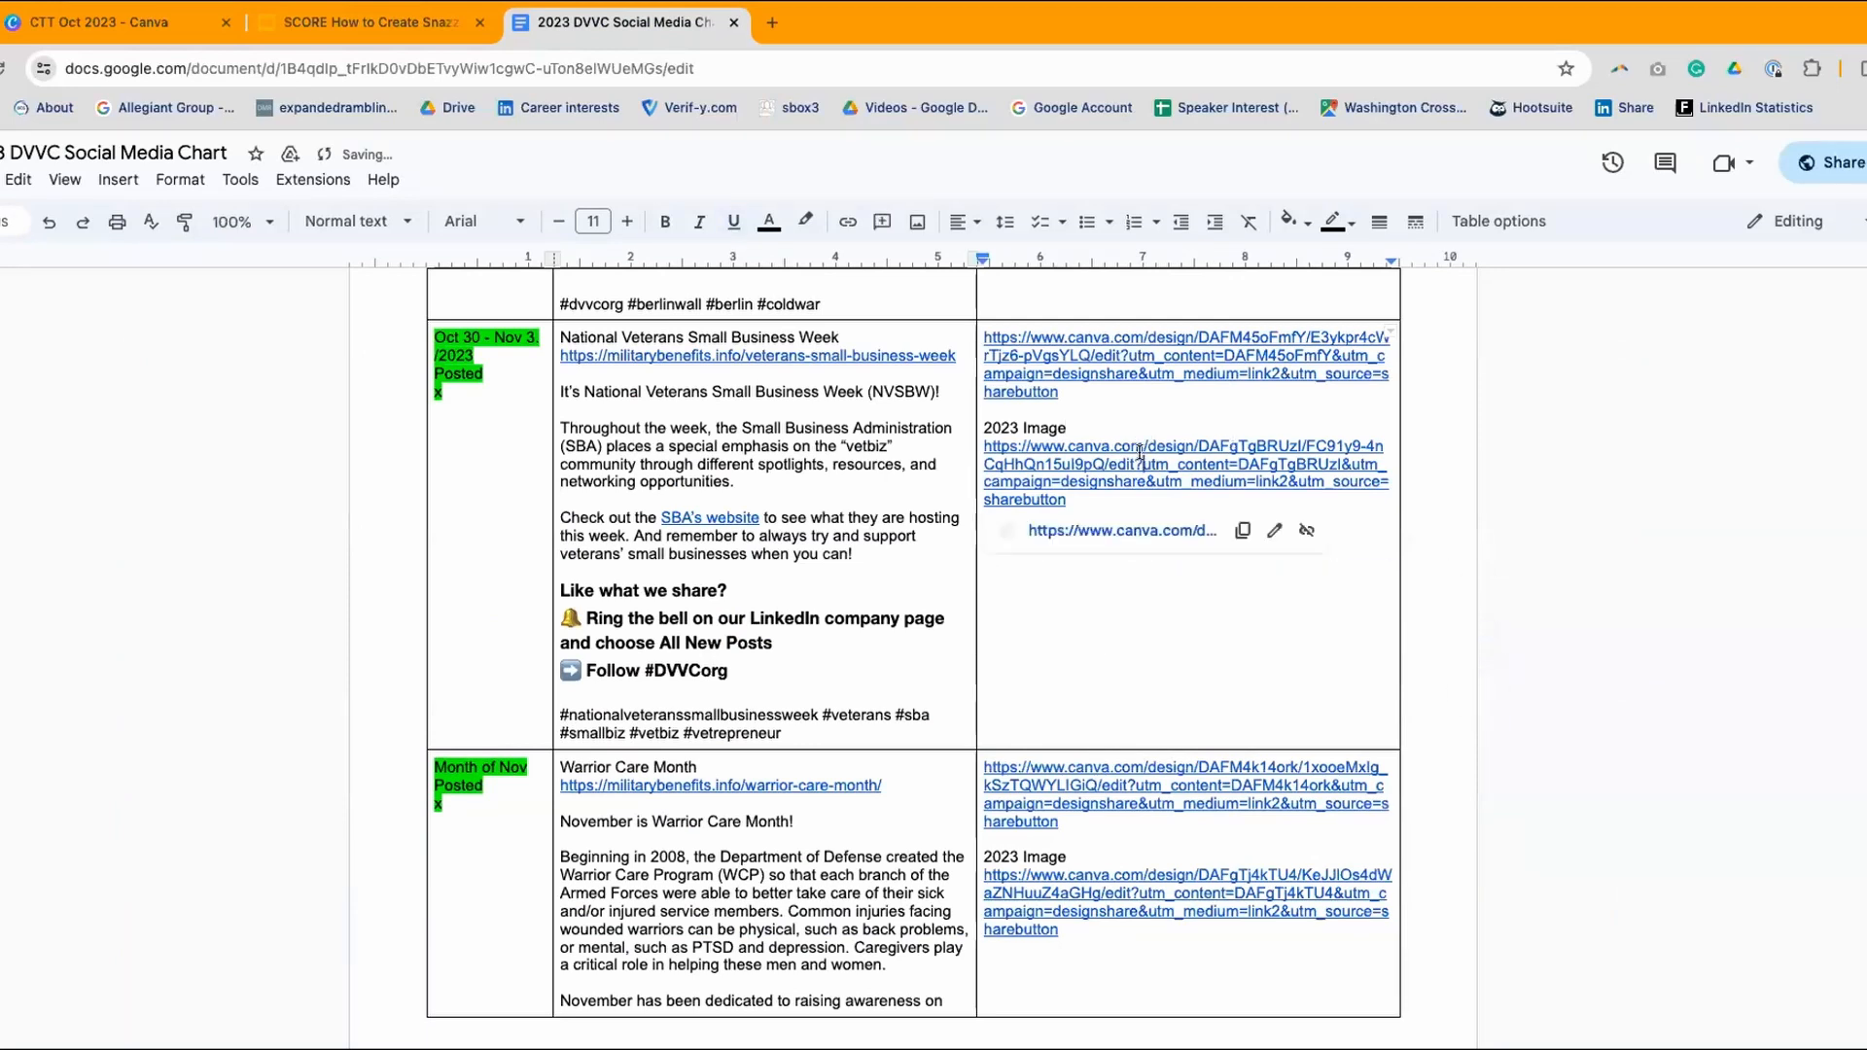
click(1149, 533)
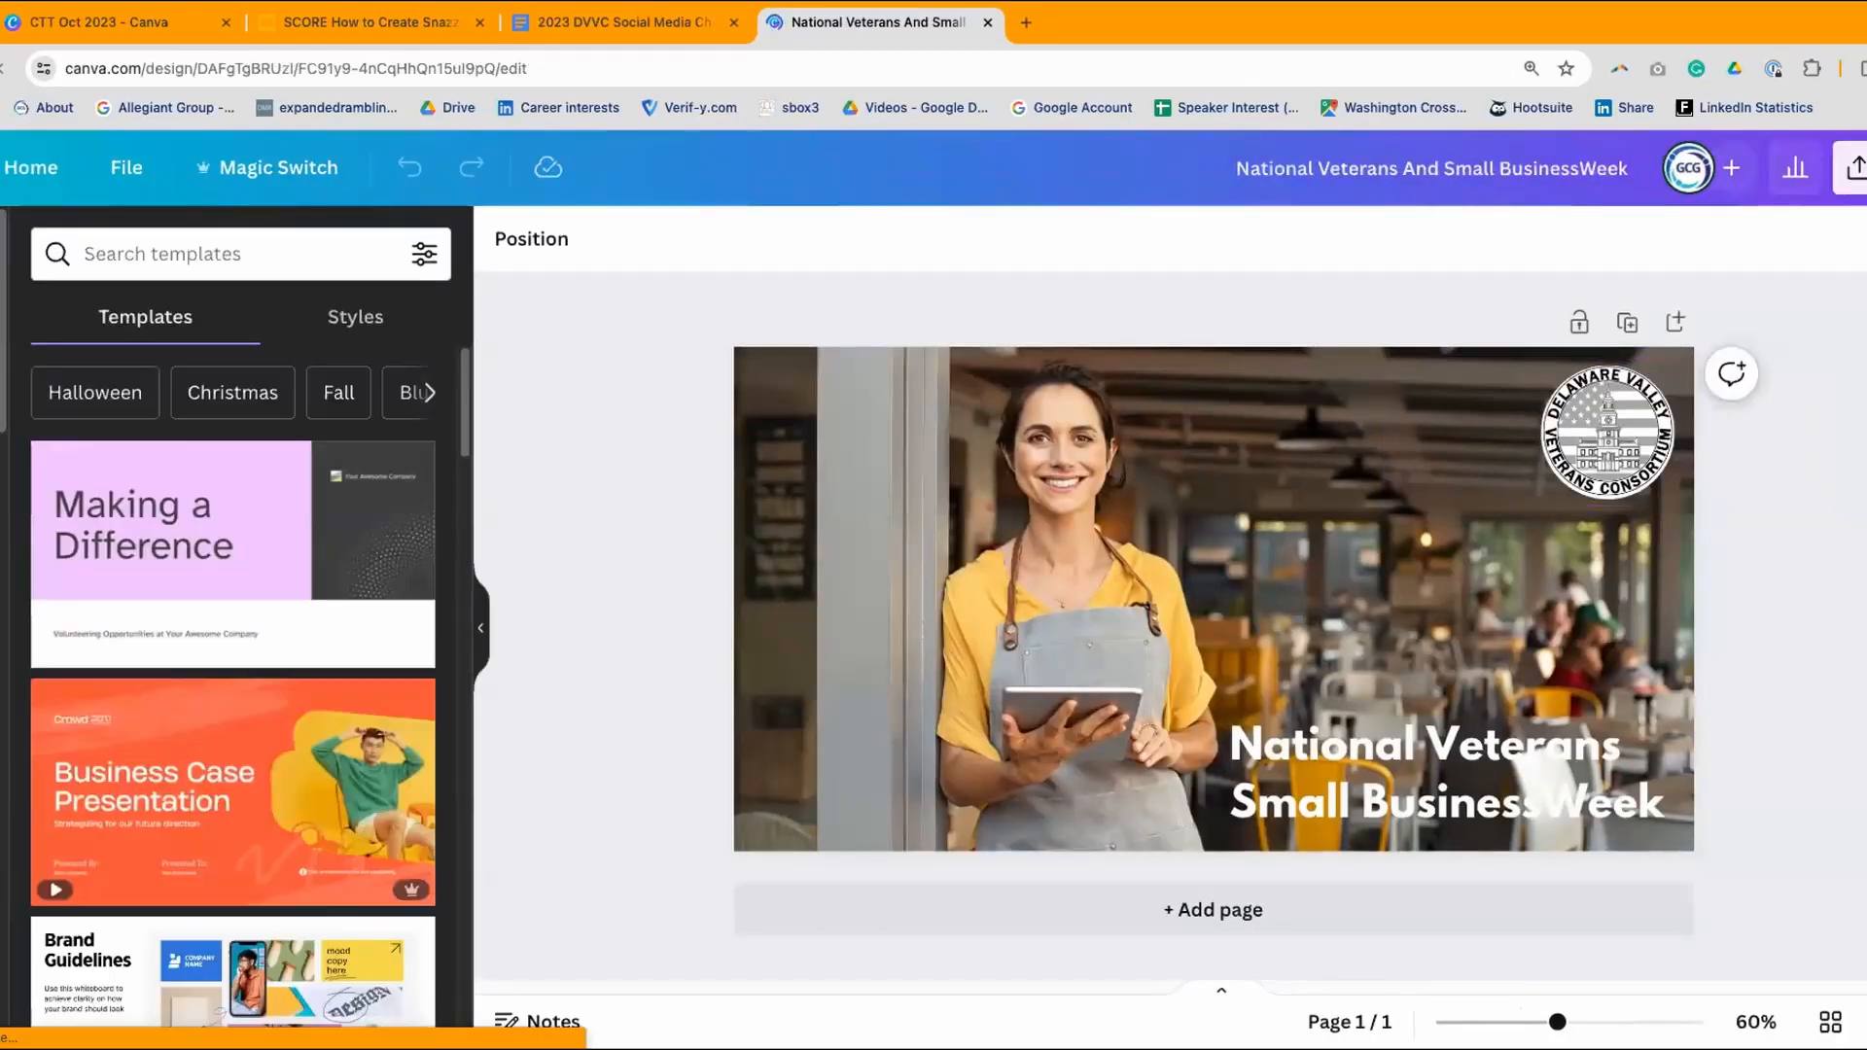
- Check the National Veterans design's Can edit link permission, then close that design
click(1857, 171)
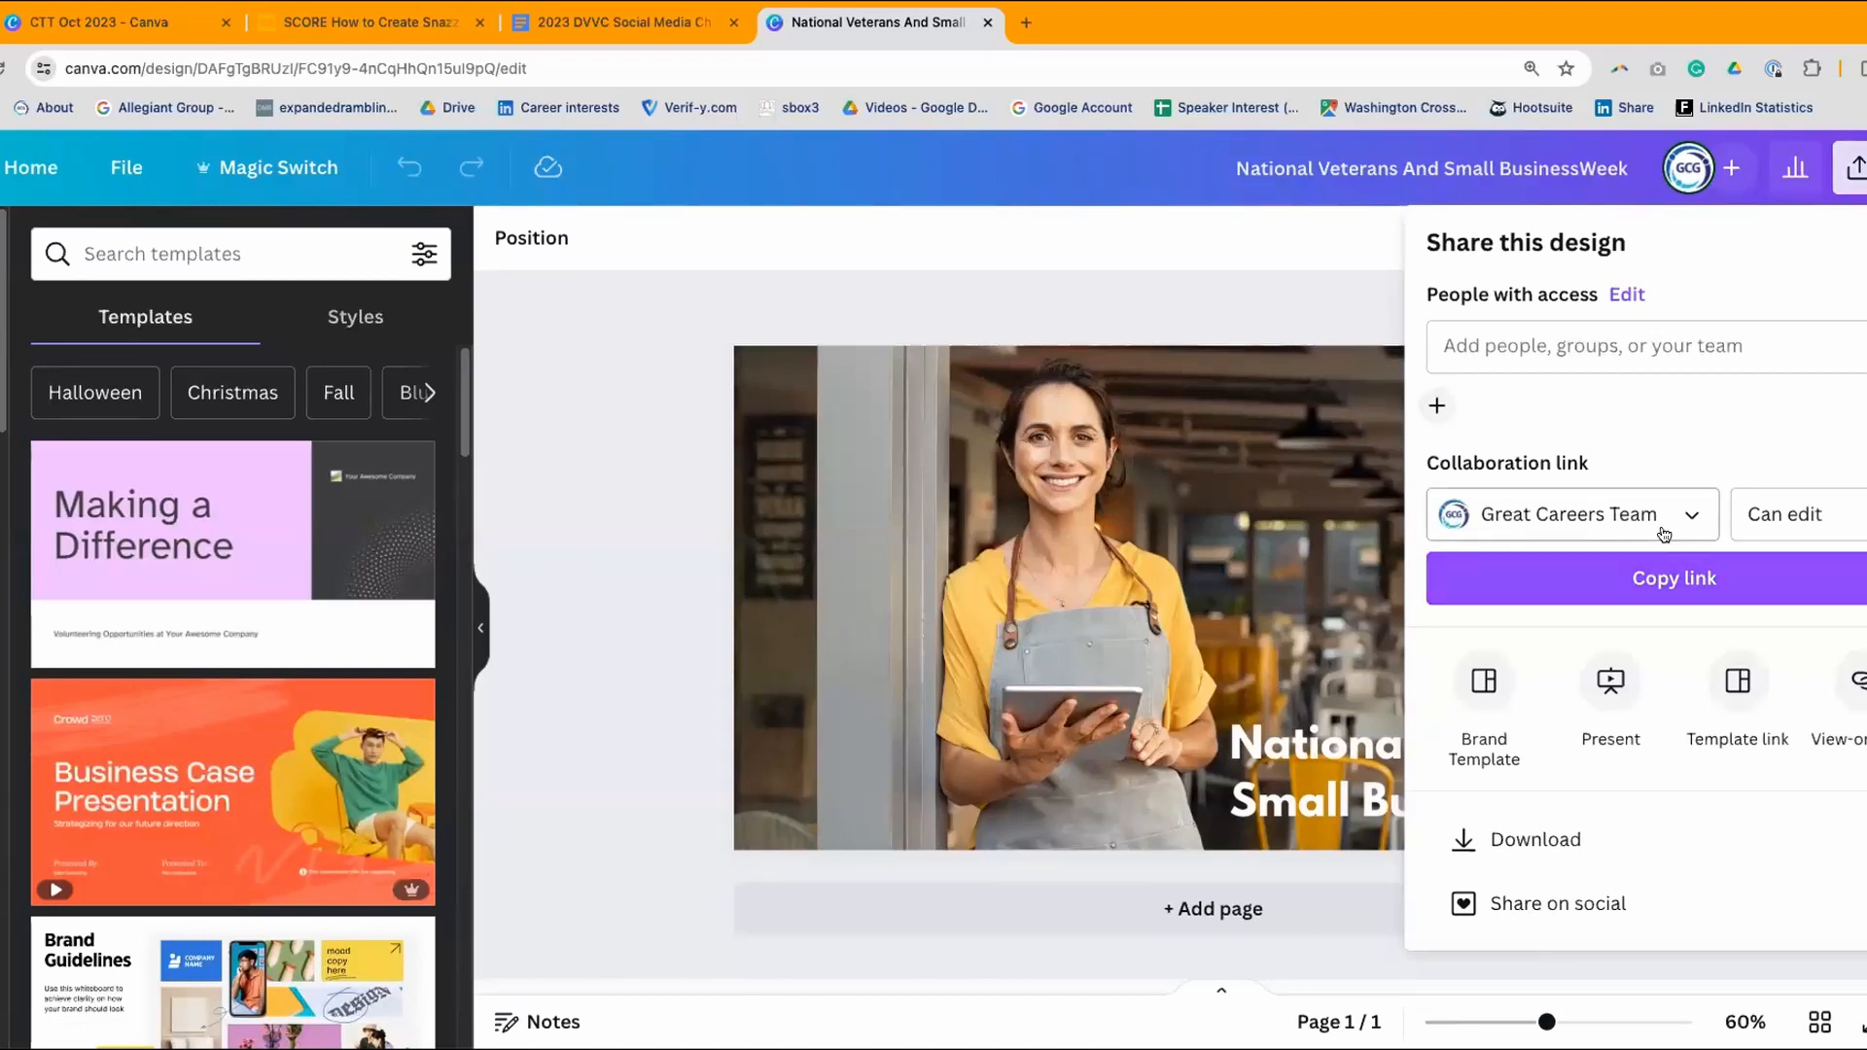
click(1799, 514)
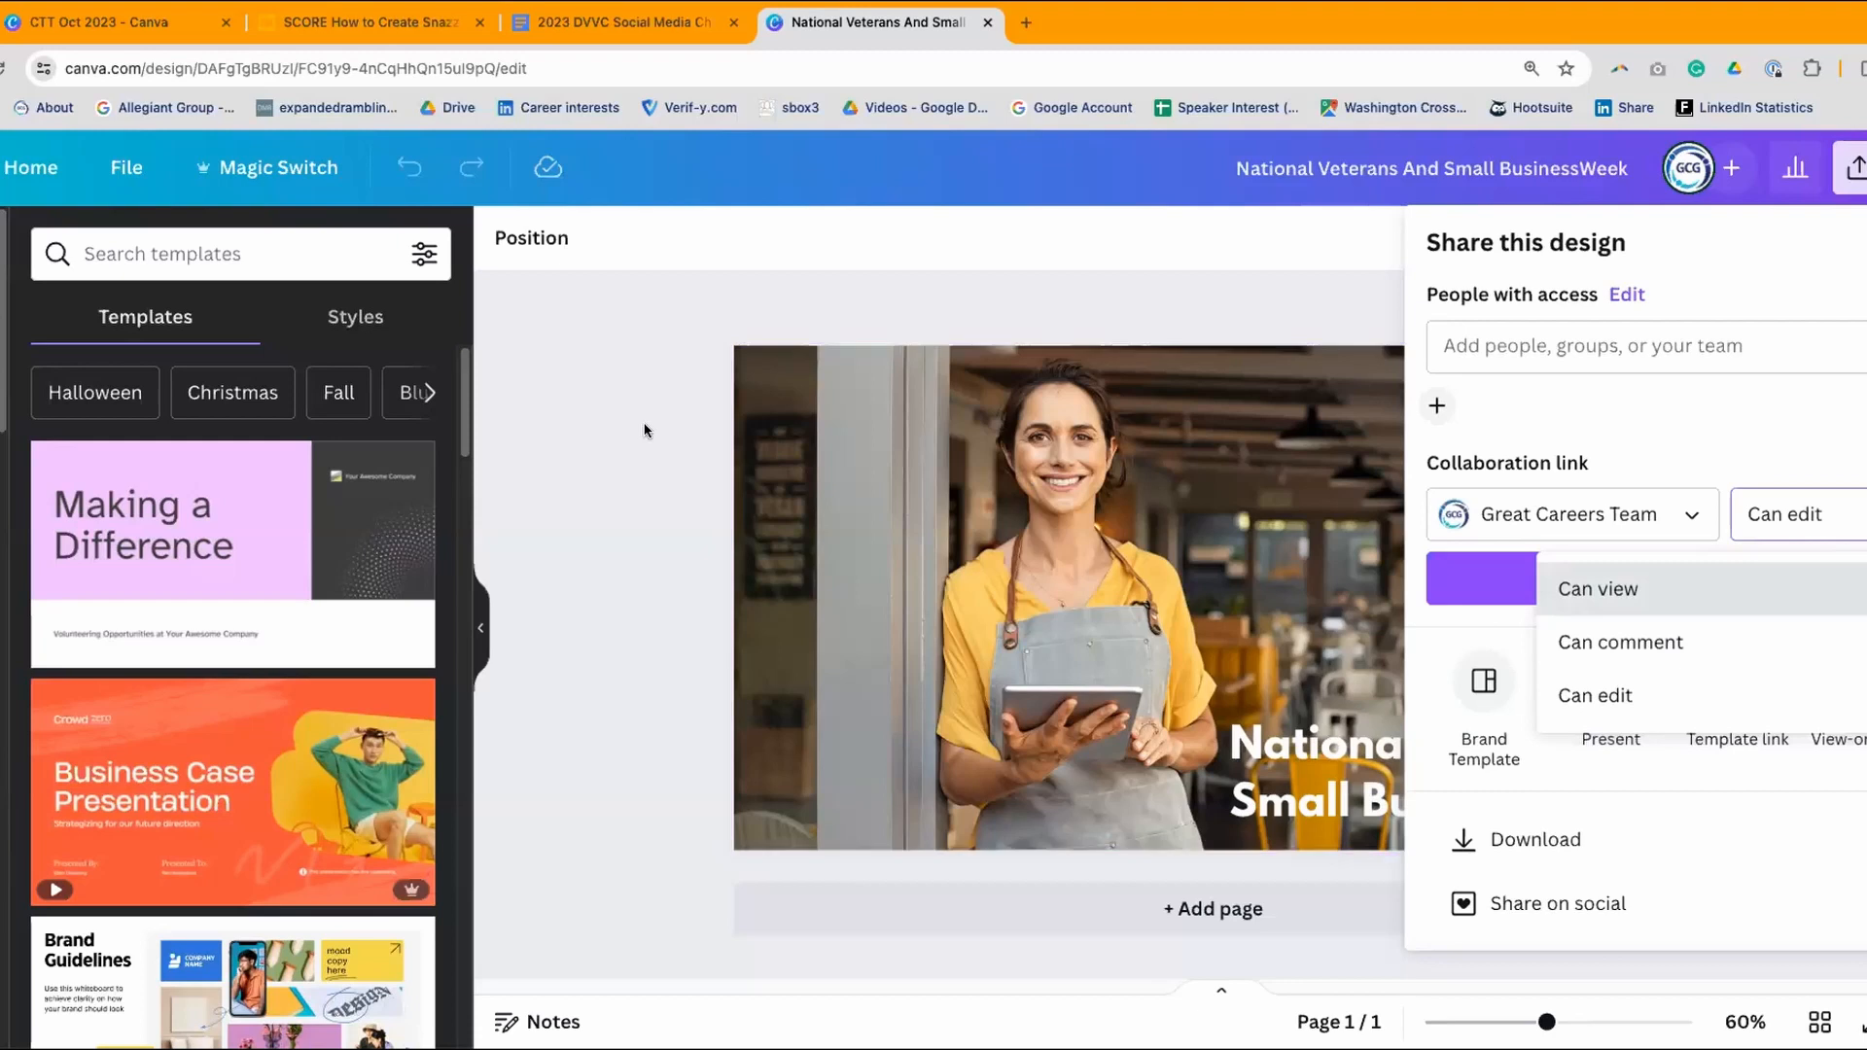
click(609, 362)
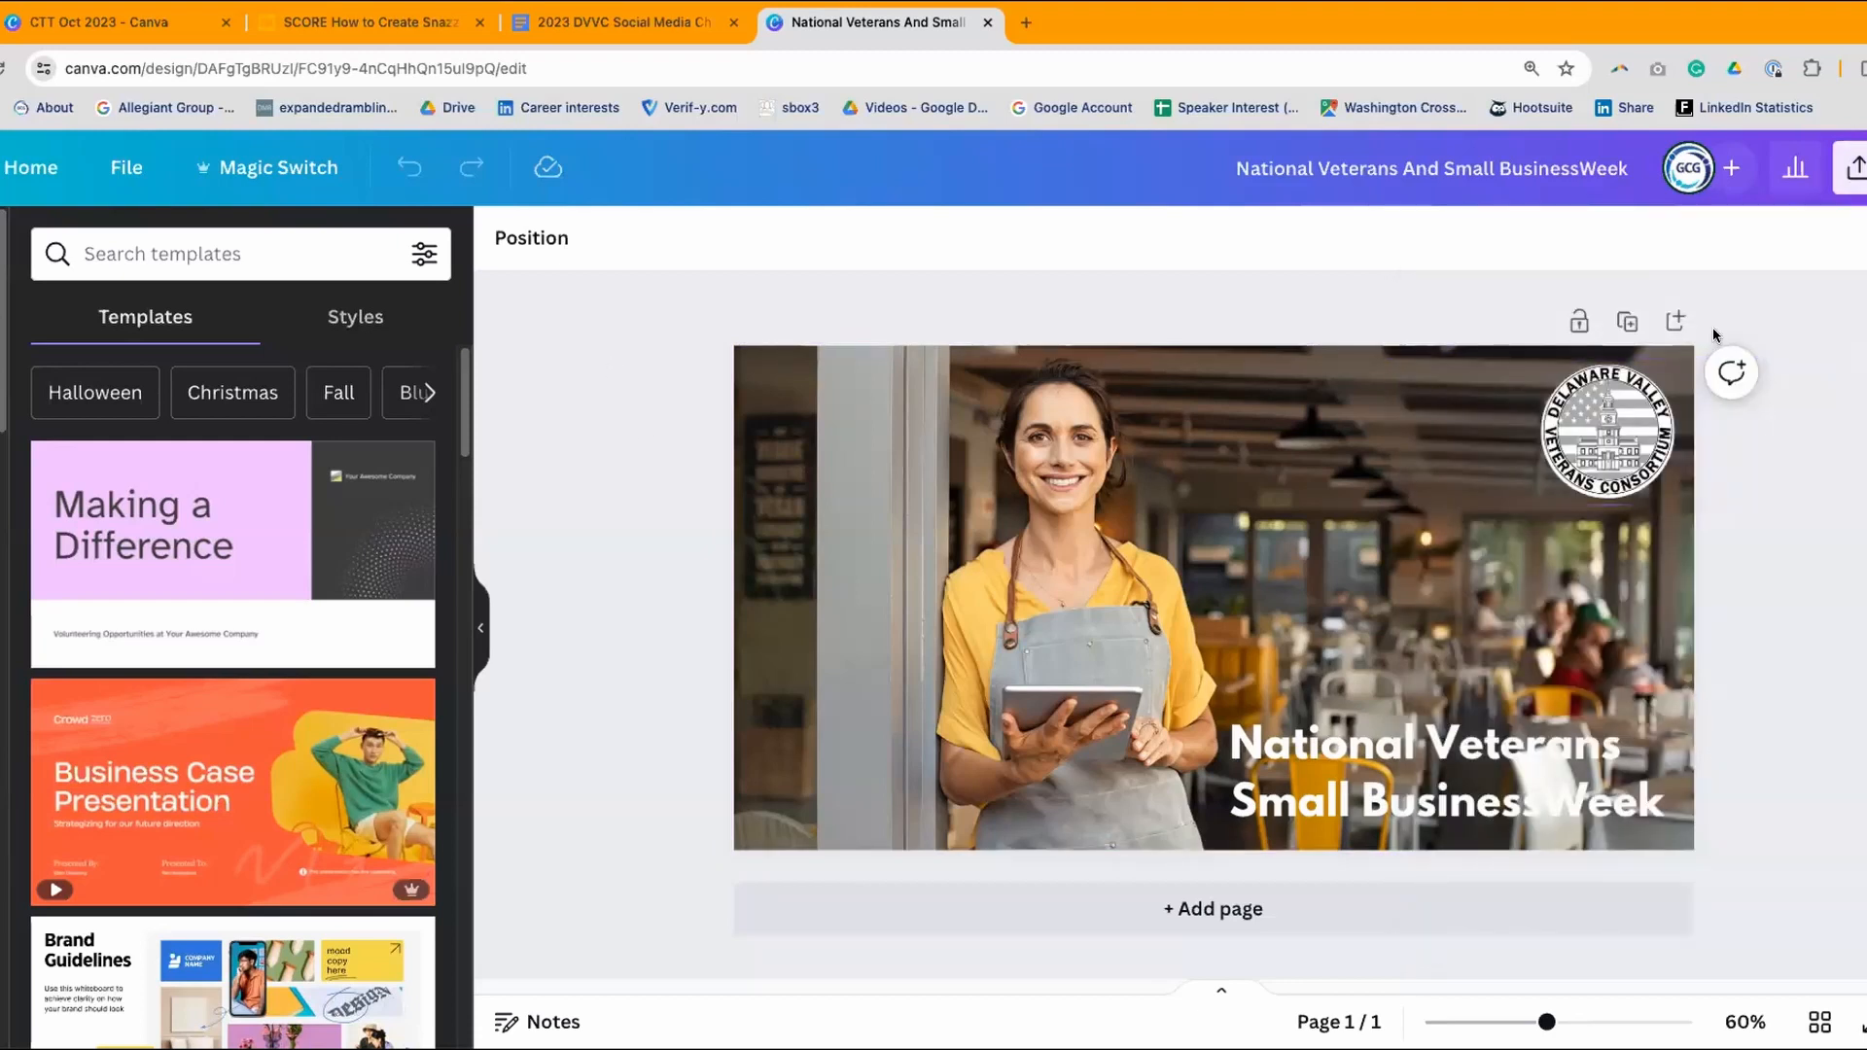
click(985, 23)
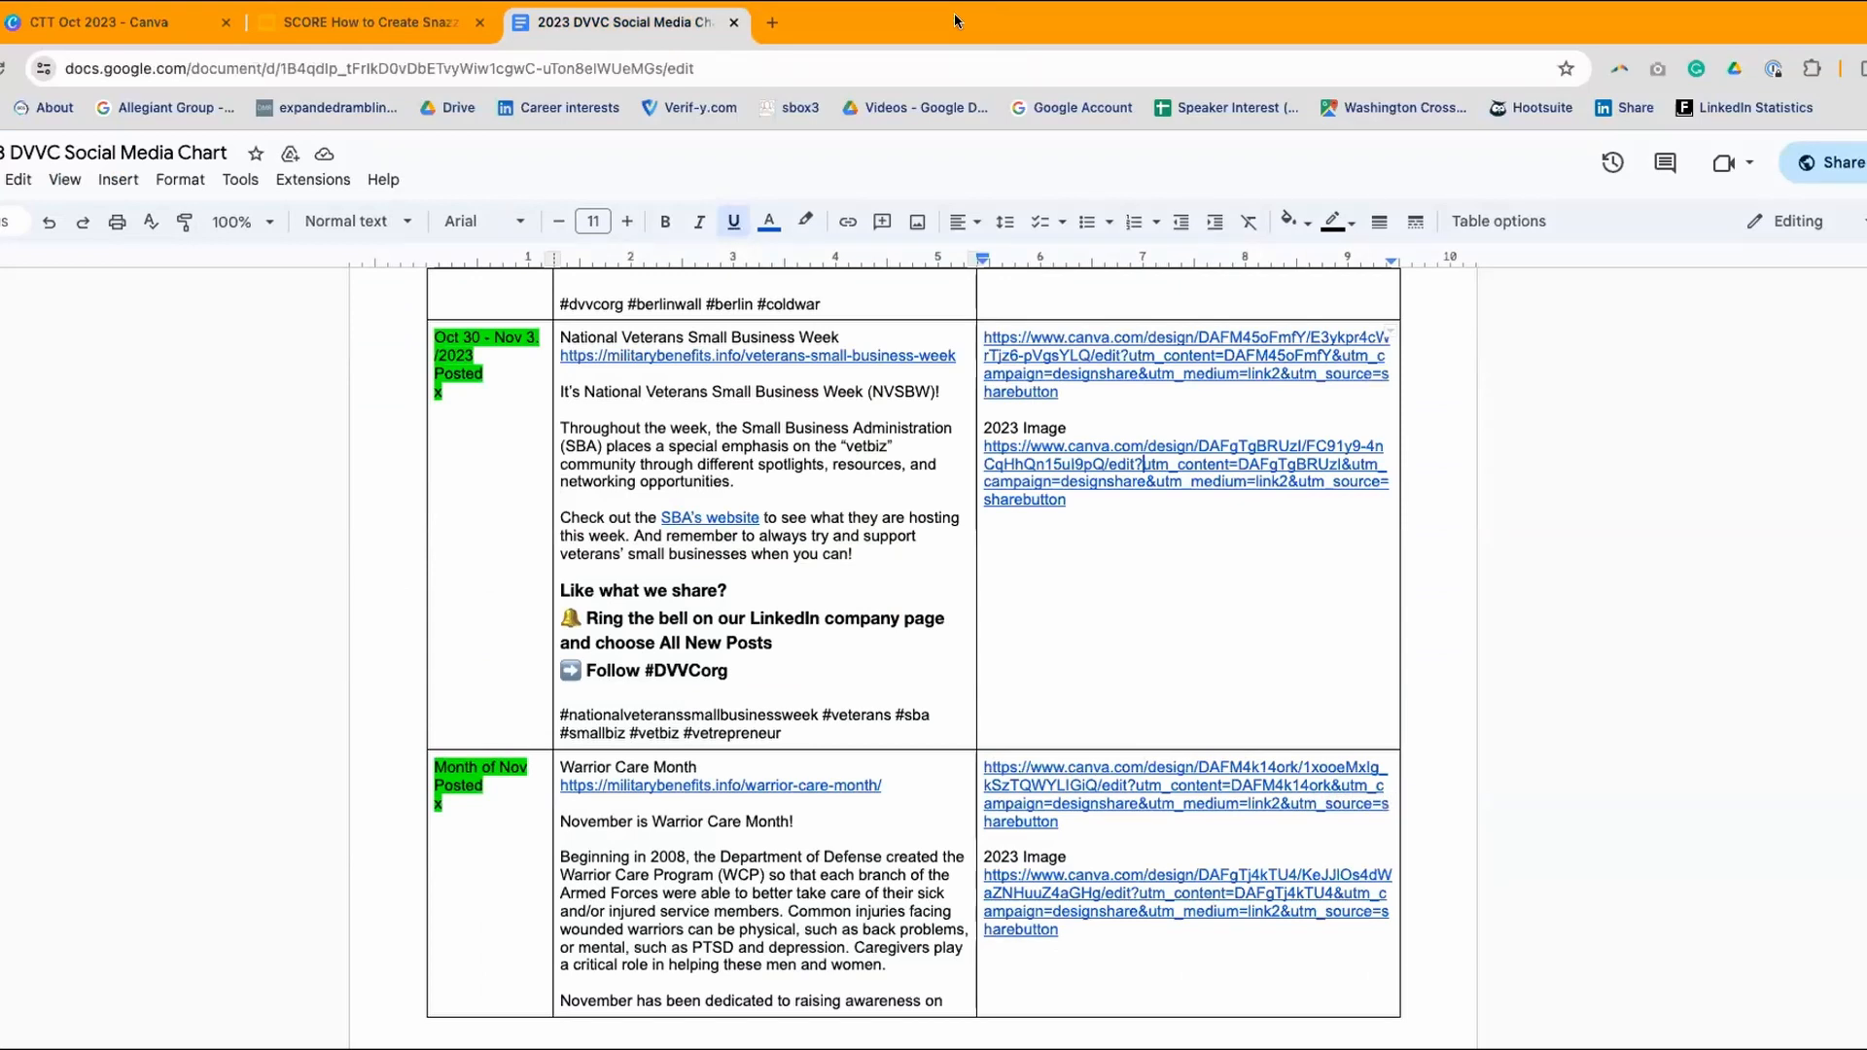
- Close the chart document, go to the Demos slide and follow its 2023 Image Sizes link
click(731, 21)
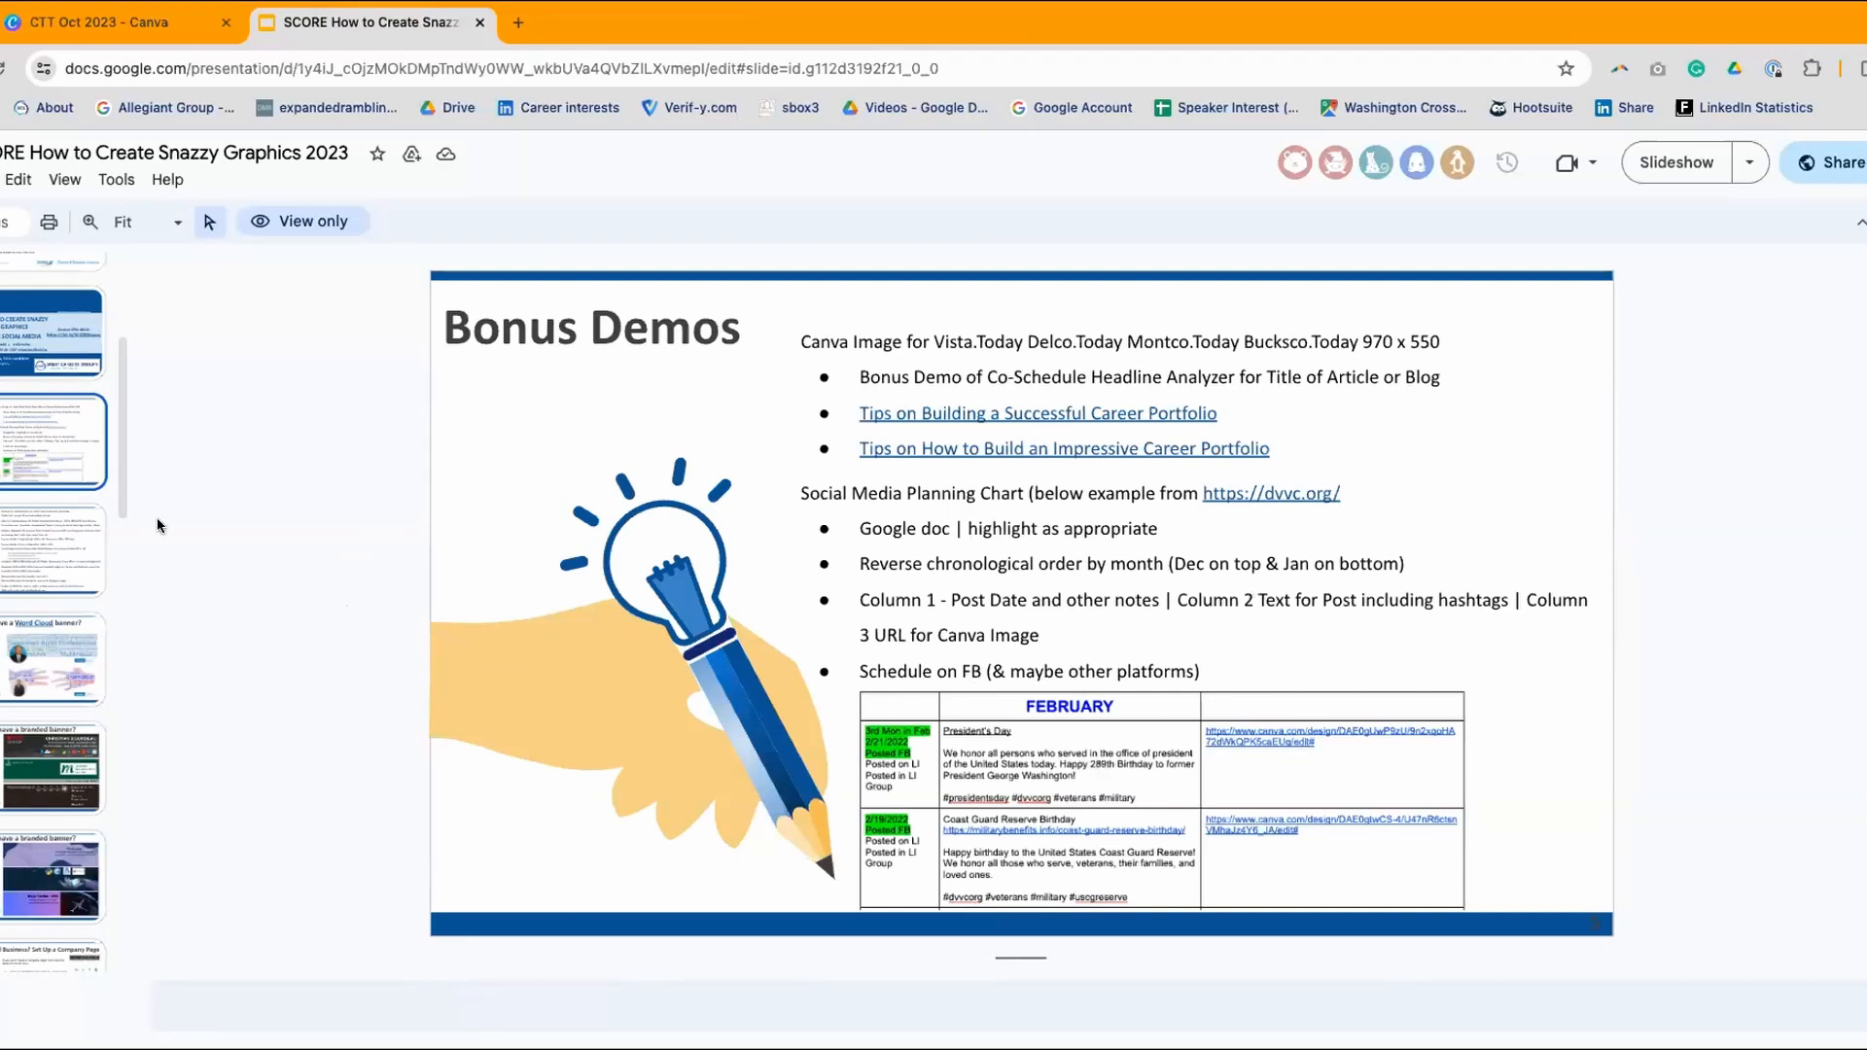
click(54, 542)
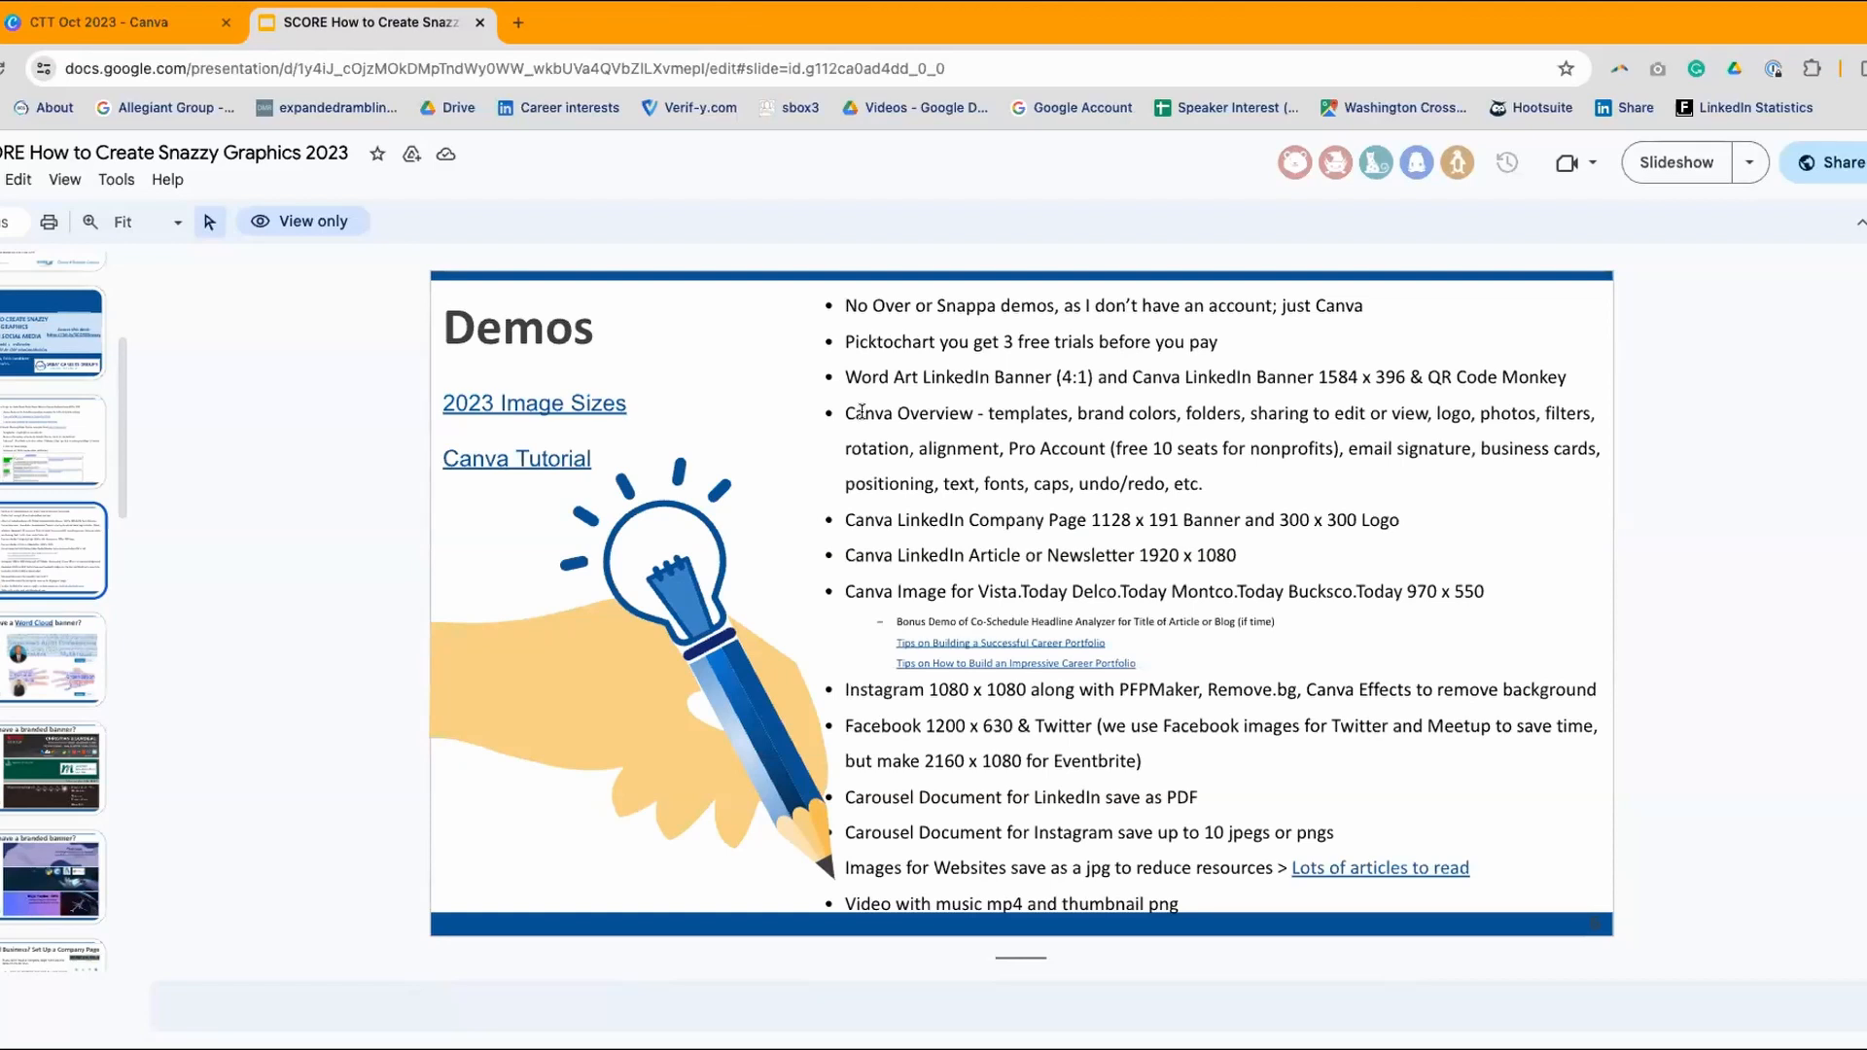
scroll(1012, 816, down, 1)
scroll(1011, 816, up, 1)
click(553, 405)
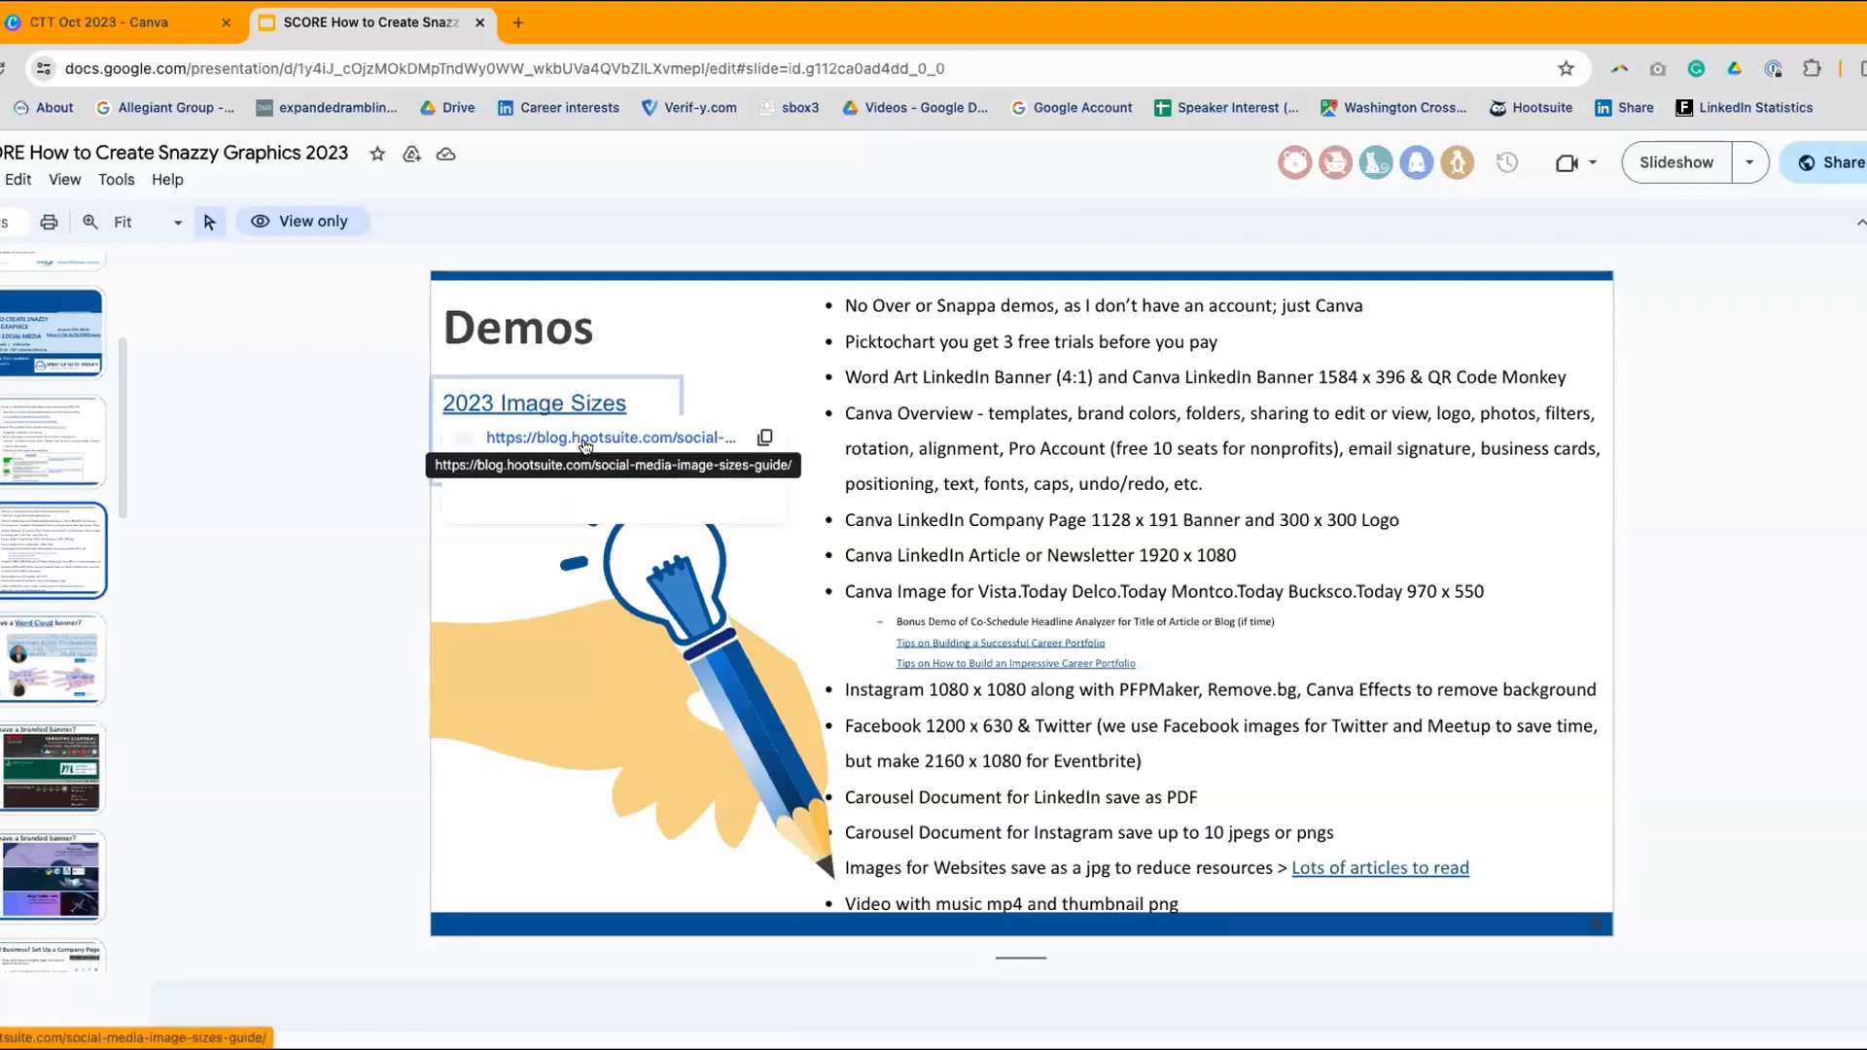
click(583, 438)
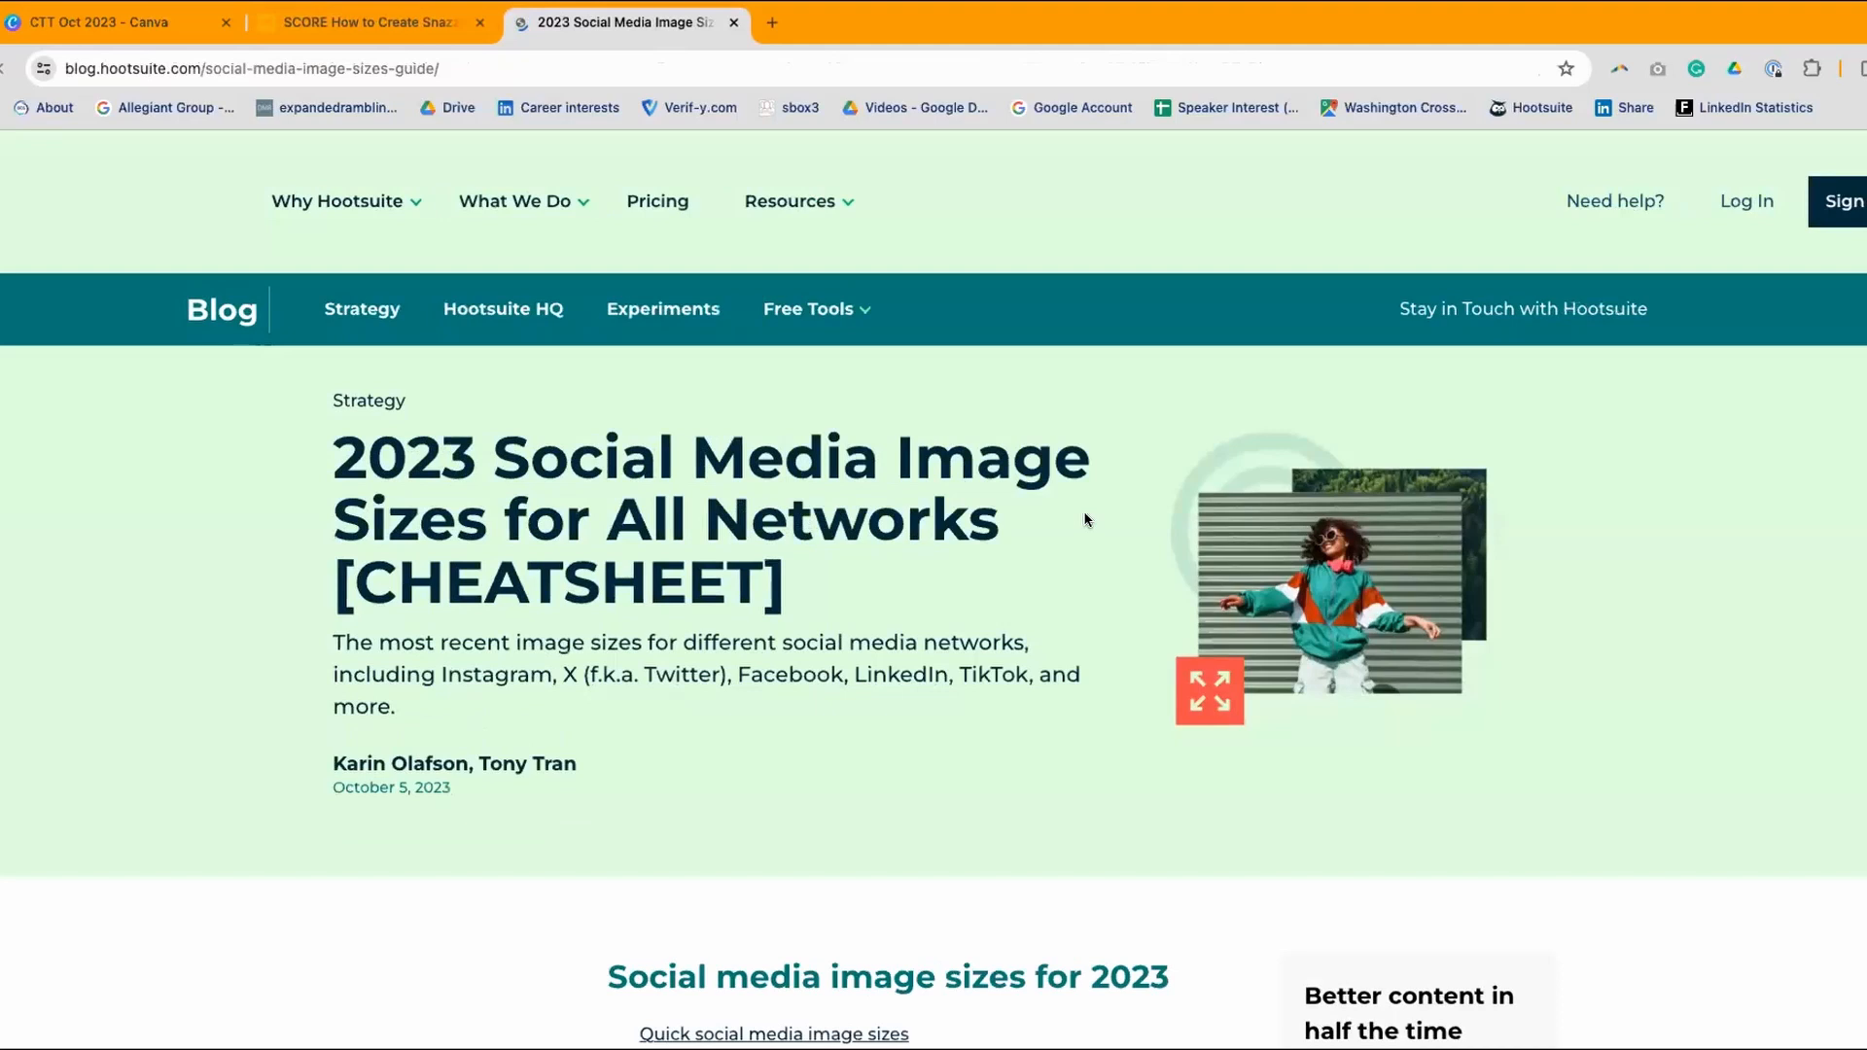
- Scroll through Hootsuite's 2023 Social Media Image Sizes cheatsheet, then close the article
scroll(1081, 505, down, 6)
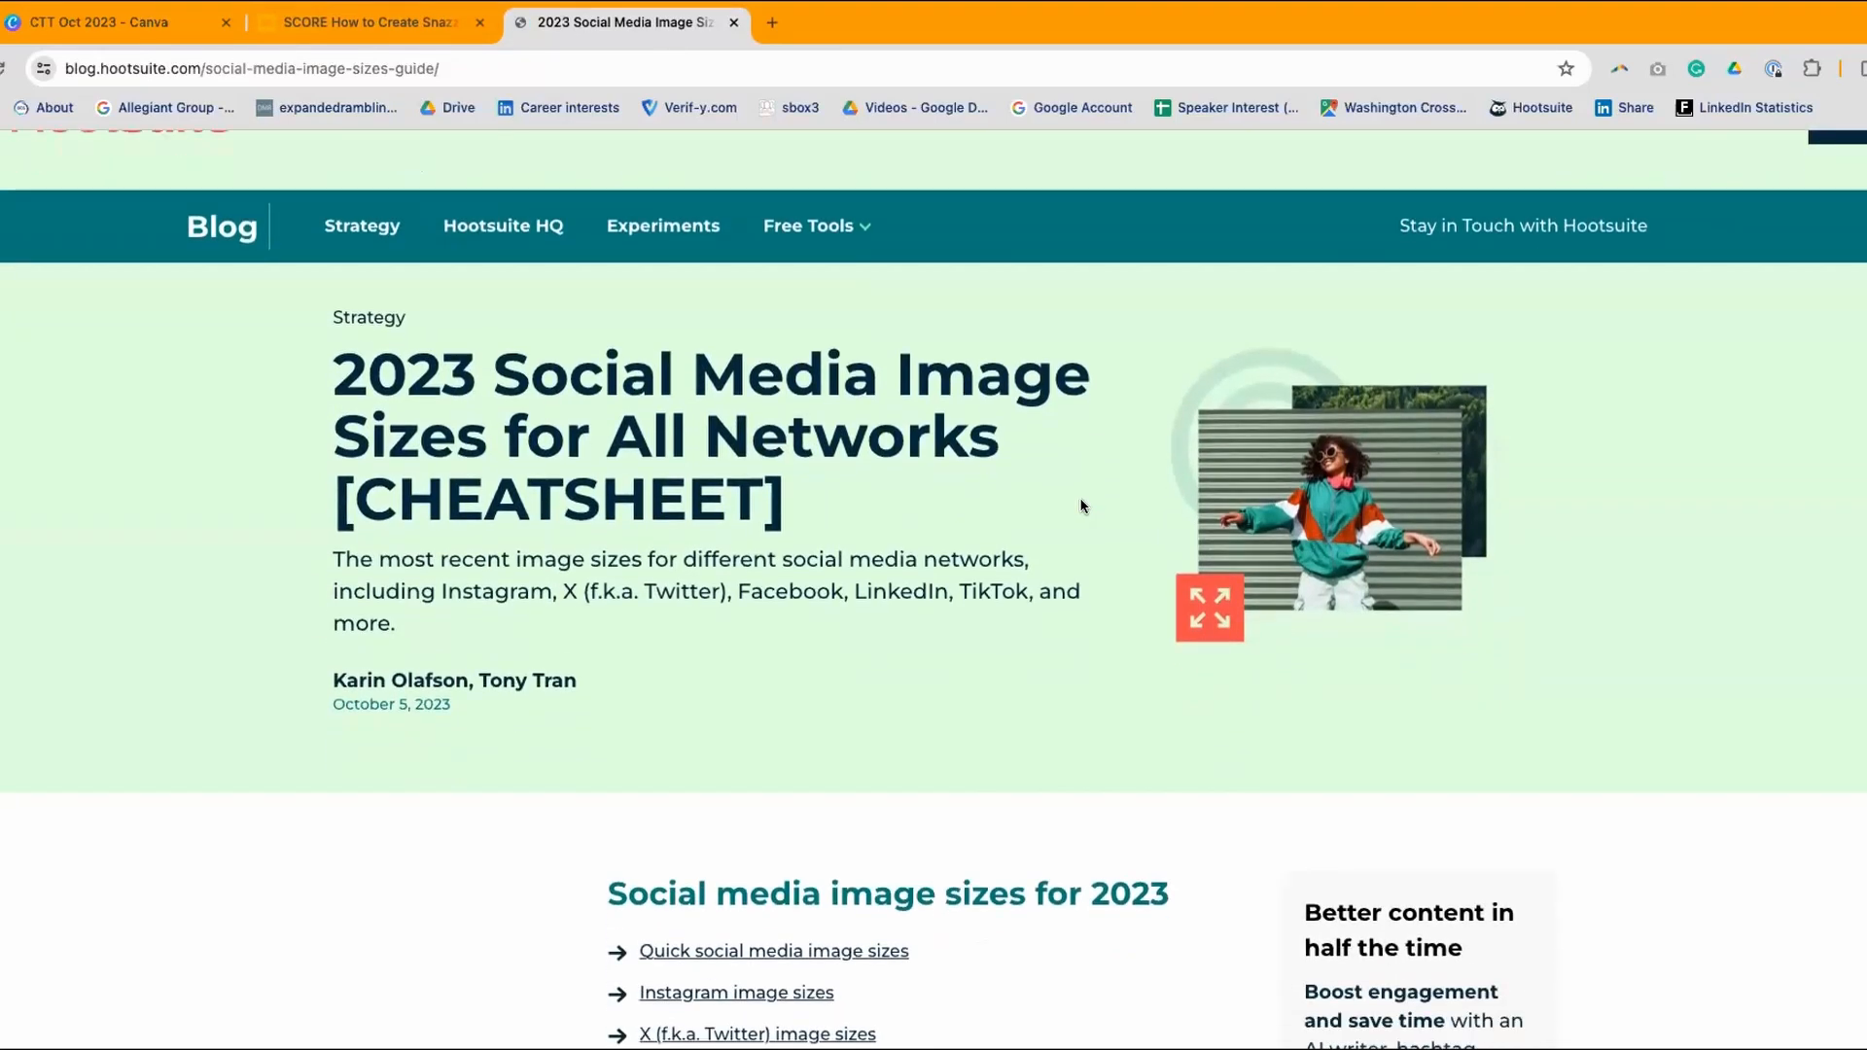
scroll(1081, 506, down, 5)
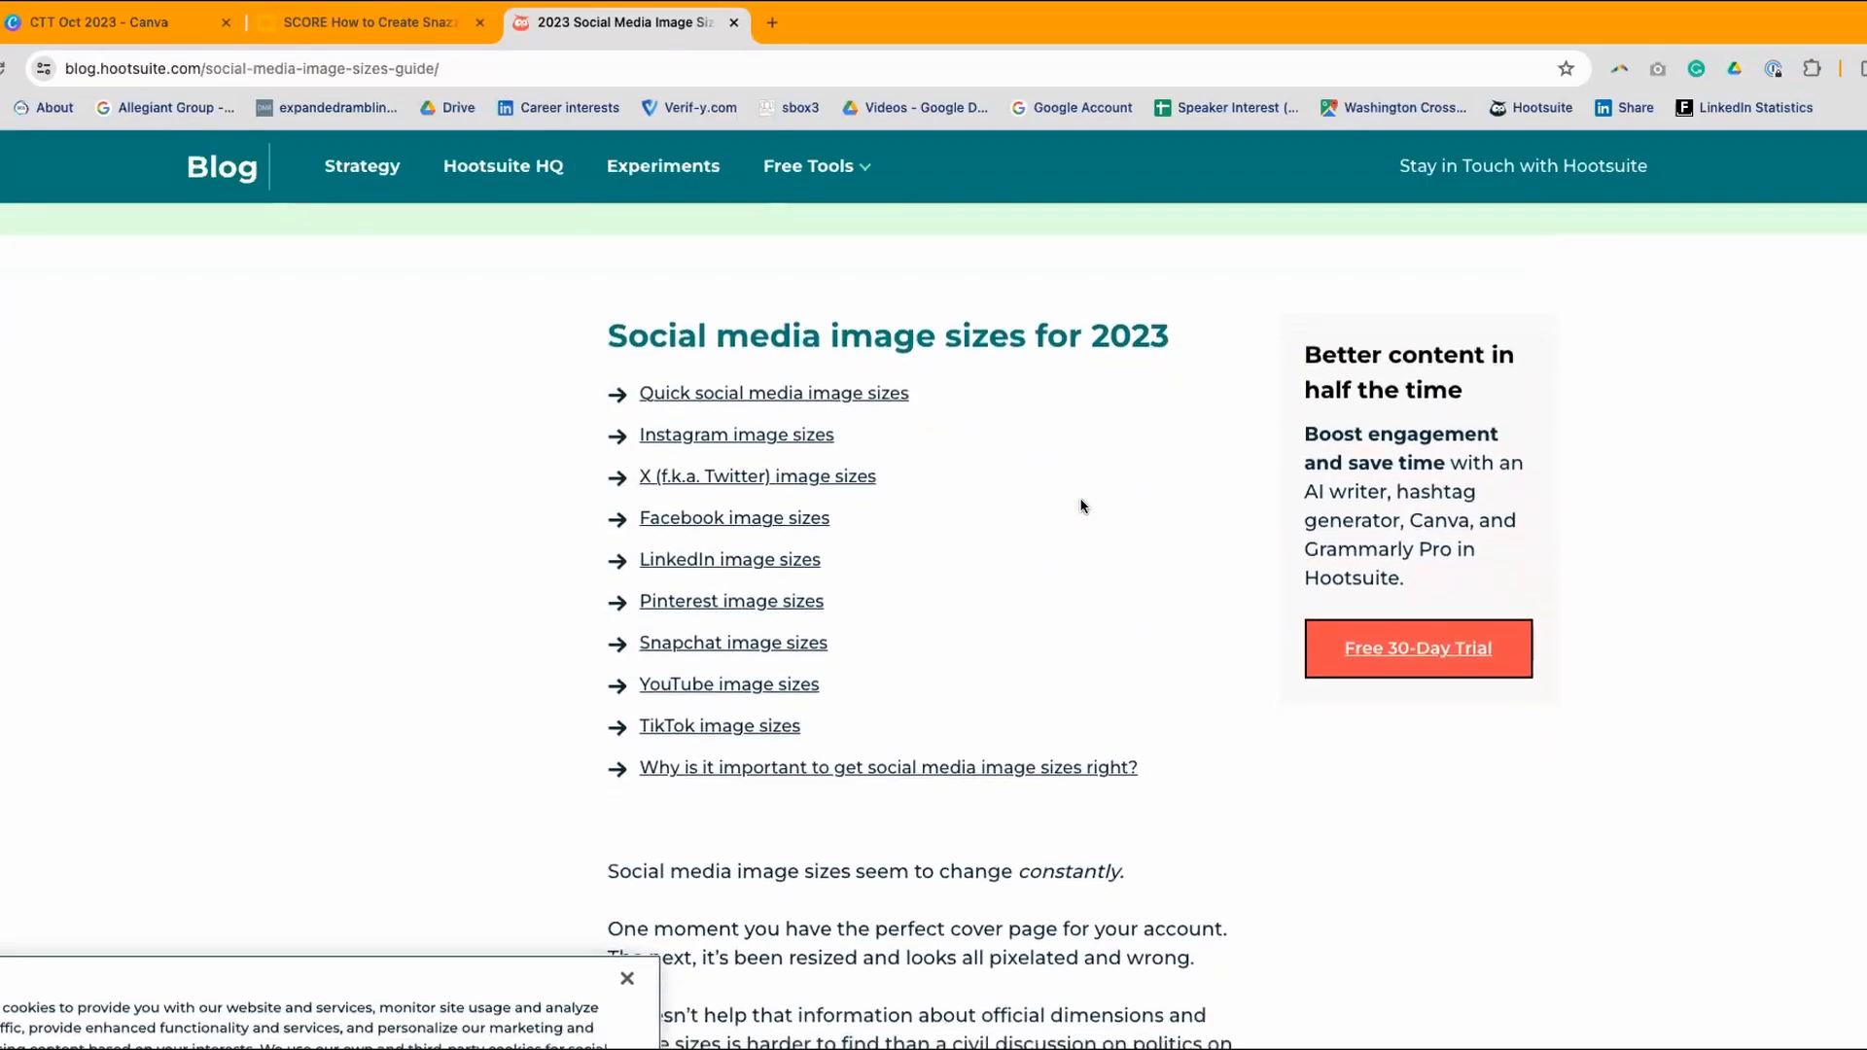
scroll(1081, 506, down, 3)
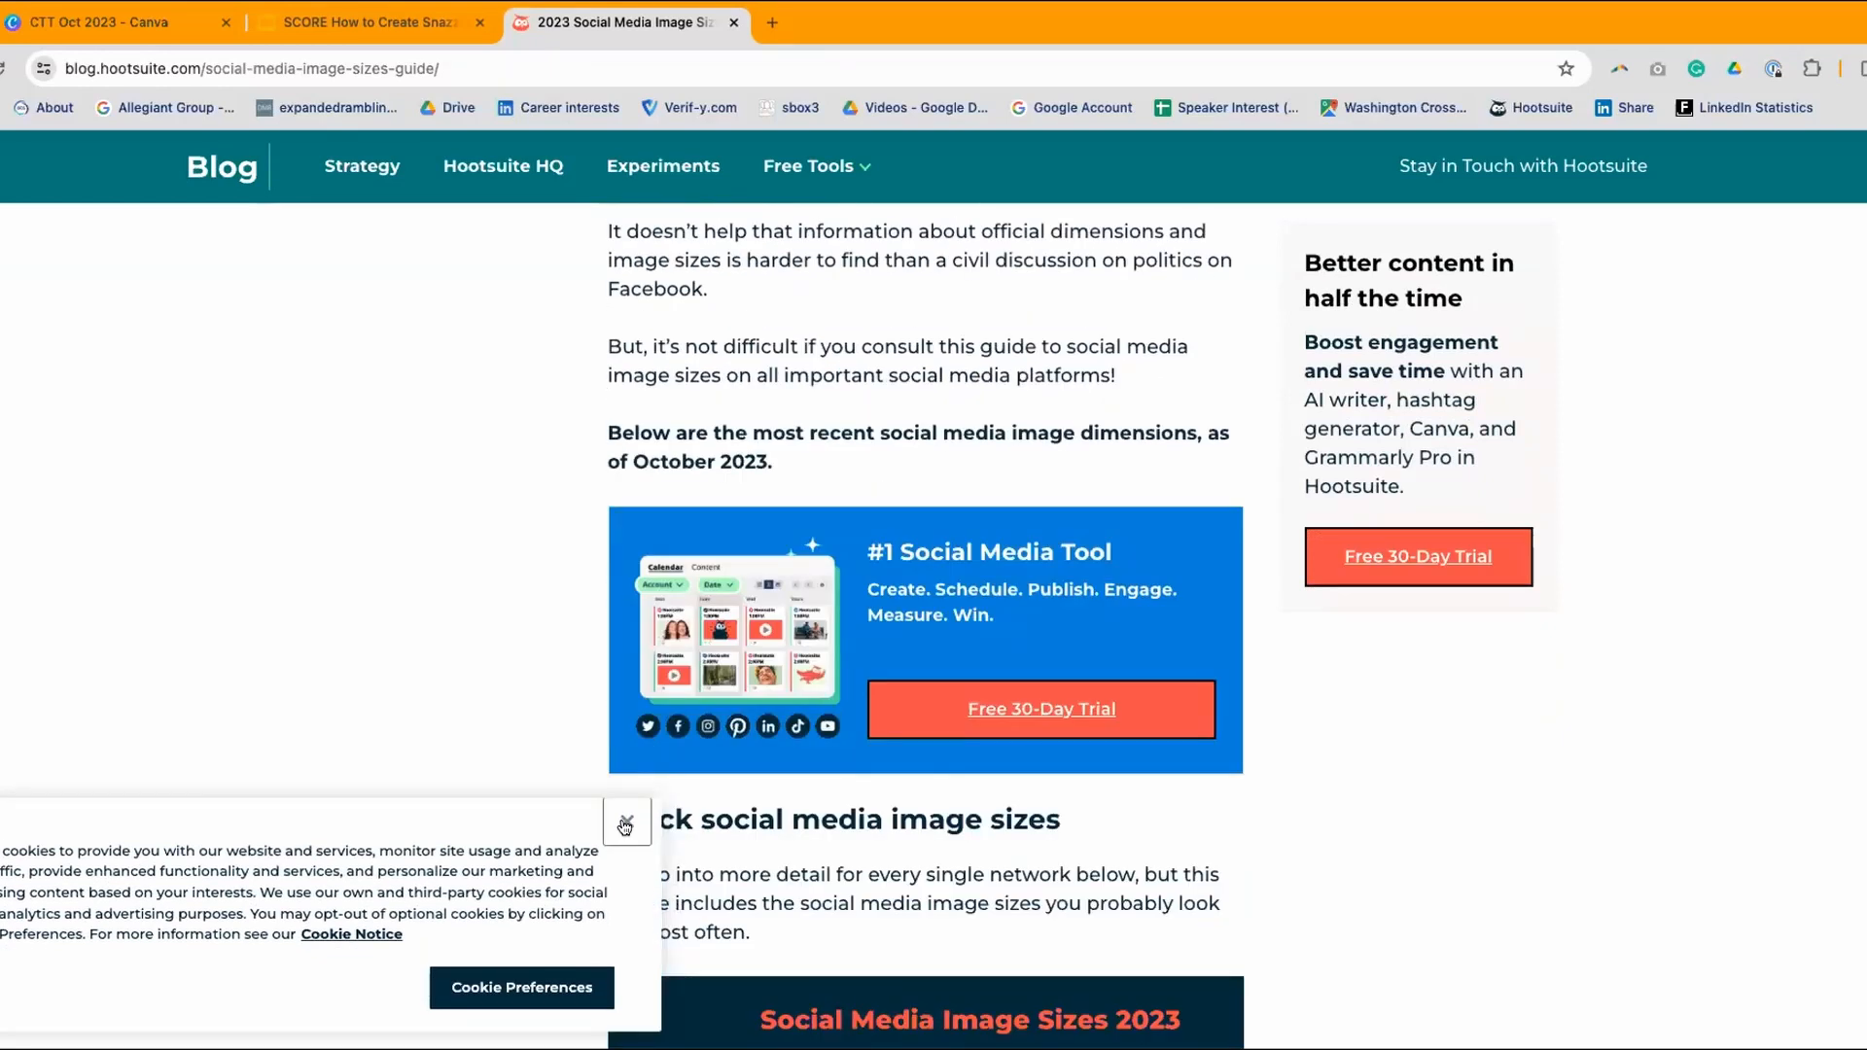
scroll(1283, 734, down, 6)
scroll(1274, 730, down, 4)
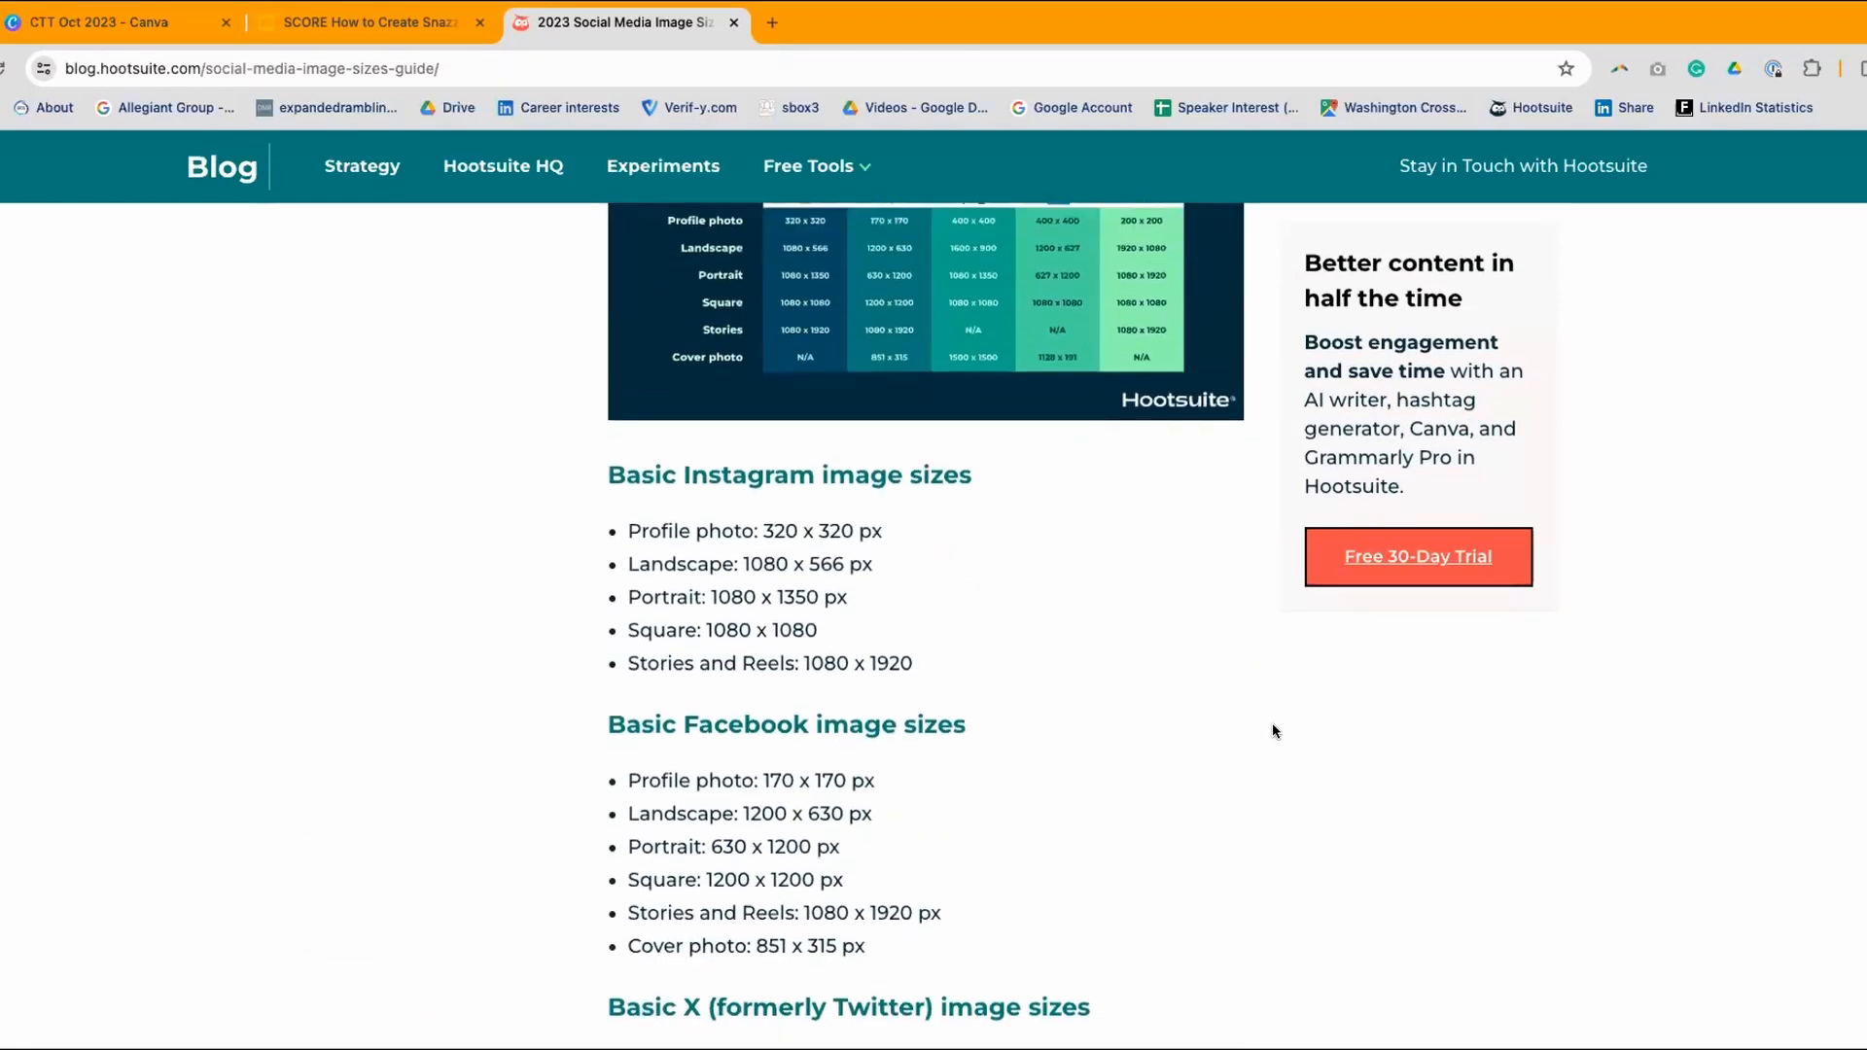
scroll(1089, 595, down, 5)
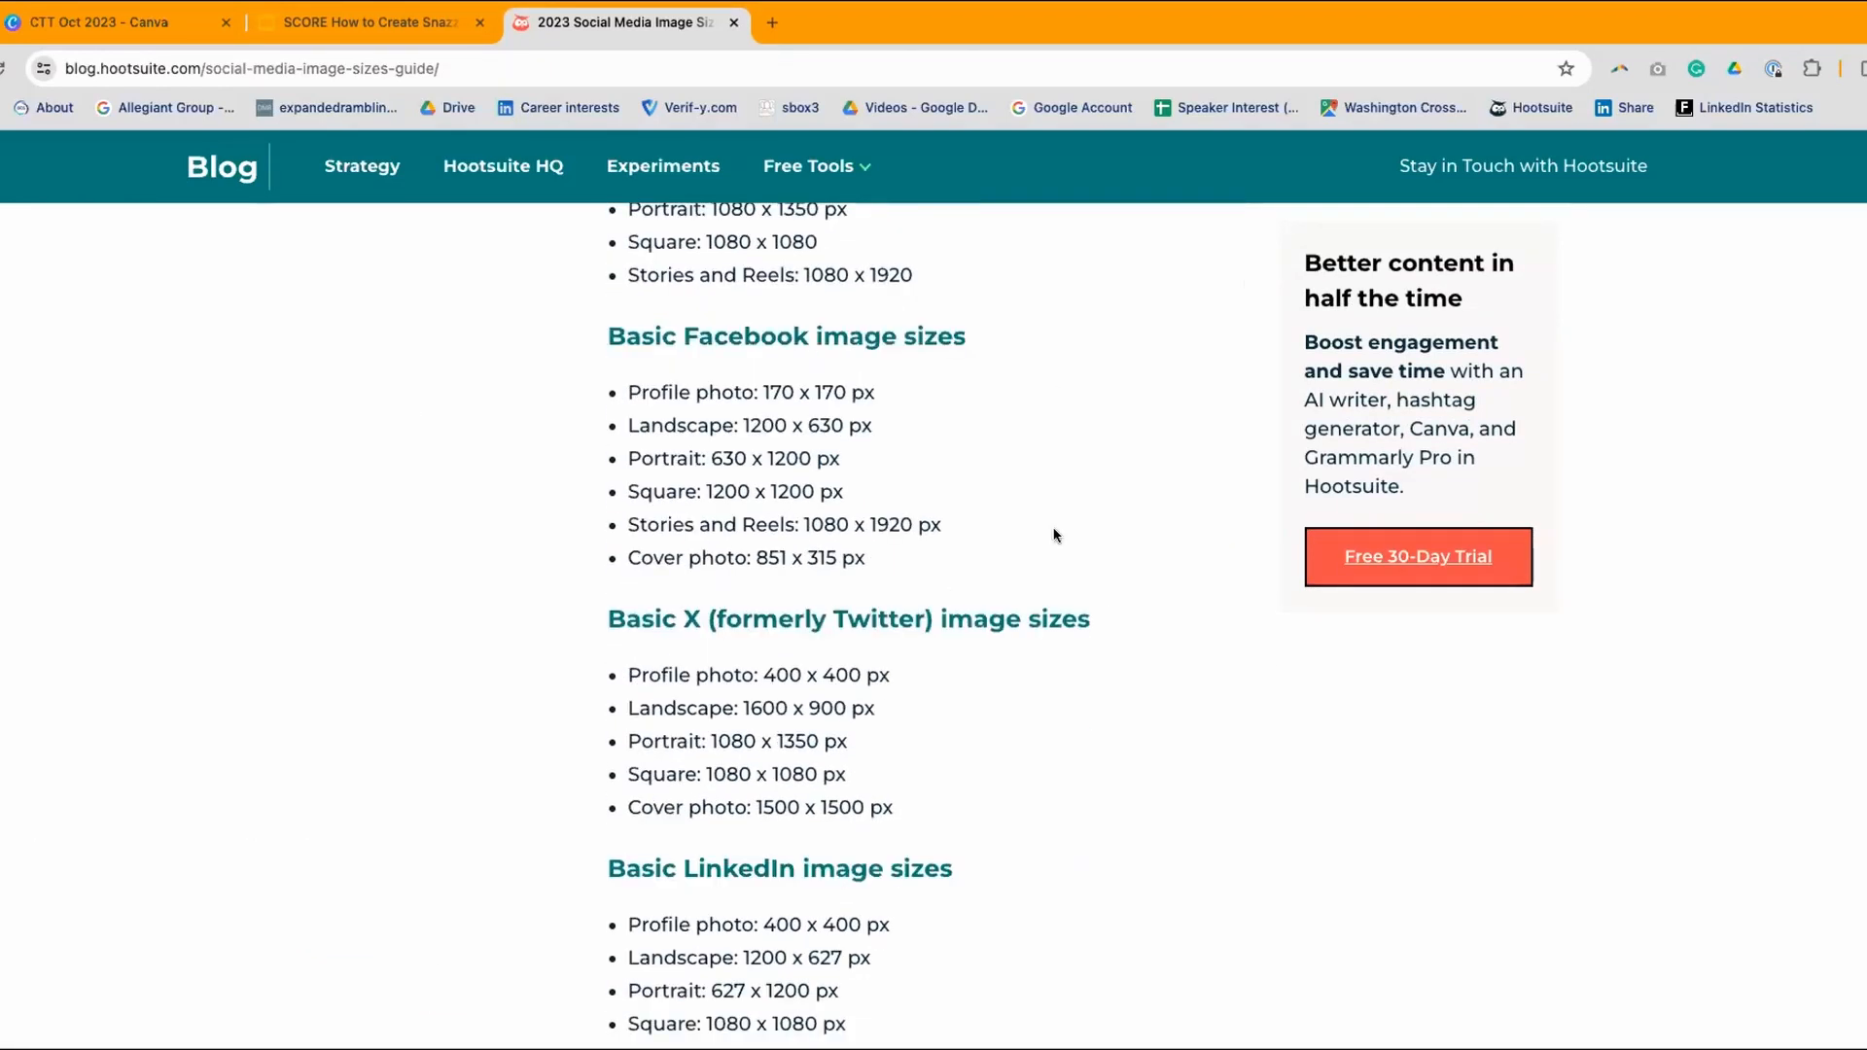
scroll(875, 505, down, 1)
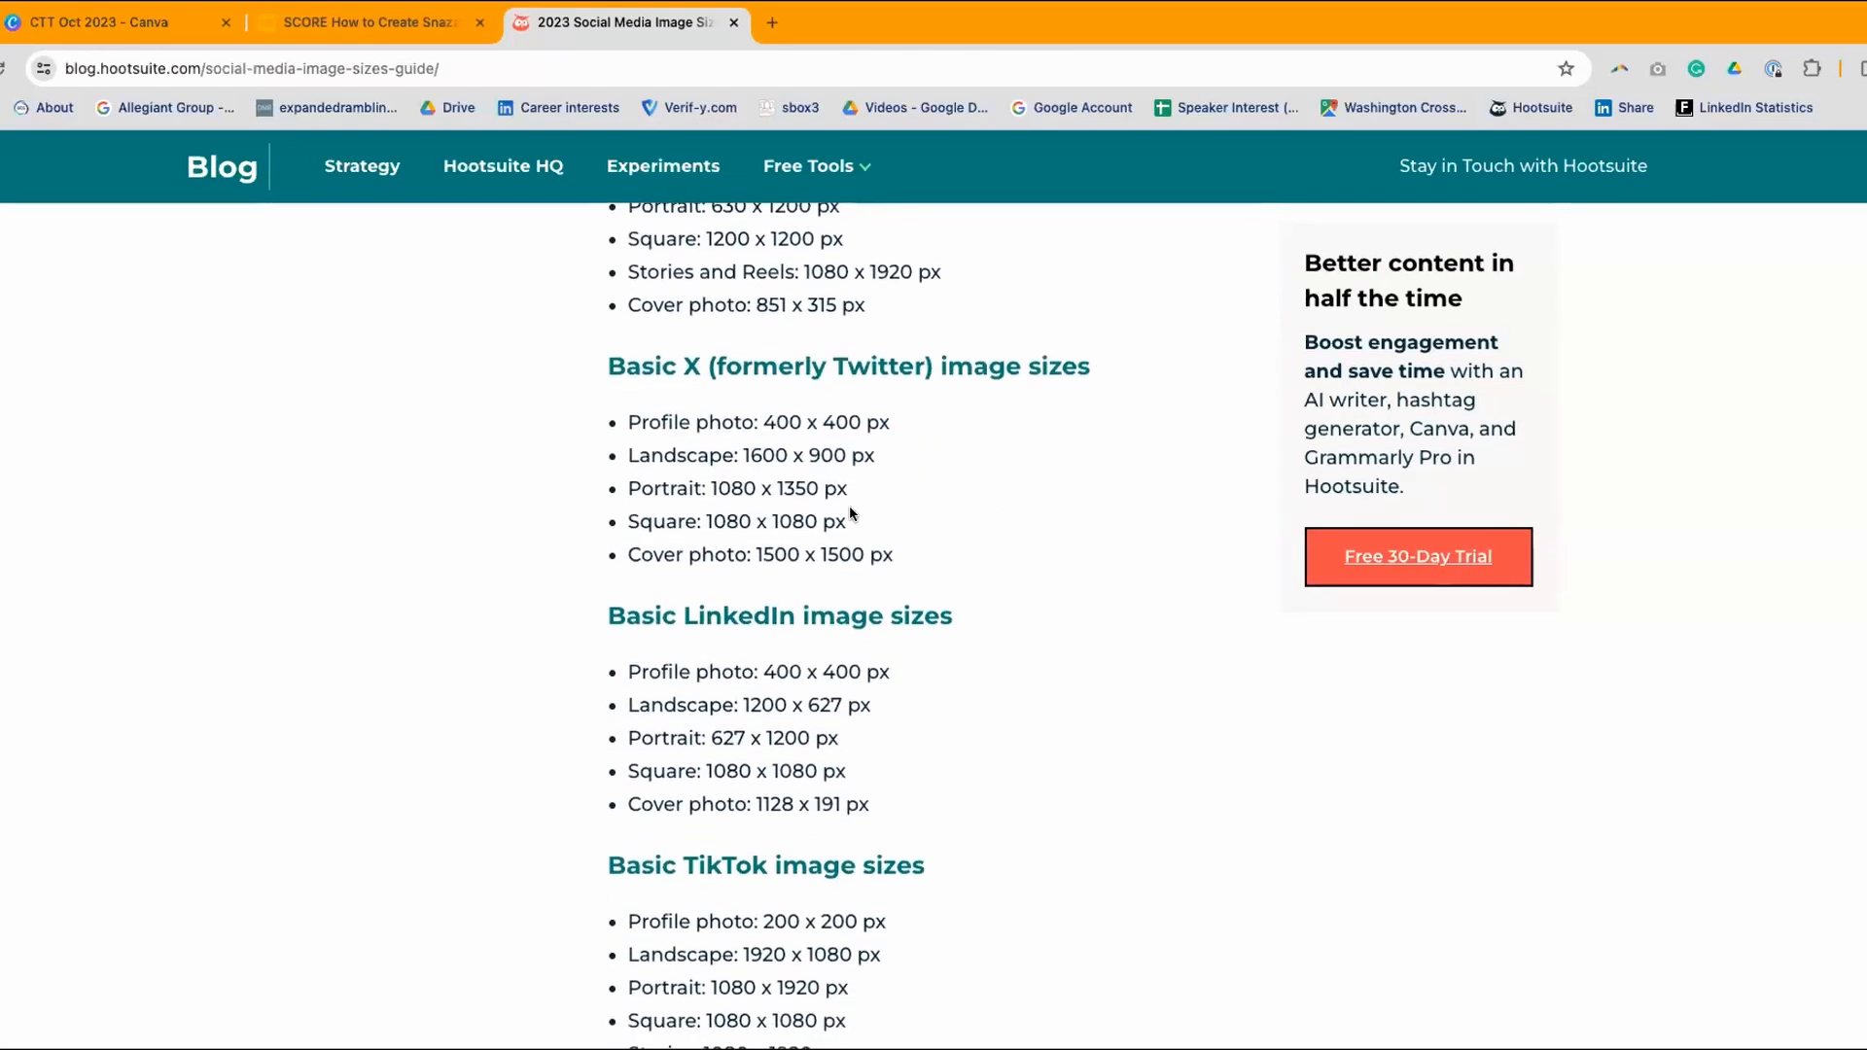
scroll(851, 510, down, 4)
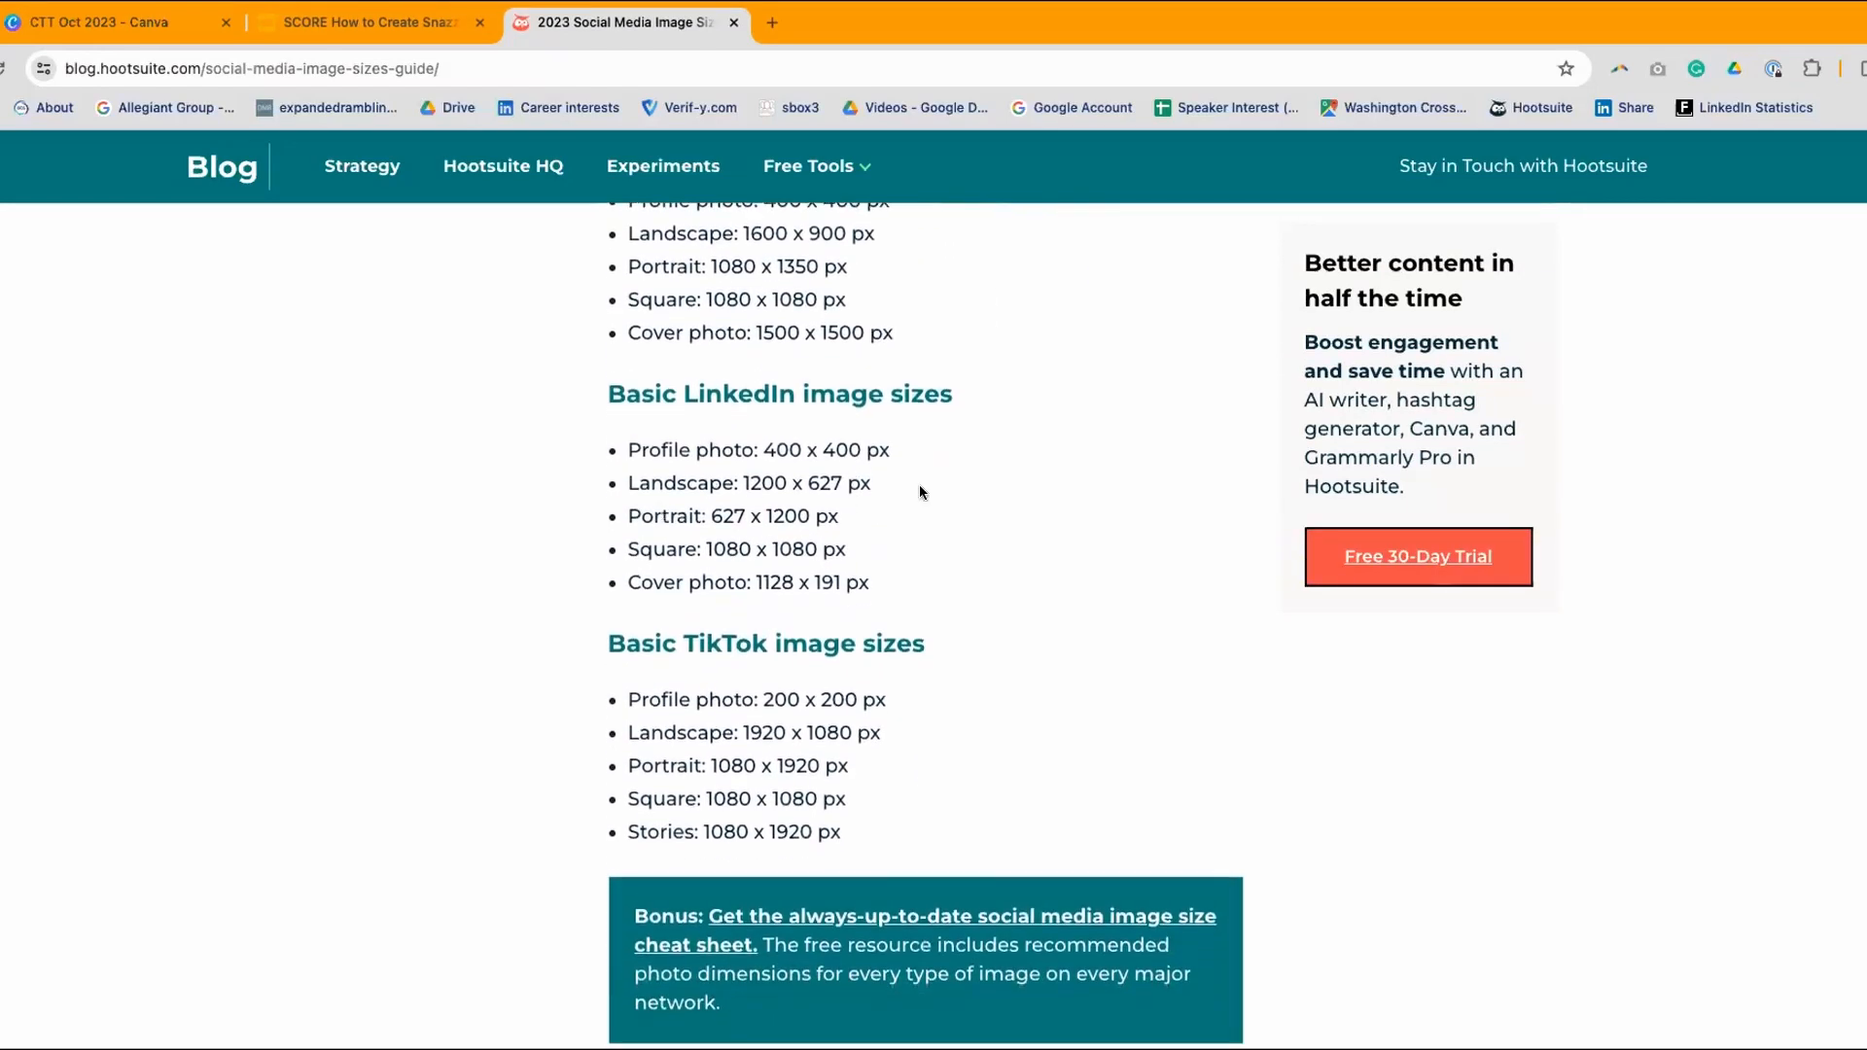
scroll(946, 516, down, 2)
scroll(984, 529, up, 15)
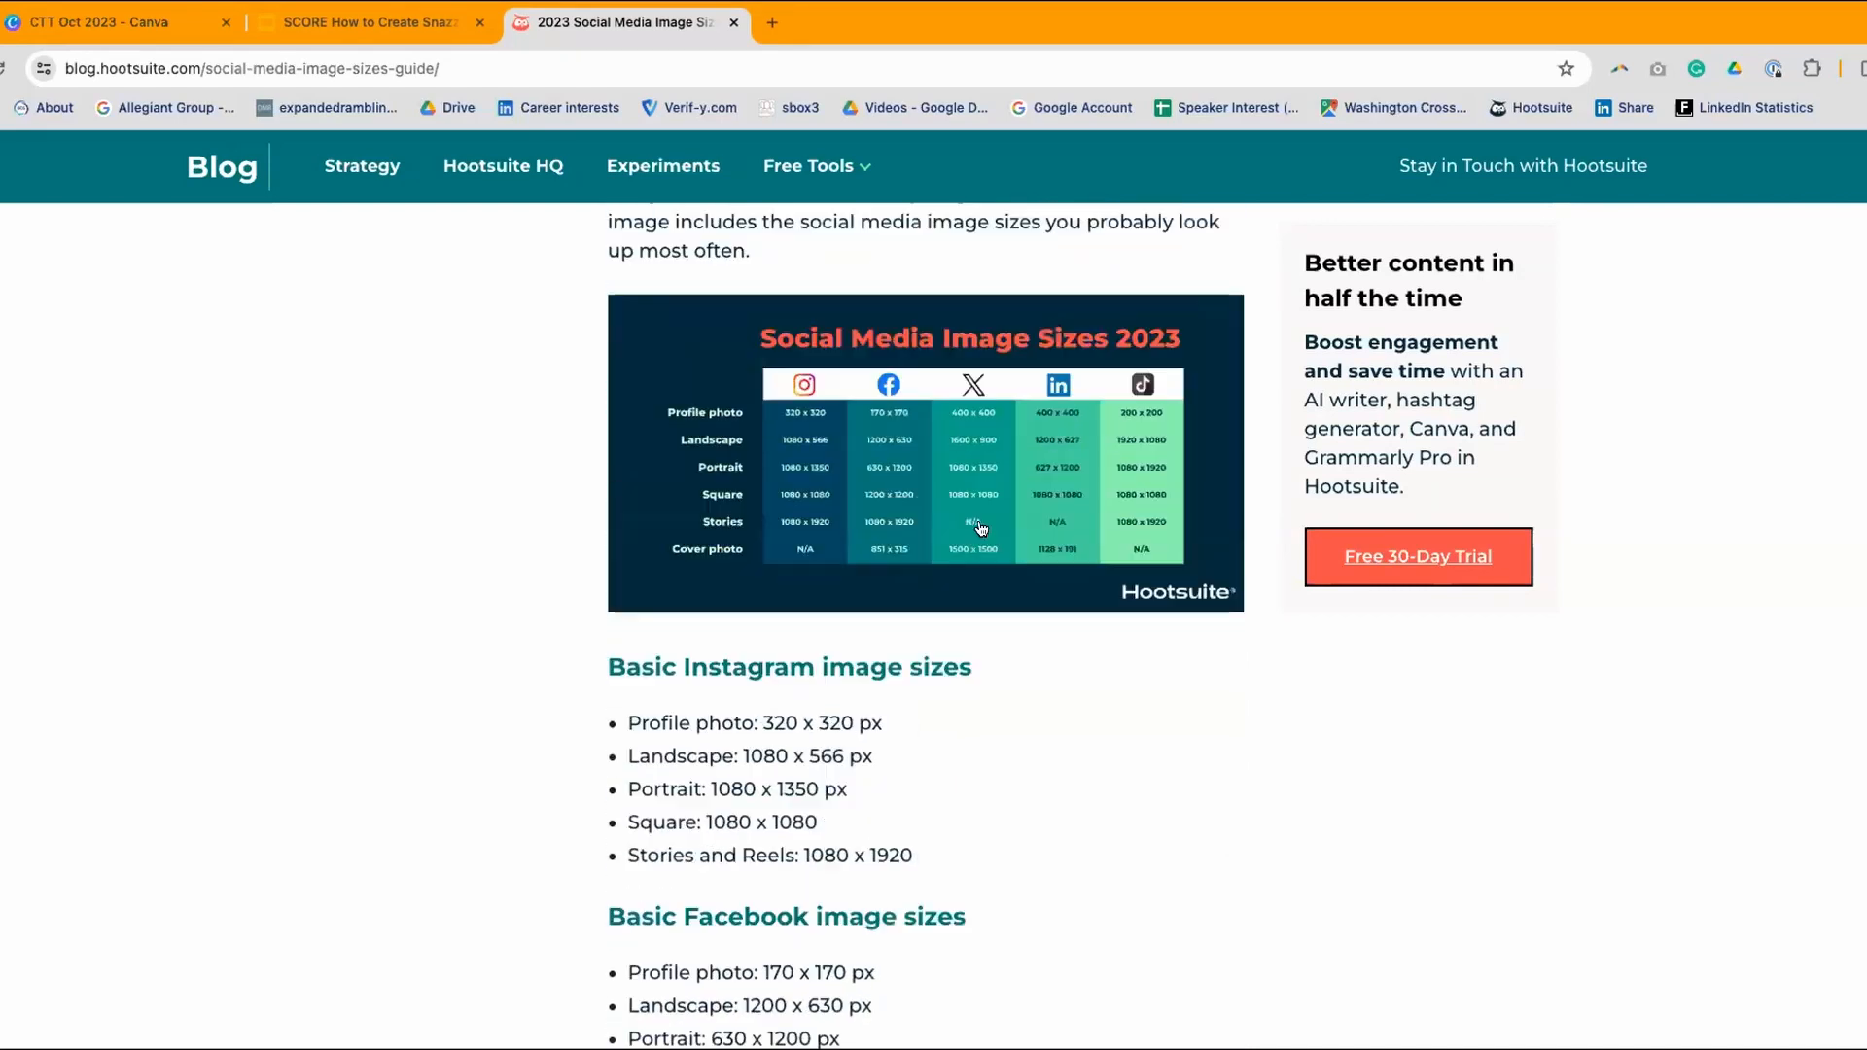
scroll(980, 419, up, 5)
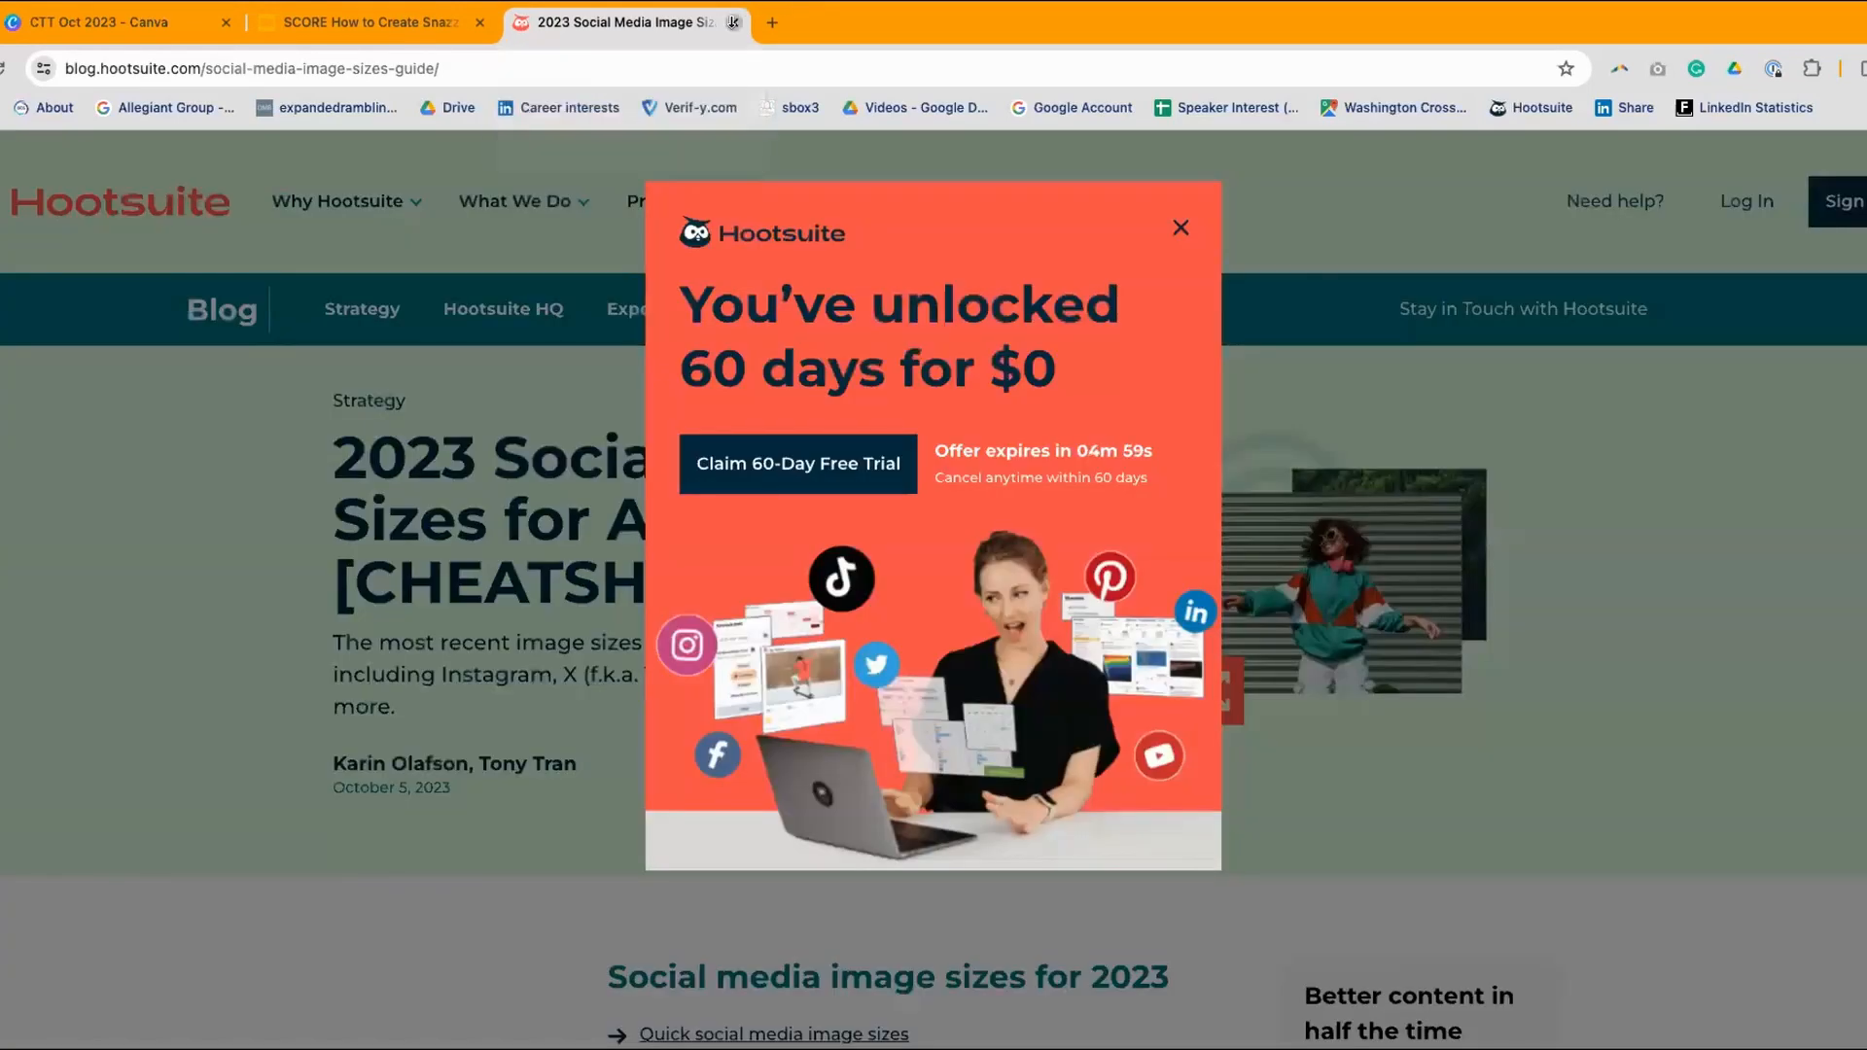
click(733, 22)
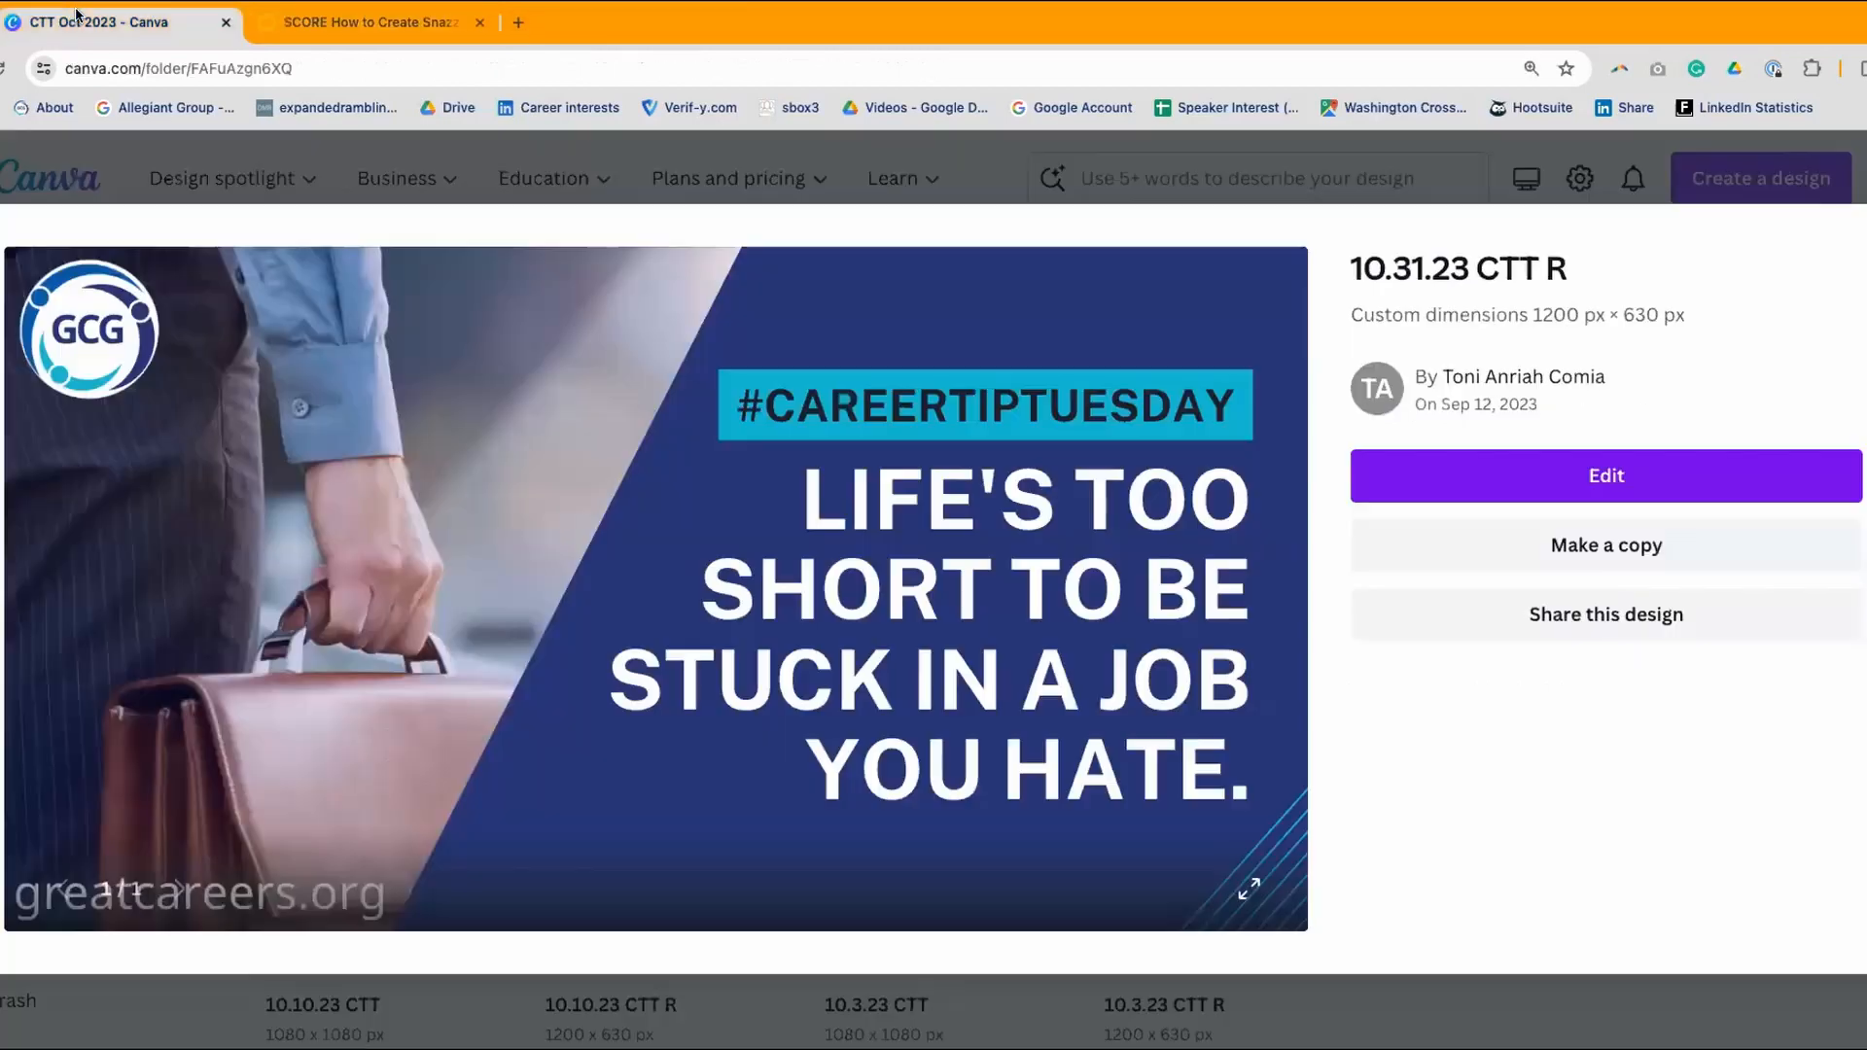
- Return from the design preview to the Canva home page
click(83, 19)
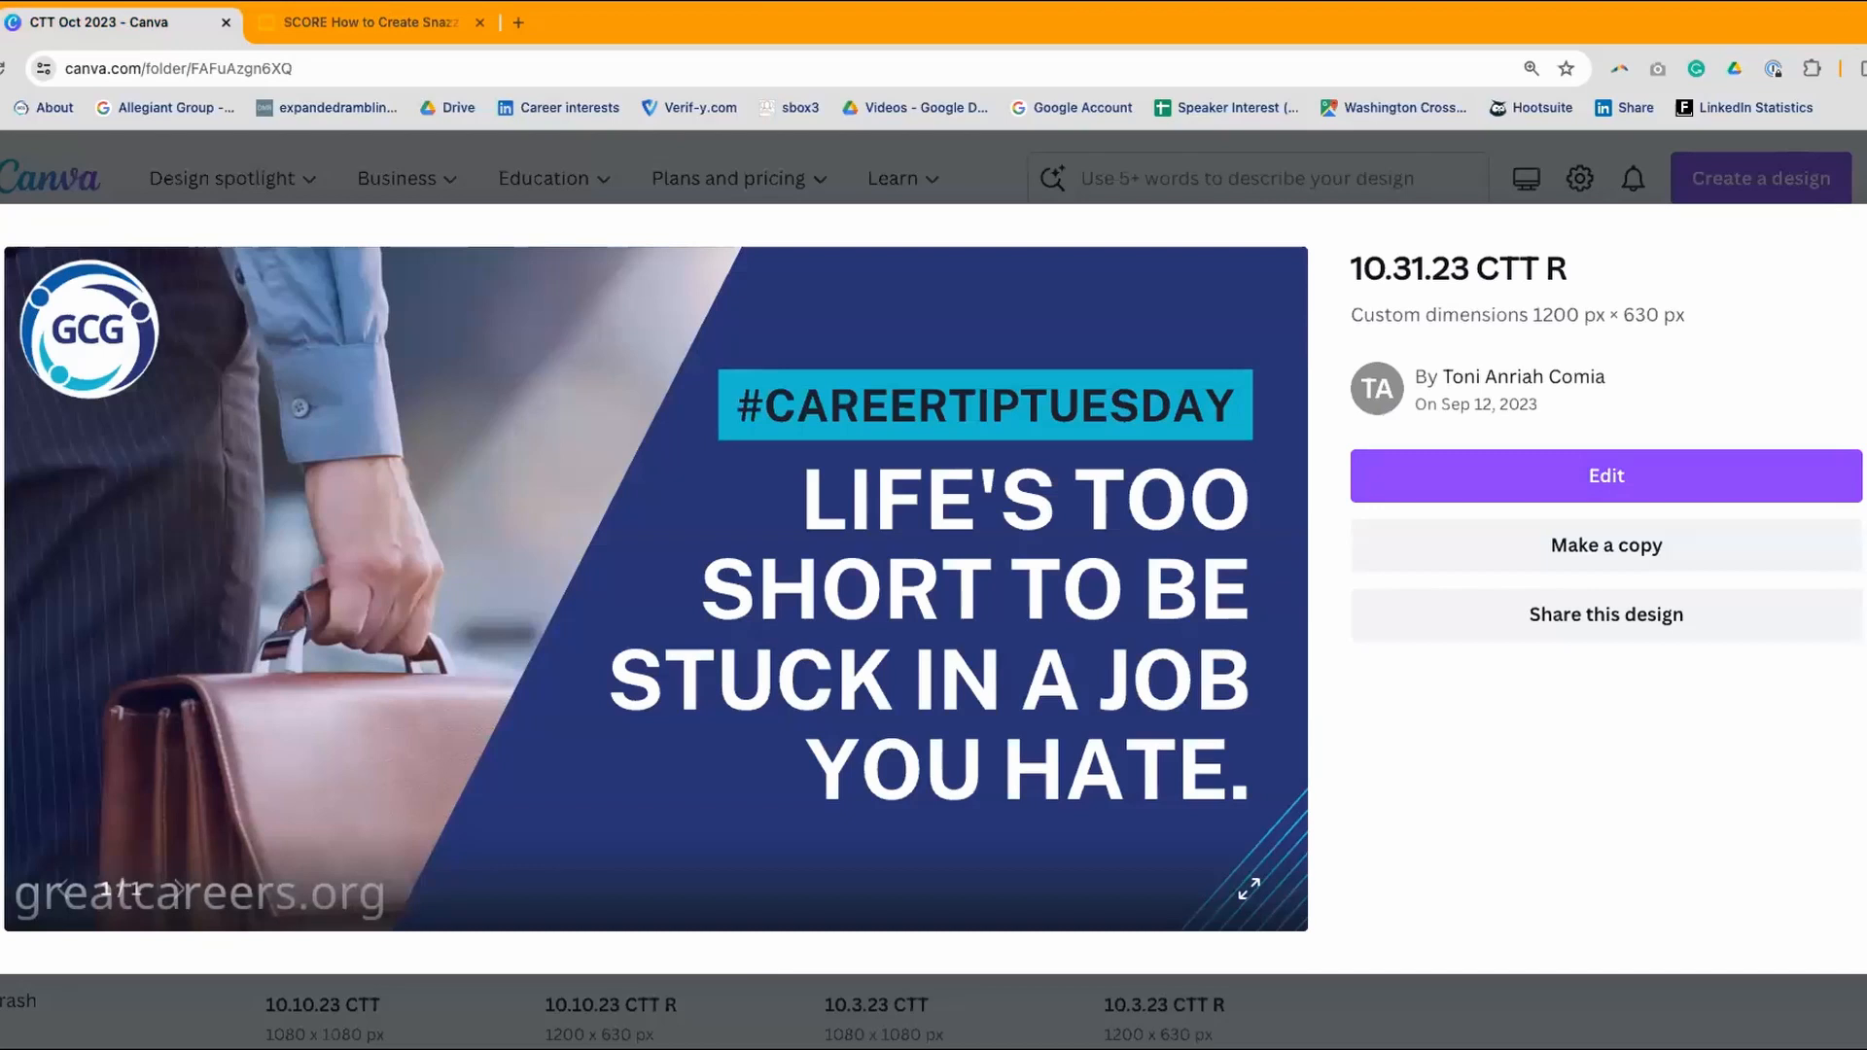
key(Escape)
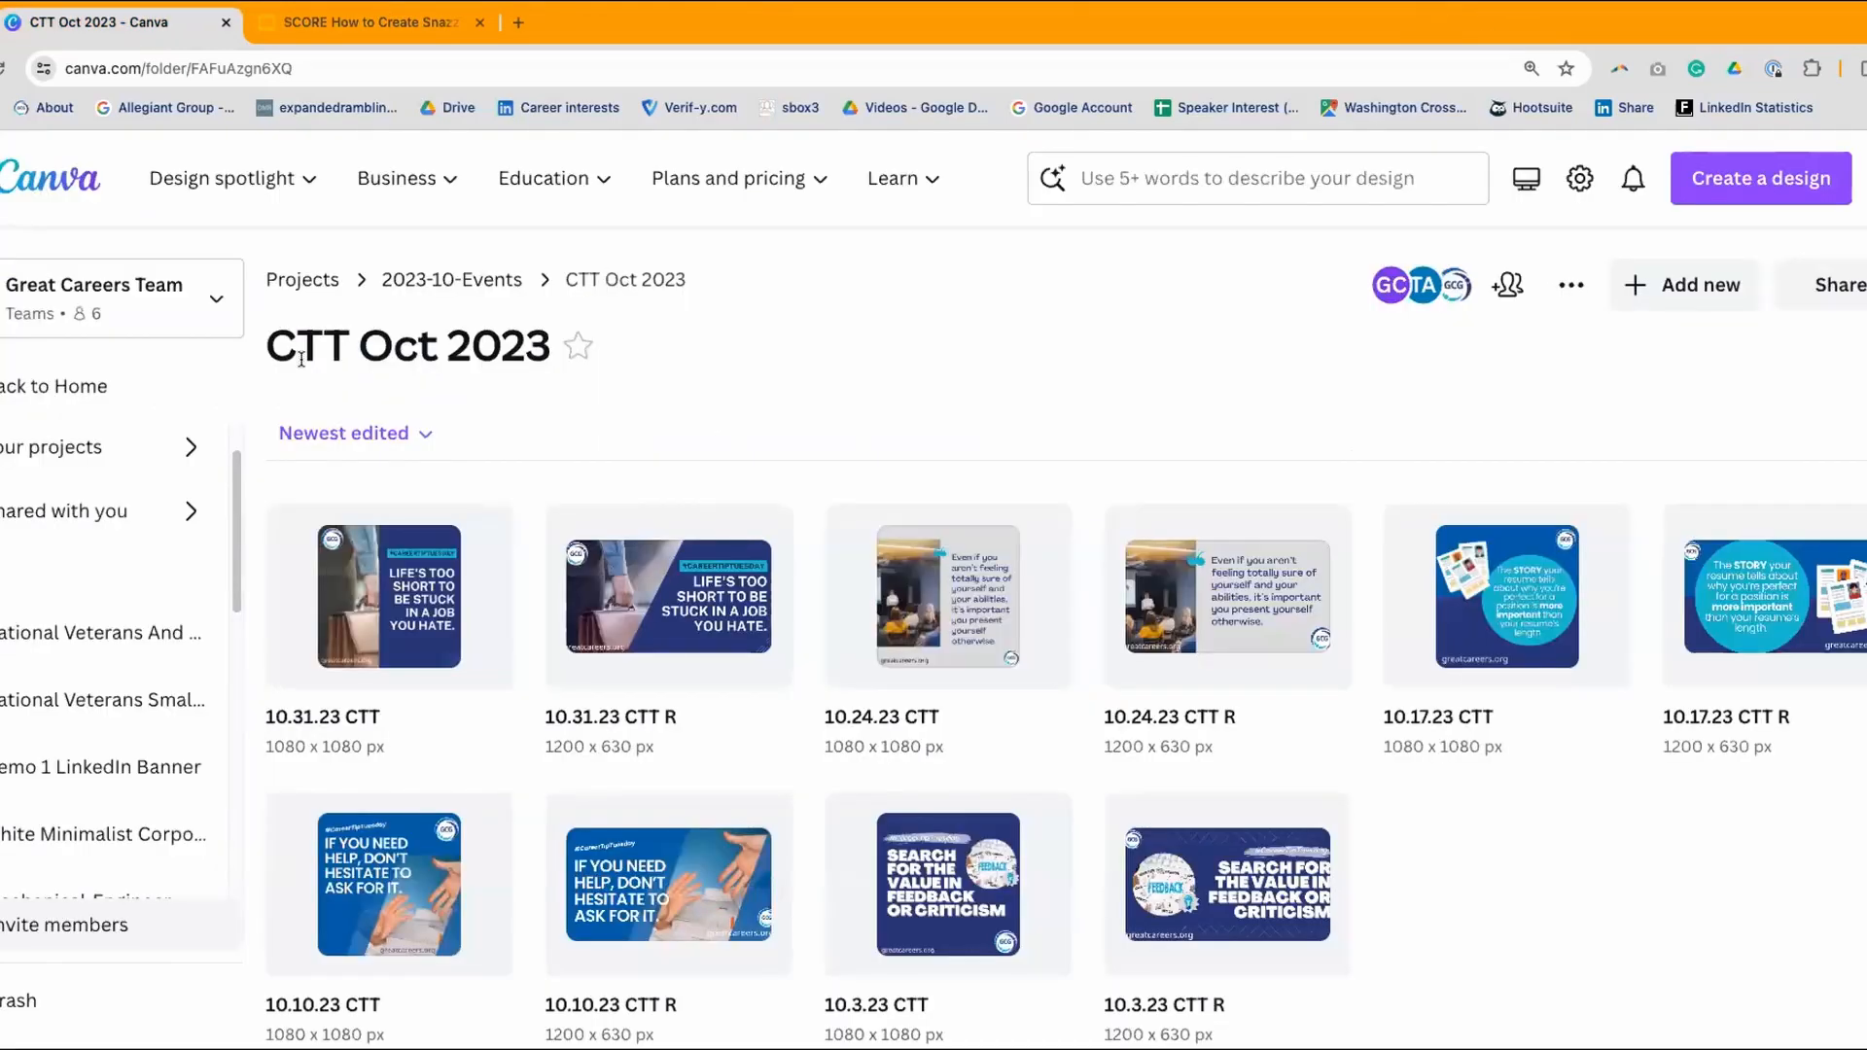
click(114, 386)
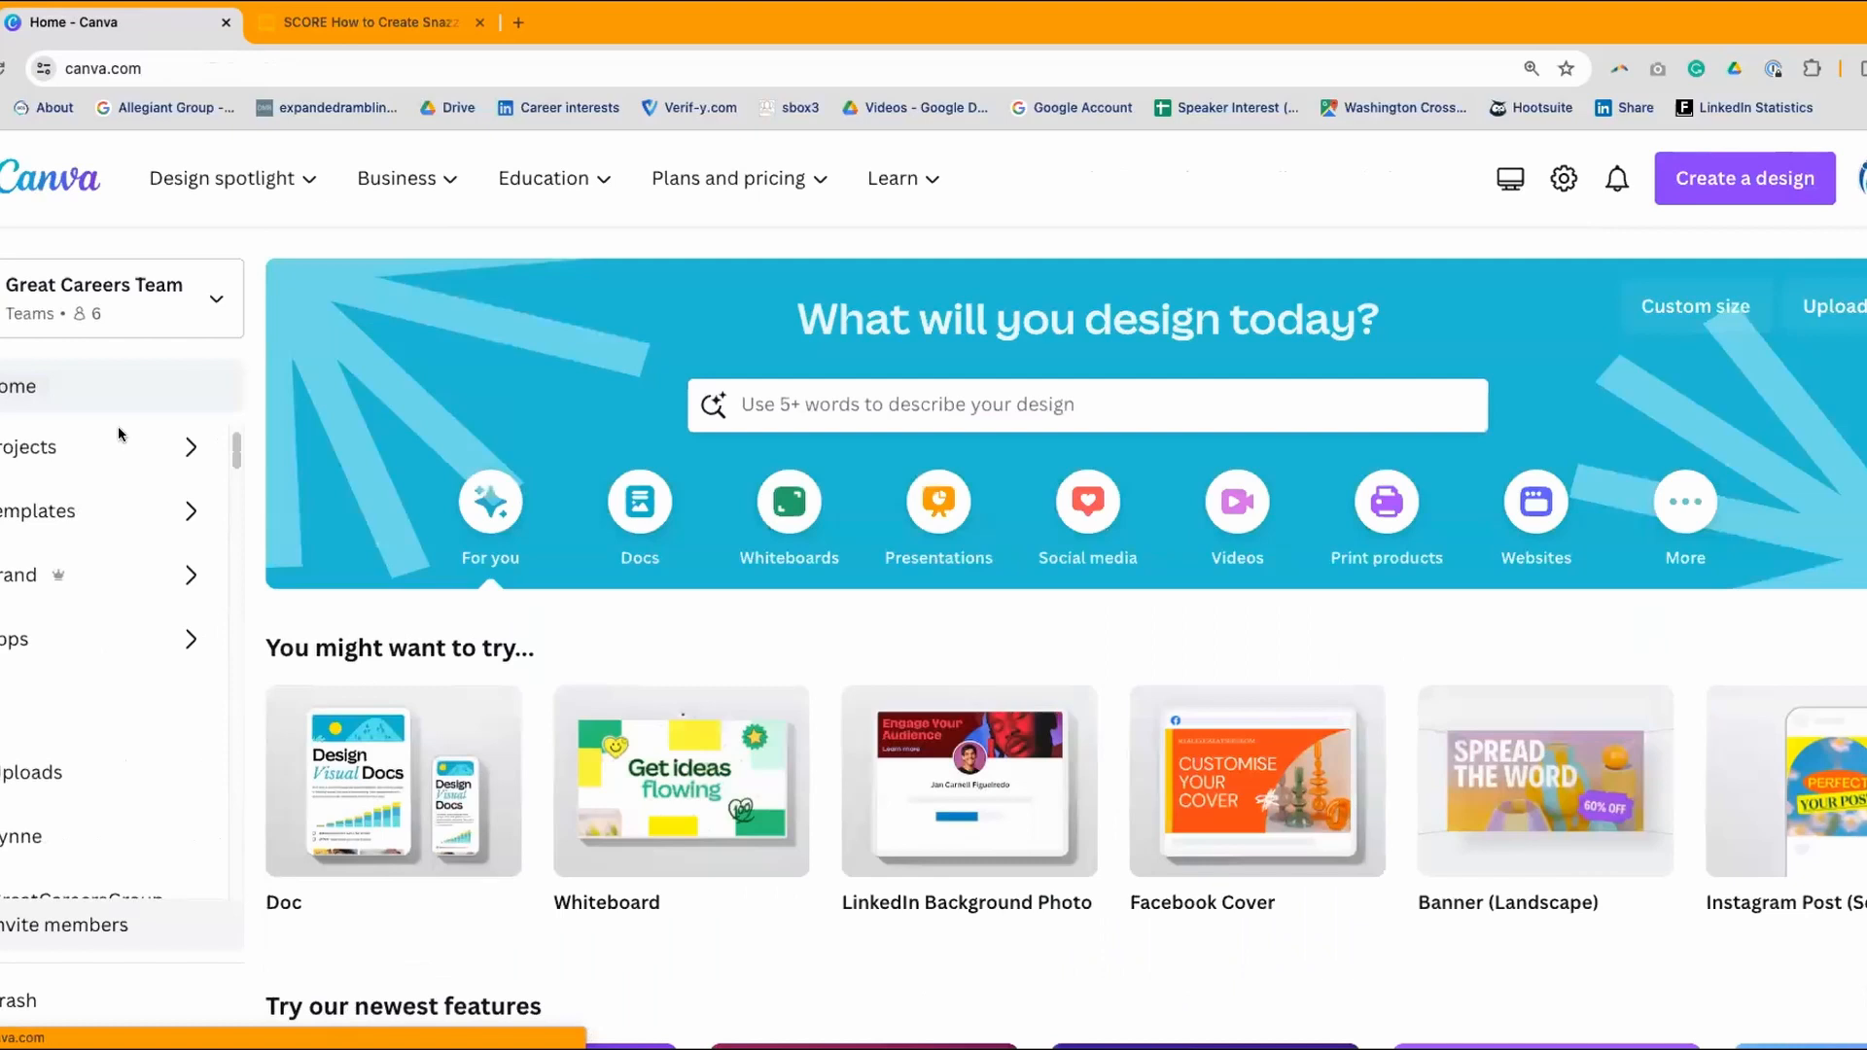
scroll(1001, 611, down, 5)
scroll(1005, 614, up, 5)
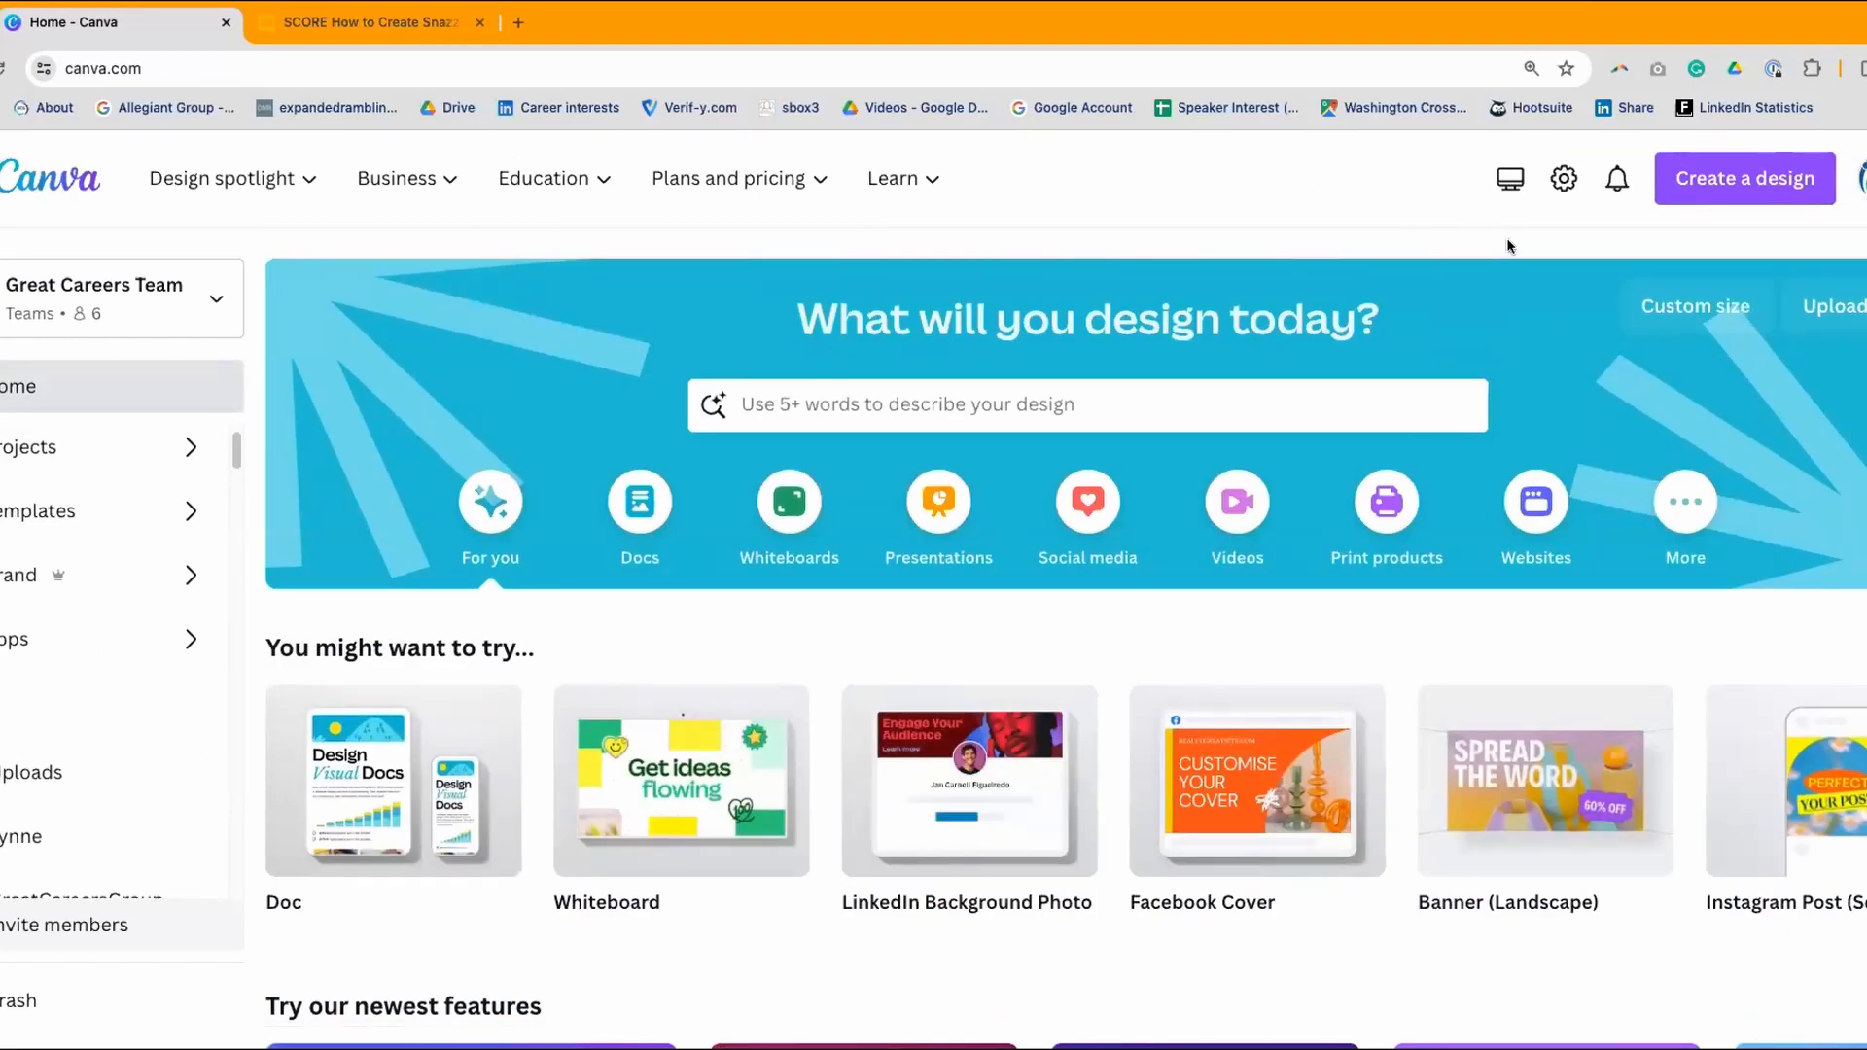
- Create a blank 1920 × 1080 px custom-size design from Recent sizes and open a new browser tab
click(1728, 184)
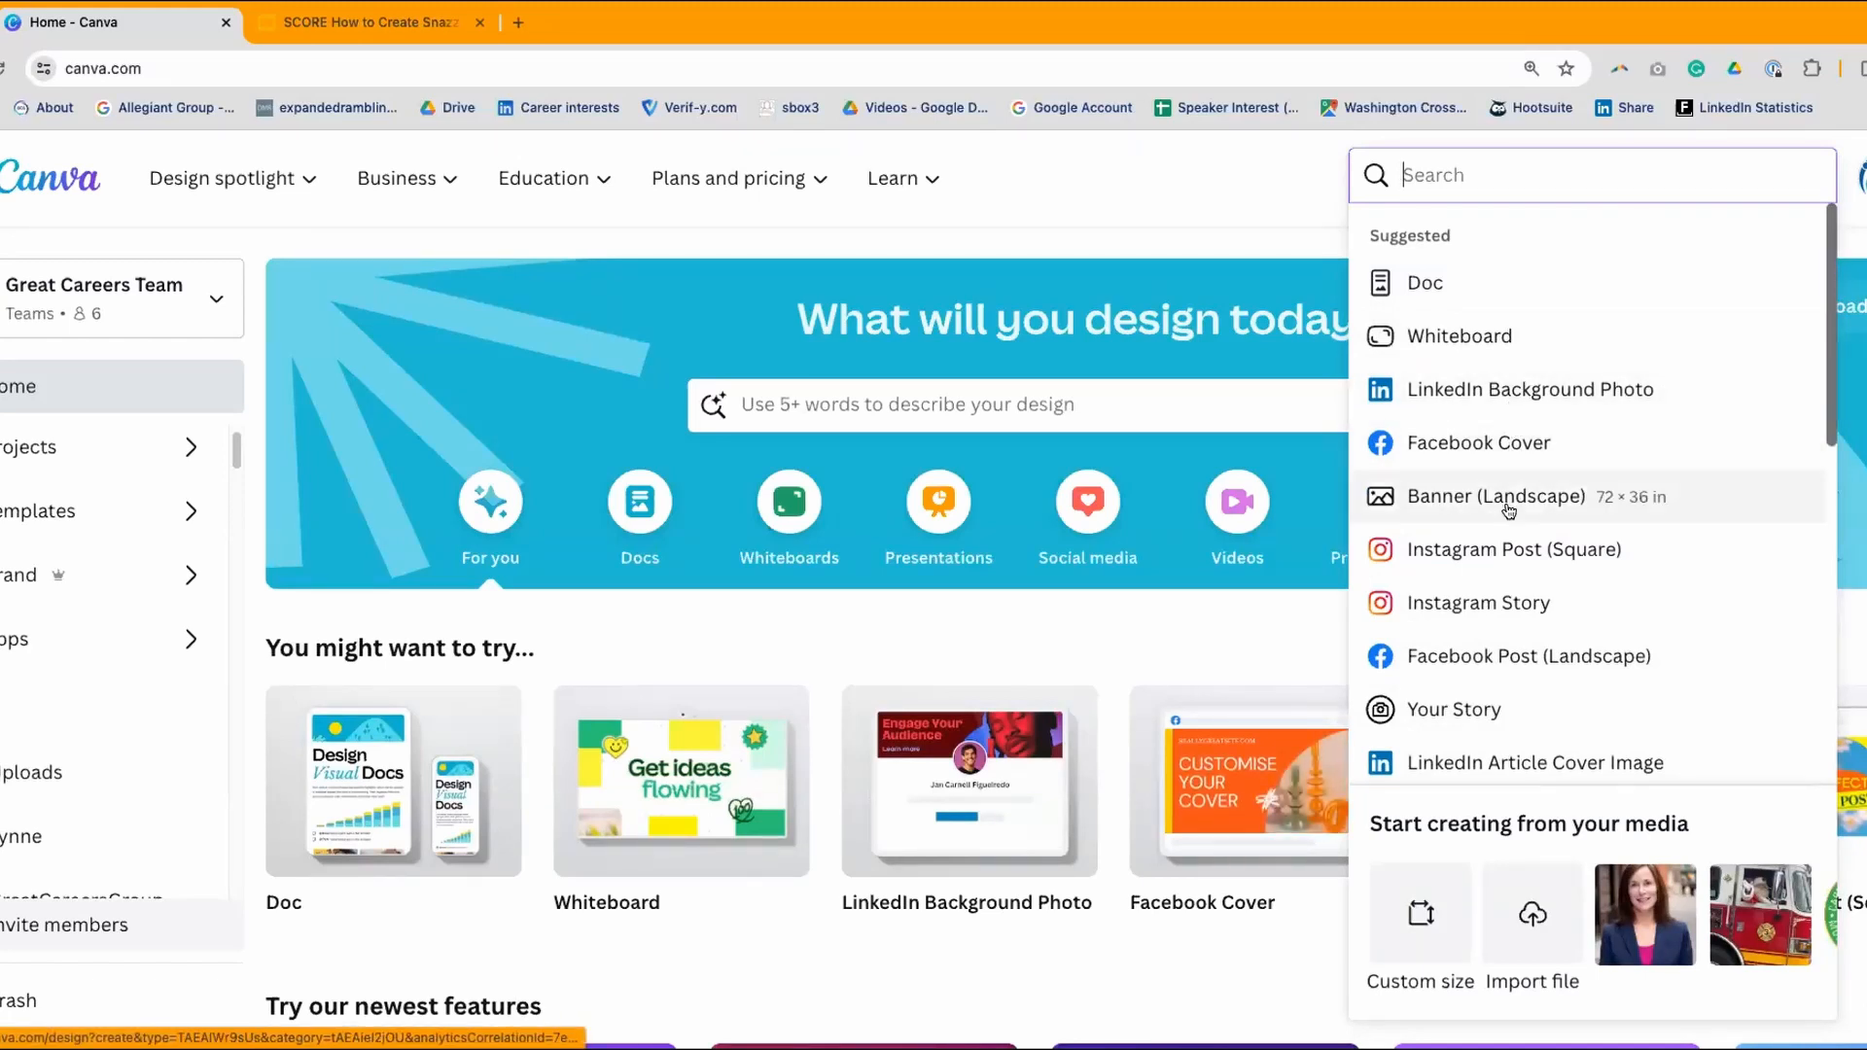
scroll(1487, 762, down, 1)
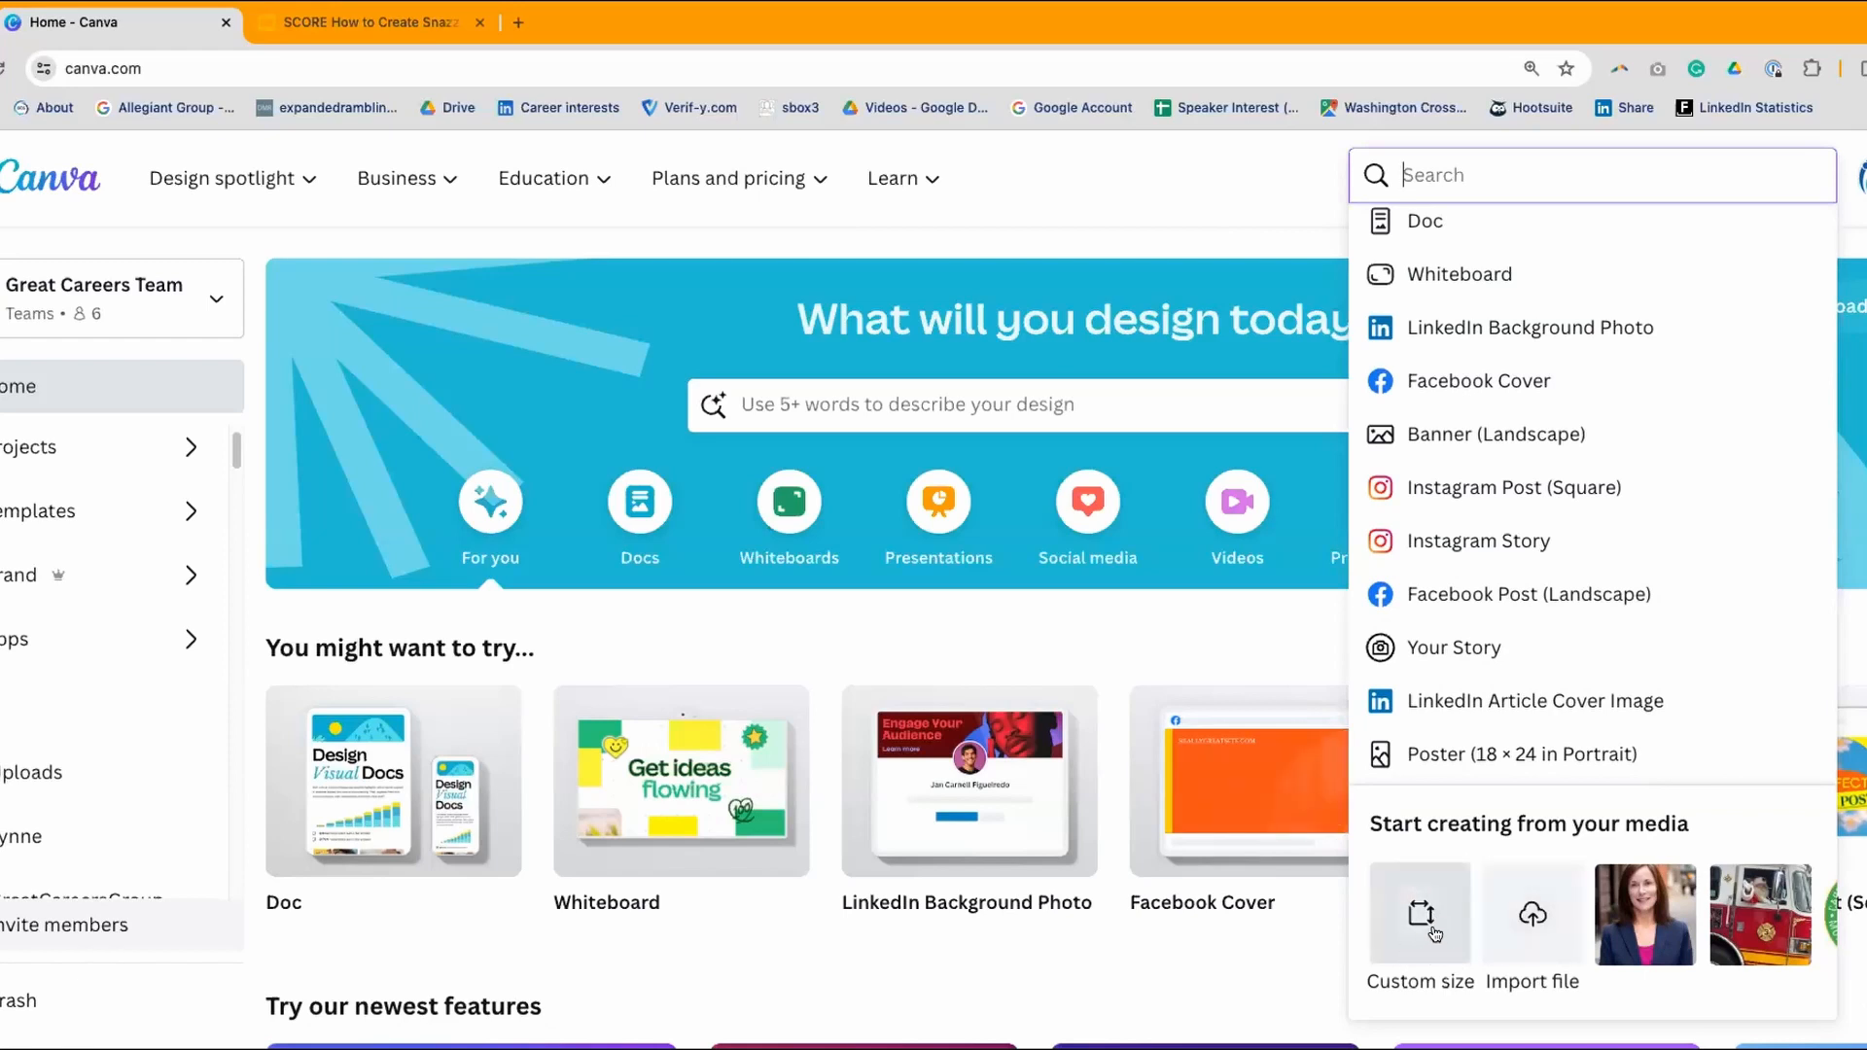
click(1423, 919)
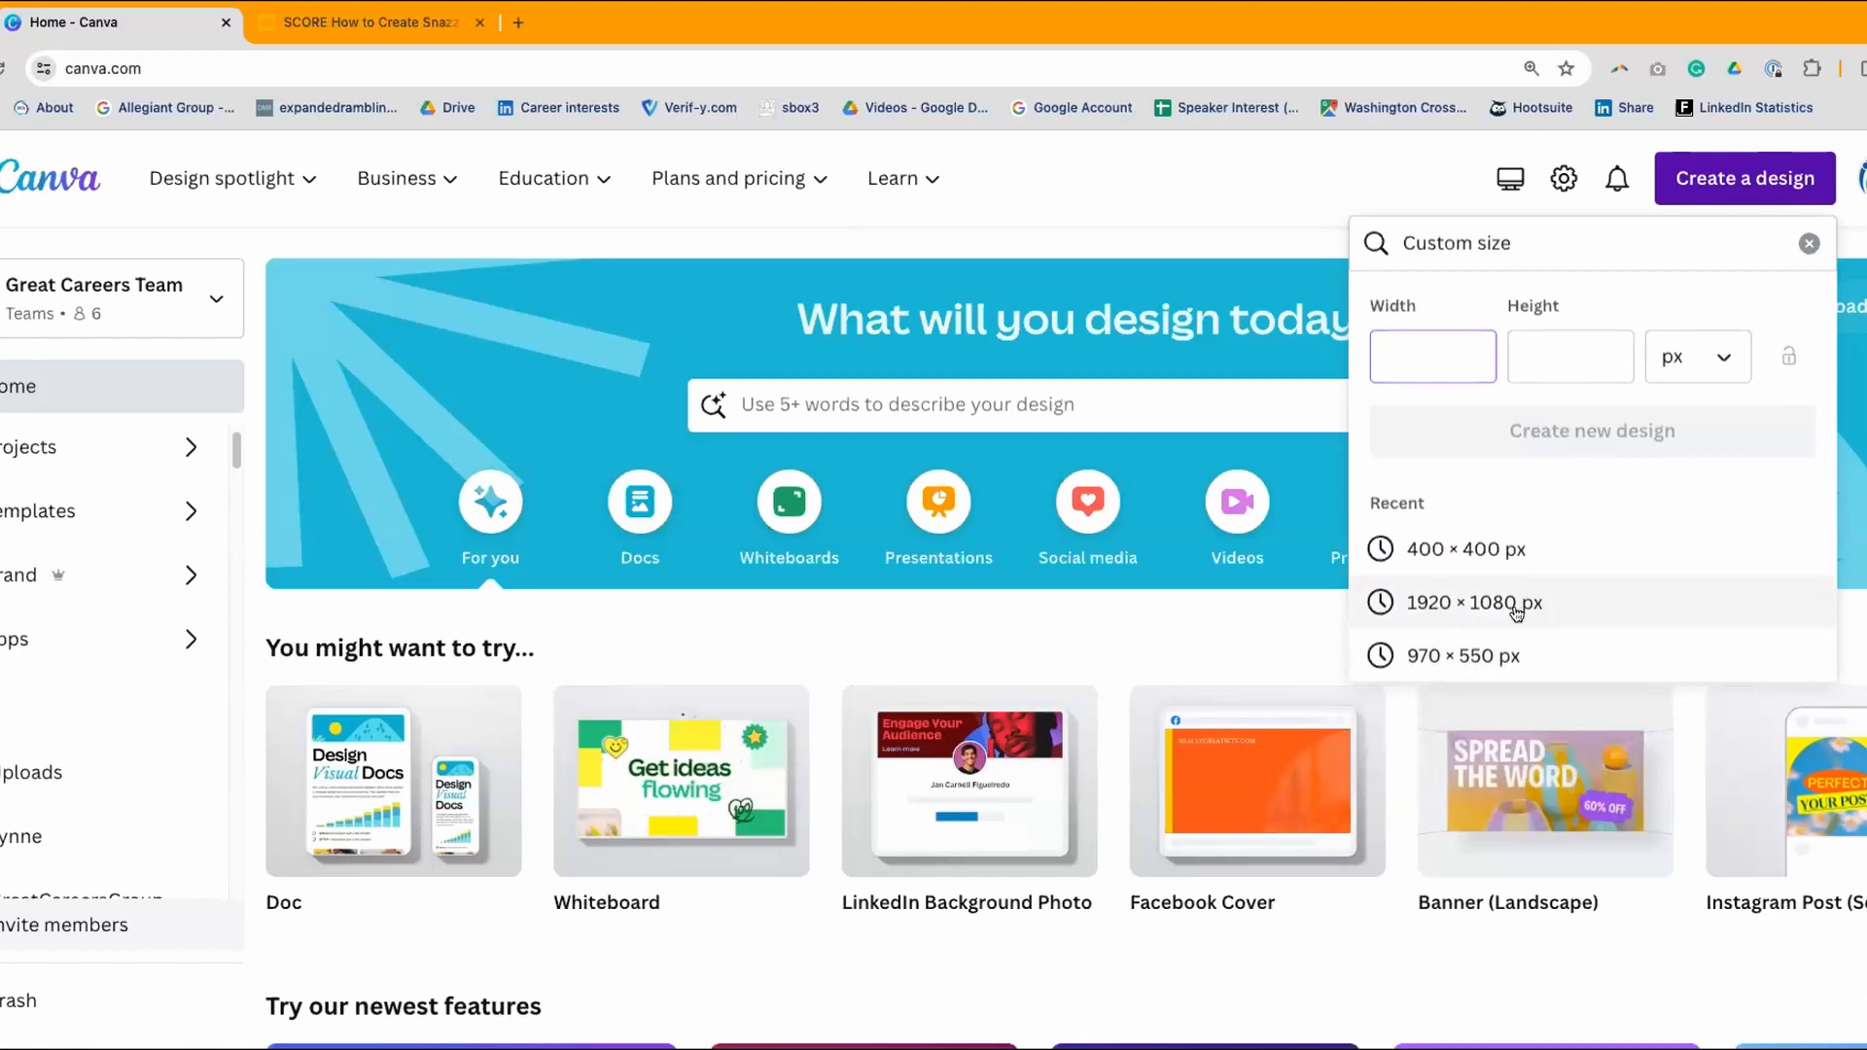
click(1510, 605)
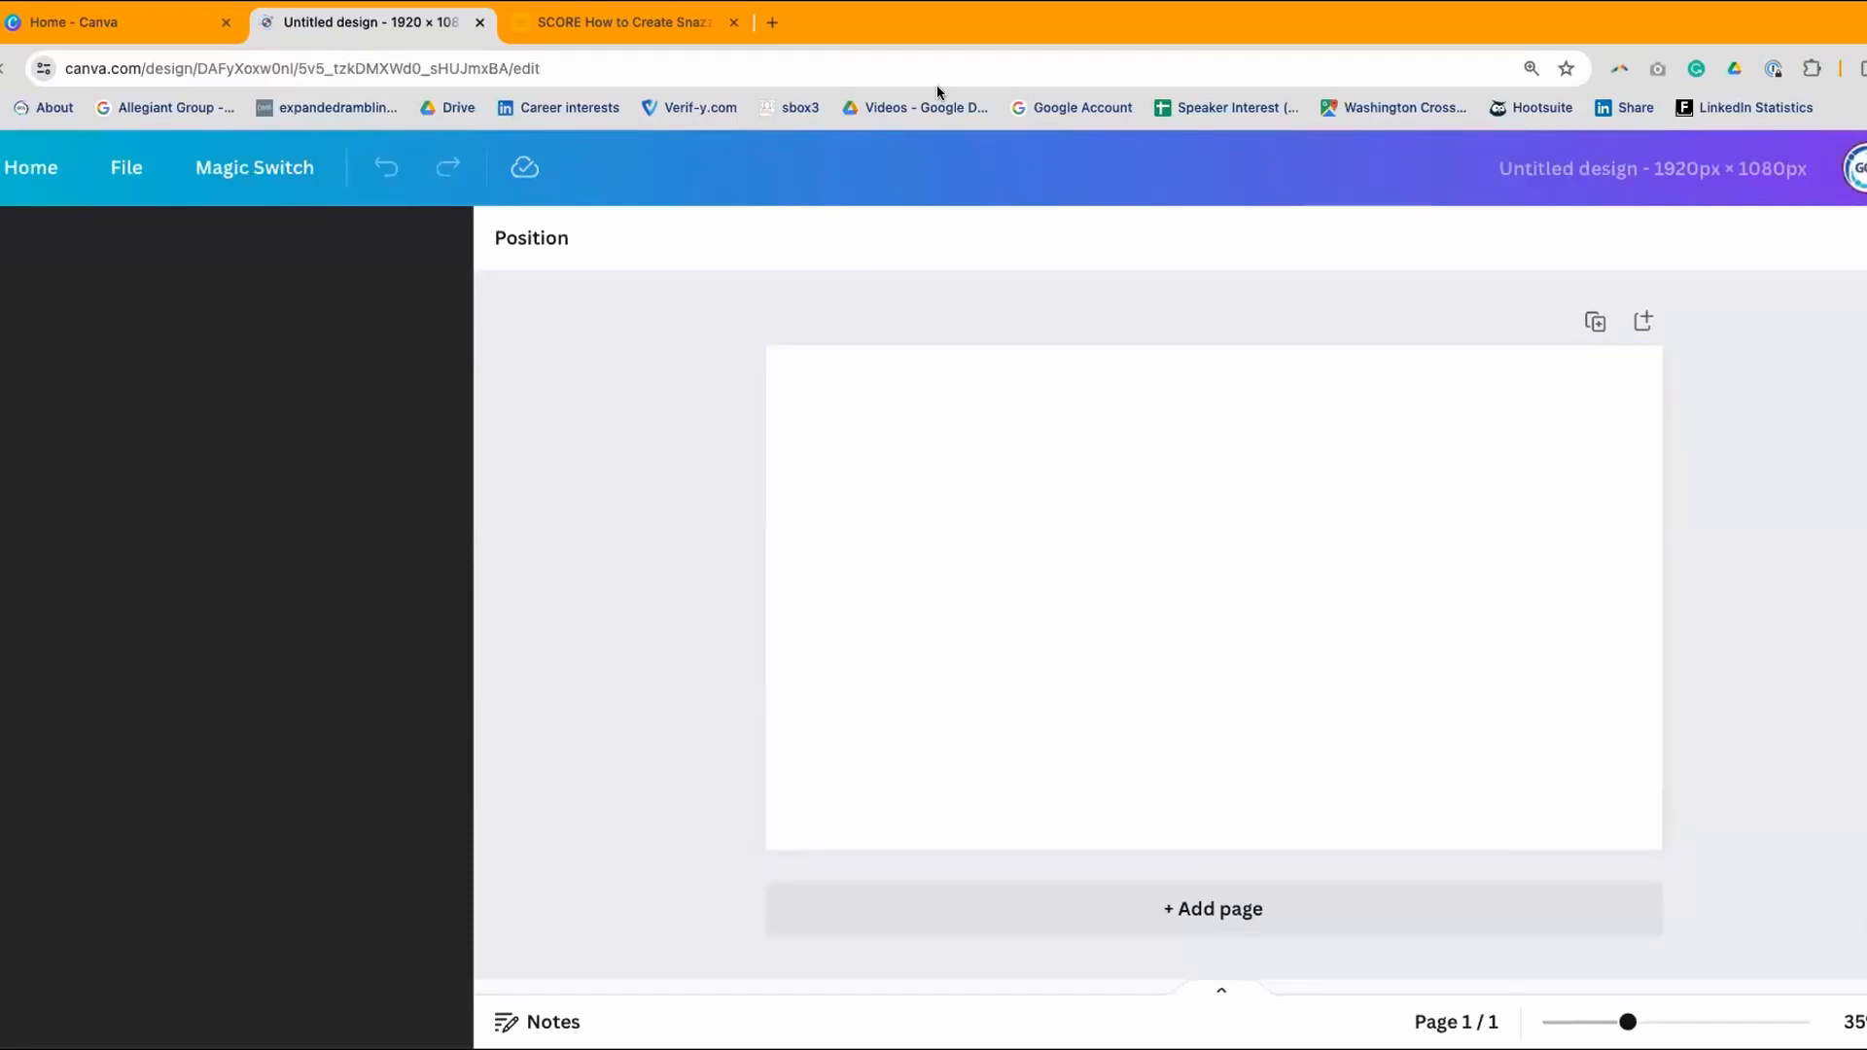
click(773, 24)
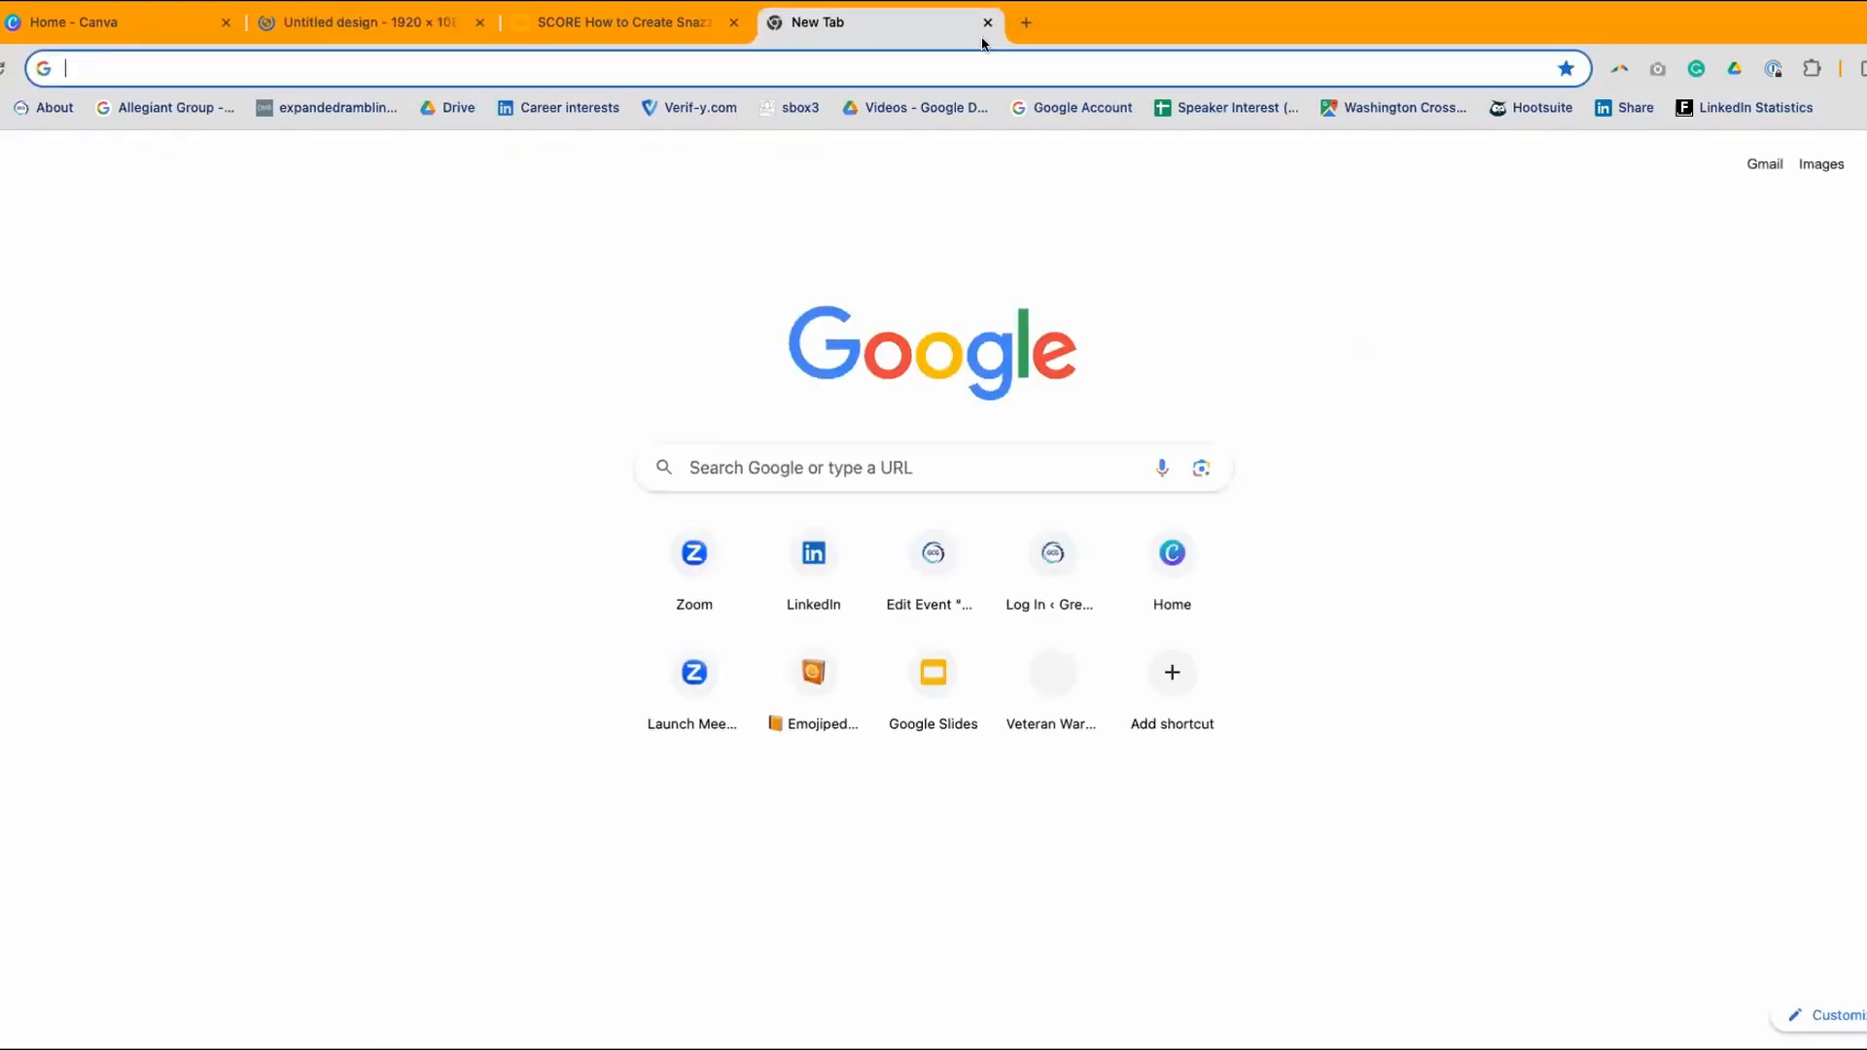
- Go to LinkedIn, look over the account's profile, and return to the home feed
text(linkedin.com/jobs/career-interests/)
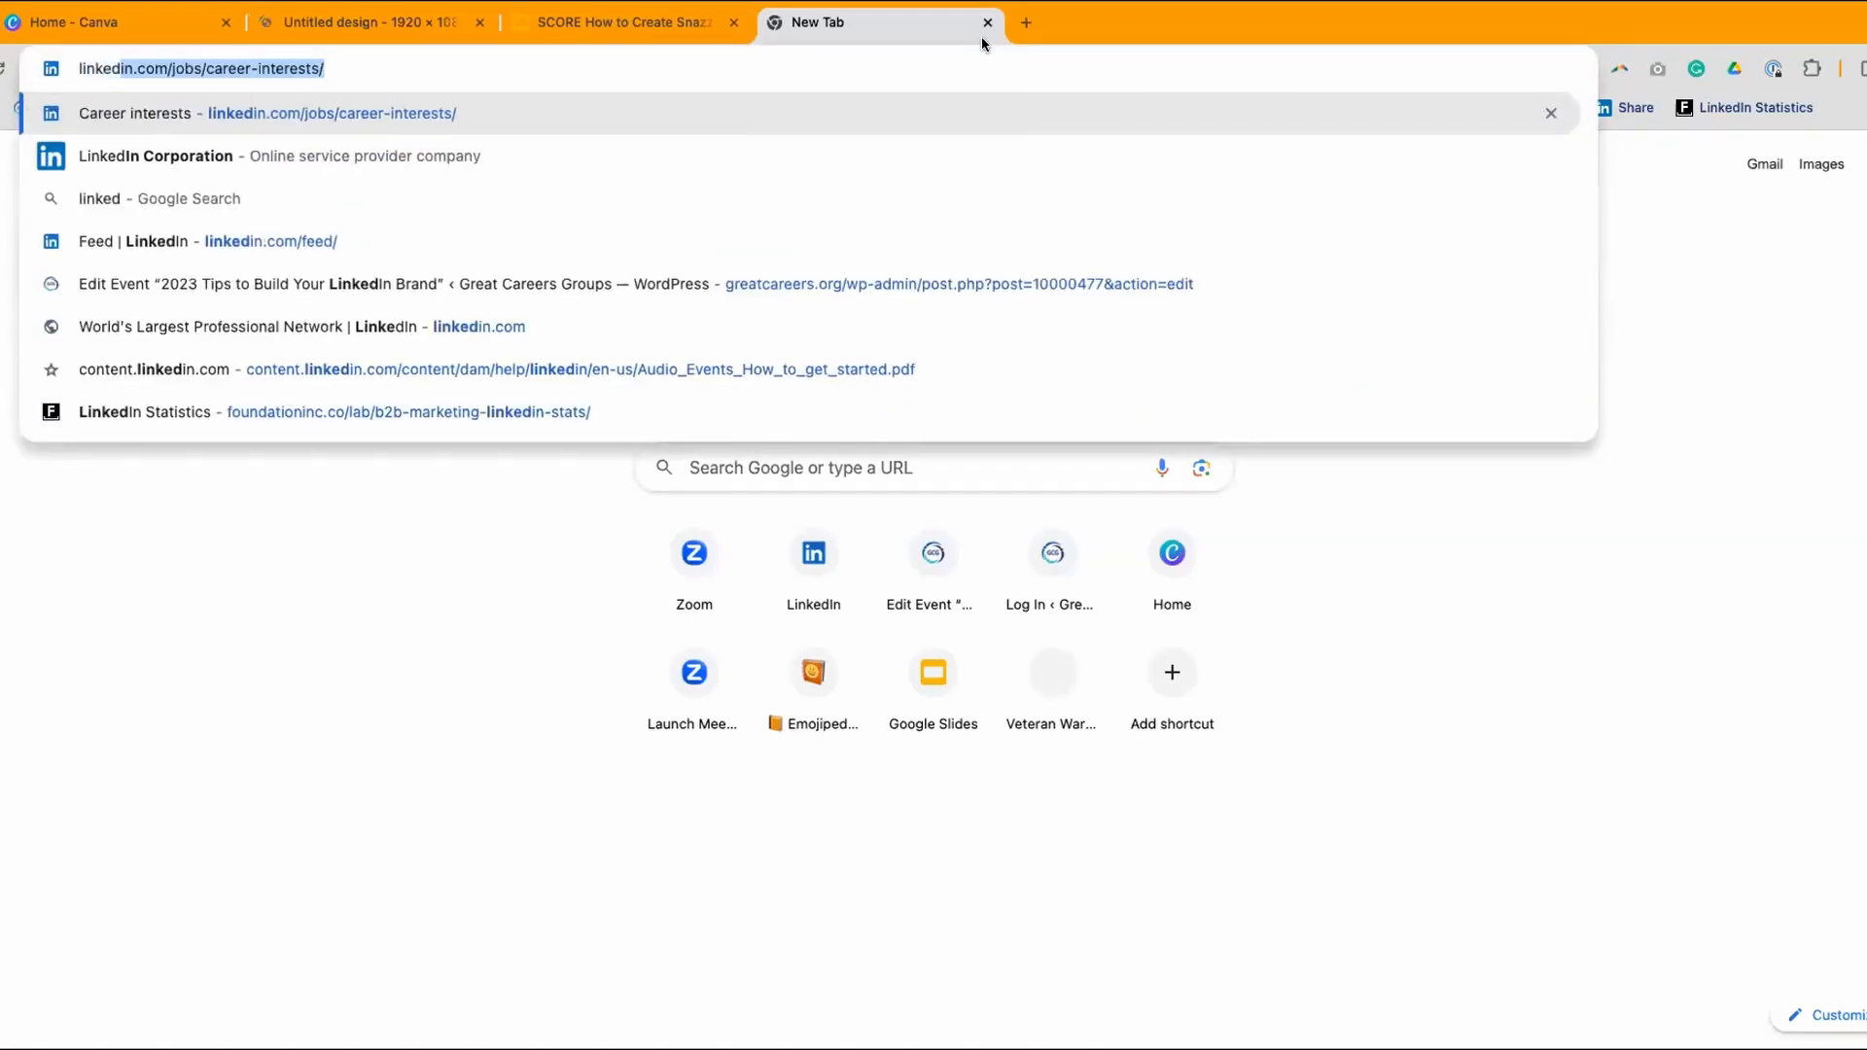
key(Return)
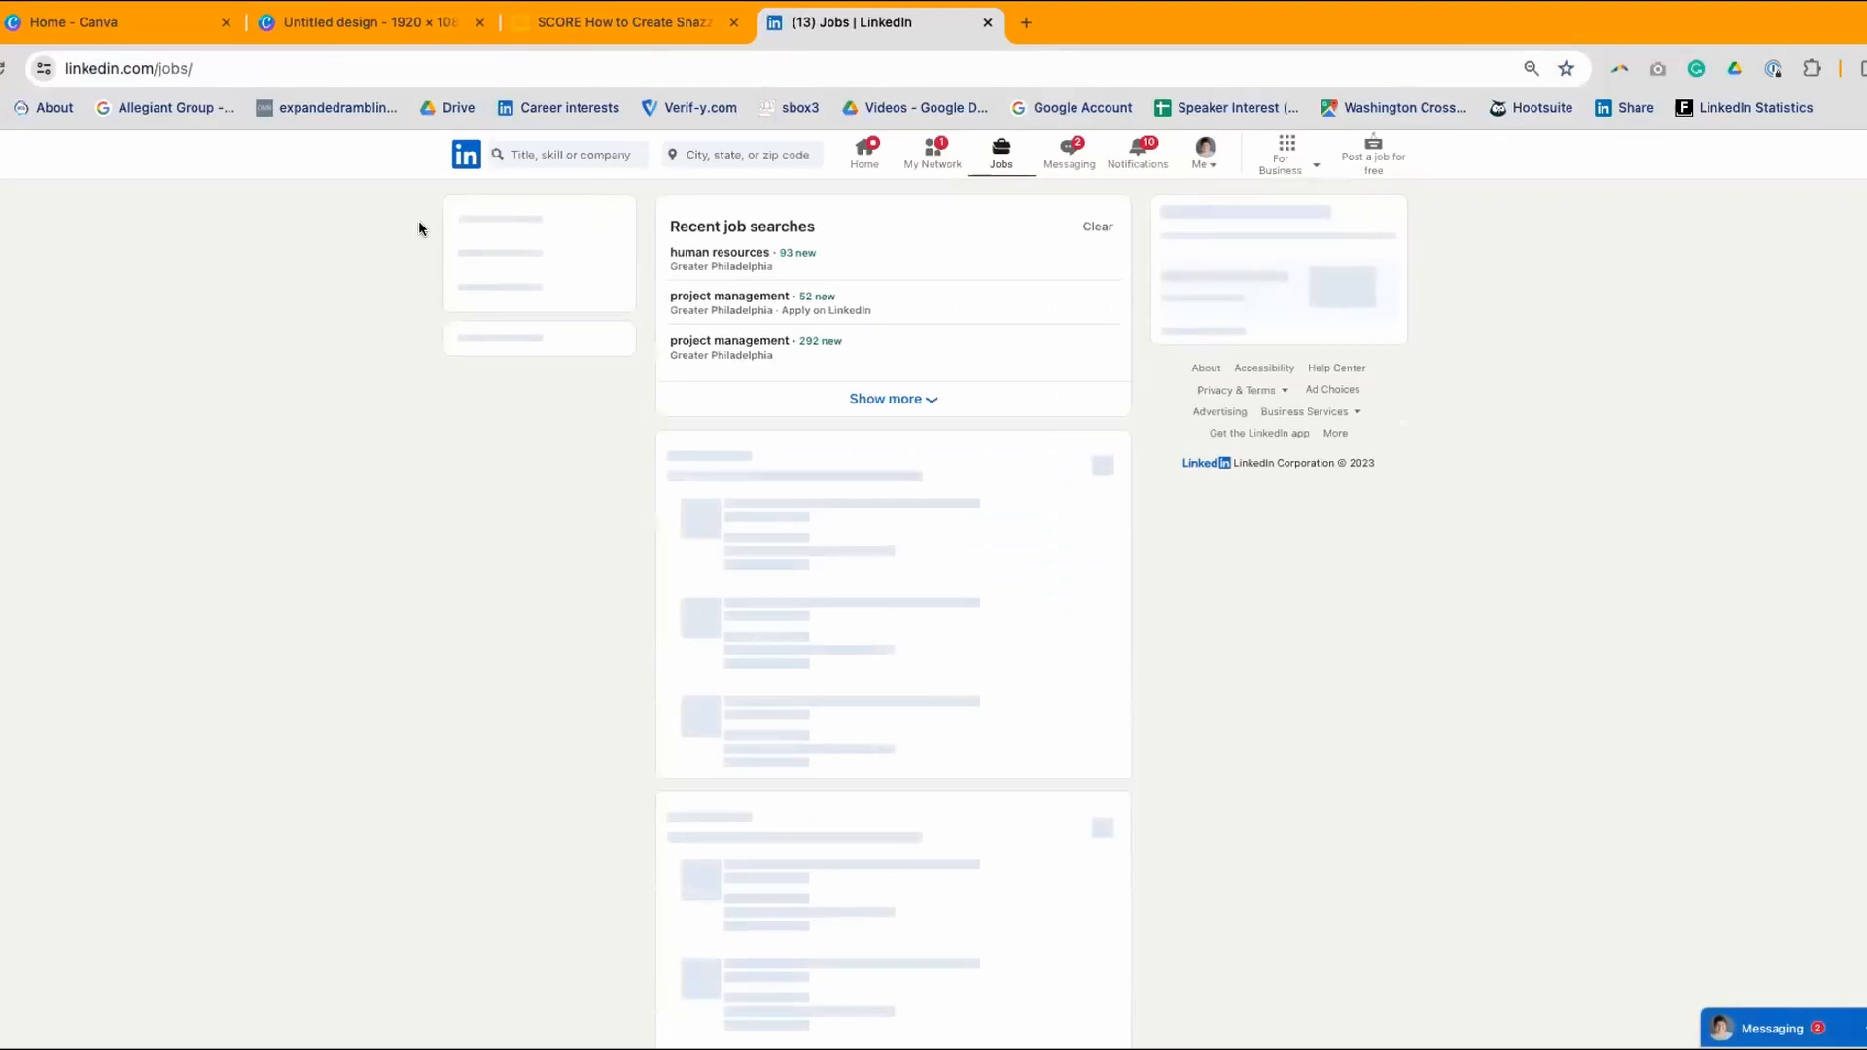
click(467, 154)
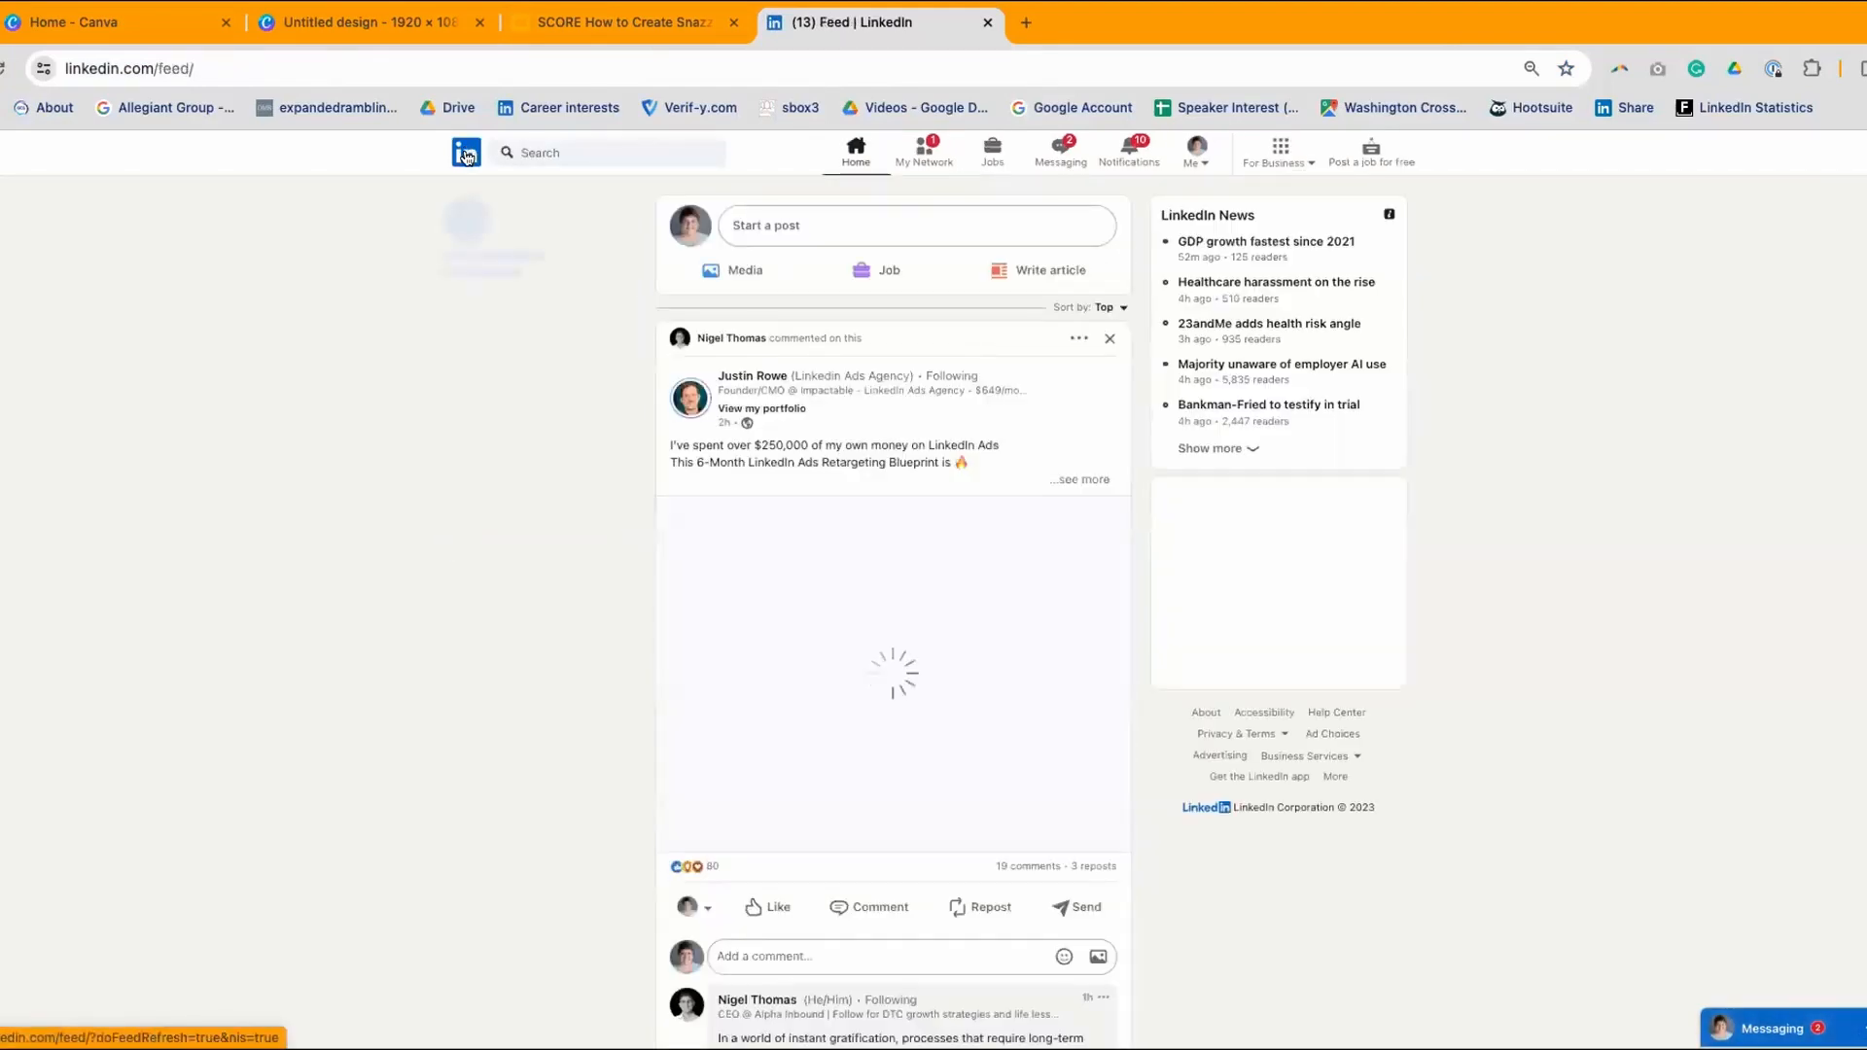
click(506, 231)
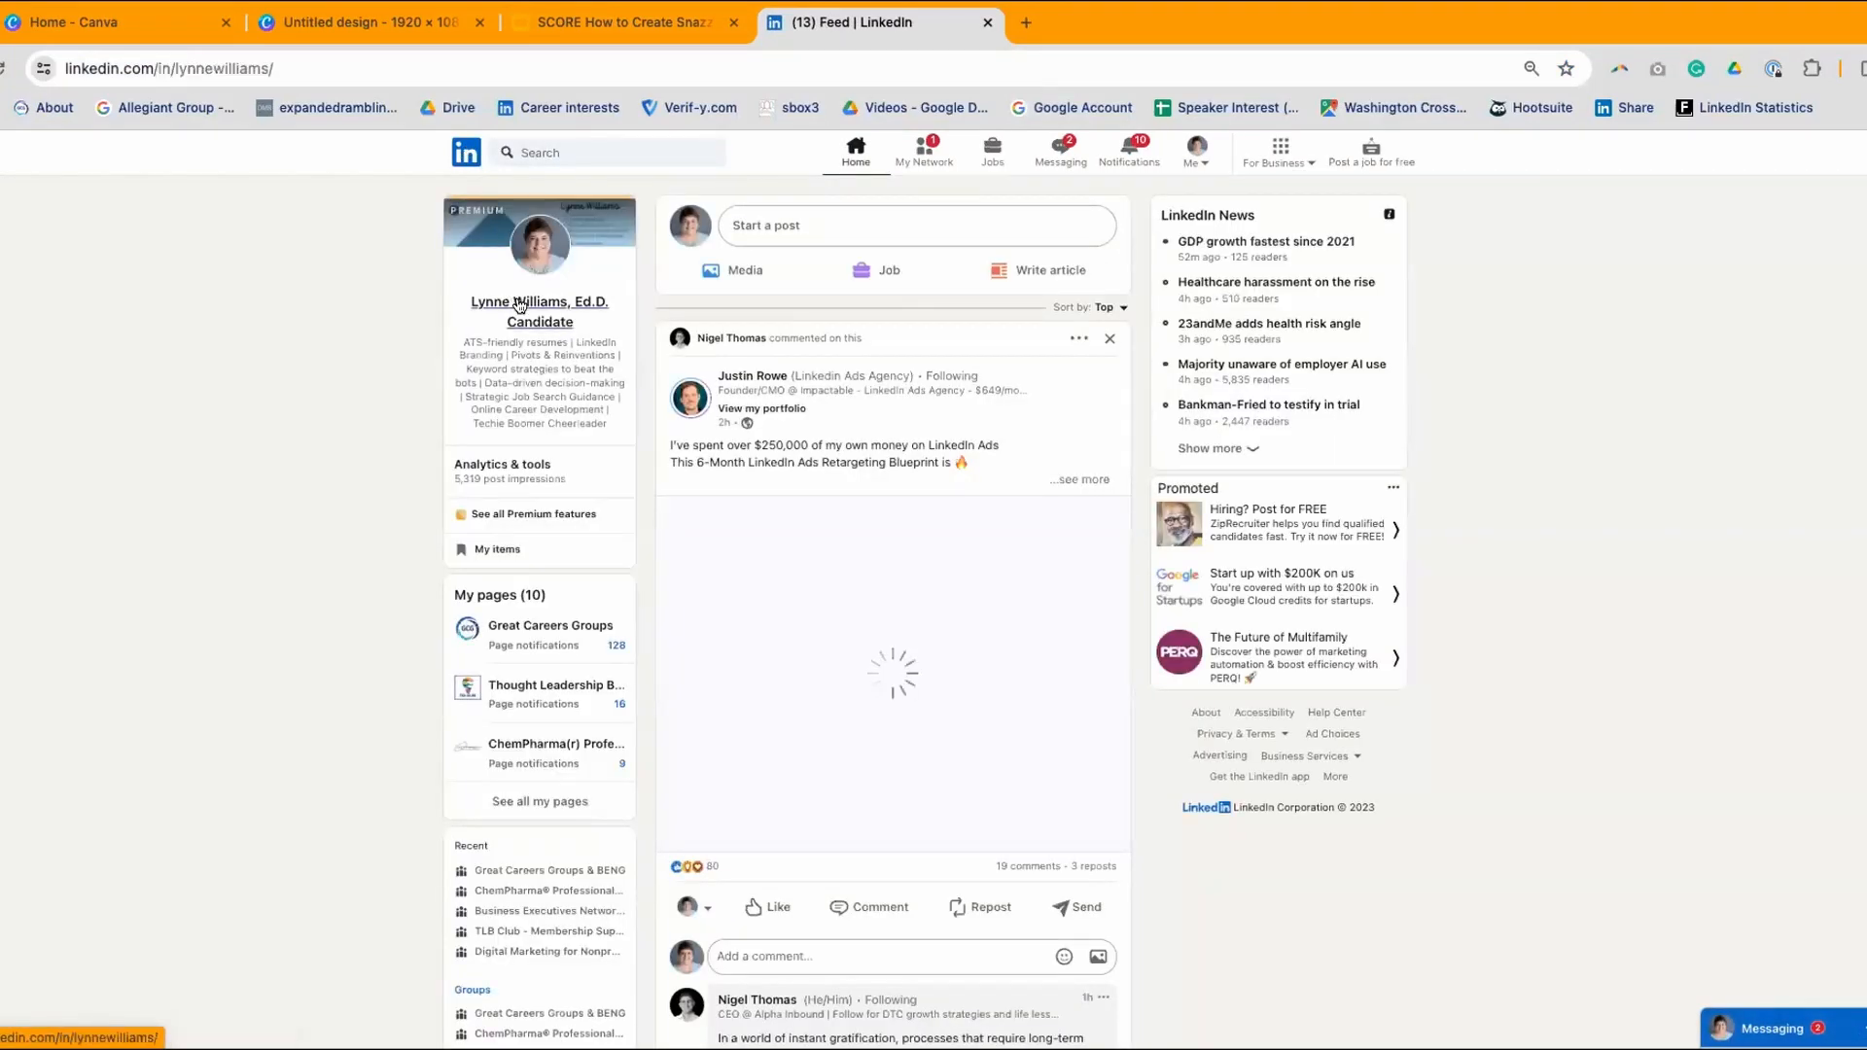
scroll(505, 278, down, 1)
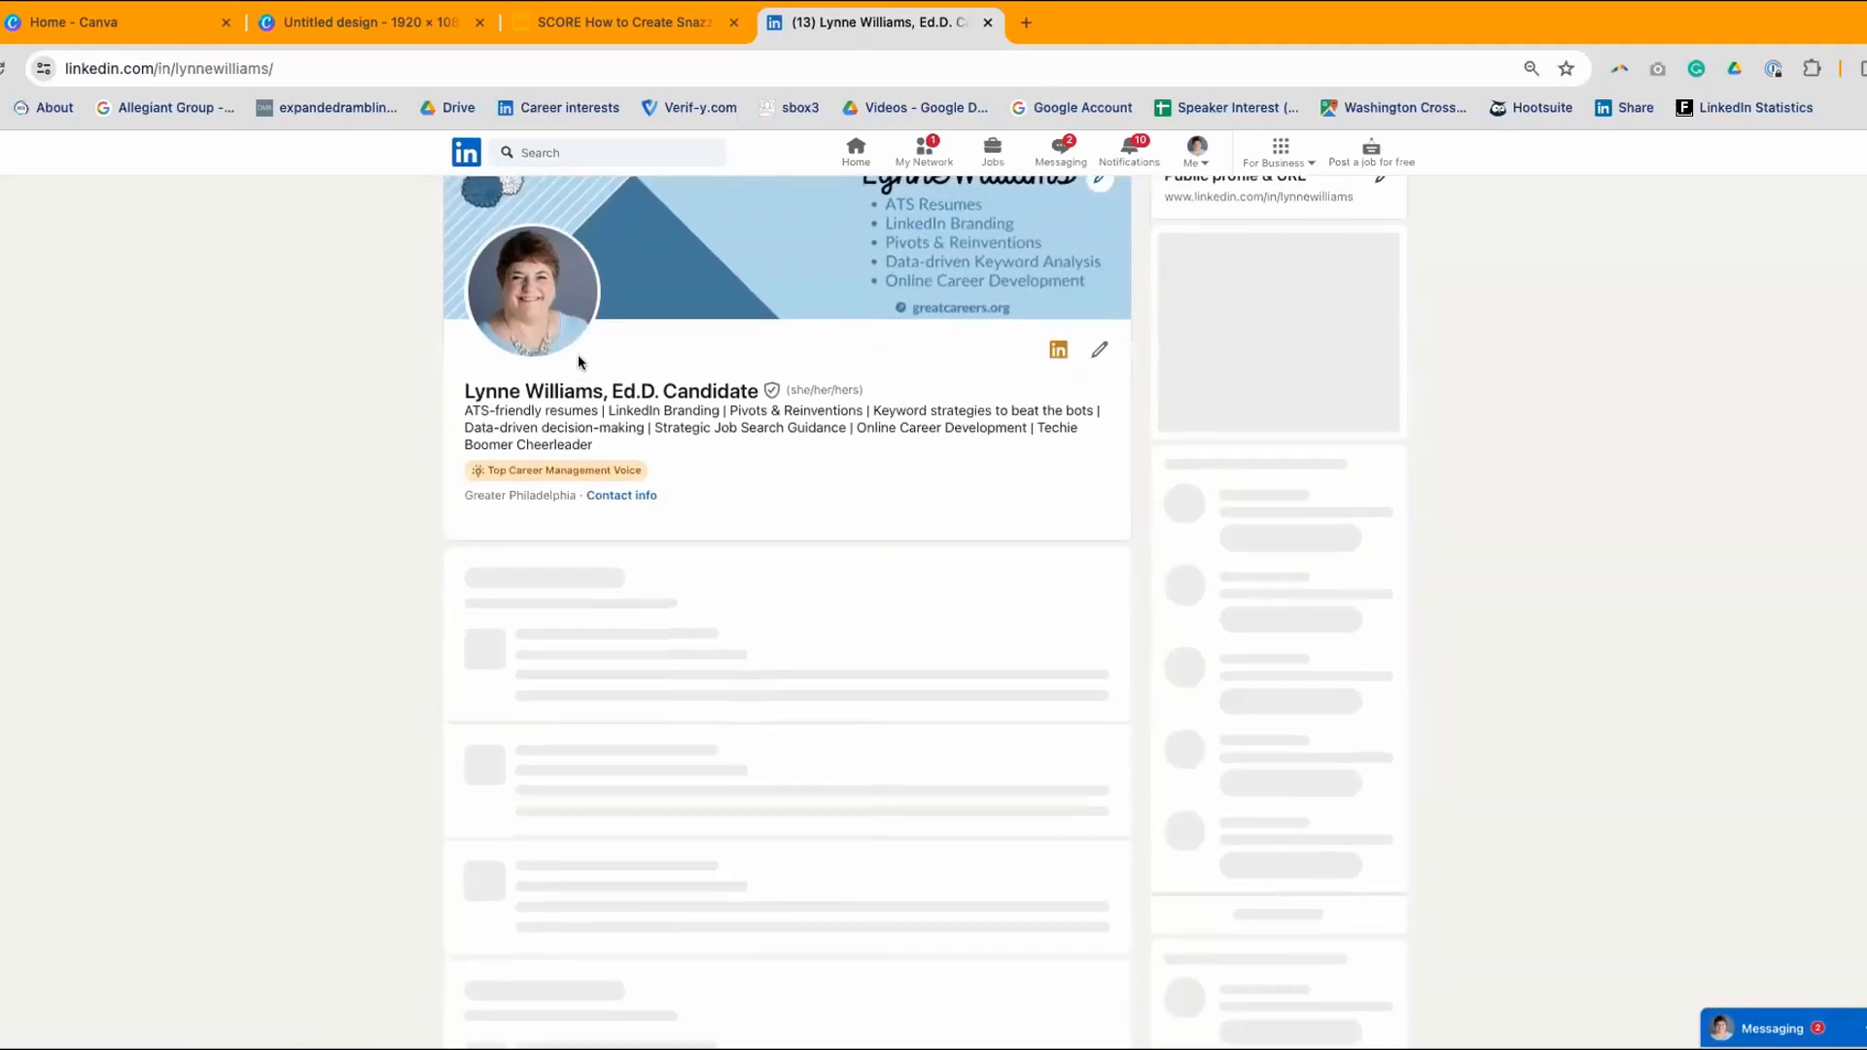
click(854, 154)
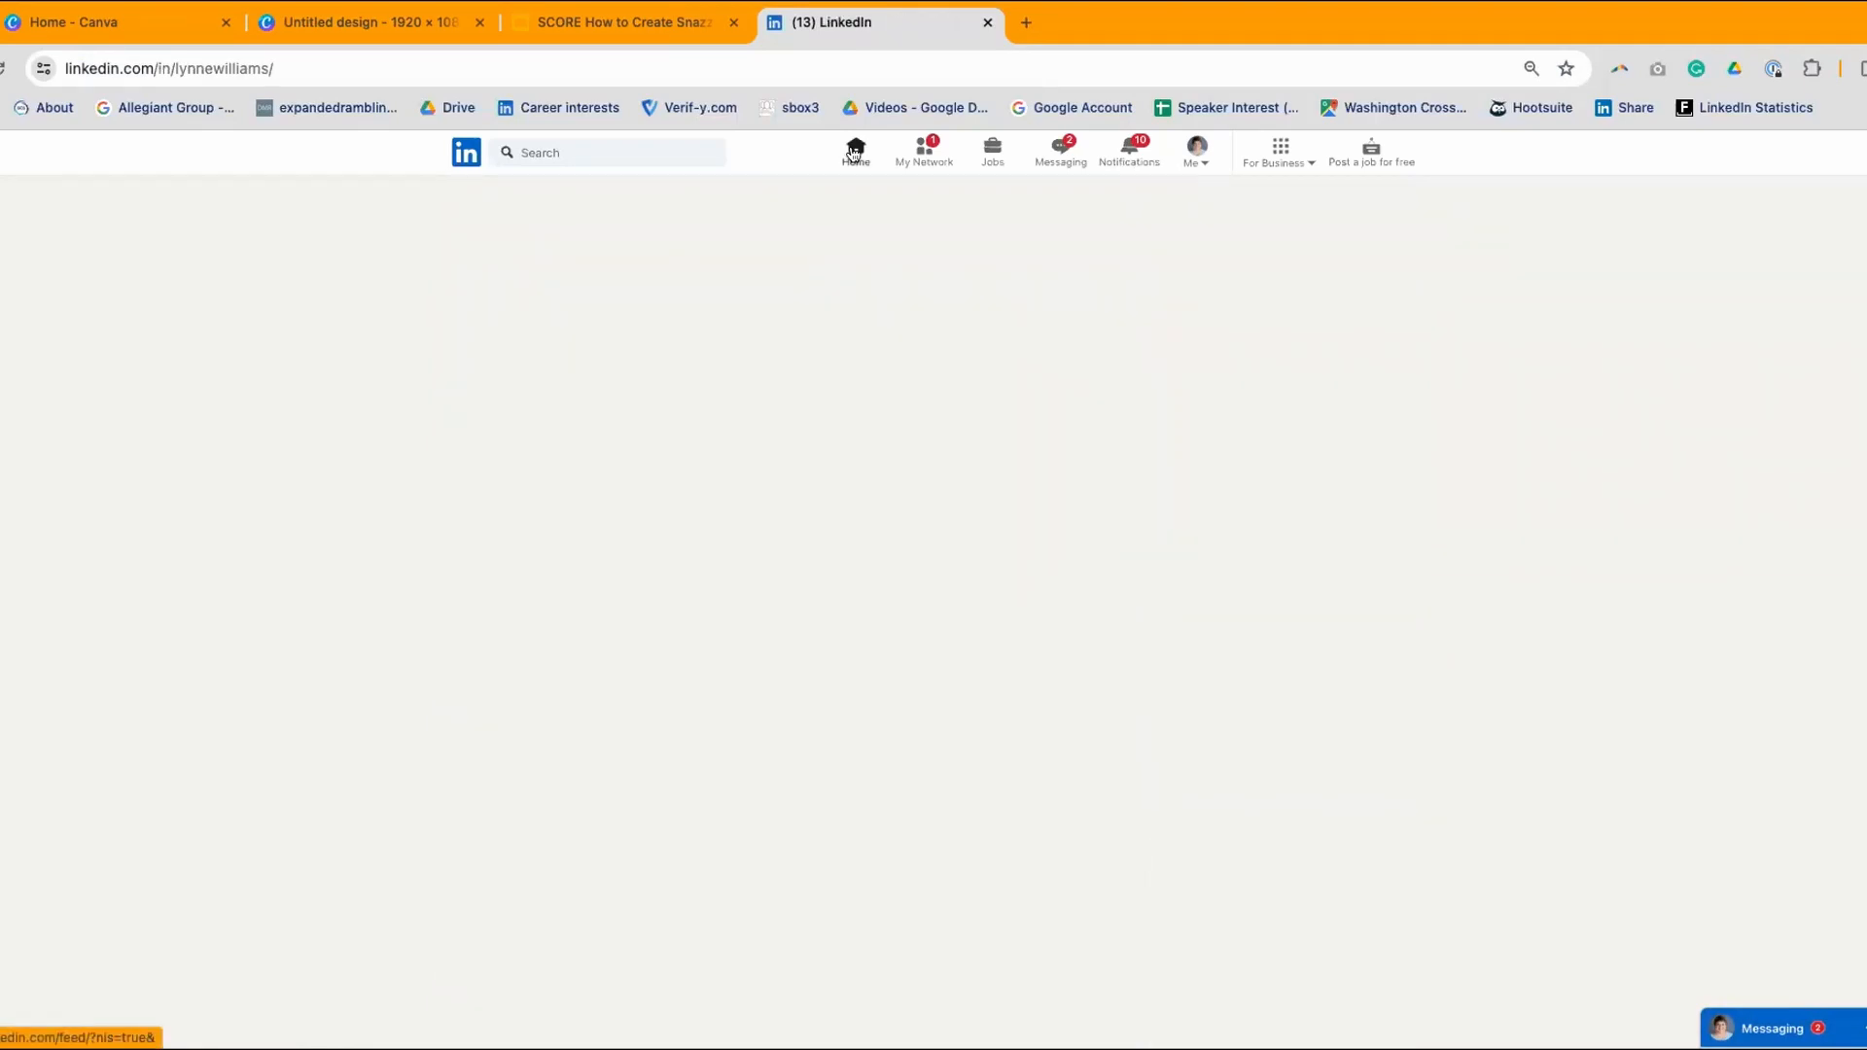
- Start a new article published as Career News Today, then begin creating a company page
click(1065, 263)
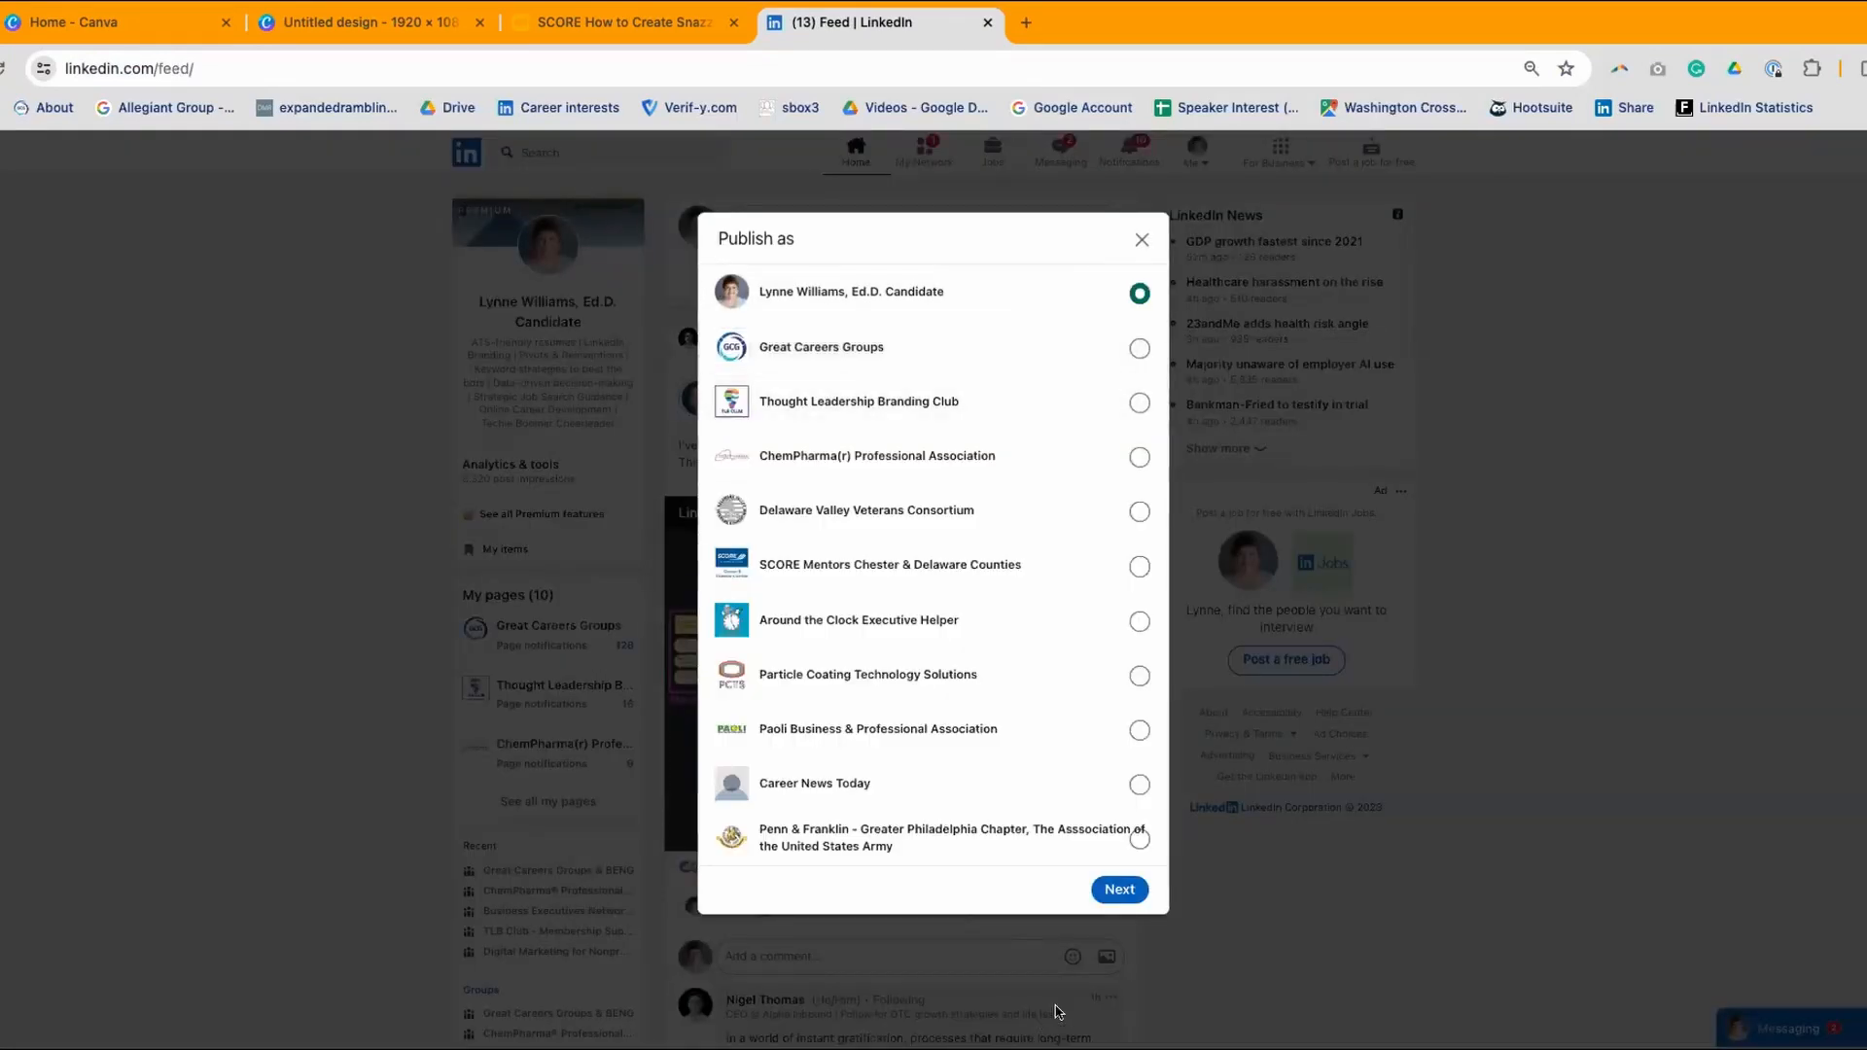
click(1119, 889)
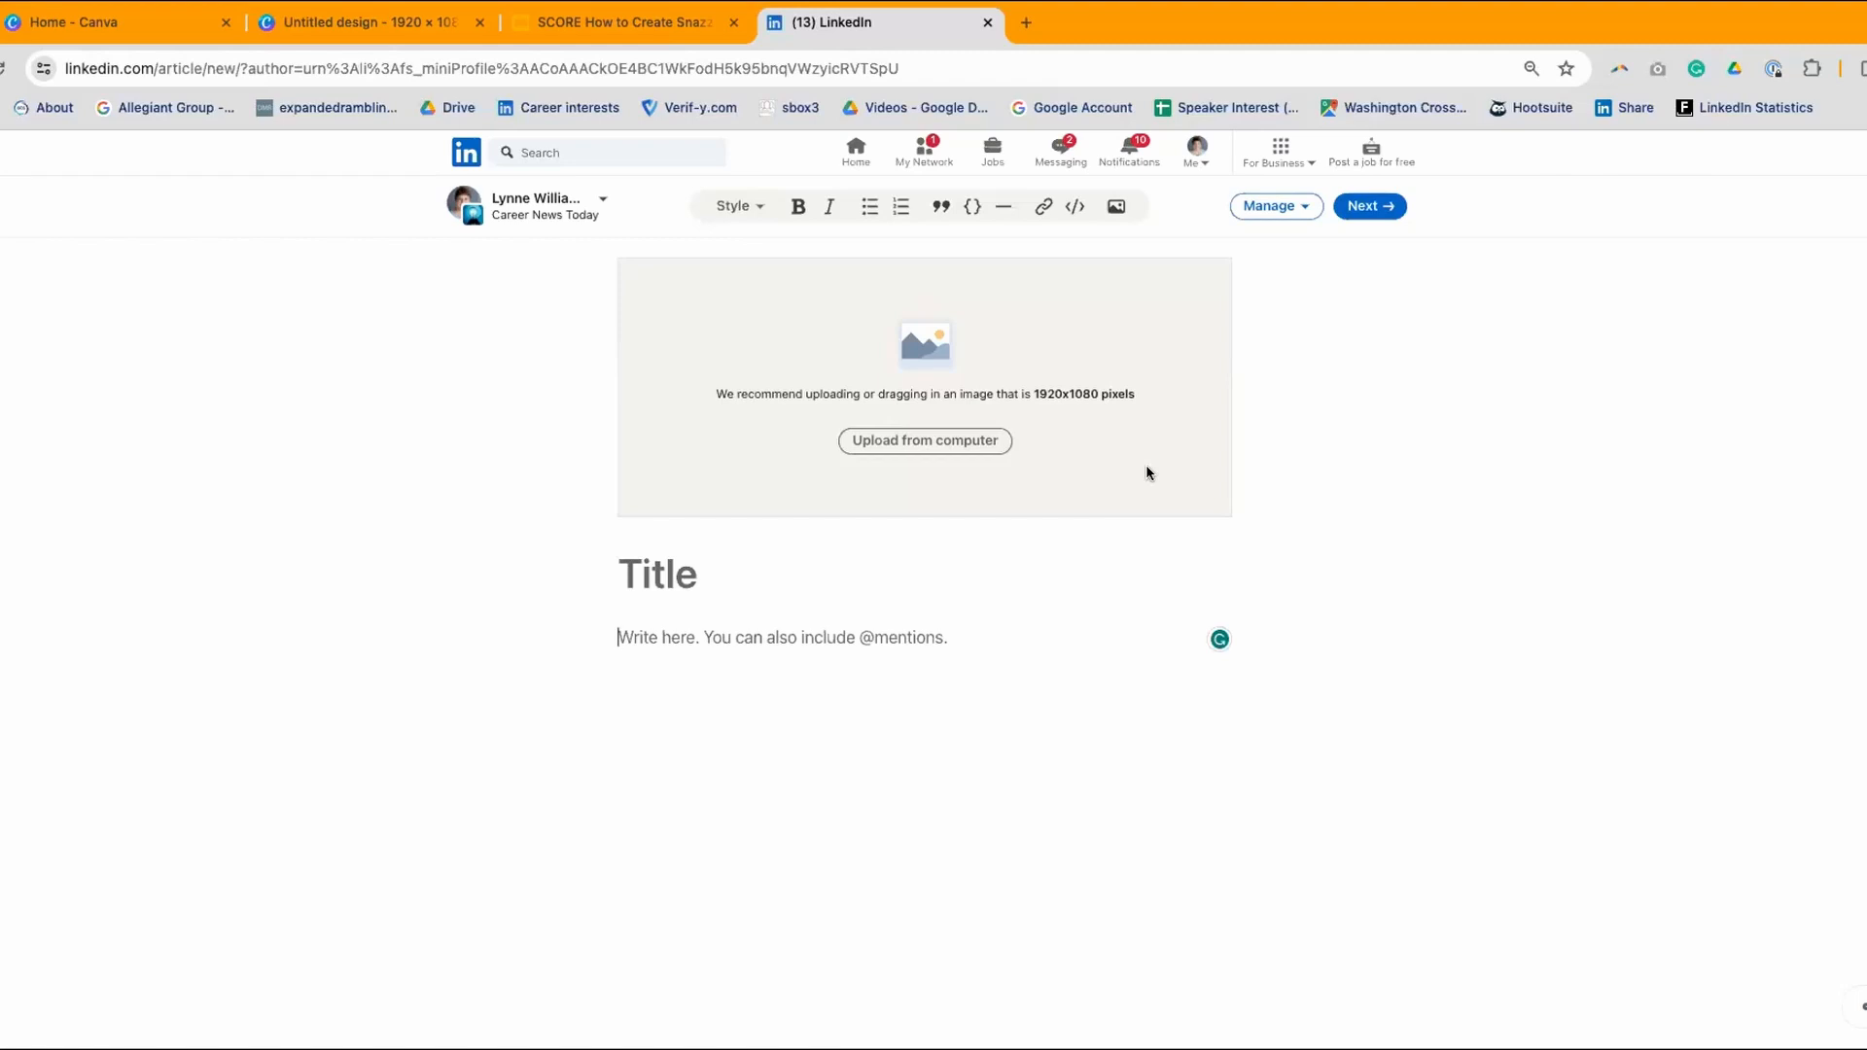
click(1313, 162)
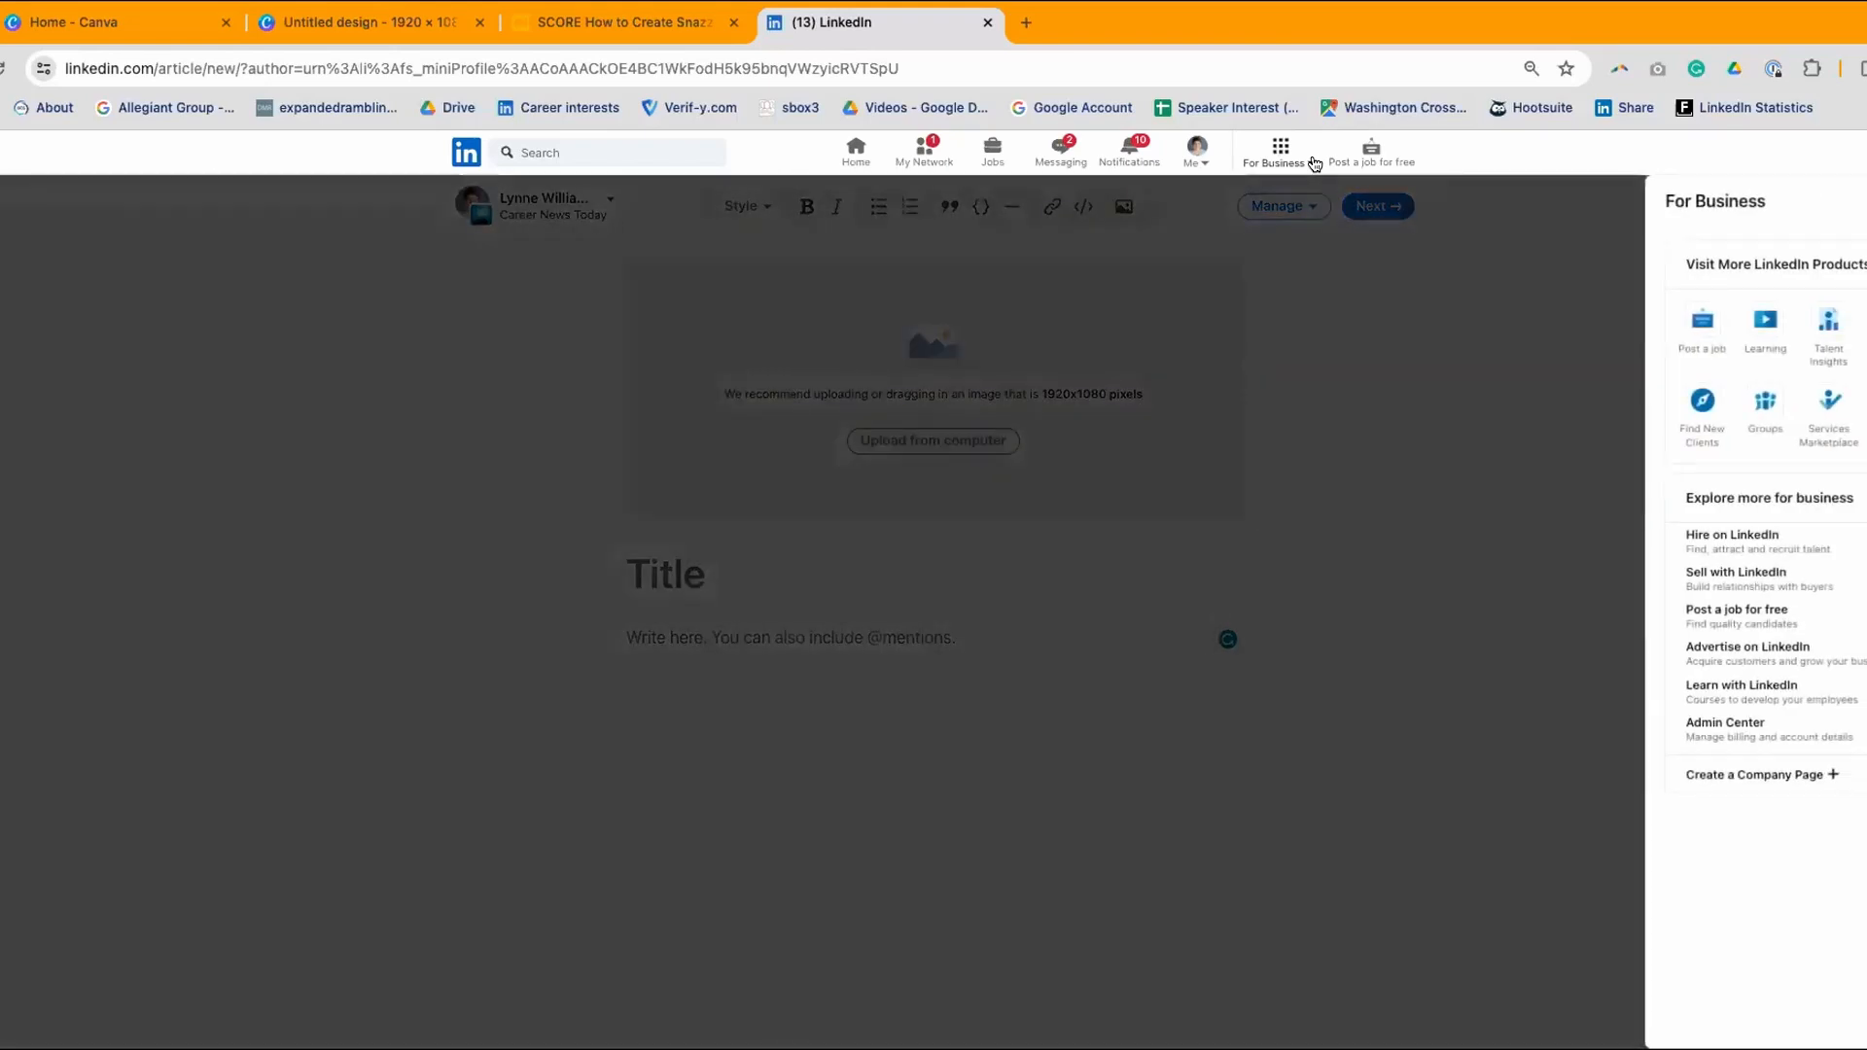
click(1756, 776)
- Choose the company option in LinkedIn's page setup, then return to the blank Untitled Canva design
click(691, 391)
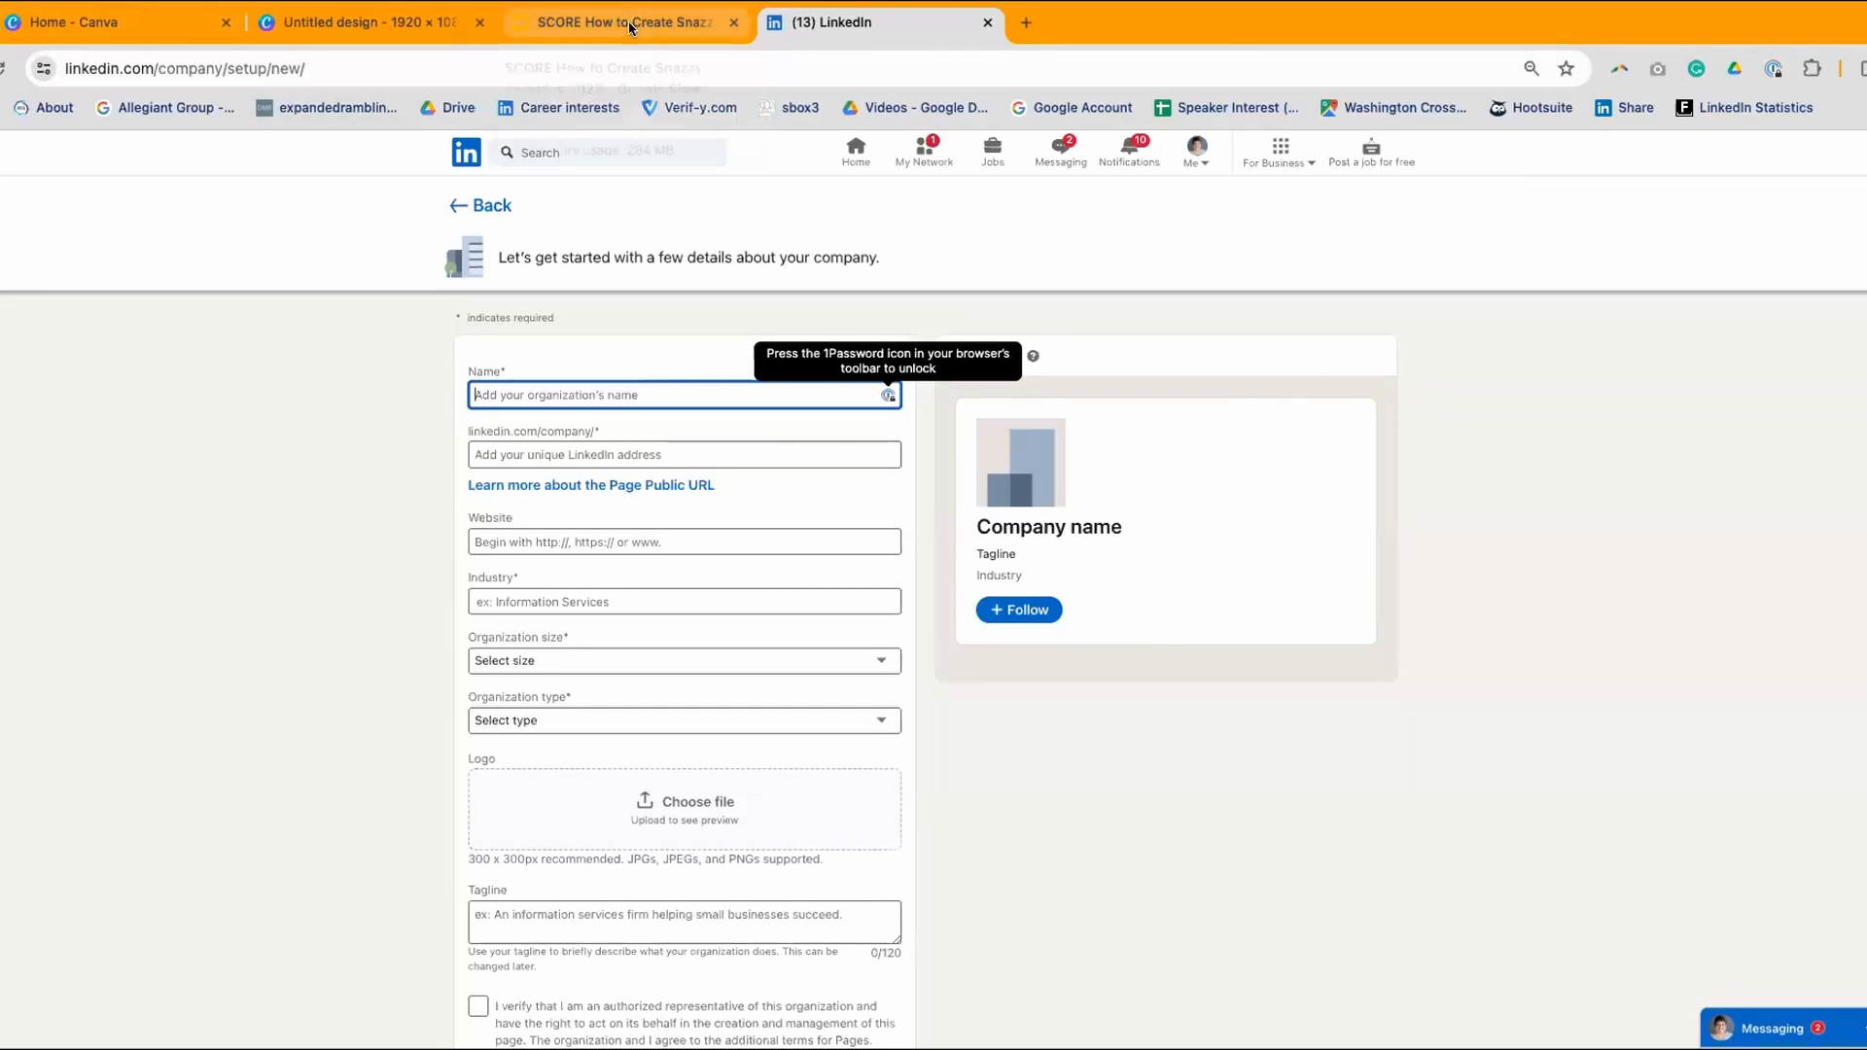
scroll(1070, 973, down, 2)
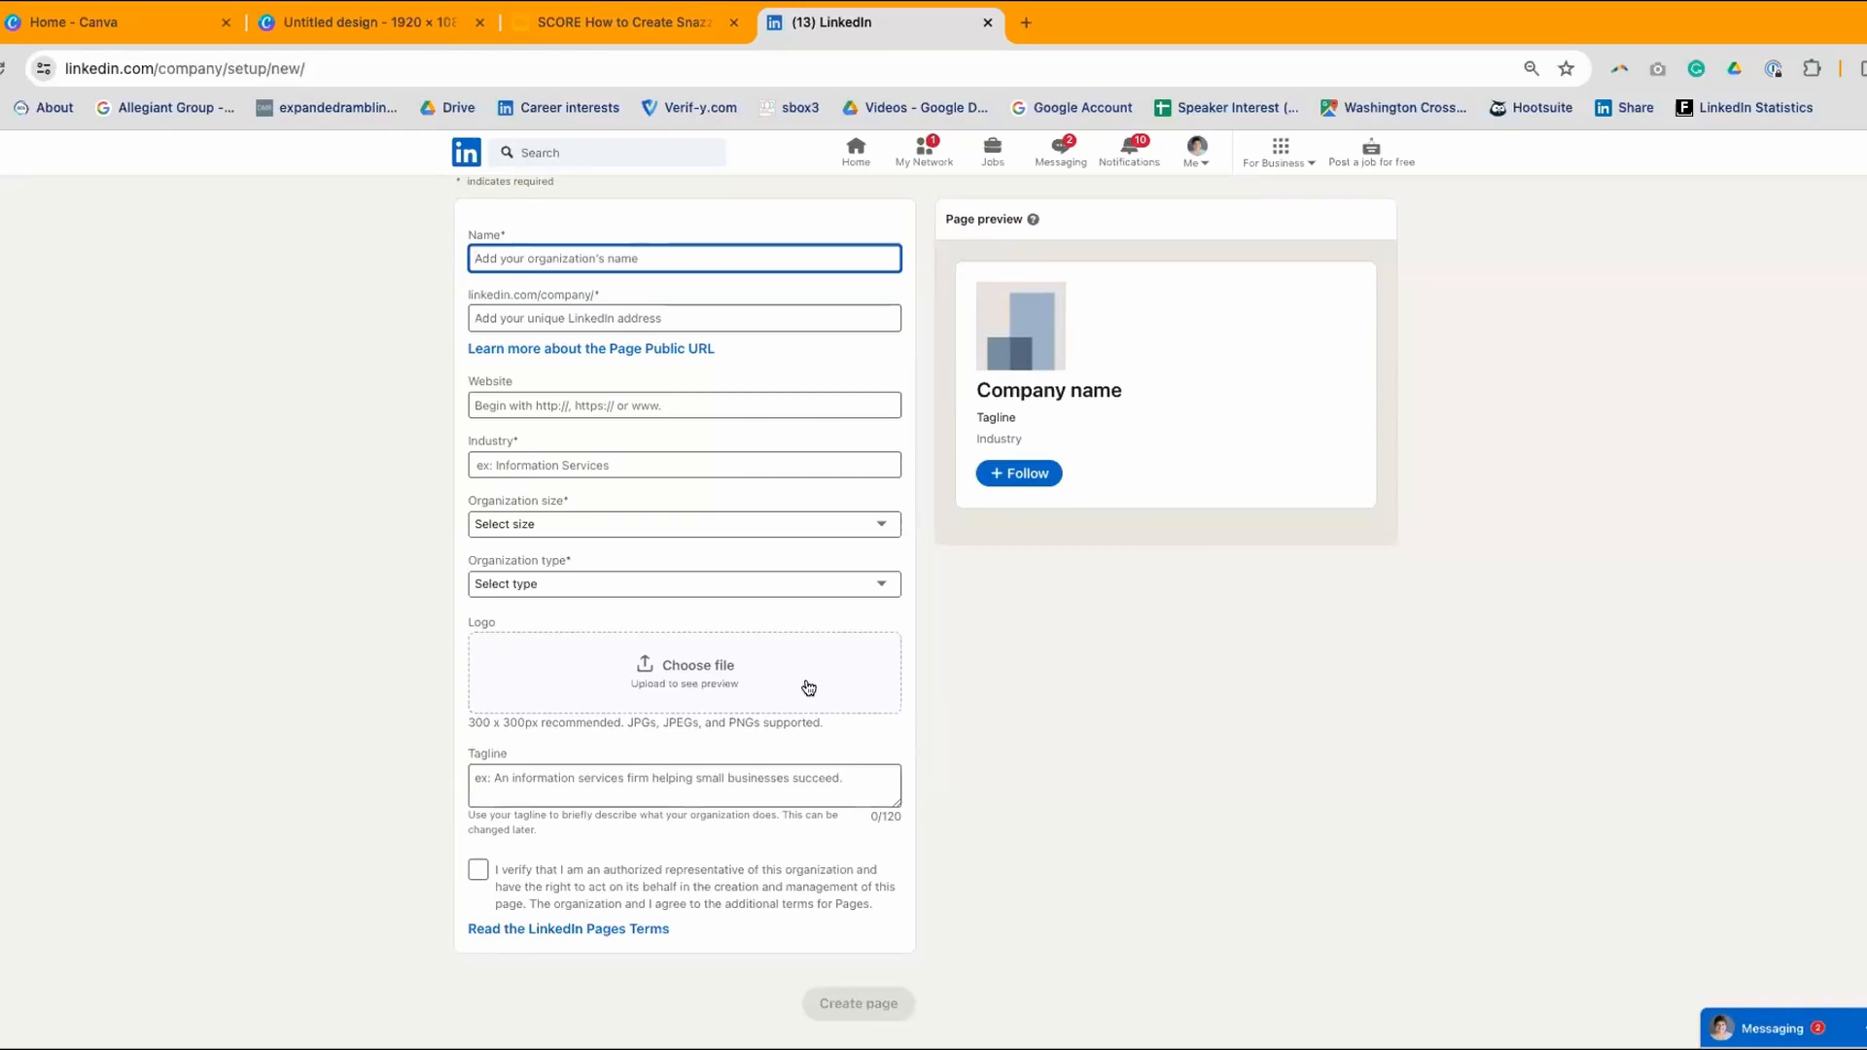
click(375, 26)
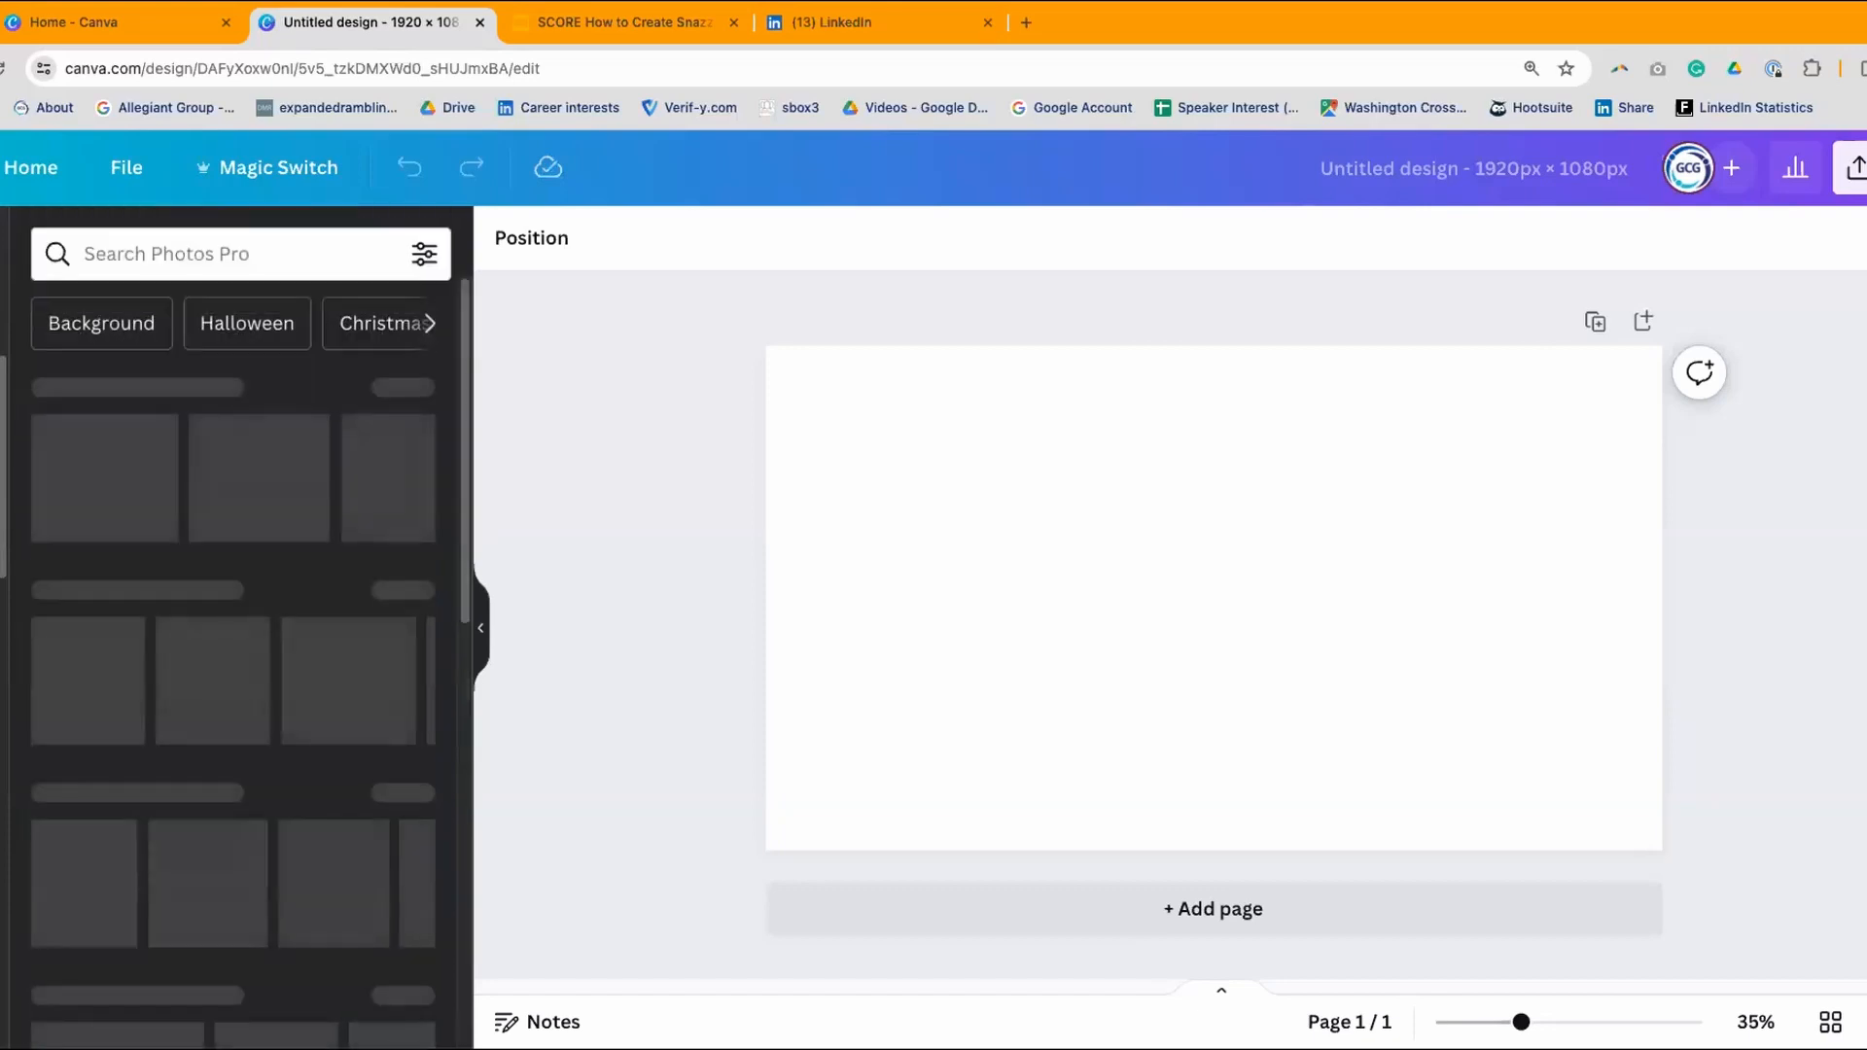
- Search the stock photos for 'halloween' and browse the results
click(154, 253)
text(ha)
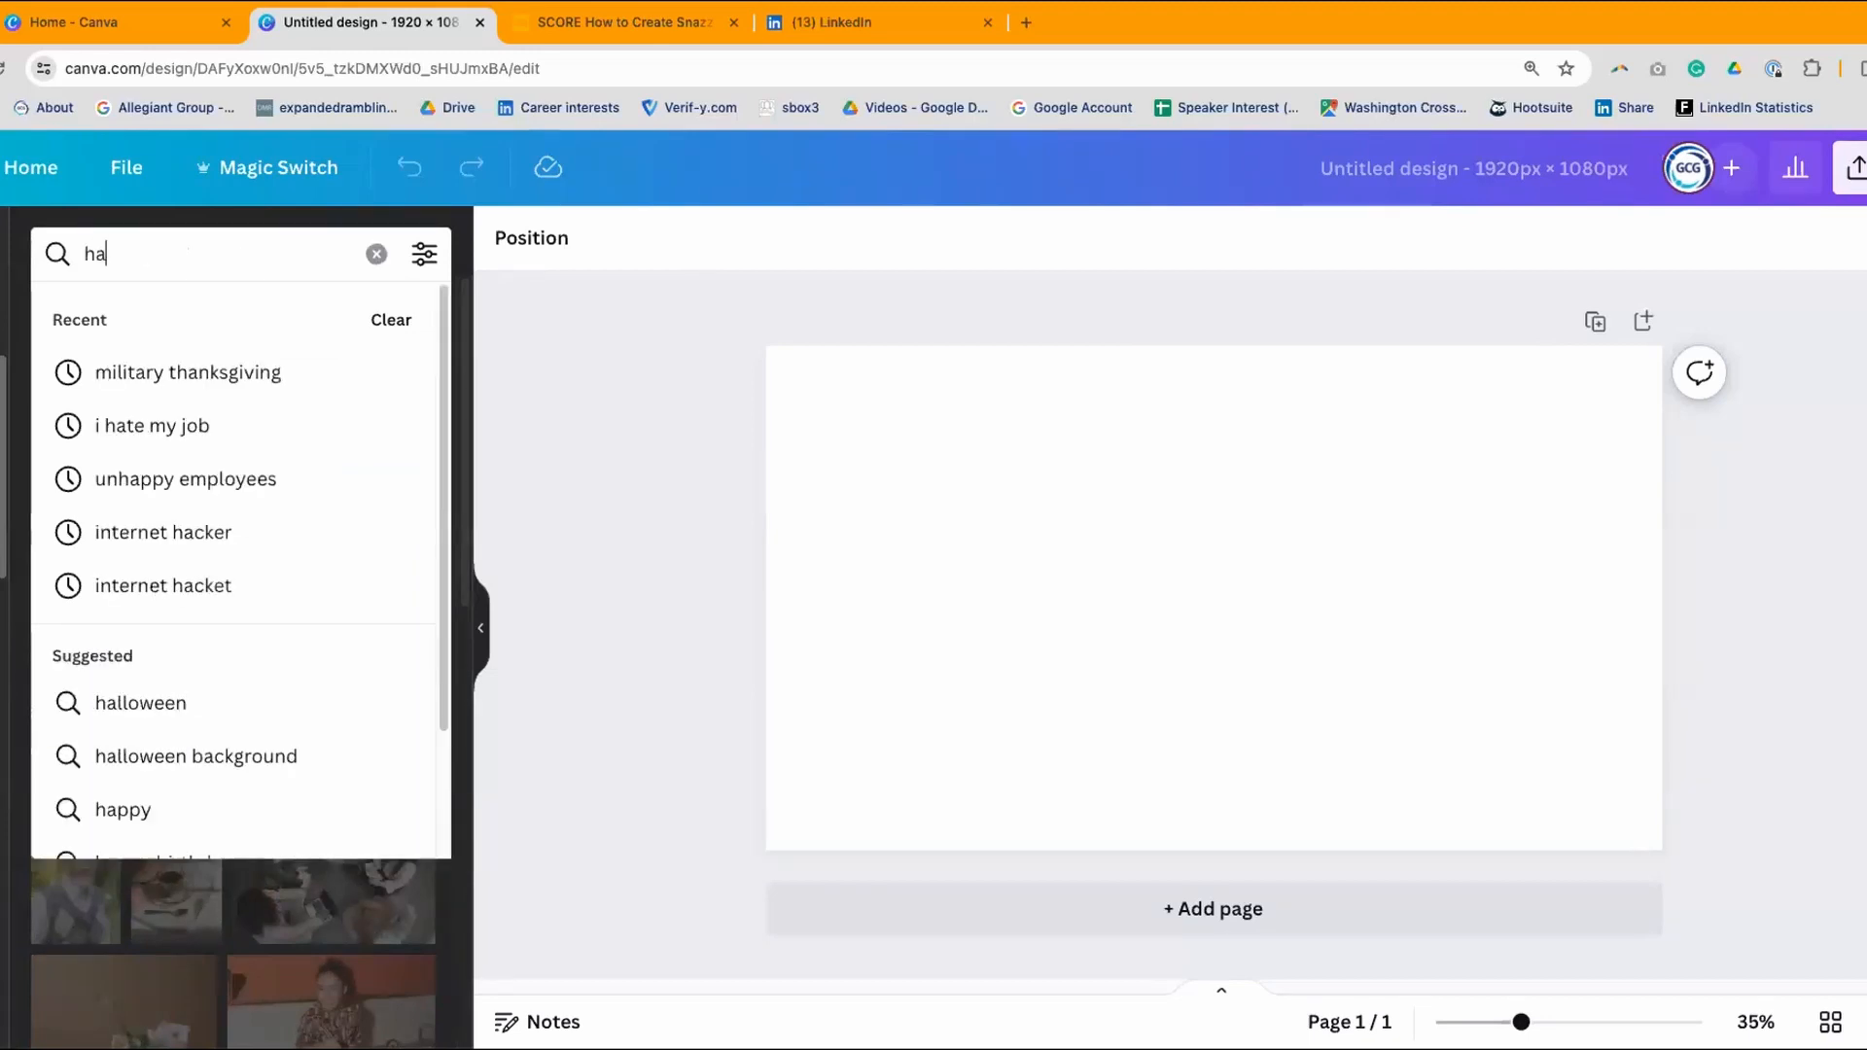
text(lloween)
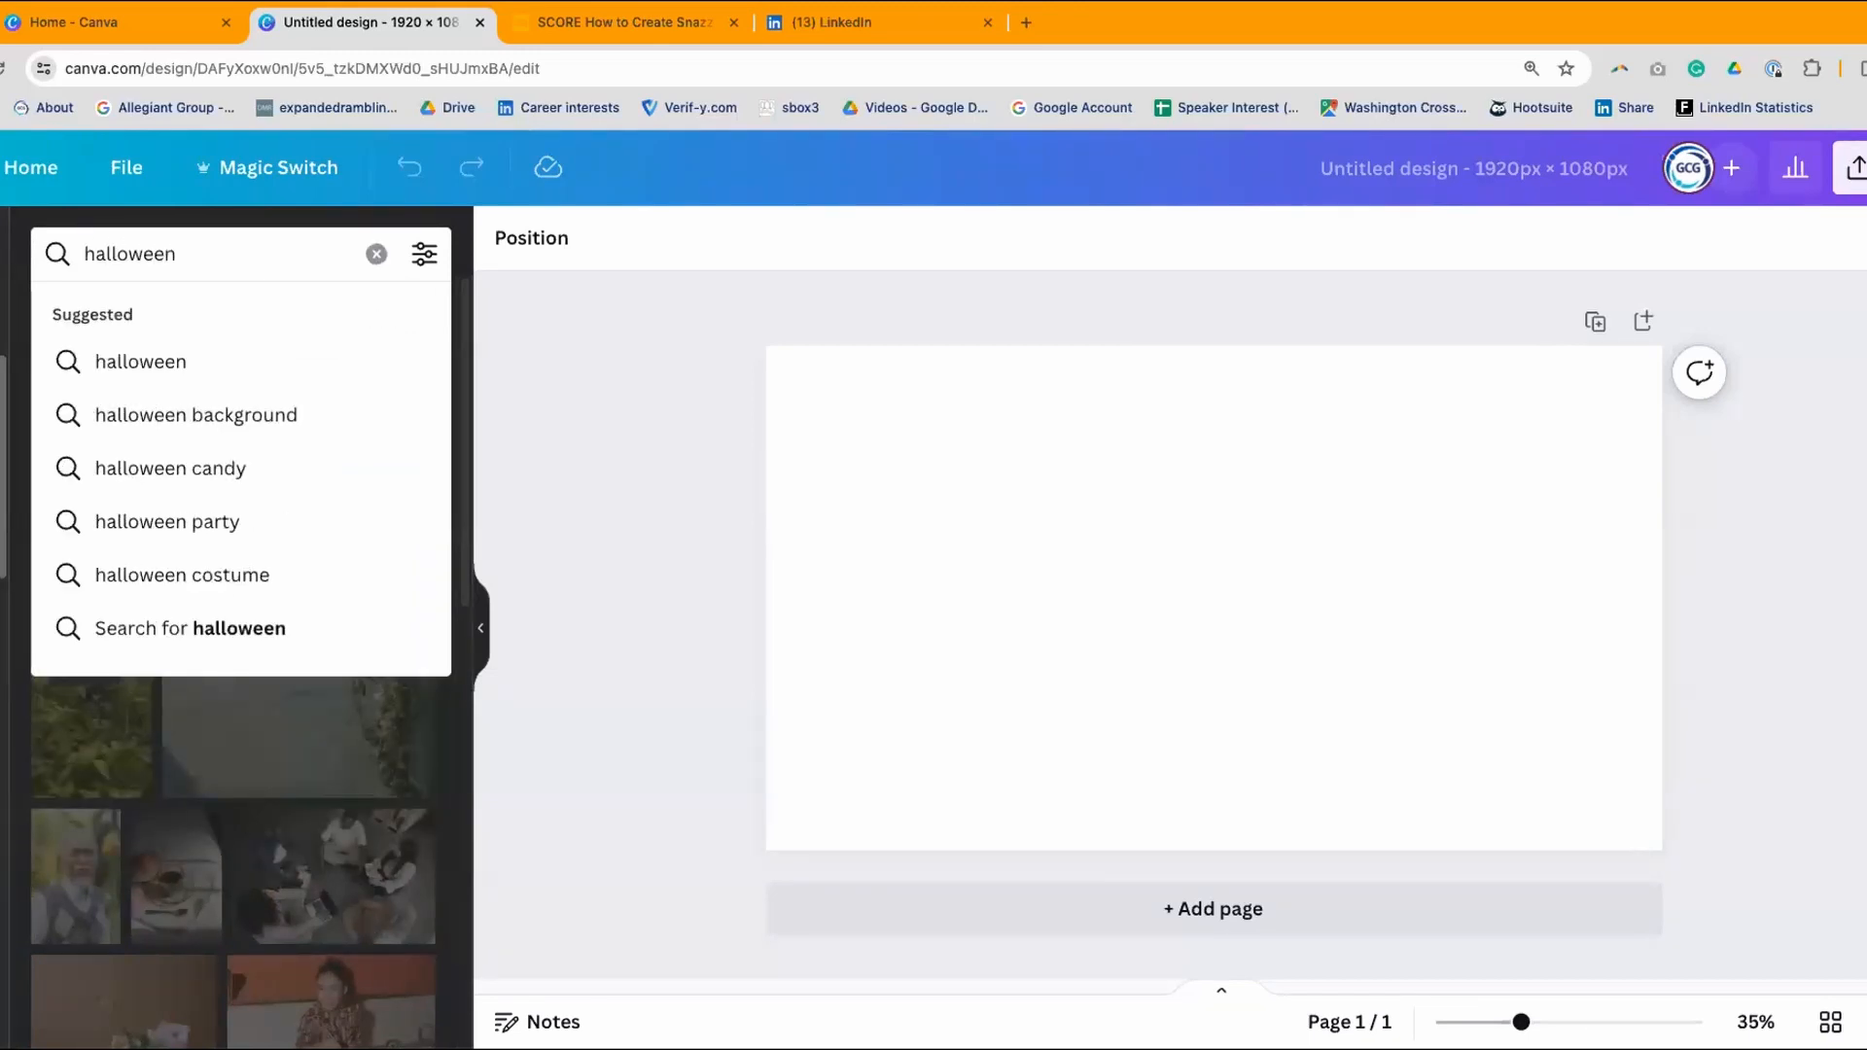
key(Return)
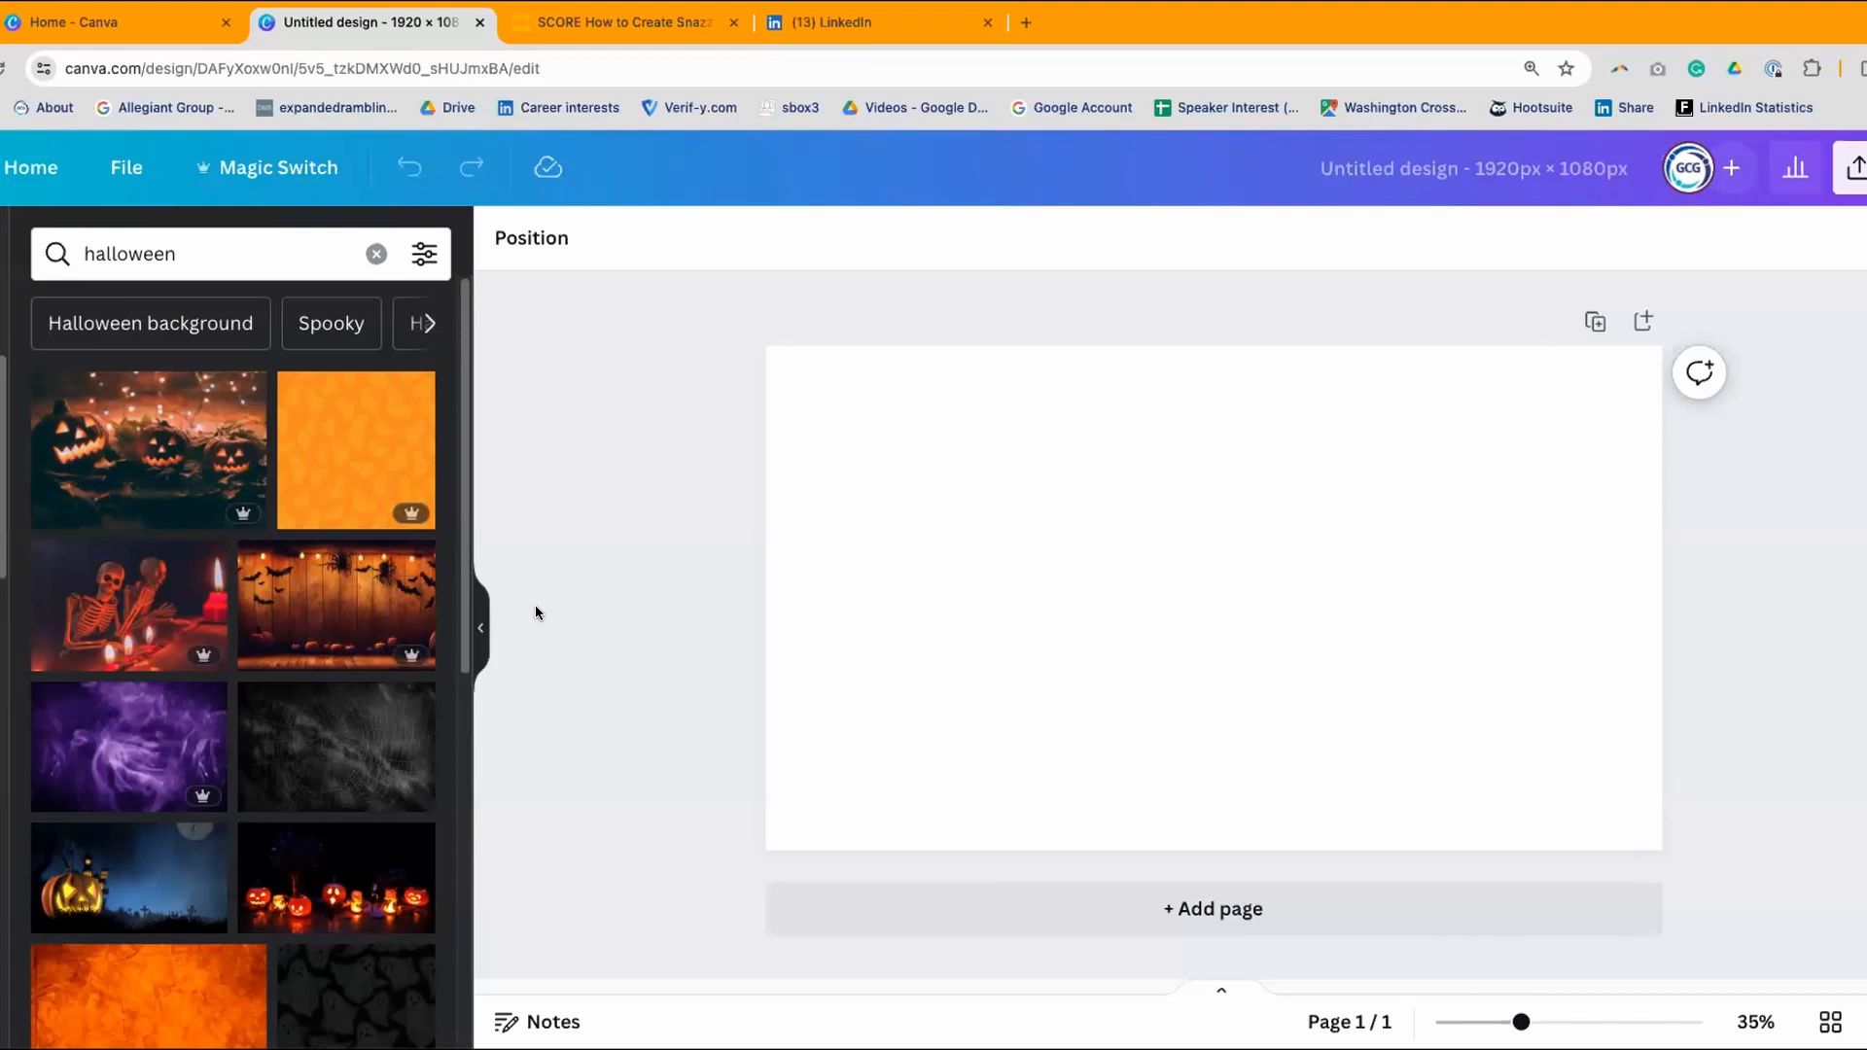
scroll(467, 696, down, 2)
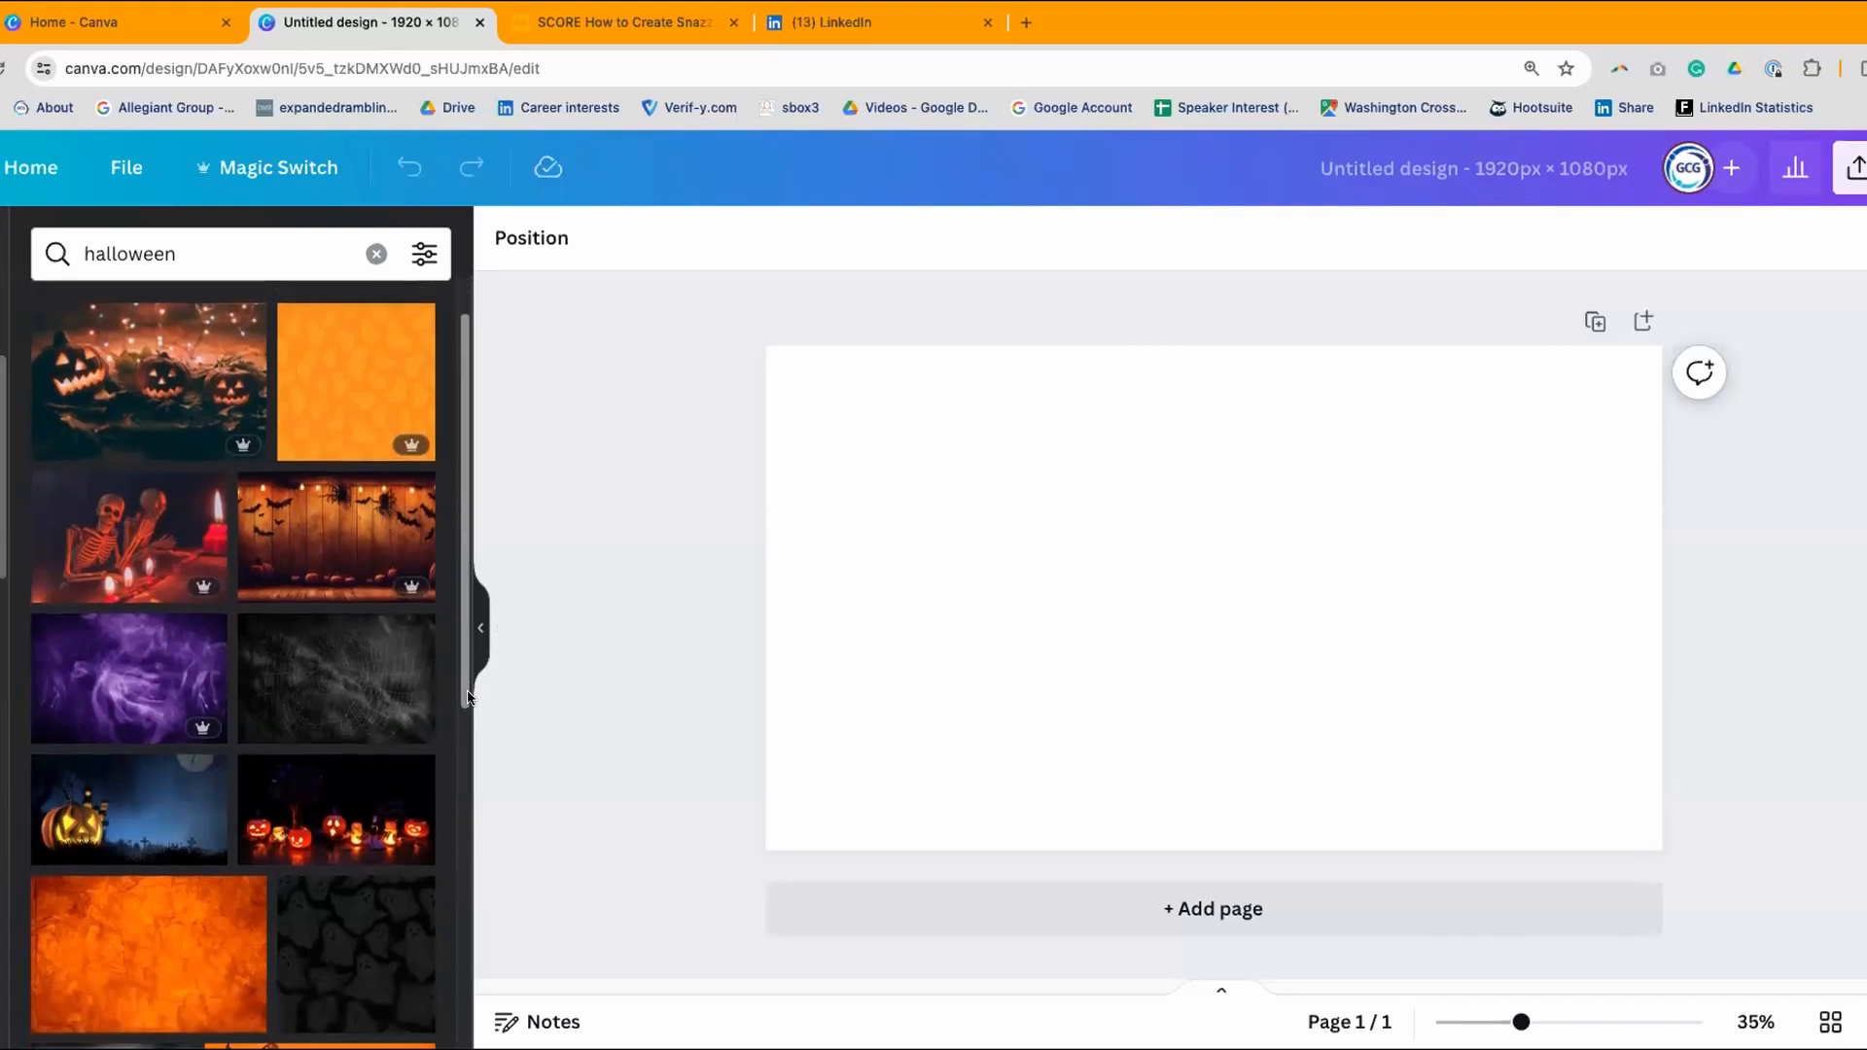
scroll(466, 696, down, 3)
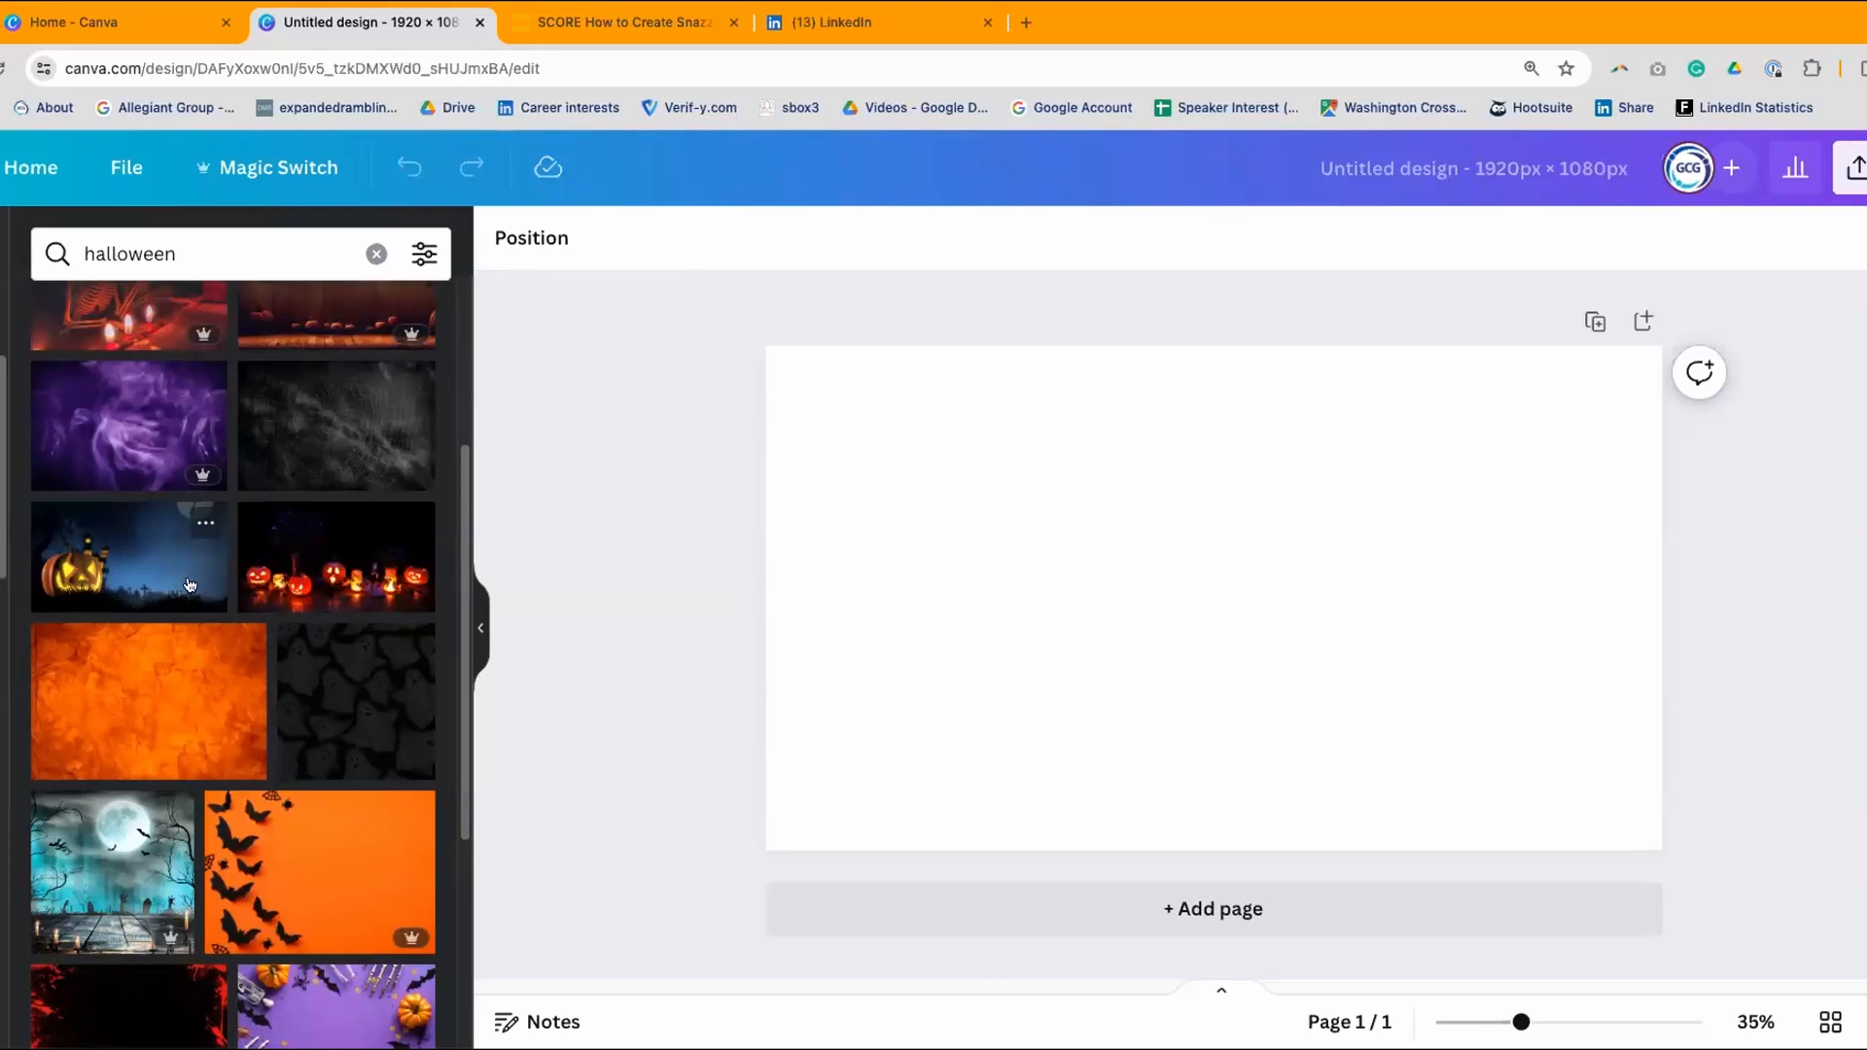
- Fill the page with the glowing jack-o'-lanterns photo and open the Text panel
drag(385, 580, 865, 388)
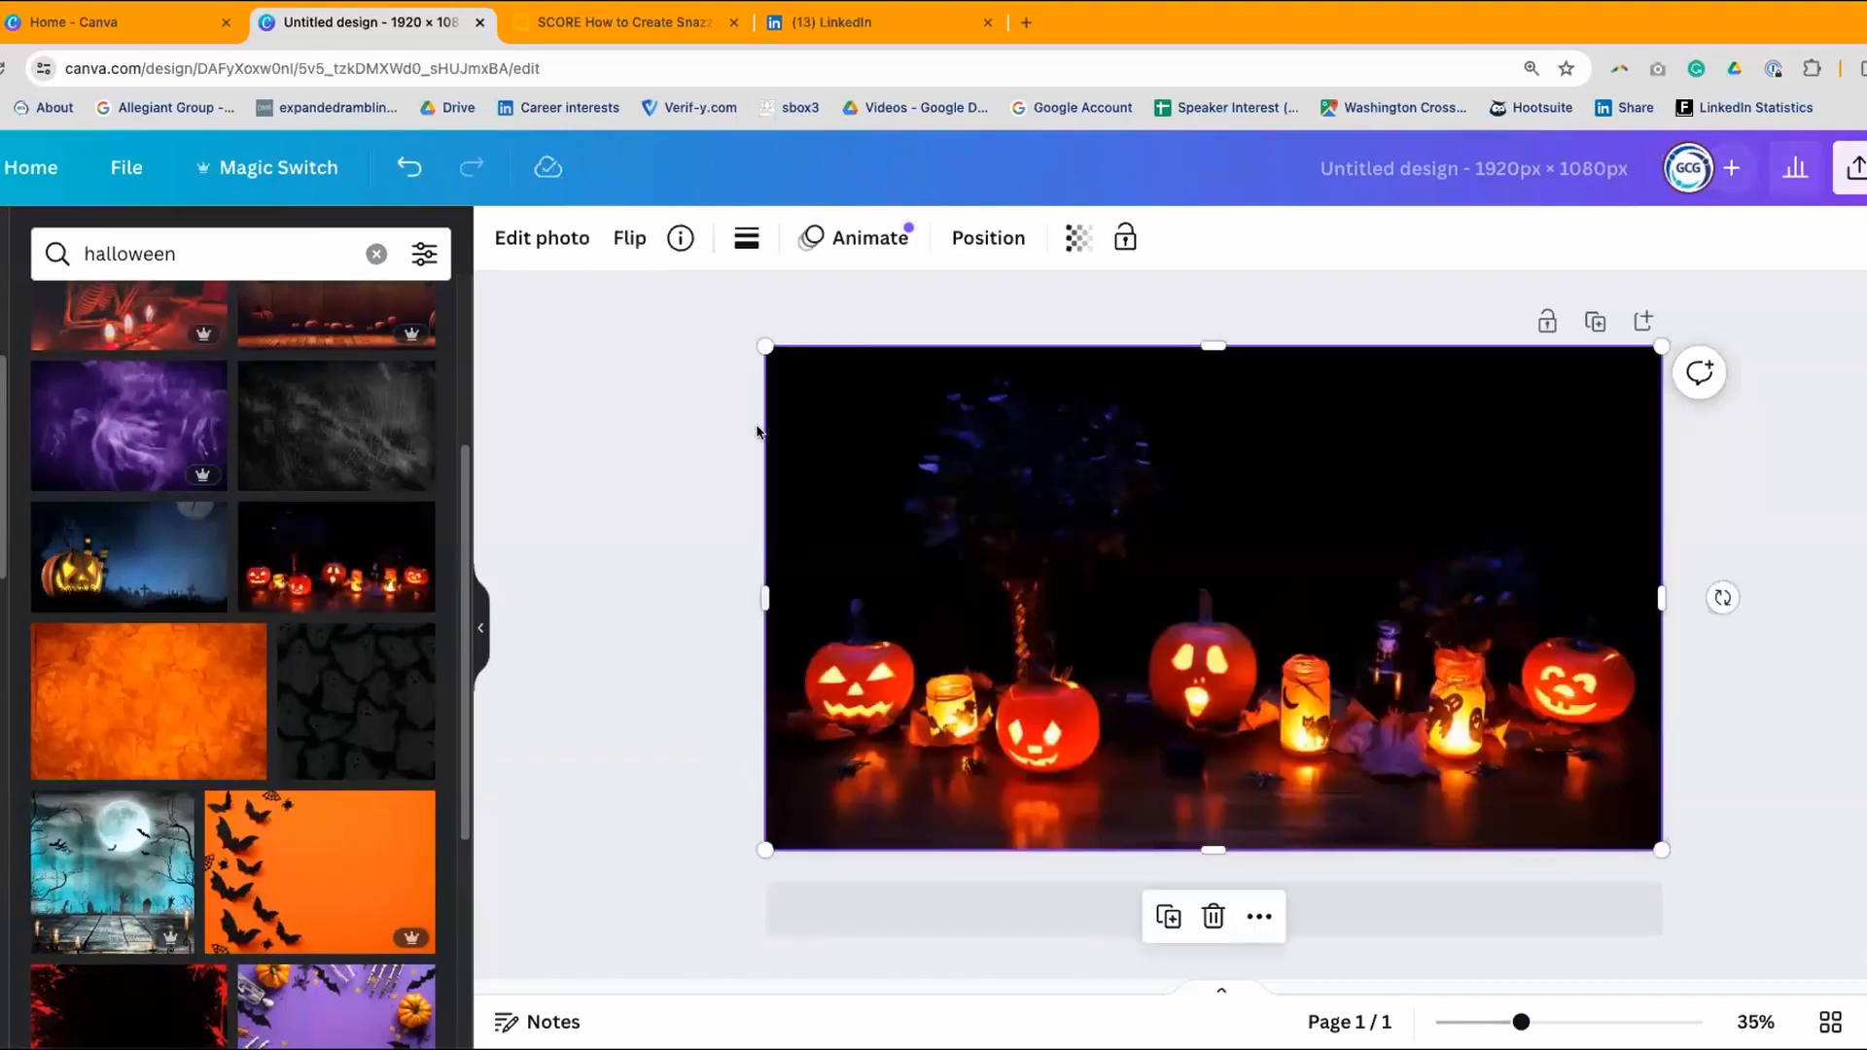
click(589, 482)
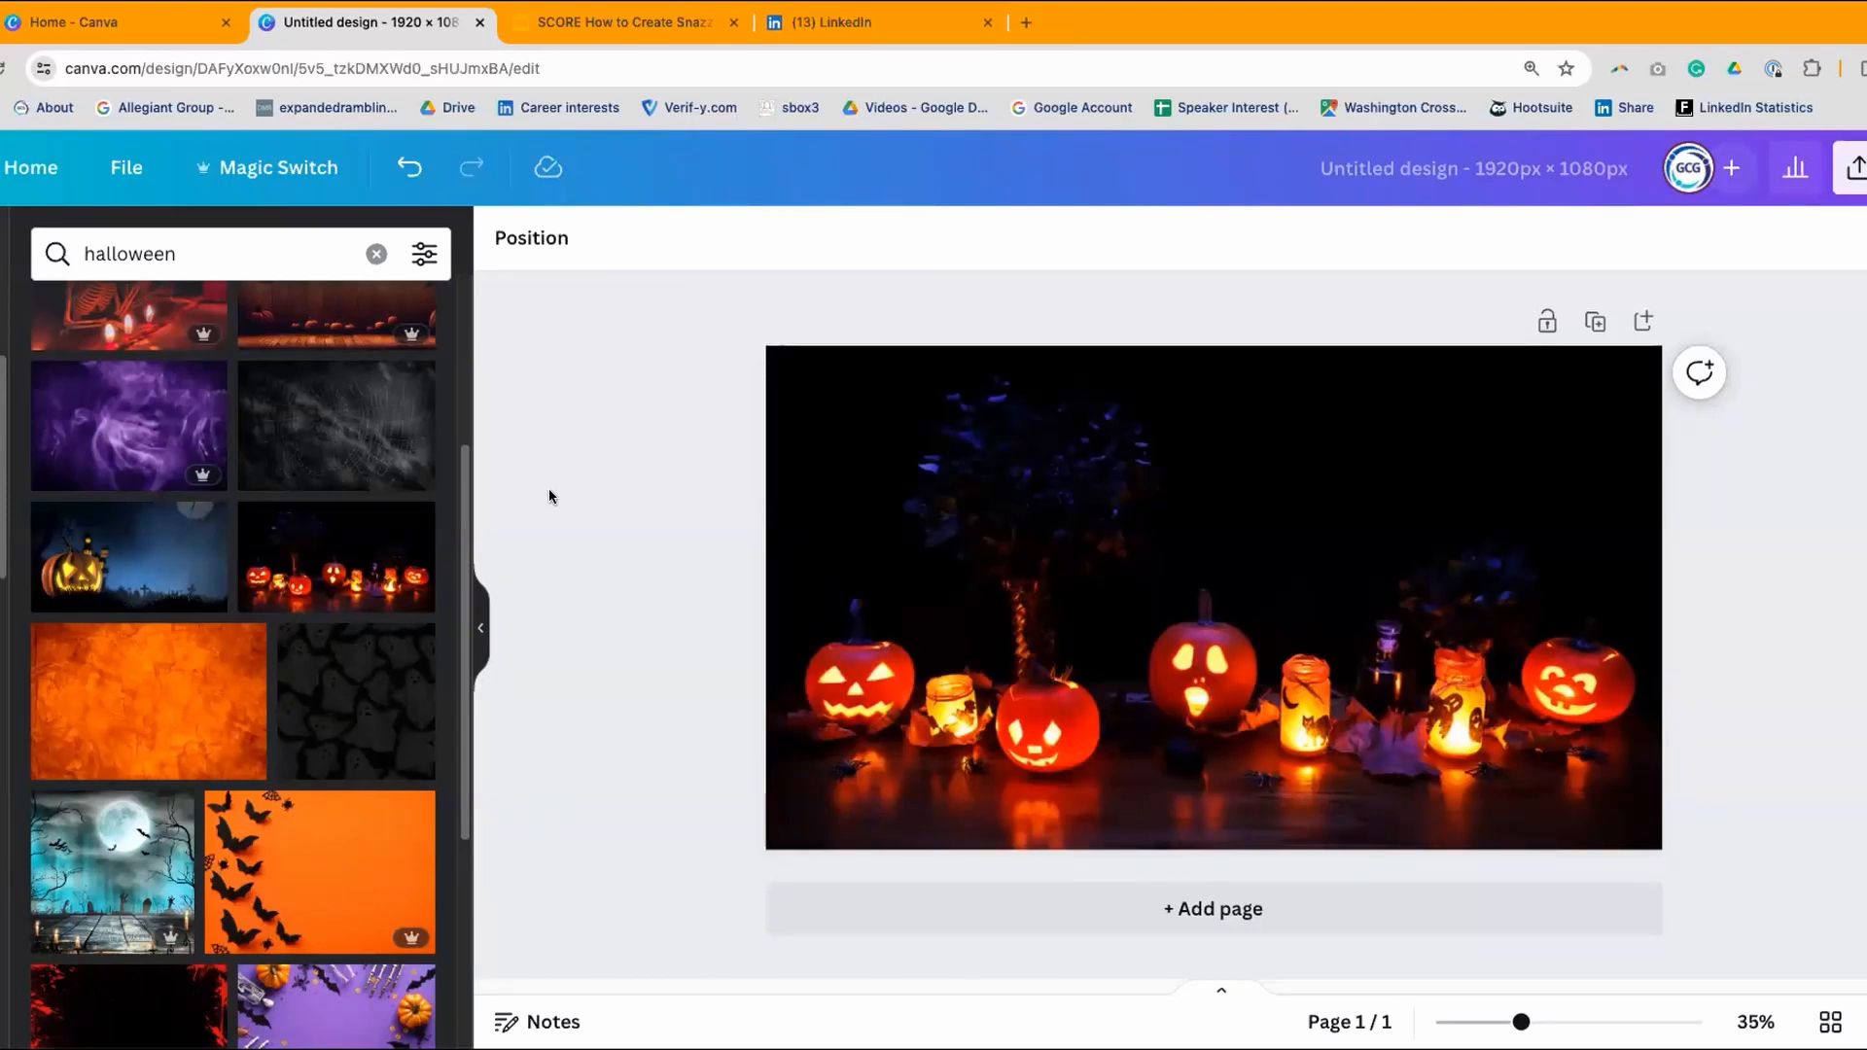
scroll(447, 302, up, 3)
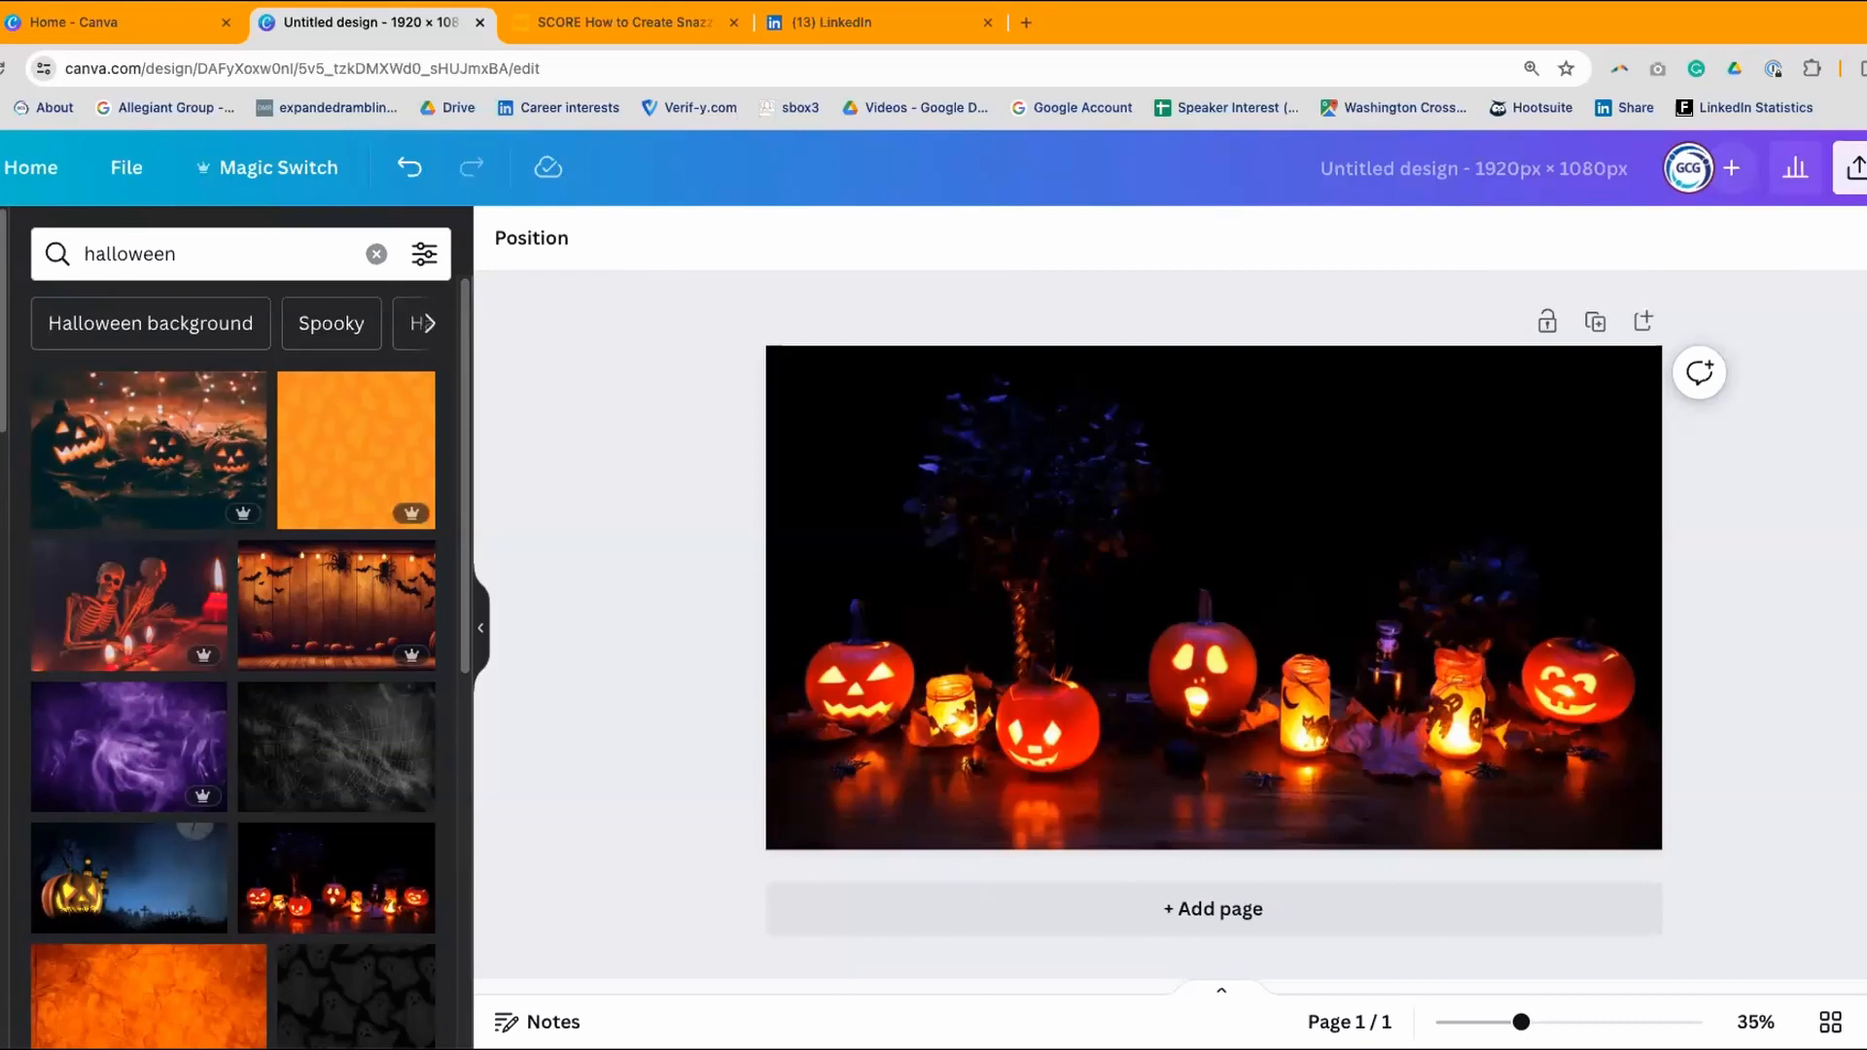
click(3, 449)
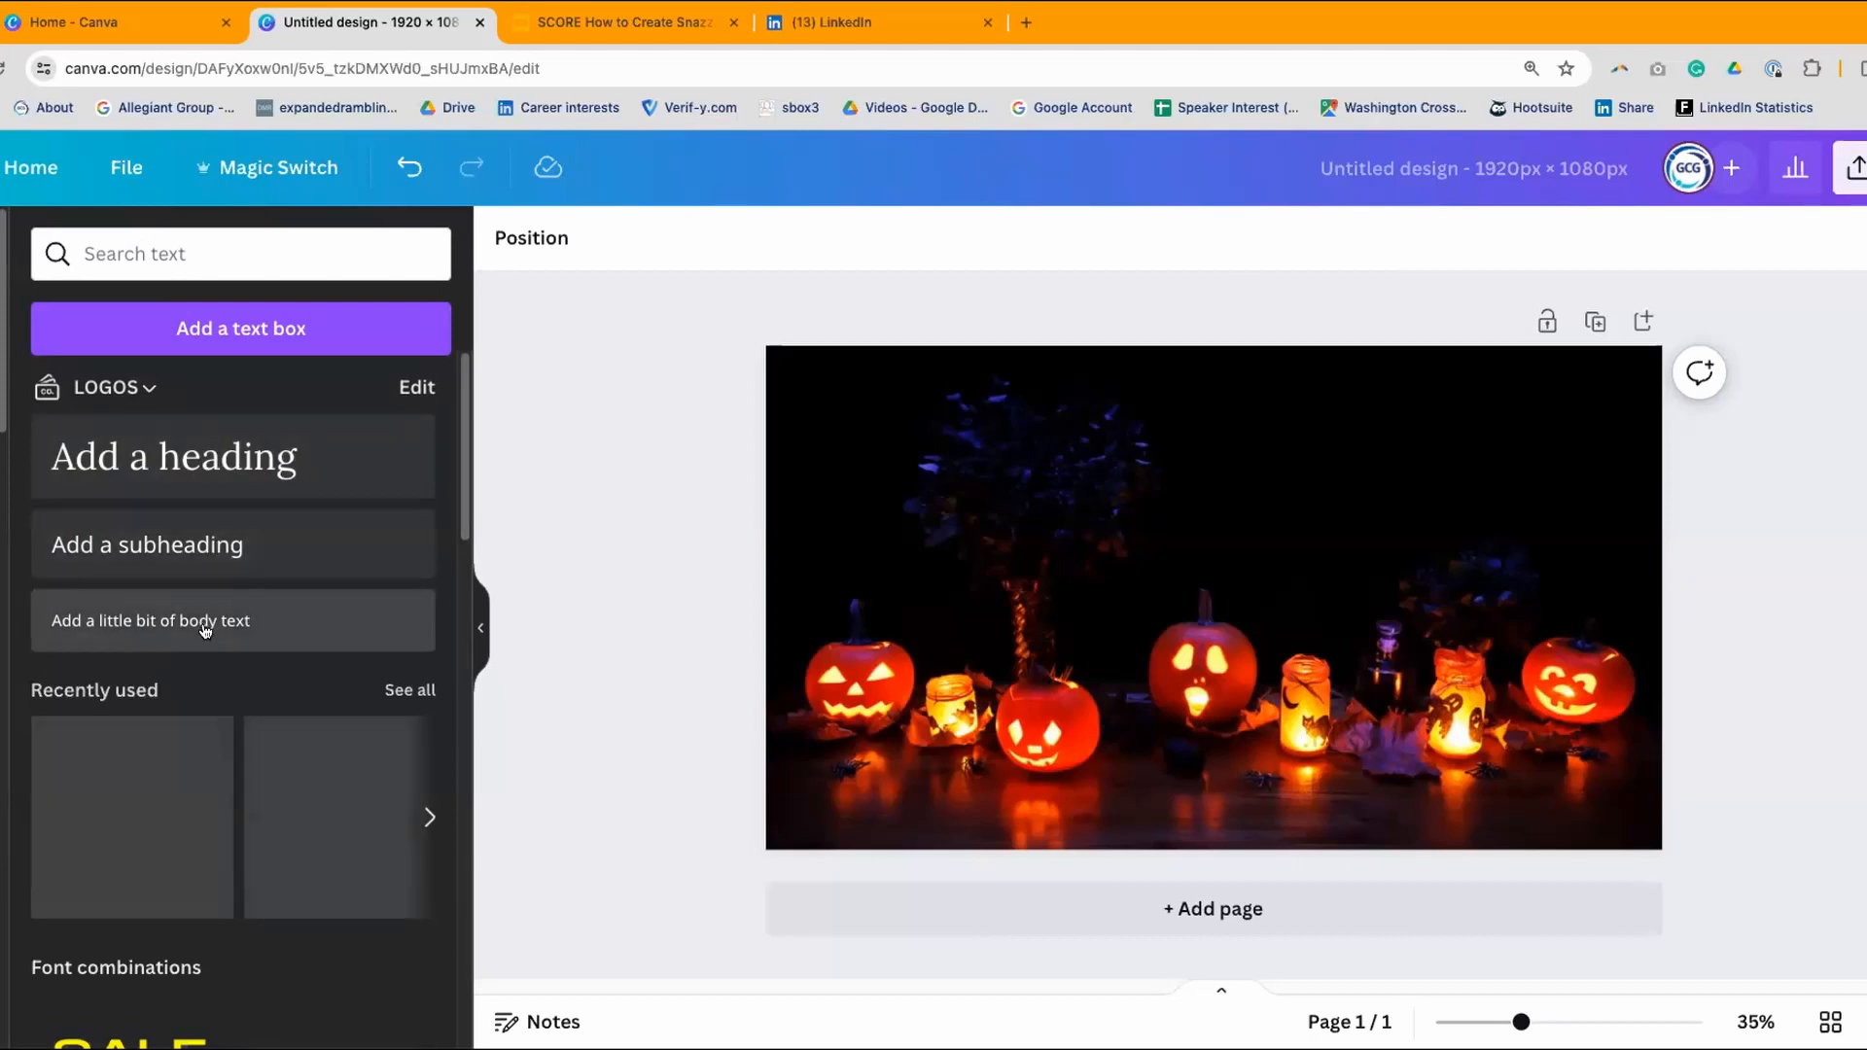
- Add a heading over the upper left of the photo and make its text white
drag(163, 453, 967, 436)
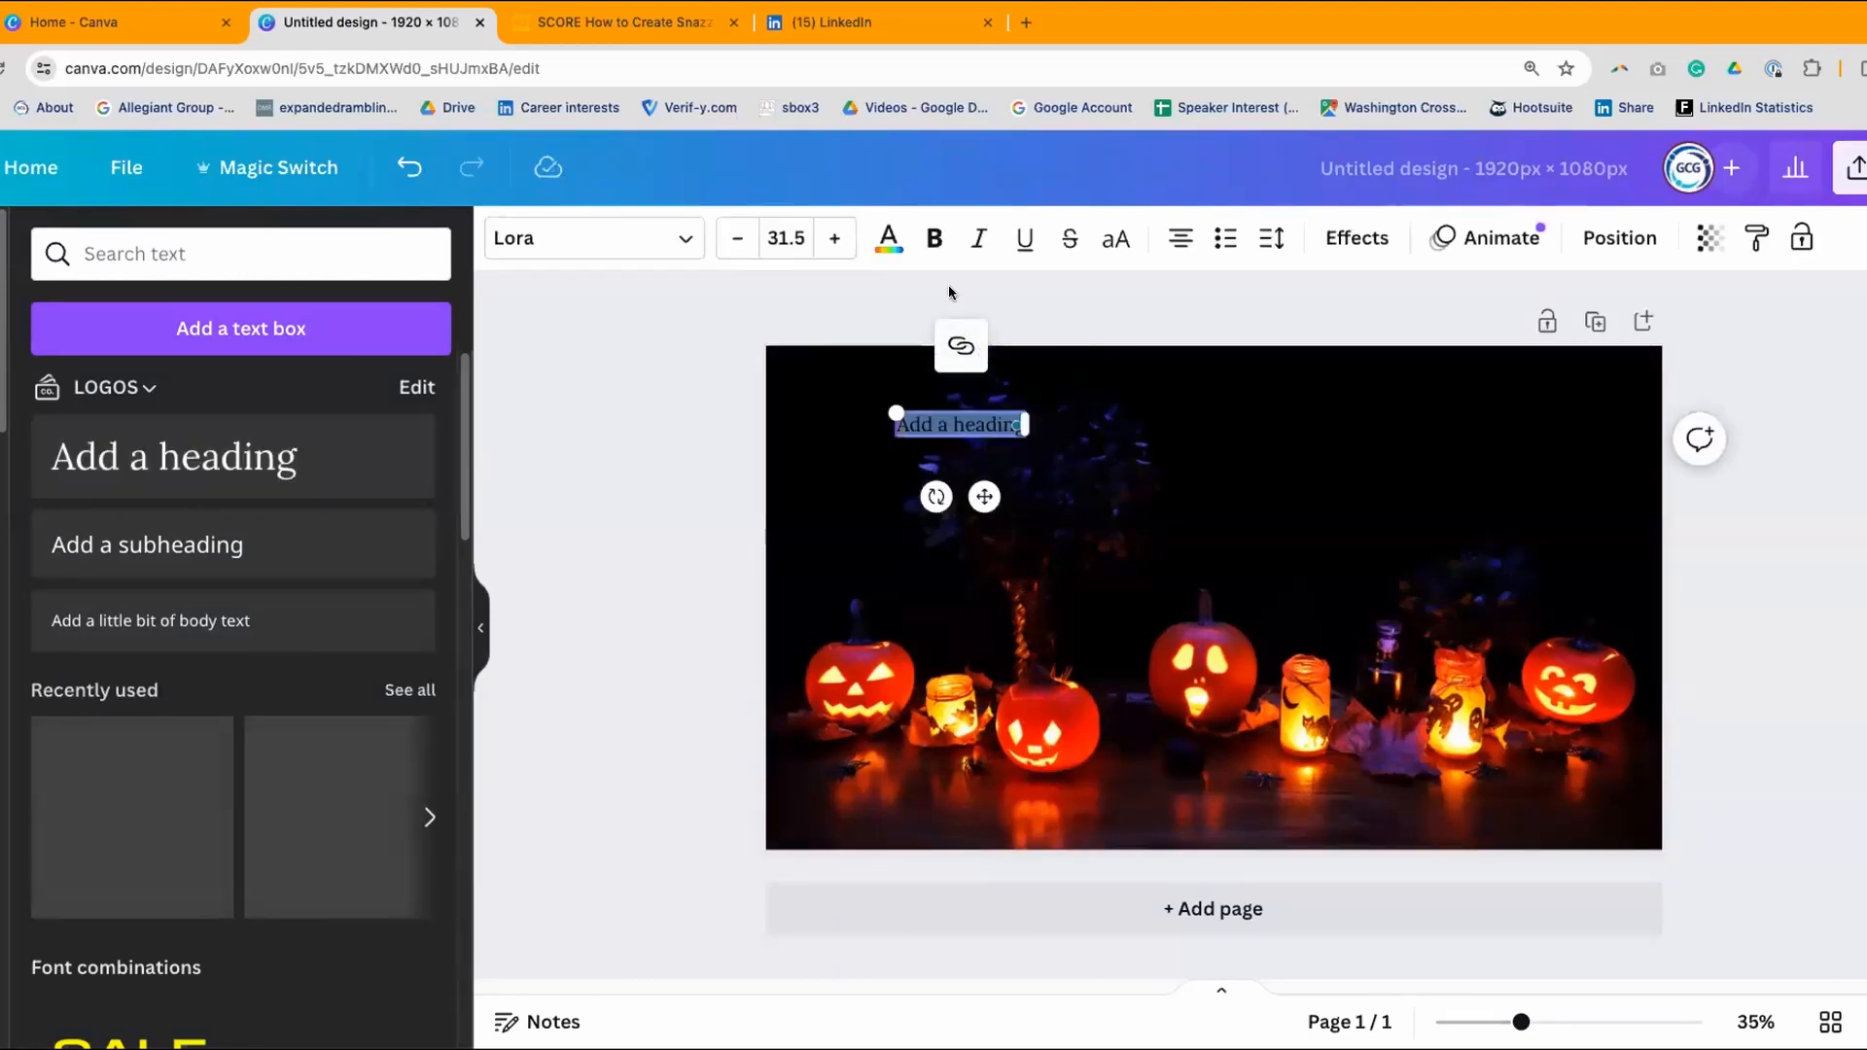
click(887, 237)
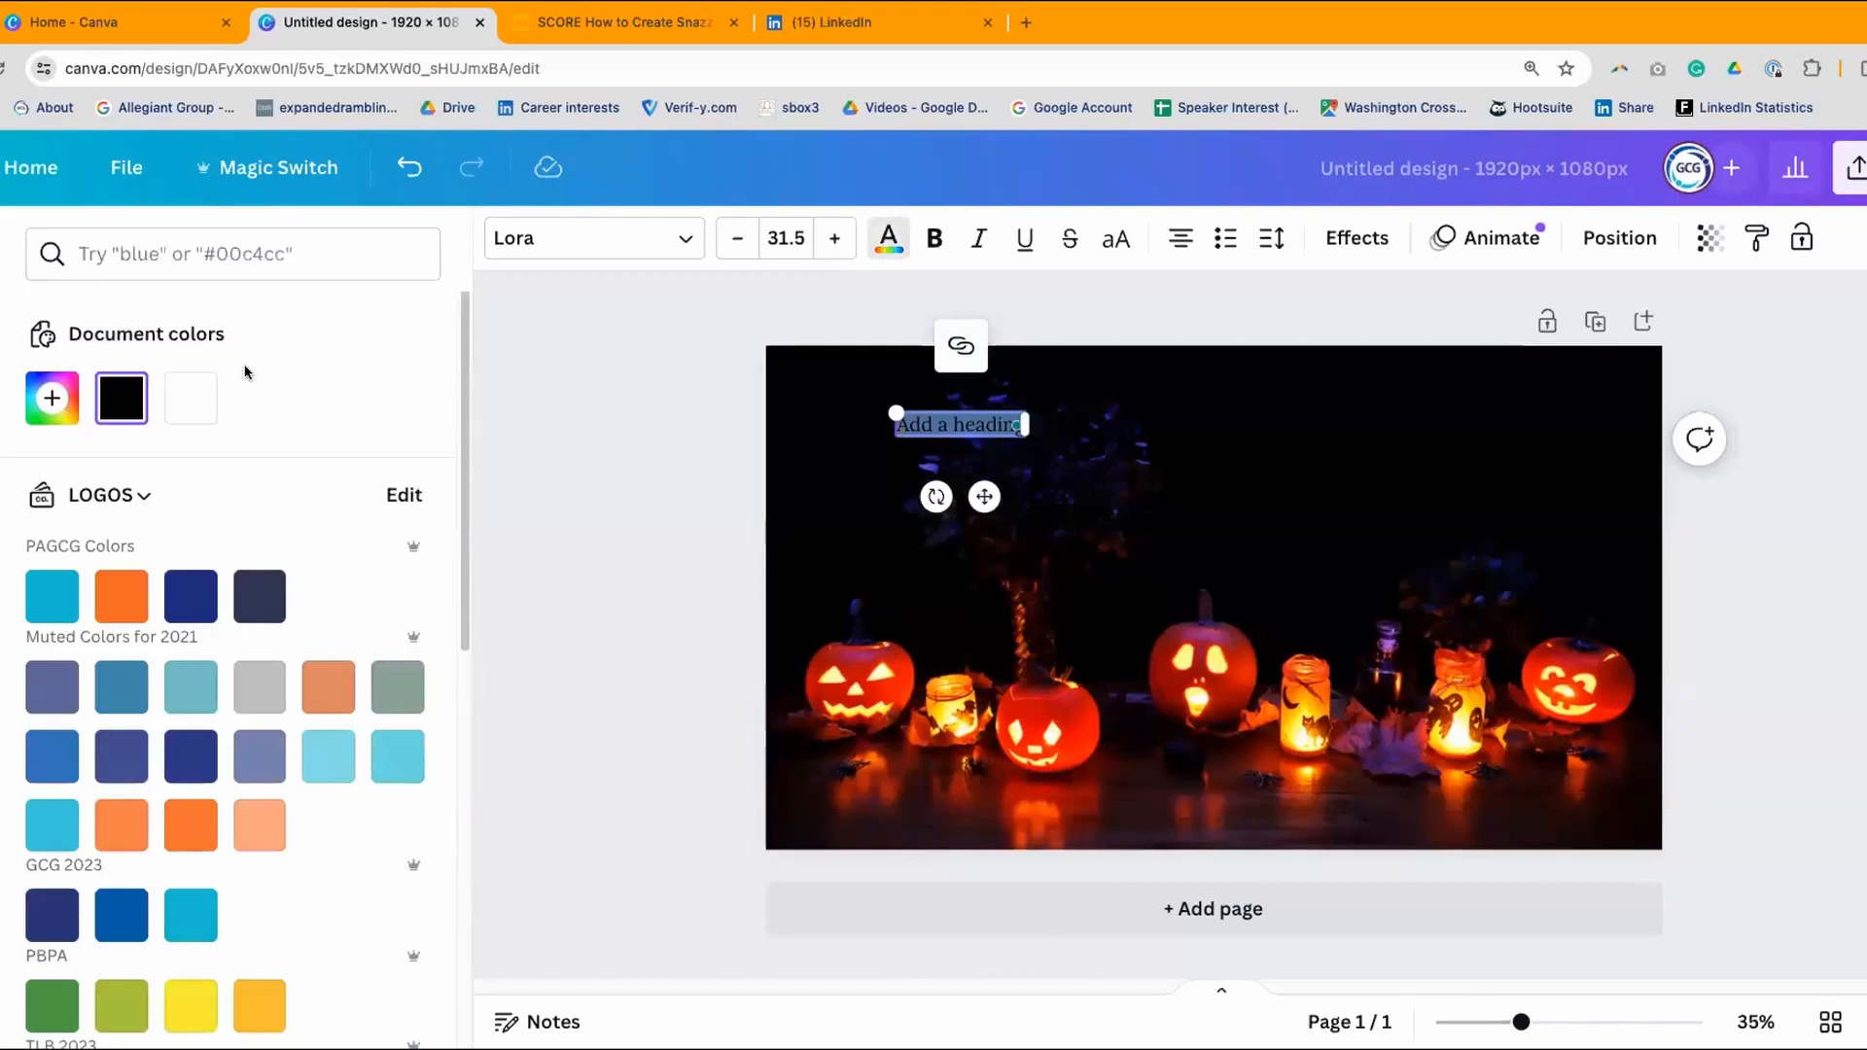
click(175, 400)
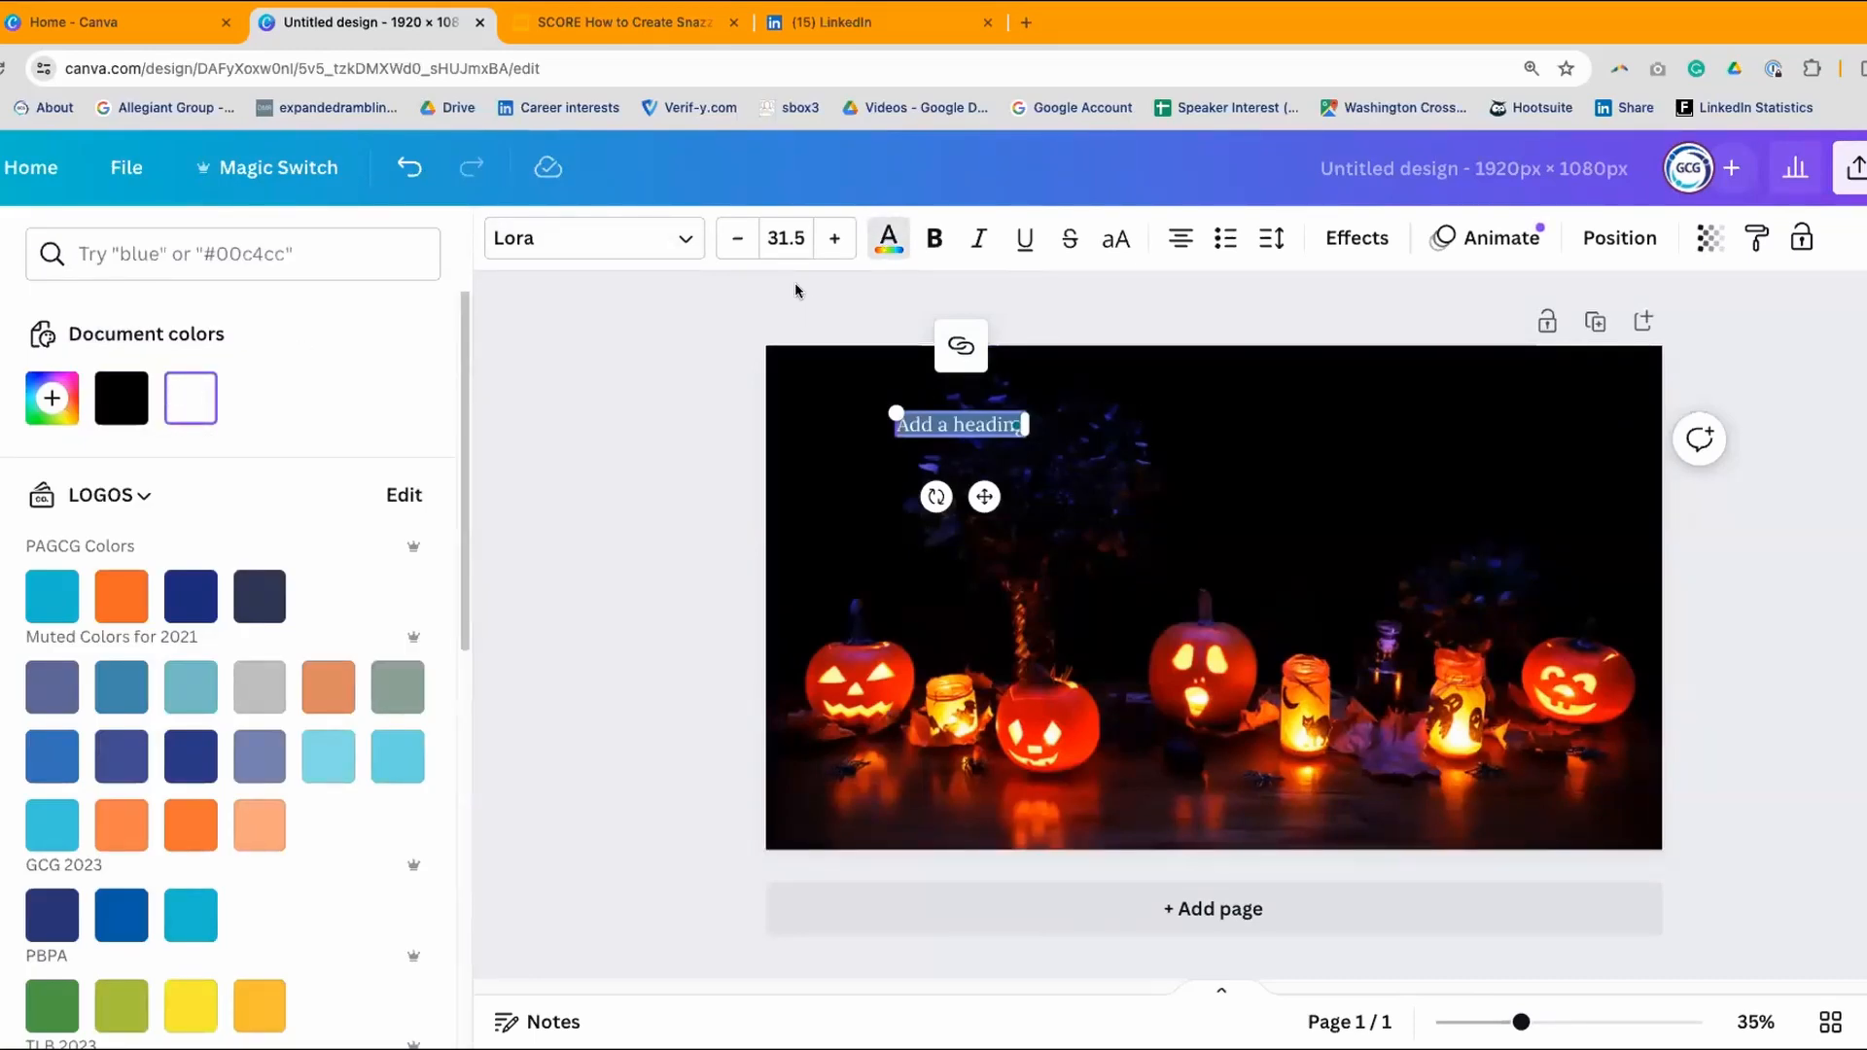
click(686, 240)
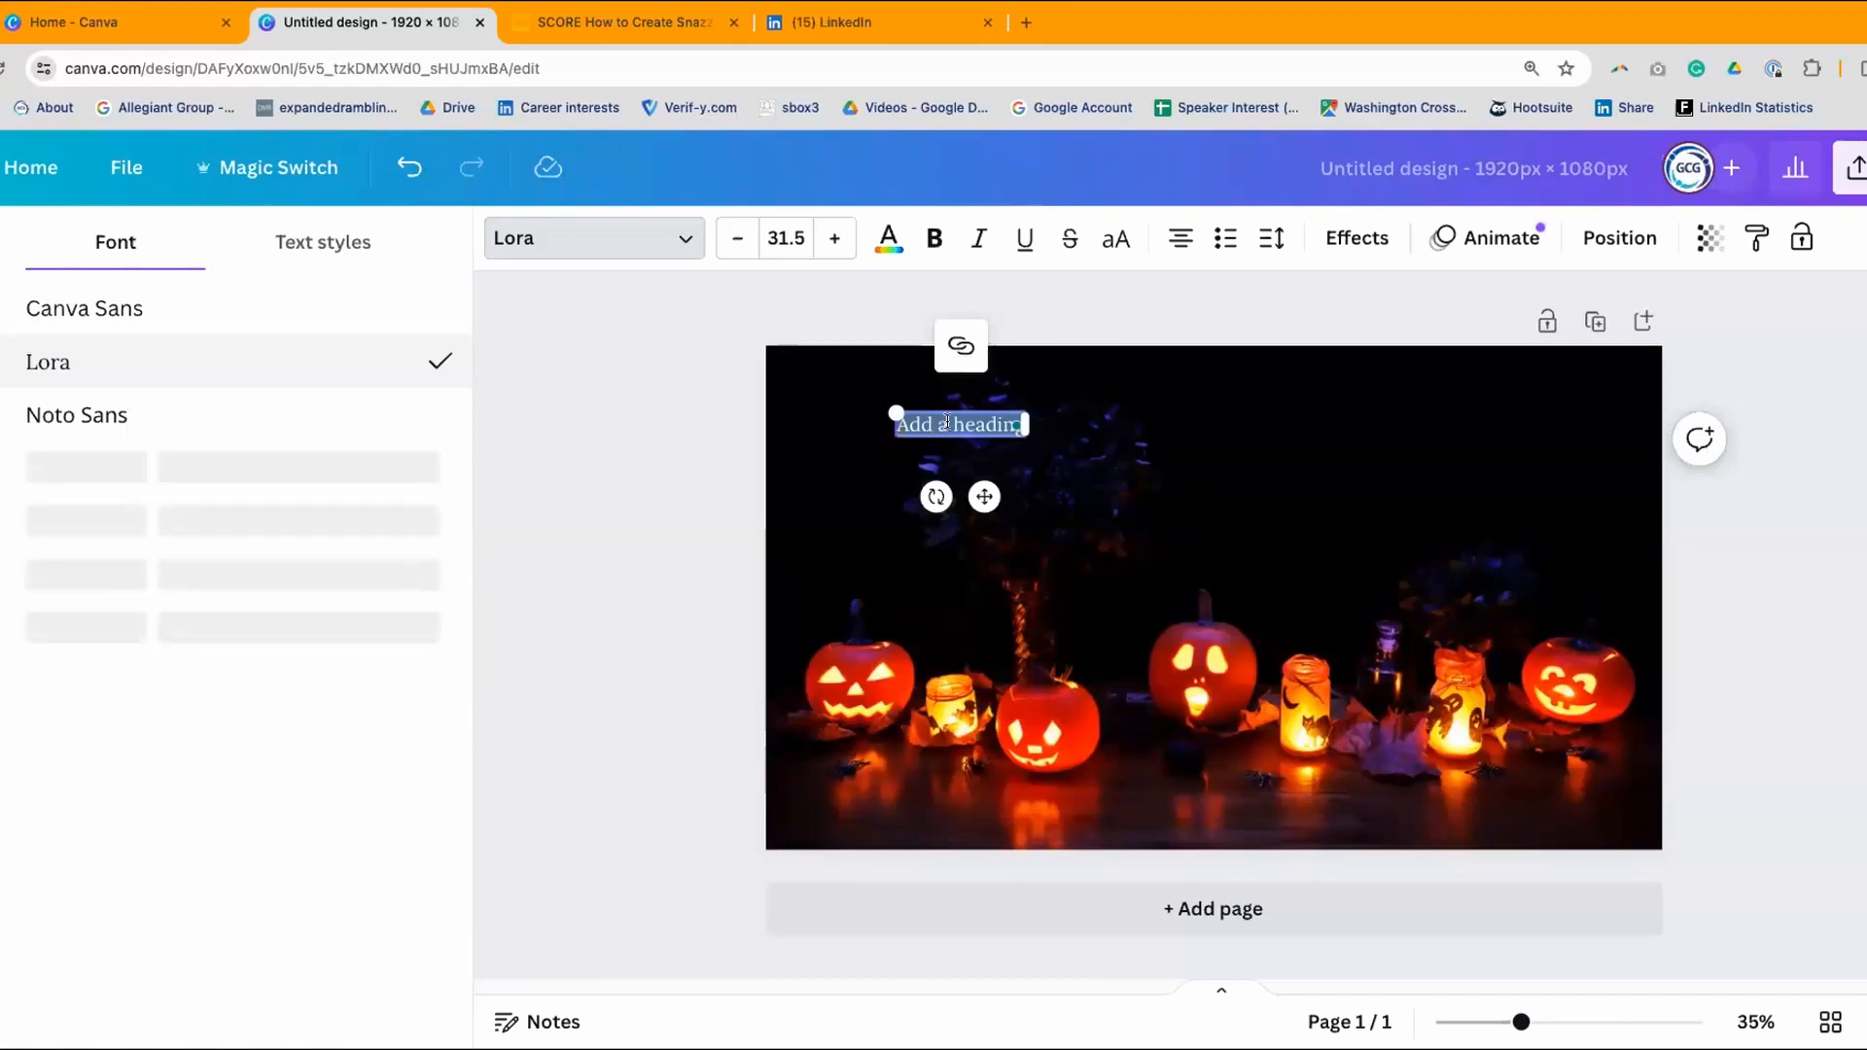
- Replace the heading placeholder with 'Happy Halloween !'
drag(947, 422, 1017, 423)
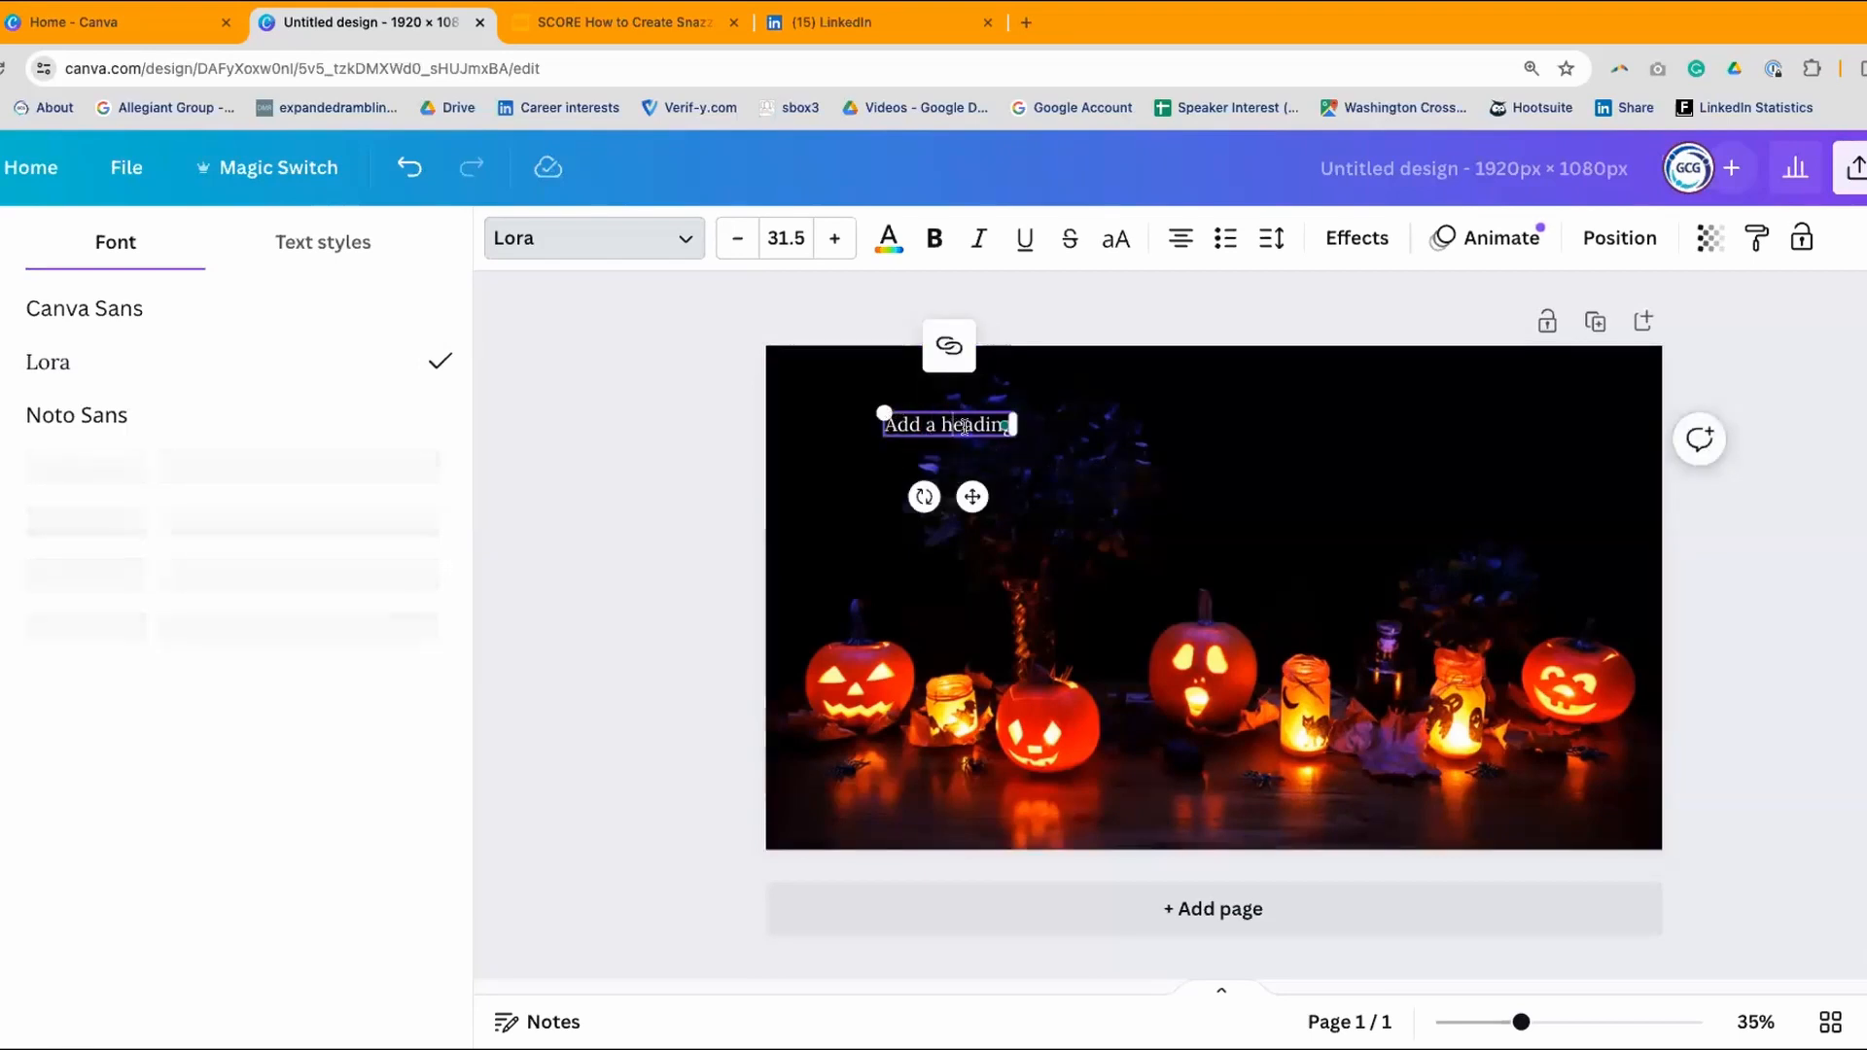
click(995, 428)
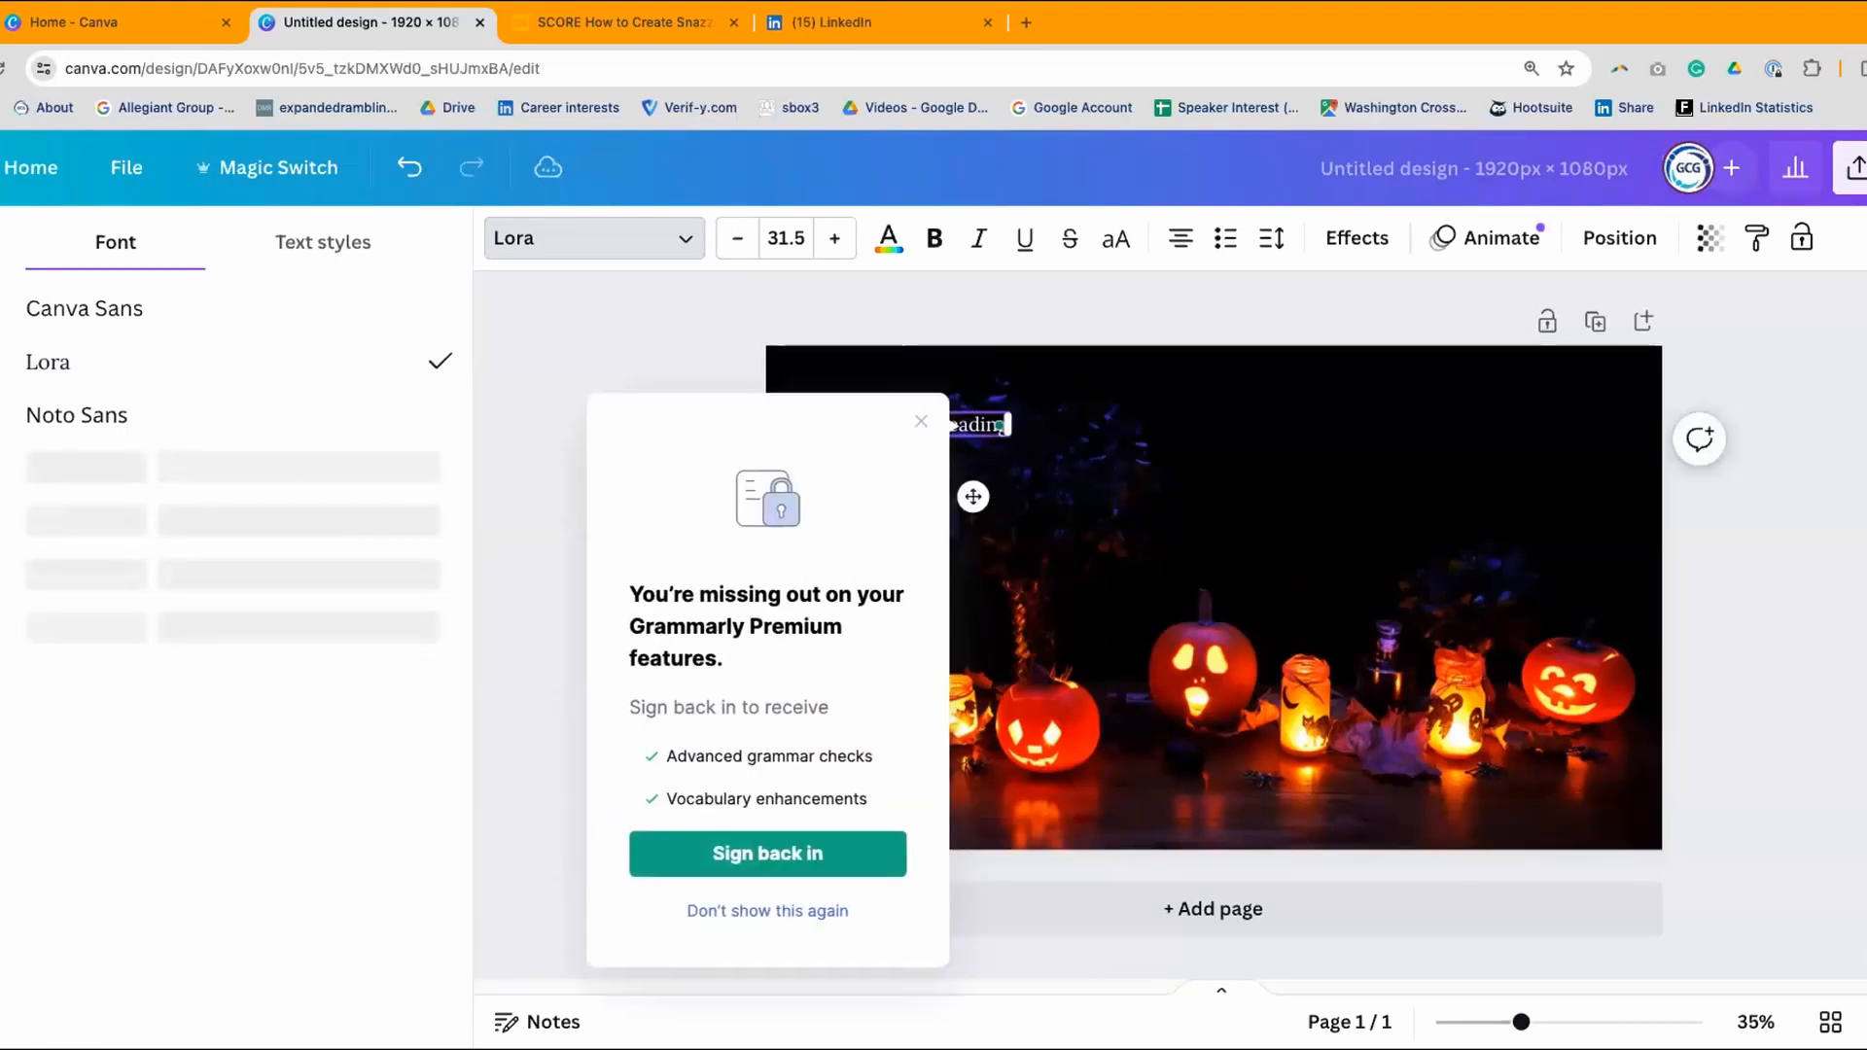
click(909, 420)
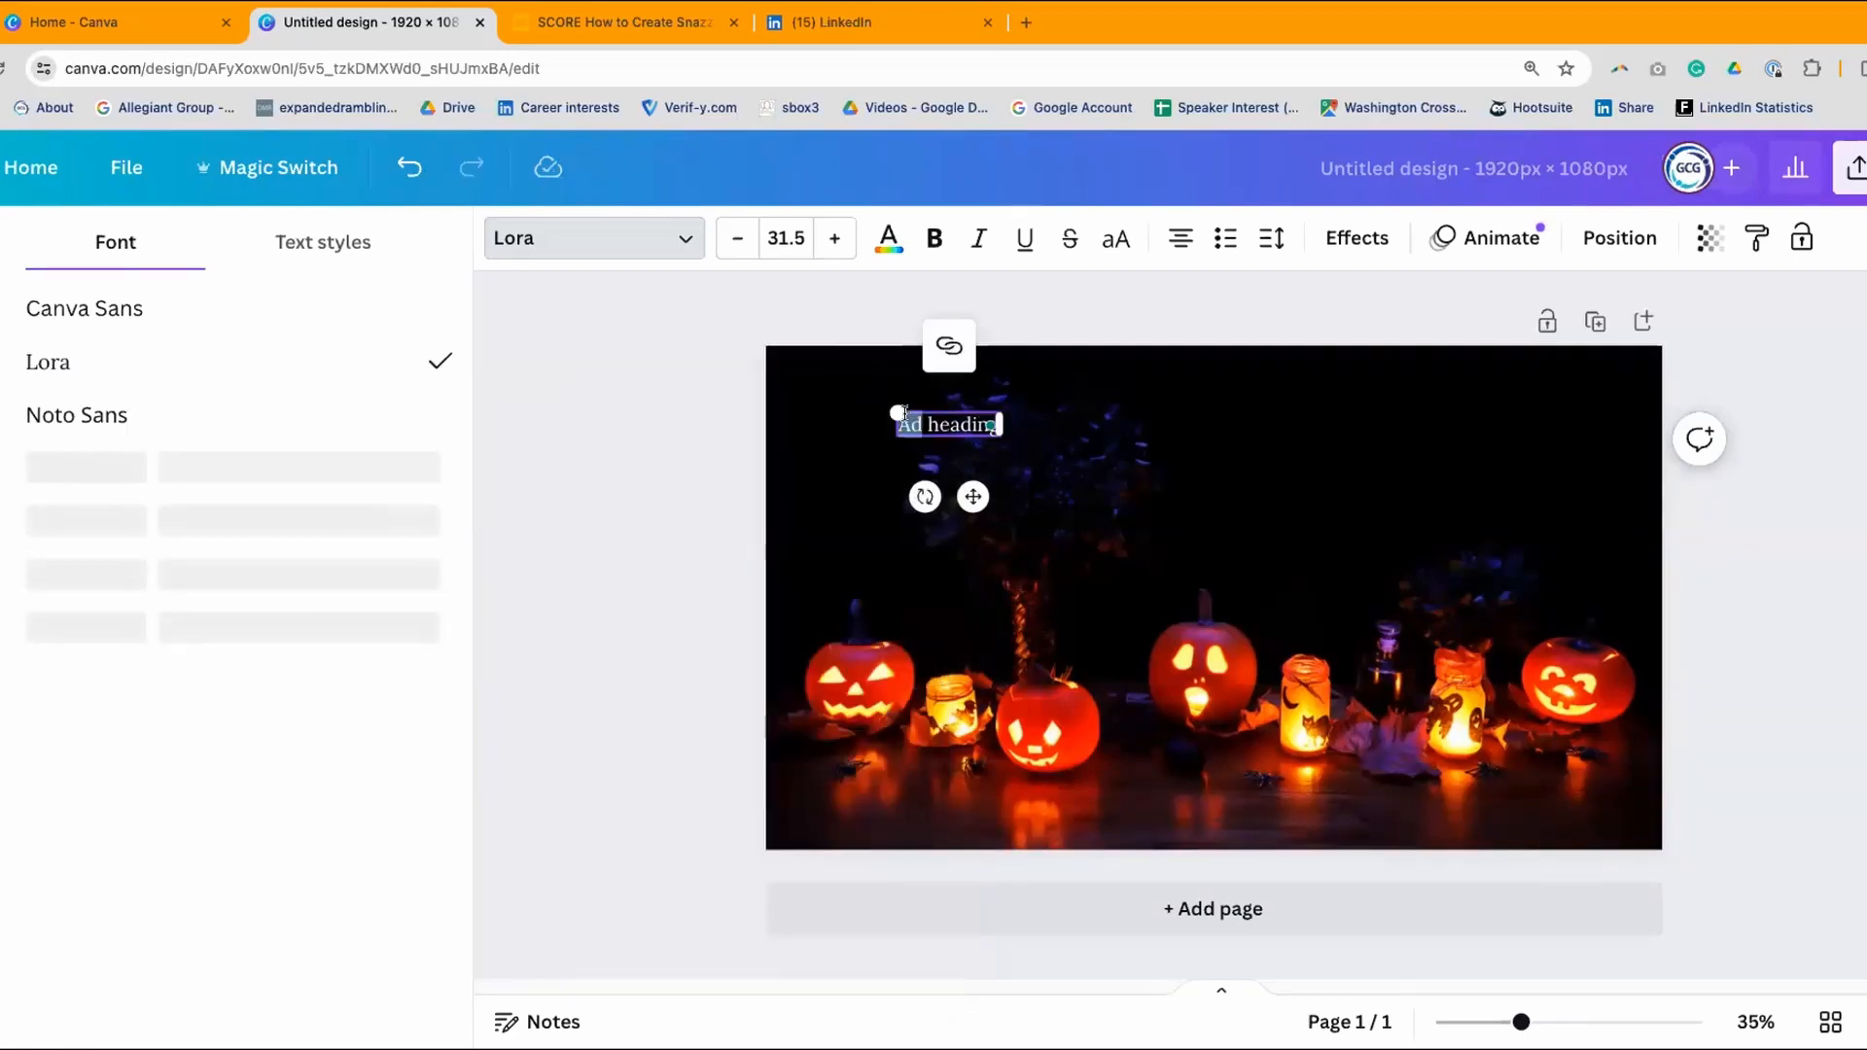
text(Happy Ha)
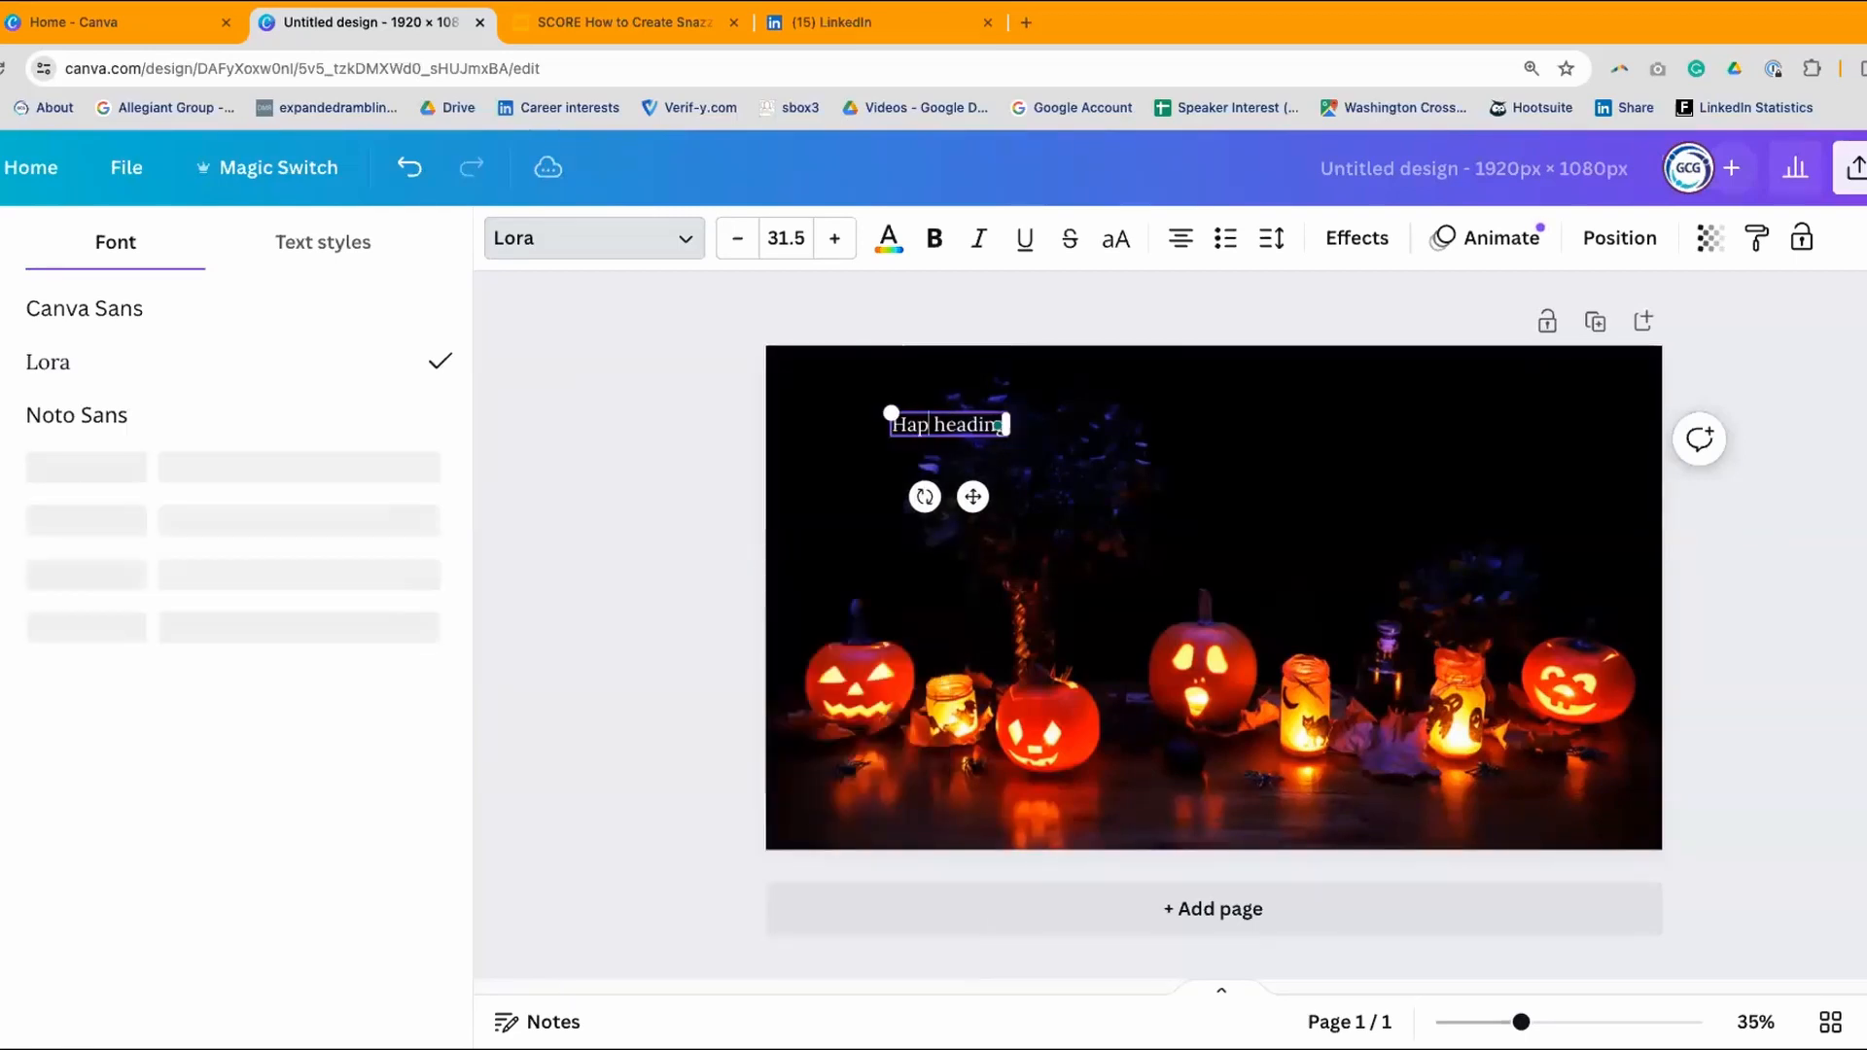
text(lloween)
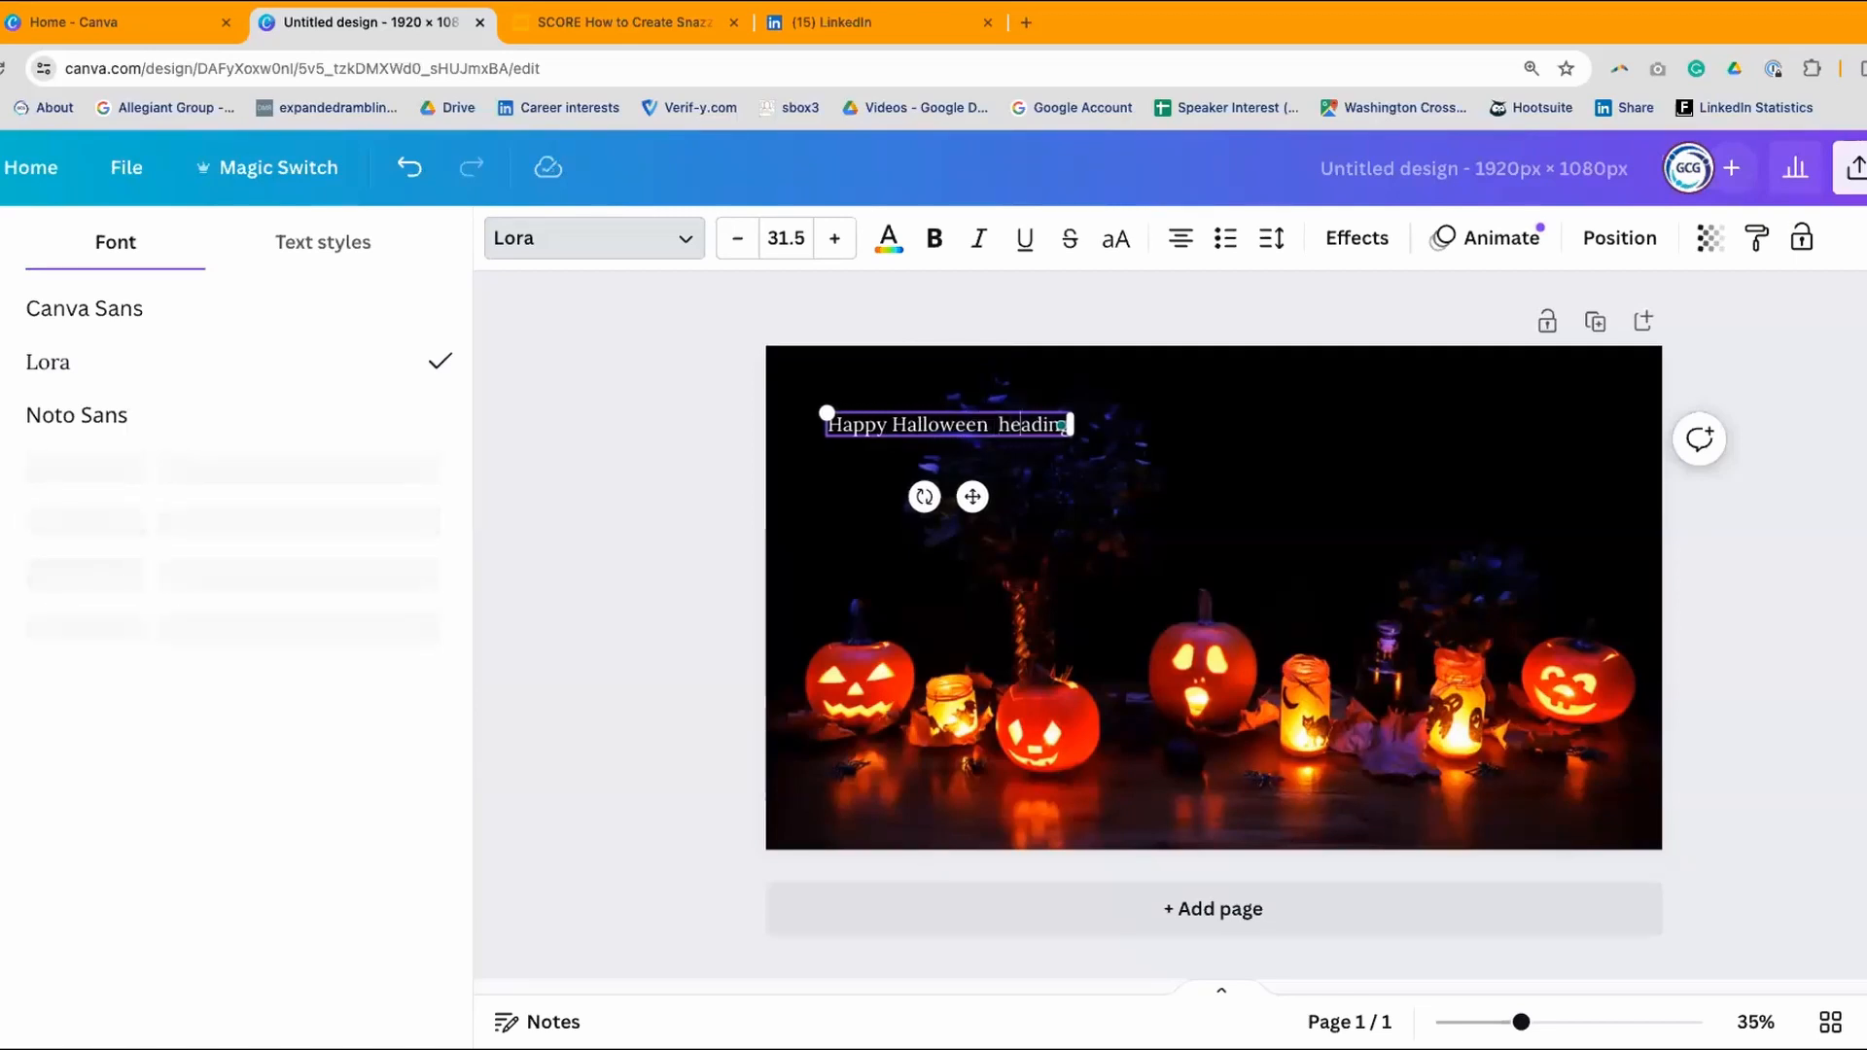
key(Delete)
key(Delete)
key(Delete)
key(Delete)
key(Delete)
key(Delete)
key(Delete)
key(Delete)
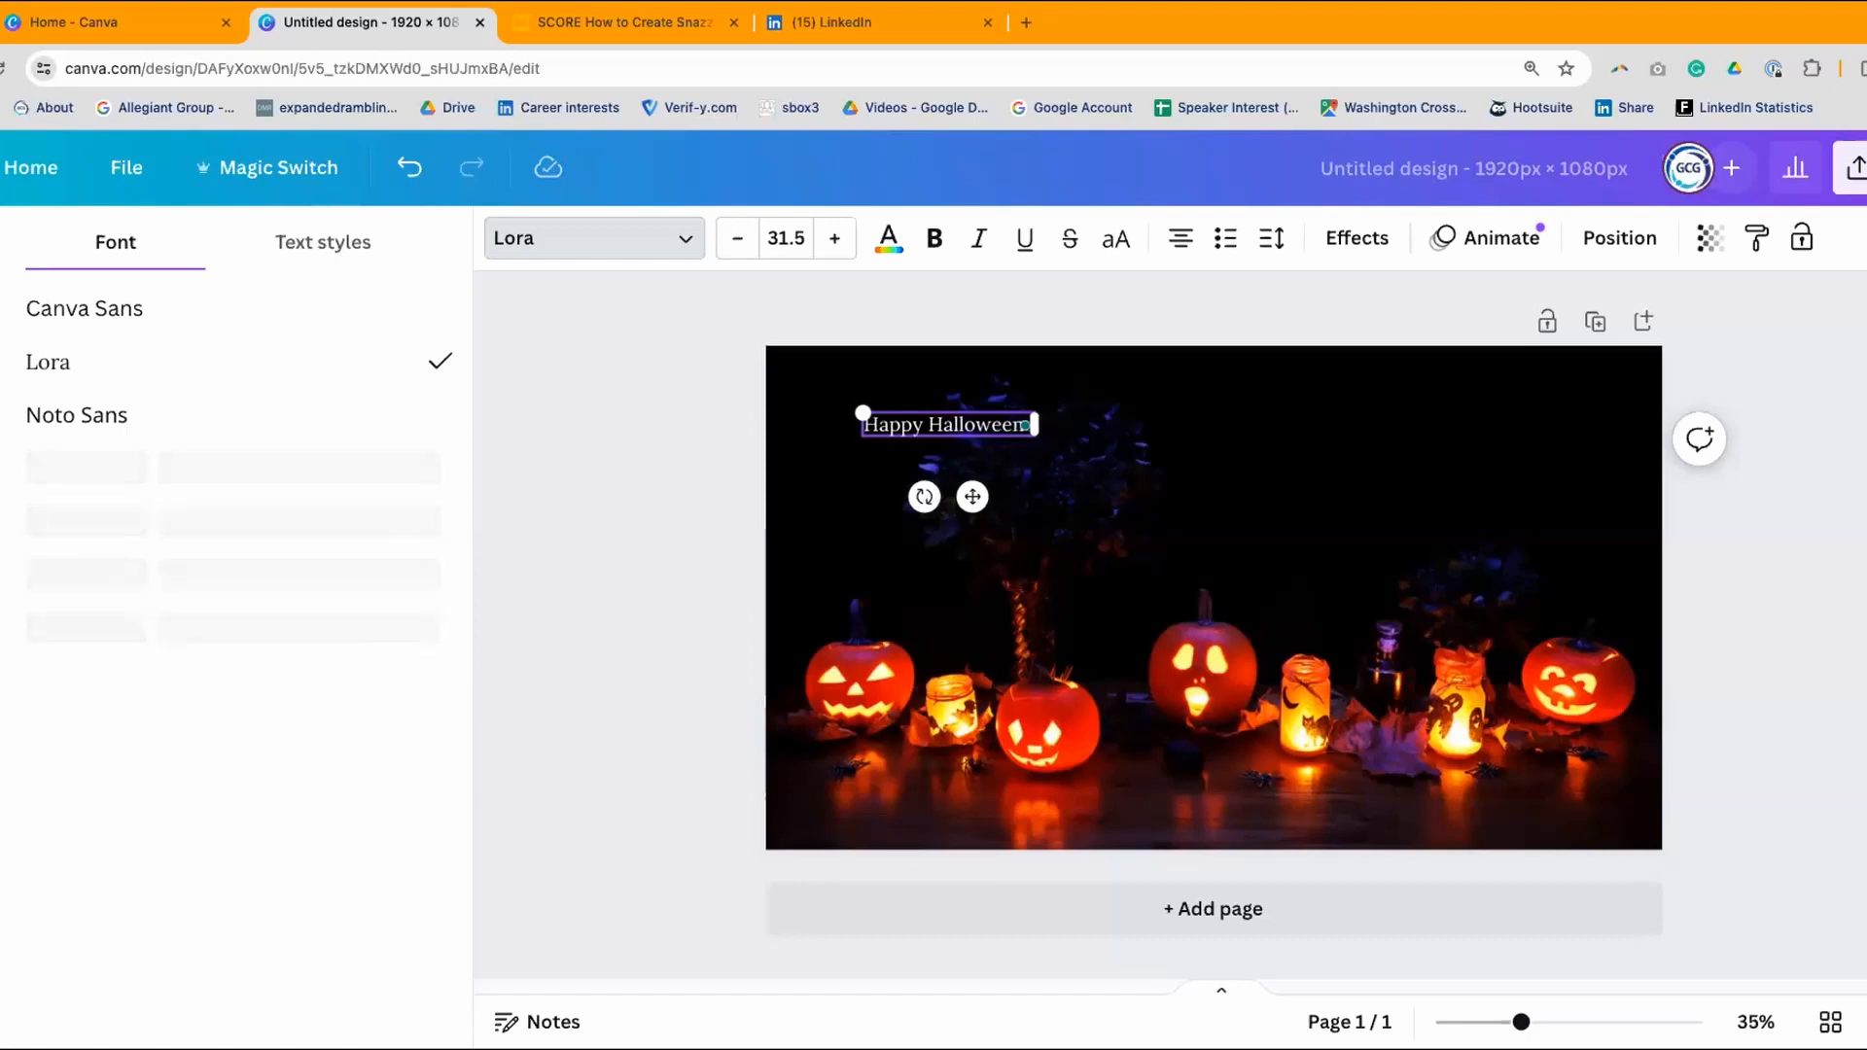
click(680, 456)
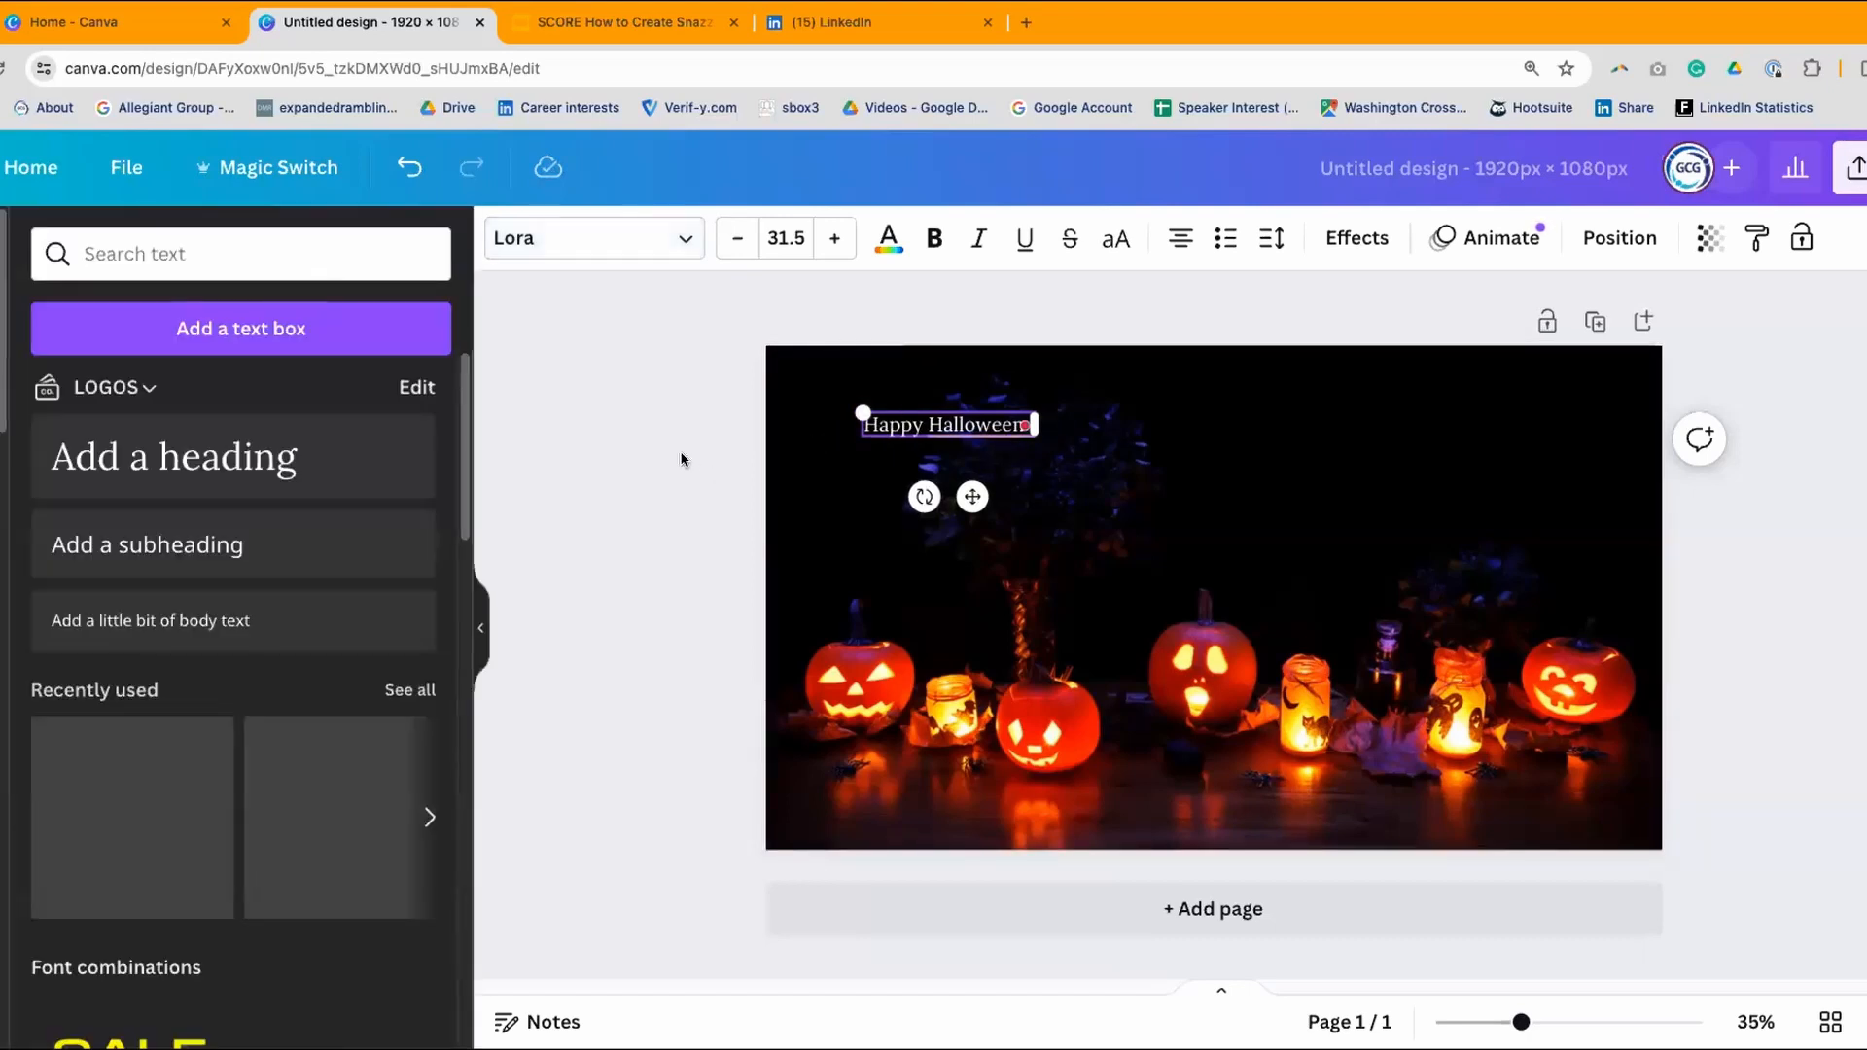
click(1181, 465)
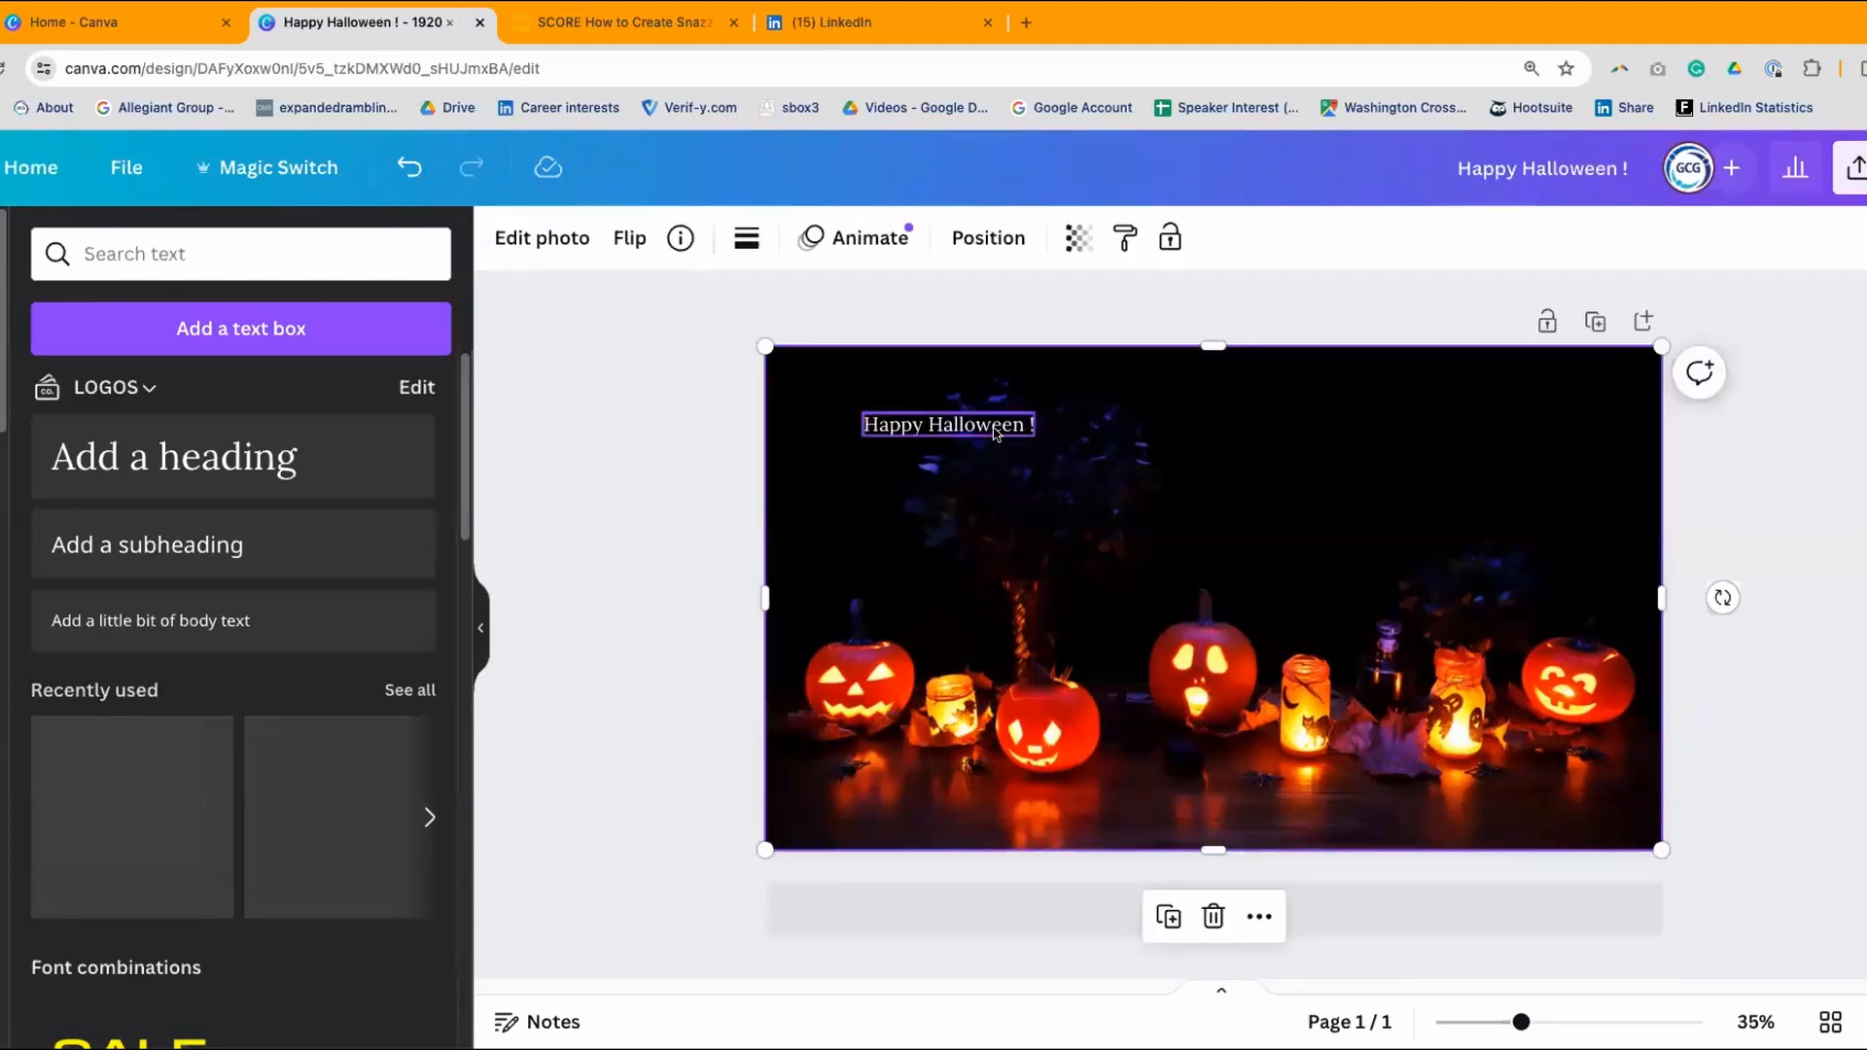
click(997, 434)
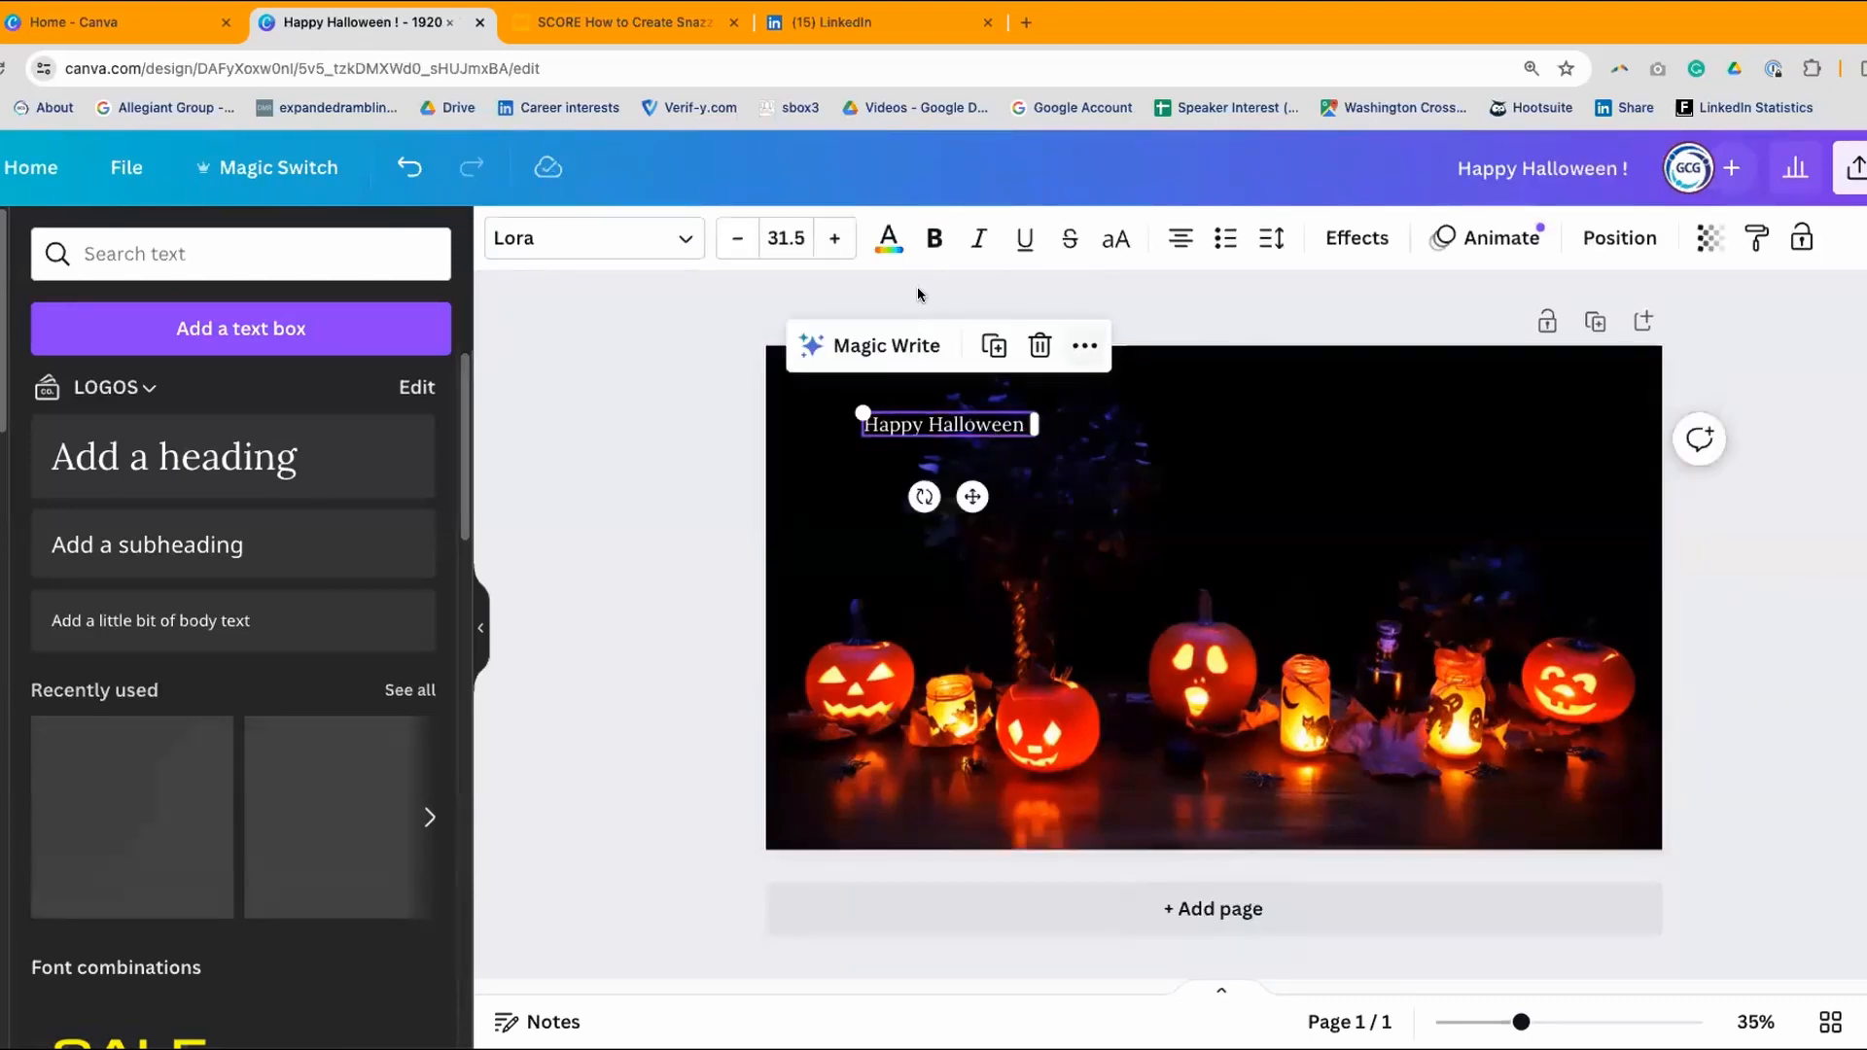
- Apply the Intro Rust font to the heading
click(684, 242)
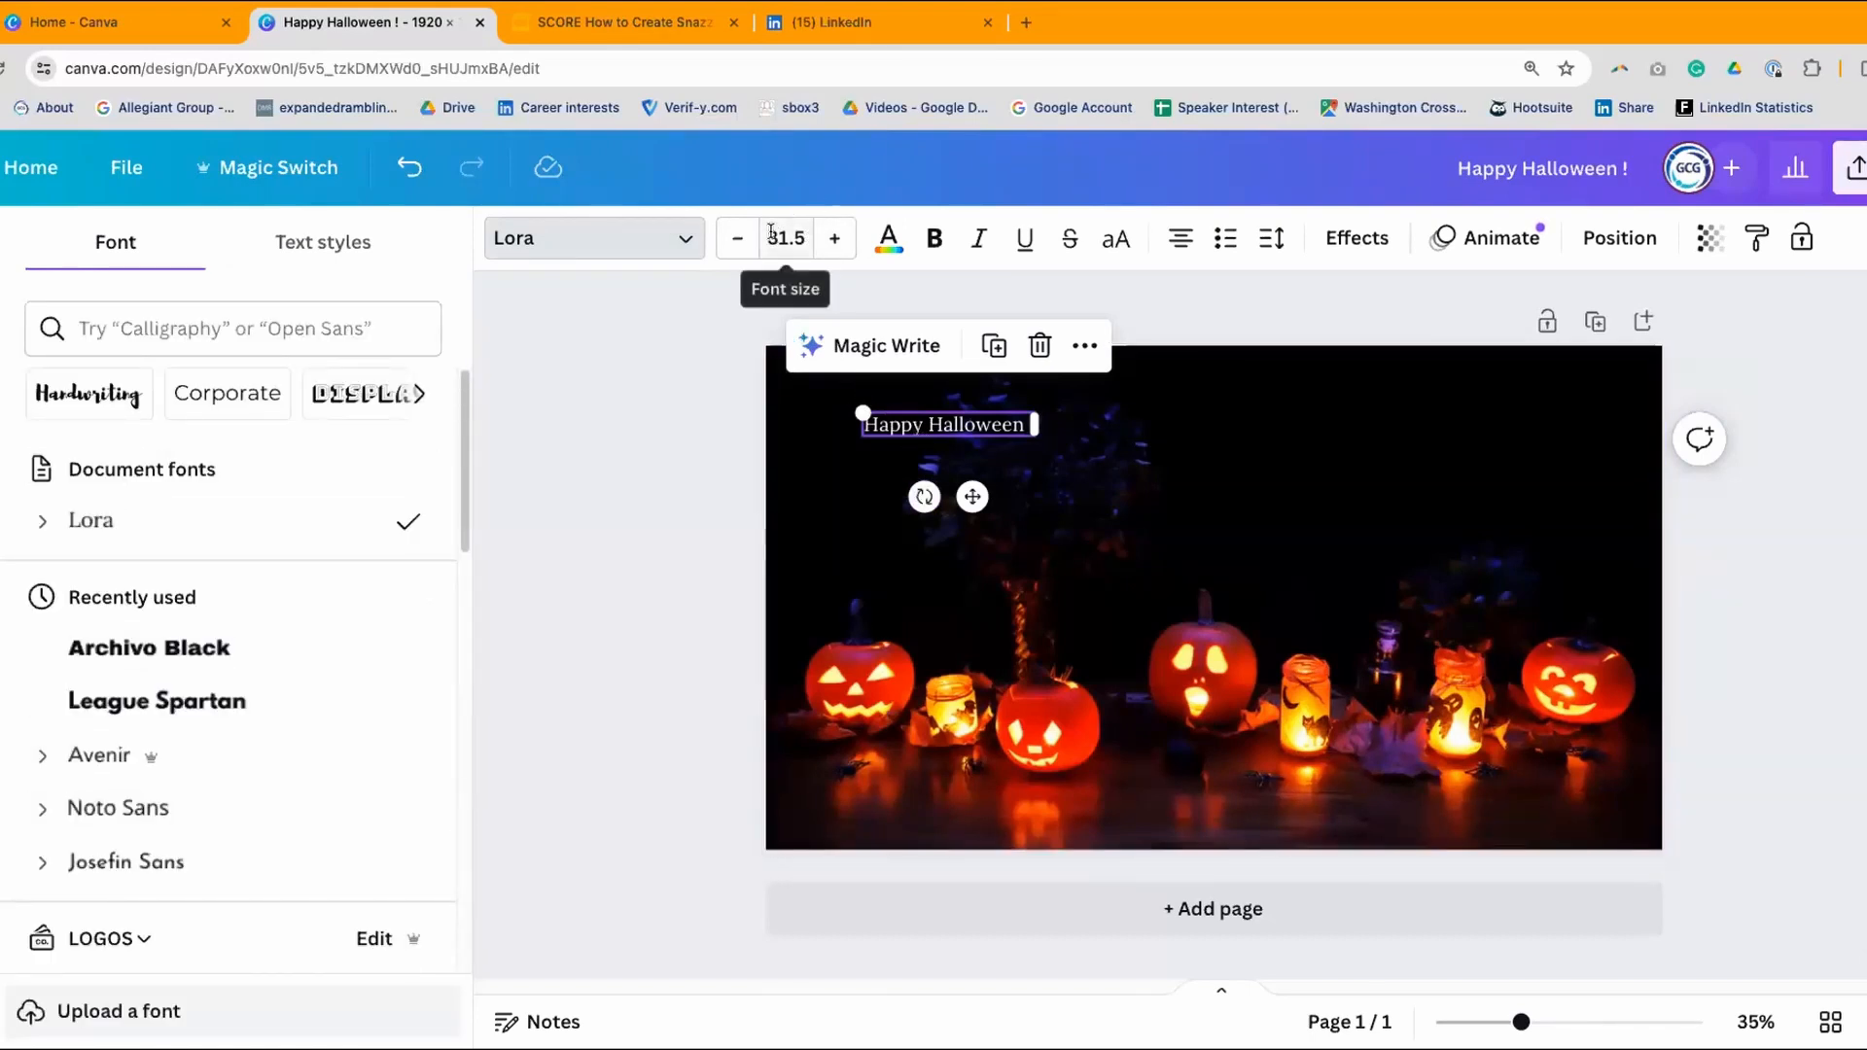
drag(460, 420, 447, 1017)
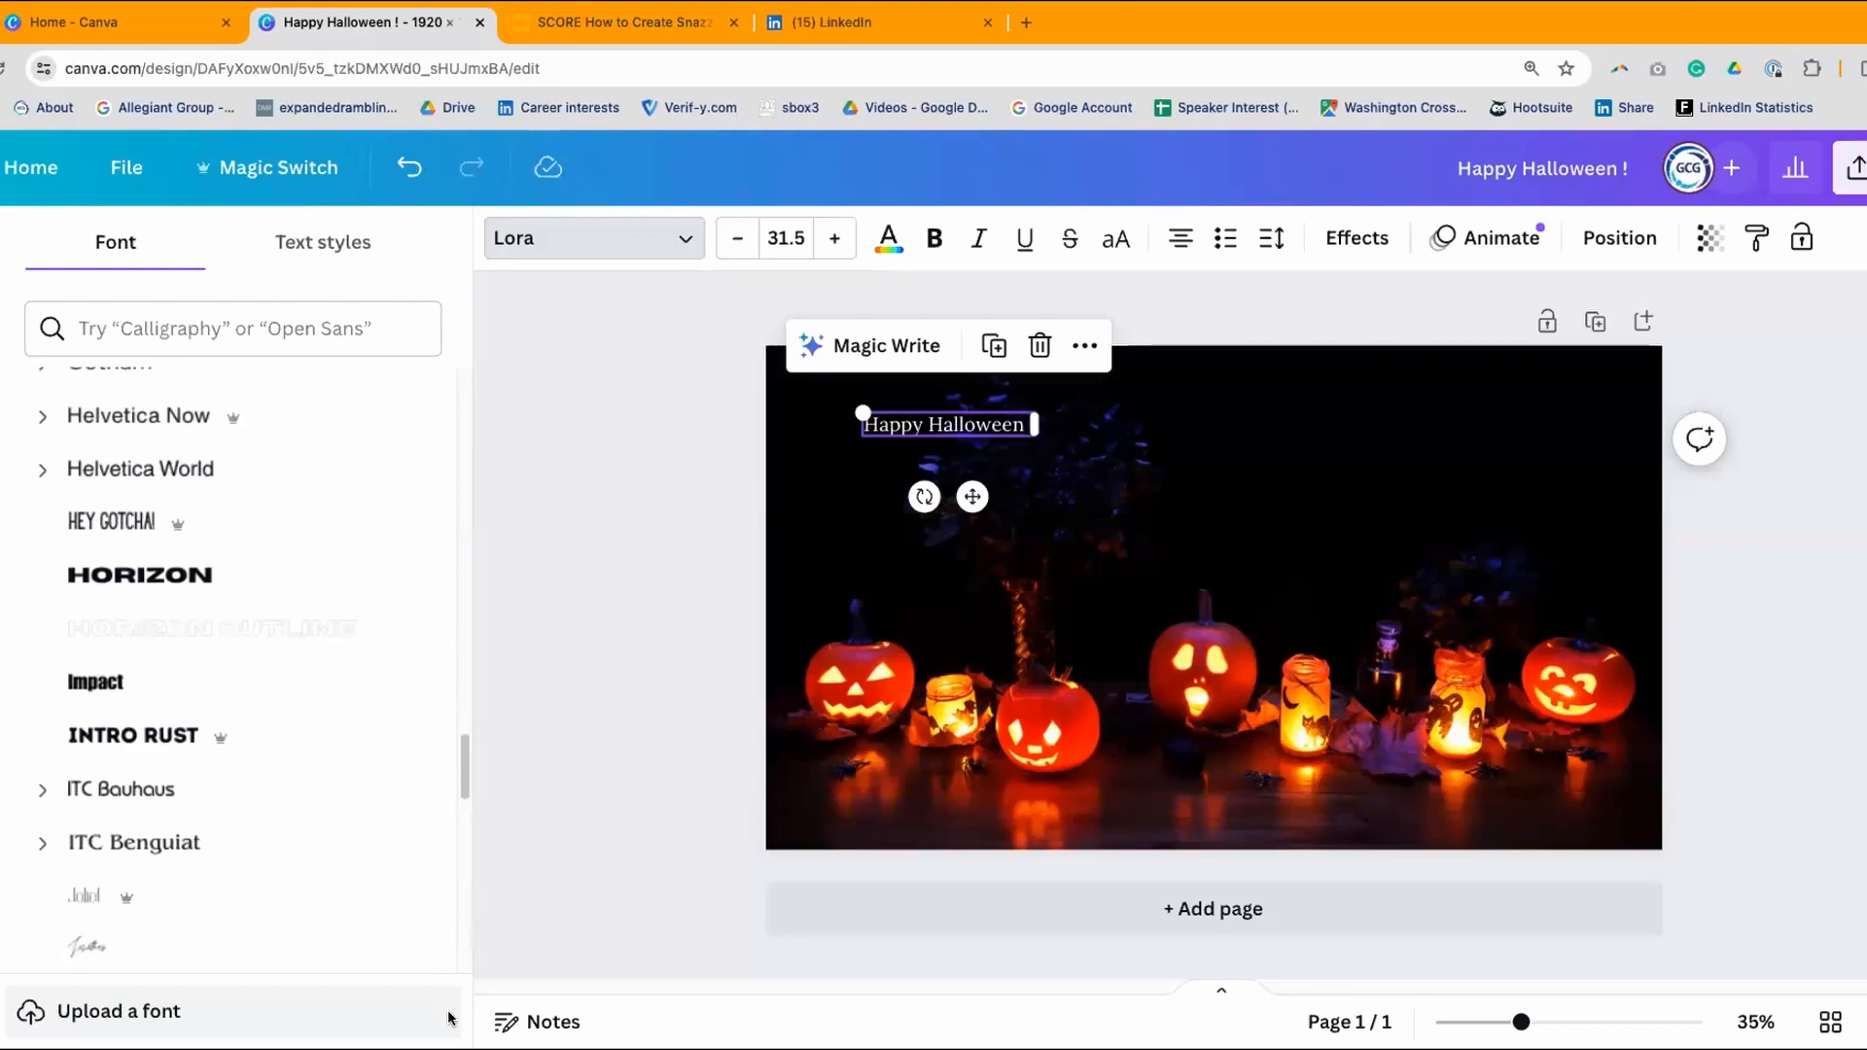
click(124, 747)
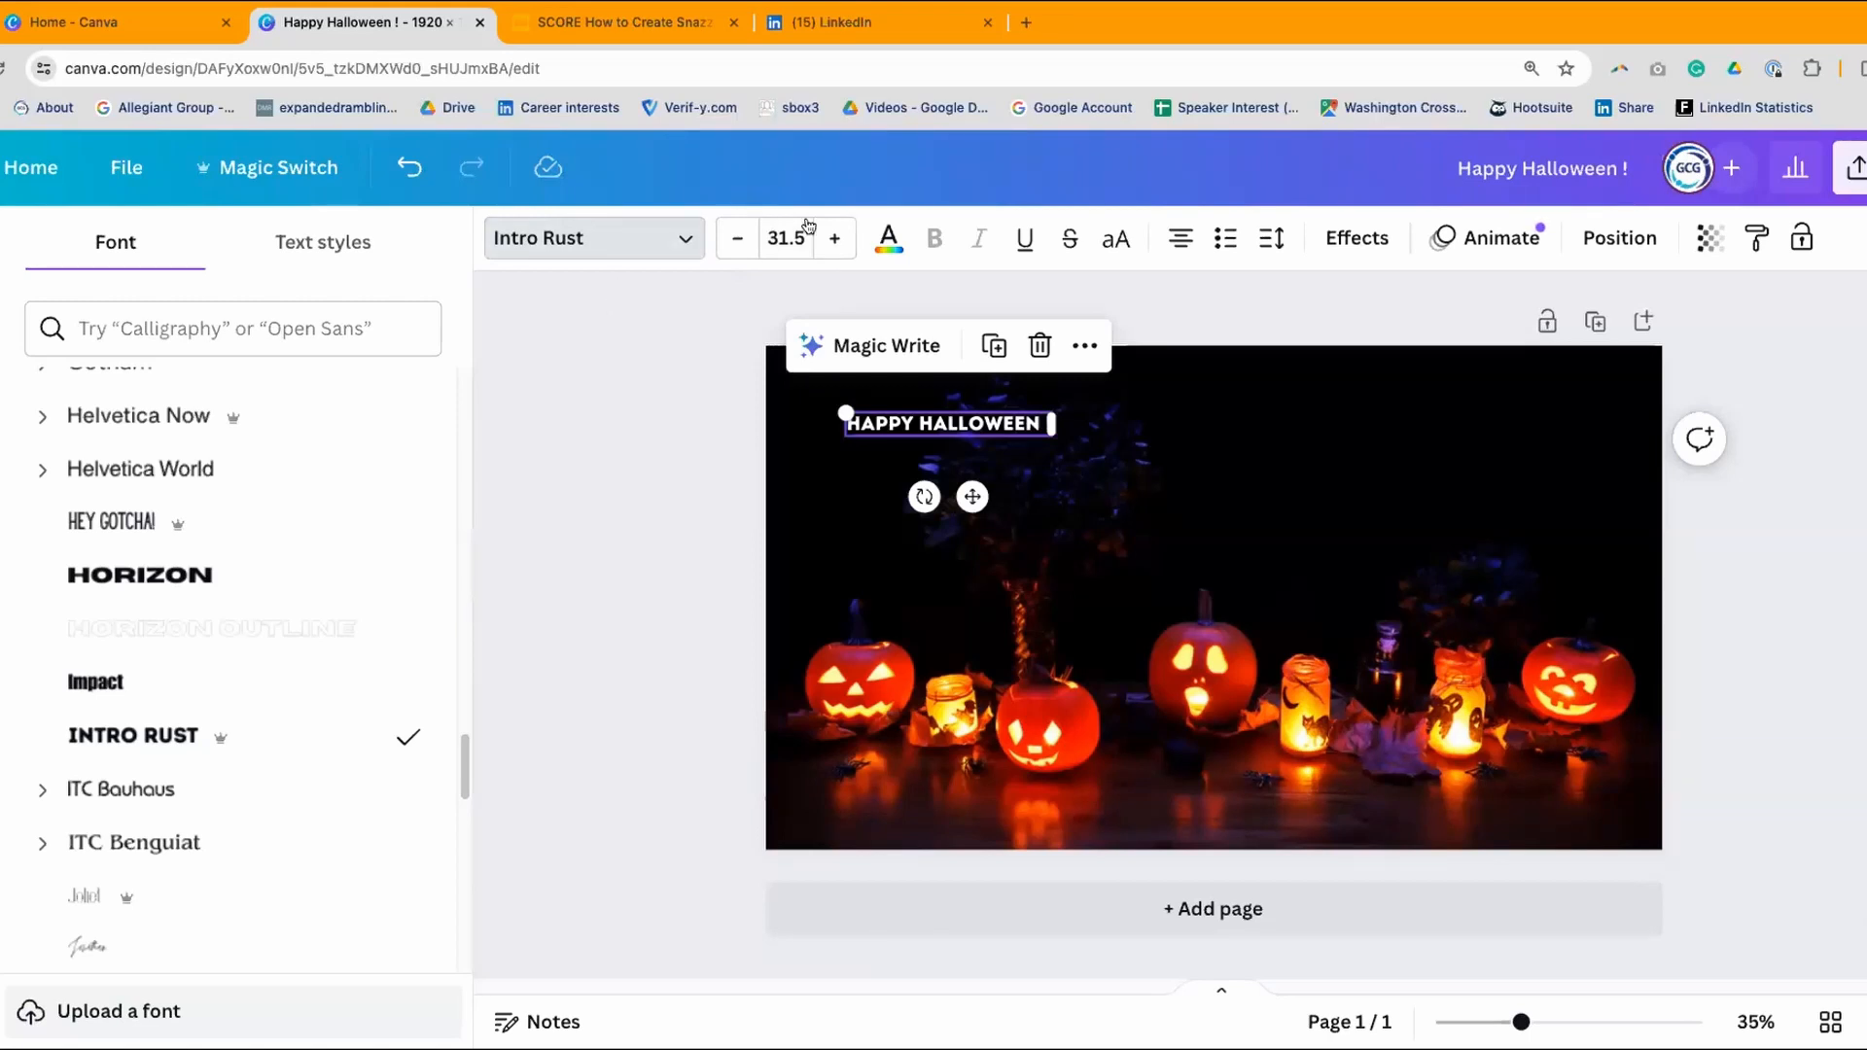
- Set the heading font size to 64
click(834, 240)
click(833, 240)
click(833, 240)
click(833, 240)
click(833, 240)
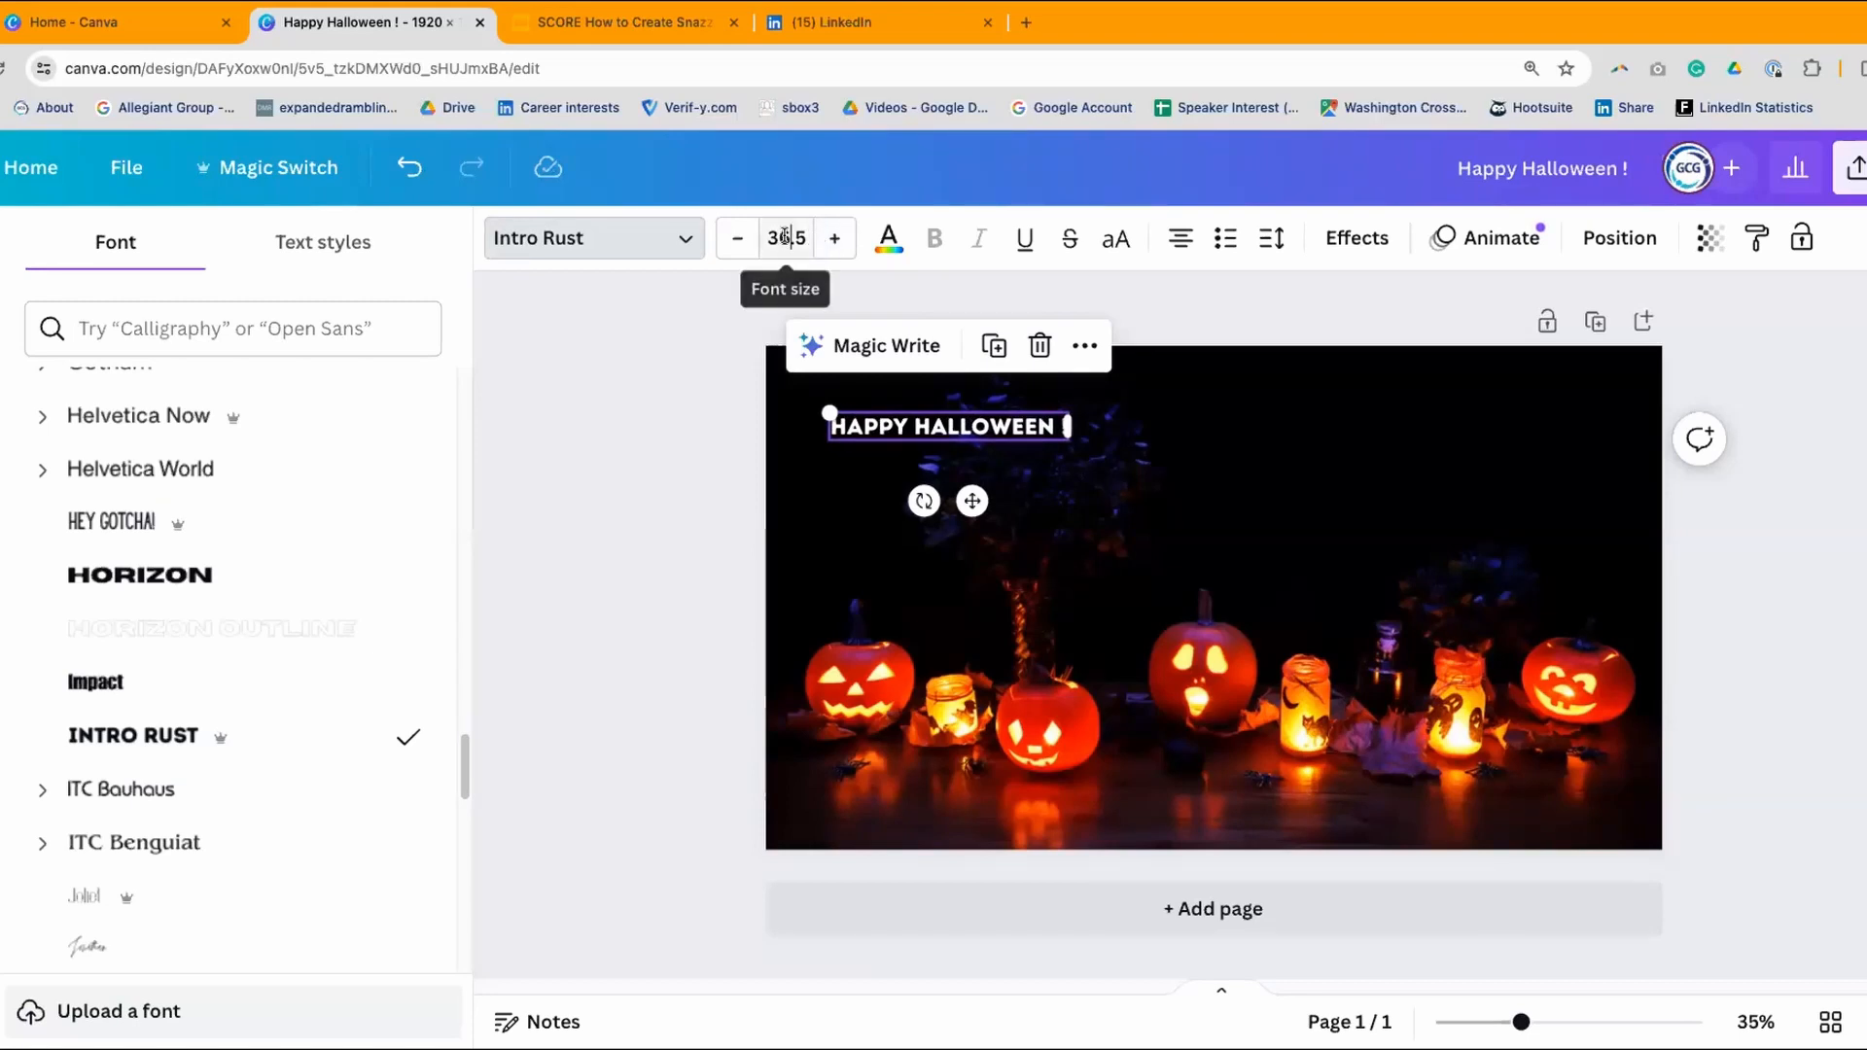
click(786, 238)
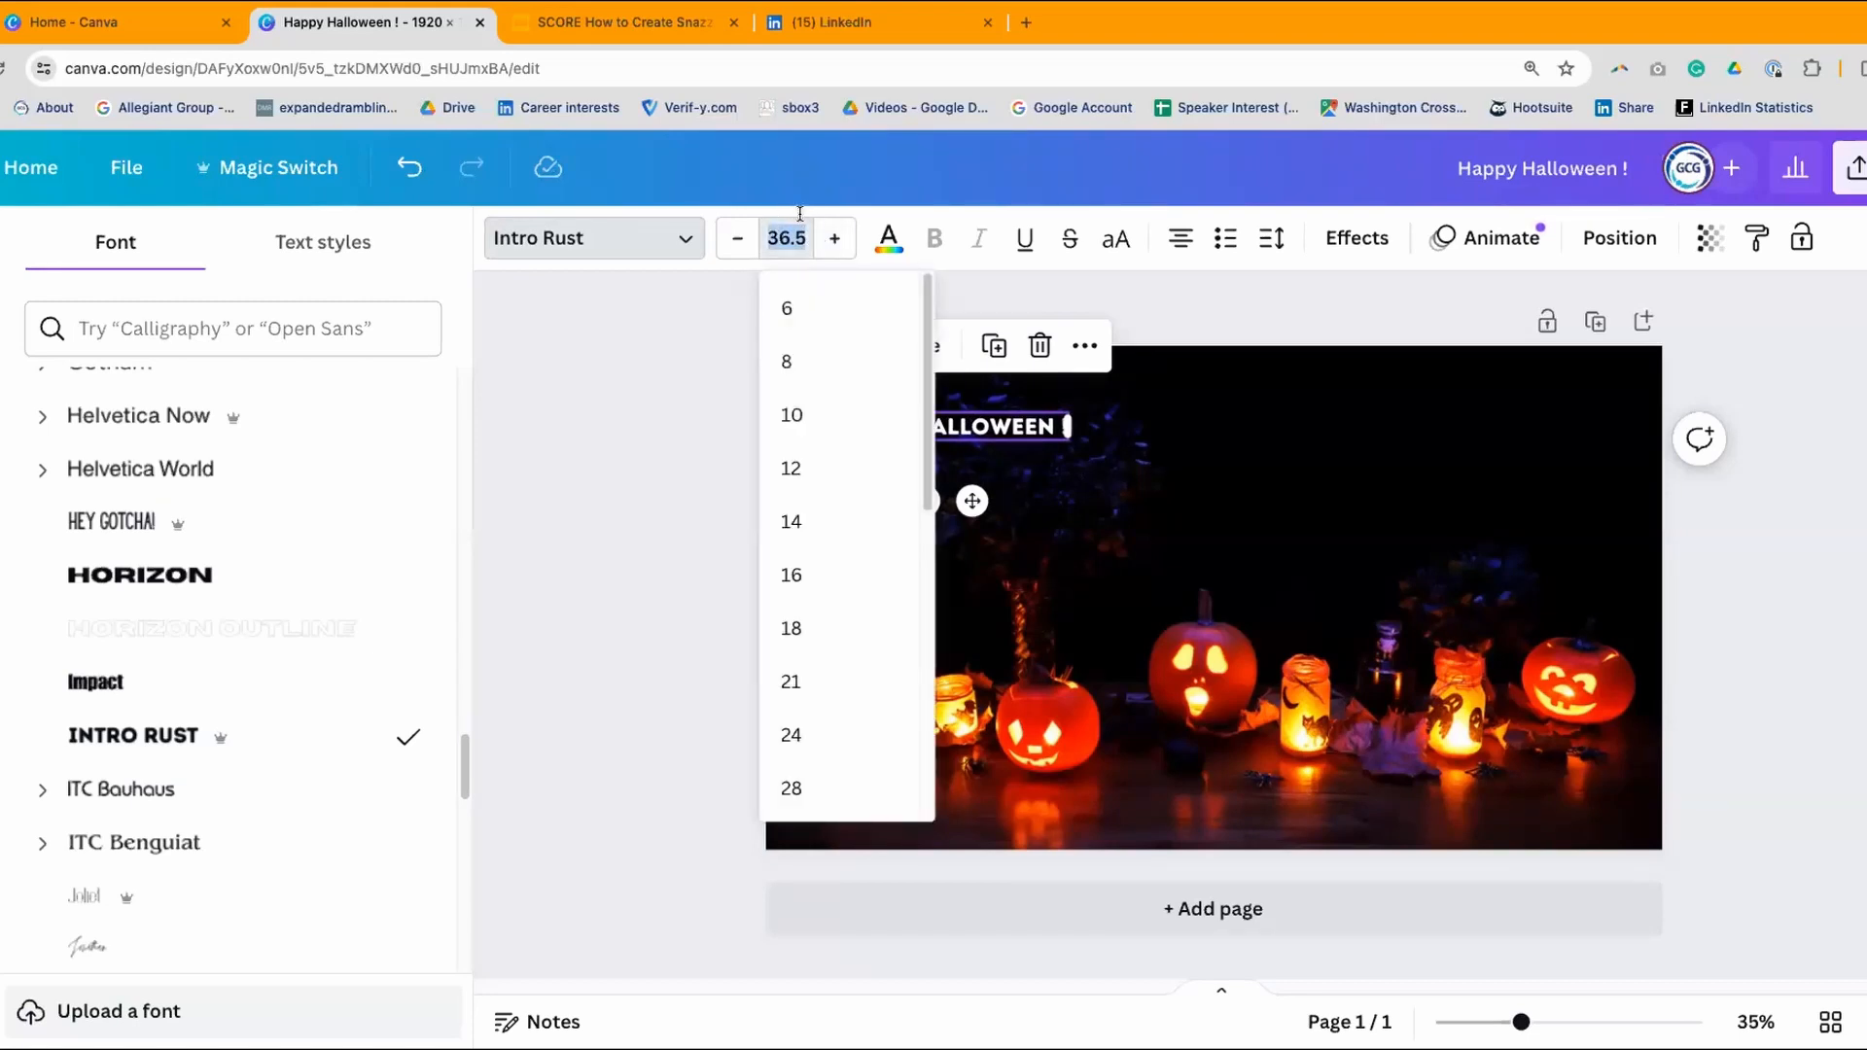
drag(927, 373, 928, 654)
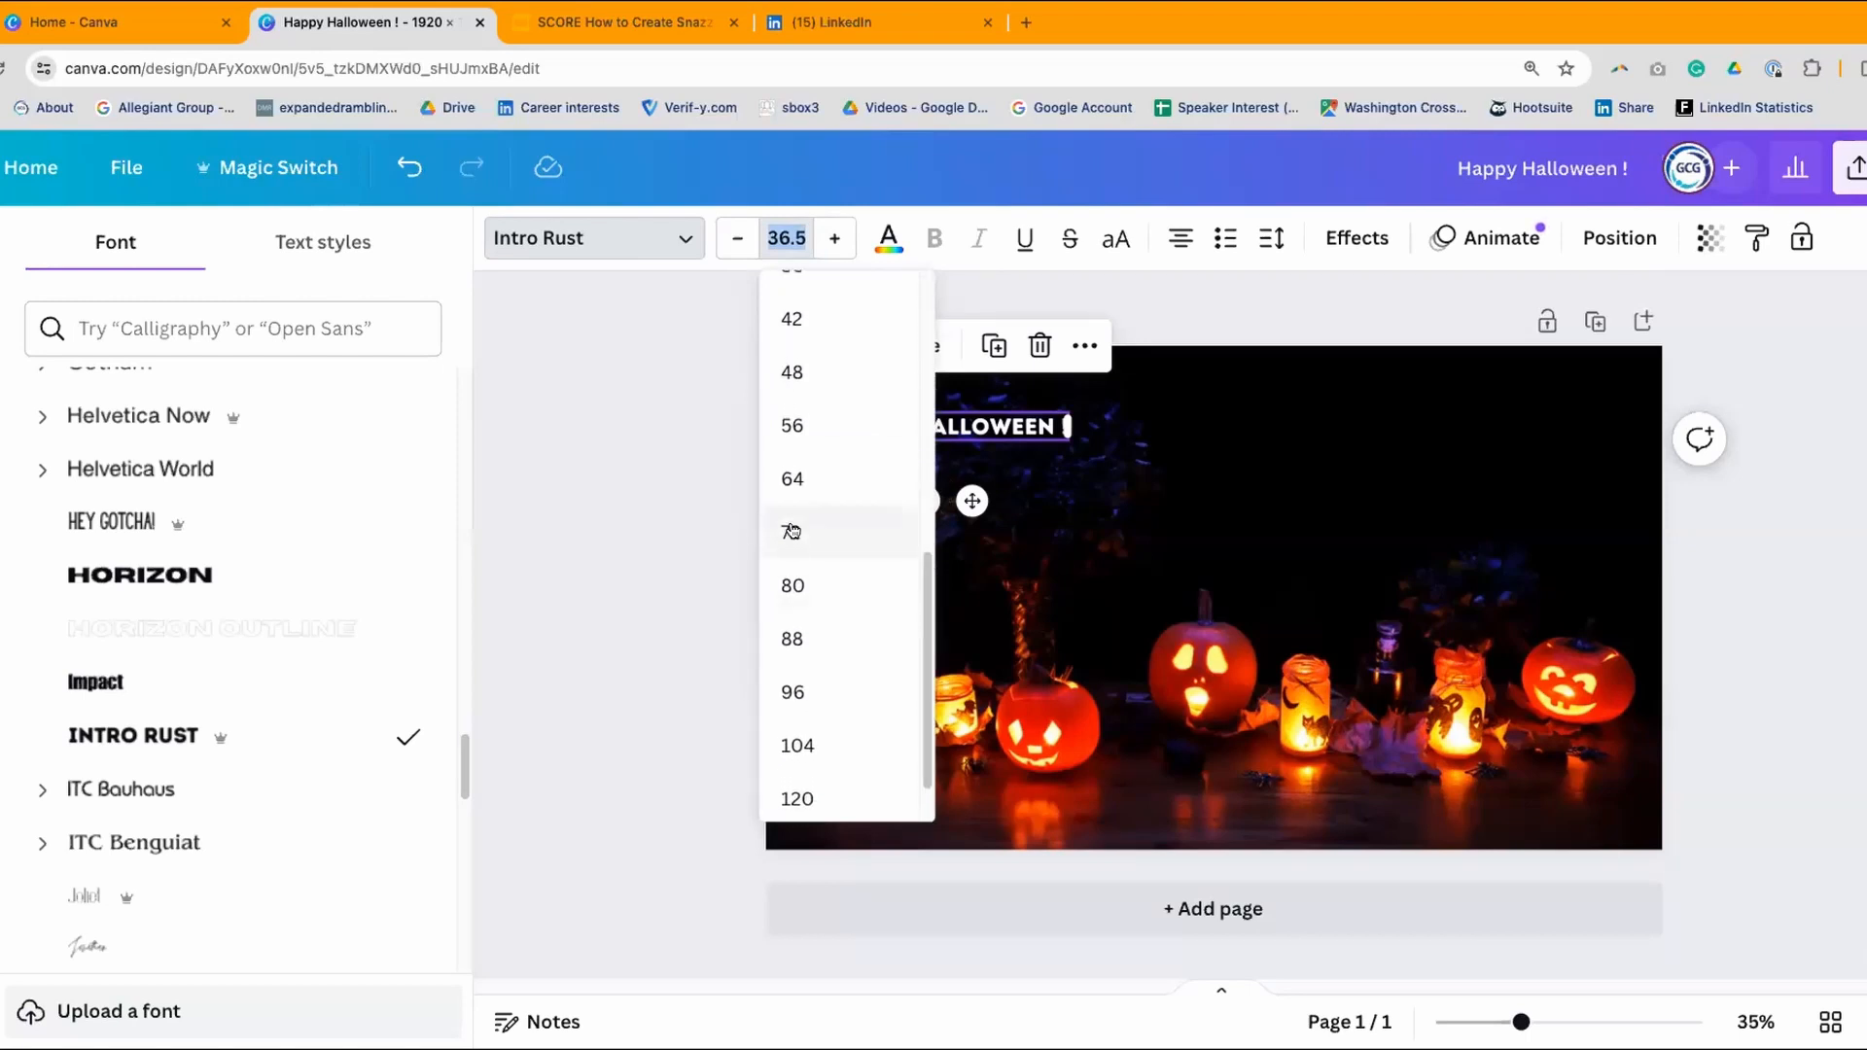
click(793, 479)
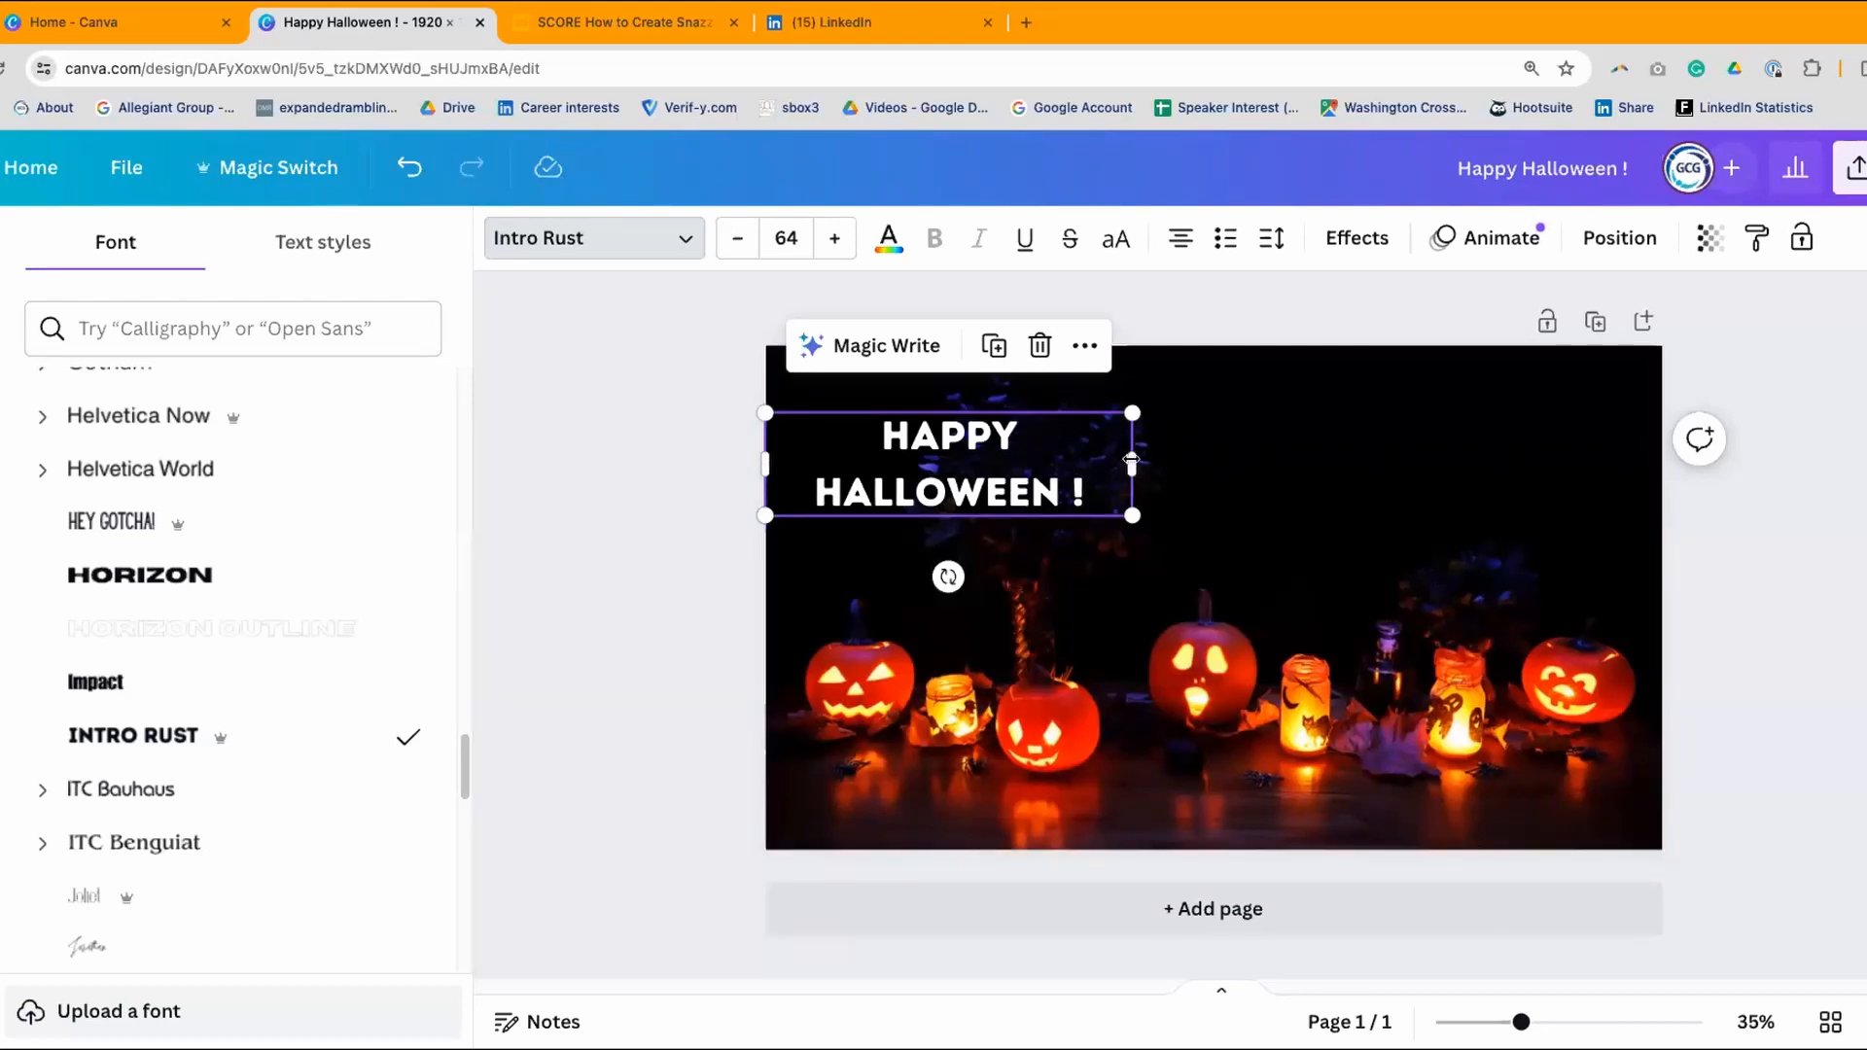
- Move the heading to the top, enlarge it to 90.1, and widen it to the page edges
drag(1131, 459, 1328, 459)
click(807, 435)
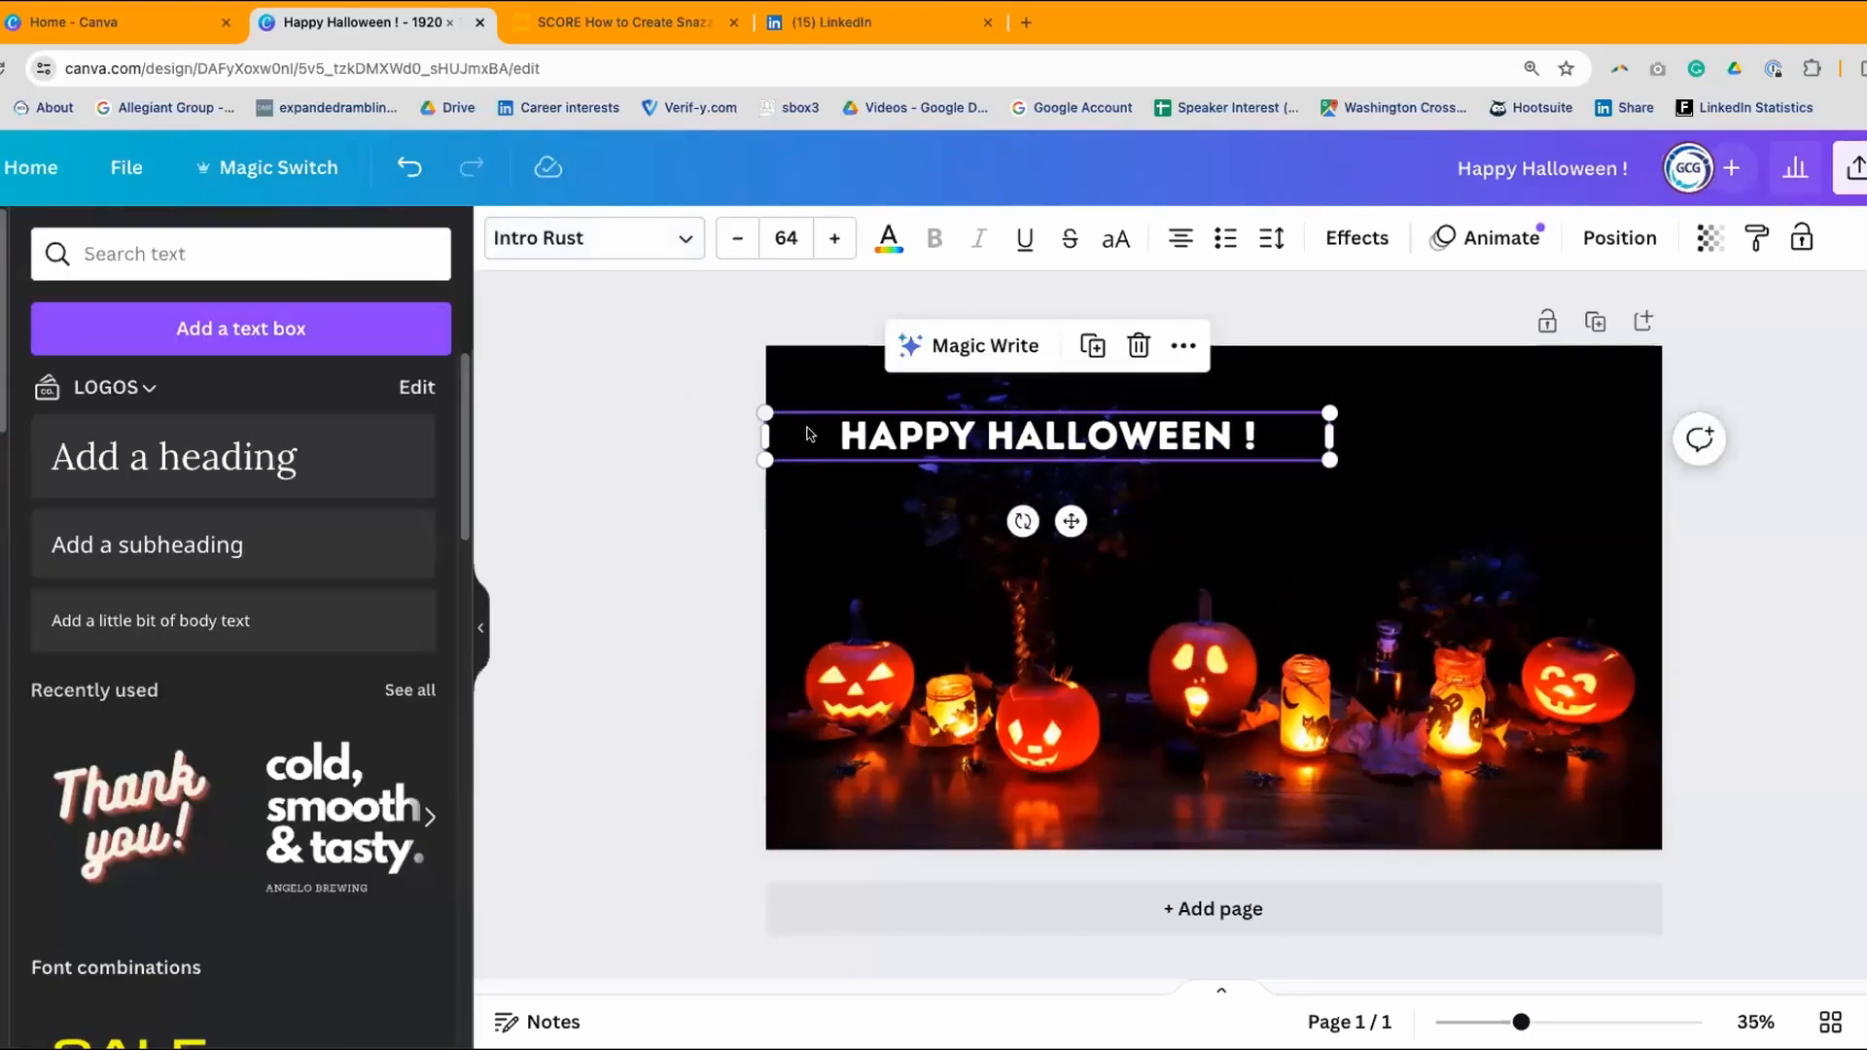
click(666, 467)
drag(1060, 433, 1376, 400)
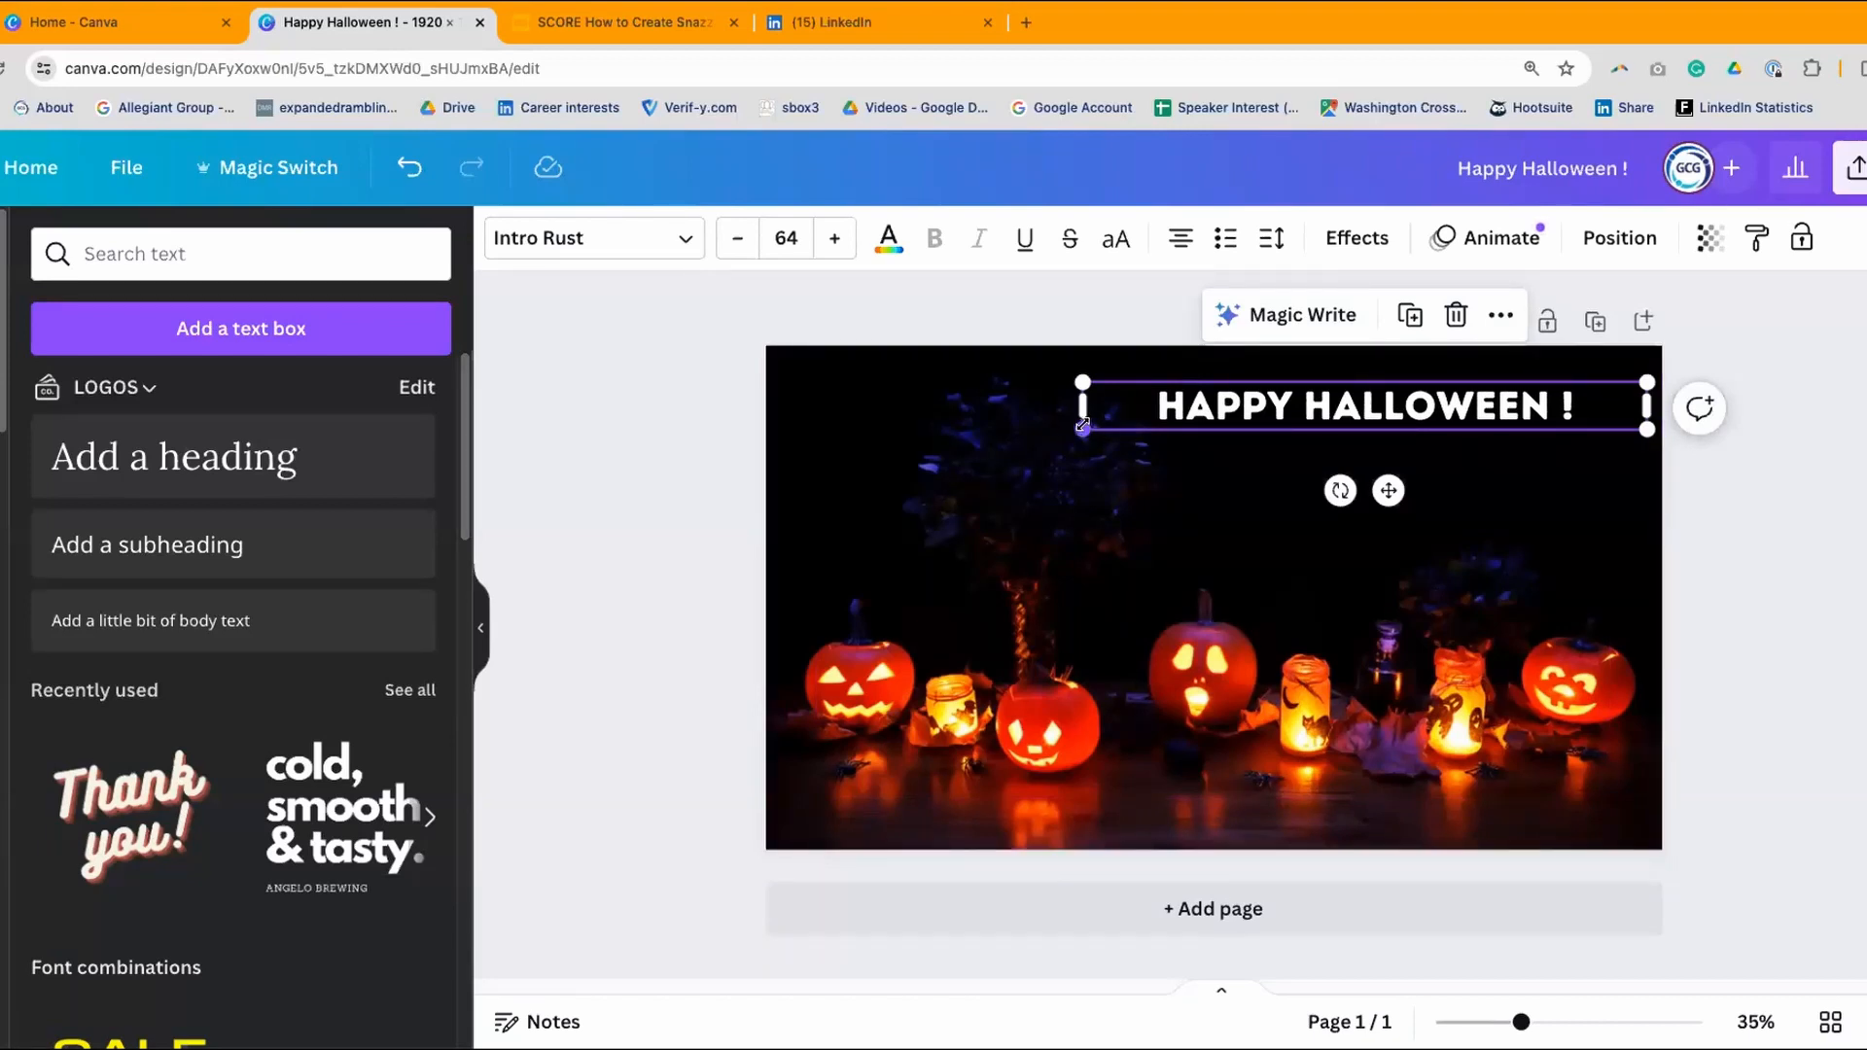
drag(1081, 429, 872, 519)
click(706, 325)
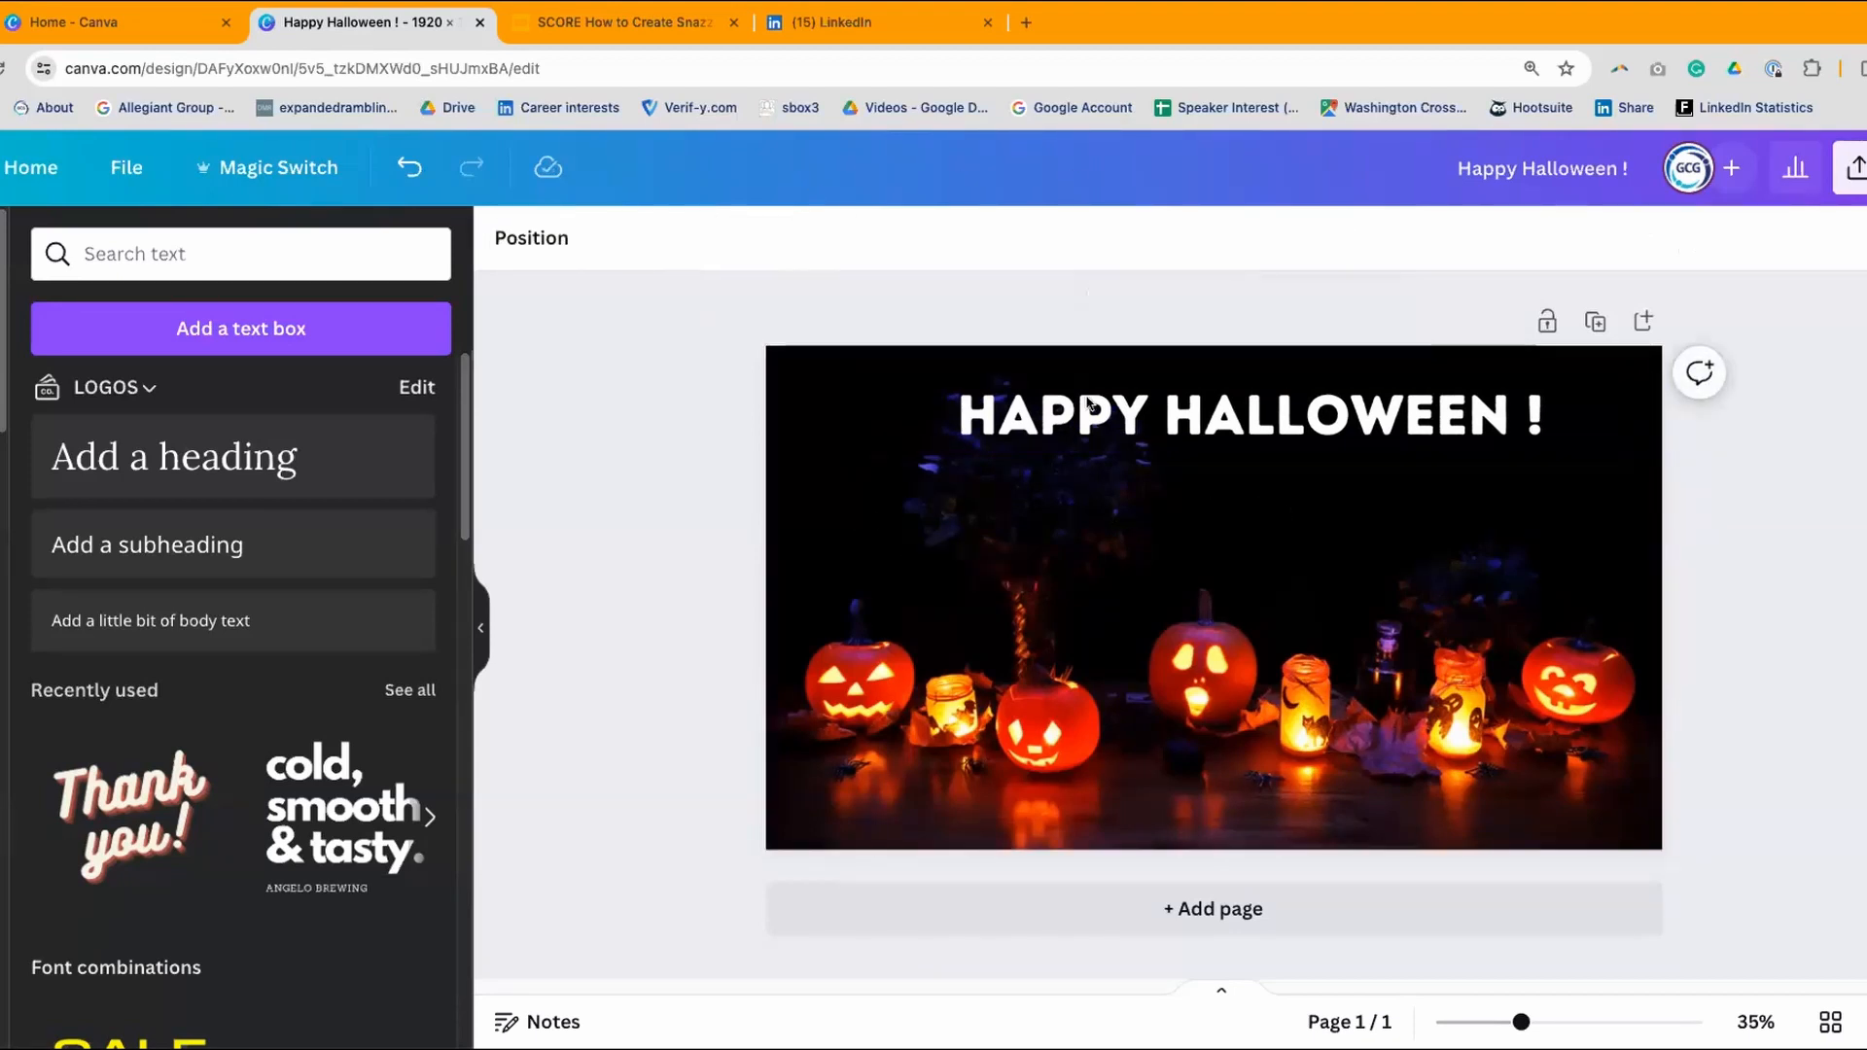
drag(1367, 431, 1290, 422)
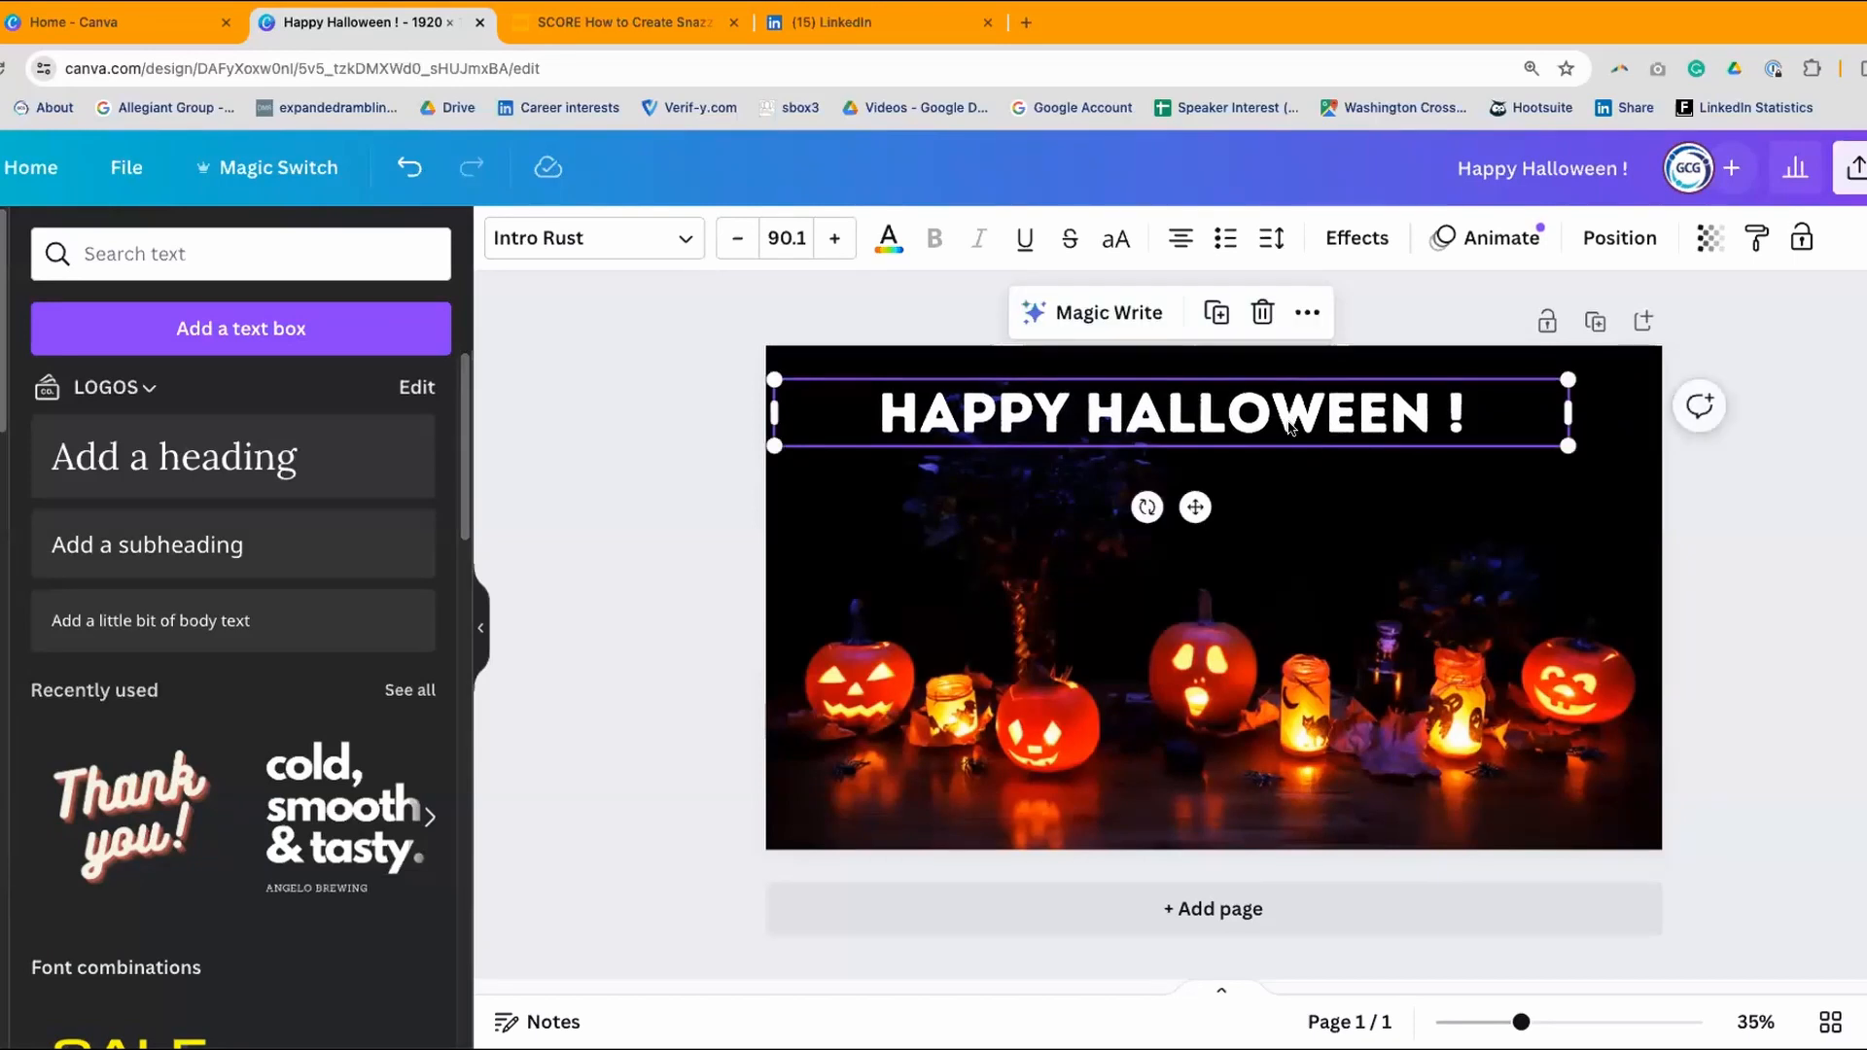
drag(1565, 406, 1657, 413)
- Remove the stray space before the exclamation mark in the heading
click(1101, 460)
click(1426, 430)
click(1515, 407)
mouse_move(1515, 406)
mouse_down()
mouse_move(913, 394)
mouse_move(1517, 430)
mouse_up()
click(935, 407)
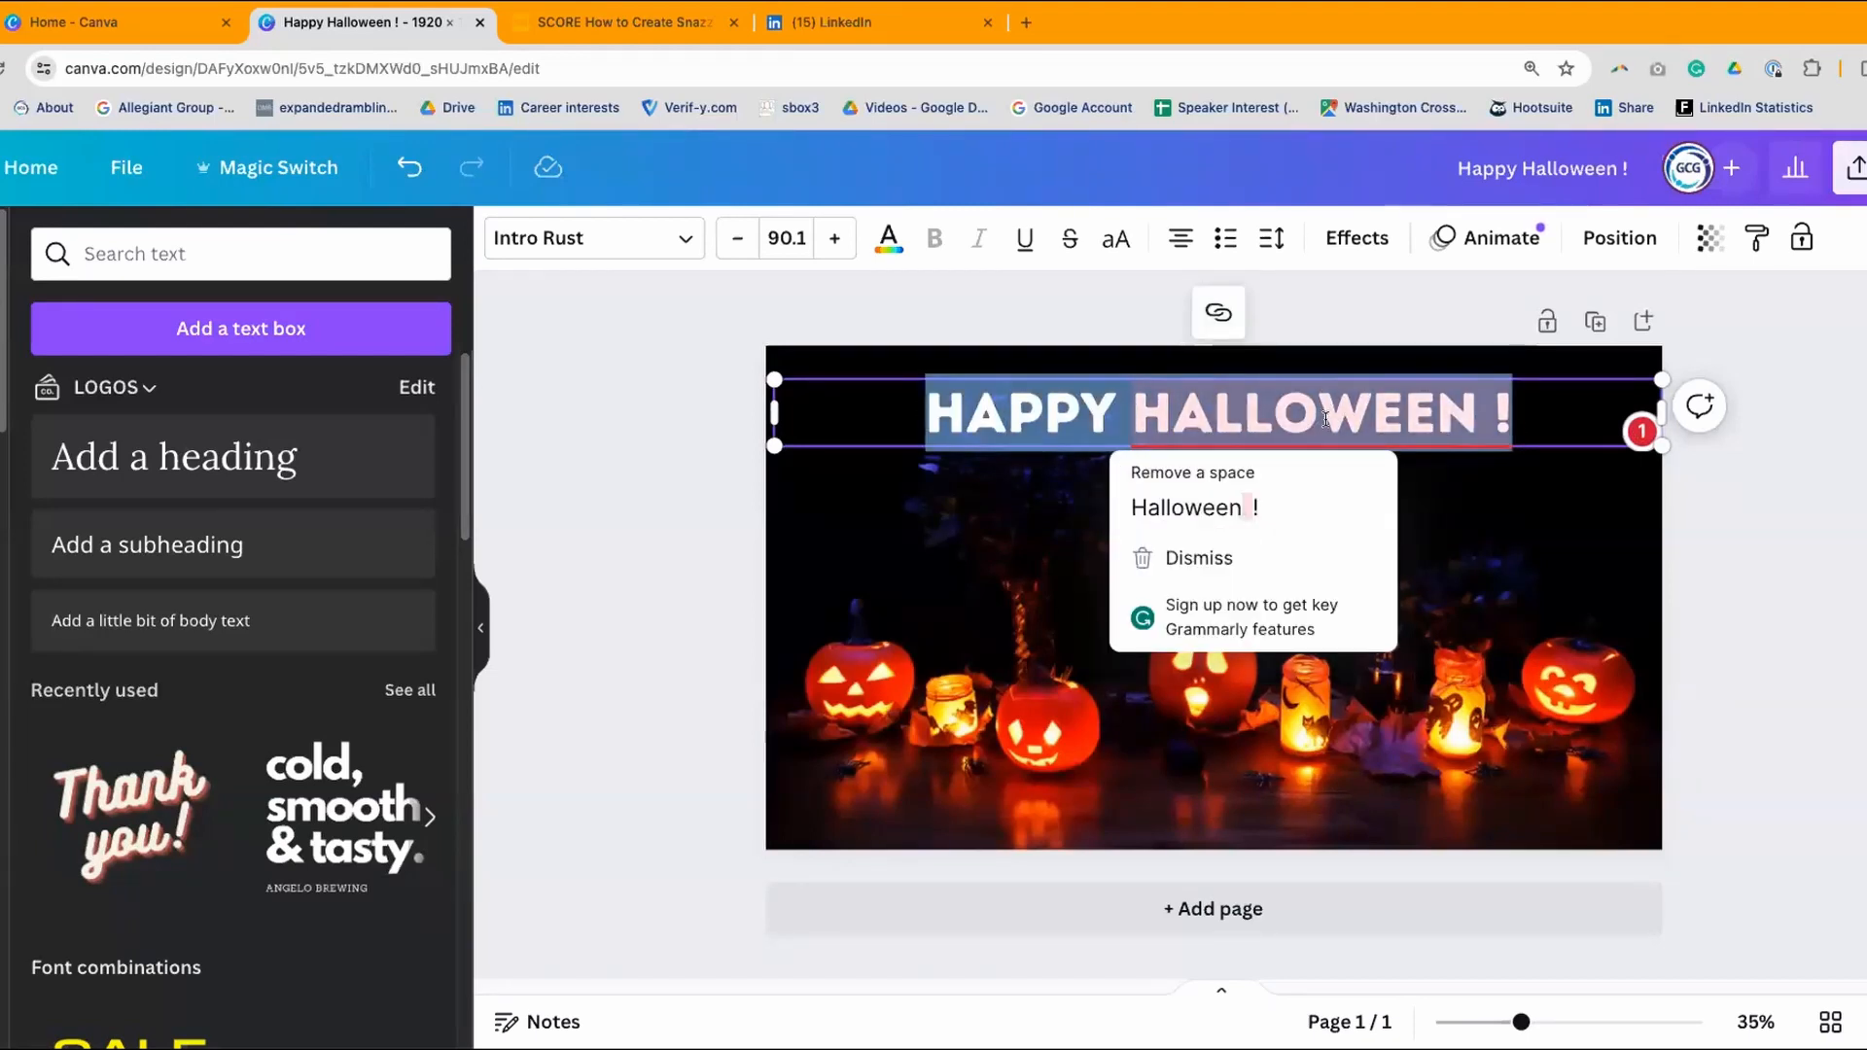
click(1228, 504)
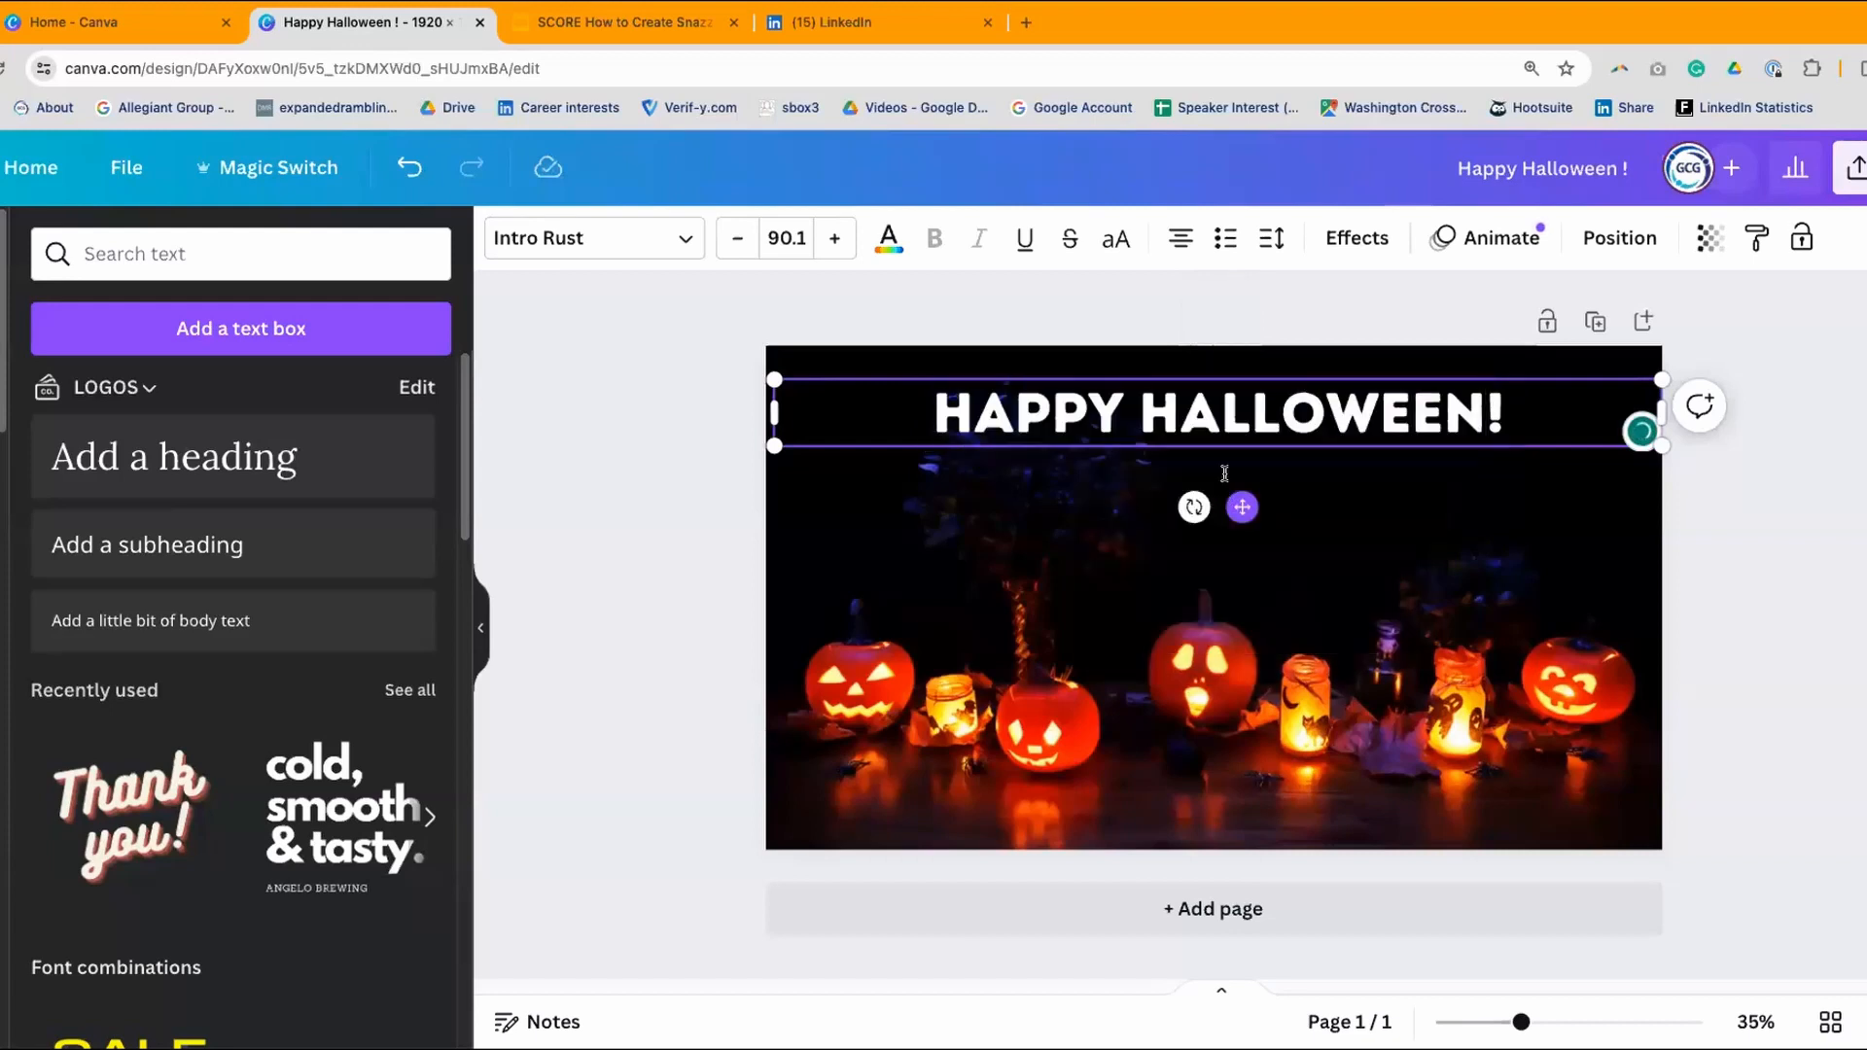
- Centre-align the HAPPY HALLOWEEN! heading text
click(1092, 410)
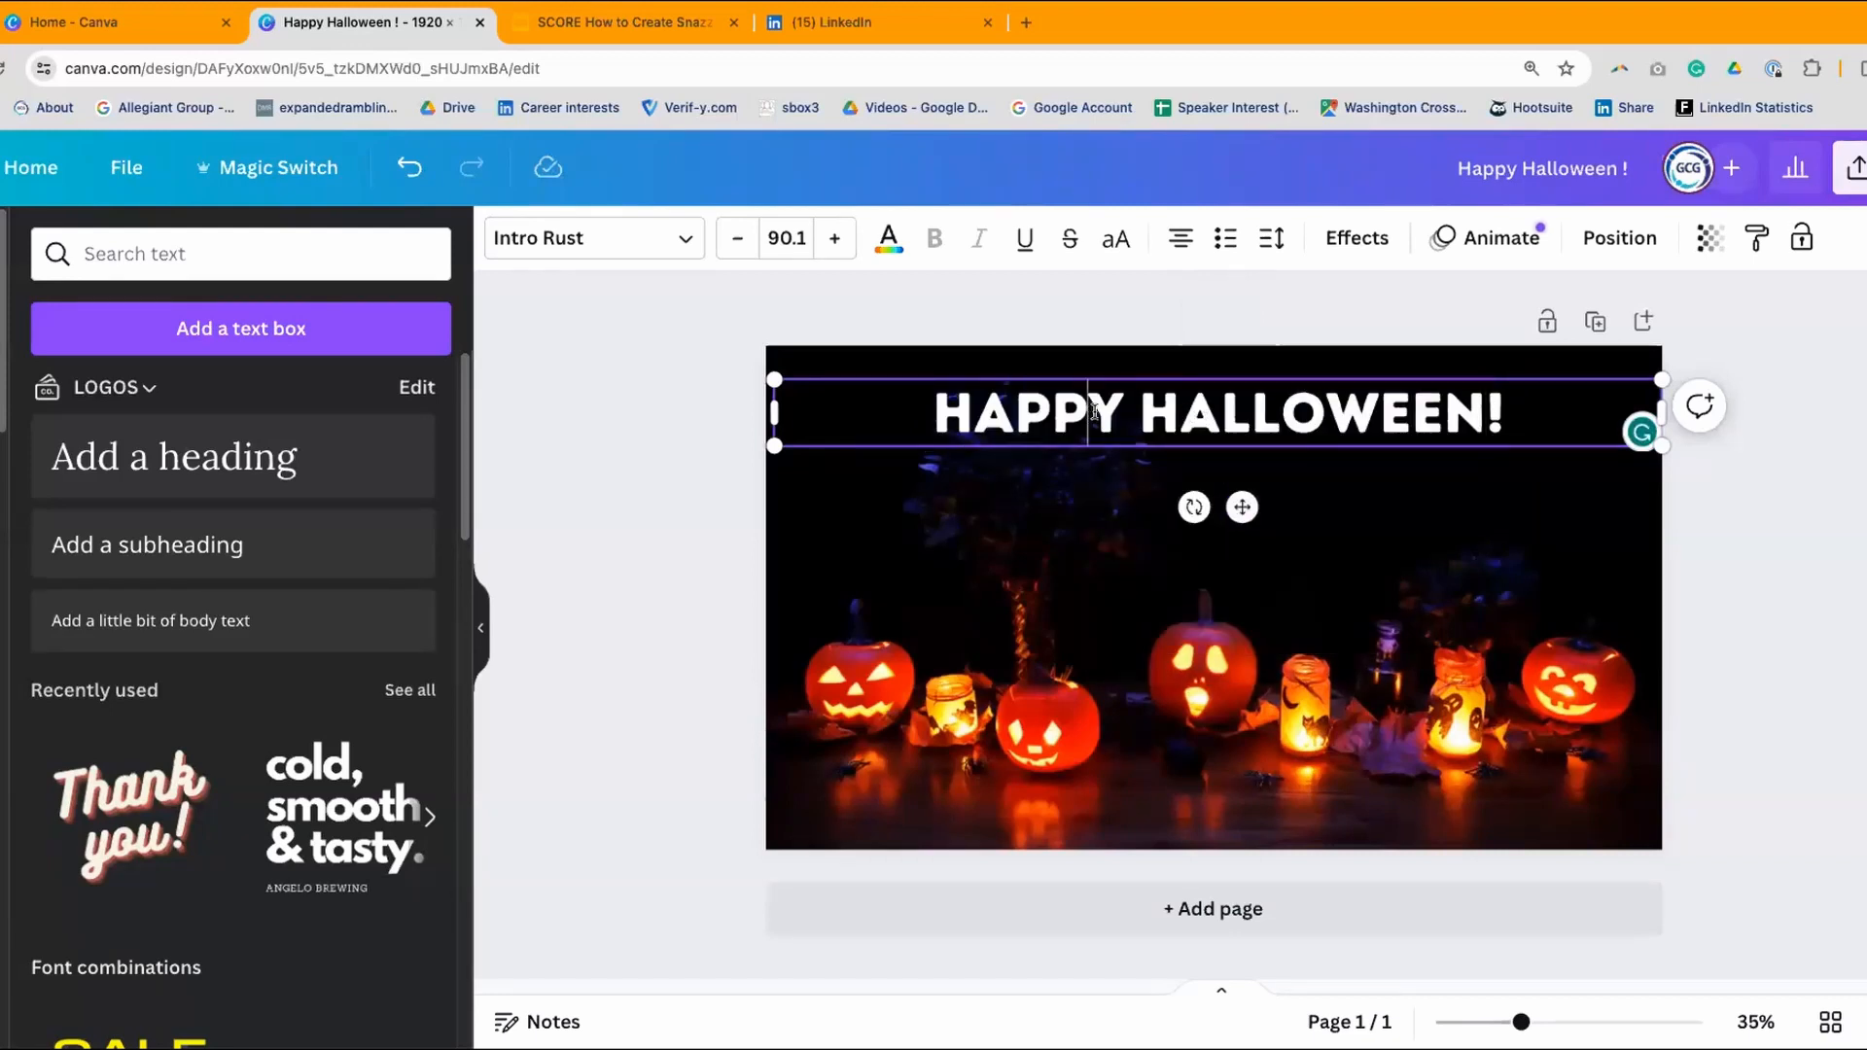
click(1177, 238)
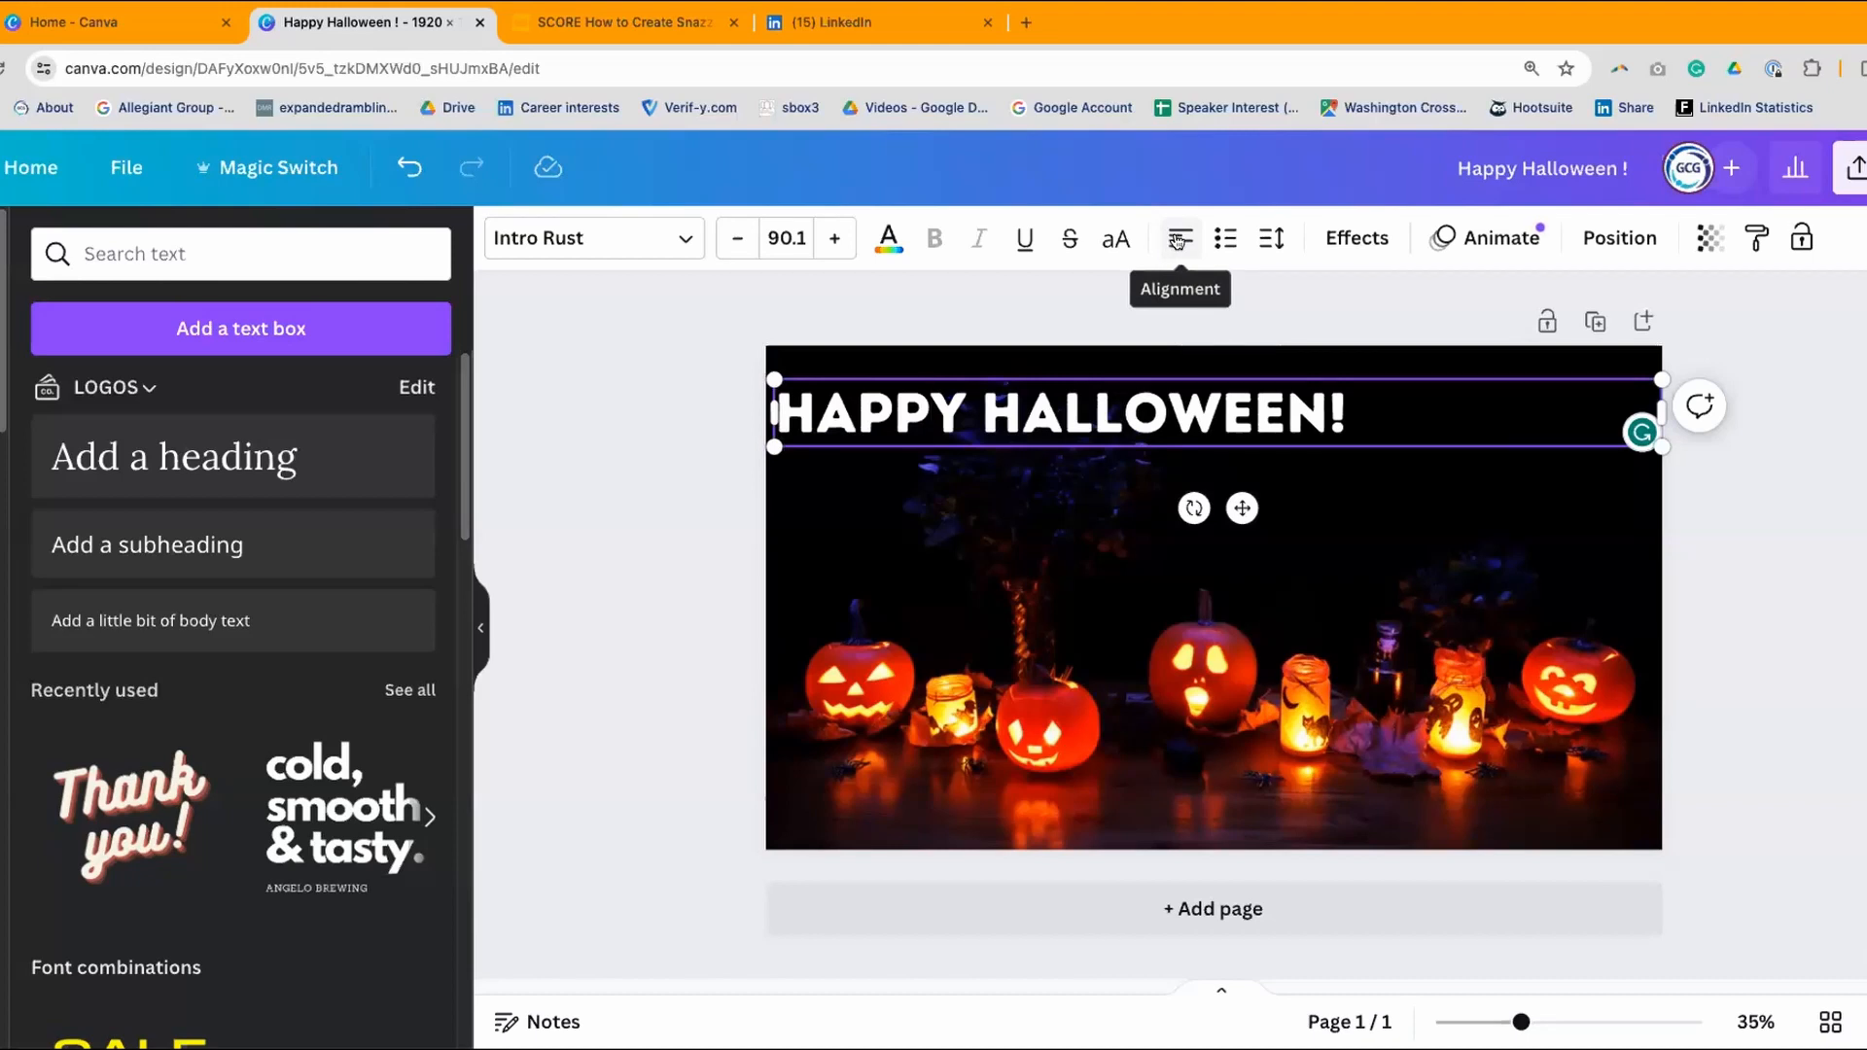
click(1175, 239)
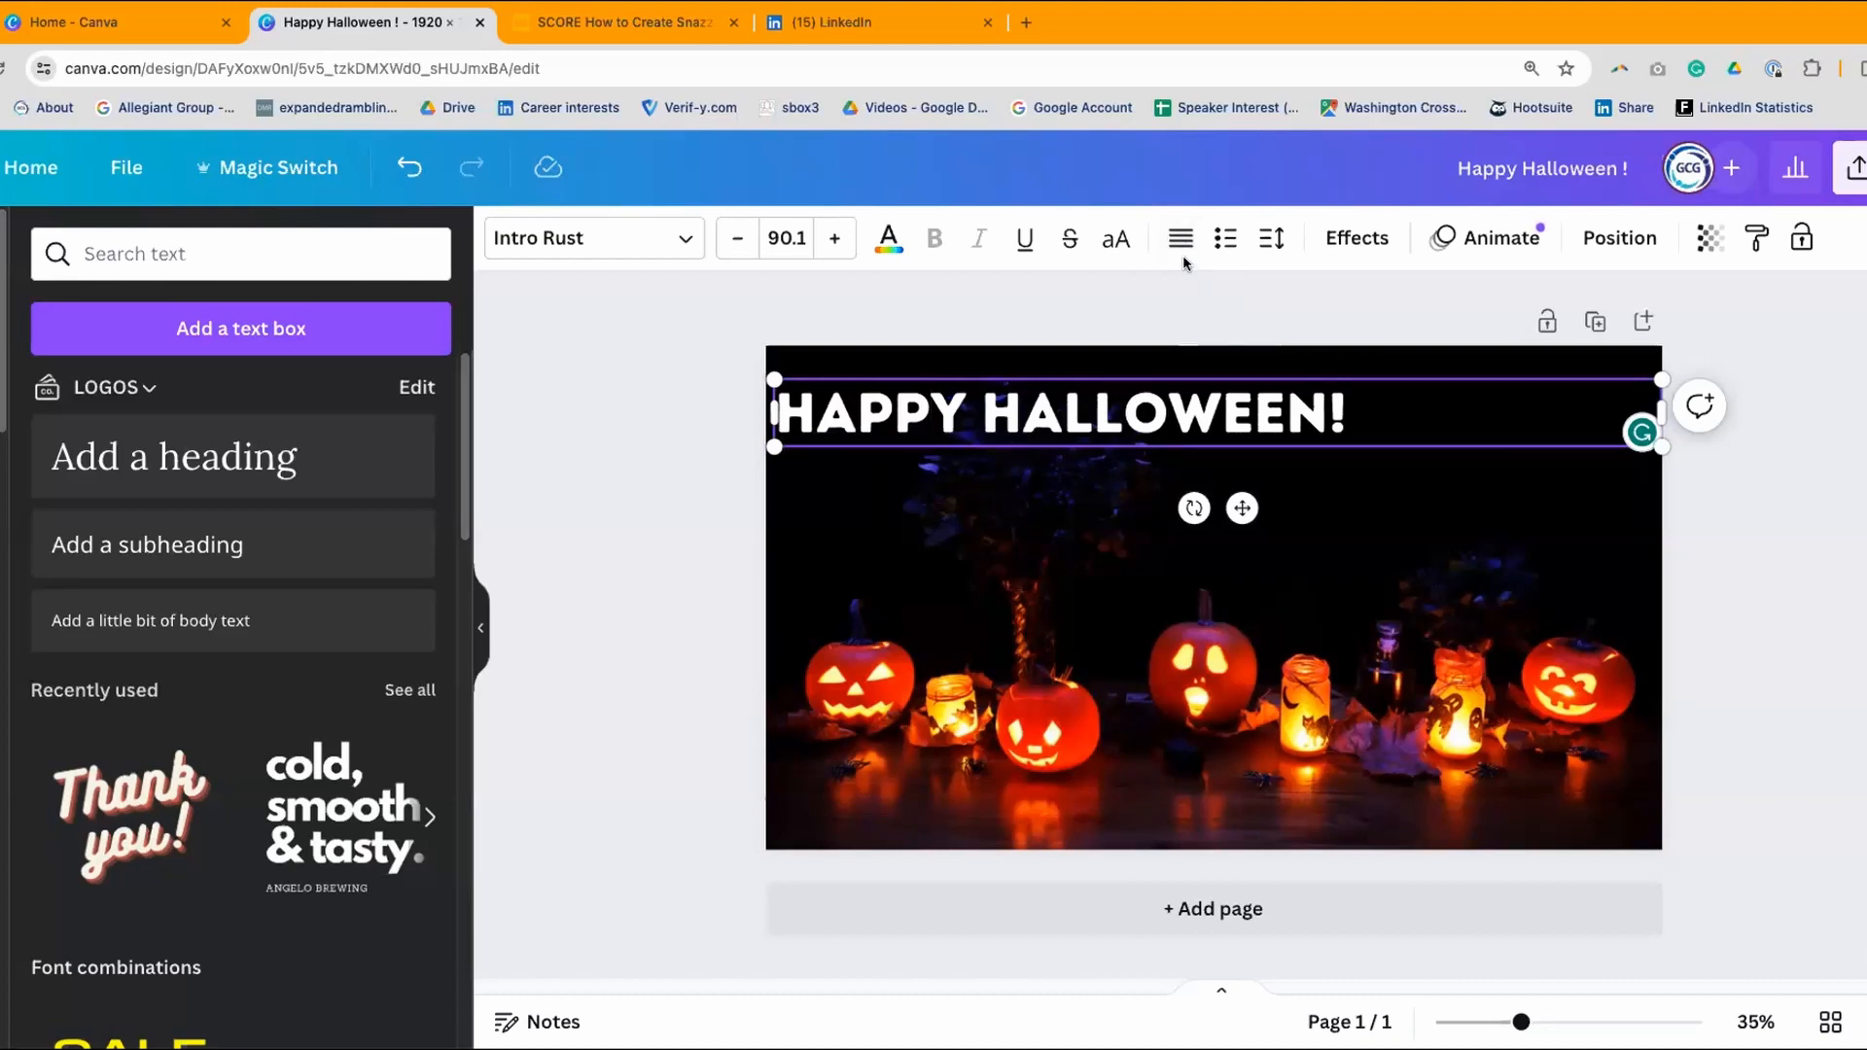
click(1177, 238)
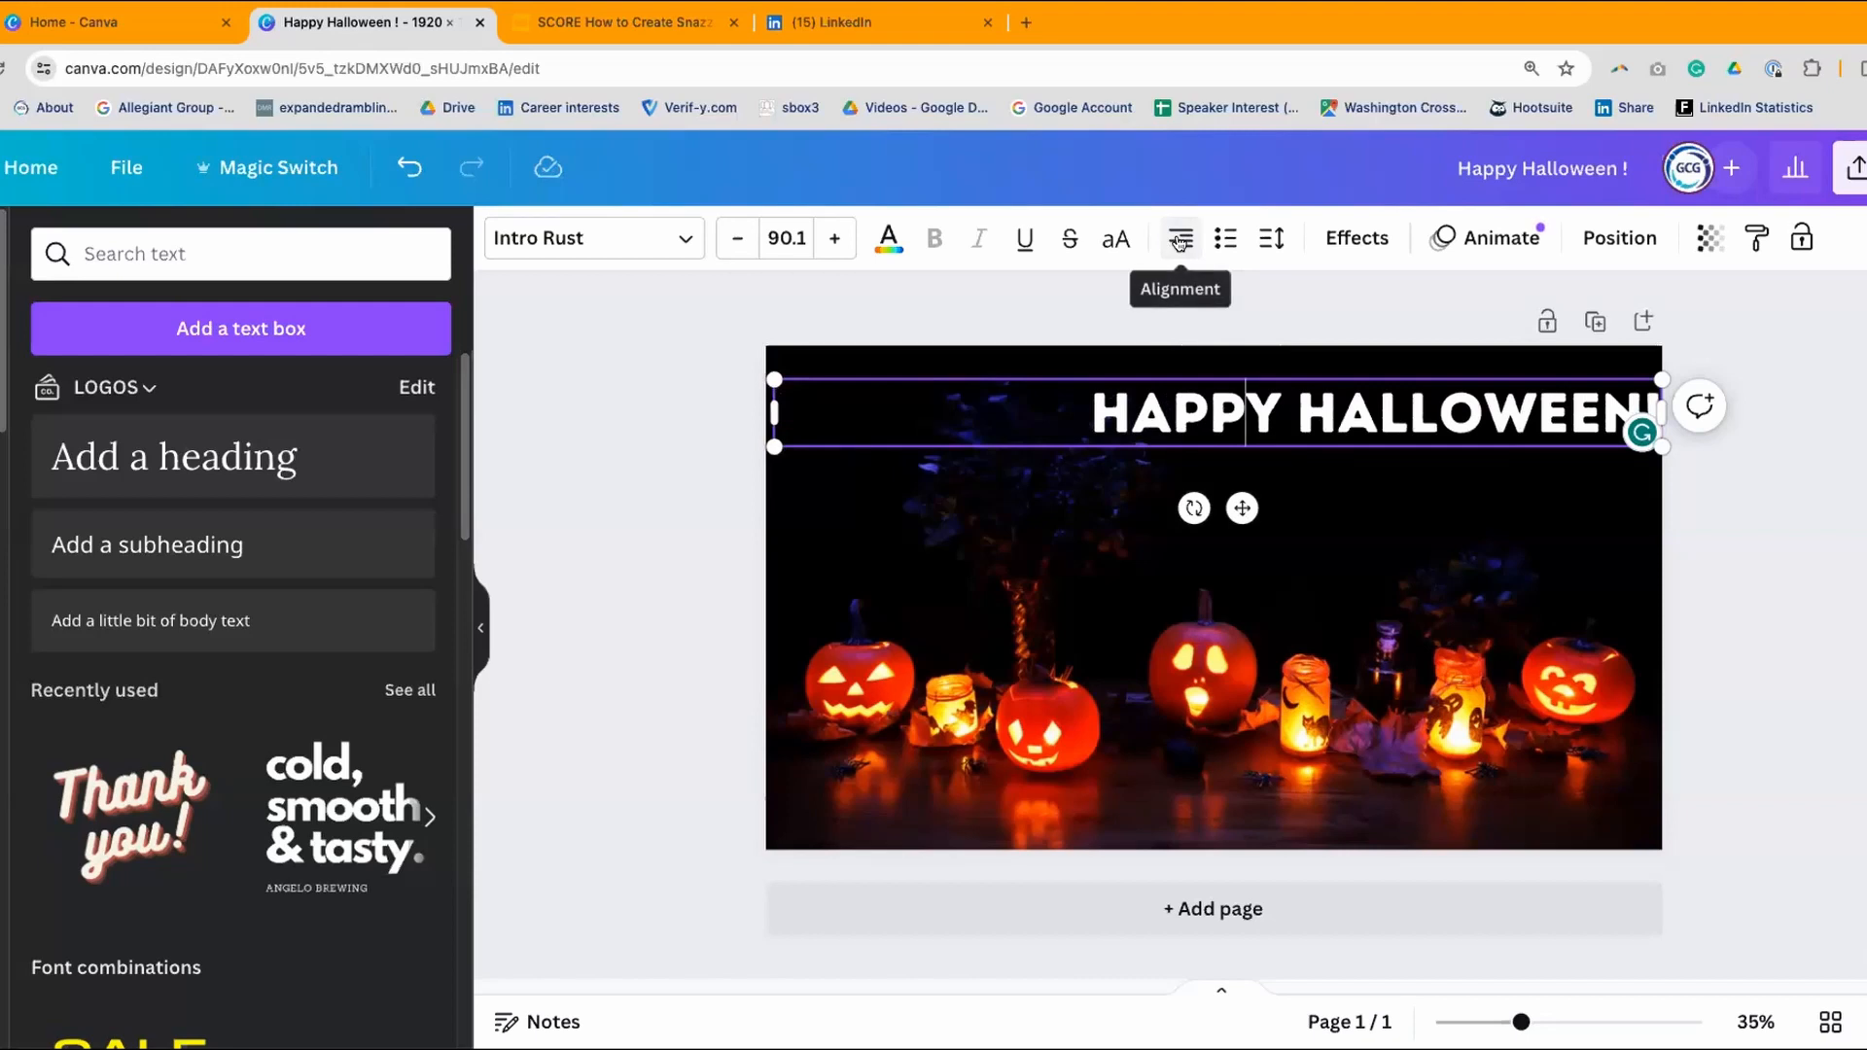
click(1178, 240)
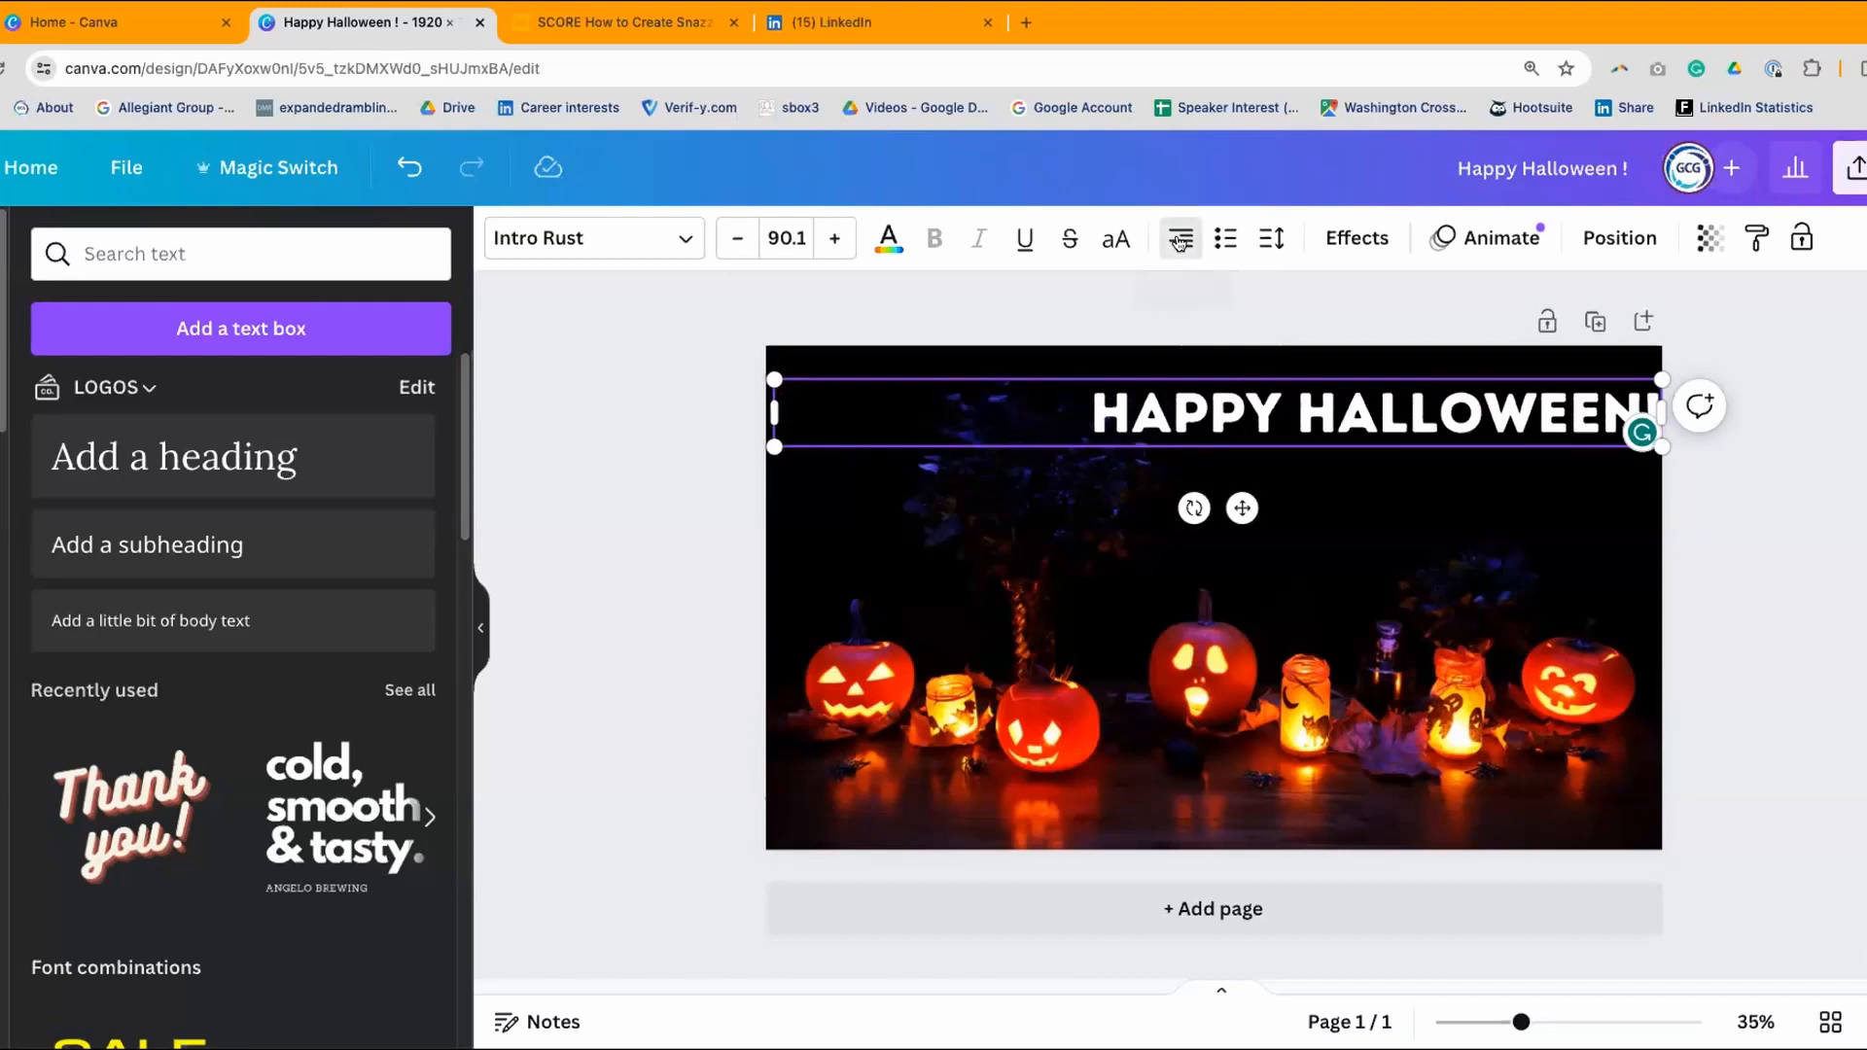
click(627, 345)
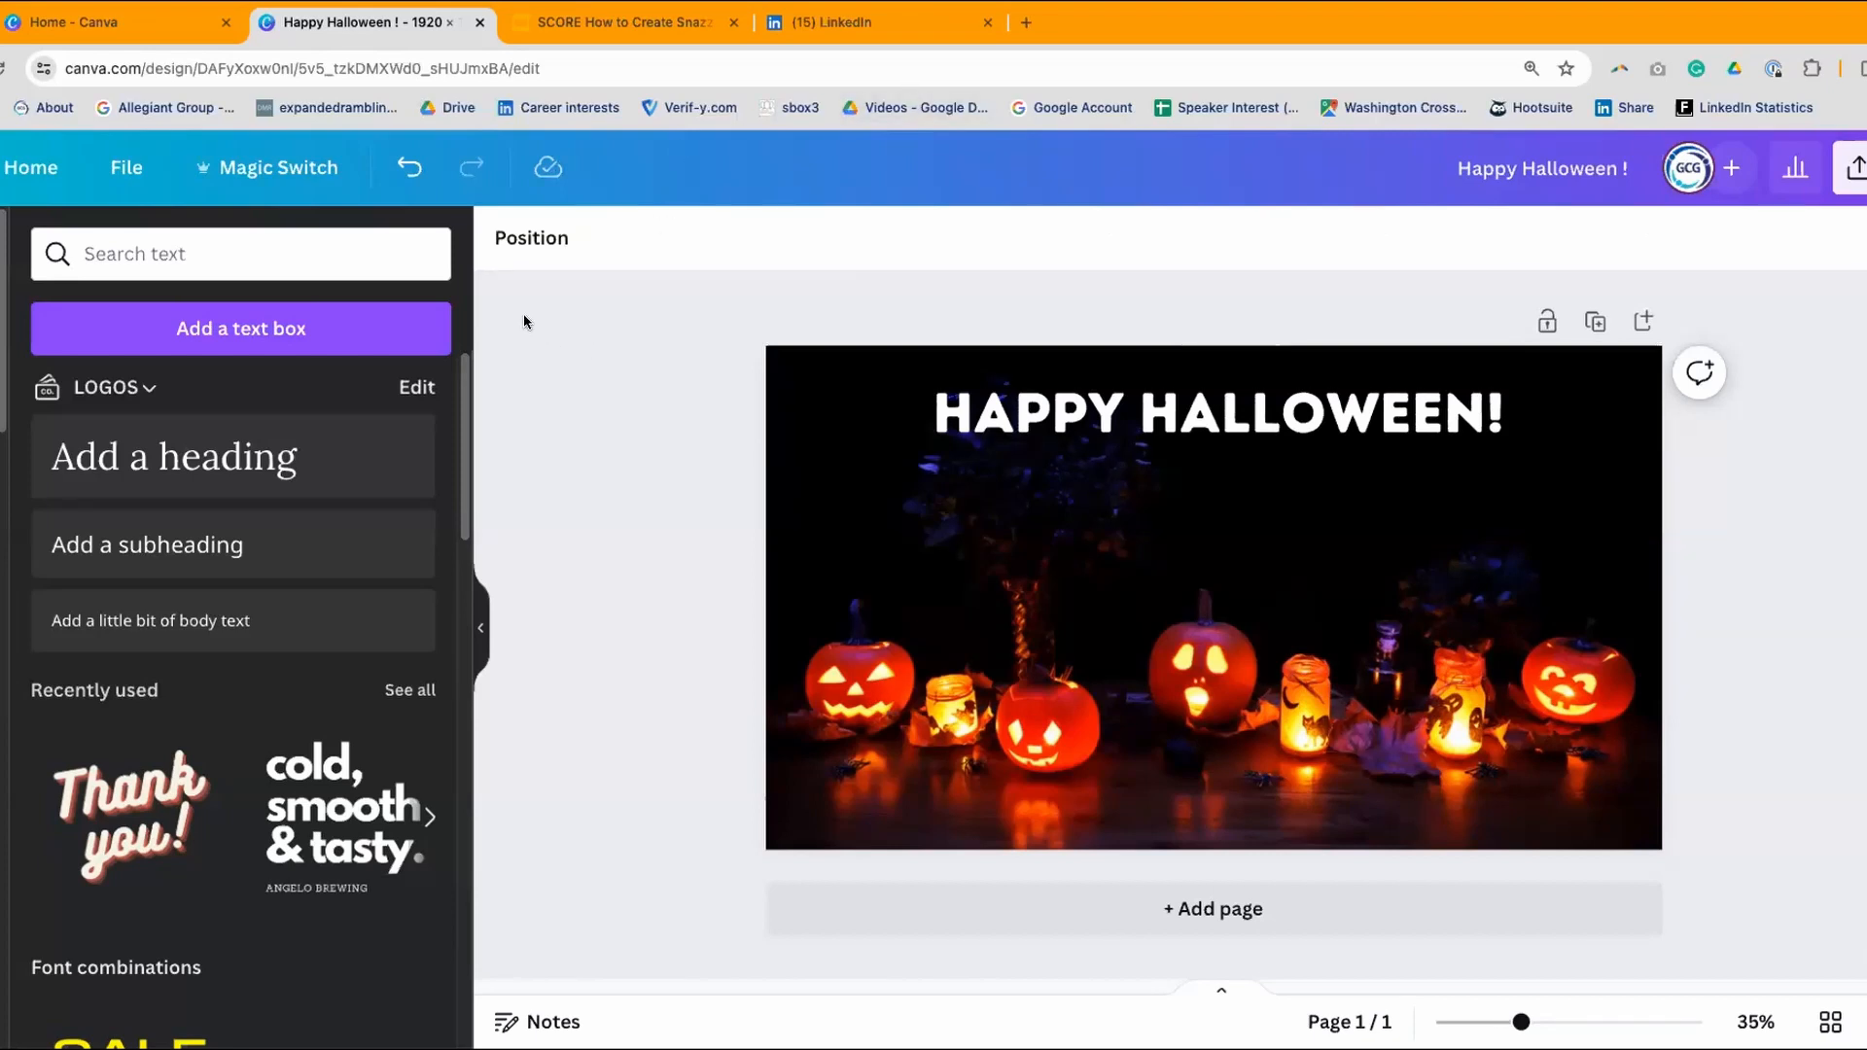
click(1203, 412)
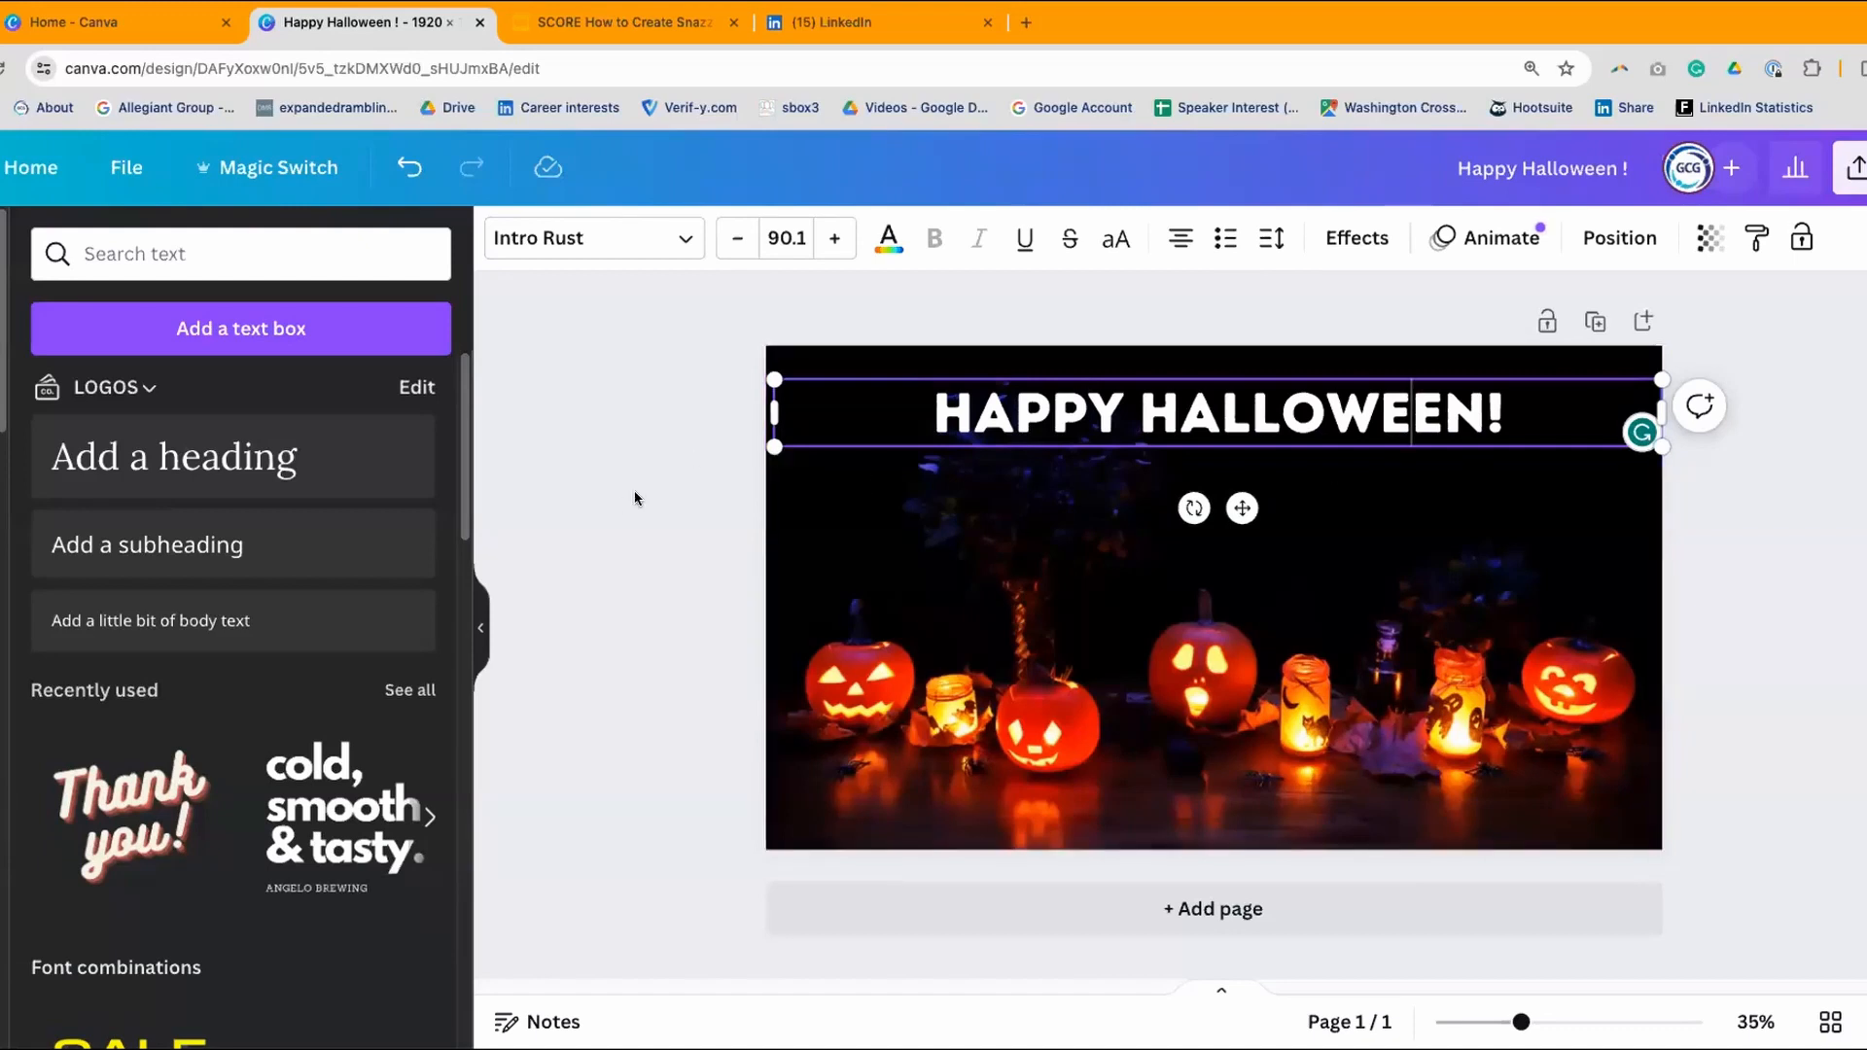
- Select the whole heading and colour it yellow
drag(930, 408, 1505, 413)
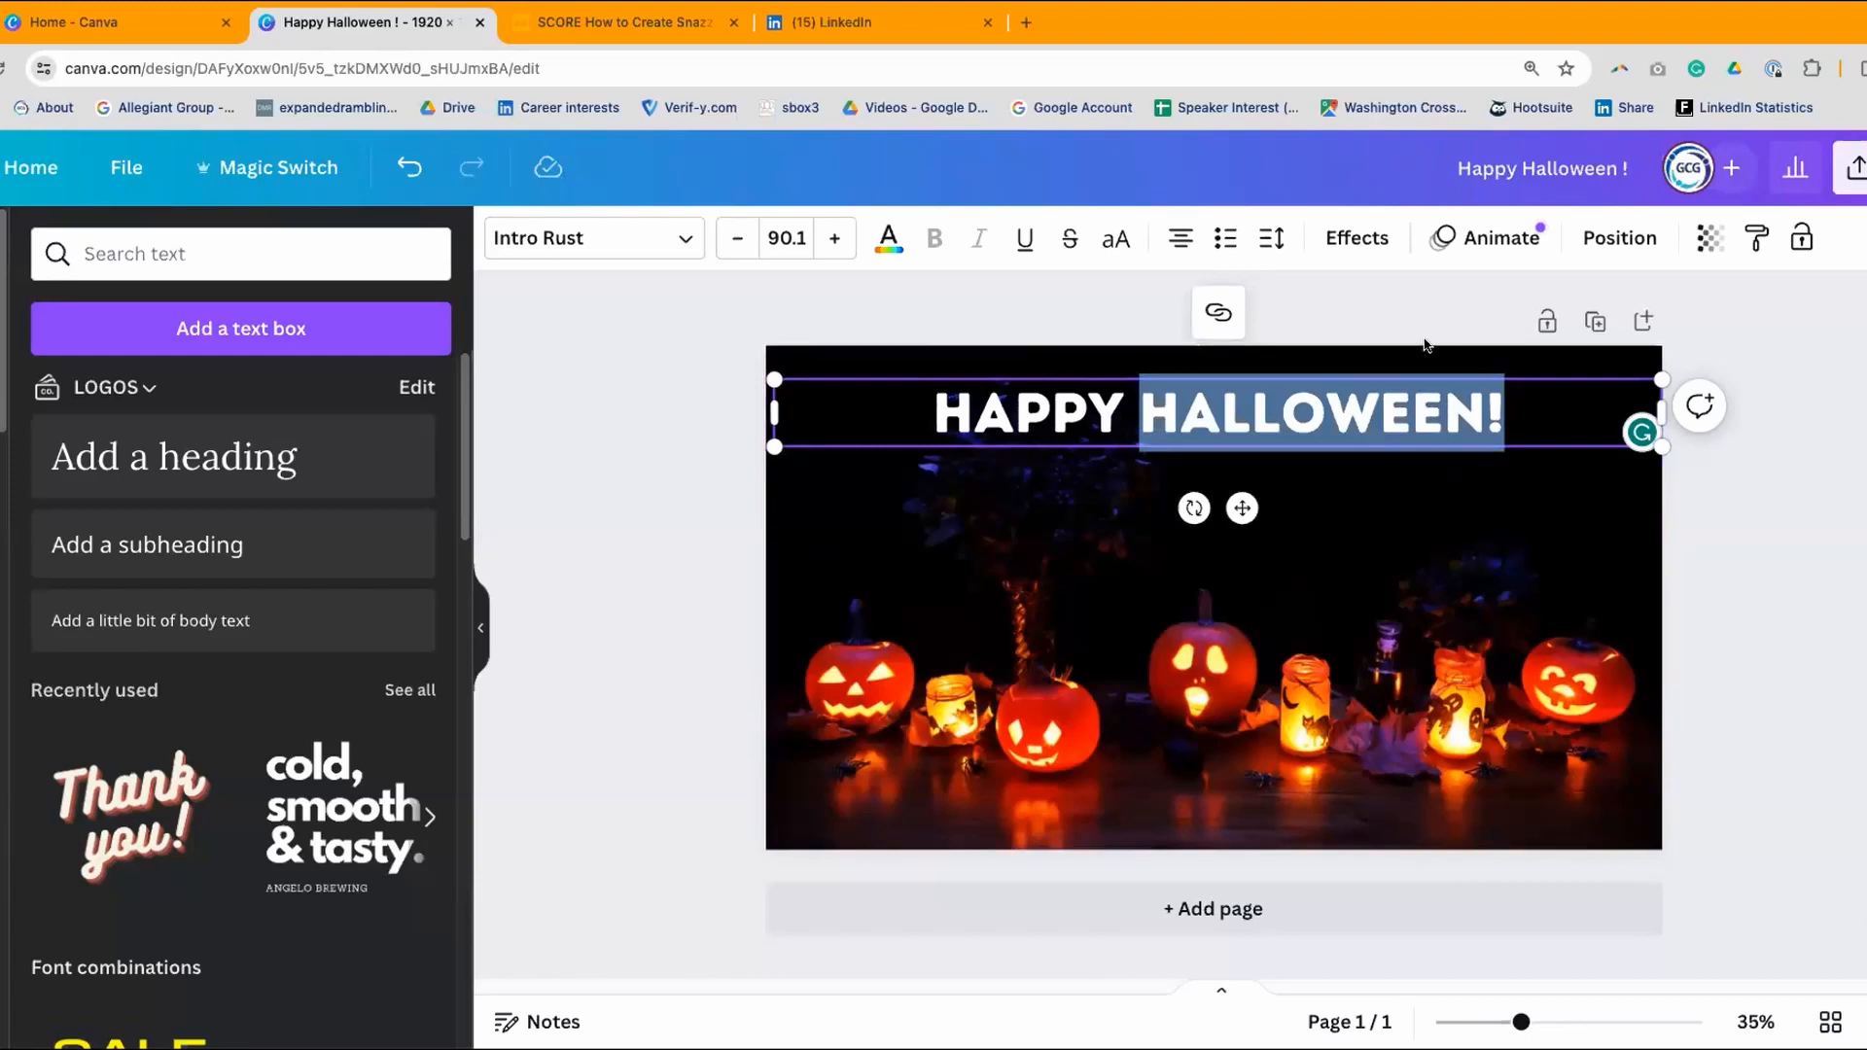
click(1517, 386)
drag(1223, 414, 924, 415)
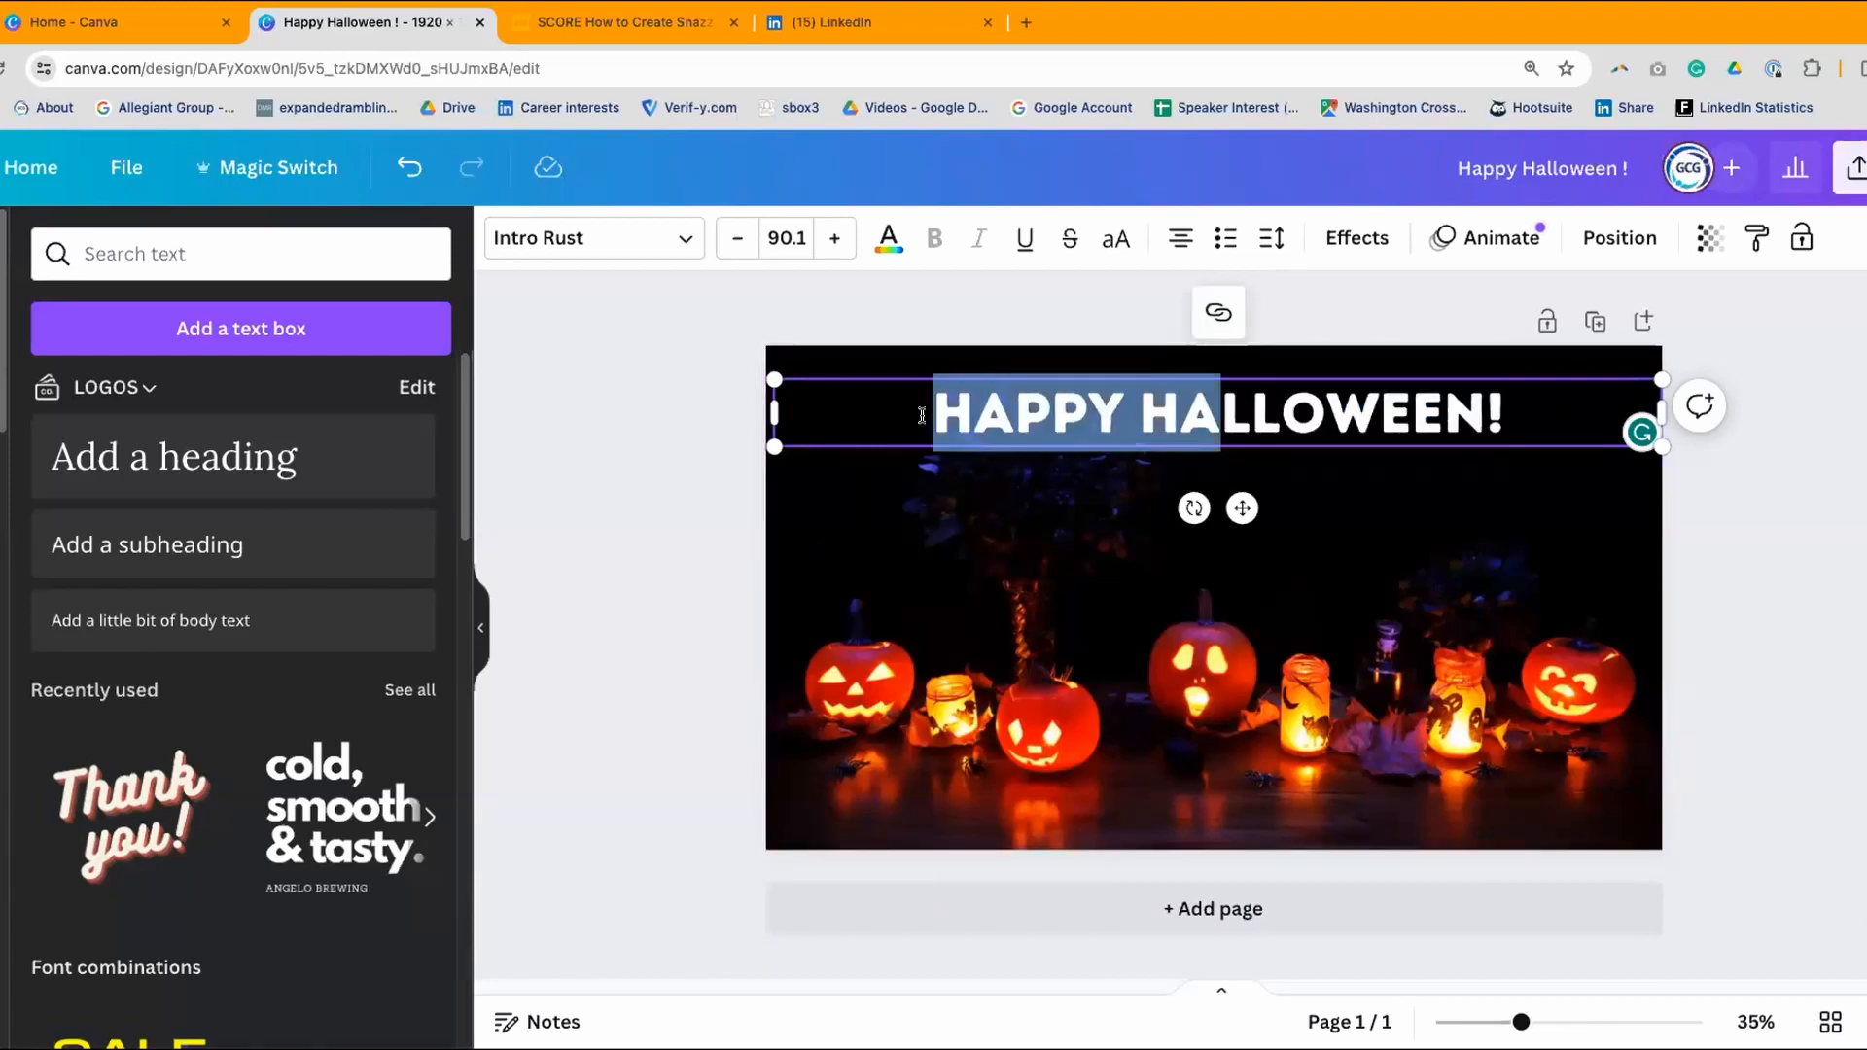
click(924, 416)
triple_click(1304, 415)
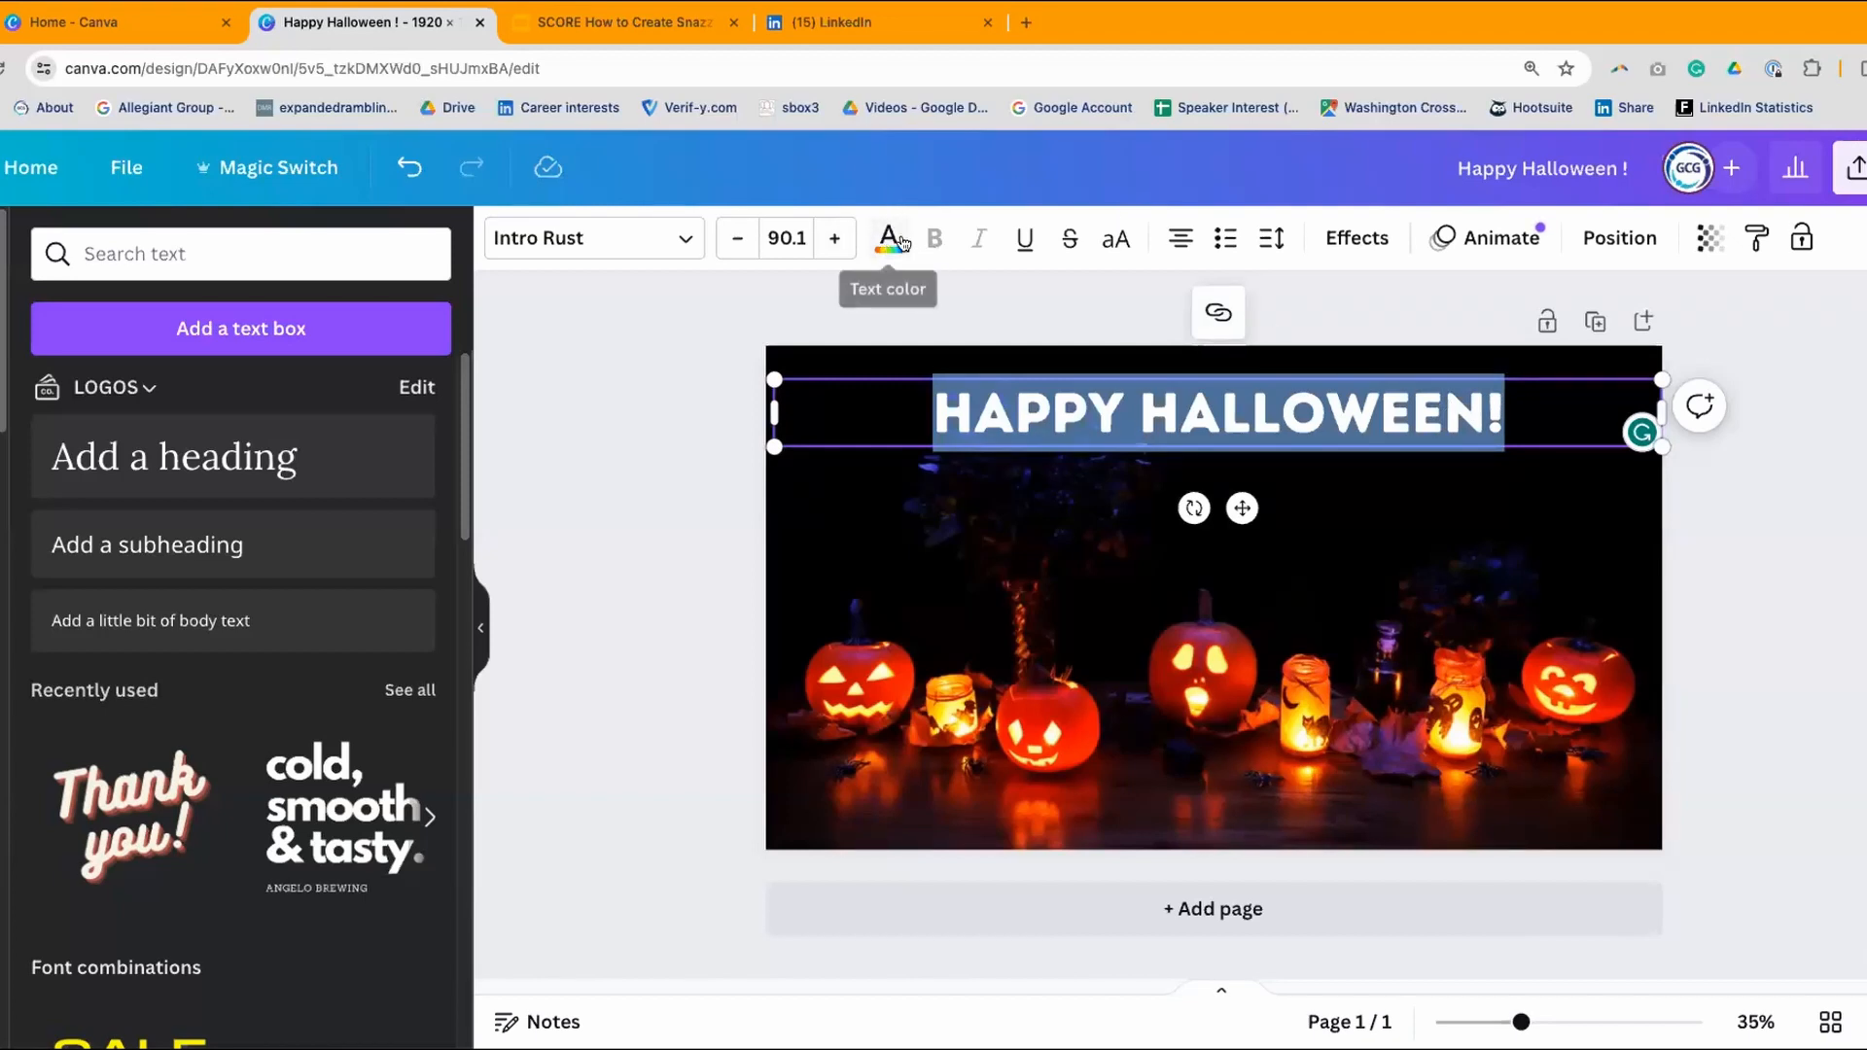
click(887, 237)
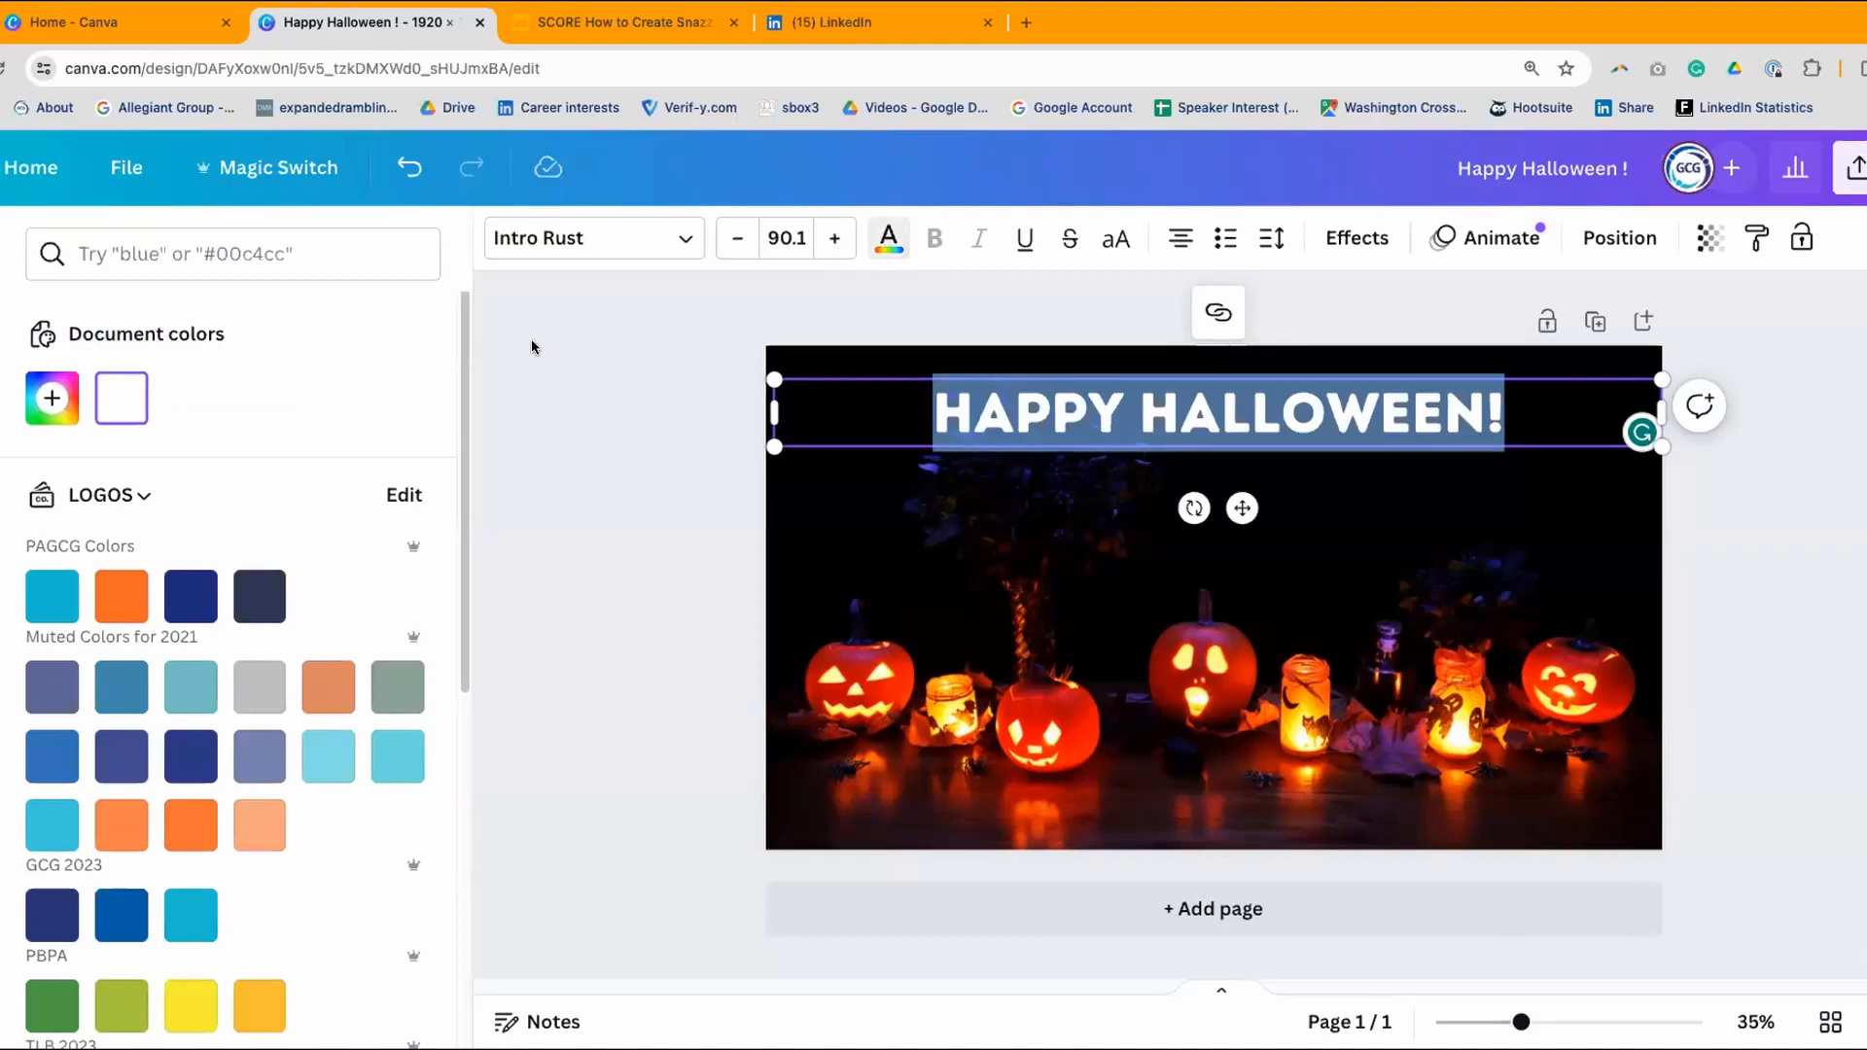
drag(464, 354, 543, 918)
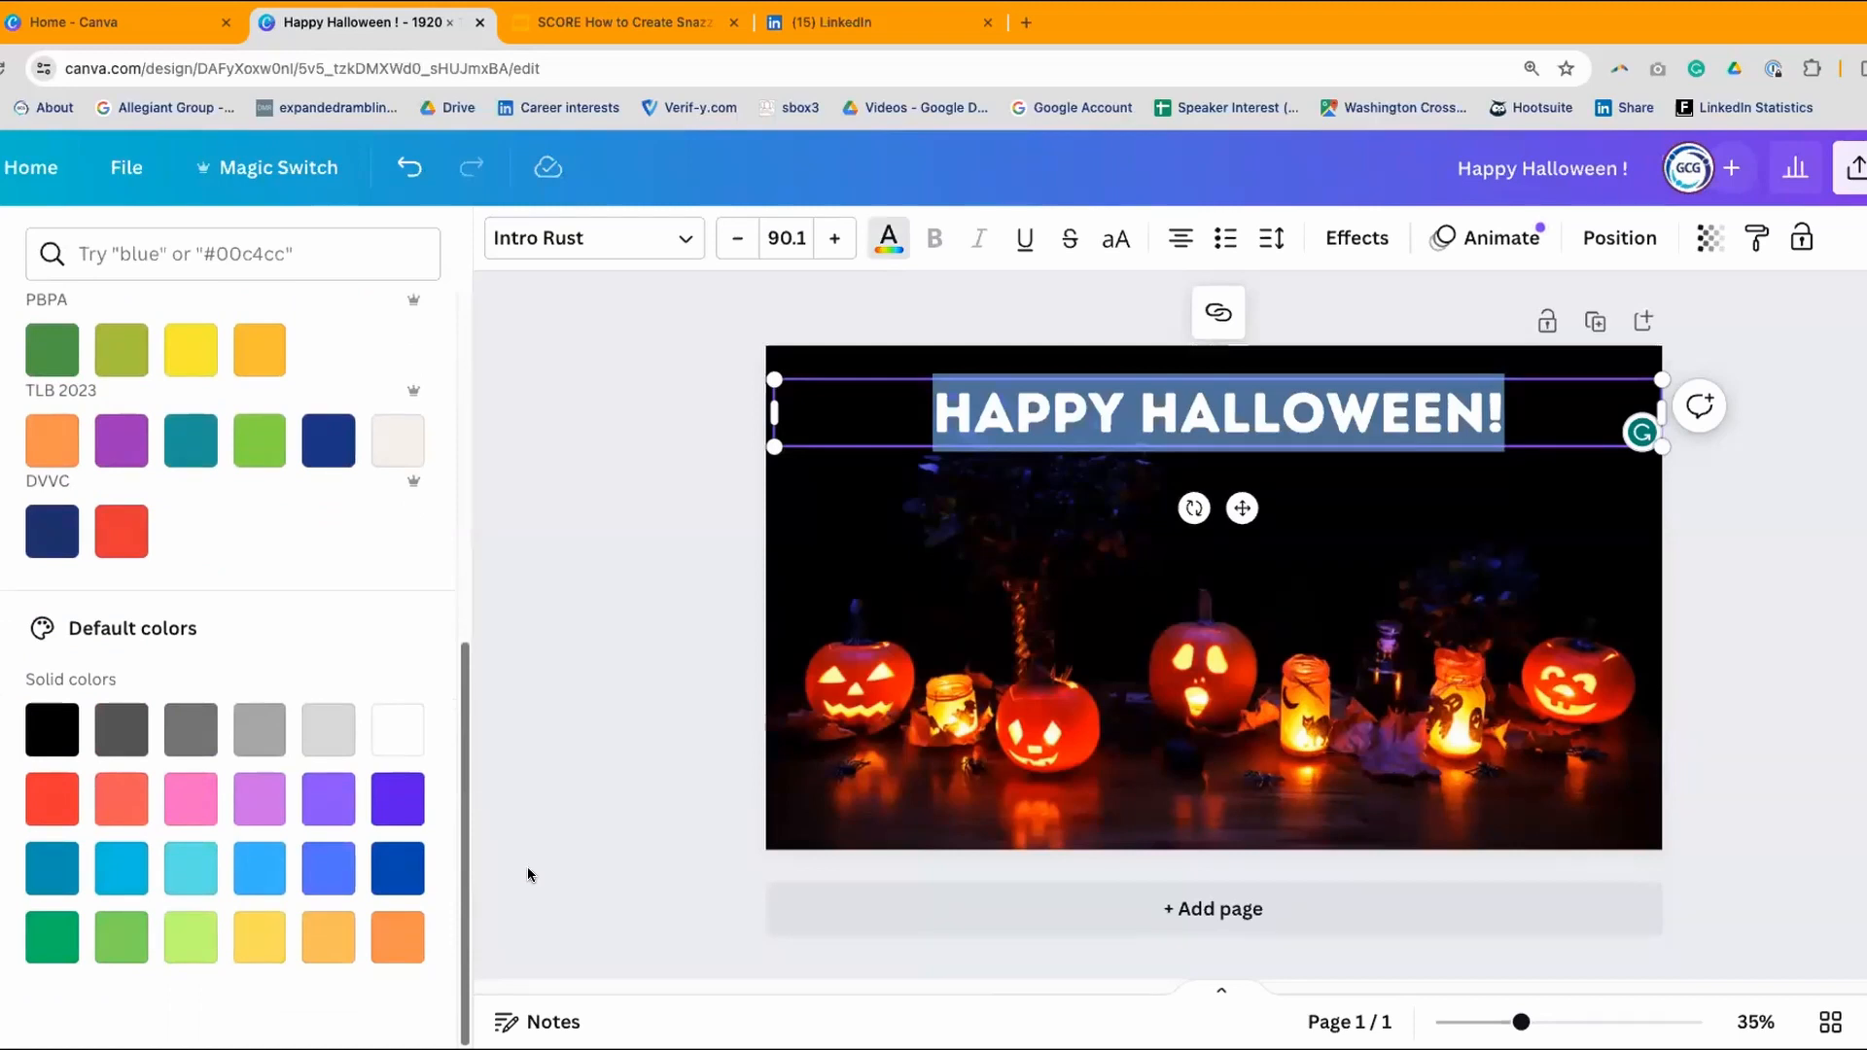
drag(498, 697, 480, 572)
click(187, 605)
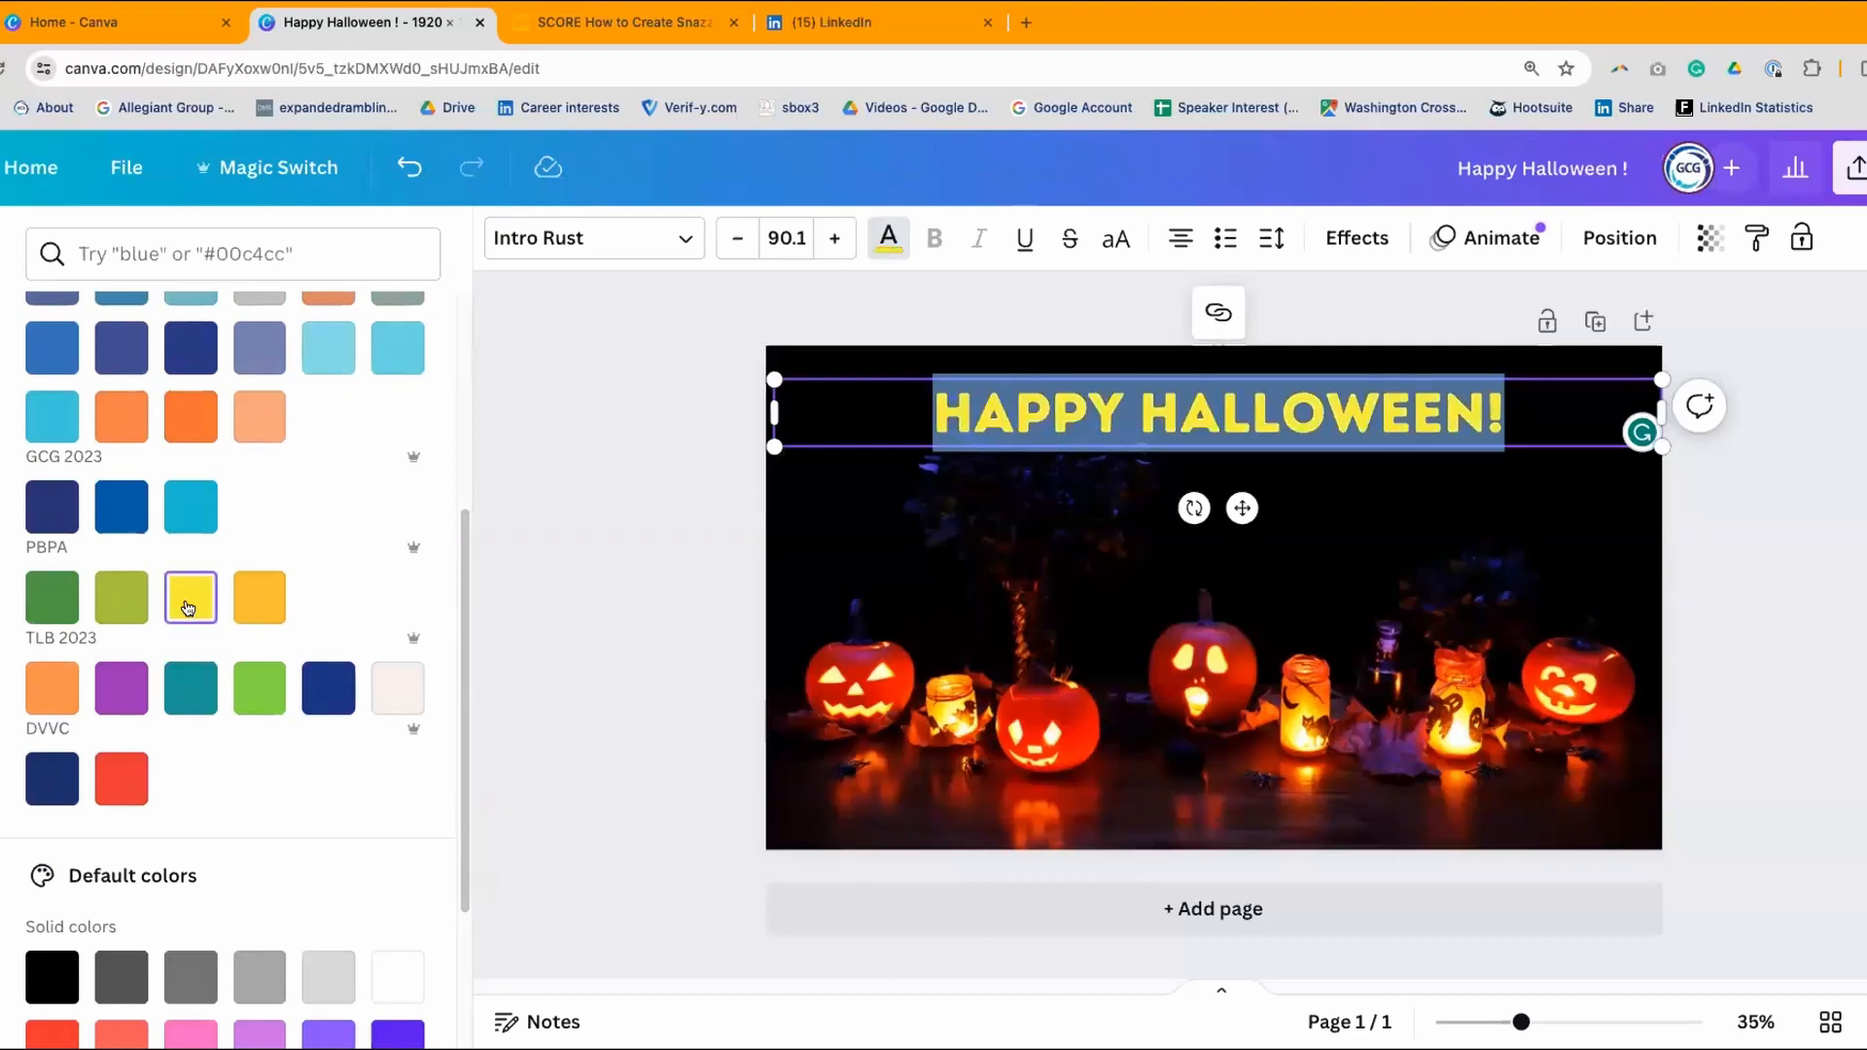
click(610, 605)
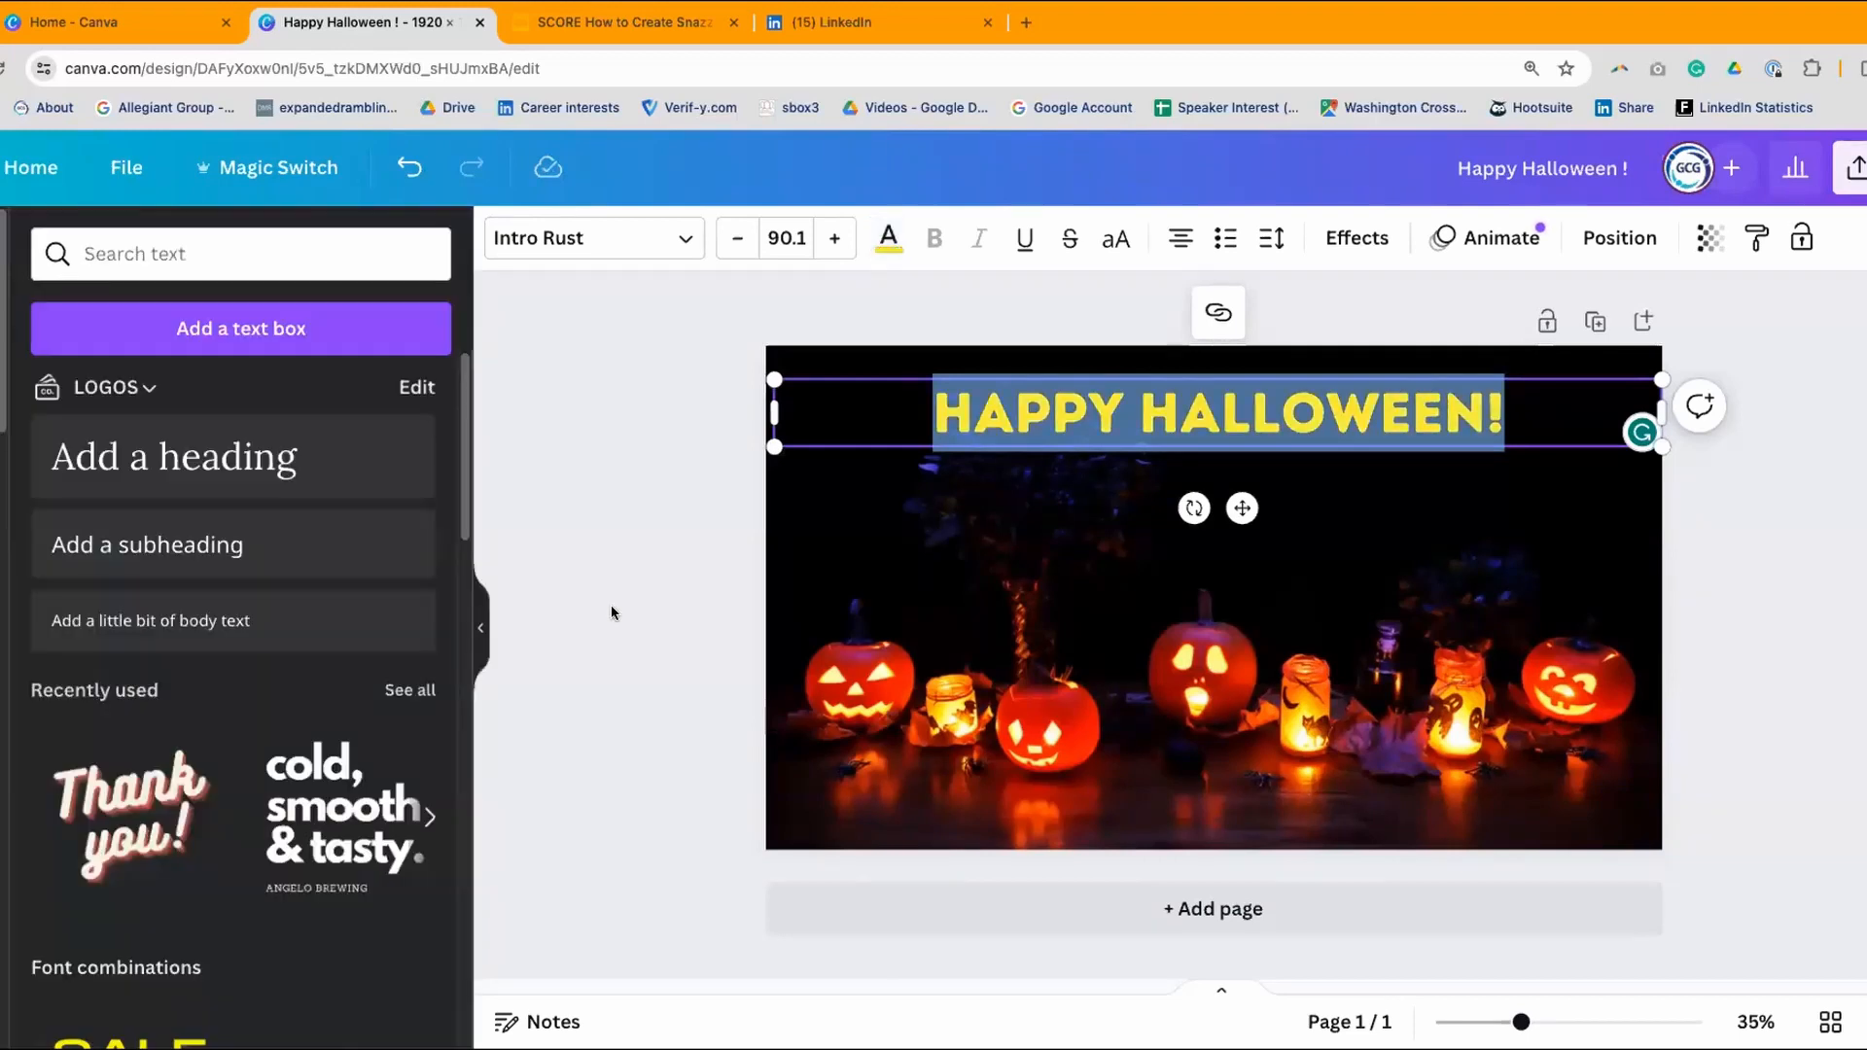
click(610, 605)
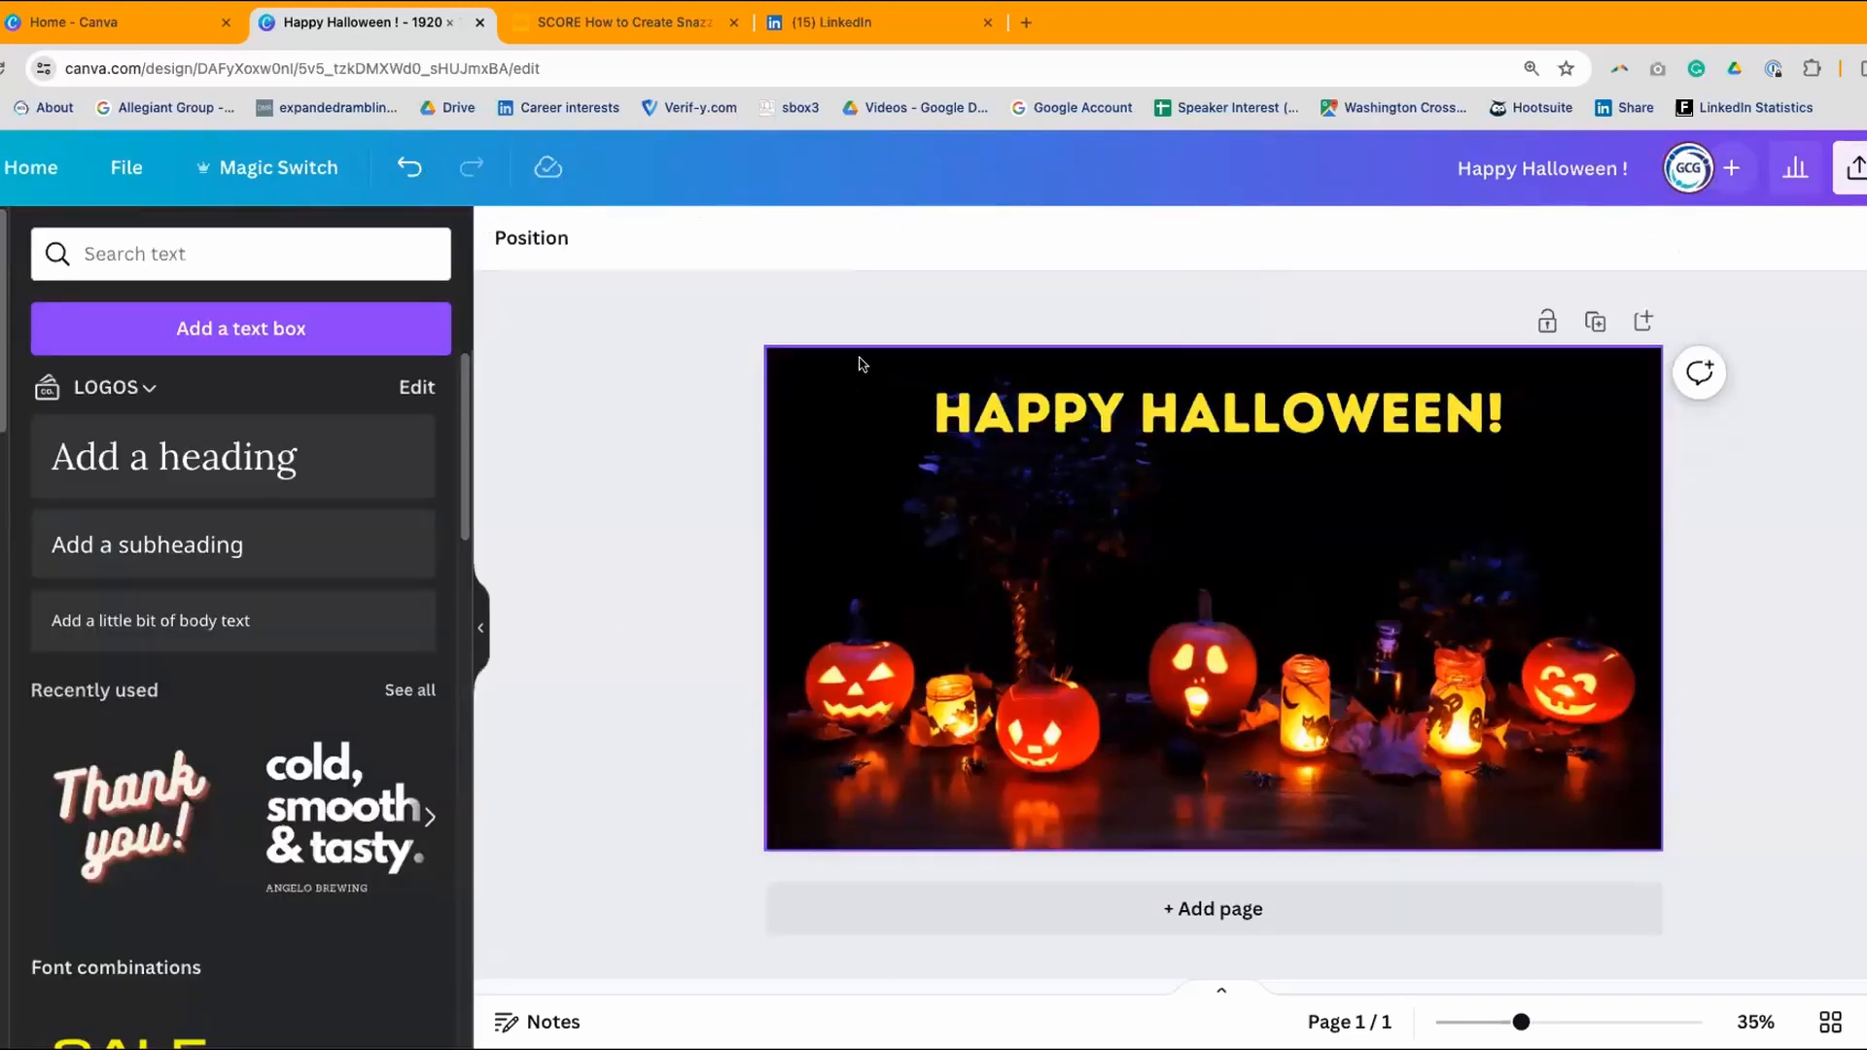
- Change the heading colour to the gold swatch
click(967, 420)
click(938, 420)
drag(937, 420, 1509, 414)
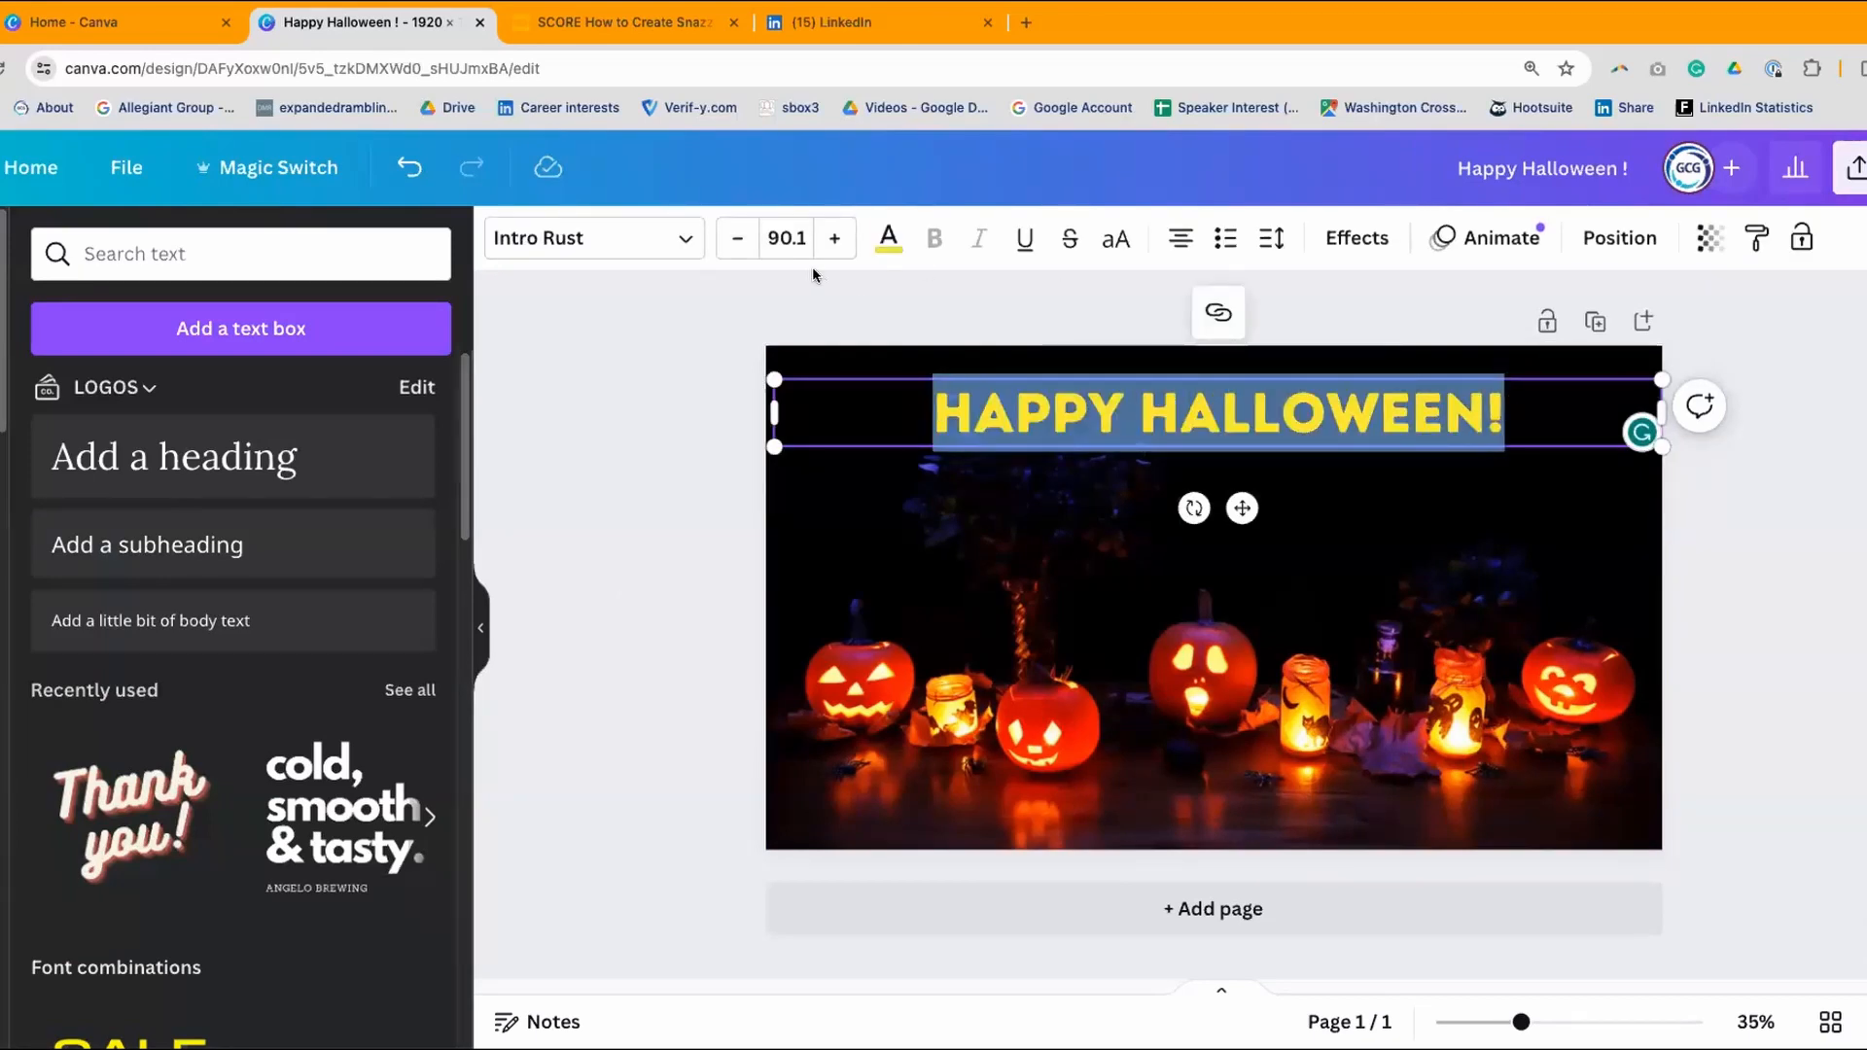
click(889, 246)
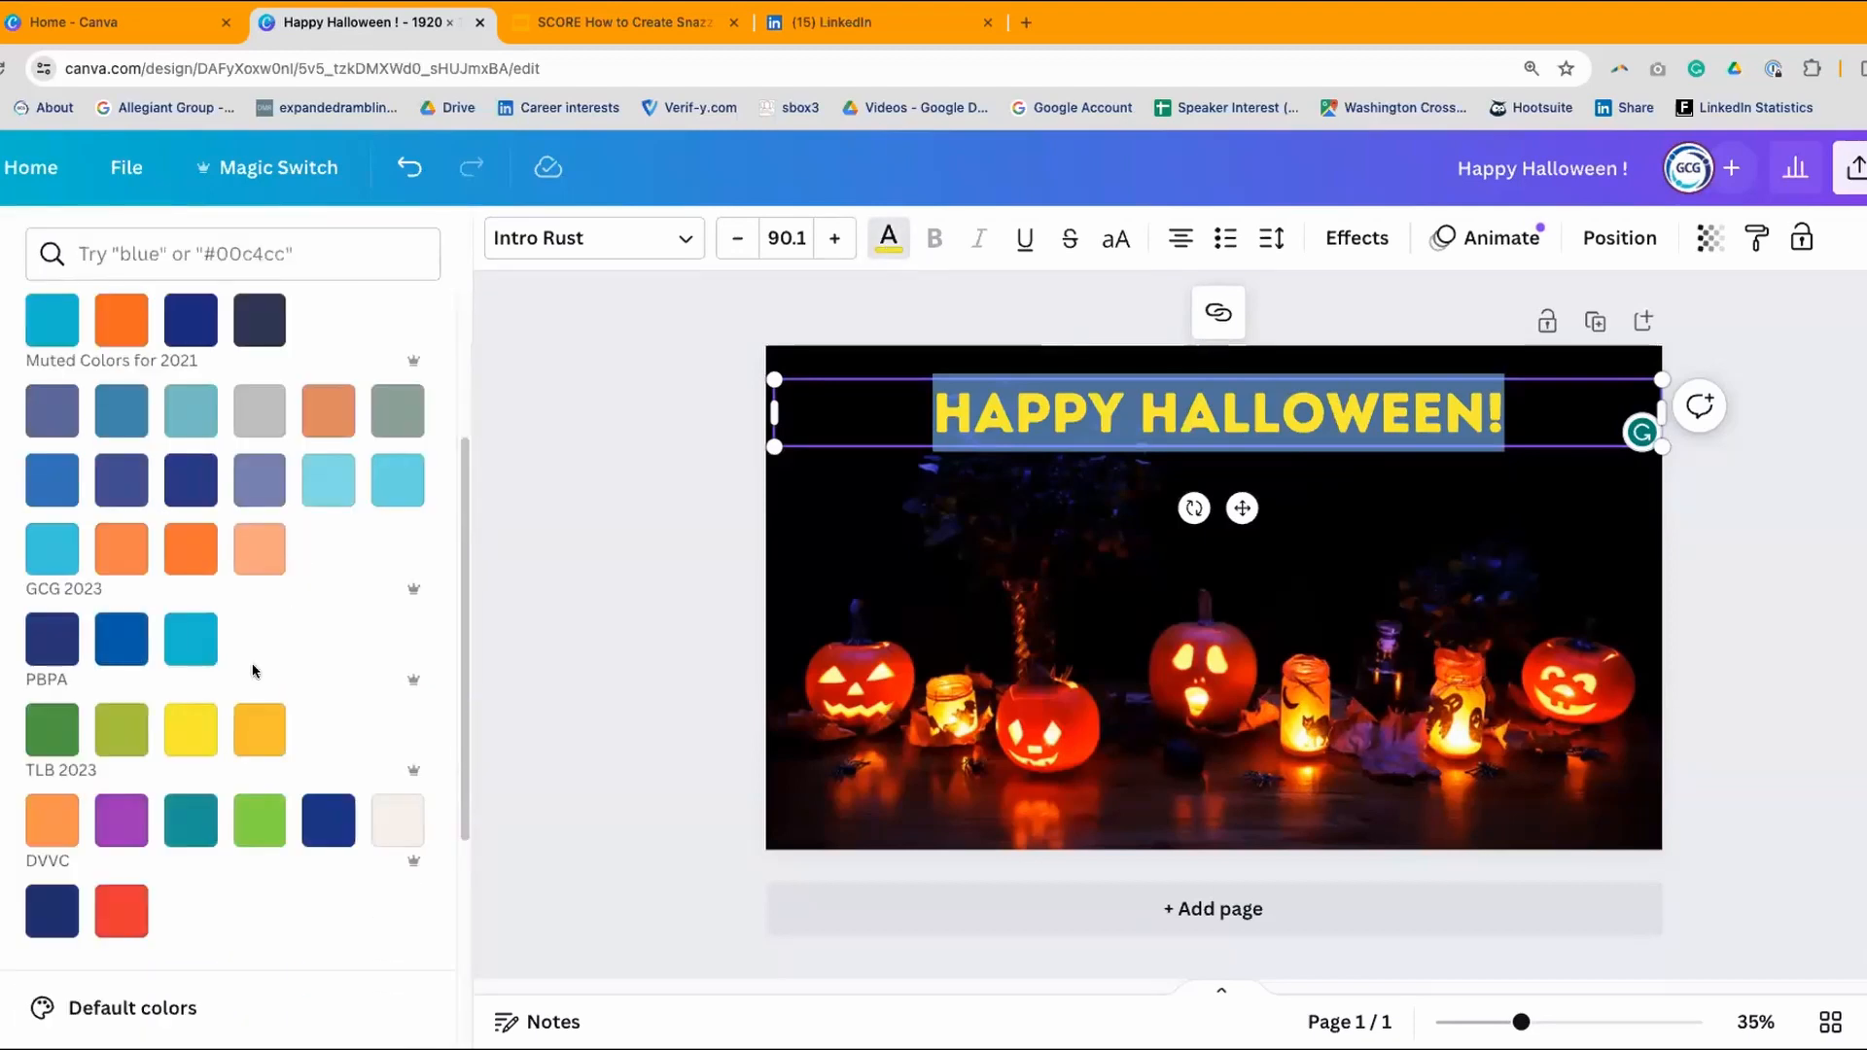
click(265, 729)
click(600, 449)
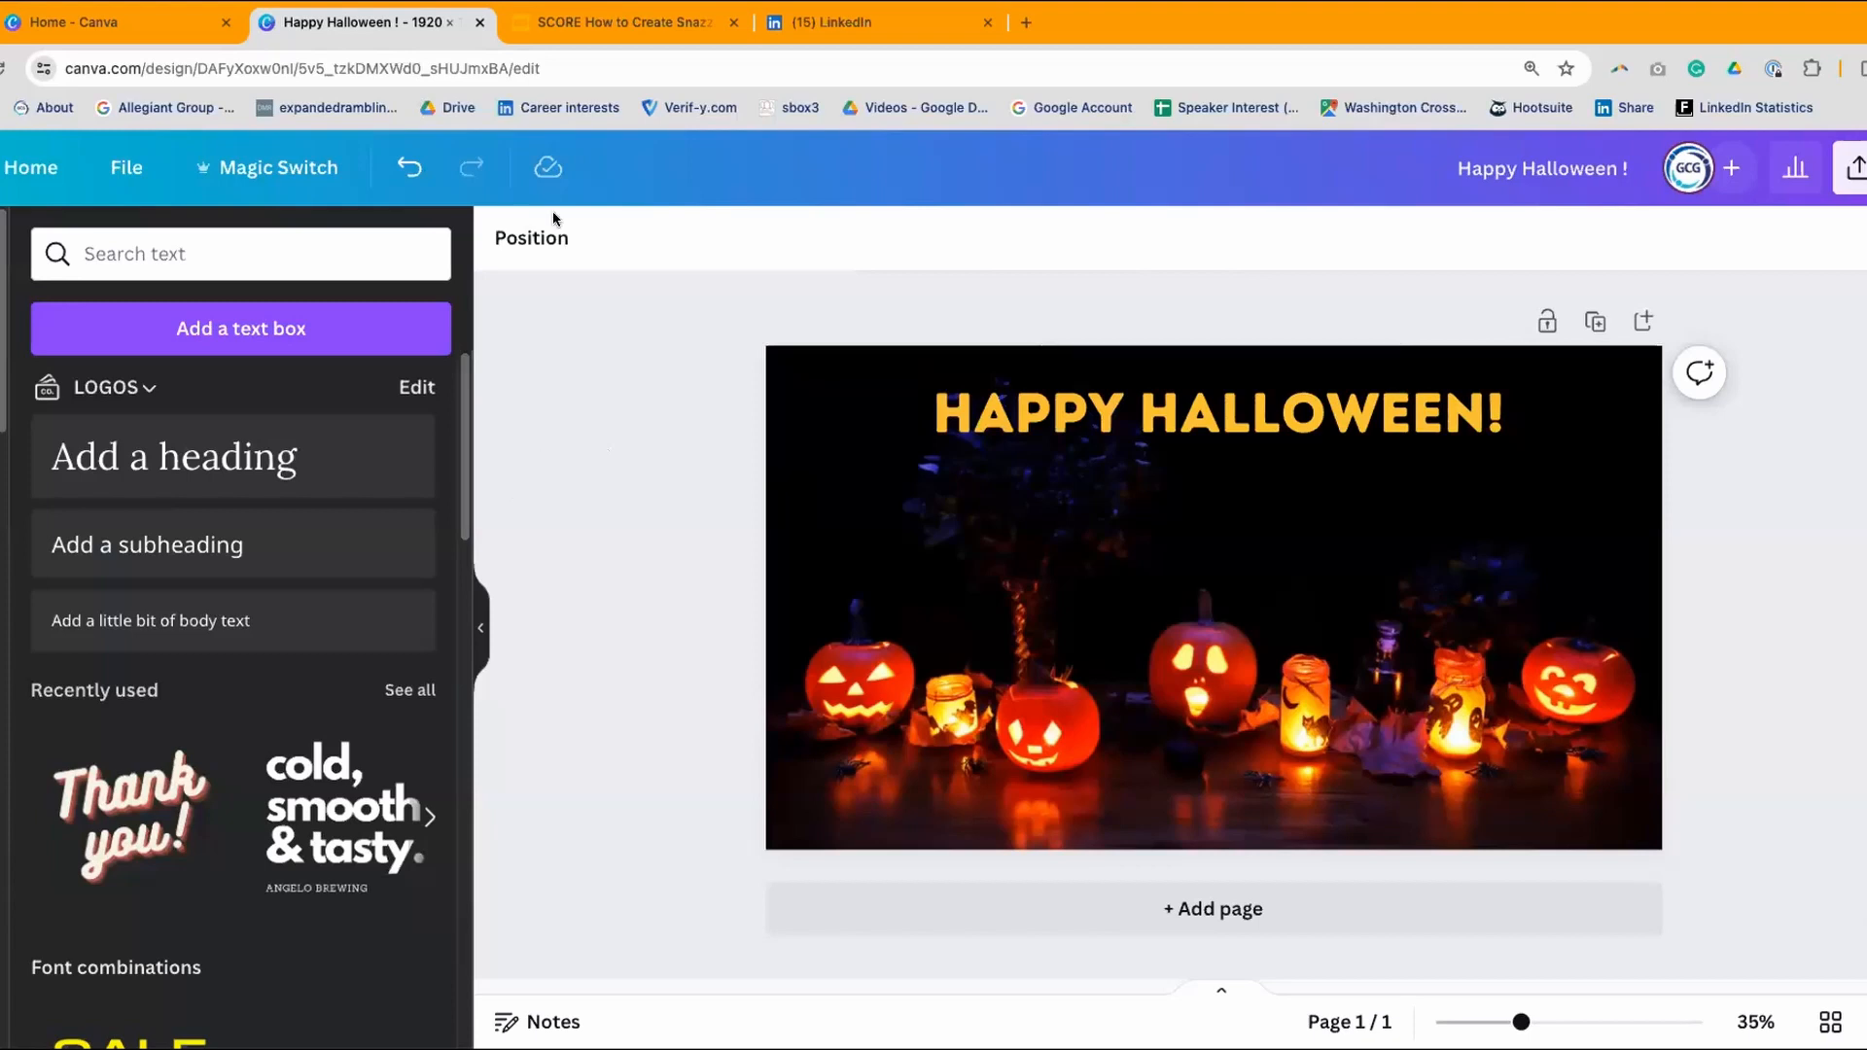
- Undo and redo the colour change to compare the yellow and gold shades
click(402, 164)
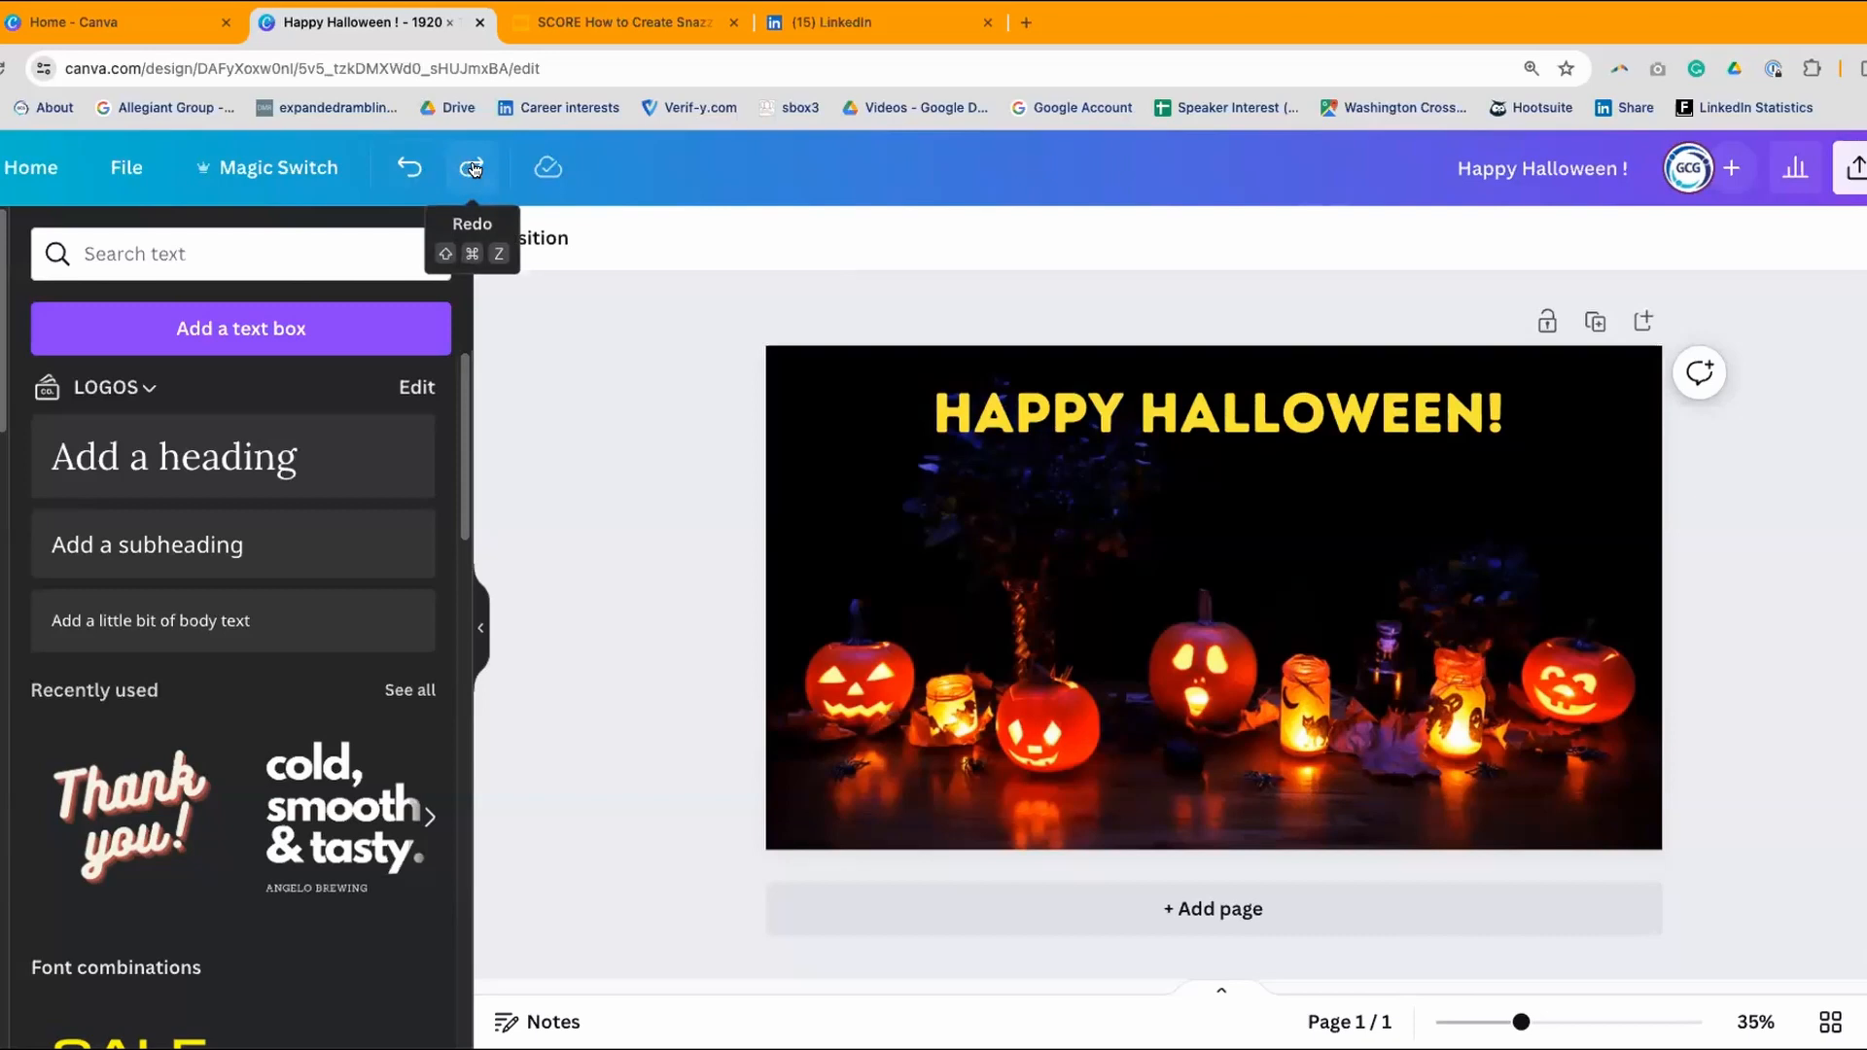
click(469, 170)
click(407, 166)
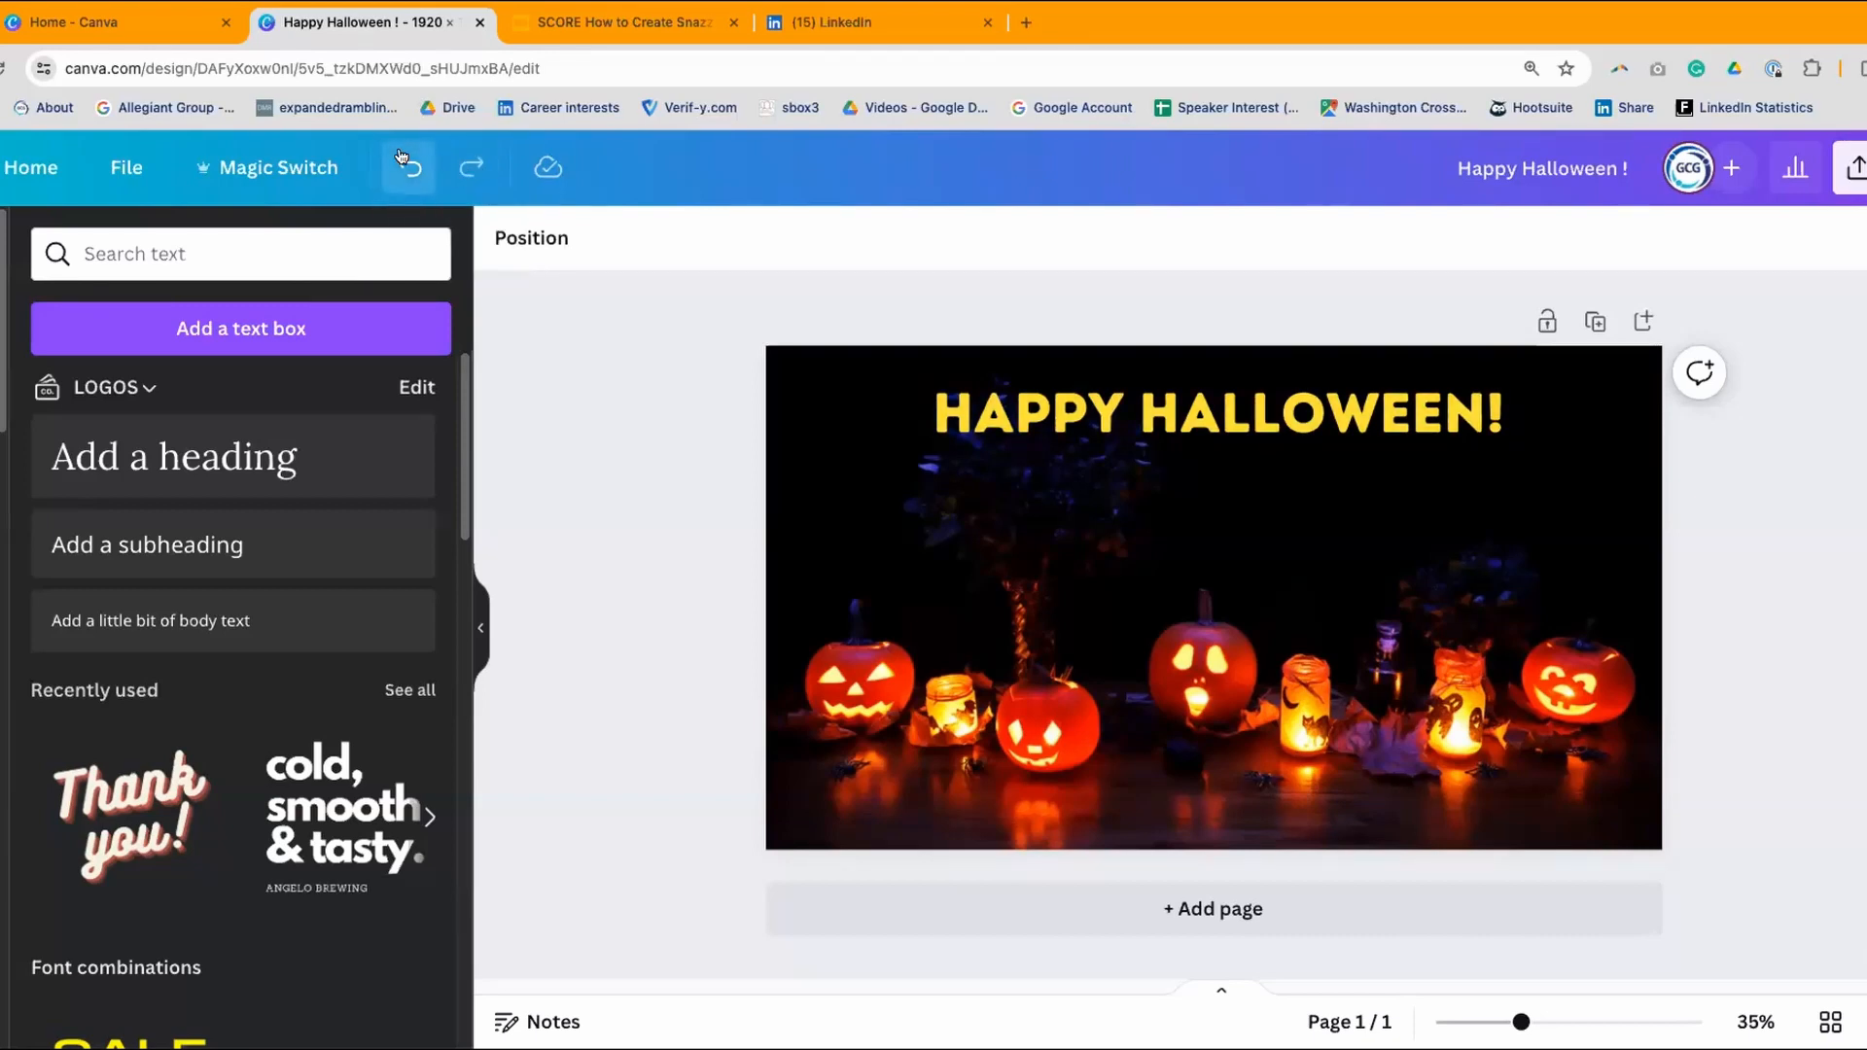
click(467, 167)
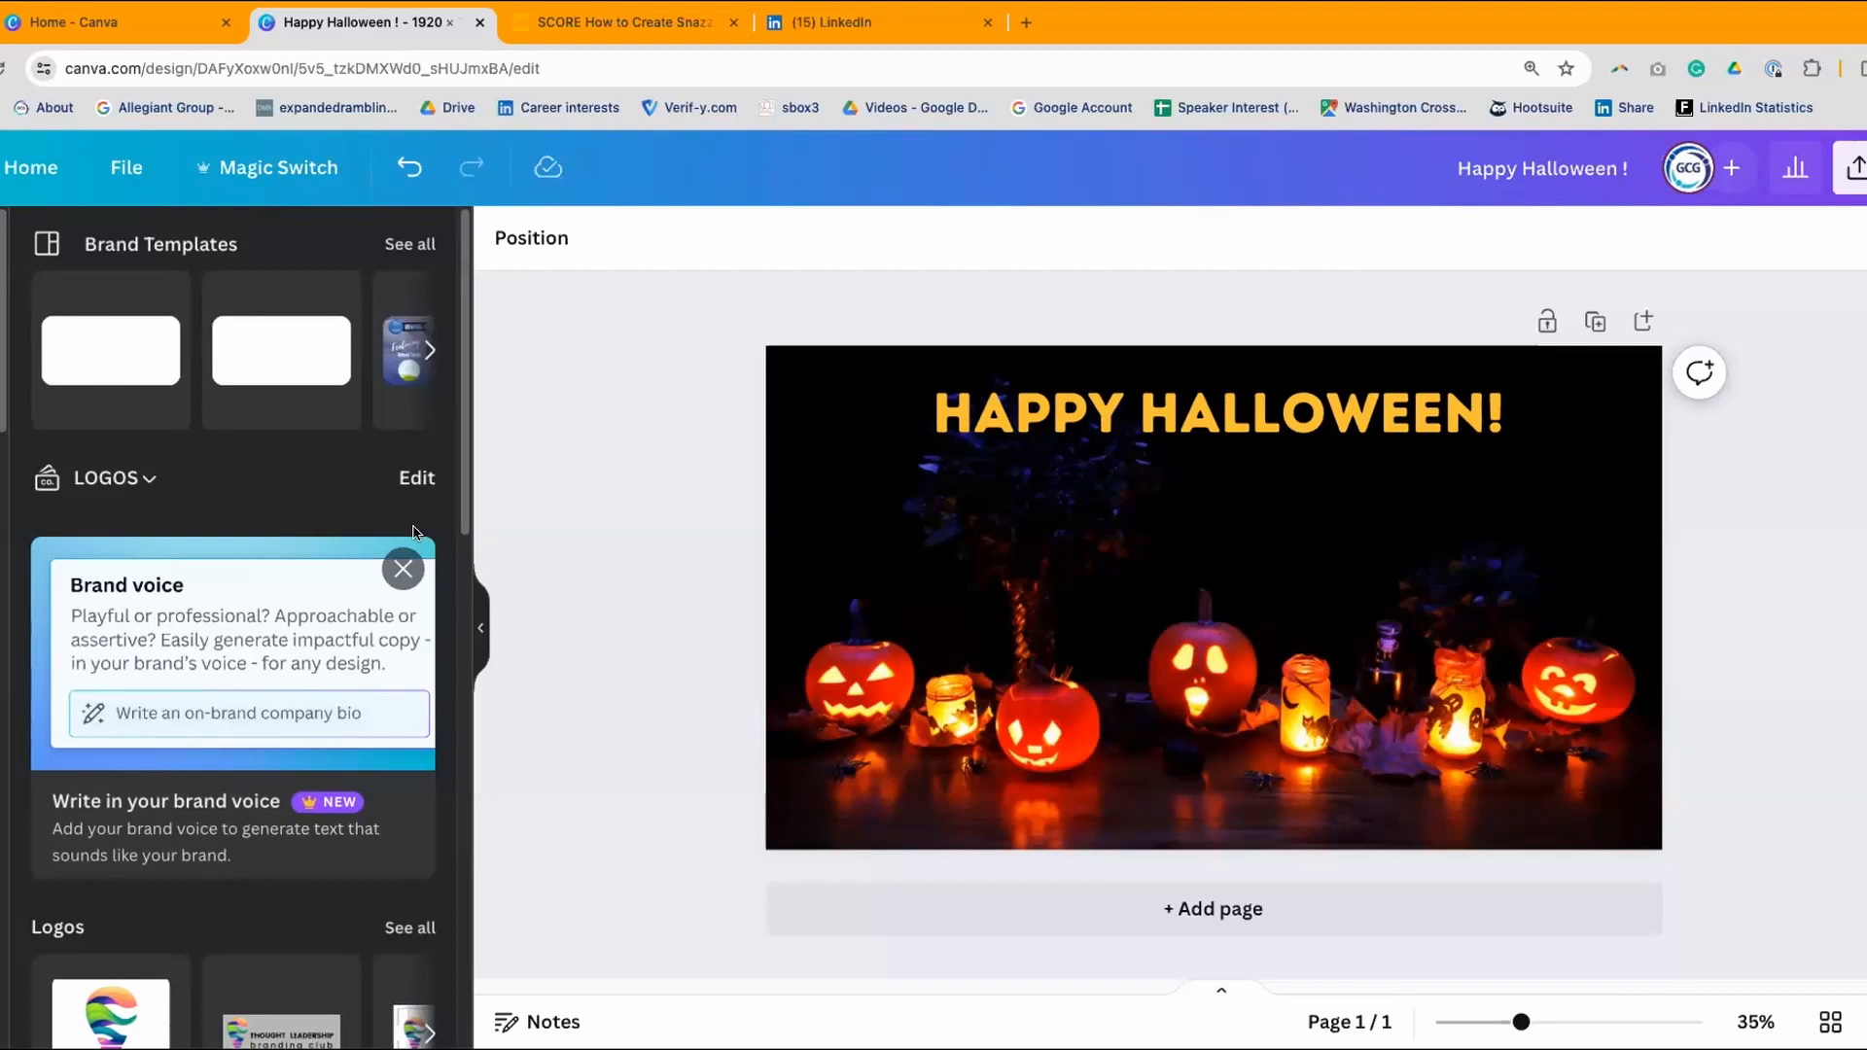
- Browse the Brand panel and open the full Logos list with 'See all'
scroll(413, 533, down, 1)
scroll(414, 533, down, 2)
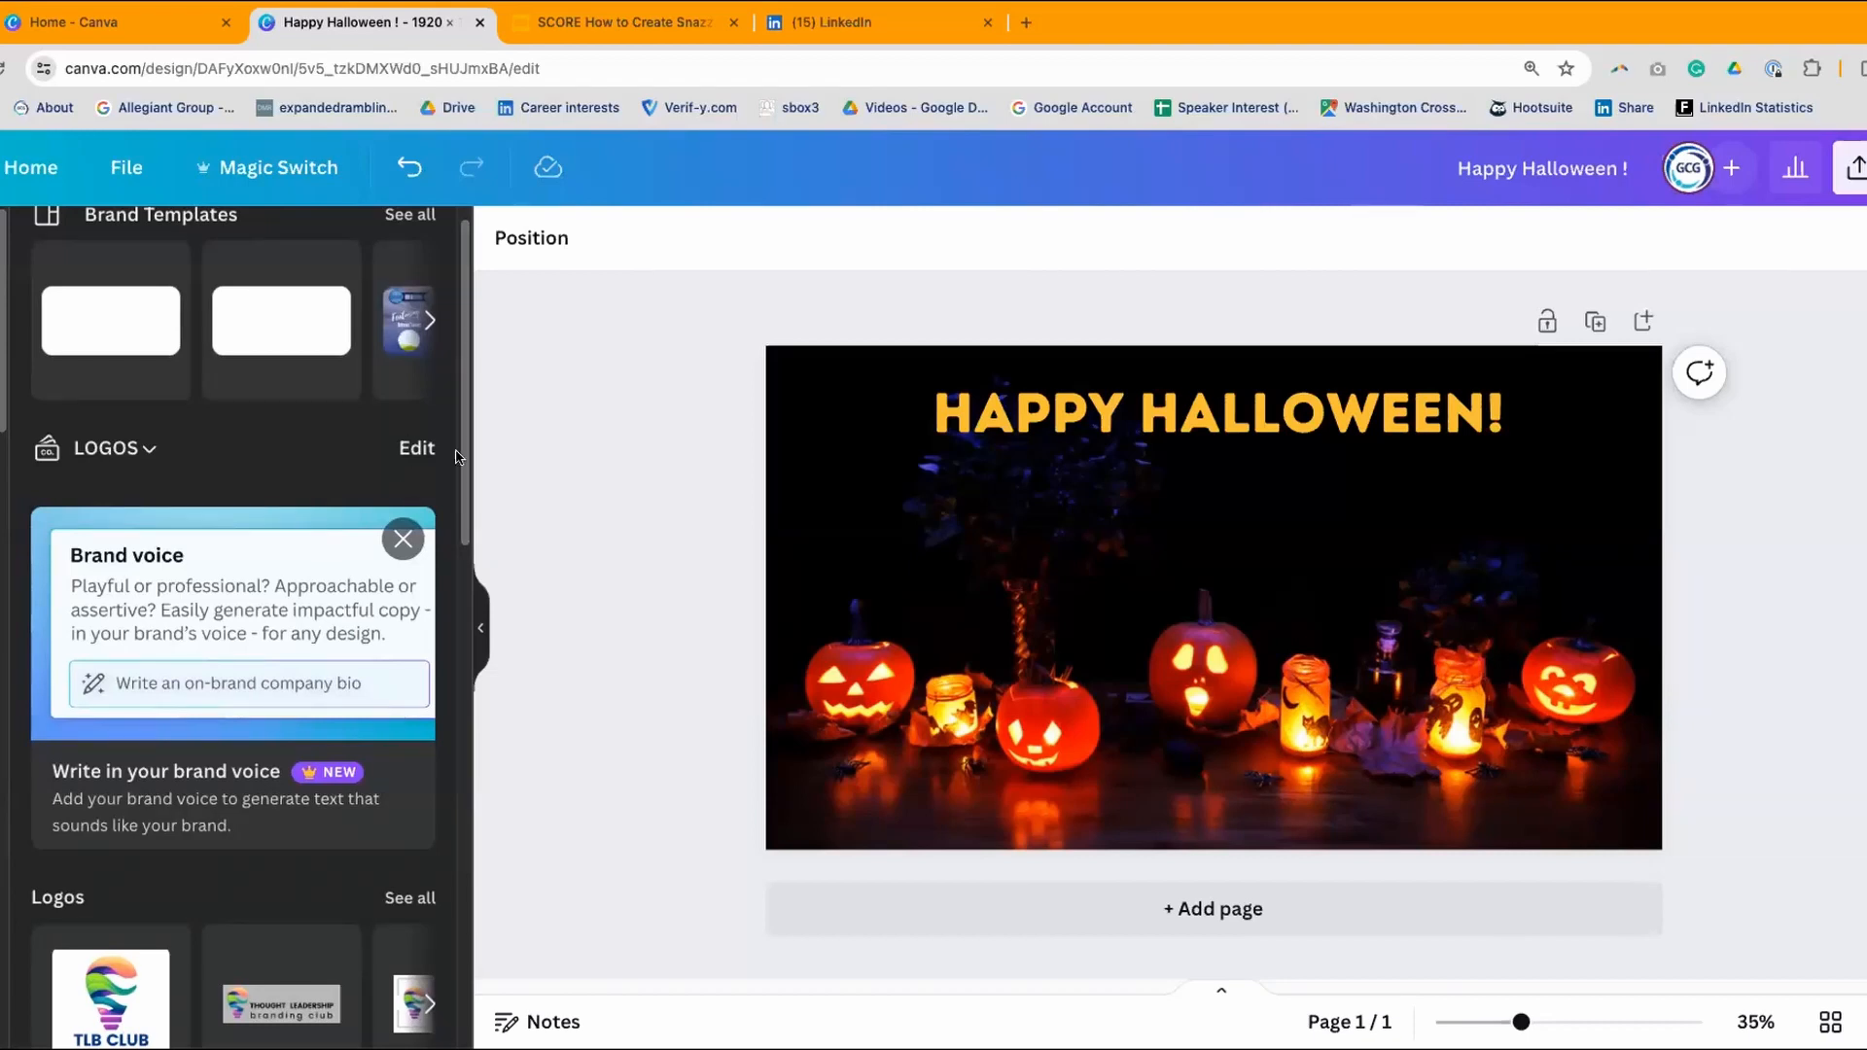
scroll(463, 449, down, 6)
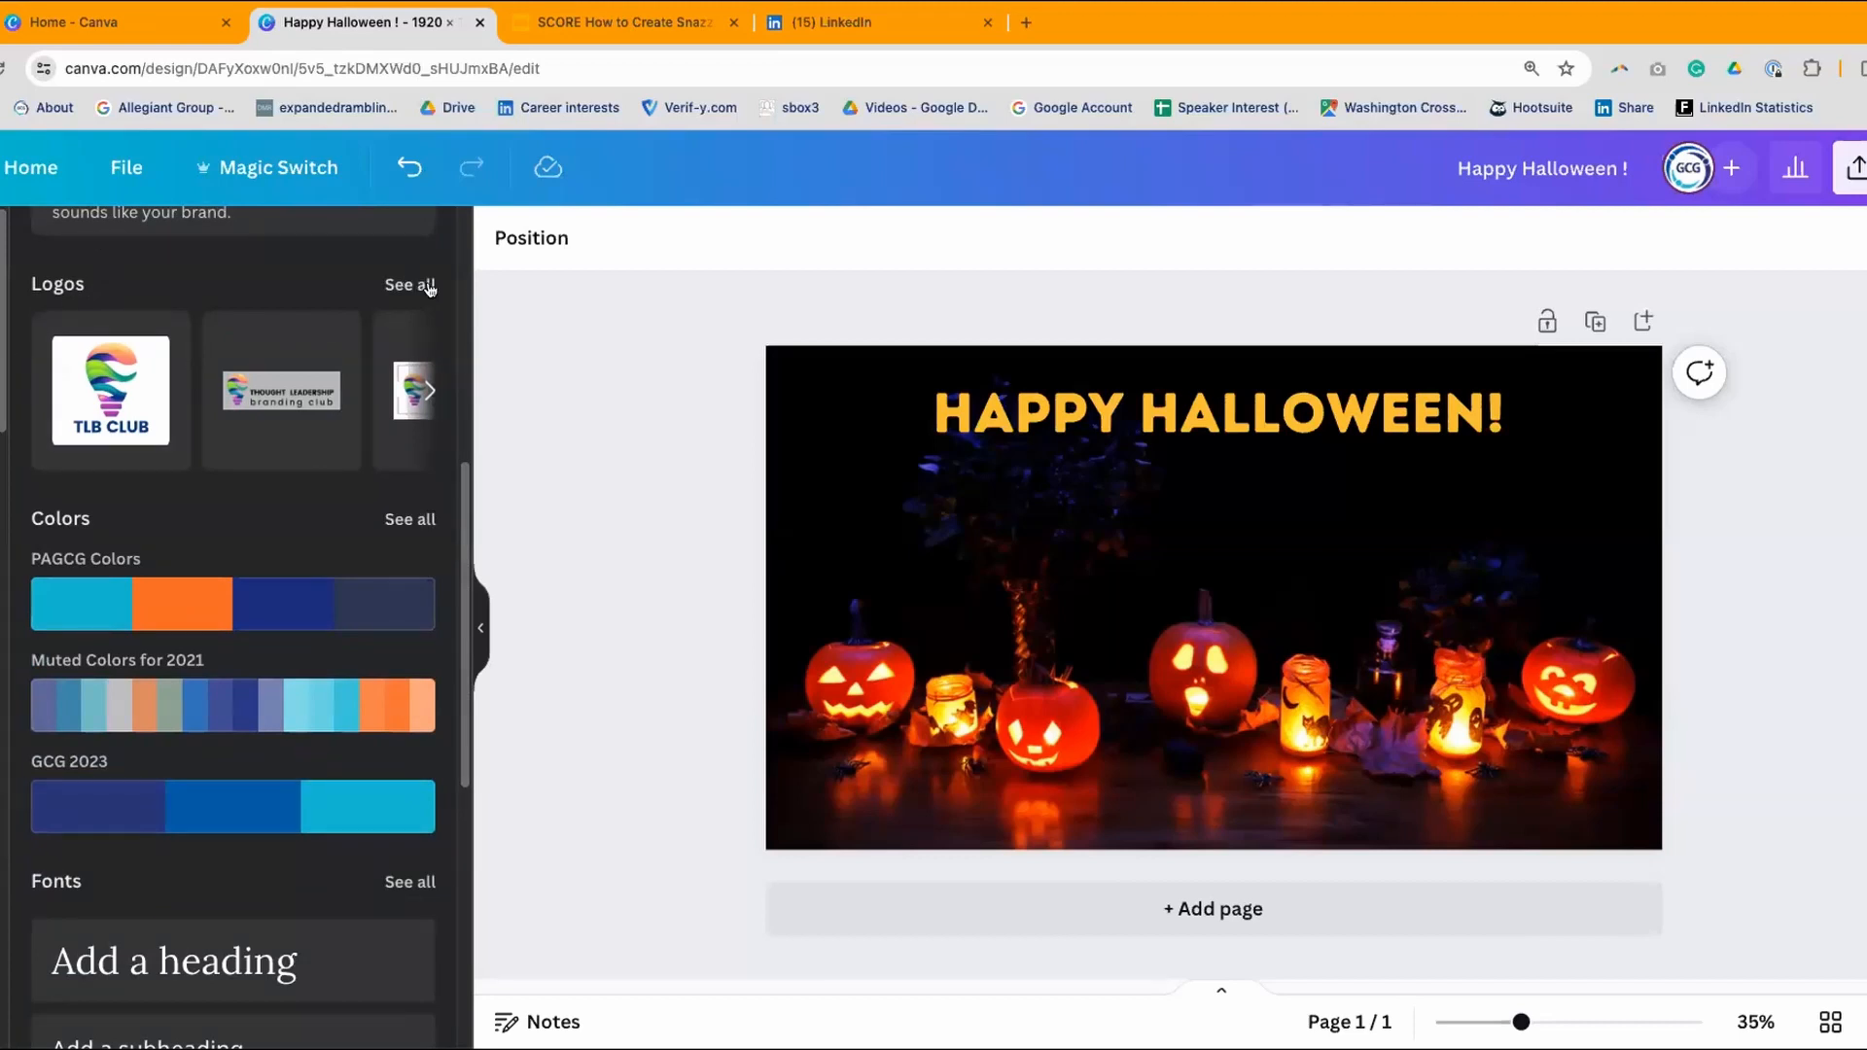
scroll(341, 651, down, 1)
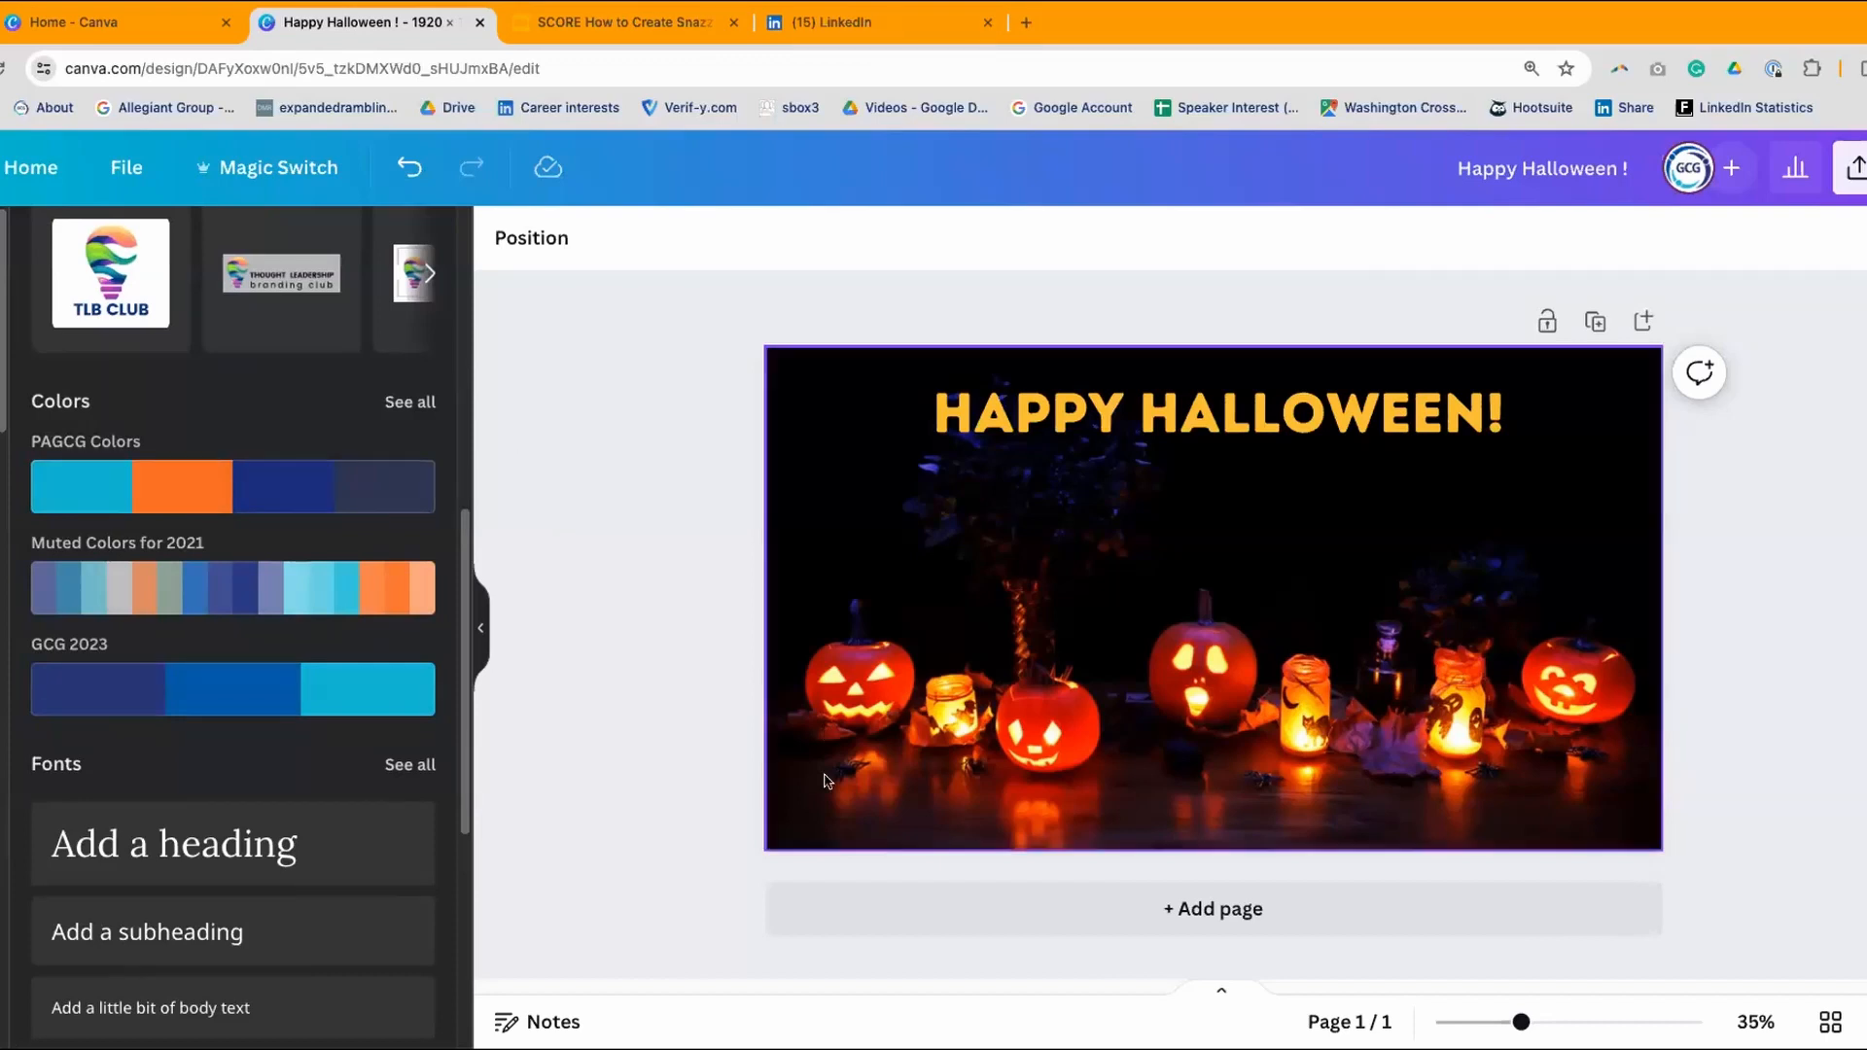
mouse_move(220, 687)
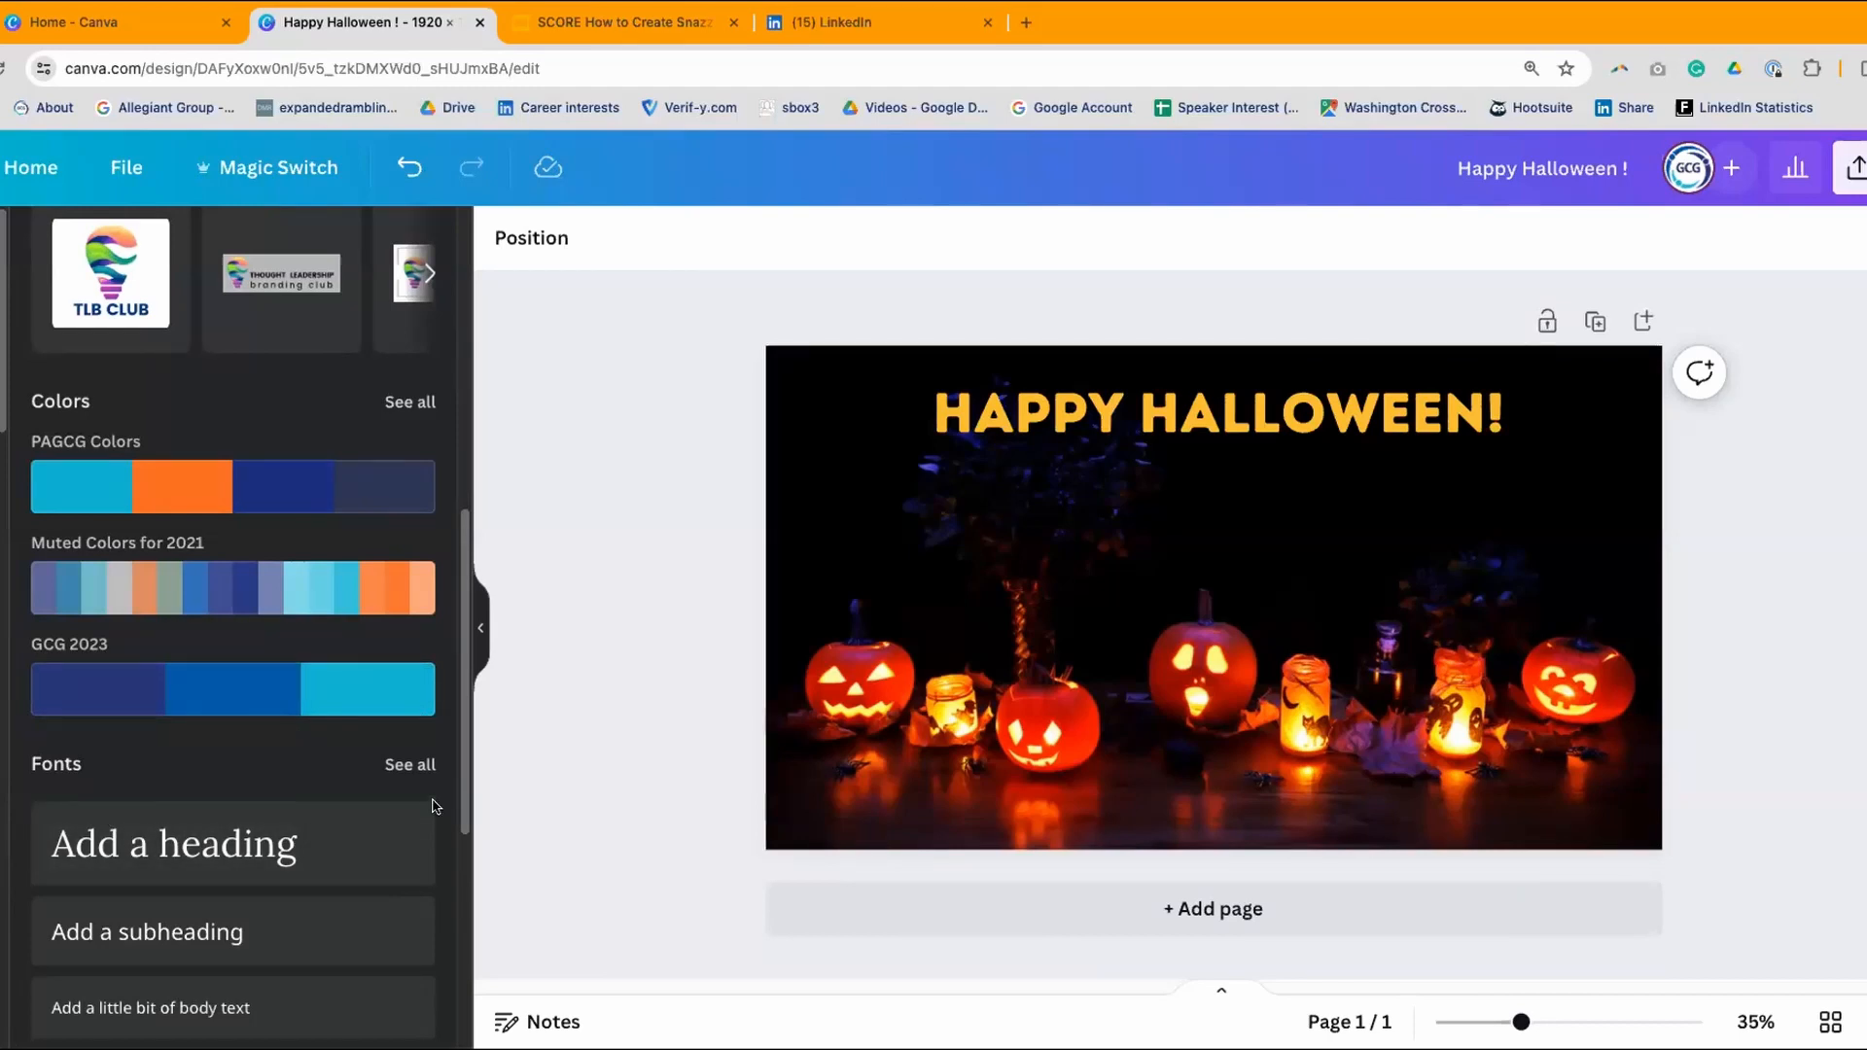
scroll(434, 806, up, 5)
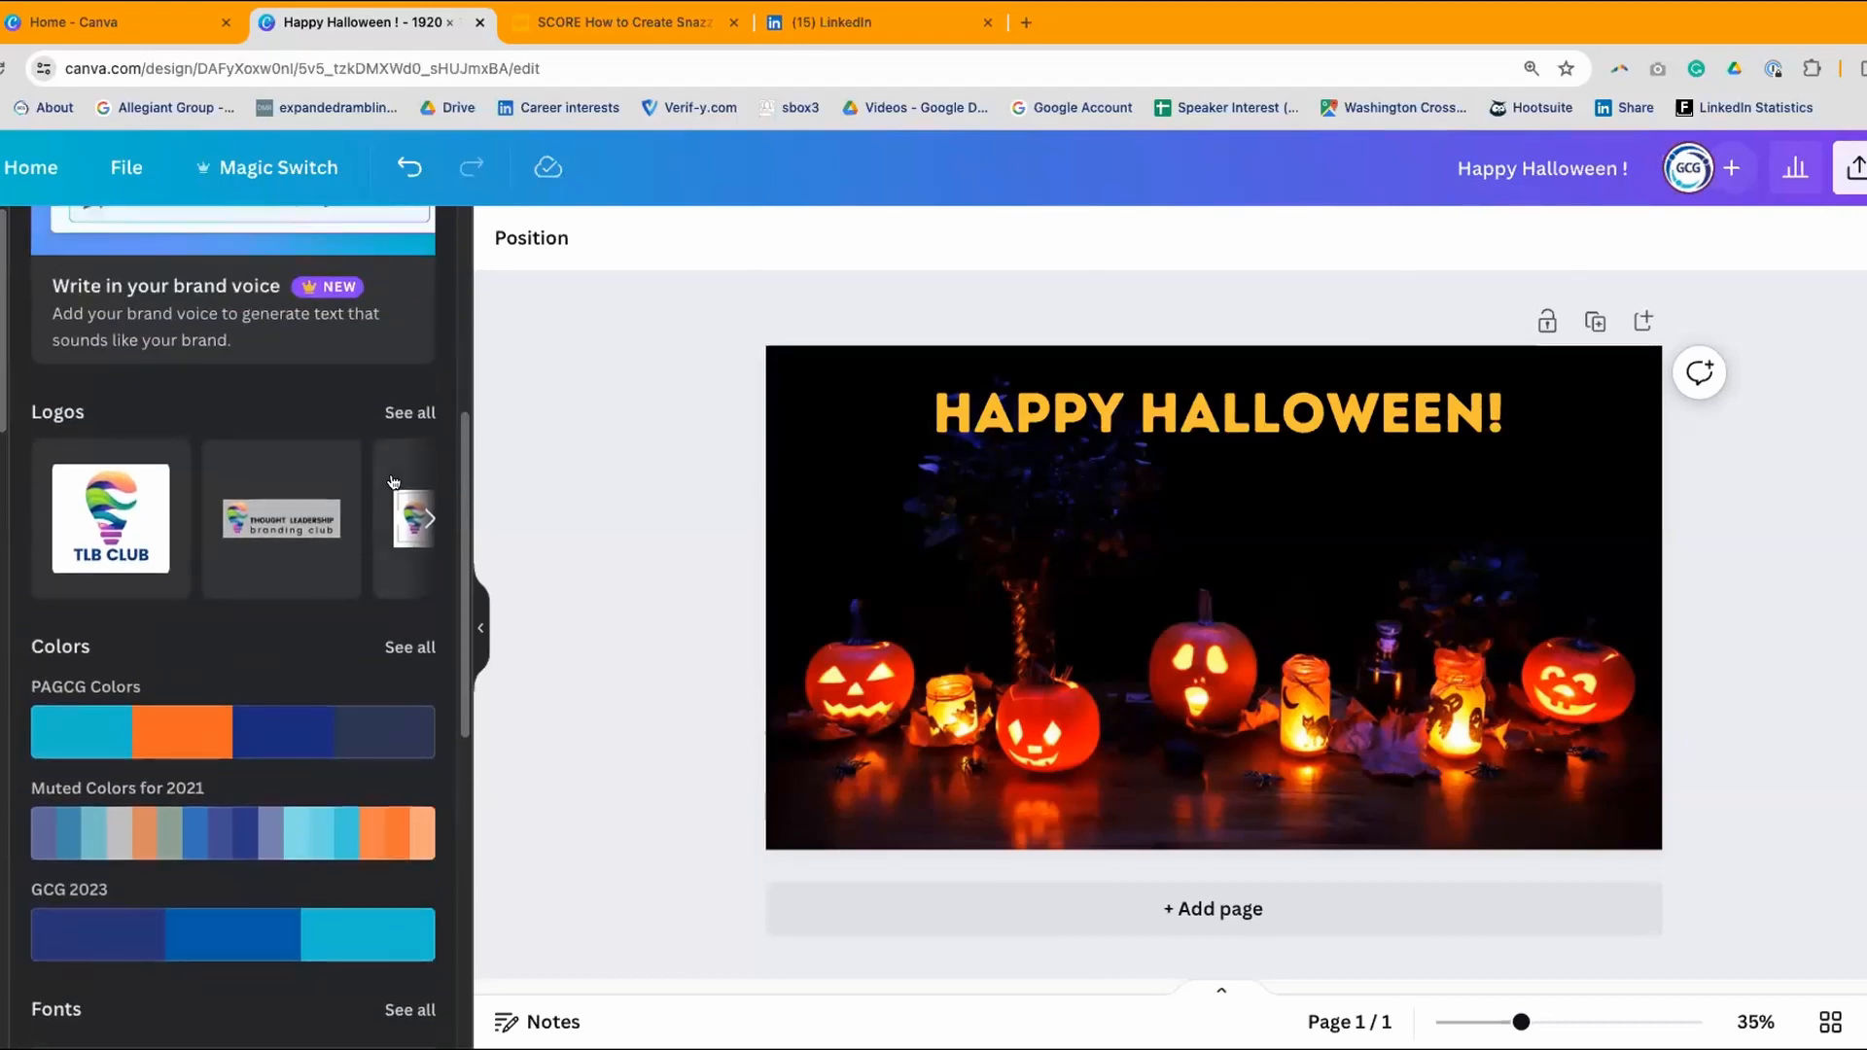
click(406, 412)
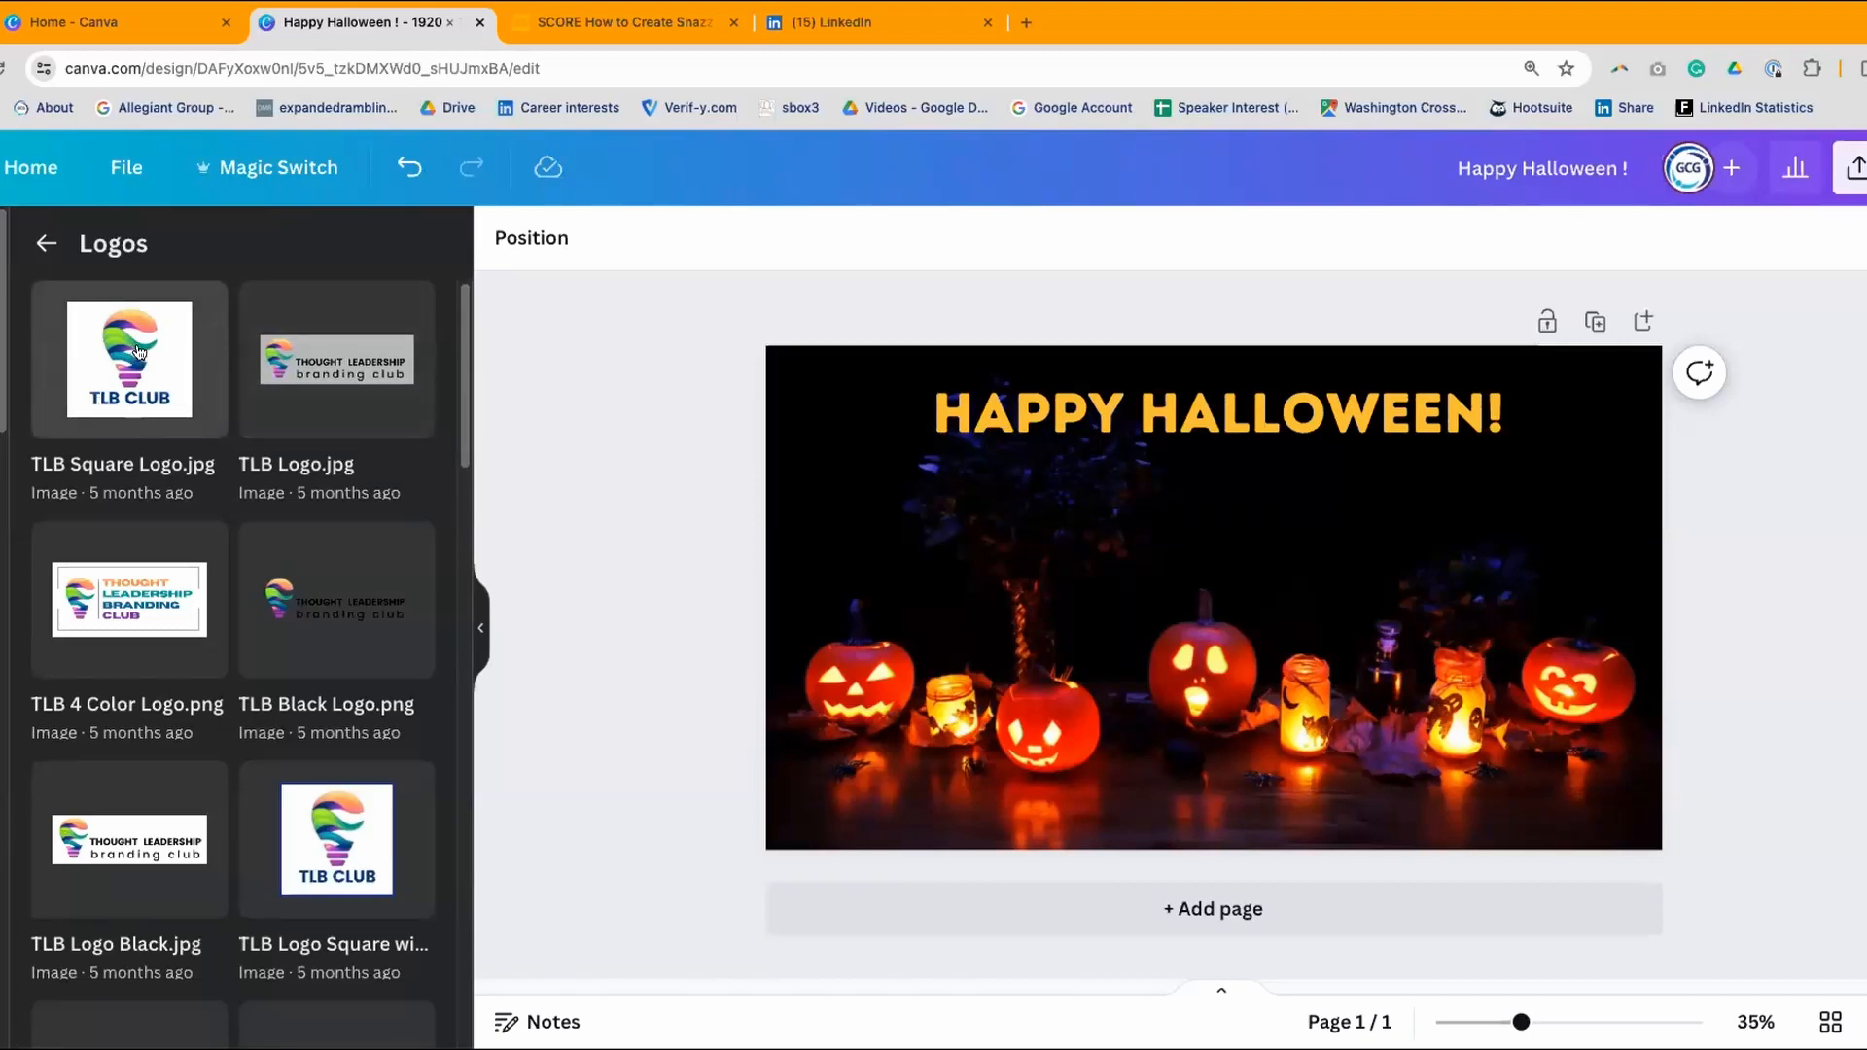
scroll(141, 348, down, 5)
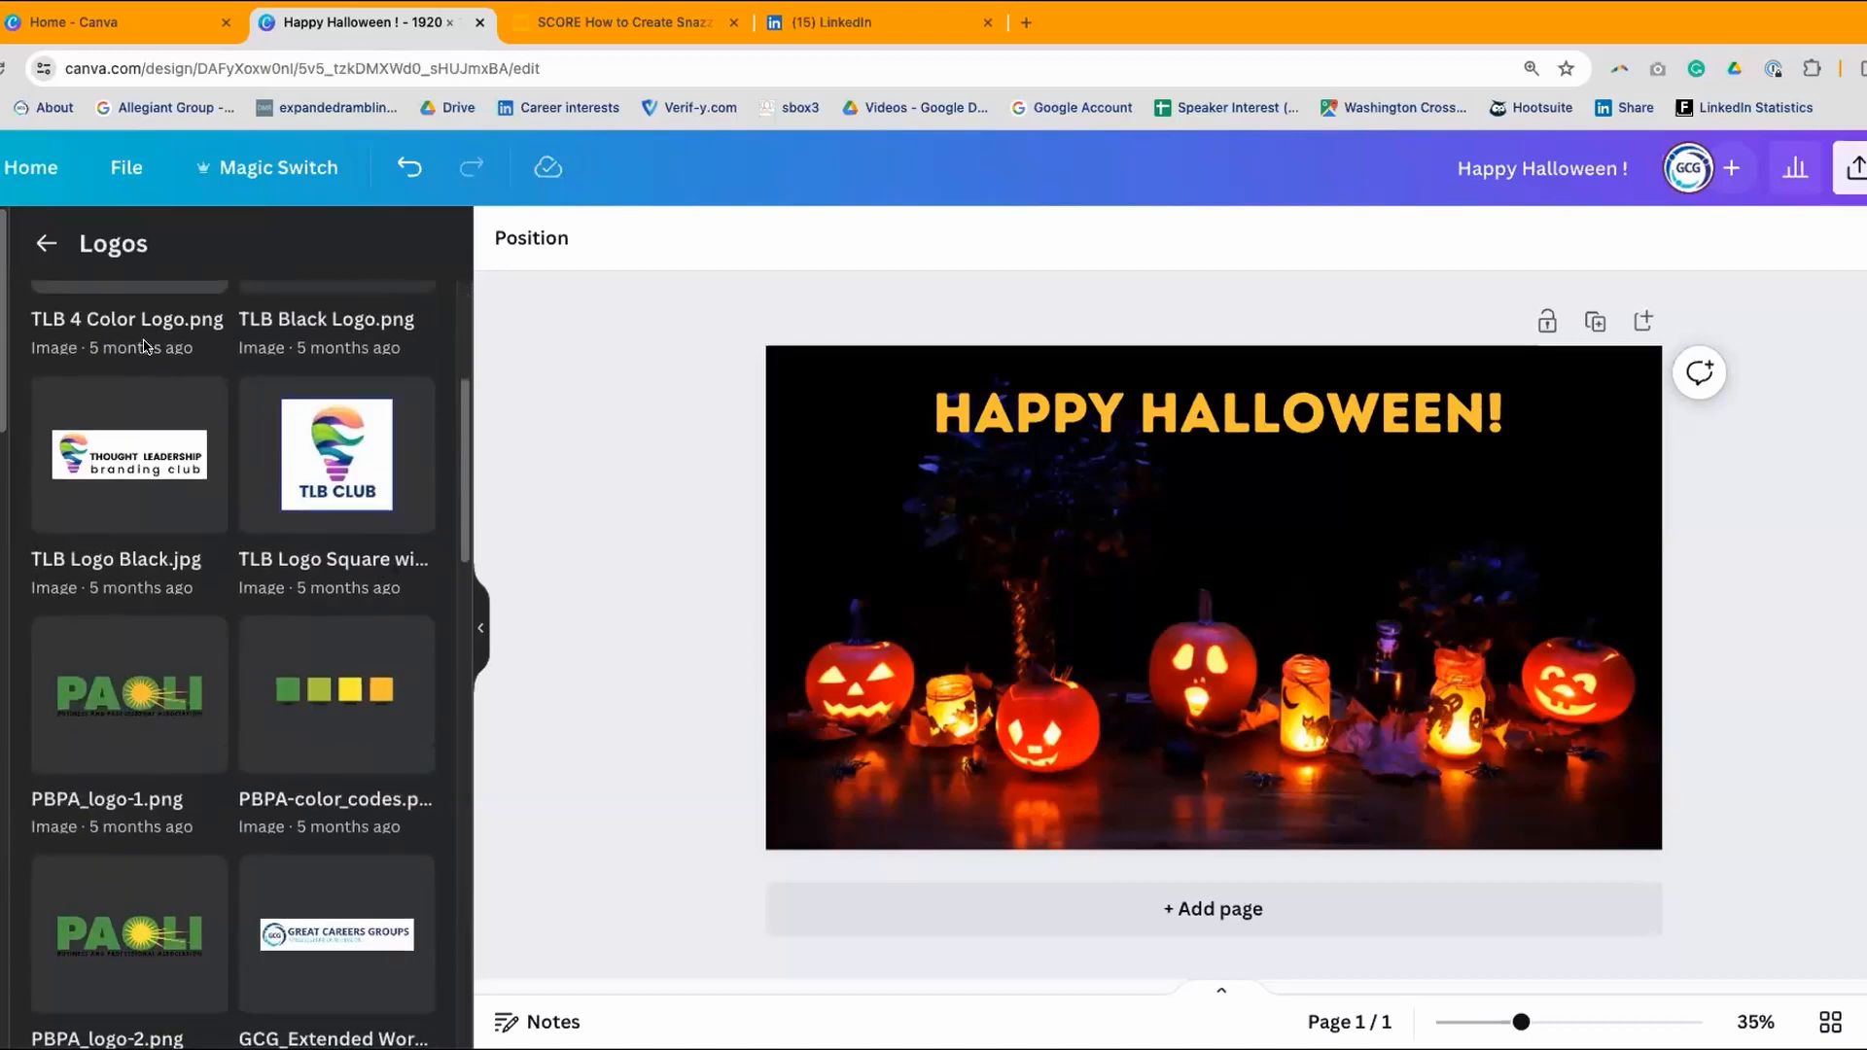
scroll(141, 348, down, 2)
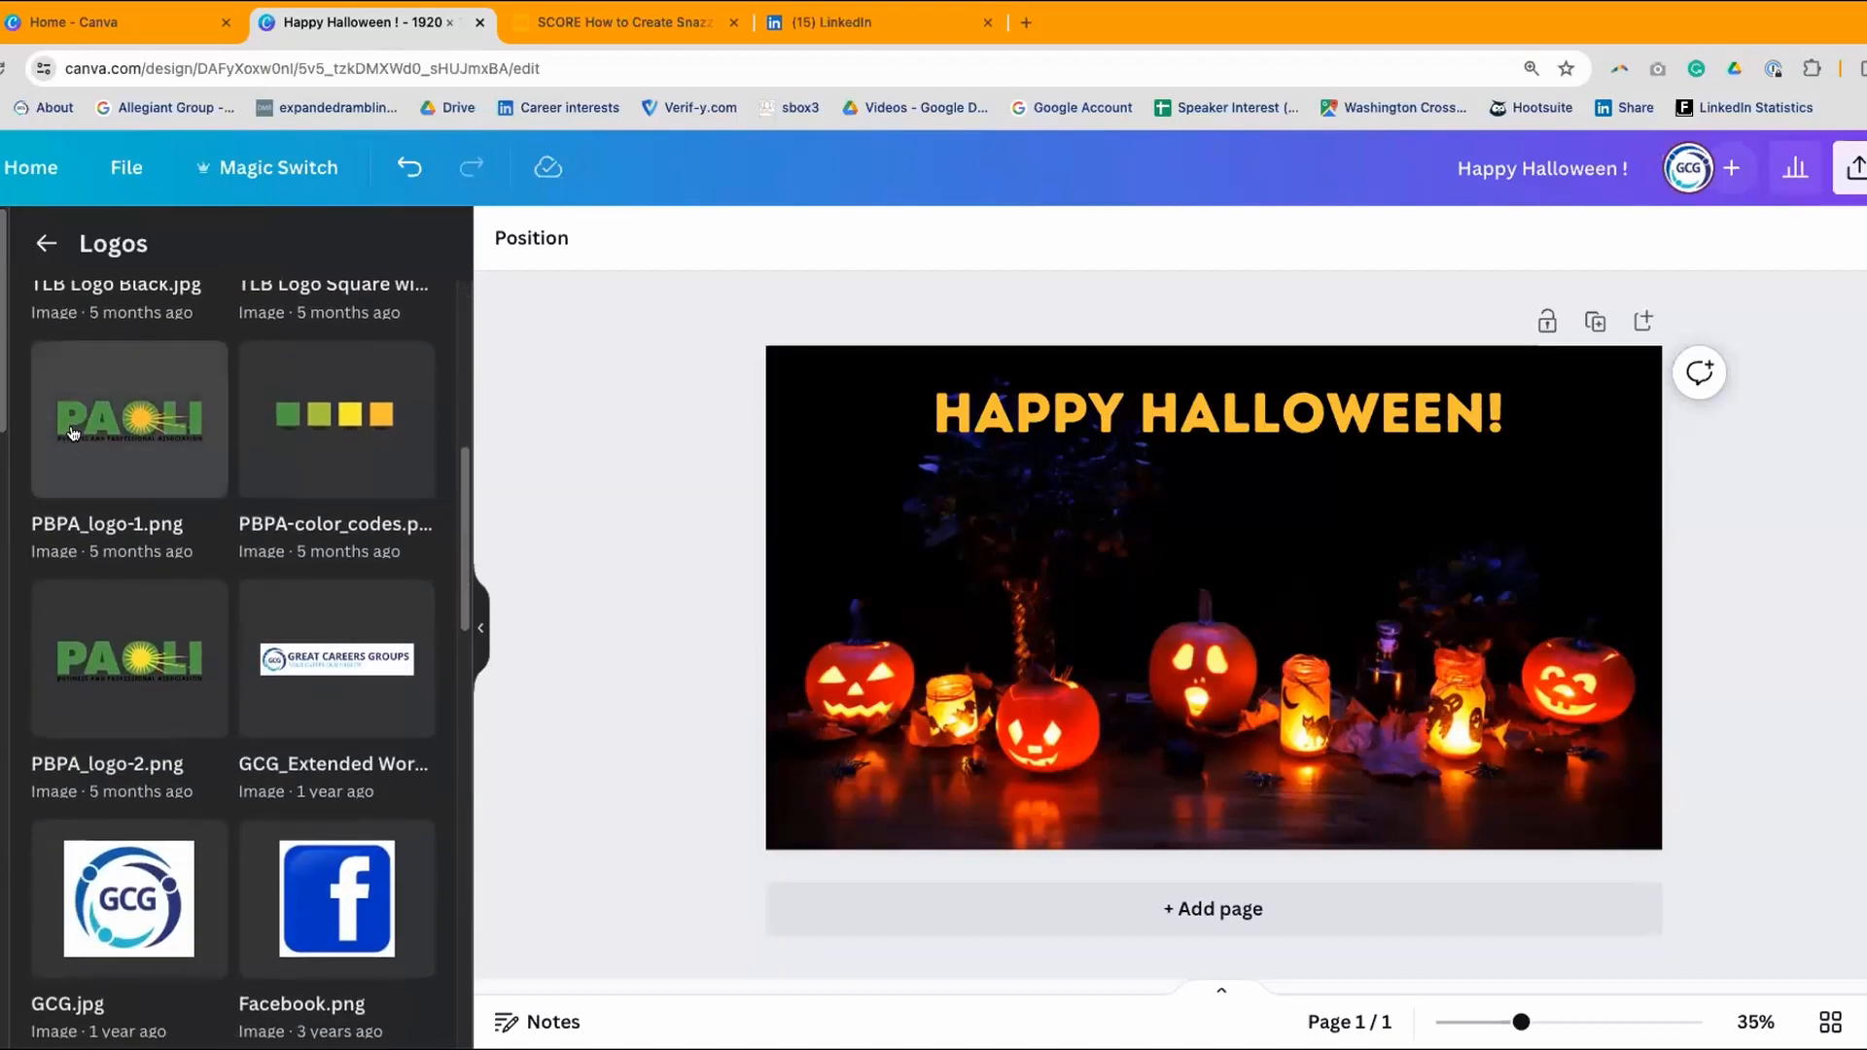
scroll(402, 432, down, 1)
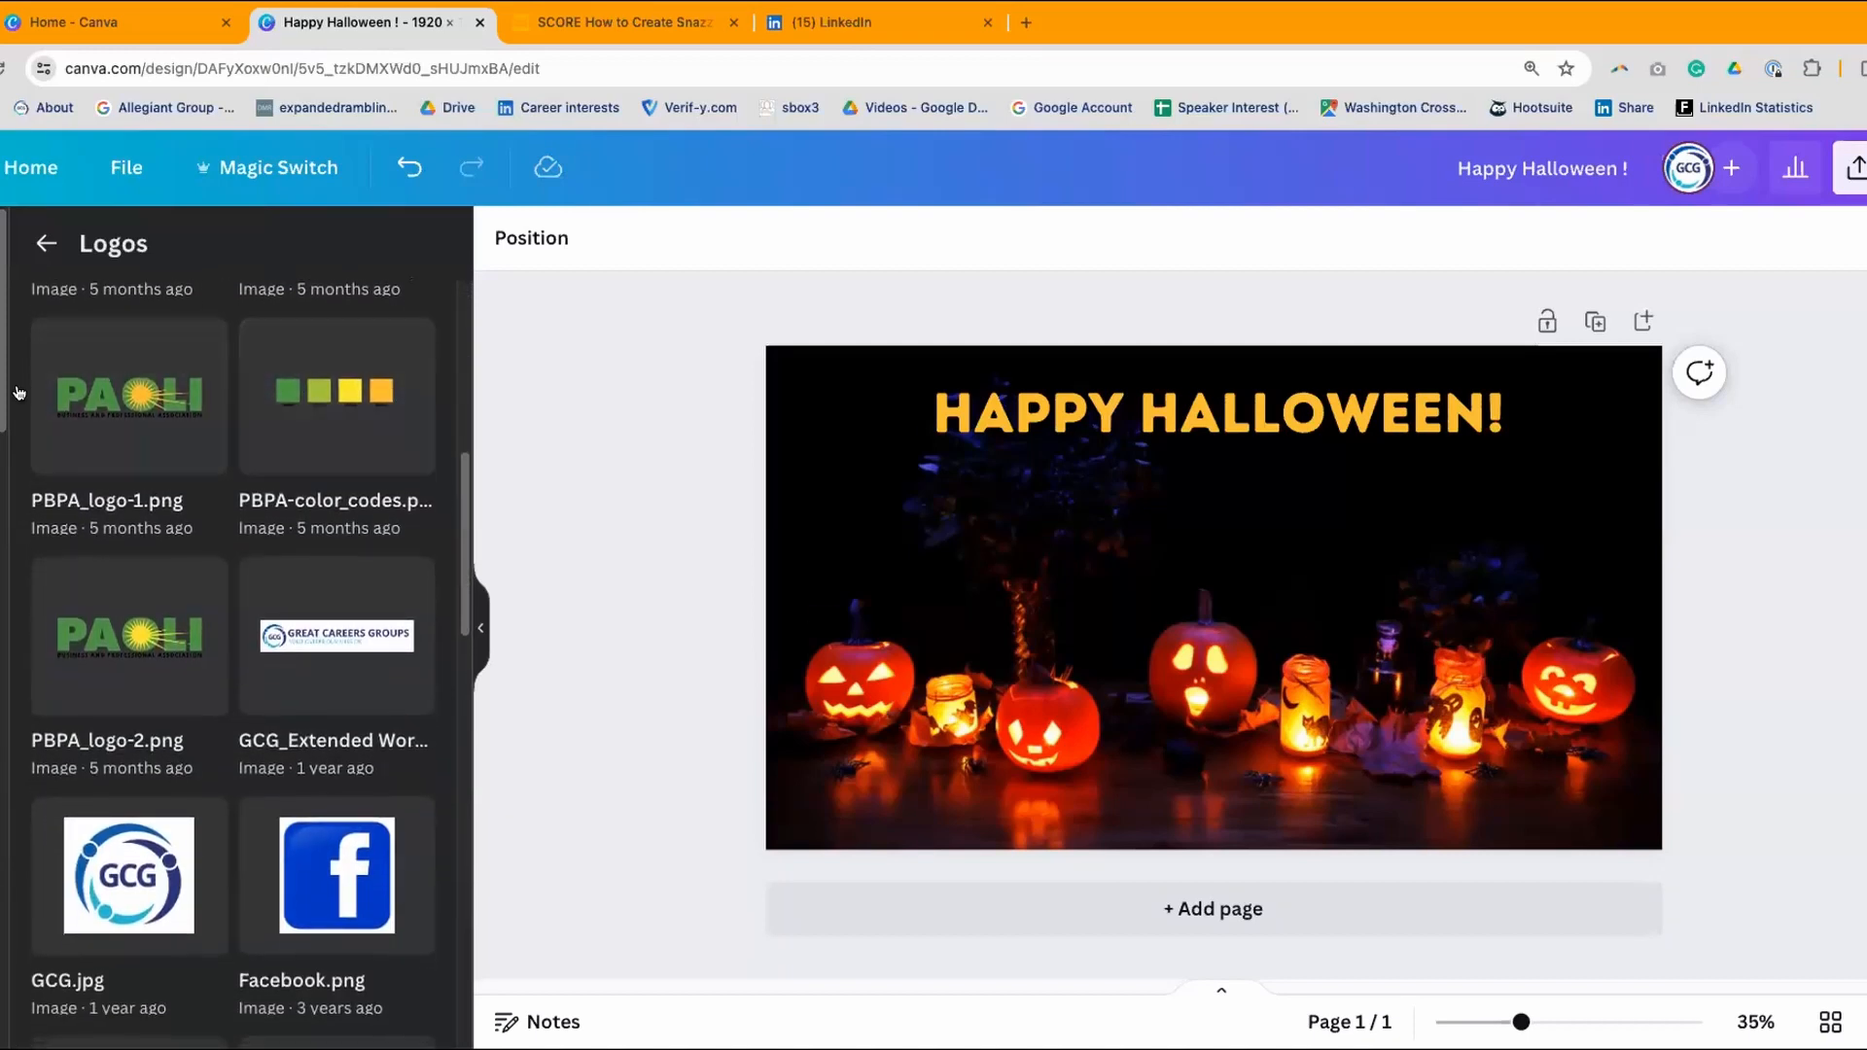
scroll(367, 427, down, 3)
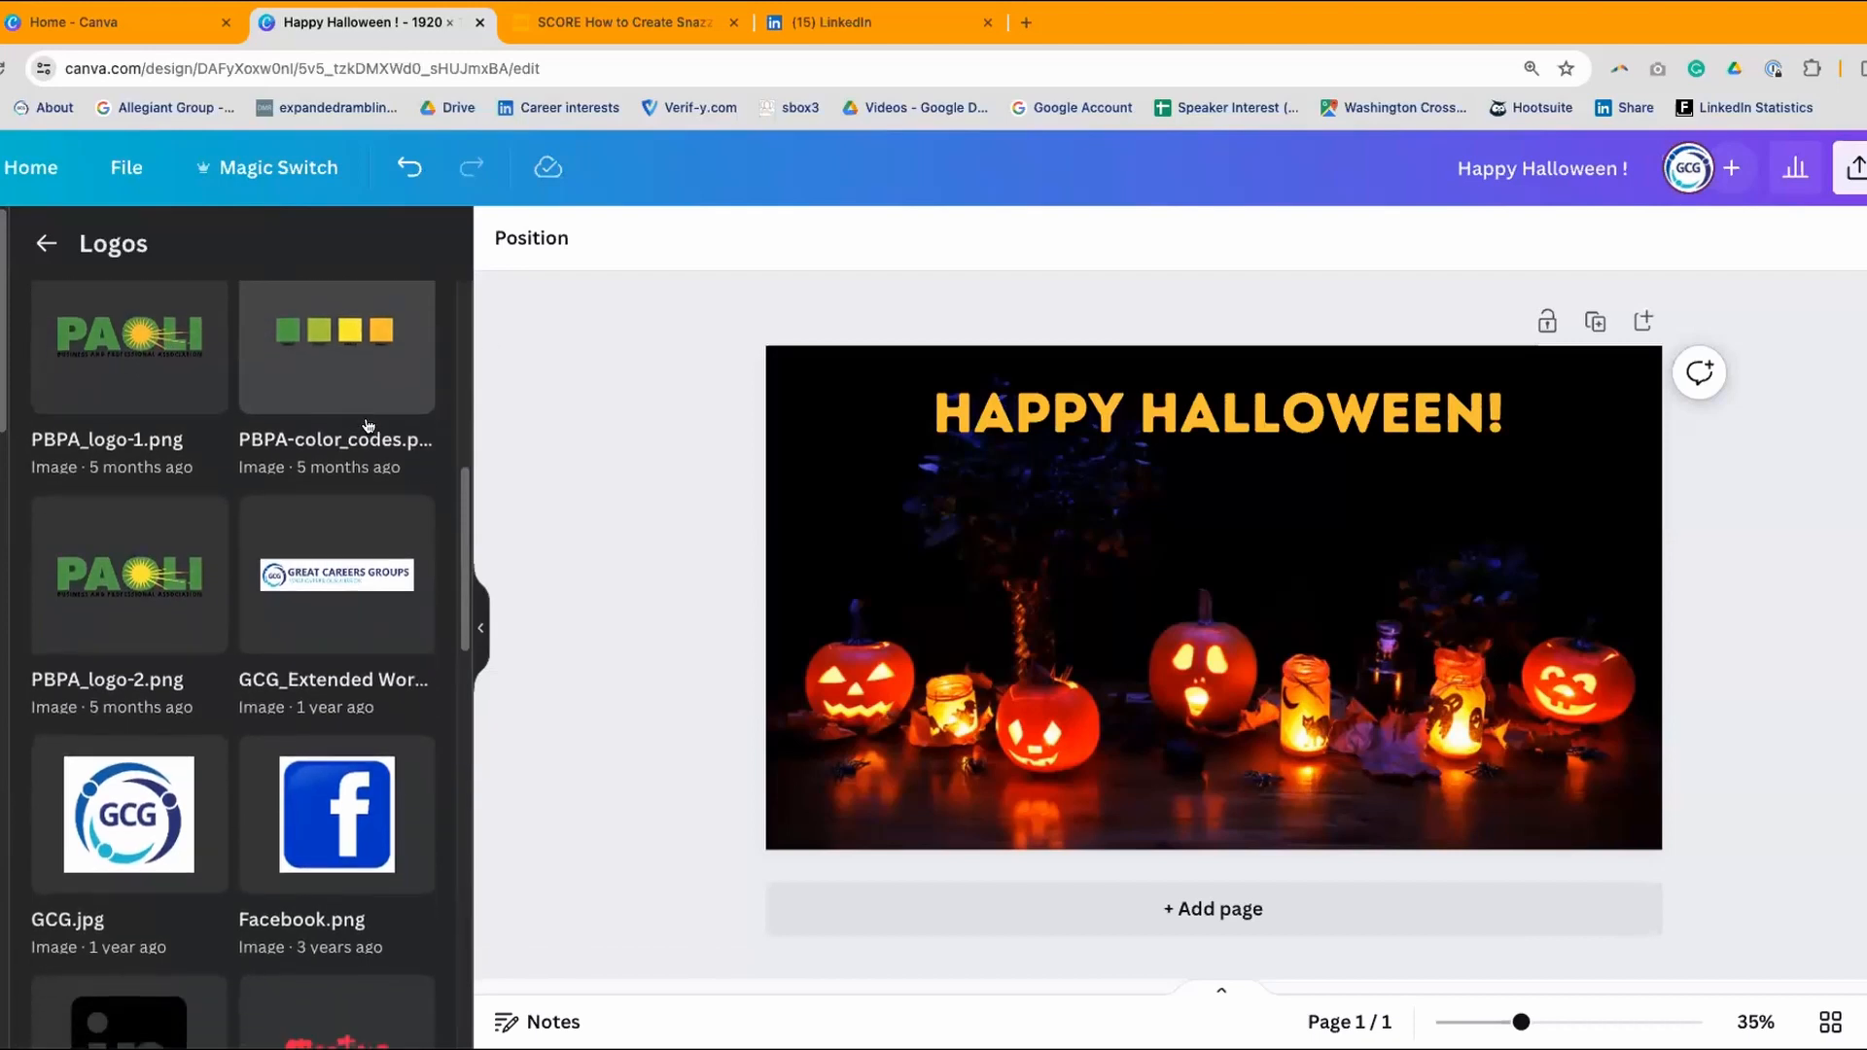
scroll(370, 421, down, 1)
scroll(386, 522, down, 3)
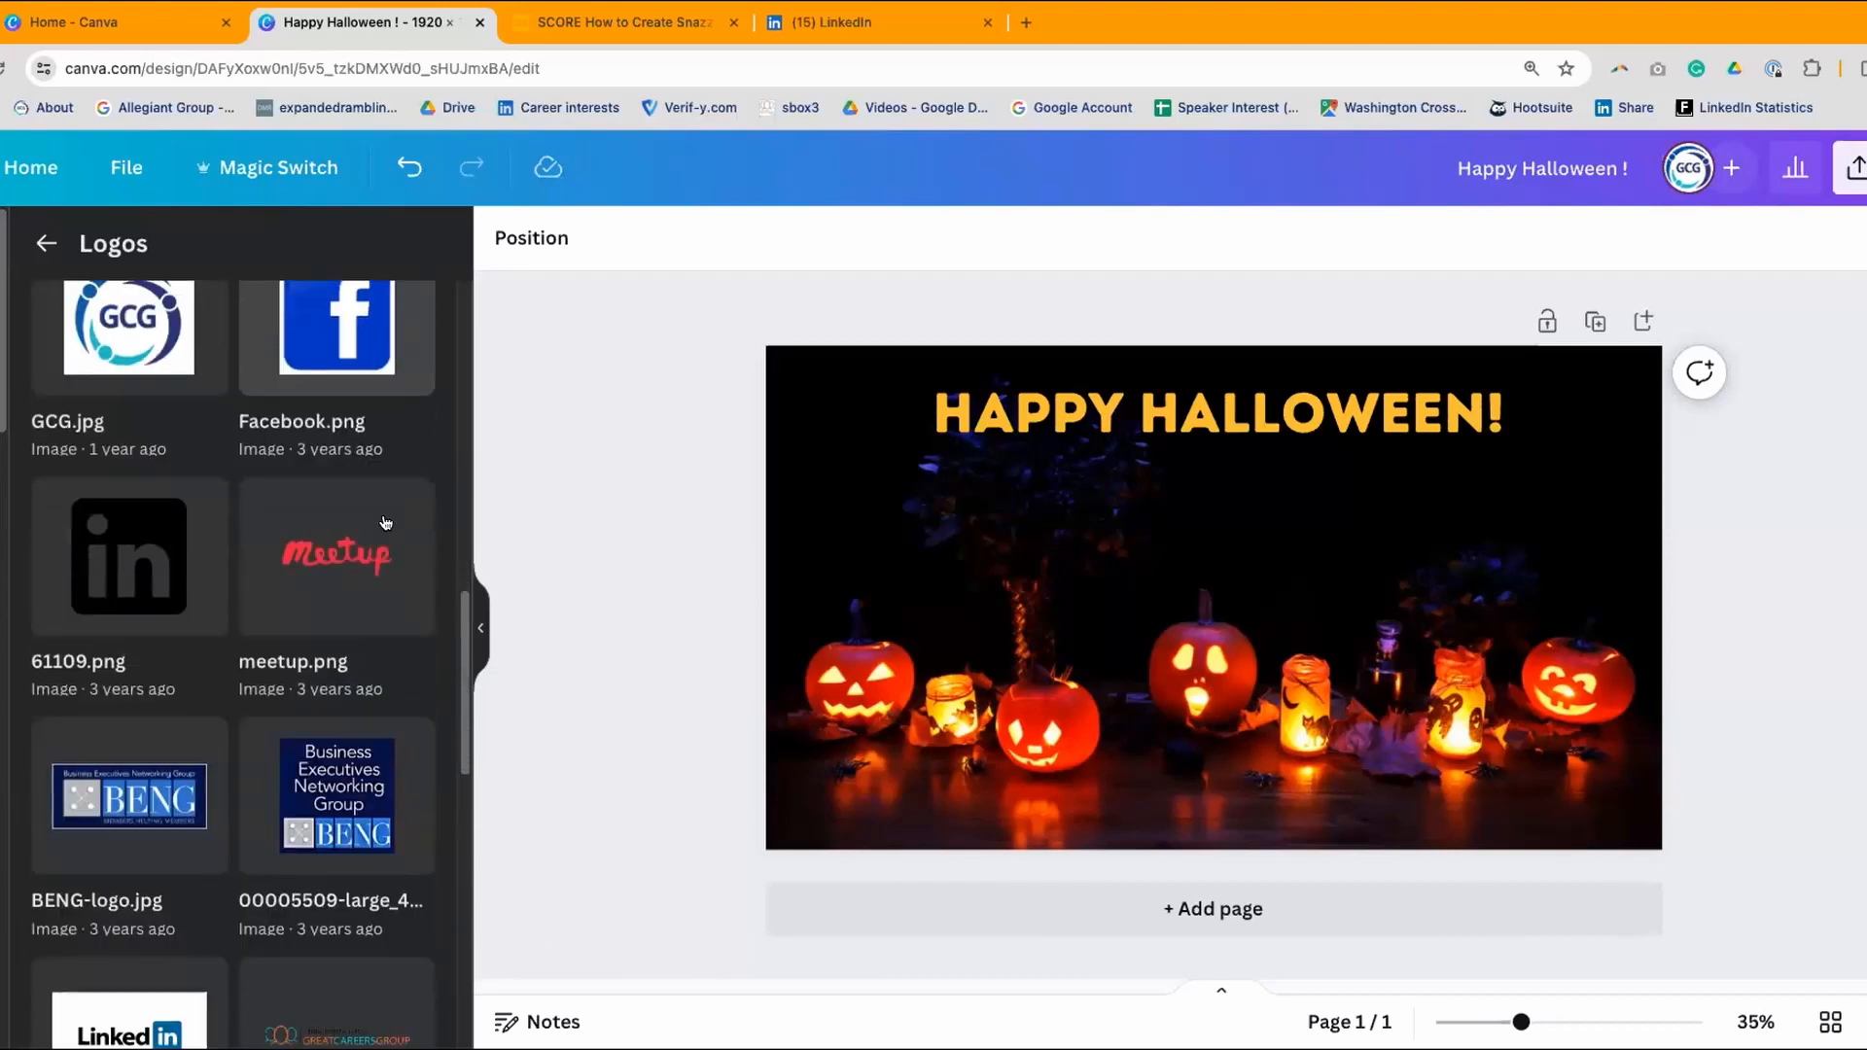
scroll(386, 521, down, 3)
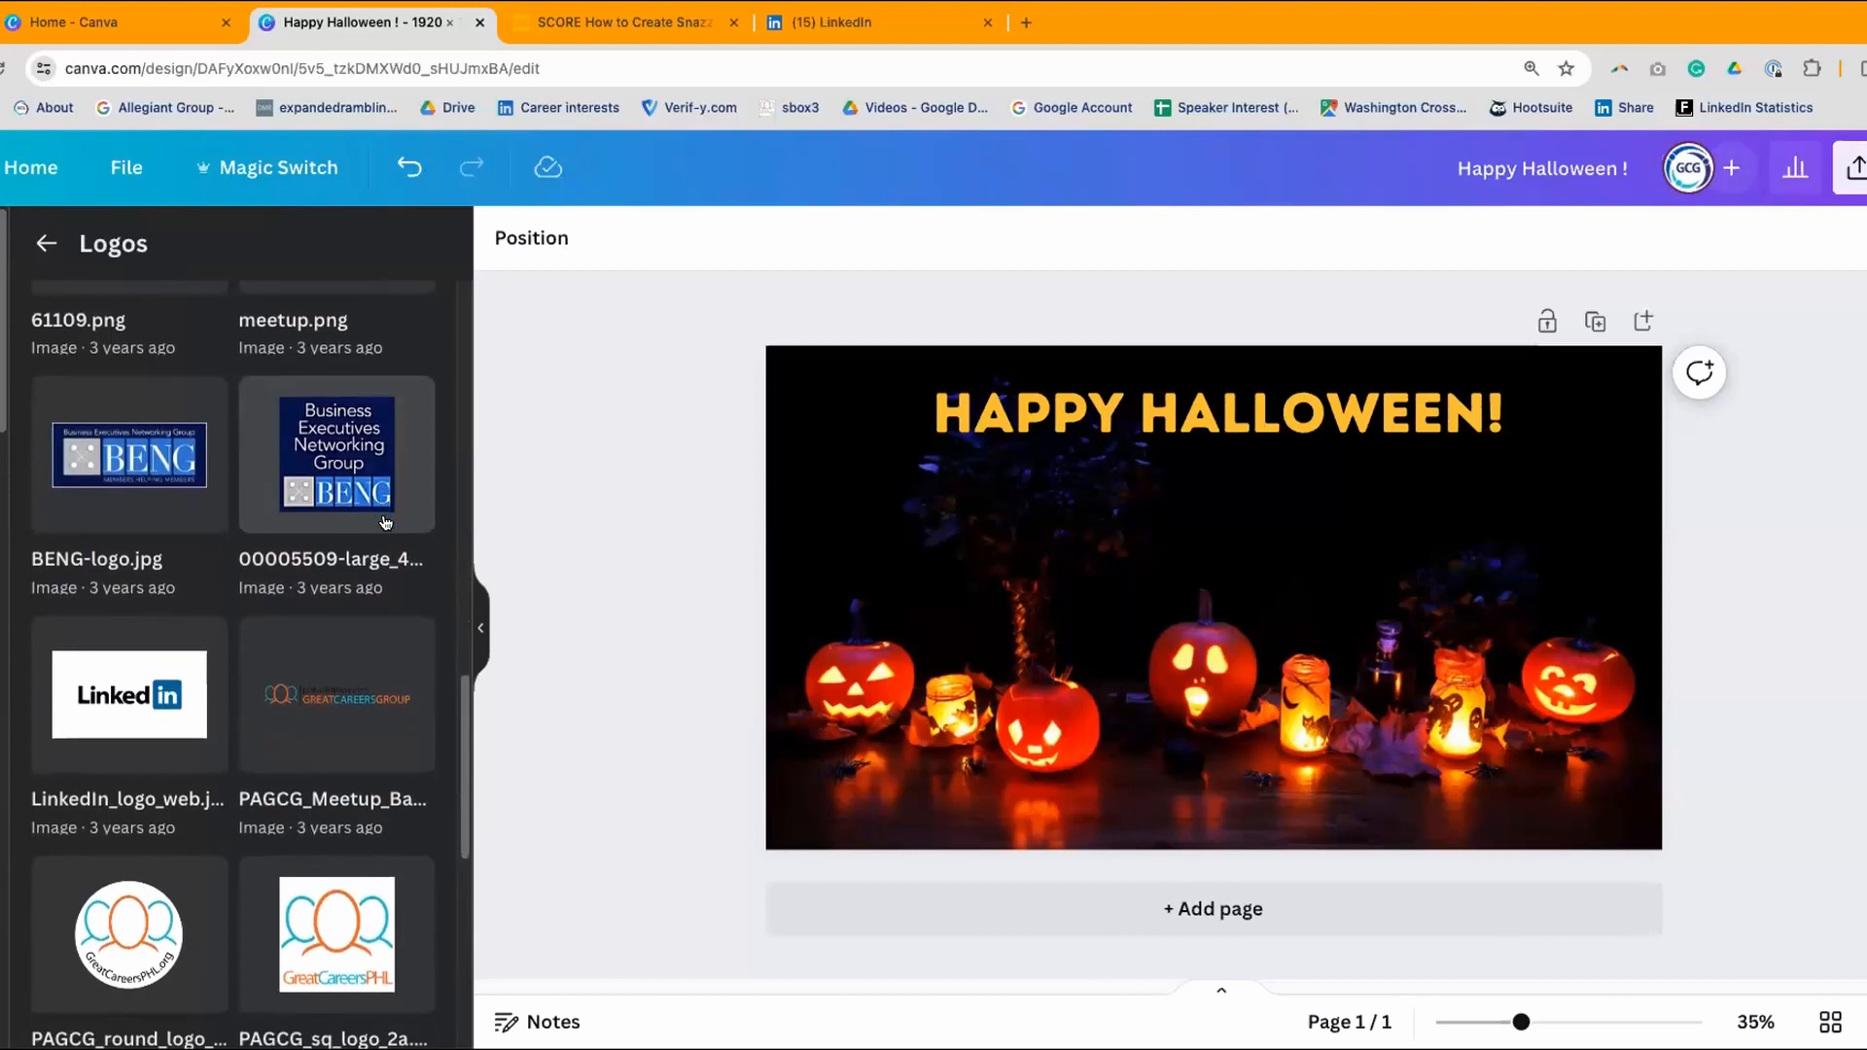
scroll(386, 522, down, 2)
scroll(386, 522, up, 6)
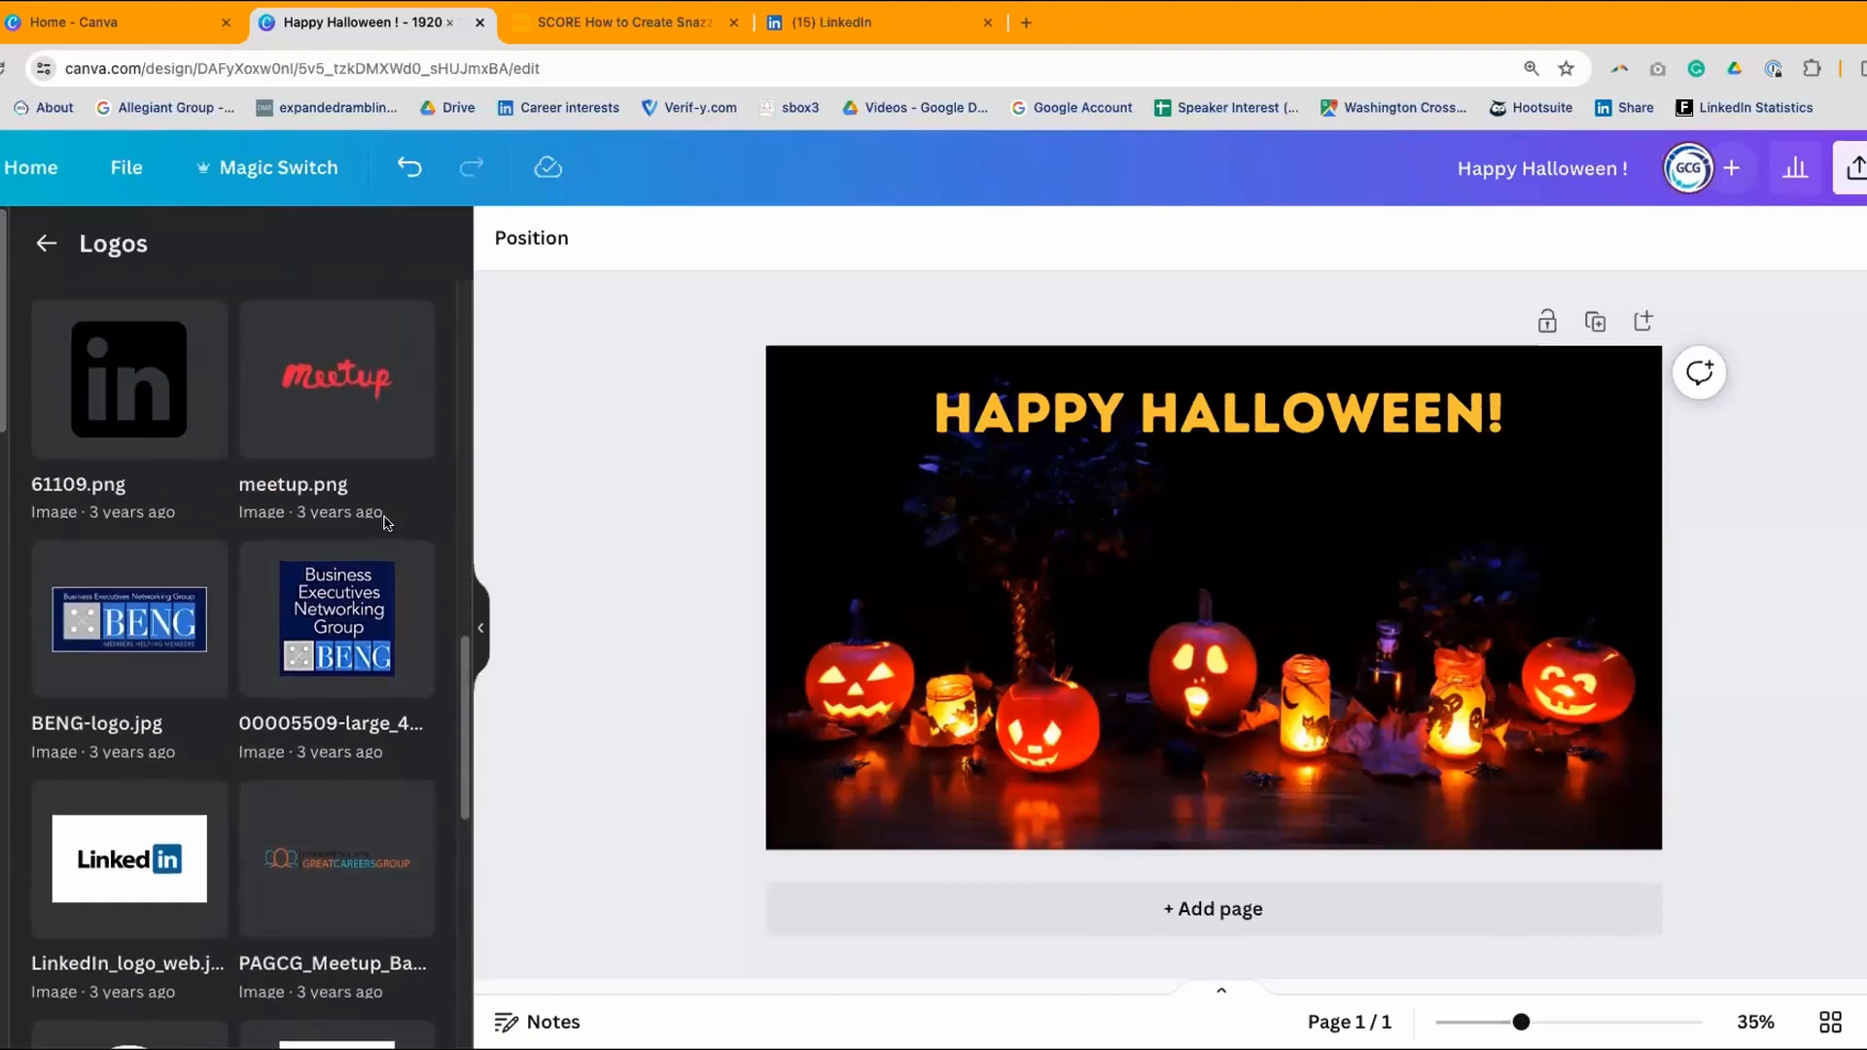
scroll(386, 522, up, 12)
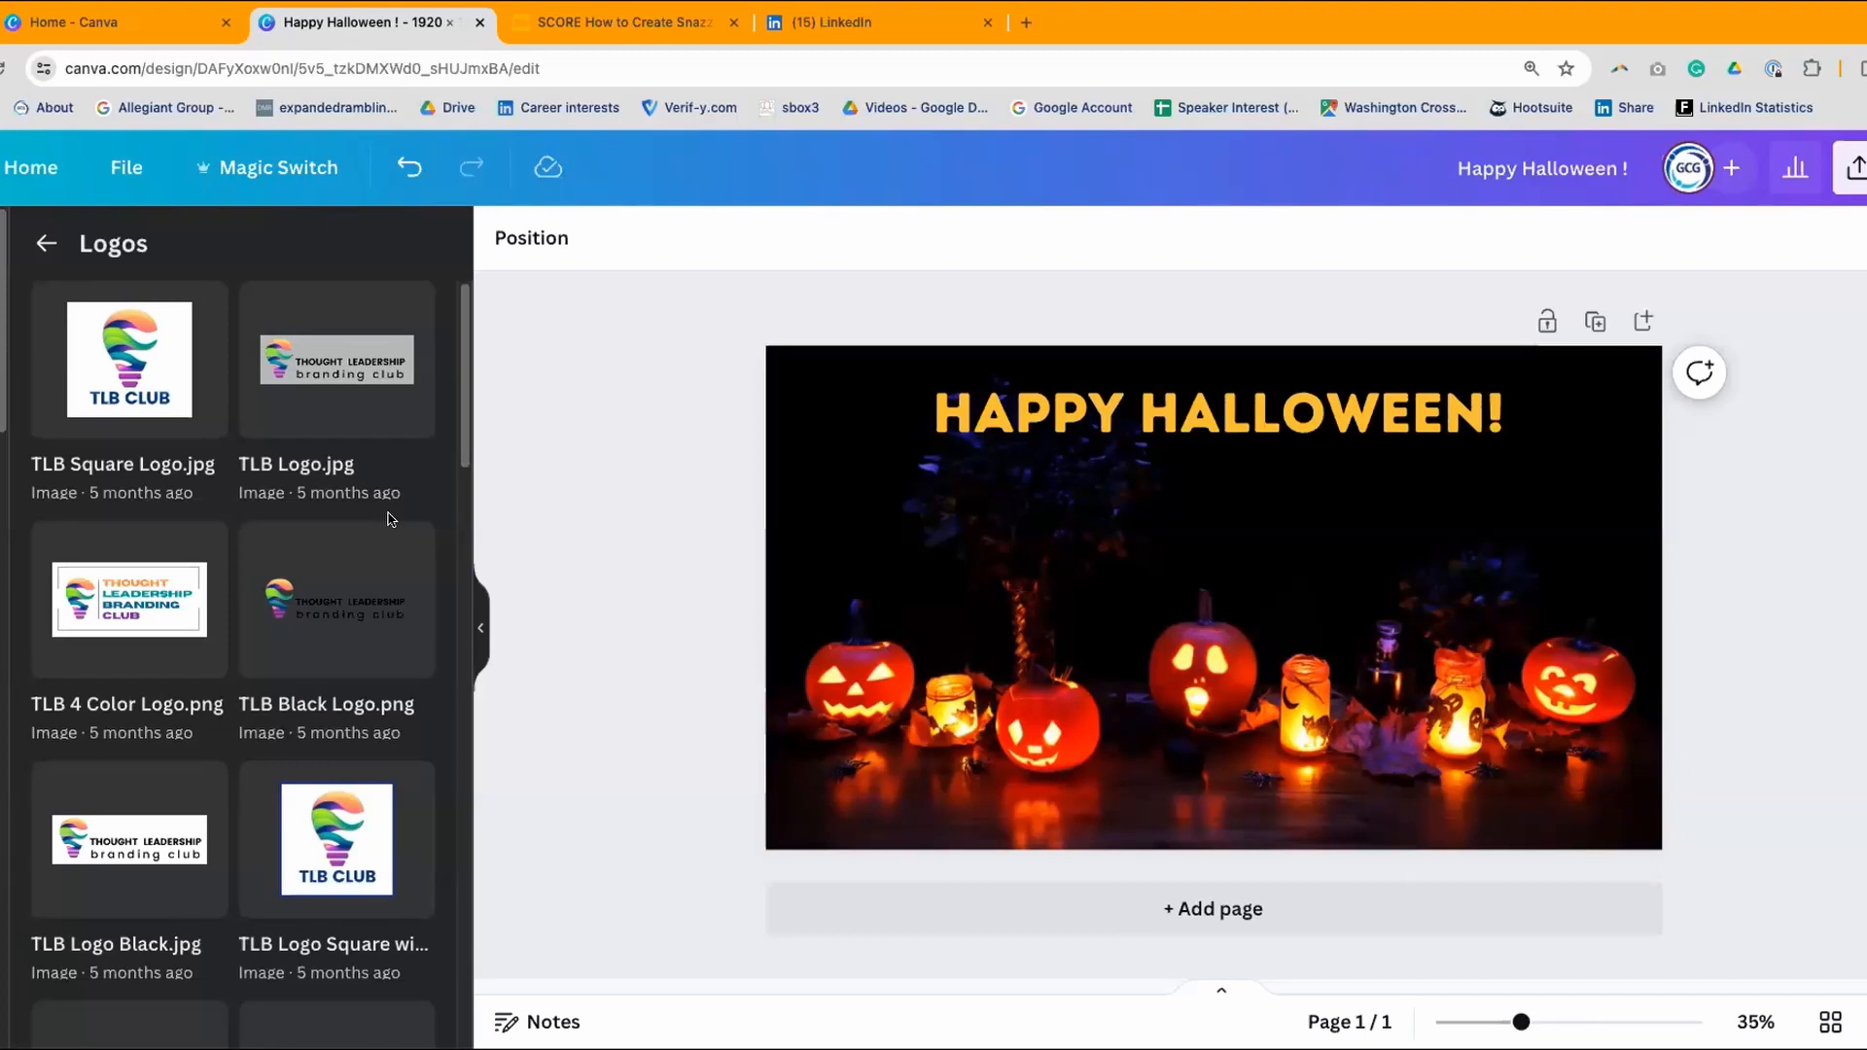
scroll(250, 564, down, 7)
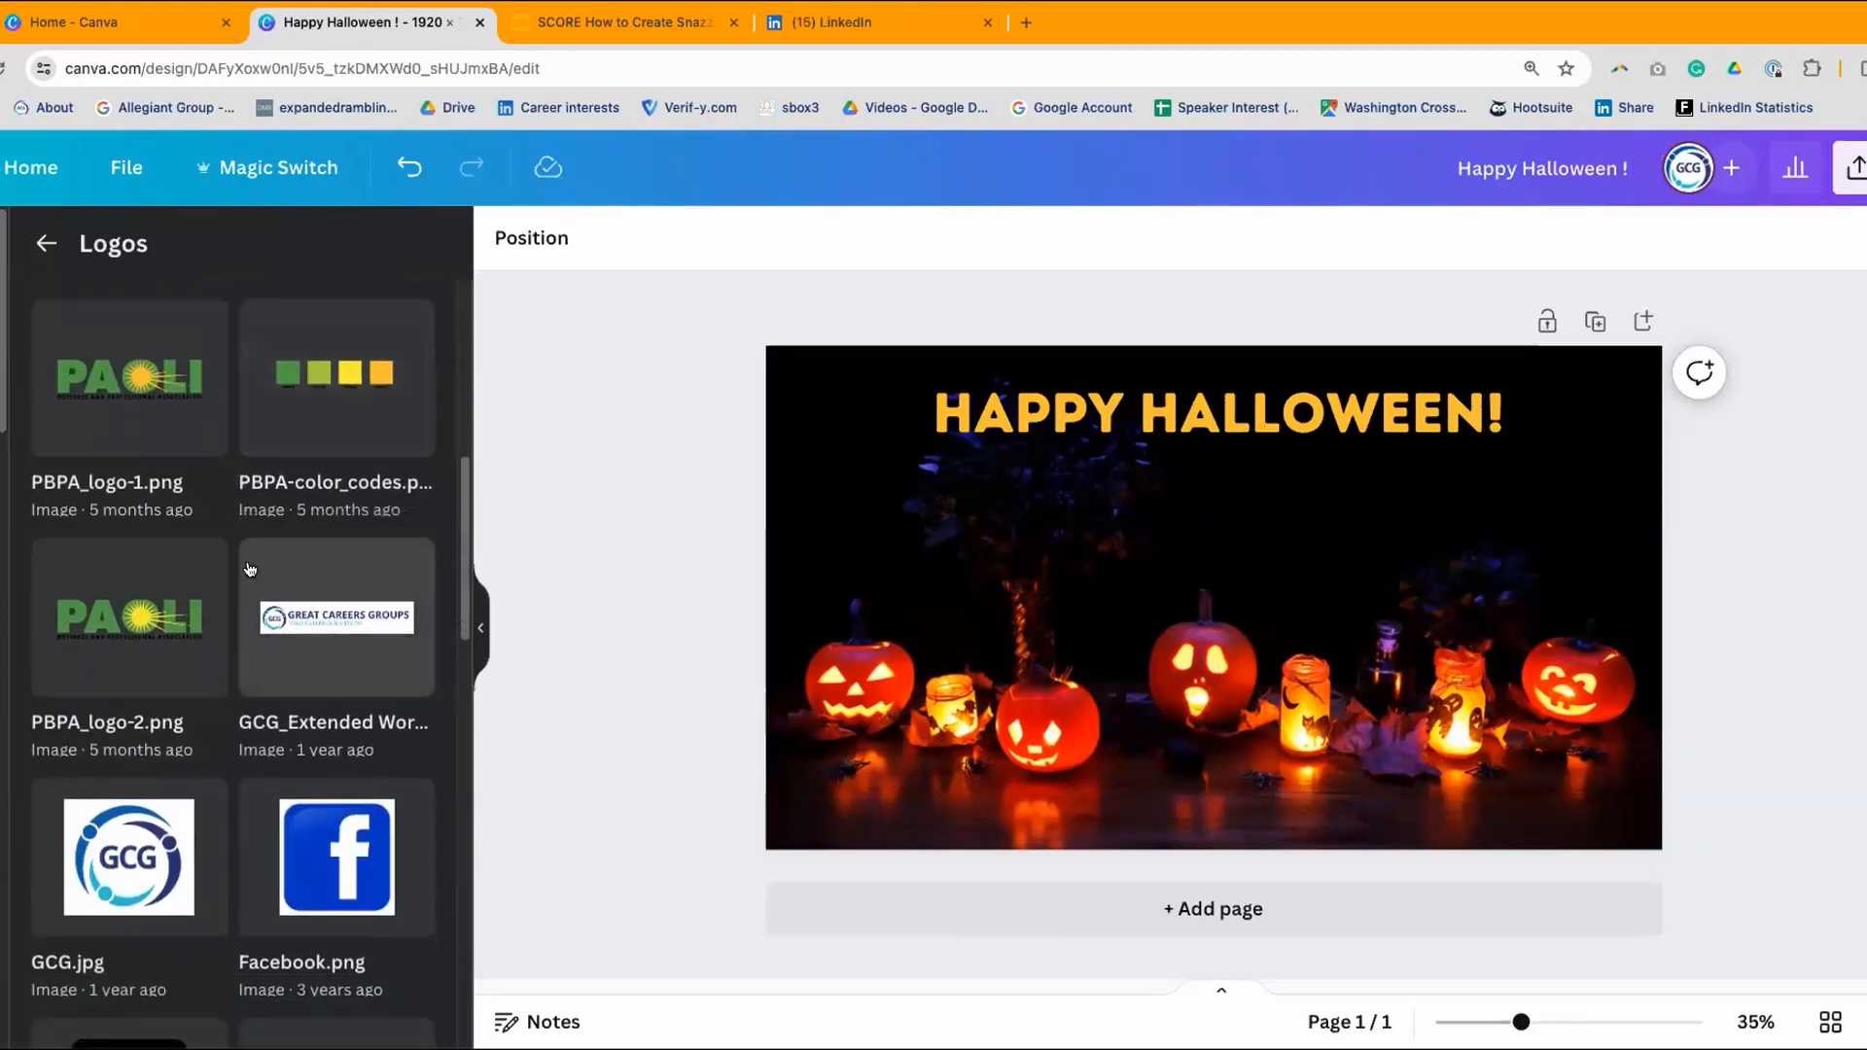
scroll(250, 569, down, 1)
scroll(250, 568, up, 2)
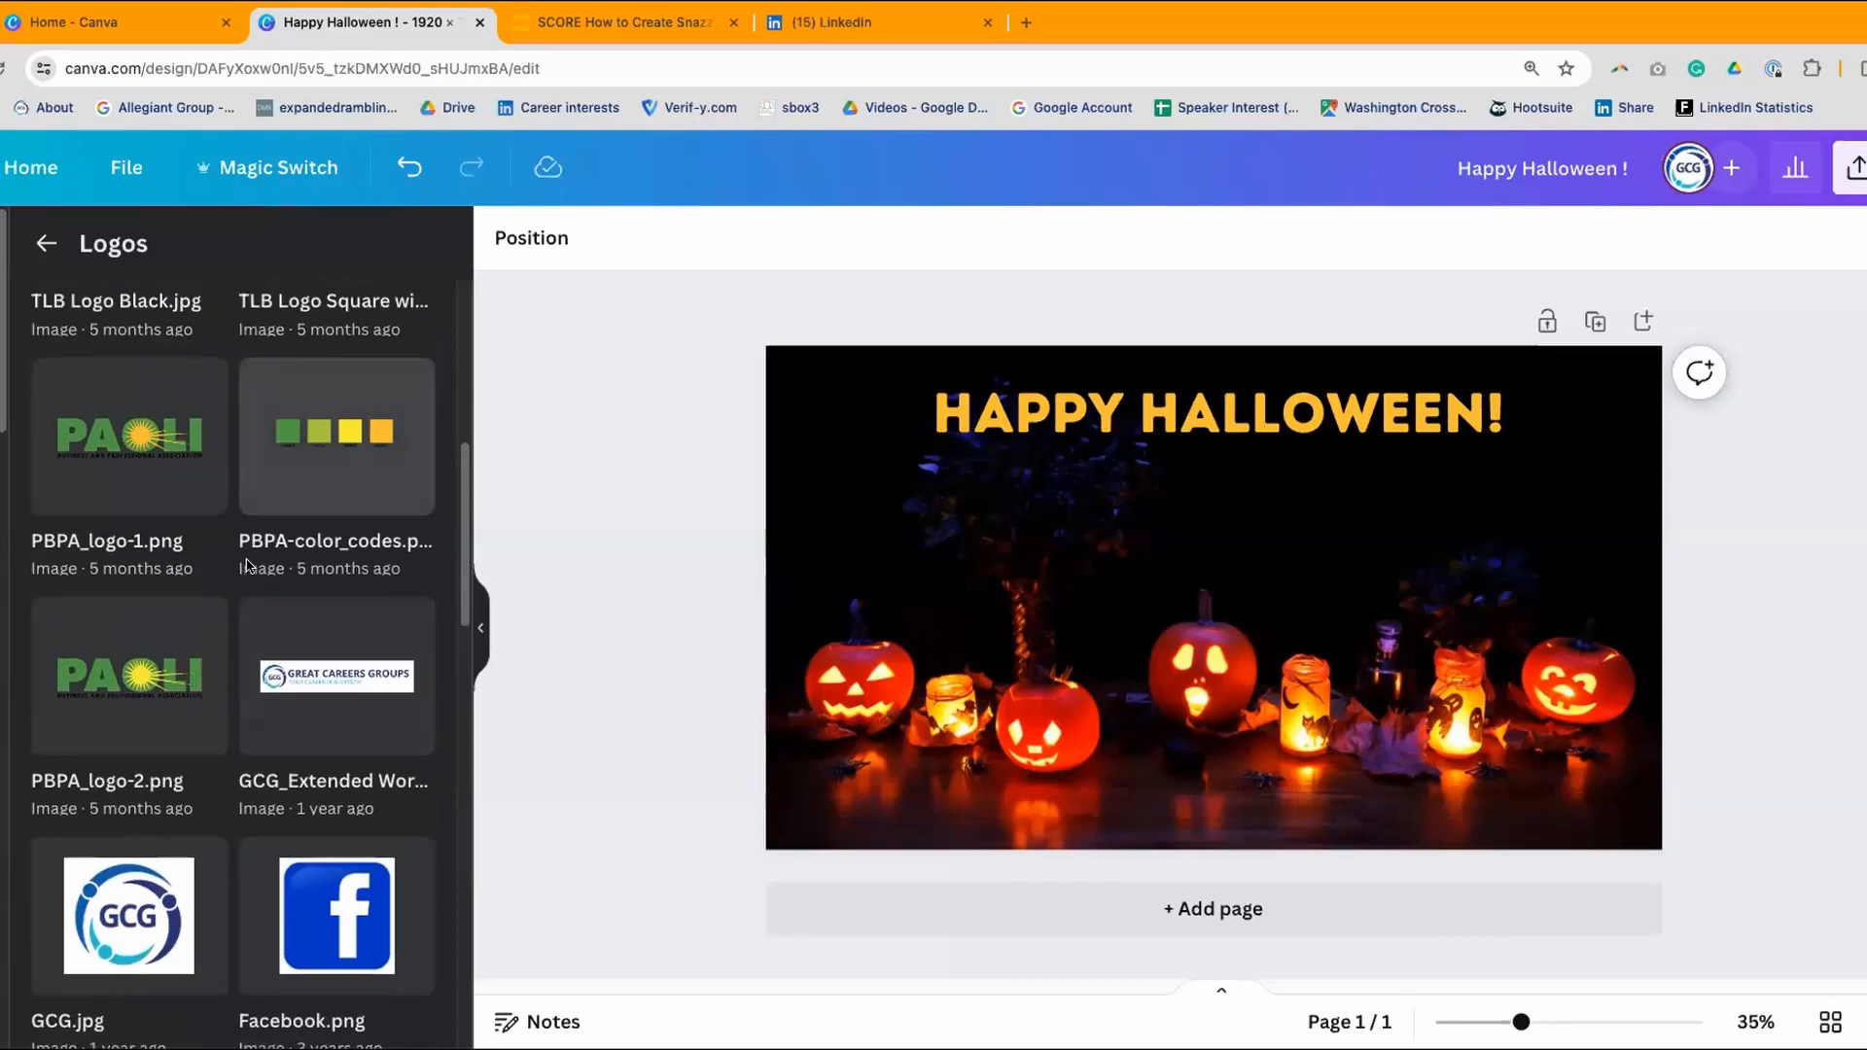
- Add the PBPA_logo-1 PAOLI logo, shrink it, and place it mid-right below the heading
click(112, 453)
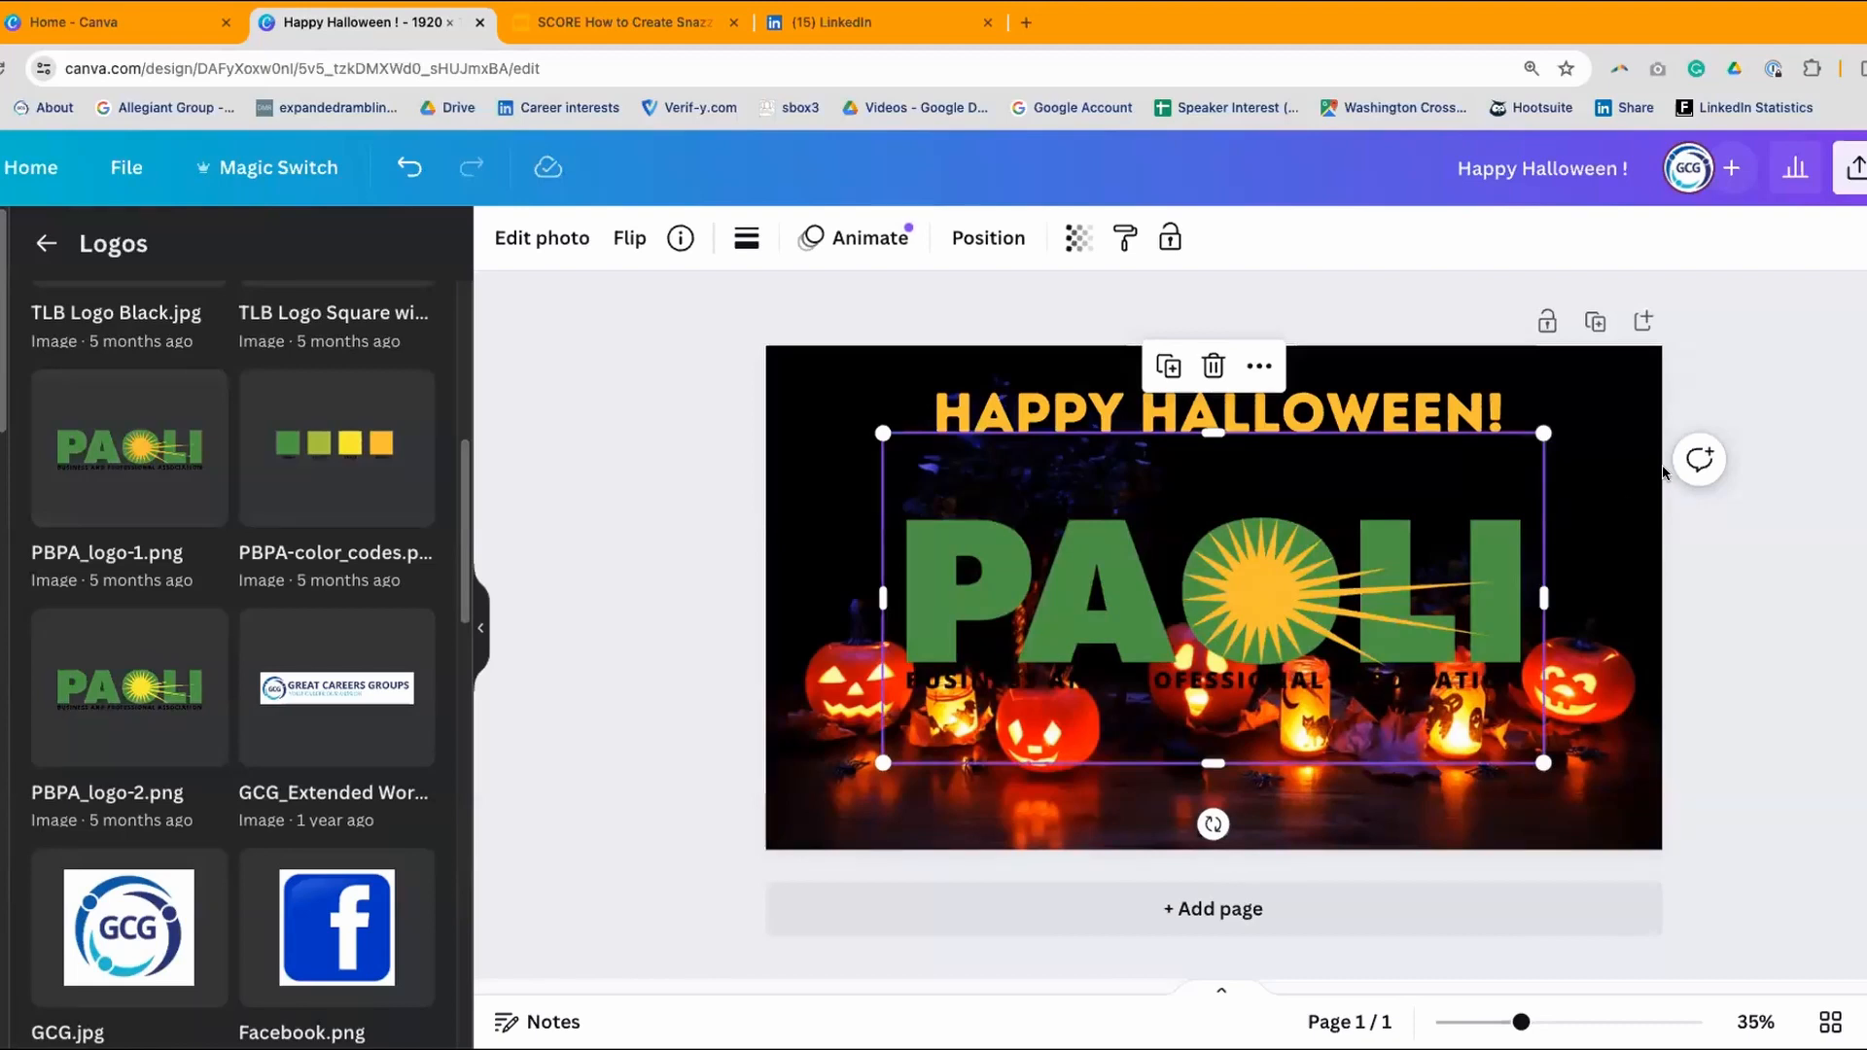
drag(1542, 432, 1558, 799)
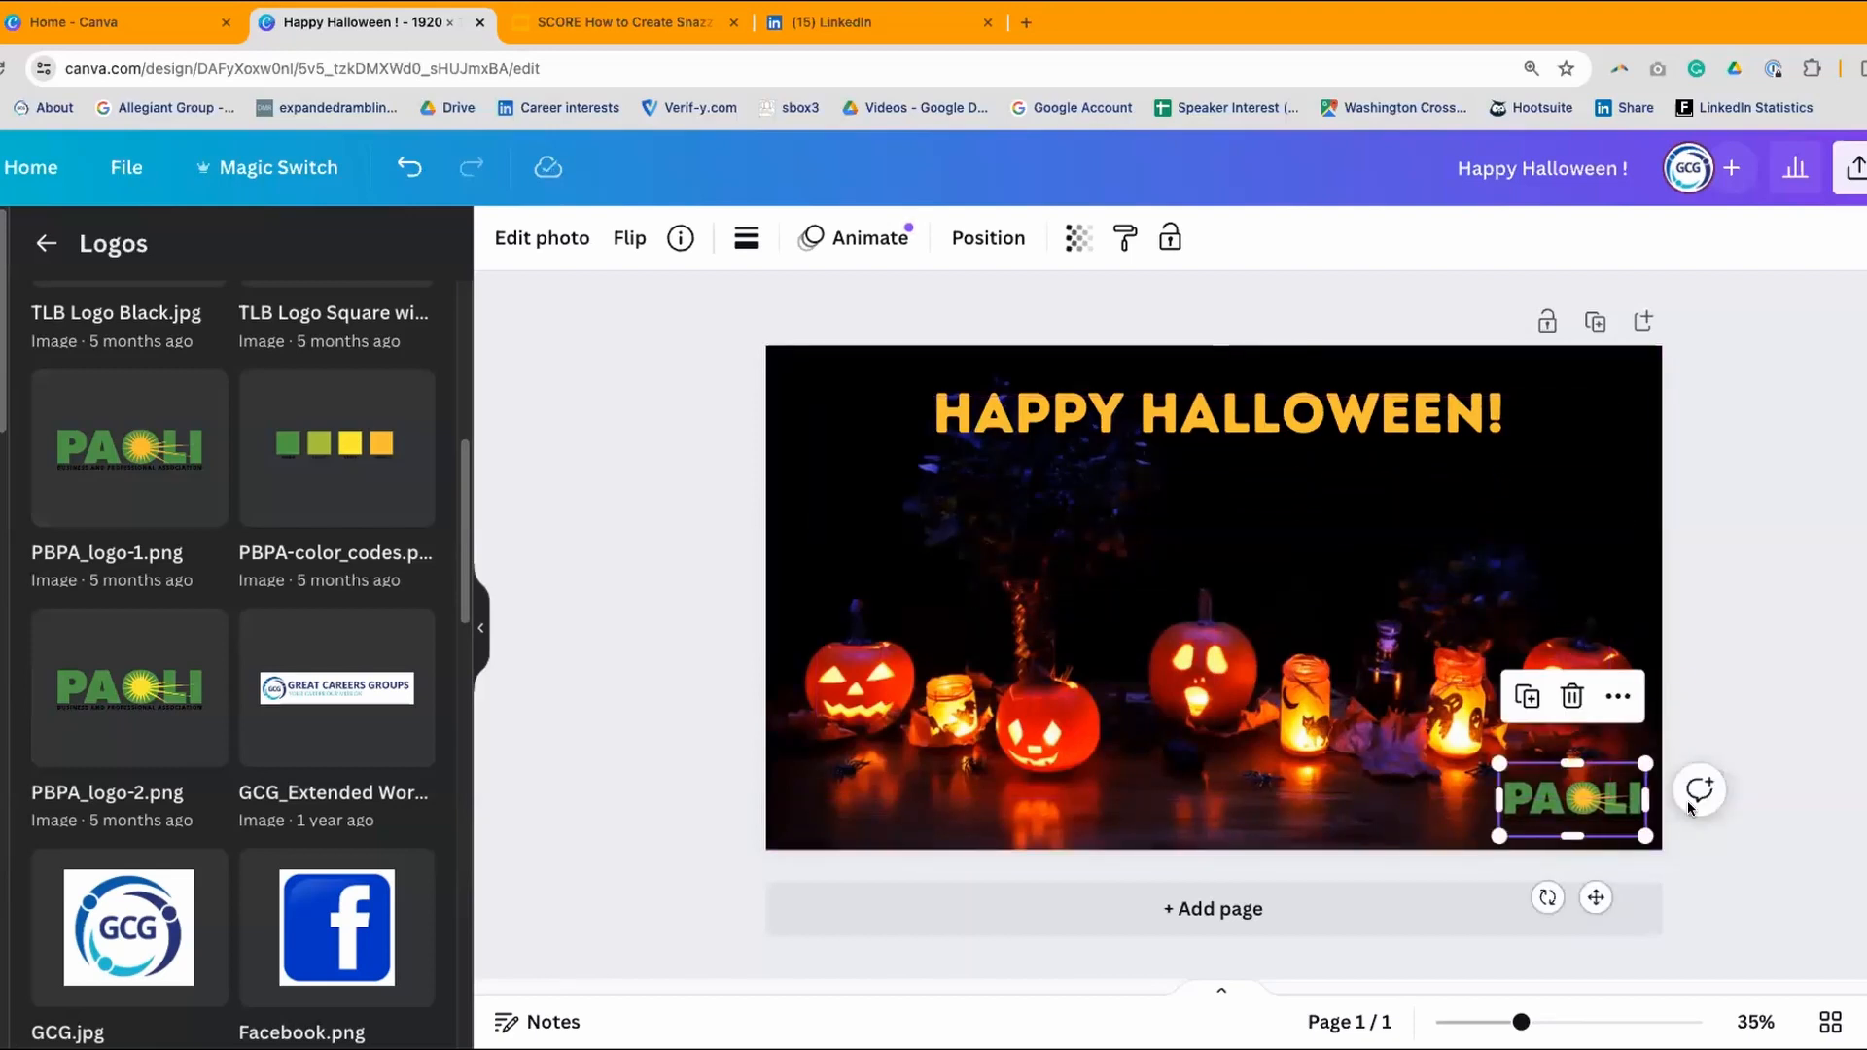
click(1721, 480)
drag(1596, 821, 1584, 812)
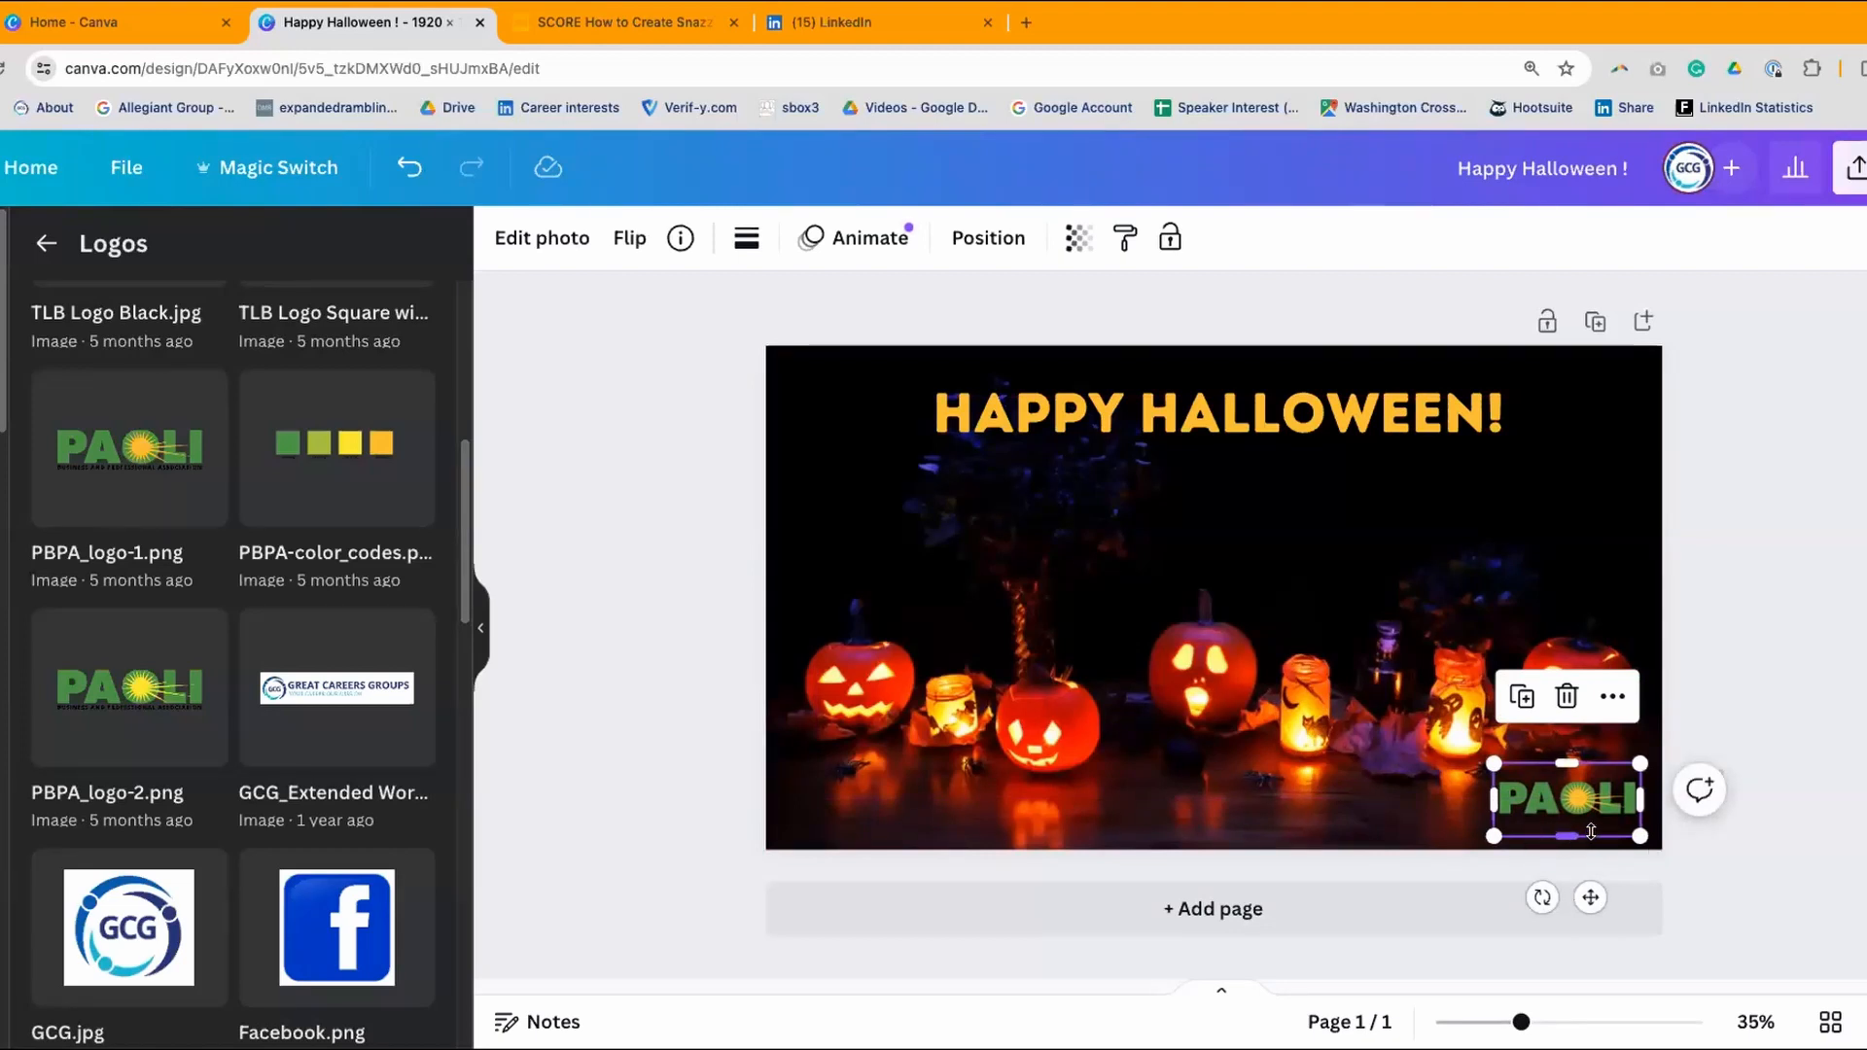
click(1776, 731)
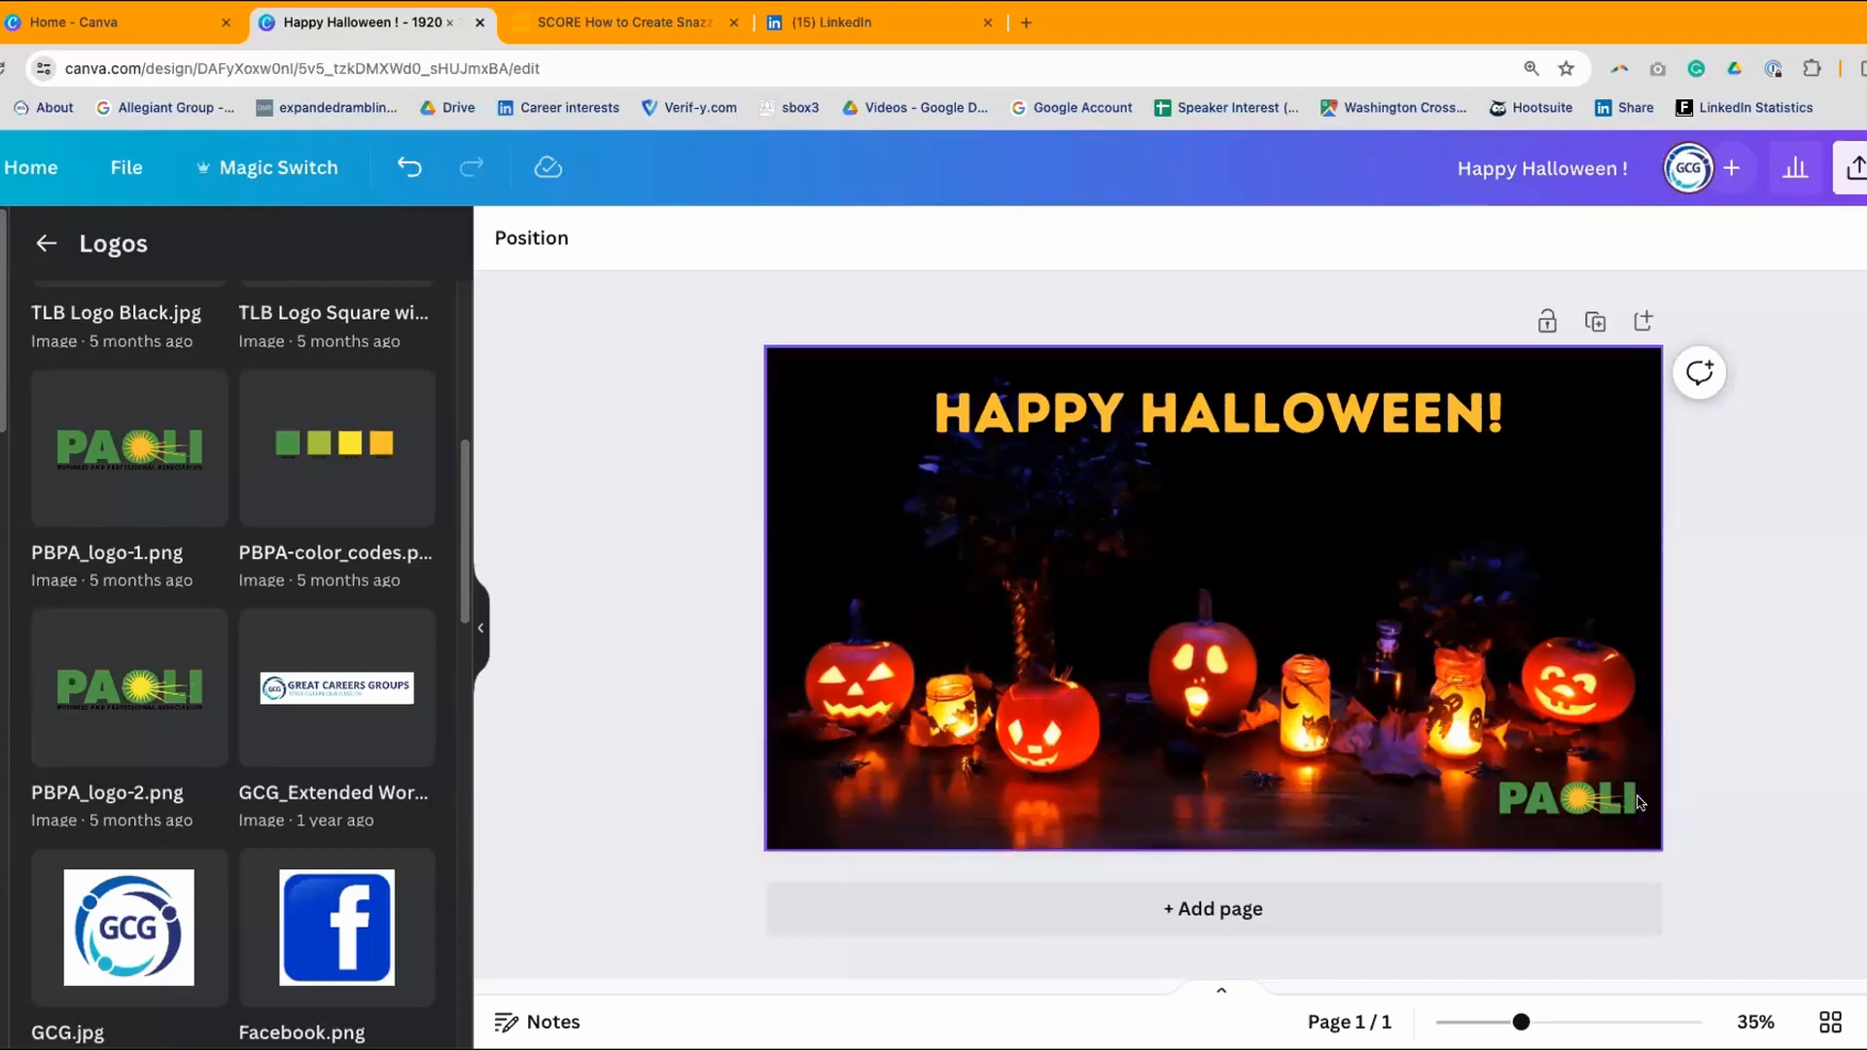
drag(1595, 797, 1576, 538)
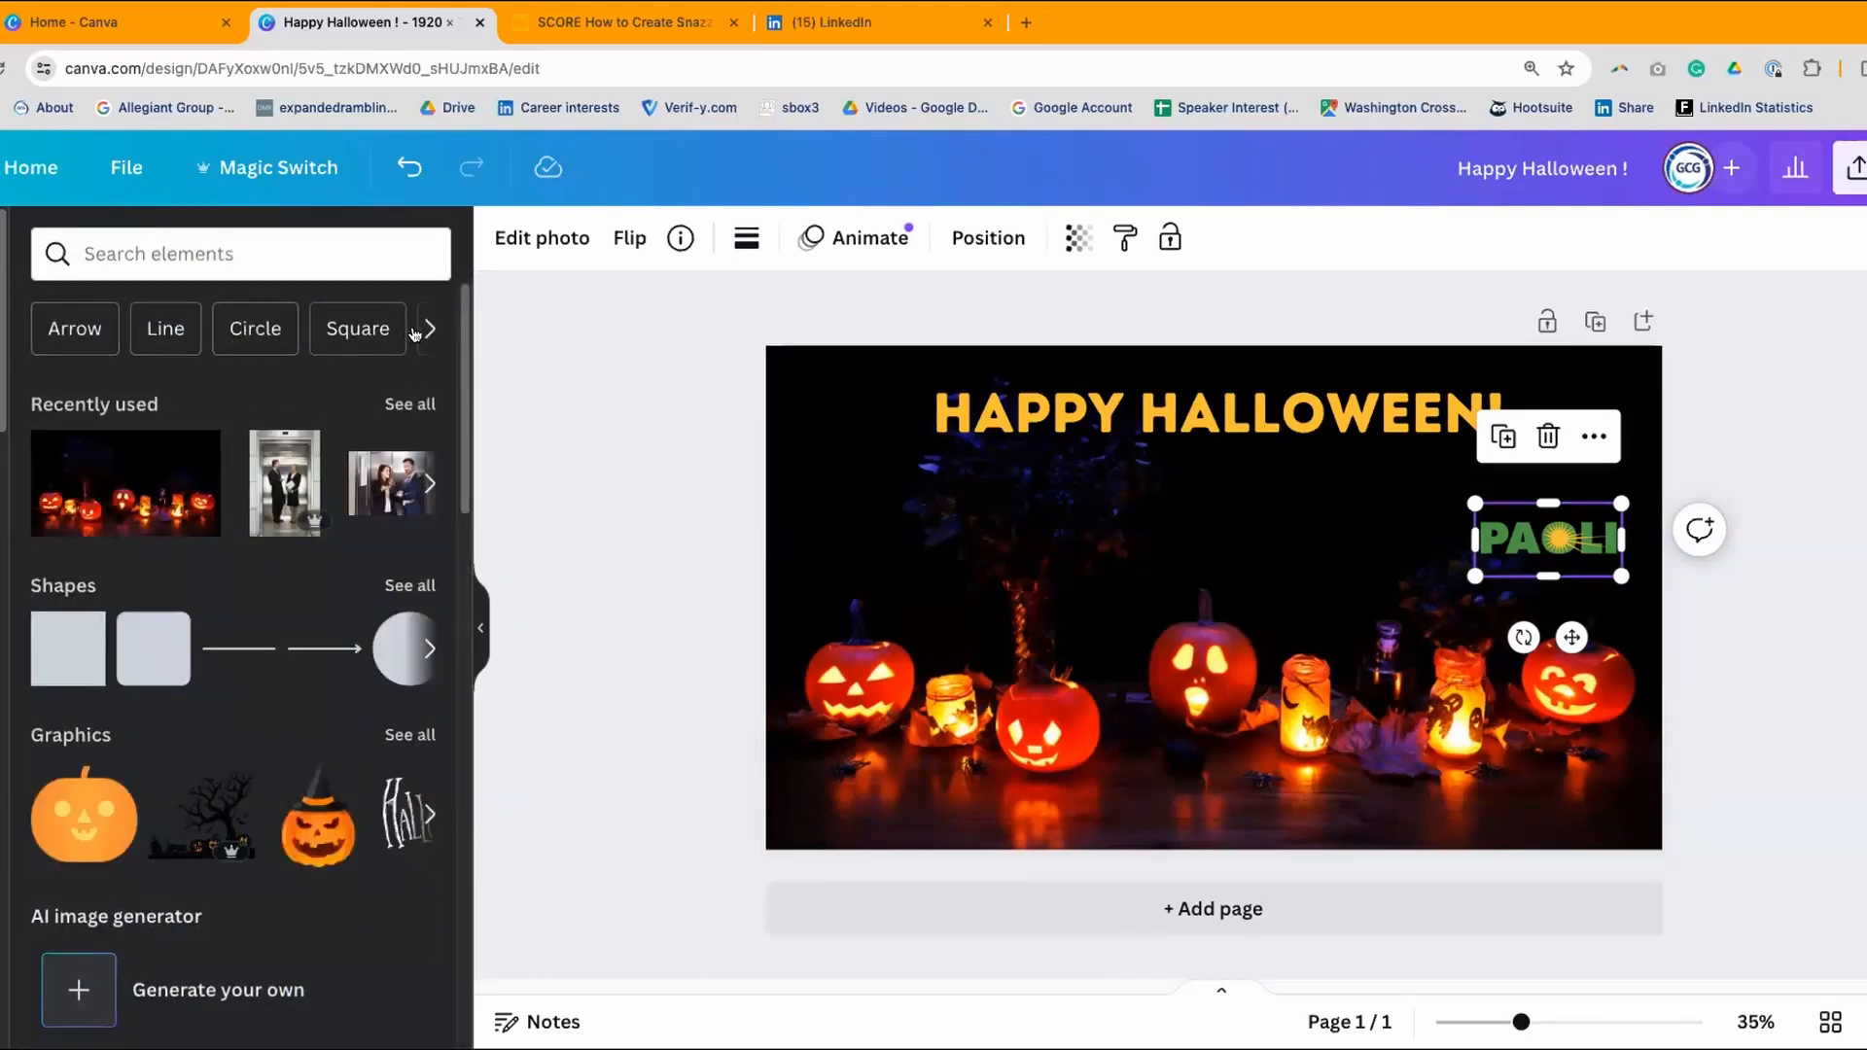
- Add a square shape, reshape it into a short bottom-right rectangle, and fill it white
scroll(423, 329, right, 5)
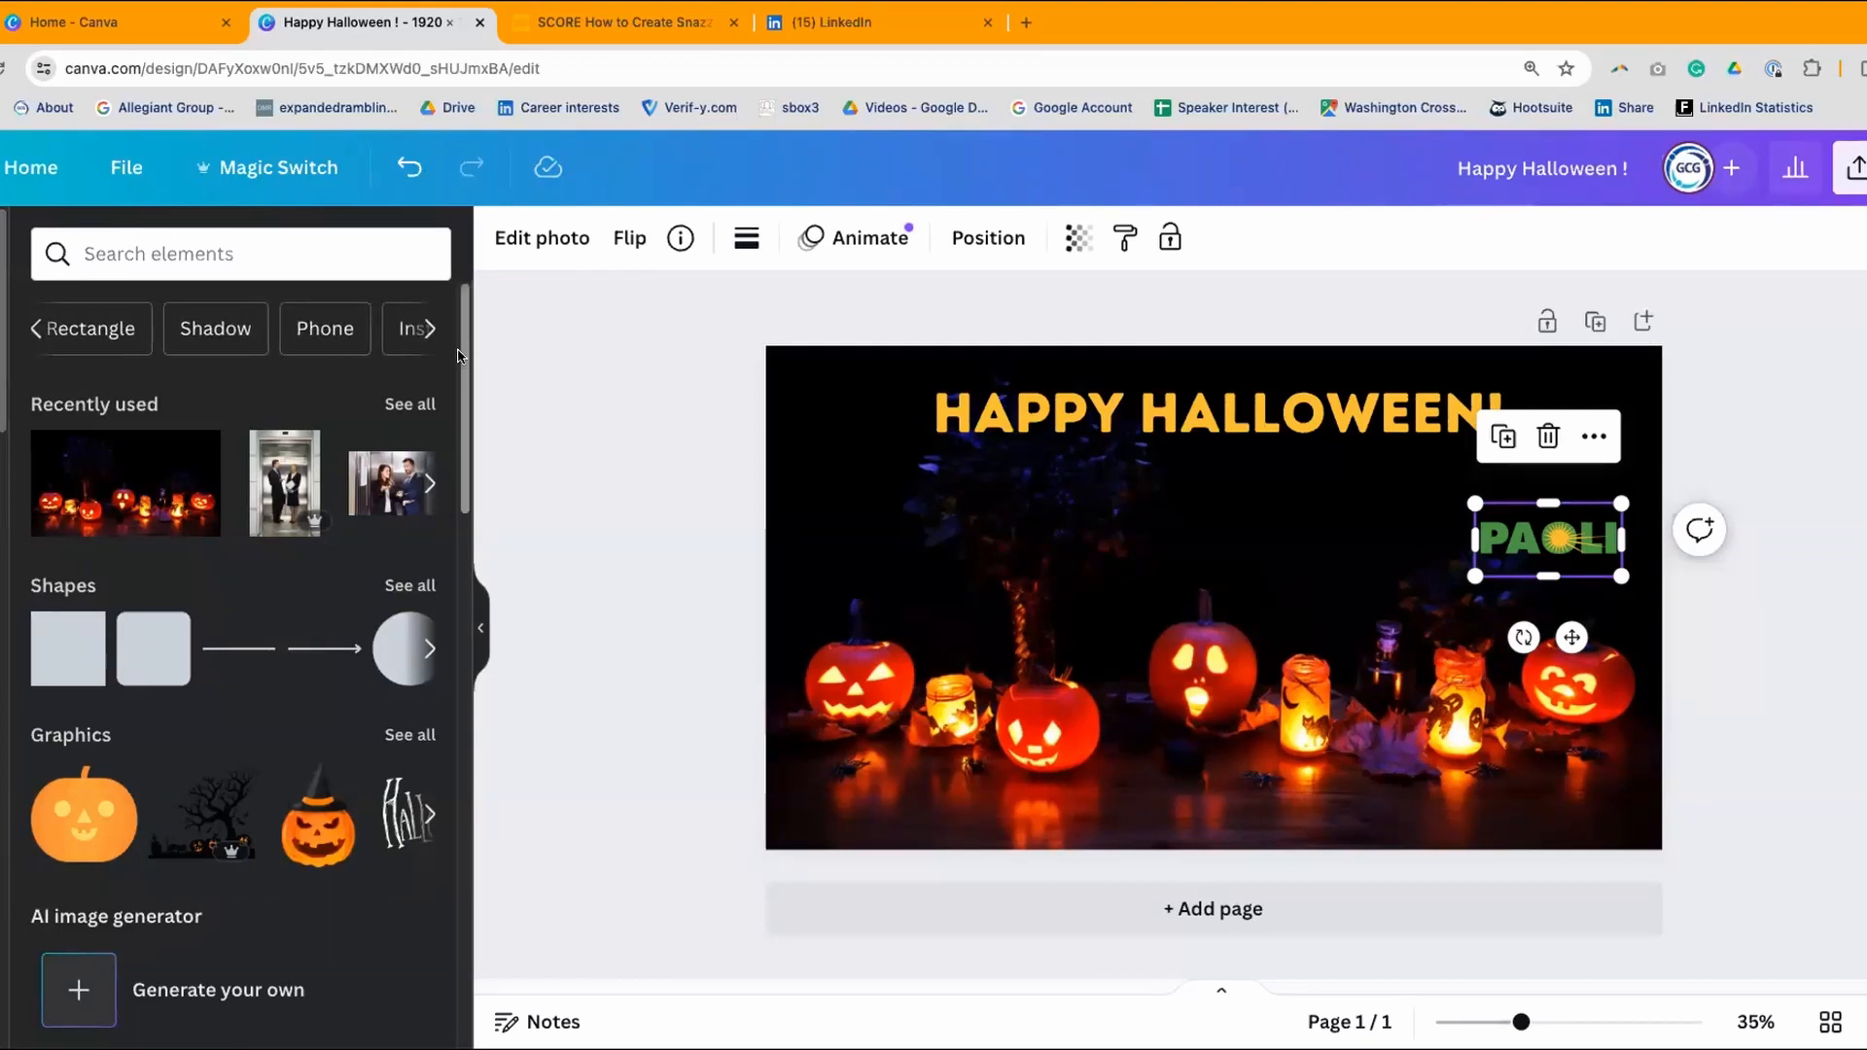
scroll(386, 540, down, 3)
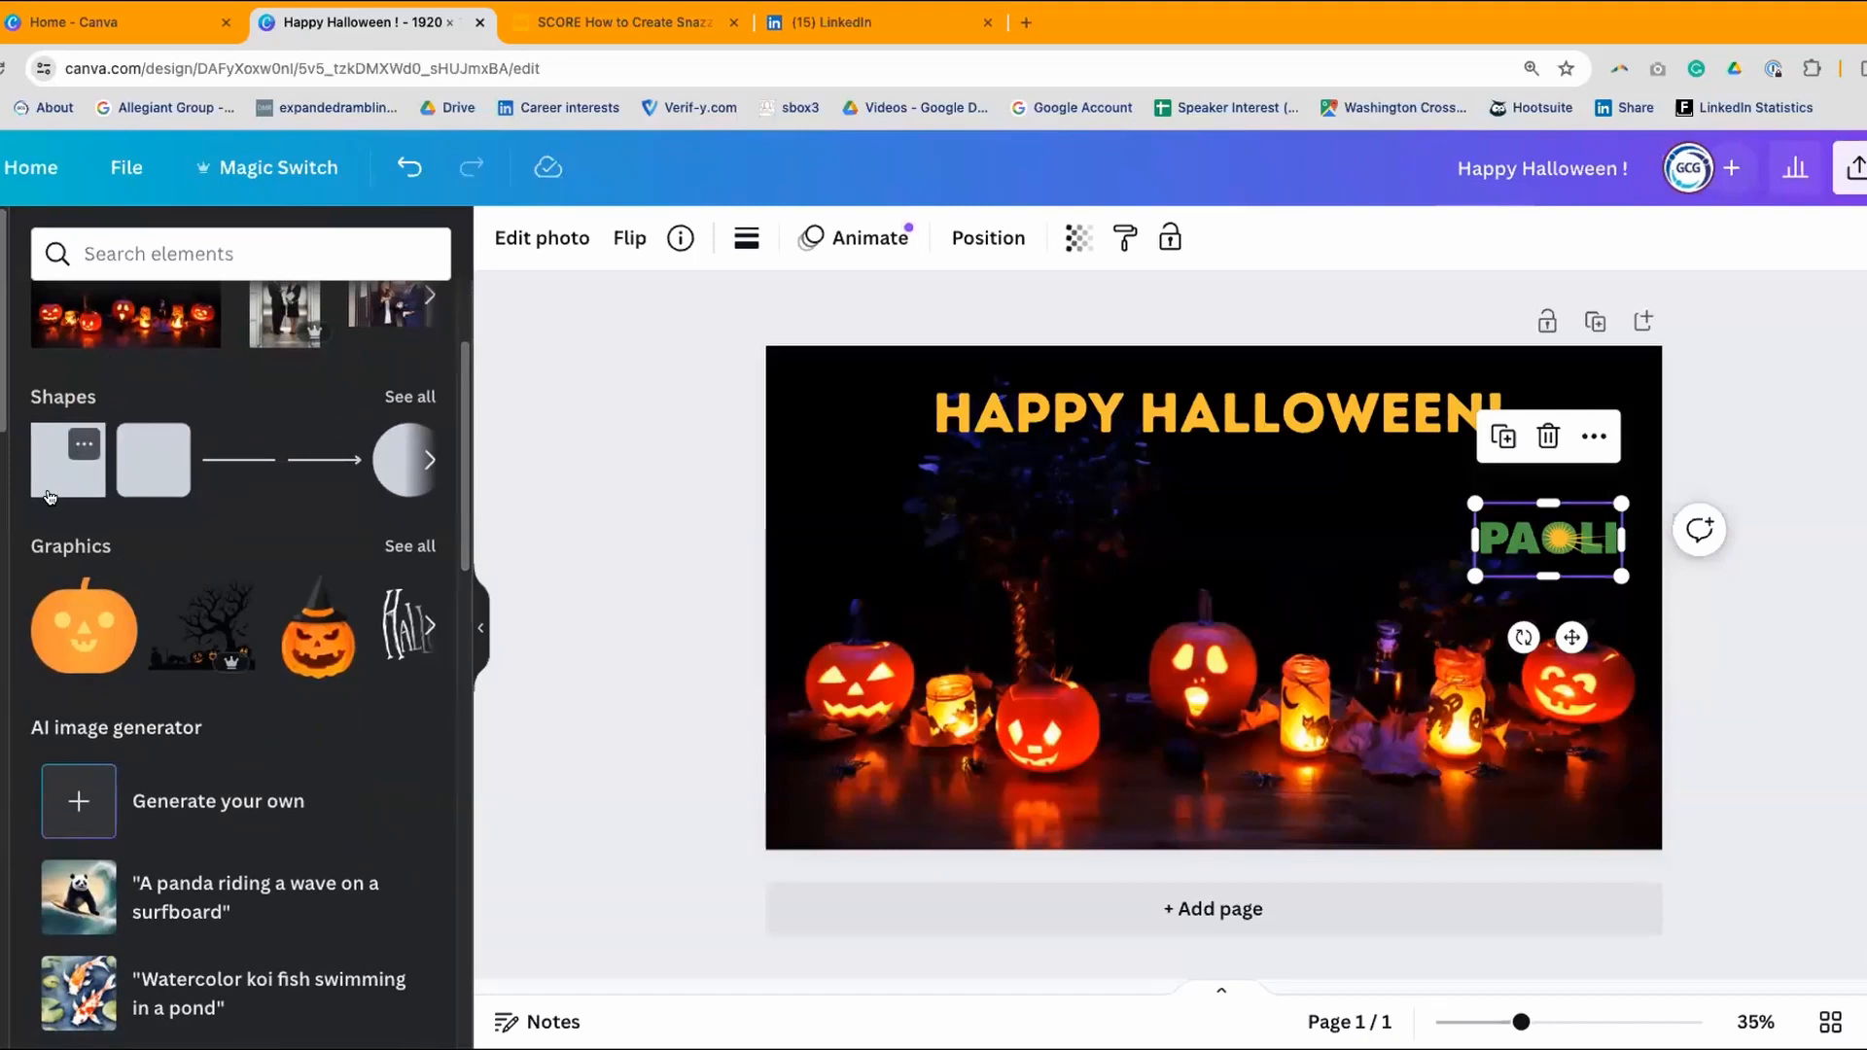
drag(58, 473, 1512, 729)
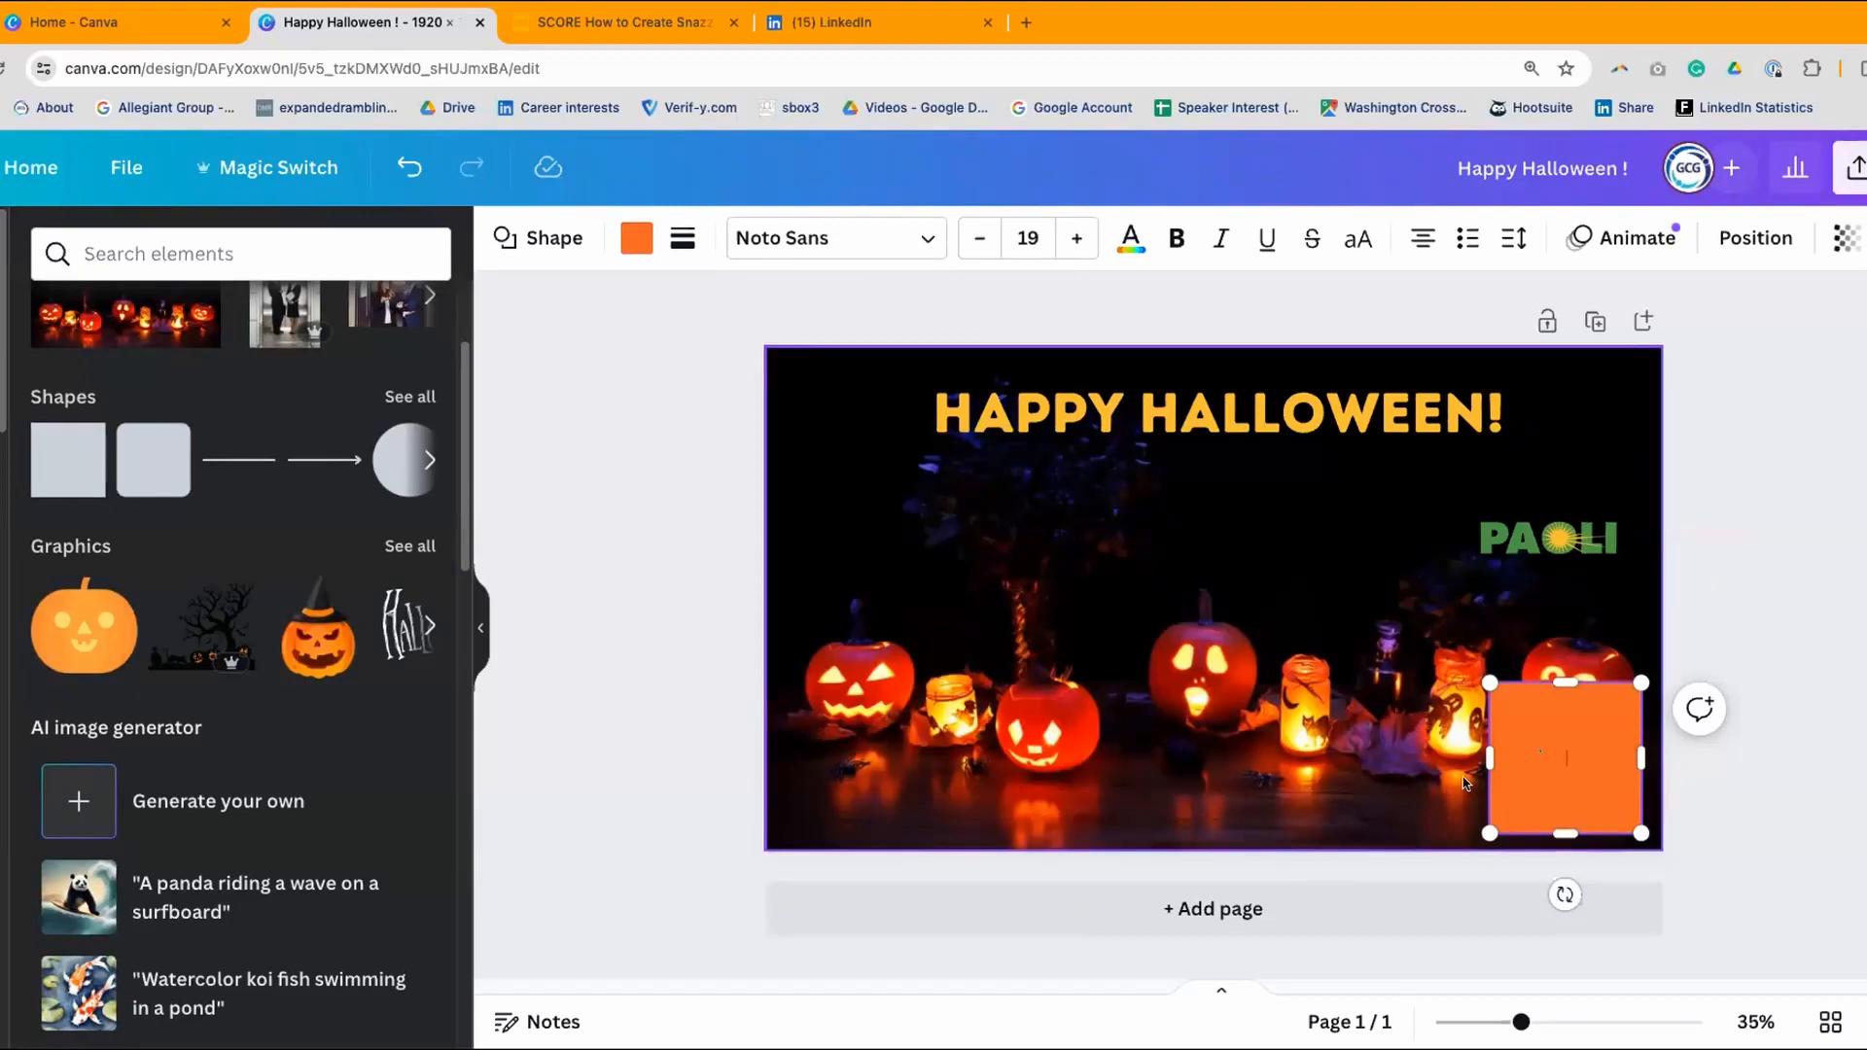
mouse_move(1489, 758)
mouse_down()
mouse_move(1392, 766)
mouse_move(1459, 772)
mouse_up()
drag(1554, 687, 1555, 768)
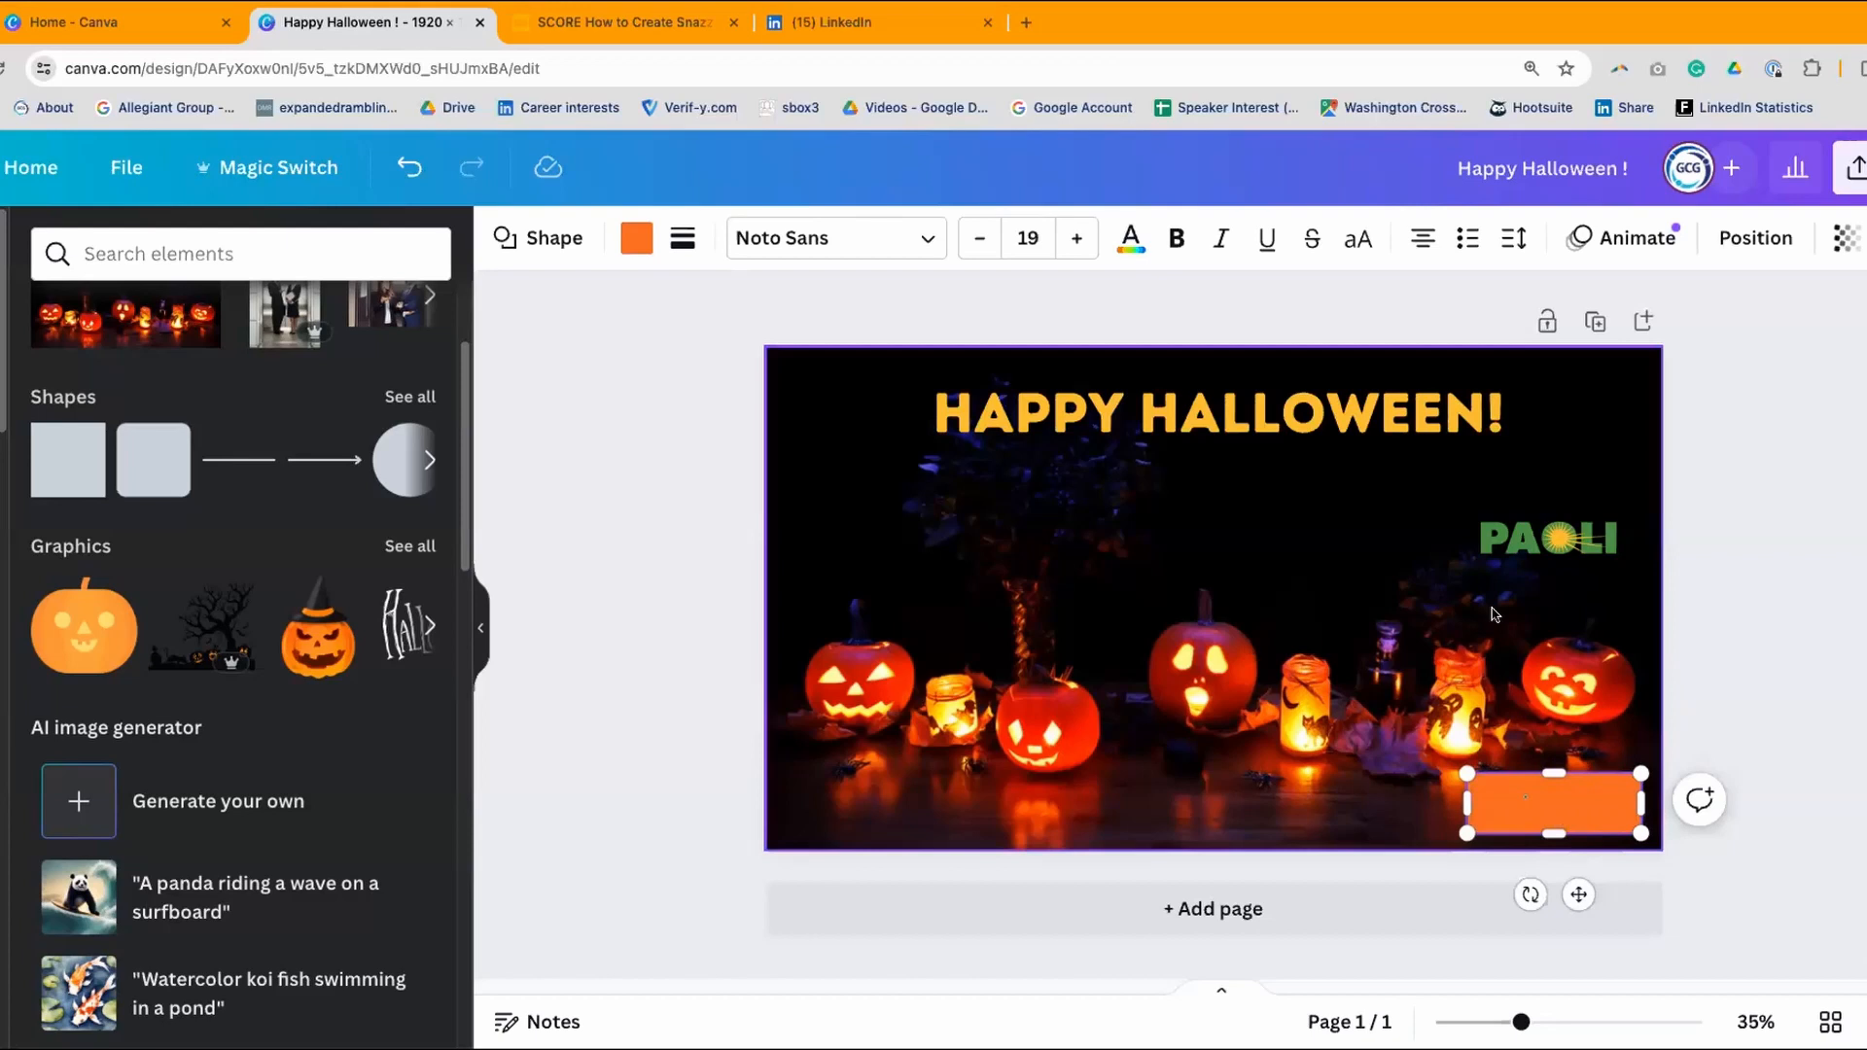
click(1794, 617)
click(1588, 796)
drag(1588, 797, 1587, 796)
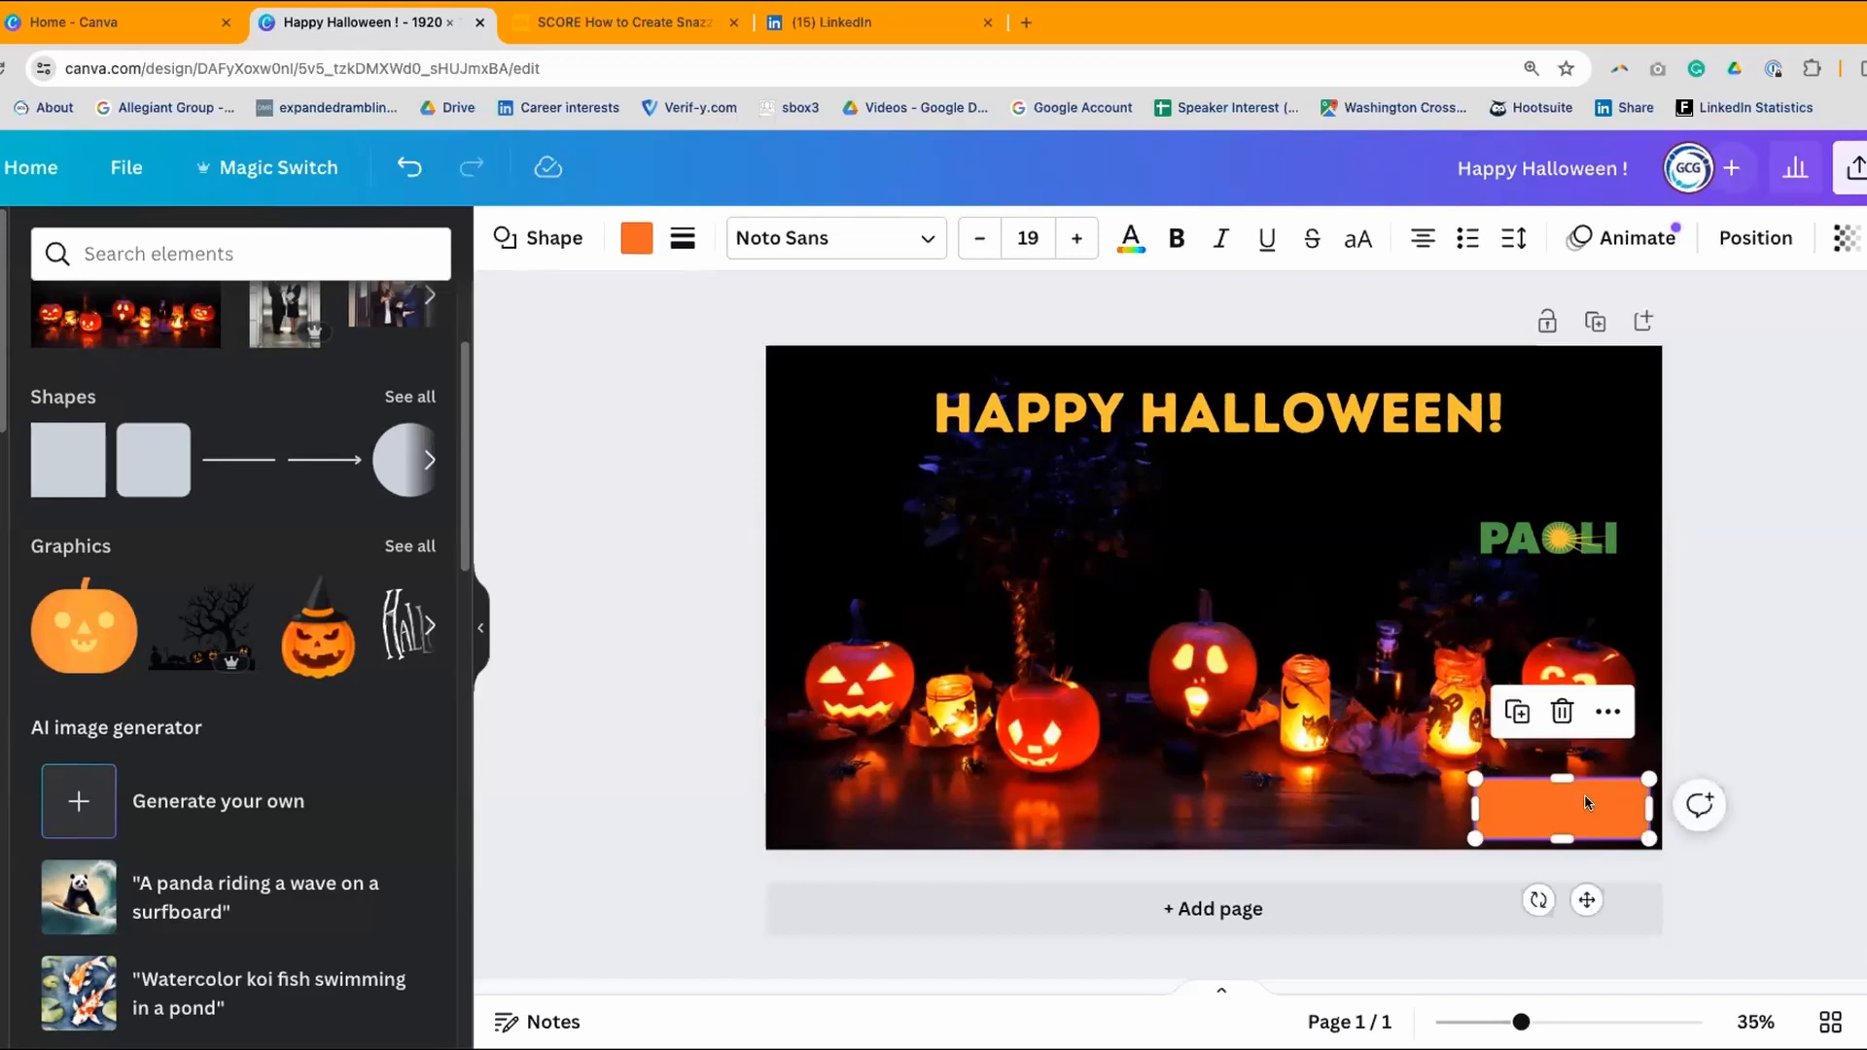
click(636, 237)
click(411, 396)
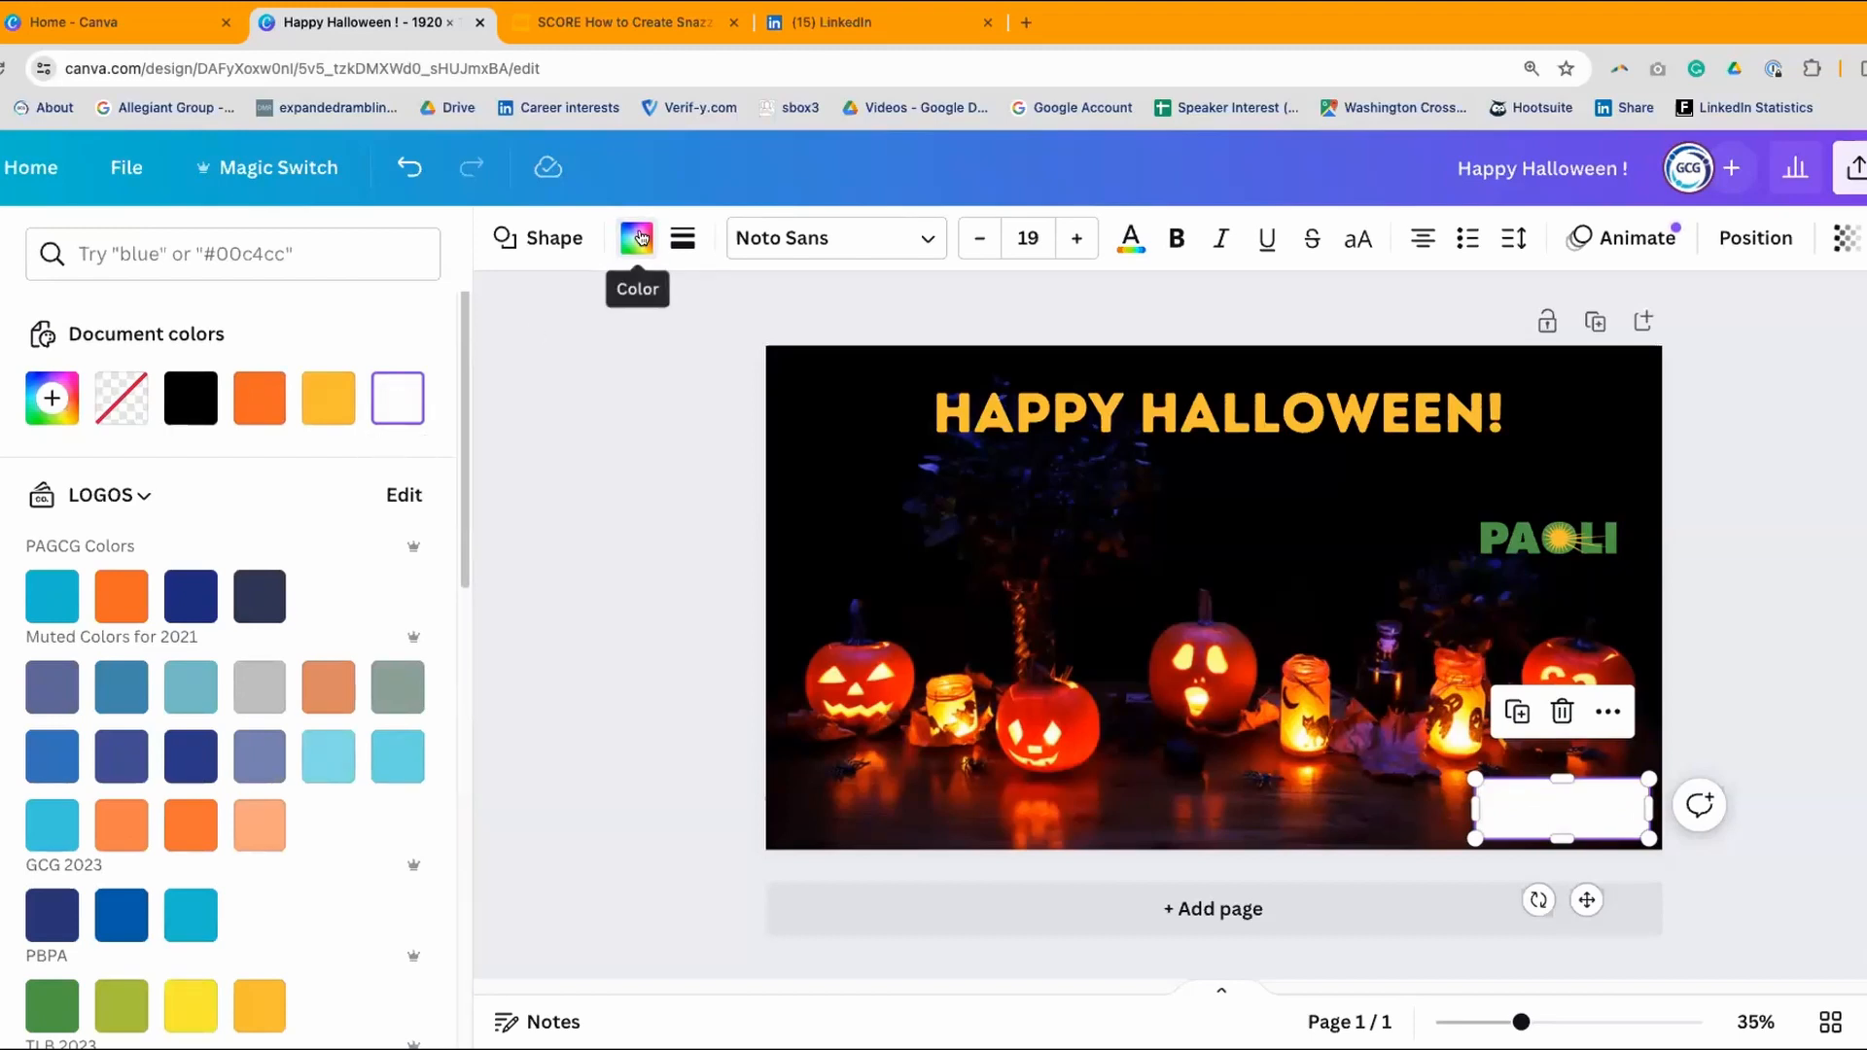
- Move the PAOLI logo onto the white box, bring it forward, and nudge it slightly up
click(1791, 453)
drag(1553, 530, 1565, 806)
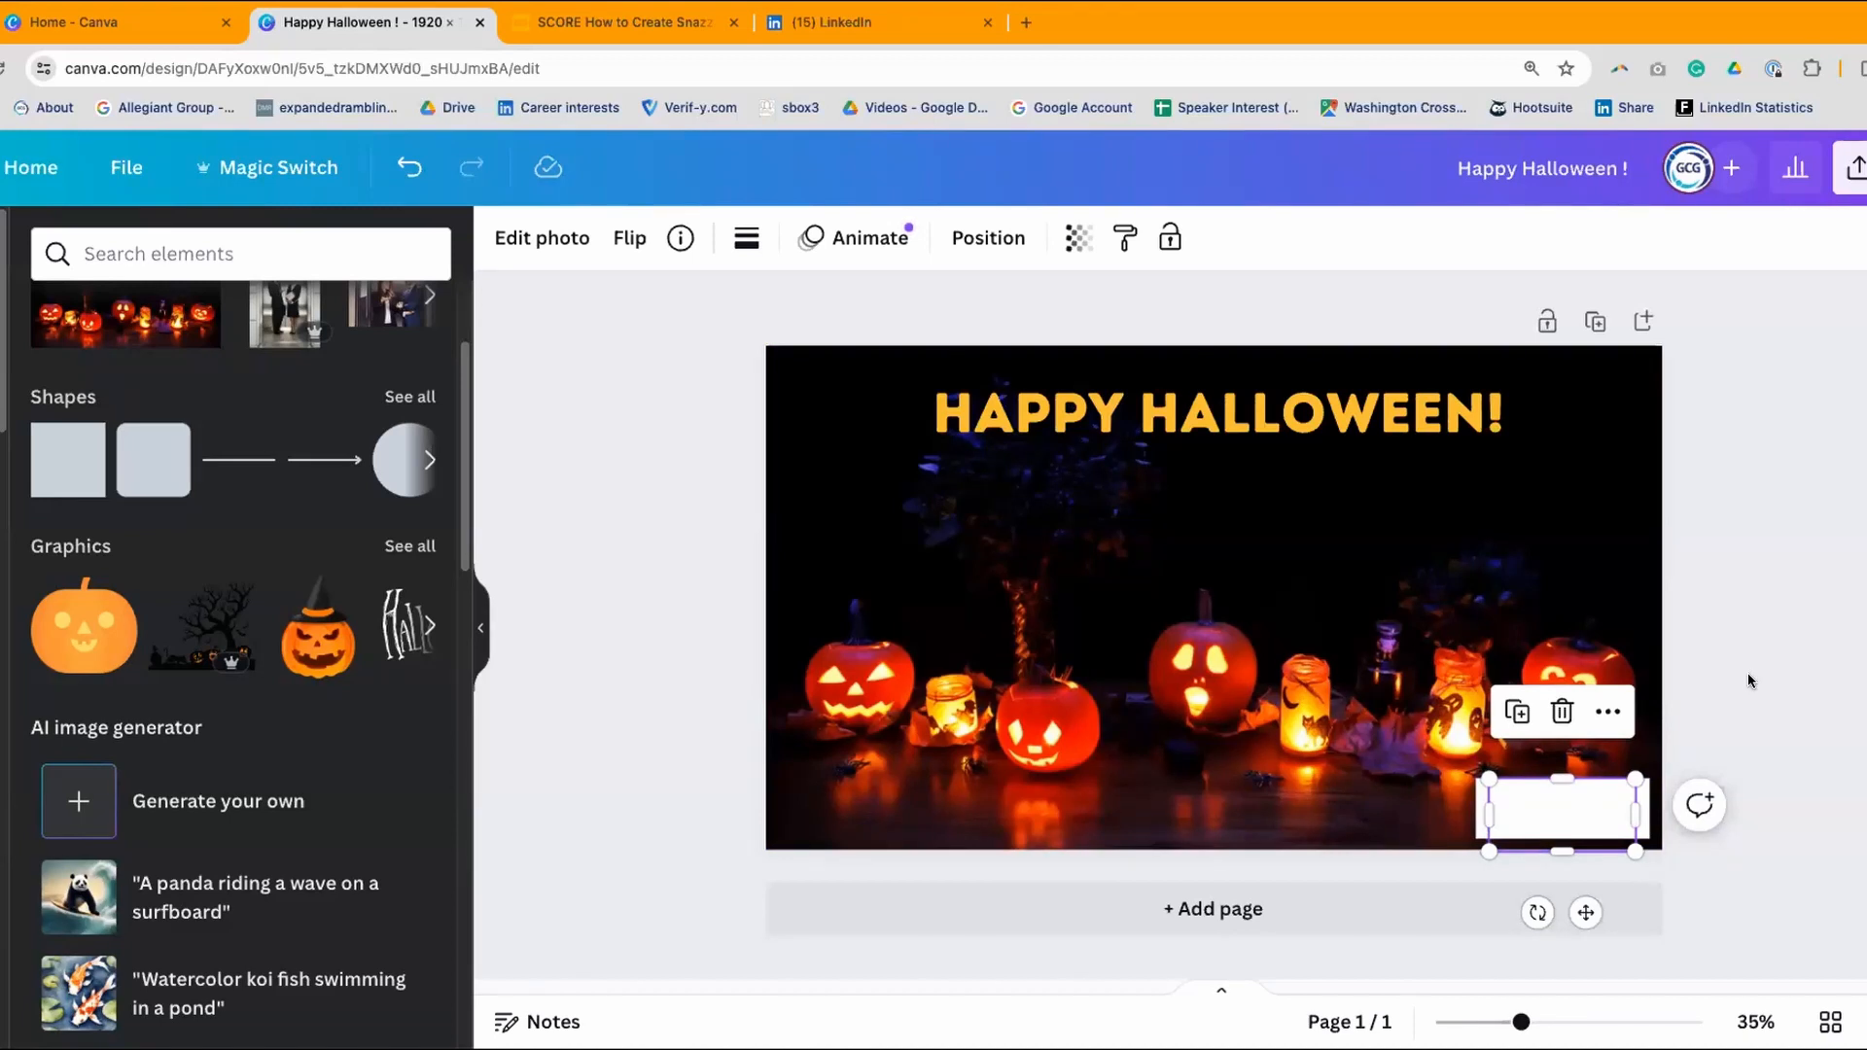
click(986, 242)
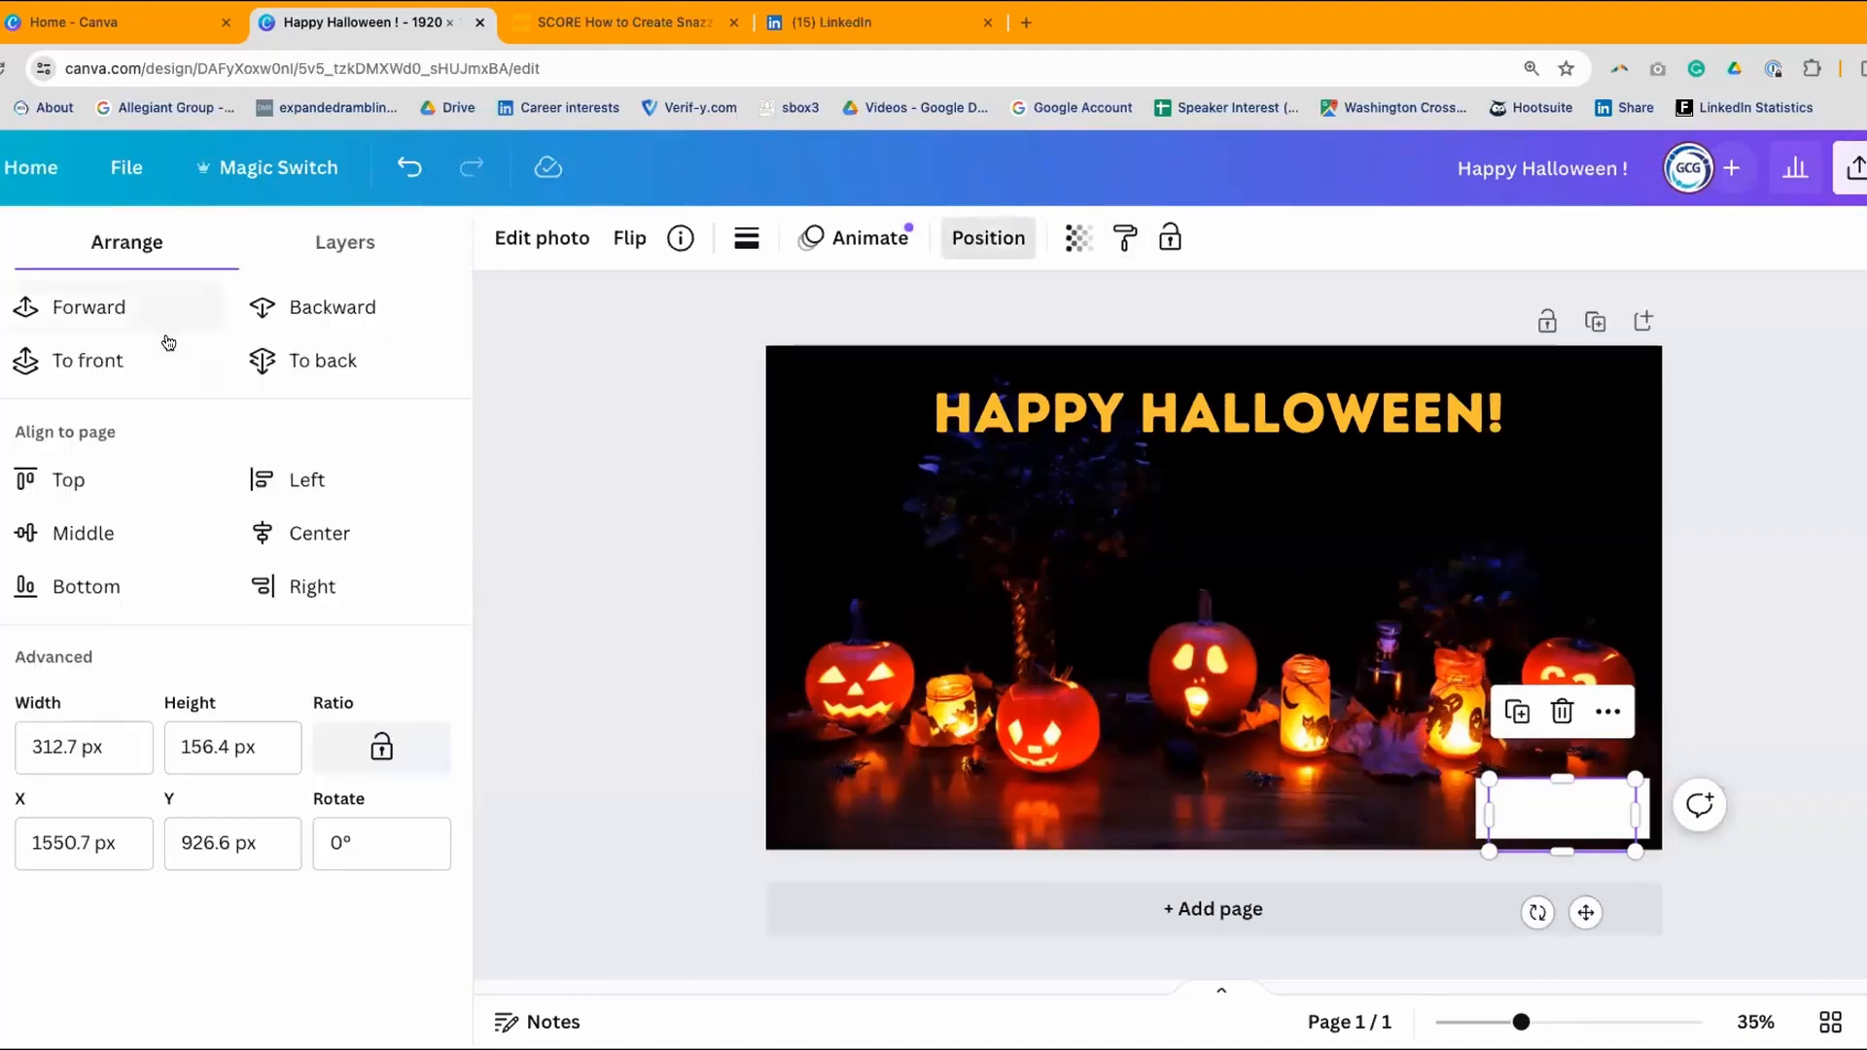
click(75, 309)
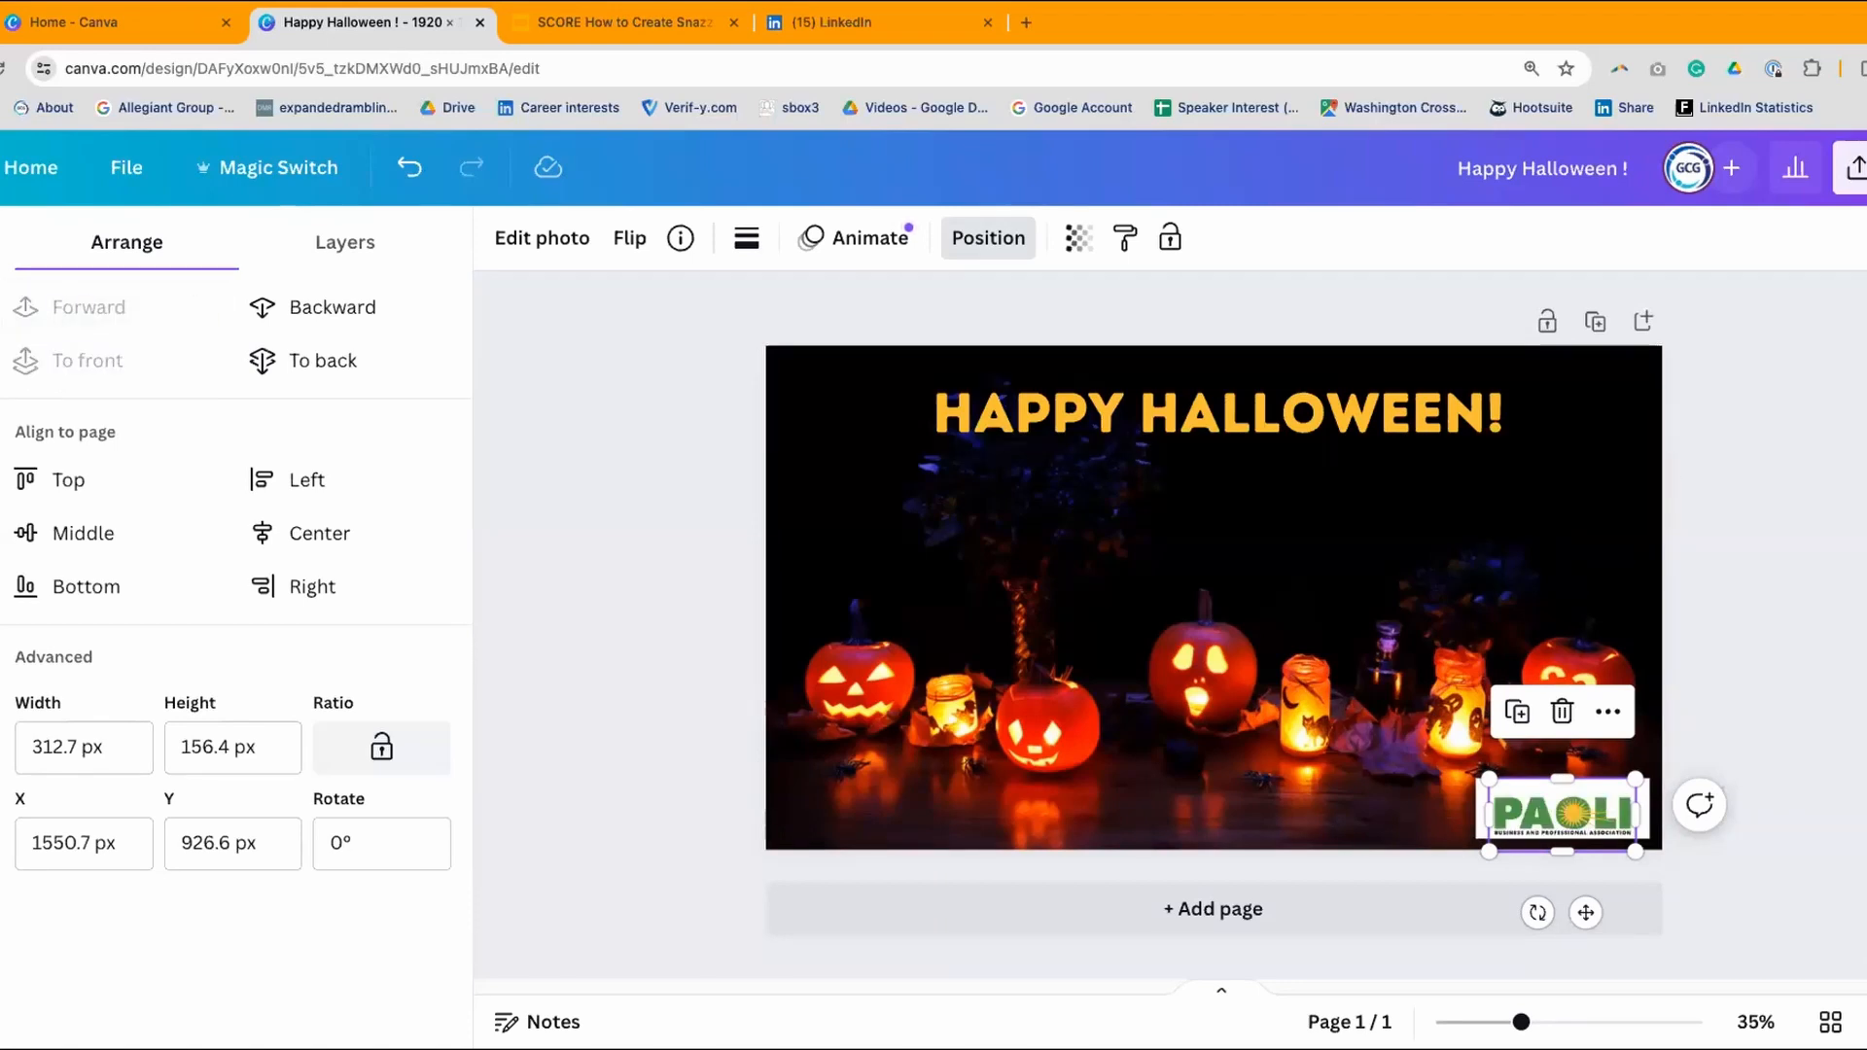
click(1788, 755)
click(1613, 802)
drag(1612, 802, 1611, 796)
double_click(1611, 805)
click(1786, 597)
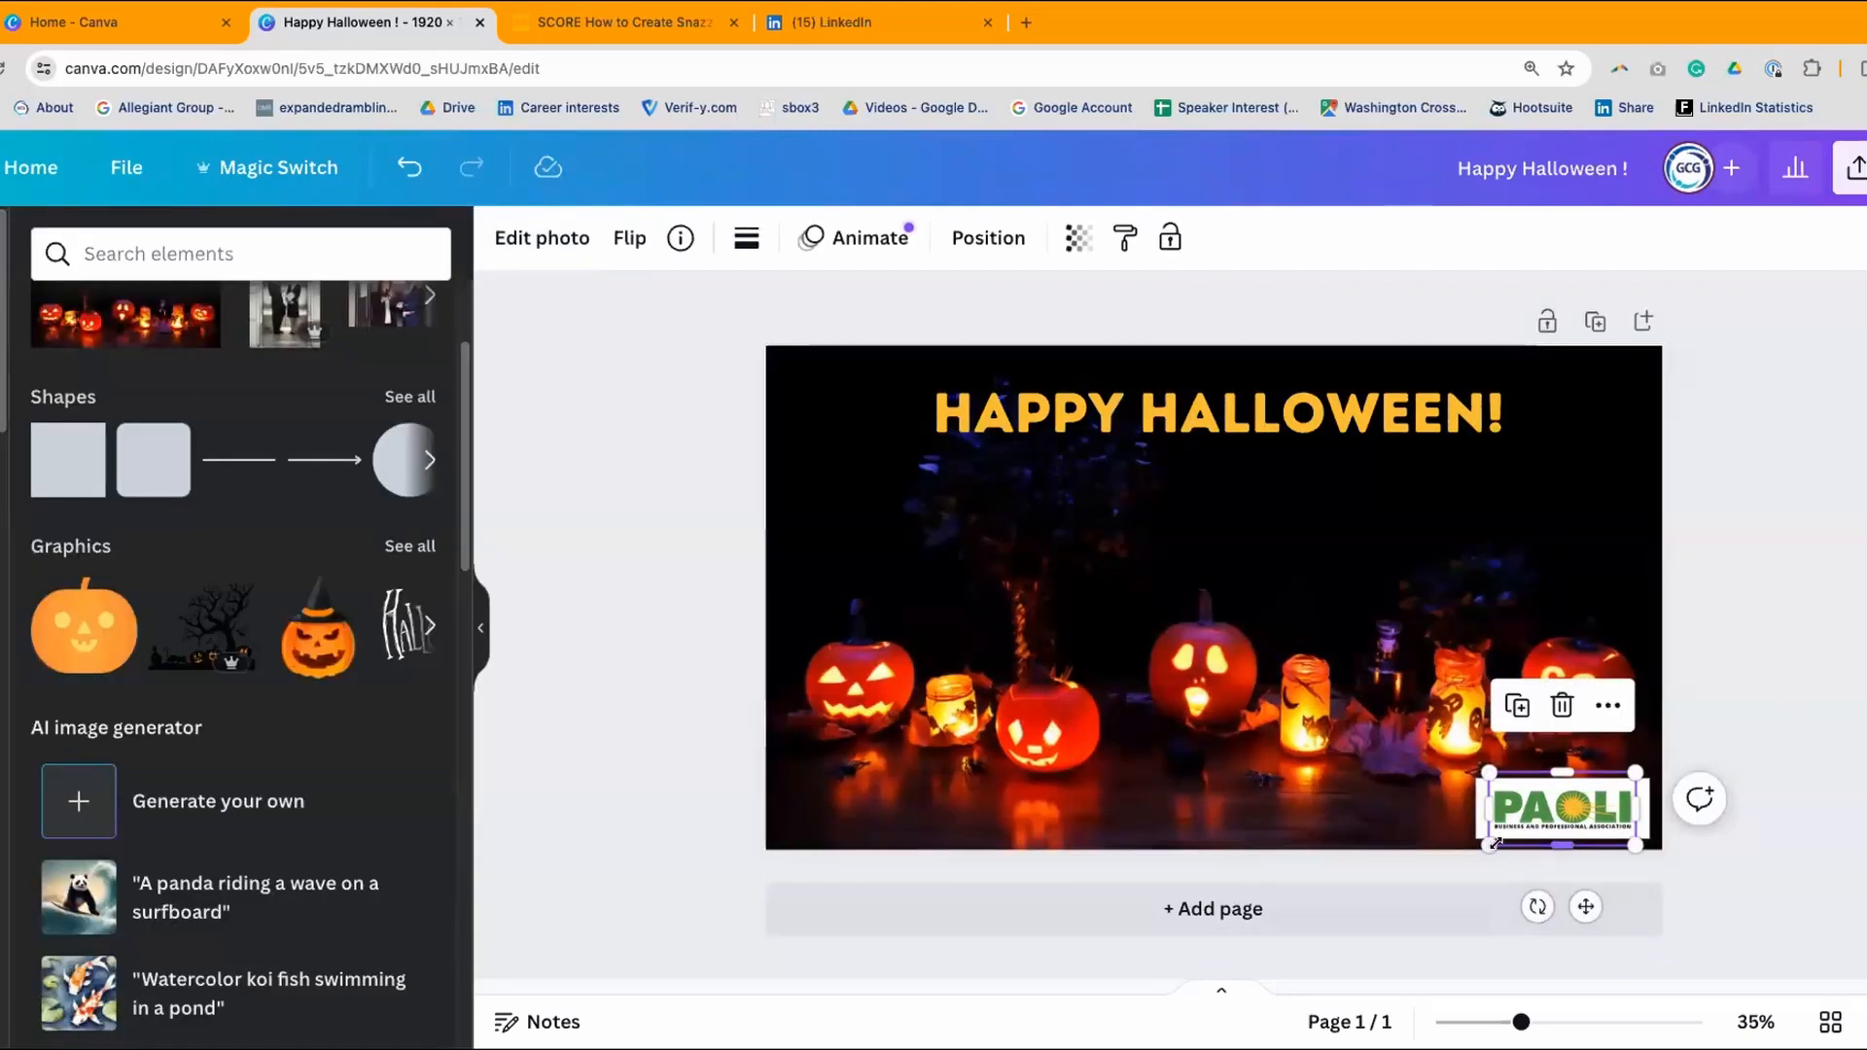
click(1789, 490)
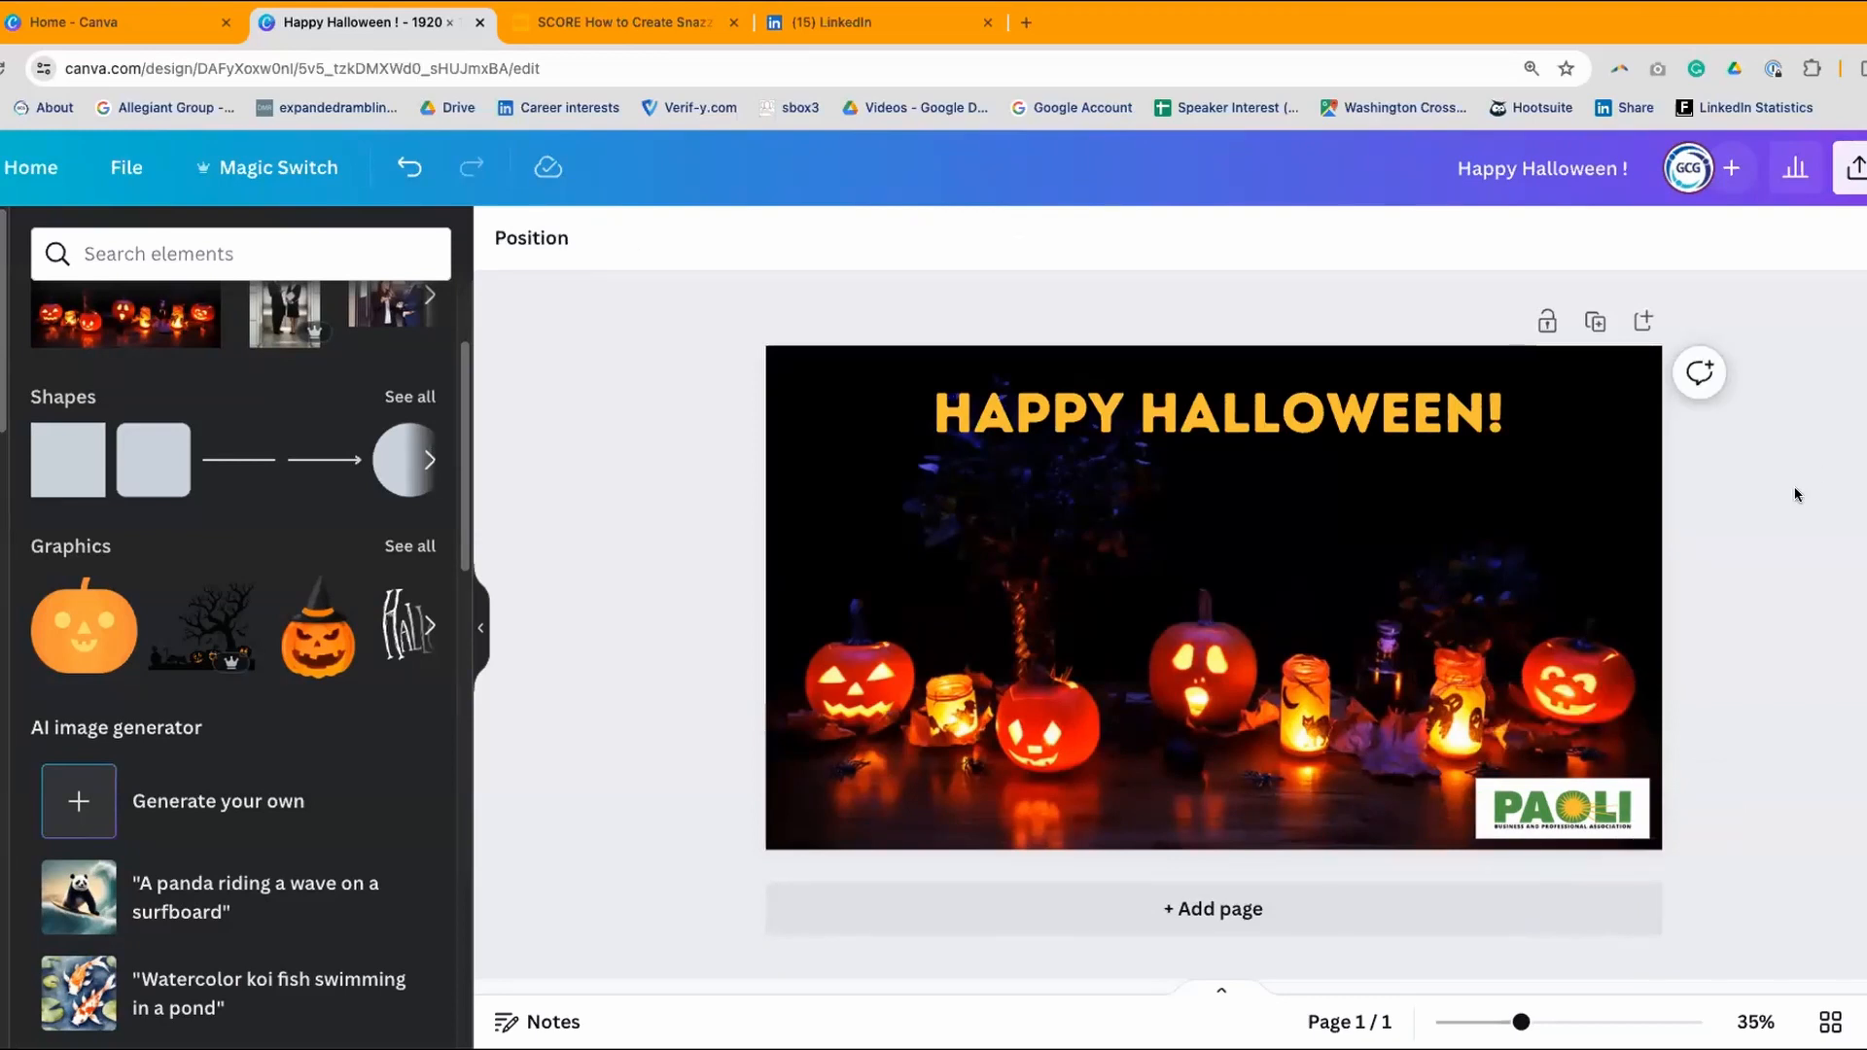
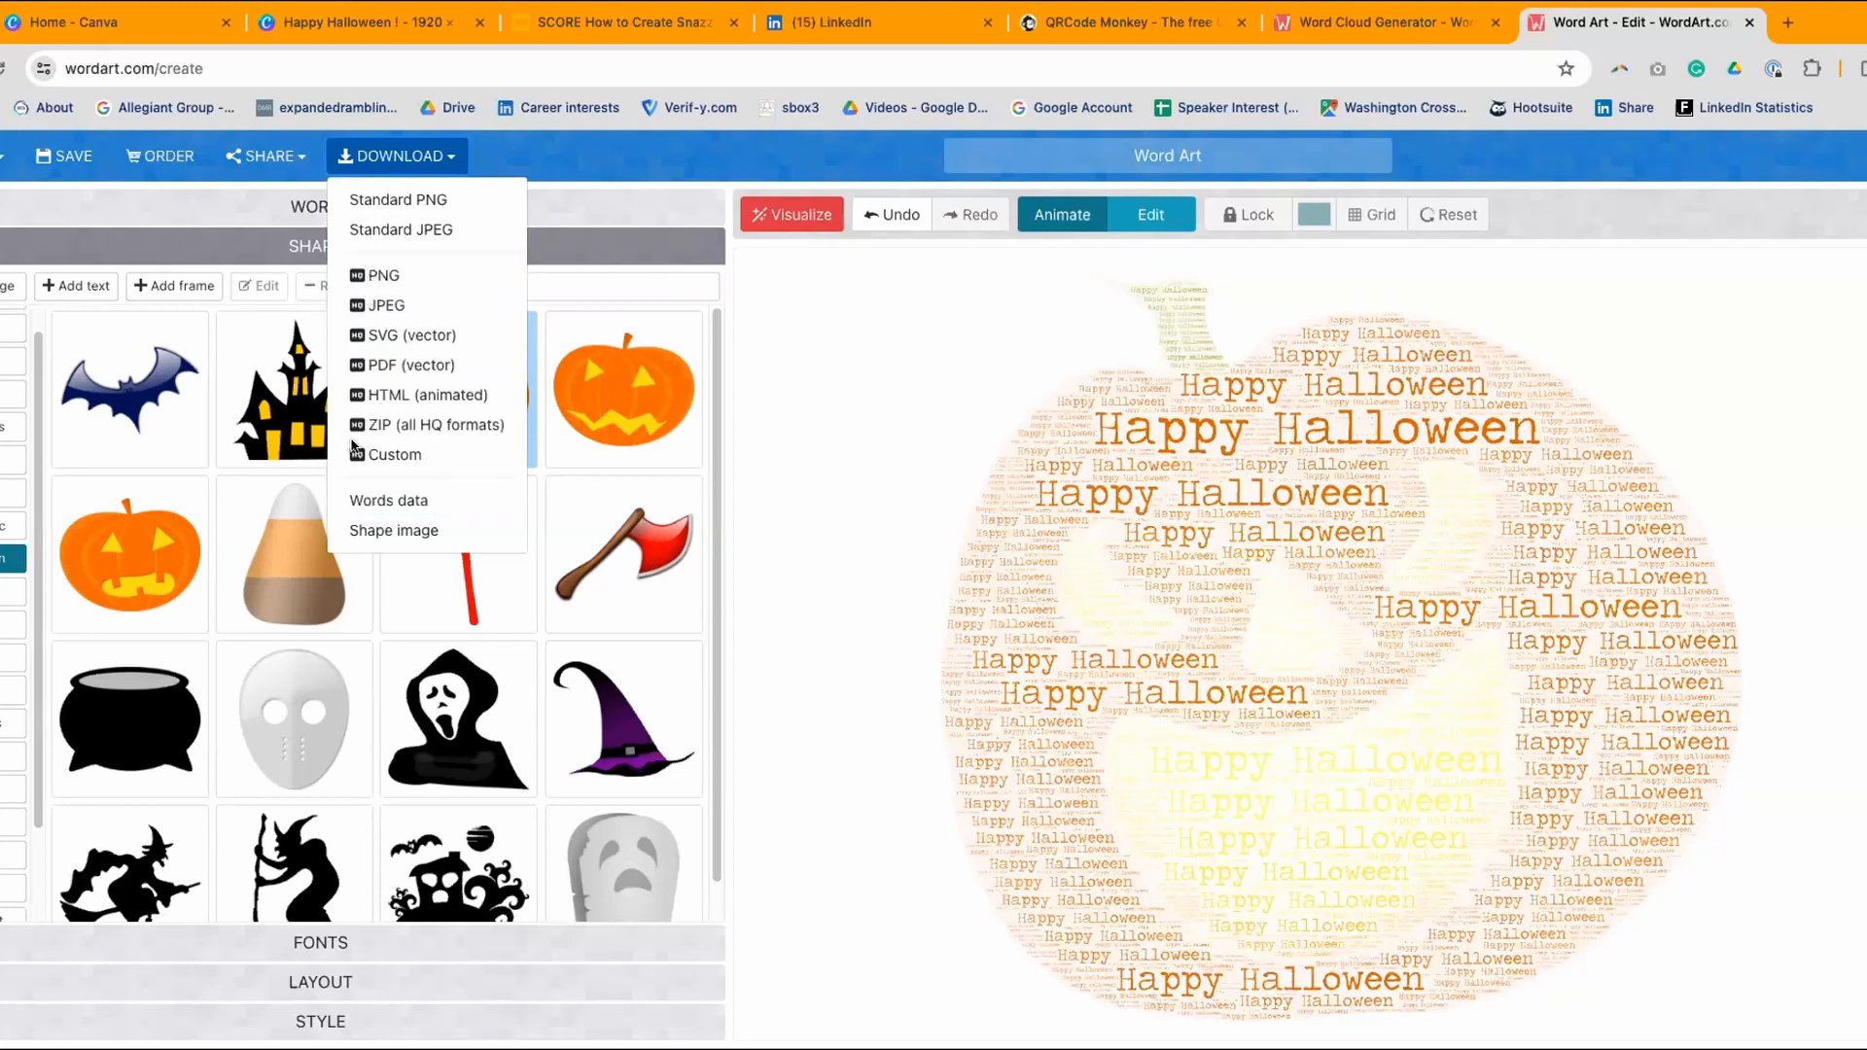
- Download the pumpkin Happy Halloween word cloud as a Standard PNG and return to the Canva design
click(384, 277)
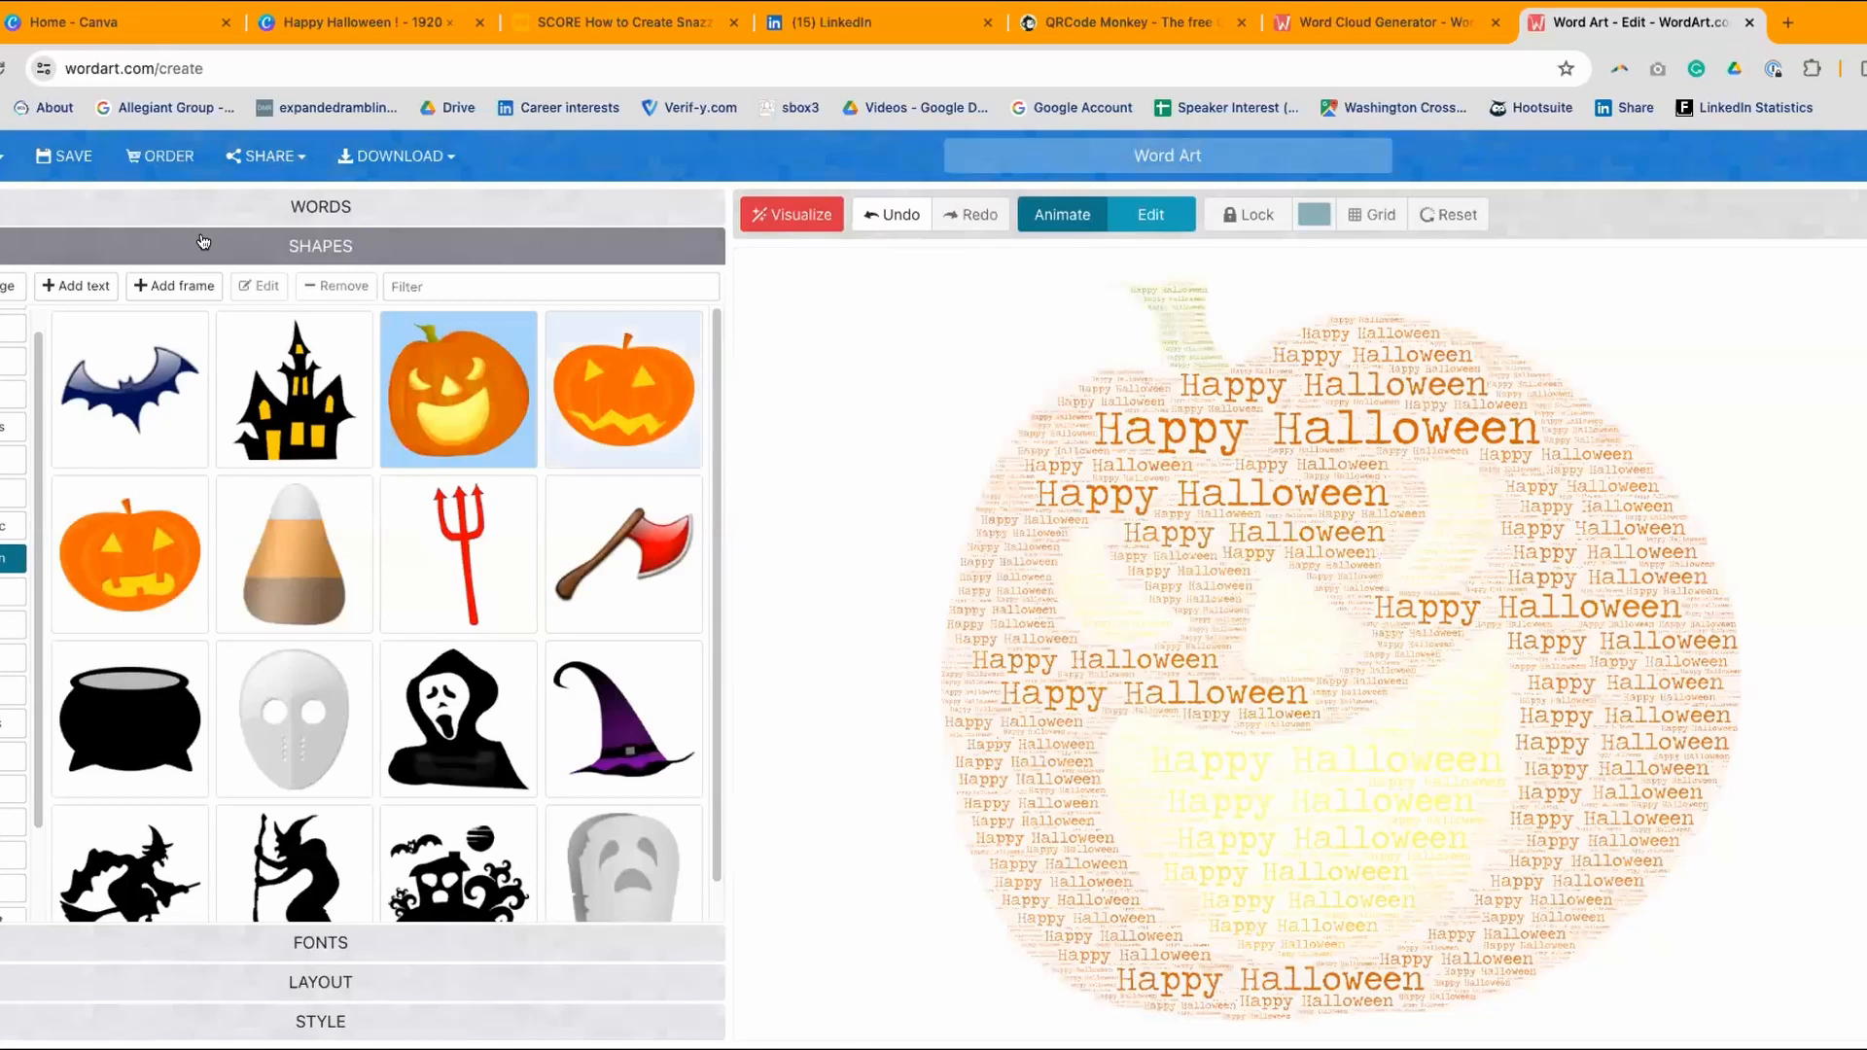
click(451, 159)
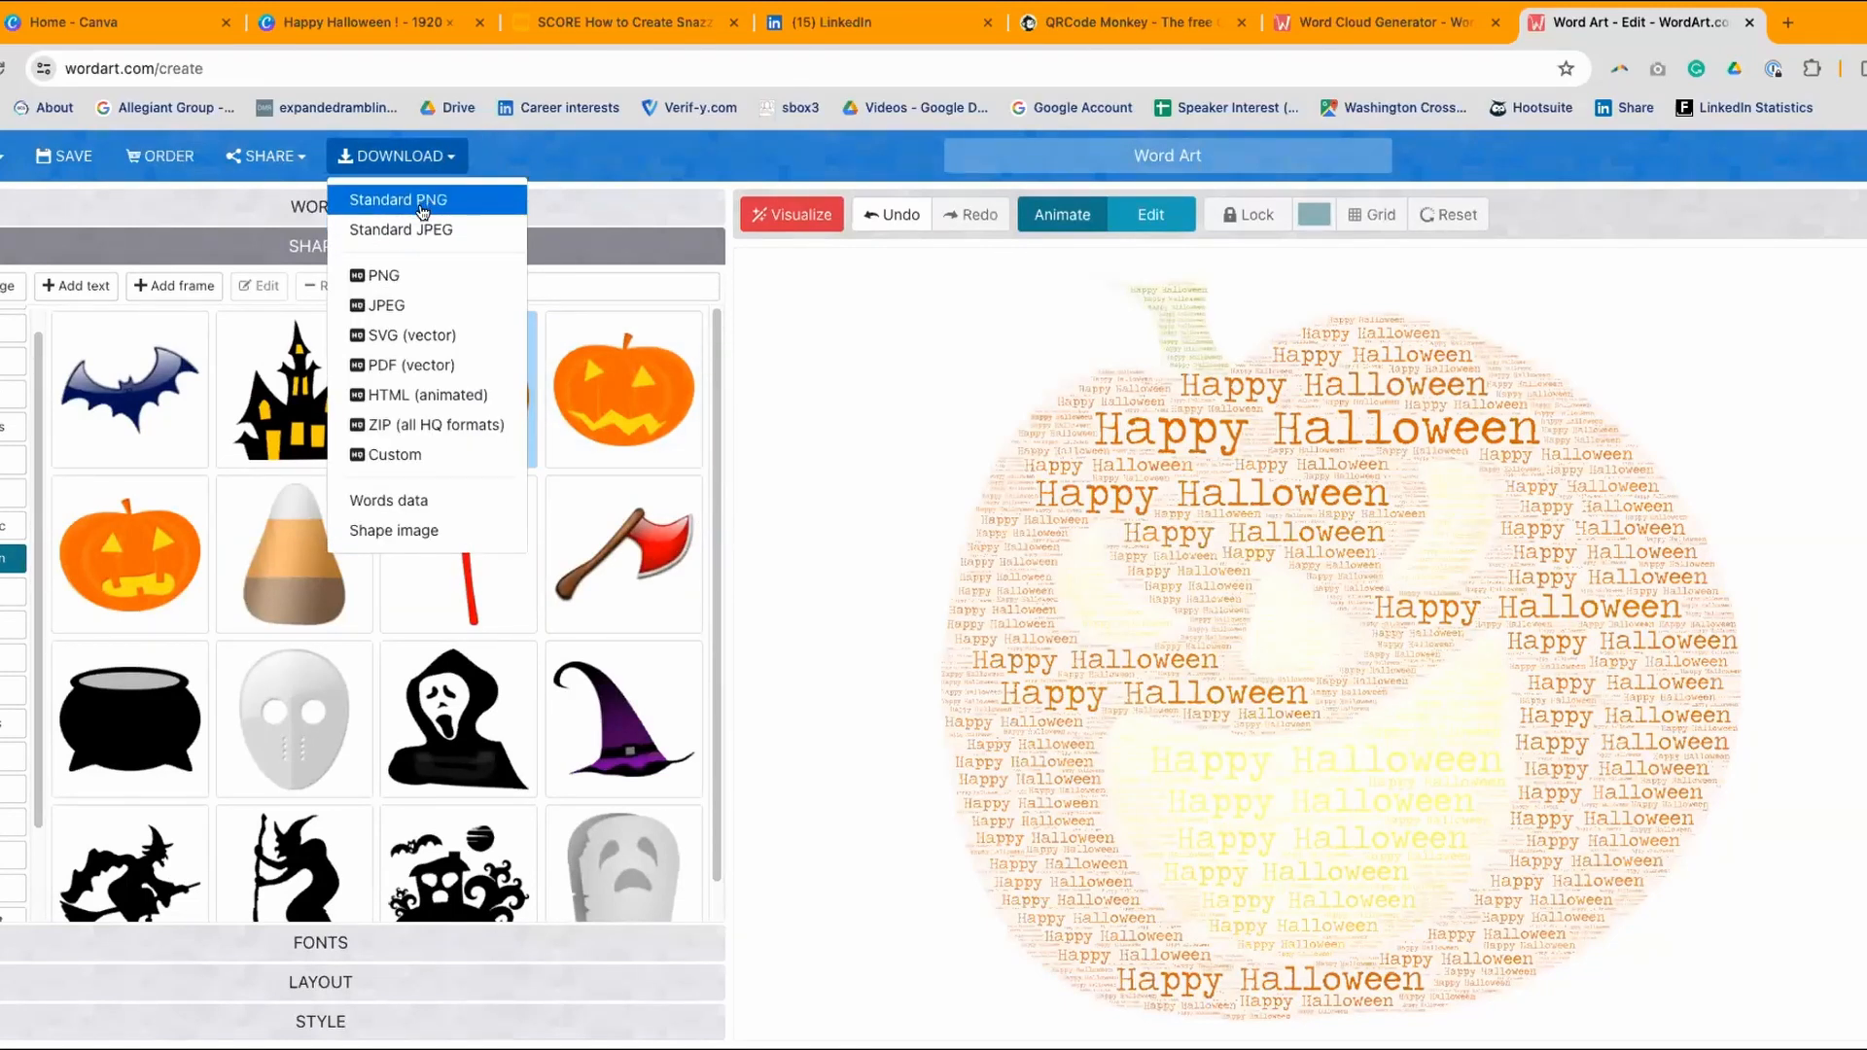
click(379, 197)
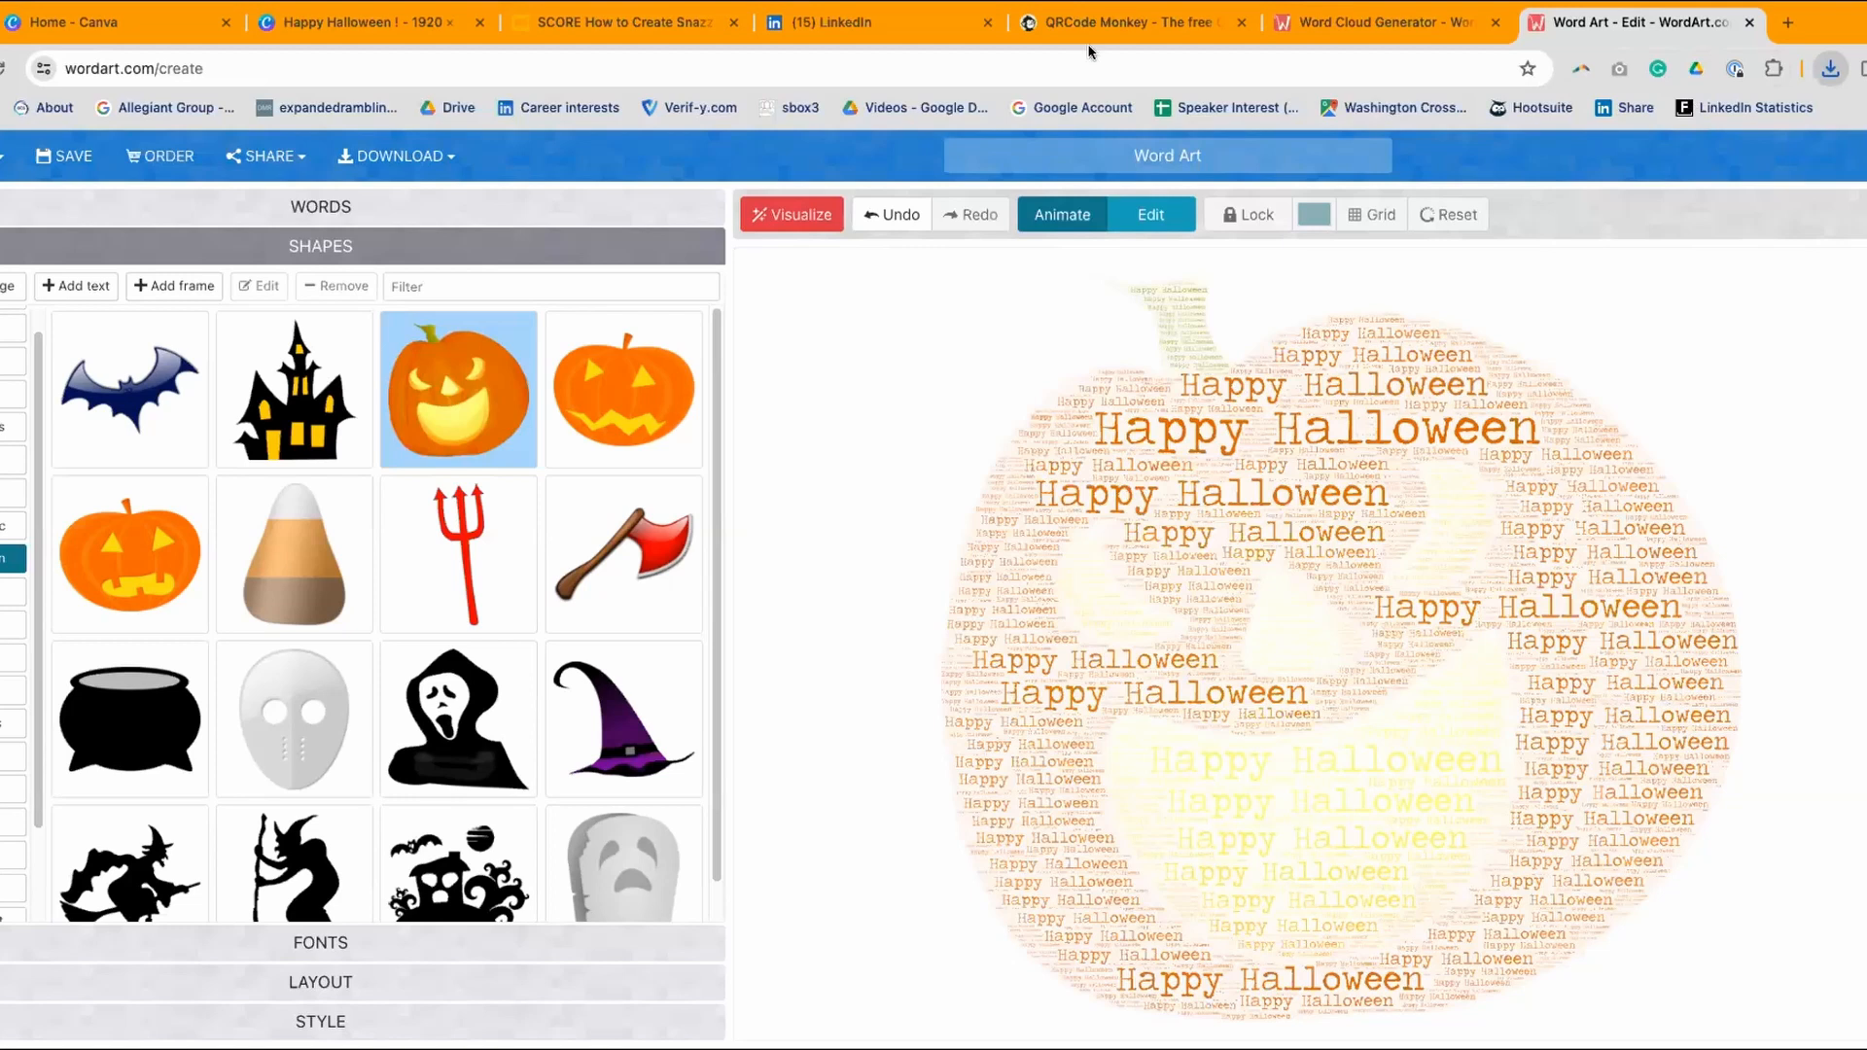
click(356, 30)
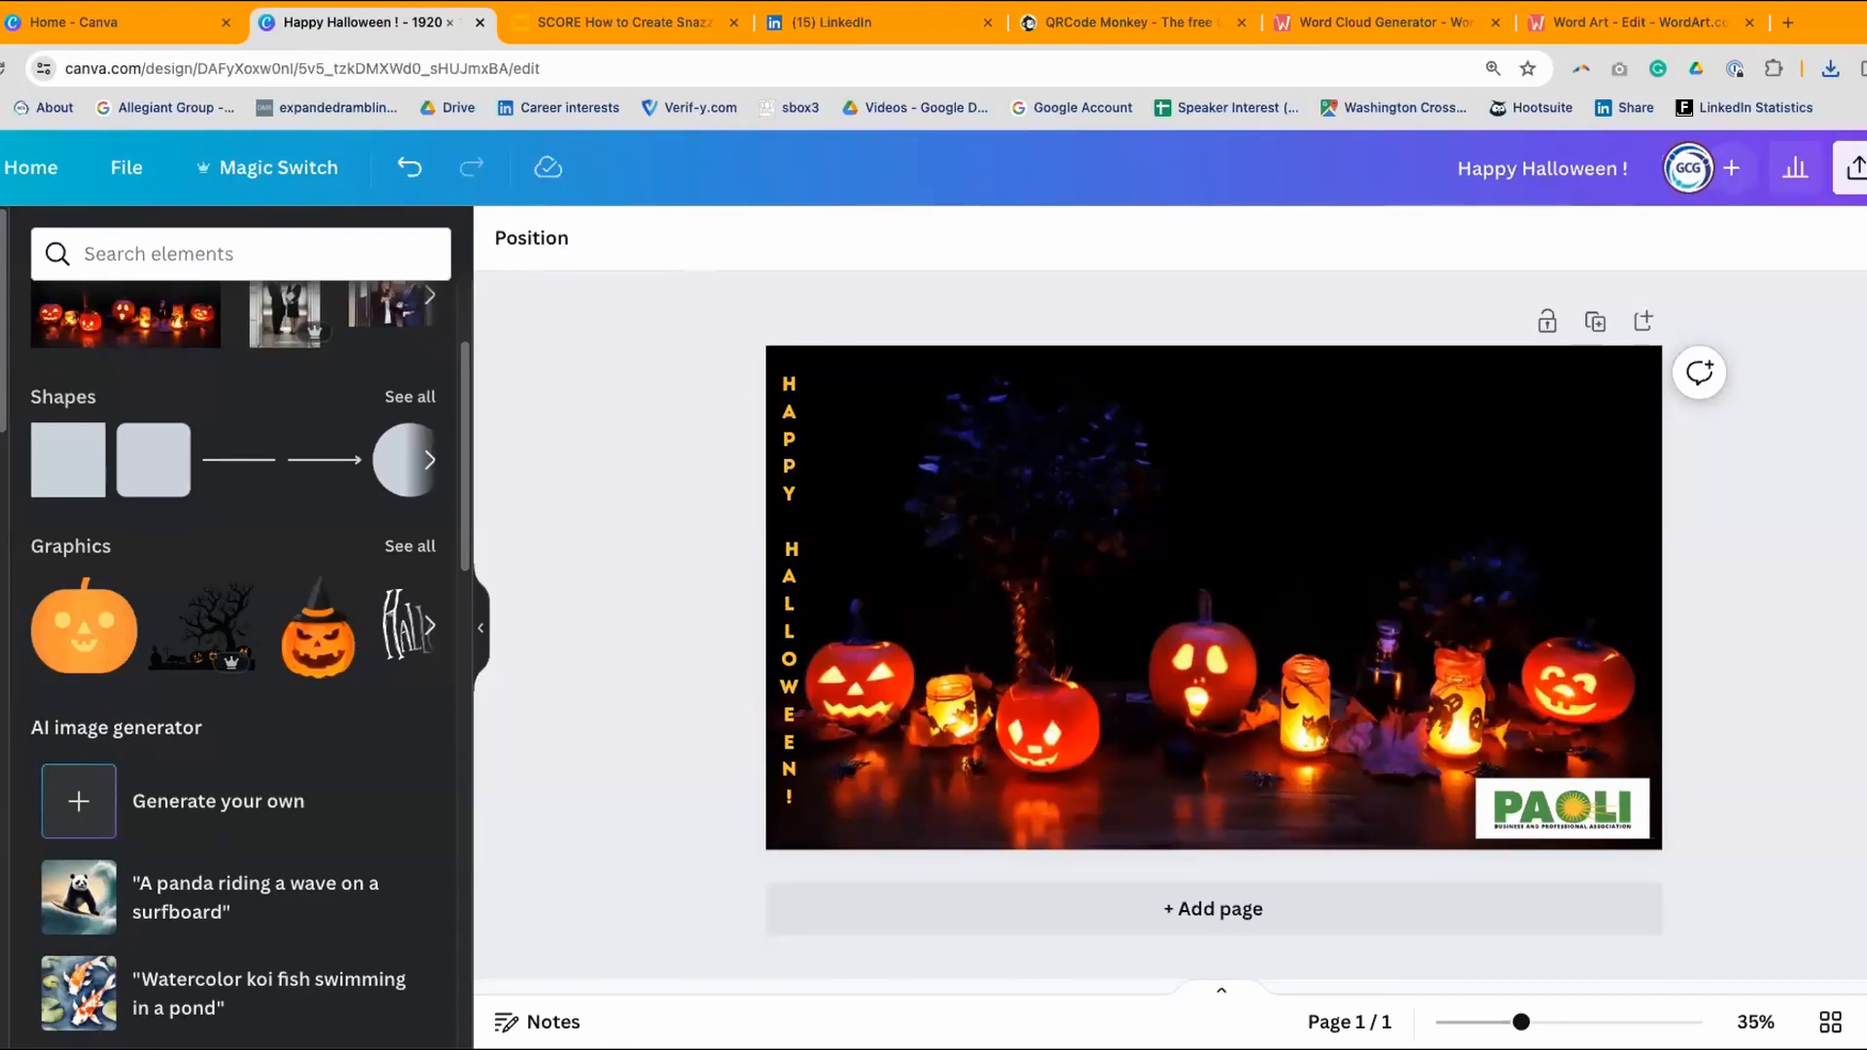
- Drop the pumpkin word-cloud PNG onto the Halloween design, shrink it, and place it top-right
drag(103, 177, 959, 456)
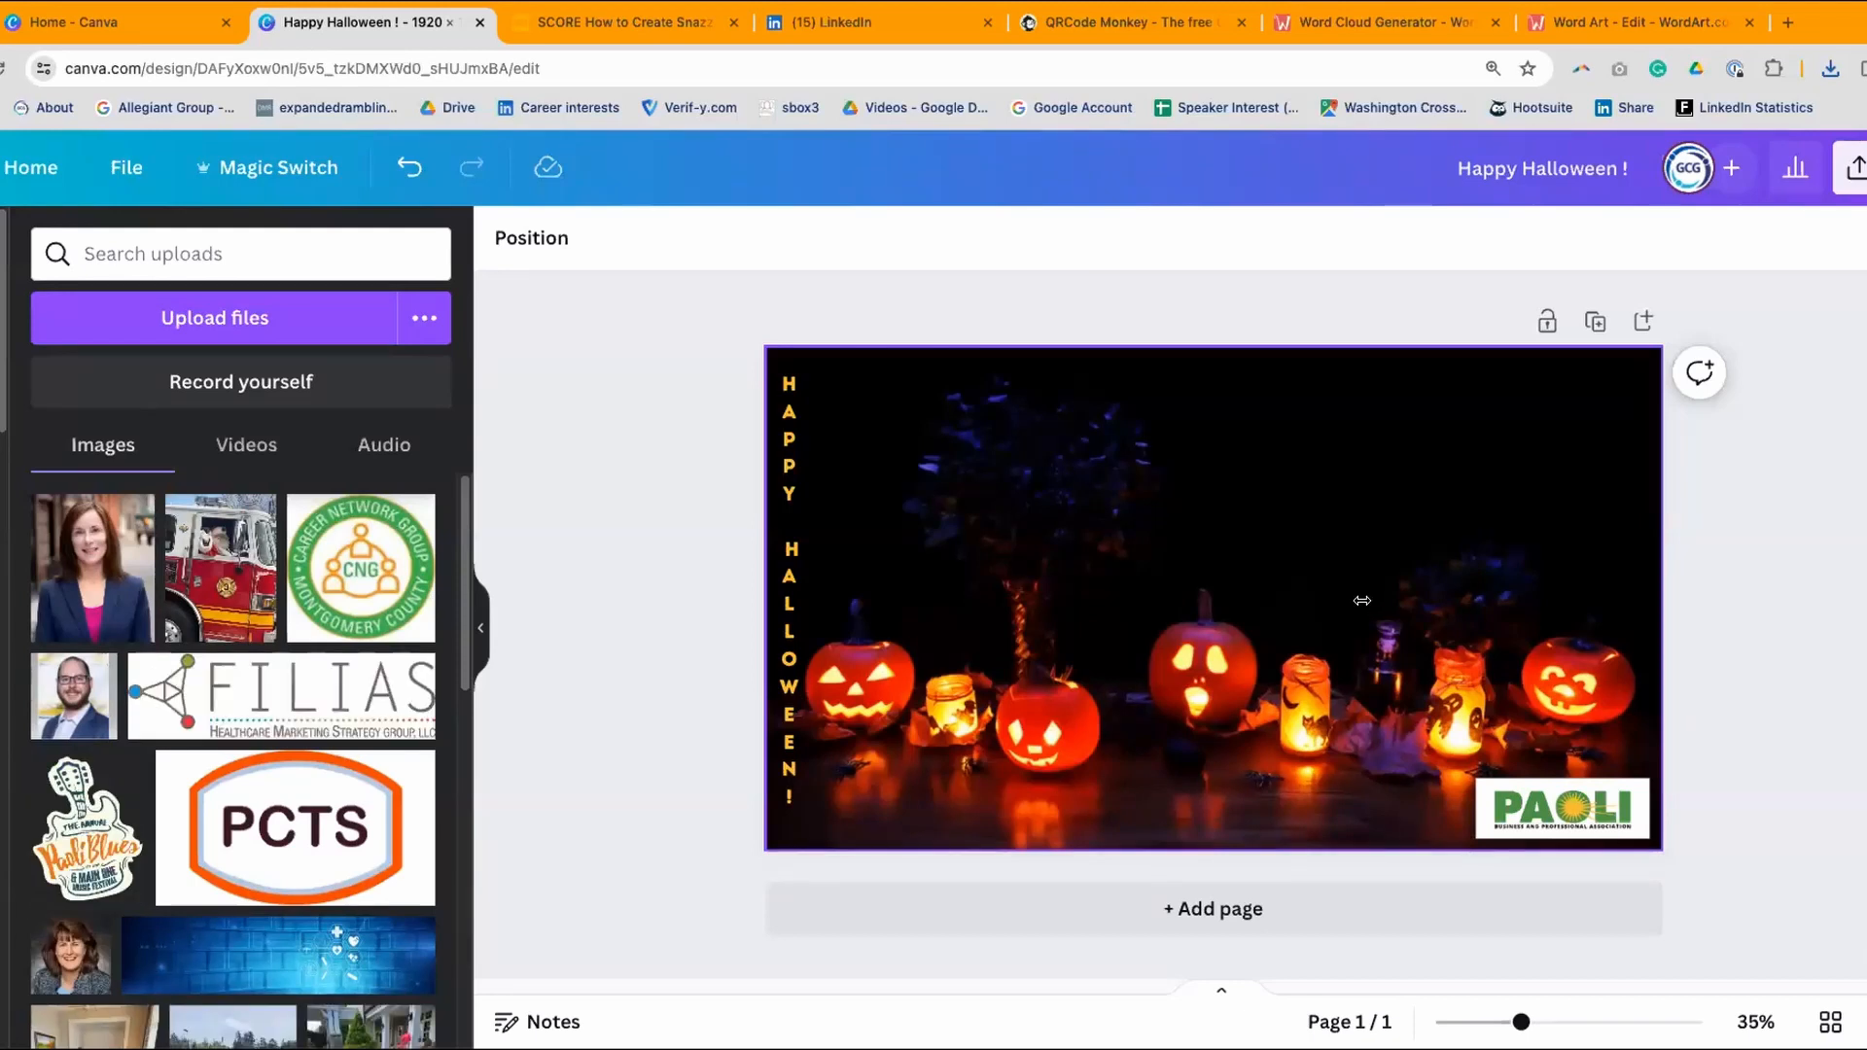
drag(1256, 568, 1257, 465)
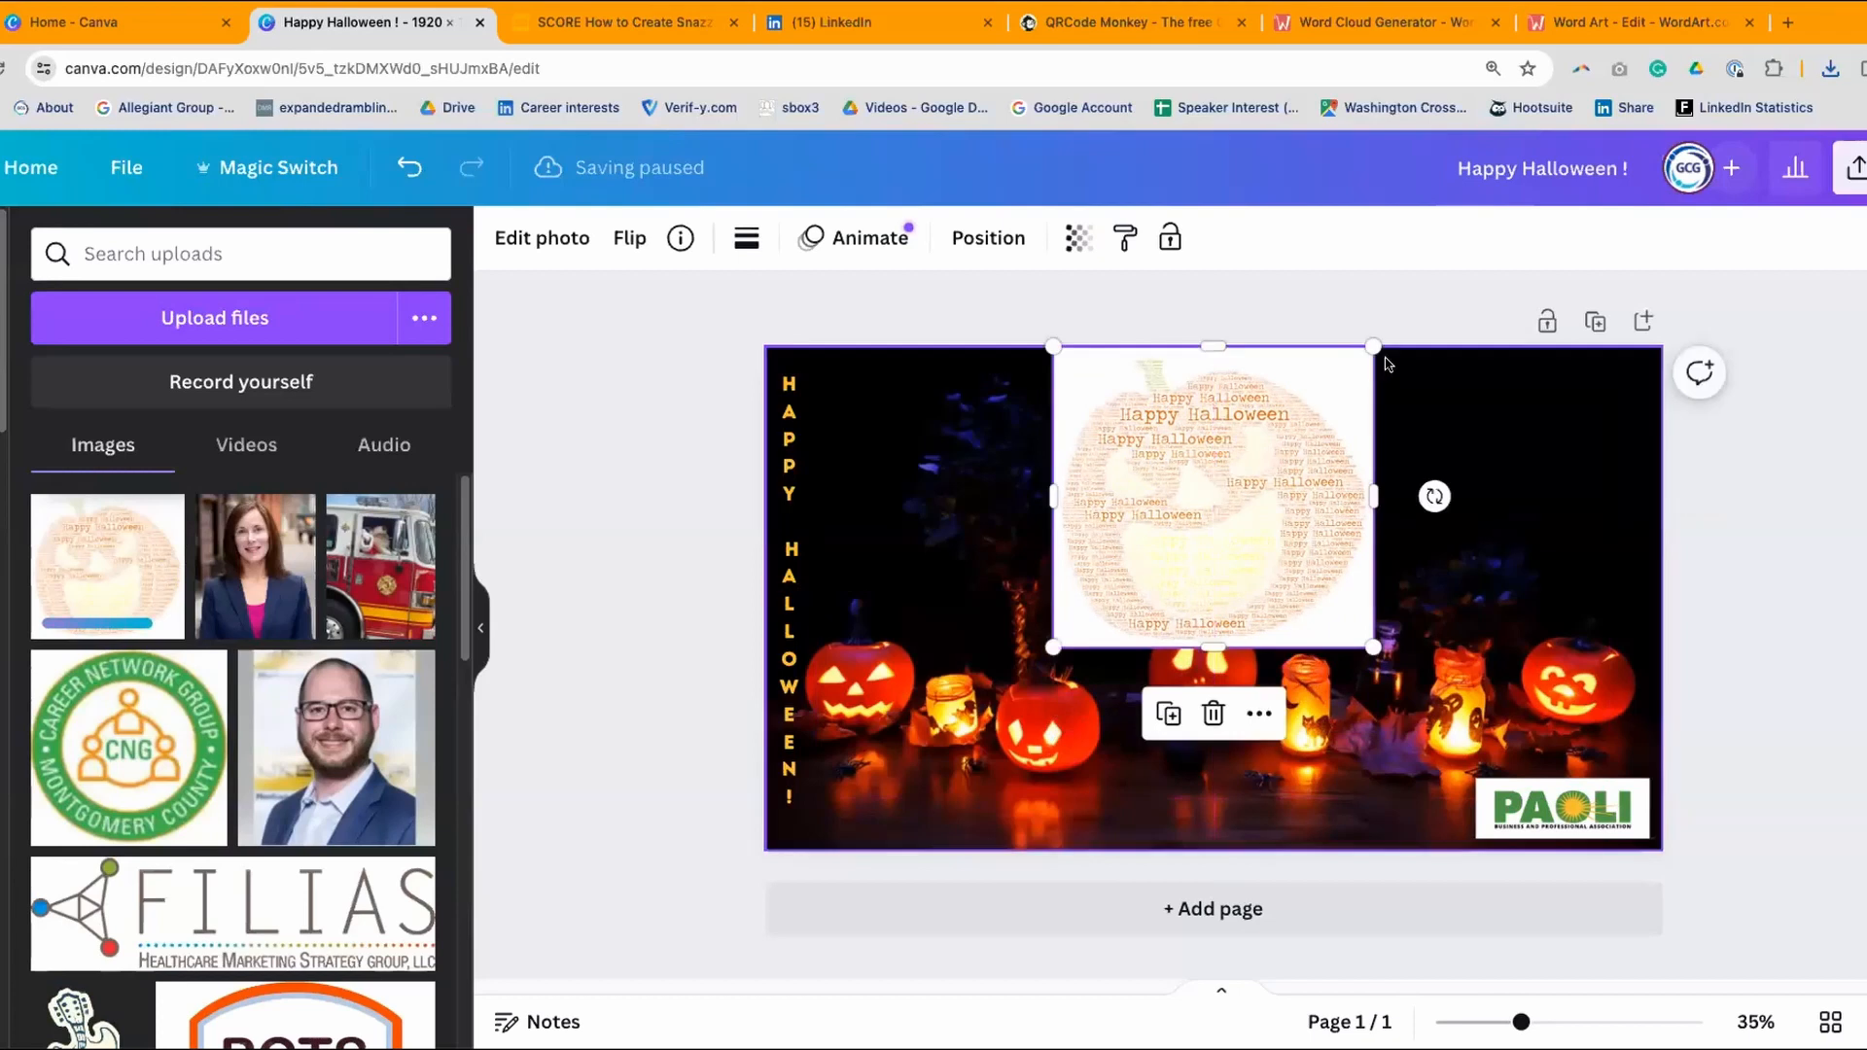
drag(1373, 347, 1274, 438)
drag(1205, 525, 1564, 447)
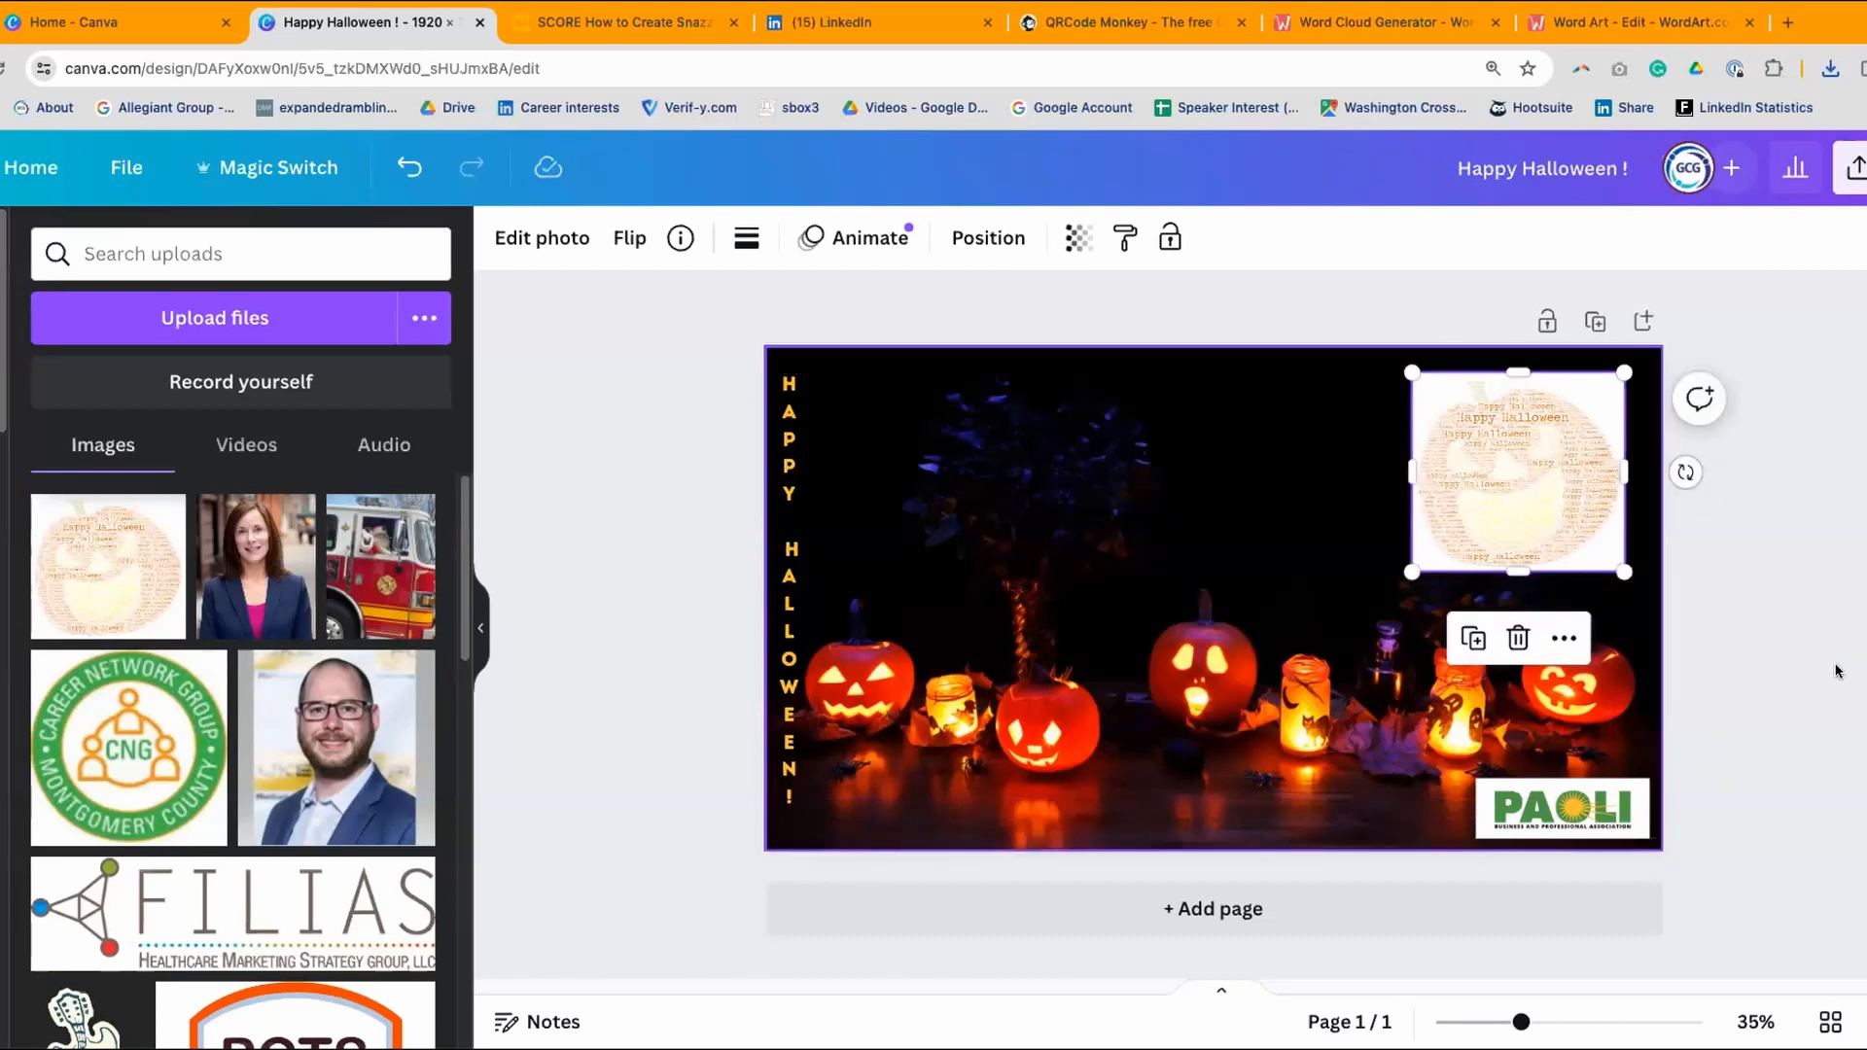
click(1800, 509)
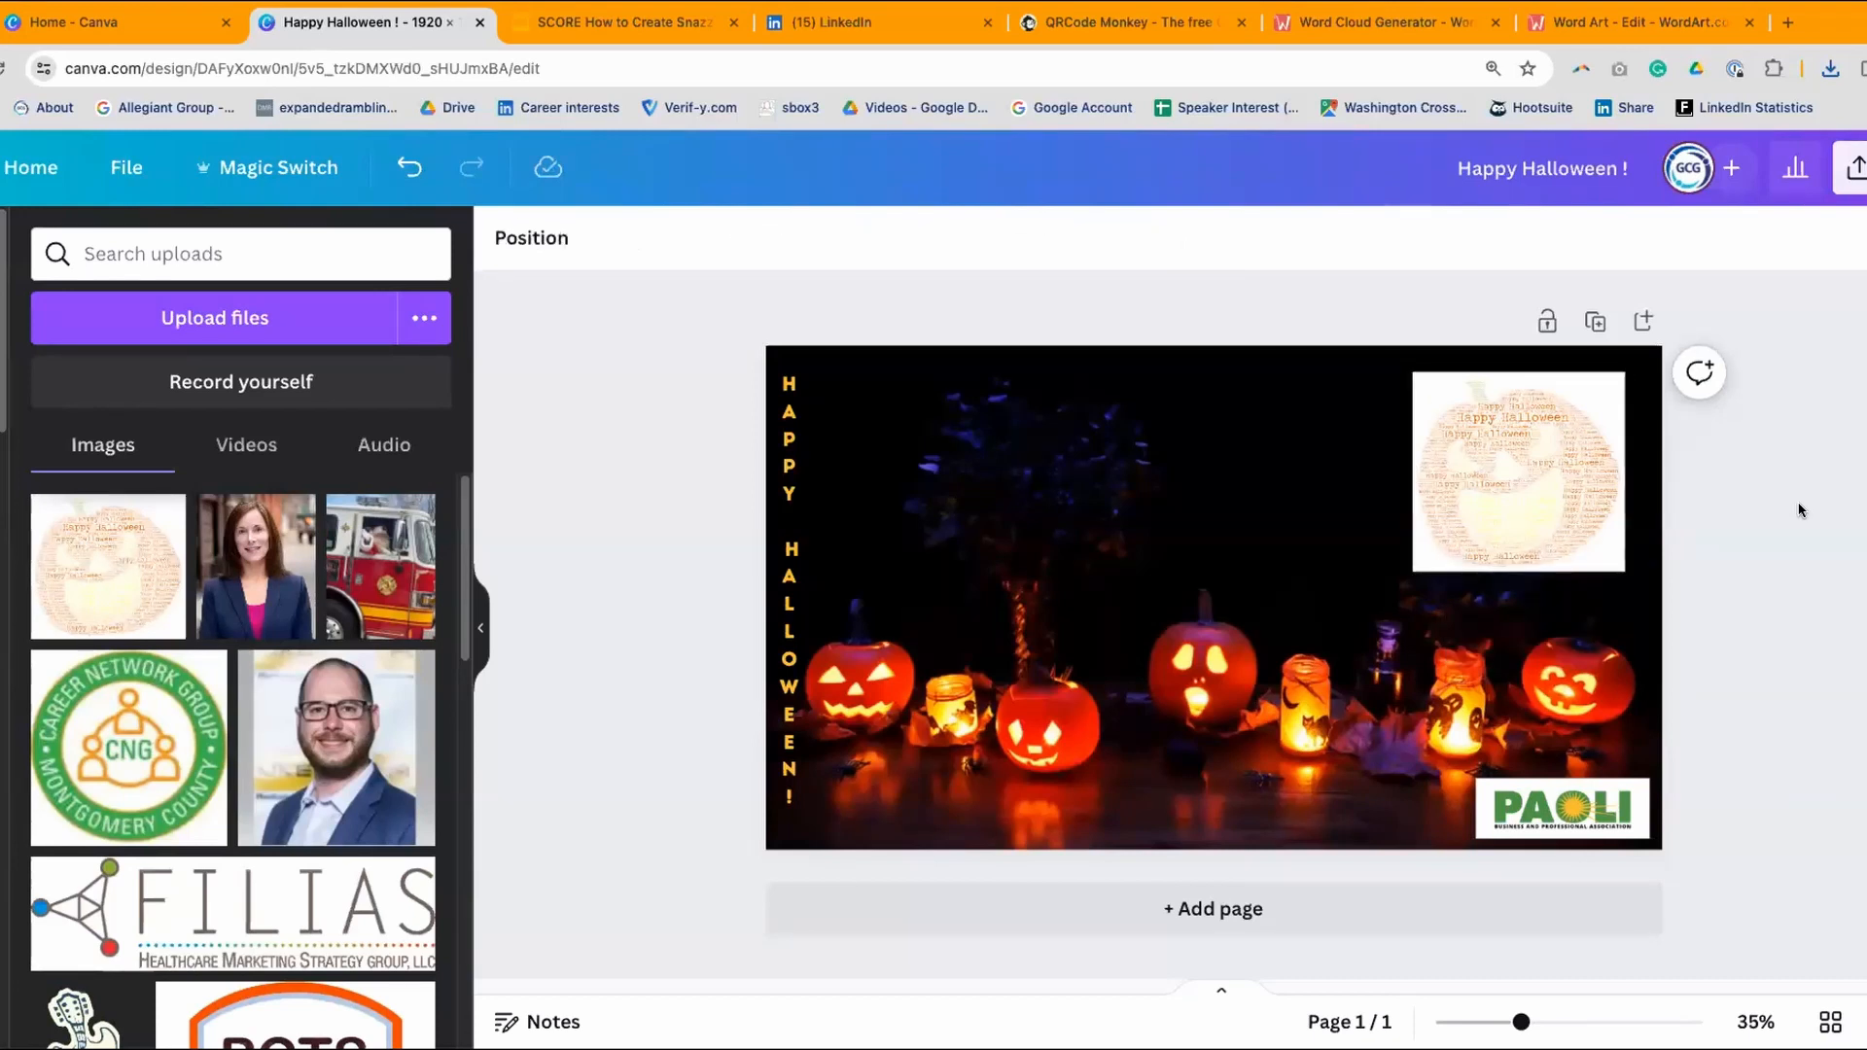
click(1514, 440)
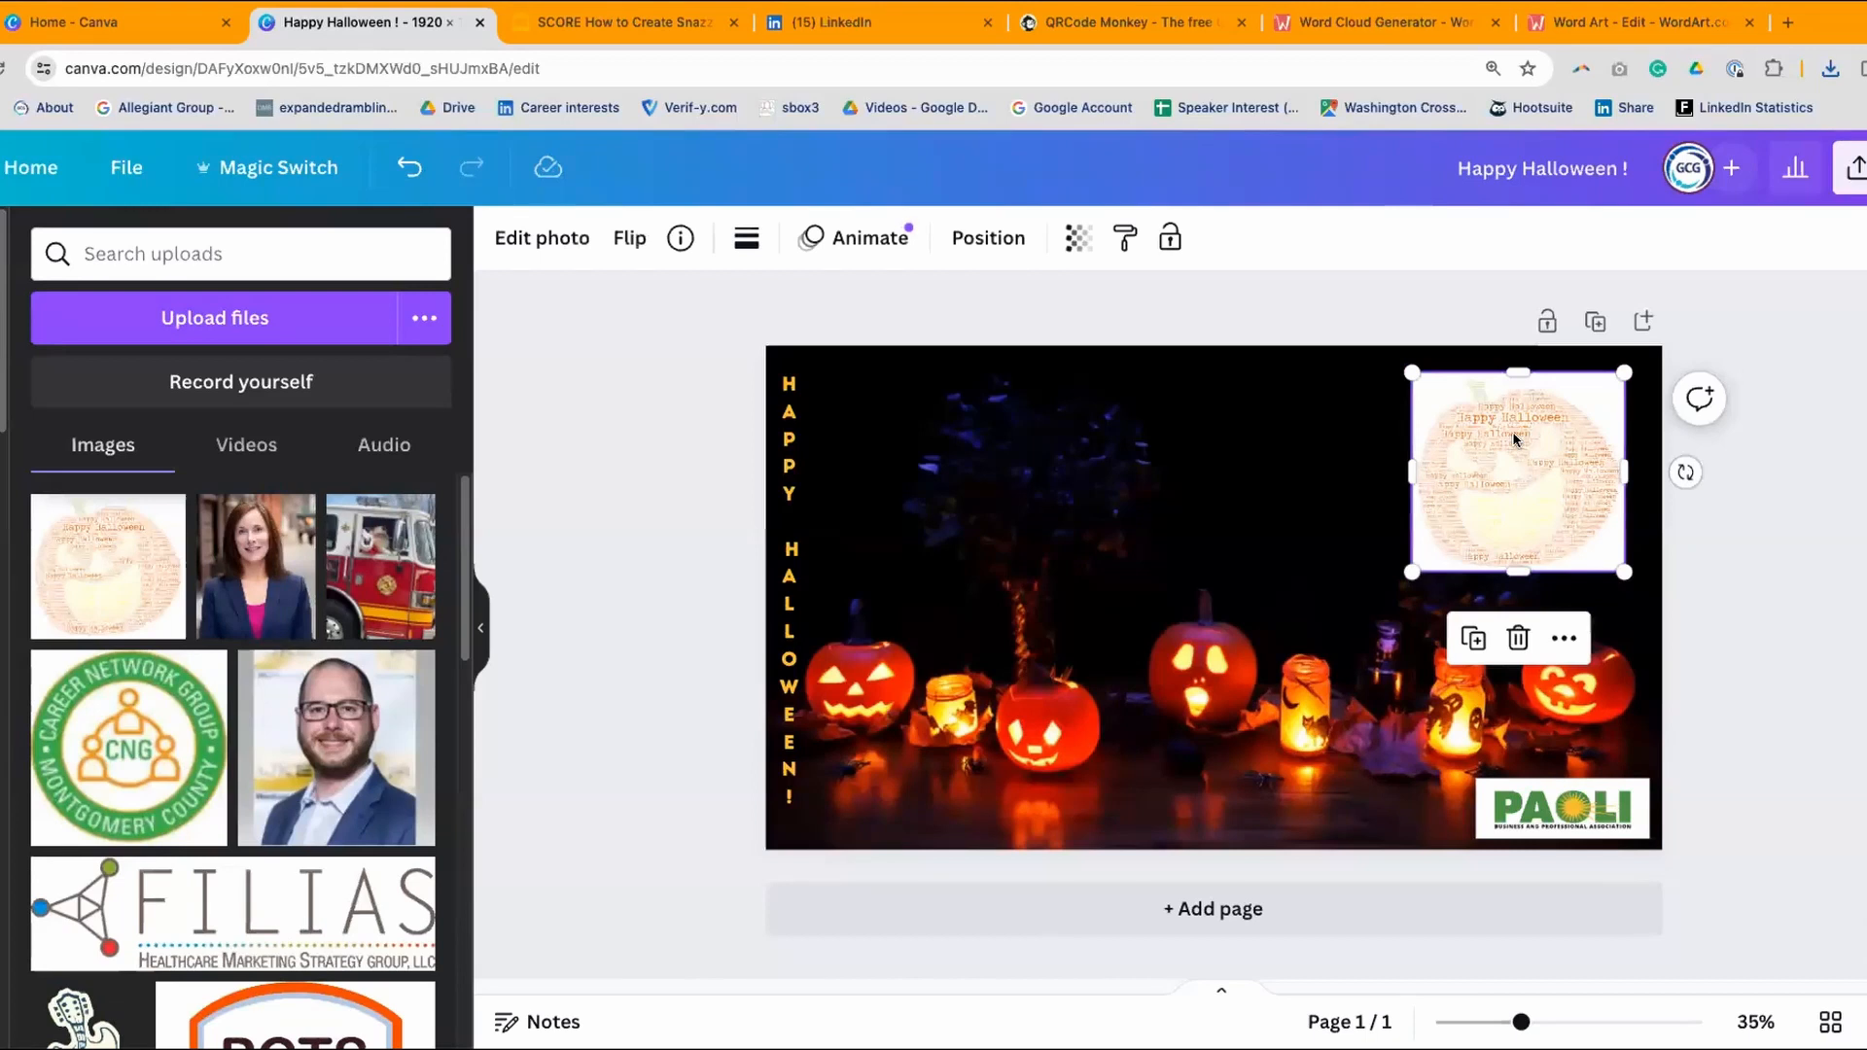
click(525, 242)
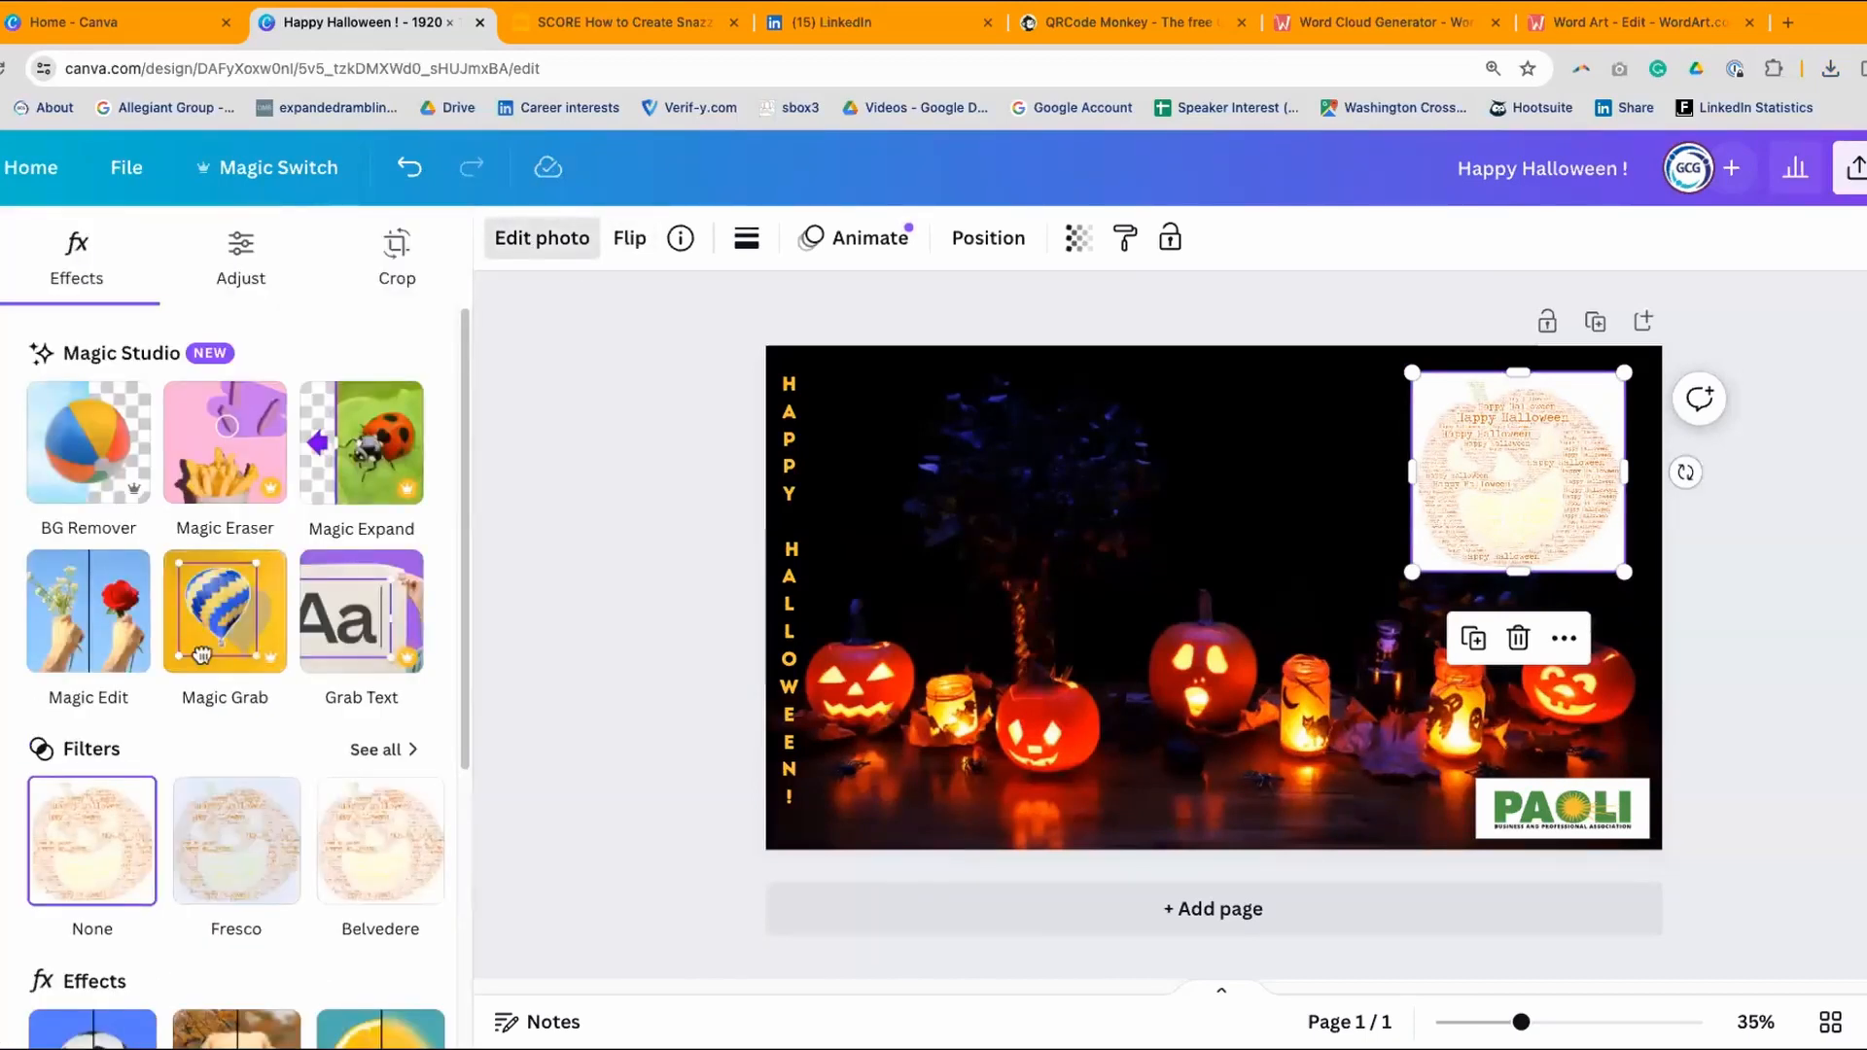
- Remove the pumpkin image's white background with BG Remover
click(79, 410)
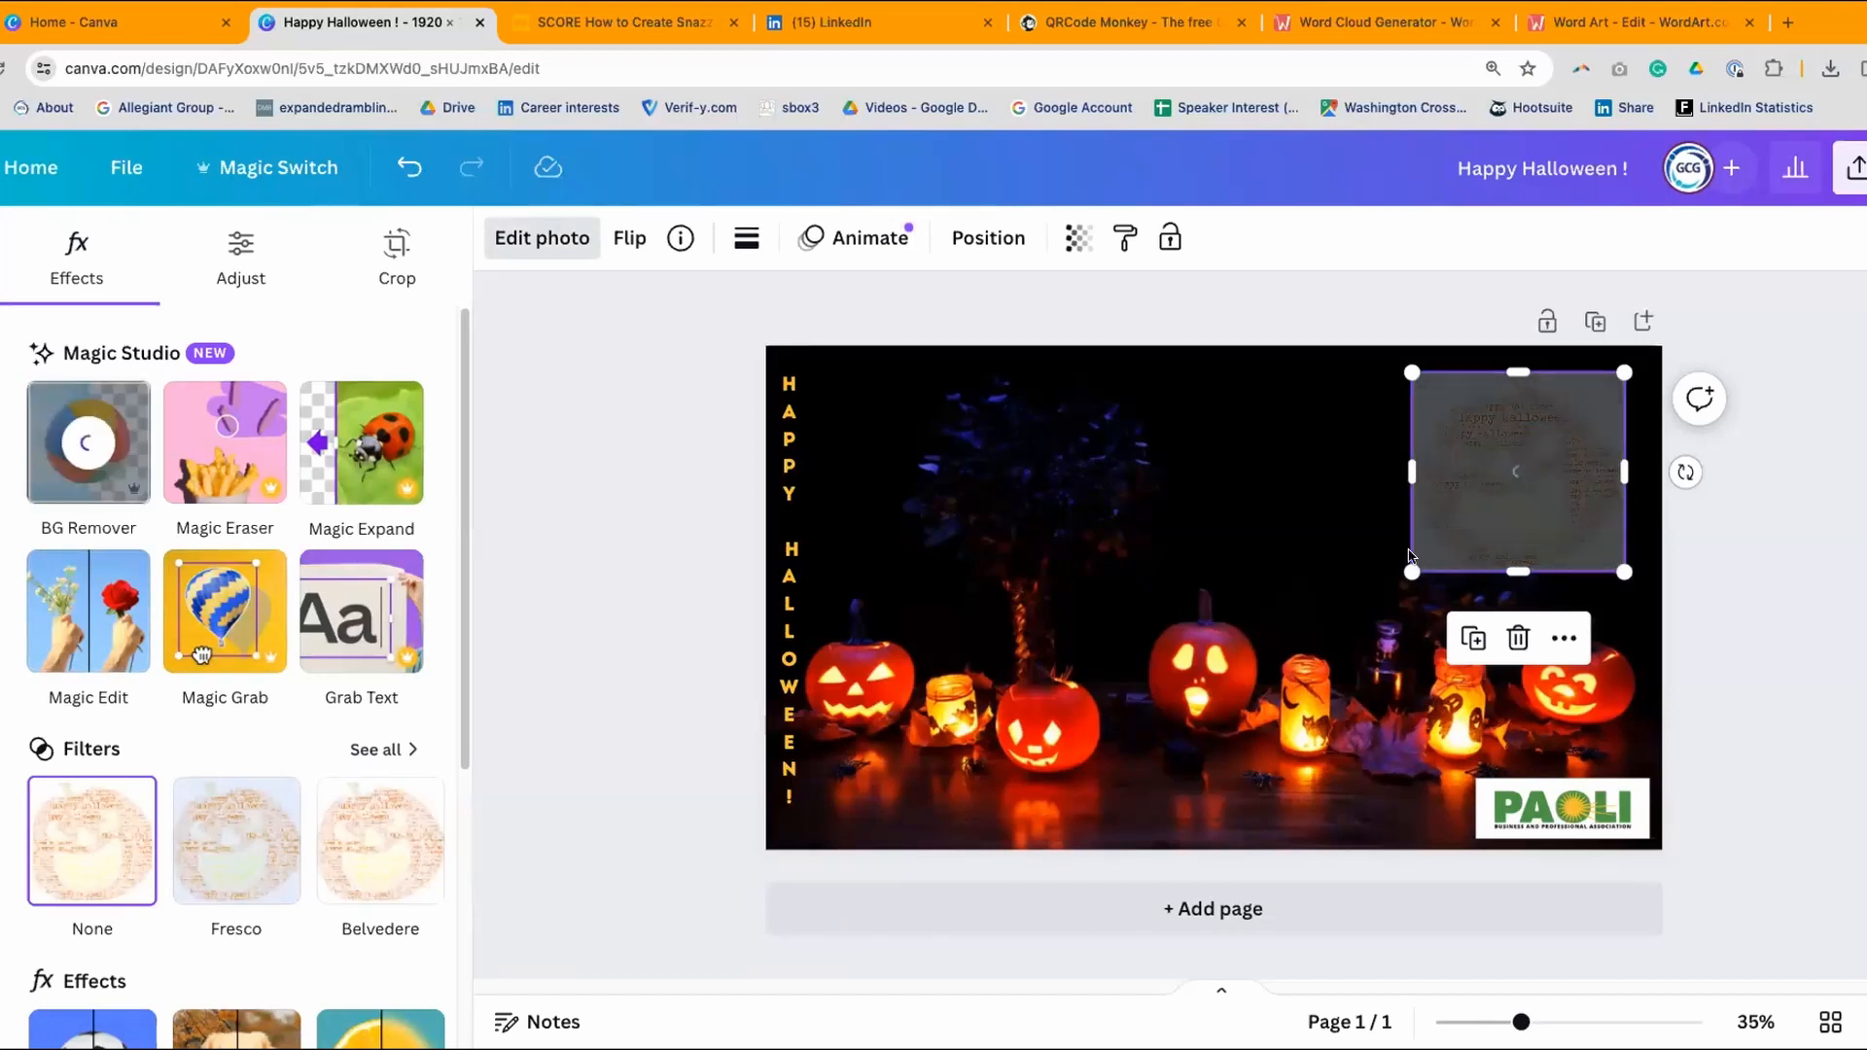
click(1822, 539)
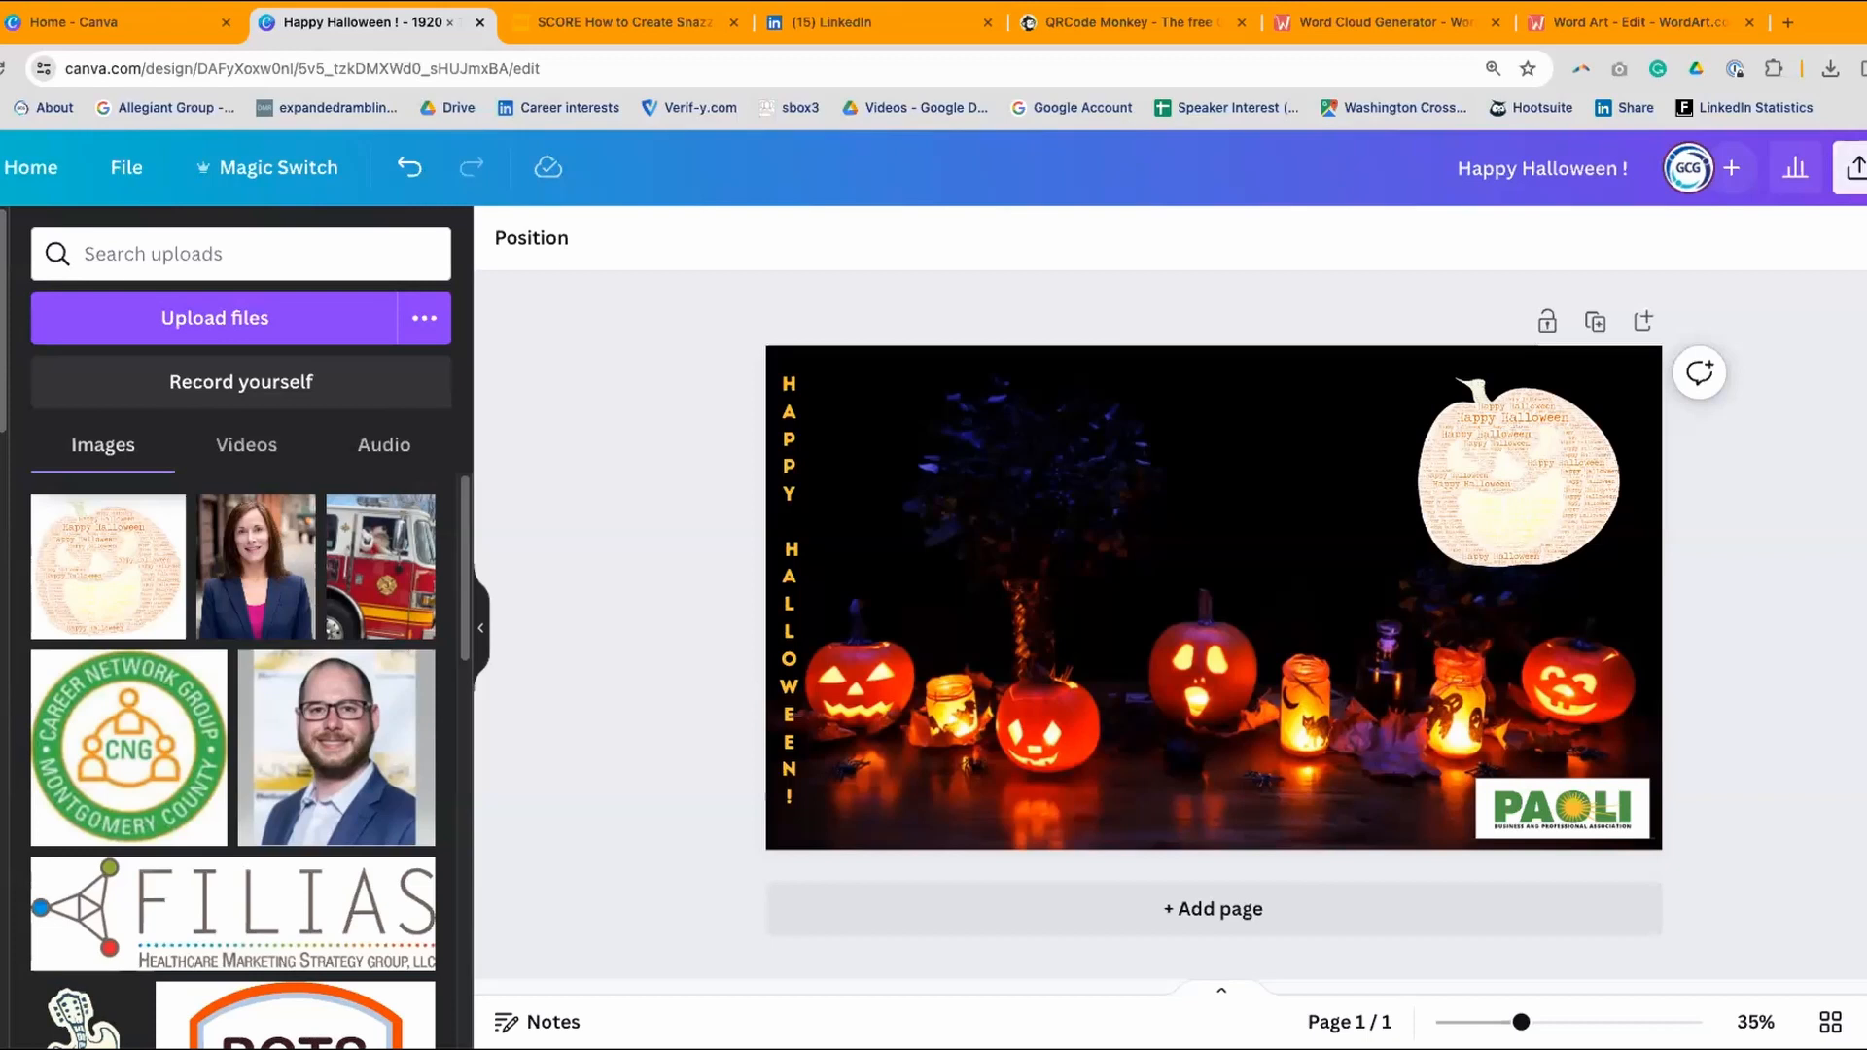
click(1128, 25)
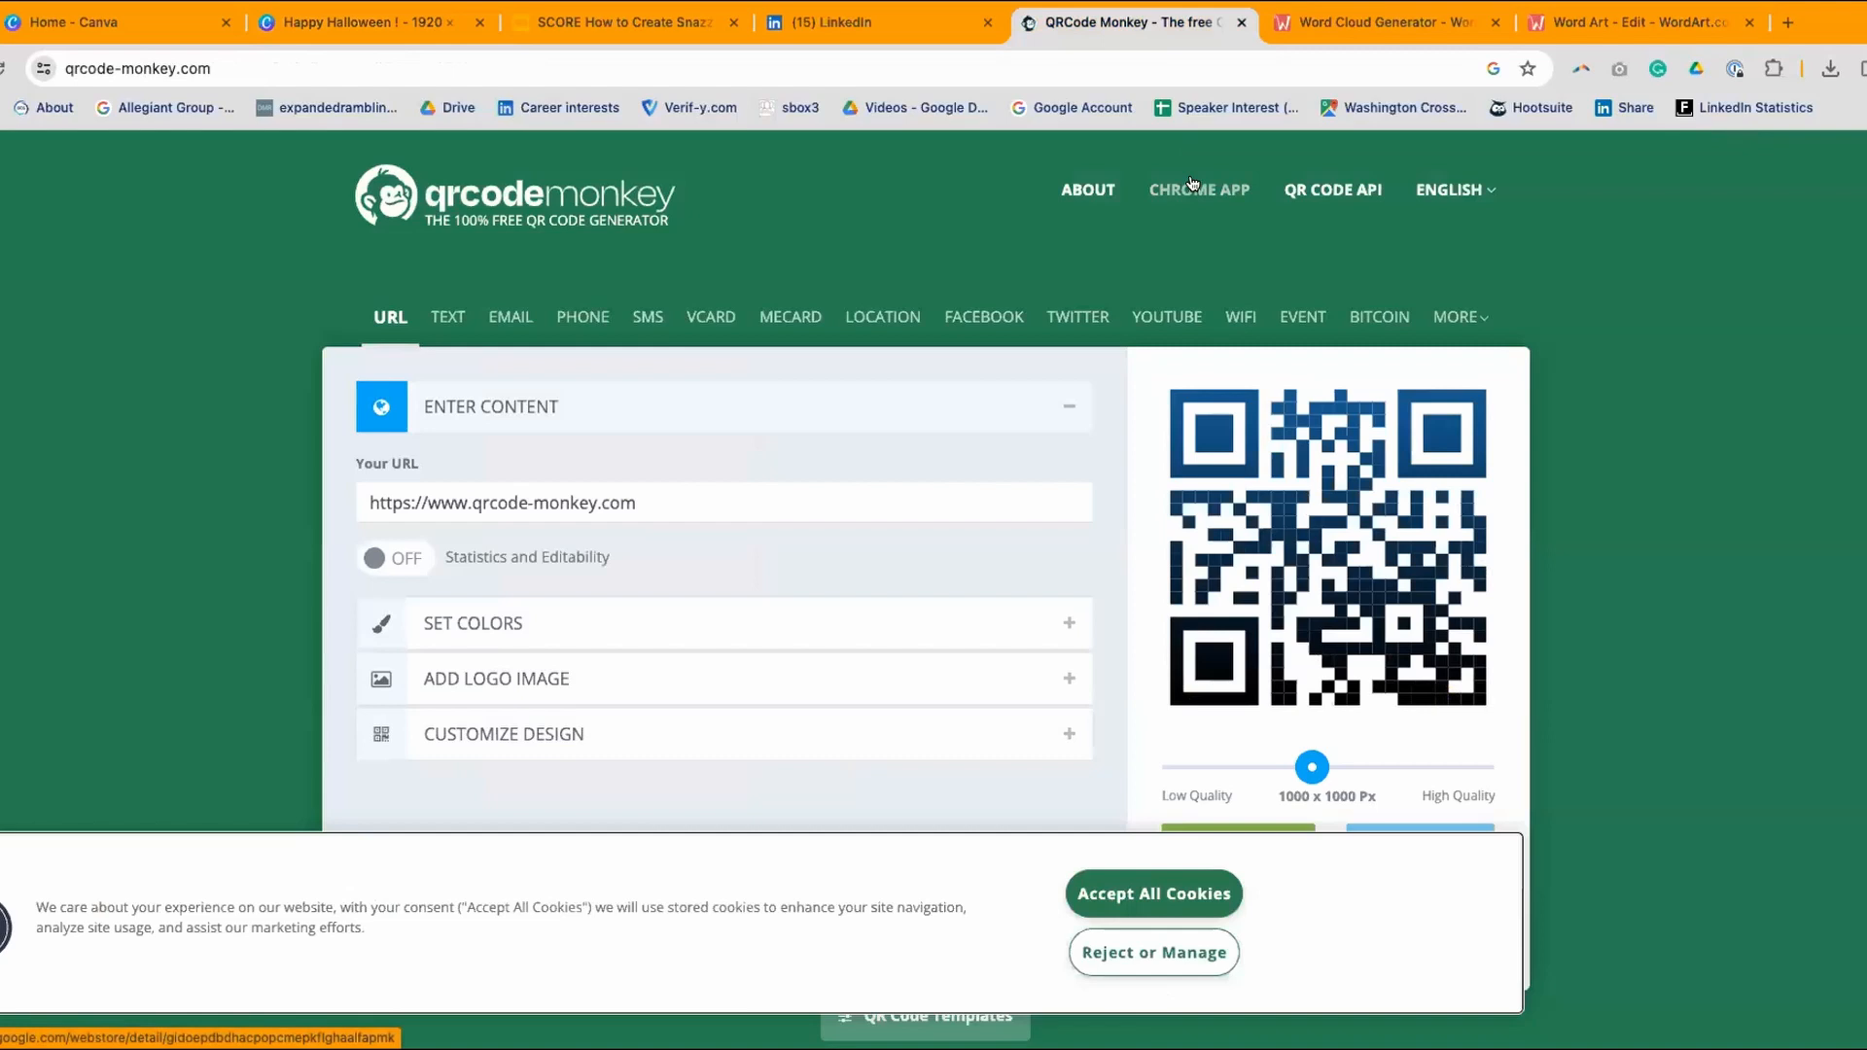
- Accept all cookies on QR Code Monkey and open a new blank browser tab
click(1128, 892)
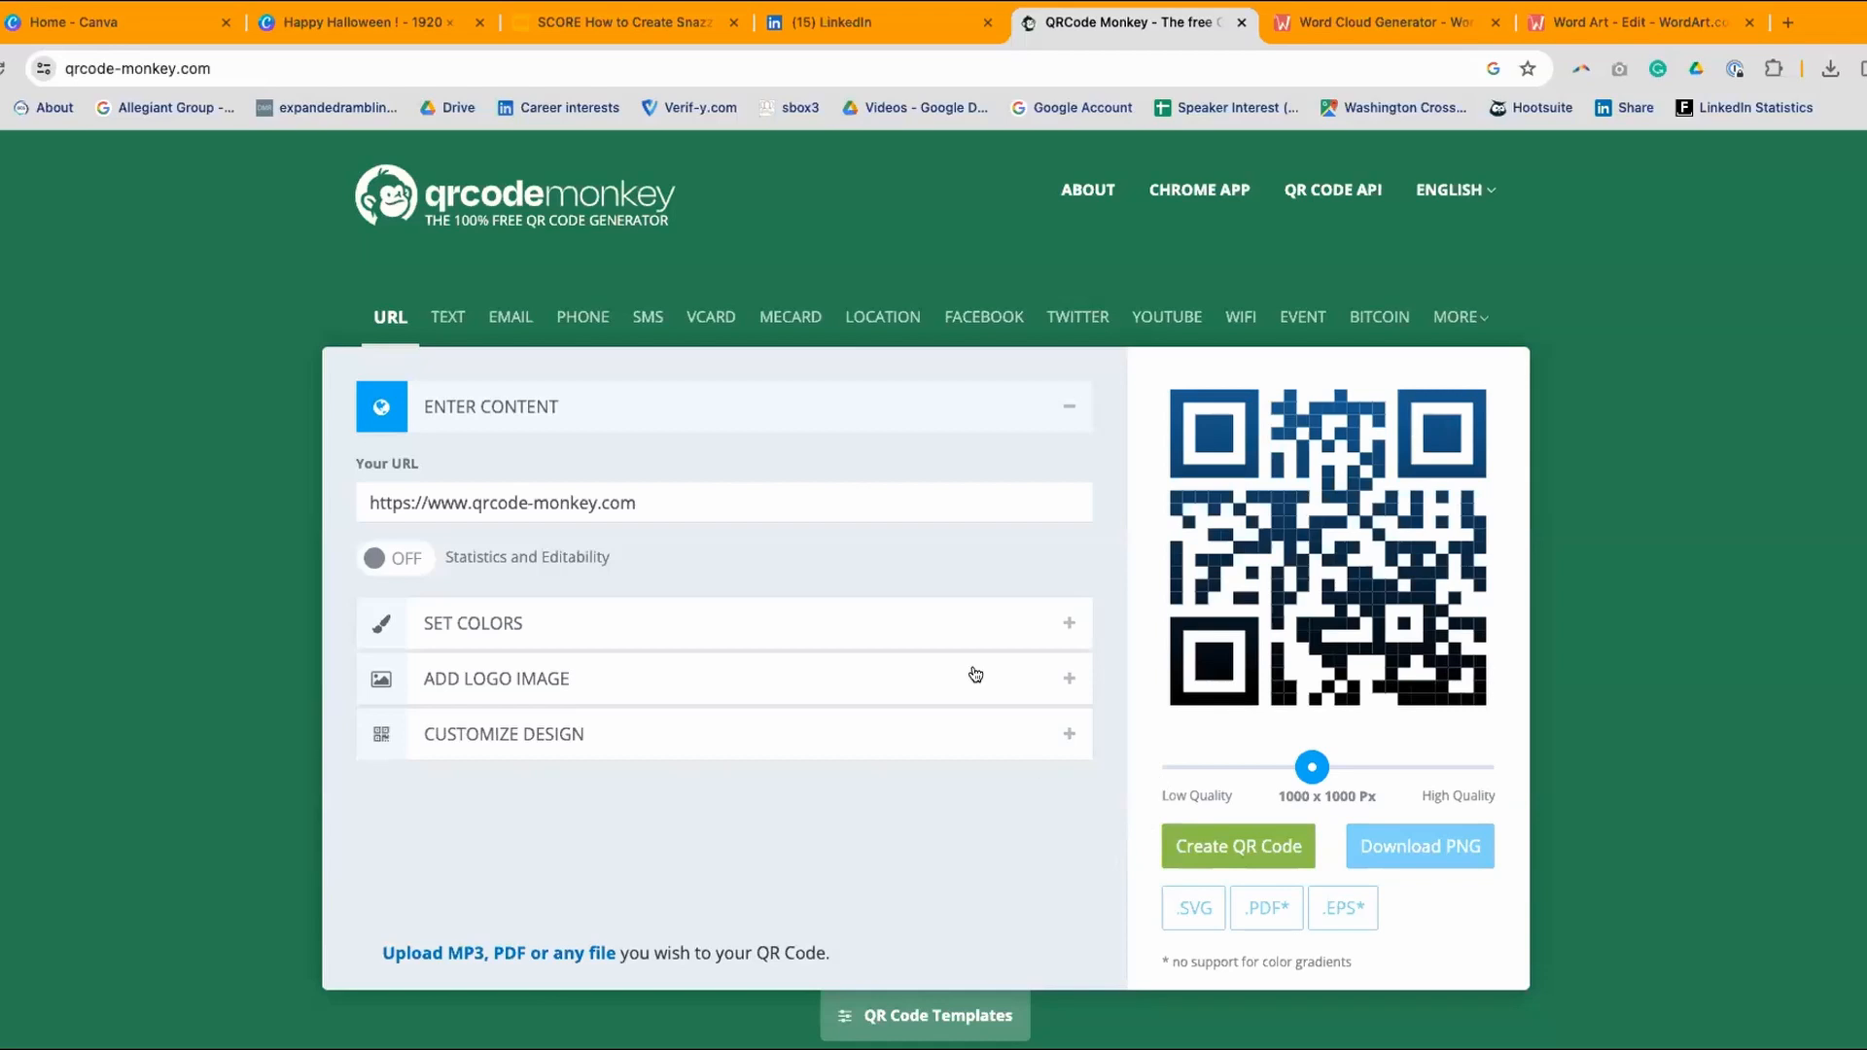
click(1787, 22)
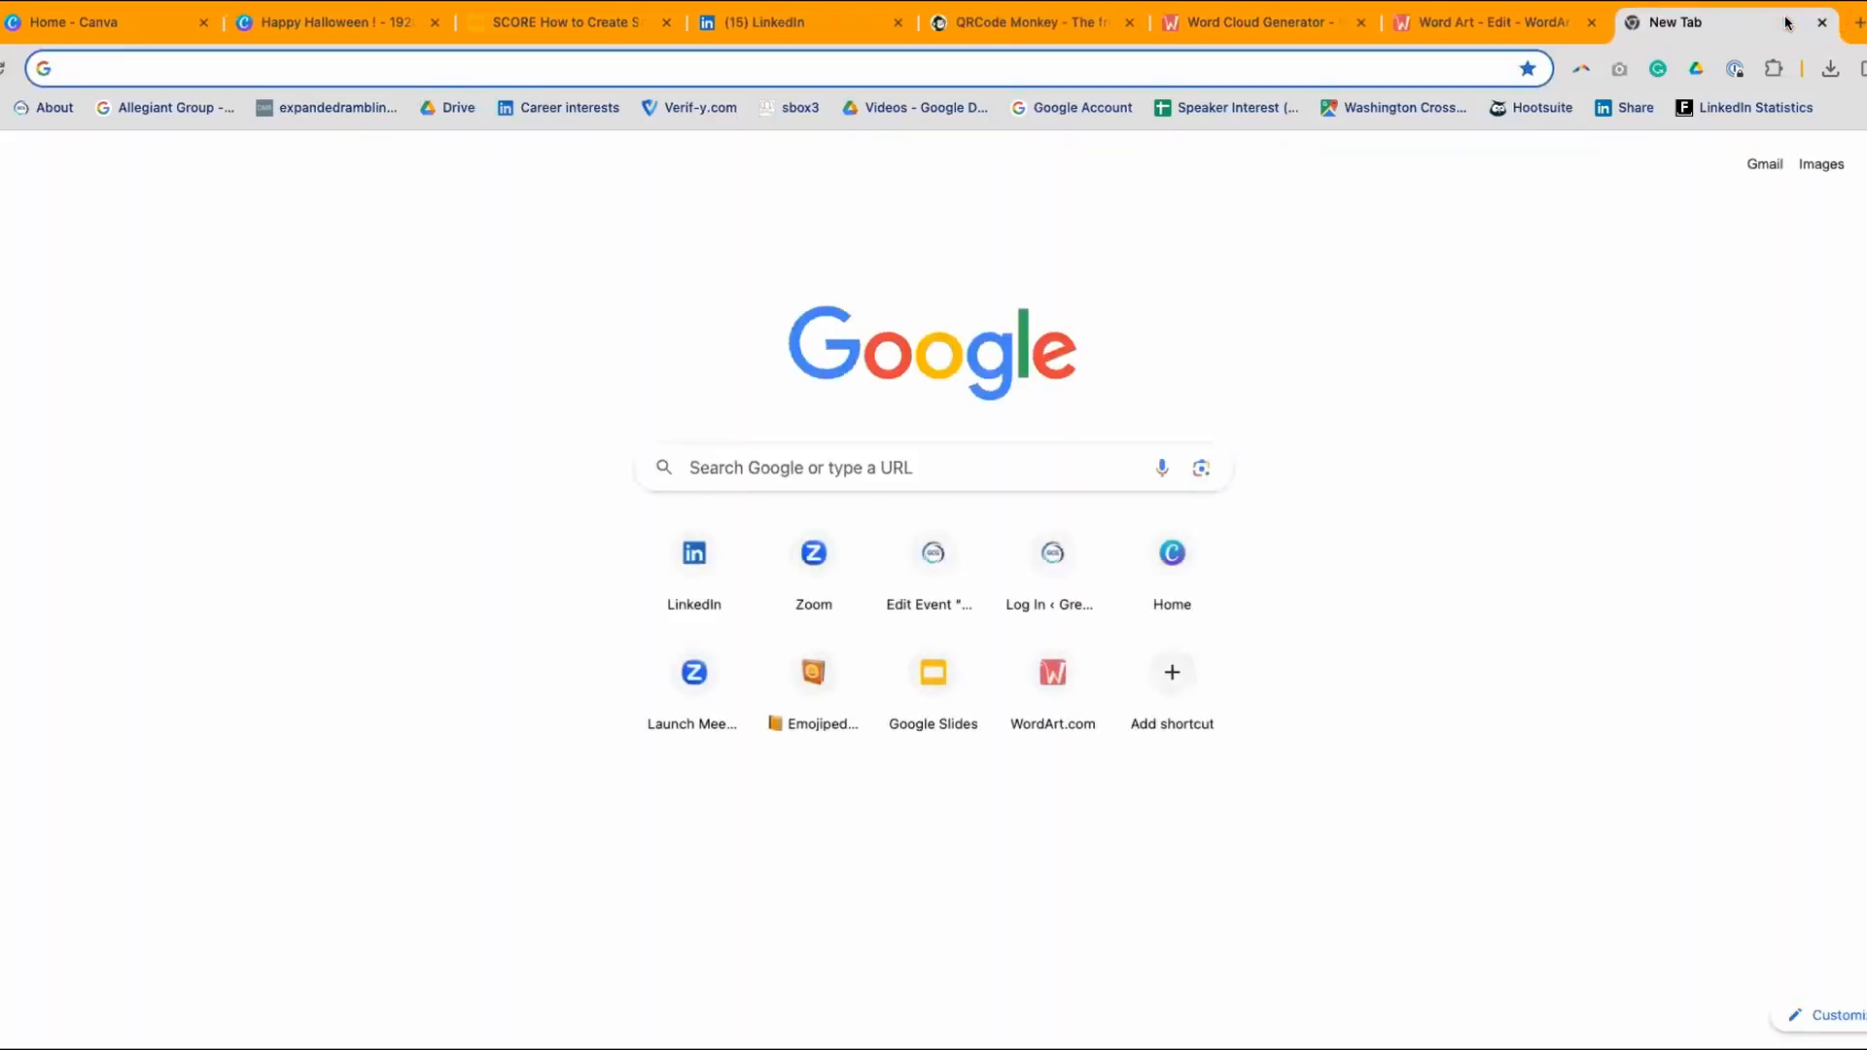
text(greatcareers.org/wp-admin/post.php?post=10000477&action=edit)
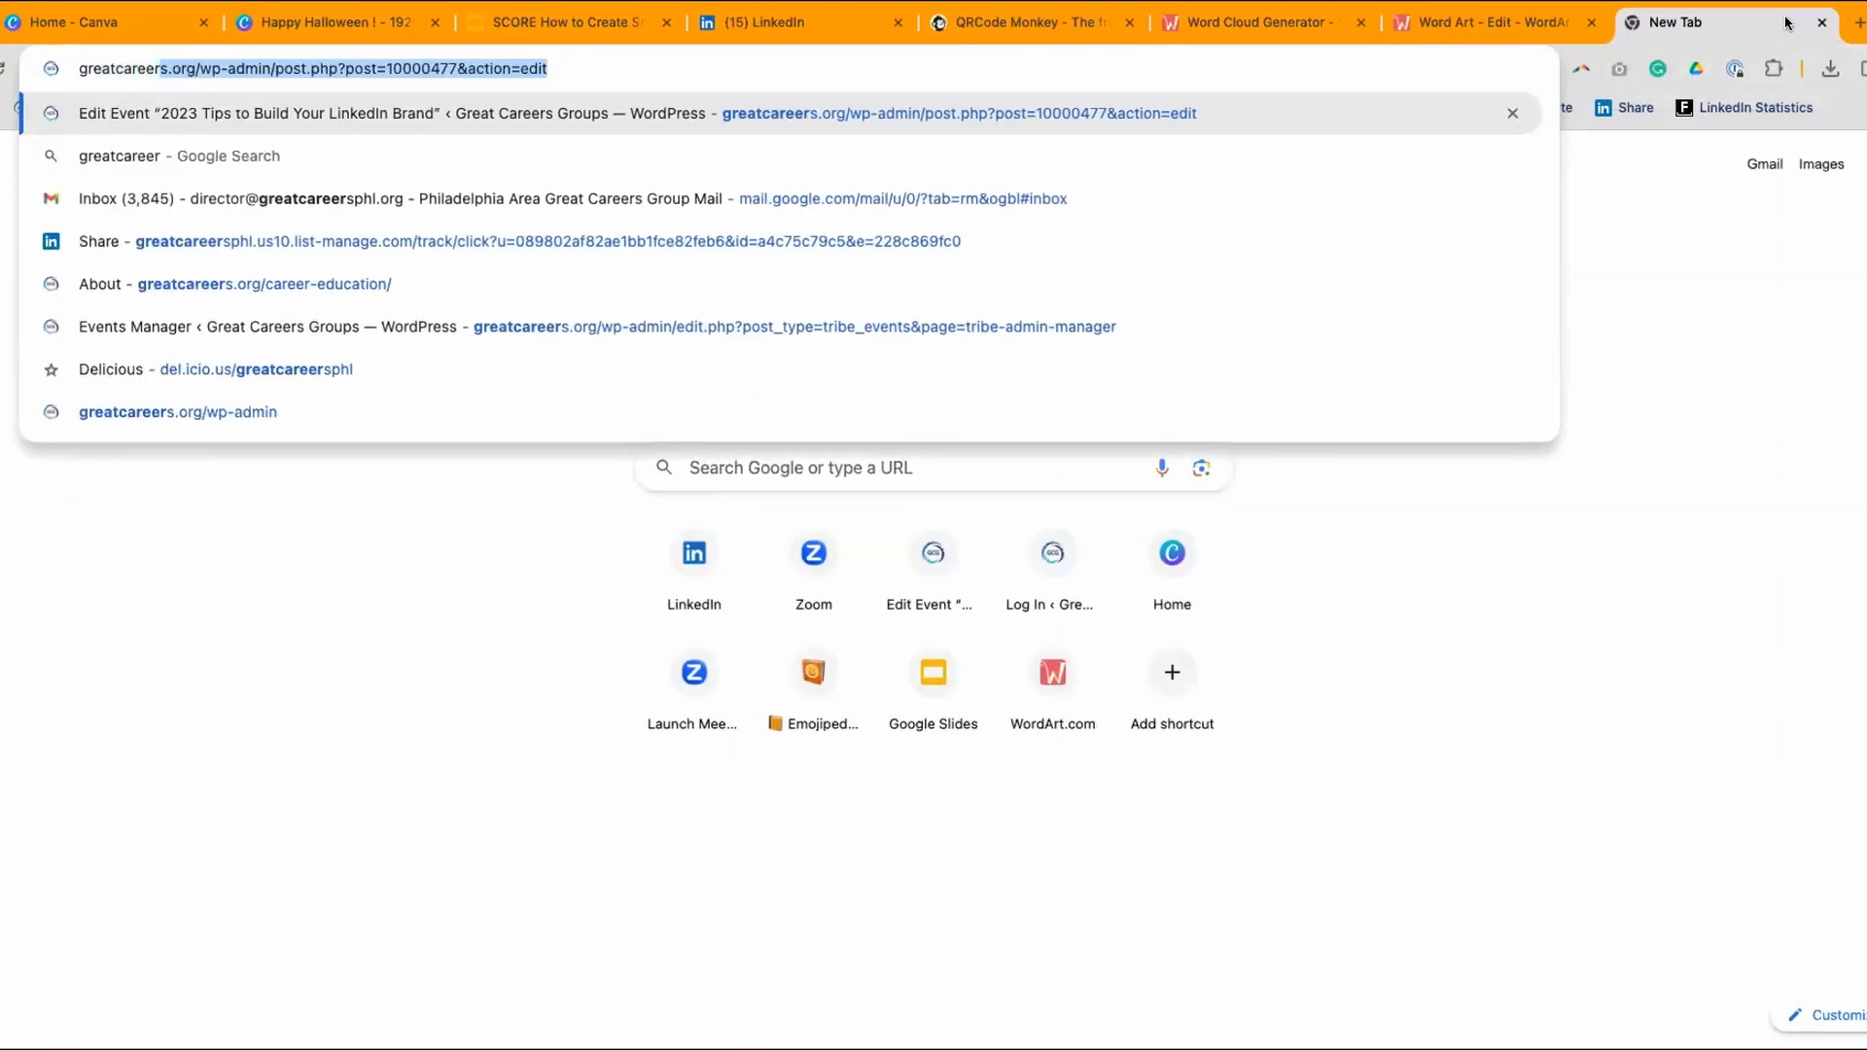
key(Return)
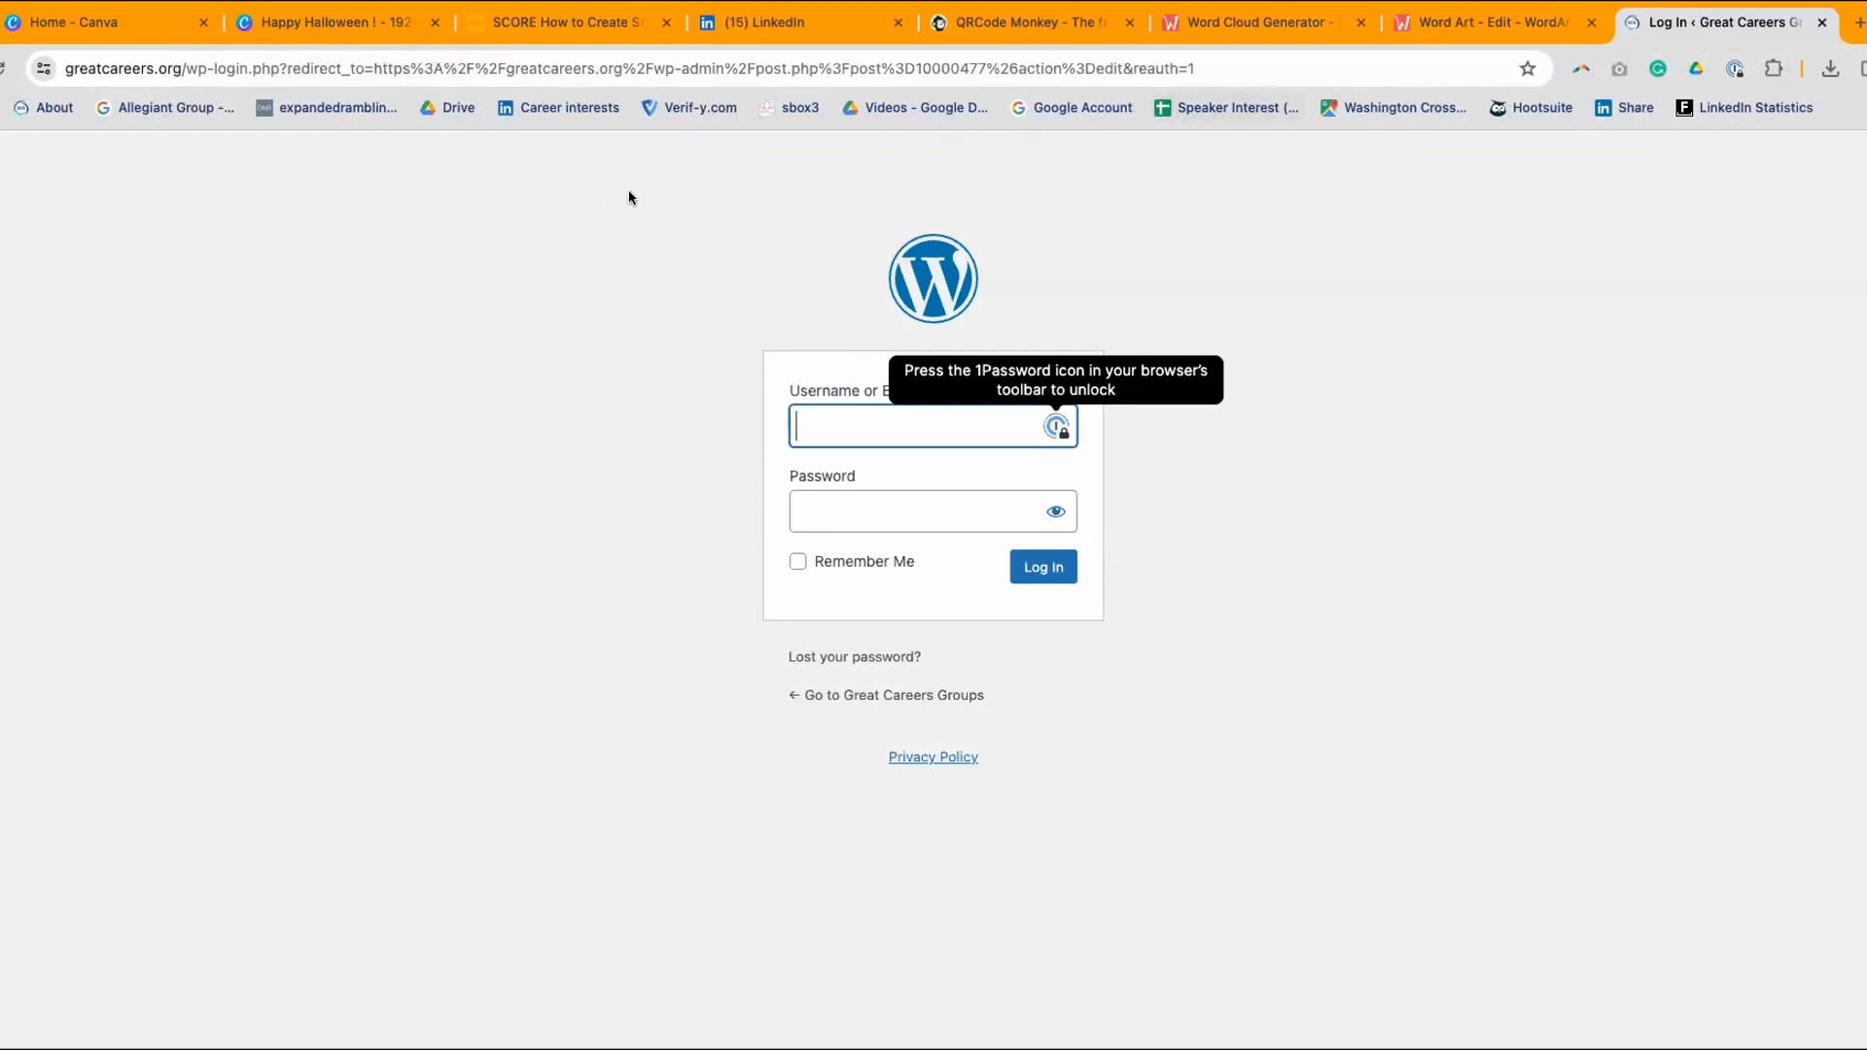
drag(1201, 66, 195, 73)
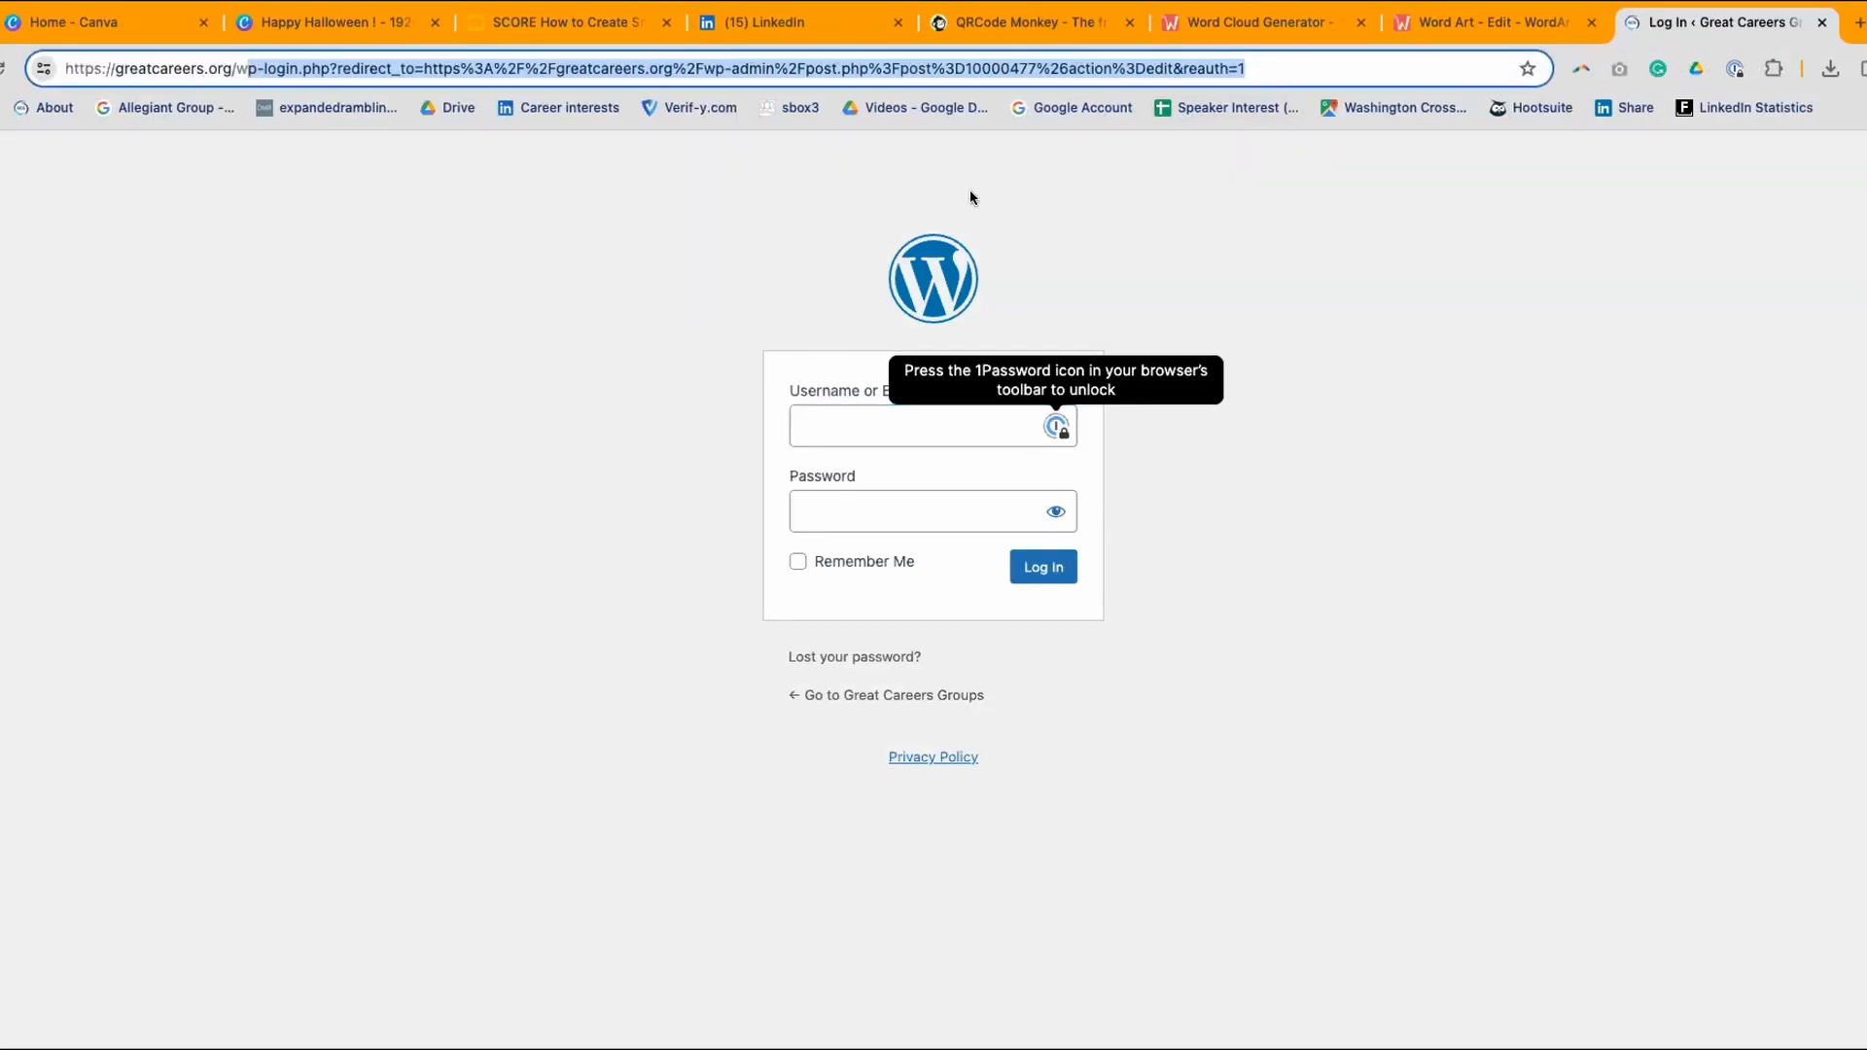
key(BackSpace)
key(BackSpace)
key(BackSpace)
key(Return)
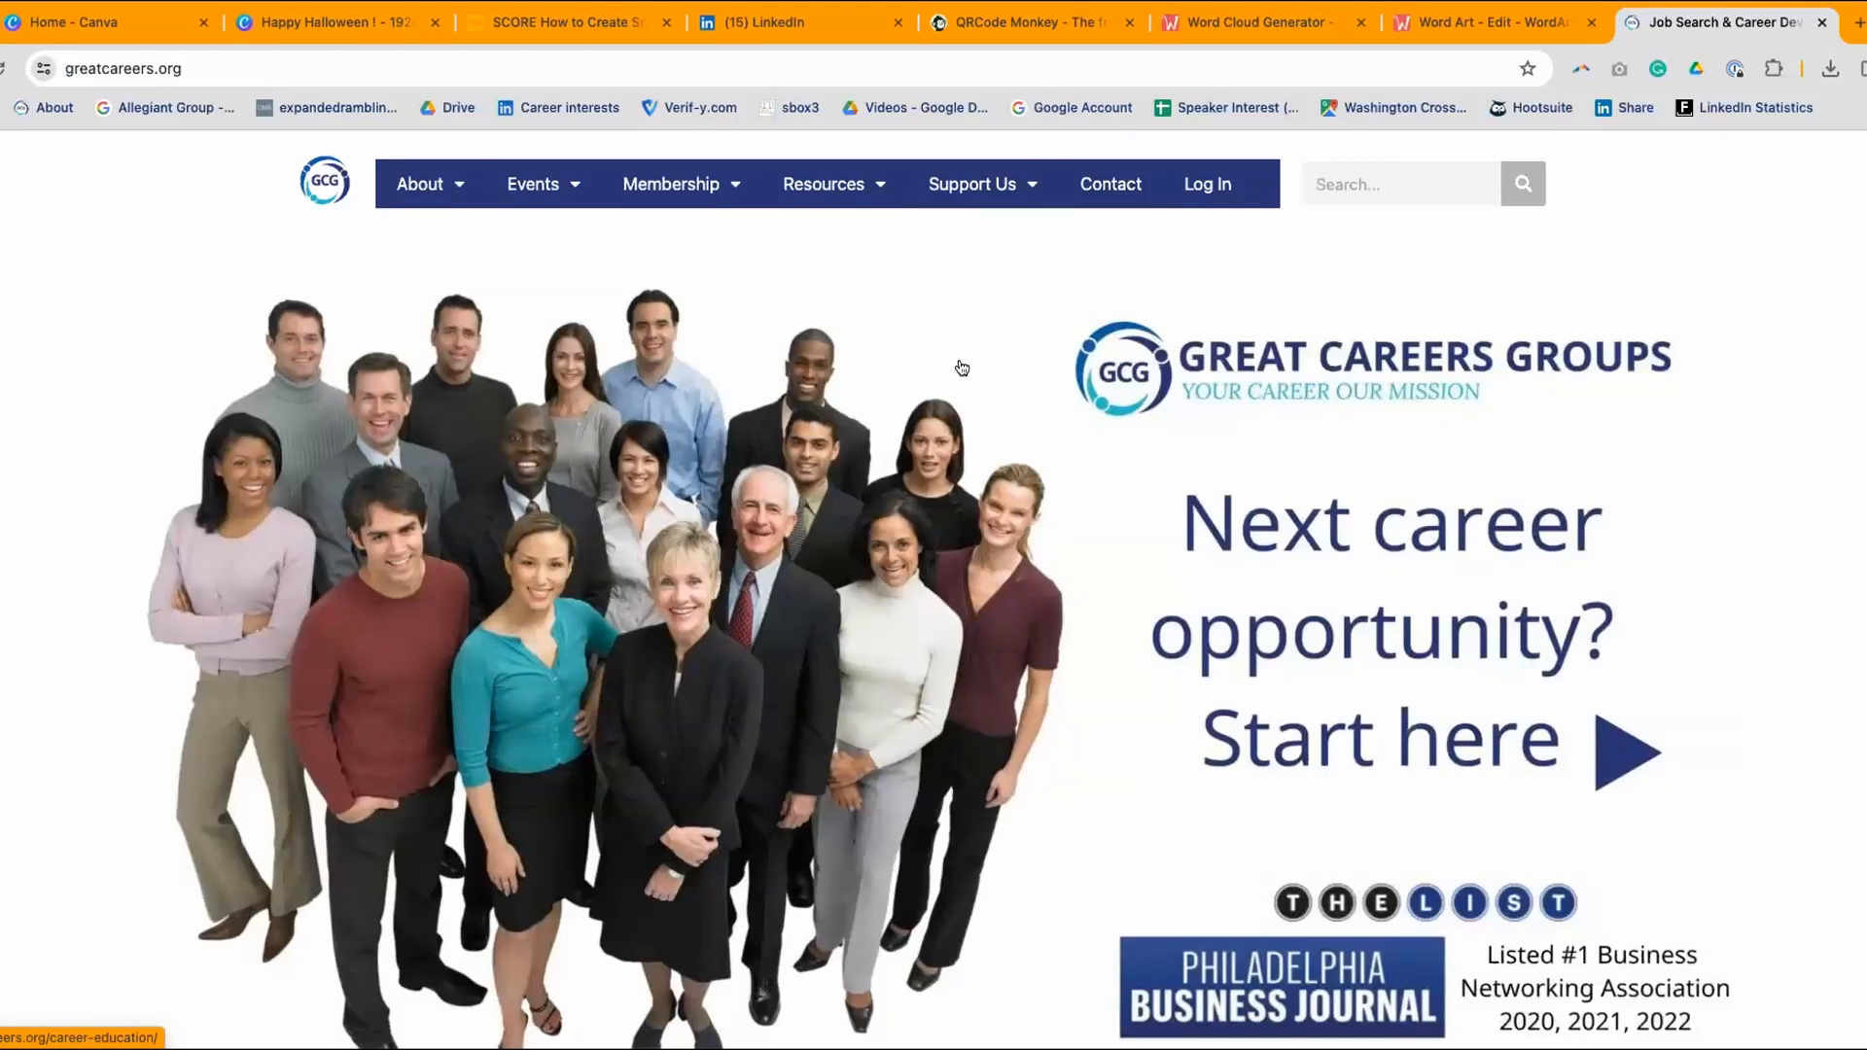
- Copy the greatcareers.org web address and go back to QR Code Monkey
click(146, 52)
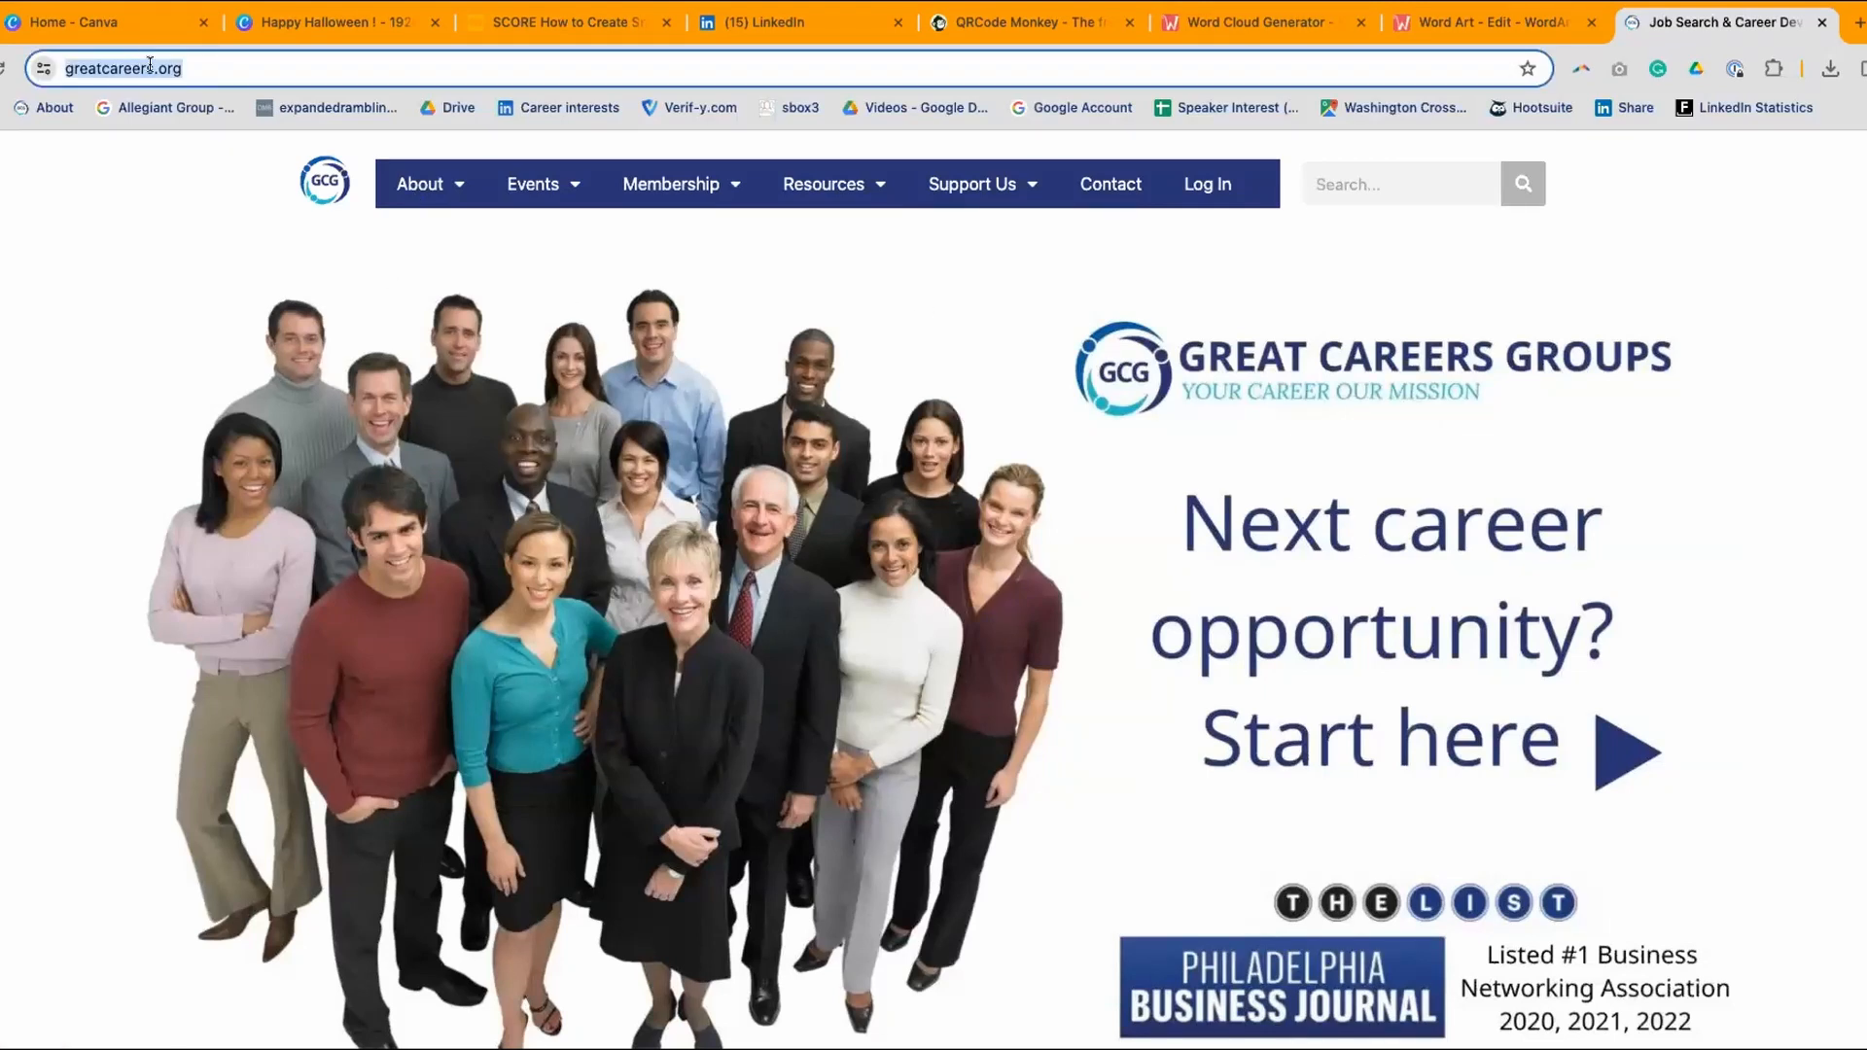
right_click(148, 64)
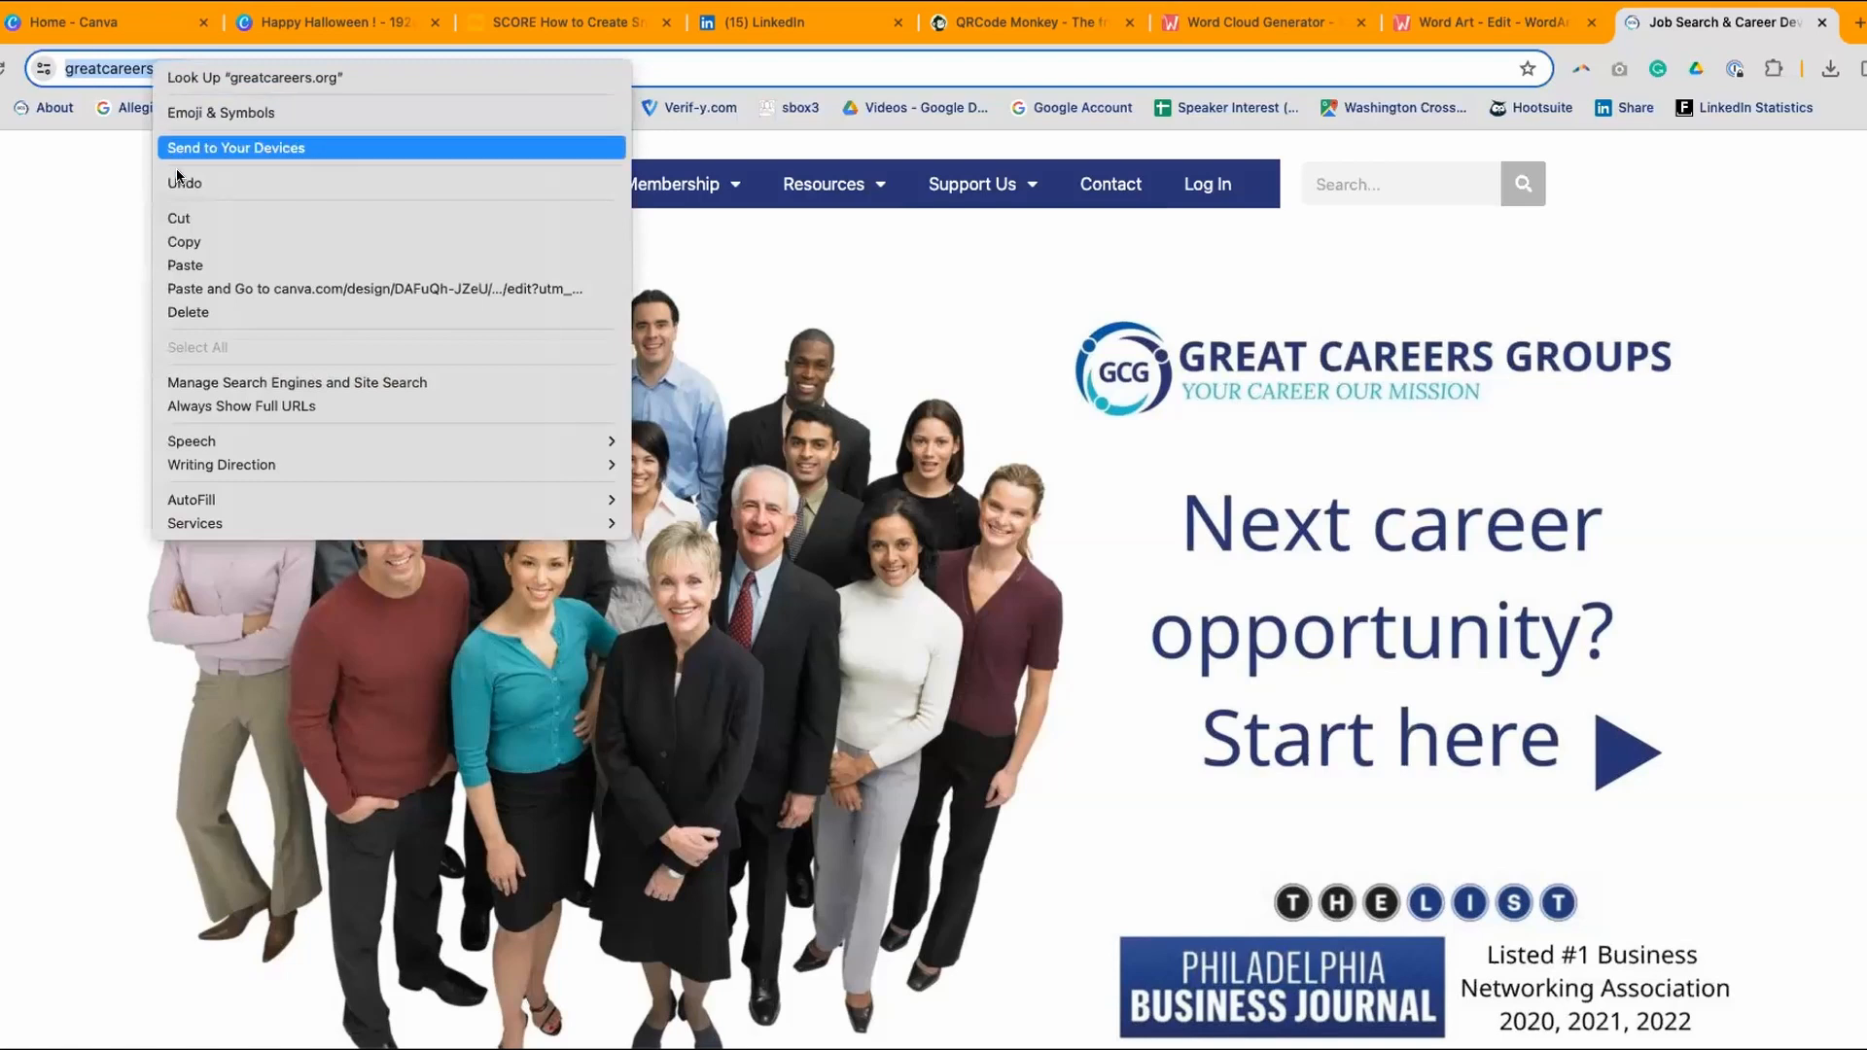
click(179, 242)
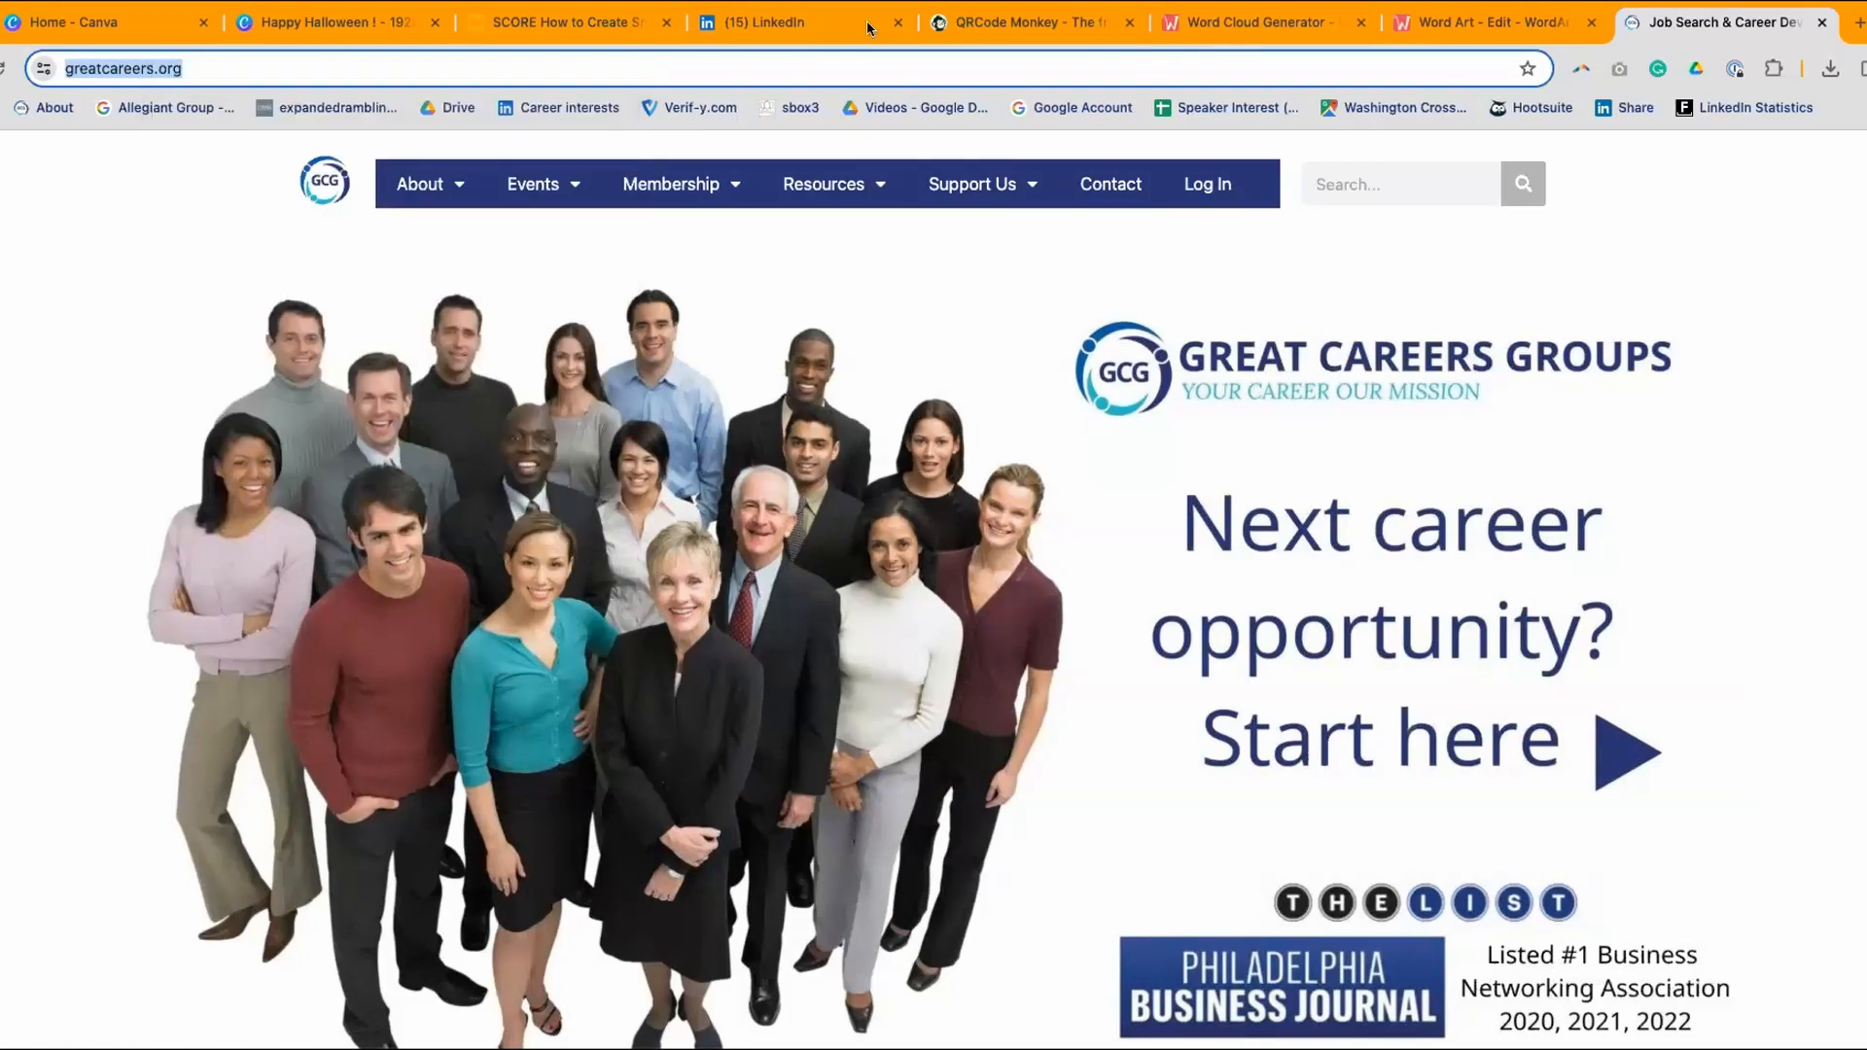
click(975, 31)
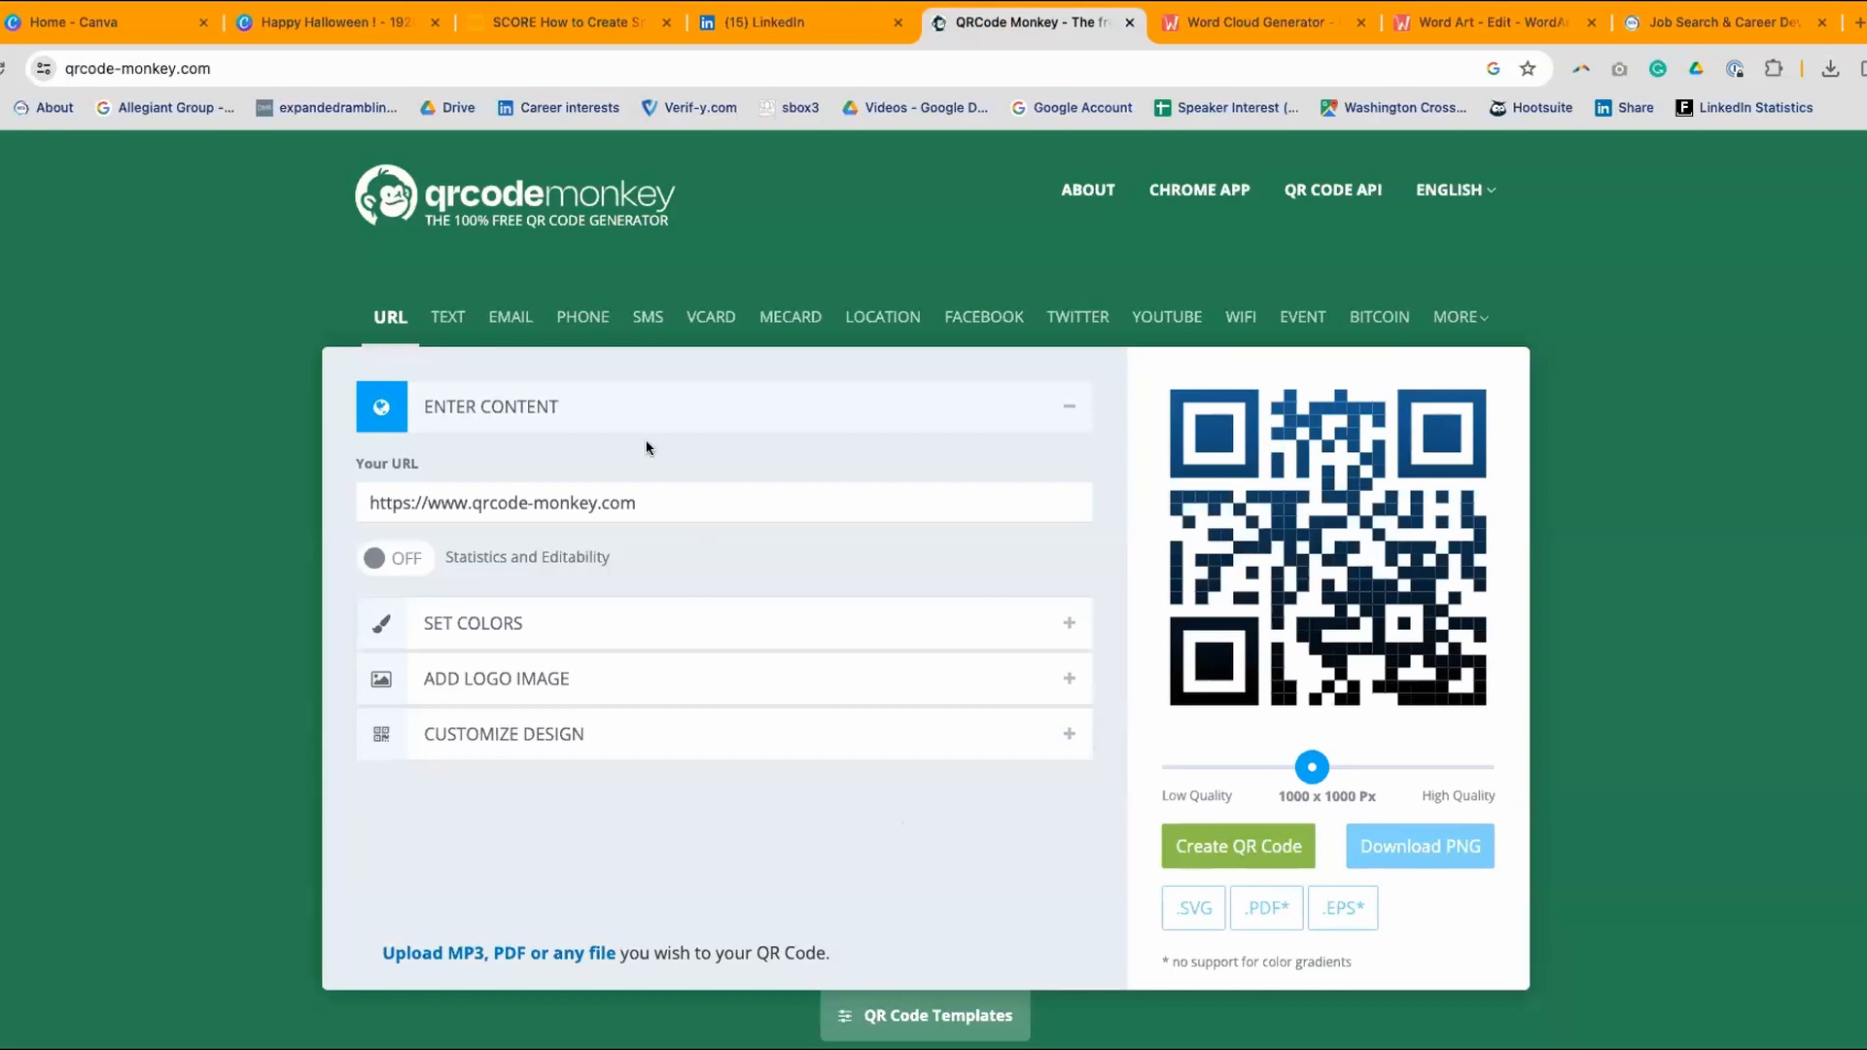
drag(623, 503, 353, 470)
drag(688, 498, 342, 453)
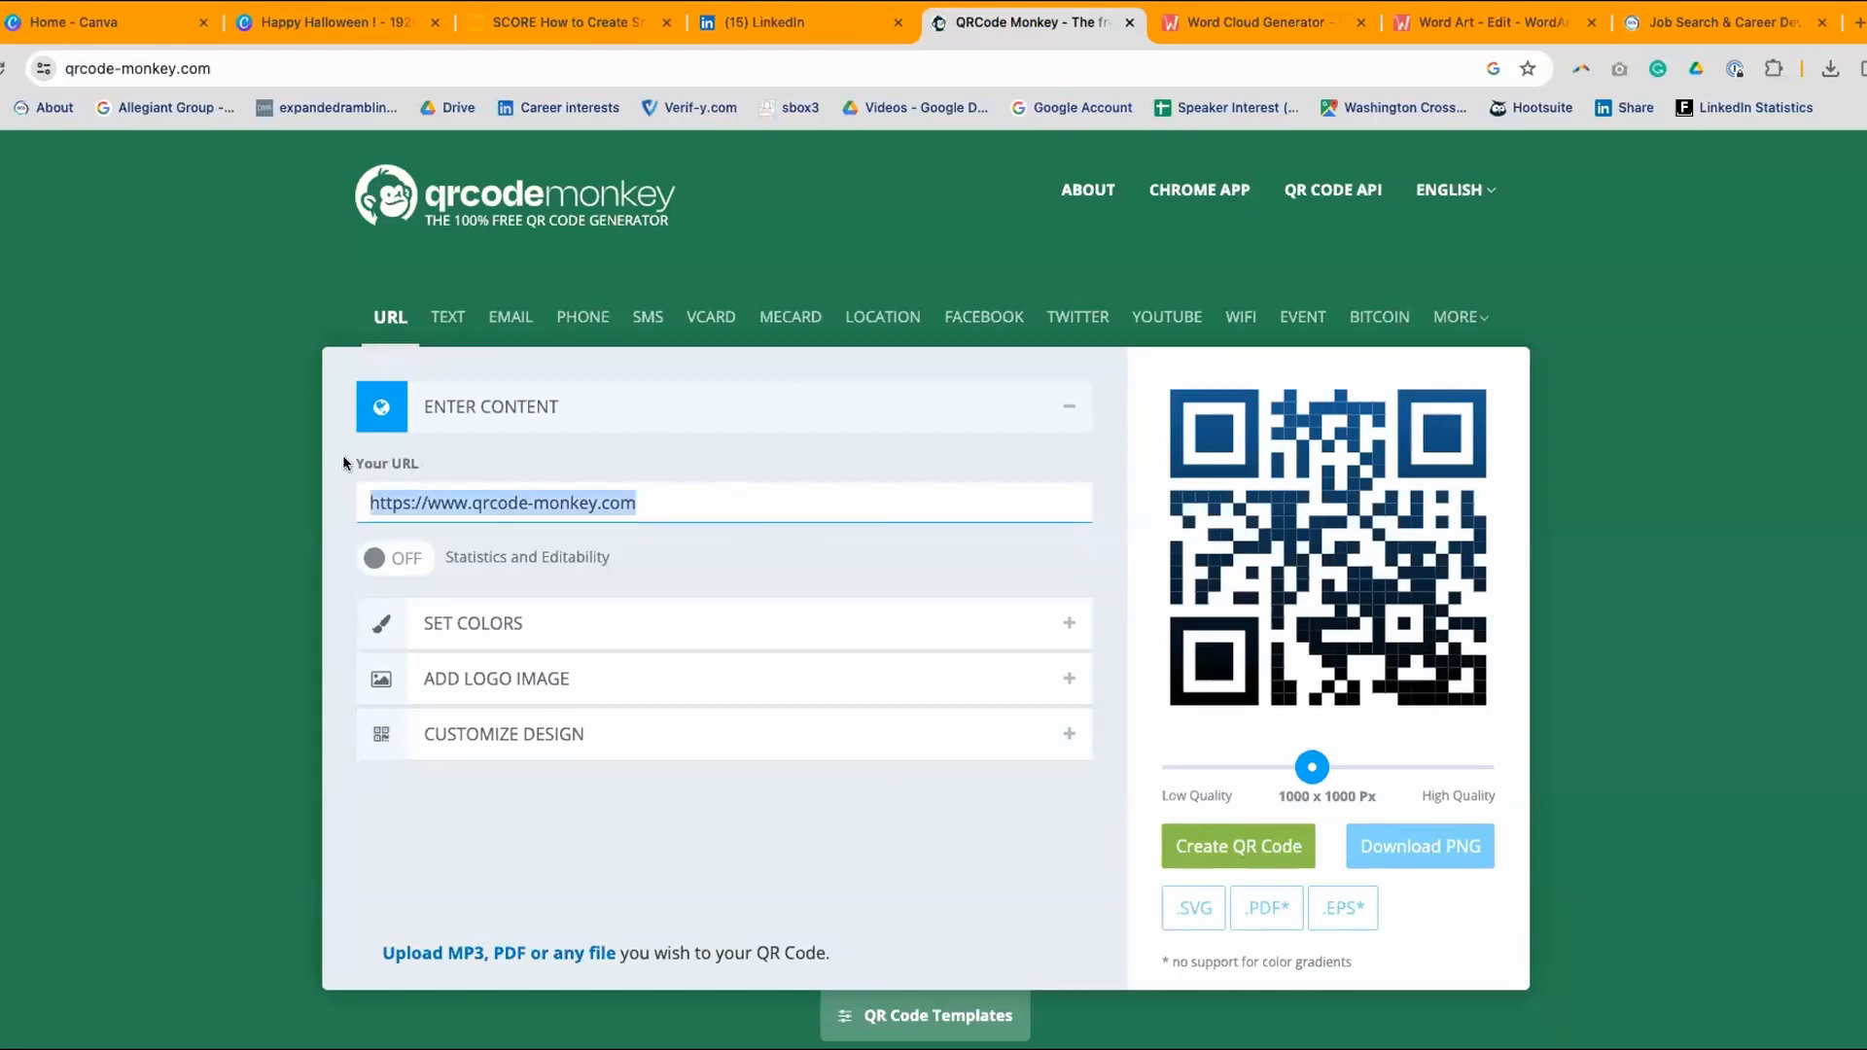
right_click(458, 493)
click(523, 679)
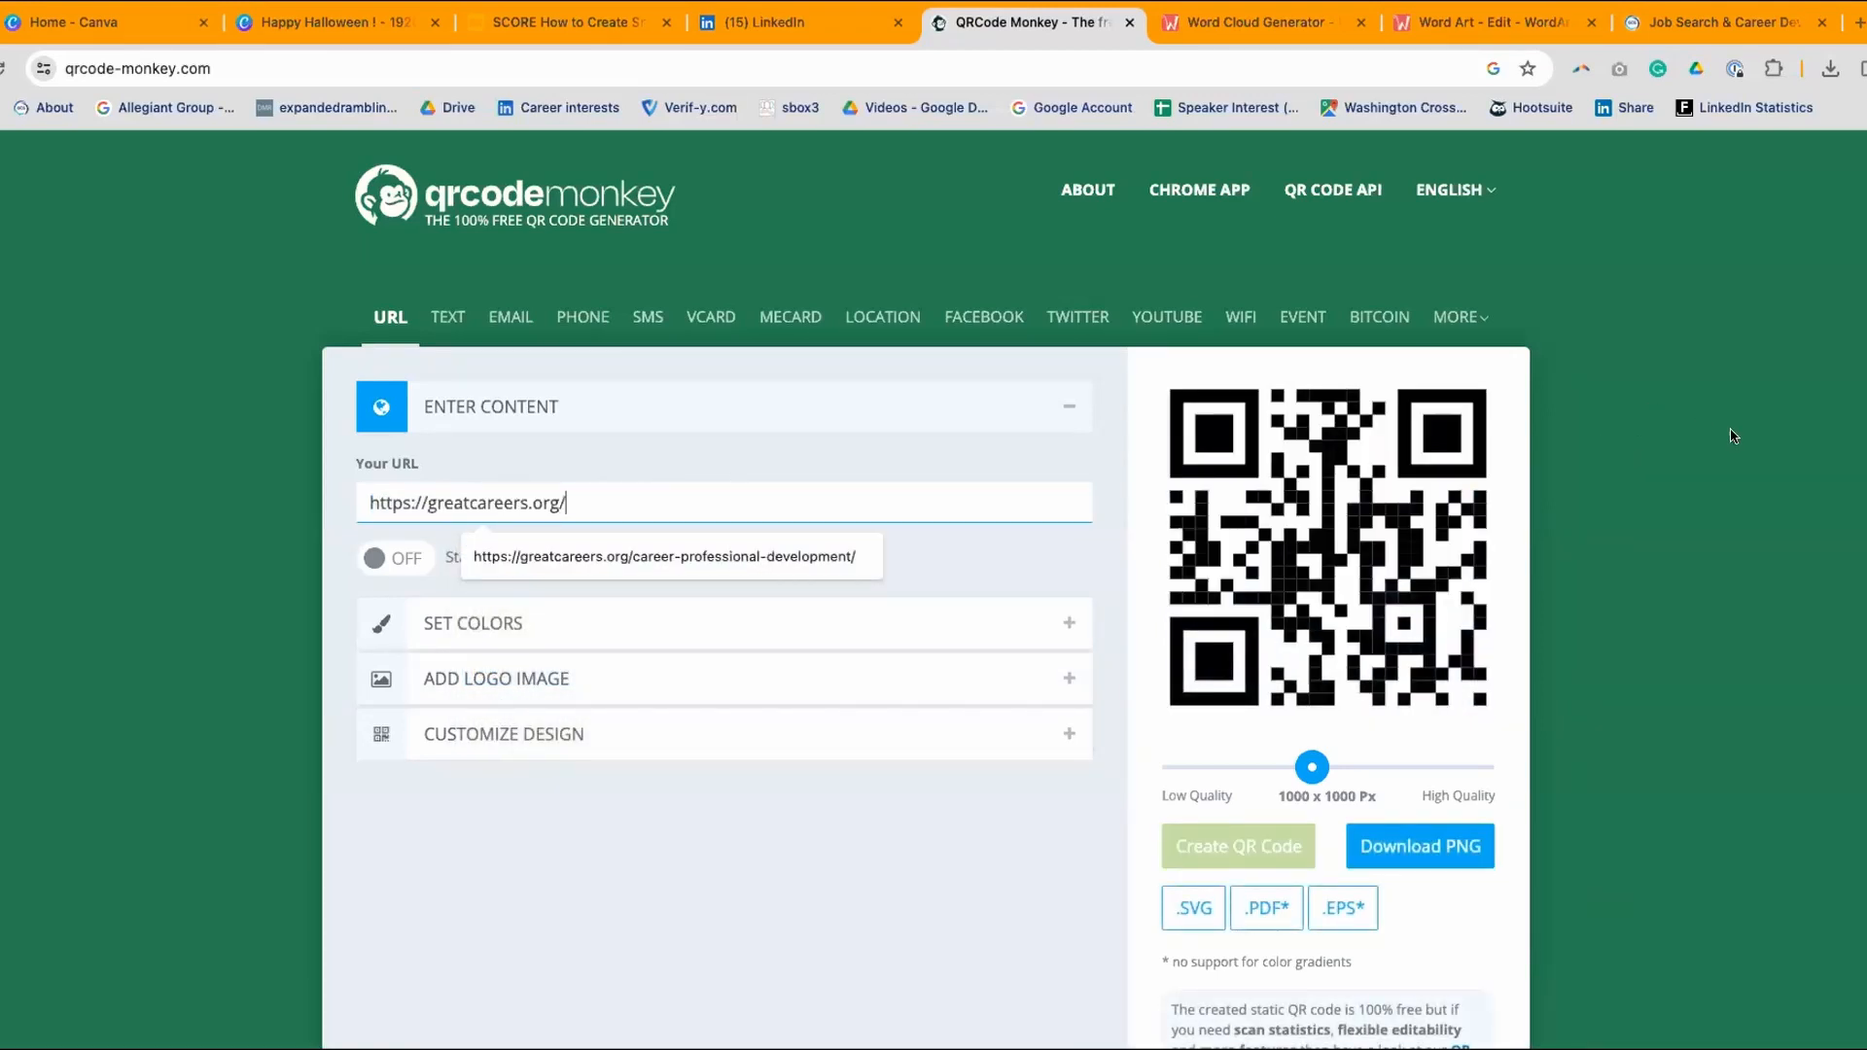
click(1746, 389)
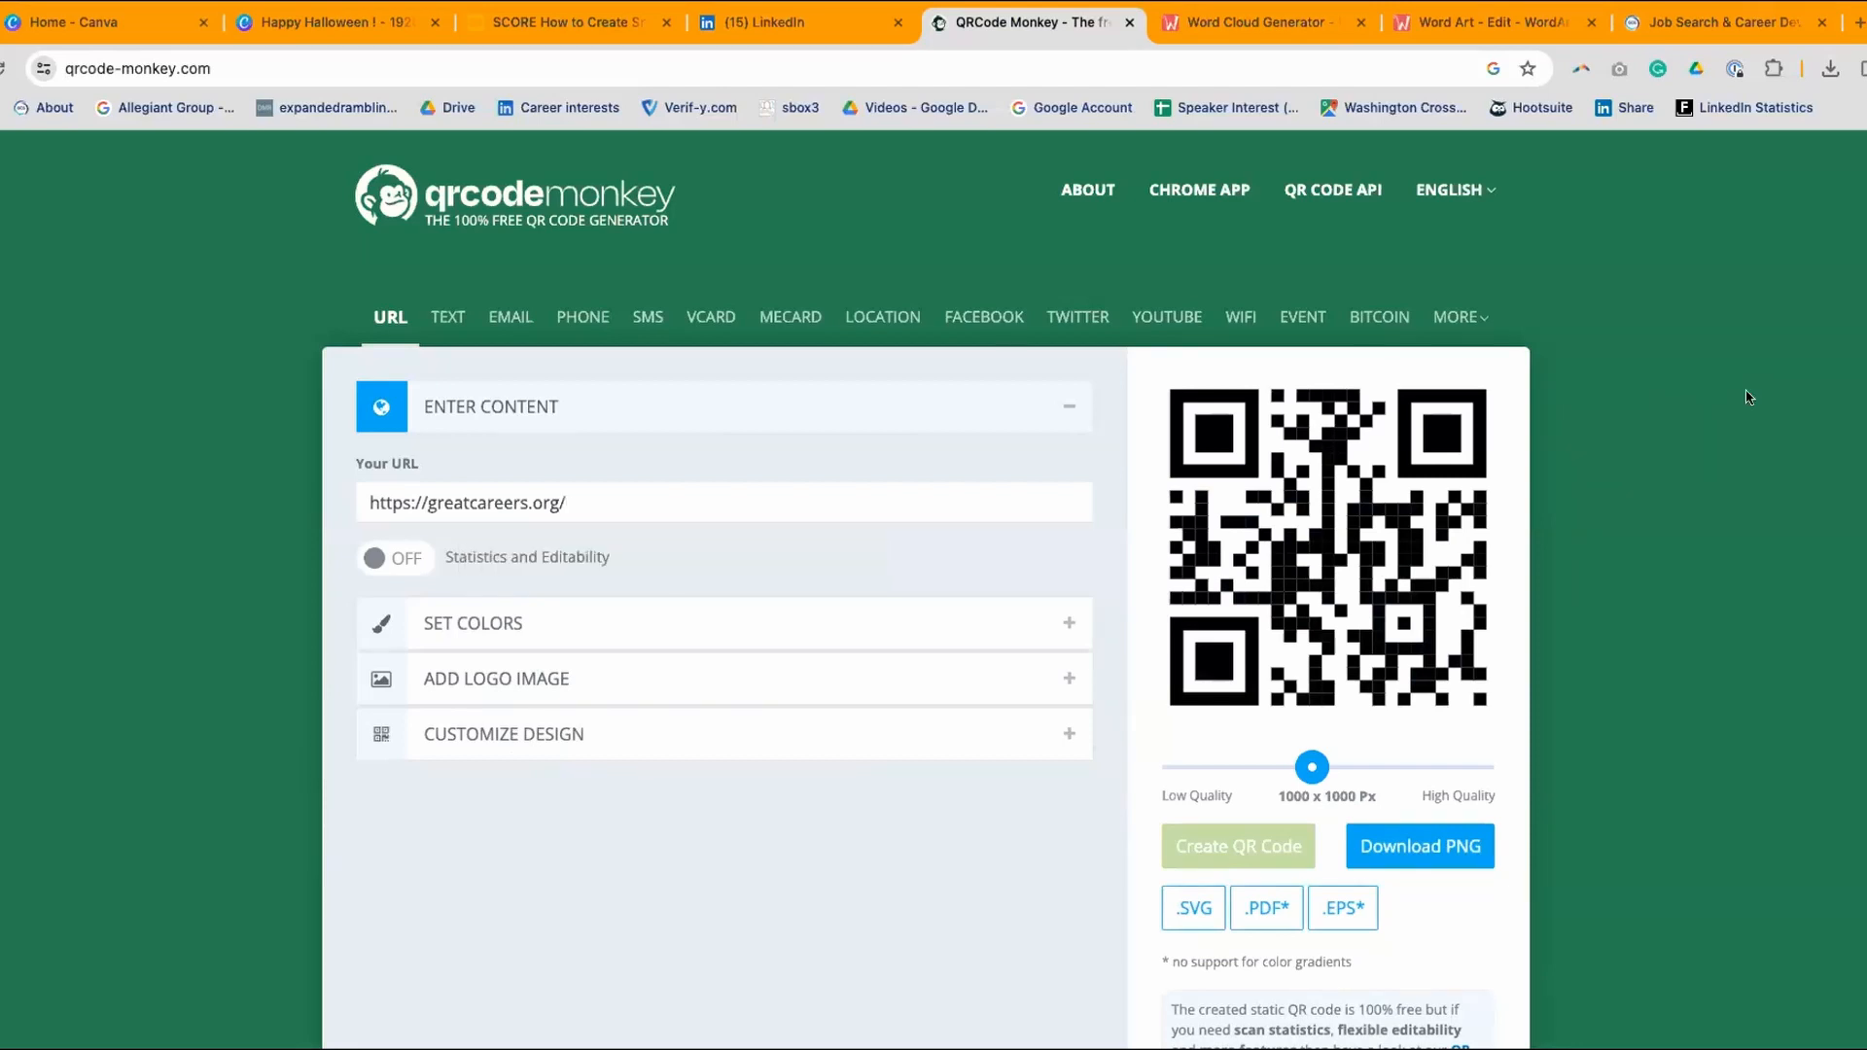
- Expand the Set Colors and Add Logo Image sections of the QR generator
click(509, 620)
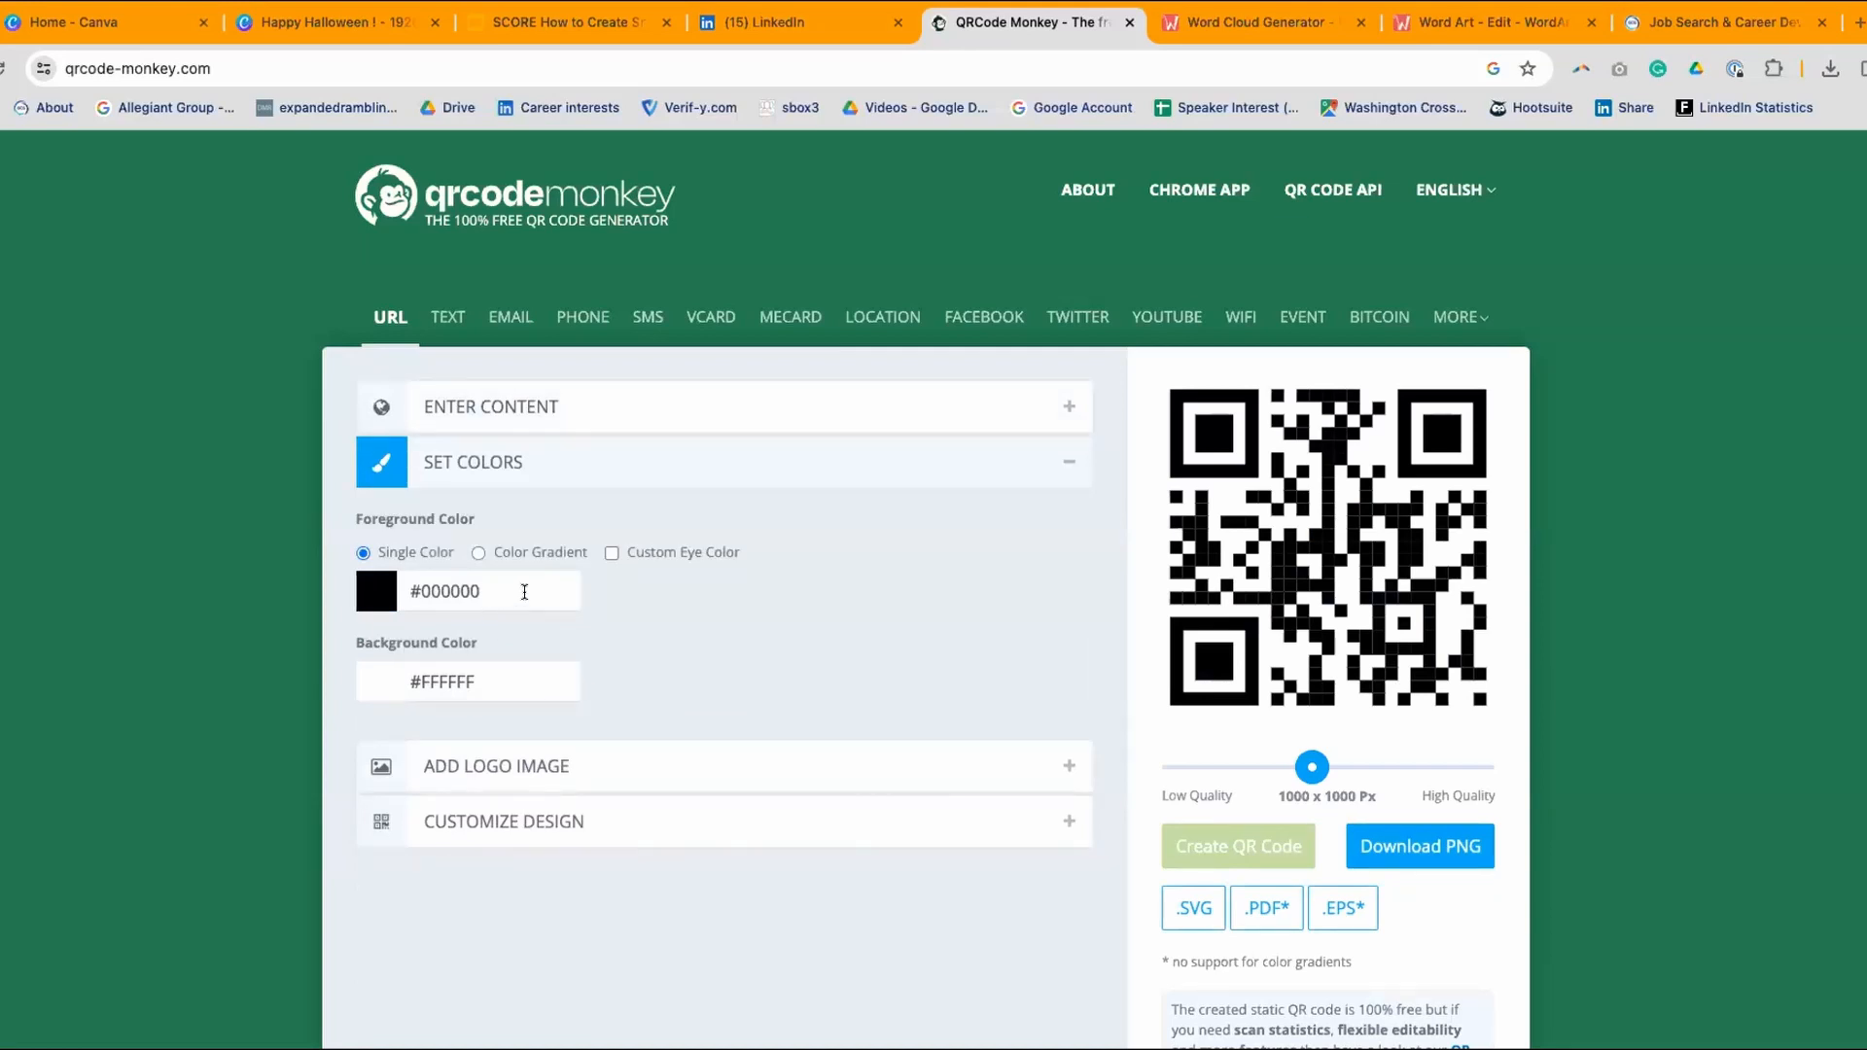
scroll(523, 596, down, 2)
scroll(526, 595, down, 1)
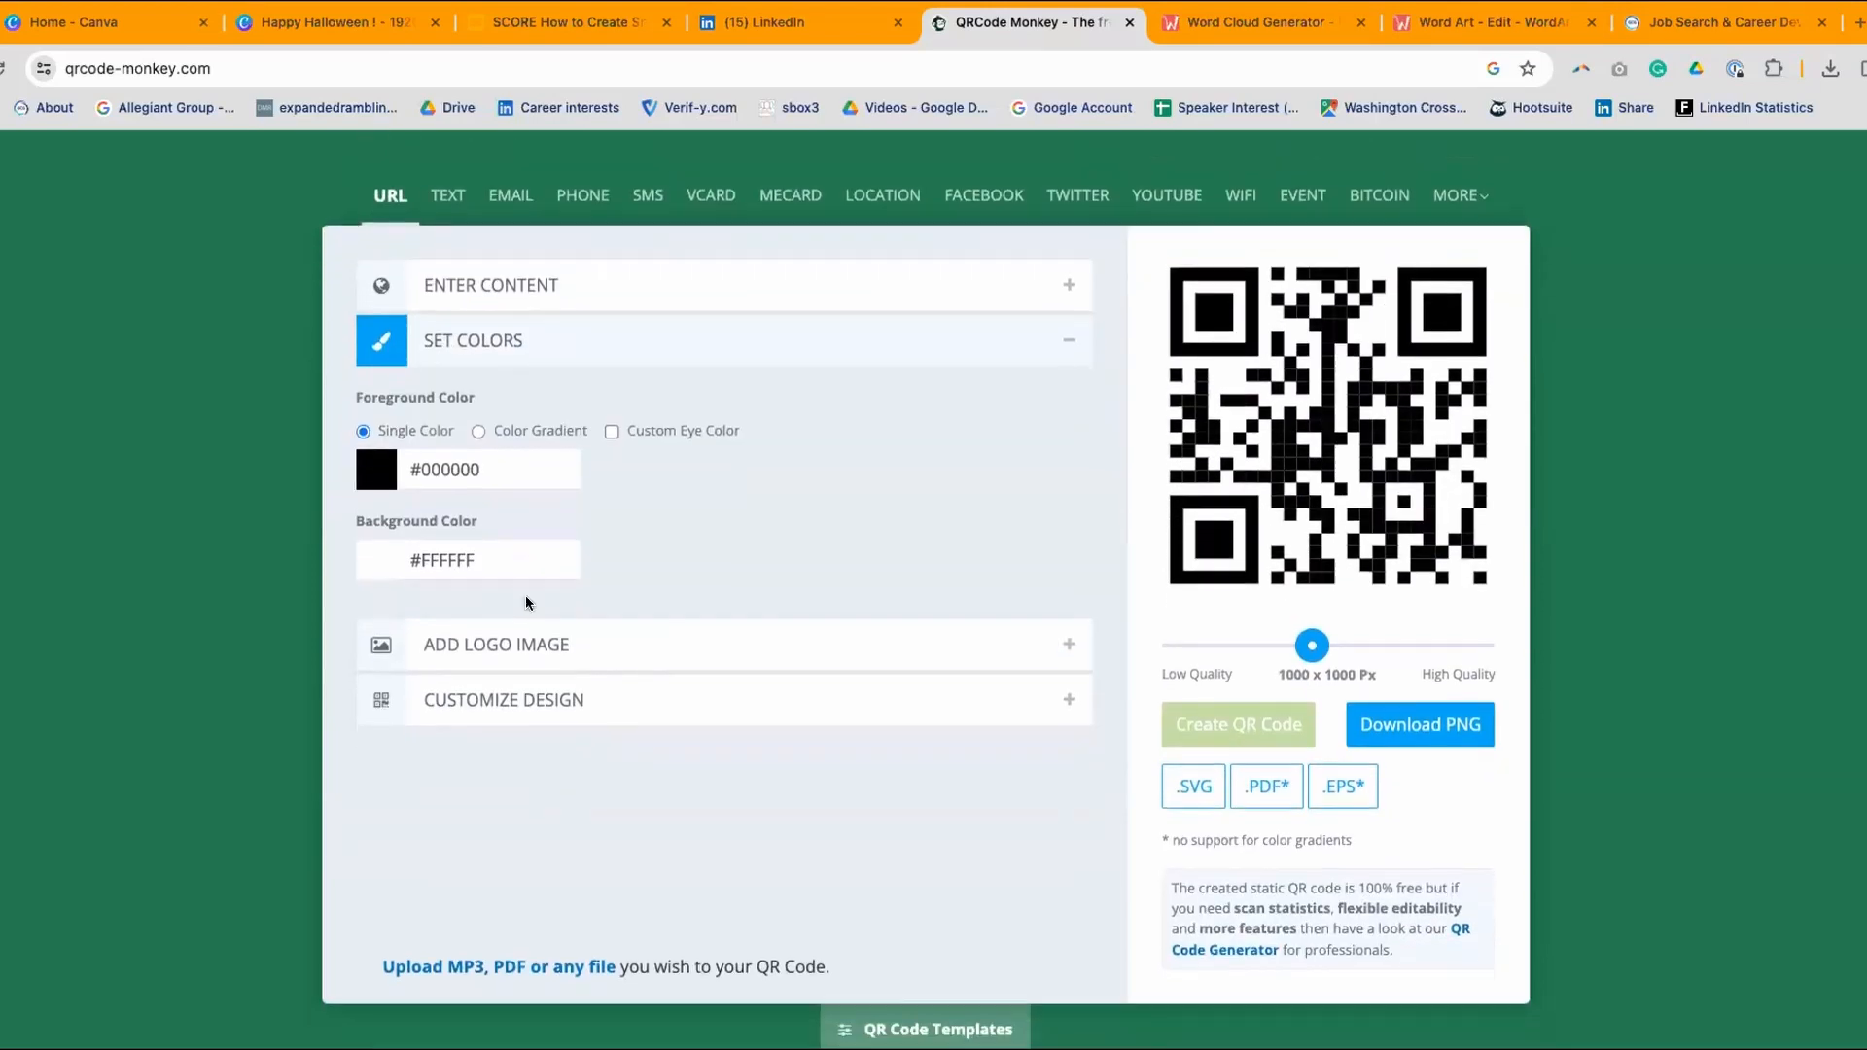
click(514, 646)
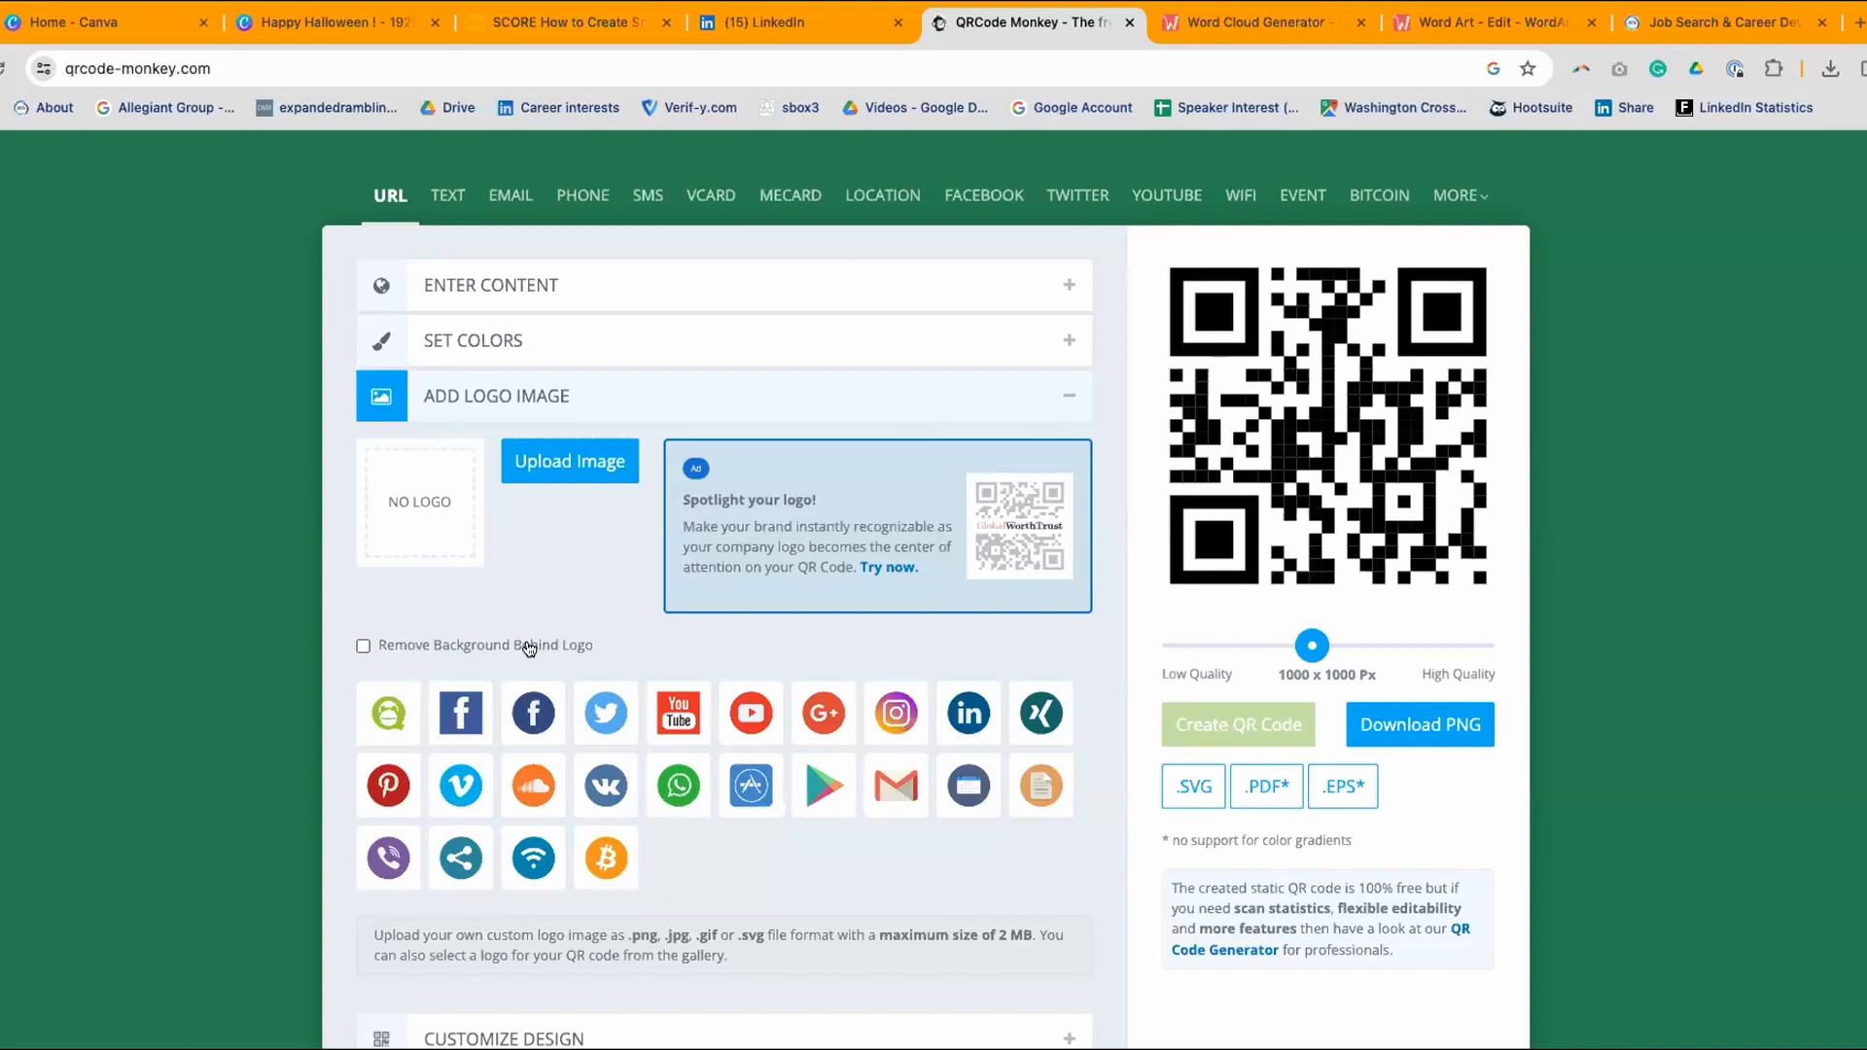
- Upload the round GCG logo file as the QR code's logo image
click(573, 468)
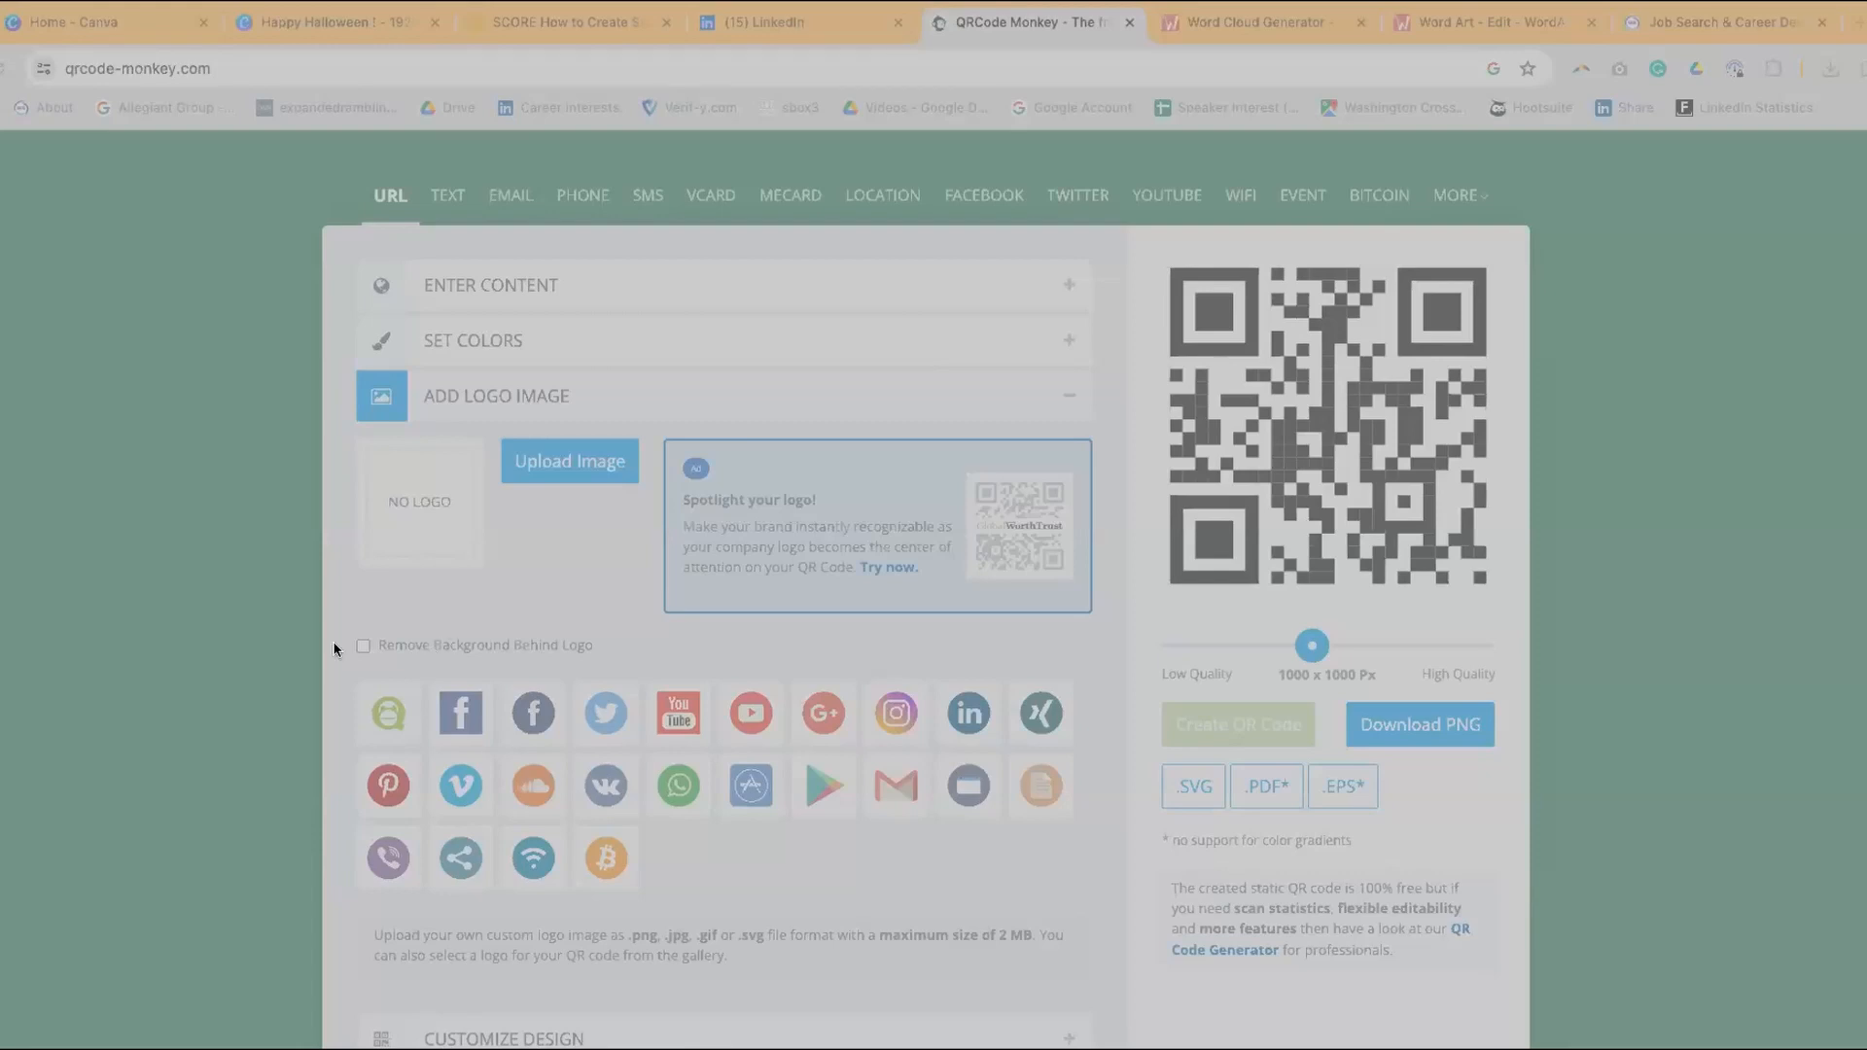
drag(348, 644, 807, 868)
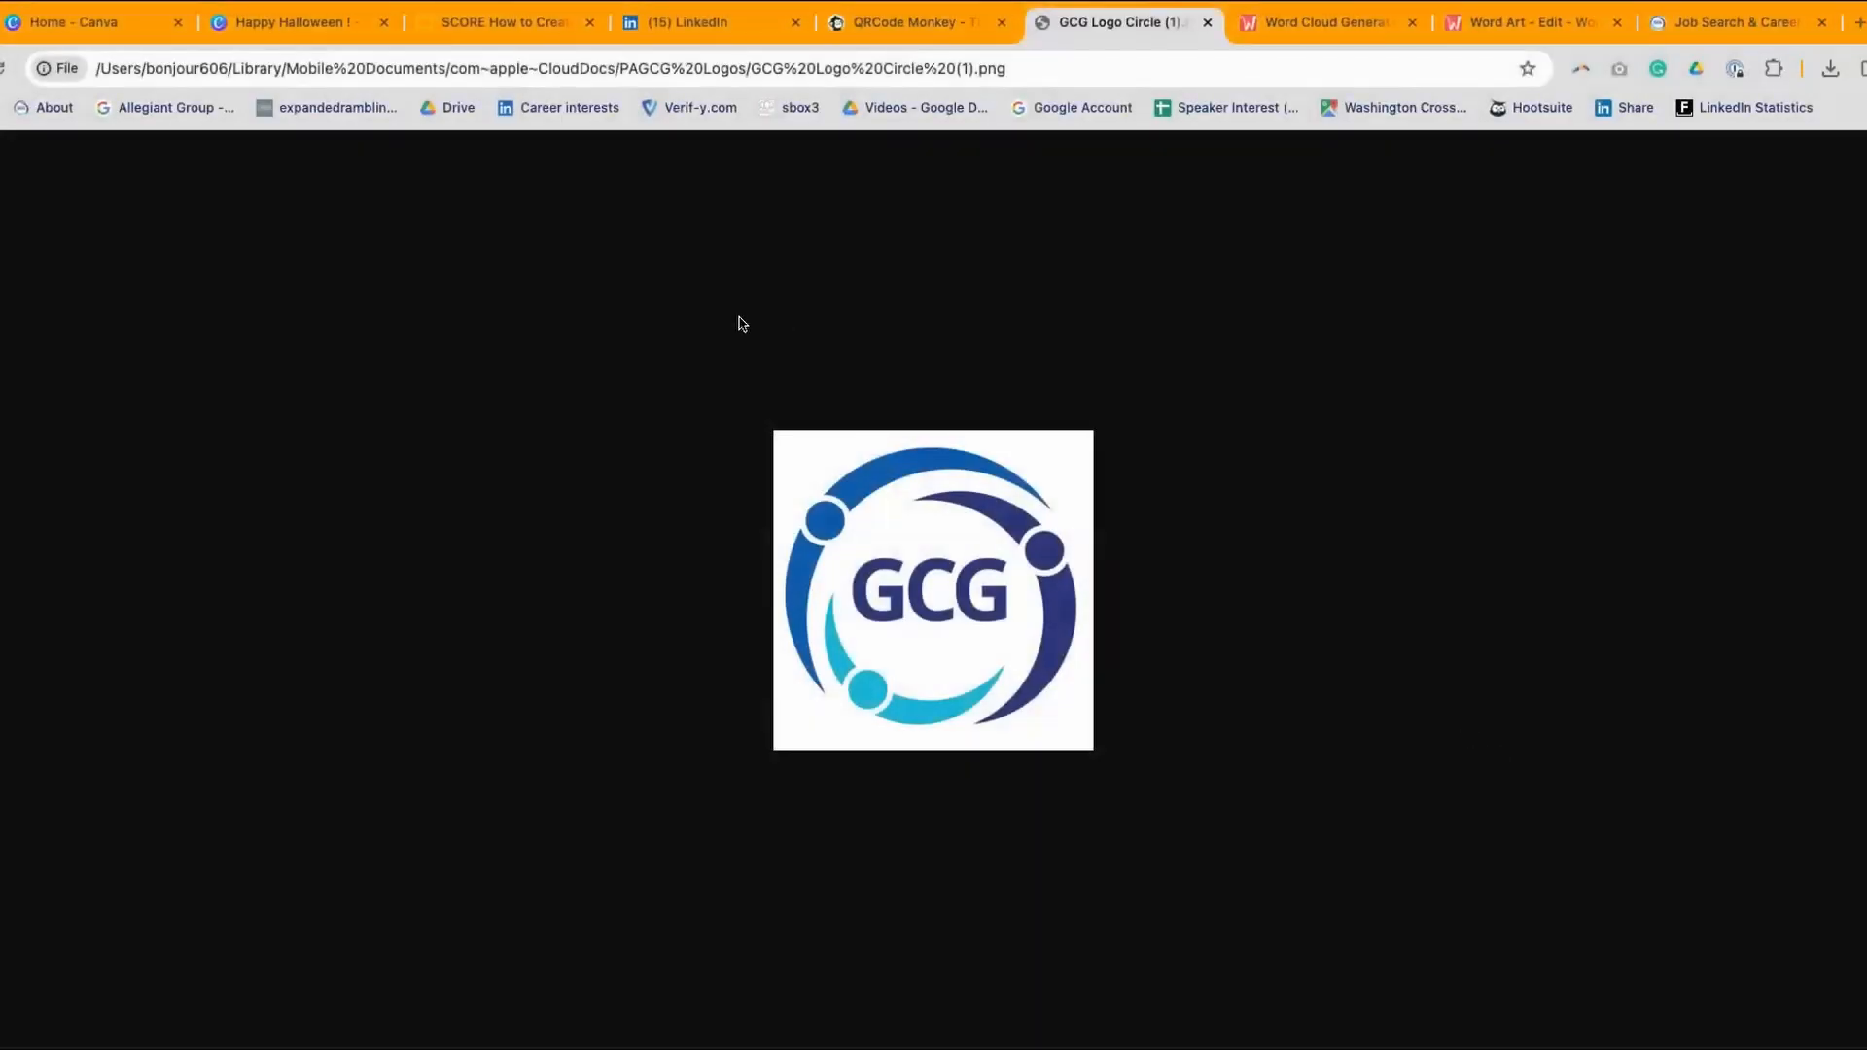
click(1209, 22)
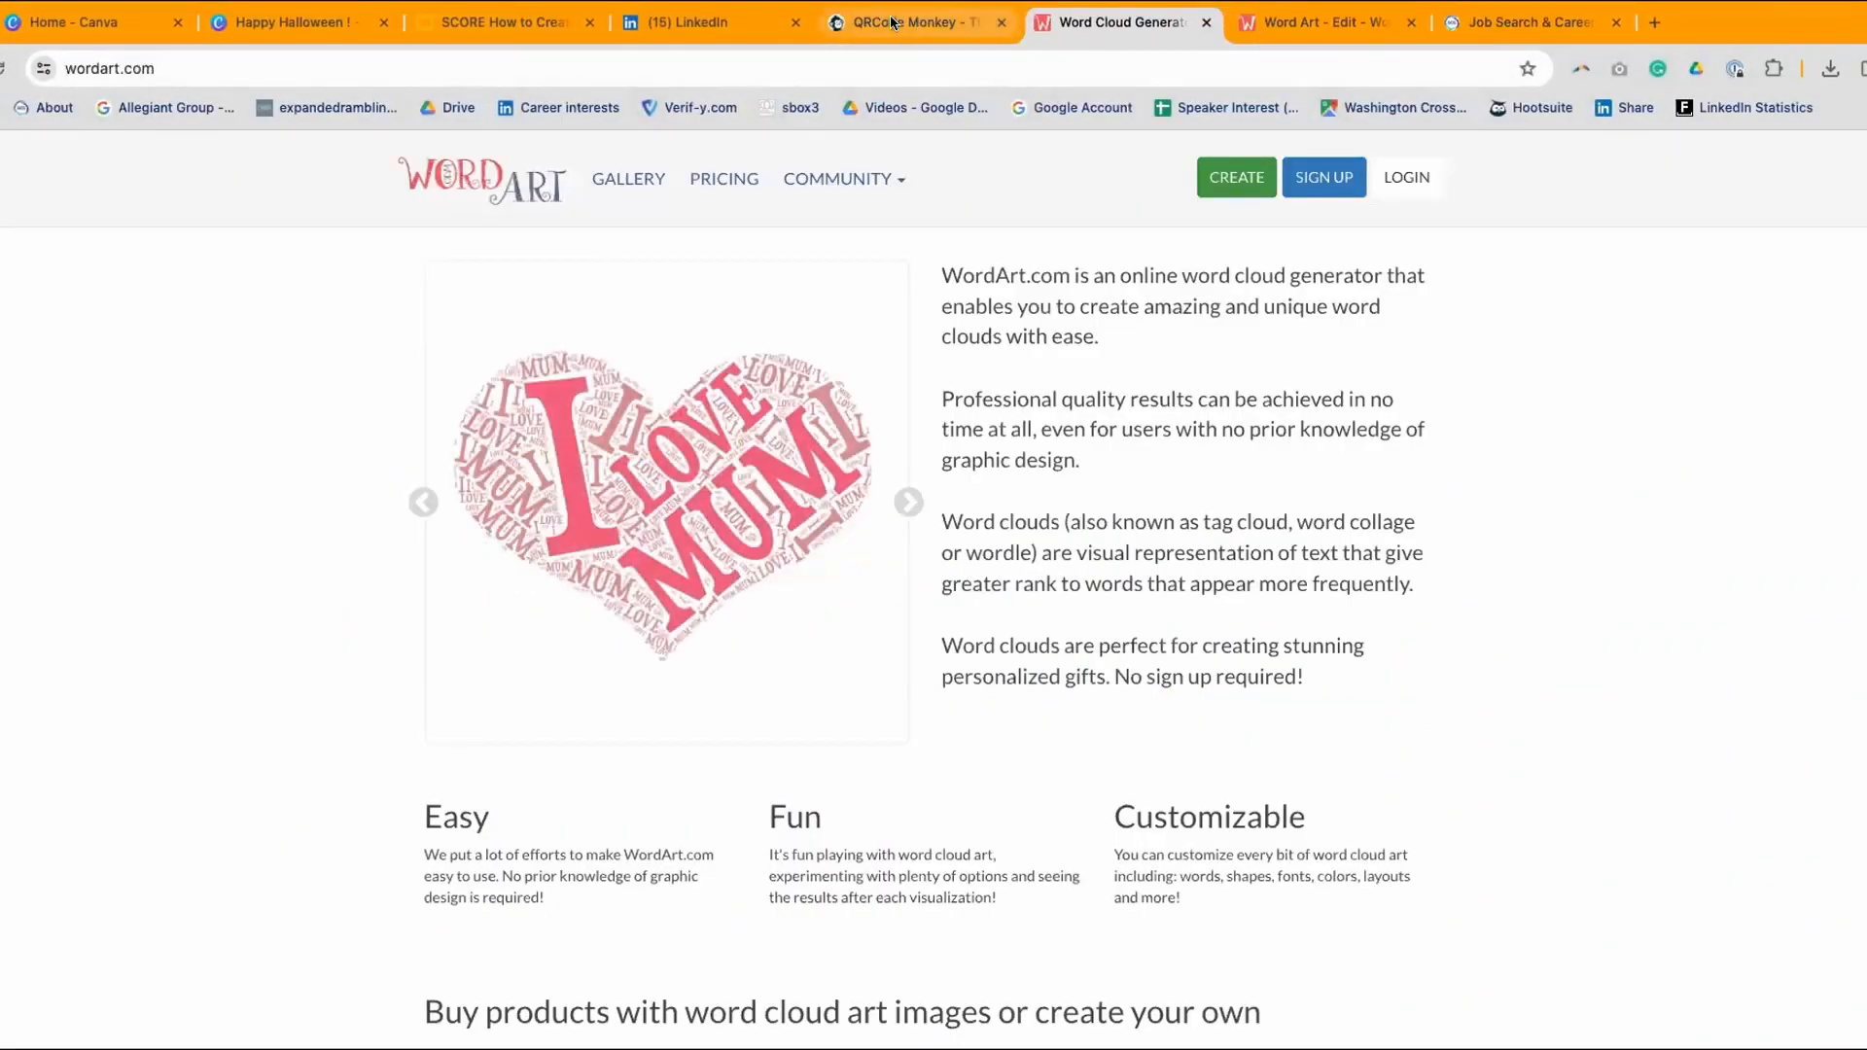
click(879, 21)
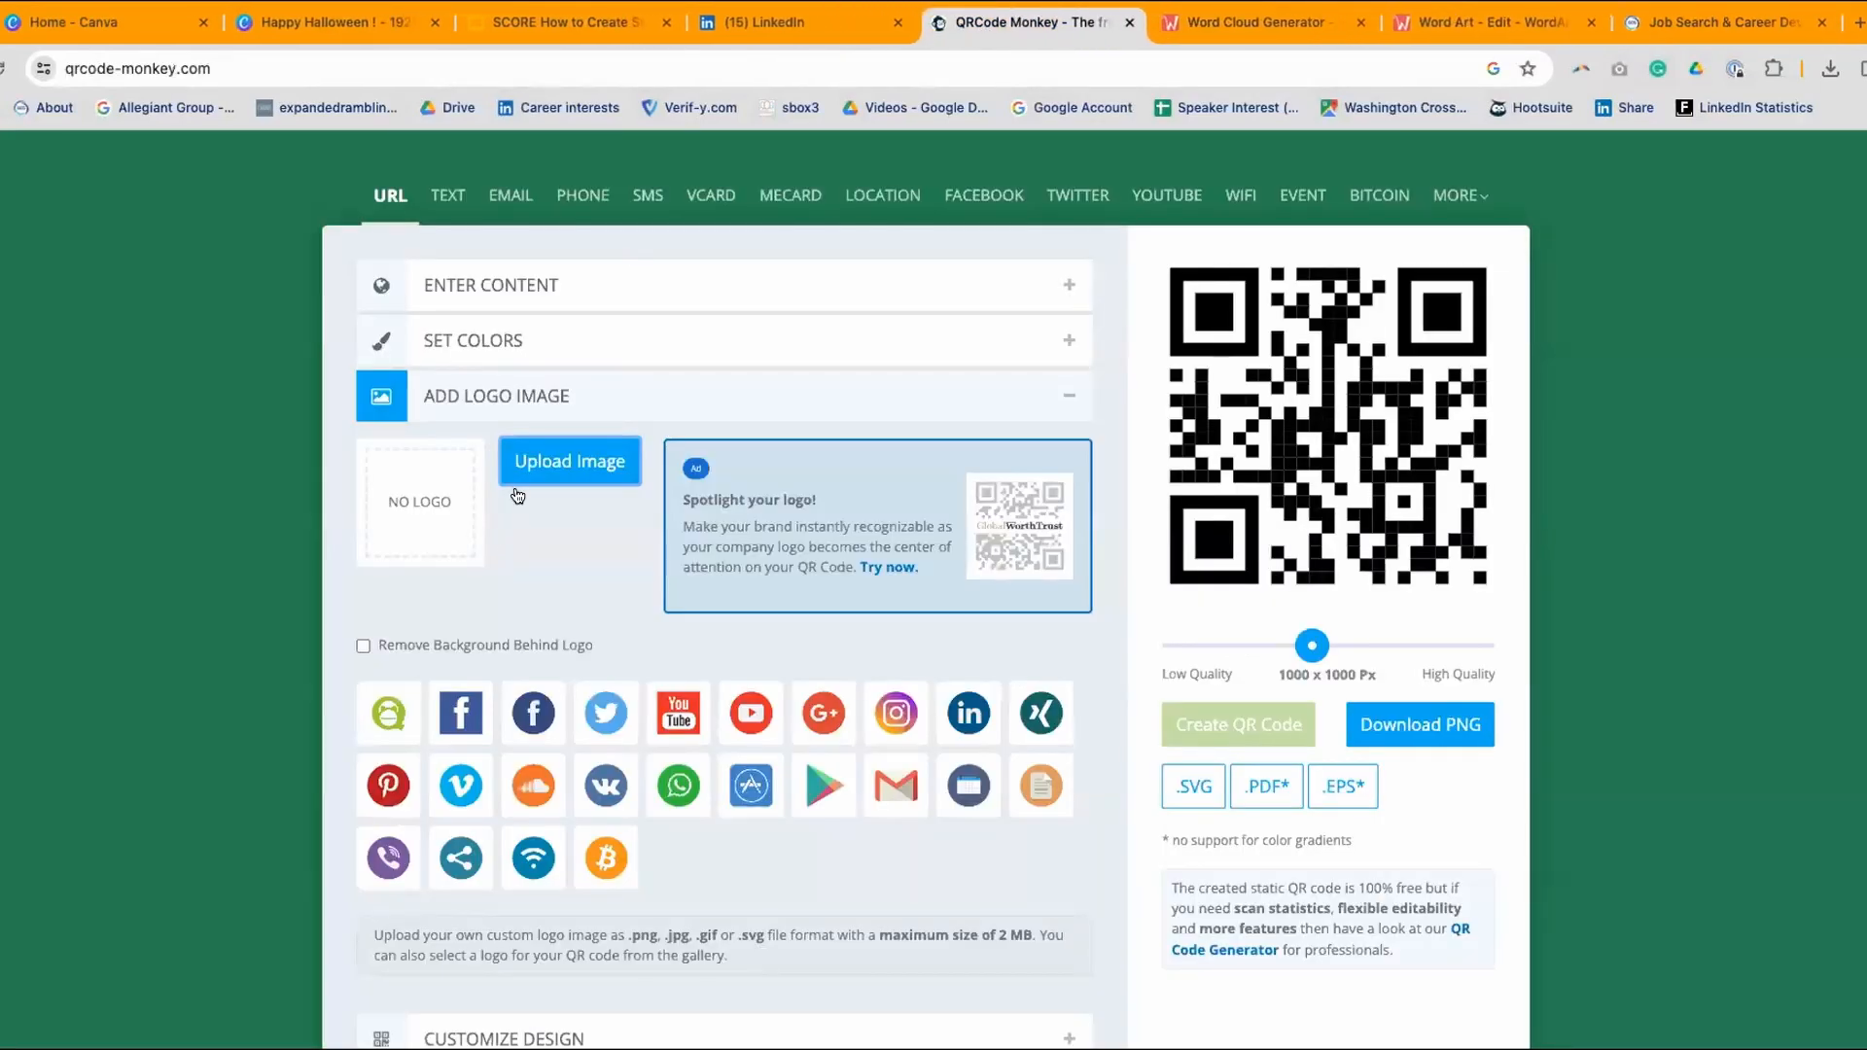
click(560, 463)
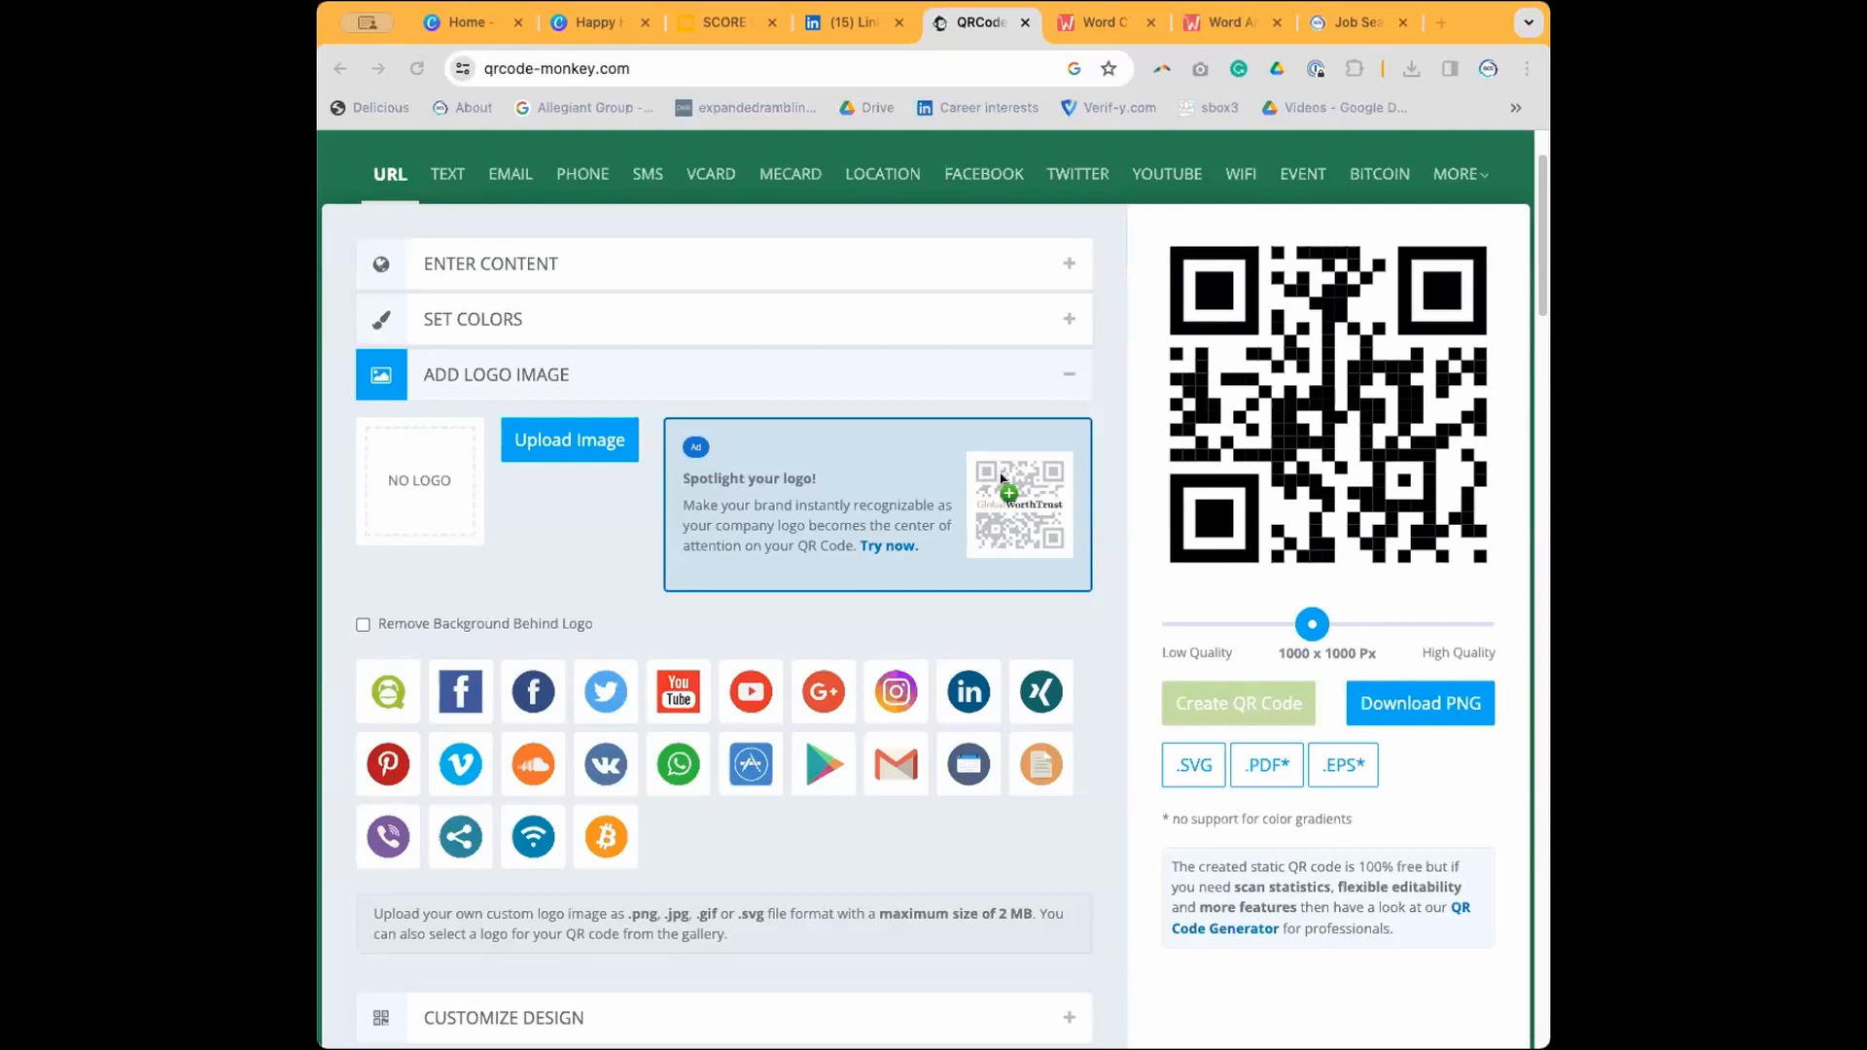
click(434, 478)
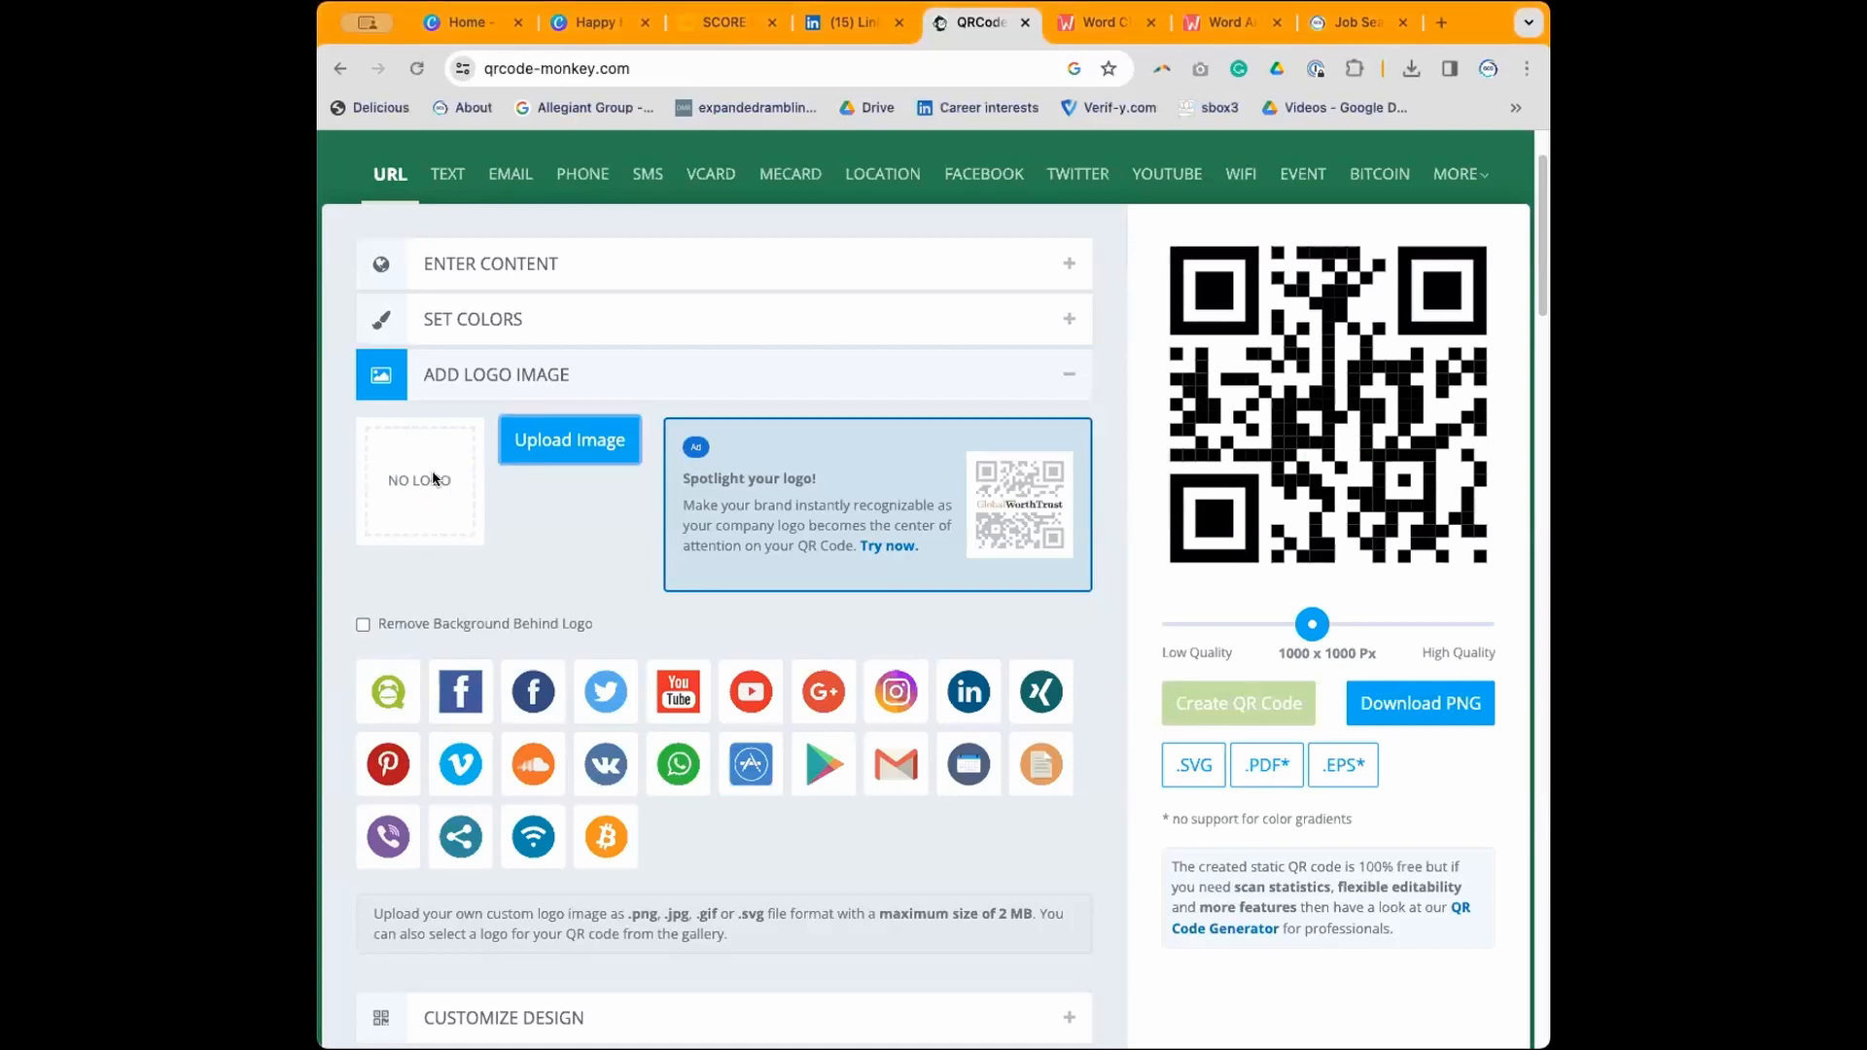
click(563, 442)
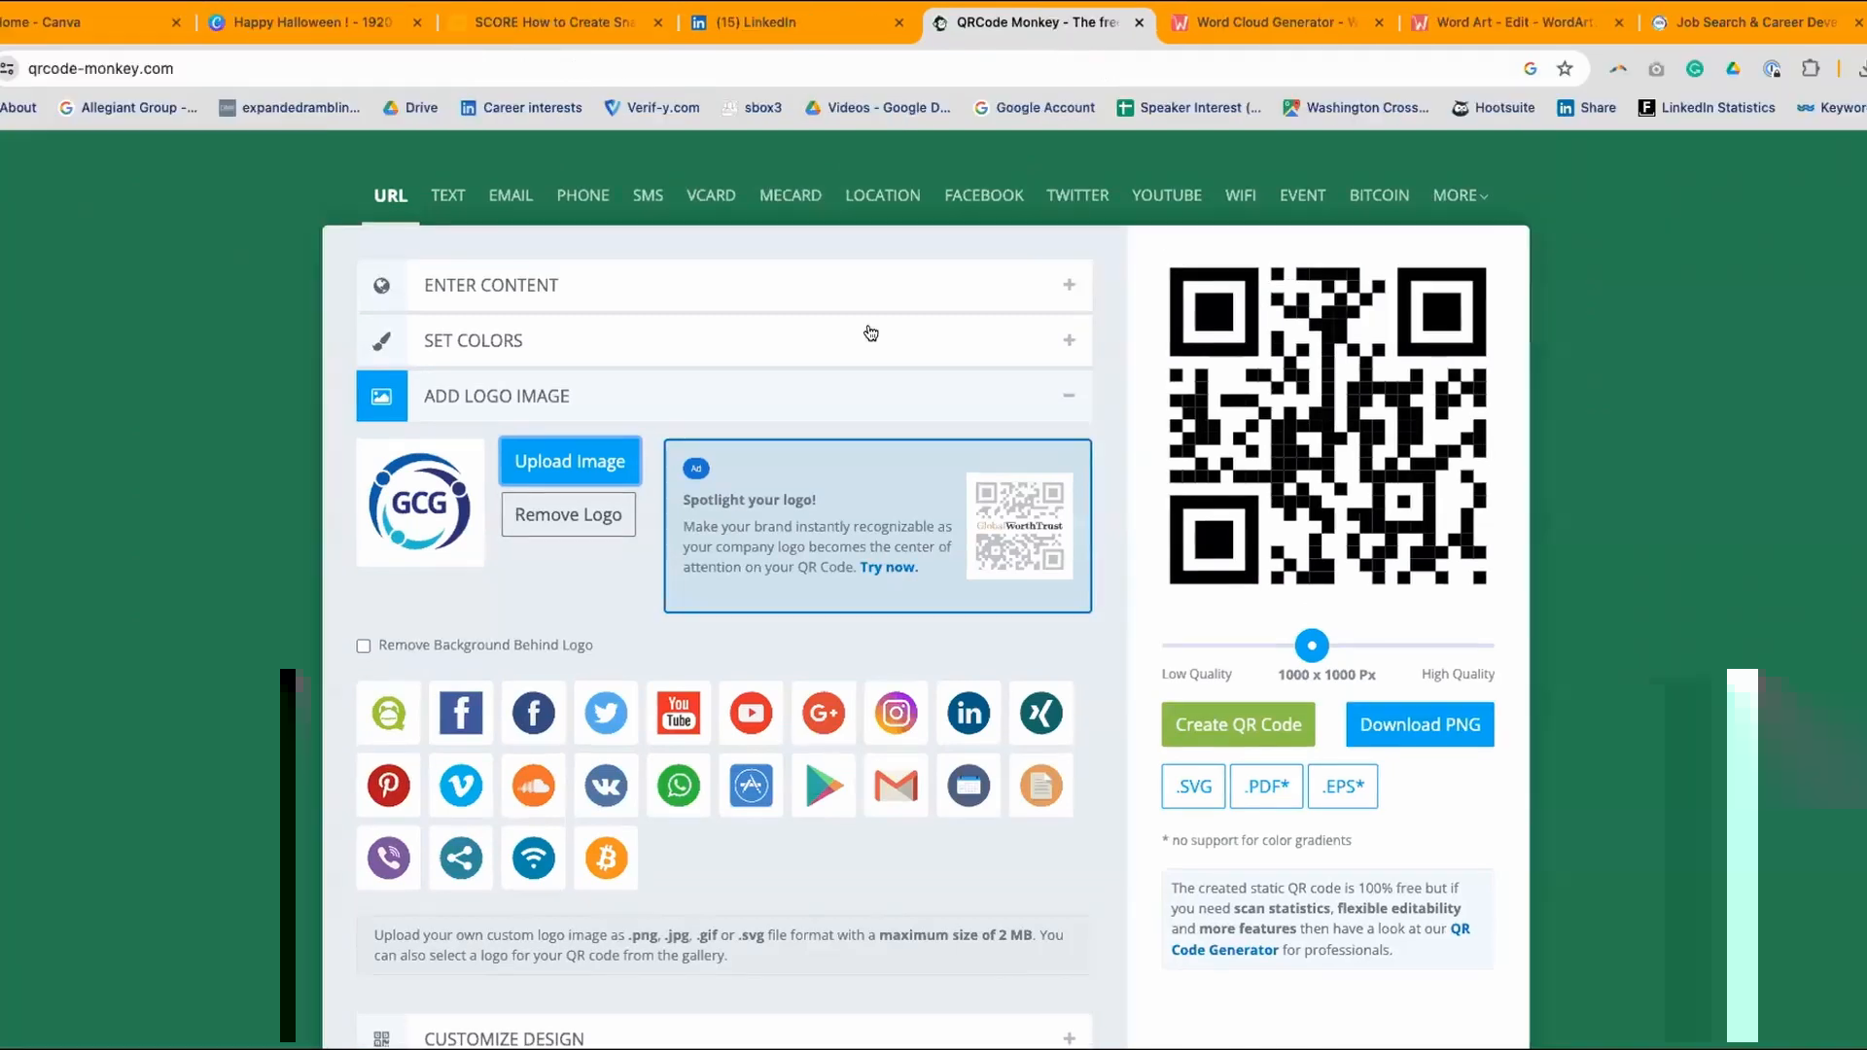
- Review the Customize Design options, then regenerate the QR code with the GCG logo centred
scroll(854, 346, down, 7)
scroll(786, 408, up, 3)
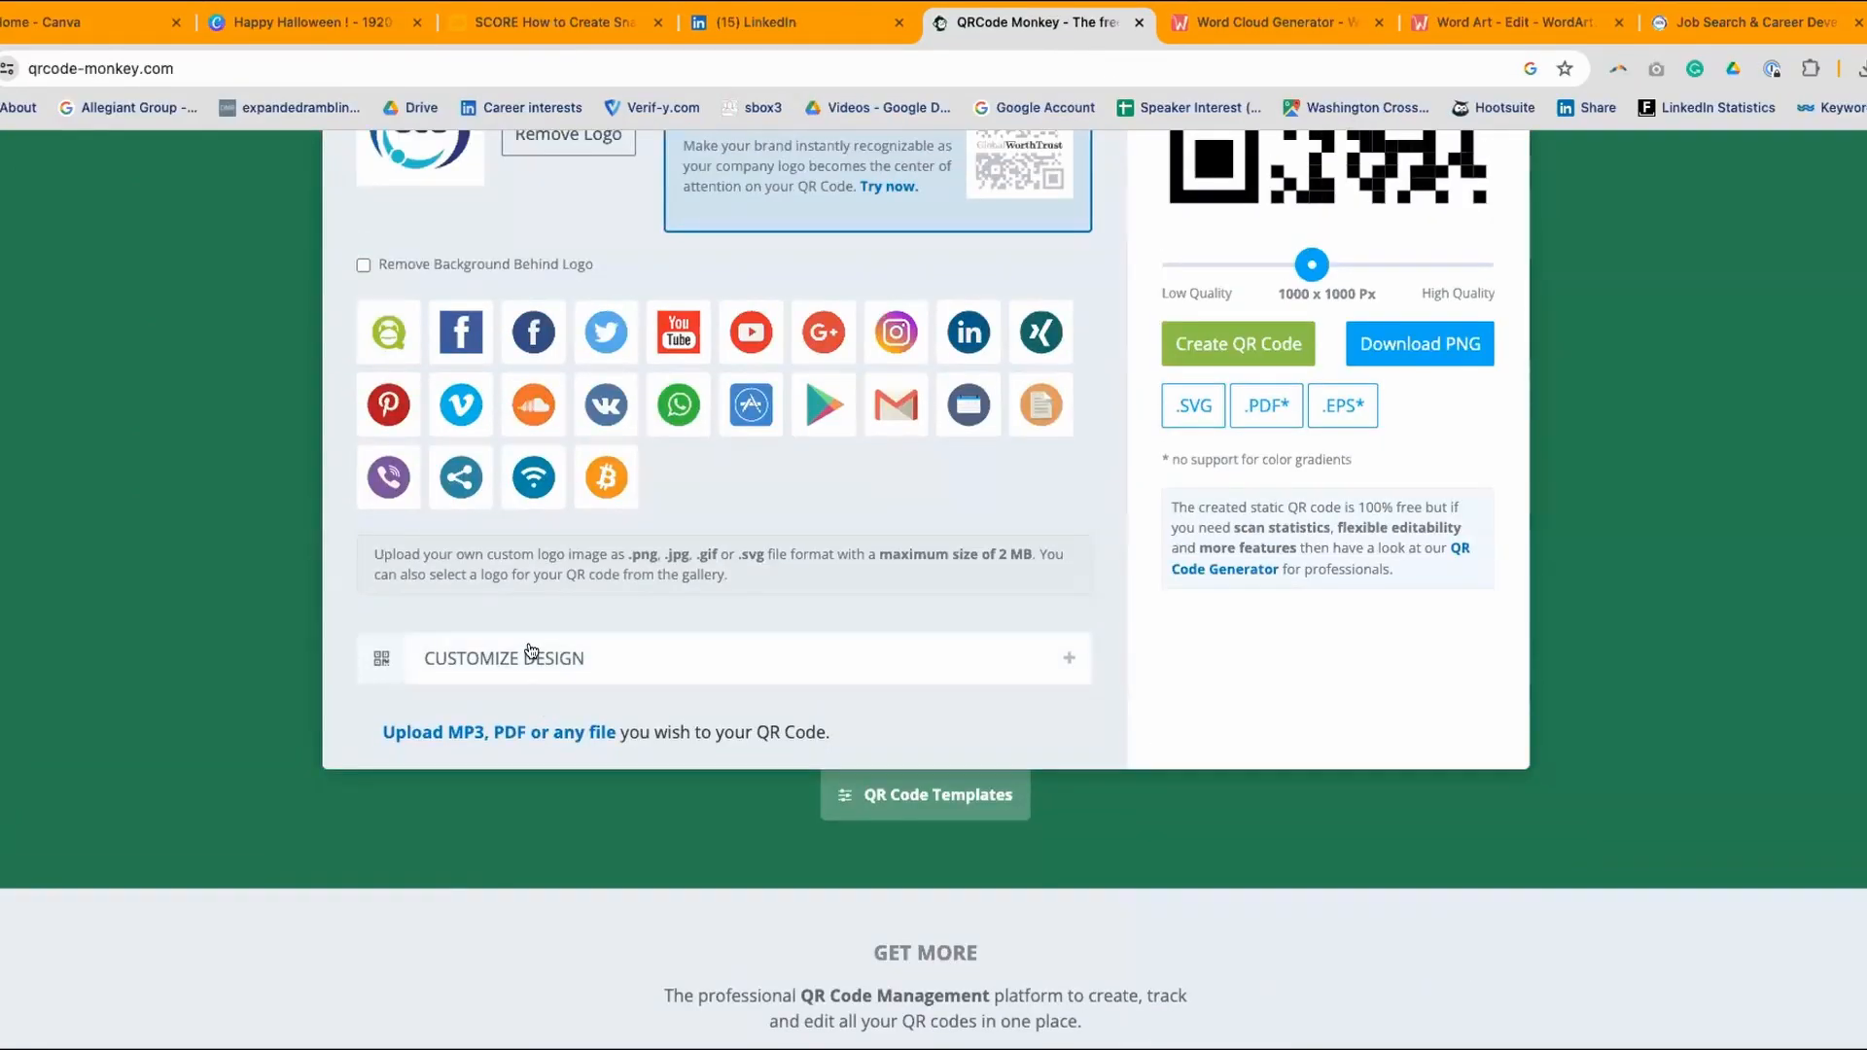
click(437, 656)
scroll(788, 528, down, 5)
scroll(792, 516, up, 2)
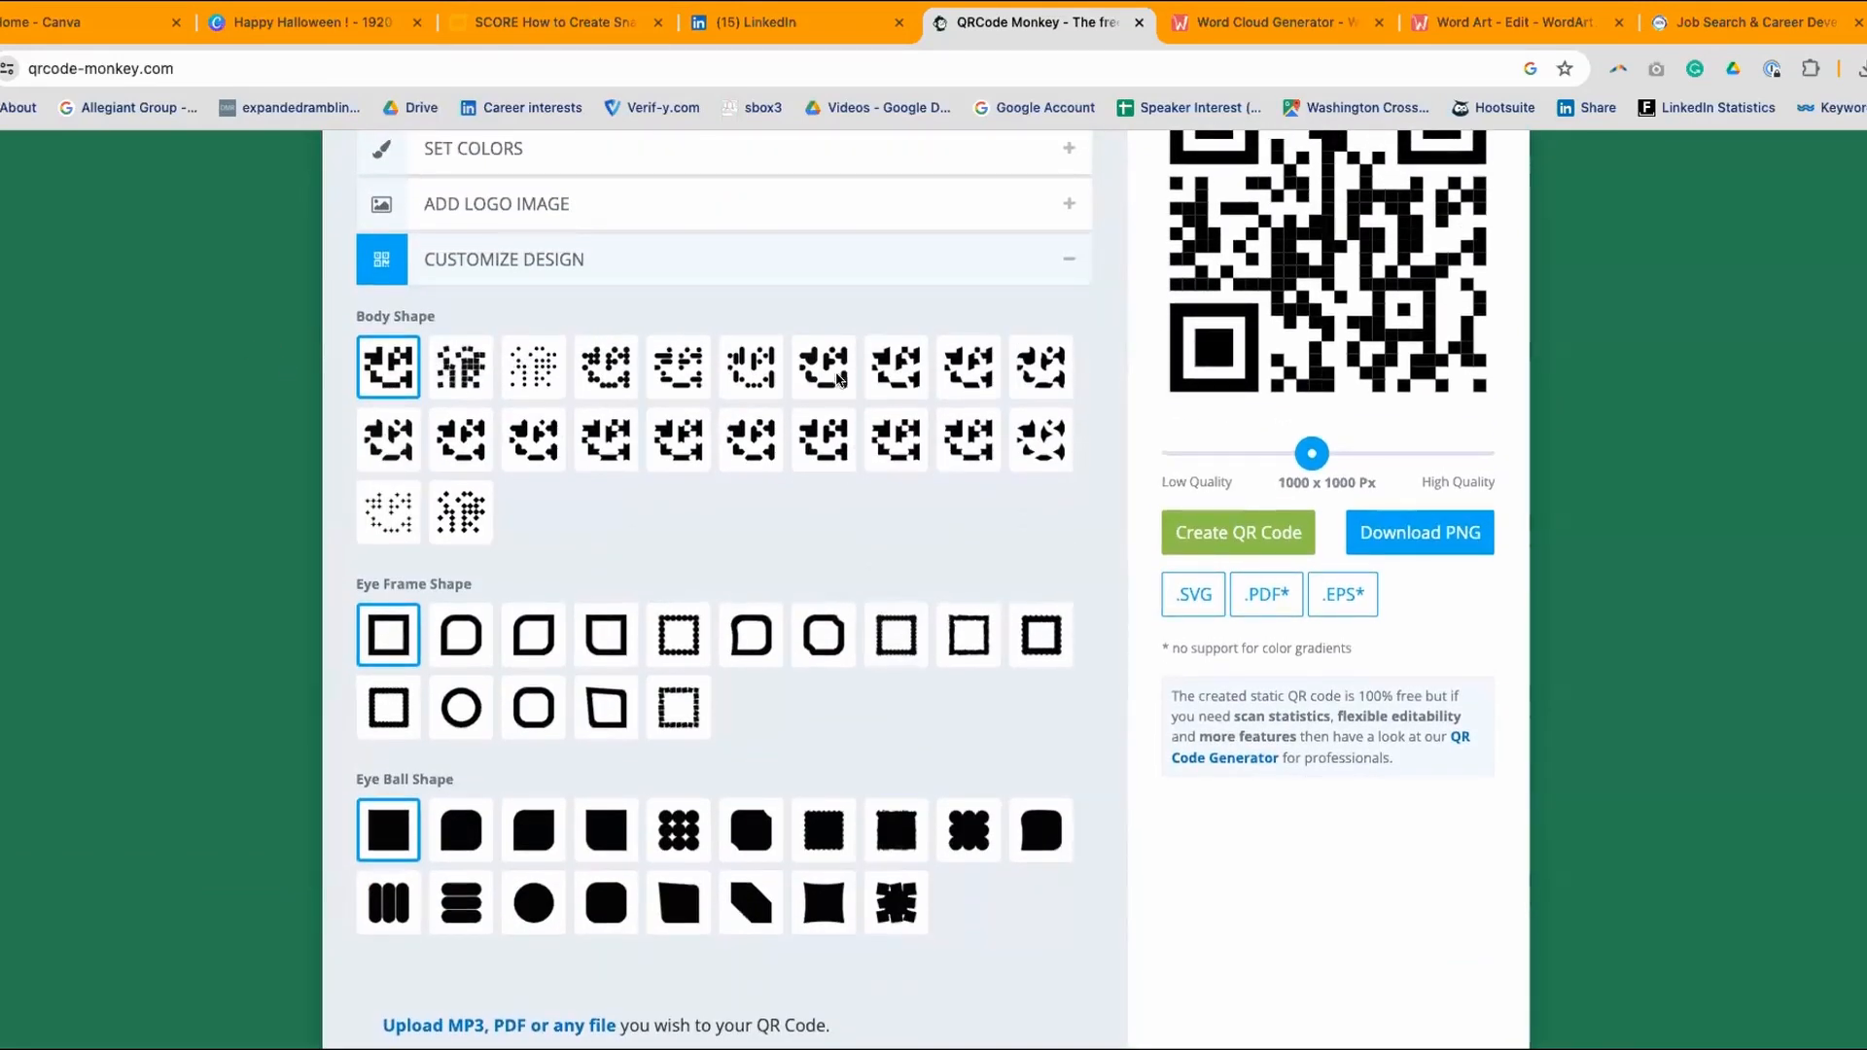
scroll(929, 505, up, 1)
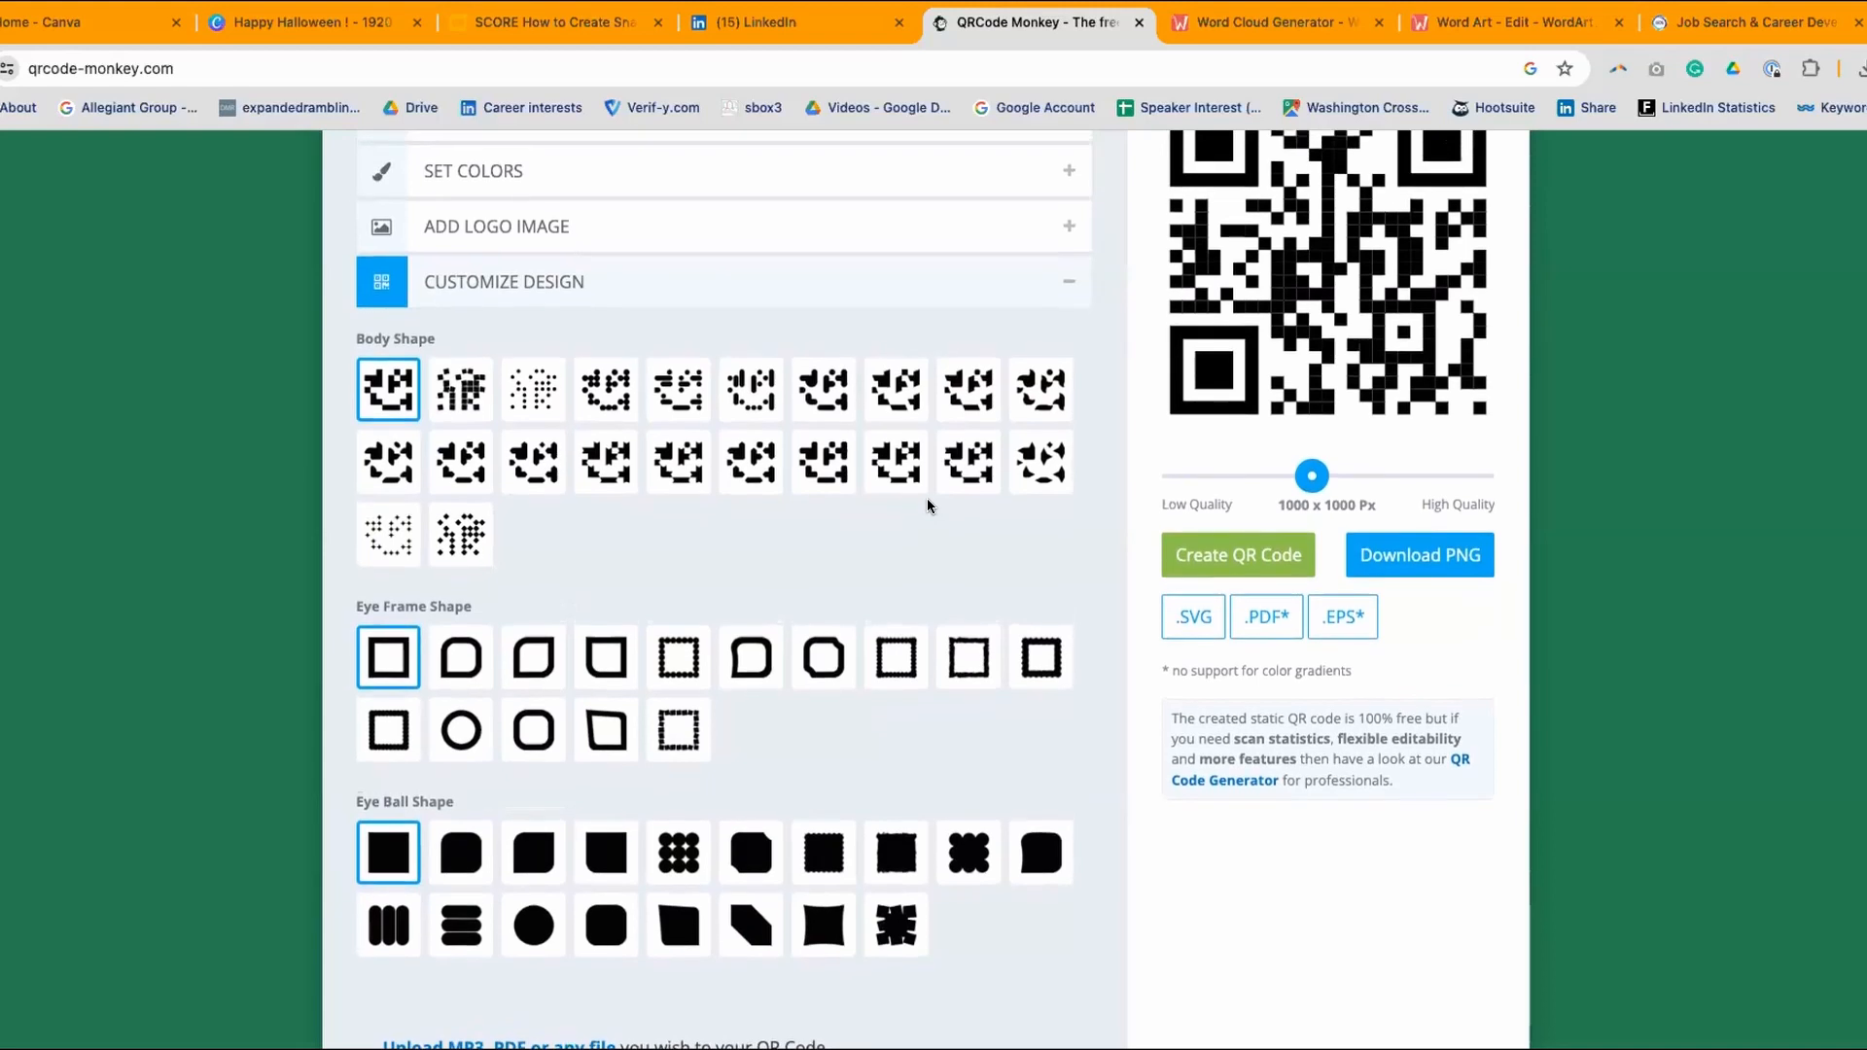
scroll(926, 498, up, 2)
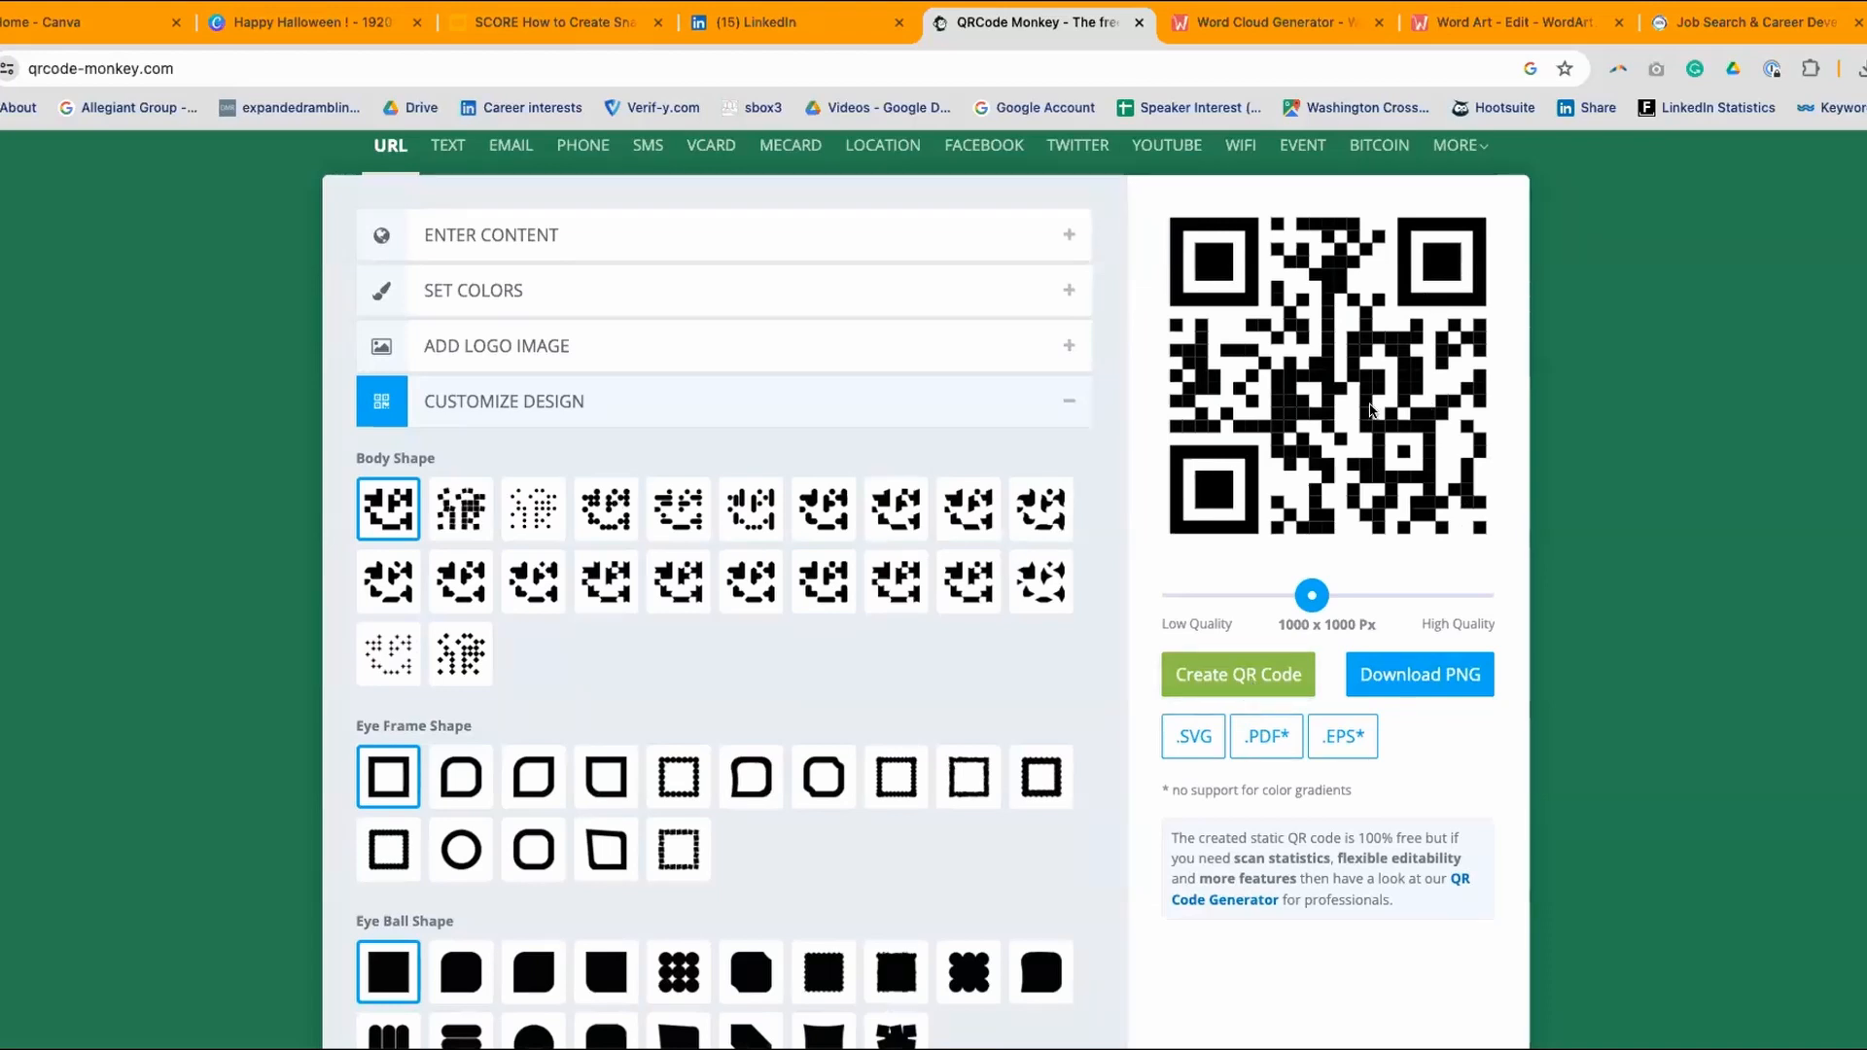
click(1225, 672)
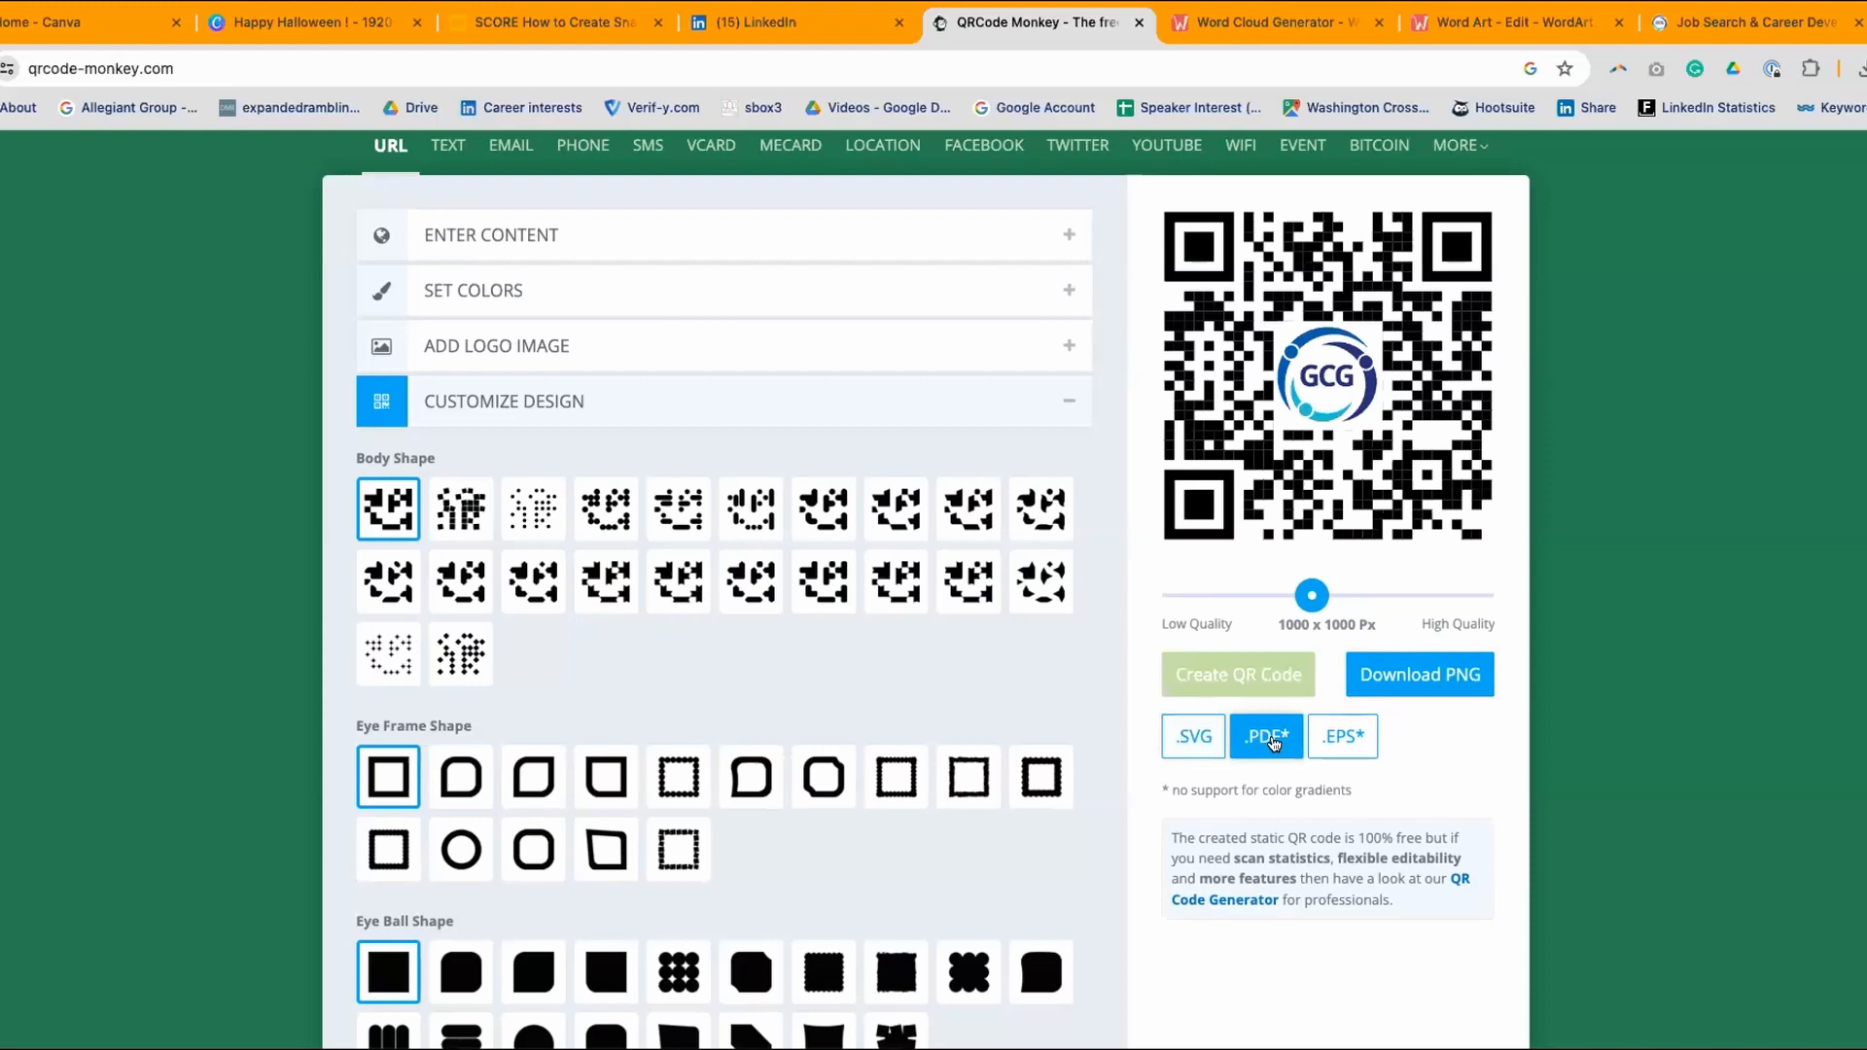
- Download the GCG-logo QR code as a PNG and reopen the Happy Halloween design in Canva
click(1438, 678)
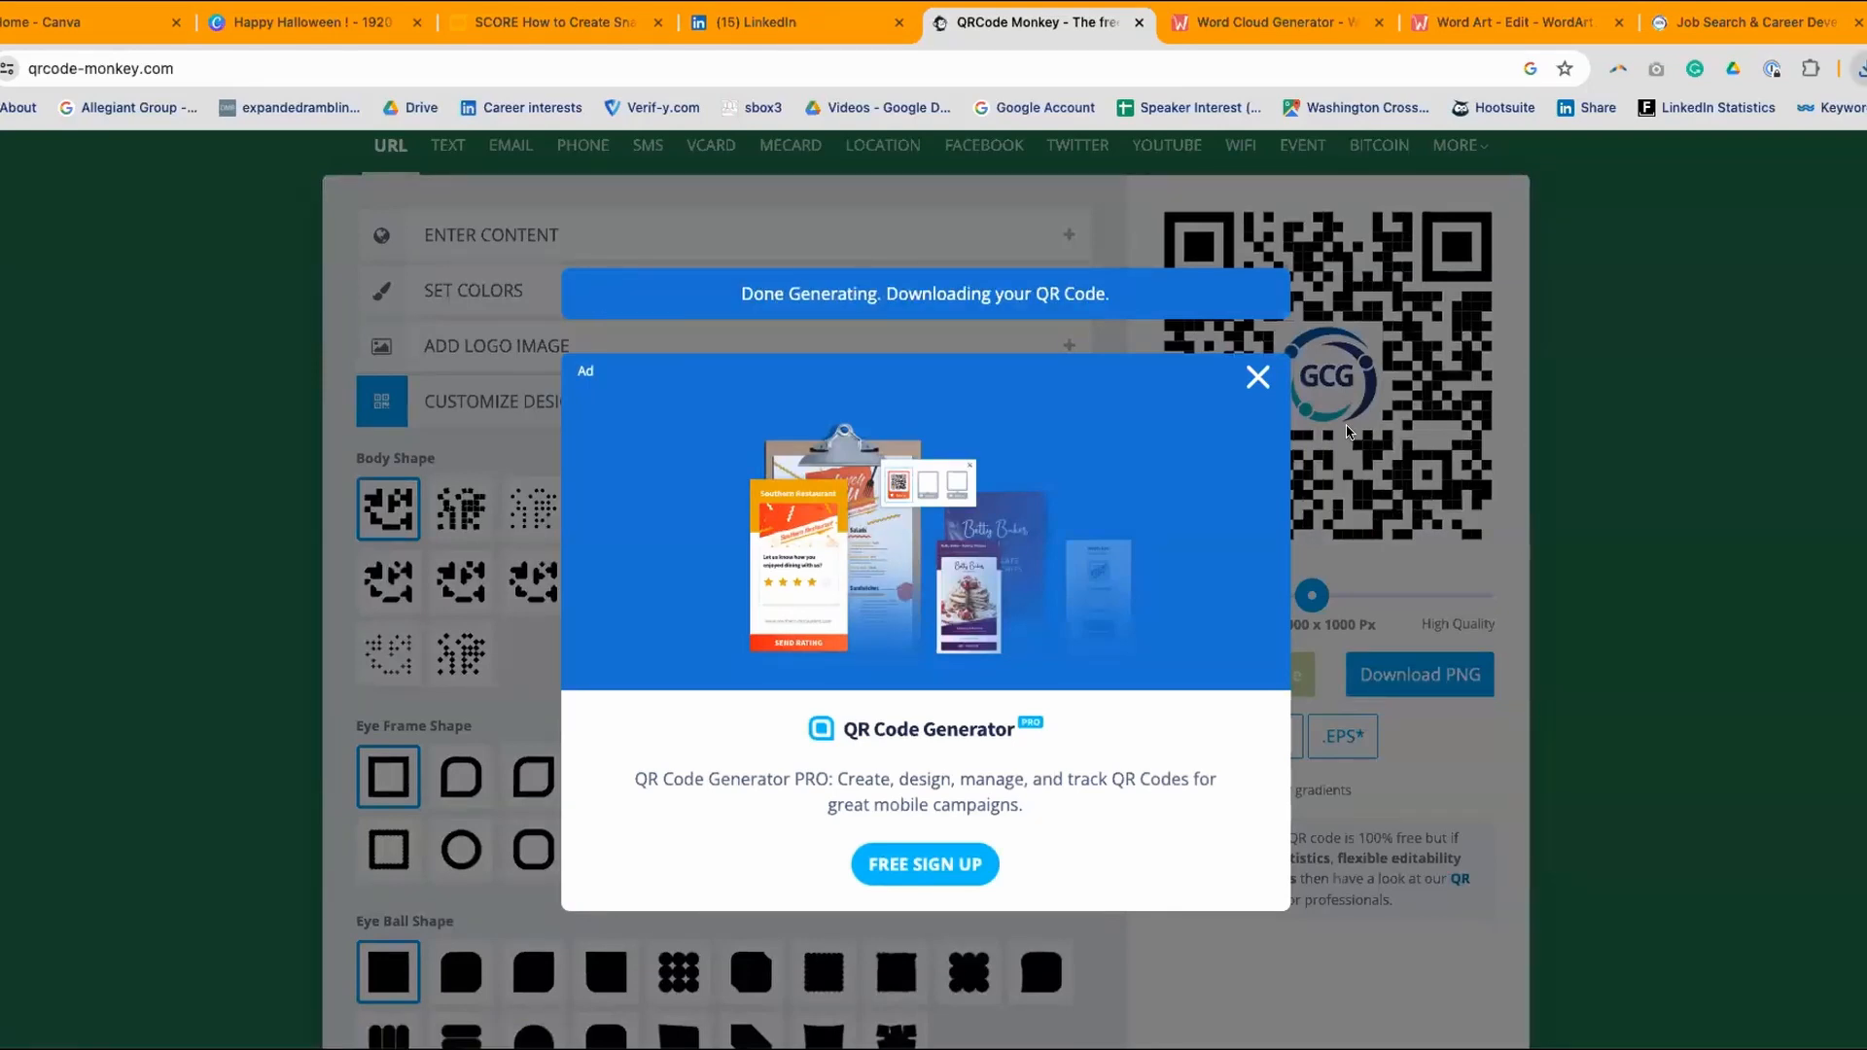
click(90, 24)
click(285, 29)
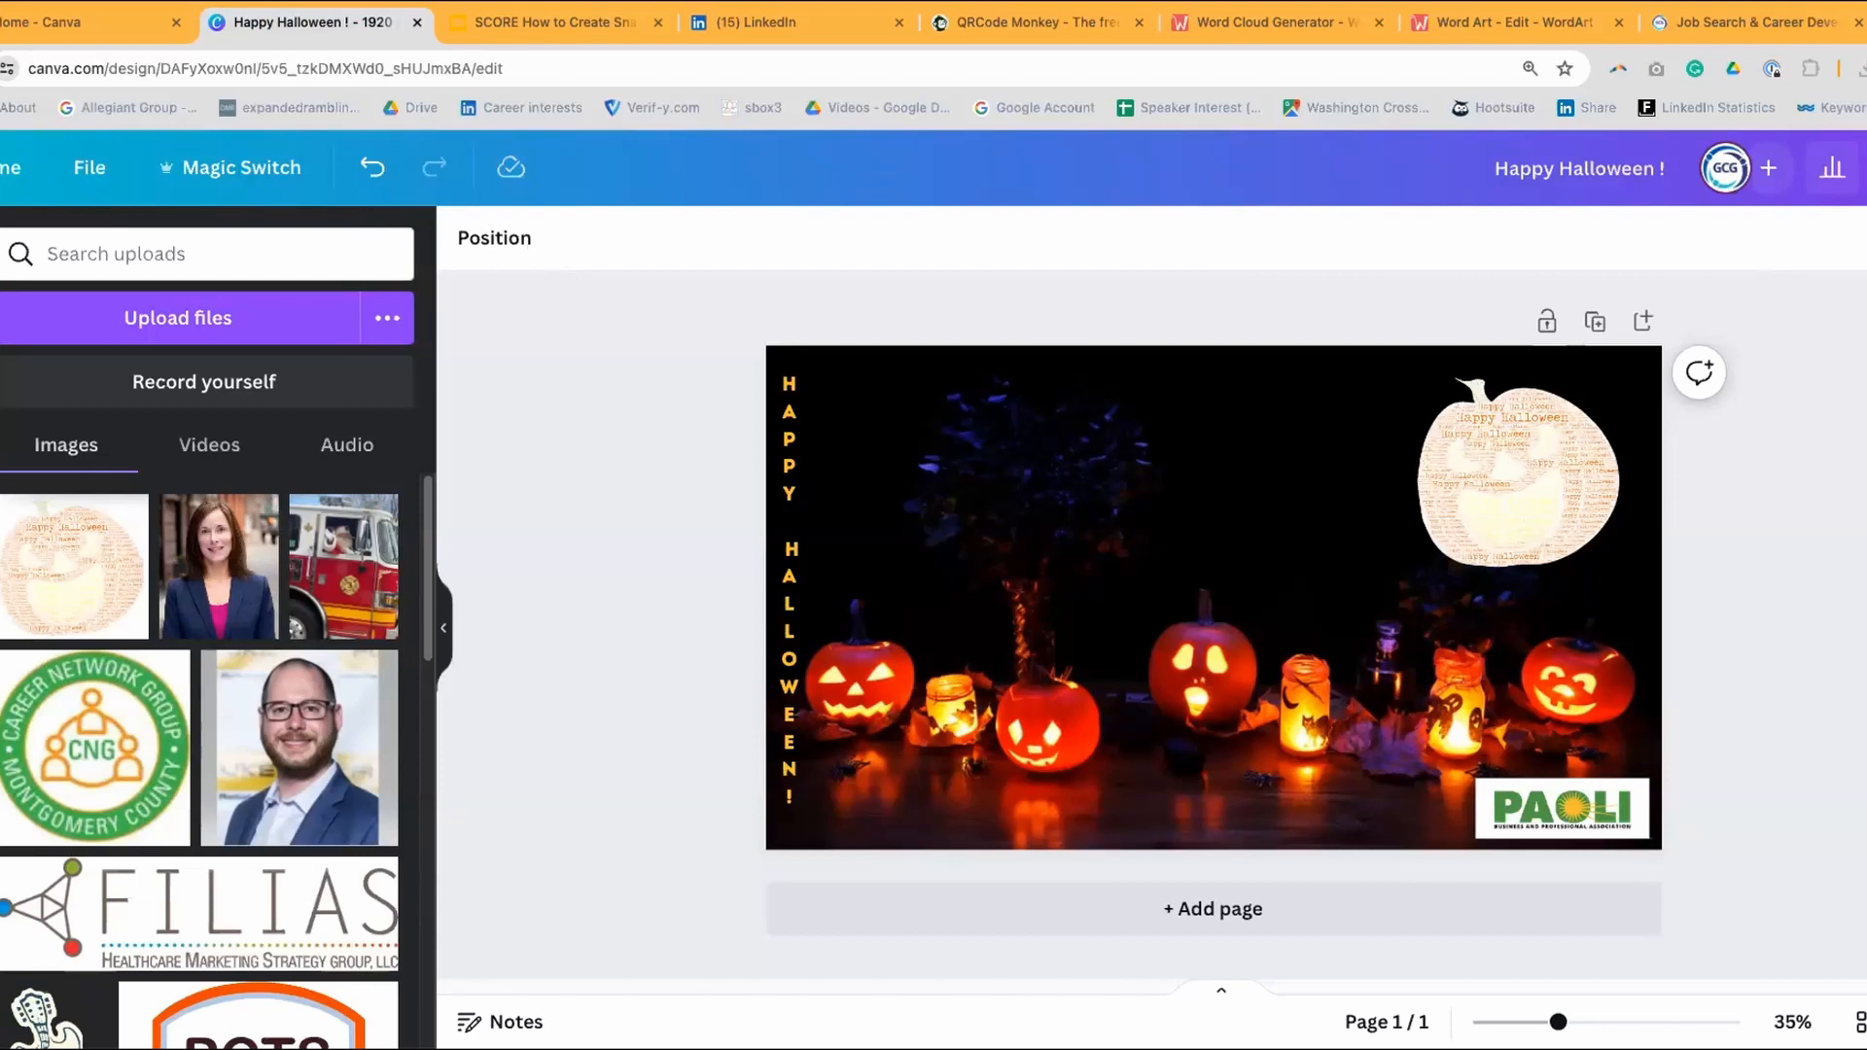
- Drop the QR code PNG onto the design, shrink it, and move it top-left beside the vertical title
drag(1585, 646, 977, 494)
drag(1387, 424, 1225, 589)
drag(1177, 666, 976, 452)
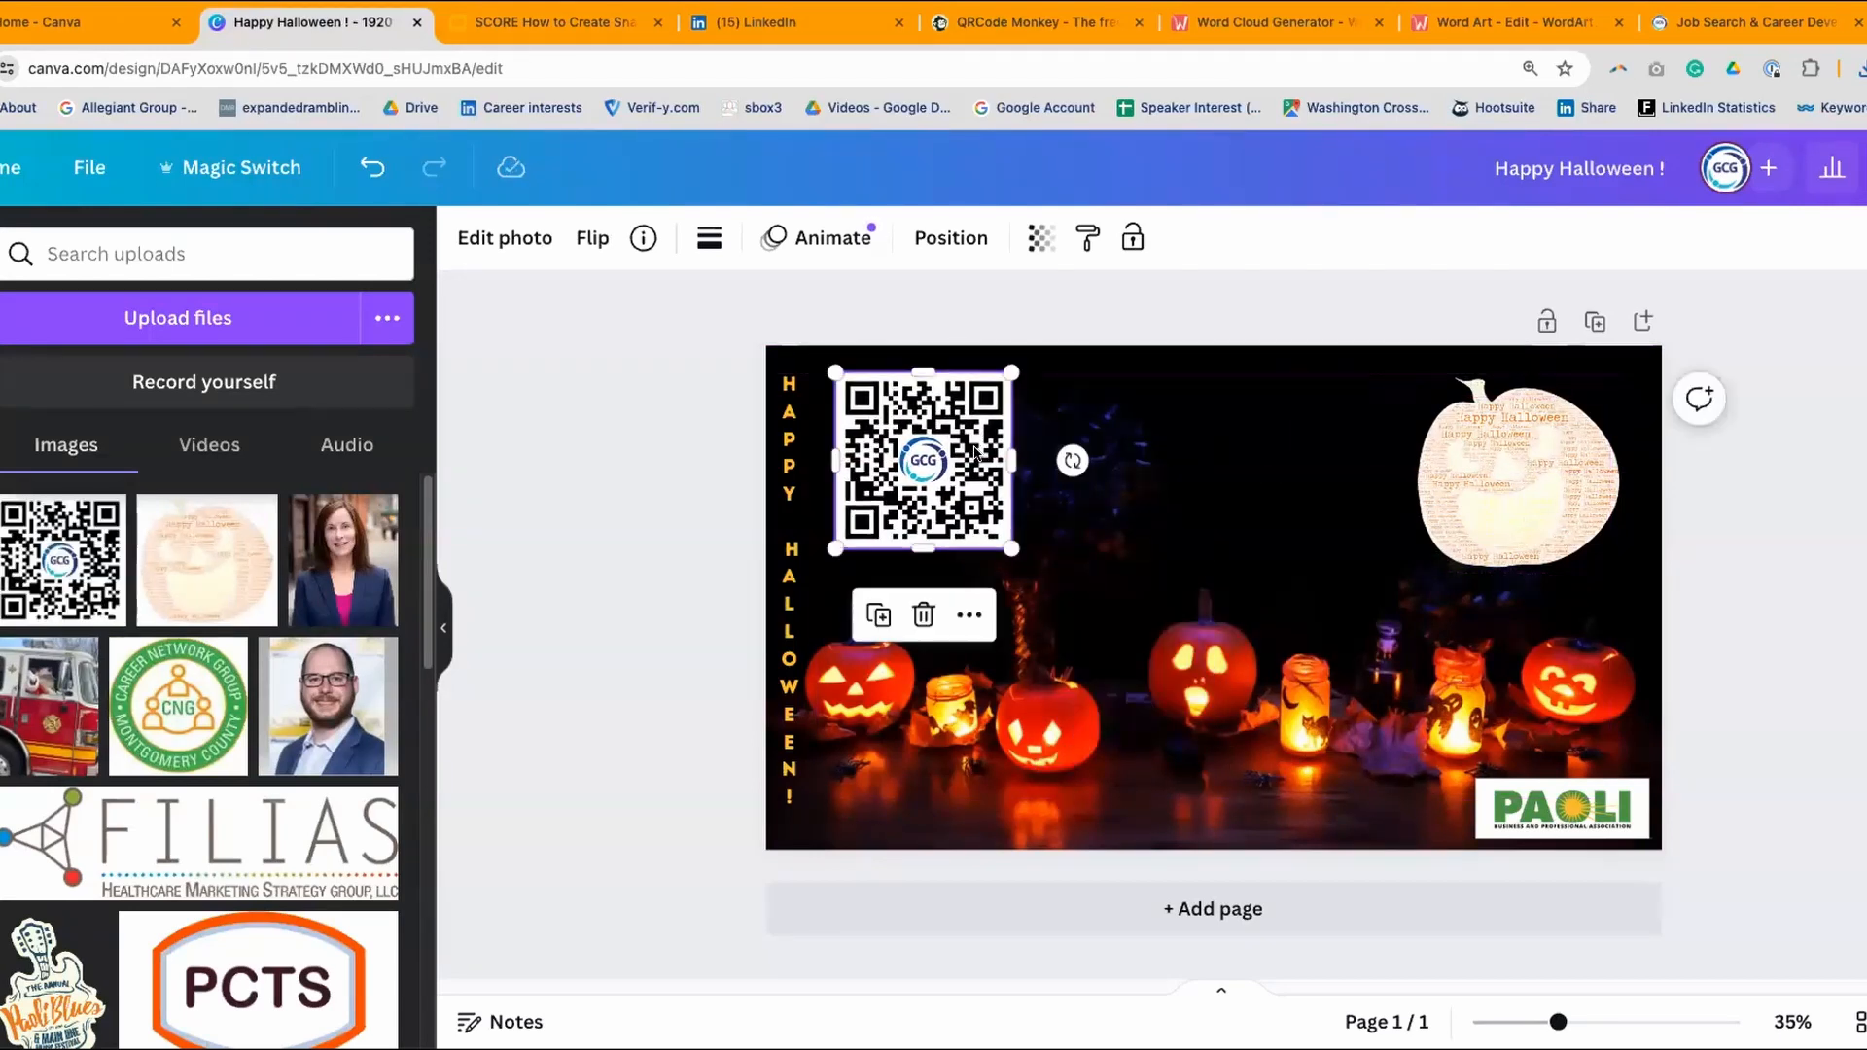
click(551, 406)
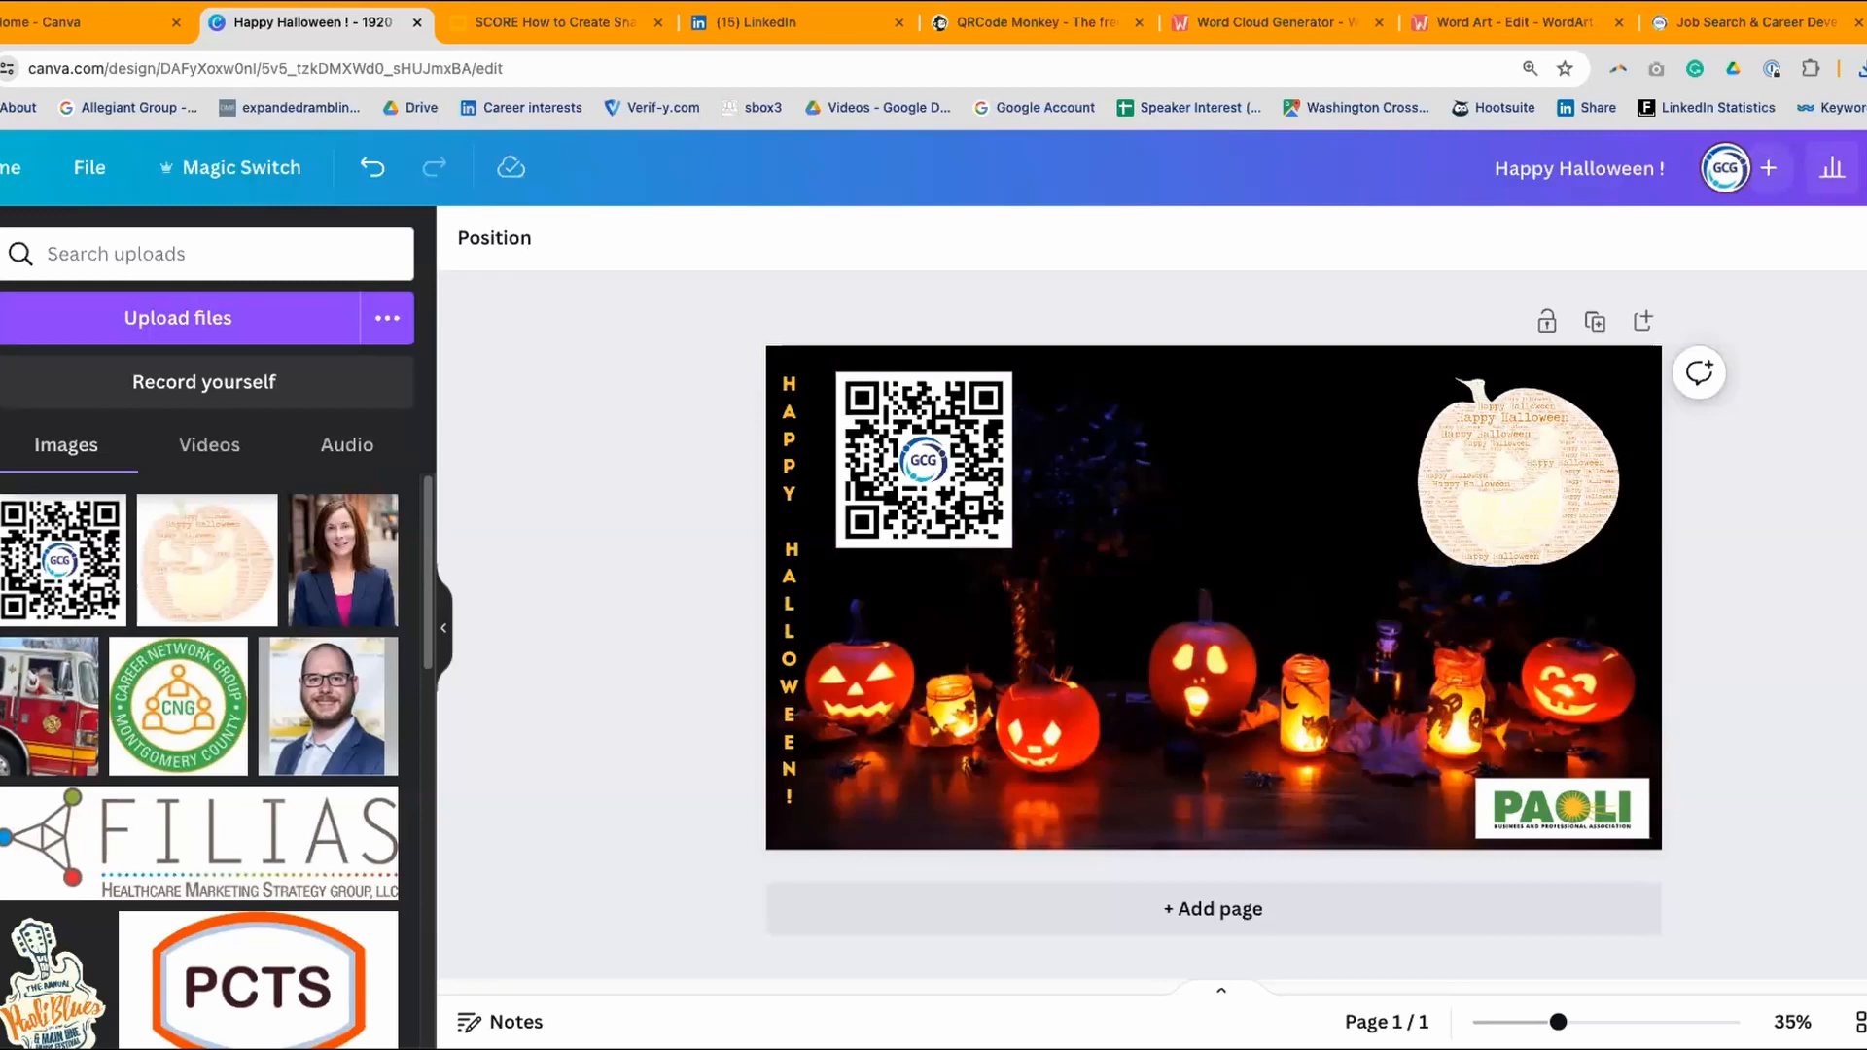
mouse_move(163, 523)
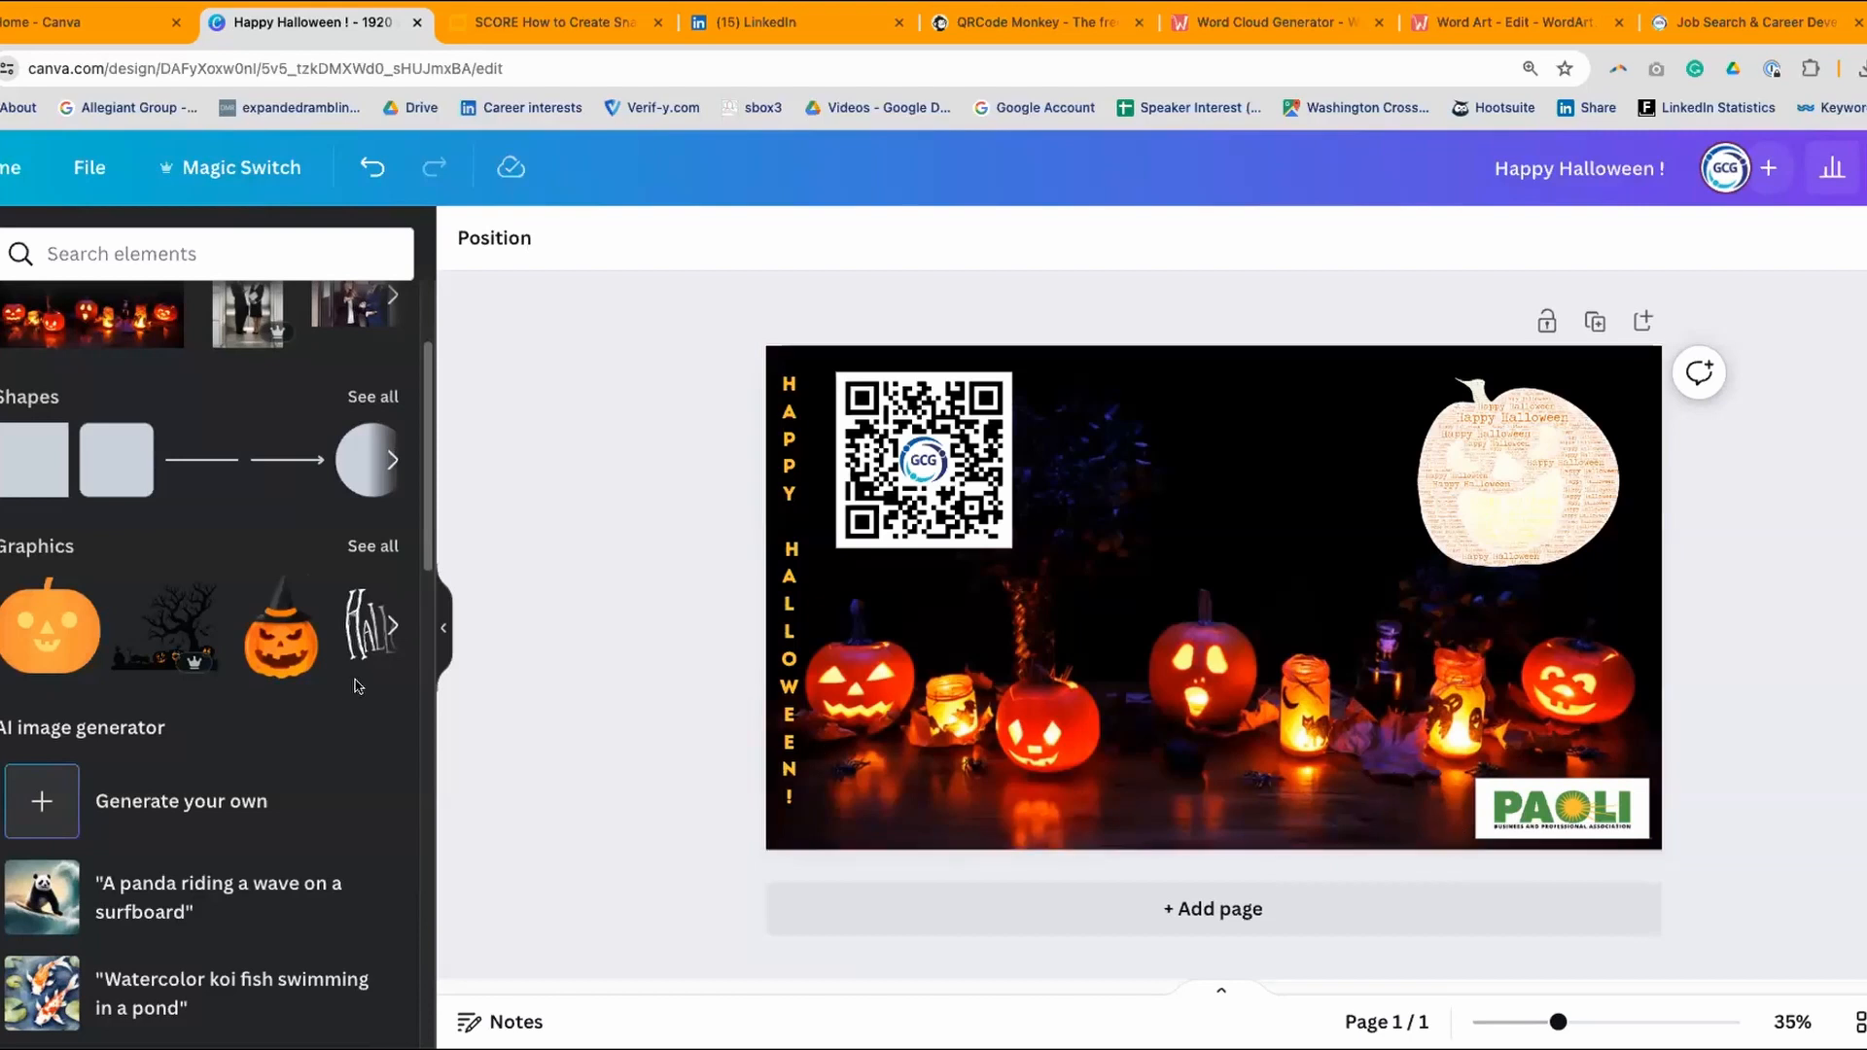
- Search the Elements library for pumpkin graphics
scroll(282, 681, down, 4)
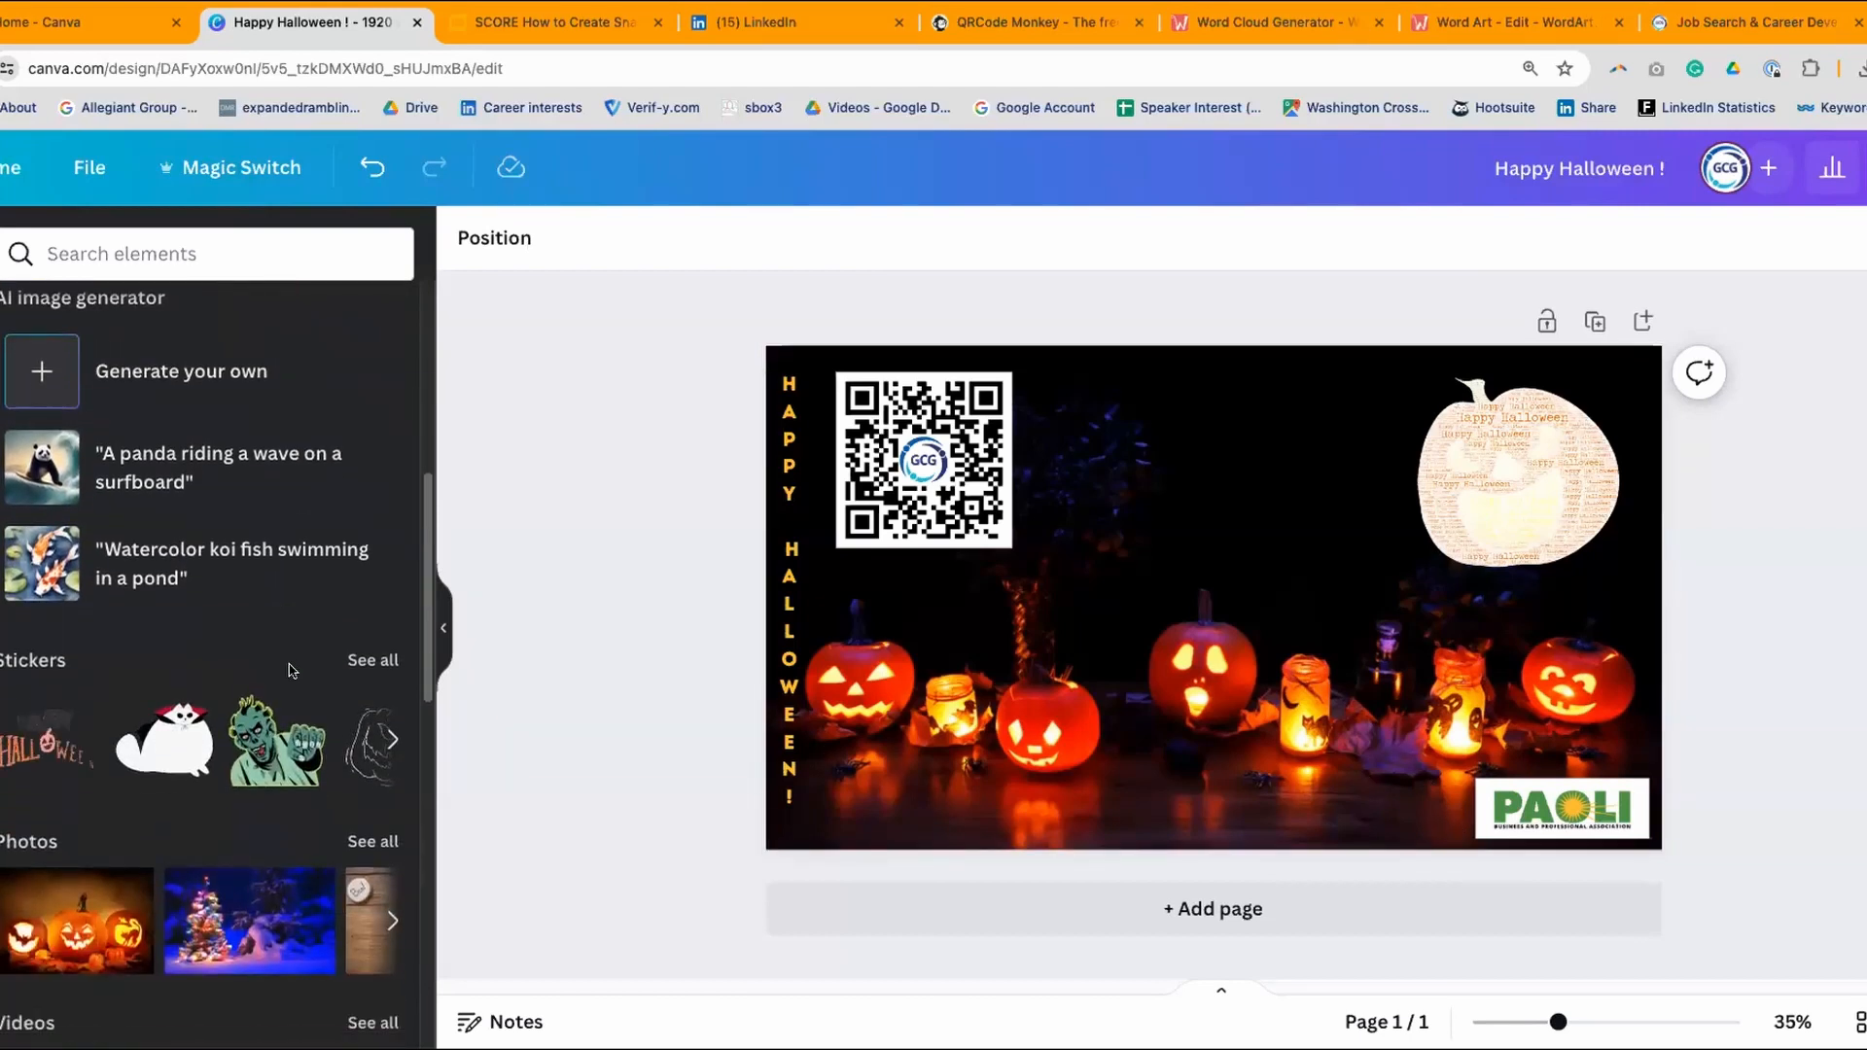
scroll(292, 671, up, 6)
scroll(299, 578, down, 1)
scroll(299, 578, down, 1)
scroll(299, 578, up, 1)
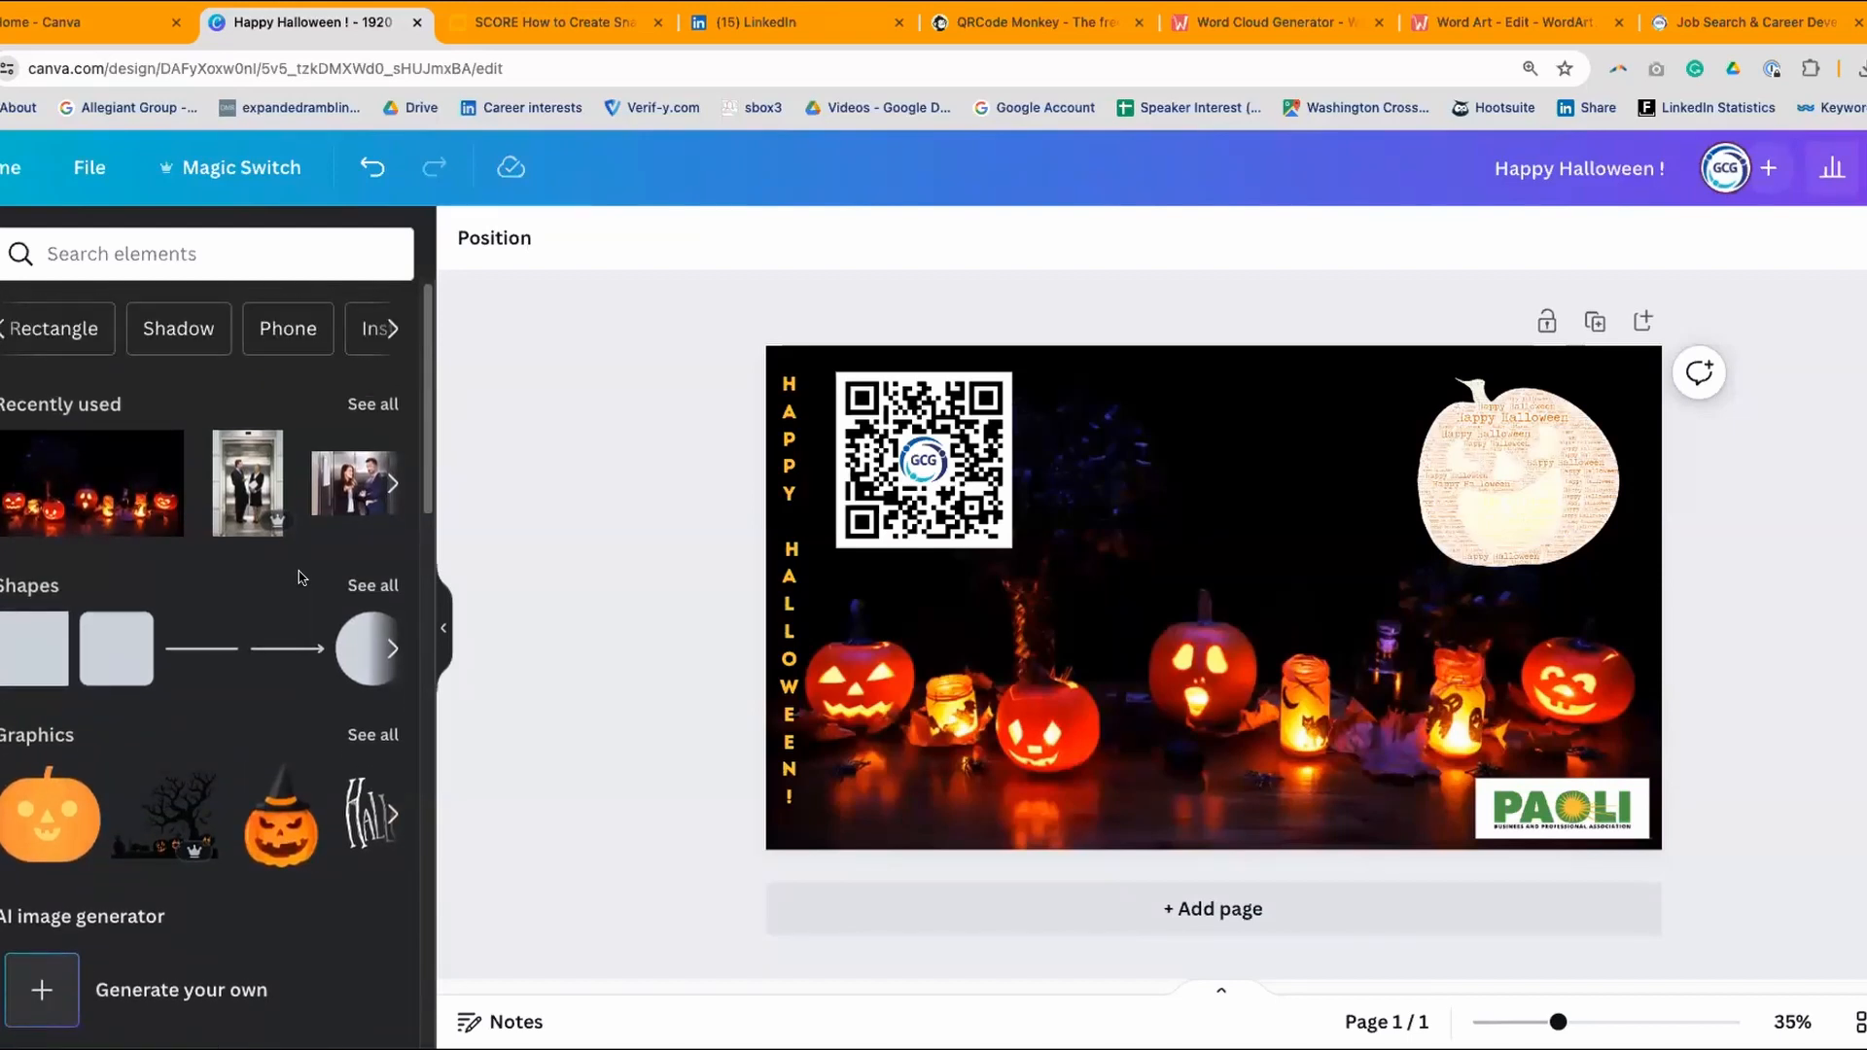
click(70, 243)
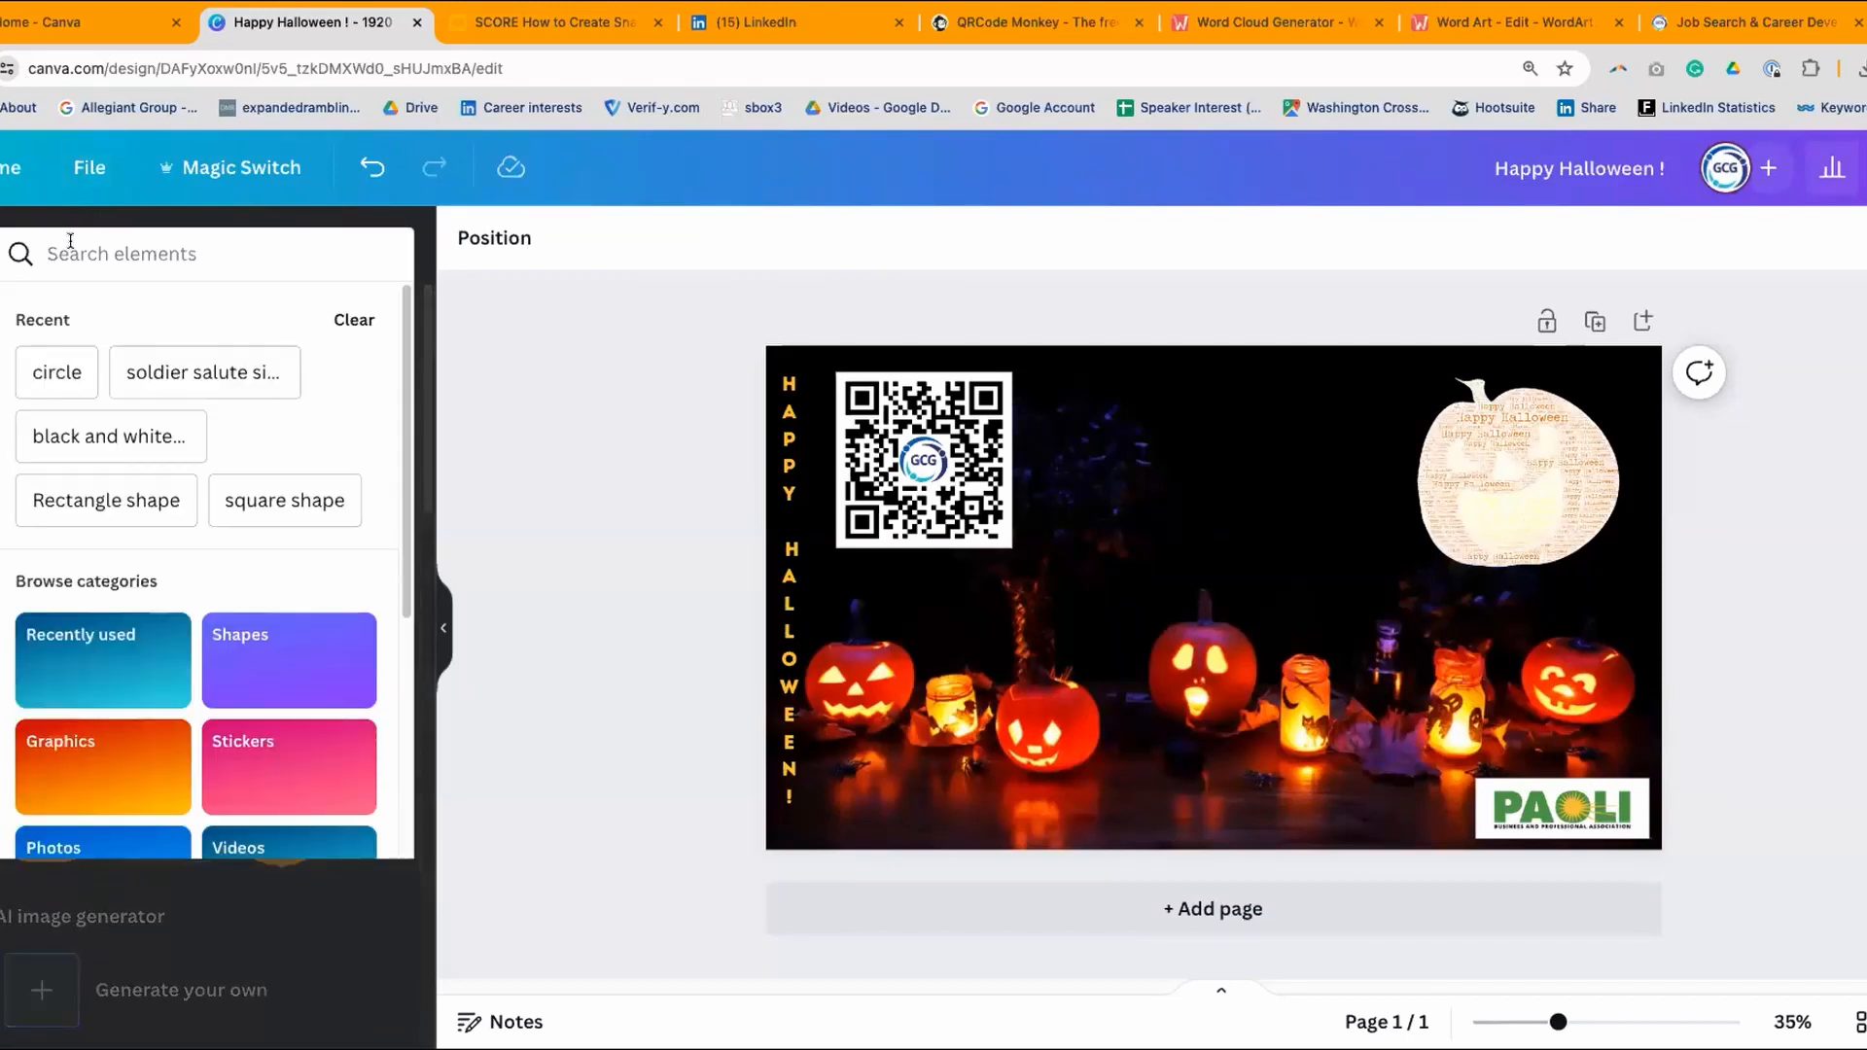
text(p)
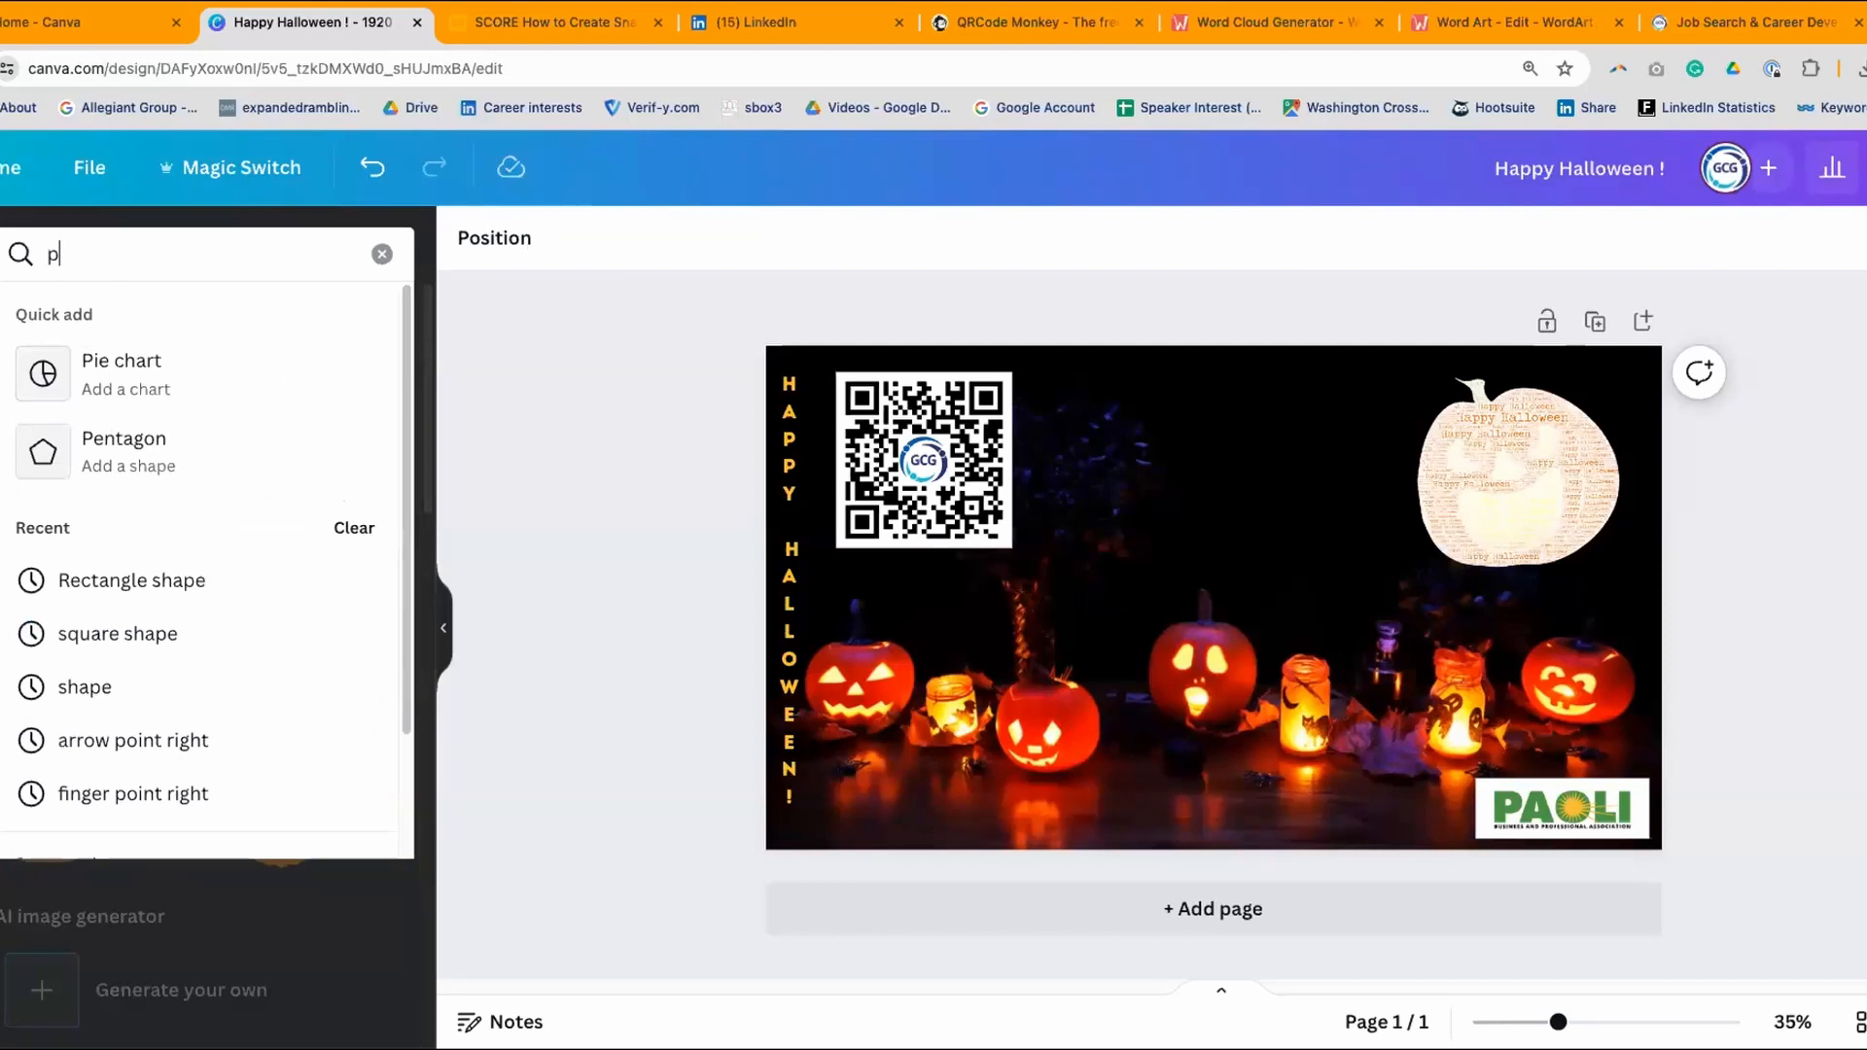
text(umpl)
text(kin)
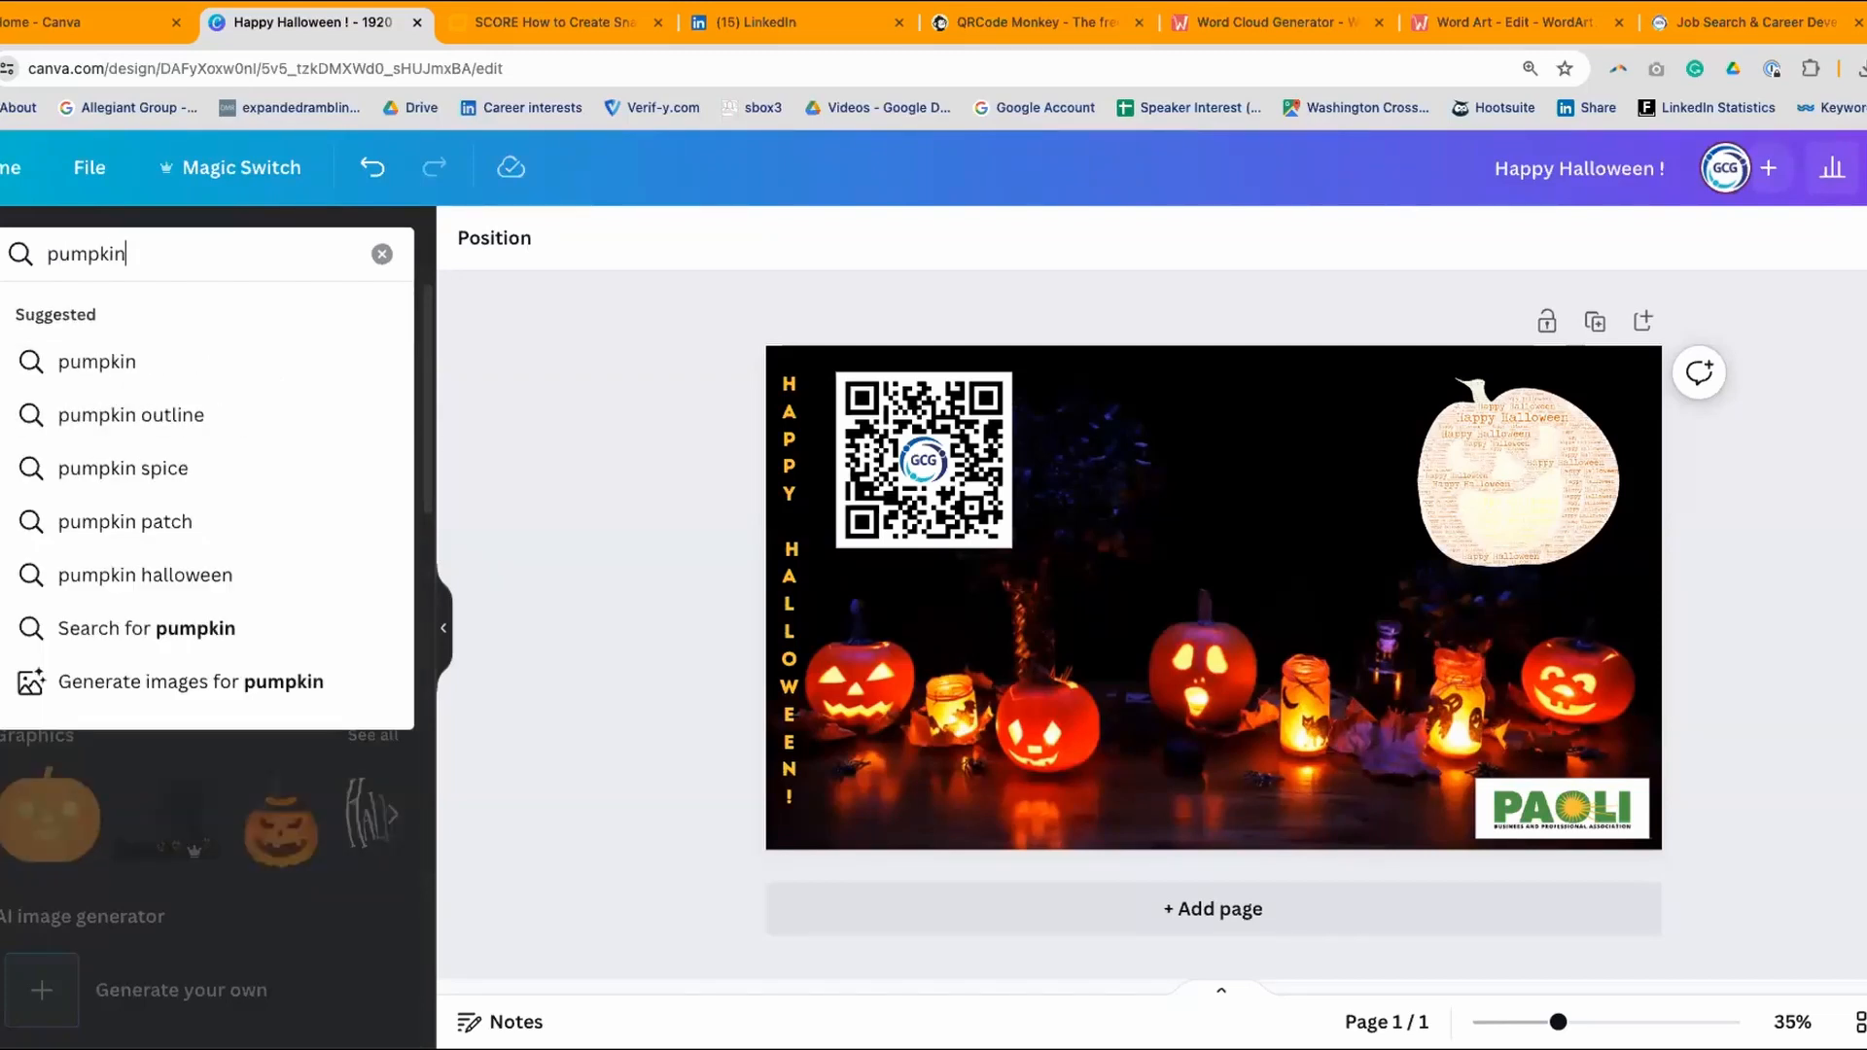
key(Return)
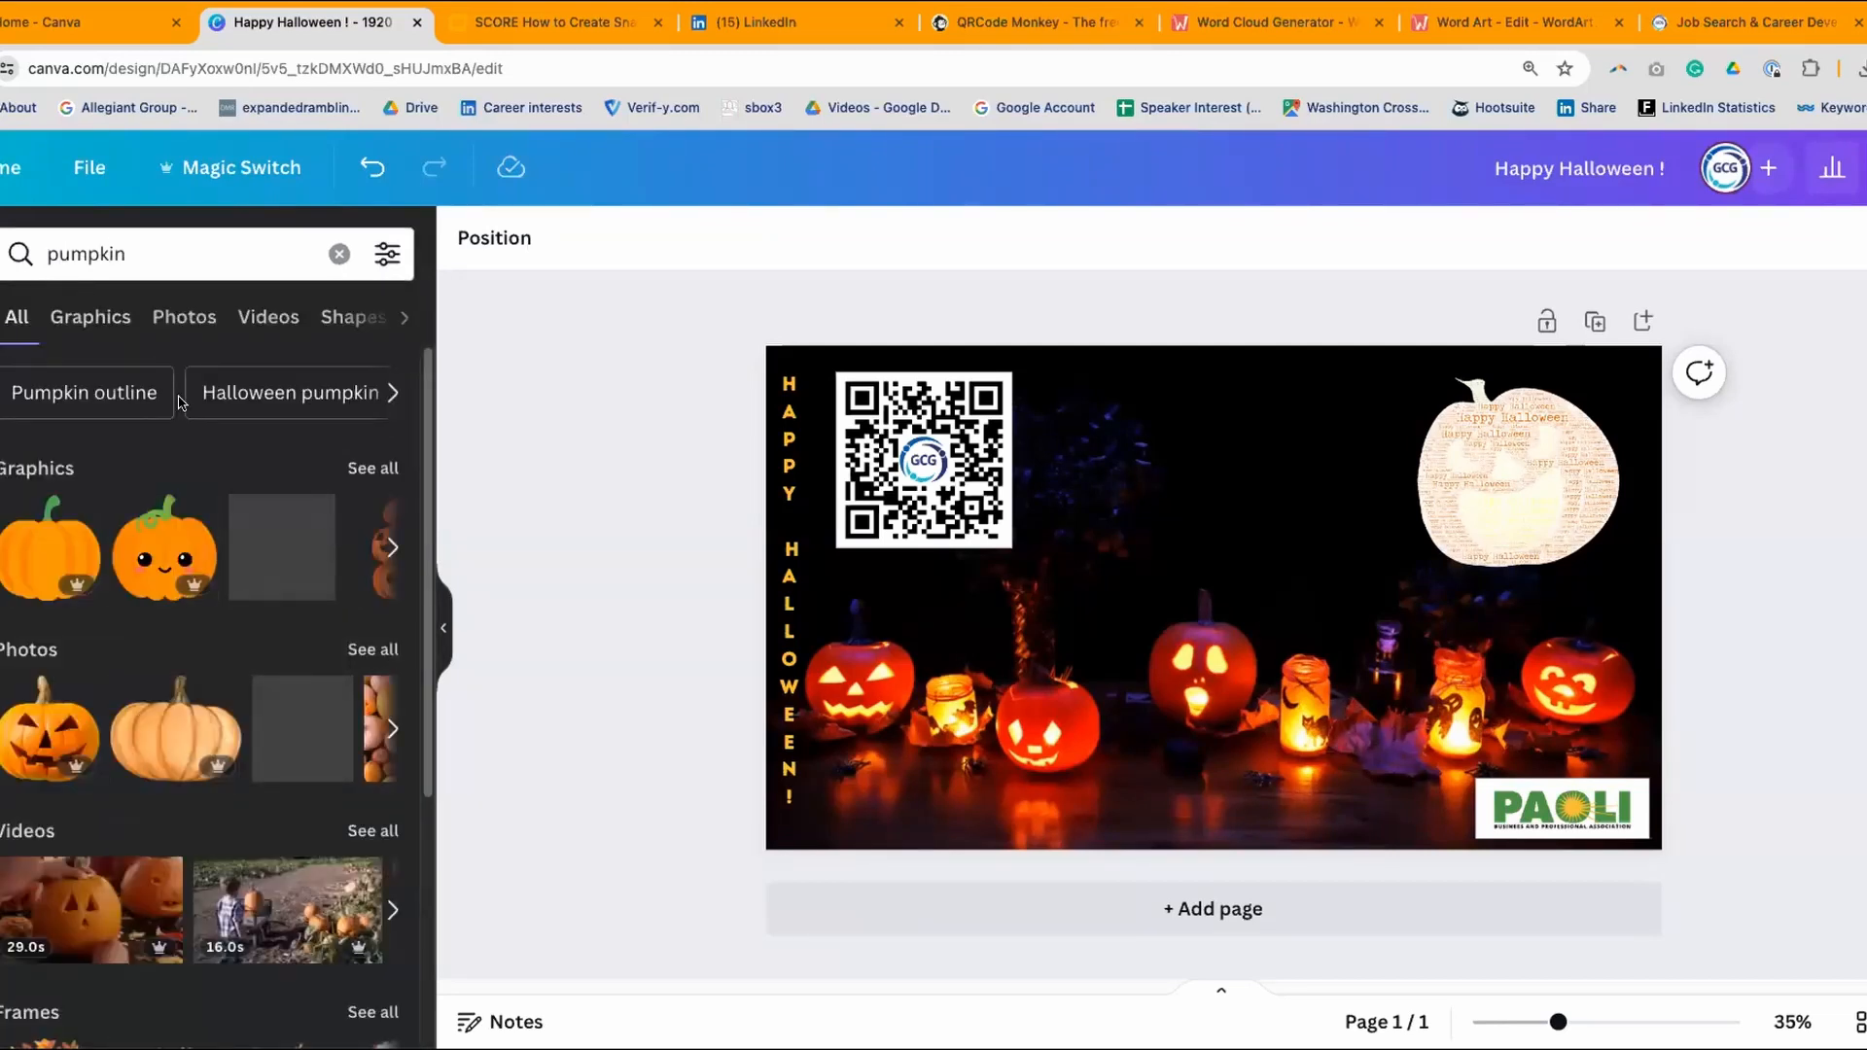
- Replace the pumpkin search with 'ghost' to list ghost graphics, photos and videos
scroll(65, 859, down, 2)
scroll(65, 860, down, 3)
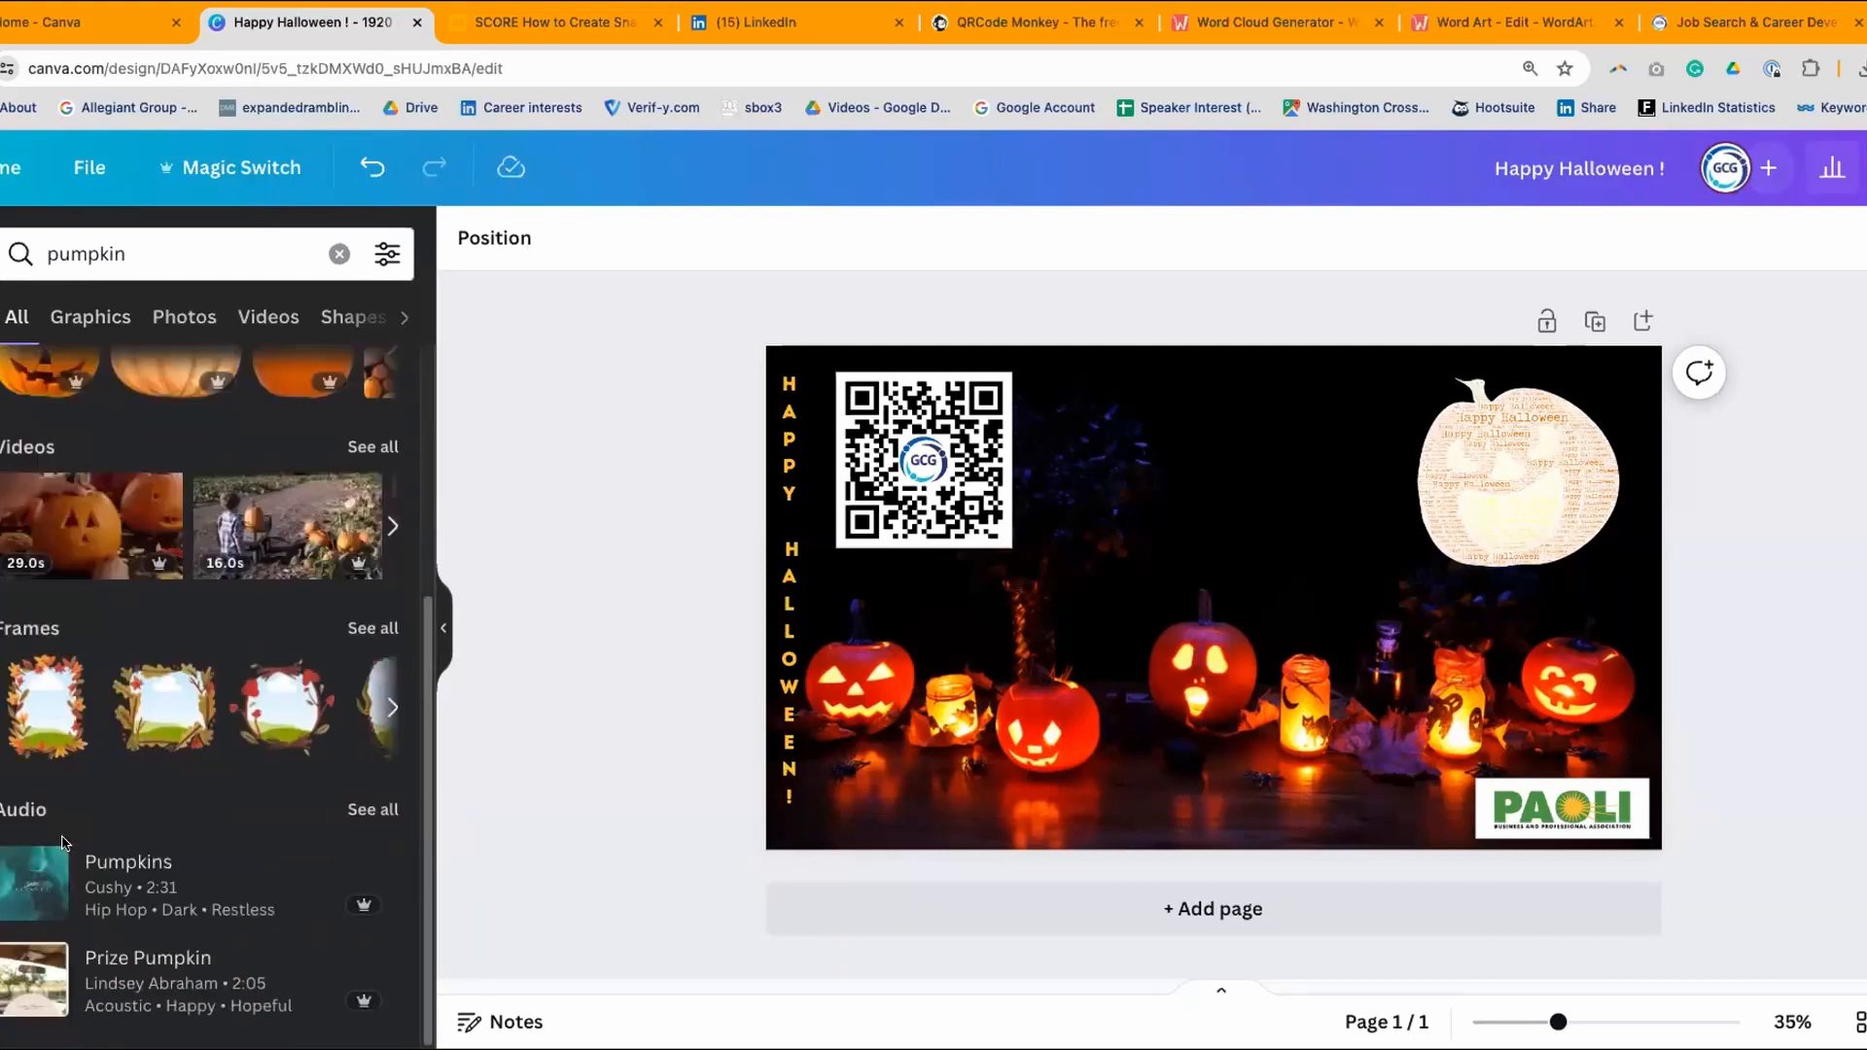
scroll(68, 846, up, 5)
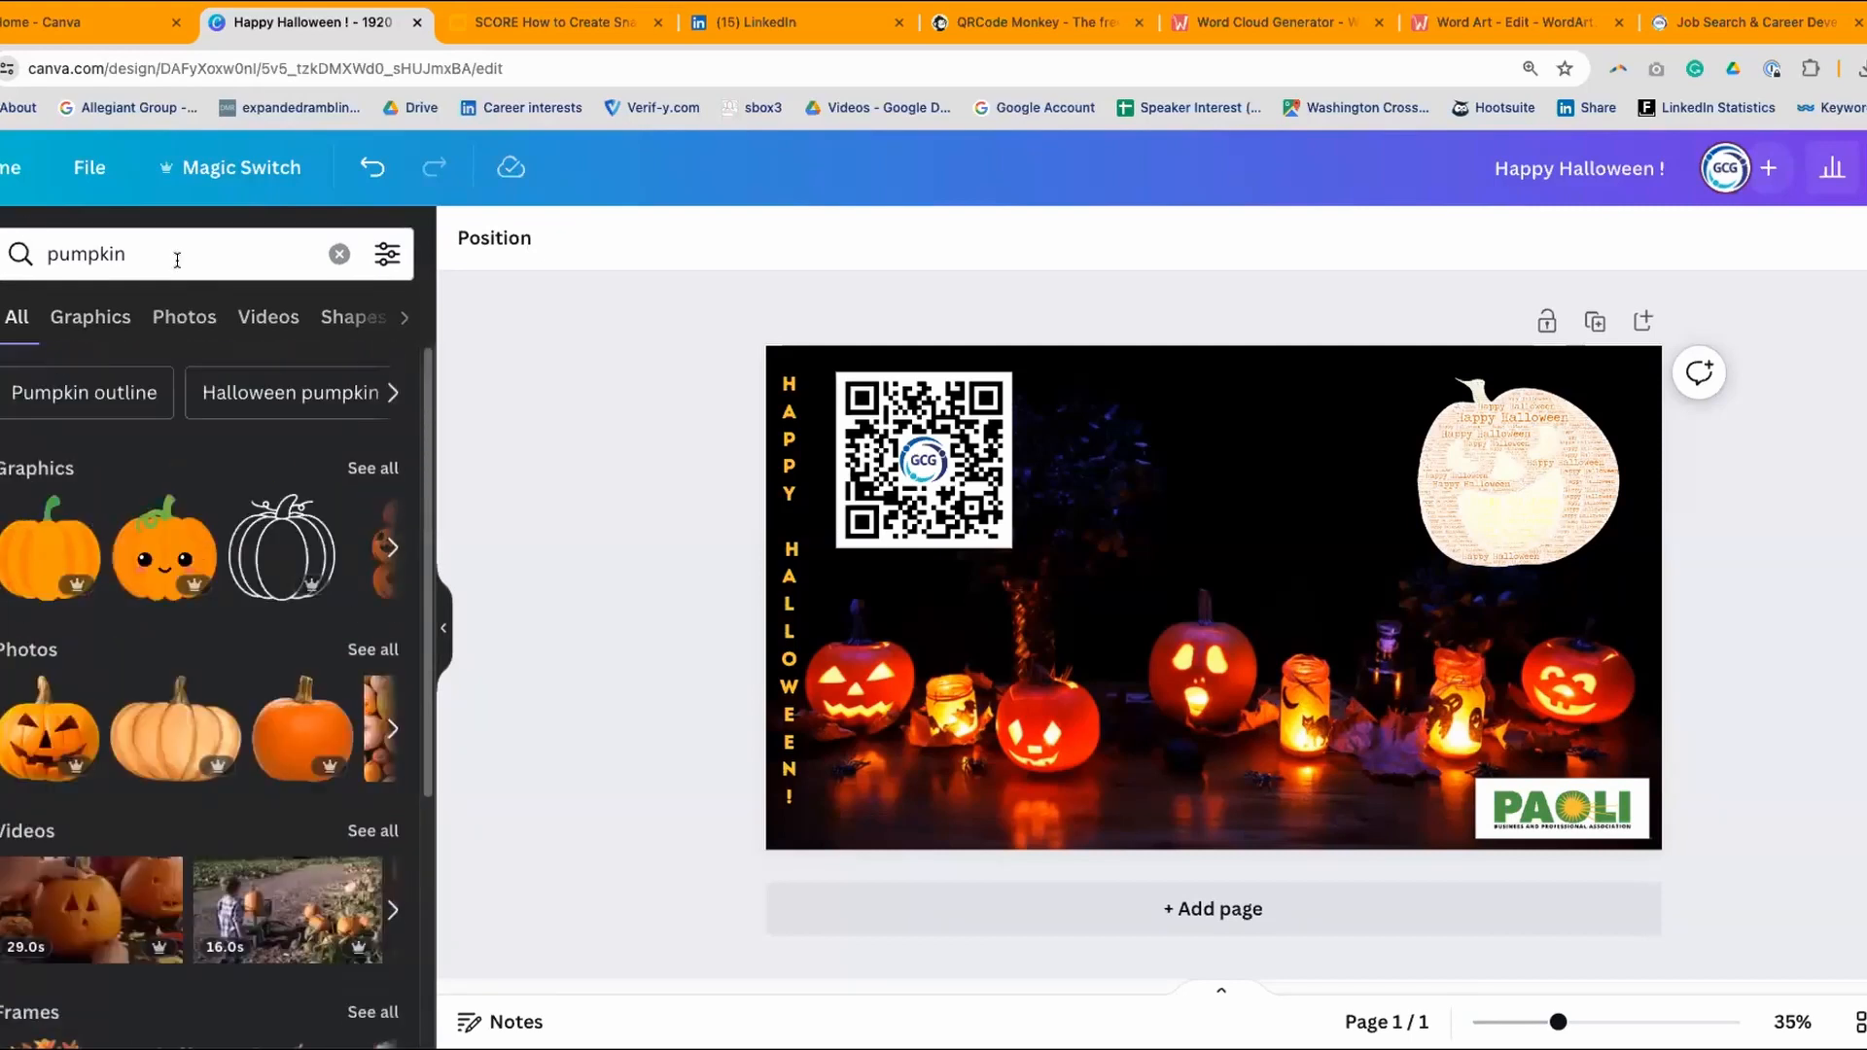
click(13, 238)
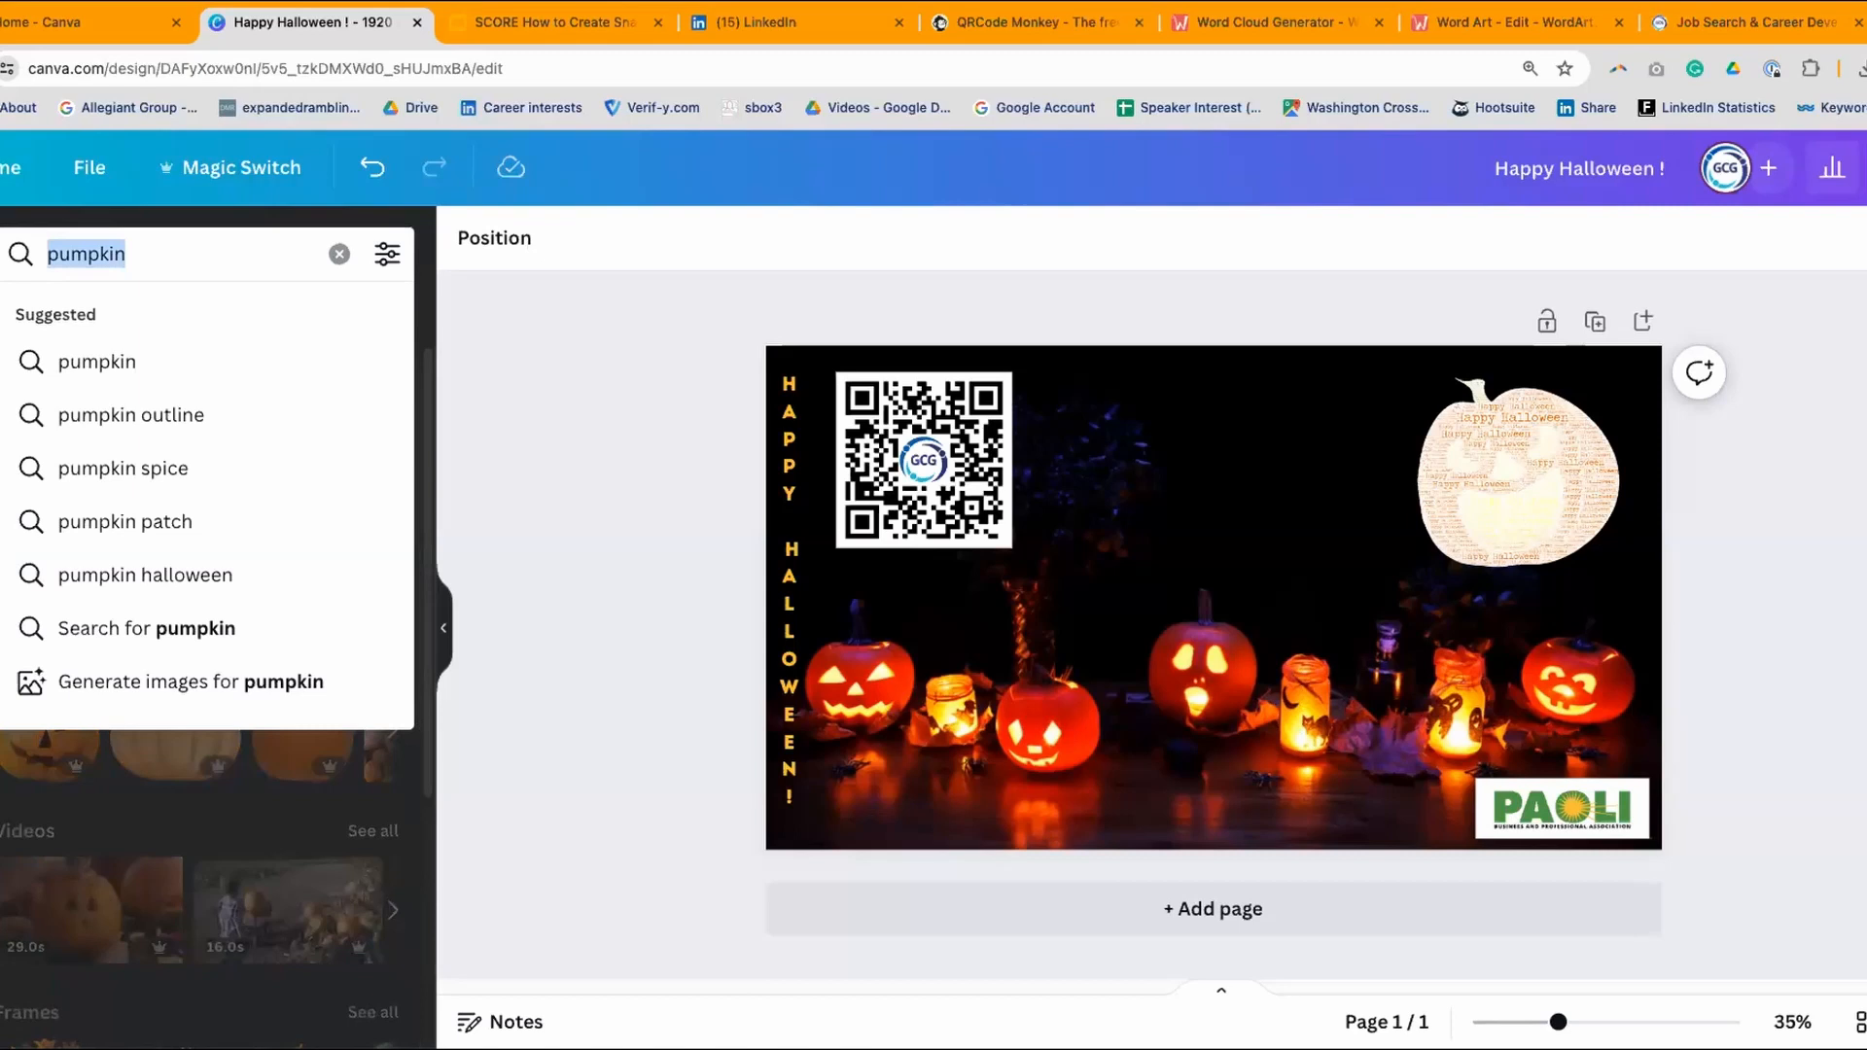
text(ghost)
key(Return)
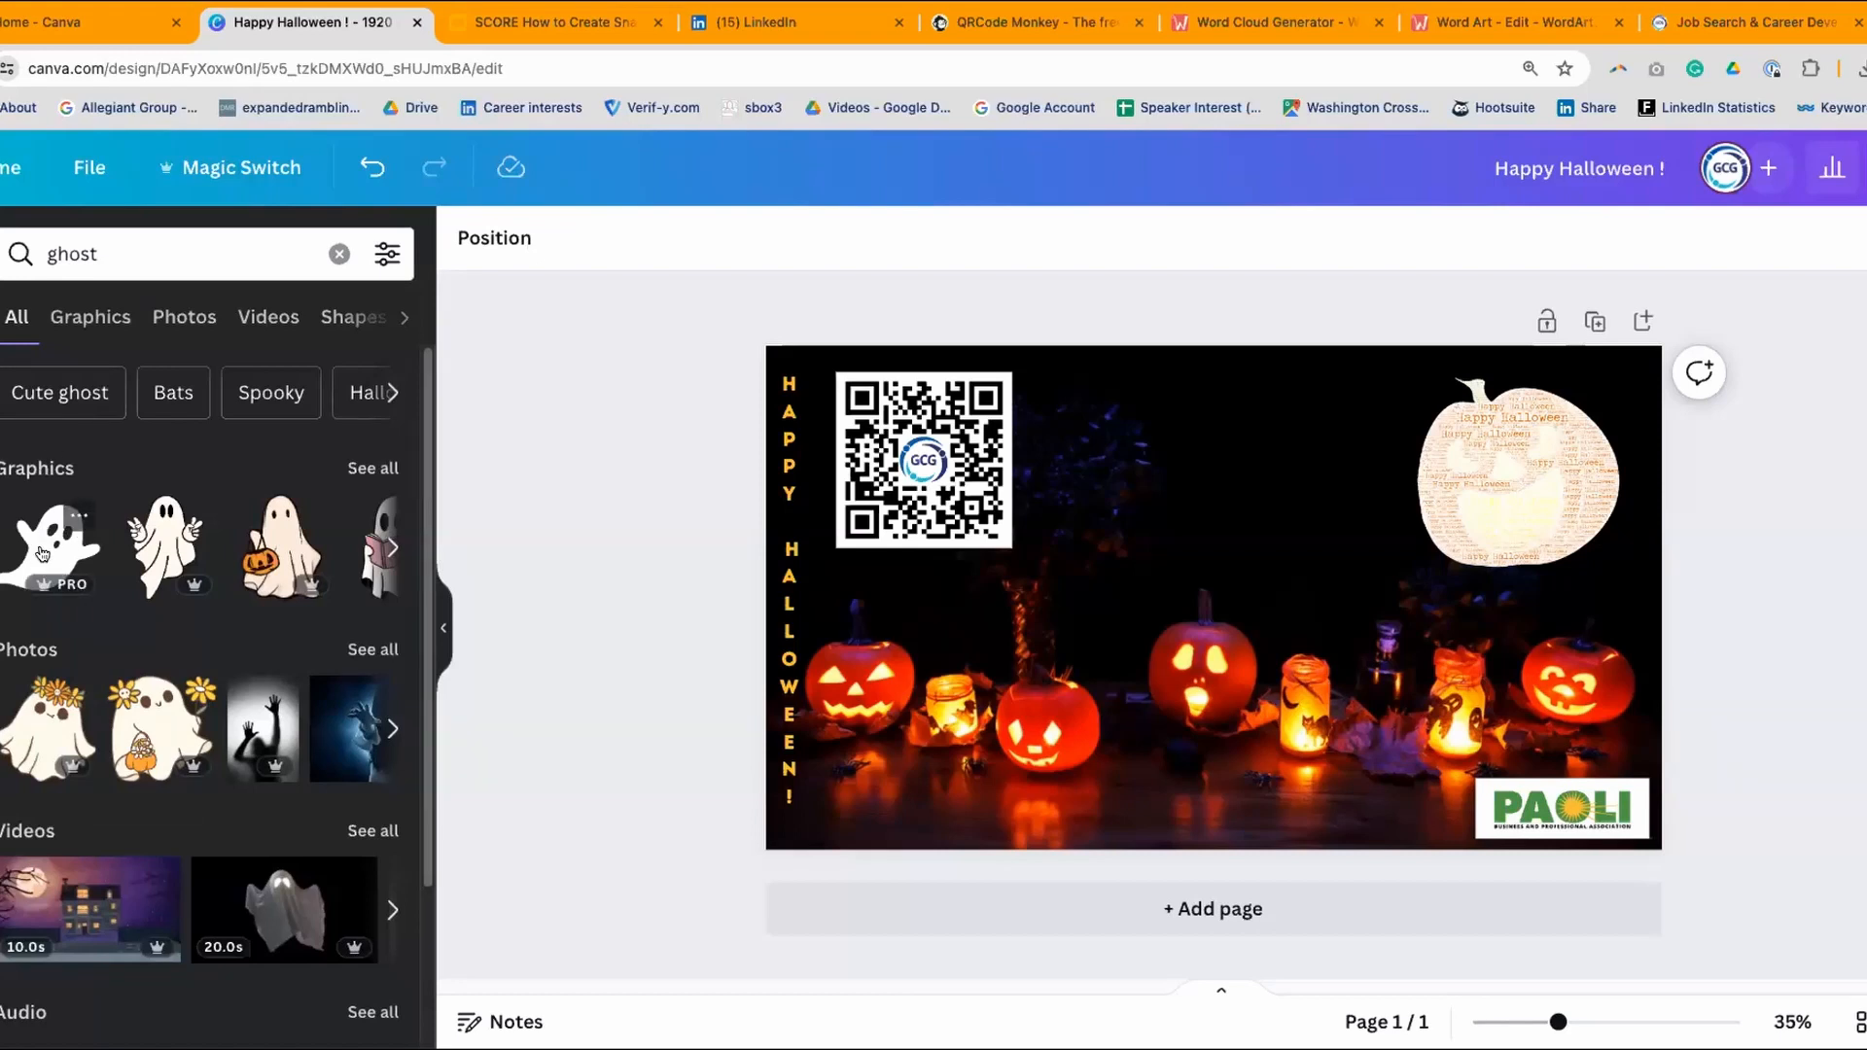
- Add the first ghost graphic to the design and colour it white
drag(41, 554, 1123, 460)
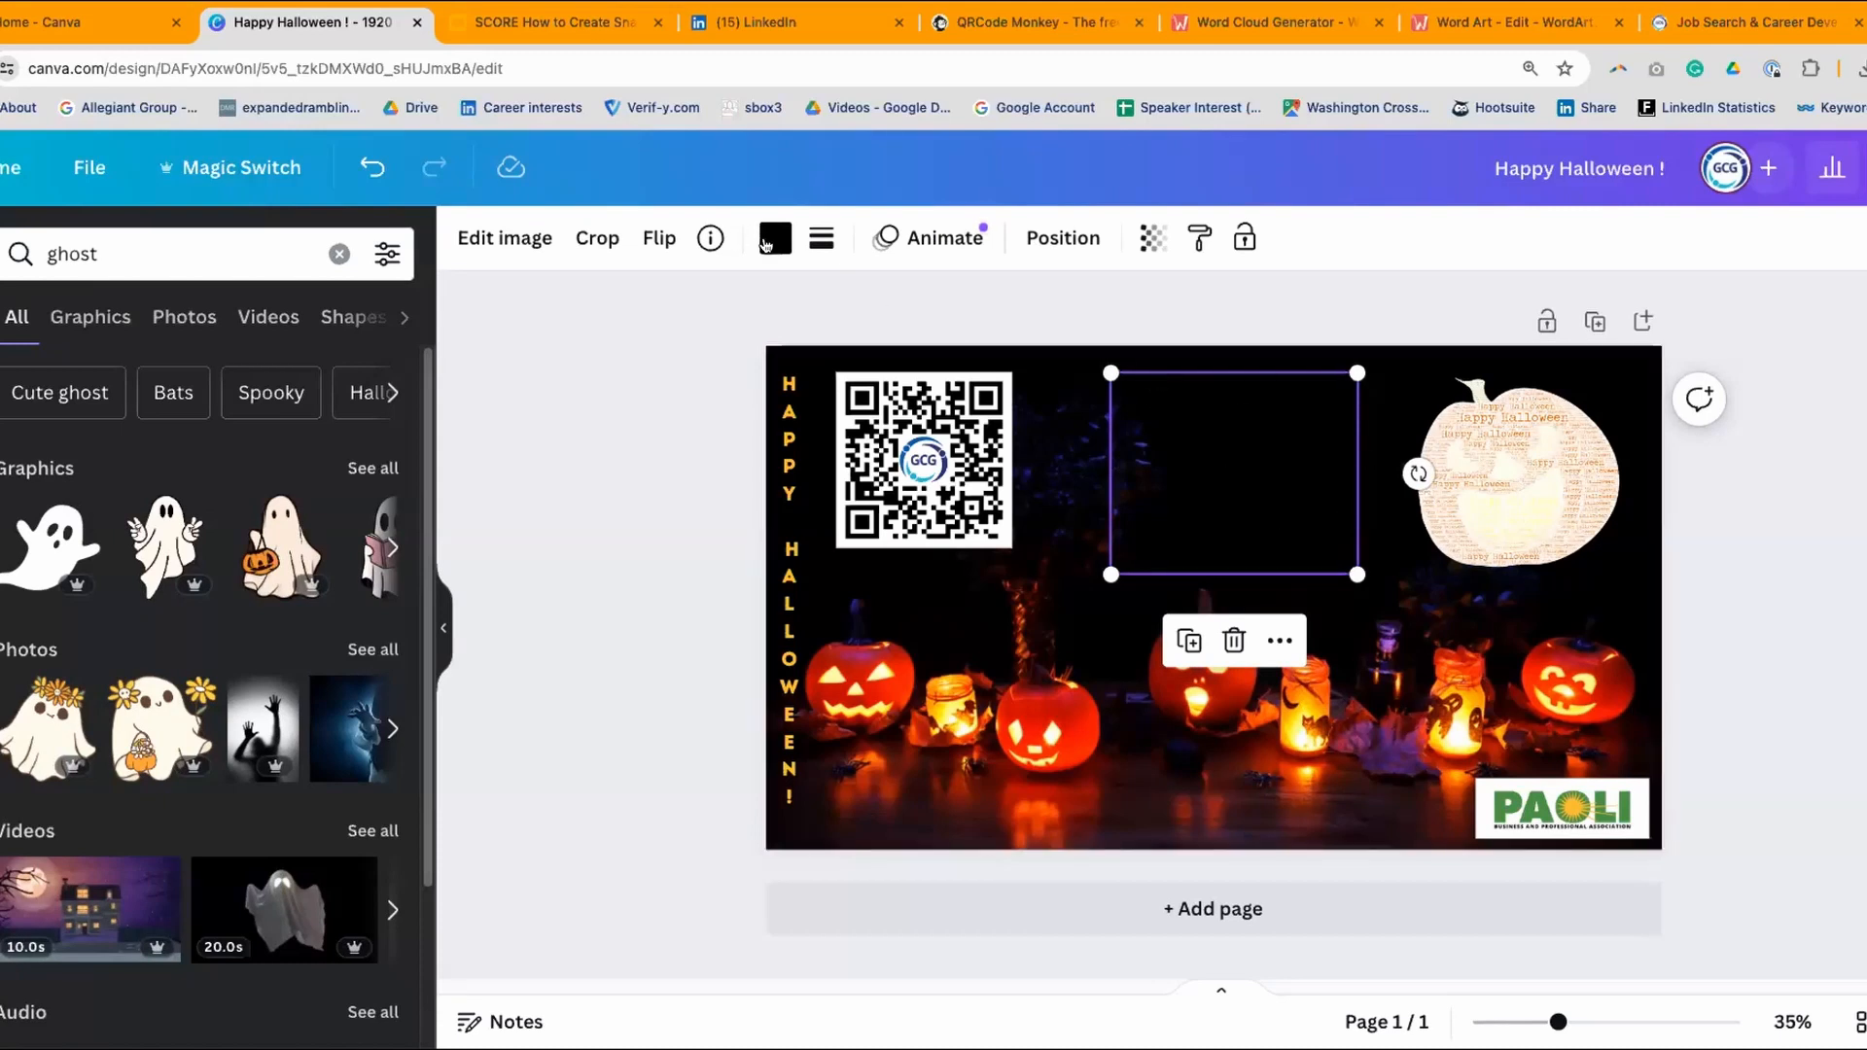
click(766, 241)
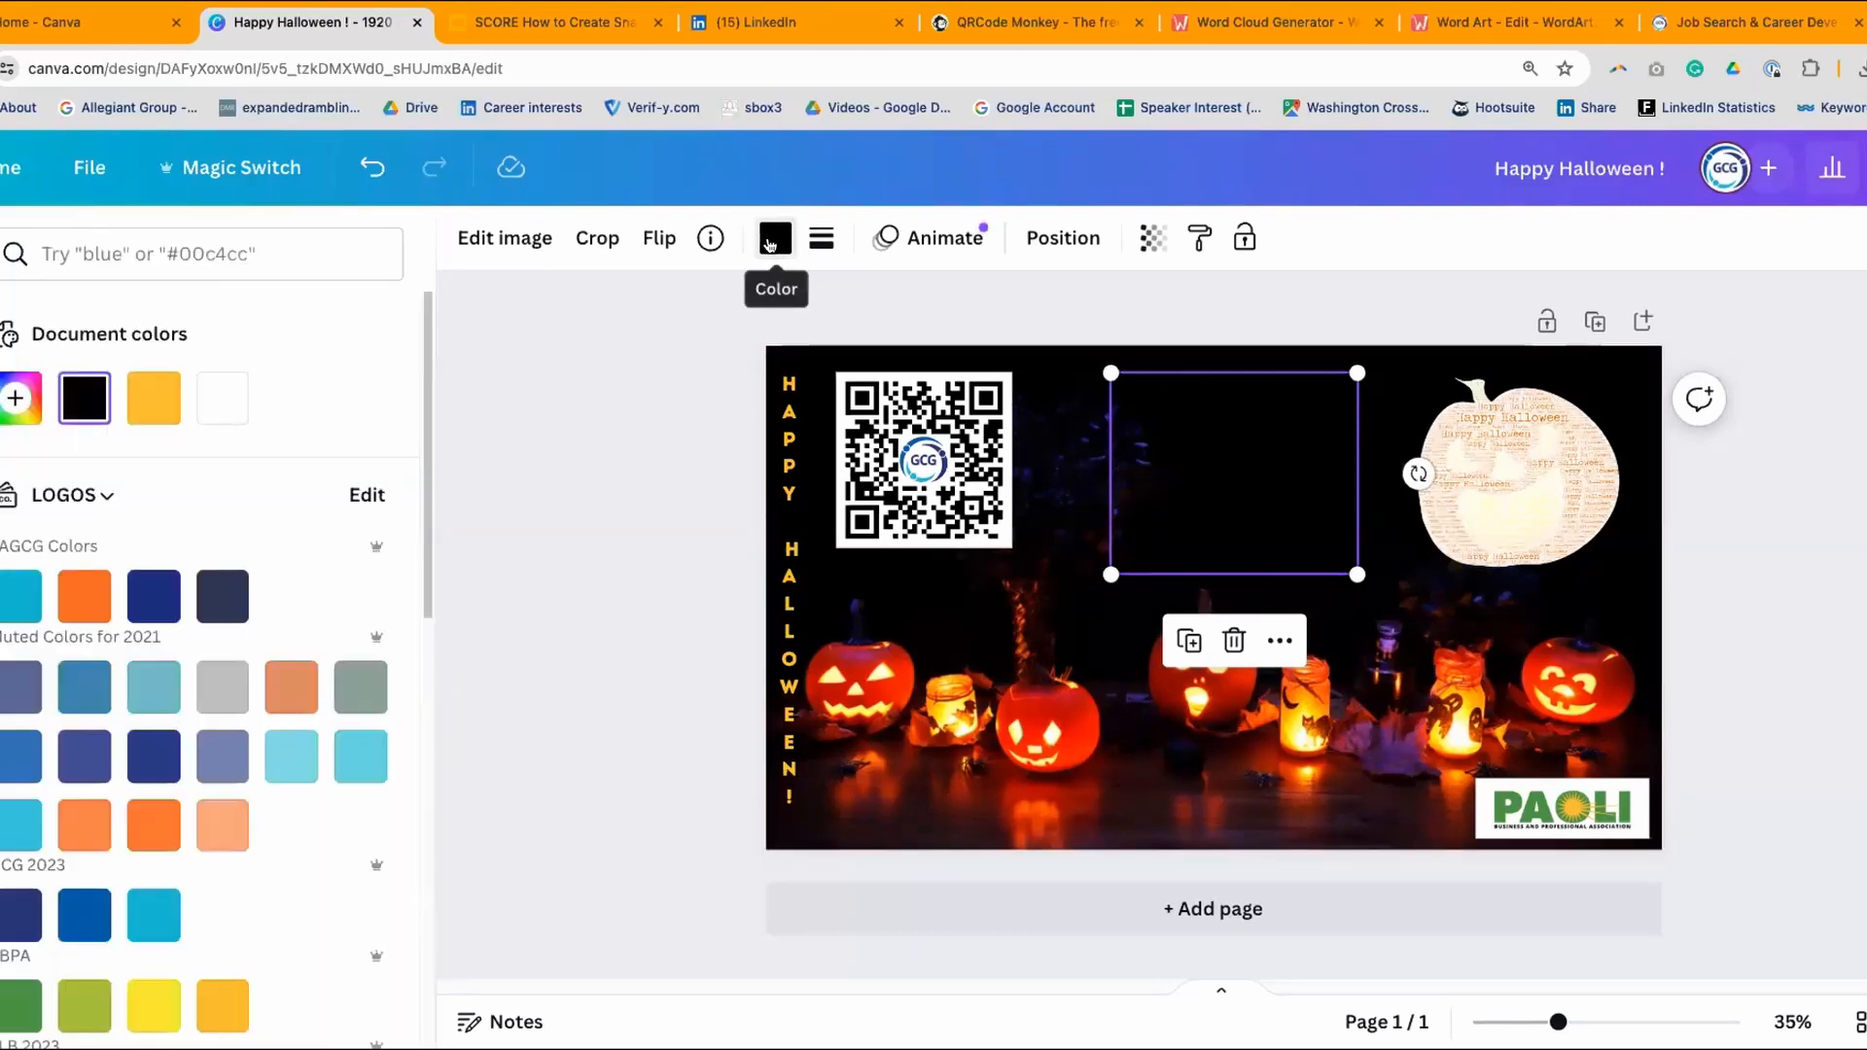
click(222, 399)
key(Escape)
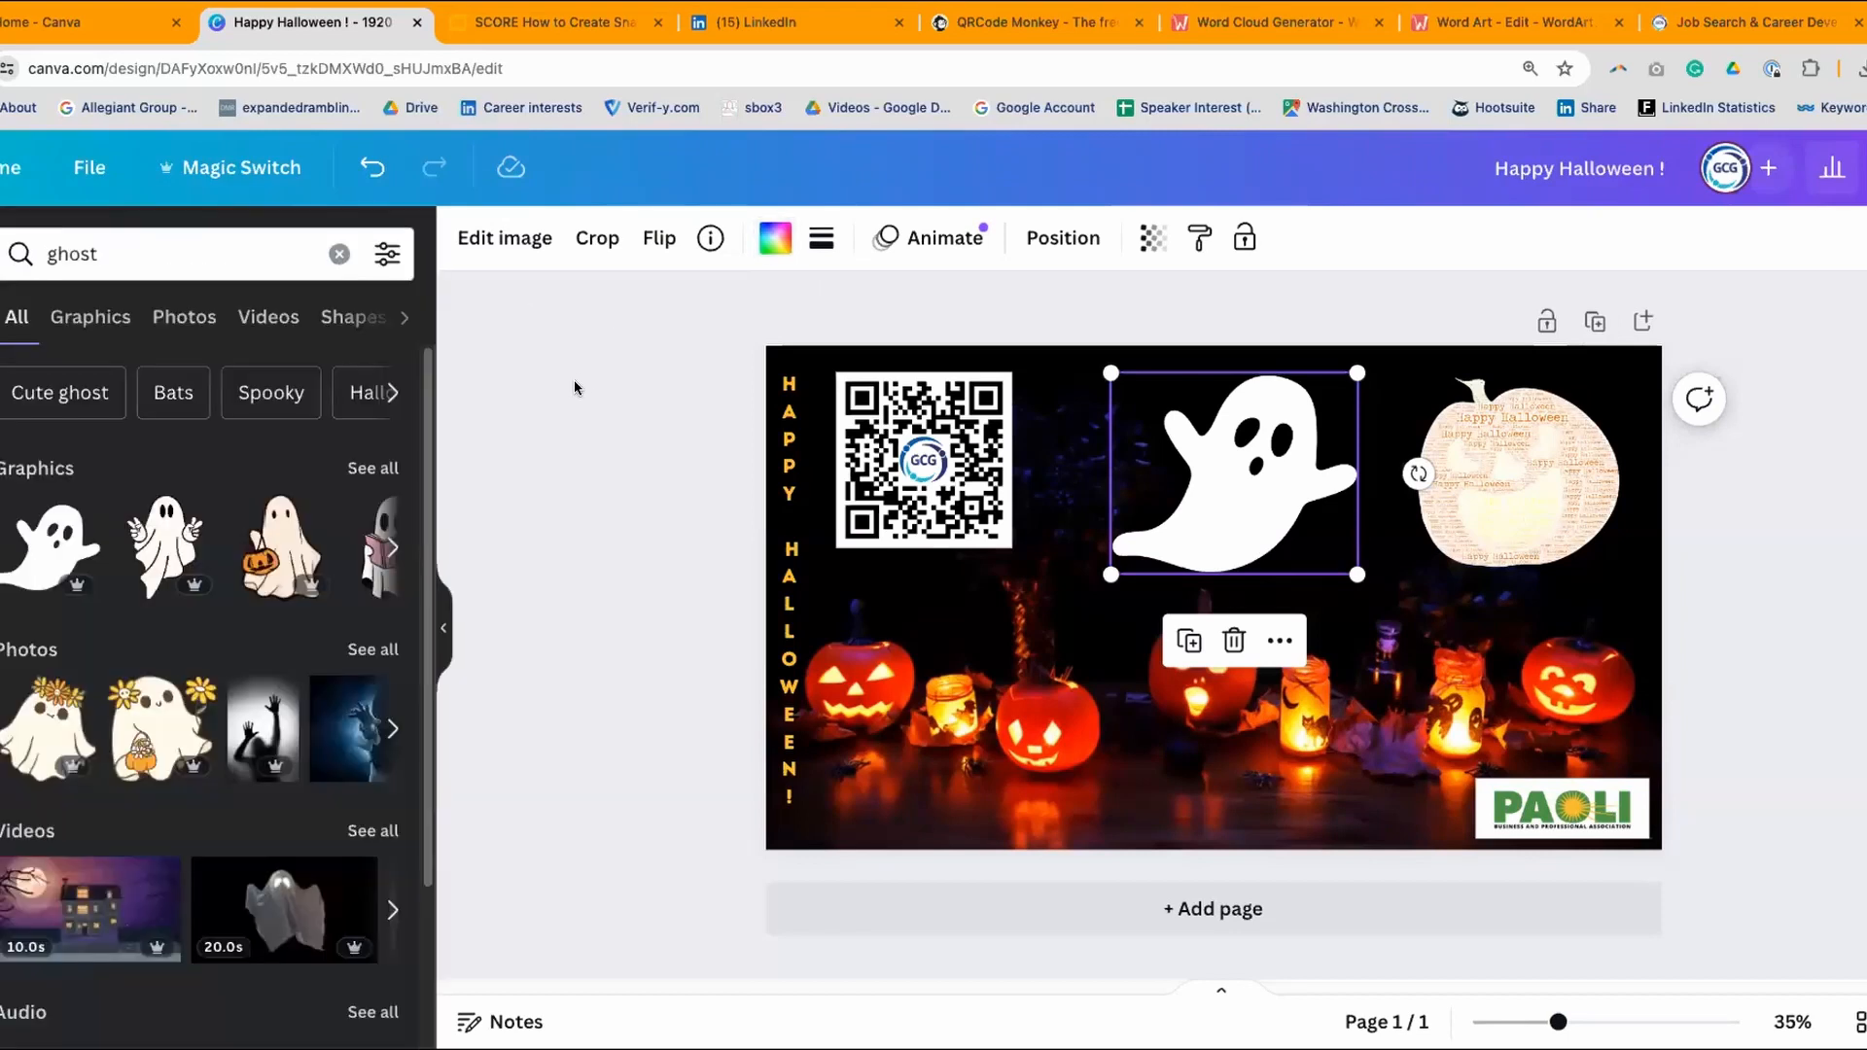
- Shrink the white ghost and place it just below the QR code
click(575, 383)
click(1180, 430)
drag(1357, 371, 1271, 418)
drag(1187, 505, 1208, 471)
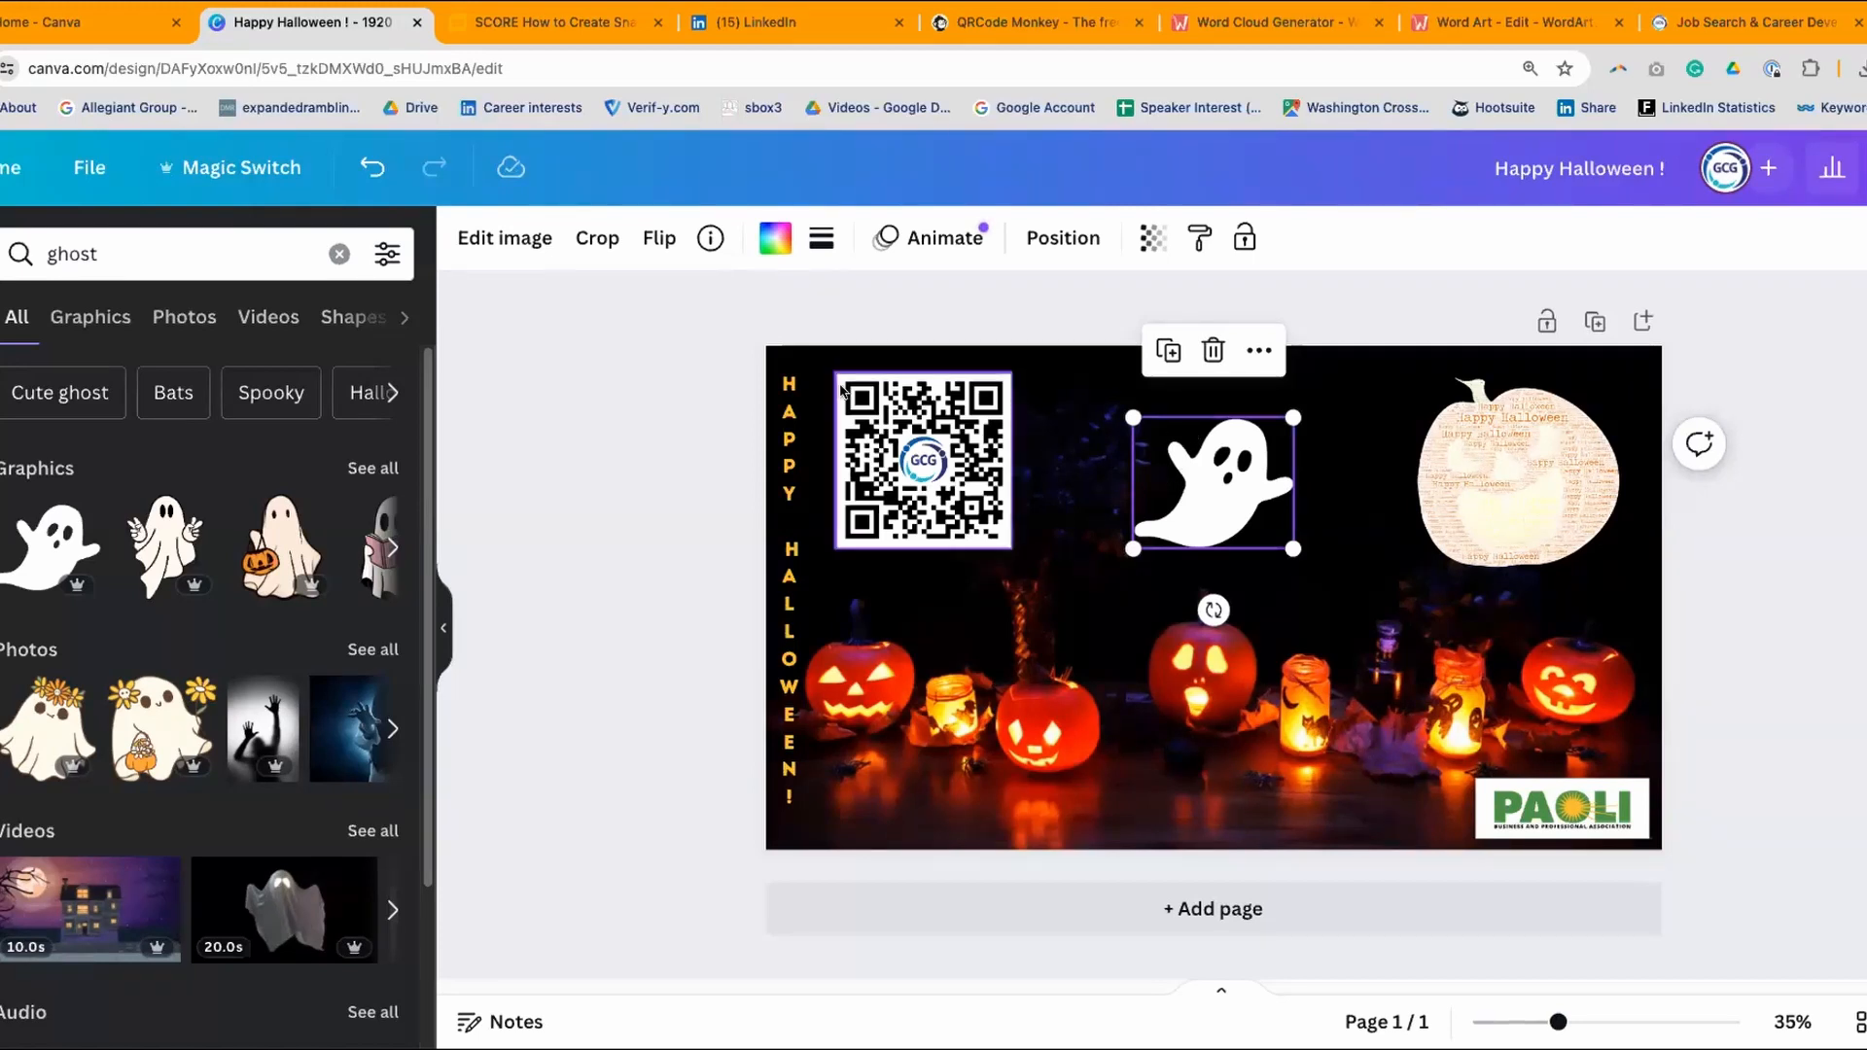
click(569, 449)
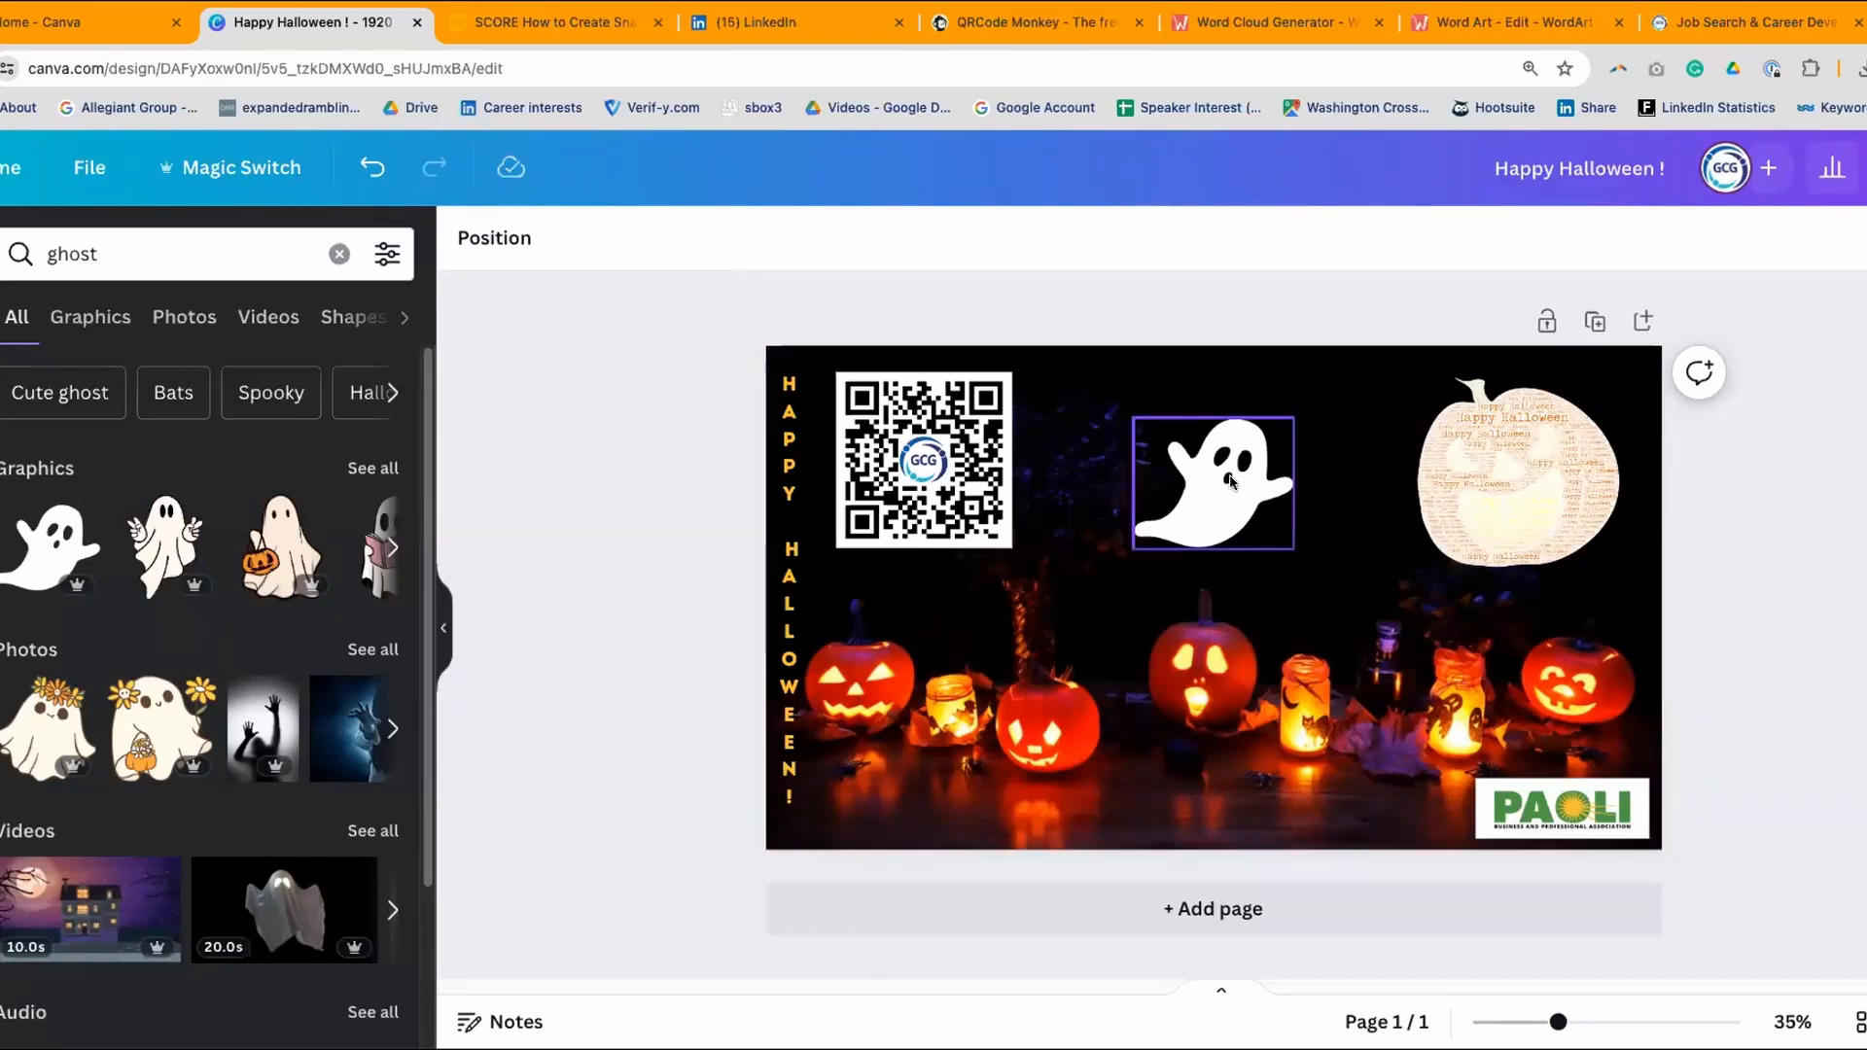
drag(1228, 478, 1097, 584)
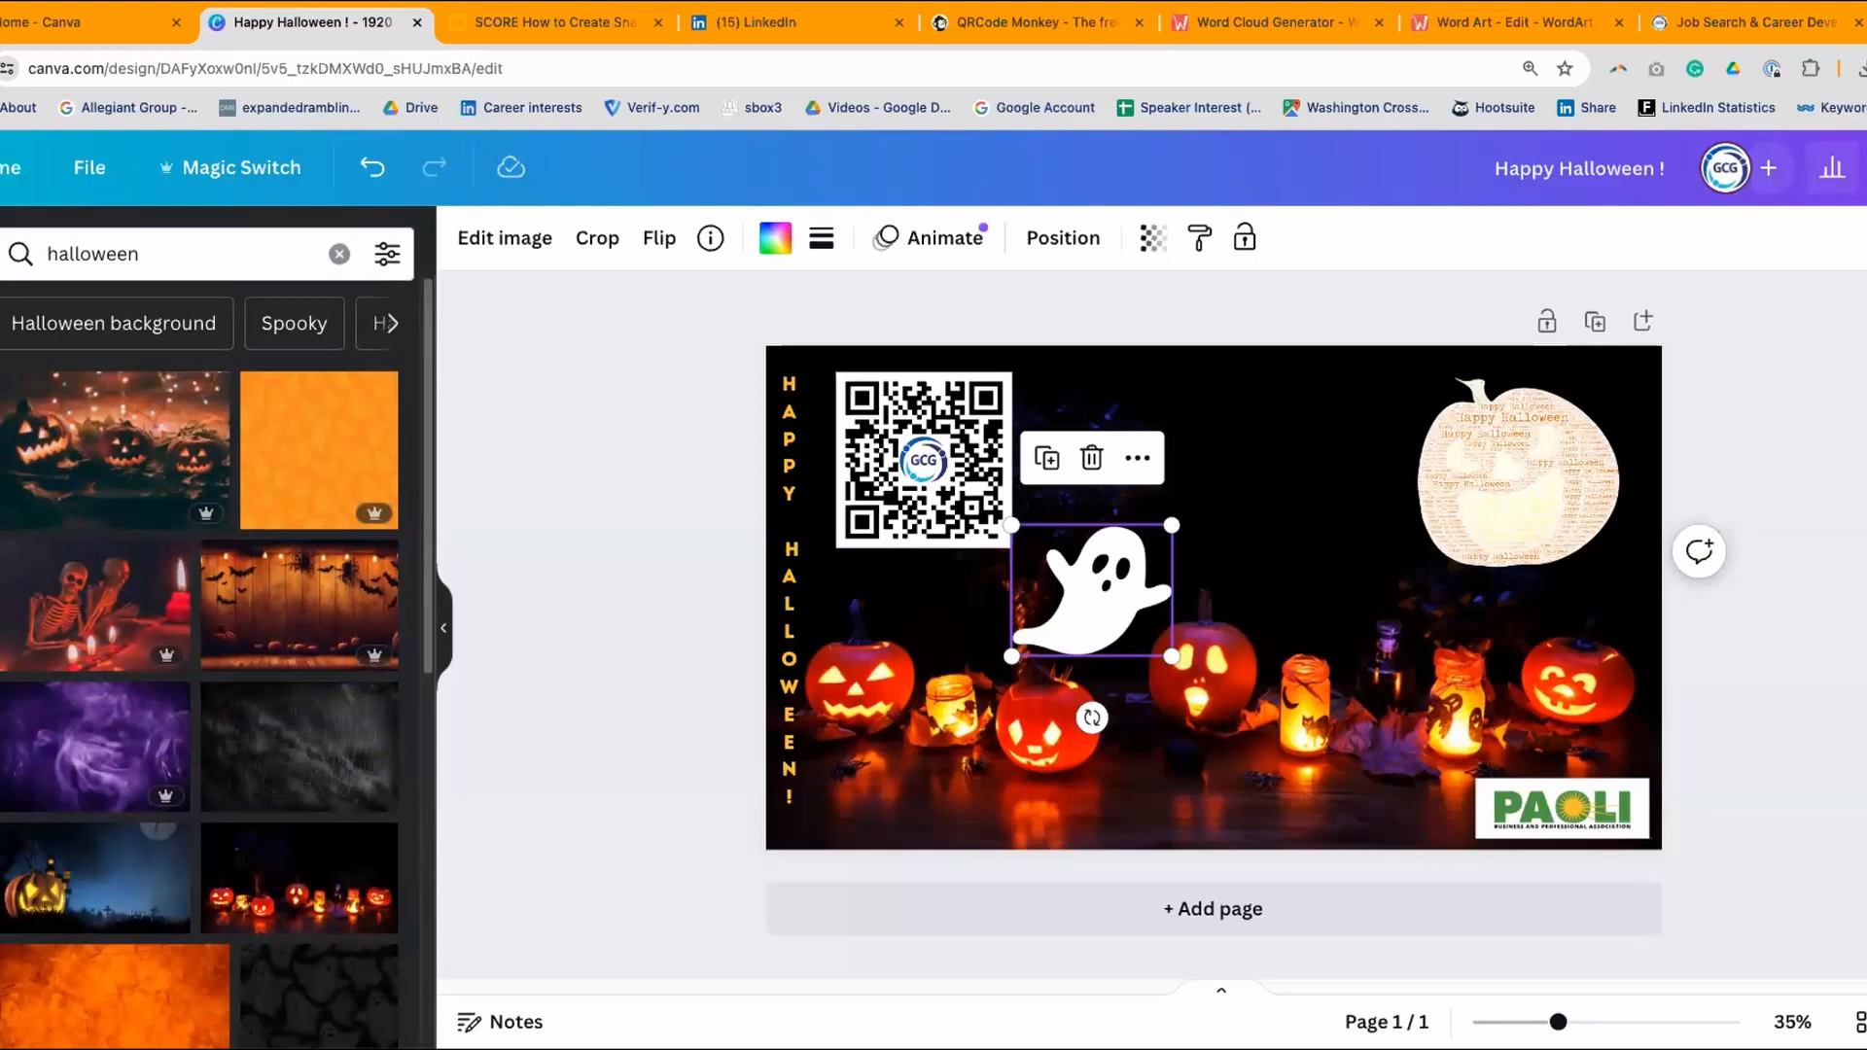
- Run the element search for 'ghost' again
scroll(415, 600, down, 3)
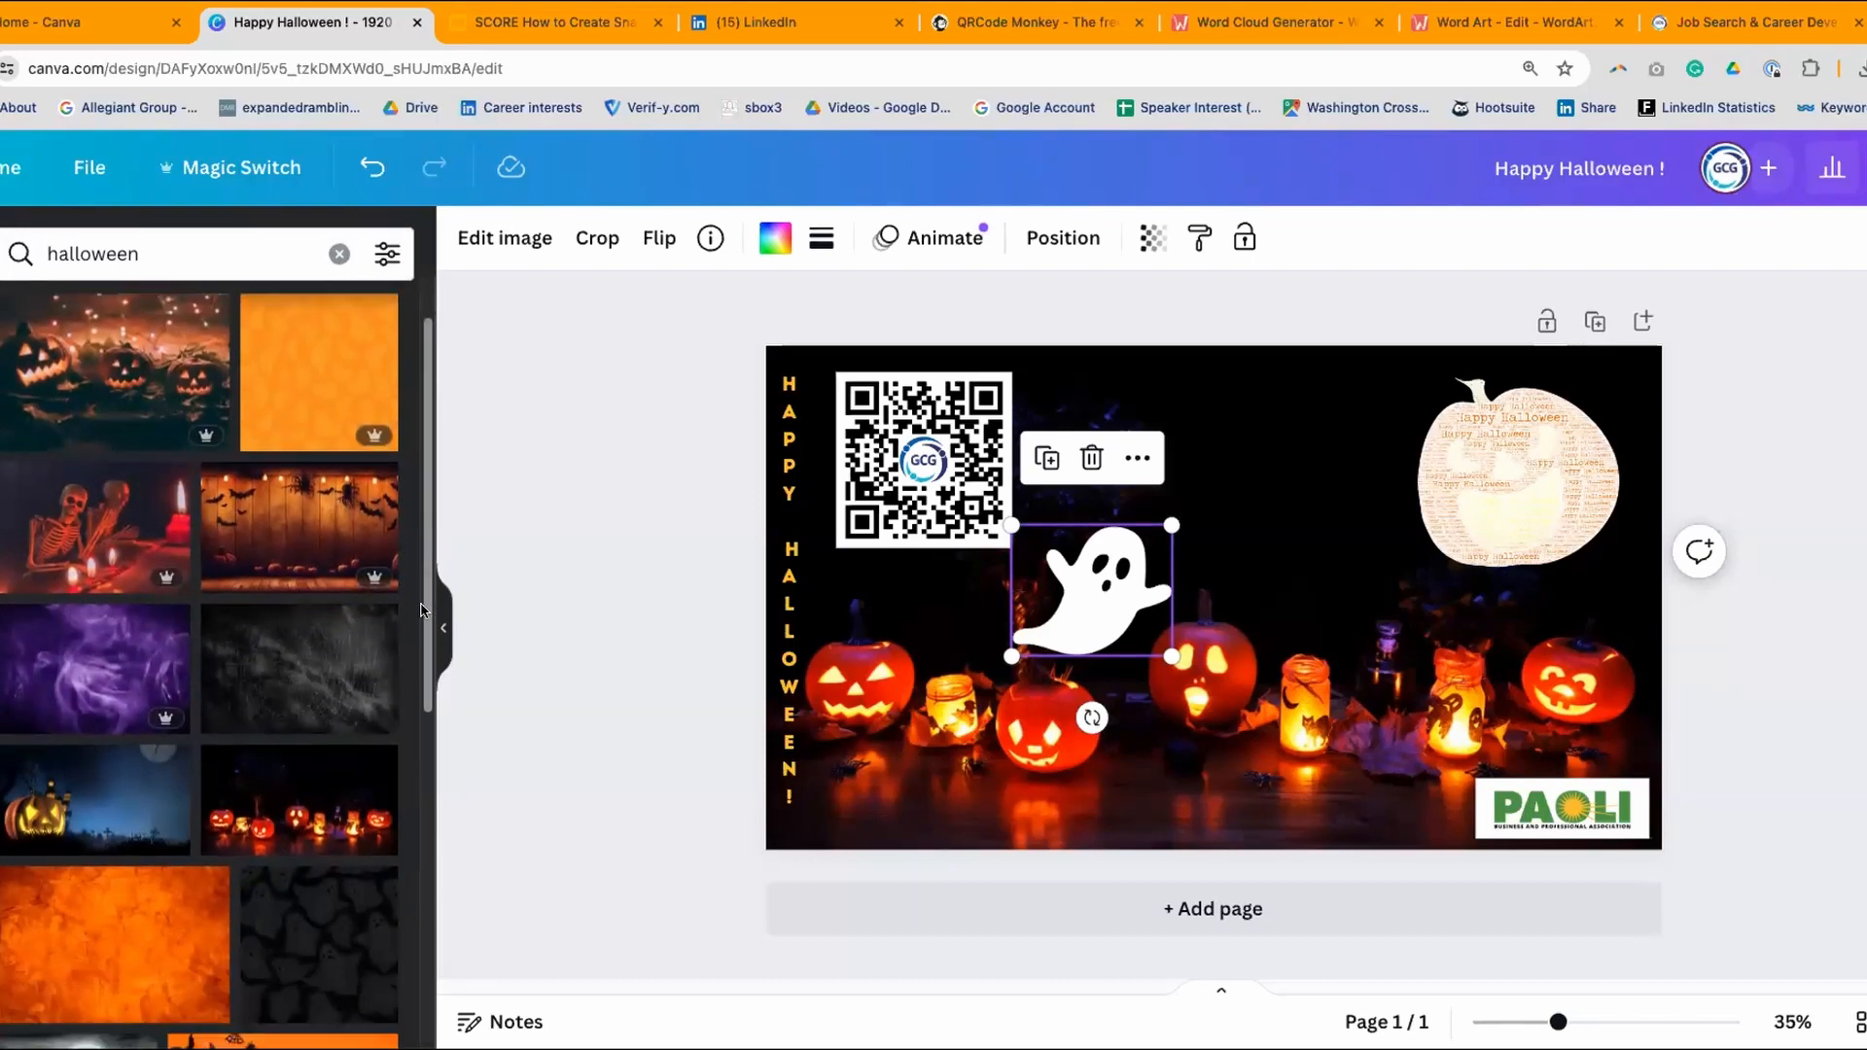
scroll(419, 648, up, 3)
click(176, 253)
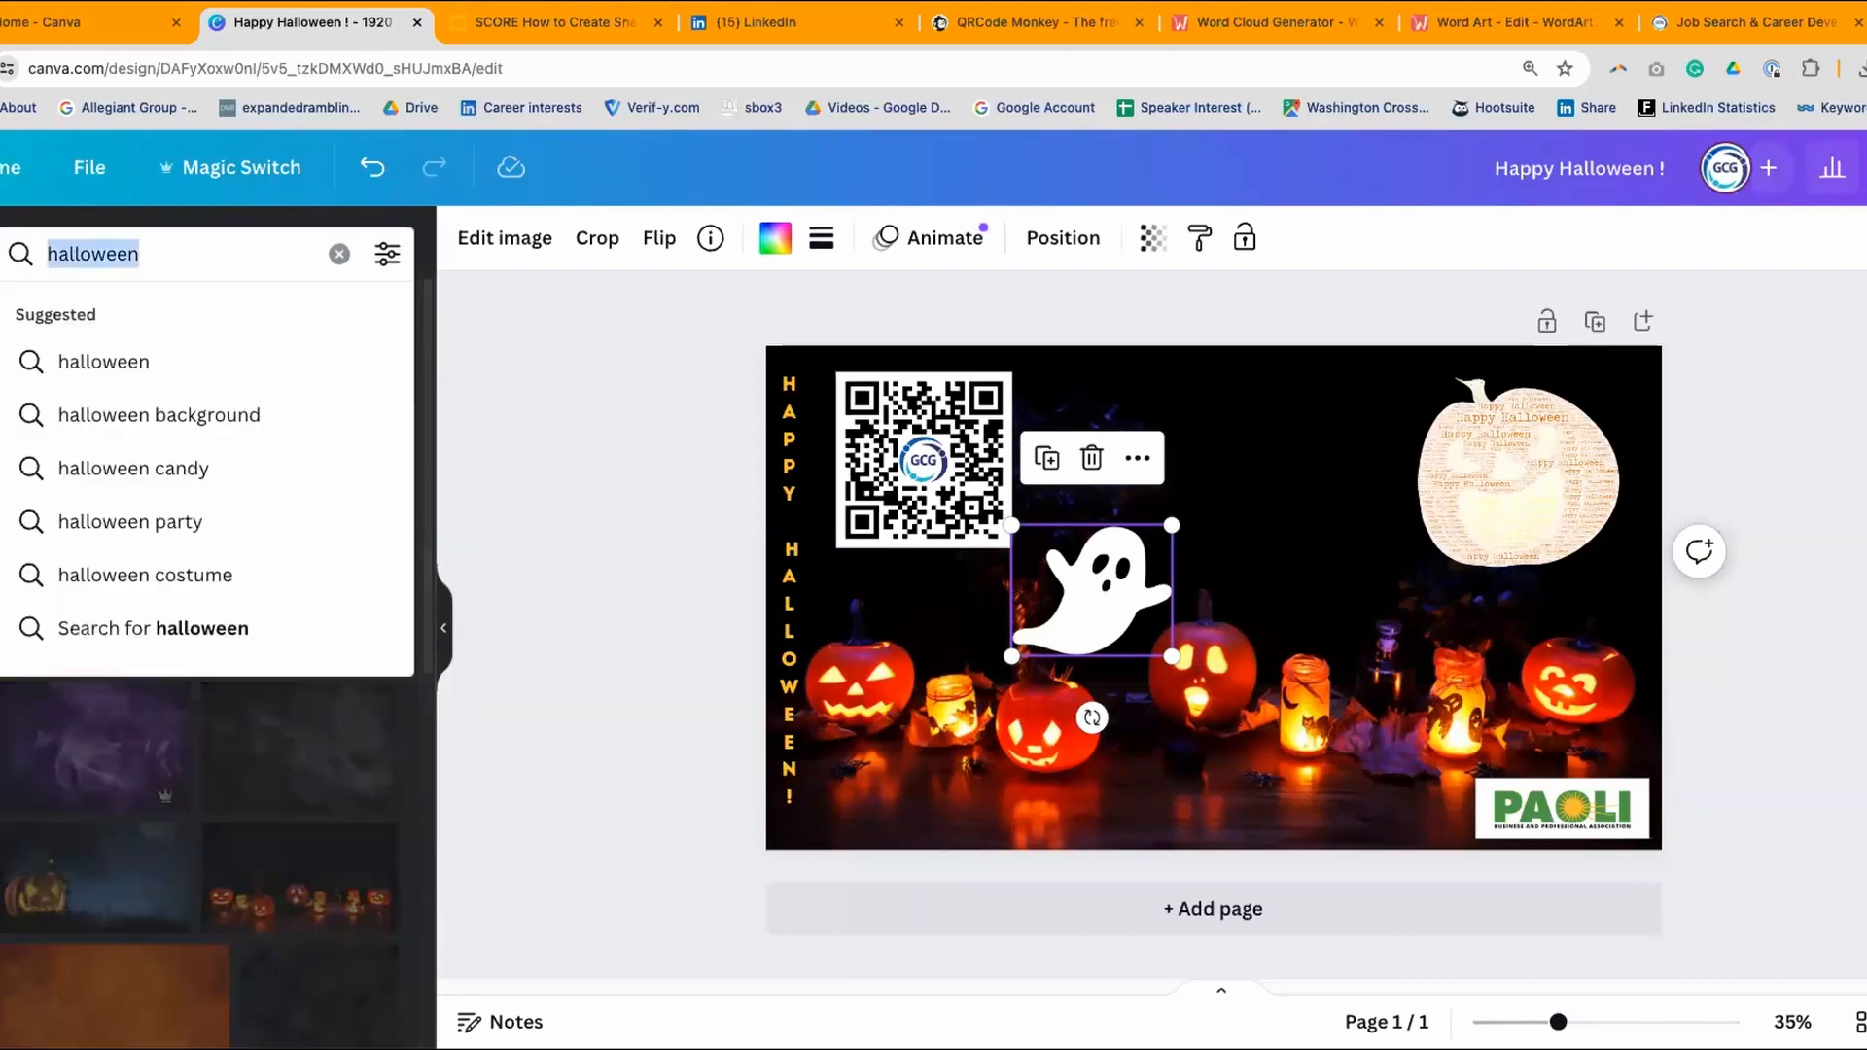
text(ghost)
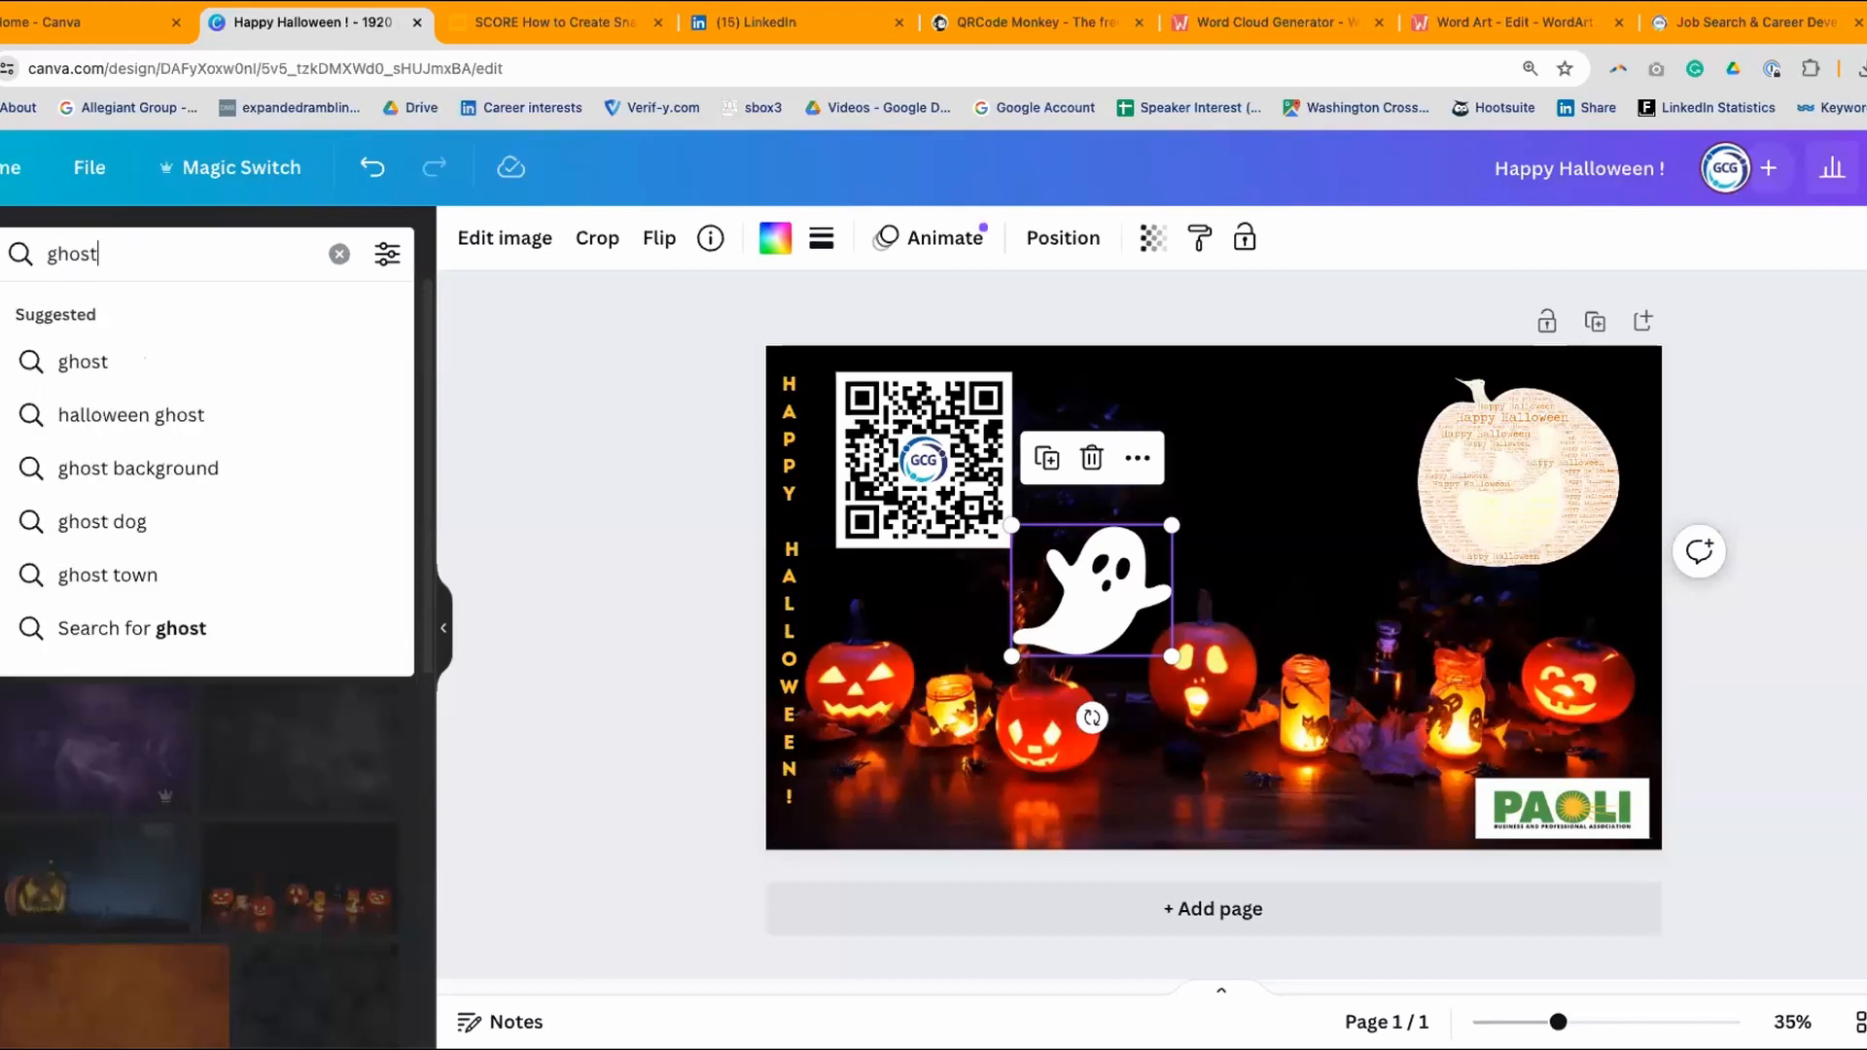
key(Return)
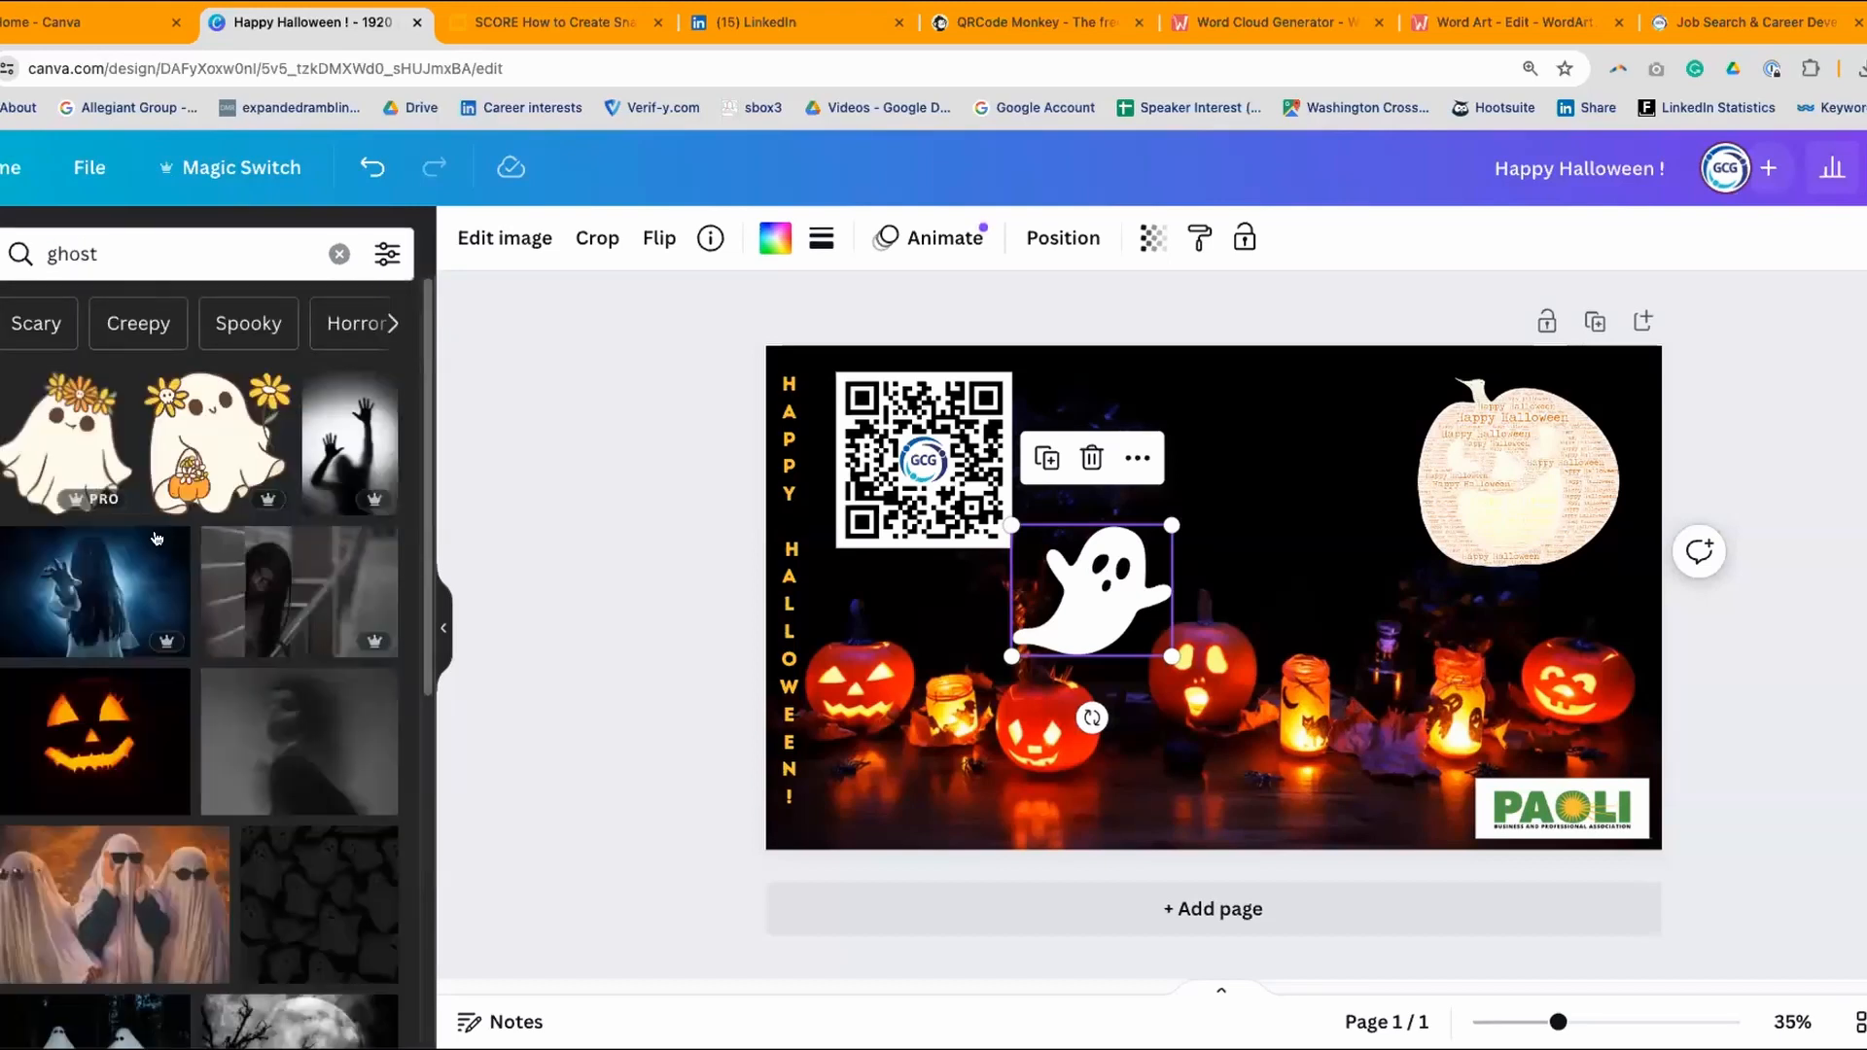
- Try the sunglasses-ghosts photo beside the pumpkin, resize it, then delete it
scroll(152, 584, down, 5)
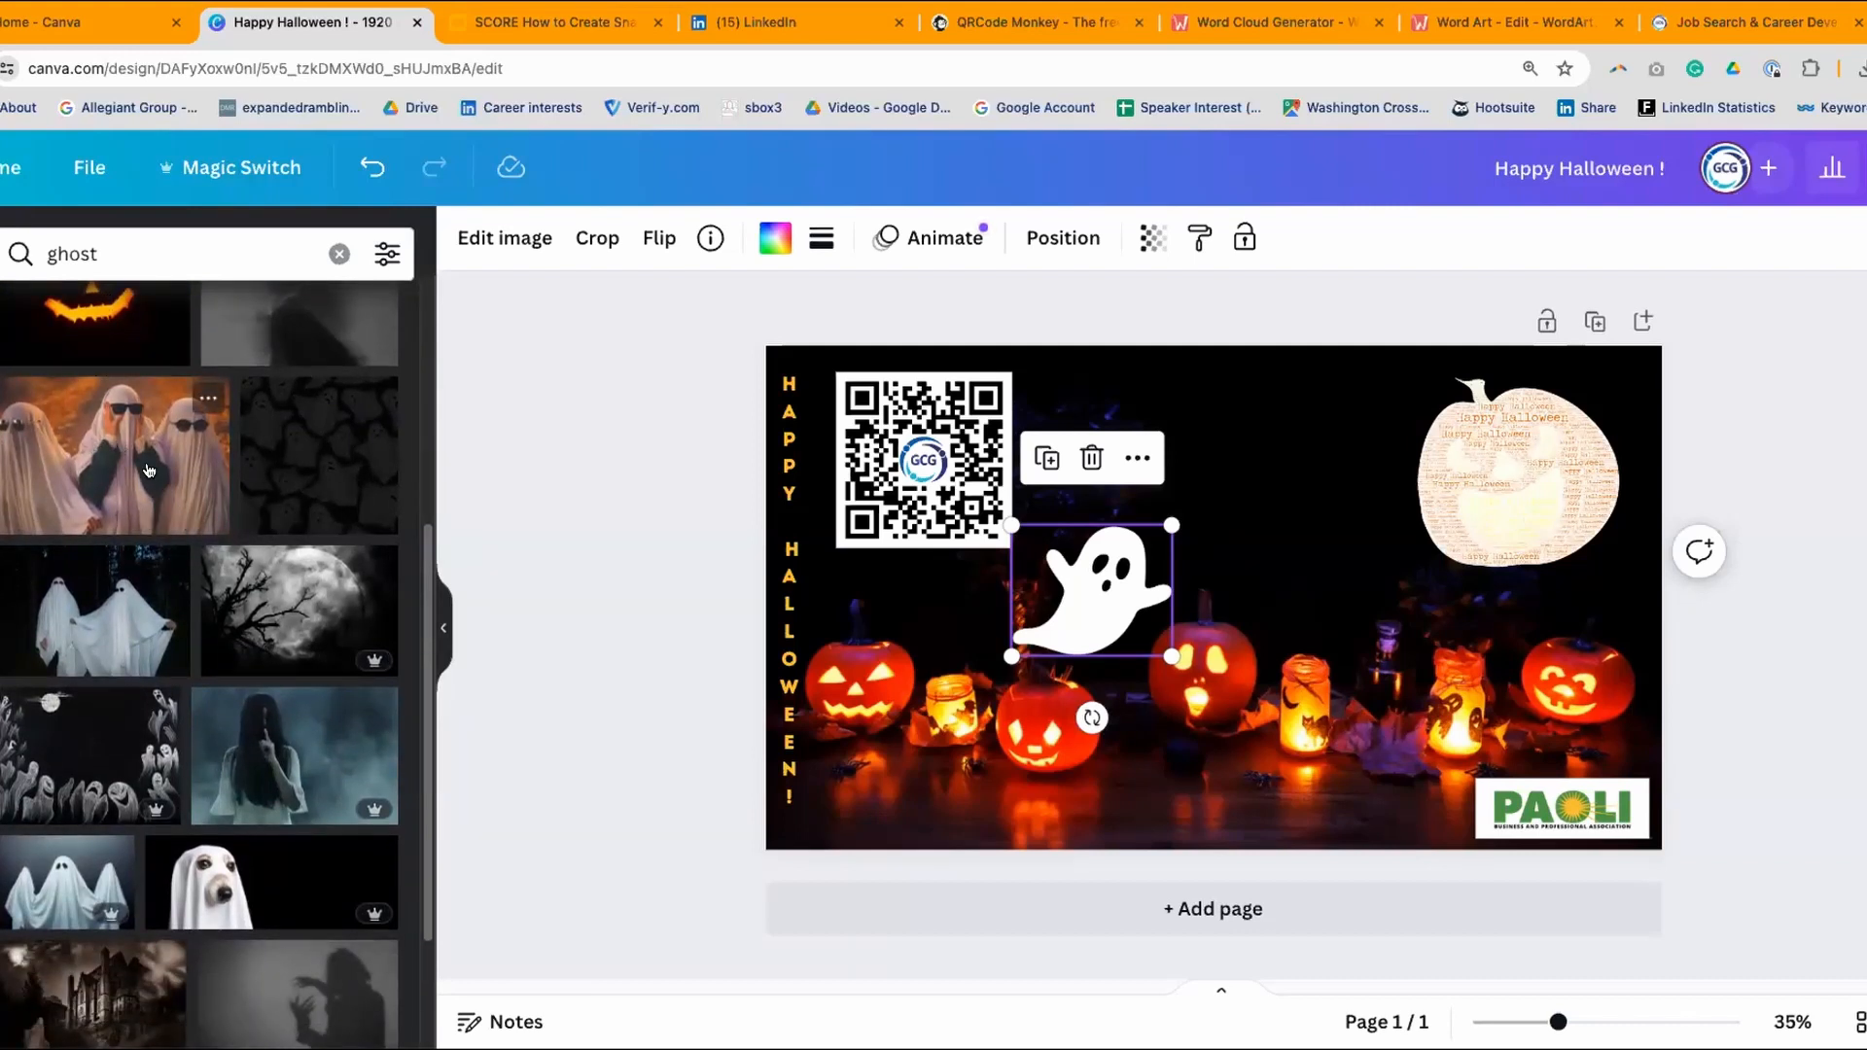
drag(136, 467, 1184, 506)
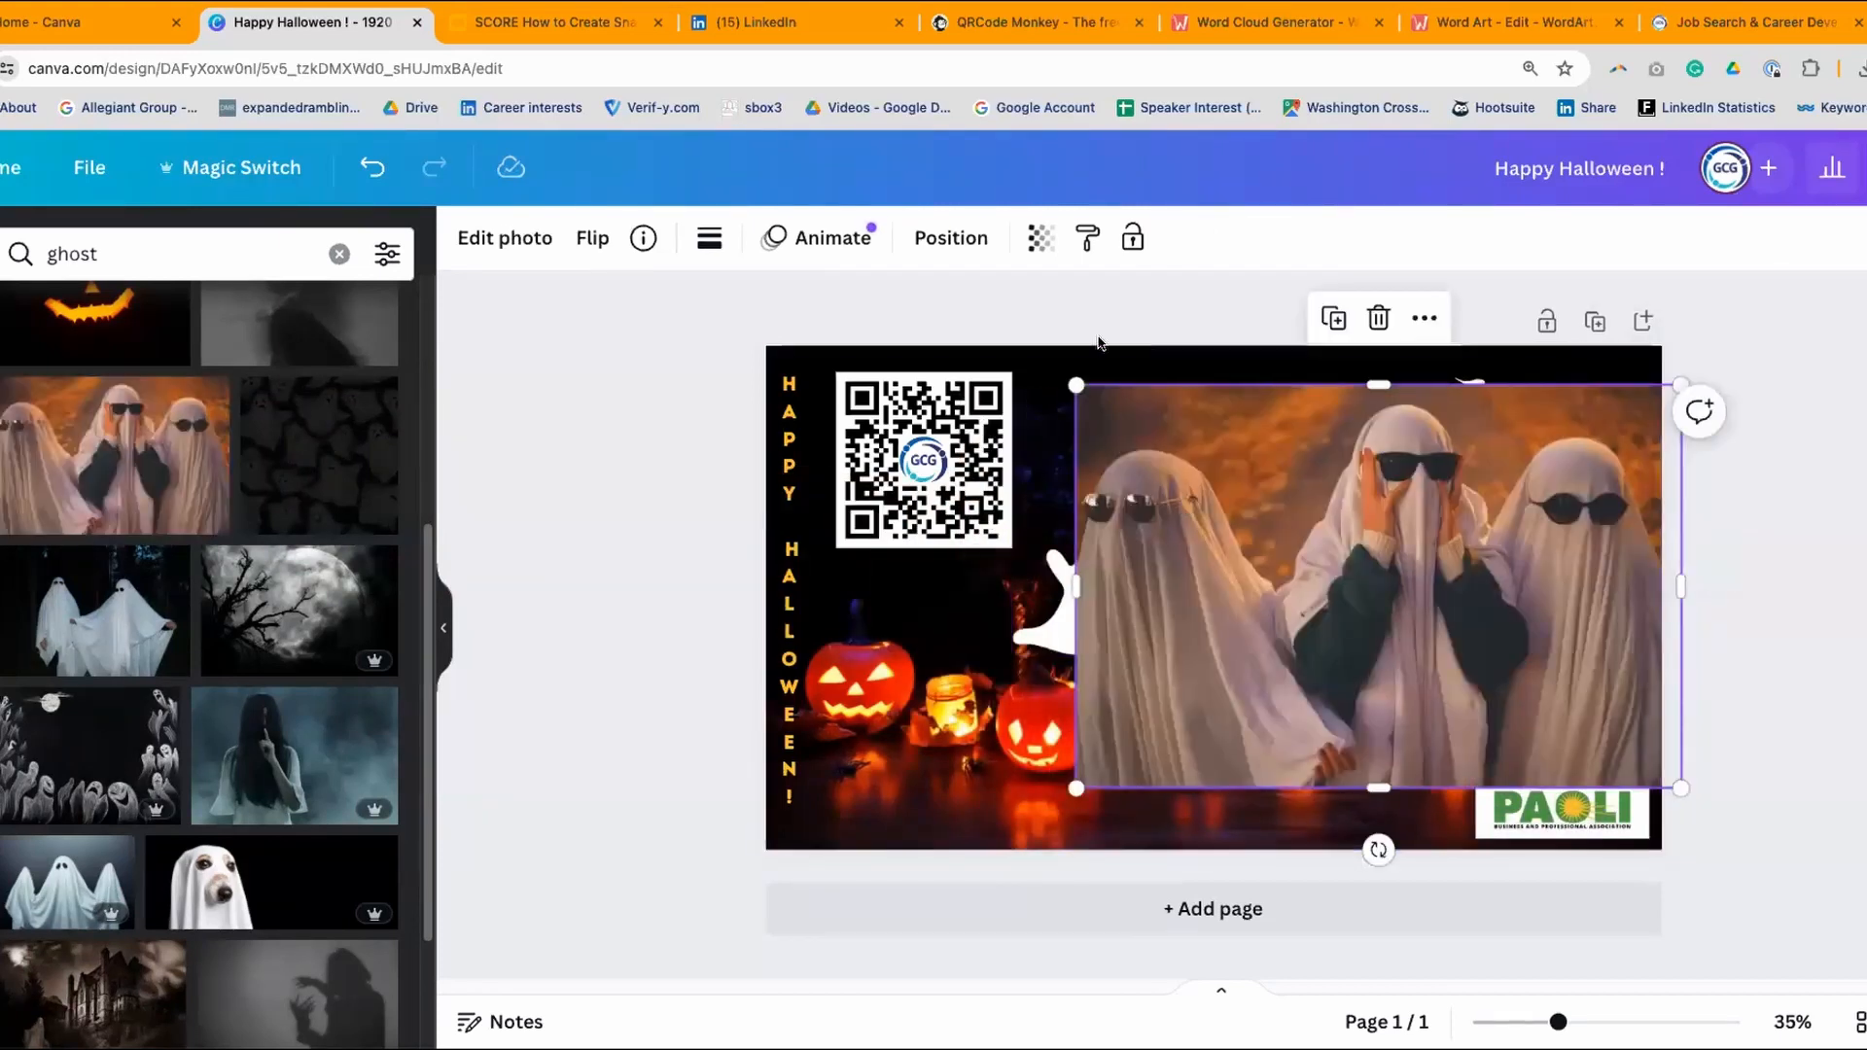
drag(1078, 386, 1442, 627)
drag(1535, 674, 1269, 433)
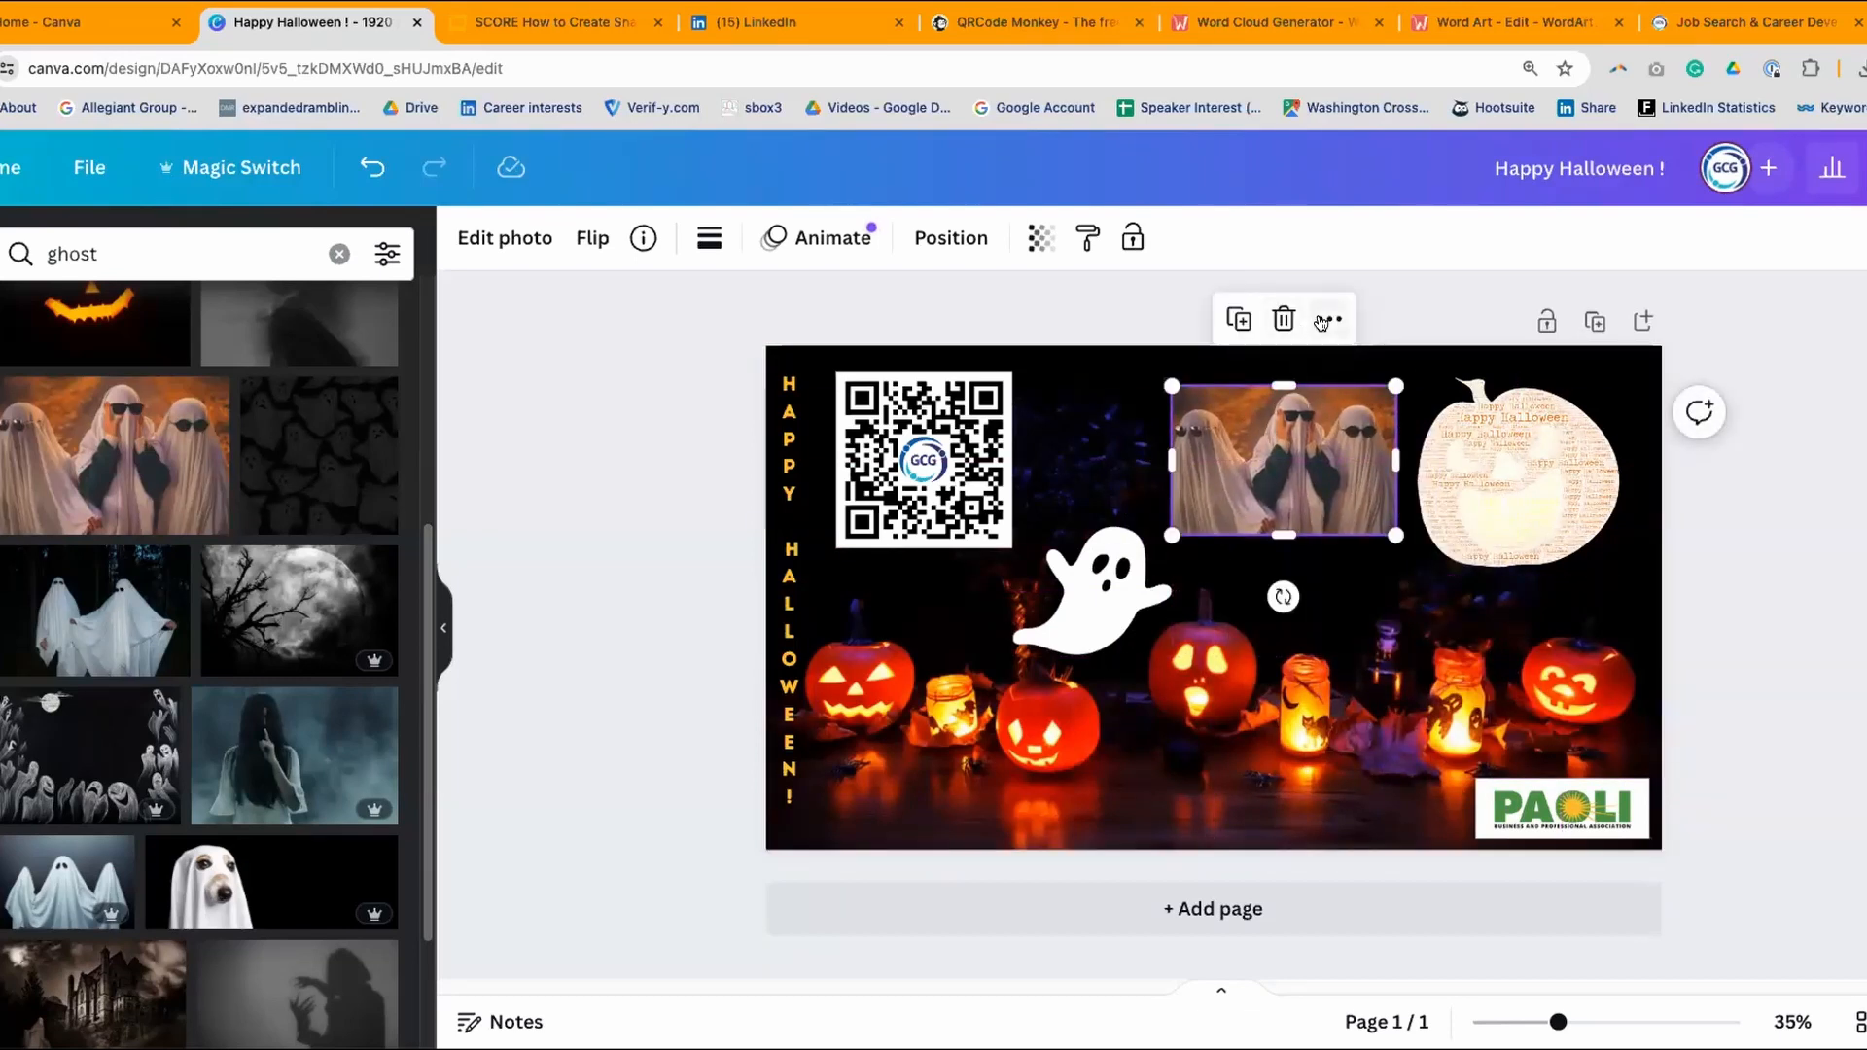
click(1283, 319)
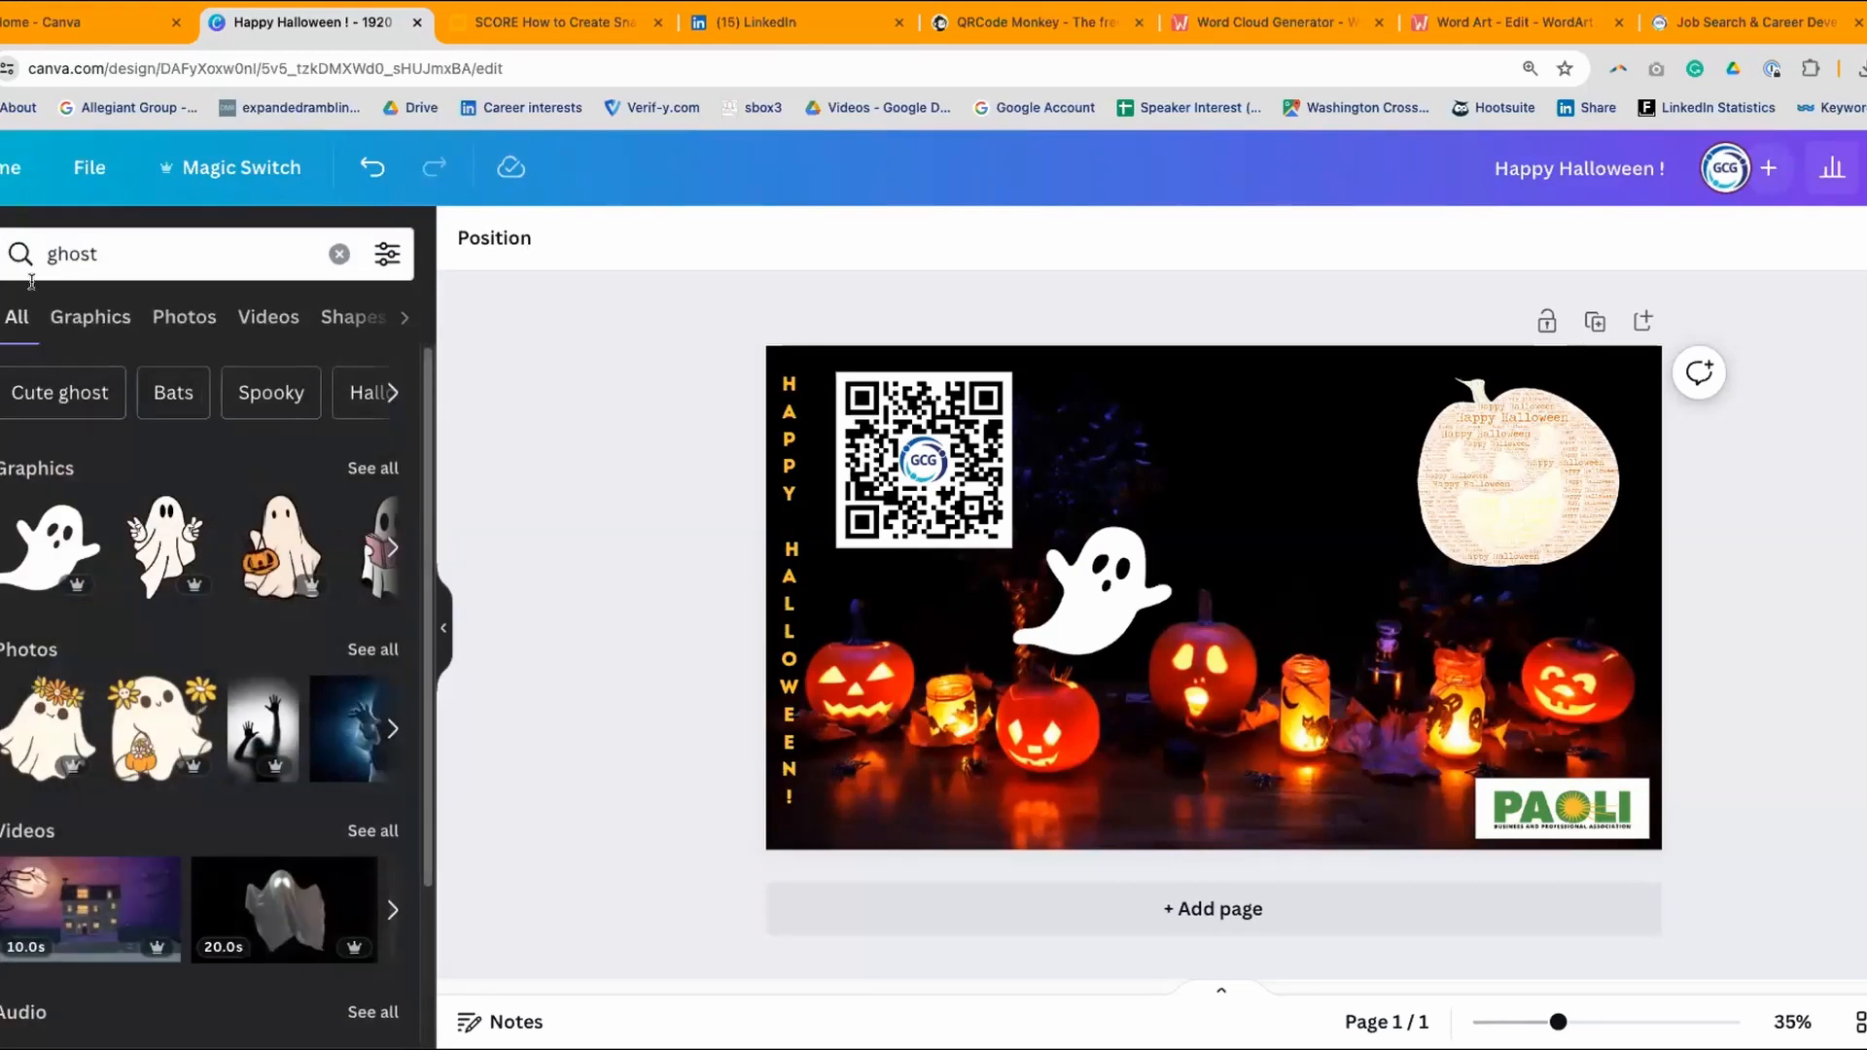
- Clear the ghost search term and switch the results to Graphics
click(29, 233)
key(BackSpace)
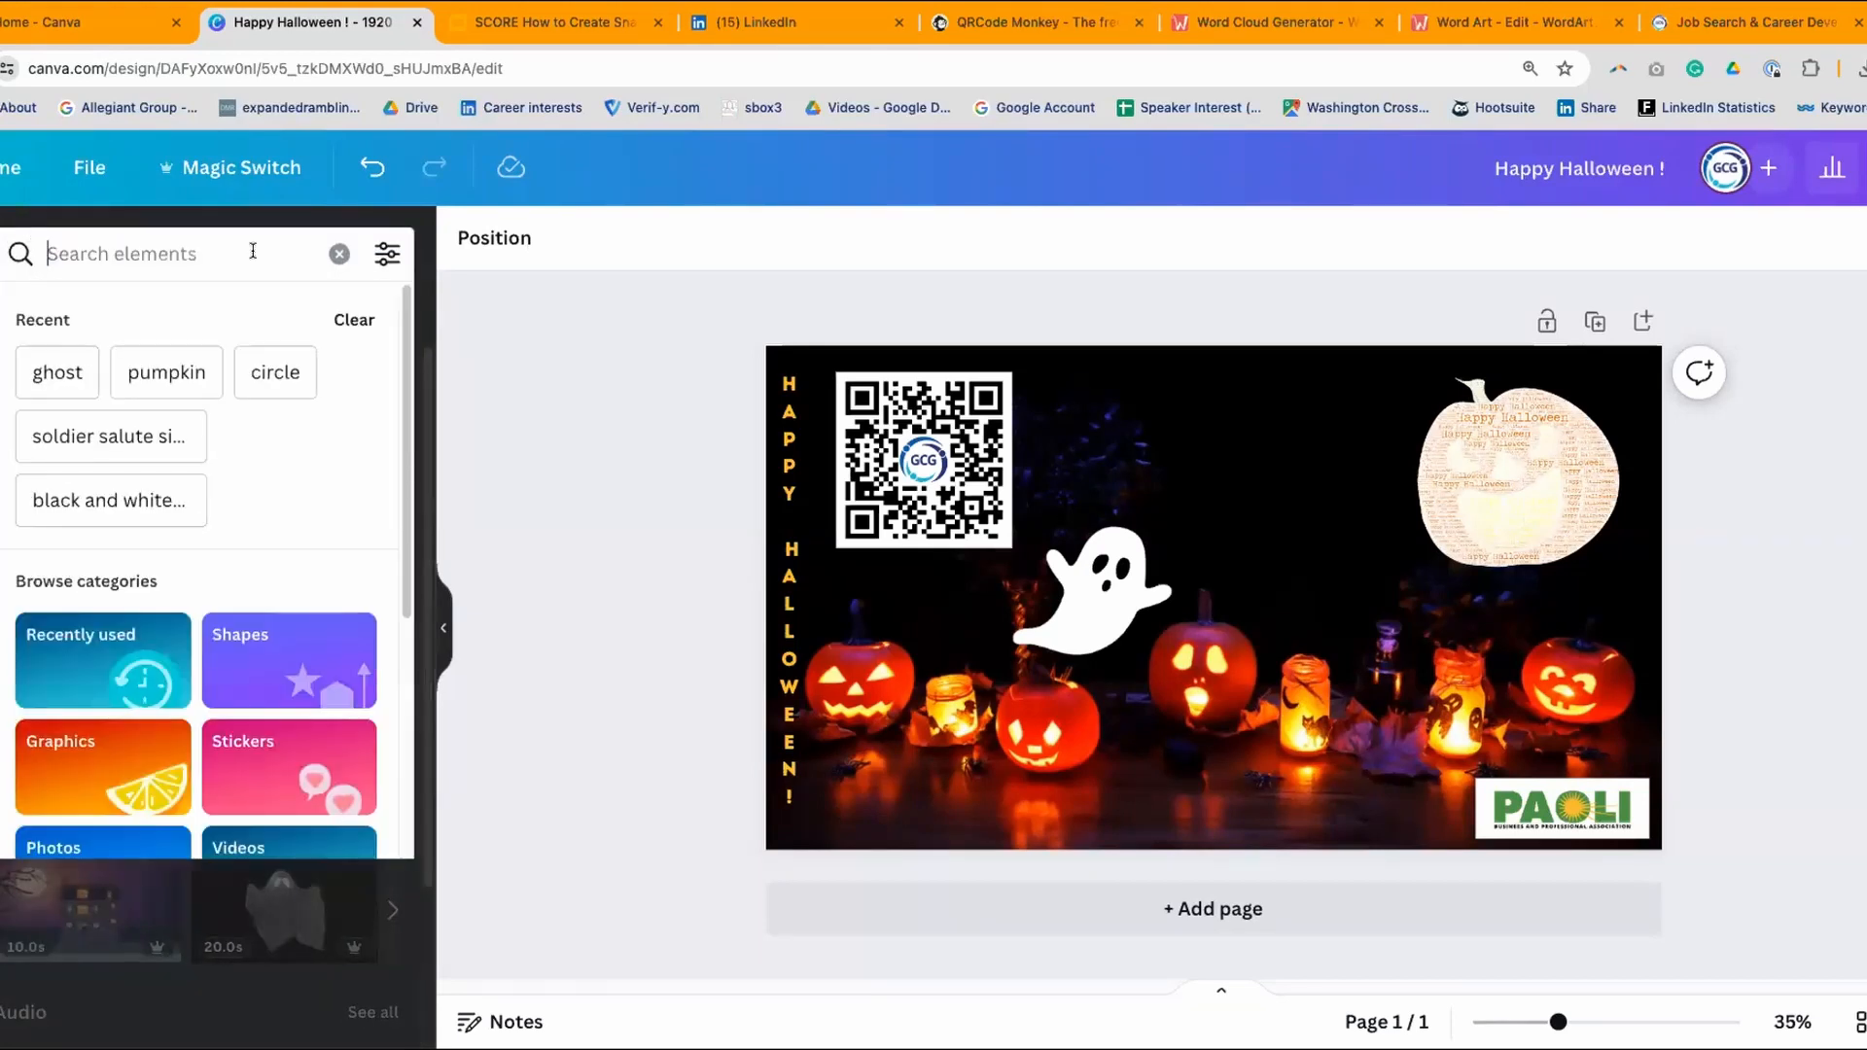
click(485, 319)
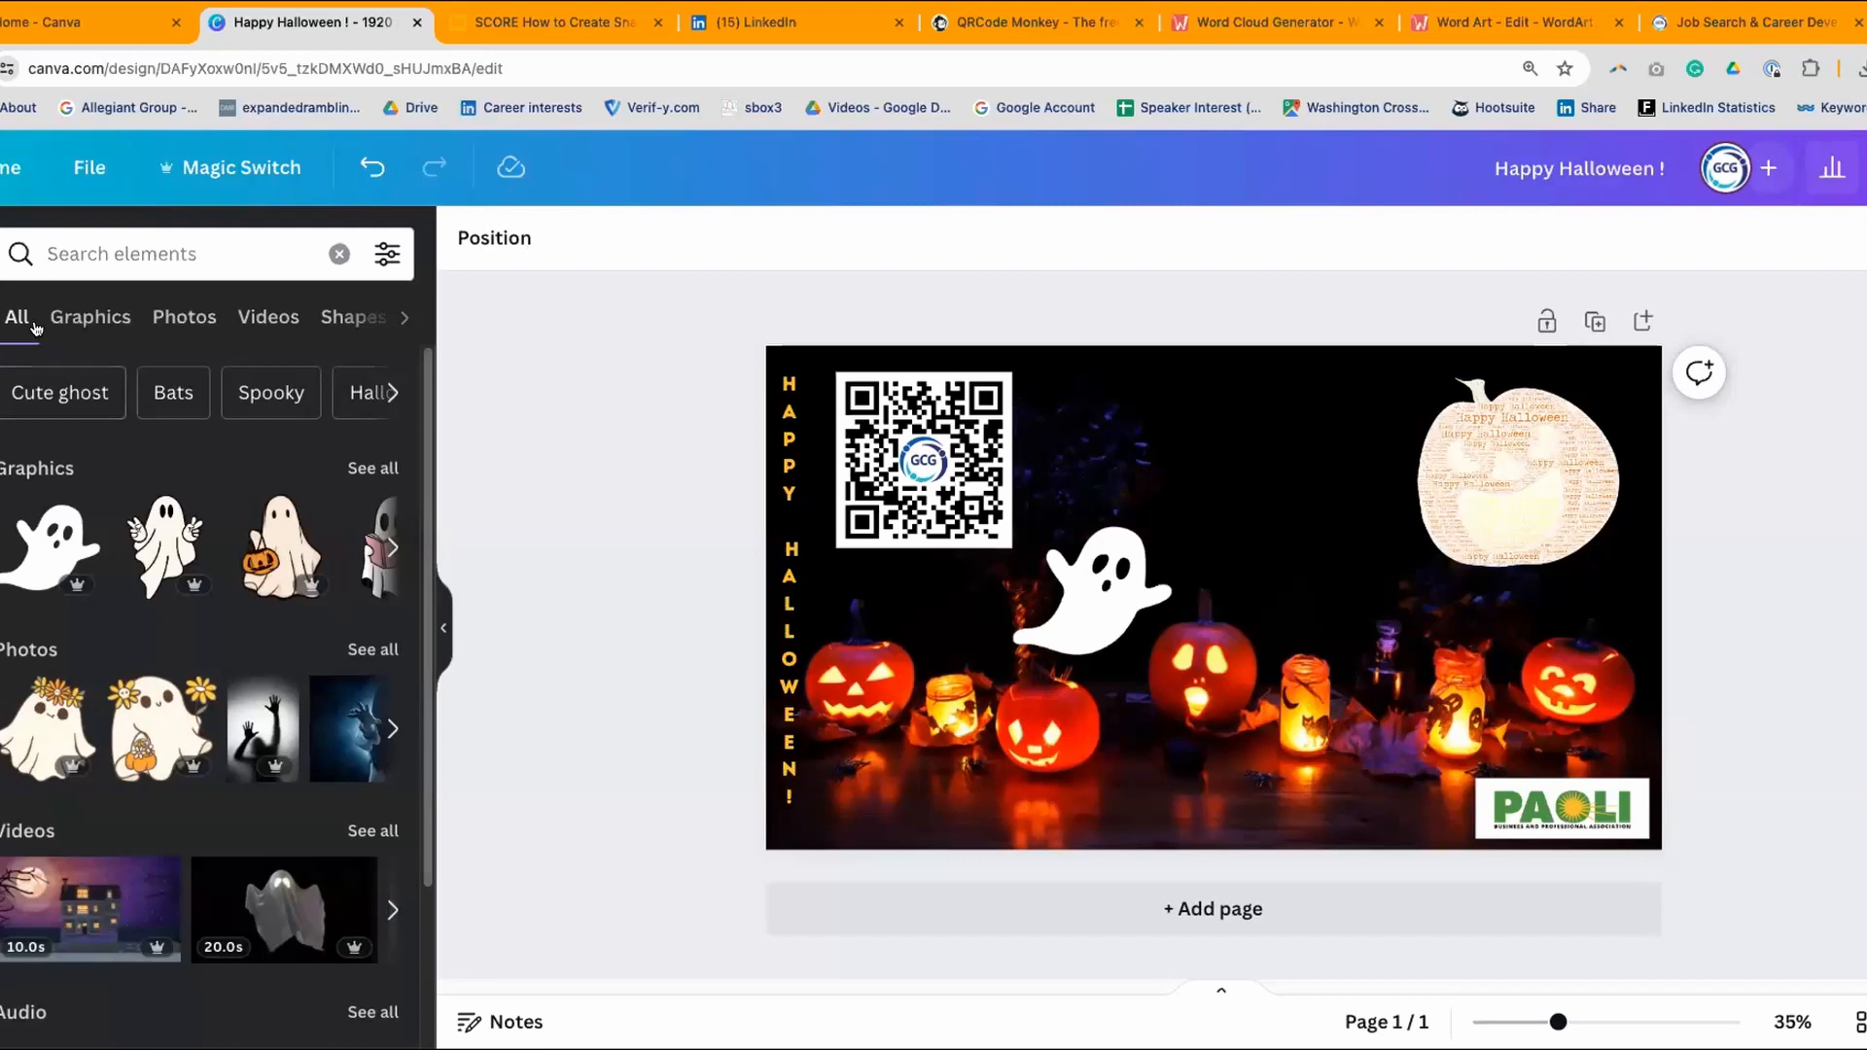
scroll(98, 457, down, 2)
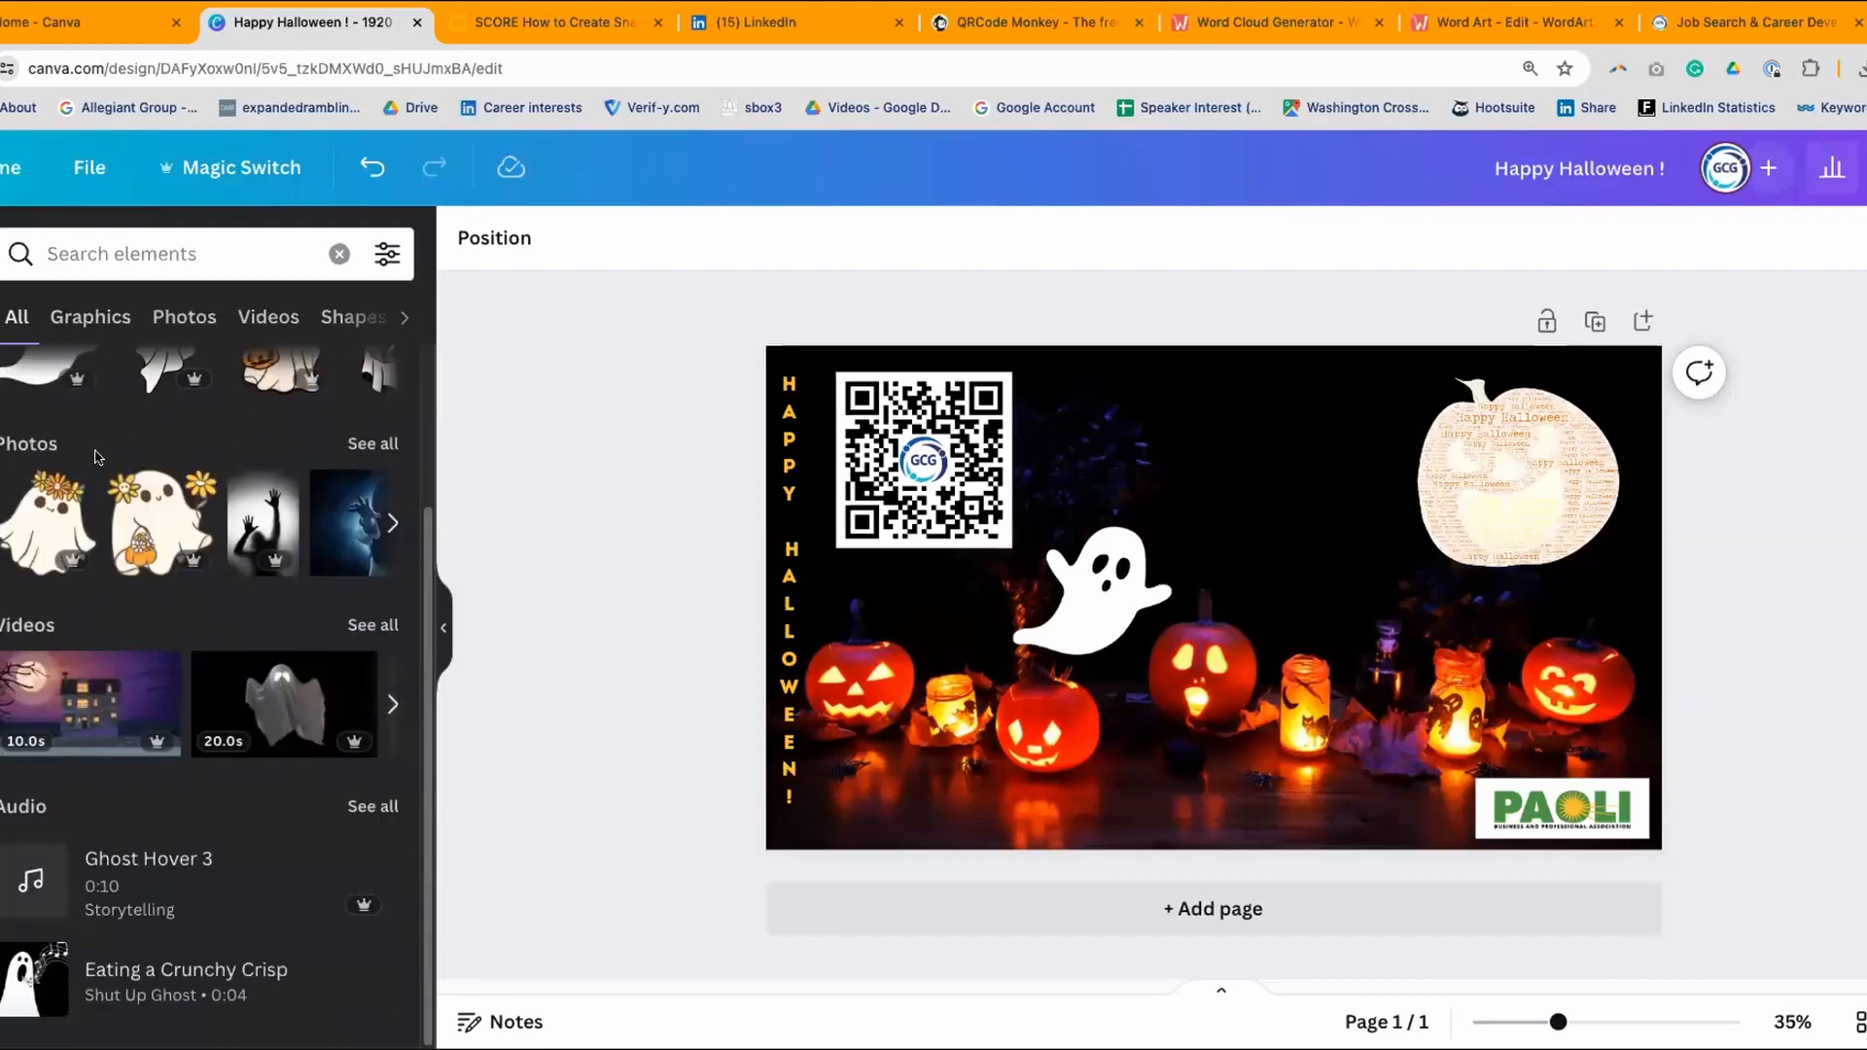
click(91, 317)
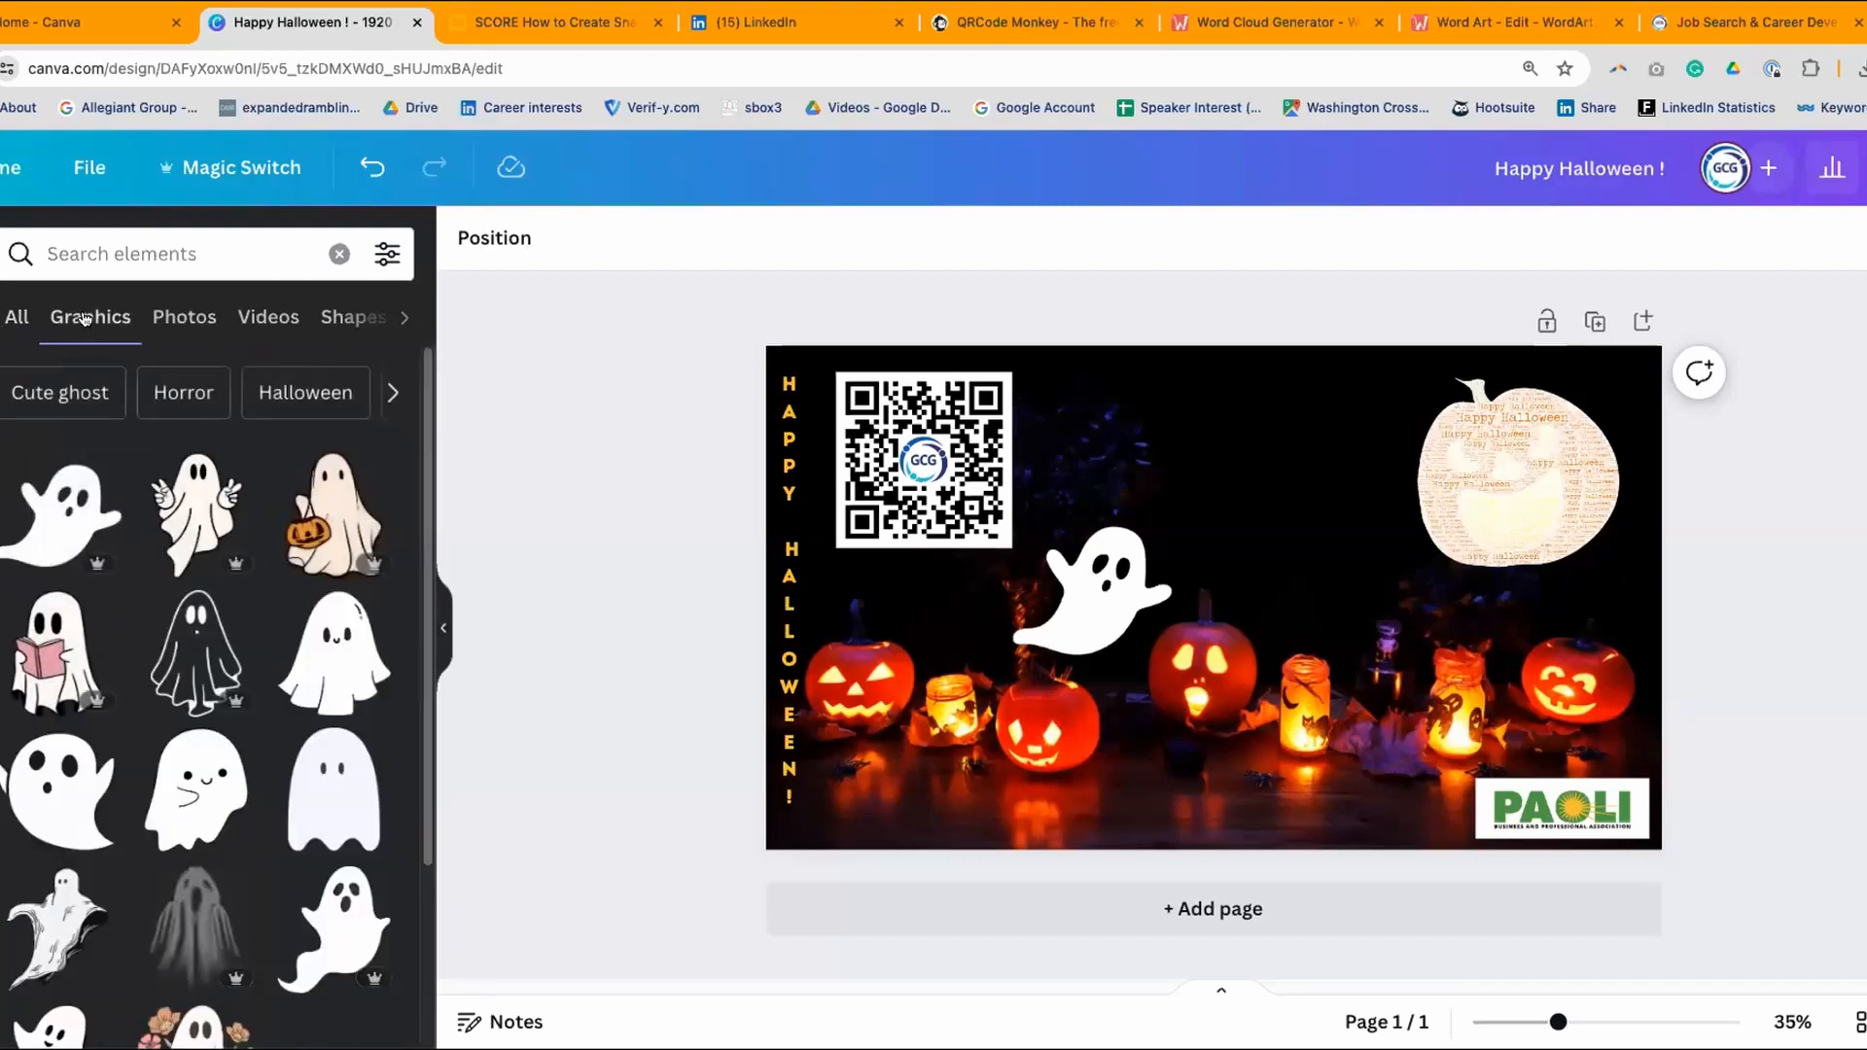
- Reload the design and scroll the Elements panel down to Frames and Grids
key(super+r)
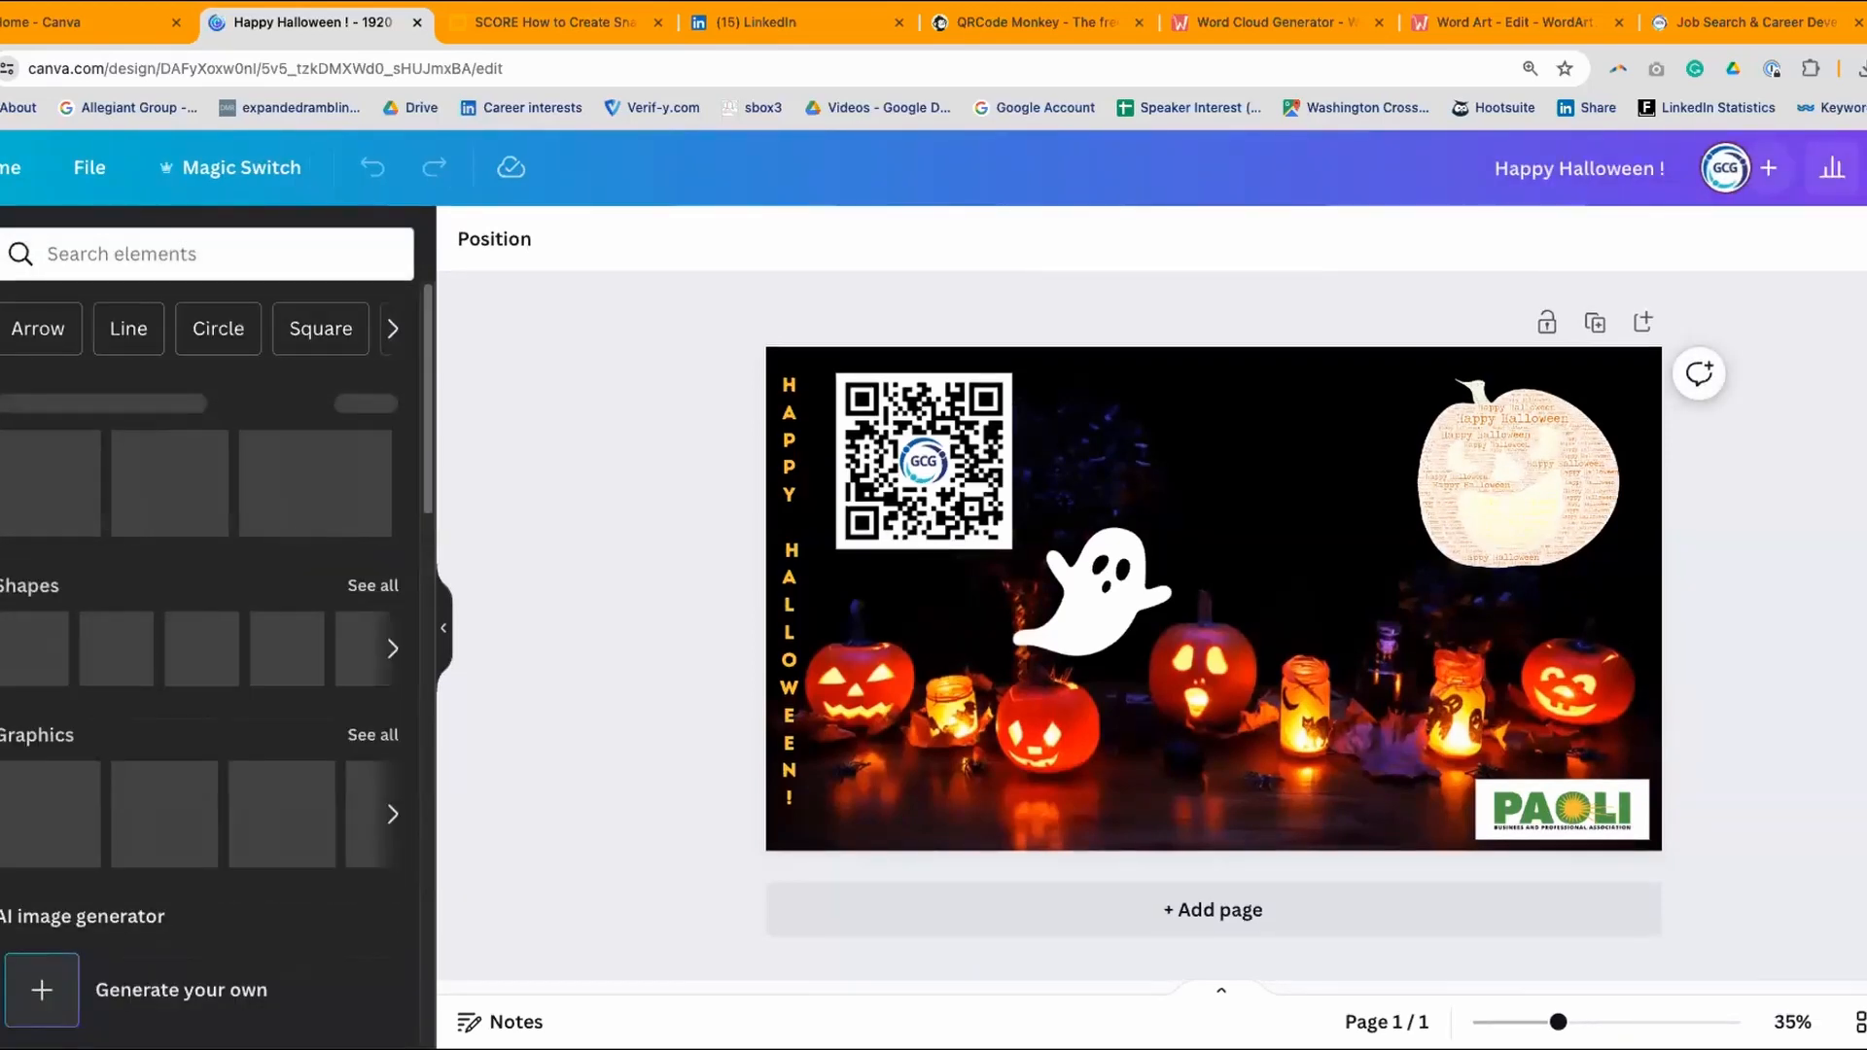
scroll(426, 451, down, 1)
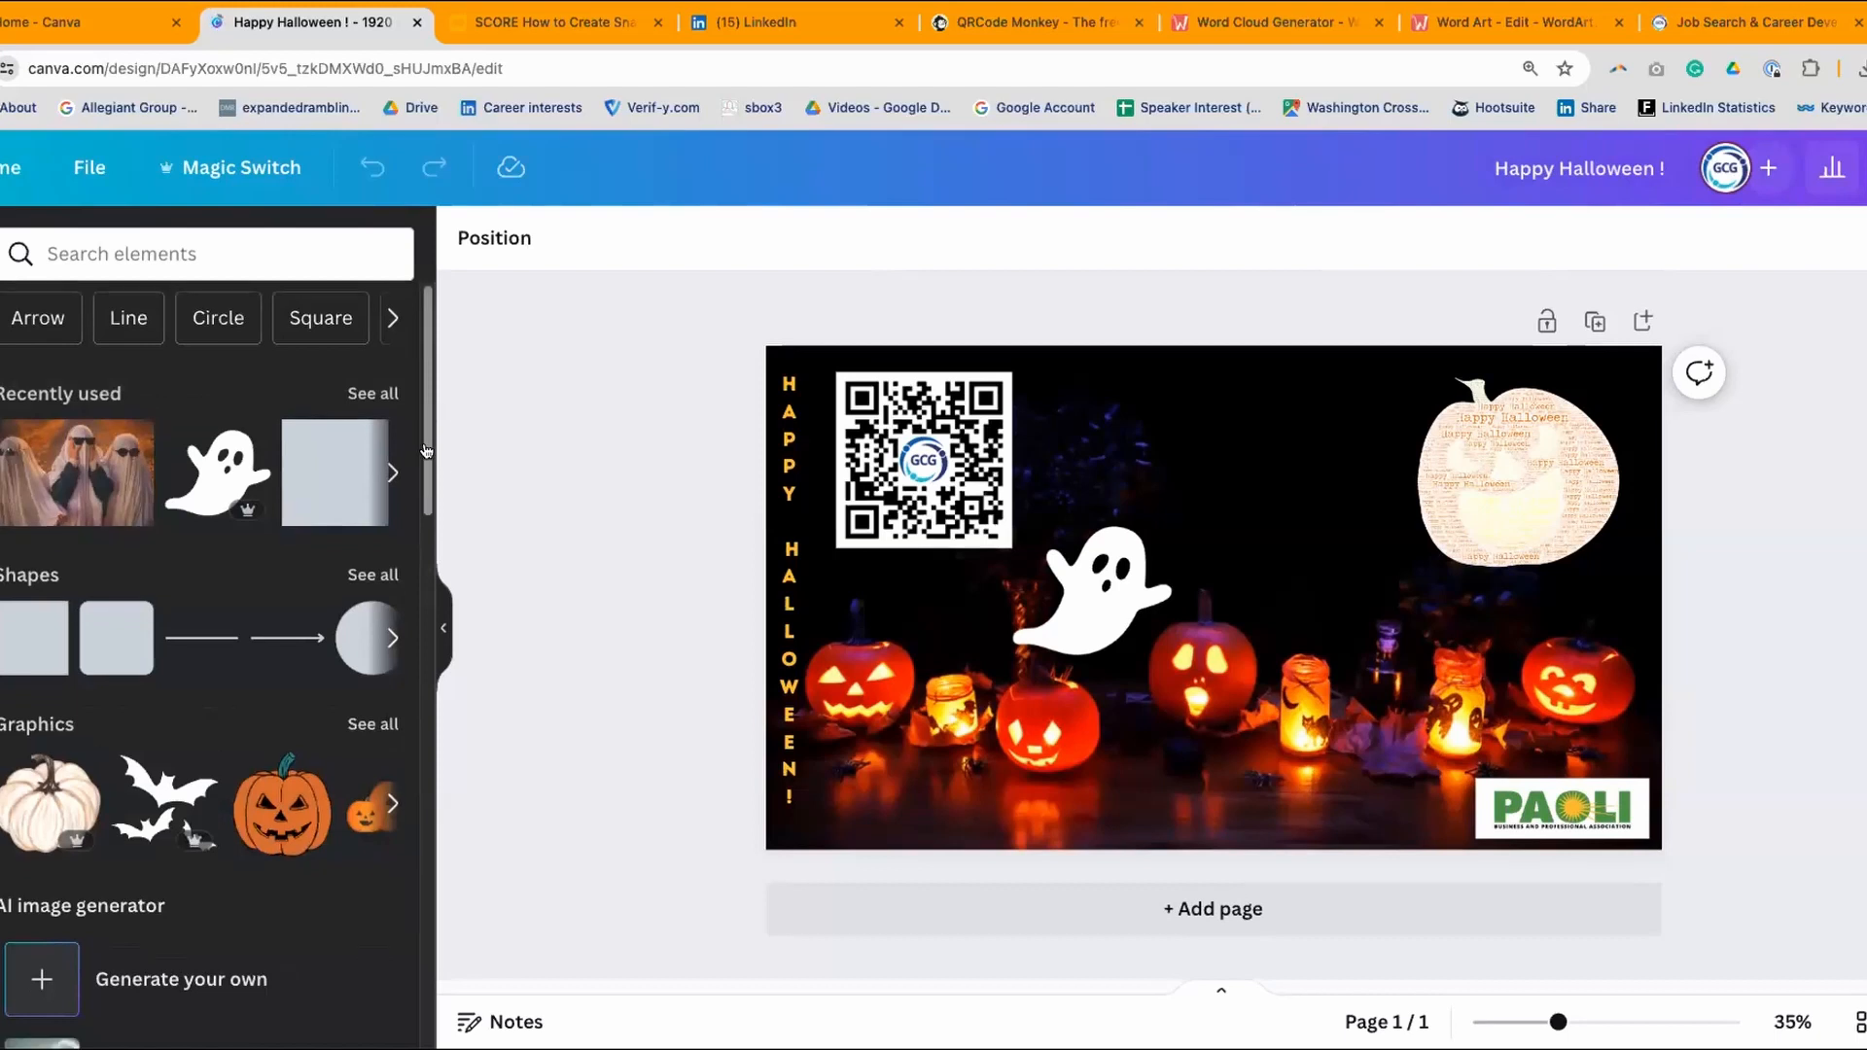
scroll(426, 451, down, 15)
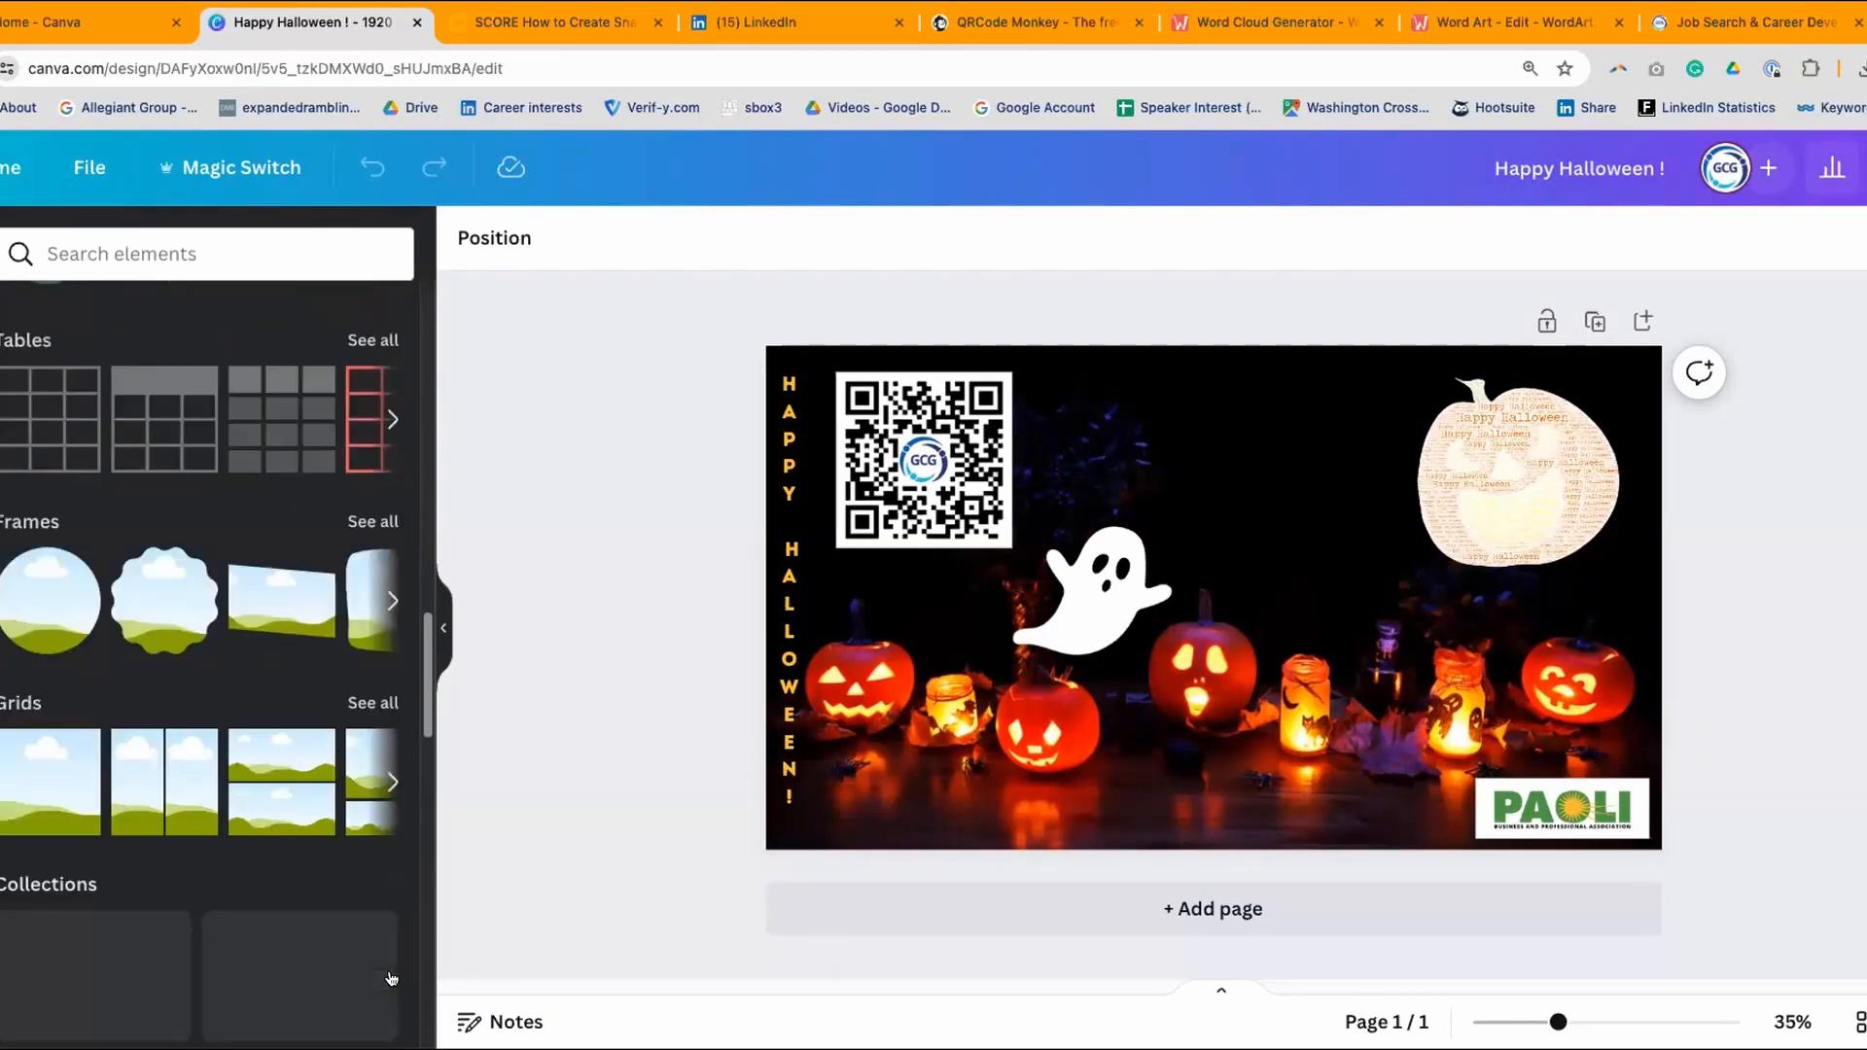
scroll(390, 978, down, 2)
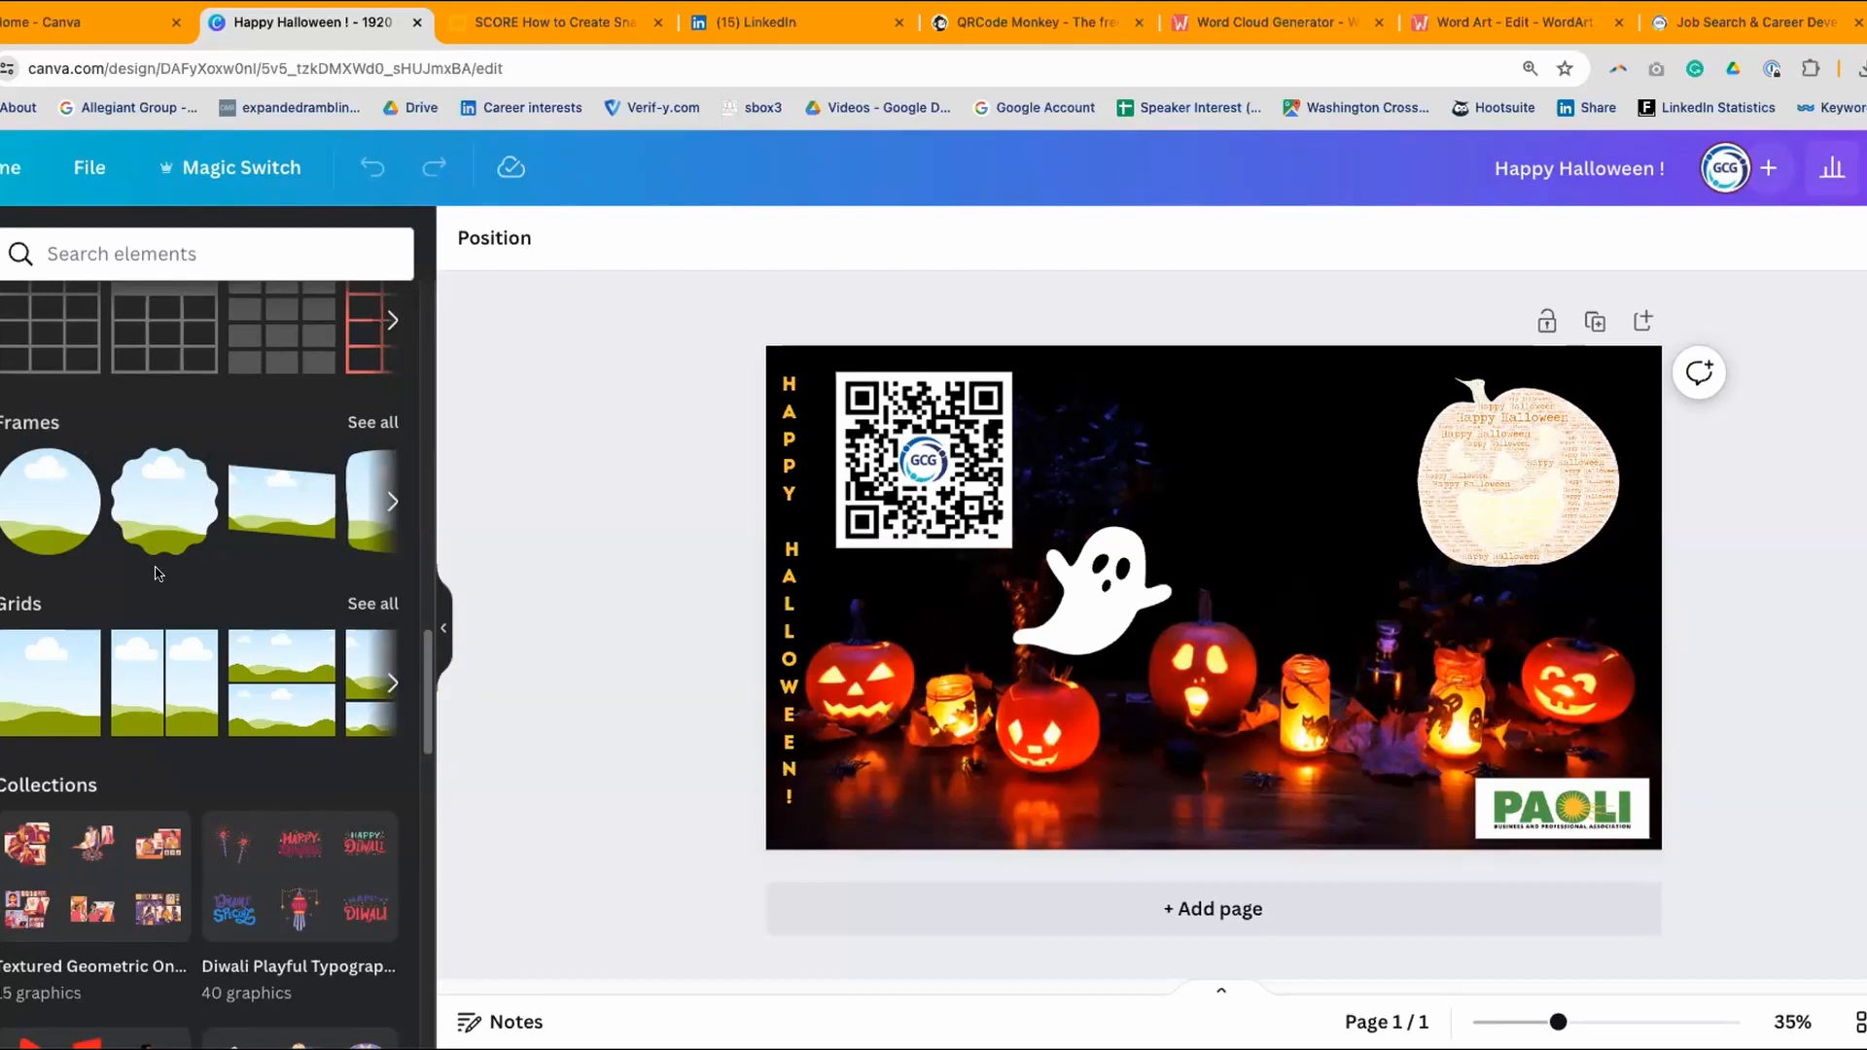
- Place a tilted landscape frame between the QR code and pumpkin, filled with the sunglasses-ghosts photo
drag(277, 500, 1183, 477)
drag(1272, 541, 1243, 435)
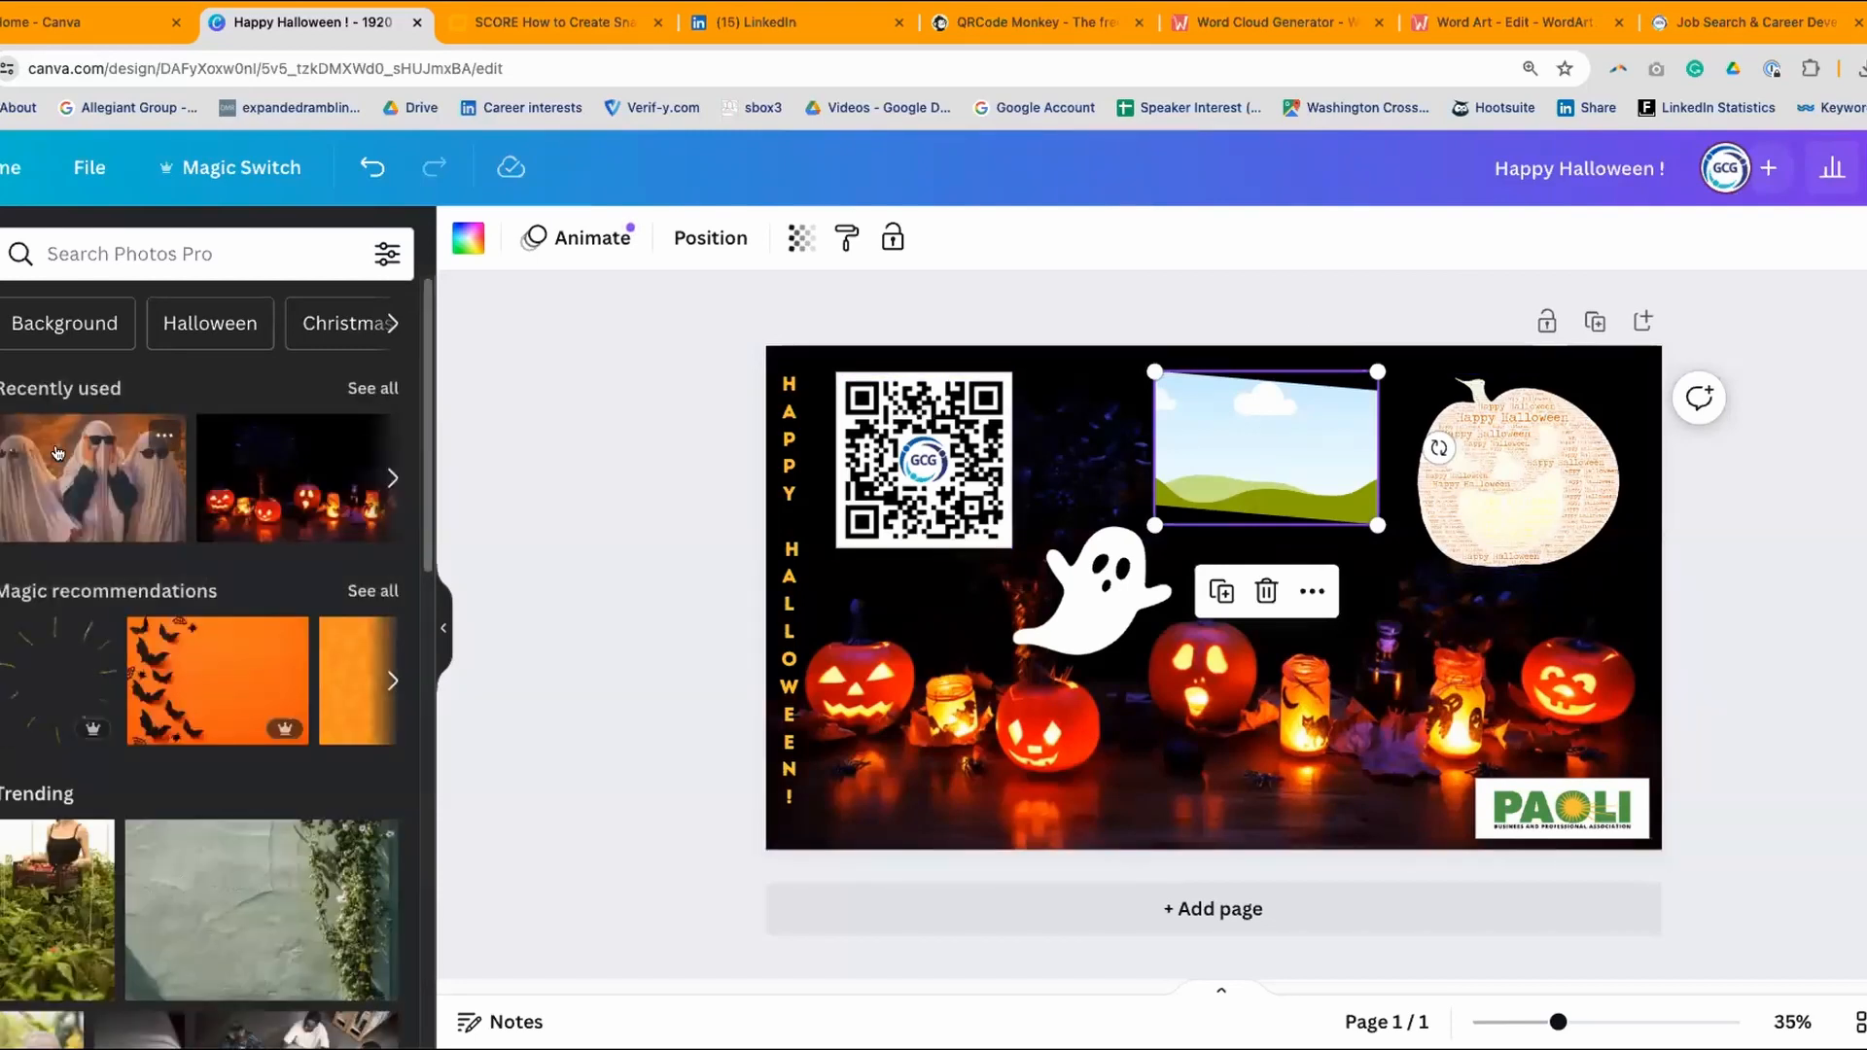
drag(160, 432, 1177, 421)
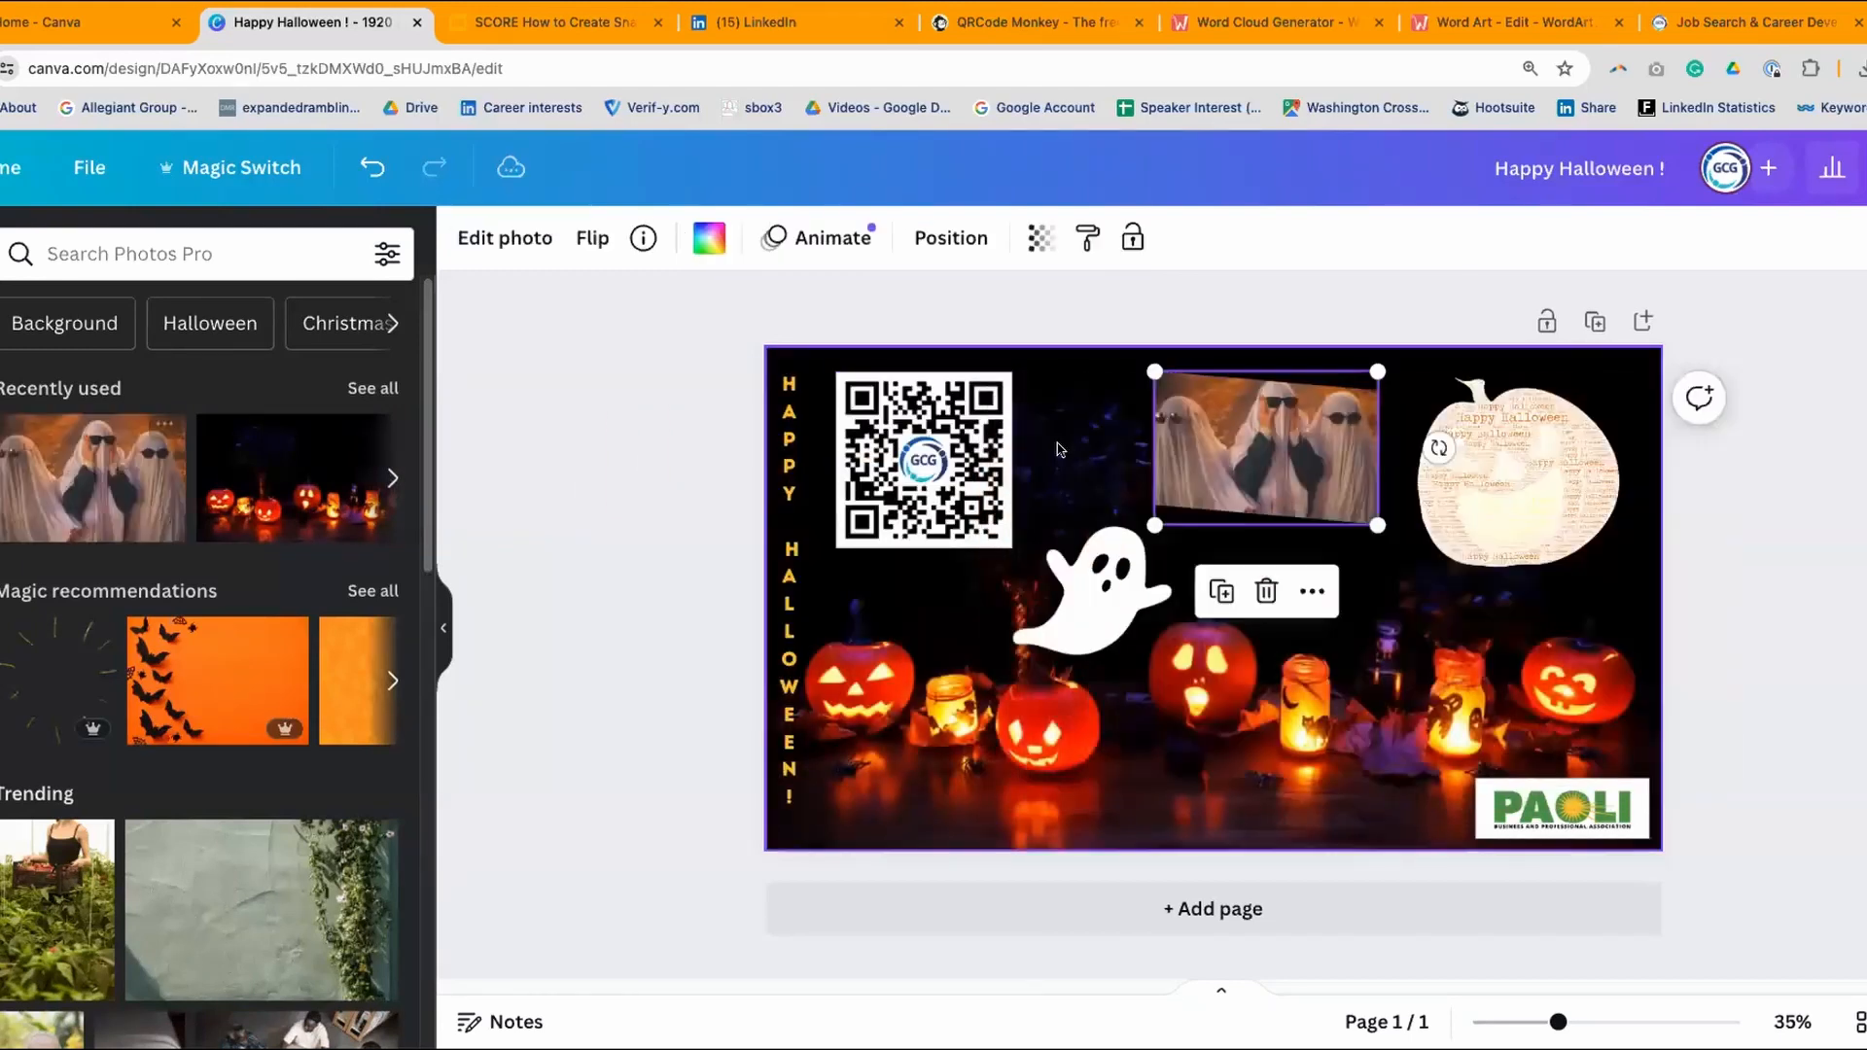
click(1784, 582)
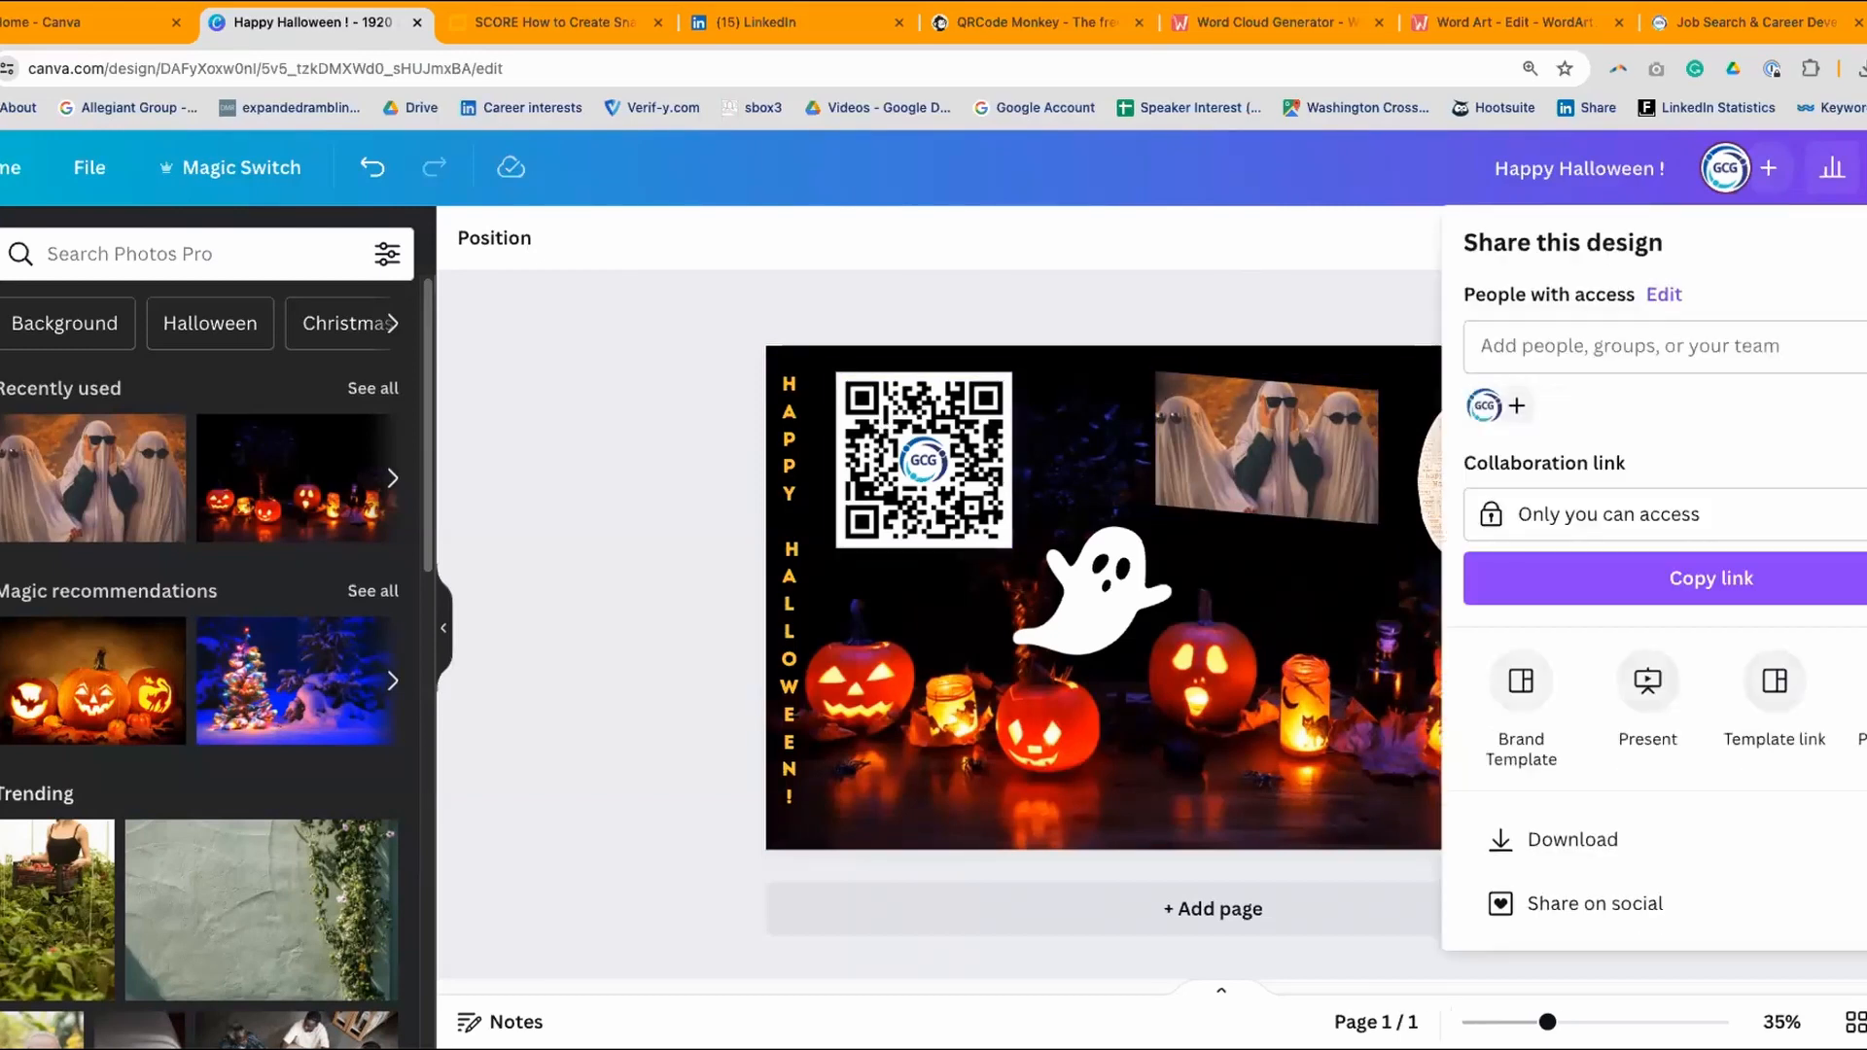
- Check who can access the design's collaboration link in the sharing options
click(1677, 515)
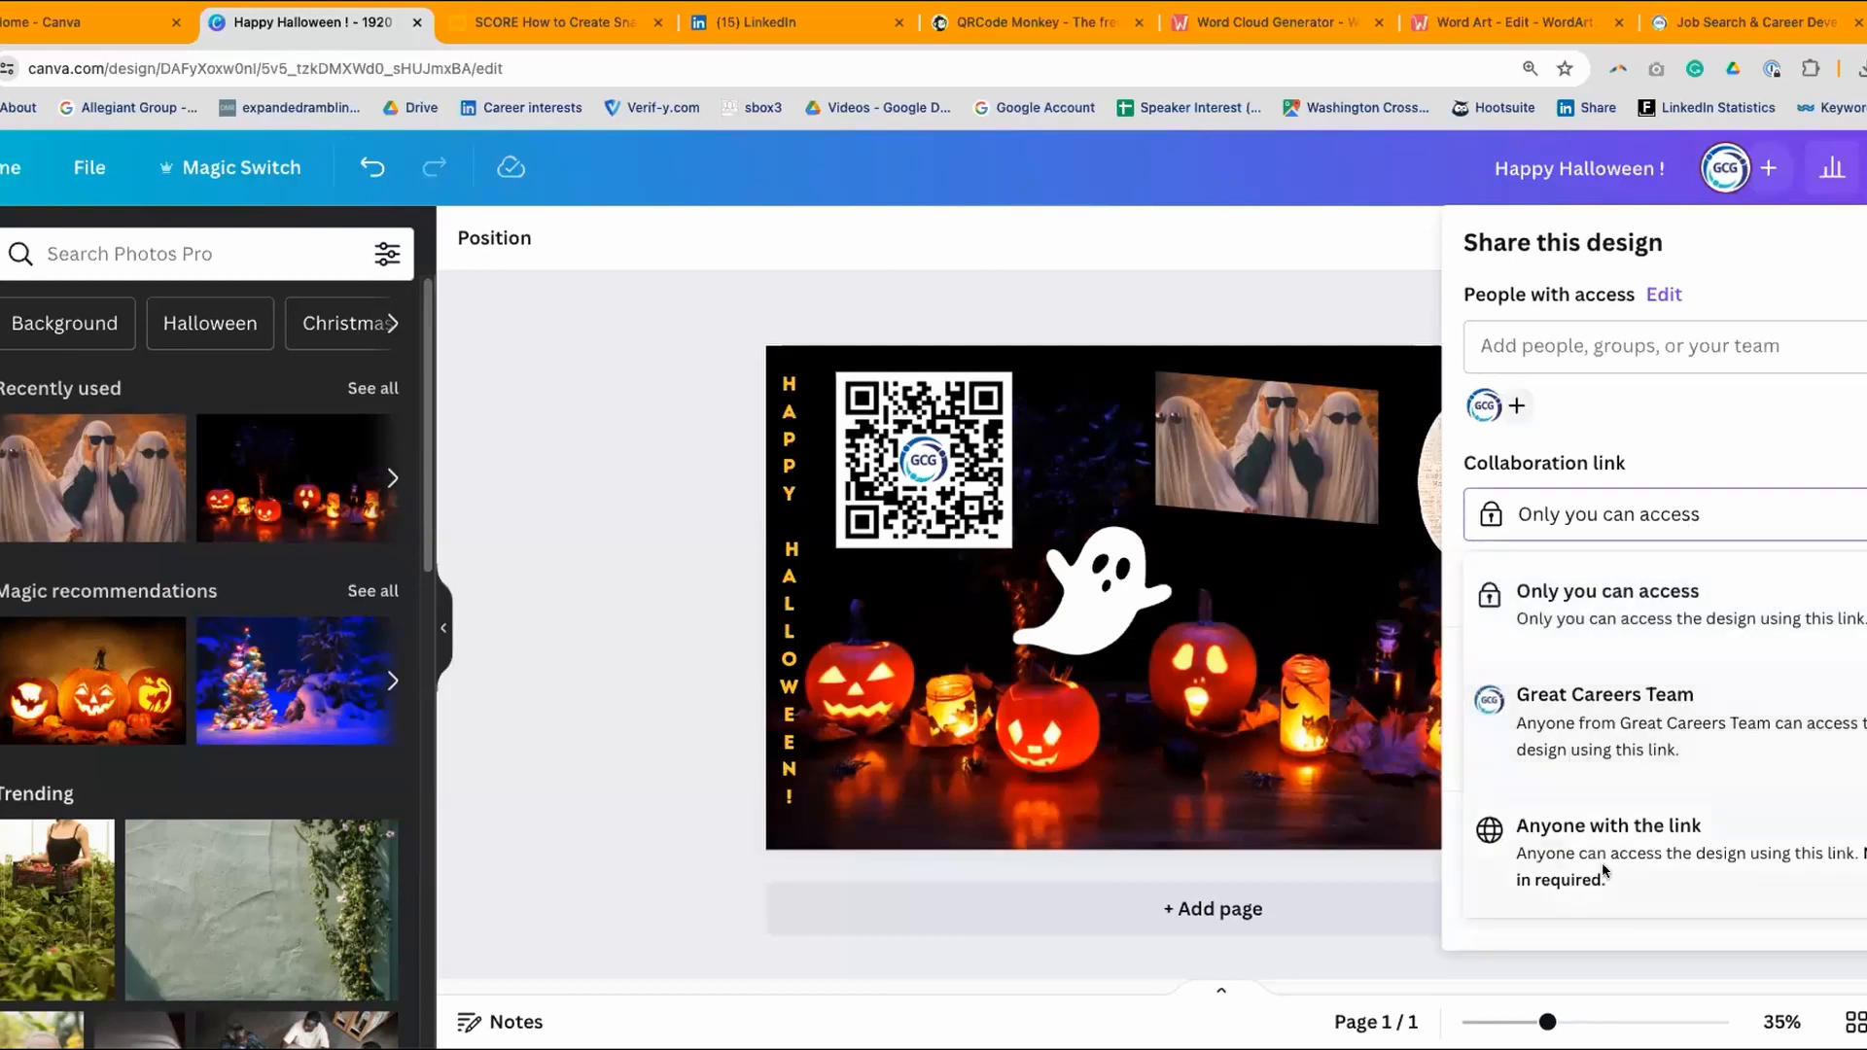
click(1165, 309)
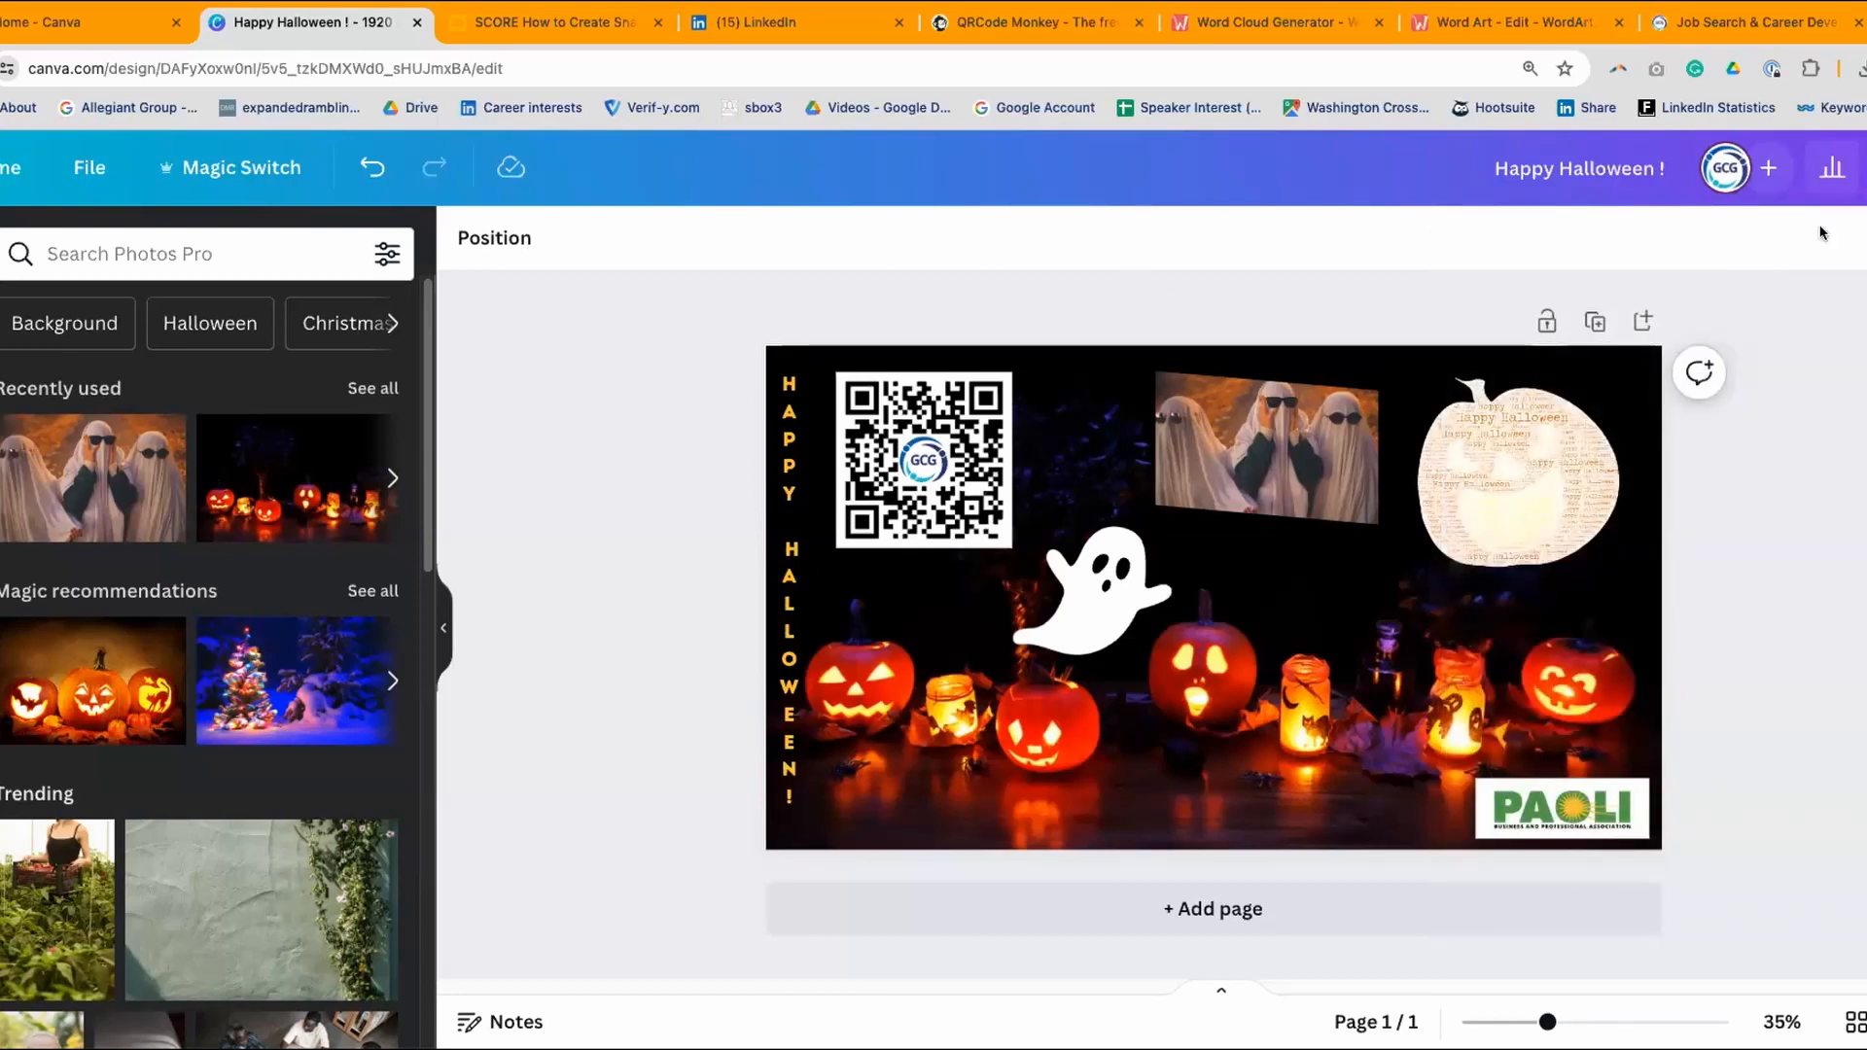
click(1862, 167)
- Open the Download settings and browse the available file type formats
scroll(1556, 709, down, 2)
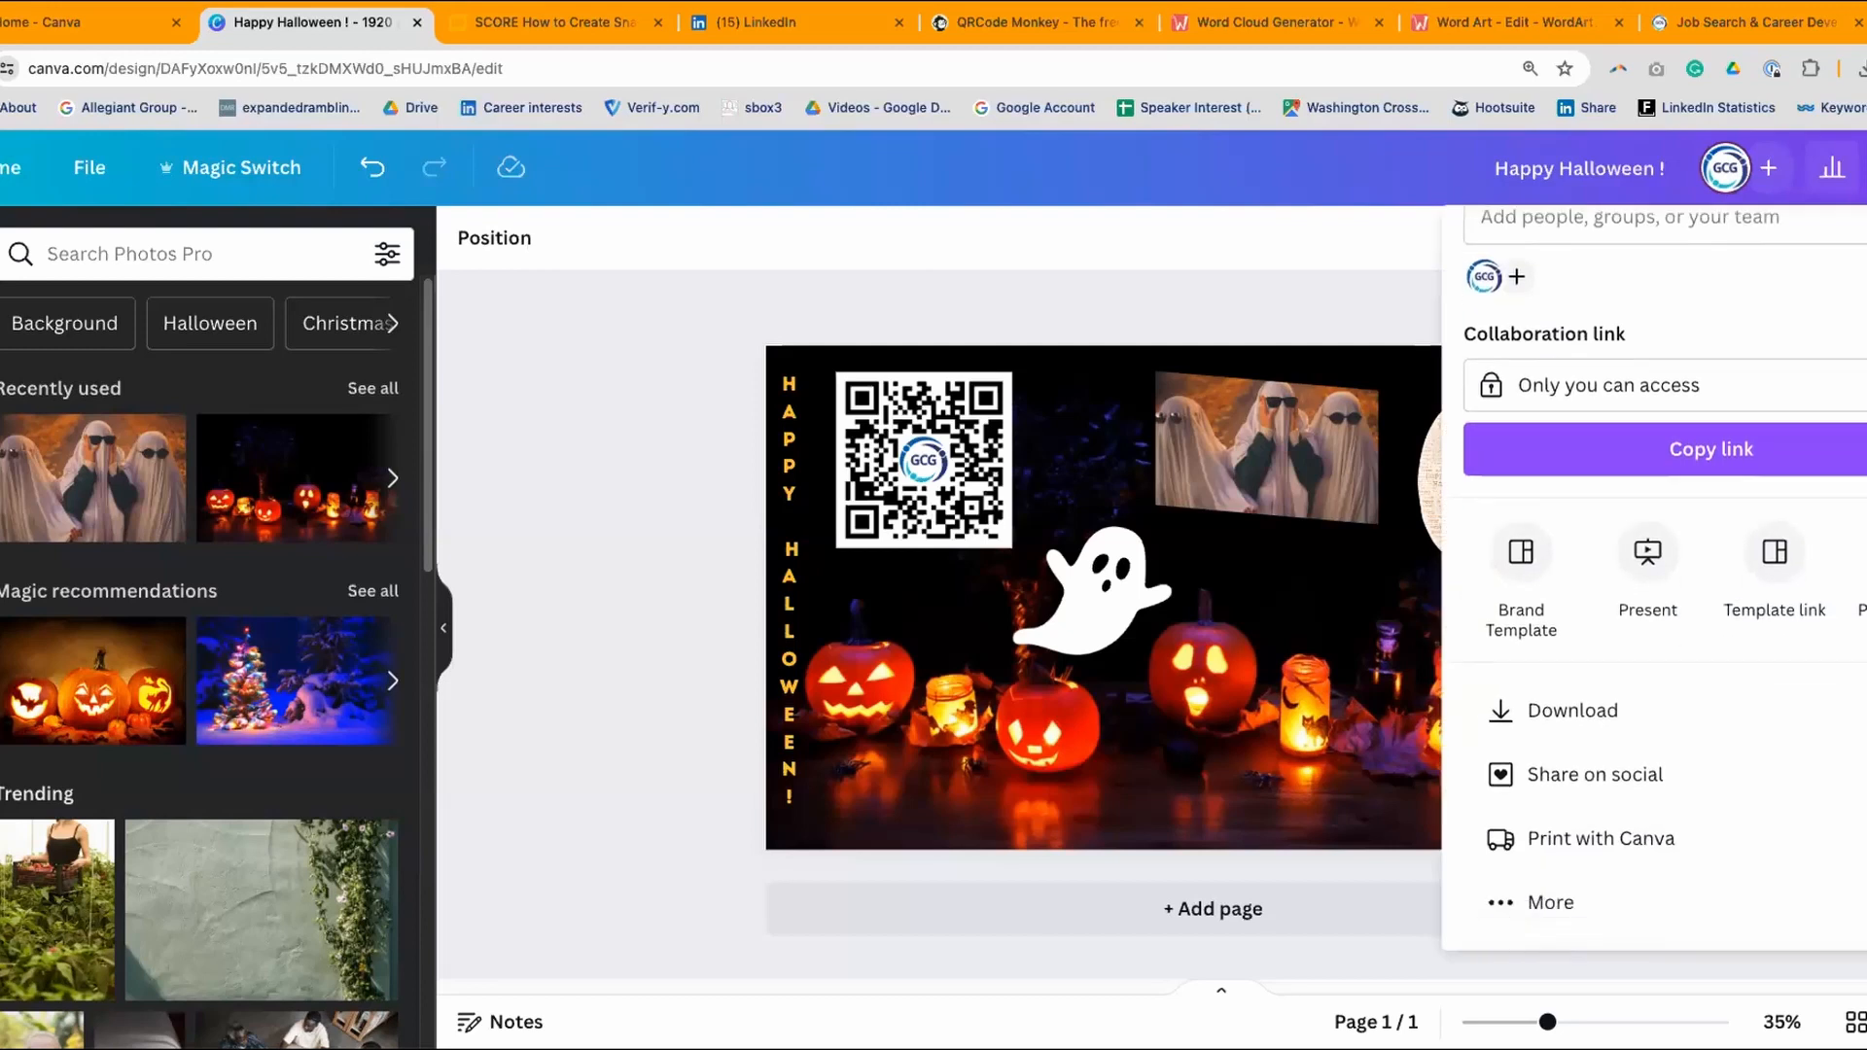
click(1493, 709)
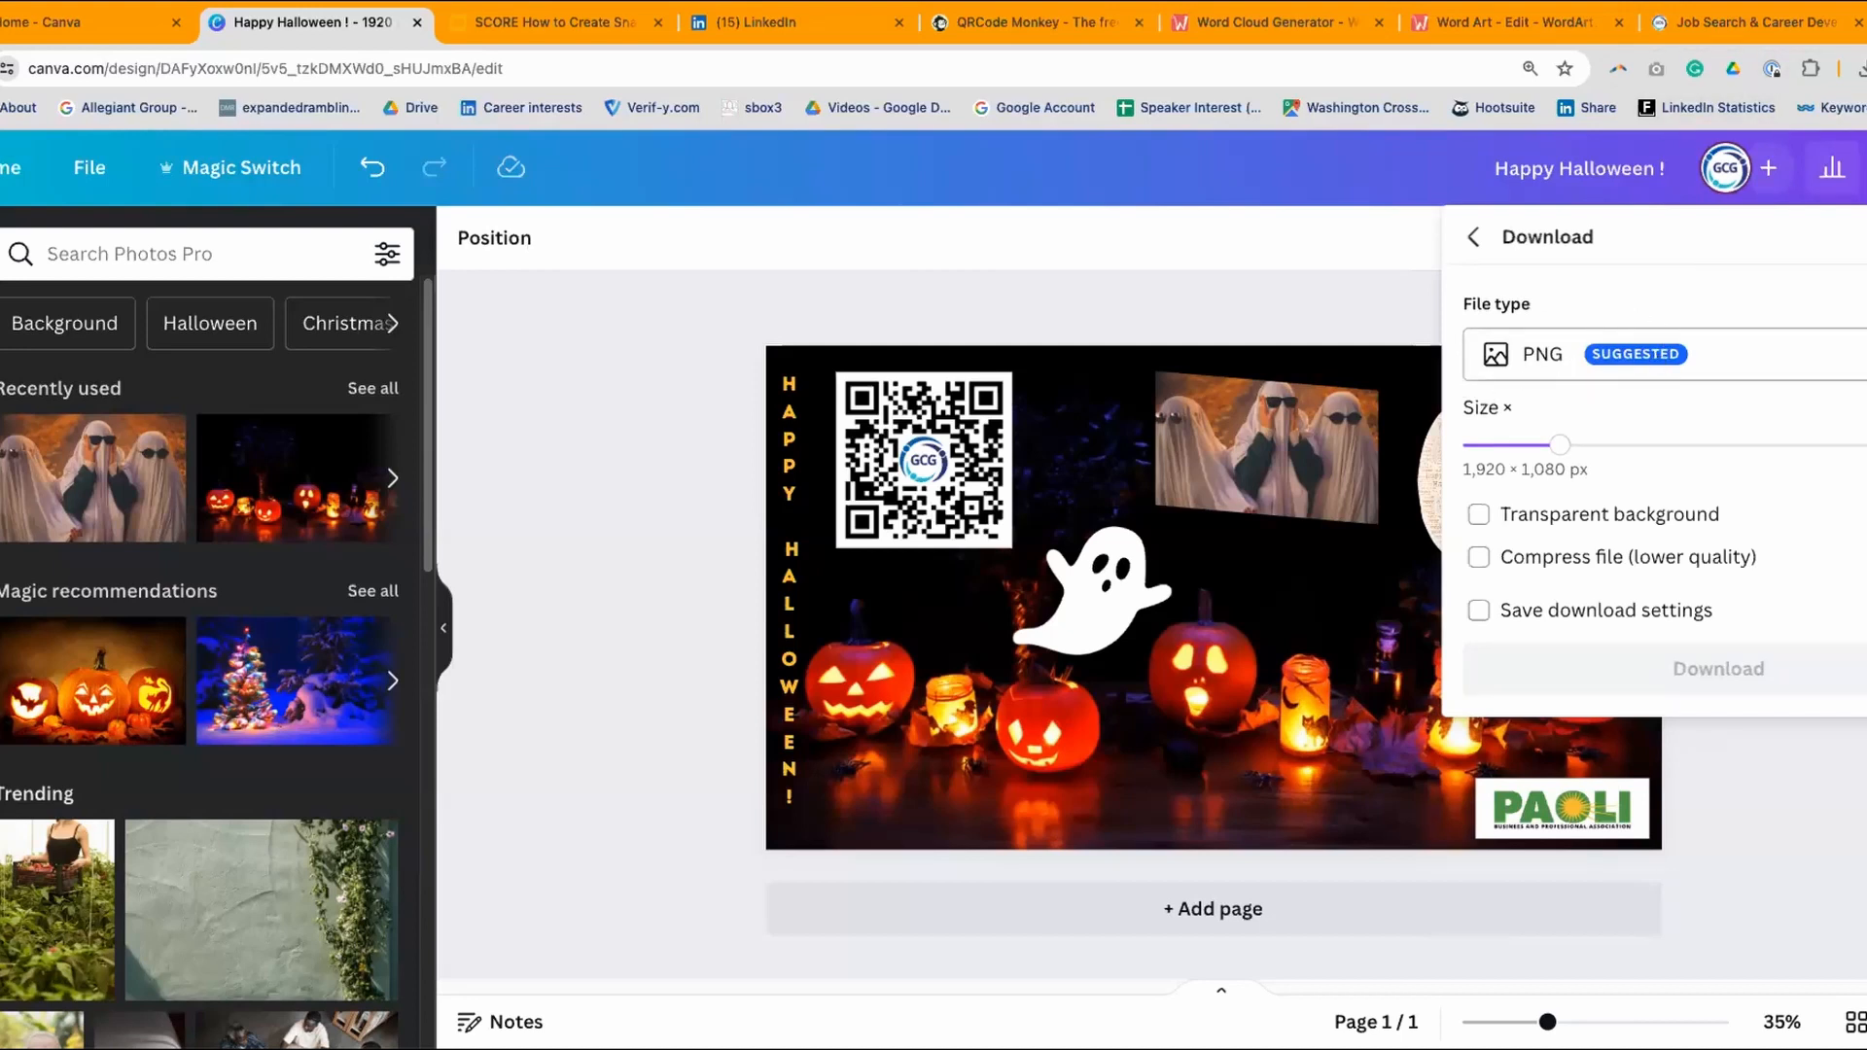
click(1668, 356)
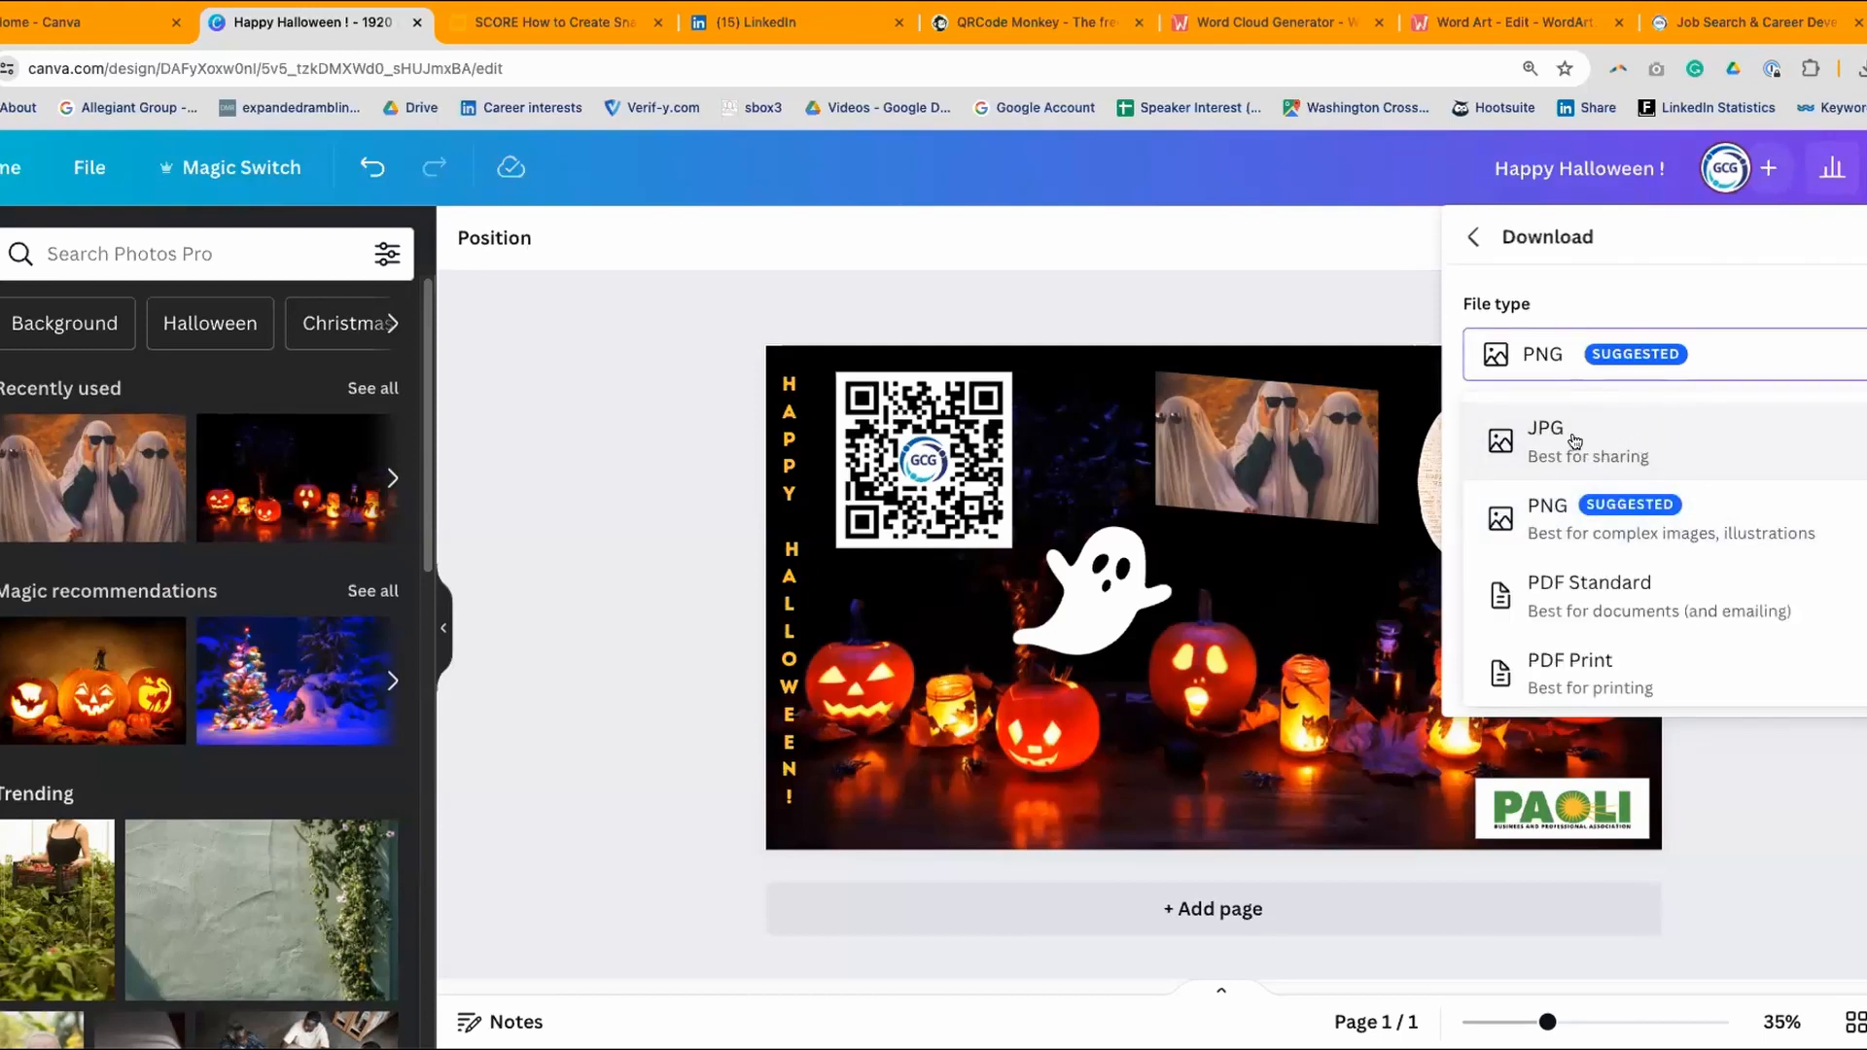
scroll(1855, 569, down, 3)
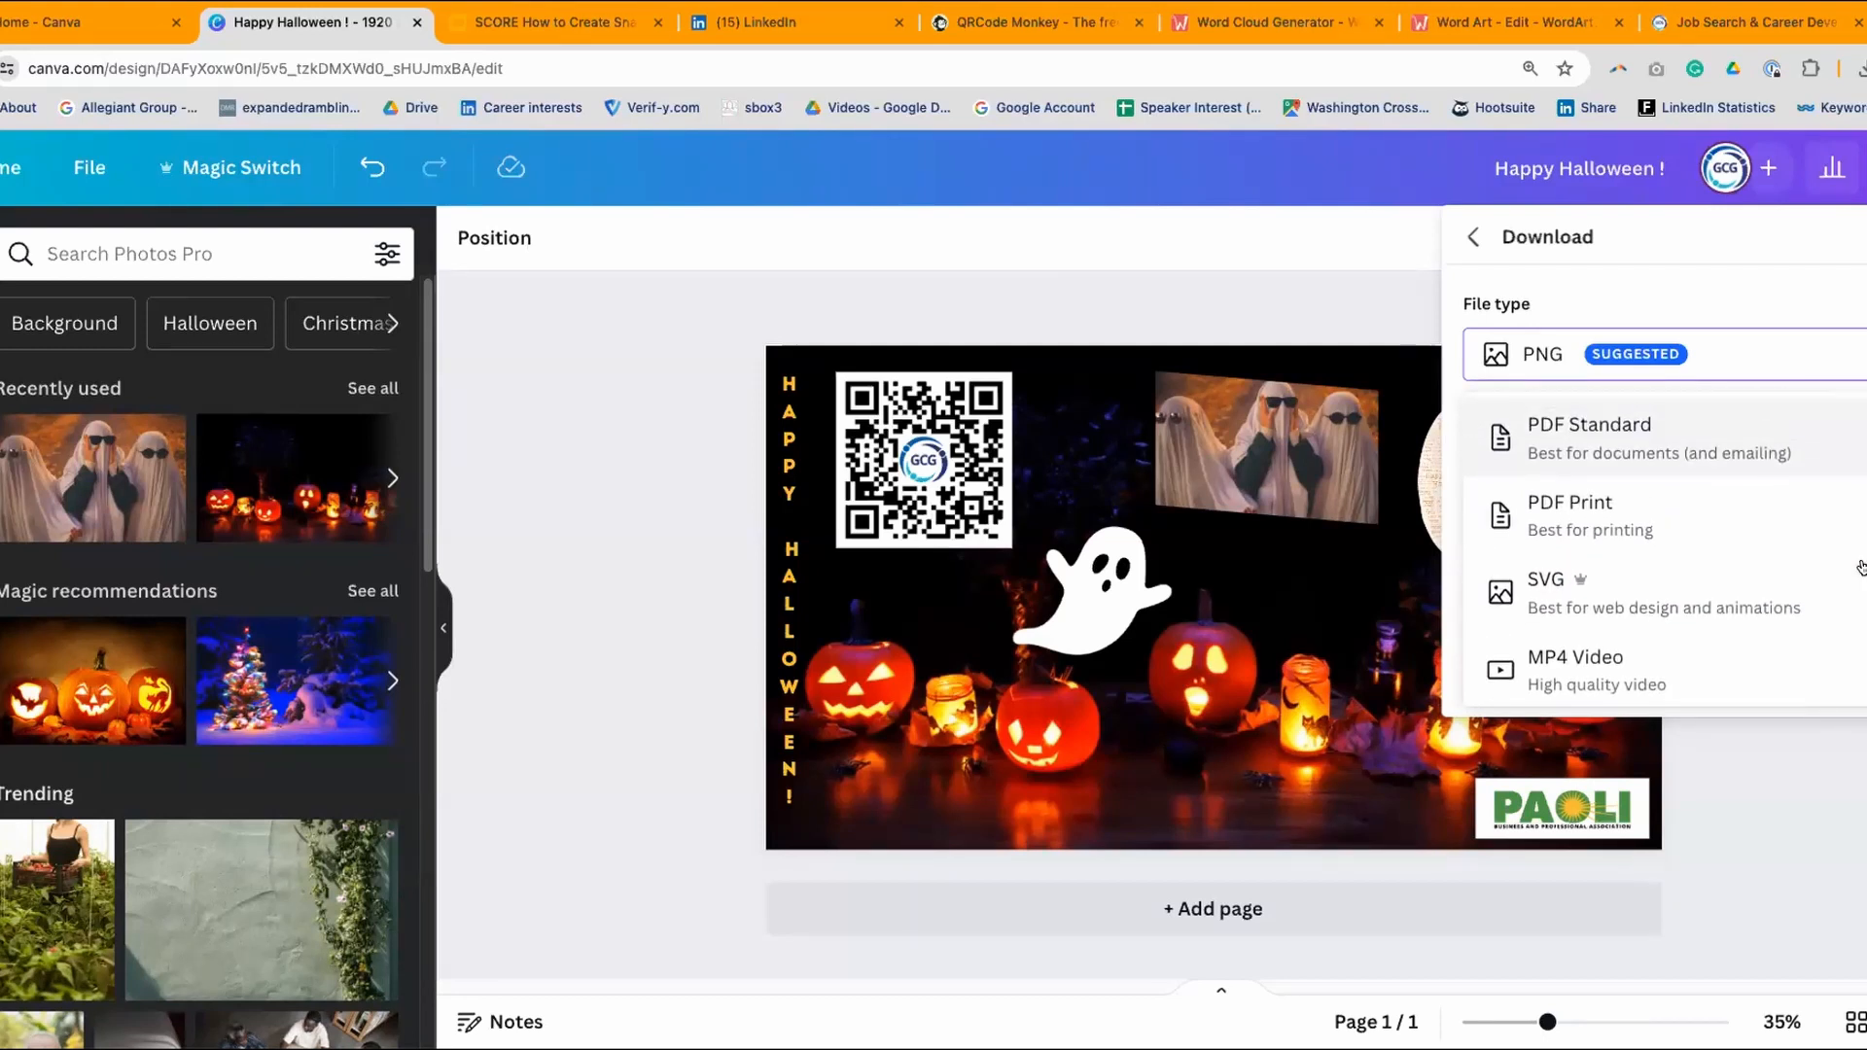
scroll(1633, 491, down, 1)
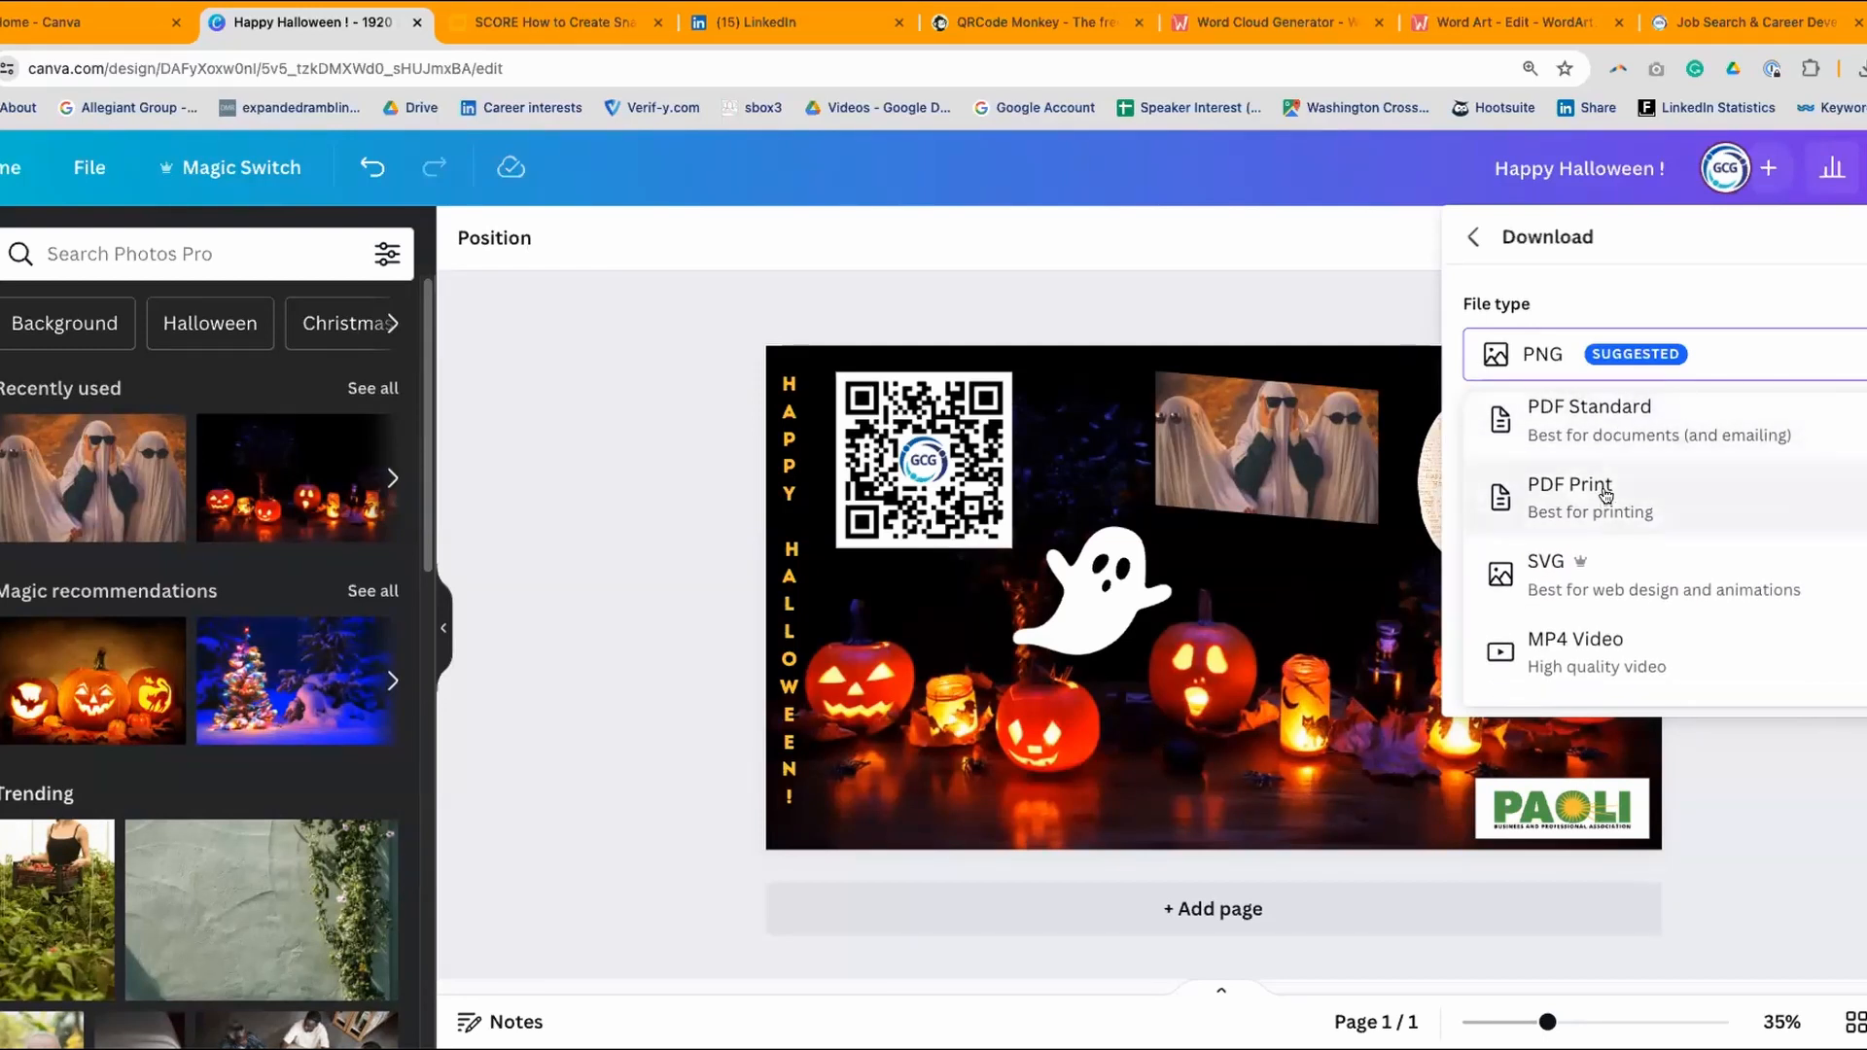
scroll(1641, 498, down, 1)
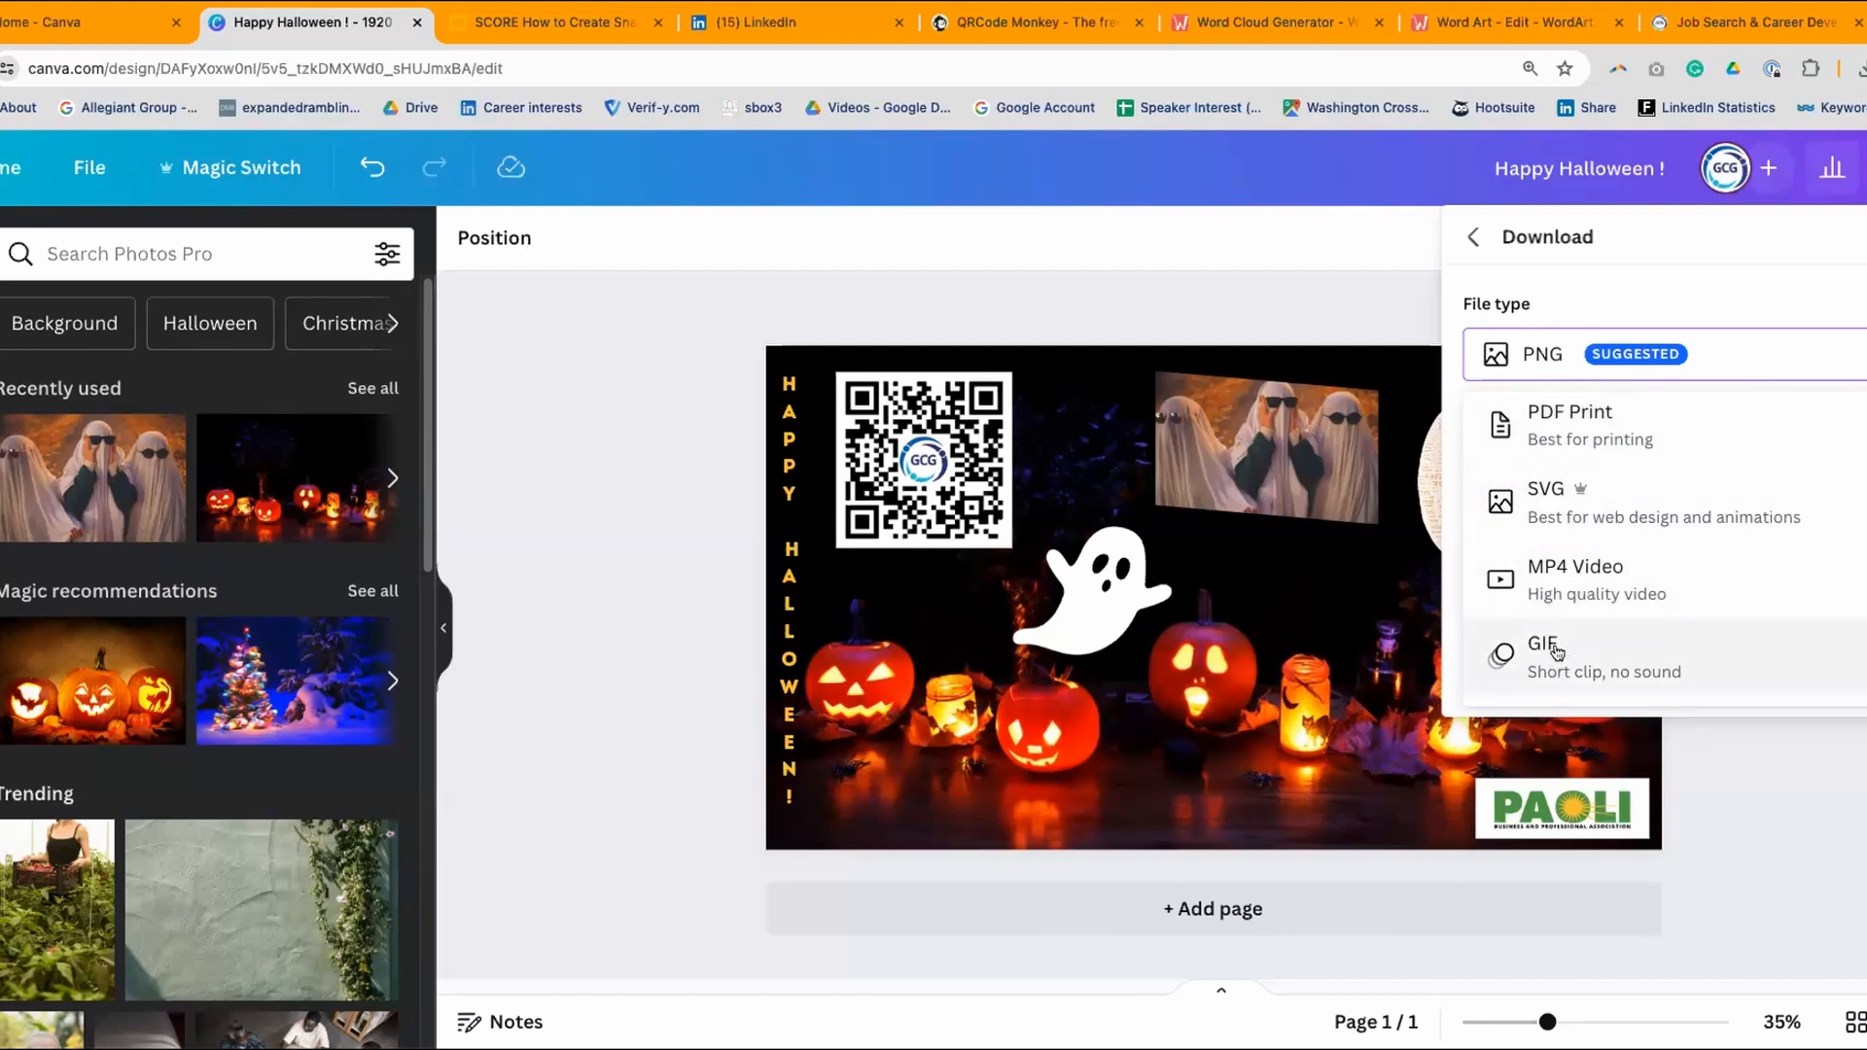
scroll(1736, 387, up, 1)
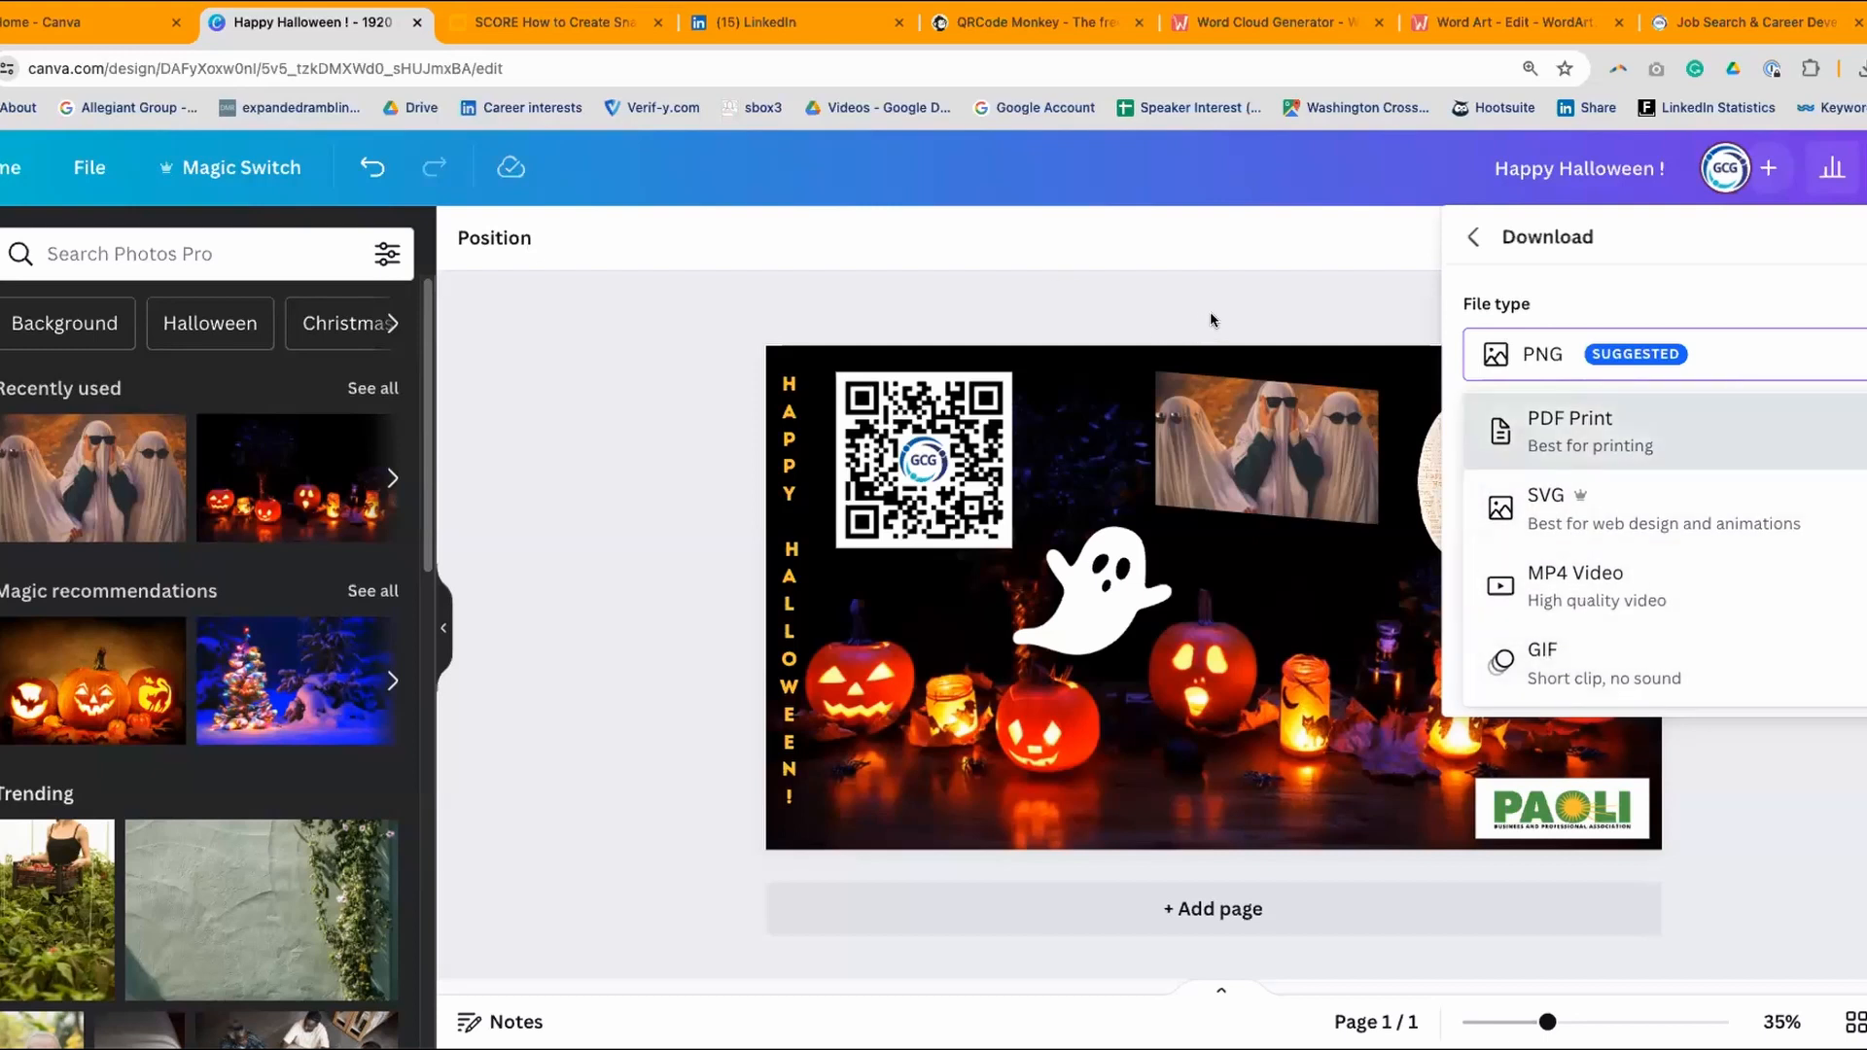
scroll(1700, 520, up, 3)
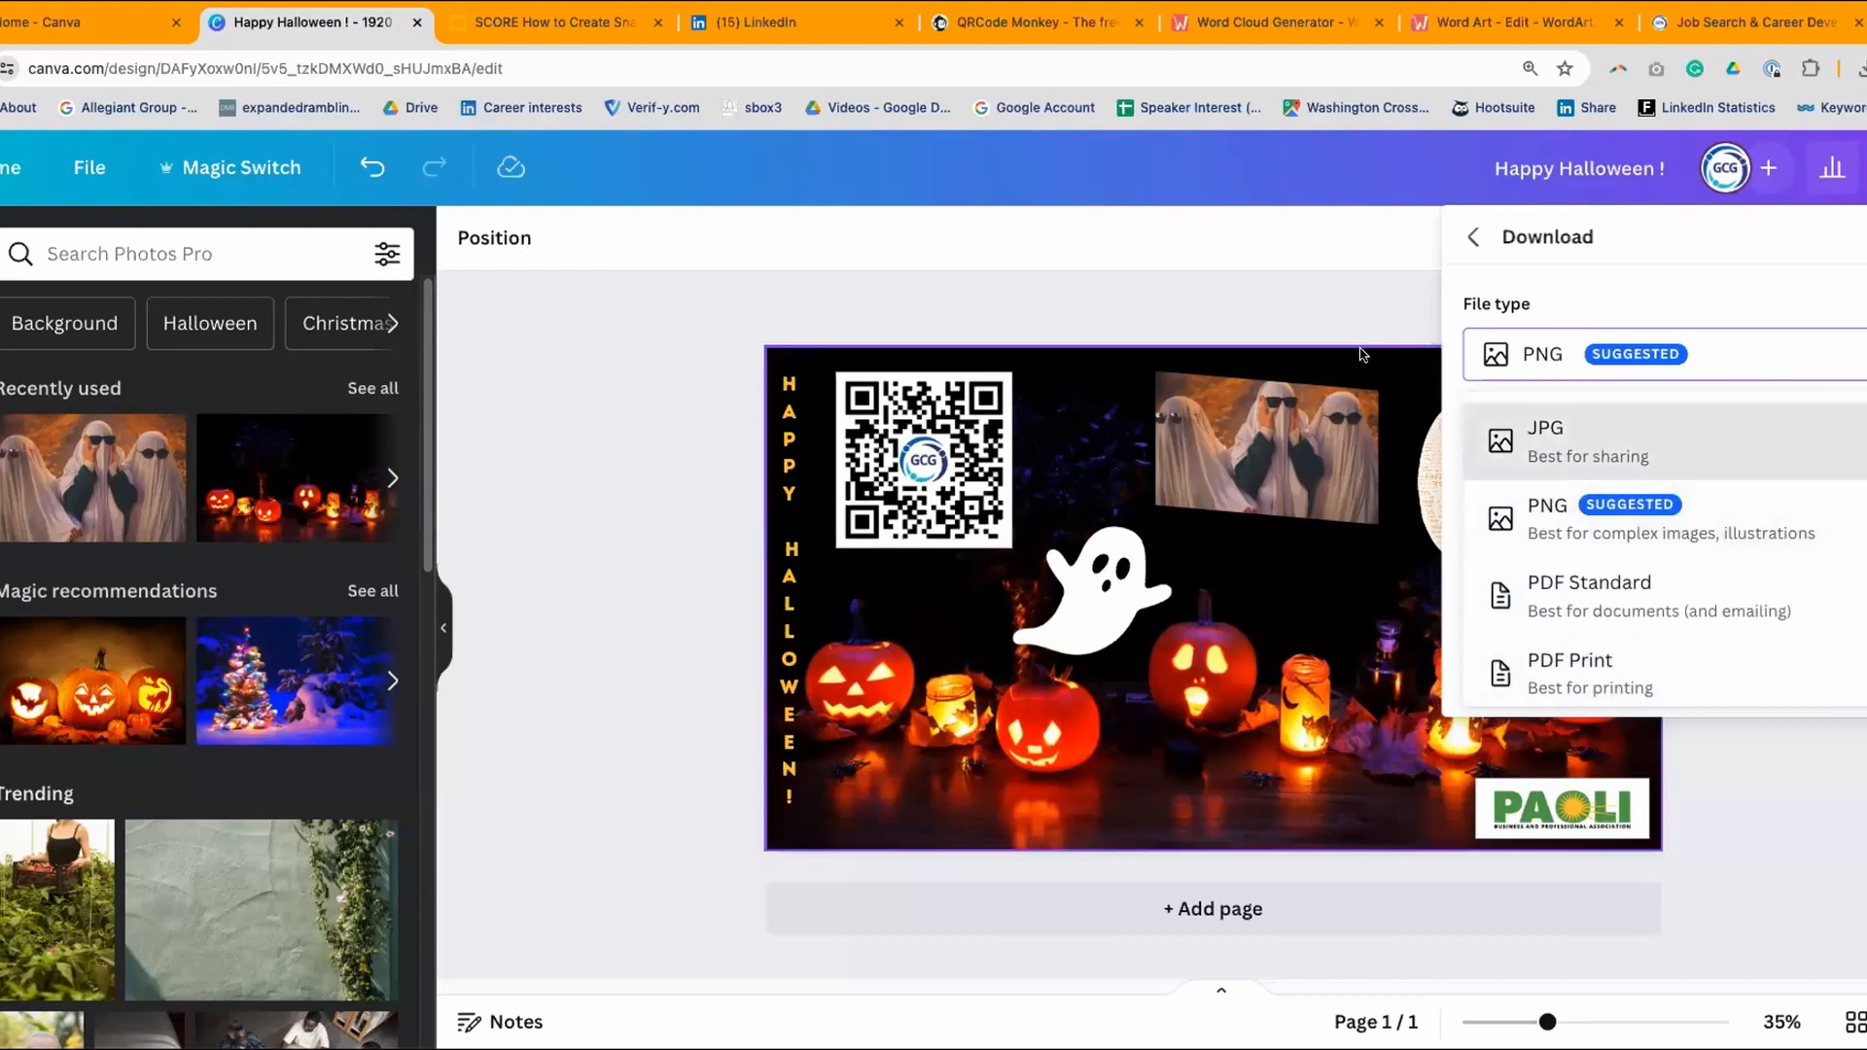
click(1133, 279)
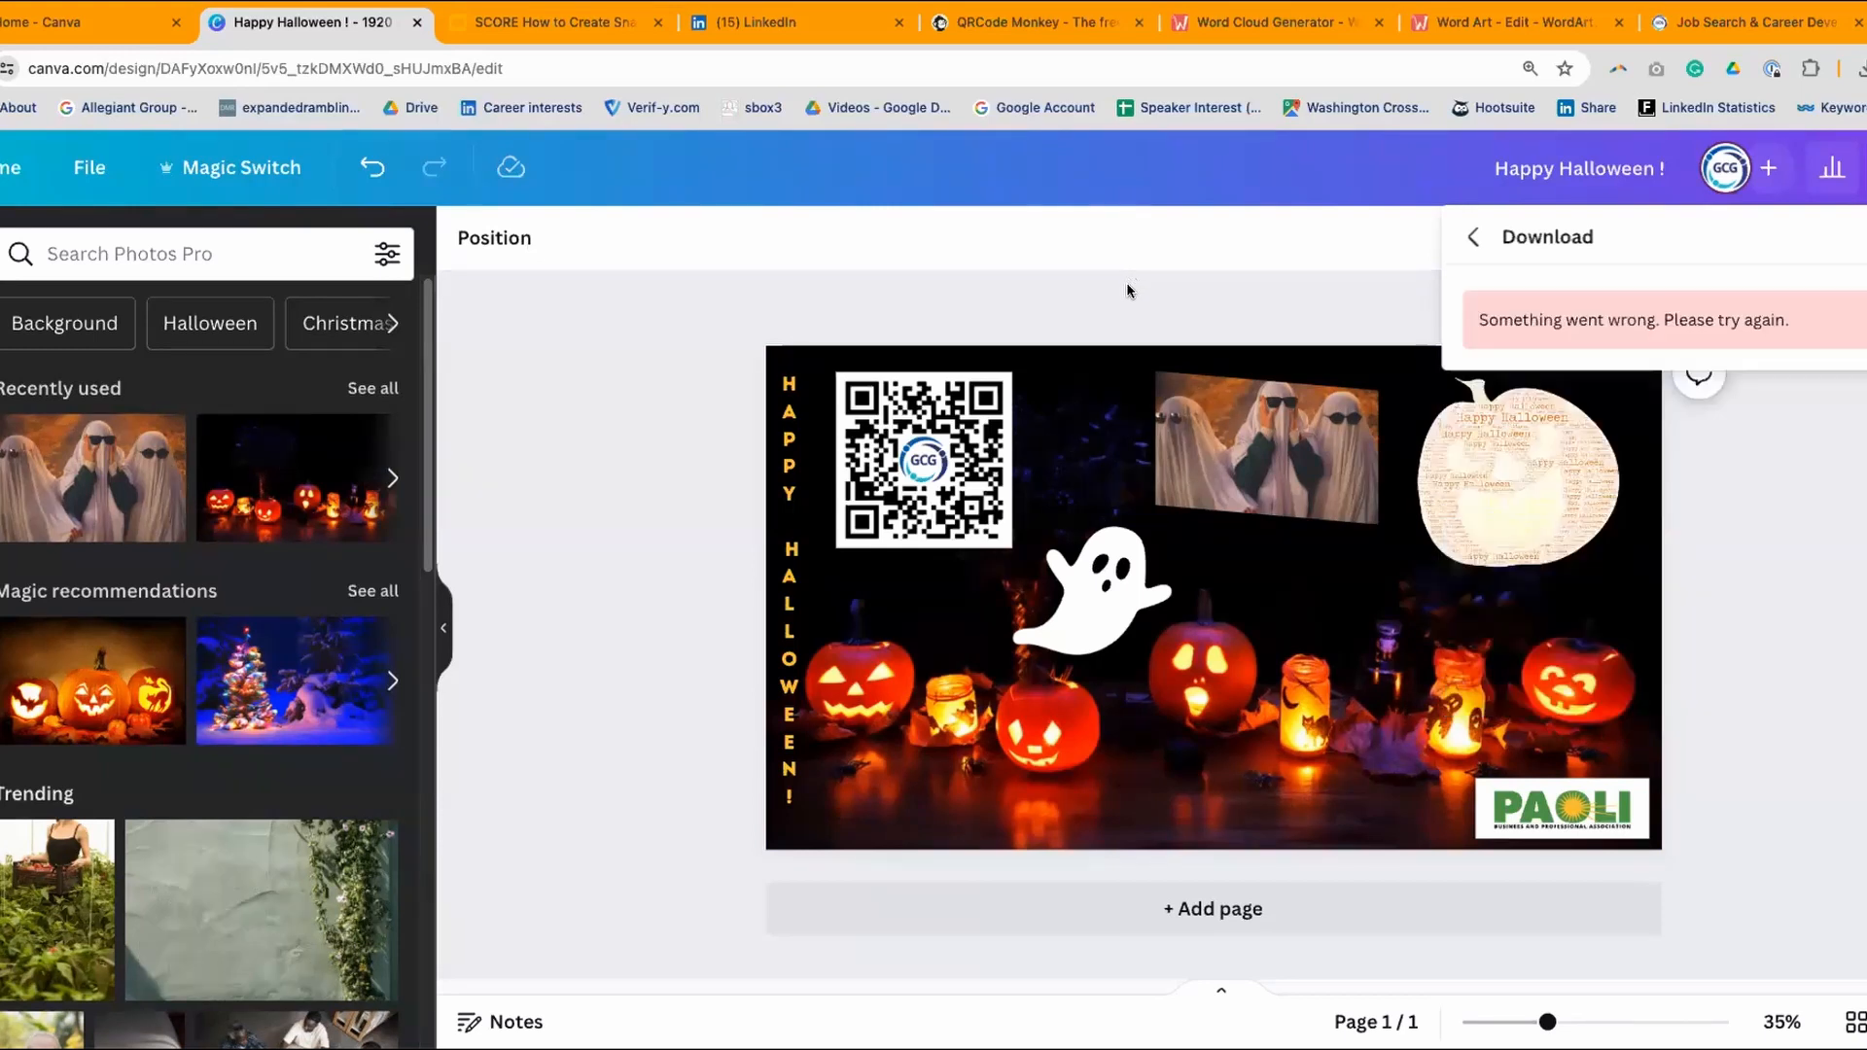
- Close the download panel and save the Halloween design with File > Save
click(1115, 288)
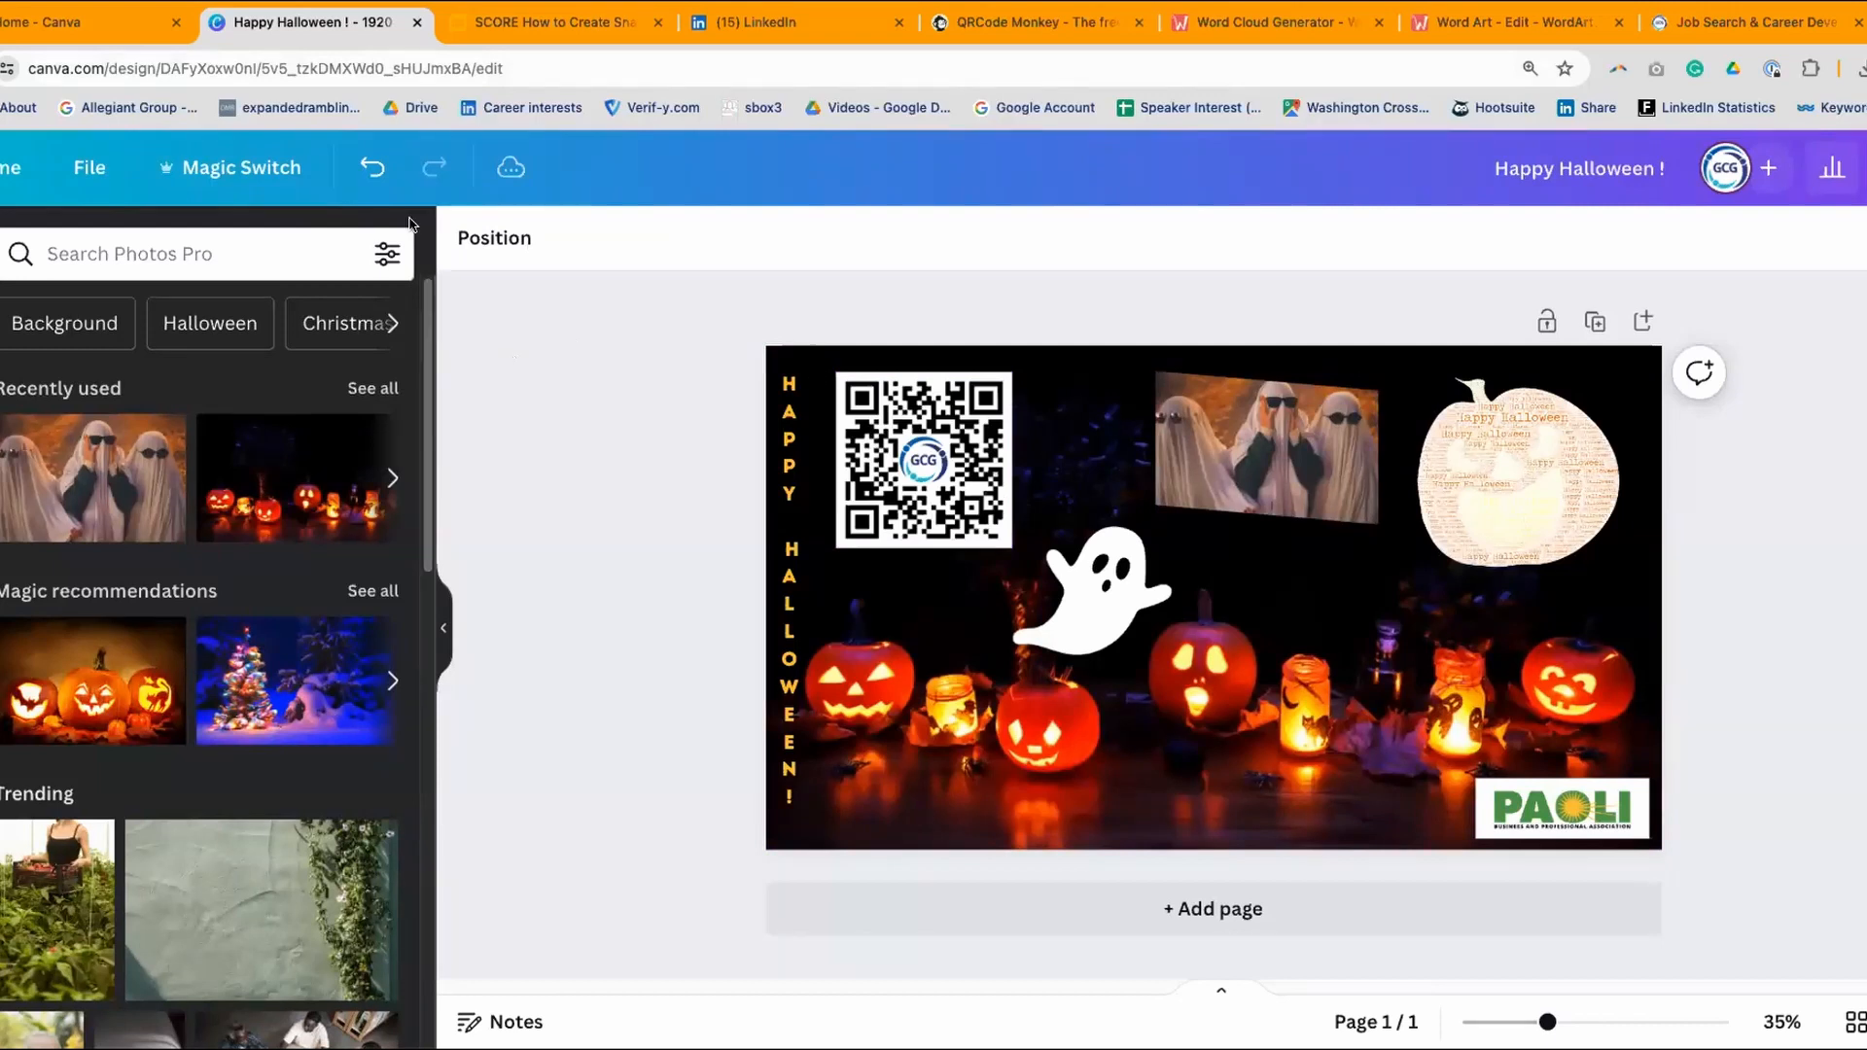
click(87, 167)
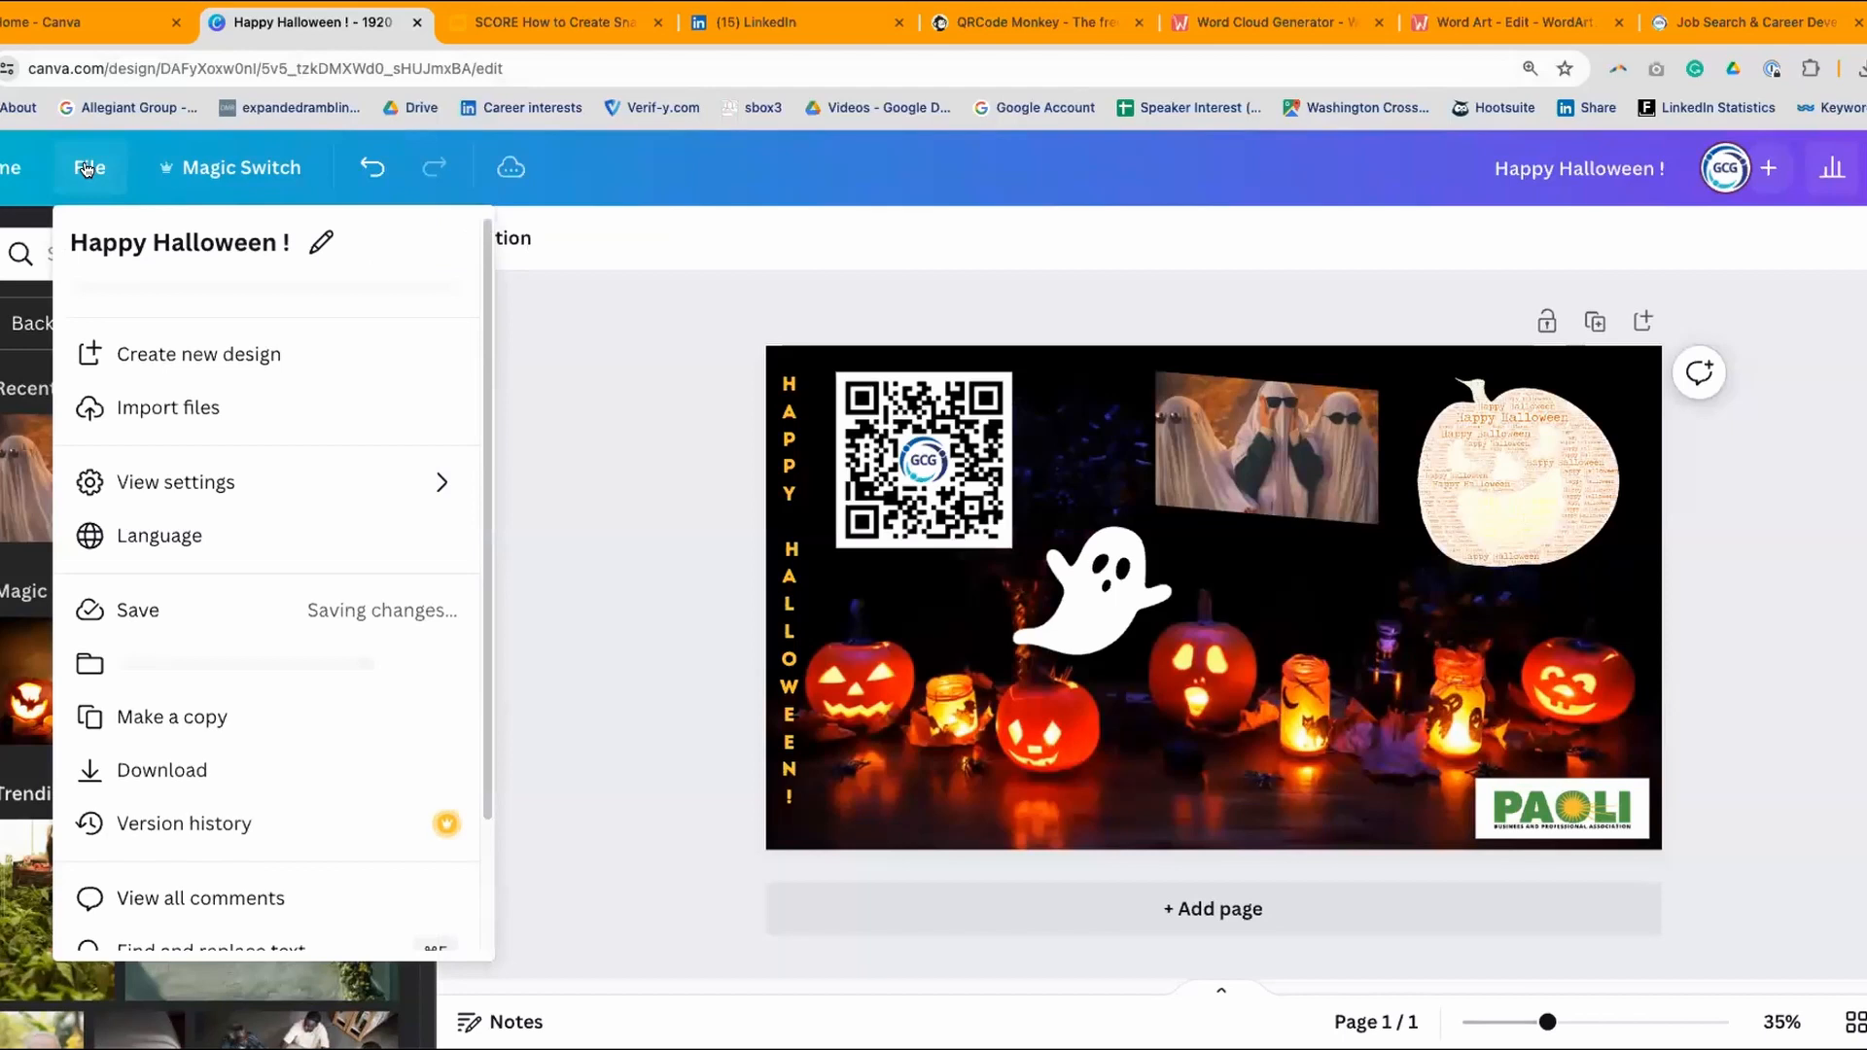
click(121, 611)
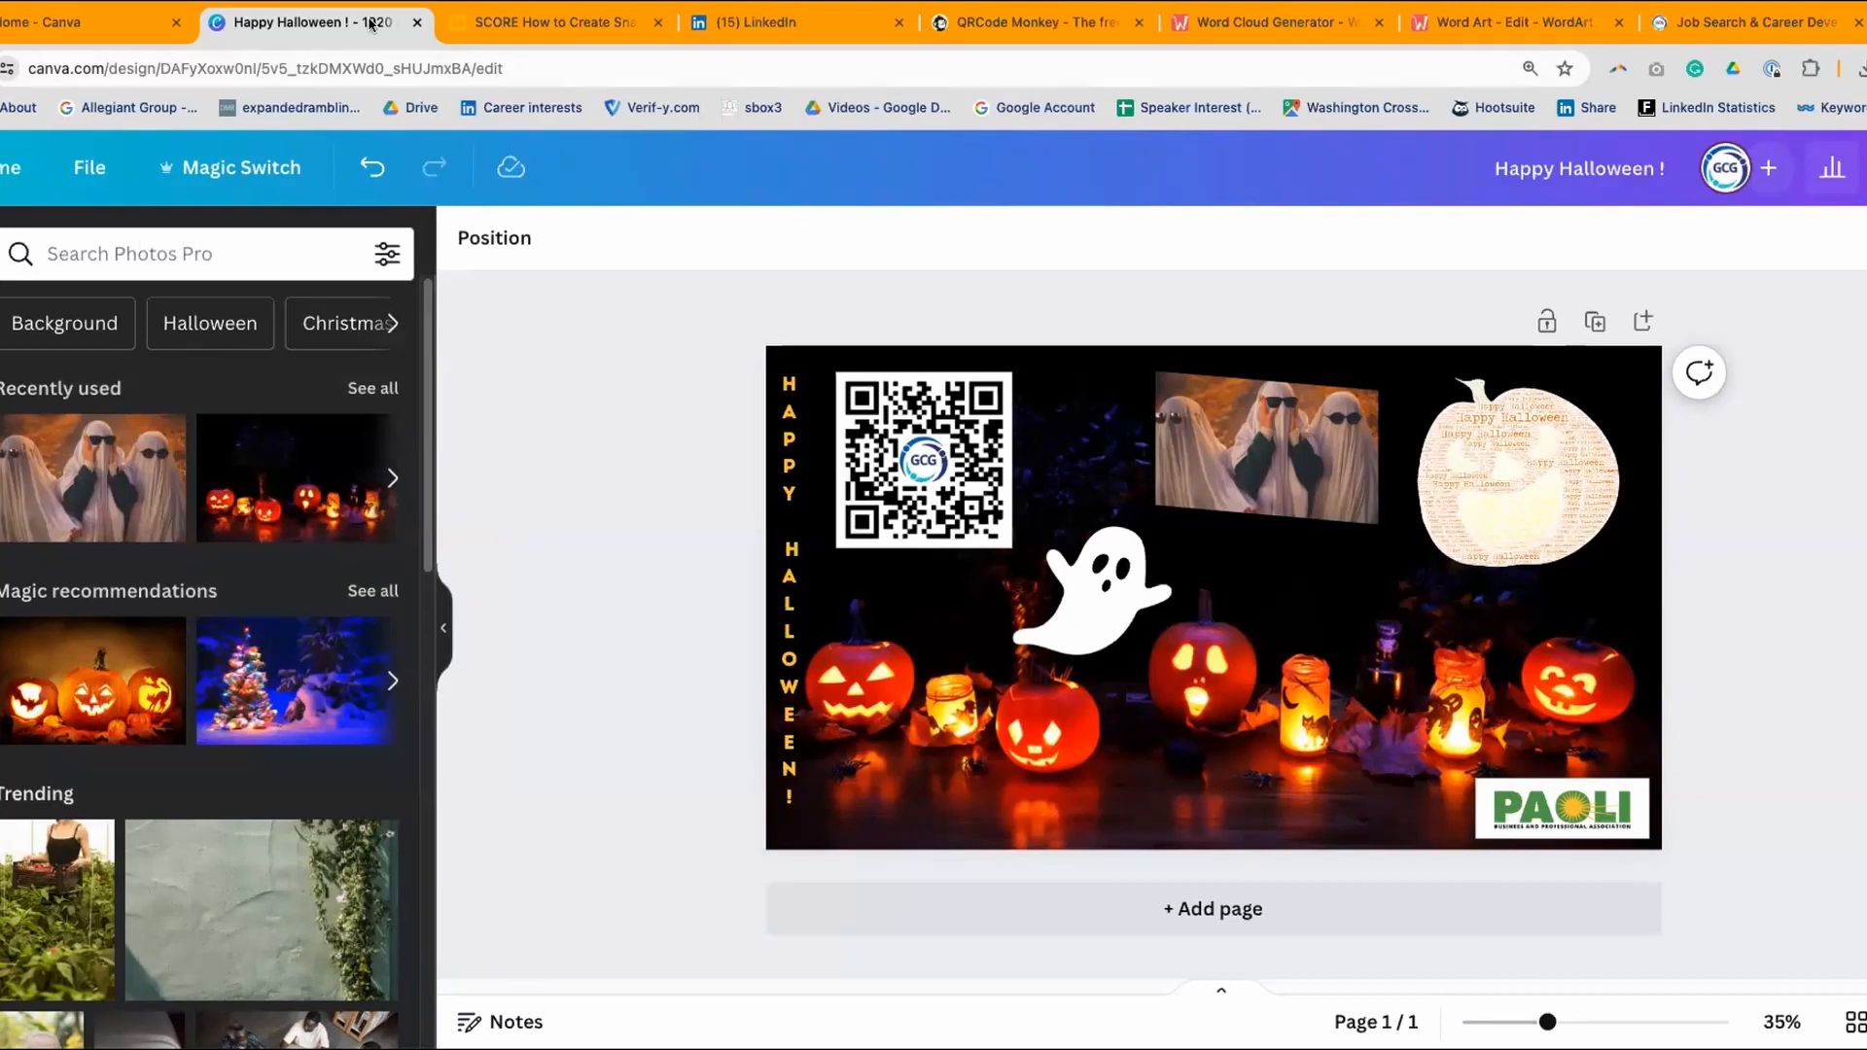
- Close the Happy Halloween tab and go from Canva home to the Templates page
click(417, 22)
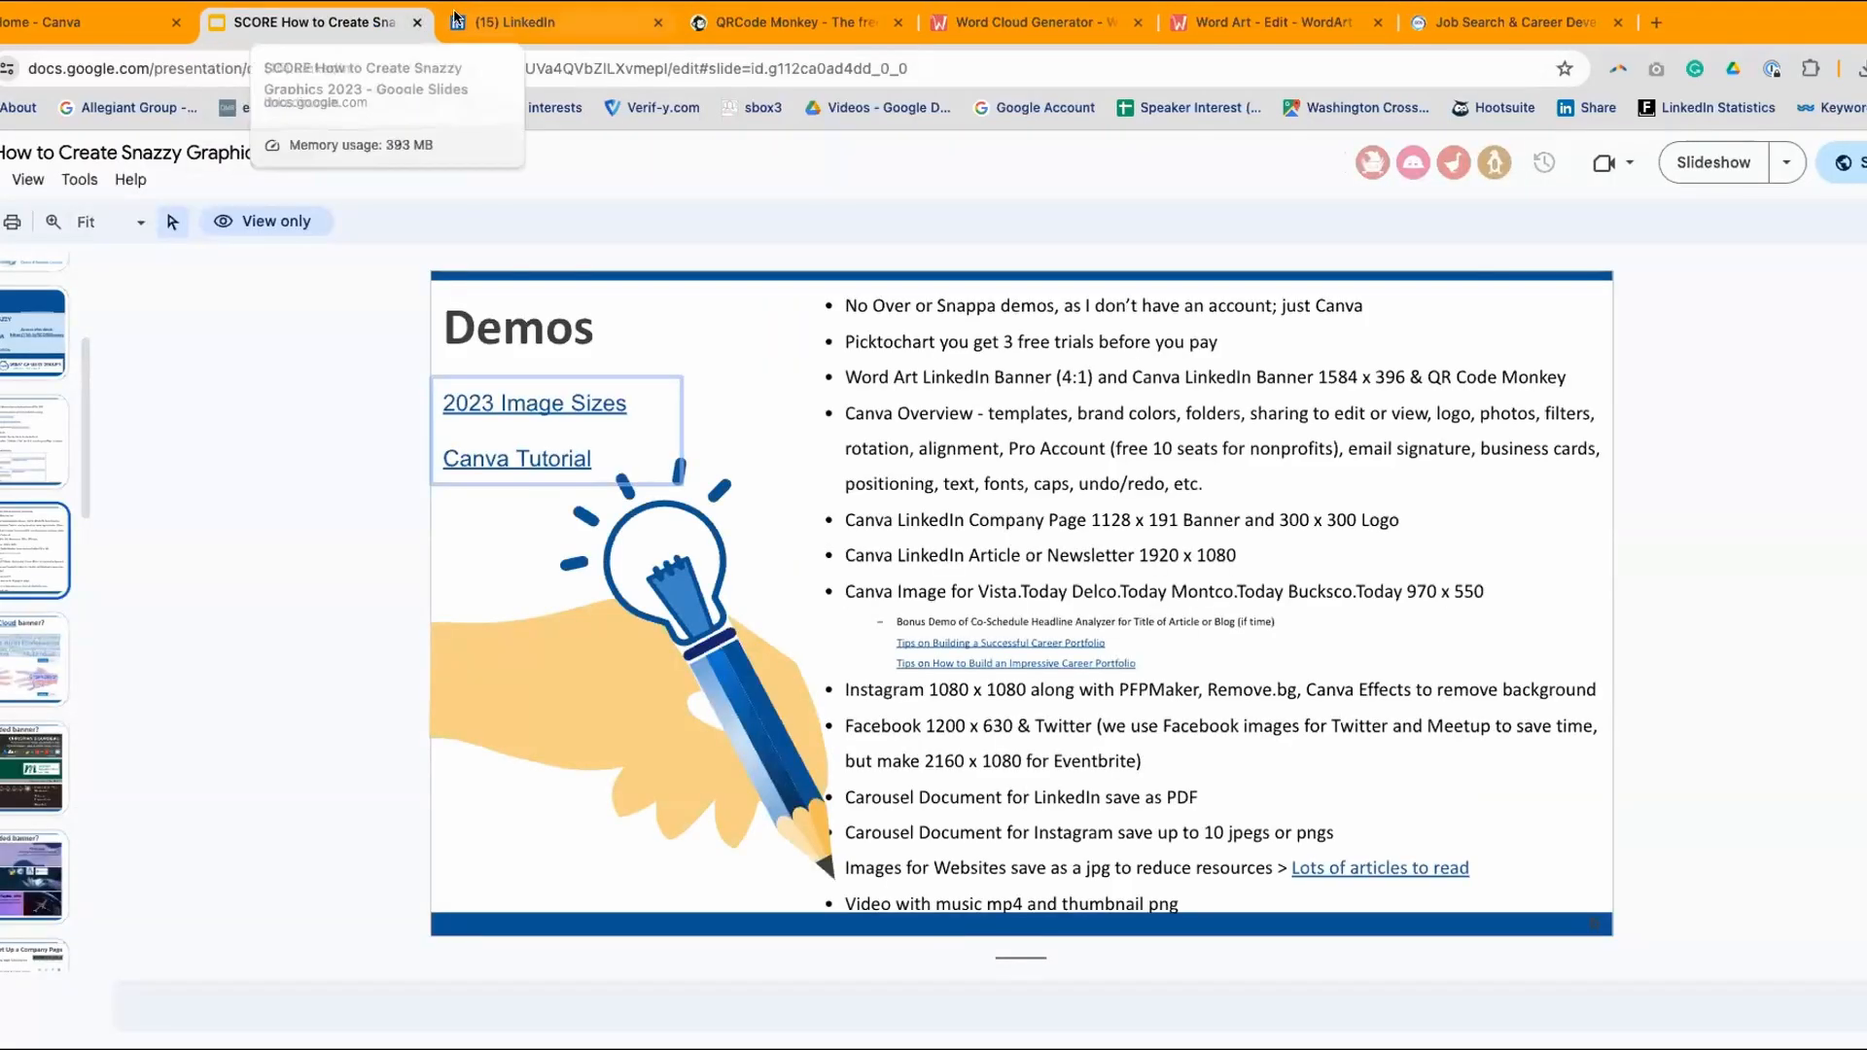
click(41, 21)
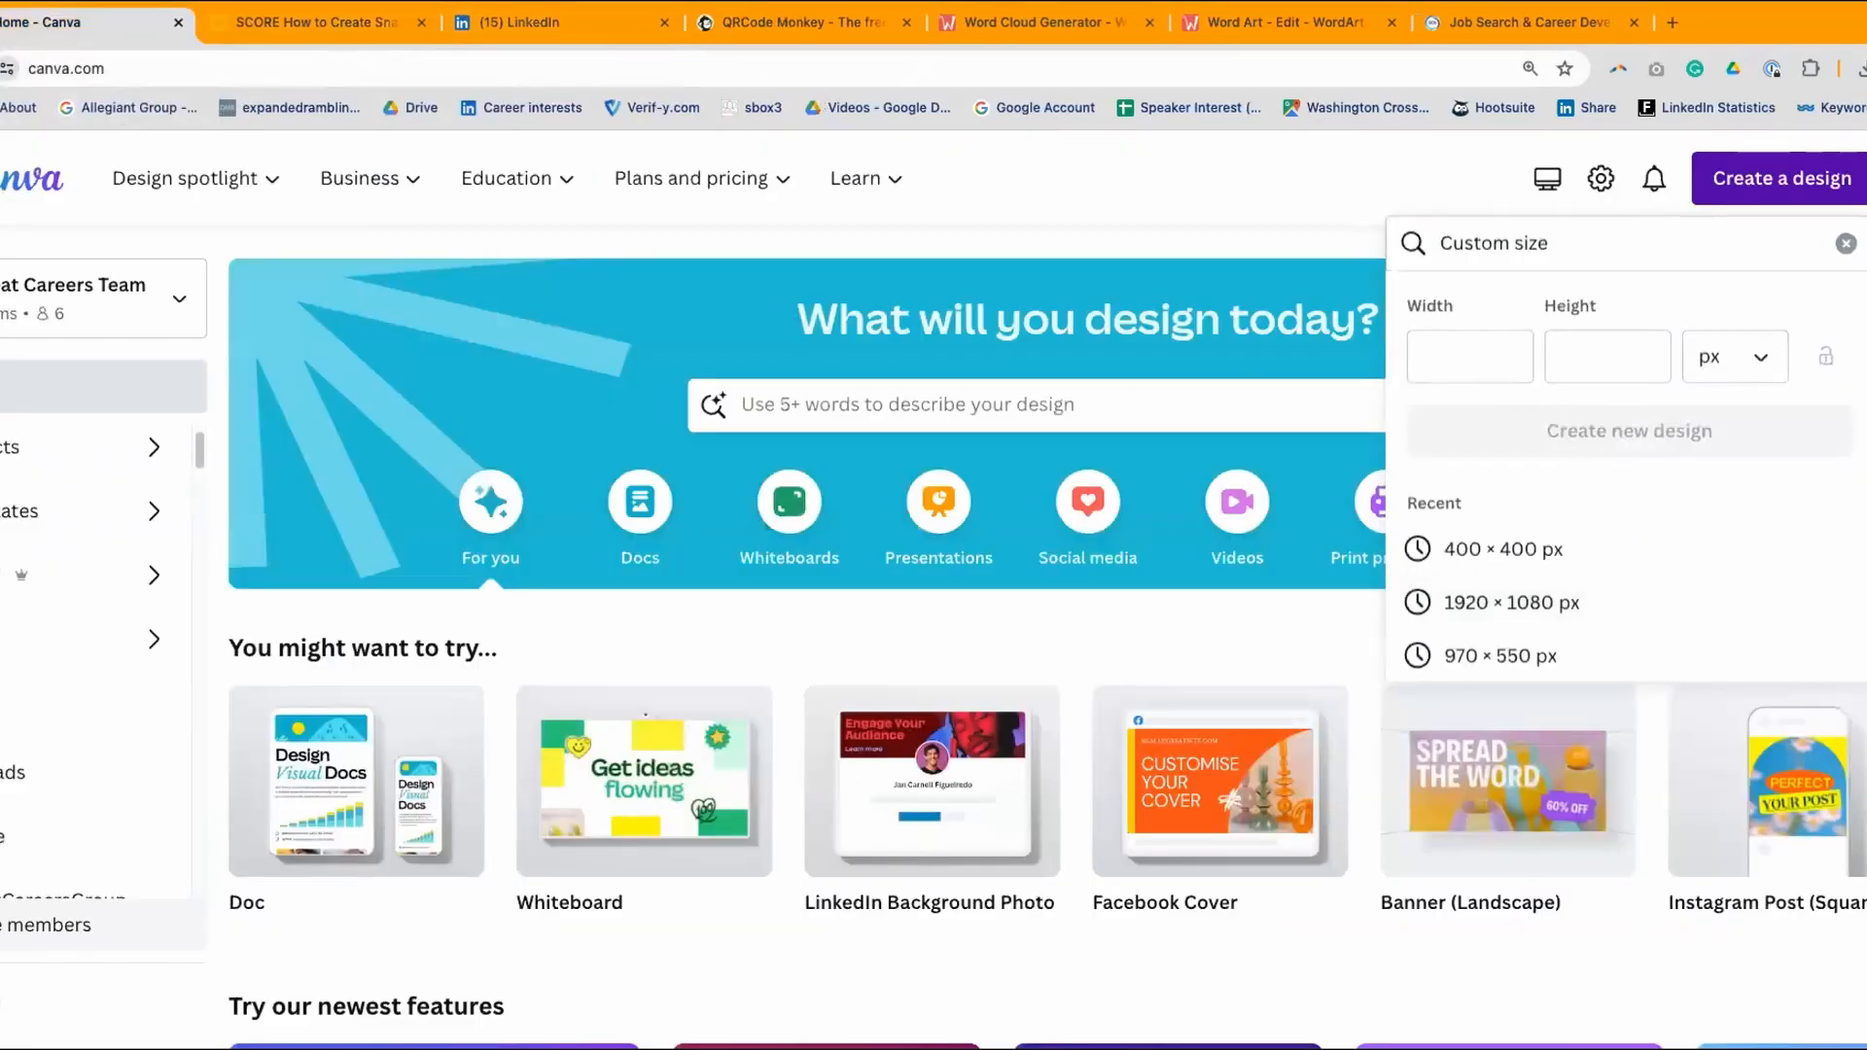
scroll(806, 642, down, 1)
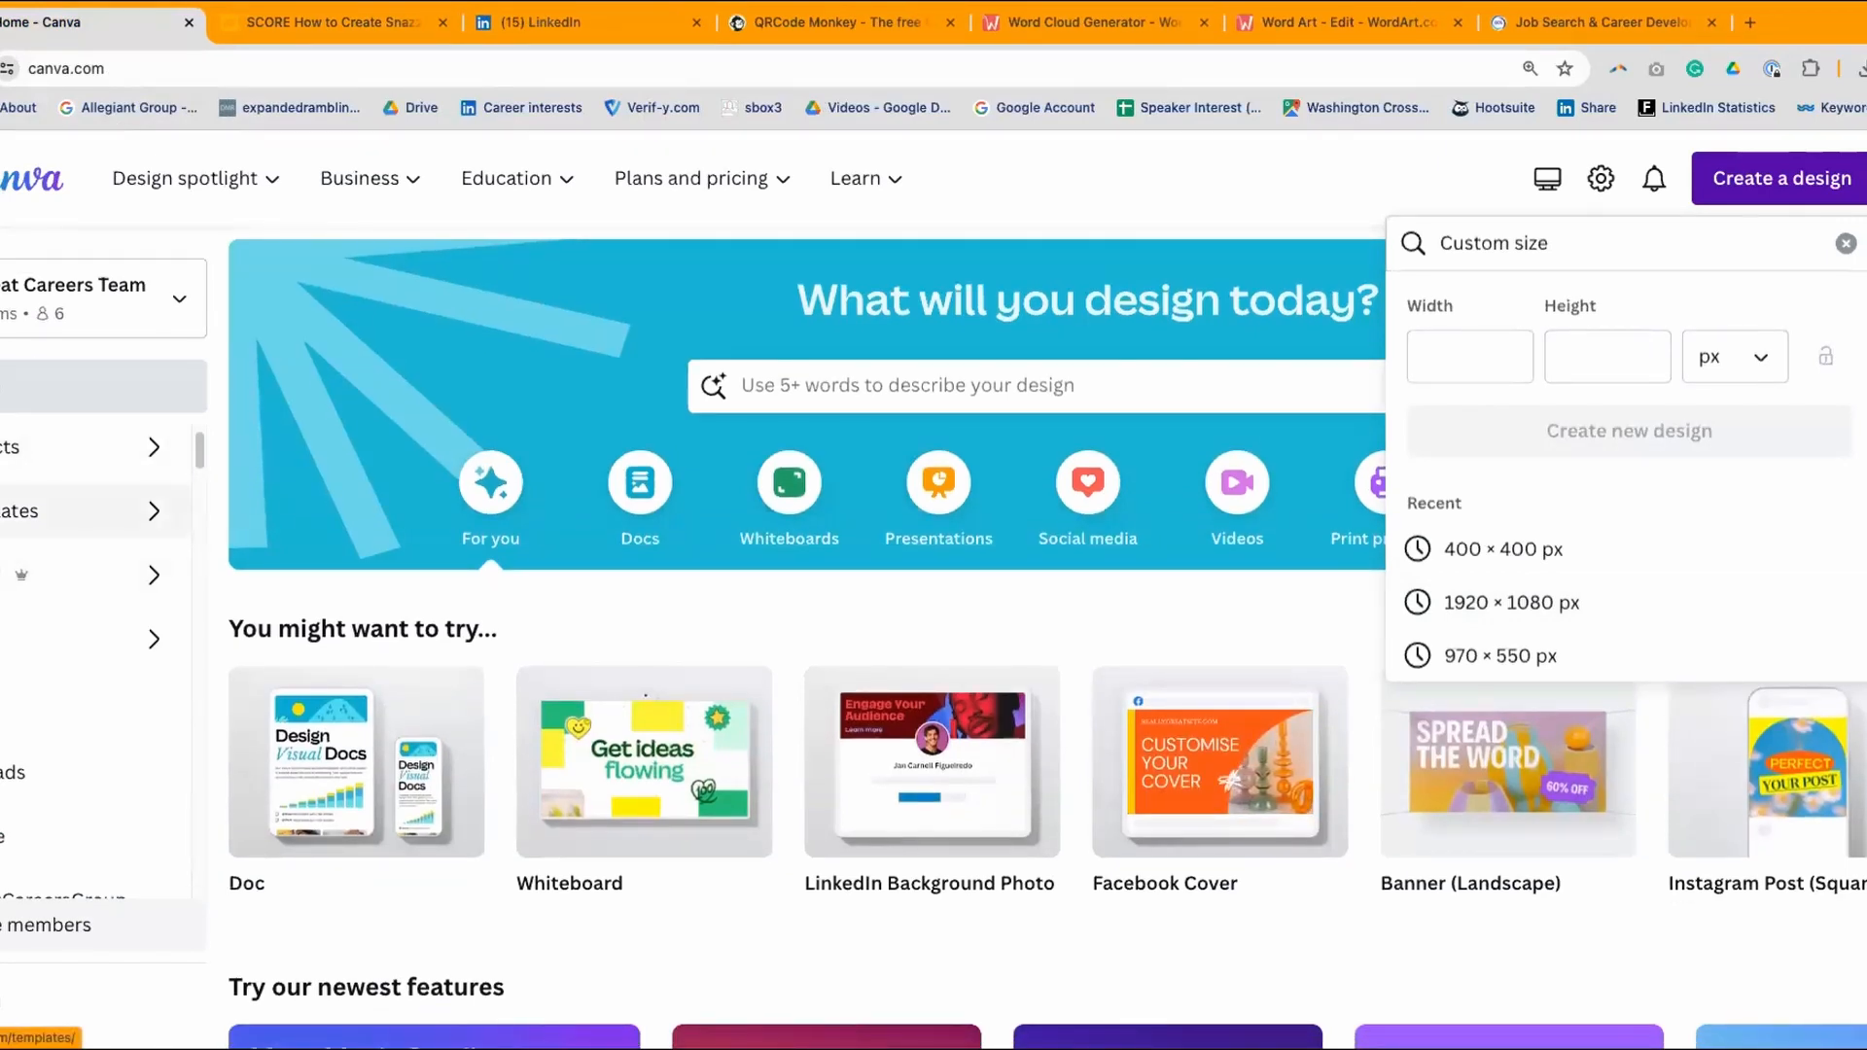
click(78, 511)
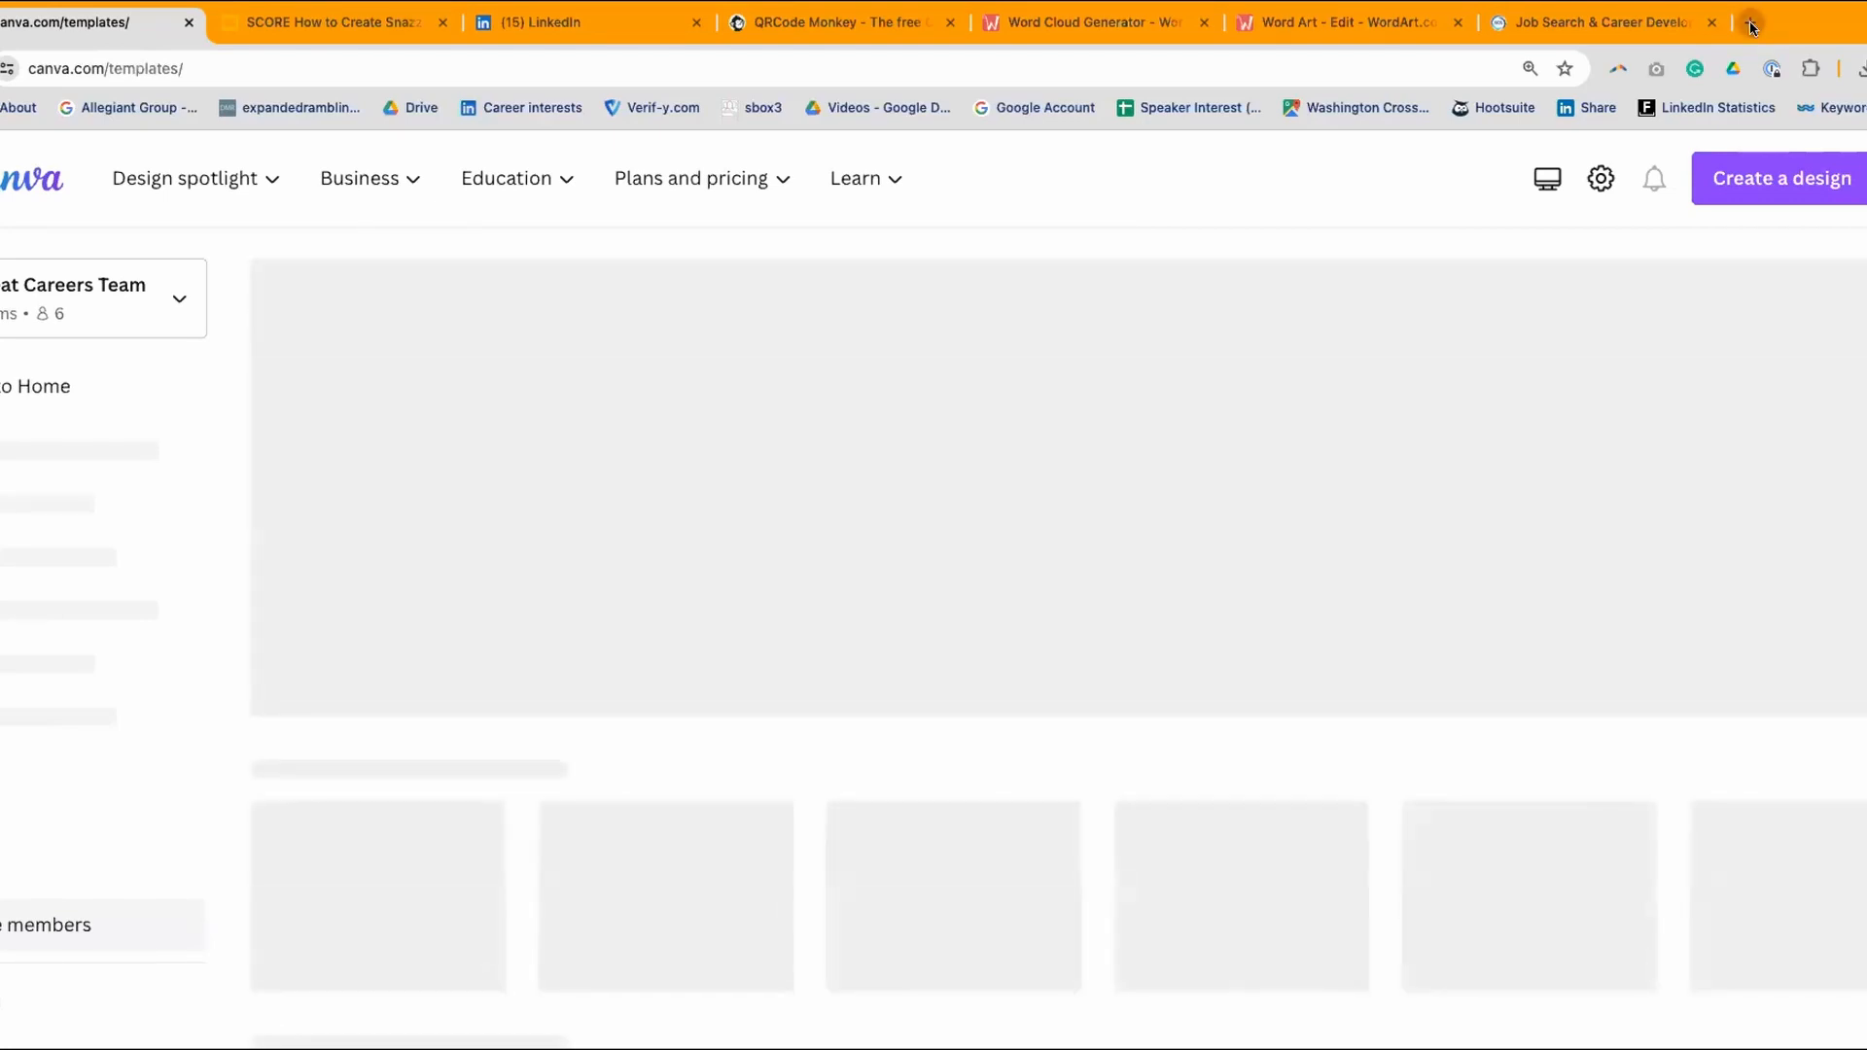
- Open a new Chrome tab and launch Google Forms from the Google apps list
click(1750, 22)
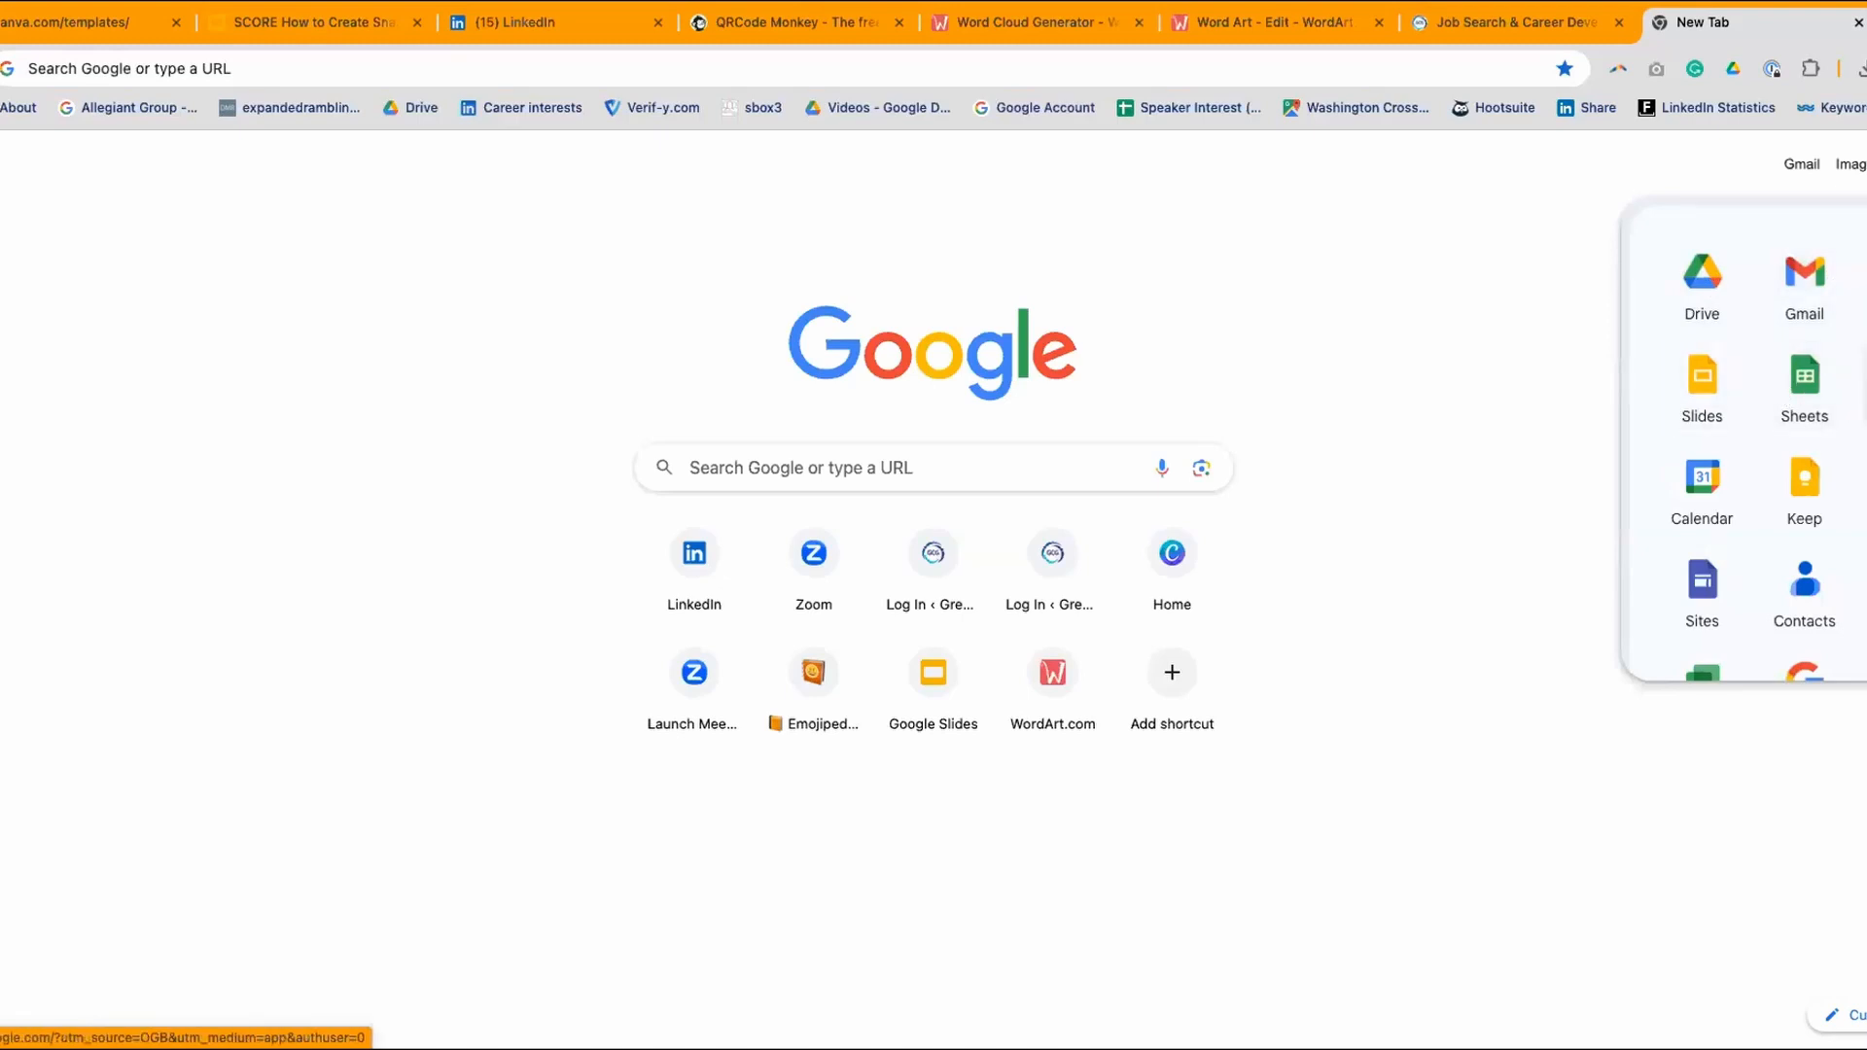
scroll(1735, 478, down, 1)
scroll(1736, 479, down, 3)
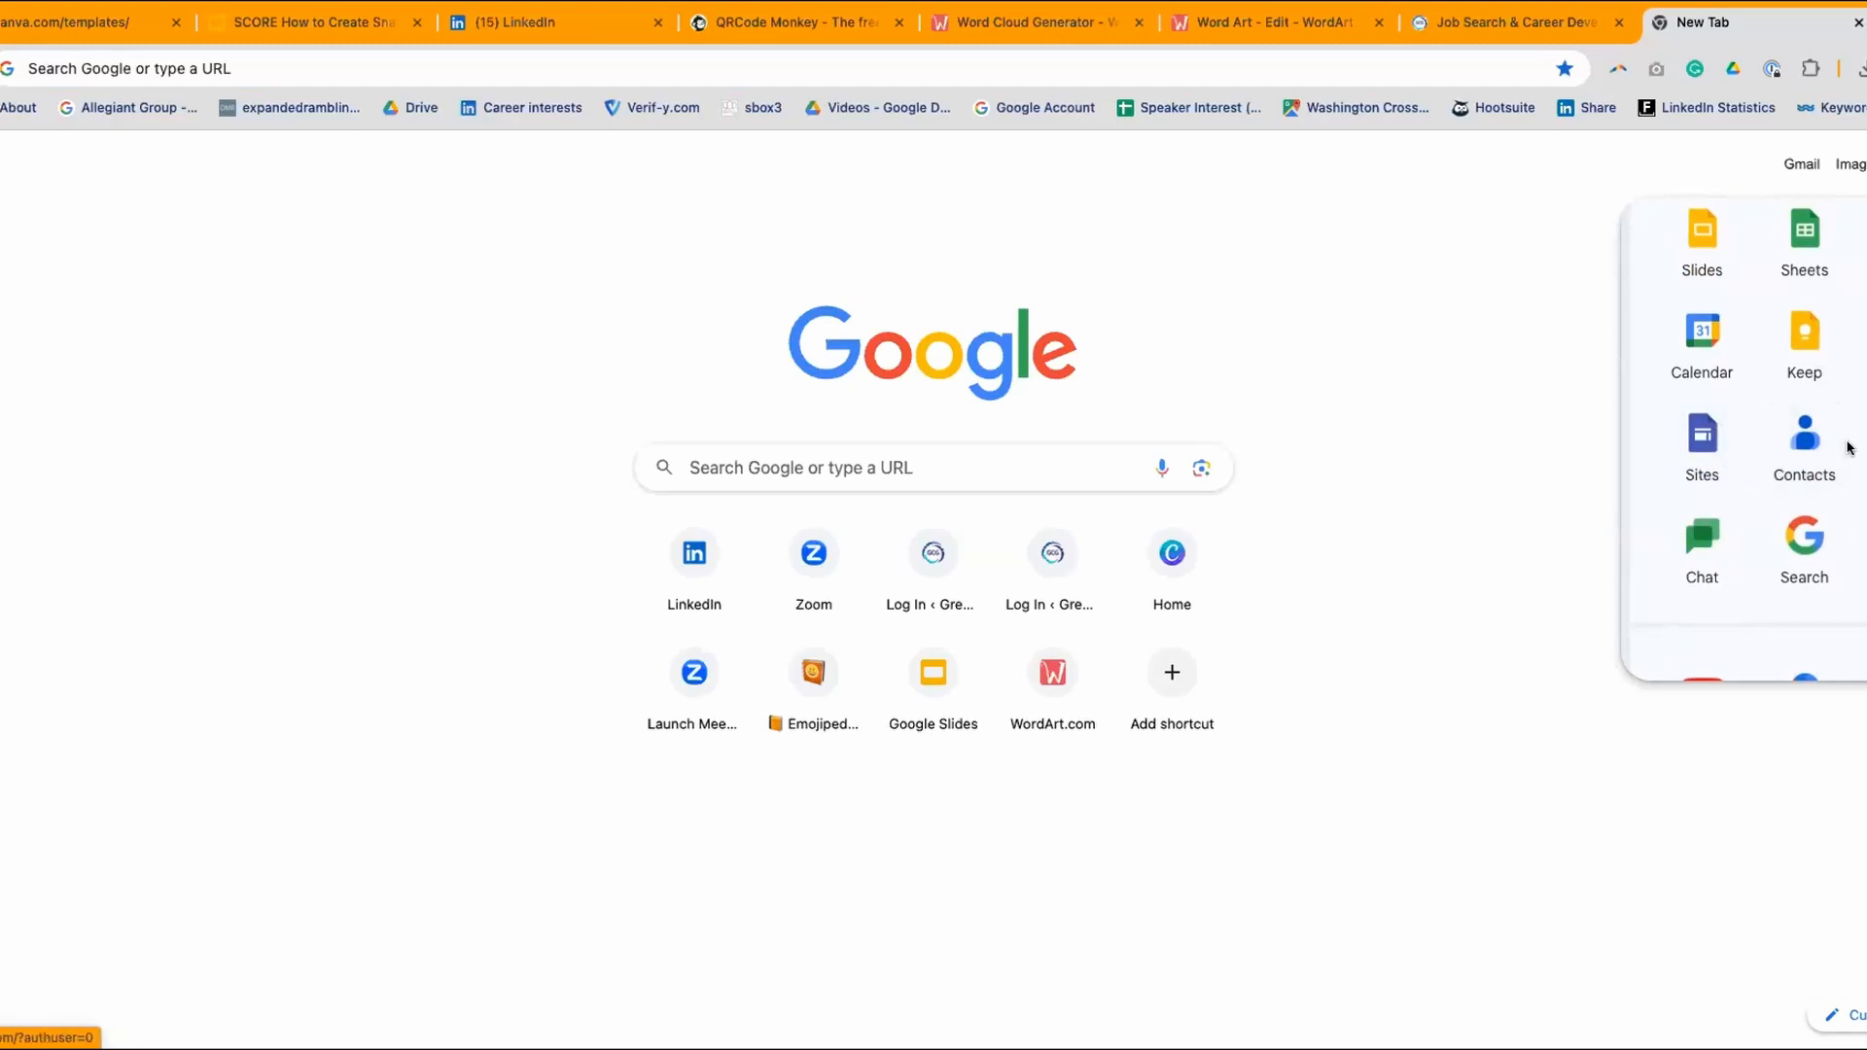
scroll(1815, 471, down, 4)
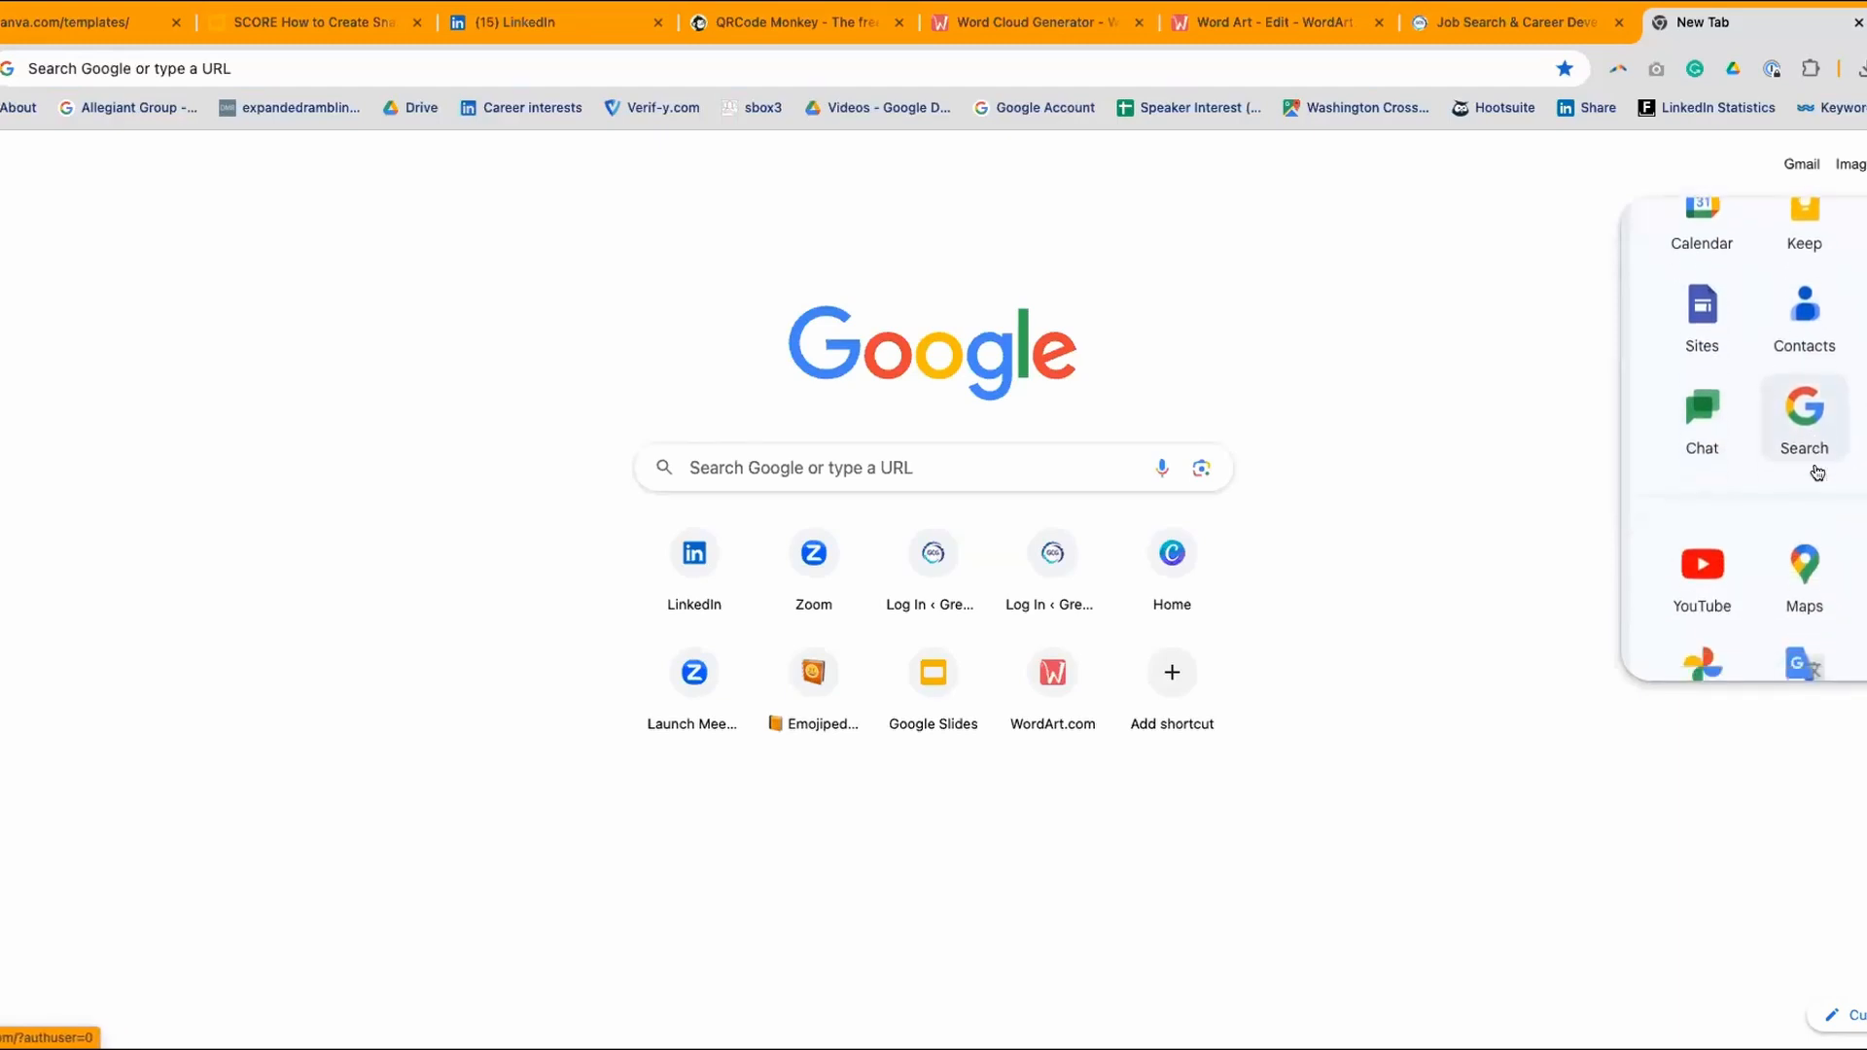
scroll(1815, 473, down, 6)
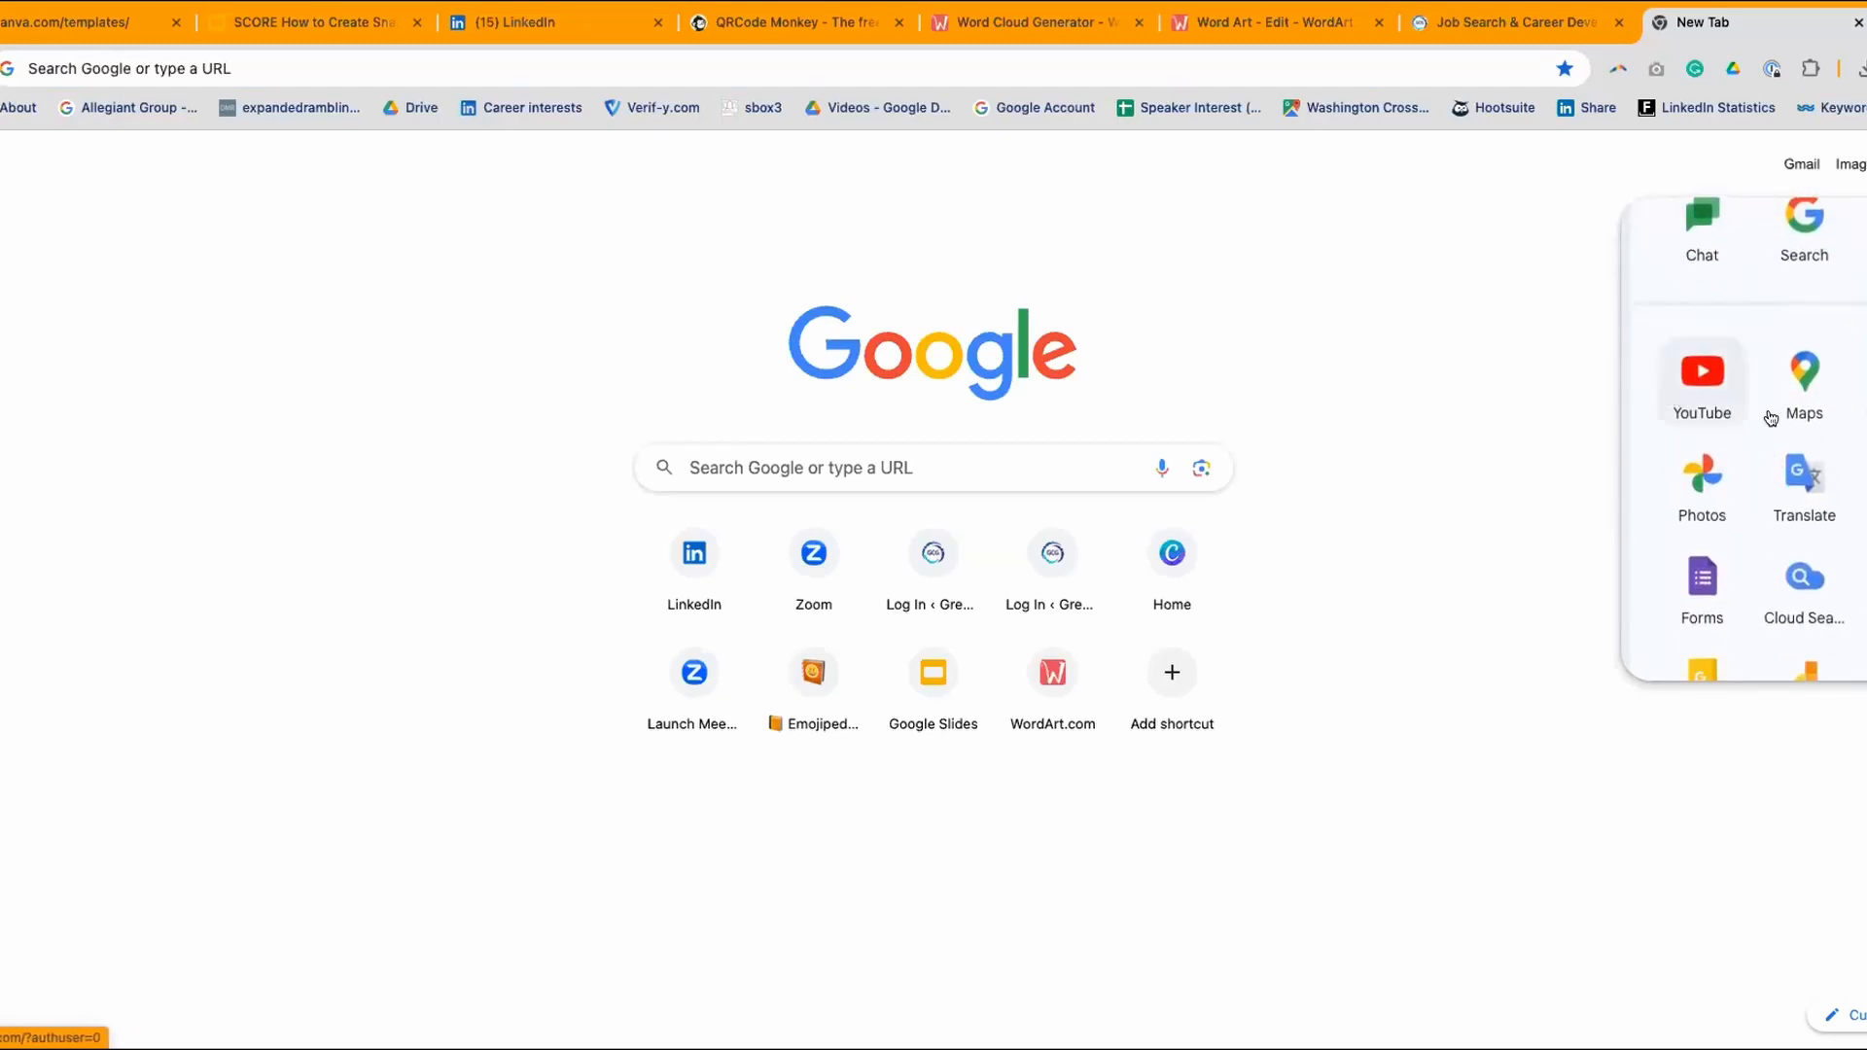
scroll(1731, 494, down, 2)
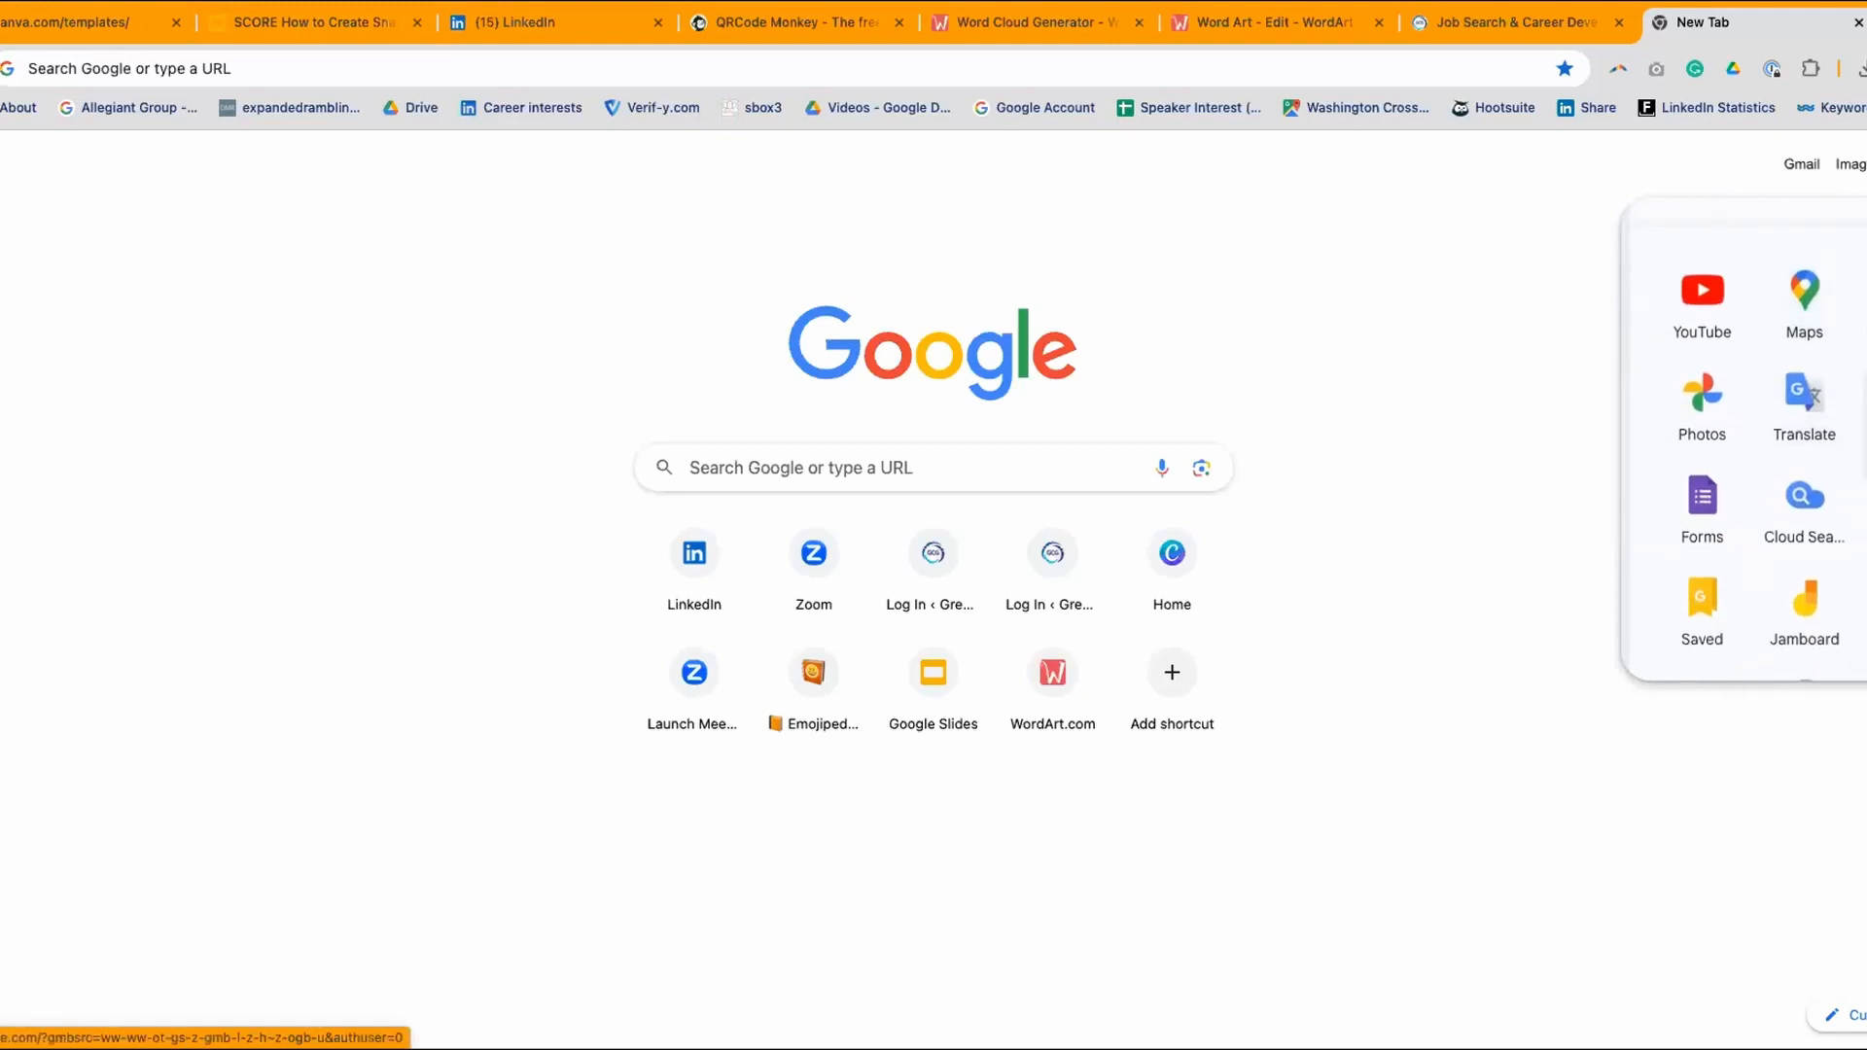
click(1692, 489)
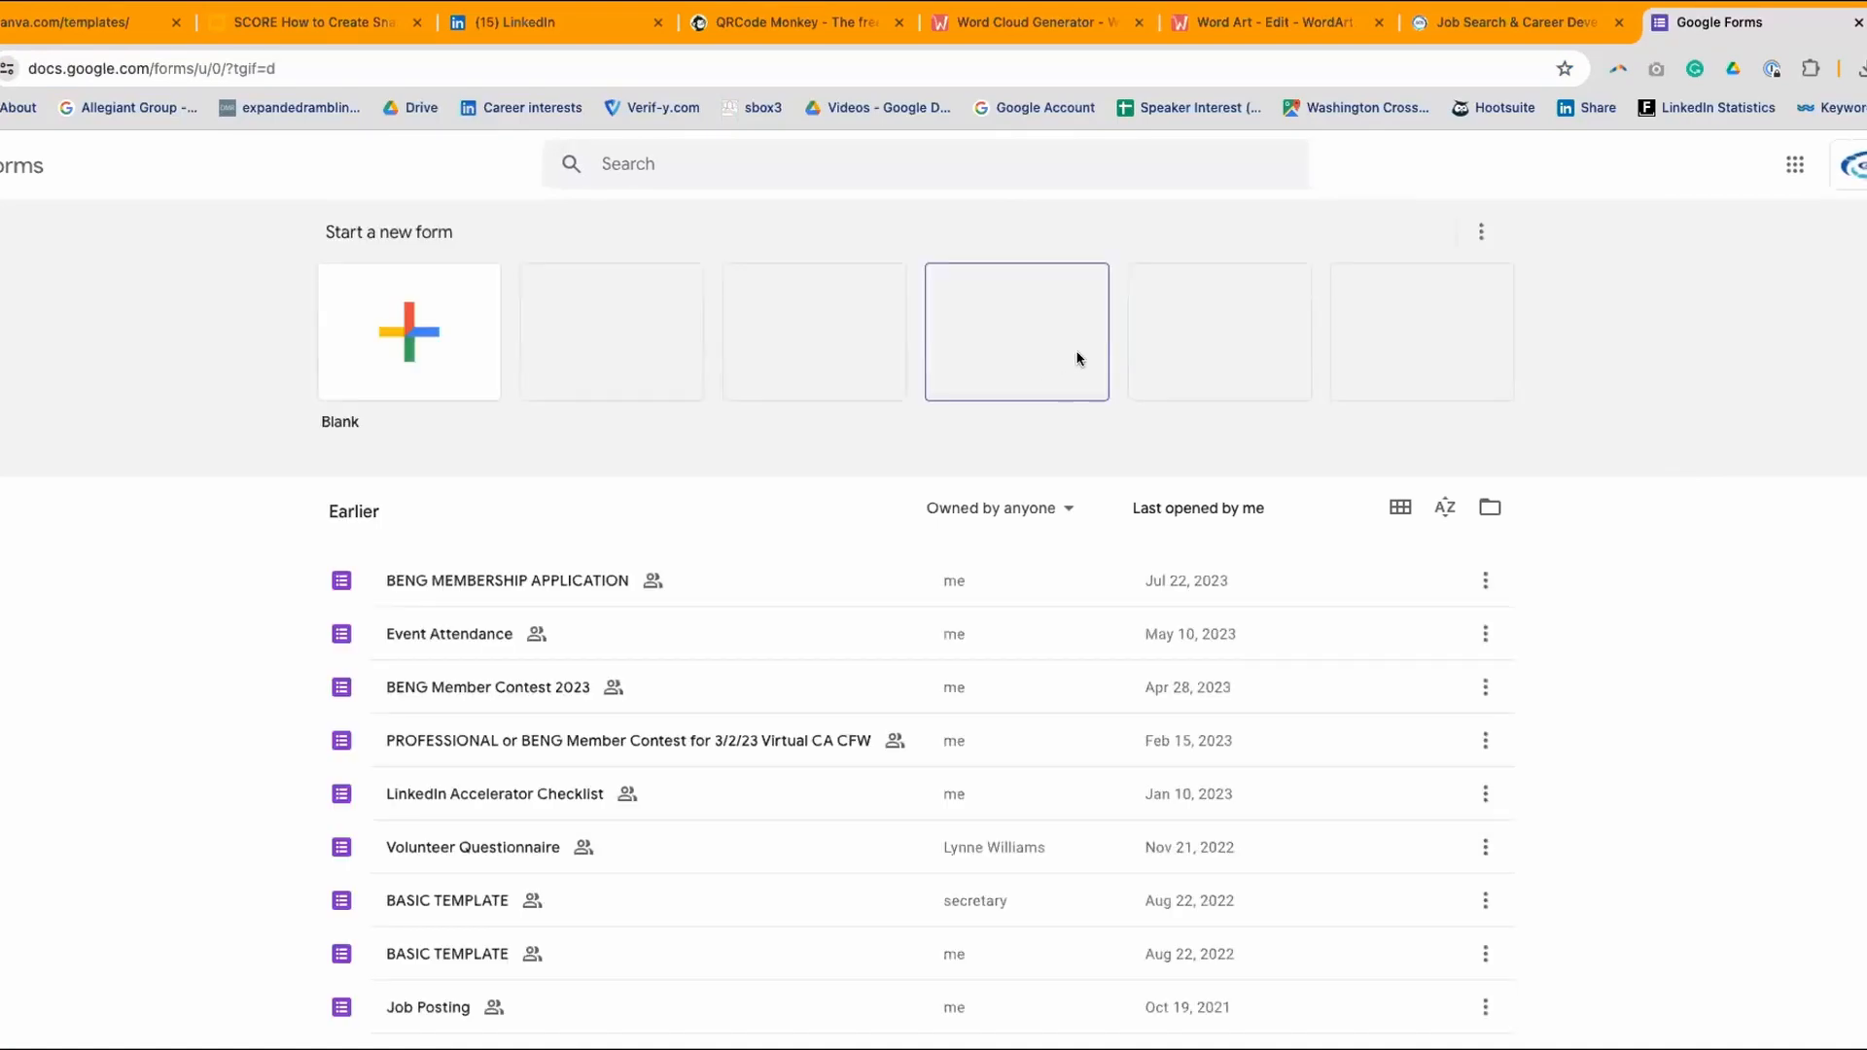
- Browse the recent forms and open the BASIC TEMPLATE form
scroll(1084, 352, down, 2)
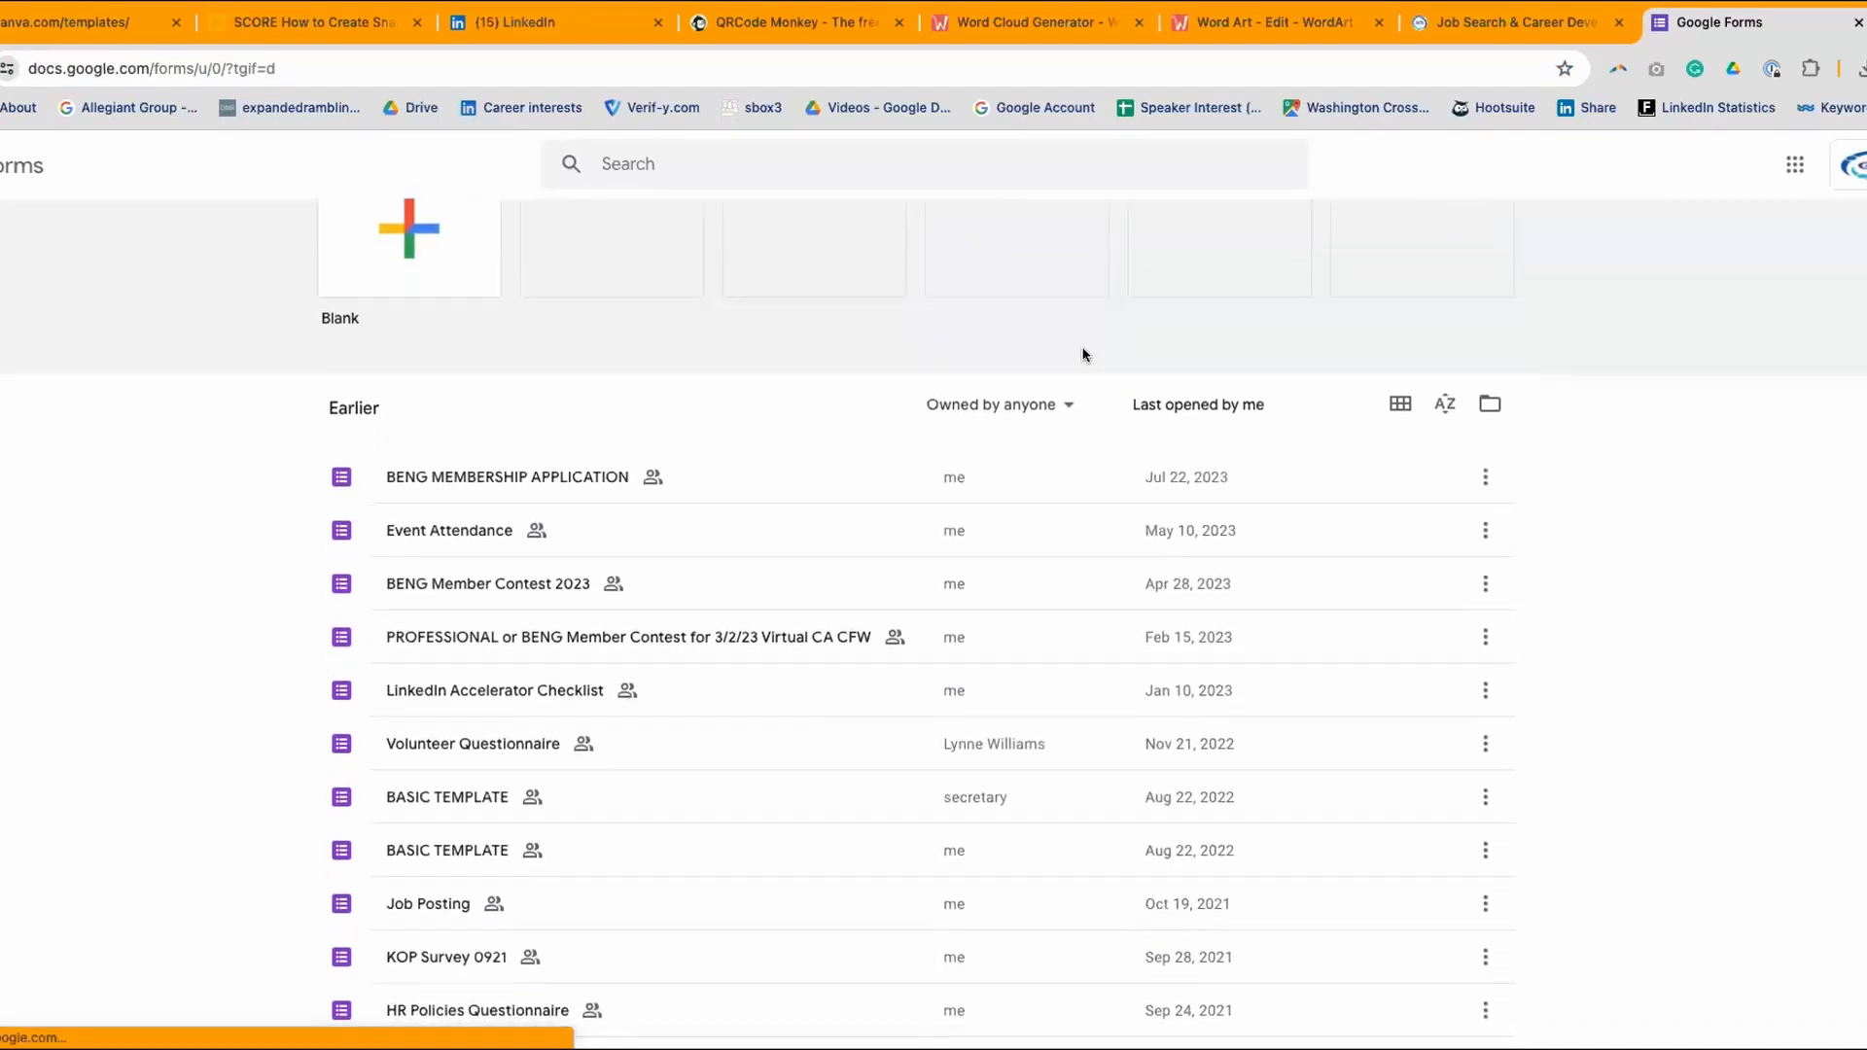
scroll(655, 410, down, 2)
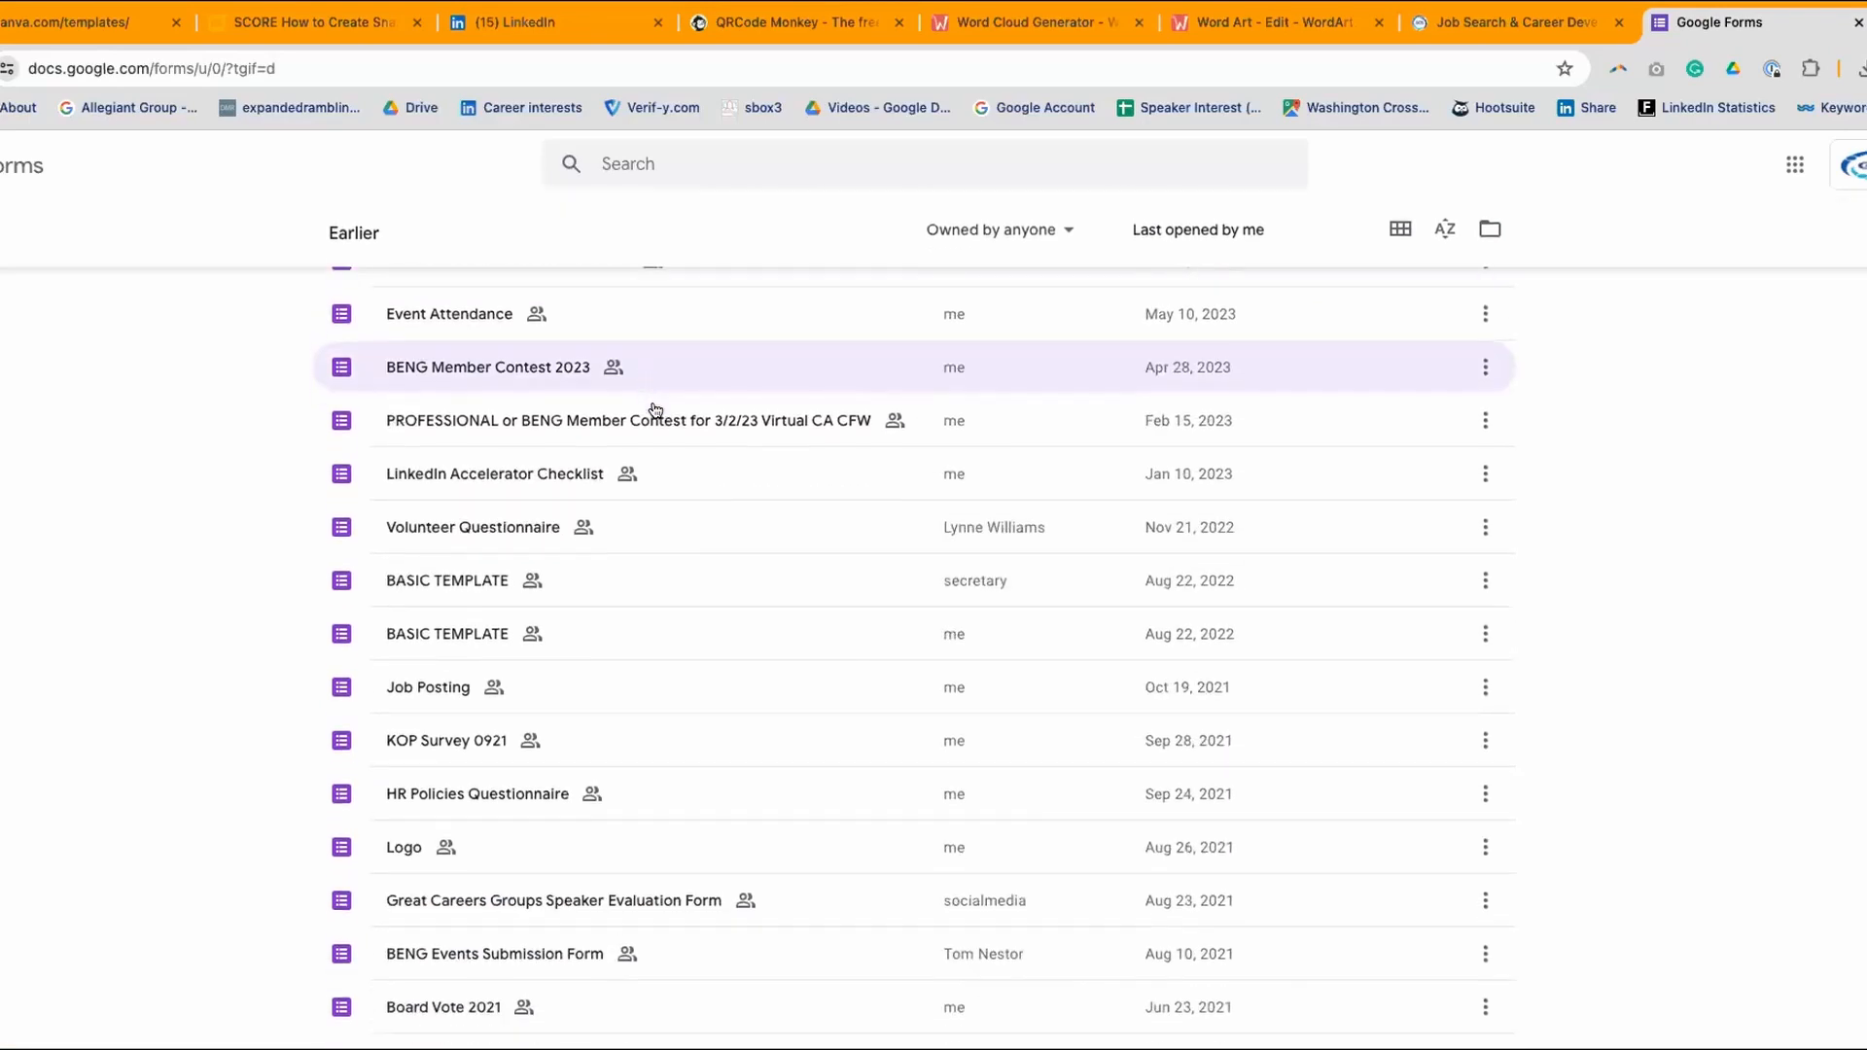
scroll(656, 409, down, 1)
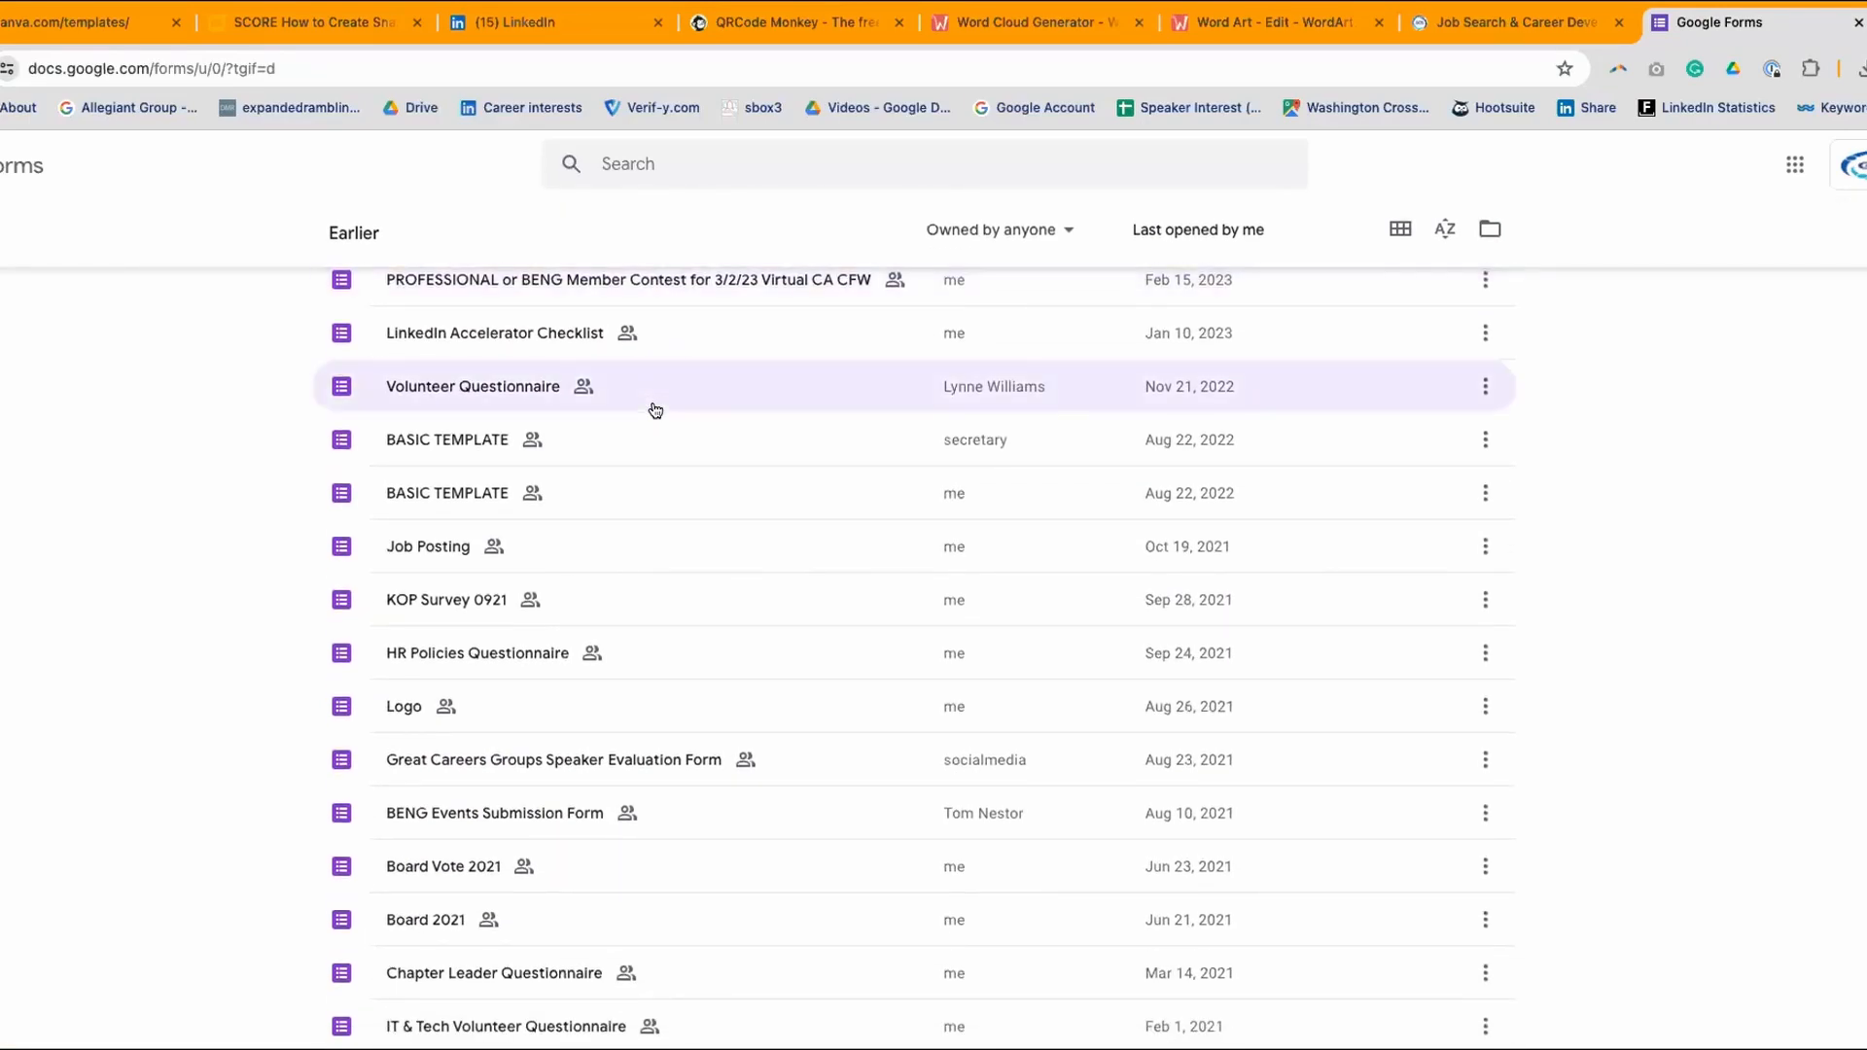
scroll(655, 409, down, 1)
scroll(656, 409, up, 1)
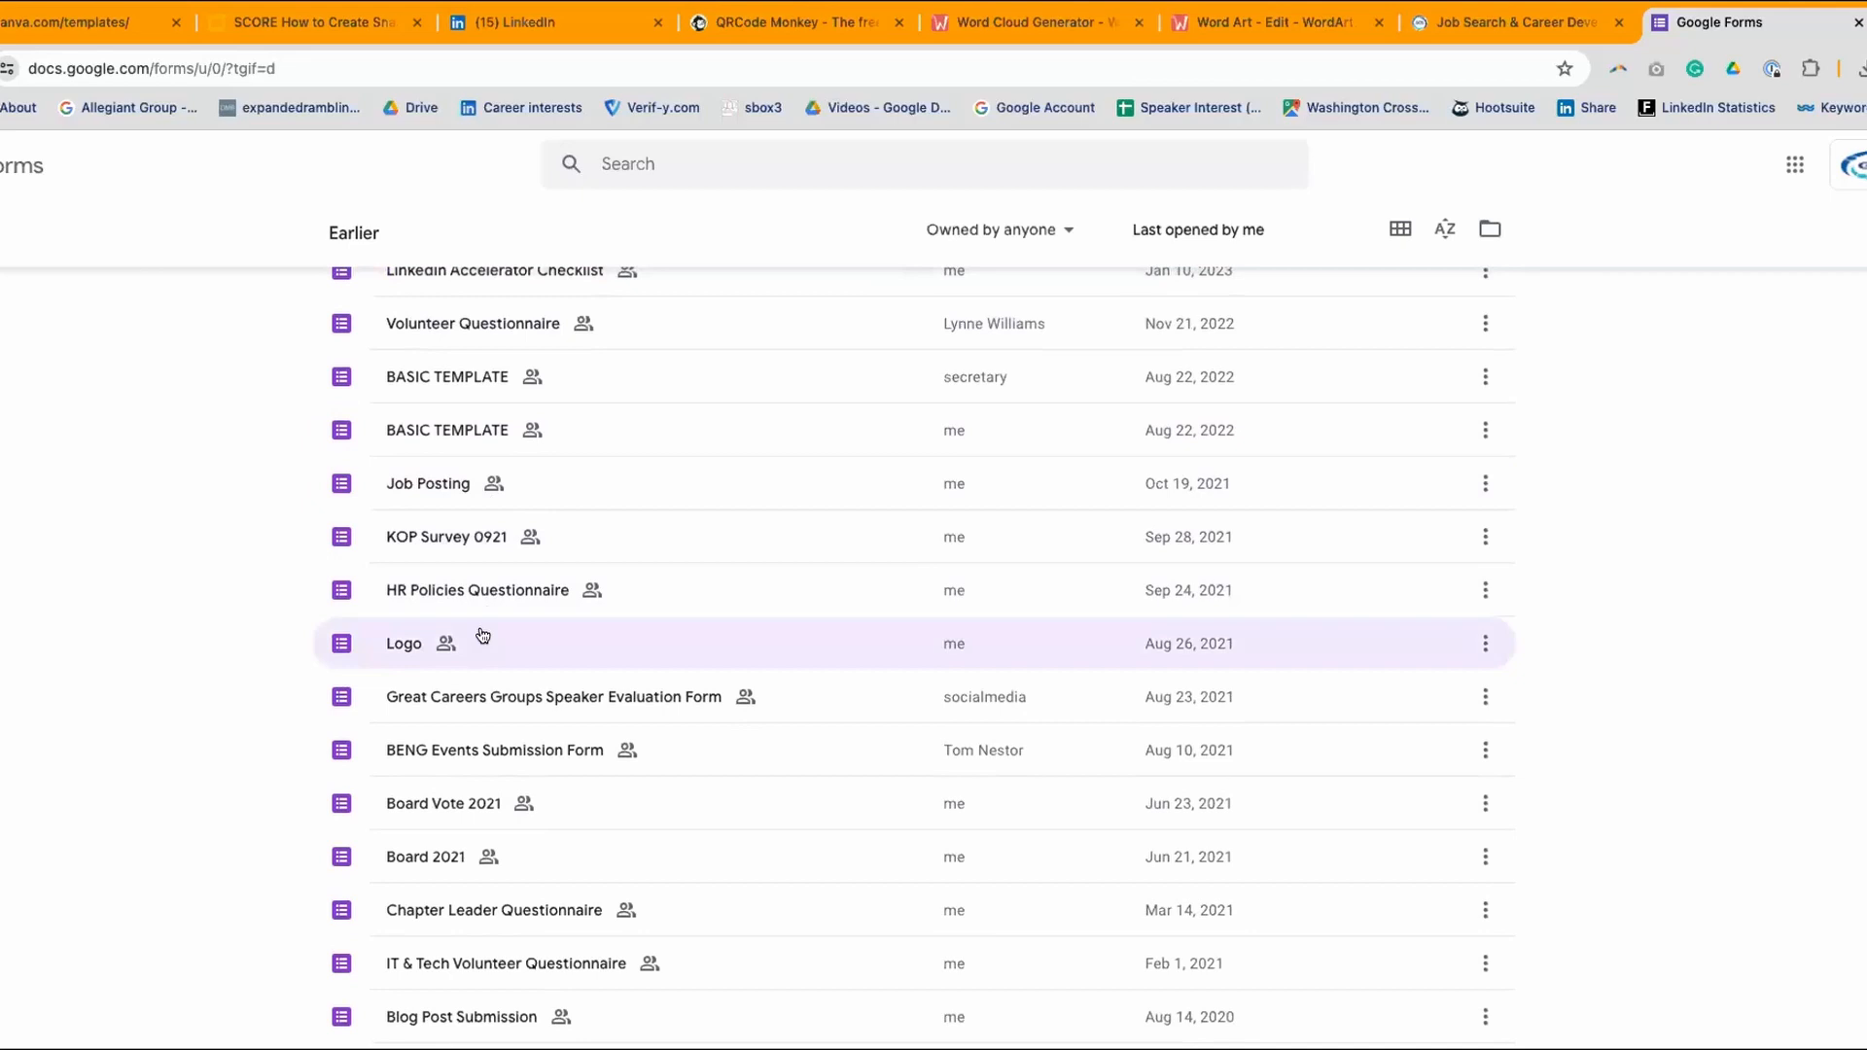
click(385, 391)
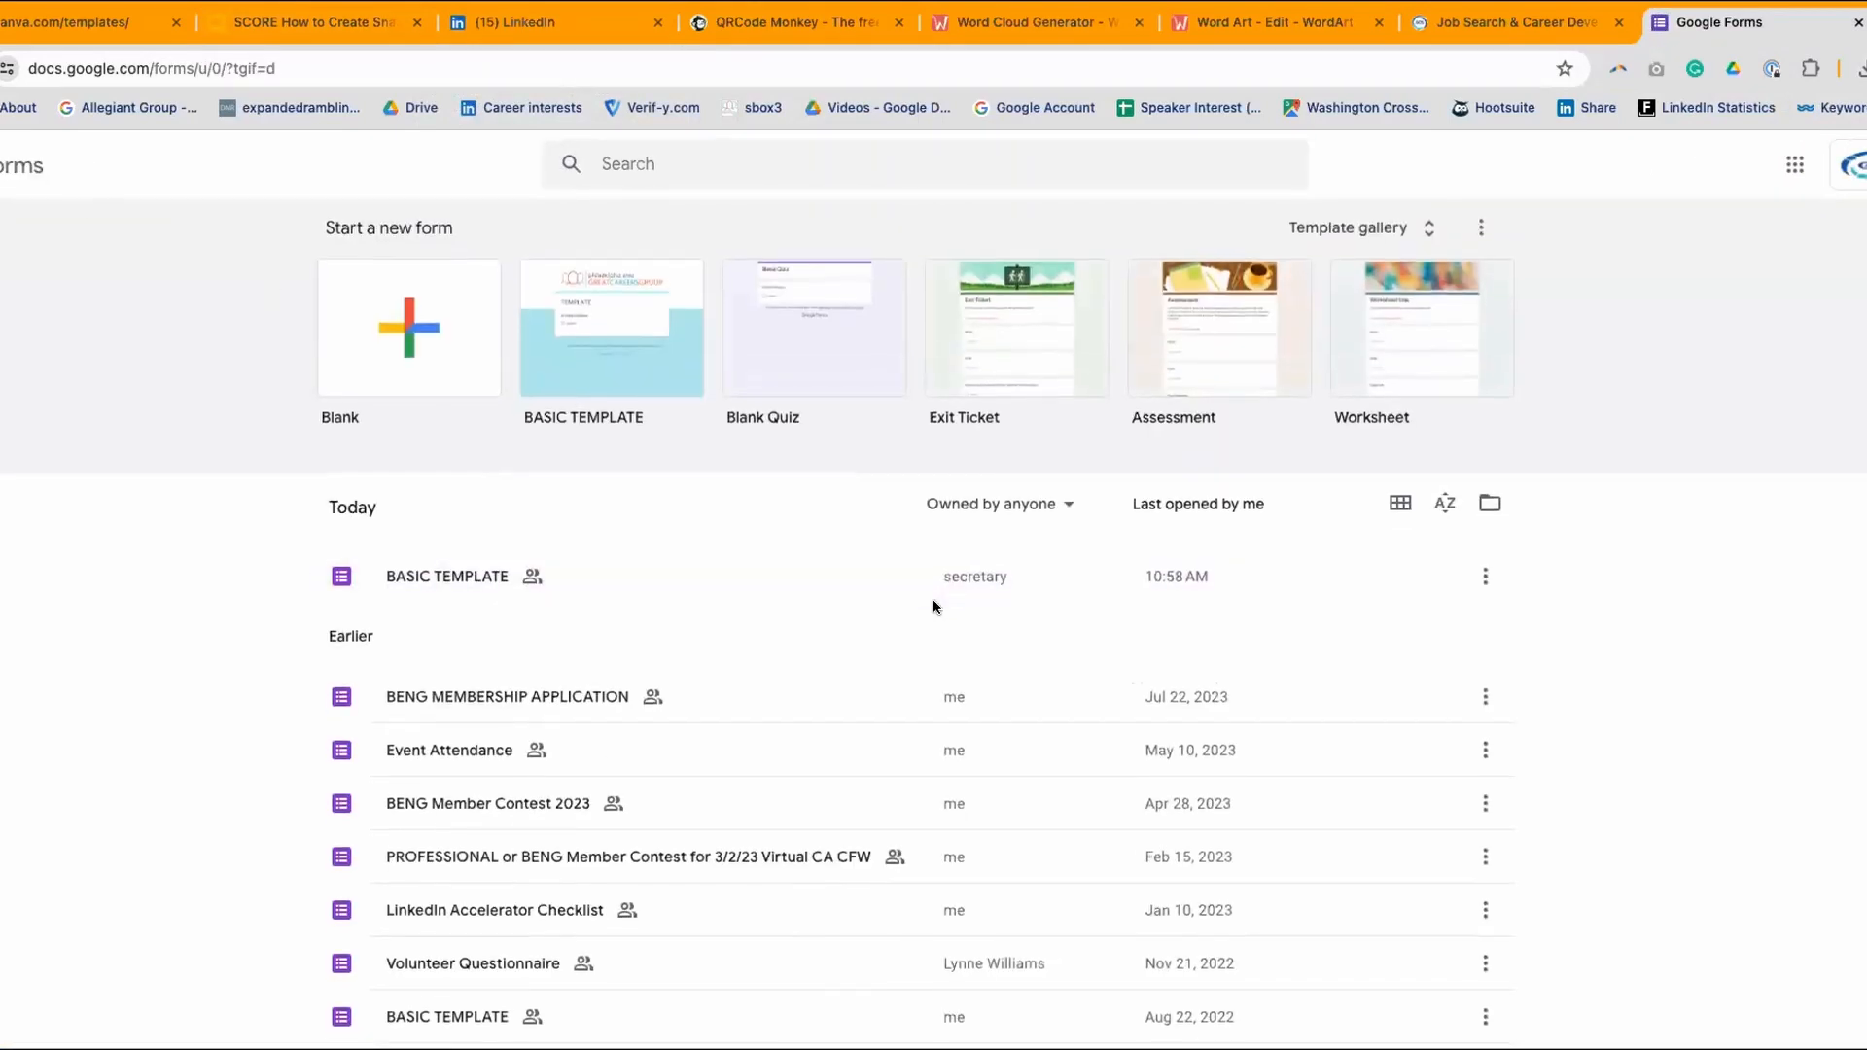
- Scroll through the older forms and open BENG MEMBERSHIP APPLICATION
scroll(932, 599, down, 7)
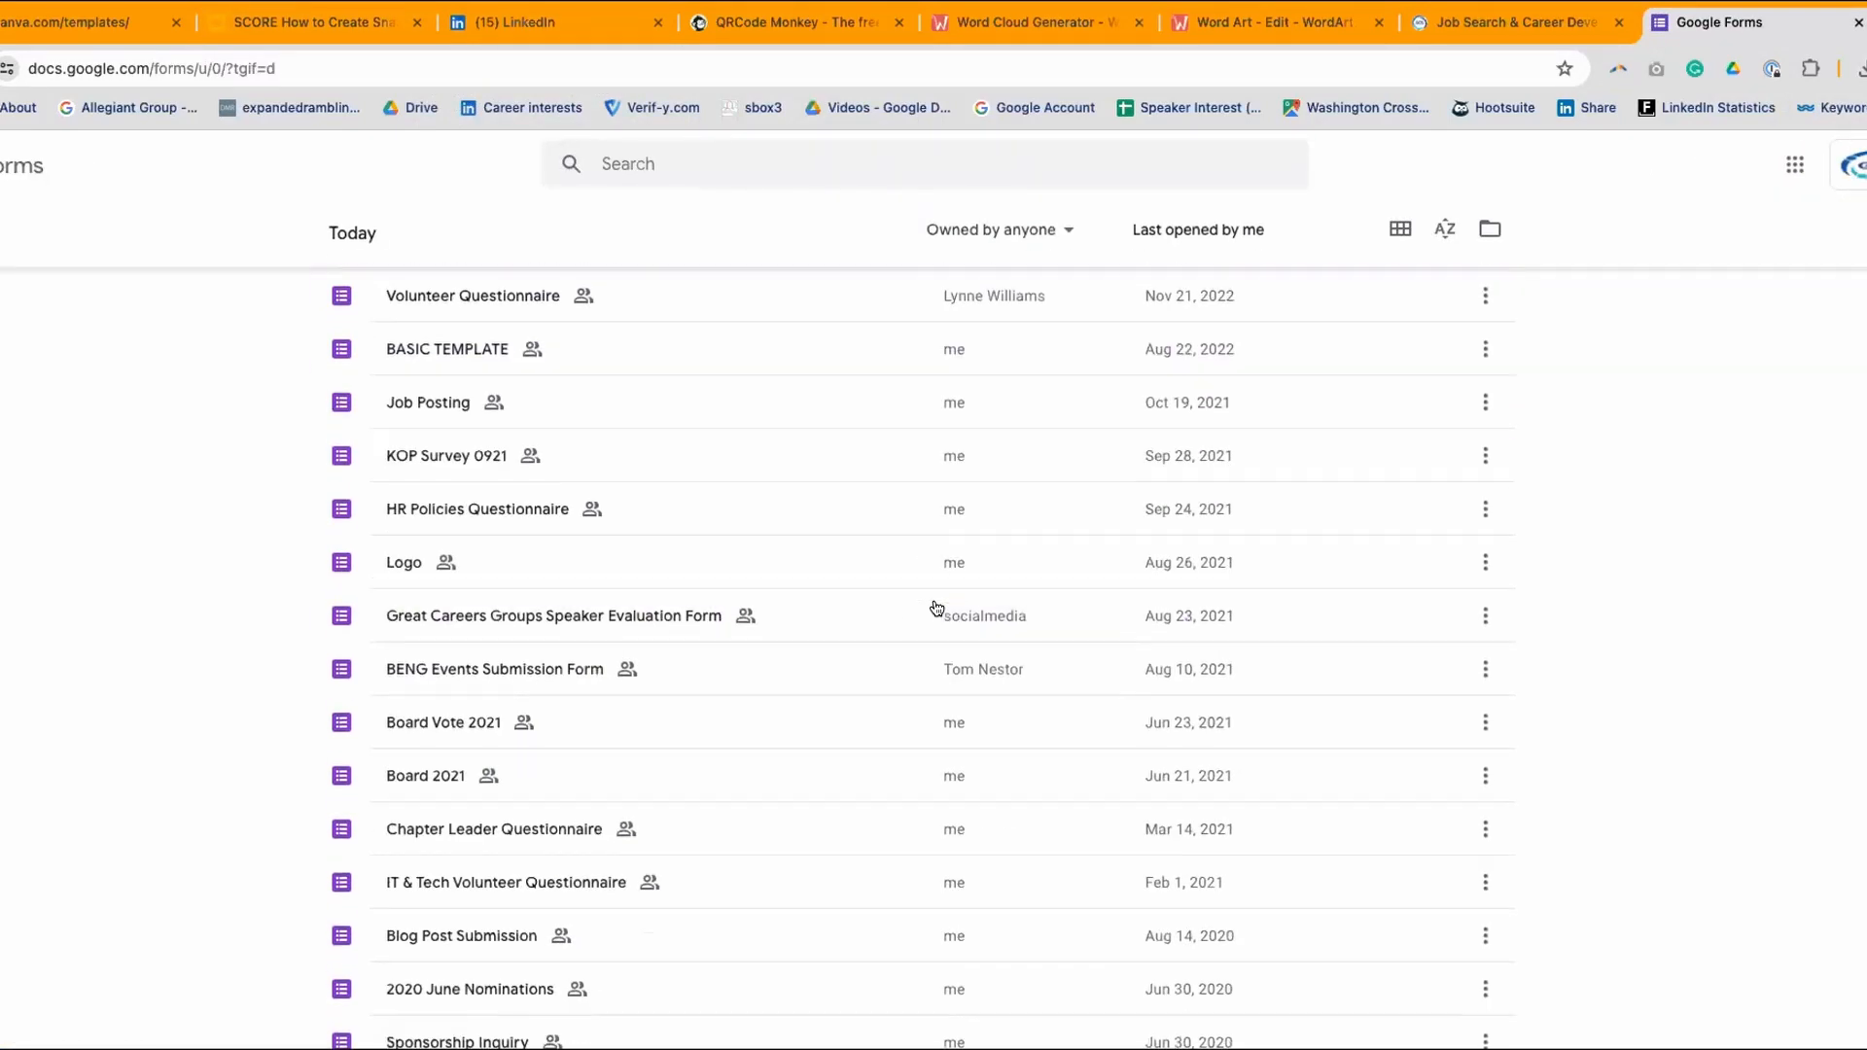
scroll(937, 601, up, 7)
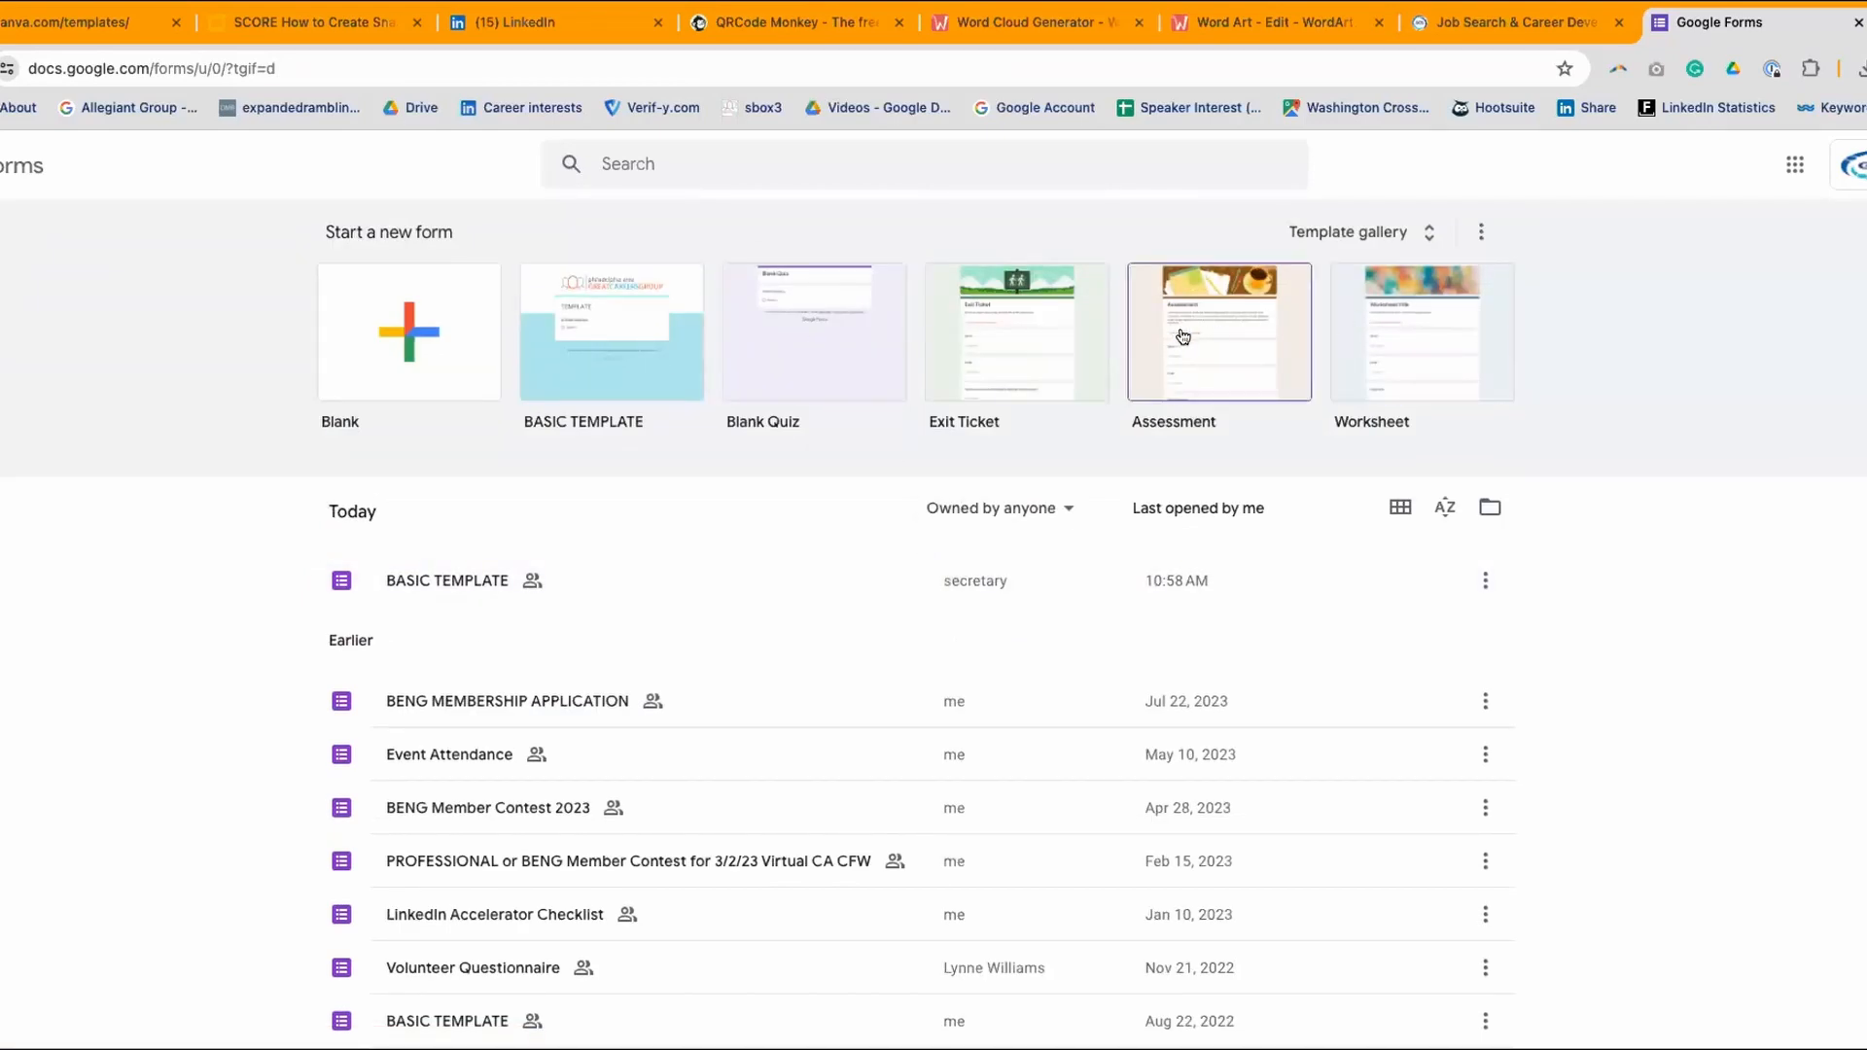
scroll(687, 571, down, 5)
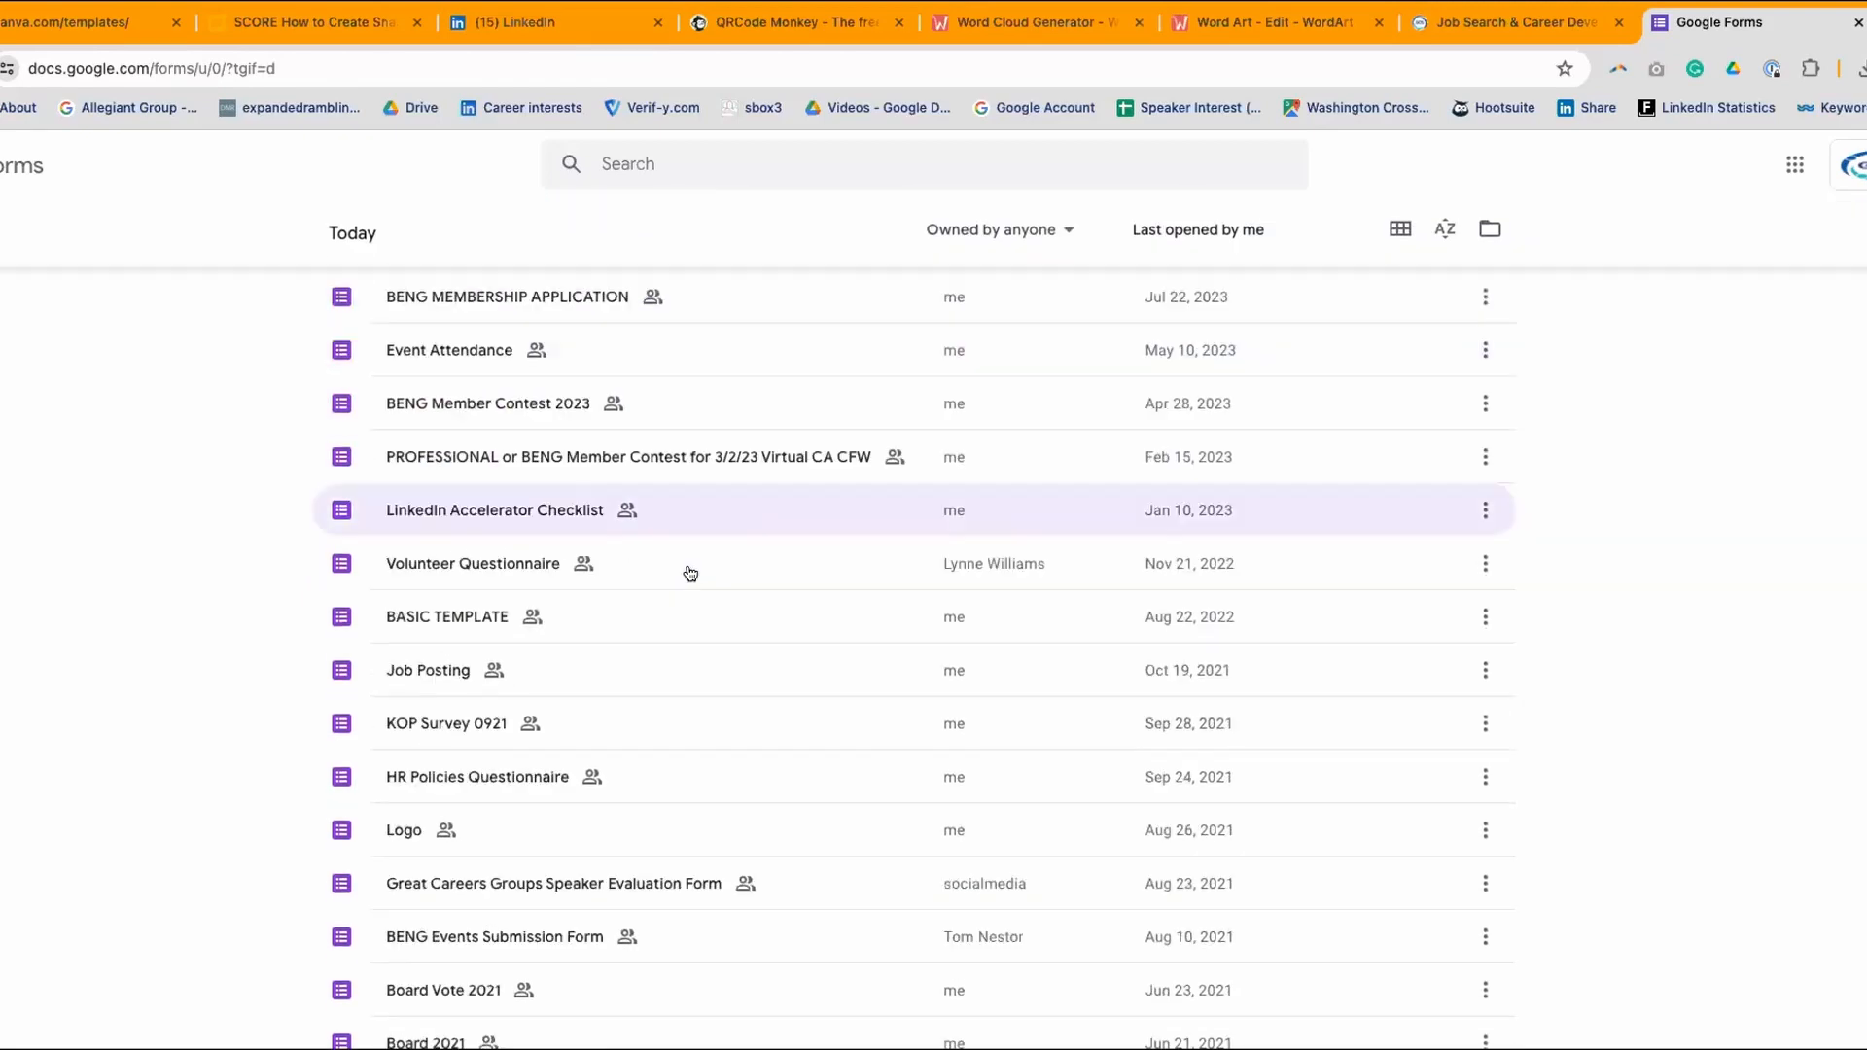
scroll(686, 574, down, 5)
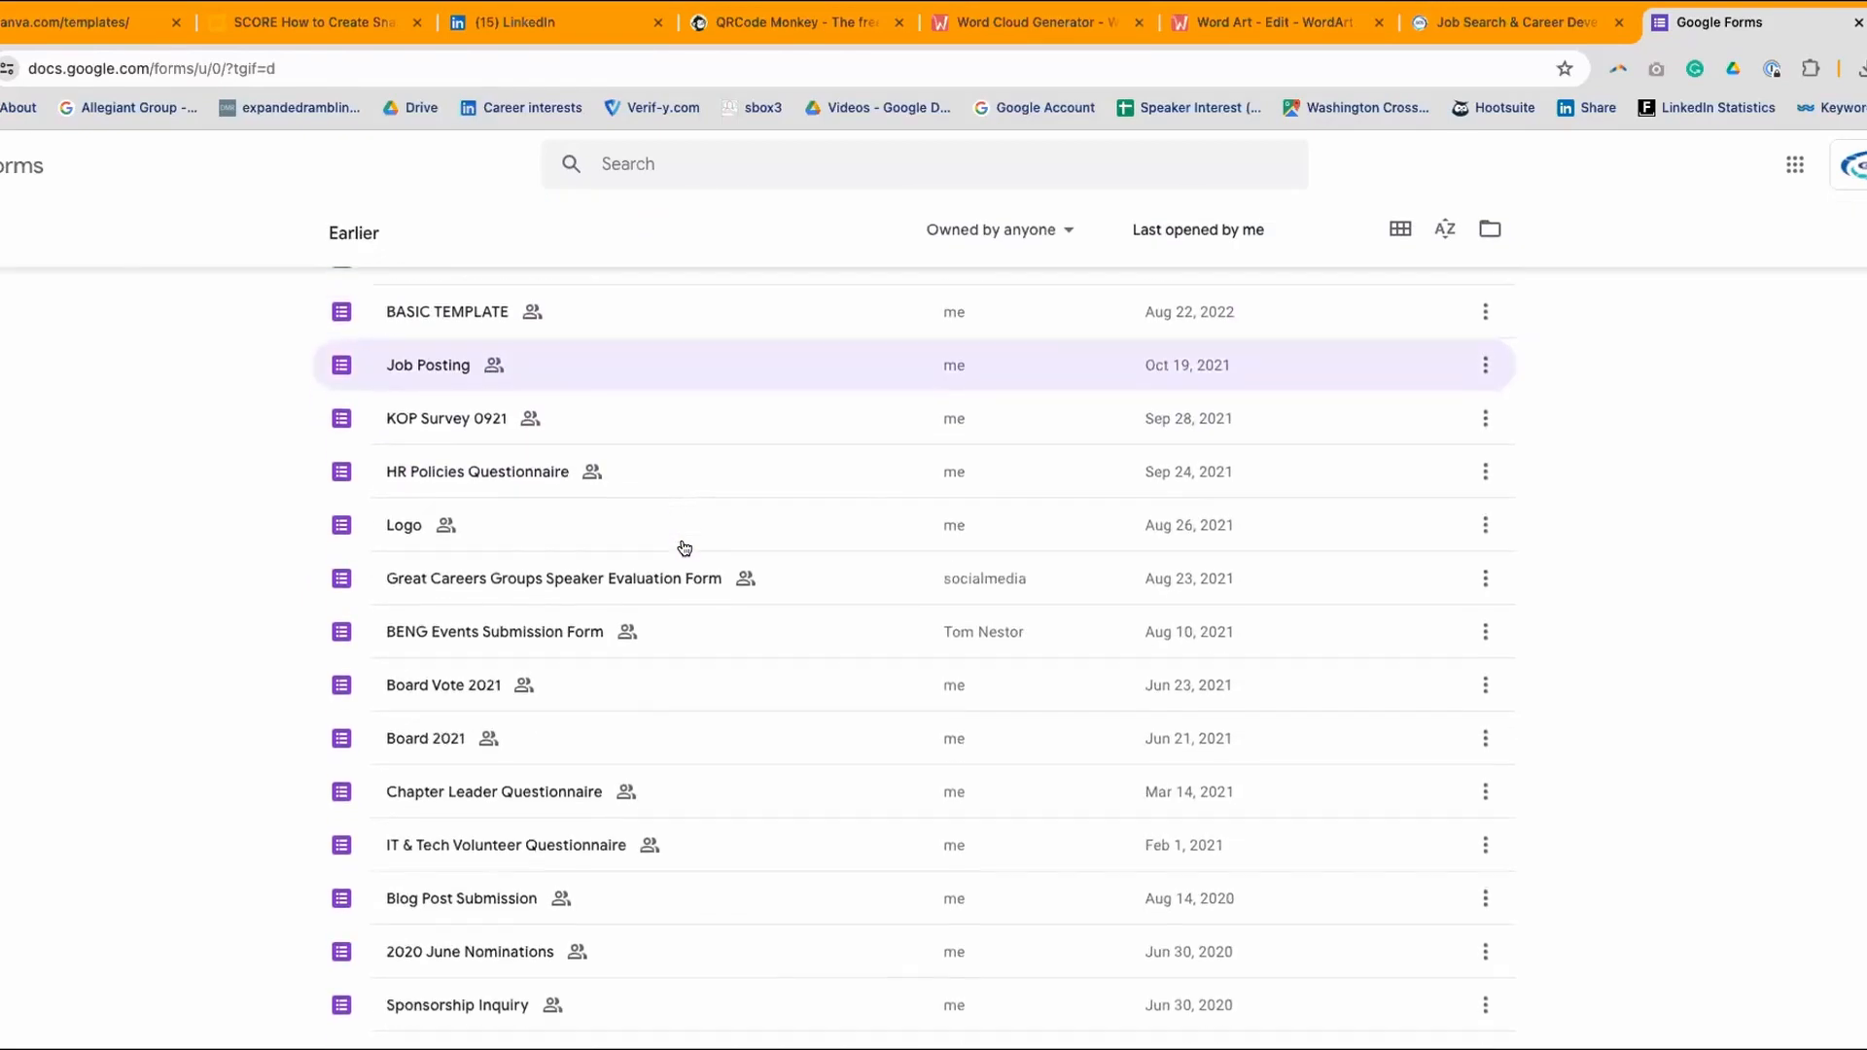
scroll(685, 548, down, 2)
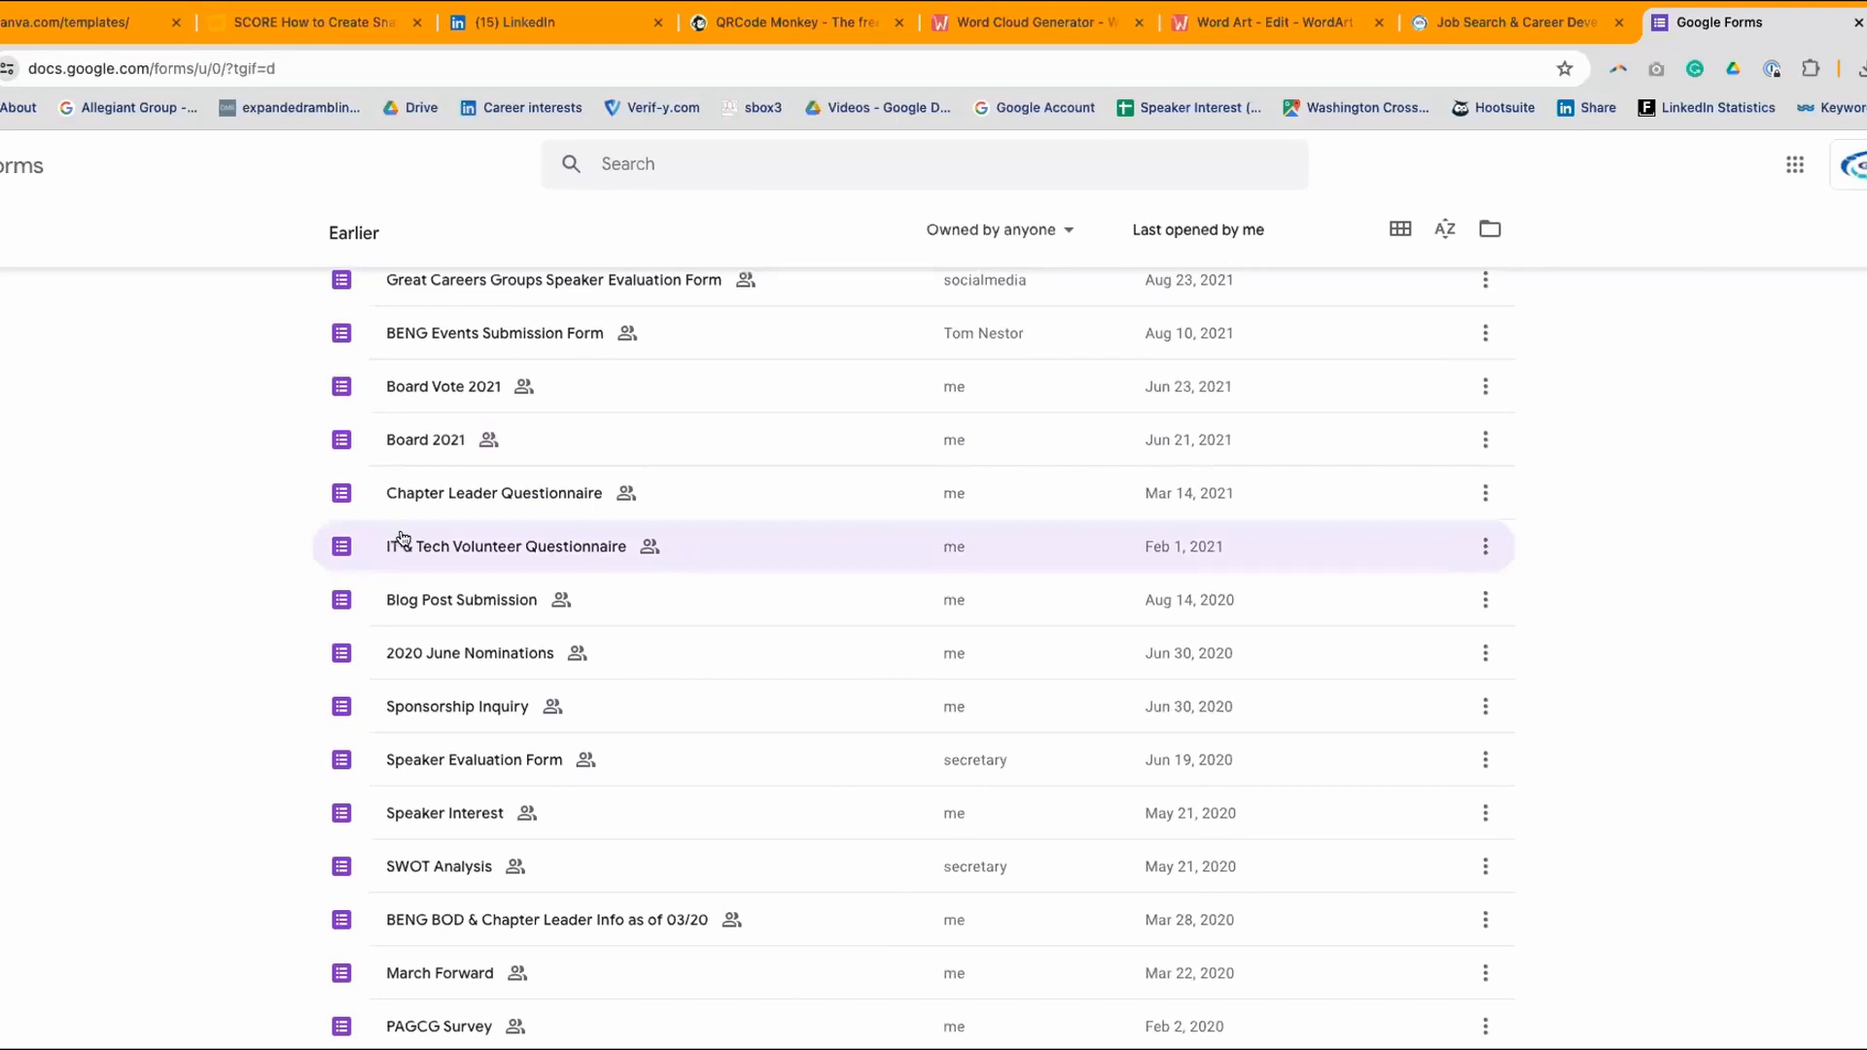
scroll(599, 609, down, 2)
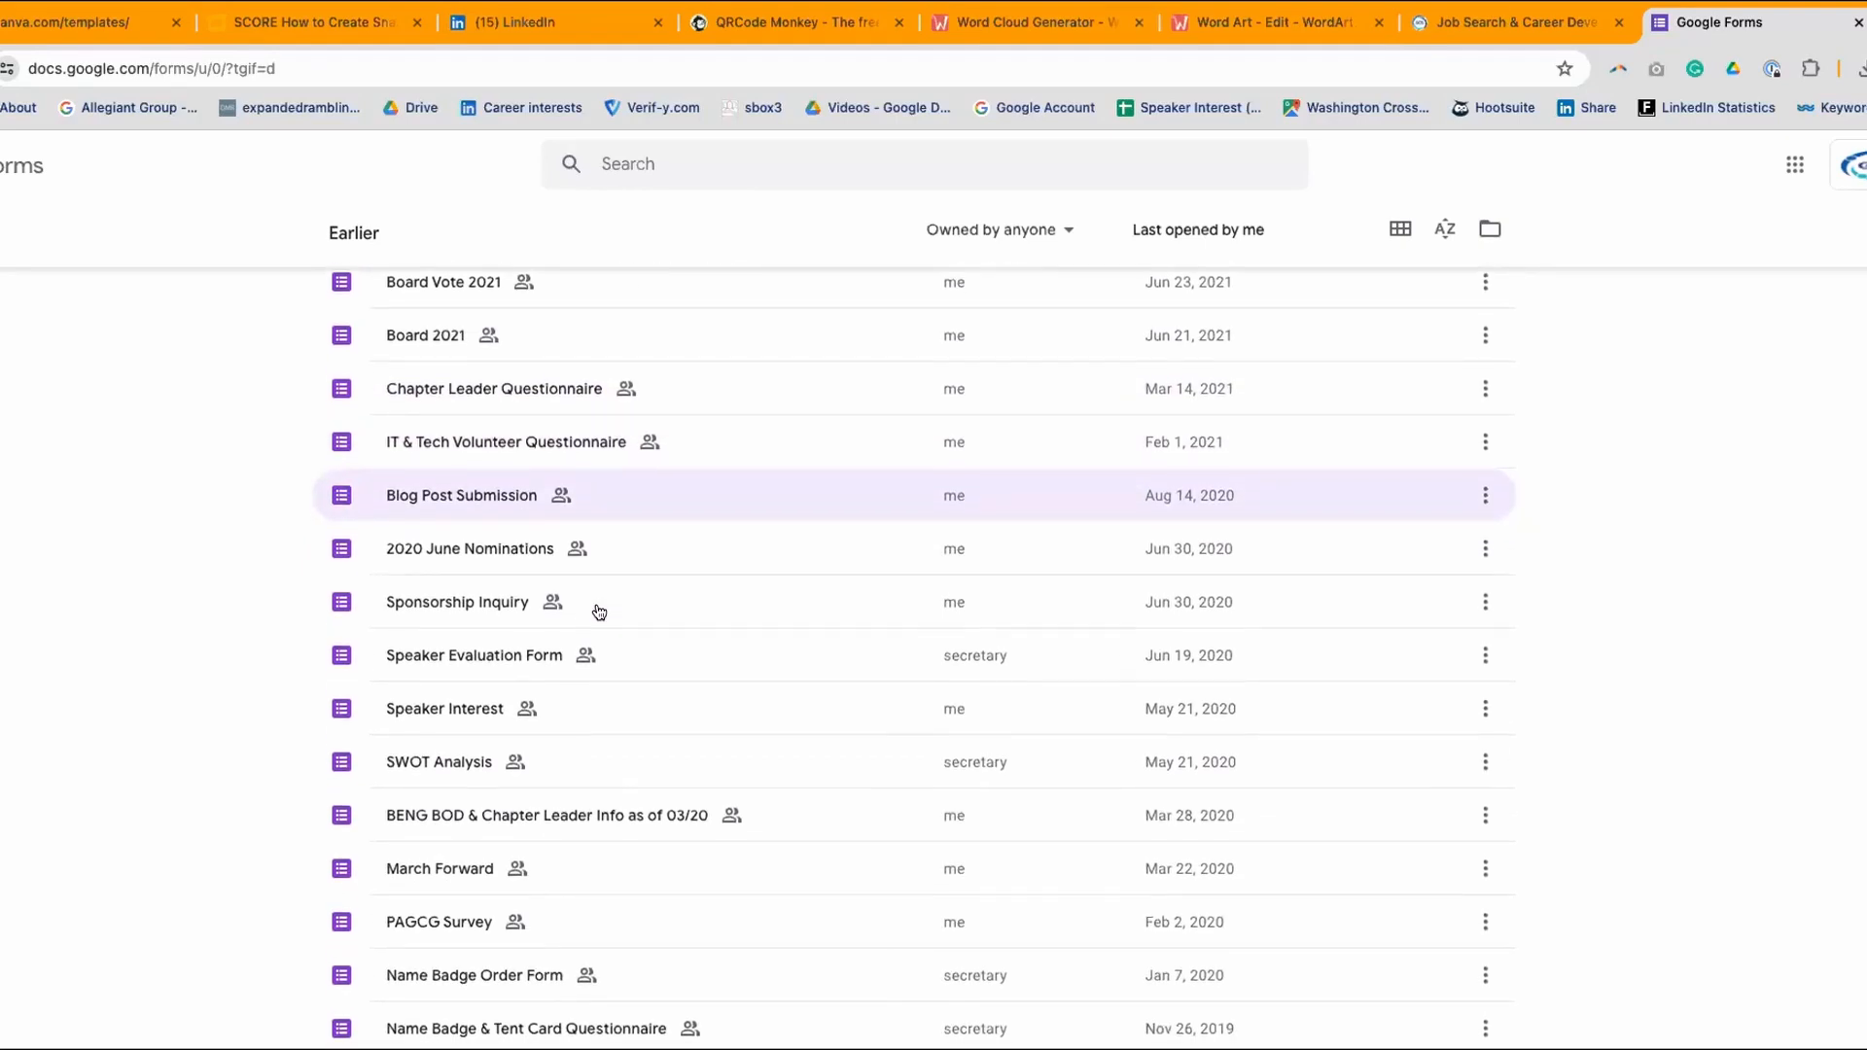
scroll(599, 610, down, 6)
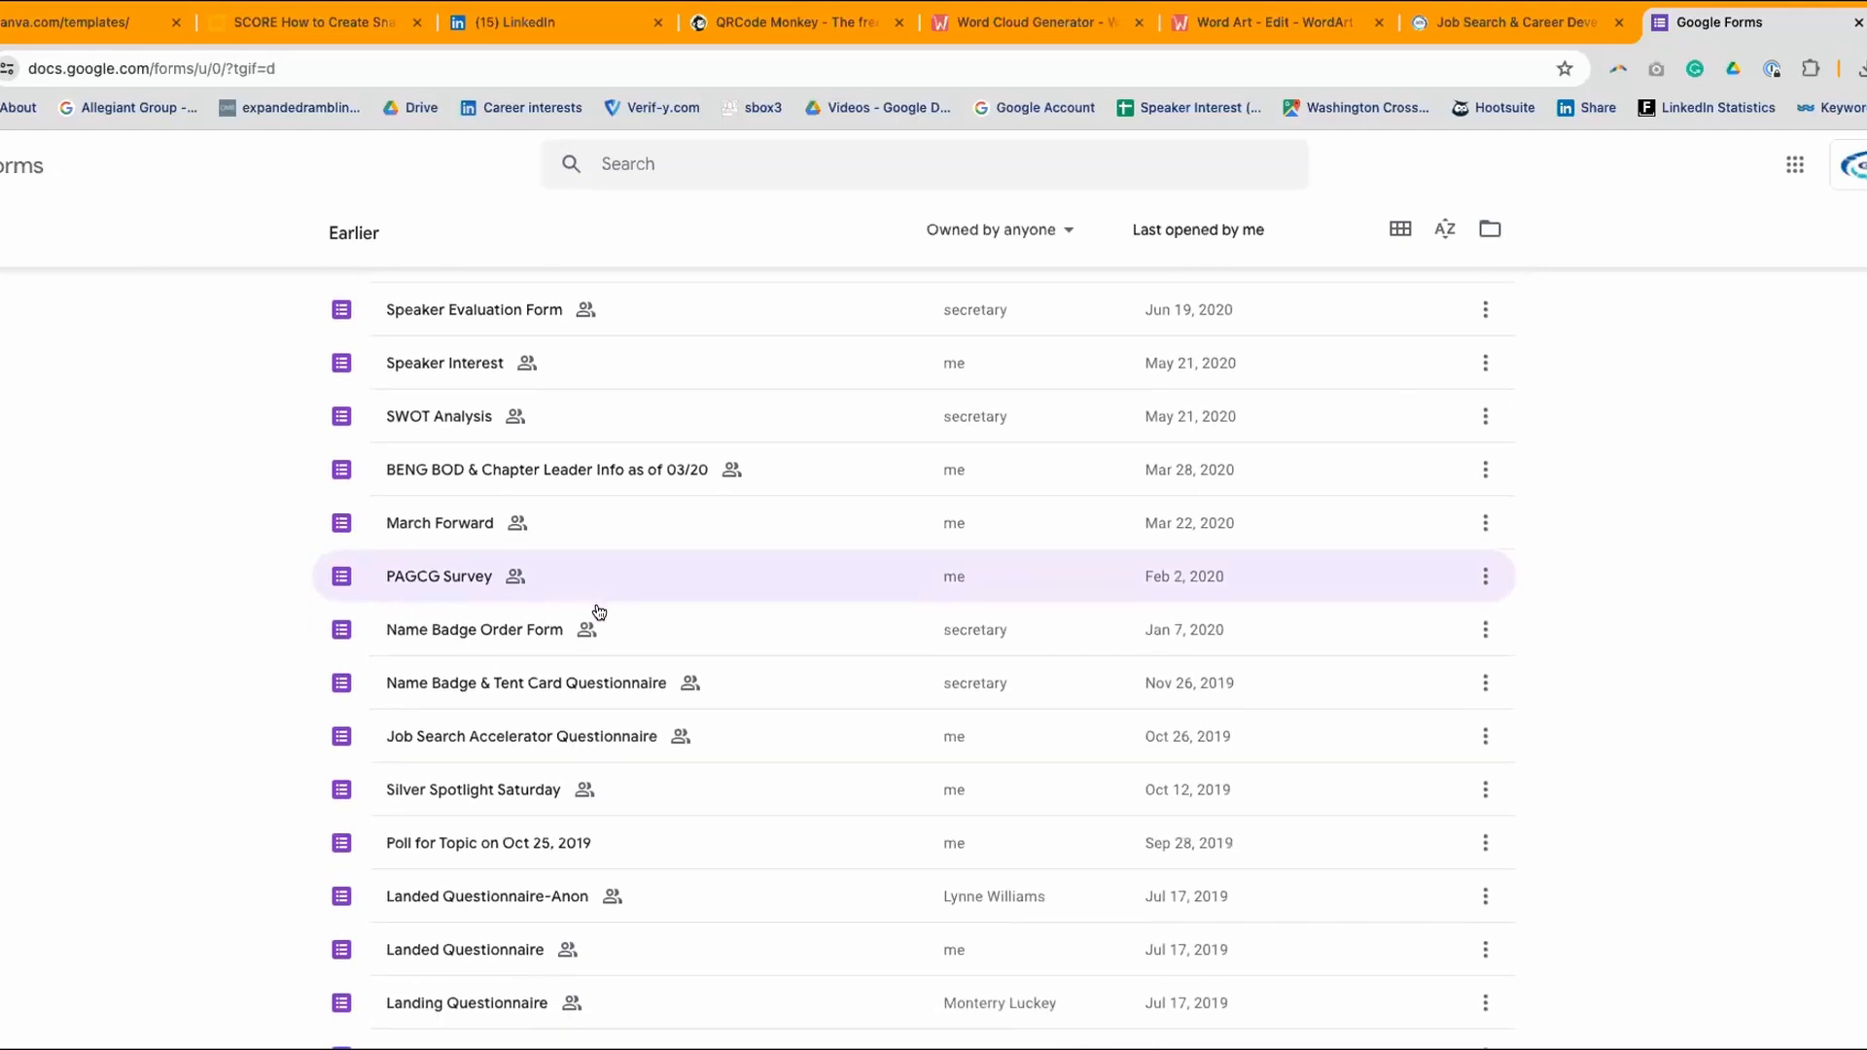
scroll(599, 611, down, 1)
scroll(596, 608, up, 15)
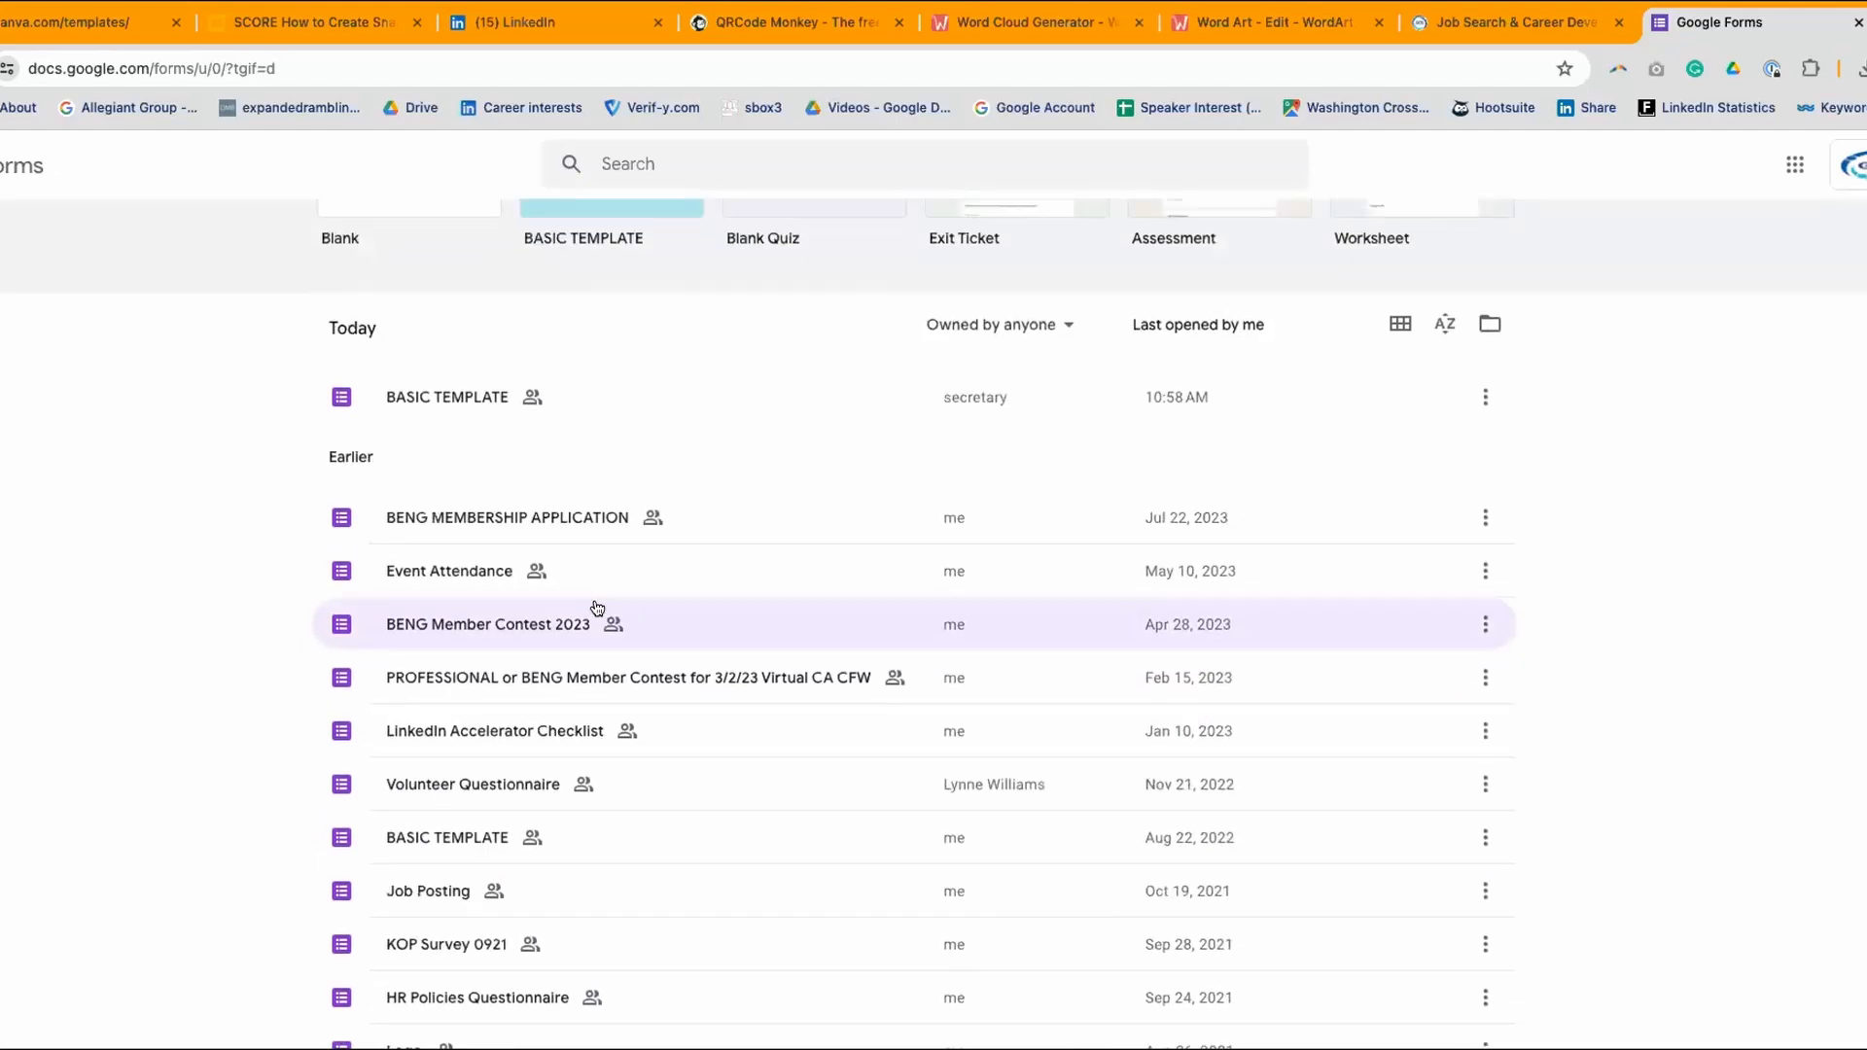
click(343, 518)
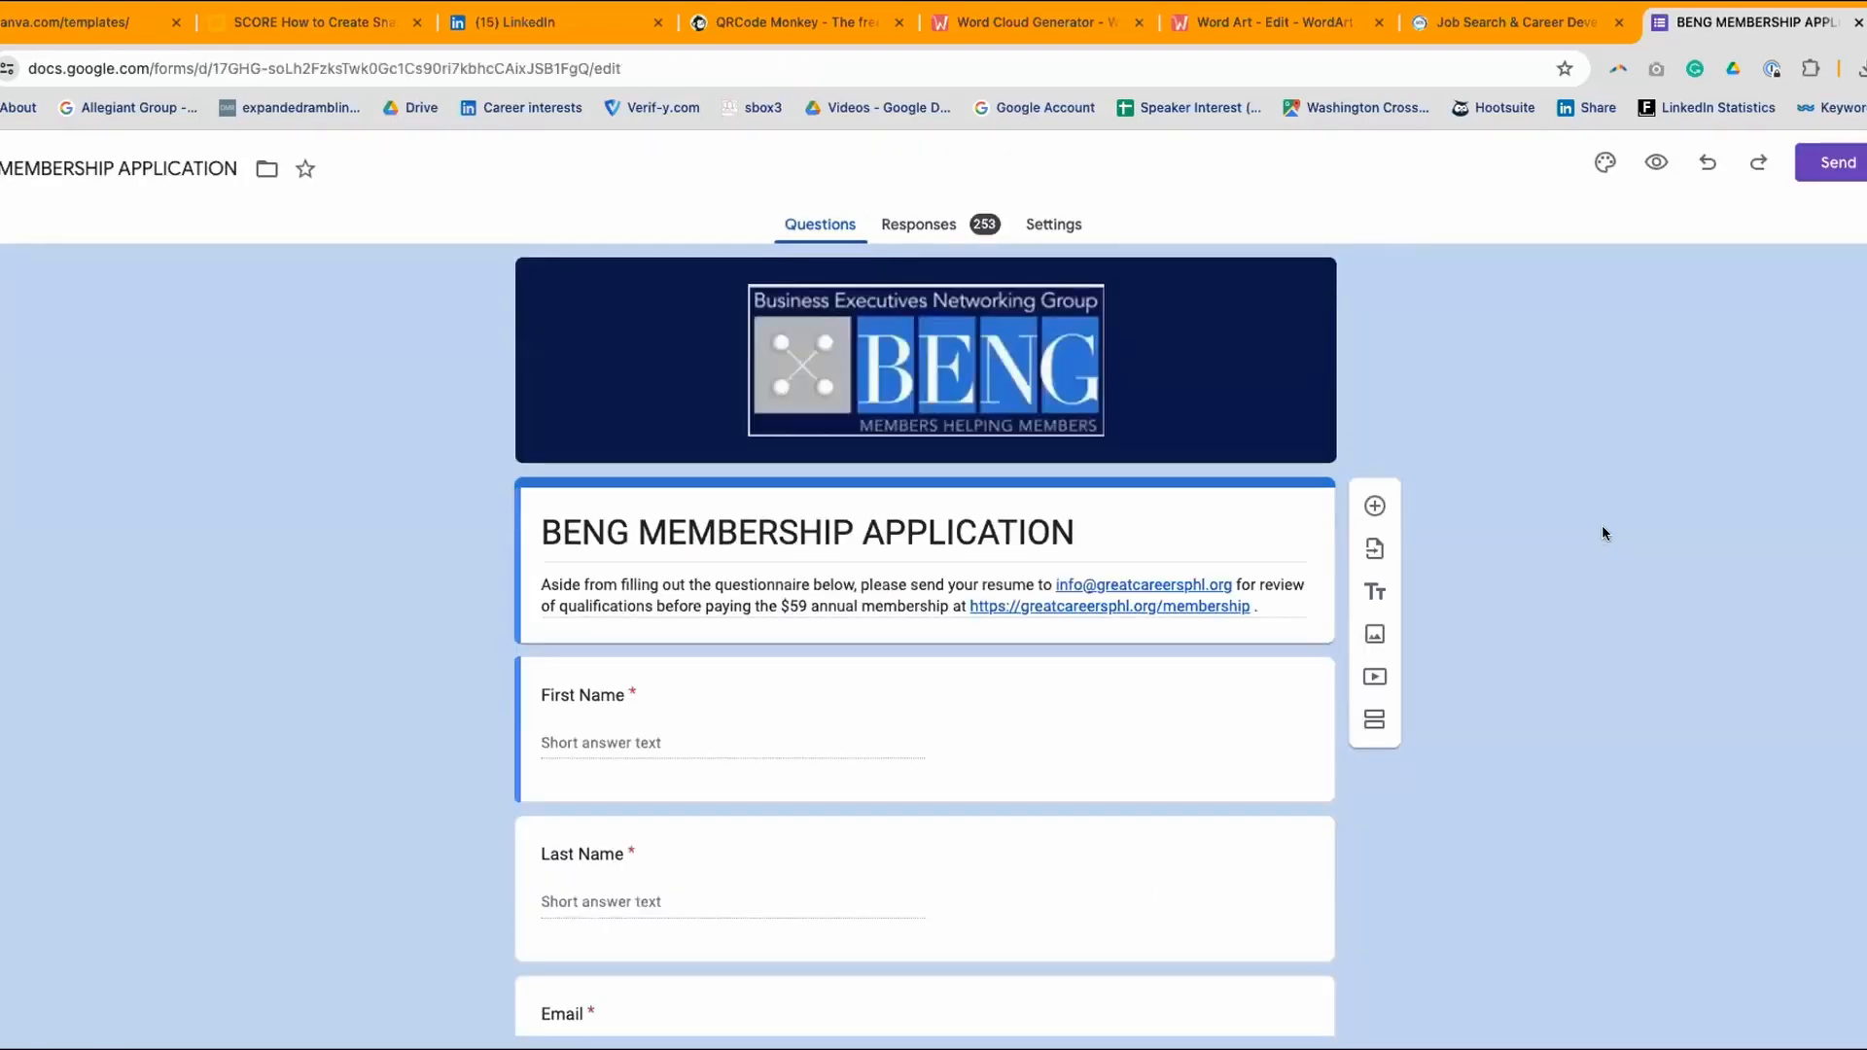
- Scroll through the BENG MEMBERSHIP APPLICATION questions, then close the form tab to return to Canva
scroll(1599, 523, down, 1)
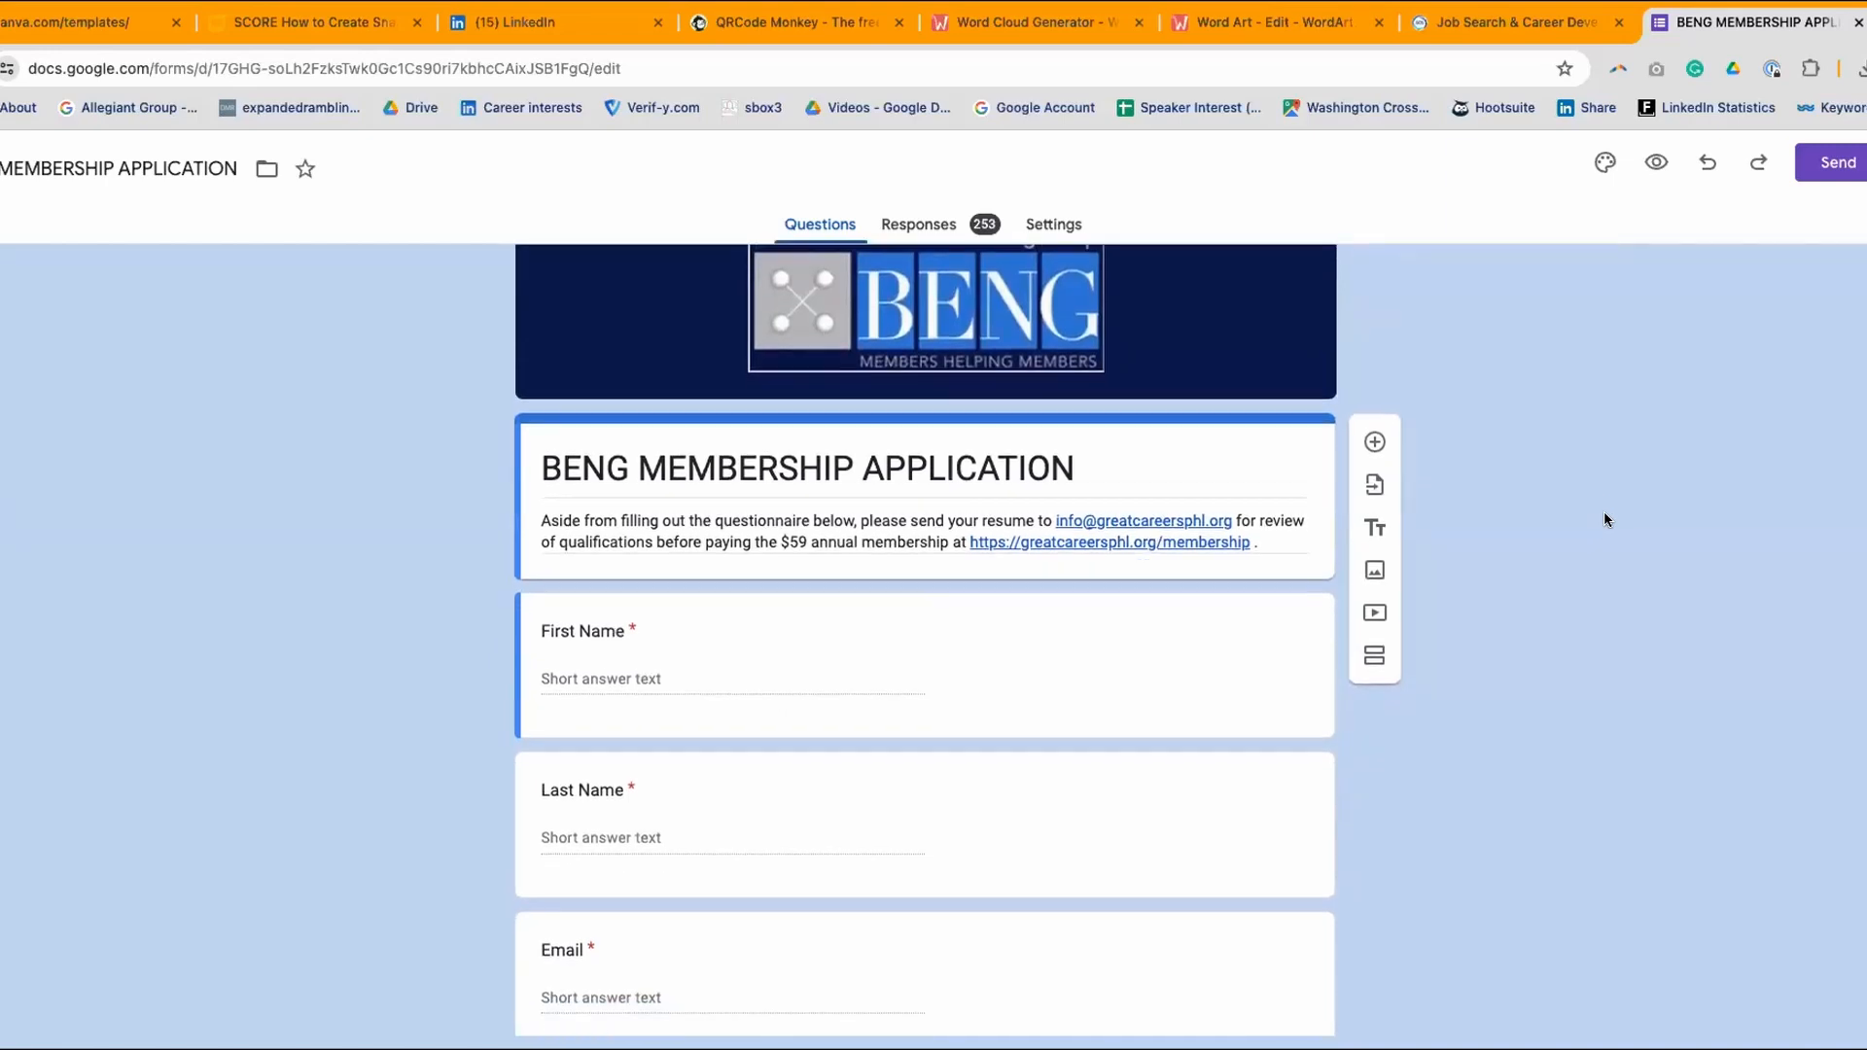
scroll(1604, 520, down, 1)
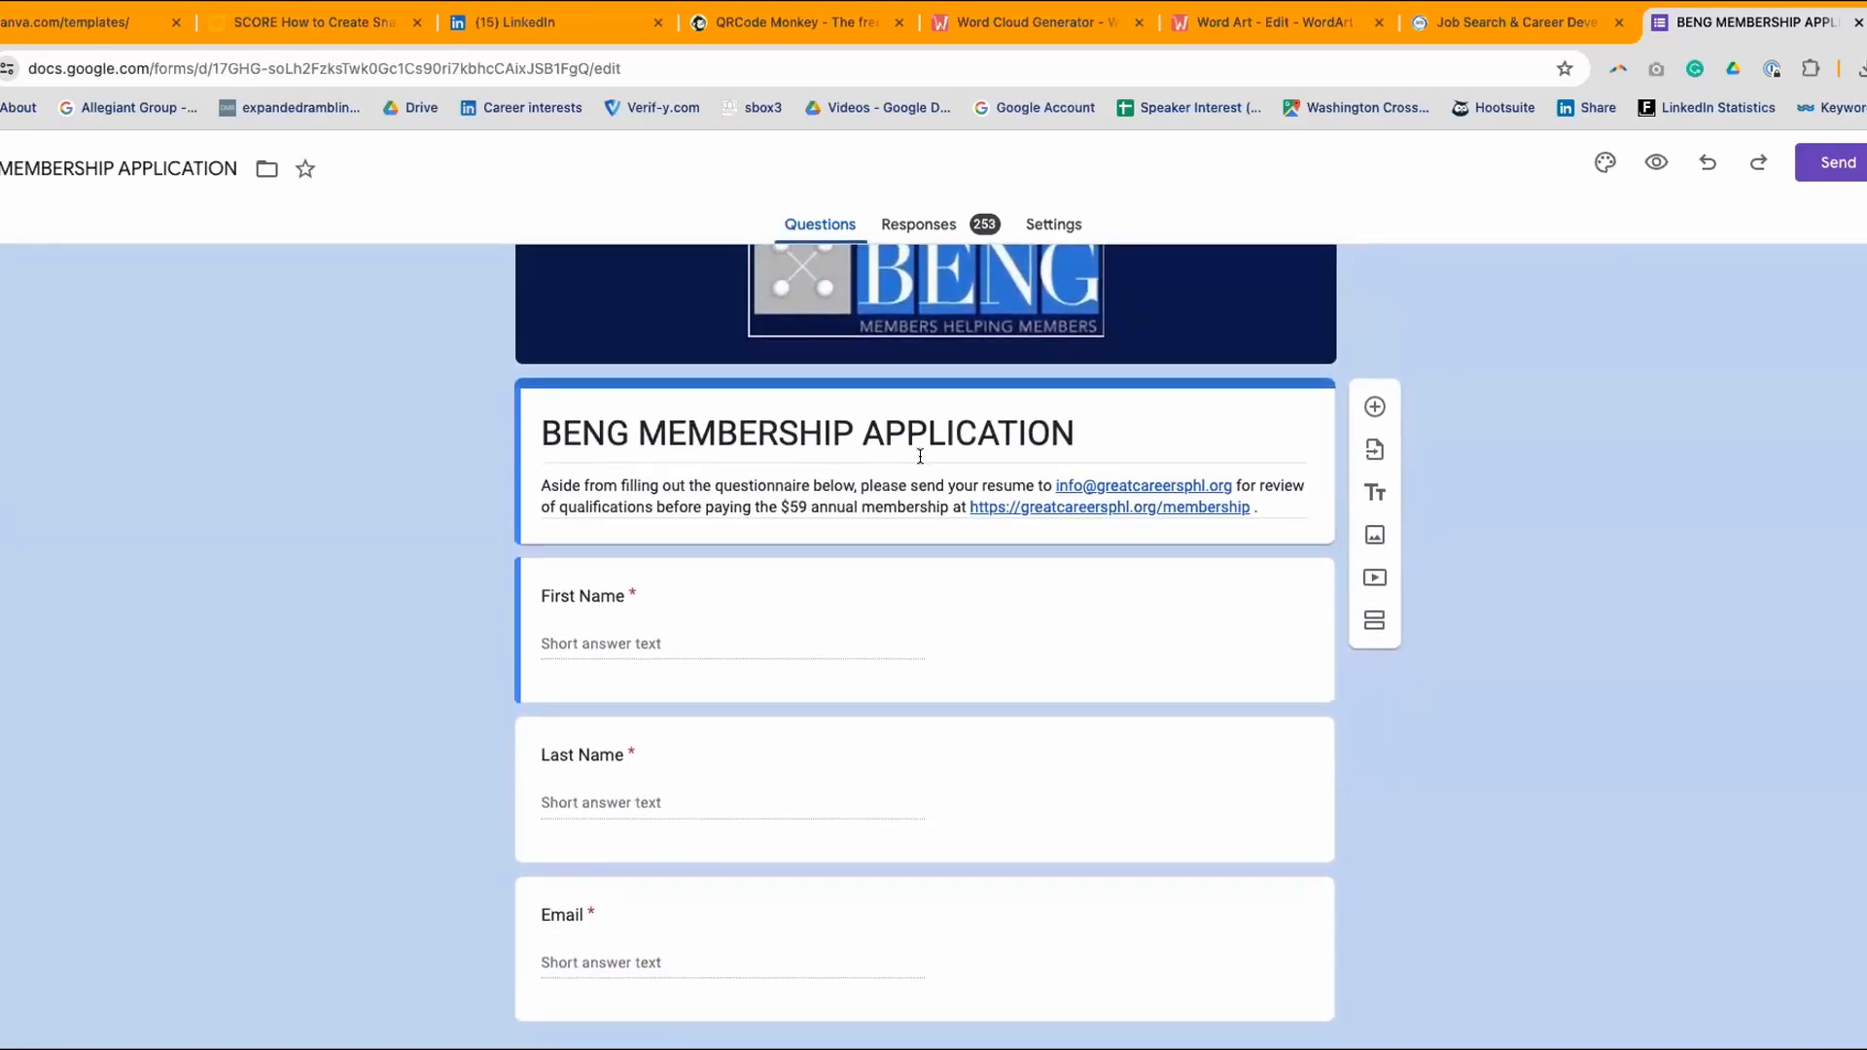
scroll(1272, 550, down, 15)
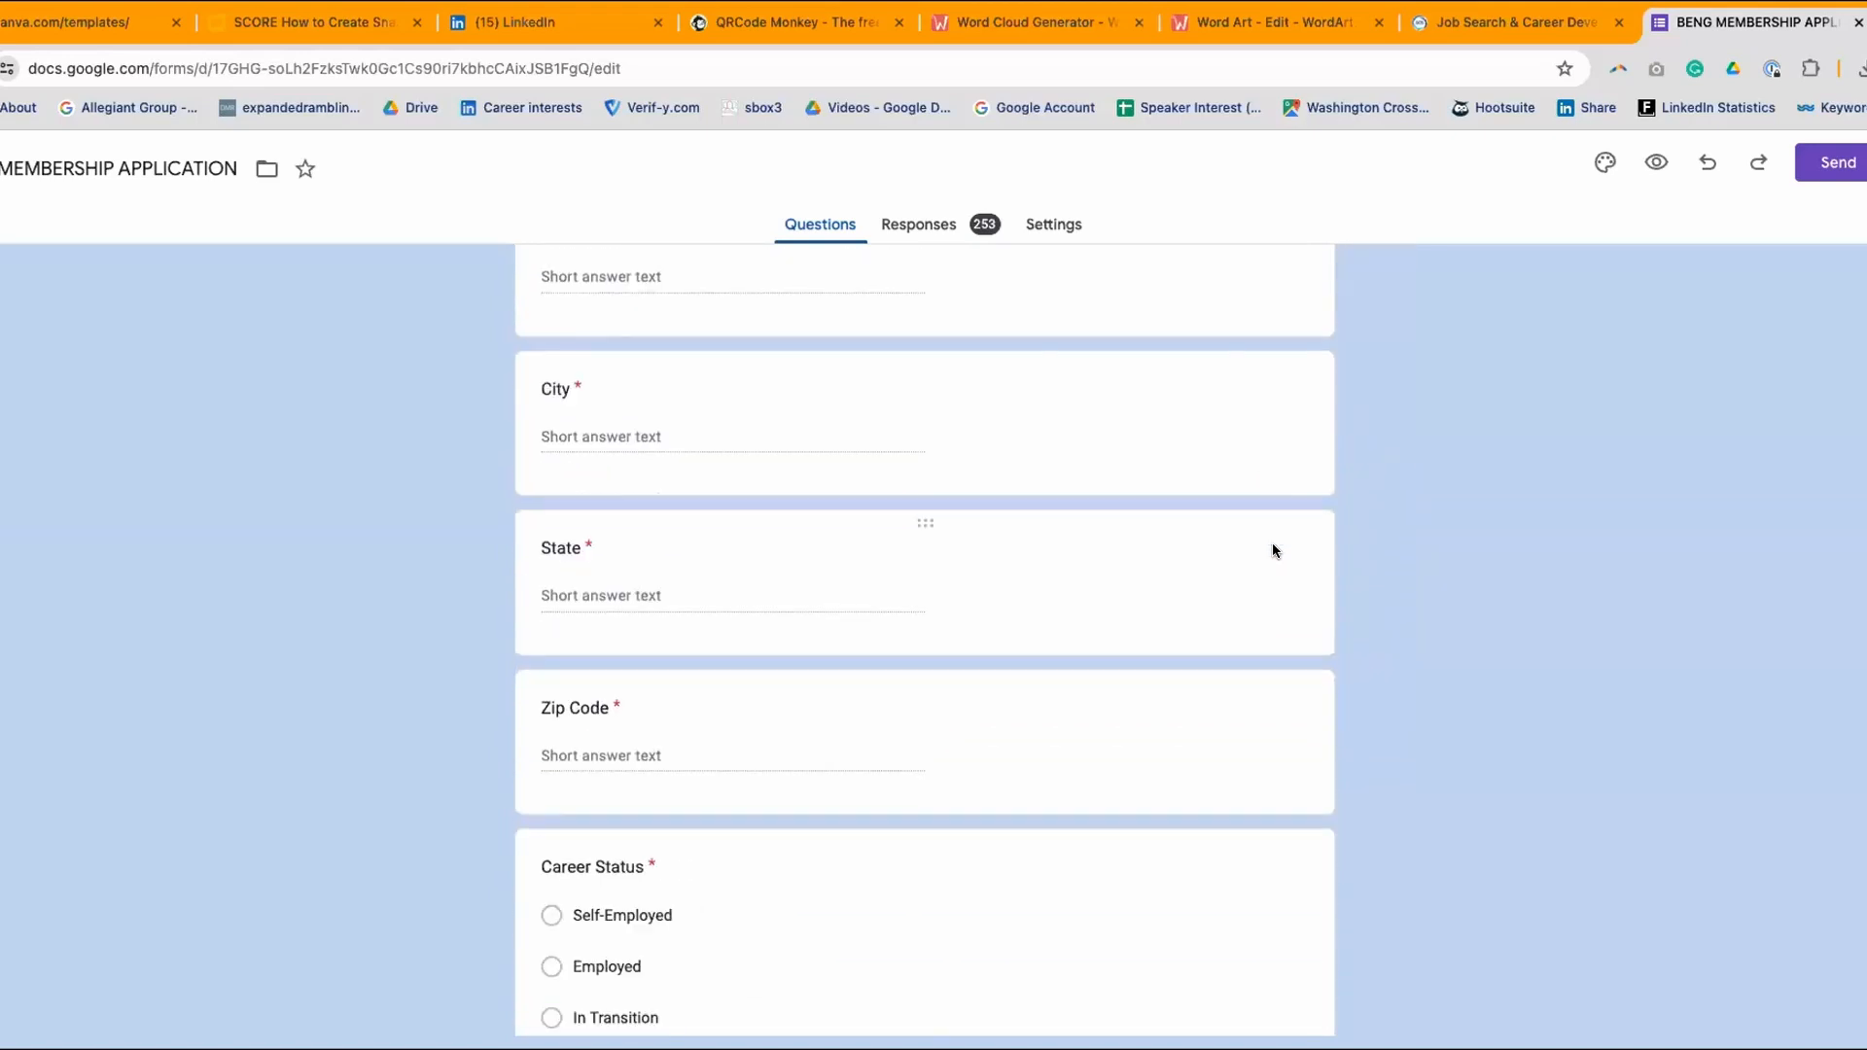
scroll(1272, 543, down, 2)
scroll(1272, 542, up, 15)
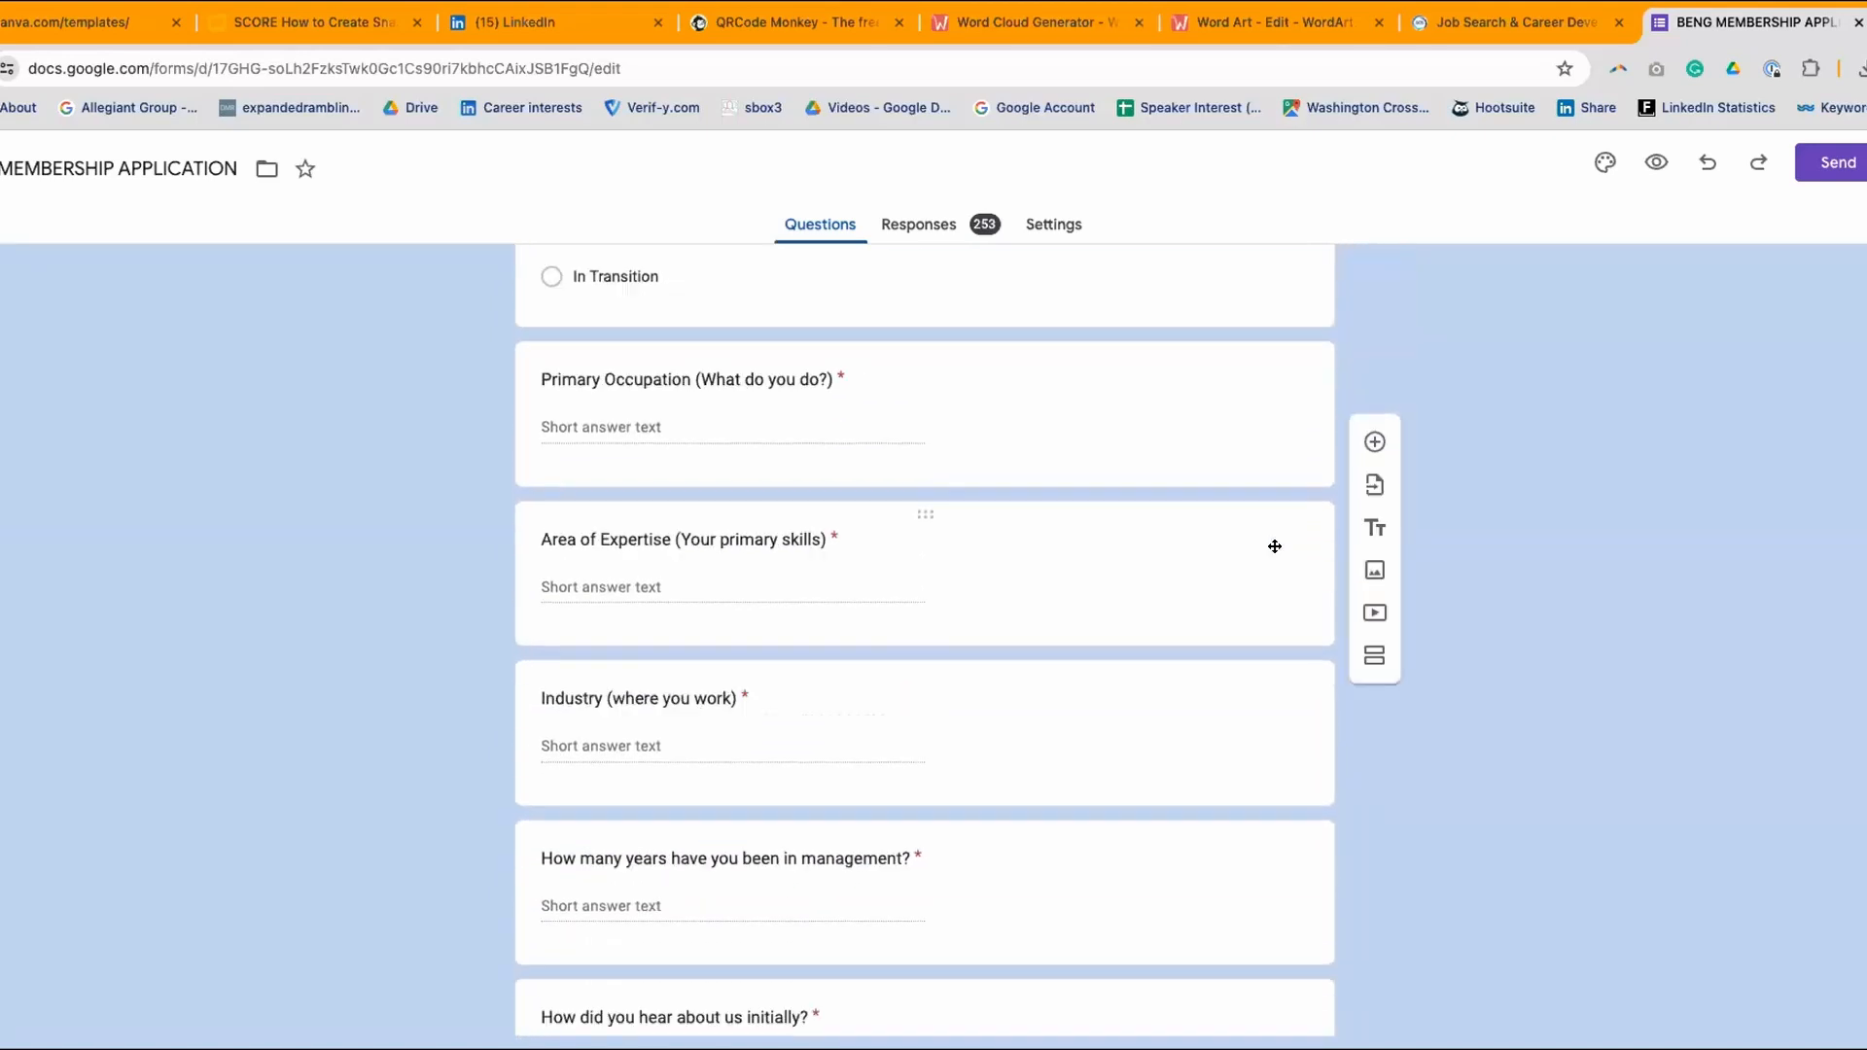
scroll(1275, 545, up, 4)
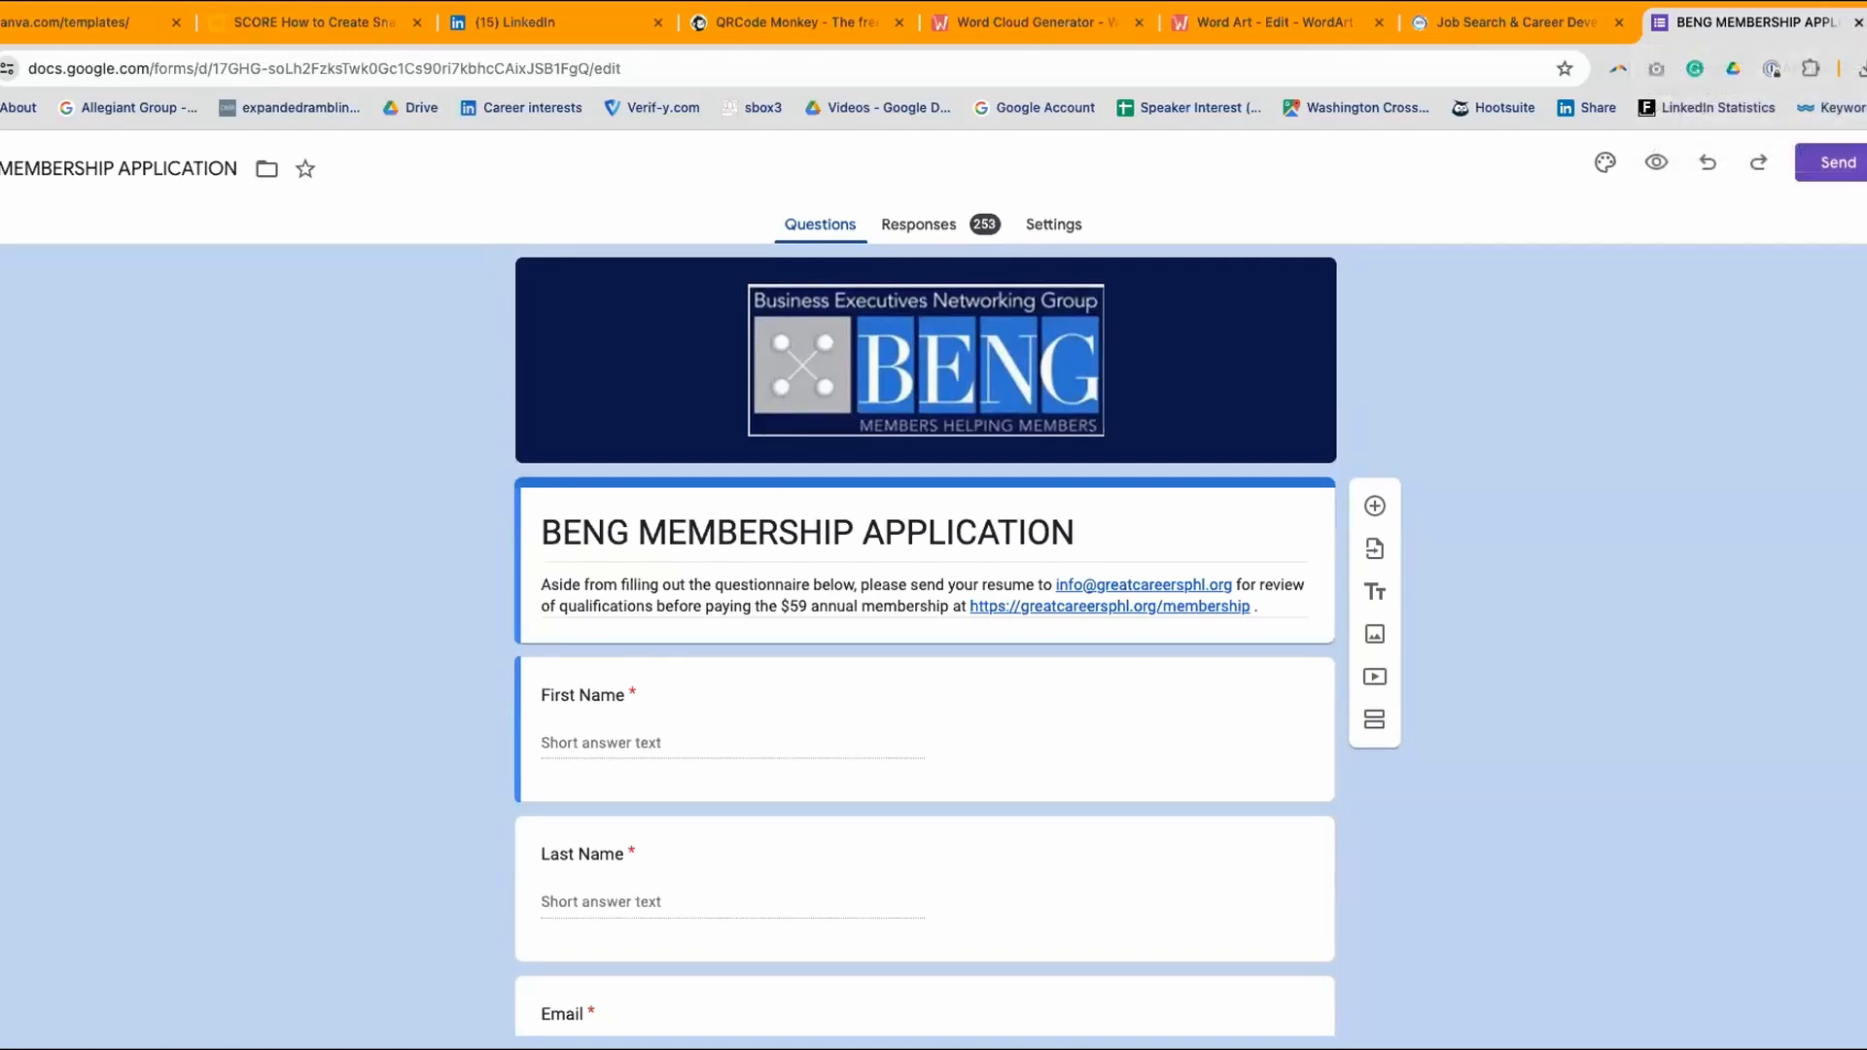
click(1858, 22)
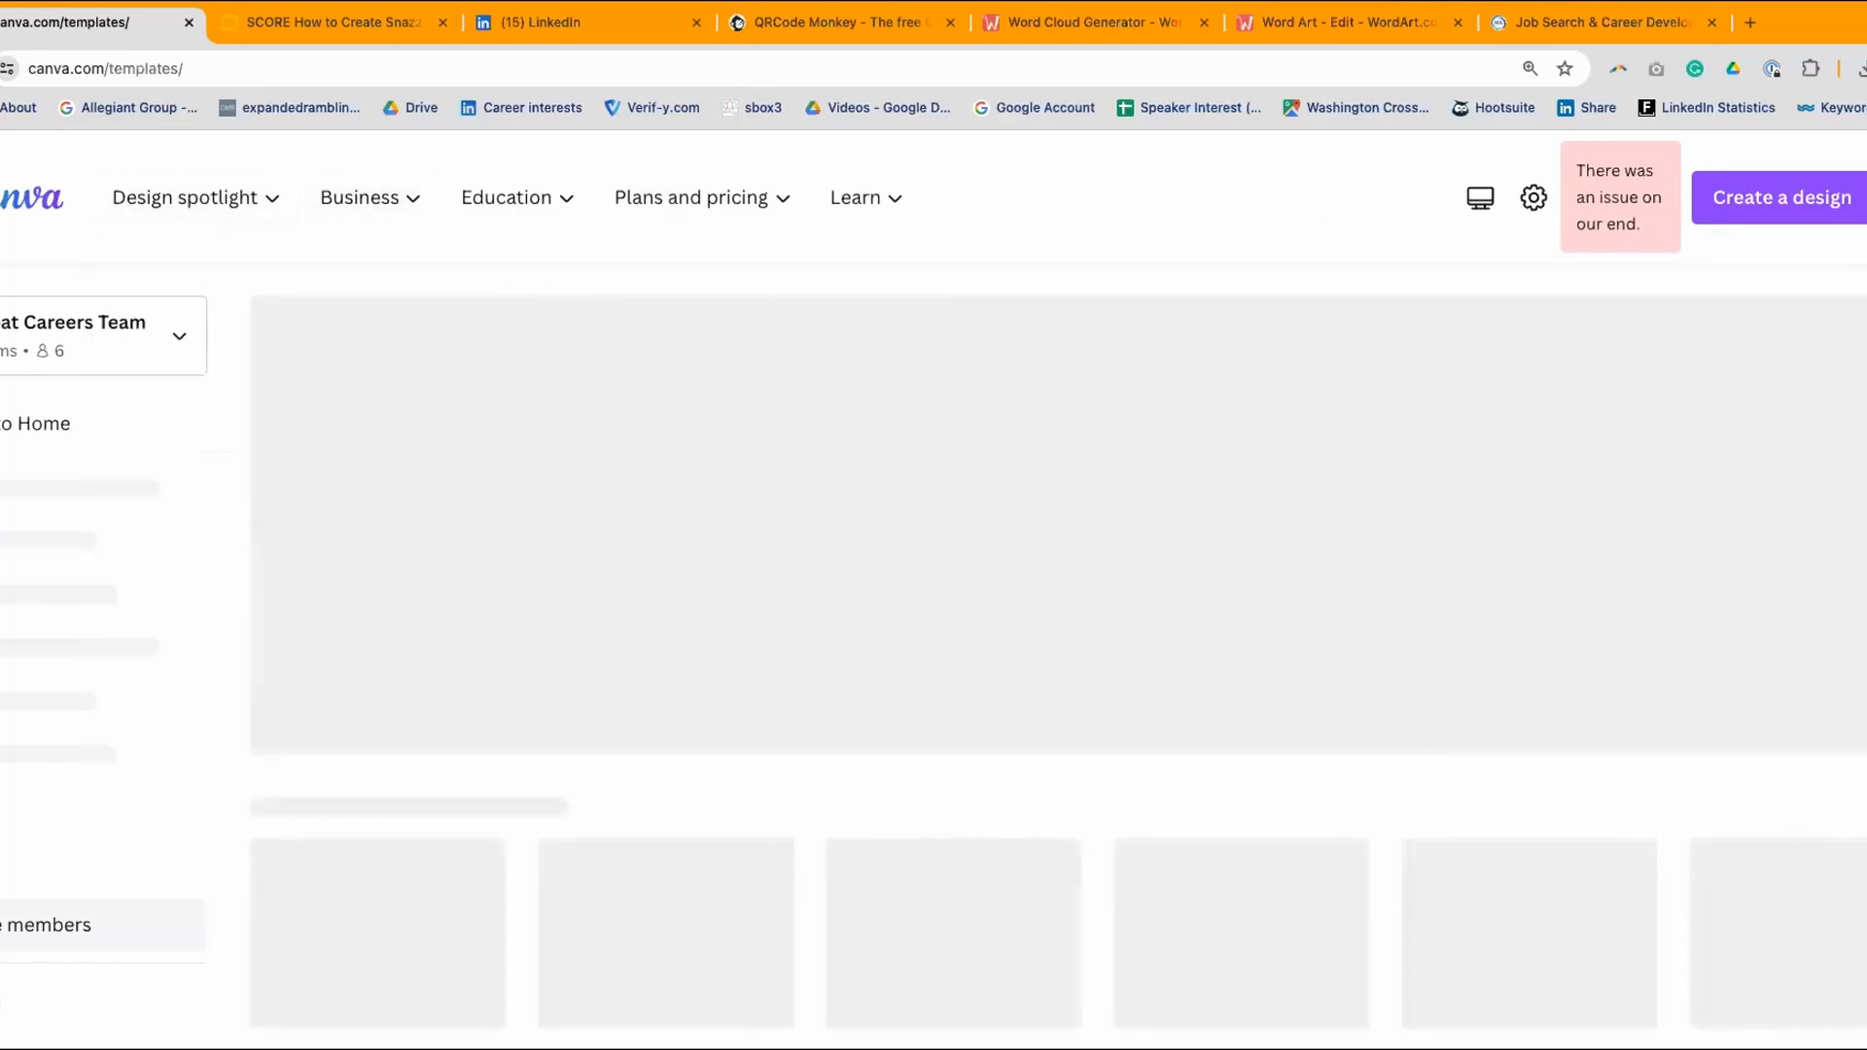
- Go back to Canva home, reopen the Templates page, and start a new browser tab
click(35, 423)
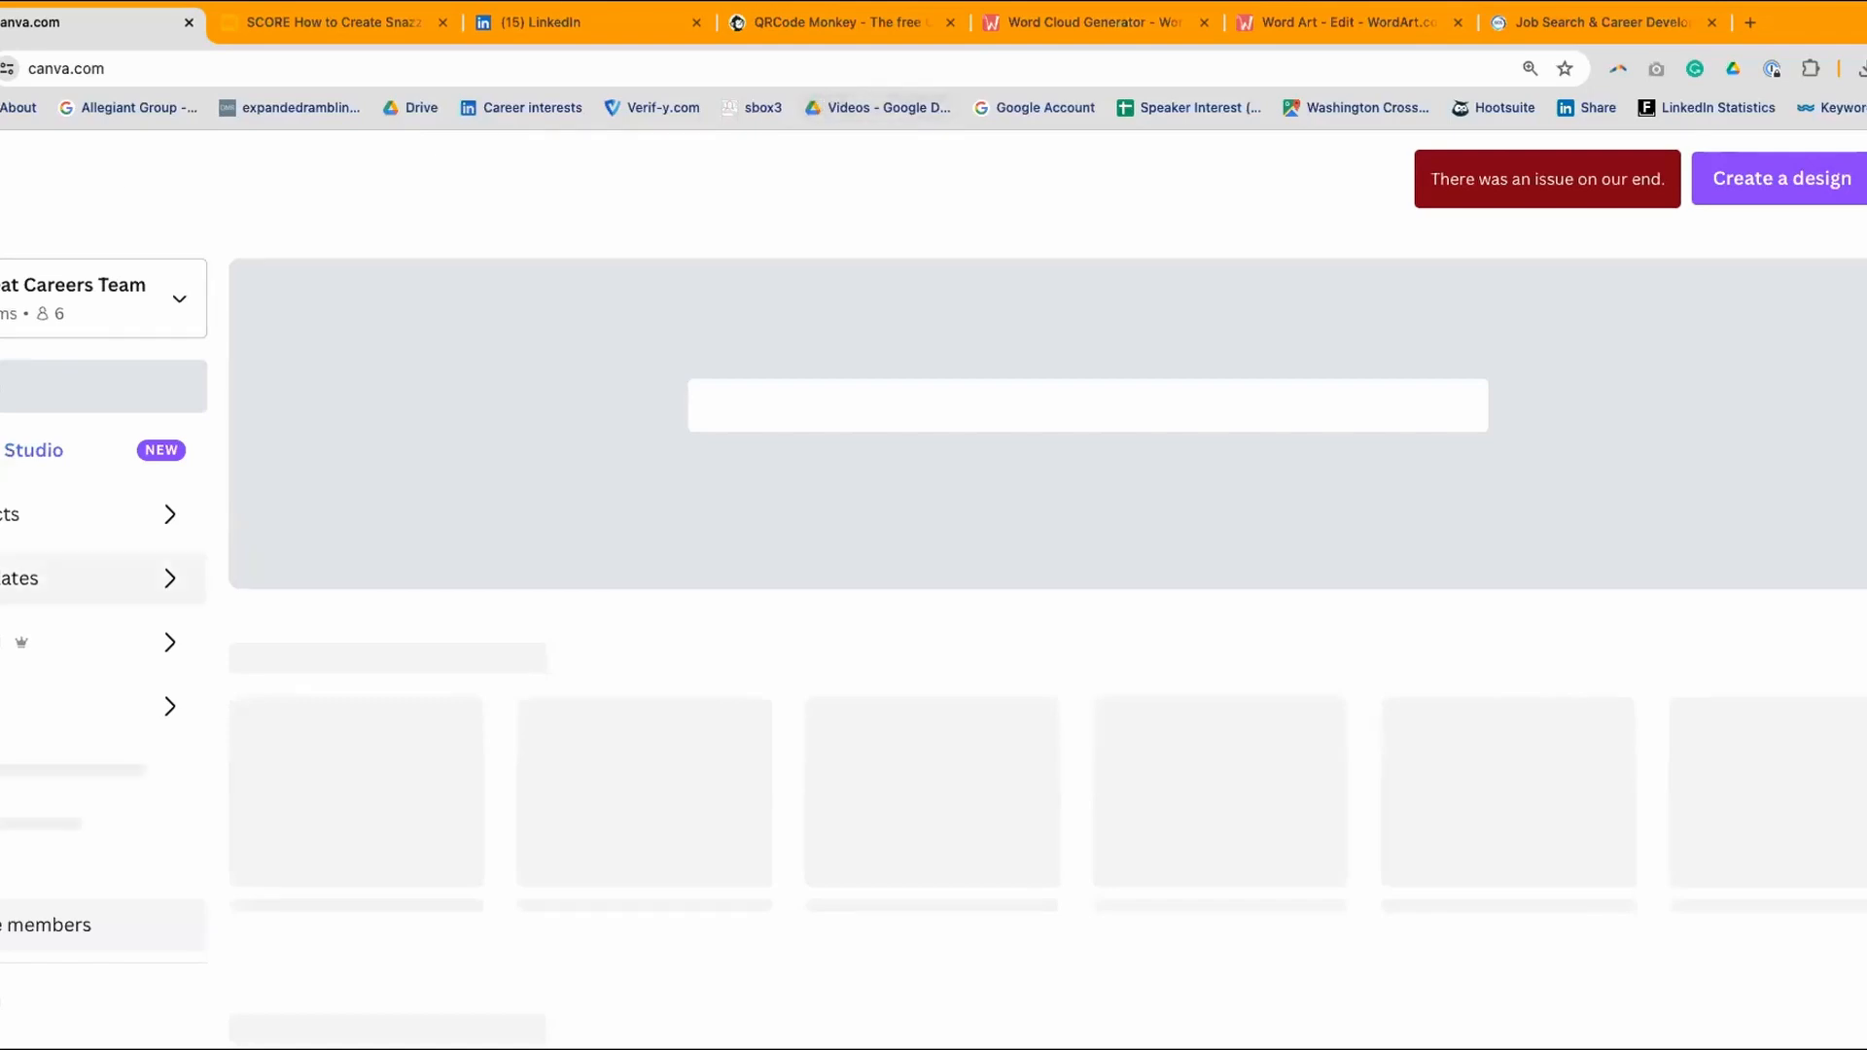
click(2, 580)
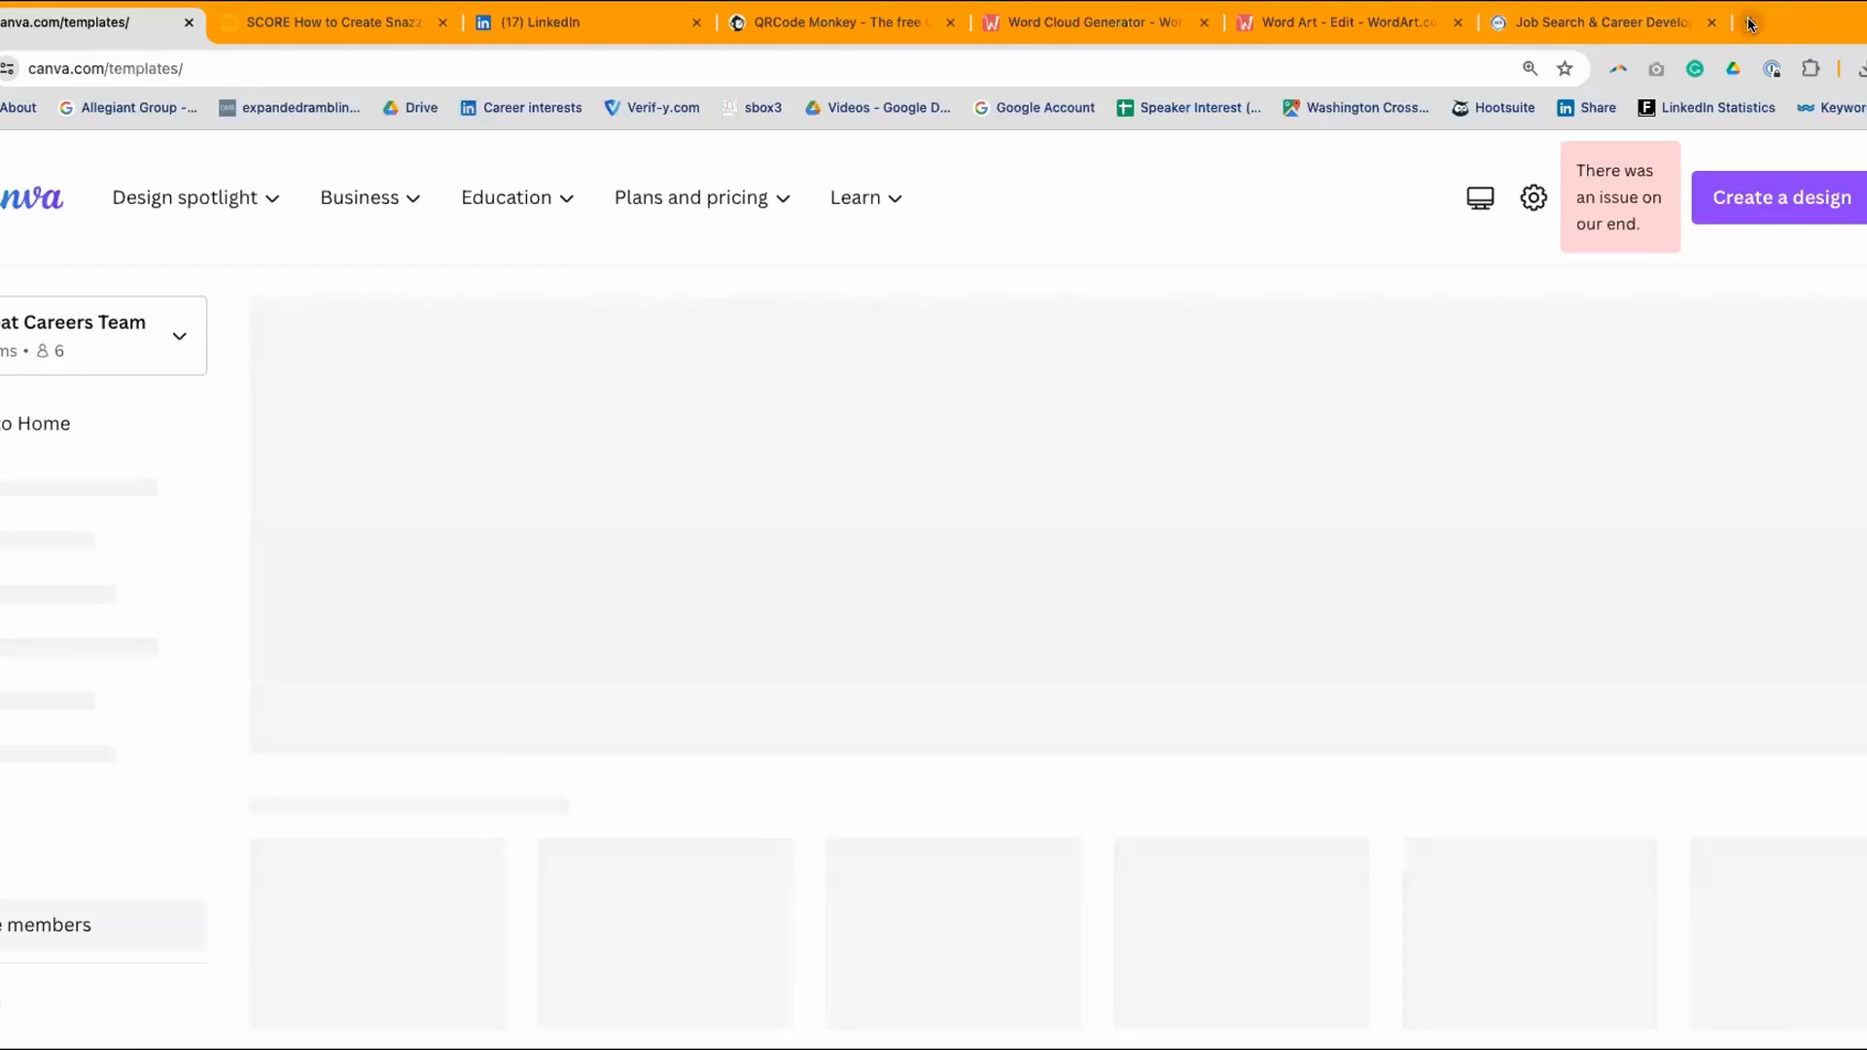
click(1748, 15)
- Search Google for 'canva for nonprofits', then go back to the new tab page
click(775, 464)
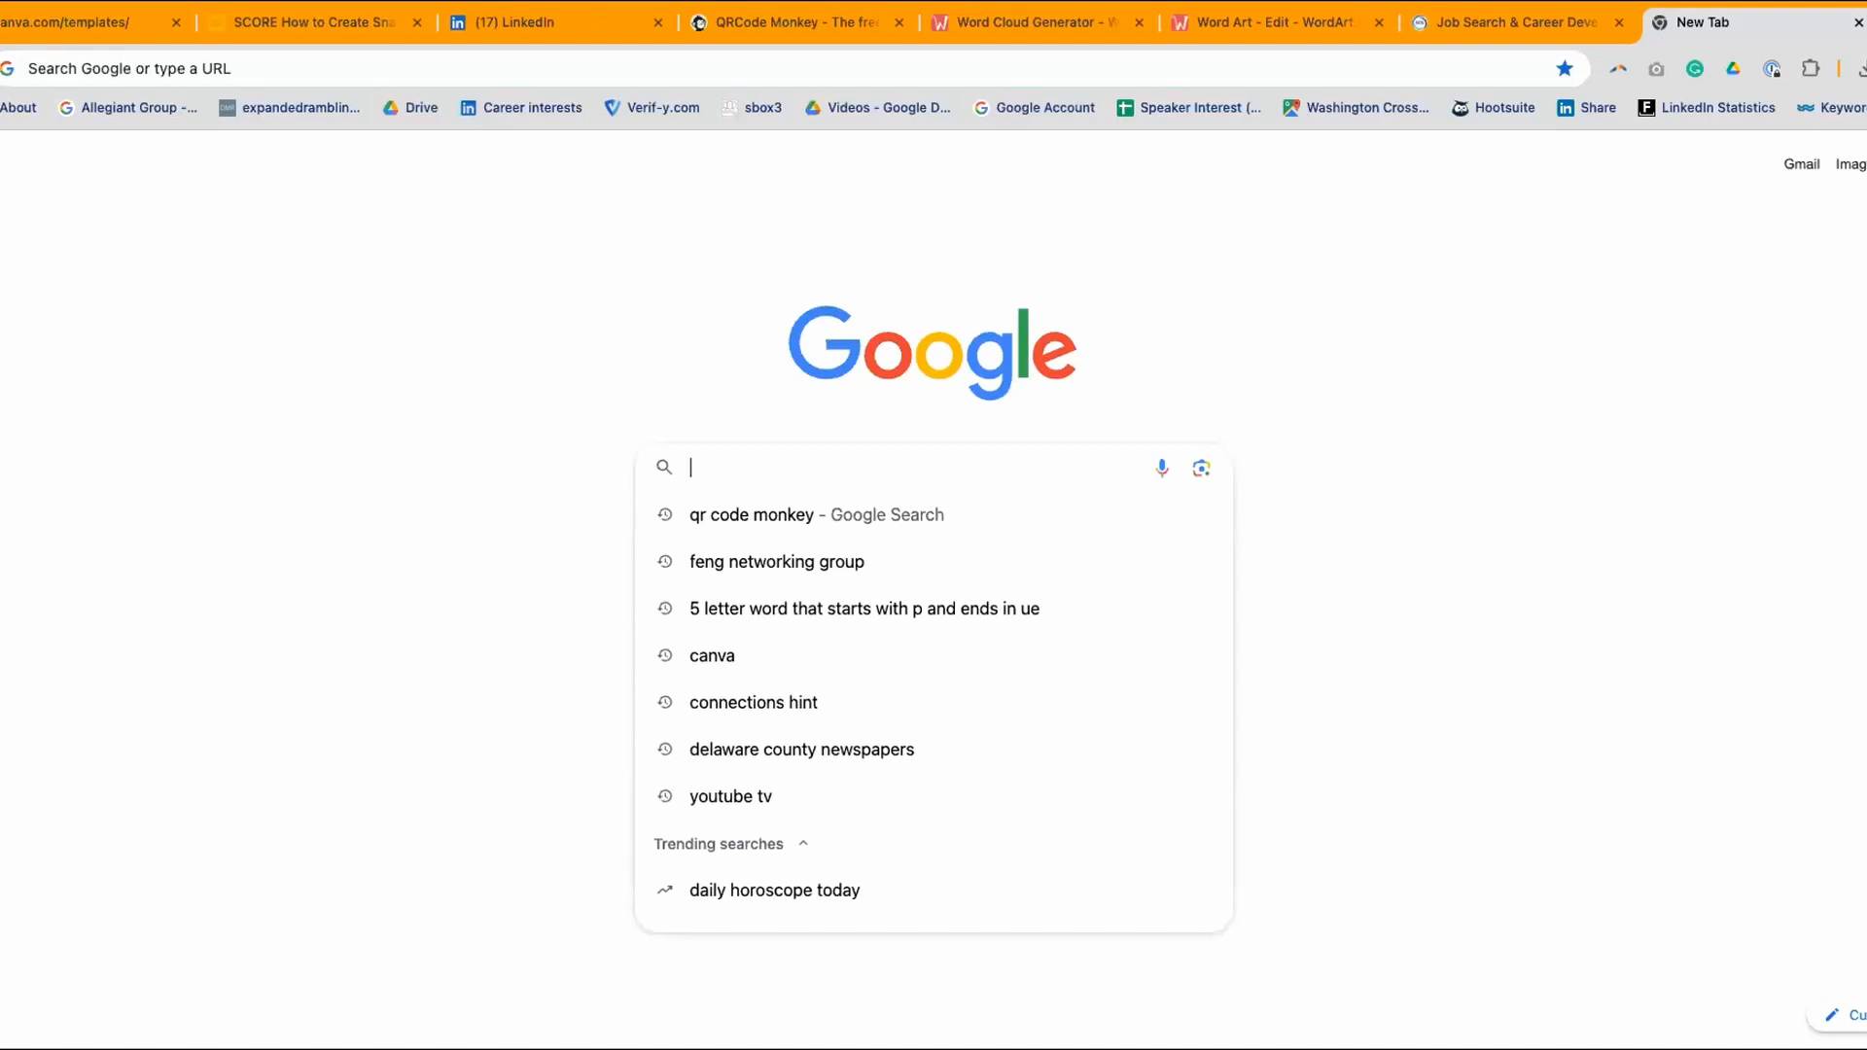
text(can)
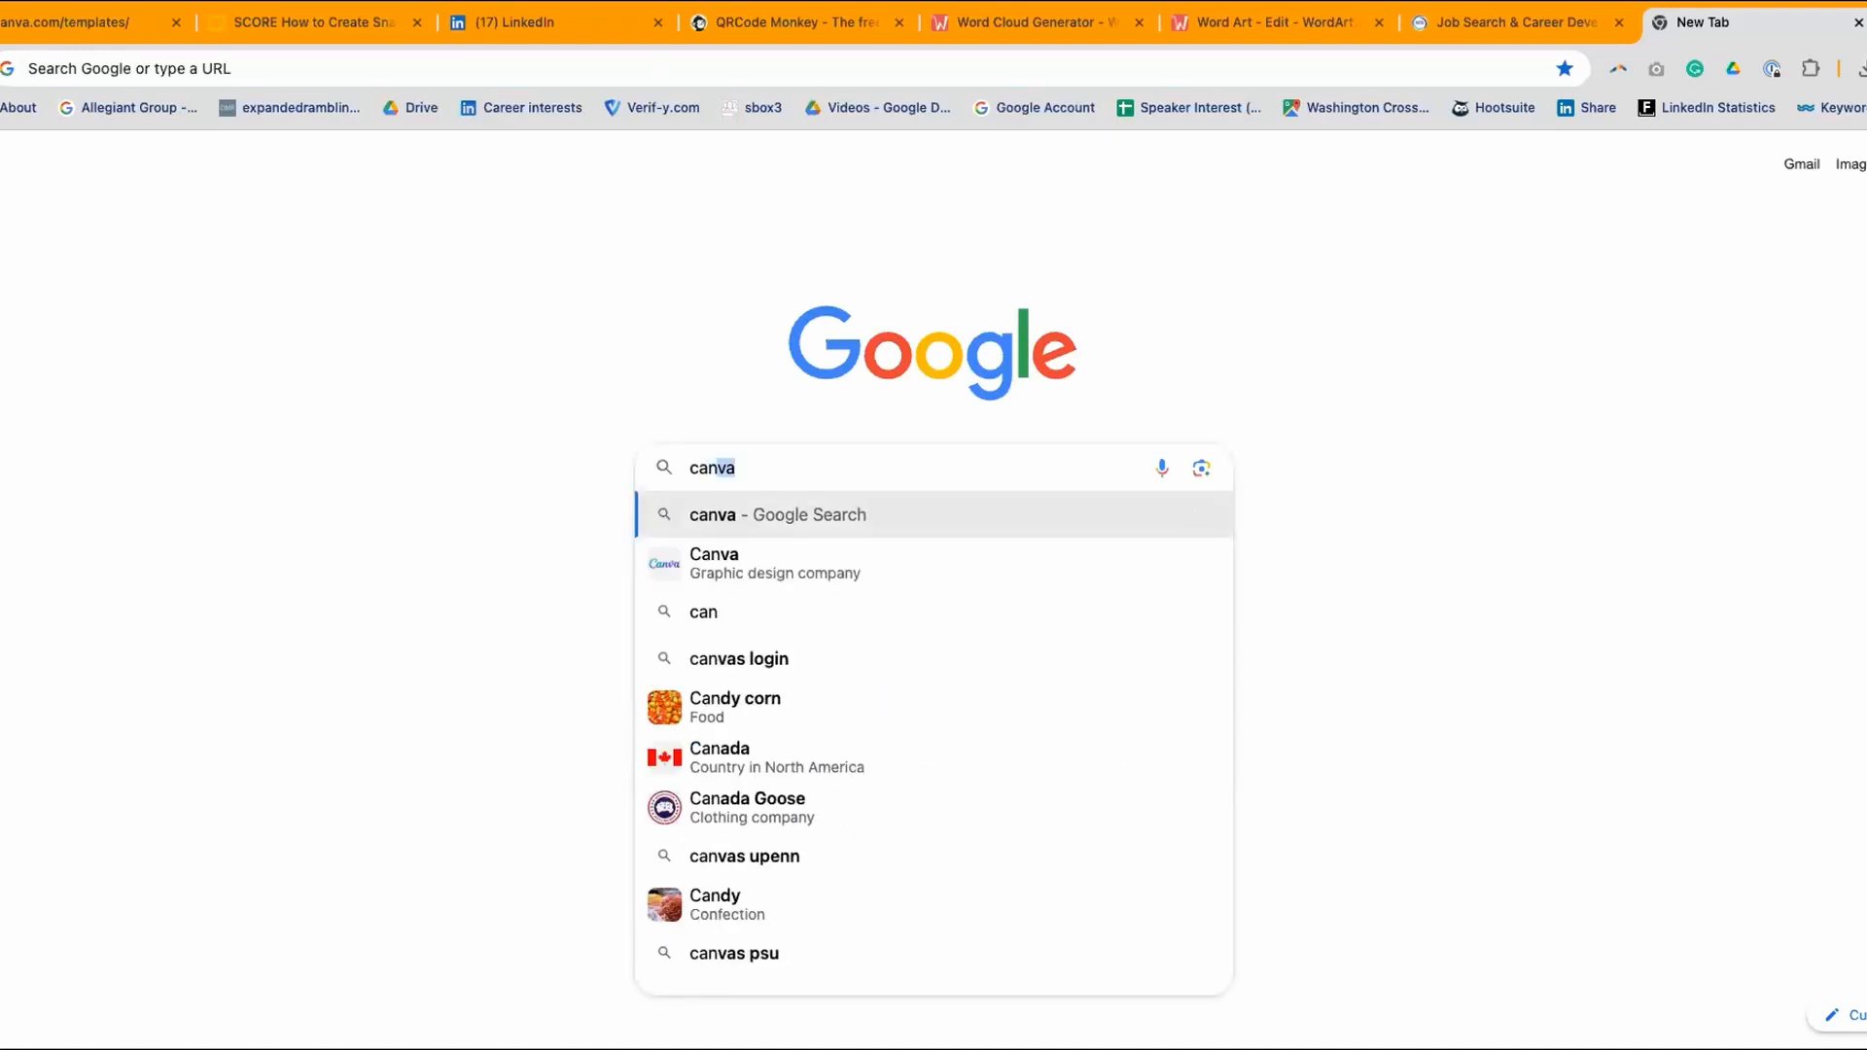
text(va)
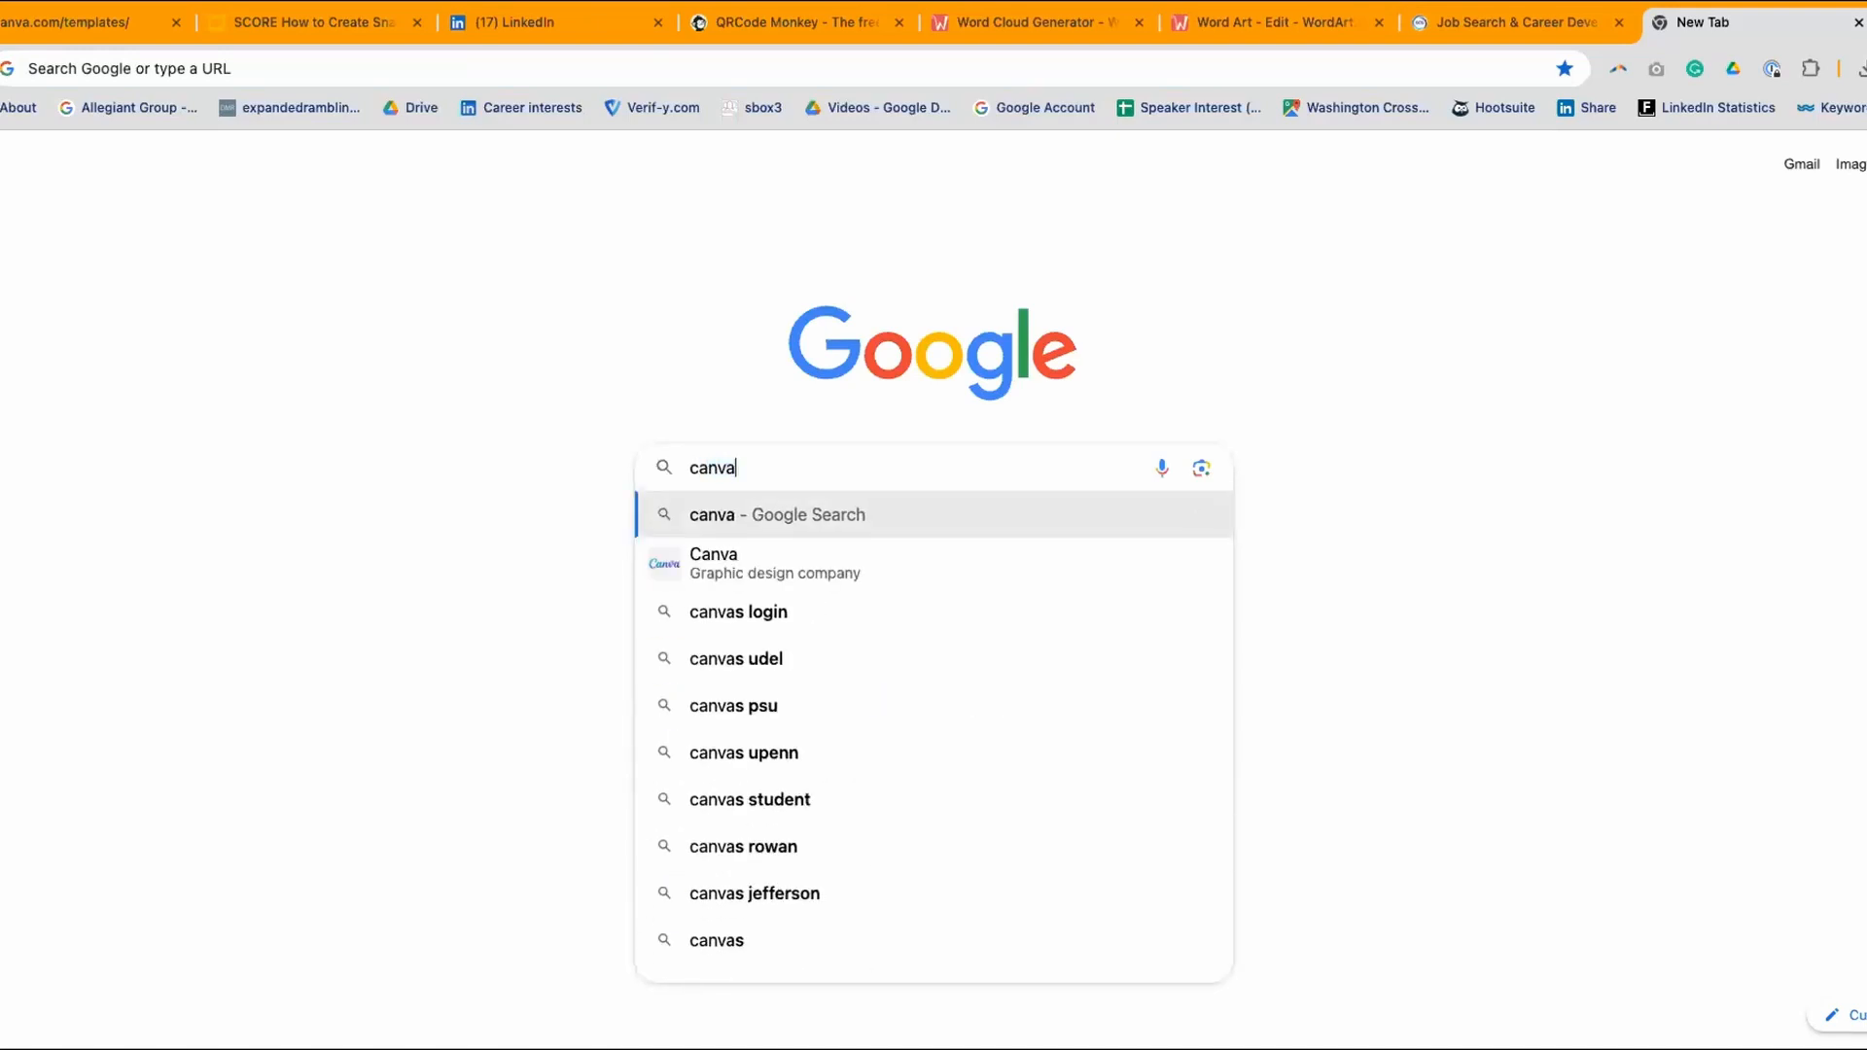
text( for nonprofits)
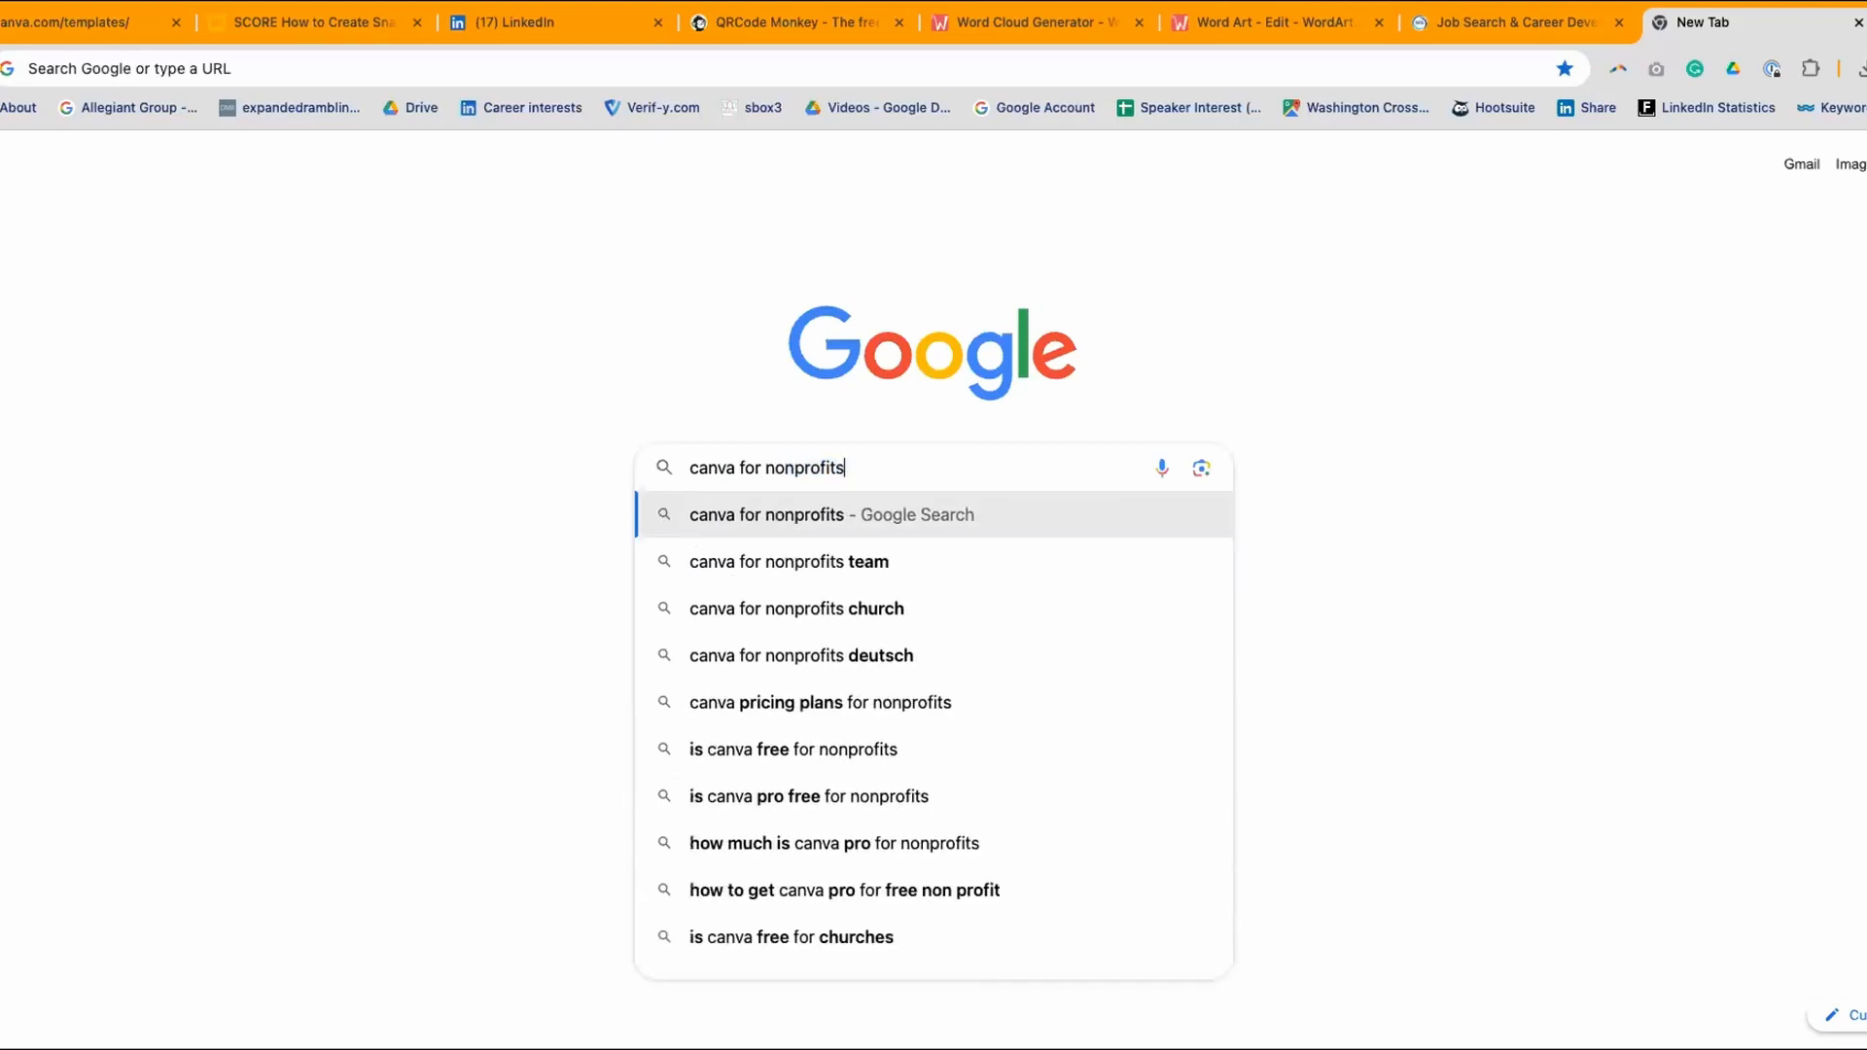
key(Return)
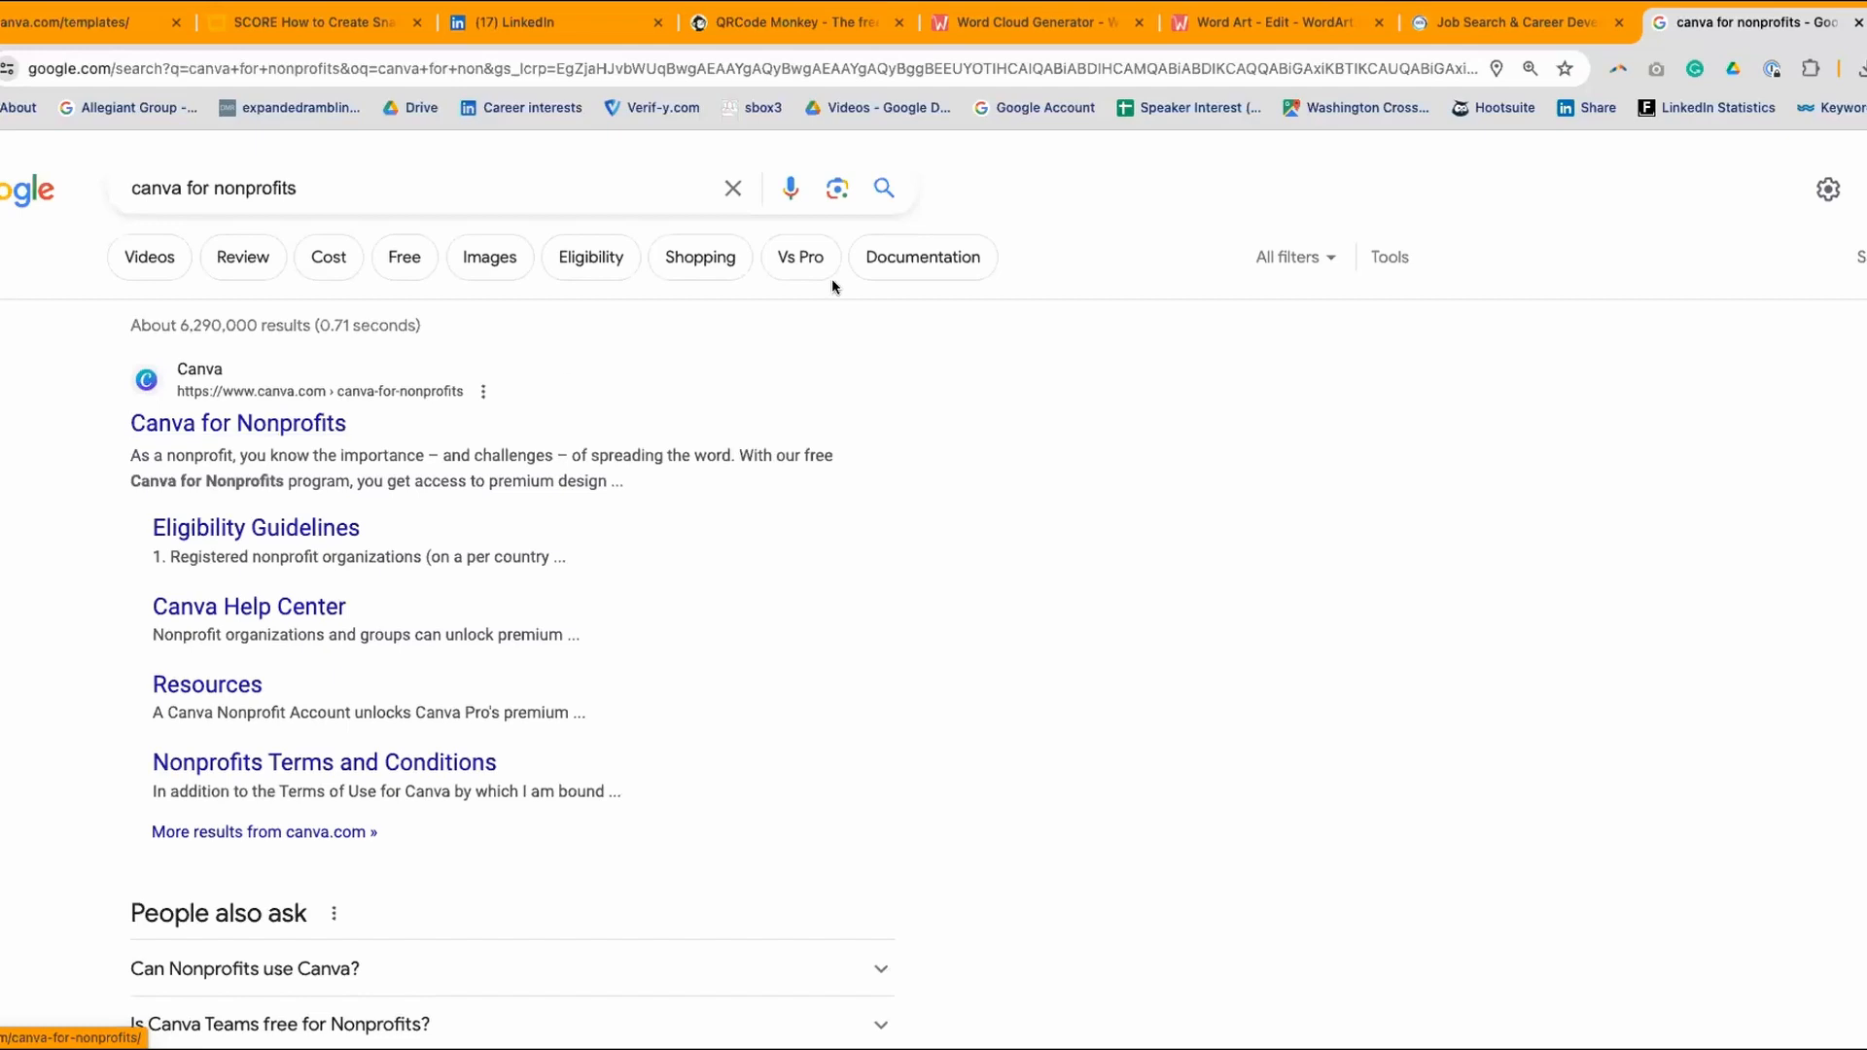
key(super+Left)
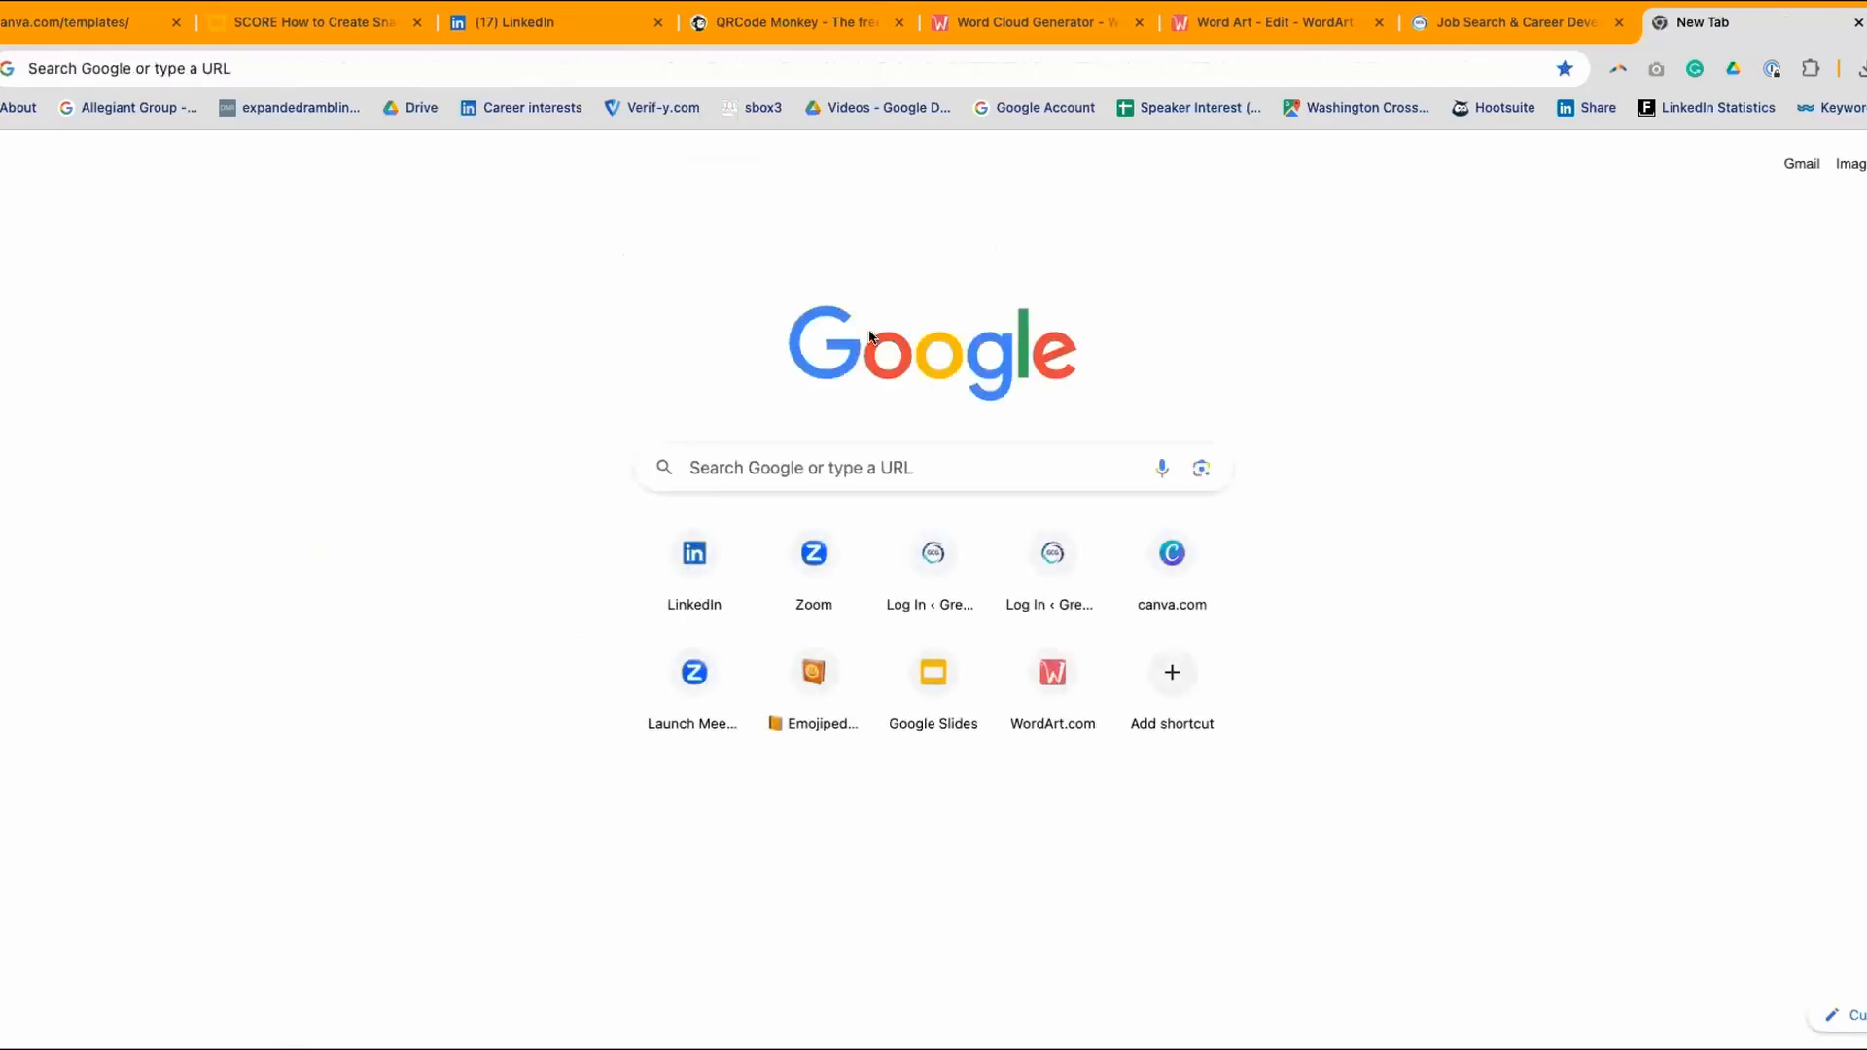
- Search Google for 'linktree for nonprofits' and scroll to the Linktree for Non-Profits & Charities results
click(718, 455)
text(l)
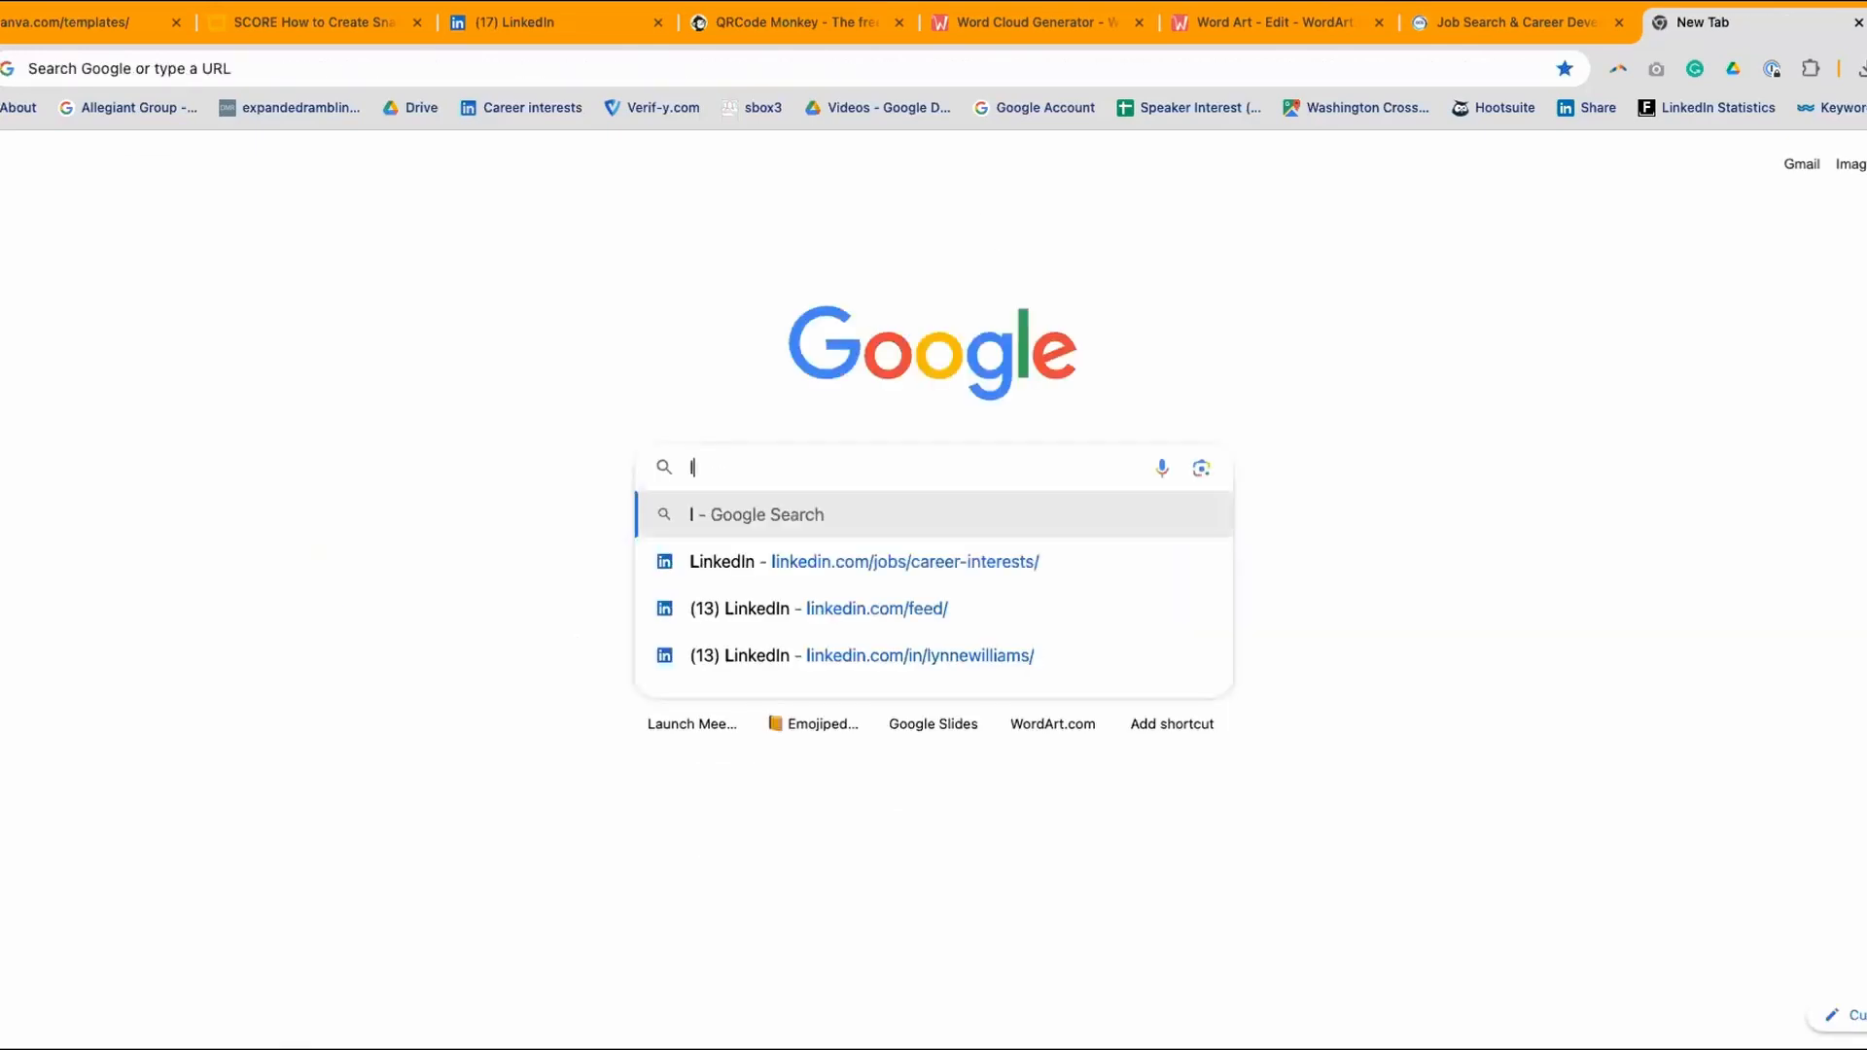
text(inktree)
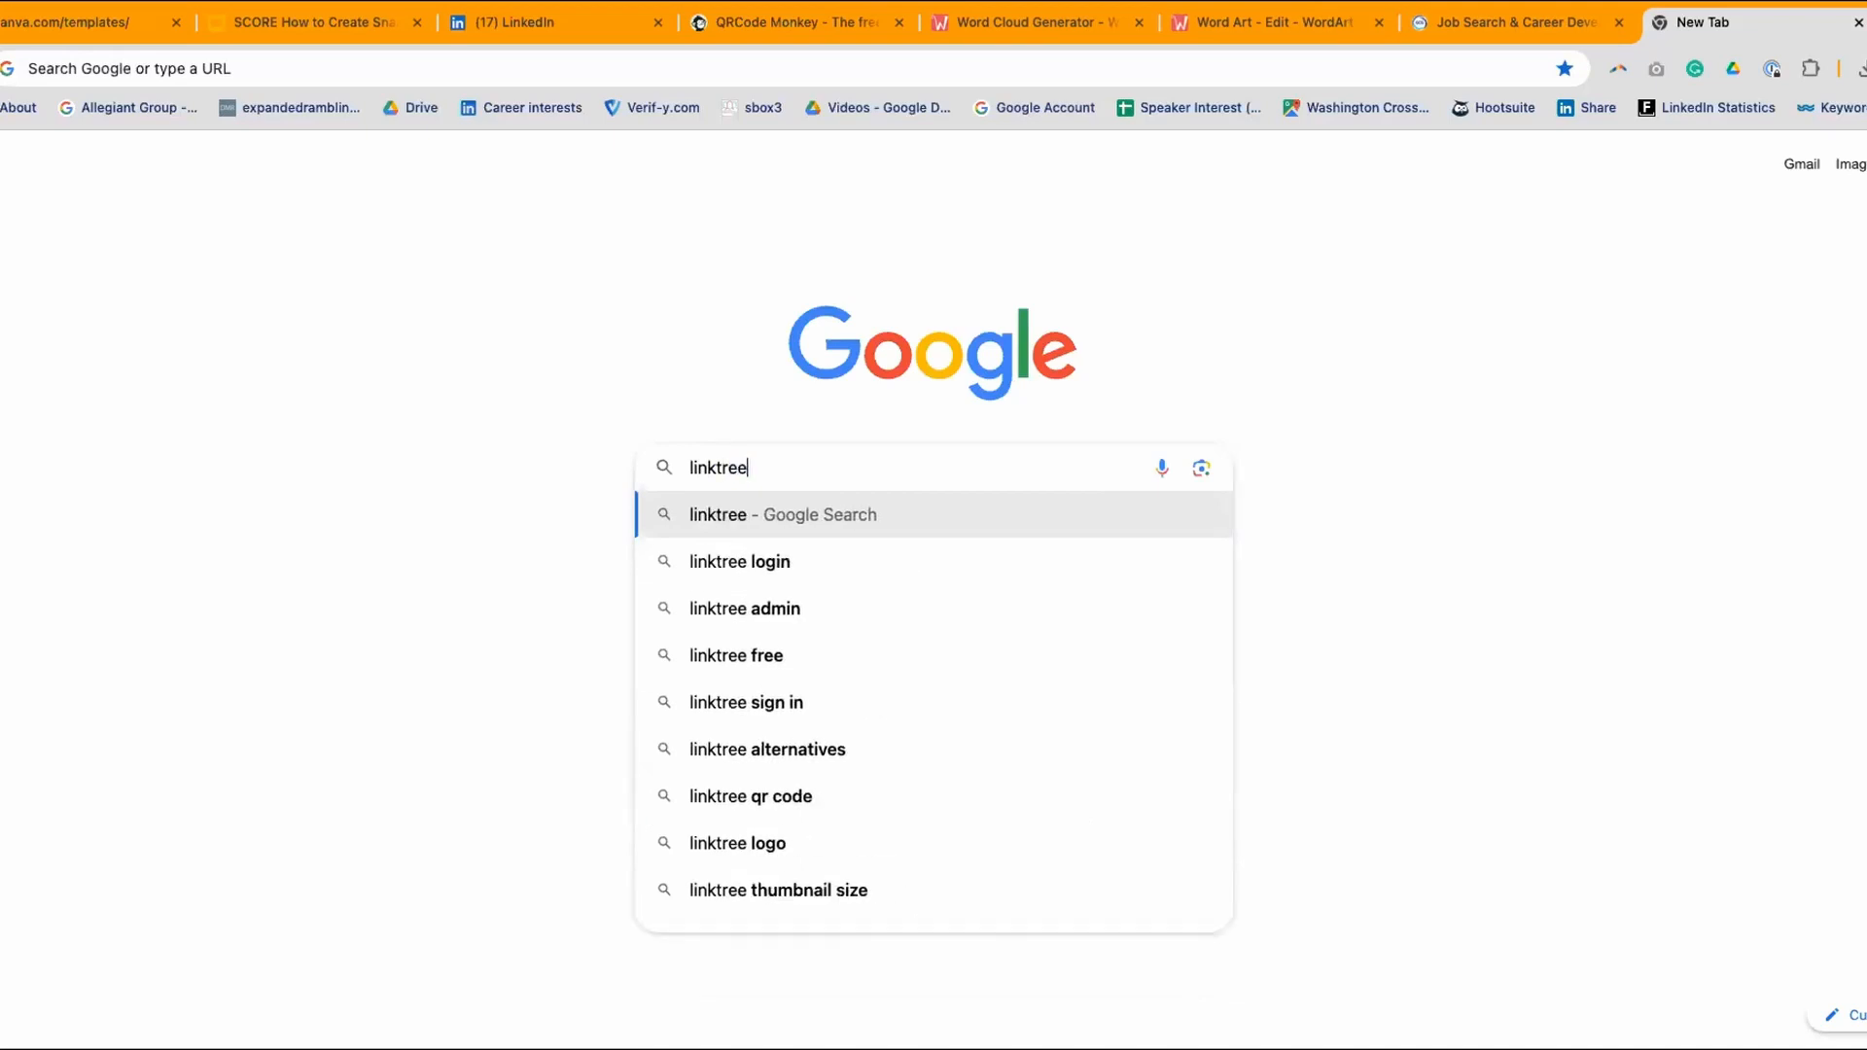
text( for nonprofits)
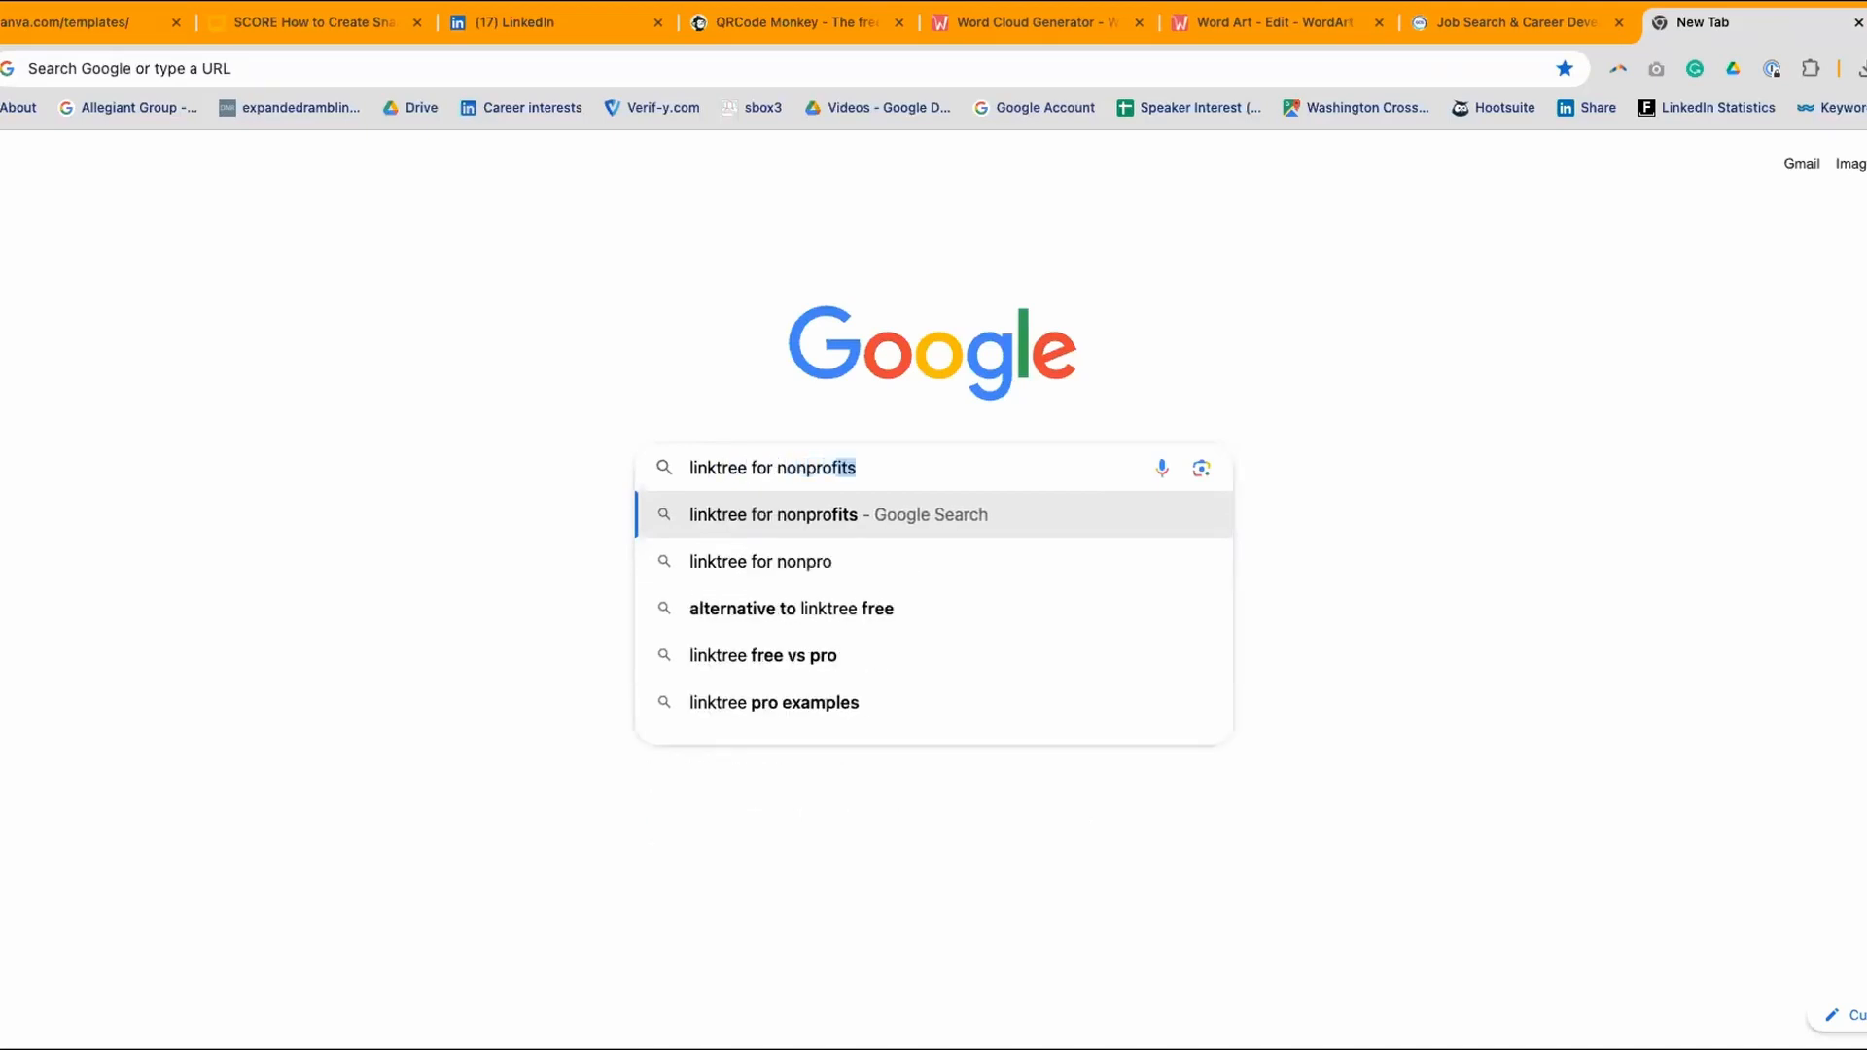
key(Return)
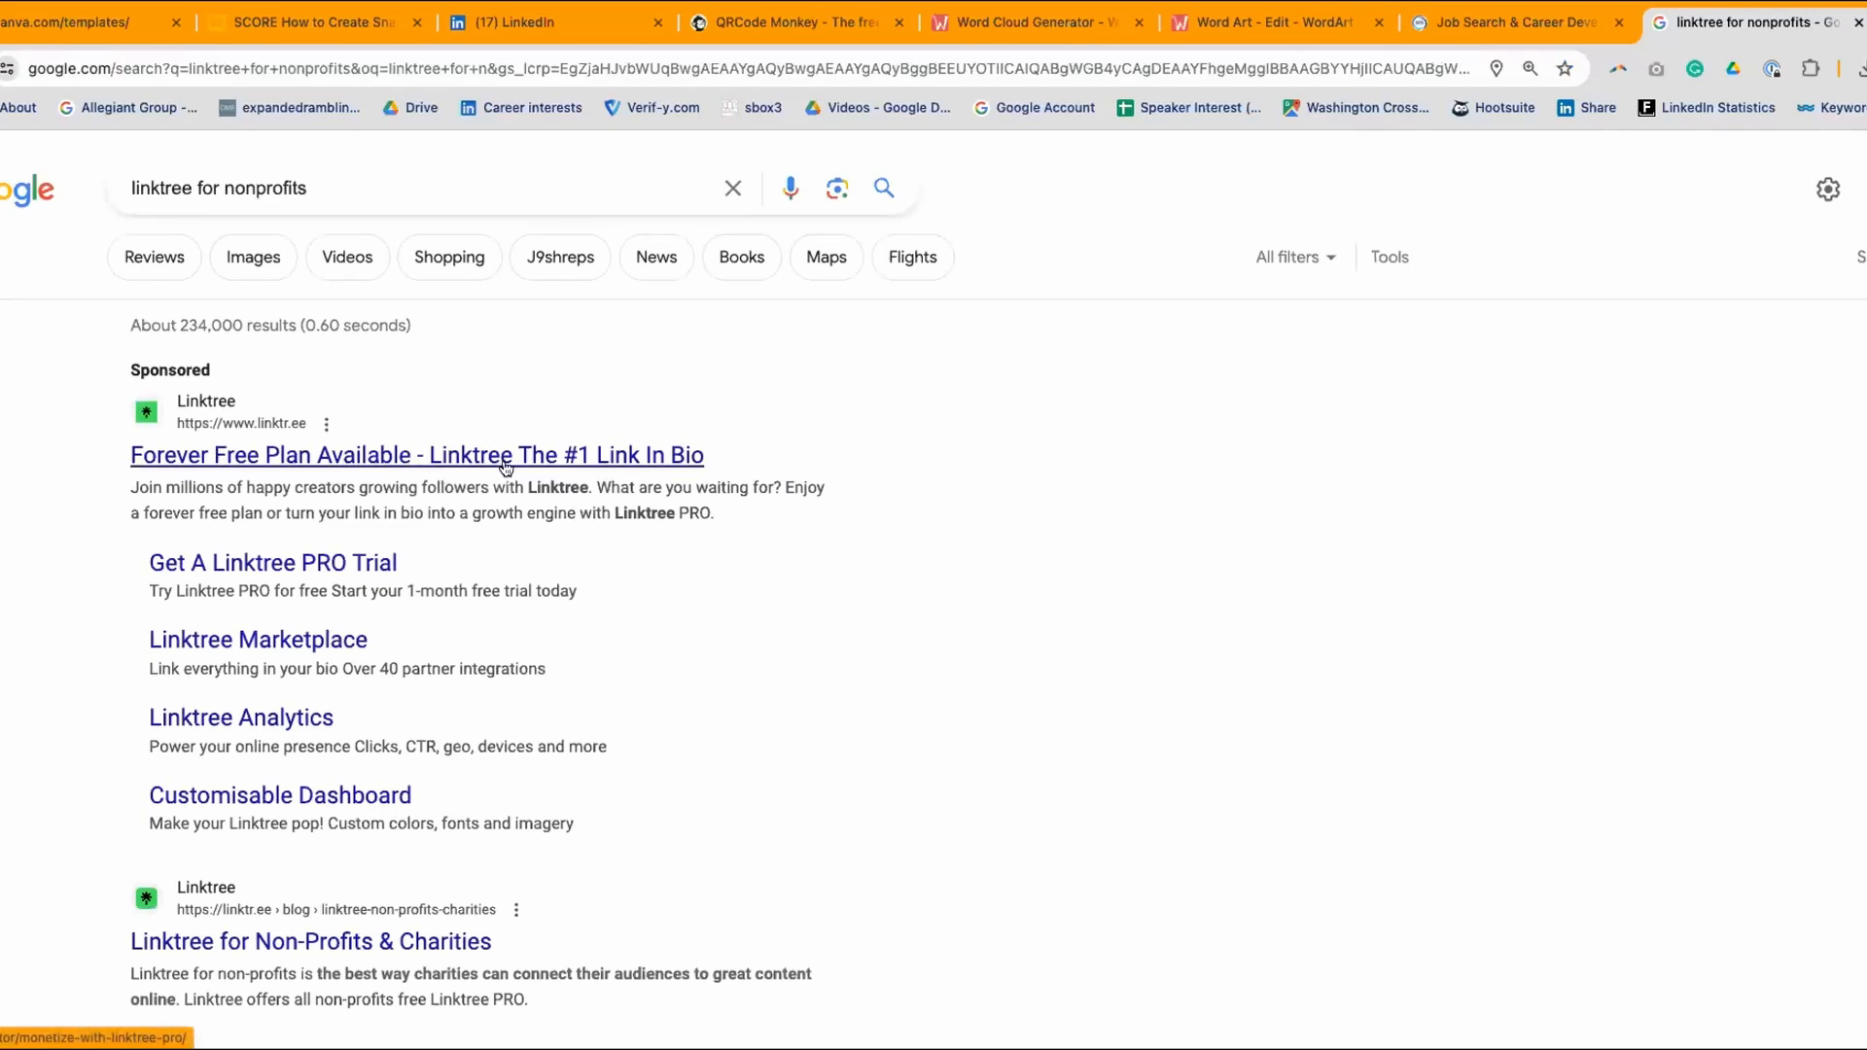
scroll(405, 564, down, 2)
scroll(406, 567, down, 2)
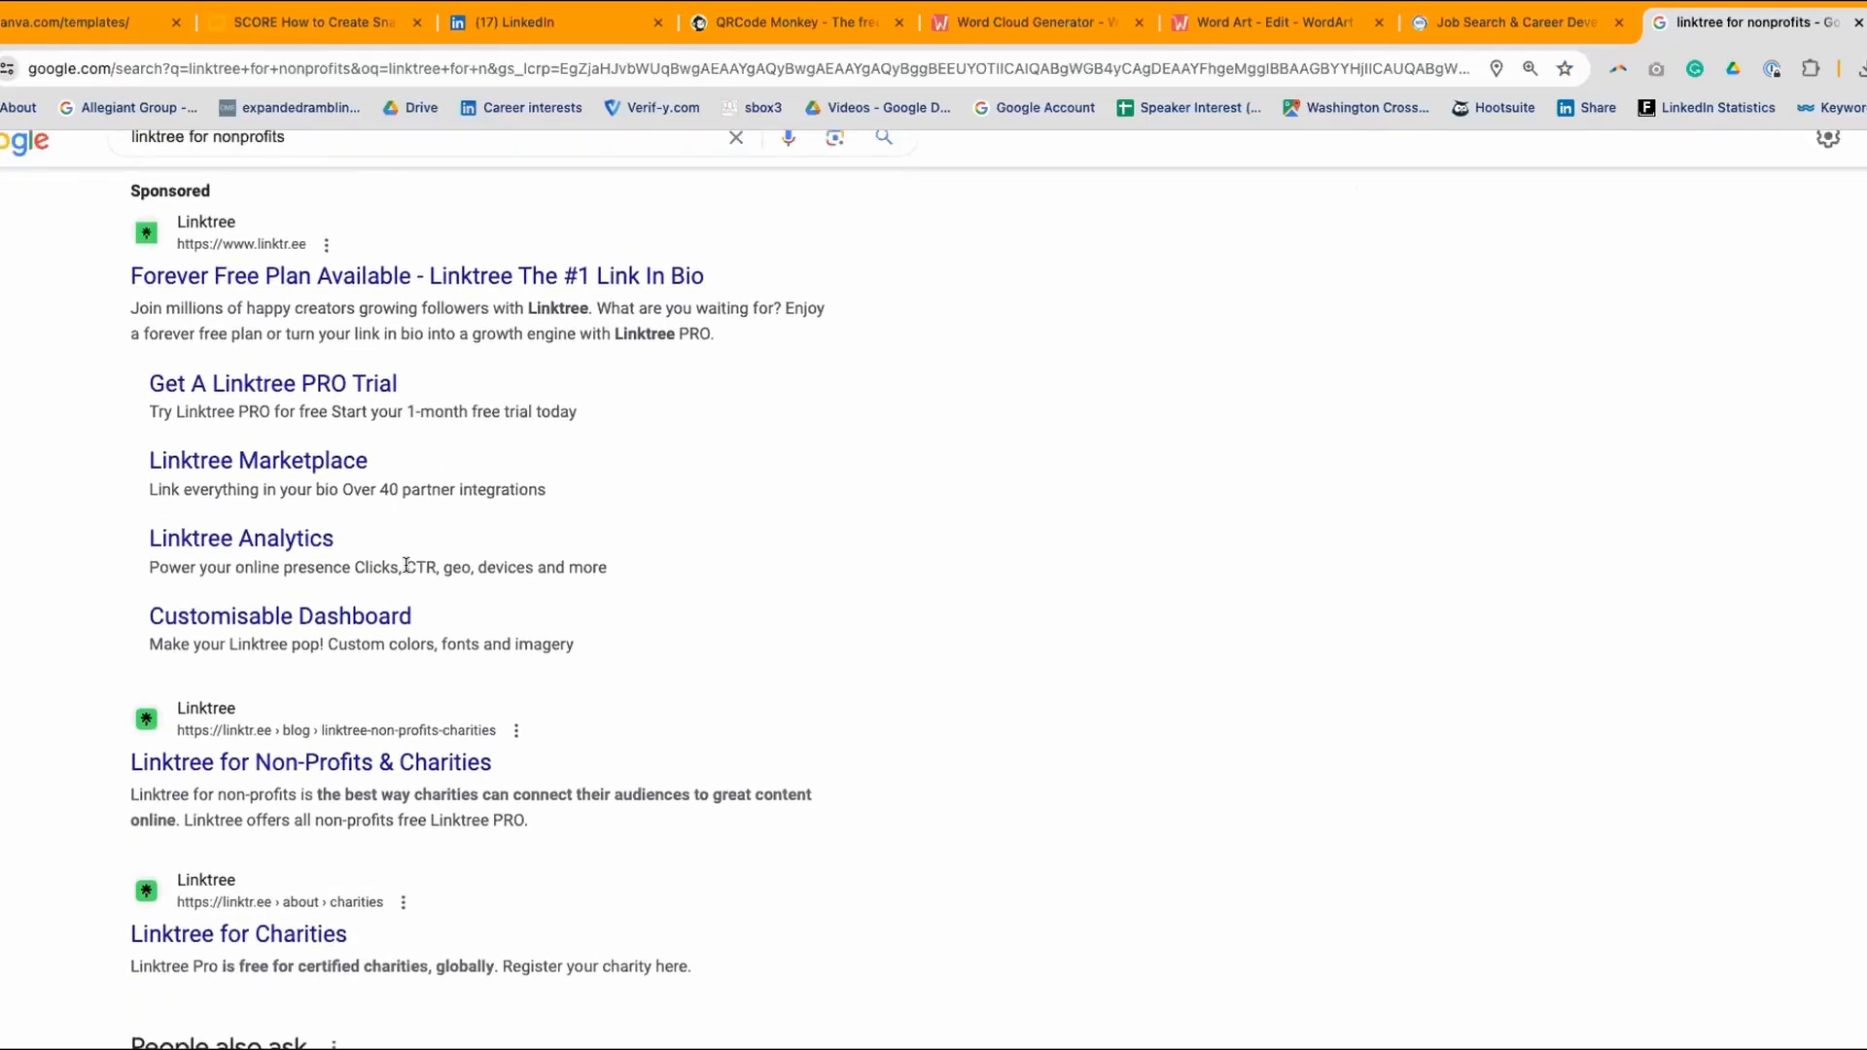
scroll(407, 565, down, 5)
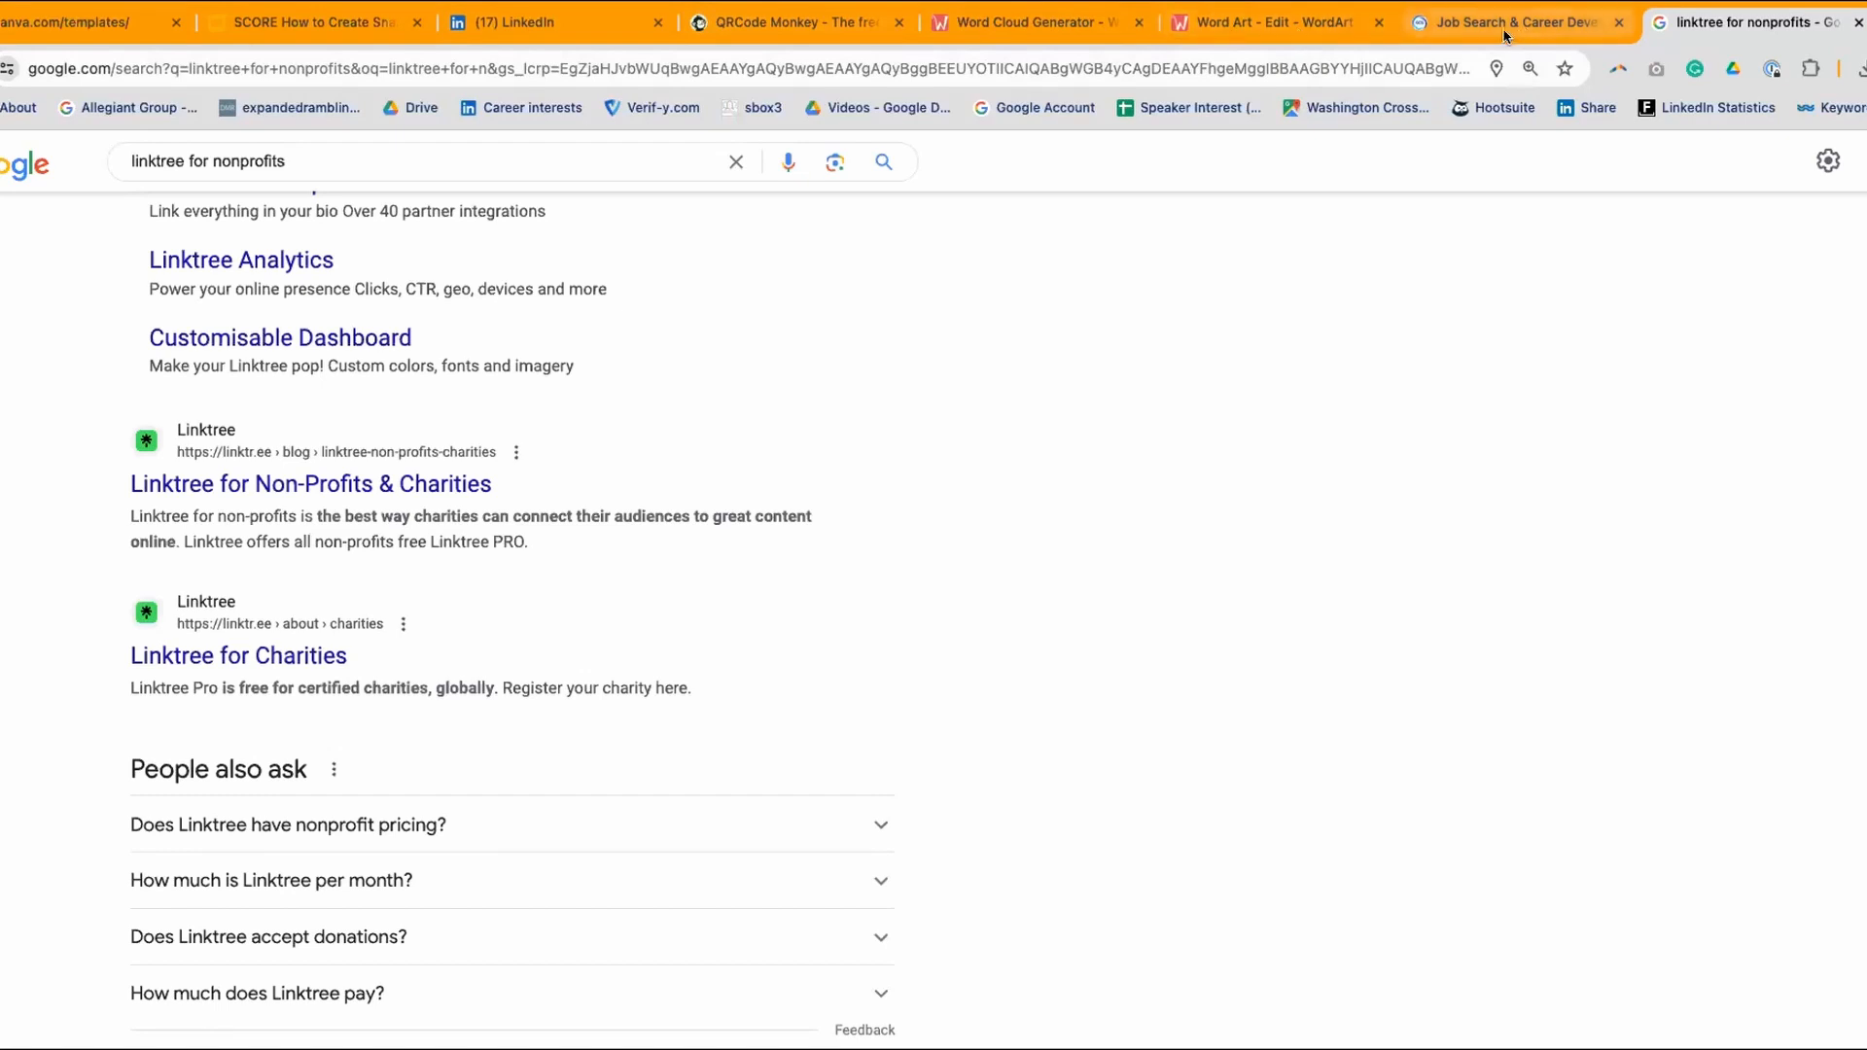
- Leave the LinkedIn company page setup and scroll down your own profile to its resources link
click(95, 27)
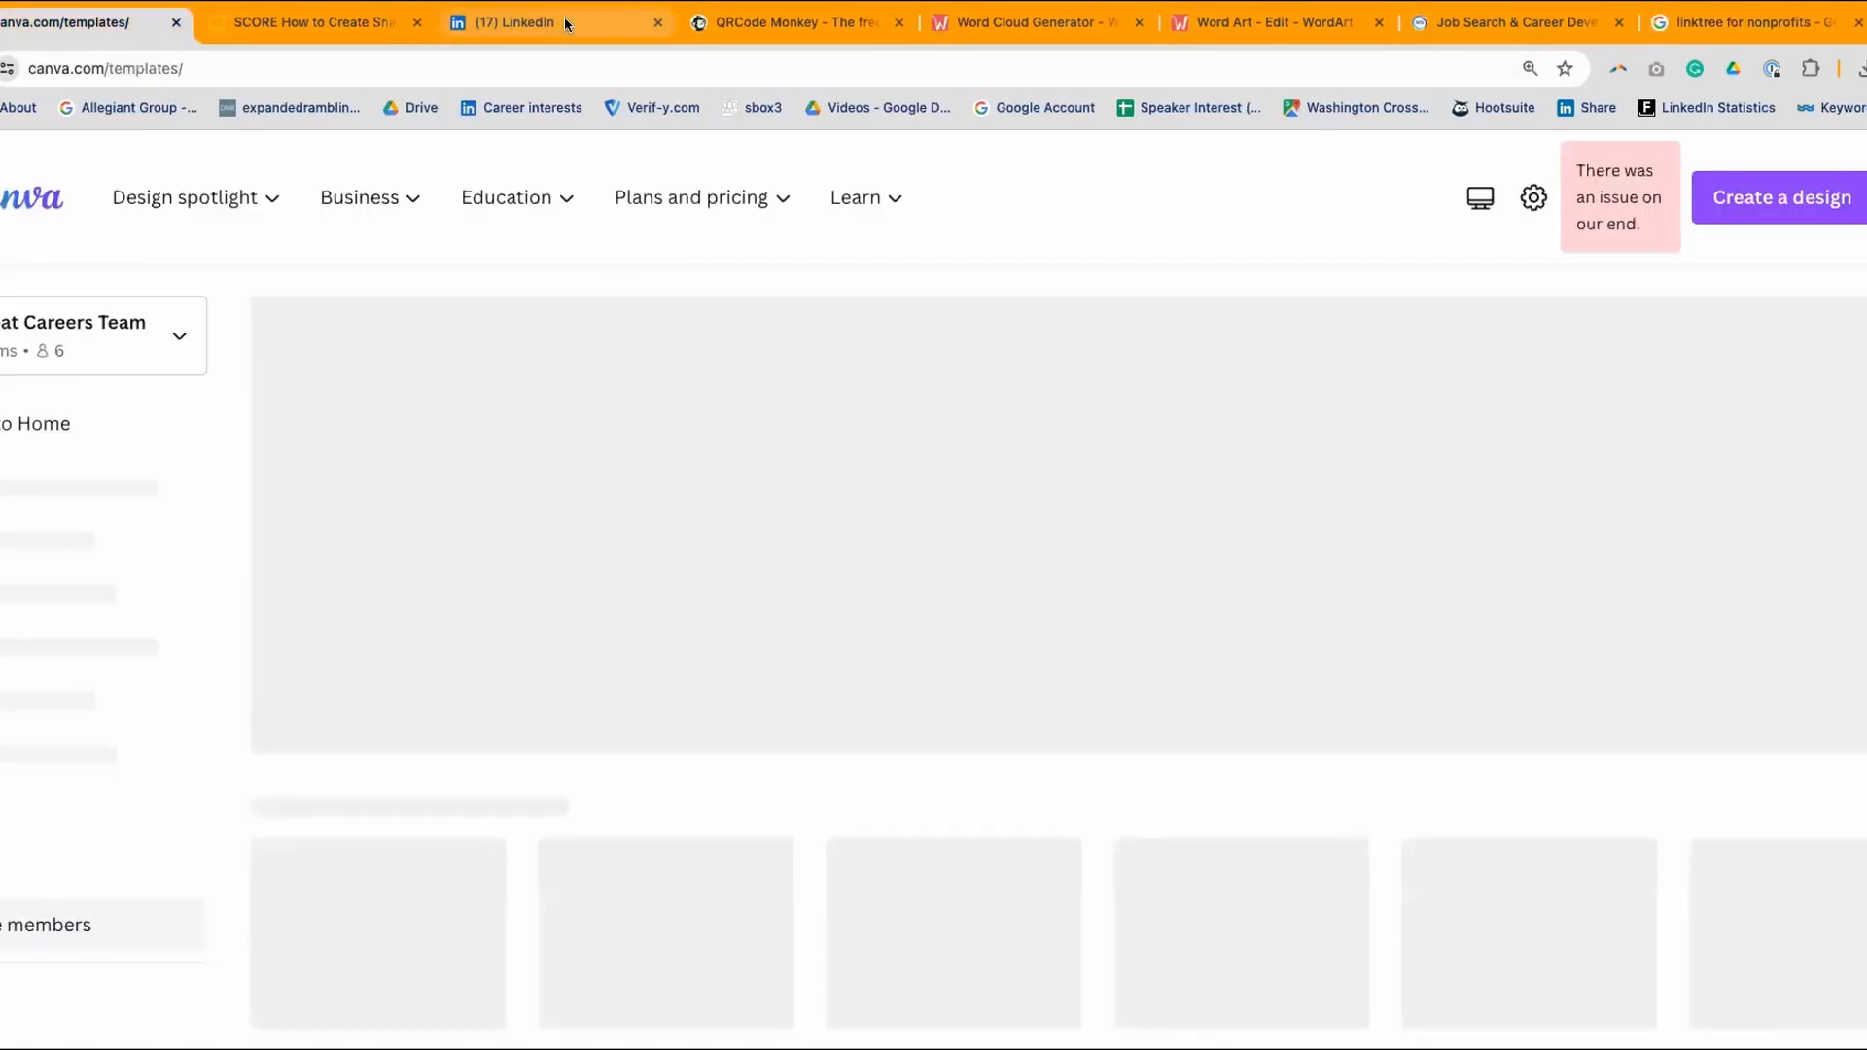
click(550, 20)
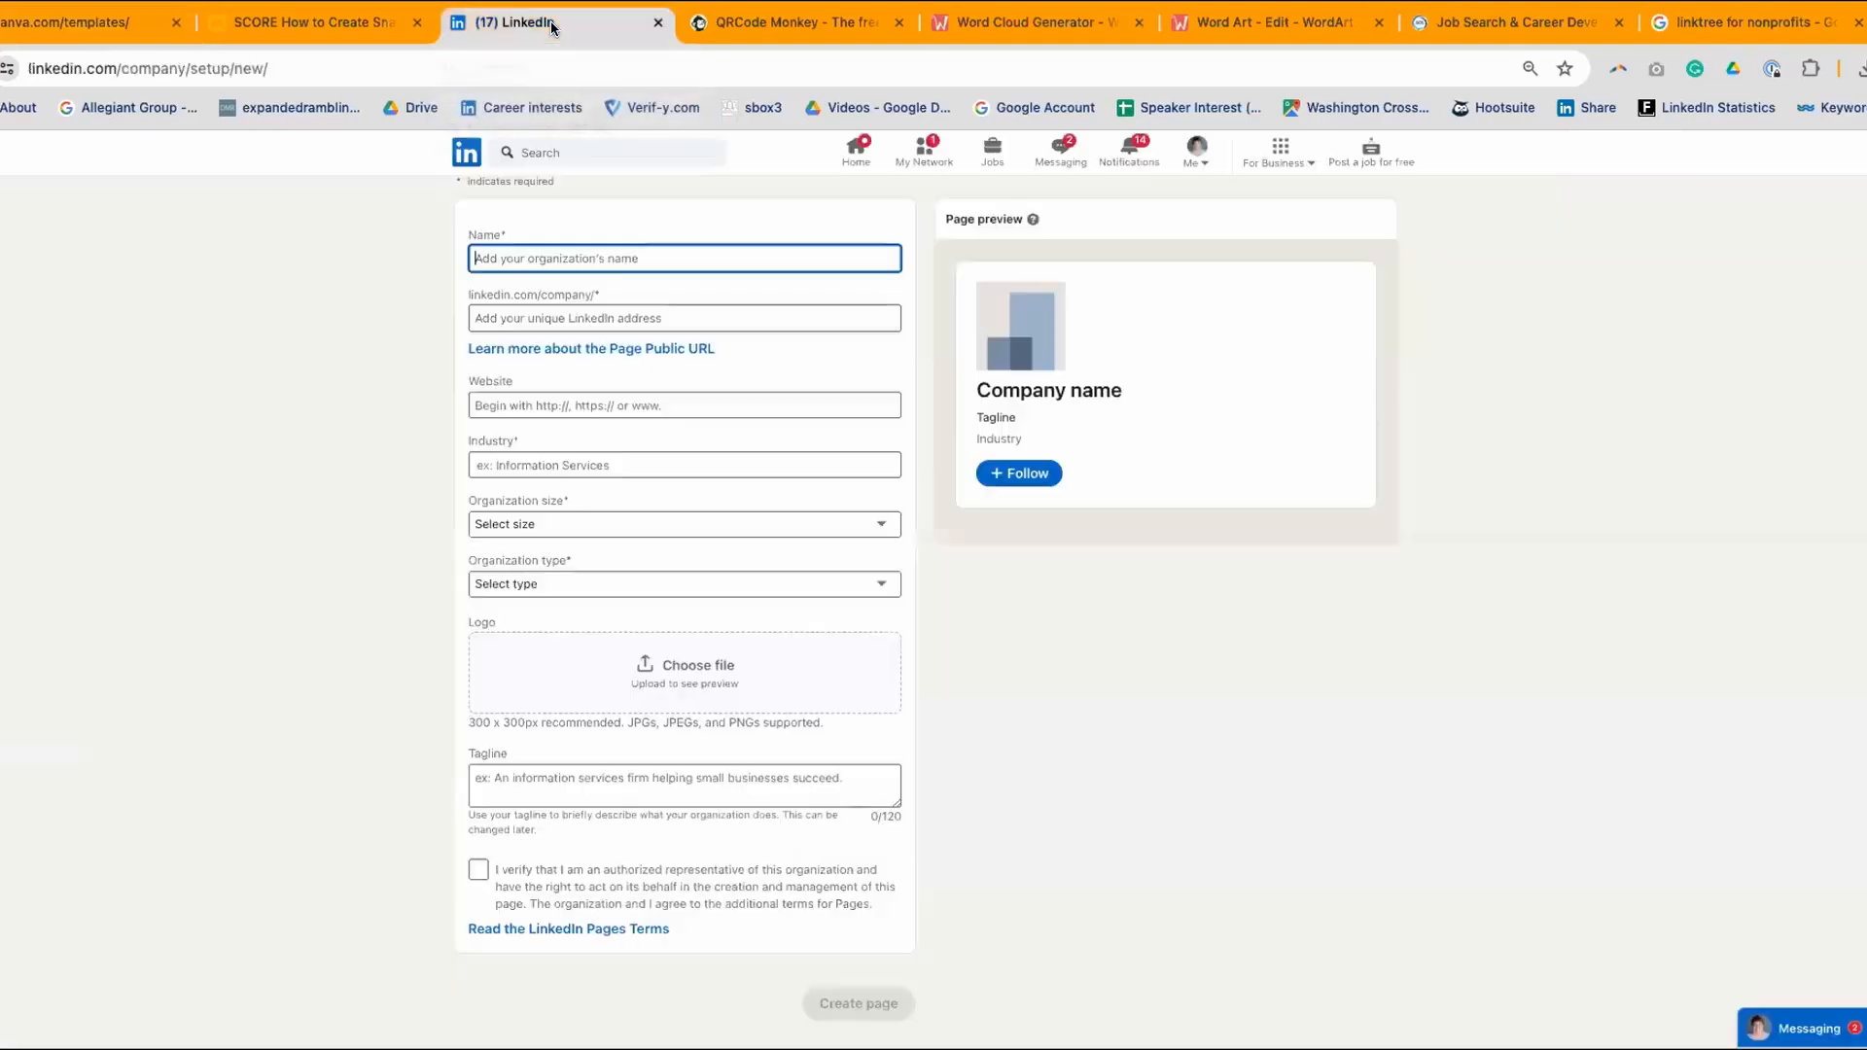
click(471, 155)
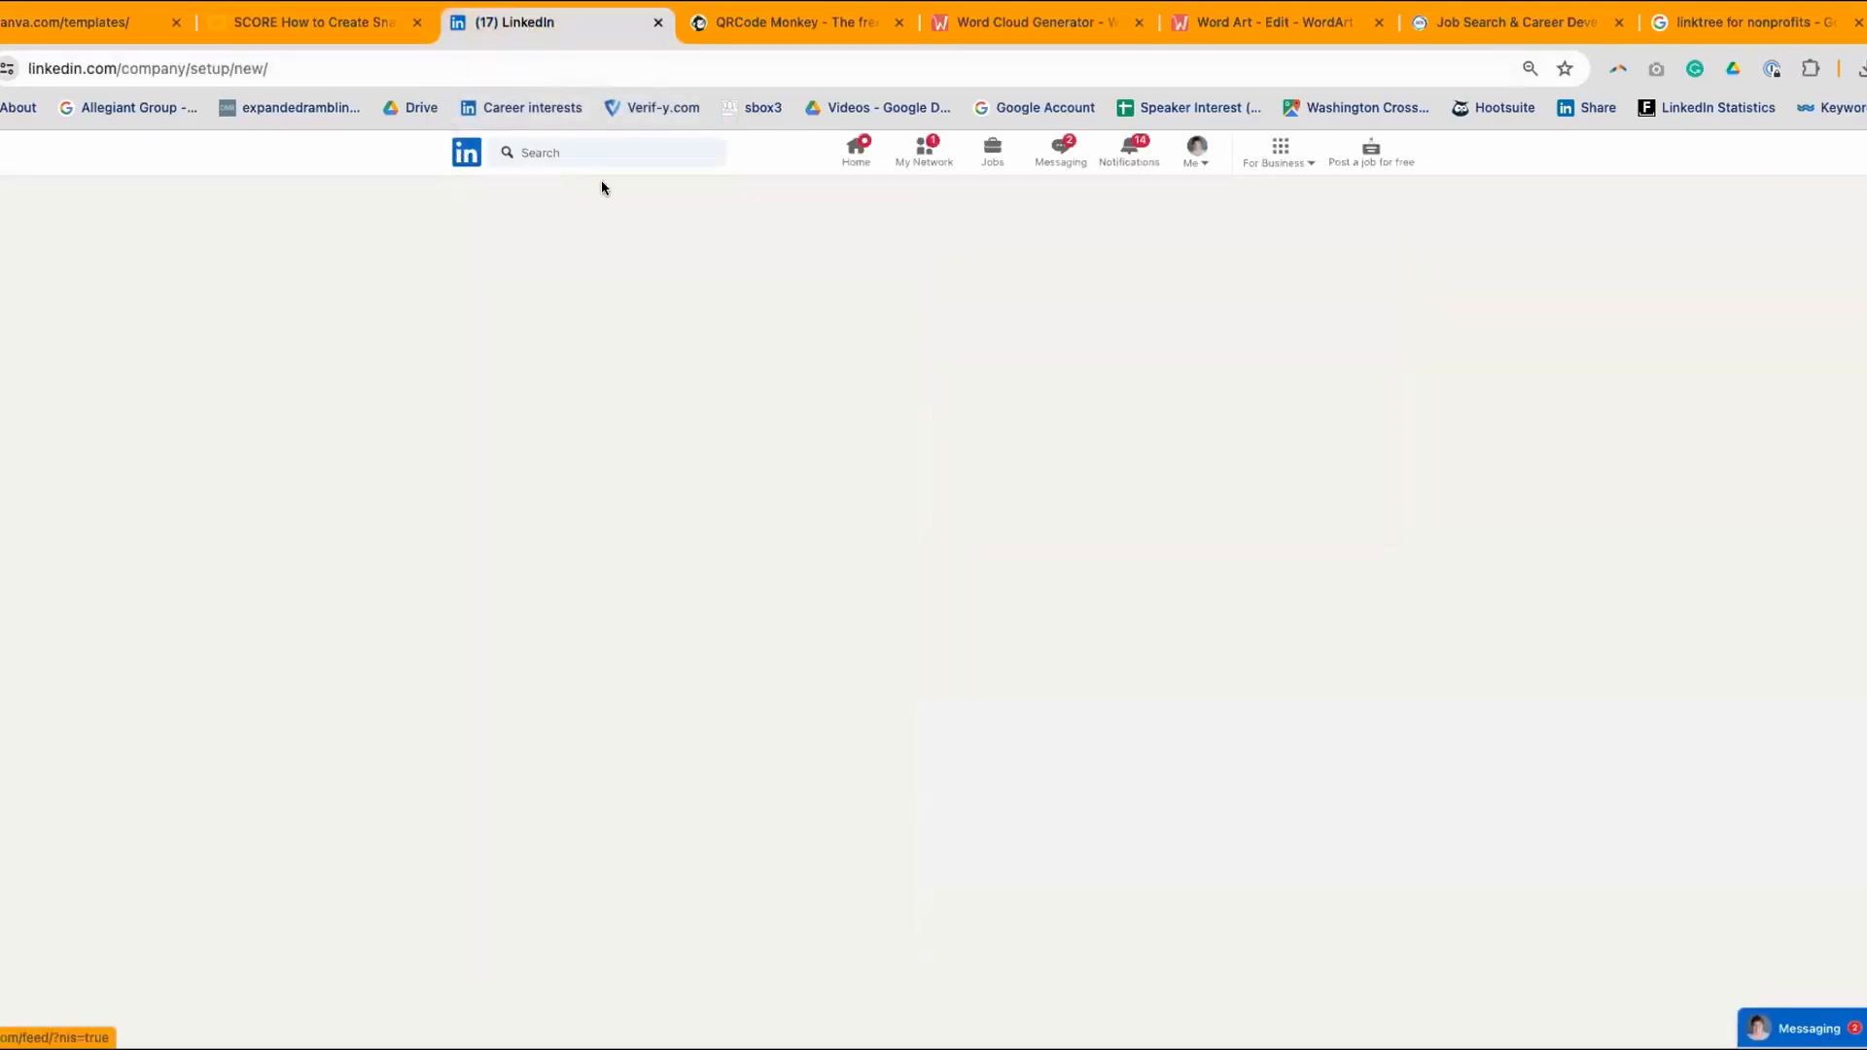
click(558, 304)
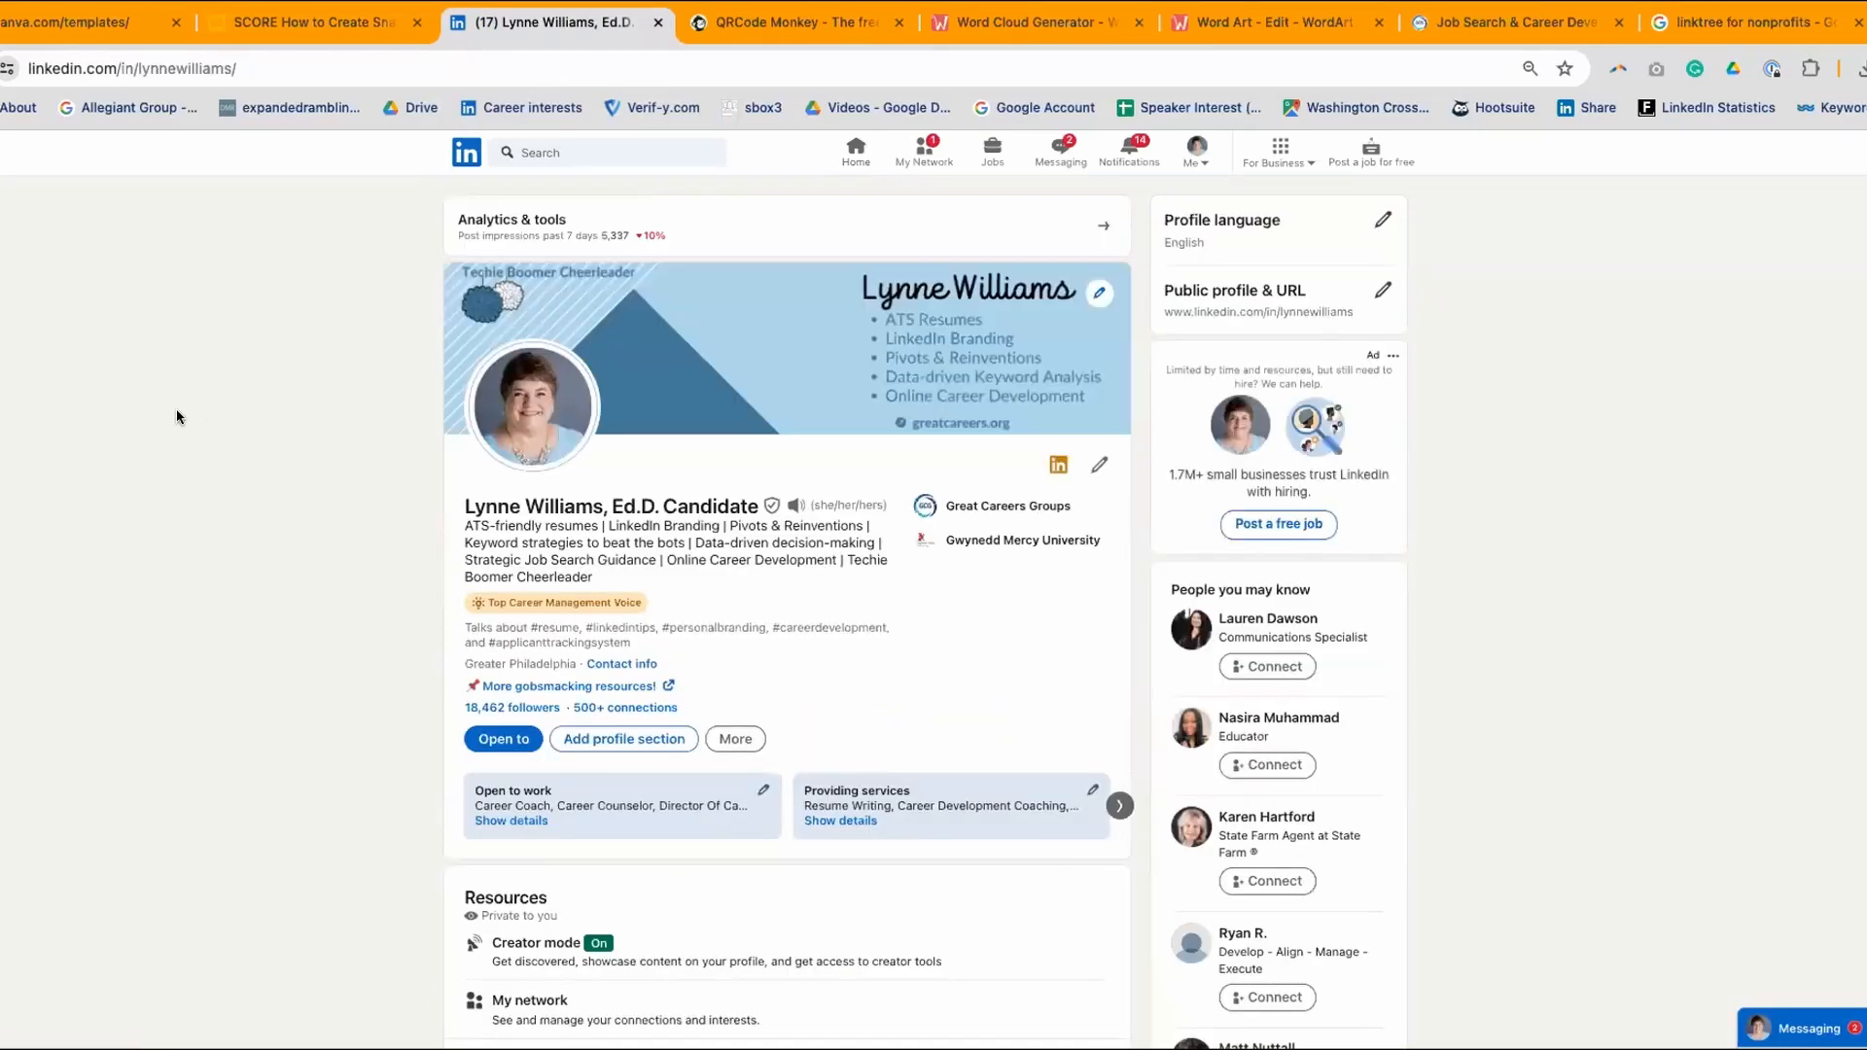
scroll(177, 408, down, 1)
scroll(177, 414, down, 1)
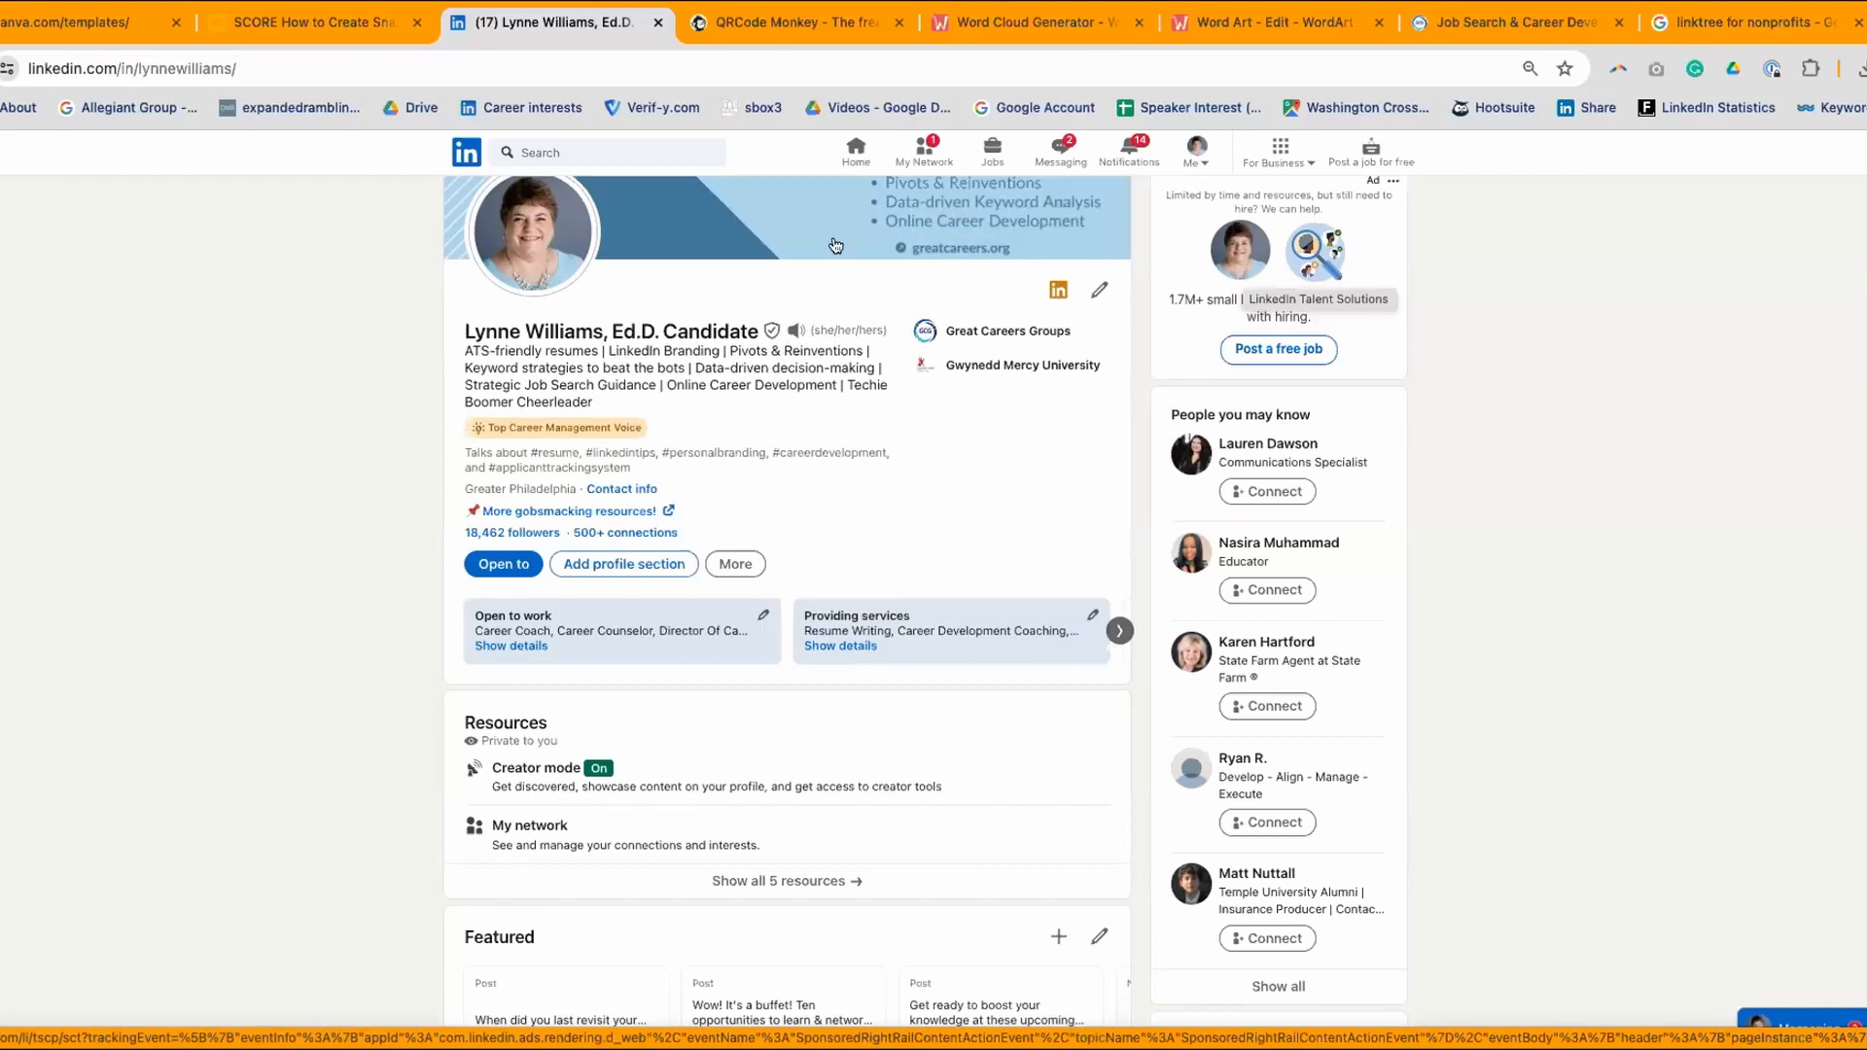
- Open the 'More gobsmacking resources!' Linktree page and scroll through its seven links
click(583, 510)
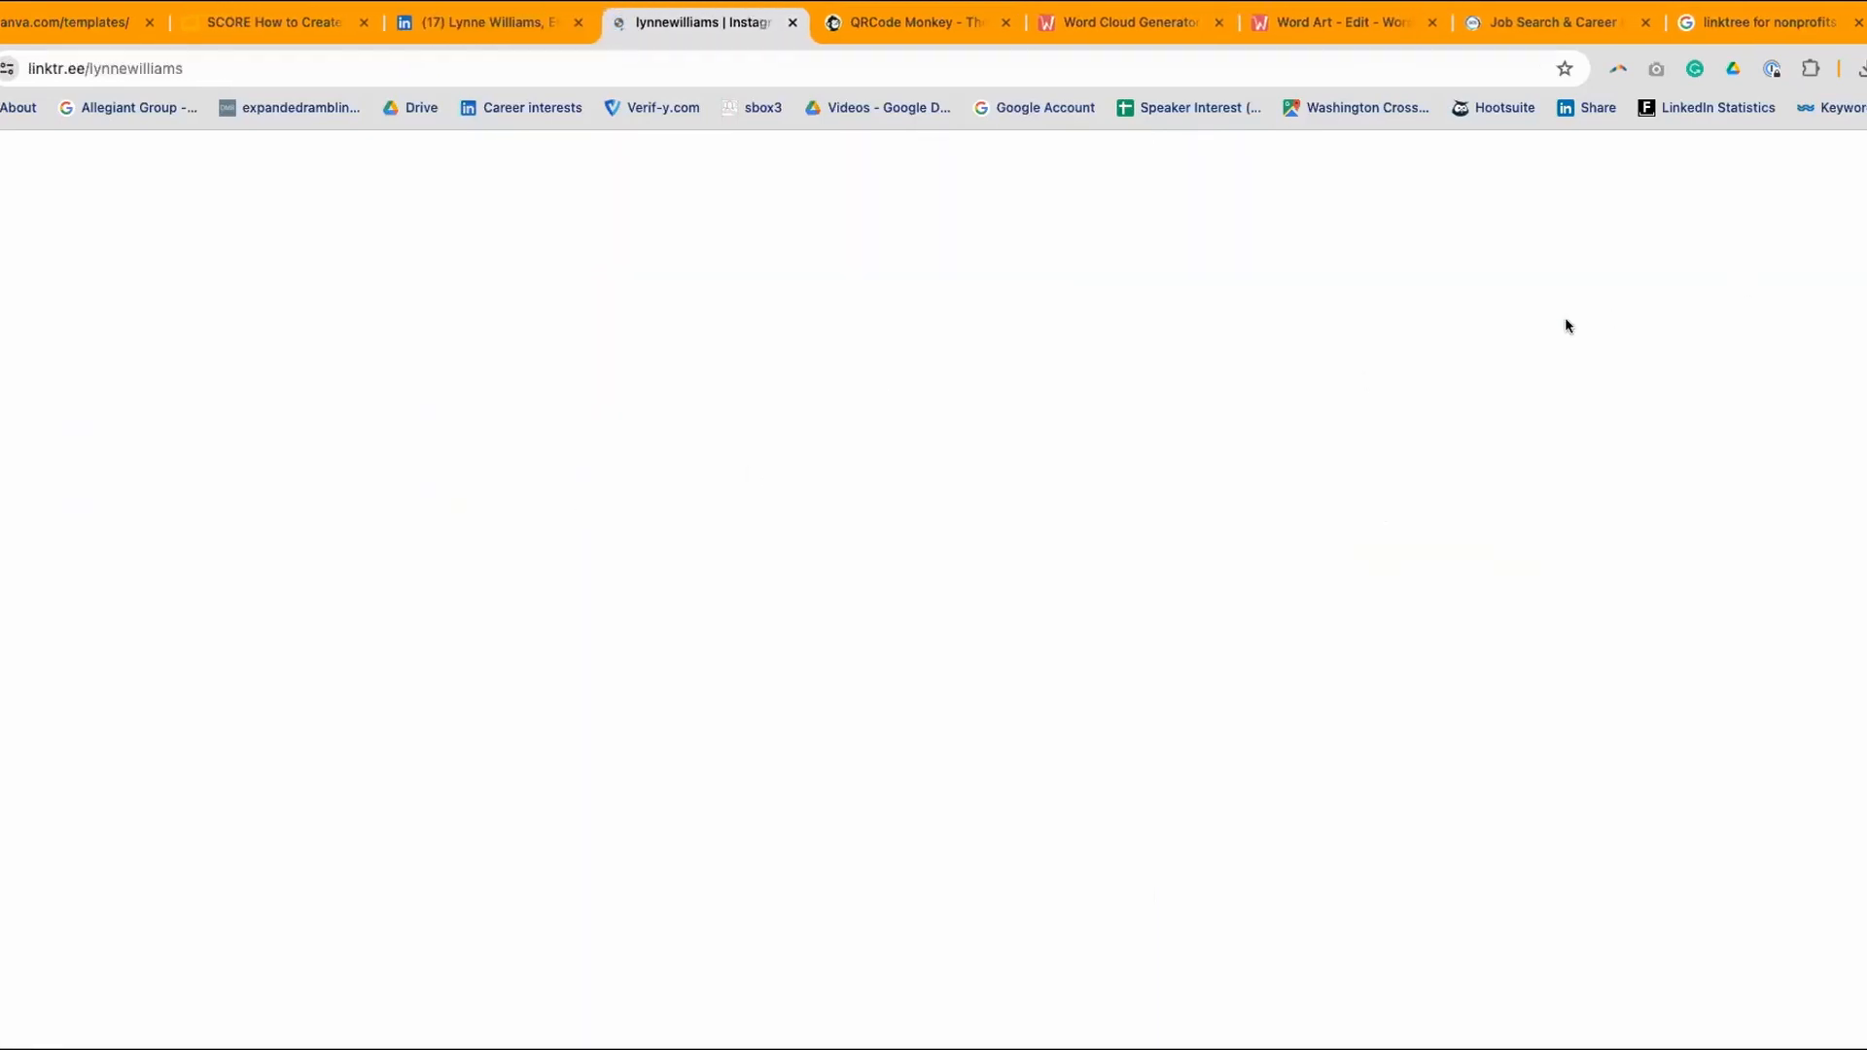
scroll(1565, 317, down, 1)
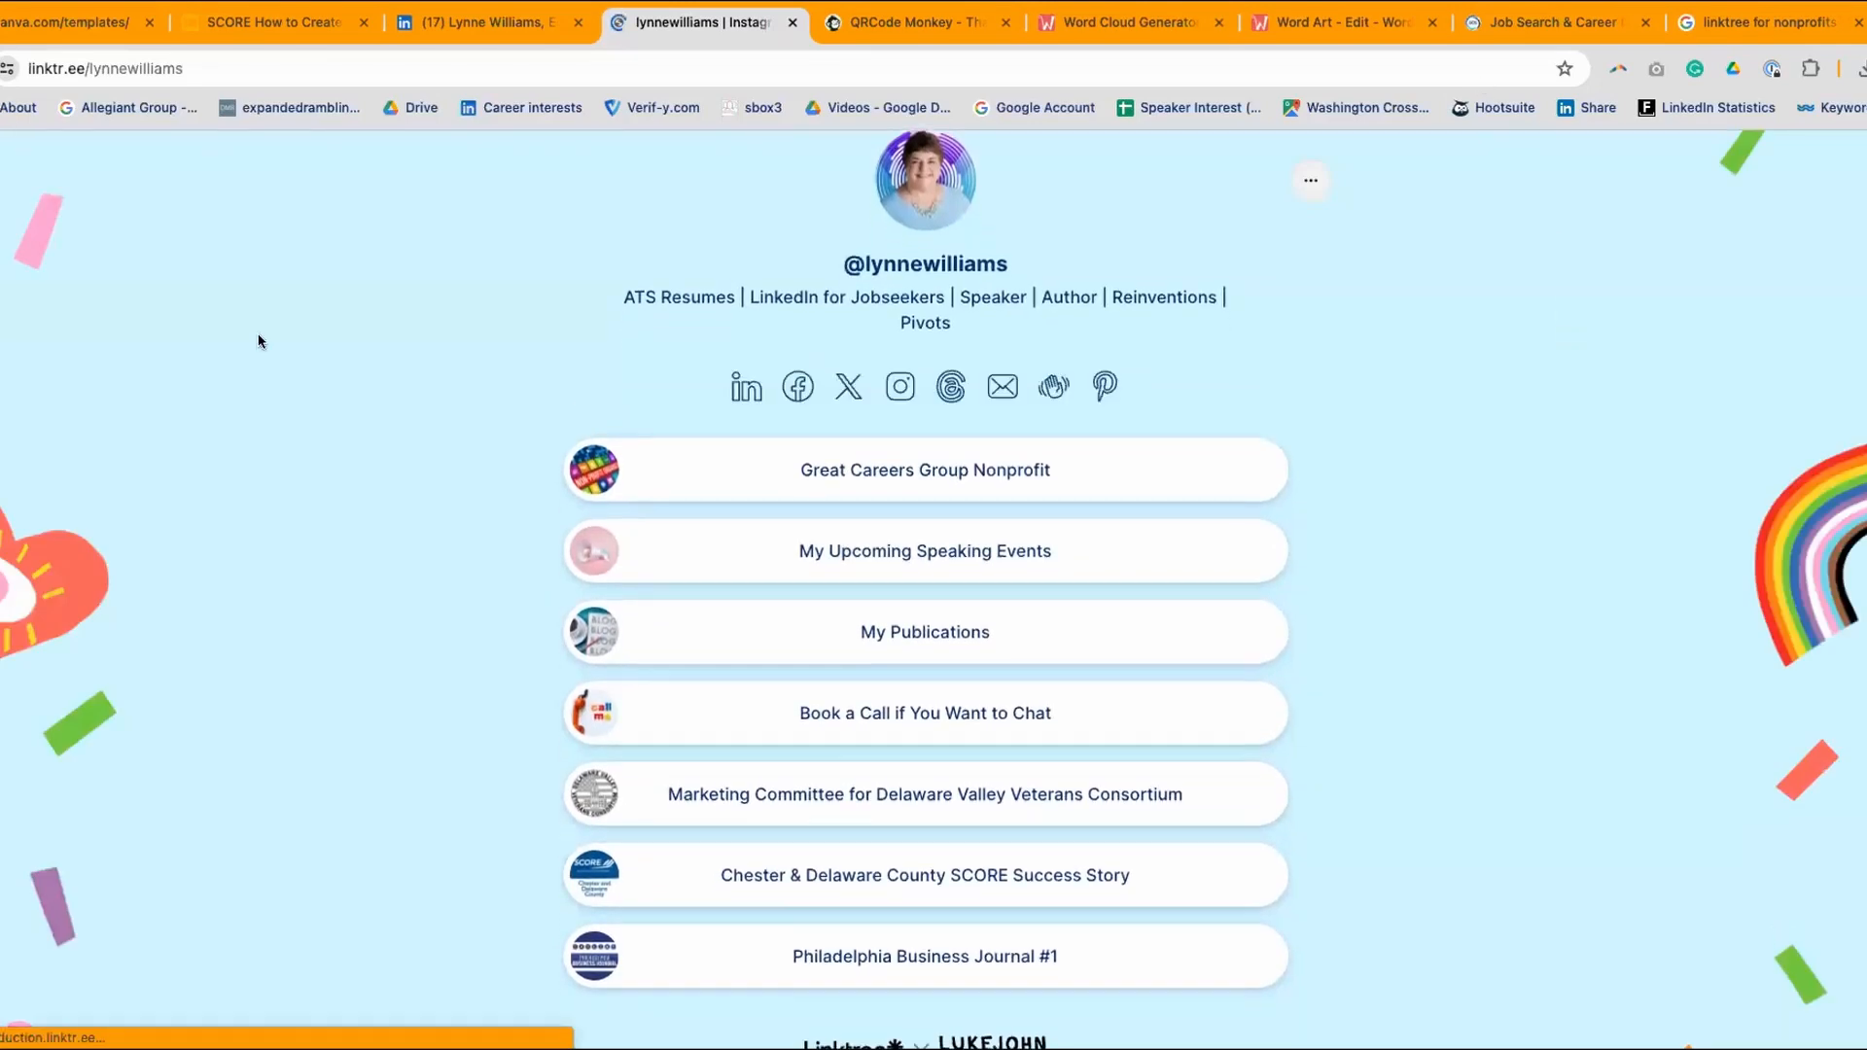
scroll(1227, 262, down, 1)
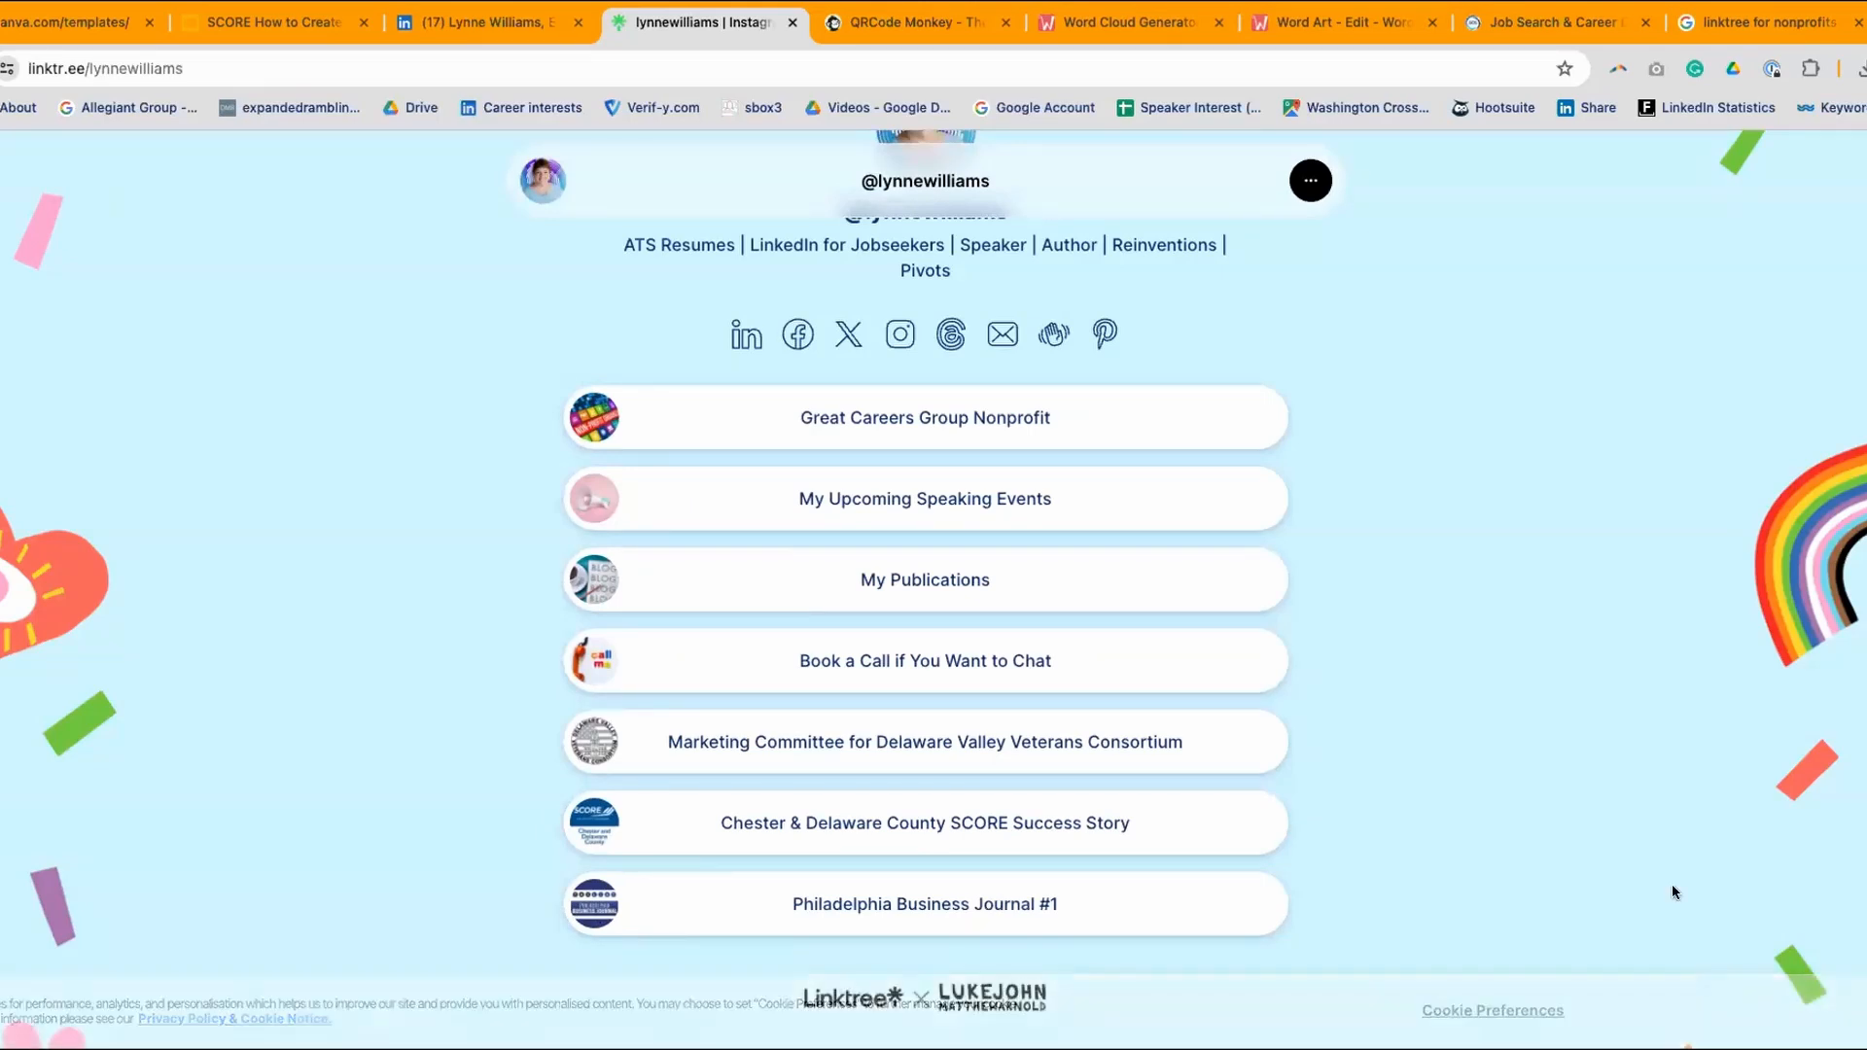
scroll(1596, 638, up, 1)
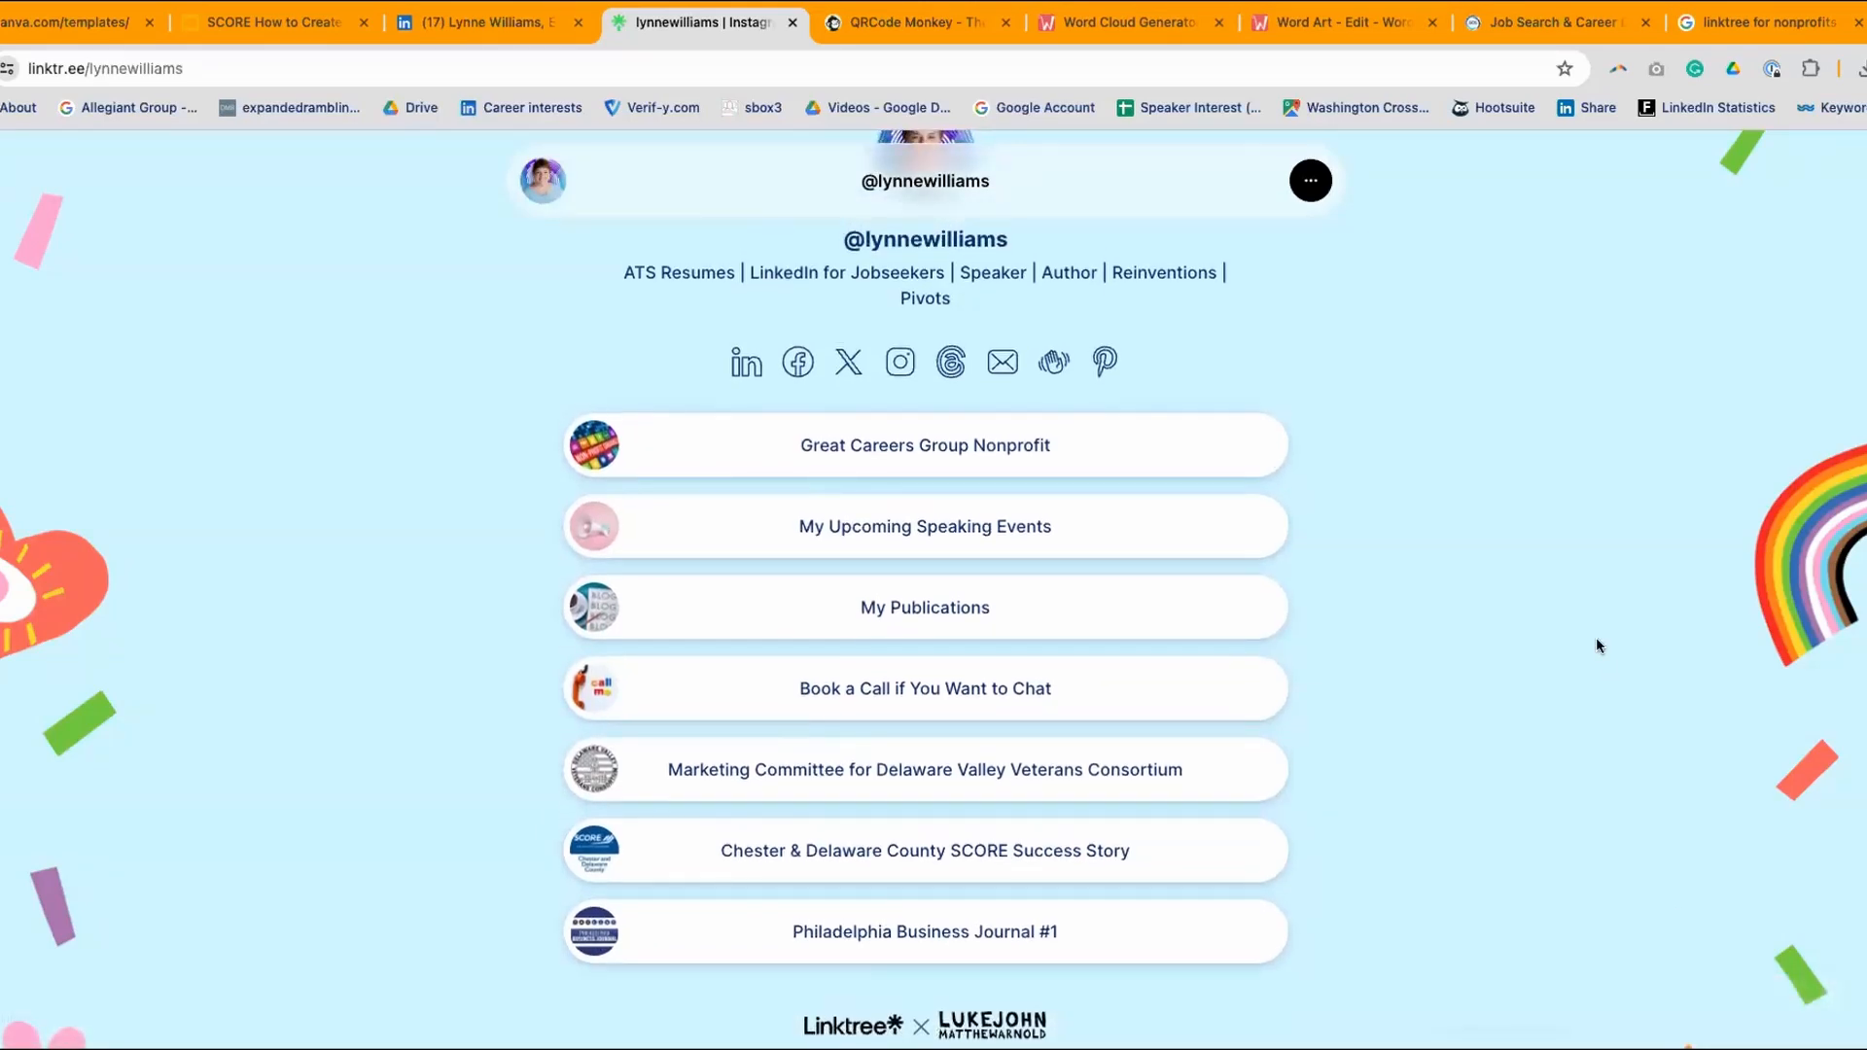
scroll(1596, 639, up, 1)
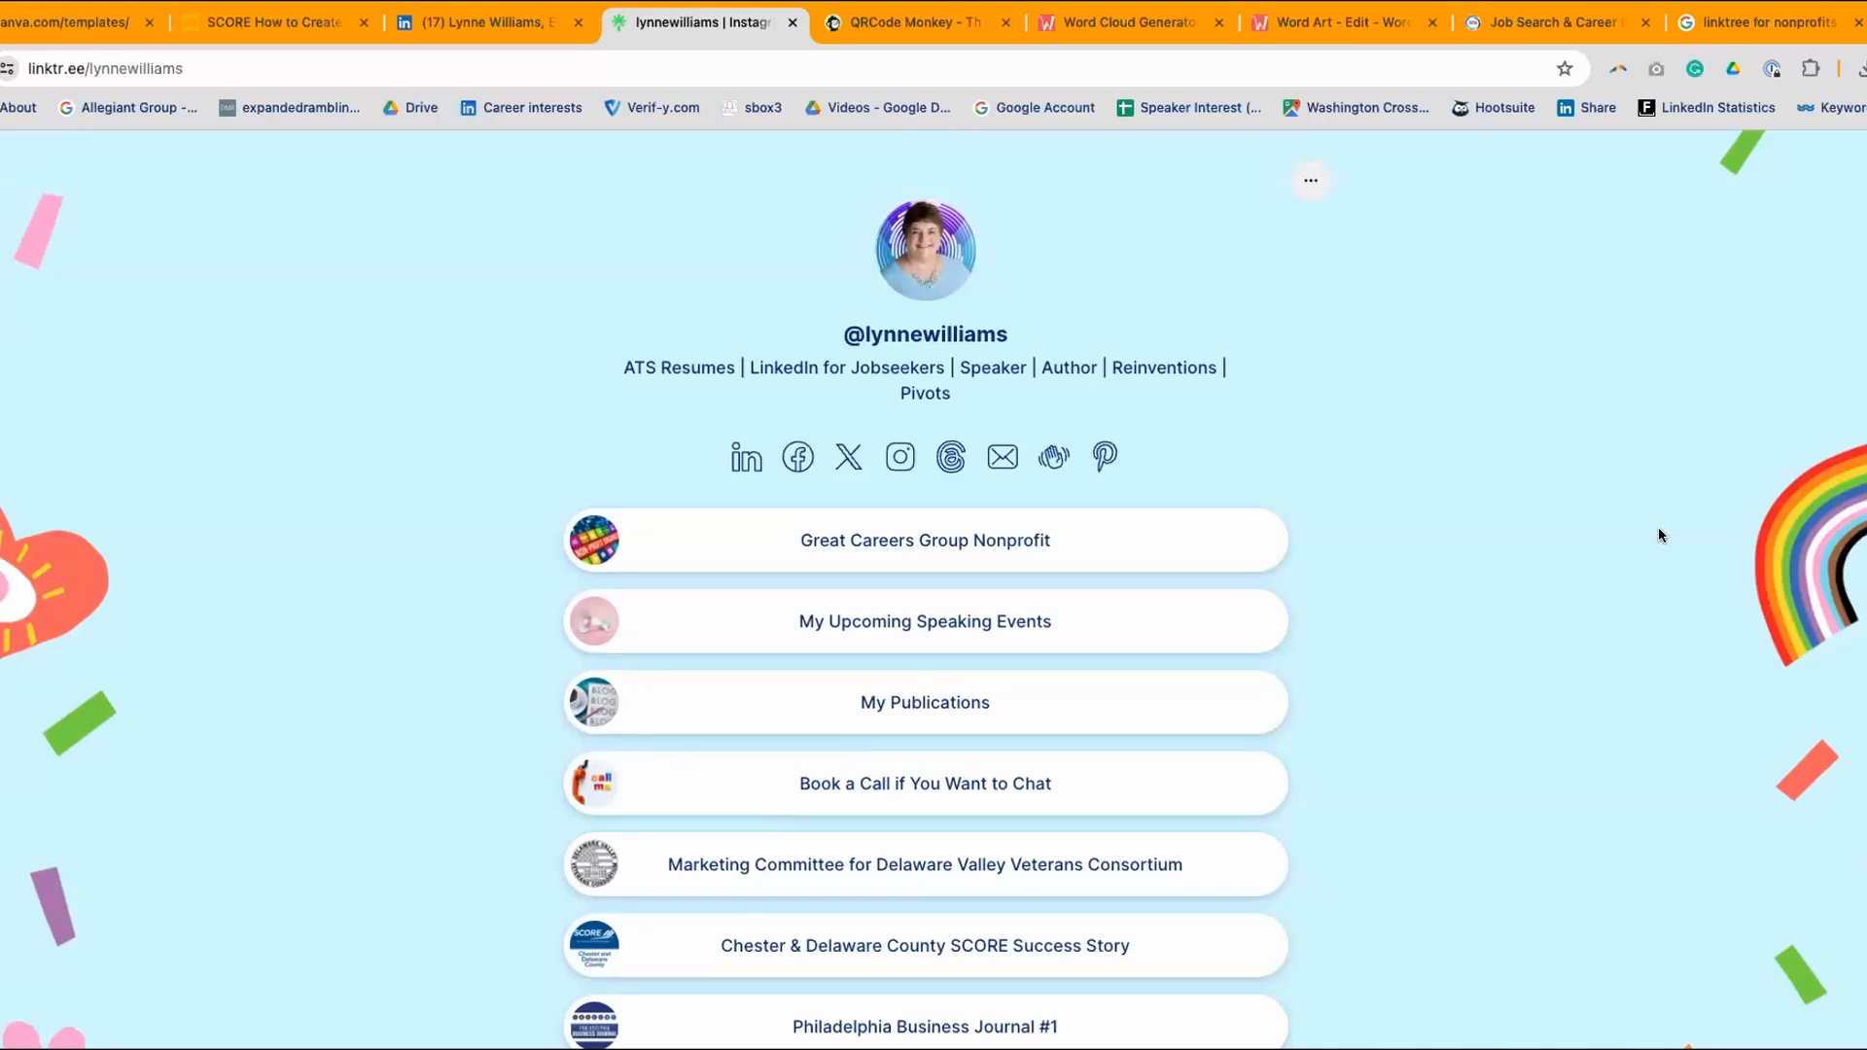
scroll(1634, 521, down, 1)
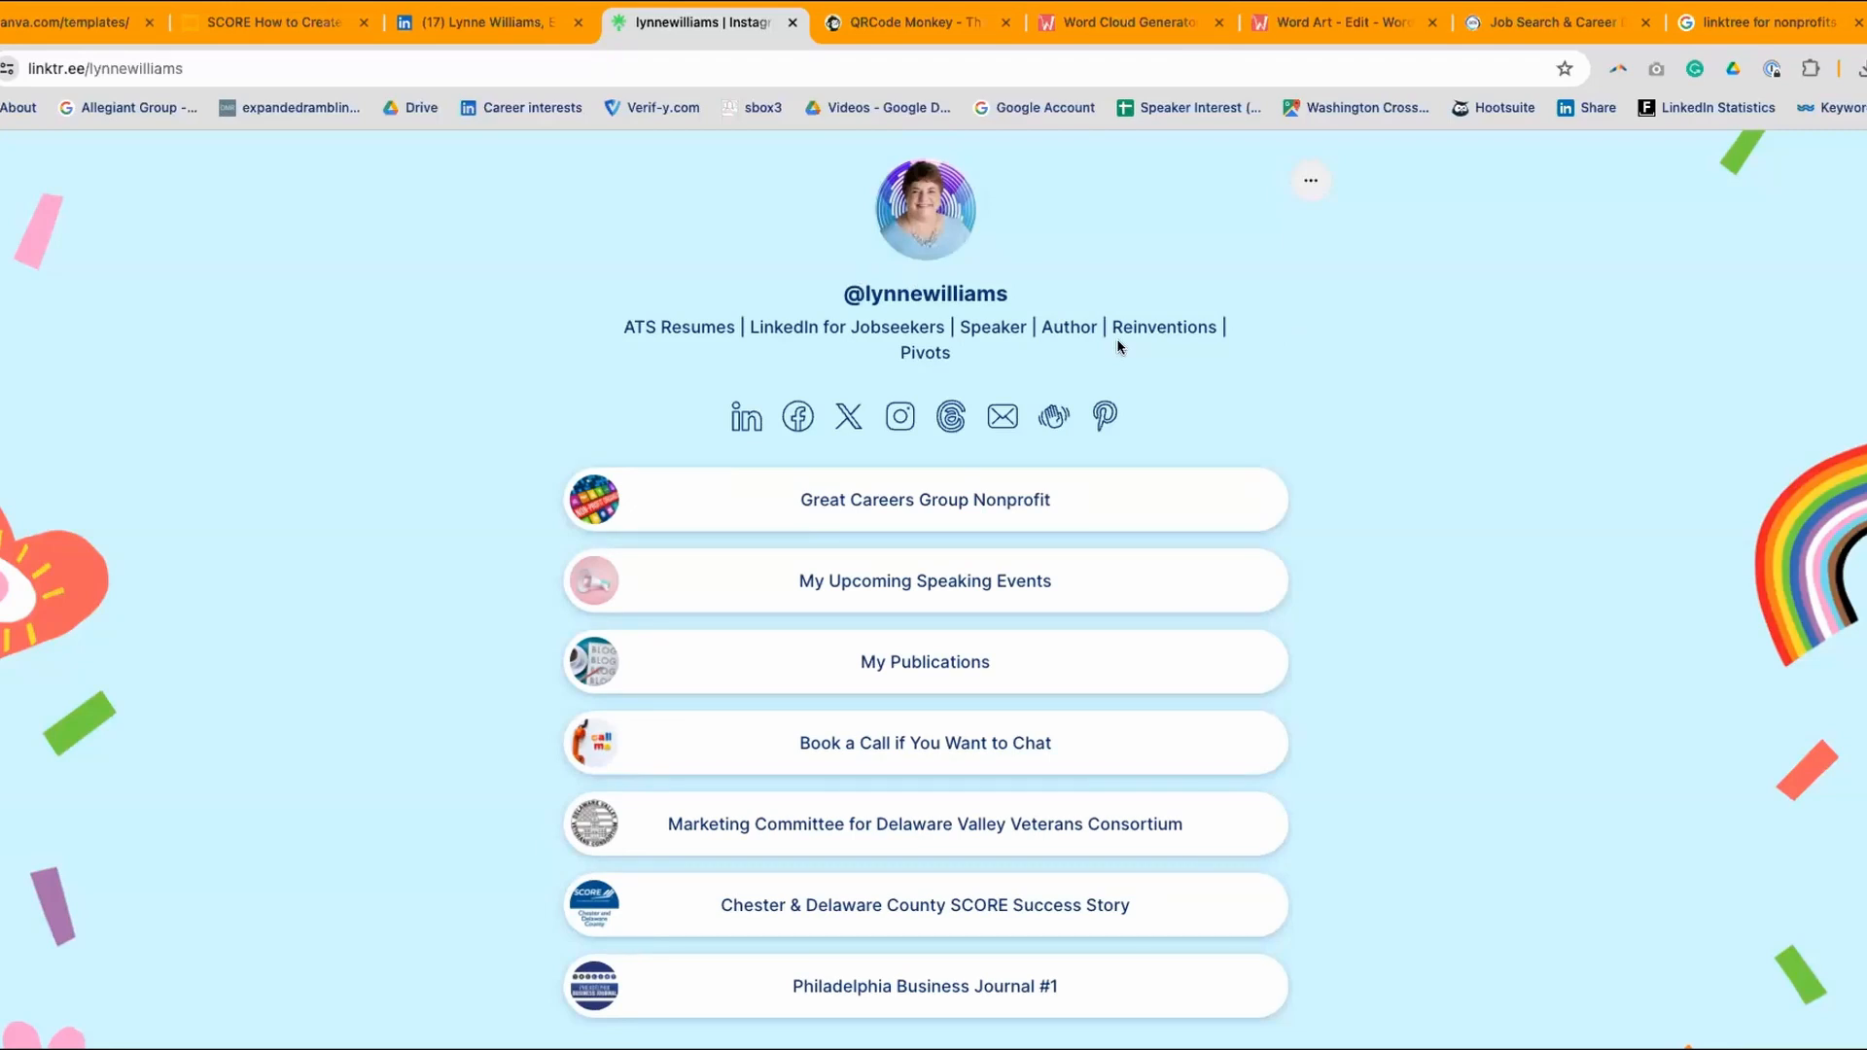
scroll(1133, 342, down, 3)
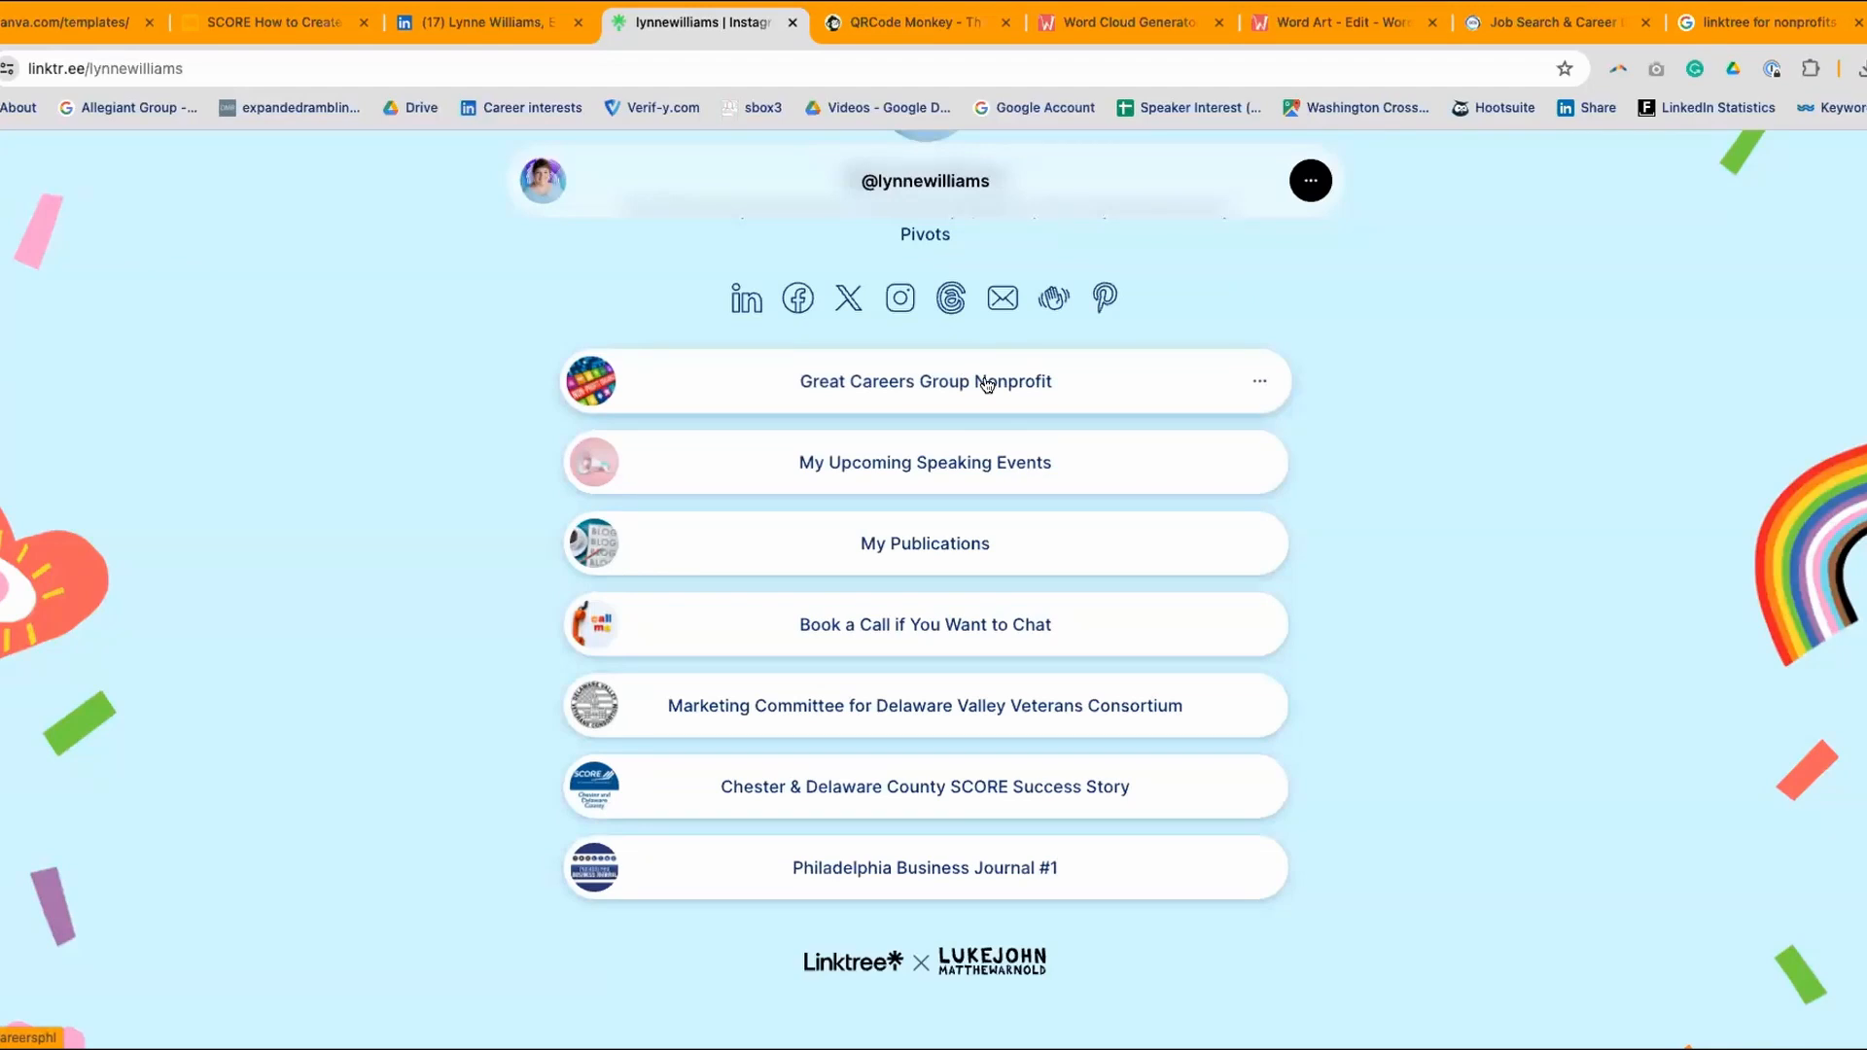
- Open the Great Careers Group Nonprofit Linktree and scroll its links from Website Home to Tax Deductible Donations
click(987, 382)
scroll(1584, 331, down, 2)
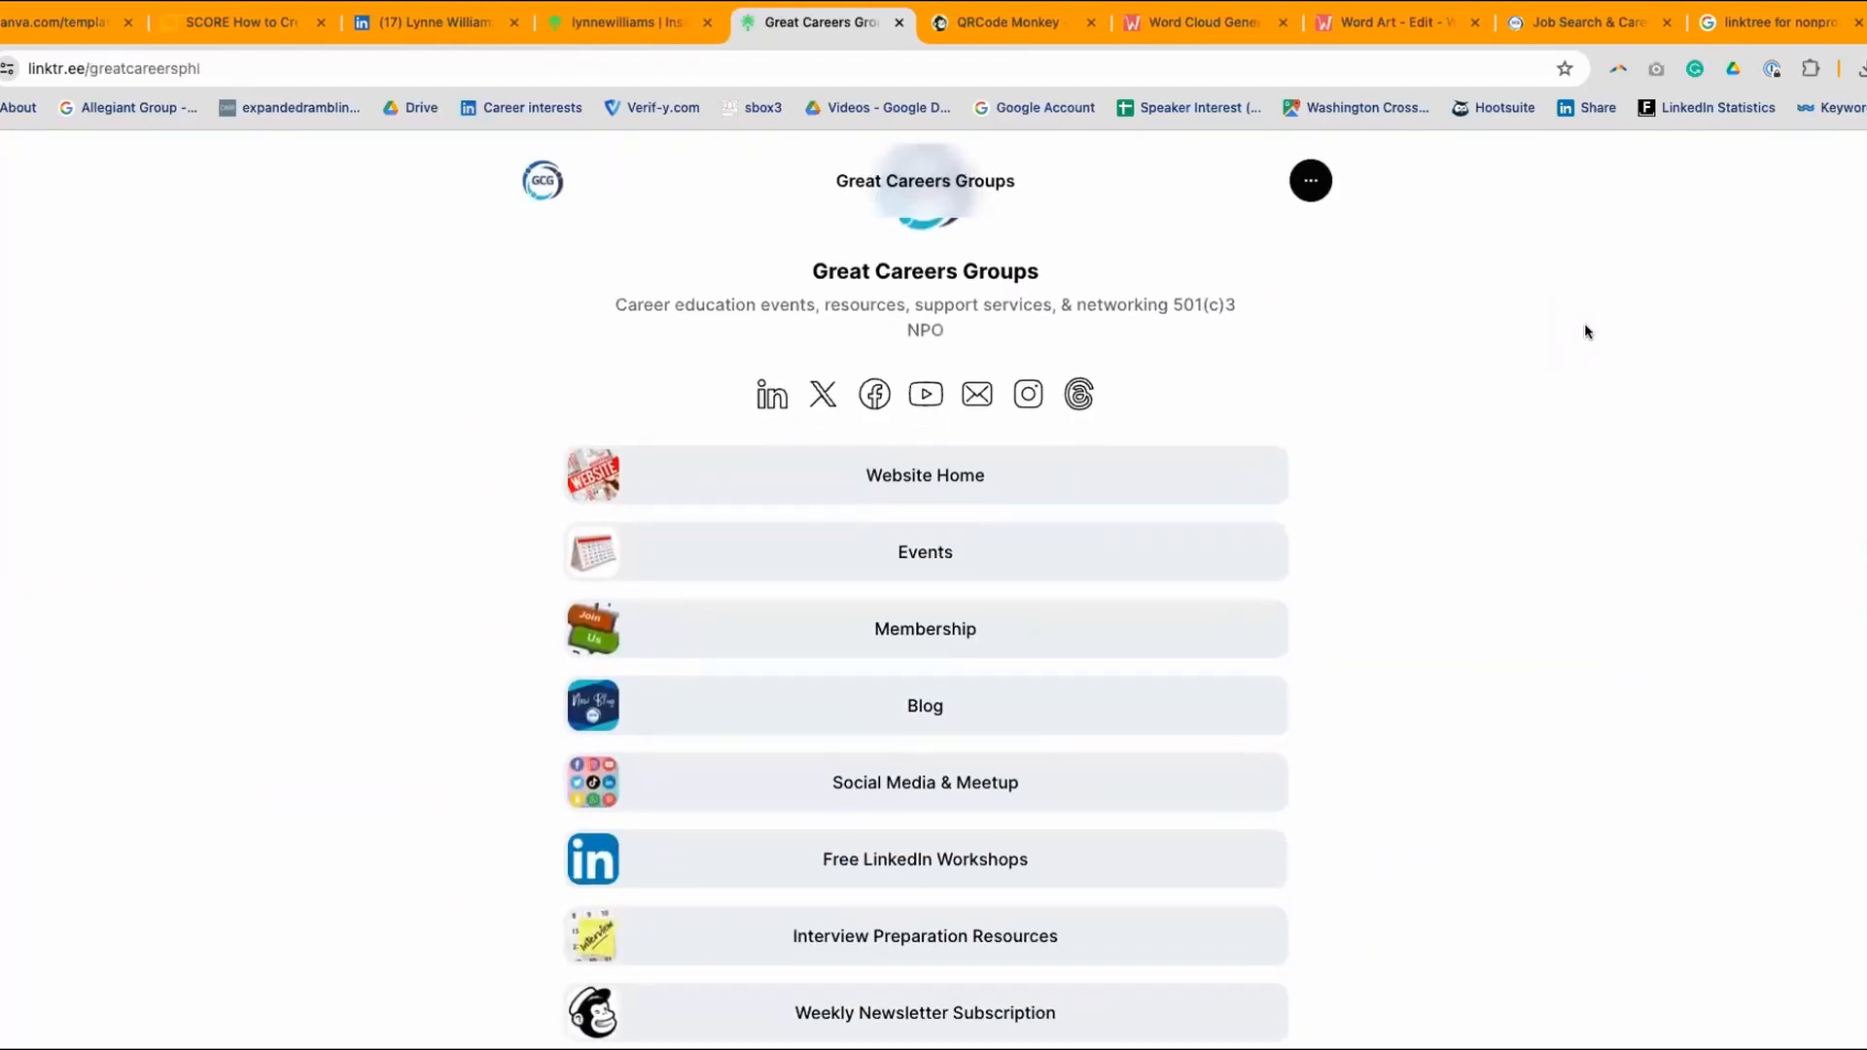
scroll(1584, 323, up, 3)
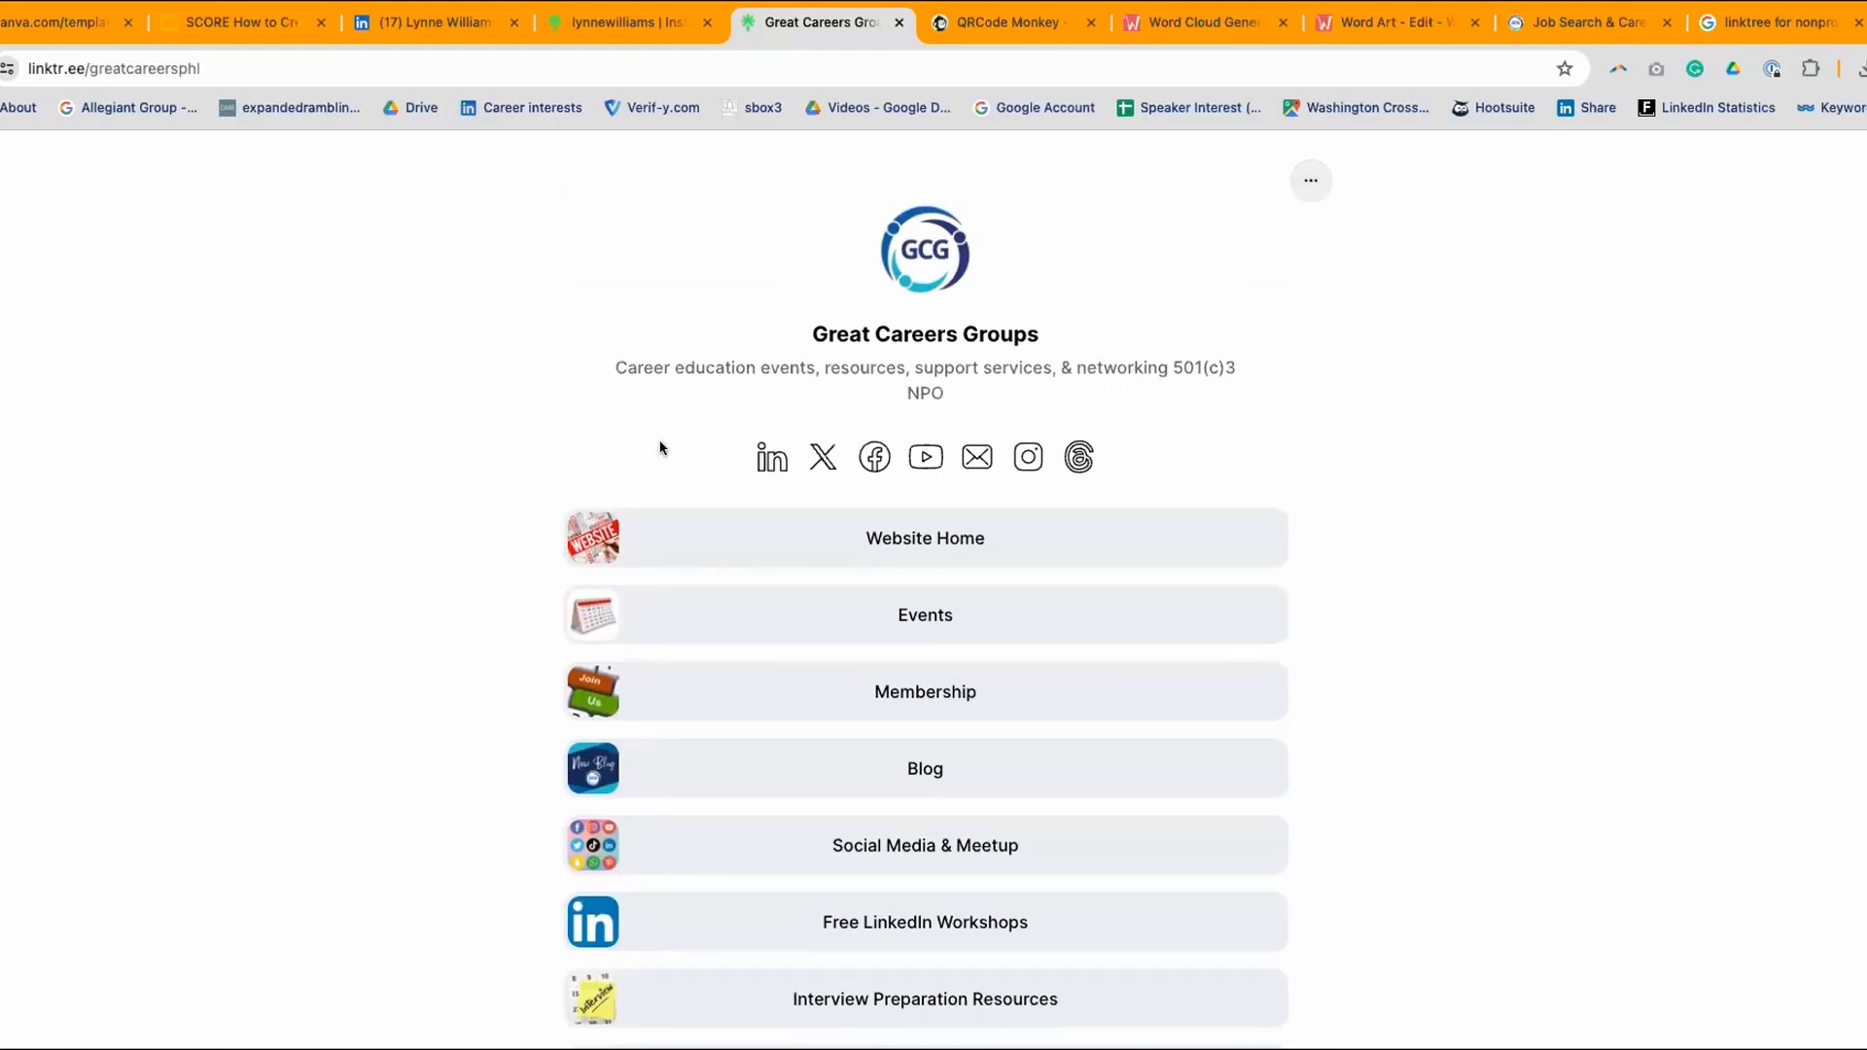
scroll(1563, 471, down, 3)
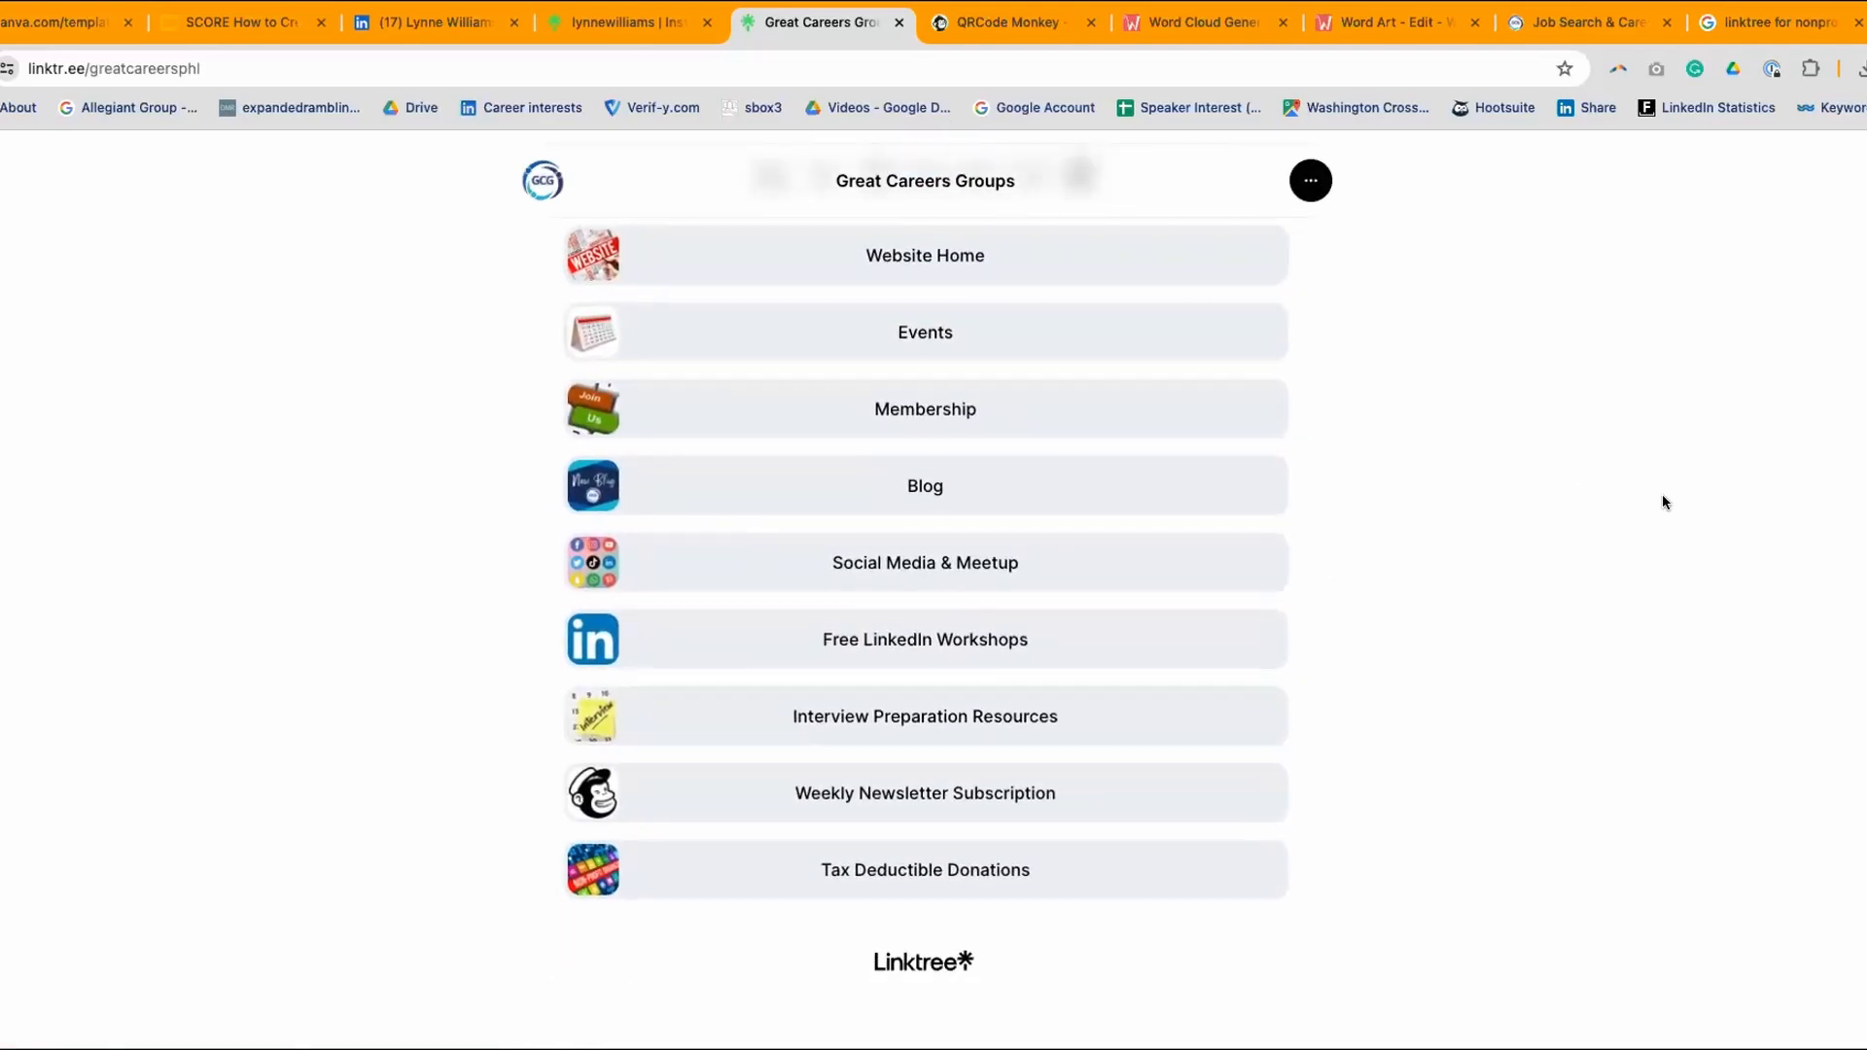
scroll(1663, 496, up, 2)
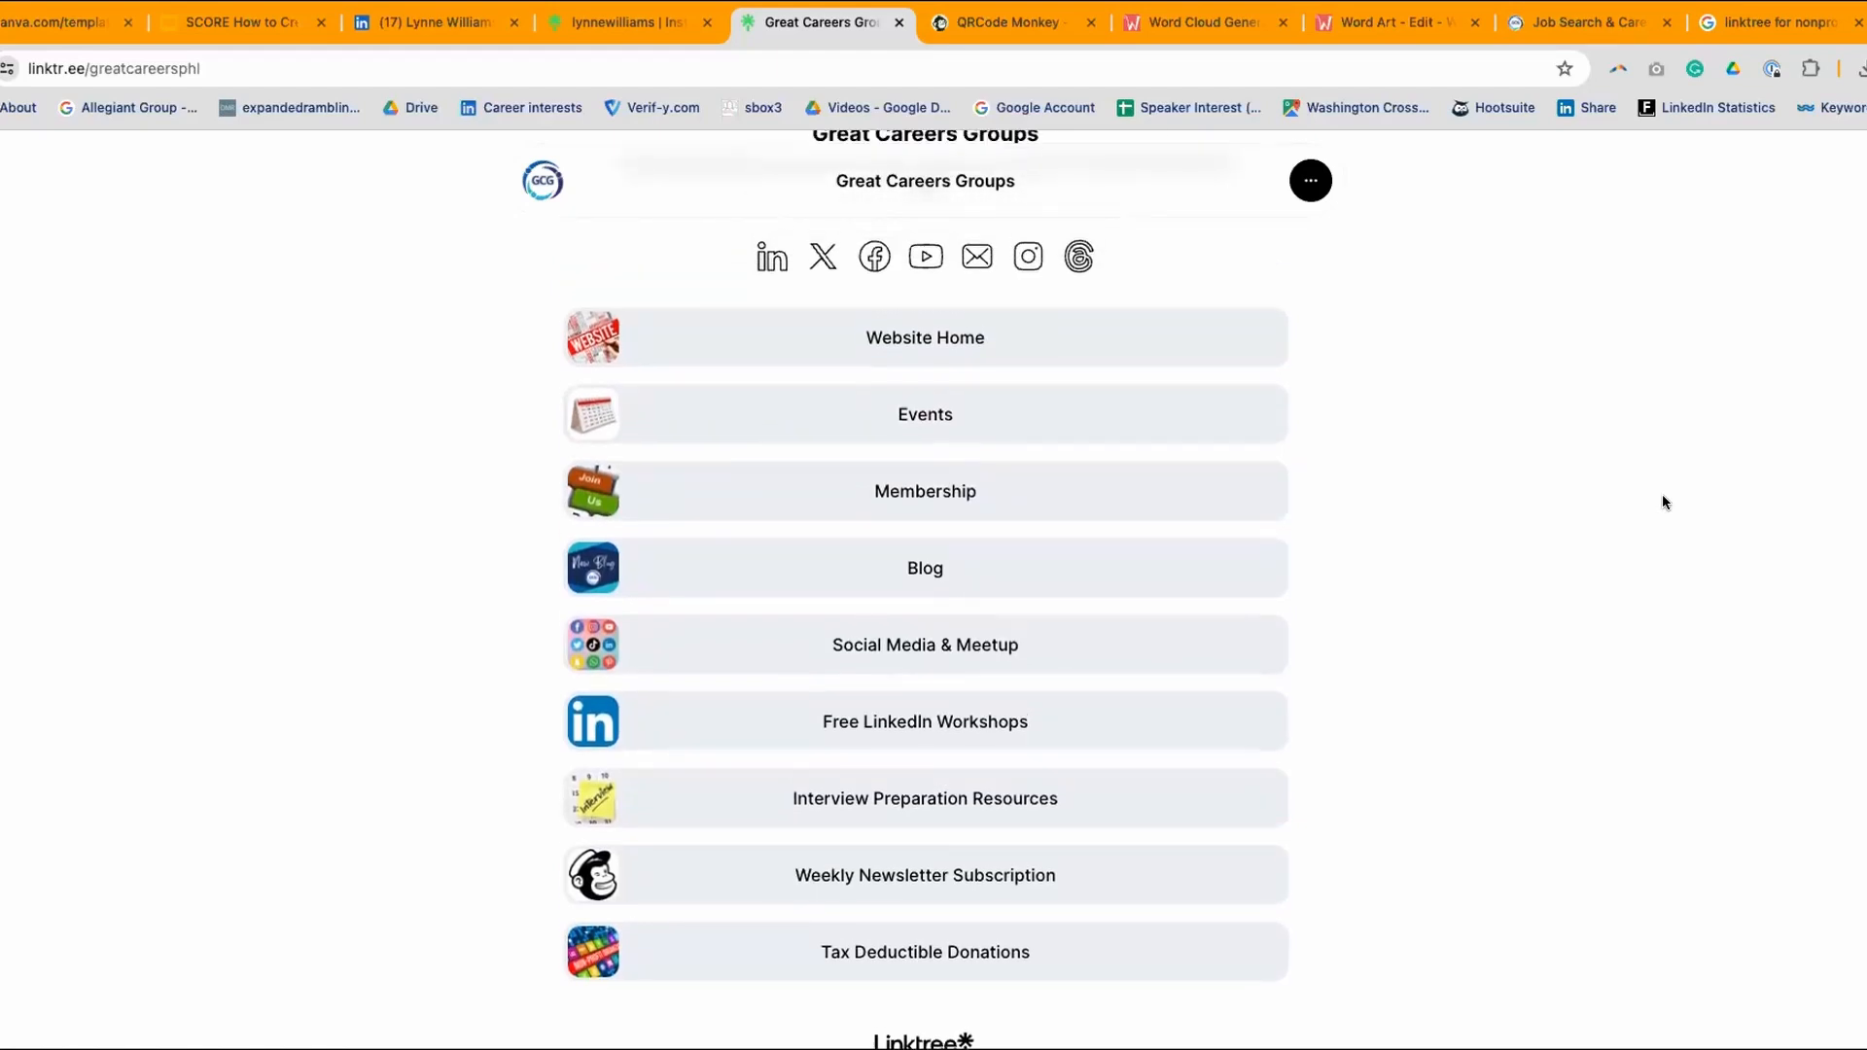
scroll(1663, 502, down, 1)
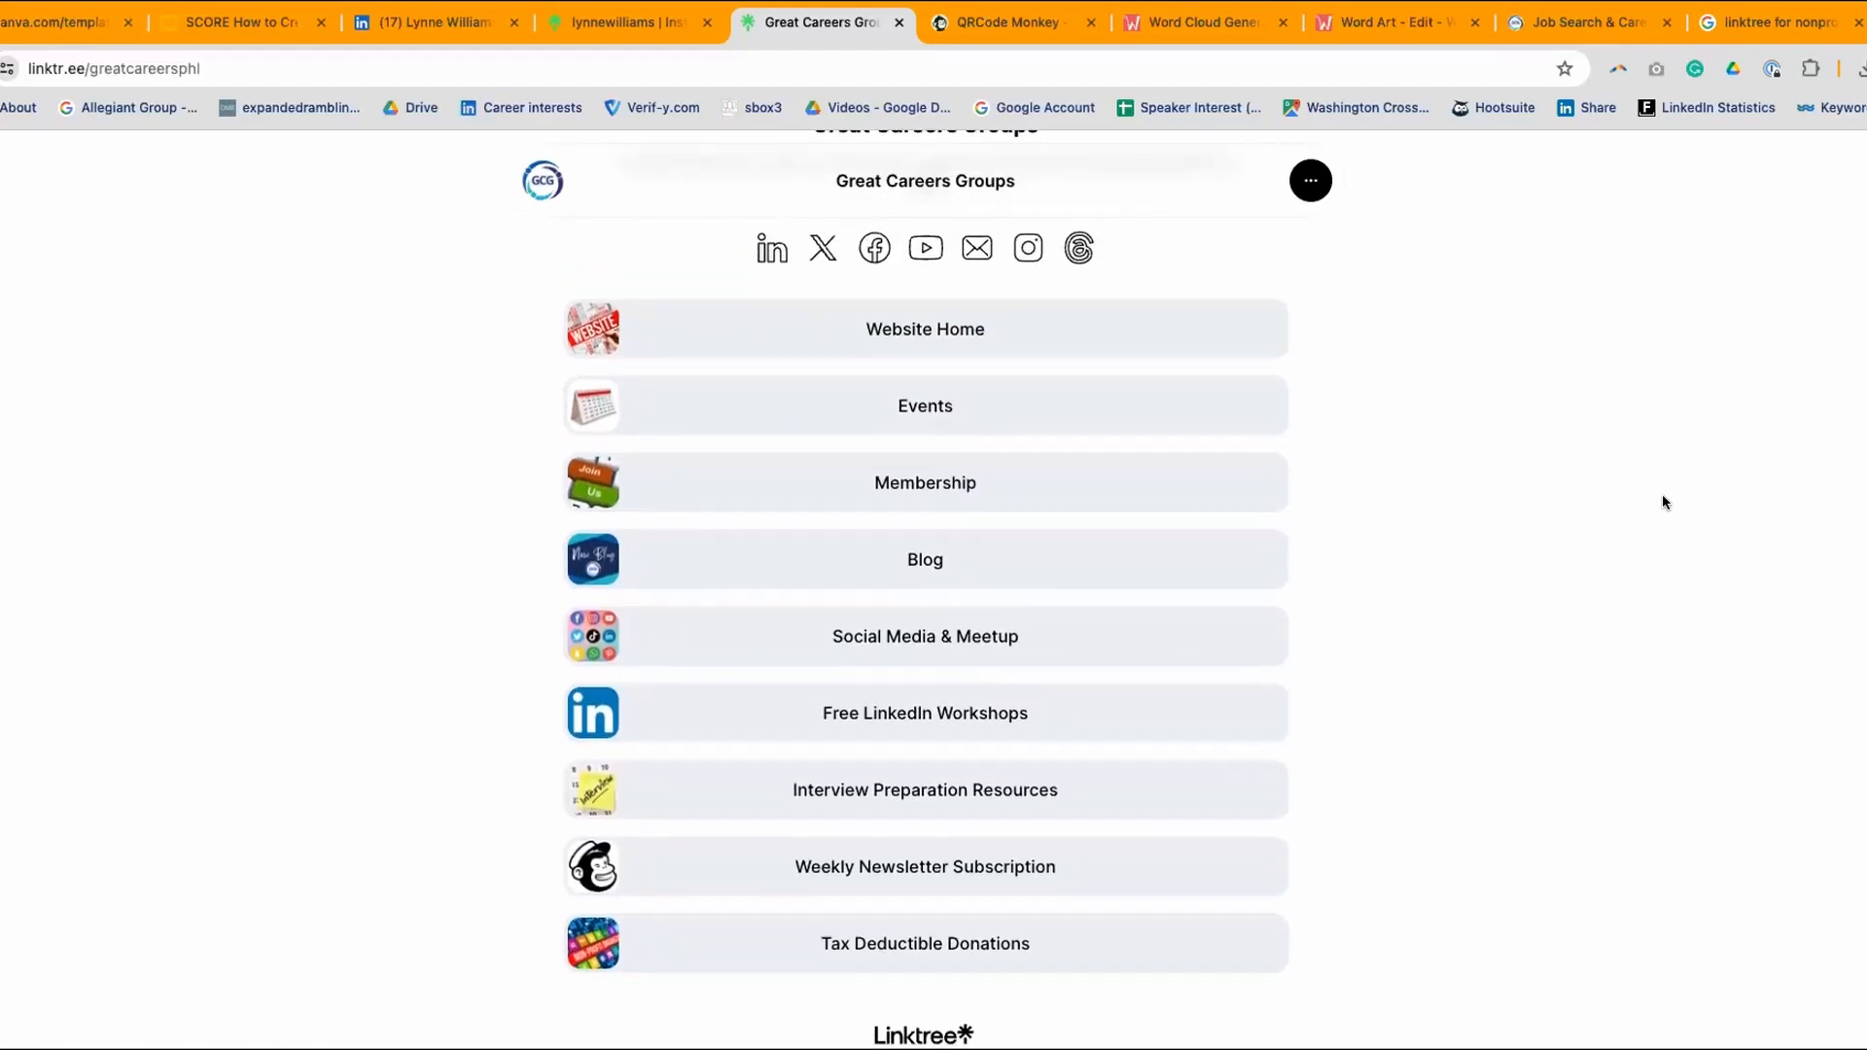
scroll(1663, 502, down, 1)
scroll(1663, 502, up, 2)
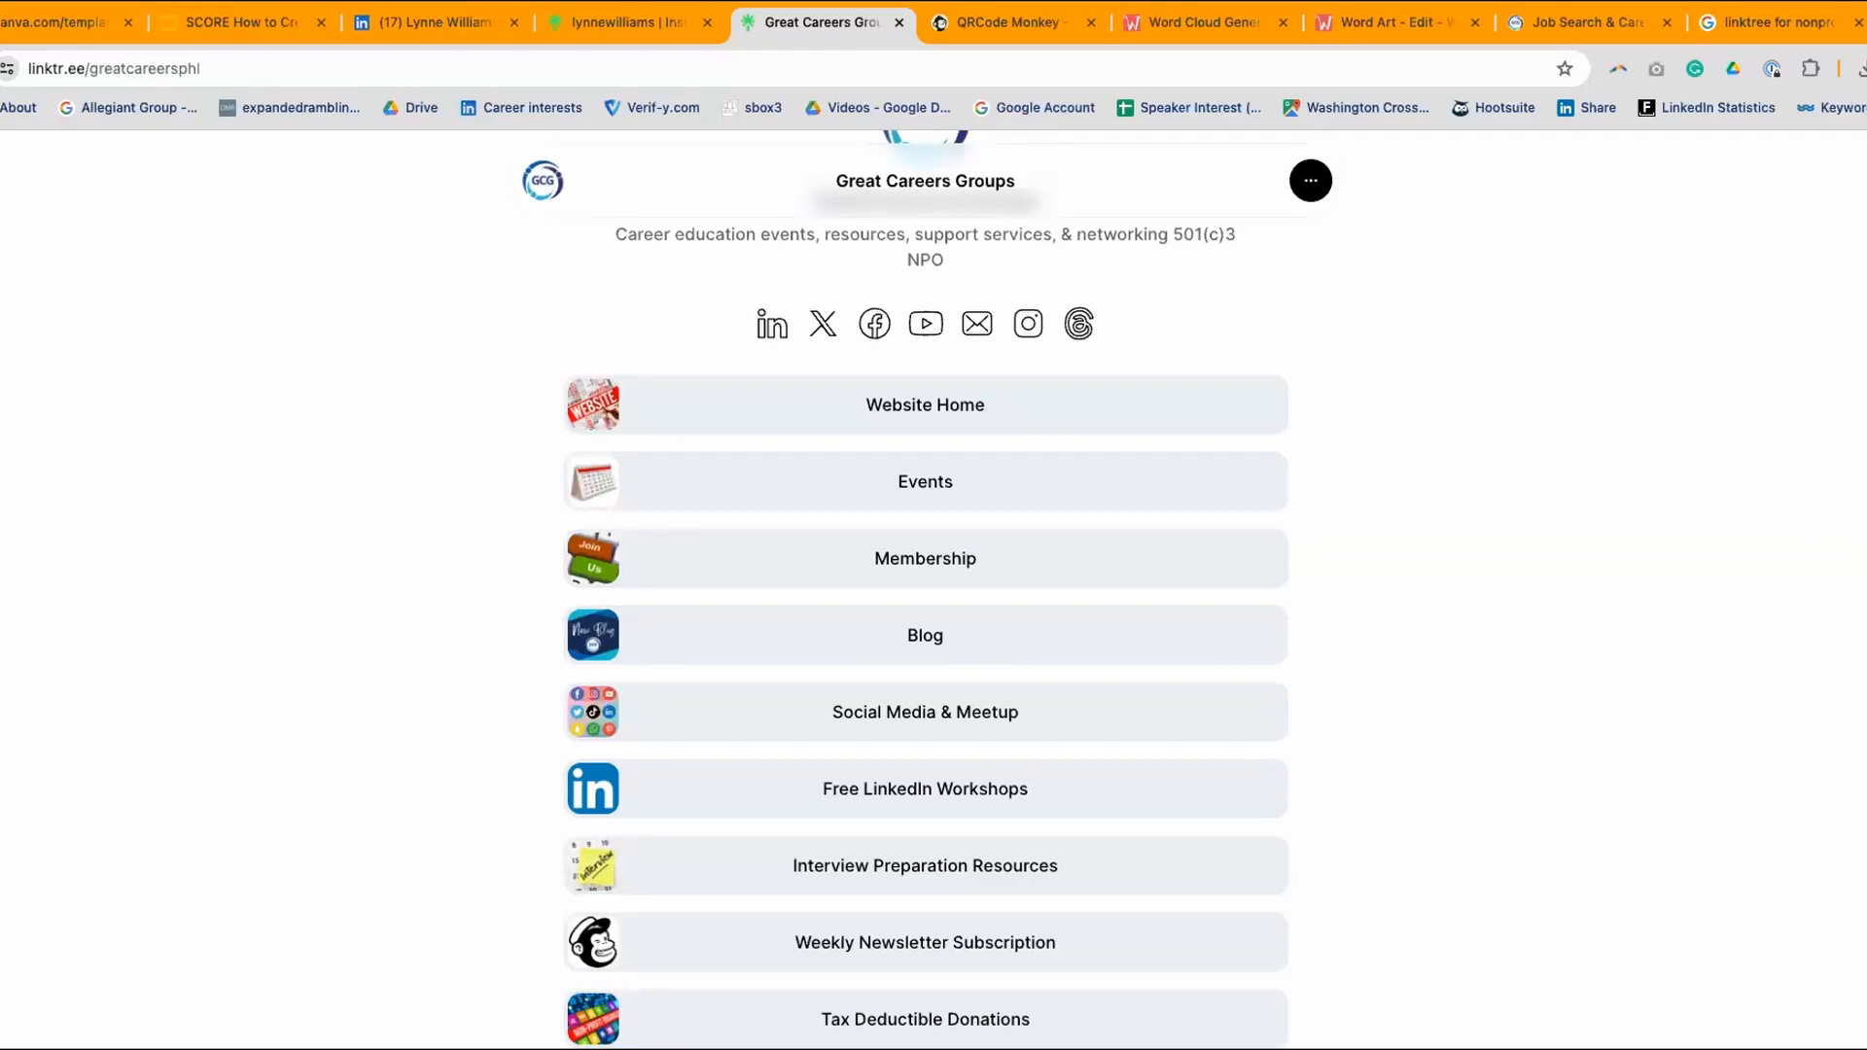
- Load instagram.com/greatcareersphl in a new tab and scroll through the Great Careers Groups posts
key(super+t)
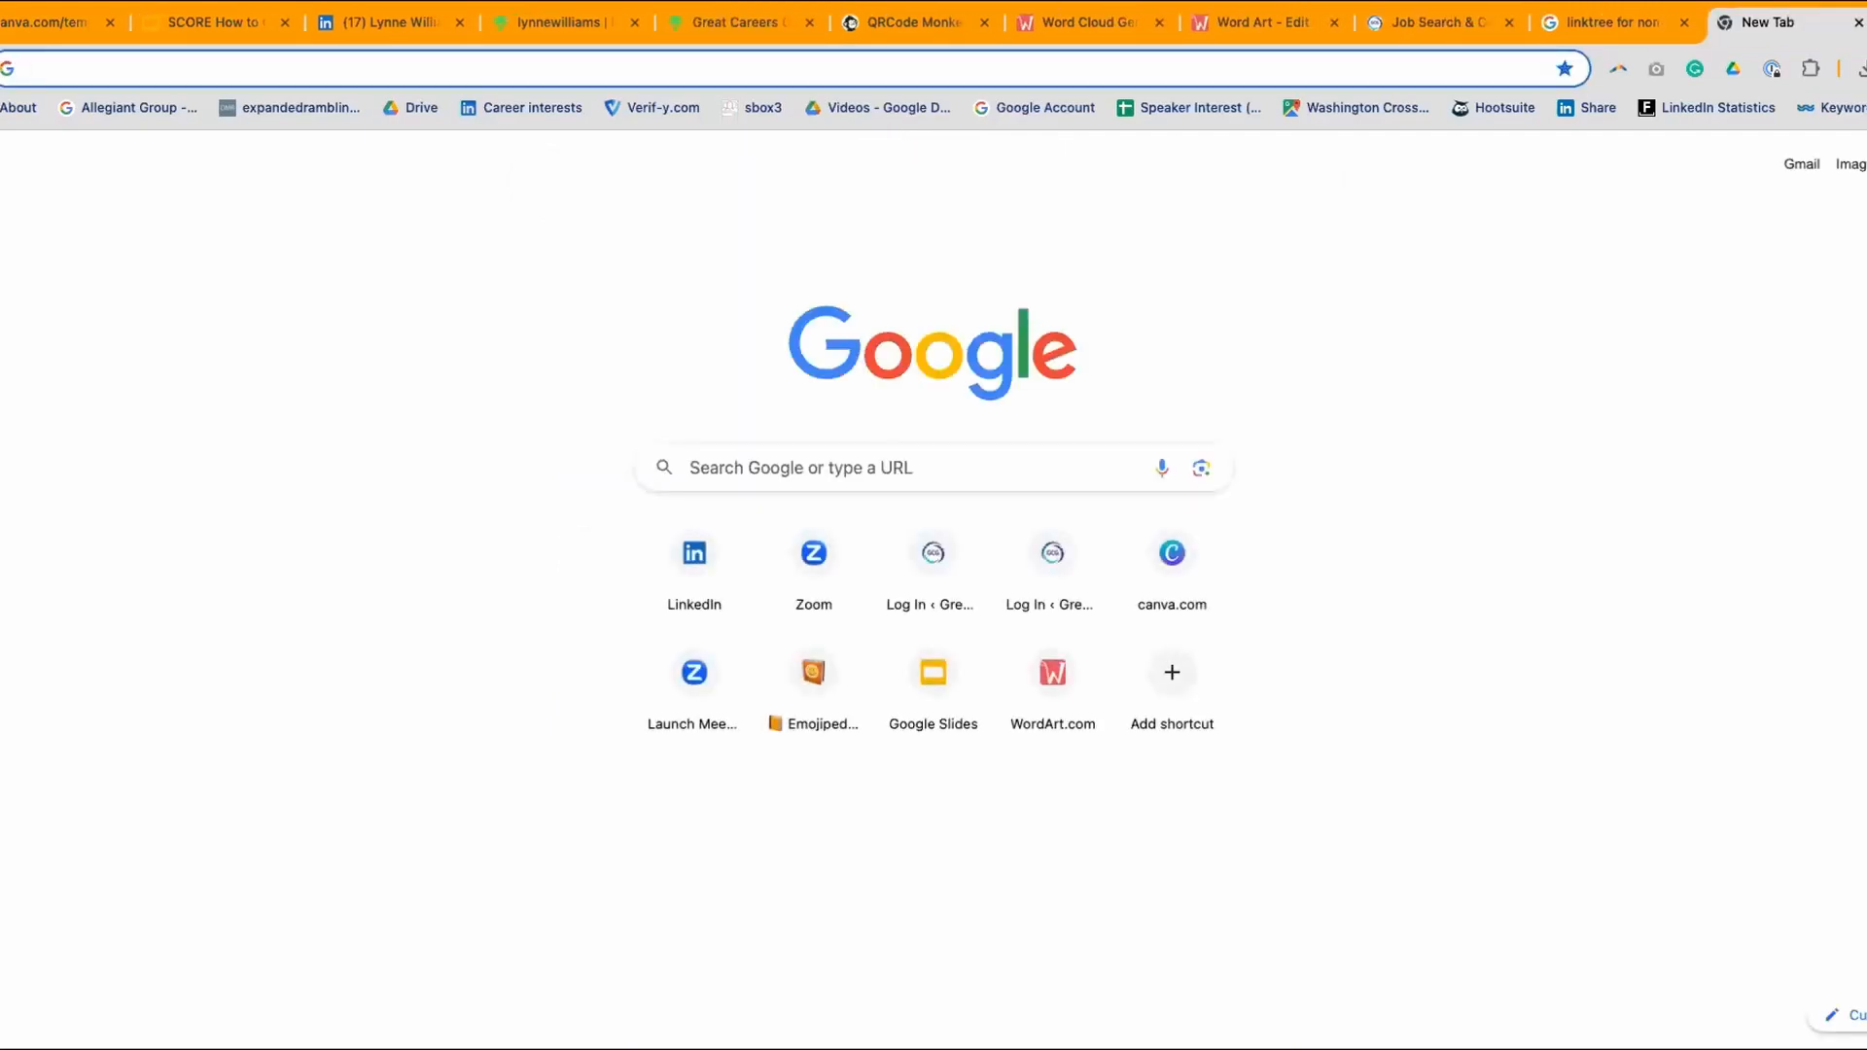
text(instagra)
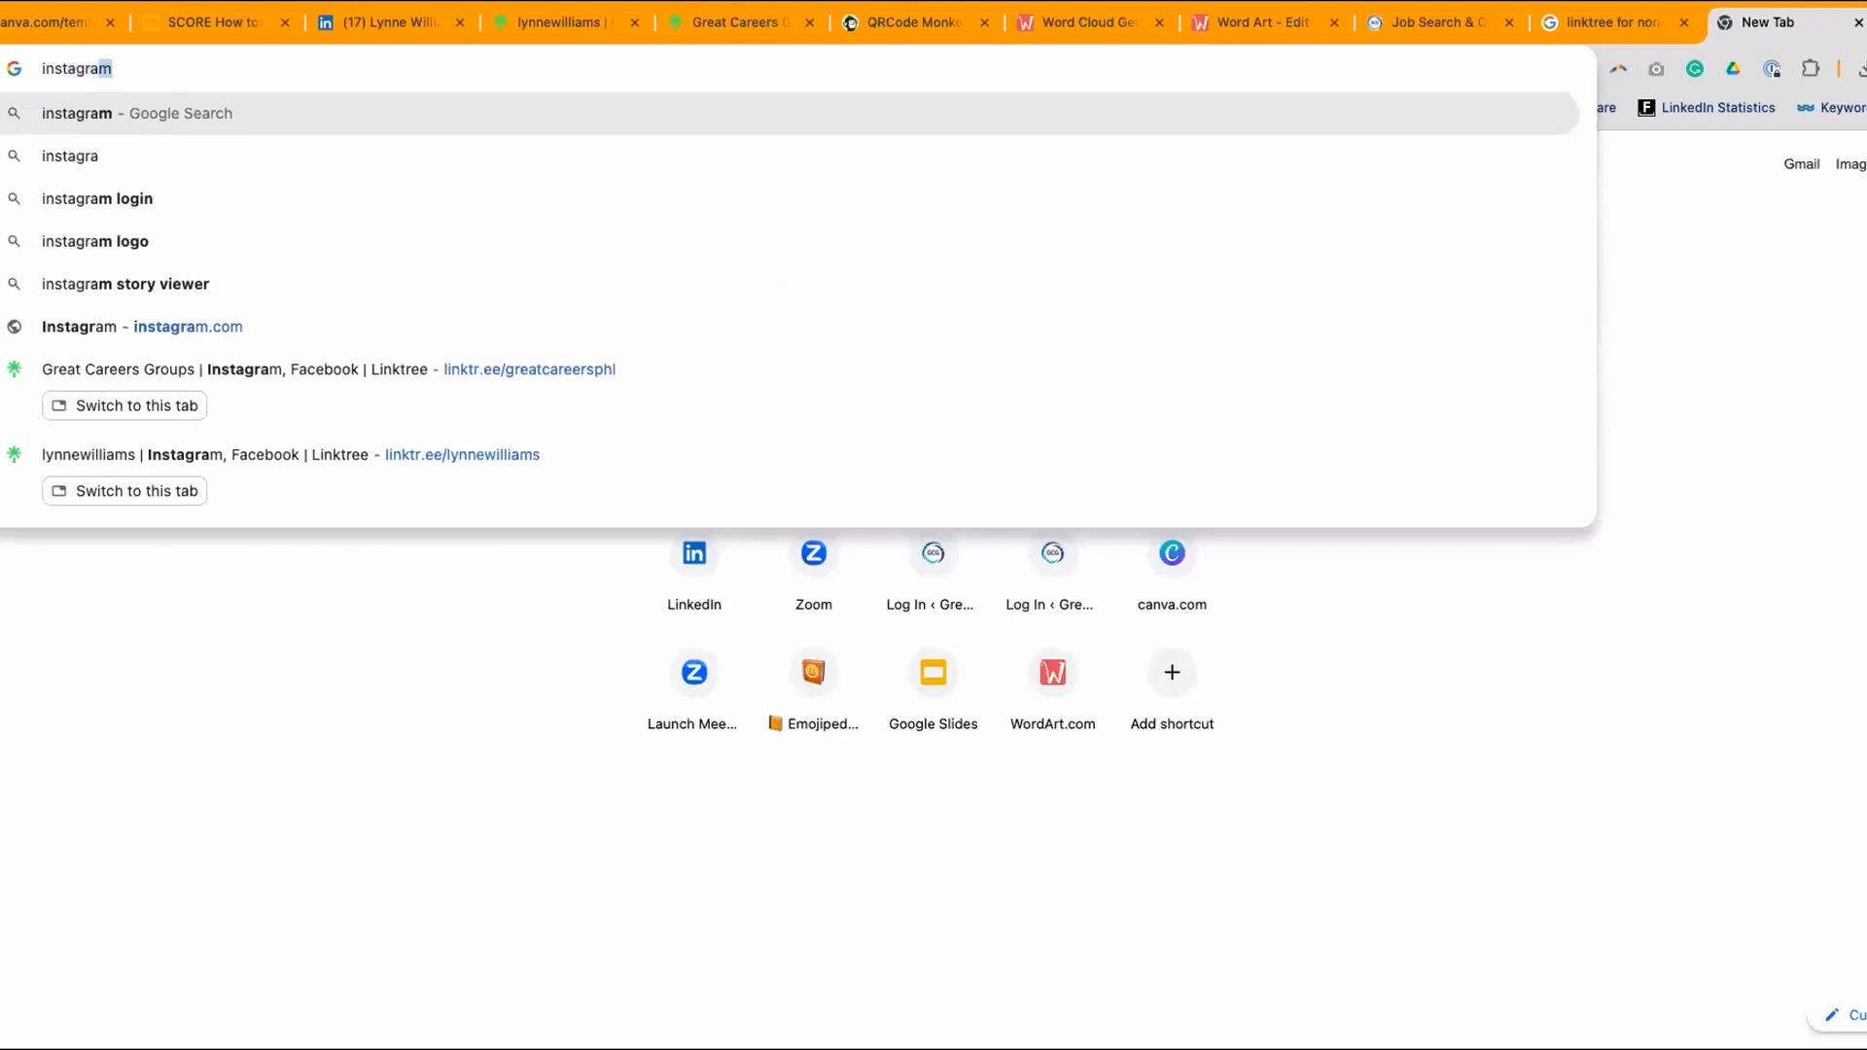
text(m)
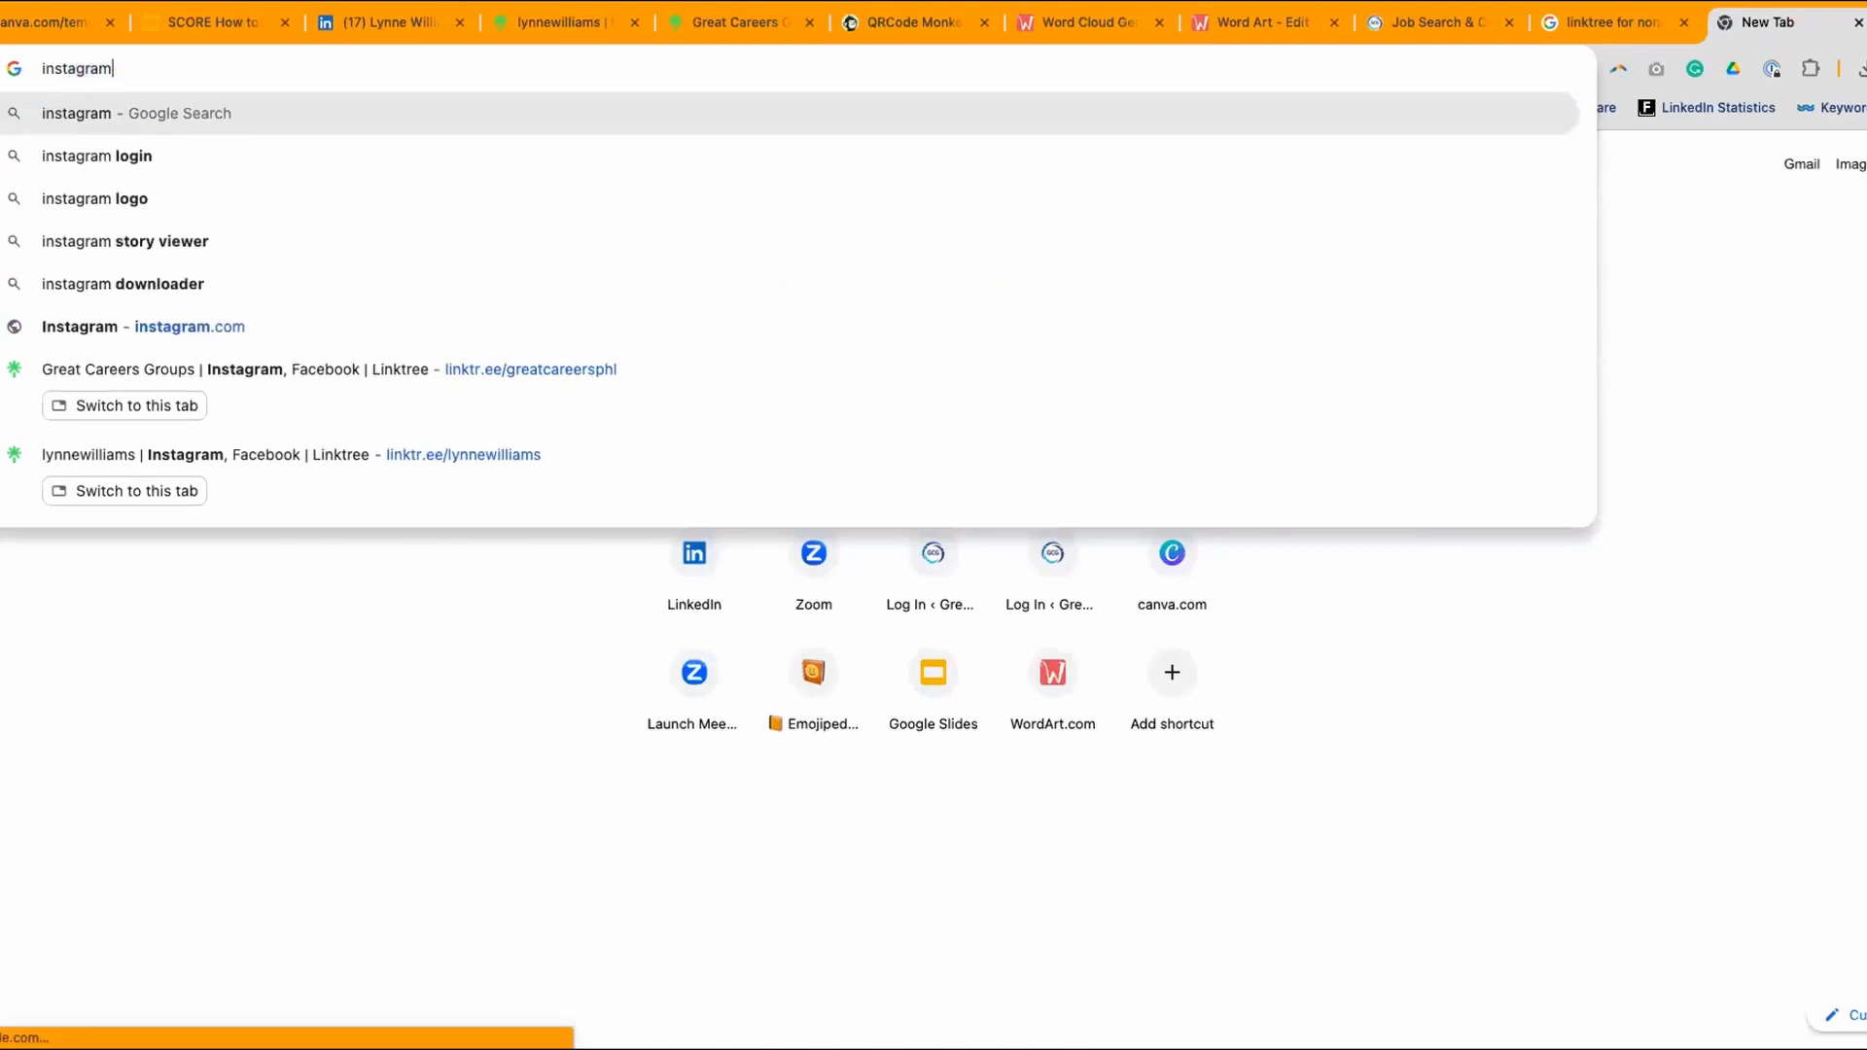
text(.com)
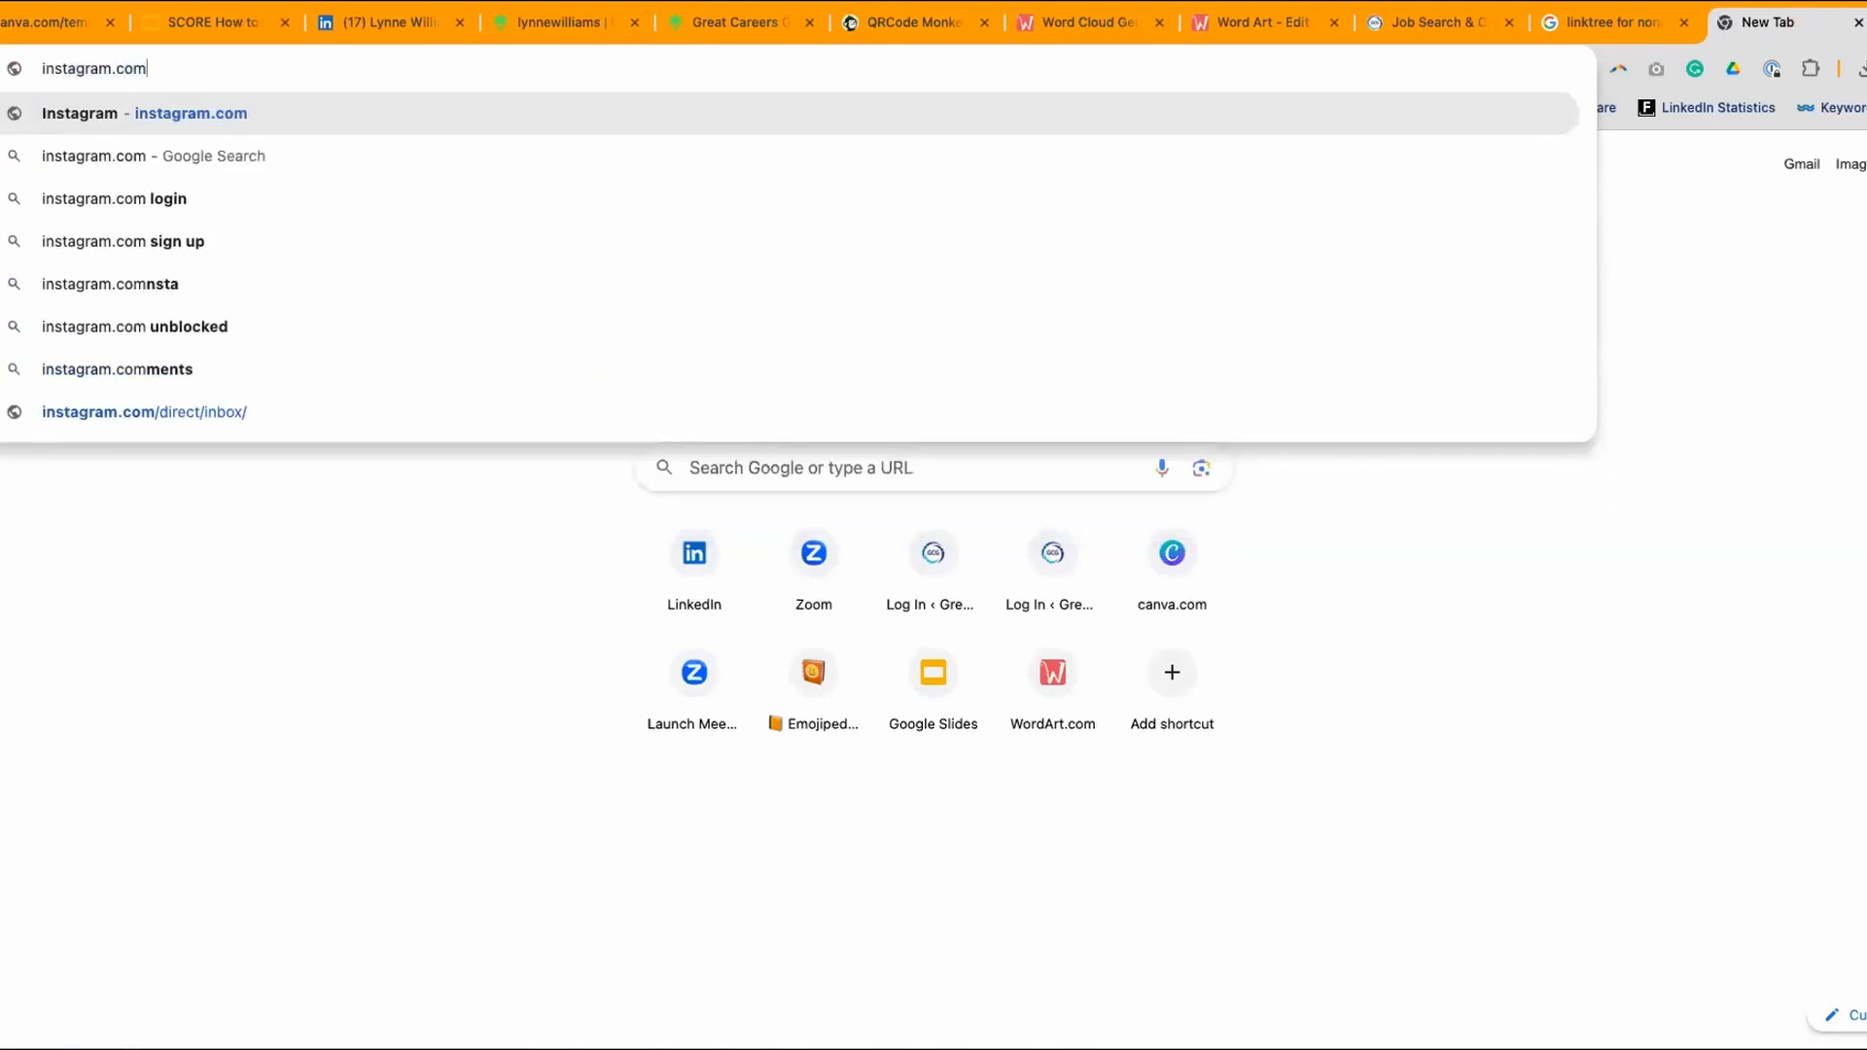
text(/greatcare)
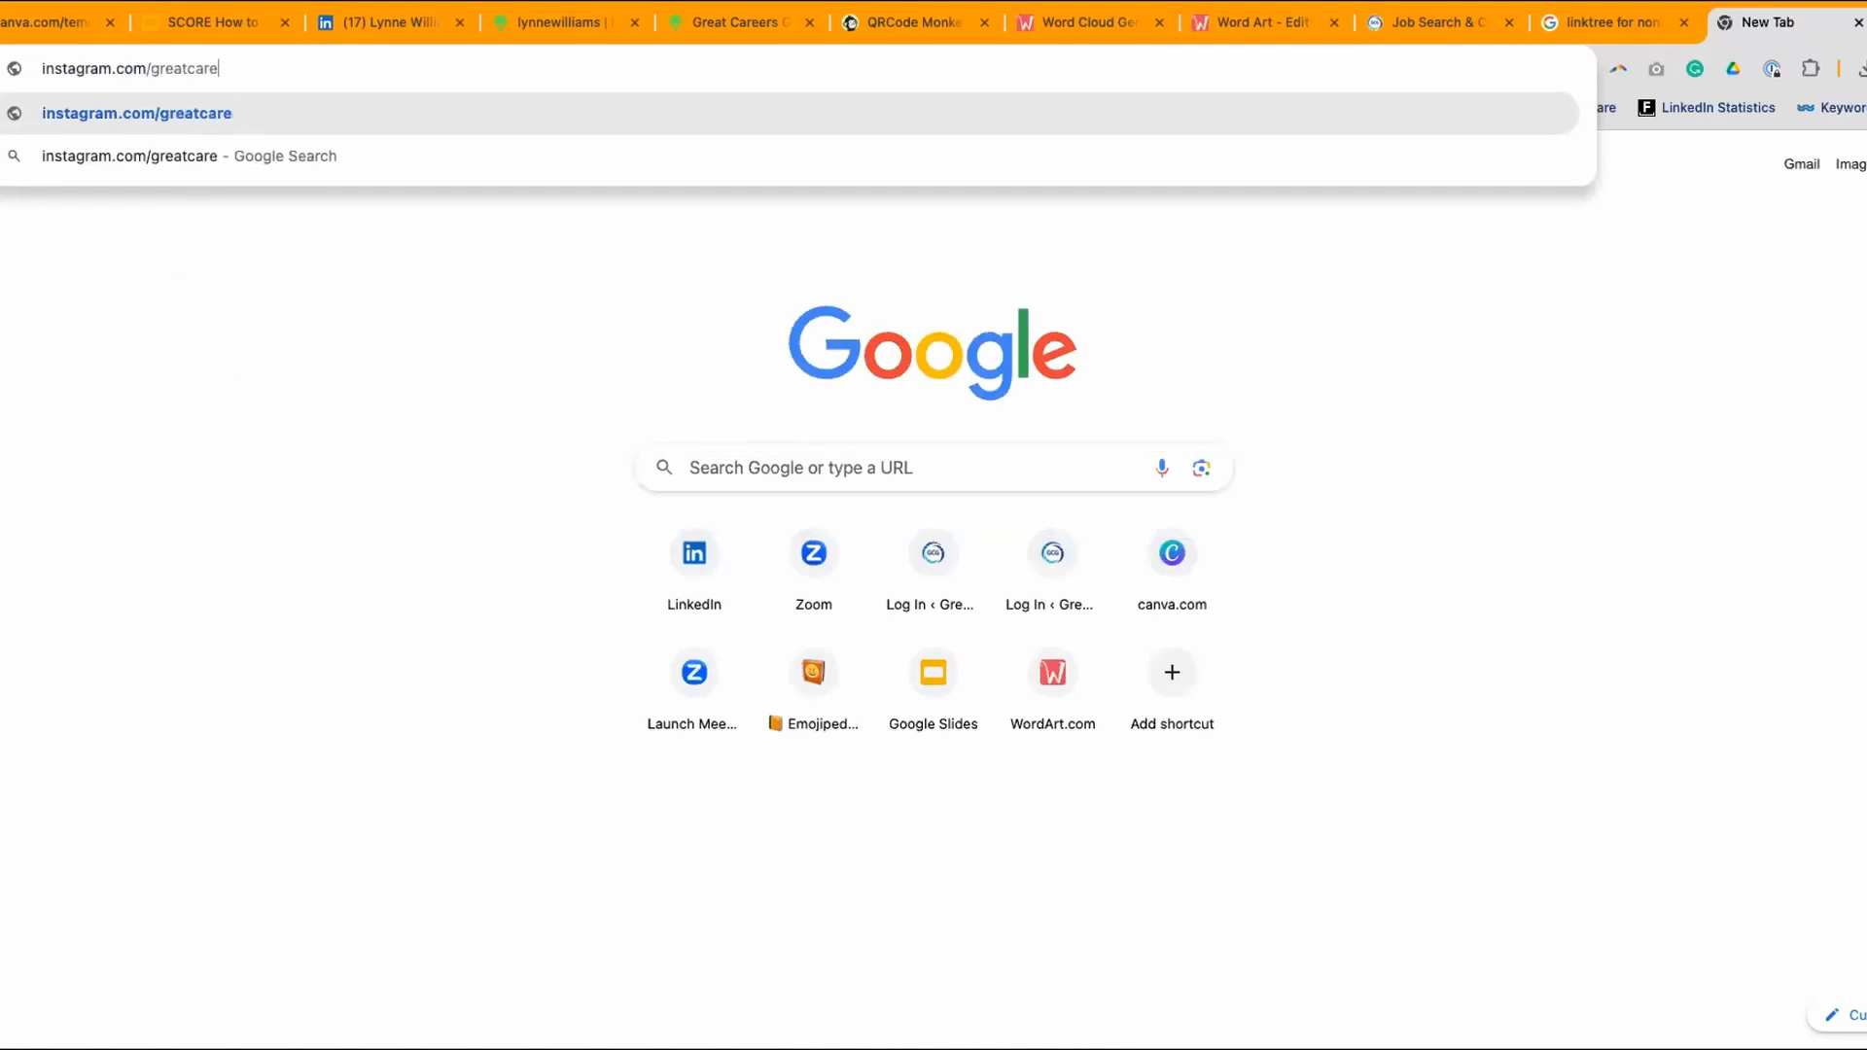
text(ersphl)
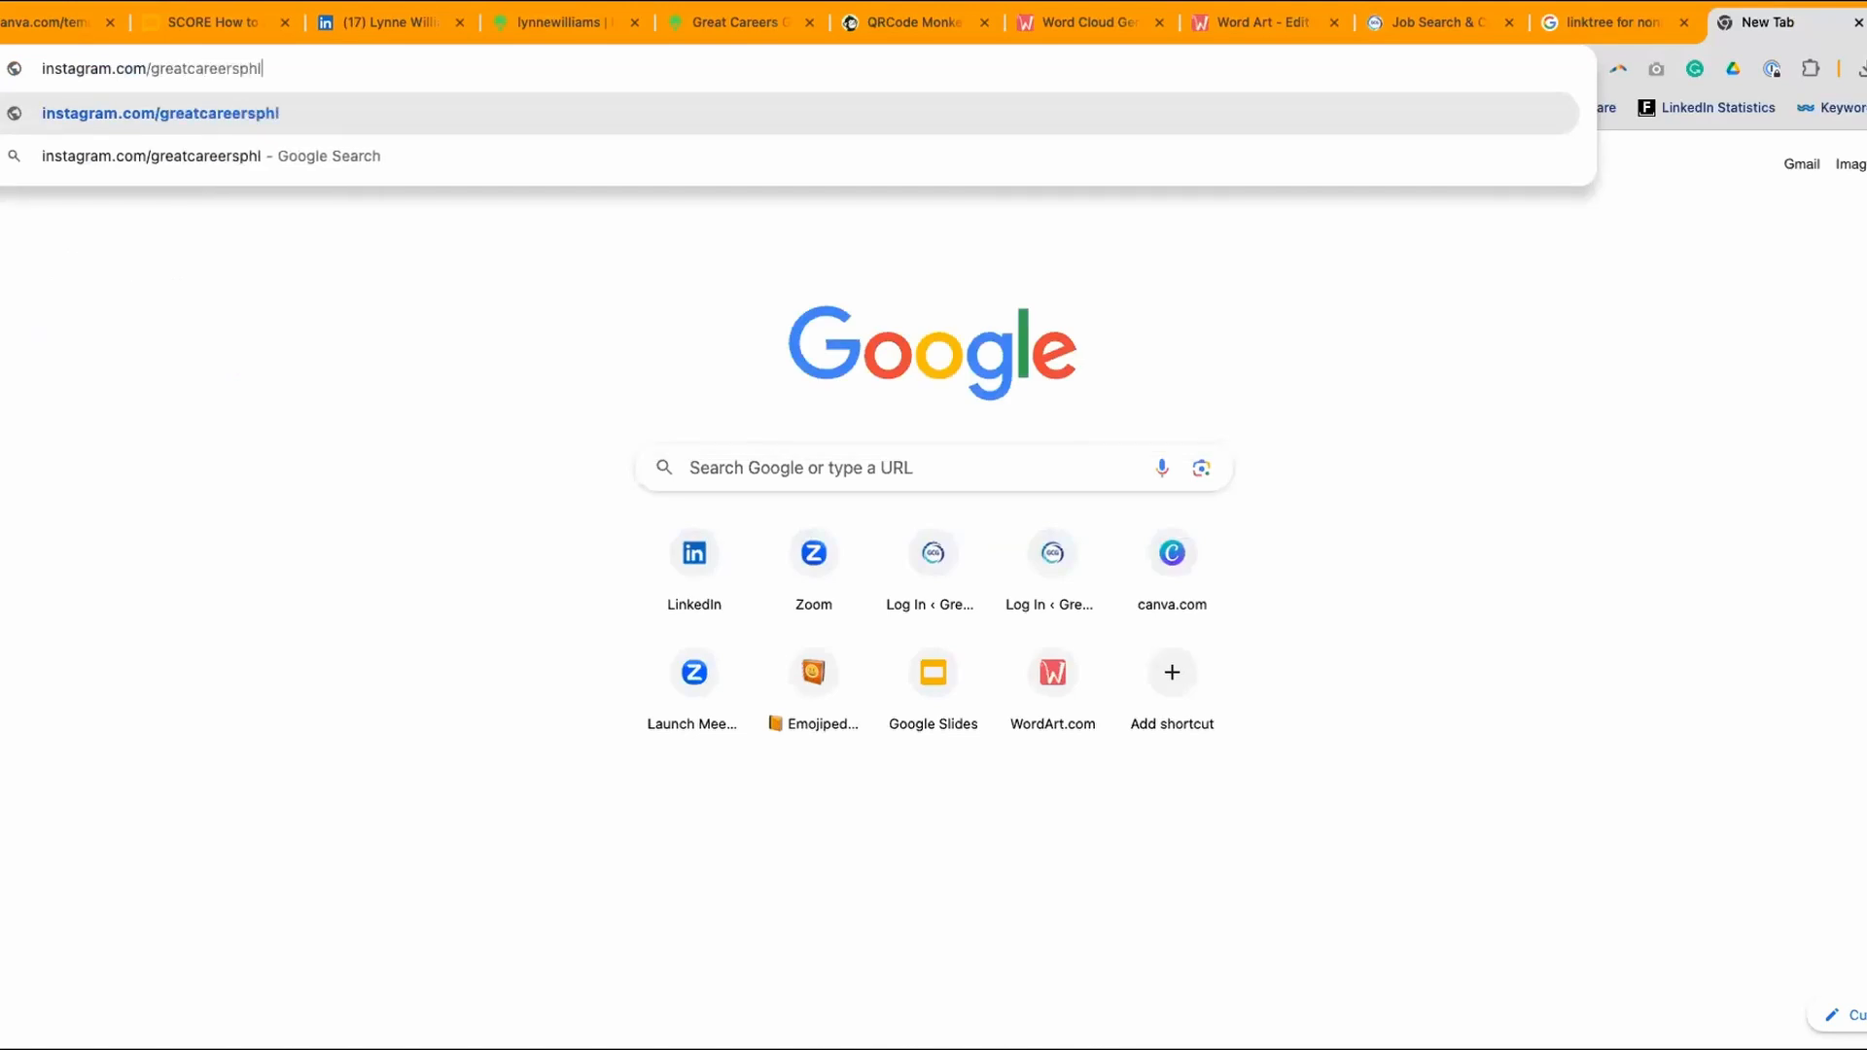
key(Return)
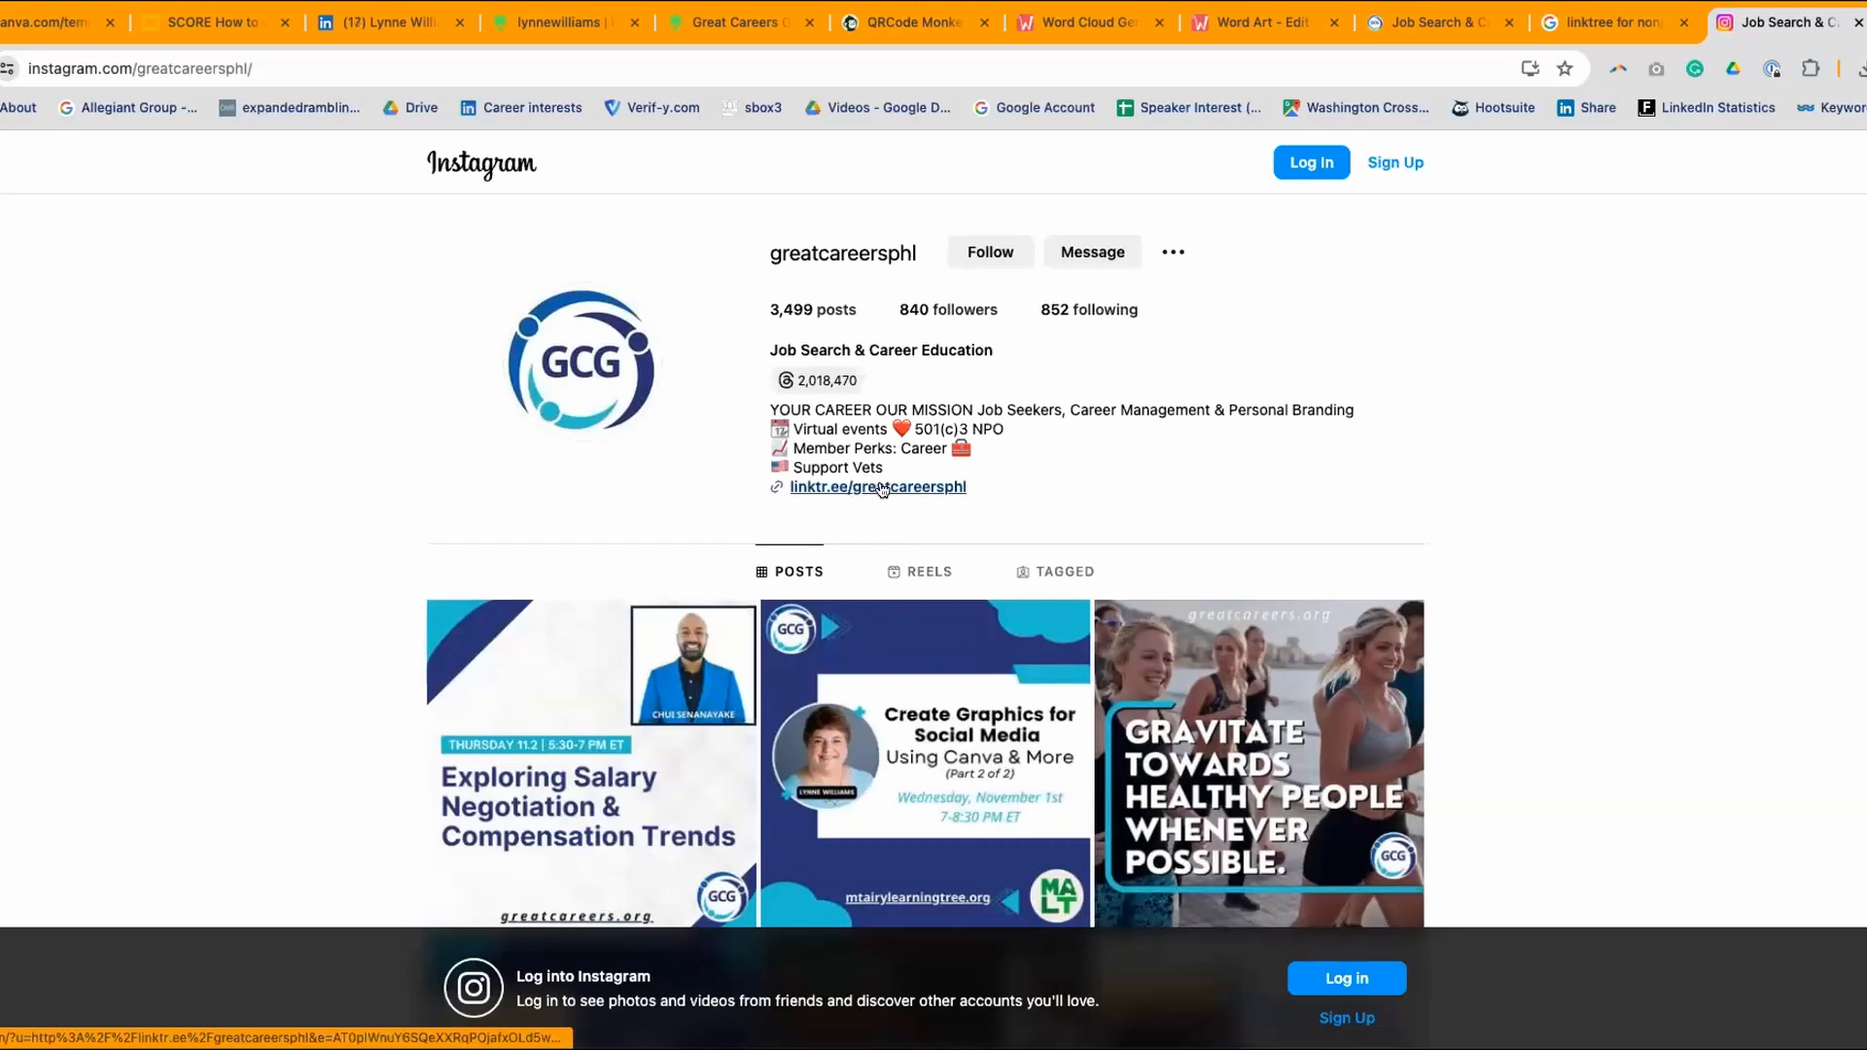
scroll(954, 494, down, 1)
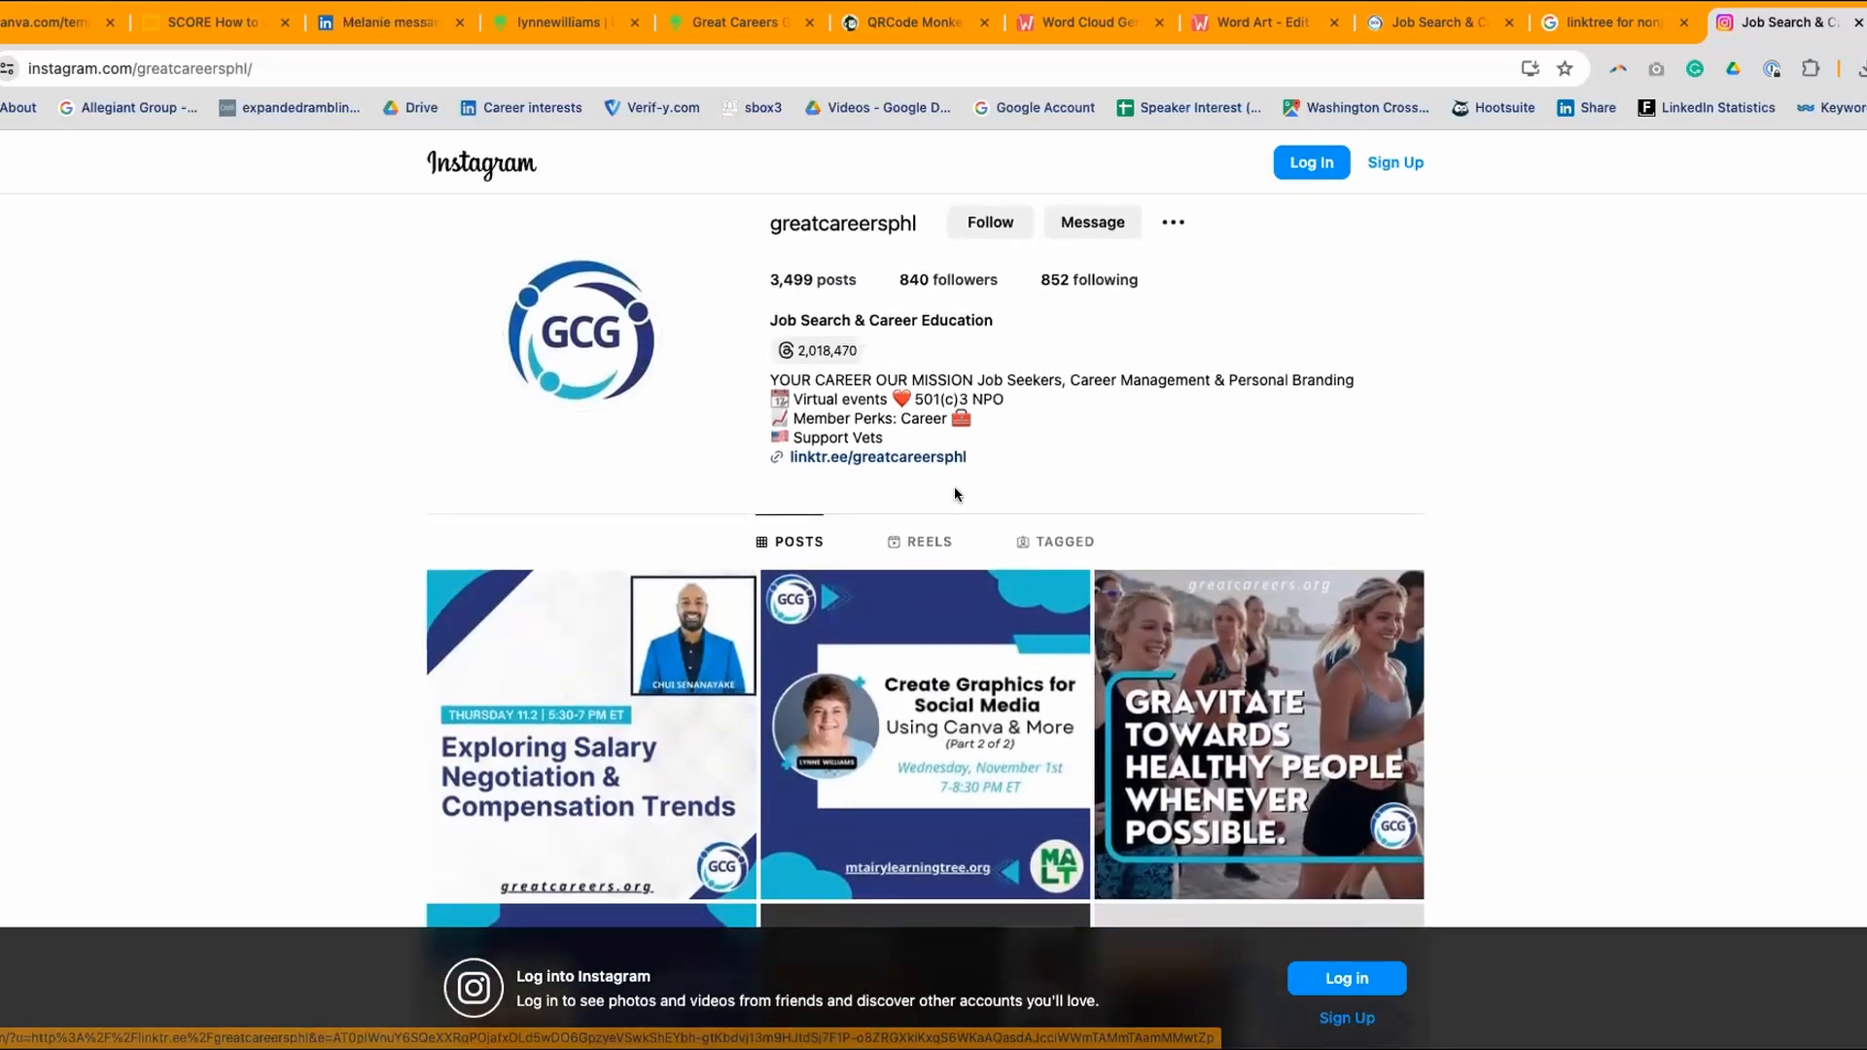
scroll(954, 494, down, 2)
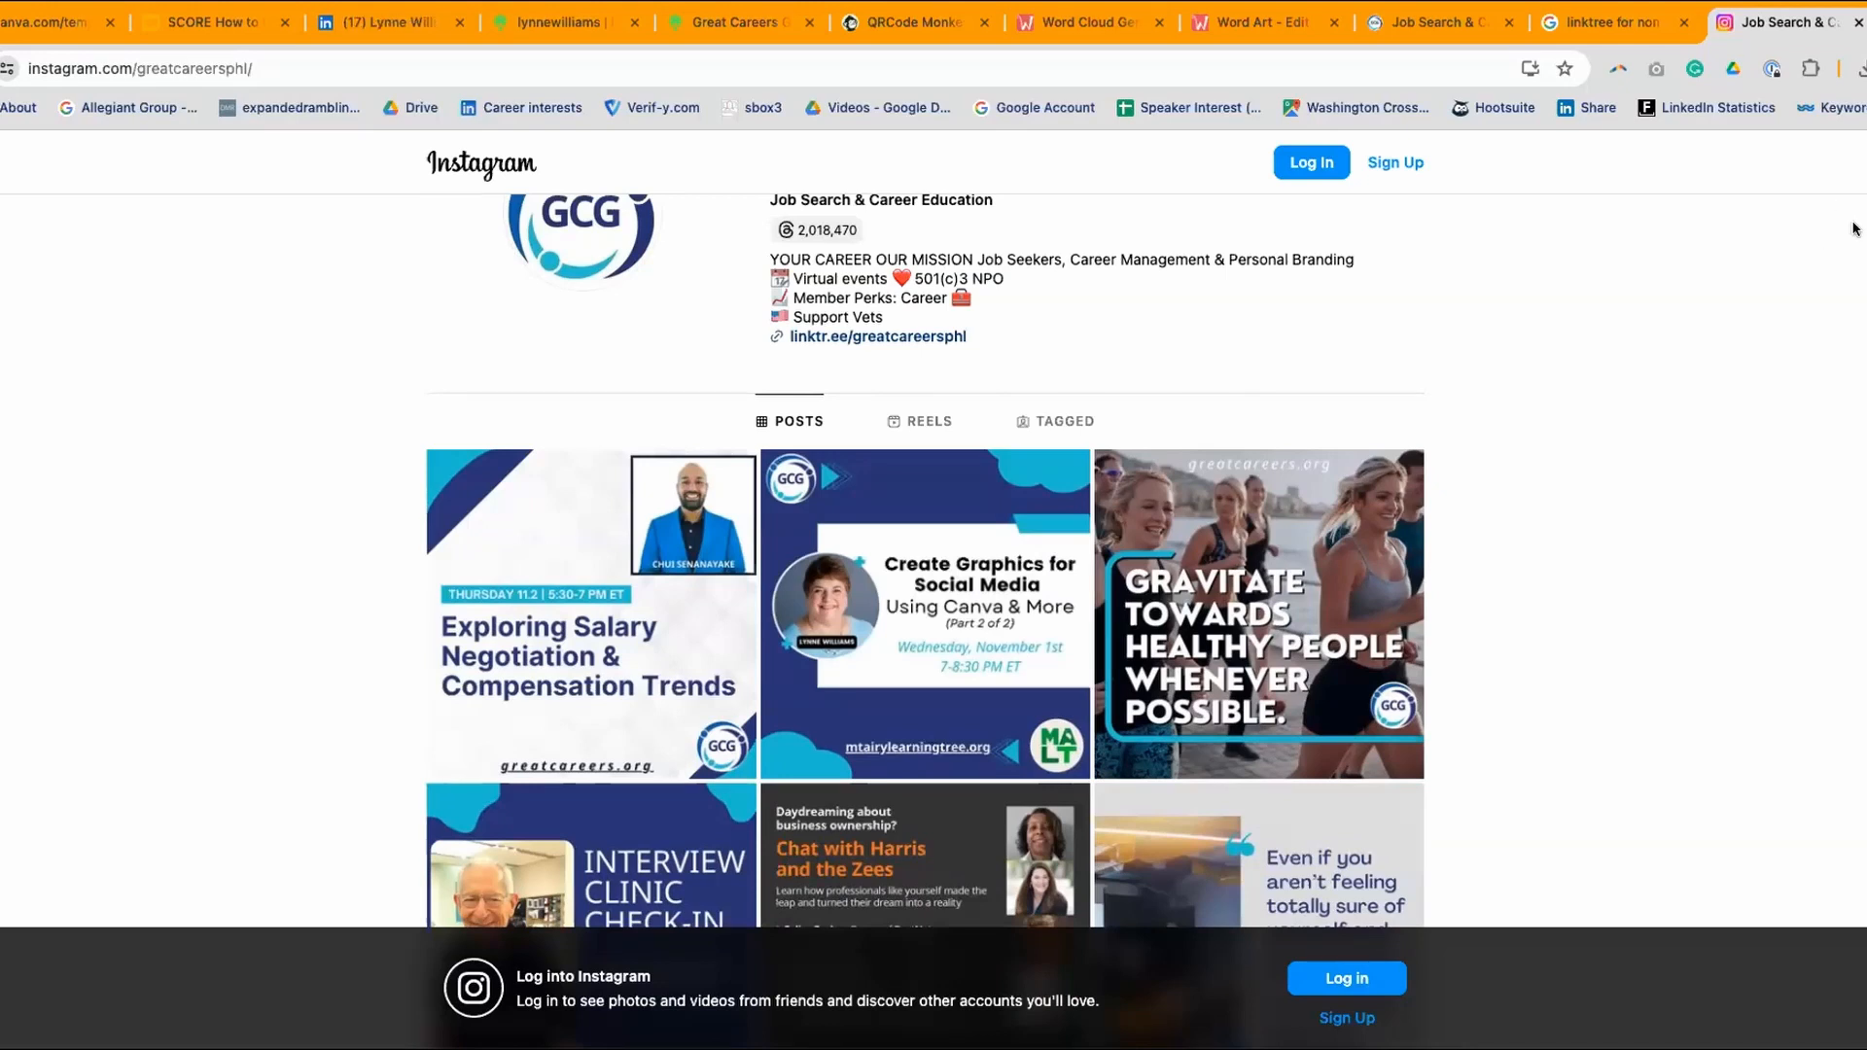
scroll(1853, 231, down, 2)
scroll(1677, 327, down, 10)
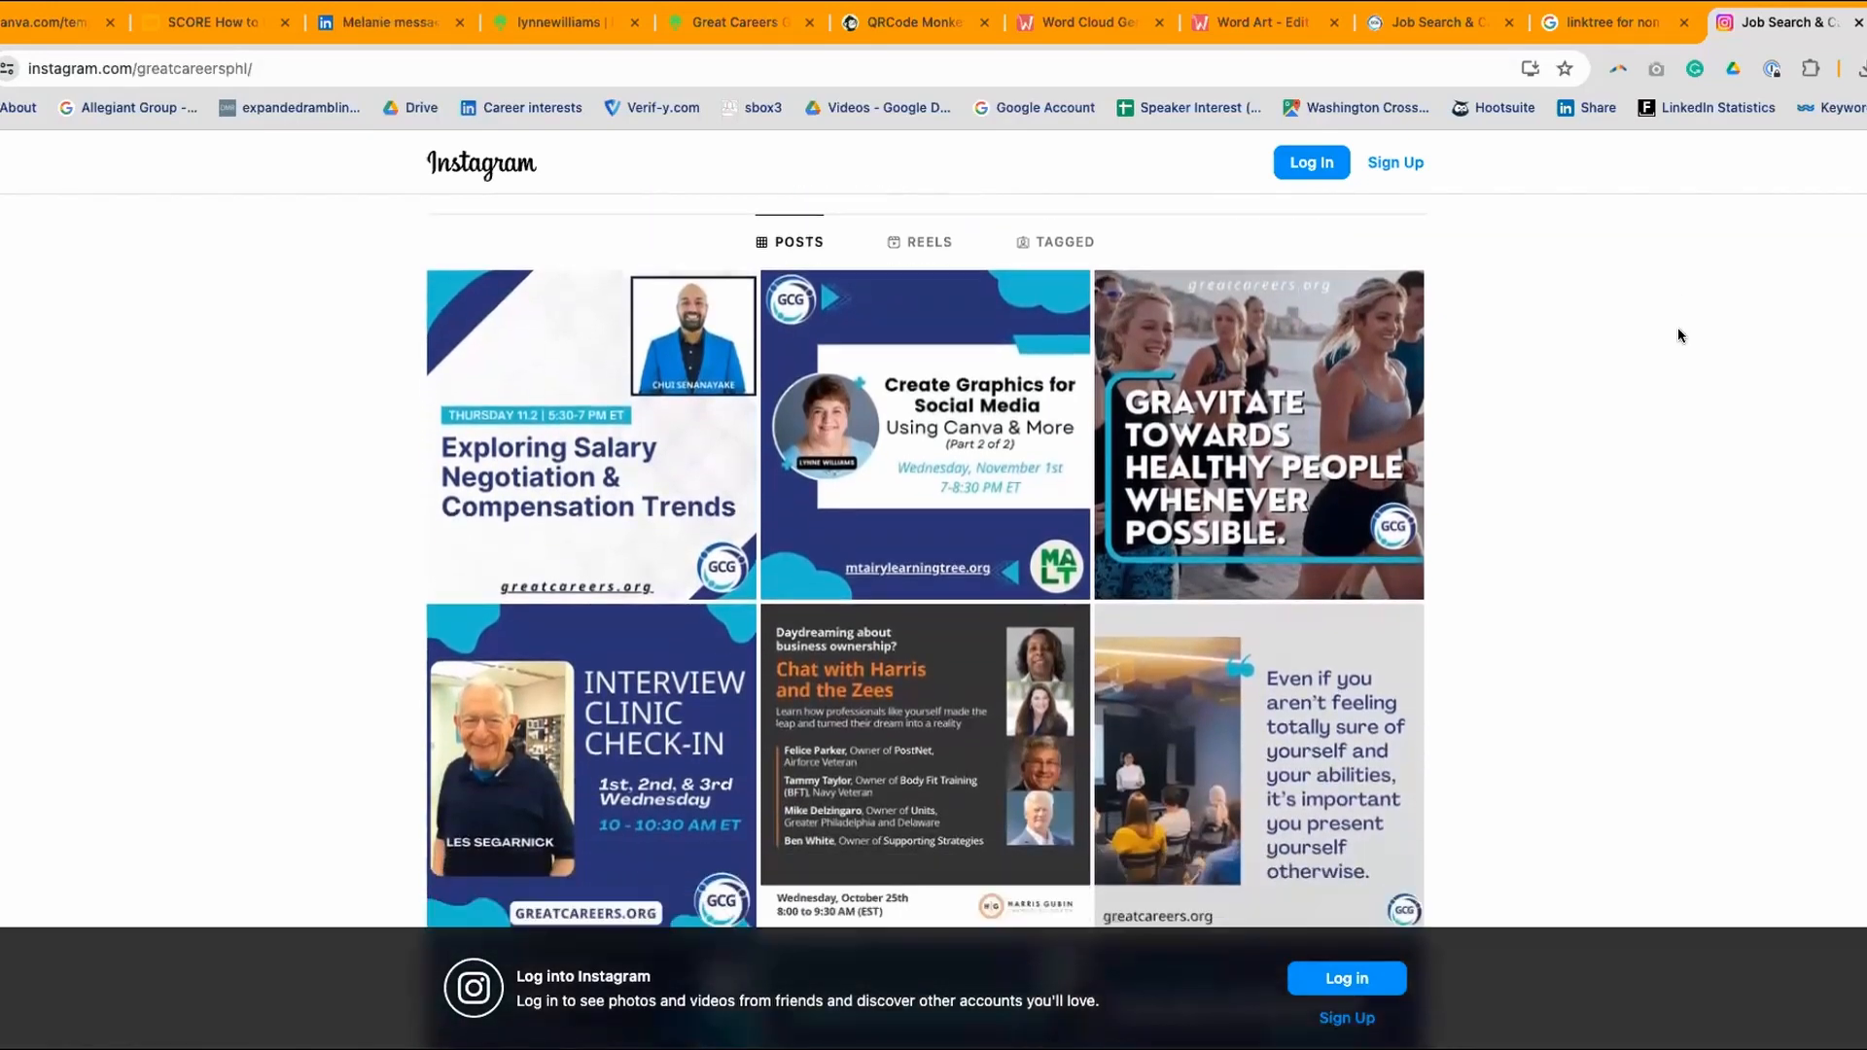
scroll(1566, 445, down, 20)
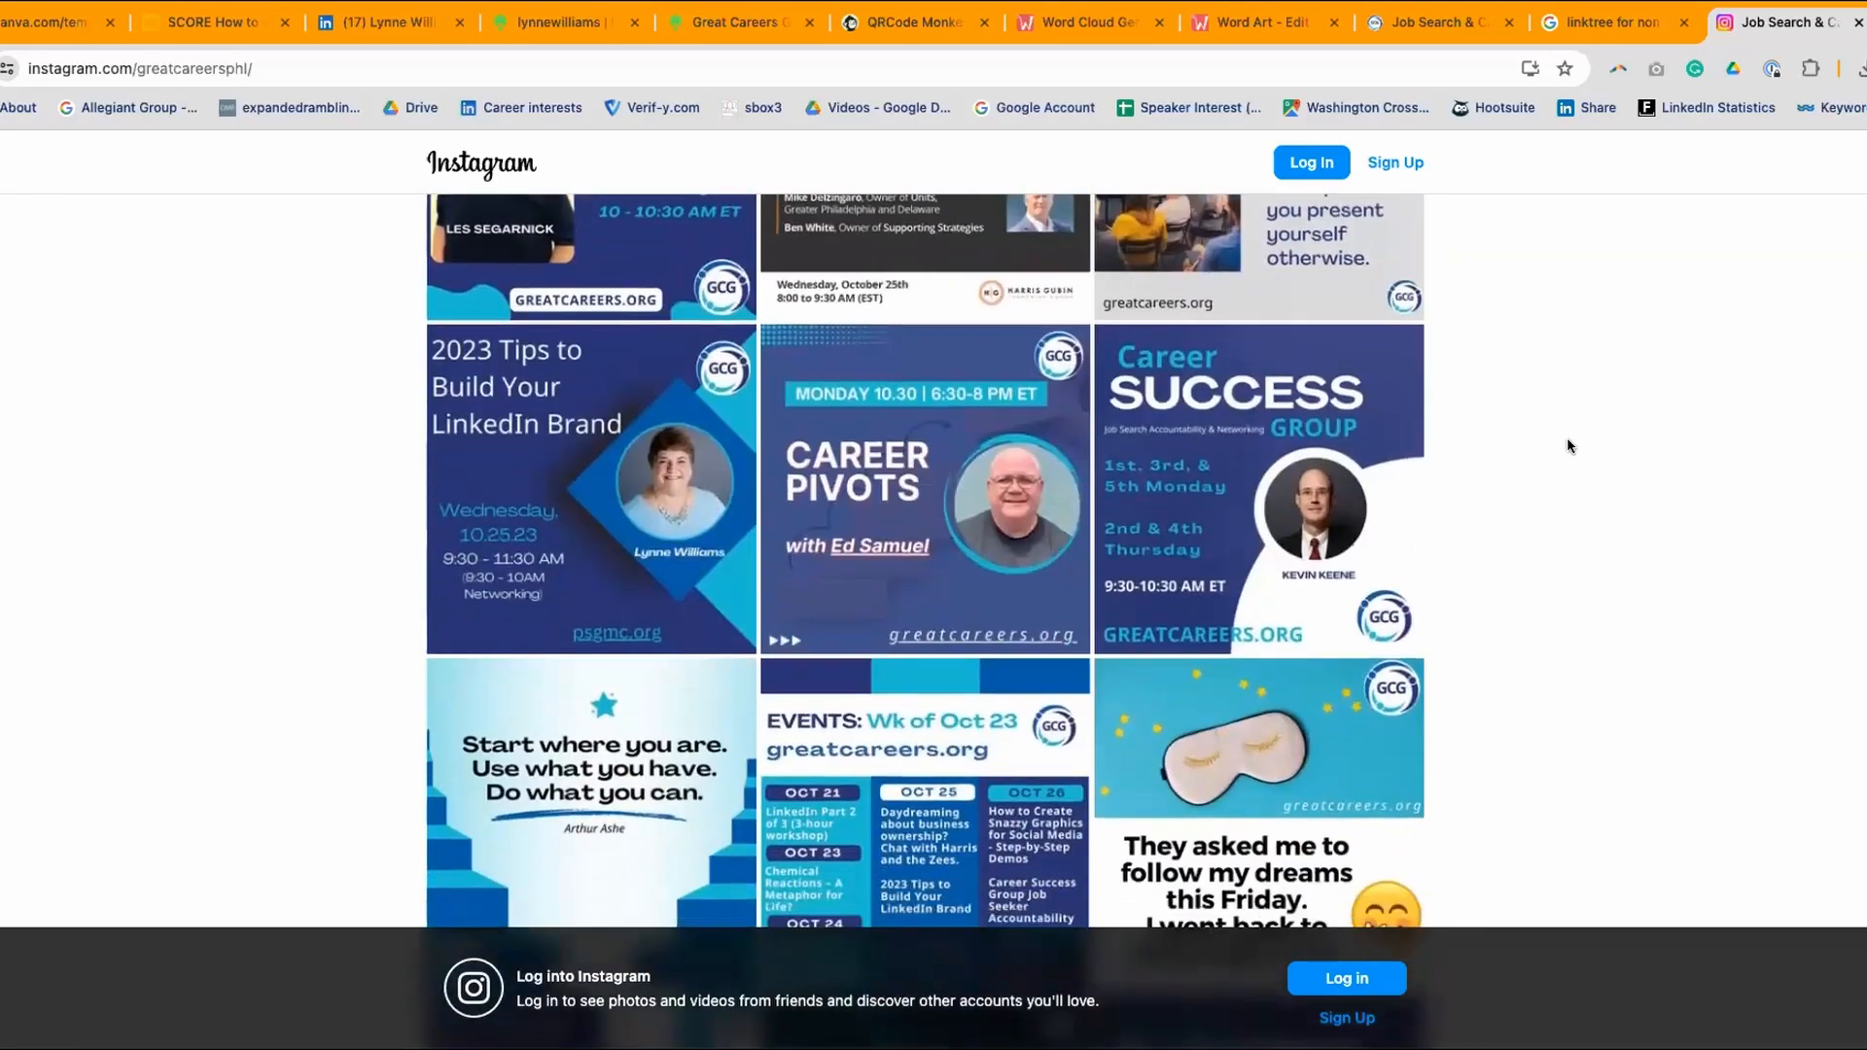
scroll(1566, 446, down, 20)
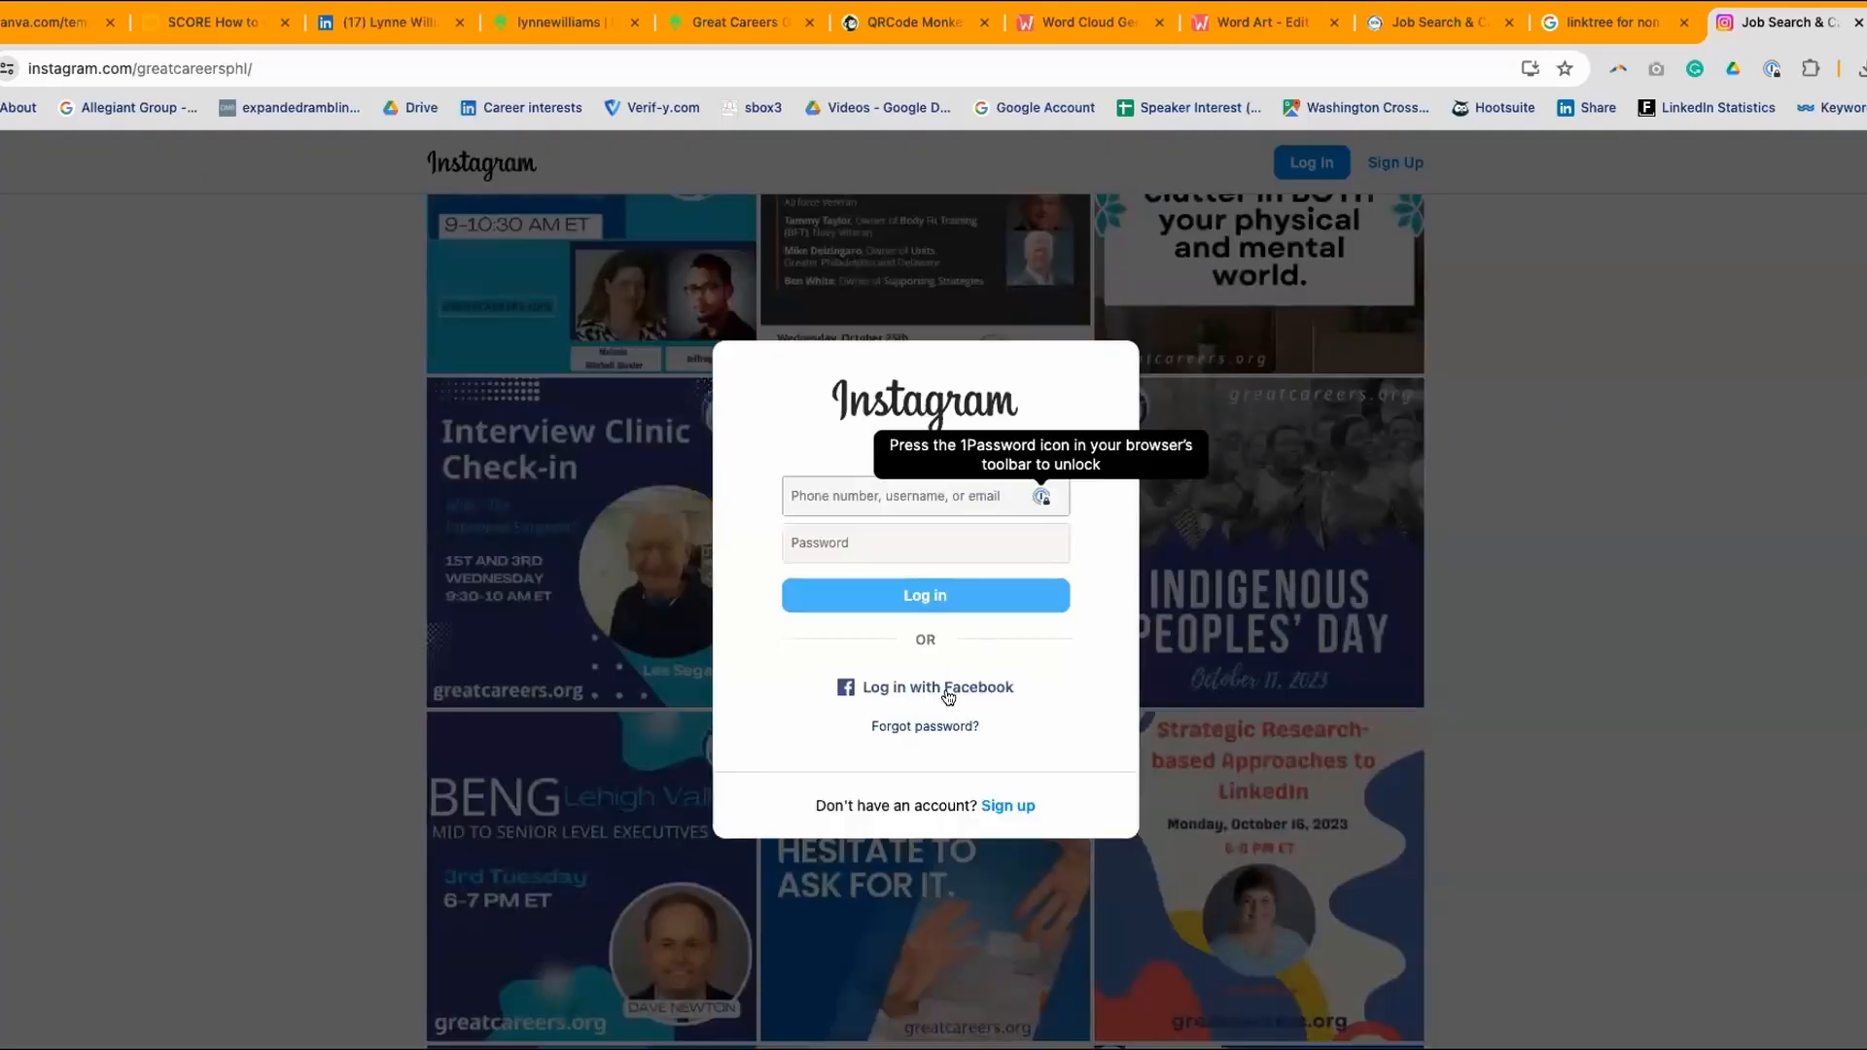
- Close the Instagram, Great Careers Groups Linktree, QR Code Monkey and word cloud generator tabs
click(1858, 22)
scroll(1659, 414, up, 1)
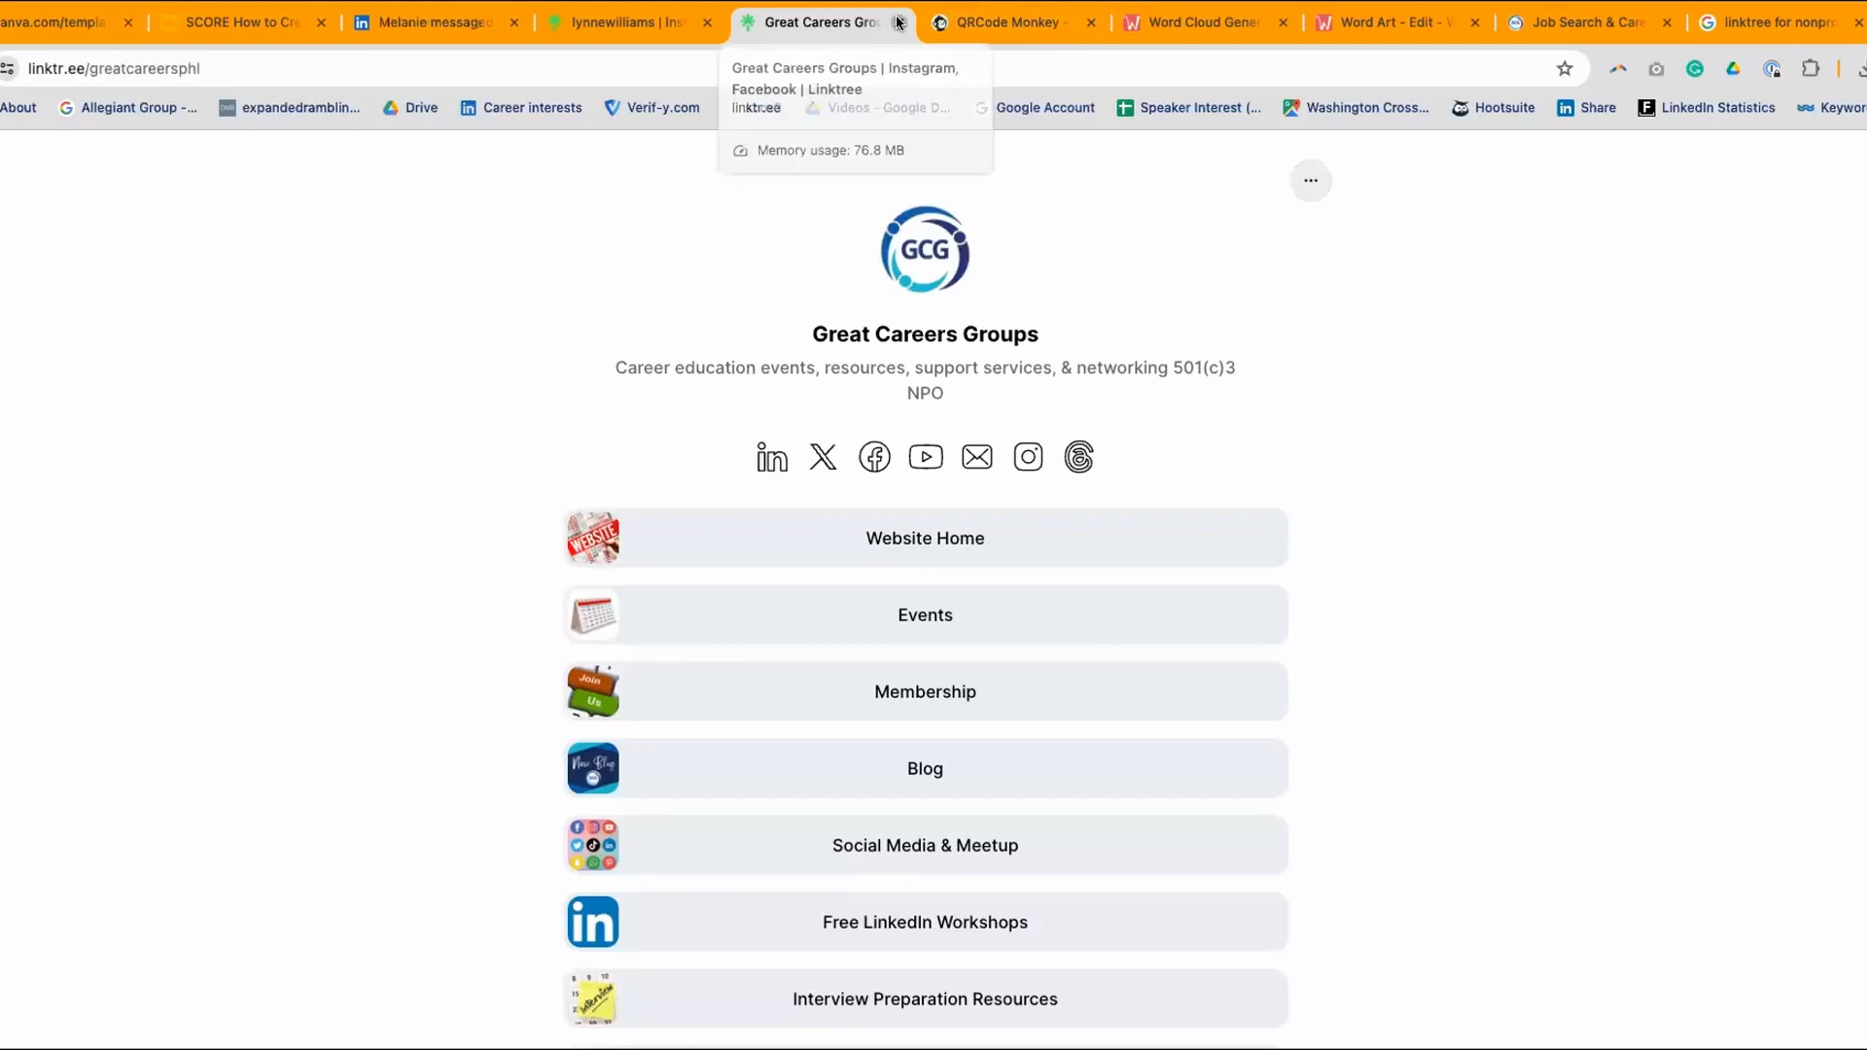
click(898, 23)
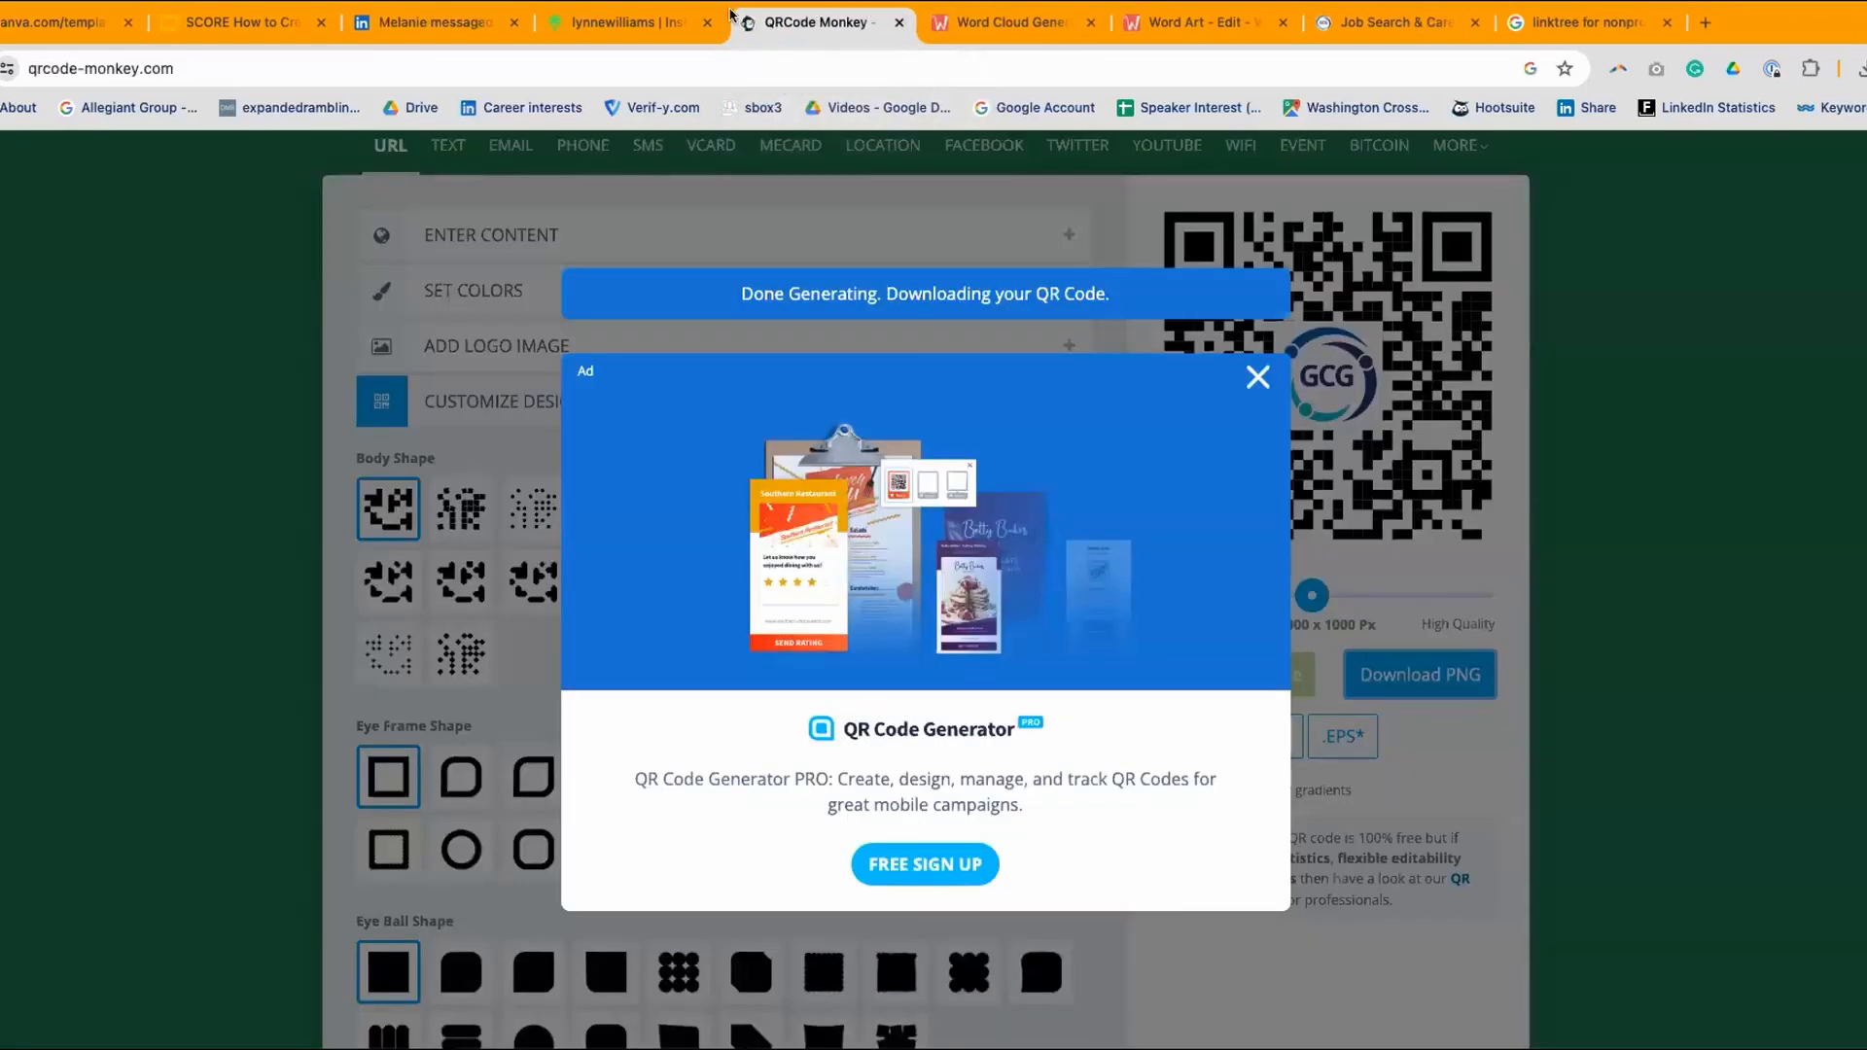
click(897, 22)
click(897, 22)
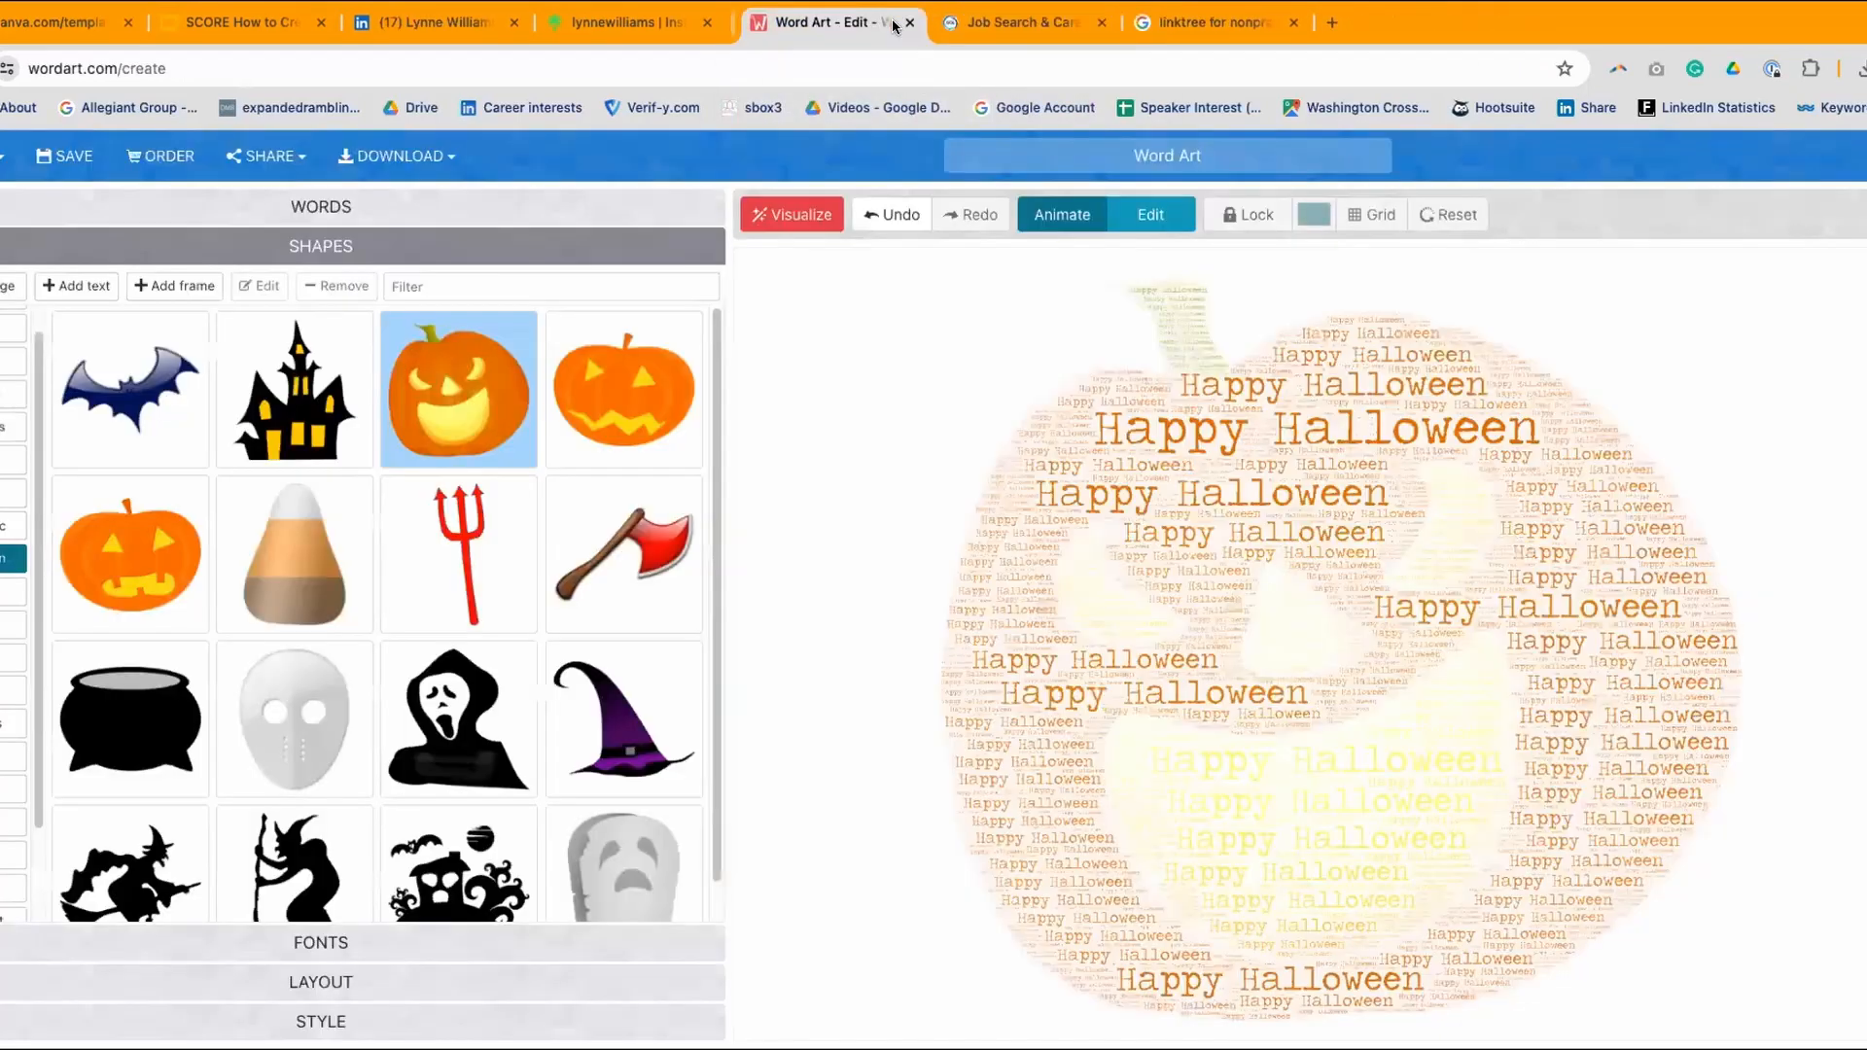
- Close the Word Art, personal Linktree, linktree search, Great Careers and Canva tabs, then open a blank tab
click(898, 23)
key(Return)
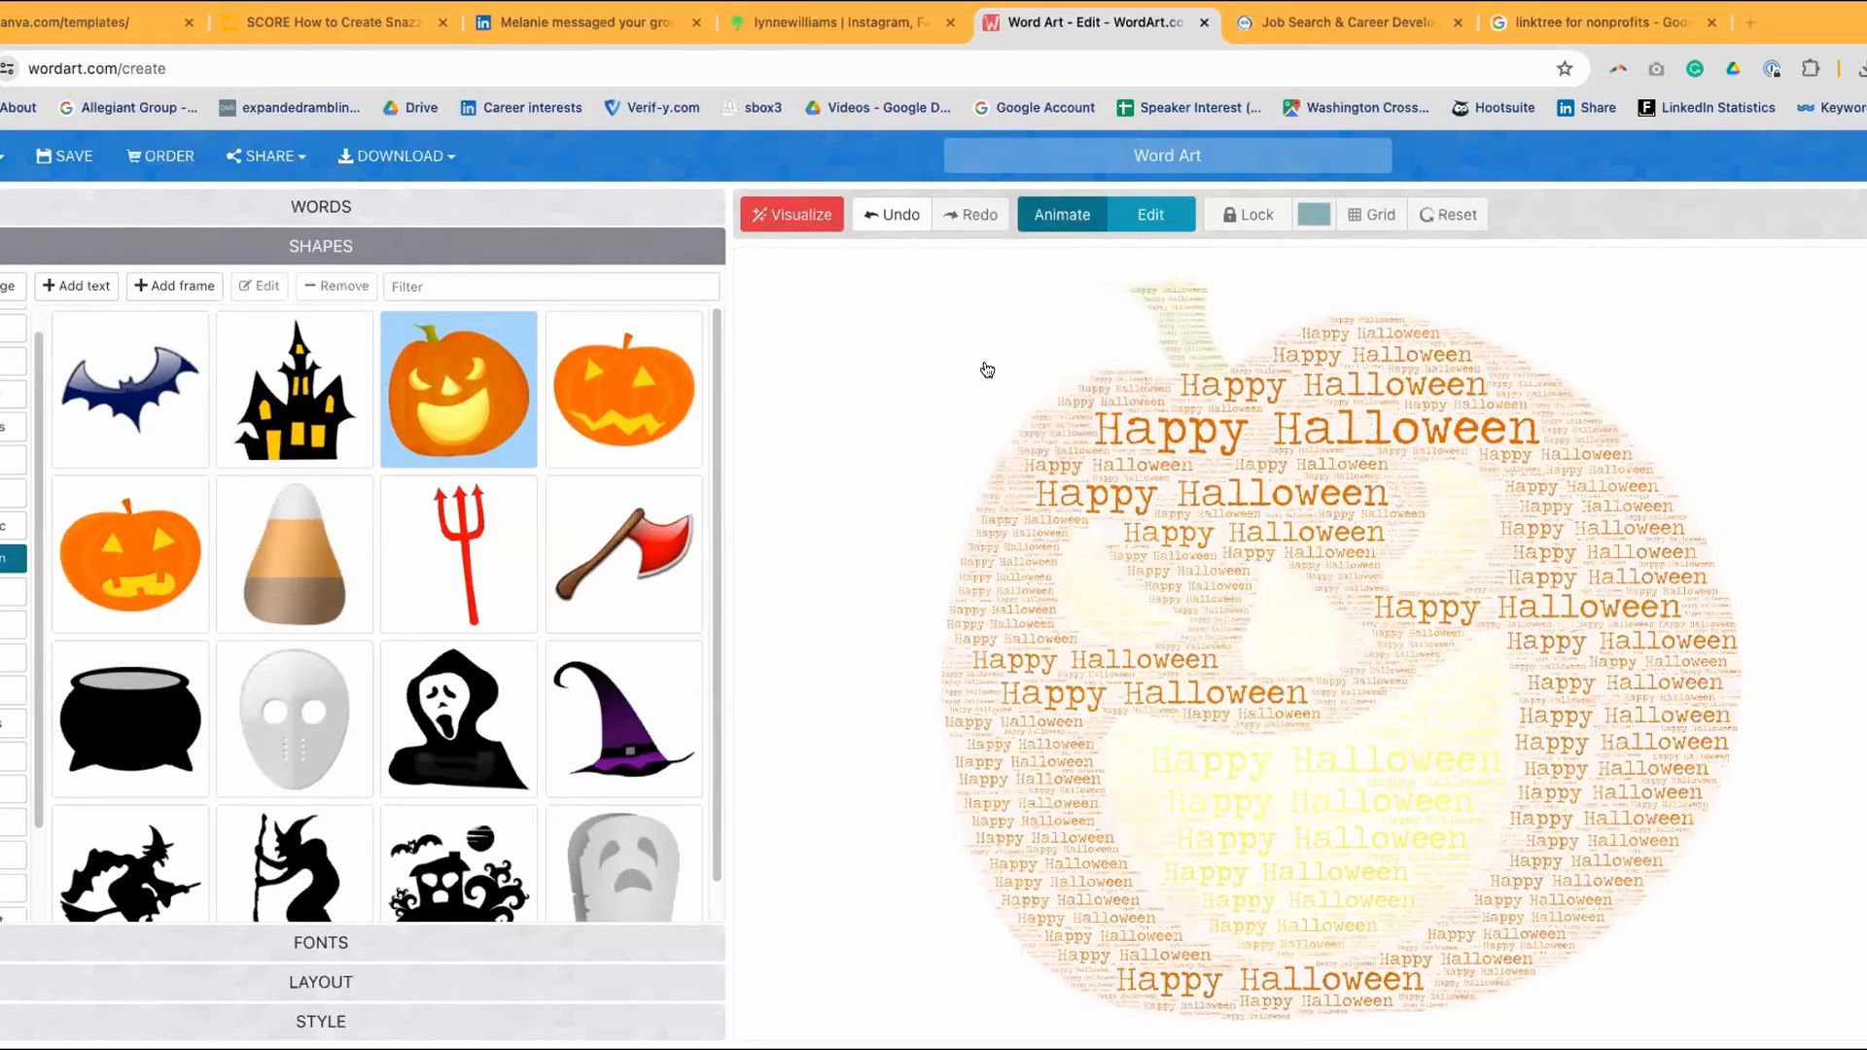
click(948, 23)
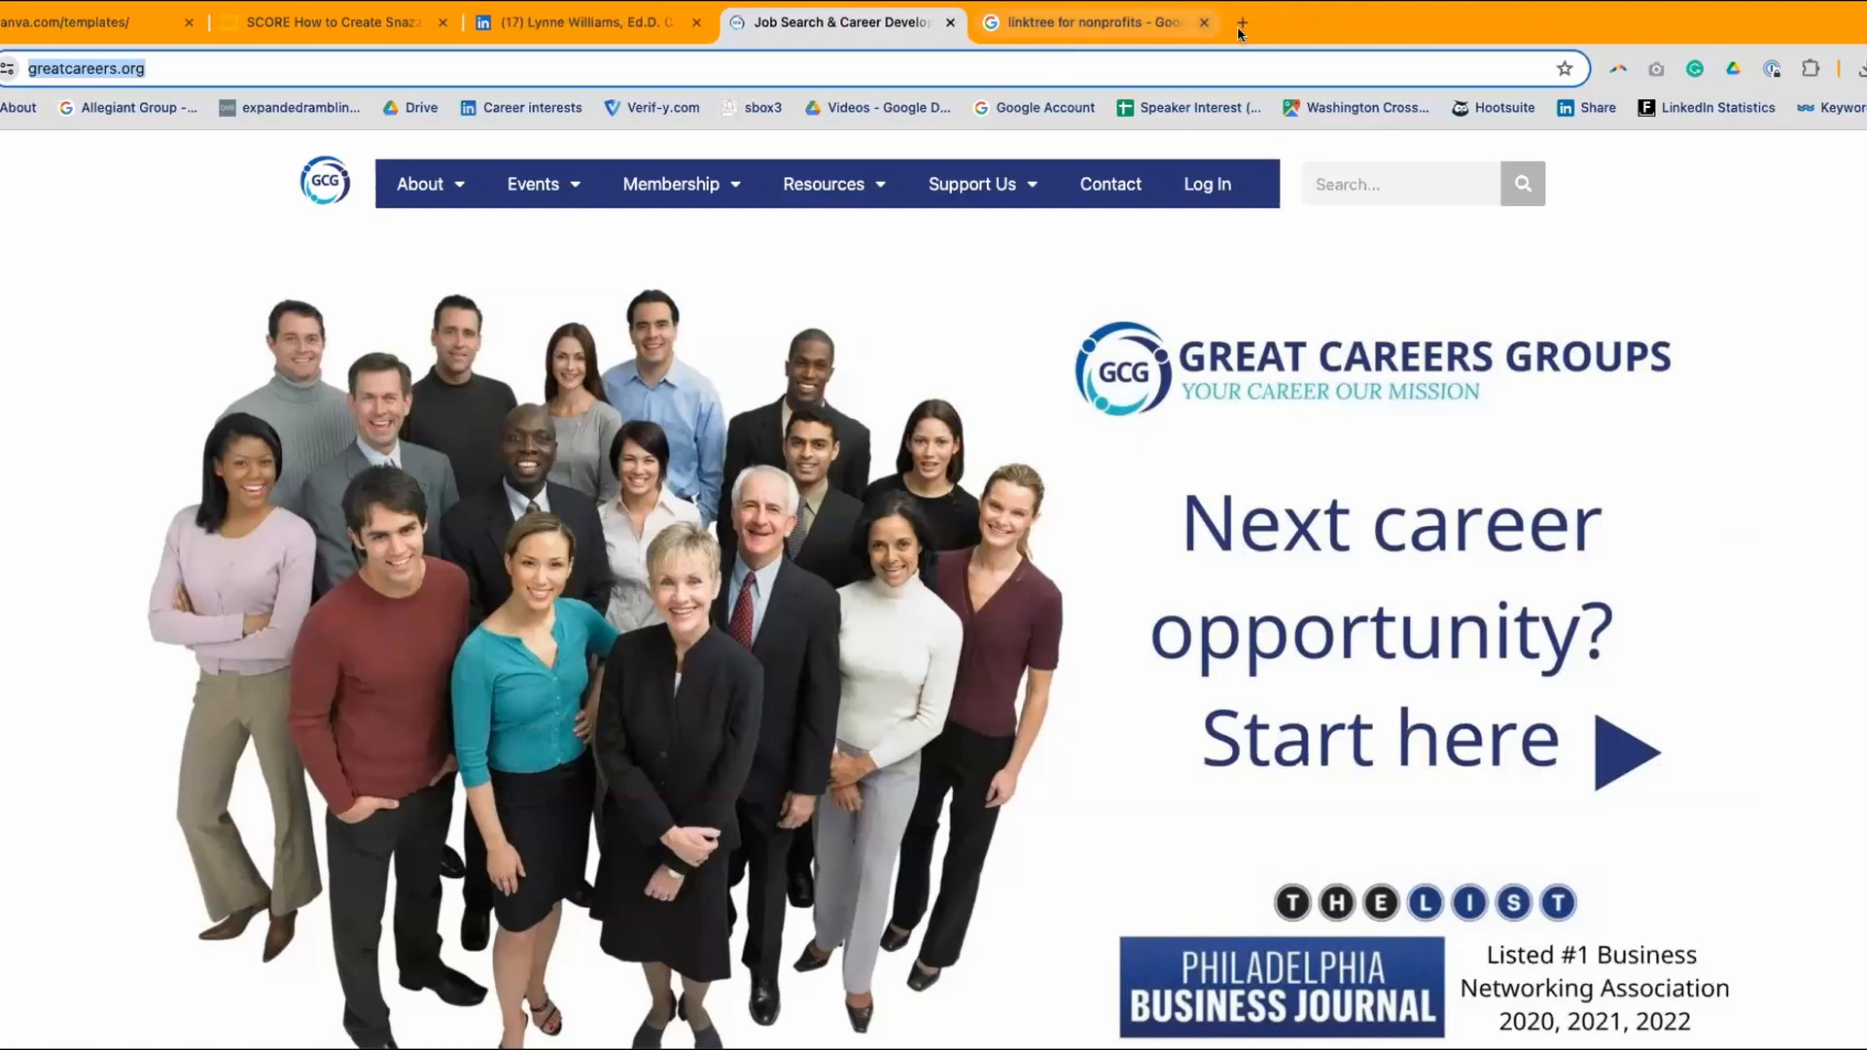
click(1204, 24)
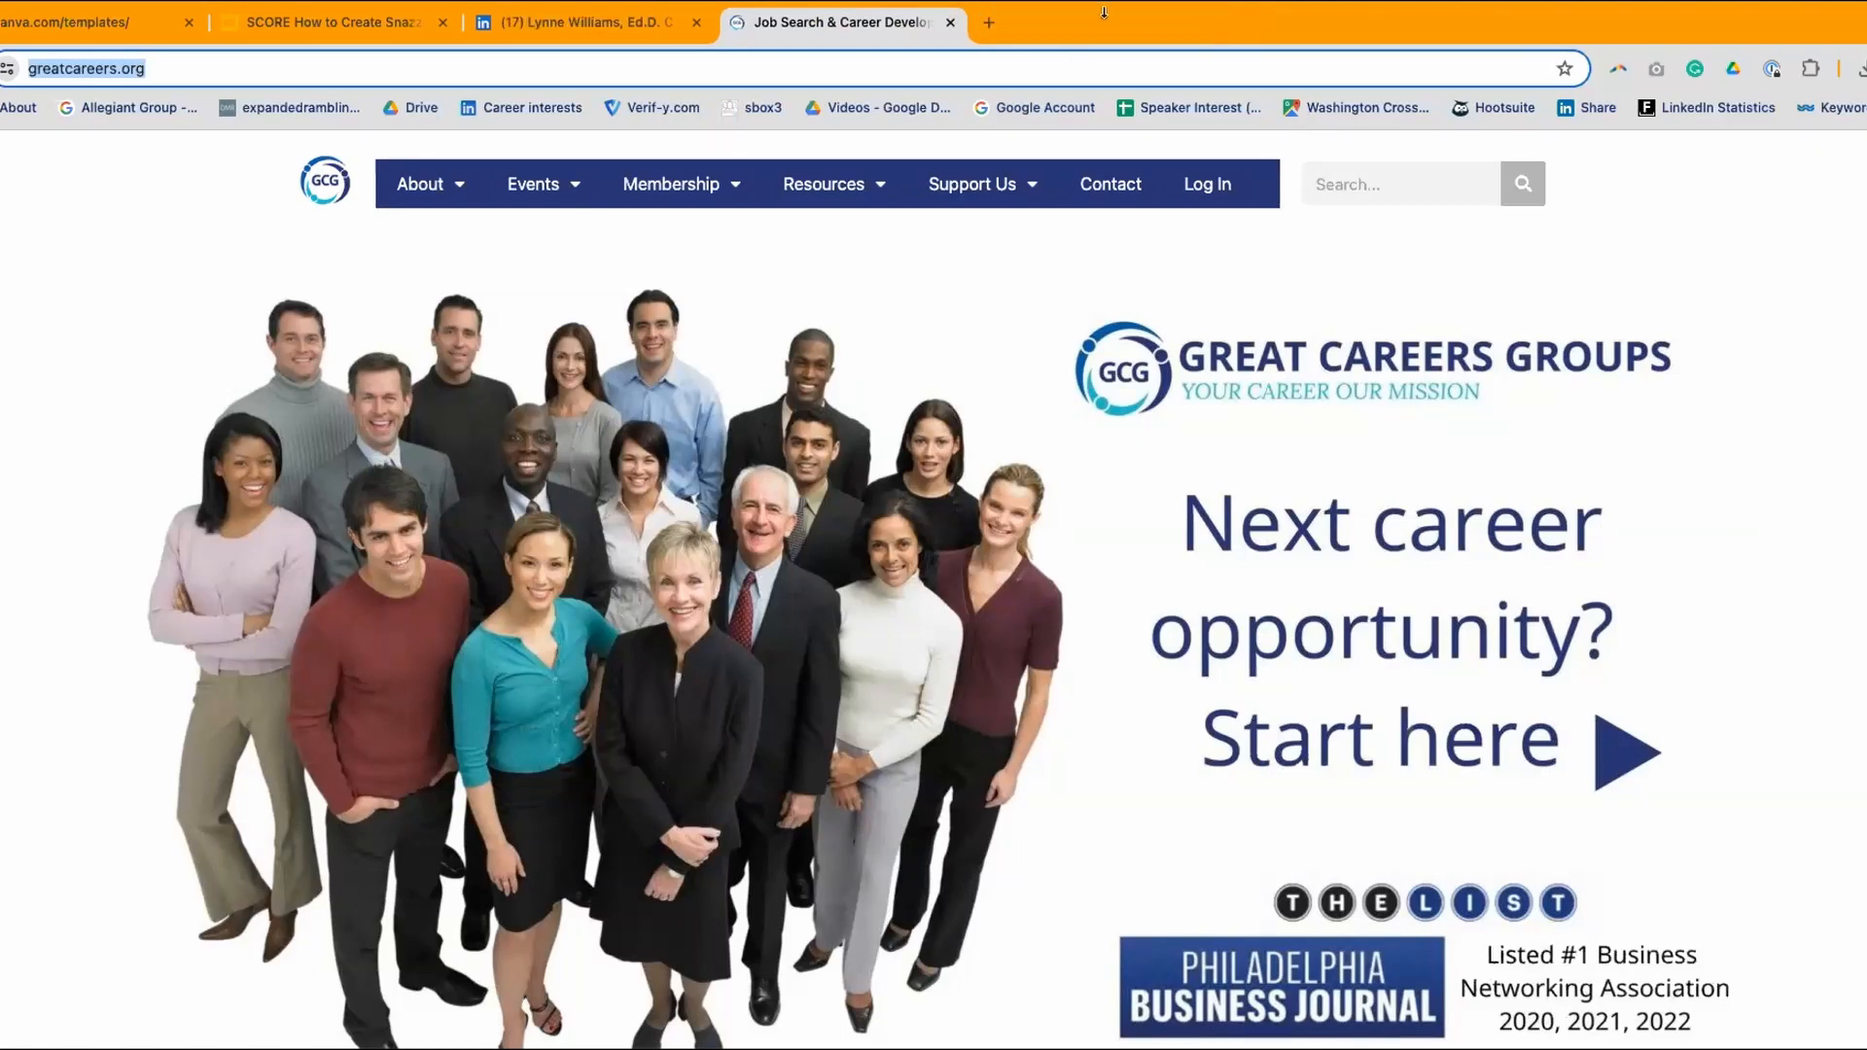
click(950, 22)
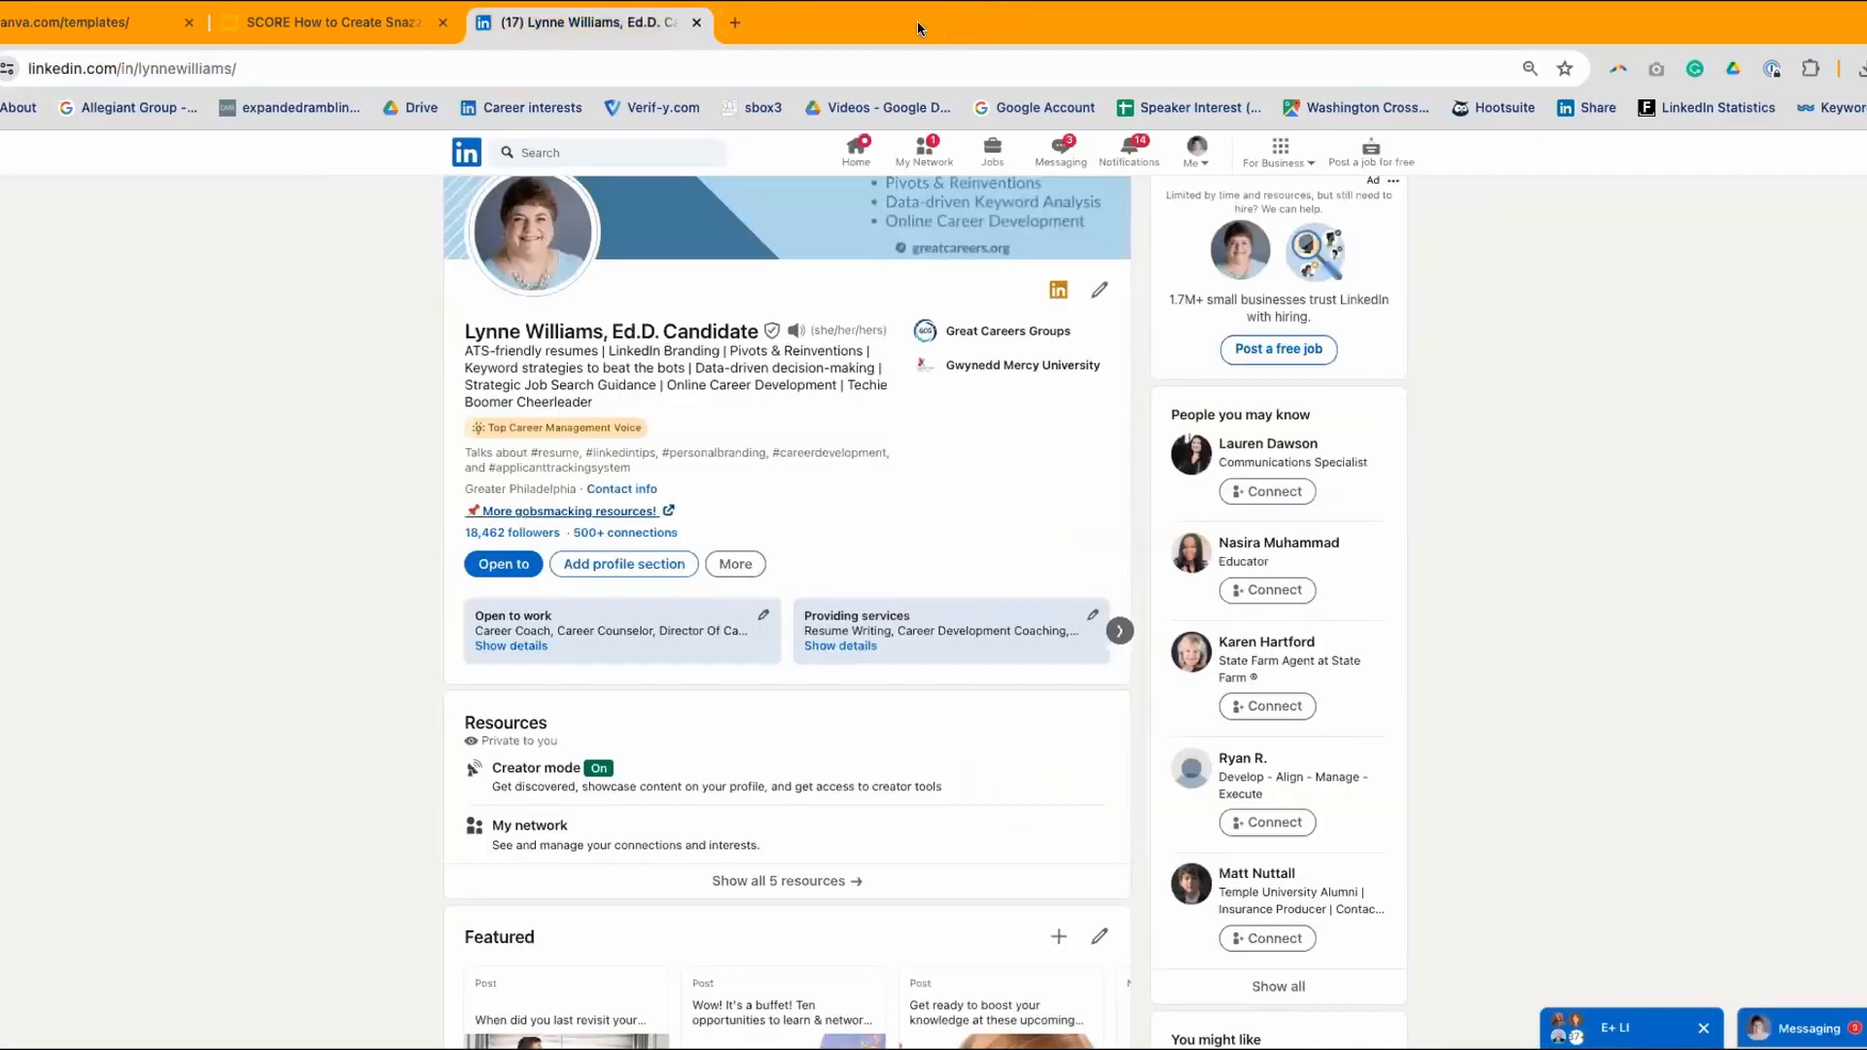
click(97, 23)
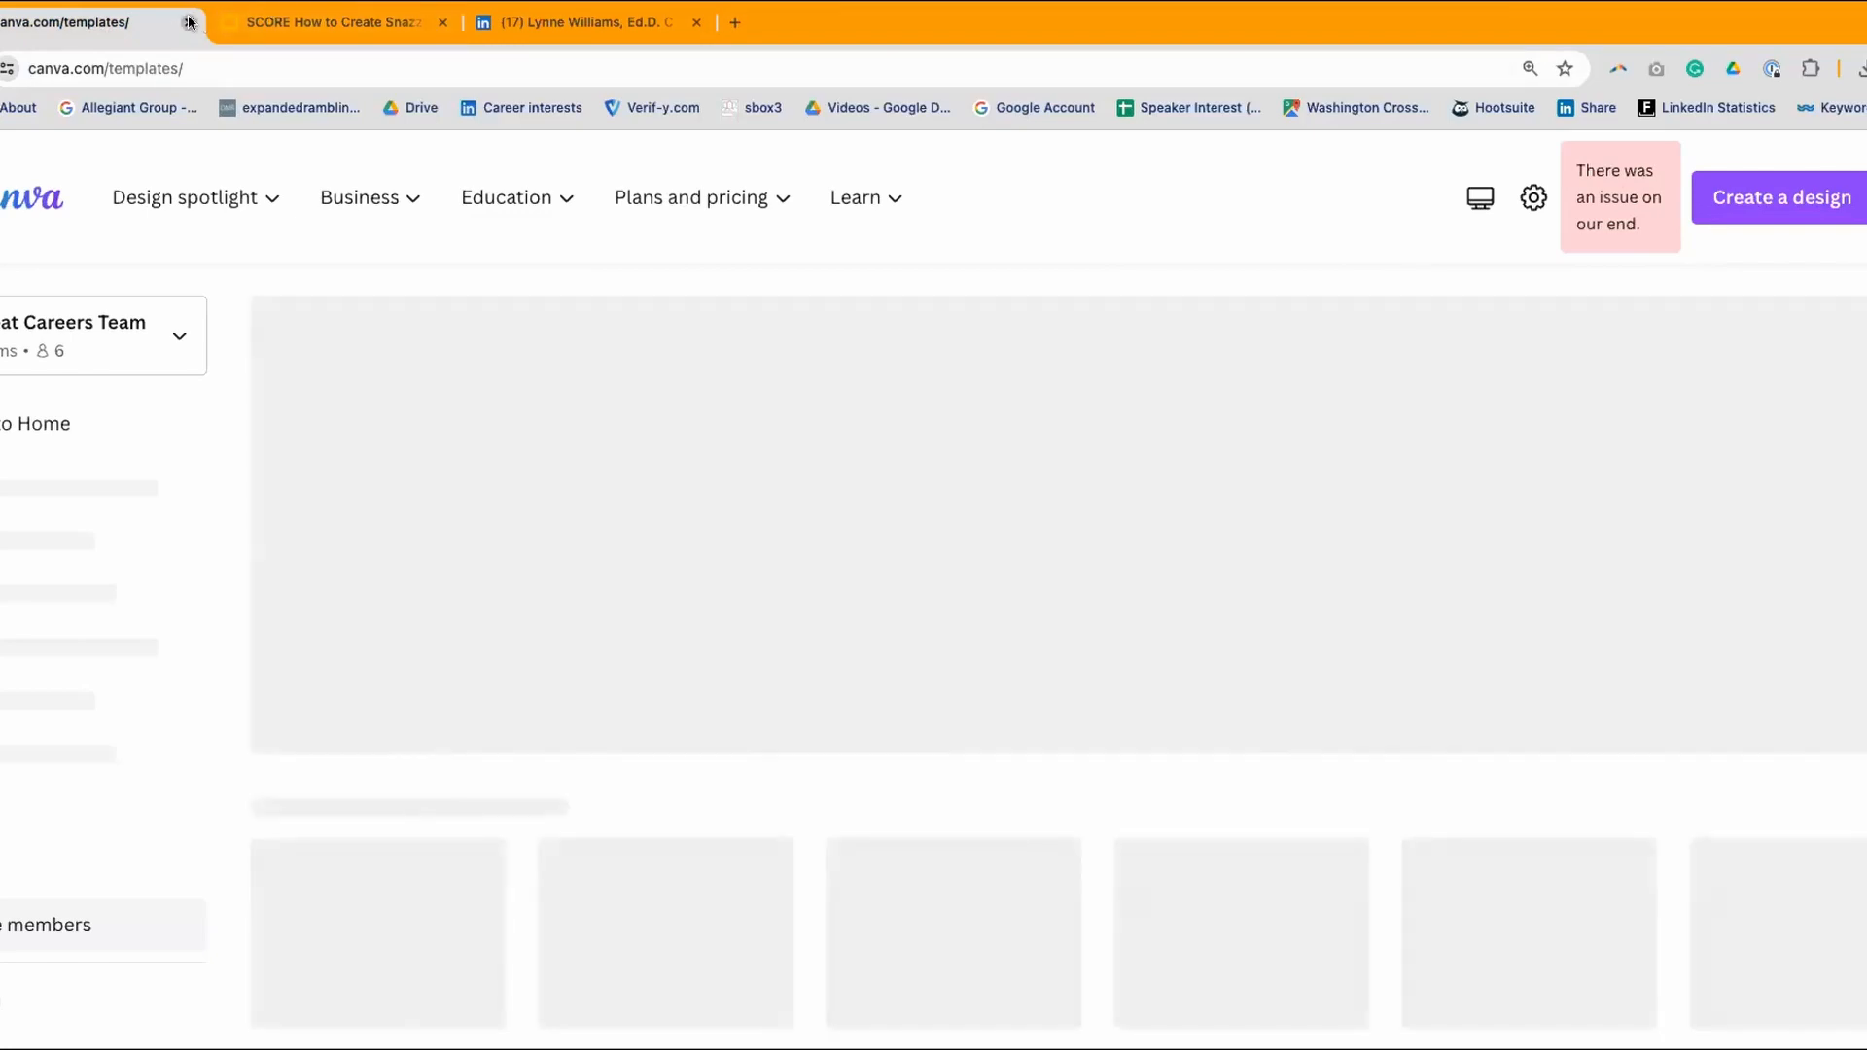
click(189, 21)
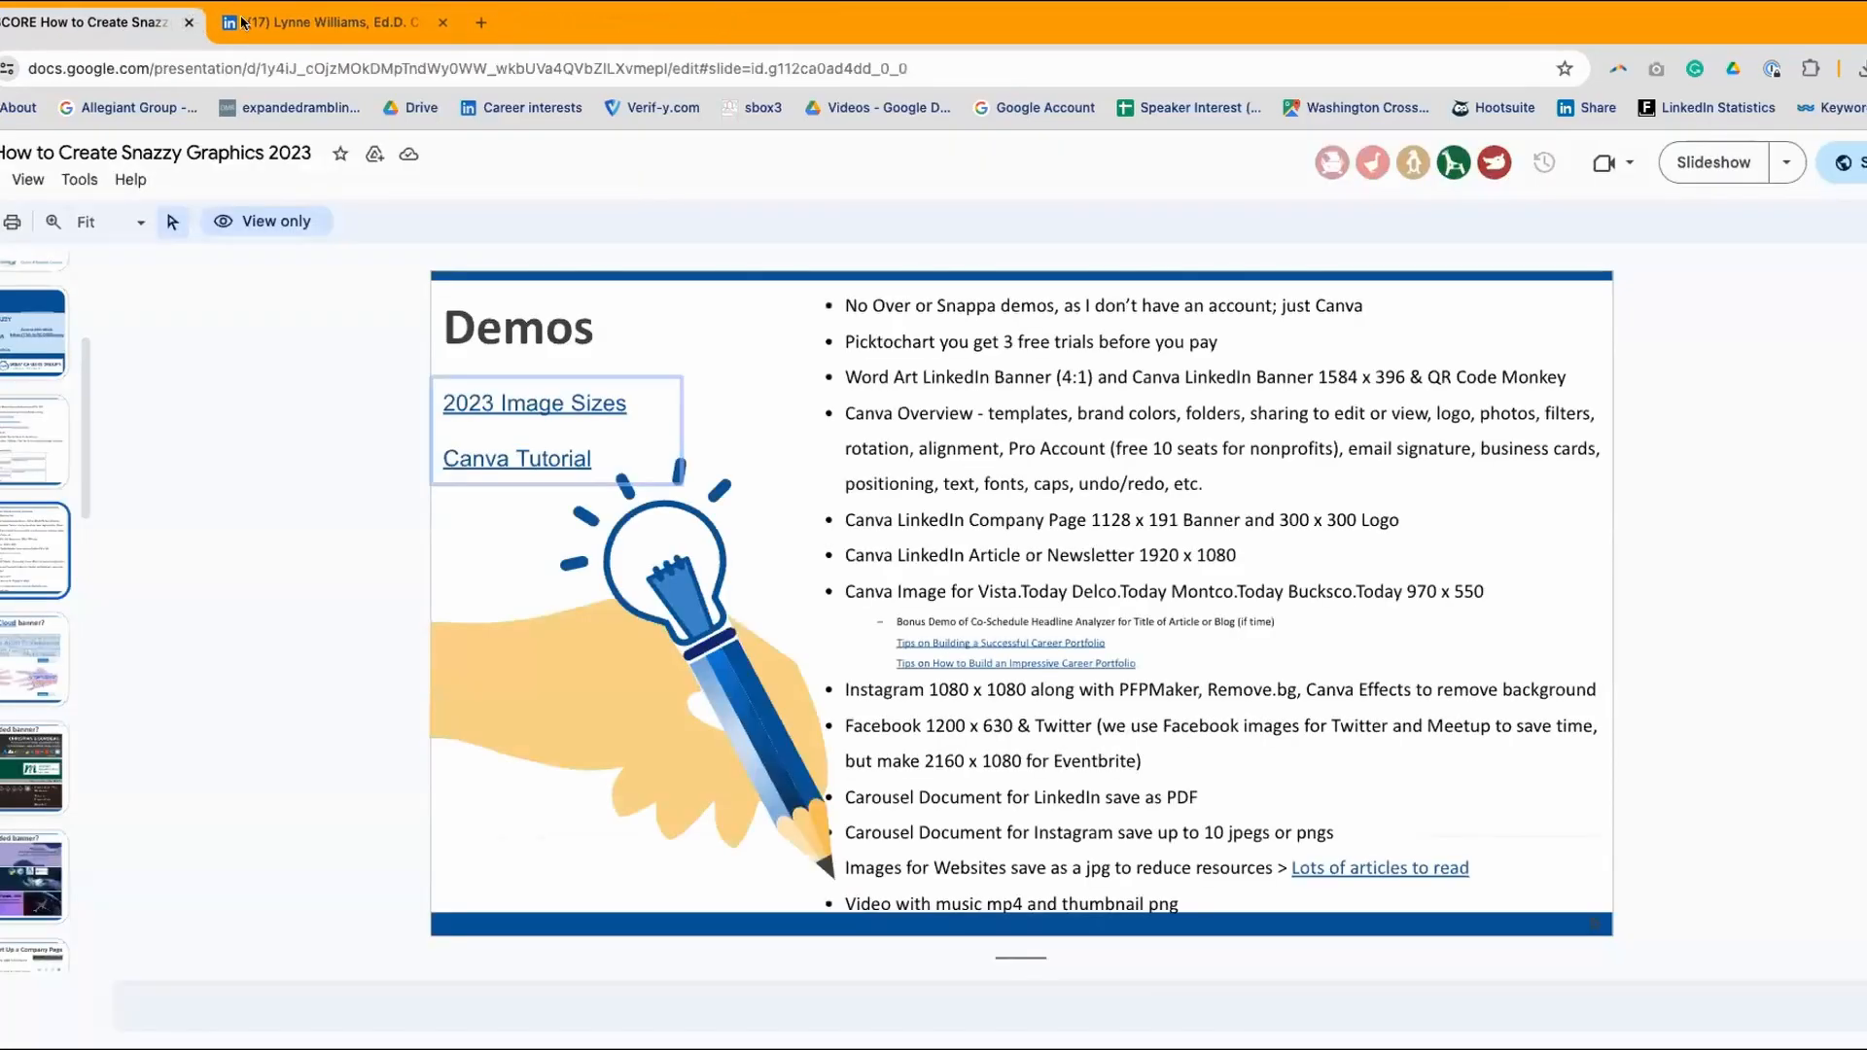
click(481, 23)
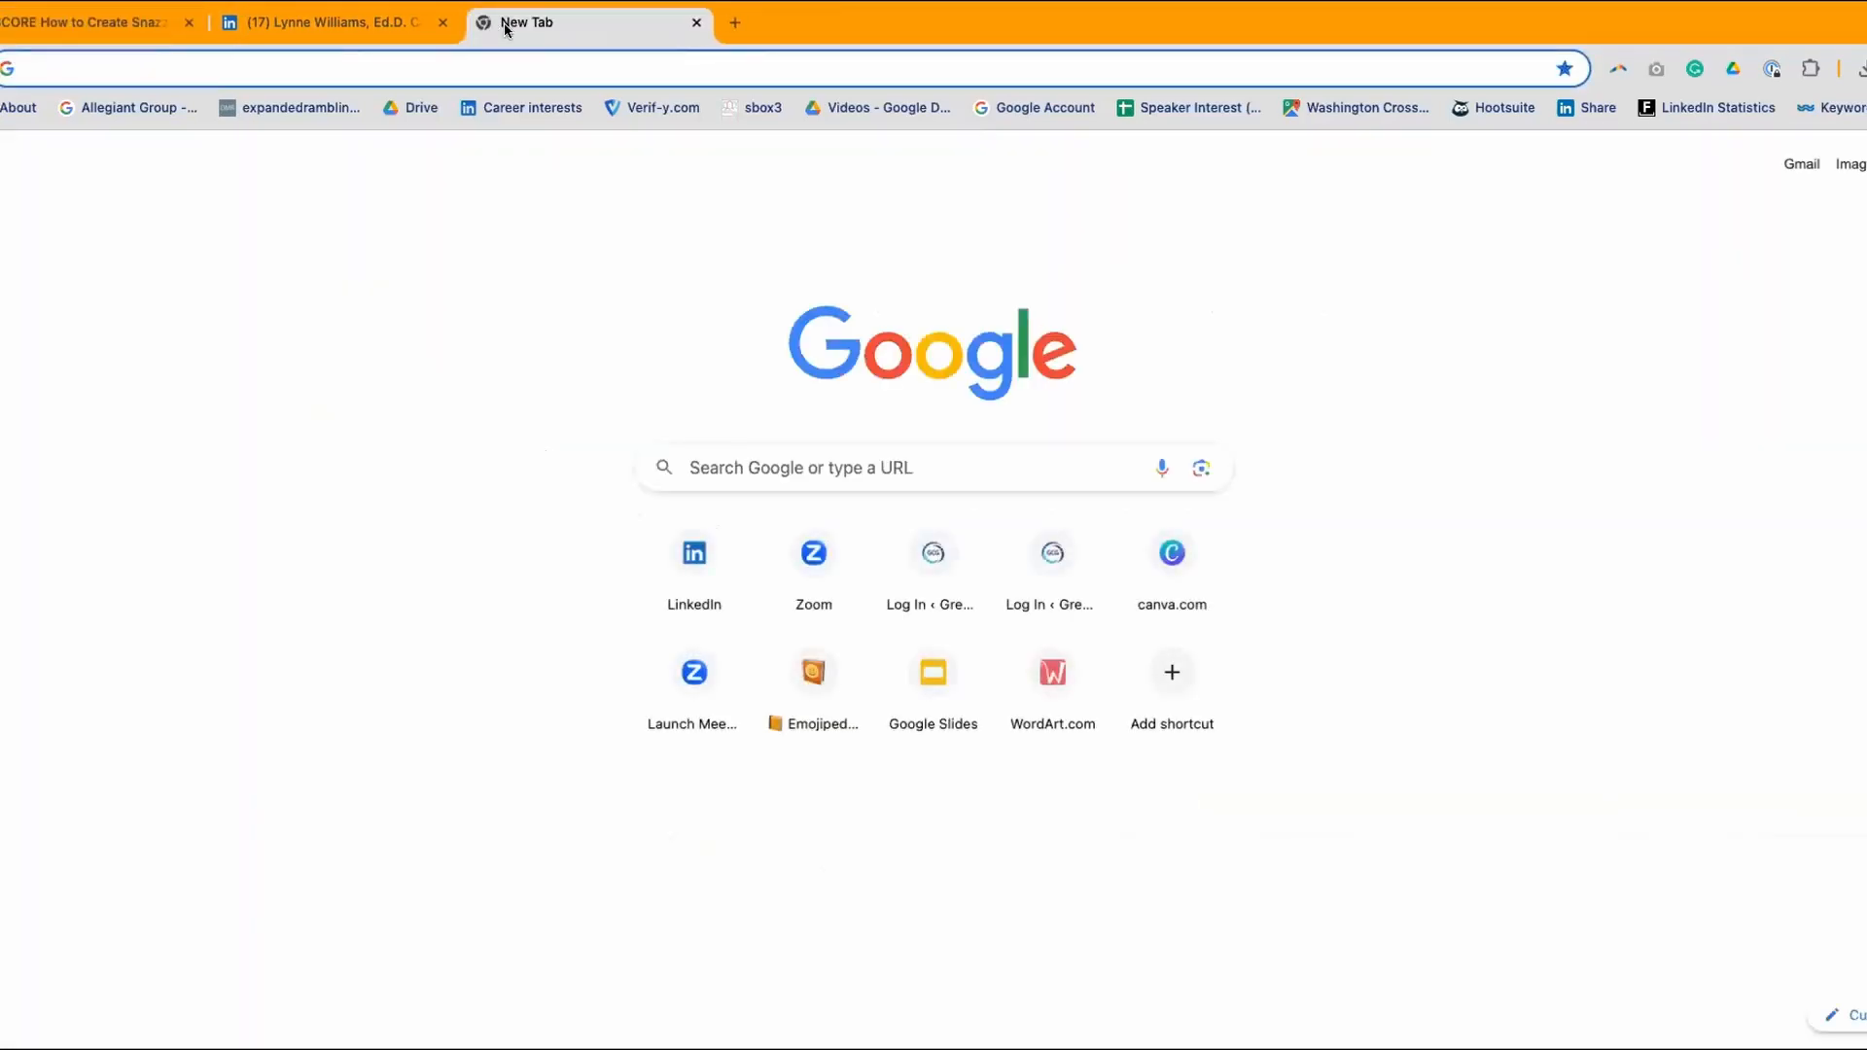
- Load Canva by typing 'canva' in the address bar, then open the Templates gallery
text(canva)
key(Return)
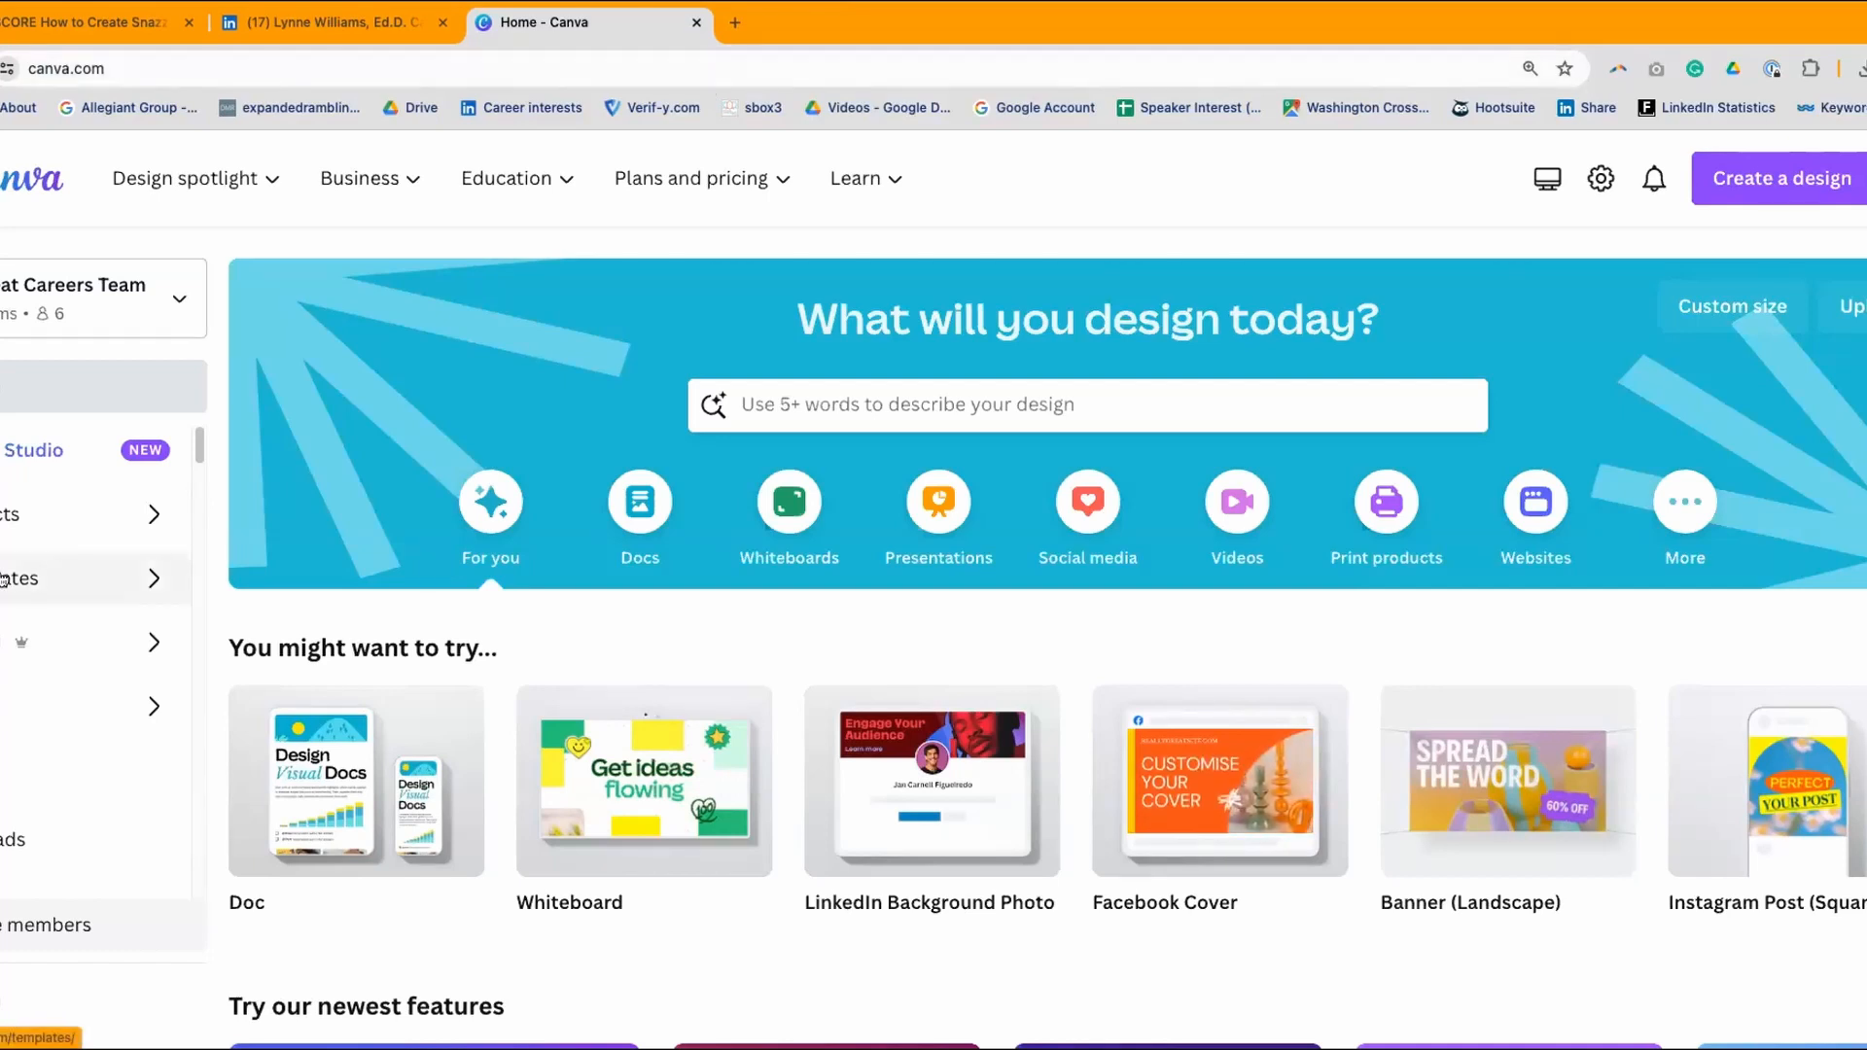
click(48, 577)
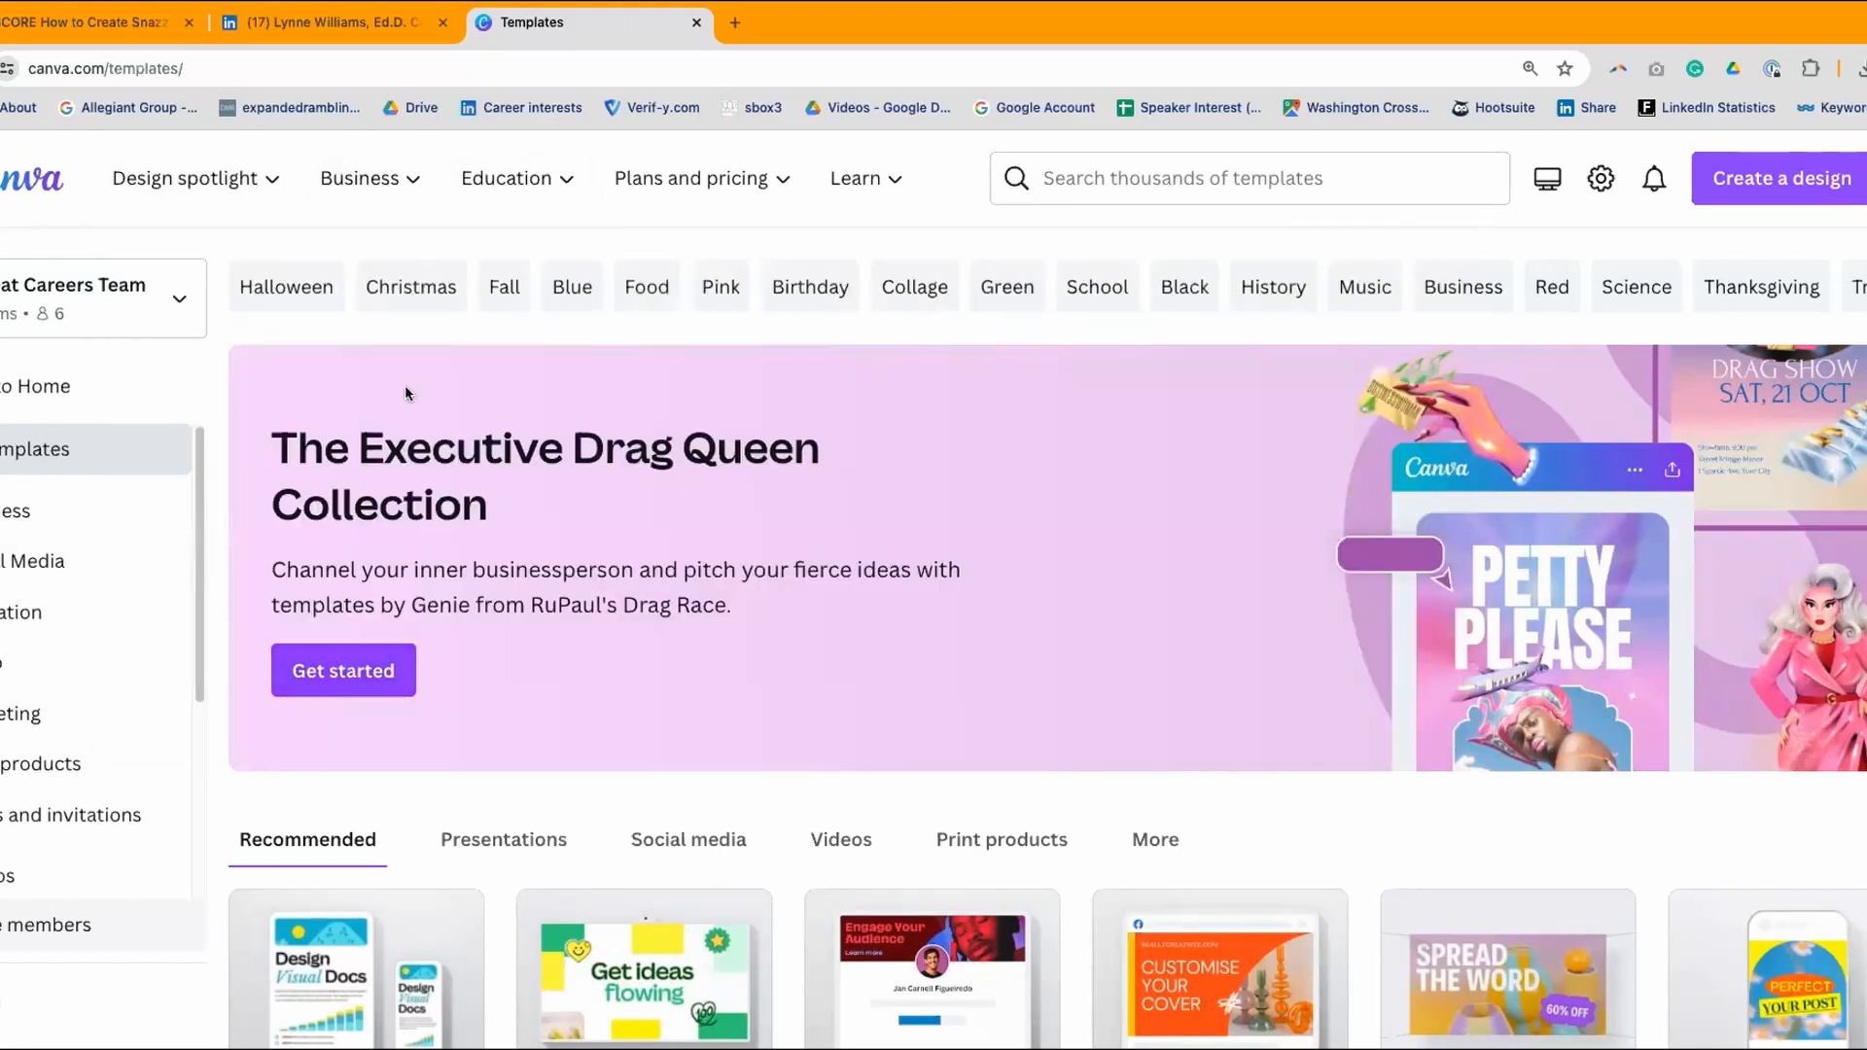
click(273, 290)
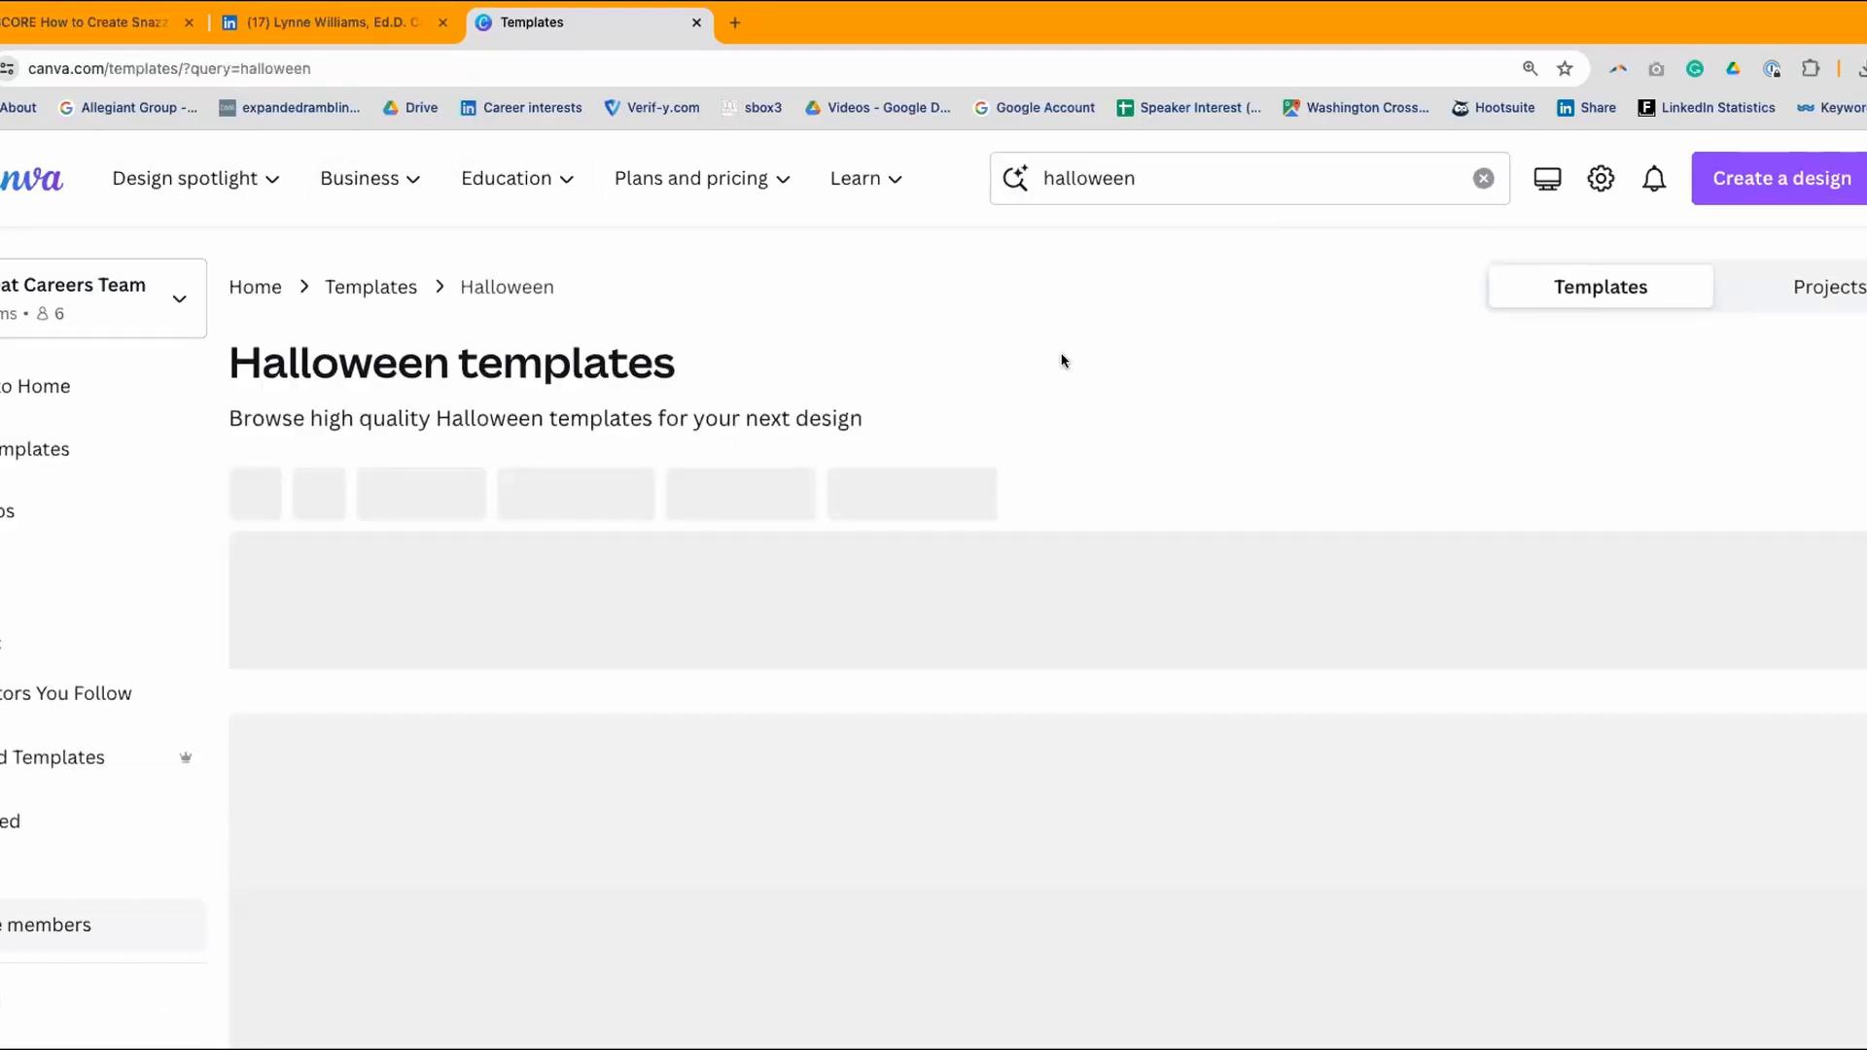
scroll(1066, 369, down, 3)
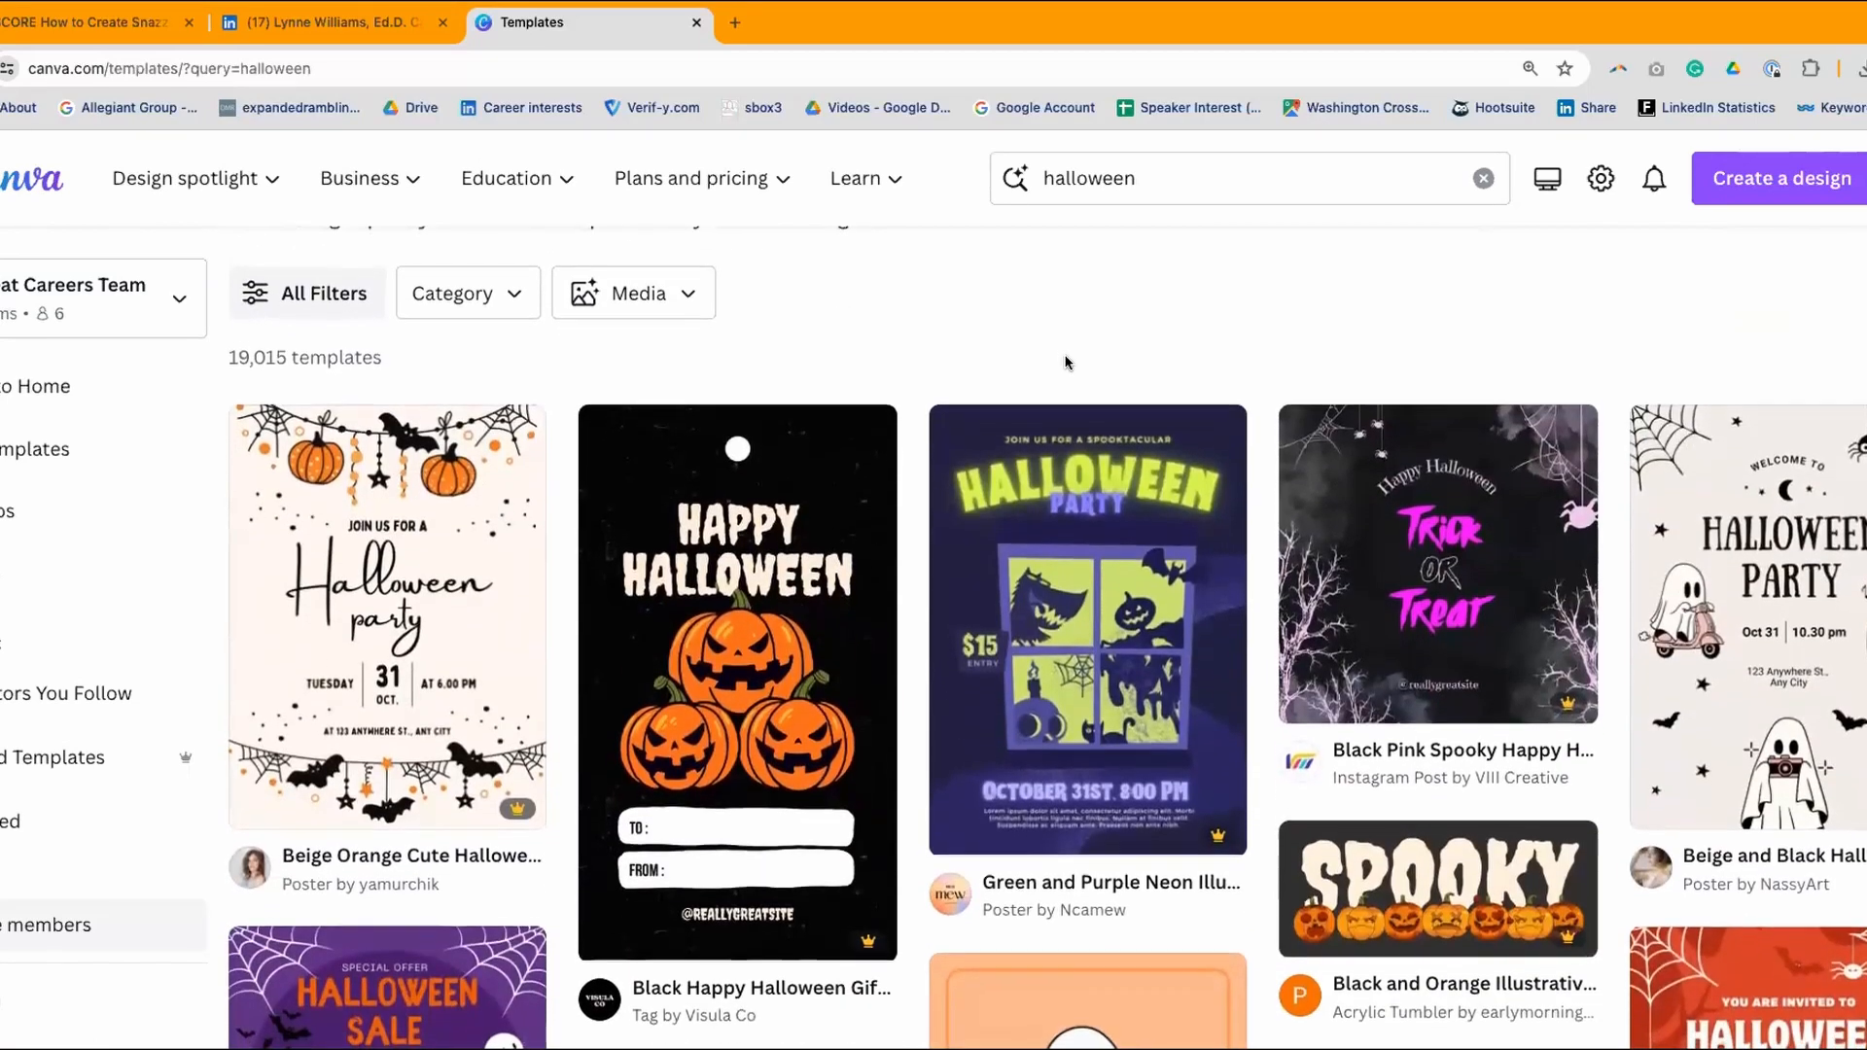
scroll(1066, 363, down, 1)
scroll(1066, 362, up, 2)
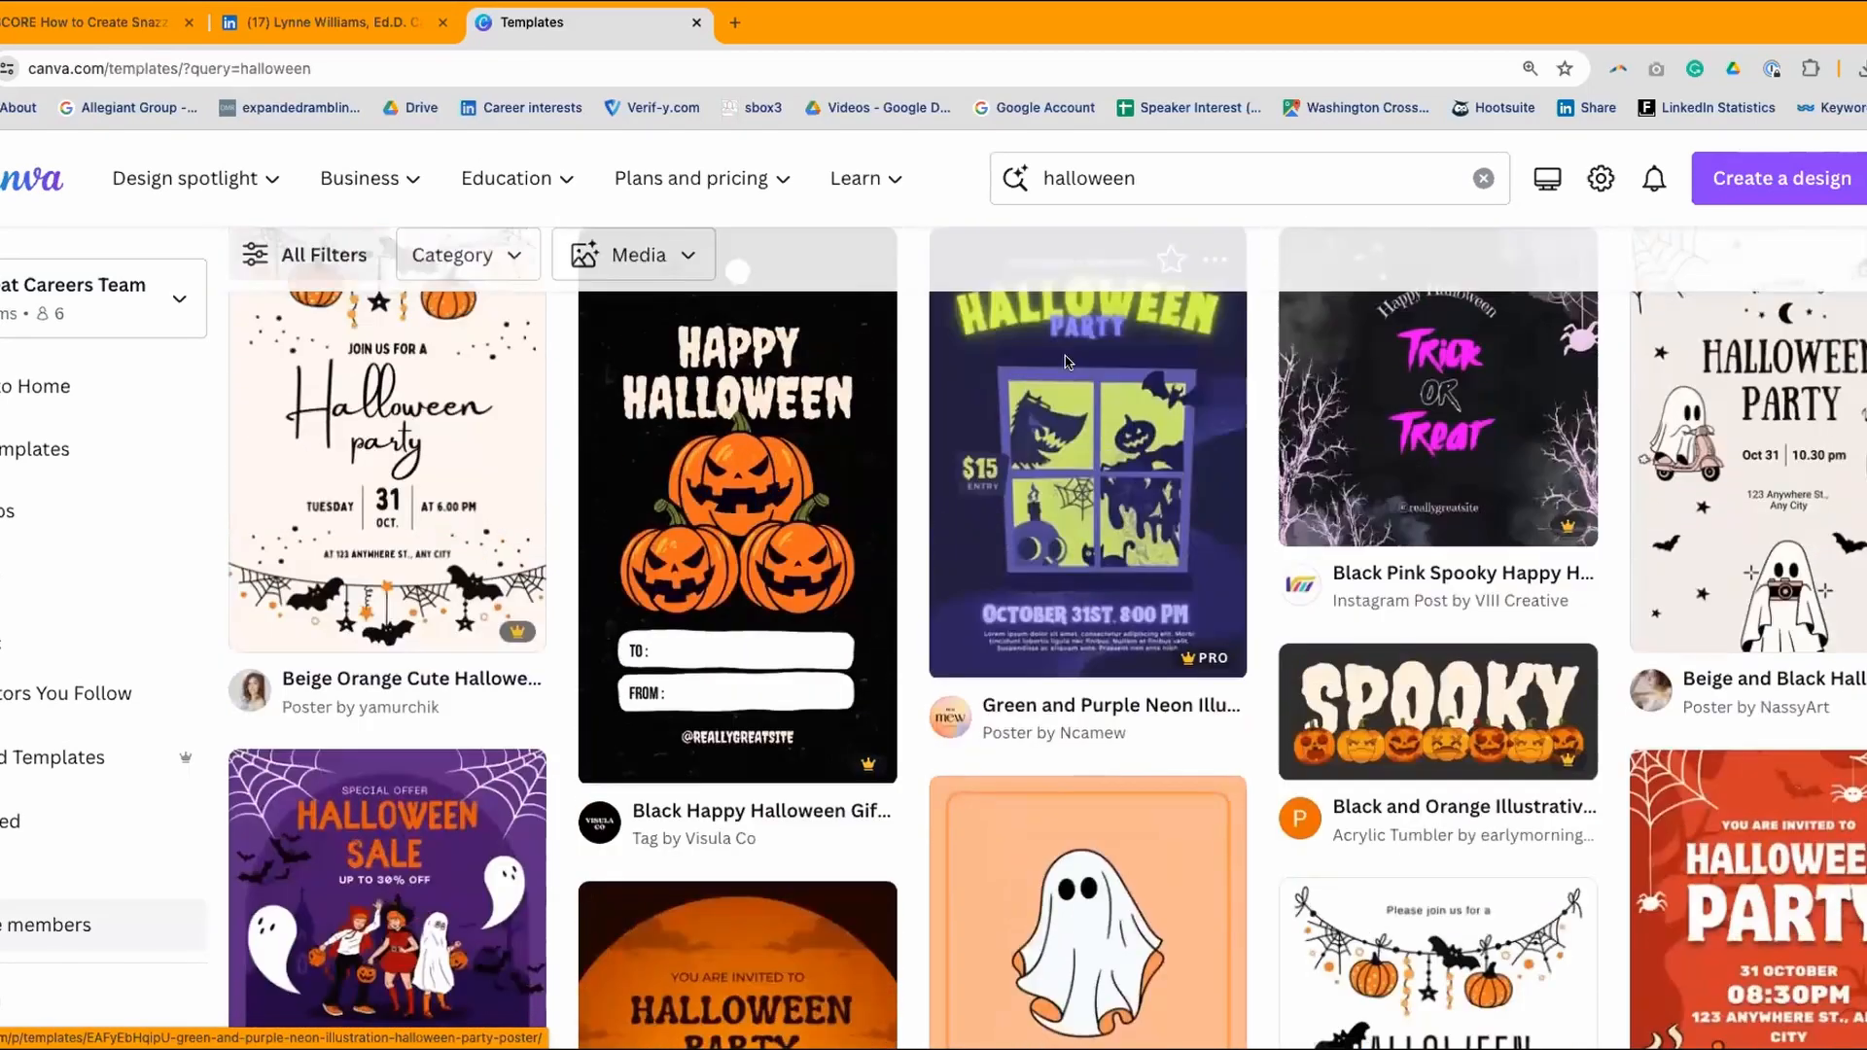
scroll(1066, 363, down, 1)
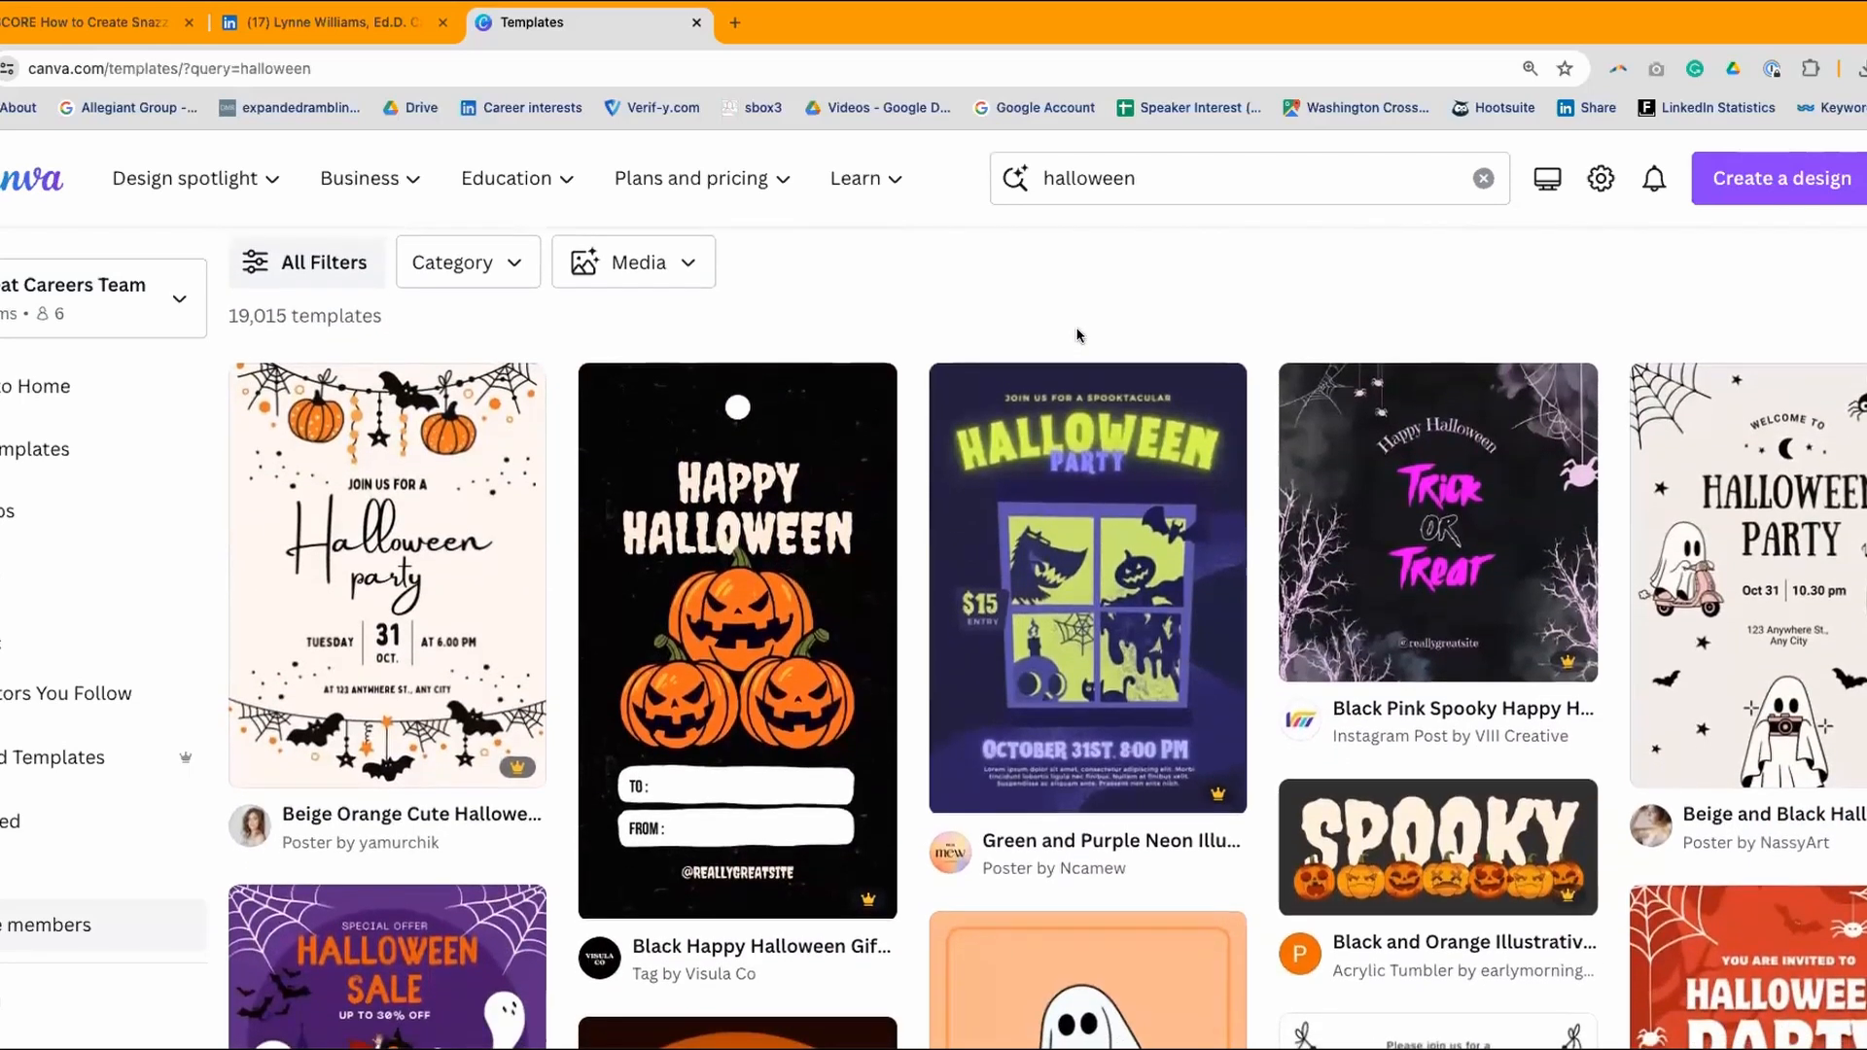
scroll(1070, 343, down, 3)
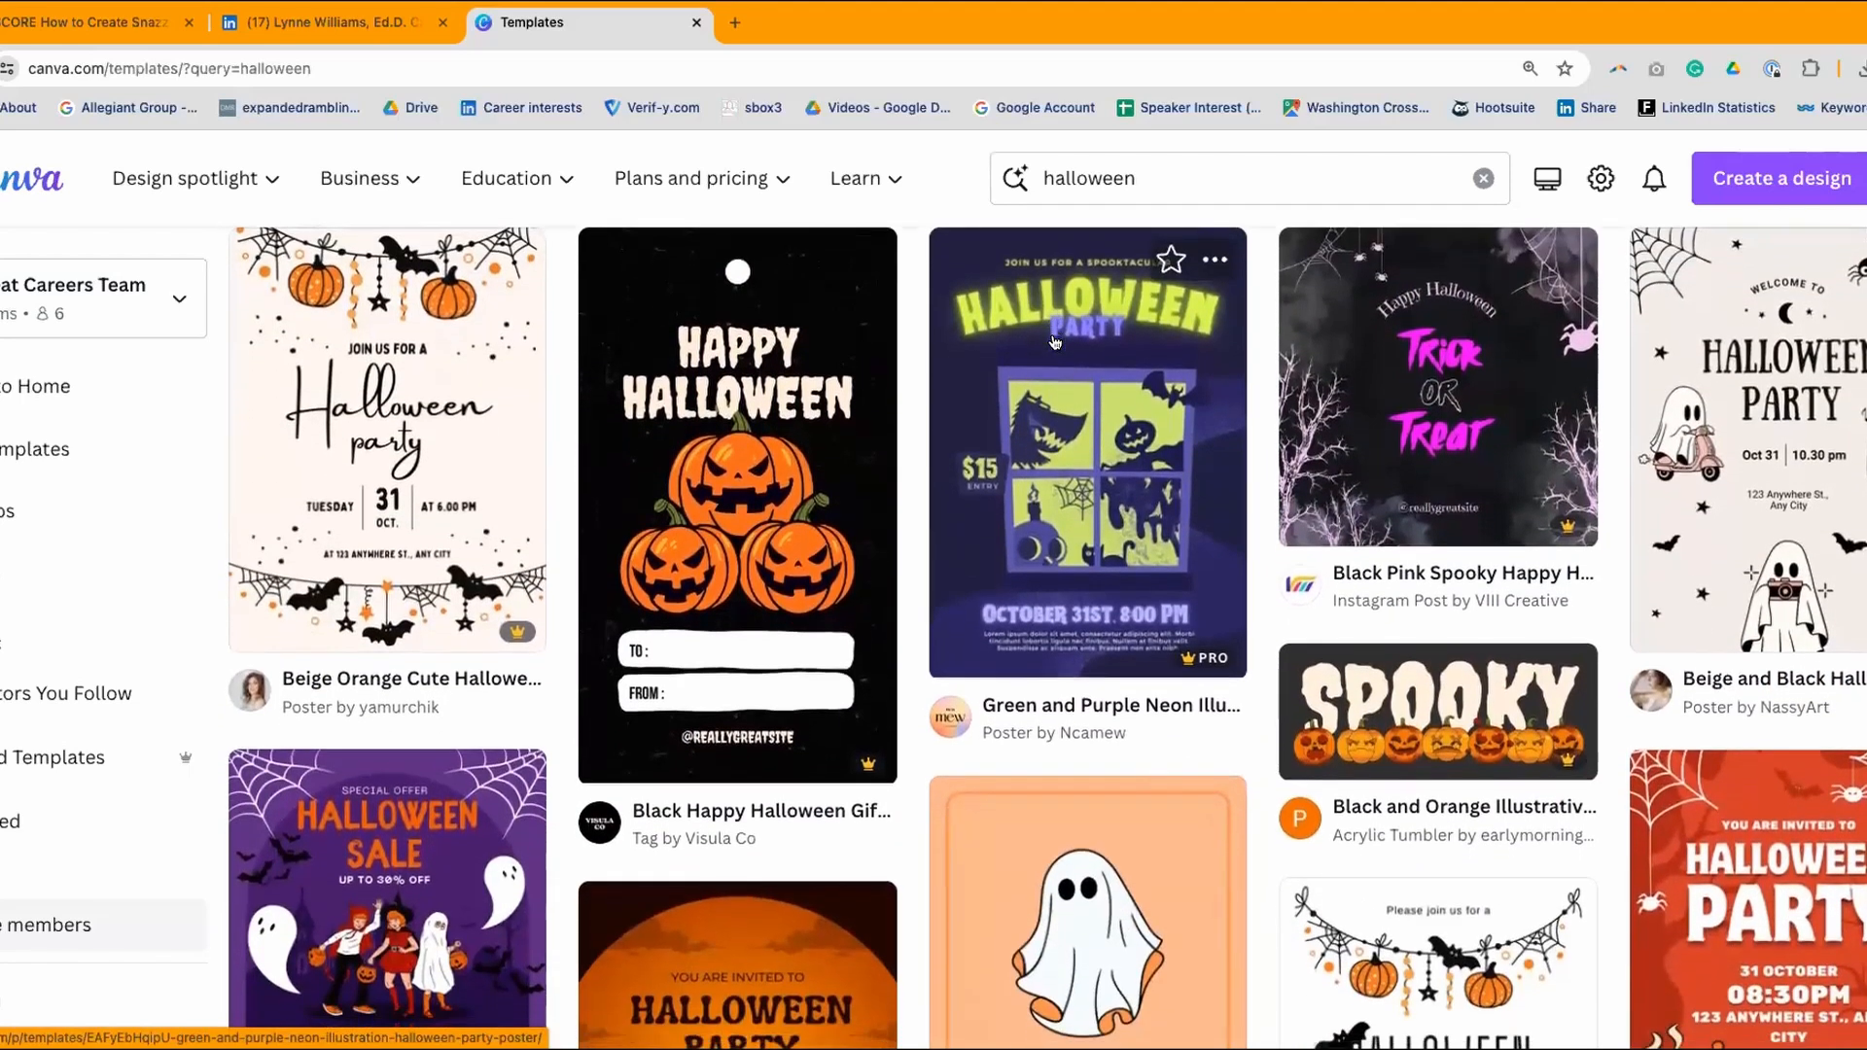
scroll(1055, 341, down, 2)
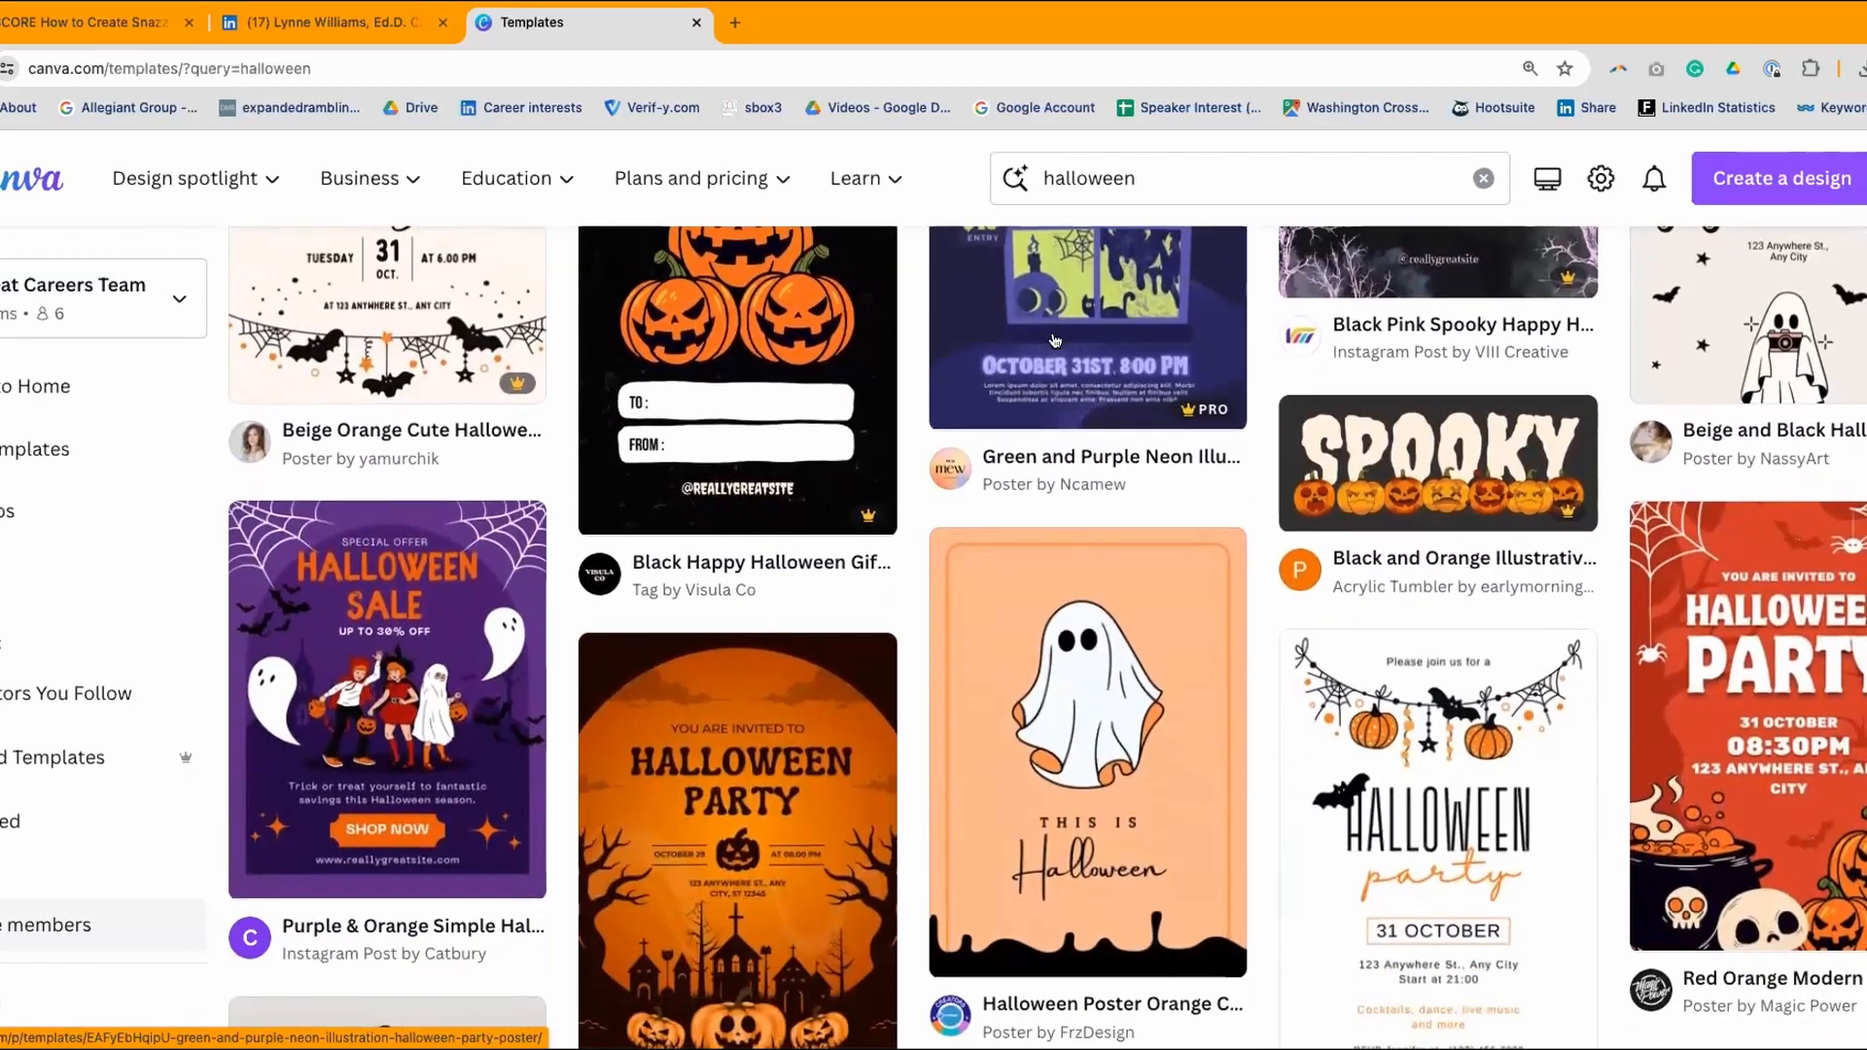
scroll(1055, 340, down, 4)
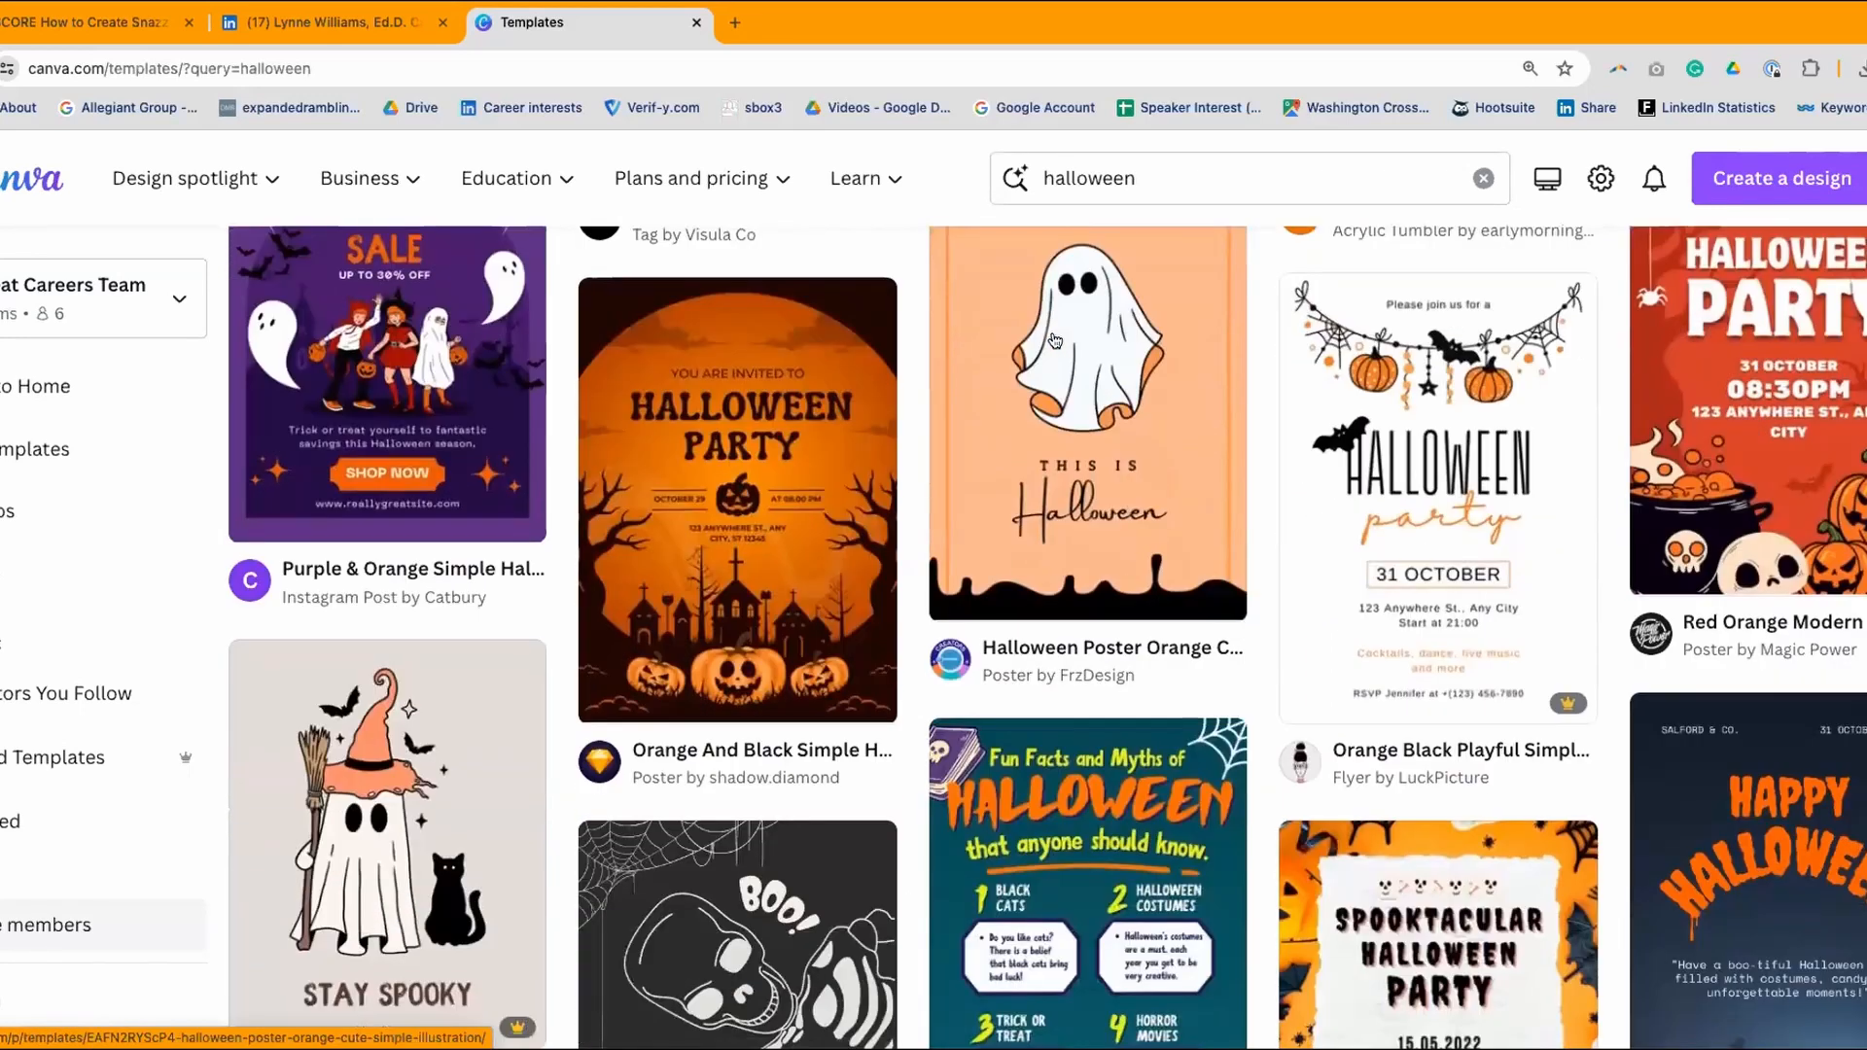
scroll(1055, 340, down, 2)
scroll(1055, 340, down, 2)
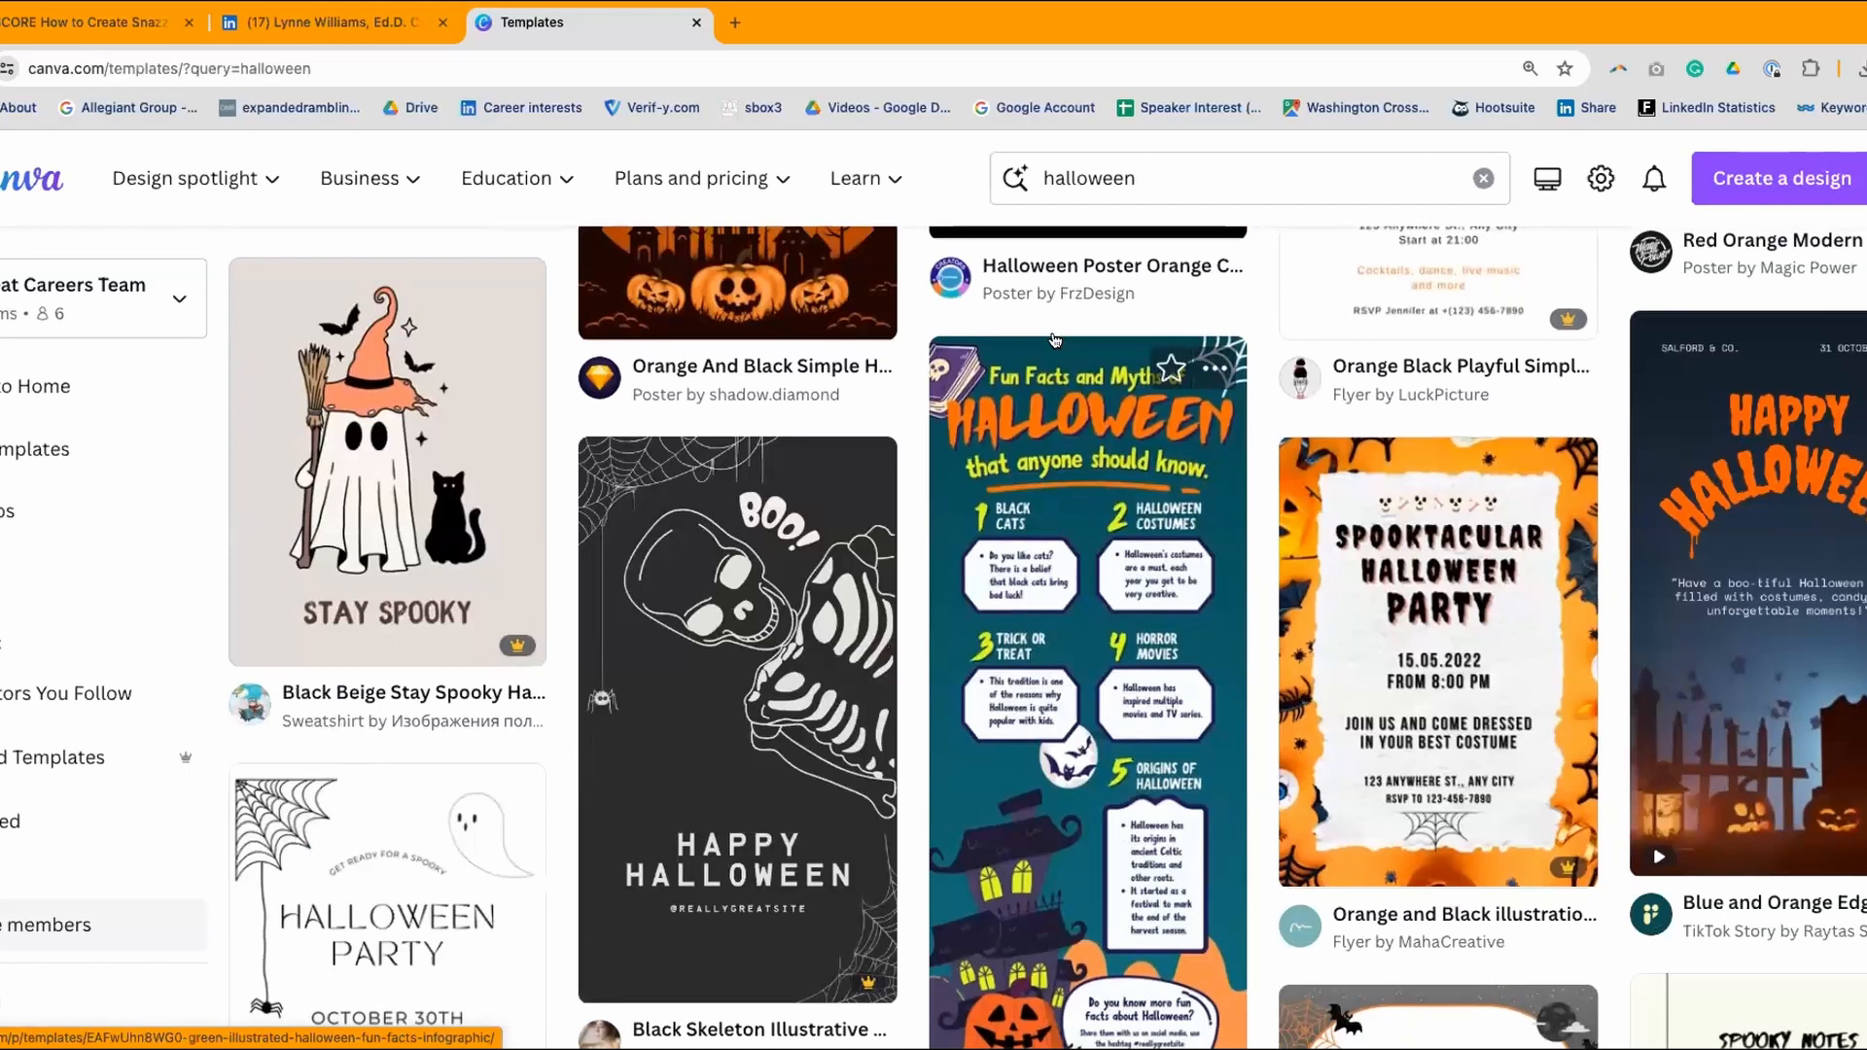
scroll(1055, 340, down, 2)
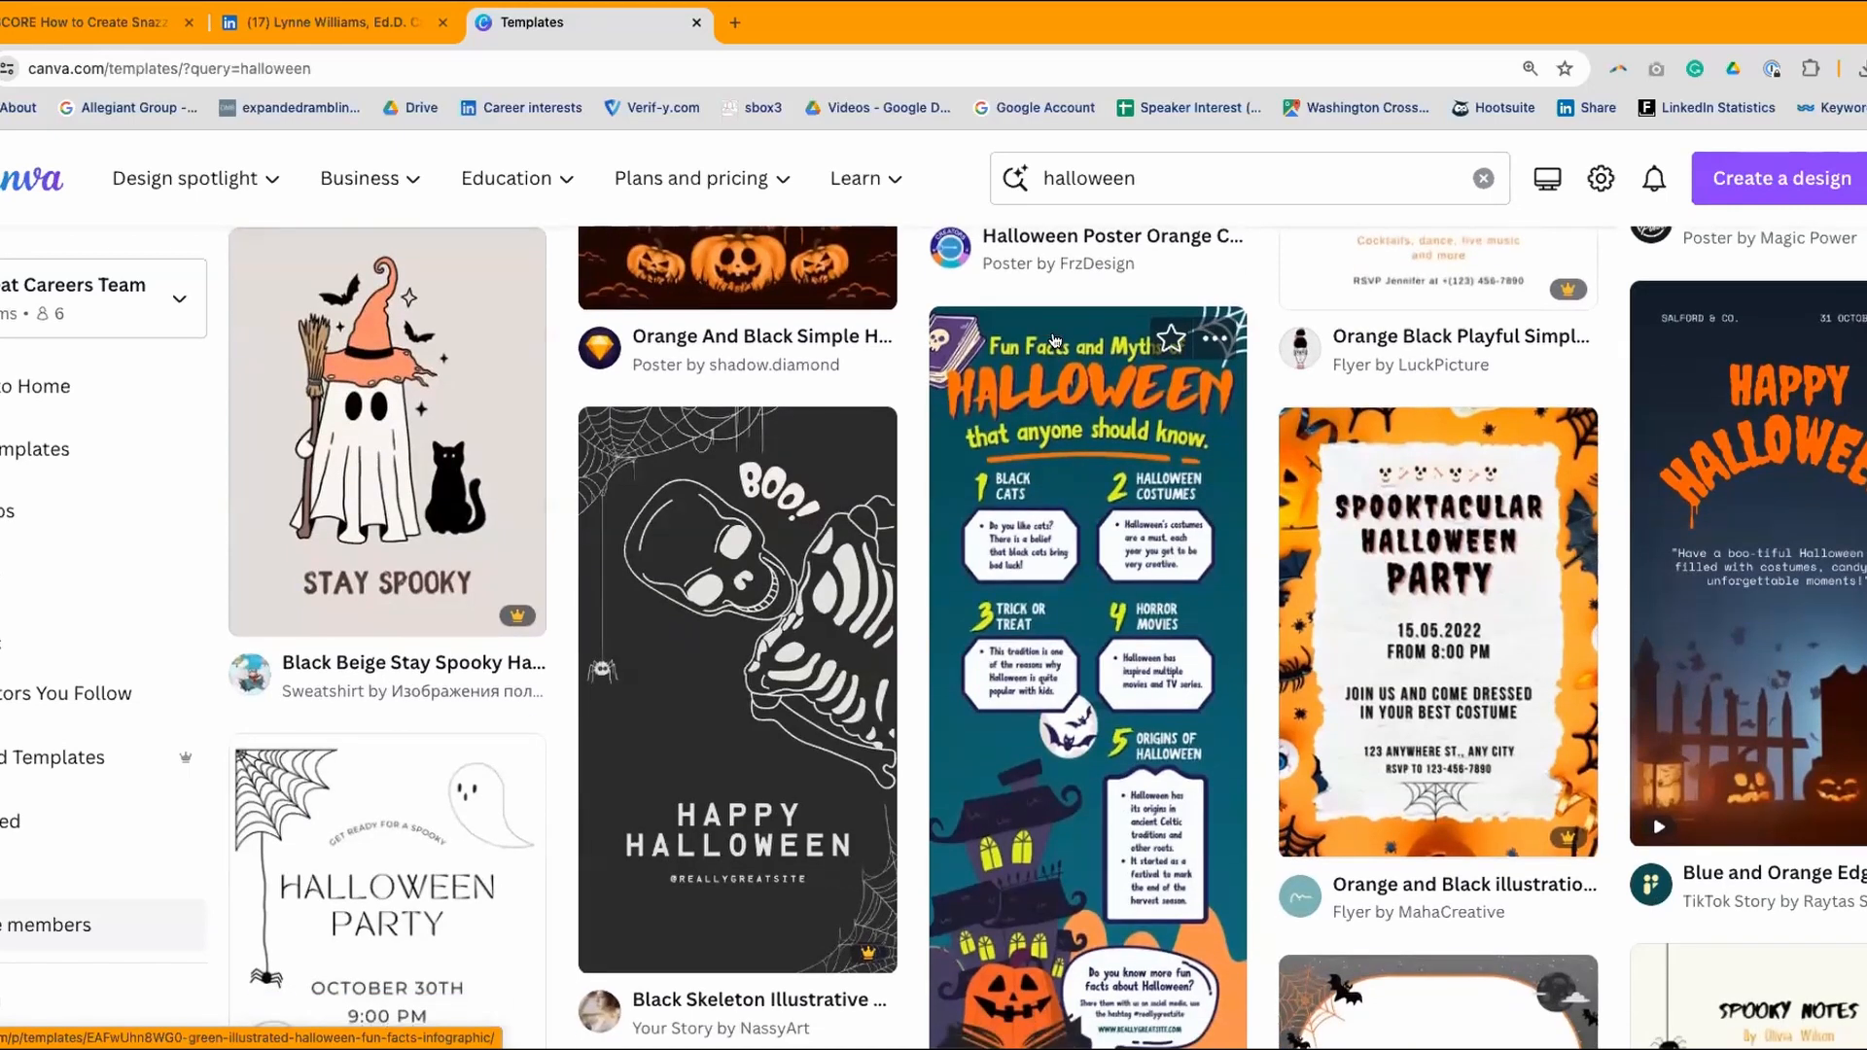
scroll(1055, 341, down, 4)
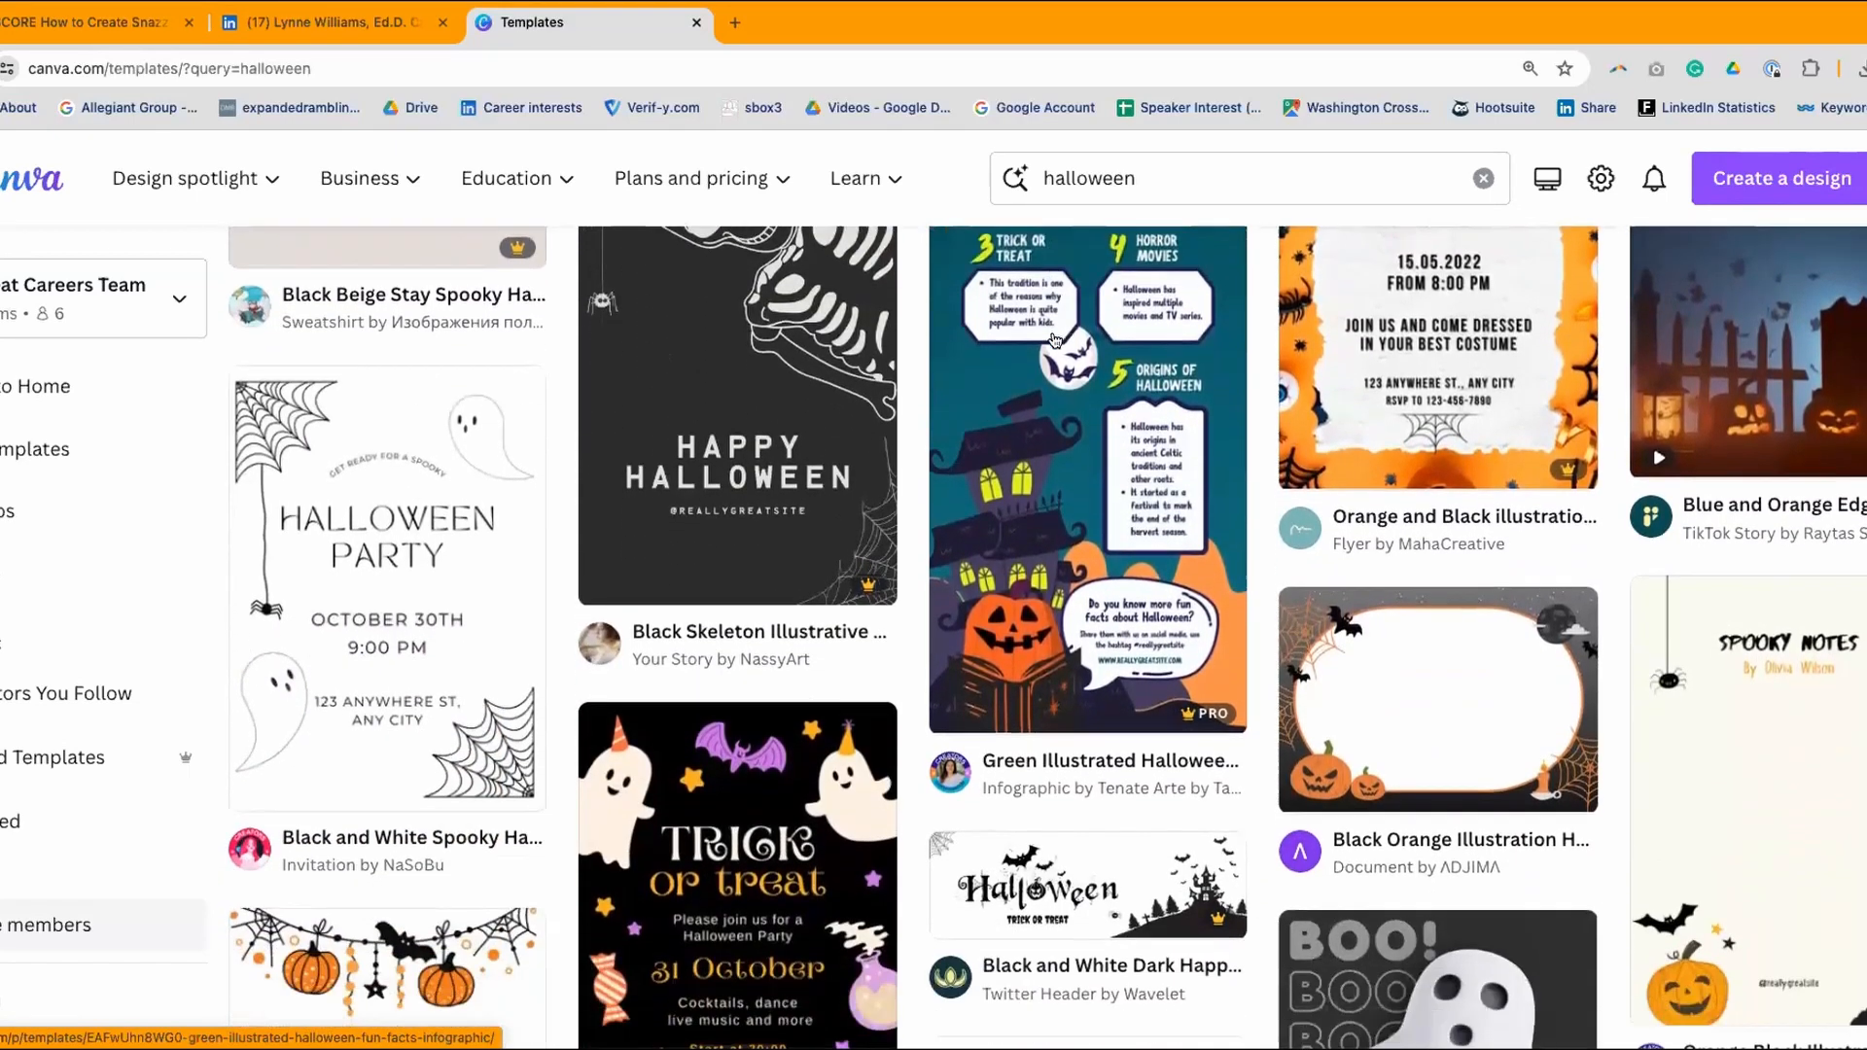
scroll(1055, 341, down, 2)
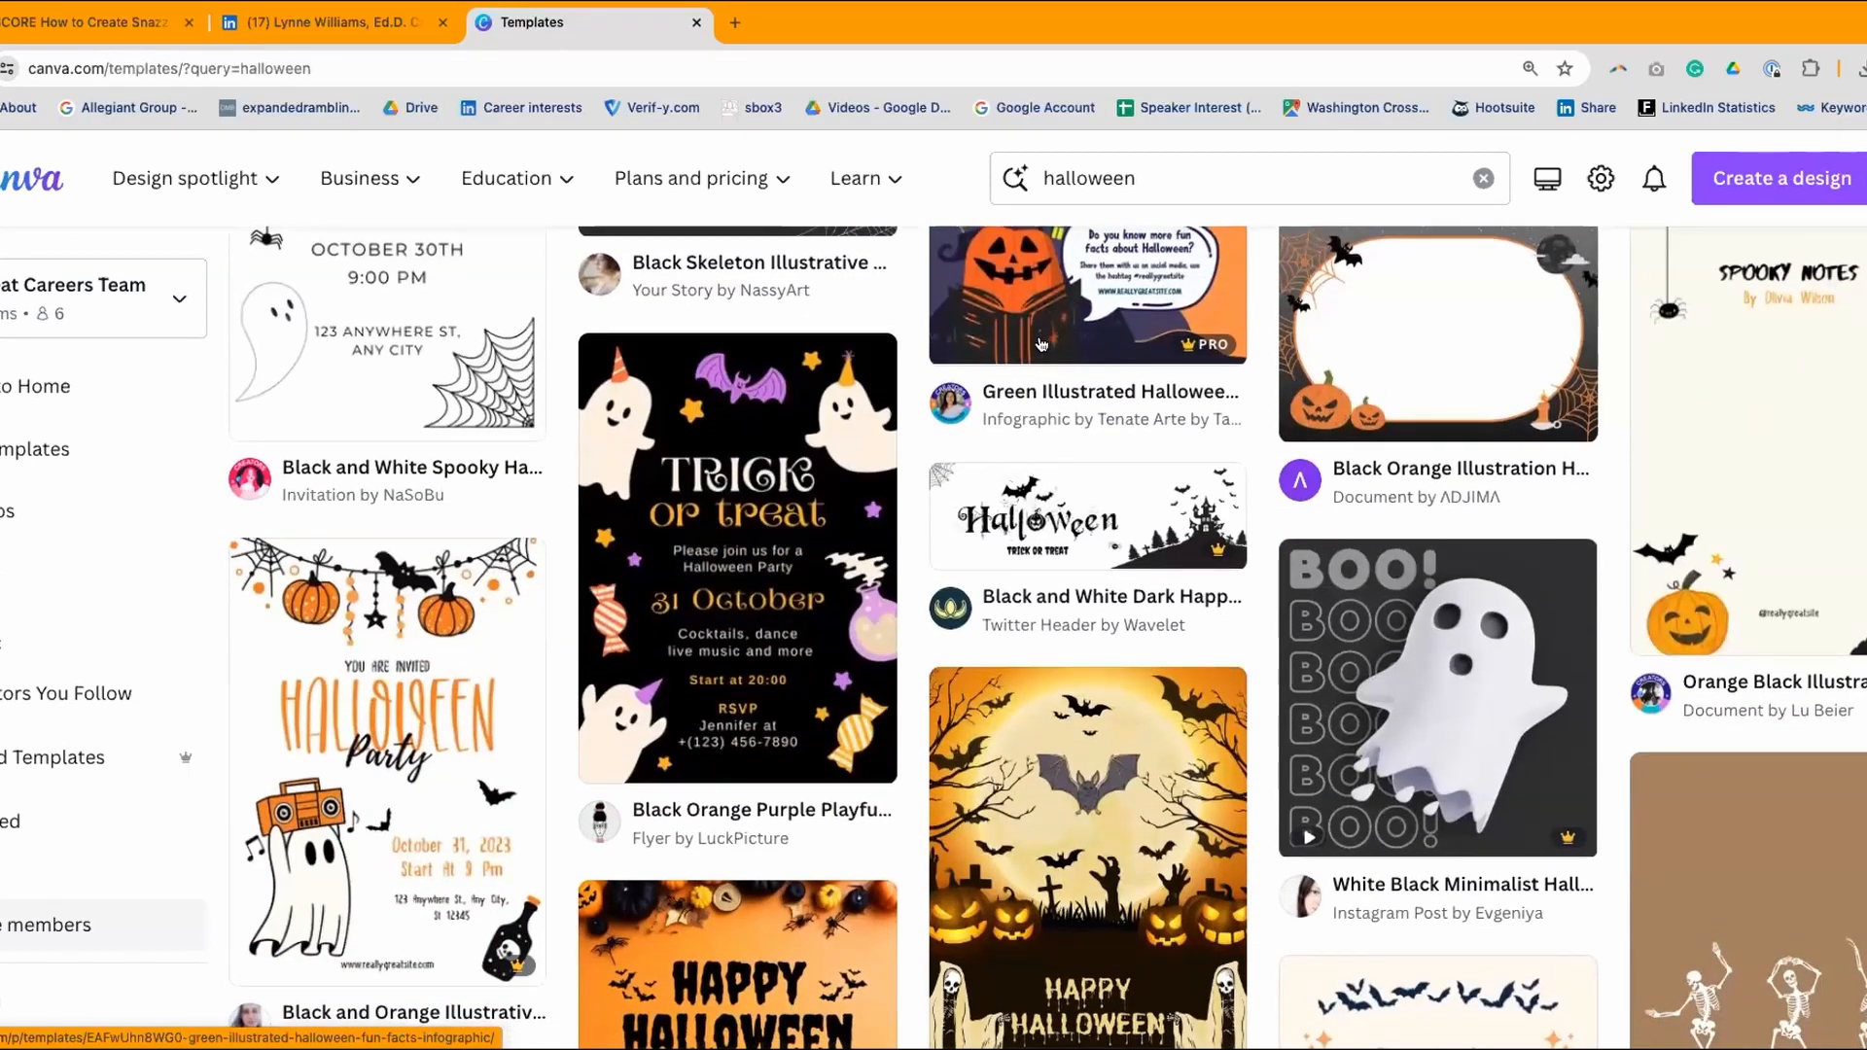
scroll(1046, 343, down, 8)
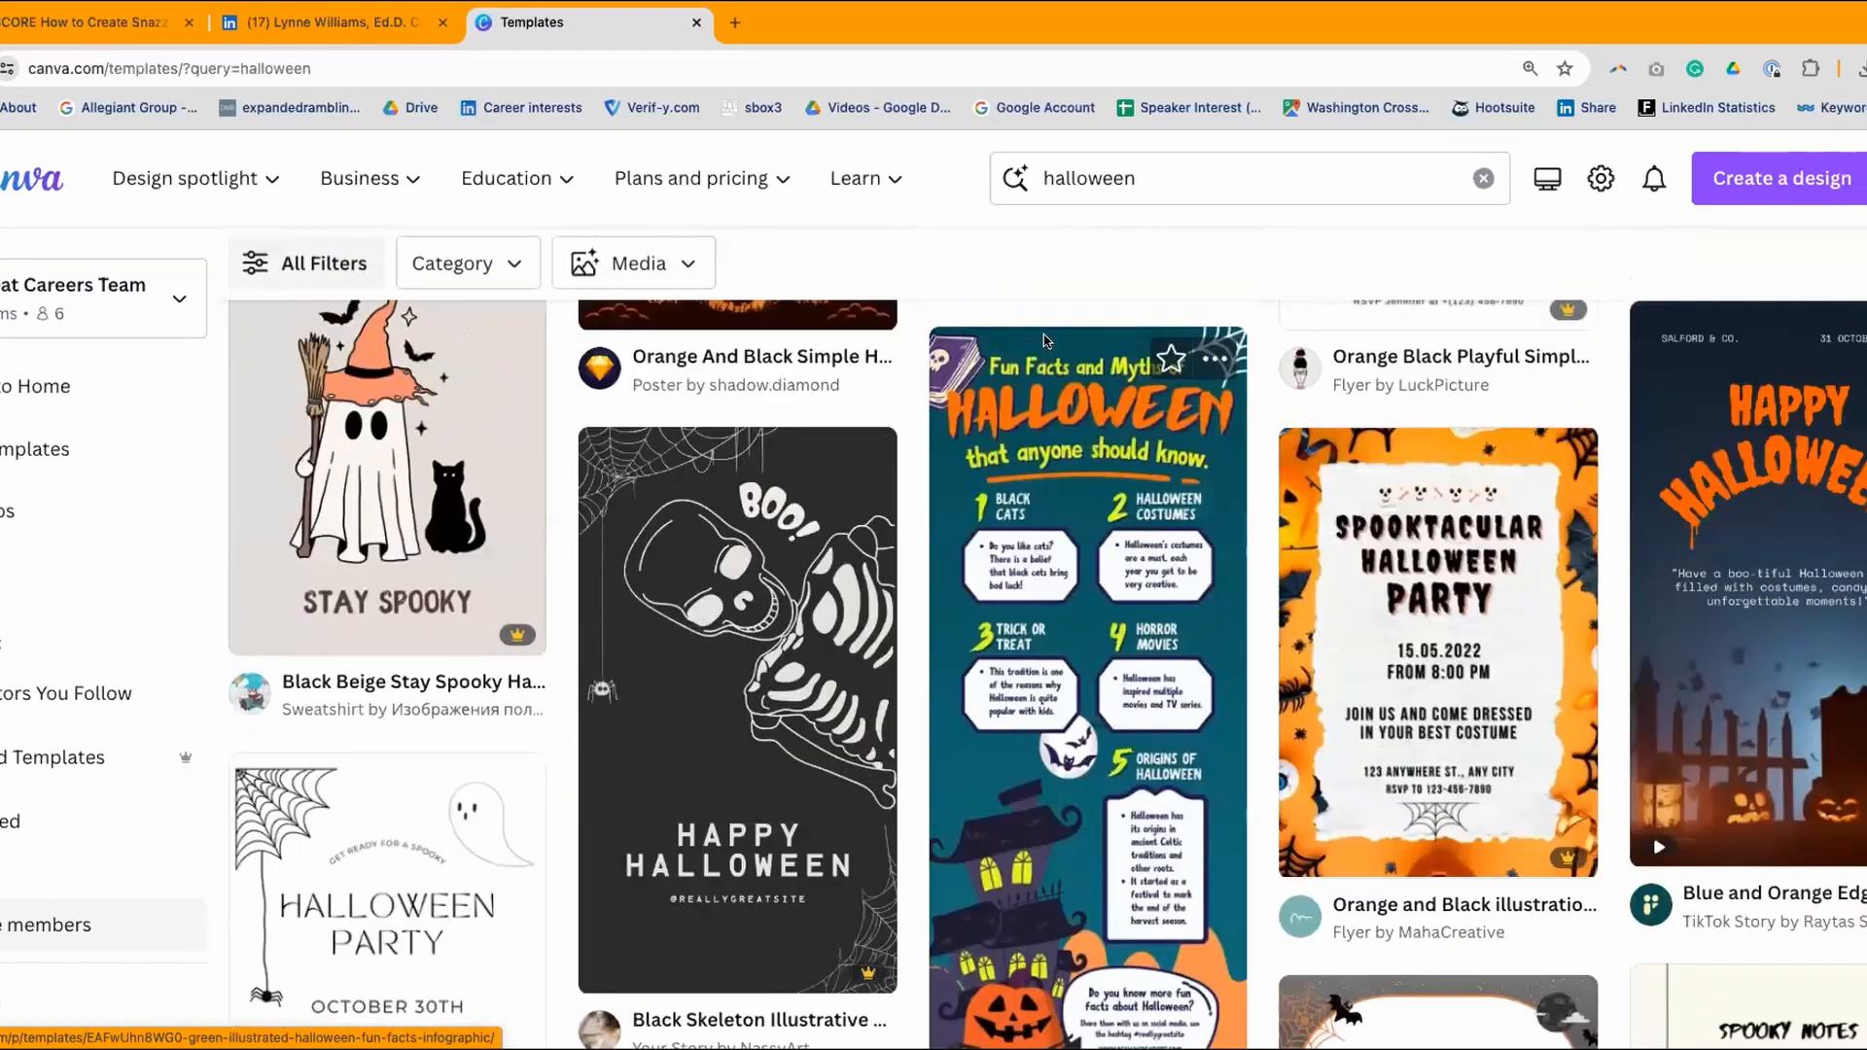
scroll(1045, 340, up, 10)
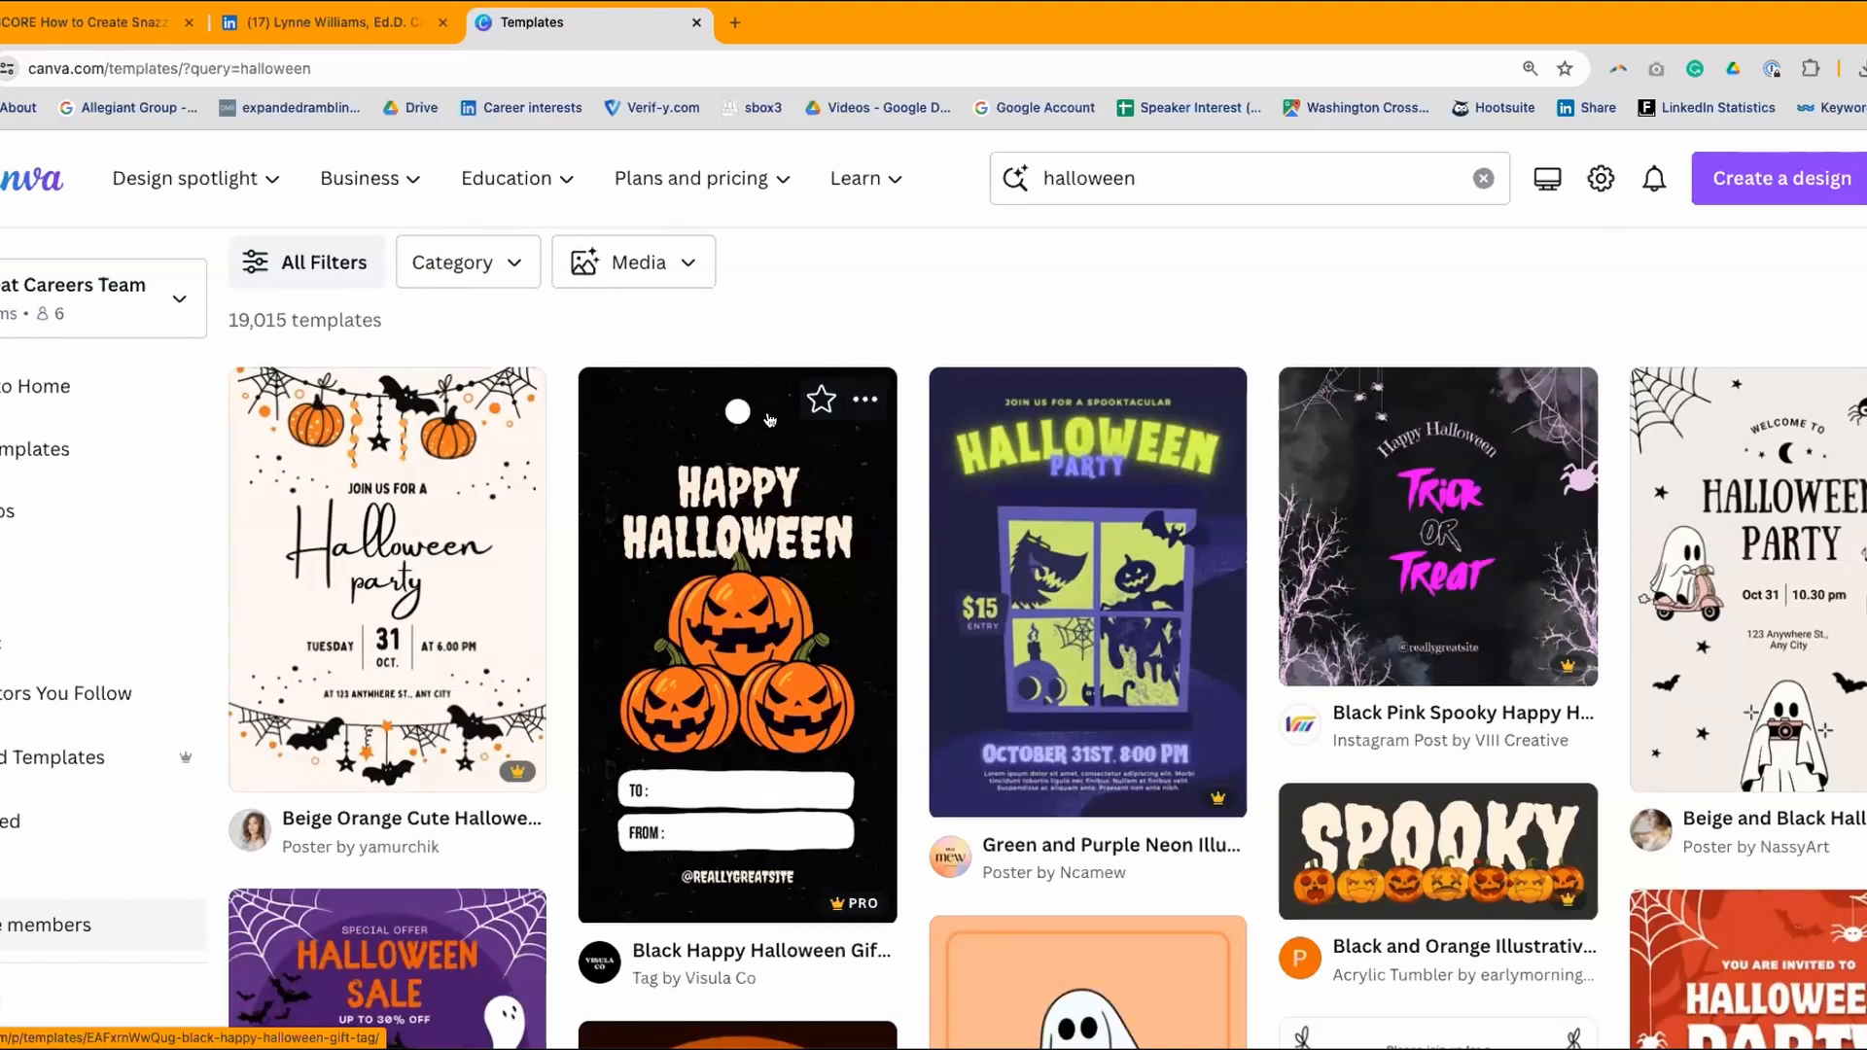
scroll(739, 312, up, 3)
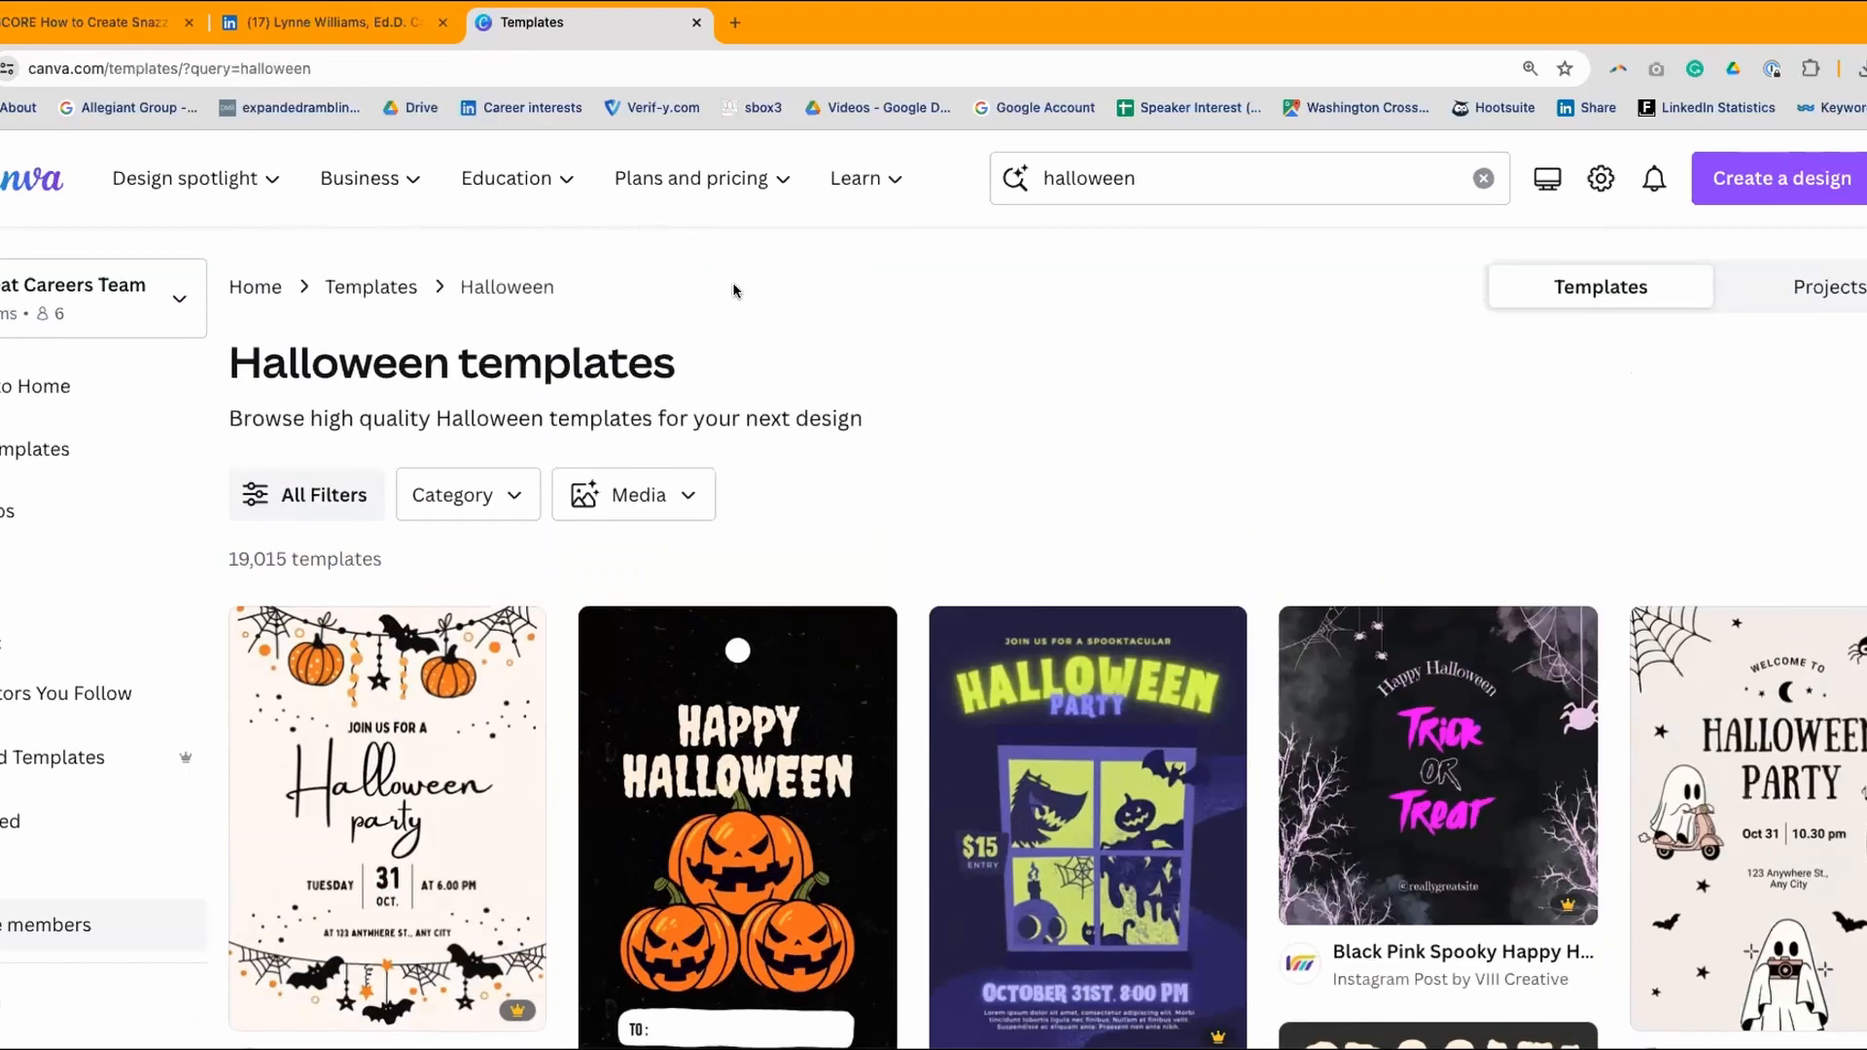
- Search templates for 'linkedin banner' and open the Blue Gold Elegant Minimalist Digital Marketer banner (1584 × 396 px)
click(1183, 185)
key(BackSpace)
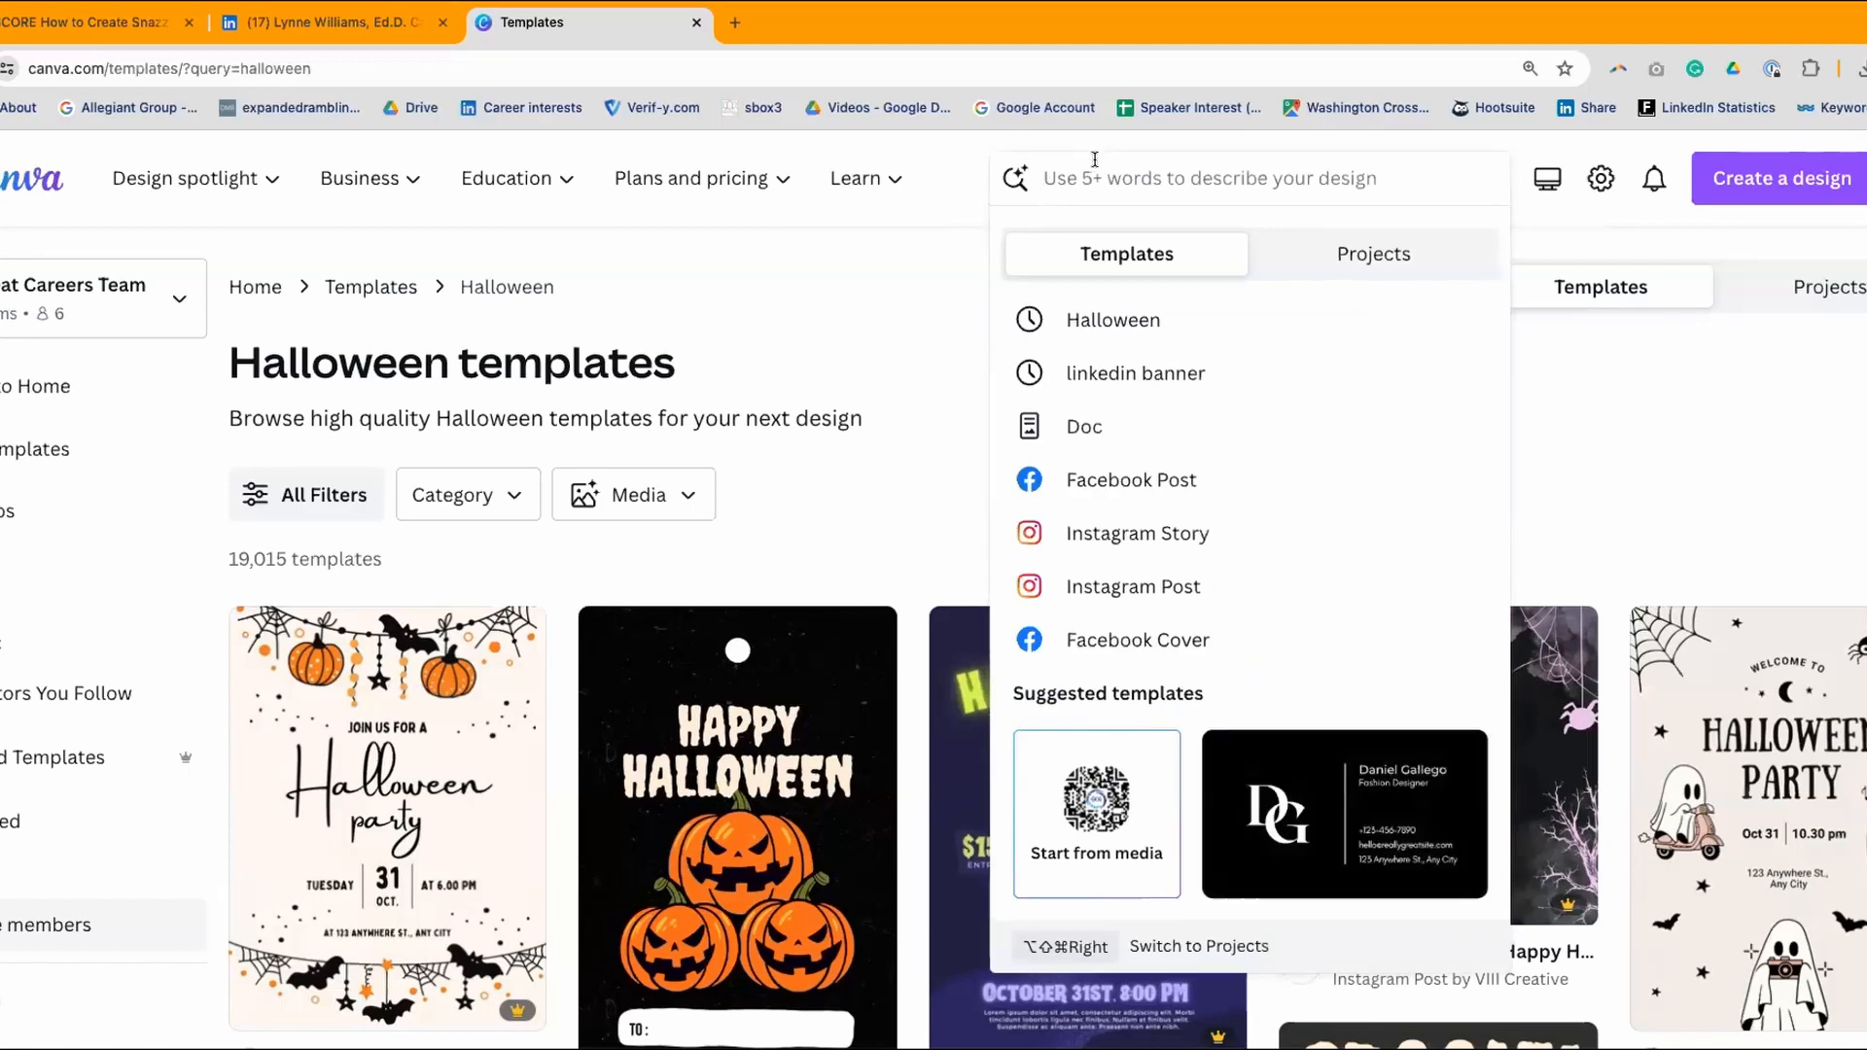
text(linkedin)
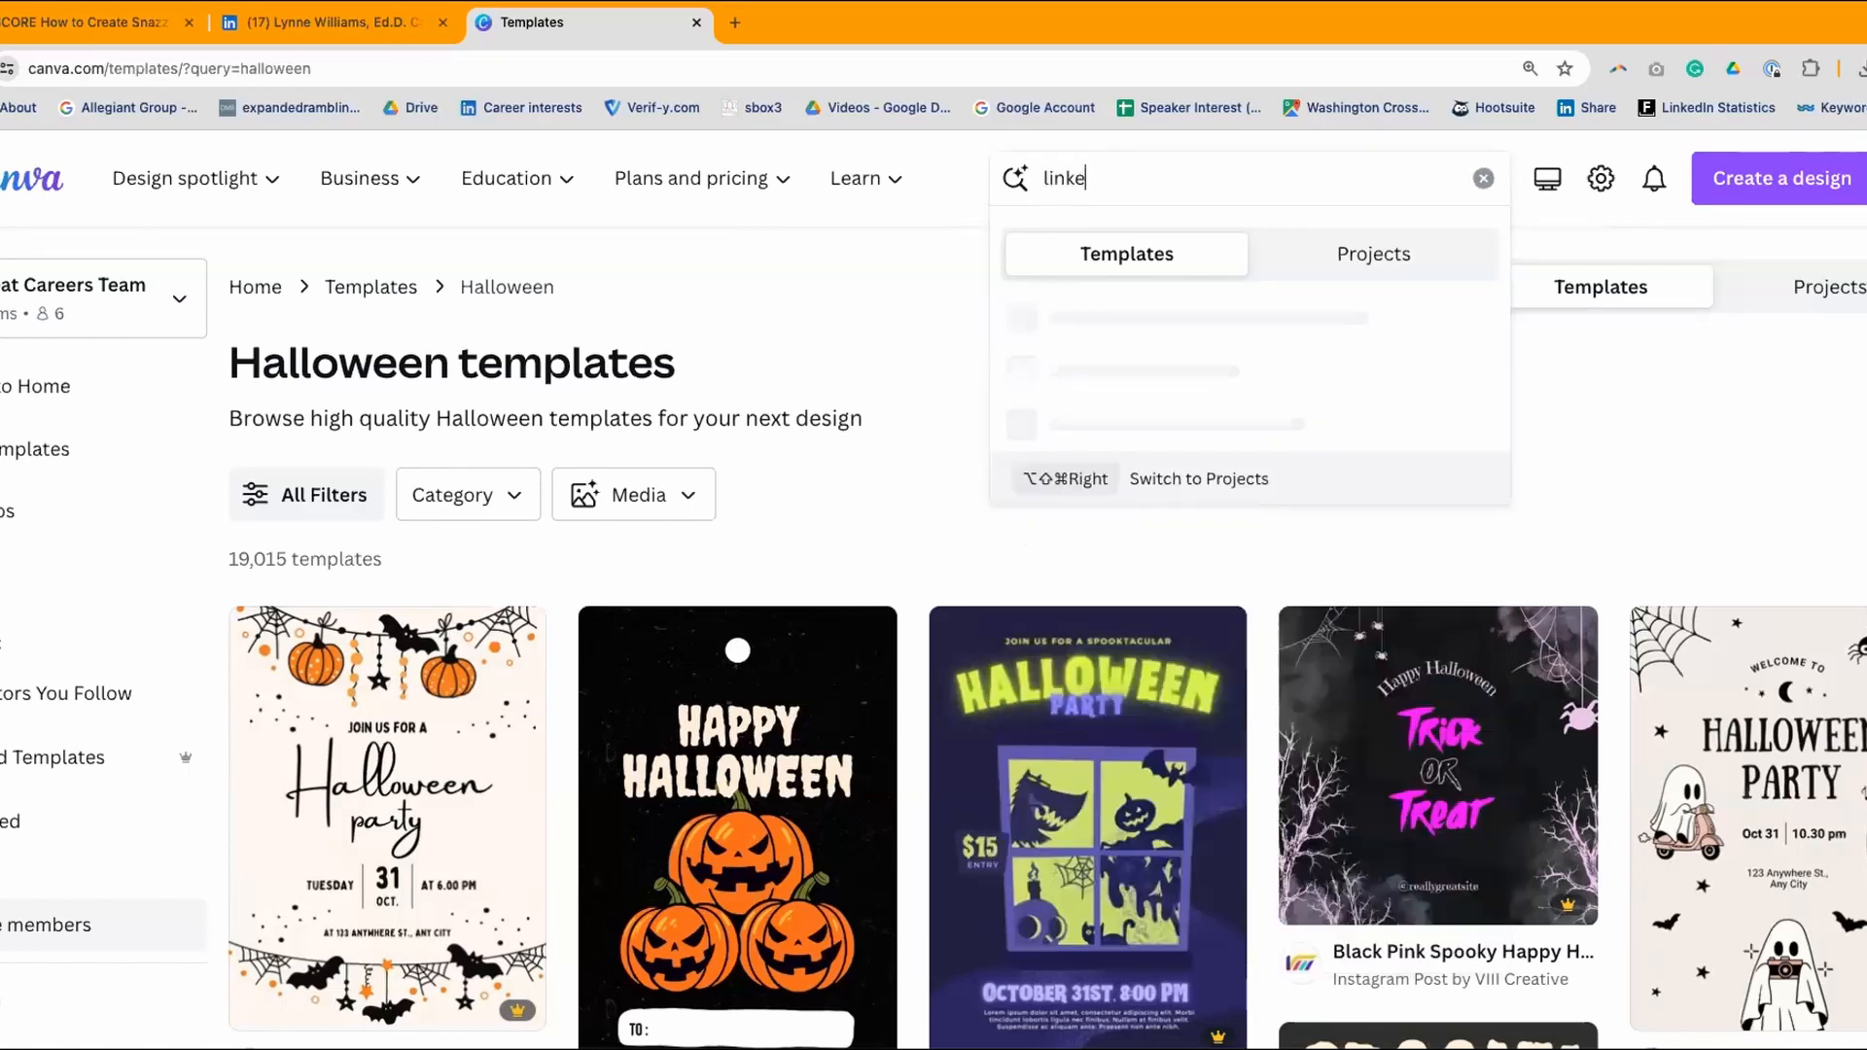
text( banner)
key(Return)
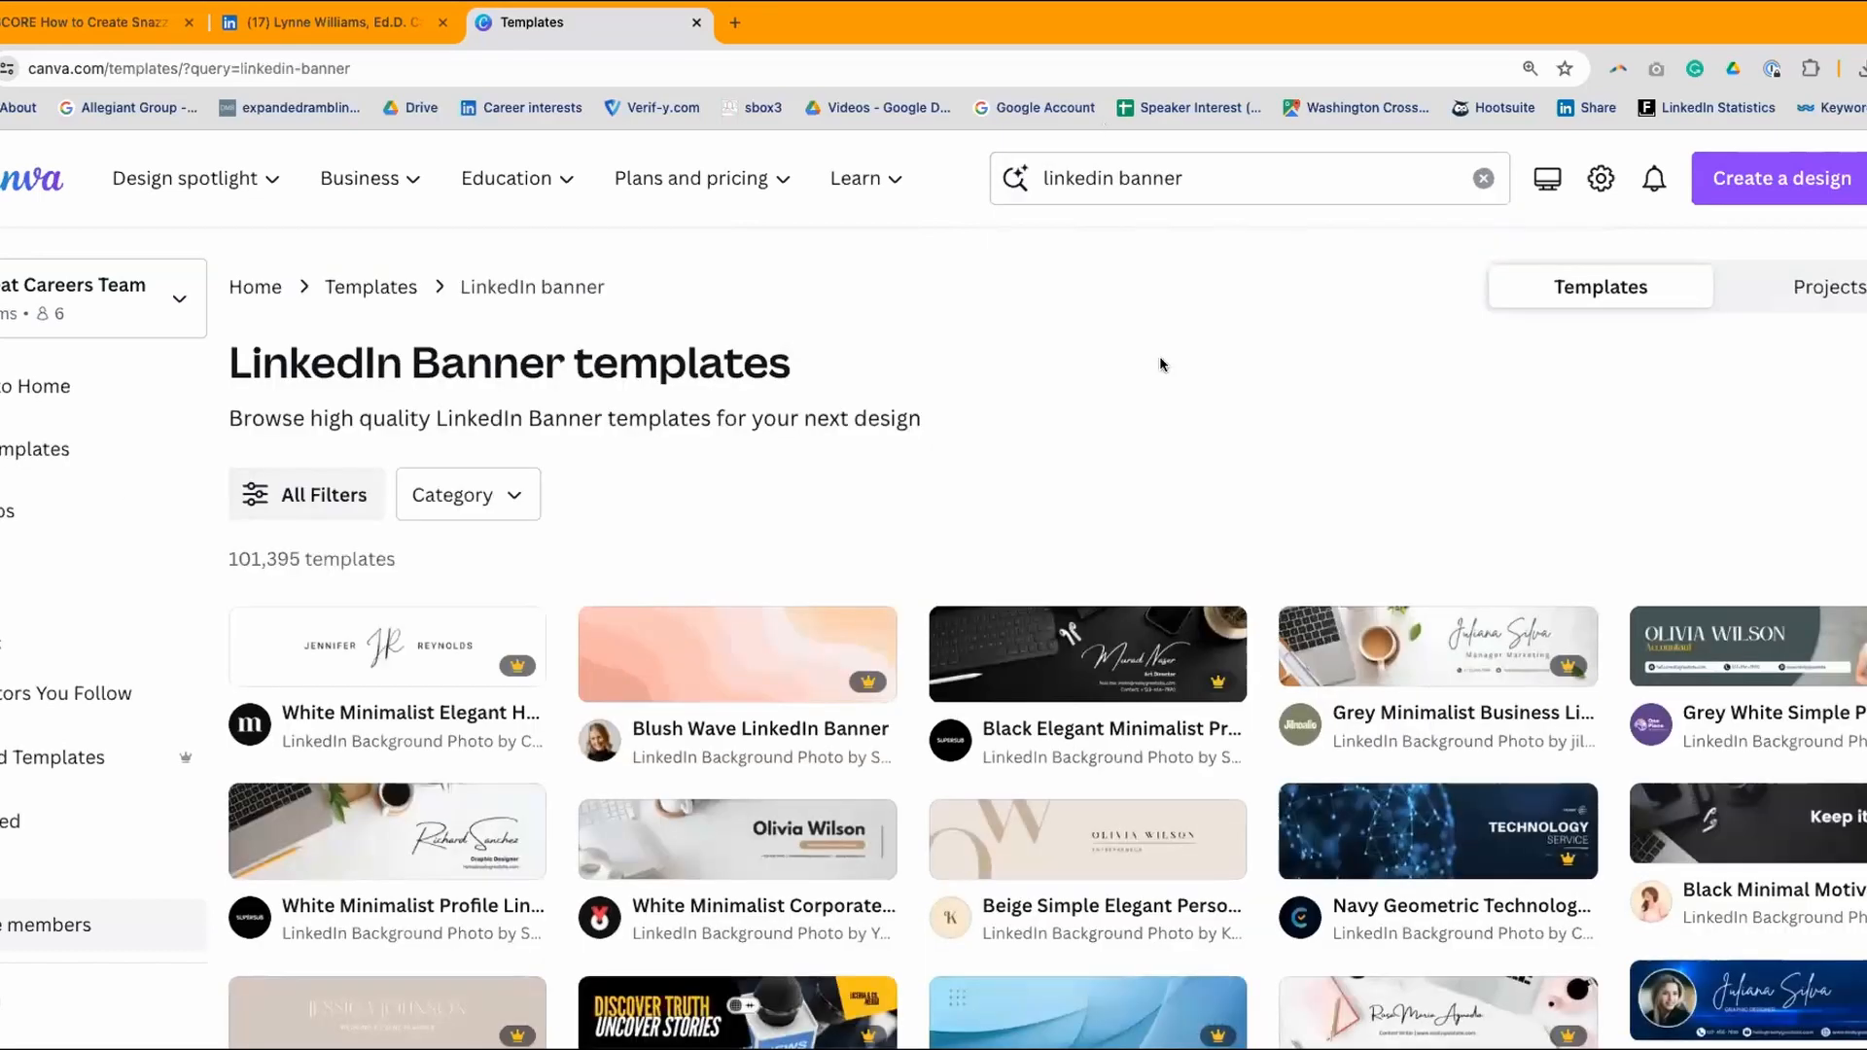
scroll(1086, 260, down, 3)
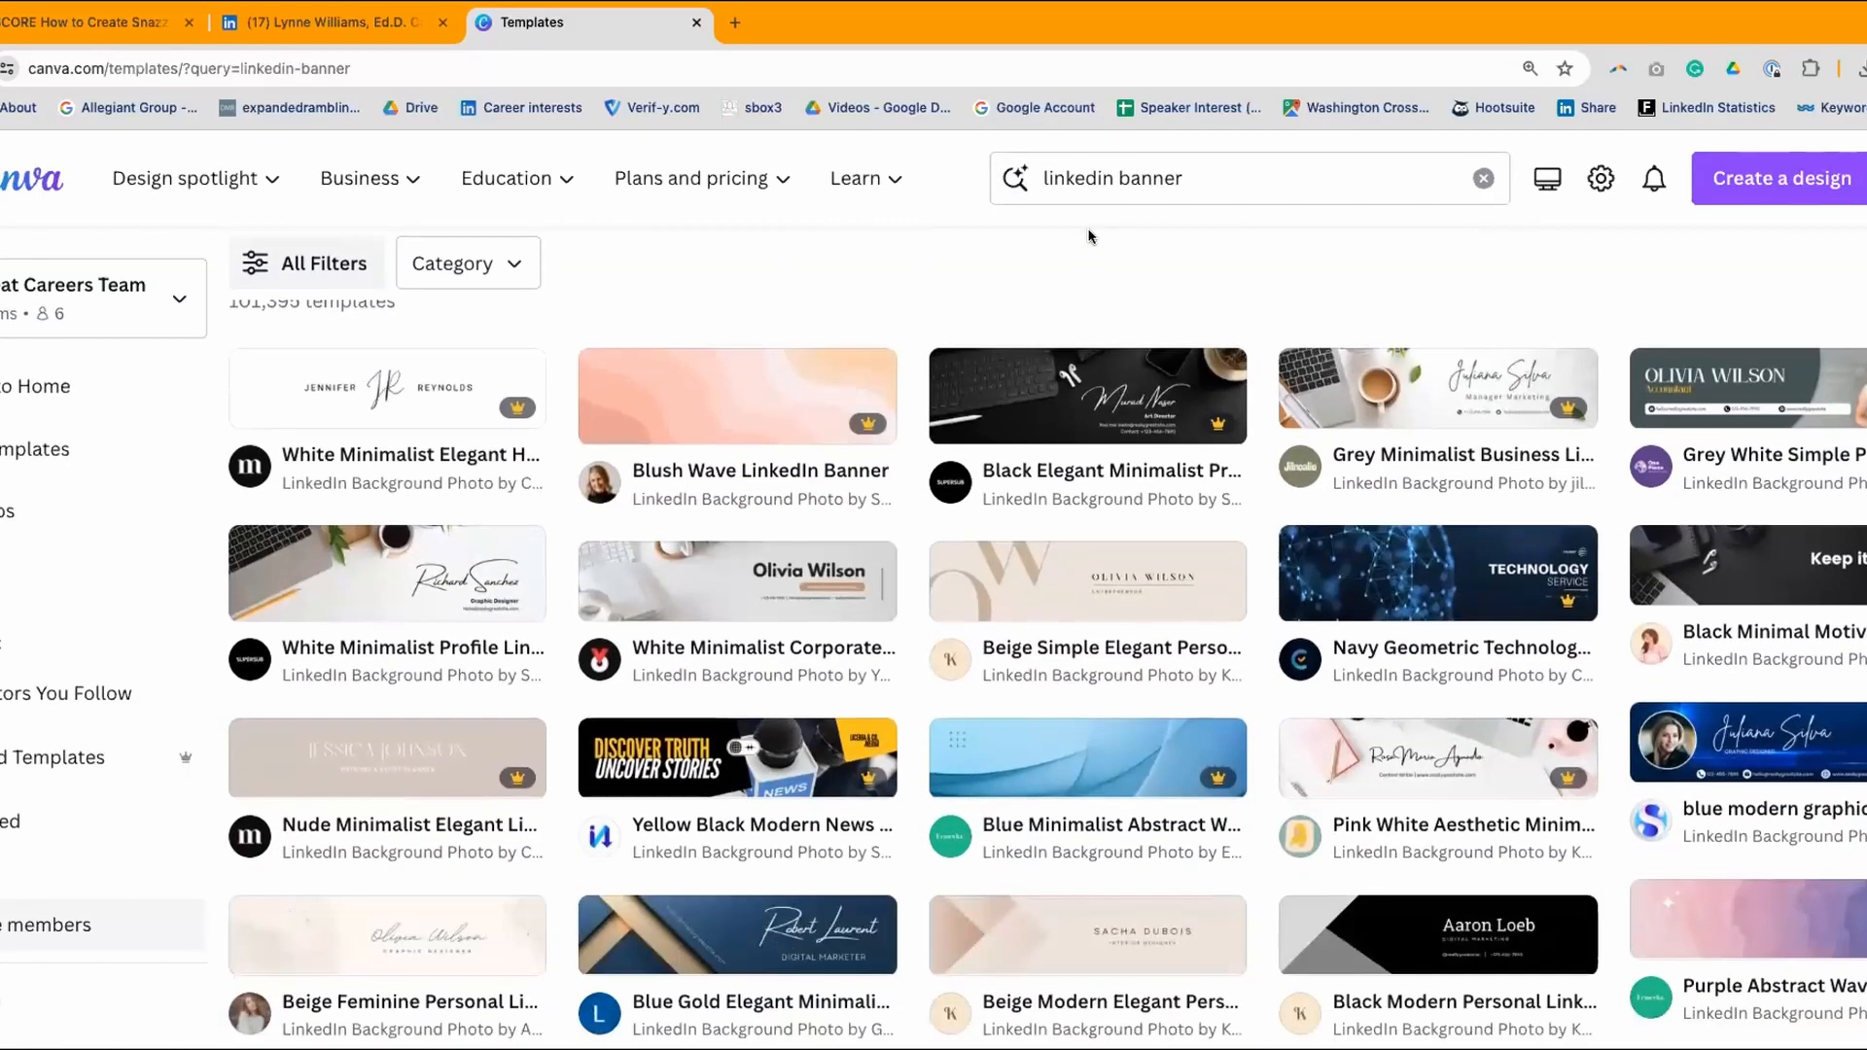
scroll(1090, 236, down, 2)
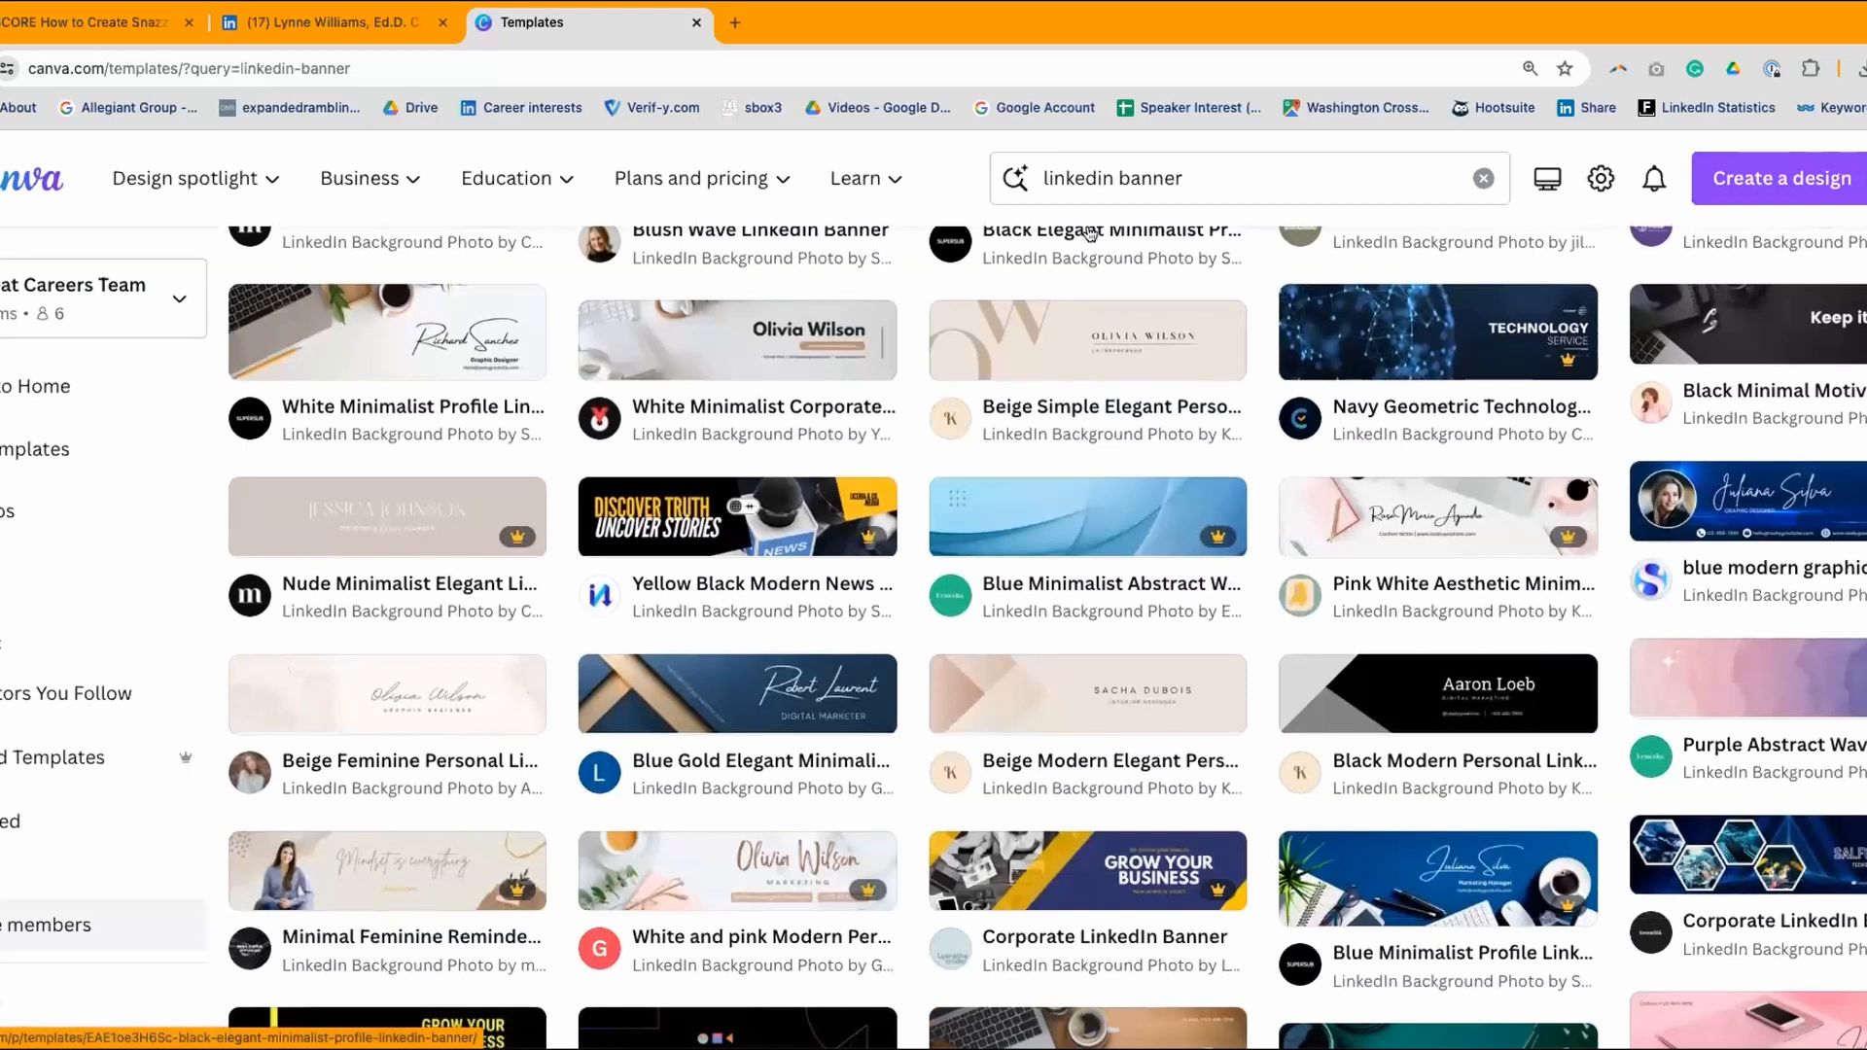
scroll(1090, 232, up, 1)
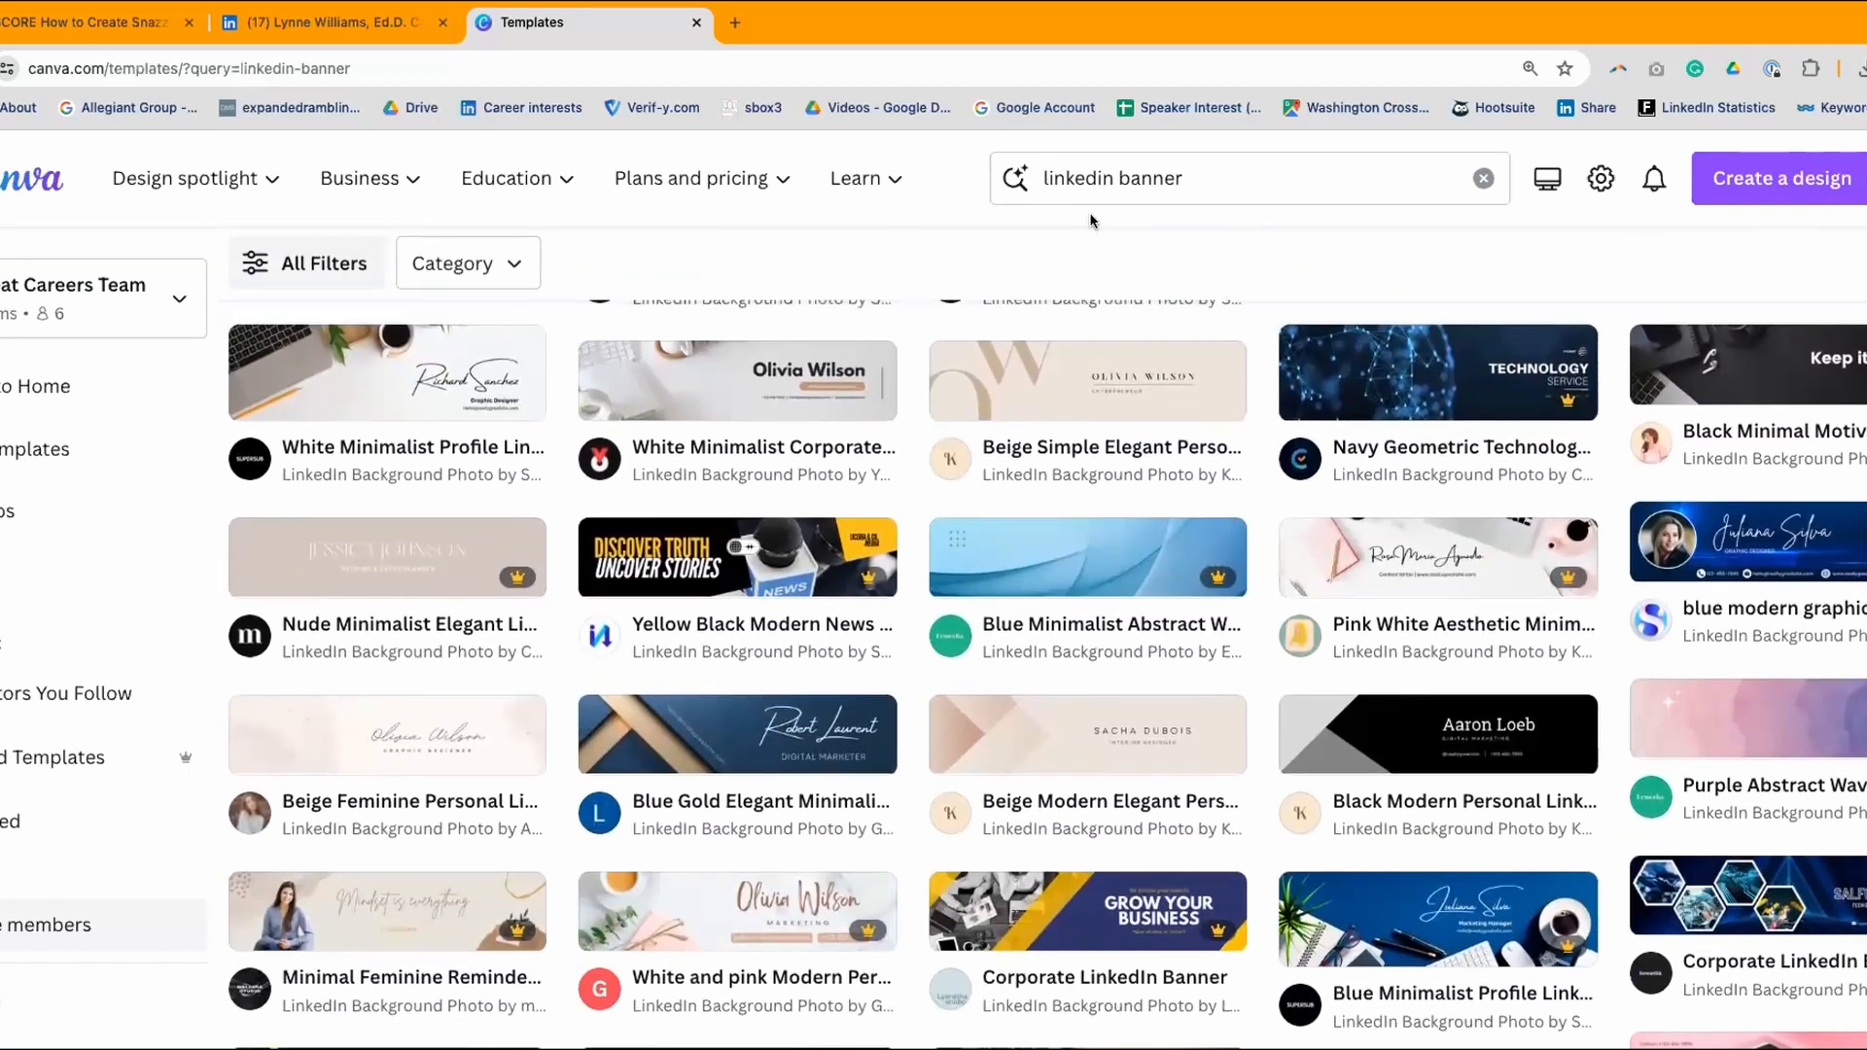
scroll(1091, 220, down, 4)
scroll(1090, 220, down, 1)
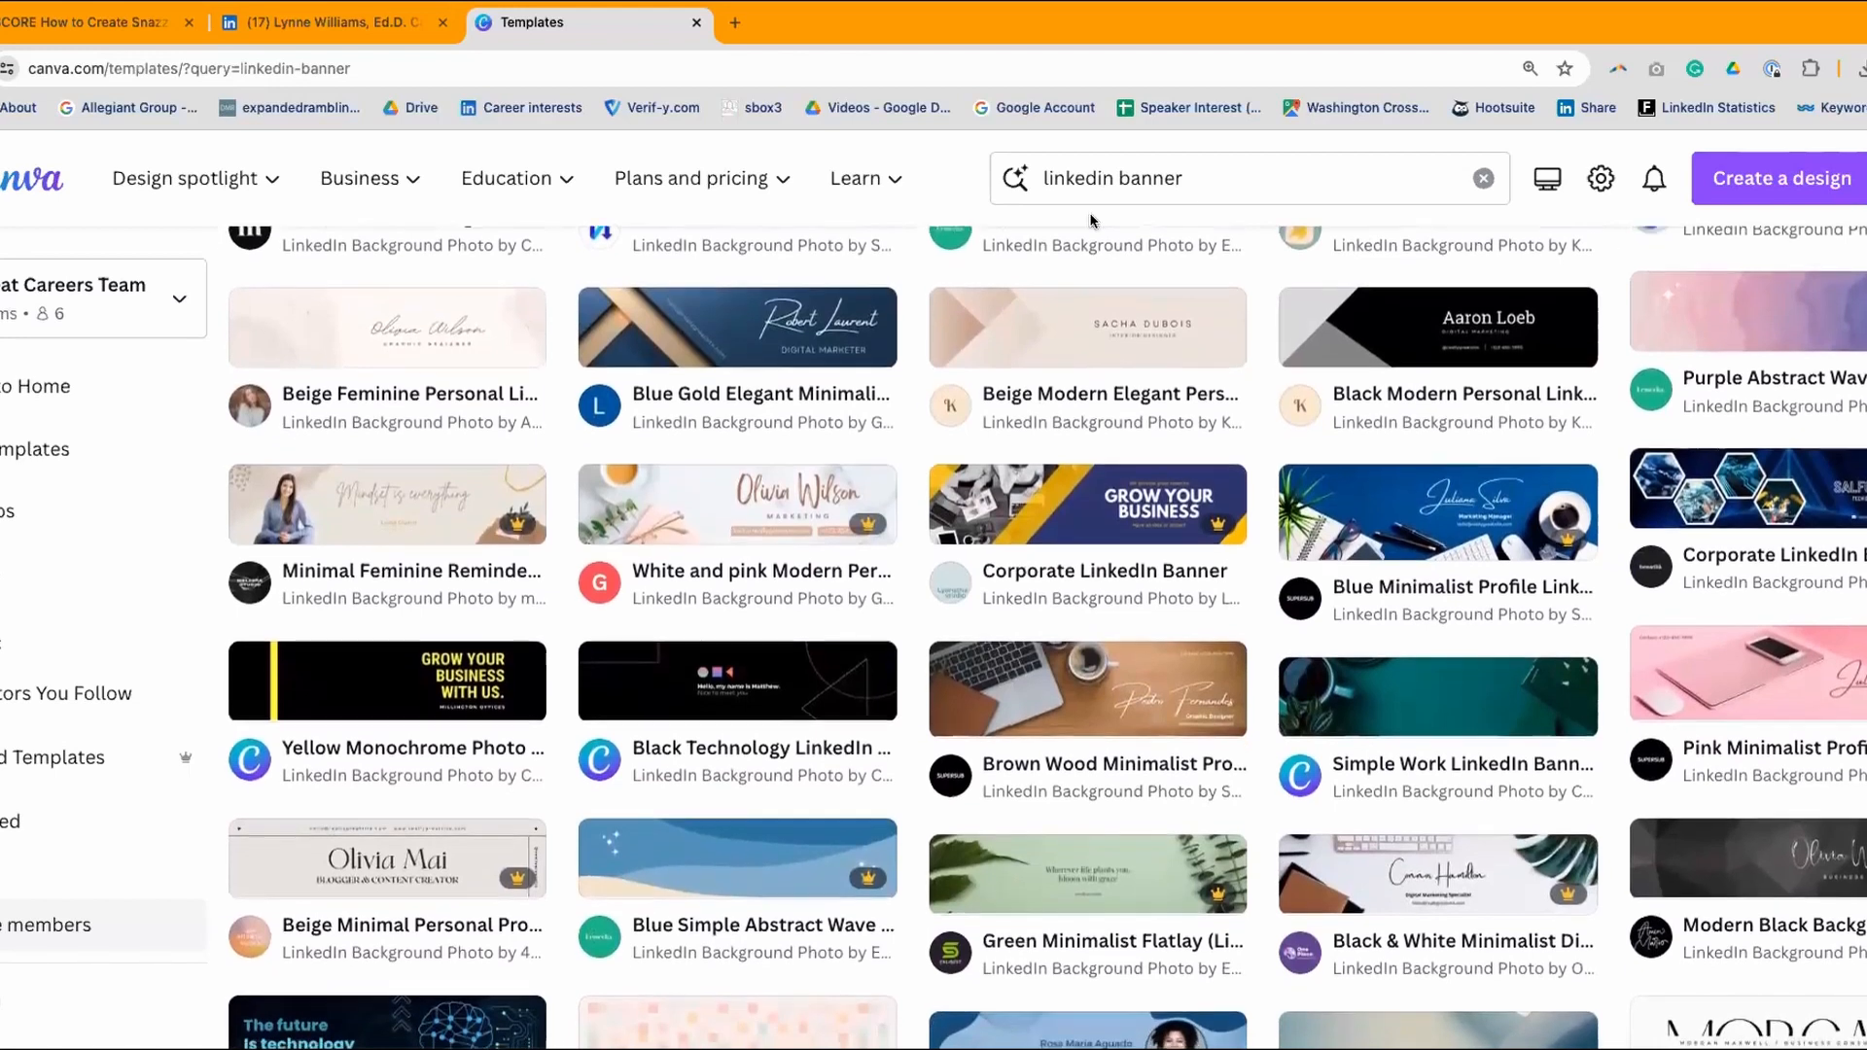
click(726, 324)
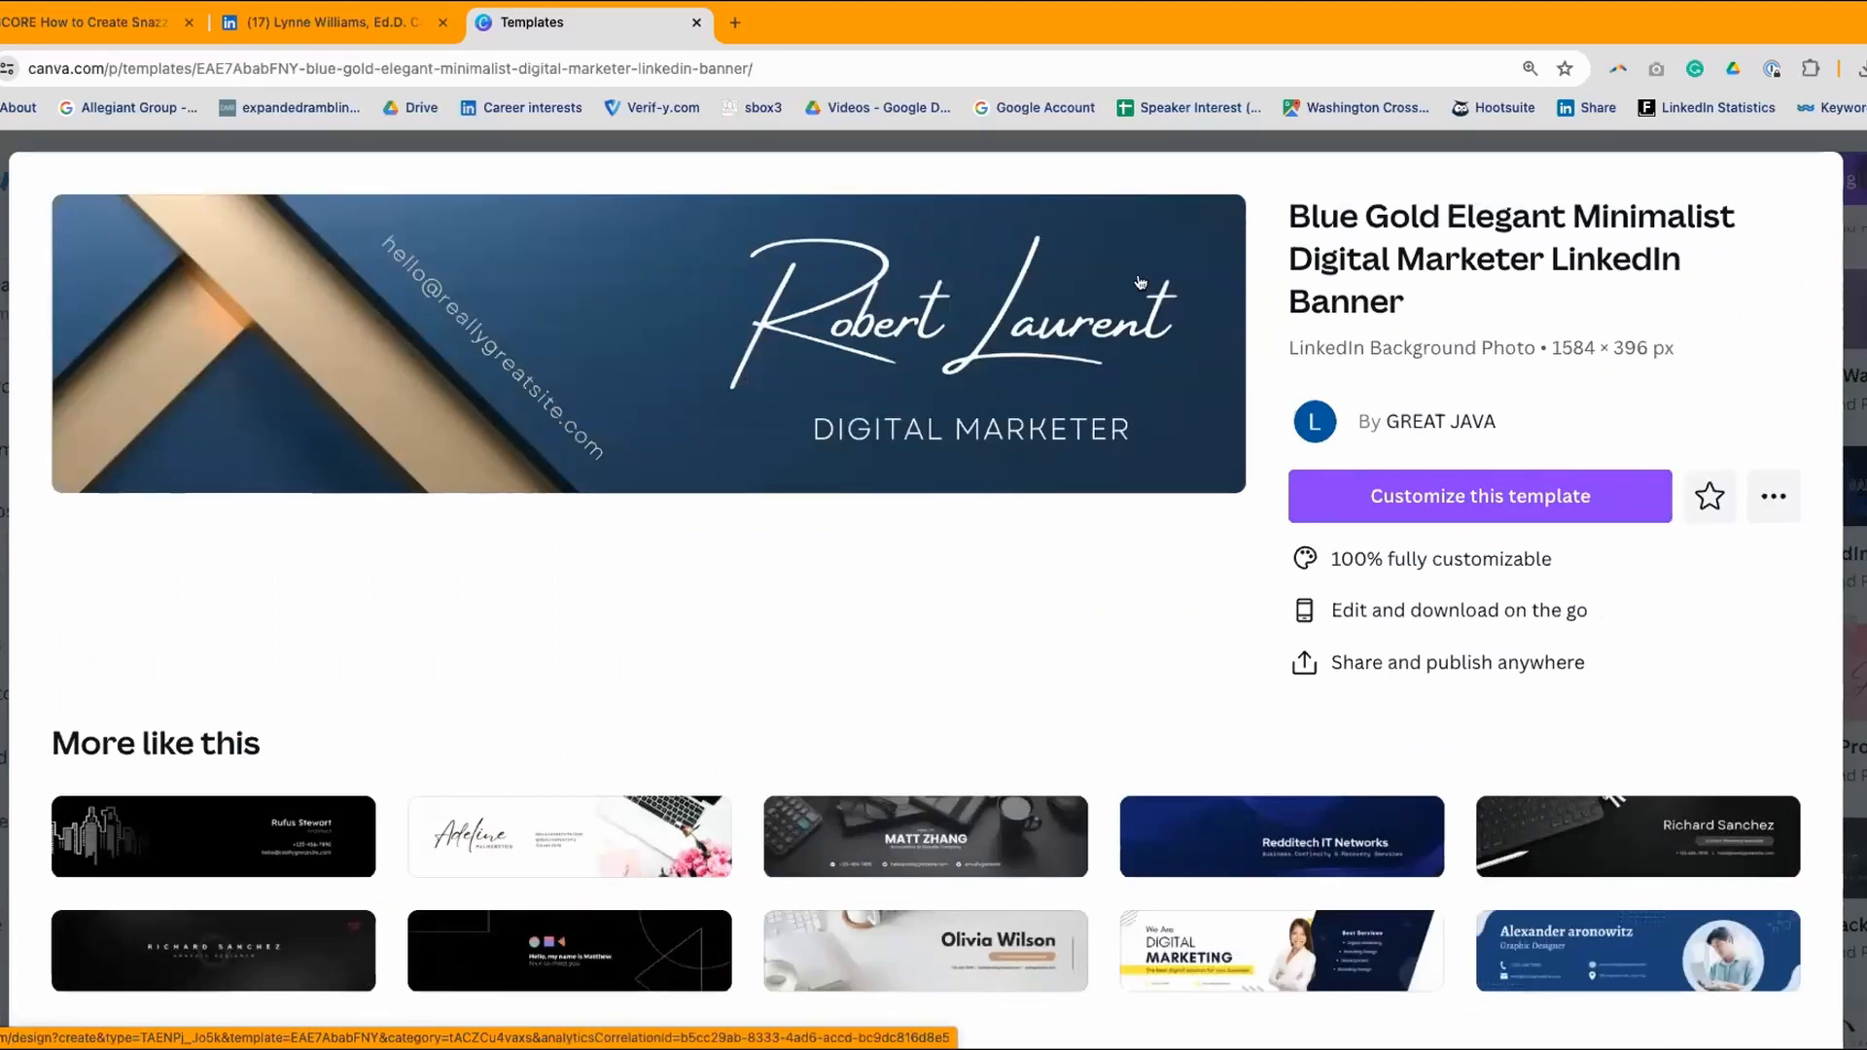
- Start a design from the Blue Gold template and make a separate copy of it with File's Make a copy
click(1446, 498)
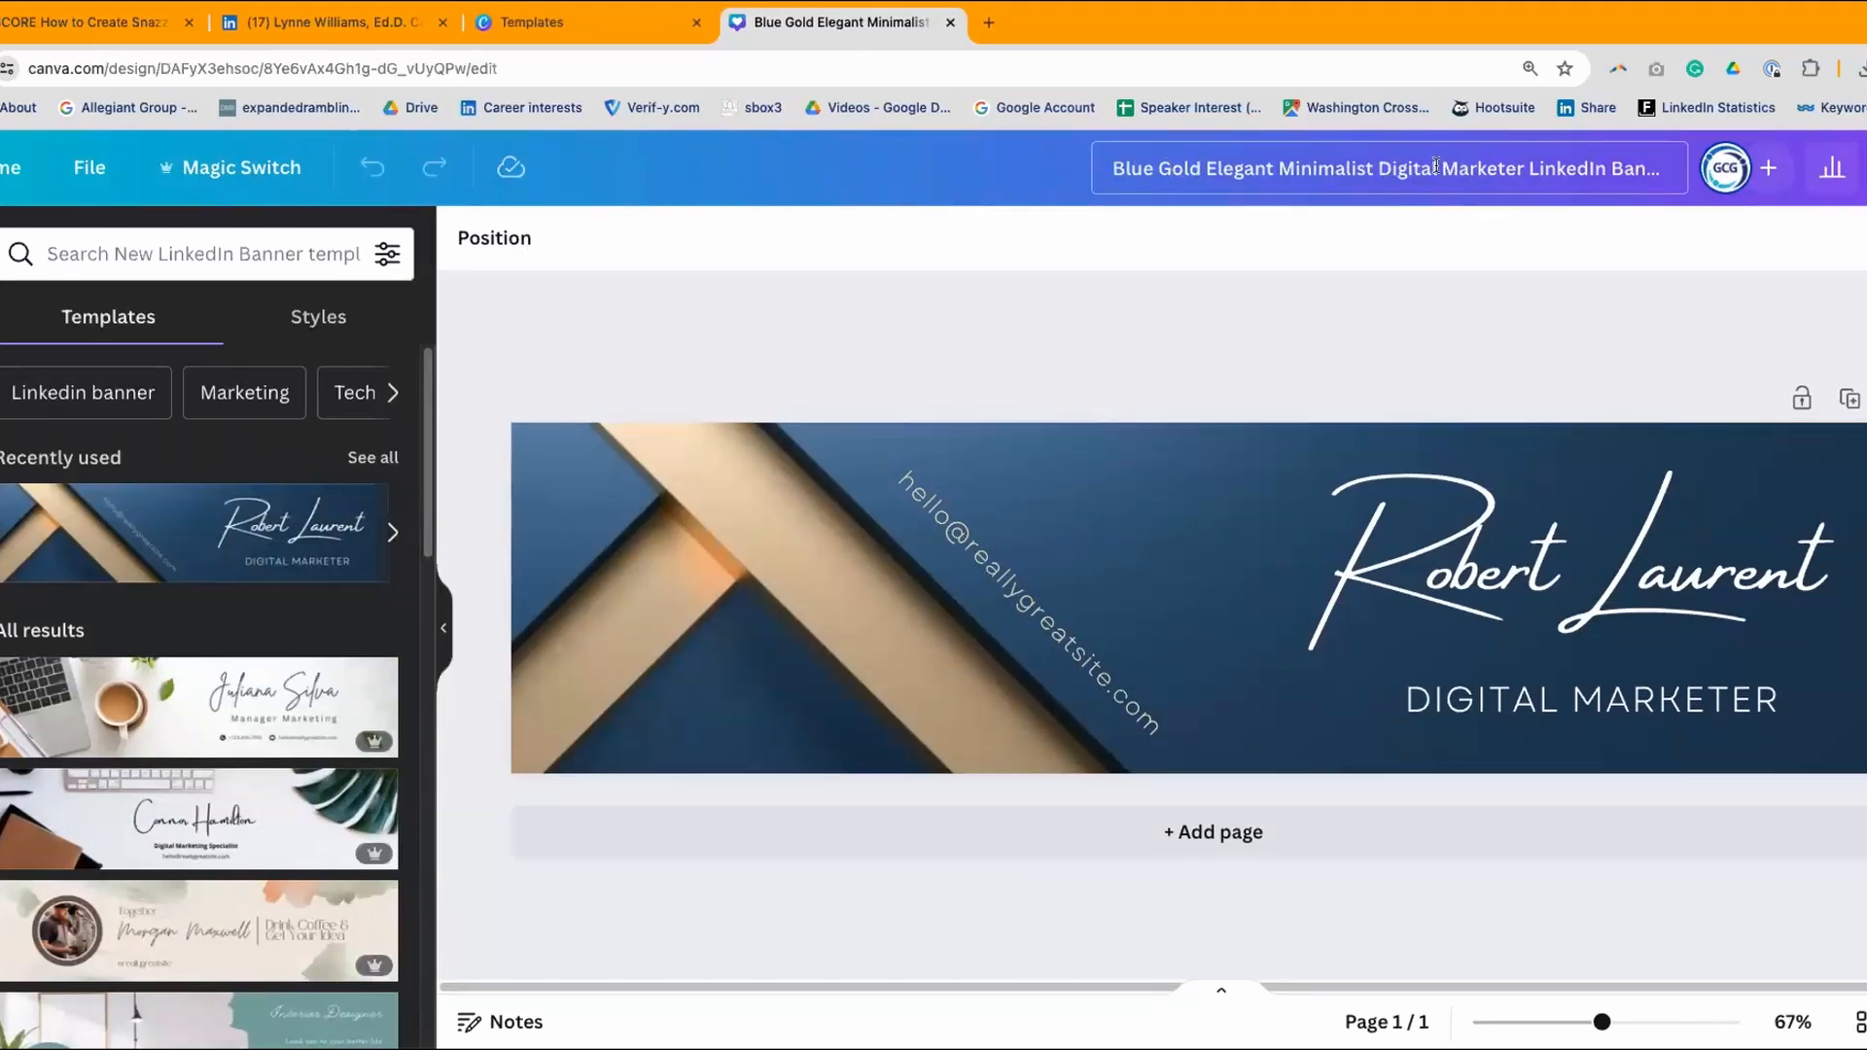
click(1609, 169)
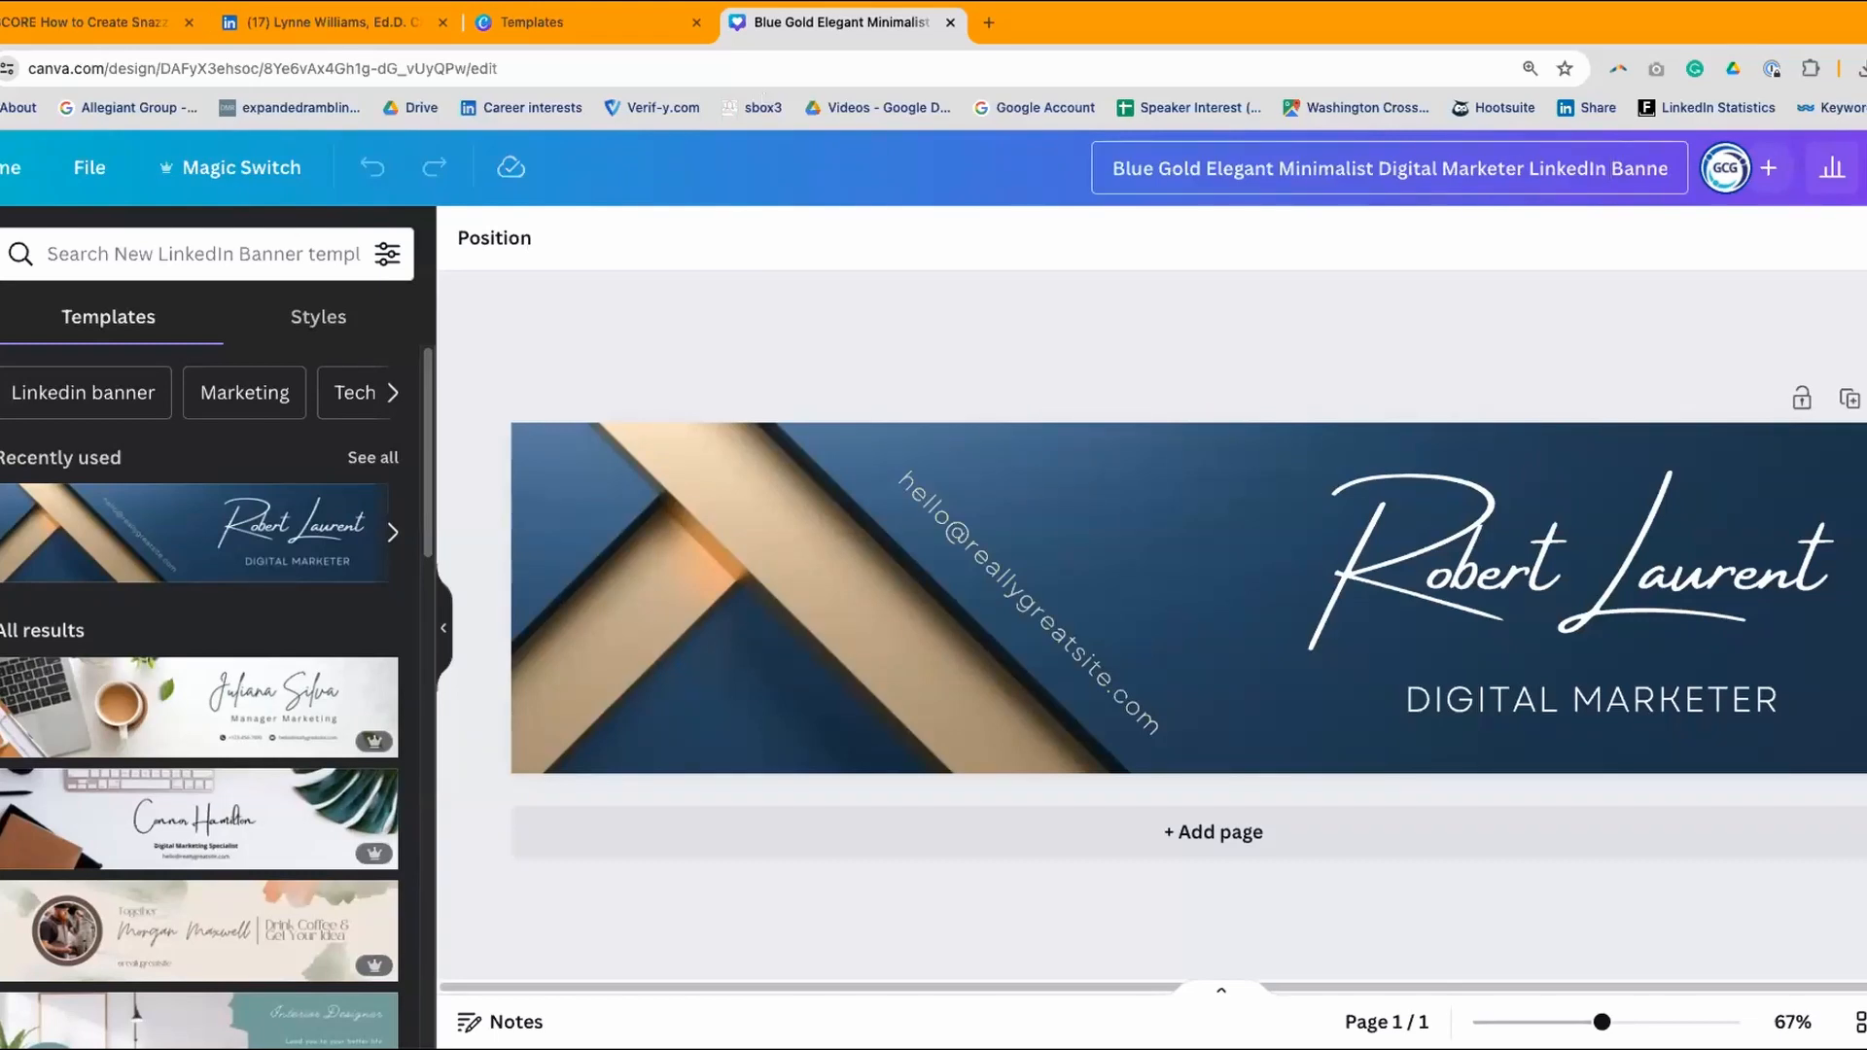
click(88, 166)
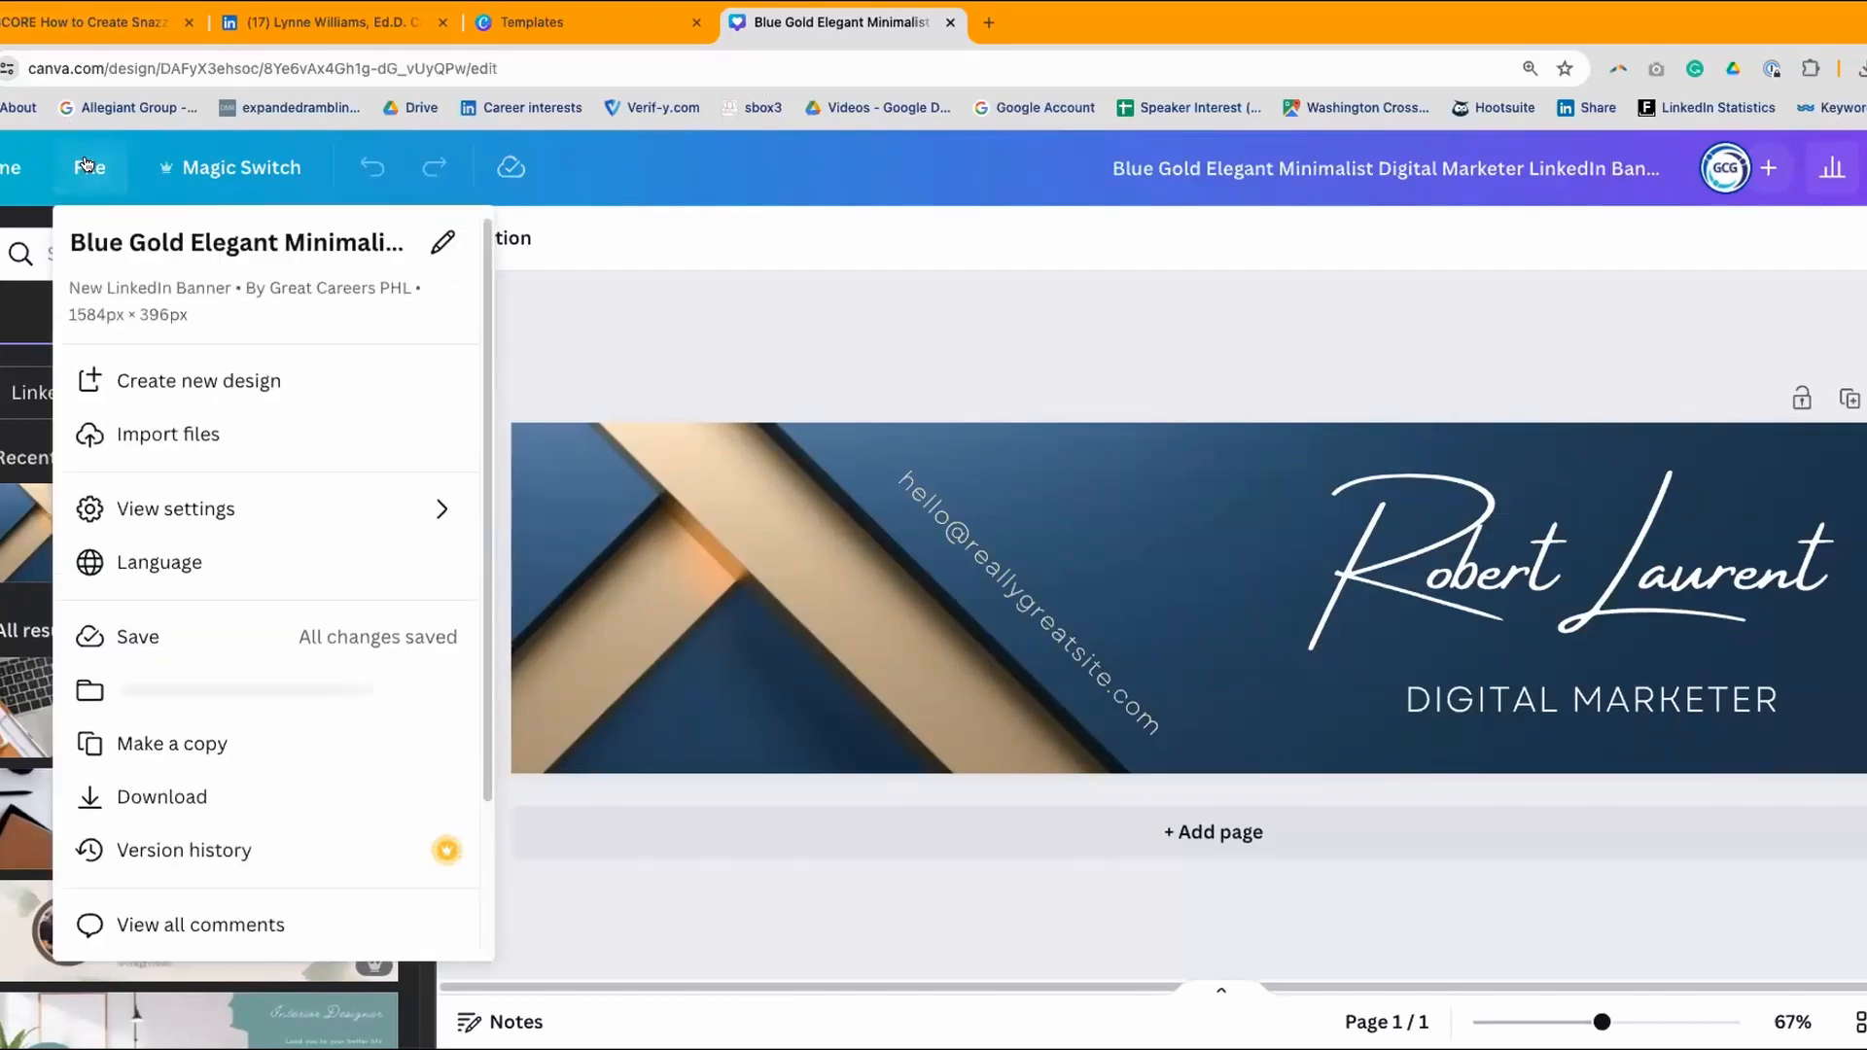
click(160, 751)
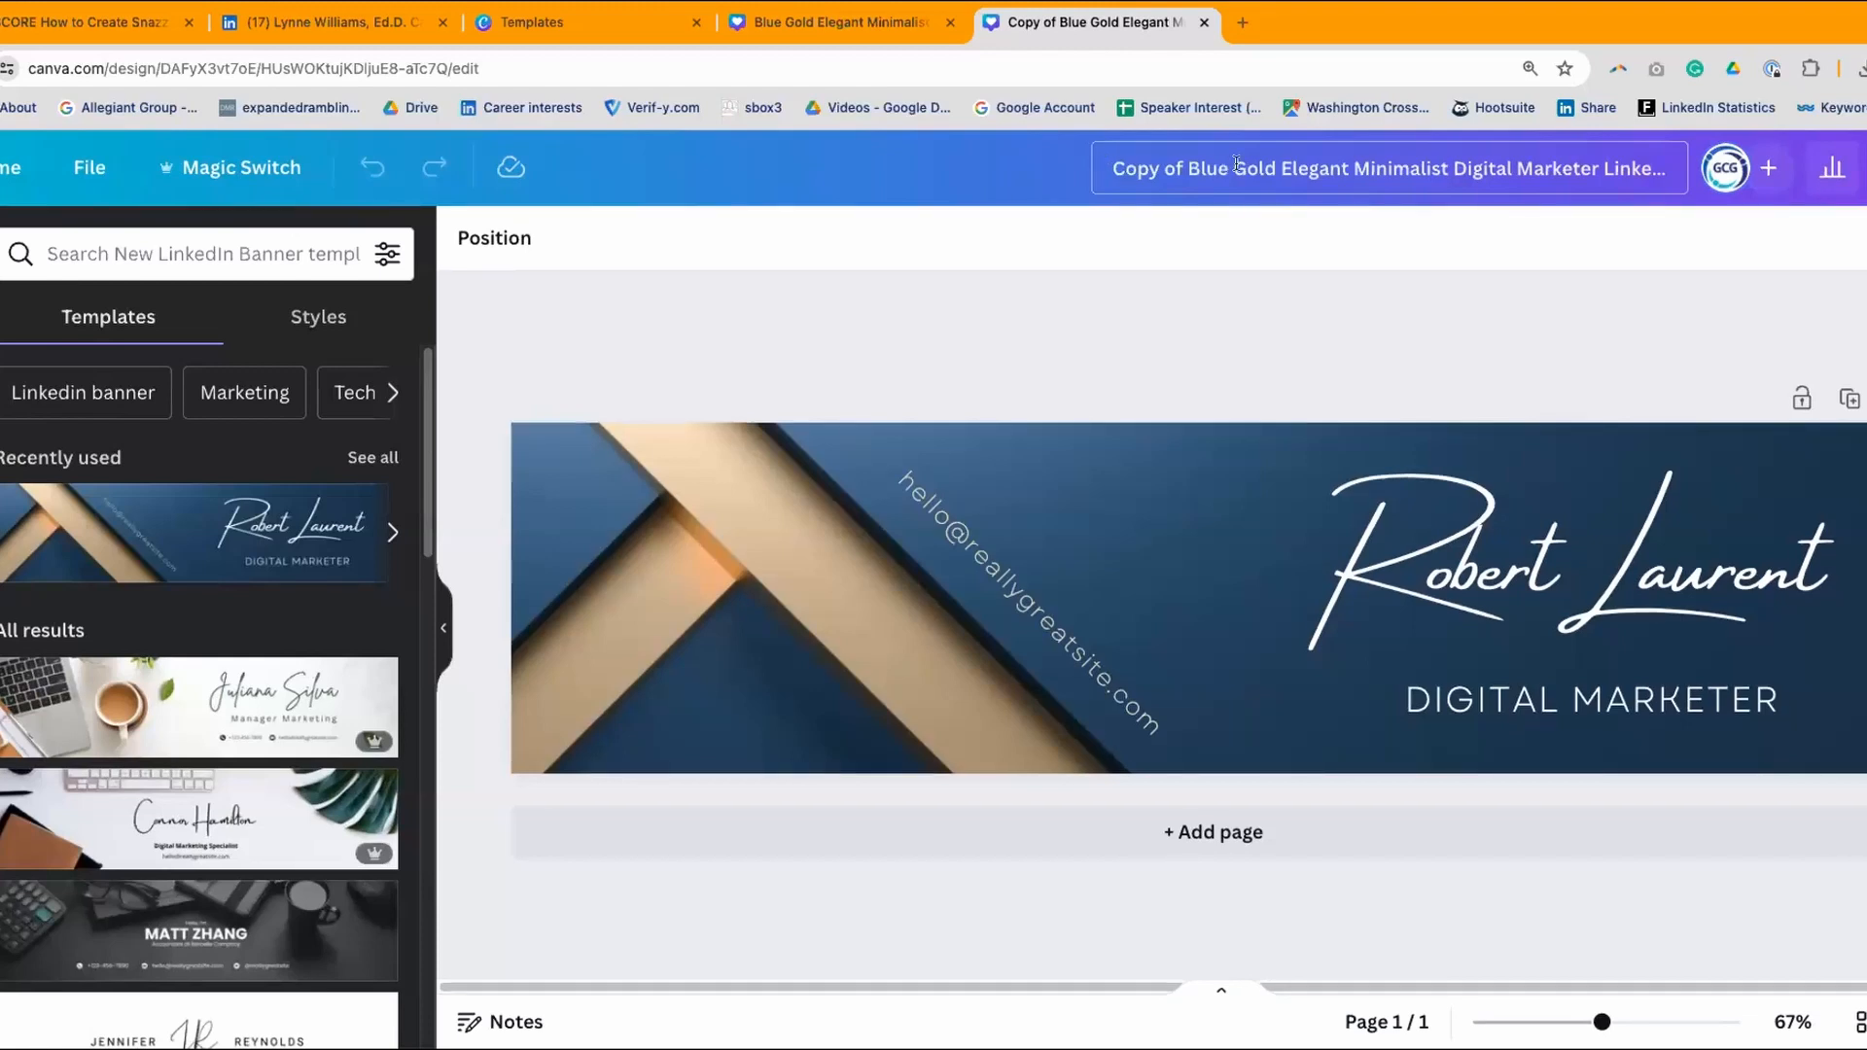
- Retitle the copy as the creator's first name plus 'Demo', removing 'Copy of Blue Gold Elegant Minimalist Digital Marketer'
click(1114, 169)
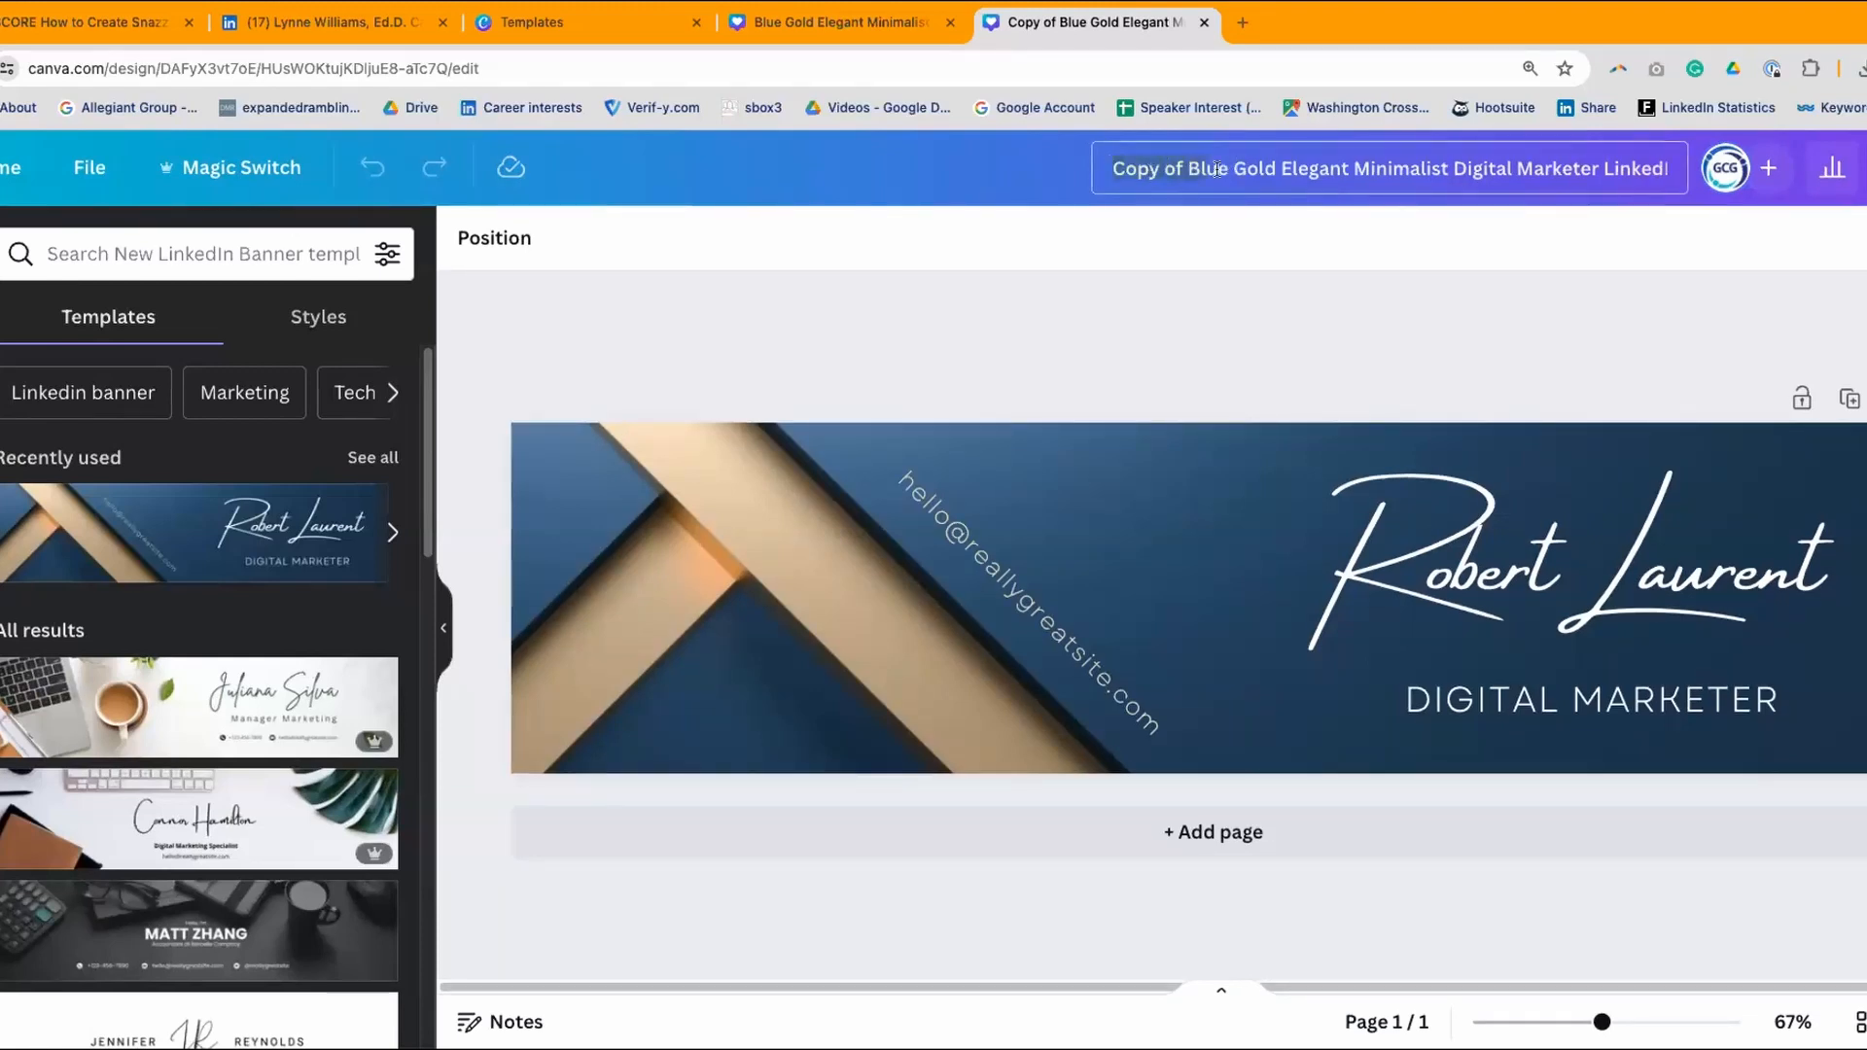
drag(1505, 167, 1574, 164)
drag(1307, 181, 1104, 167)
text(Lynne Demo)
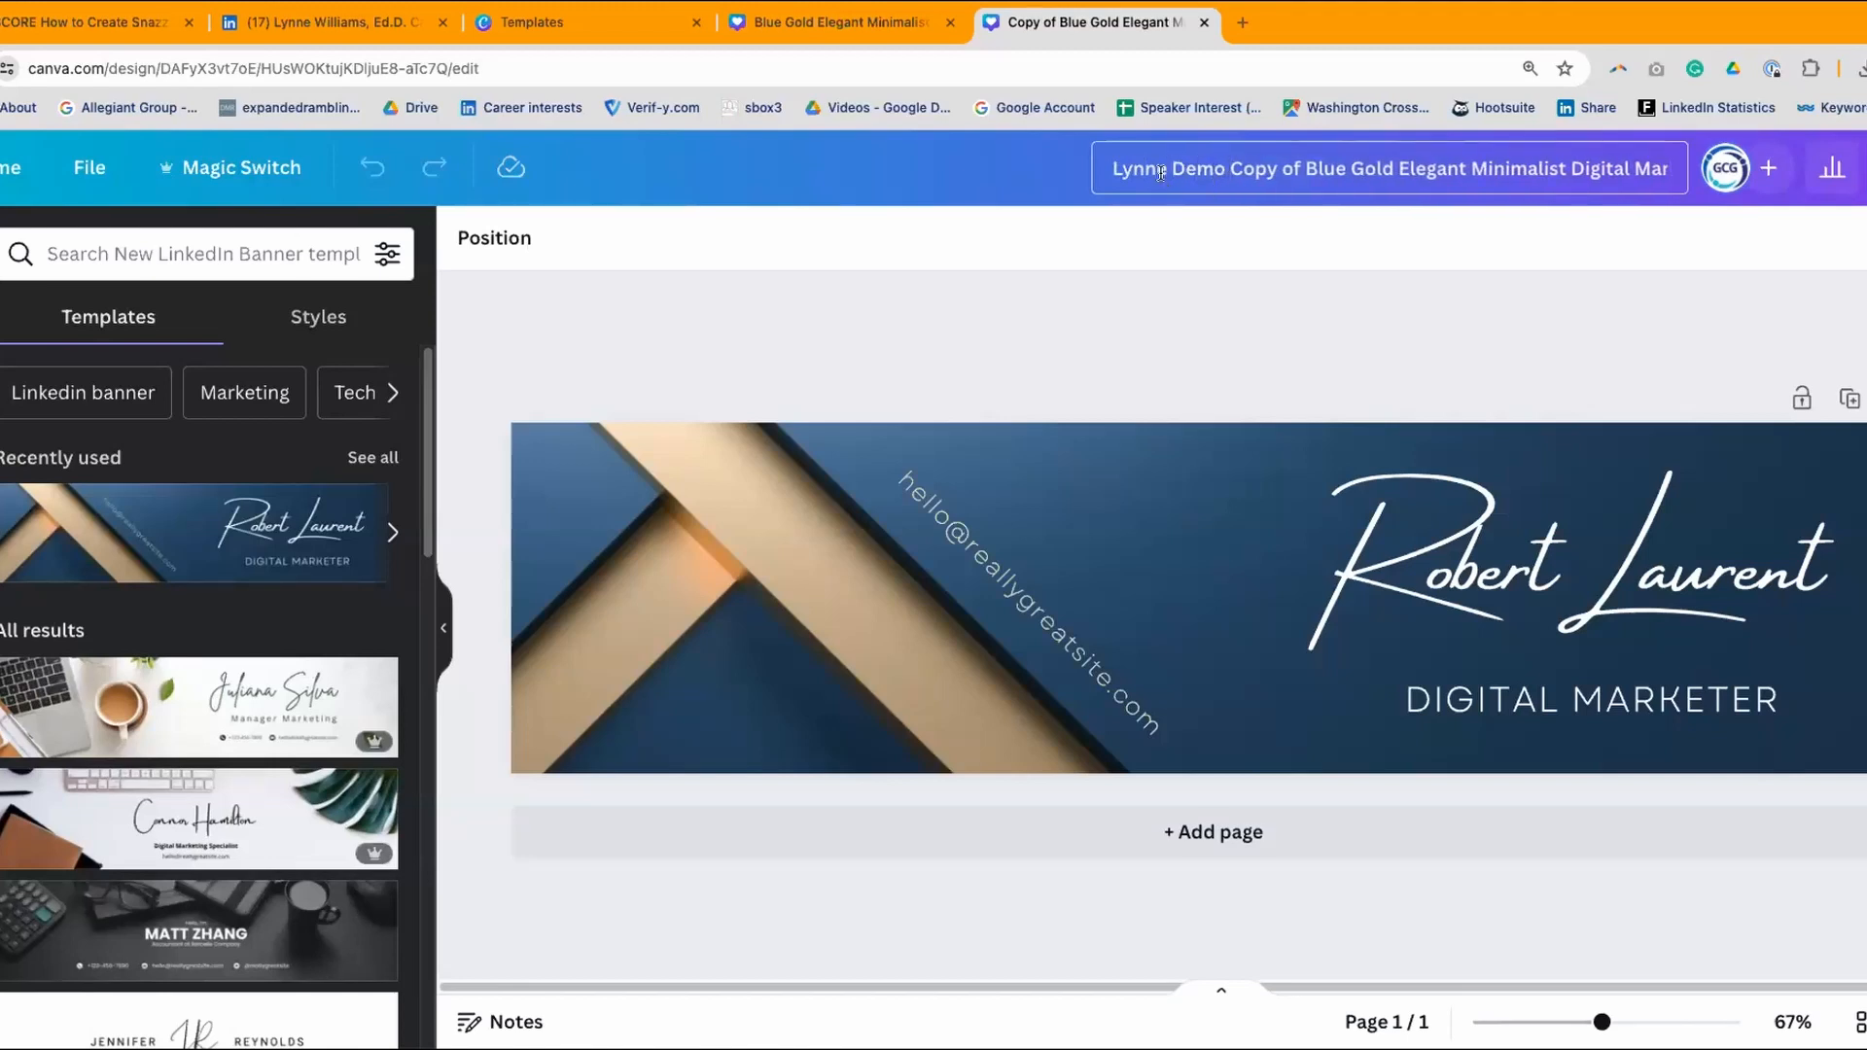
key(Right)
key(Right)
key(Right)
key(Right)
key(Right)
key(Right)
key(Right)
key(Right)
key(Right)
key(Right)
key(Right)
key(Right)
click(1234, 167)
drag(1343, 168, 1481, 171)
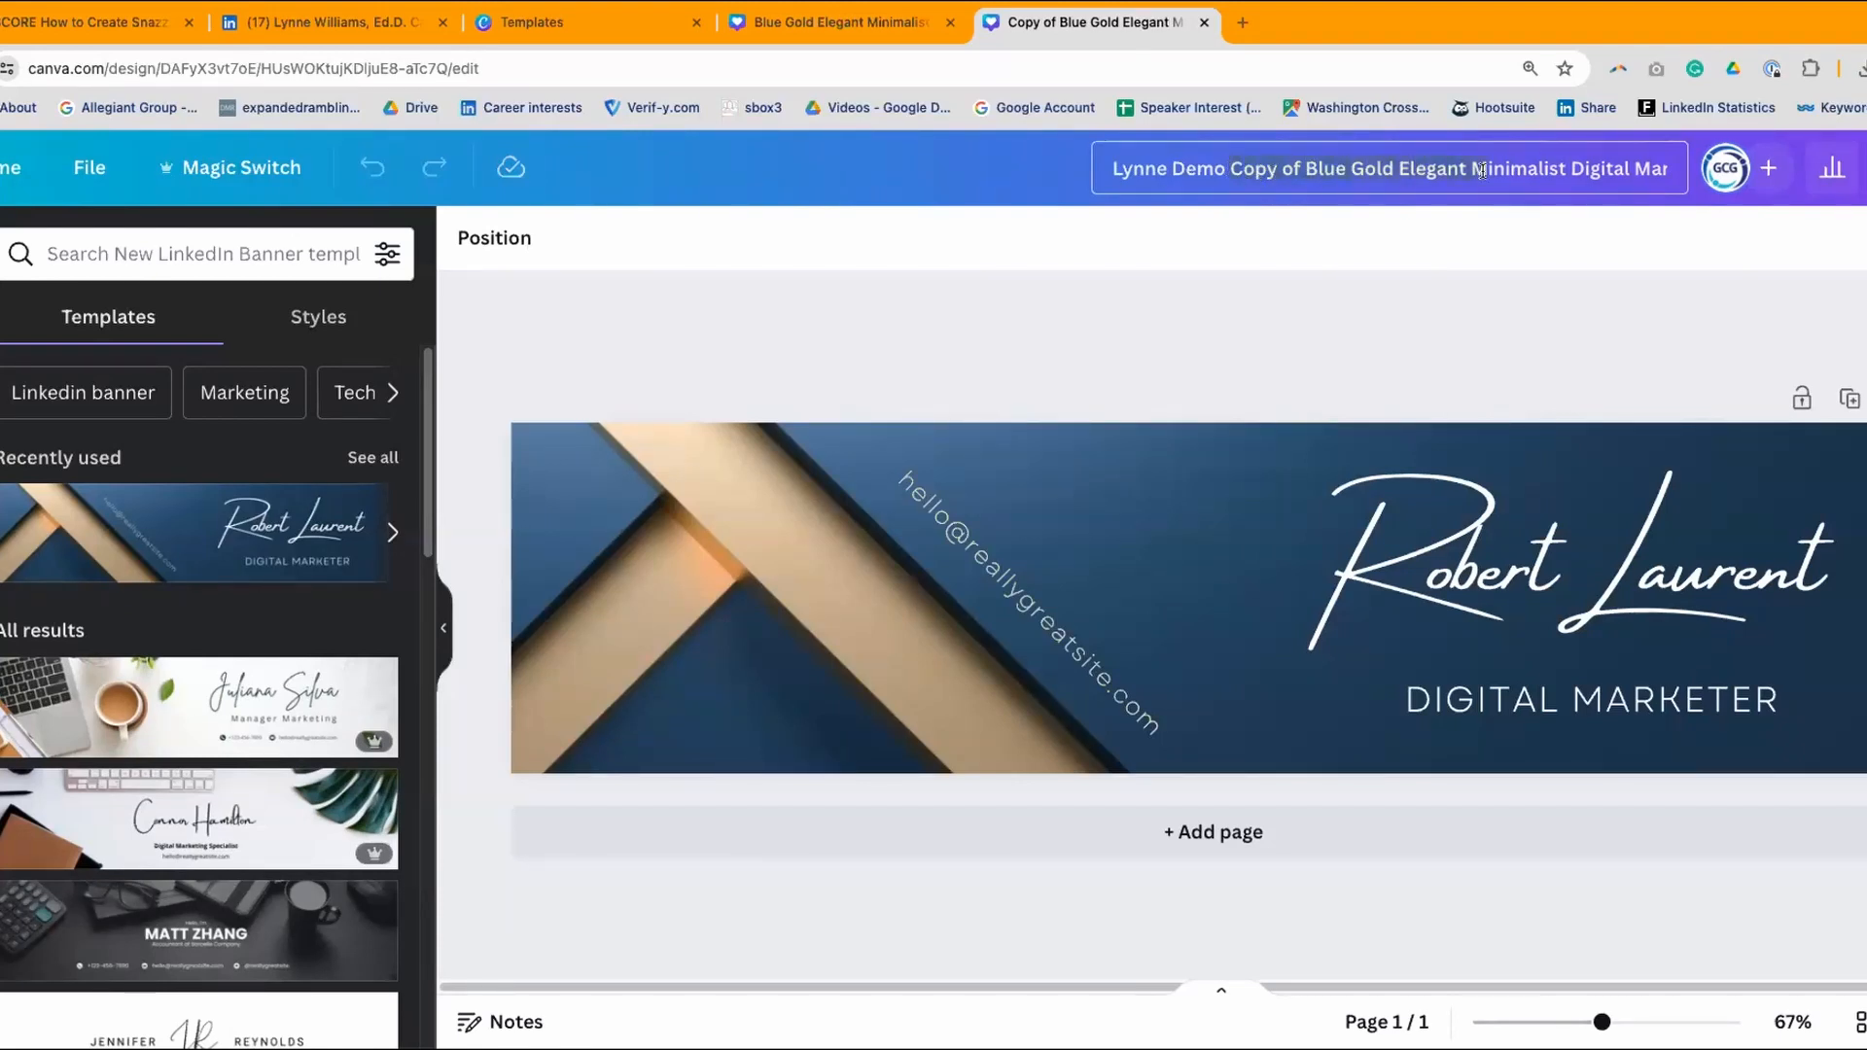
key(BackSpace)
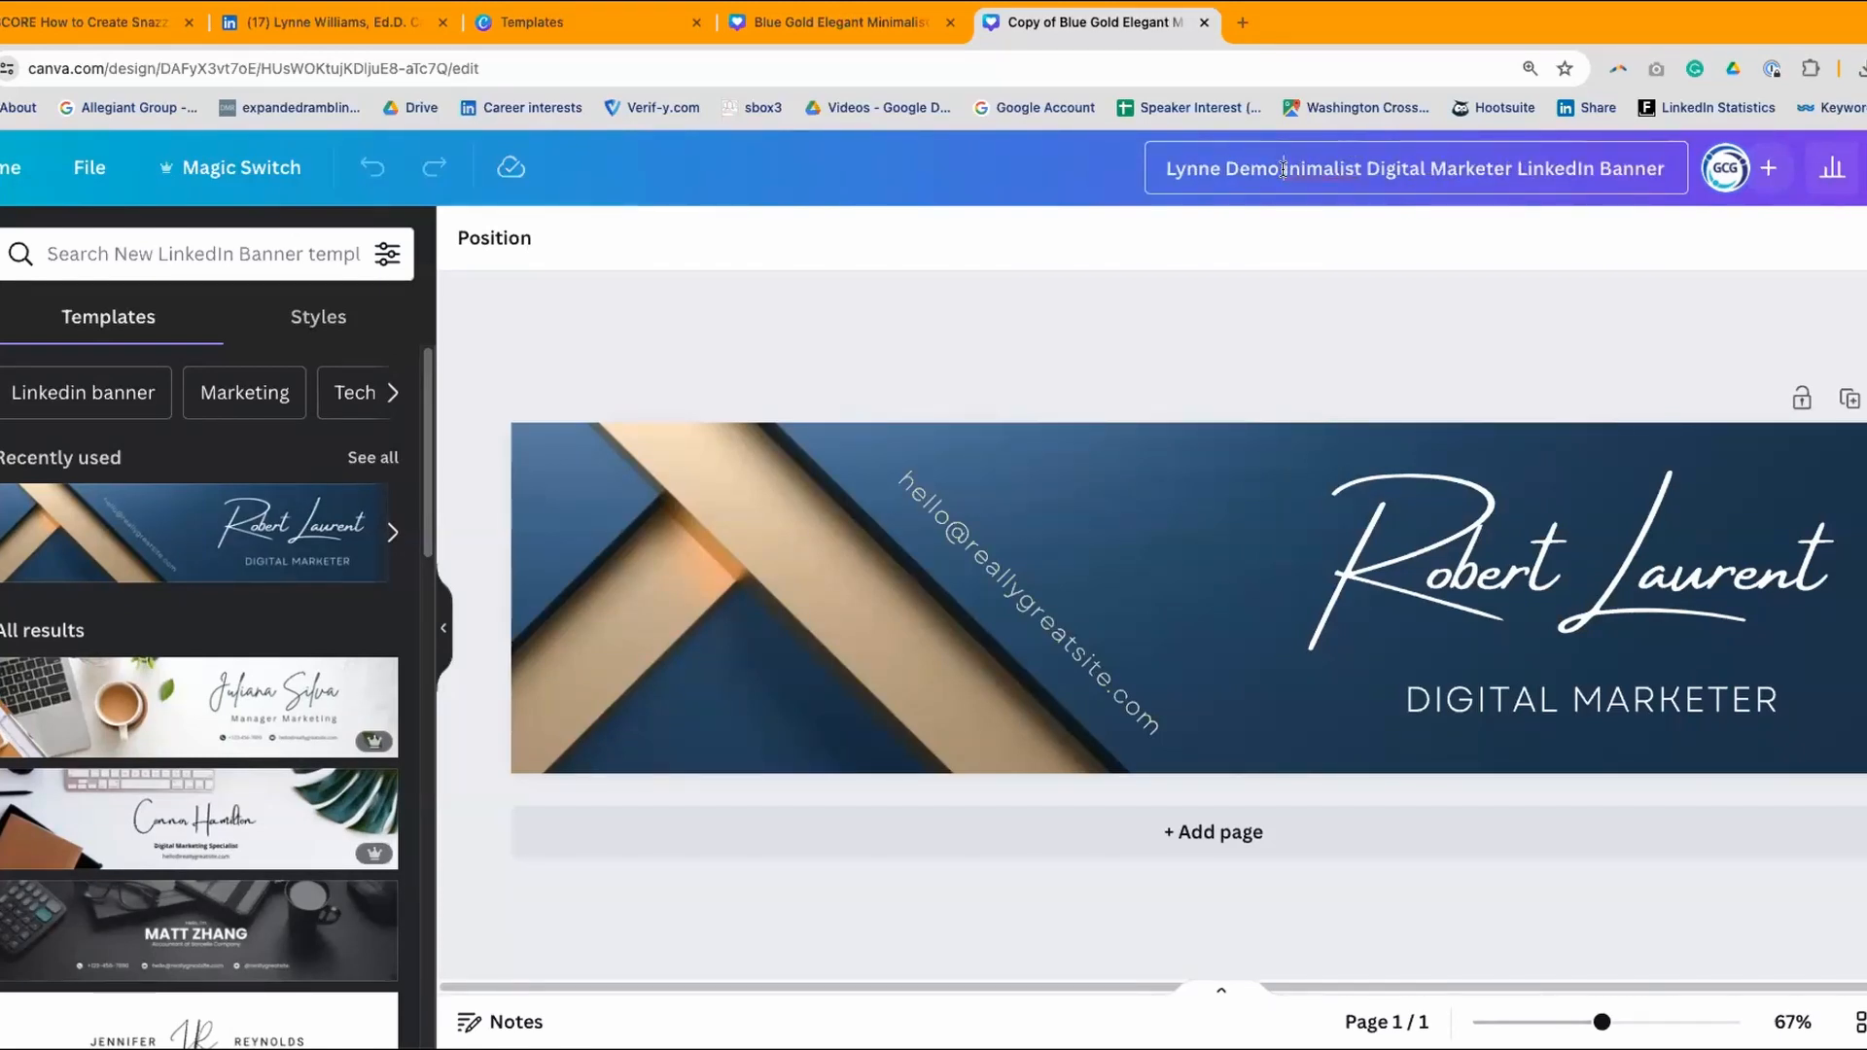
key(BackSpace)
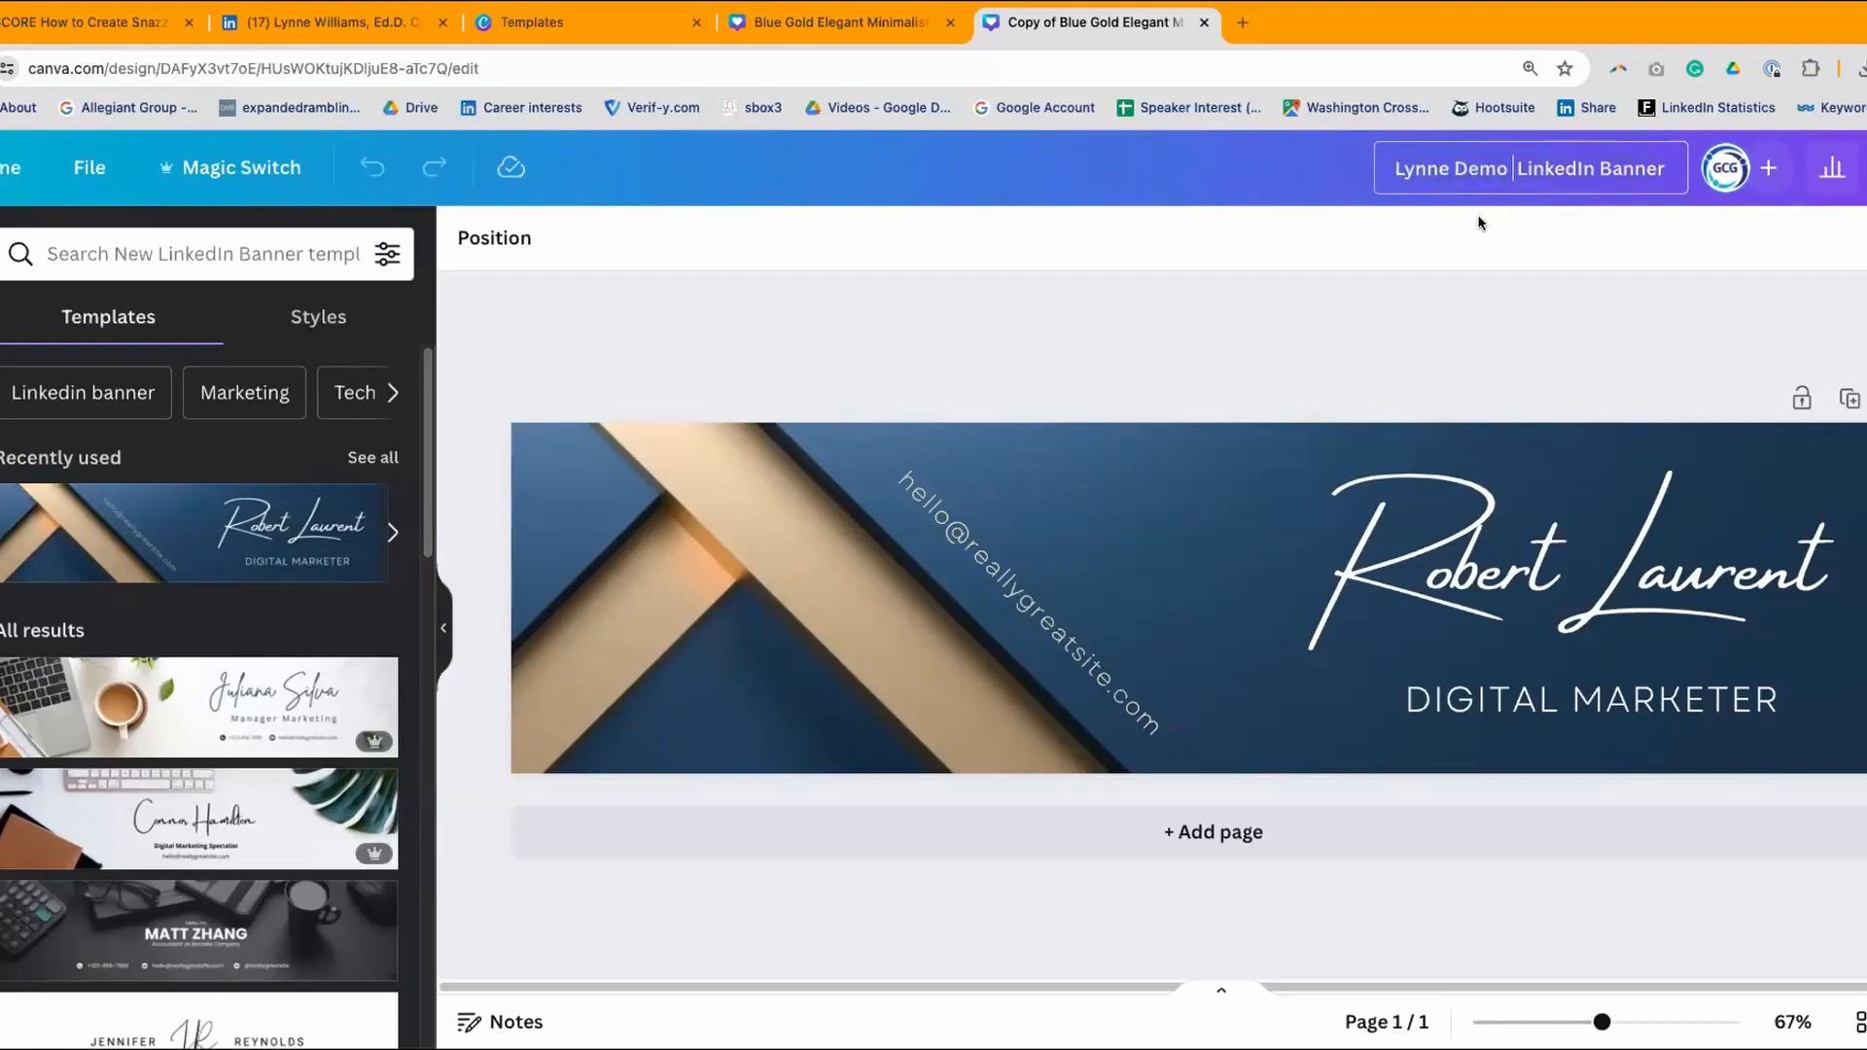
key(BackSpace)
- Commit the new demo LinkedIn Banner title by clicking off it onto the canvas area
click(1648, 238)
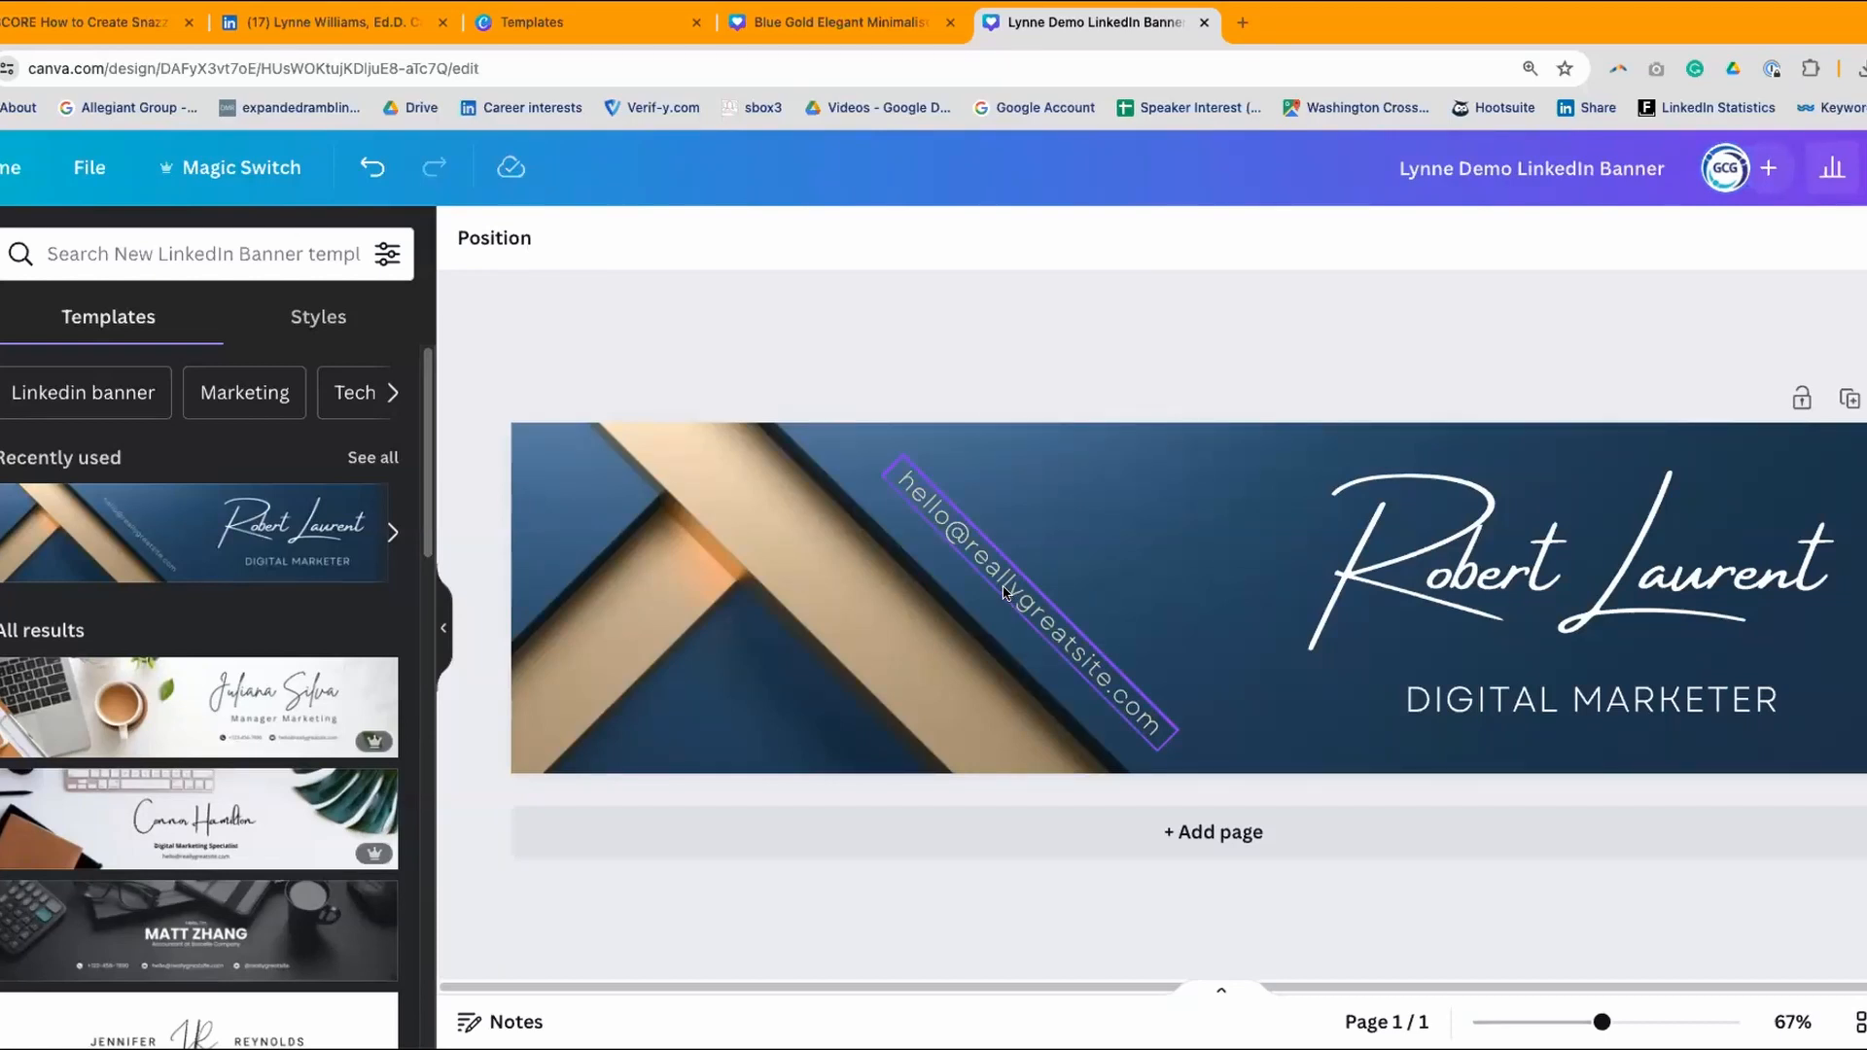
- On the LinkedIn profile, expand the full About section, read it, and return to the banner
click(263, 24)
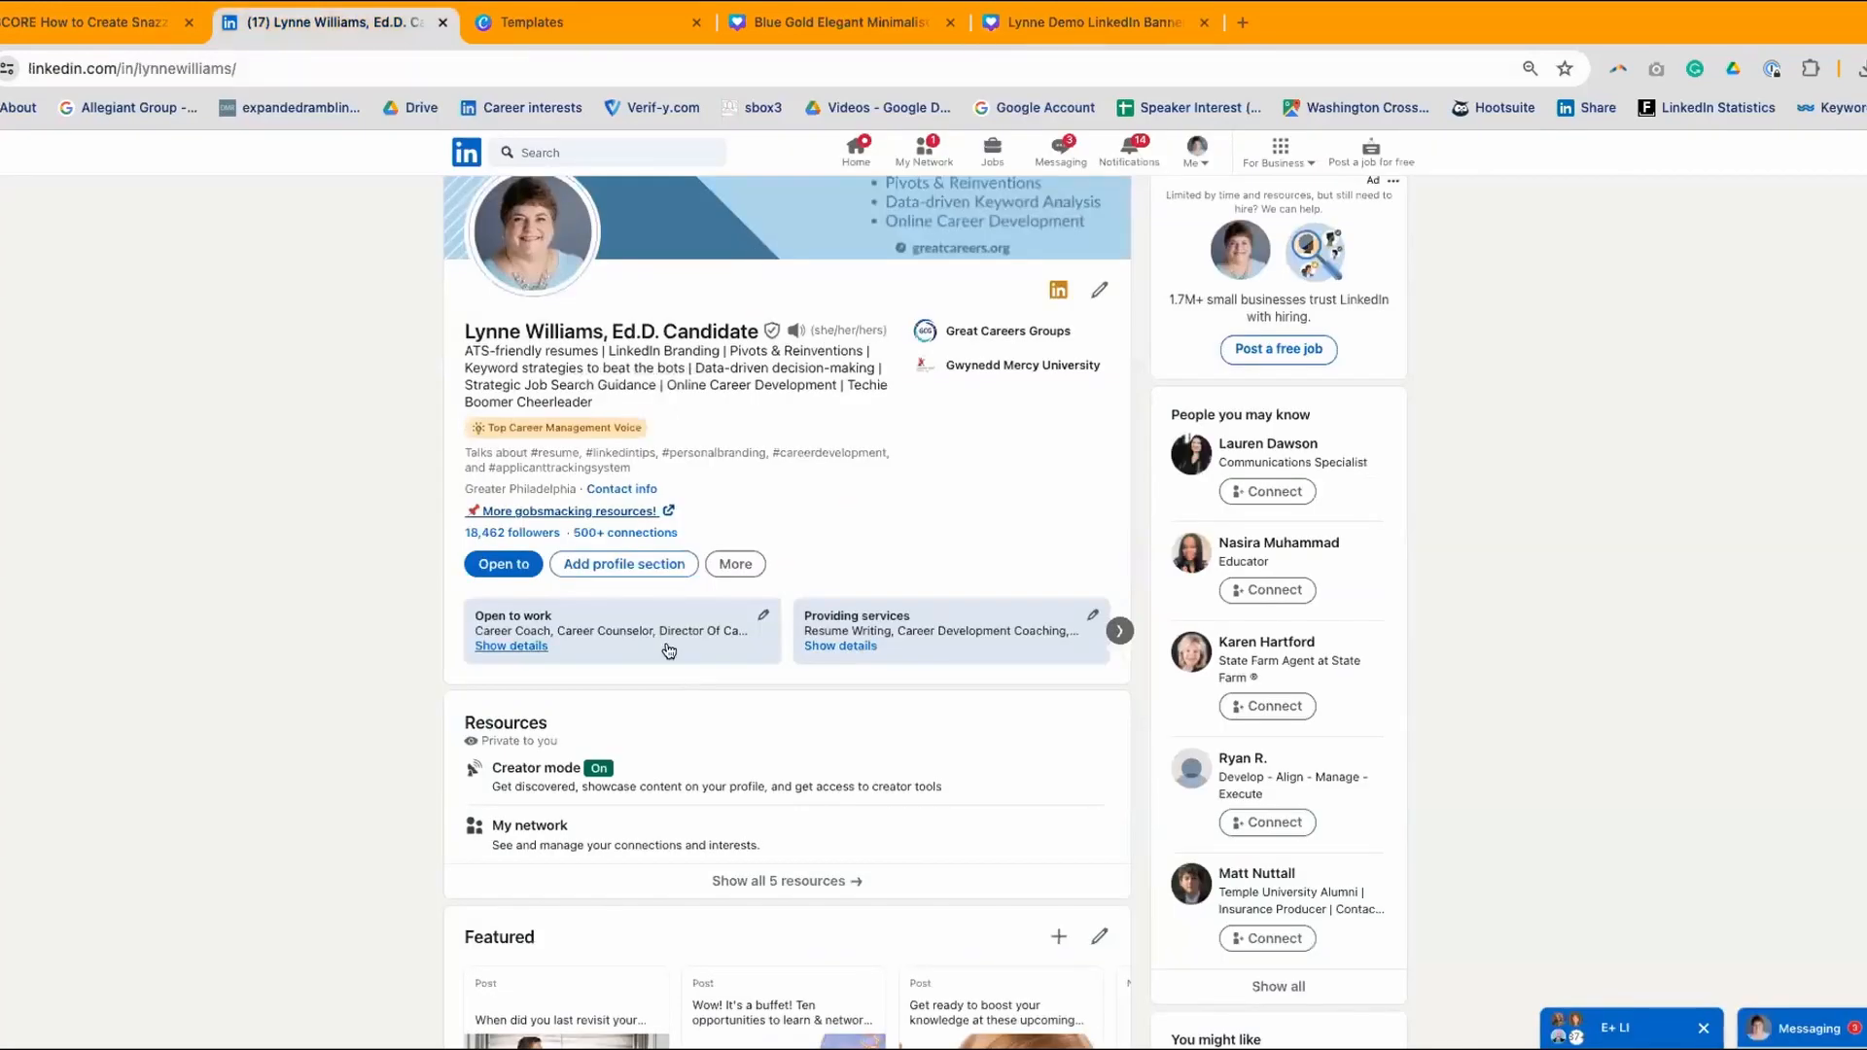
scroll(669, 651, down, 15)
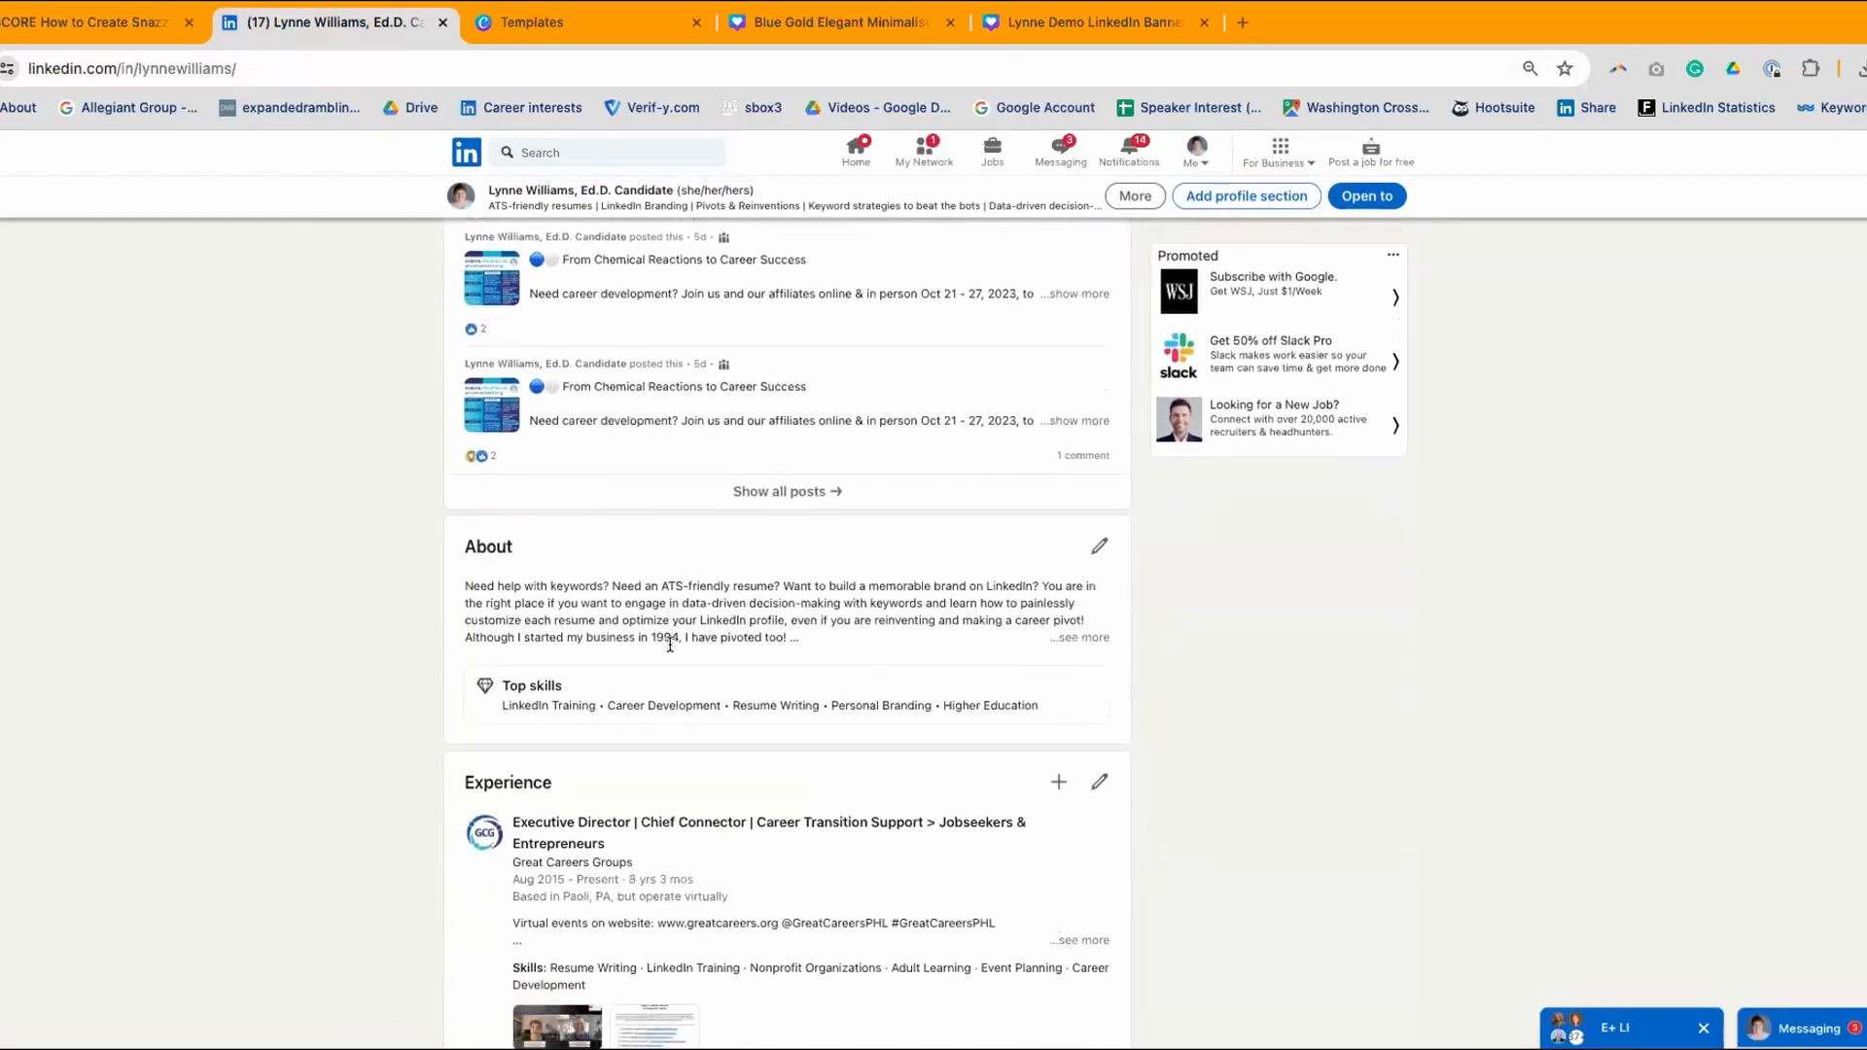
click(1077, 554)
scroll(890, 584, down, 3)
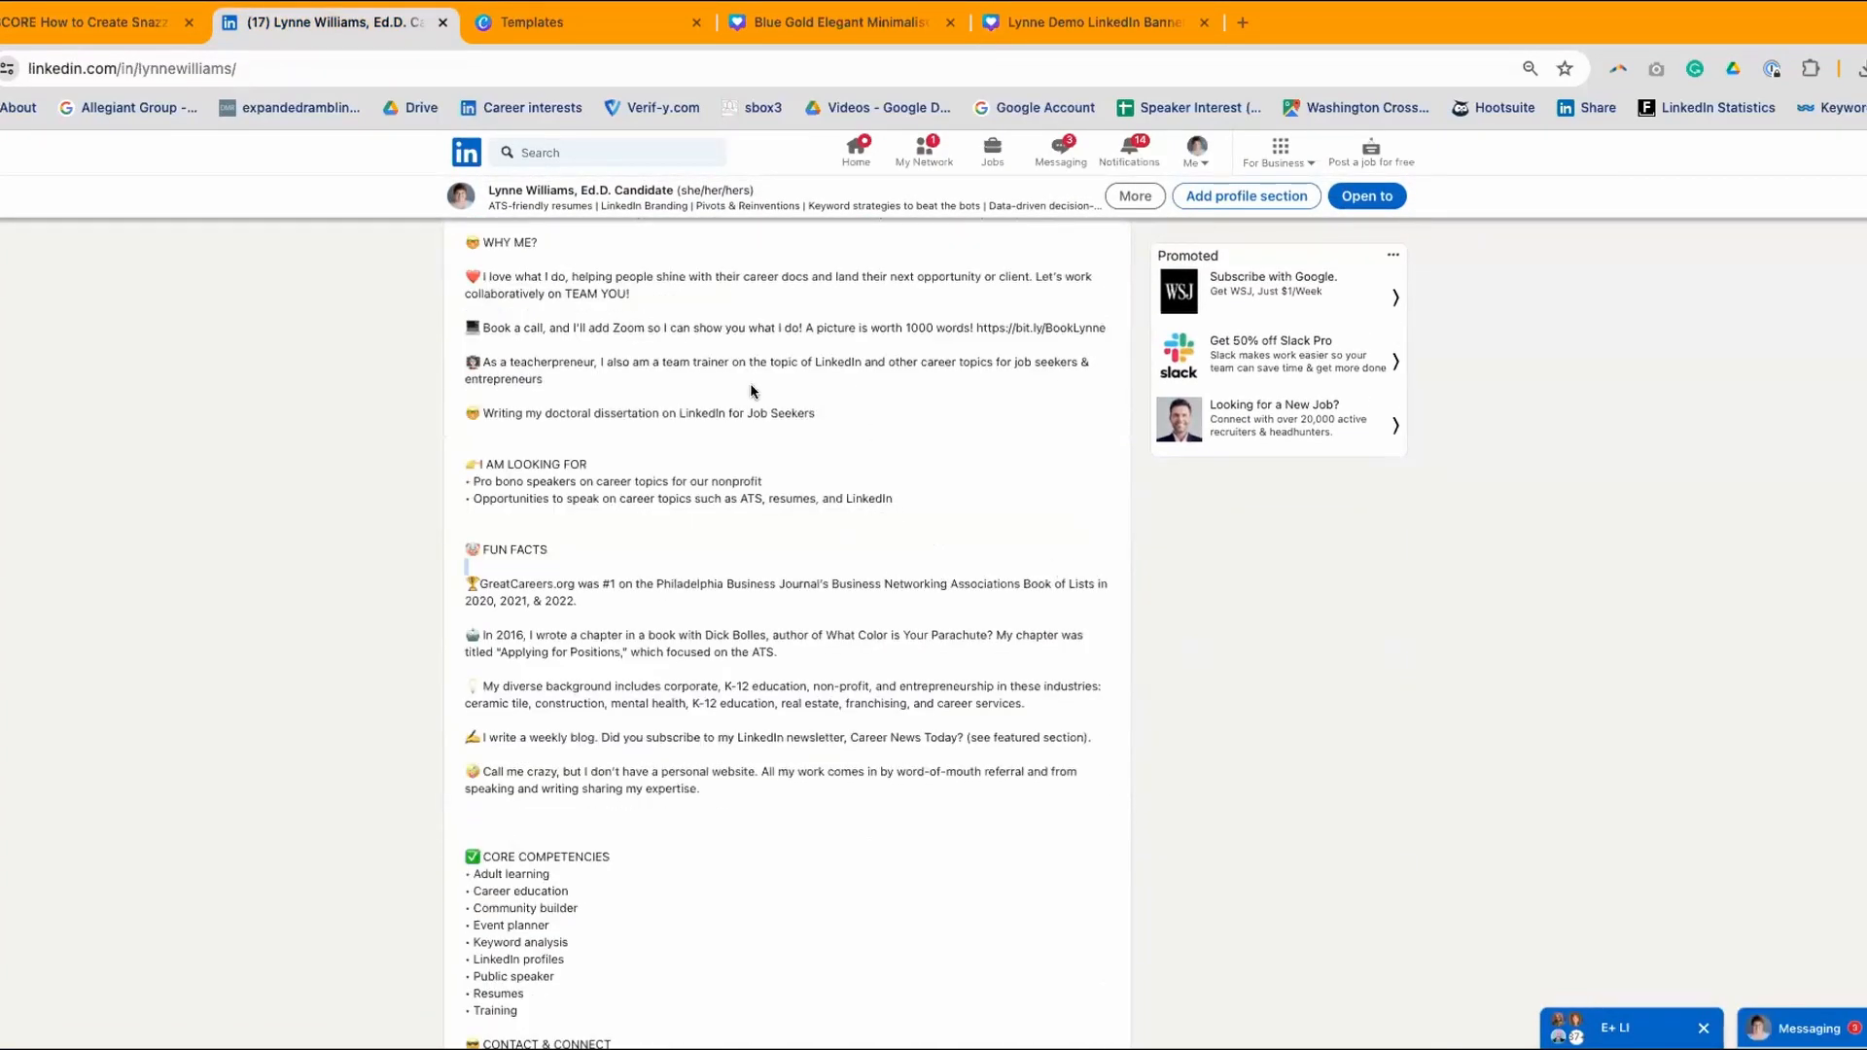
scroll(754, 399, down, 5)
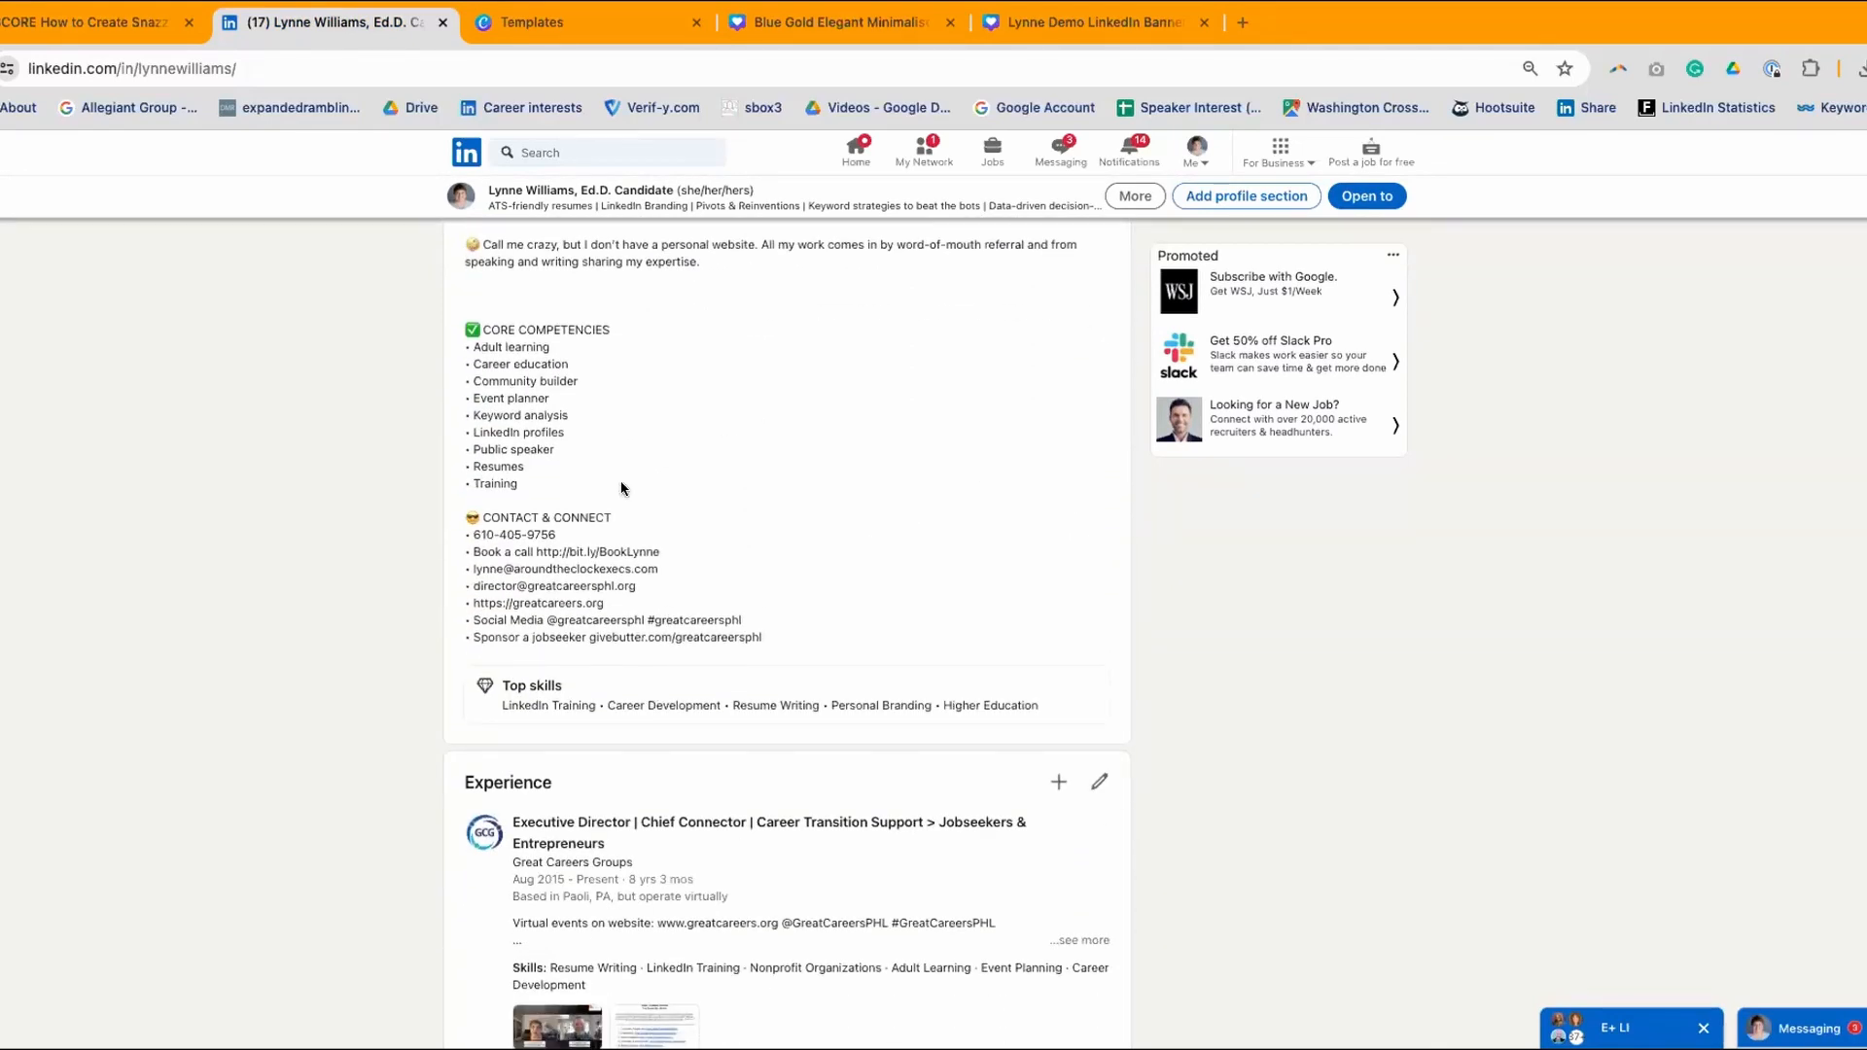
scroll(779, 595, up, 15)
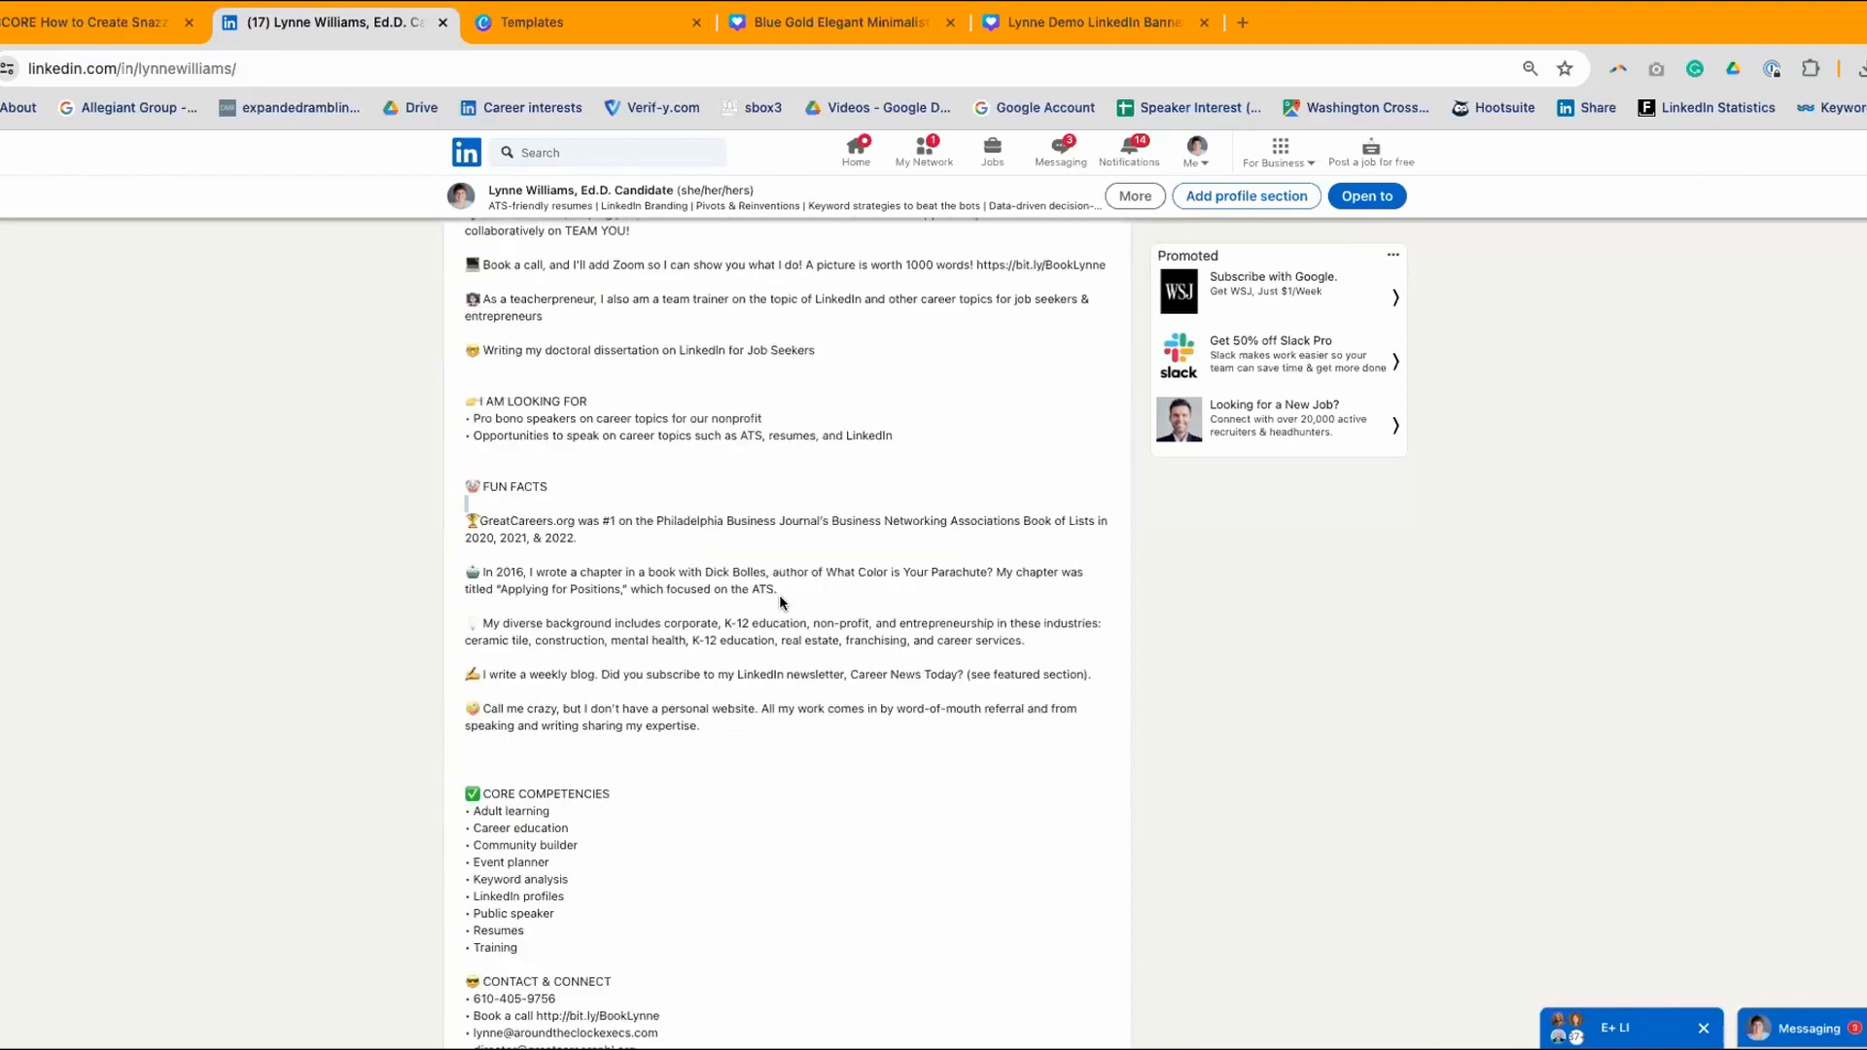
scroll(781, 604, up, 4)
scroll(779, 602, down, 4)
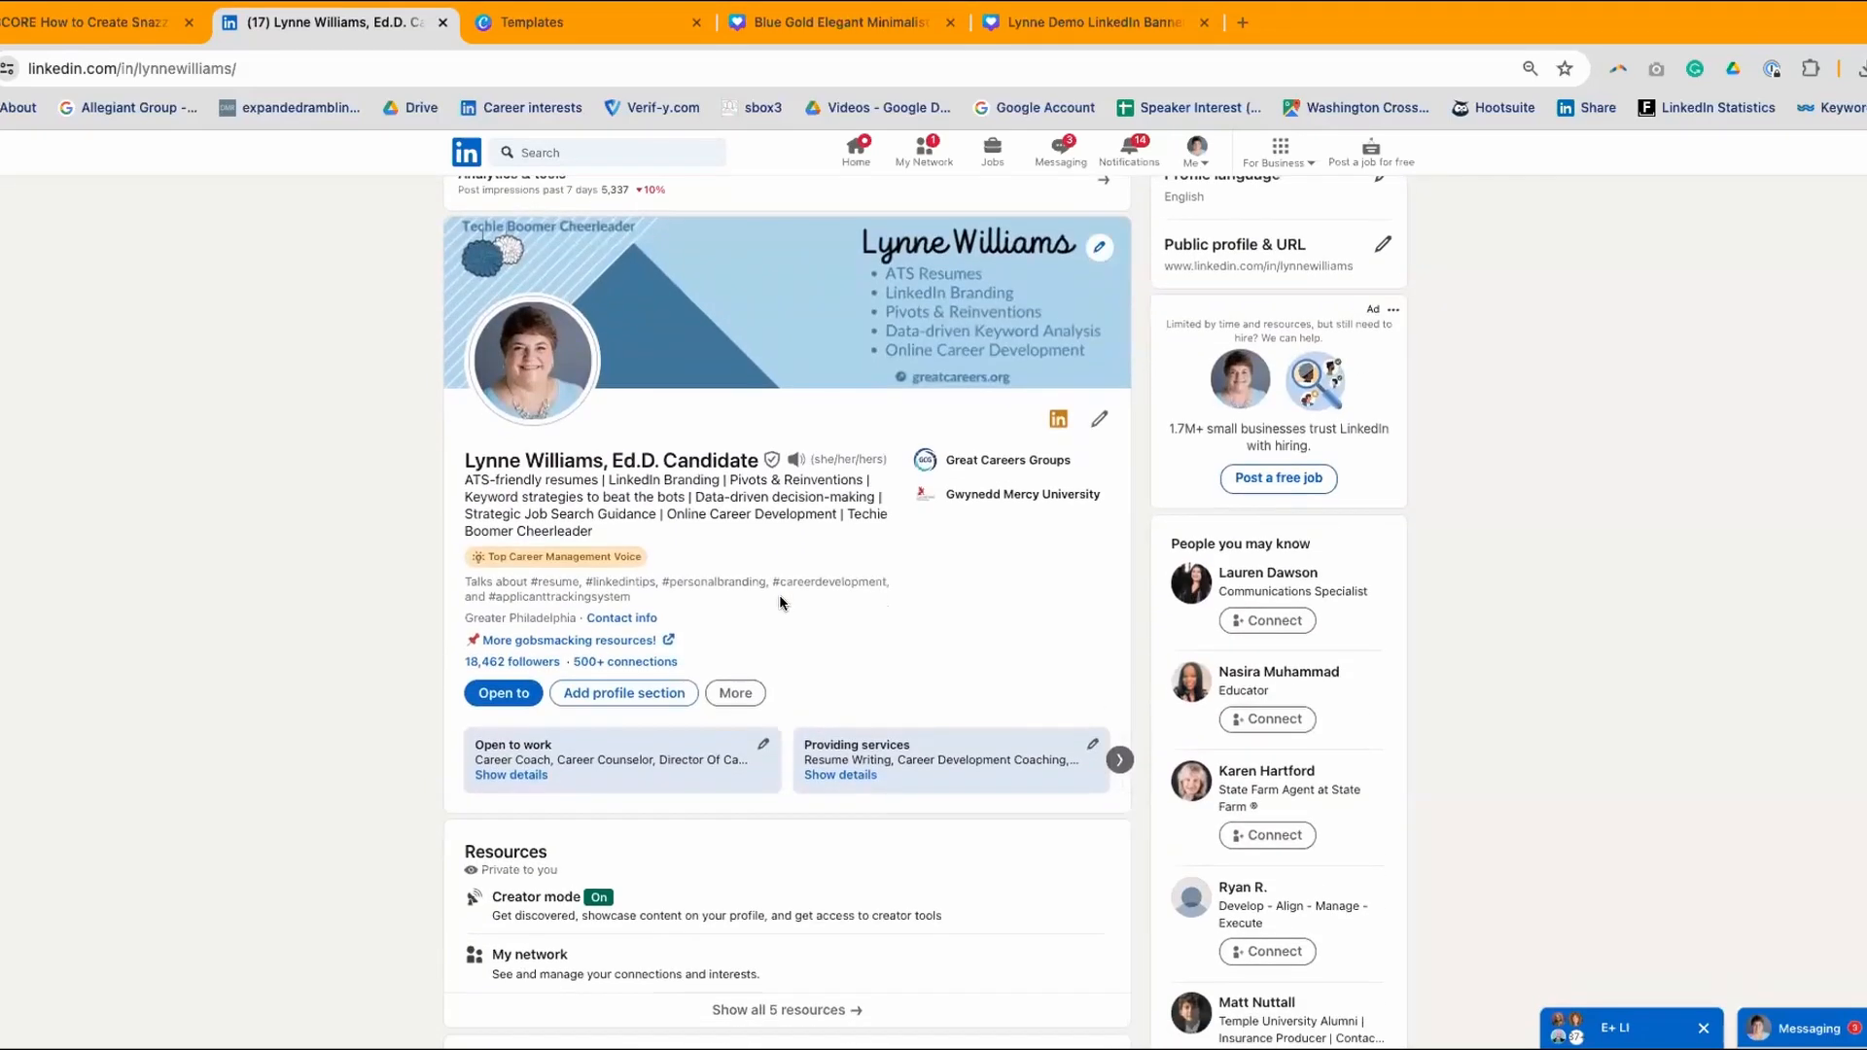
scroll(779, 600, up, 2)
scroll(793, 579, down, 2)
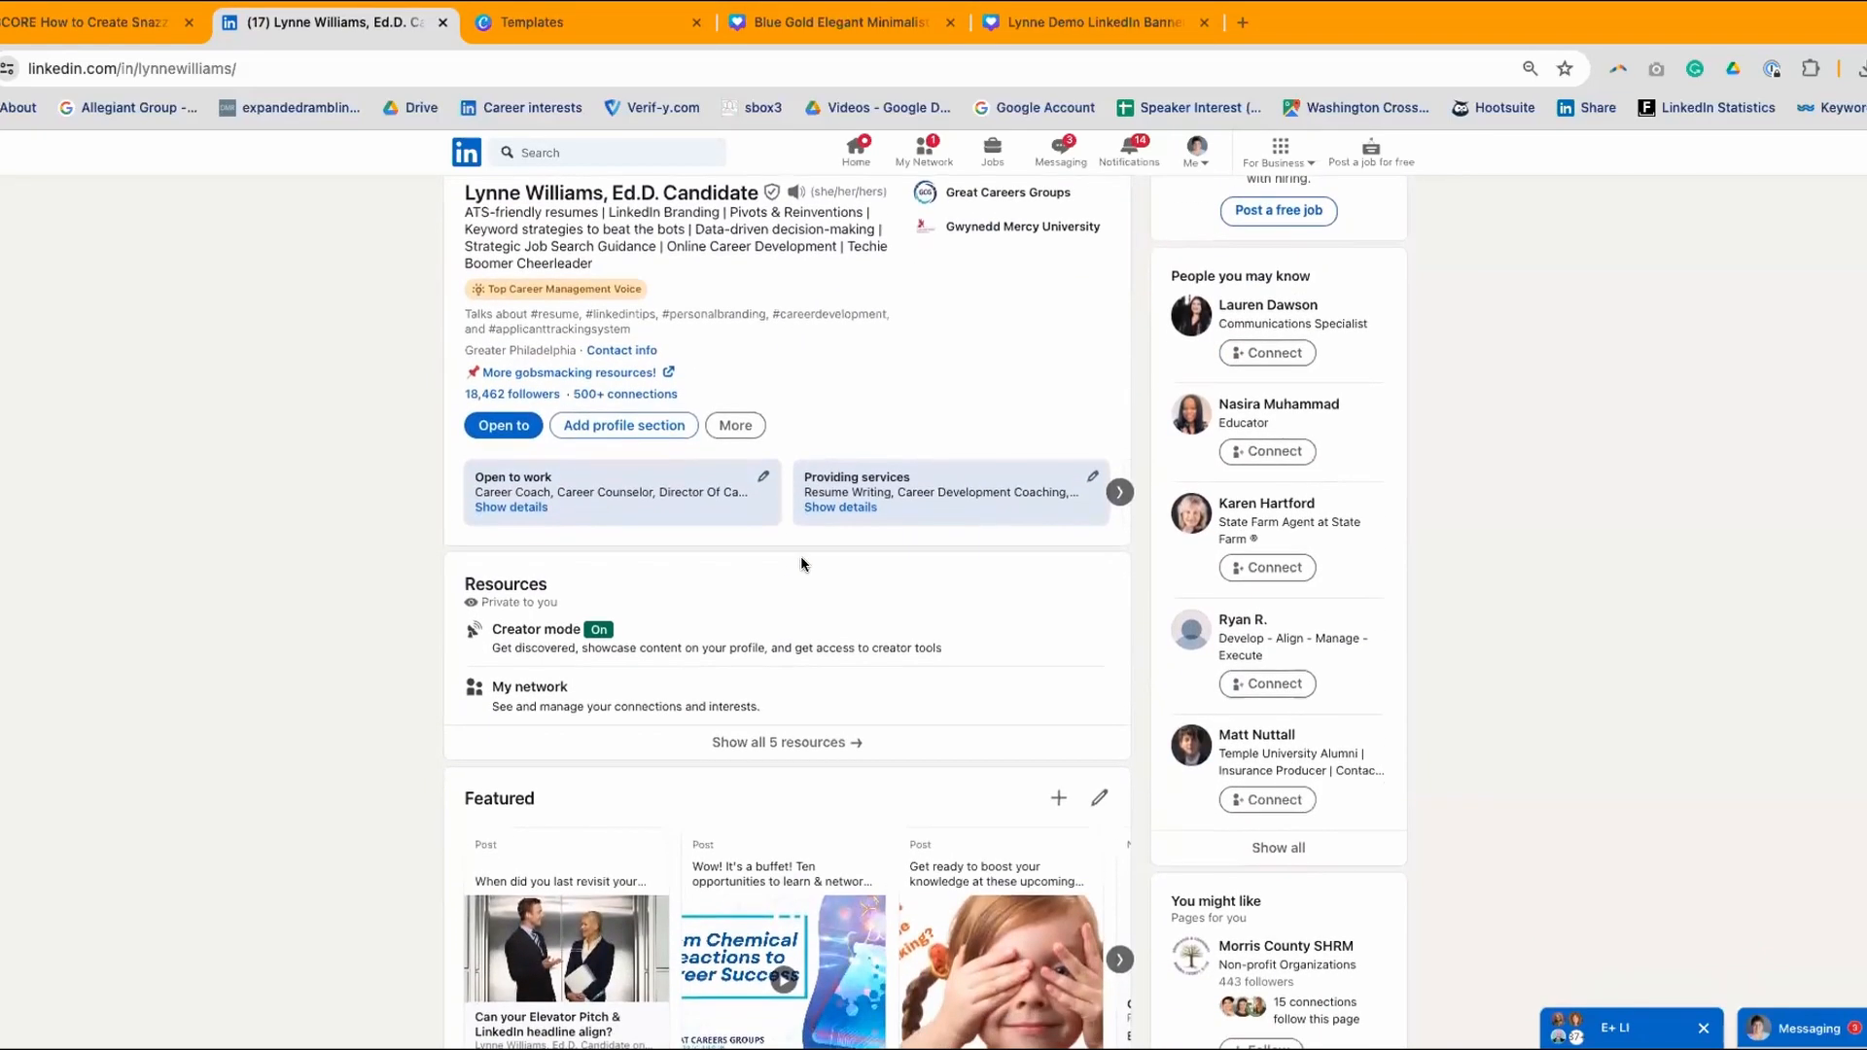
scroll(797, 486, up, 1)
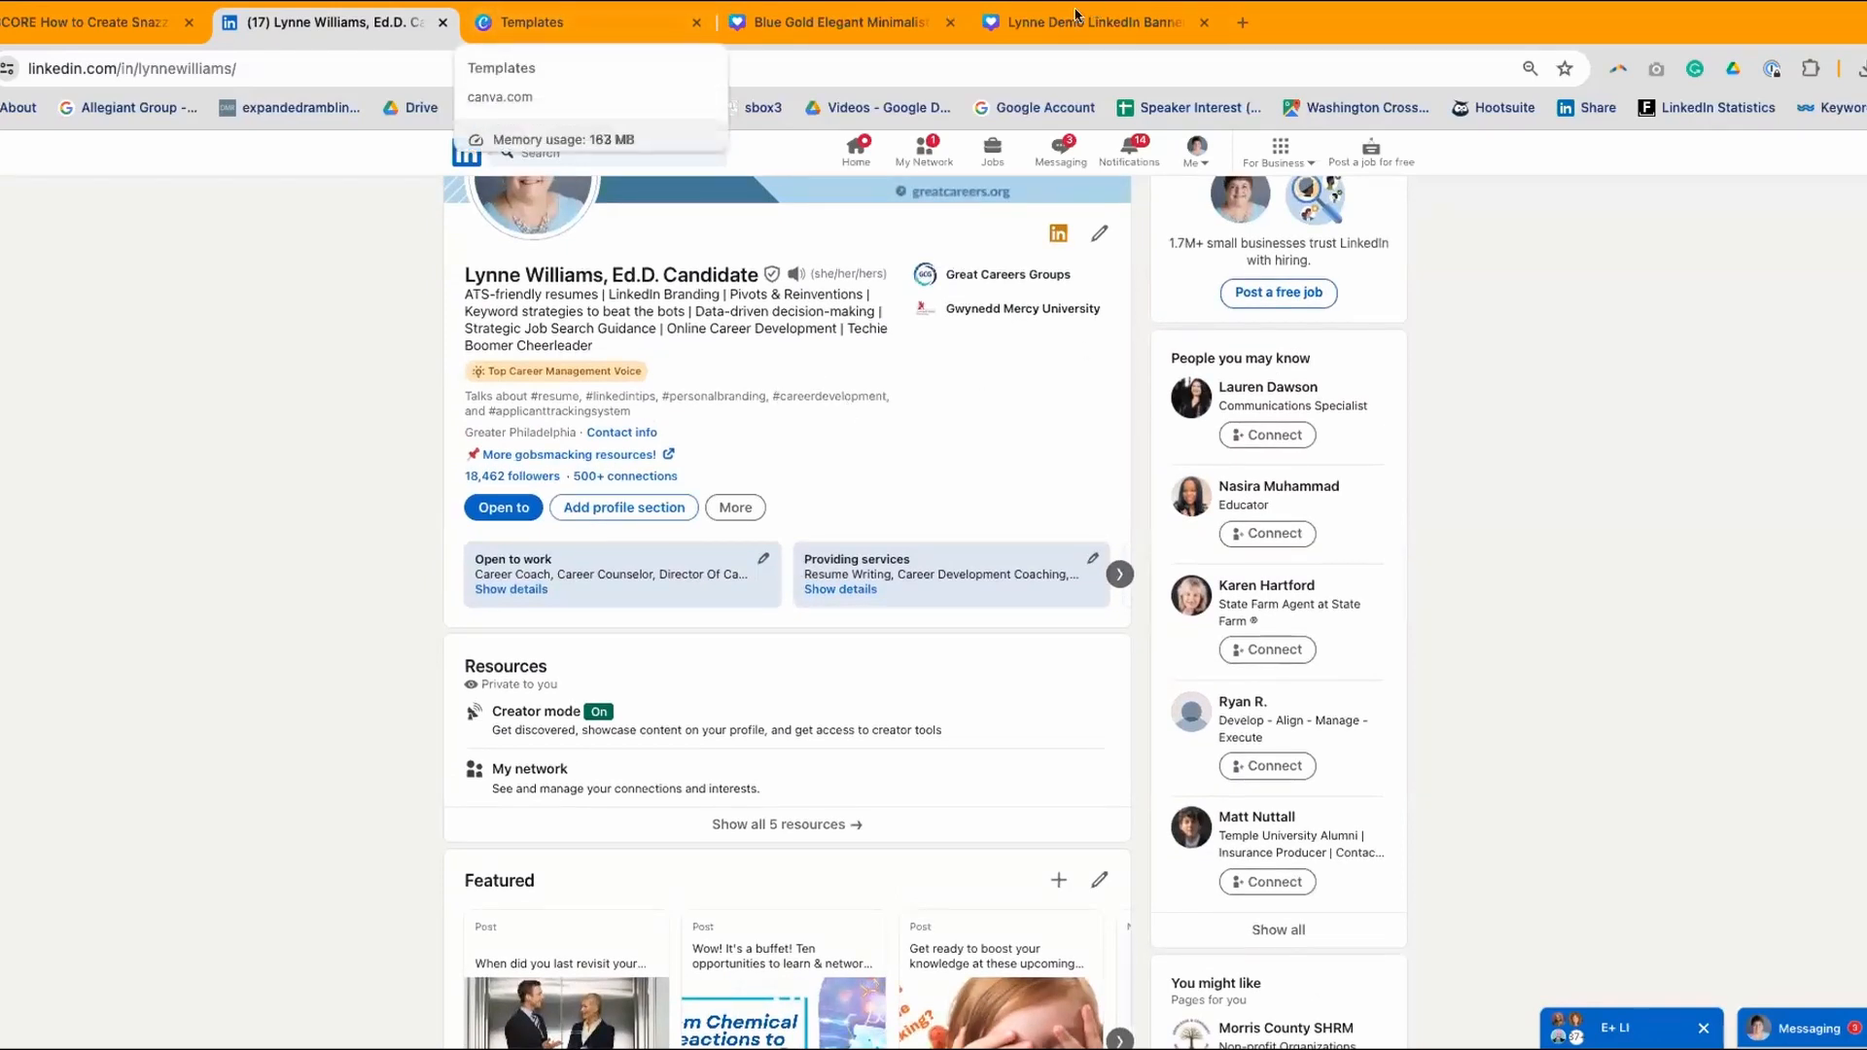
- Close the original template tab and delete the diagonal e-mail text from the banner
click(943, 23)
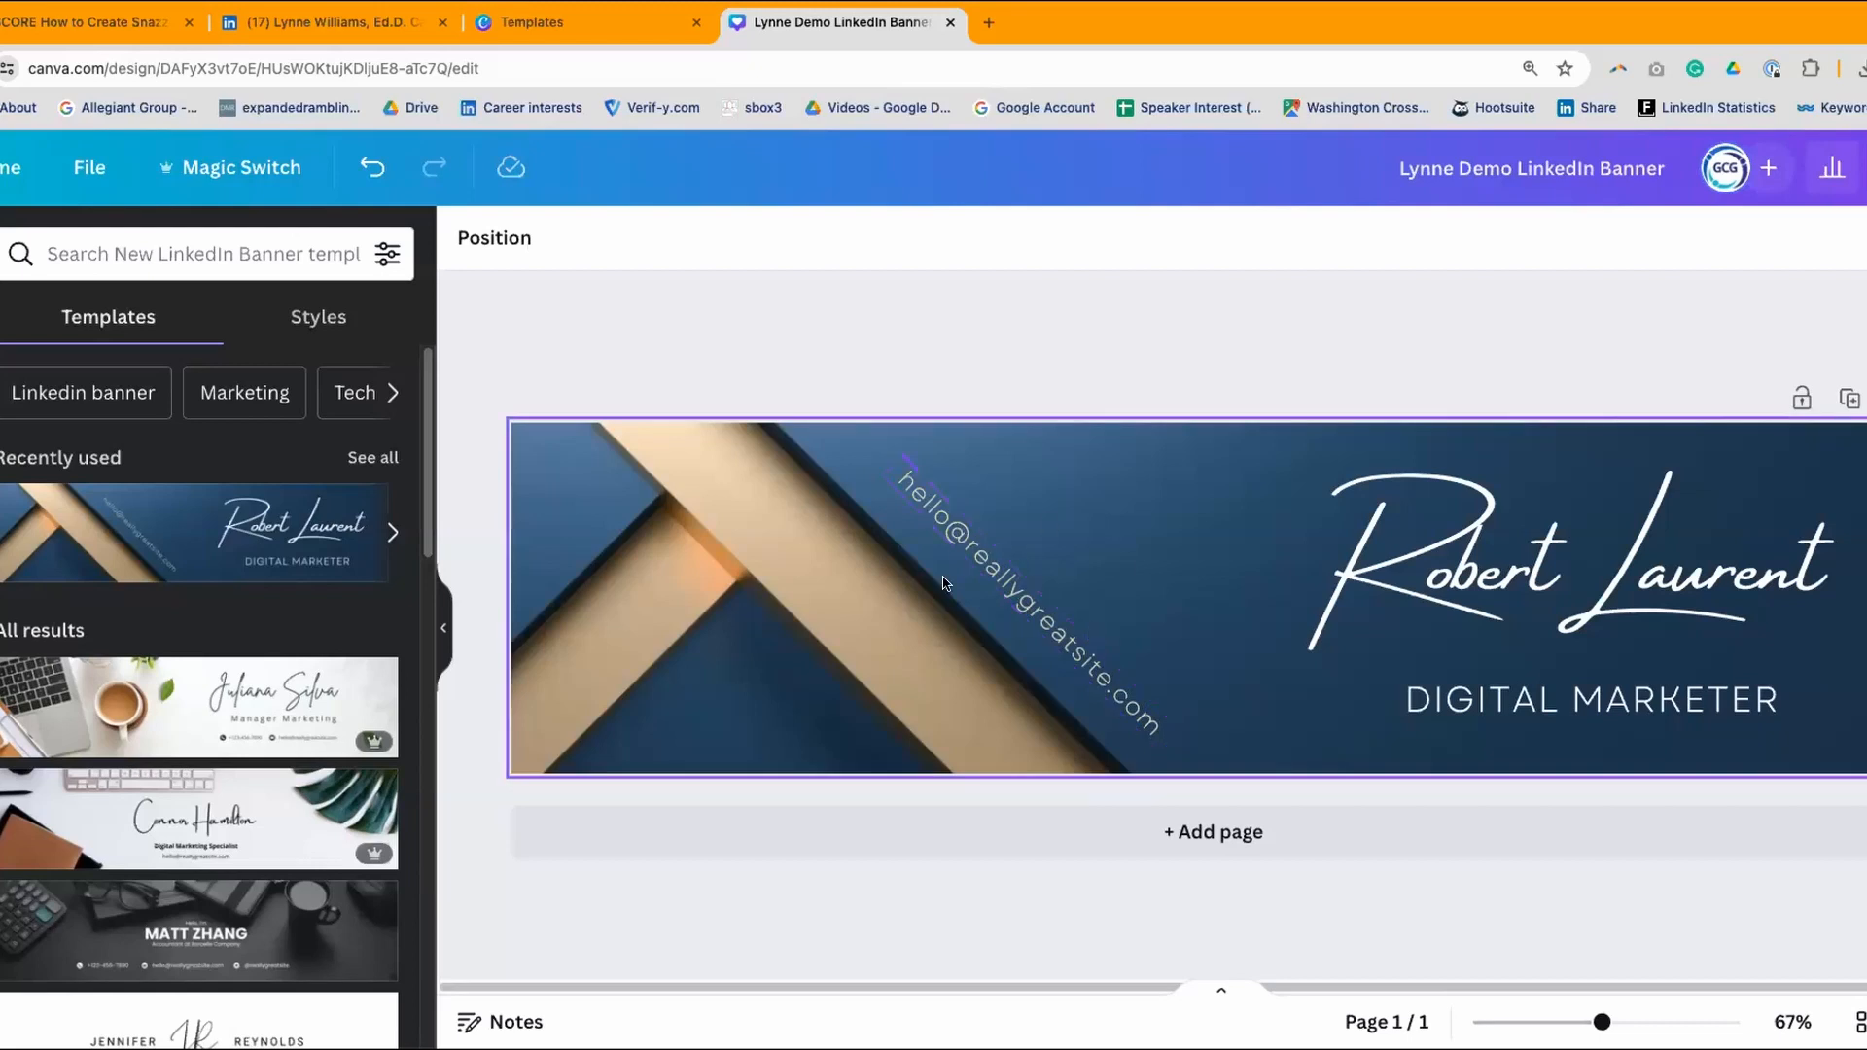
click(1016, 600)
key(Delete)
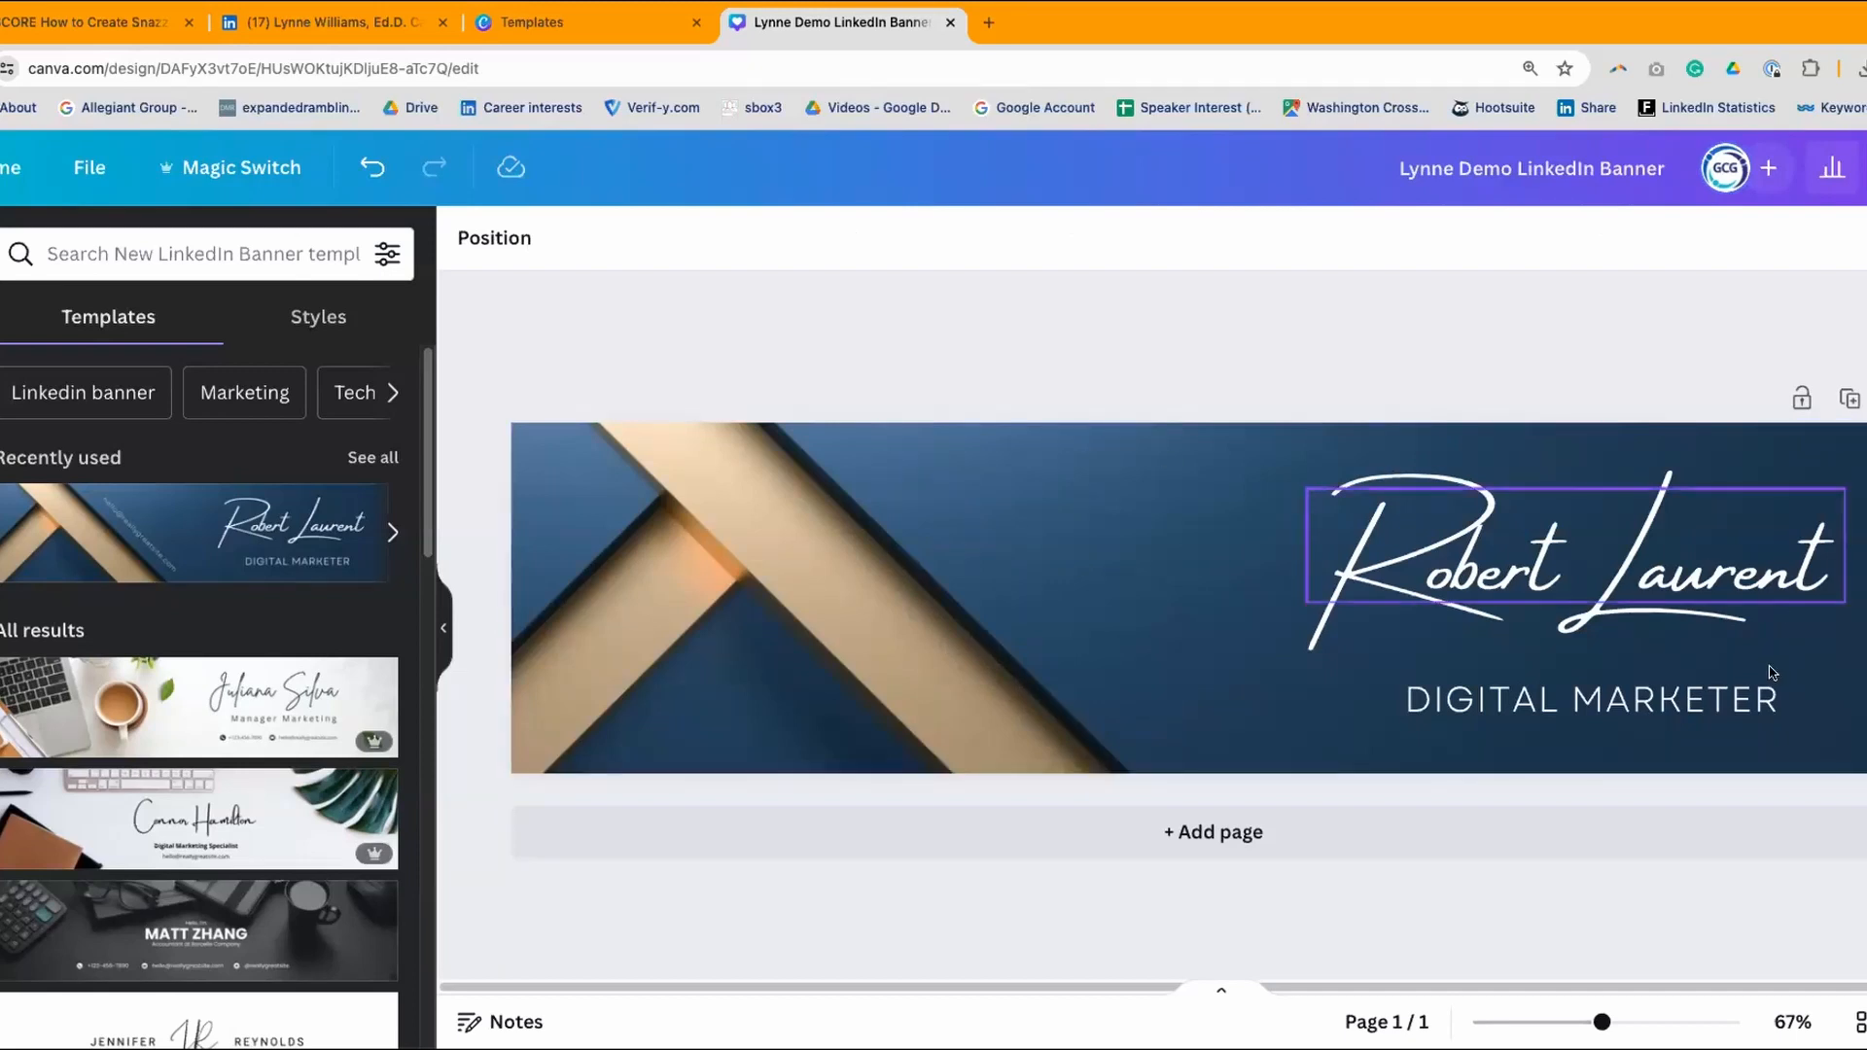
- Replace the script name with the owner's full name and shift it slightly left and down
click(1645, 555)
click(1646, 555)
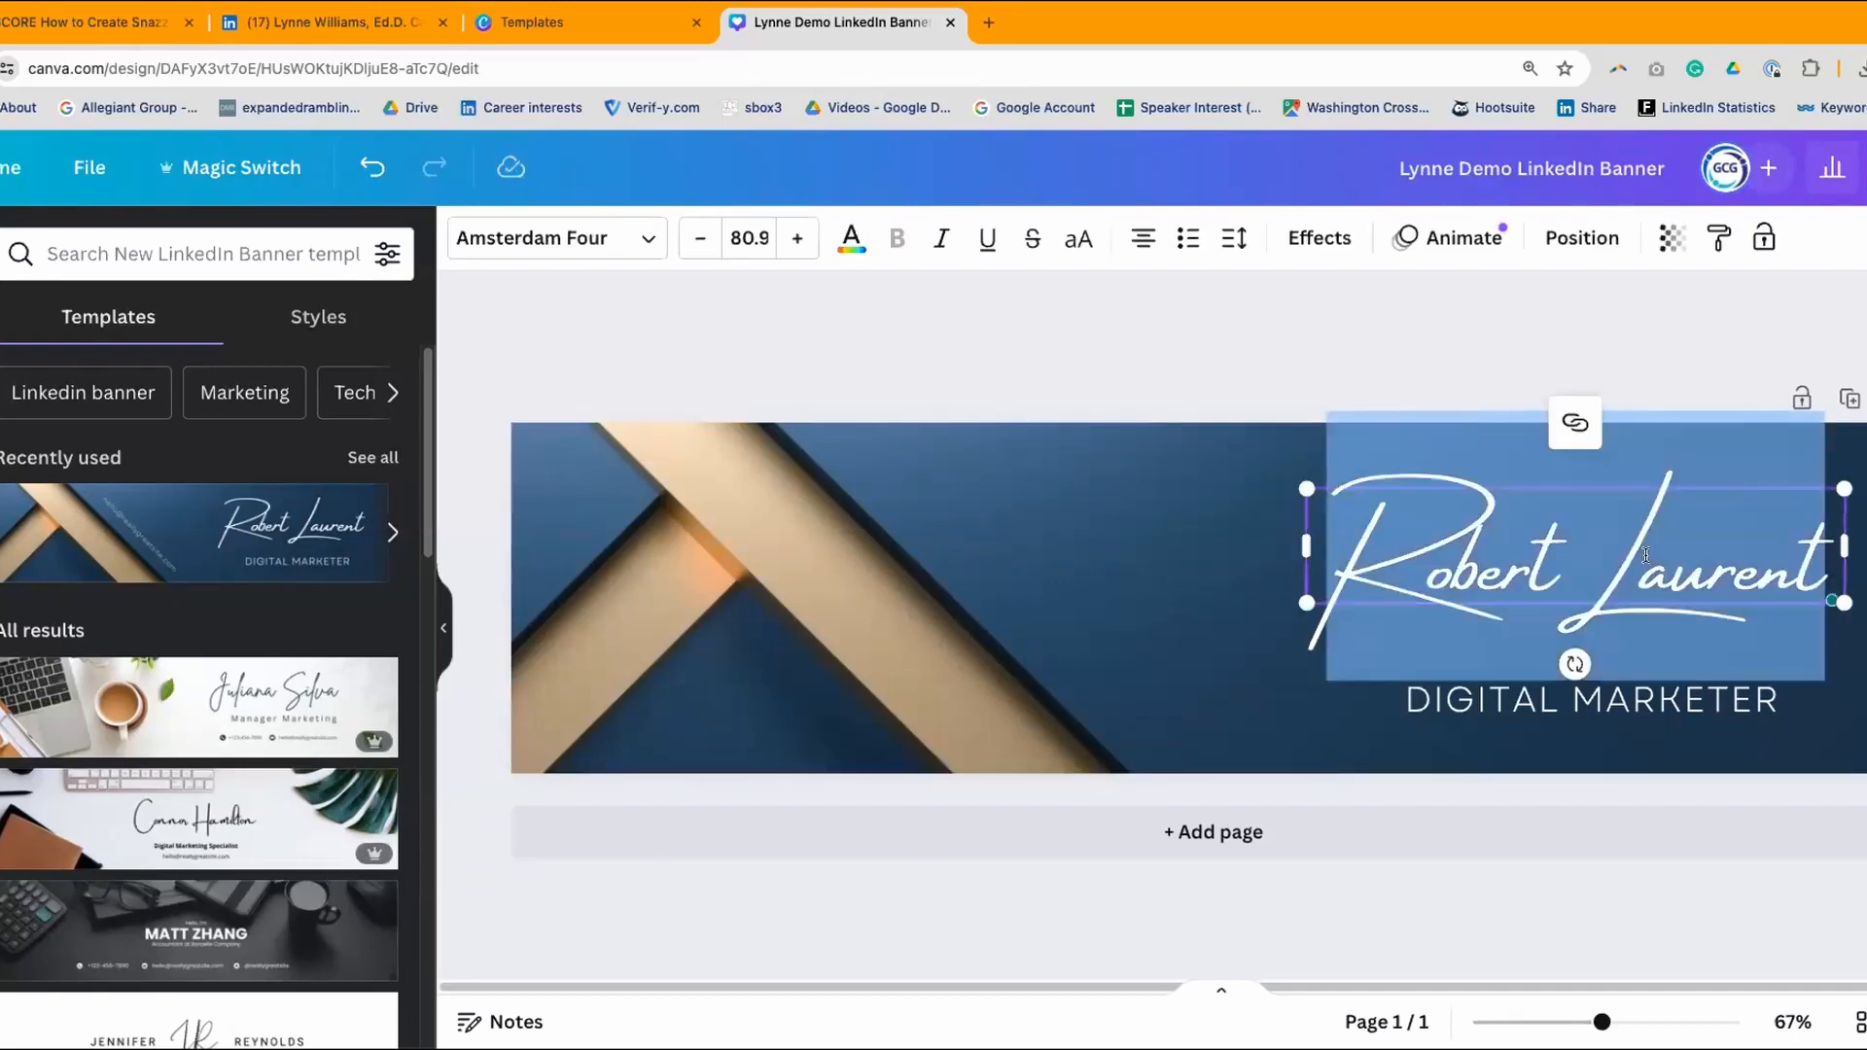
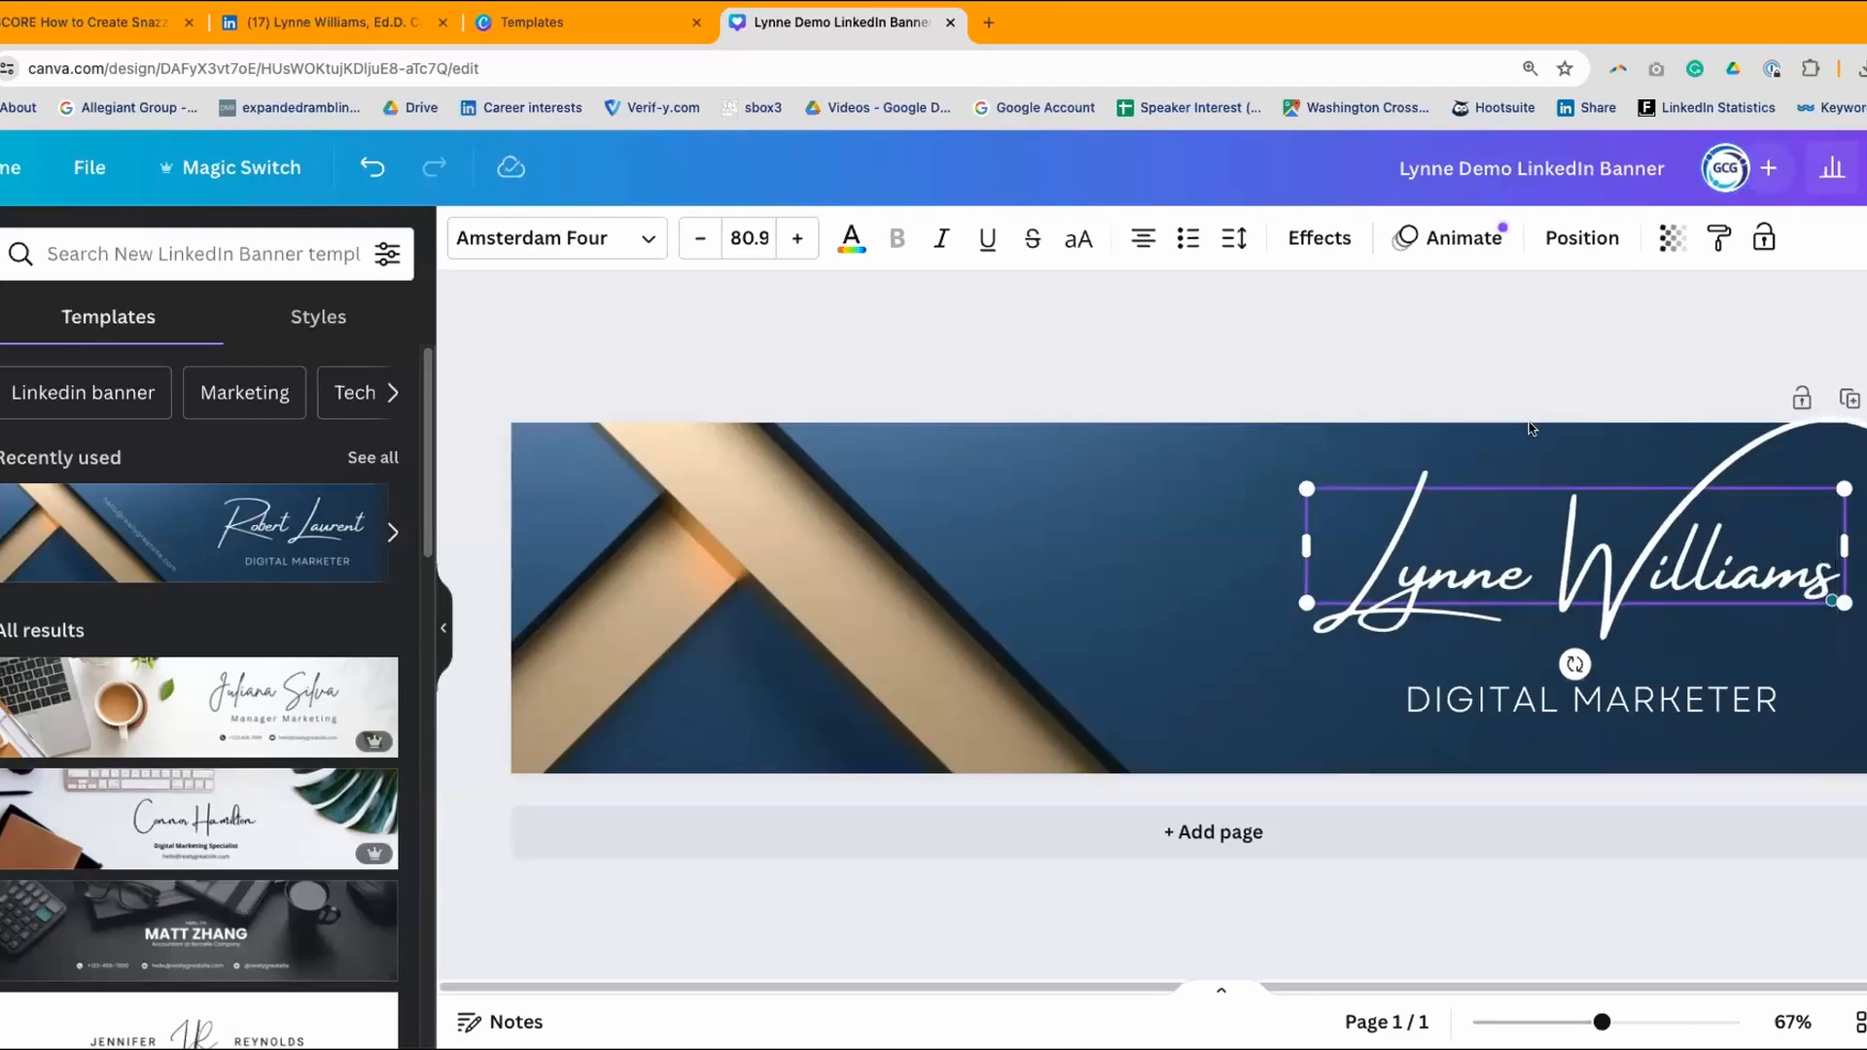
click(1262, 352)
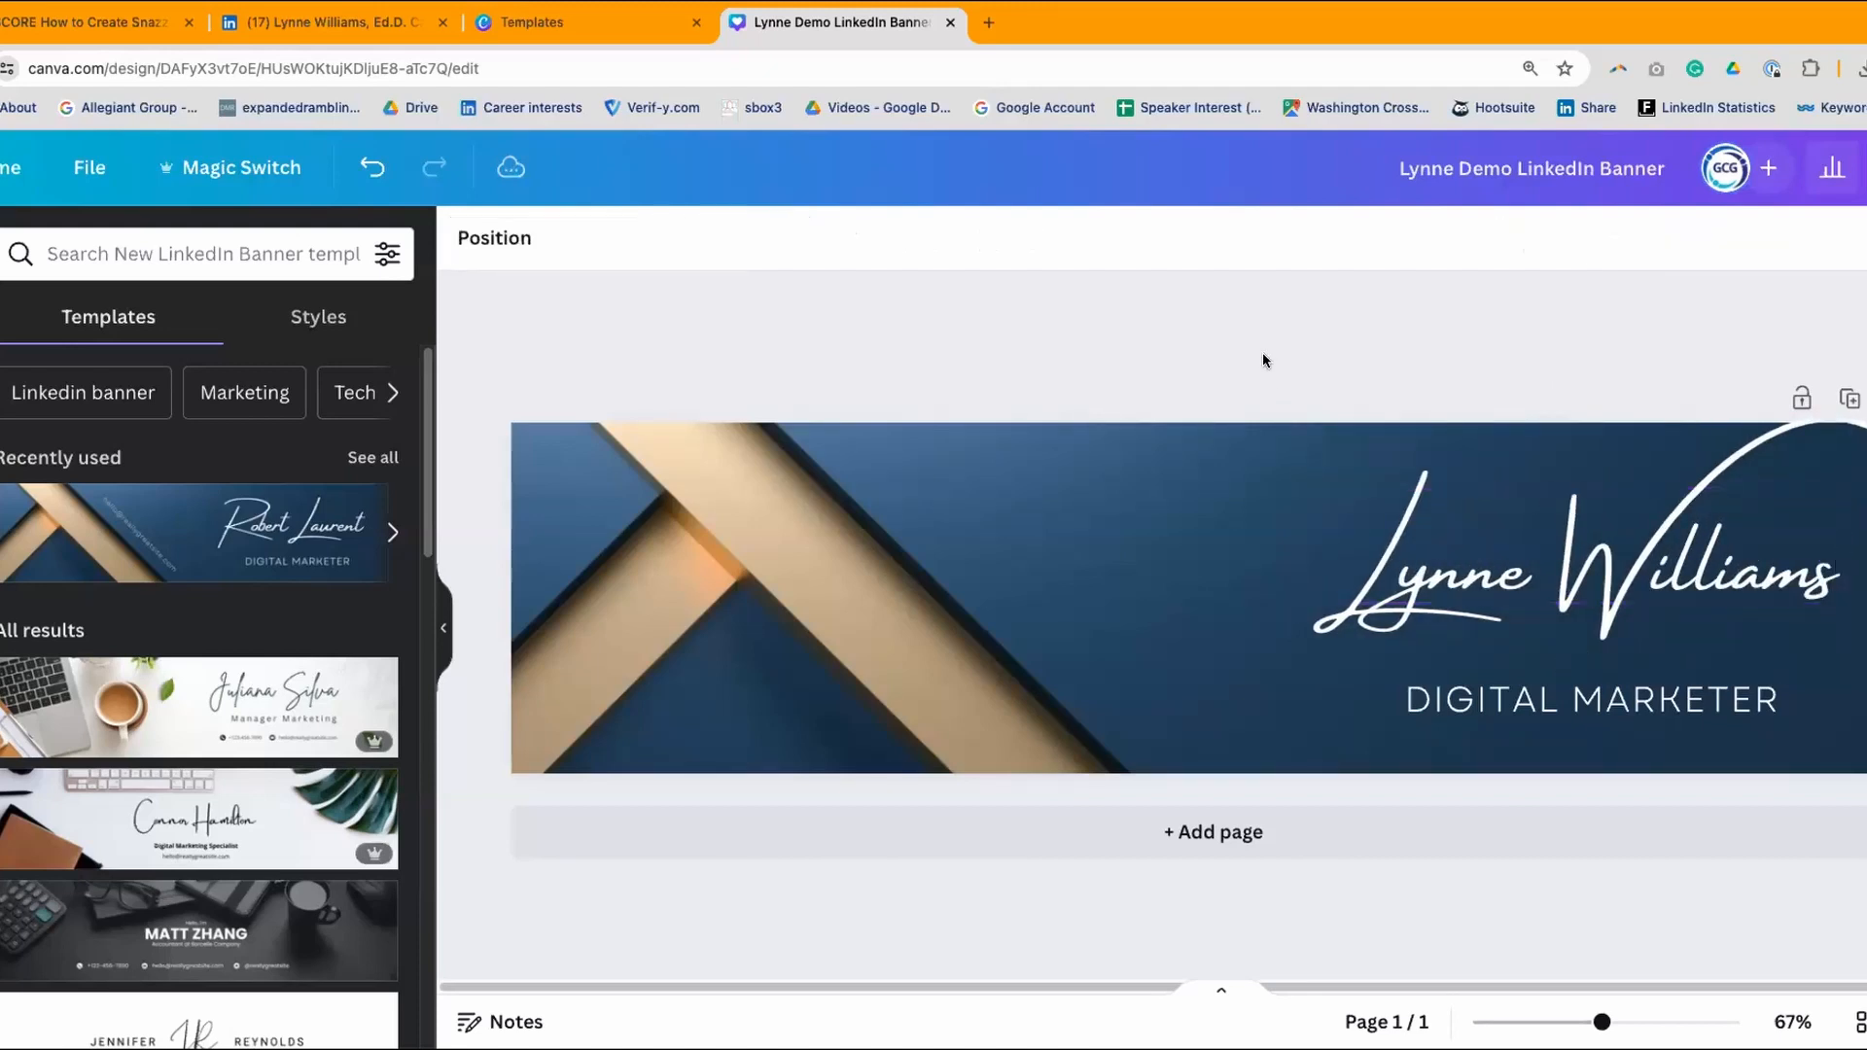
click(1320, 538)
drag(1393, 541, 1762, 573)
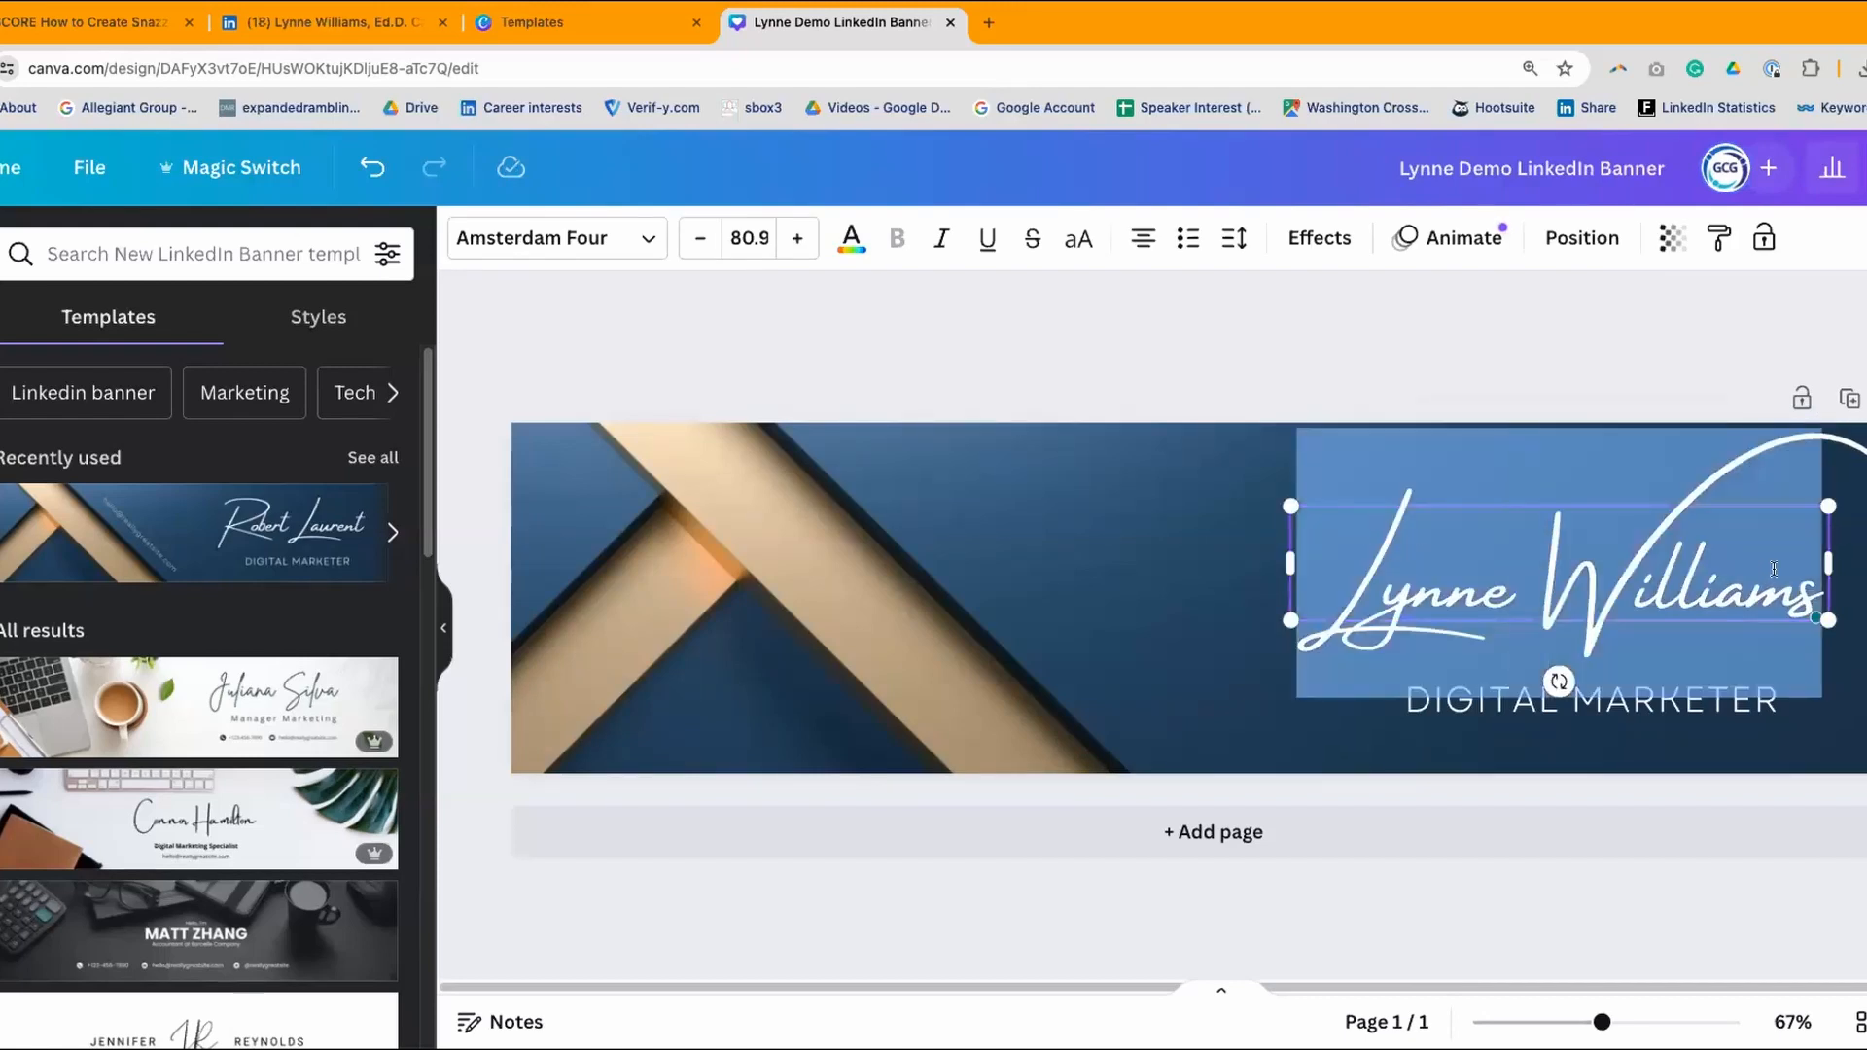
- Set the name in League Spartan at size 56 and move it up toward the top right
click(651, 238)
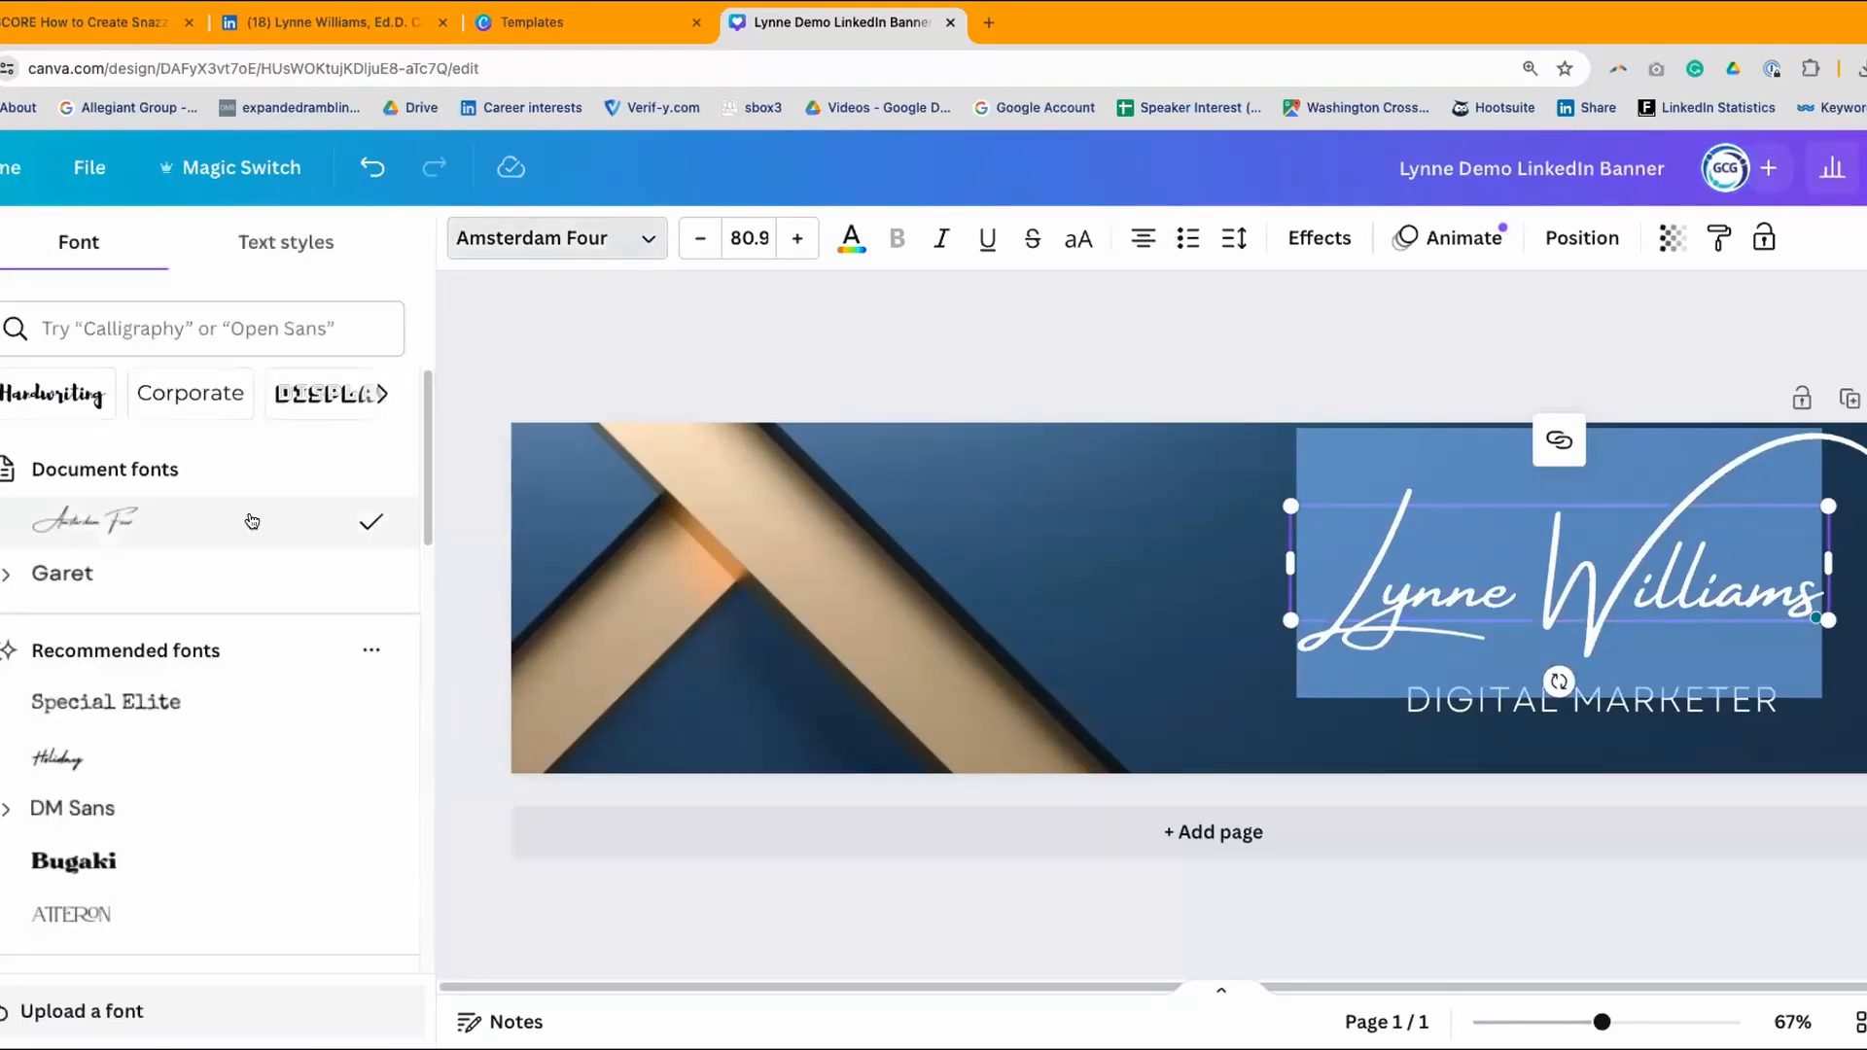
scroll(253, 530, down, 2)
scroll(251, 542, down, 5)
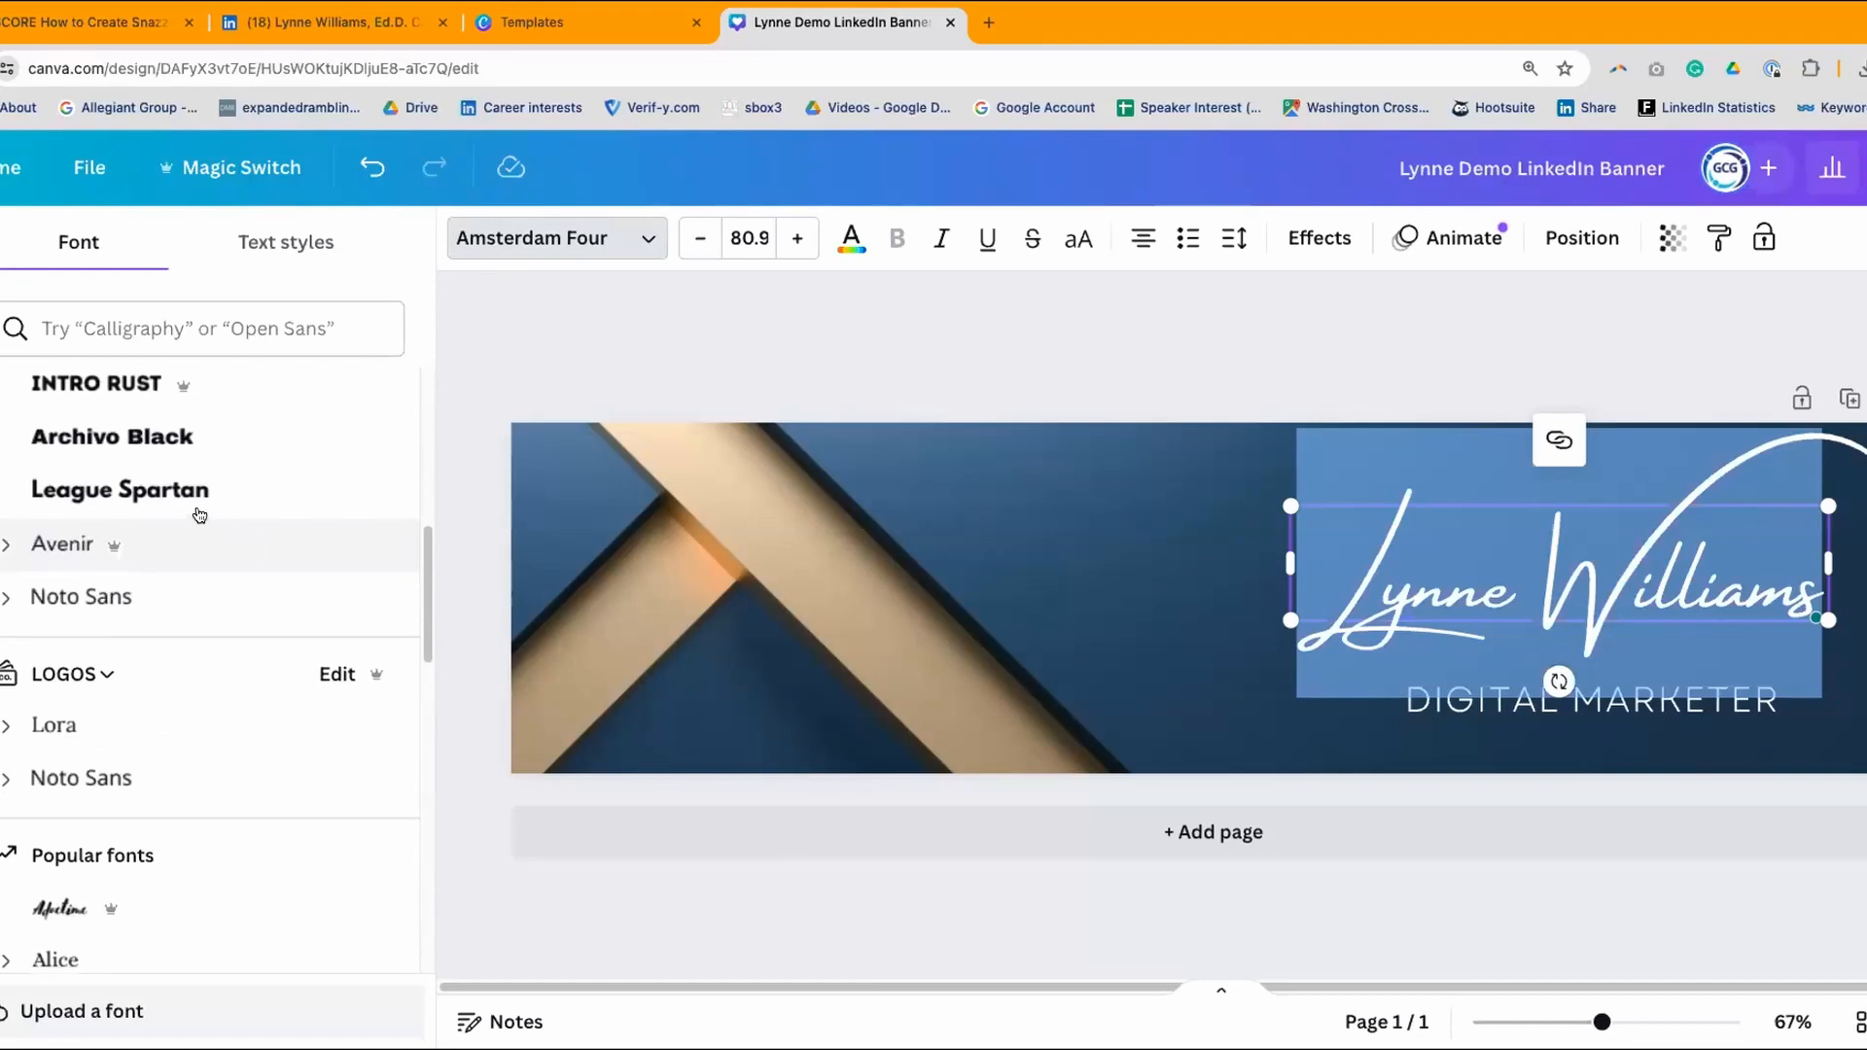
click(195, 496)
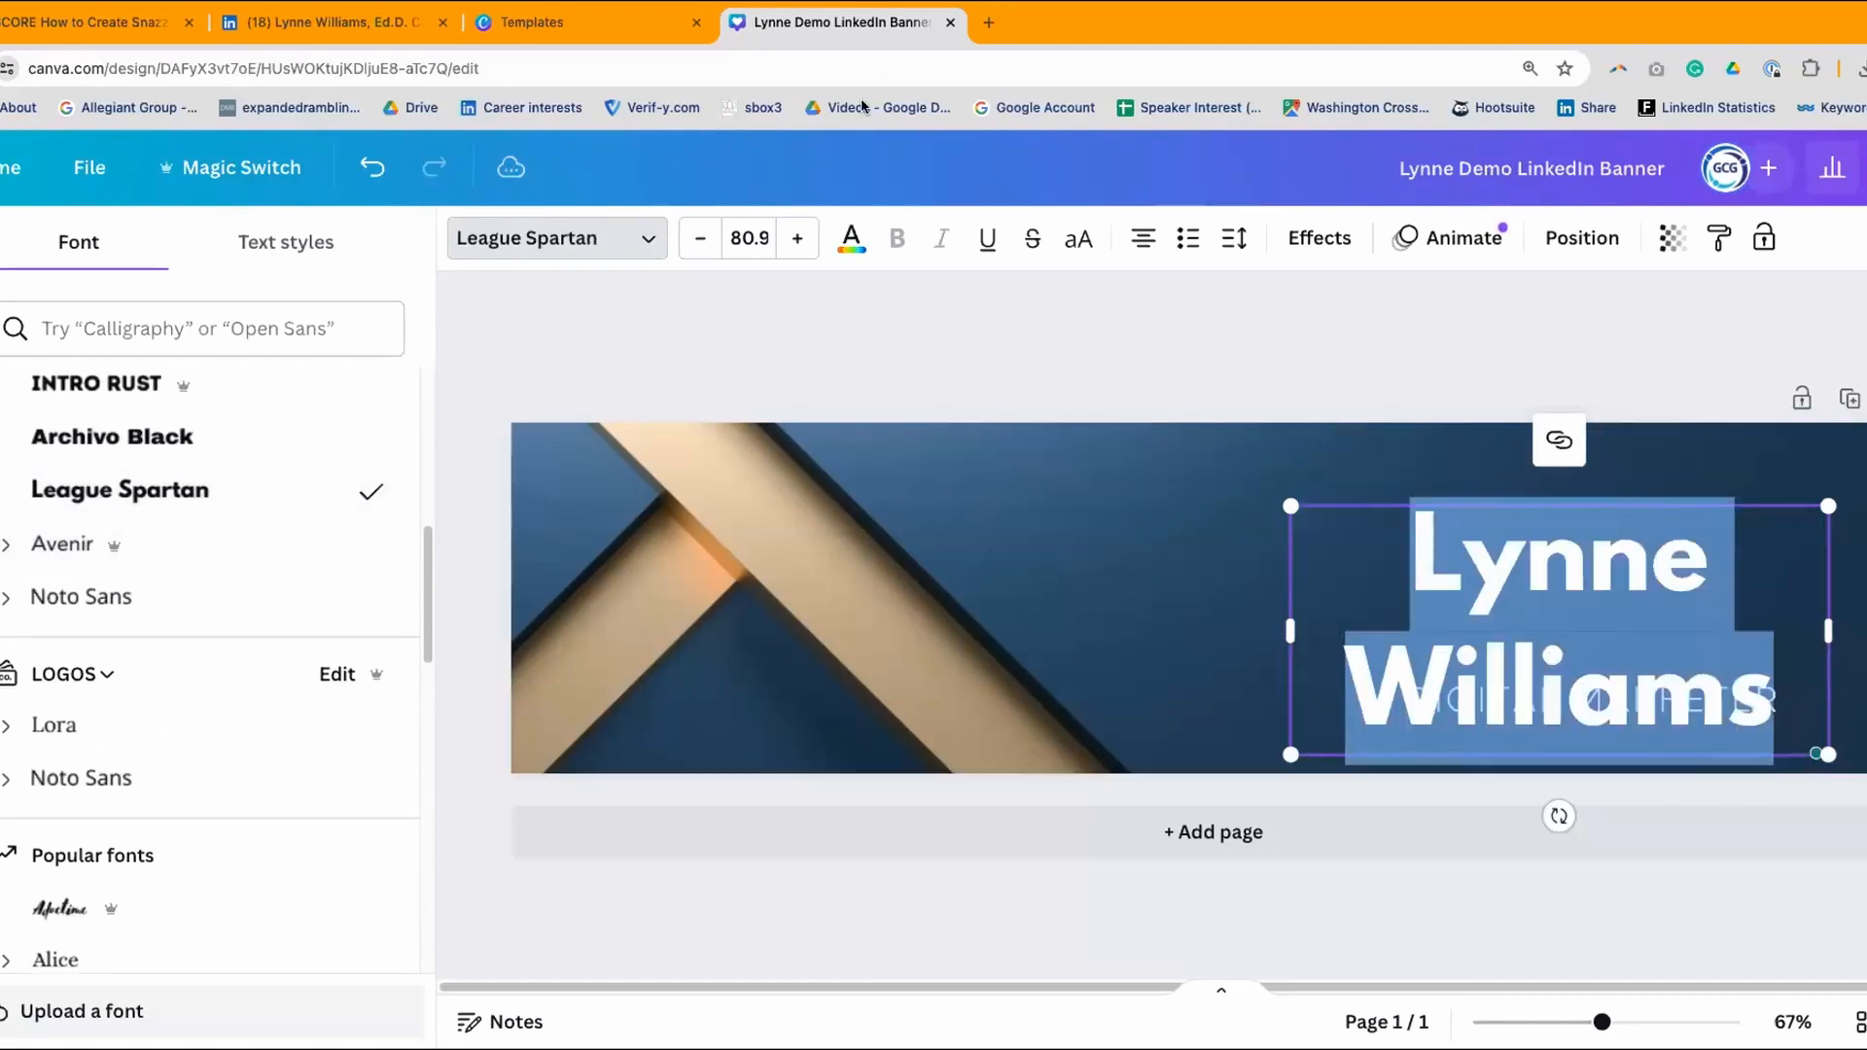
click(750, 238)
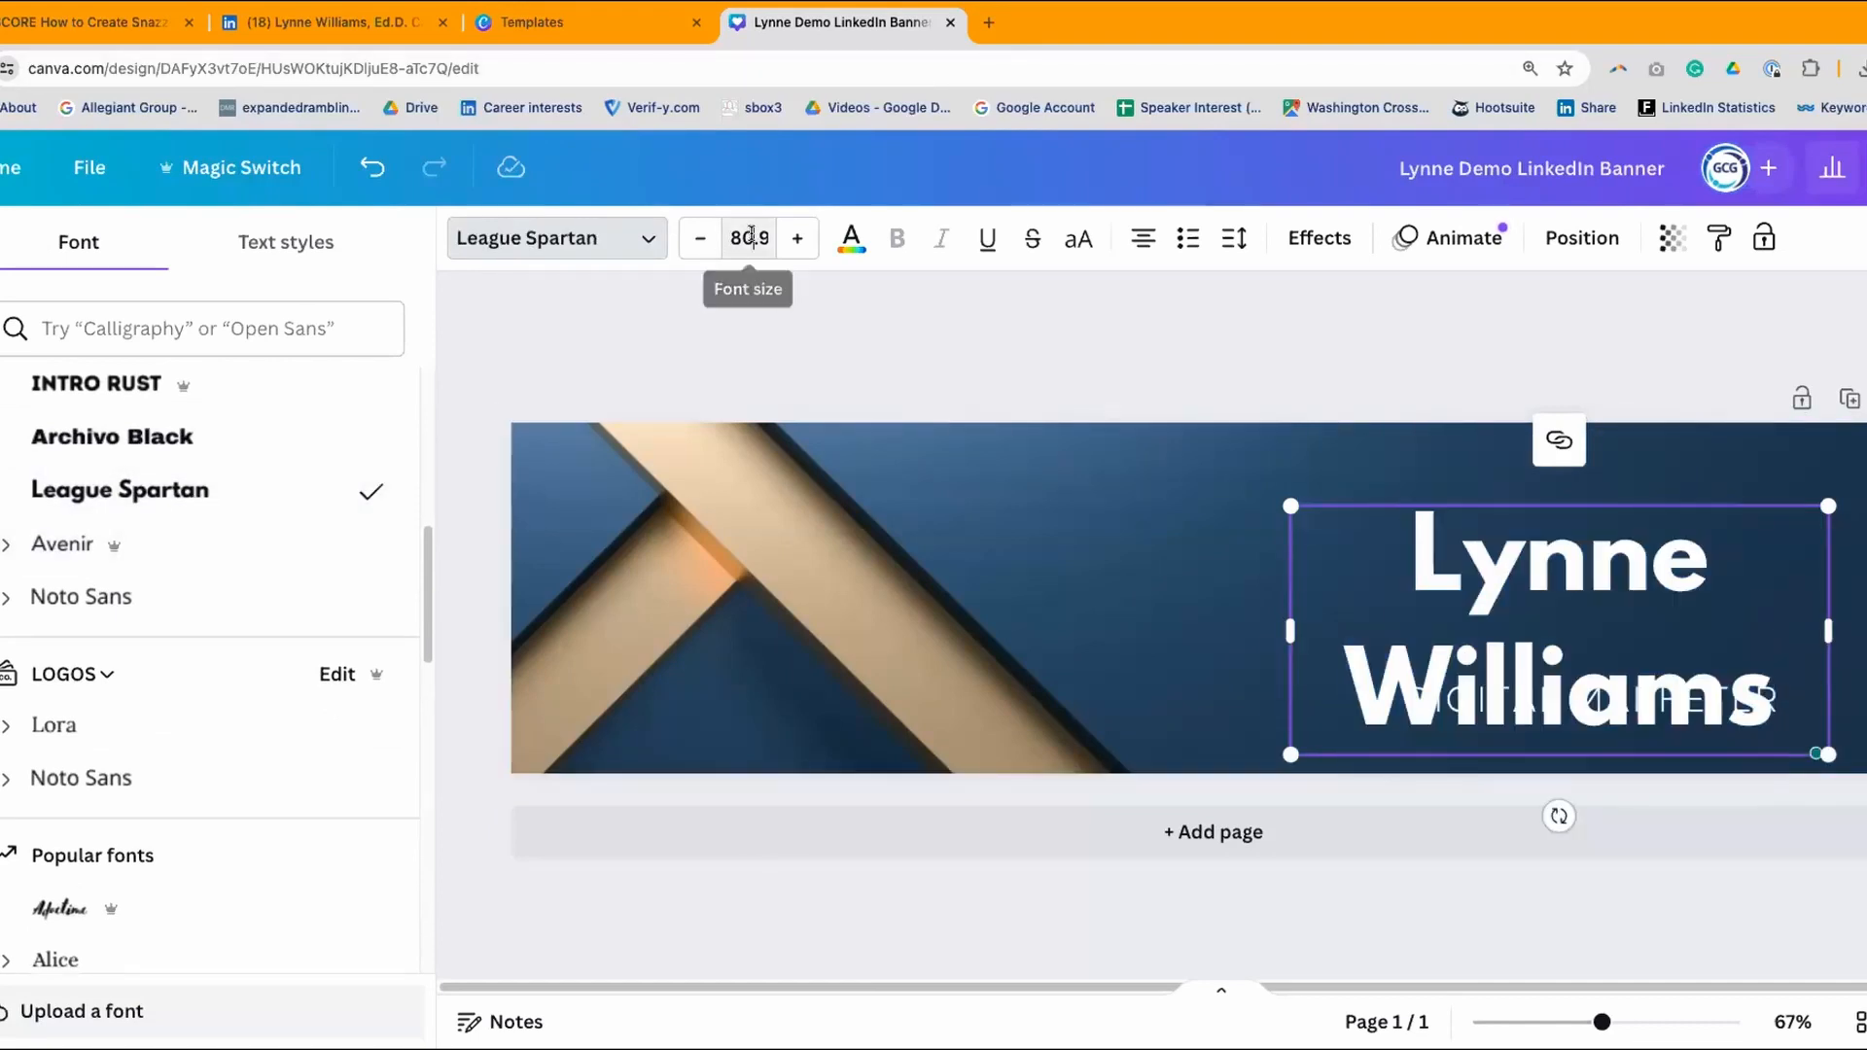
scroll(805, 537, down, 1)
scroll(806, 536, down, 4)
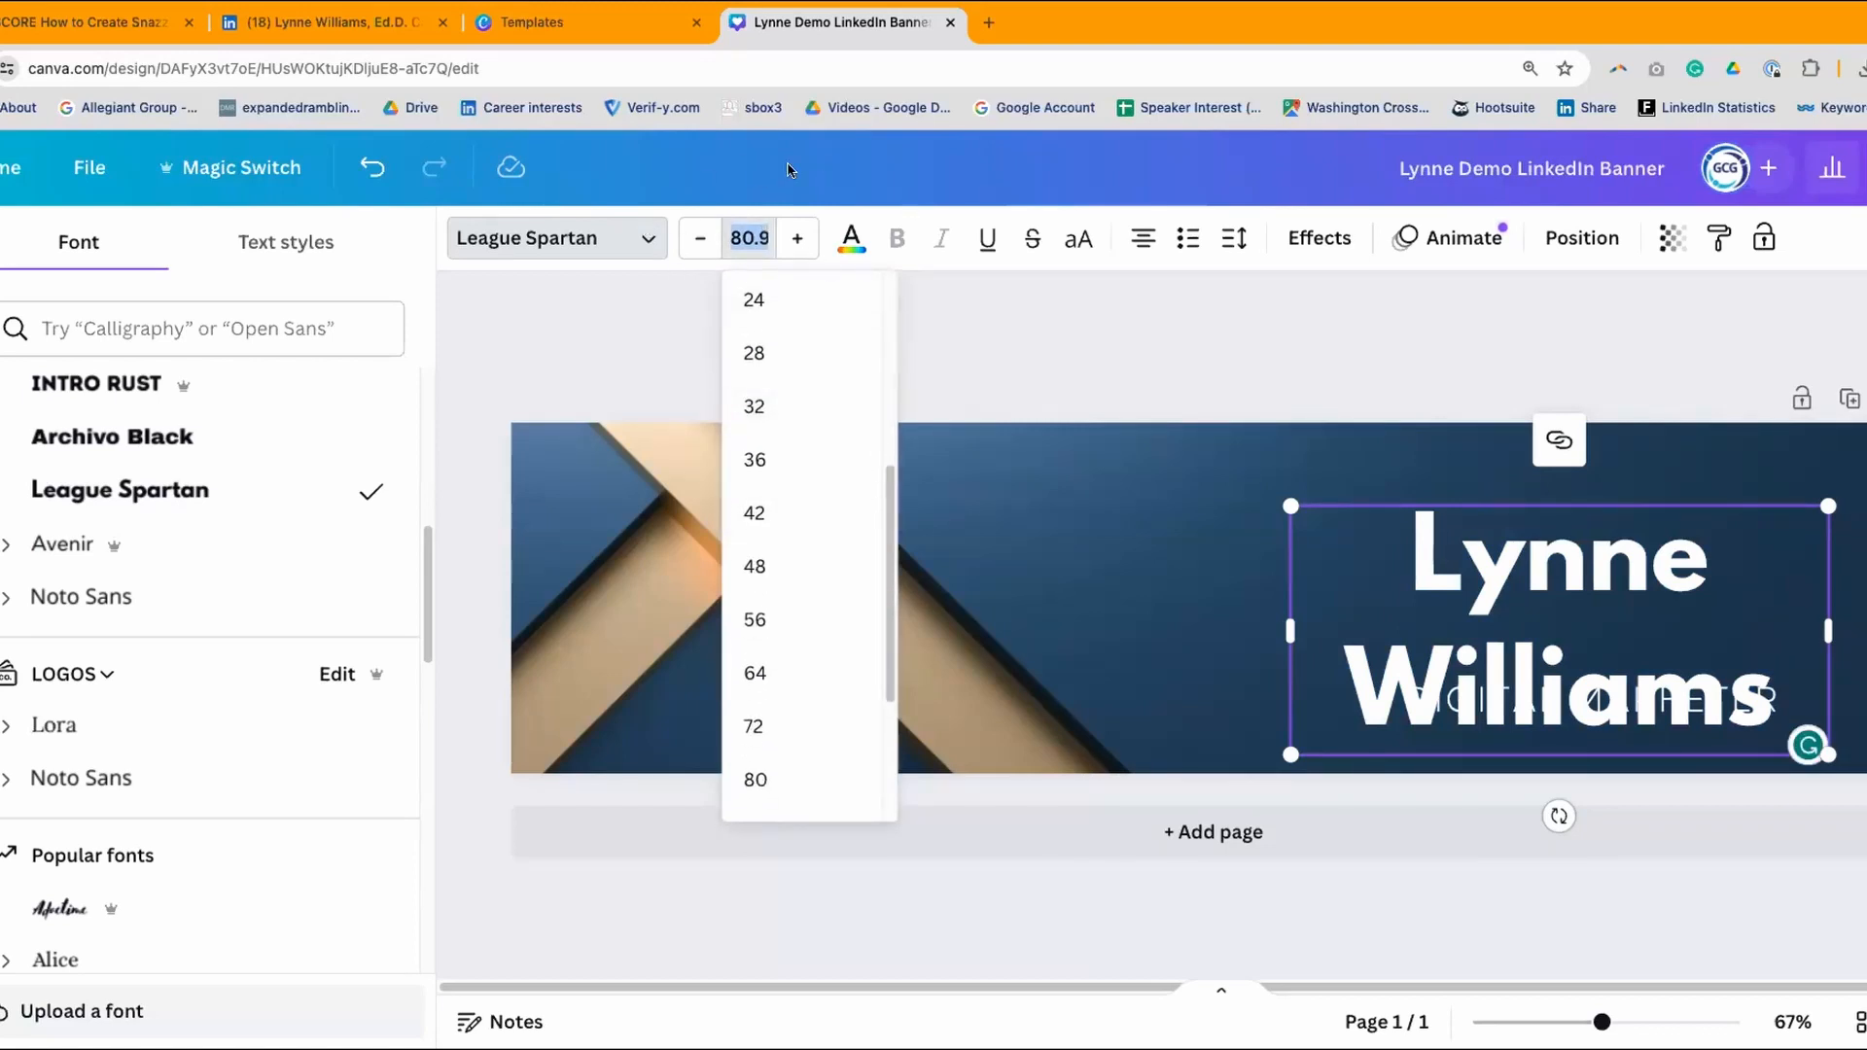
scroll(838, 346, down, 2)
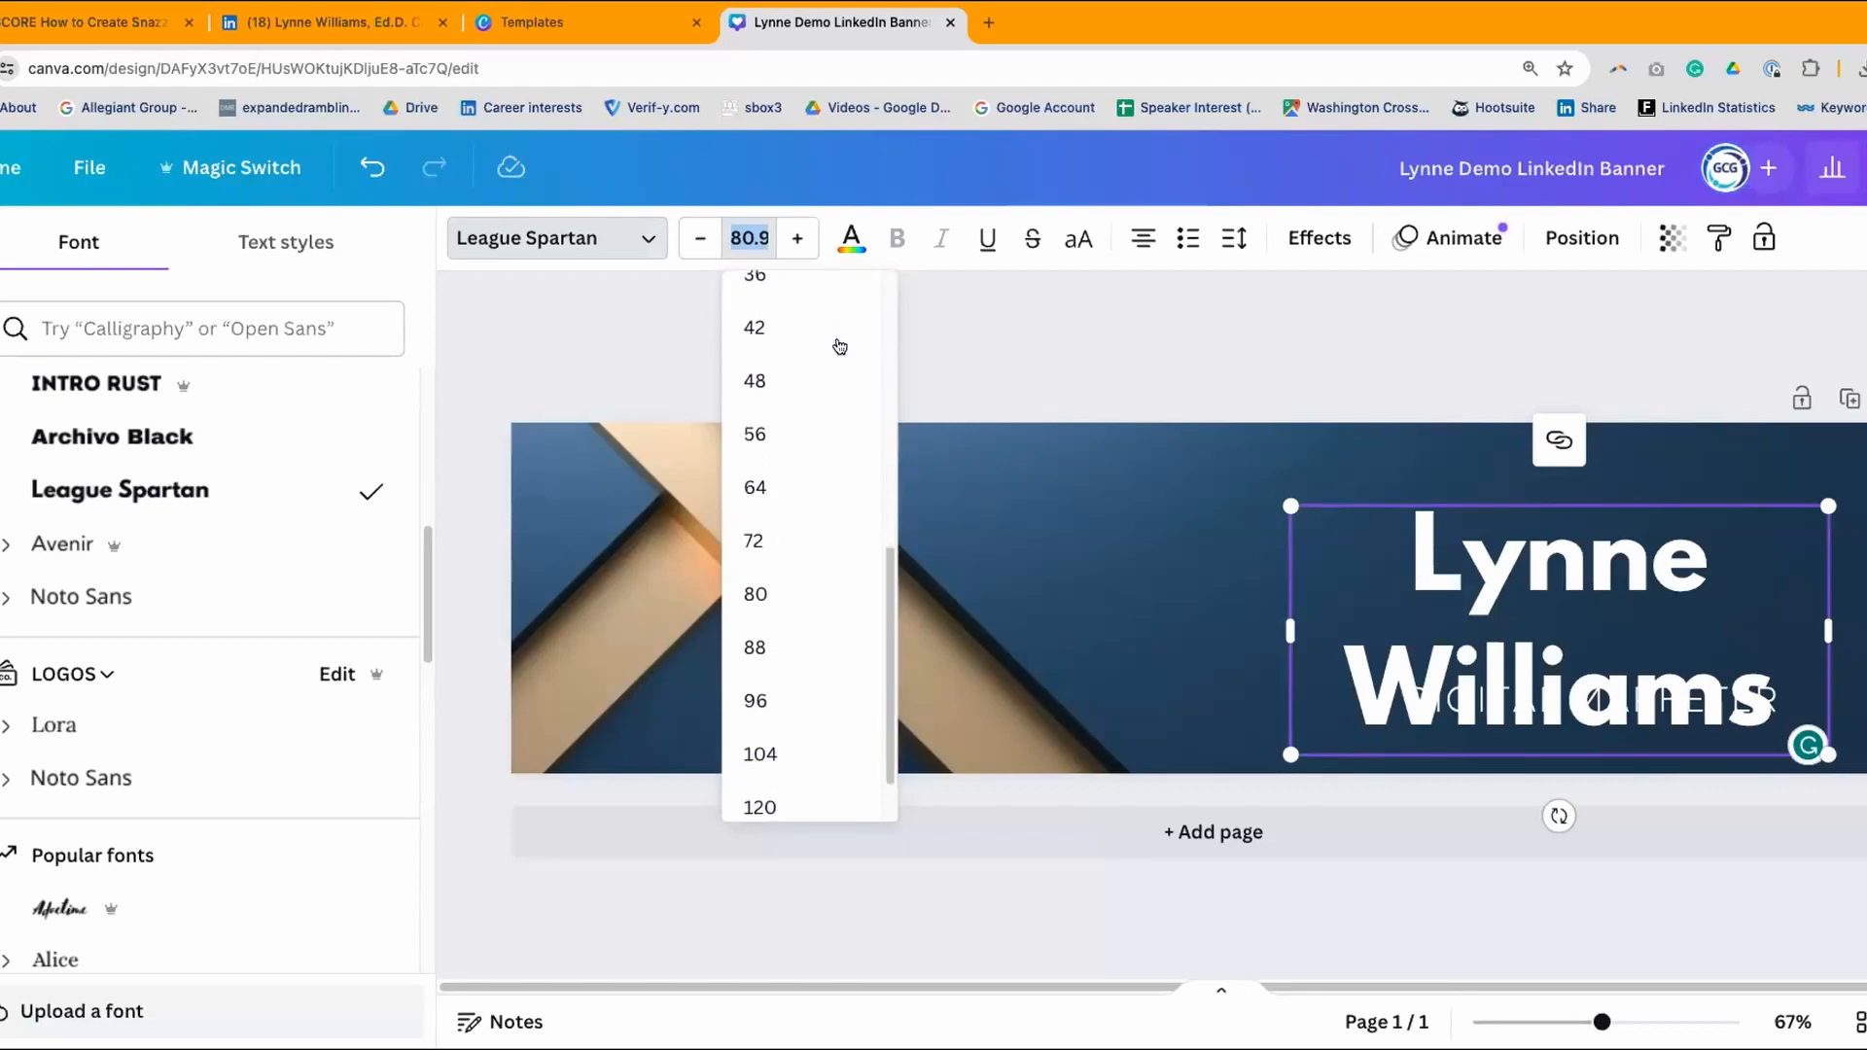
click(762, 435)
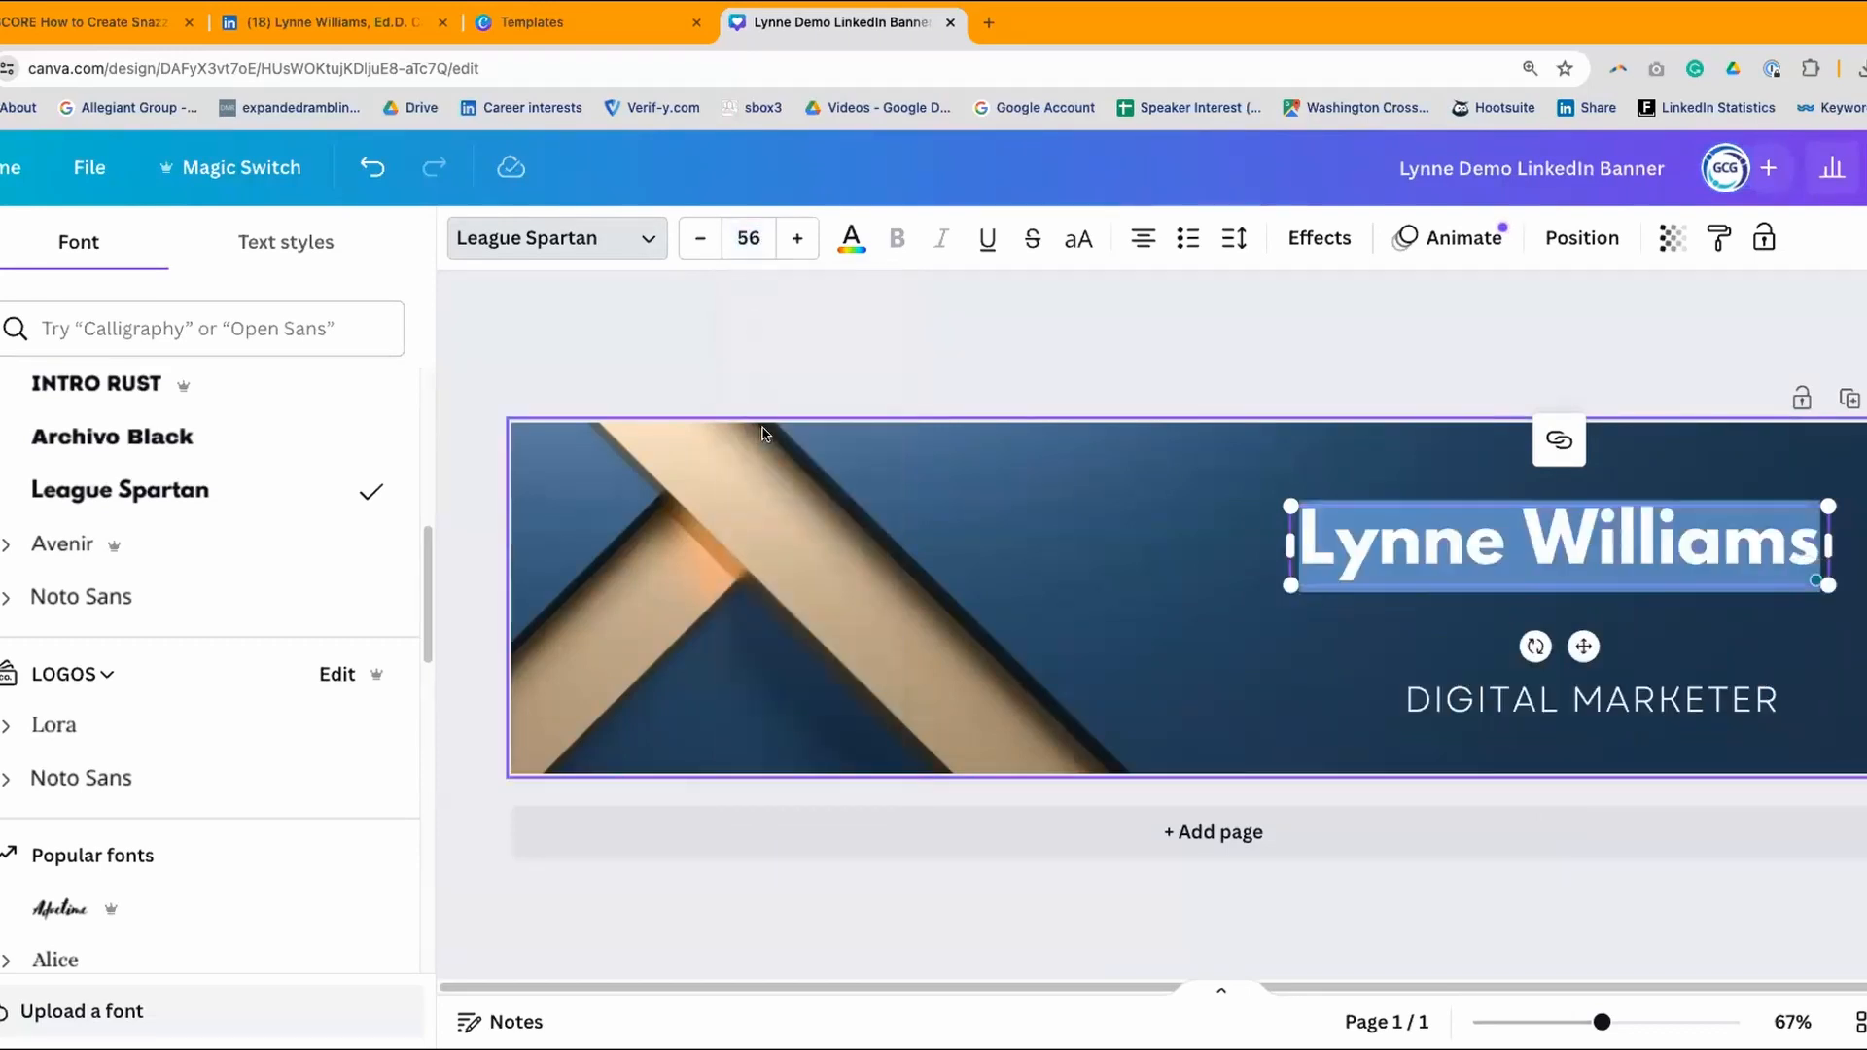
click(1066, 352)
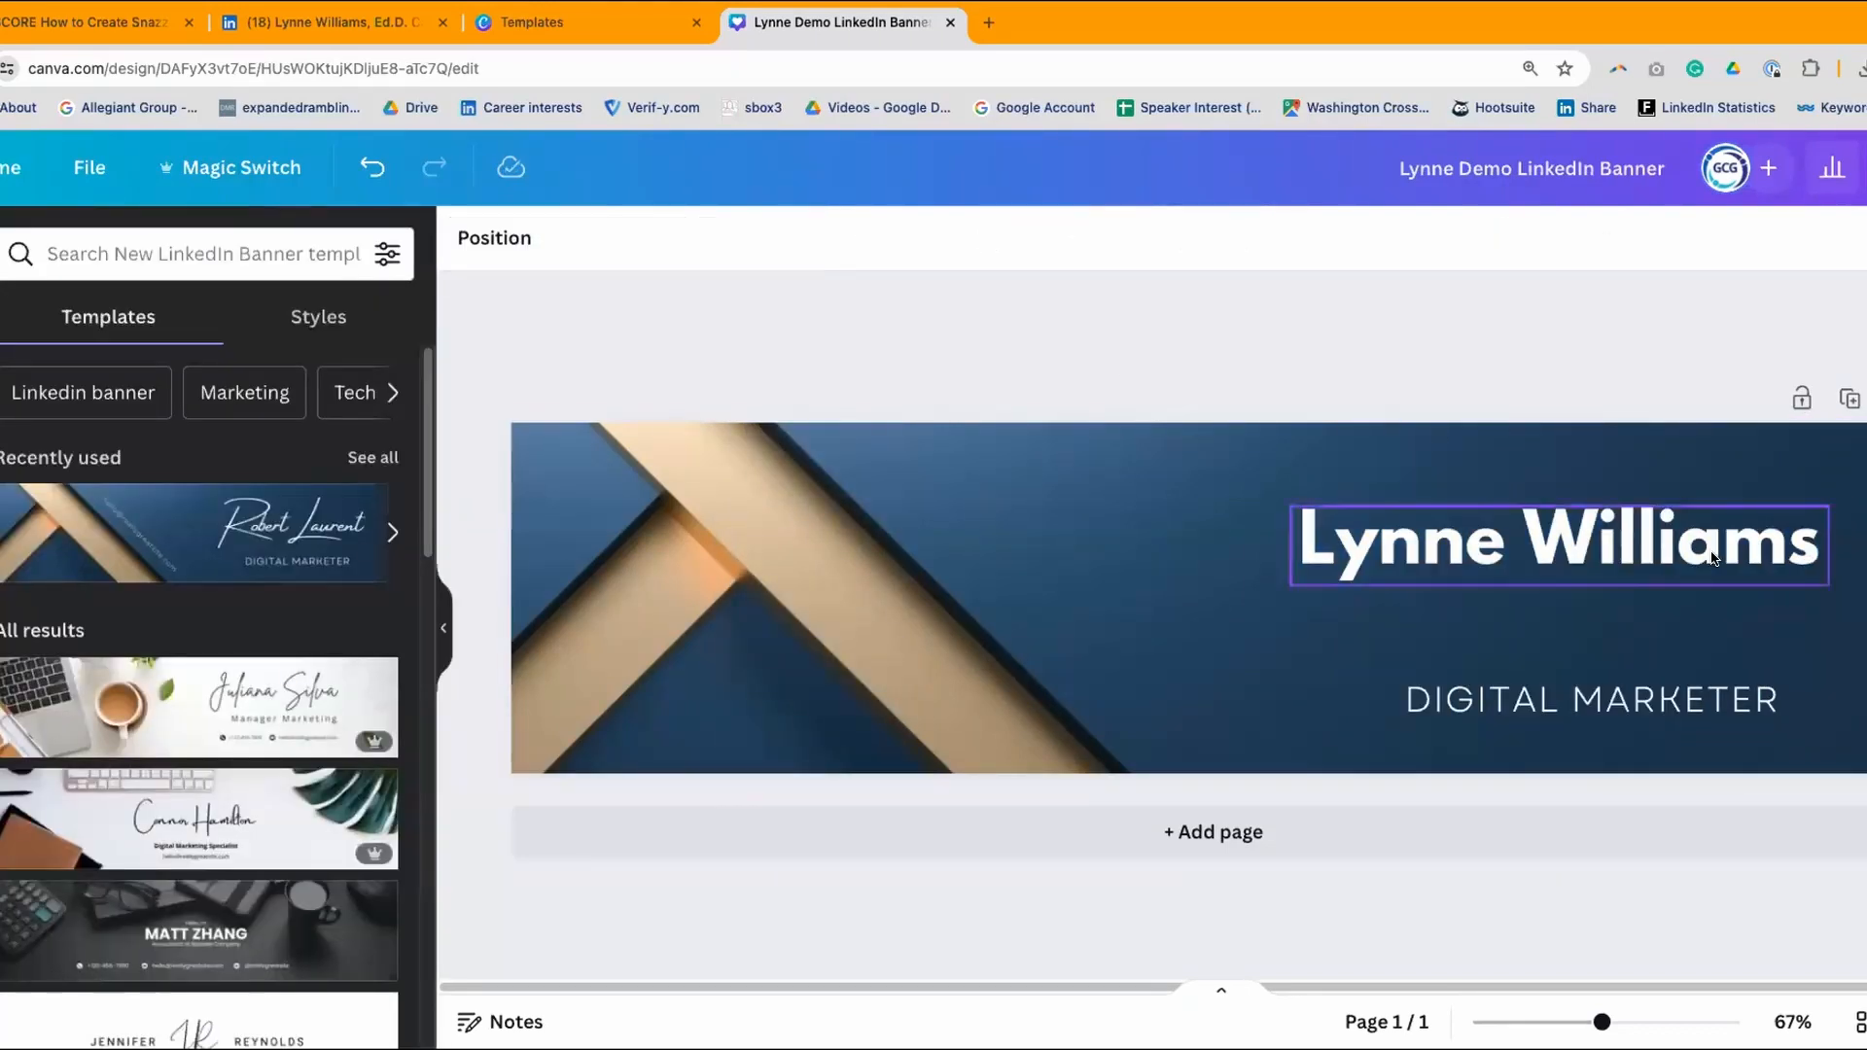
drag(1668, 525, 1717, 498)
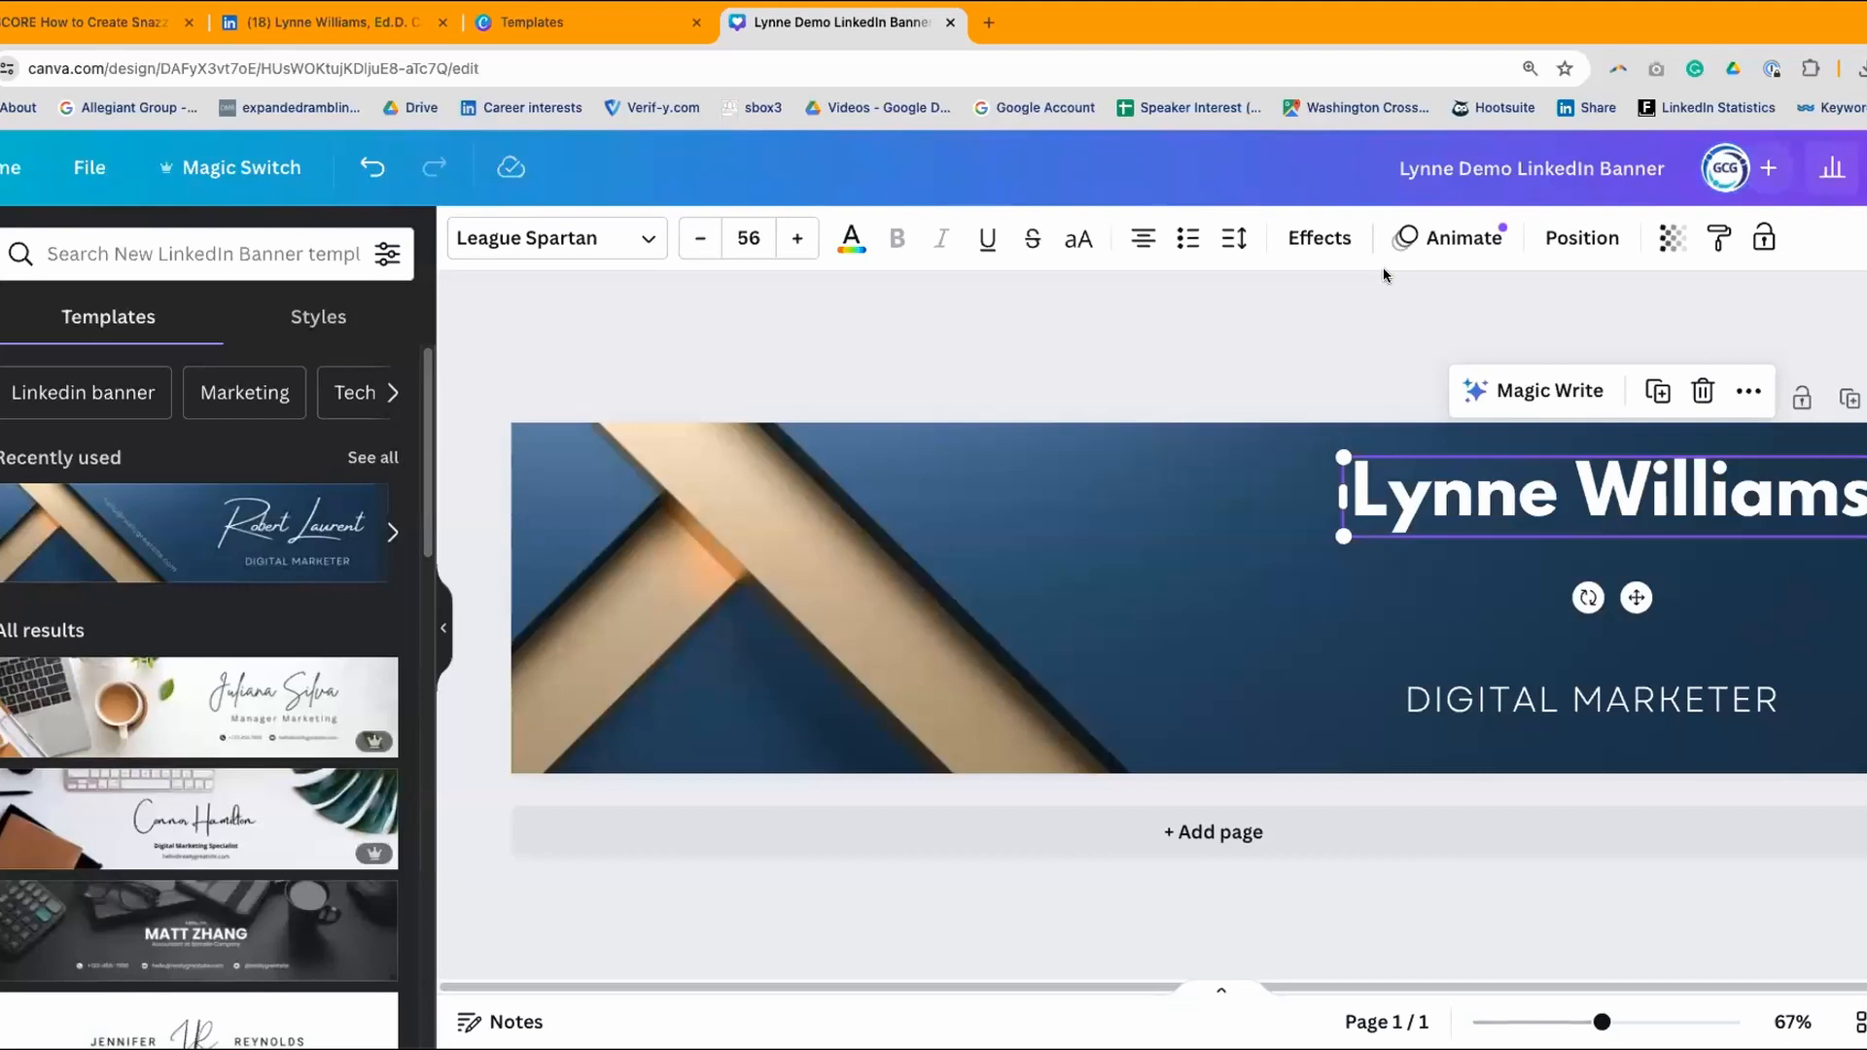
- Move DIGITAL MARKETER under the name and retype it as 'RESUMES | LINKEDIN' over 'CAREER EDUCATION'
click(1640, 687)
drag(1639, 687, 1675, 566)
double_click(1501, 574)
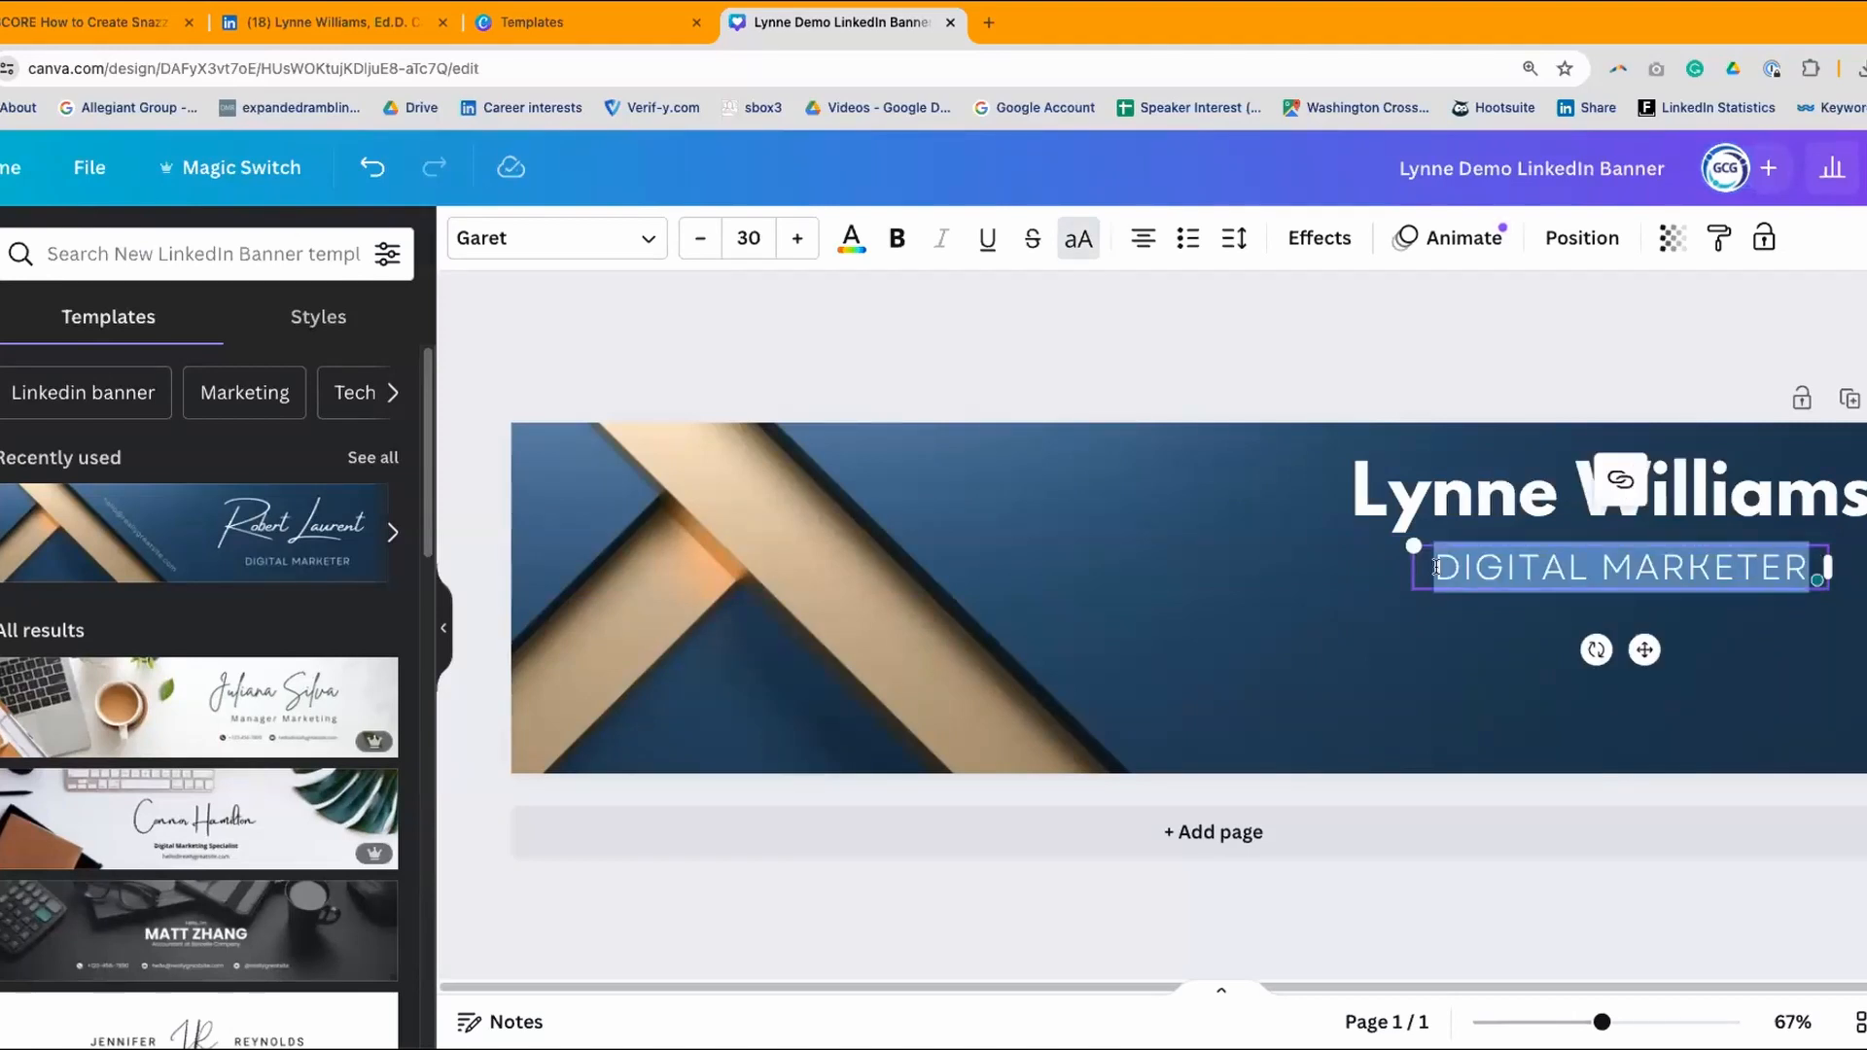
text(RESUMES | LINKEDIN)
key(Return)
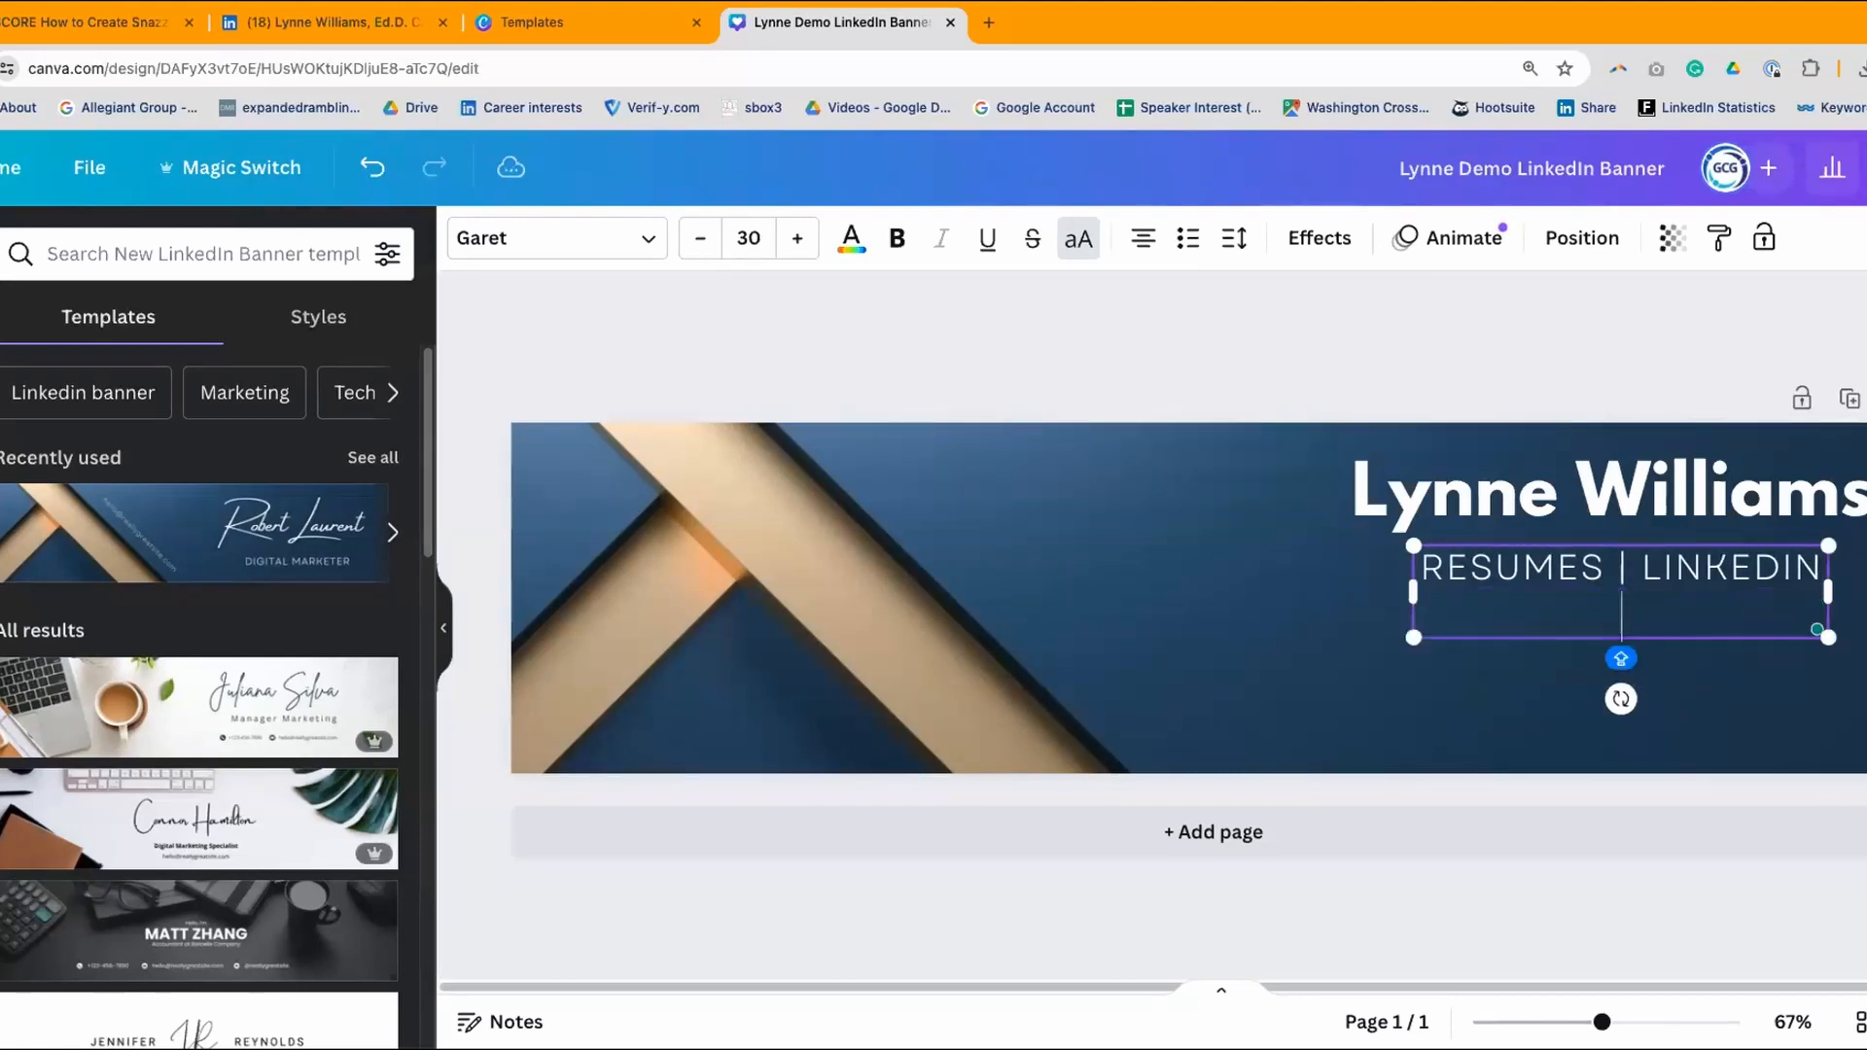
text(CAREER EDUCATION)
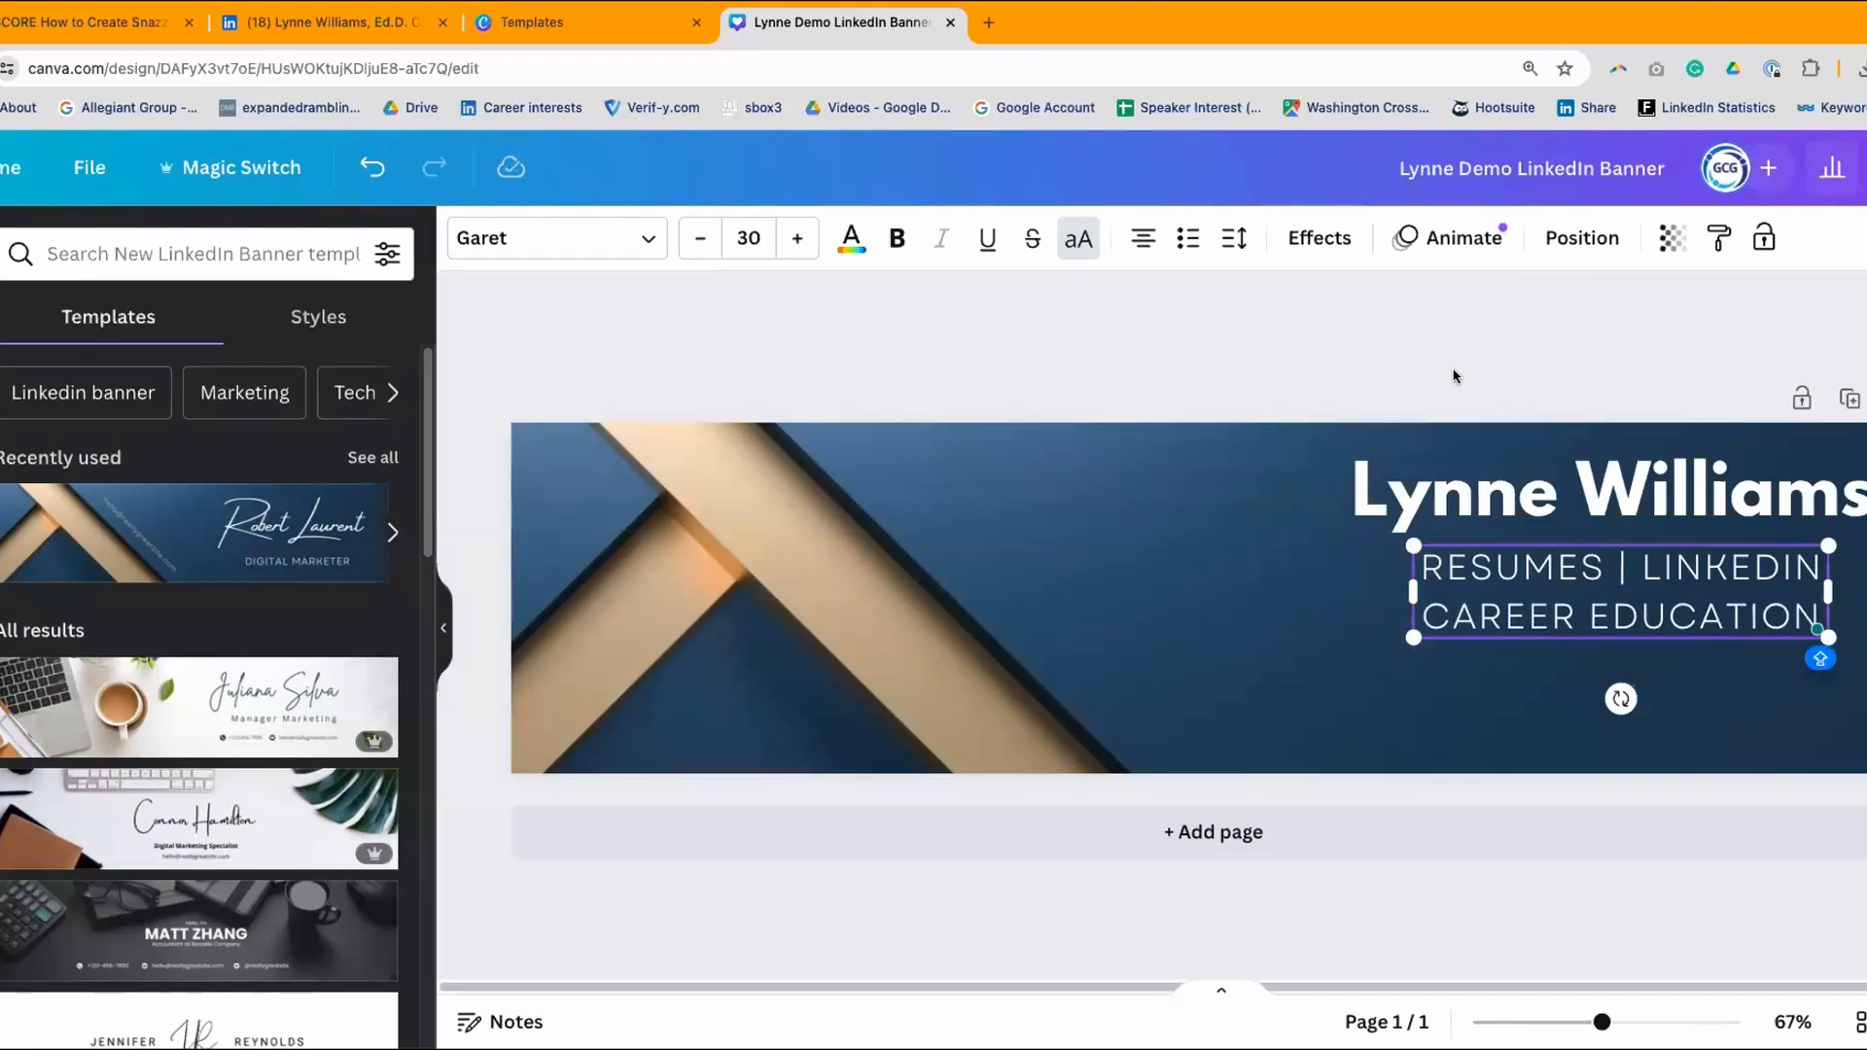
click(1454, 375)
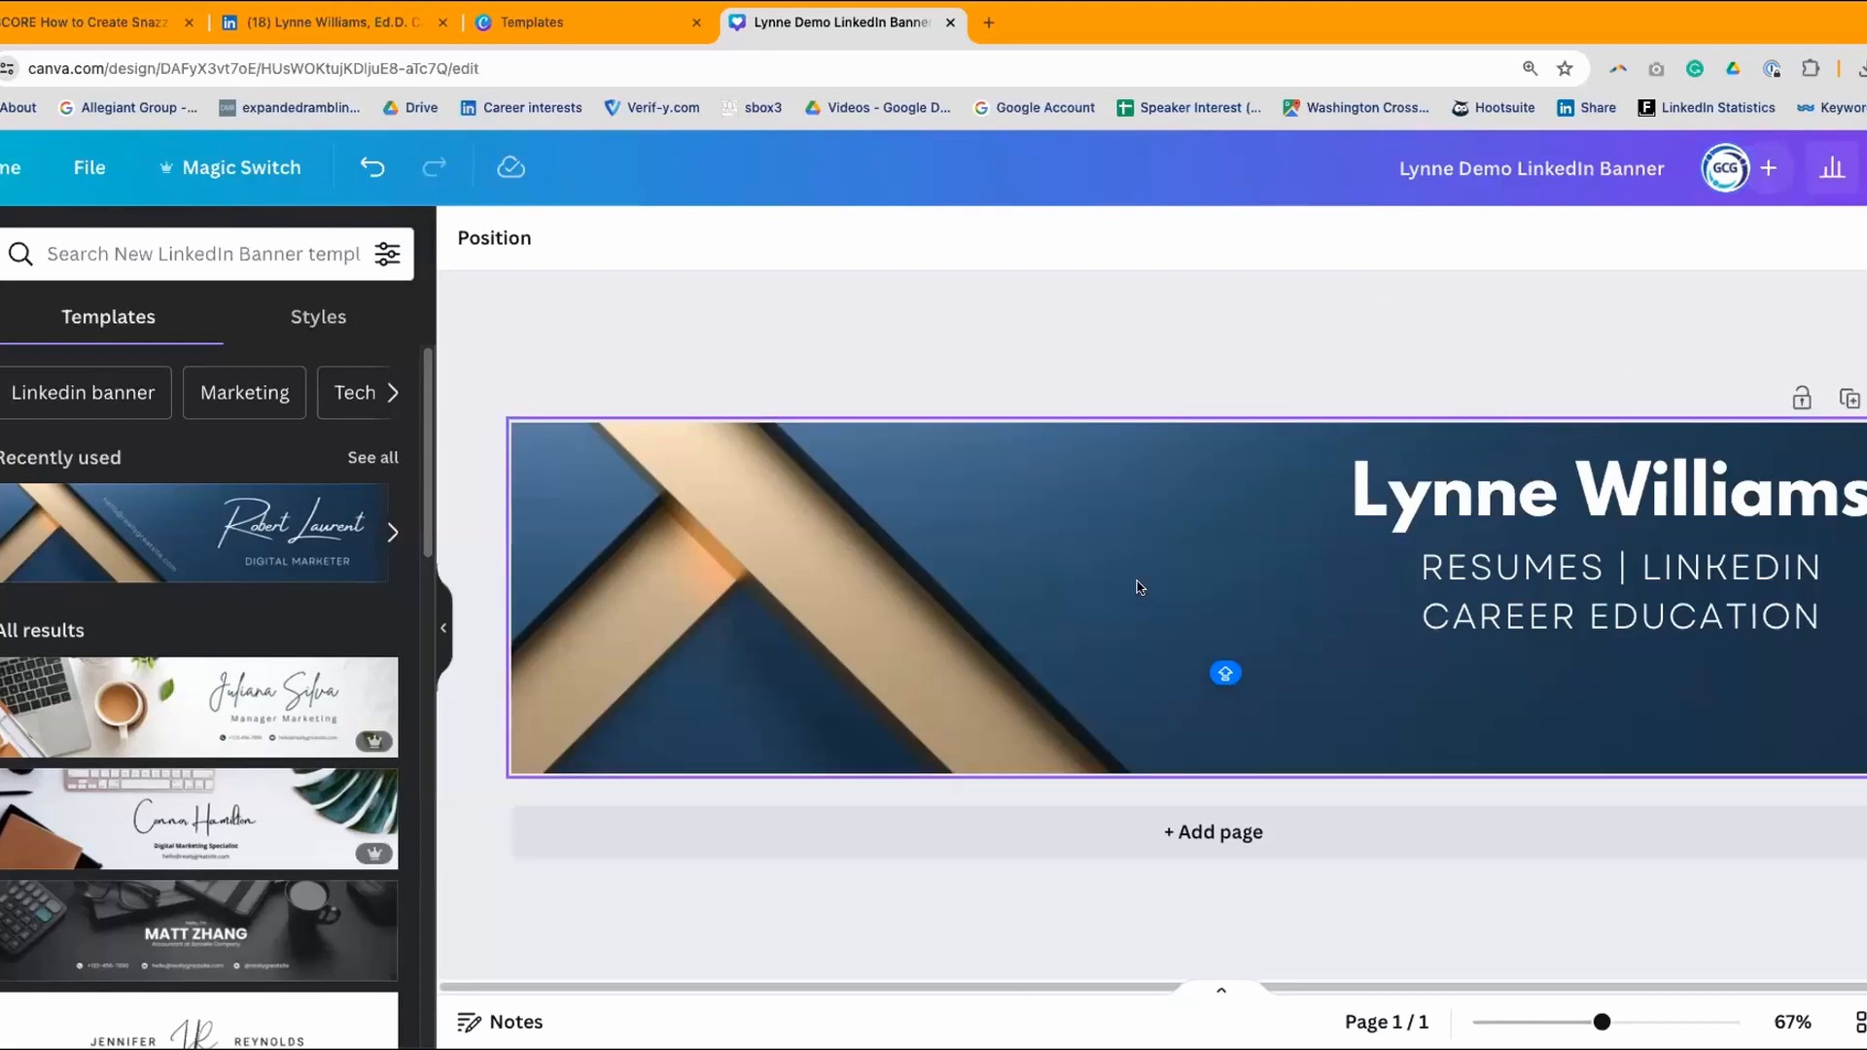
click(1083, 610)
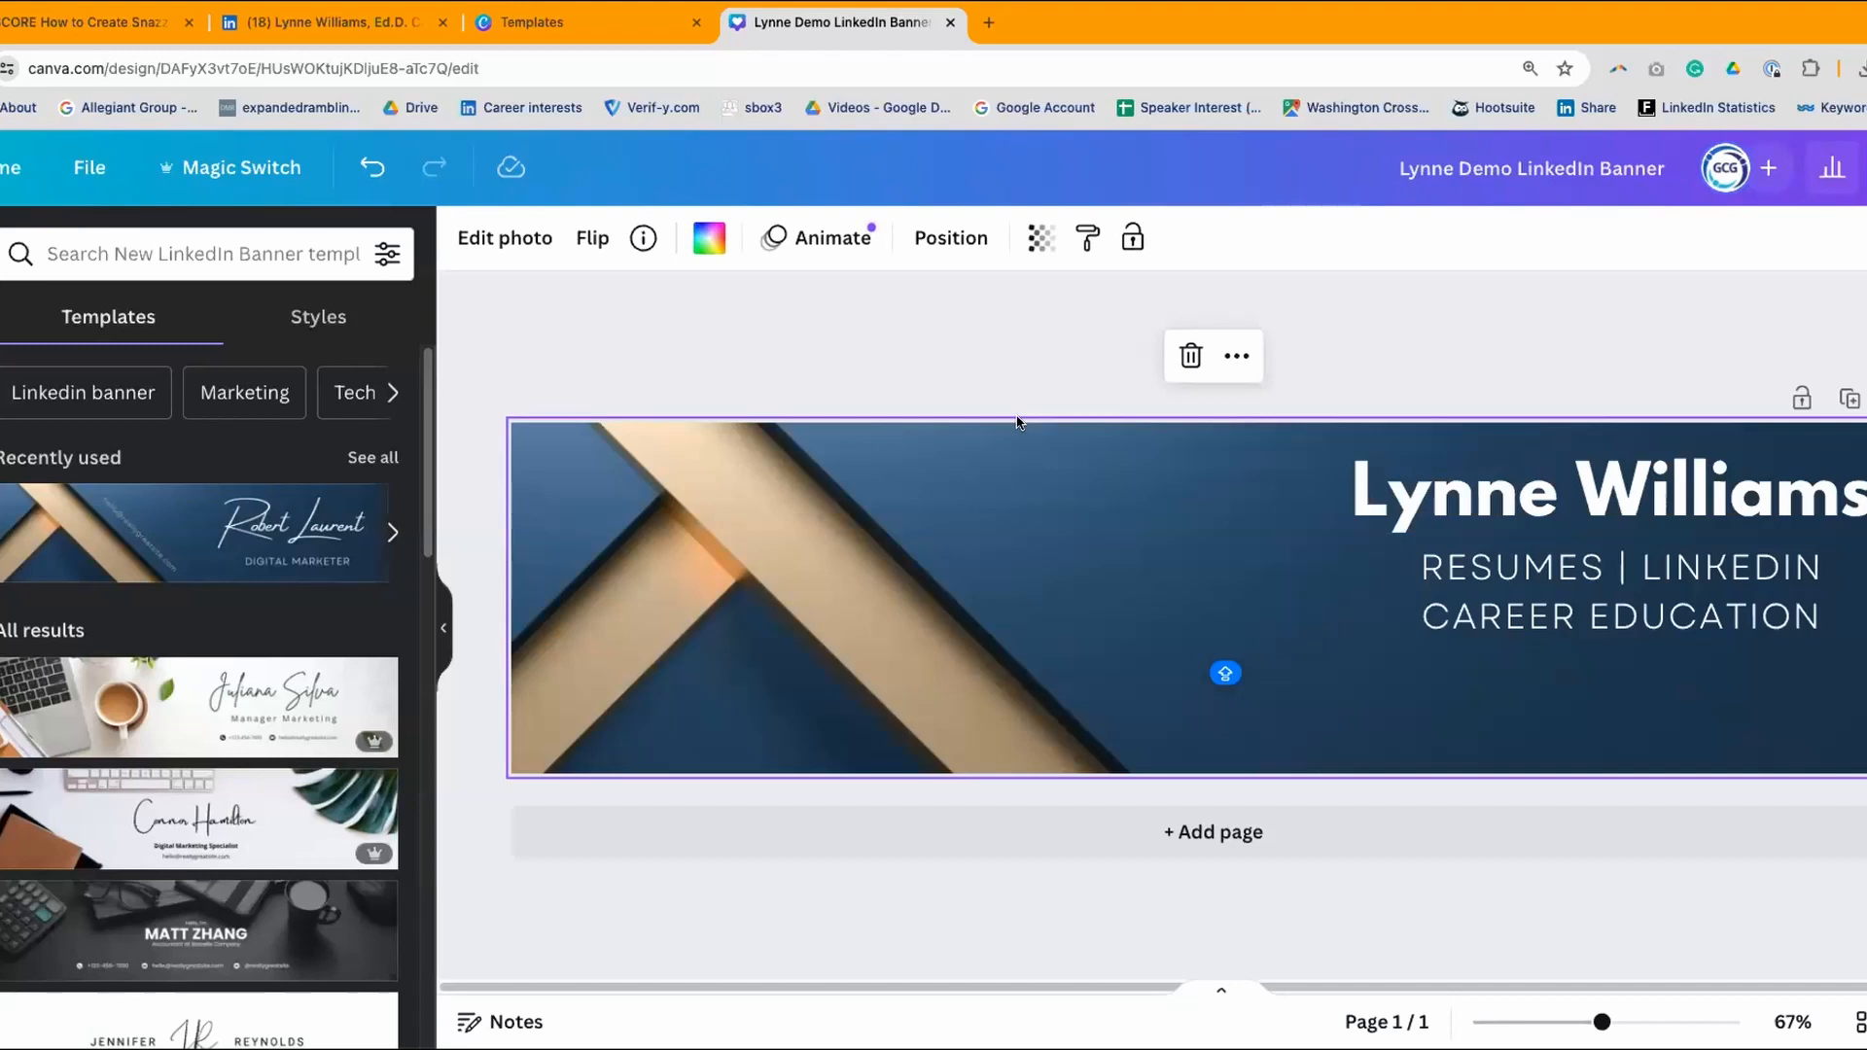
click(84, 166)
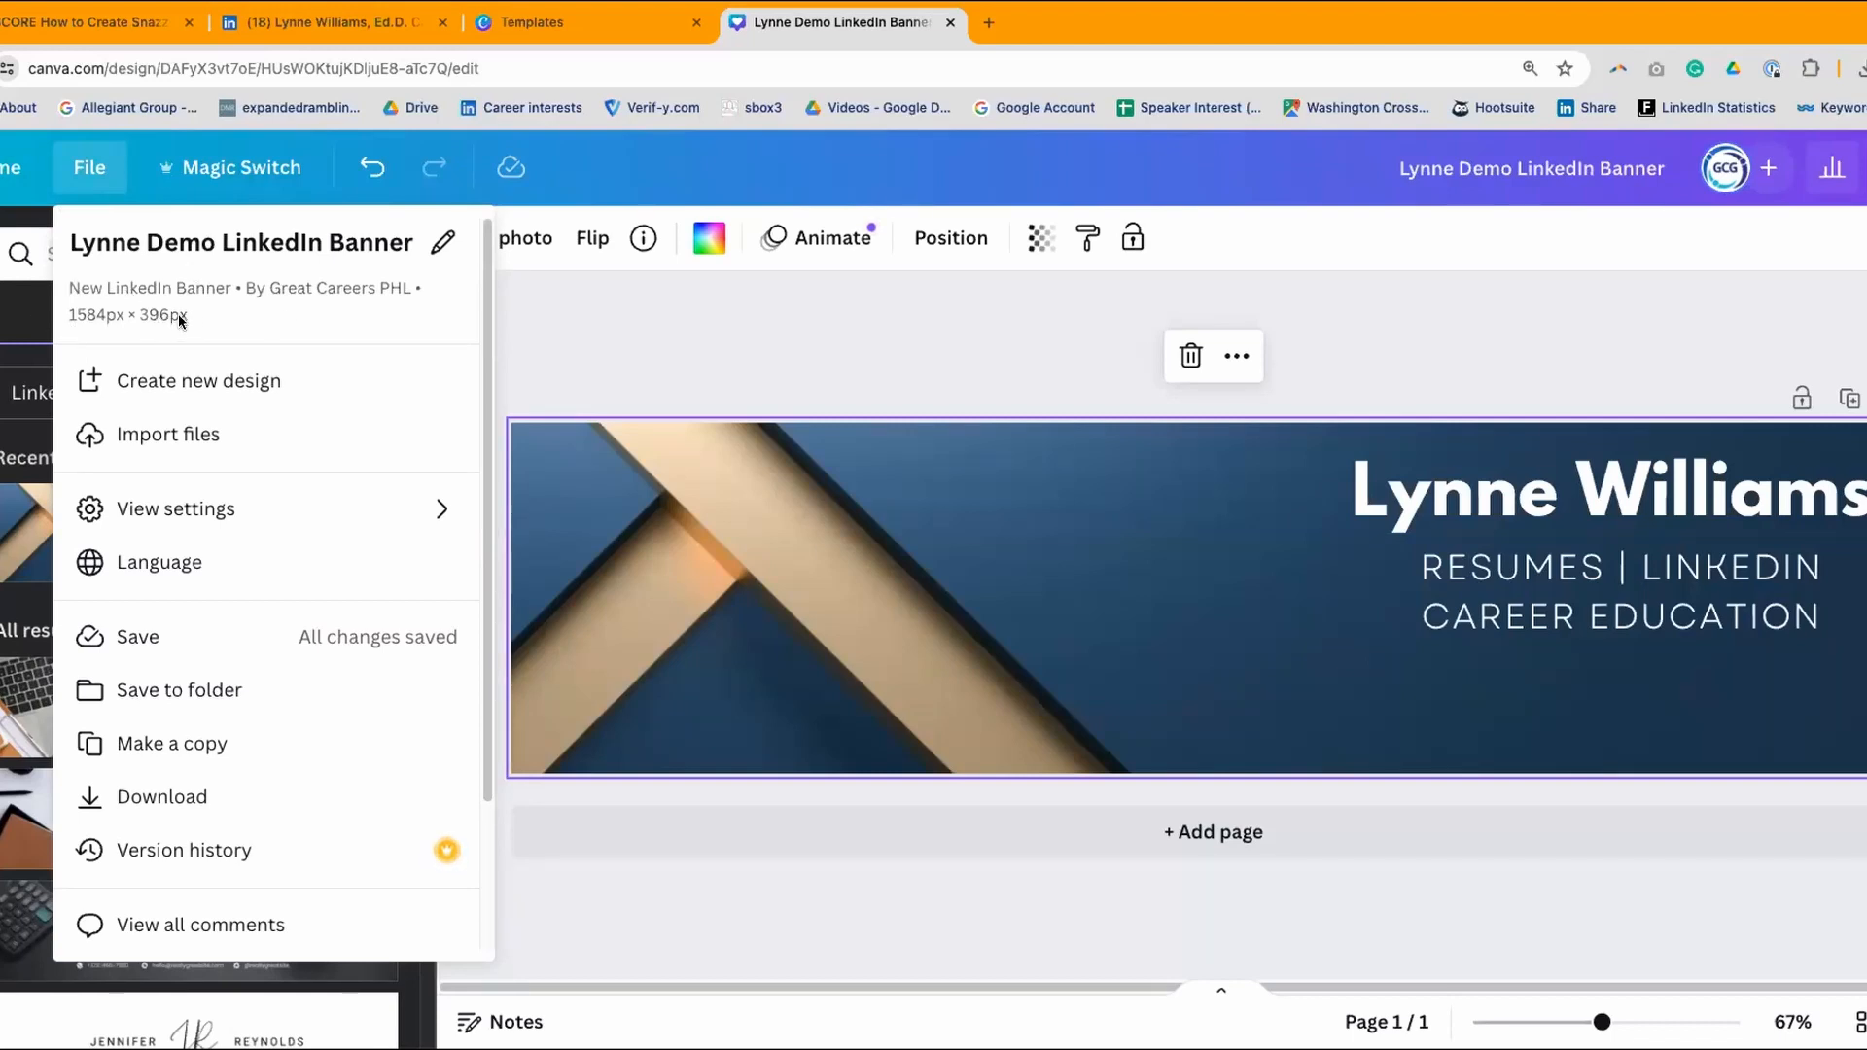
click(624, 322)
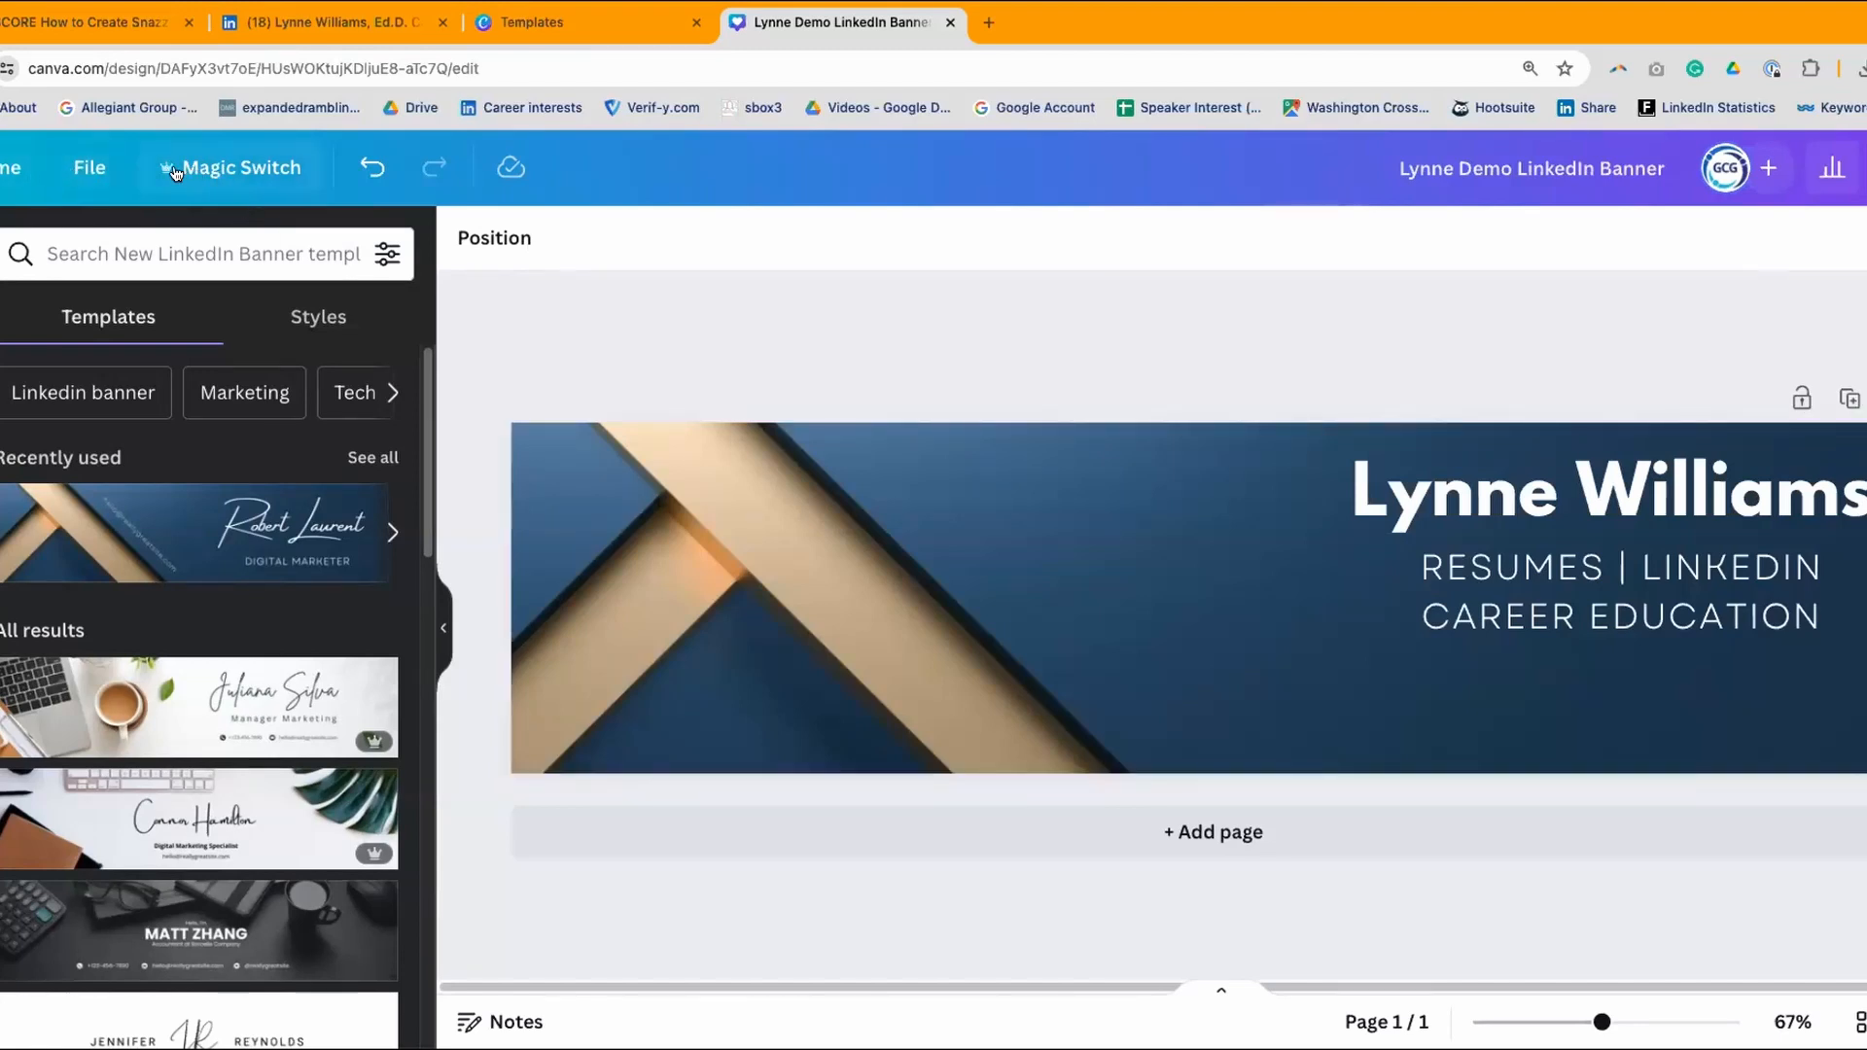
- Resize the current design in place to a custom 1128 × 191 px
click(257, 170)
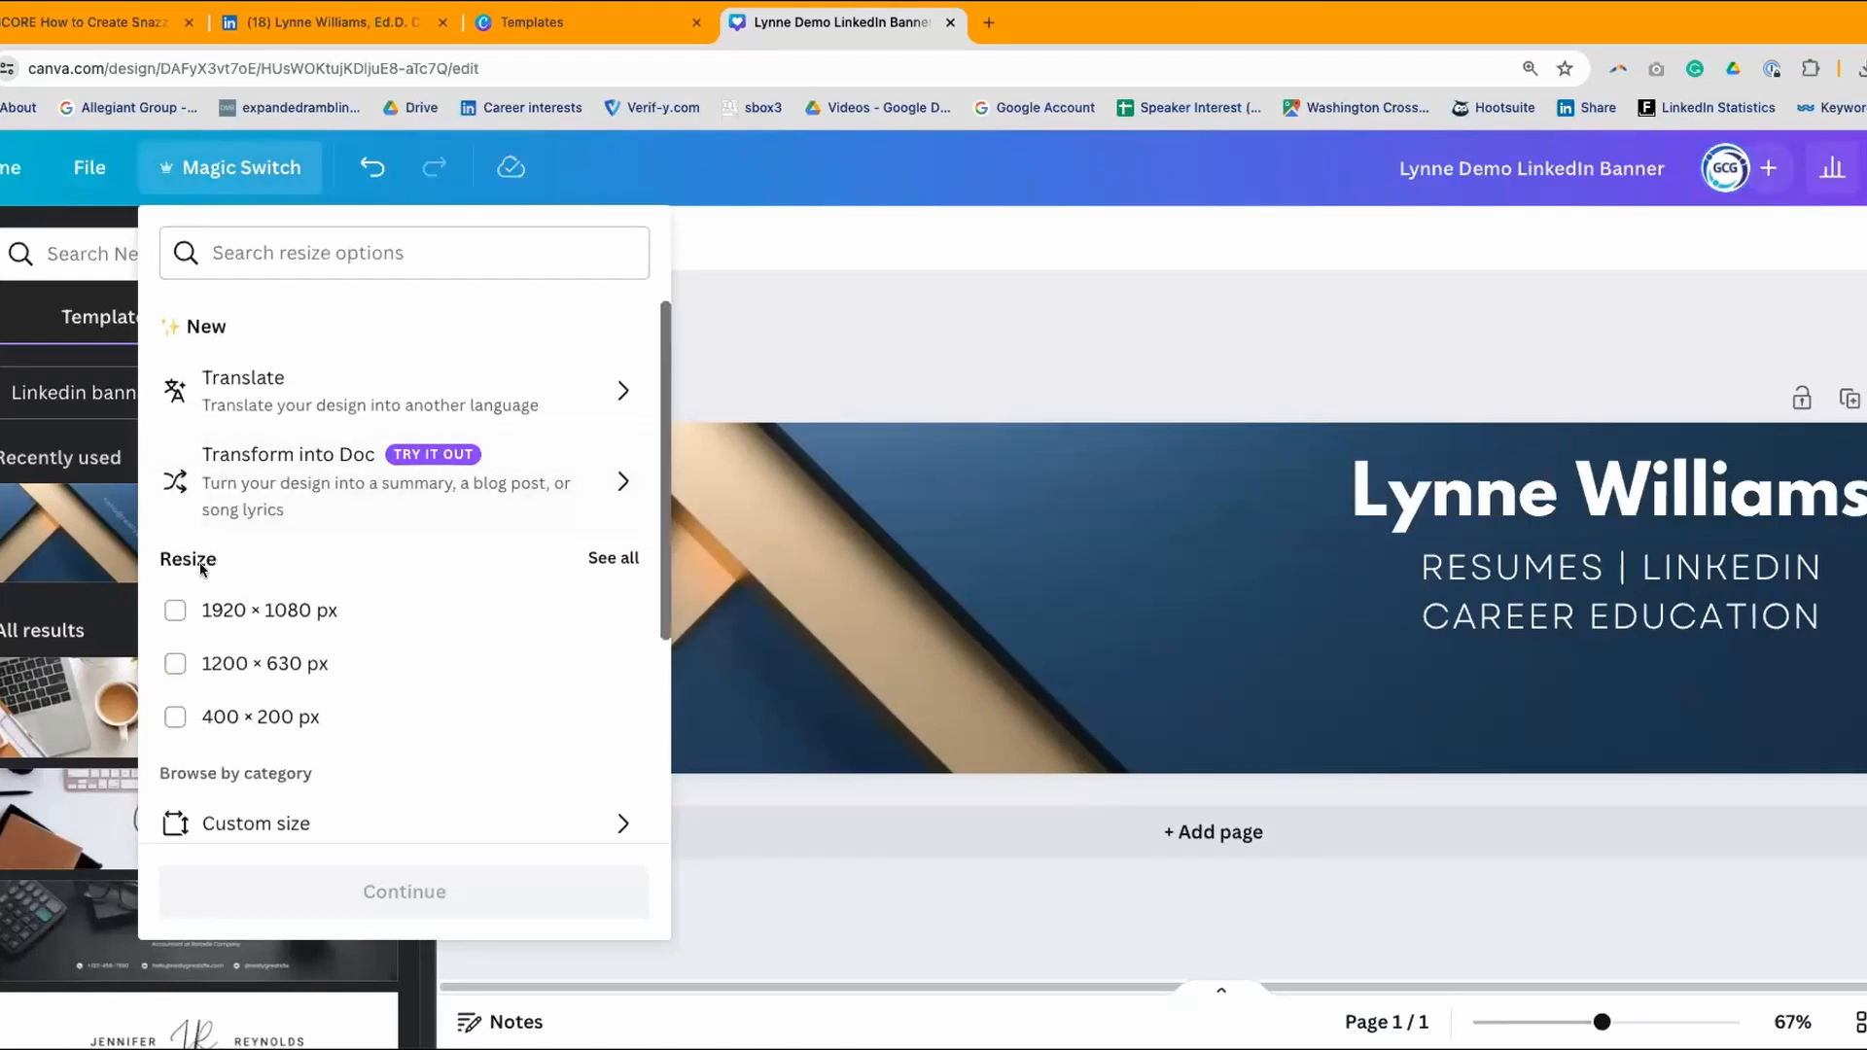
scroll(209, 659, down, 1)
scroll(204, 623, down, 4)
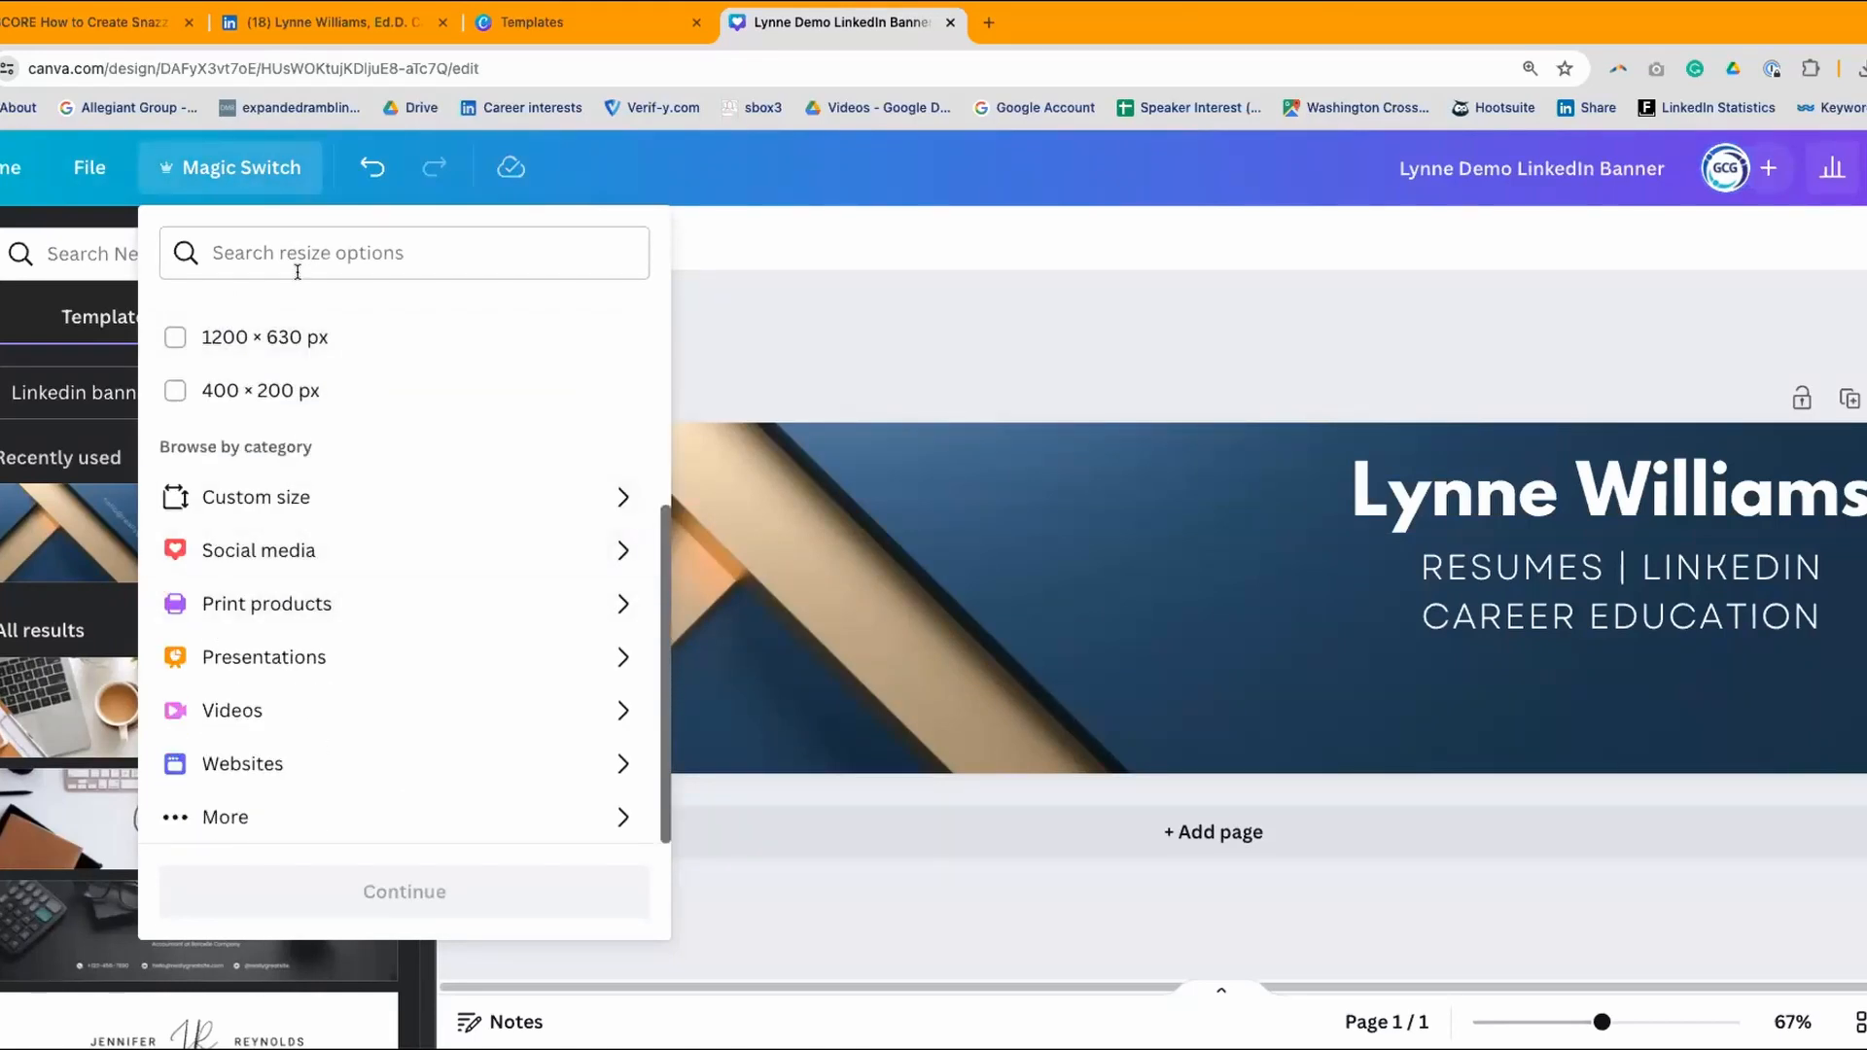
click(615, 496)
click(282, 429)
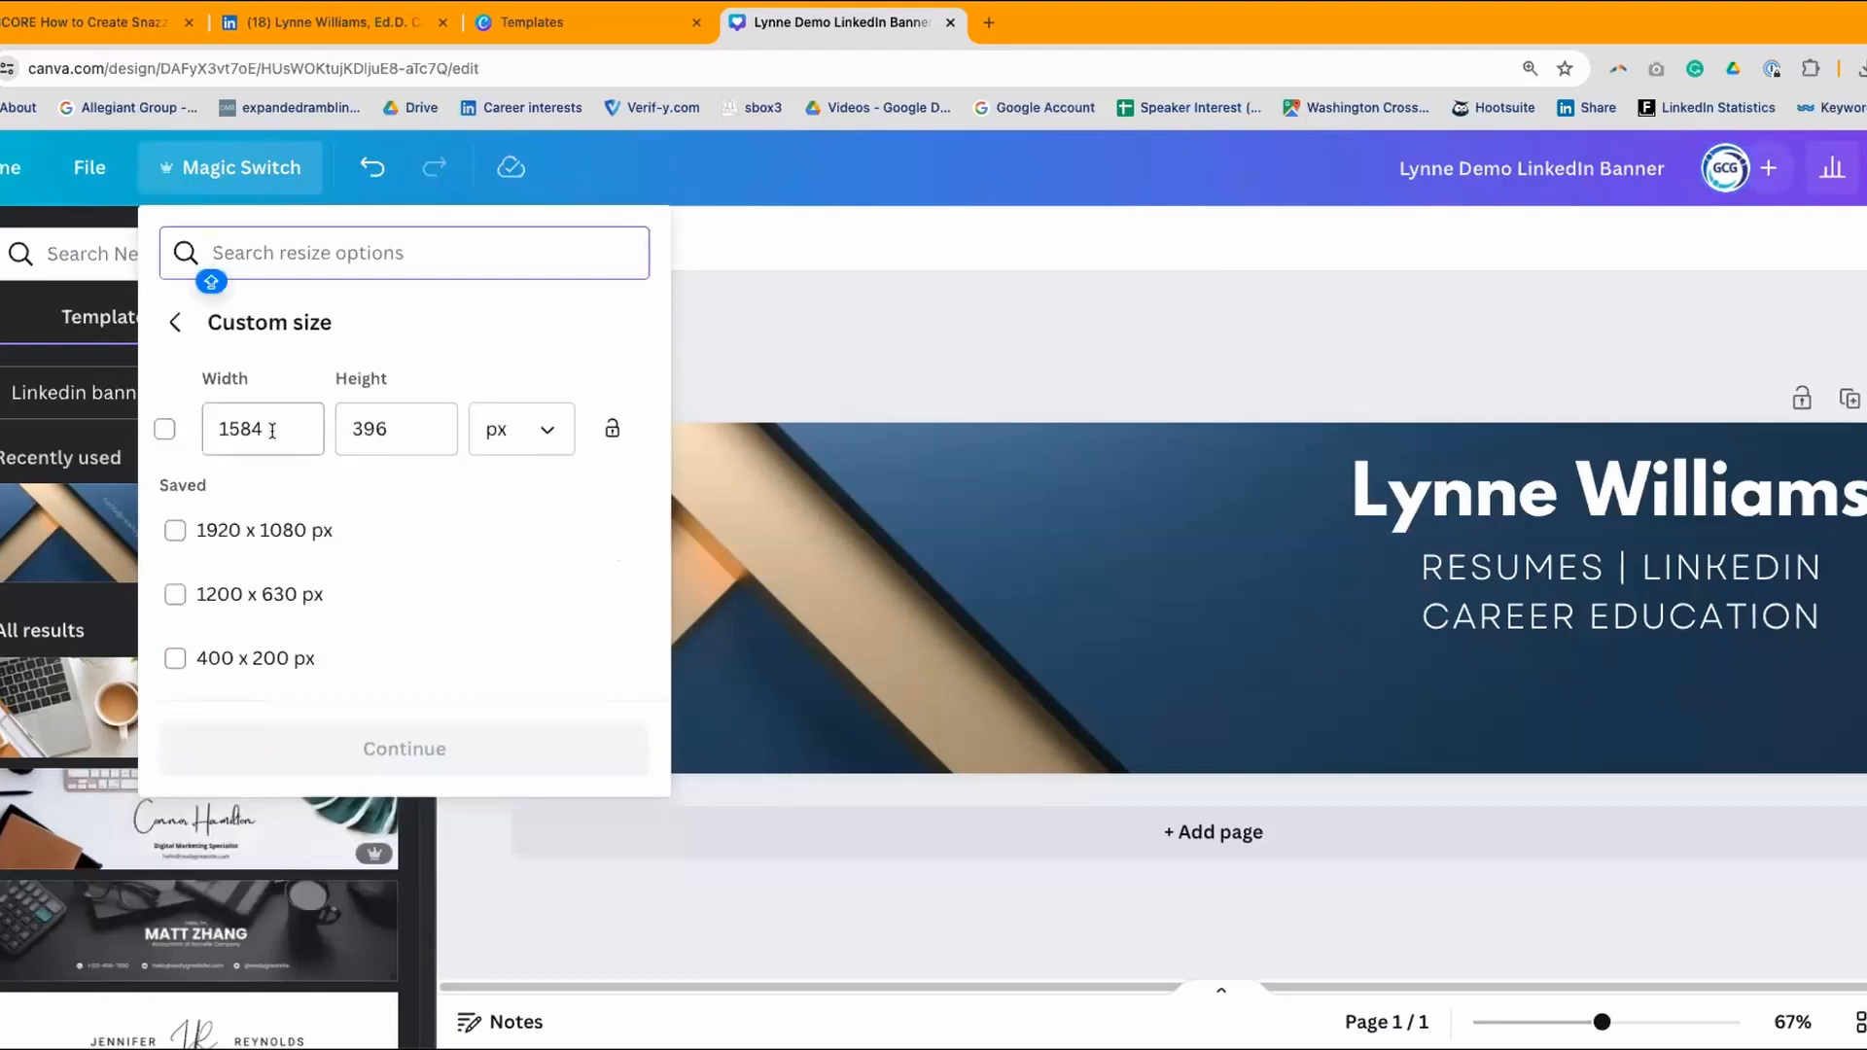
drag(282, 429, 184, 415)
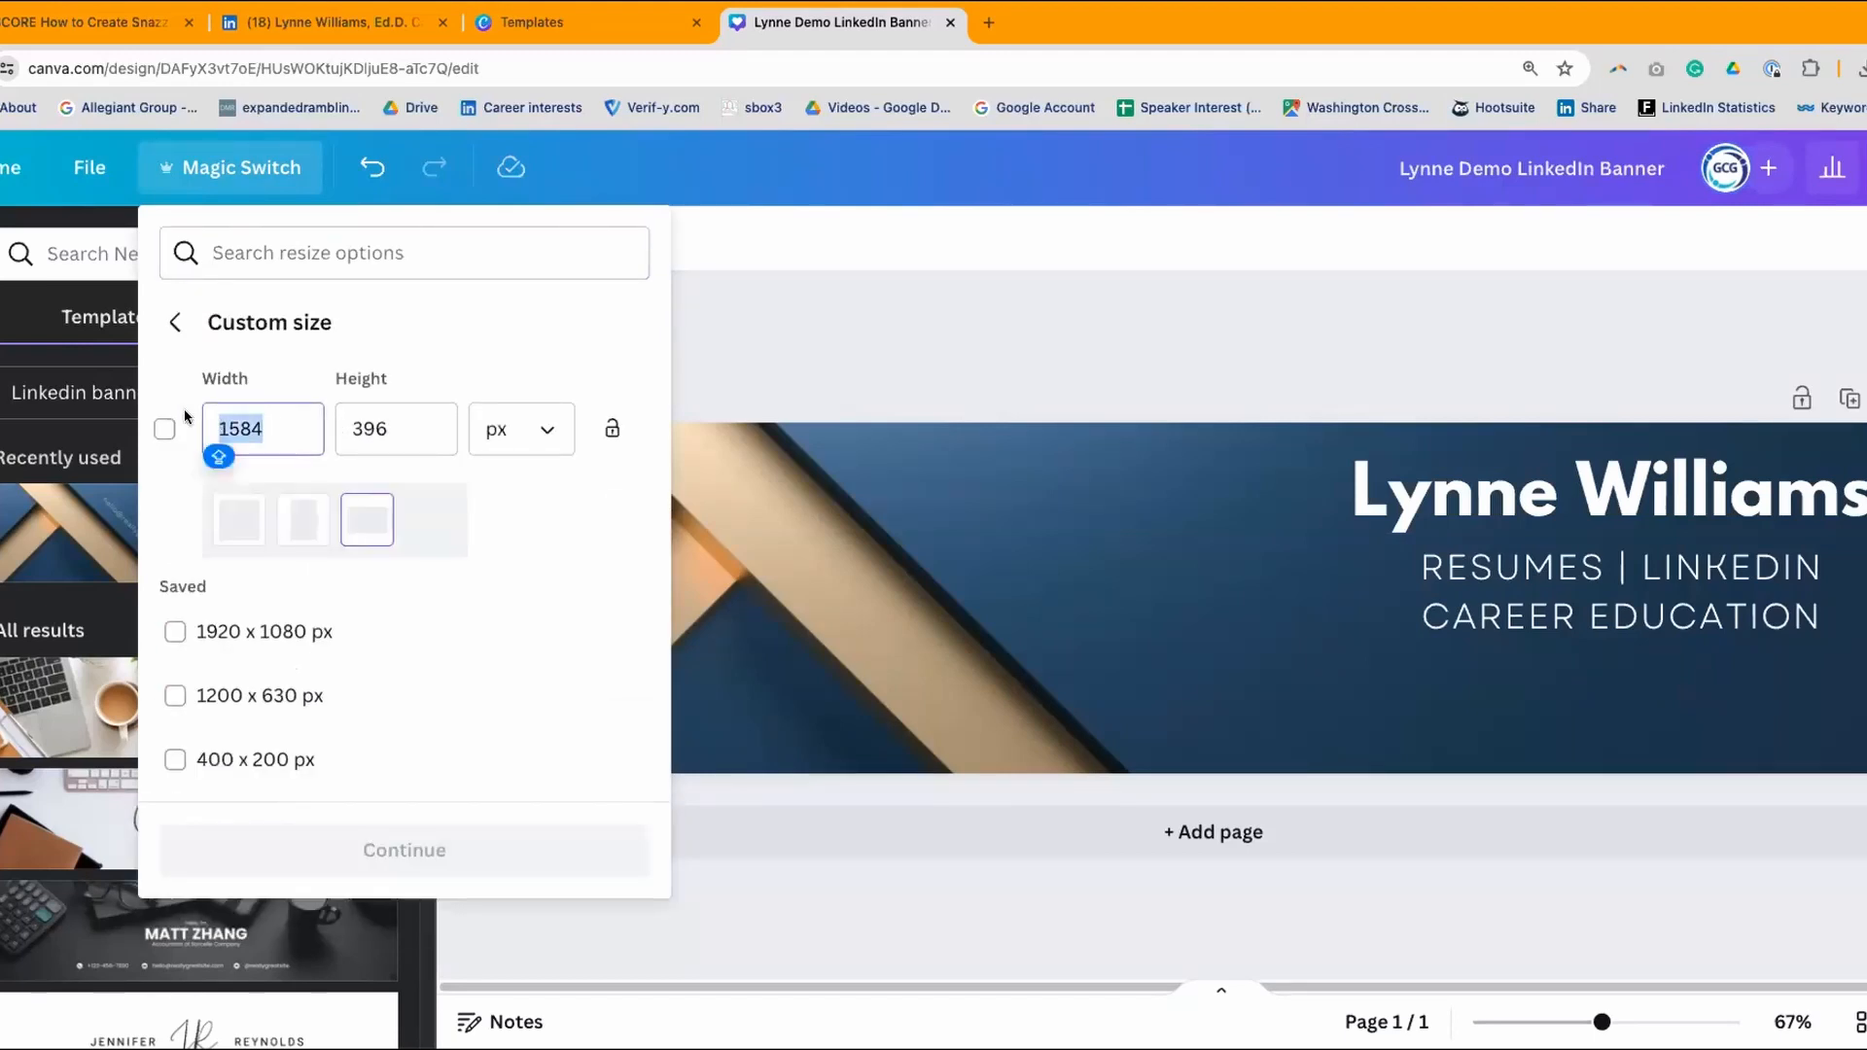
text(1128)
key(Tab)
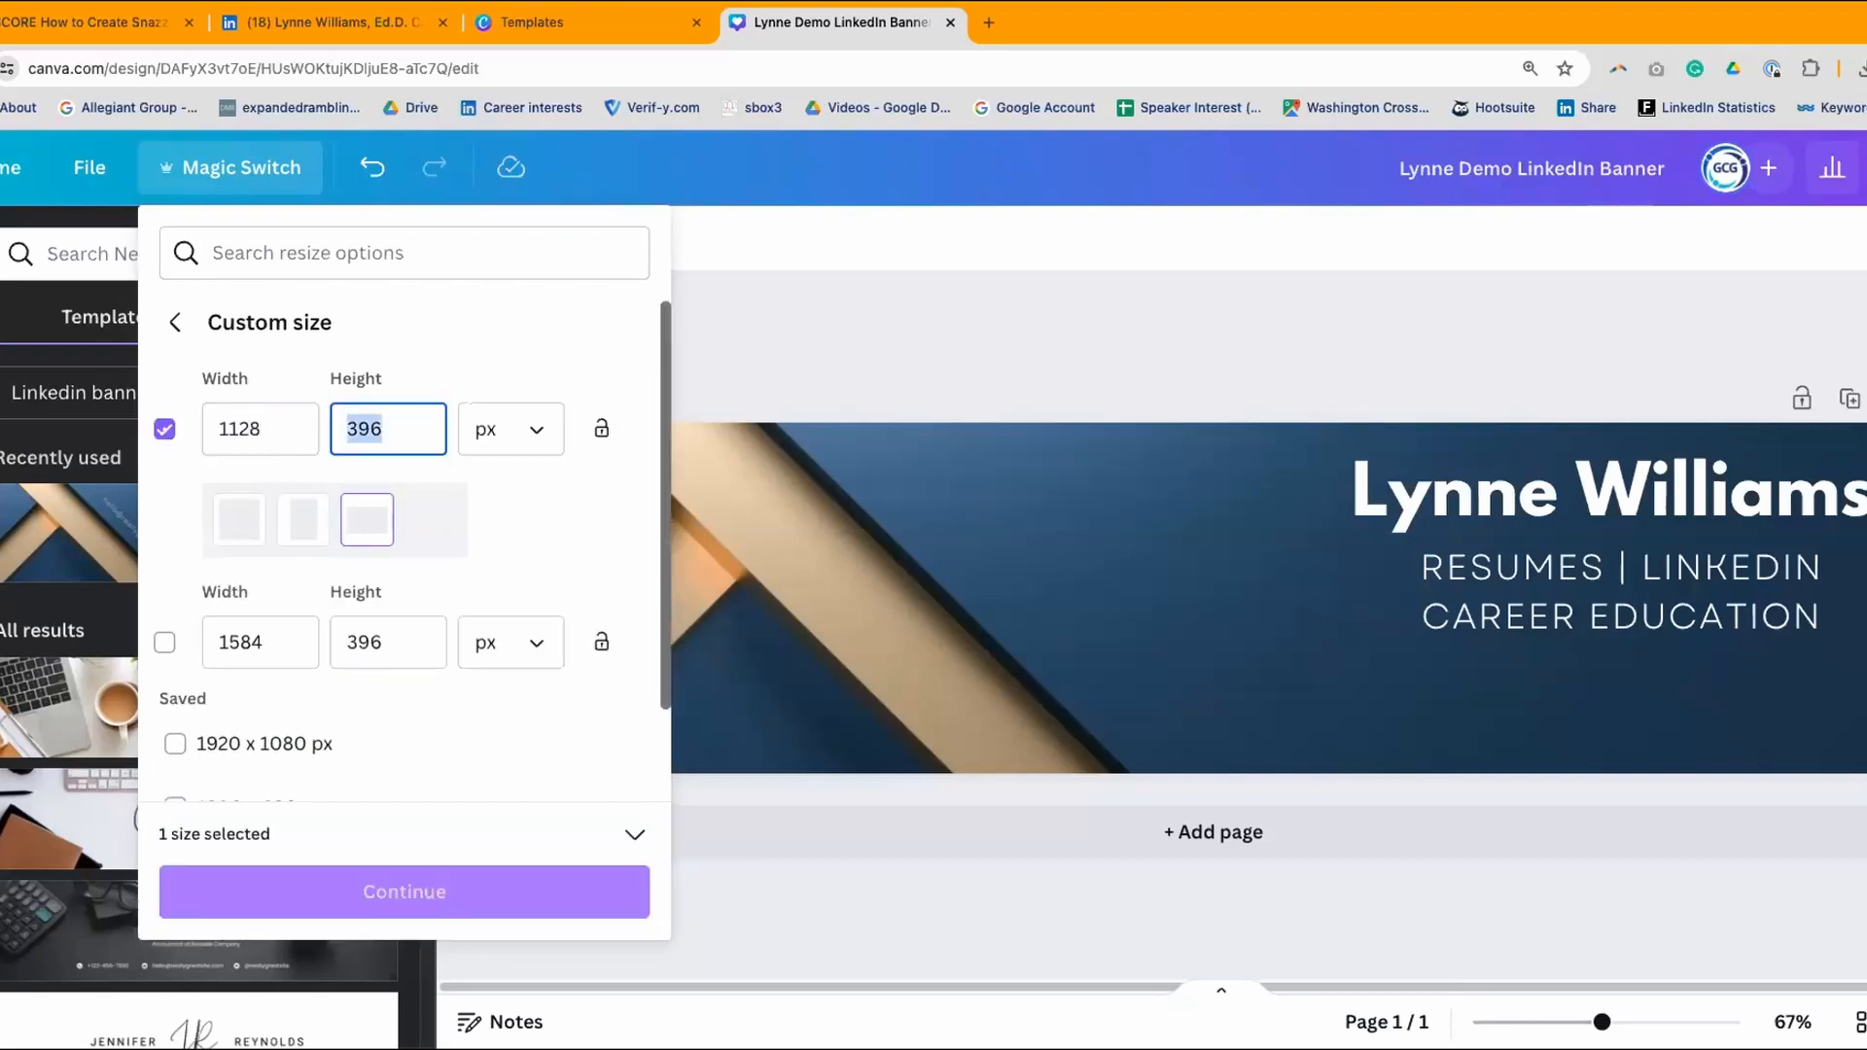
text(191)
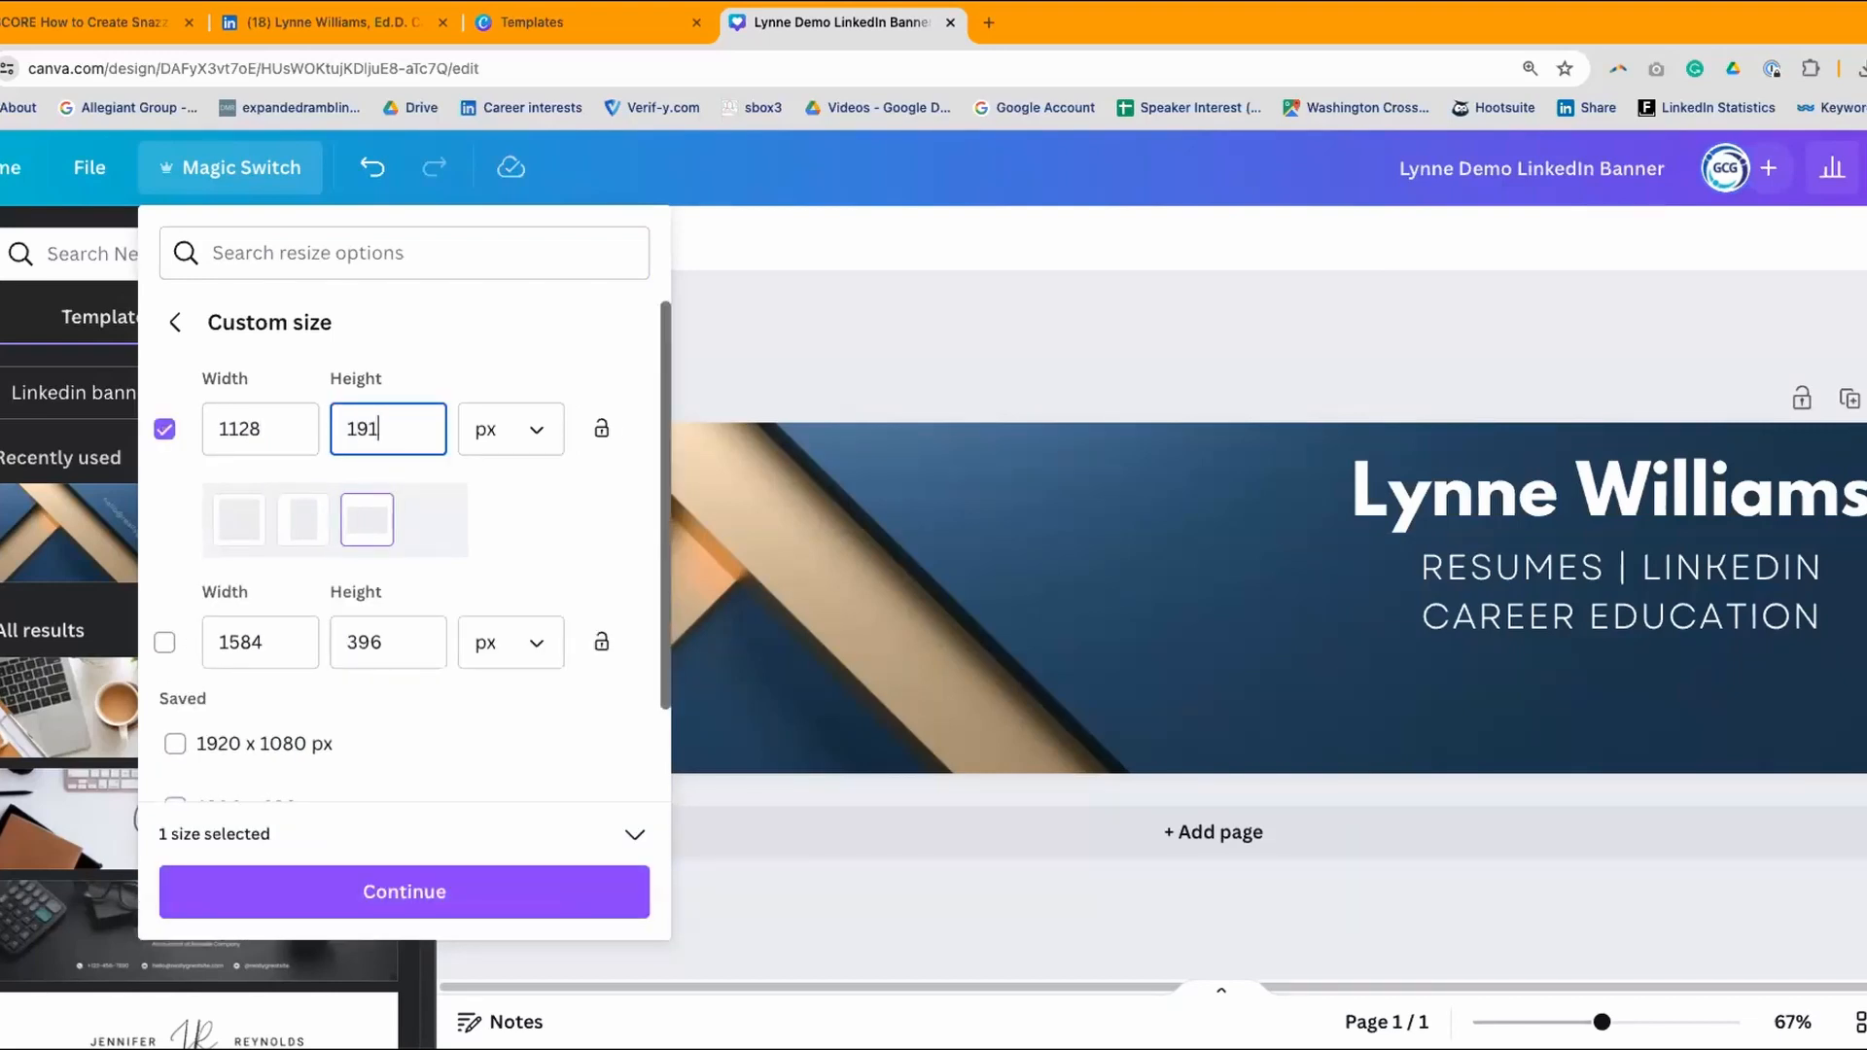
click(433, 893)
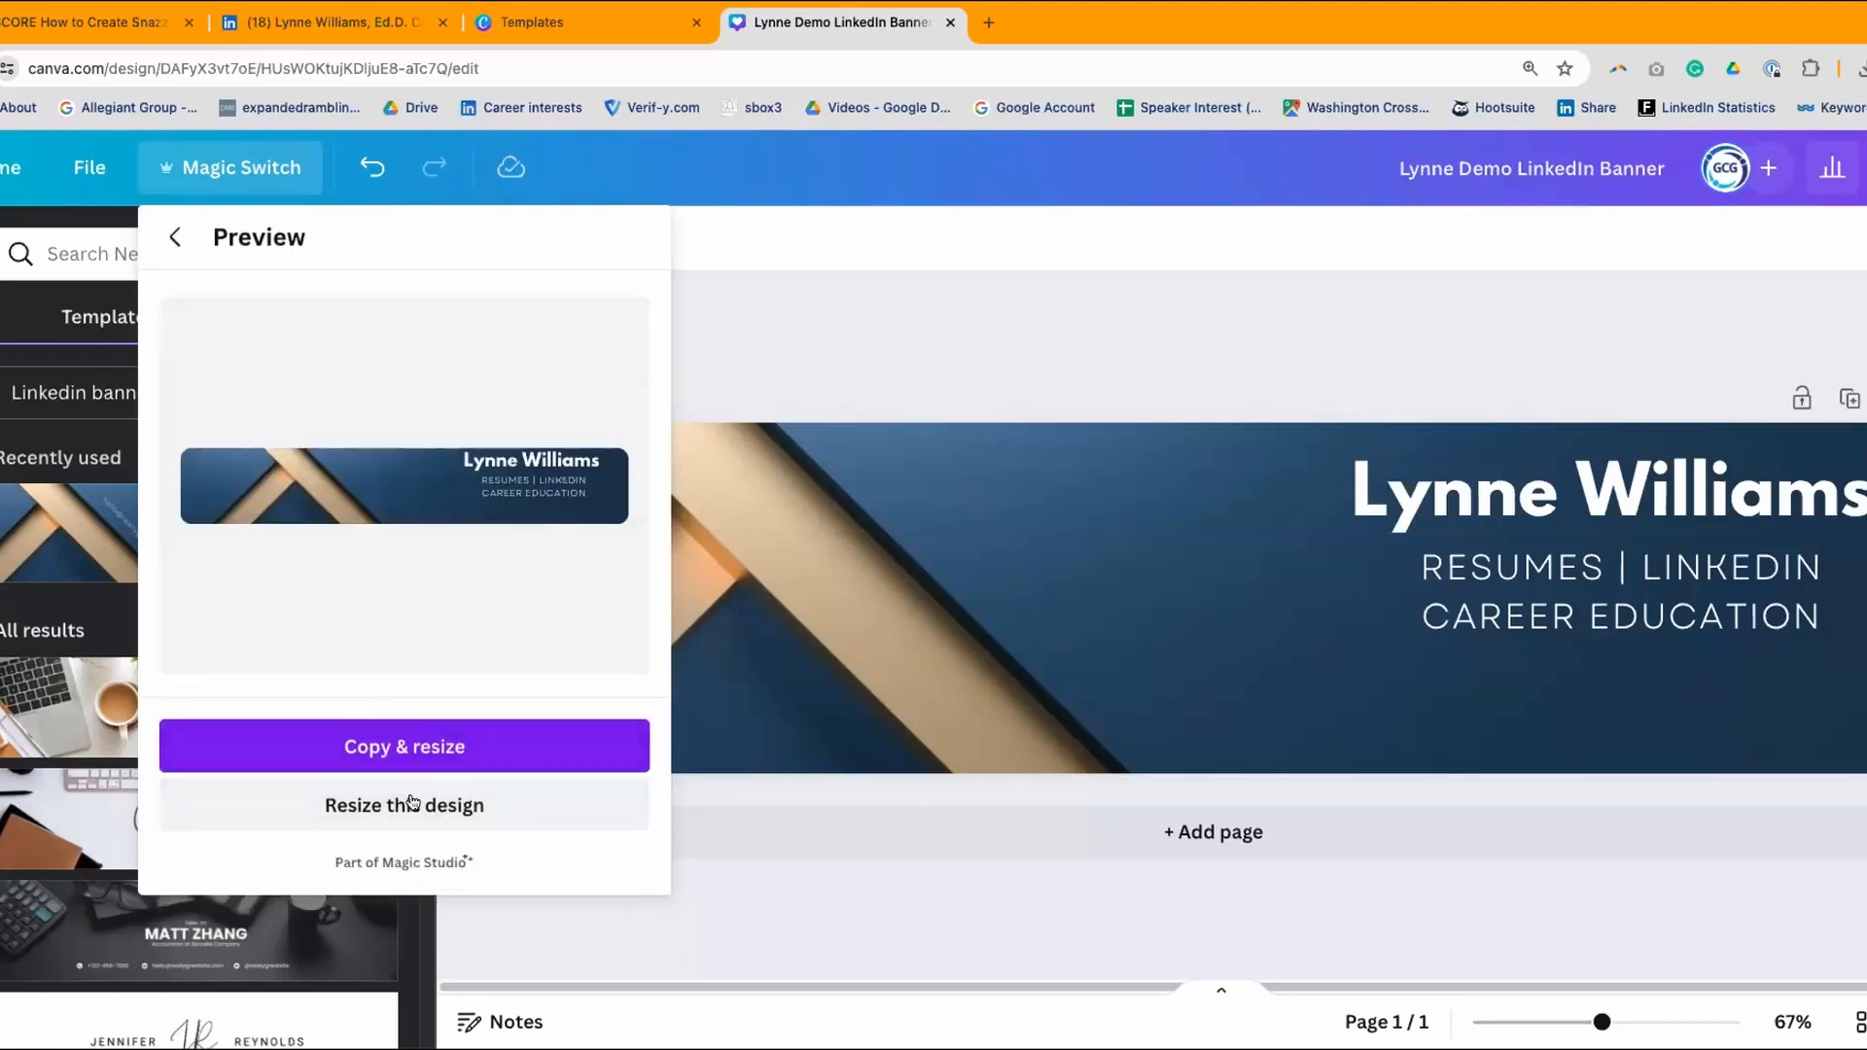
click(404, 805)
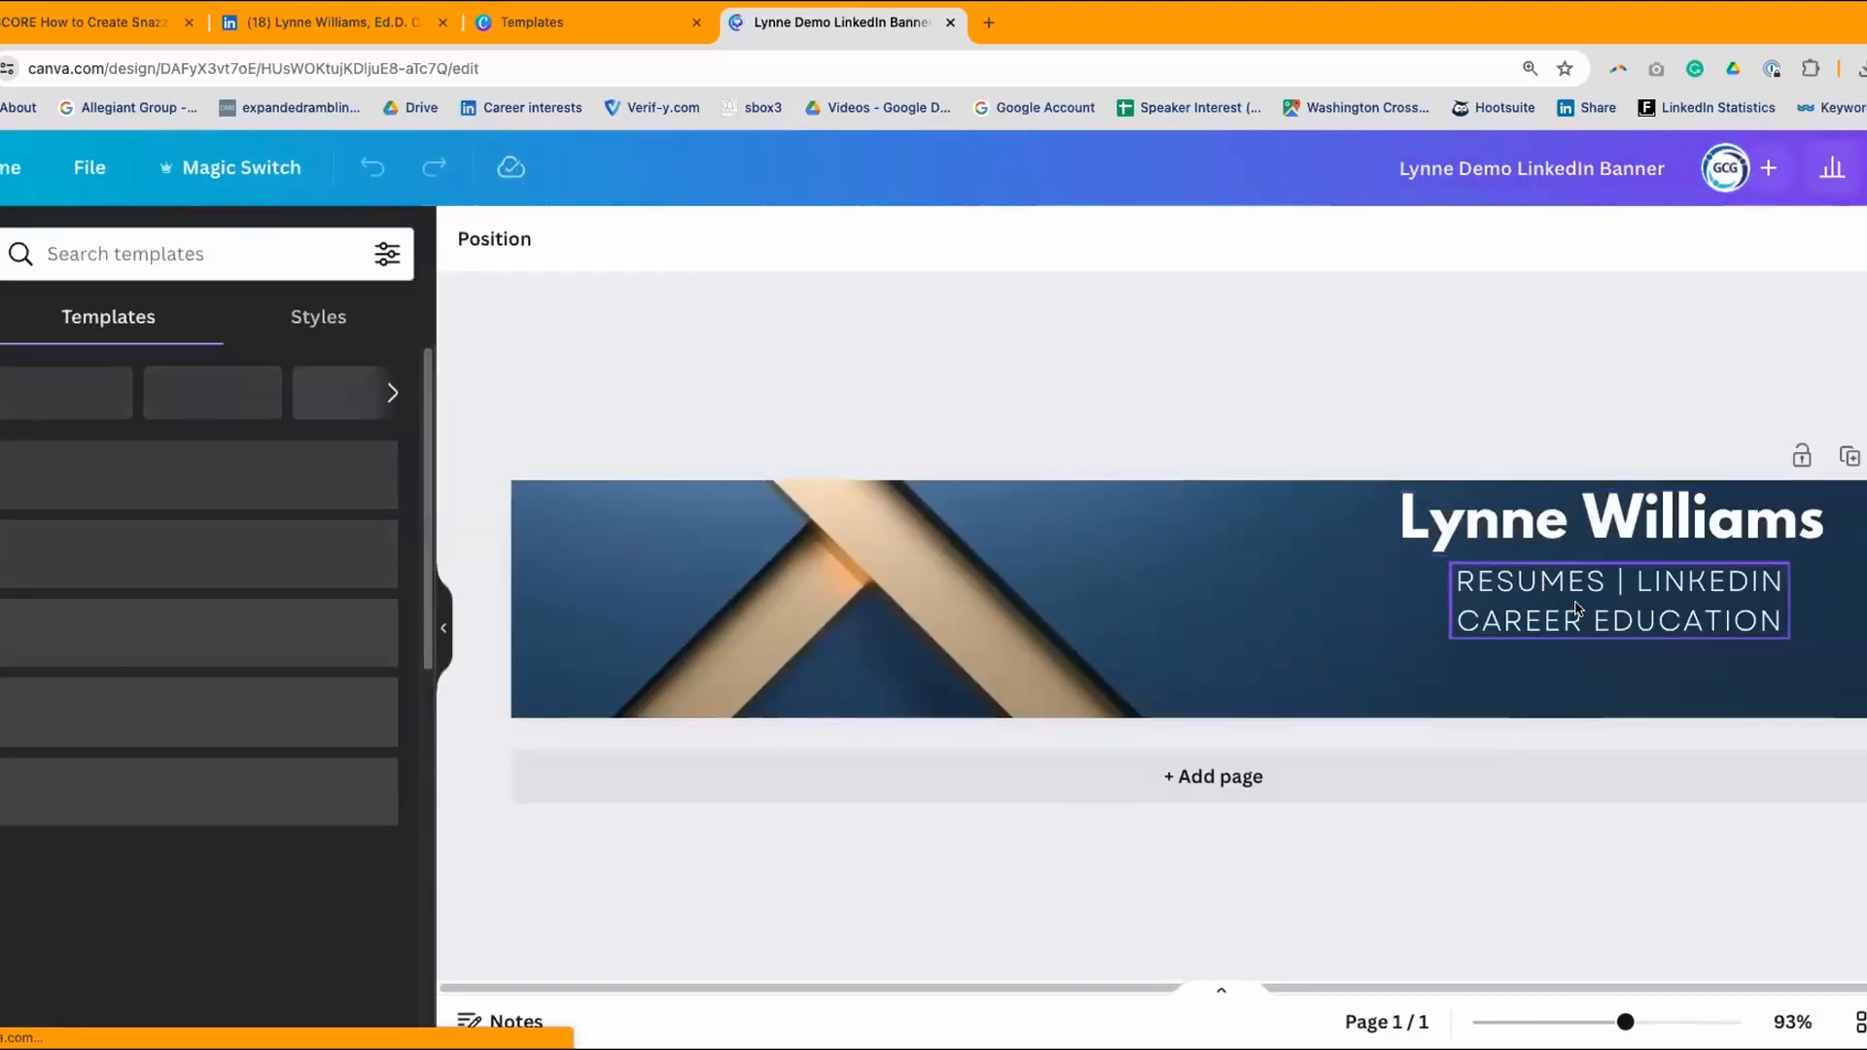
- Nudge the two-line tagline slightly lower on the resized banner
drag(1576, 609, 1581, 656)
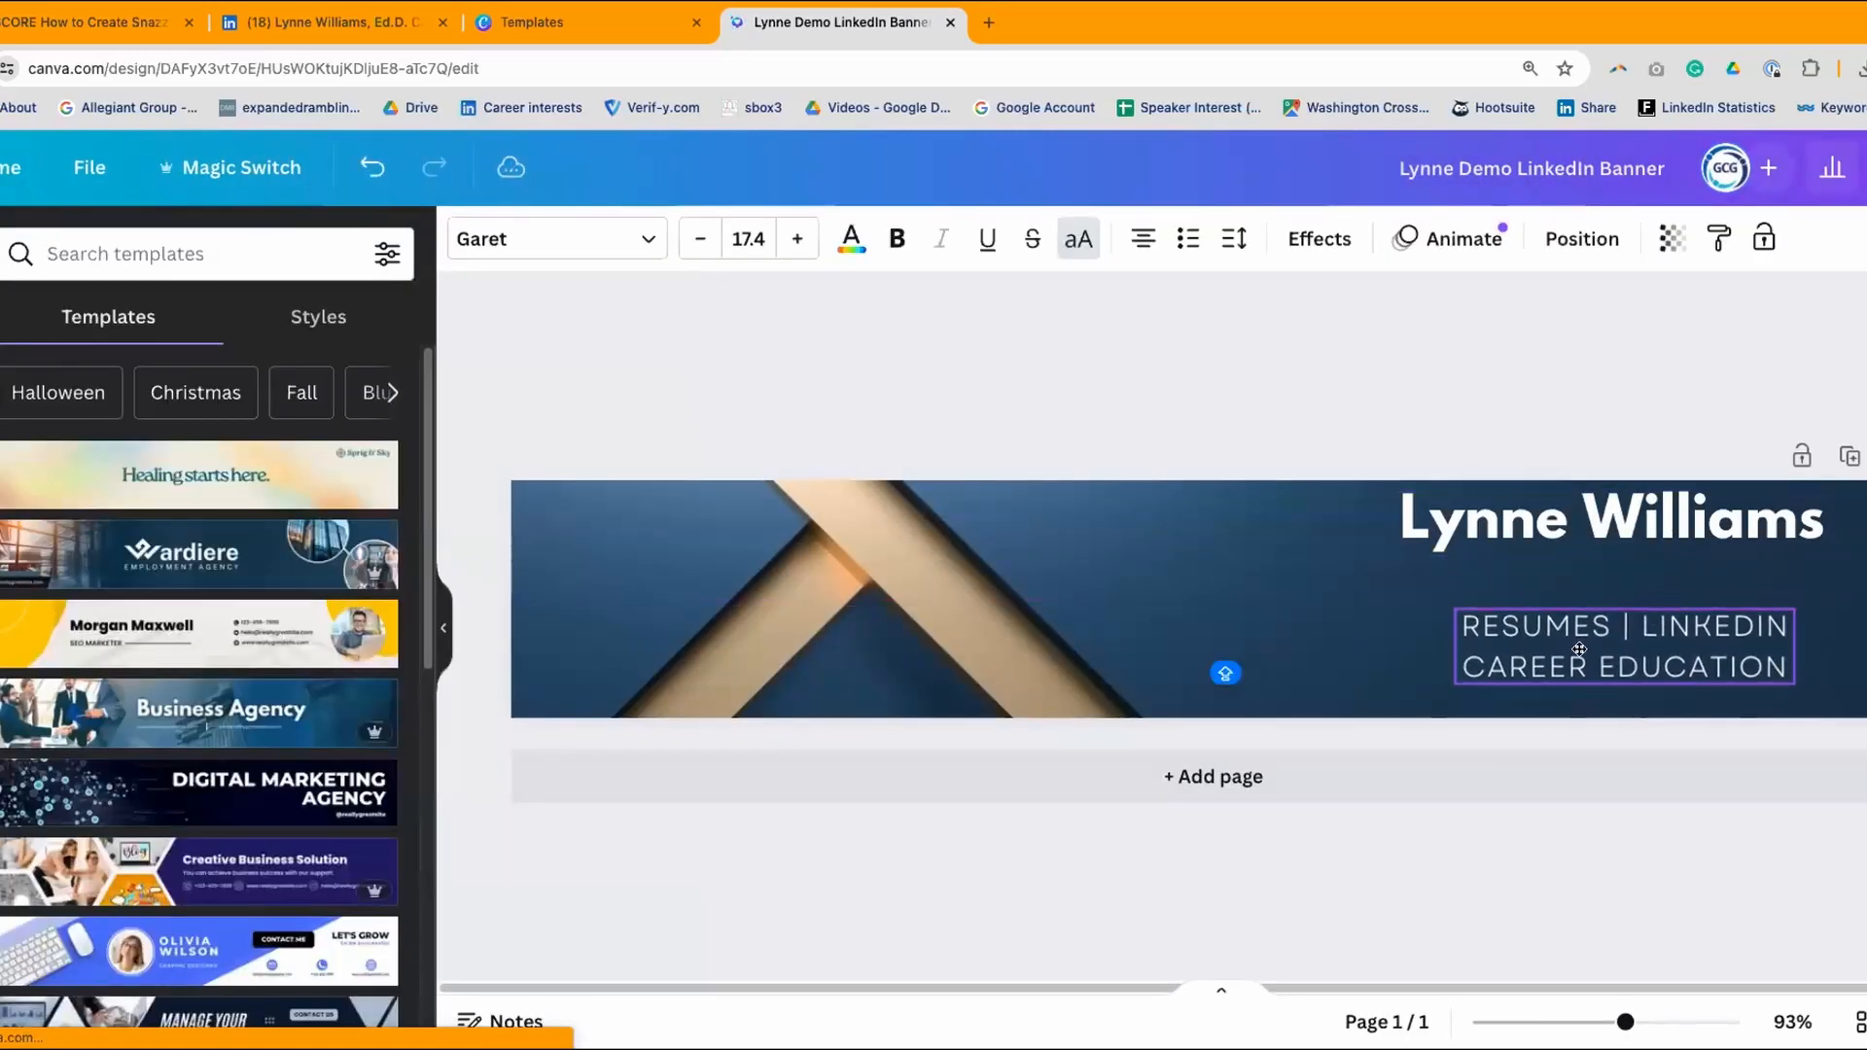
click(1637, 515)
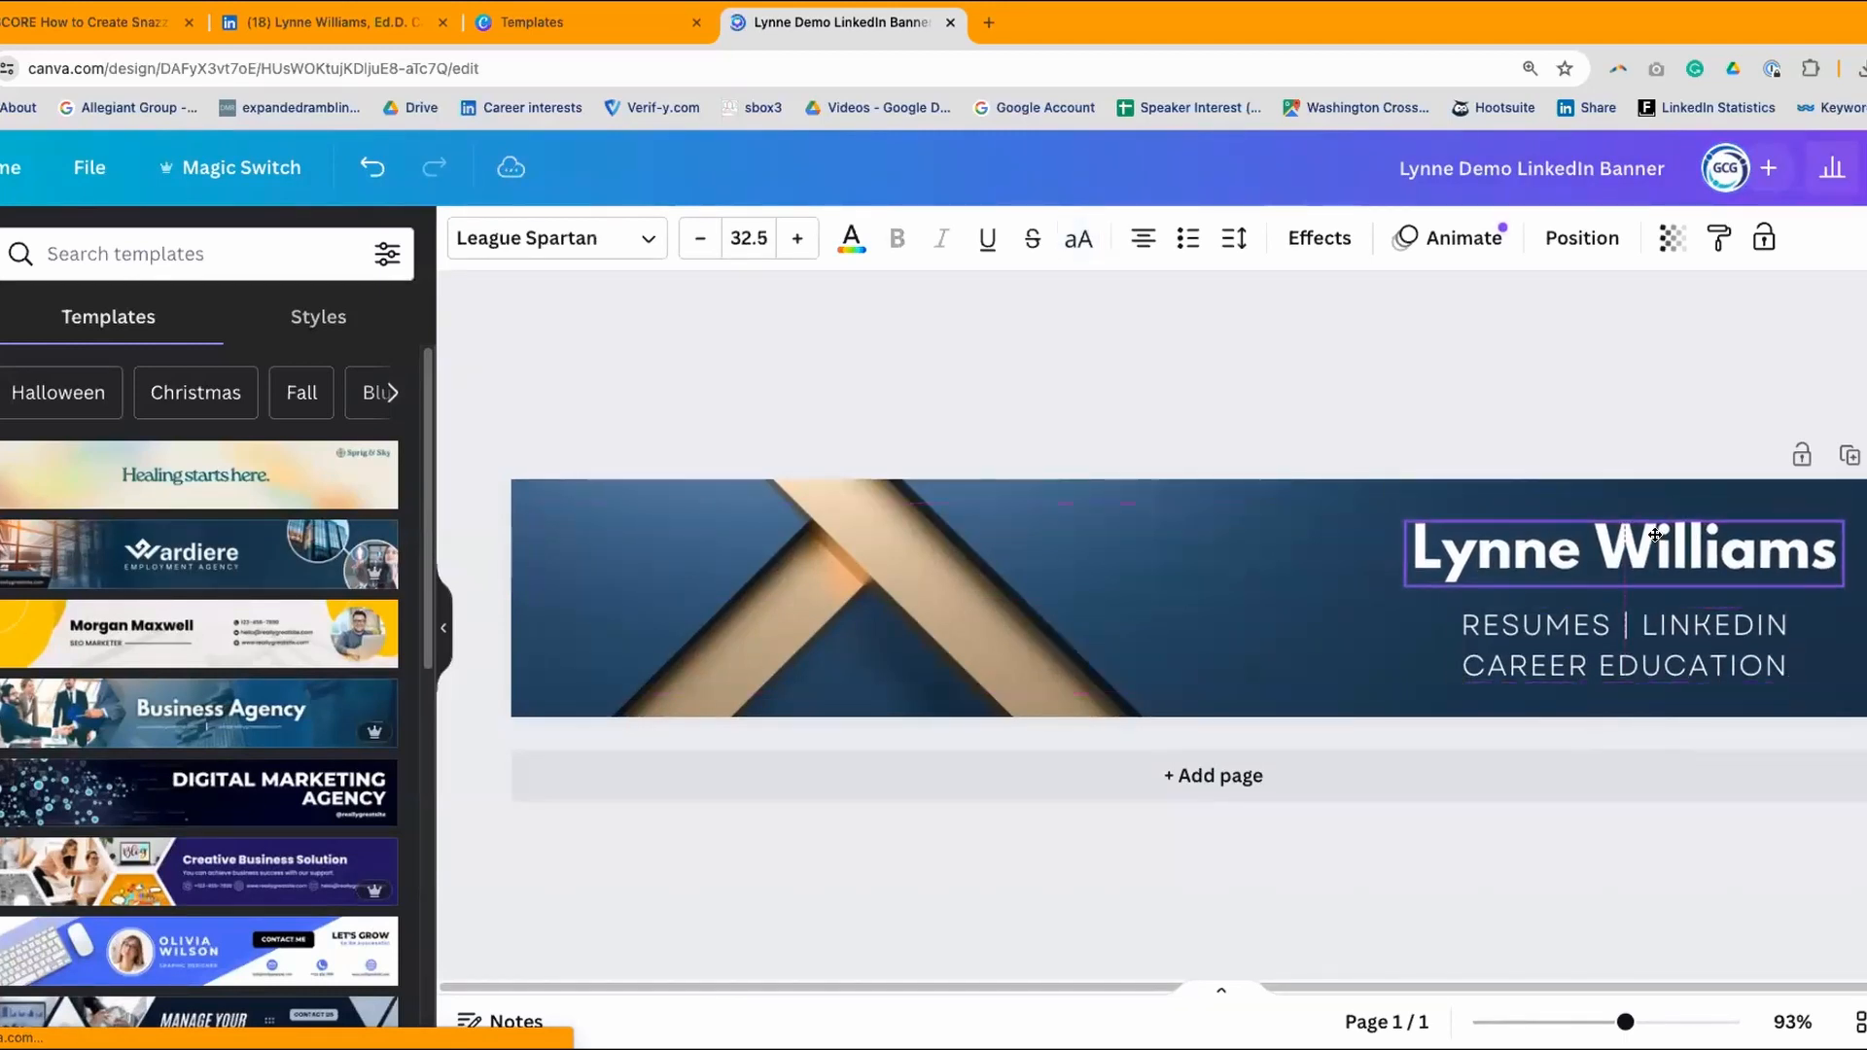
click(1164, 381)
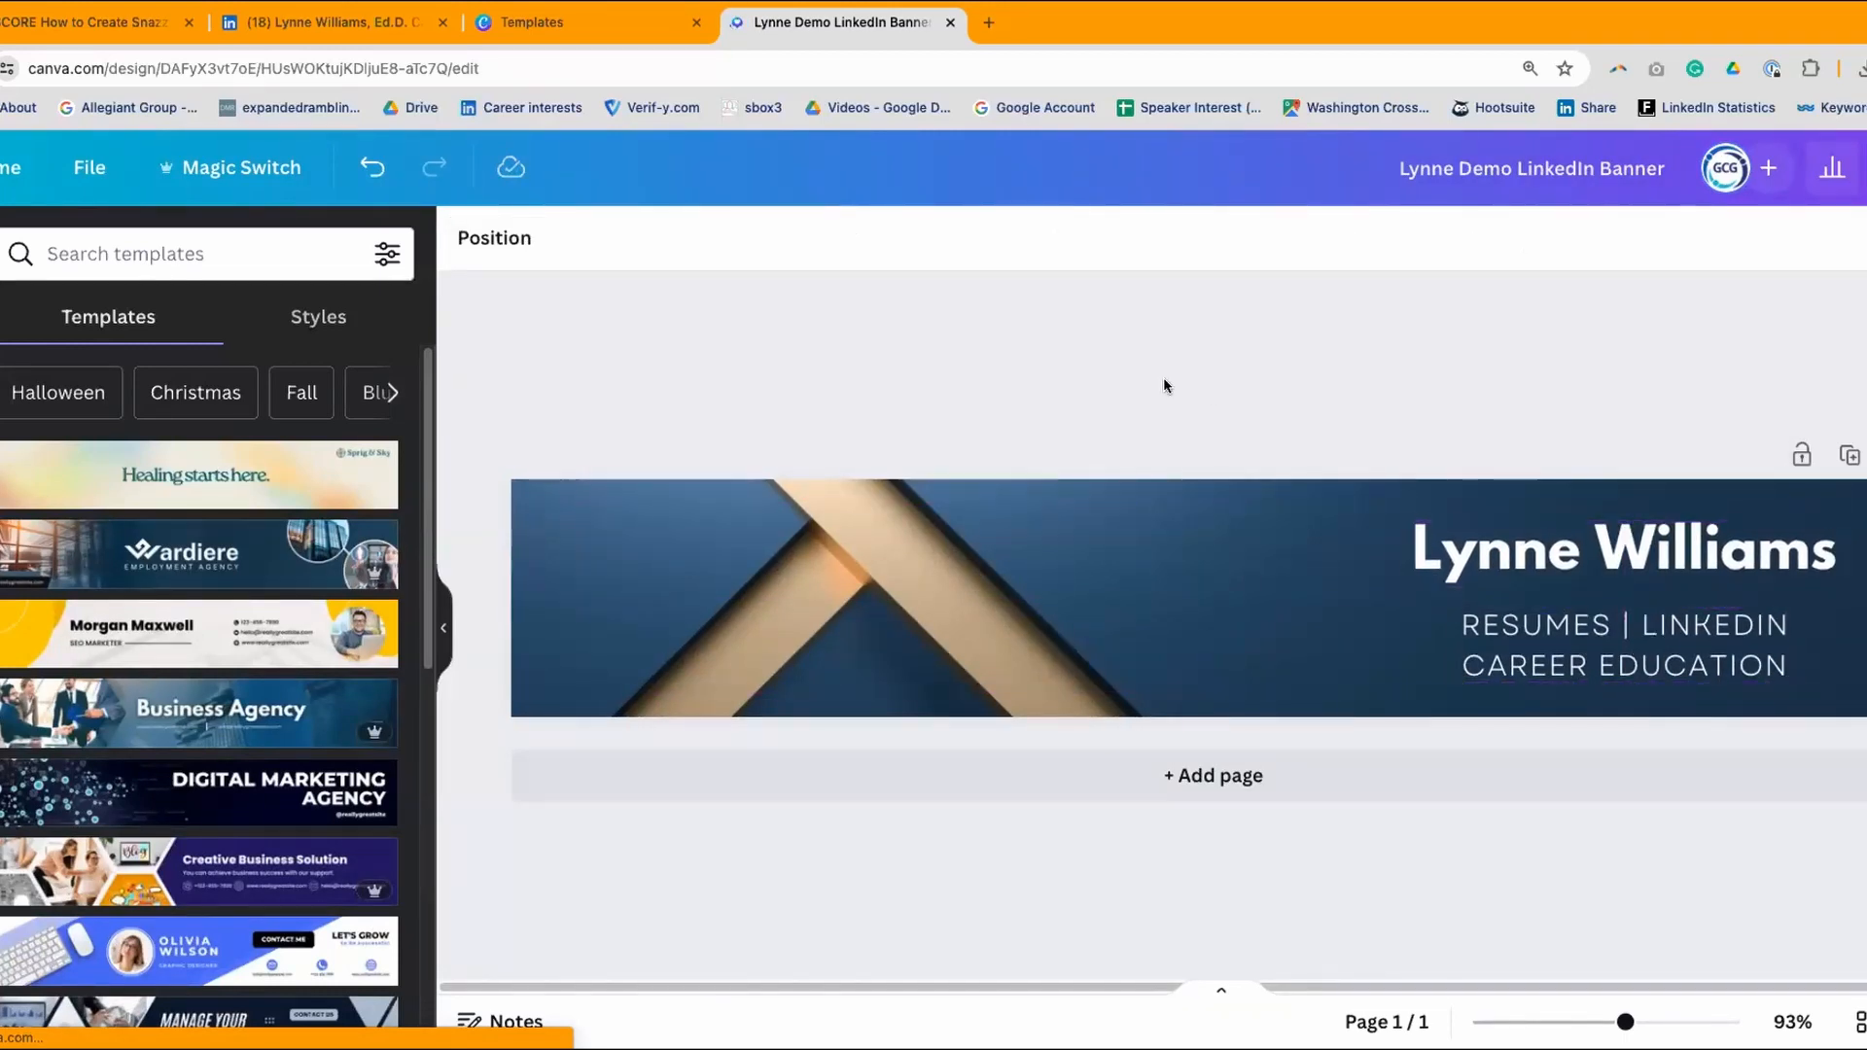
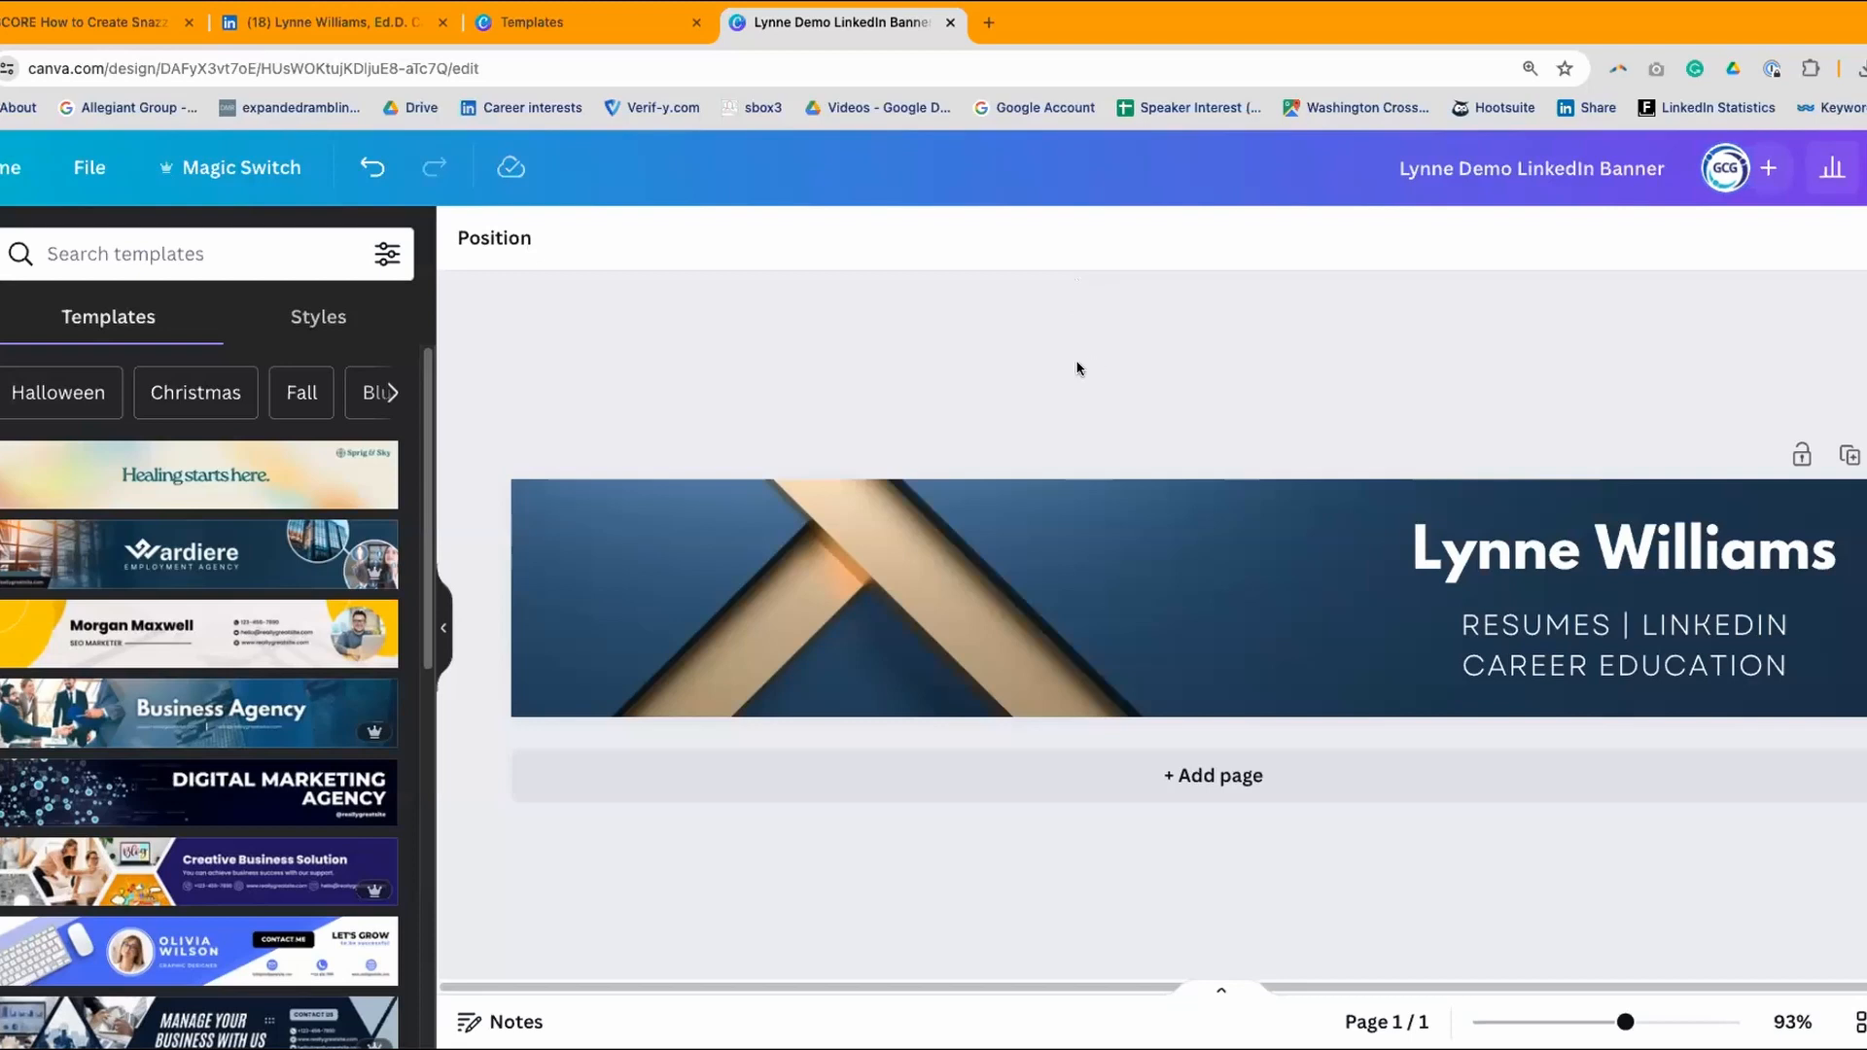
- Scroll through the Elements panel beside the LinkedIn banner
scroll(228, 503, down, 1)
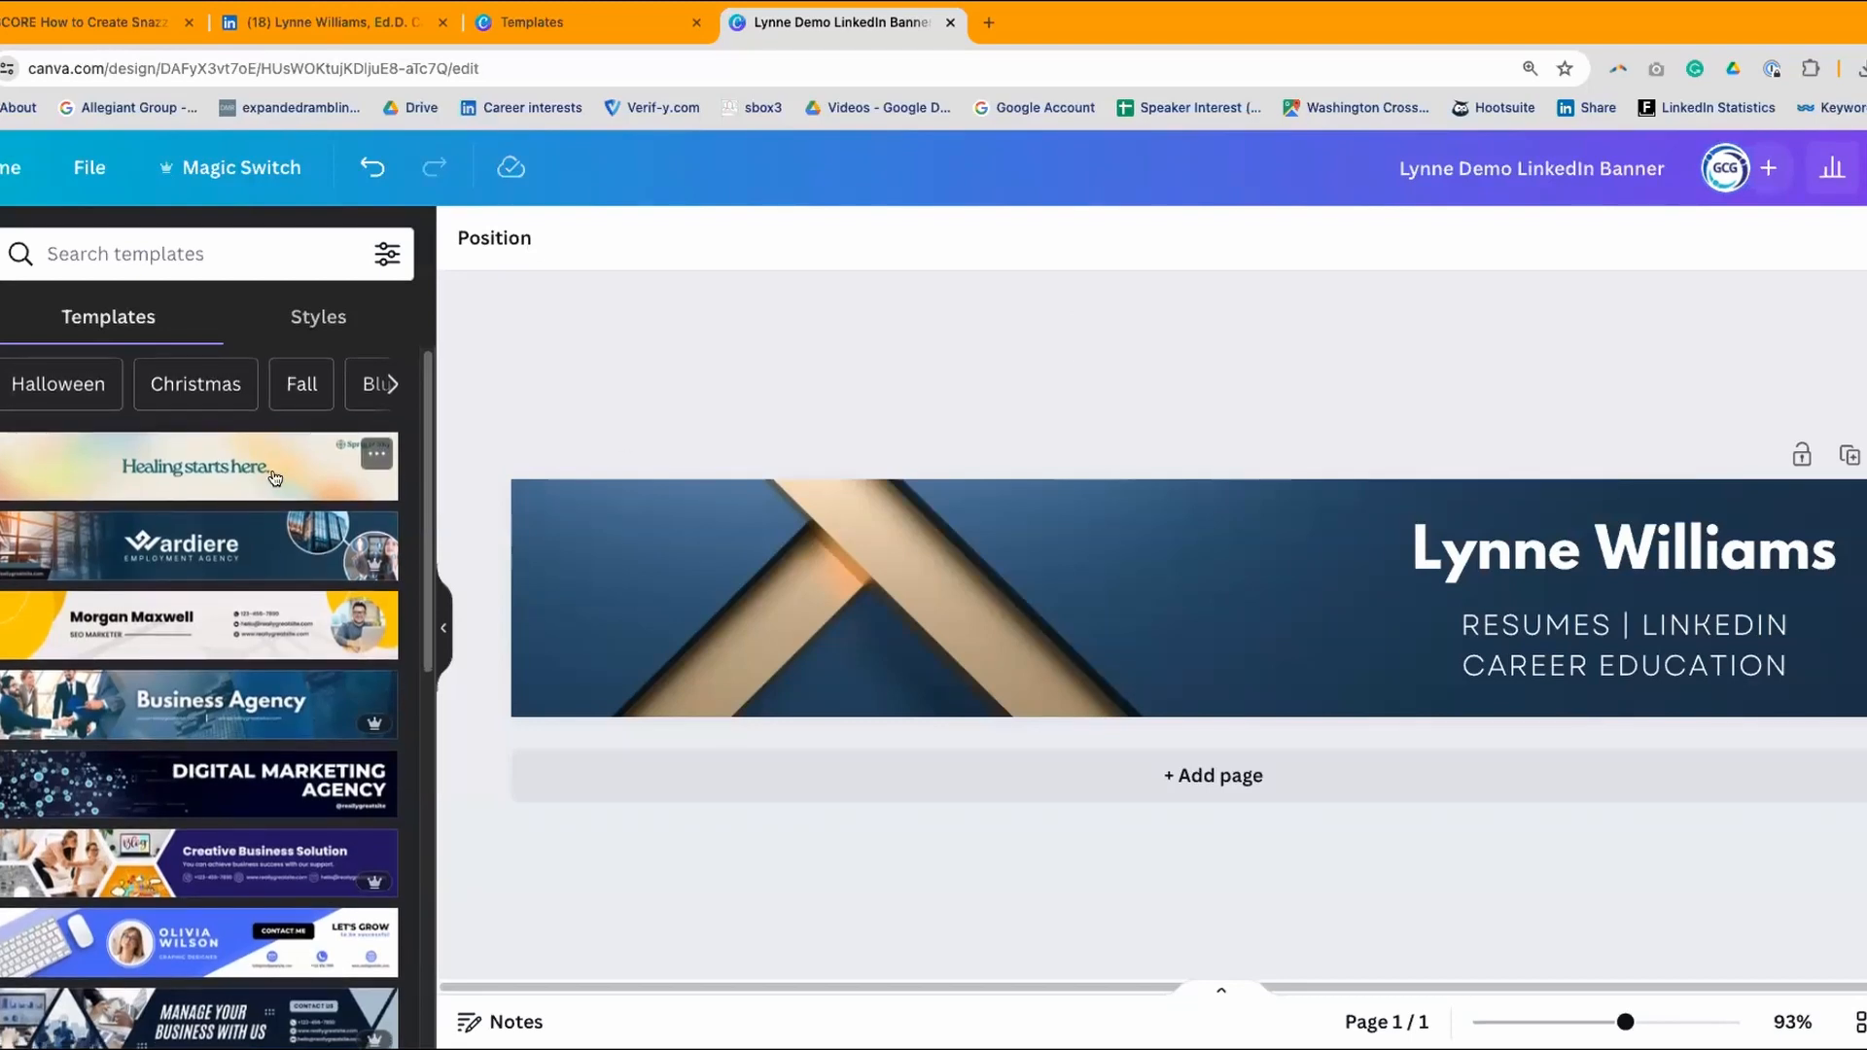
scroll(229, 503, down, 1)
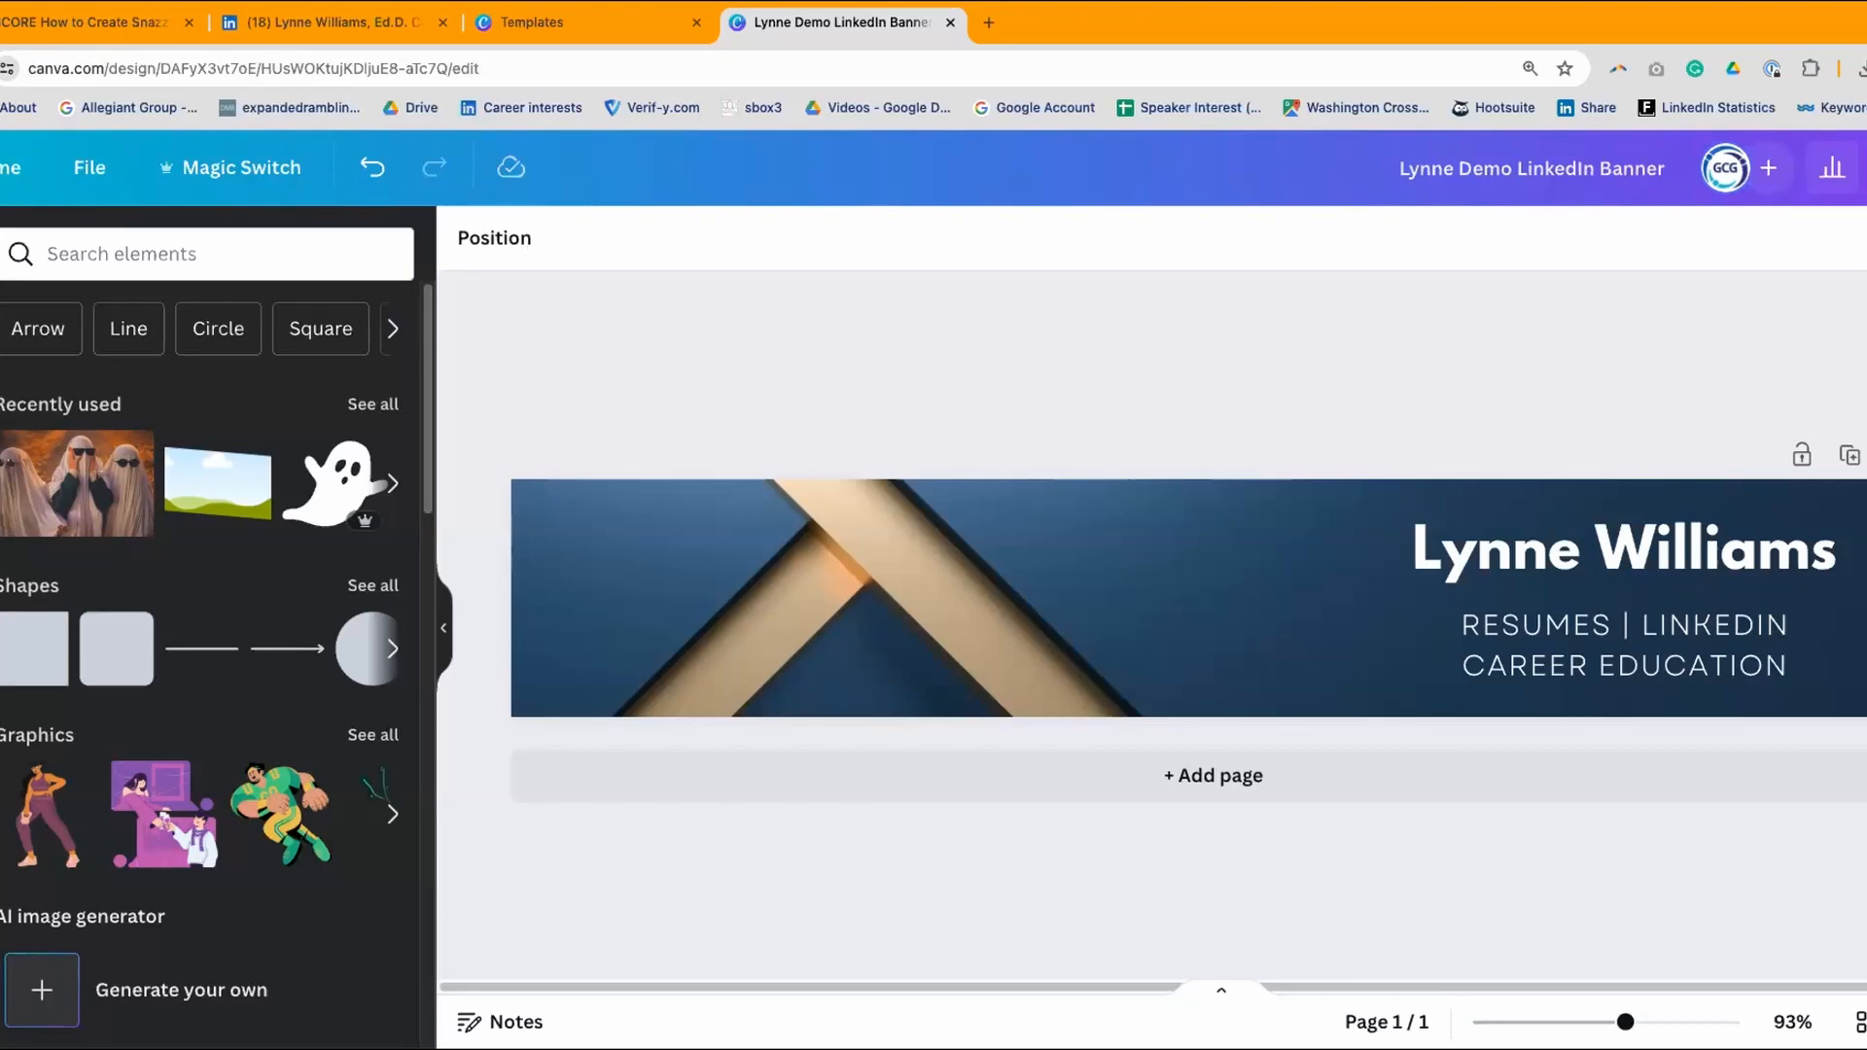
- Drag a circle frame beside the name headline and enlarge it to about 161 × 161
scroll(175, 659, down, 5)
scroll(175, 658, down, 15)
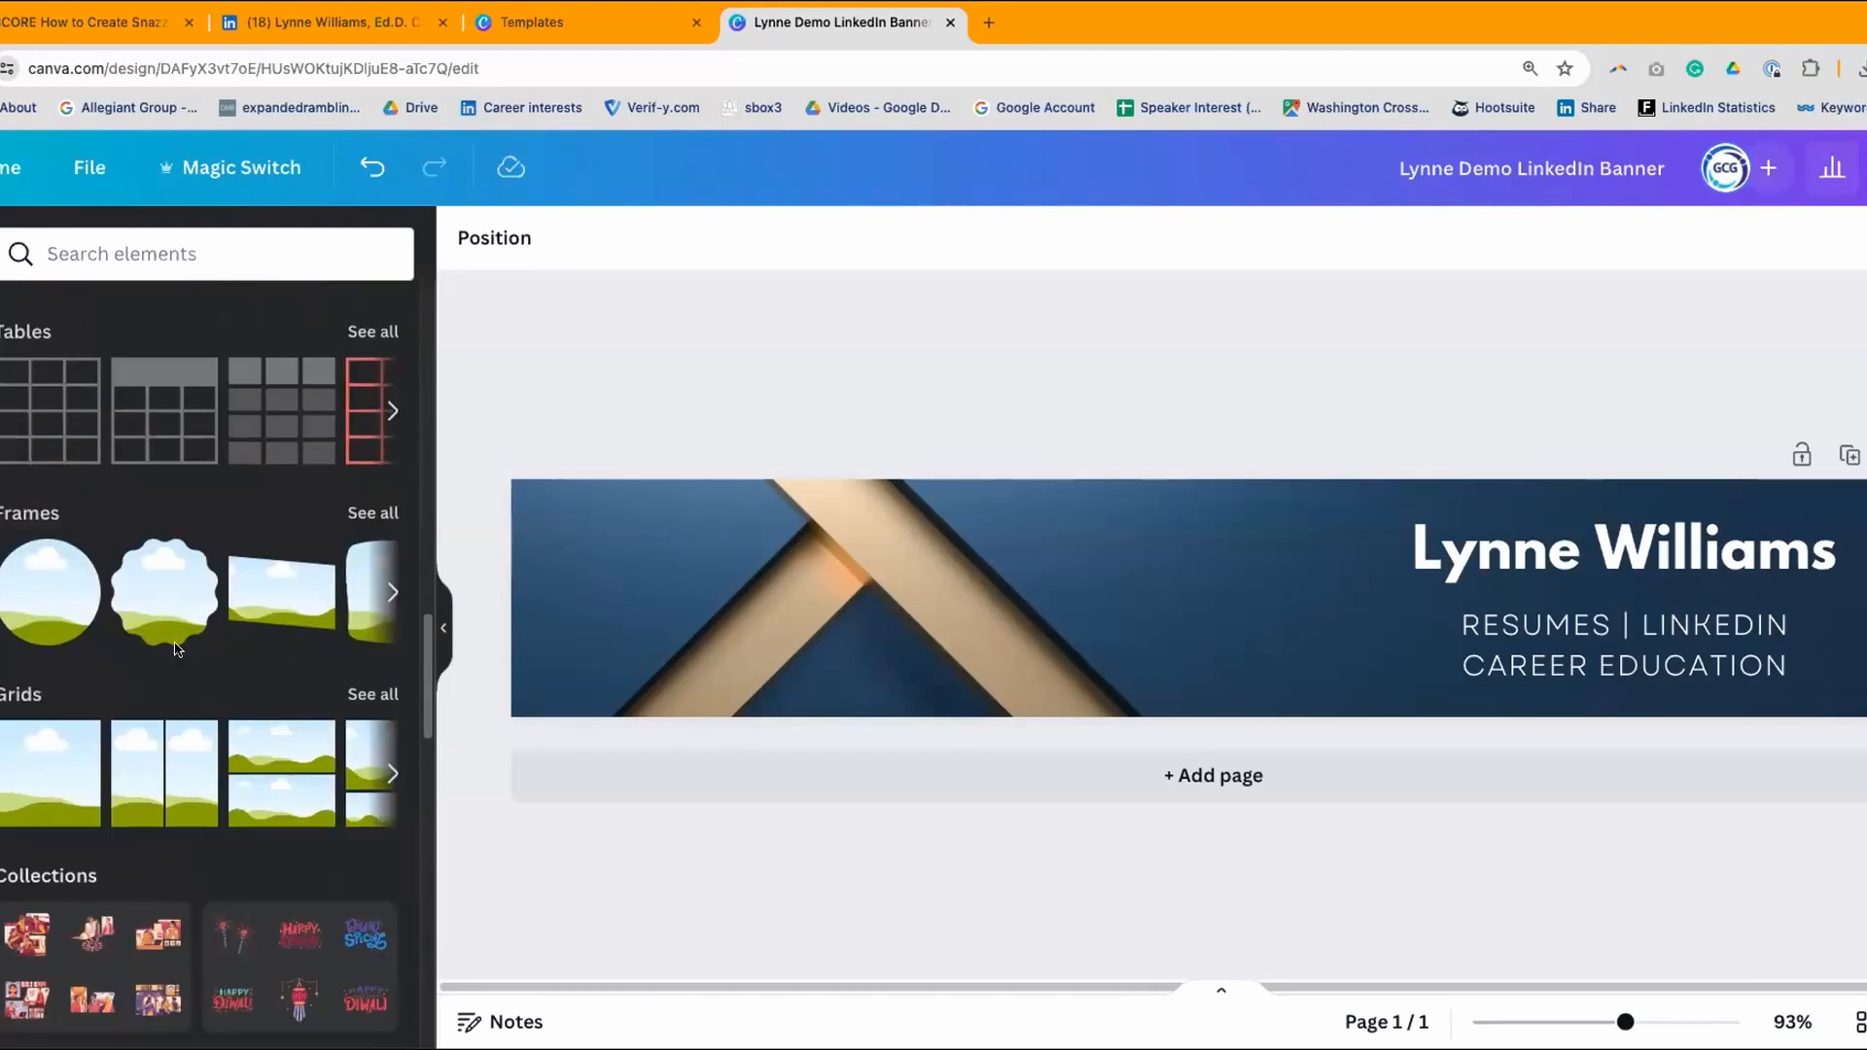
drag(76, 594, 1268, 556)
drag(1232, 623, 1154, 699)
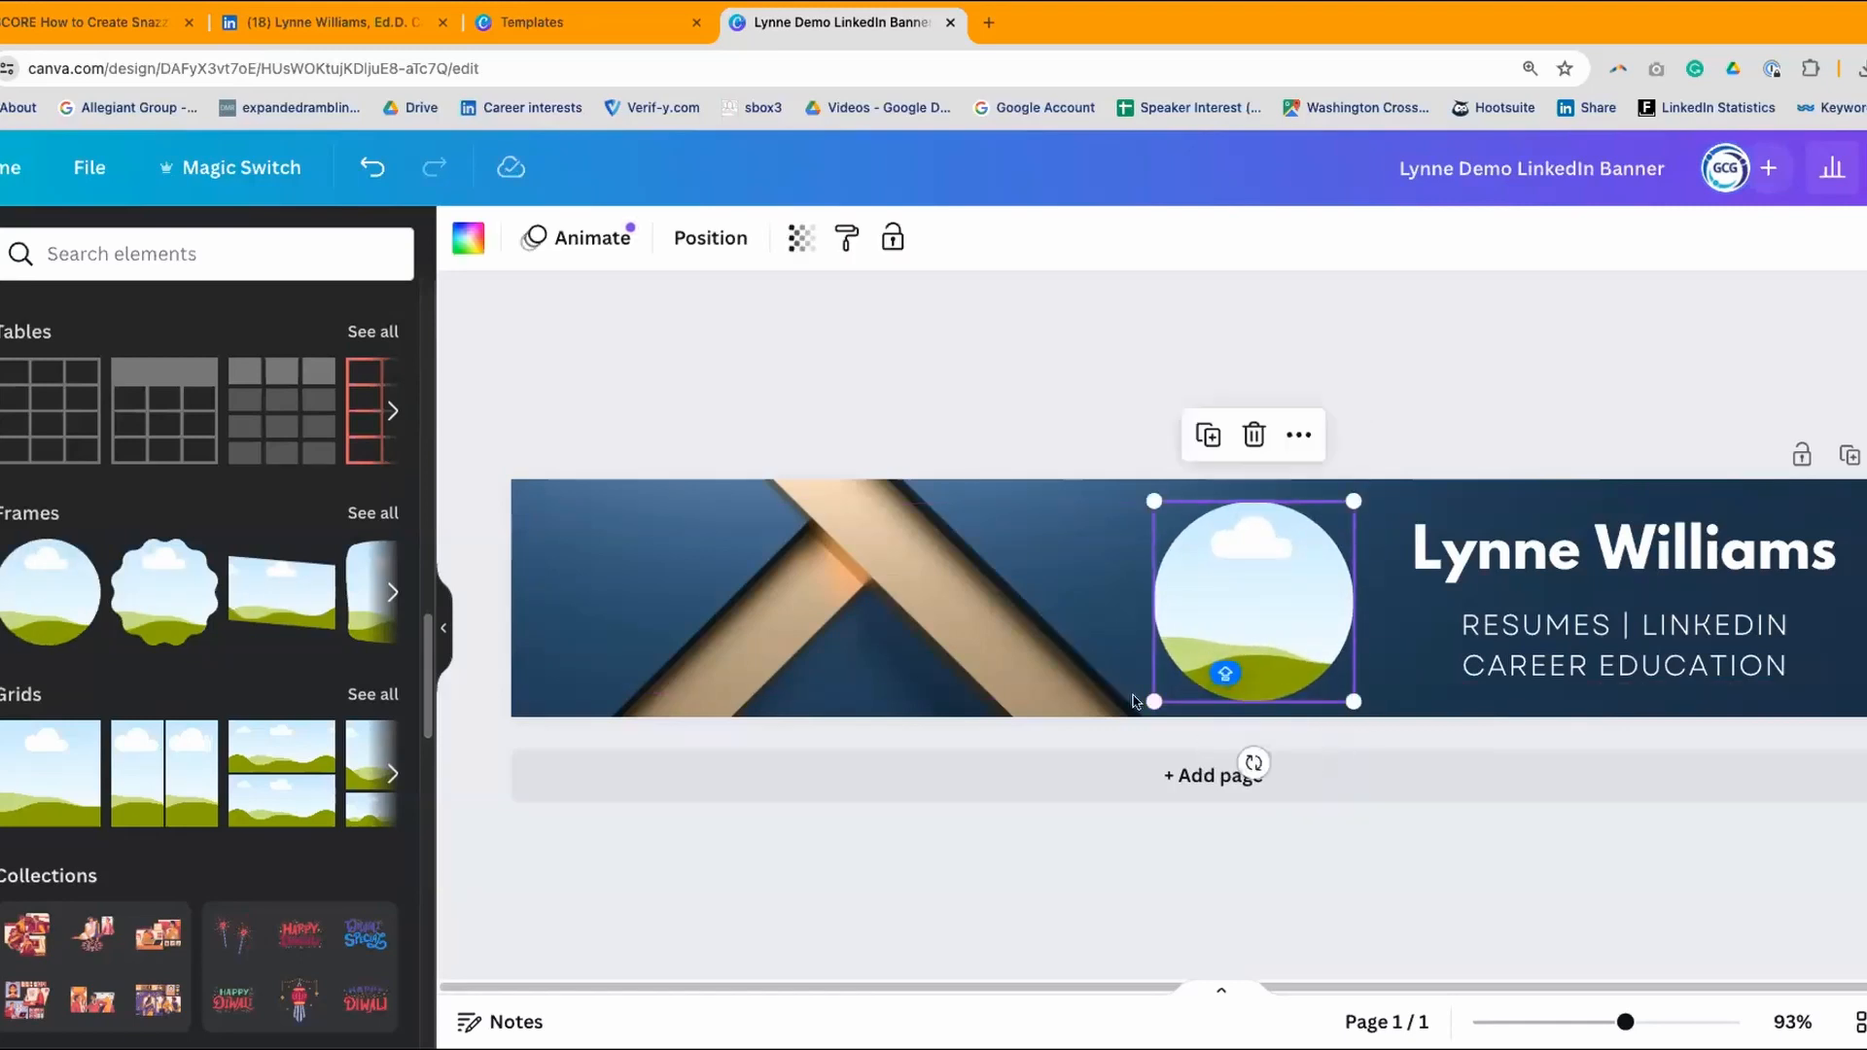
click(1116, 365)
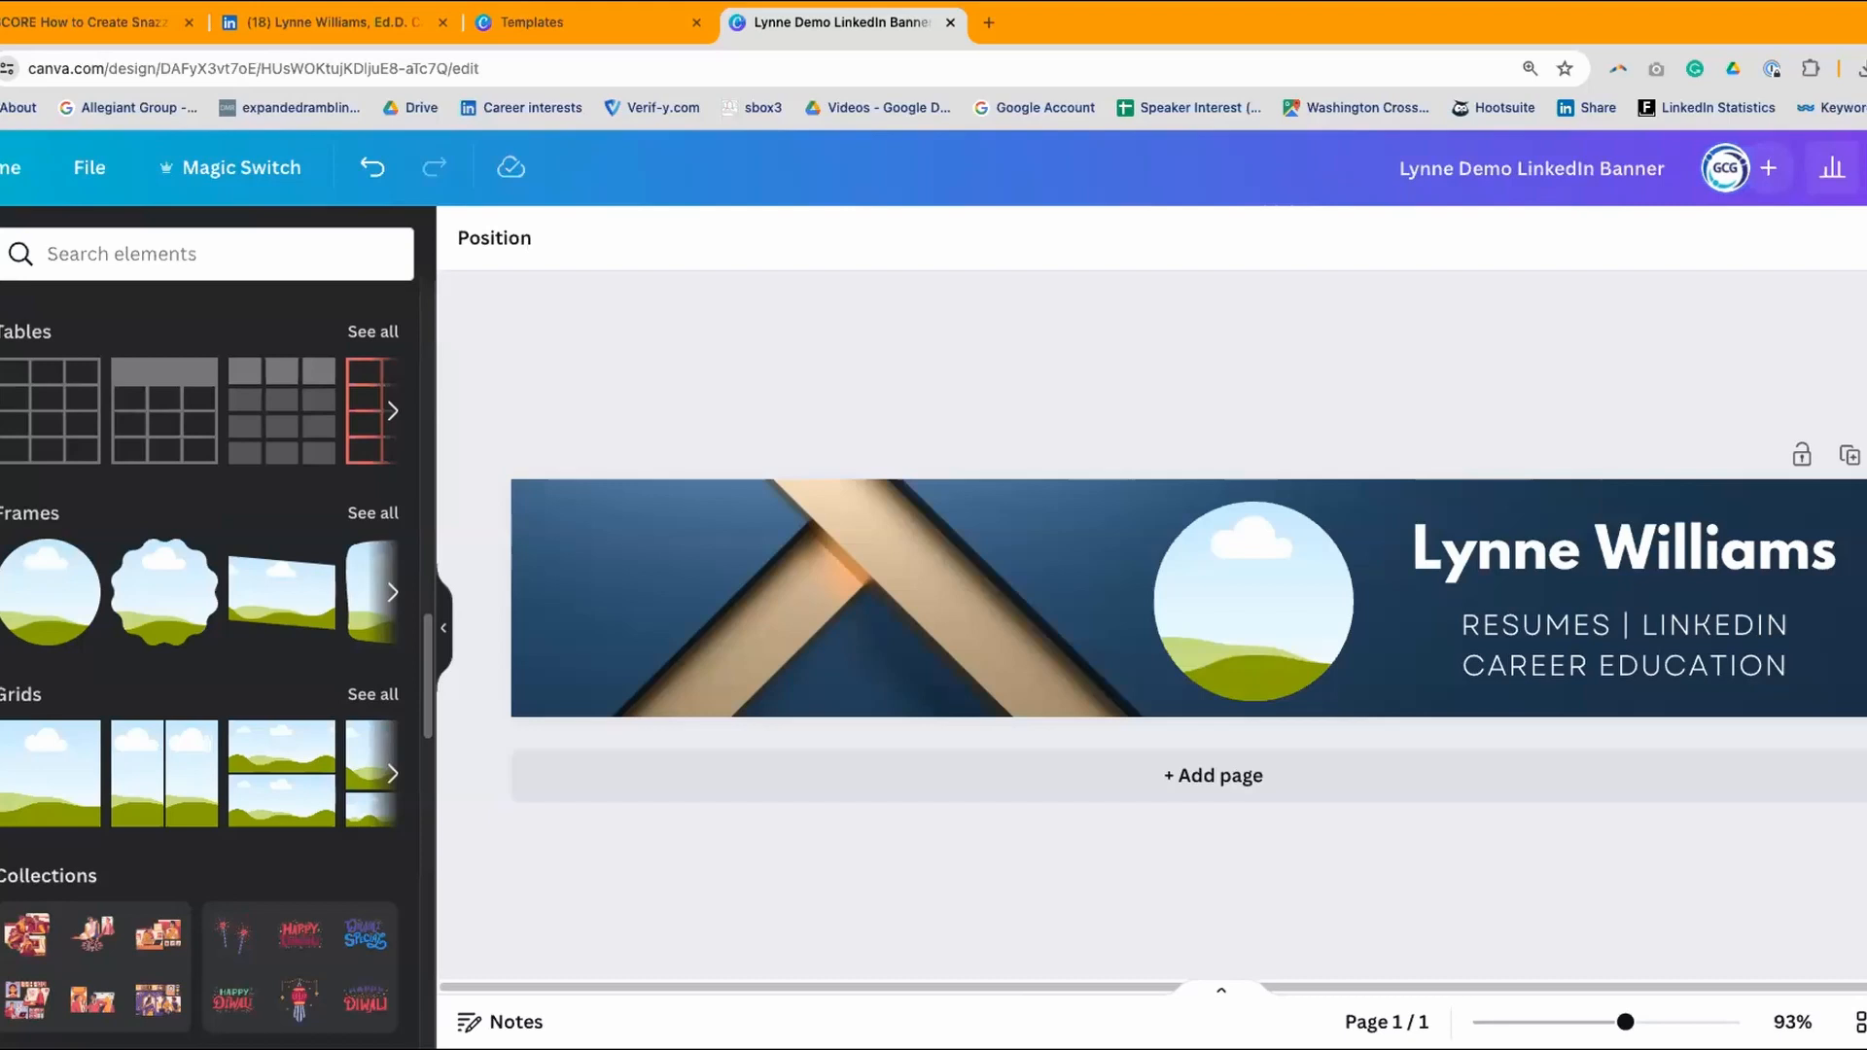
click(2, 564)
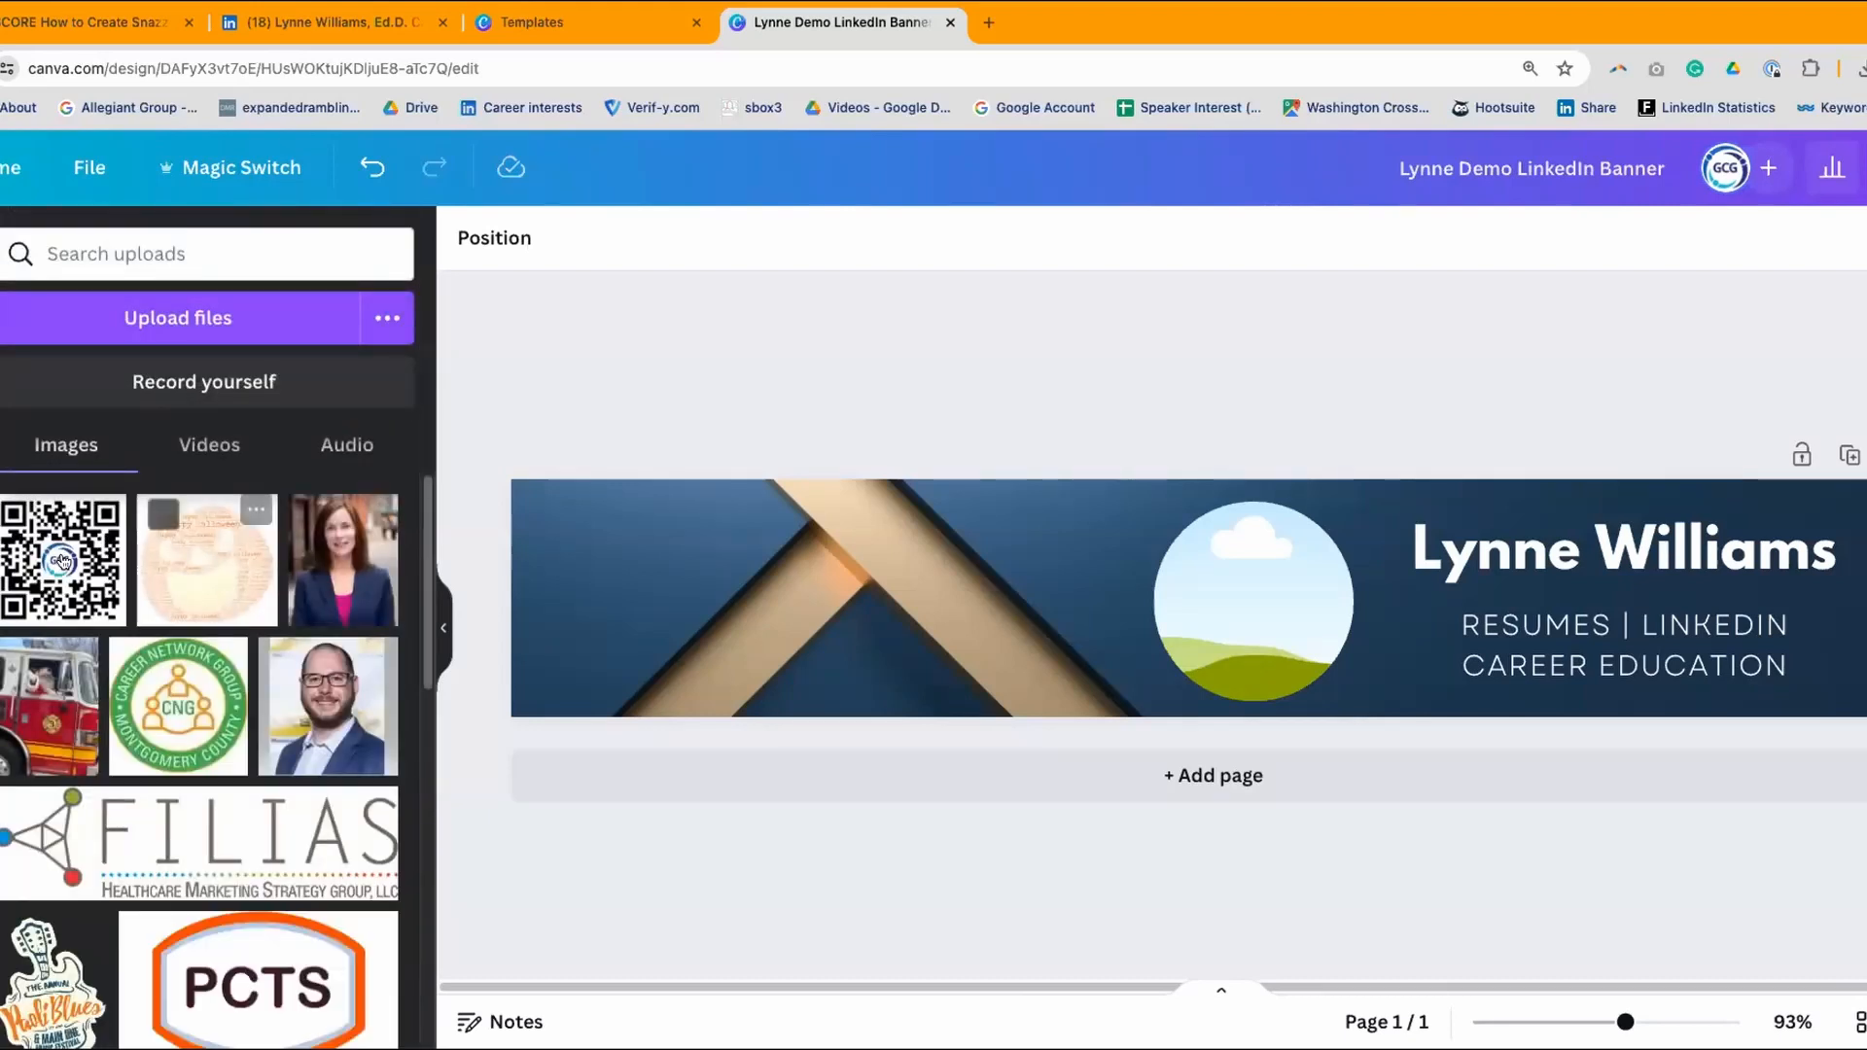
- Find the uploaded portrait headshot and drop it into the banner's circle frame
scroll(307, 664, down, 3)
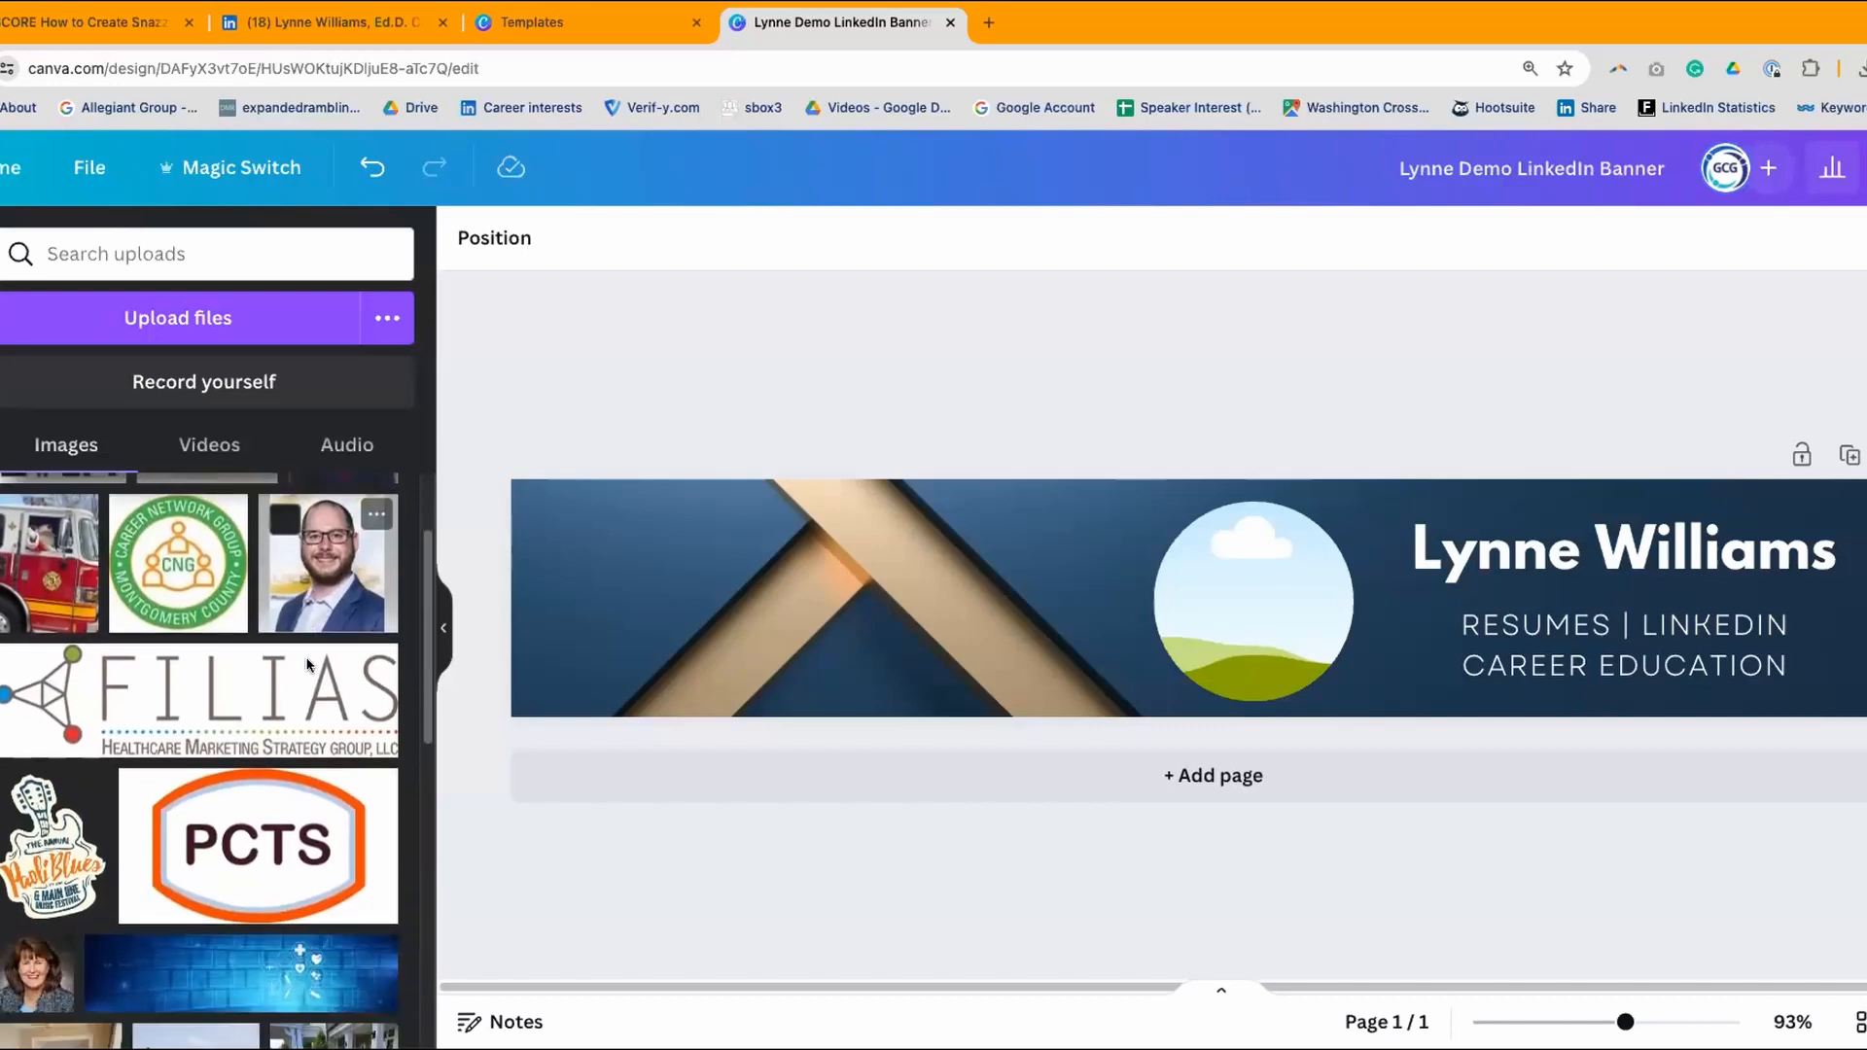
scroll(308, 664, down, 8)
scroll(307, 664, down, 2)
scroll(307, 664, down, 5)
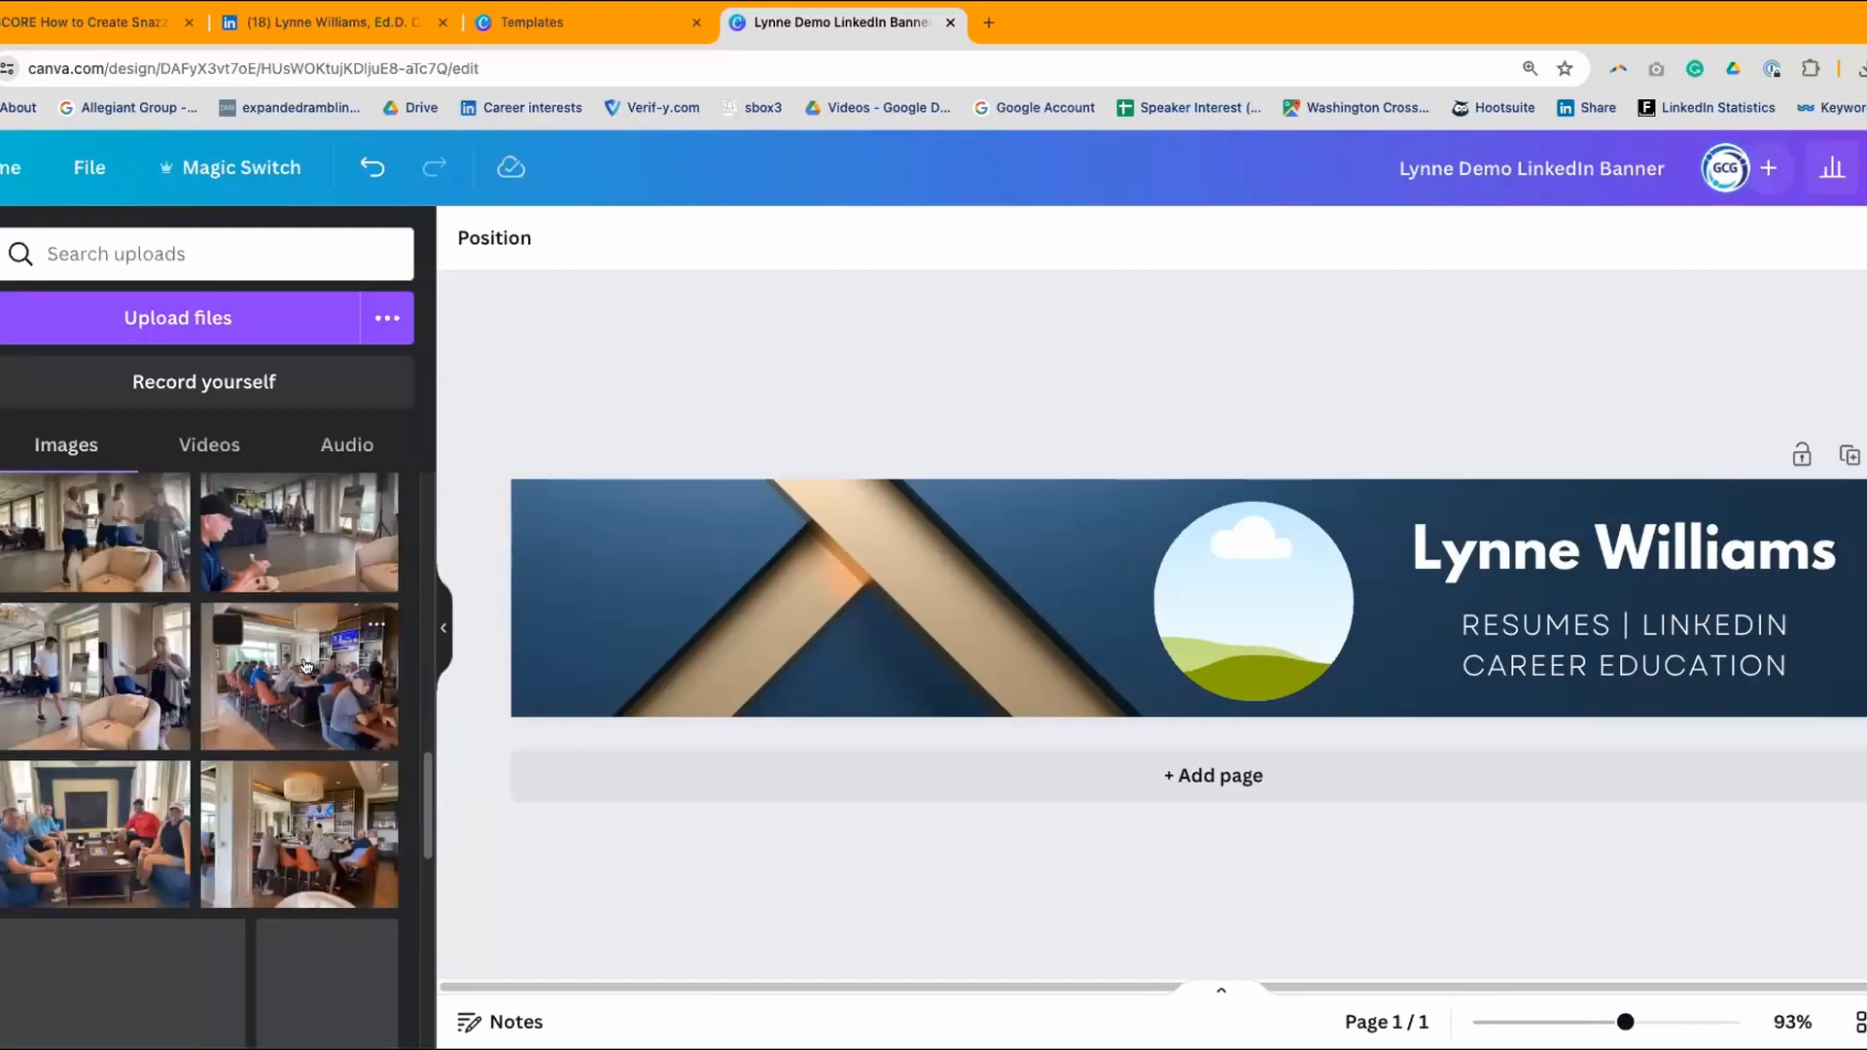
scroll(307, 664, down, 10)
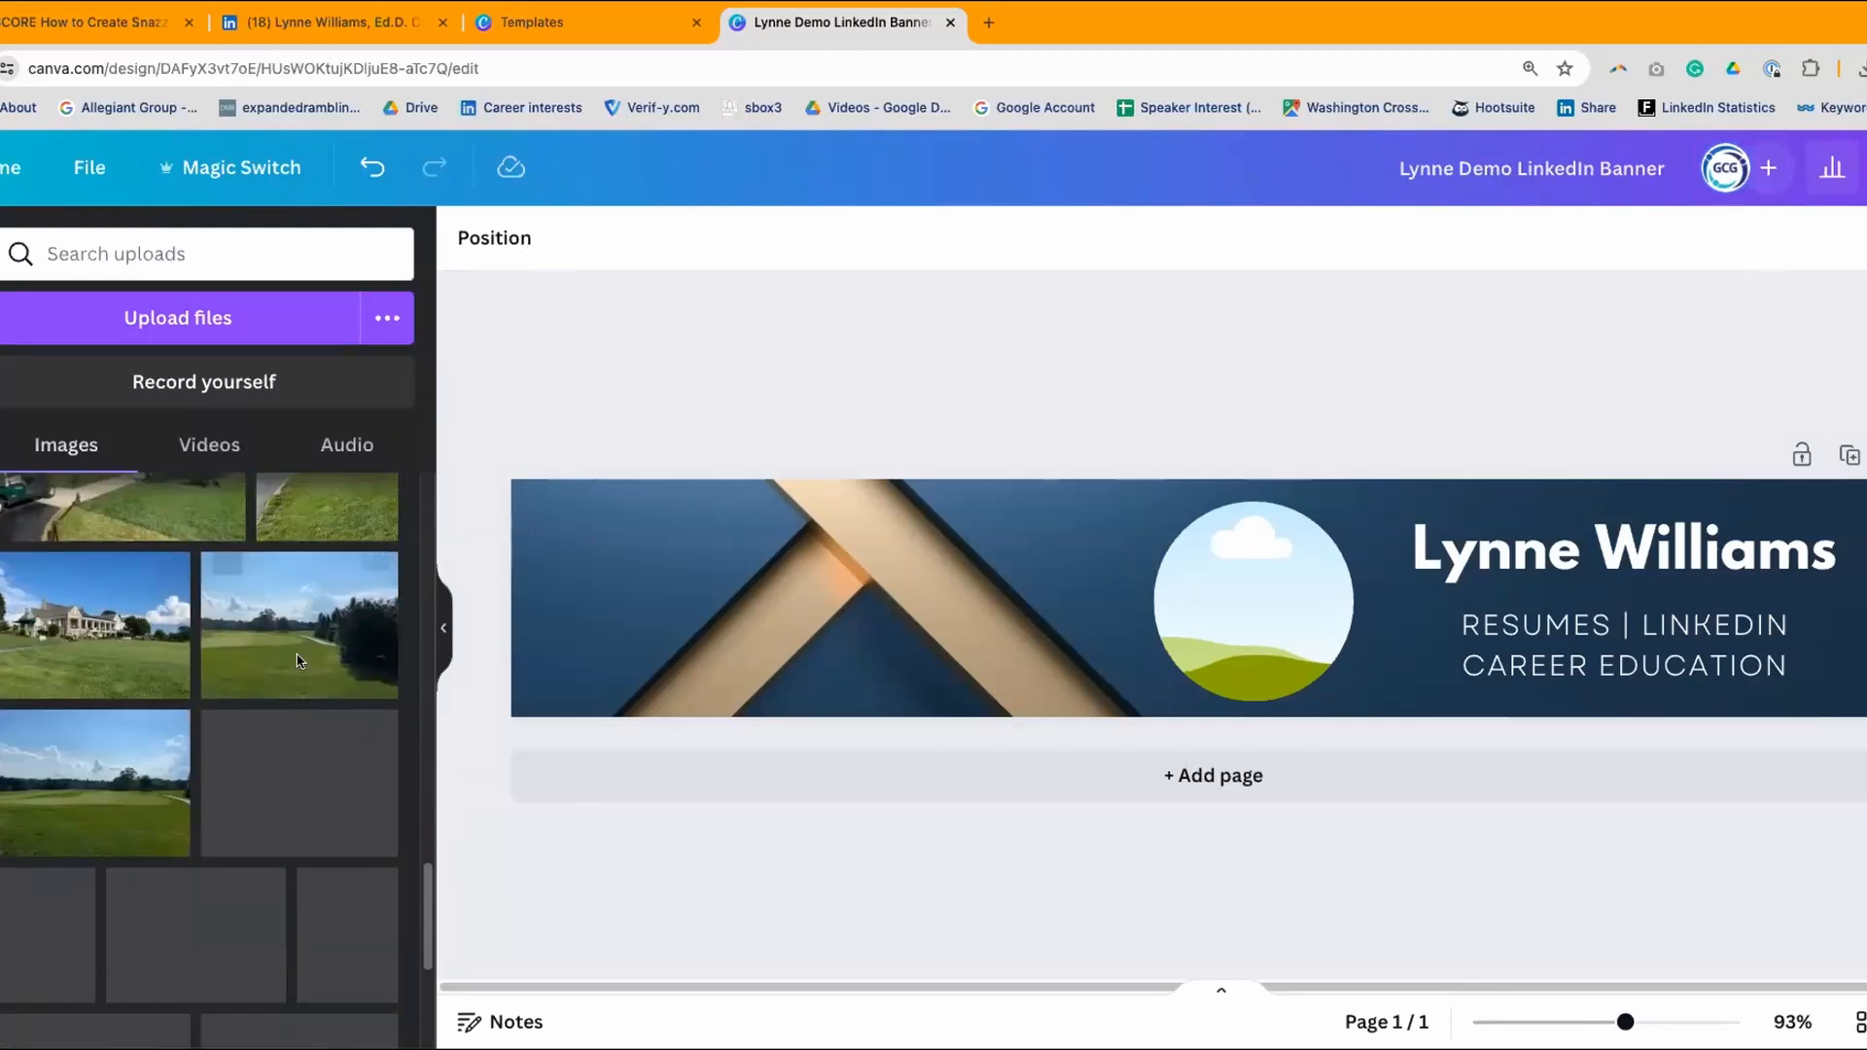
scroll(301, 660, down, 3)
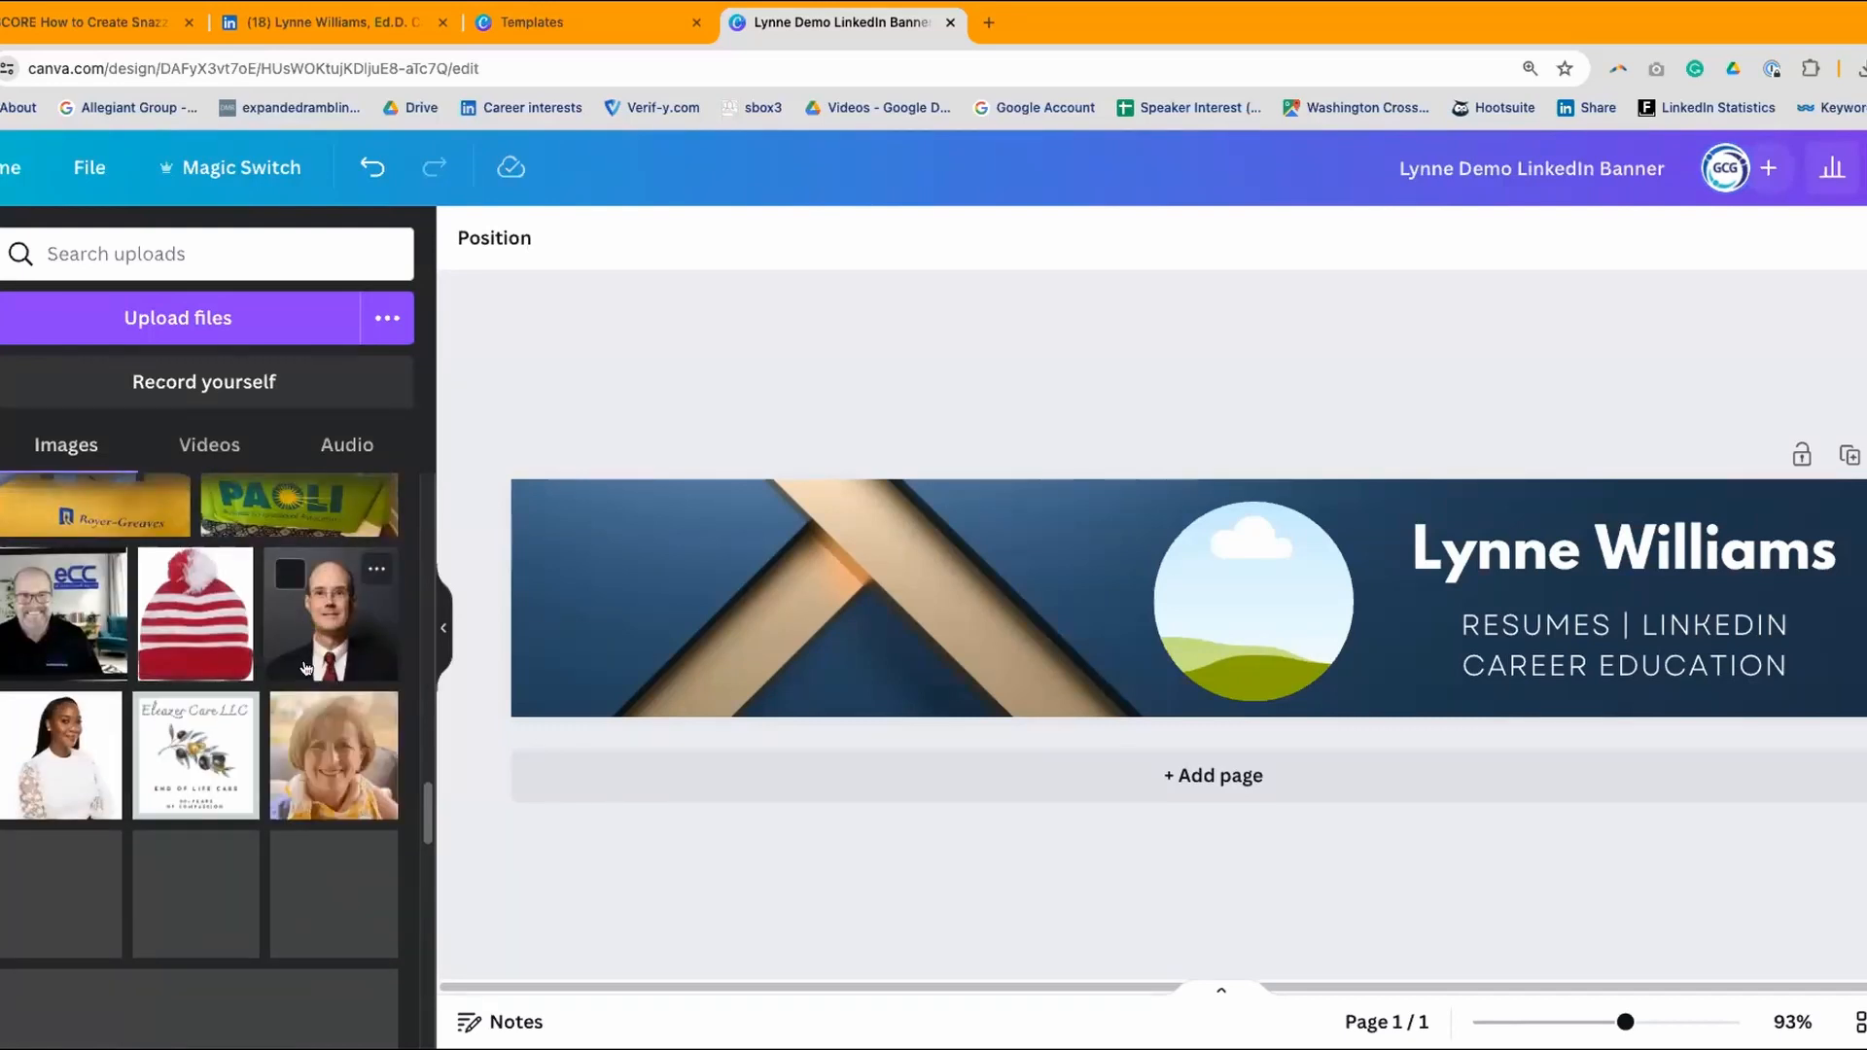
scroll(307, 667, down, 2)
scroll(308, 667, down, 5)
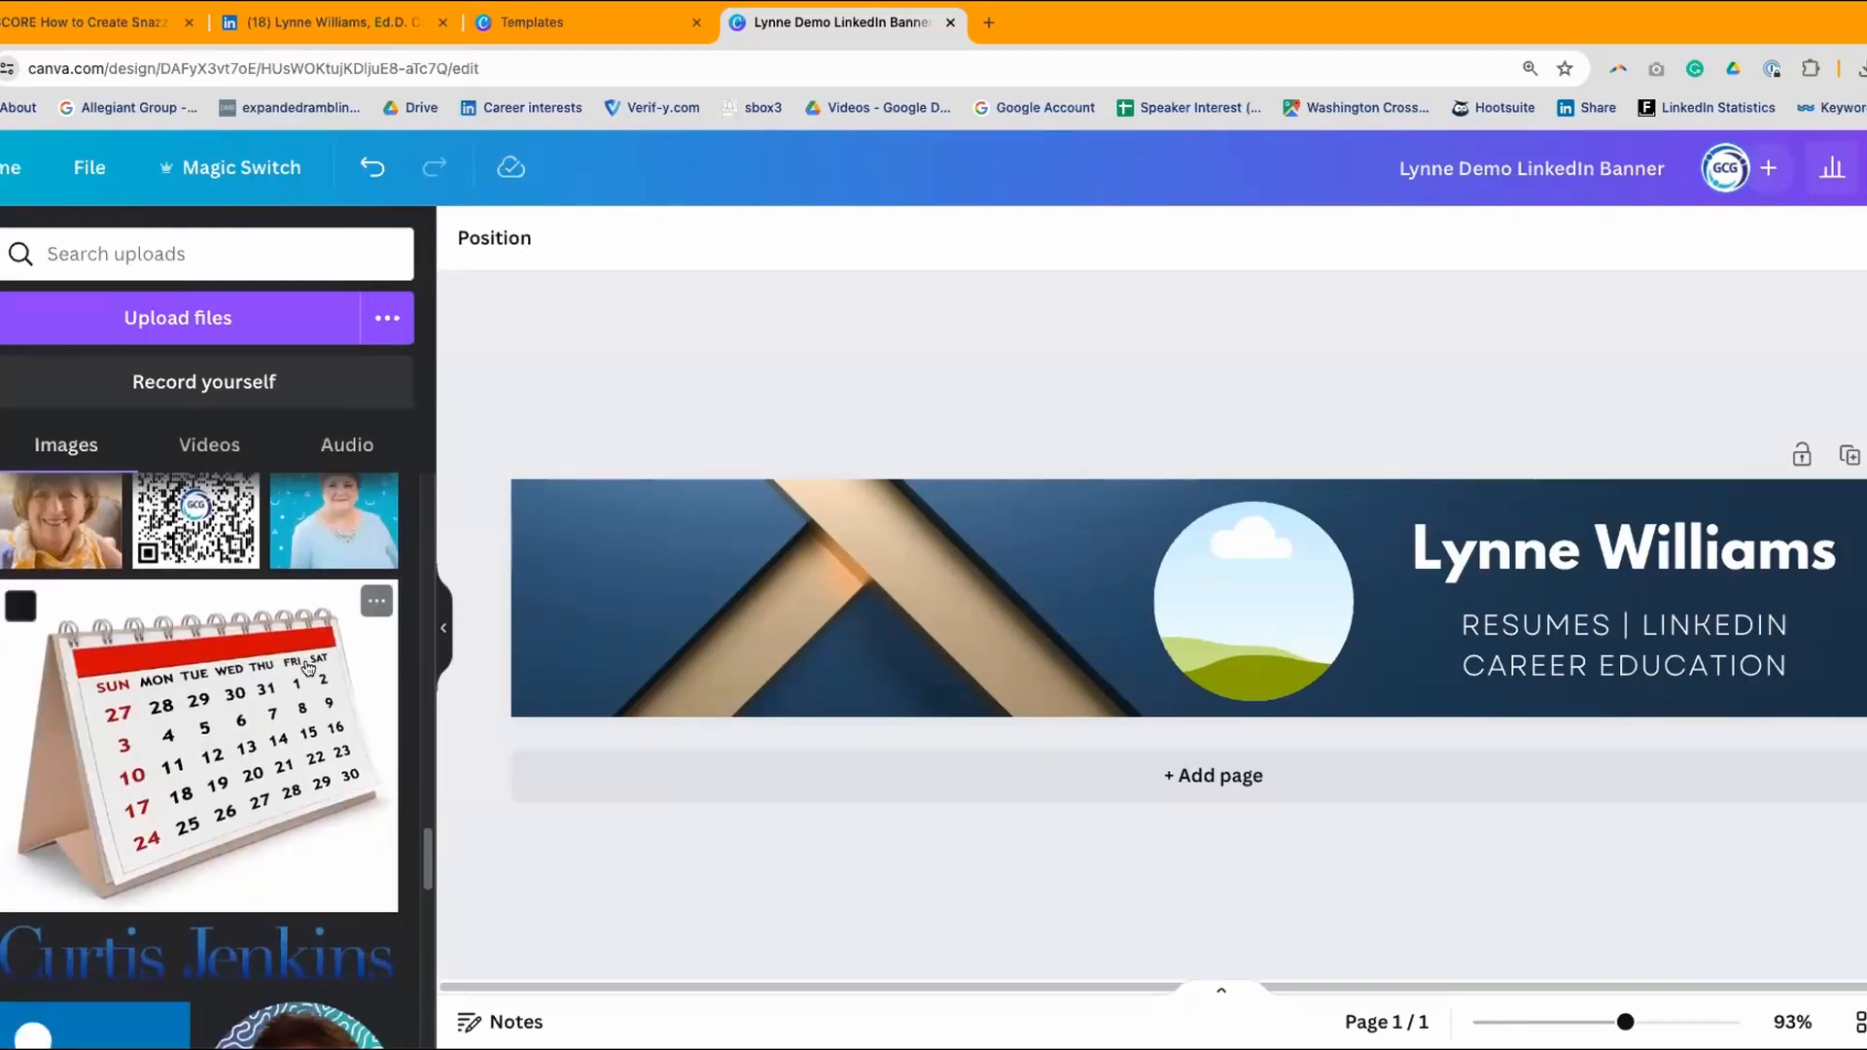
scroll(308, 667, down, 10)
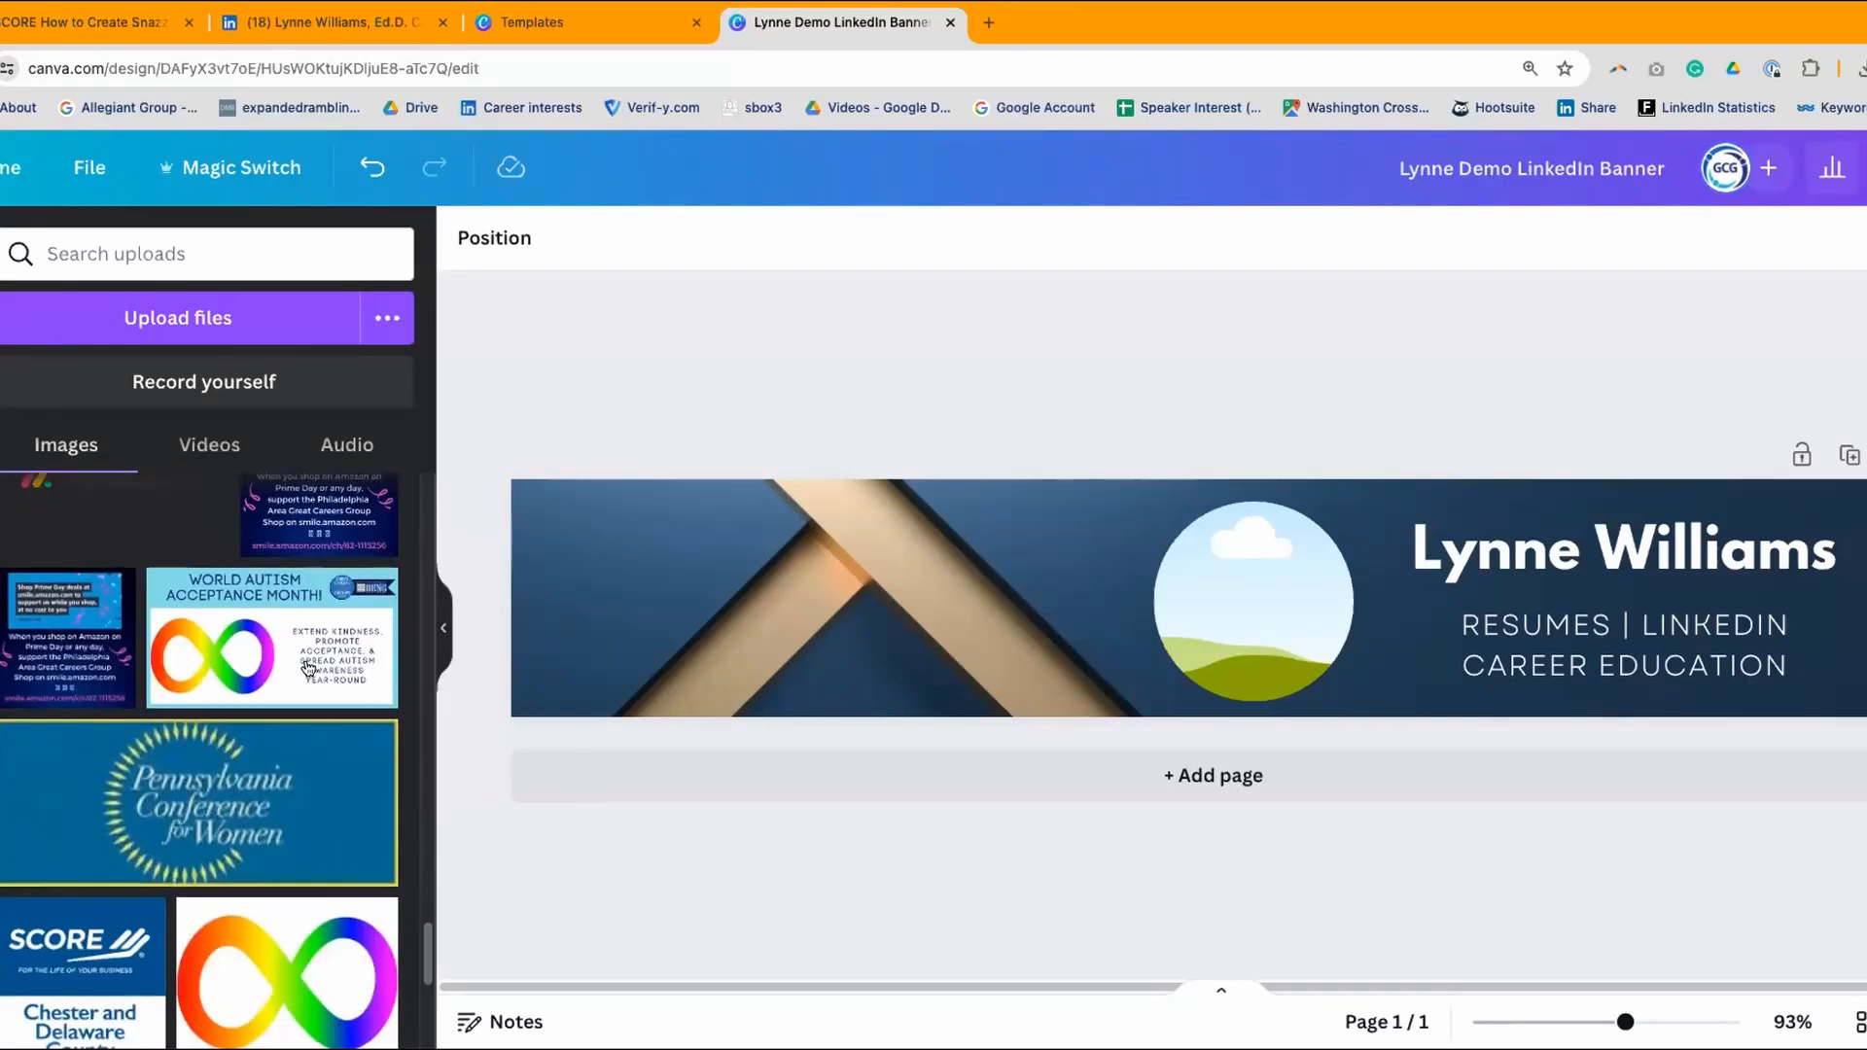
scroll(308, 668, down, 1)
scroll(307, 667, down, 5)
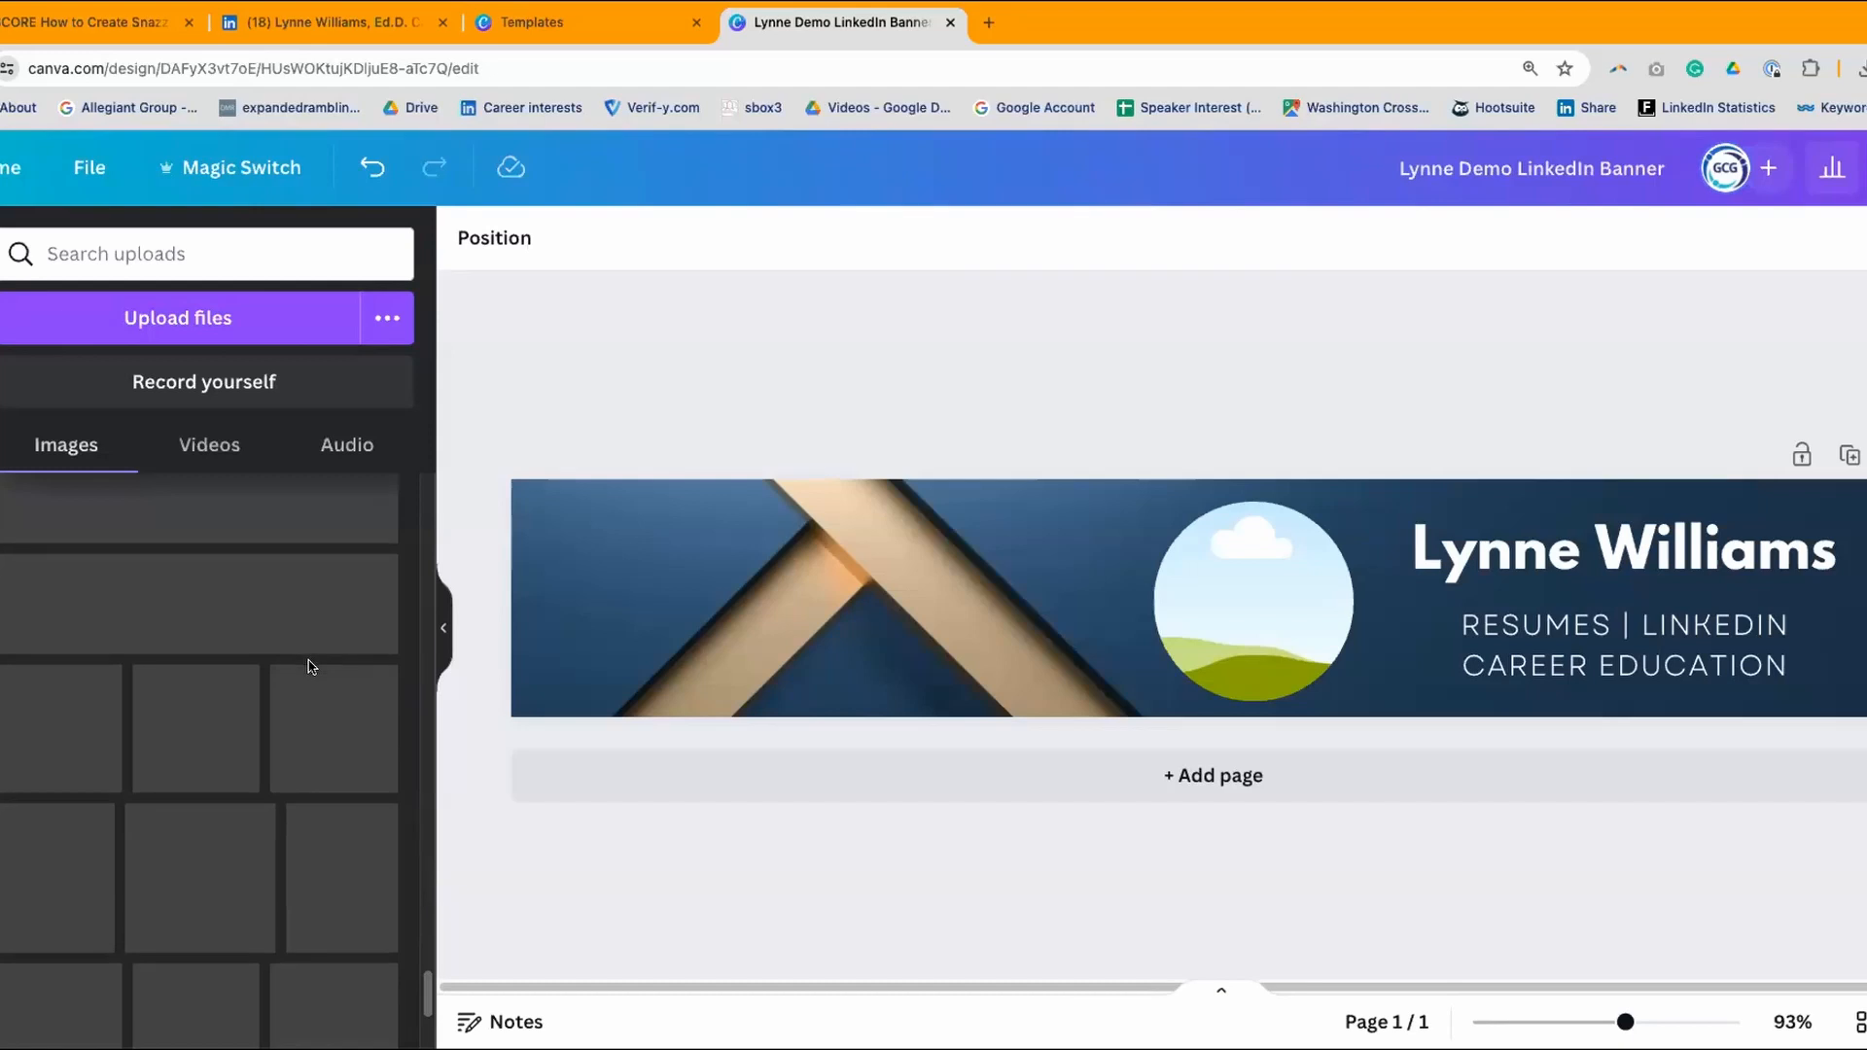
scroll(308, 667, up, 4)
scroll(308, 668, down, 5)
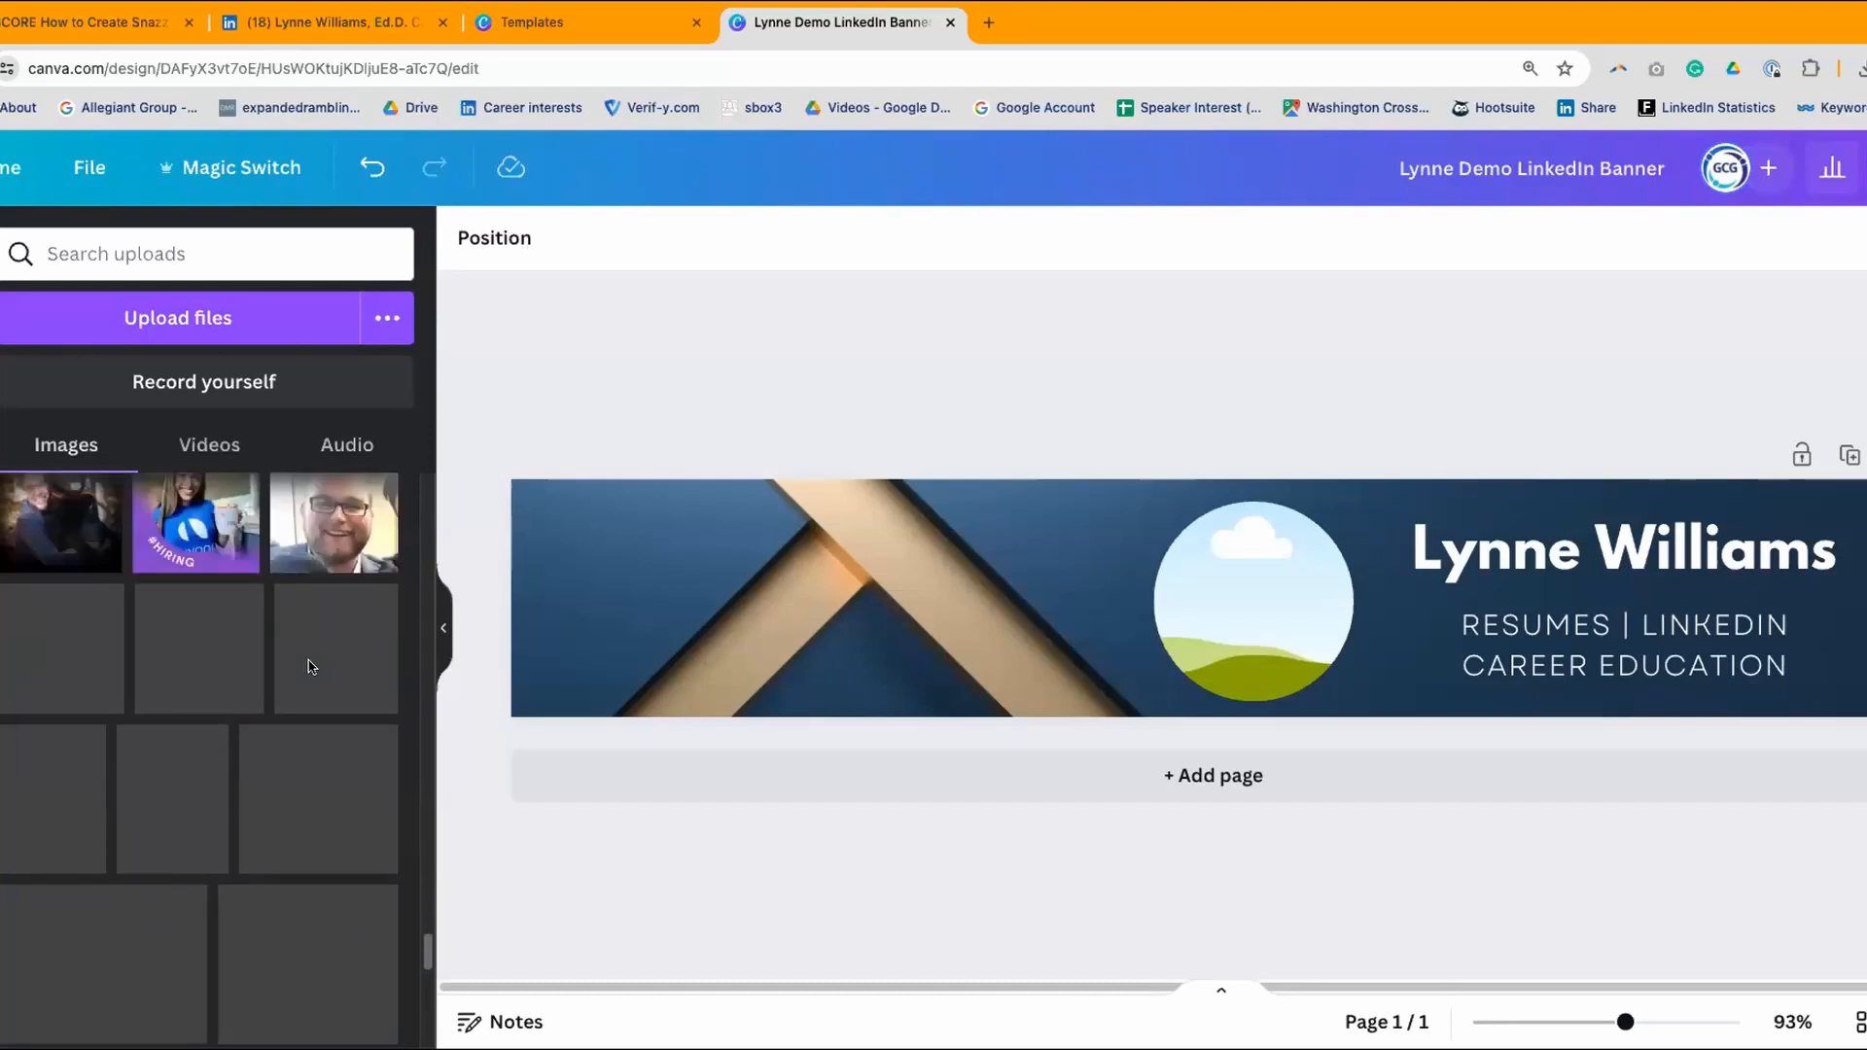
scroll(308, 667, up, 3)
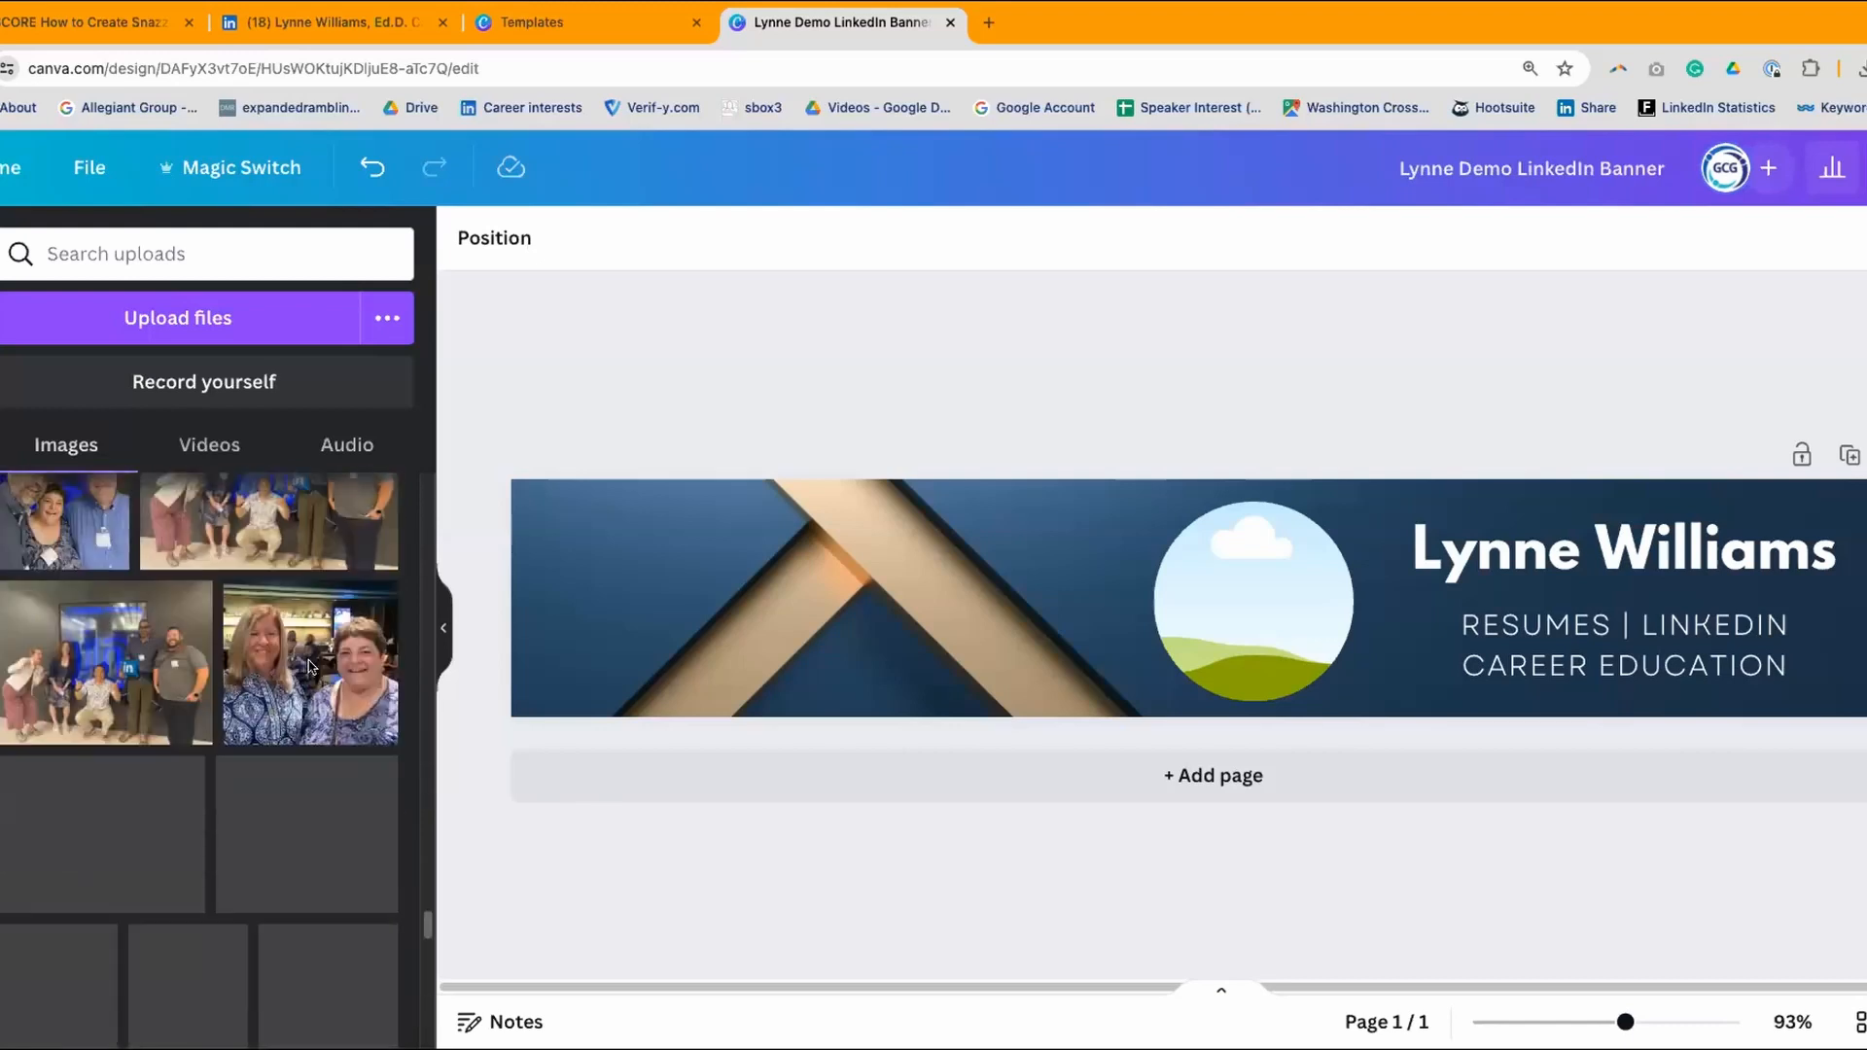
scroll(310, 667, down, 10)
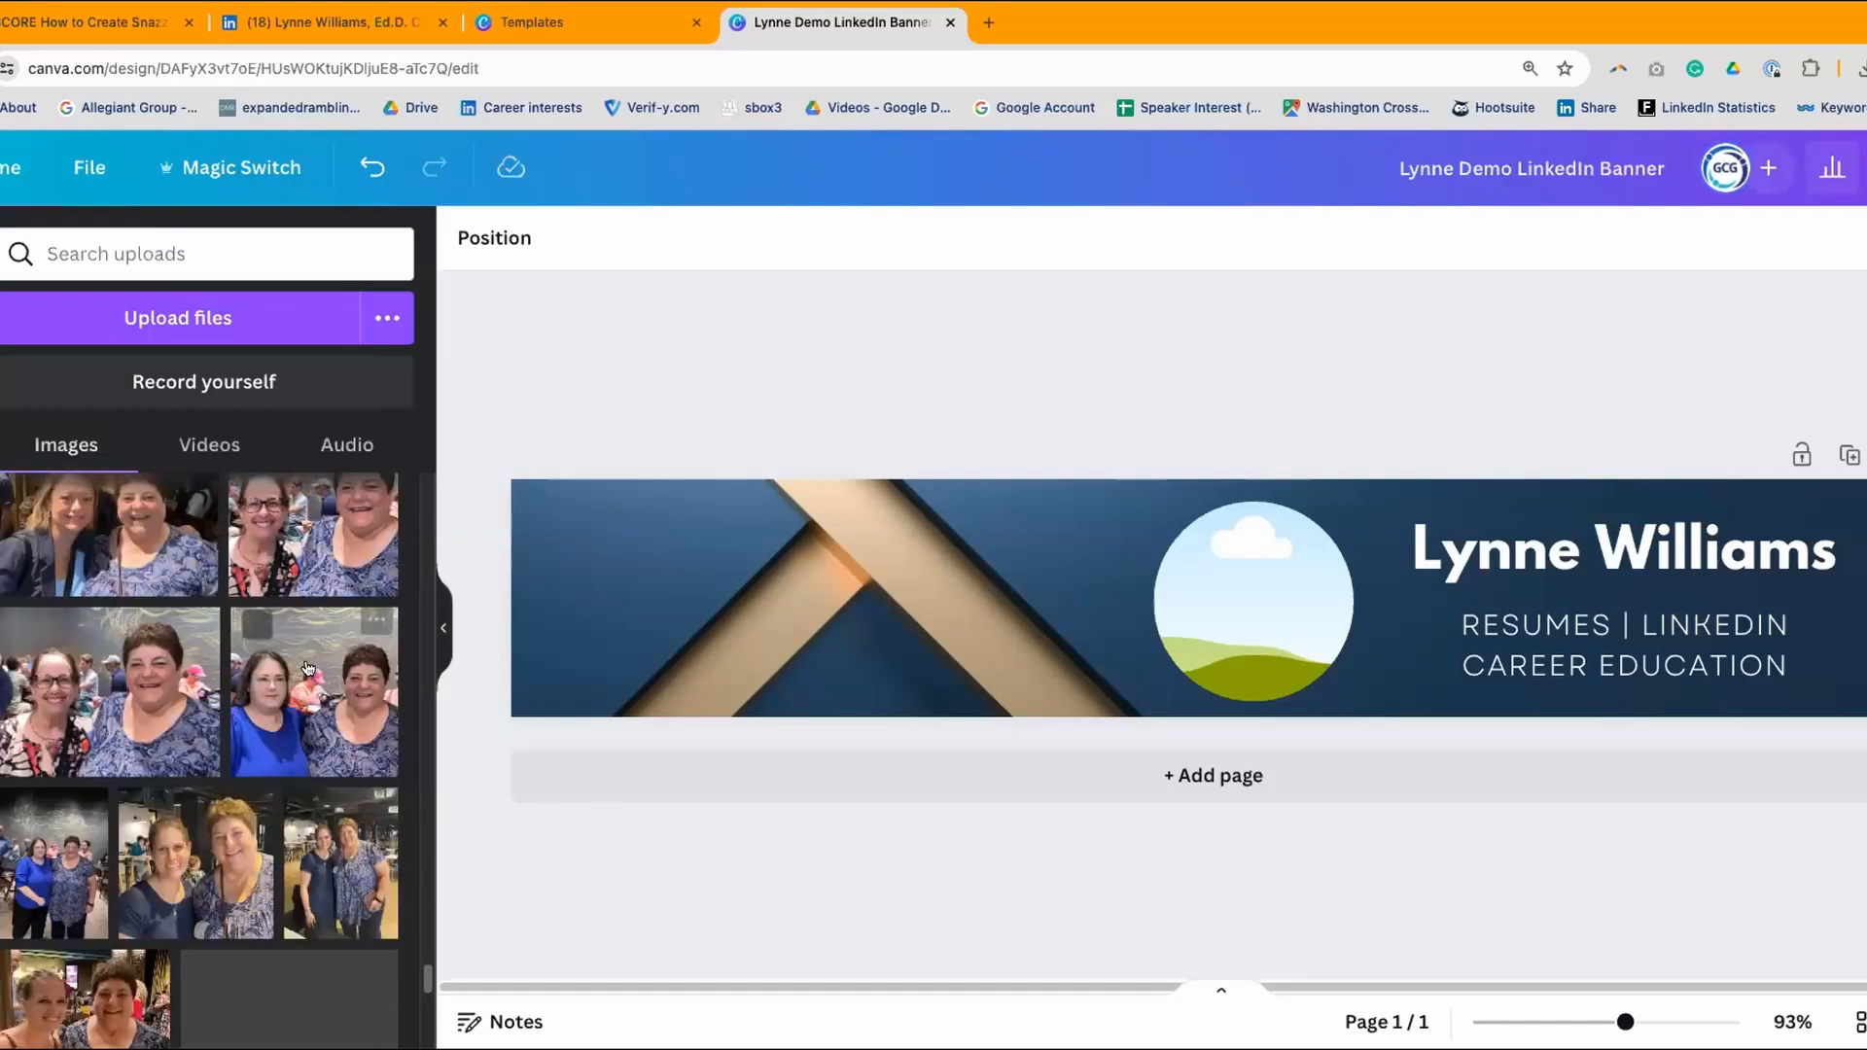
scroll(309, 667, down, 3)
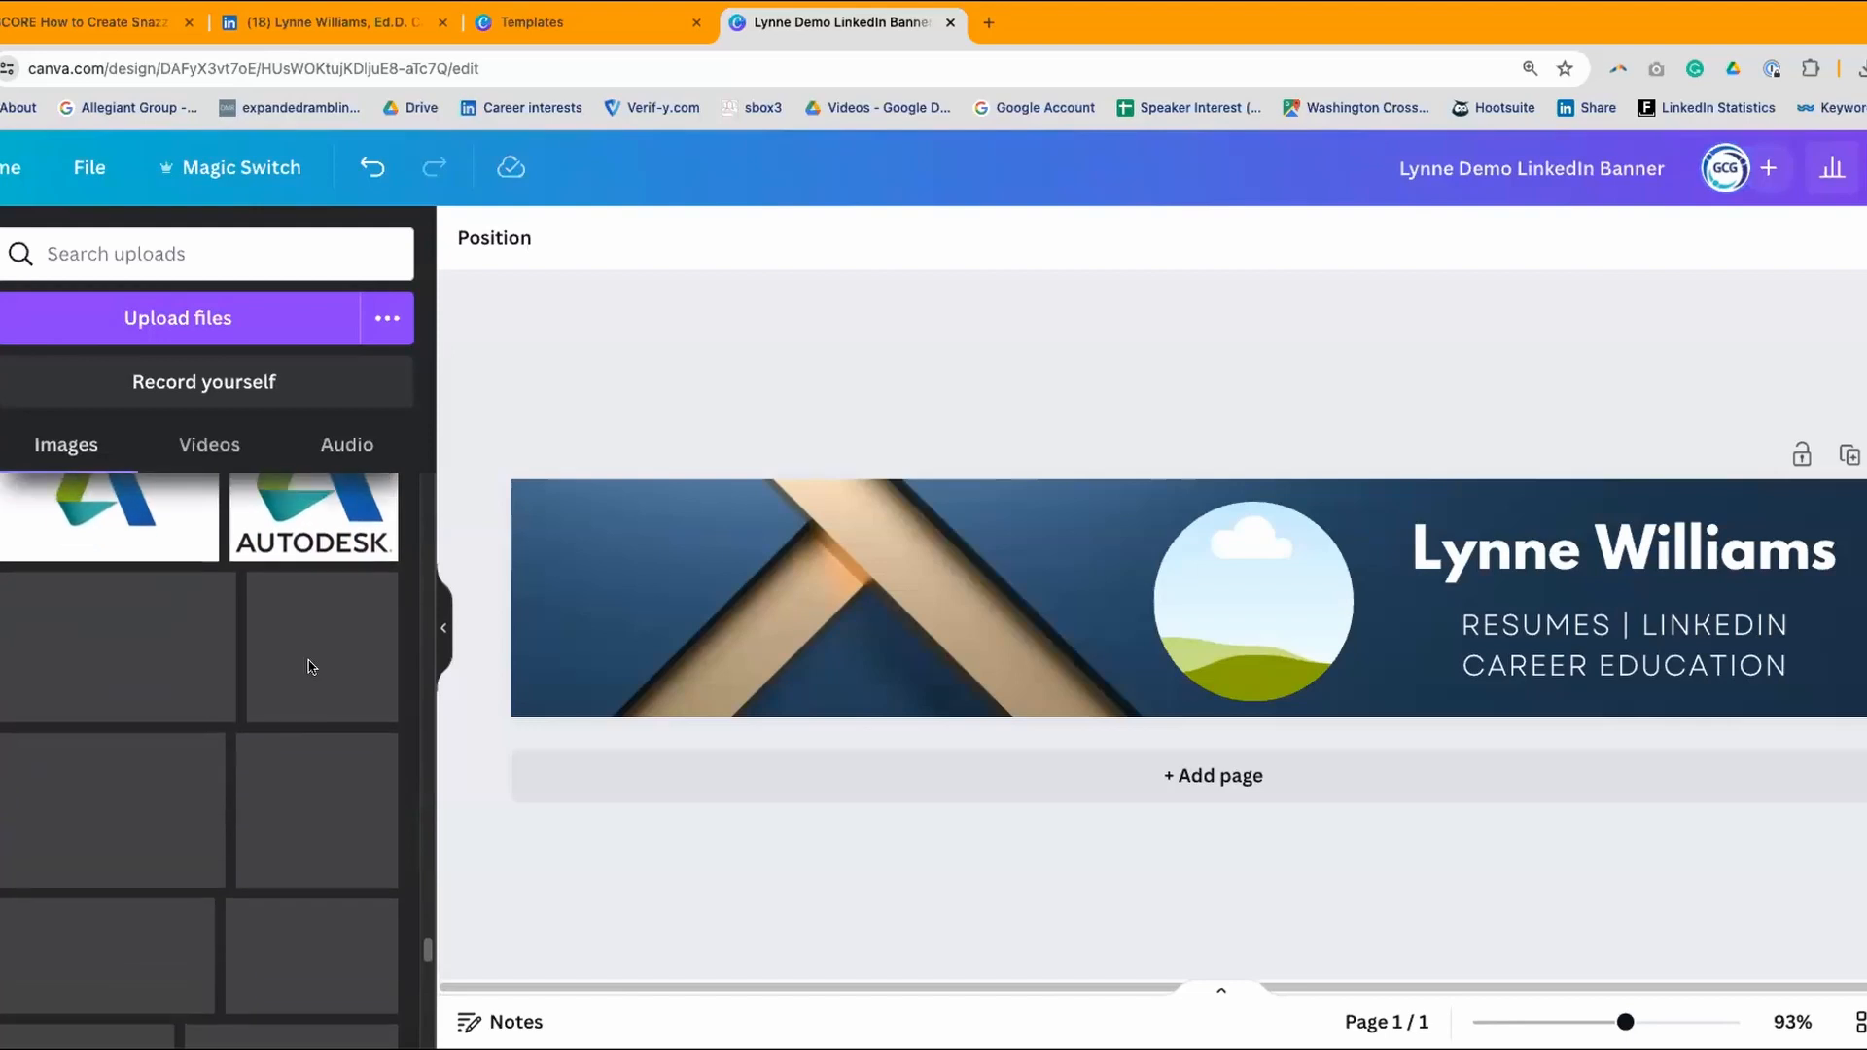
scroll(309, 667, down, 10)
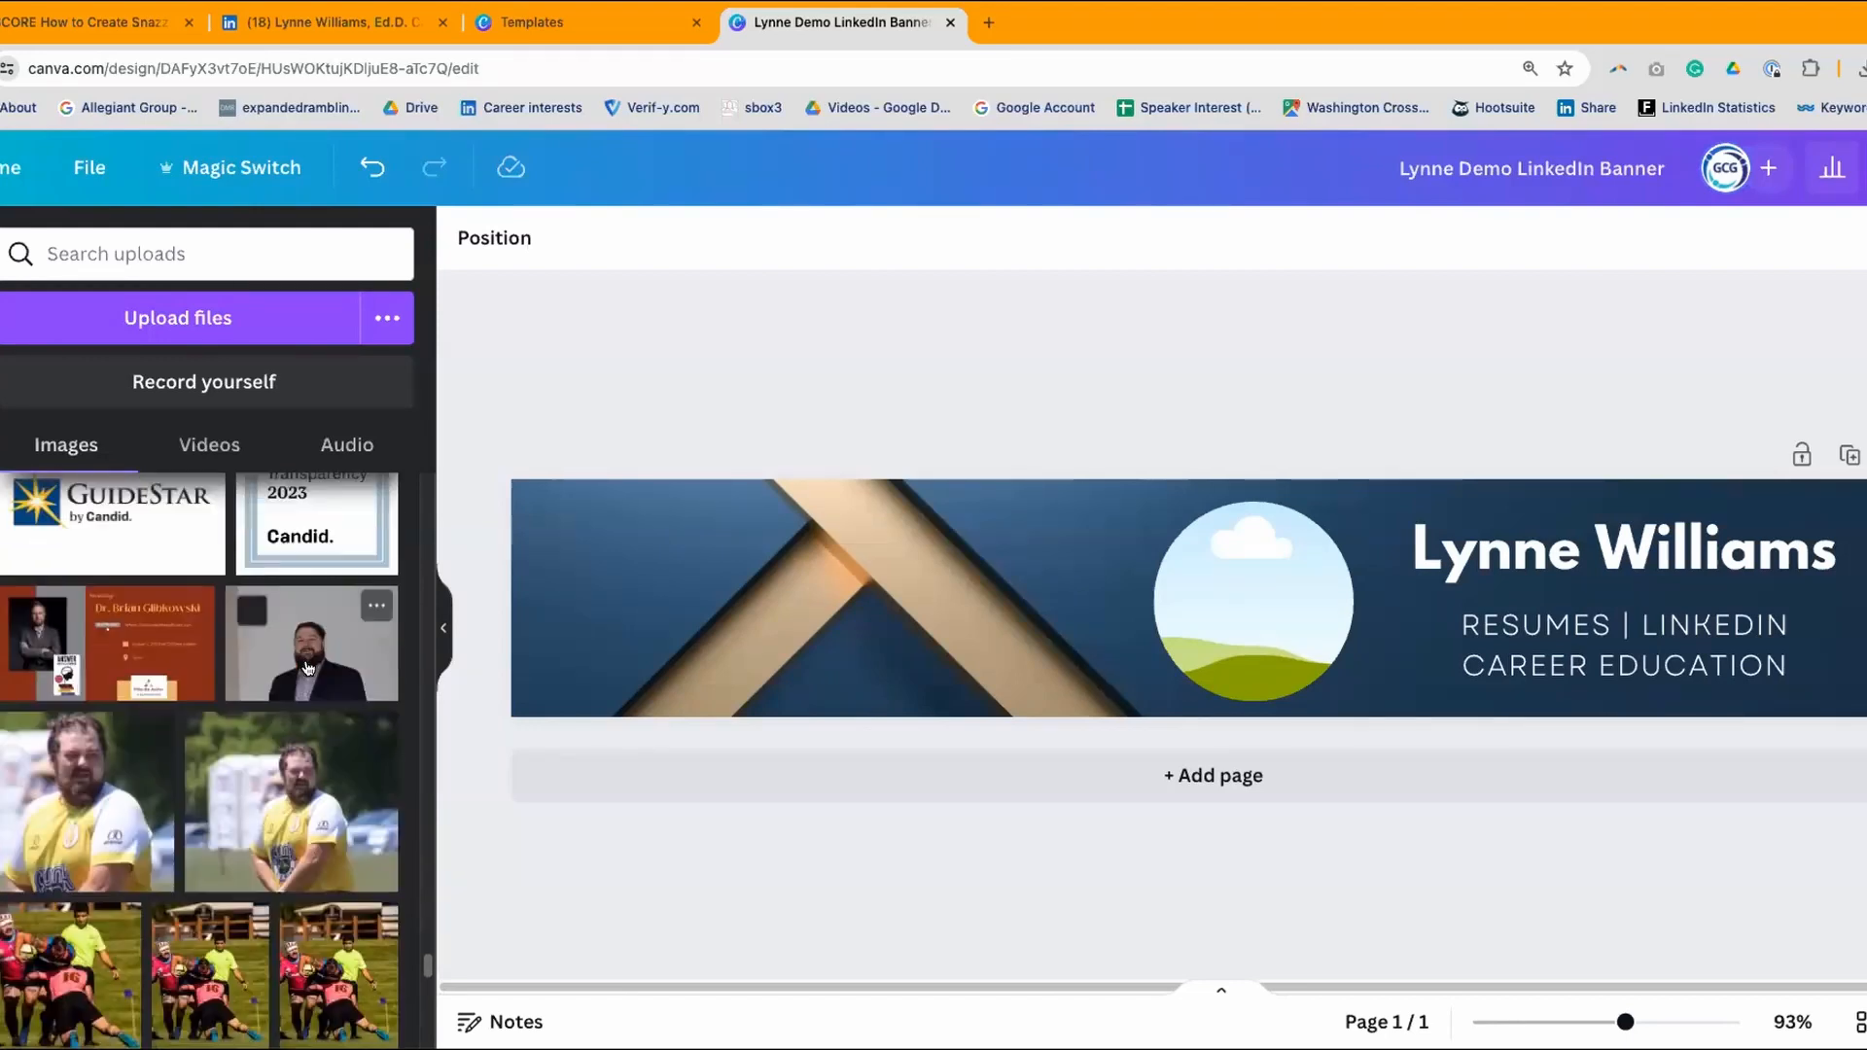
scroll(309, 667, down, 5)
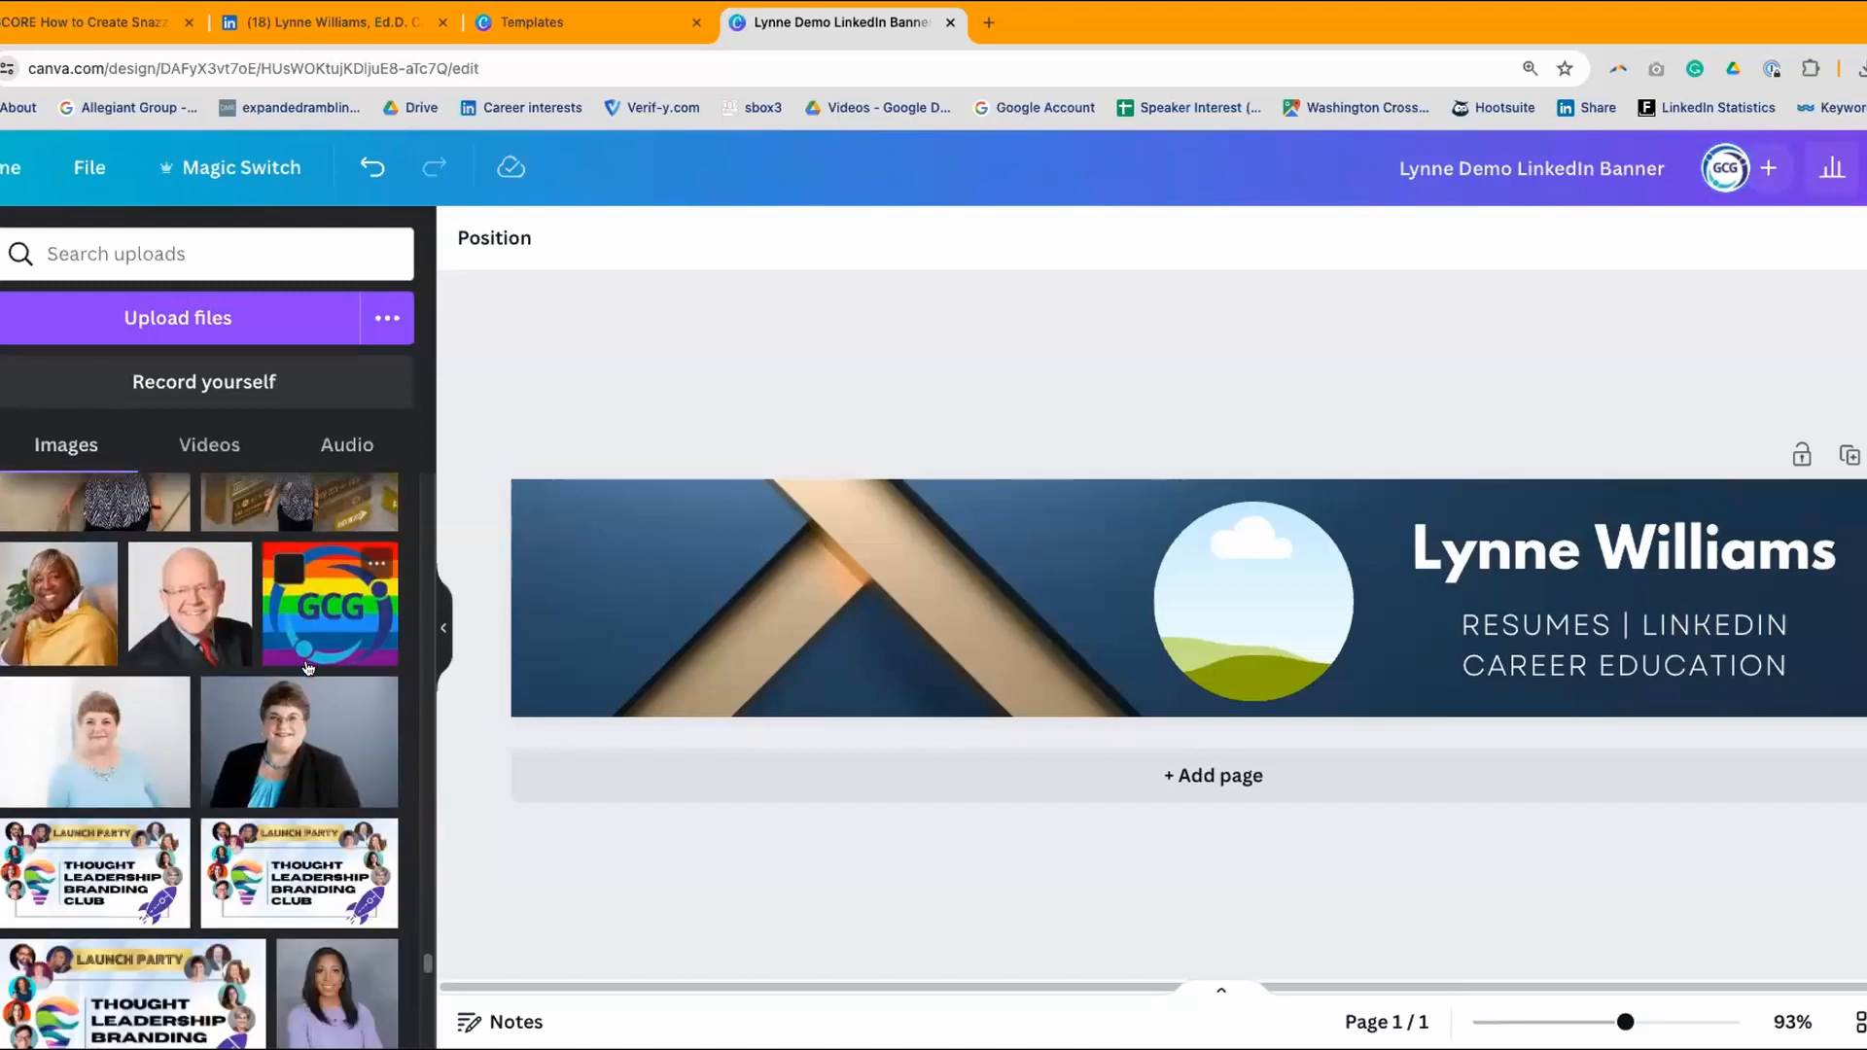
scroll(309, 667, down, 1)
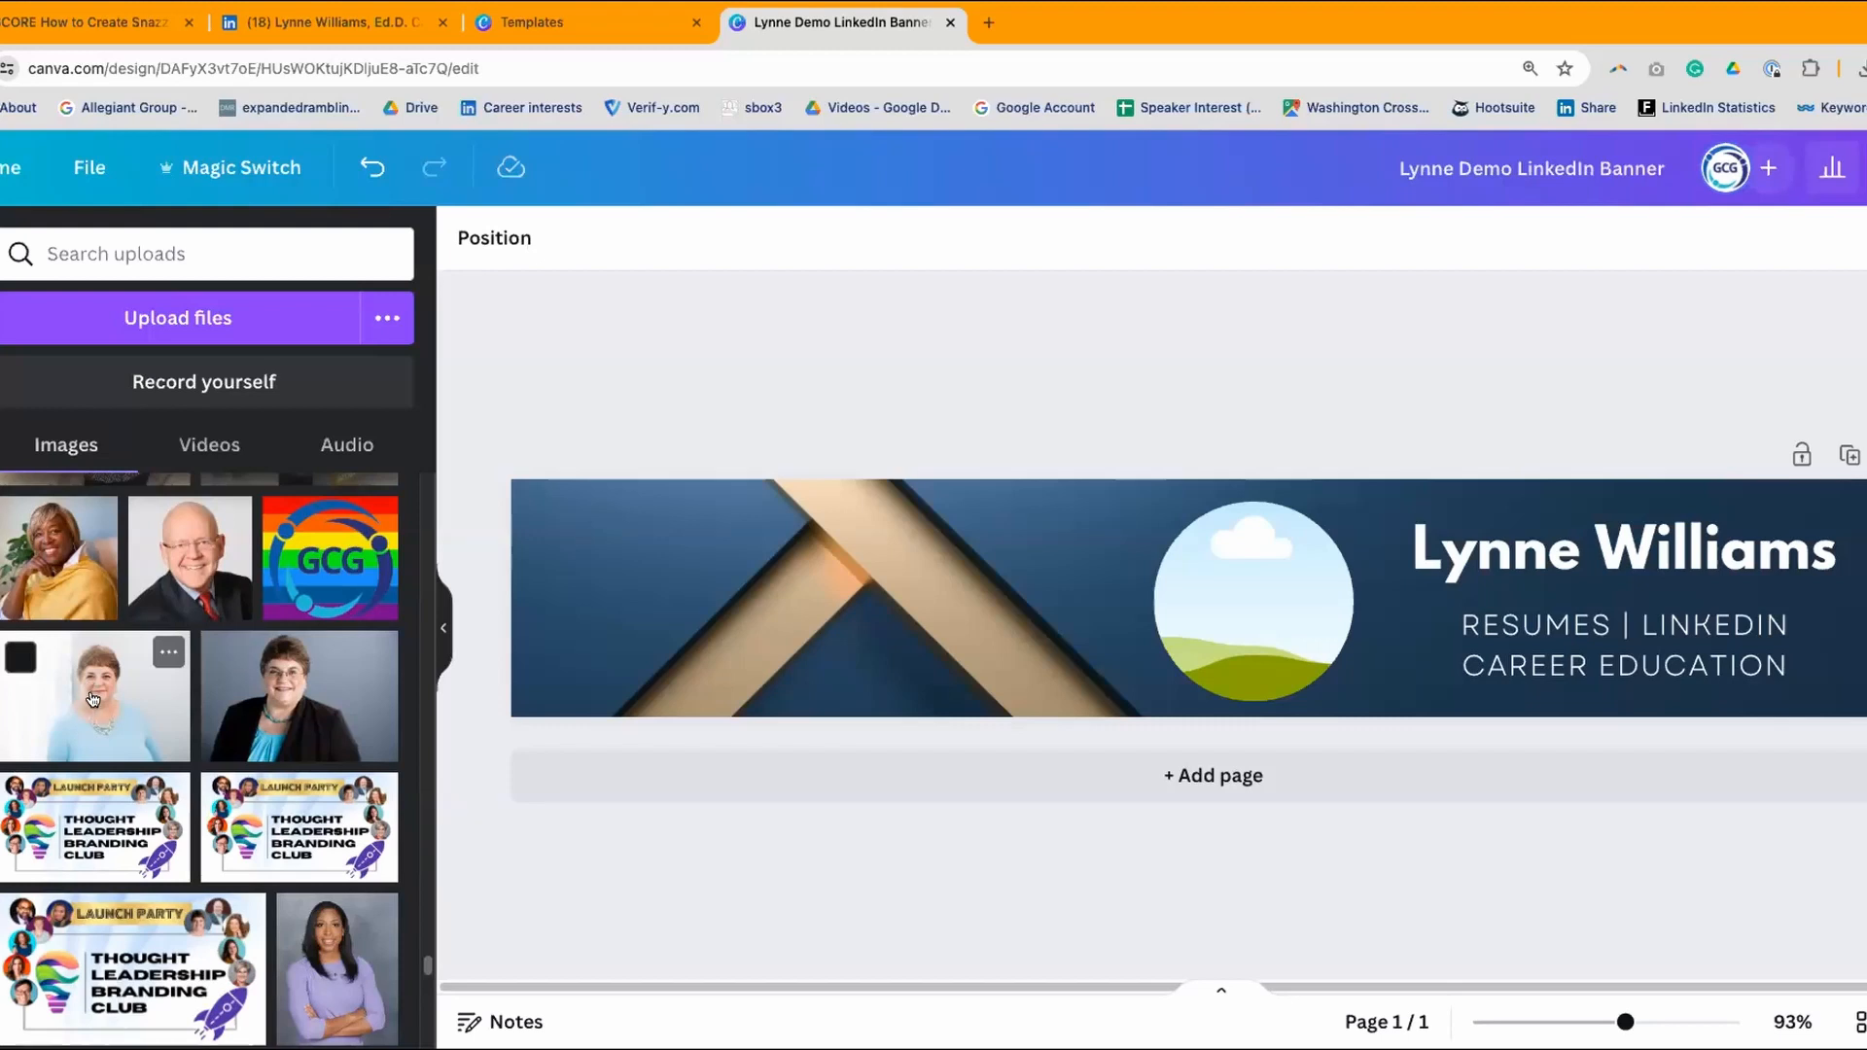
drag(88, 689, 1201, 574)
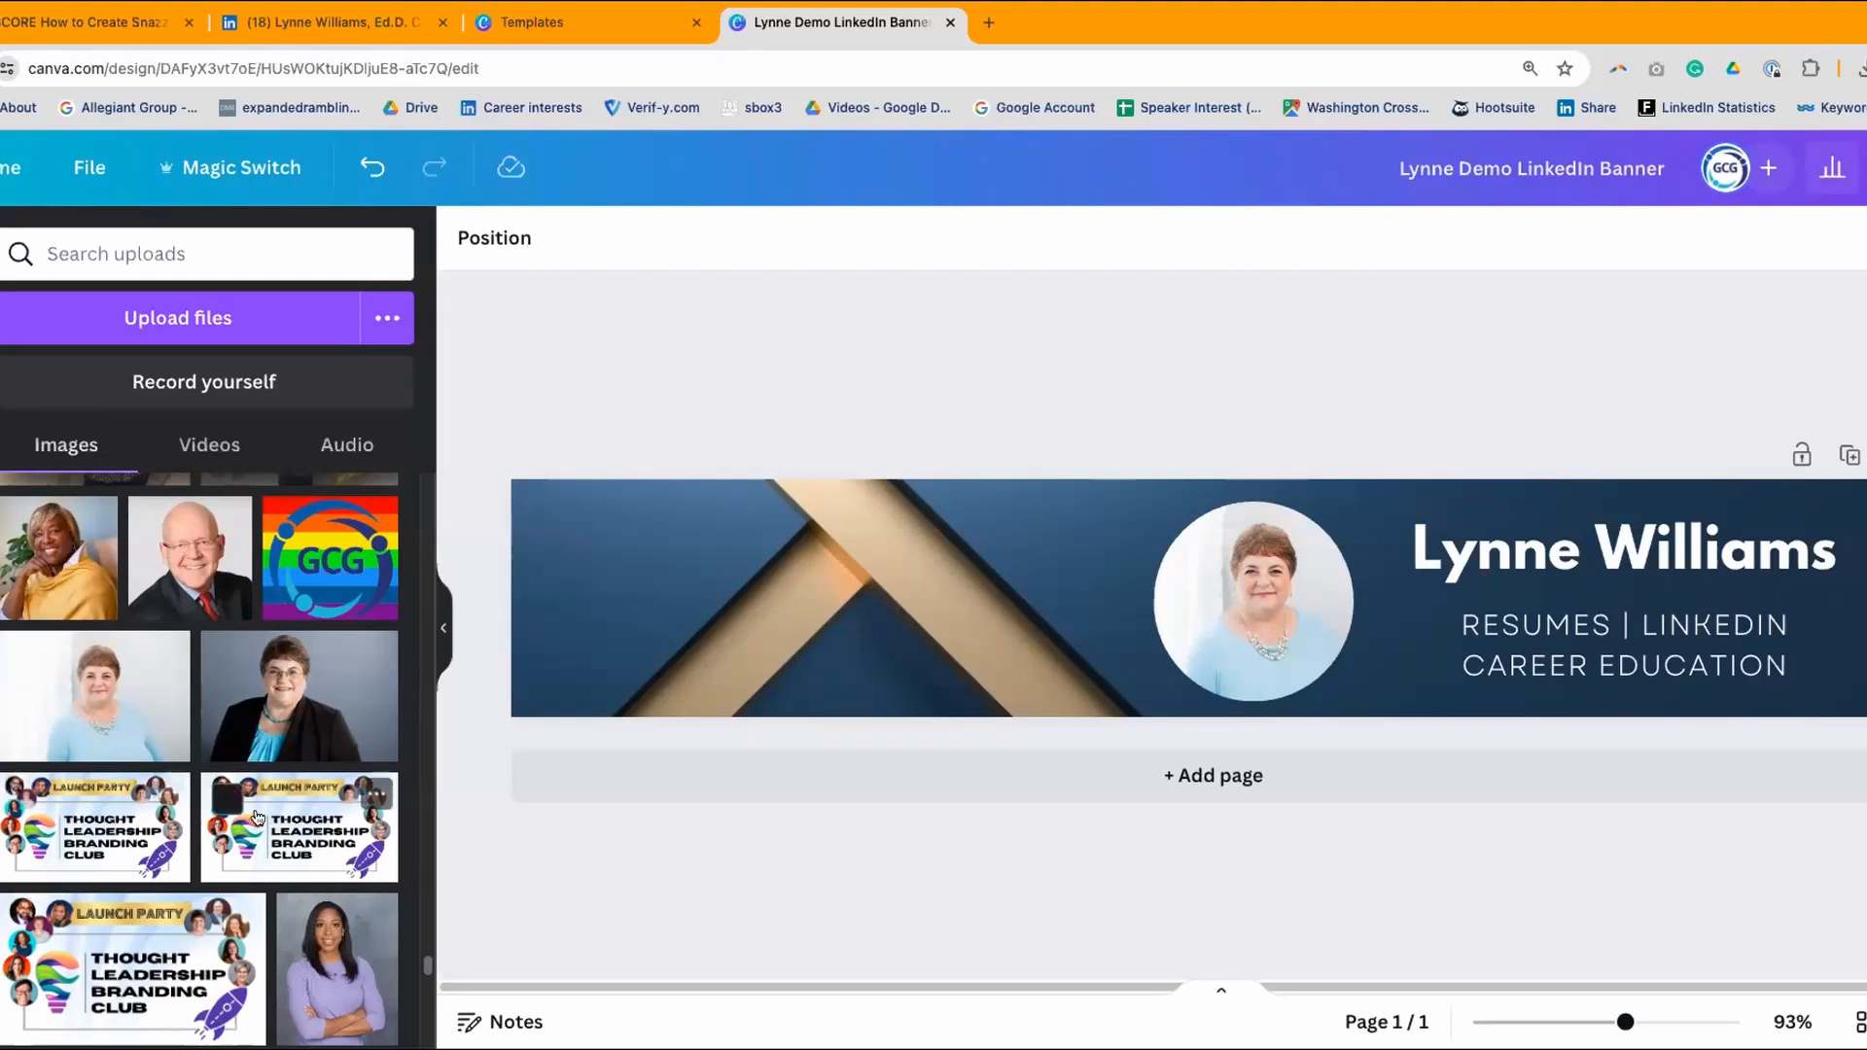
- Save the banner design with its portrait photo from the File menu
scroll(292, 817, up, 10)
scroll(292, 681, up, 10)
scroll(199, 758, up, 2)
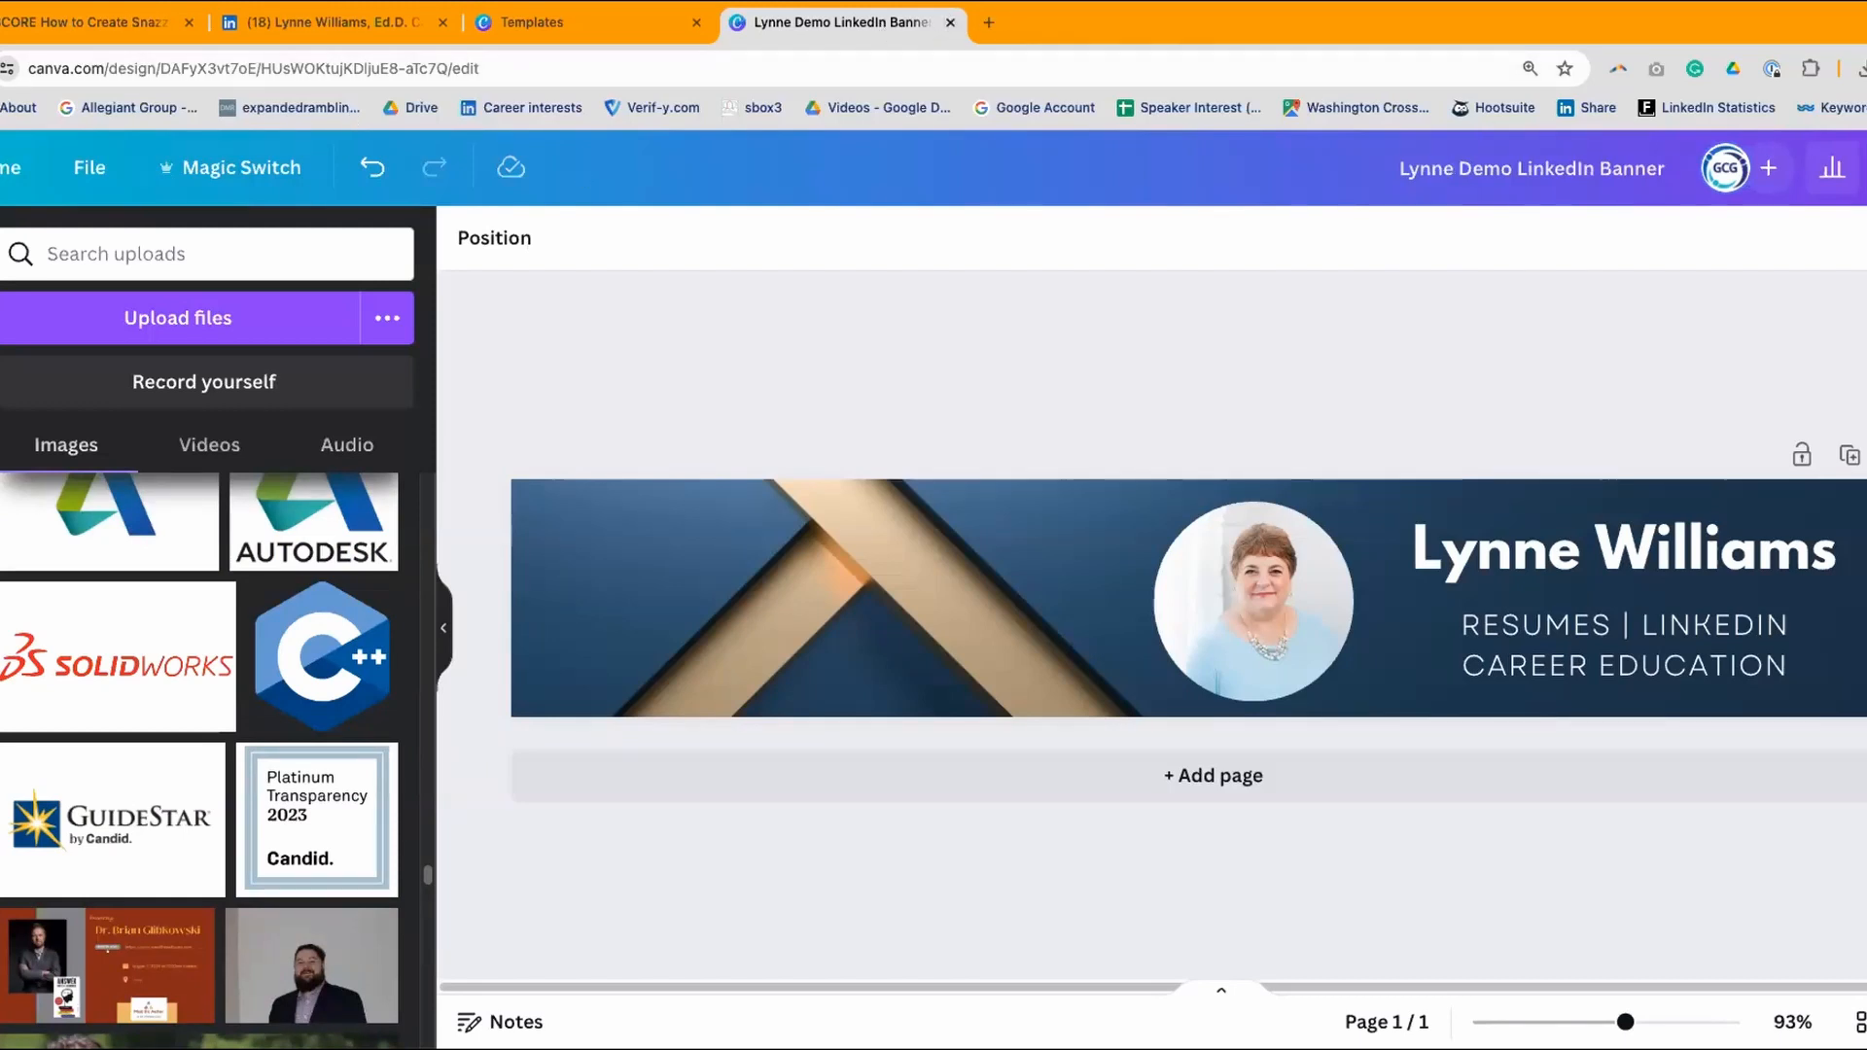
click(89, 167)
click(137, 609)
click(88, 170)
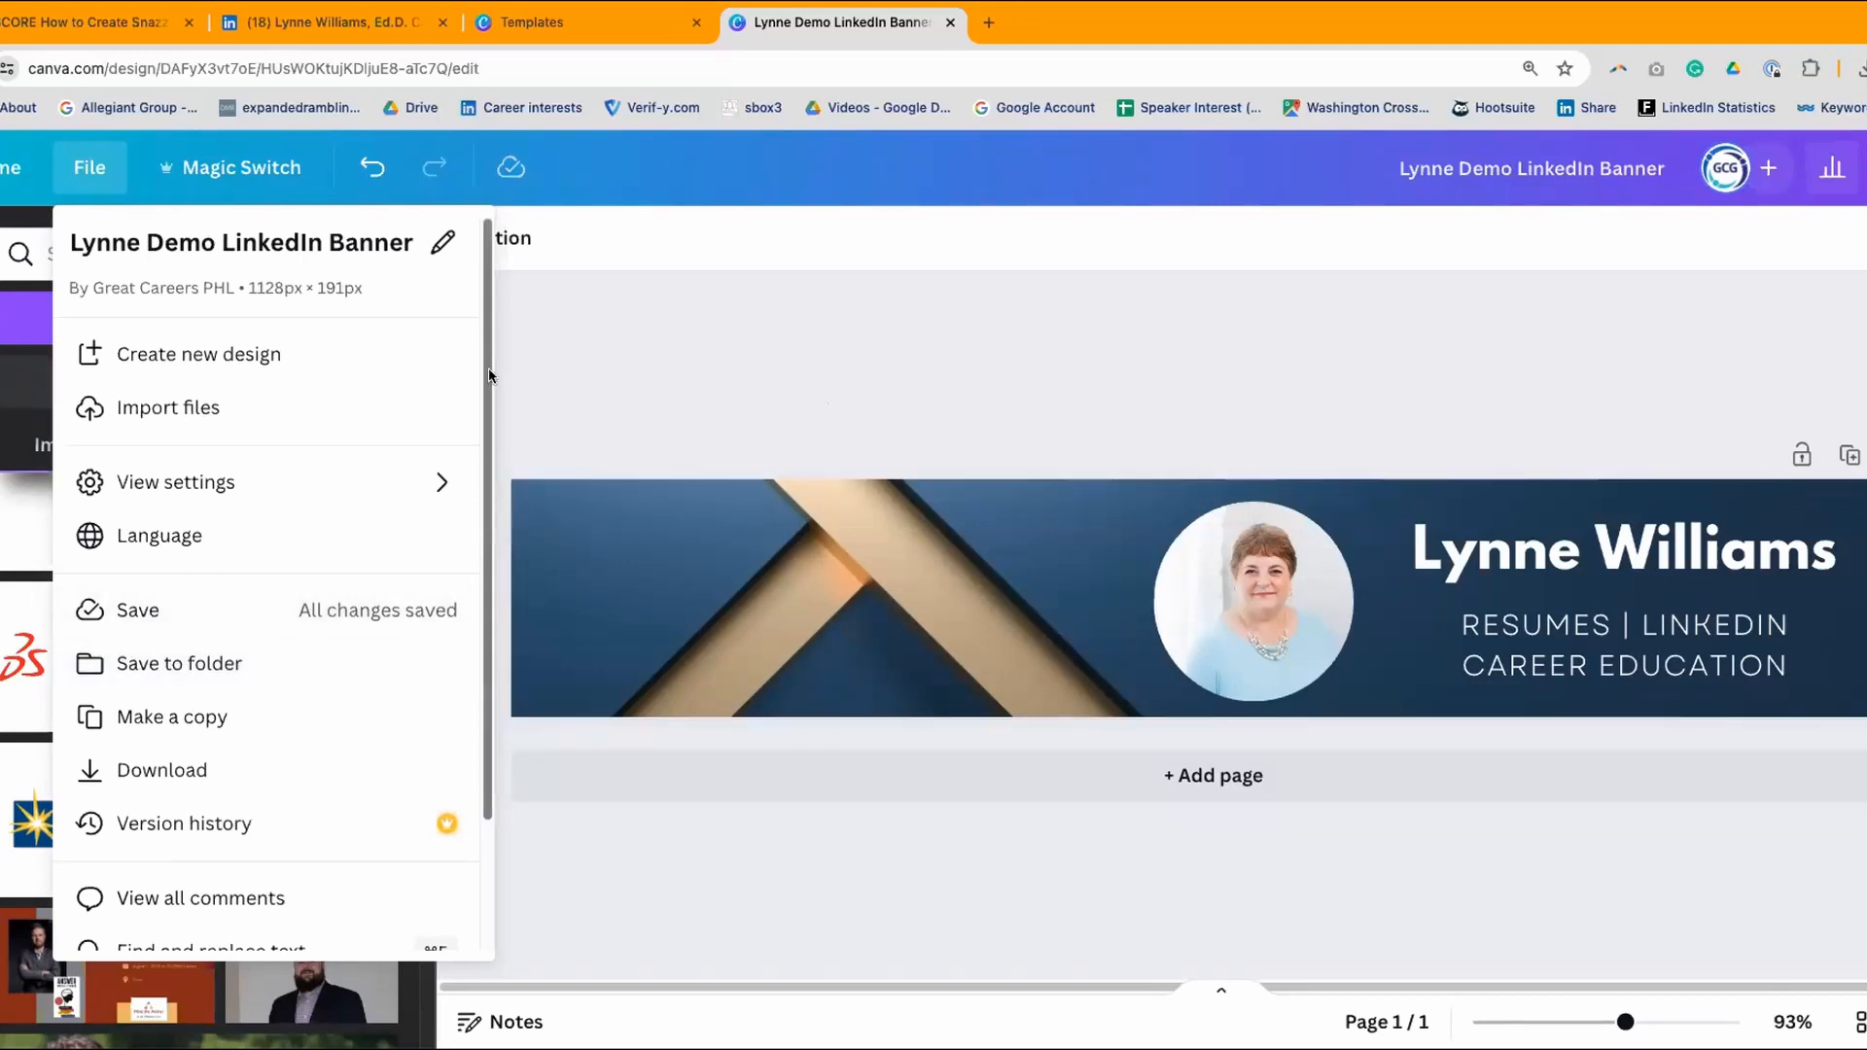
- Close the file options and browse the LinkedIn banner templates list
scroll(466, 337, down, 1)
scroll(466, 336, down, 3)
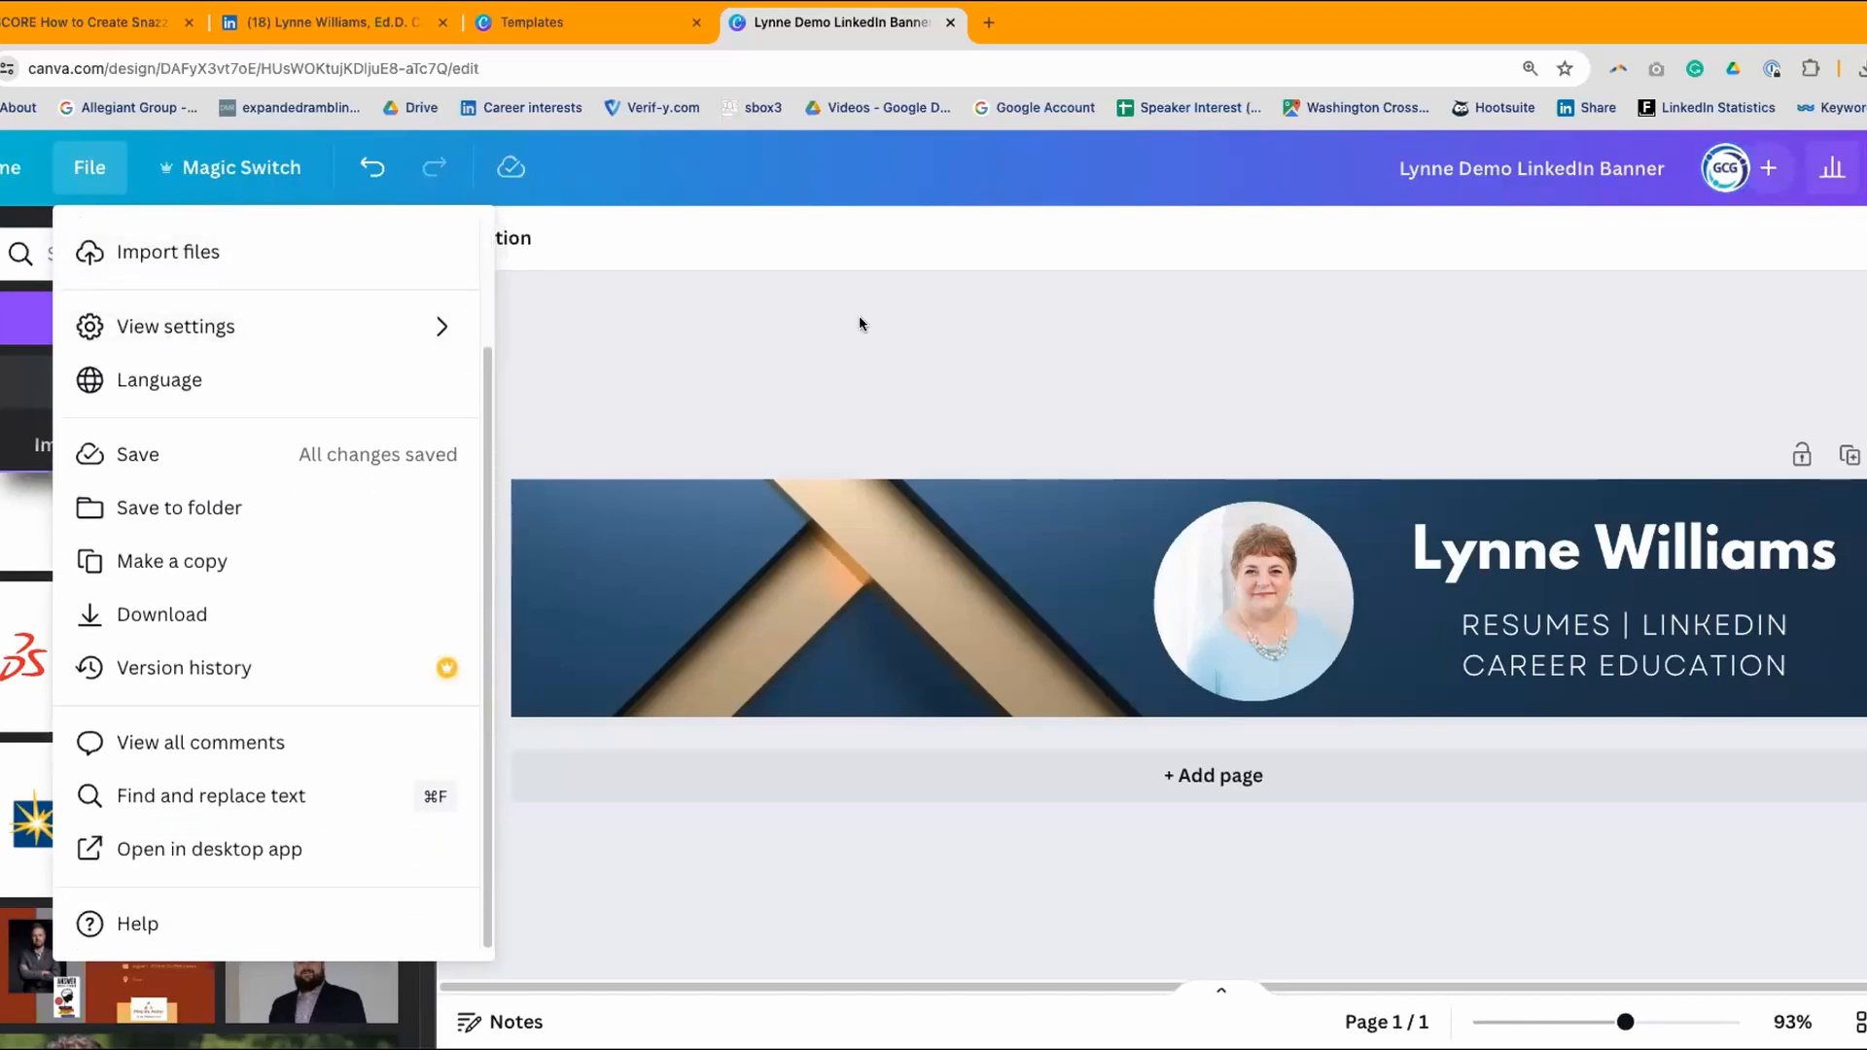
click(784, 347)
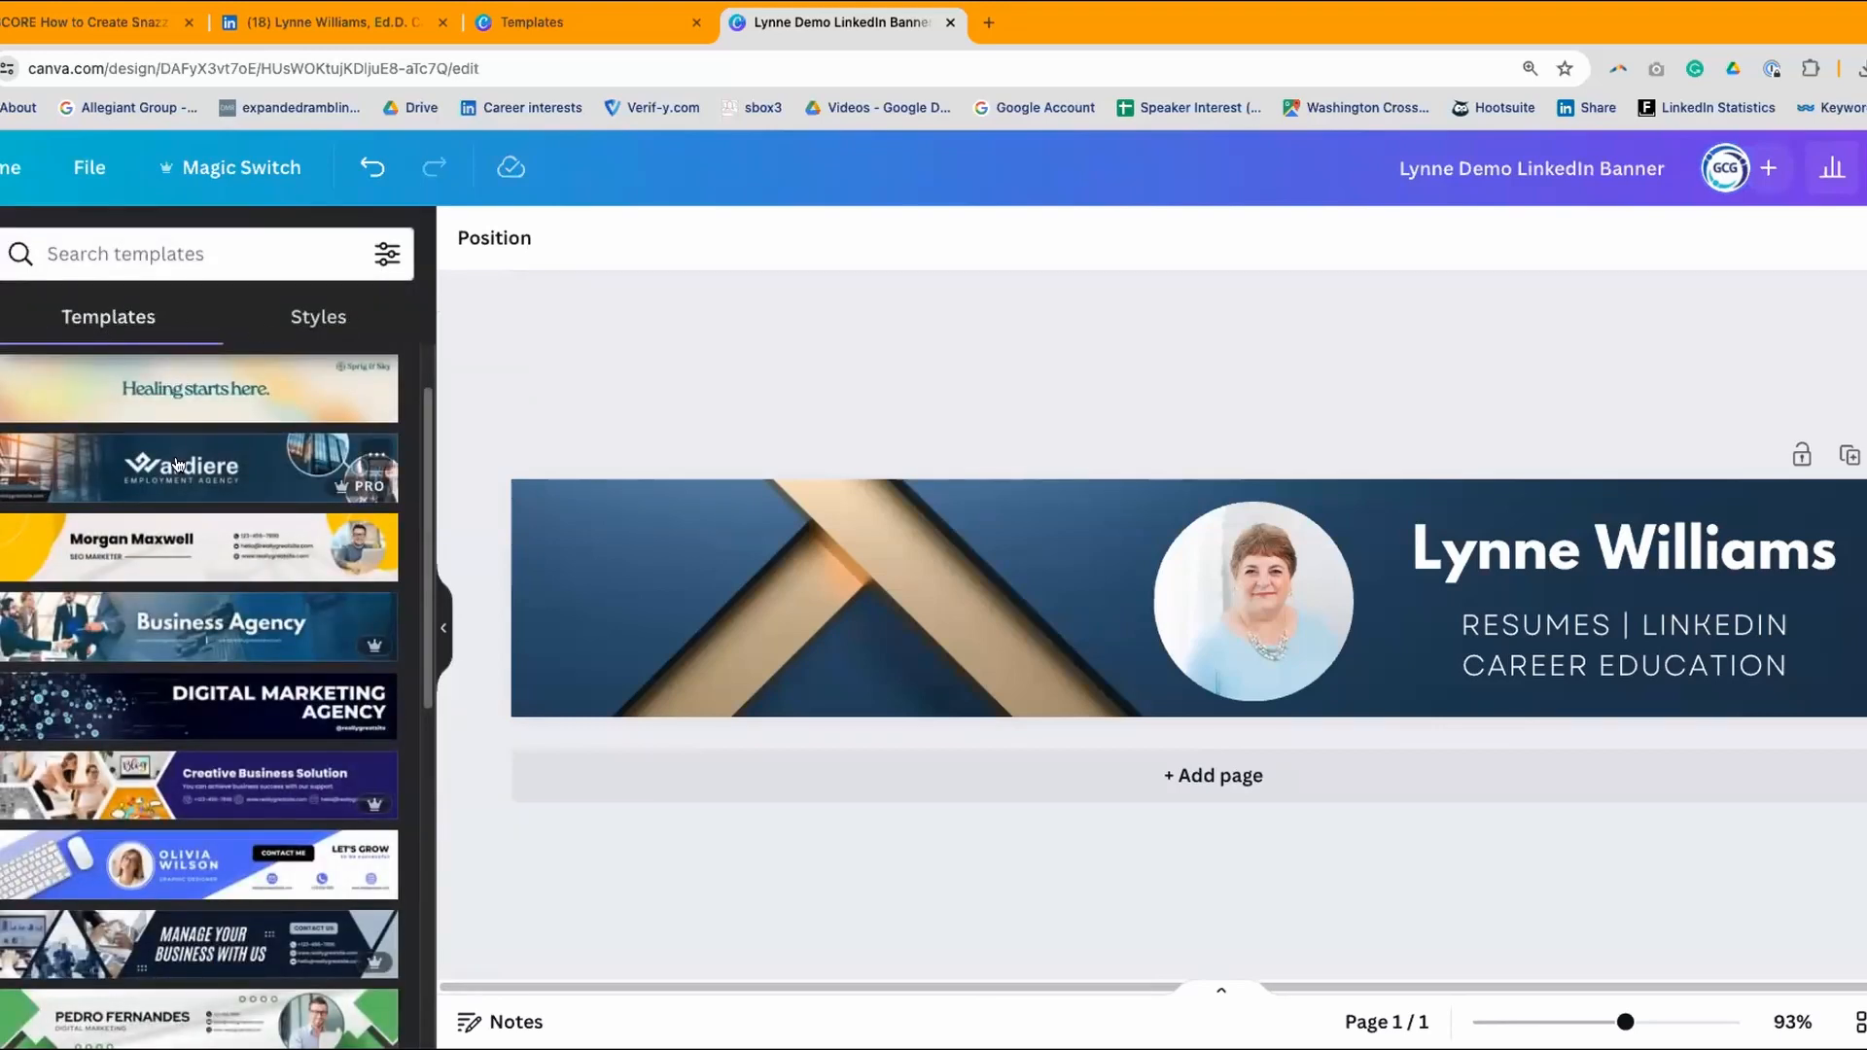
scroll(178, 465, down, 6)
scroll(176, 465, down, 1)
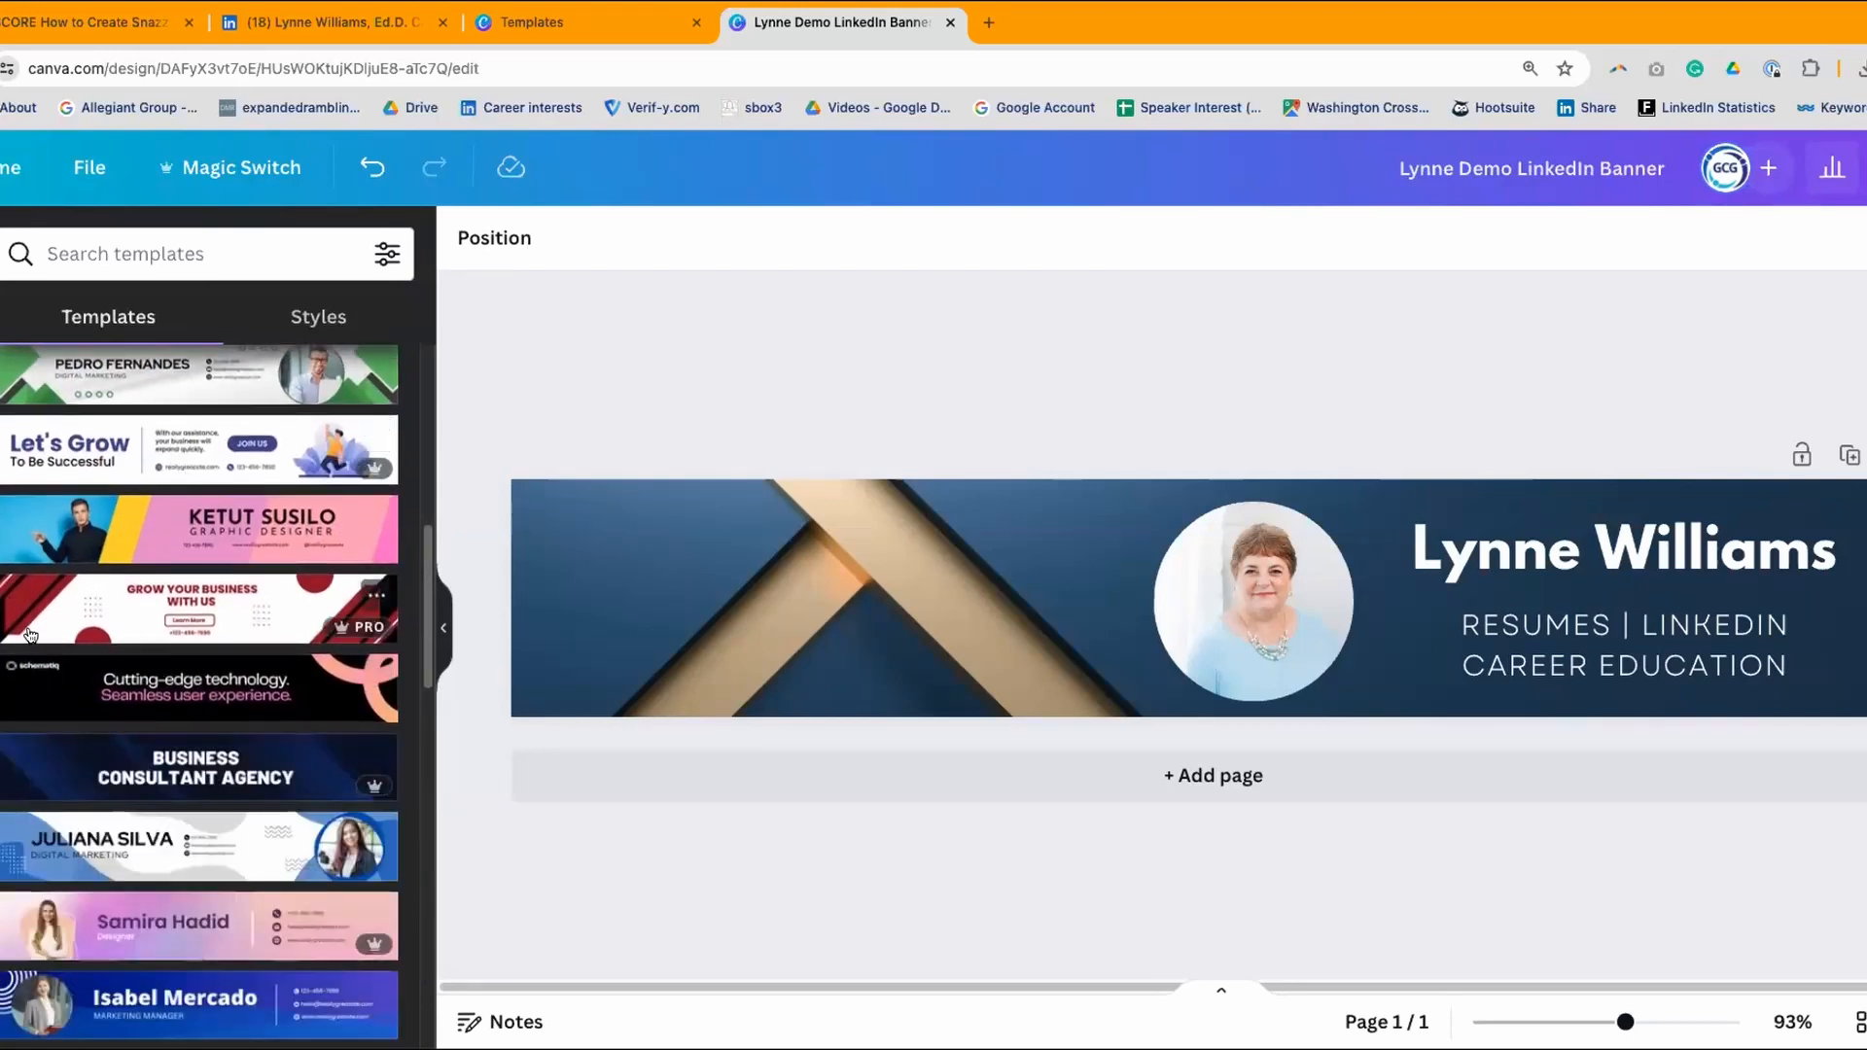
scroll(13, 672, down, 1)
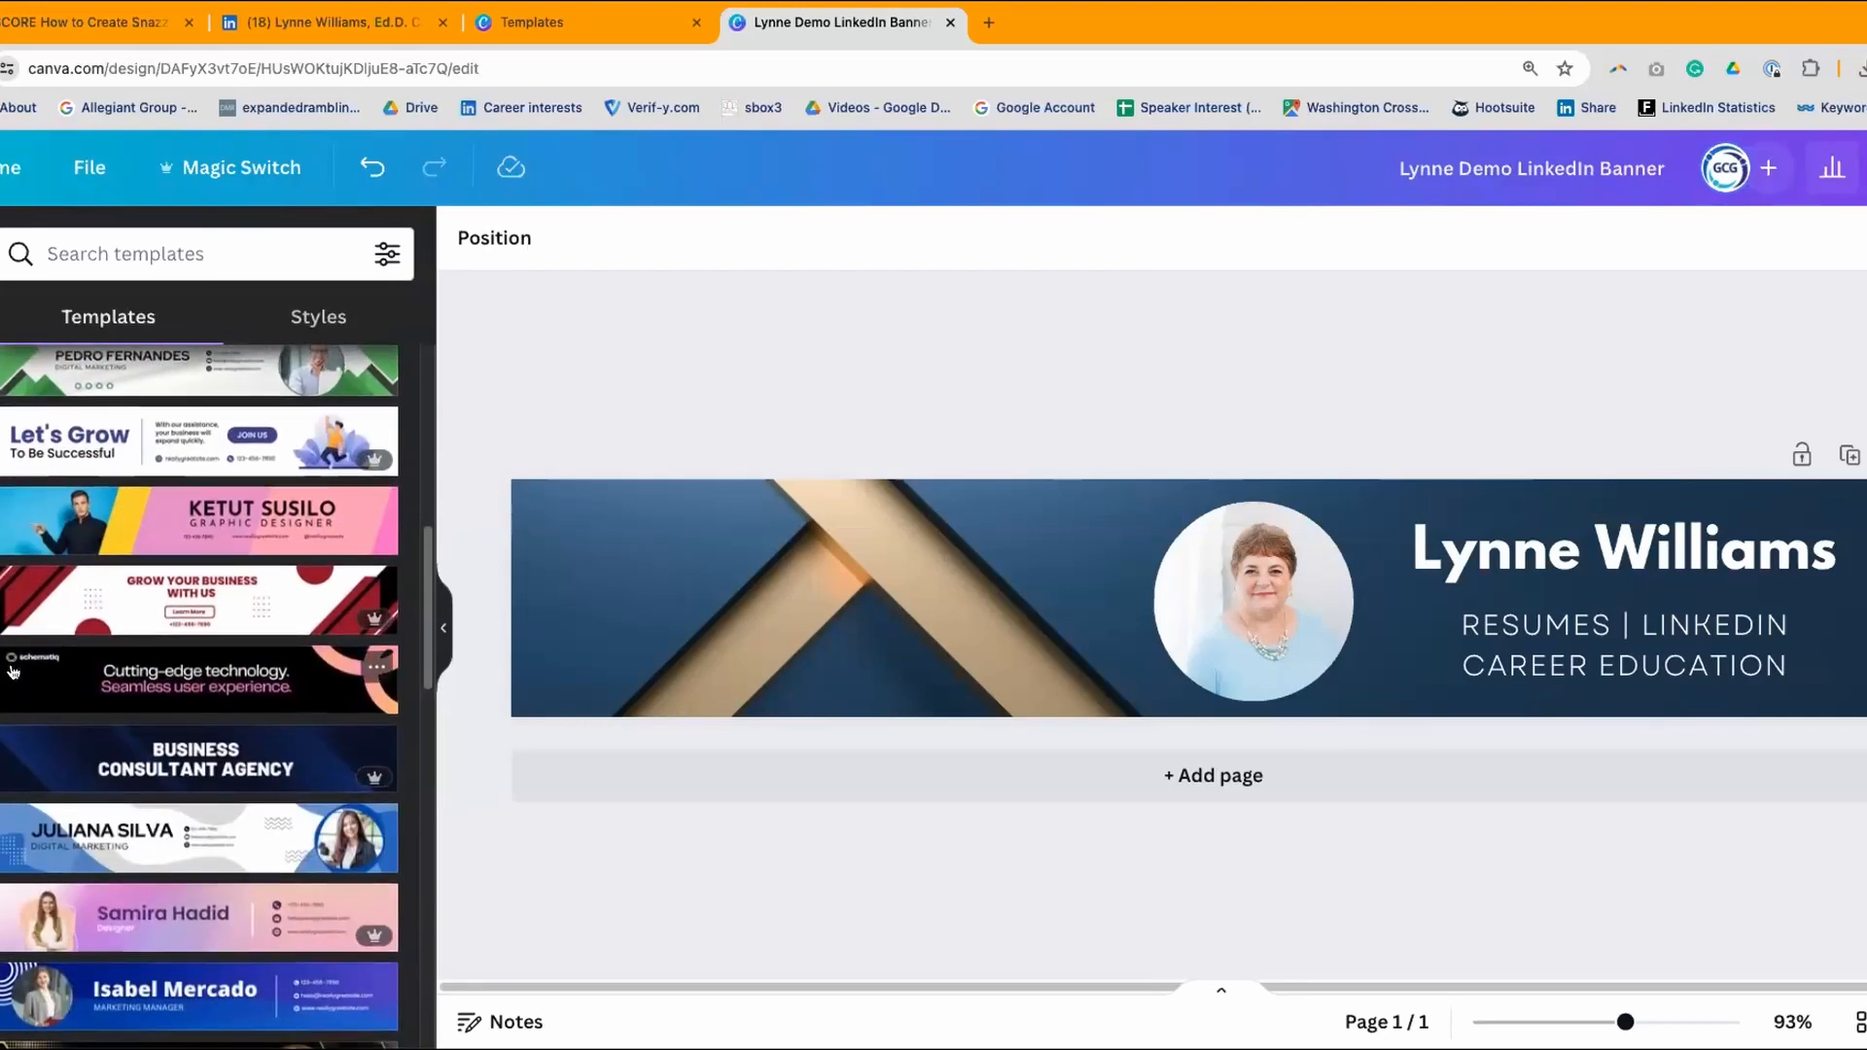
- Try a light blue banner background, undo it, and close the demo design
click(640, 534)
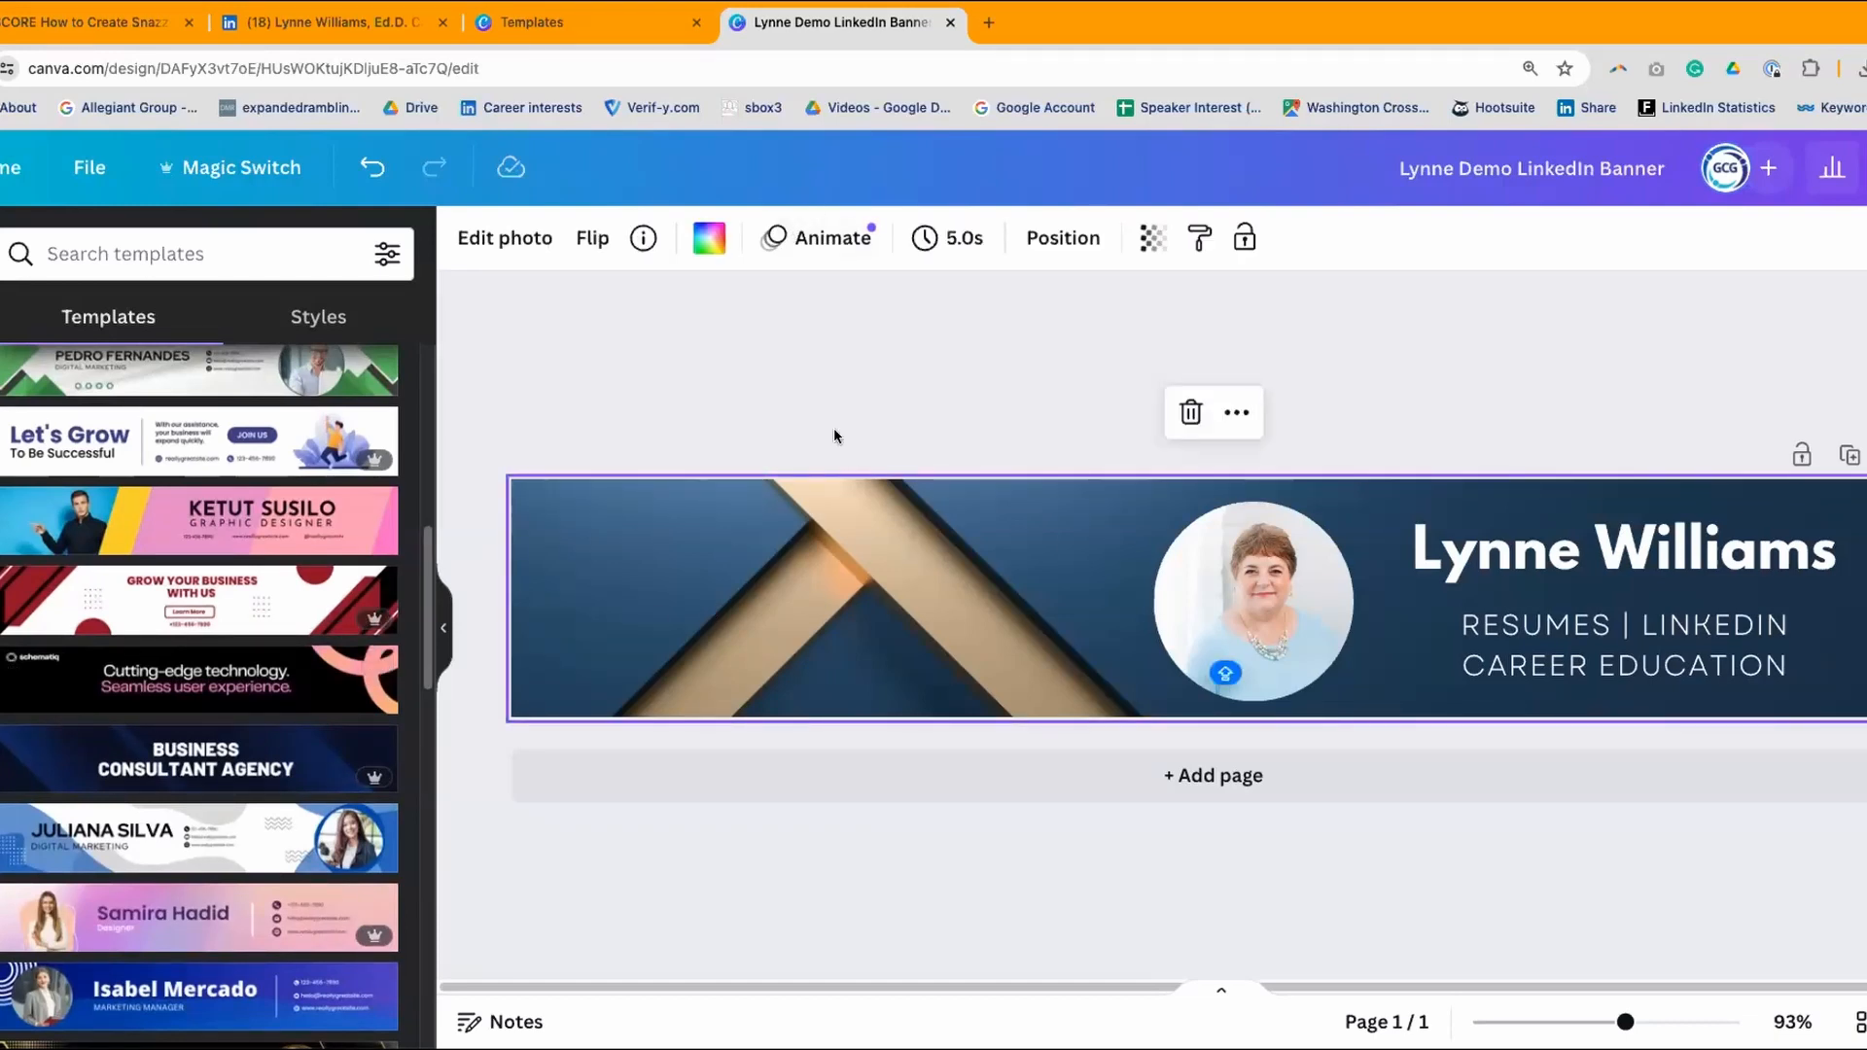
click(696, 237)
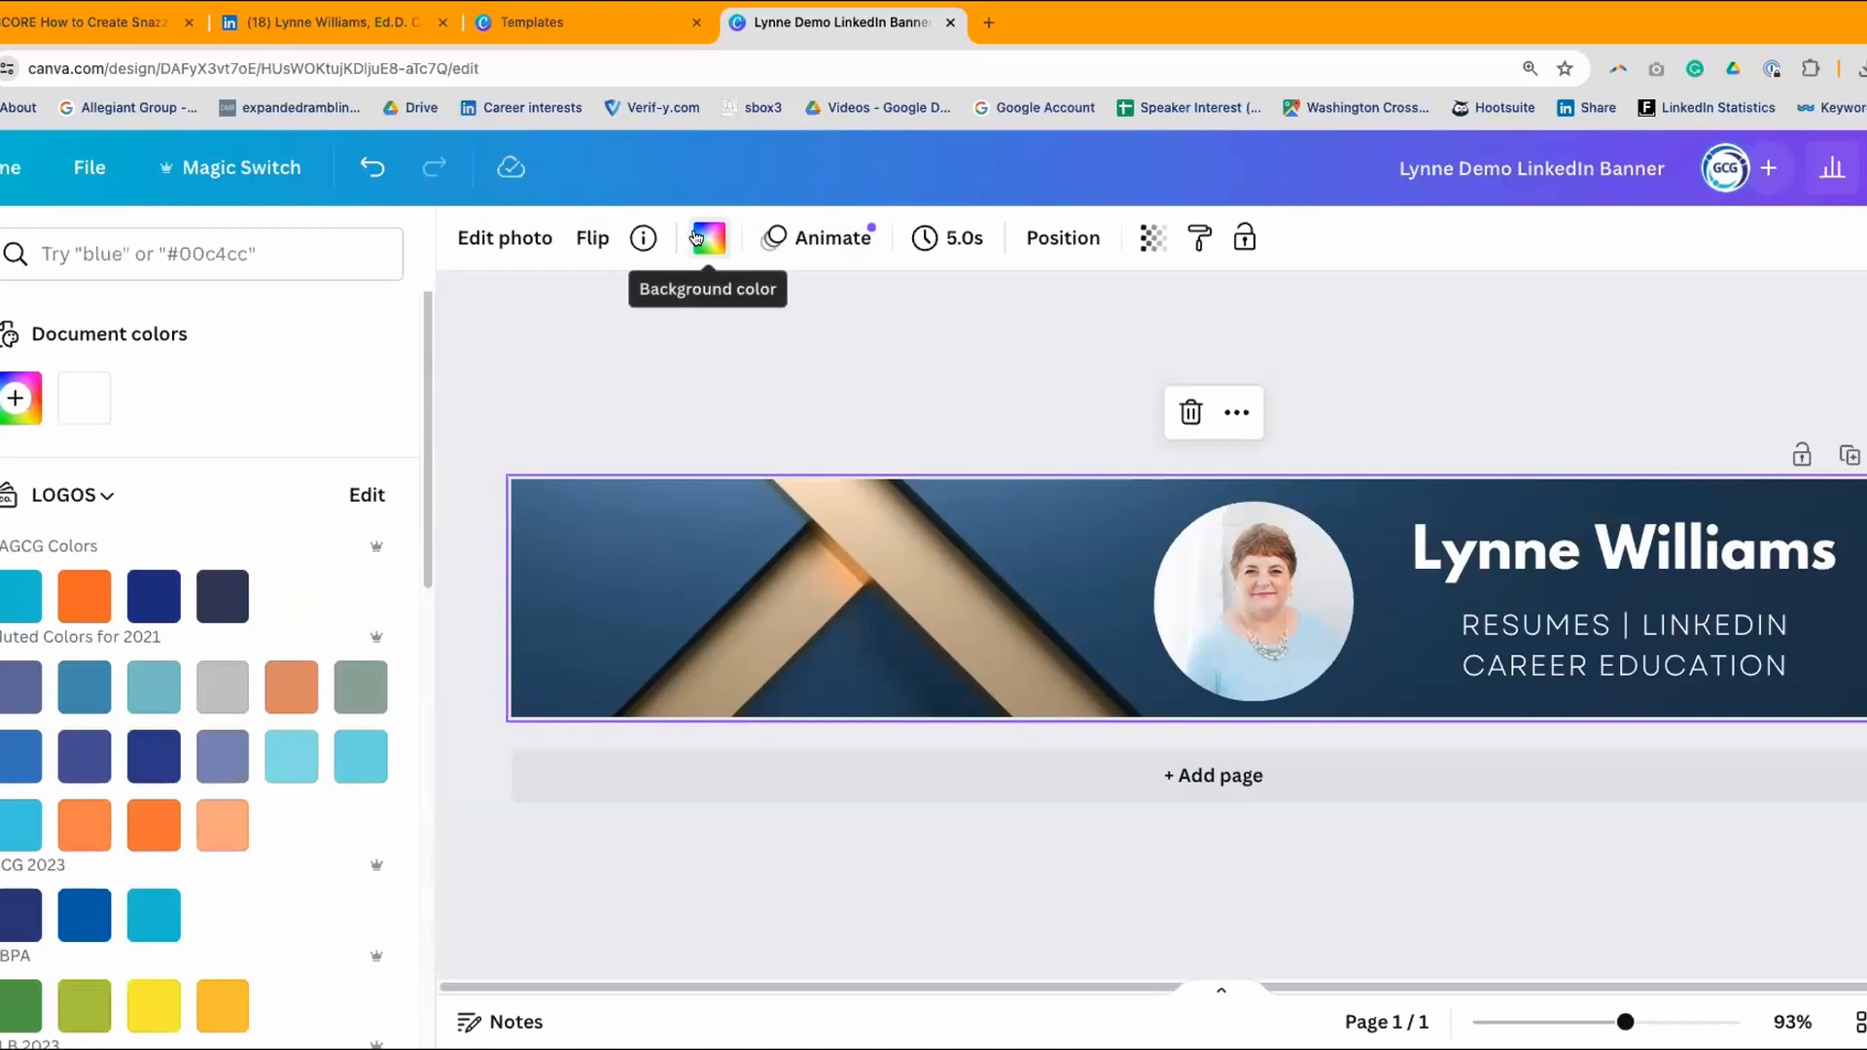
scroll(360, 400, down, 4)
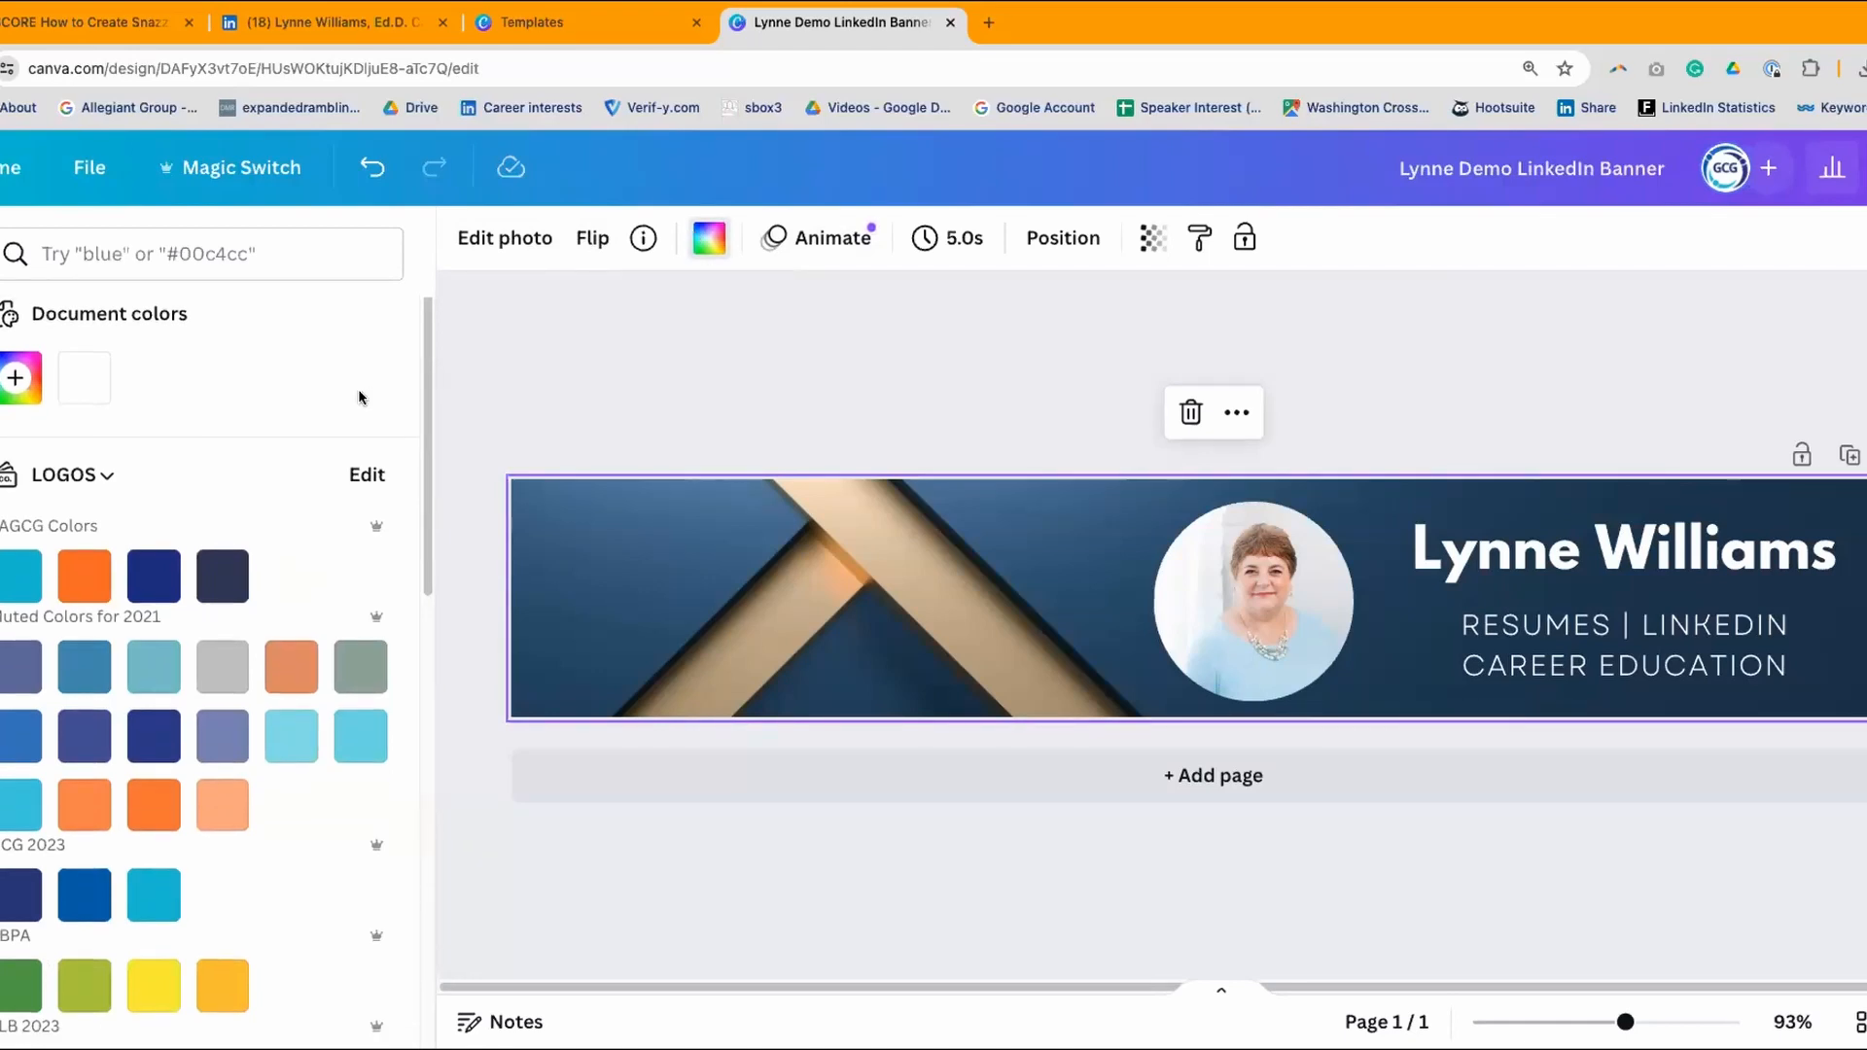
click(357, 545)
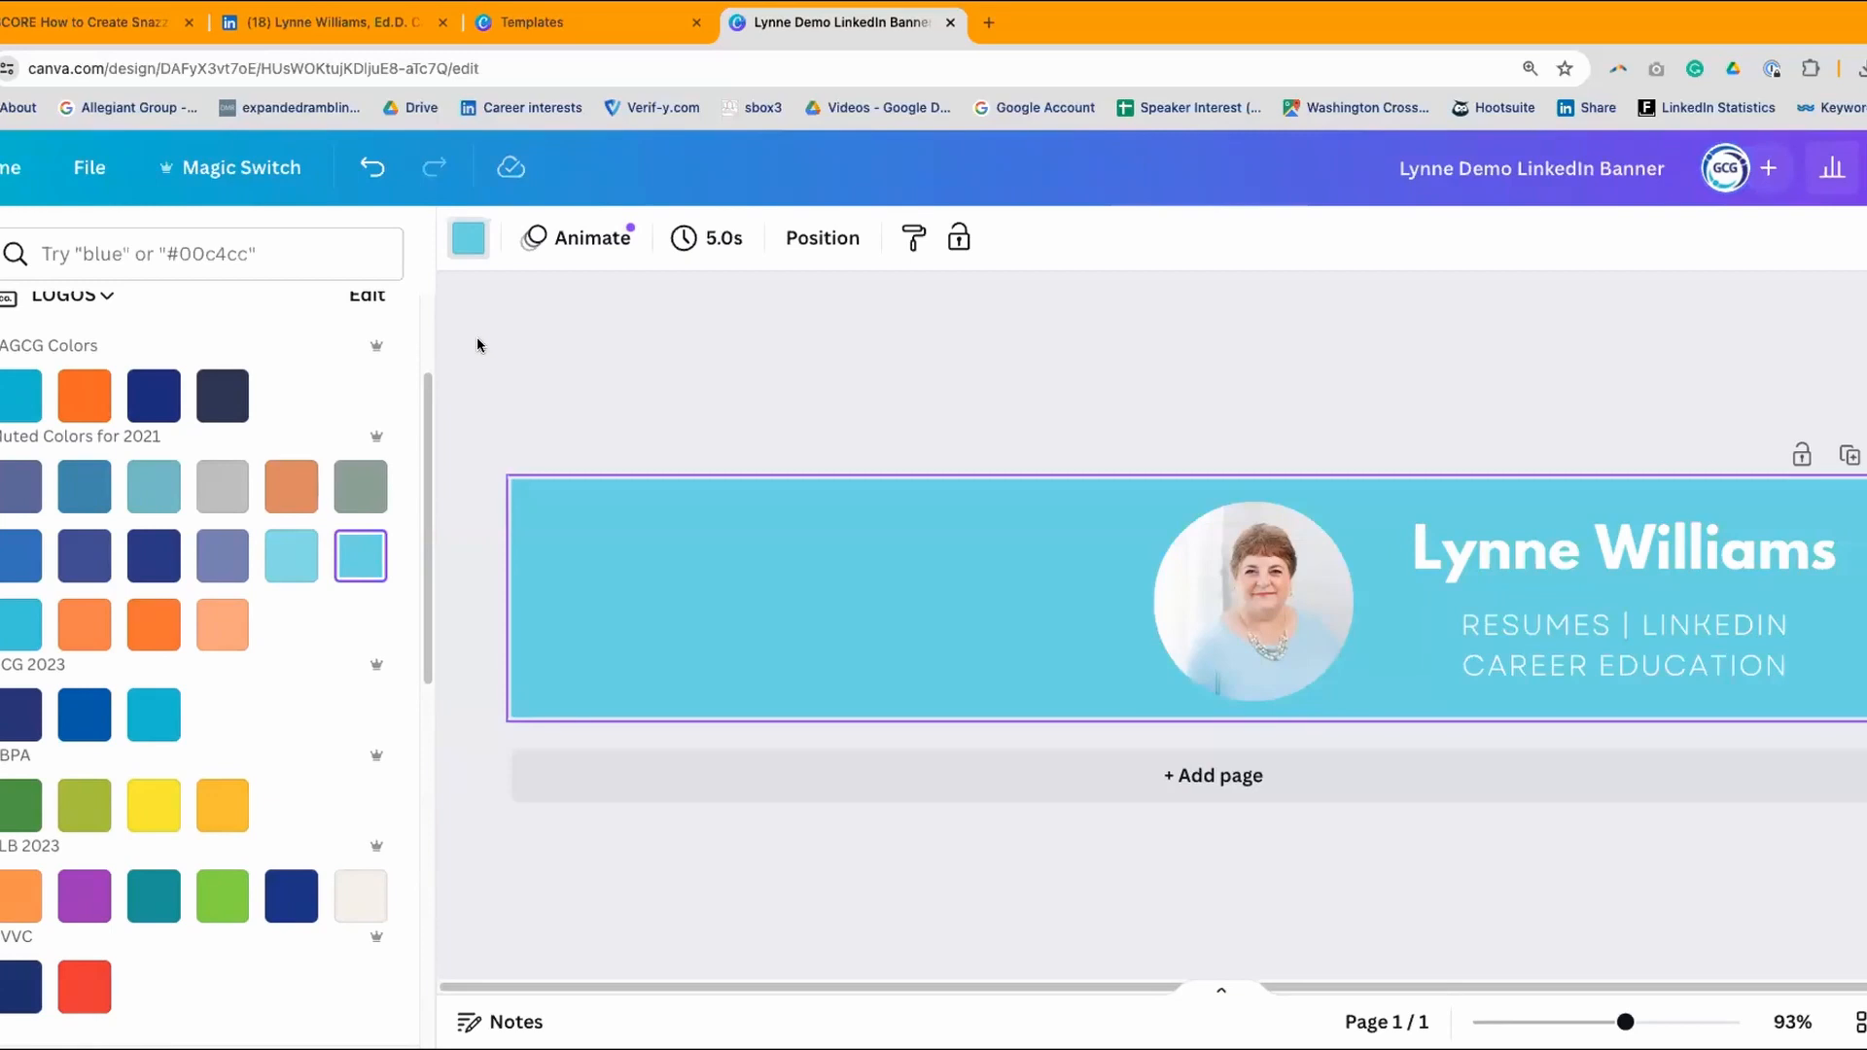
click(383, 179)
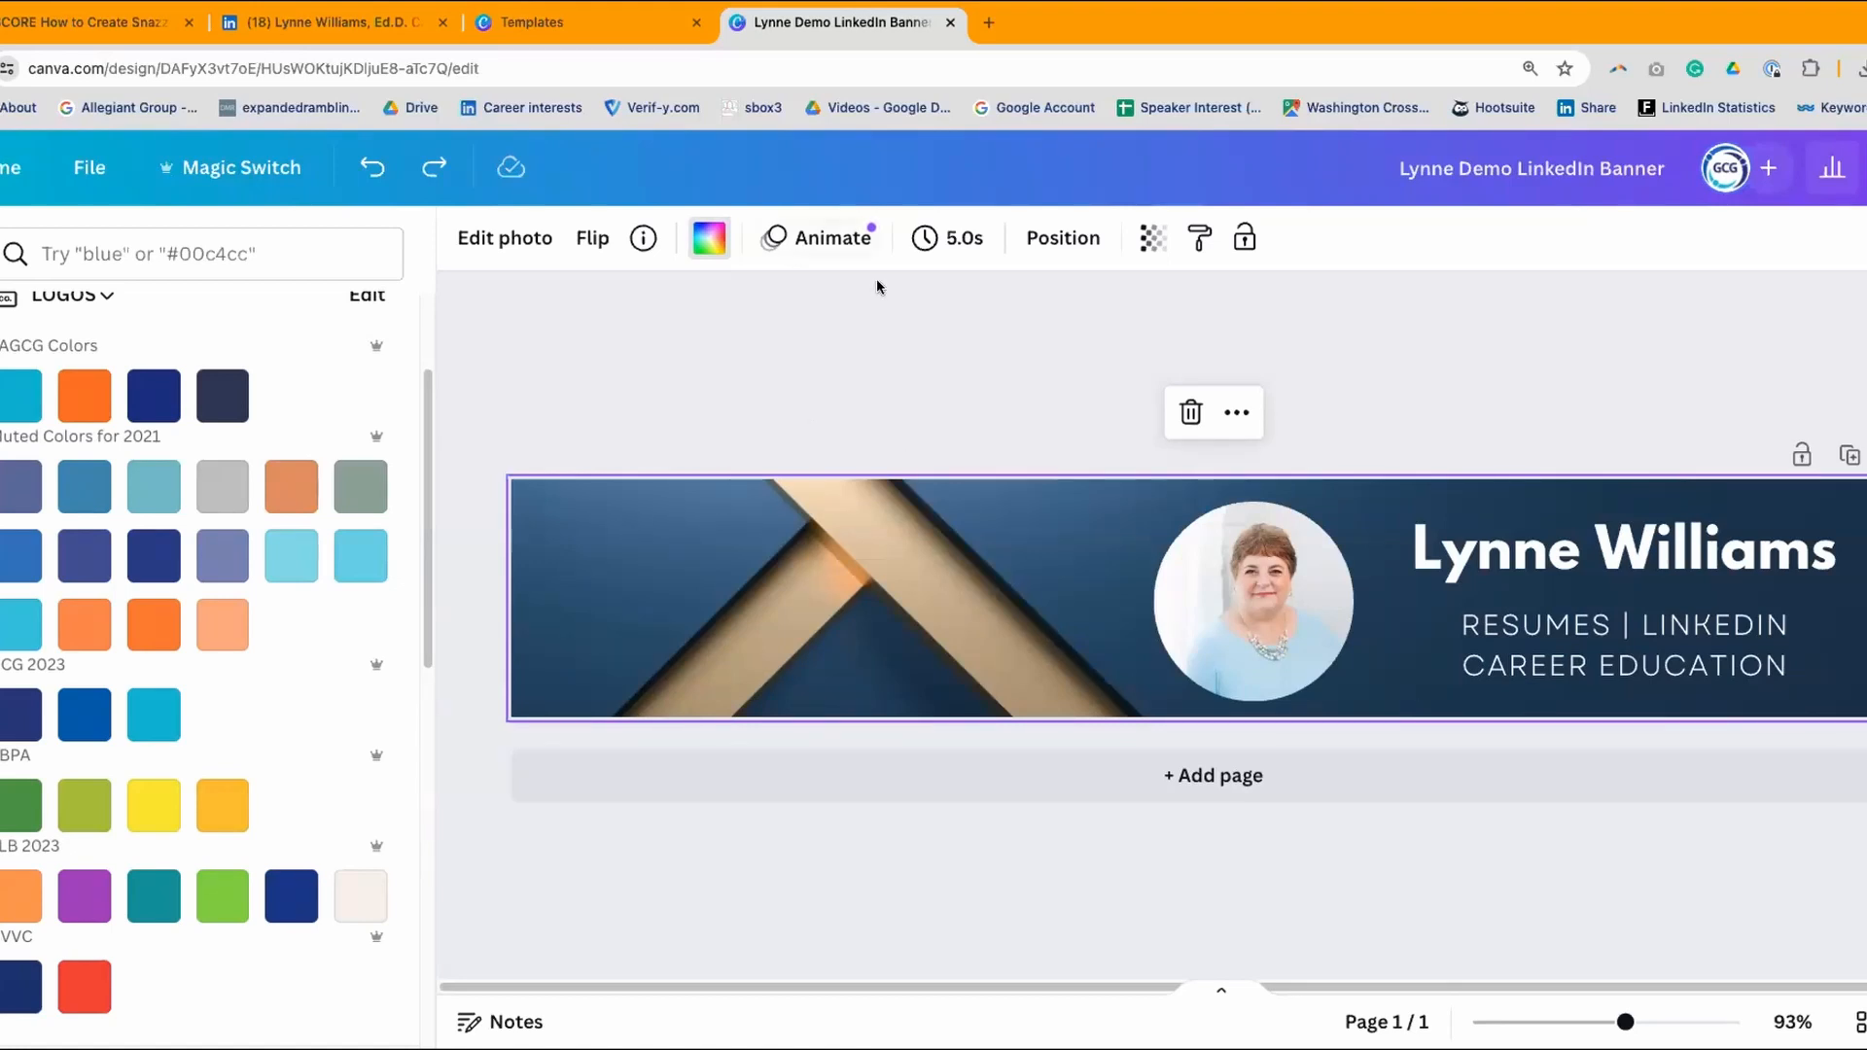
click(950, 22)
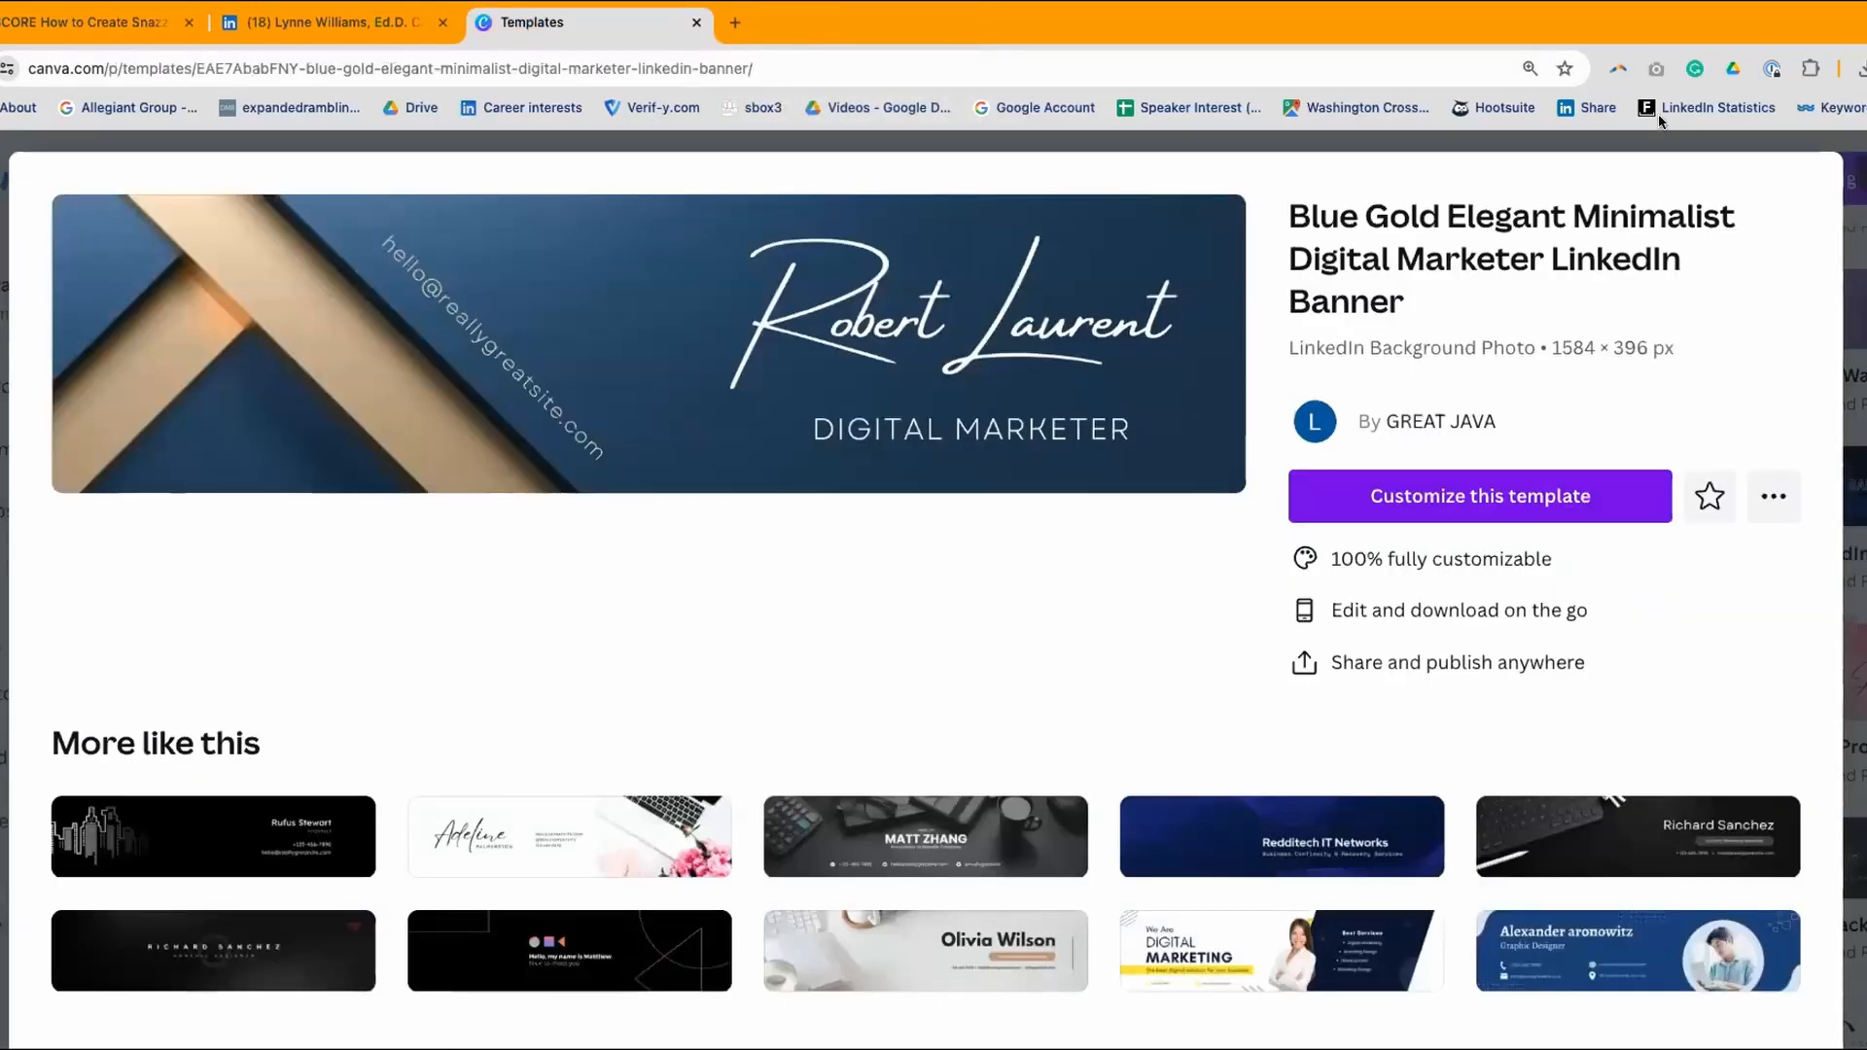
- Customize the Blue Modern Marketing Manager LinkedIn Banner template from the search results
click(1859, 170)
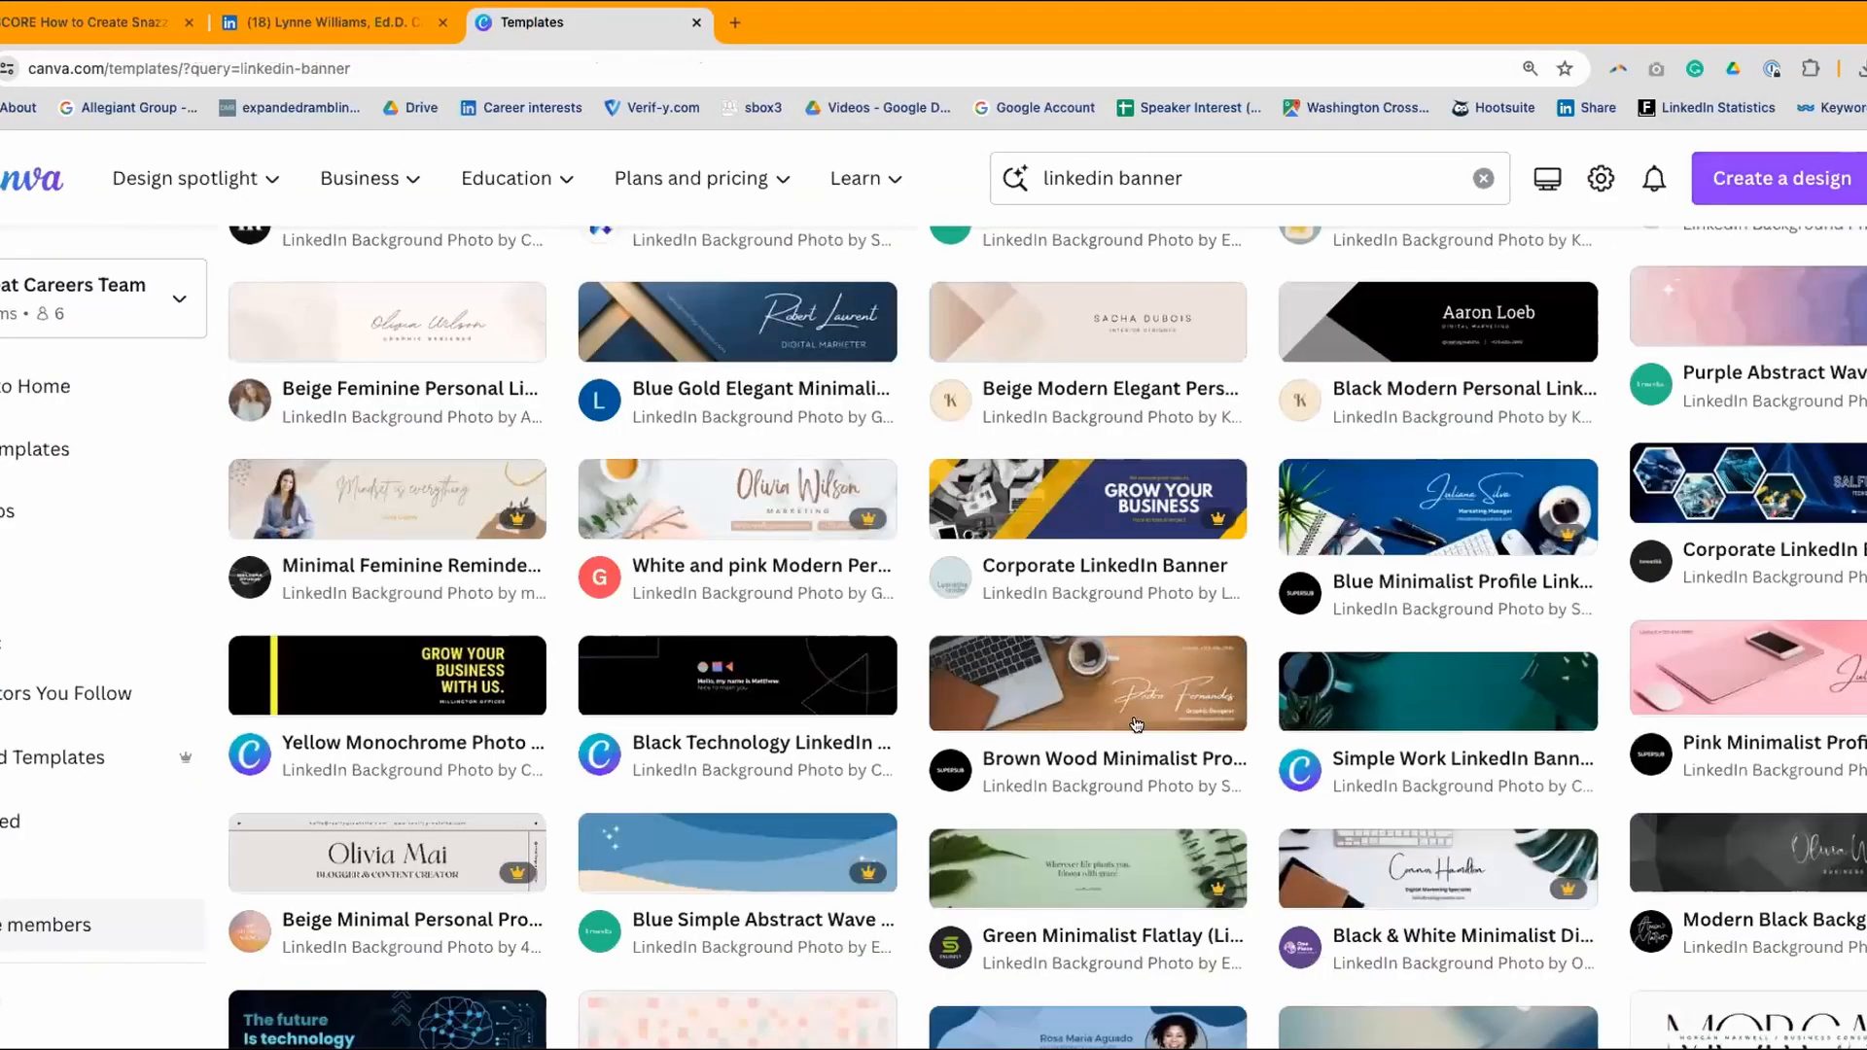
scroll(1136, 723, down, 7)
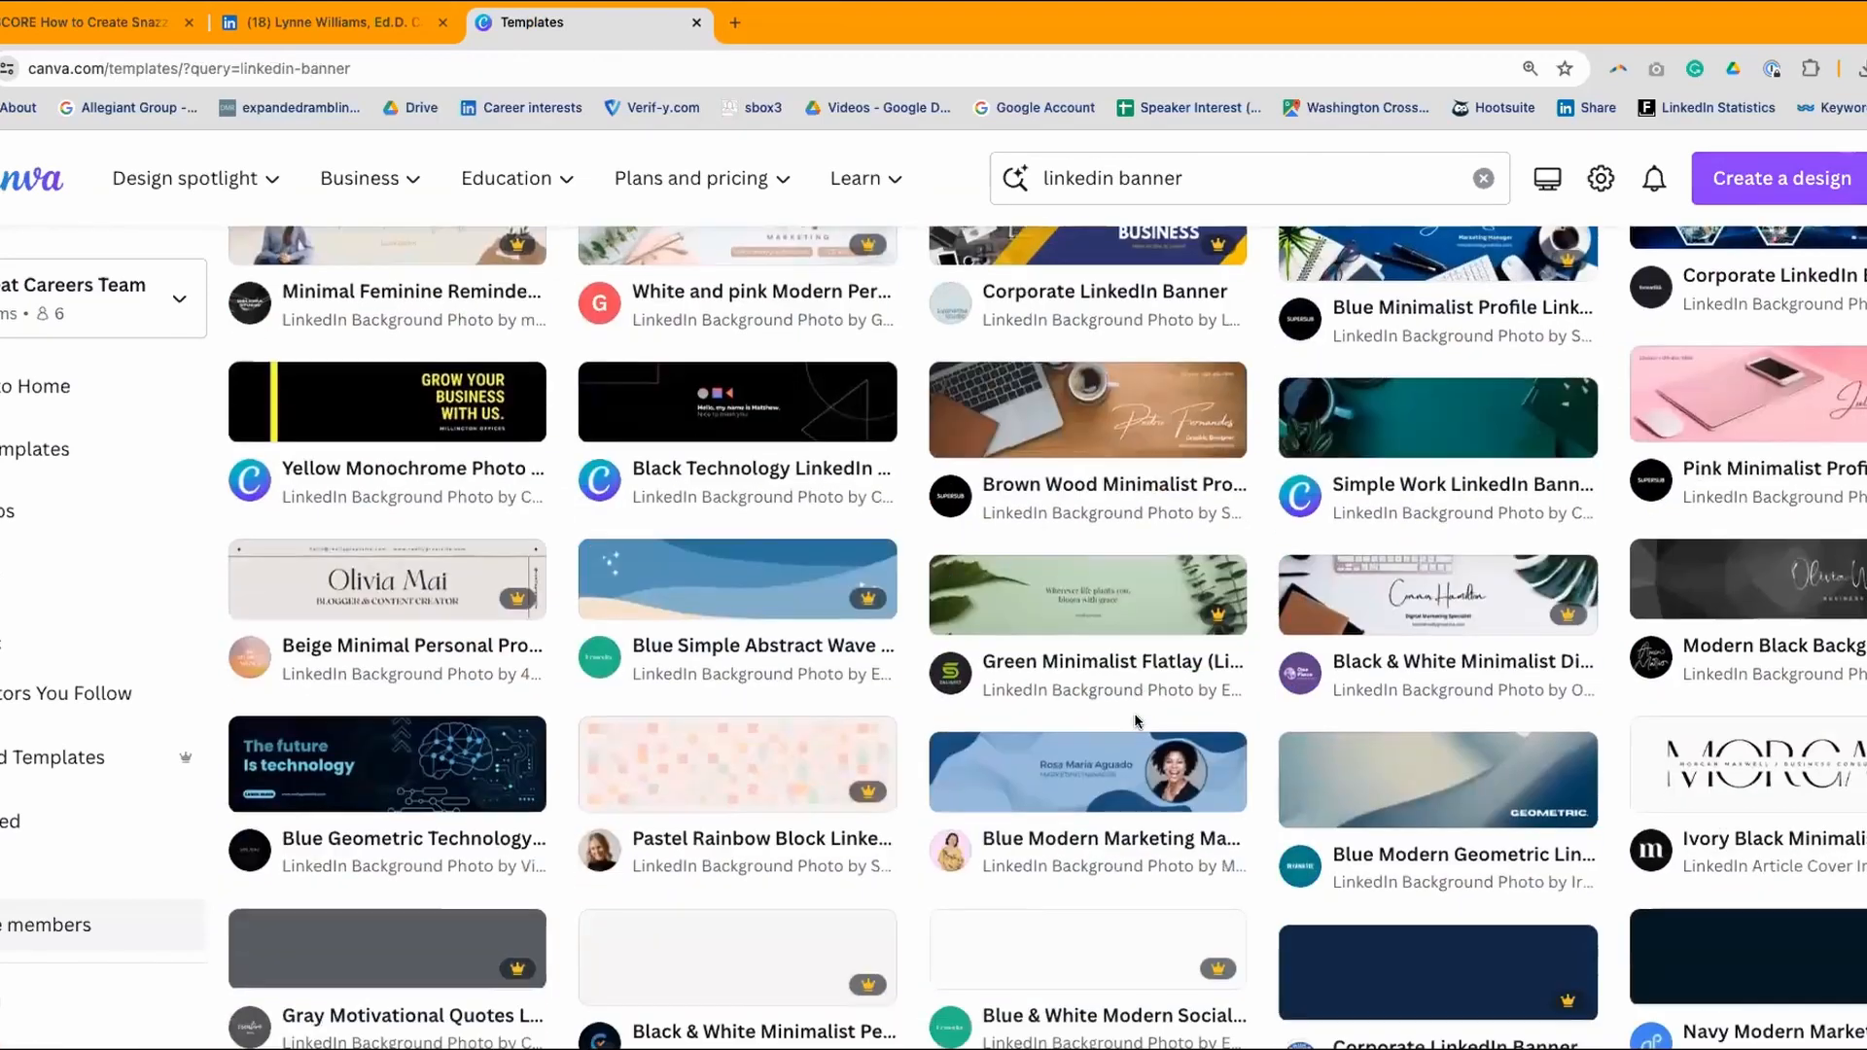
scroll(1136, 723, up, 10)
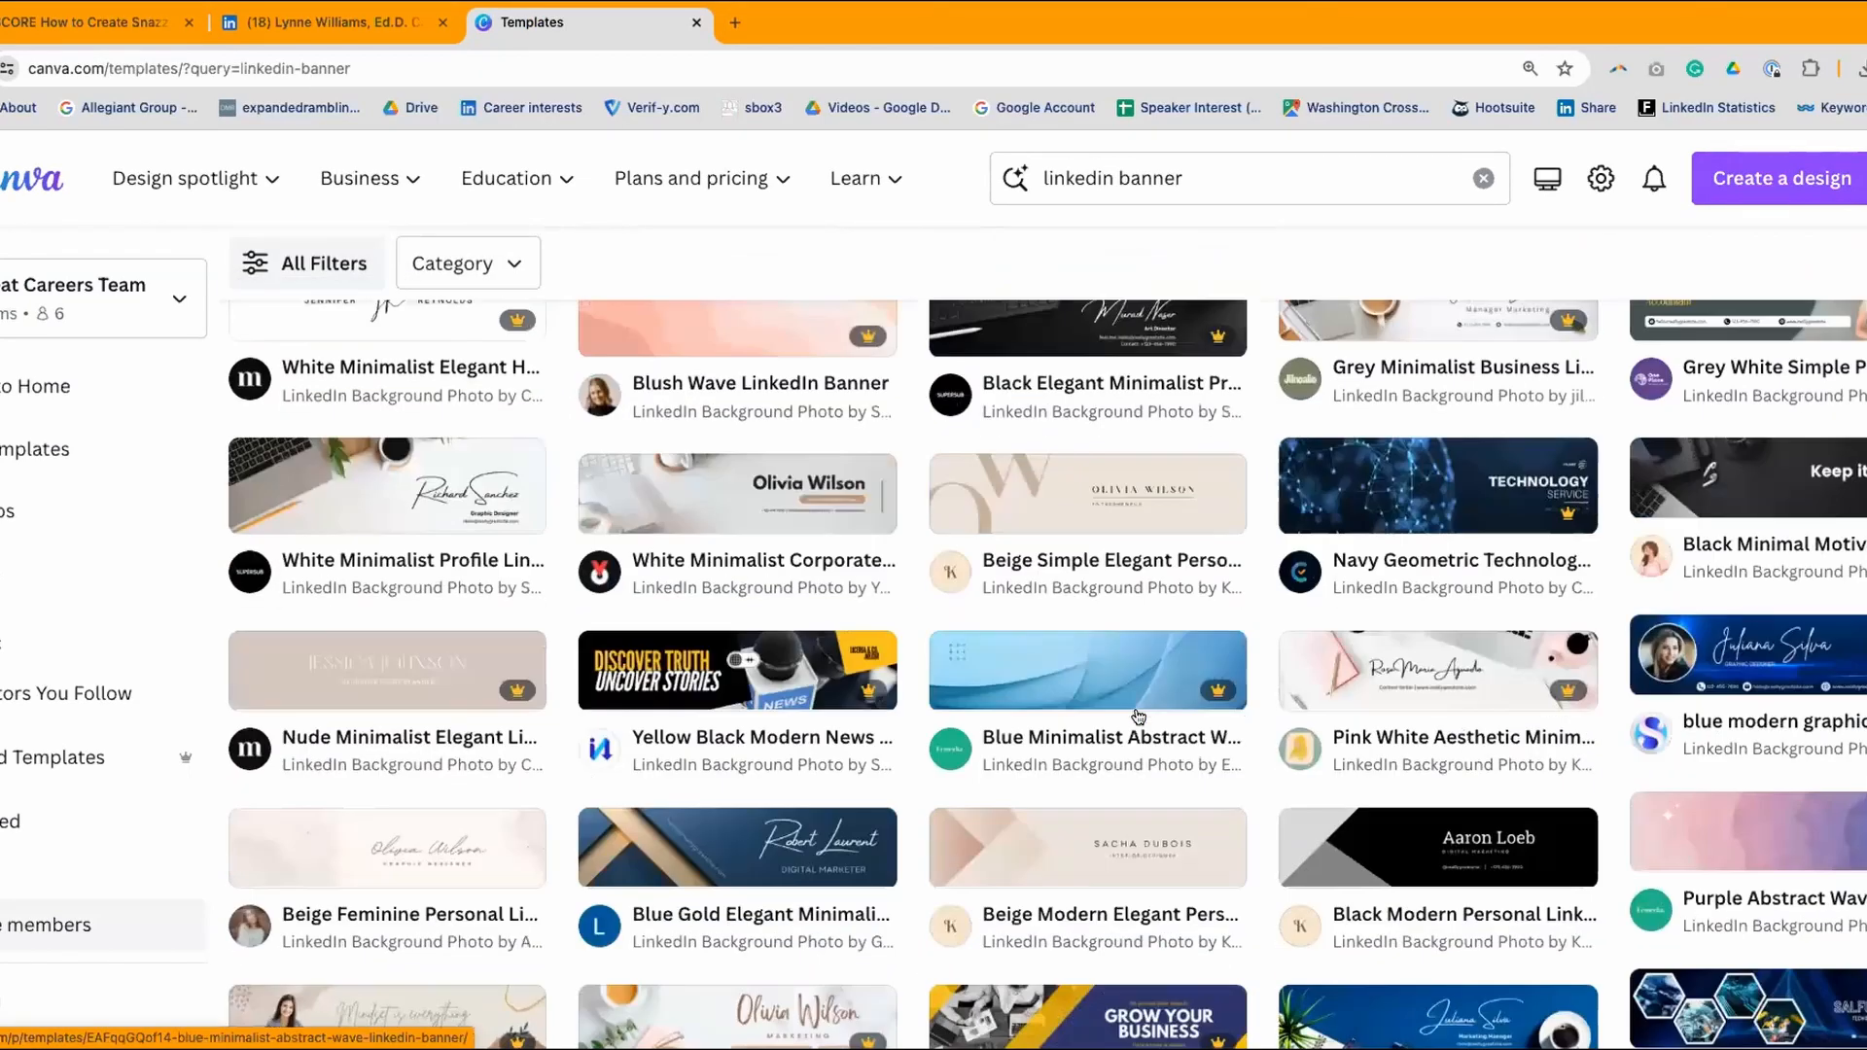
scroll(1136, 714, down, 6)
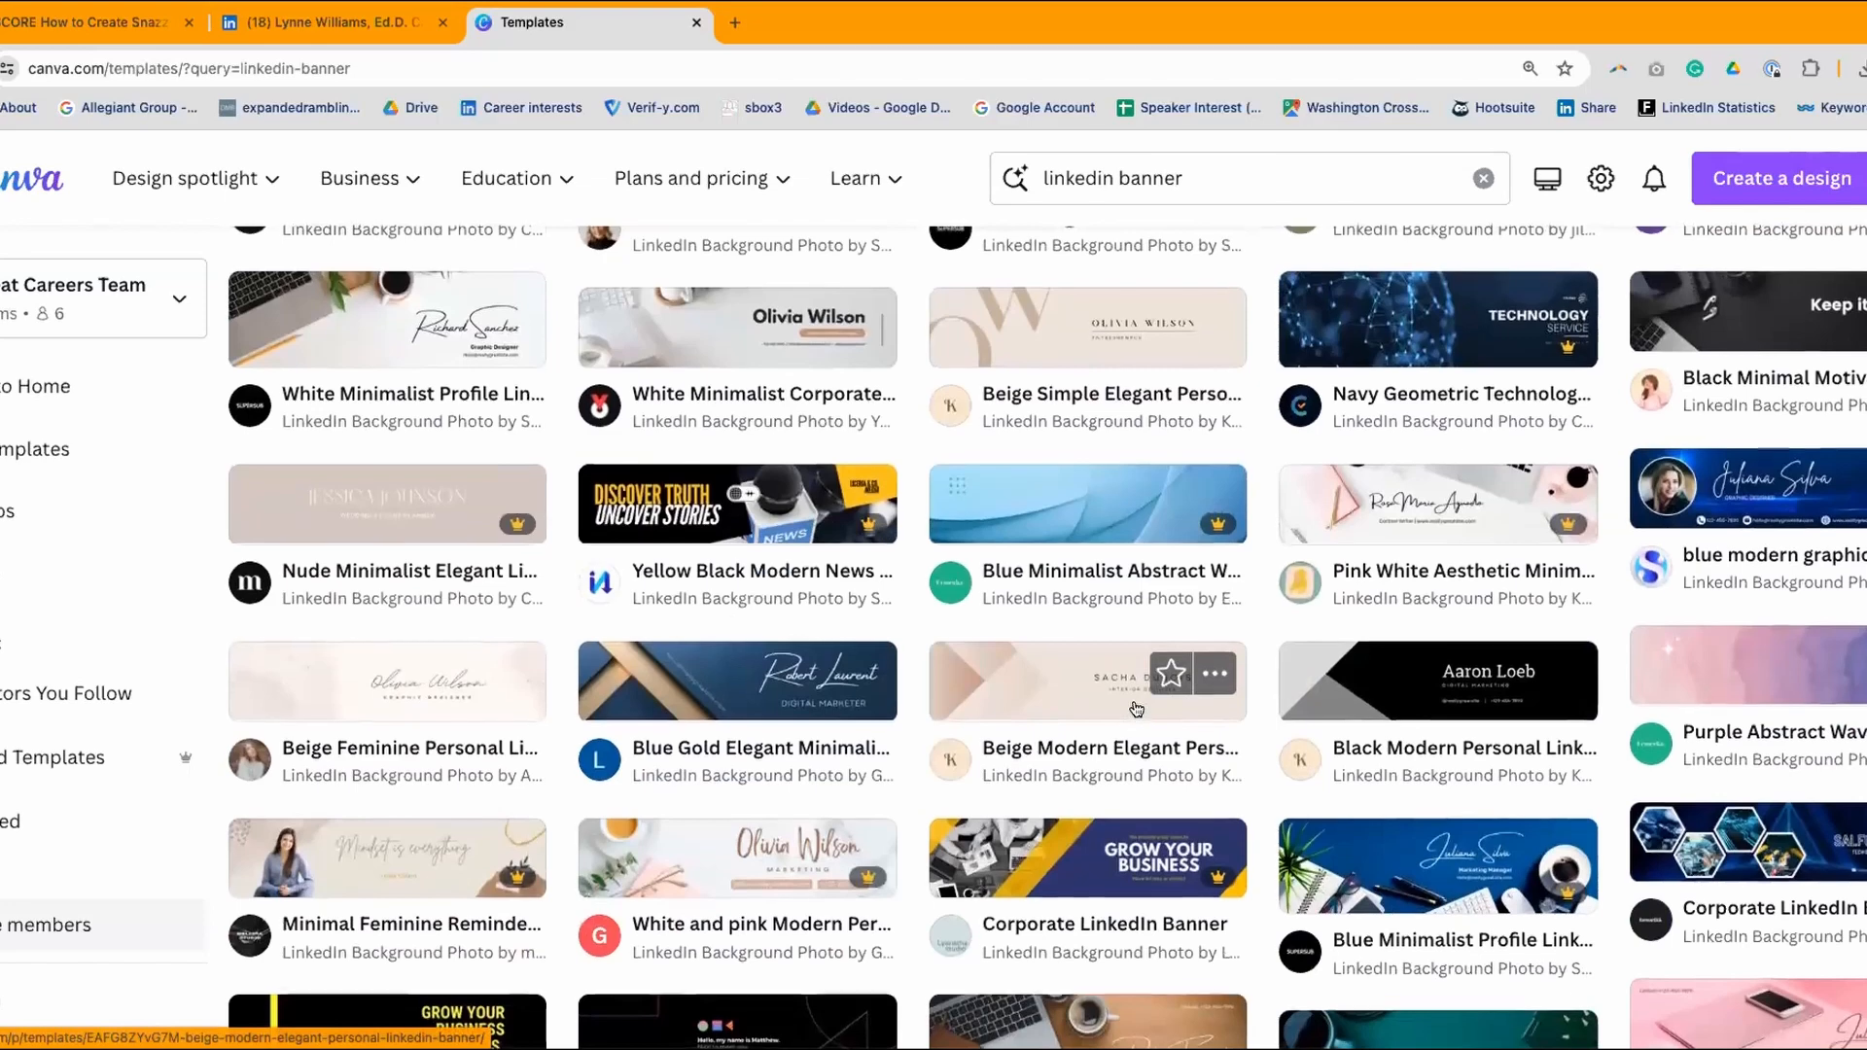
scroll(1136, 707, down, 7)
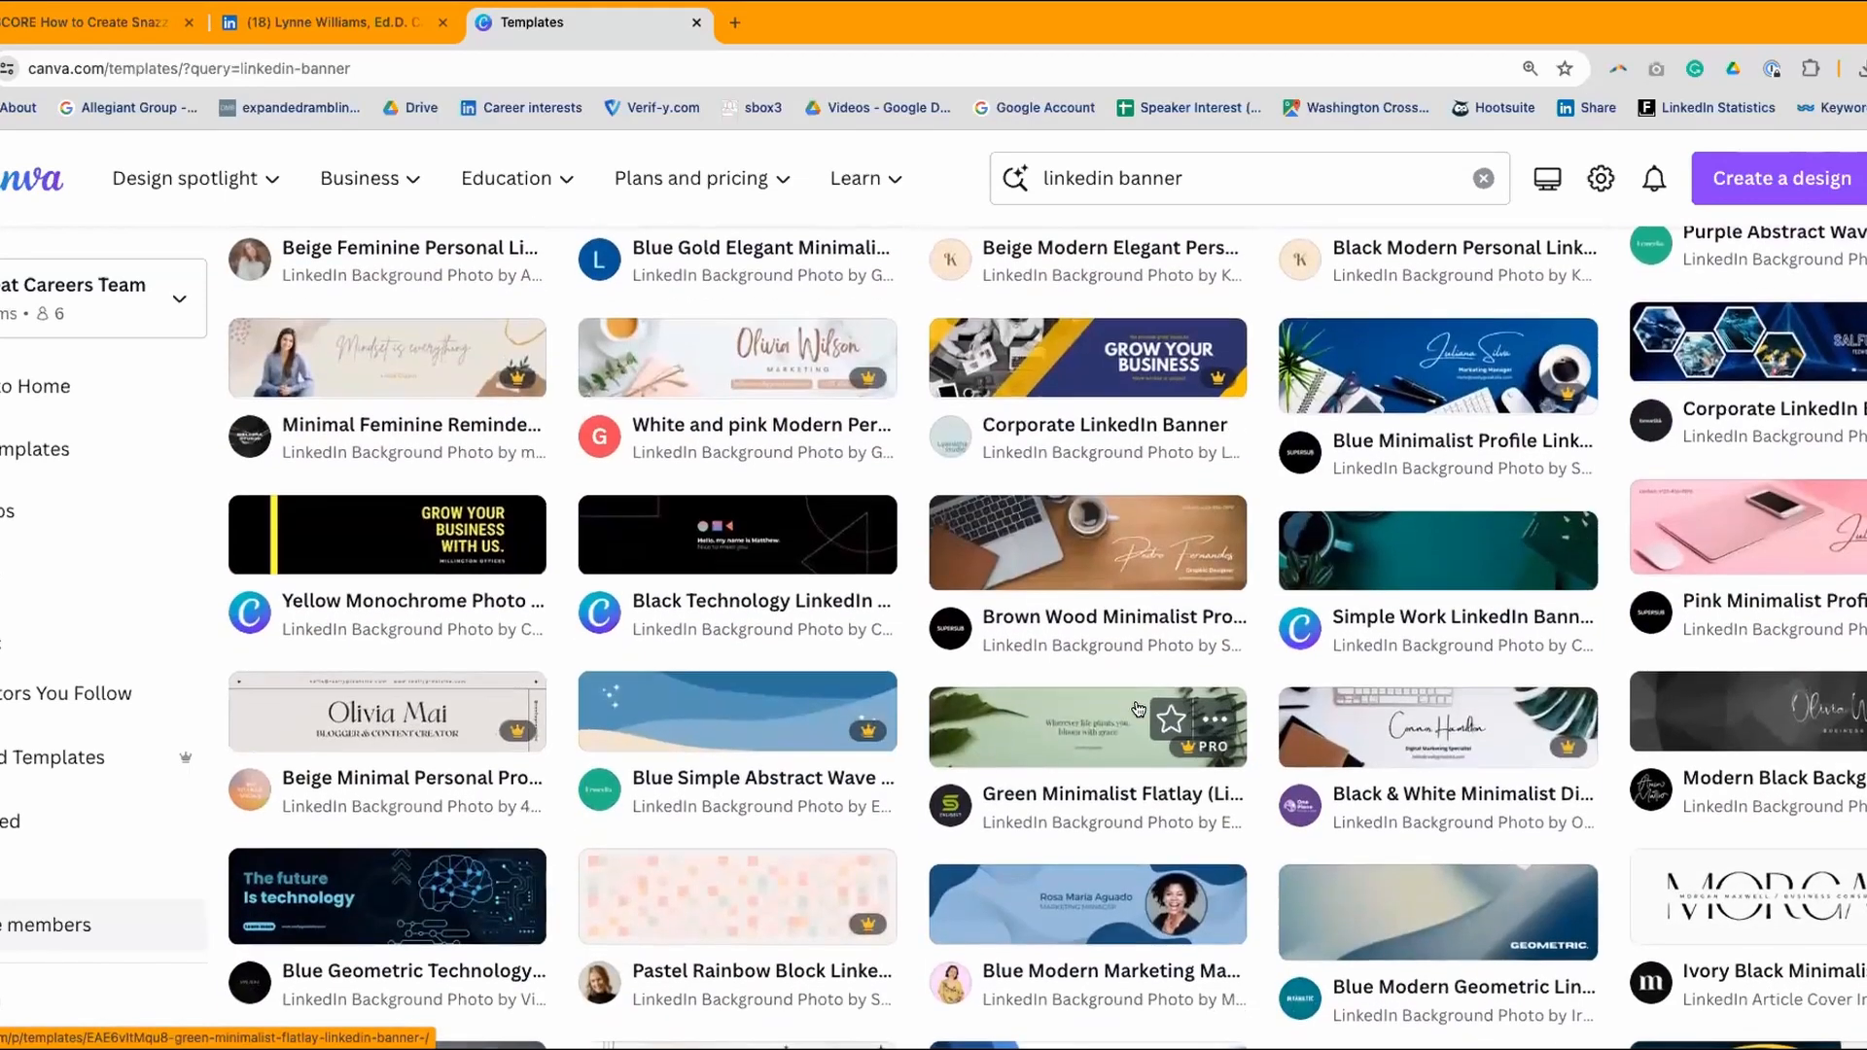
scroll(1136, 707, down, 3)
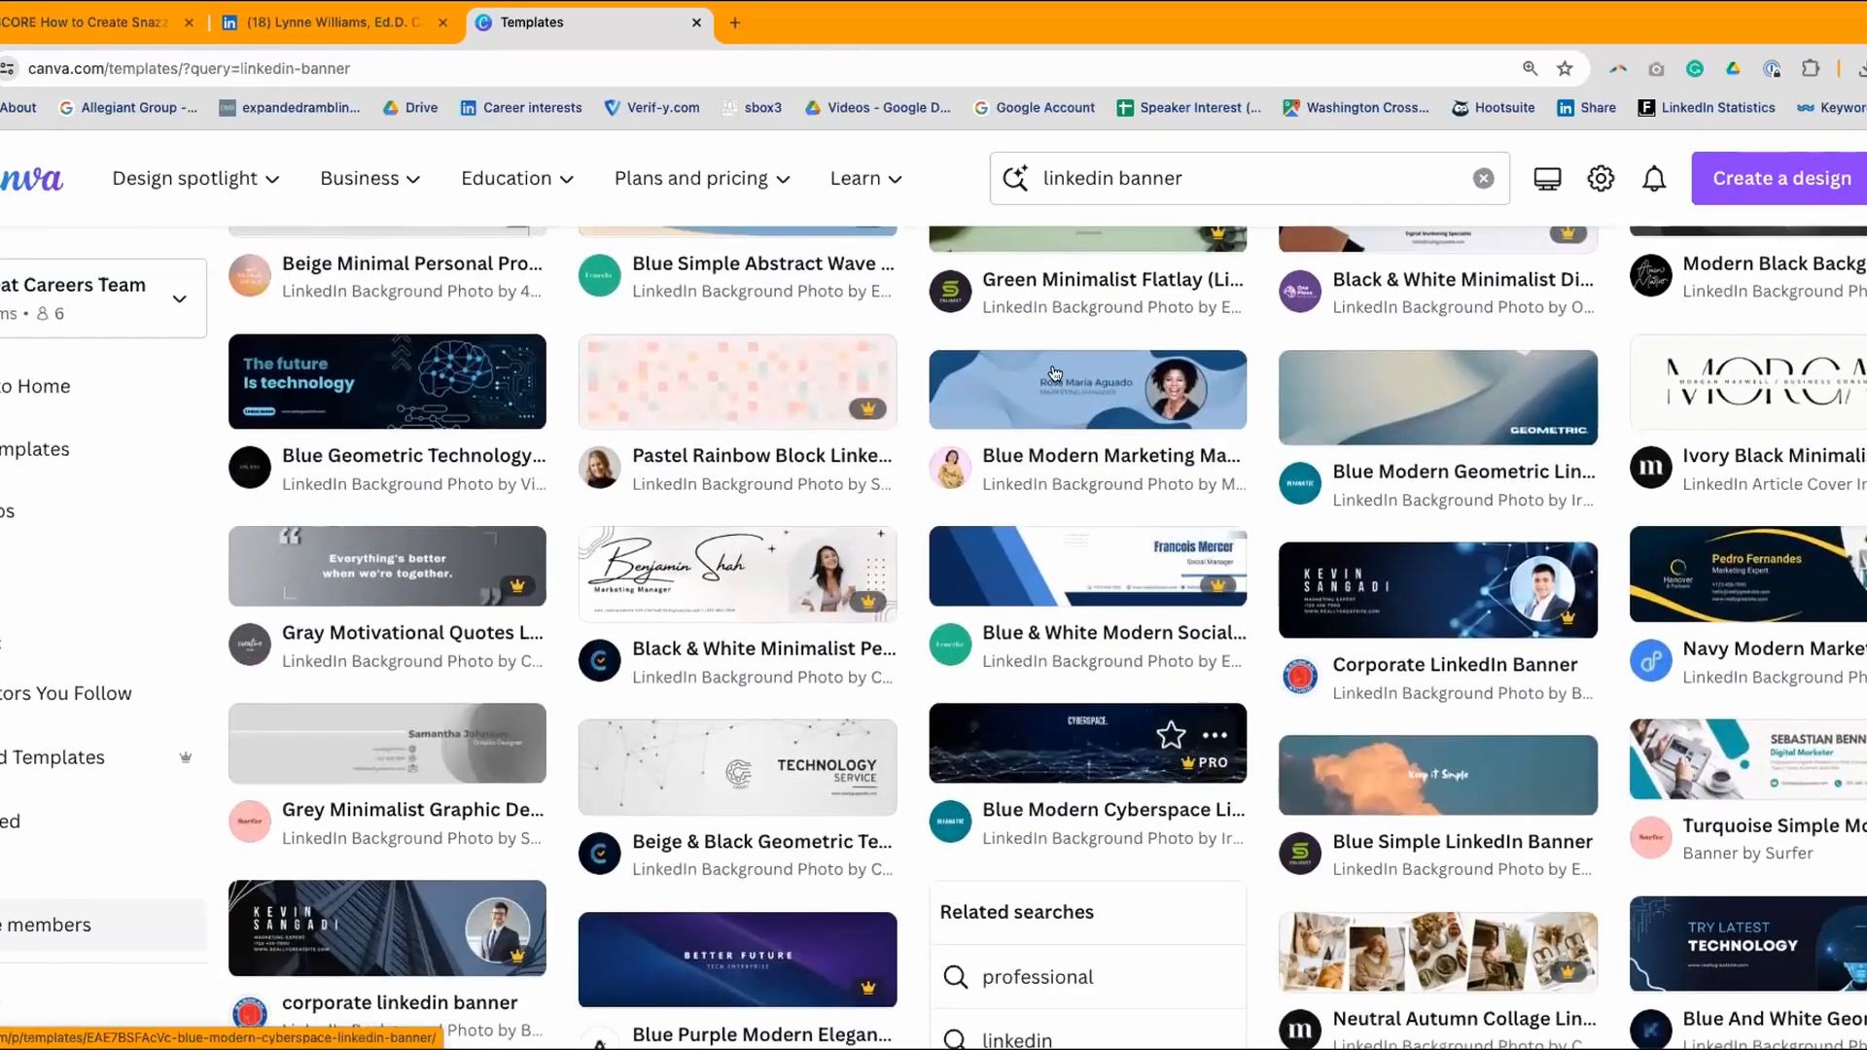
click(1053, 391)
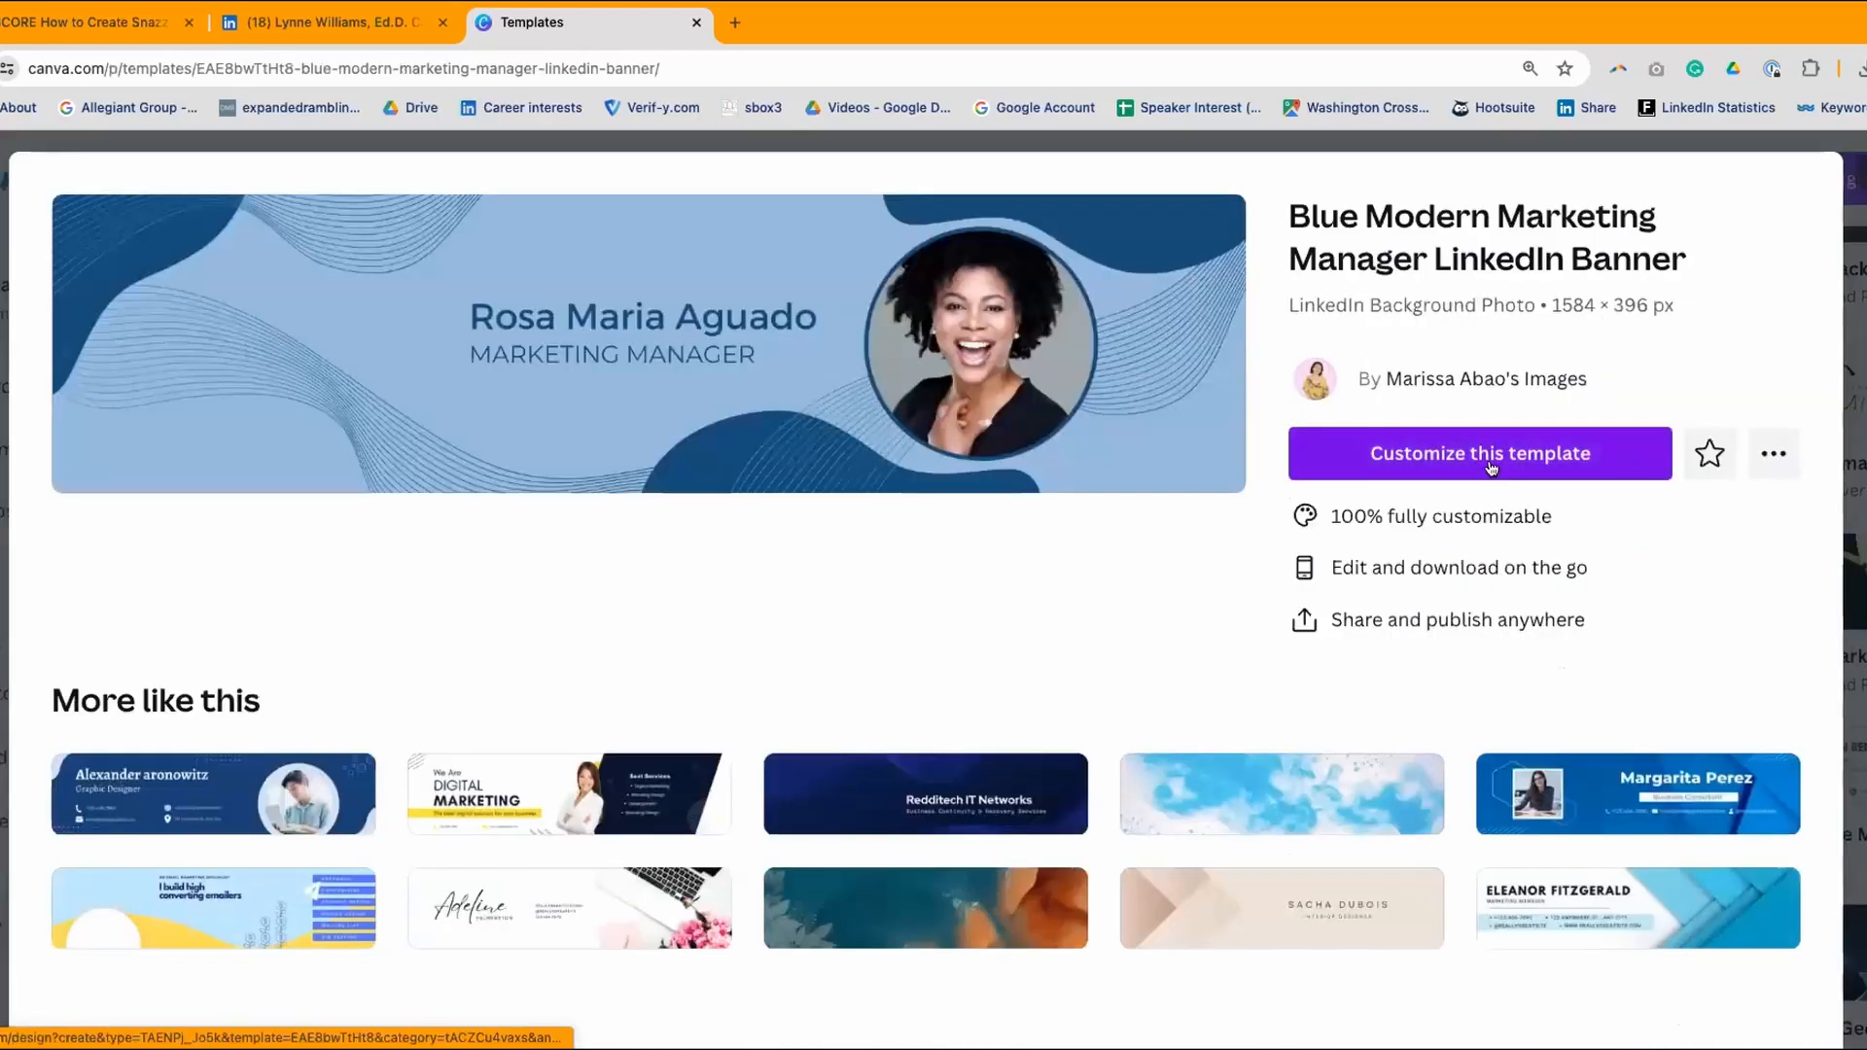
click(1485, 454)
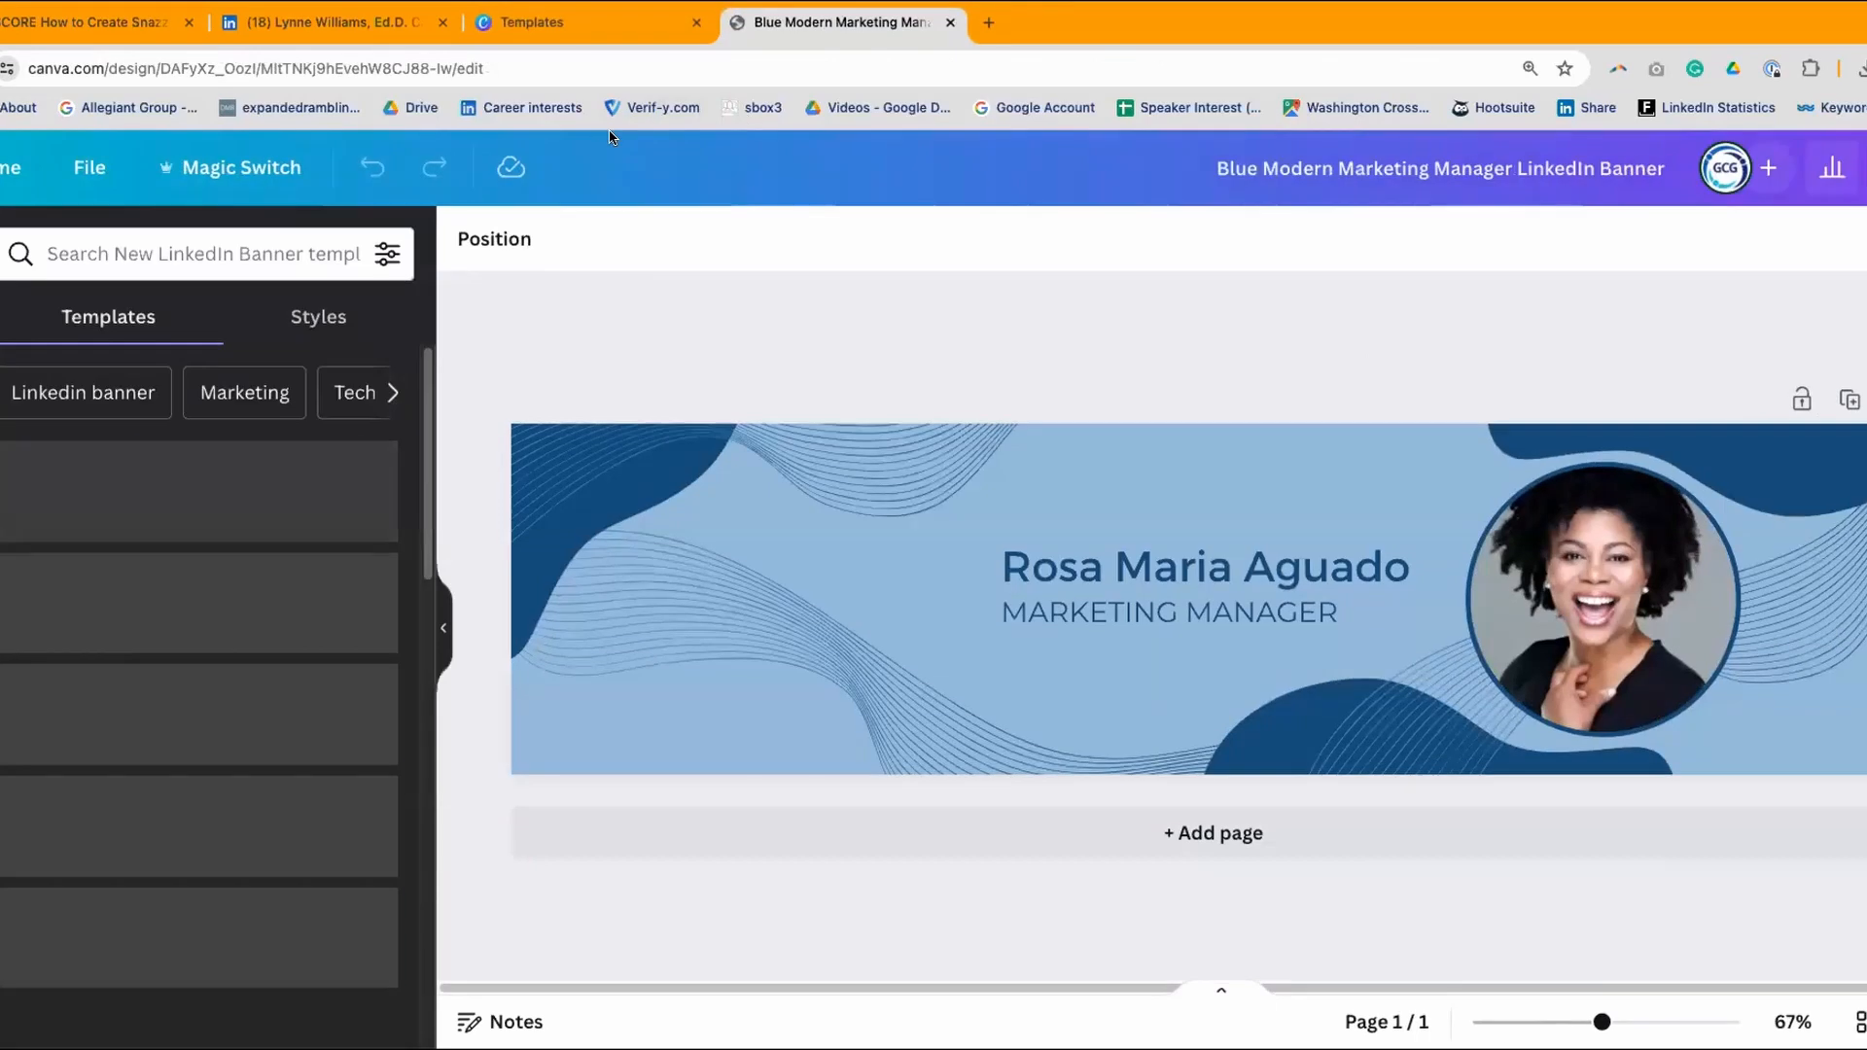
- Make a copy of the design and delete the profile photo and its circular frame
click(88, 173)
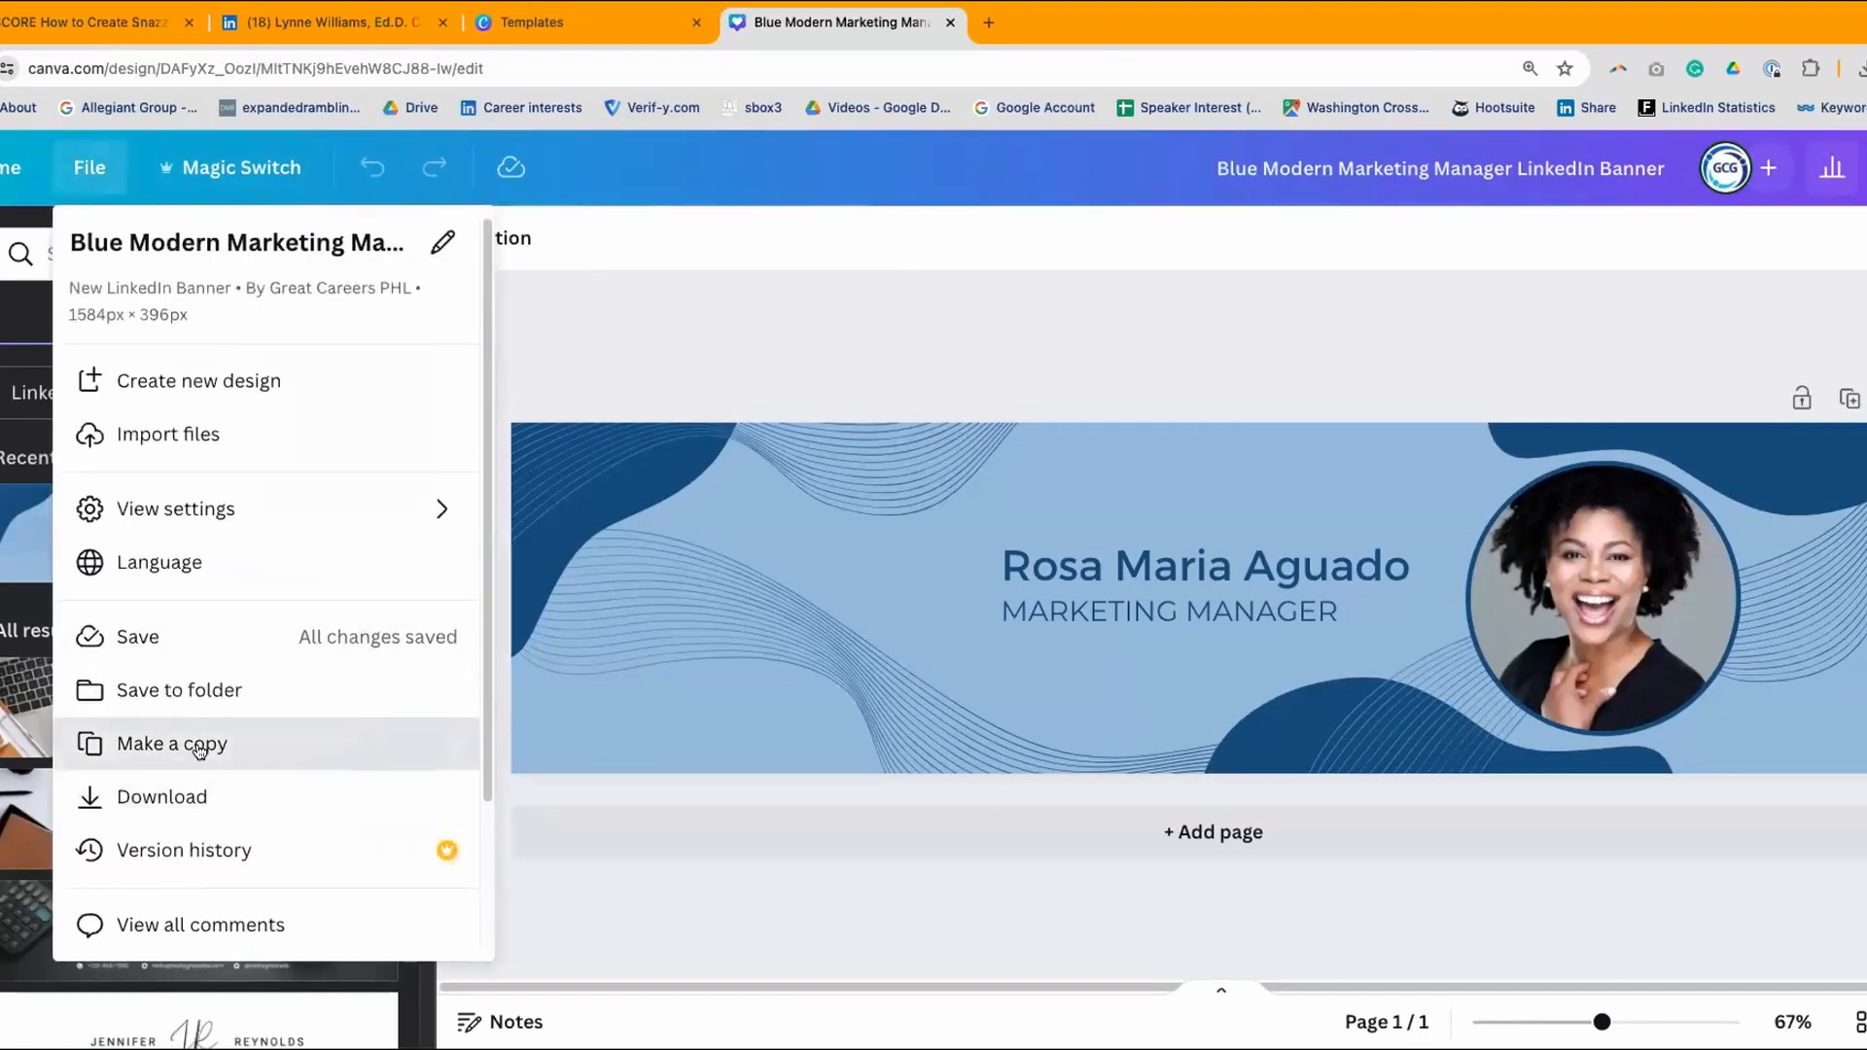
click(202, 755)
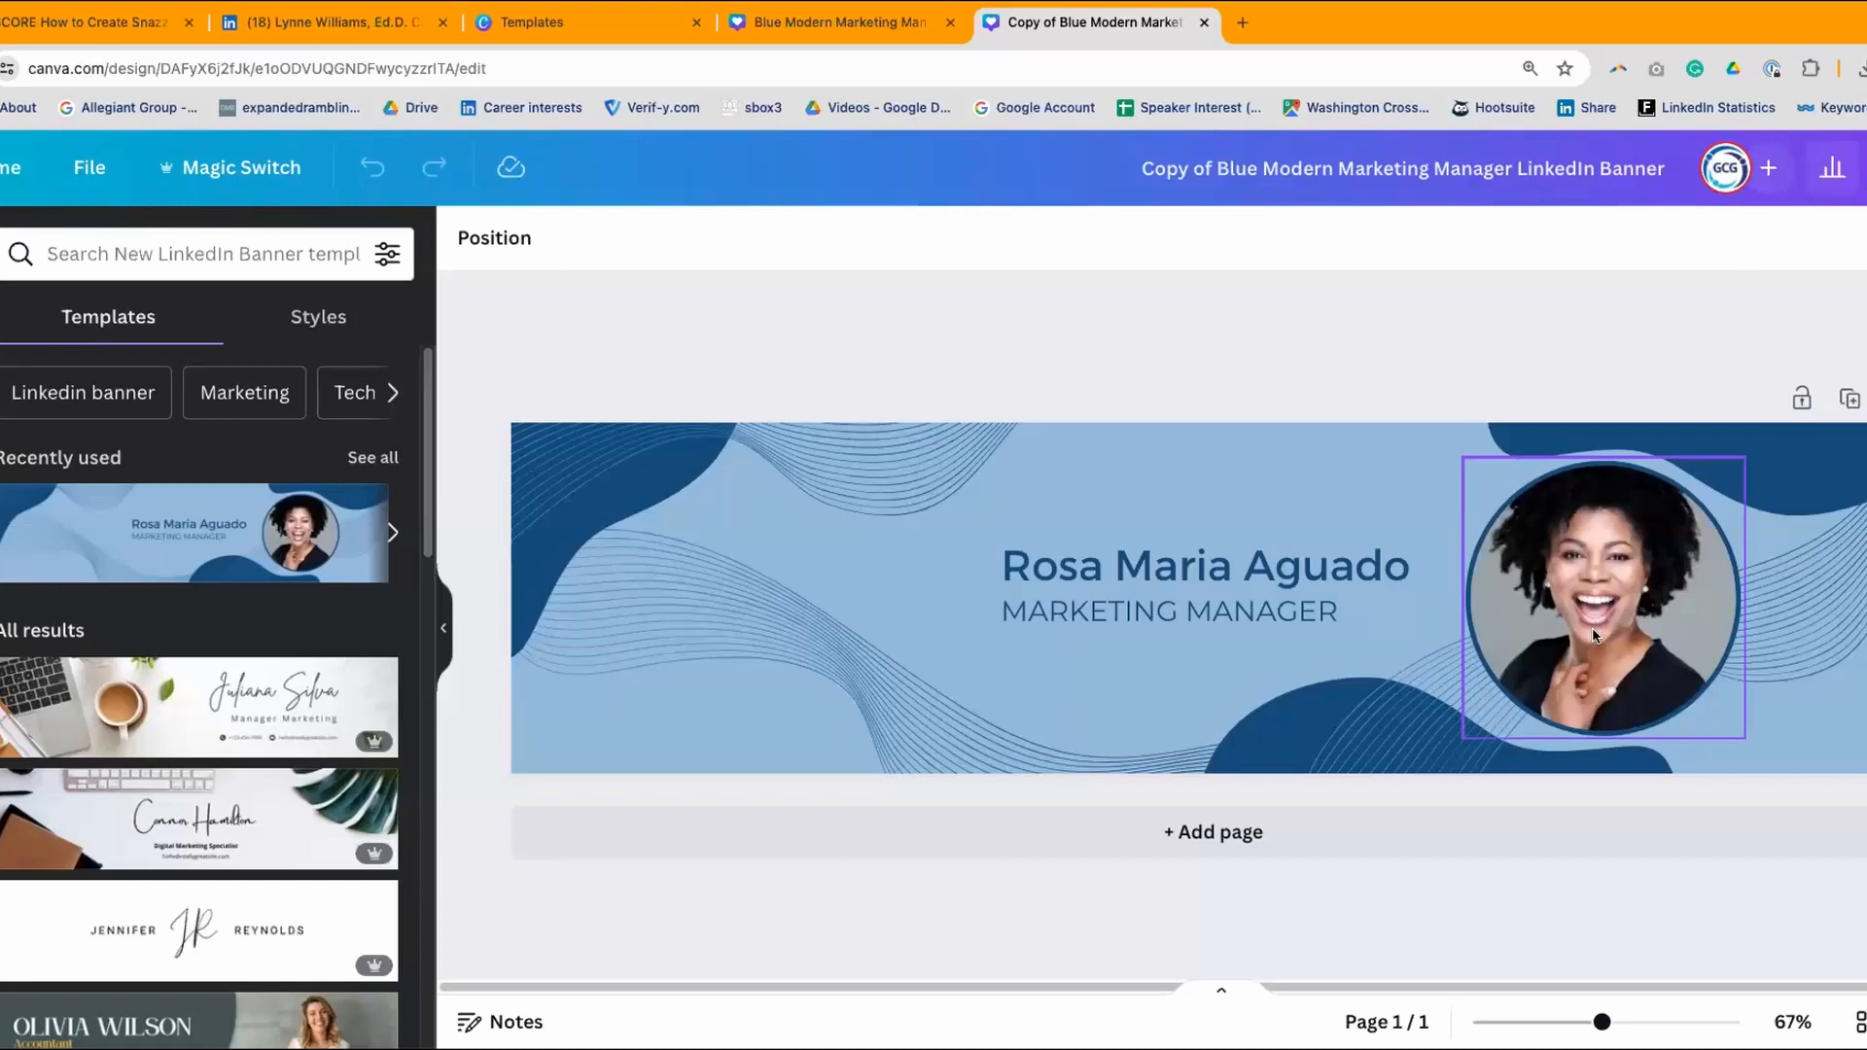
click(1603, 593)
key(Delete)
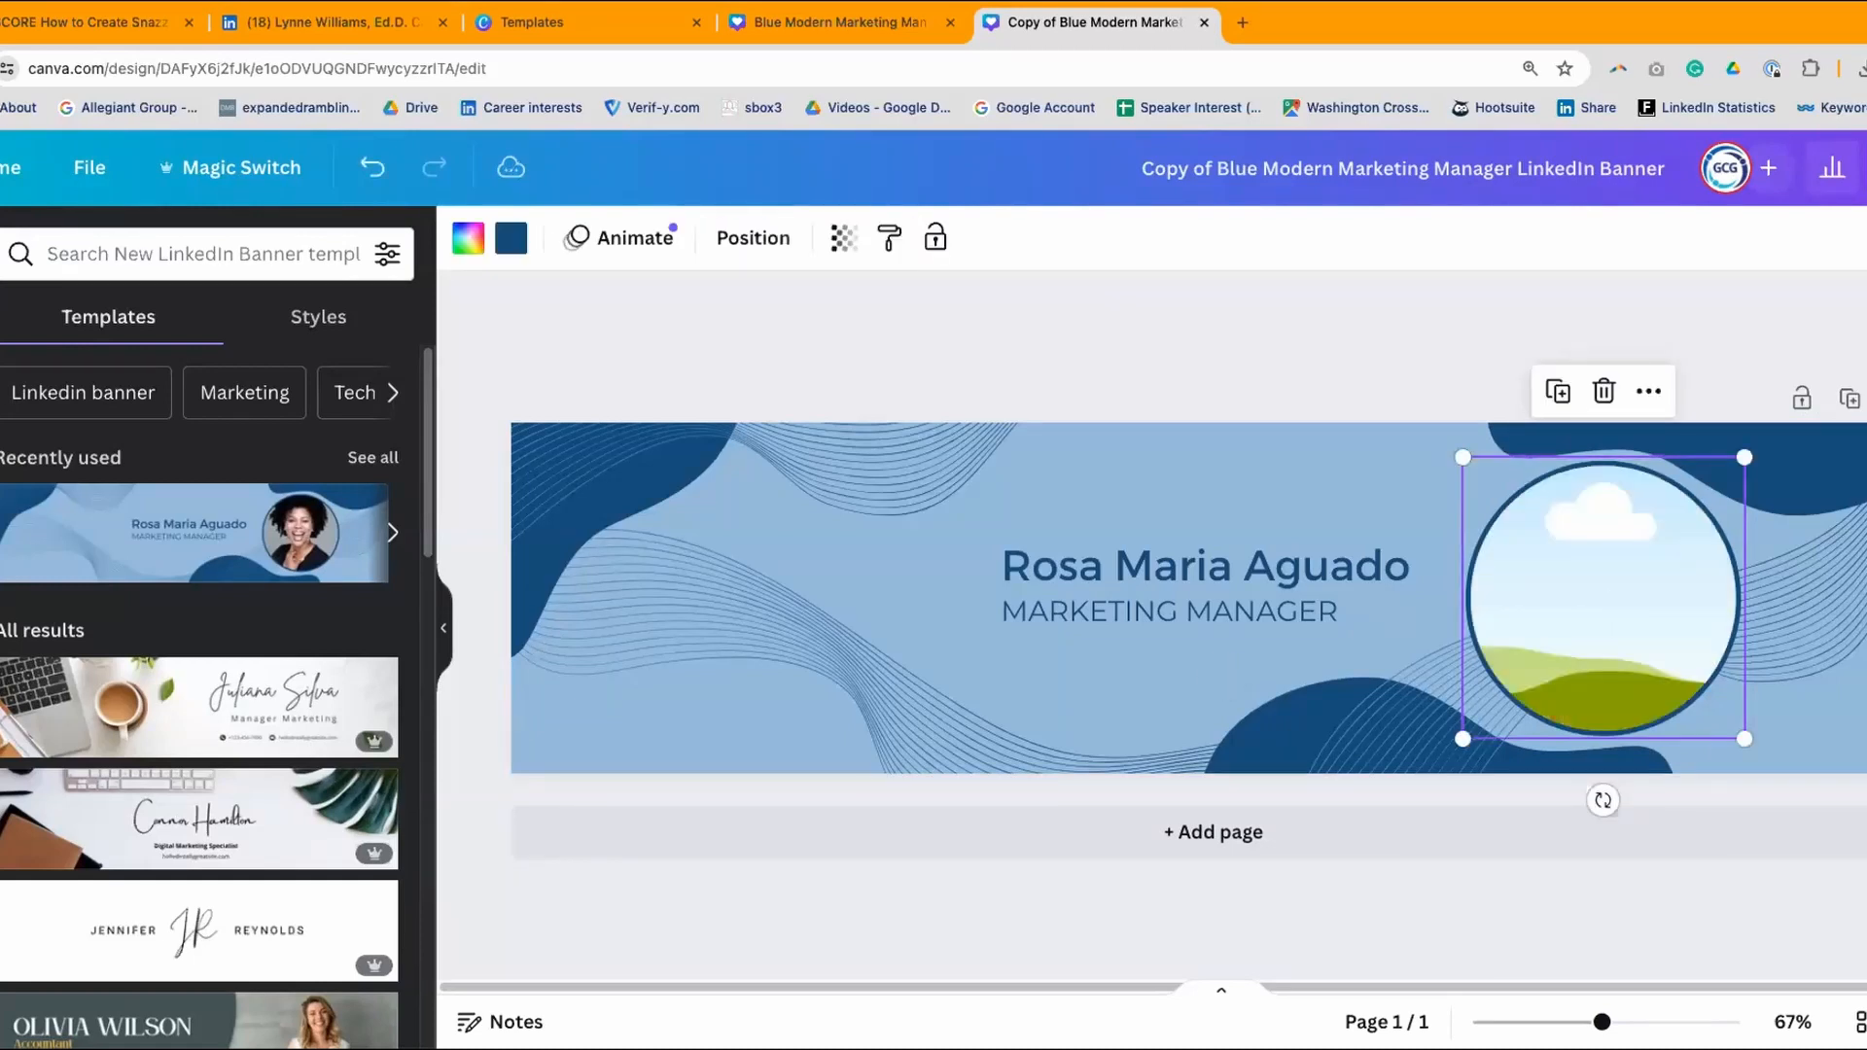
key(Delete)
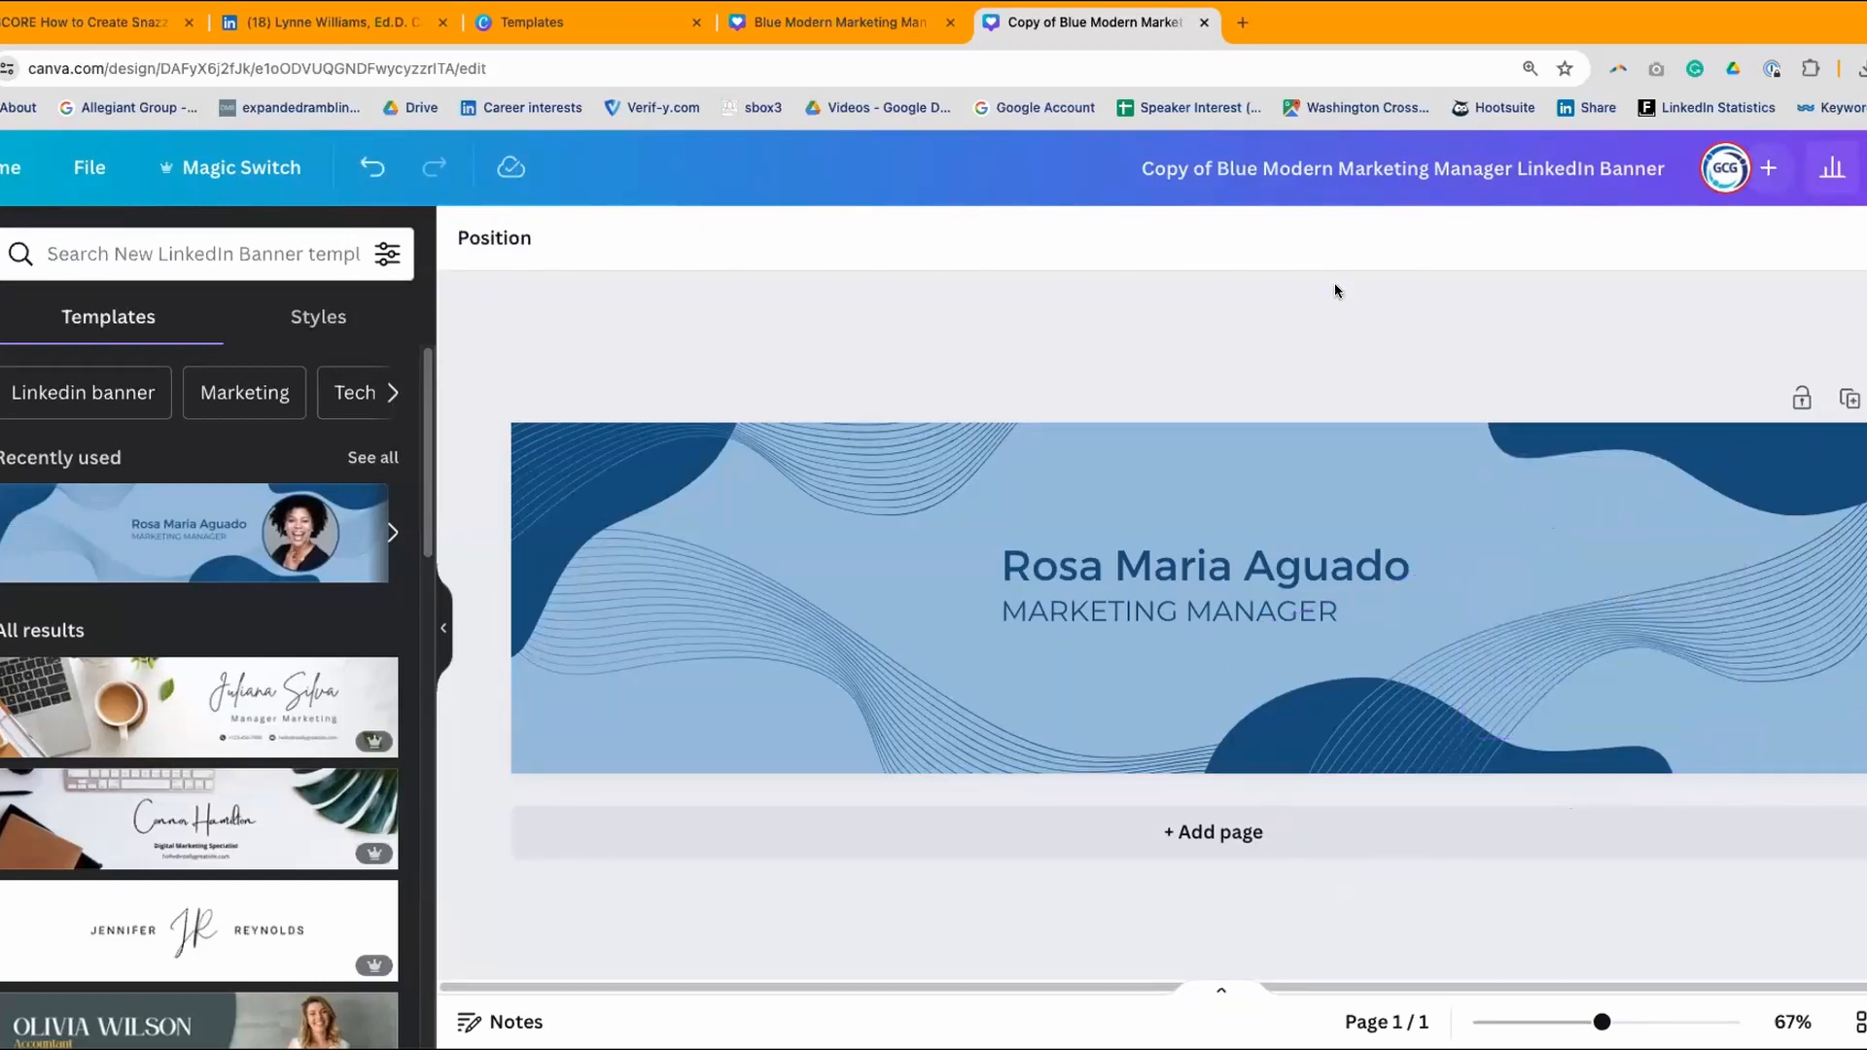
- Move the name and MARKETING MANAGER title to the upper right, title tucked under the name
drag(1247, 559, 1597, 529)
drag(1221, 610, 1460, 515)
click(1533, 546)
drag(1414, 574, 1400, 552)
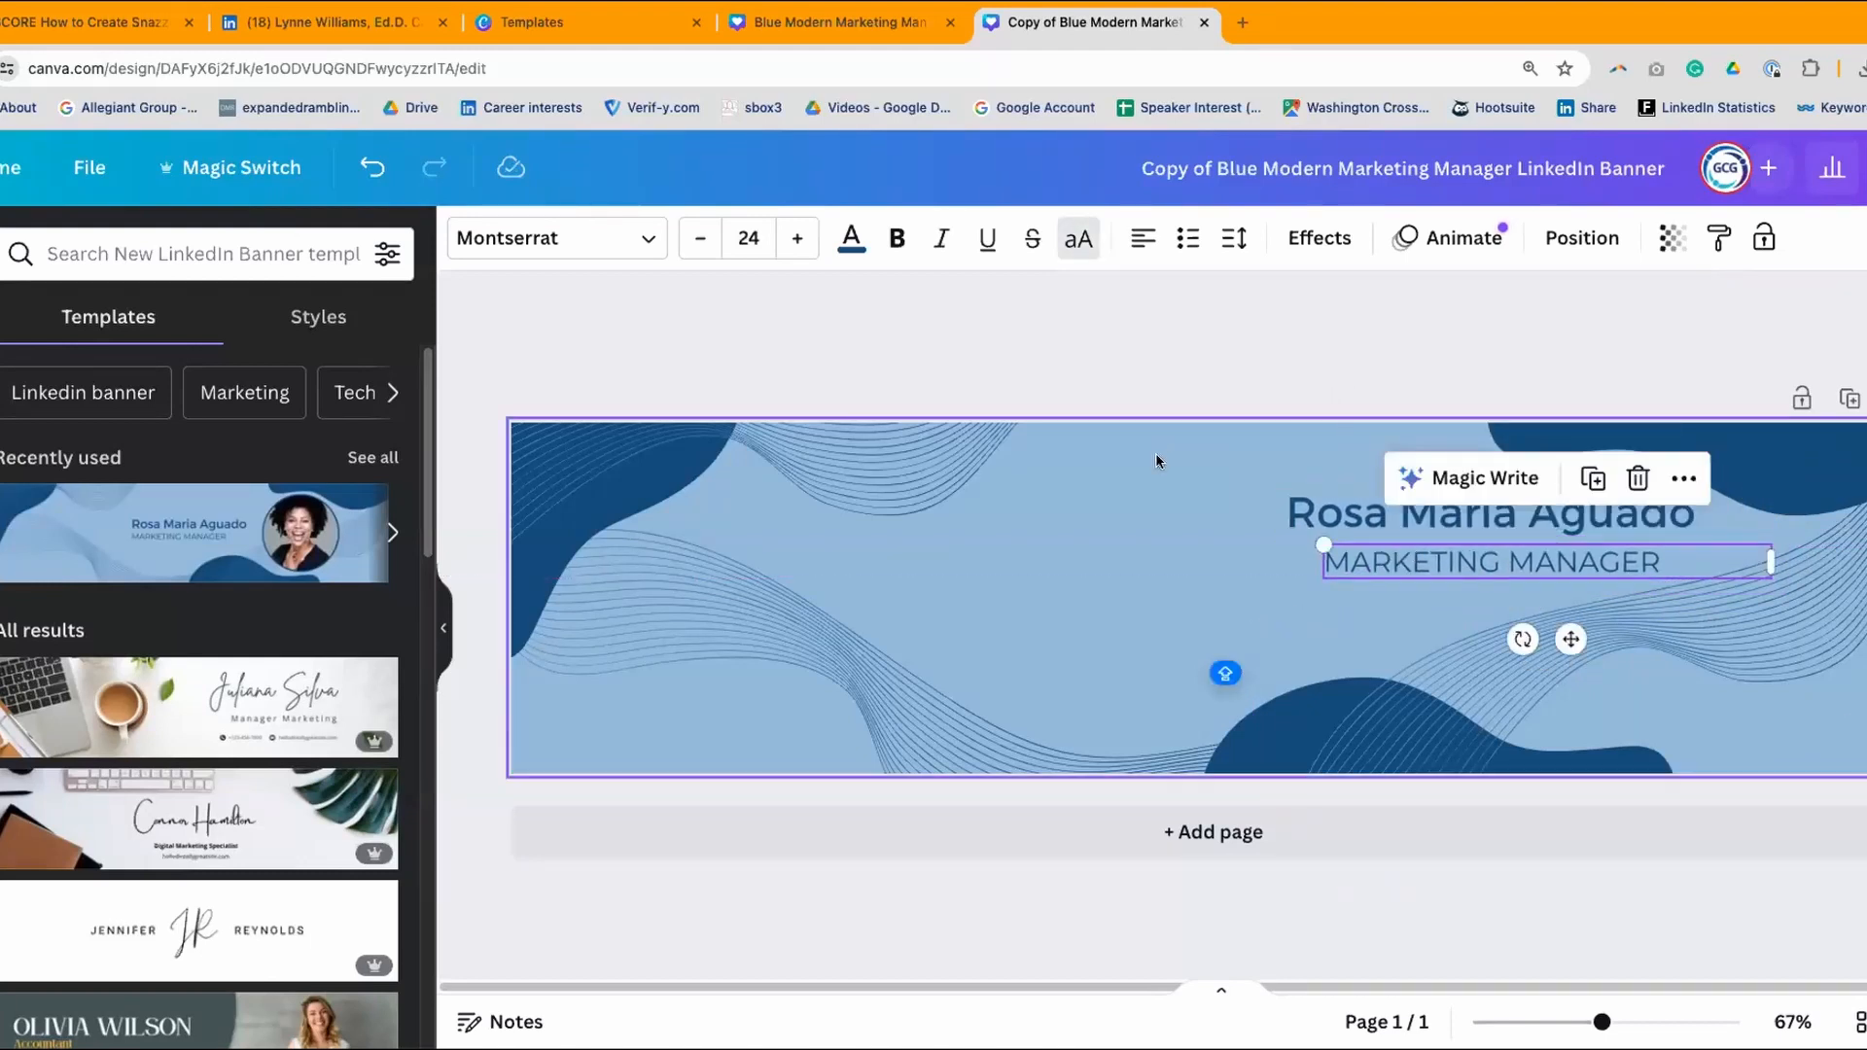
- Recolour the left and rotated wave-line graphics to light cyan #6ad7e2
click(1116, 545)
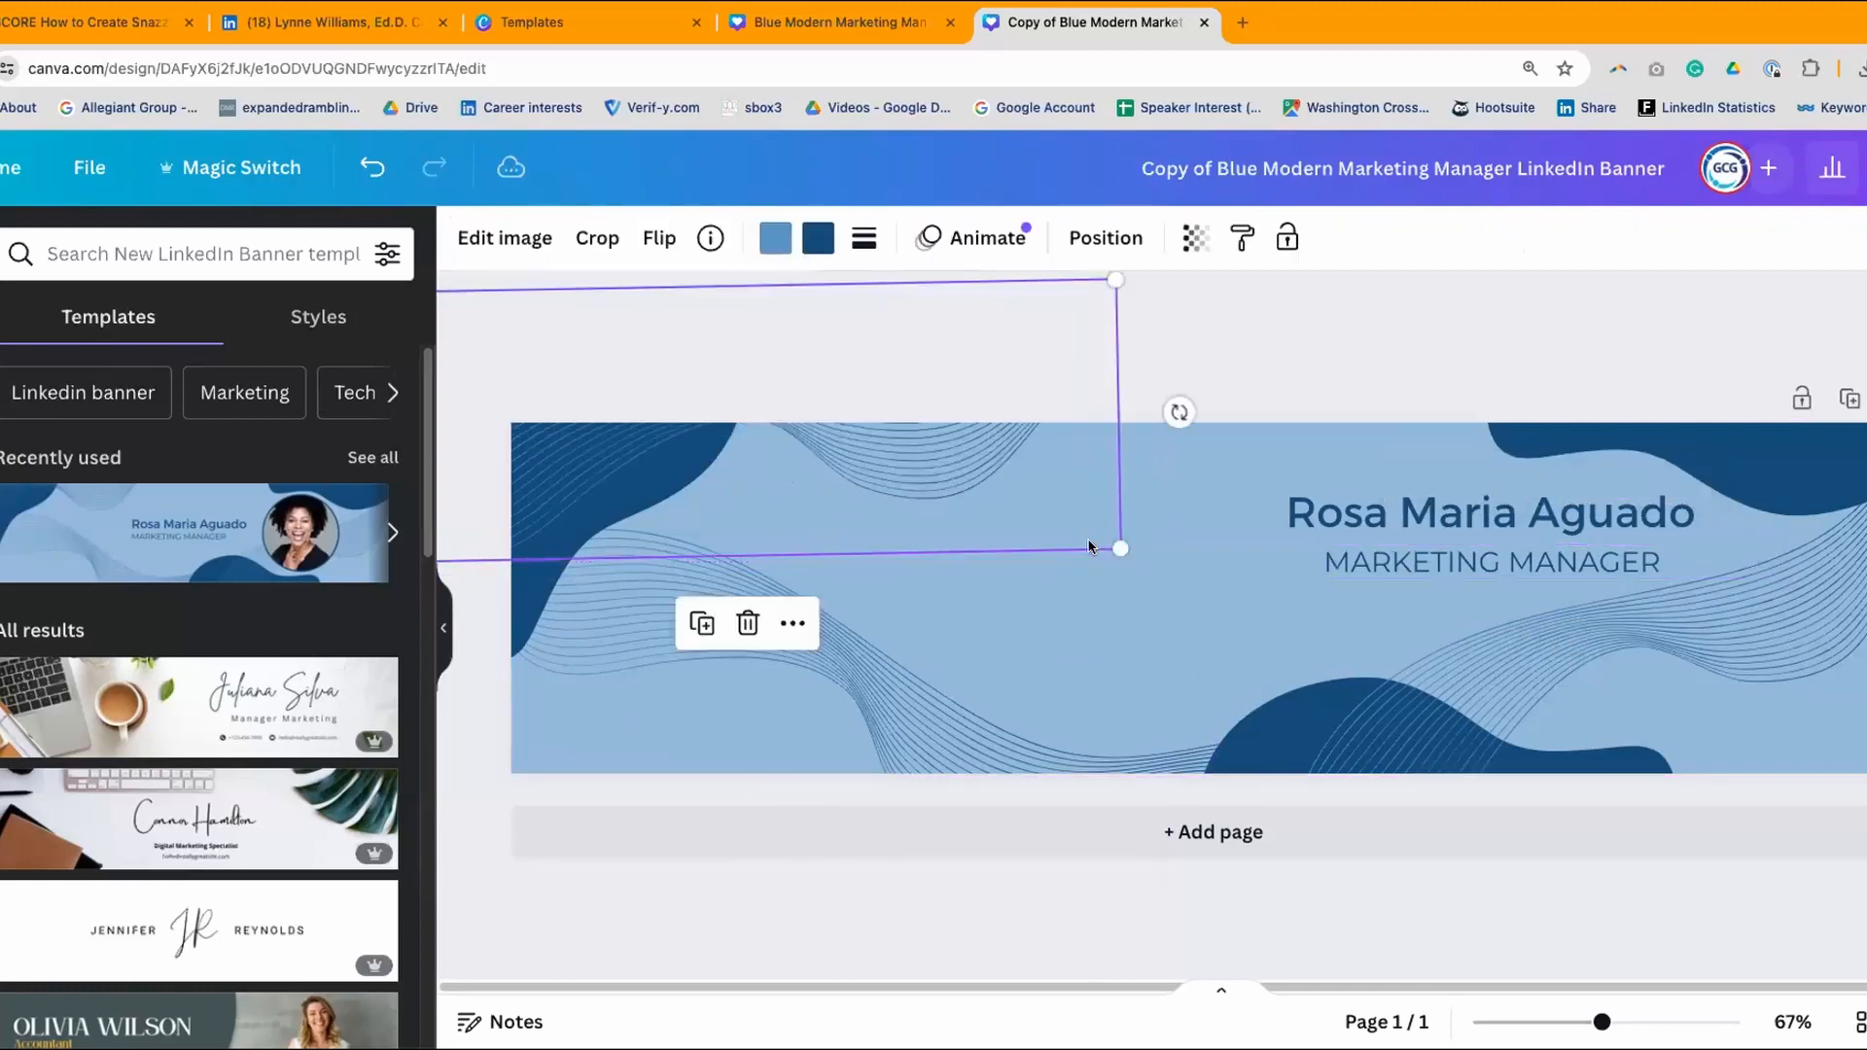
click(773, 239)
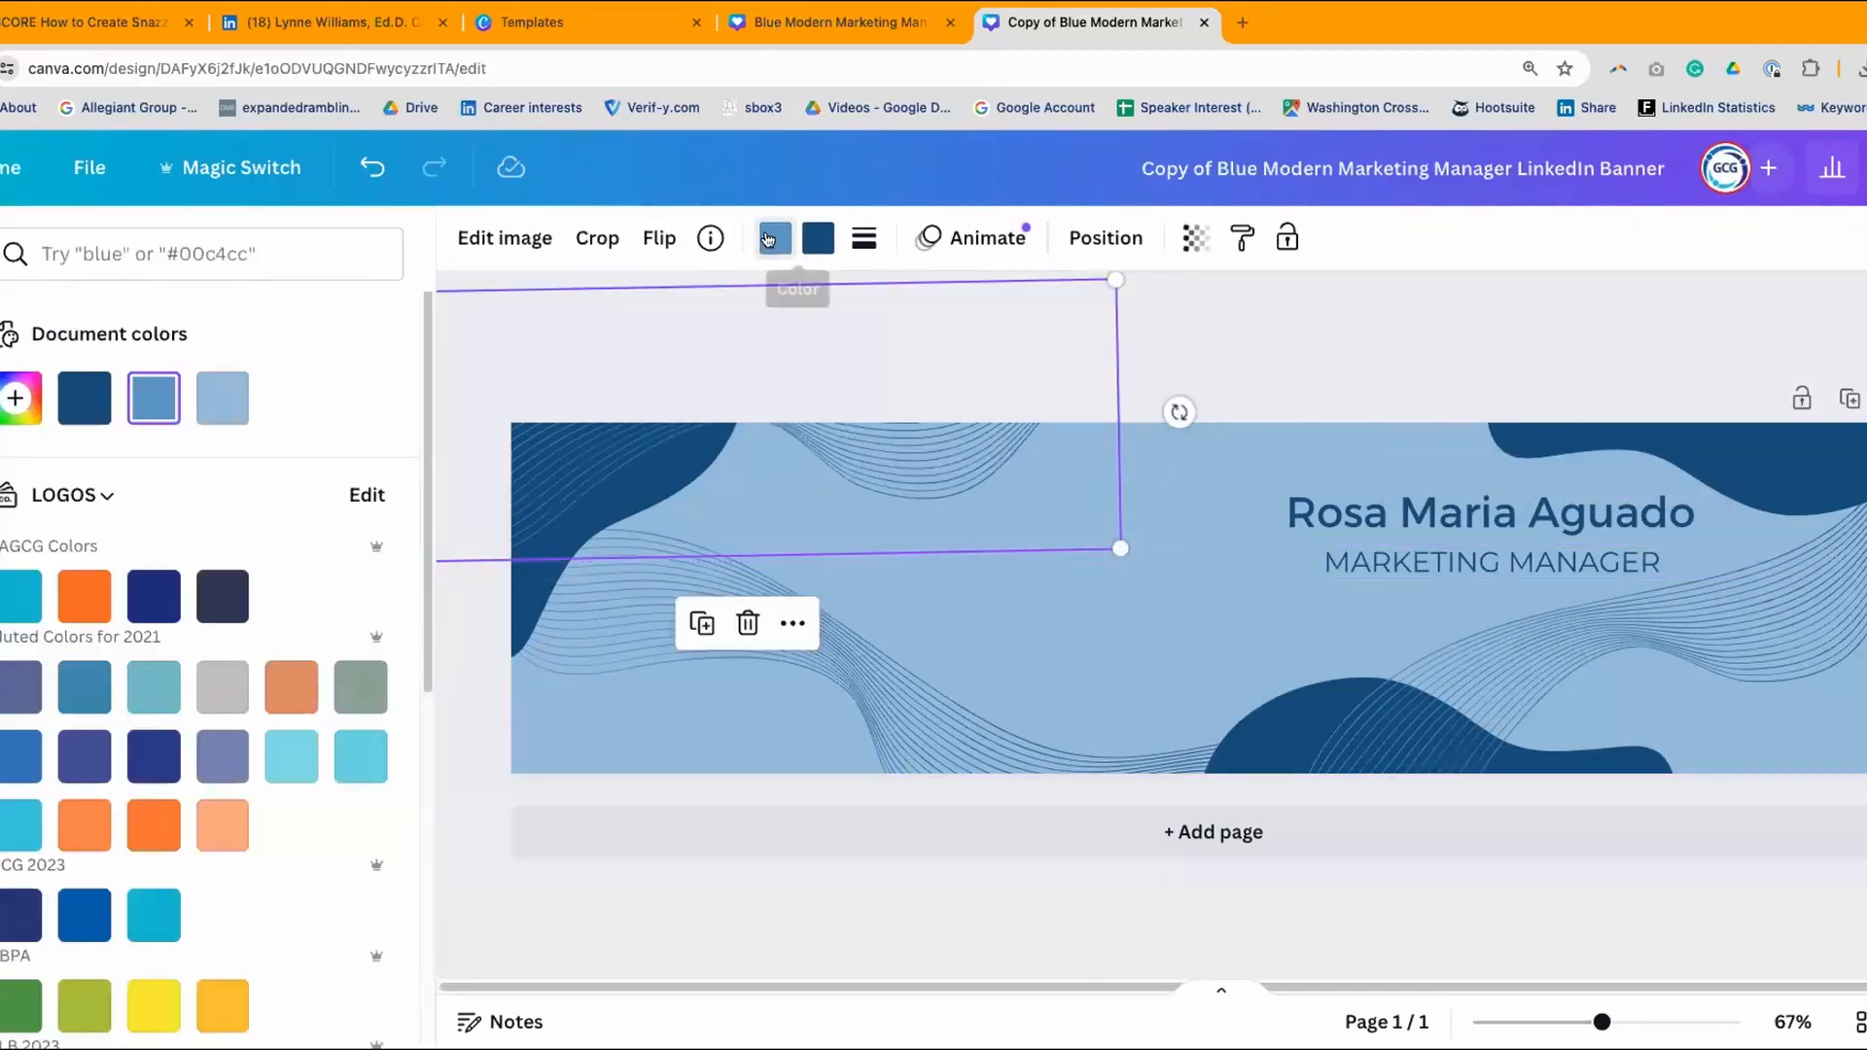
click(360, 766)
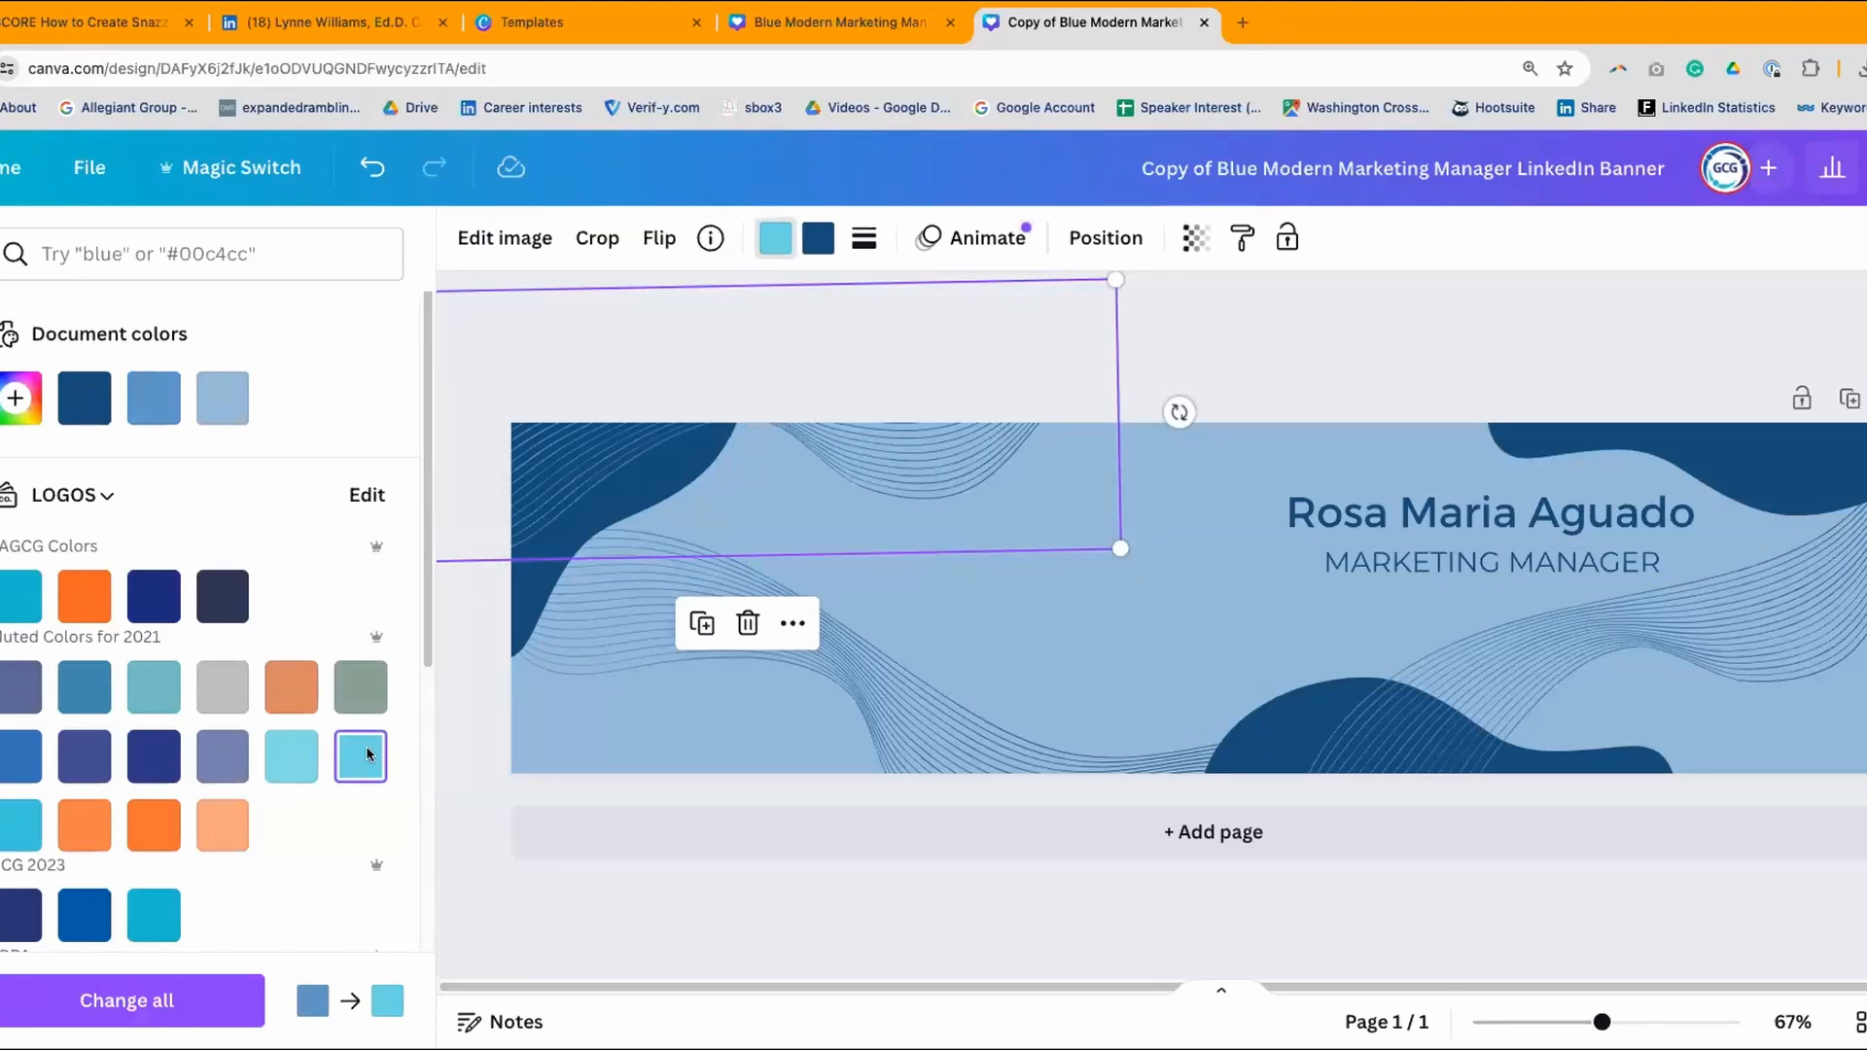
click(819, 238)
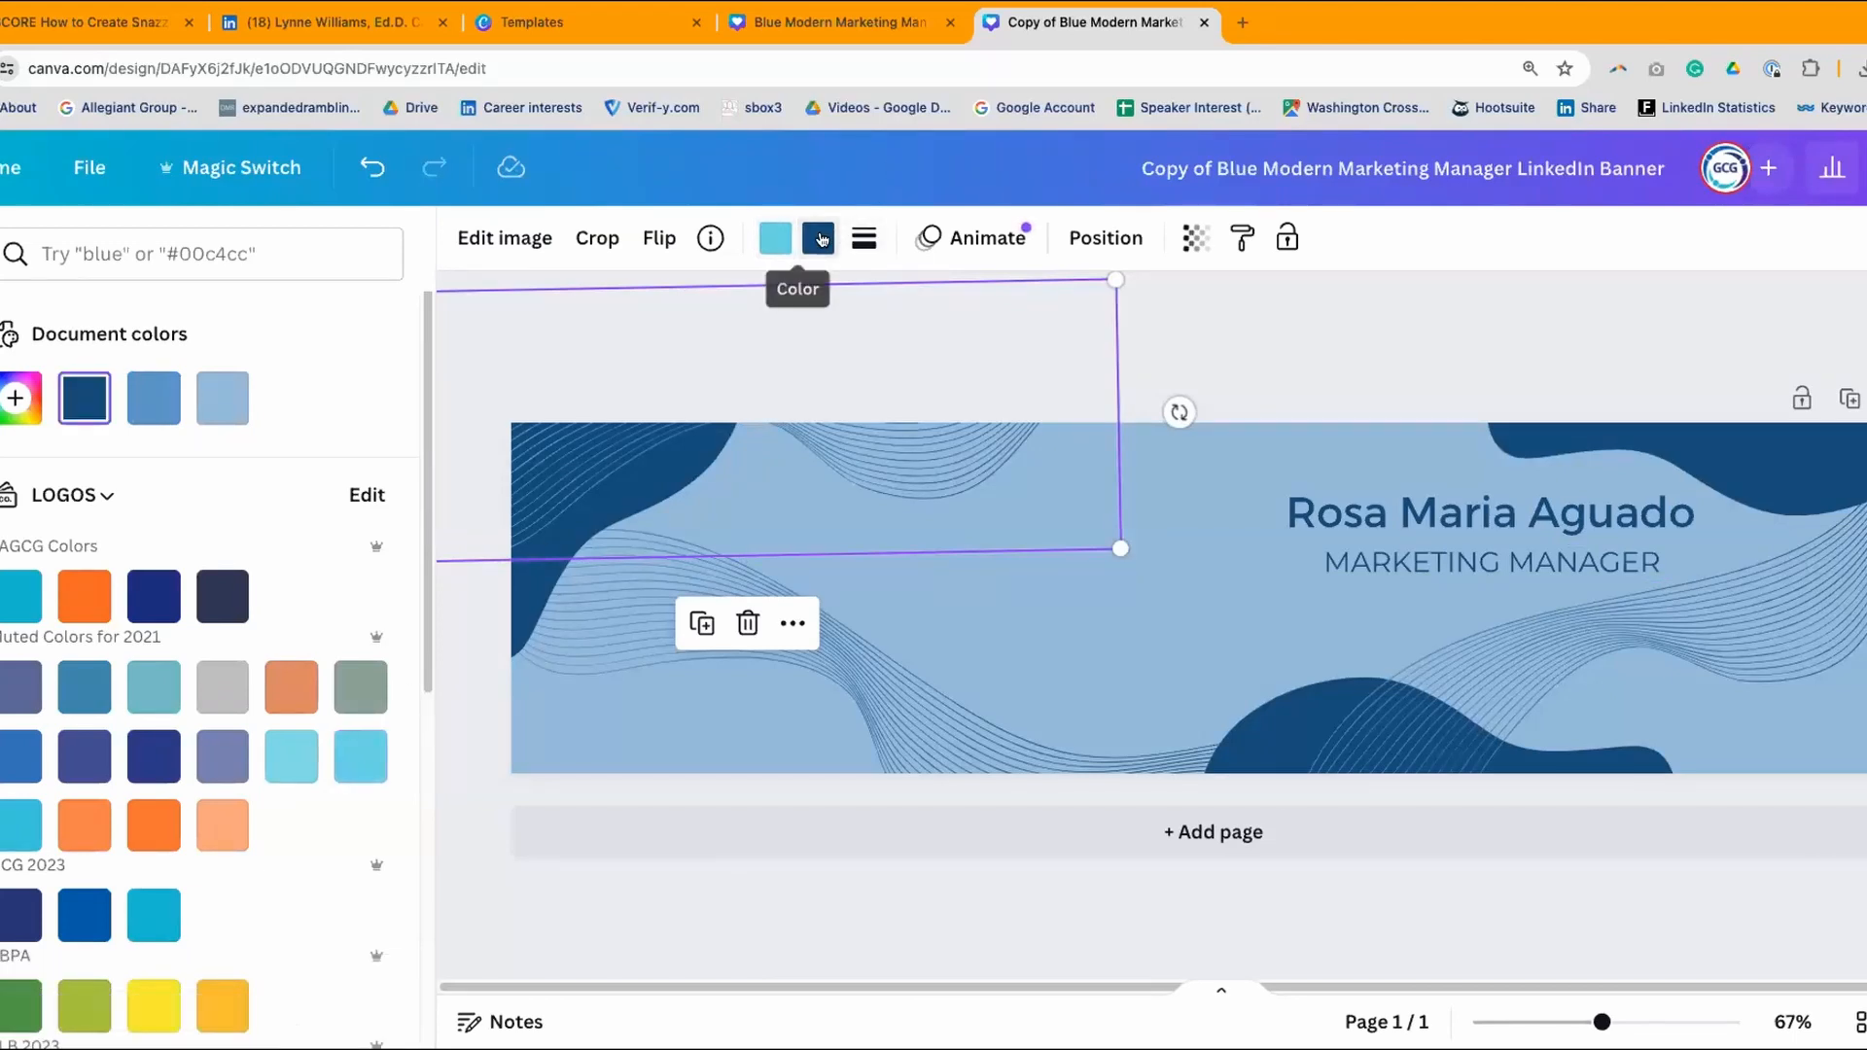
click(360, 767)
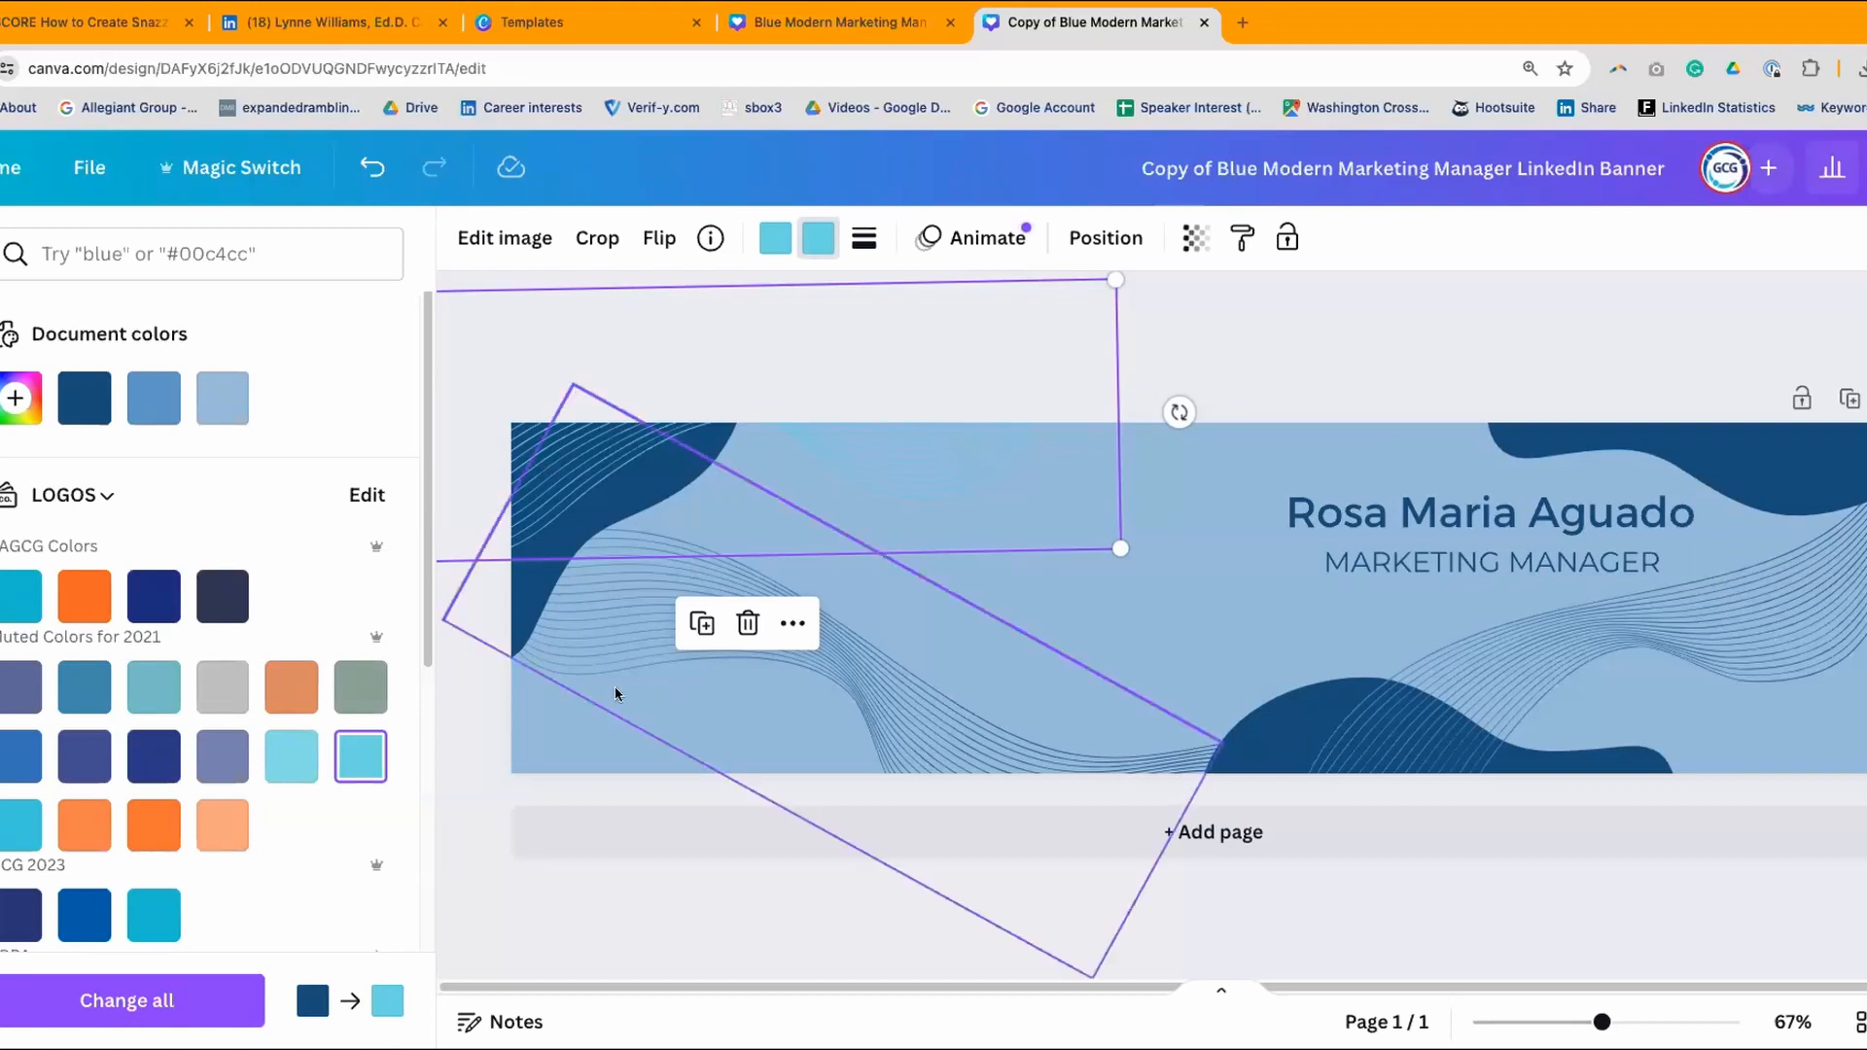
click(634, 620)
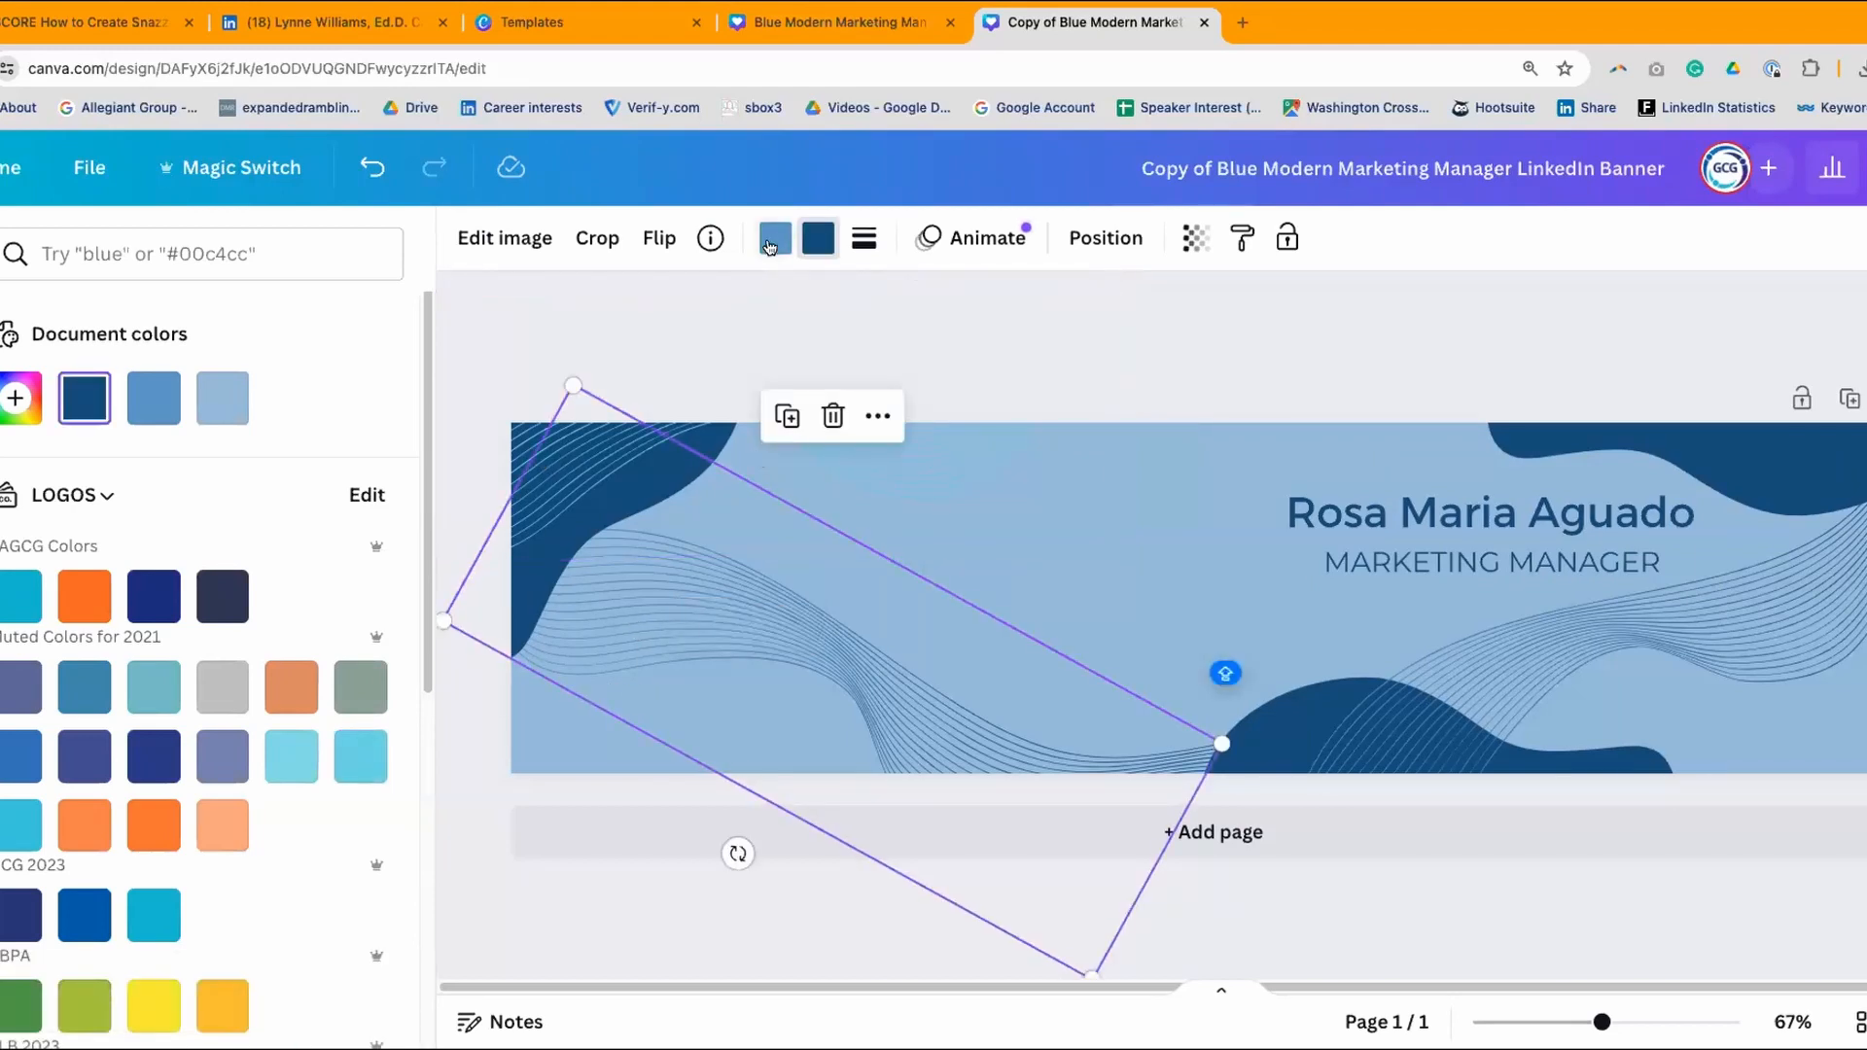
click(359, 755)
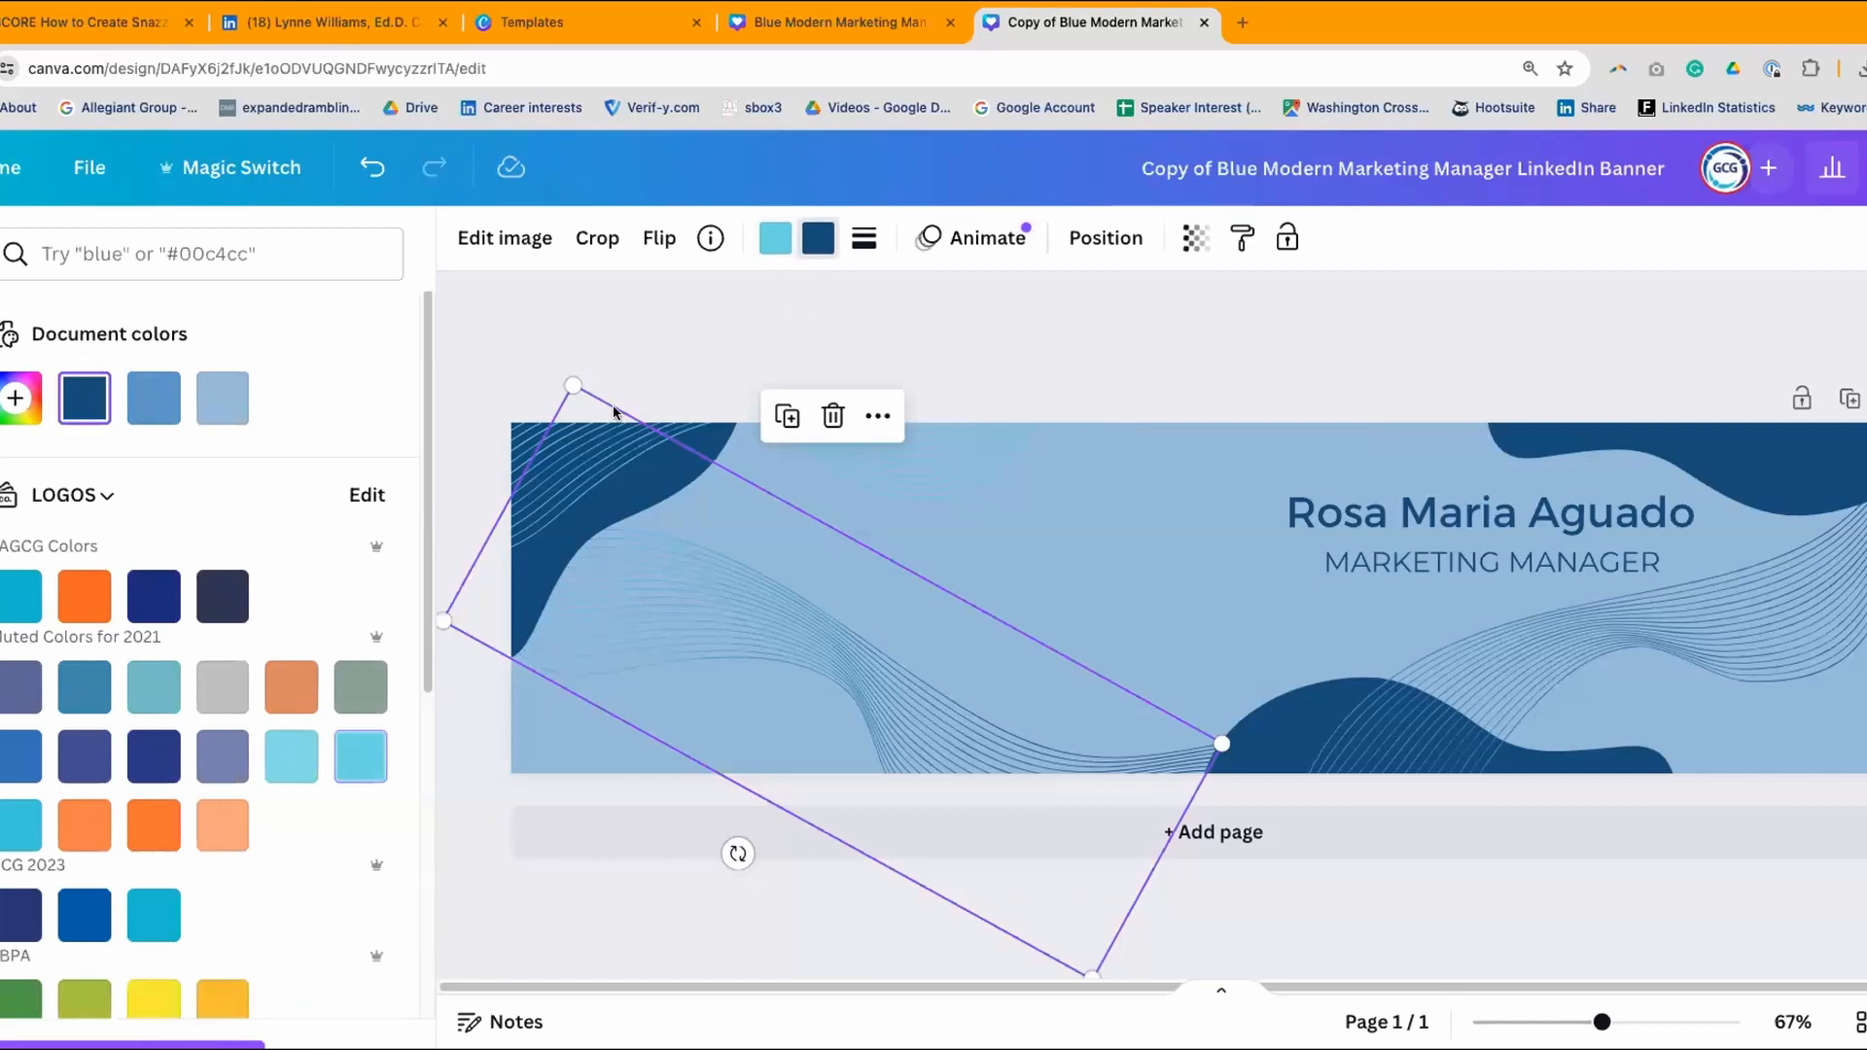
click(355, 773)
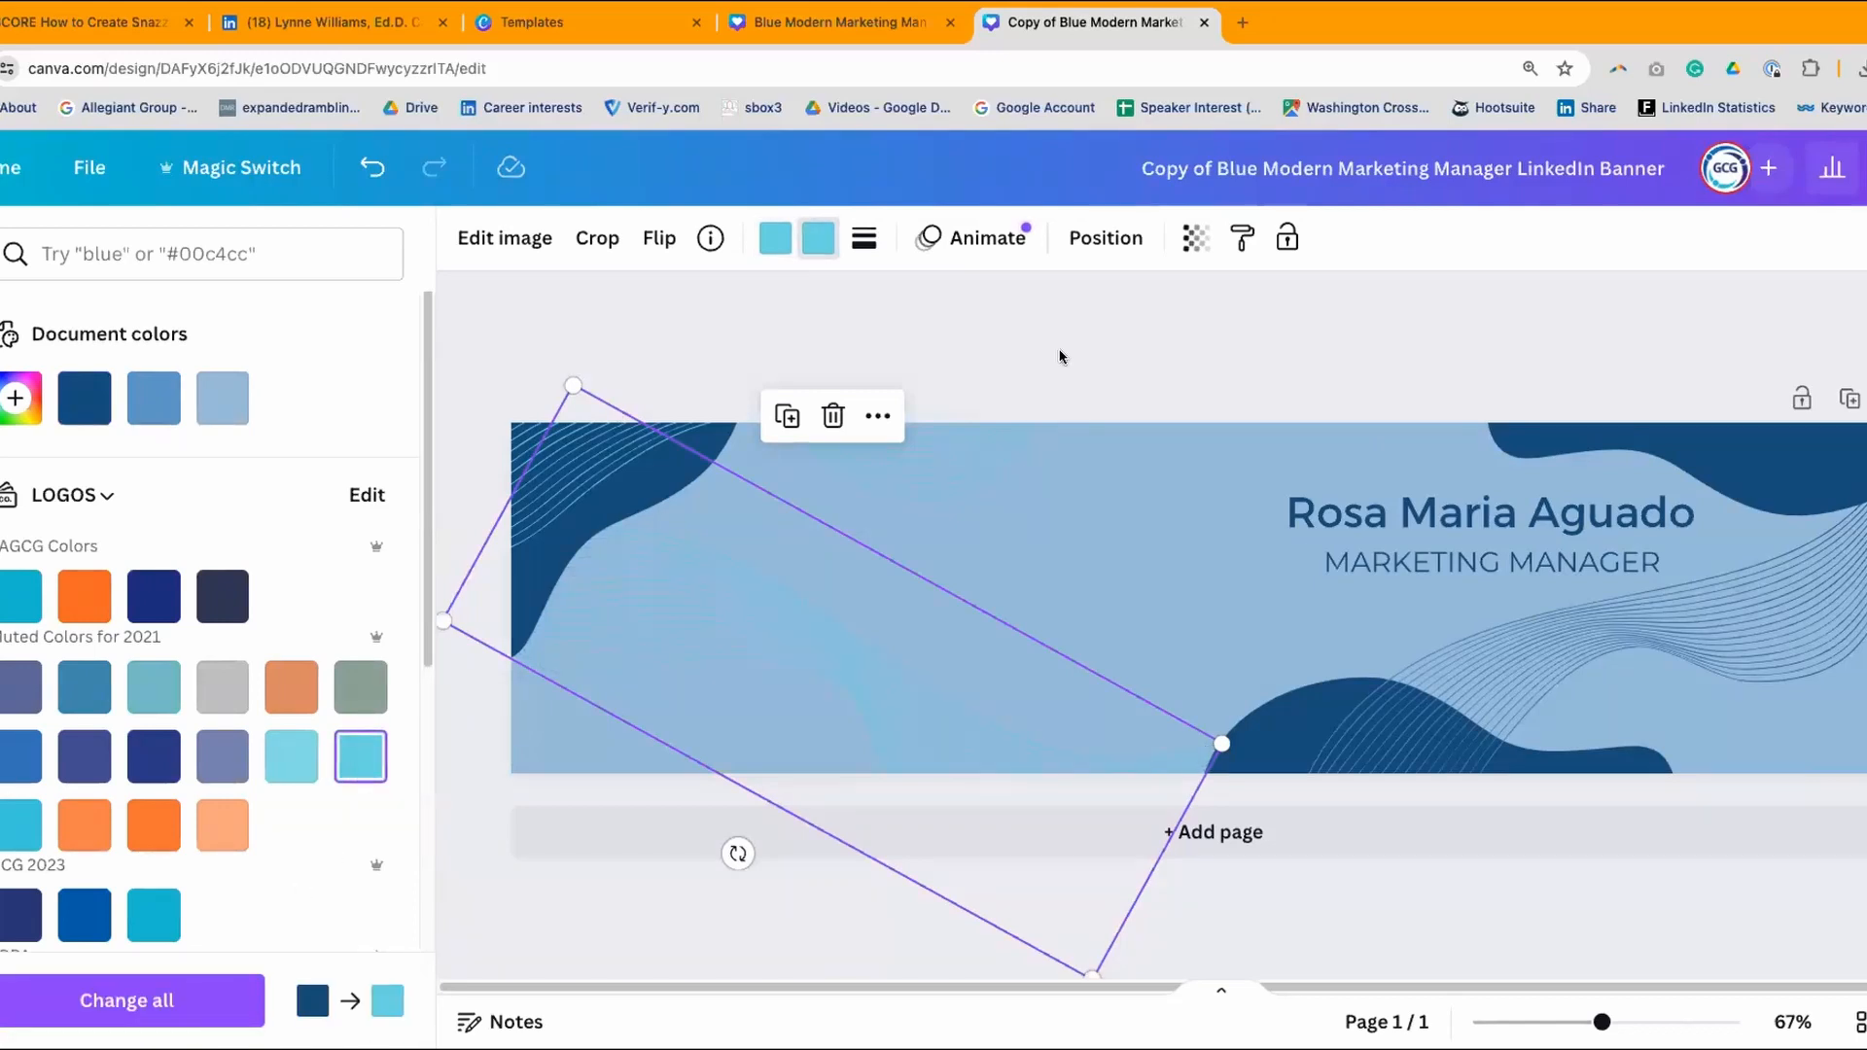
- Set both colours of the right wave-line graphic to light cyan #6ad7e2
click(1403, 730)
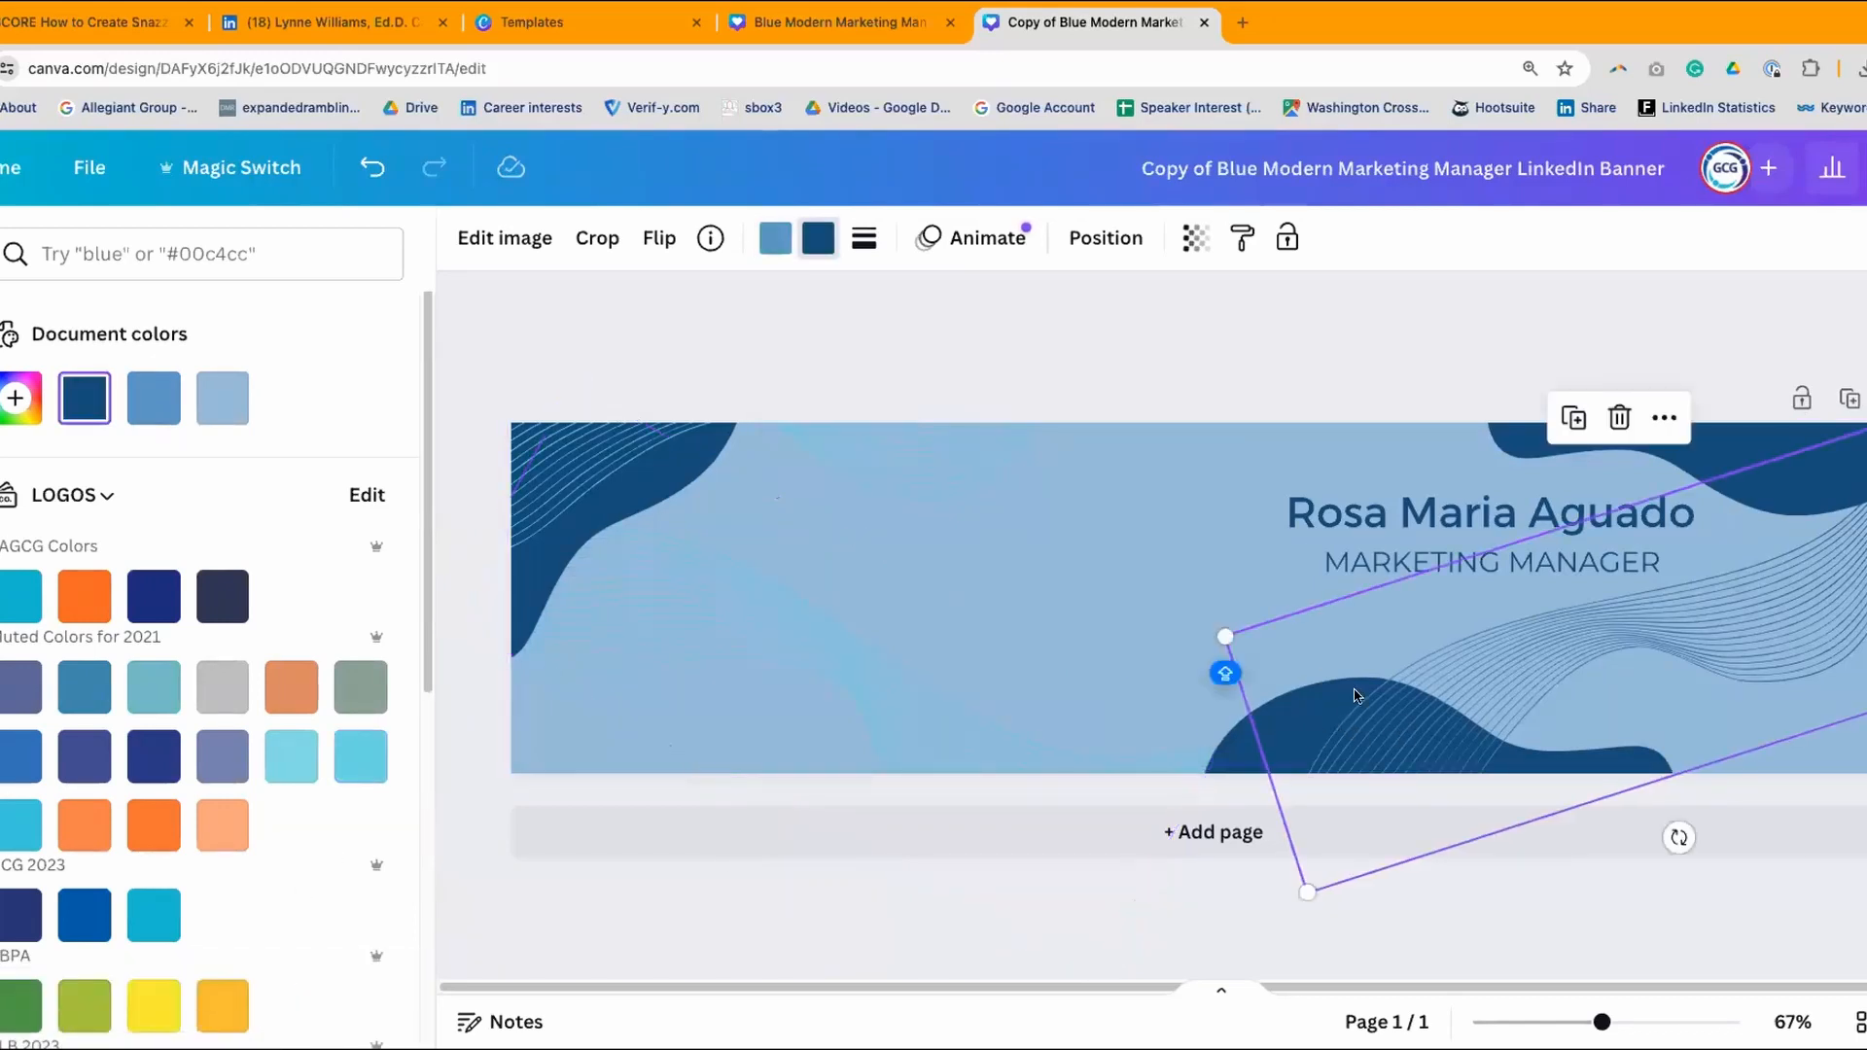
click(775, 237)
click(359, 755)
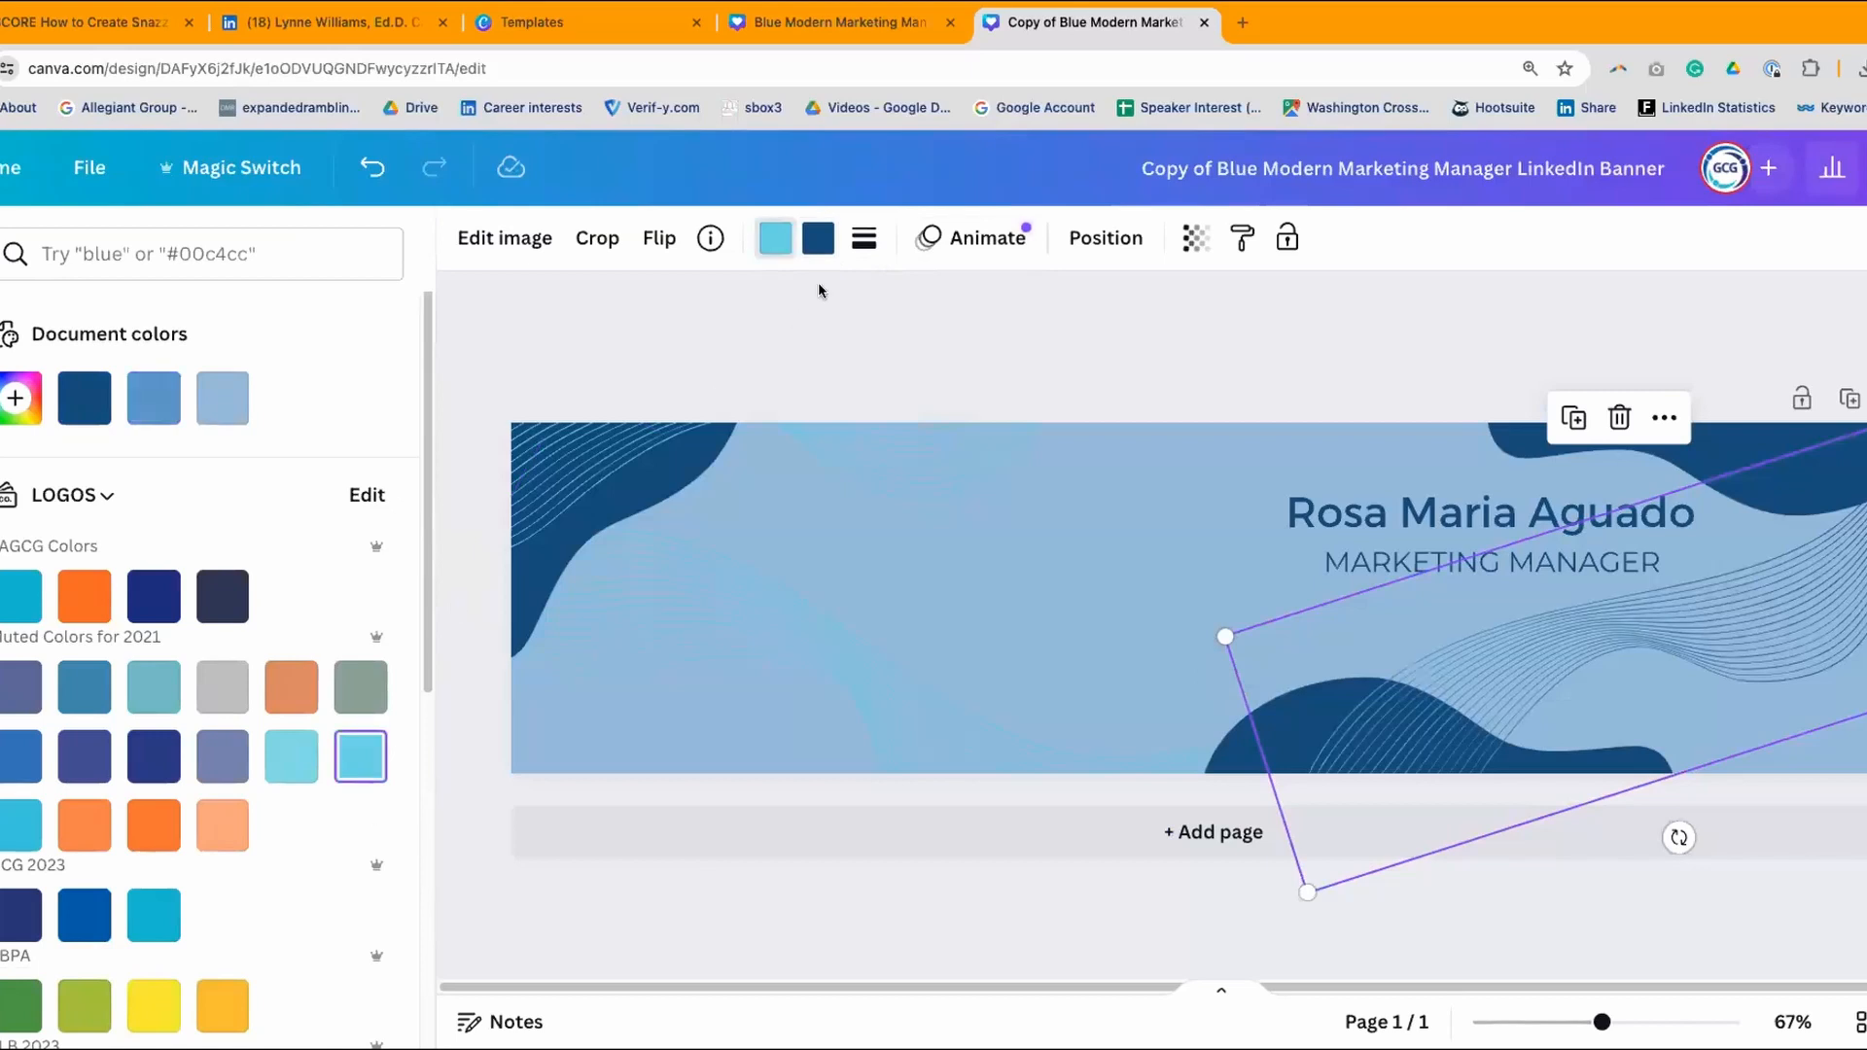
click(819, 237)
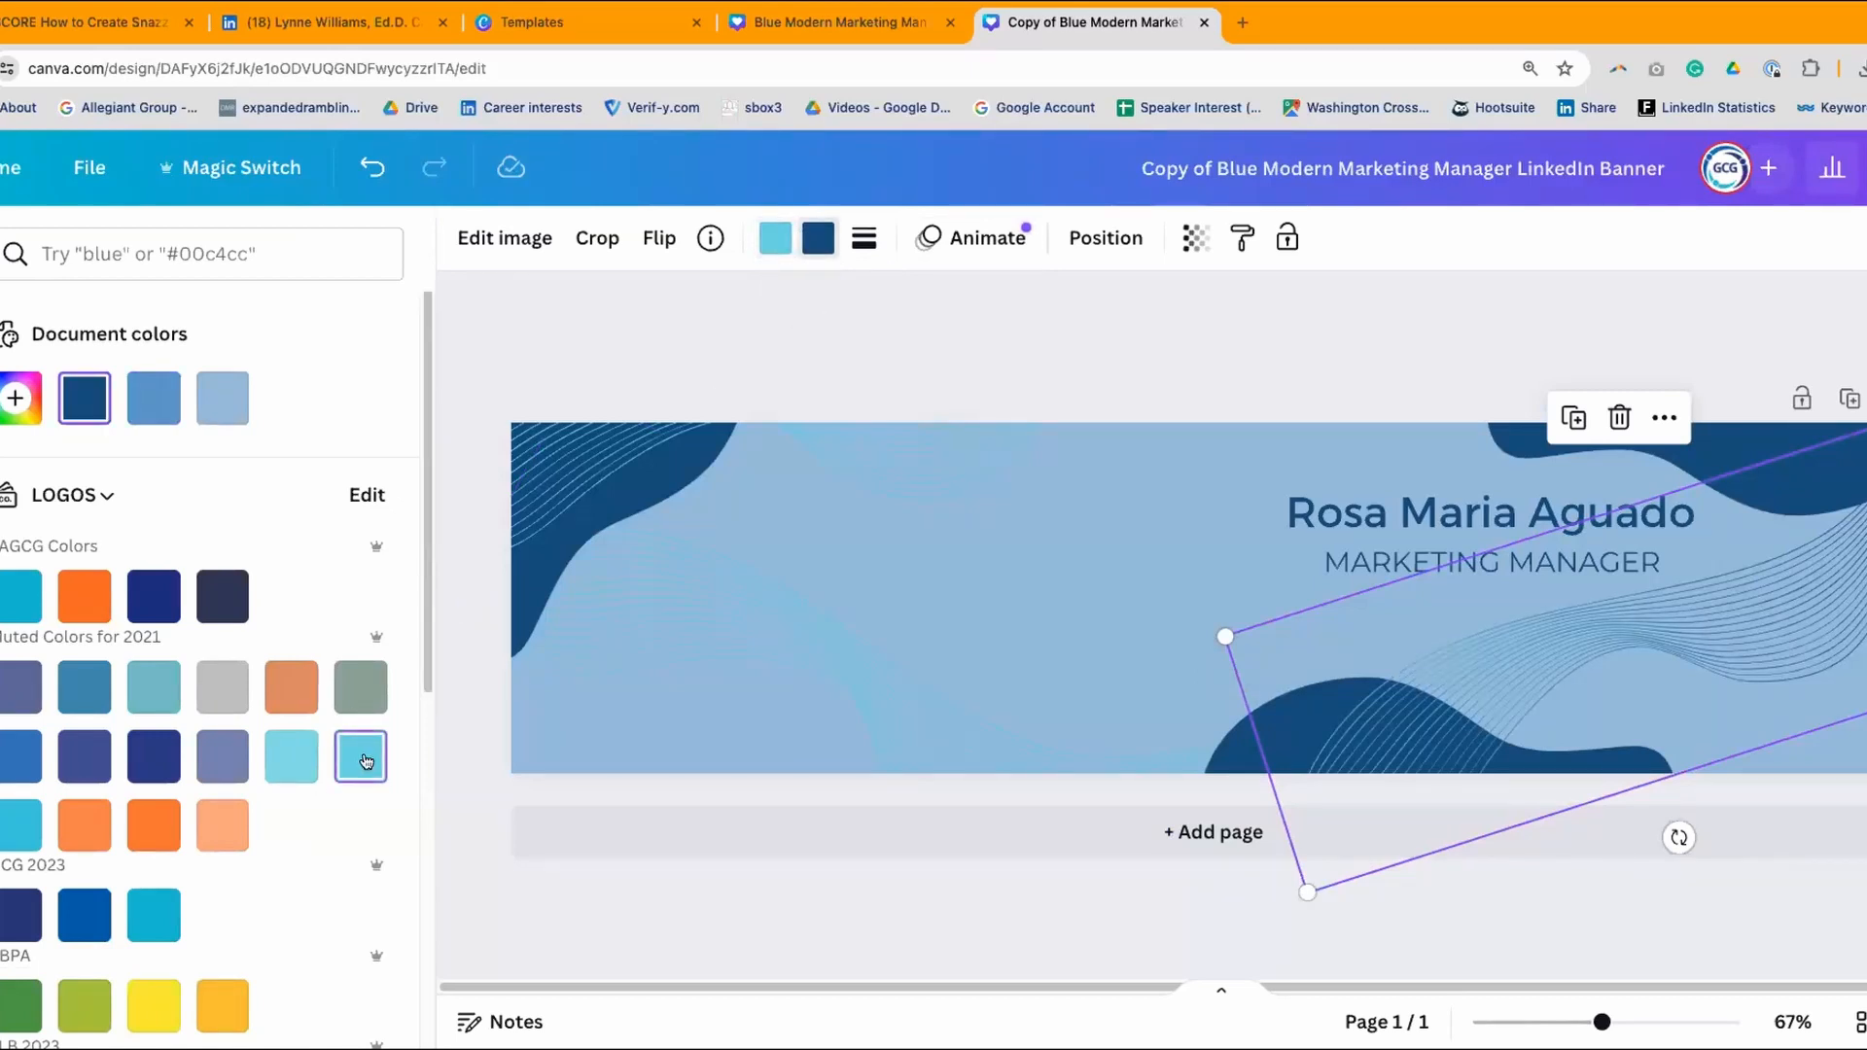
click(366, 761)
click(1125, 322)
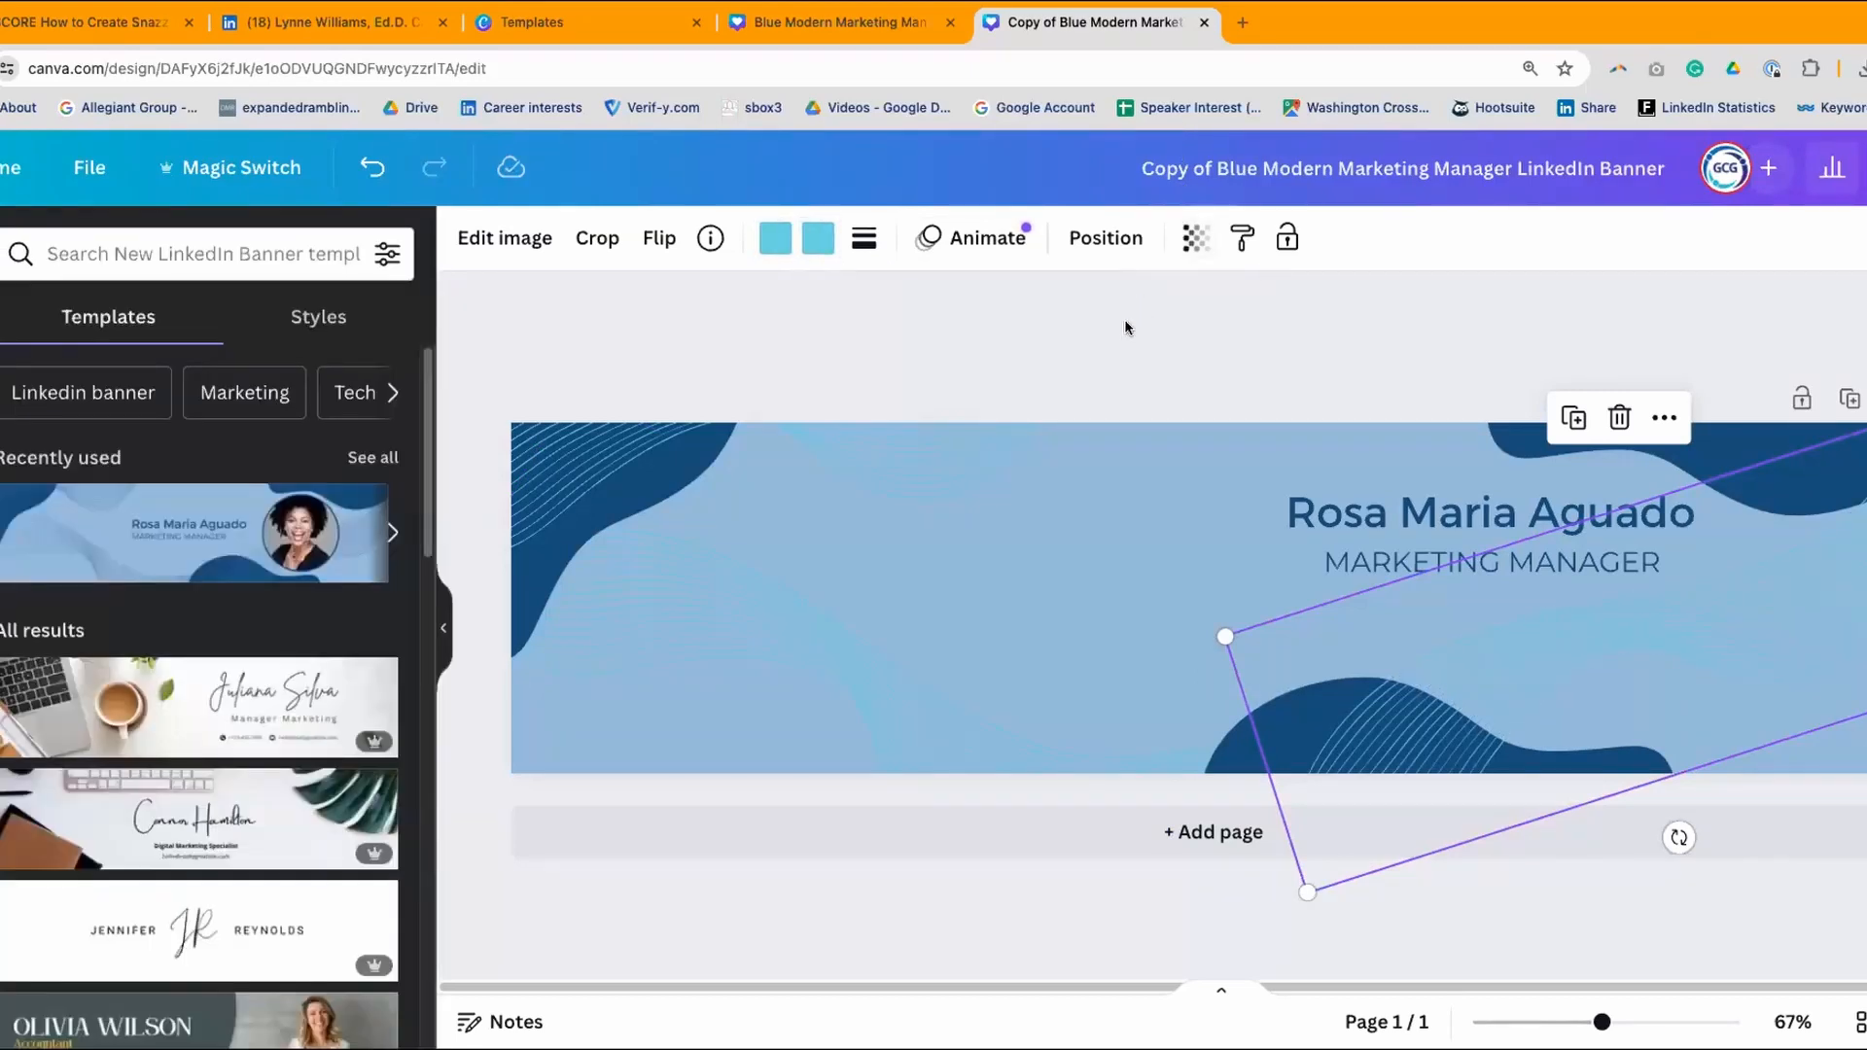
click(1108, 614)
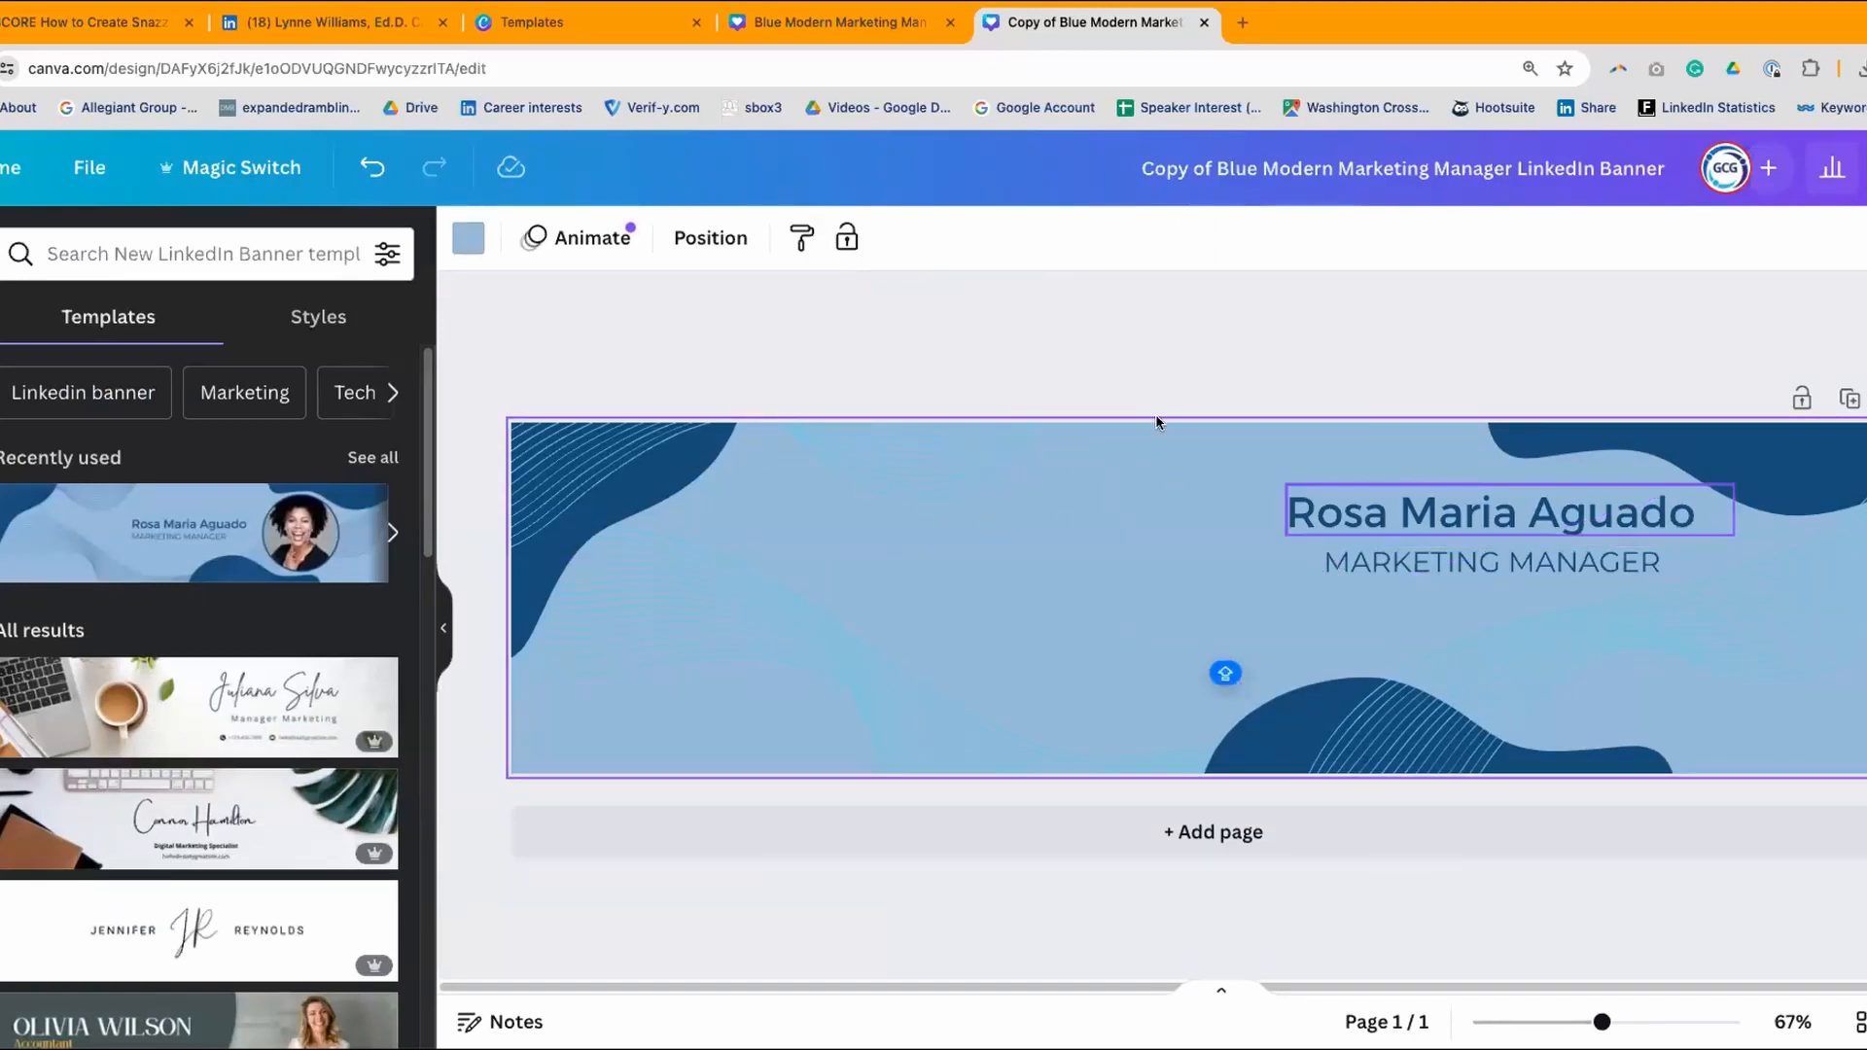
- Change the banner background to the white swatch from Default colors
click(486, 247)
scroll(227, 484, down, 1)
scroll(227, 484, up, 1)
scroll(282, 568, down, 5)
scroll(282, 568, down, 3)
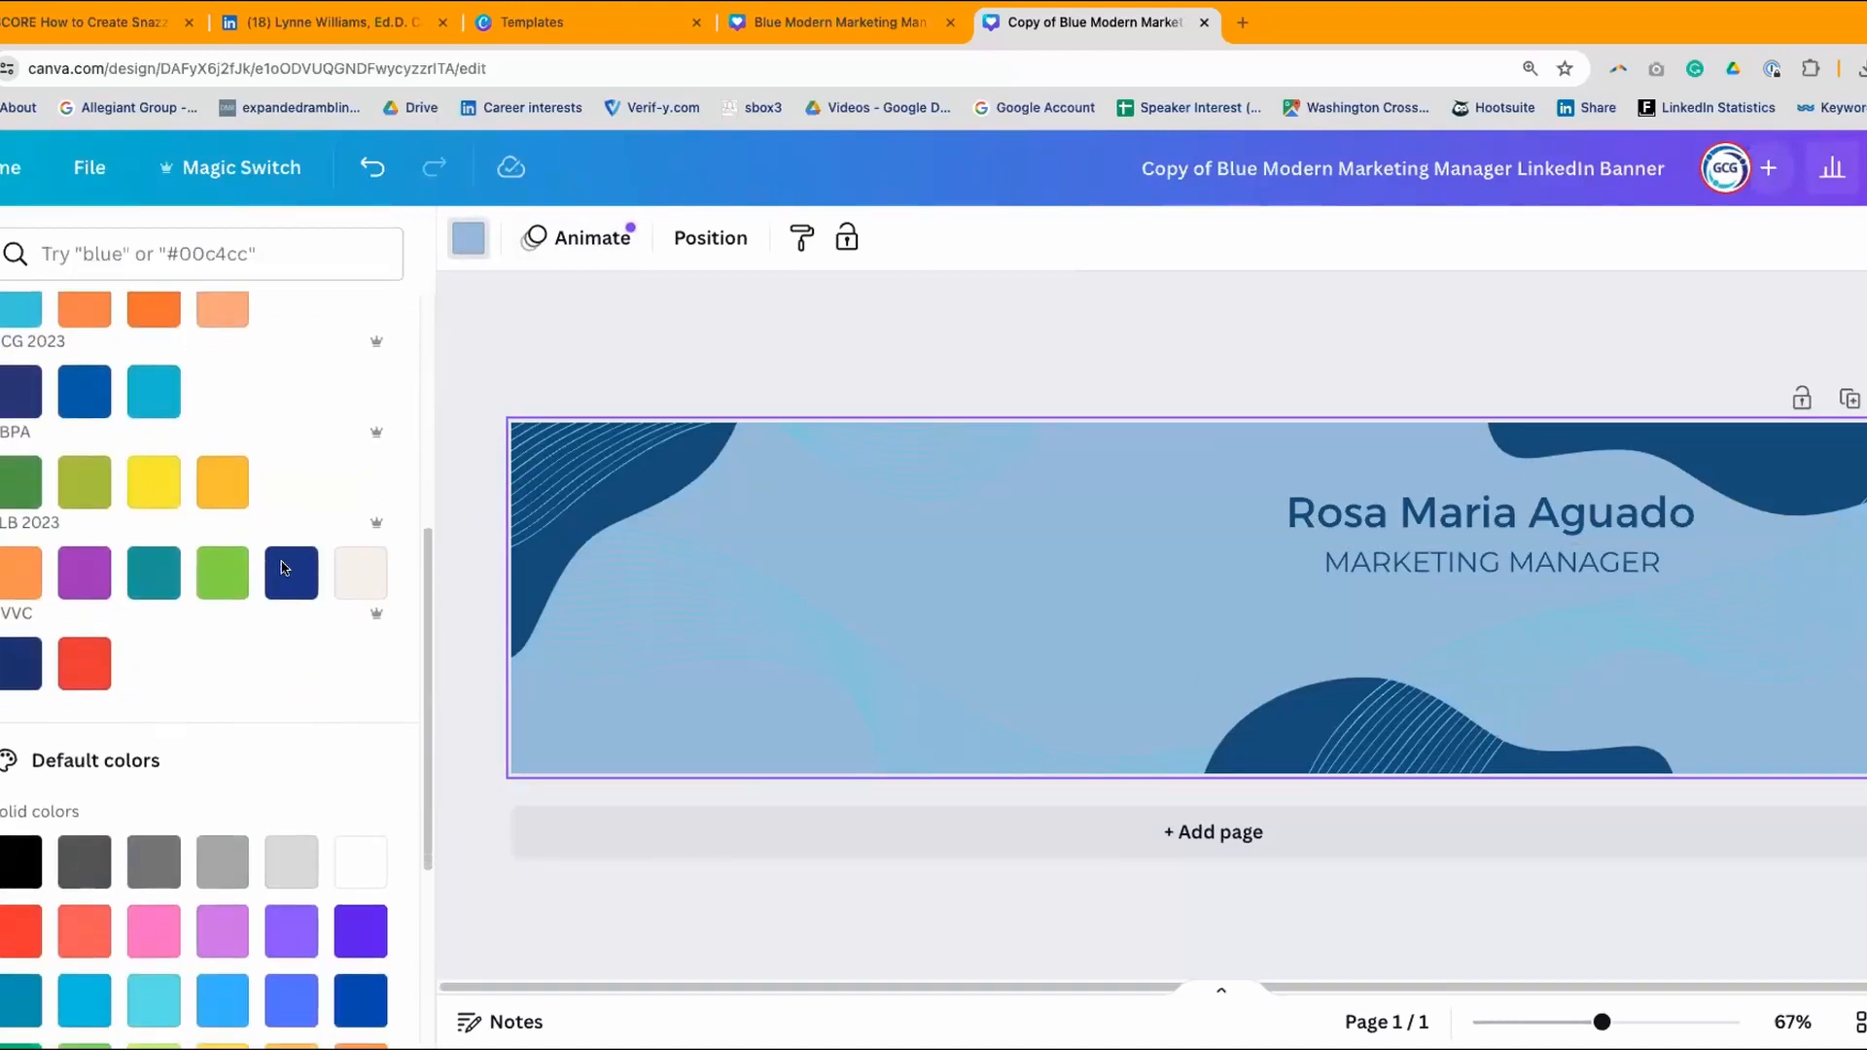
click(364, 701)
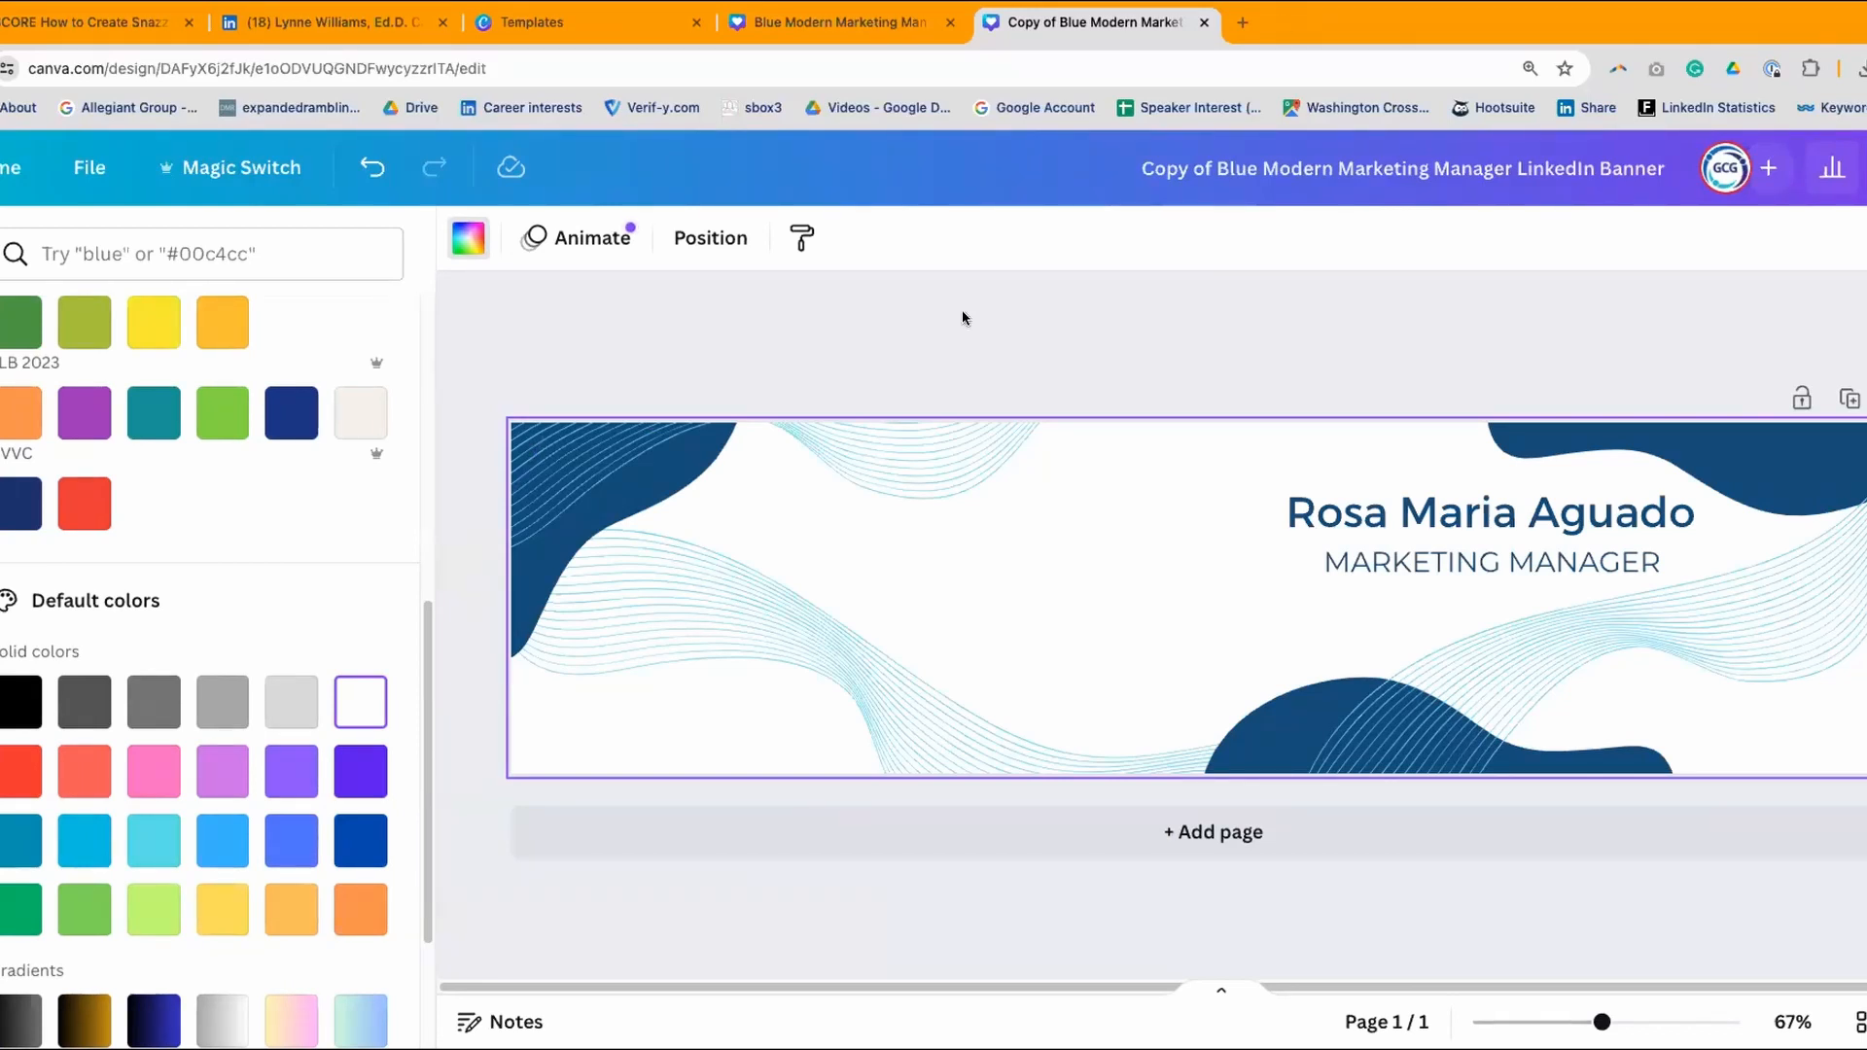
click(654, 492)
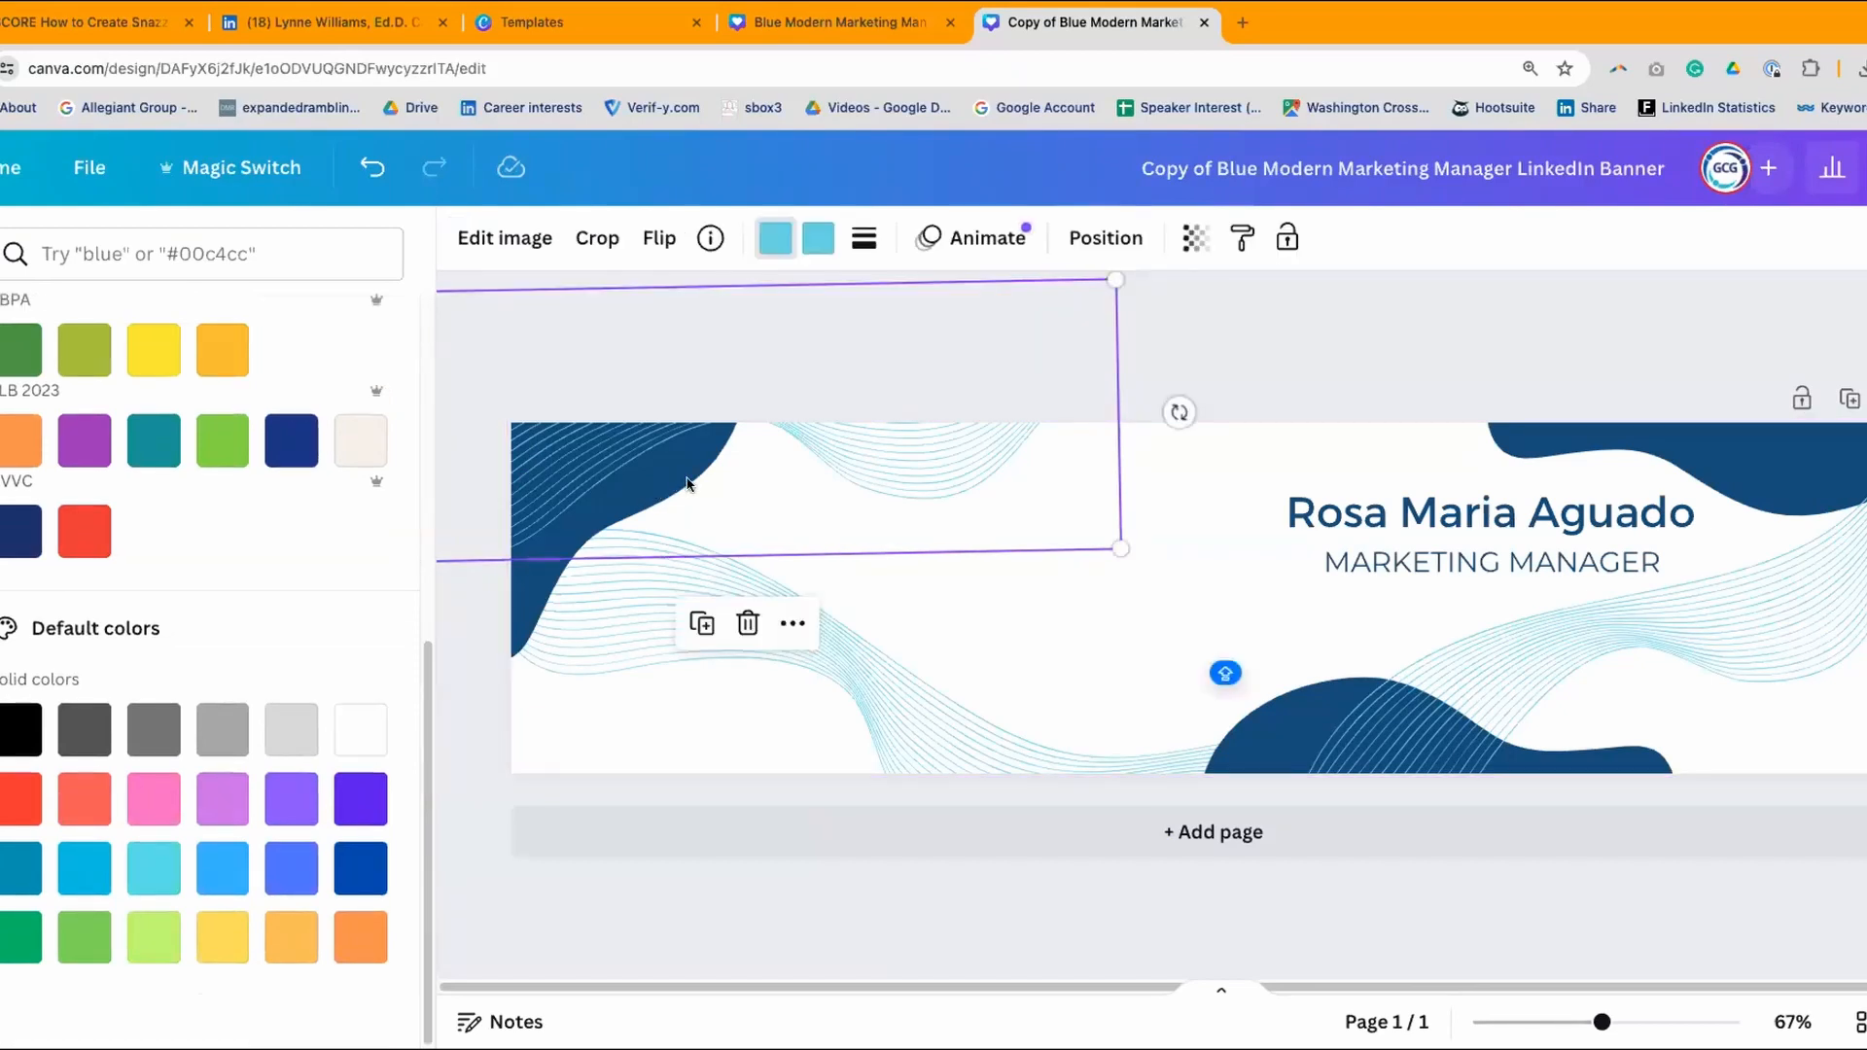
- Turn the top-right dark blue shape and the bottom wave pink
click(1295, 387)
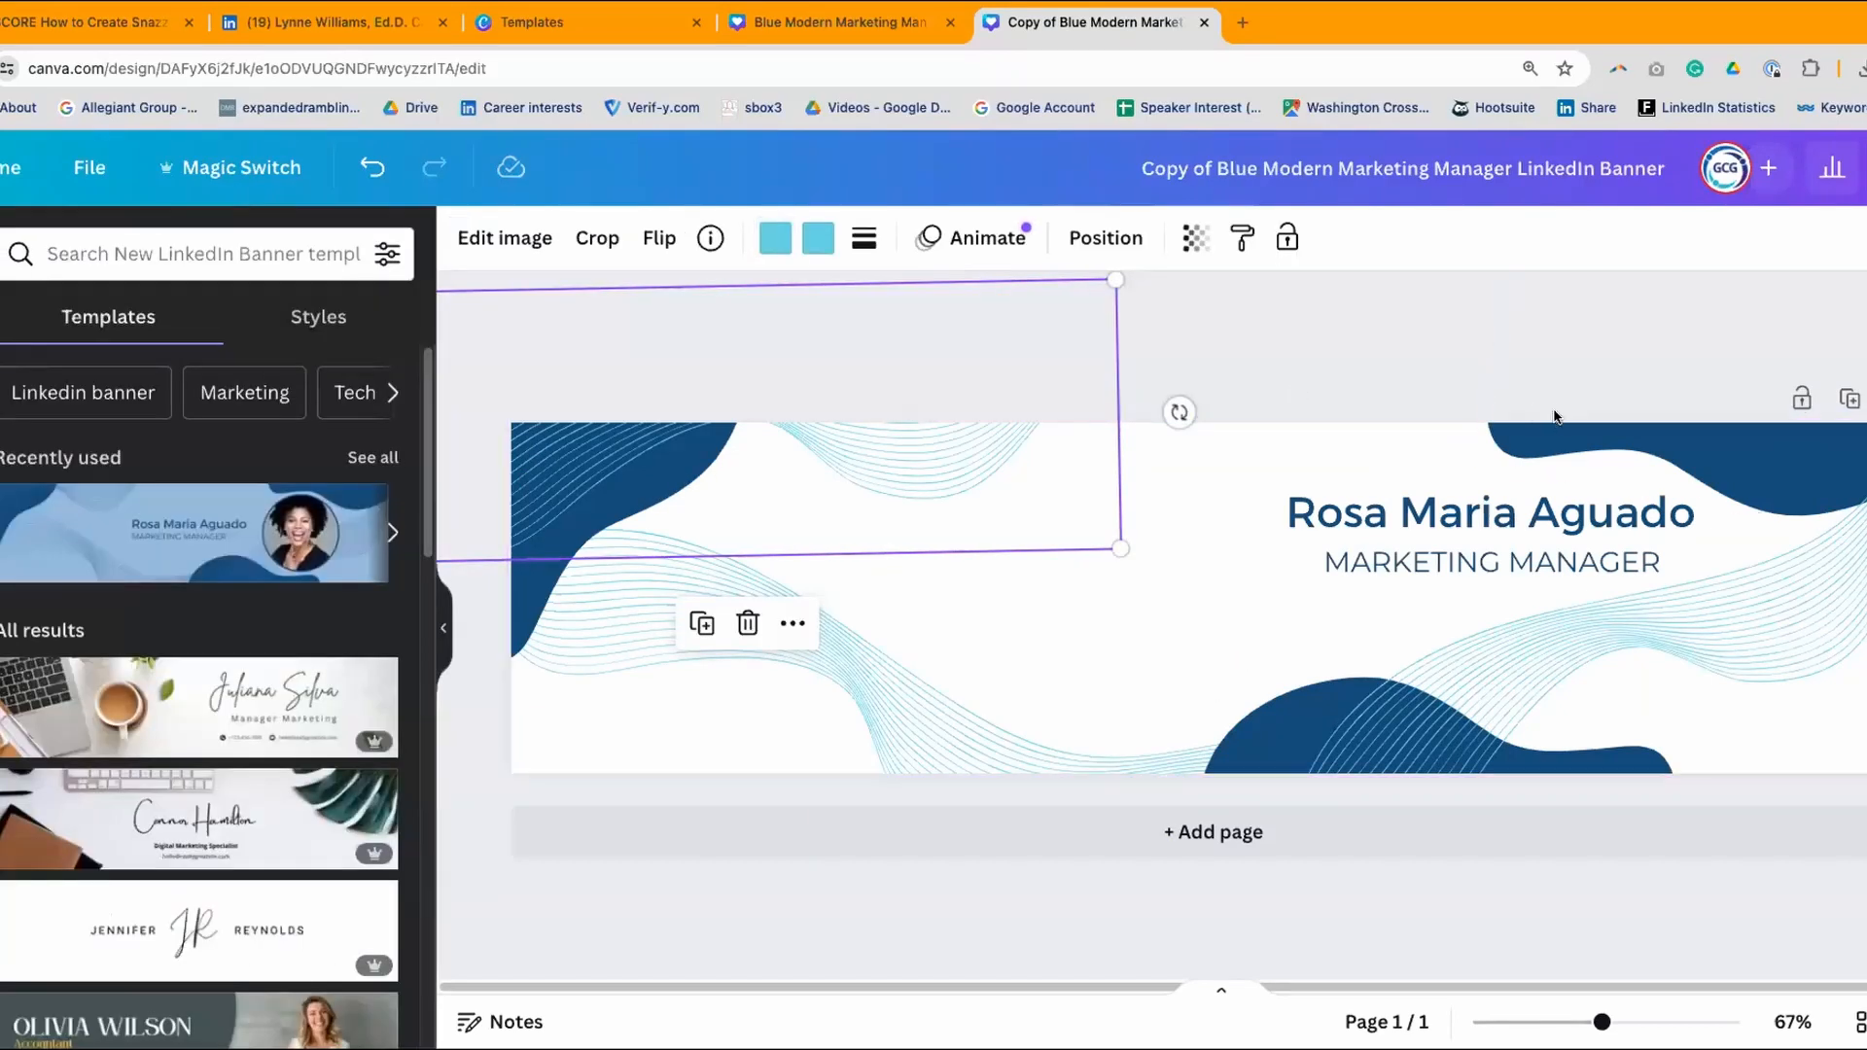
click(1526, 436)
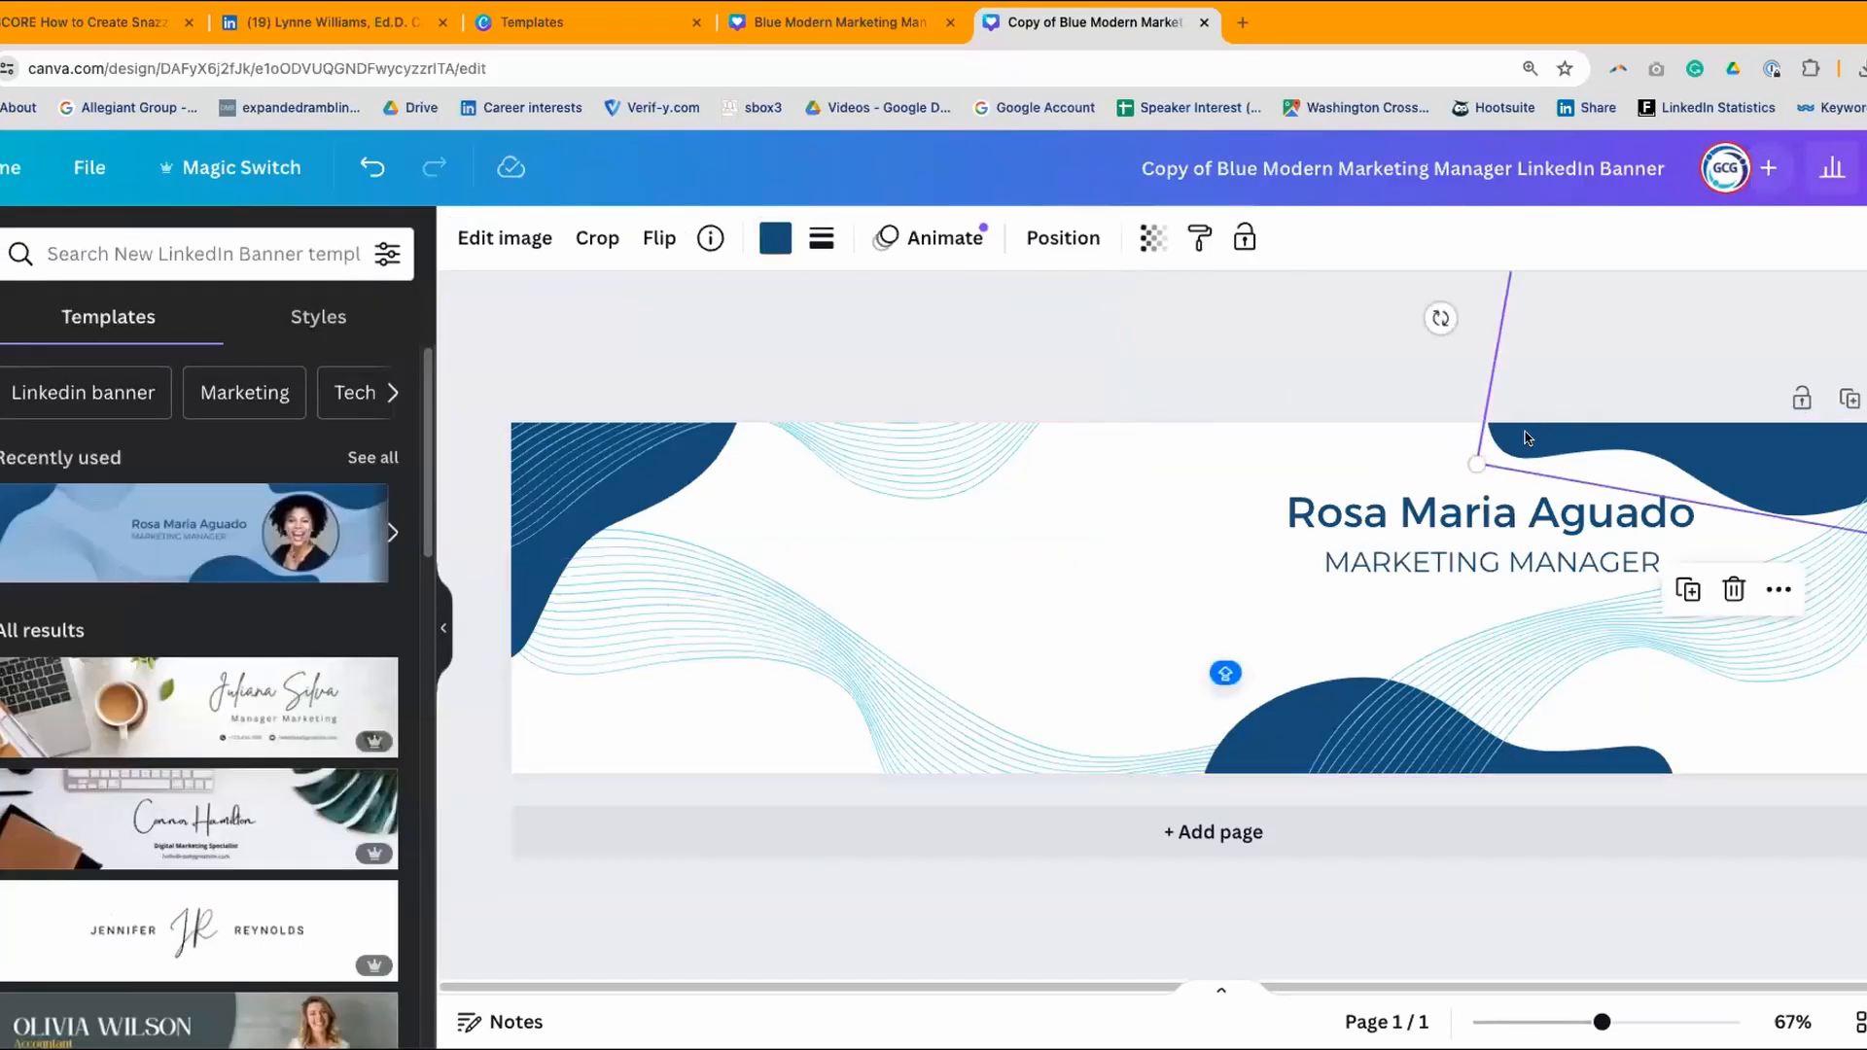
click(777, 247)
scroll(282, 564, down, 5)
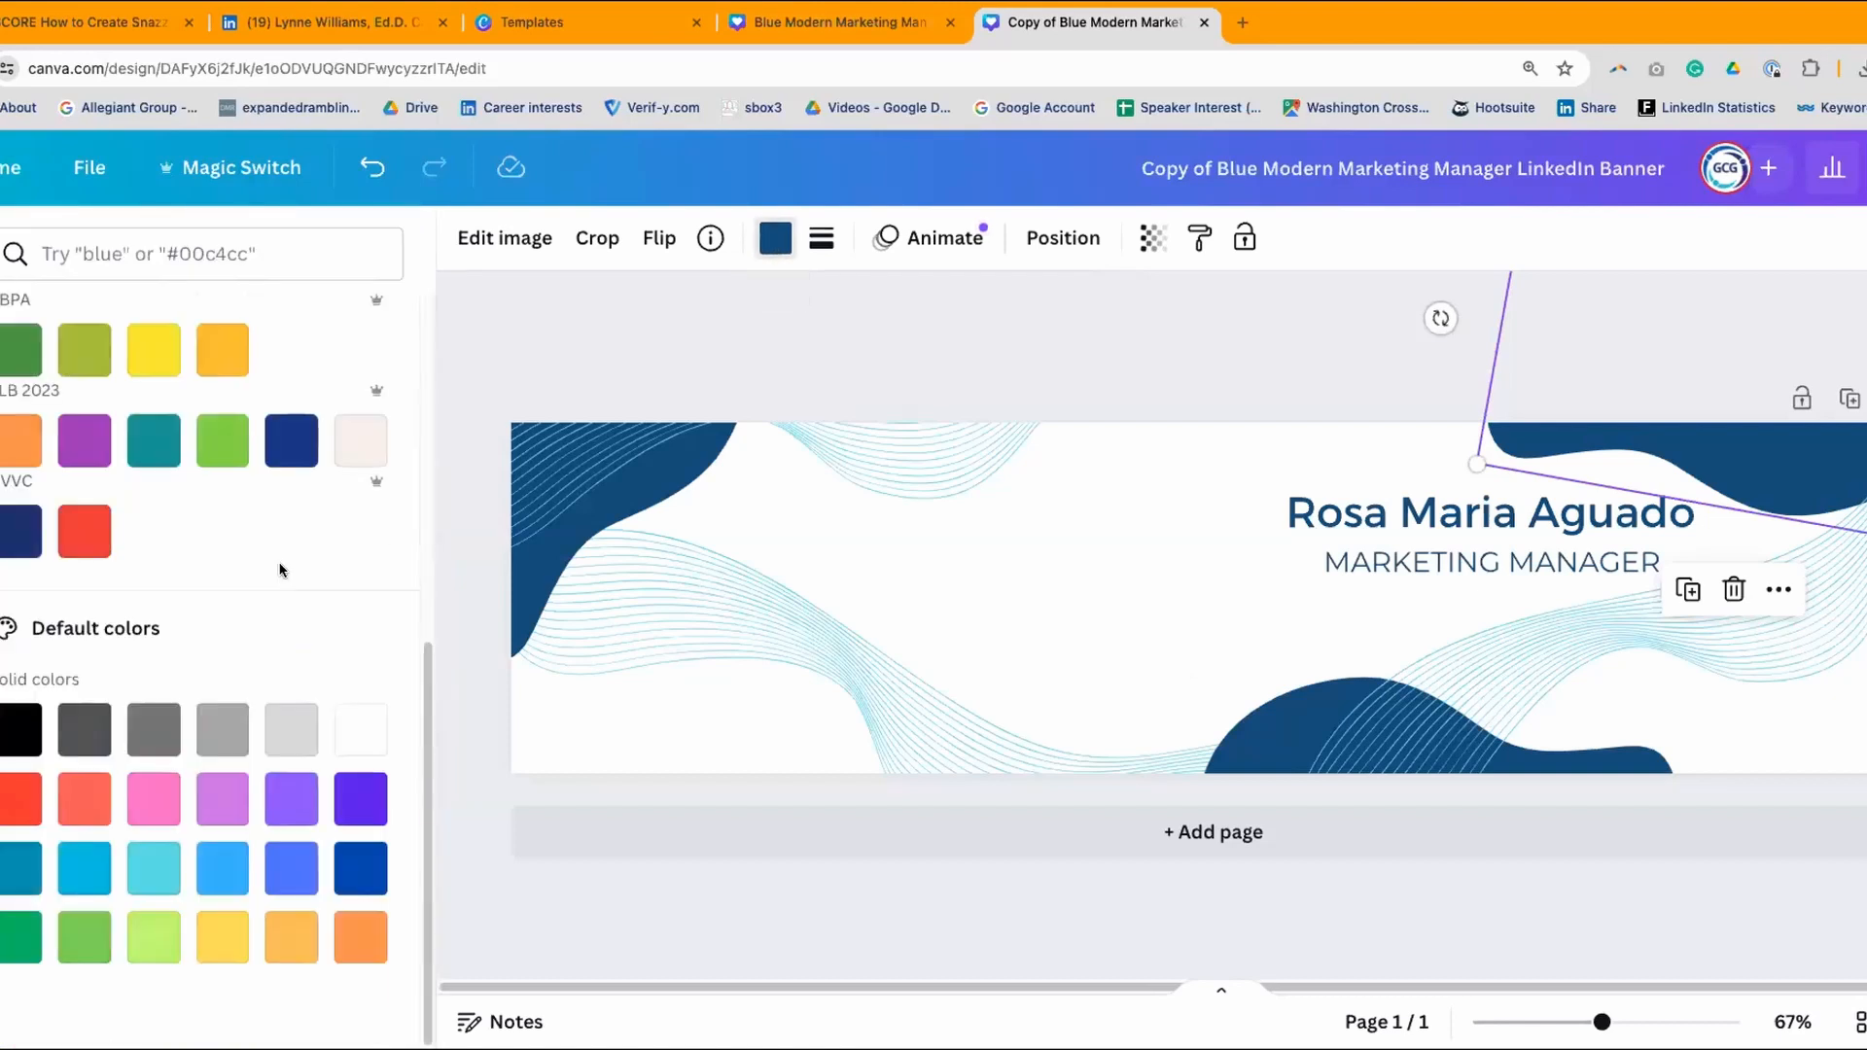
click(152, 799)
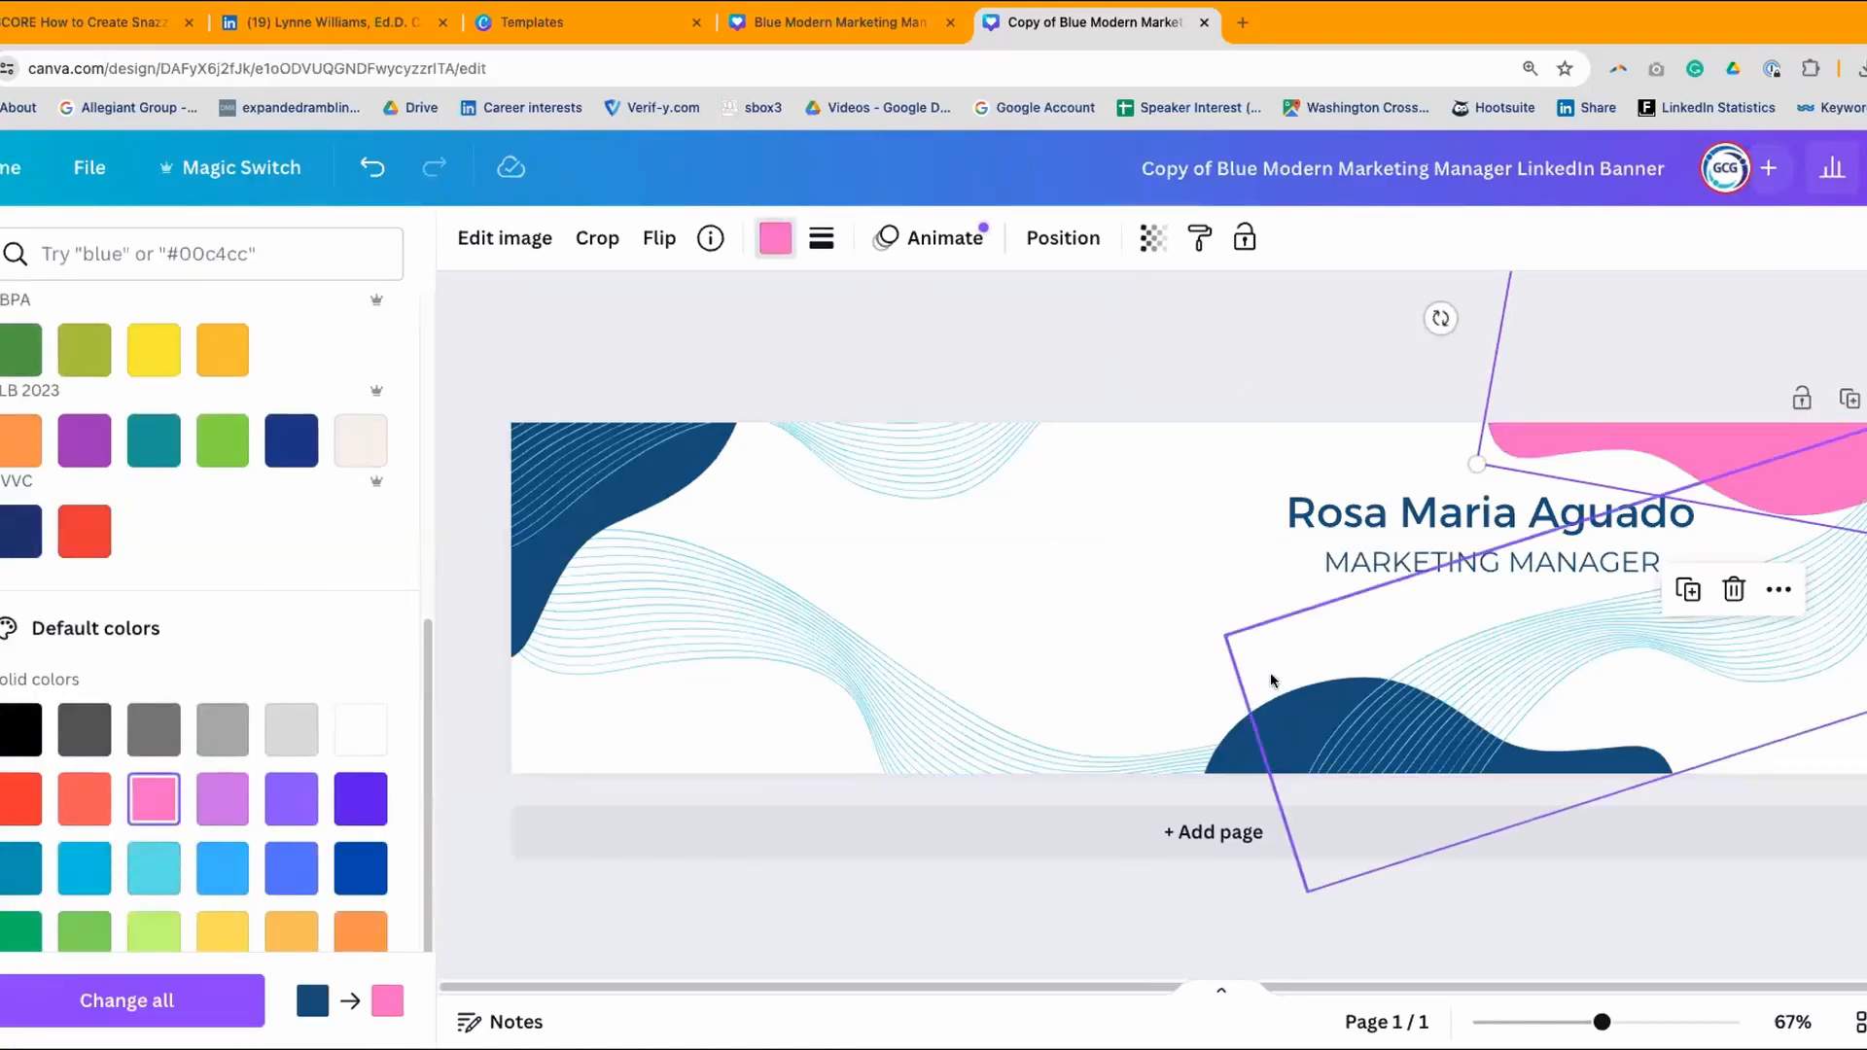
click(1250, 734)
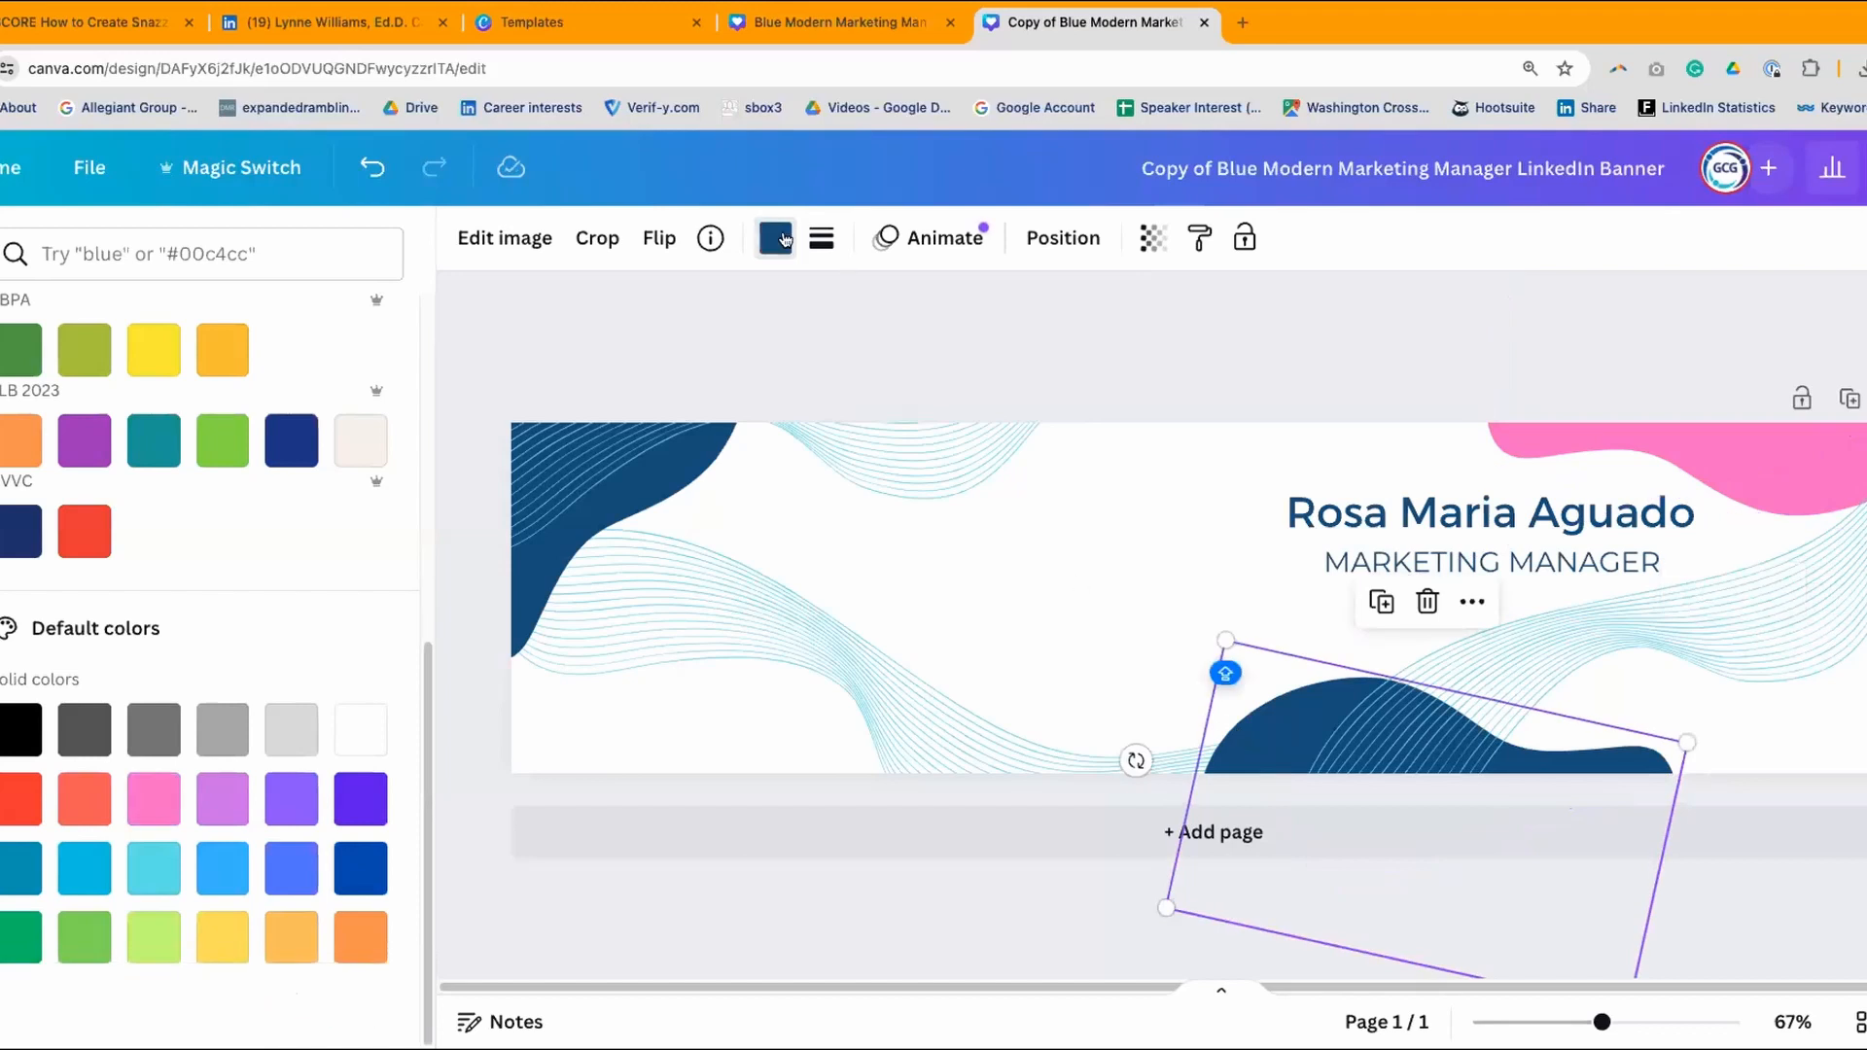
click(783, 239)
click(776, 239)
scroll(373, 721, down, 6)
scroll(292, 583, up, 6)
click(222, 397)
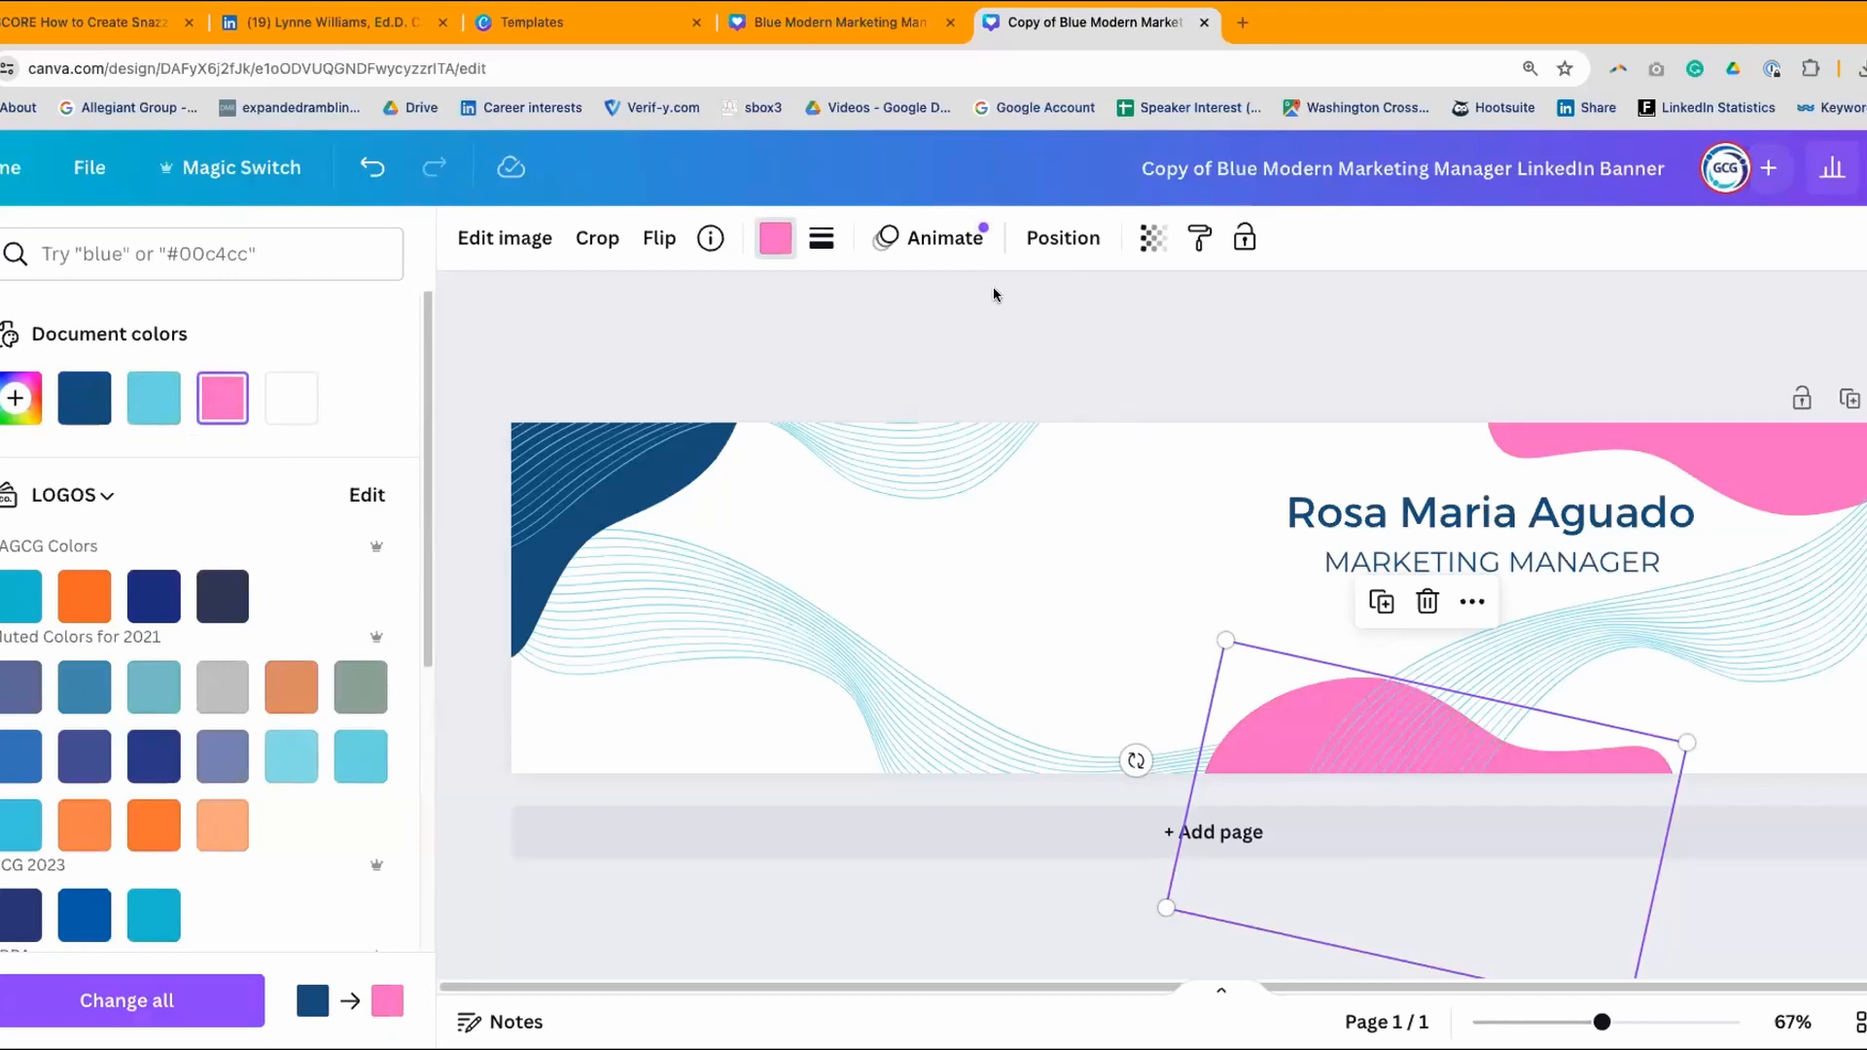
click(609, 535)
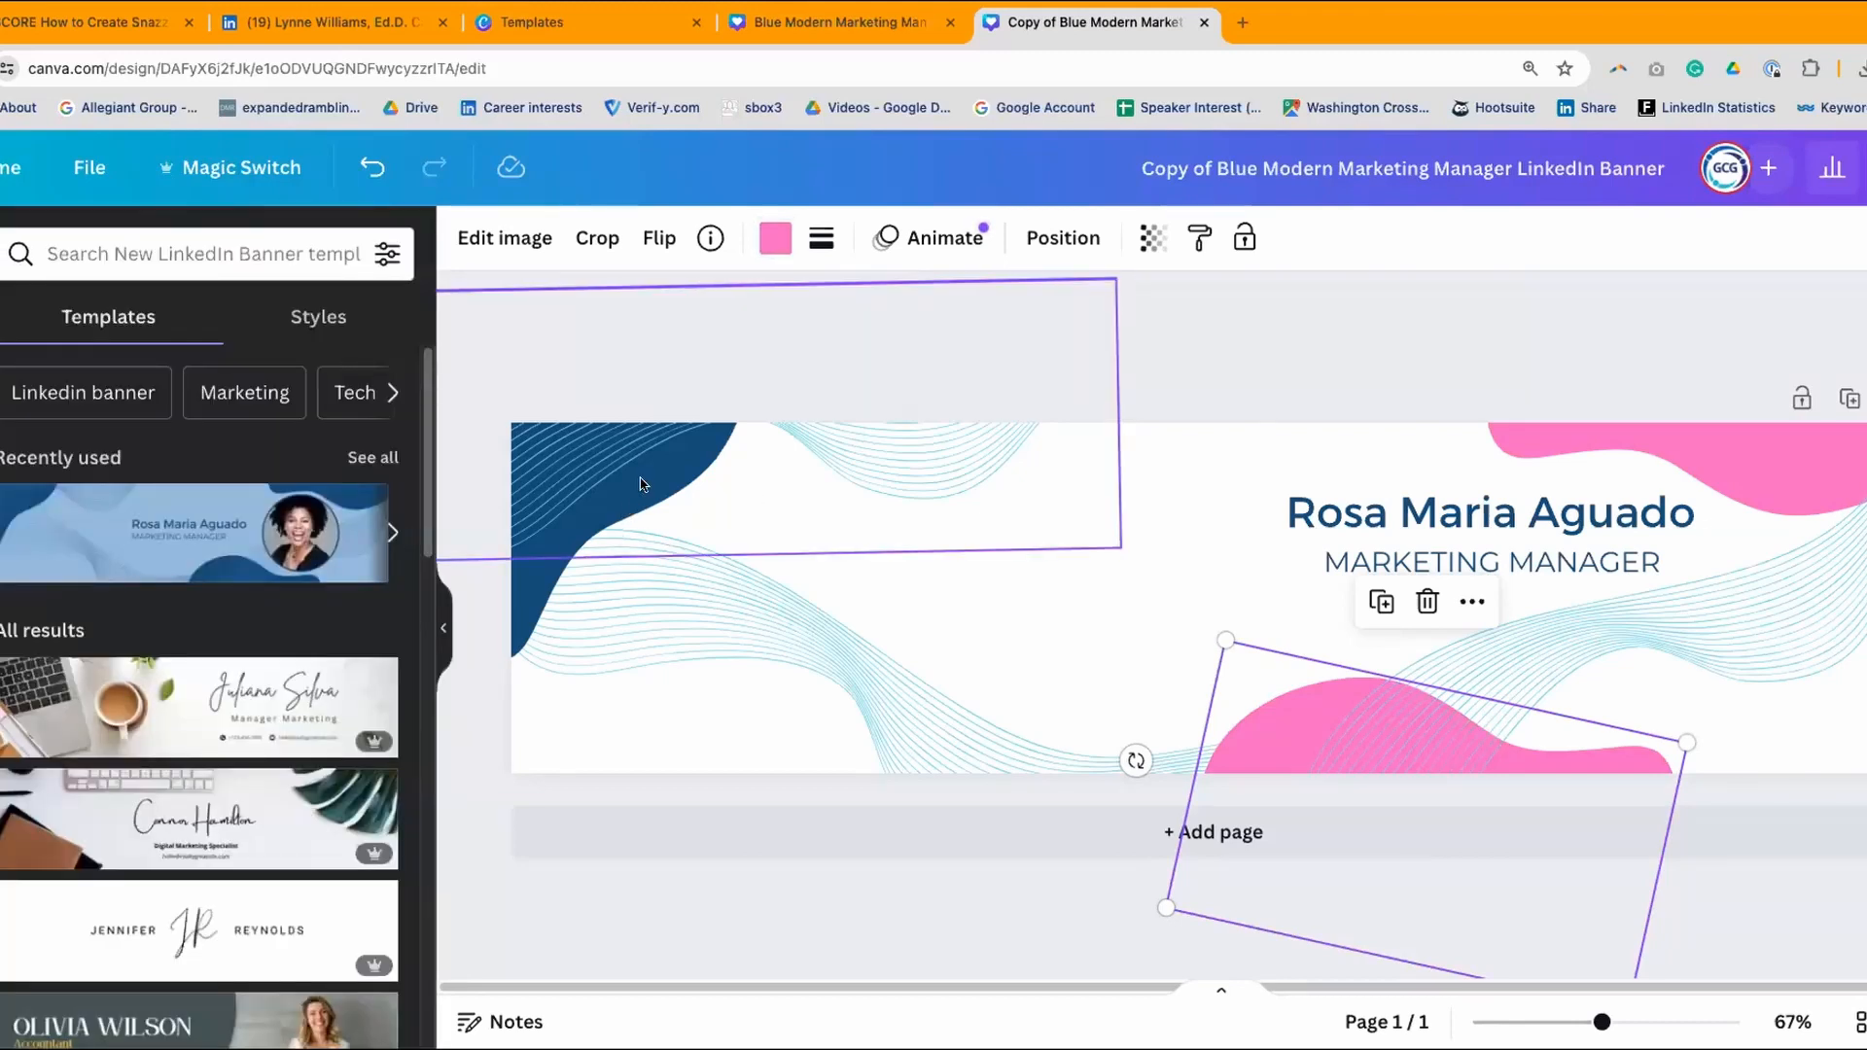
- Shift the upper line-wave graphic right and recolour the top-left corner shape the same pink
drag(630, 445, 1035, 467)
click(585, 458)
click(775, 240)
click(222, 398)
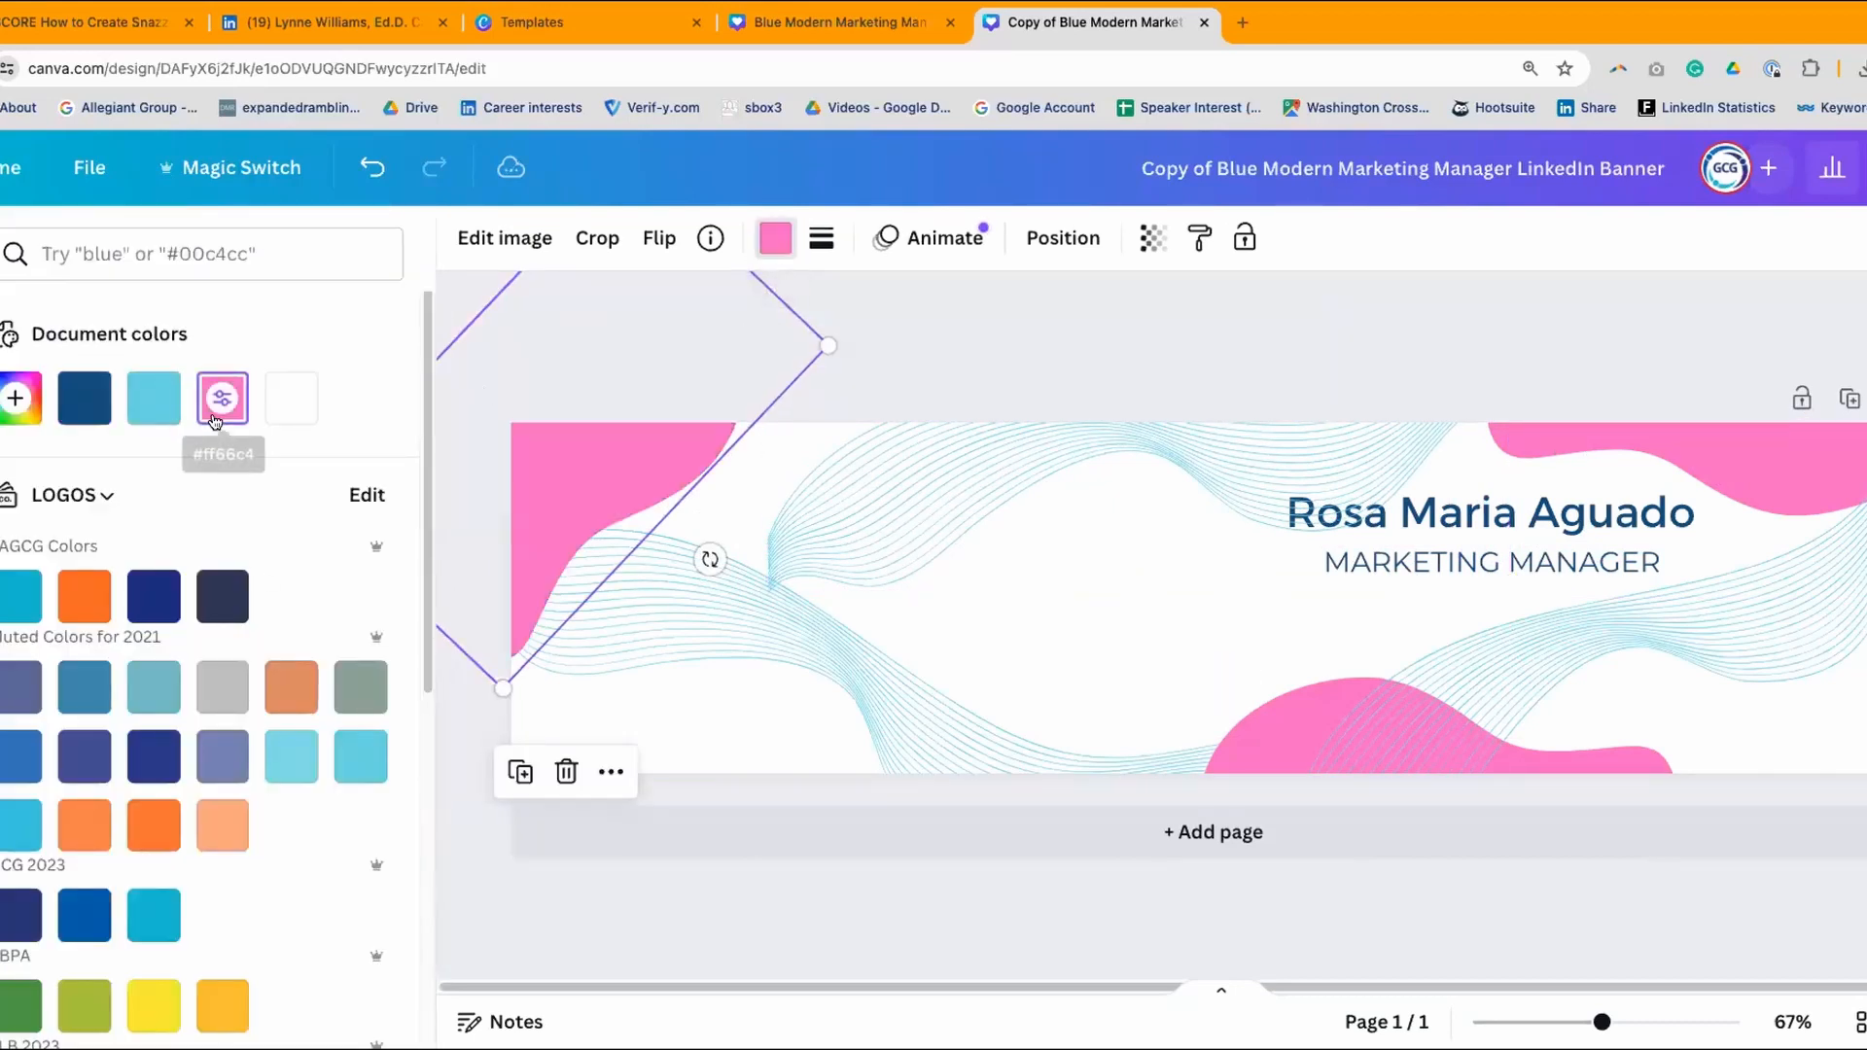
- Reposition the light blue line-wave graphics, restoring one after deleting it
click(1060, 466)
drag(1060, 467, 710, 425)
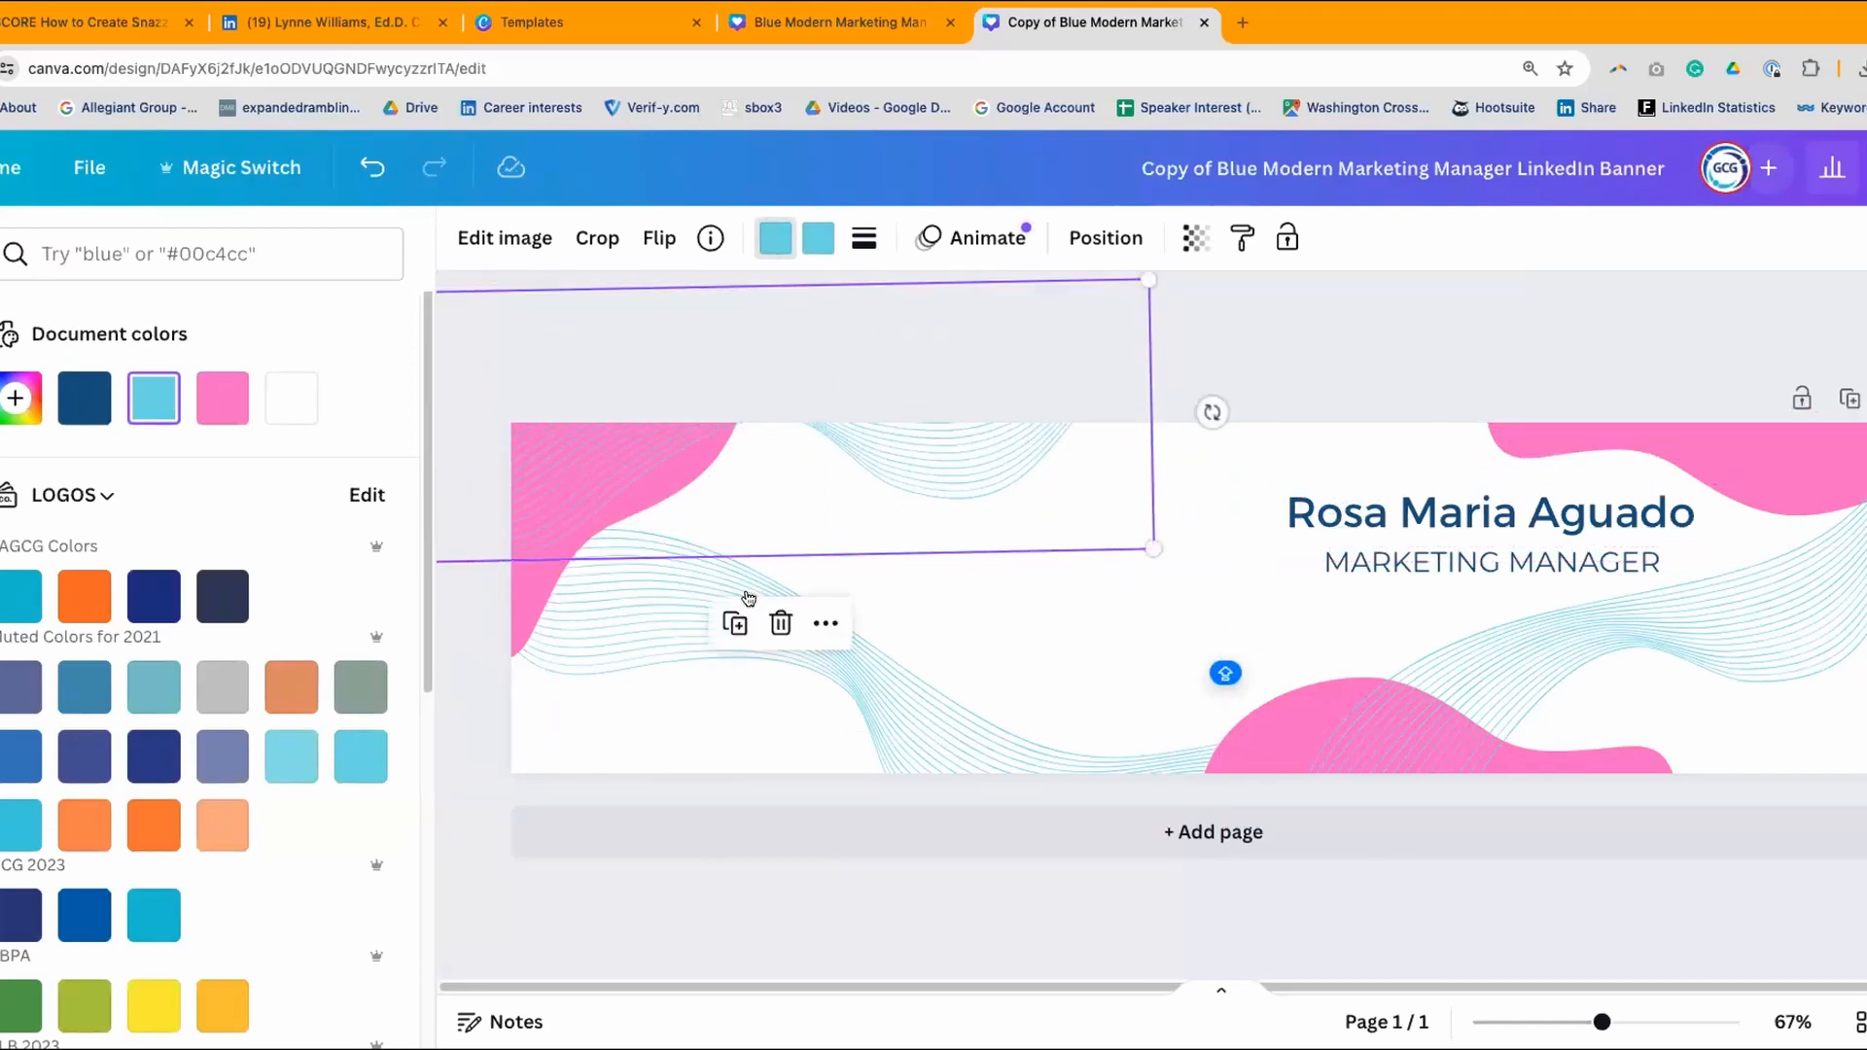
click(775, 617)
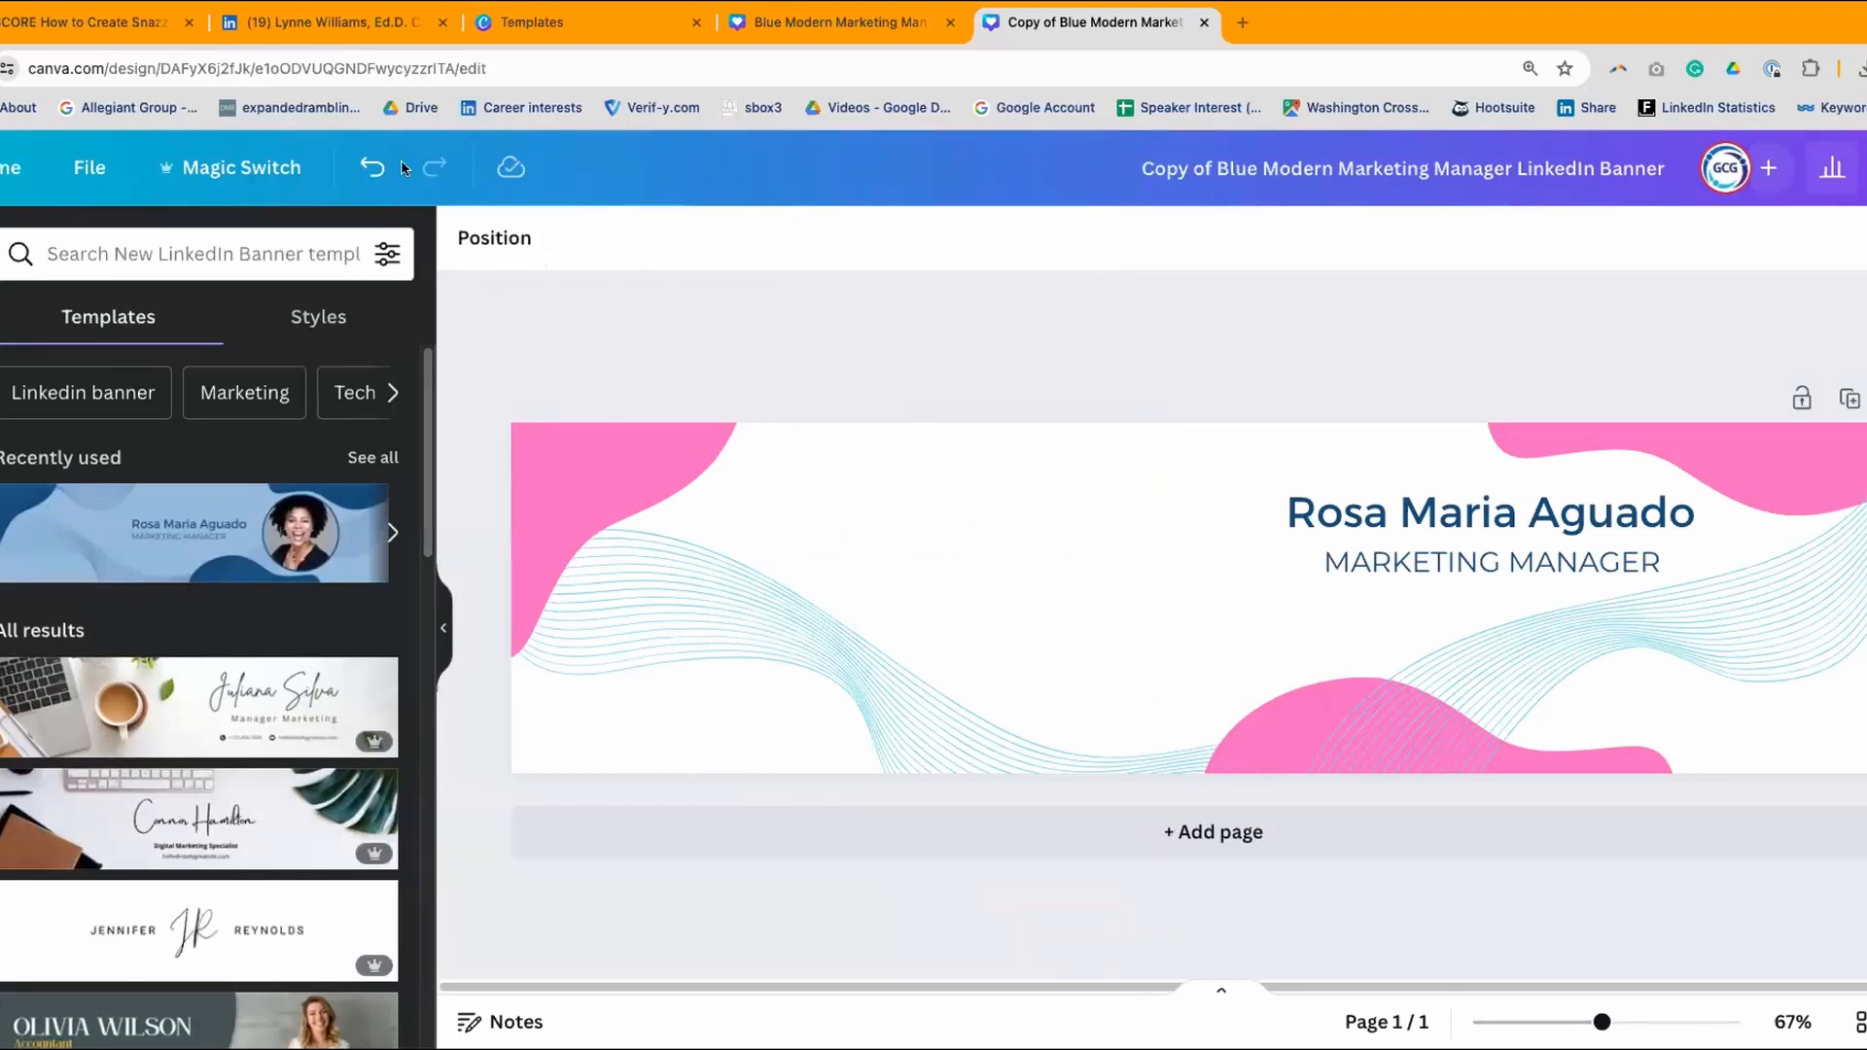
click(367, 161)
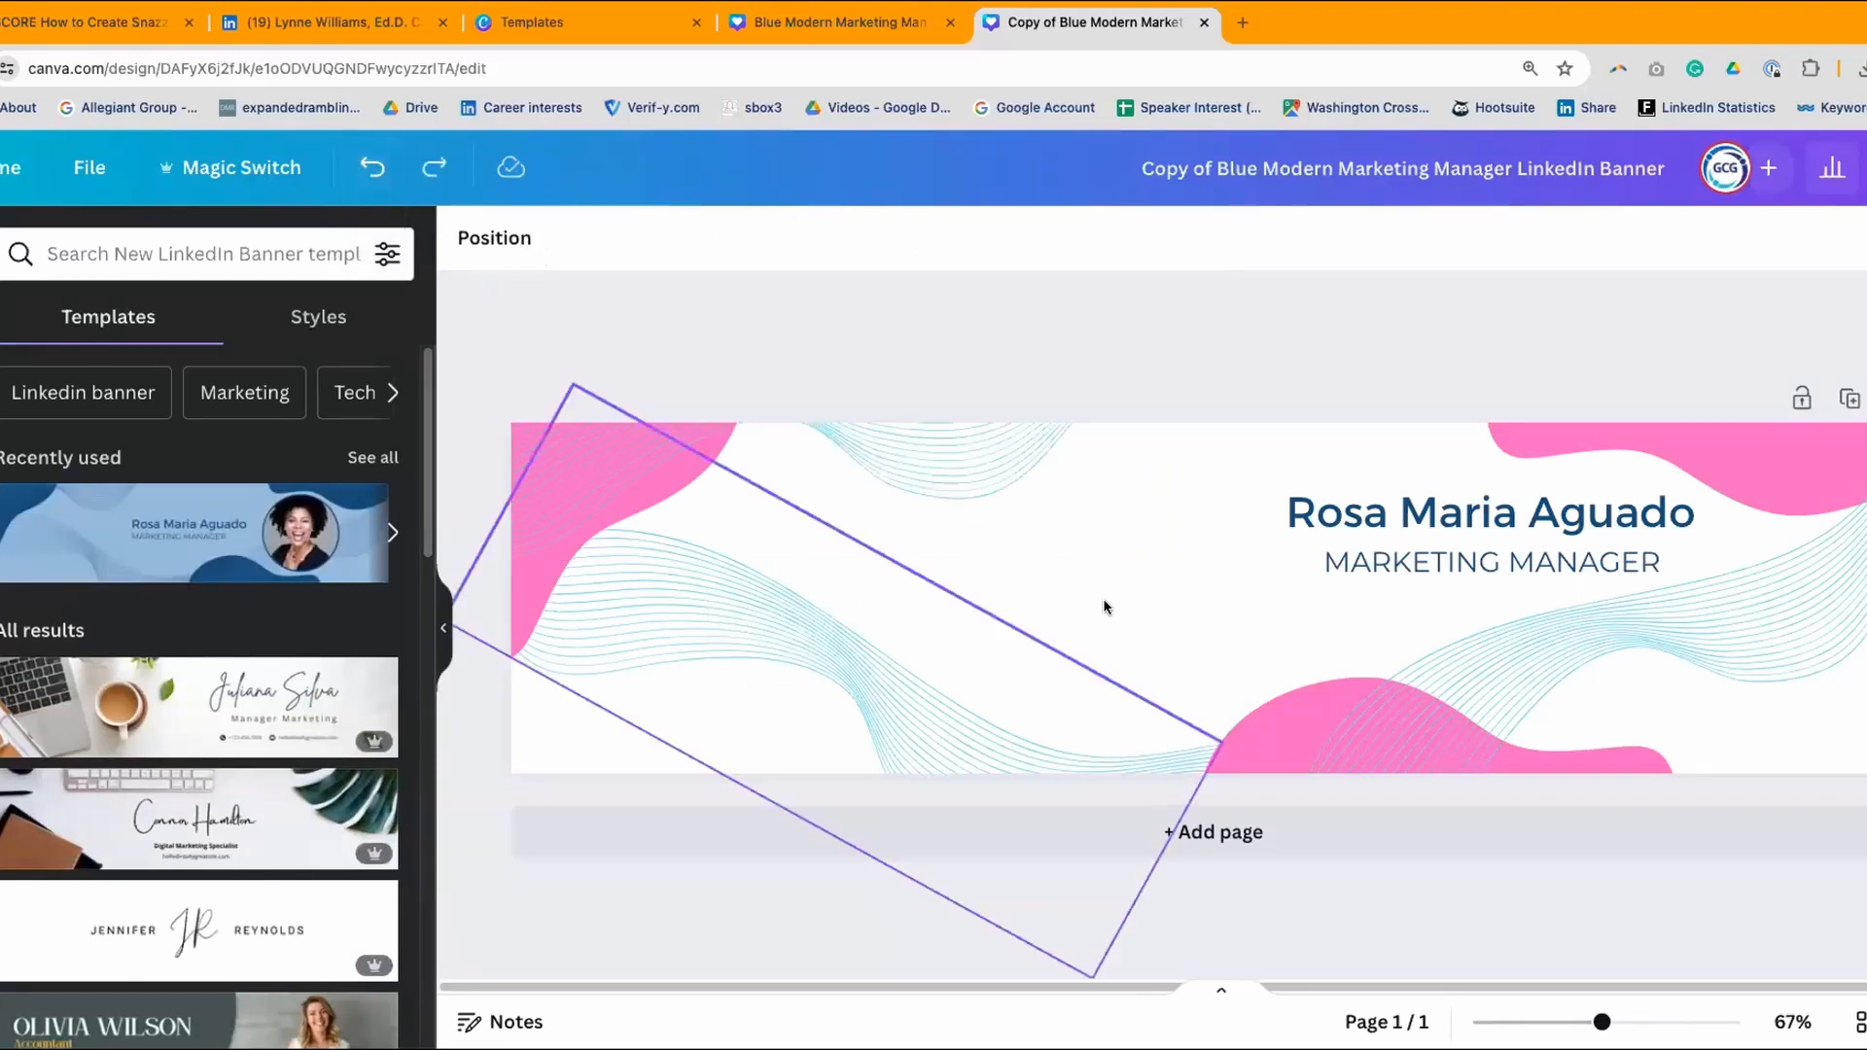
drag(961, 501, 945, 508)
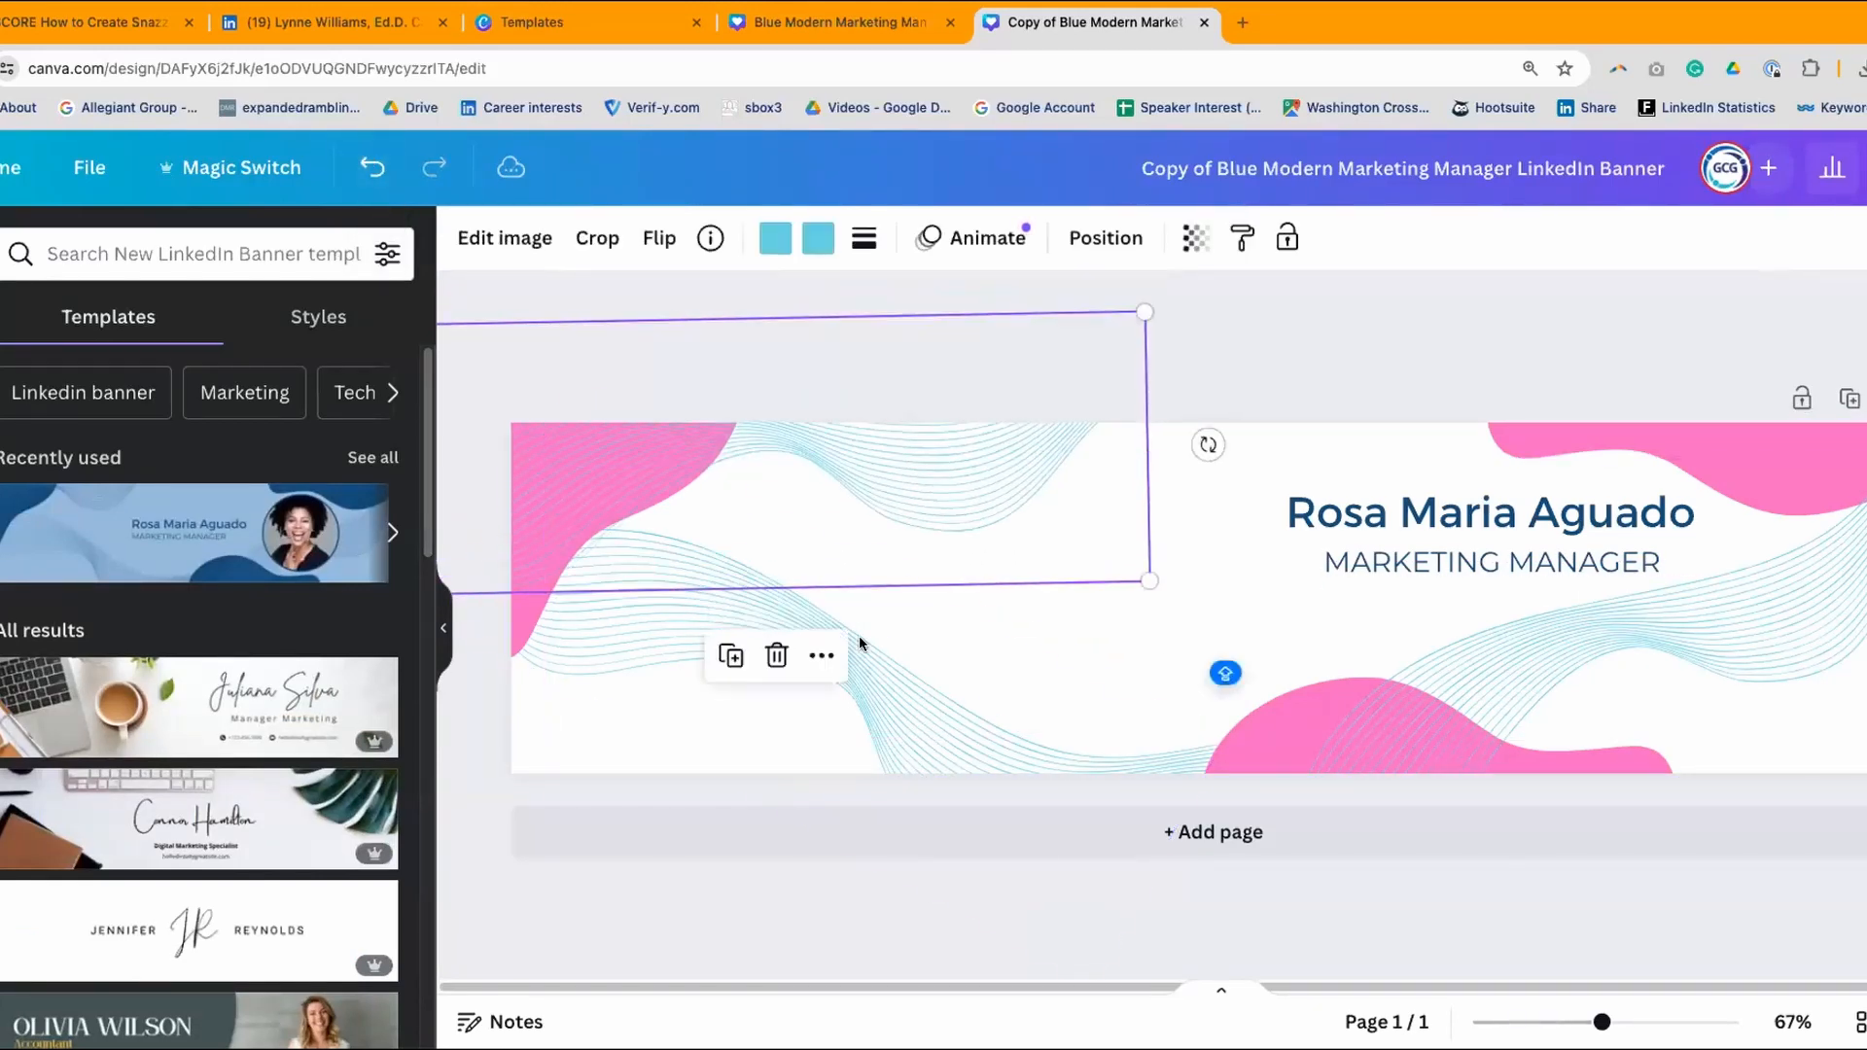
drag(871, 662, 875, 698)
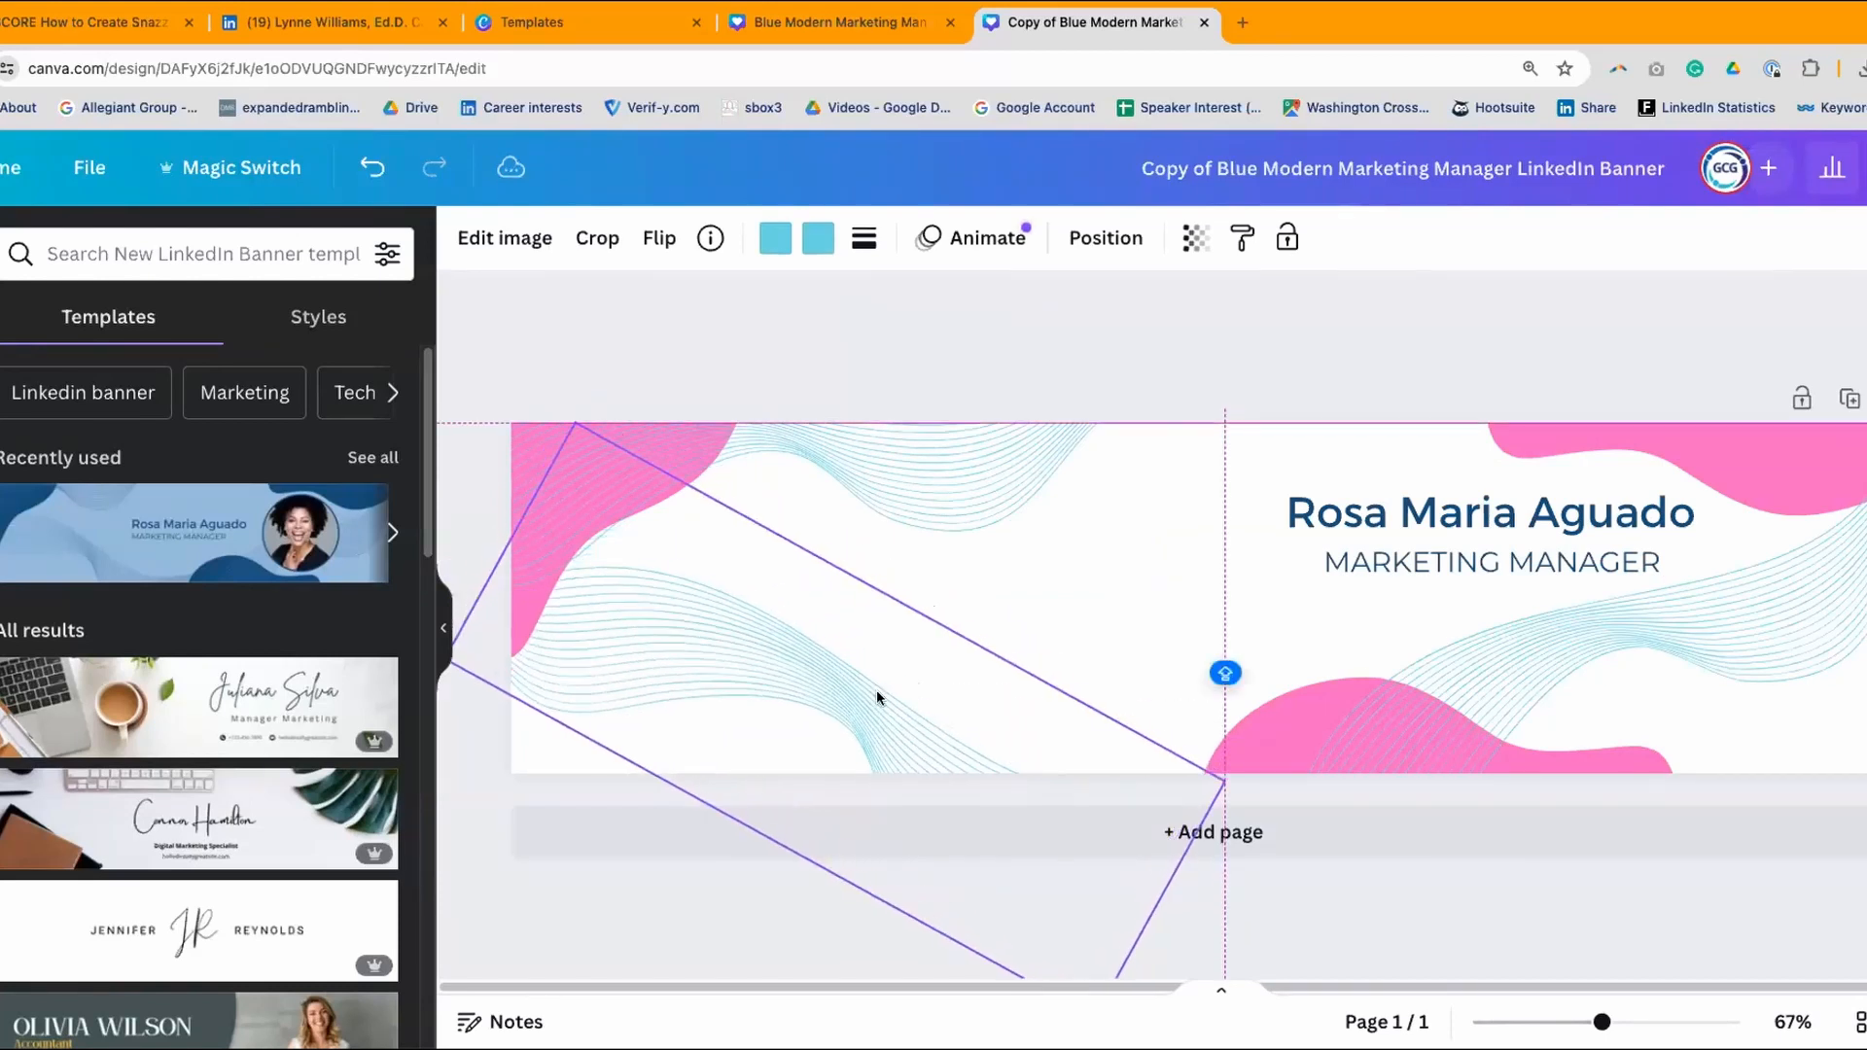
click(1317, 329)
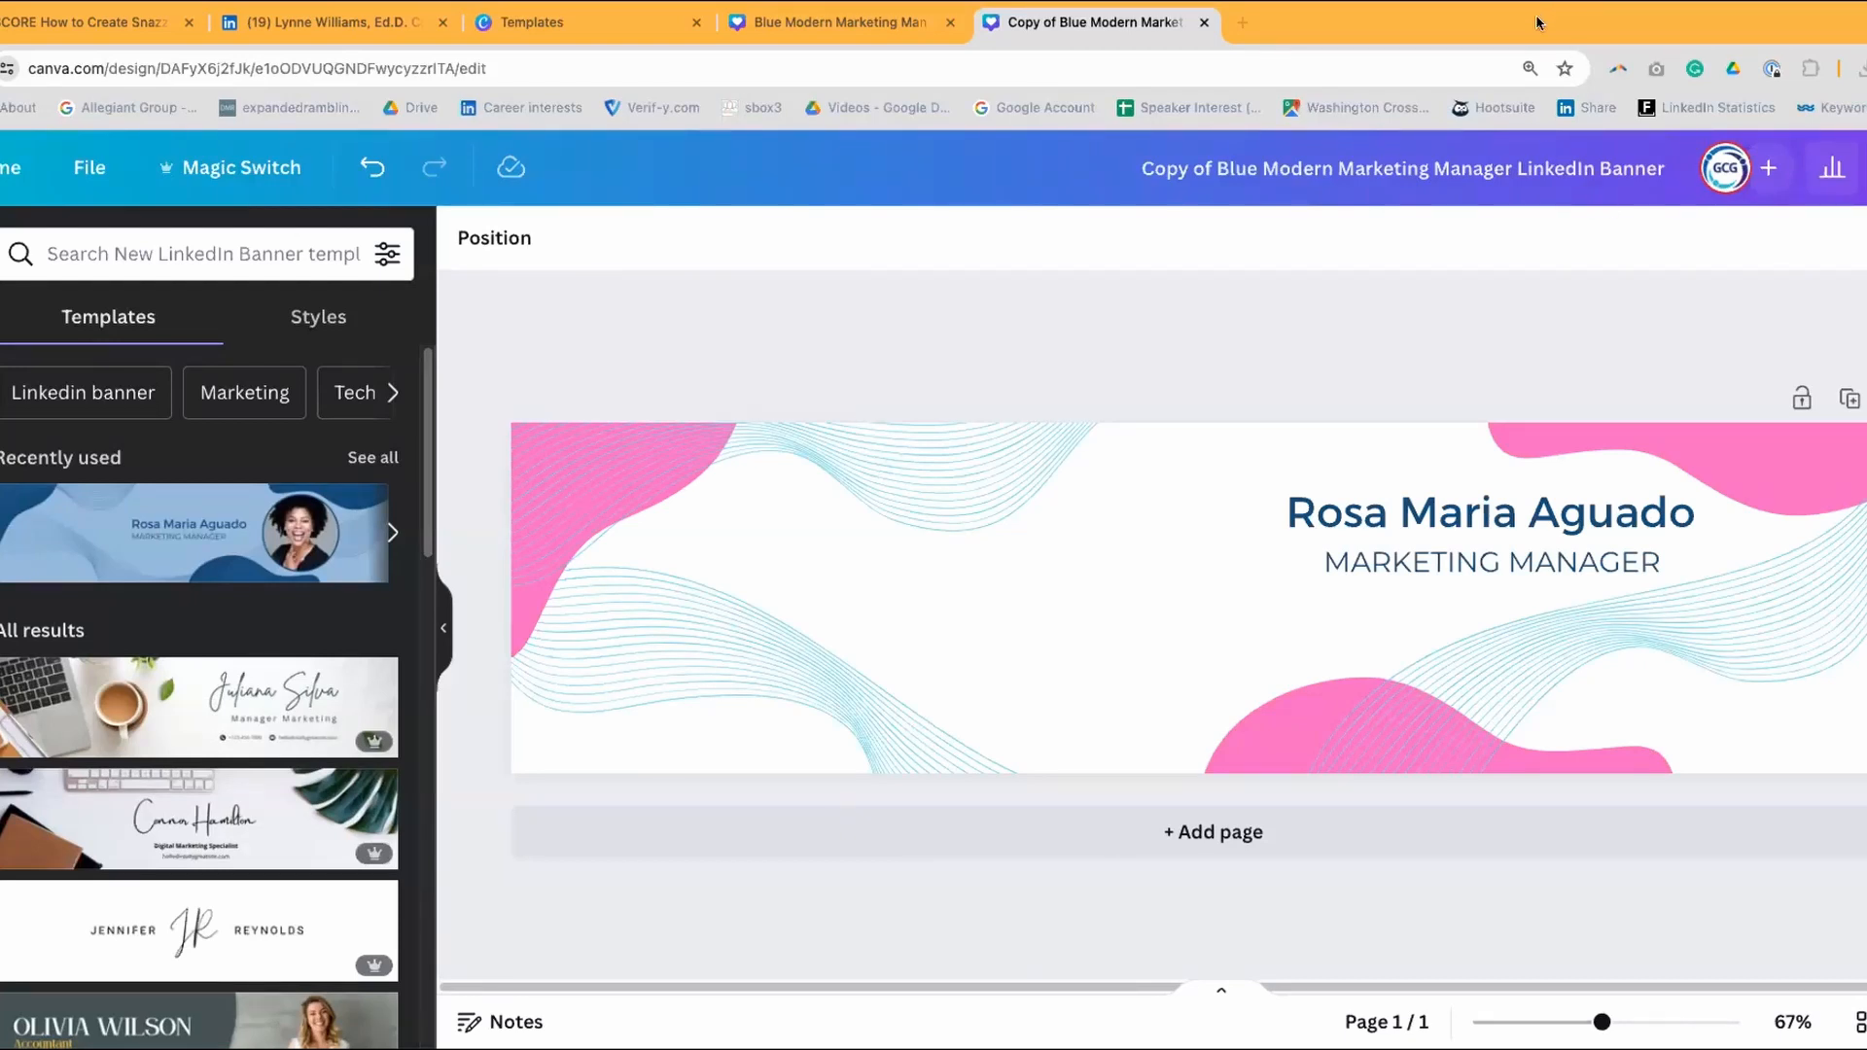
- Search Google for 'hex code color picker' in a new tab
click(1241, 19)
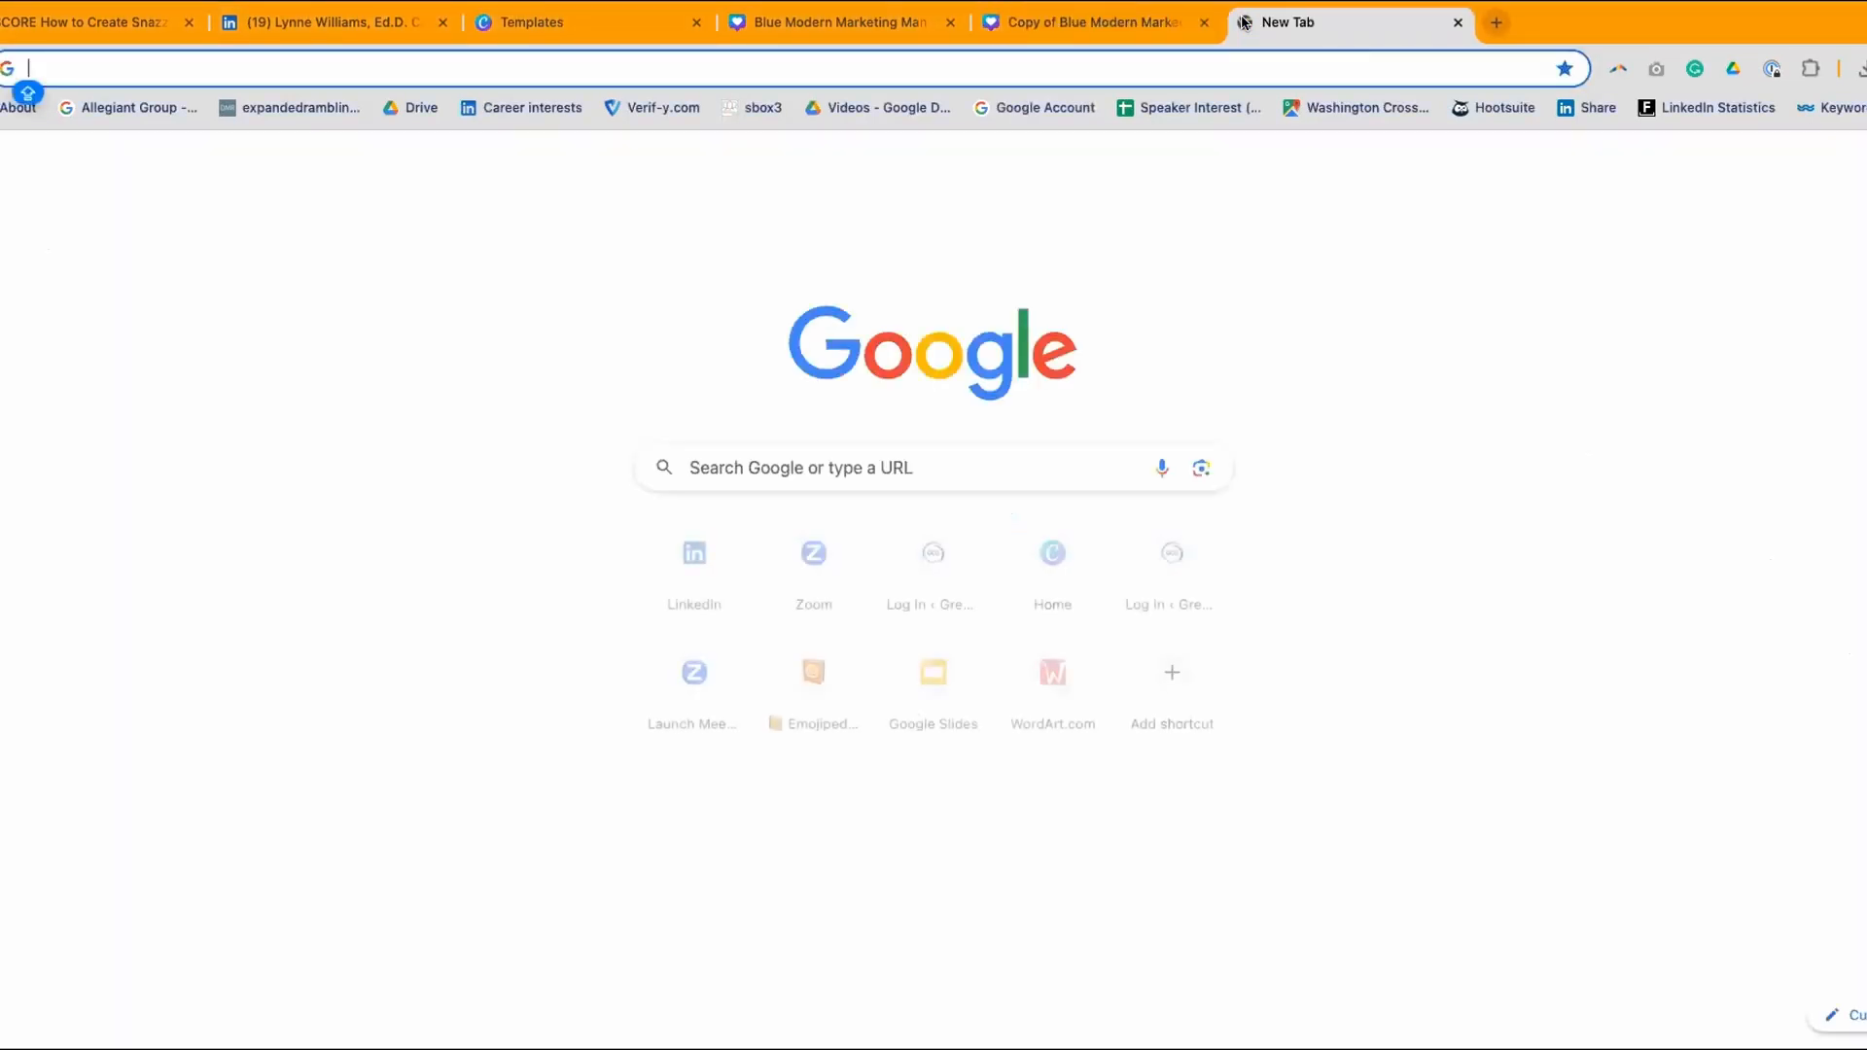
click(749, 461)
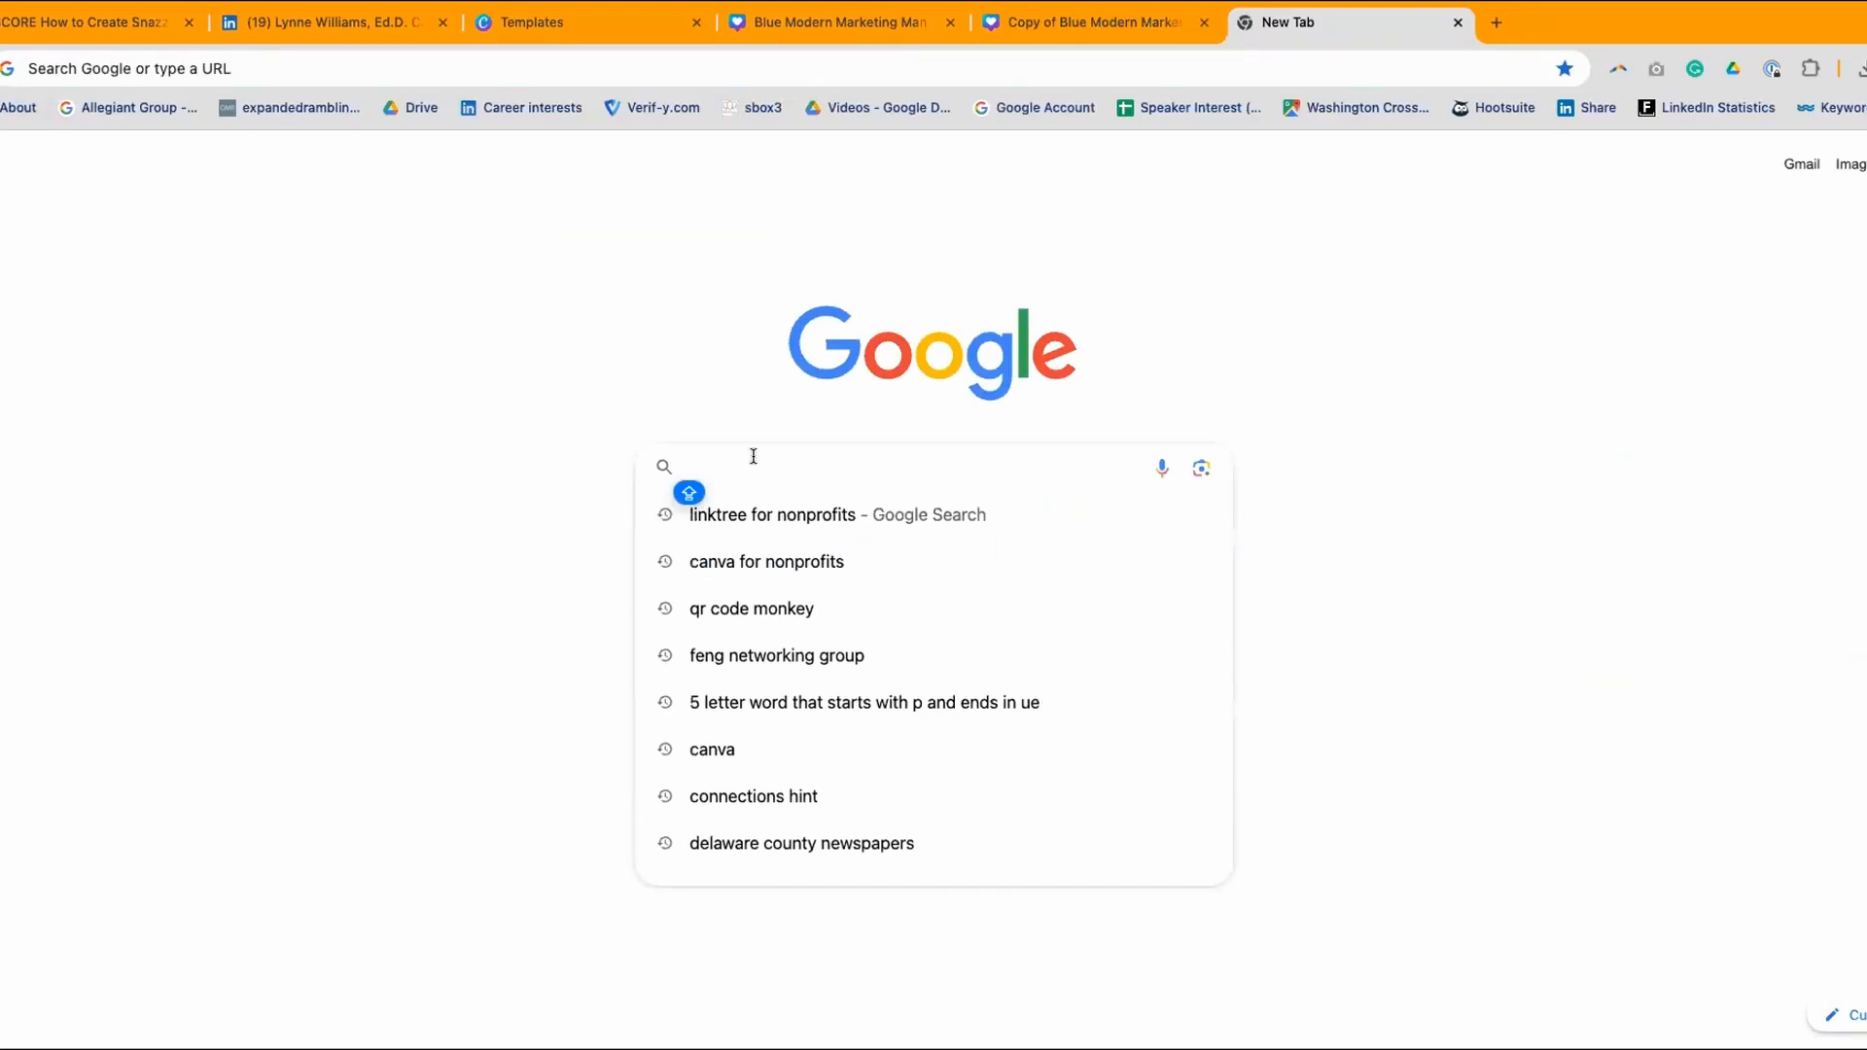
text(HEX CODE )
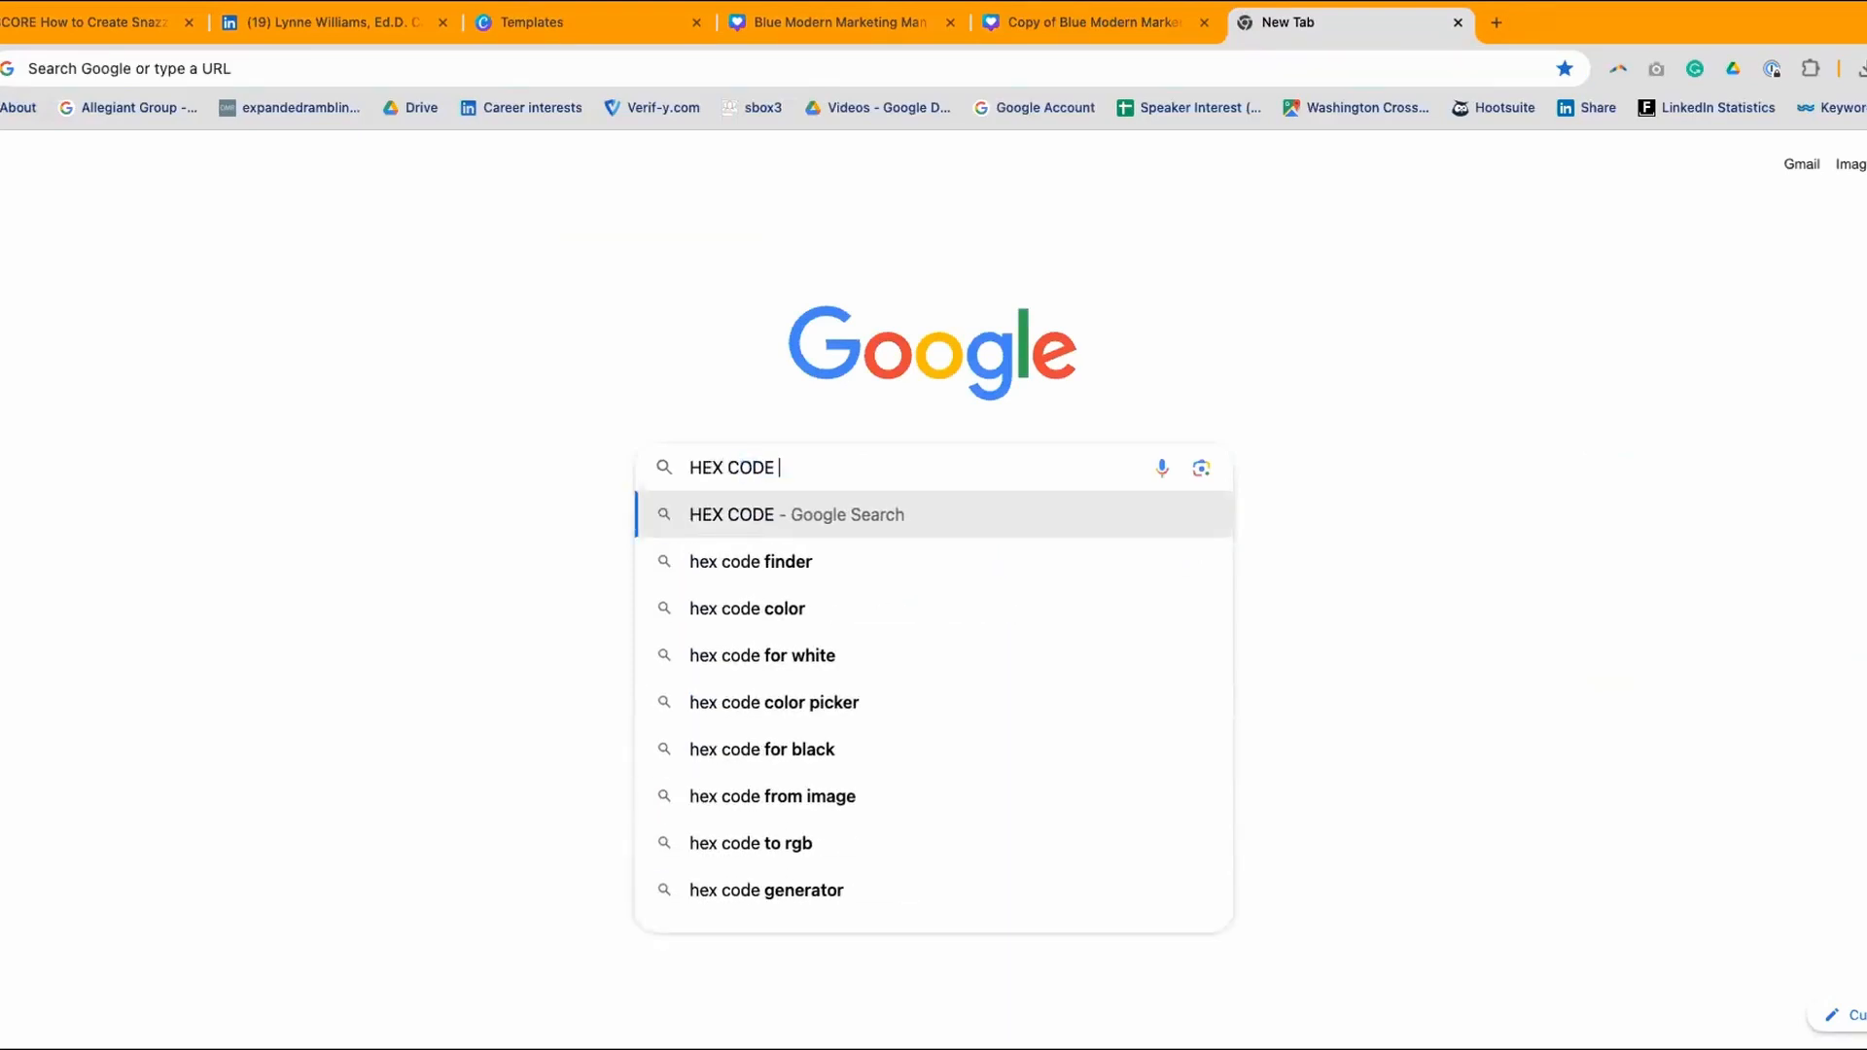
text(COLOR PICK)
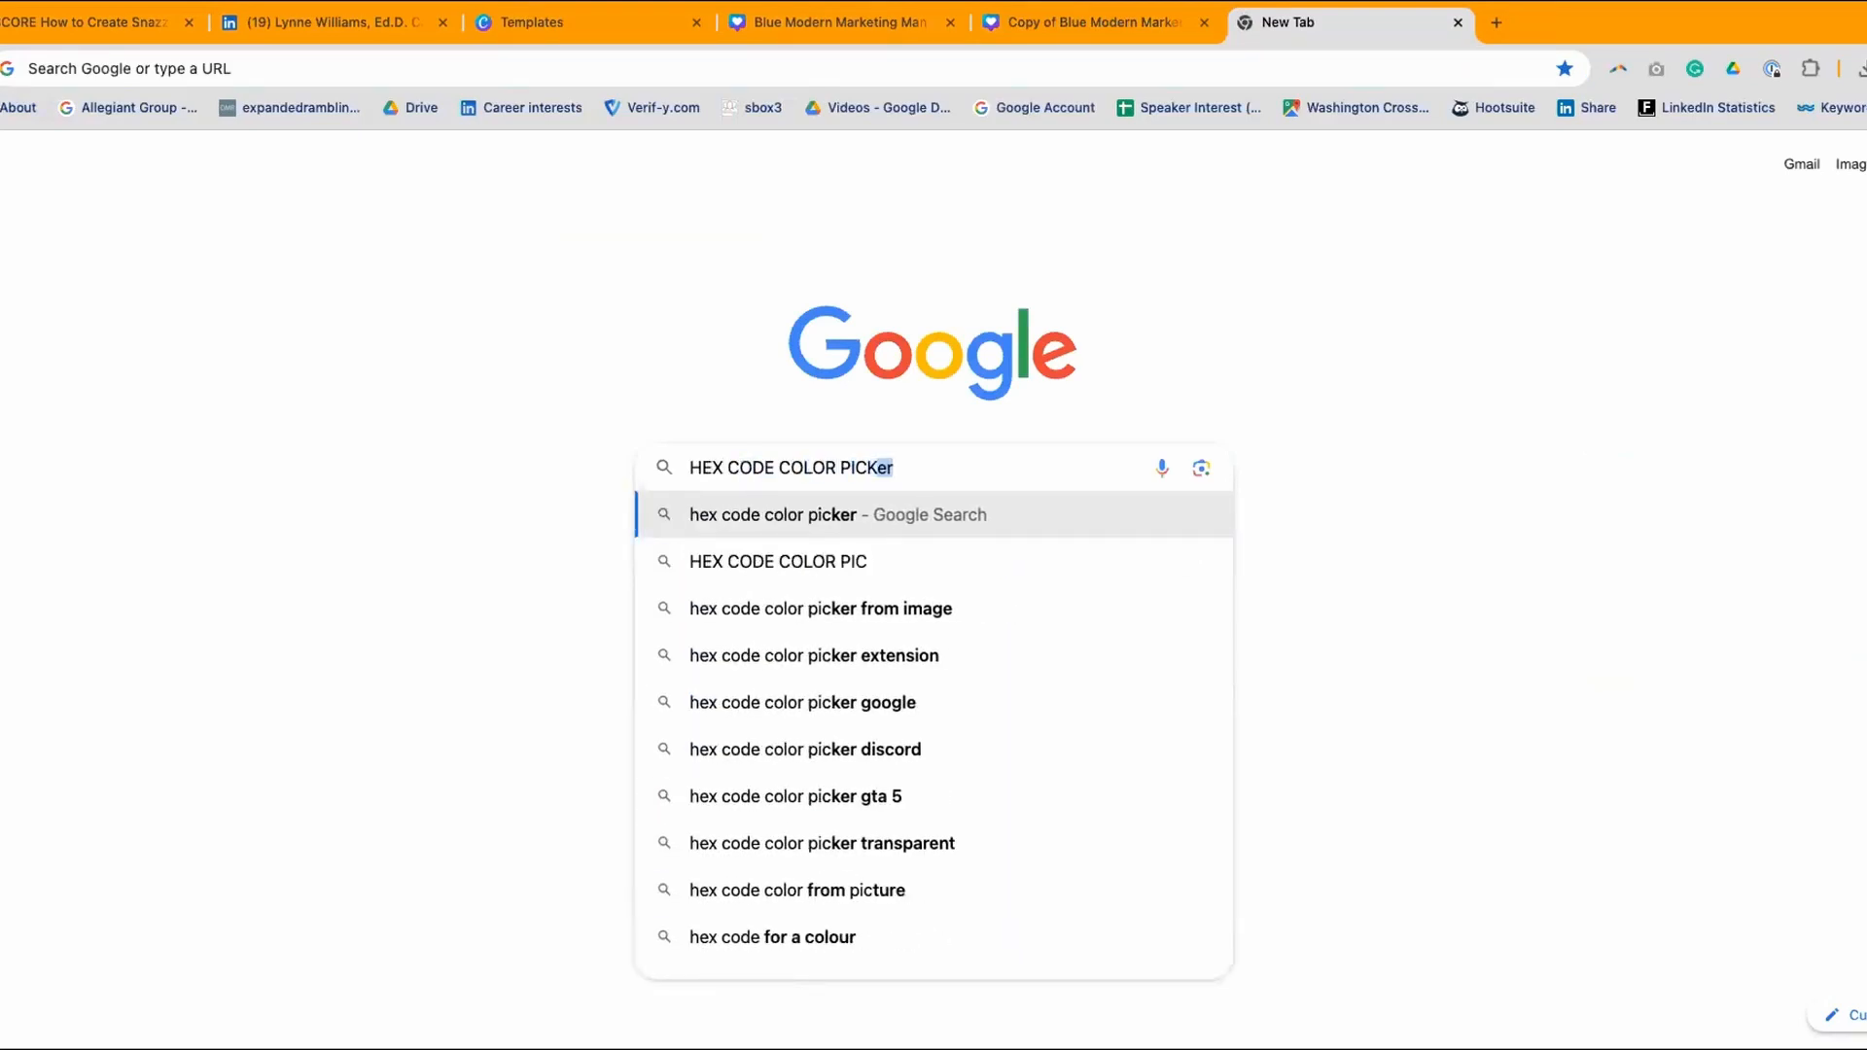
key(Return)
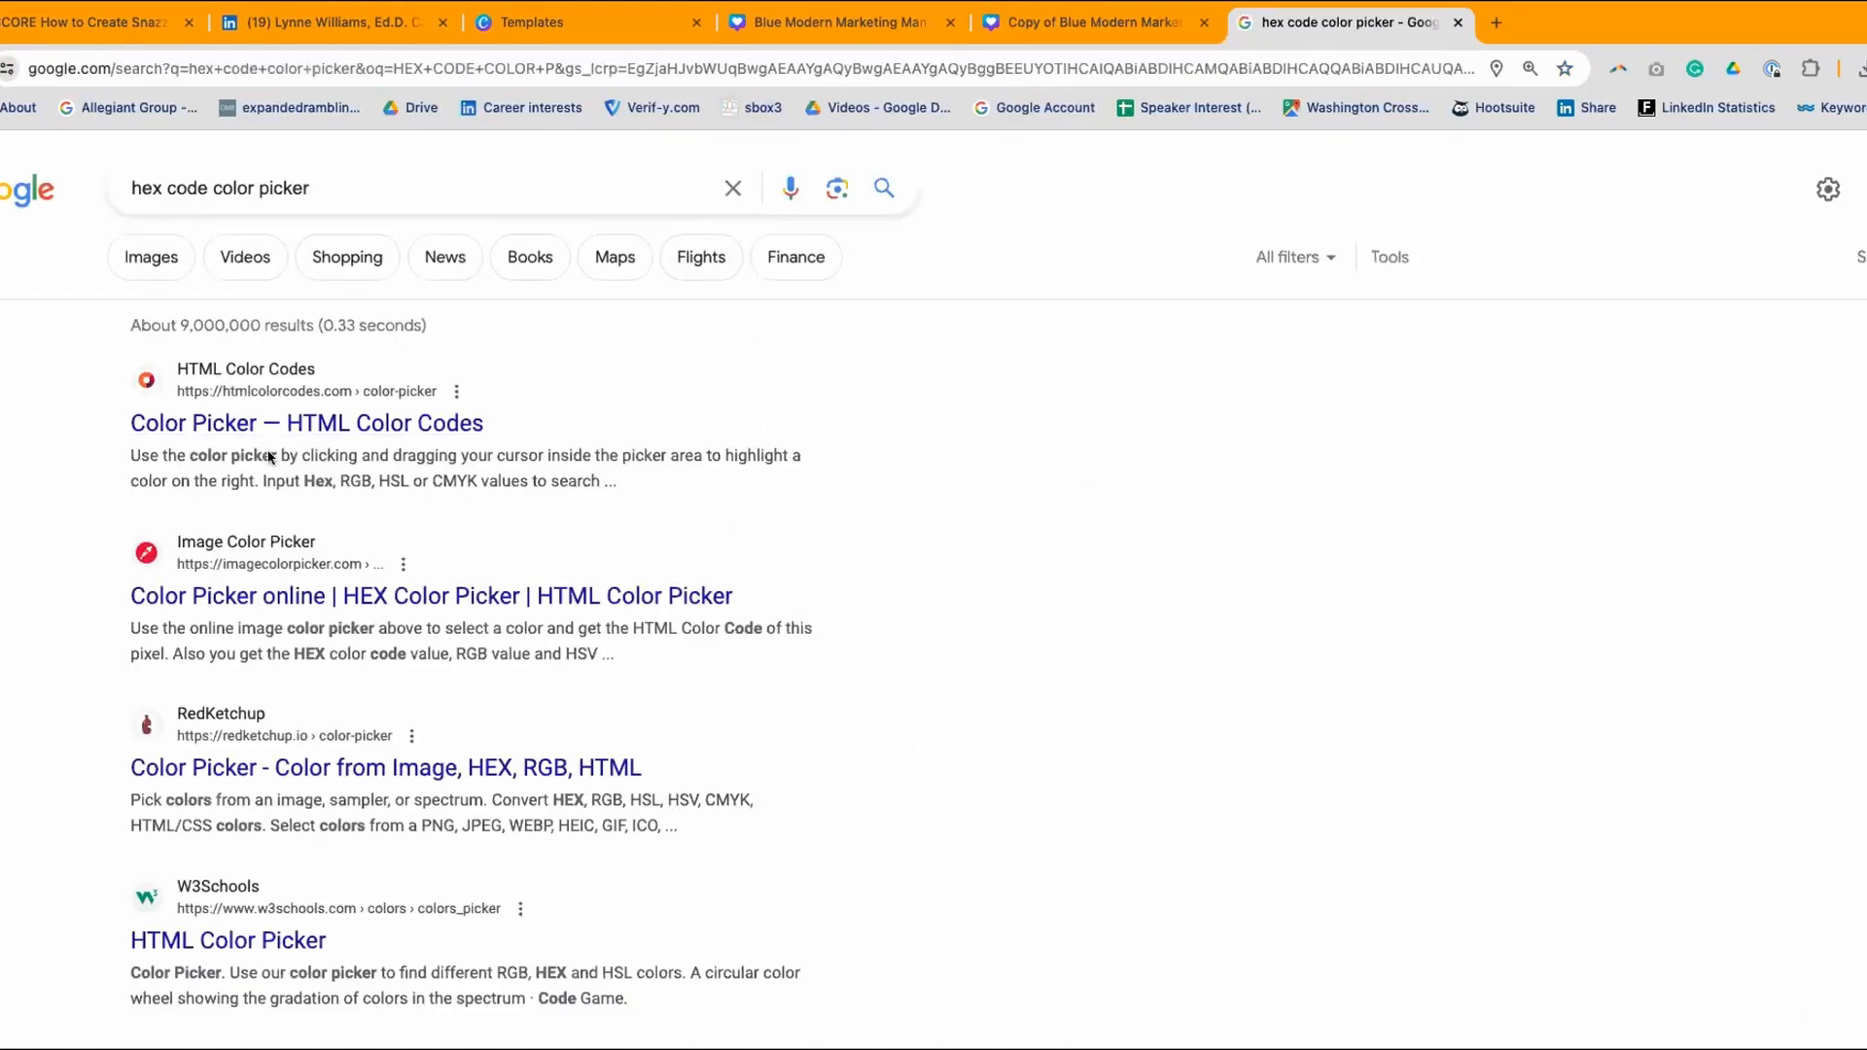
- Look over the HTML Color Codes picker page, then return to the search results
click(311, 424)
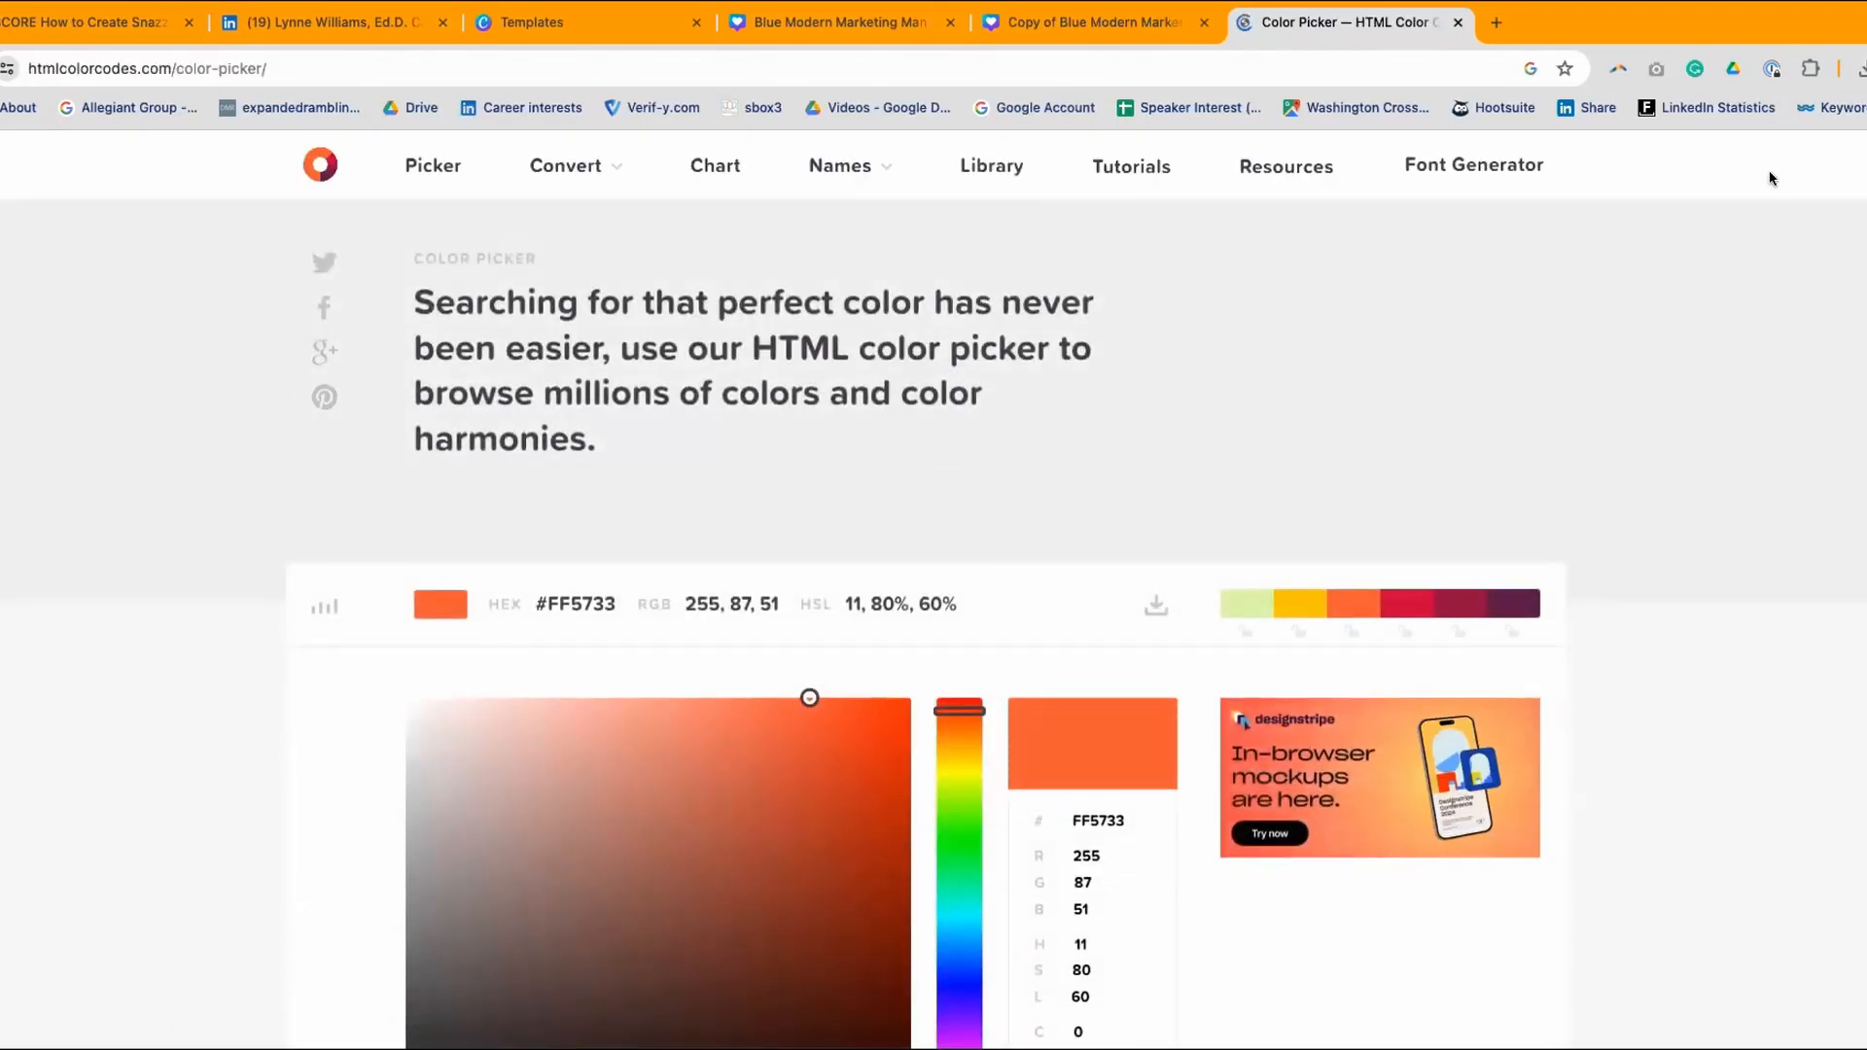
scroll(1619, 373, down, 3)
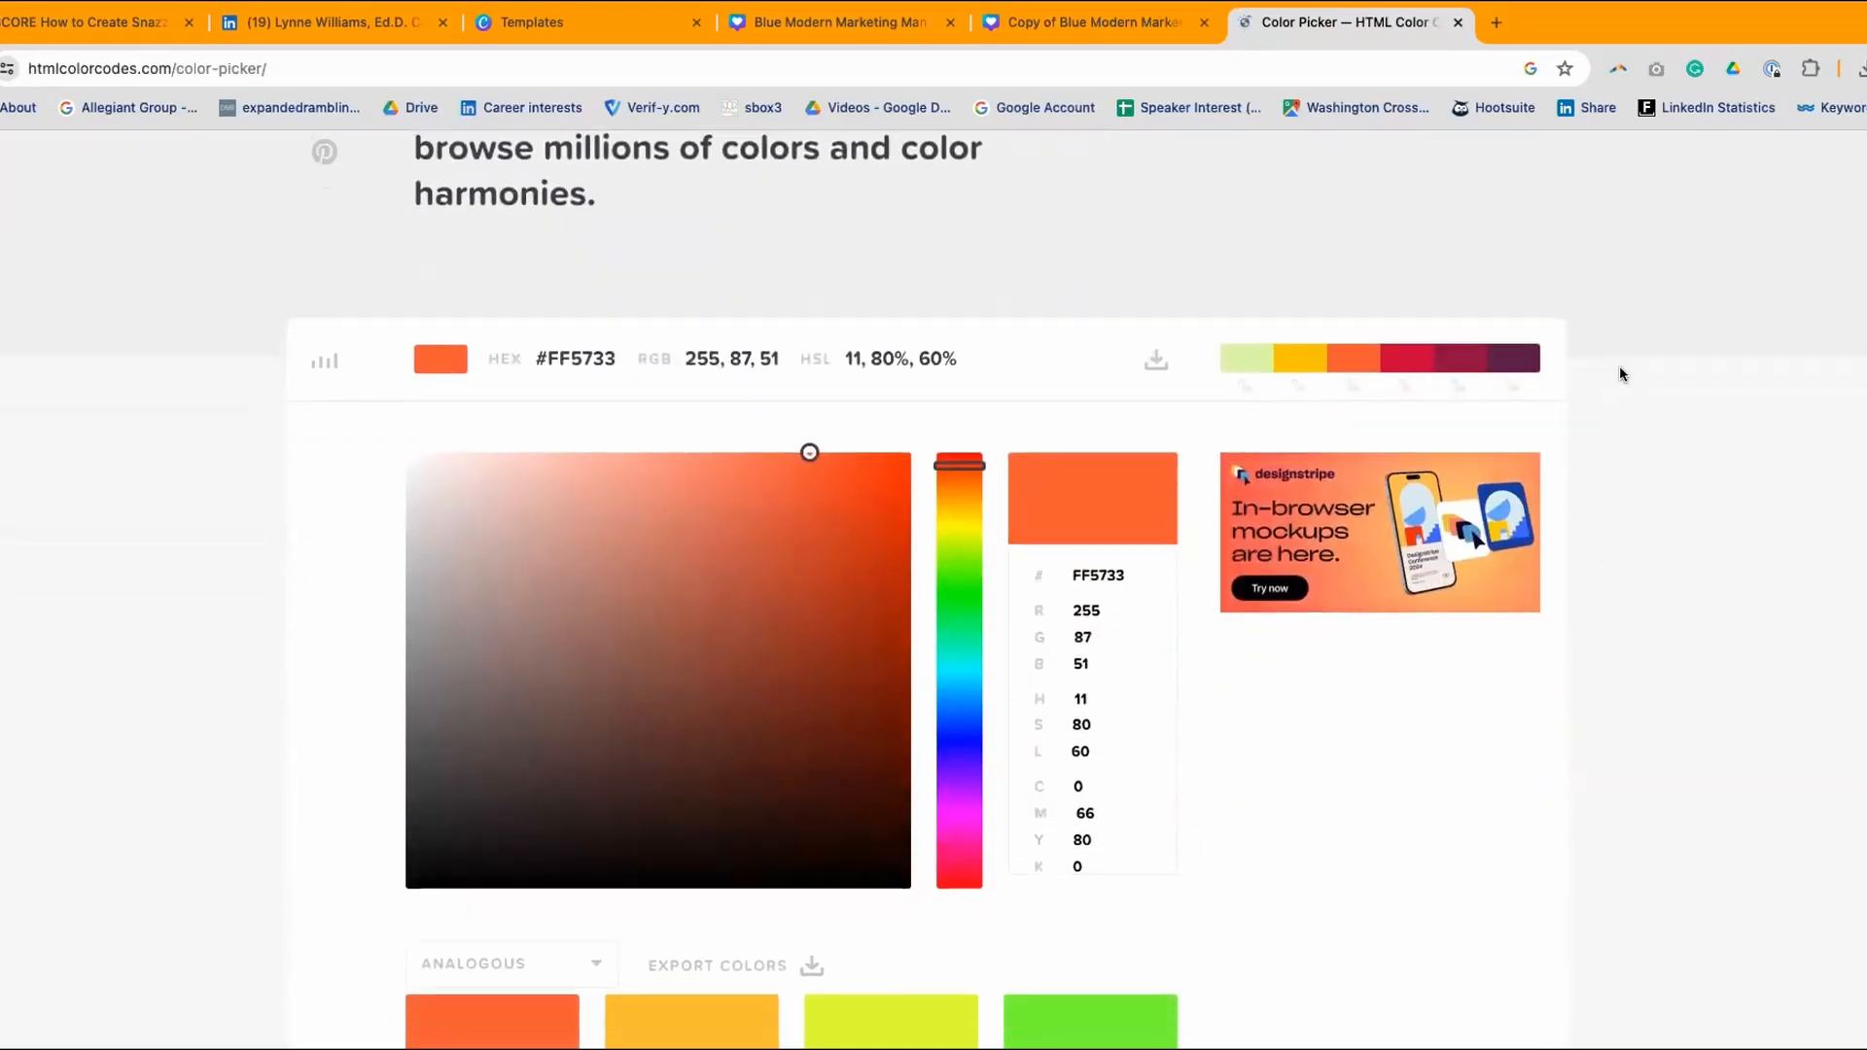
scroll(1619, 373, down, 2)
scroll(1620, 373, up, 3)
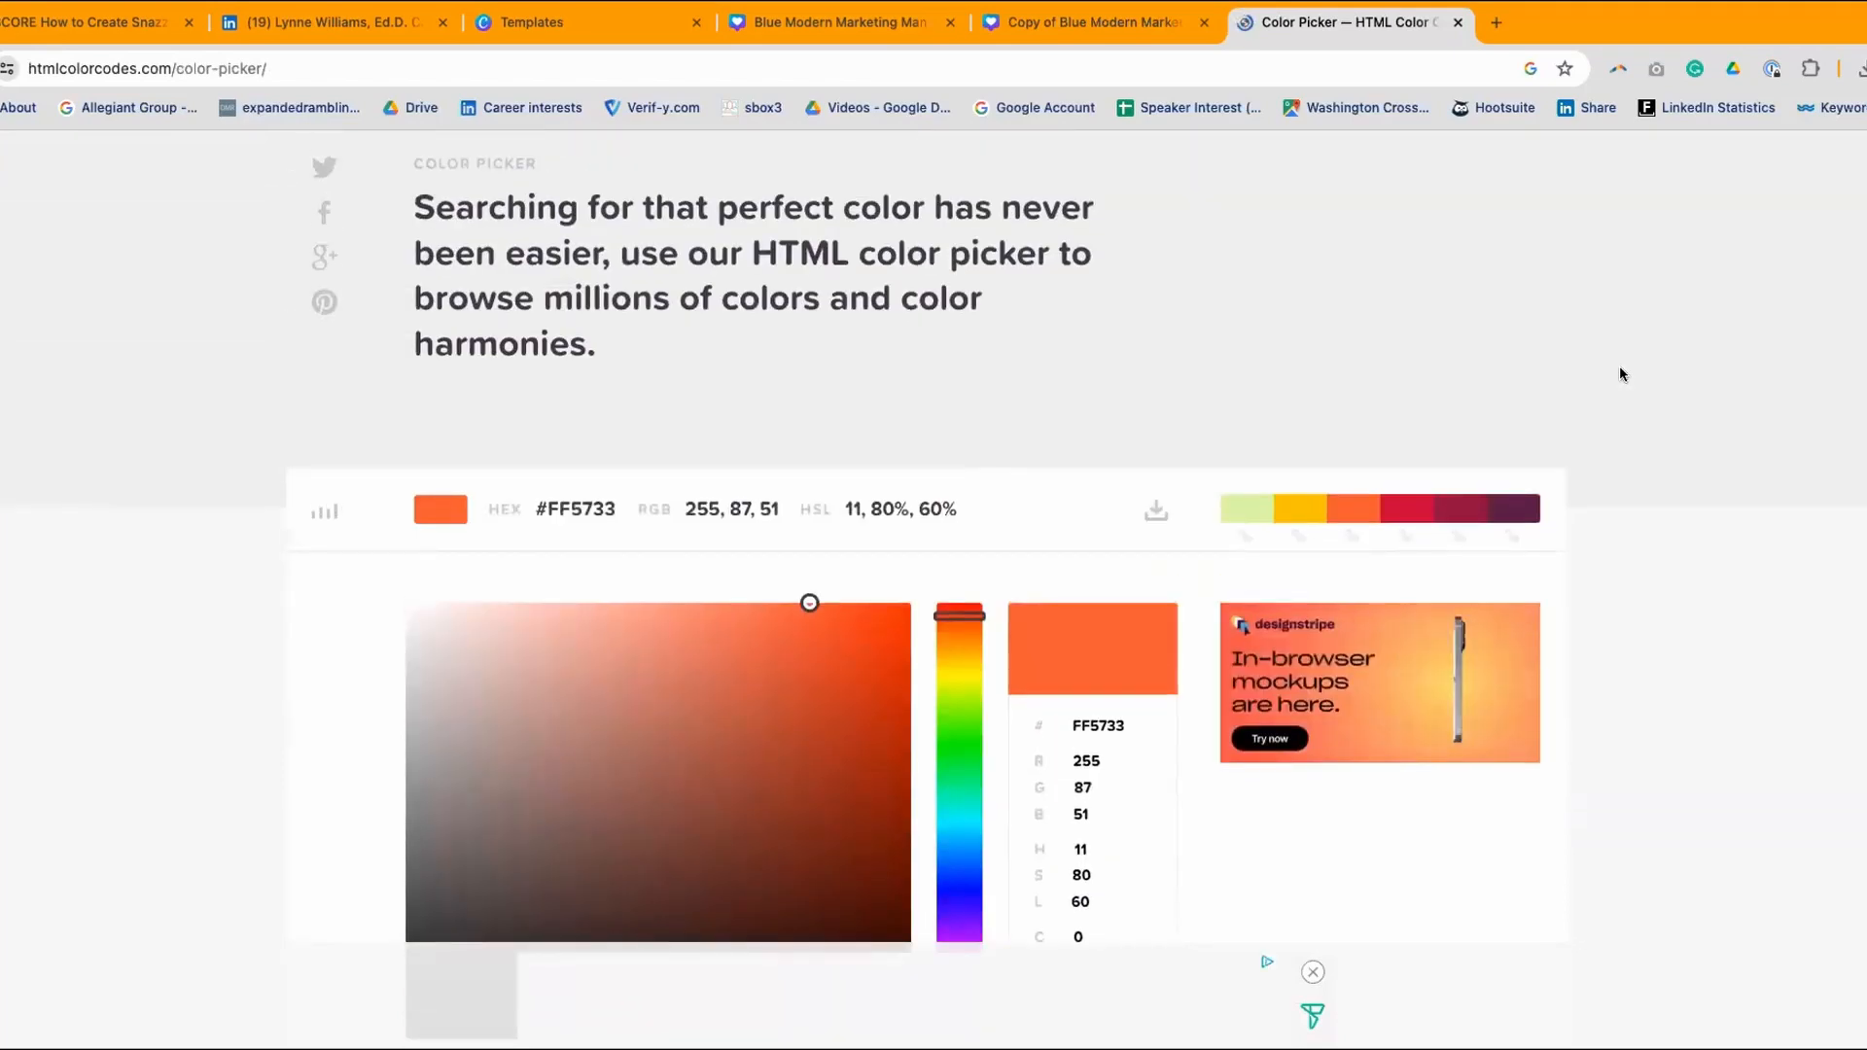
scroll(1620, 374, down, 5)
scroll(1620, 373, down, 6)
scroll(1620, 374, up, 12)
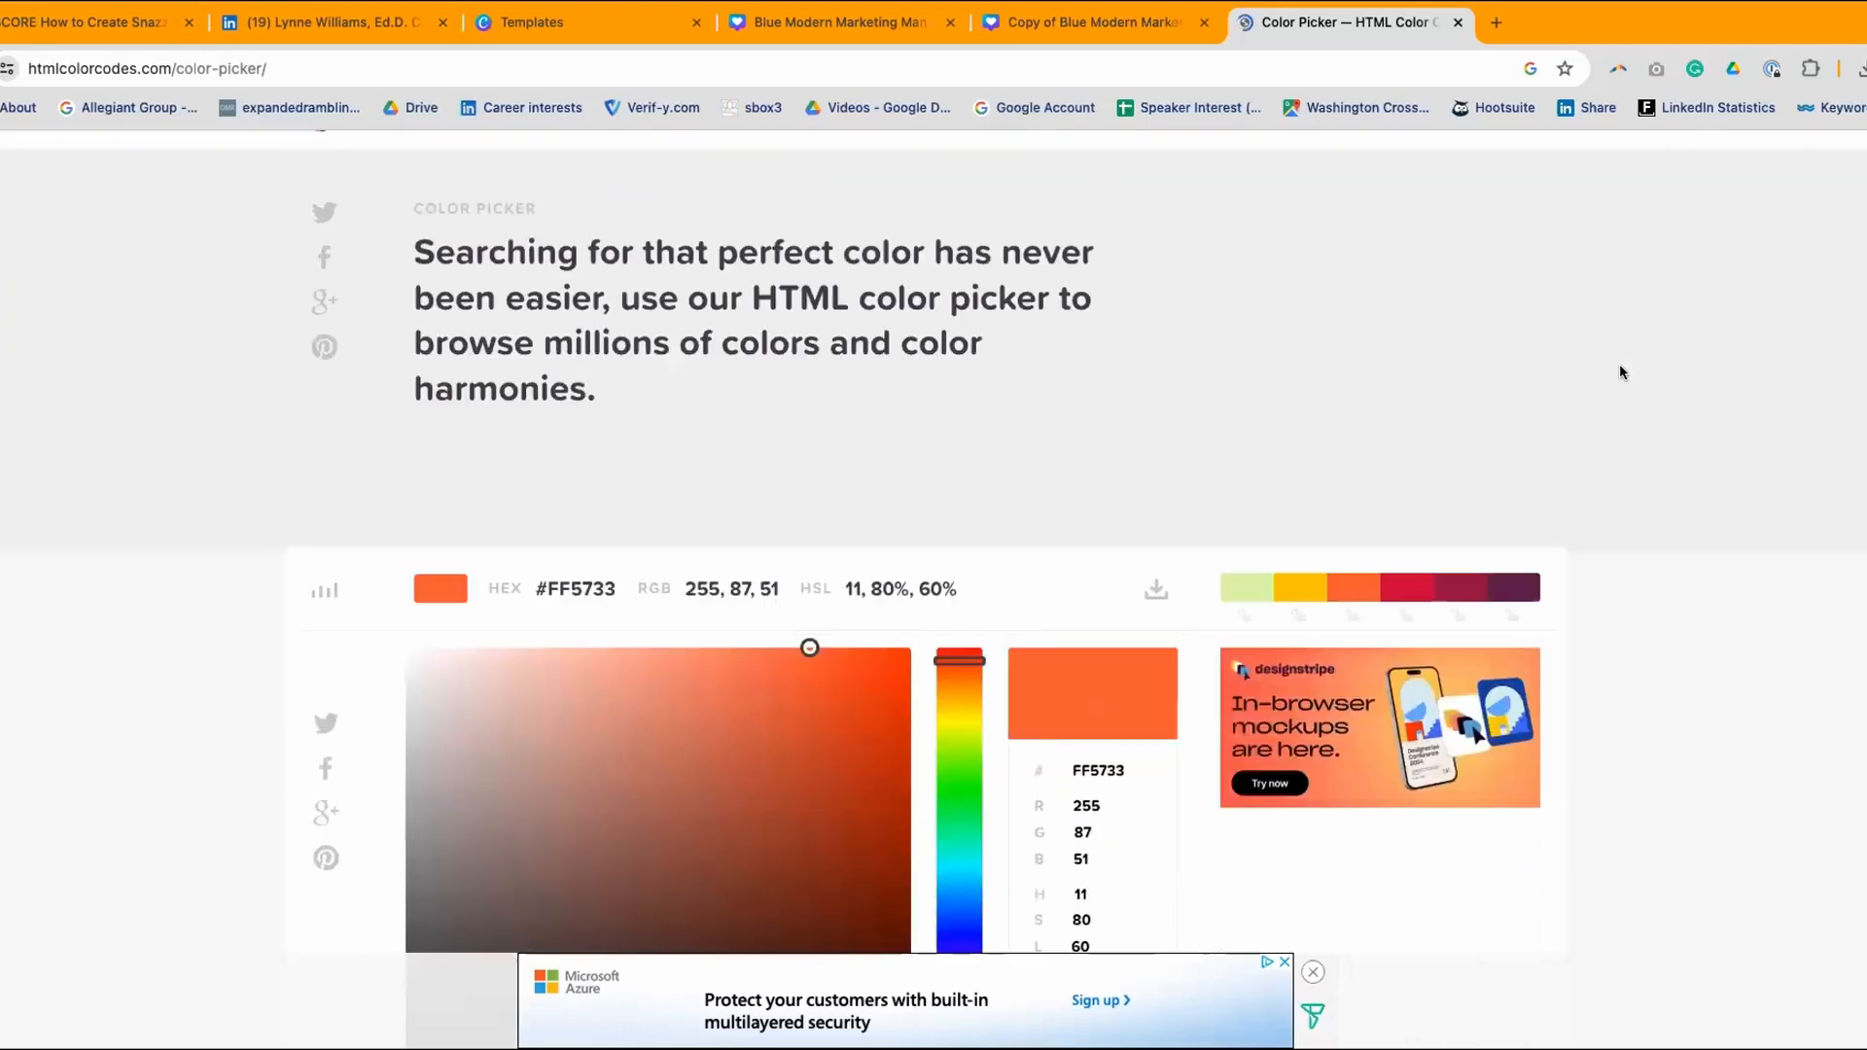
scroll(1619, 364, up, 1)
key(super+Left)
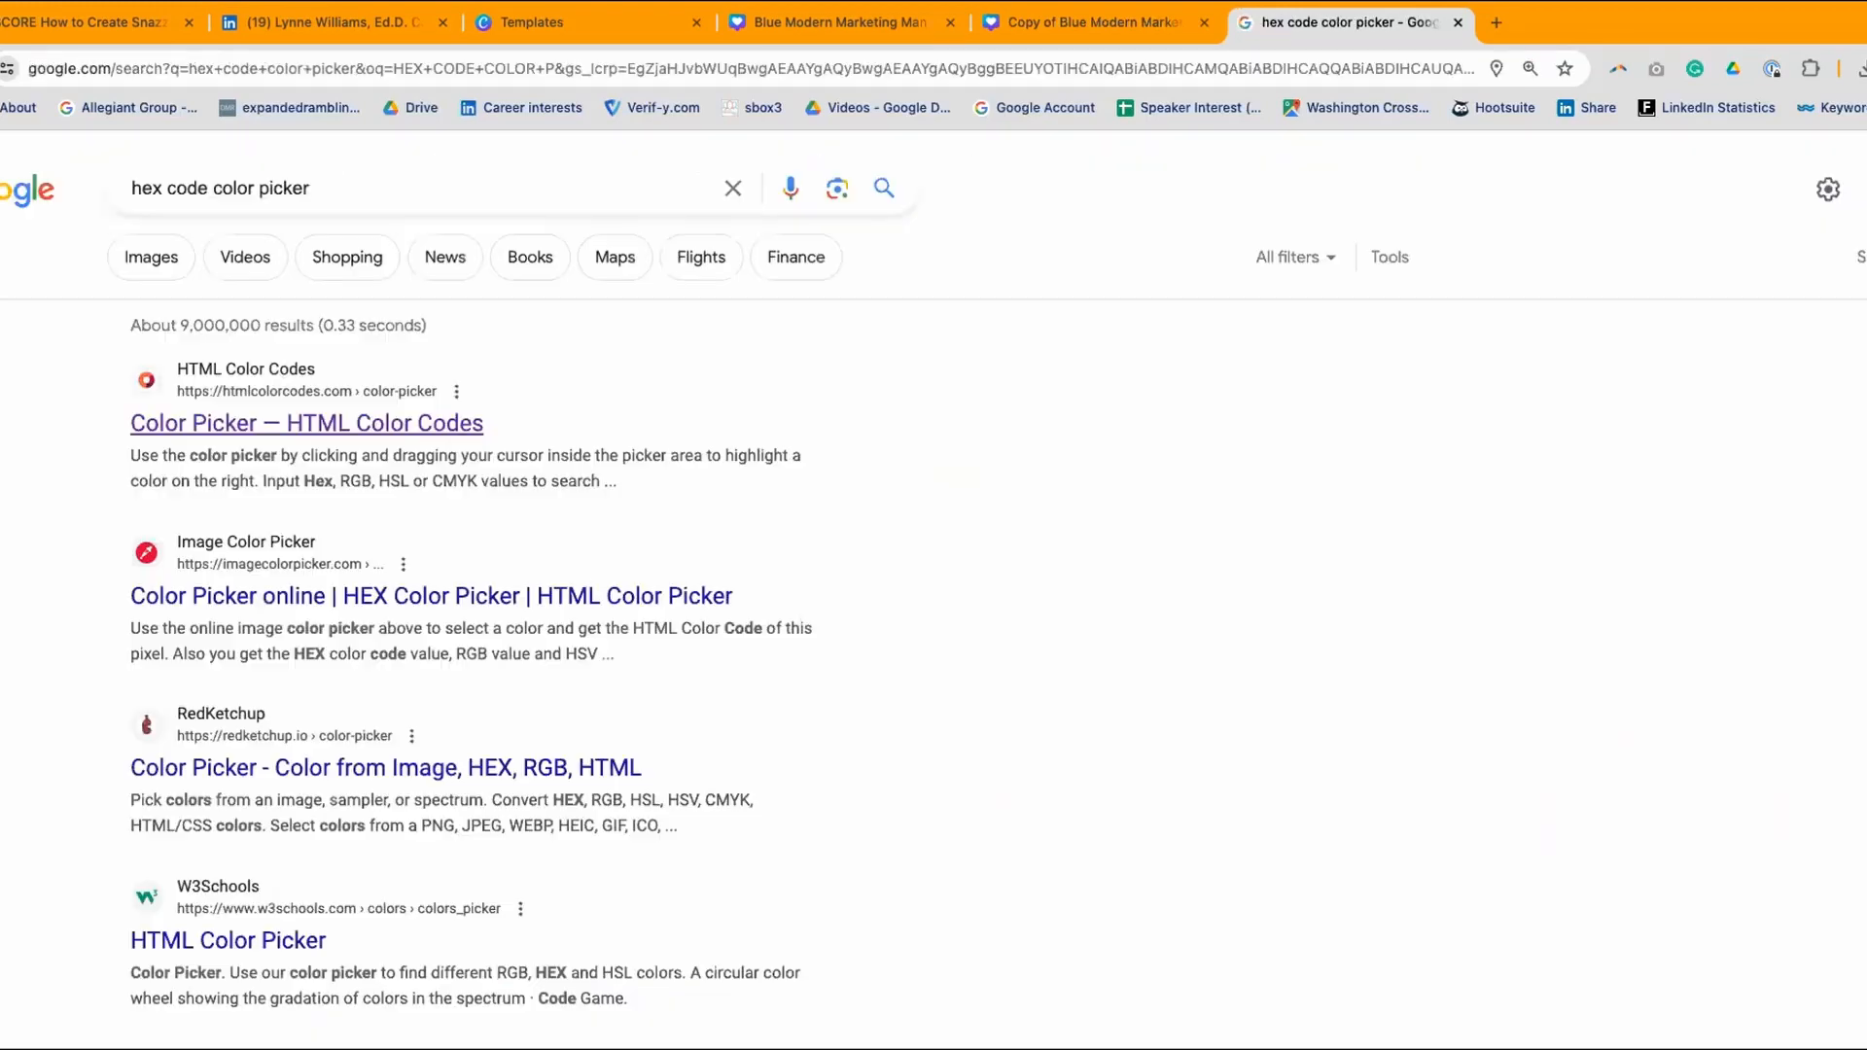
- Open the Image Color Picker site and dismiss its promotional popup
click(337, 597)
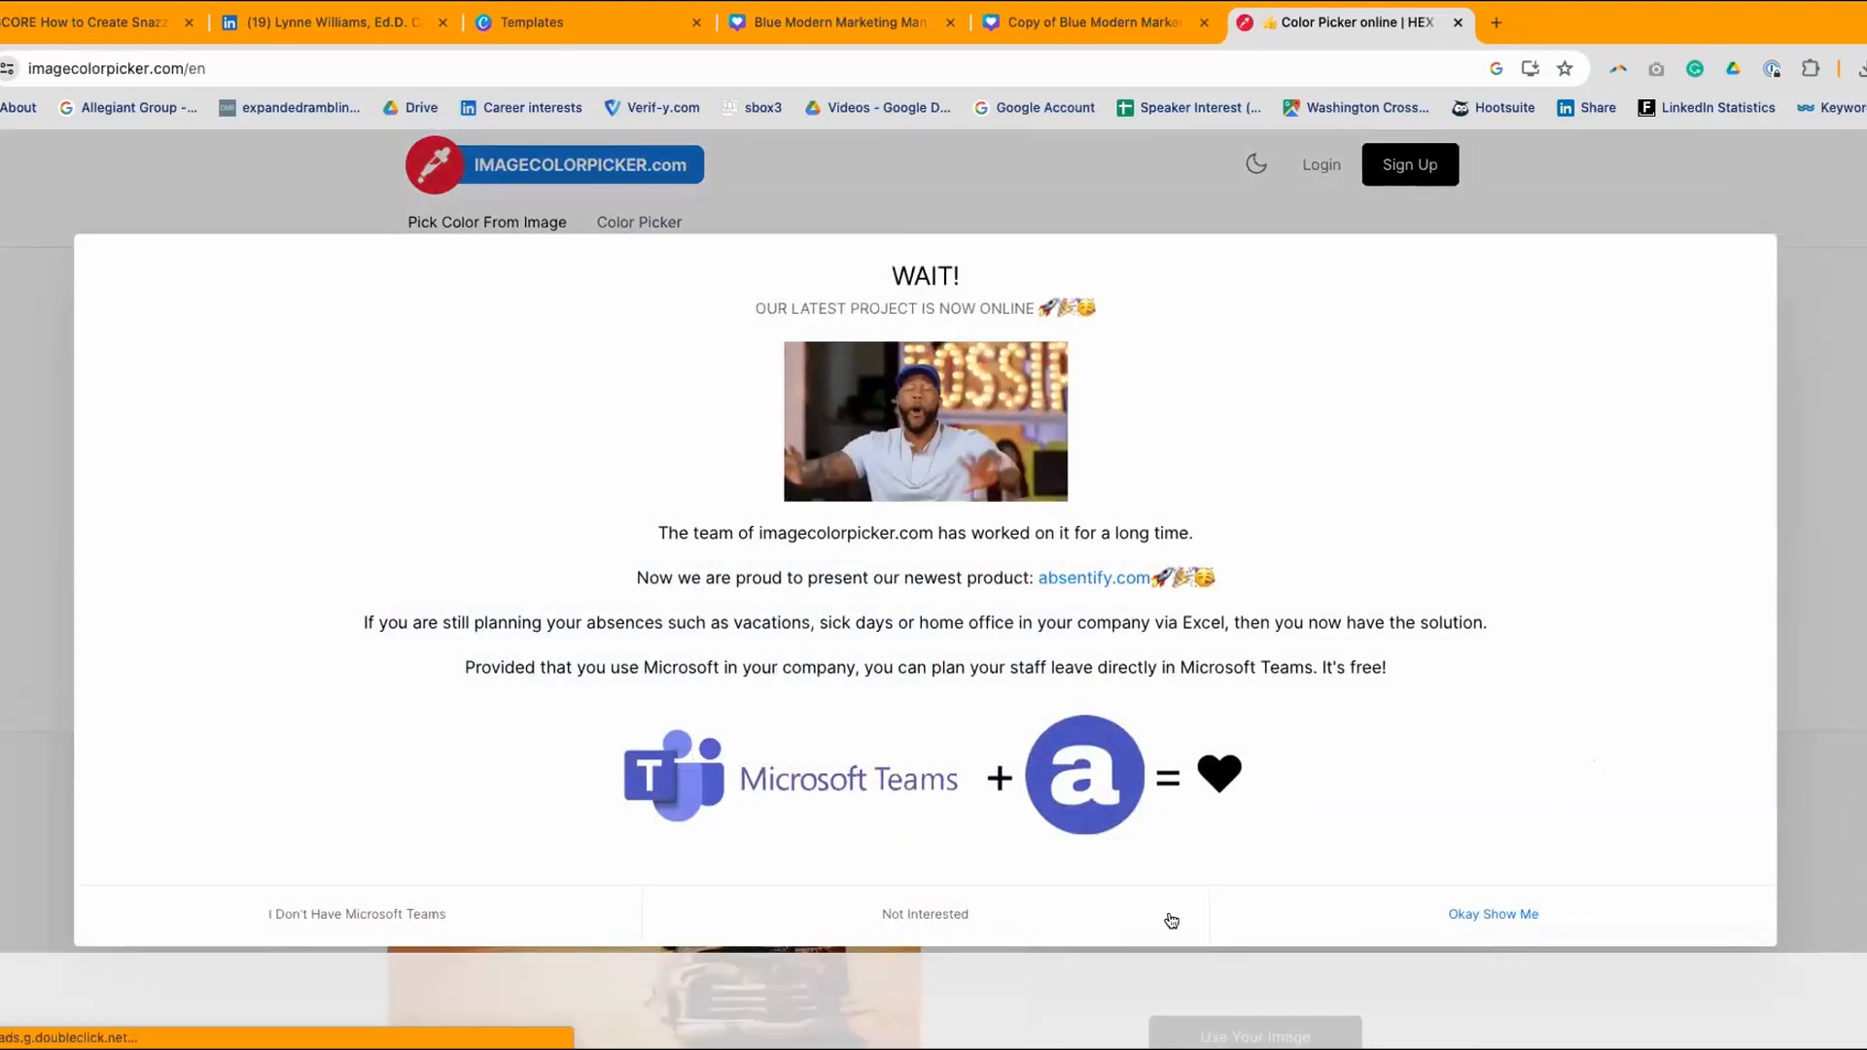
click(899, 914)
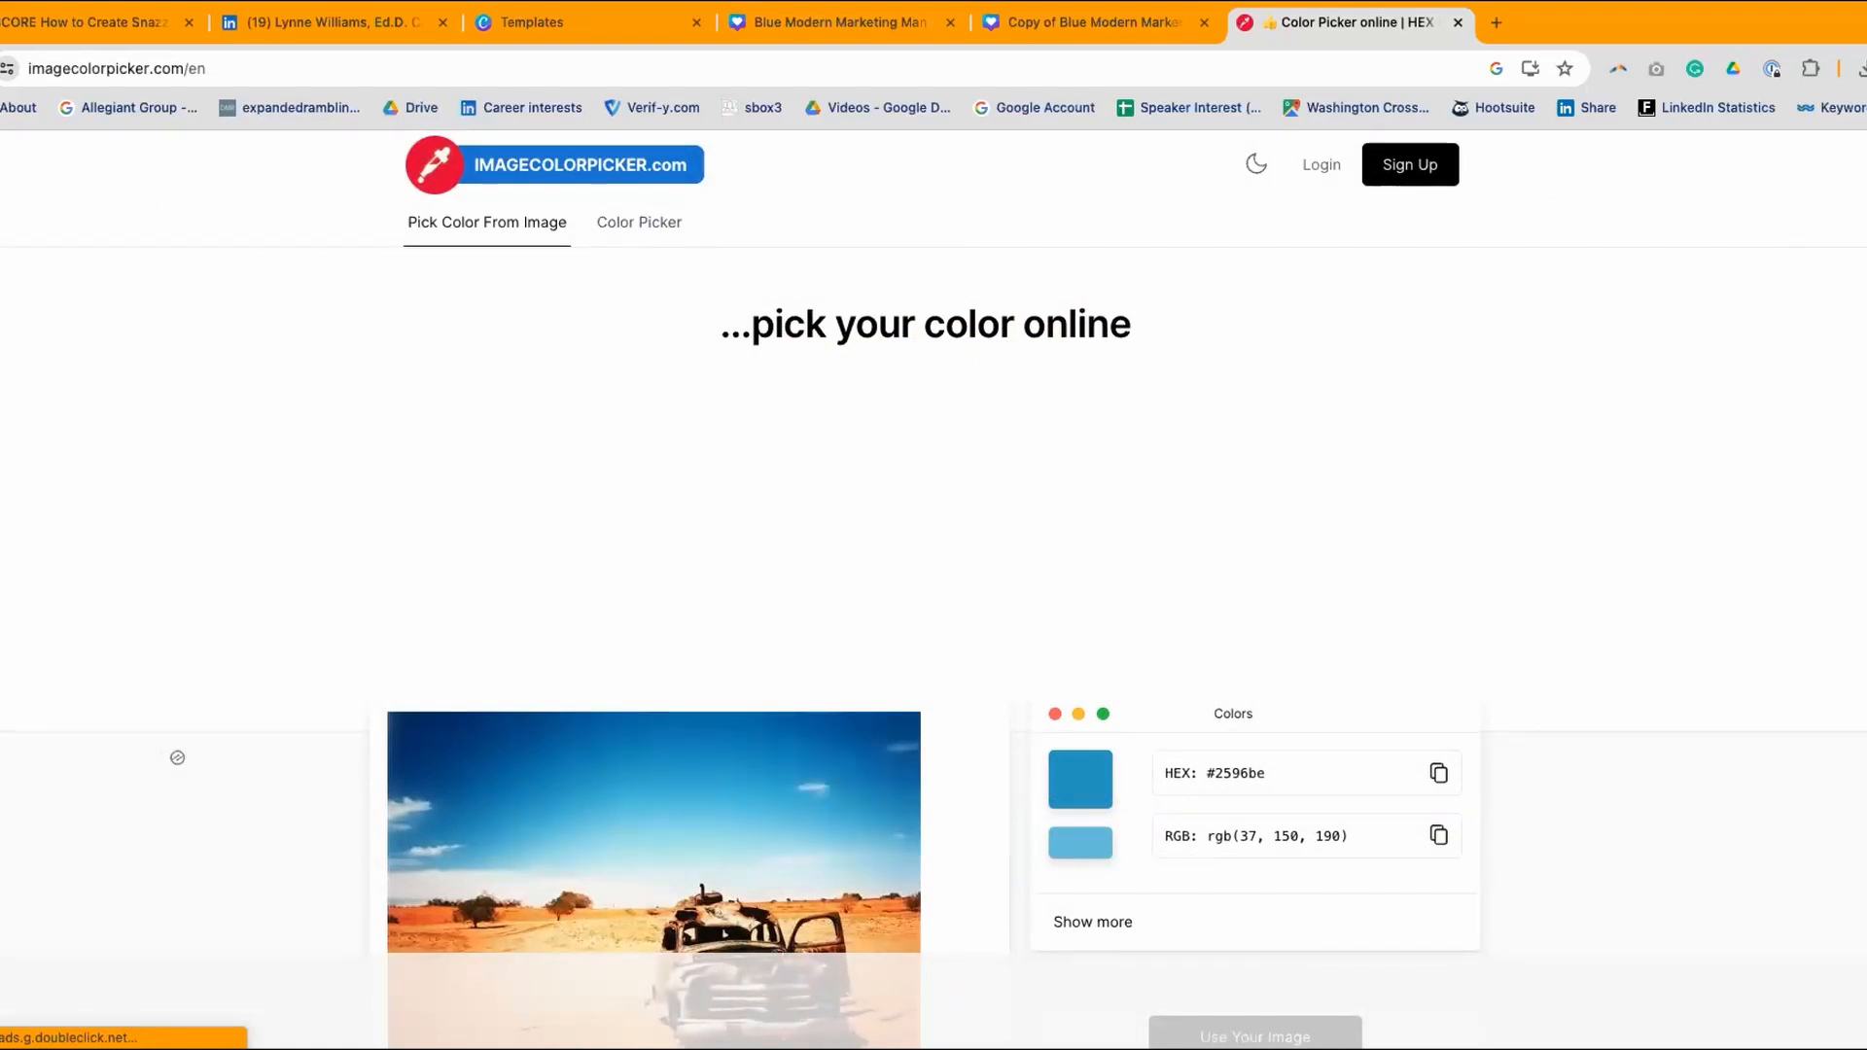
scroll(177, 757, down, 8)
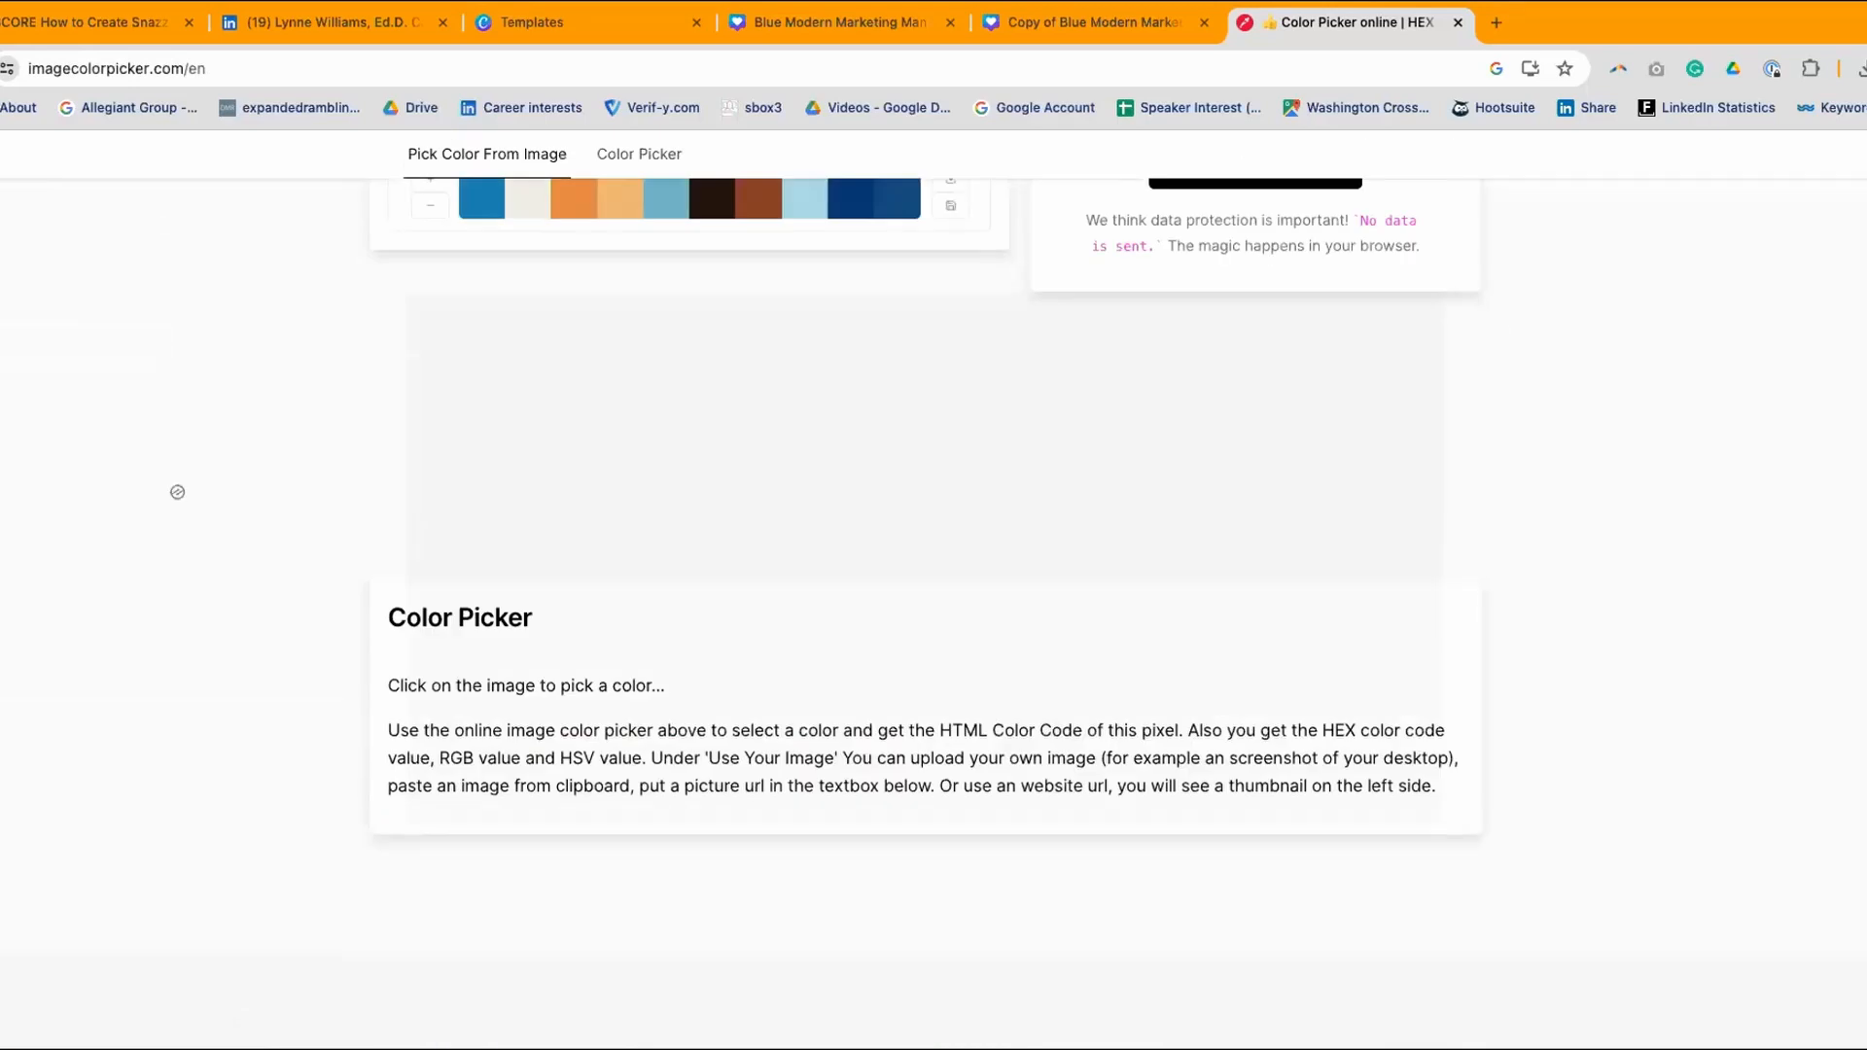
scroll(177, 492, up, 6)
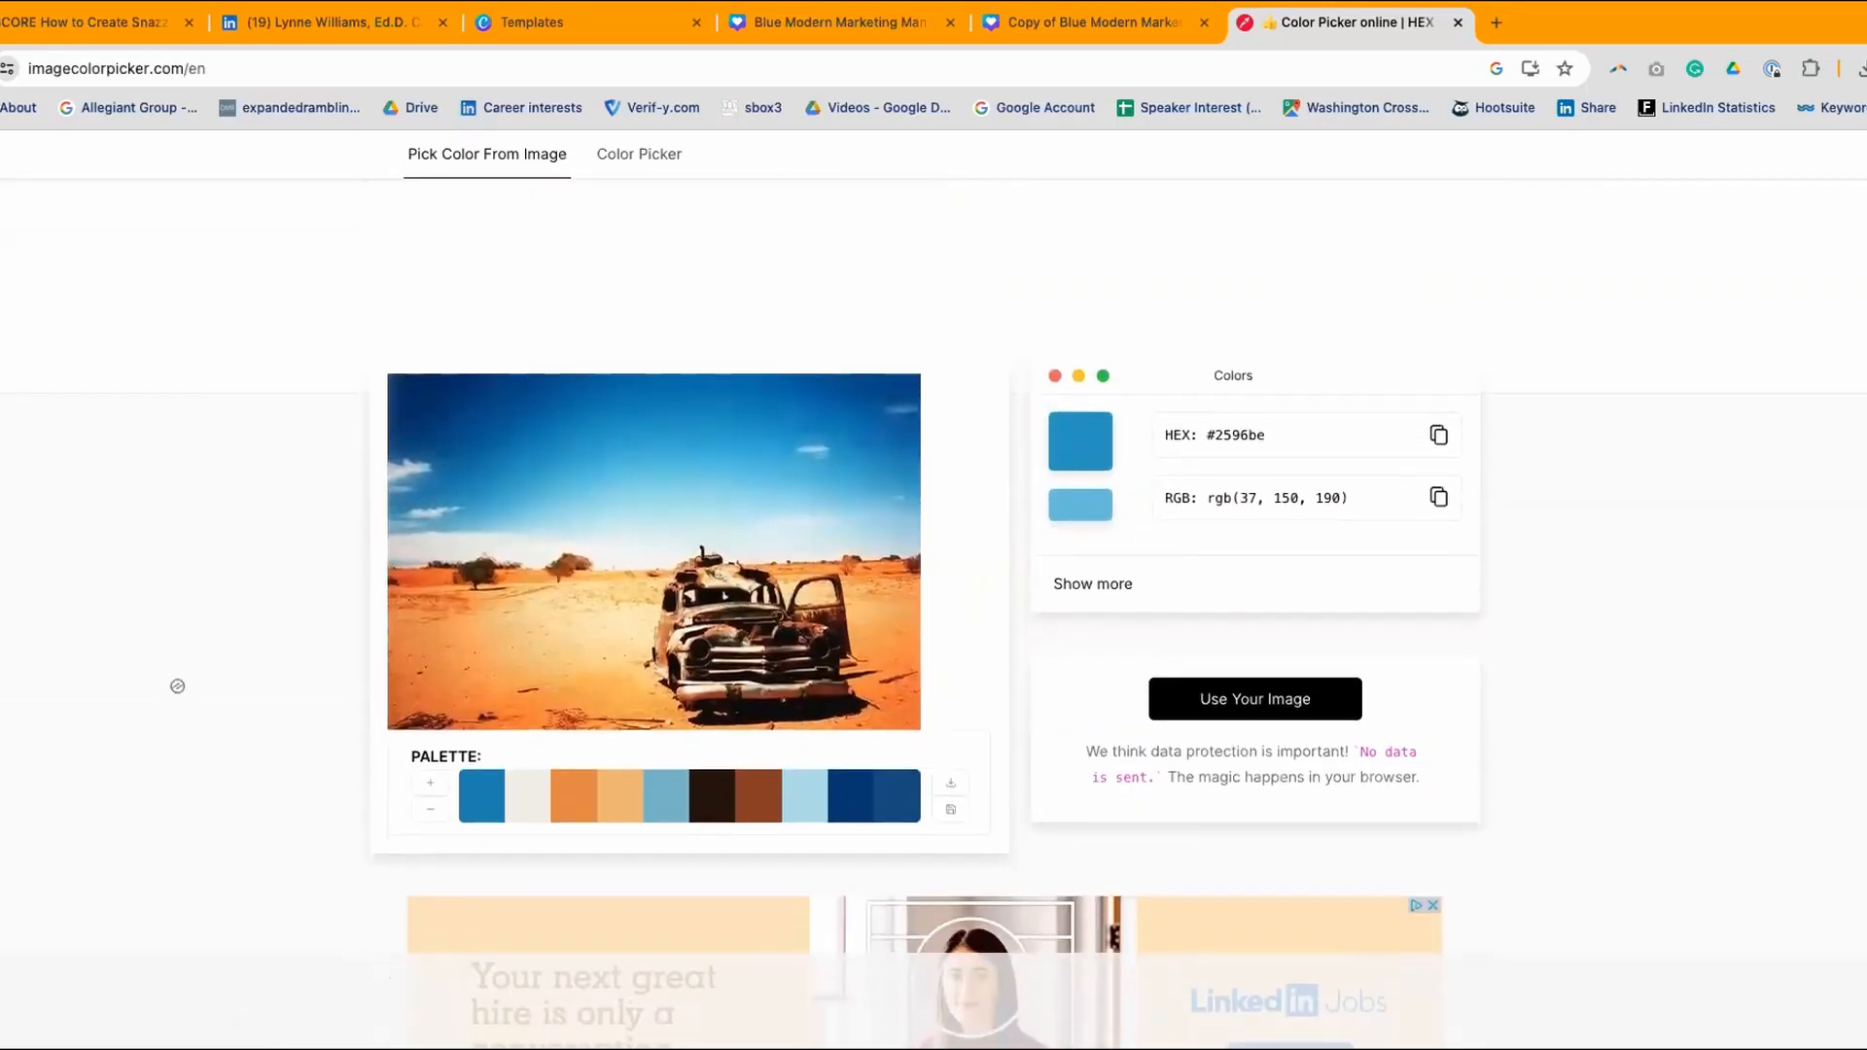
scroll(1445, 566, down, 3)
scroll(1445, 566, up, 3)
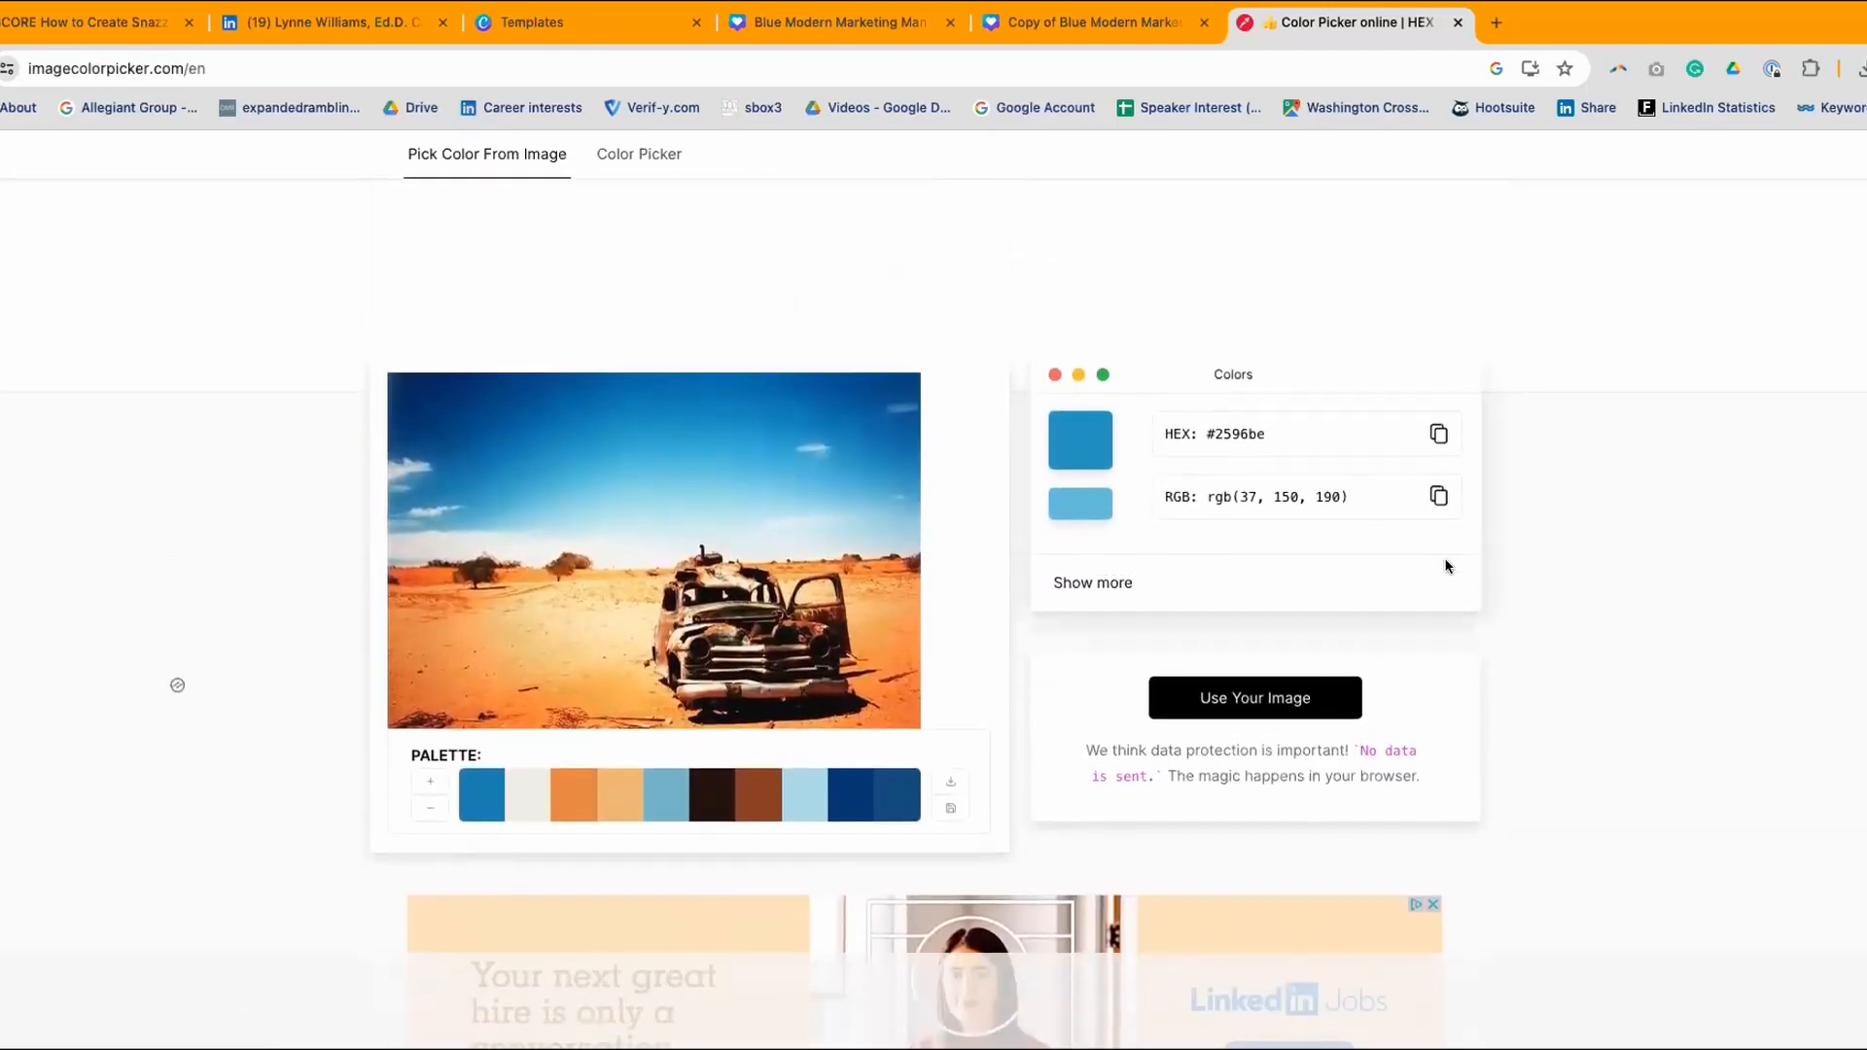
- Capture a screenshot of GREATCAREERS.ORG using the Website Url image option
click(1268, 700)
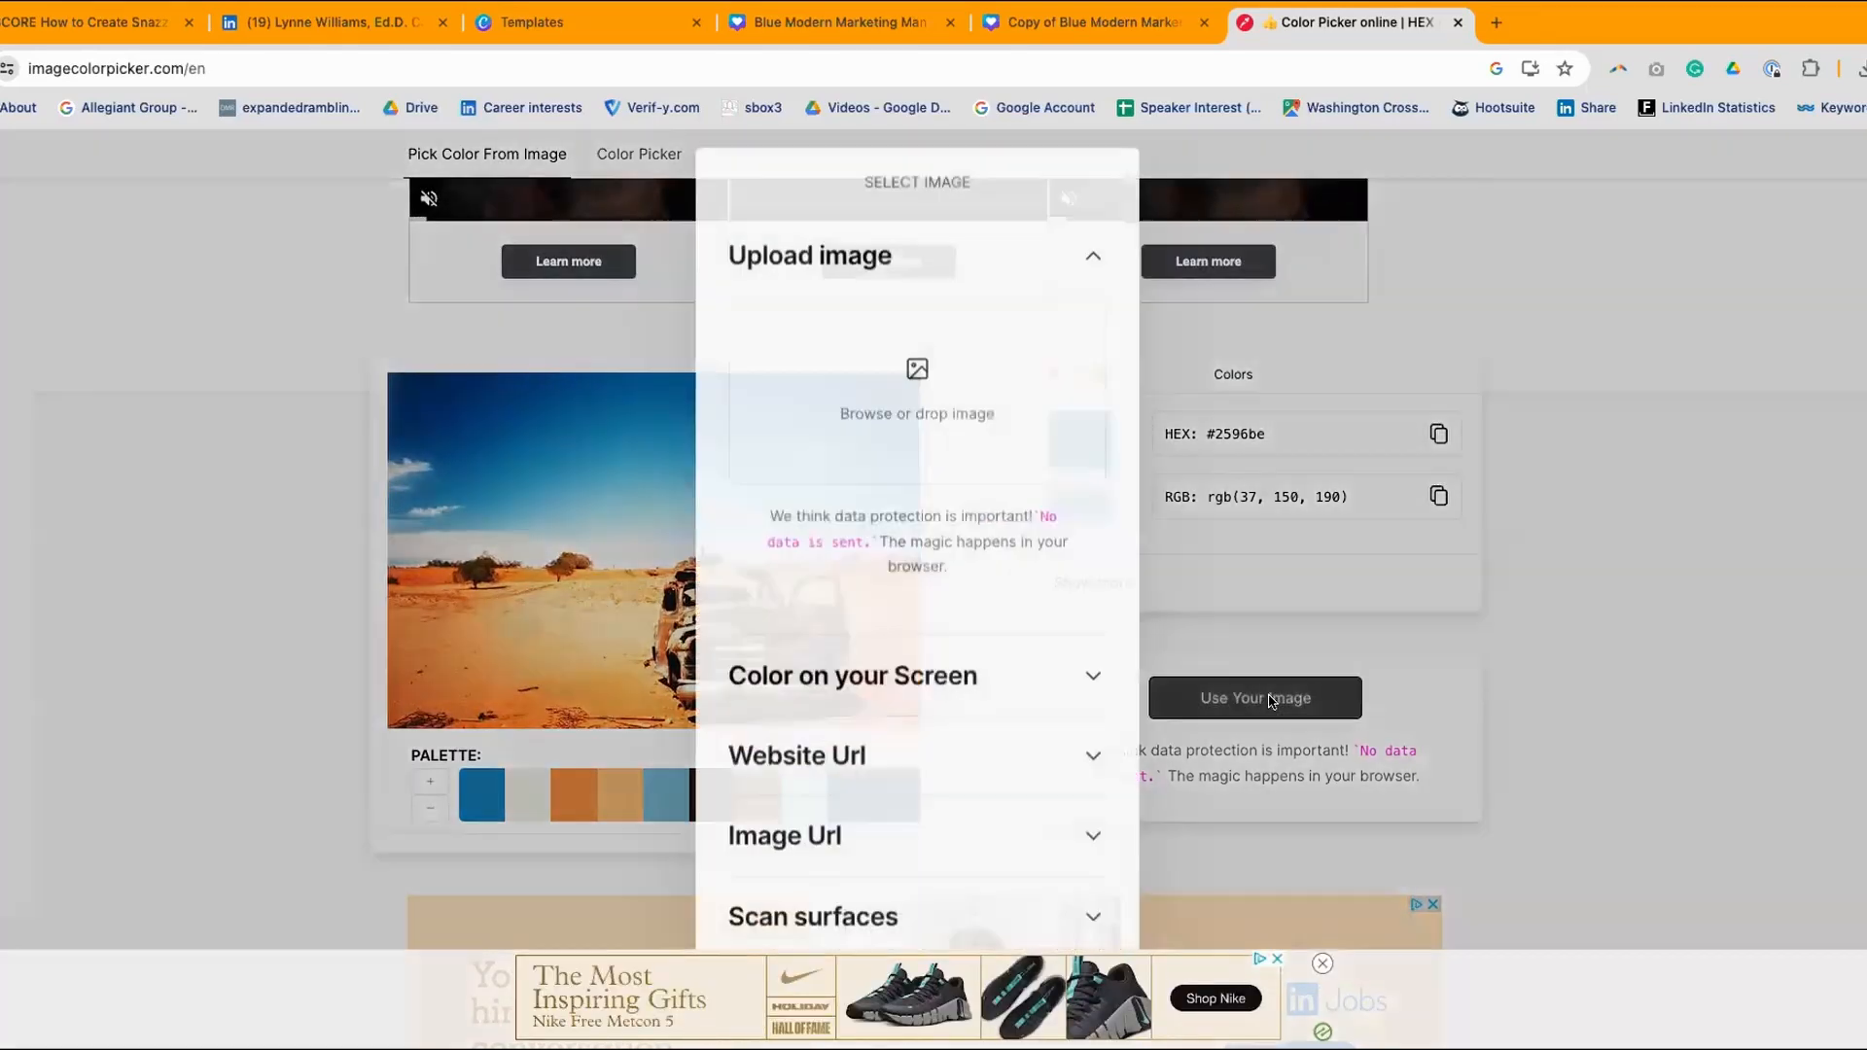
scroll(942, 571, down, 3)
scroll(941, 574, up, 4)
scroll(941, 570, down, 3)
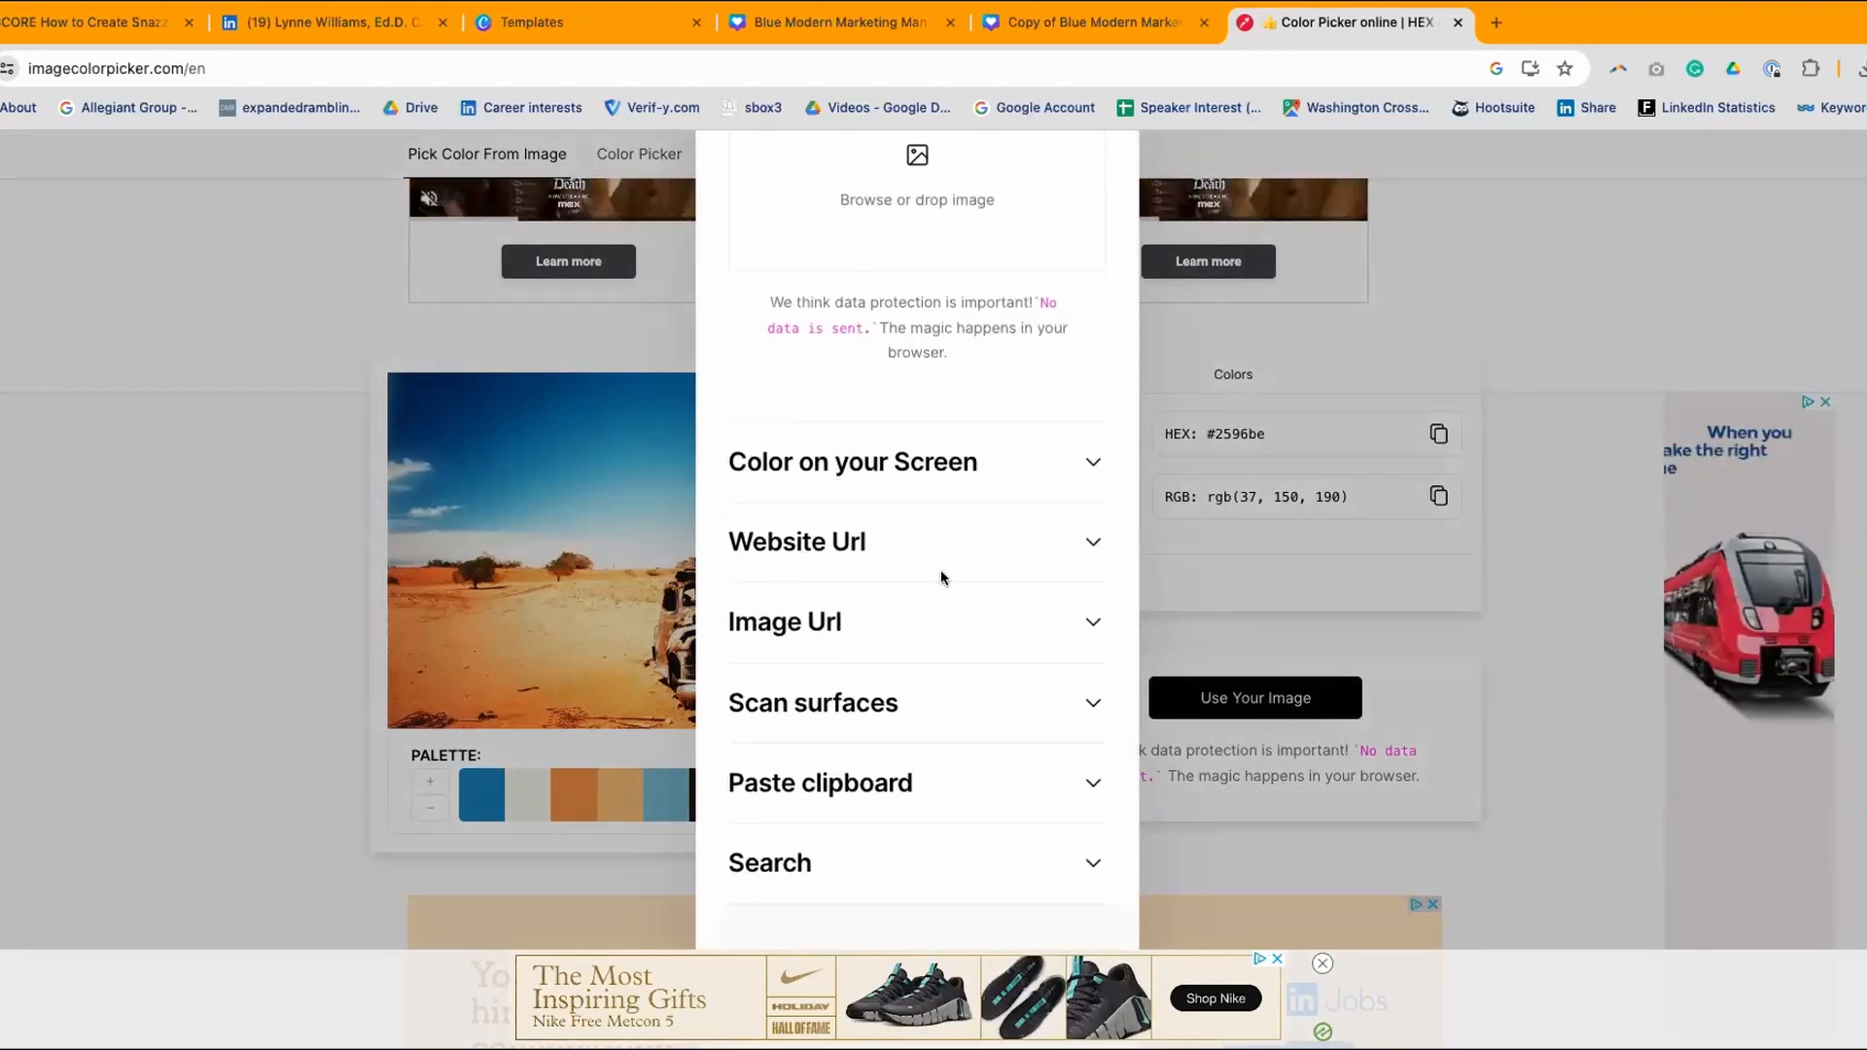
click(830, 537)
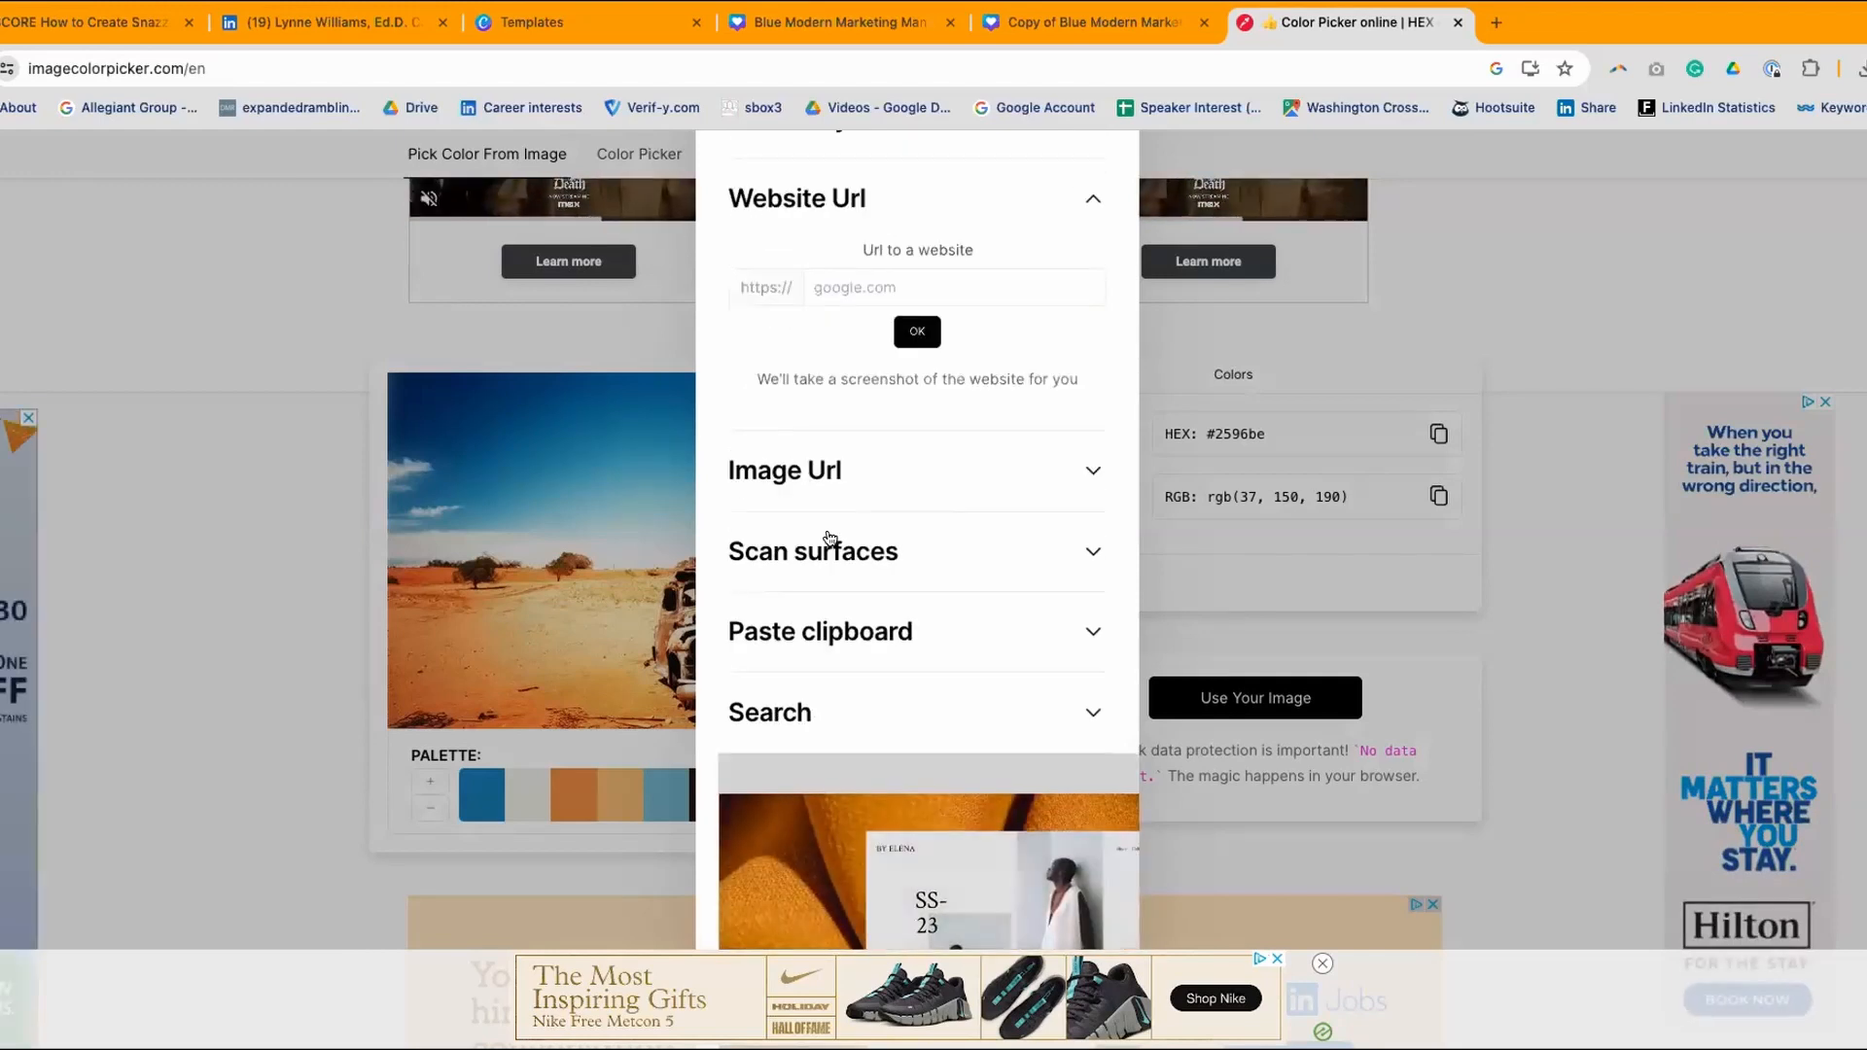
click(822, 284)
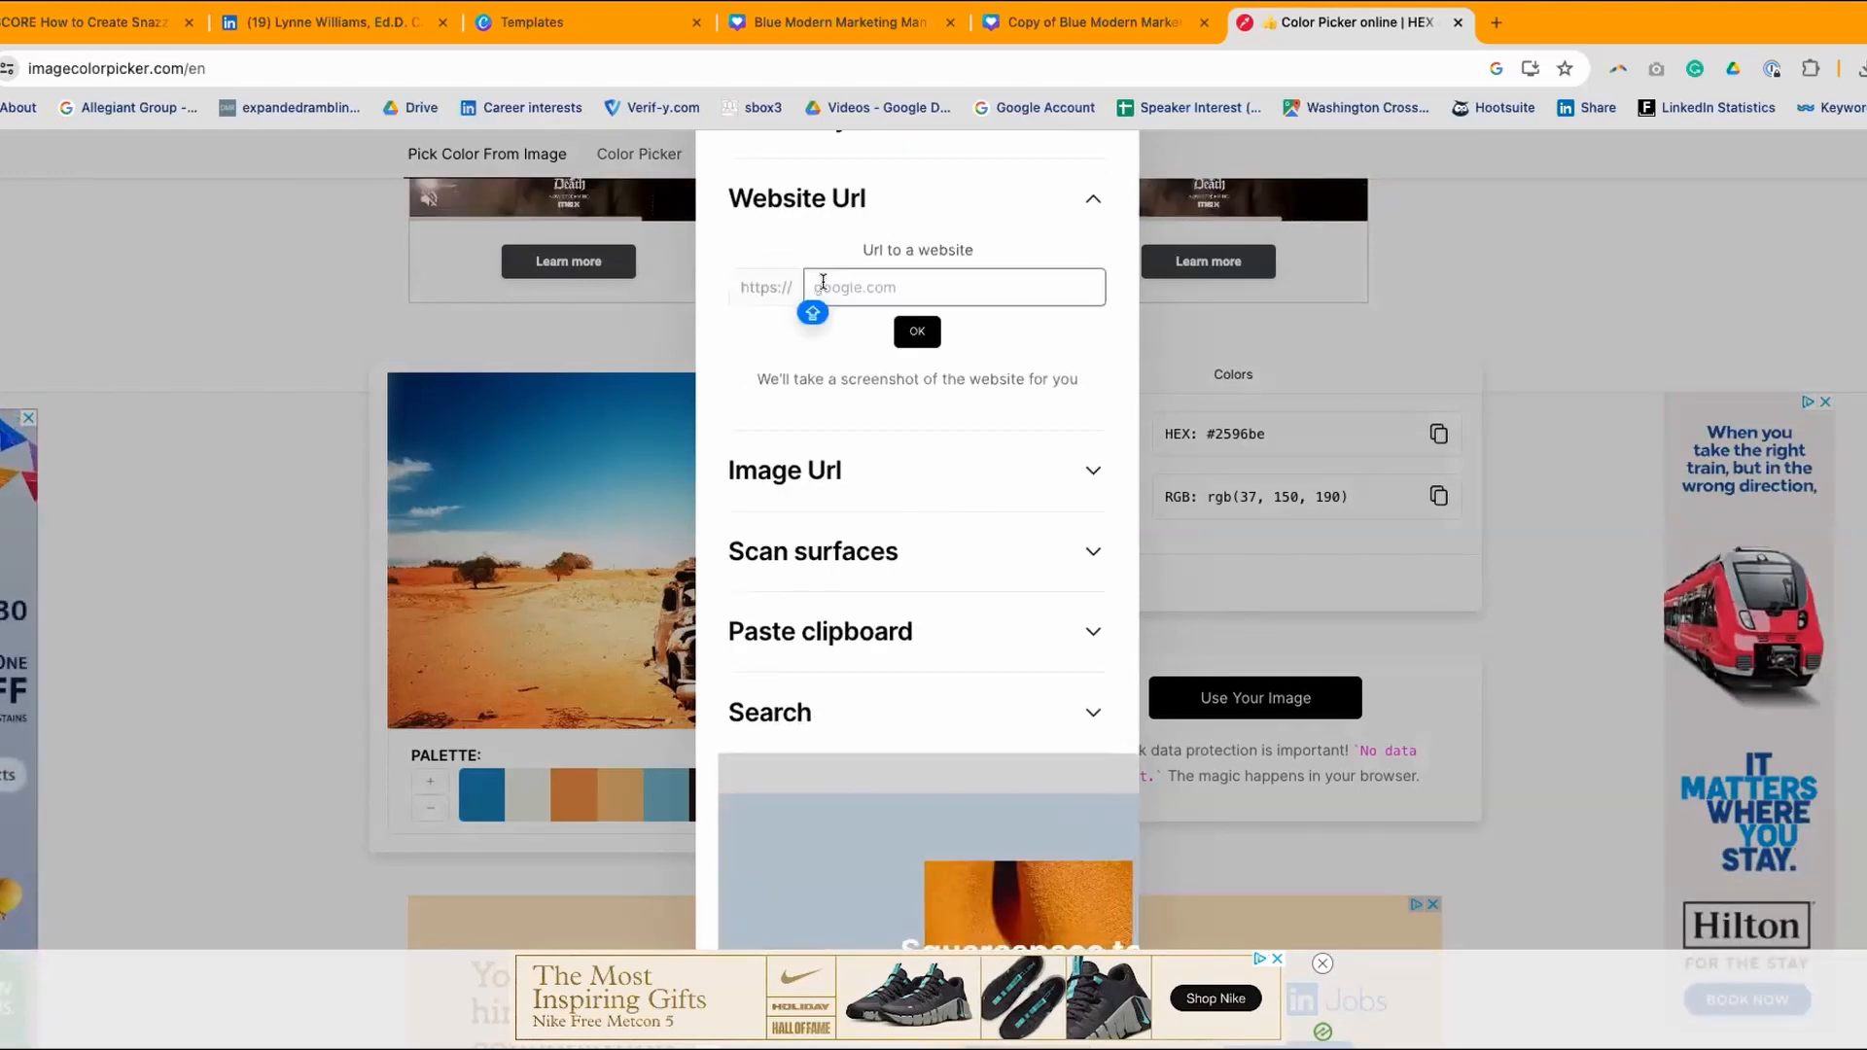
text(GREATC)
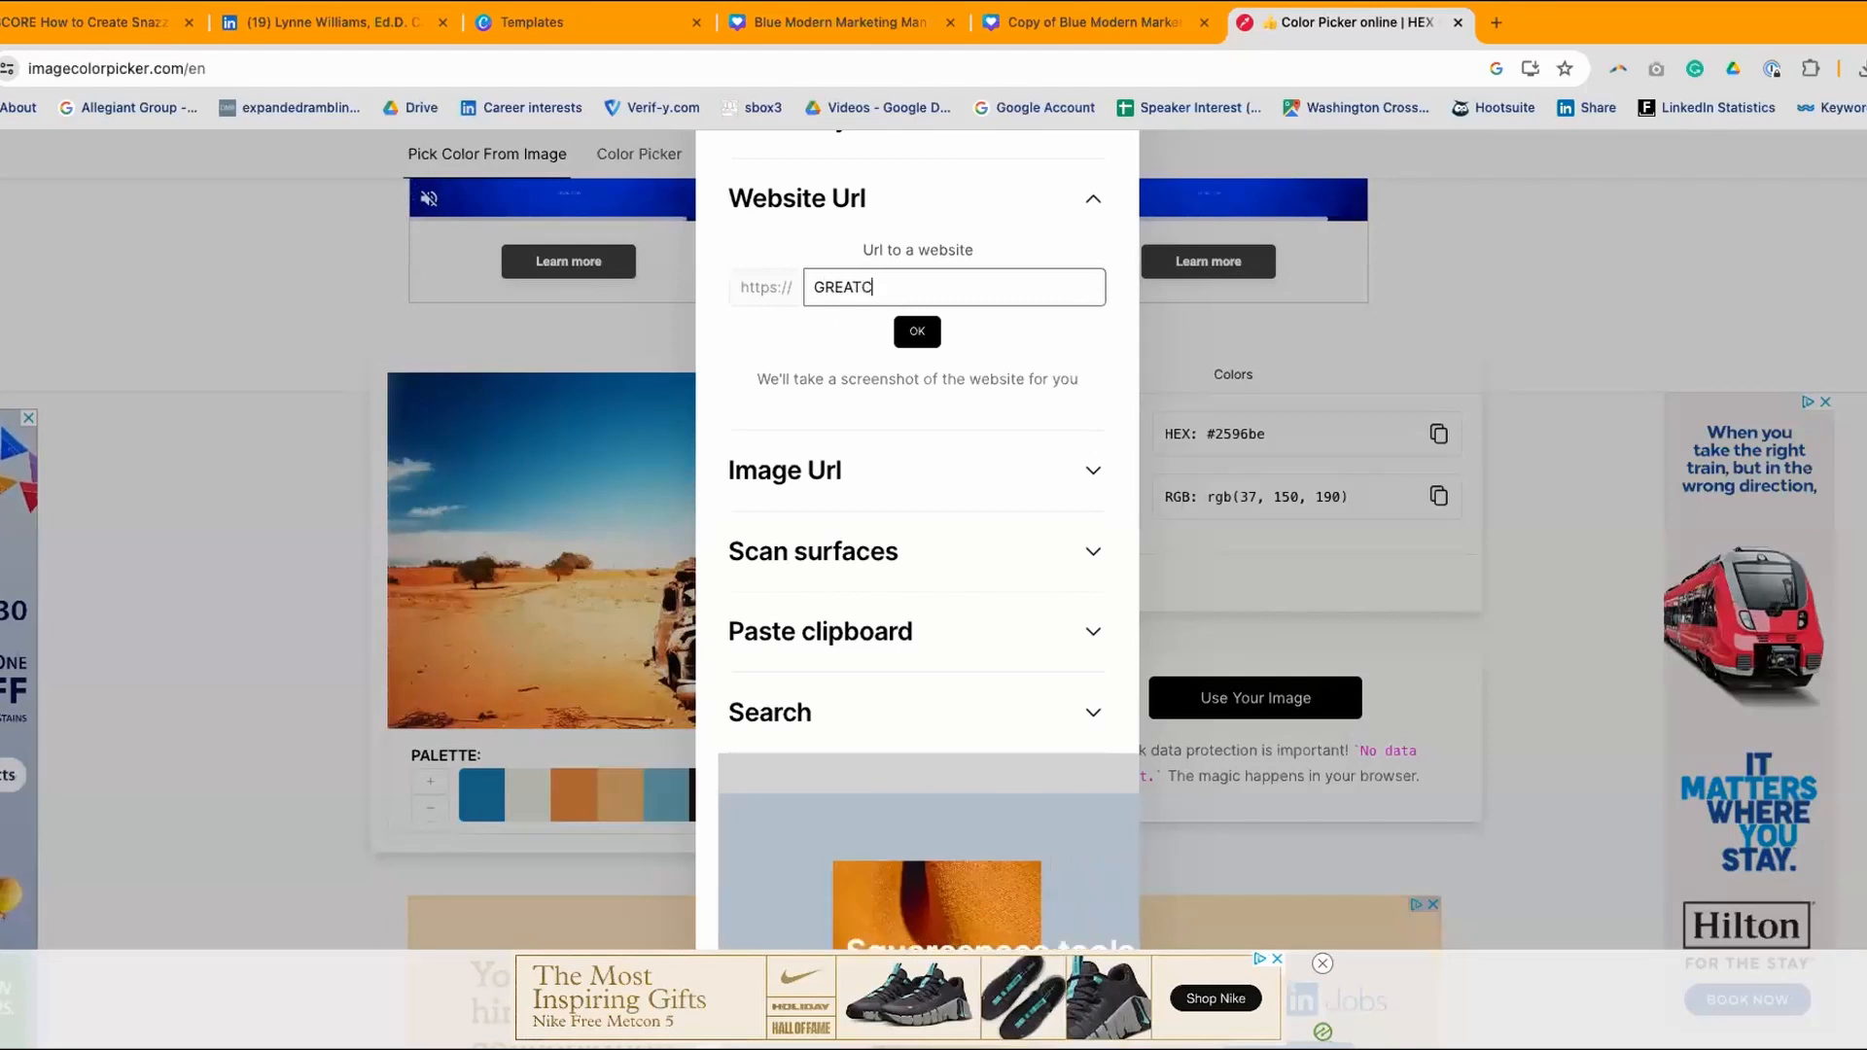
text(AREERS.ORG)
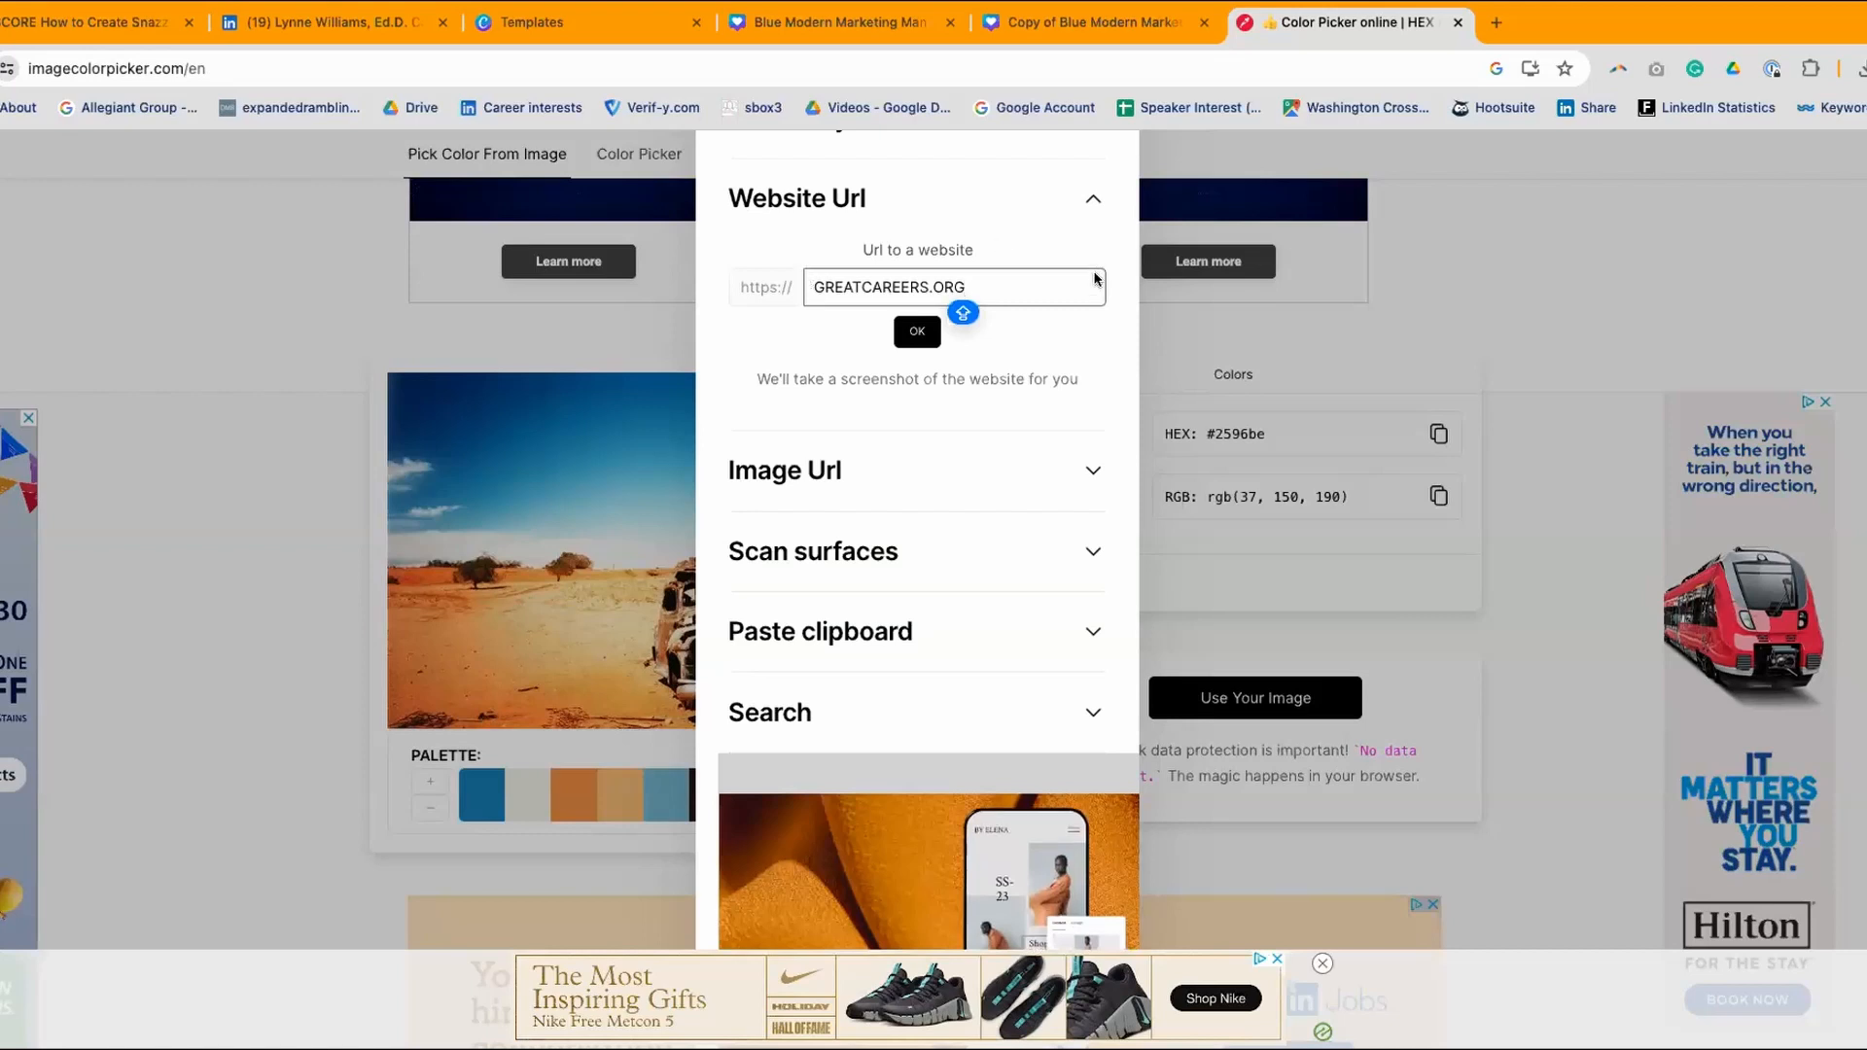
click(917, 334)
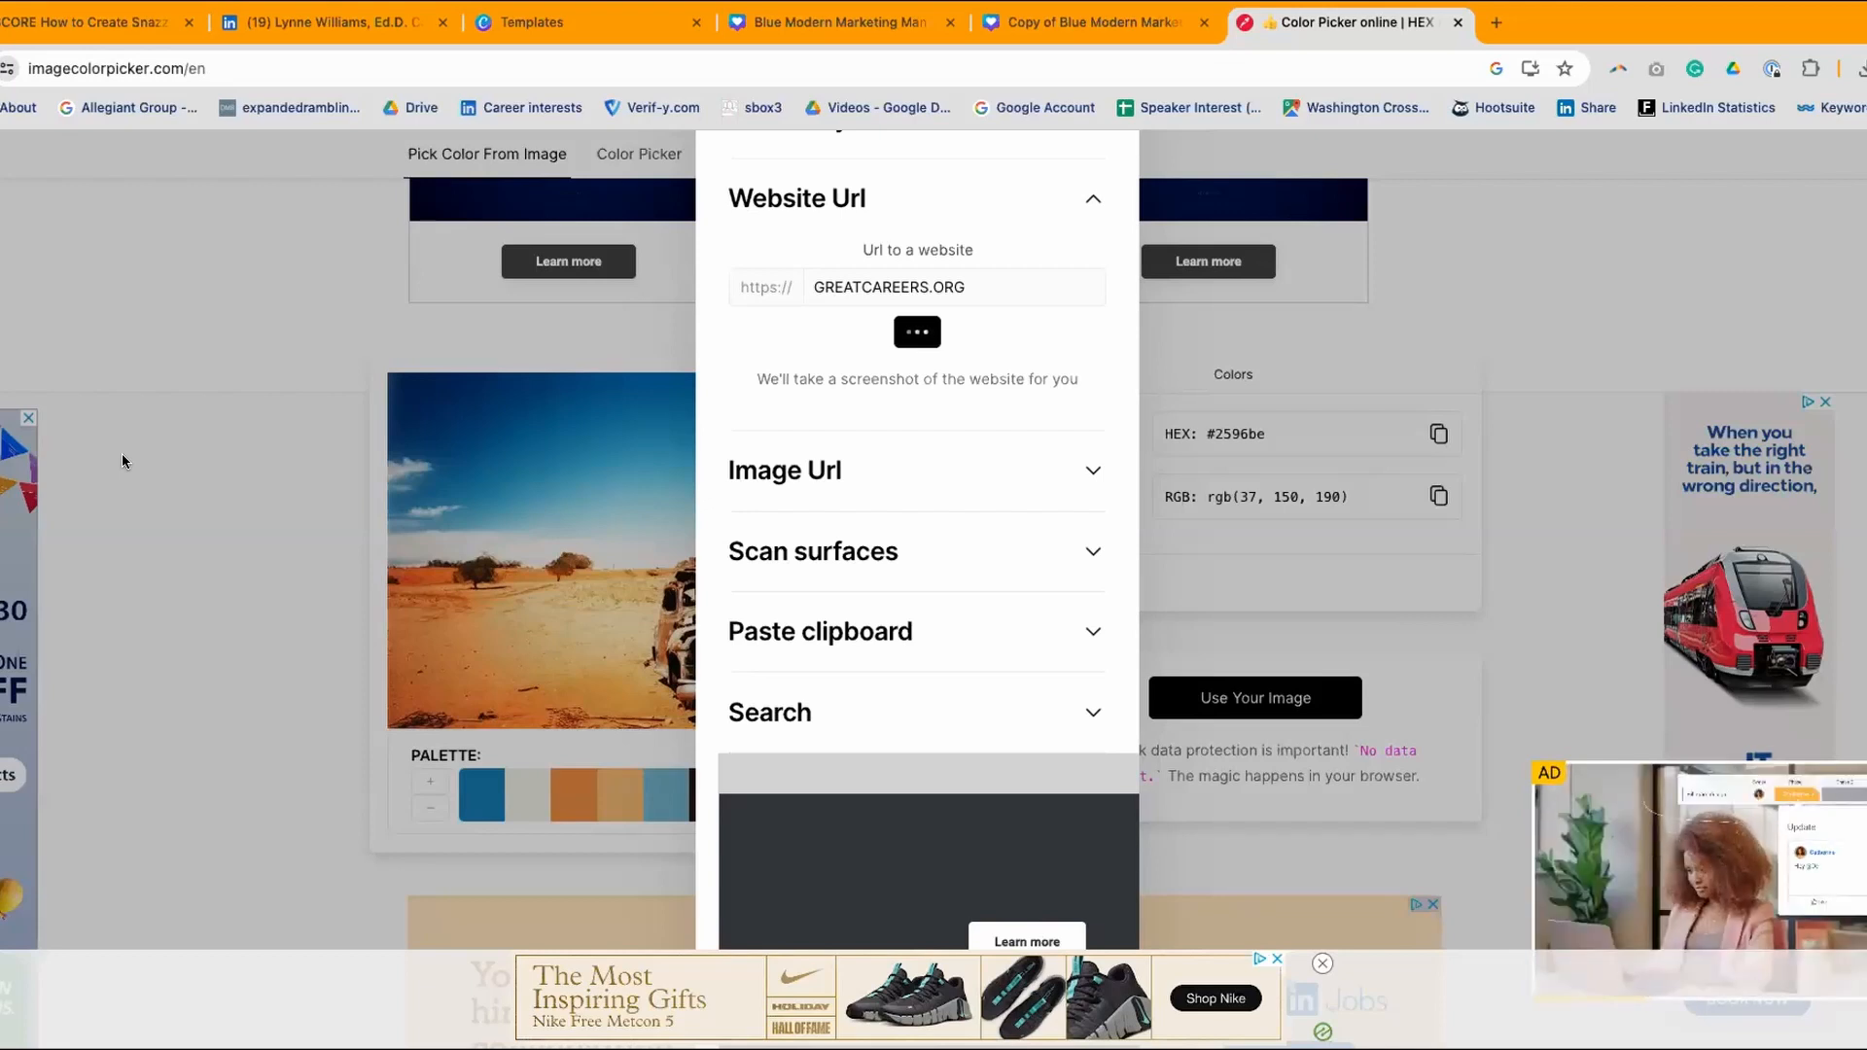
scroll(925, 657, down, 3)
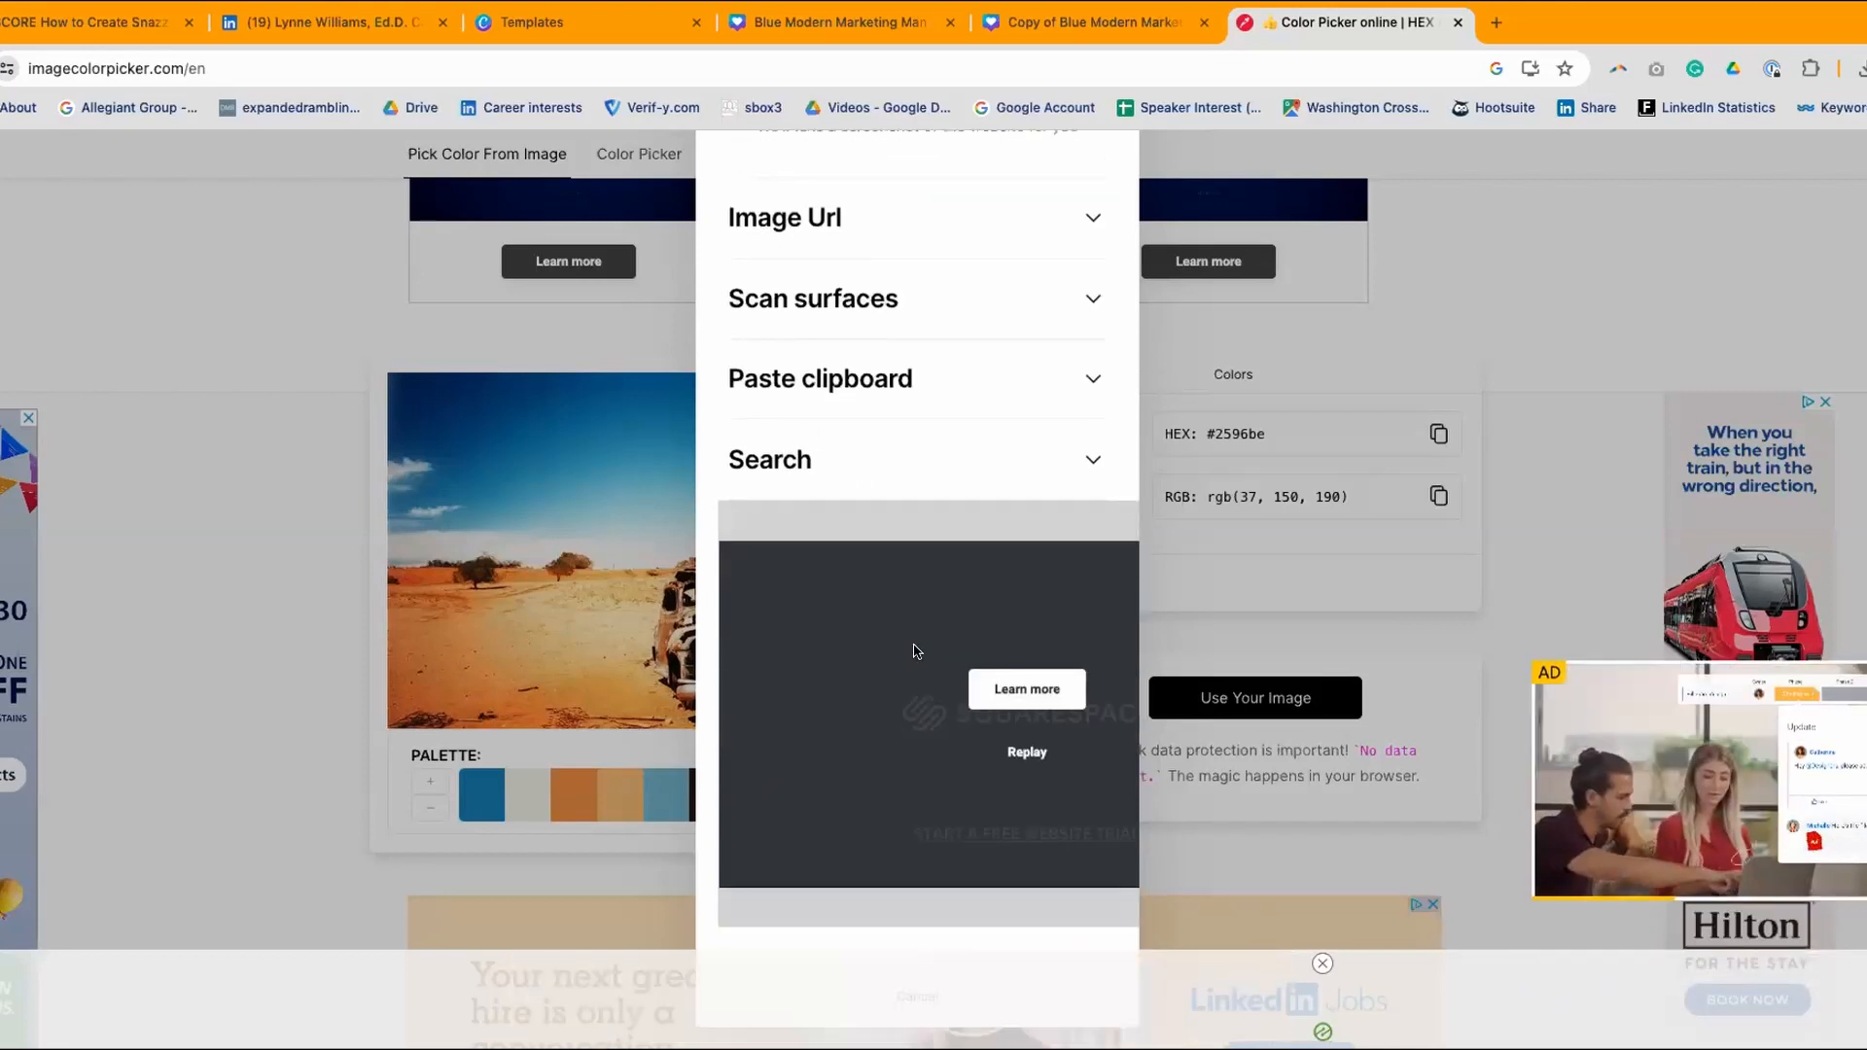
scroll(917, 649, down, 5)
scroll(915, 646, up, 7)
scroll(1011, 189, up, 5)
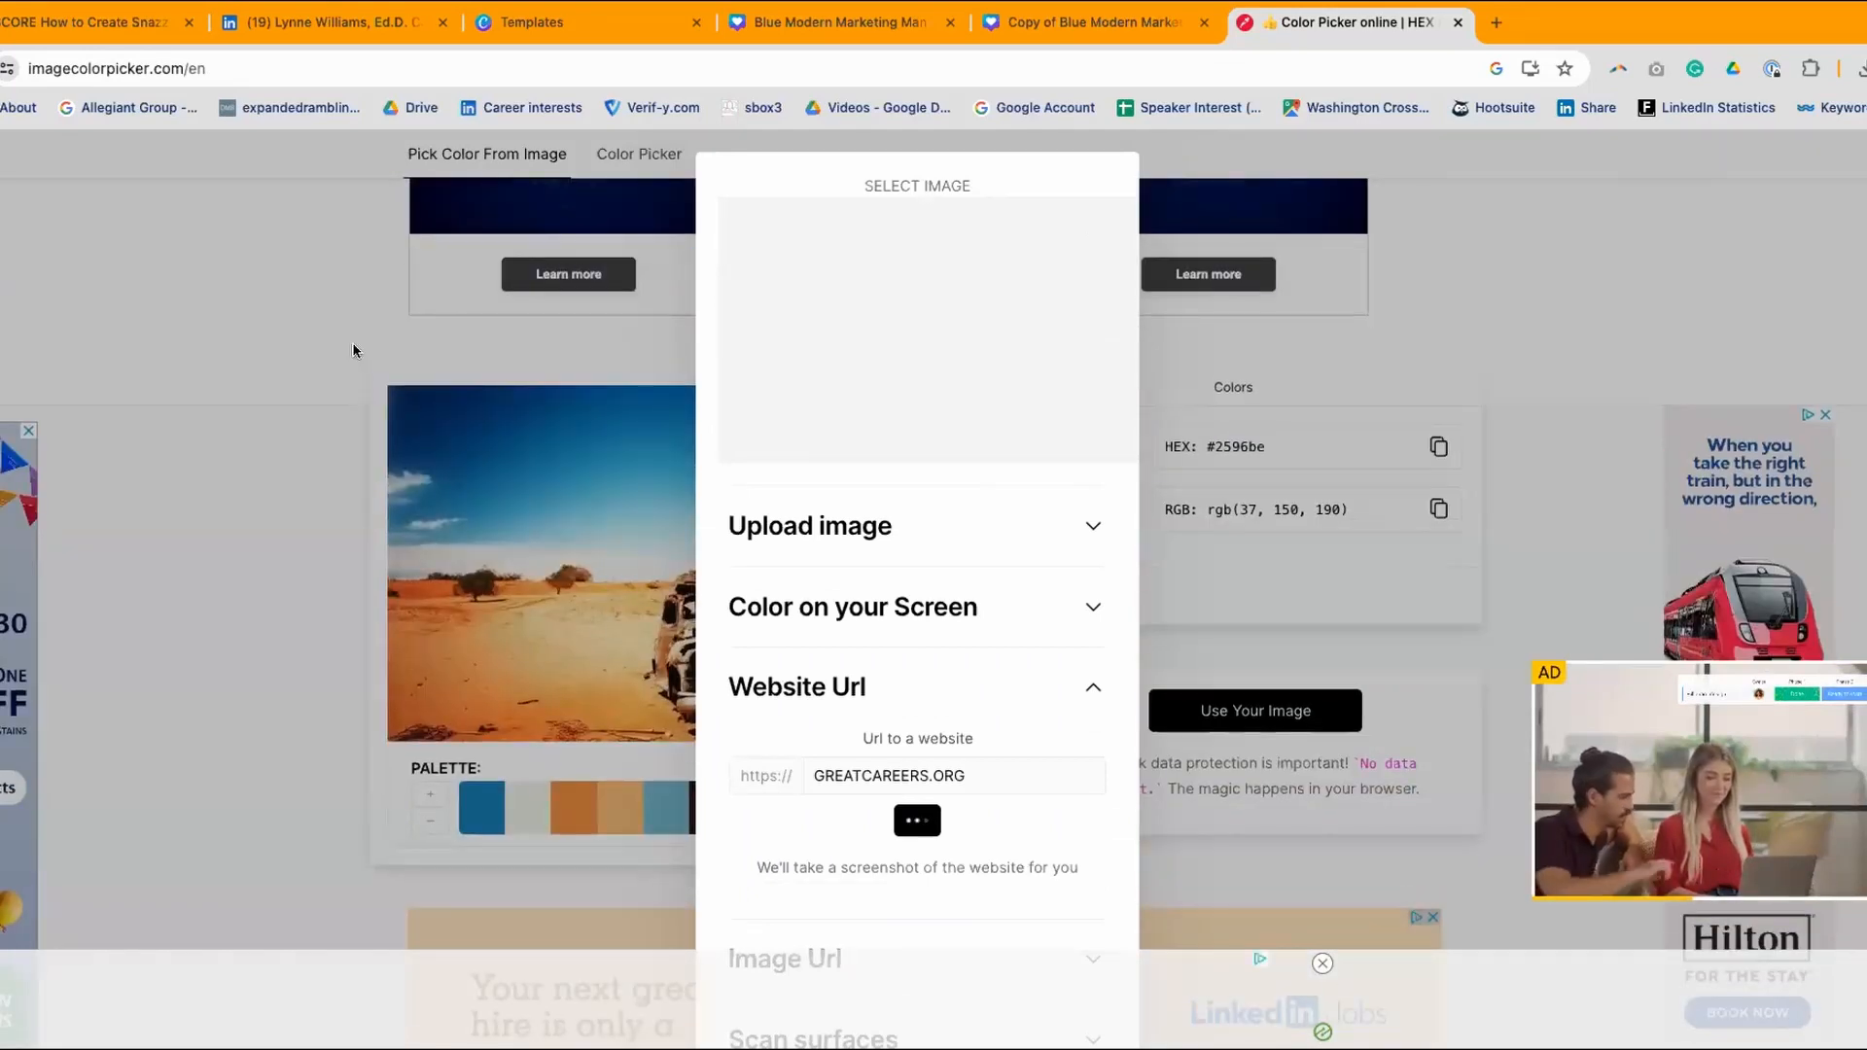
- Load a portrait photo into the colour picker instead of the website
click(330, 328)
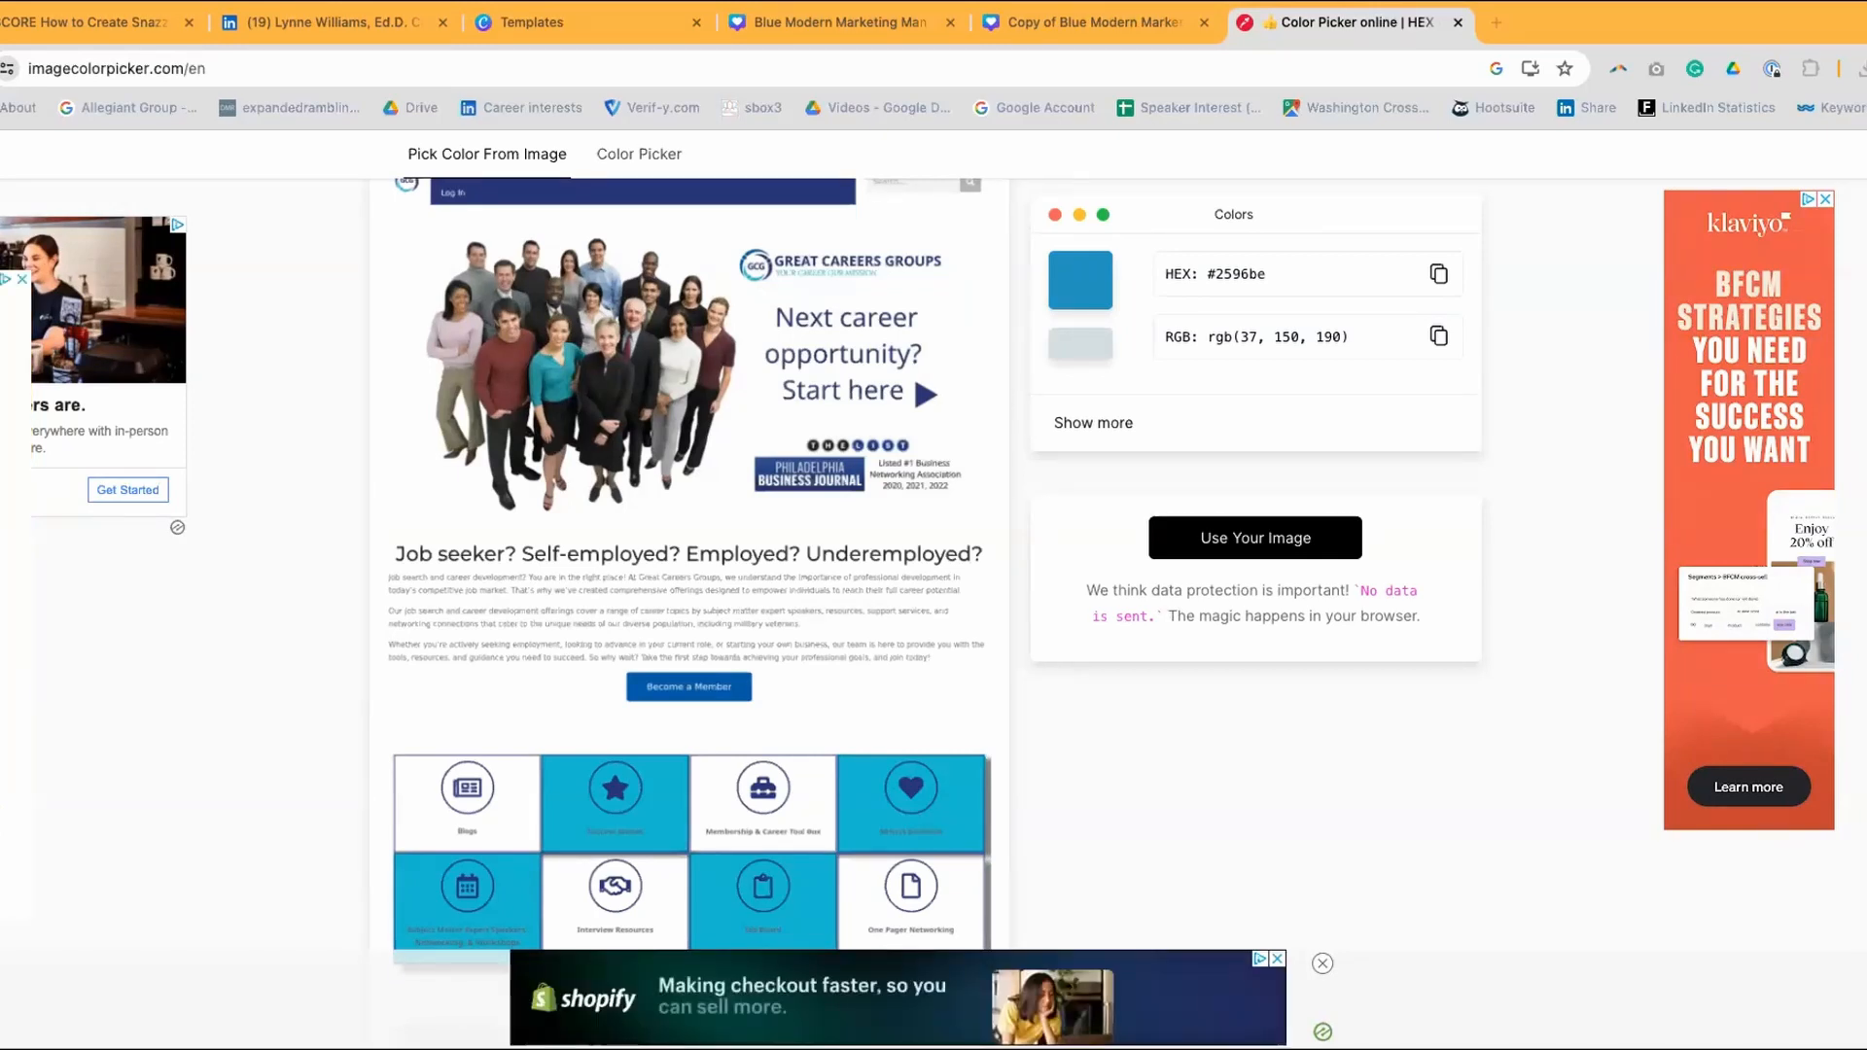
drag(549, 375, 1080, 529)
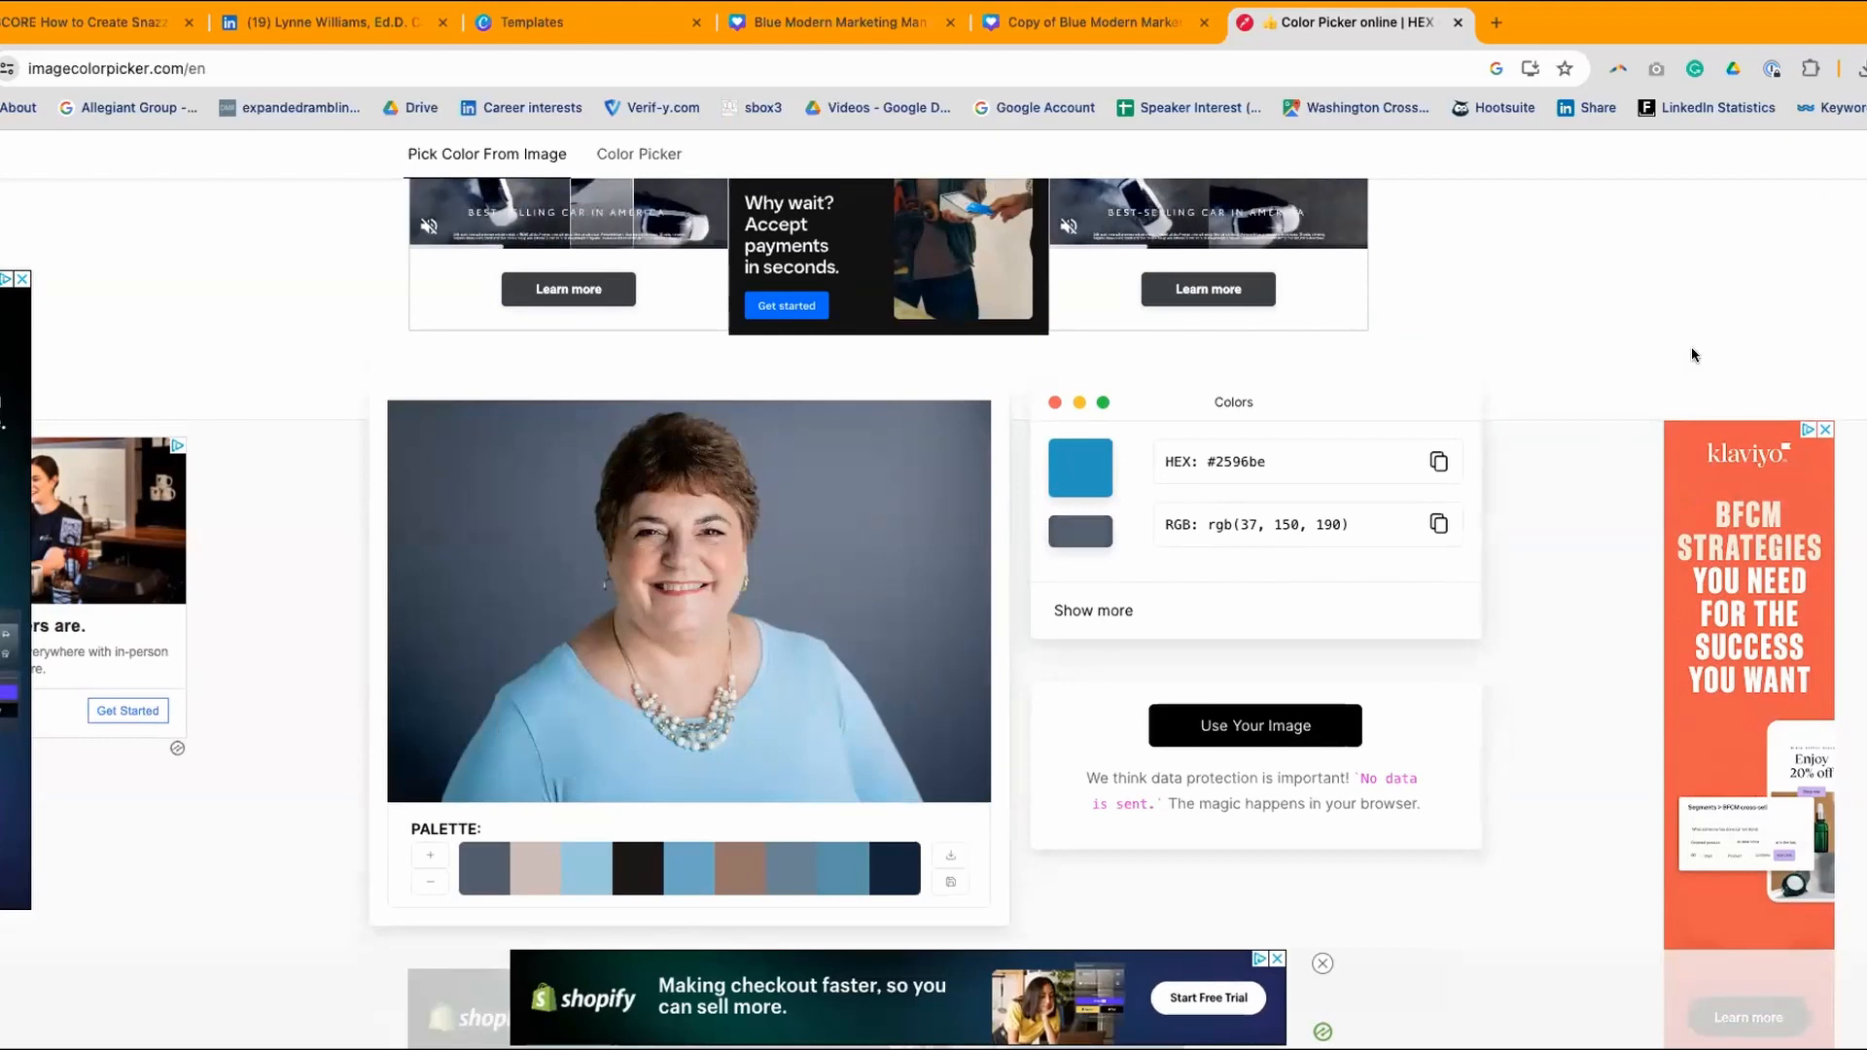
scroll(1631, 308, down, 1)
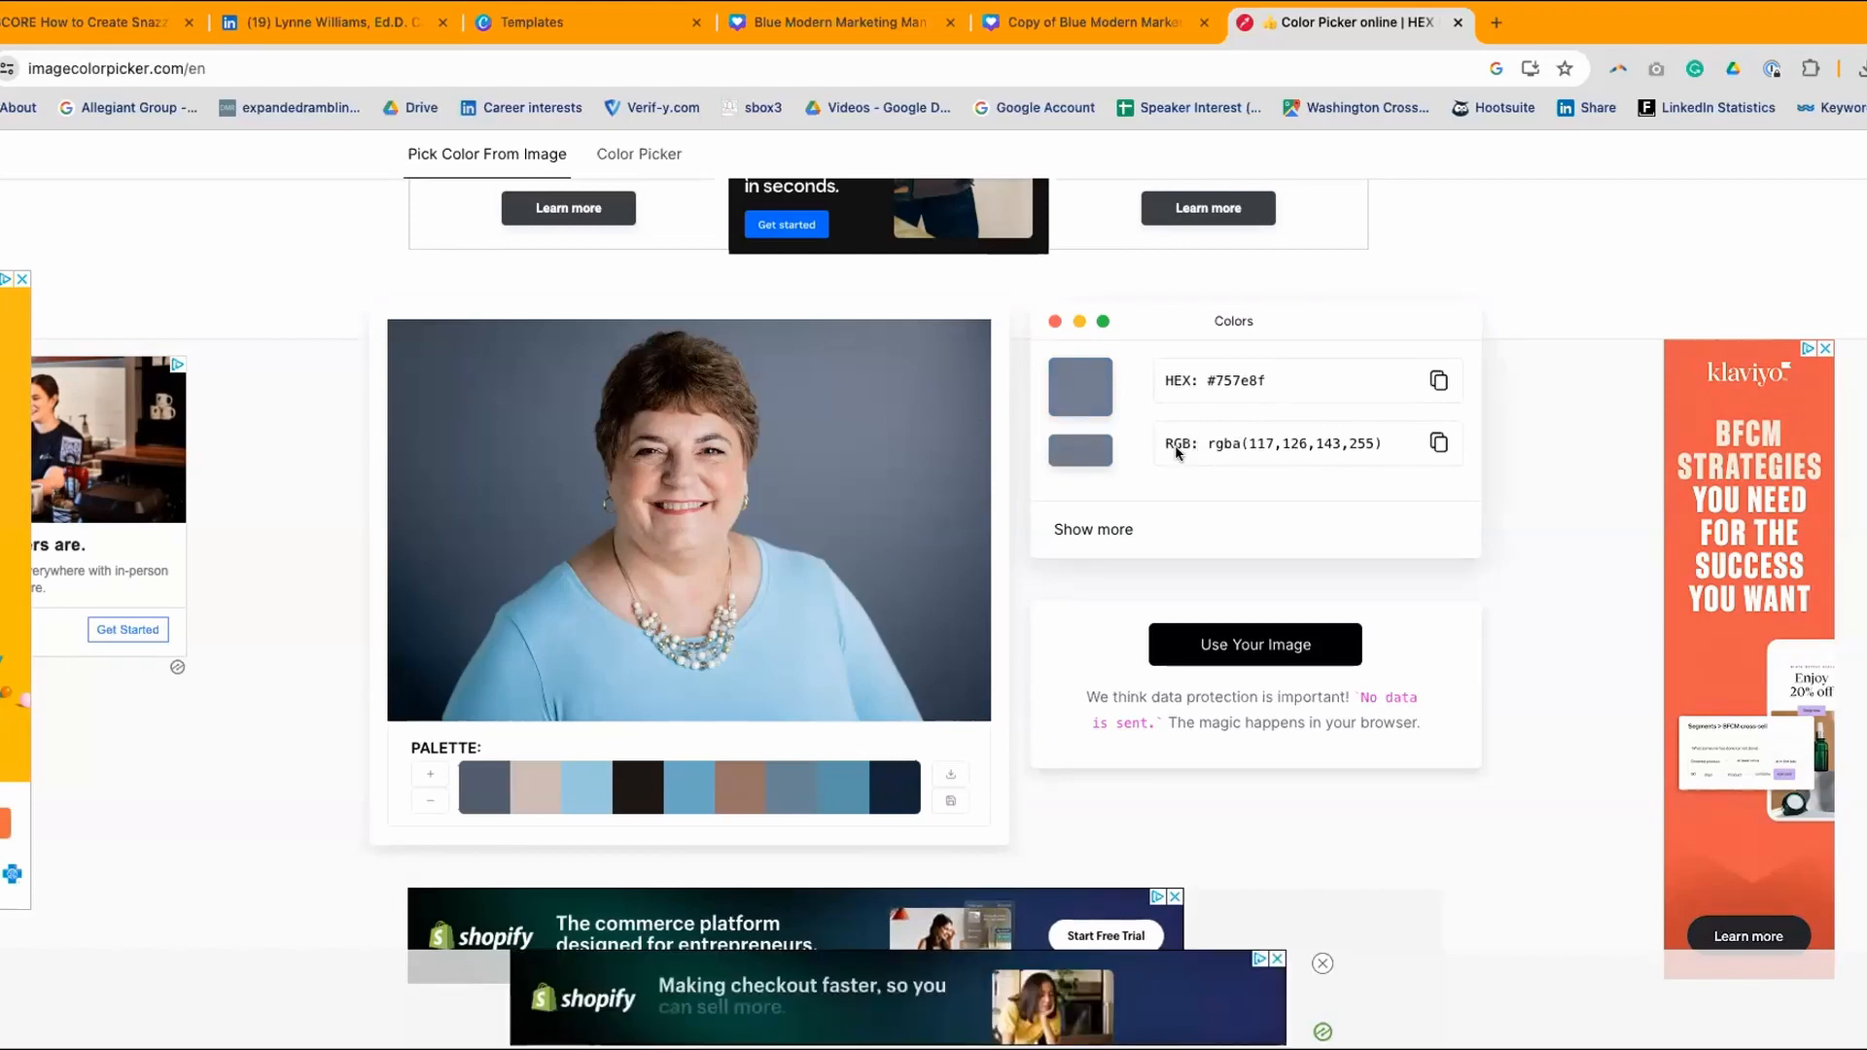
- Sample light blue #abd4ea from the photo's top, copy the HEX, and return to Canva
click(779, 618)
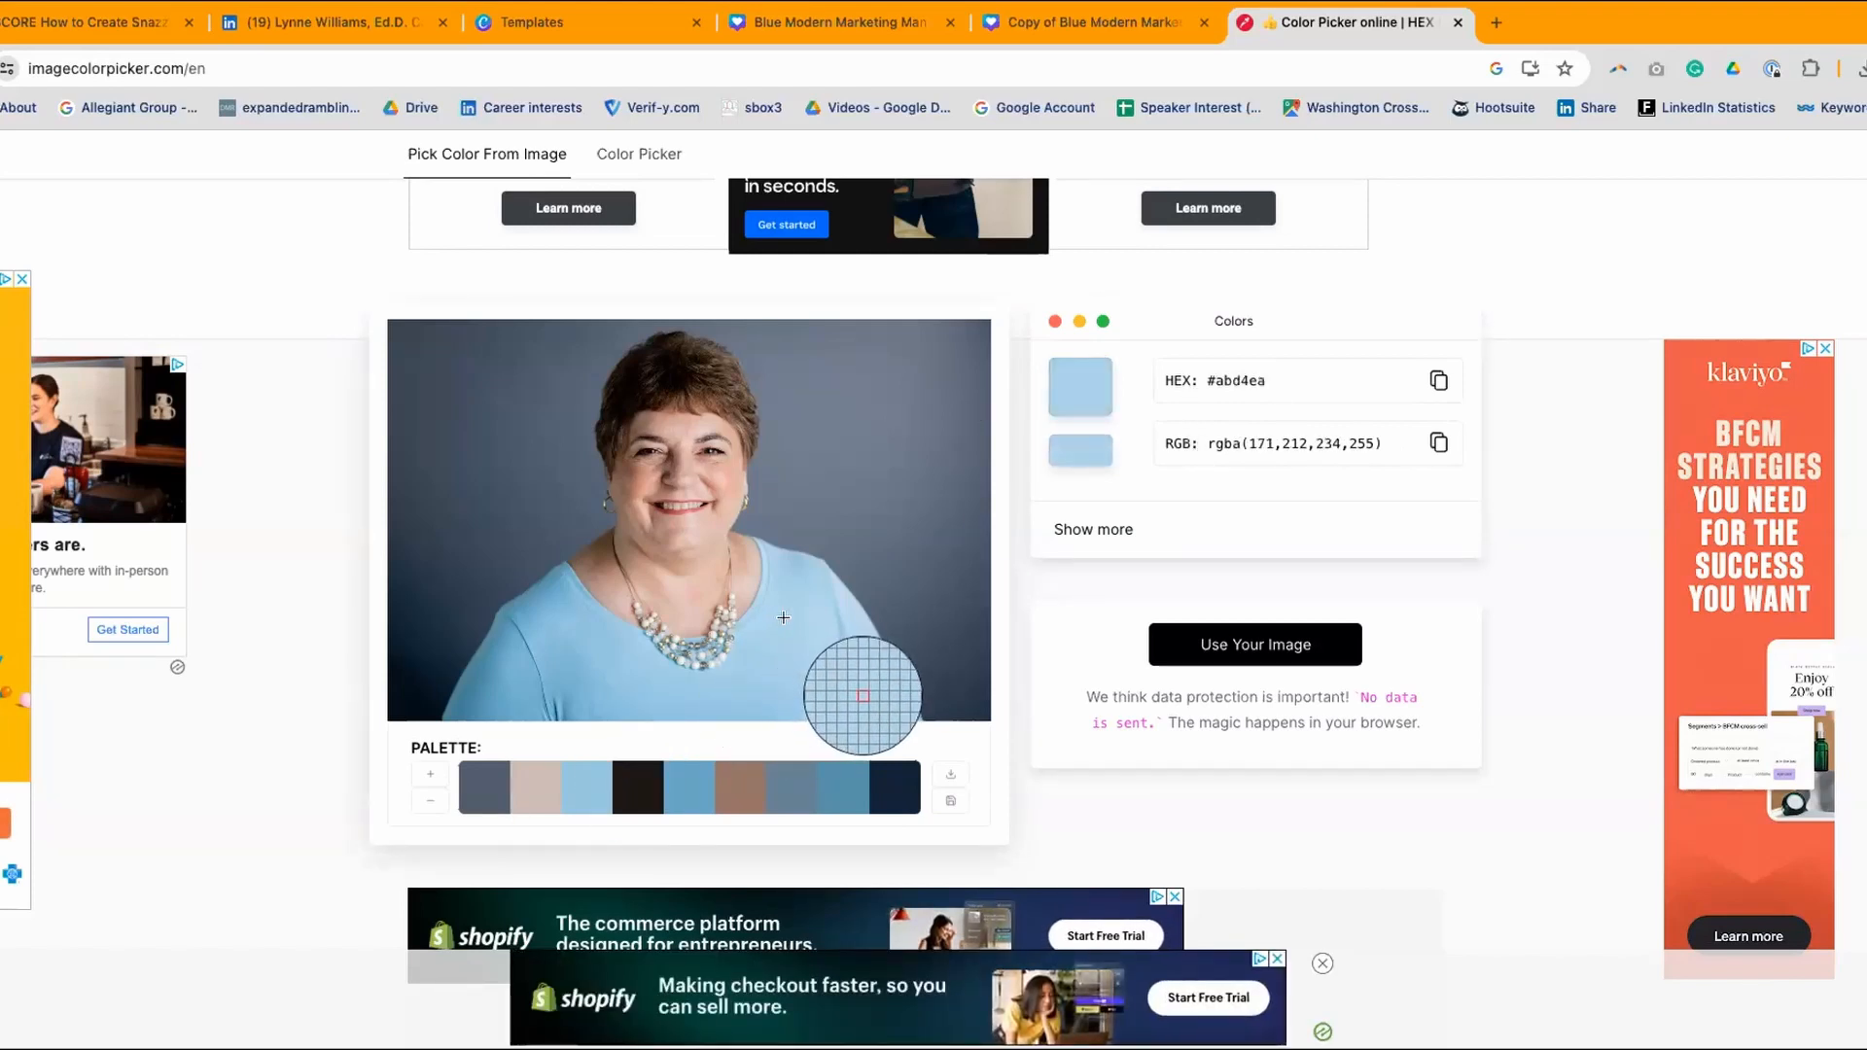
right_click(1242, 379)
click(1270, 429)
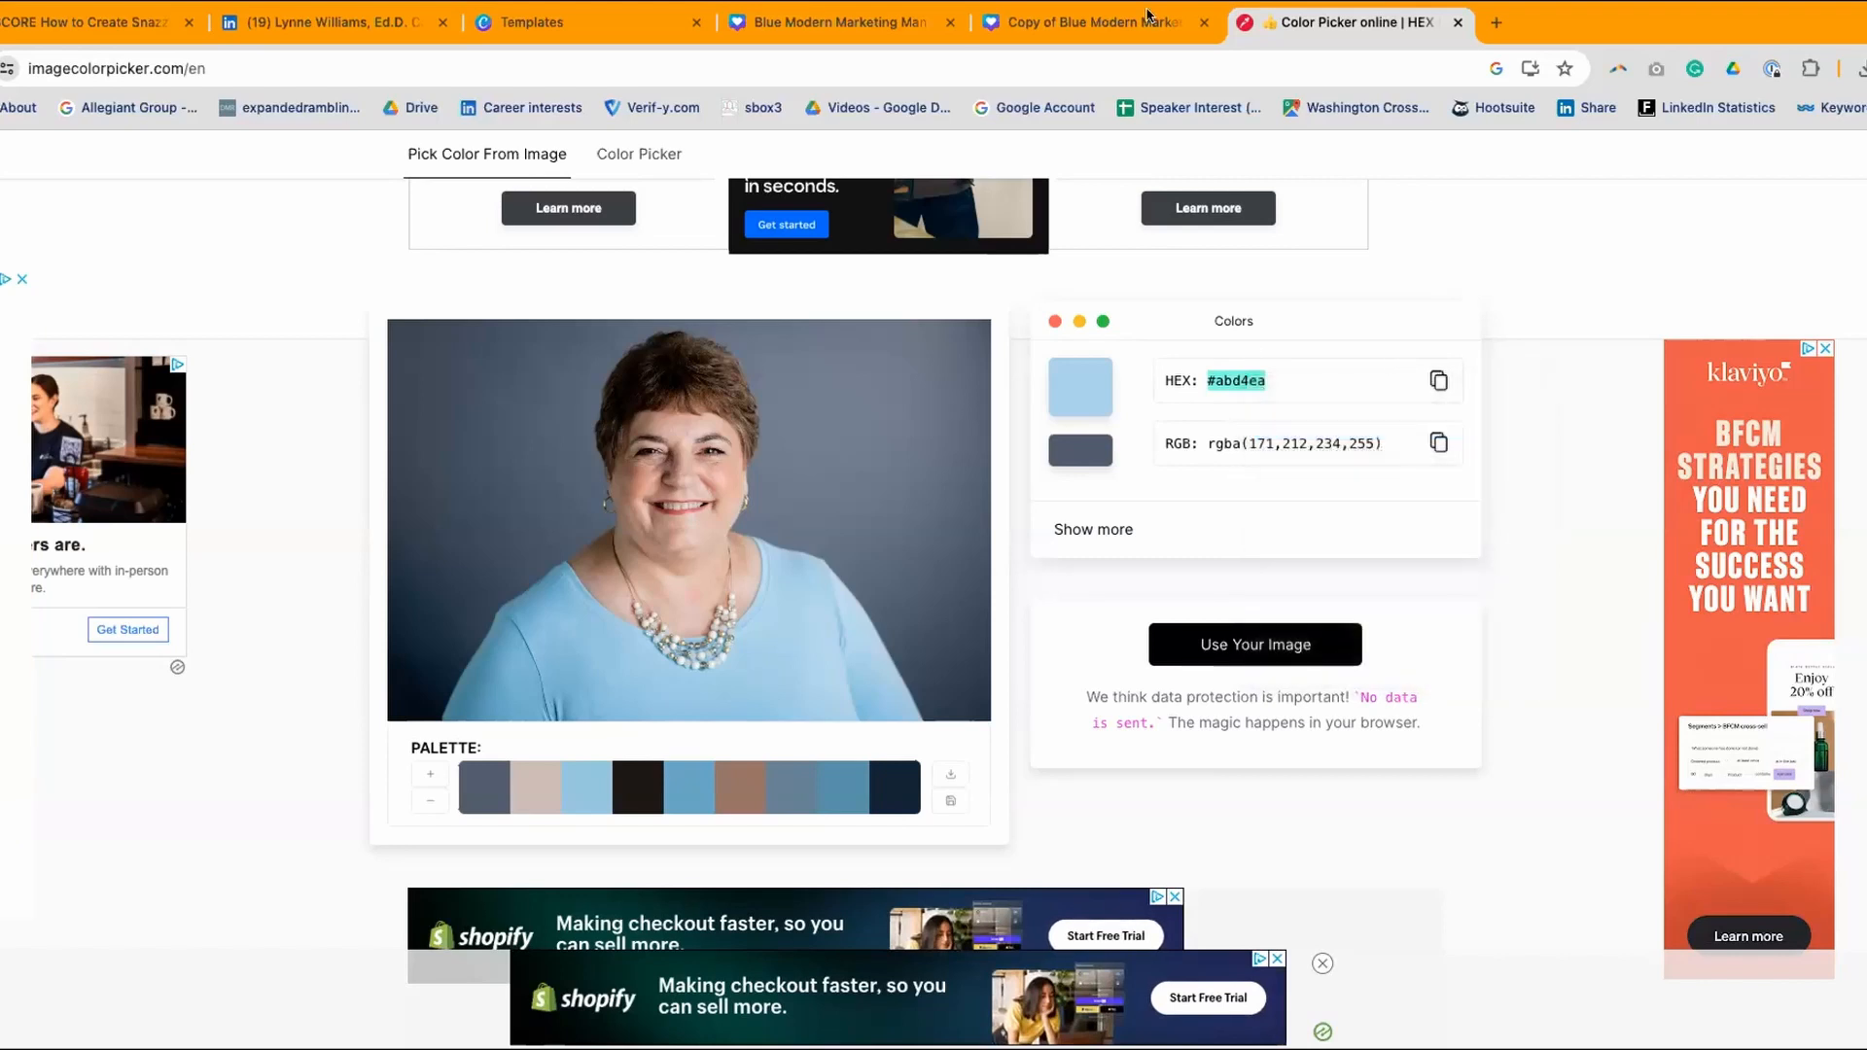
click(1109, 21)
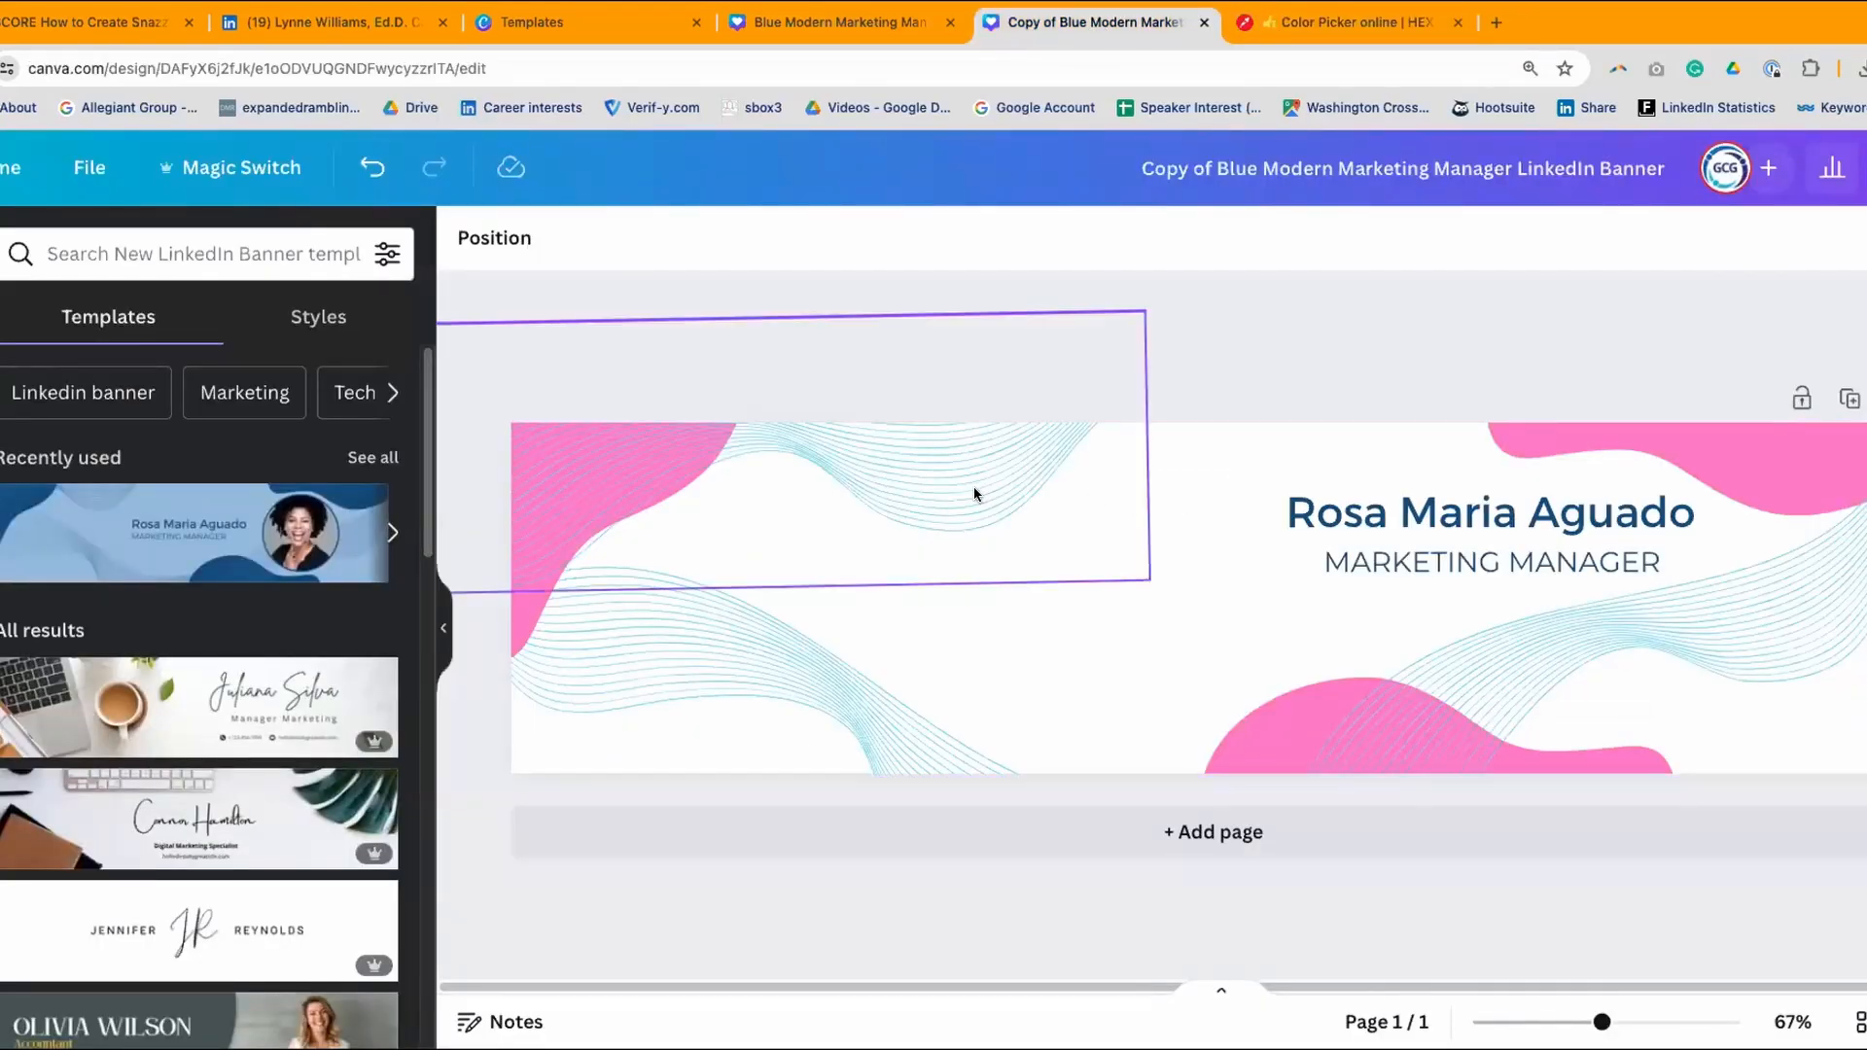
- Paste #abd4ea into the colour search and turn the bottom-right pink blob light blue
click(995, 475)
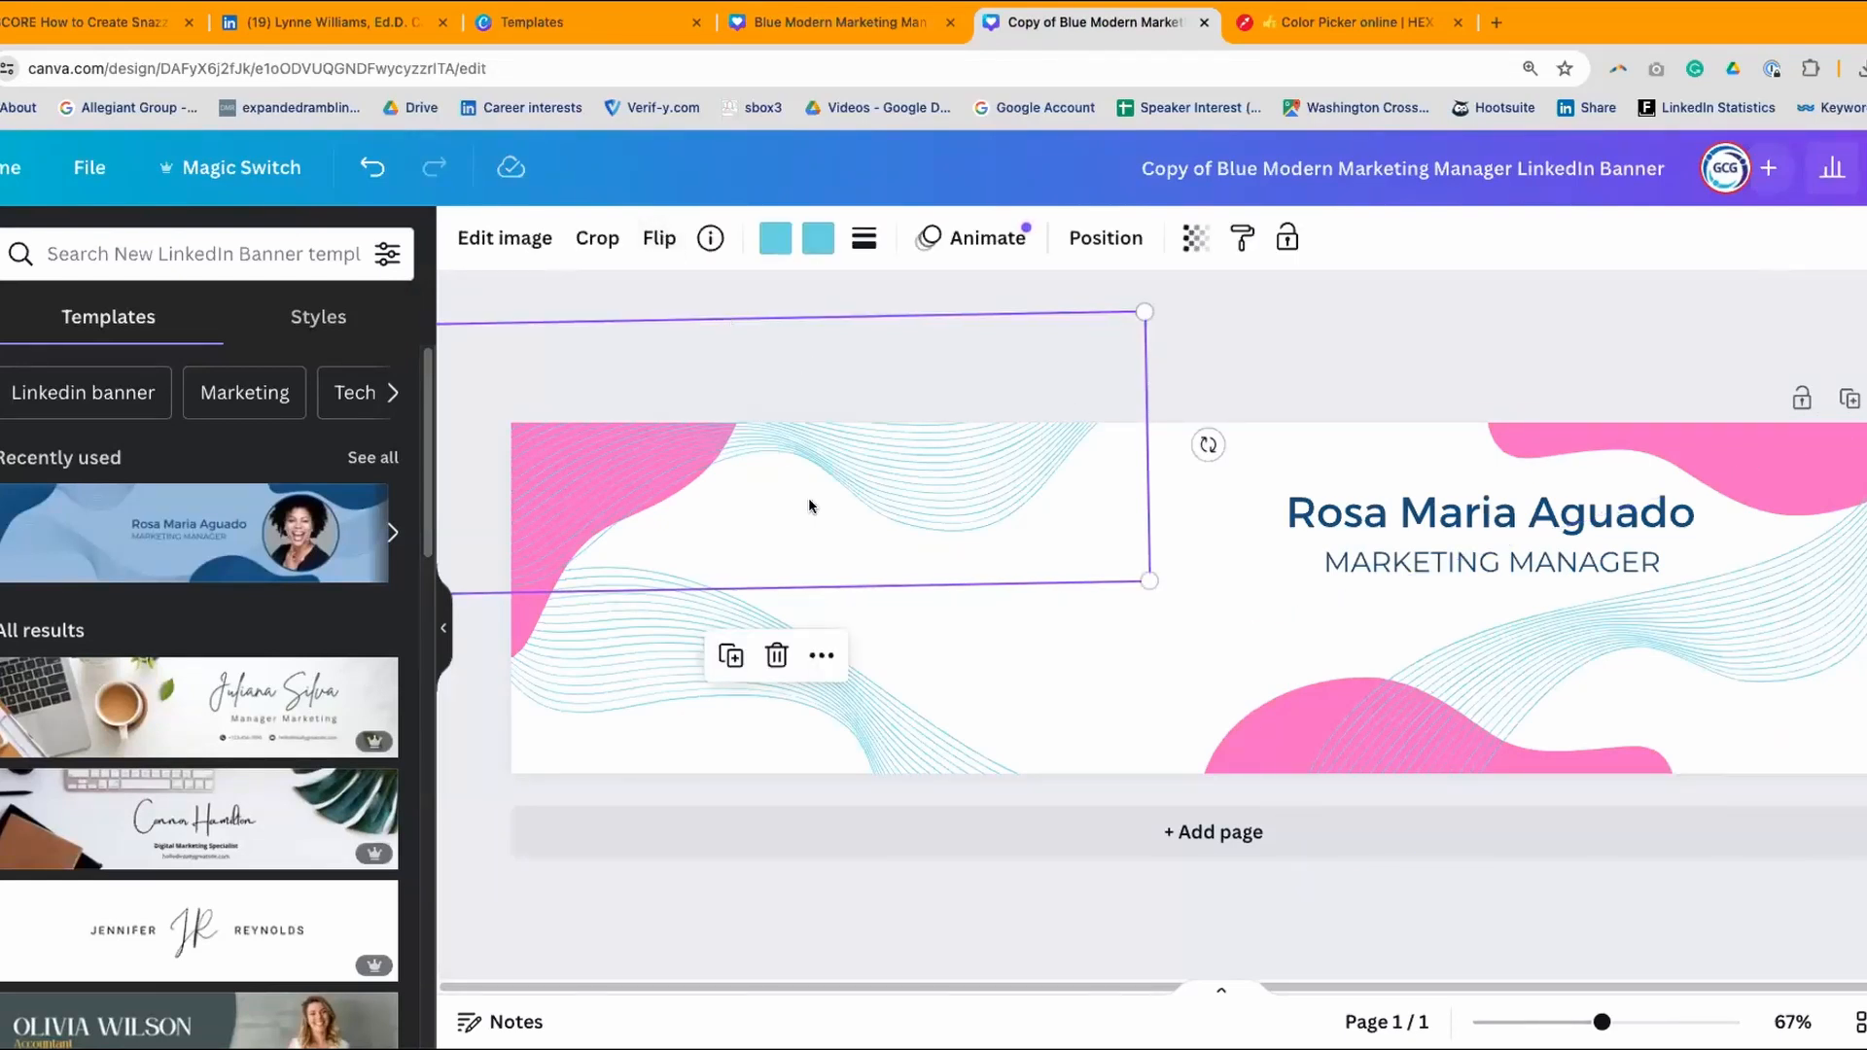
click(1227, 738)
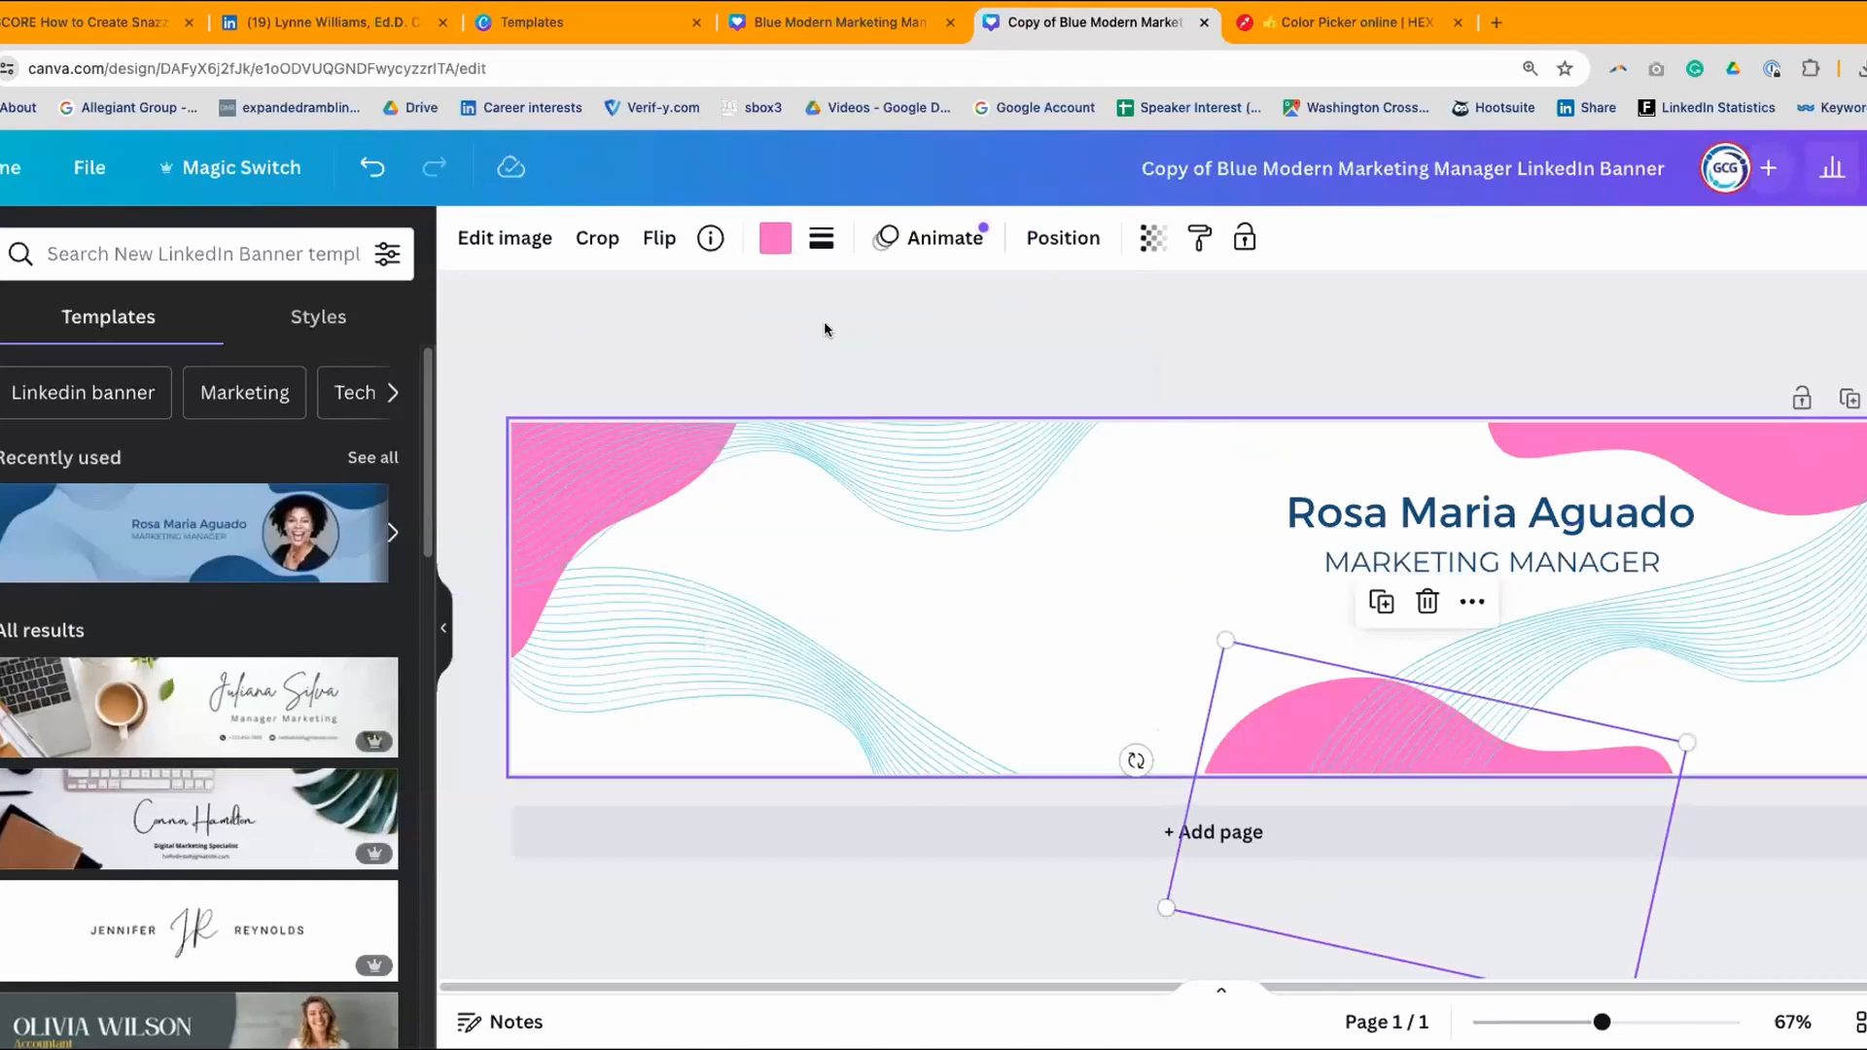
click(776, 243)
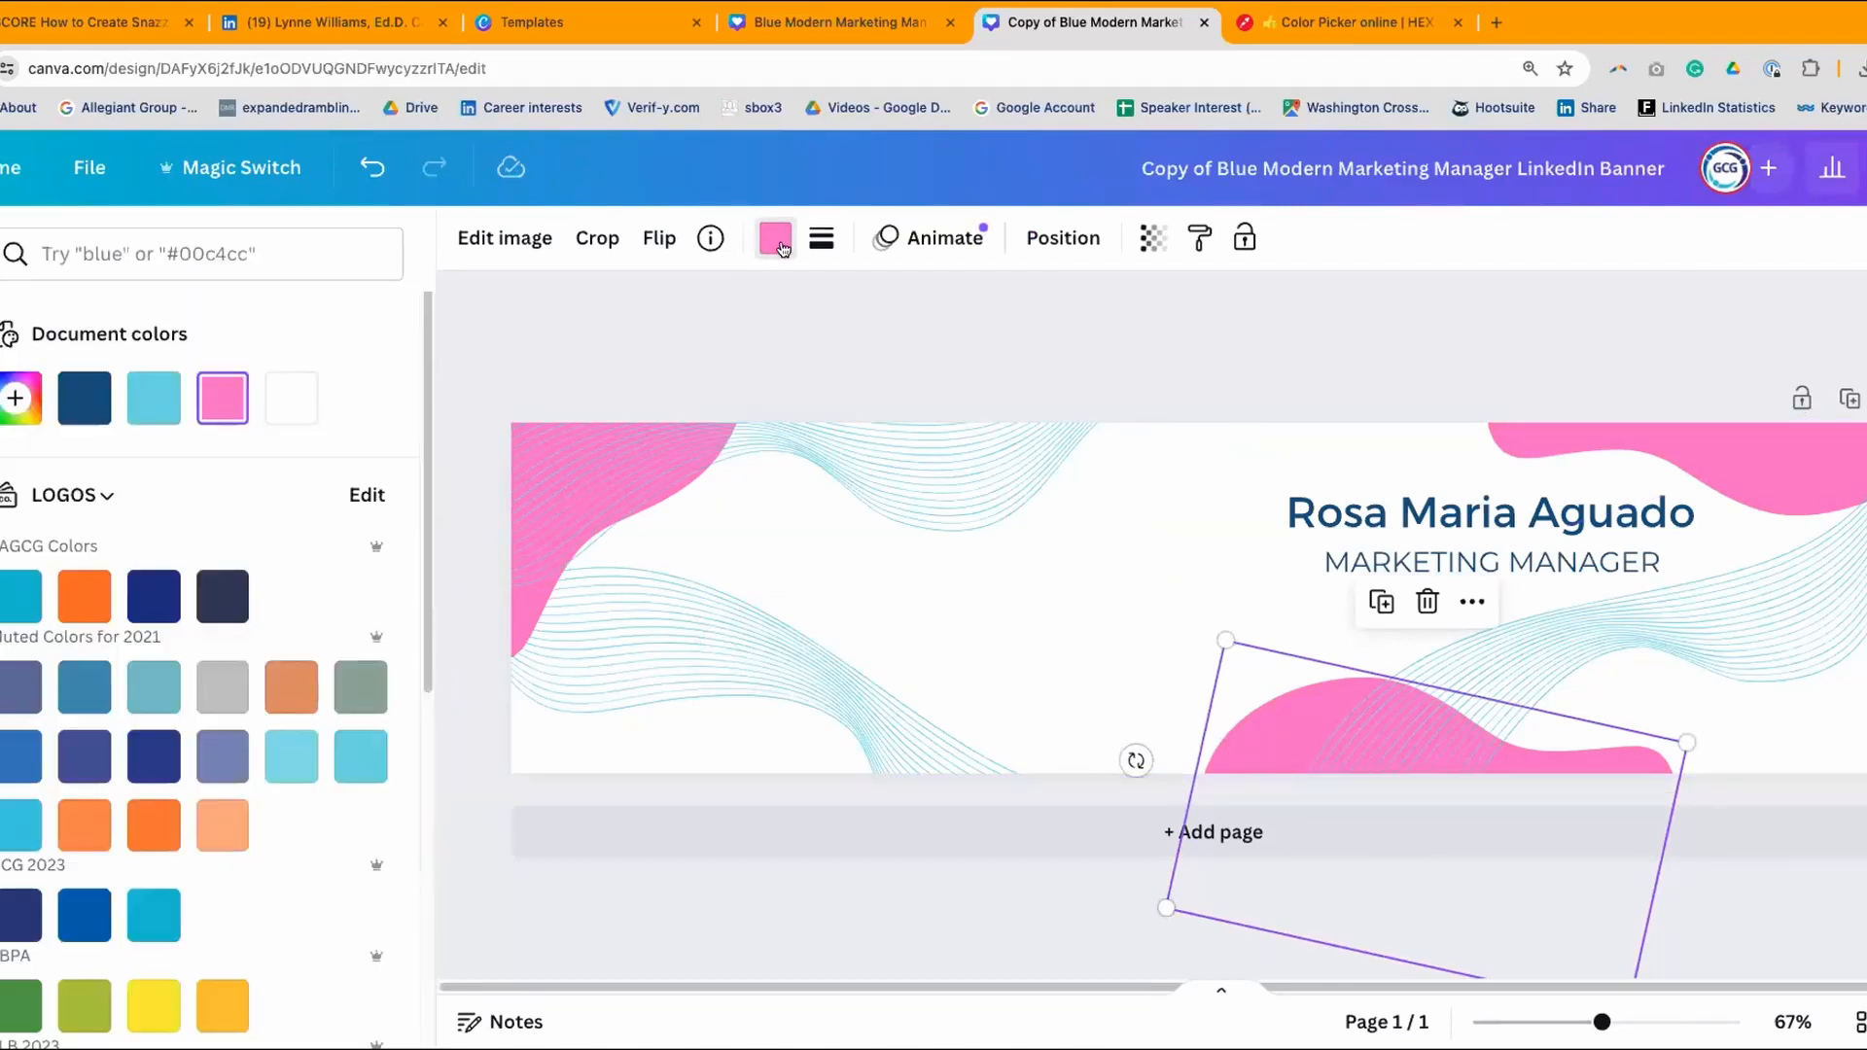
right_click(71, 248)
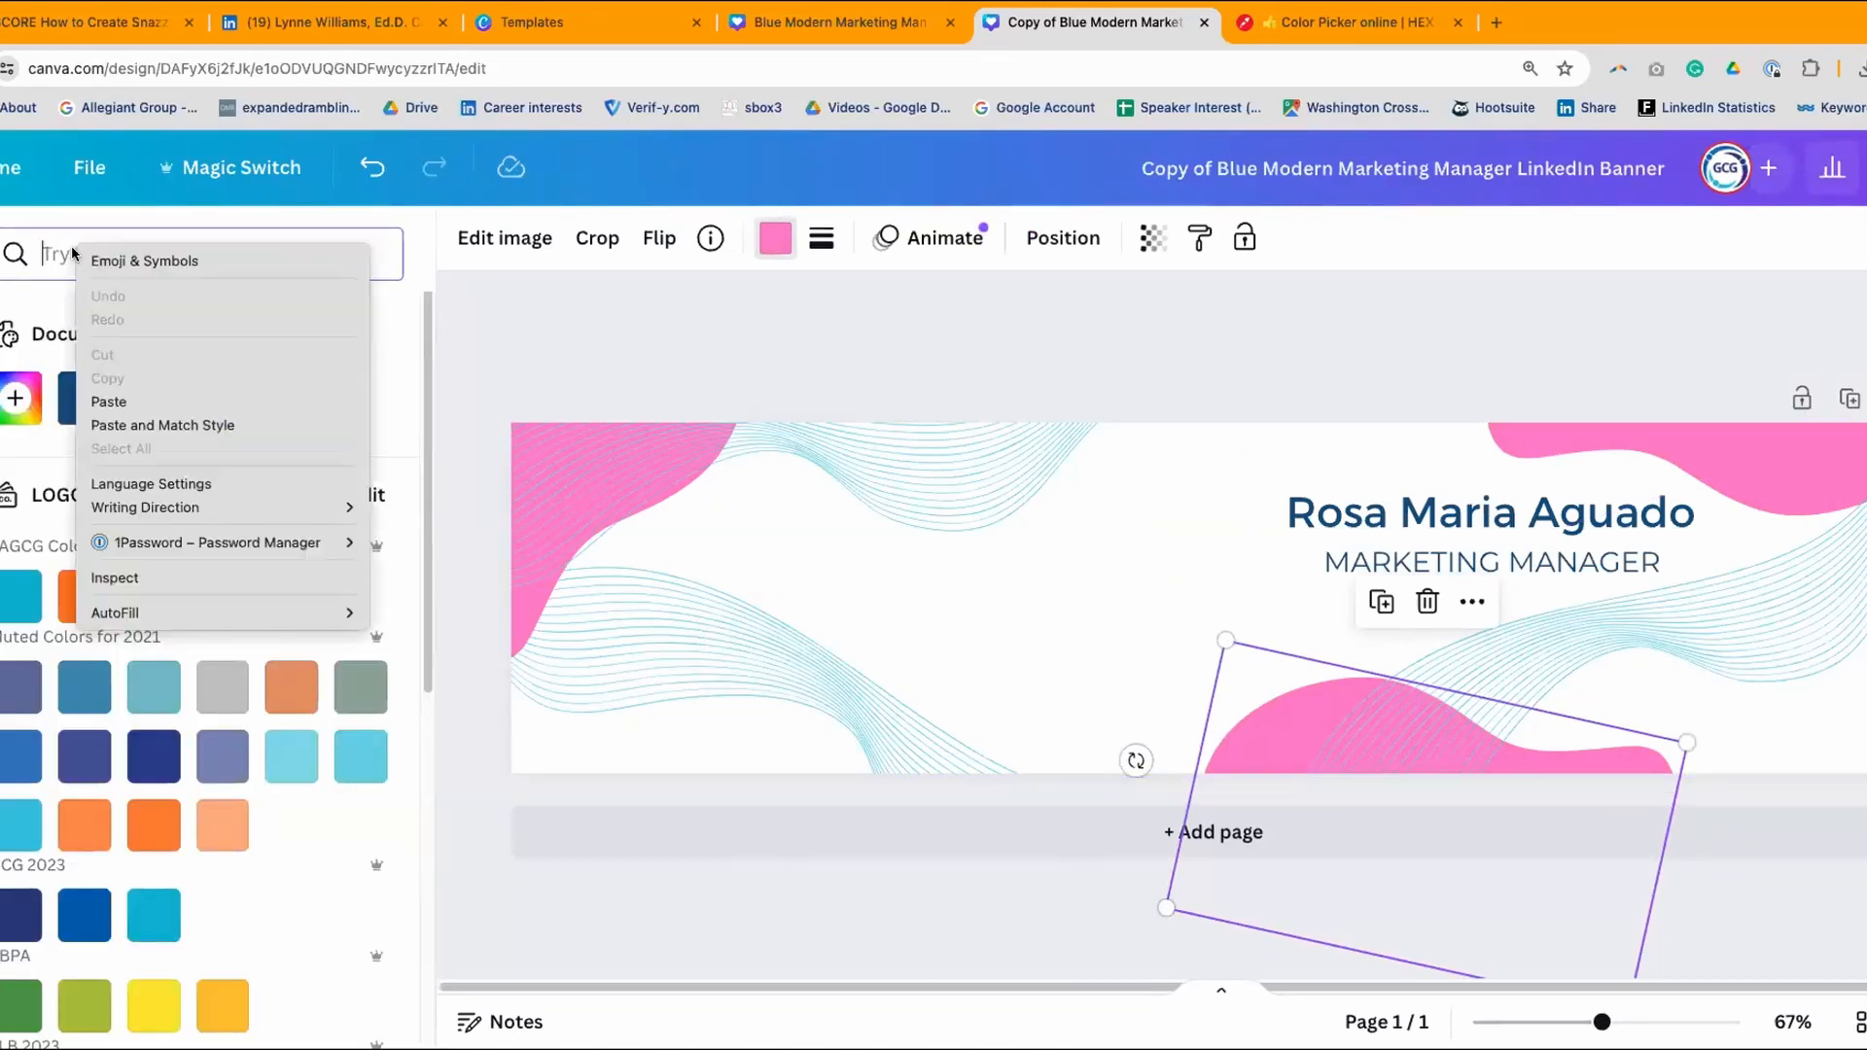
click(127, 399)
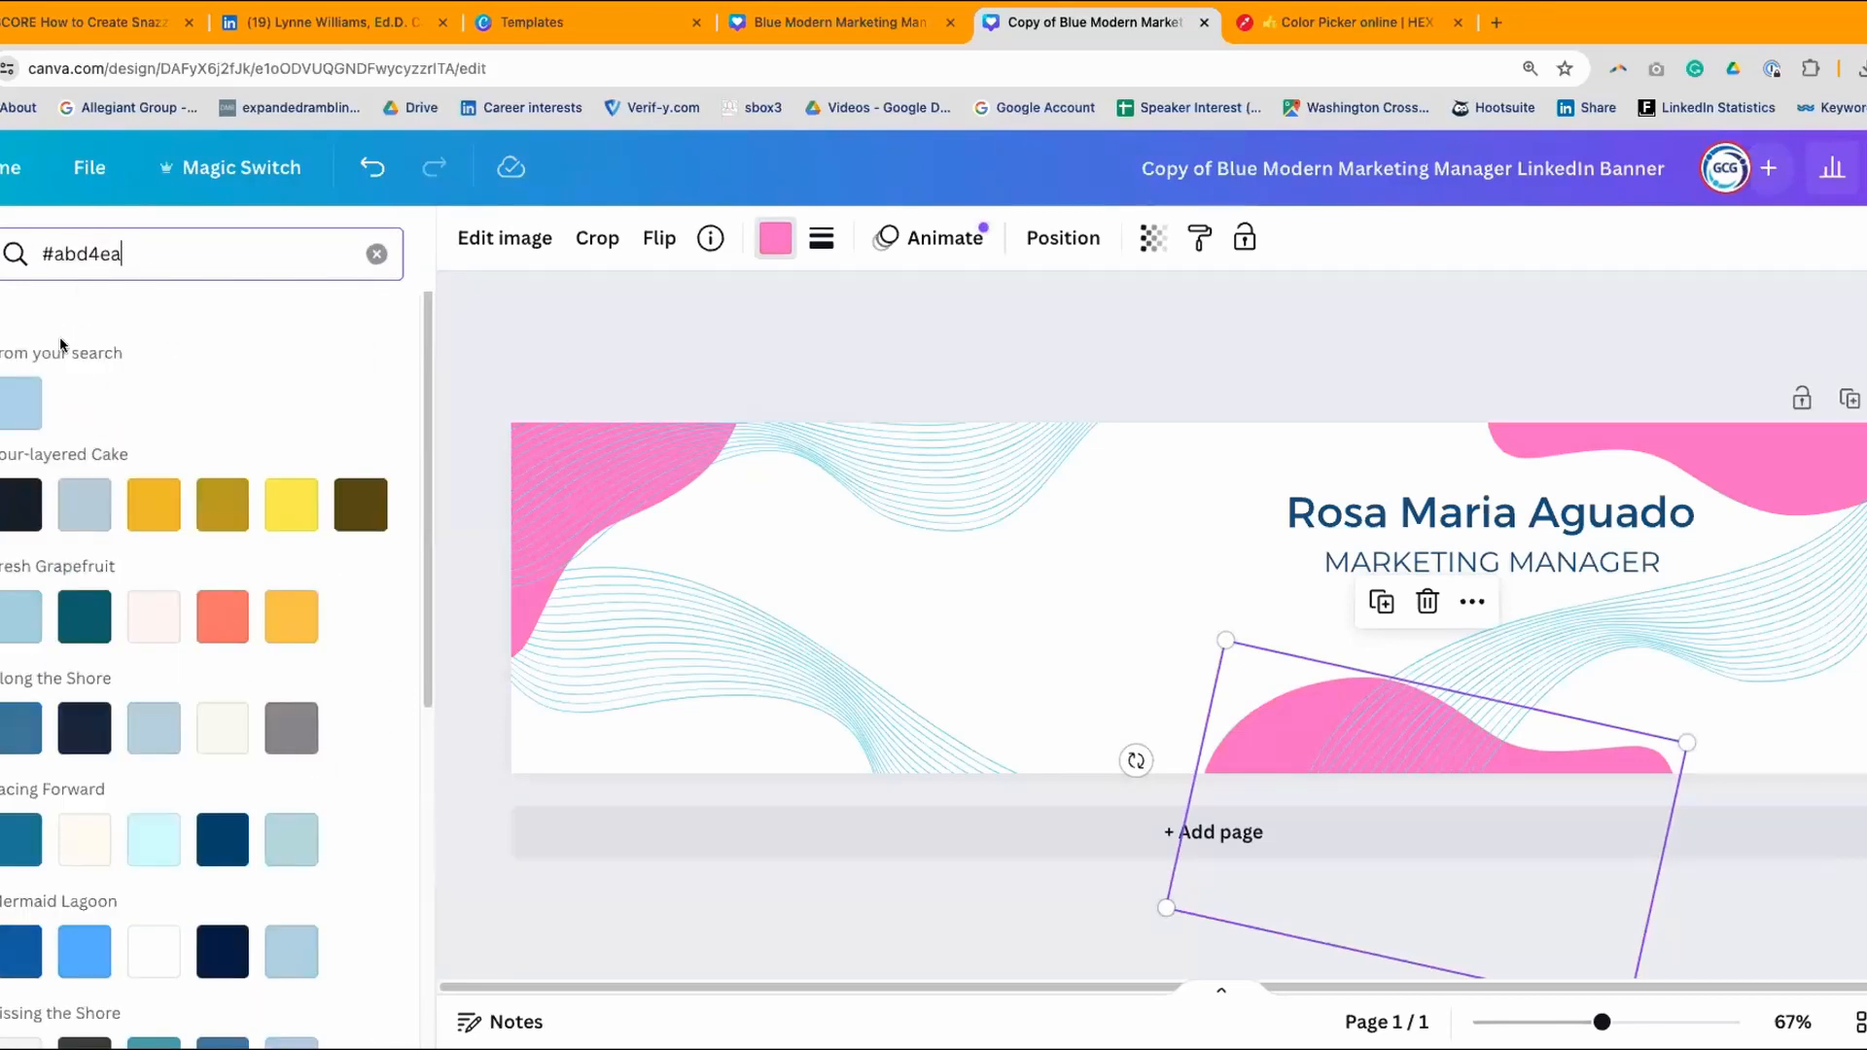
click(15, 420)
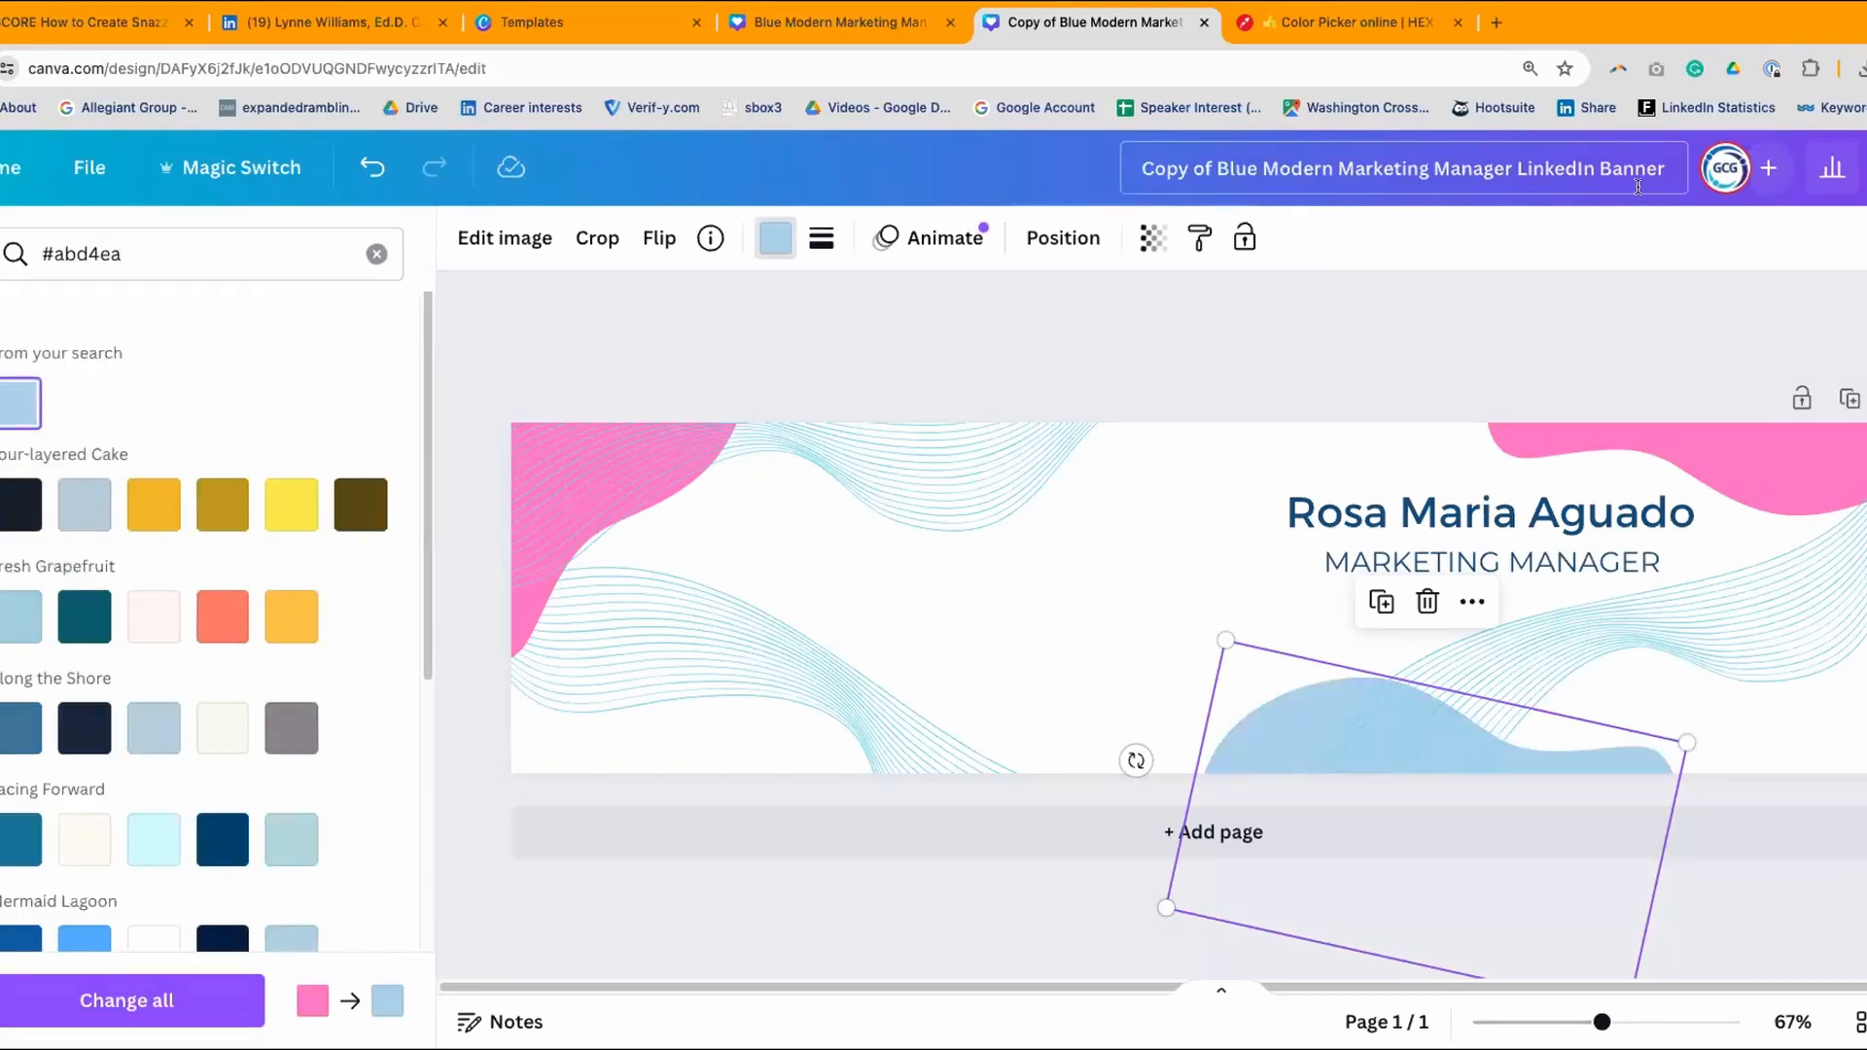
- Apply the same #abd4ea to the top-right and top-left pink shapes
click(1513, 425)
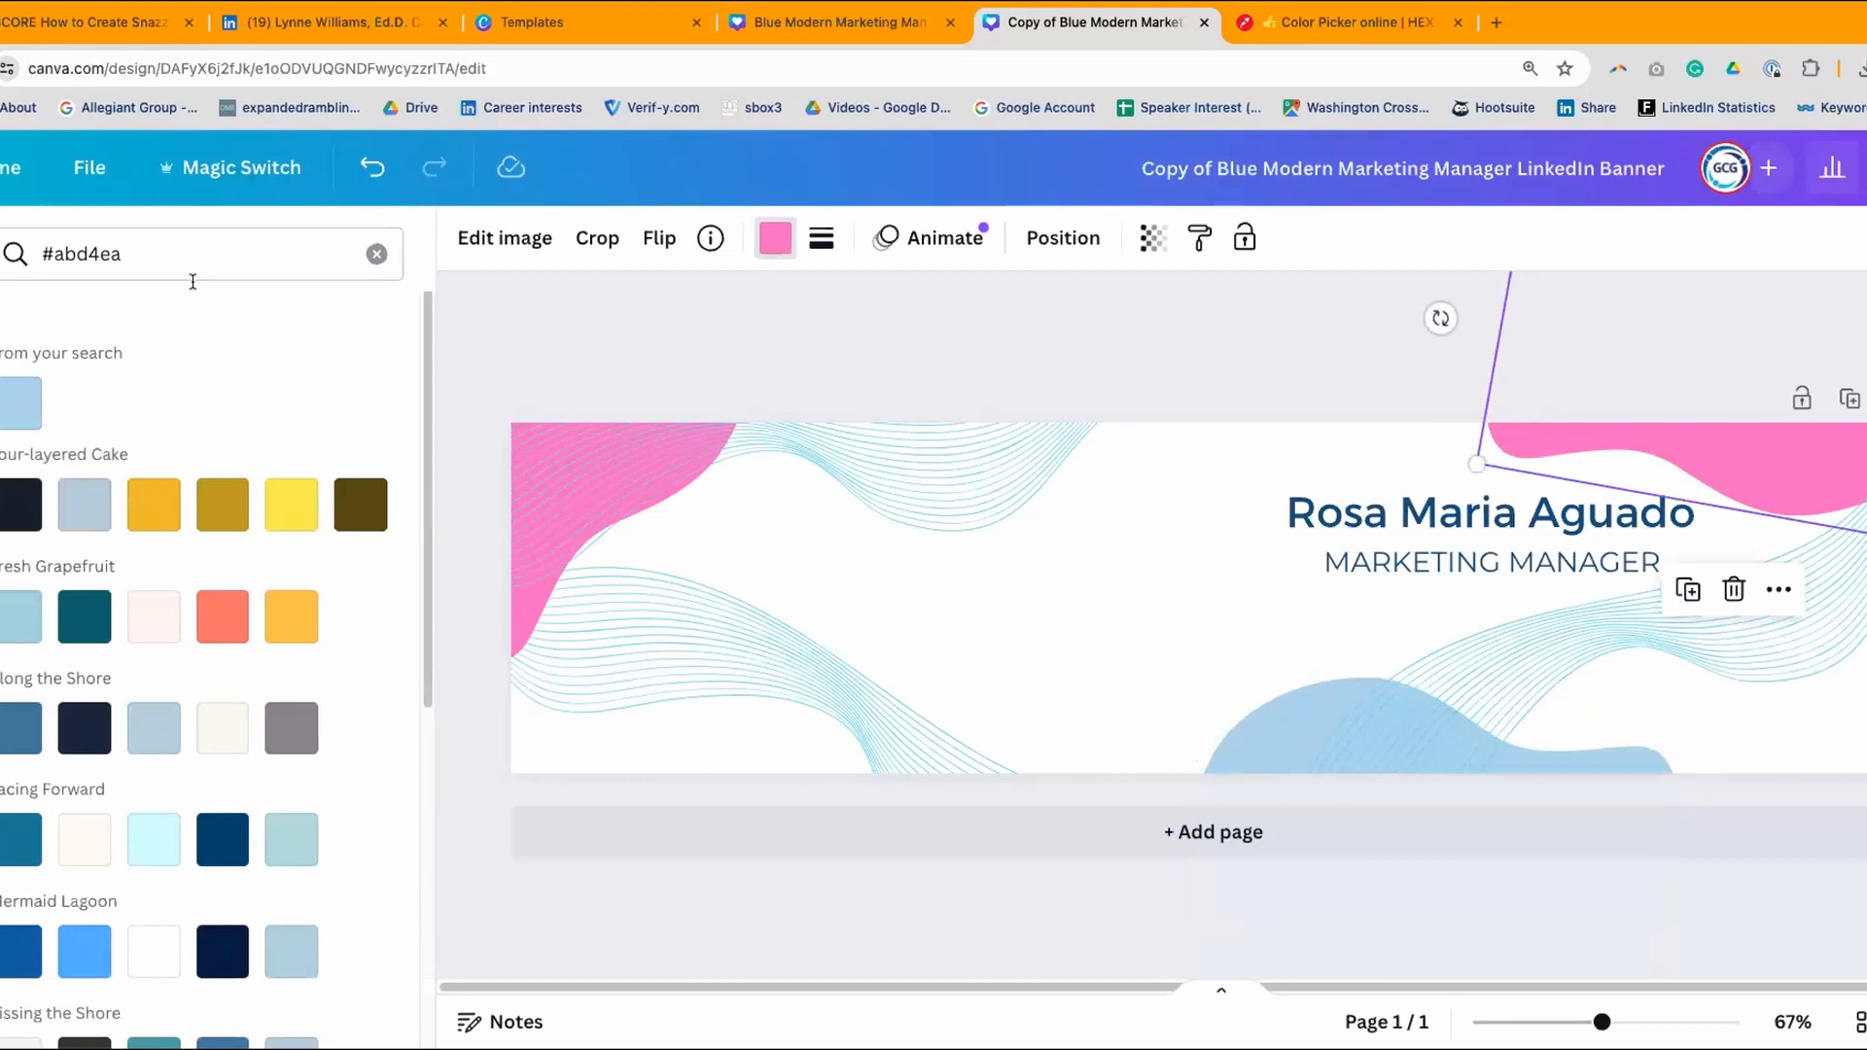
click(20, 401)
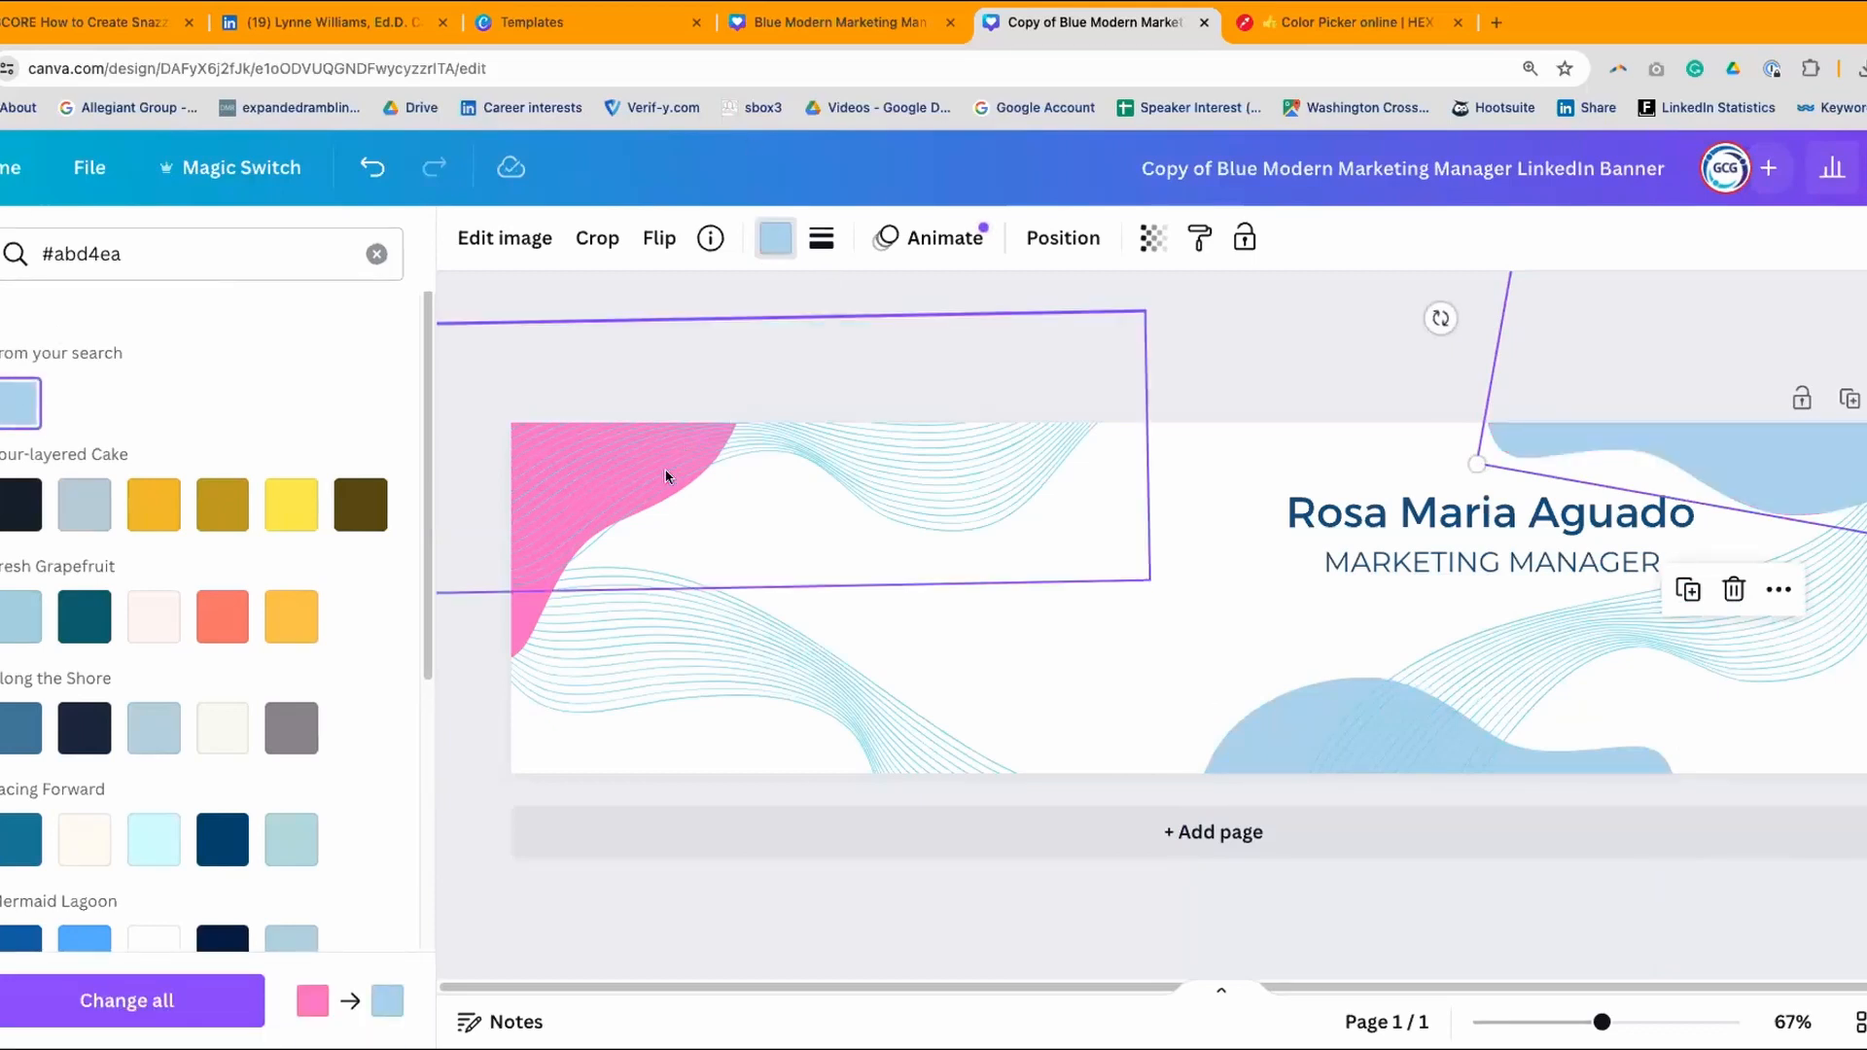
mouse_move(757, 417)
mouse_down()
mouse_move(671, 438)
mouse_move(817, 388)
mouse_move(795, 424)
mouse_up()
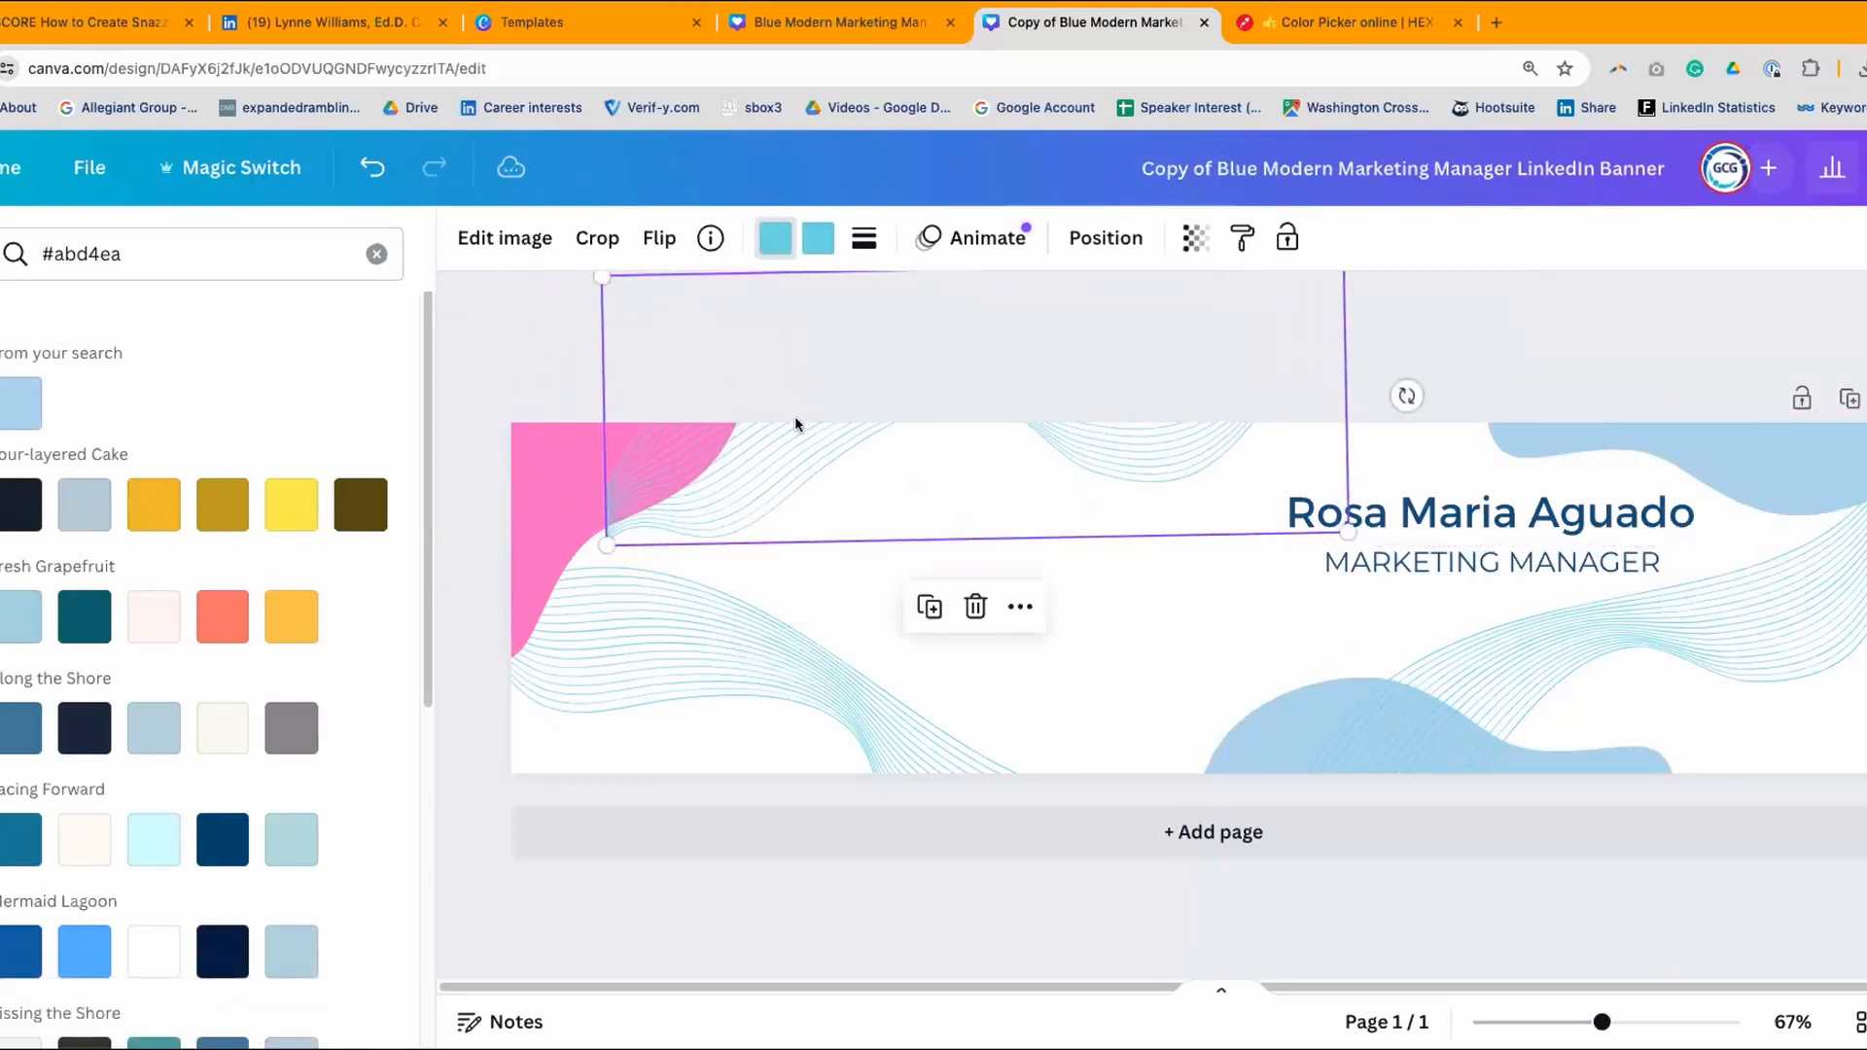
click(527, 476)
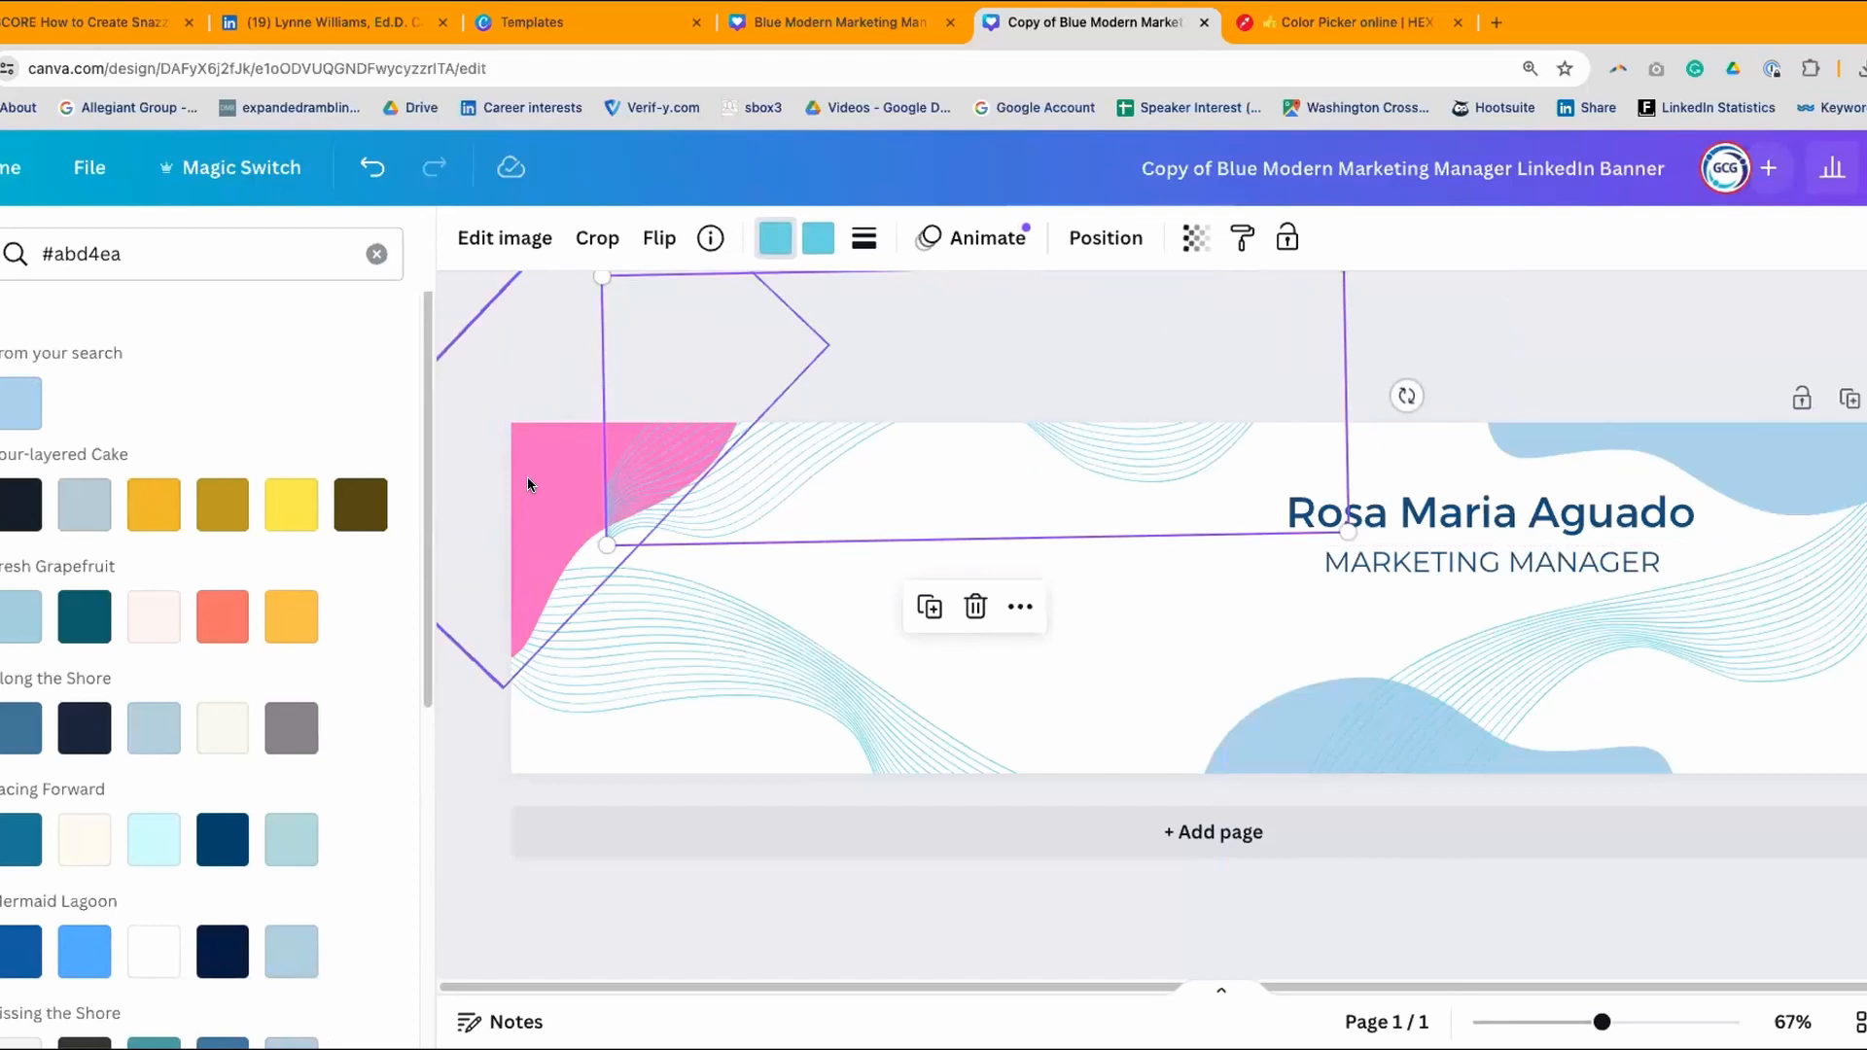
click(20, 401)
mouse_move(1033, 420)
mouse_down()
mouse_move(966, 454)
mouse_move(984, 463)
mouse_move(955, 447)
mouse_up()
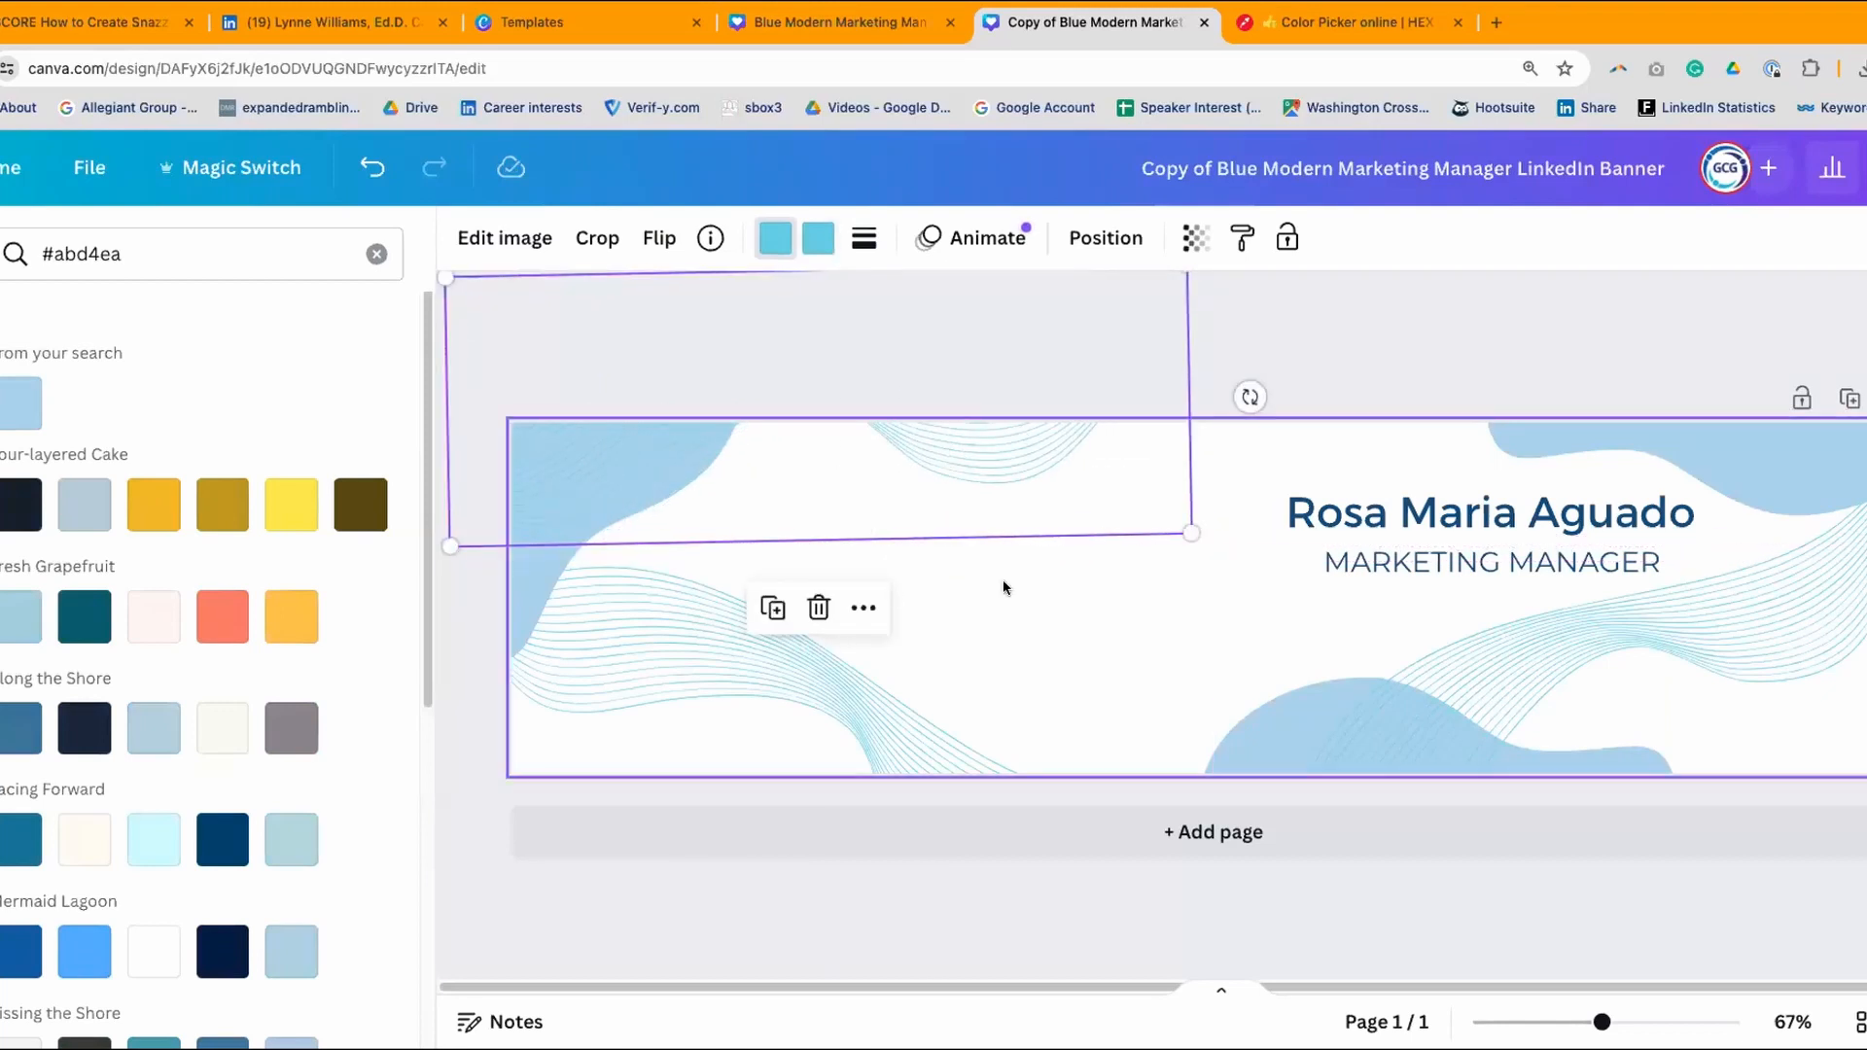
- Recolour the top, lower-left and right wavy-line graphics with the gold Four-layered Cake swatch
click(812, 244)
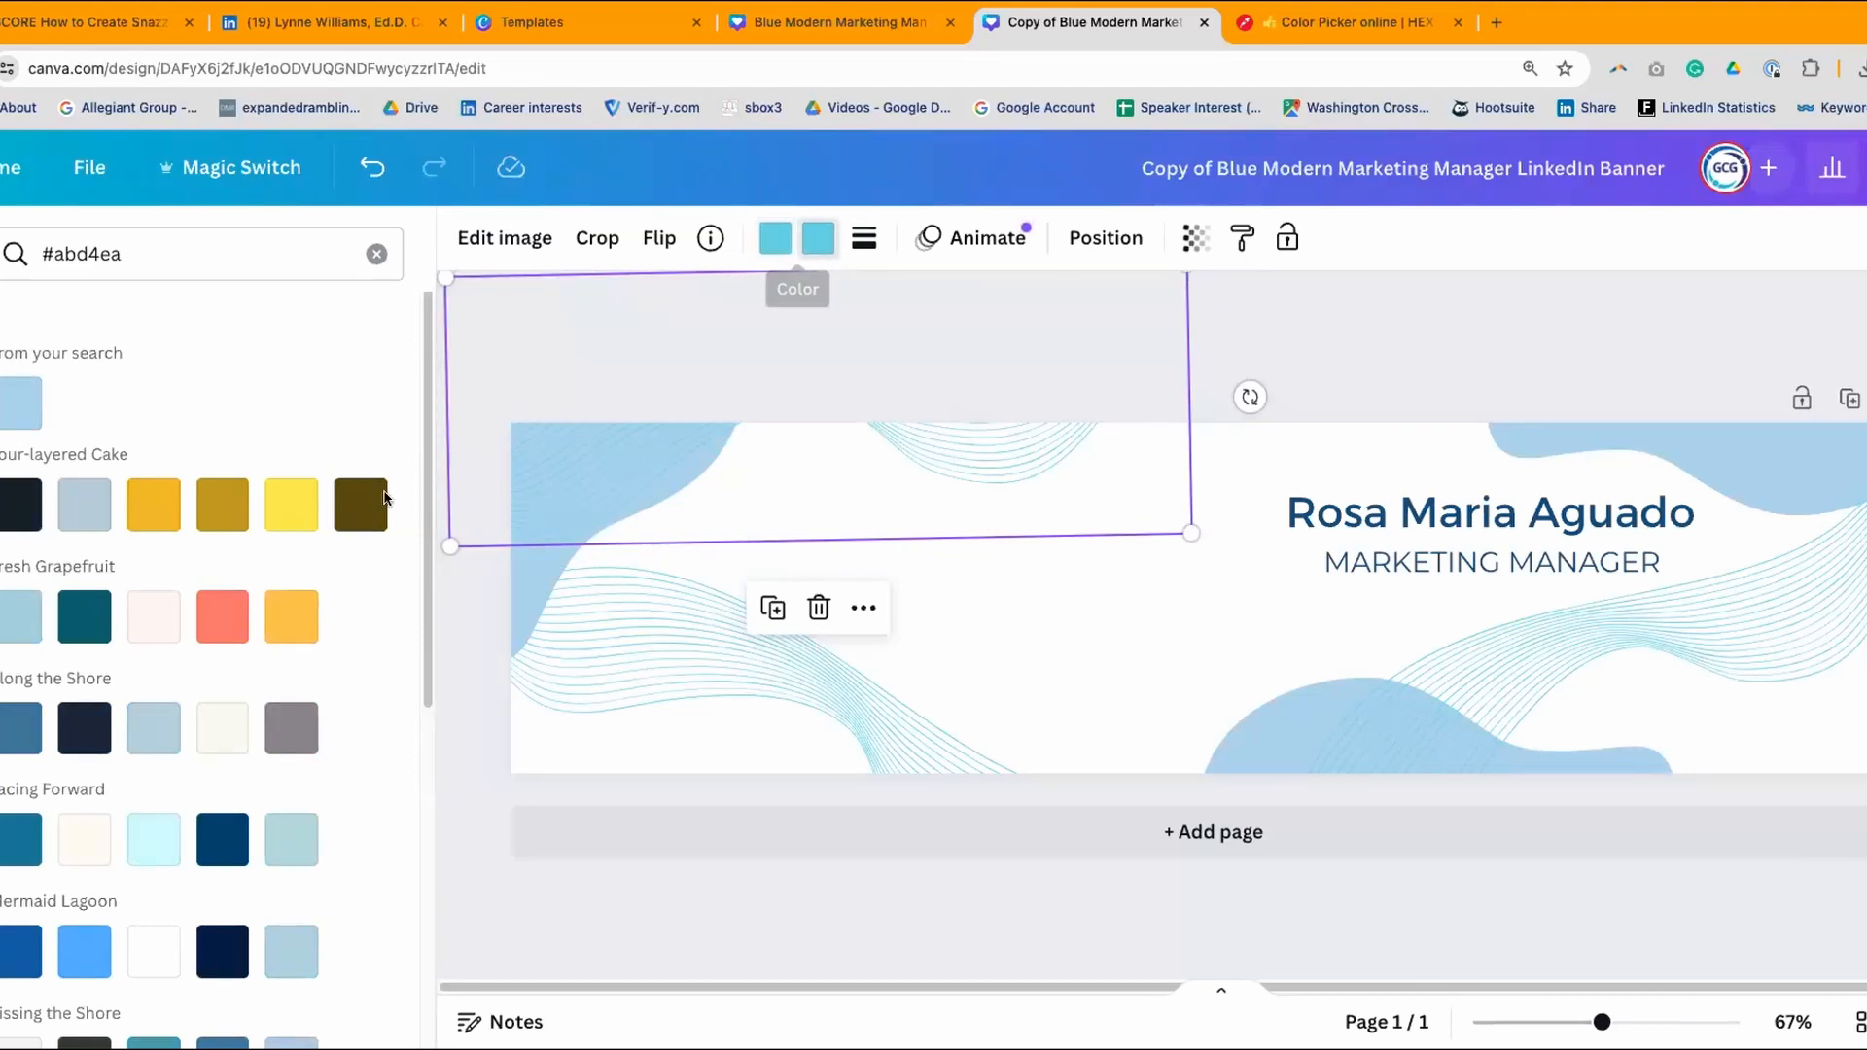
scroll(319, 698, down, 6)
scroll(319, 698, up, 6)
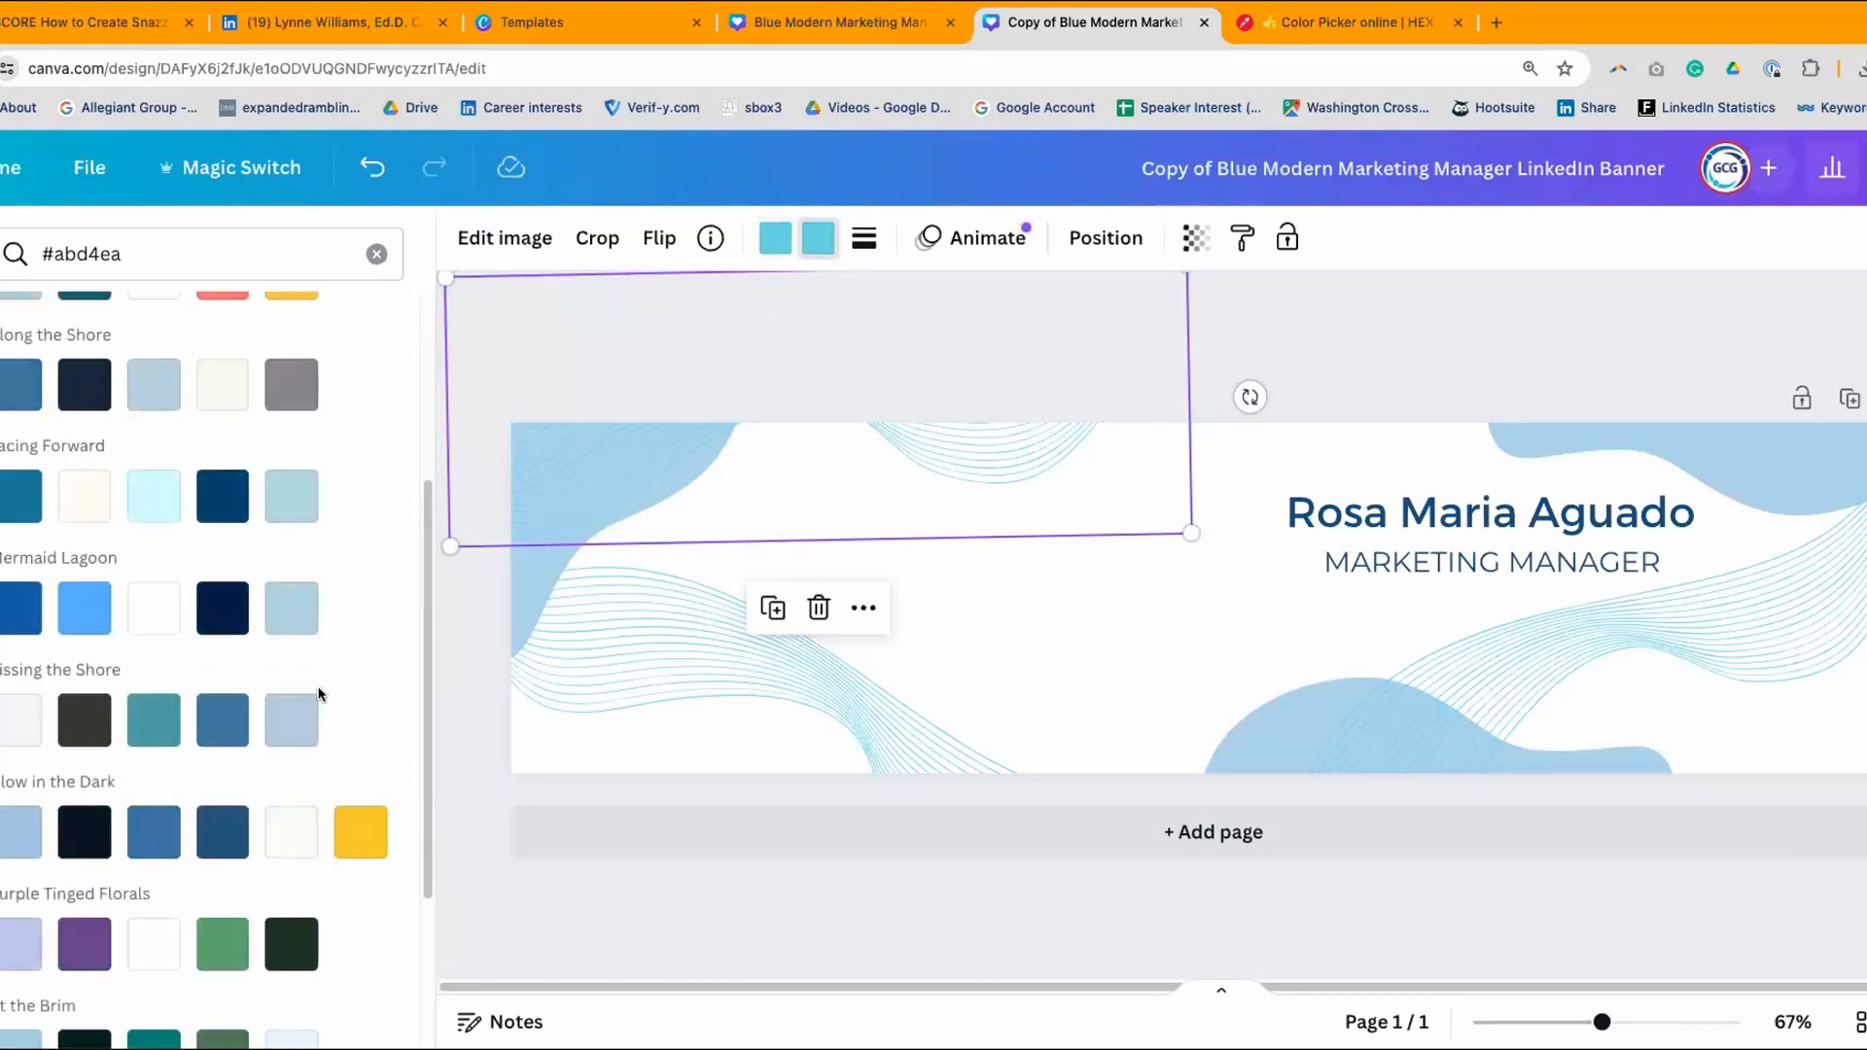
click(153, 505)
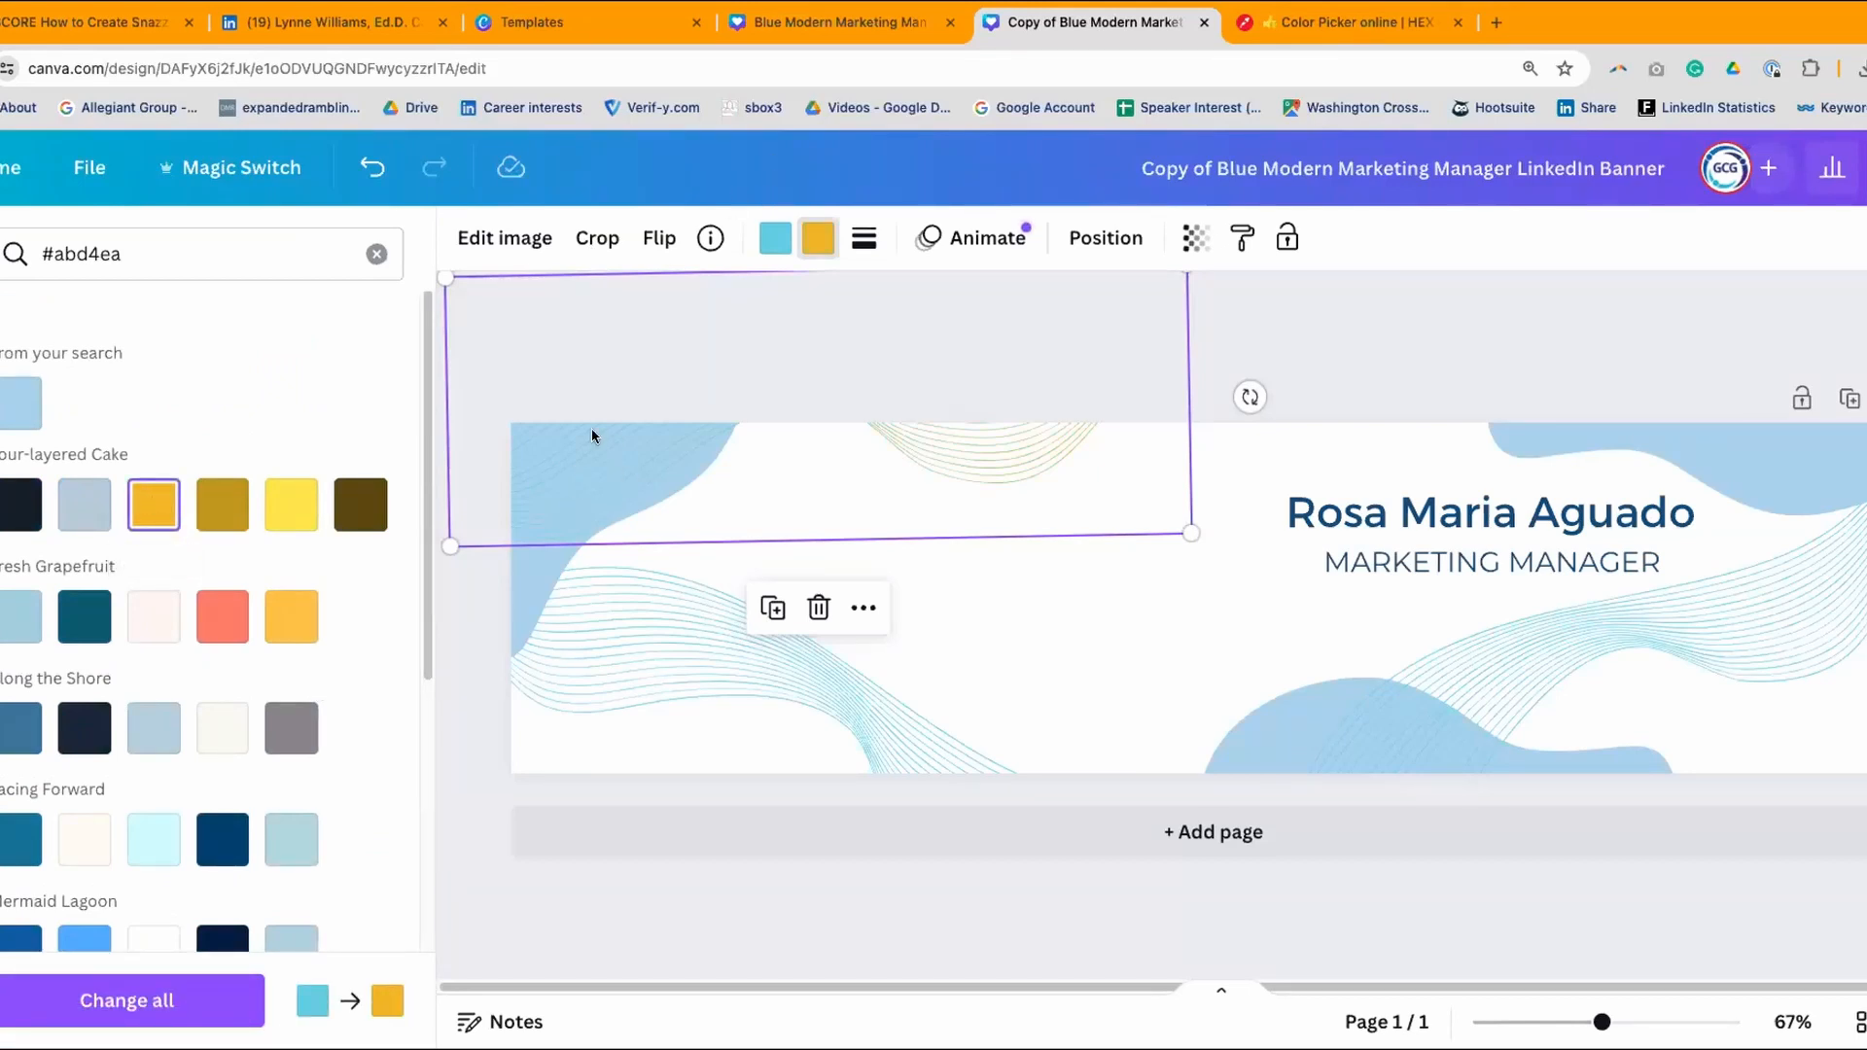
click(788, 240)
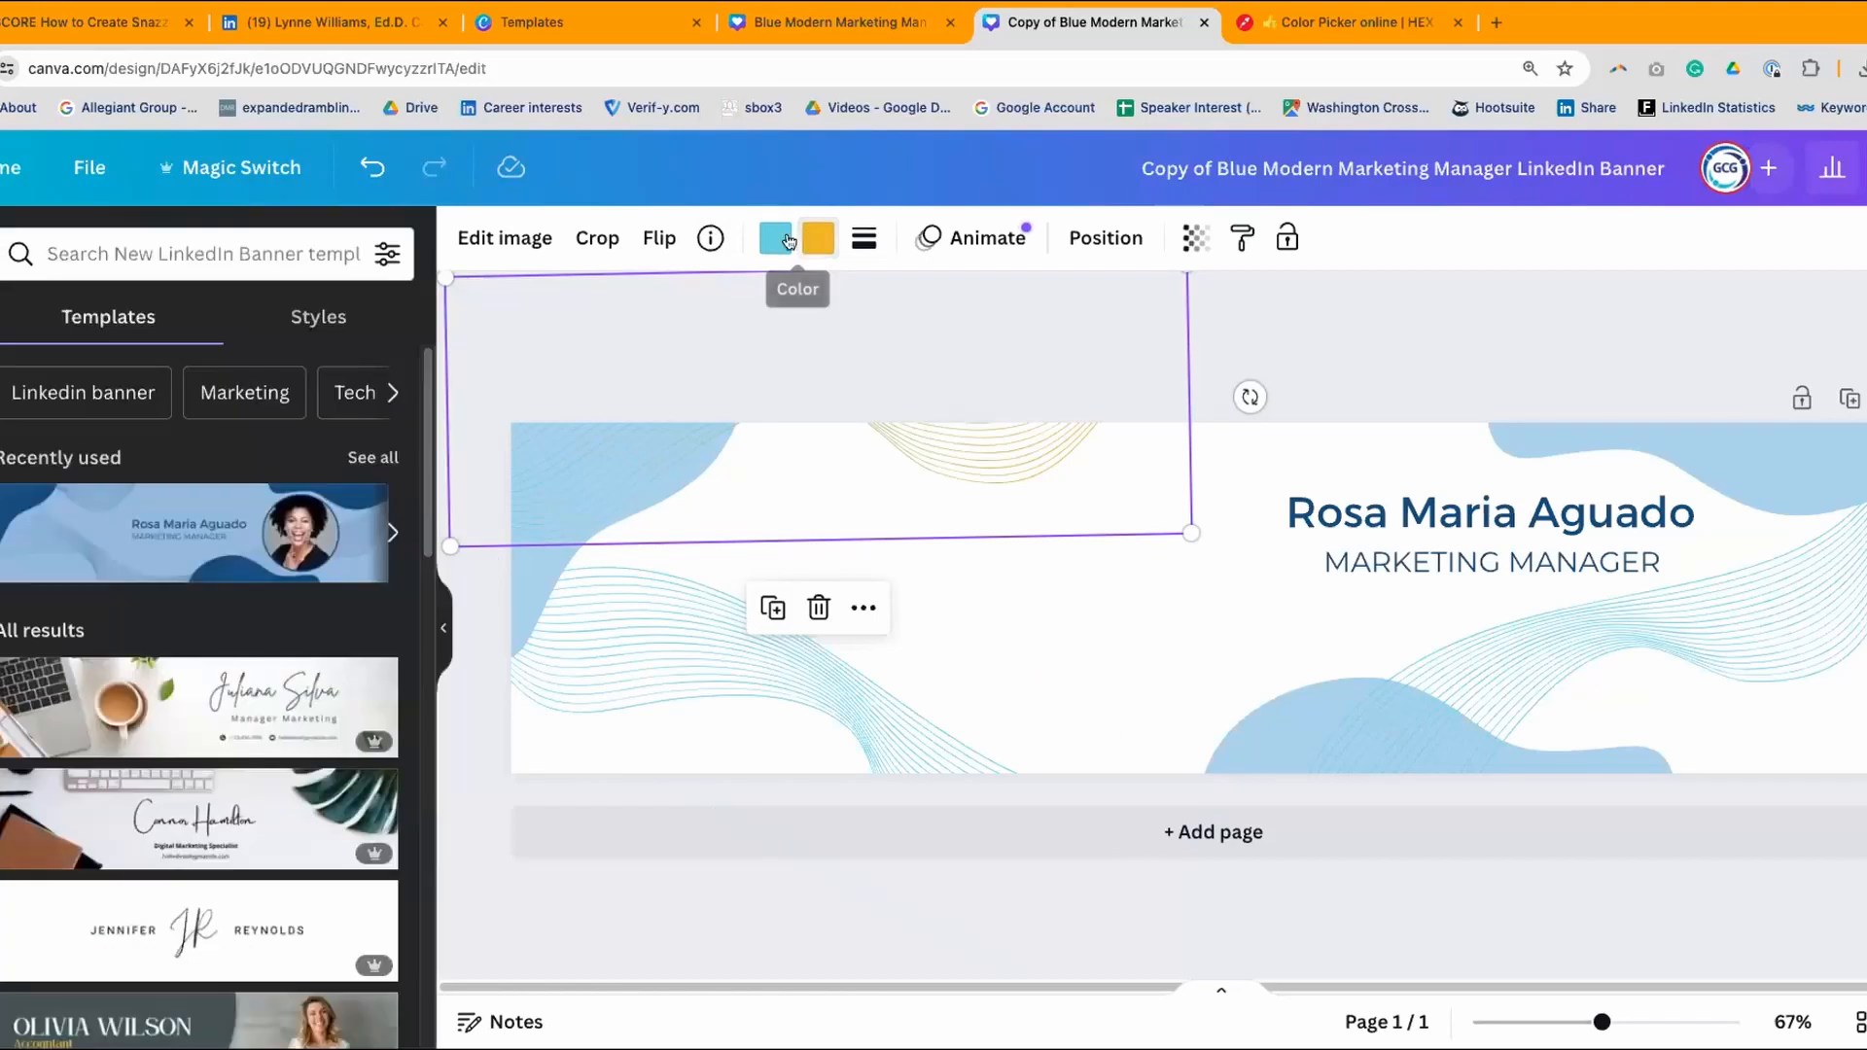
click(788, 241)
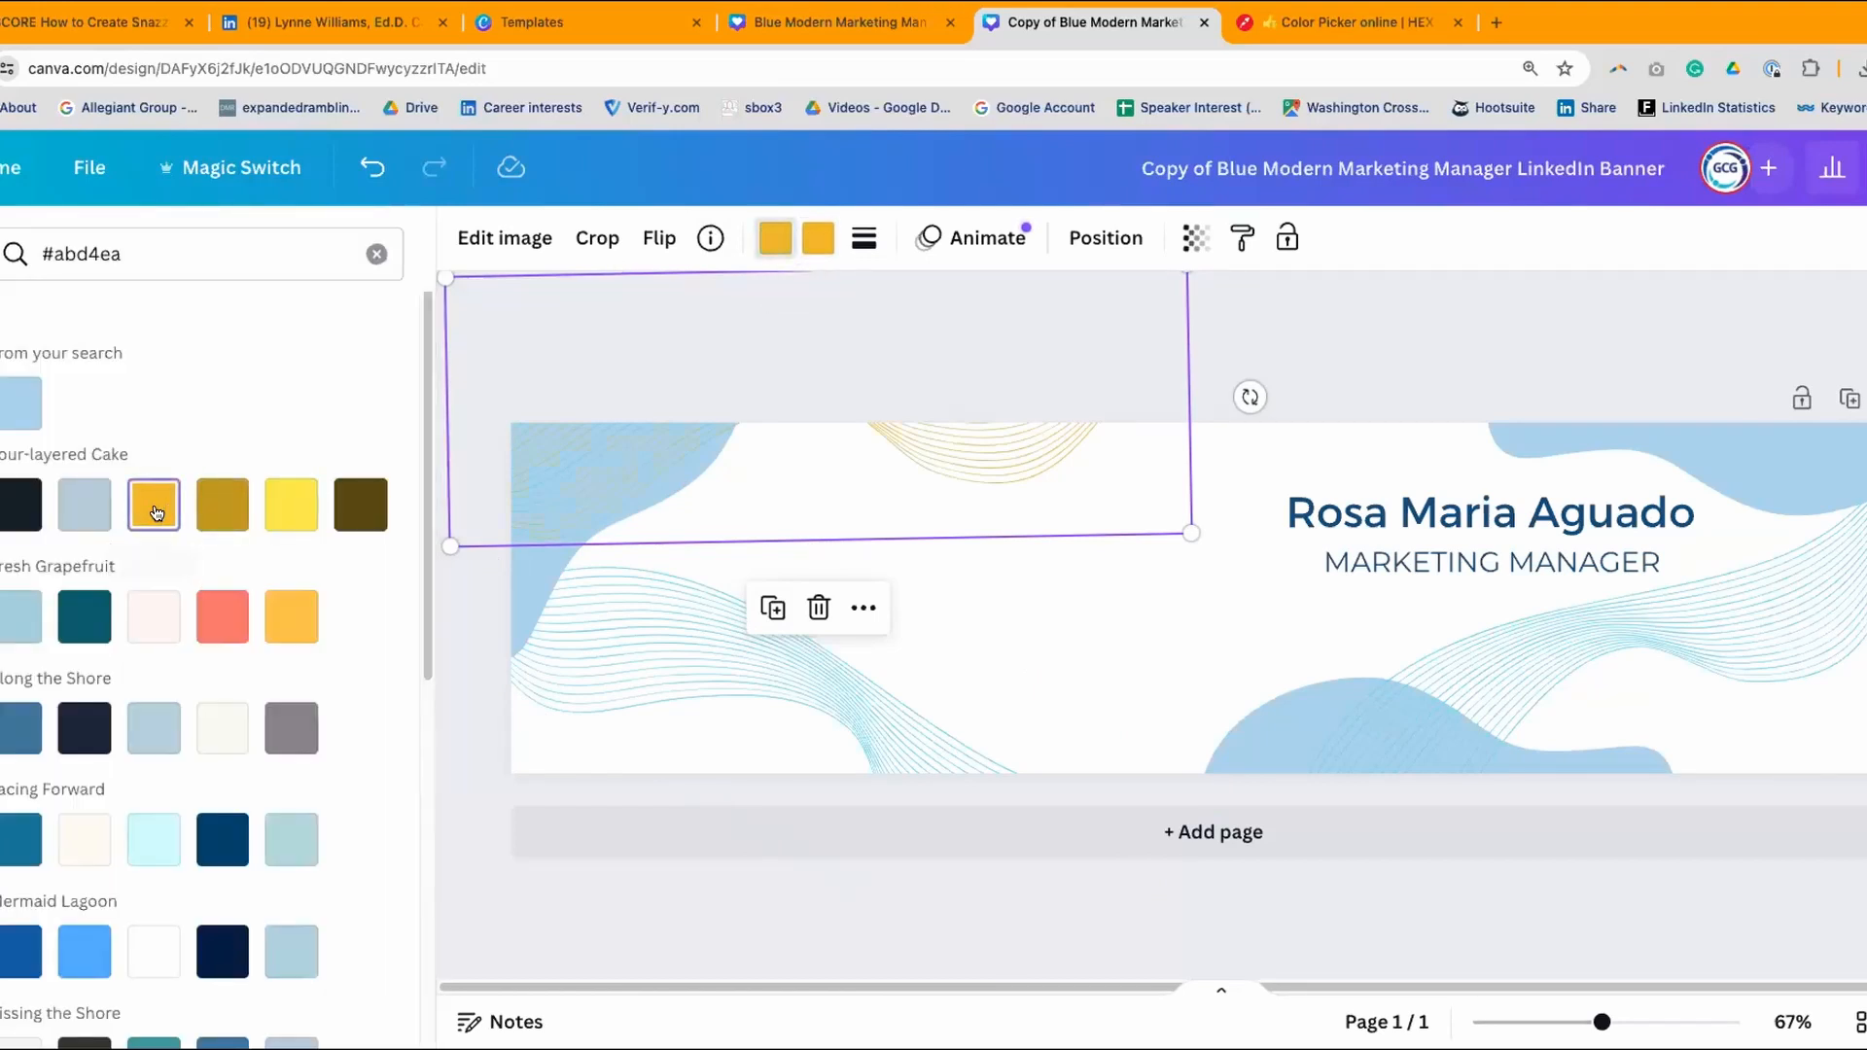
click(742, 672)
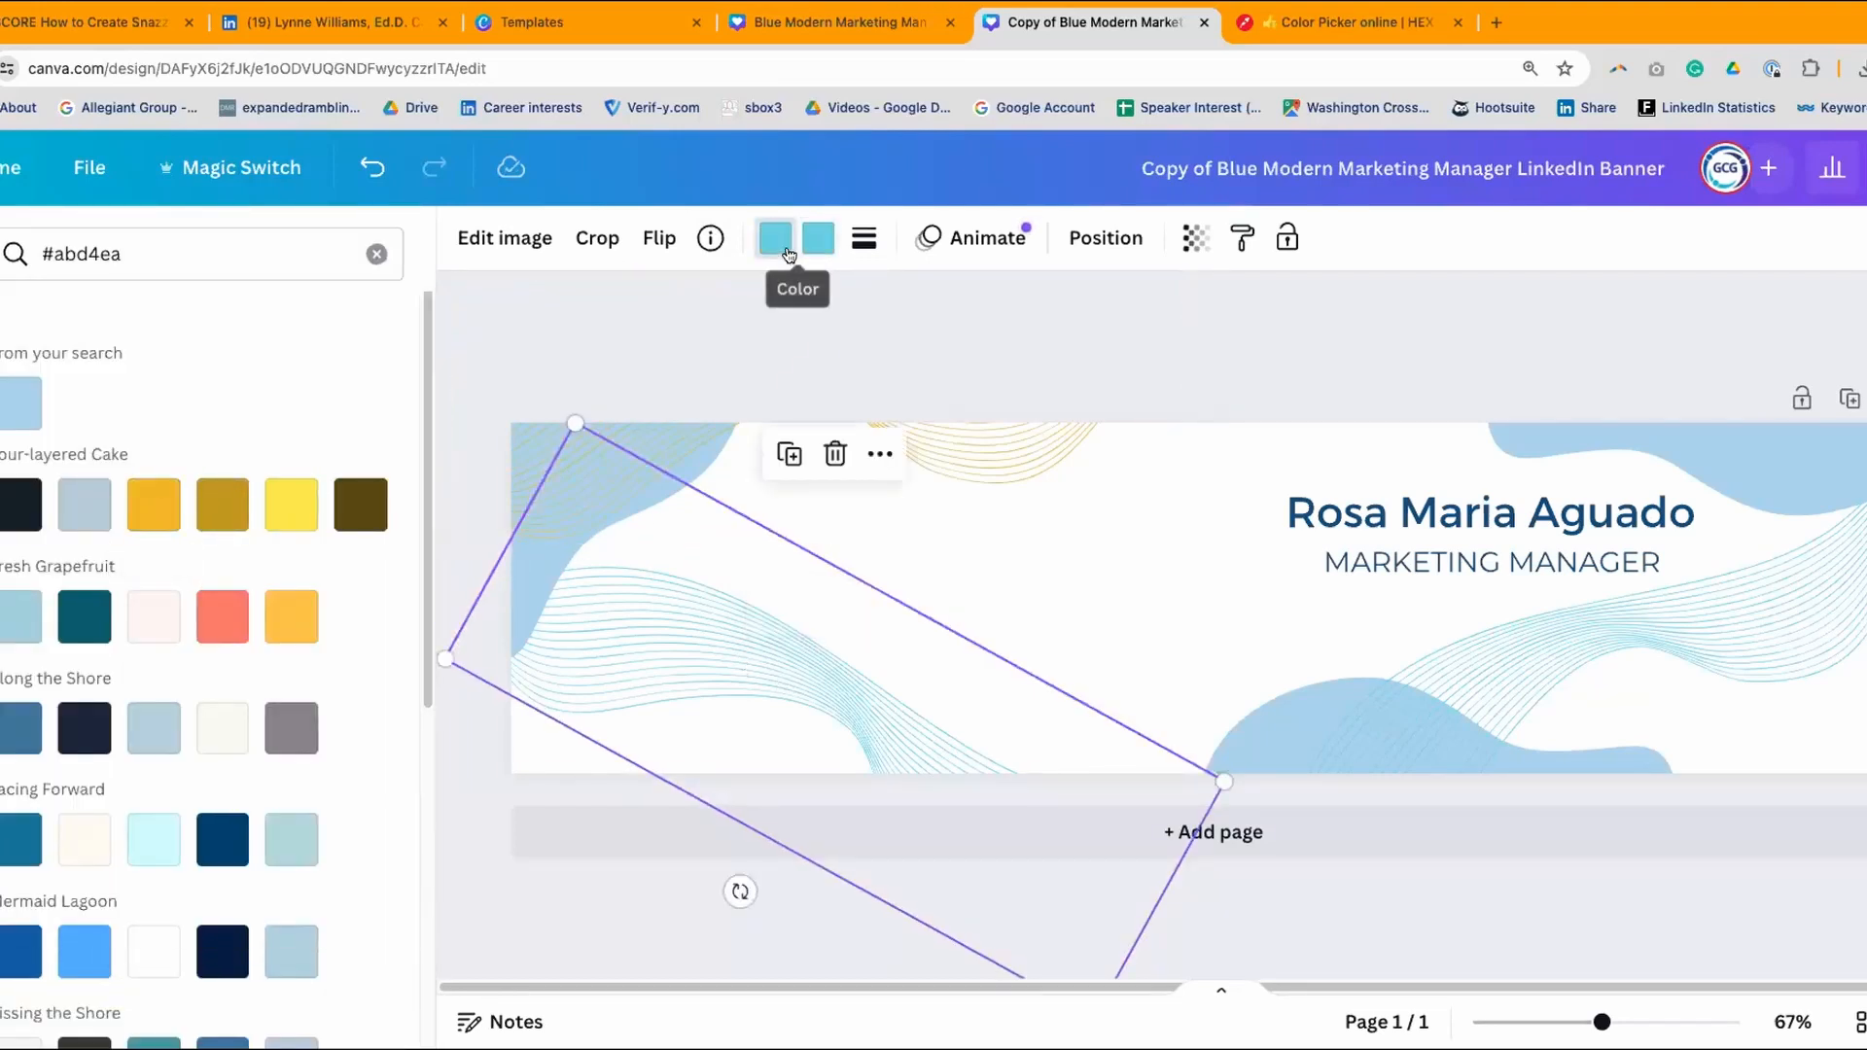
click(151, 504)
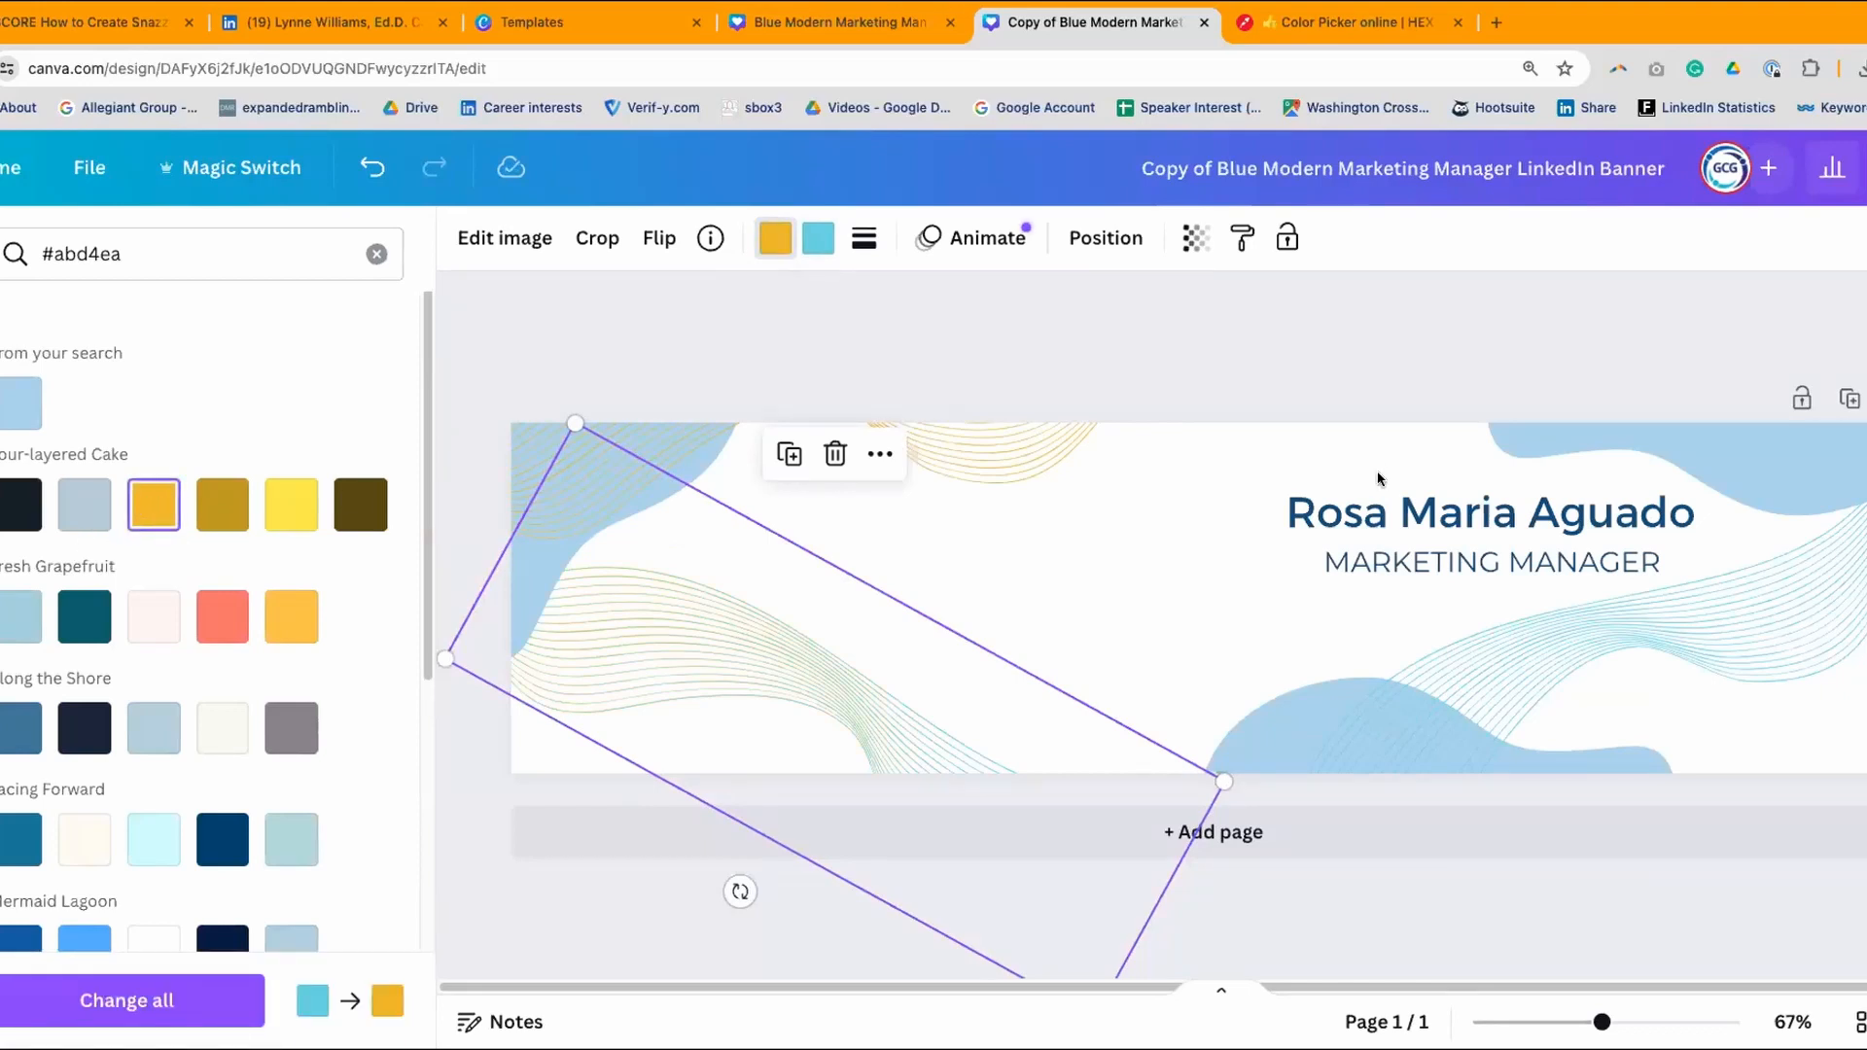
click(1595, 633)
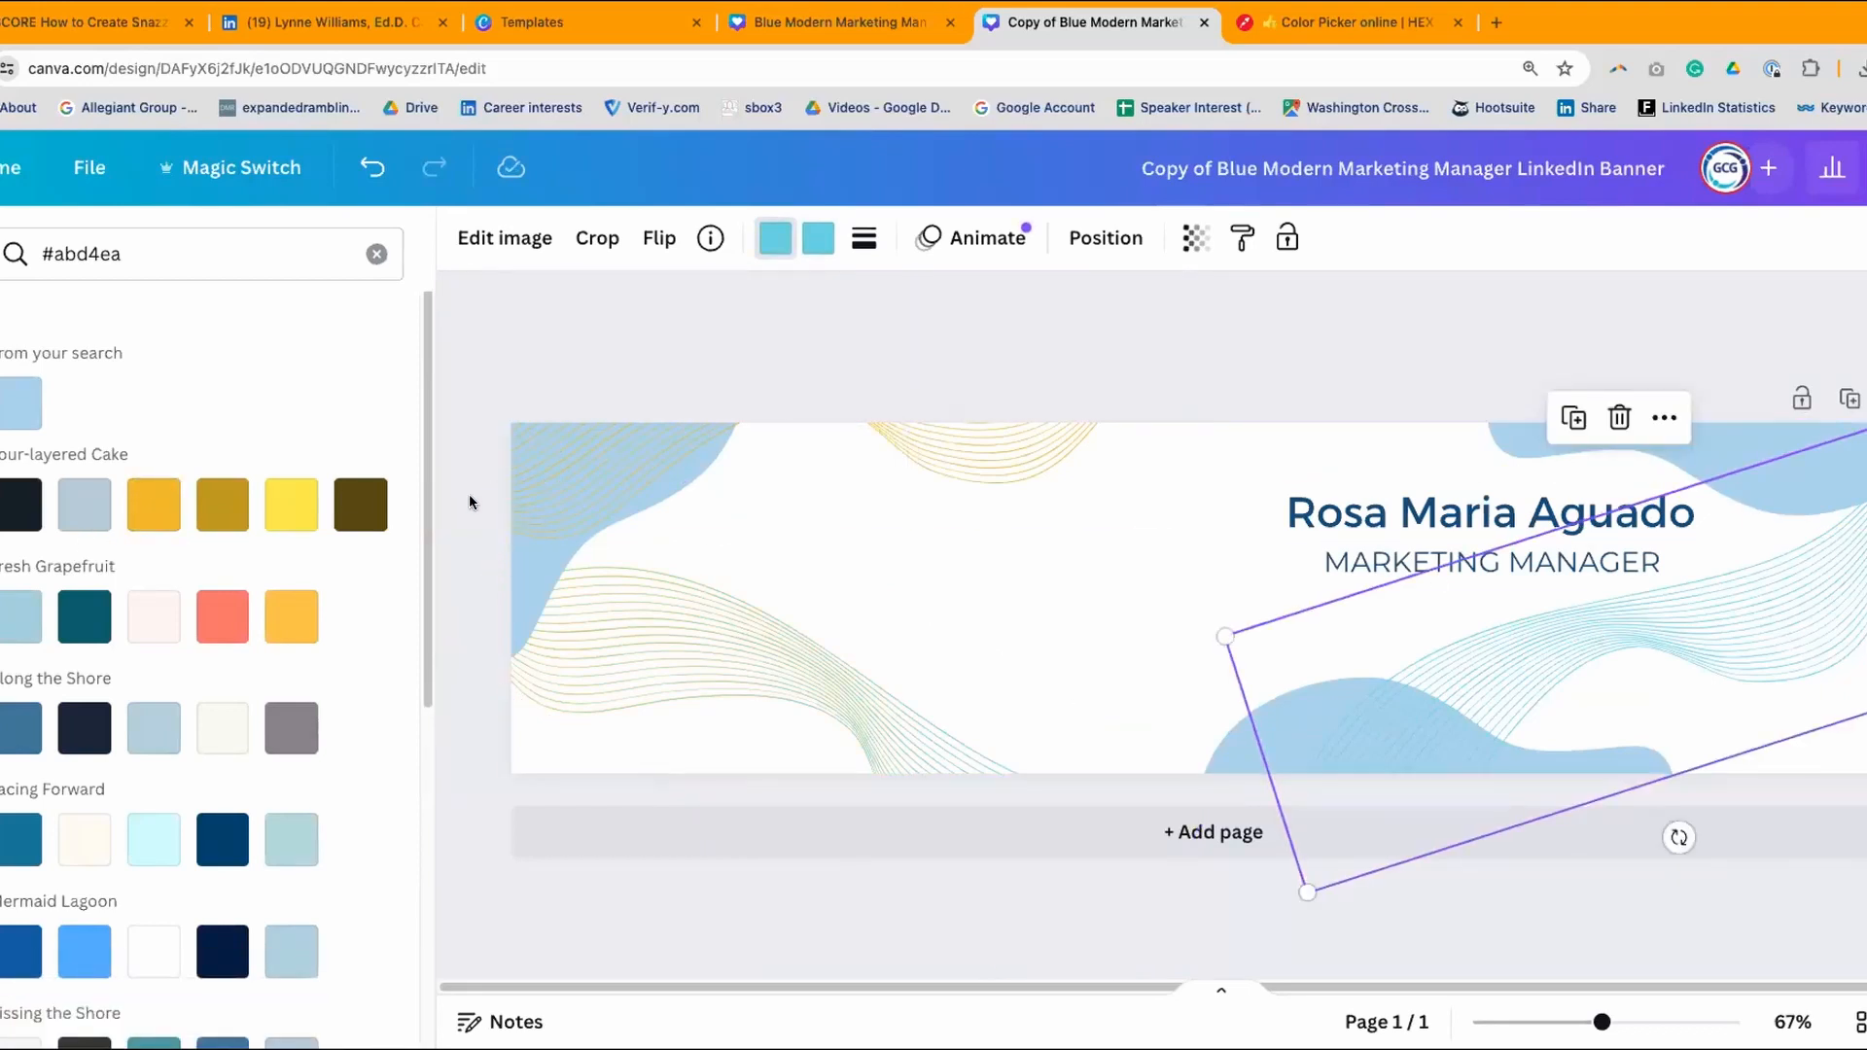
click(152, 502)
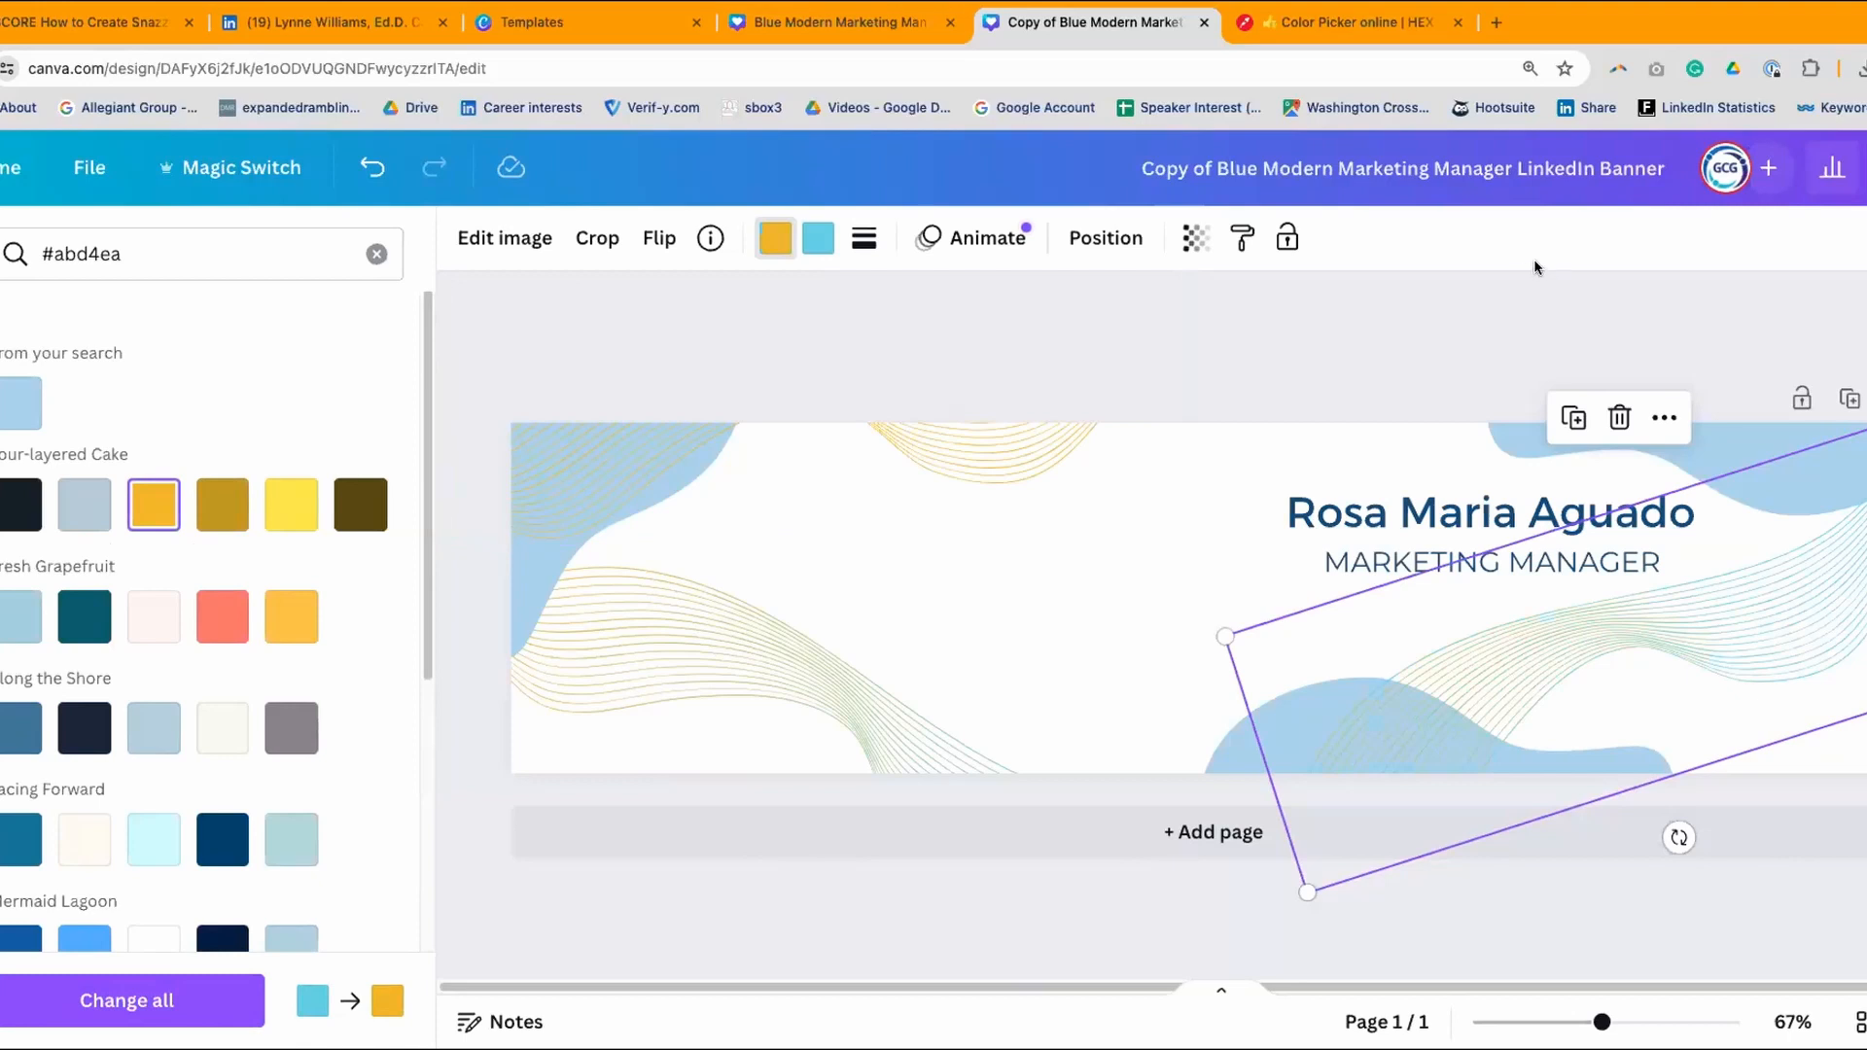
key(Escape)
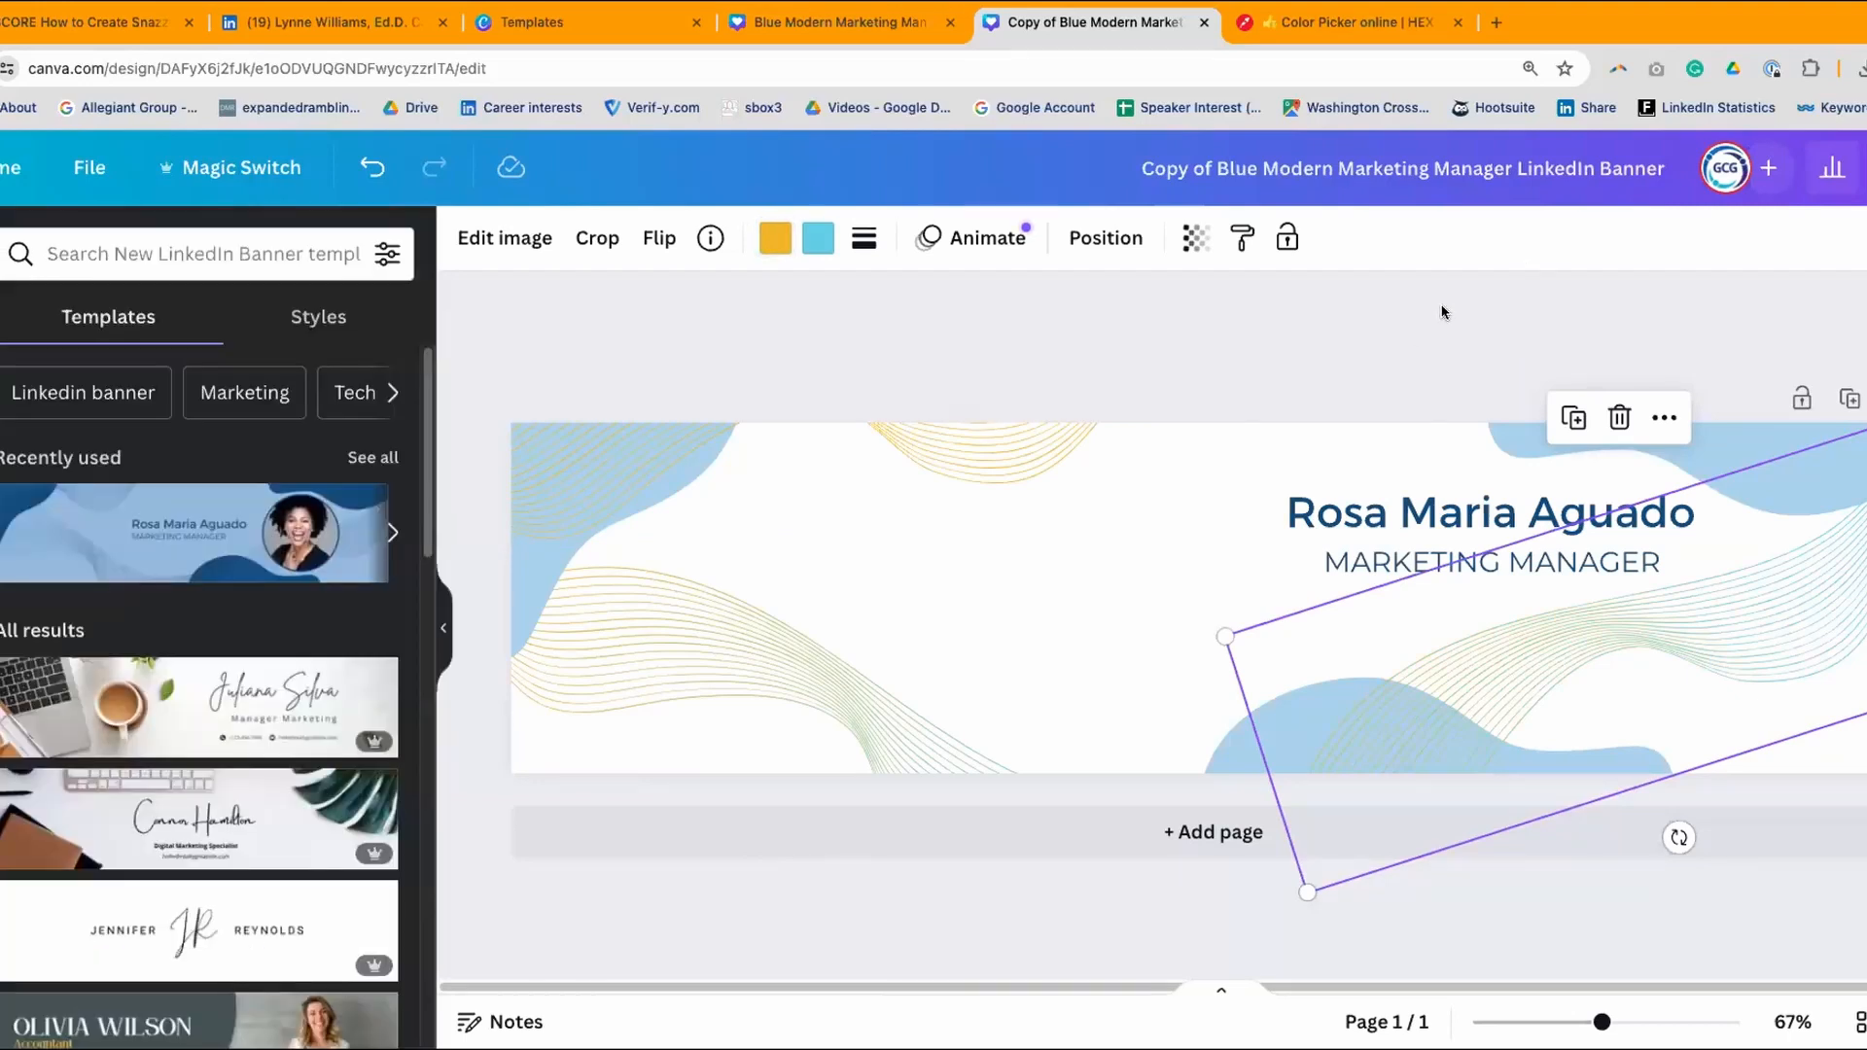
click(1212, 346)
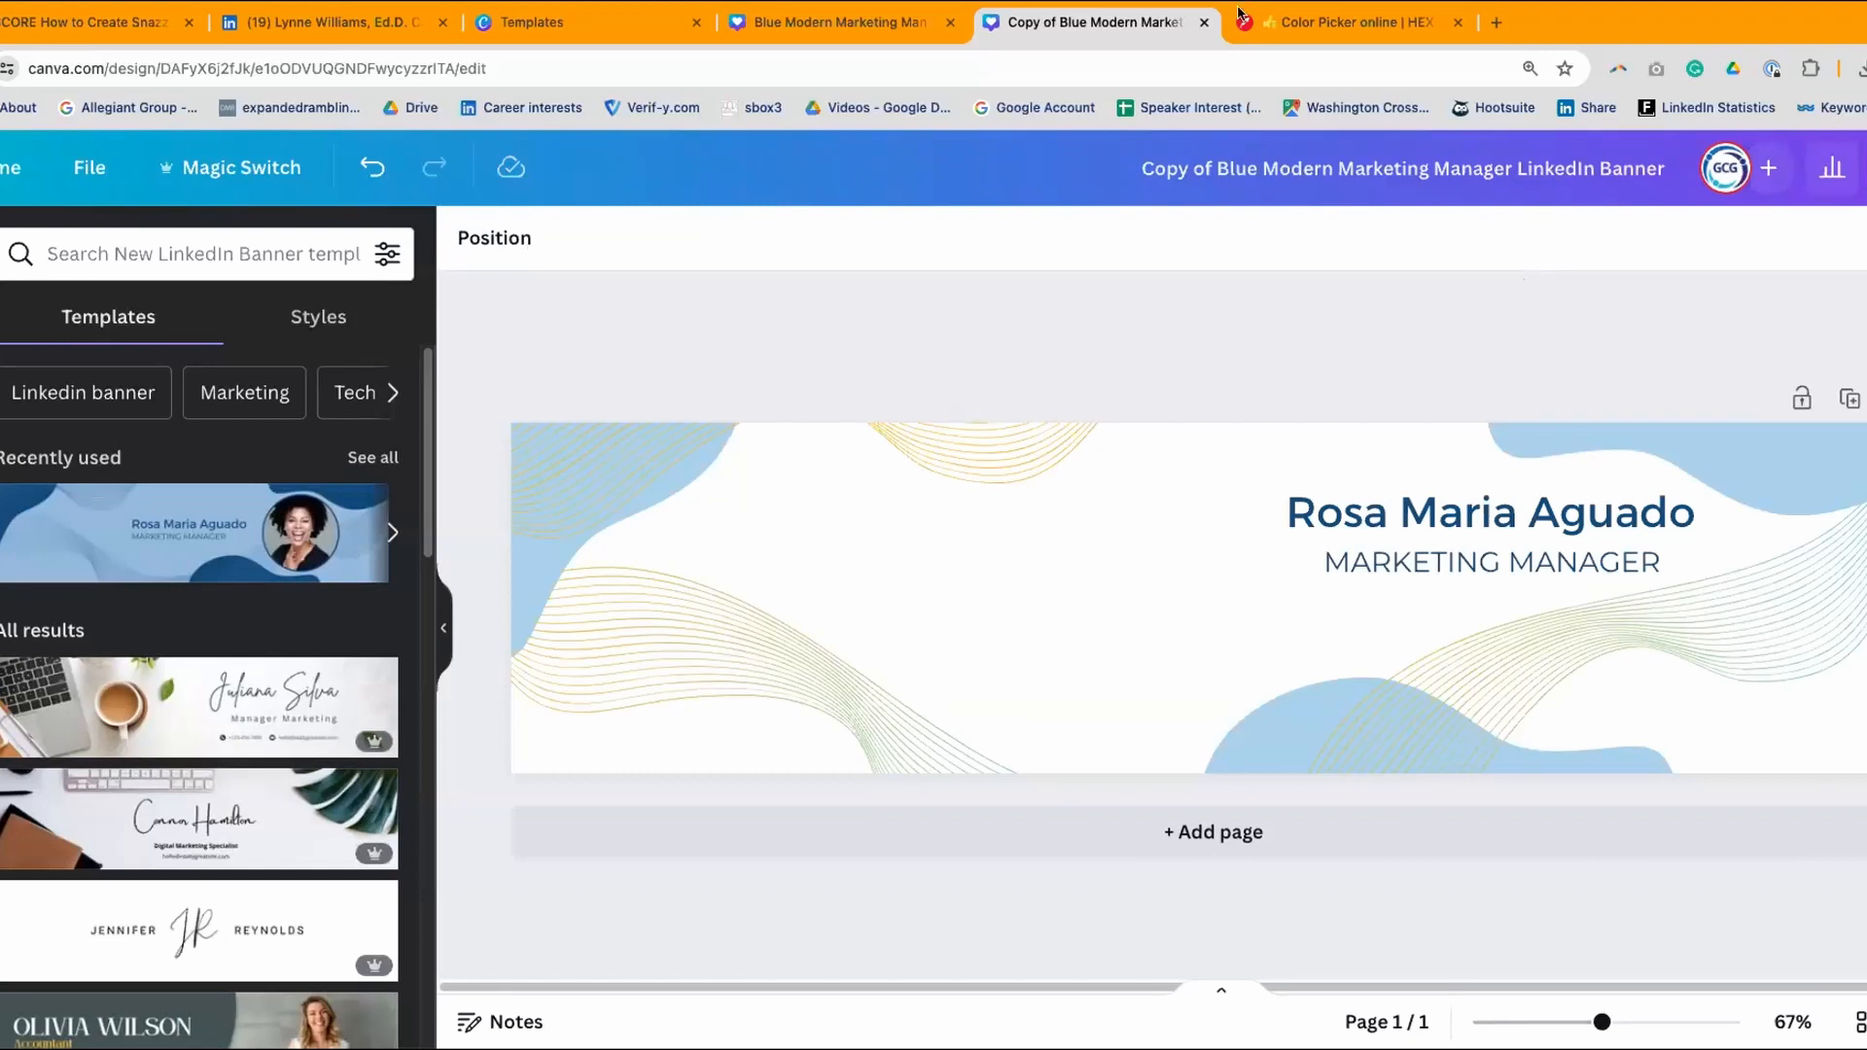
- Close both banner designs and the colour picker tab, dismiss the template preview, and go Home
click(1204, 22)
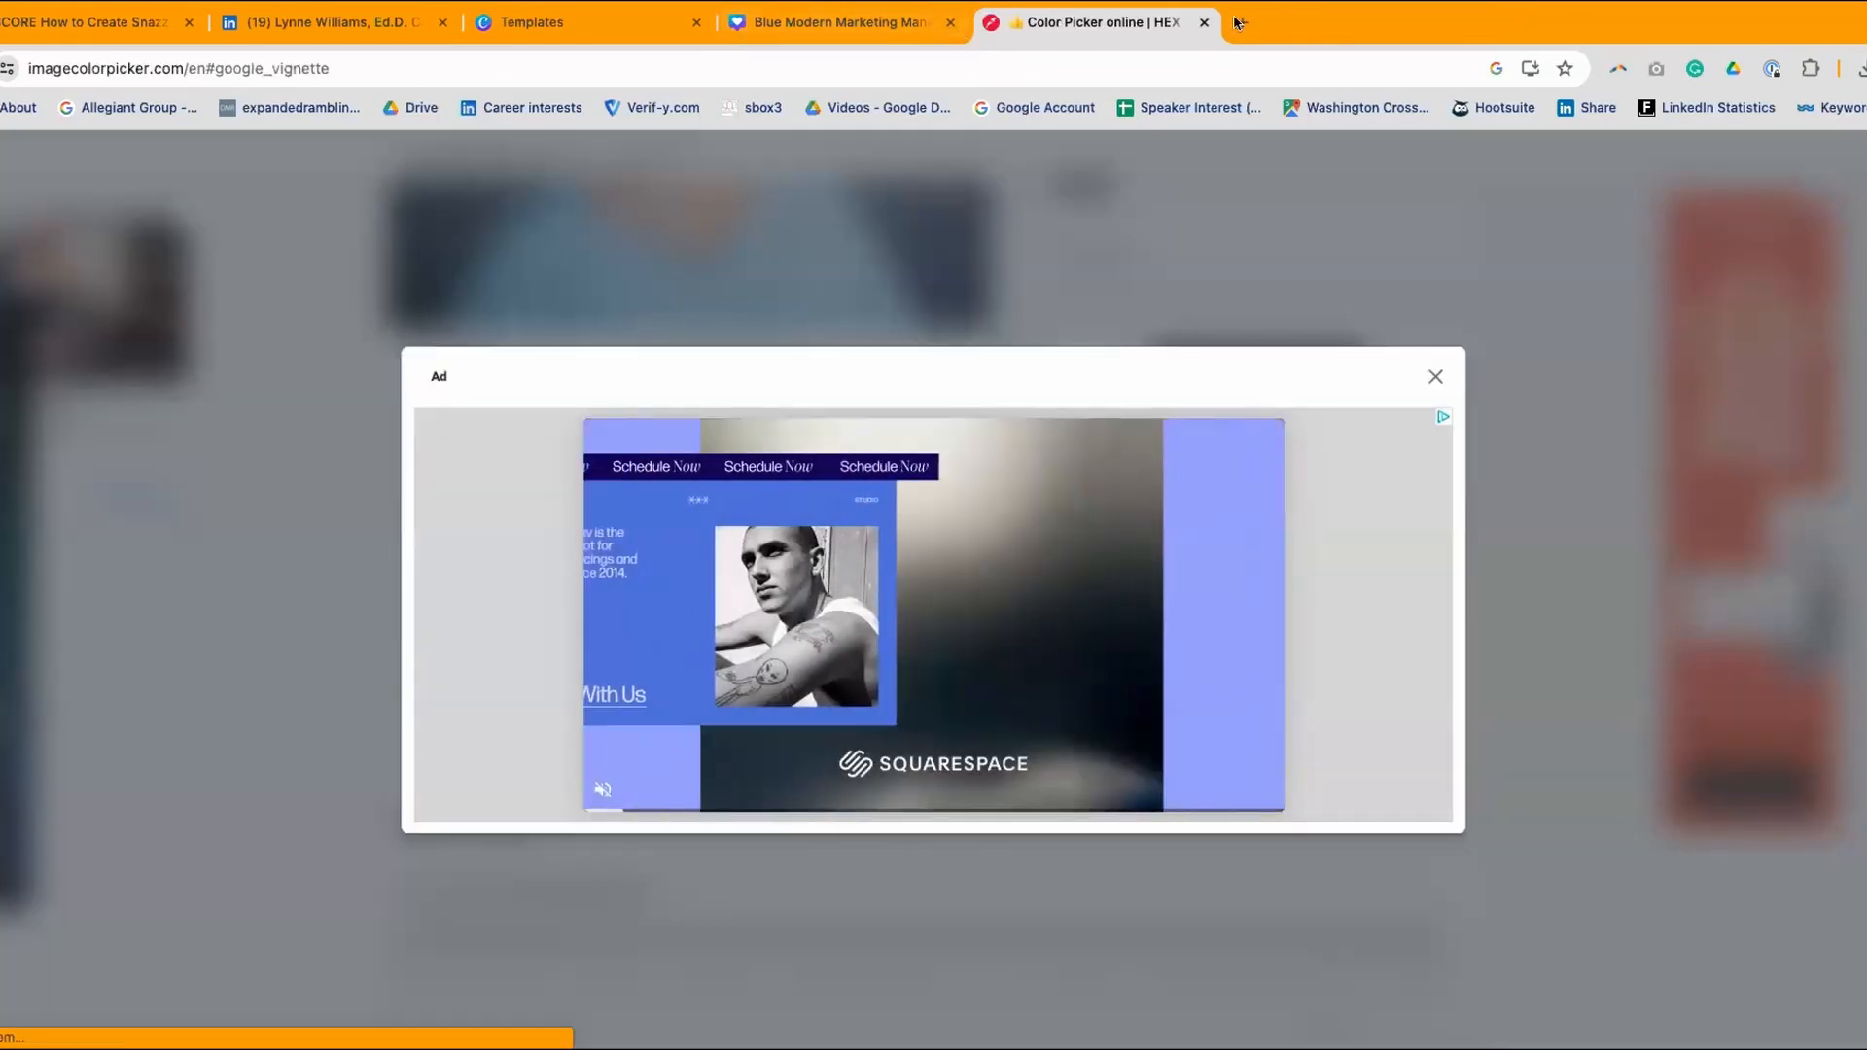
click(1204, 22)
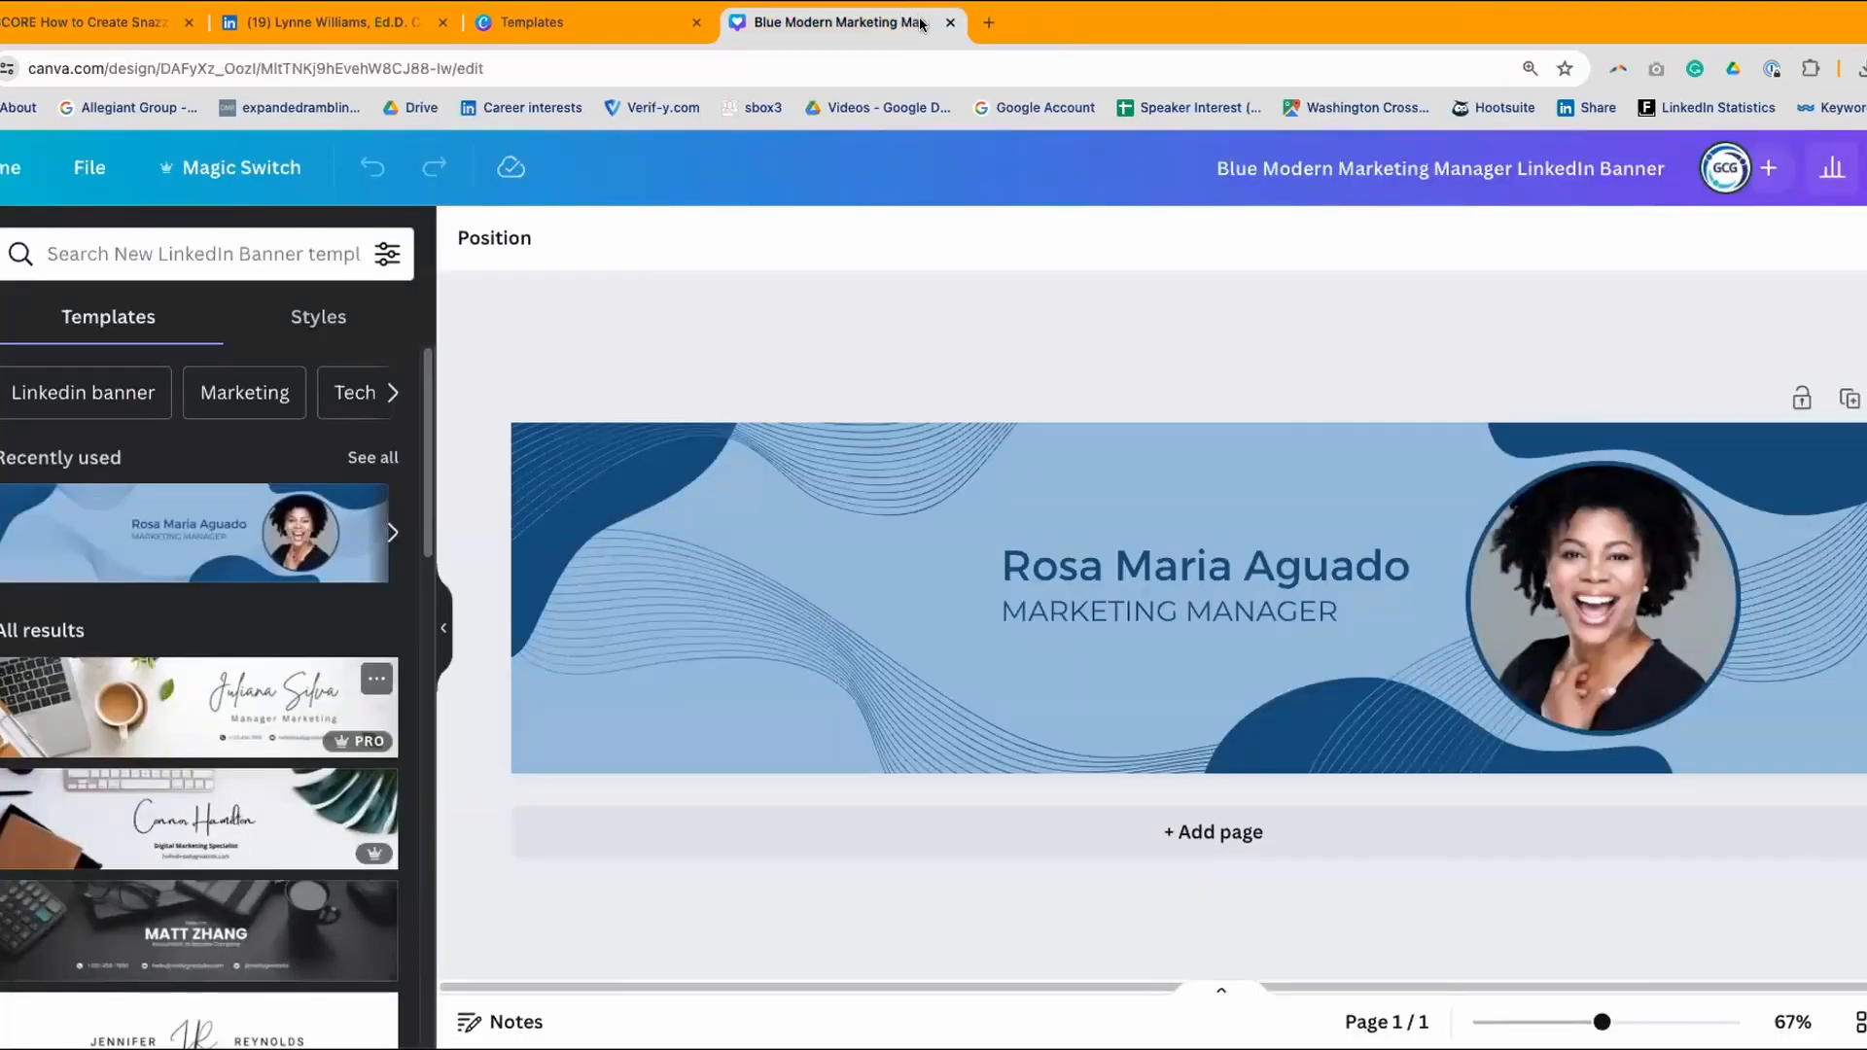
click(950, 21)
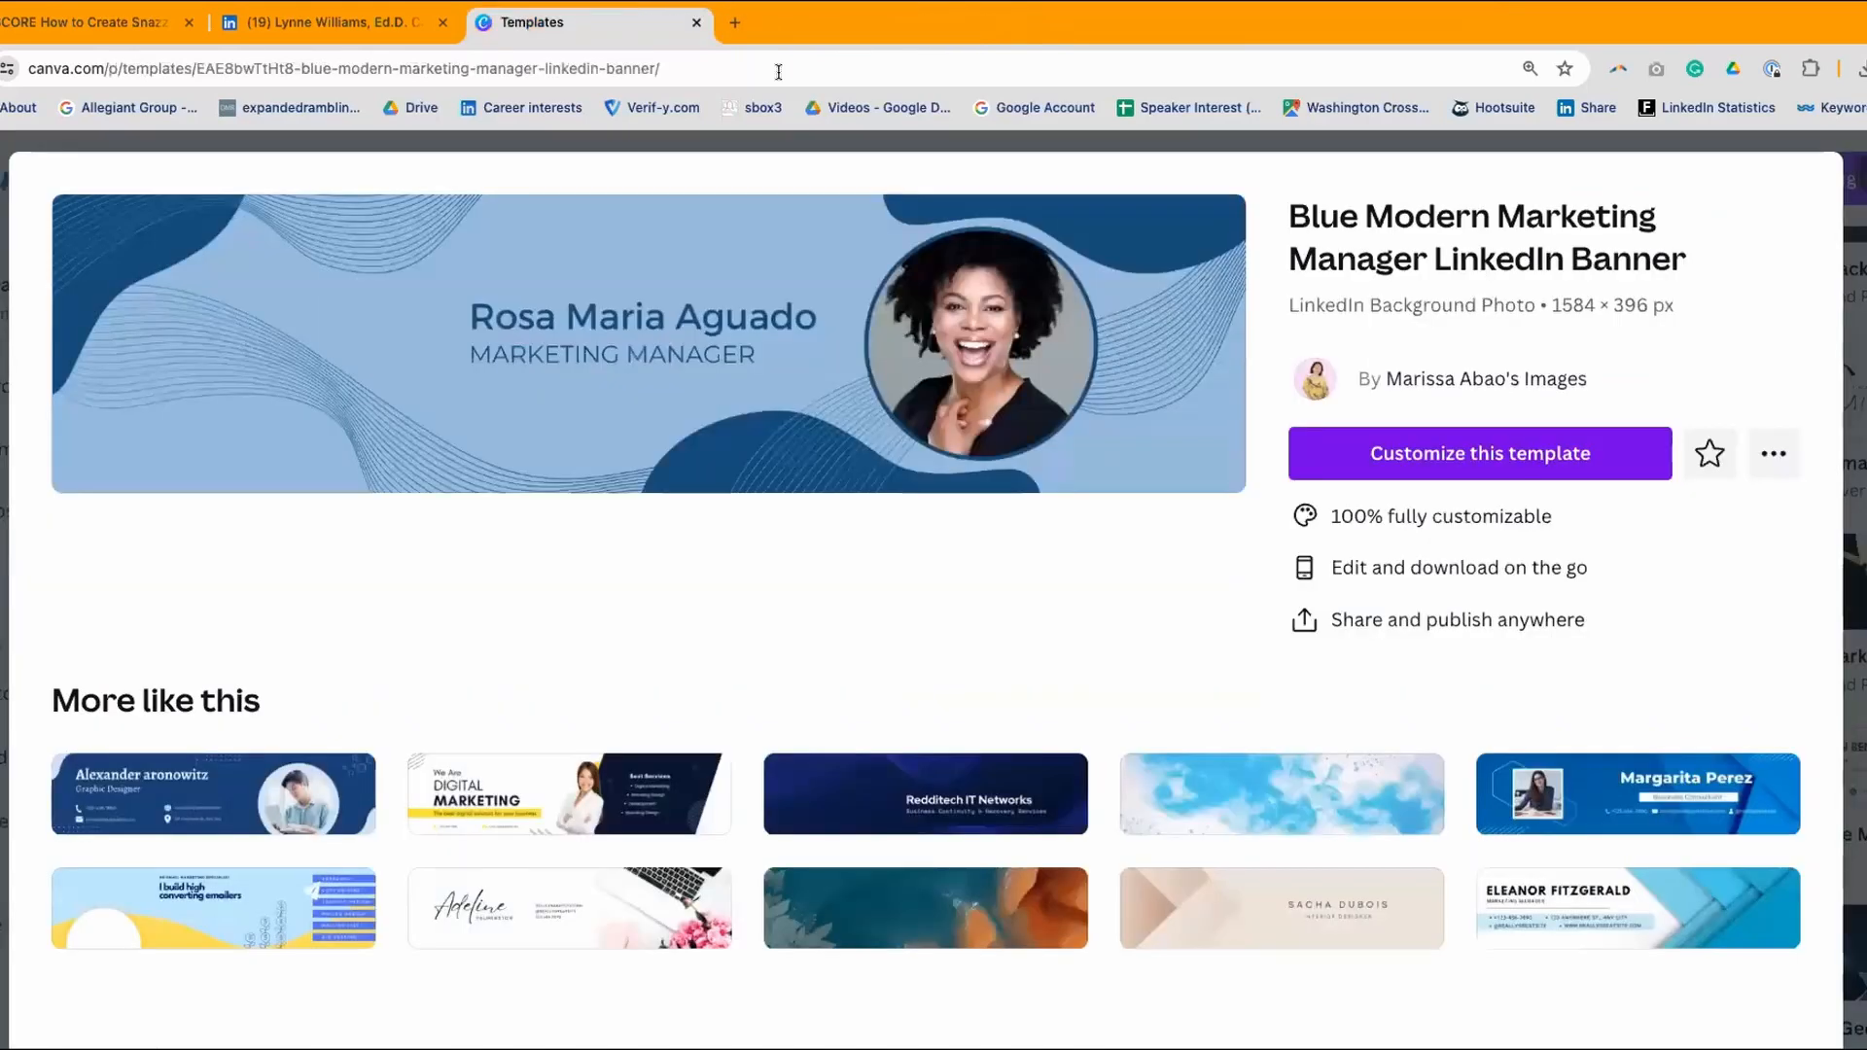
click(1859, 155)
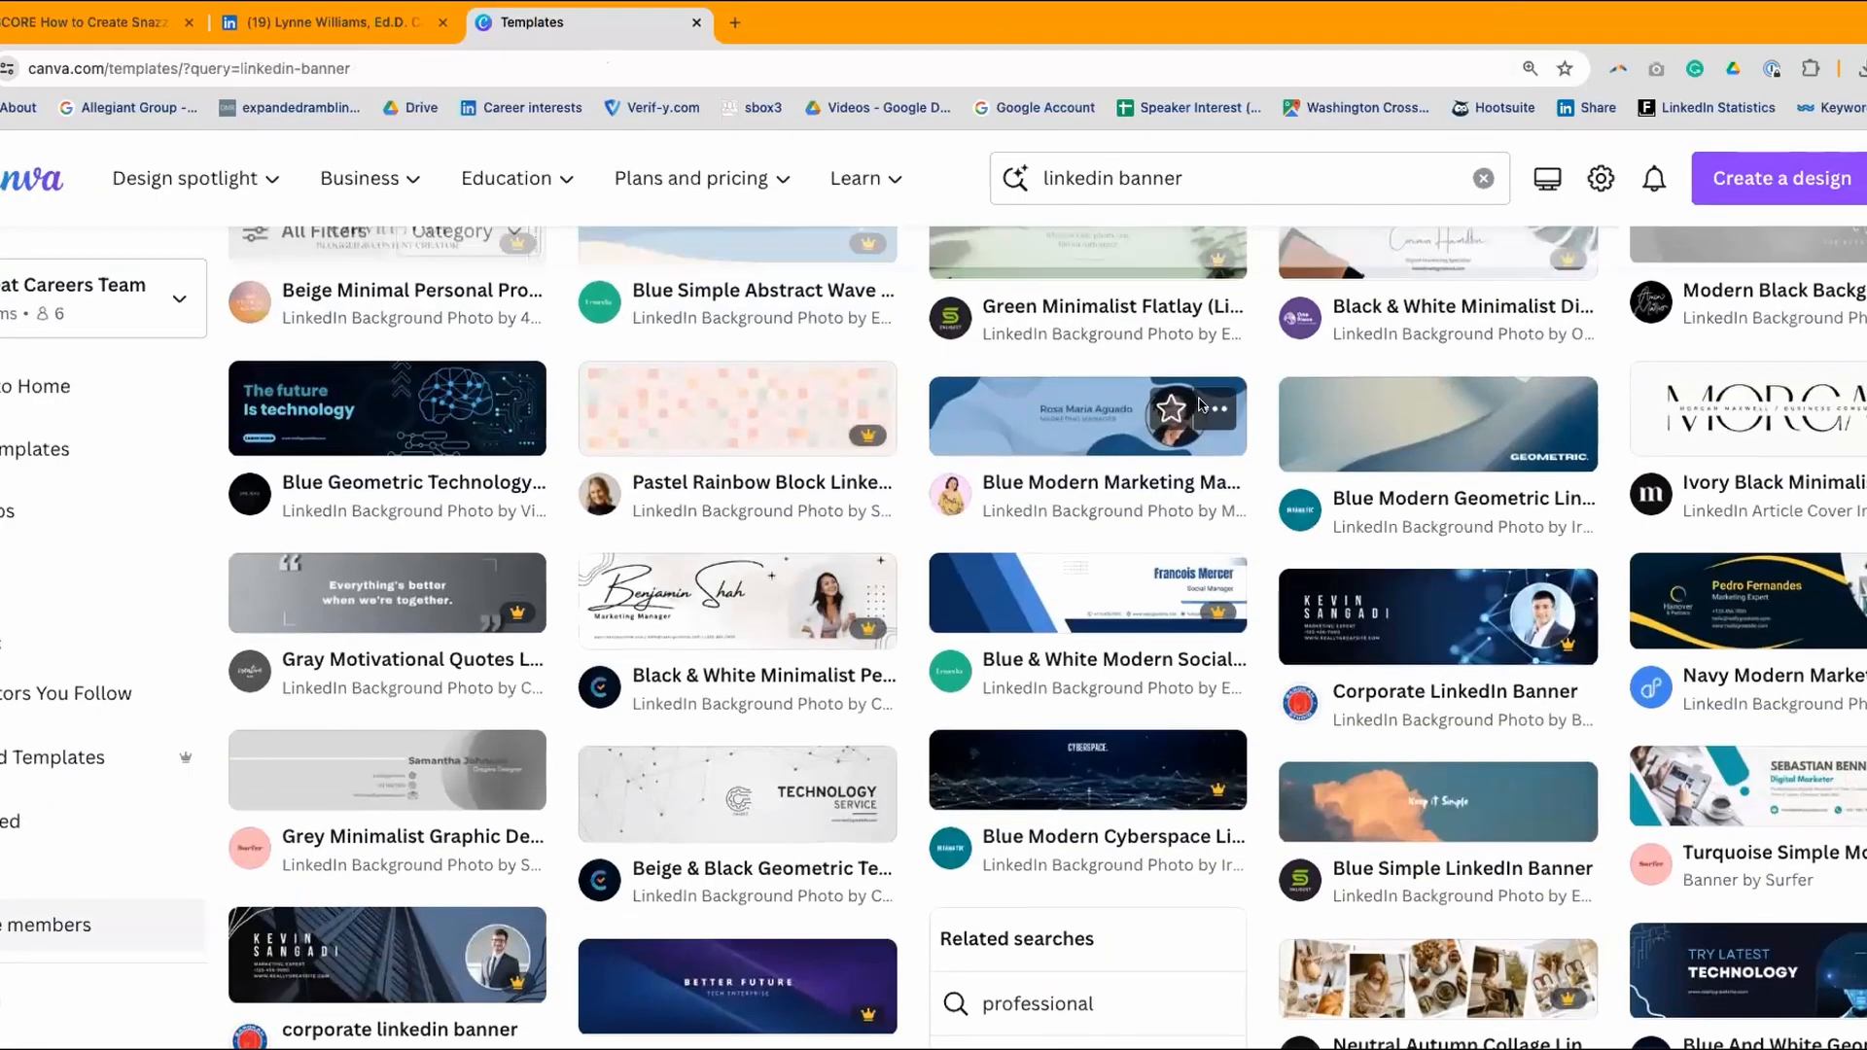
scroll(1201, 401, up, 10)
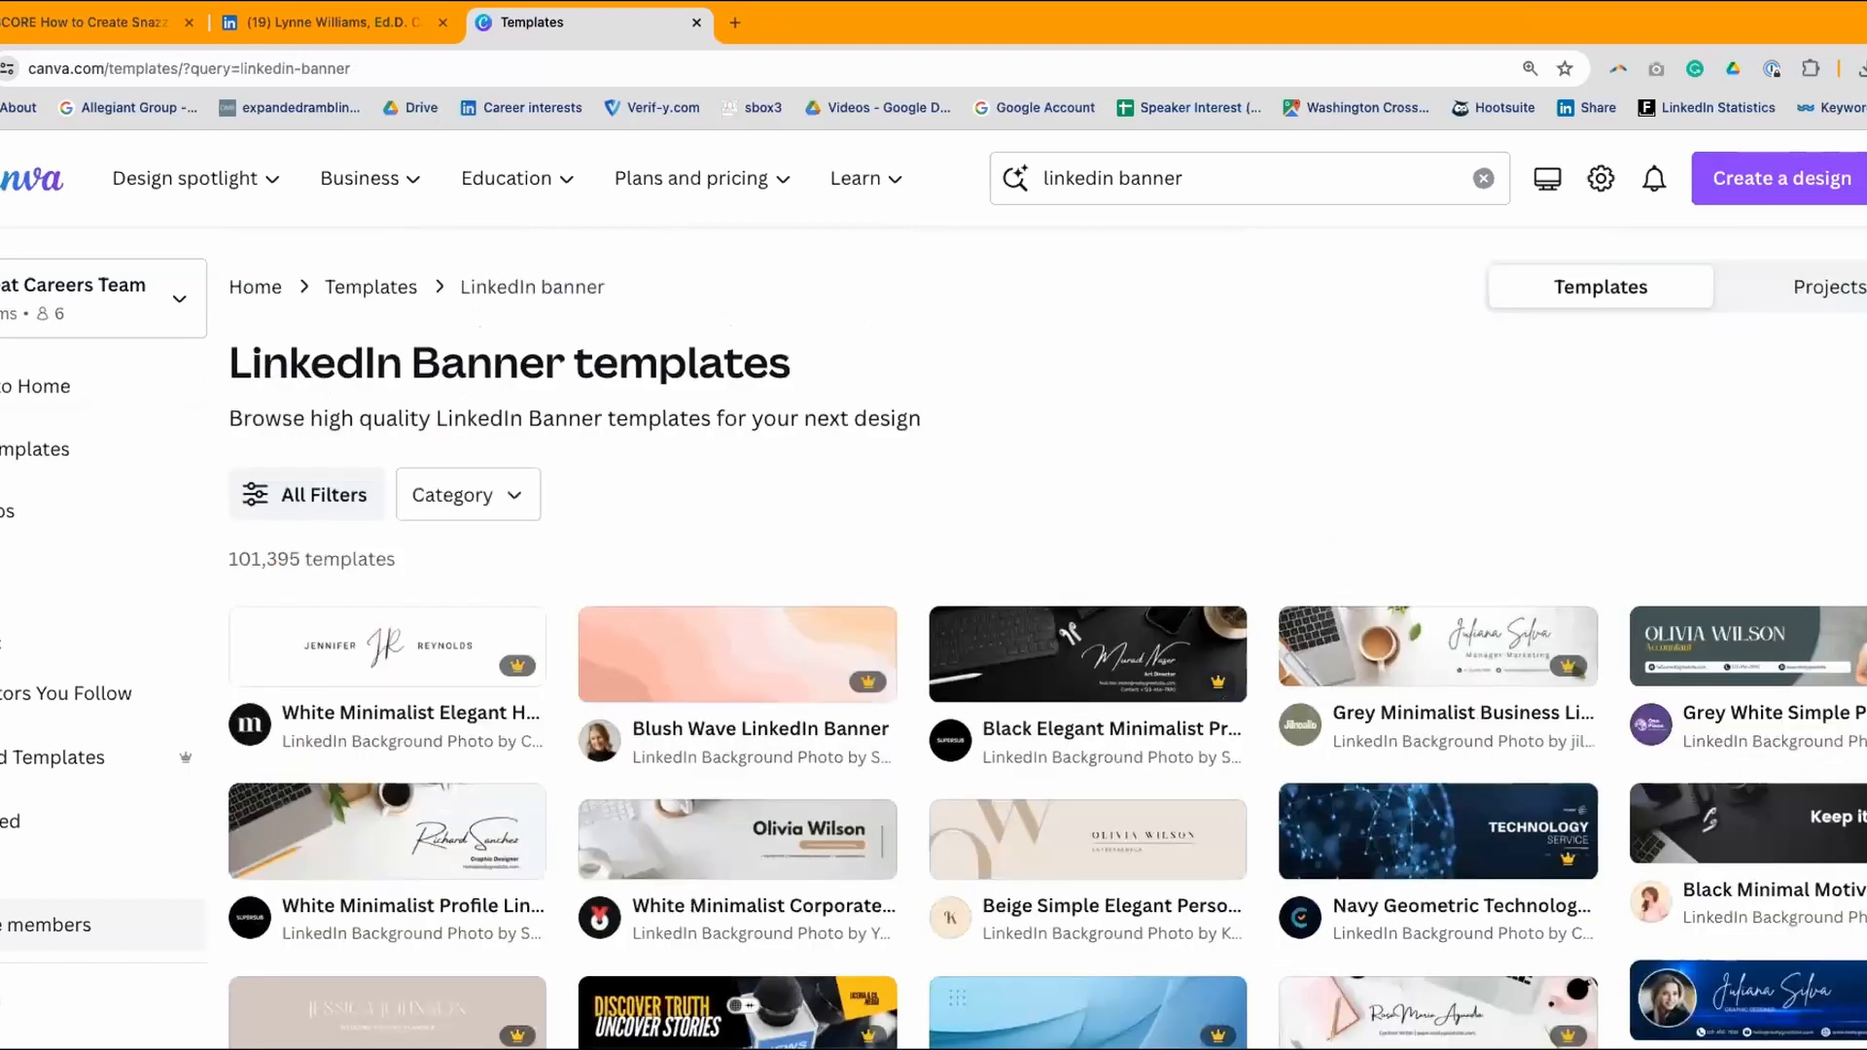
click(44, 386)
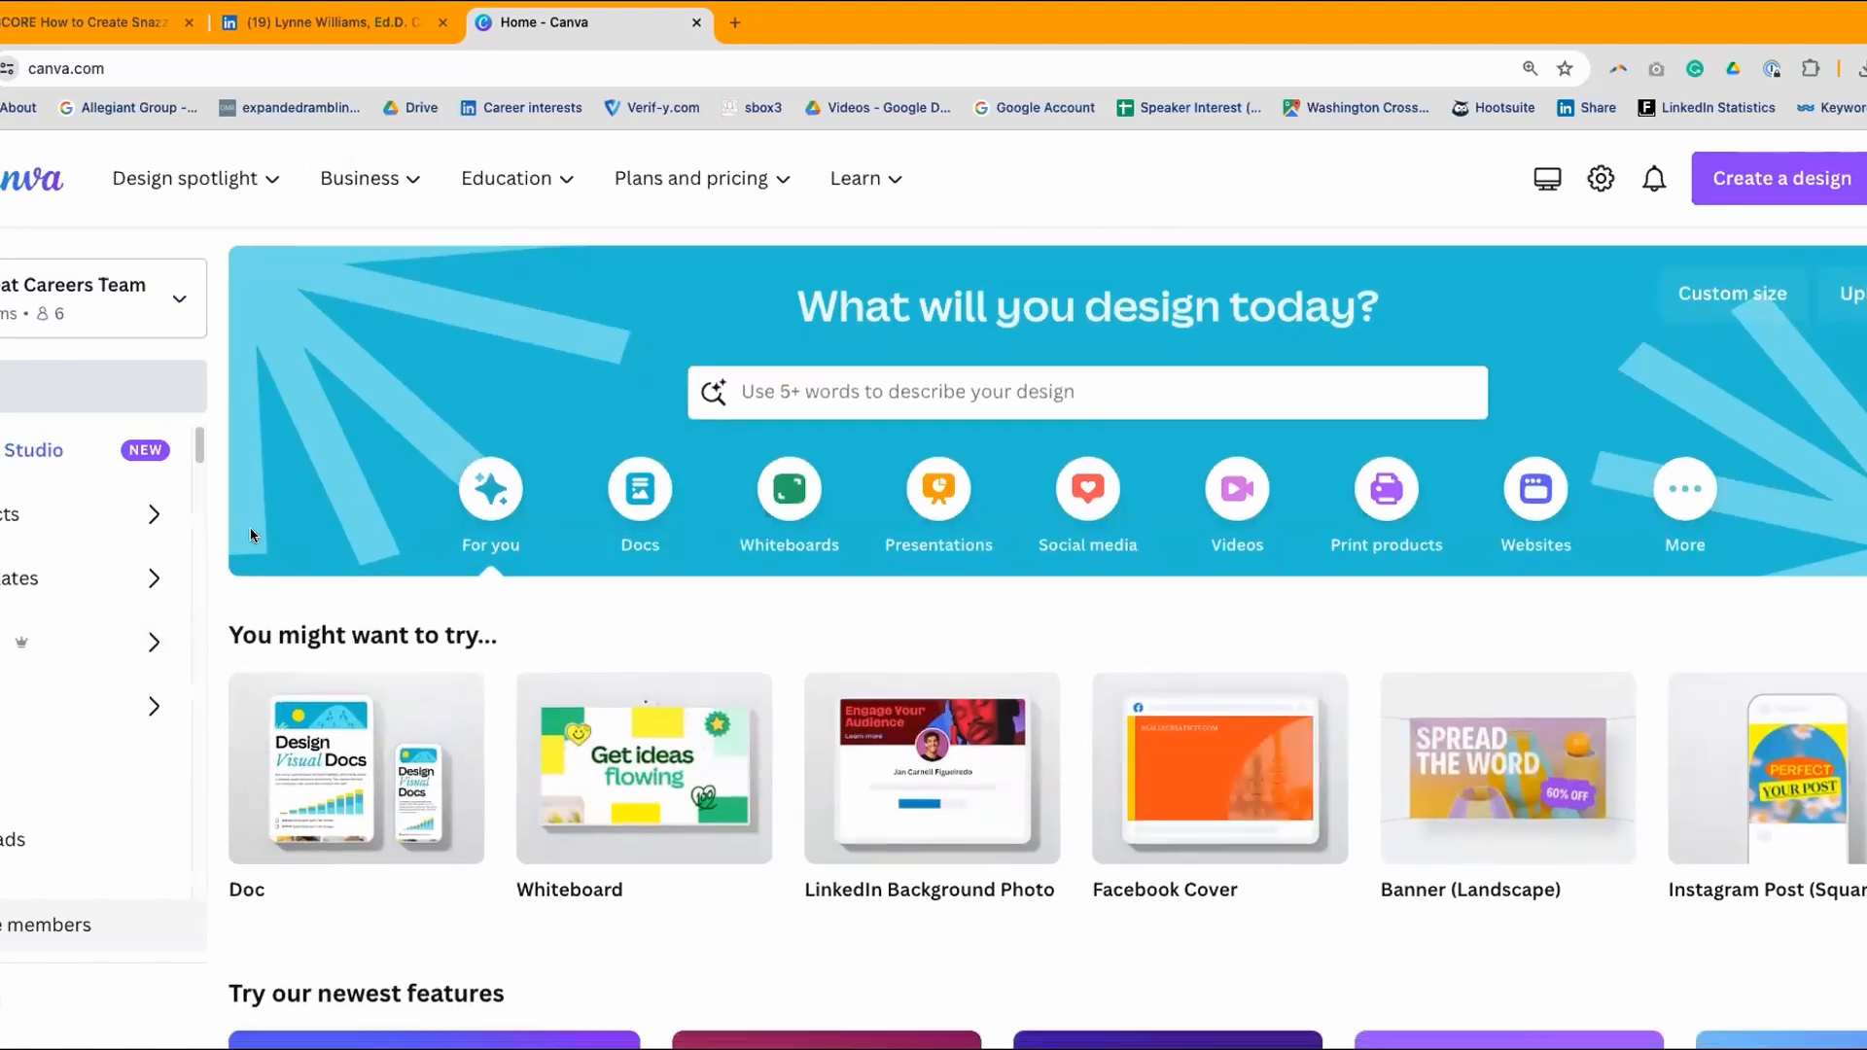
- Browse the Apps page and home page, then go to the Projects page
scroll(250, 538, down, 2)
scroll(34, 530, down, 2)
click(34, 530)
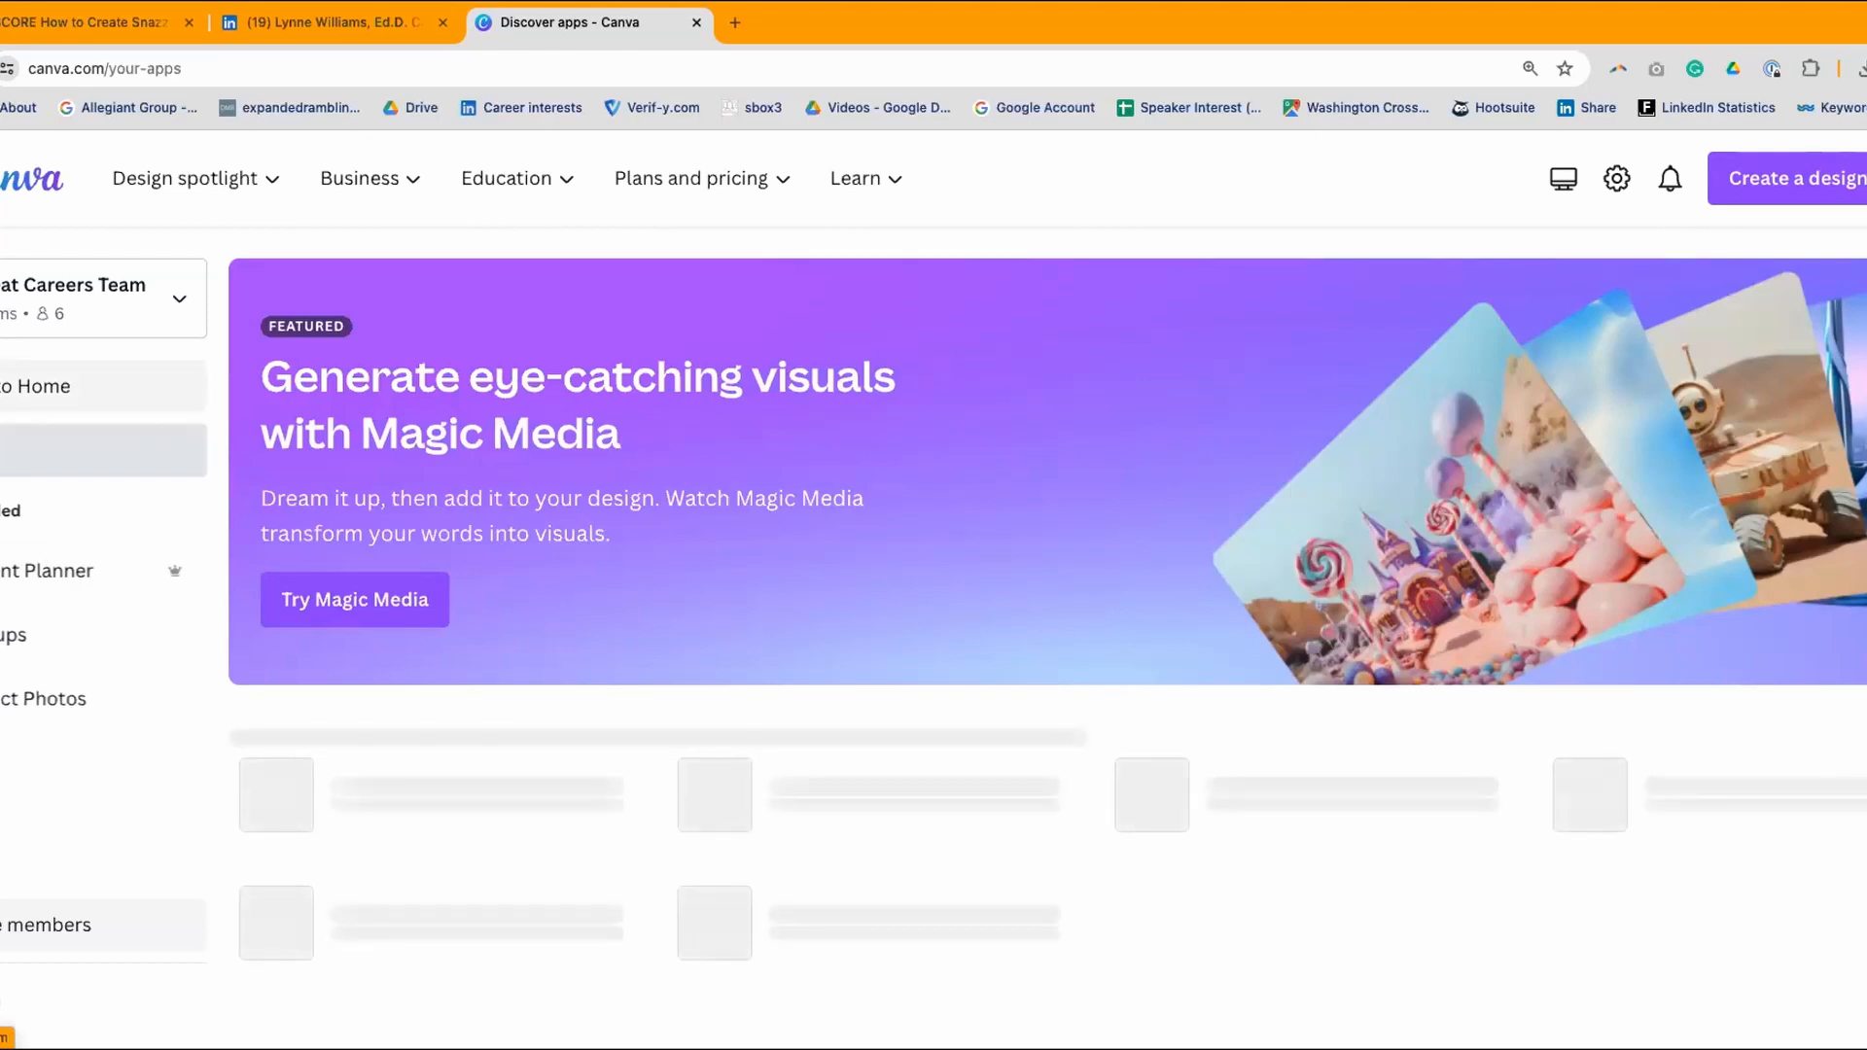
click(35, 386)
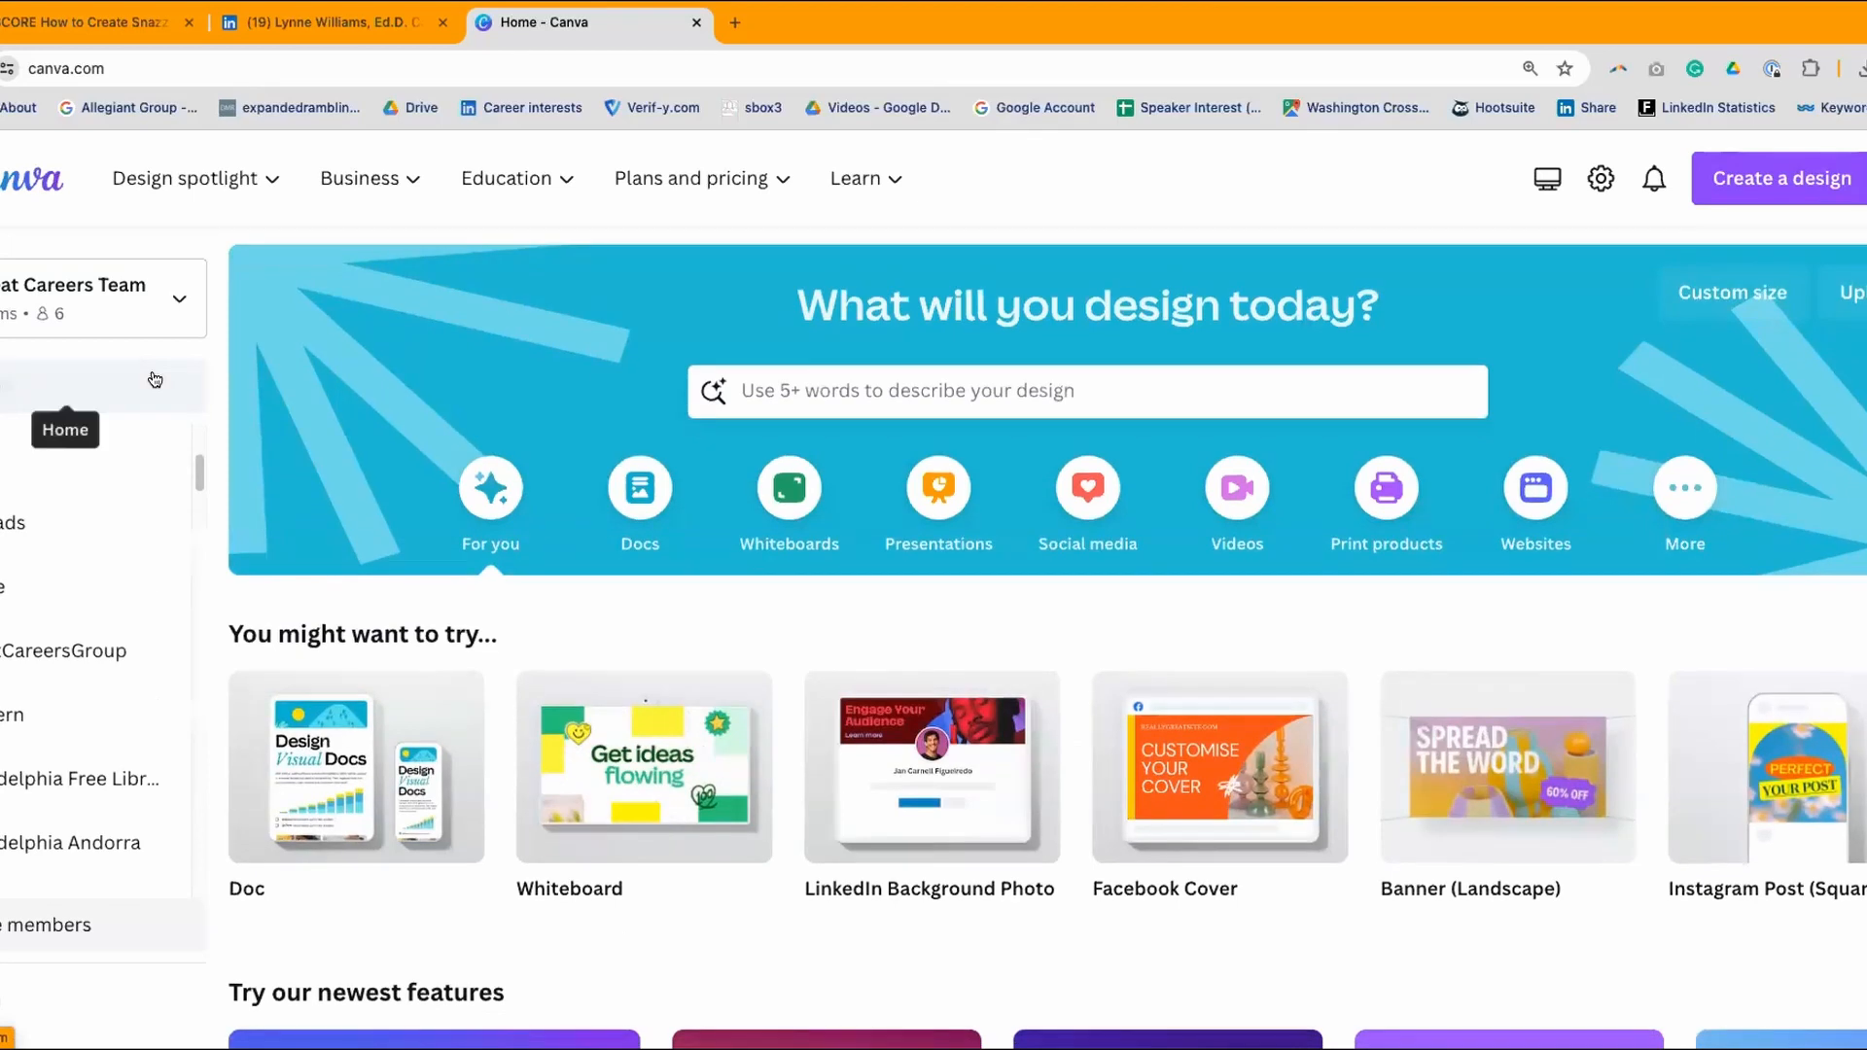
scroll(142, 459, down, 4)
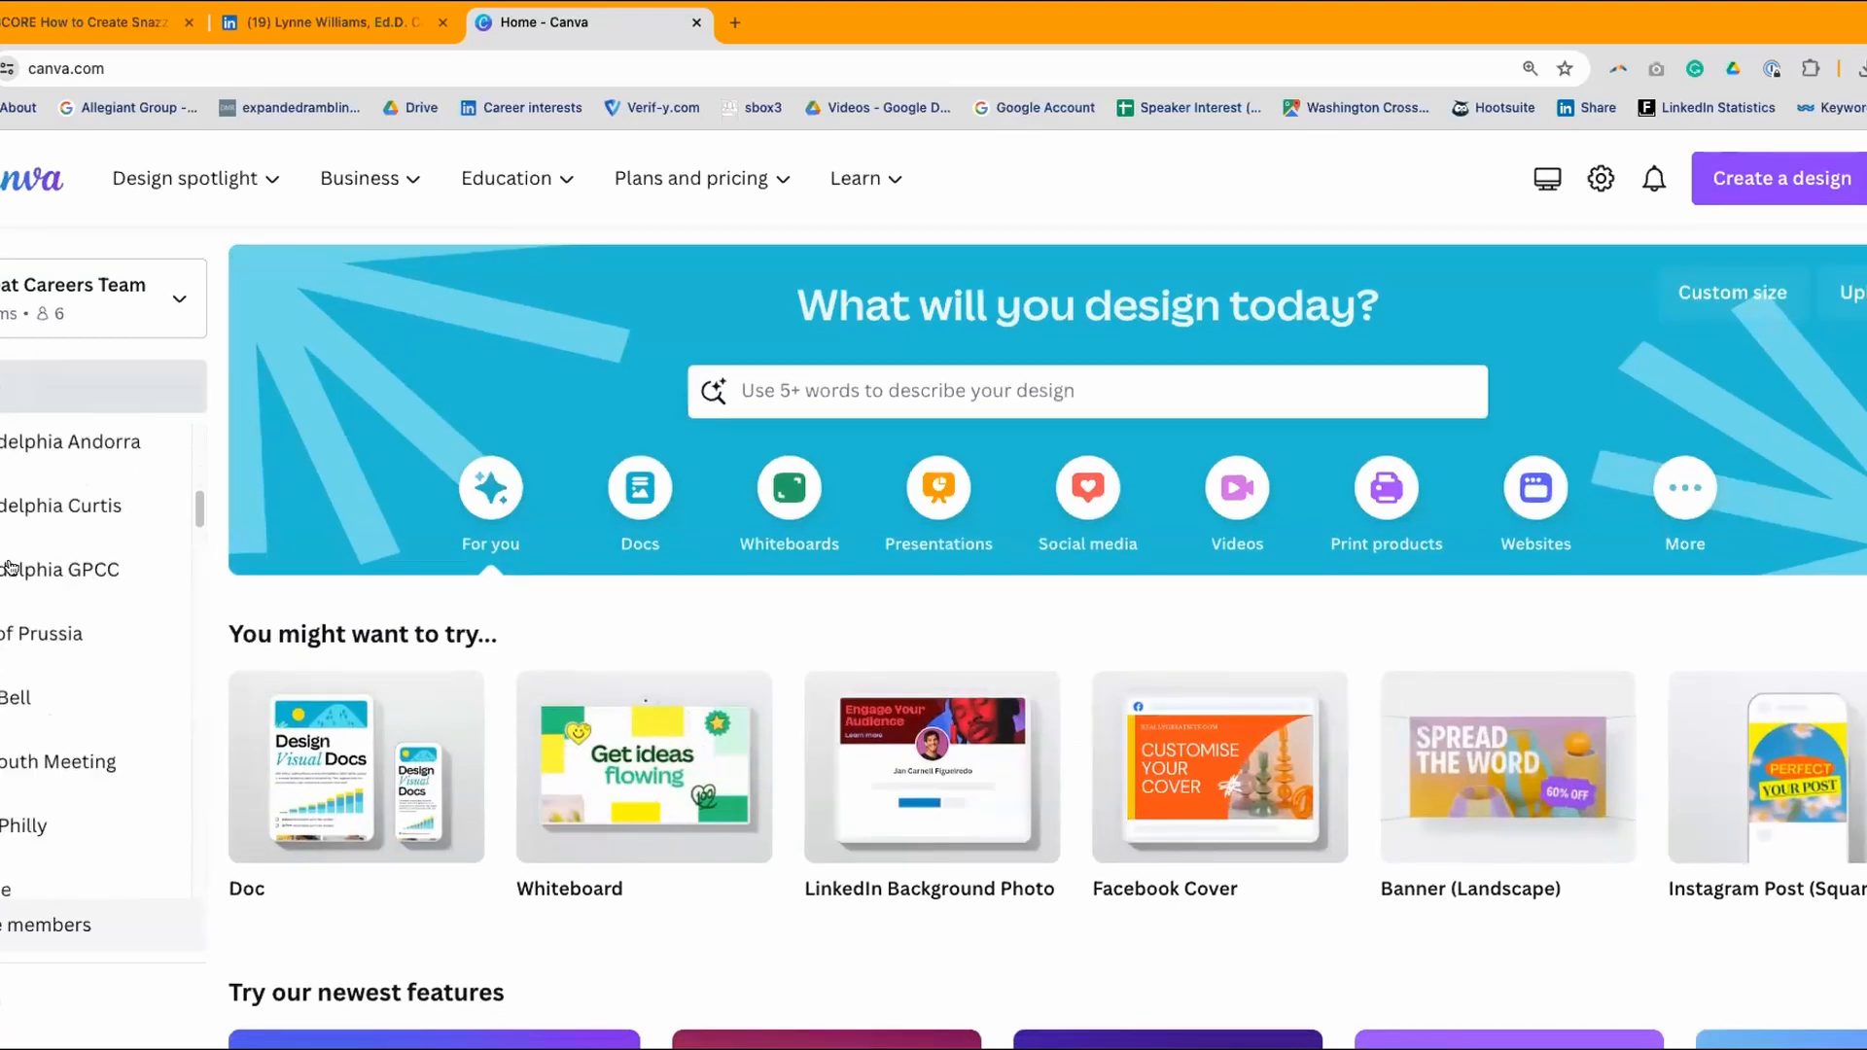
scroll(20, 583, down, 8)
scroll(24, 596, down, 8)
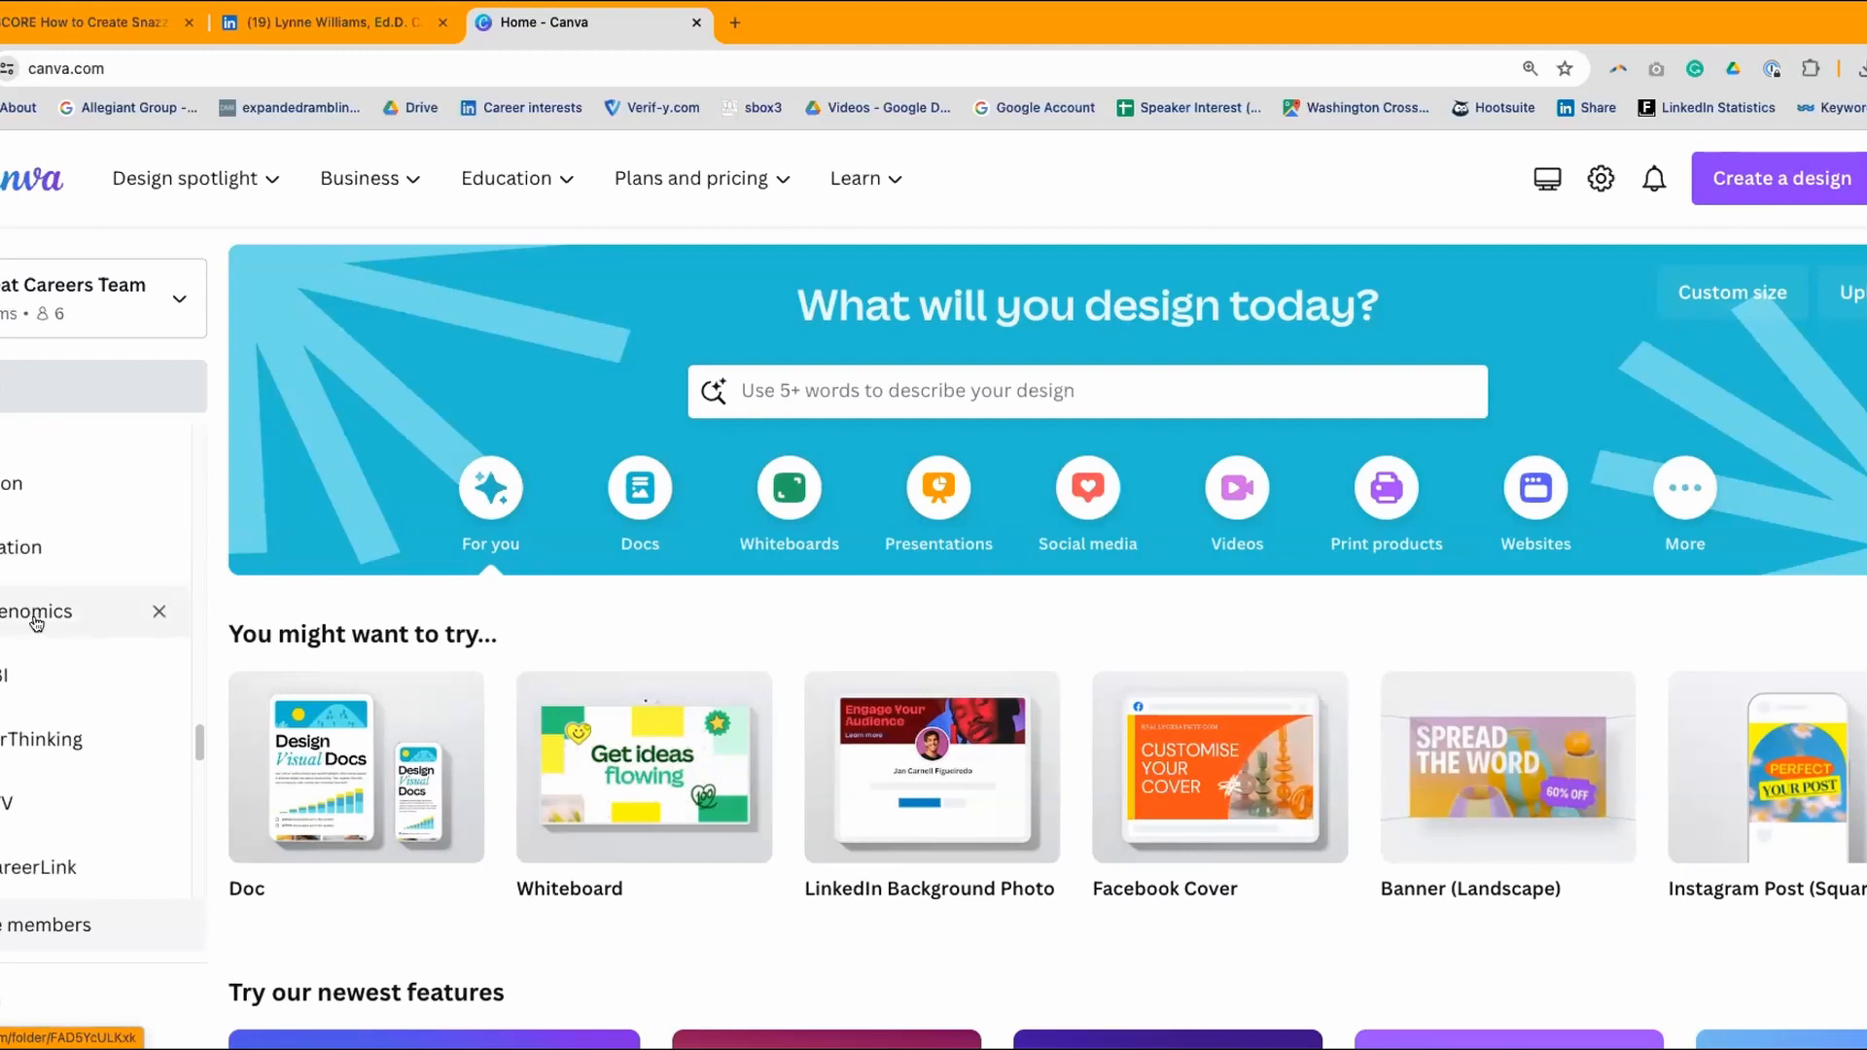
scroll(36, 623, up, 20)
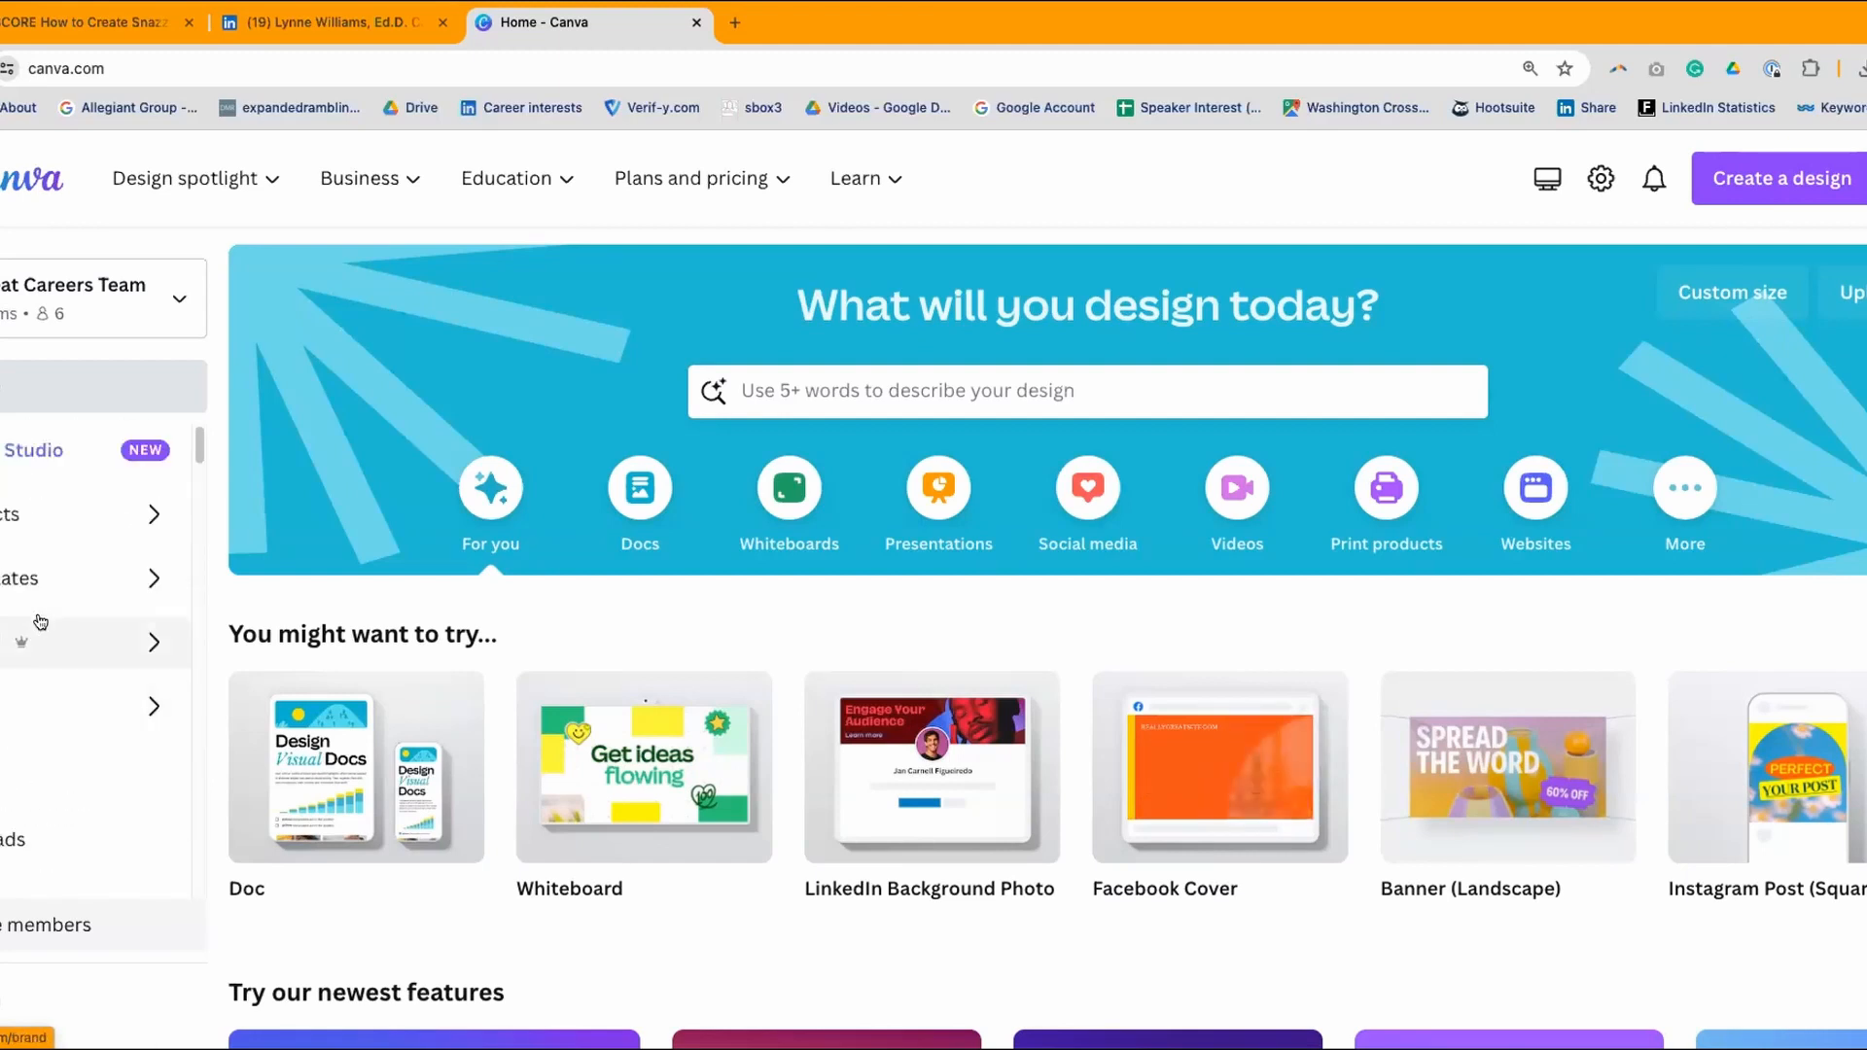
scroll(40, 602, up, 1)
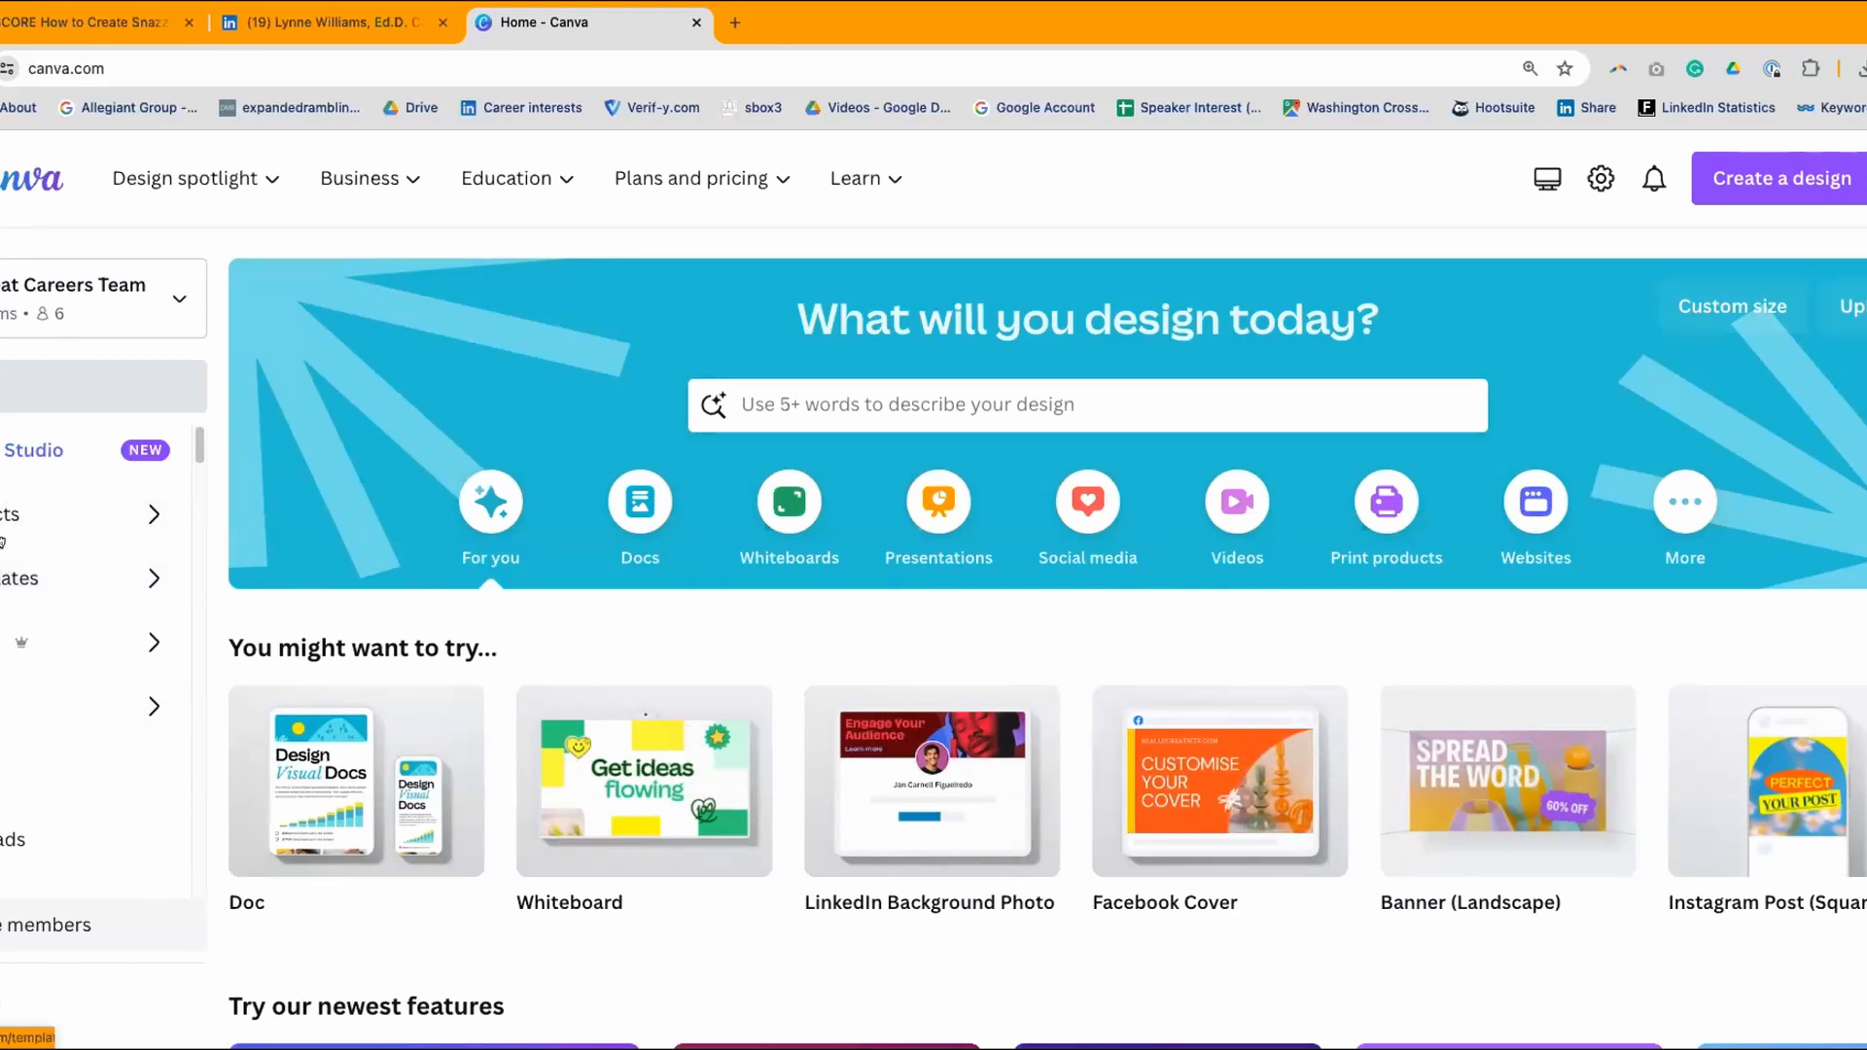
click(78, 514)
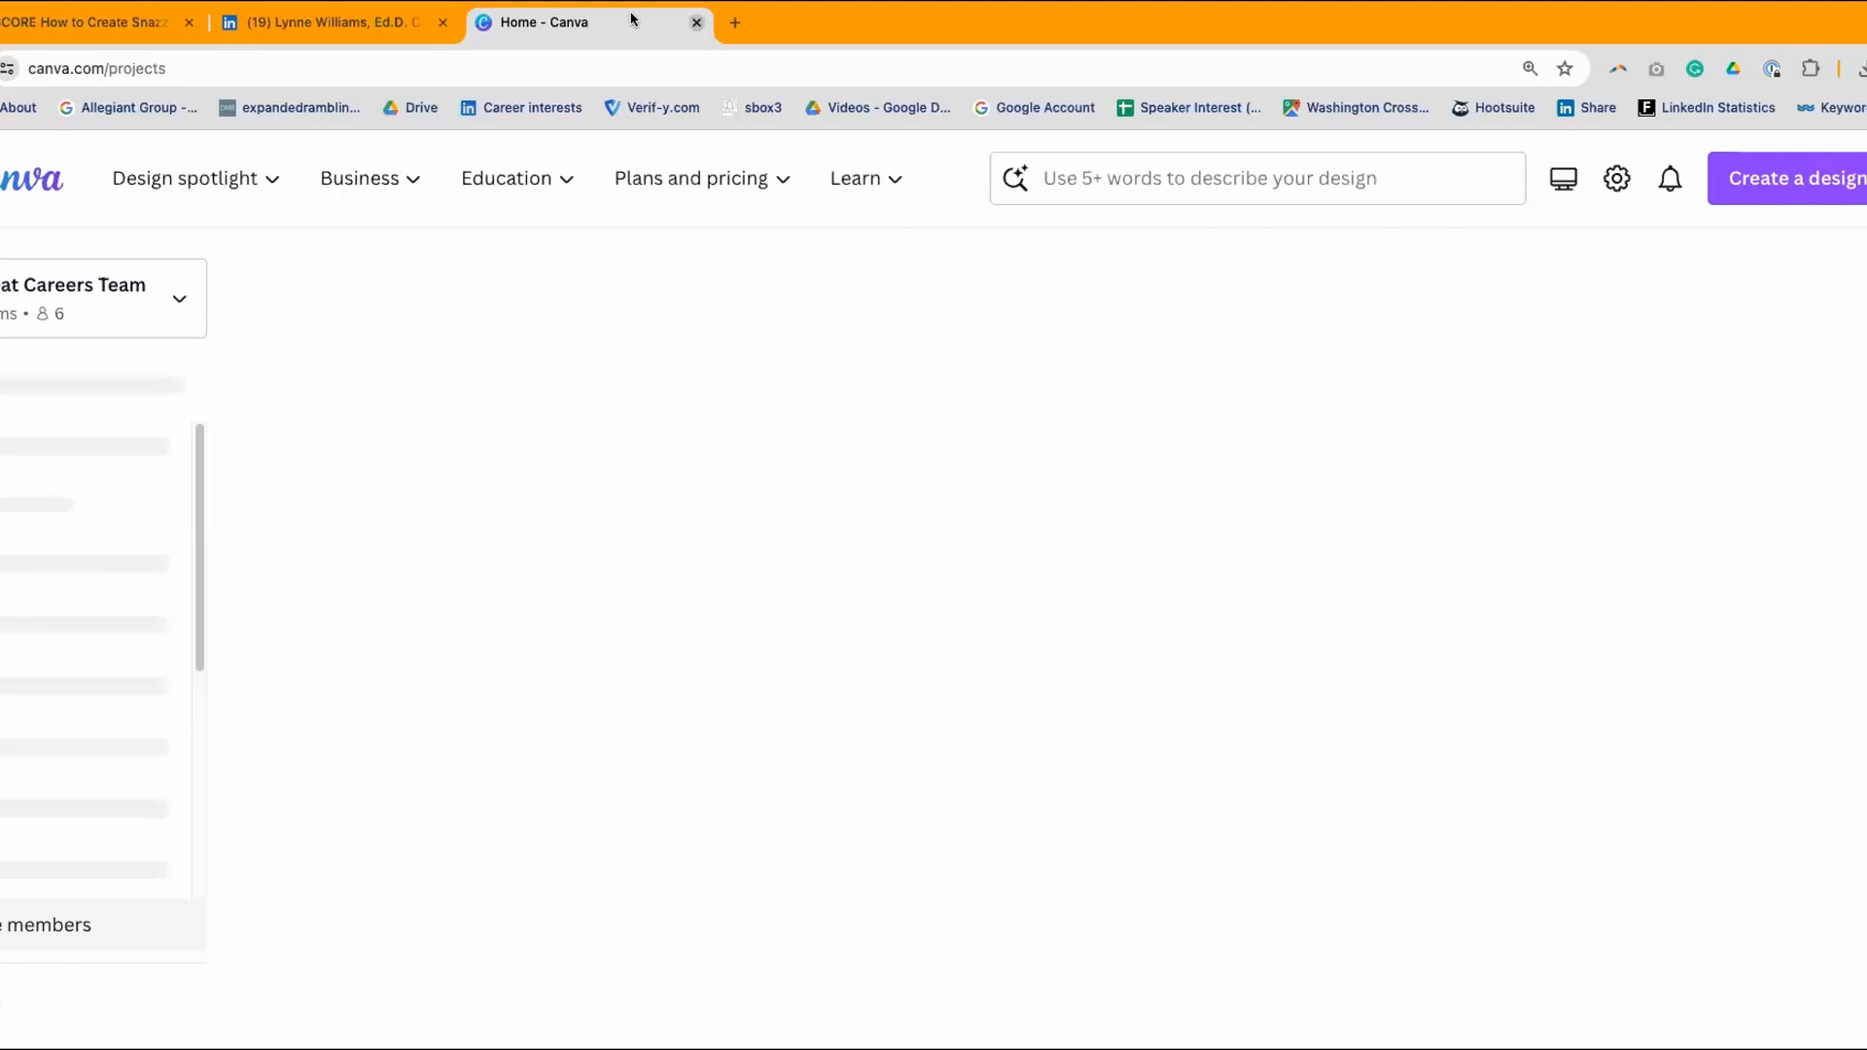
- Close the Home - Canva tab and load CANVA.COM in a new tab
click(694, 21)
click(483, 23)
text(CANVA.C)
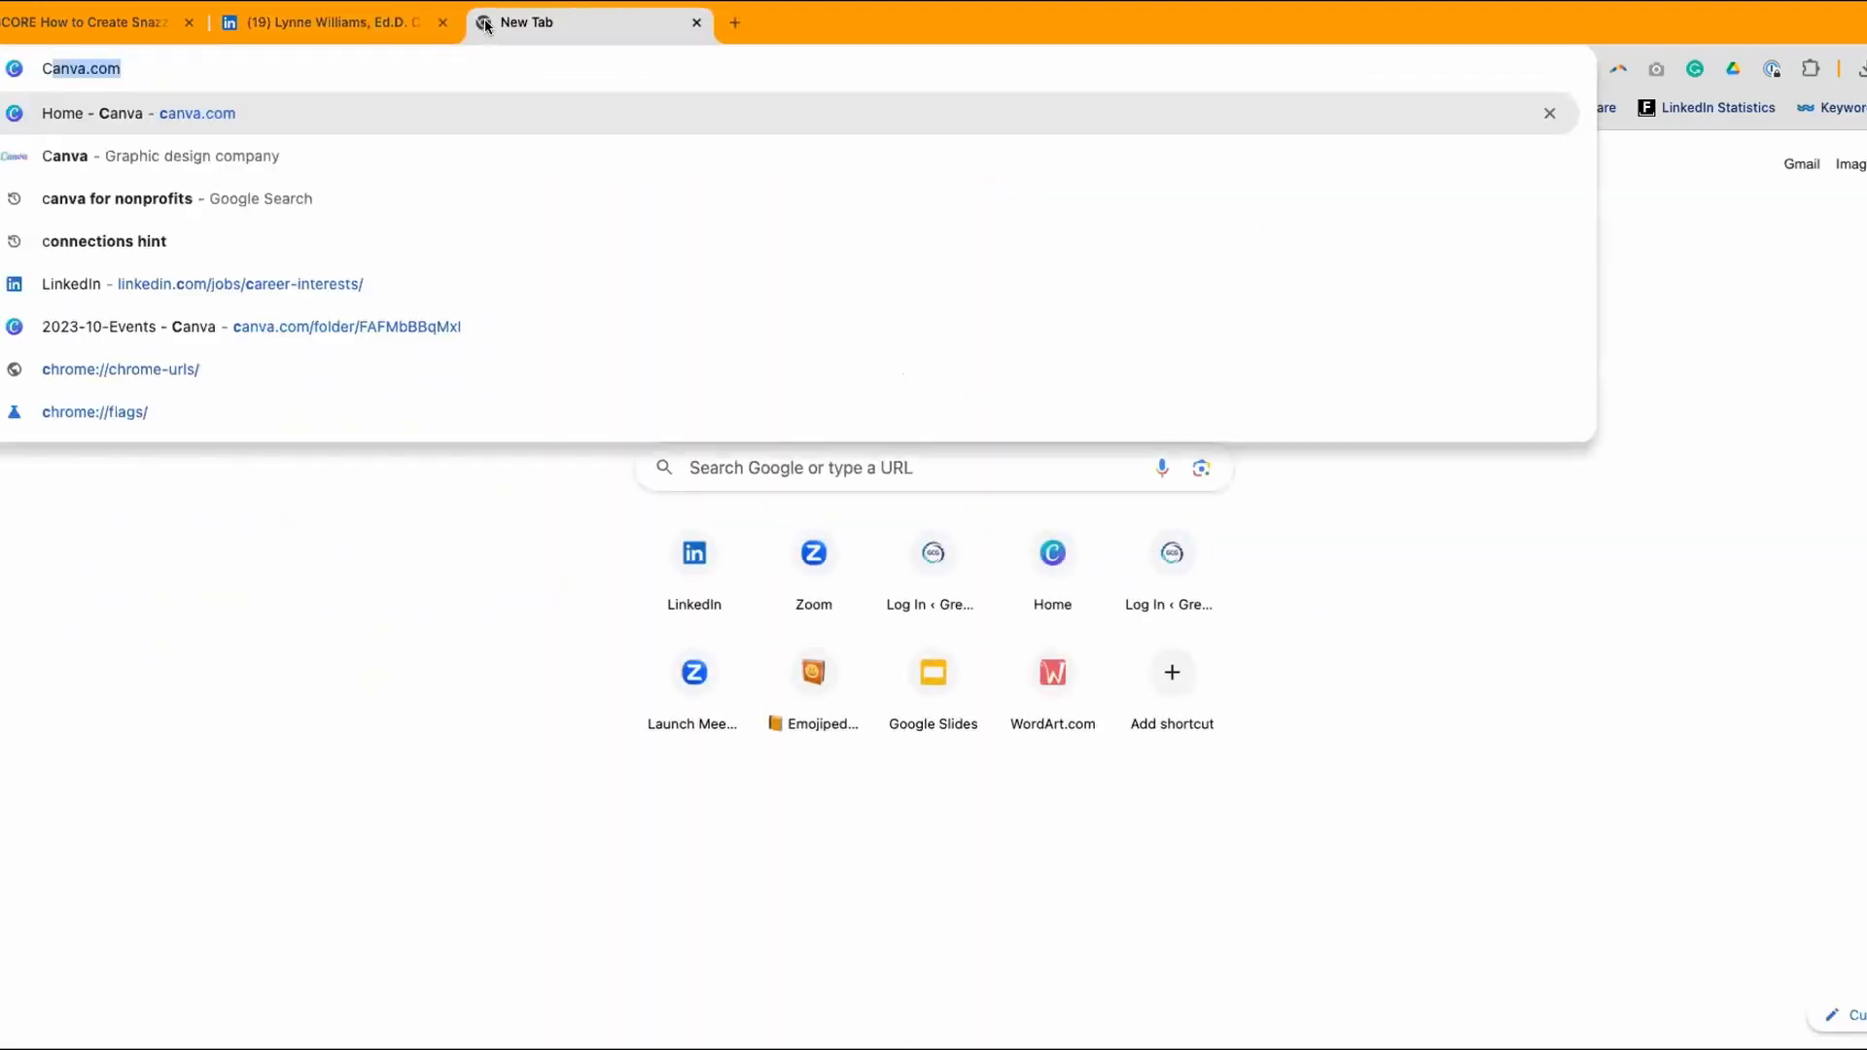
text(OM)
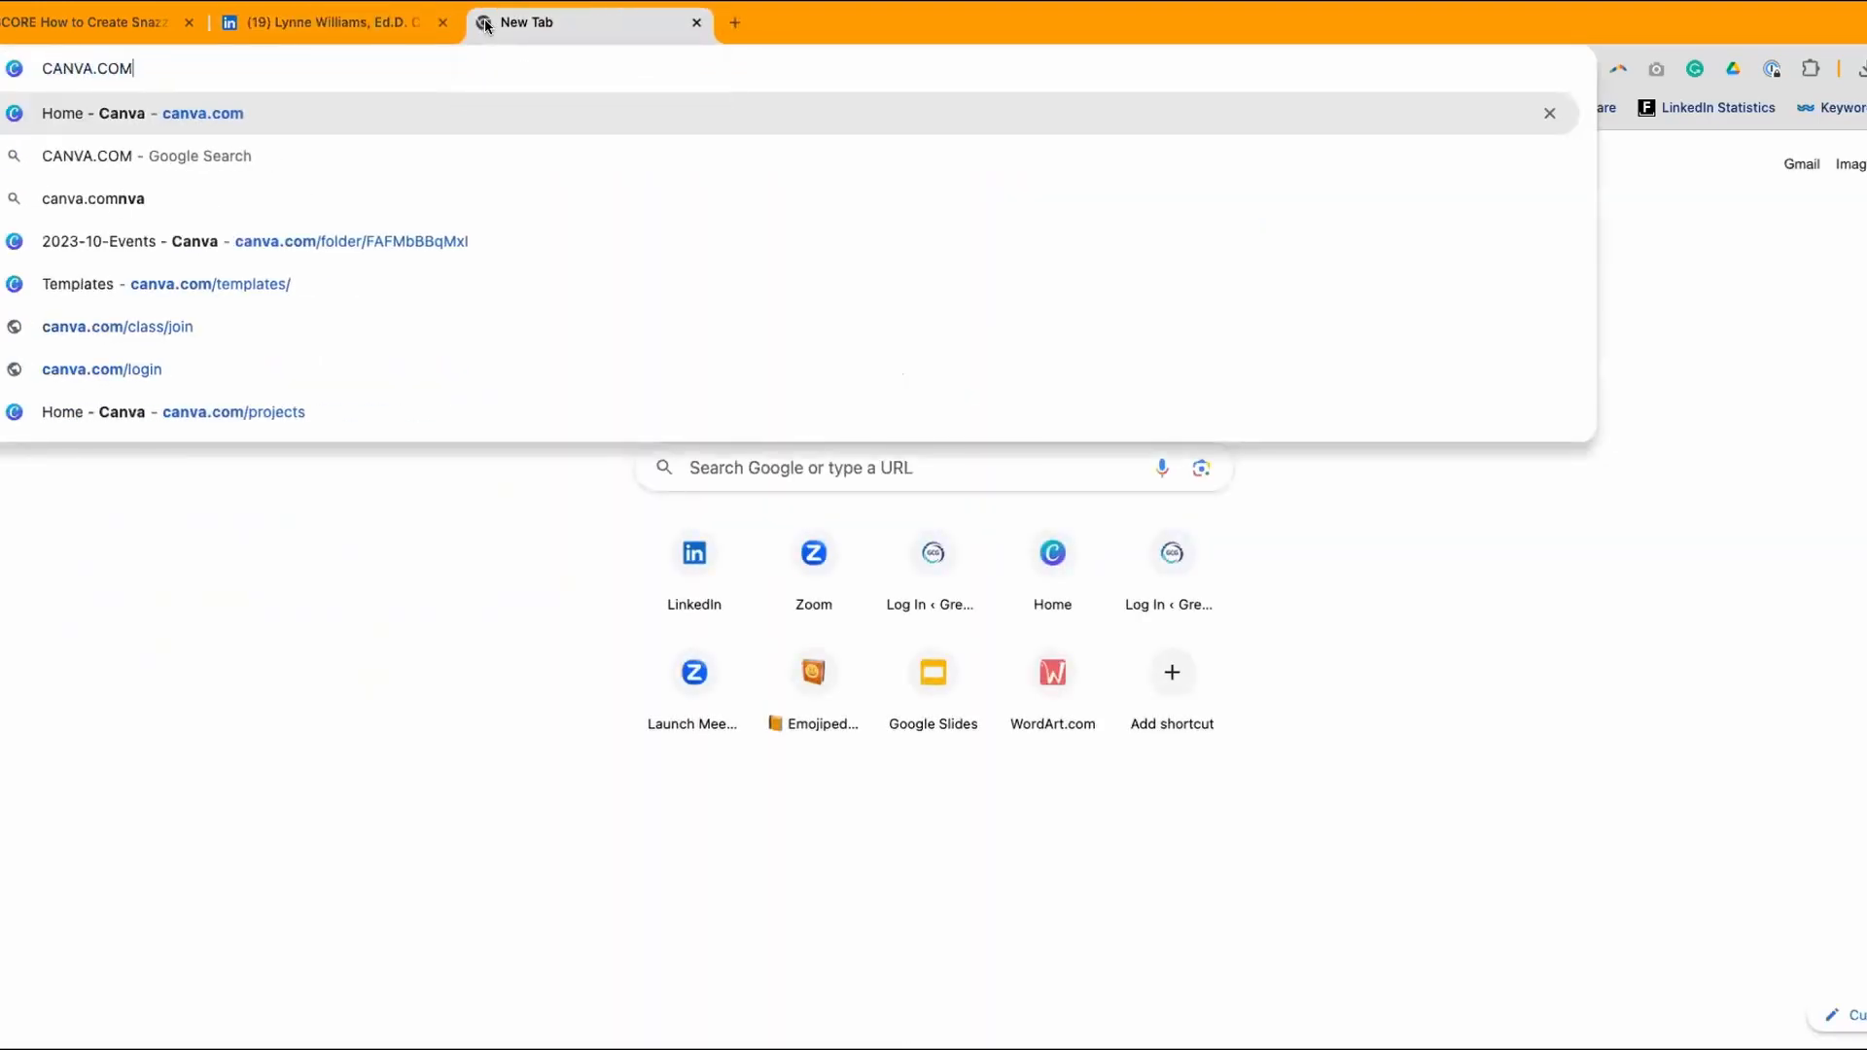
key(Return)
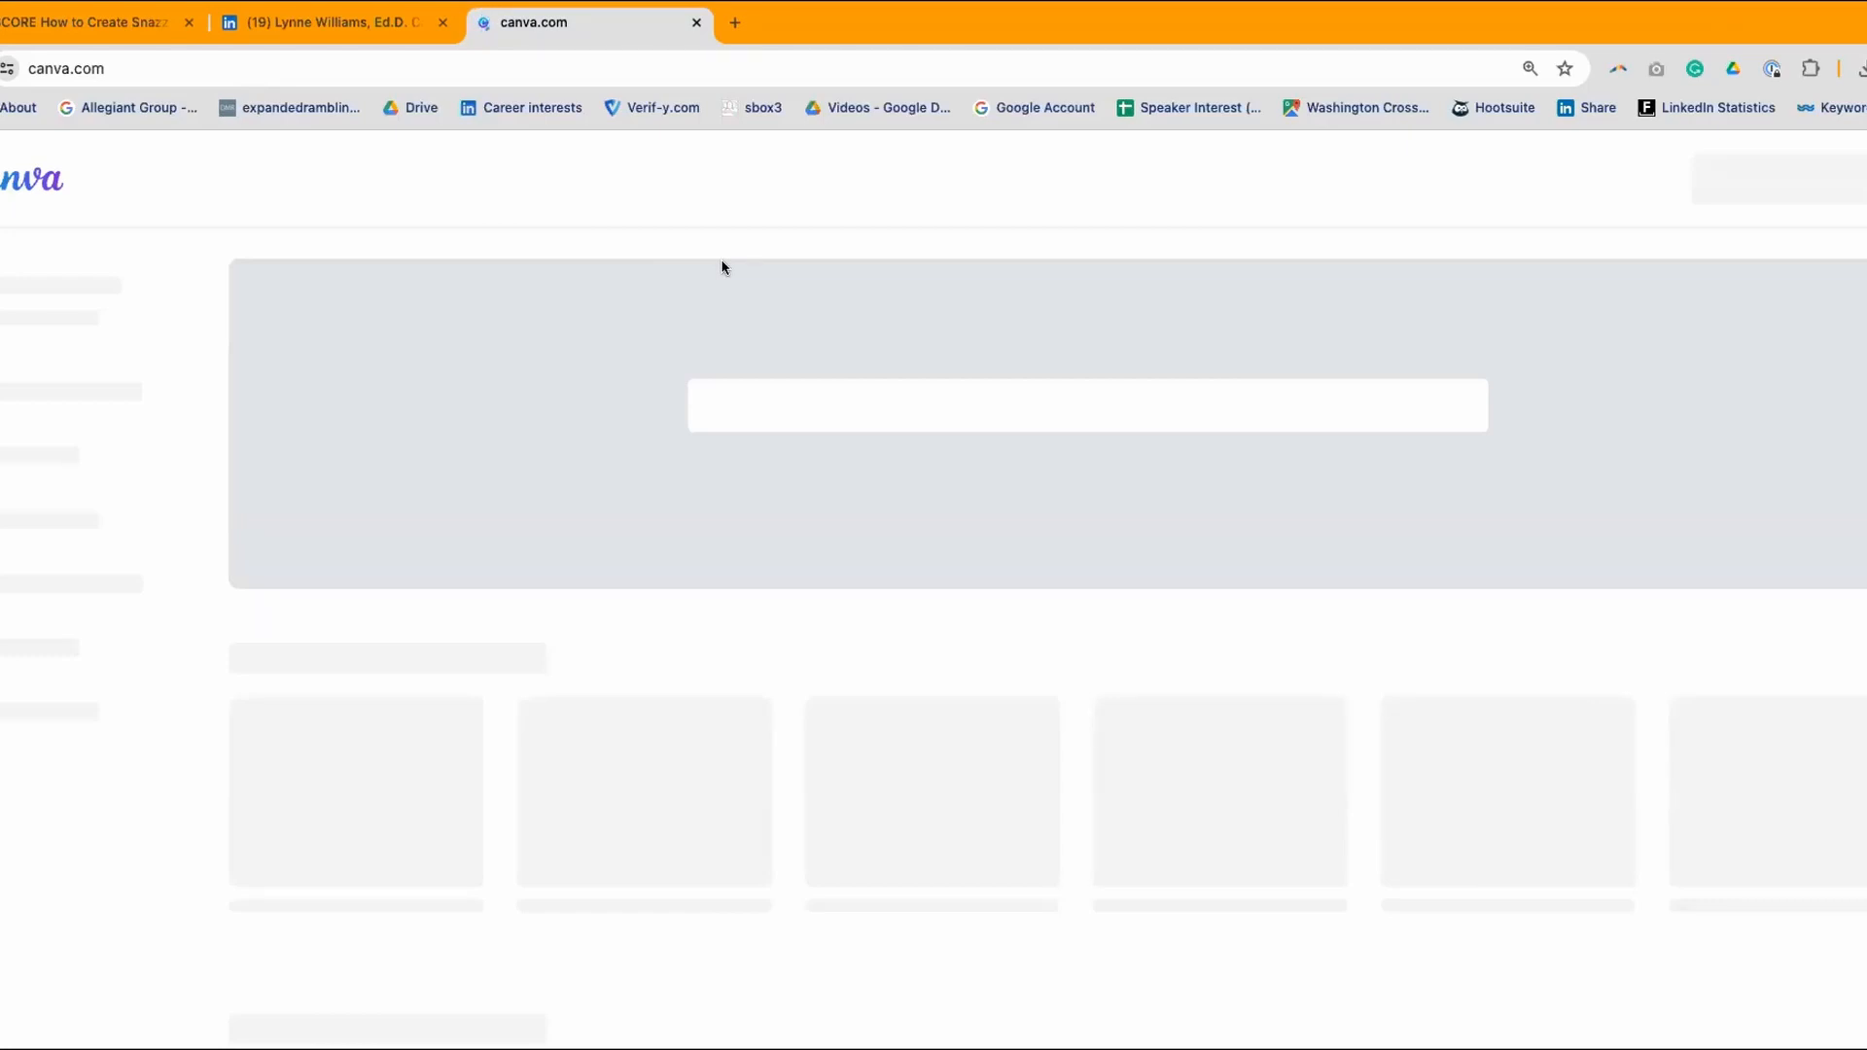
- Close the LinkedIn and presentation tabs
click(442, 23)
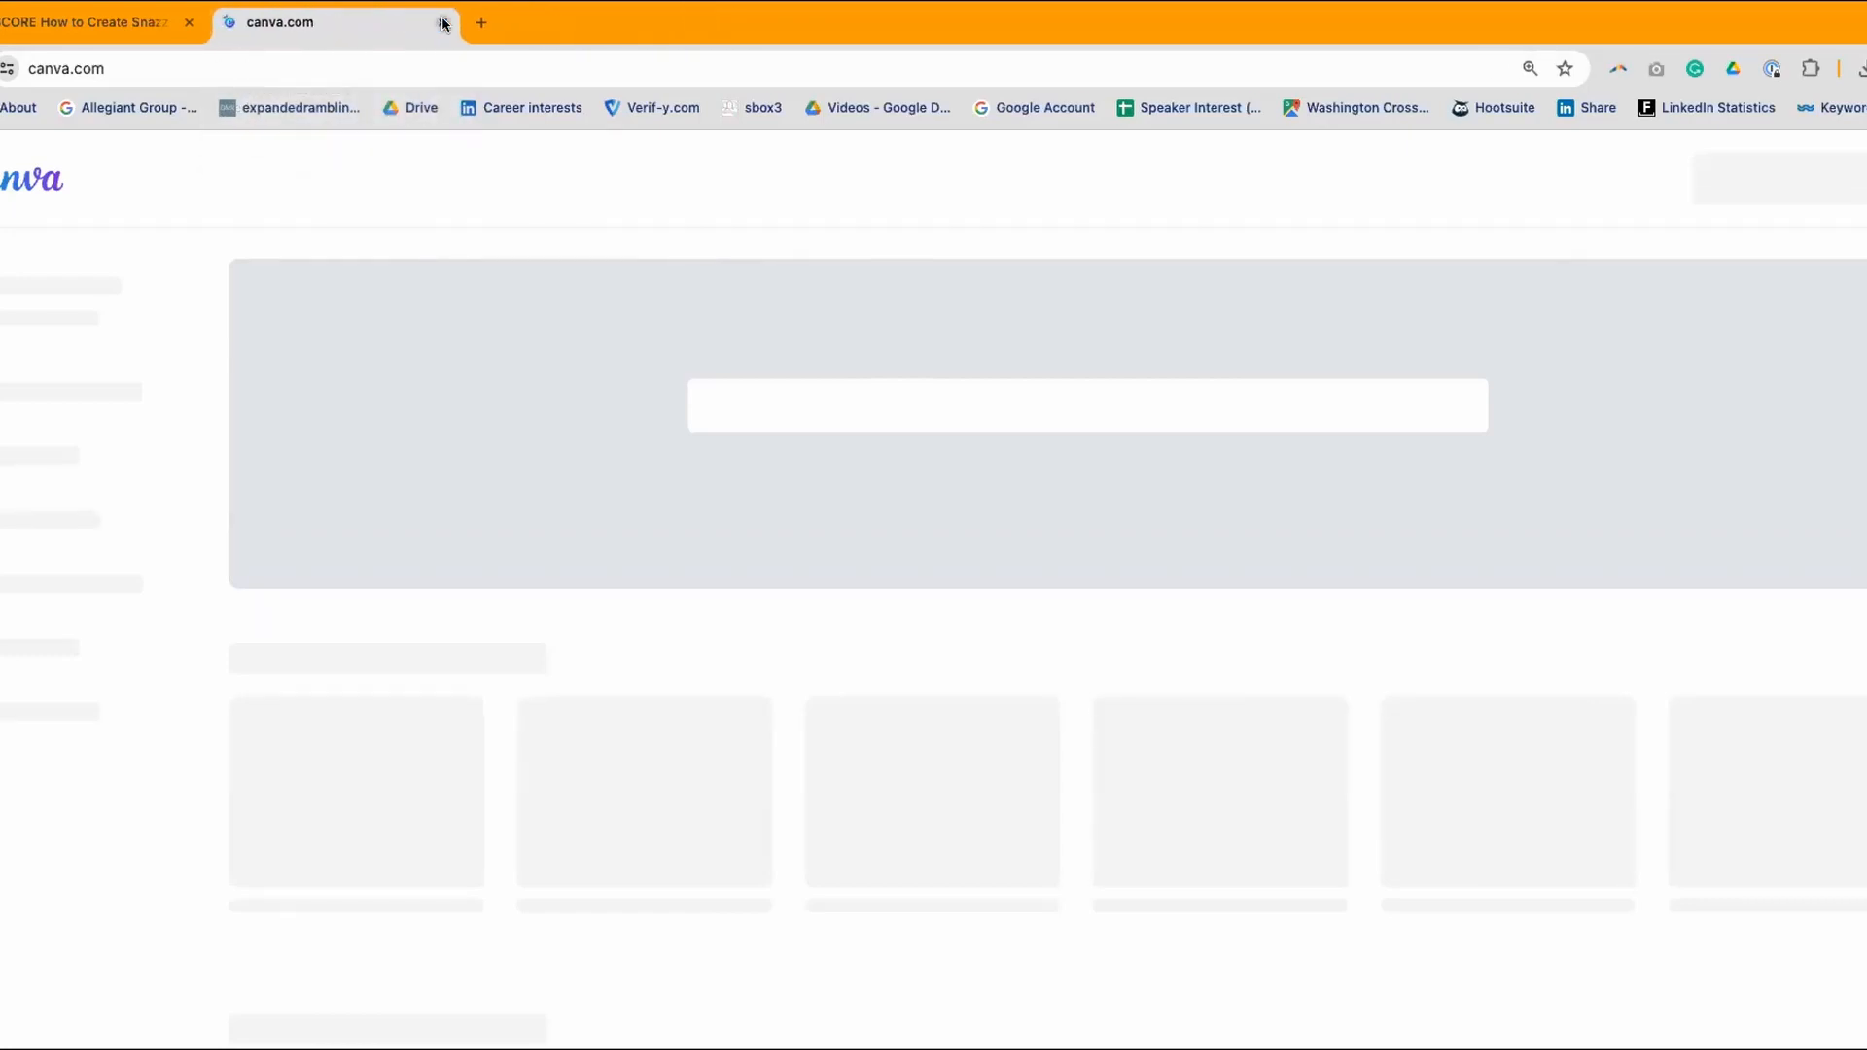
click(83, 21)
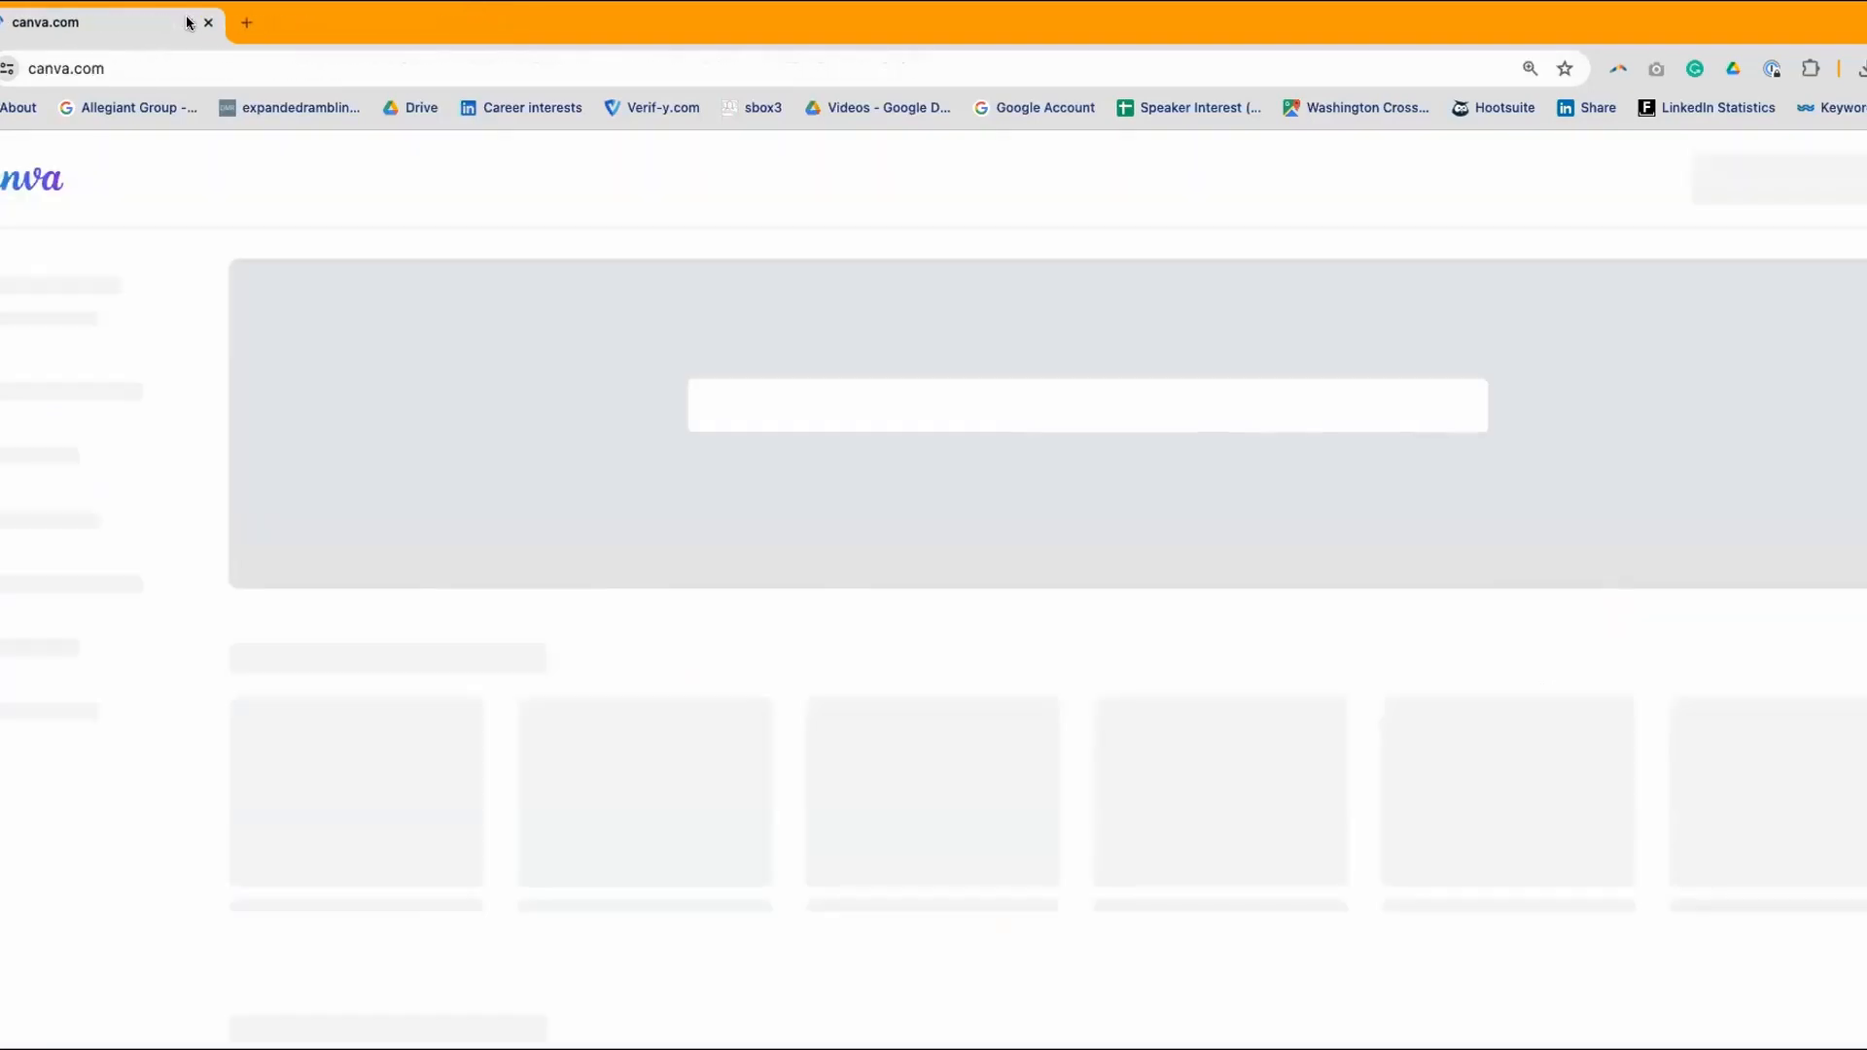
click(187, 23)
- Replace the old canva.com tab with a new one navigating to canva.com
click(230, 21)
click(188, 22)
click(98, 63)
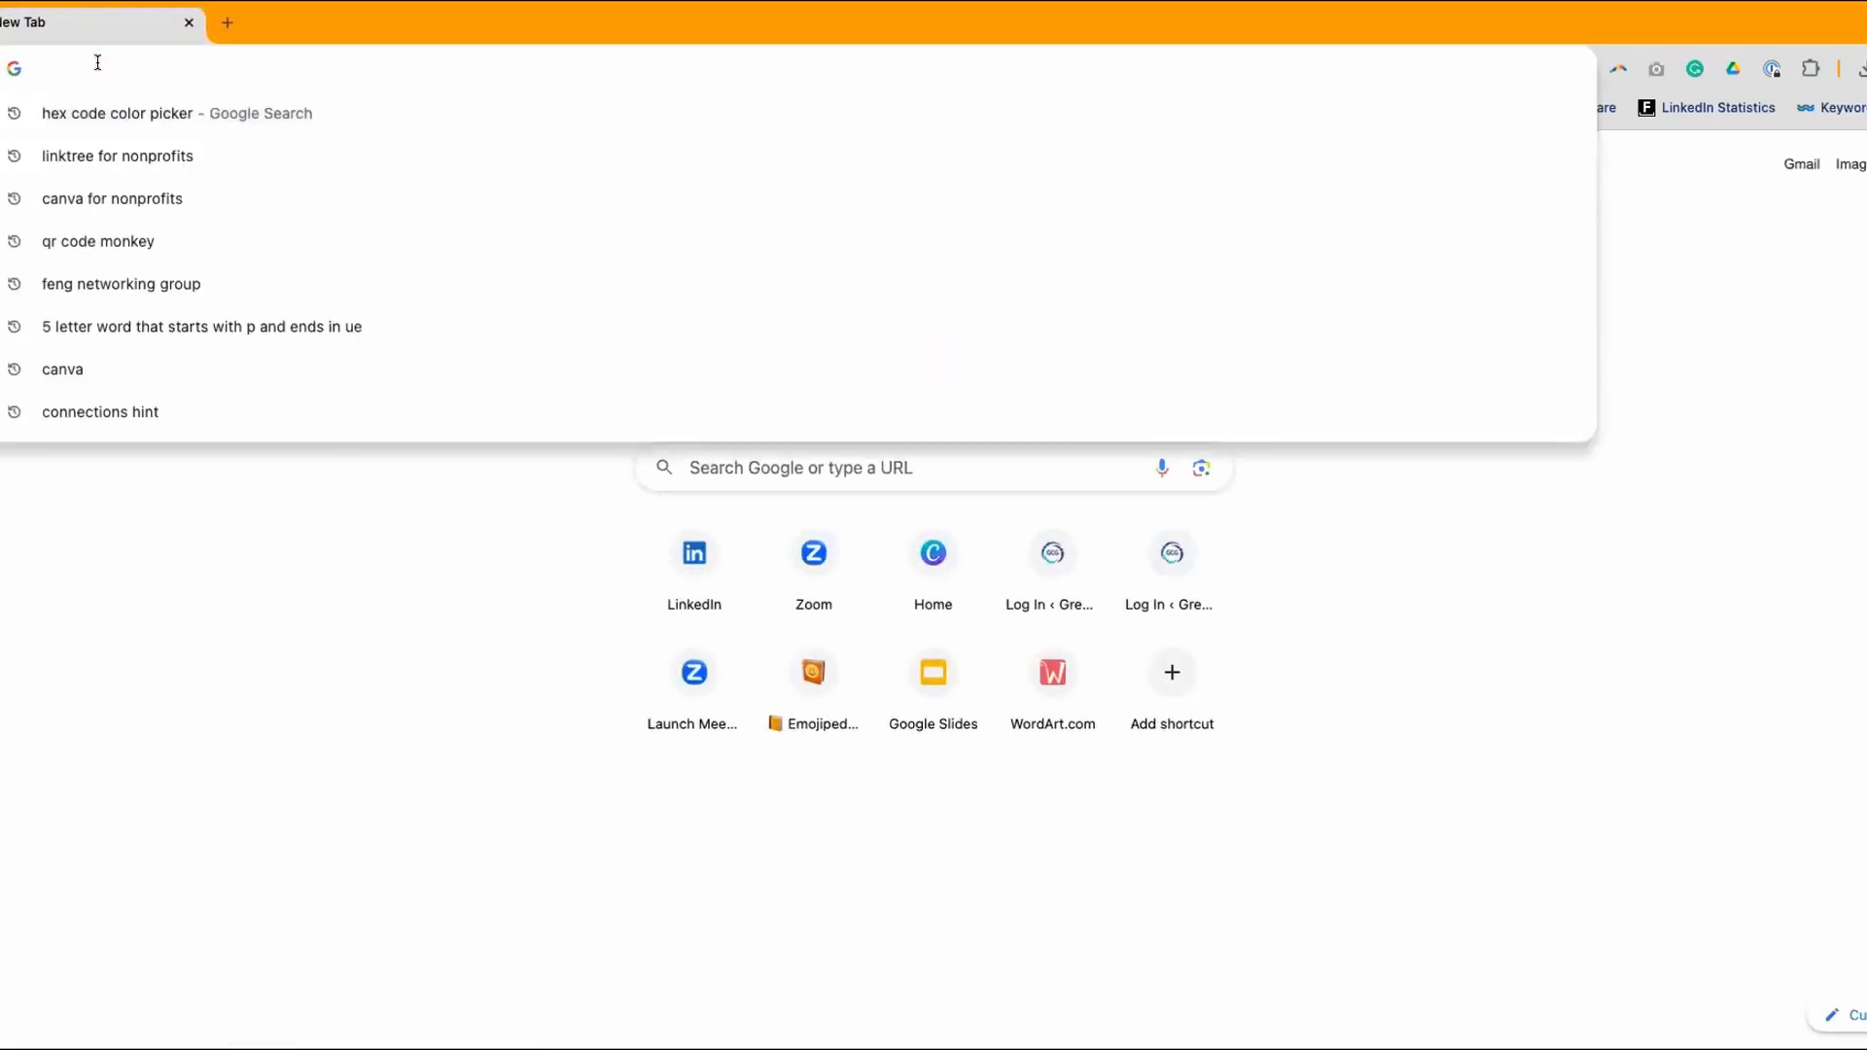
text(CANVA)
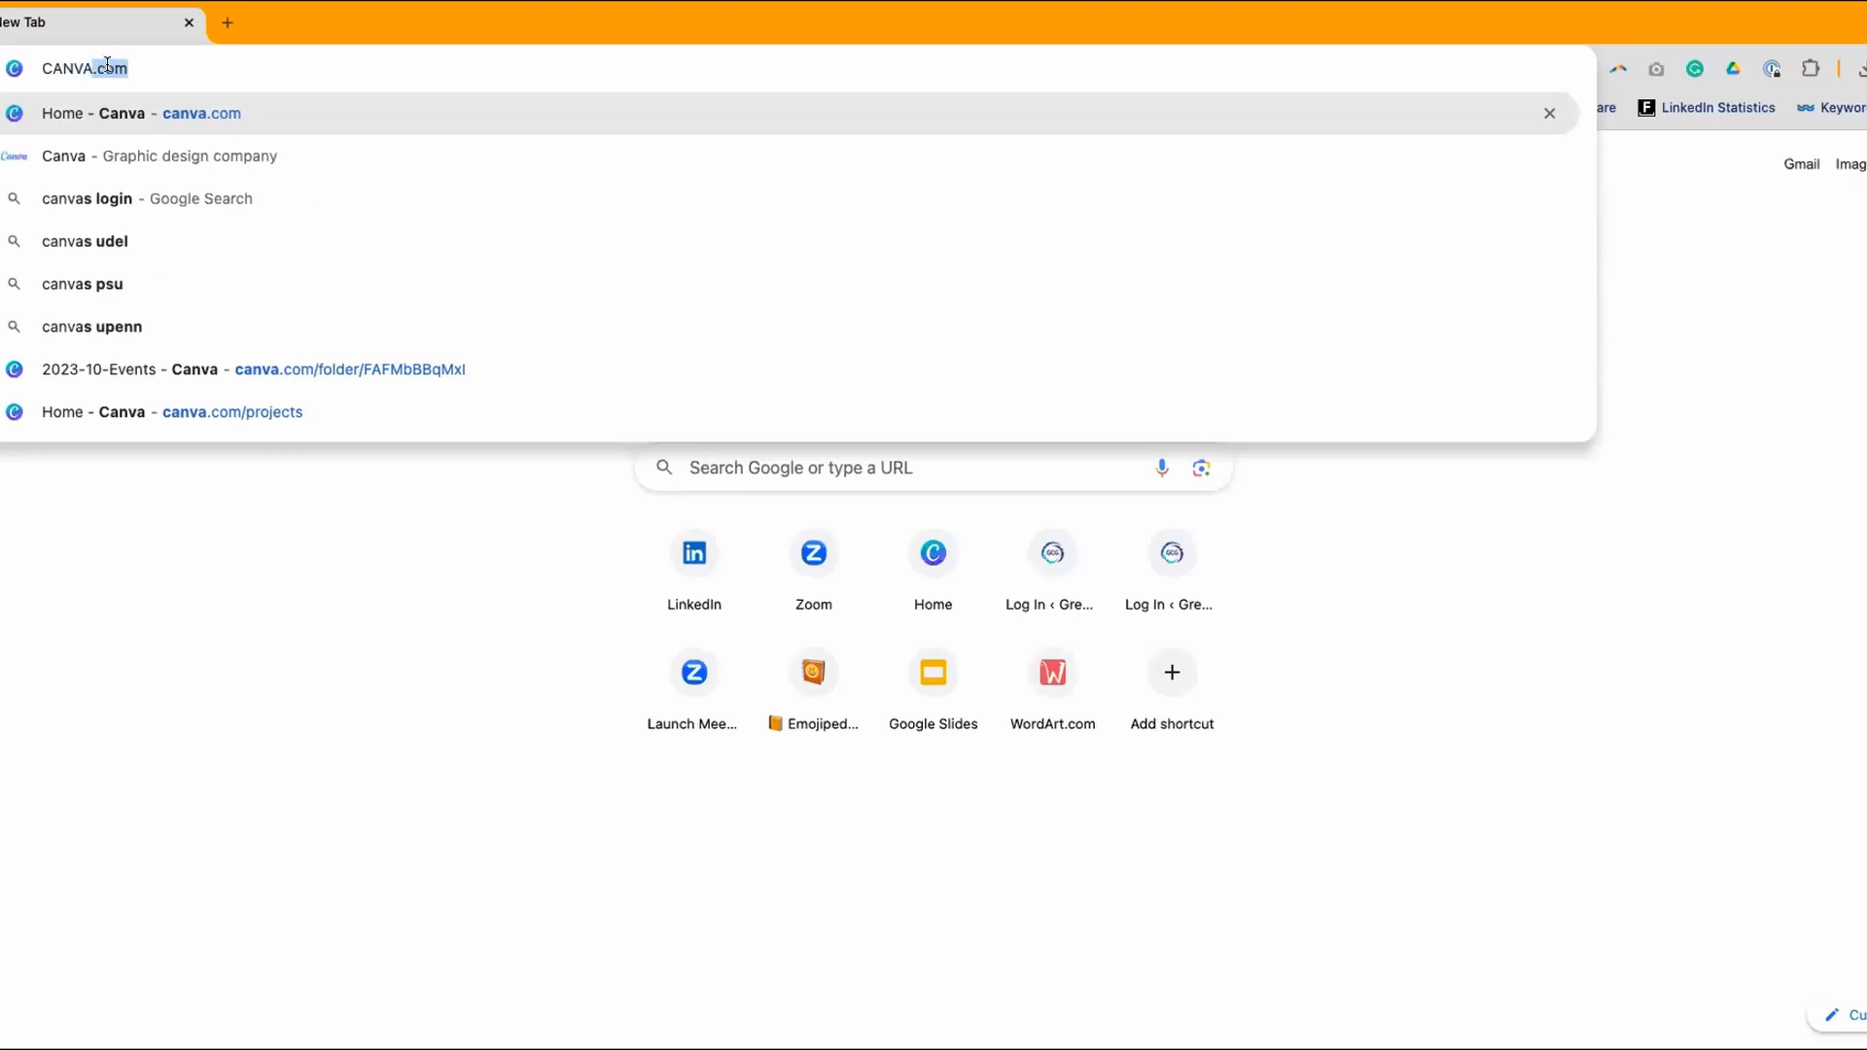
key(Return)
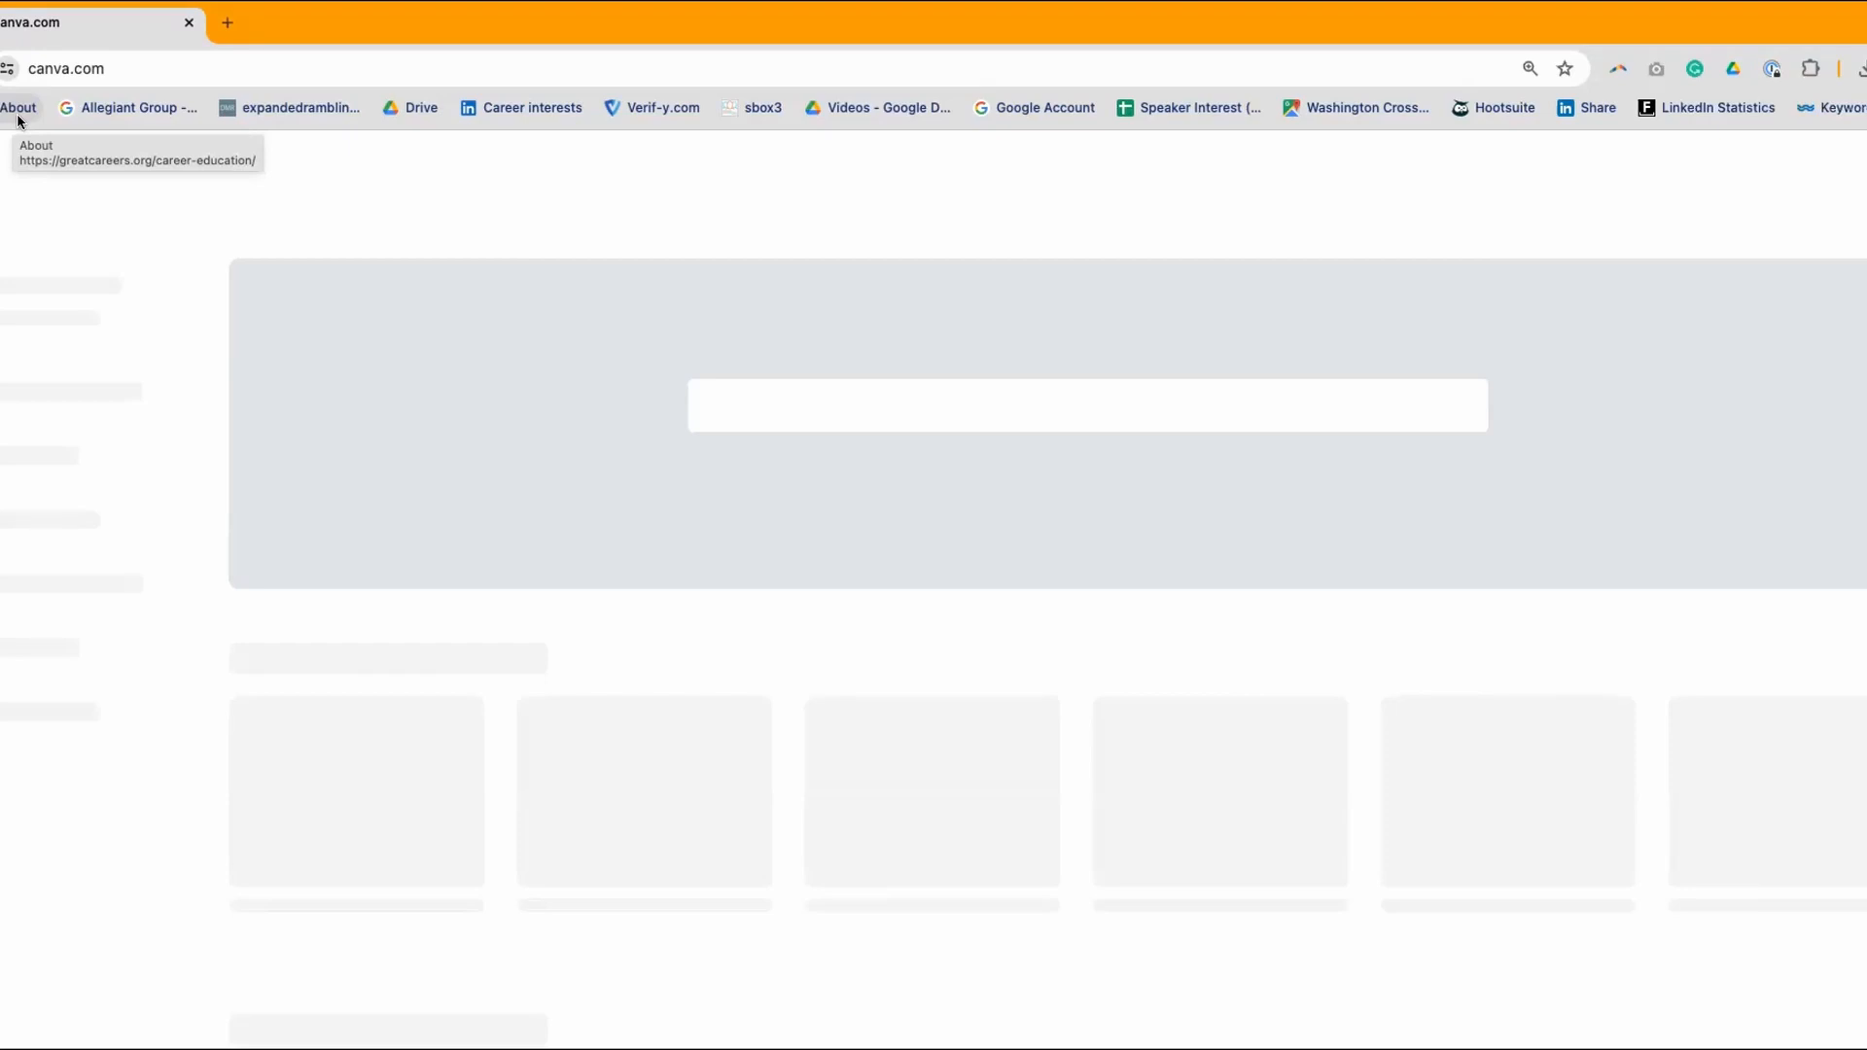
- Open LinkedIn in a new tab, go to your own profile and scroll down to Activity
click(232, 22)
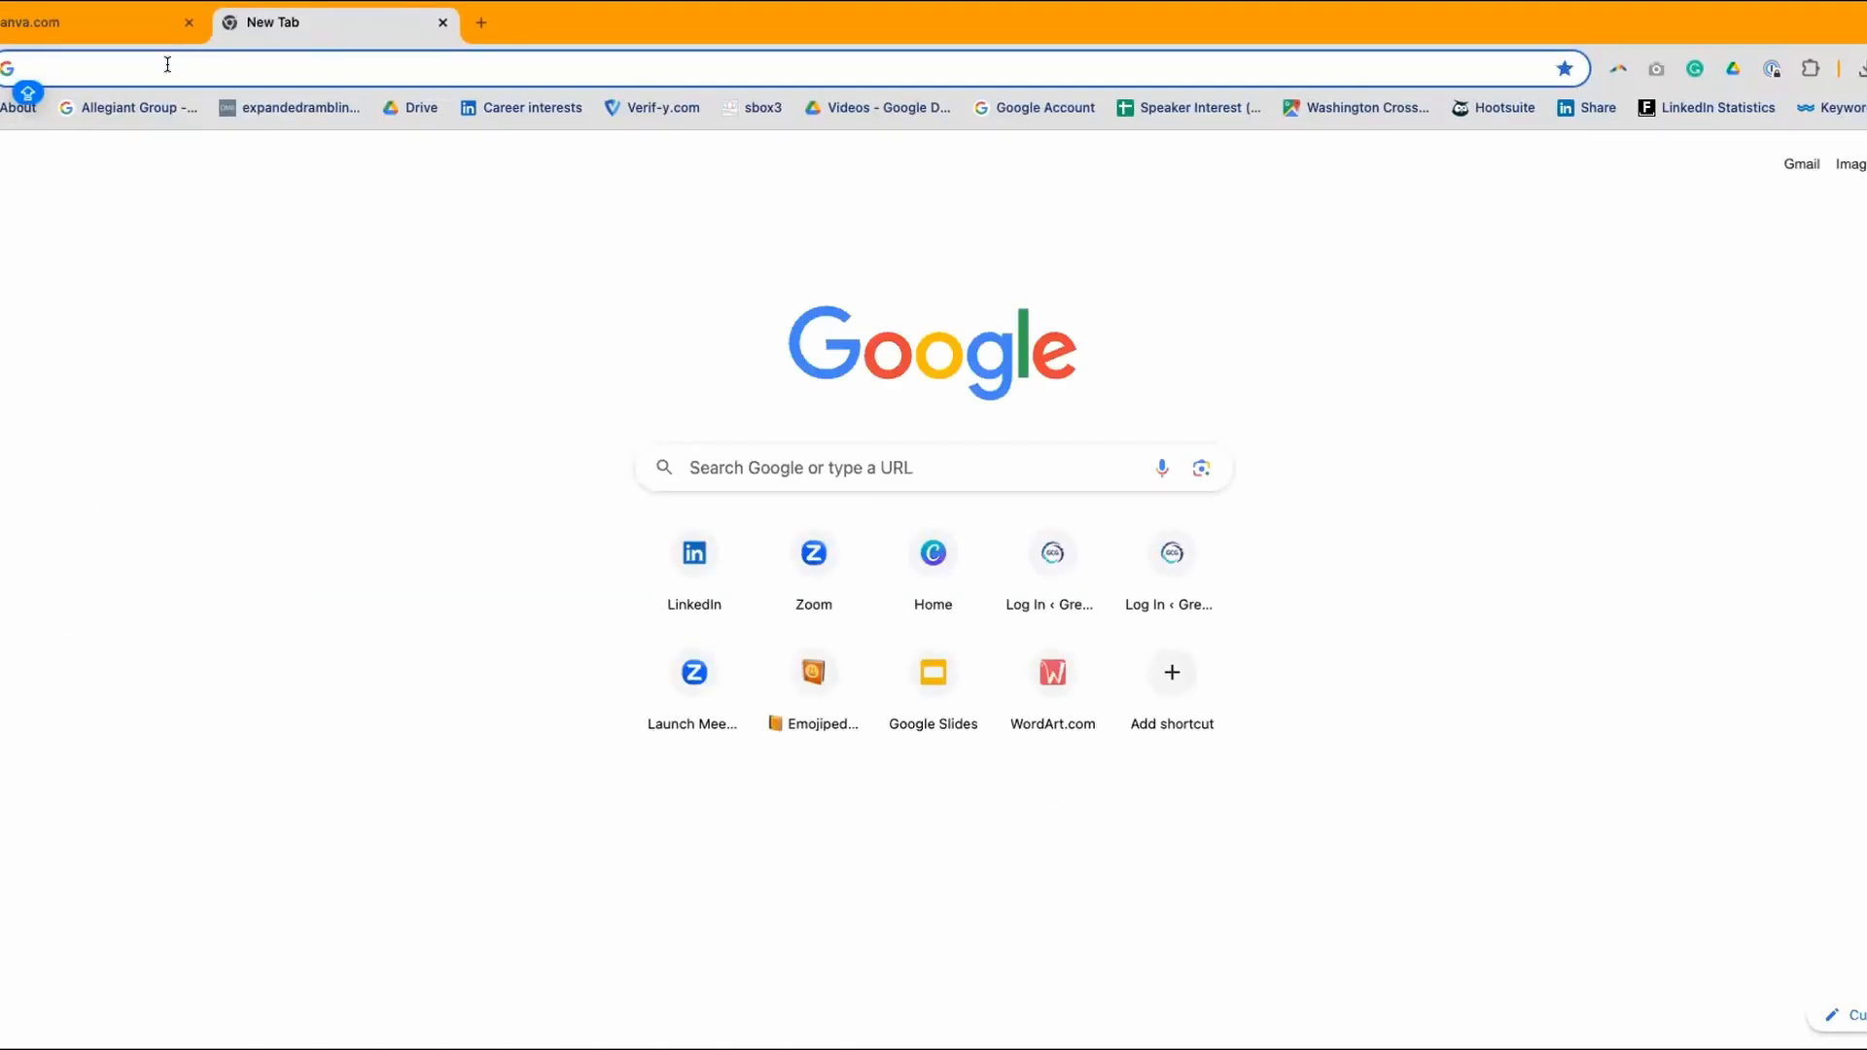
text(LINKEDIN)
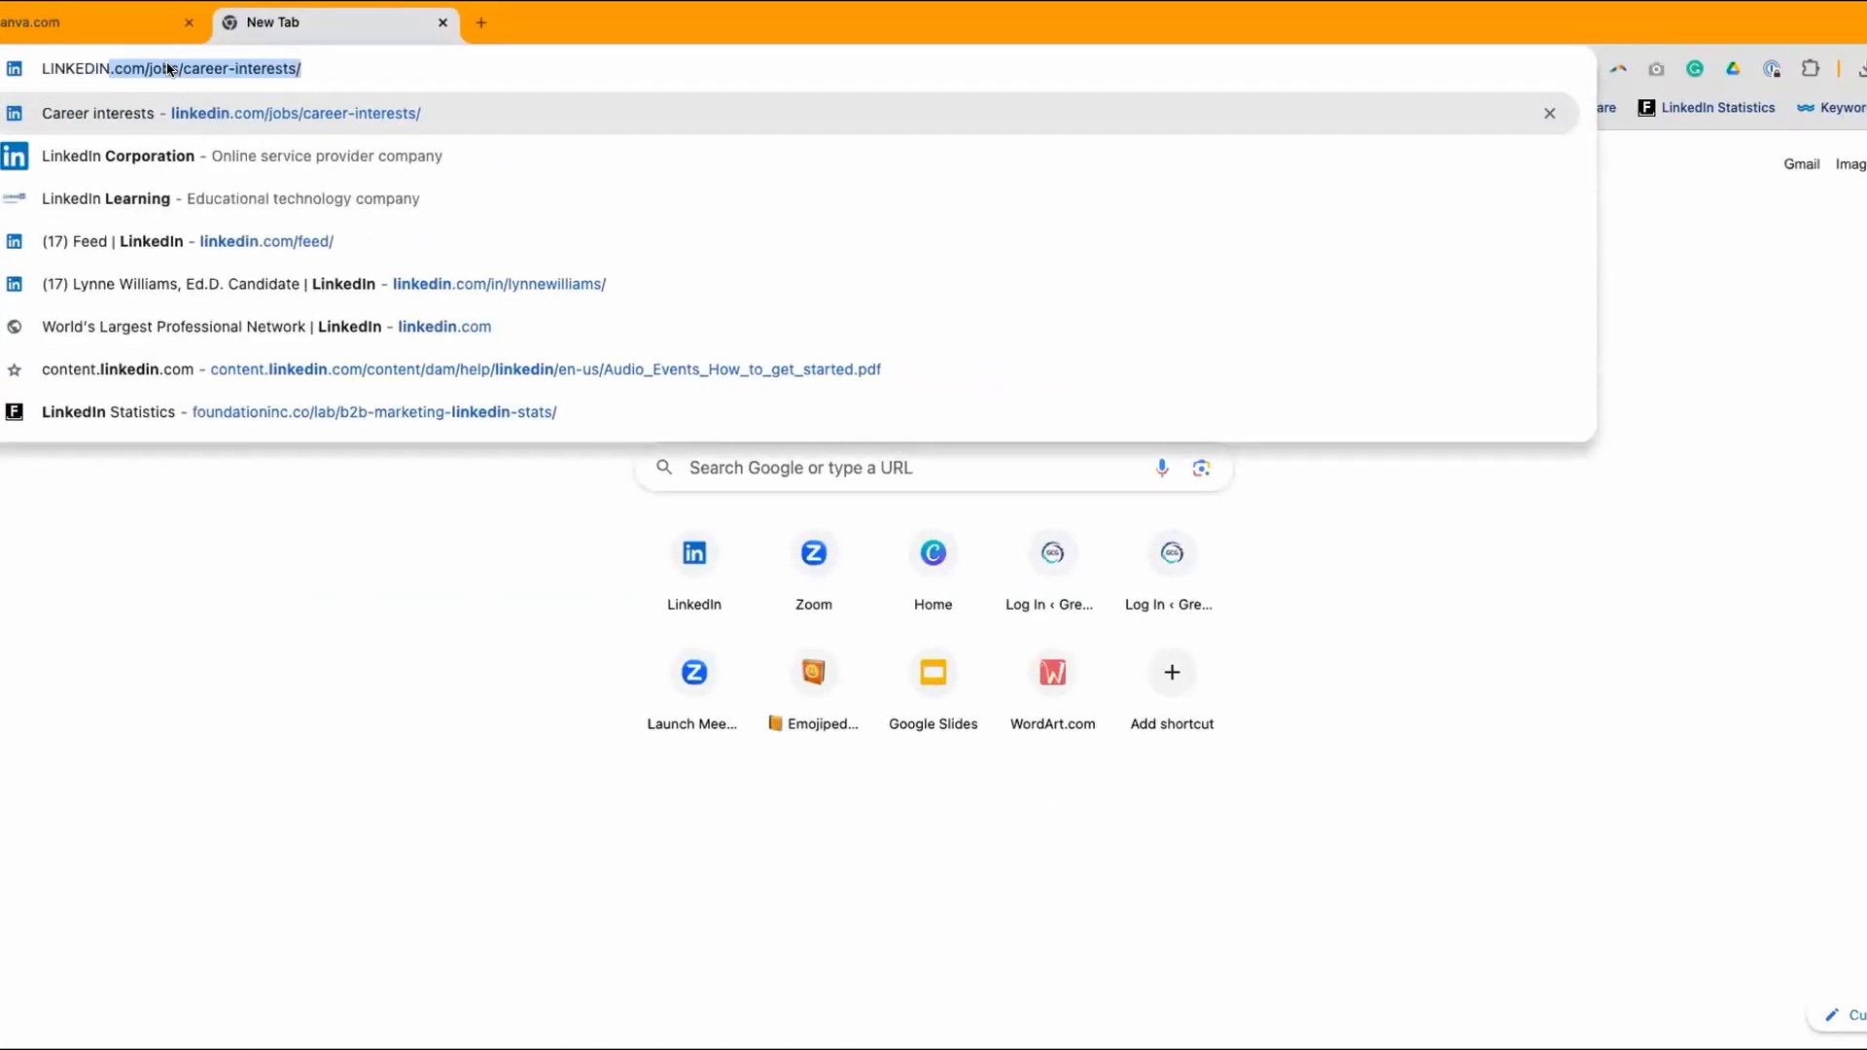
key(Return)
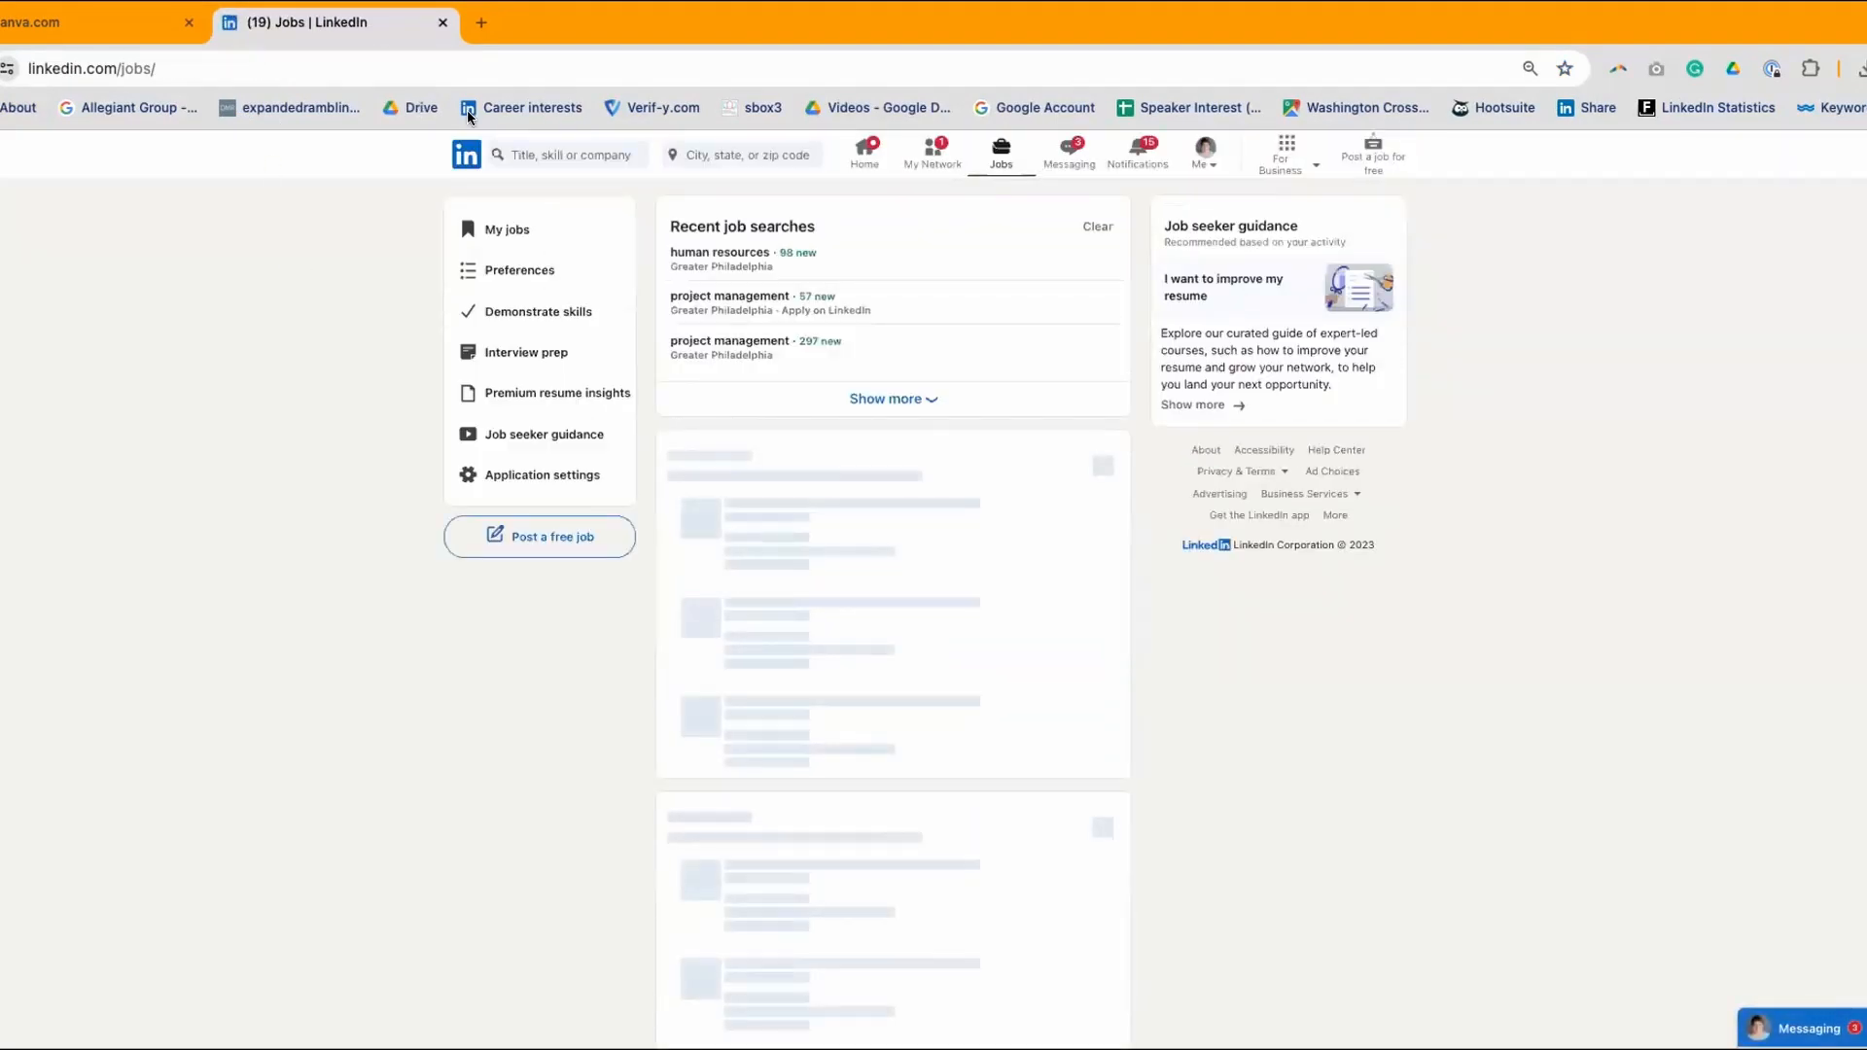
click(467, 156)
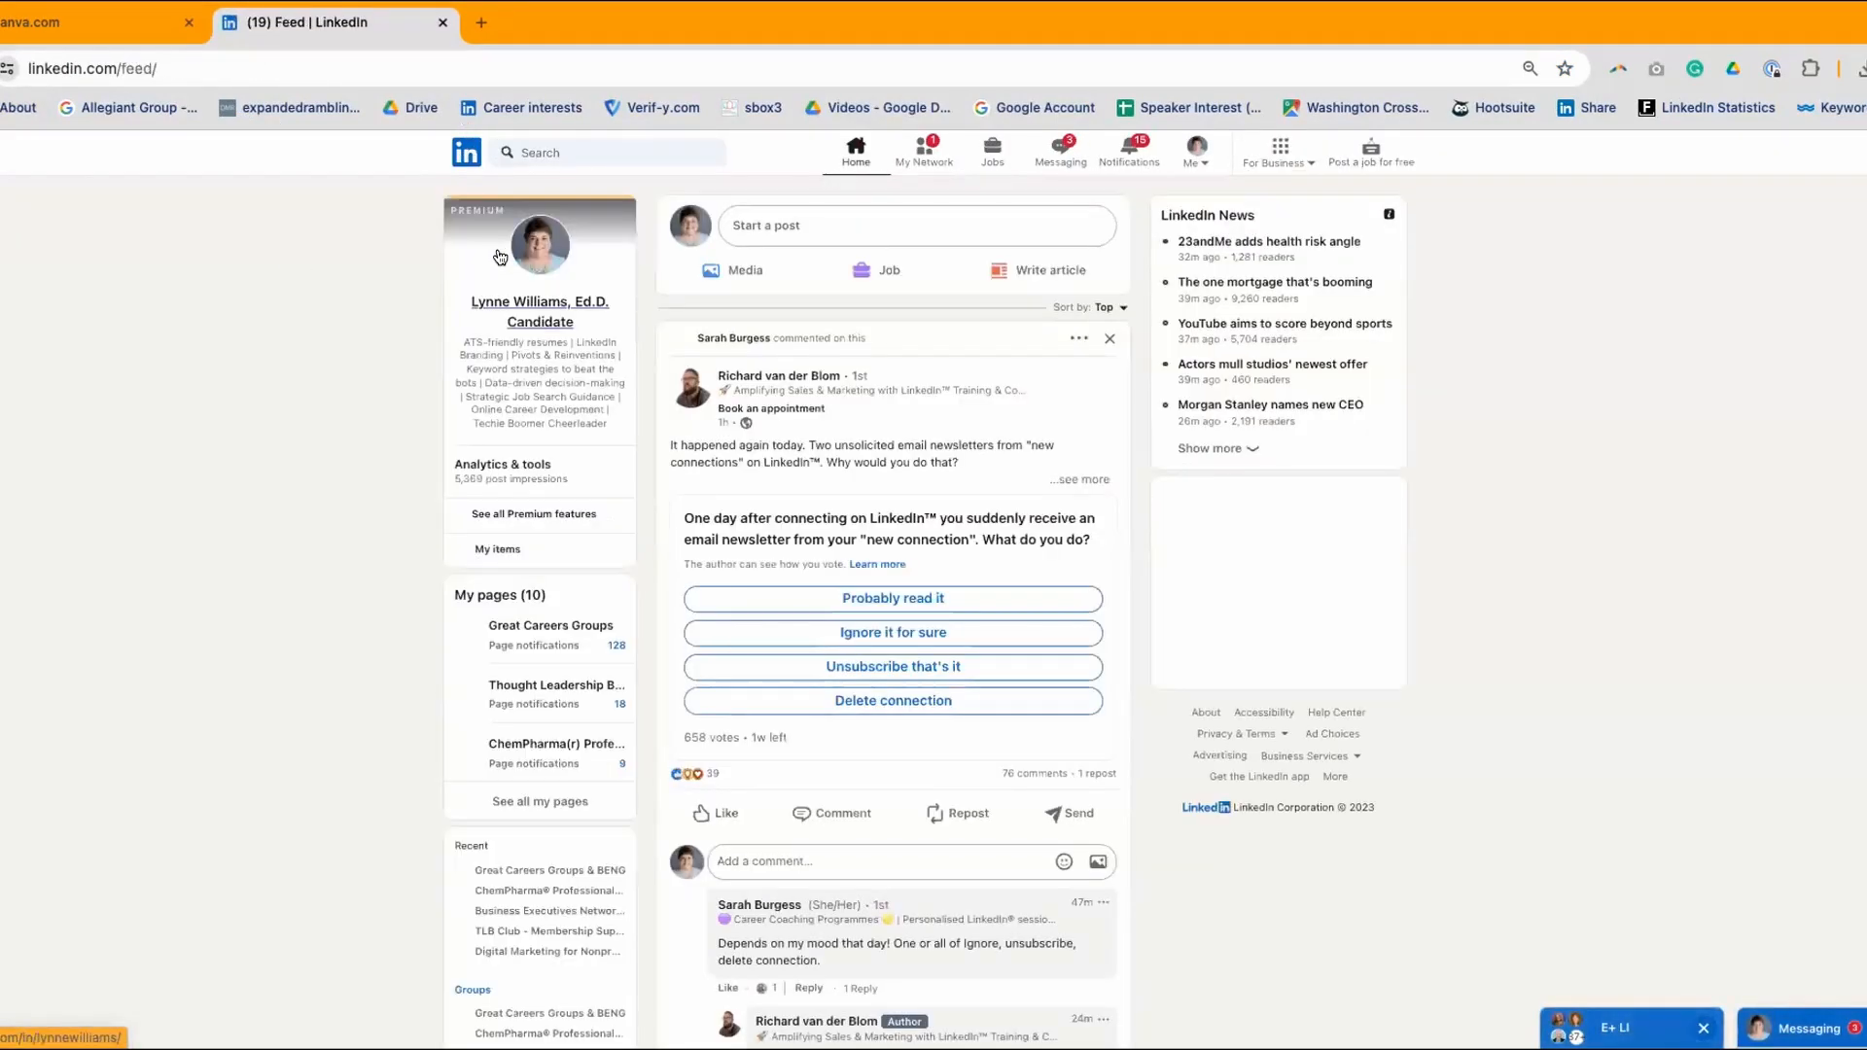
click(531, 307)
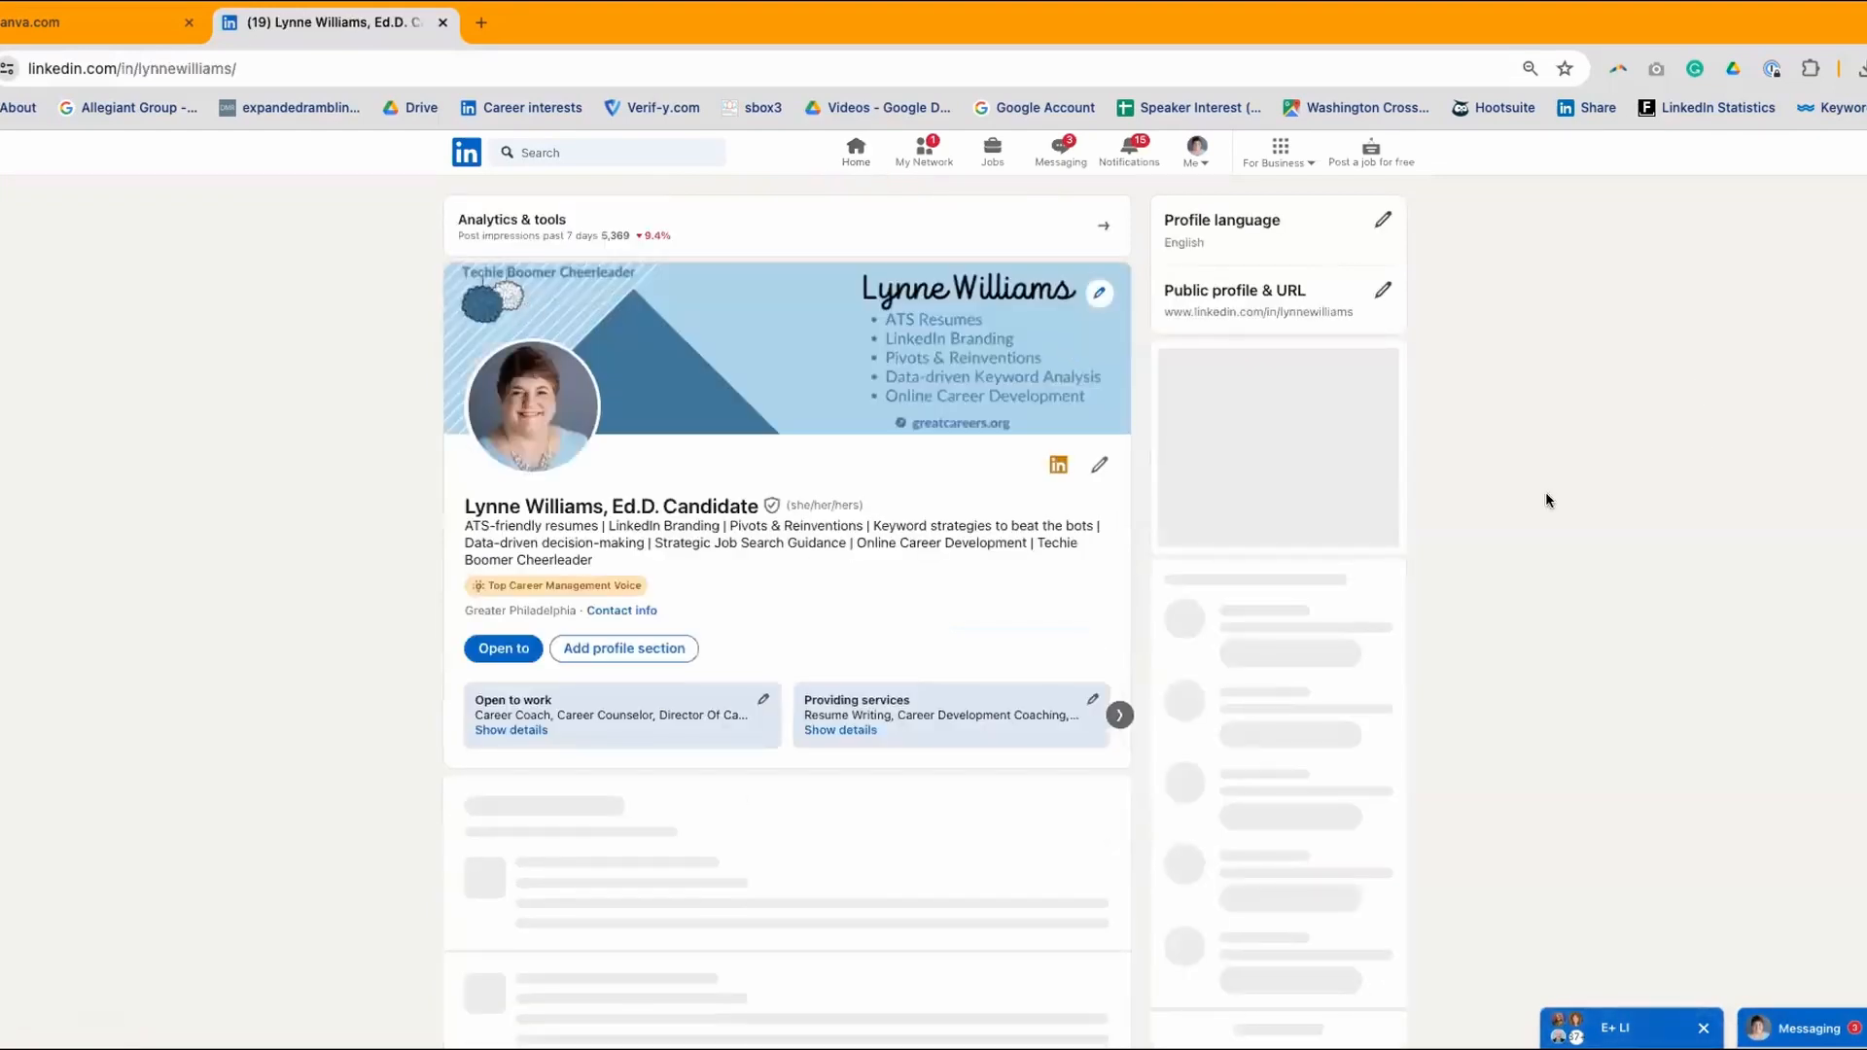
scroll(1546, 500, down, 5)
scroll(1546, 500, down, 5)
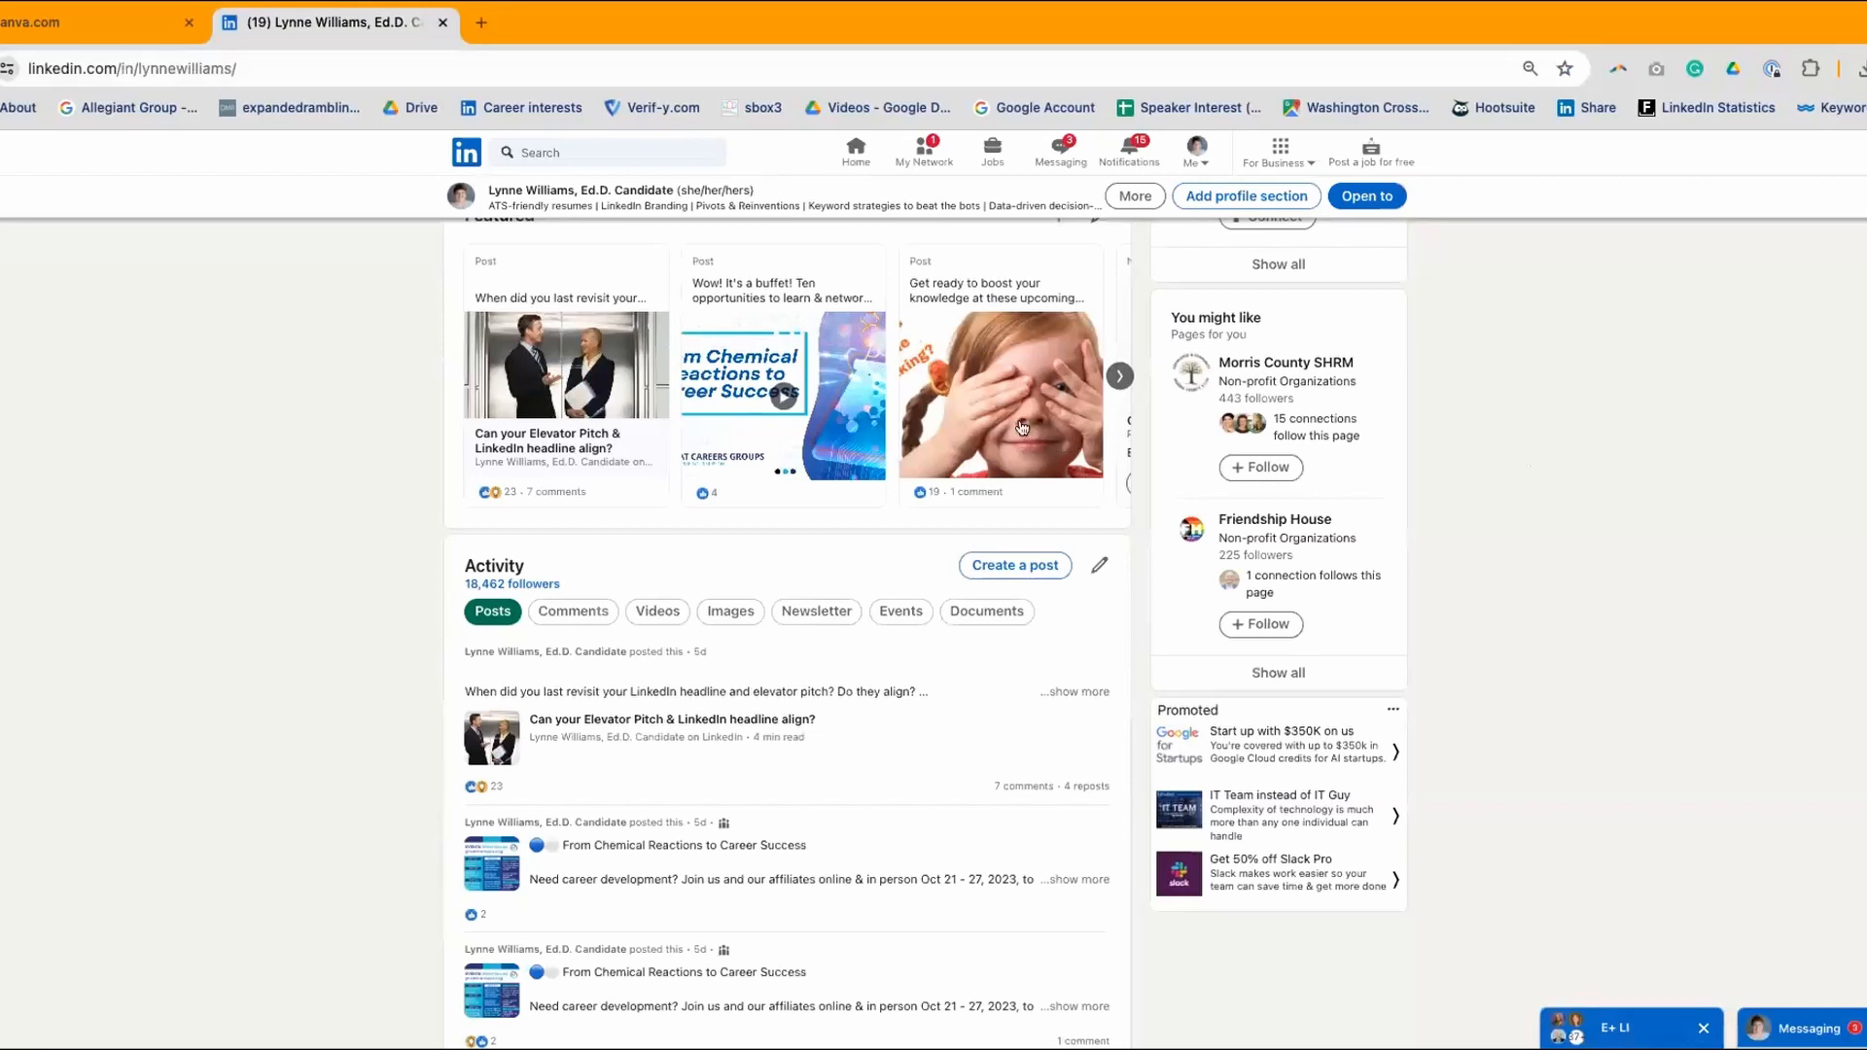
scroll(416, 369, down, 3)
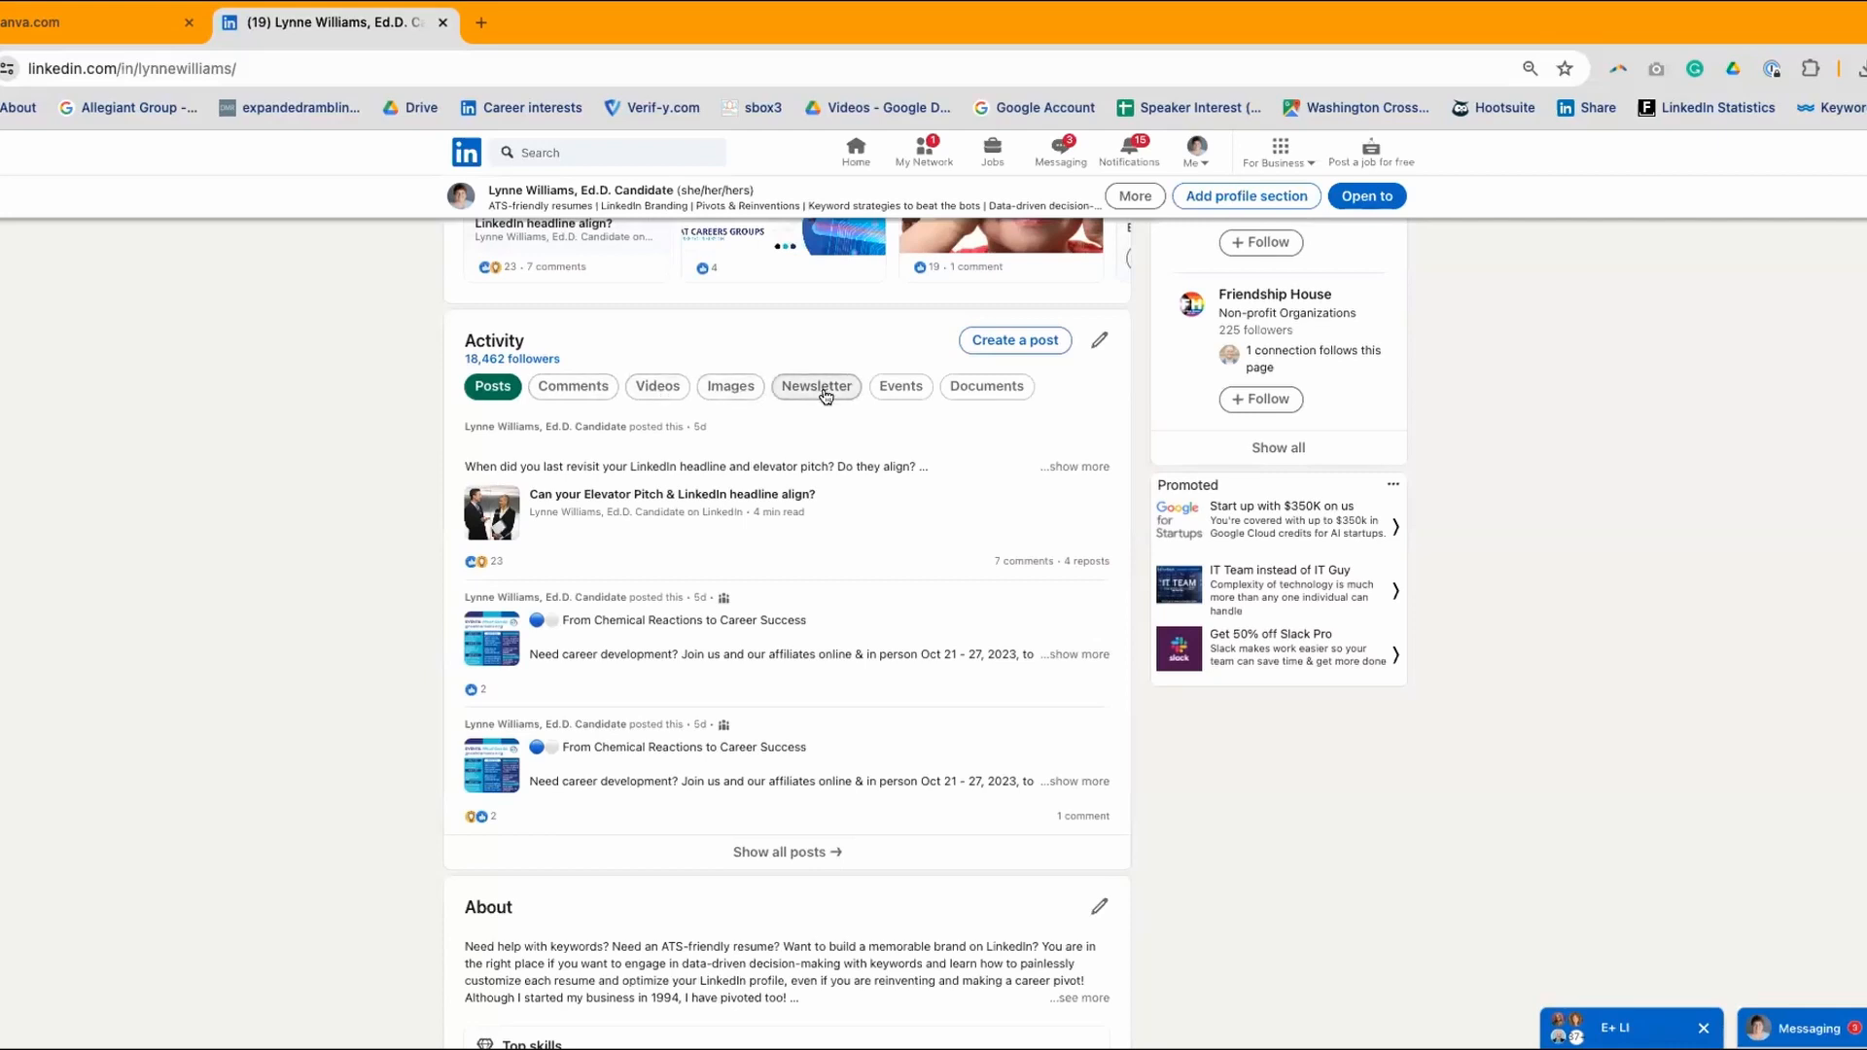
- Filter Activity to Documents and scroll to the 'Autism Acceptance Month Should Be EVERY Month' post
click(992, 389)
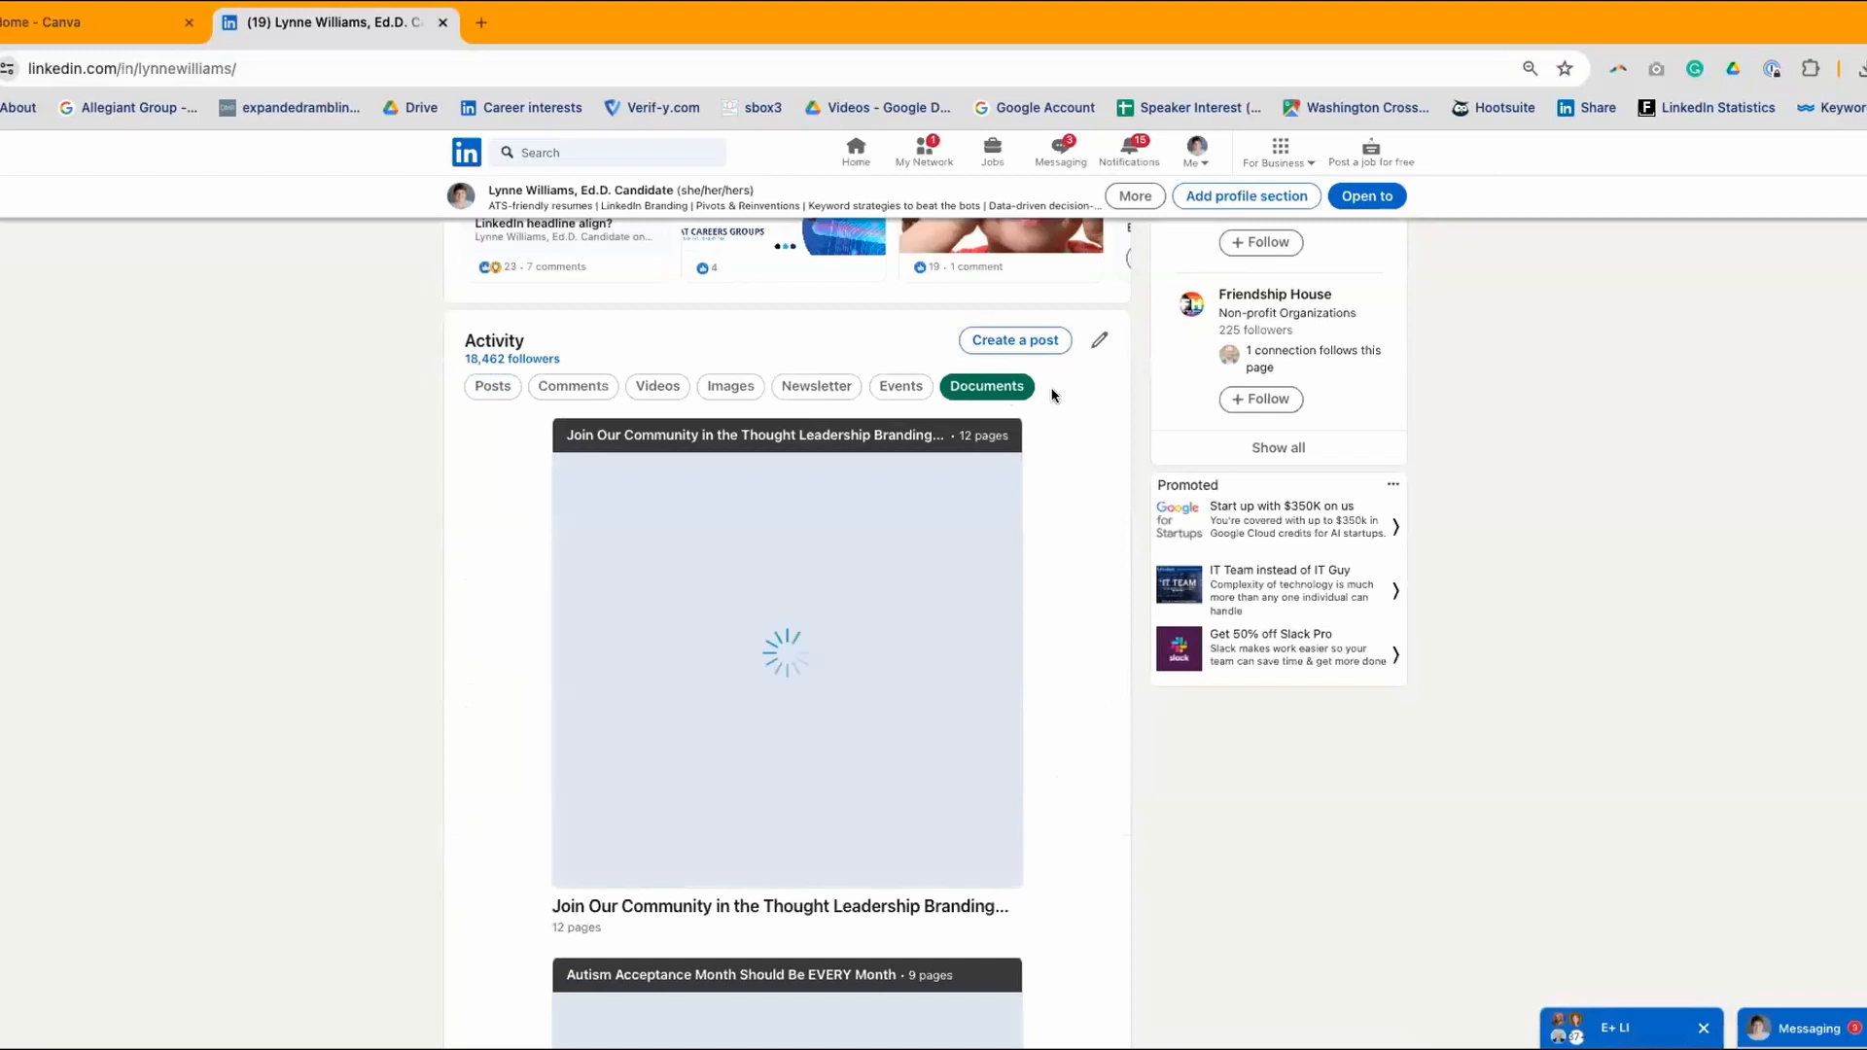
scroll(1054, 395, down, 1)
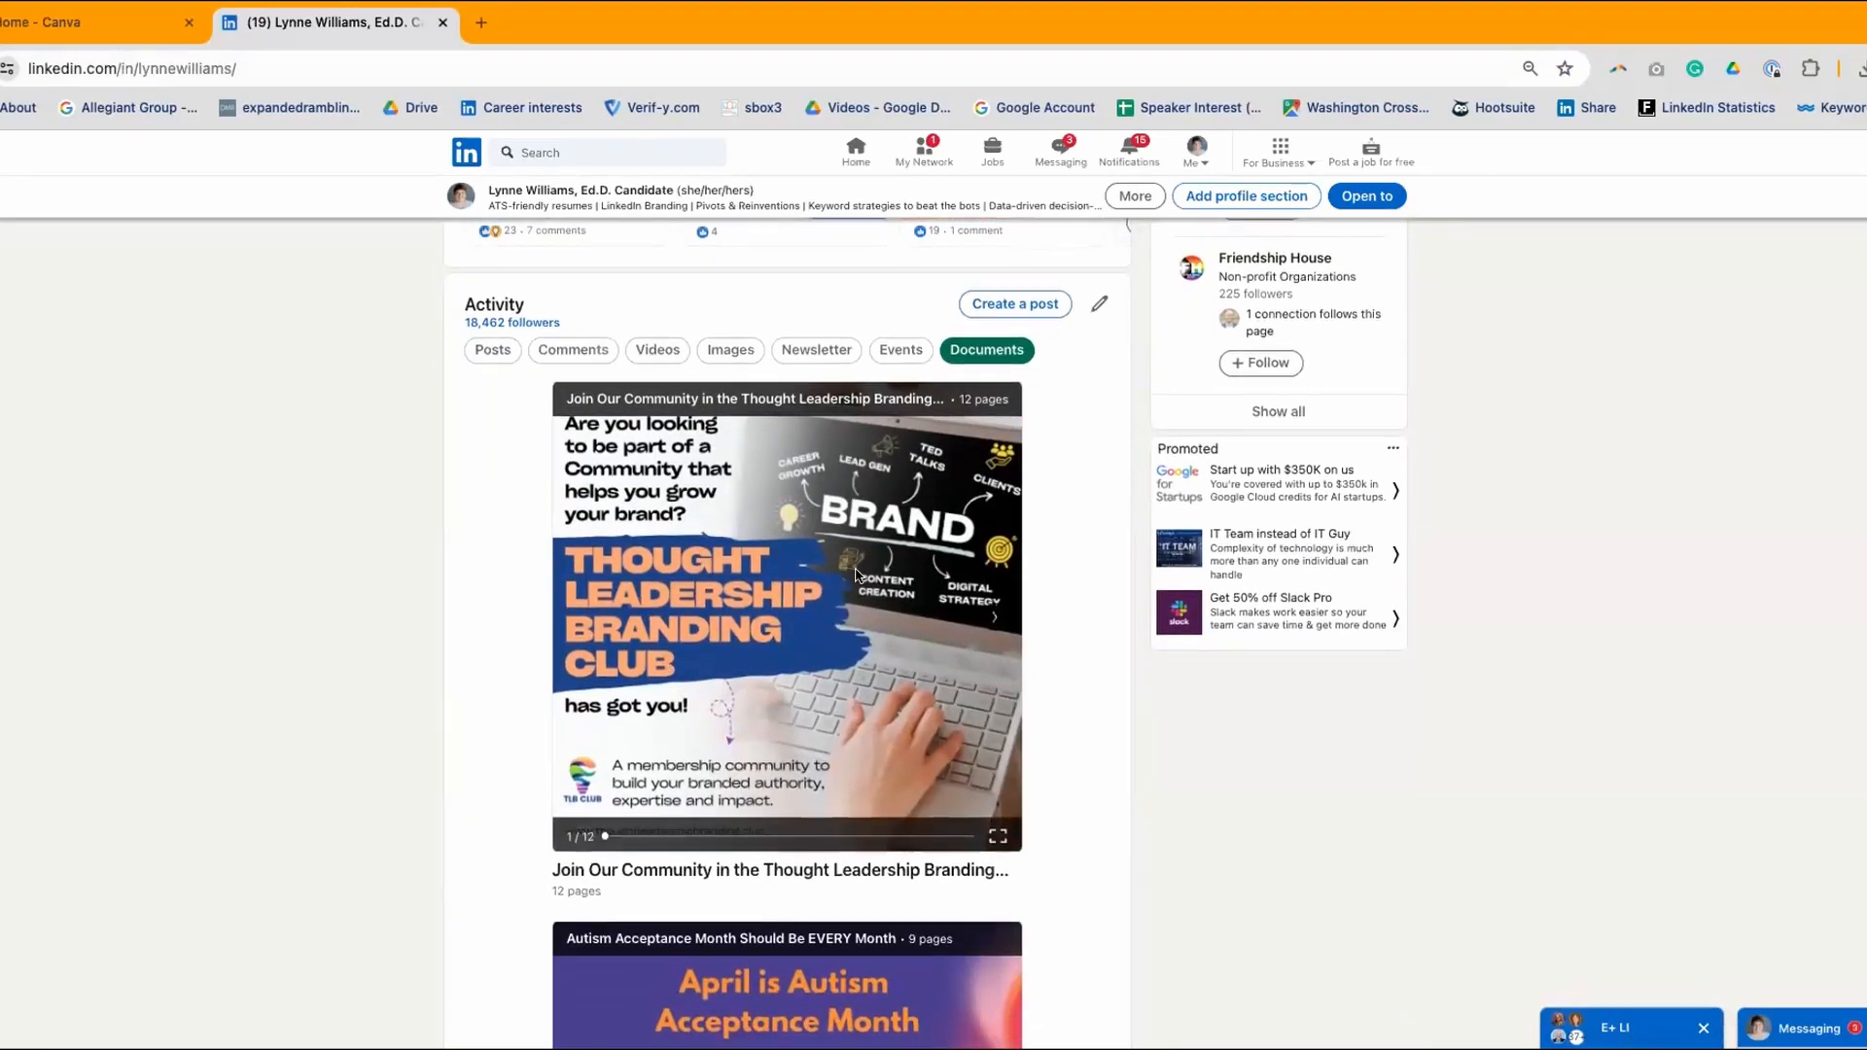
scroll(855, 572, down, 1)
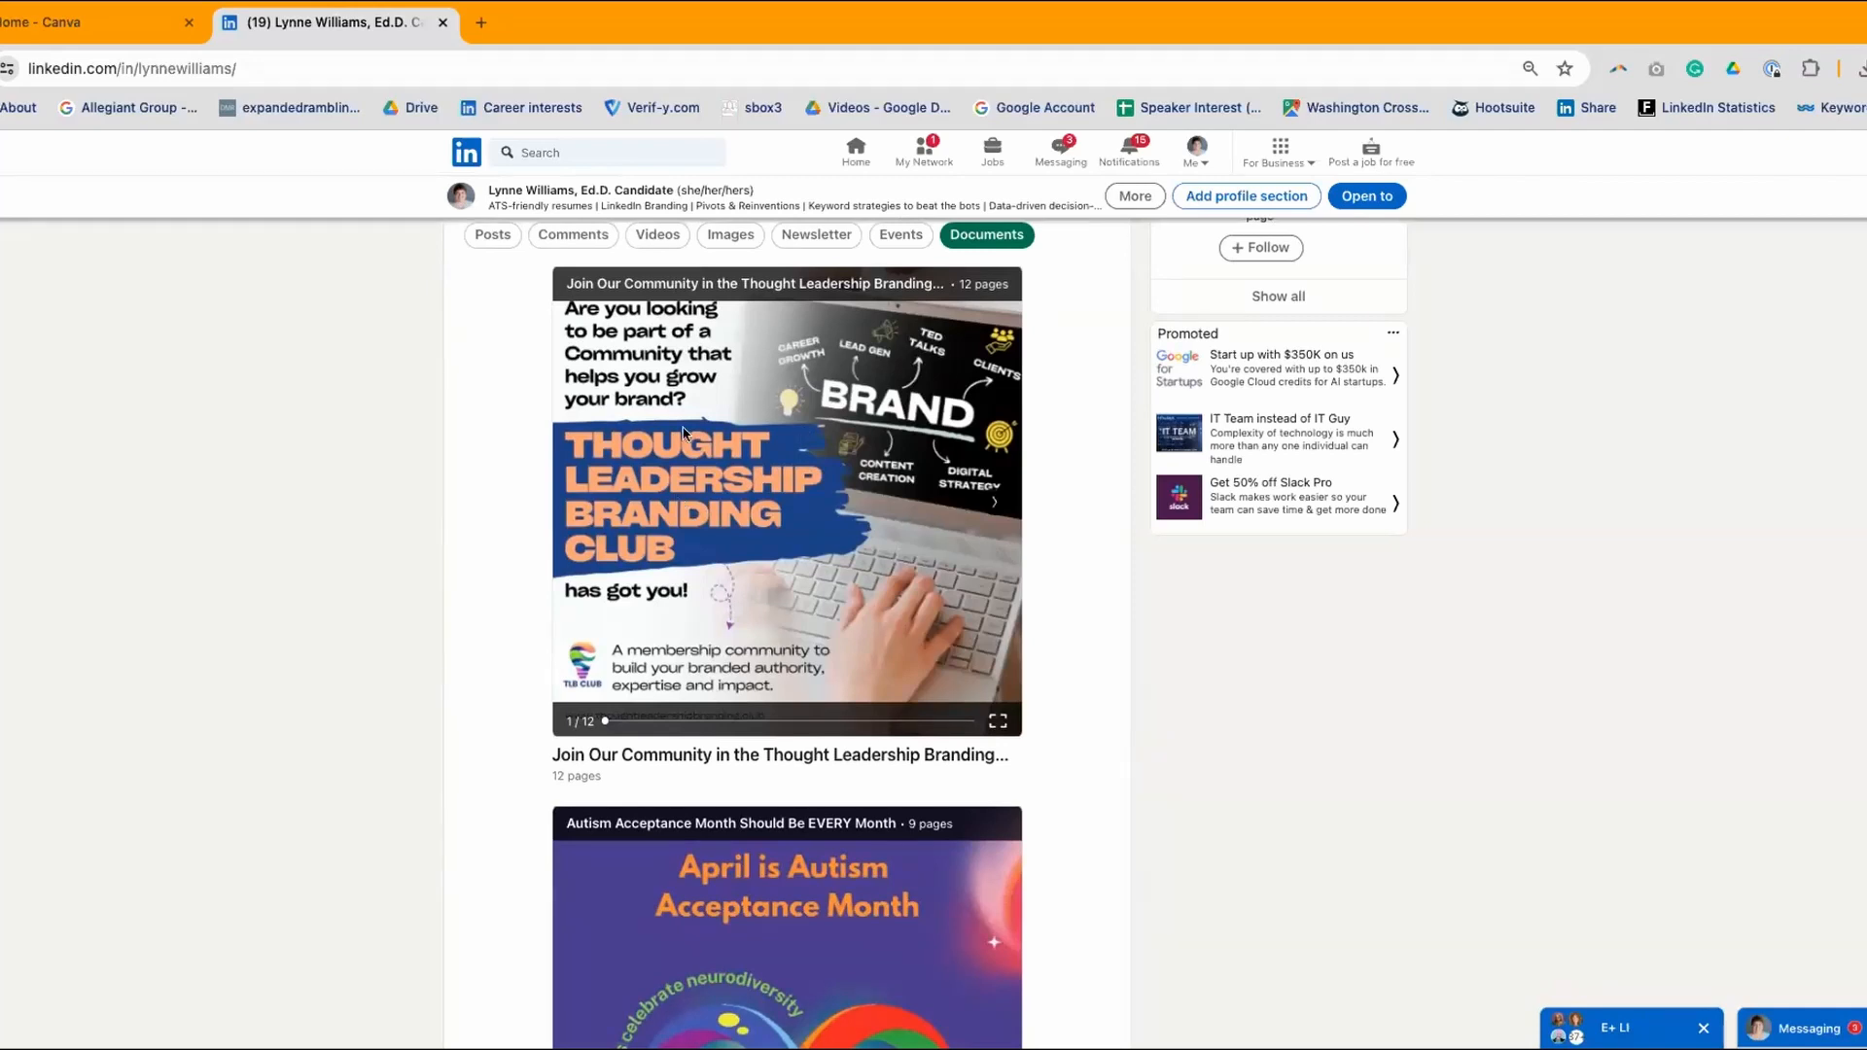
scroll(736, 474, up, 1)
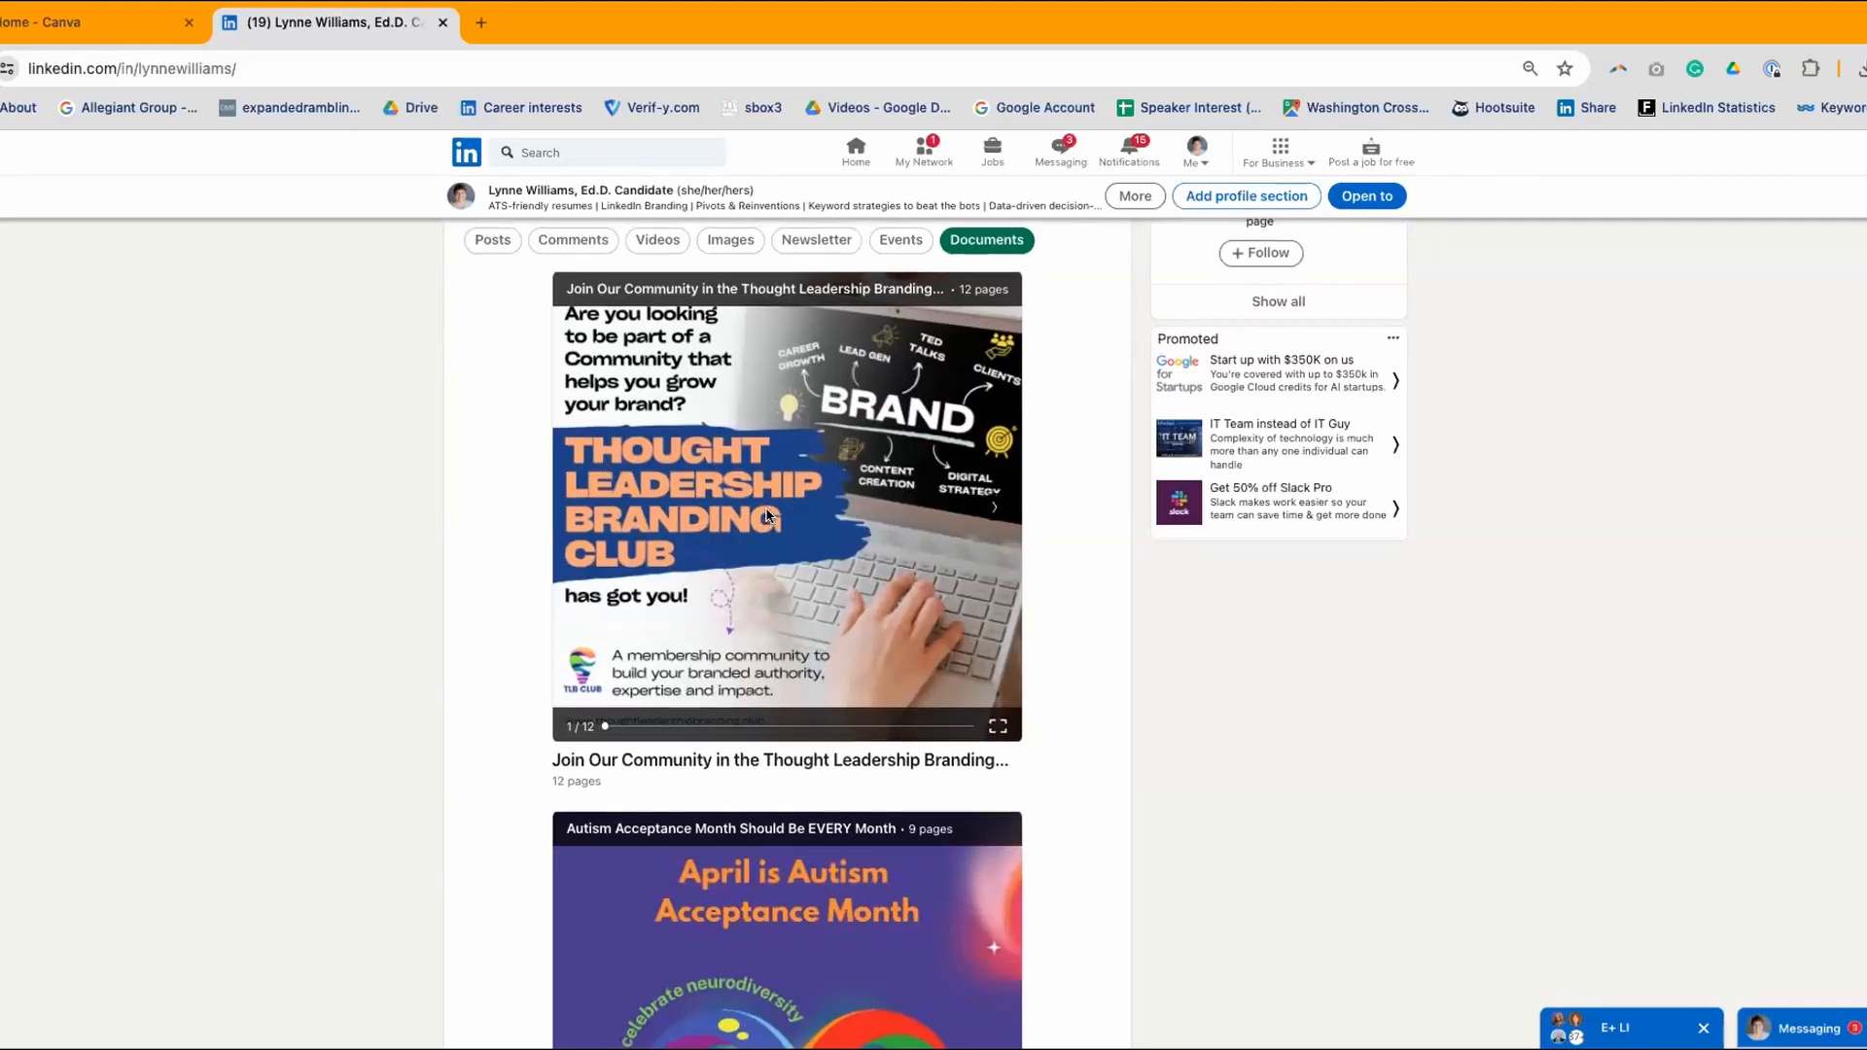
scroll(768, 515, up, 1)
scroll(767, 515, down, 2)
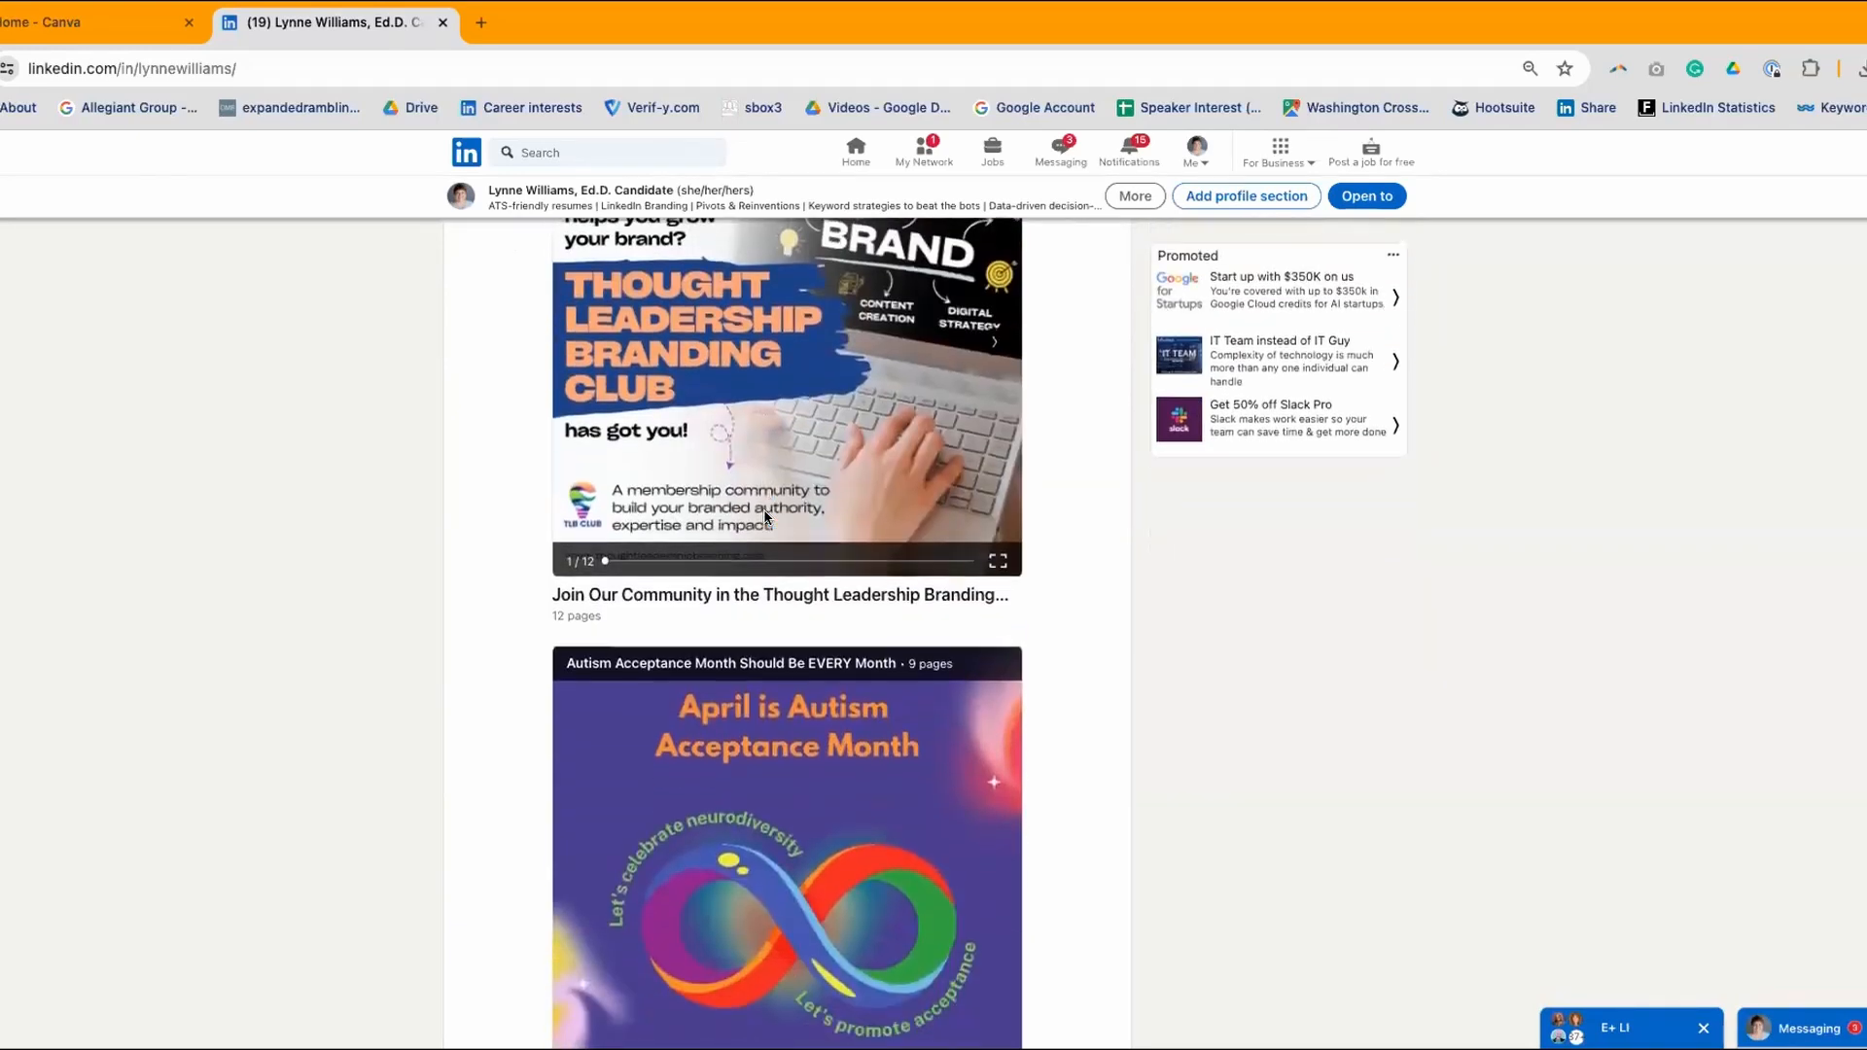
scroll(766, 505, up, 1)
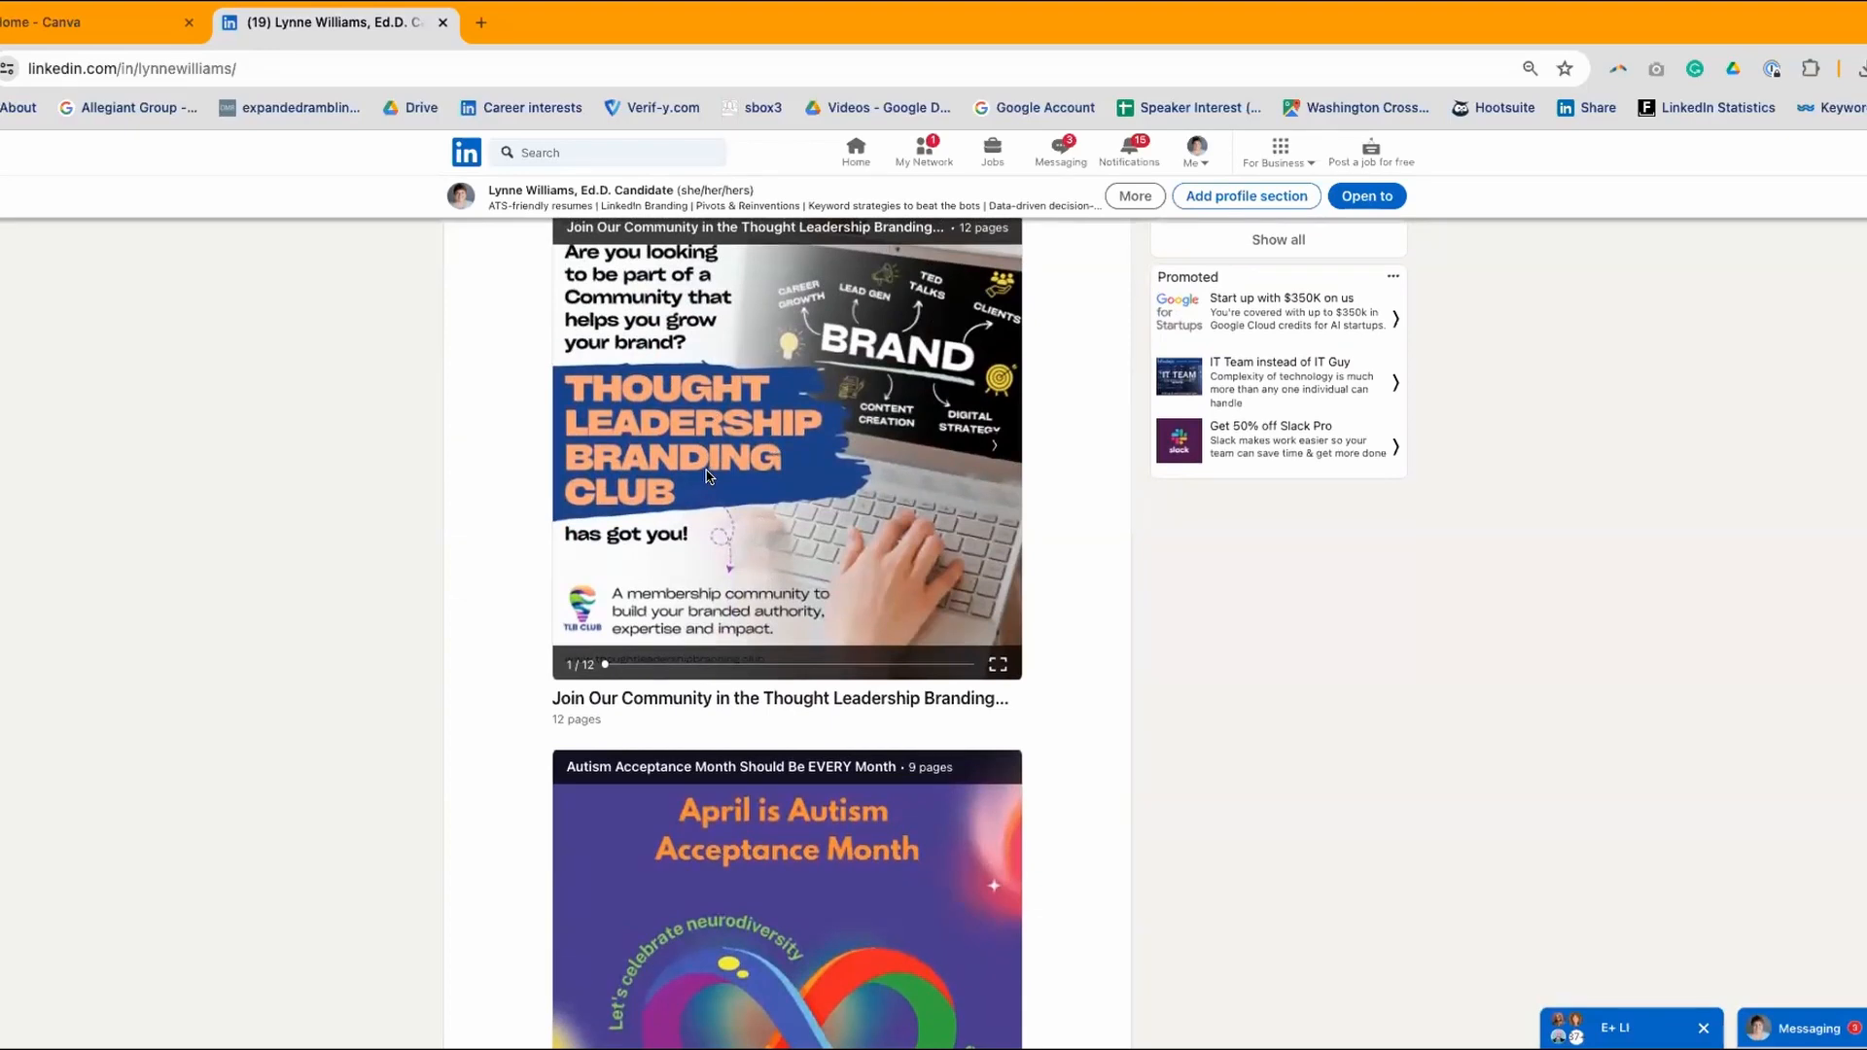
scroll(709, 467, down, 2)
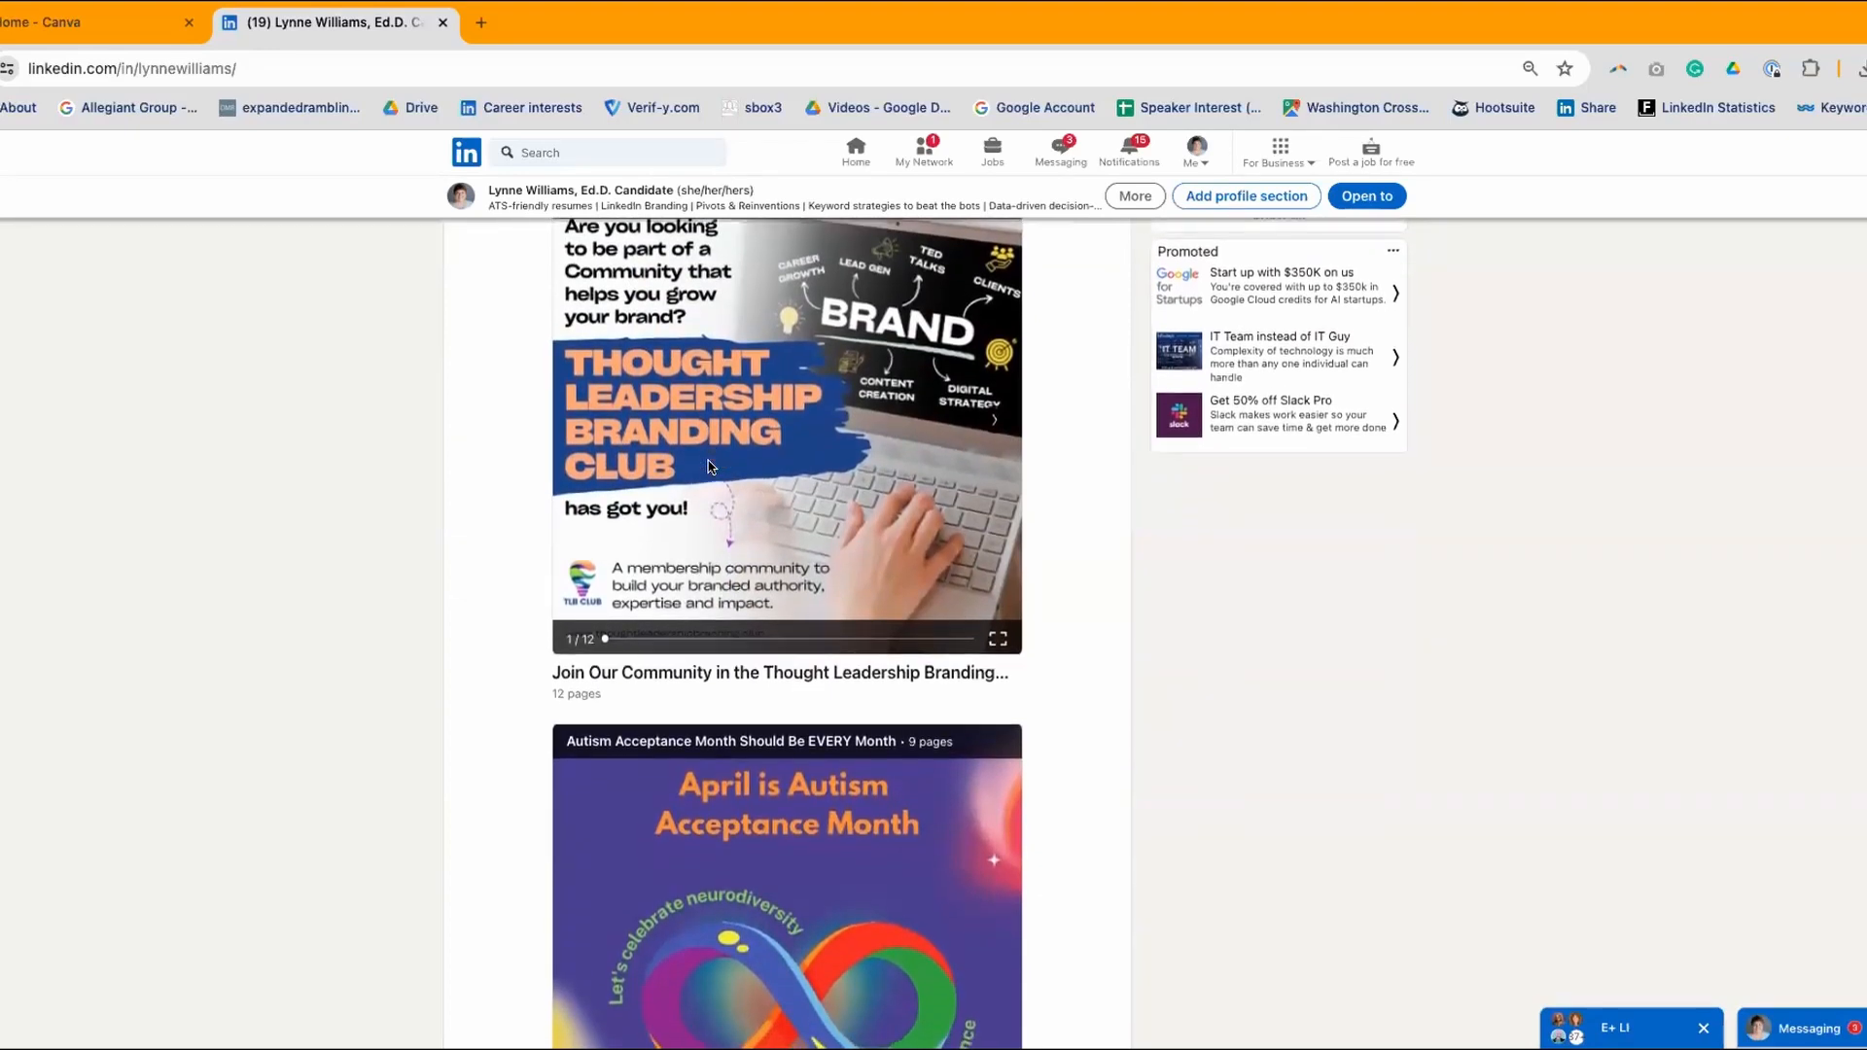
scroll(698, 457, down, 3)
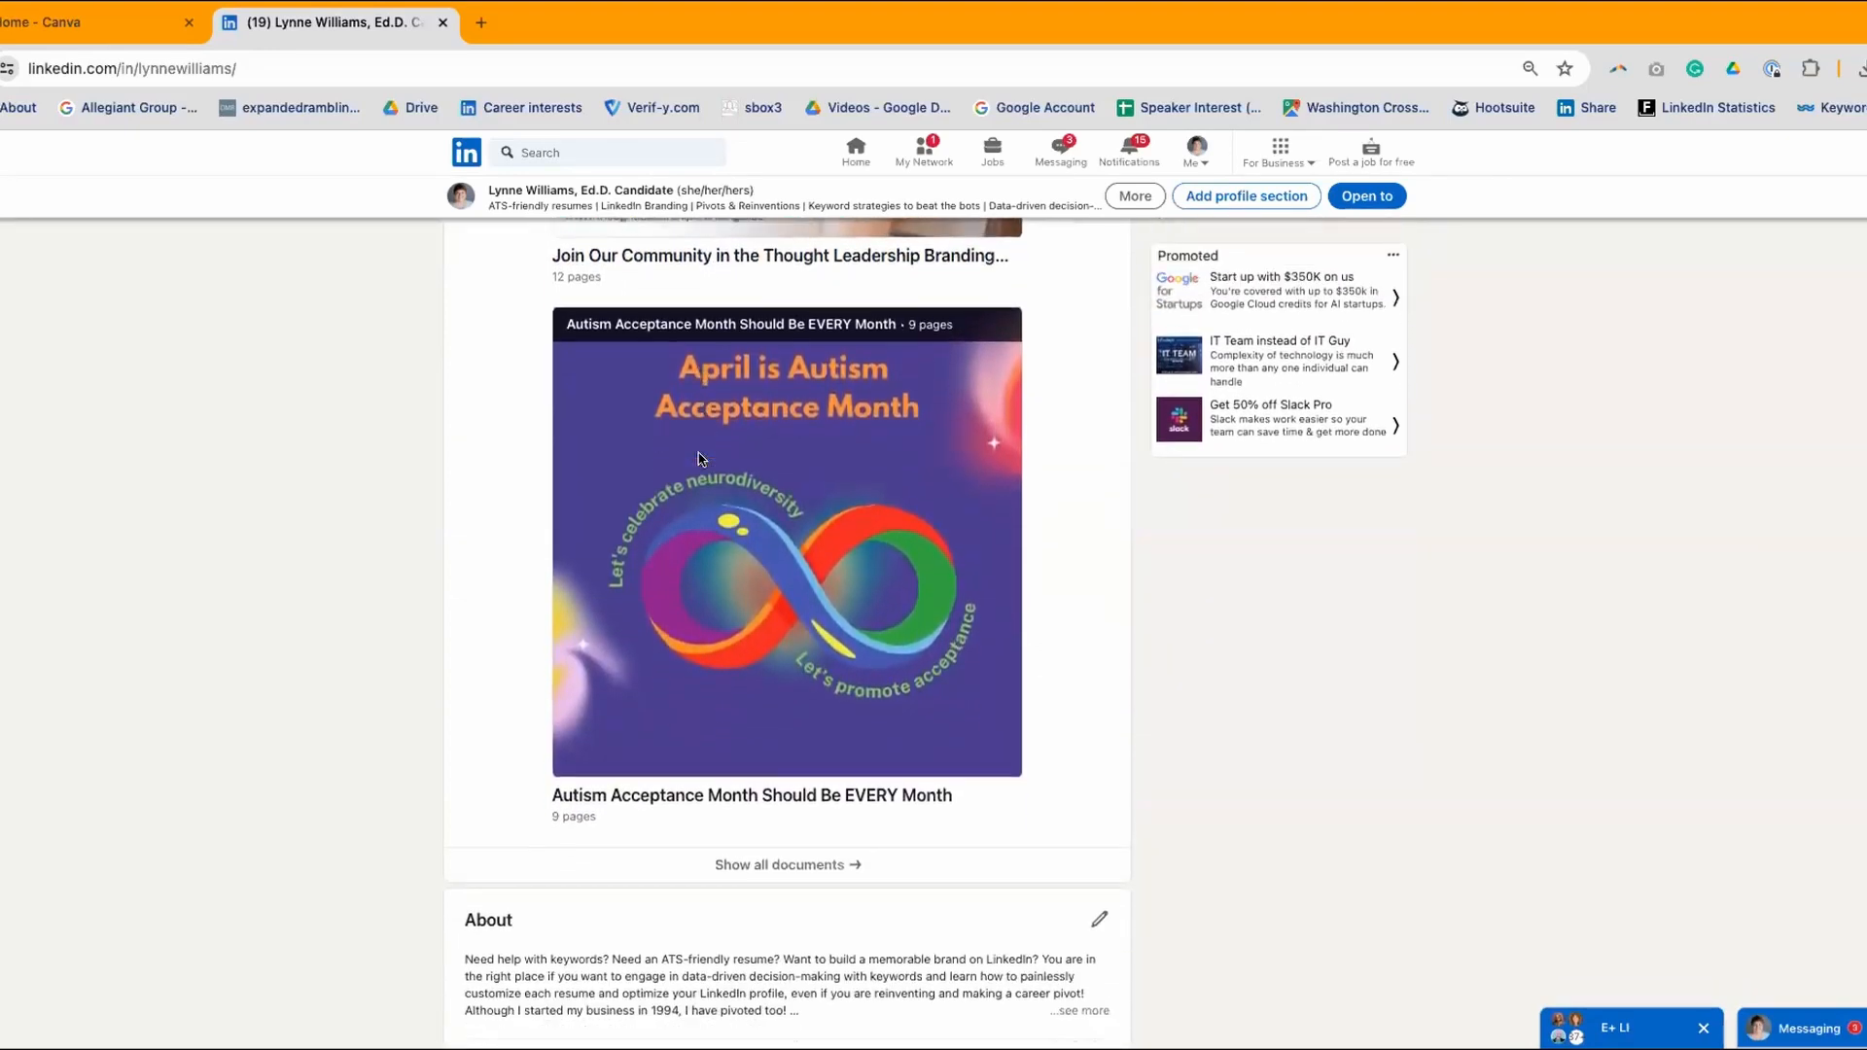
scroll(698, 457, down, 1)
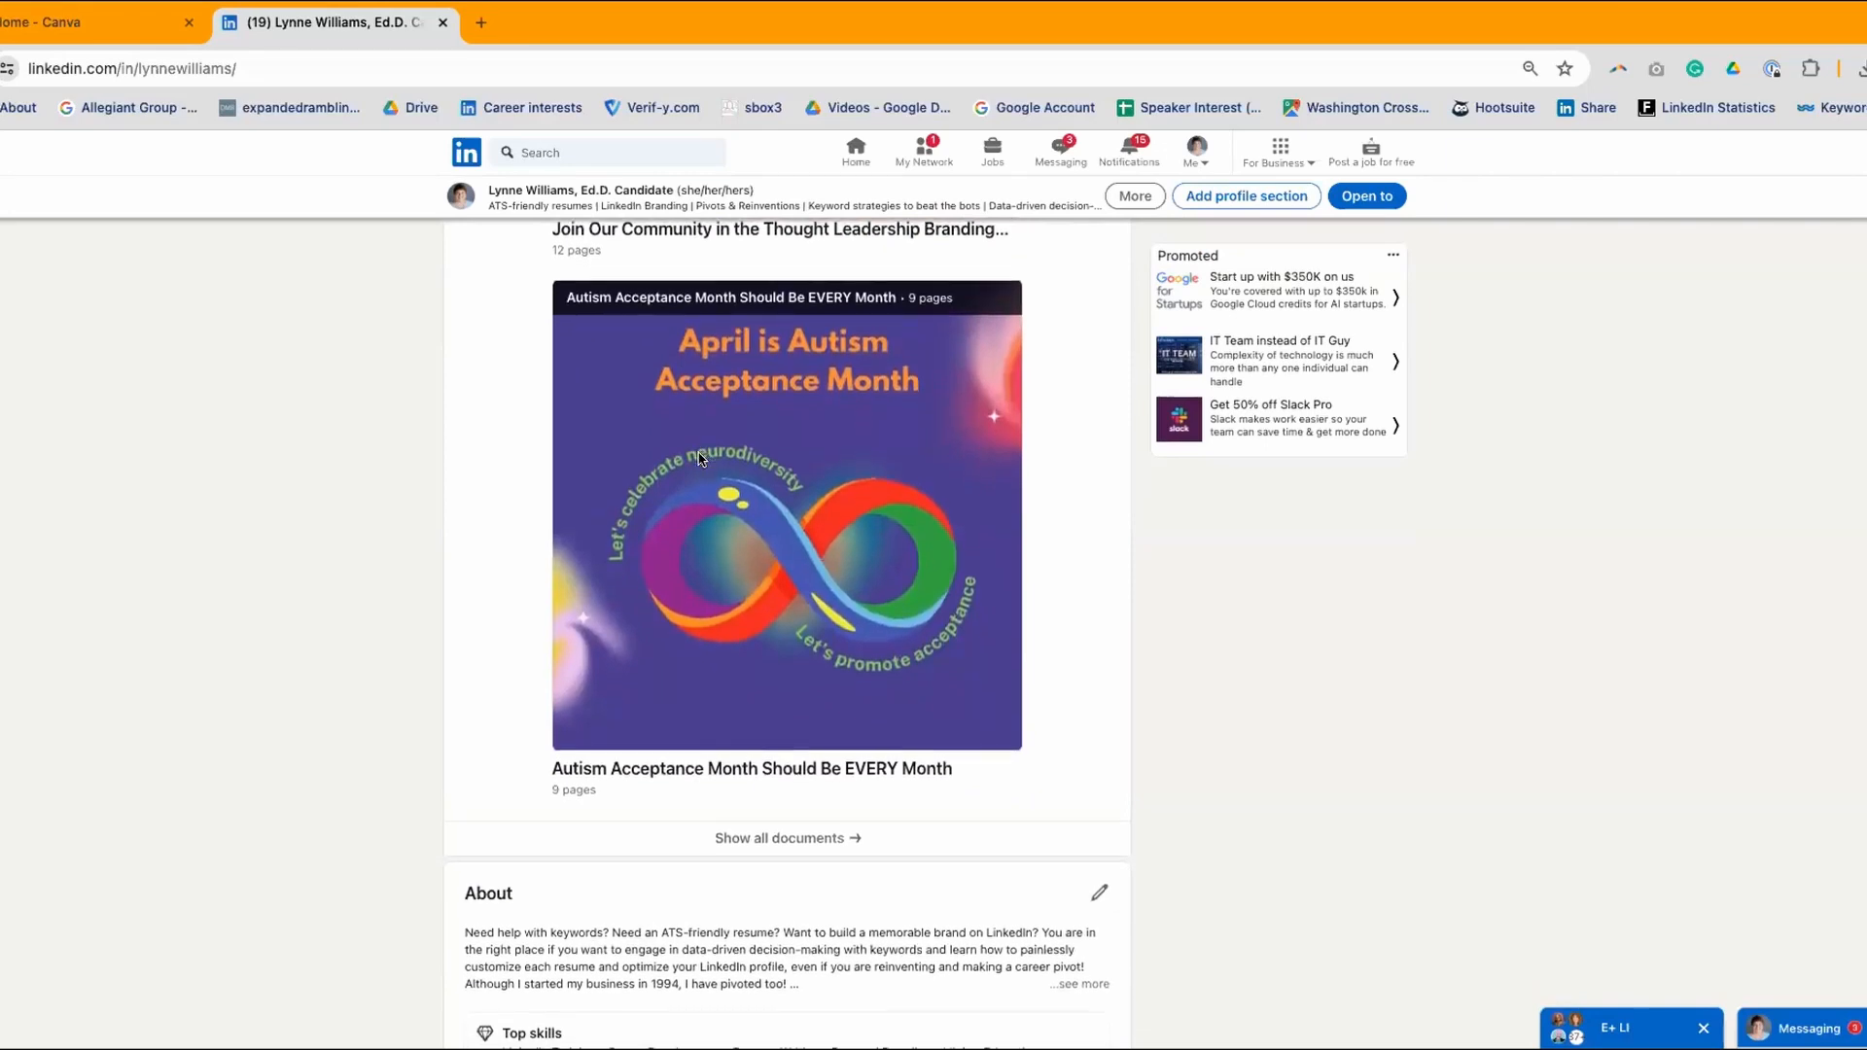
mouse_move(973, 530)
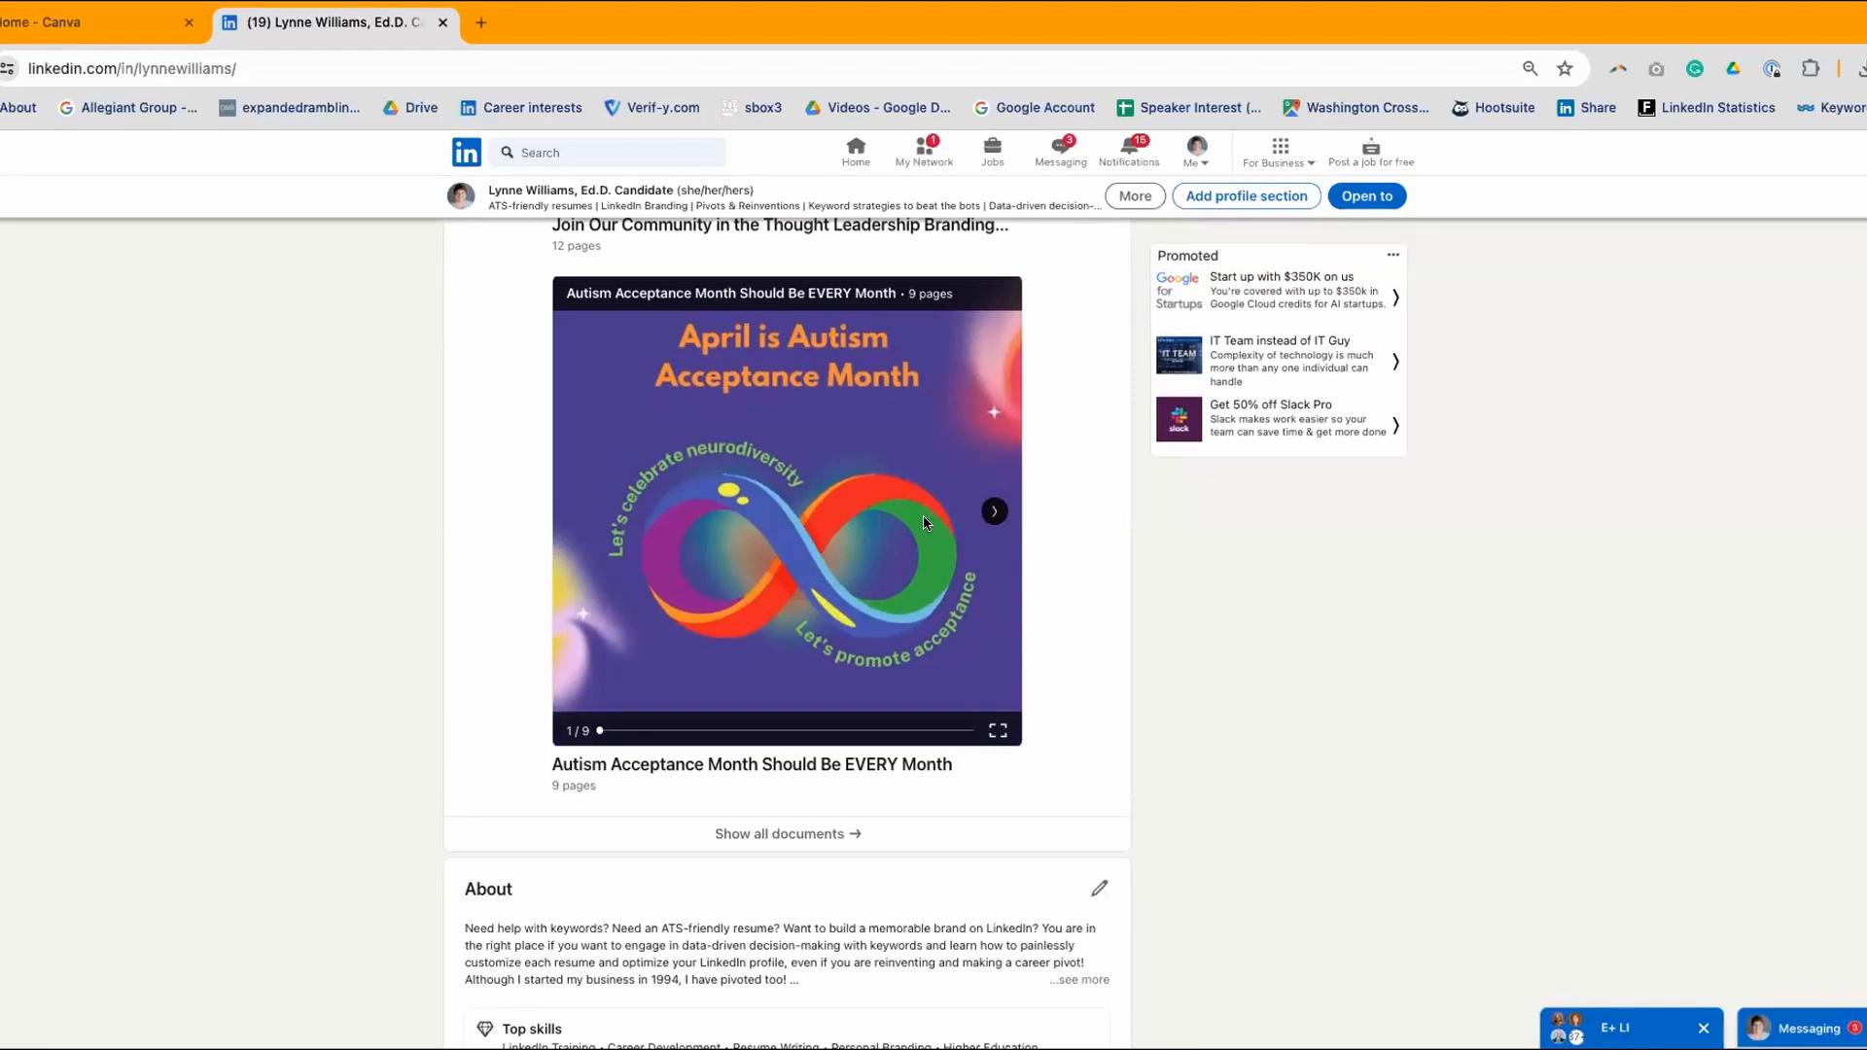
scroll(853, 512, down, 3)
scroll(854, 511, up, 3)
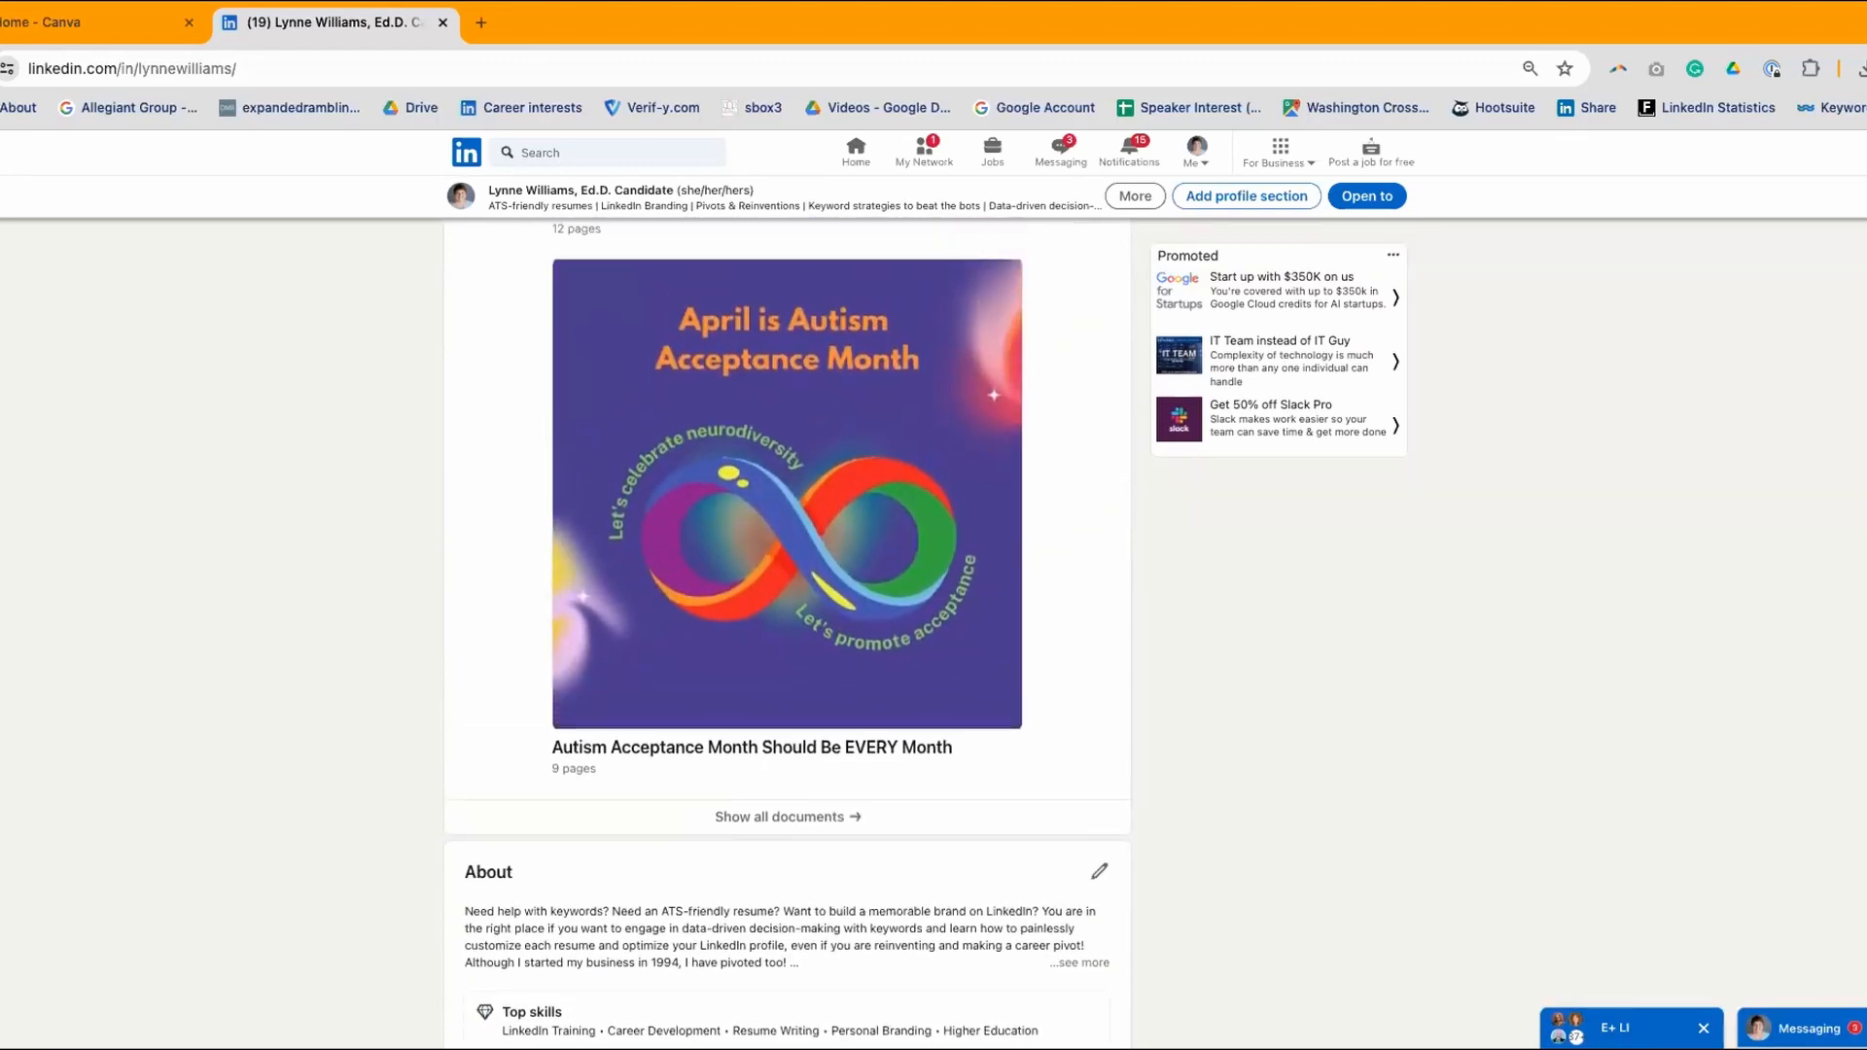
- Page the Autism Acceptance Month carousel forward to its final 'Thank You for Supporting' slide, 9/9
scroll(1030, 427, up, 1)
mouse_move(1016, 429)
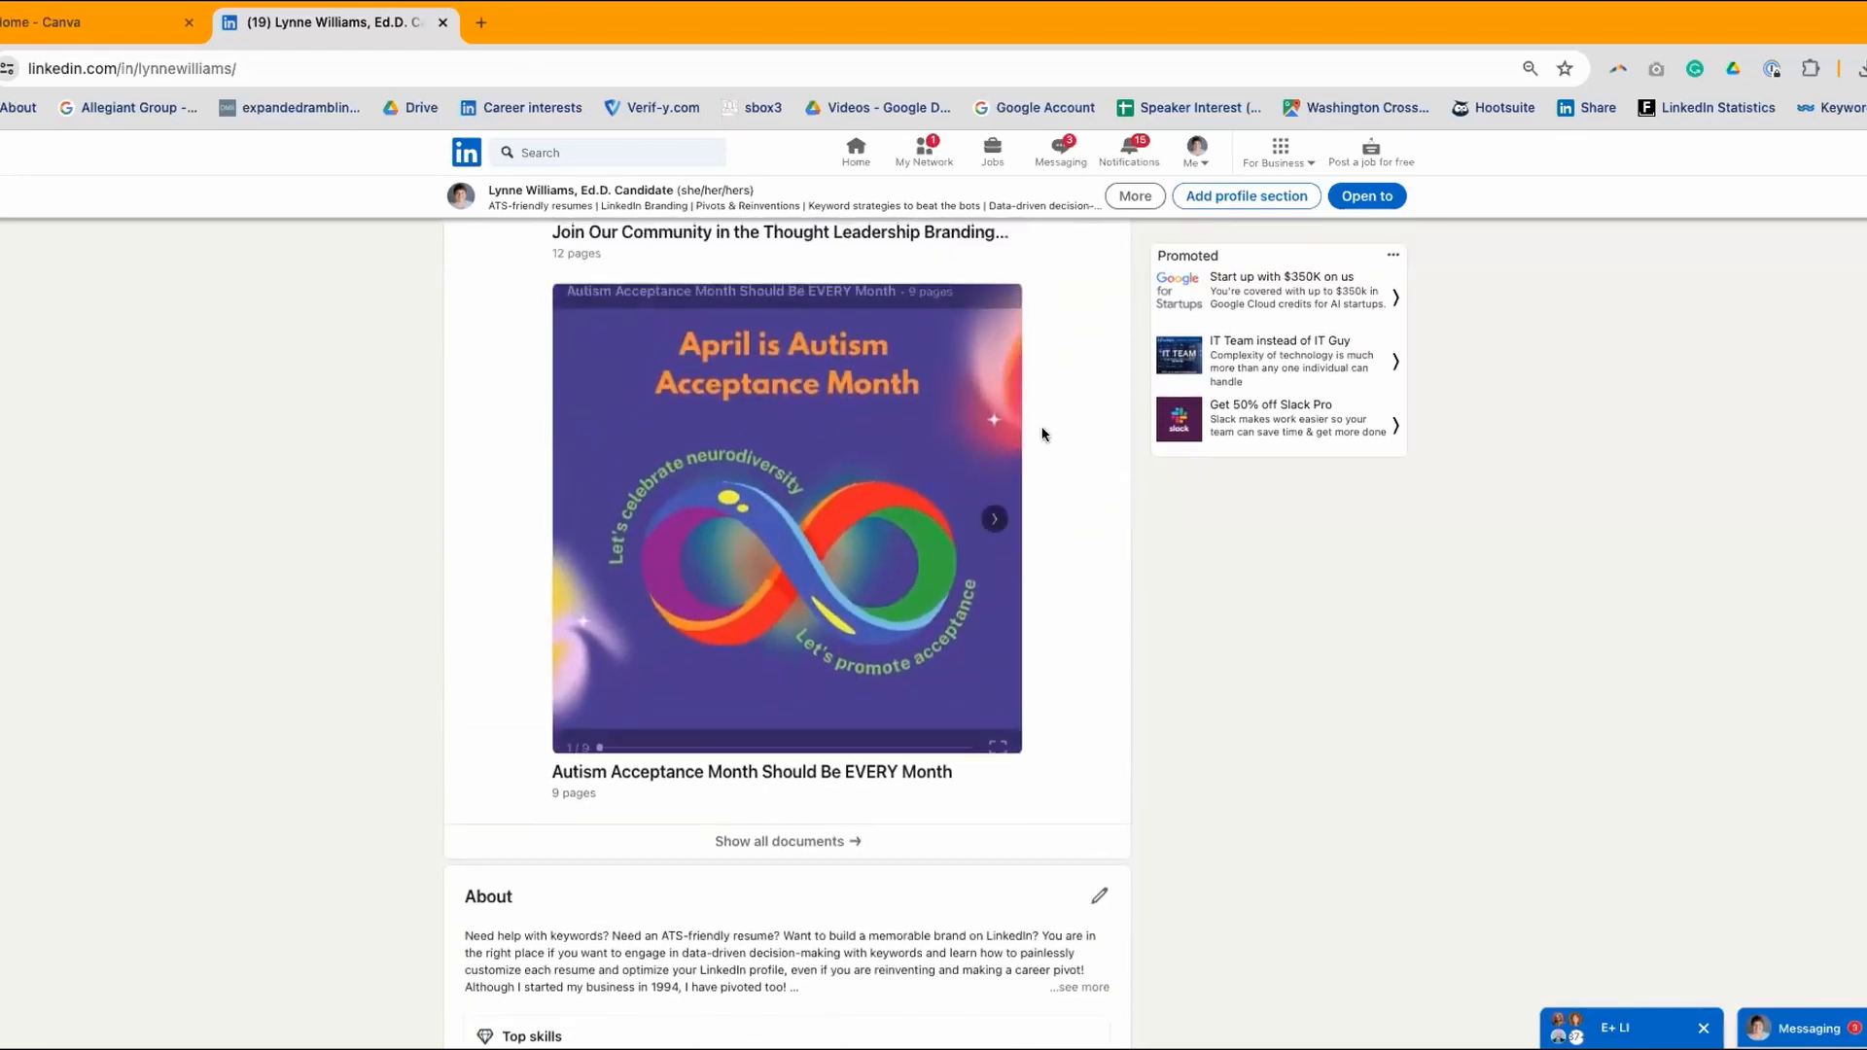
click(992, 521)
click(991, 520)
click(992, 520)
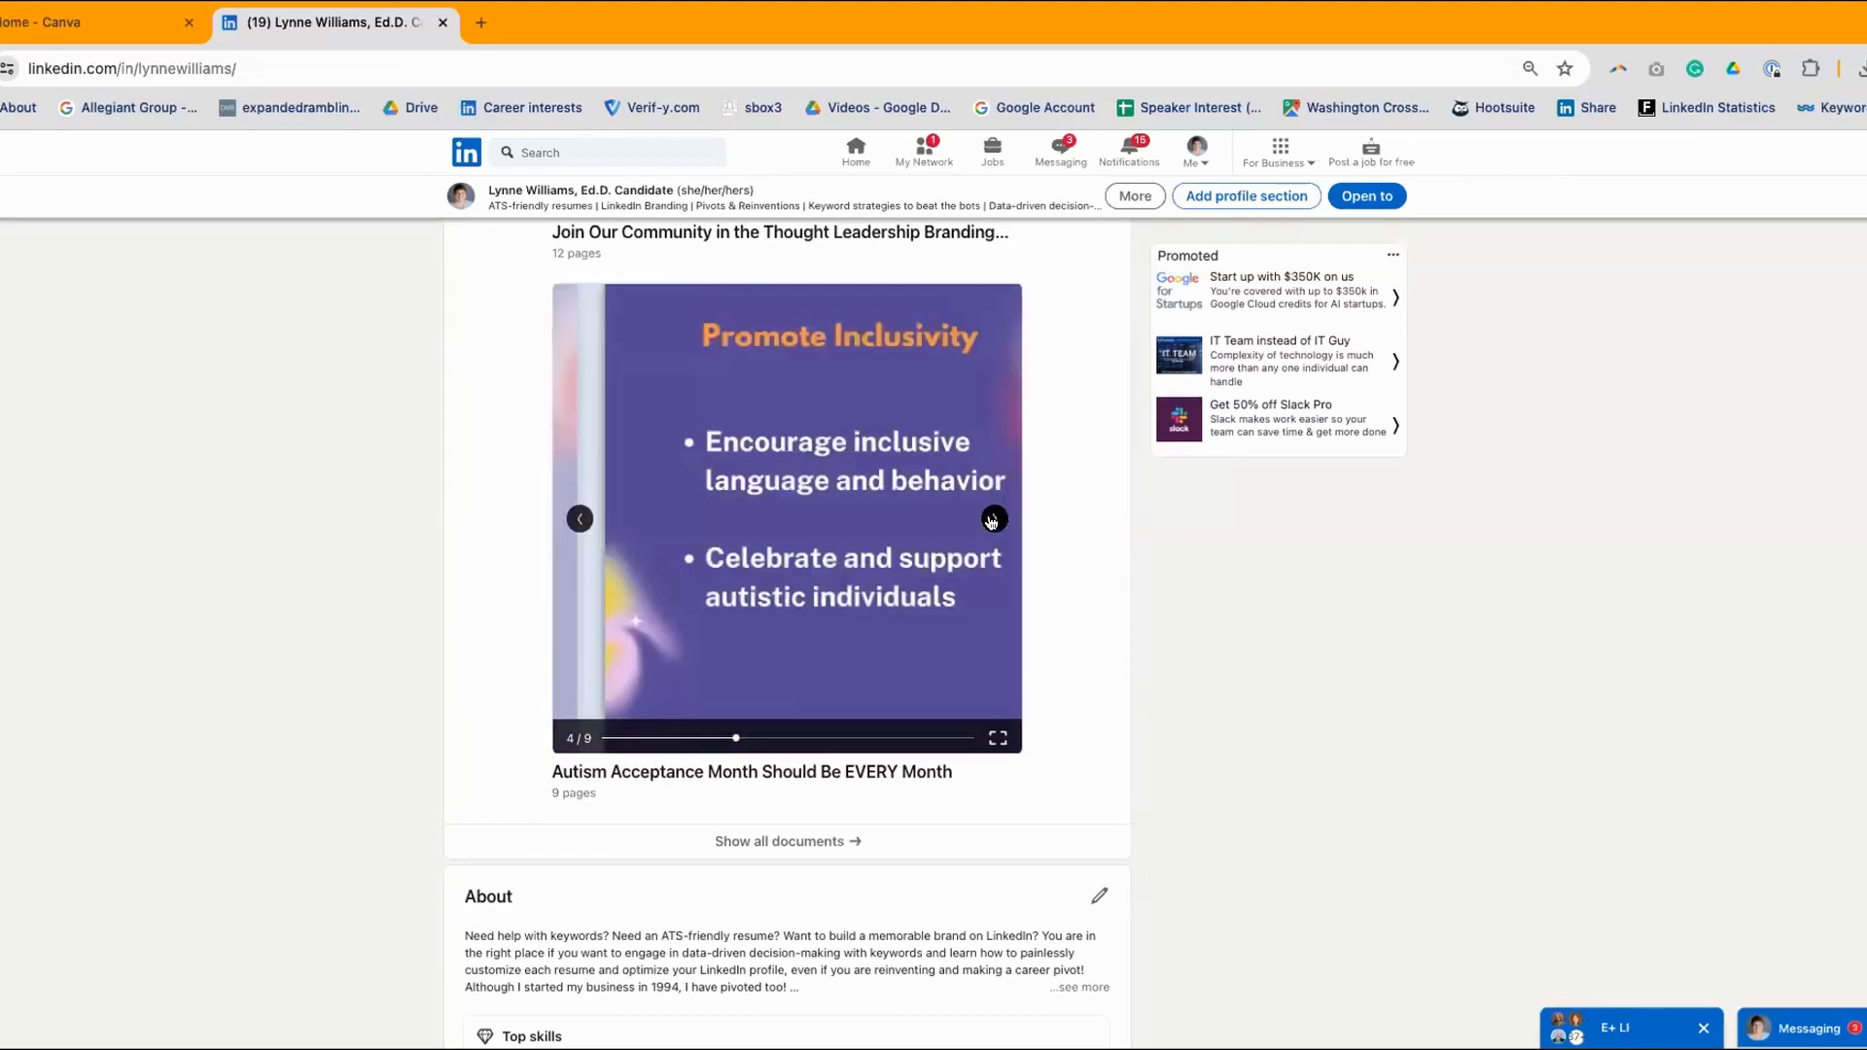
click(991, 521)
click(992, 520)
click(992, 520)
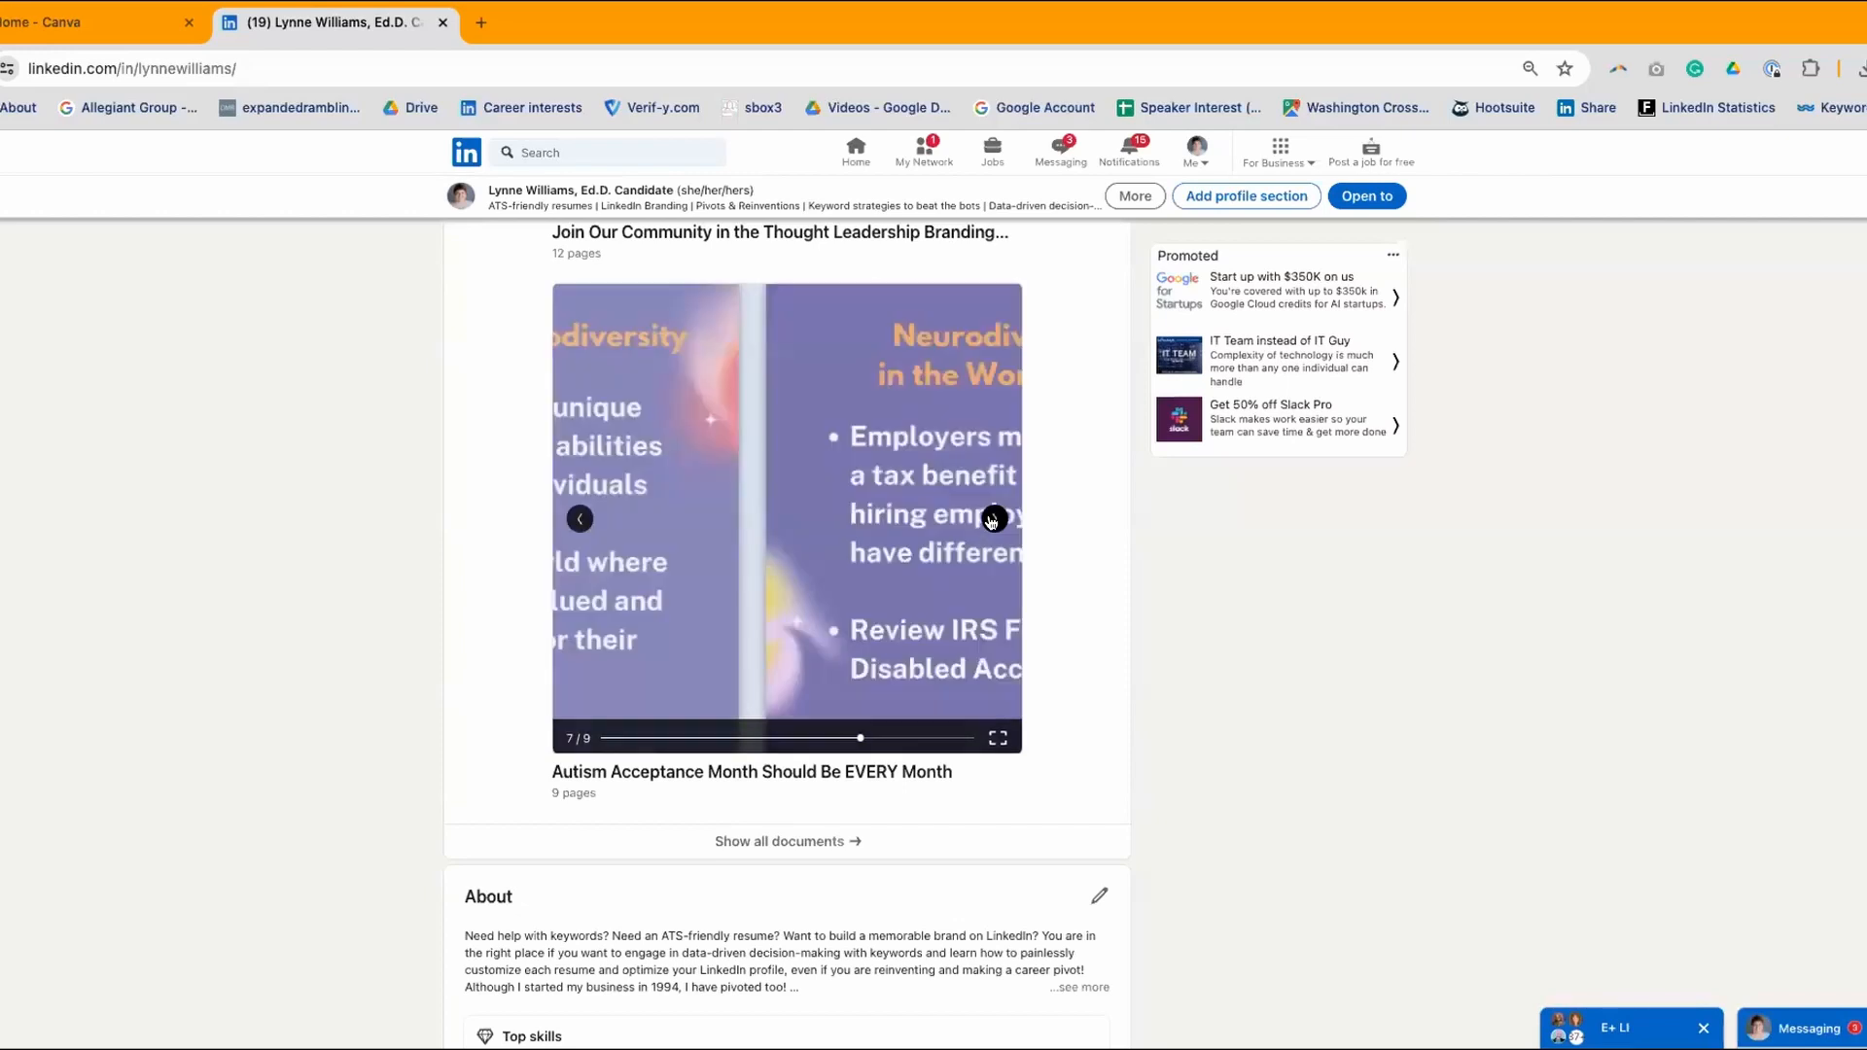
click(991, 520)
click(992, 521)
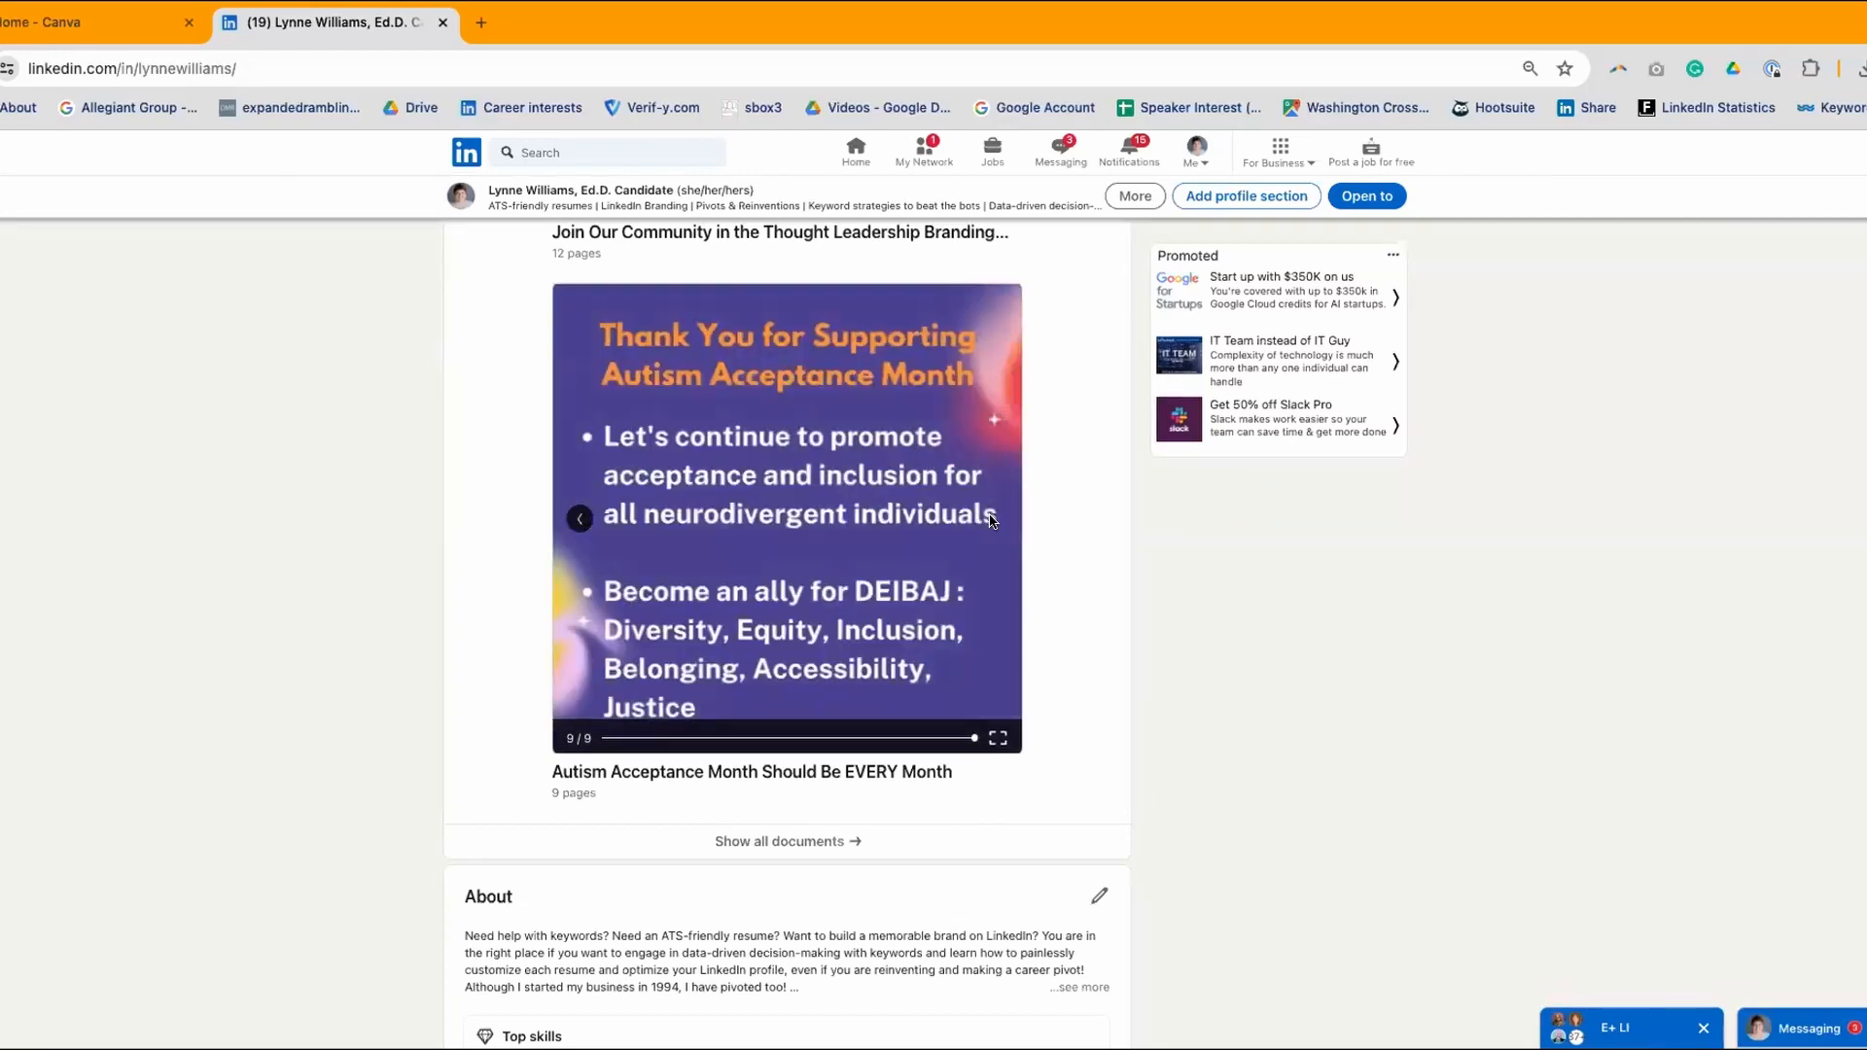
scroll(719, 583, down, 1)
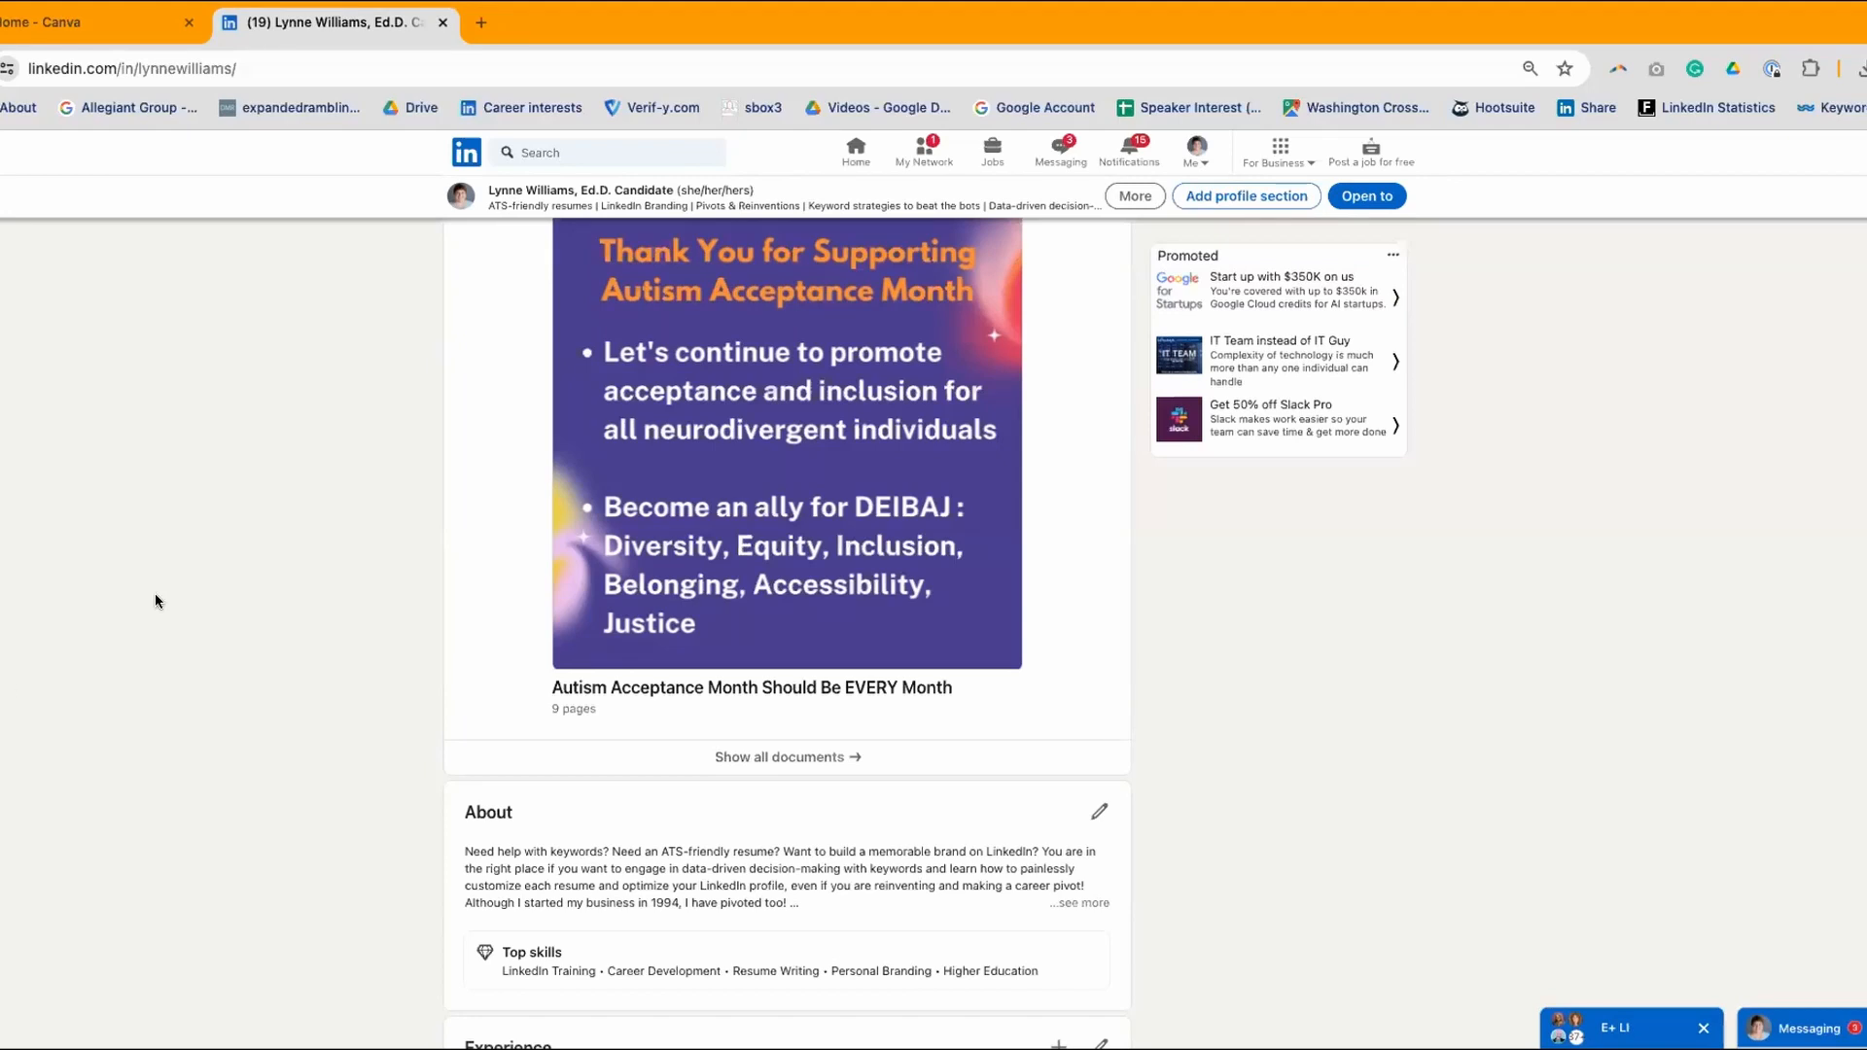
scroll(796, 426, up, 2)
scroll(795, 426, down, 2)
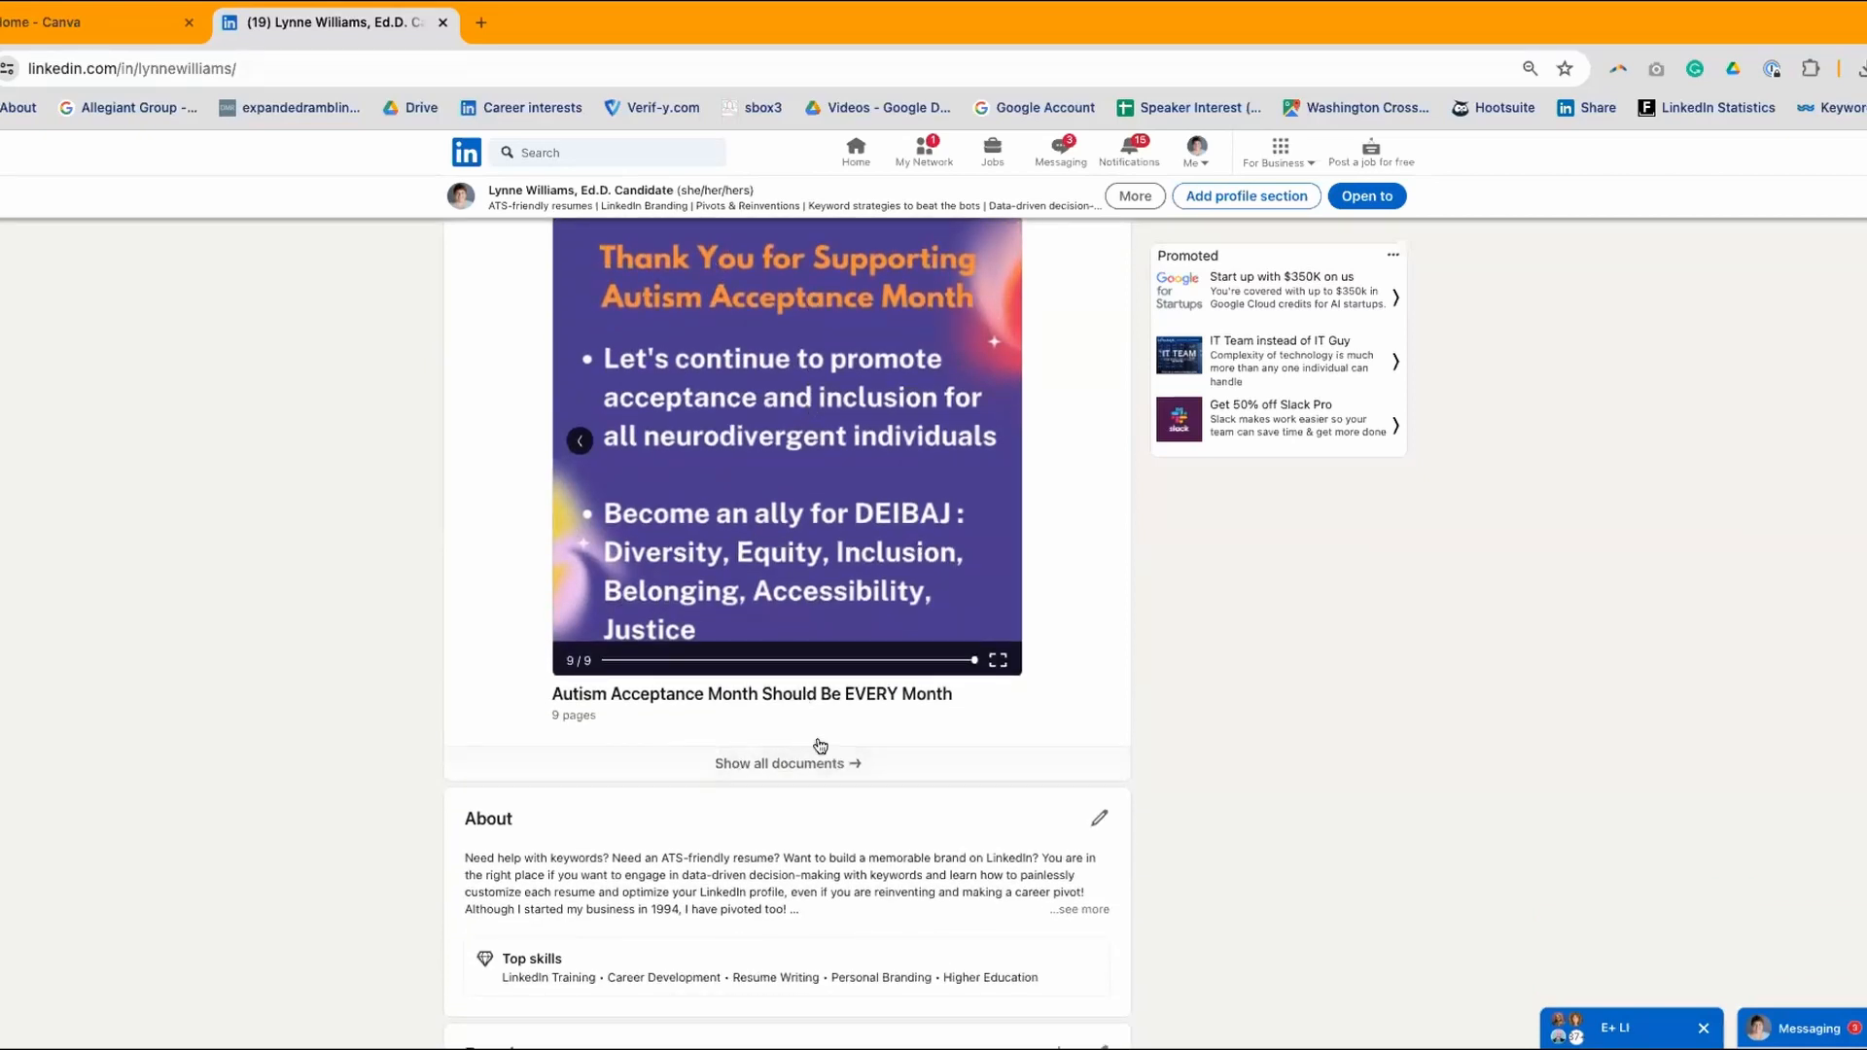
- Open the full documents list and scroll through the Resume Strategies 2023 carousels down to Part 3
click(807, 765)
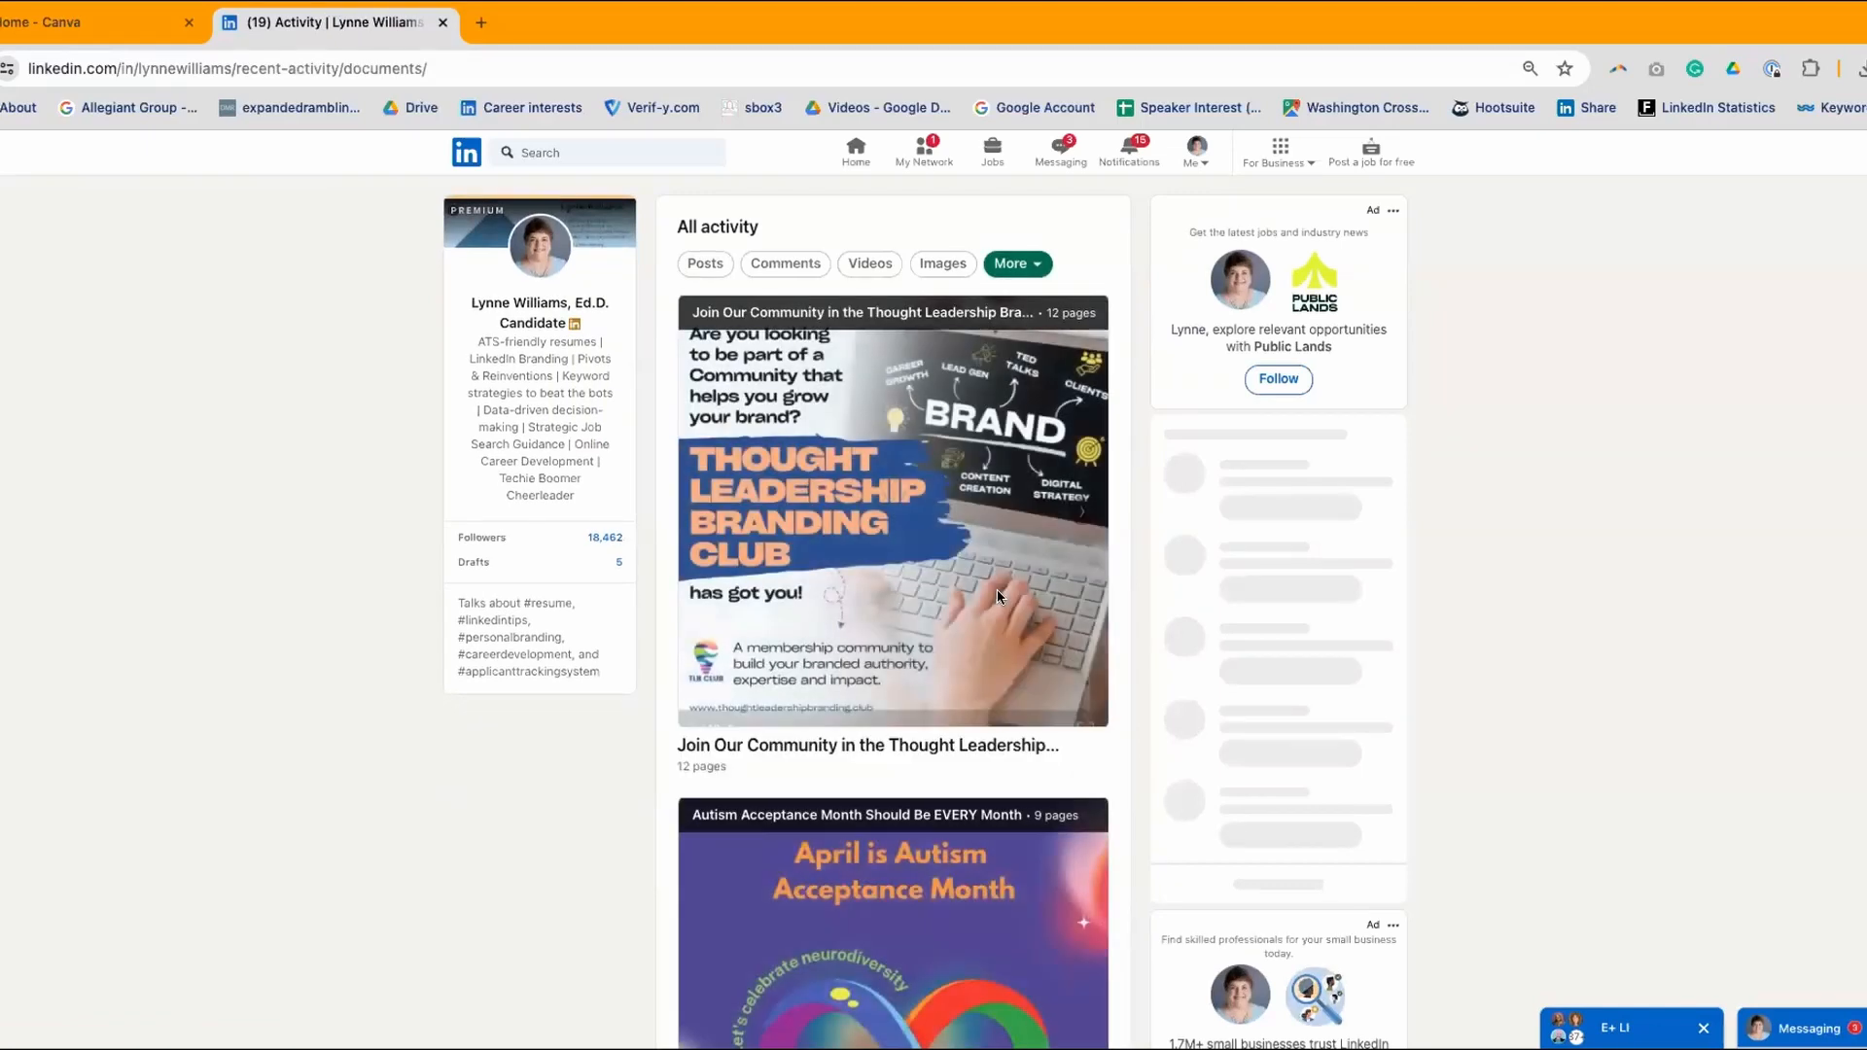
scroll(996, 591, down, 10)
scroll(998, 597, down, 6)
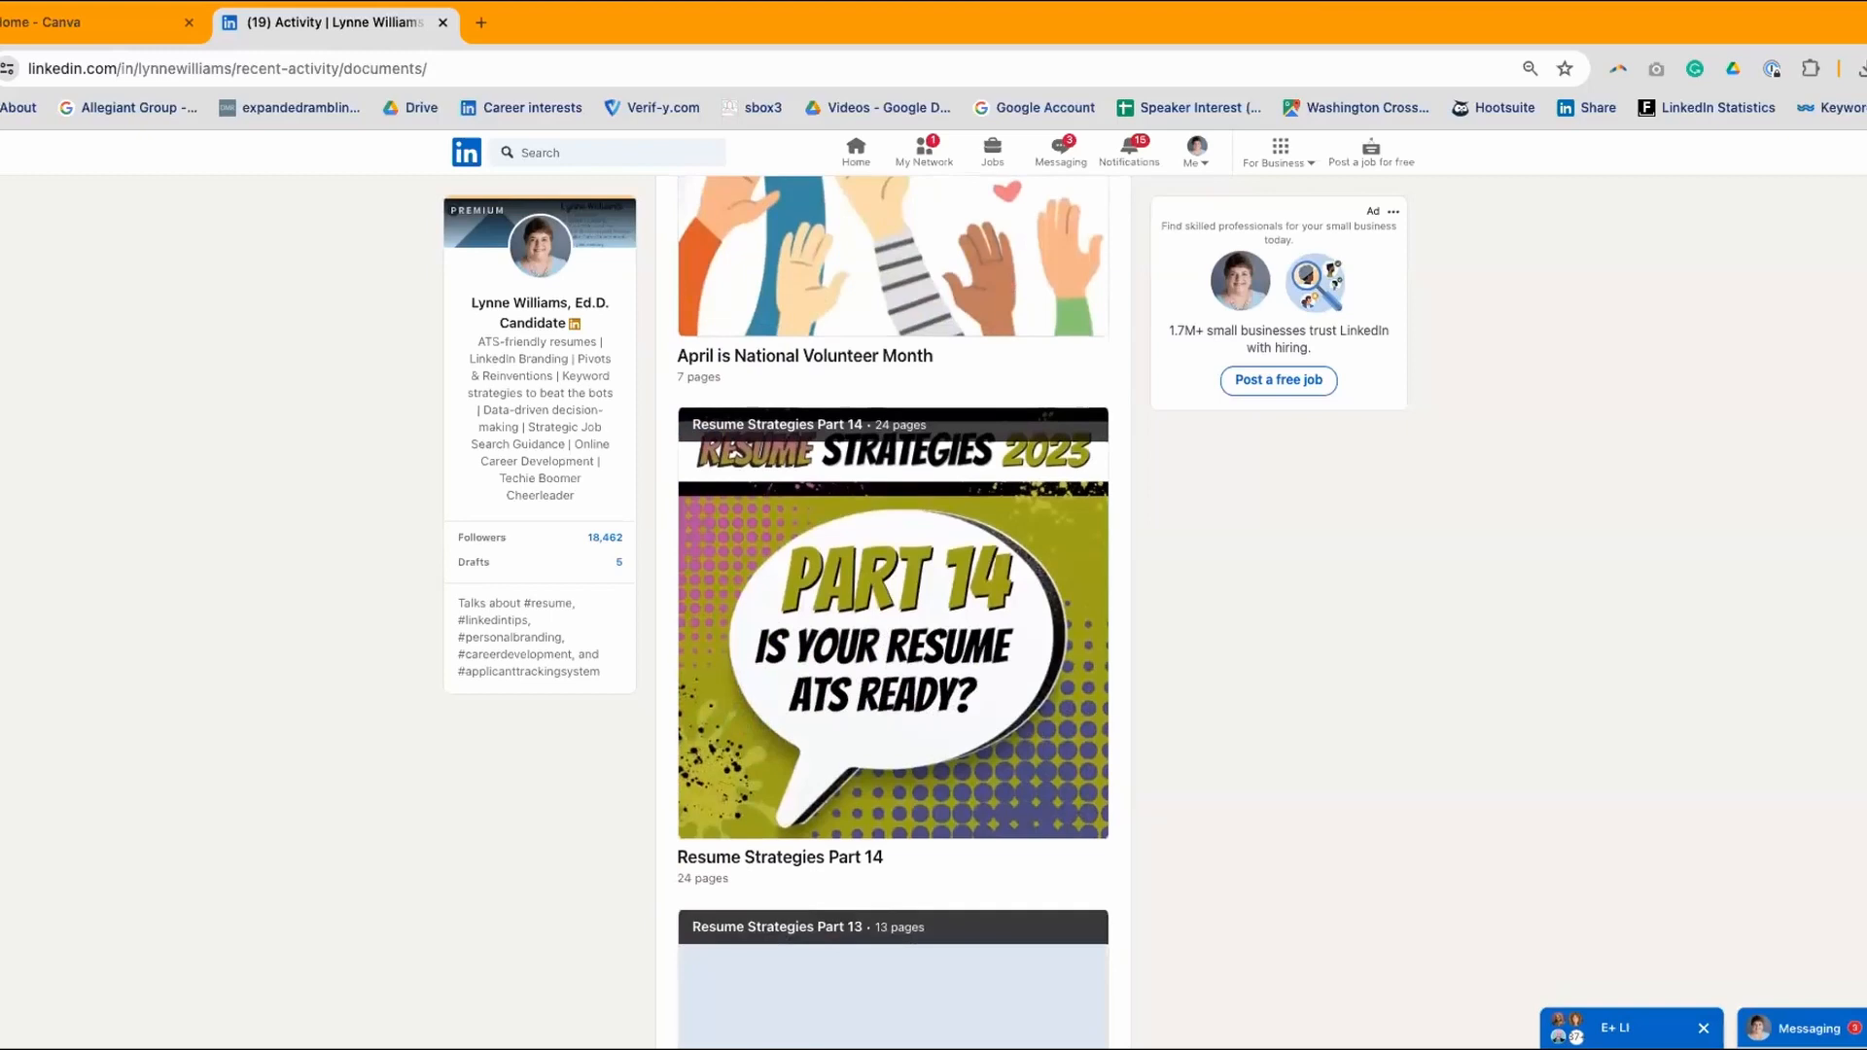
scroll(920, 338, down, 2)
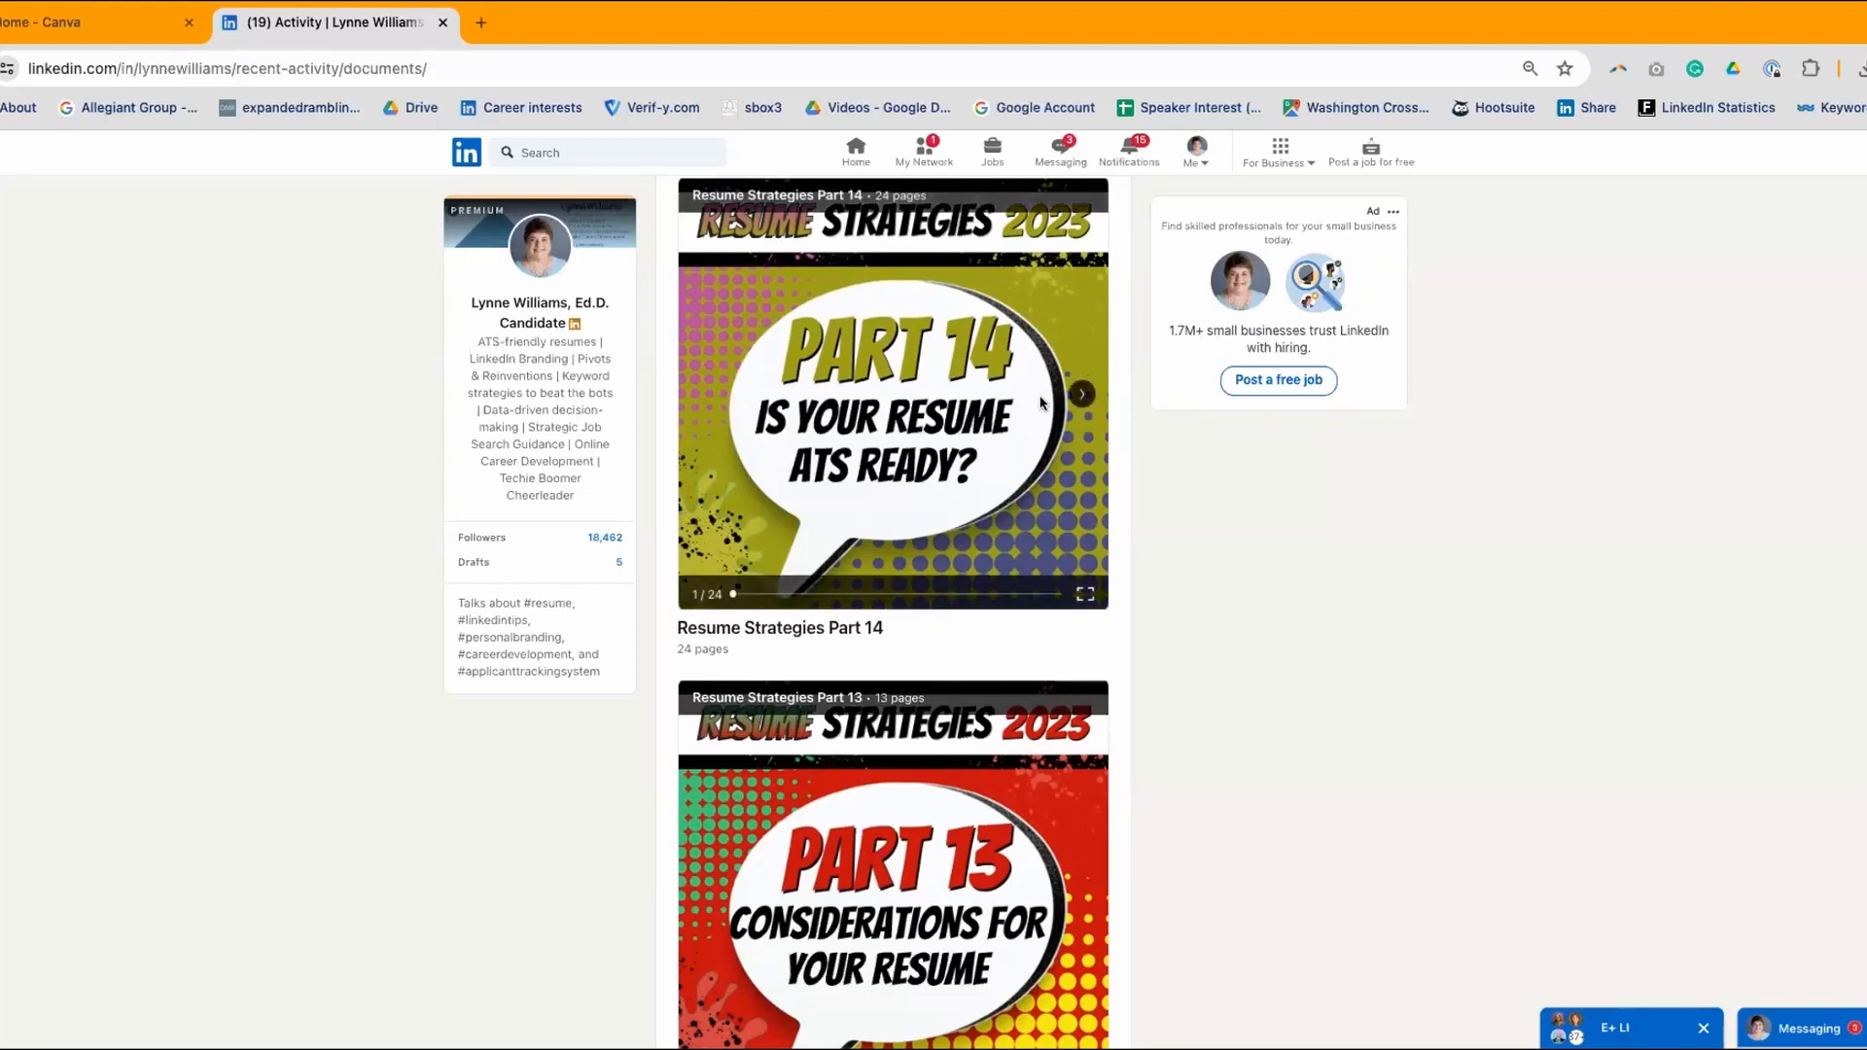
scroll(1060, 389, down, 3)
scroll(1009, 399, down, 6)
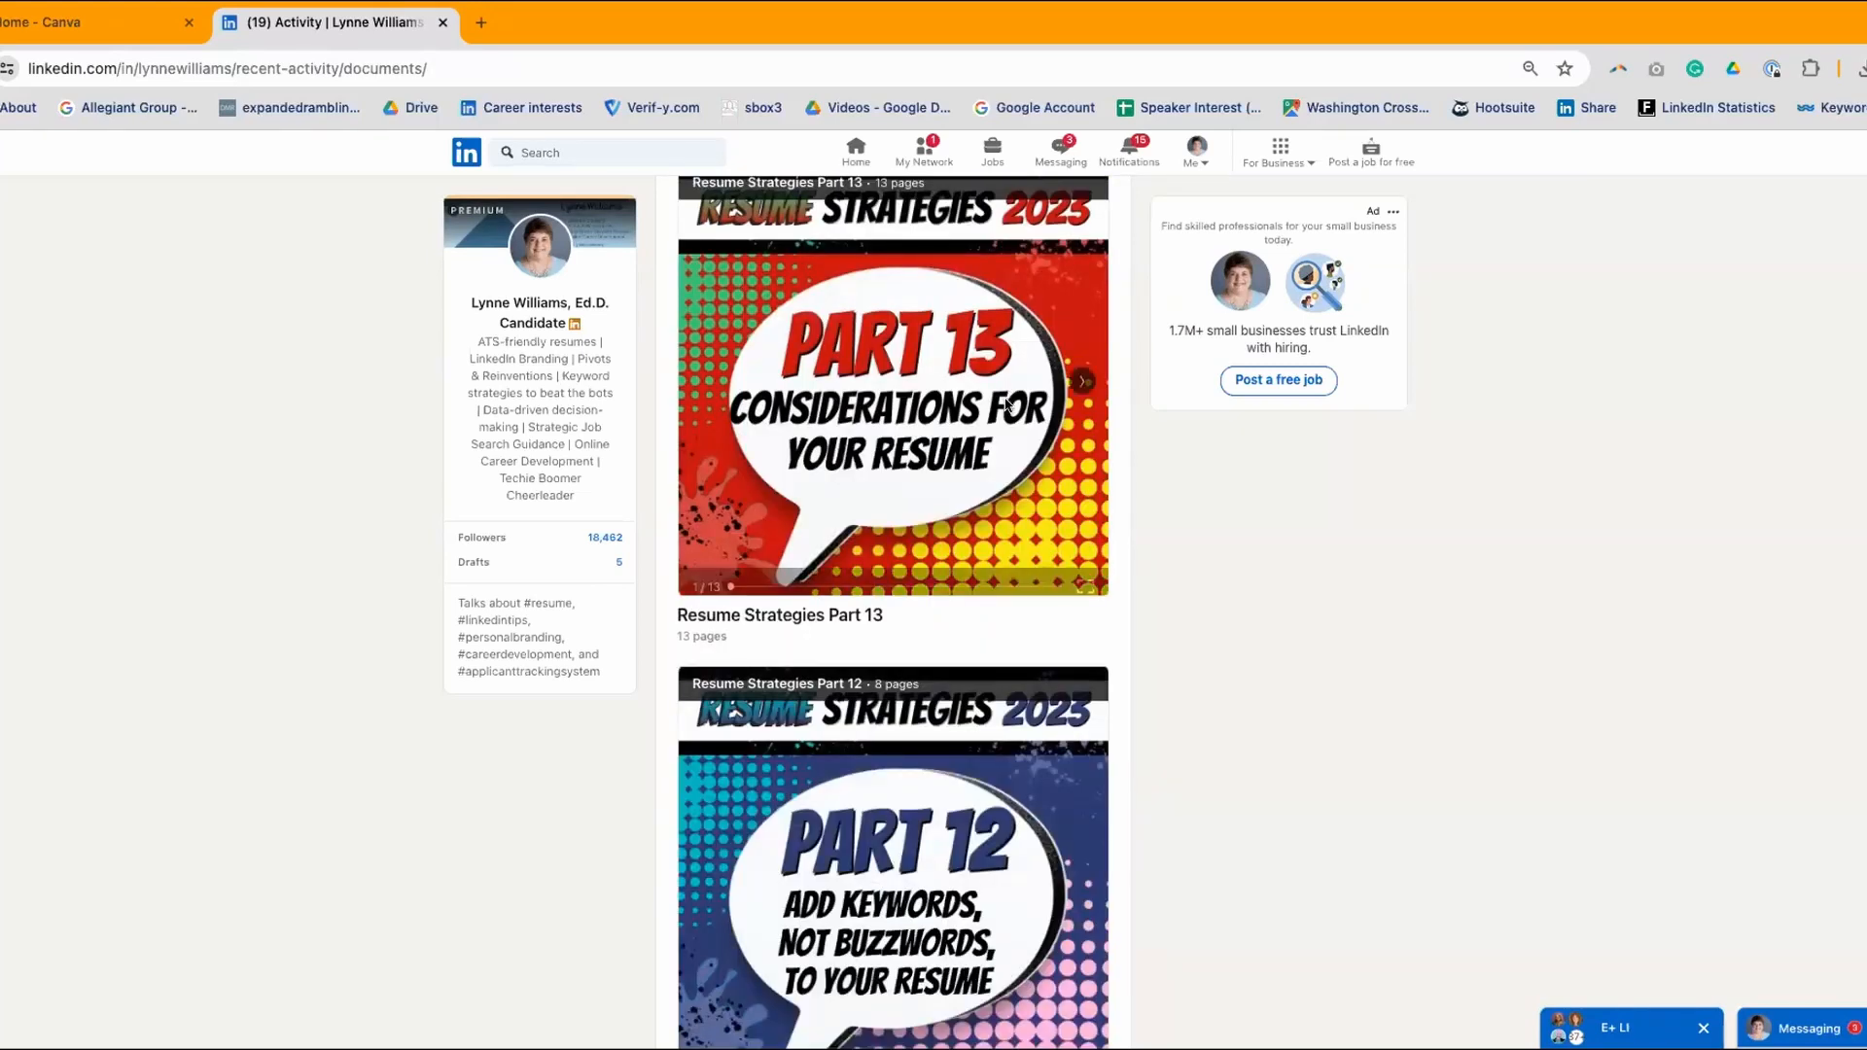
scroll(1007, 401, down, 12)
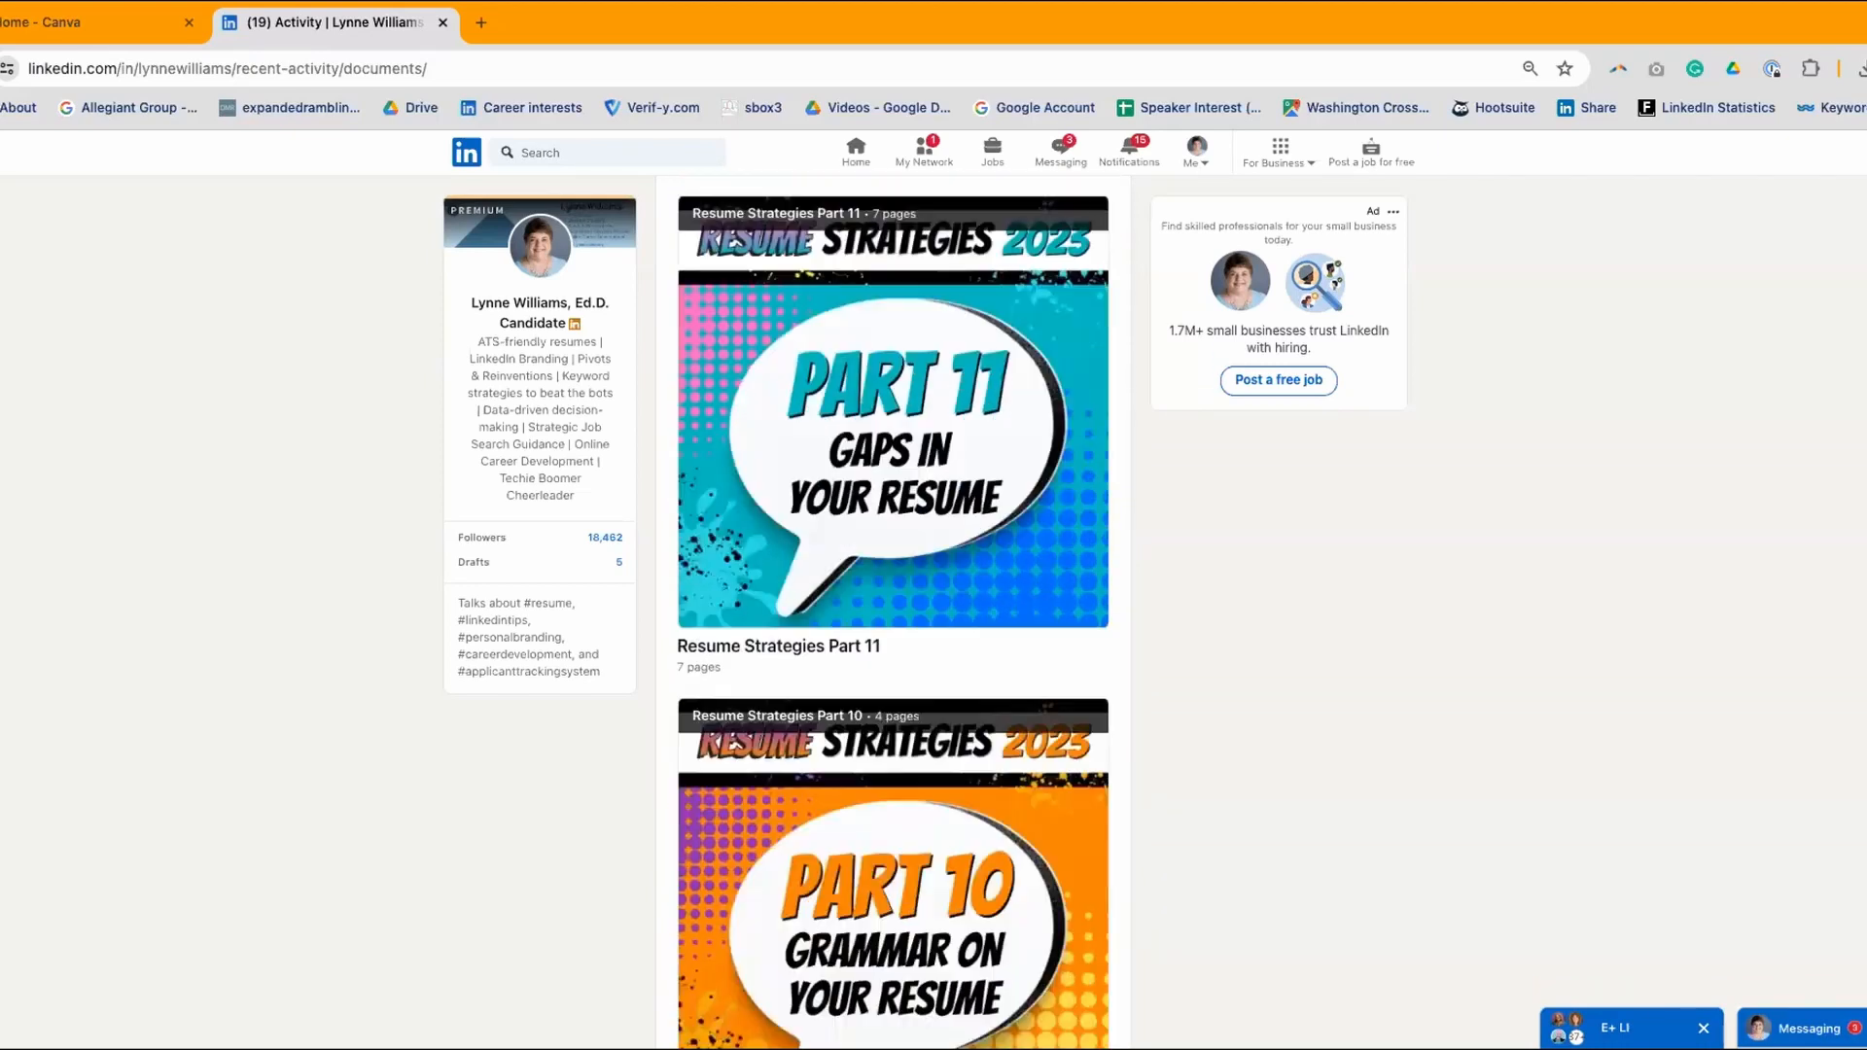
scroll(1008, 404, down, 1)
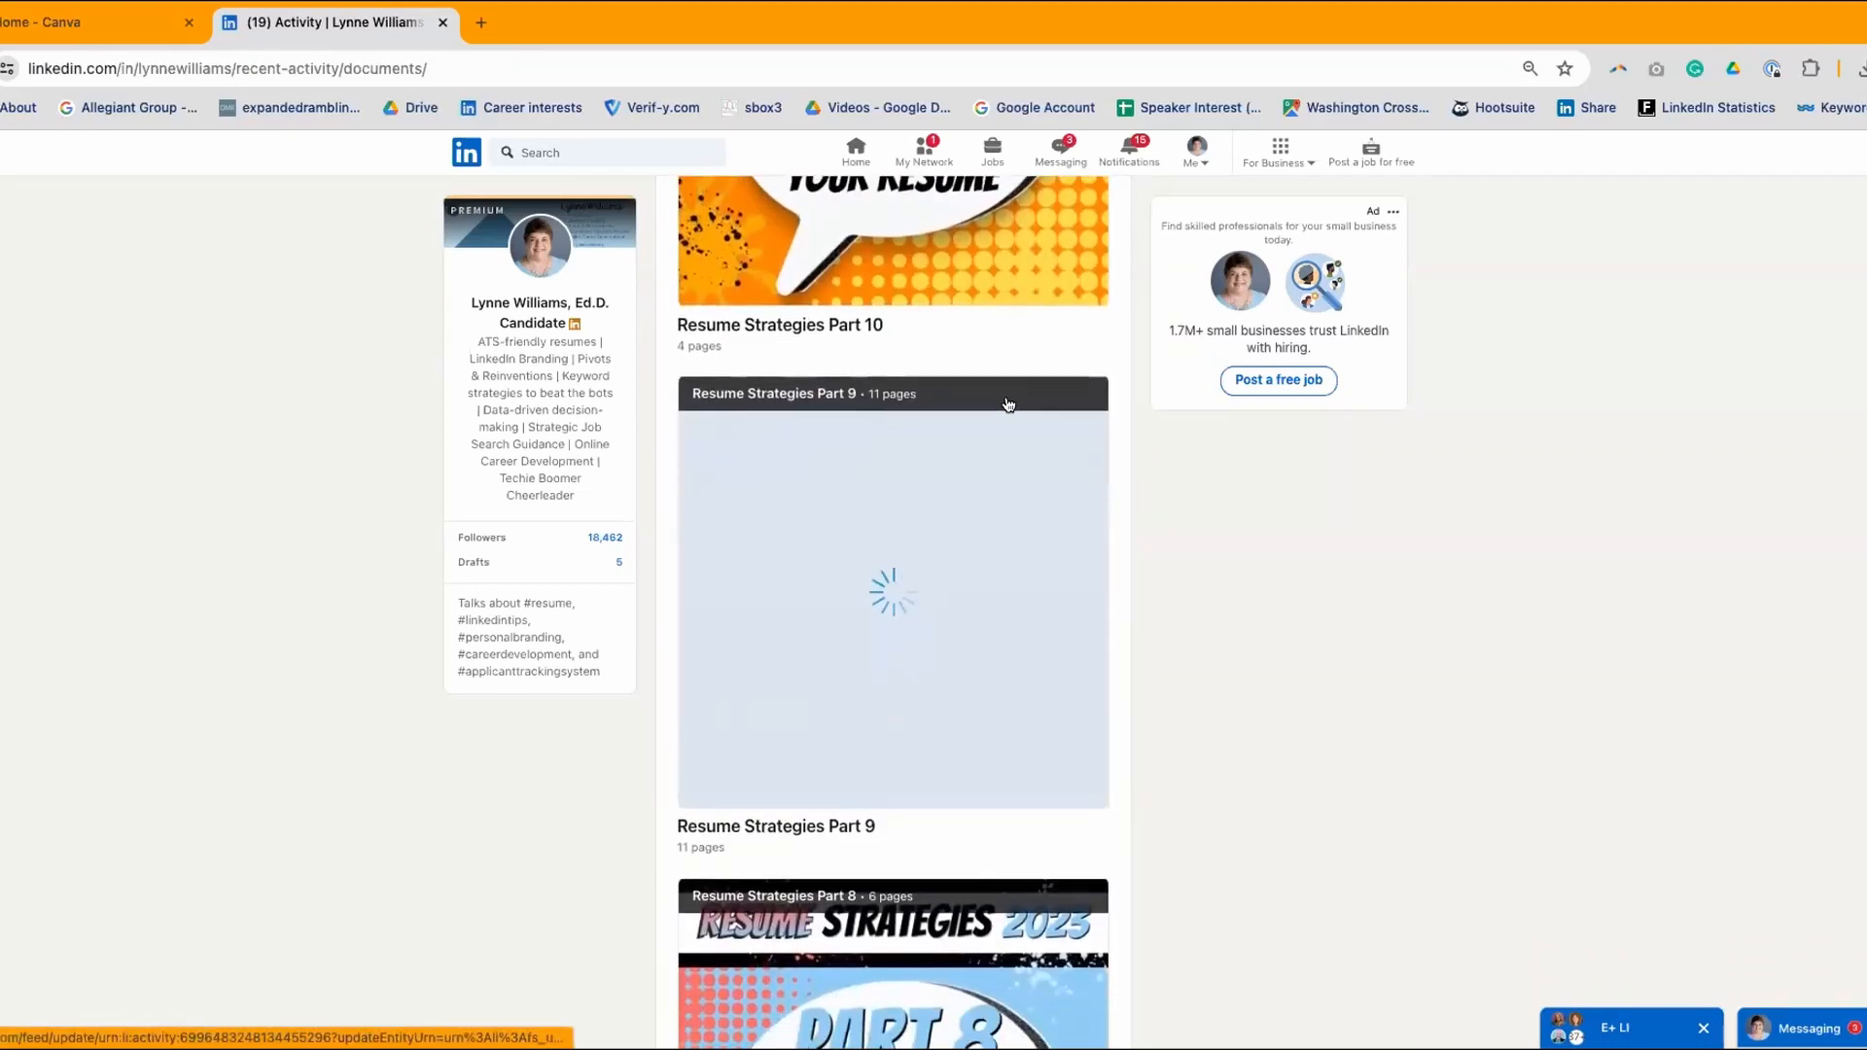
scroll(1006, 404, up, 3)
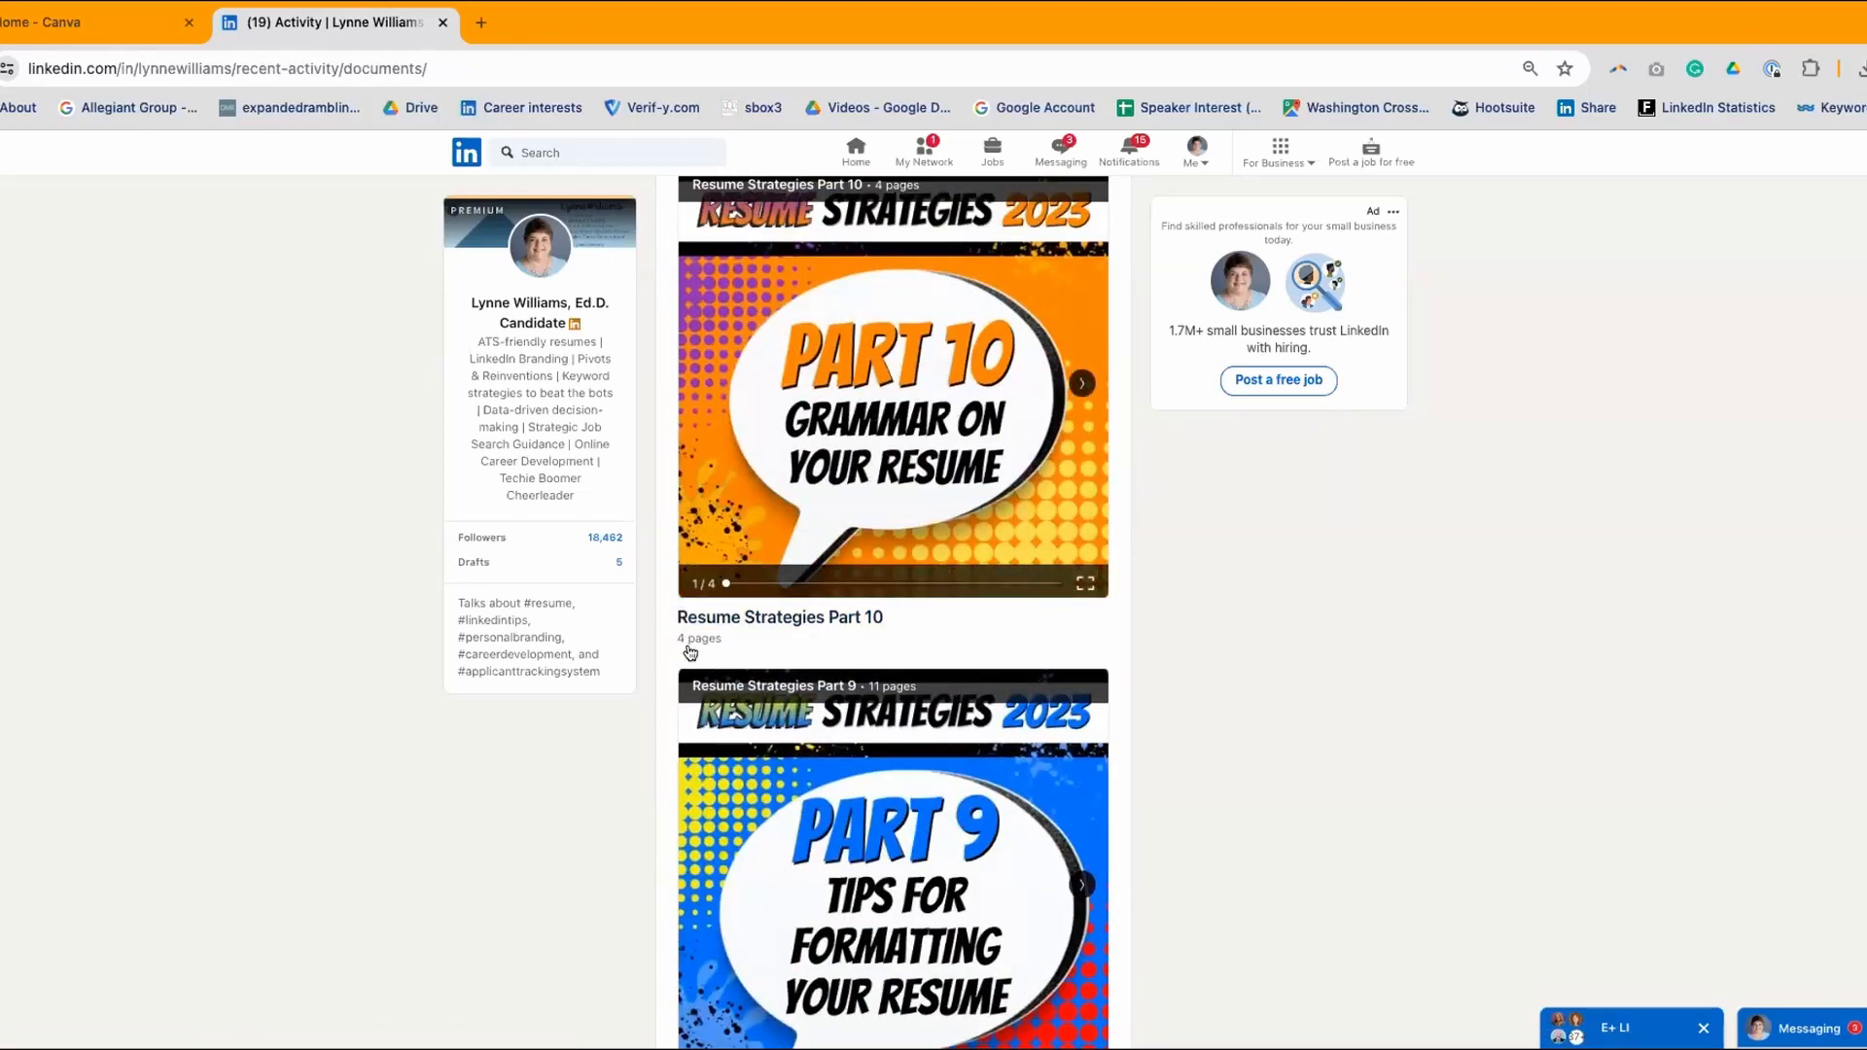
scroll(1133, 634, down, 3)
scroll(1090, 636, down, 2)
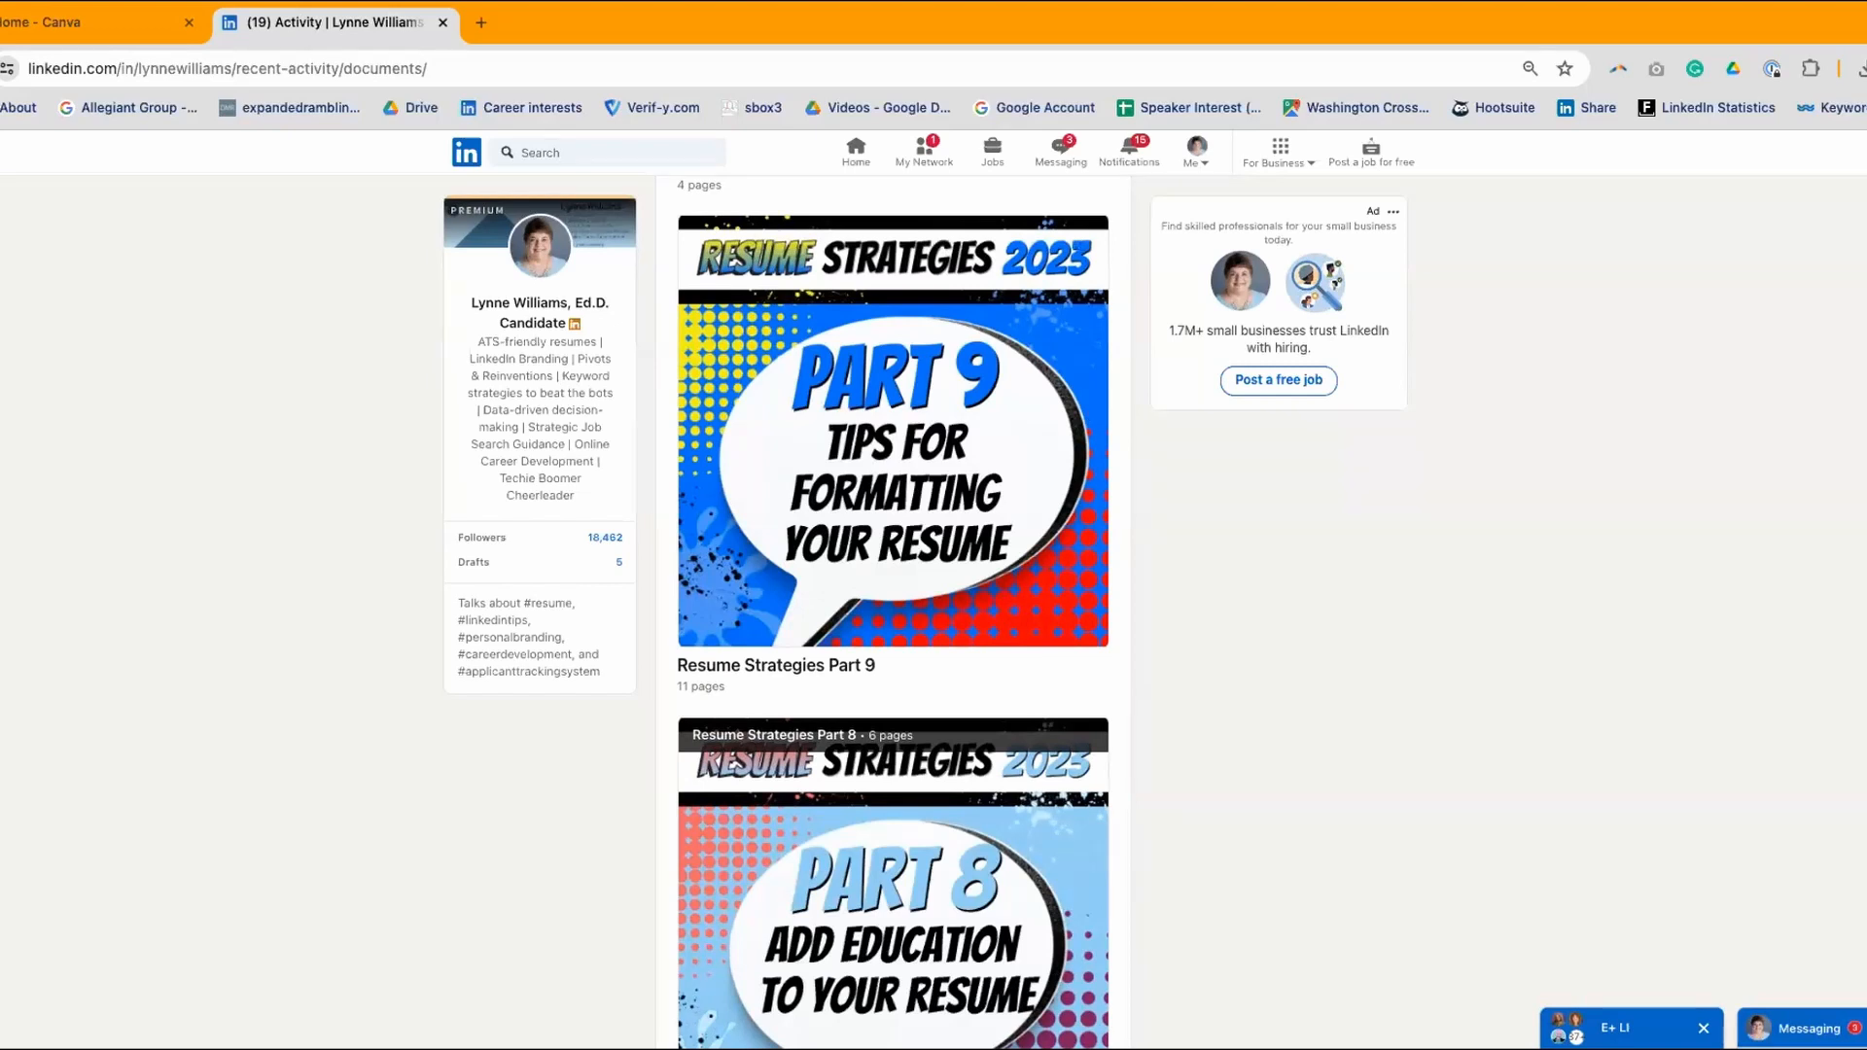
scroll(975, 474, down, 5)
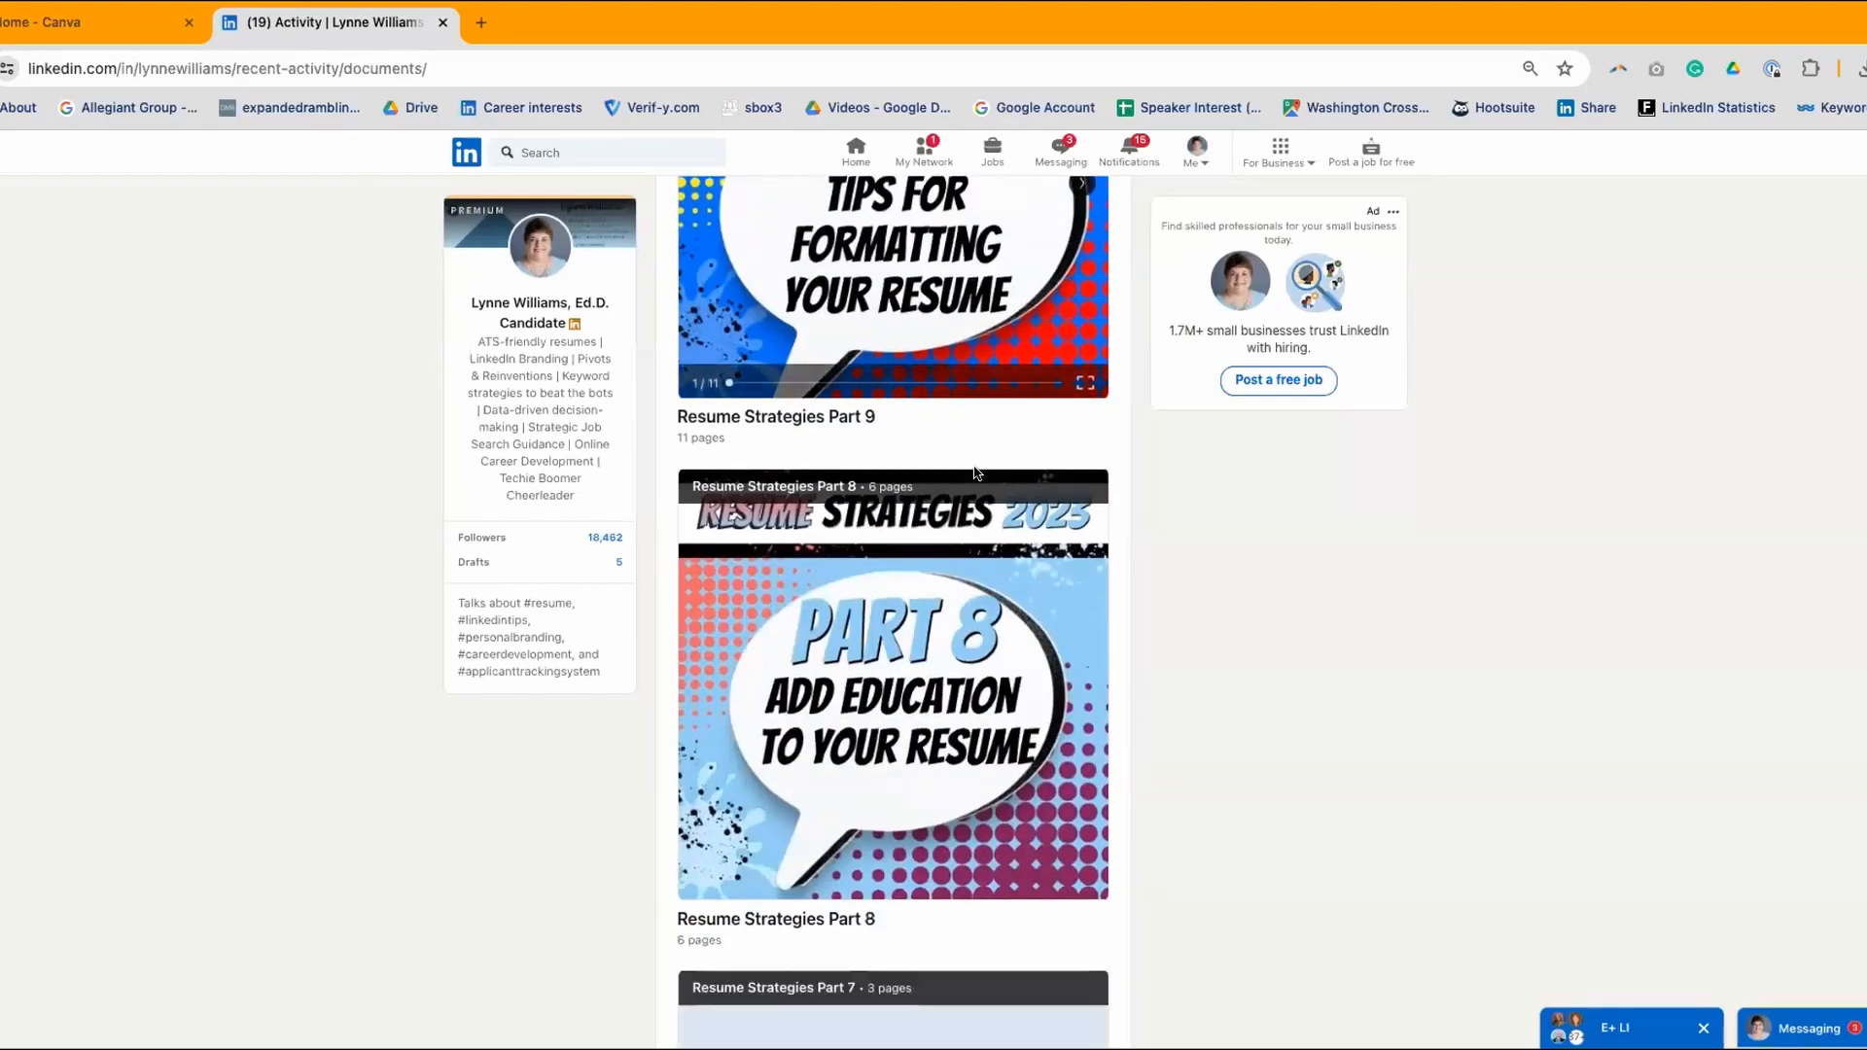
scroll(883, 465, down, 7)
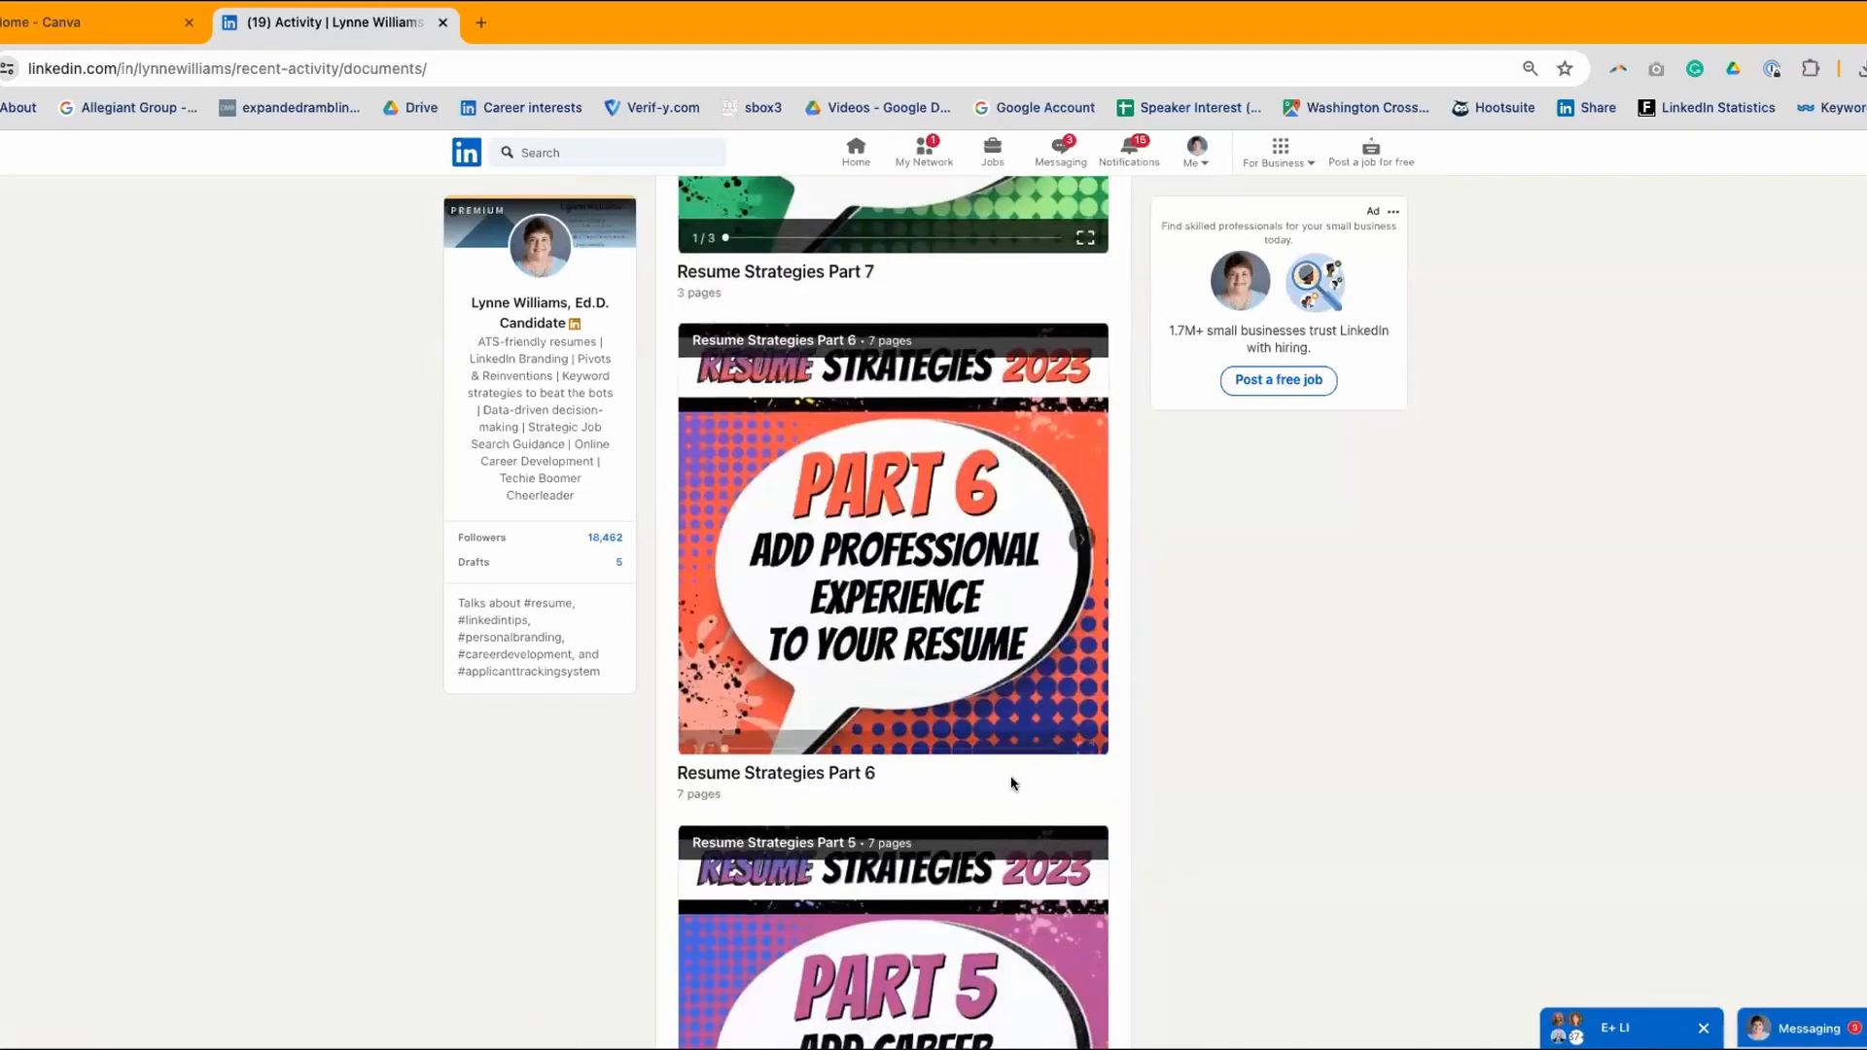
scroll(1009, 779, down, 5)
scroll(993, 759, down, 5)
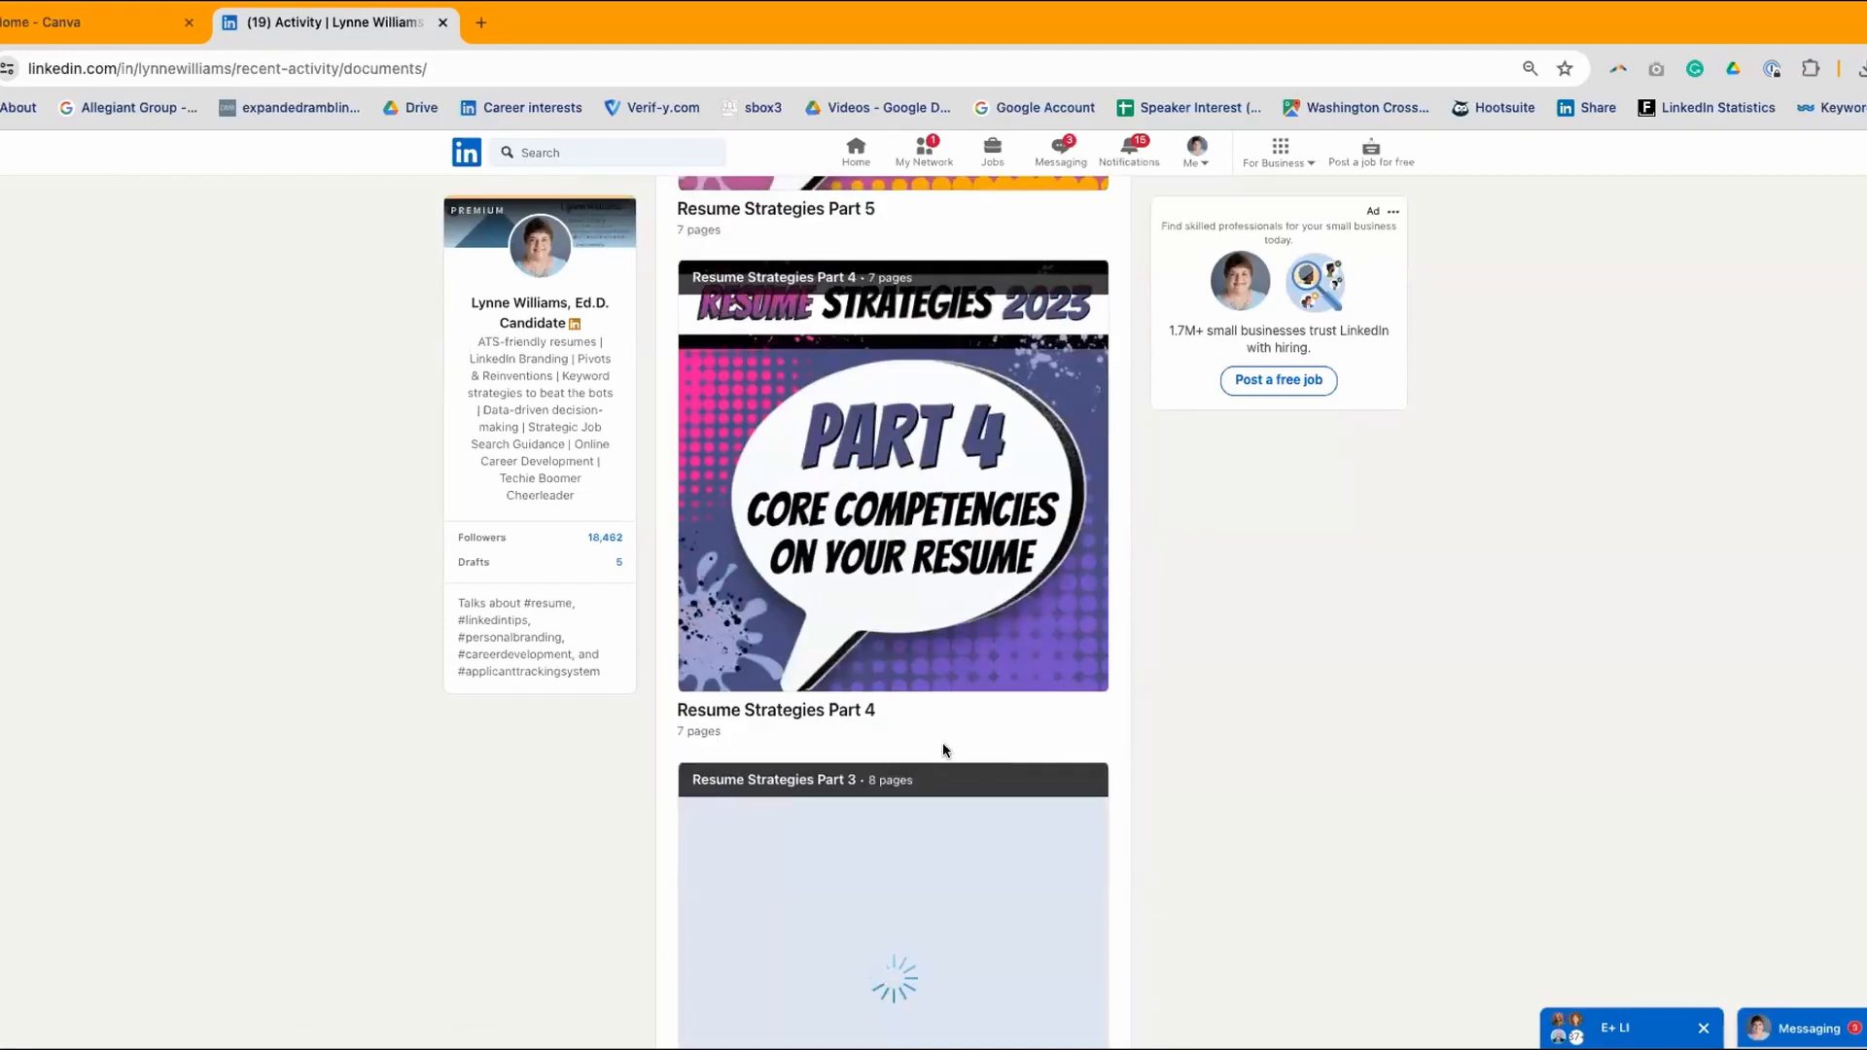
scroll(943, 749, down, 4)
- Scroll back up to Resume Strategies Part 13 at the top of the list
scroll(949, 746, up, 10)
scroll(951, 746, up, 20)
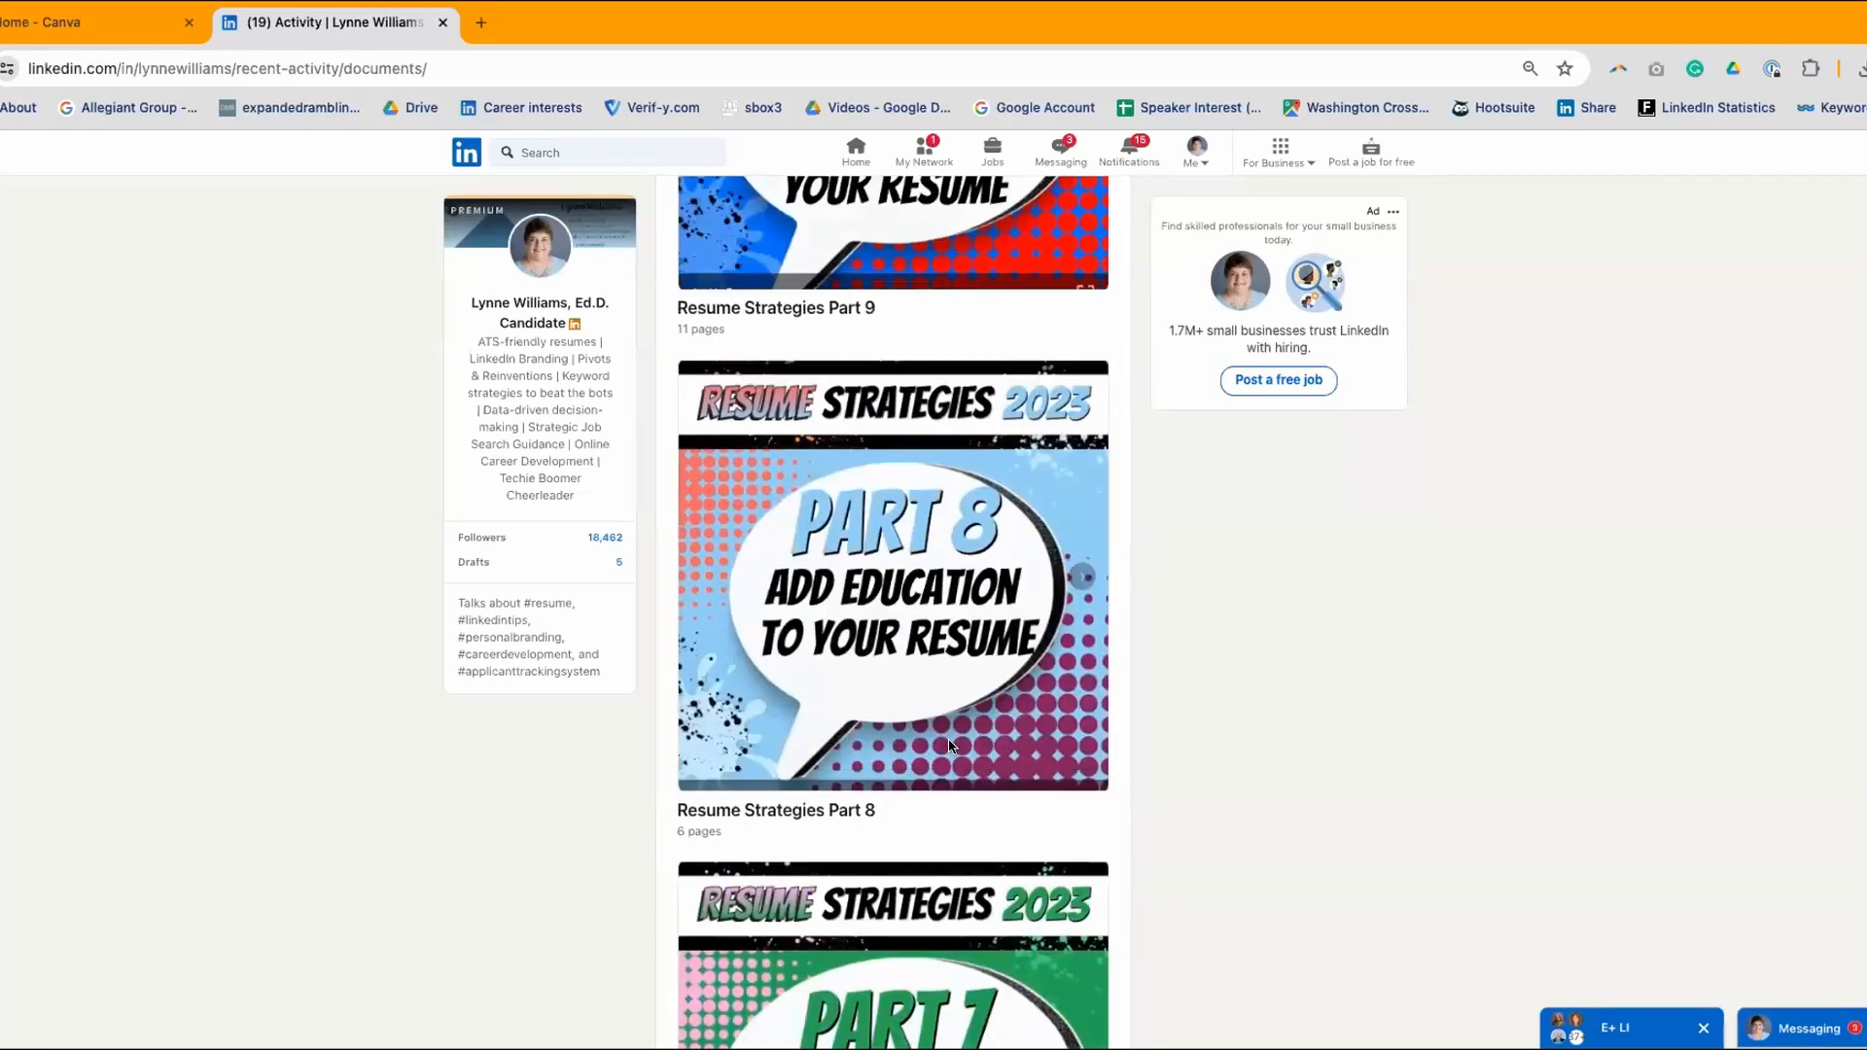
scroll(751, 380, up, 2)
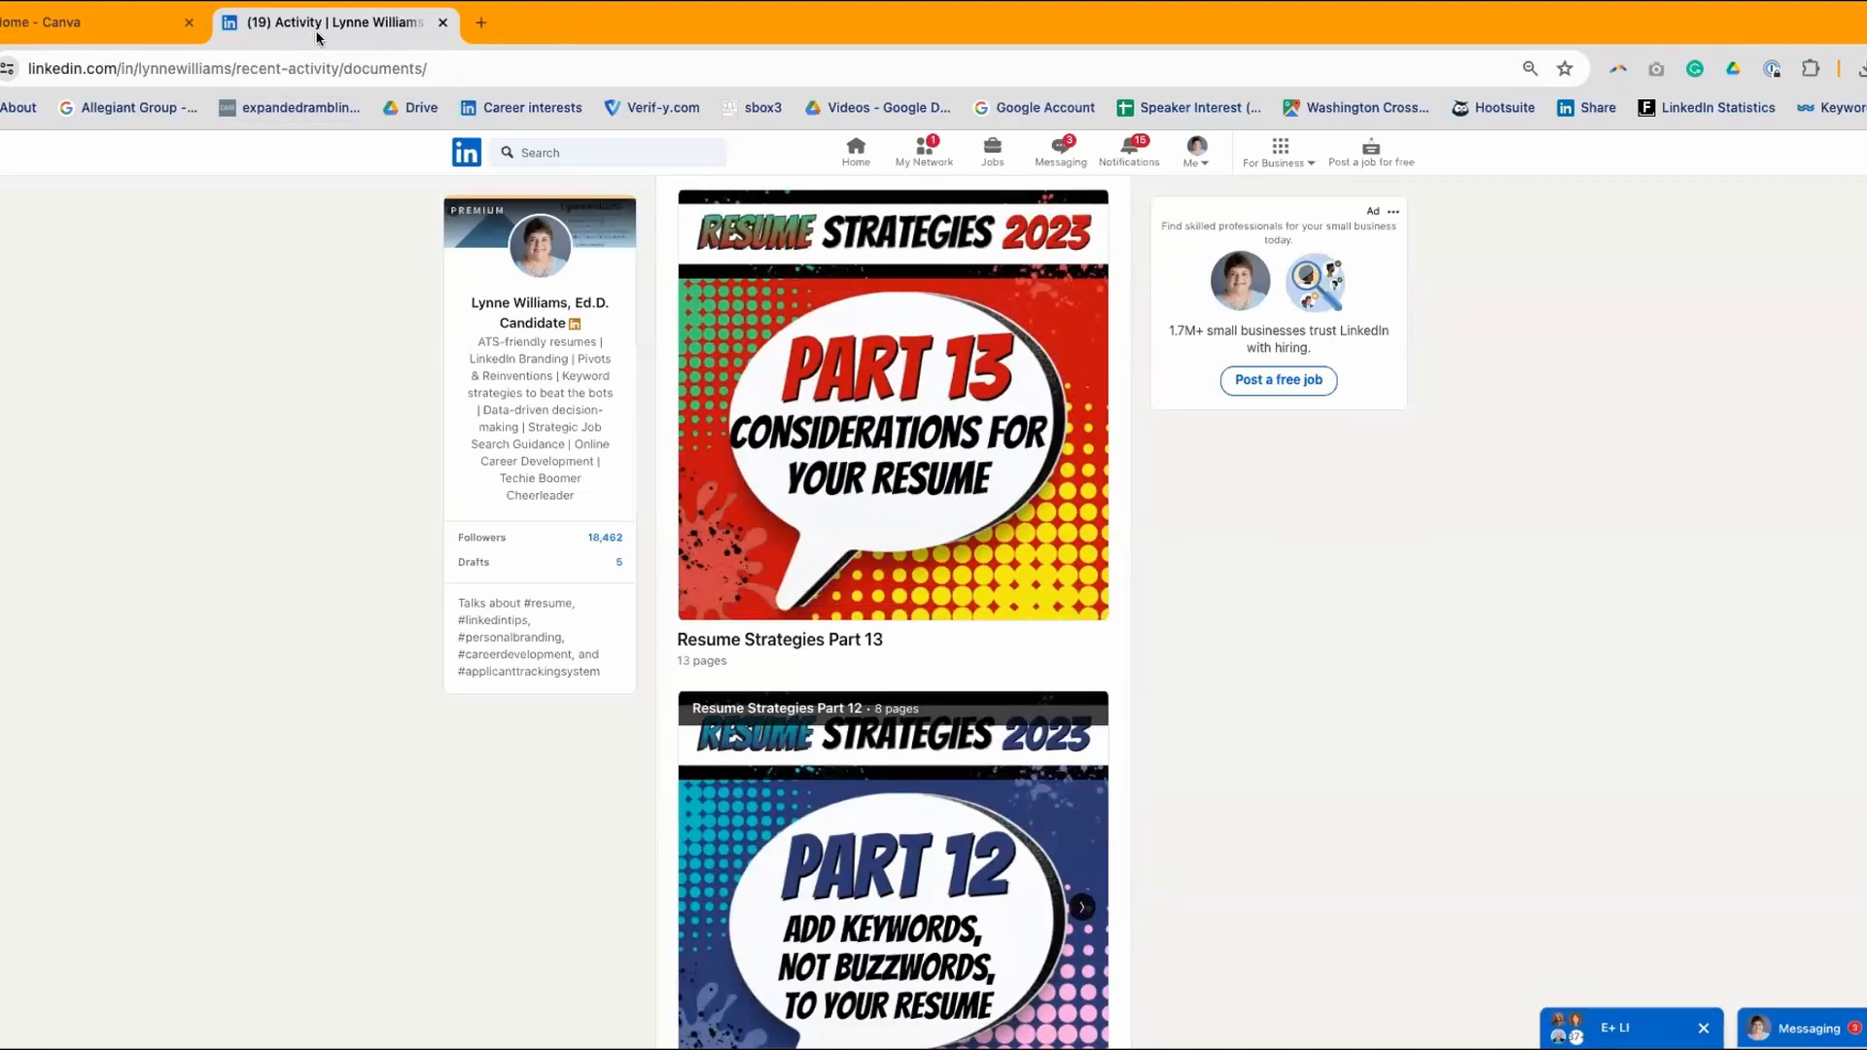
click(480, 20)
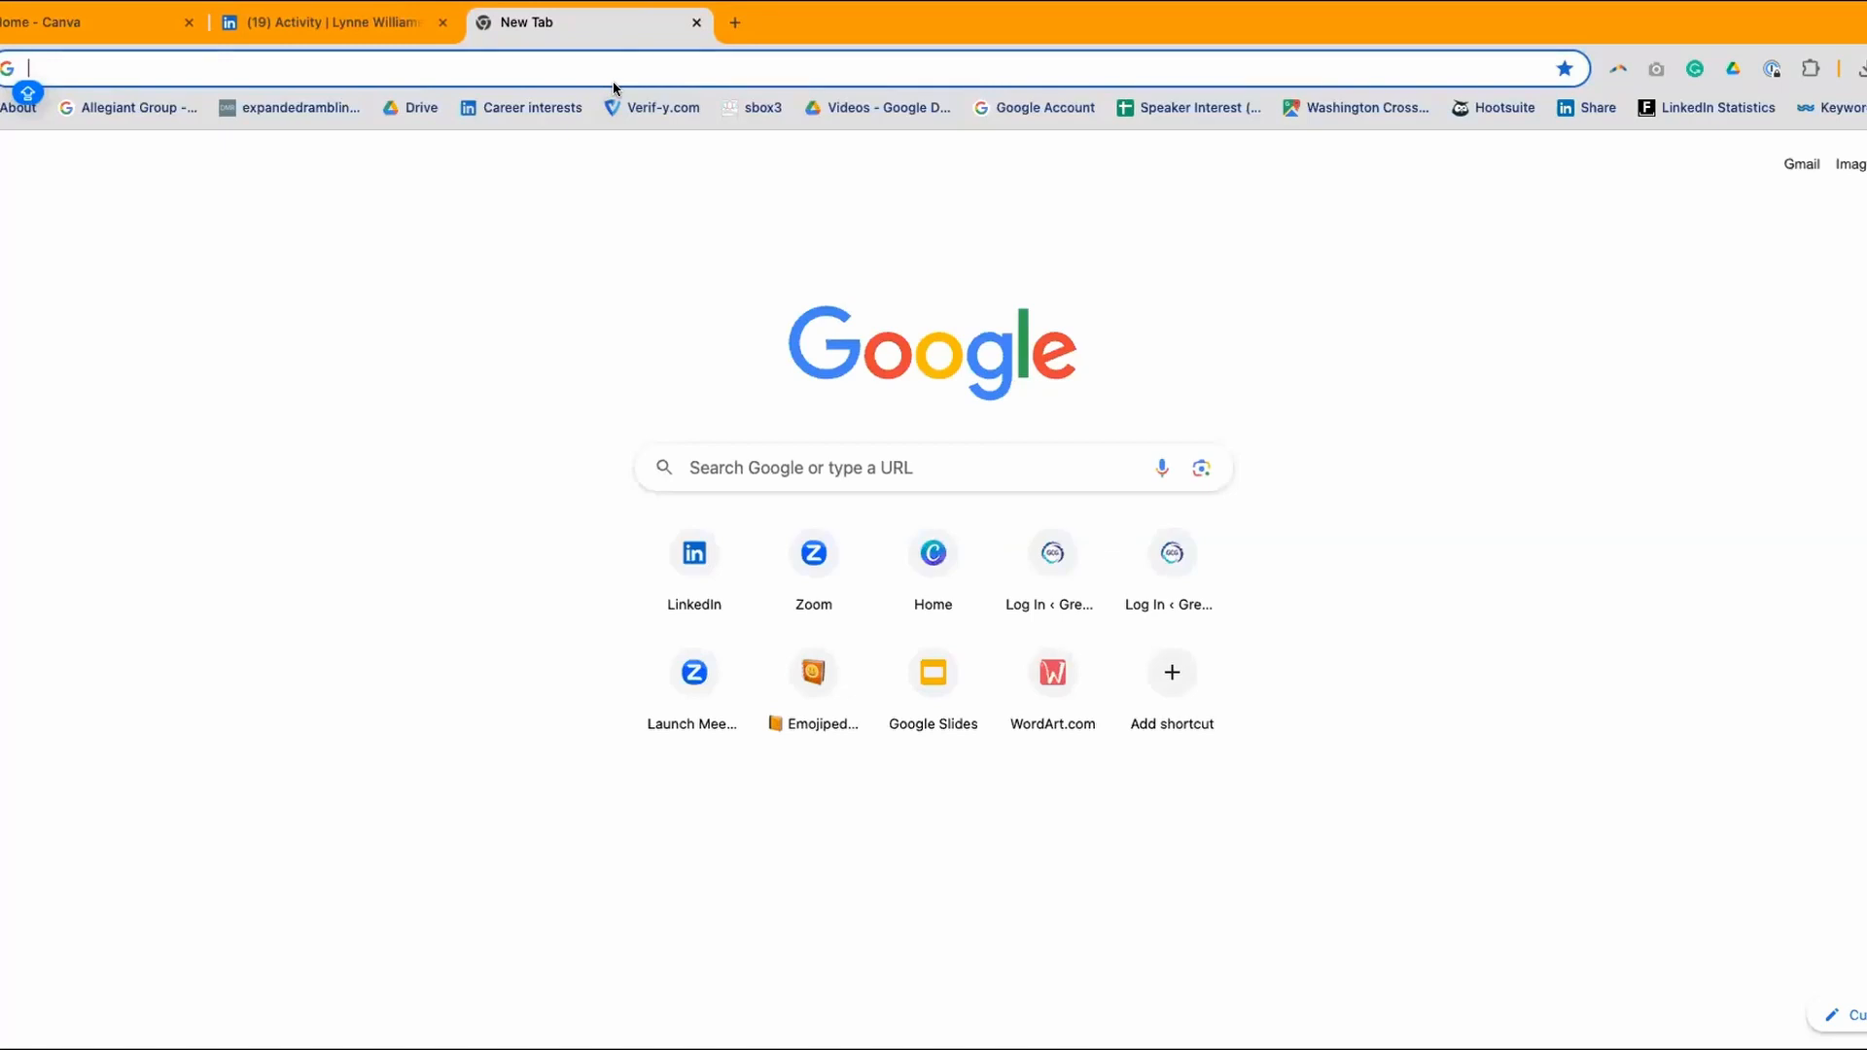
text(SCORE)
key(BackSpace)
key(BackSpace)
key(BackSpace)
key(BackSpace)
key(BackSpace)
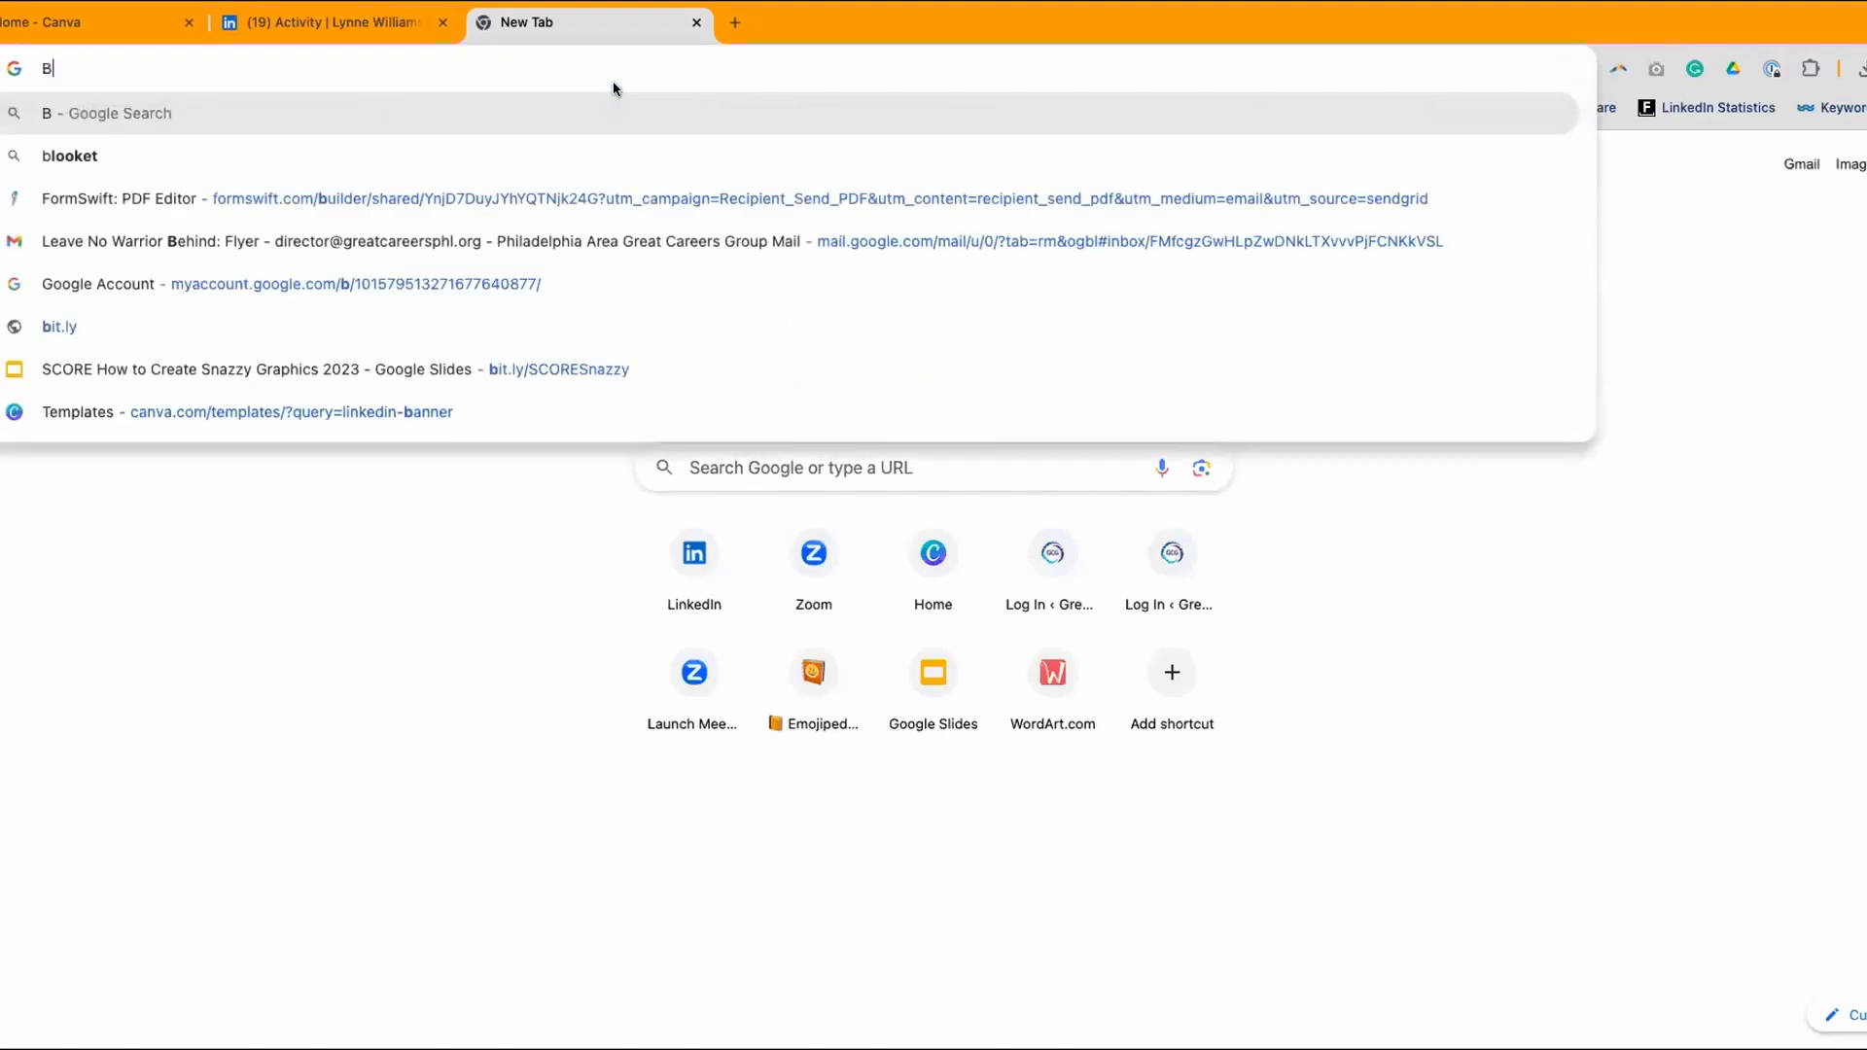
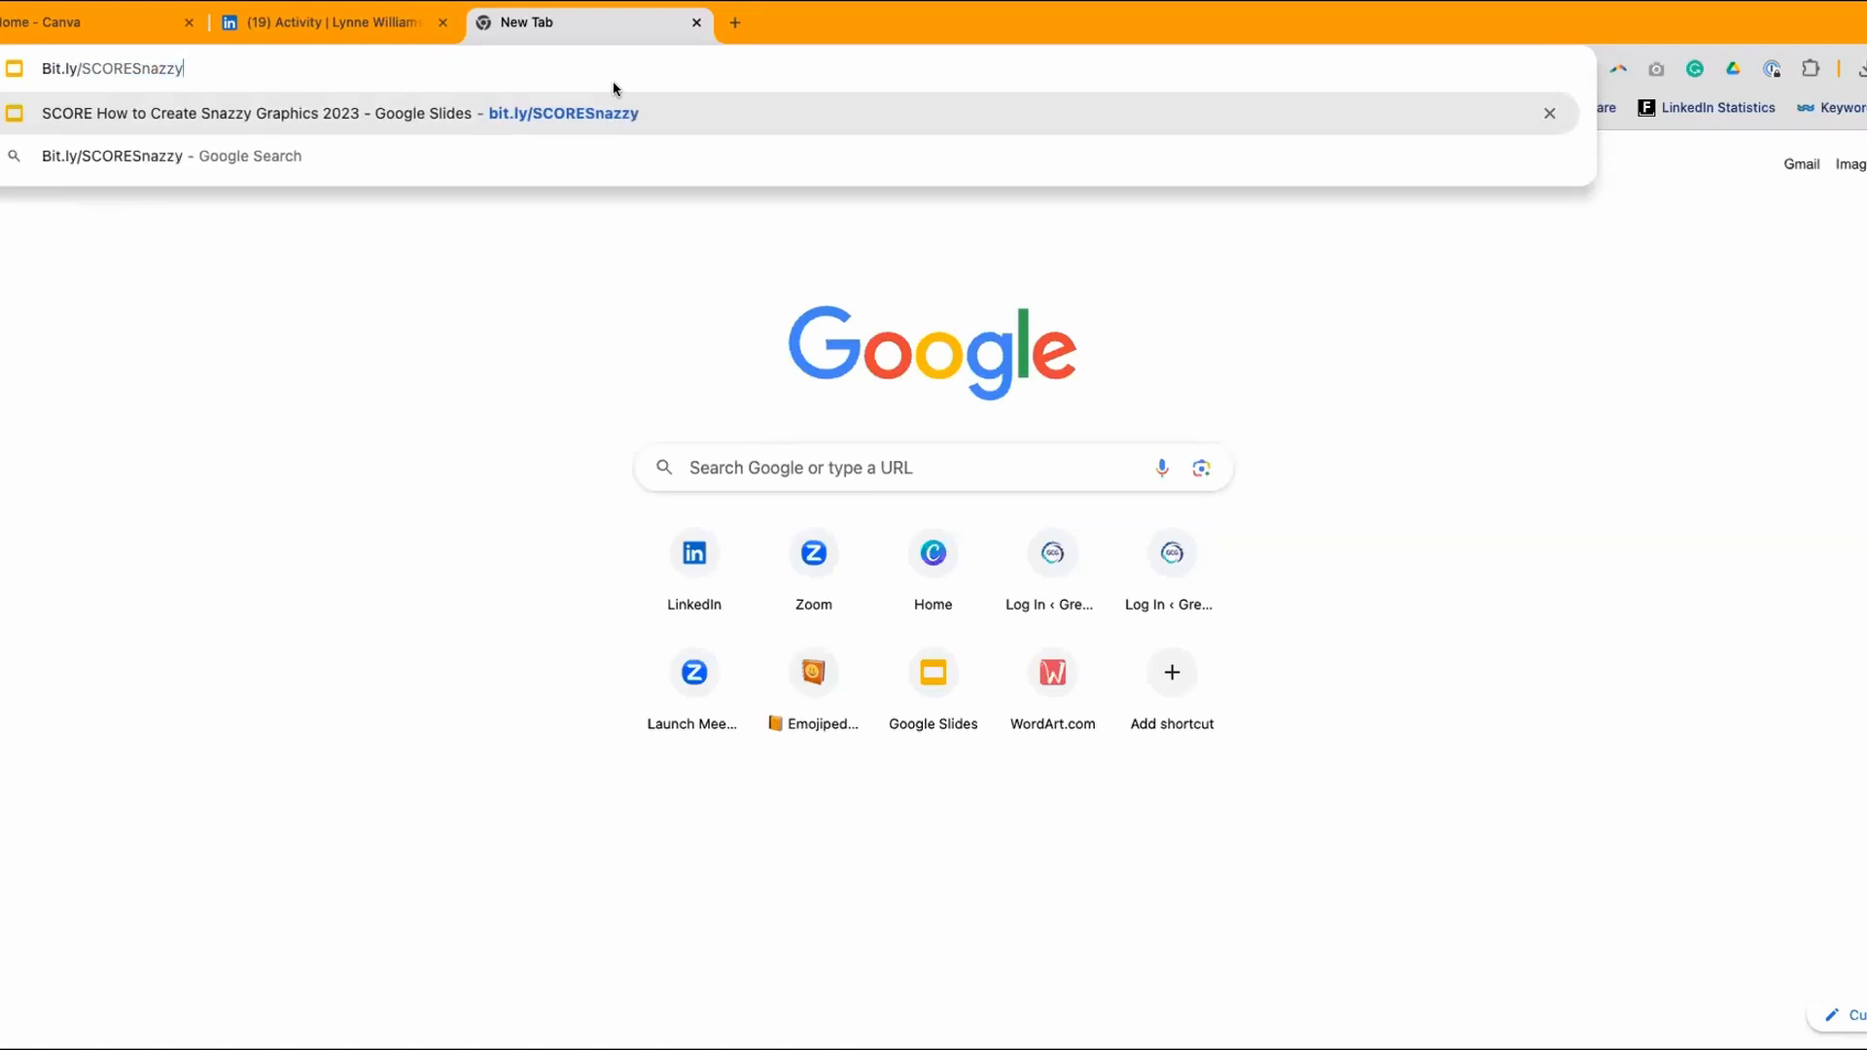
key(Return)
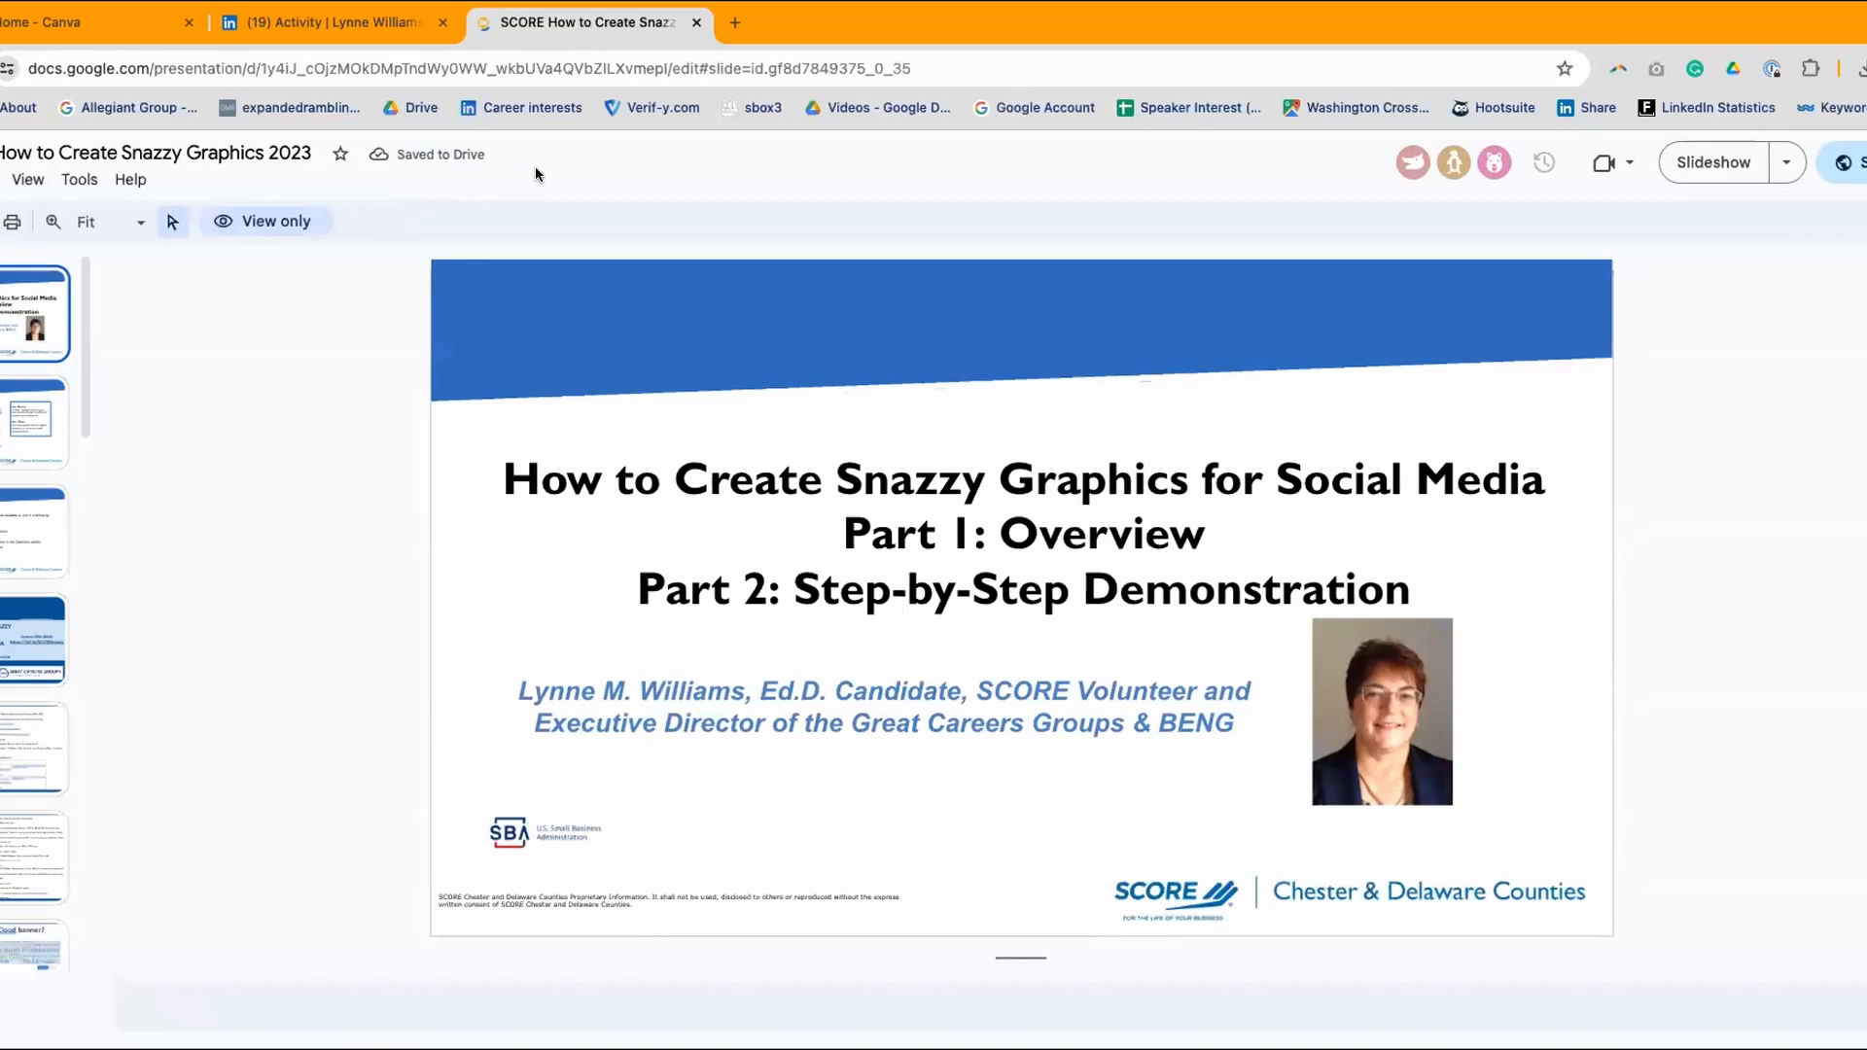
- Create a new blank Google Docs document in another new tab via the Google apps menu
click(736, 23)
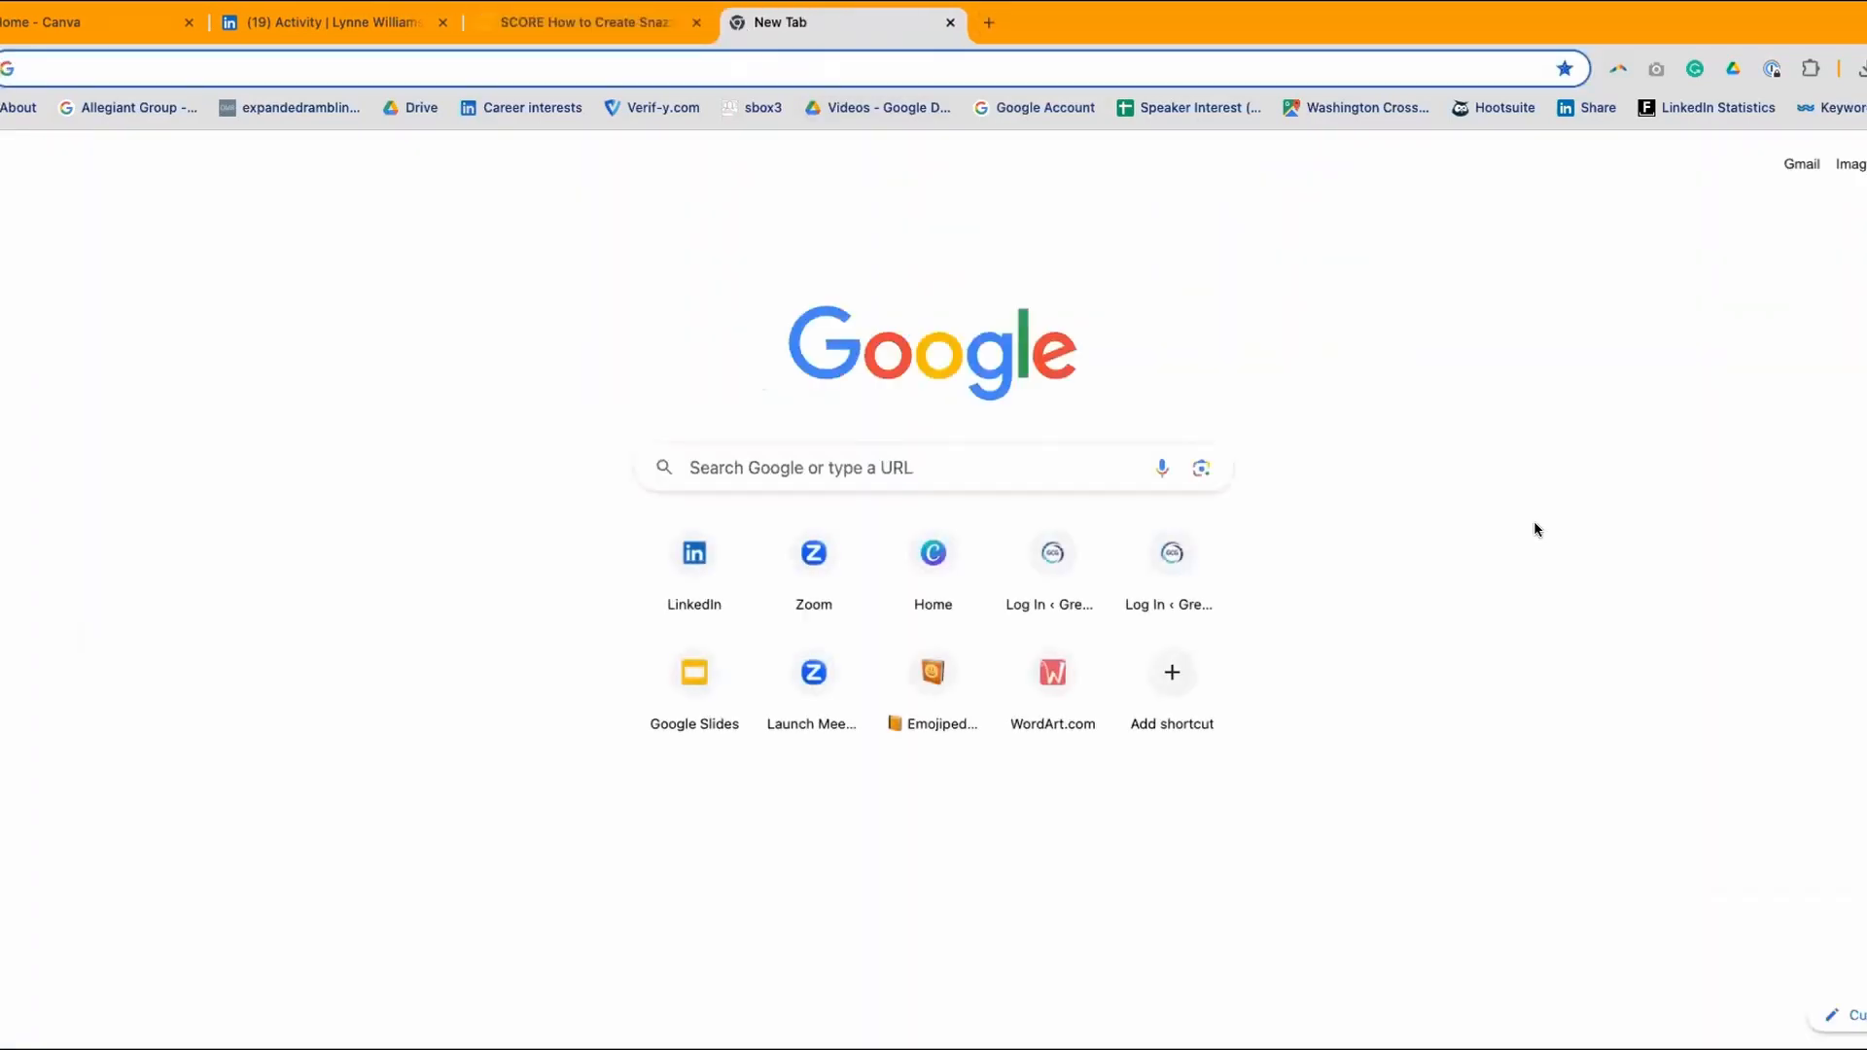
click(1864, 163)
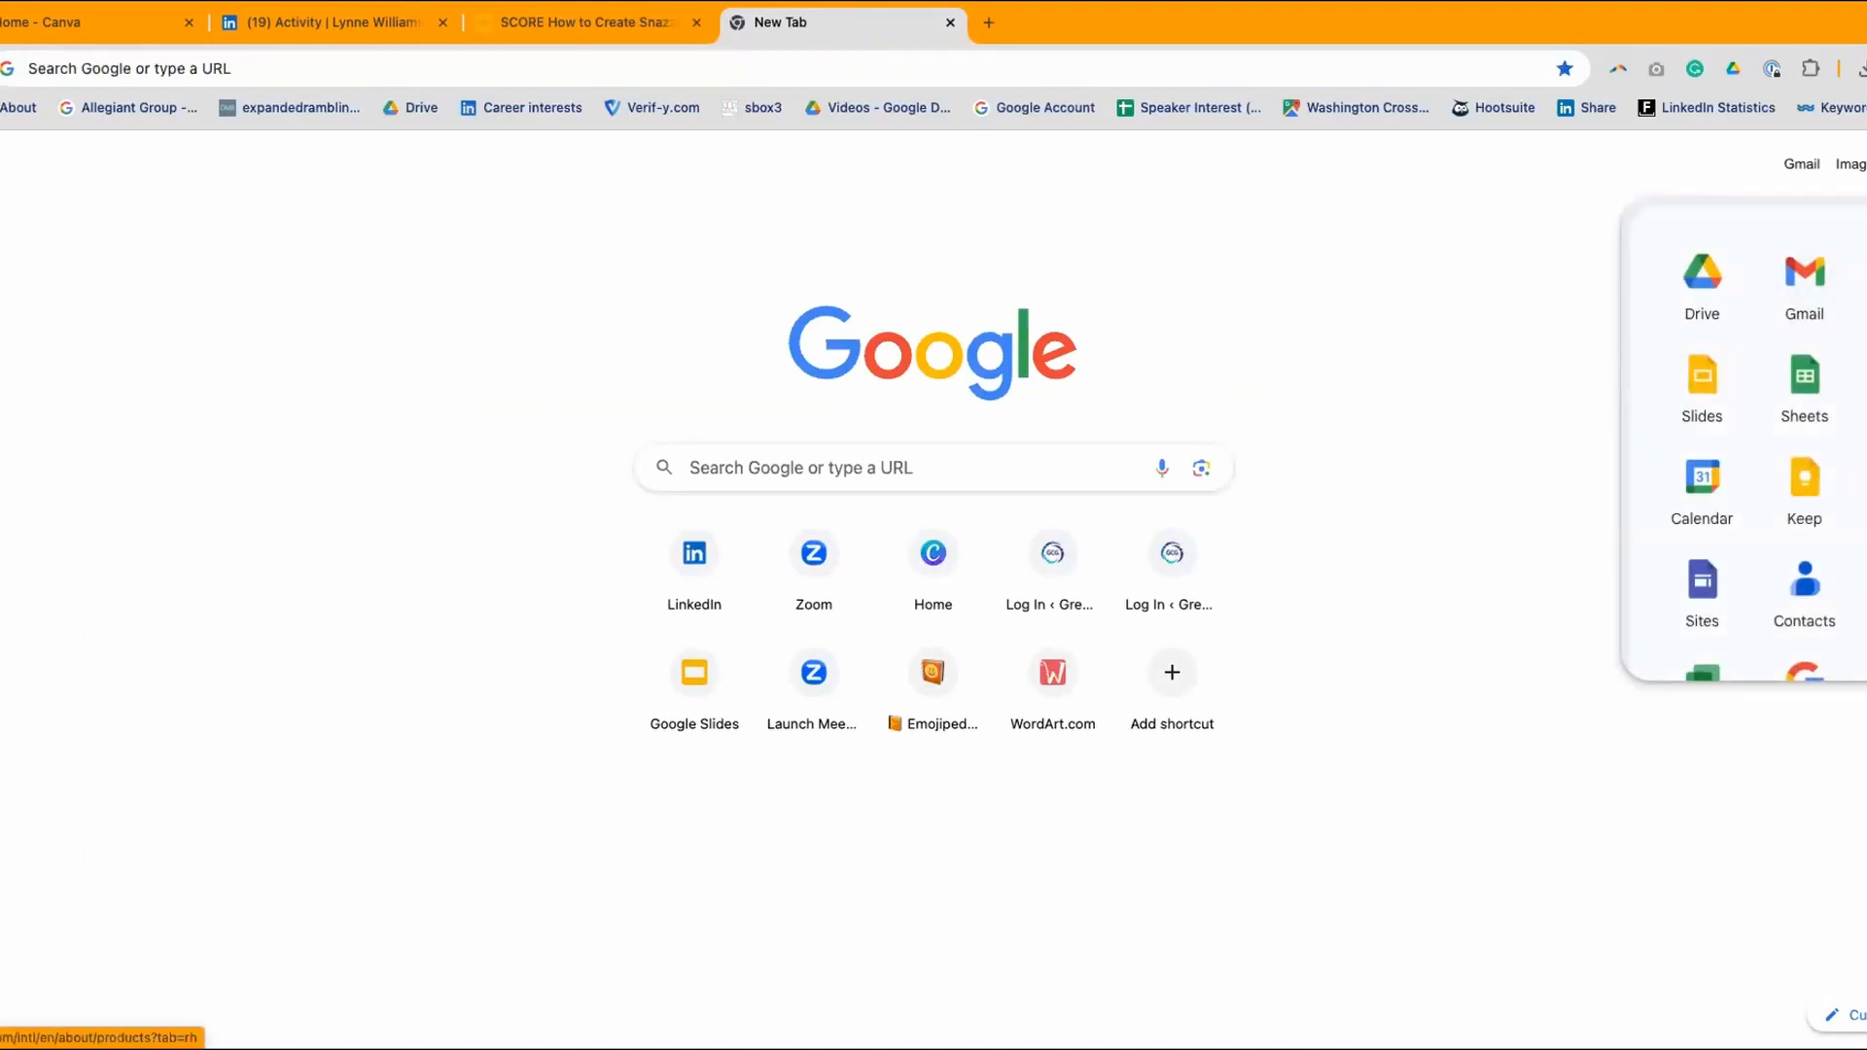
click(1864, 287)
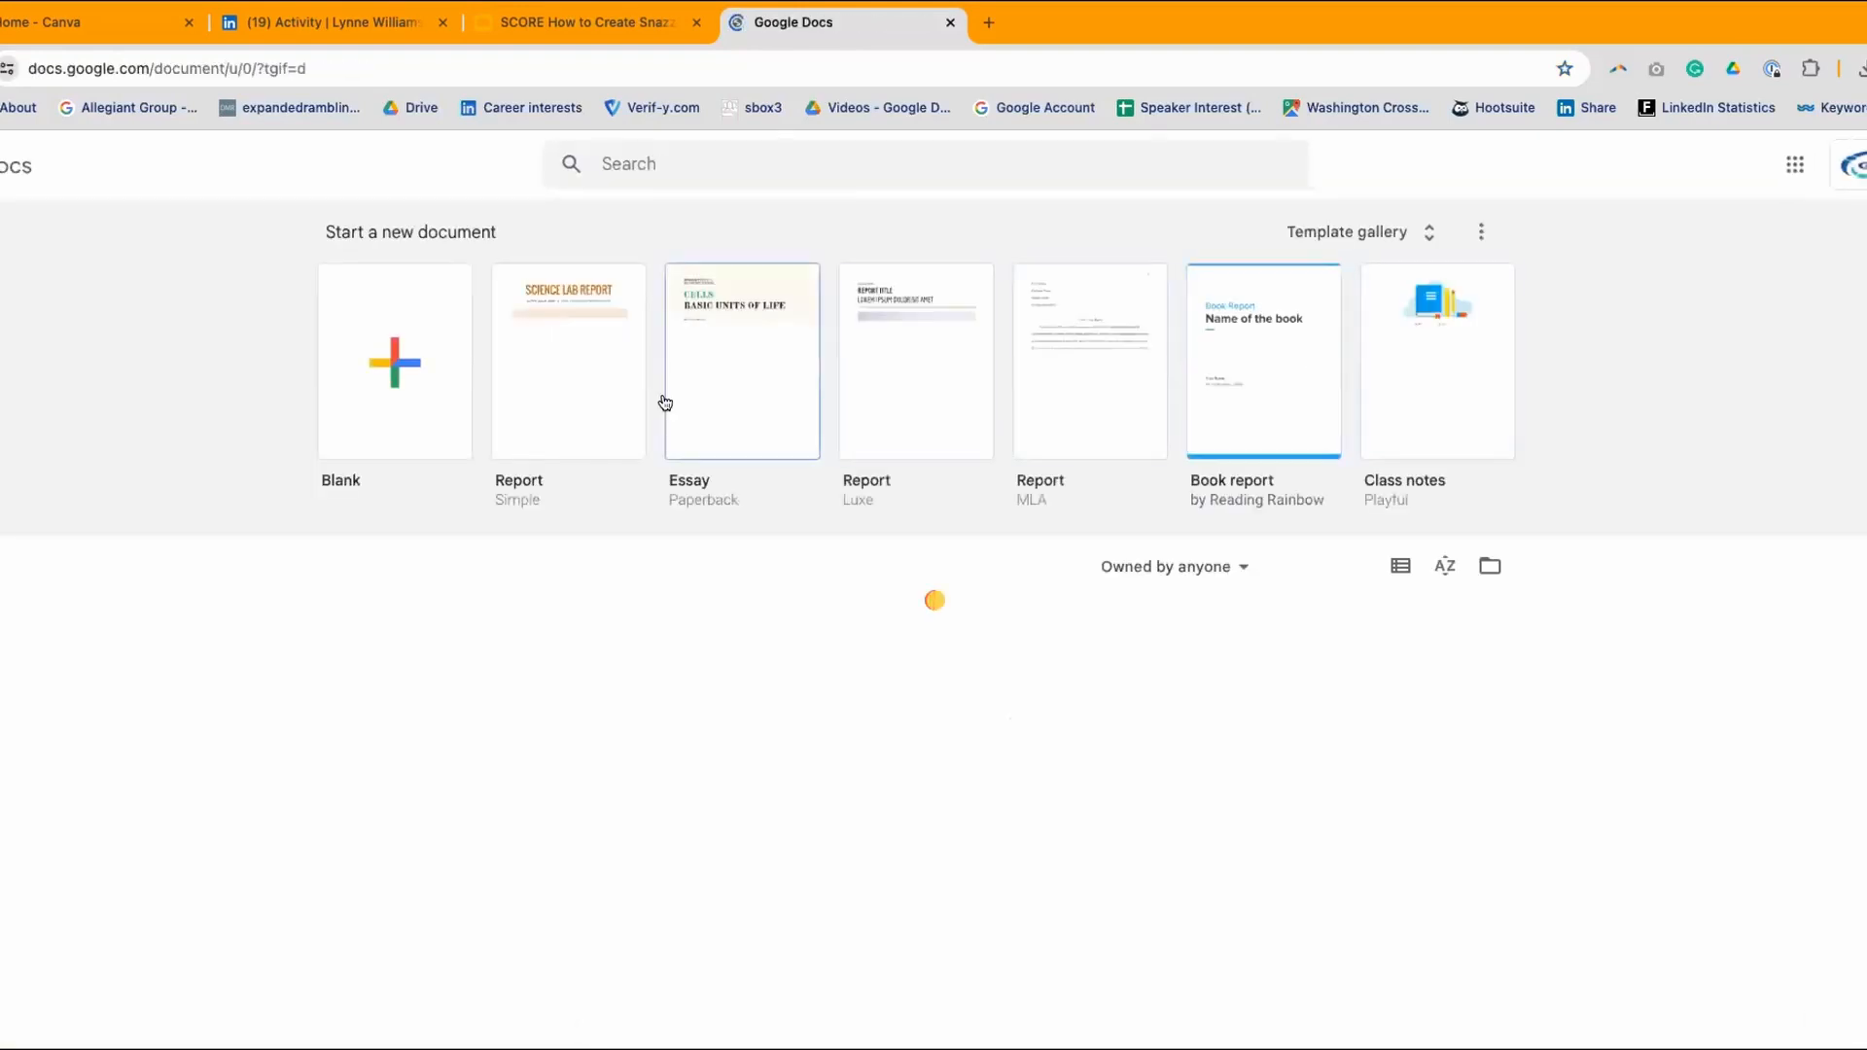
click(381, 358)
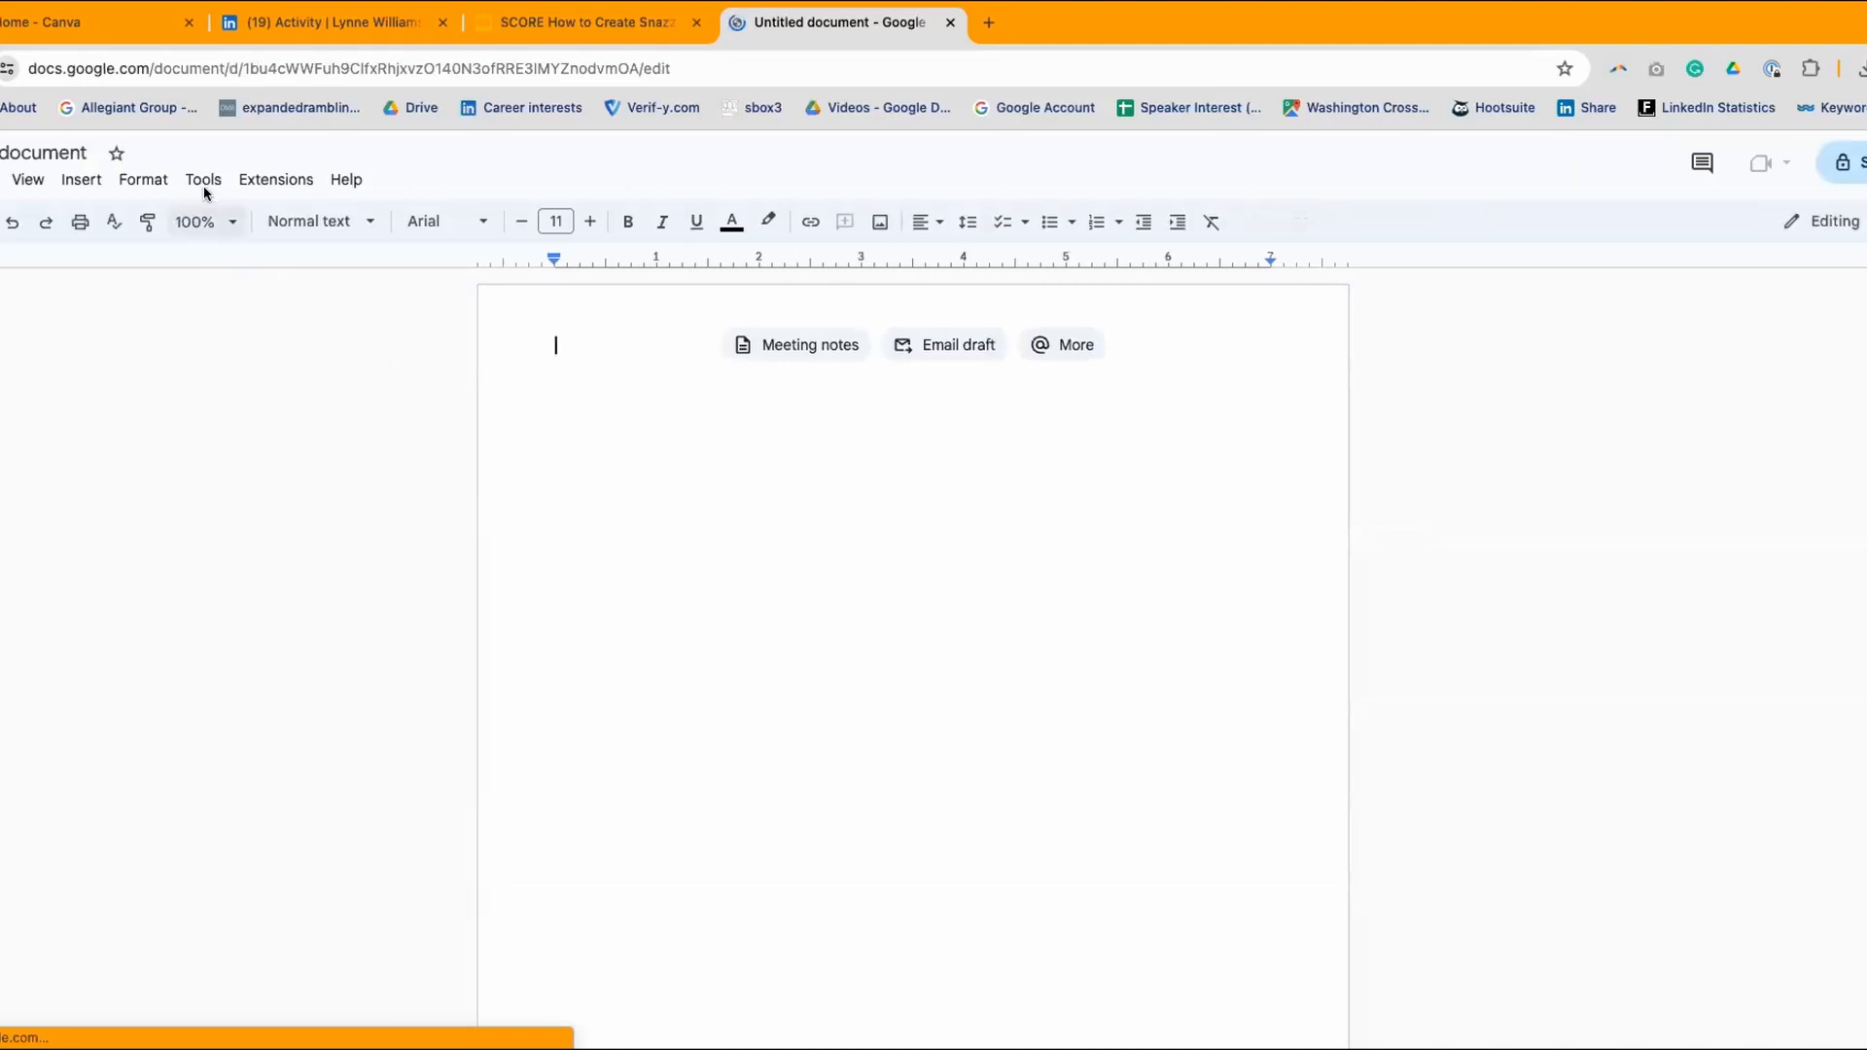
- Bring up the Insert > Table size grid
click(143, 181)
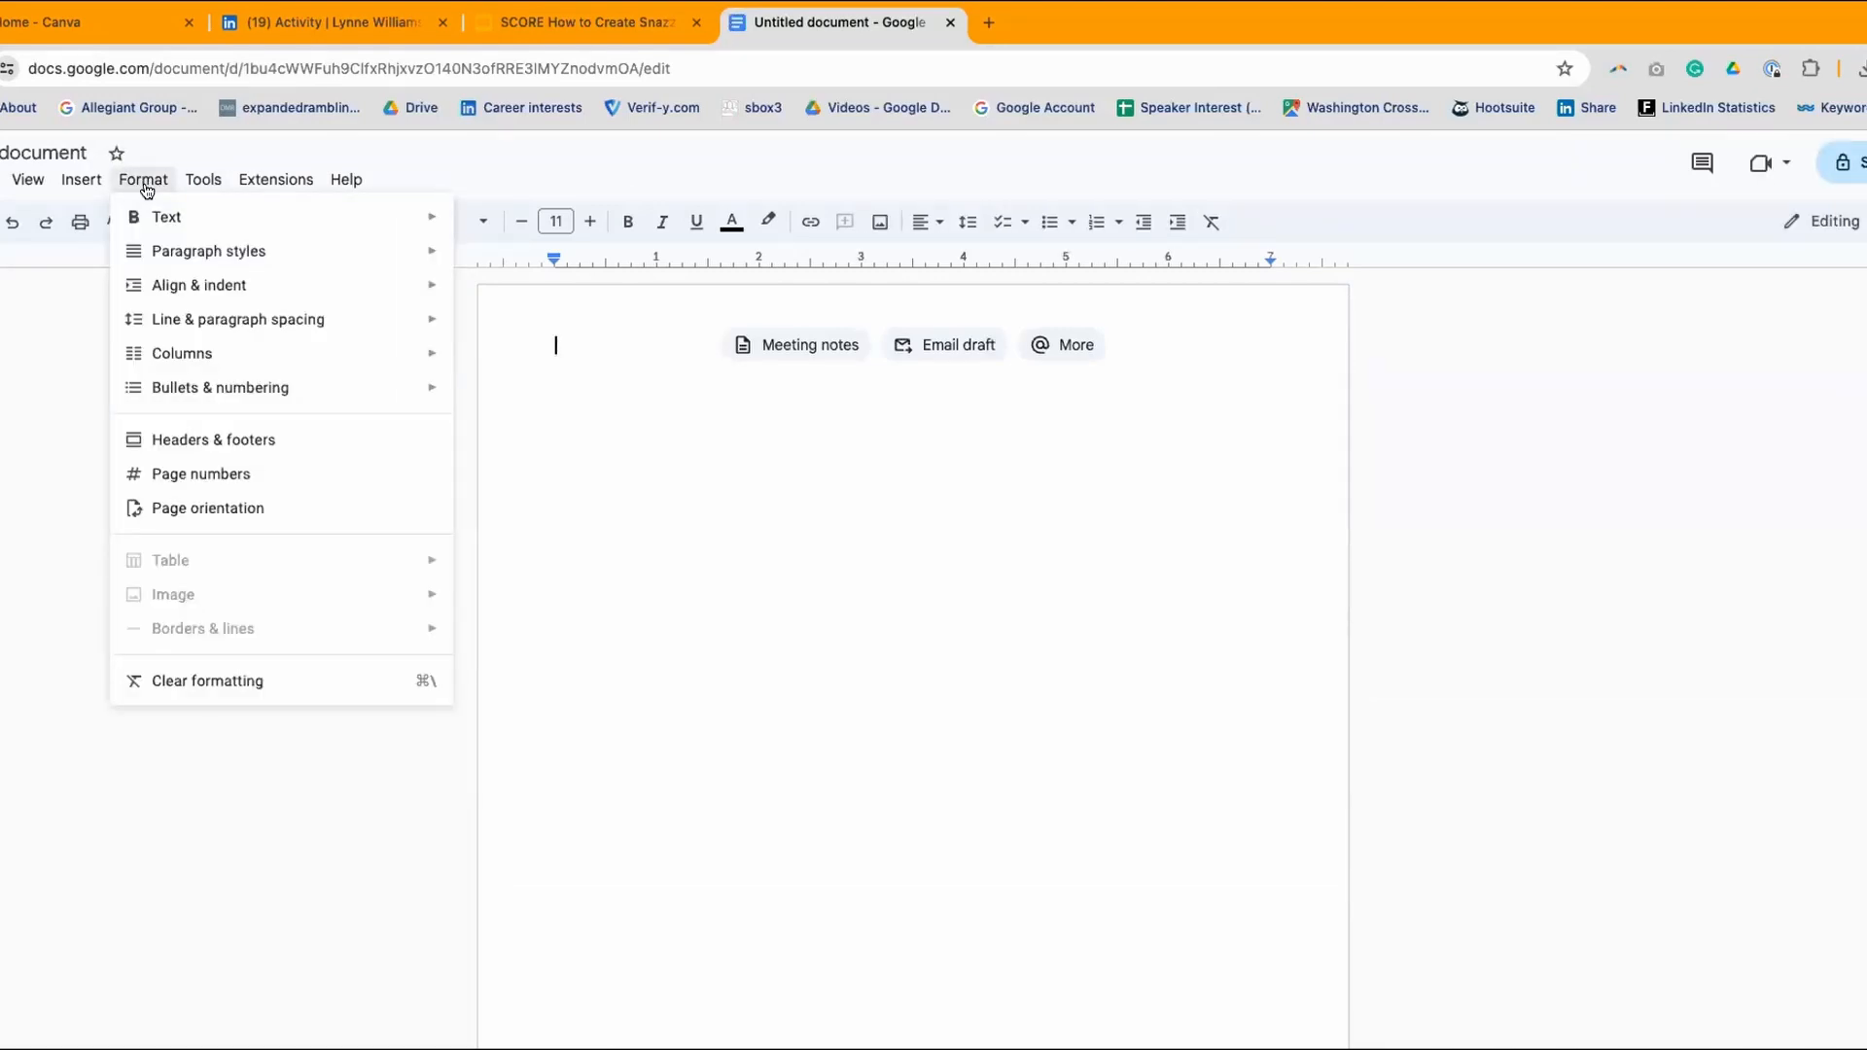
mouse_move(201, 183)
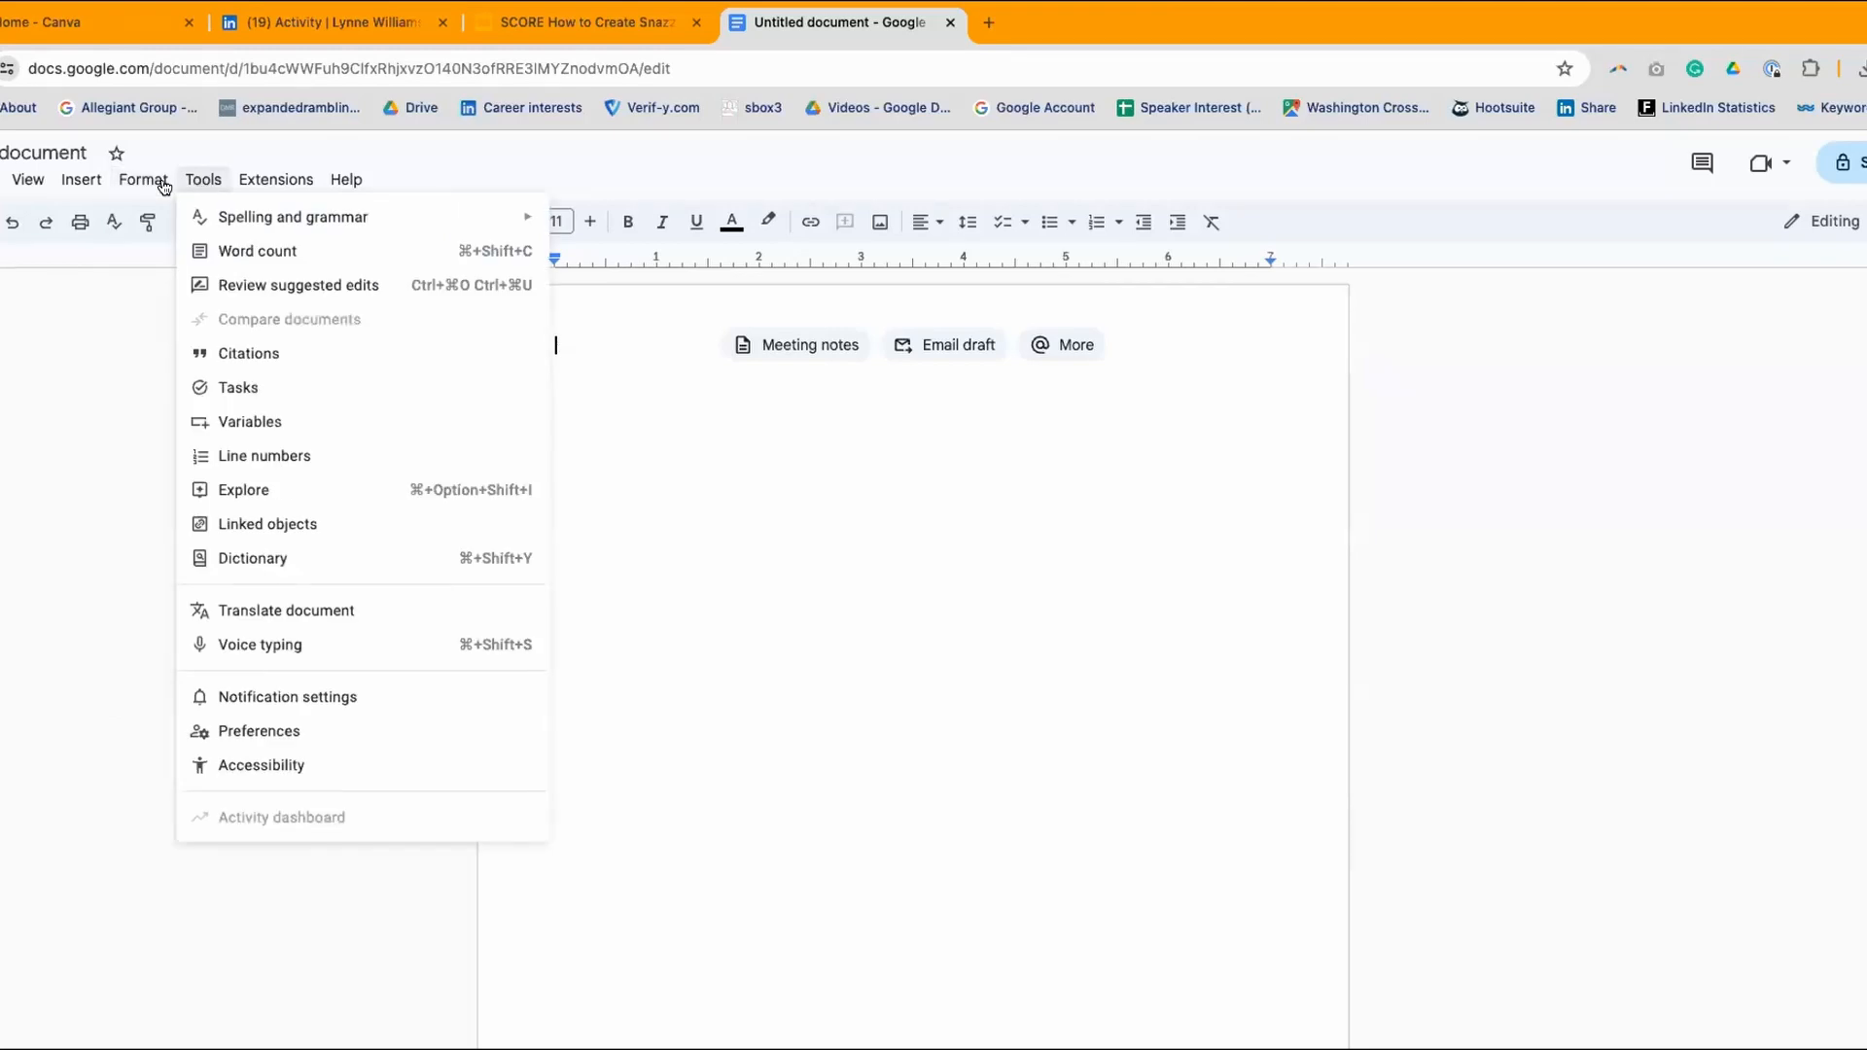
mouse_move(95, 182)
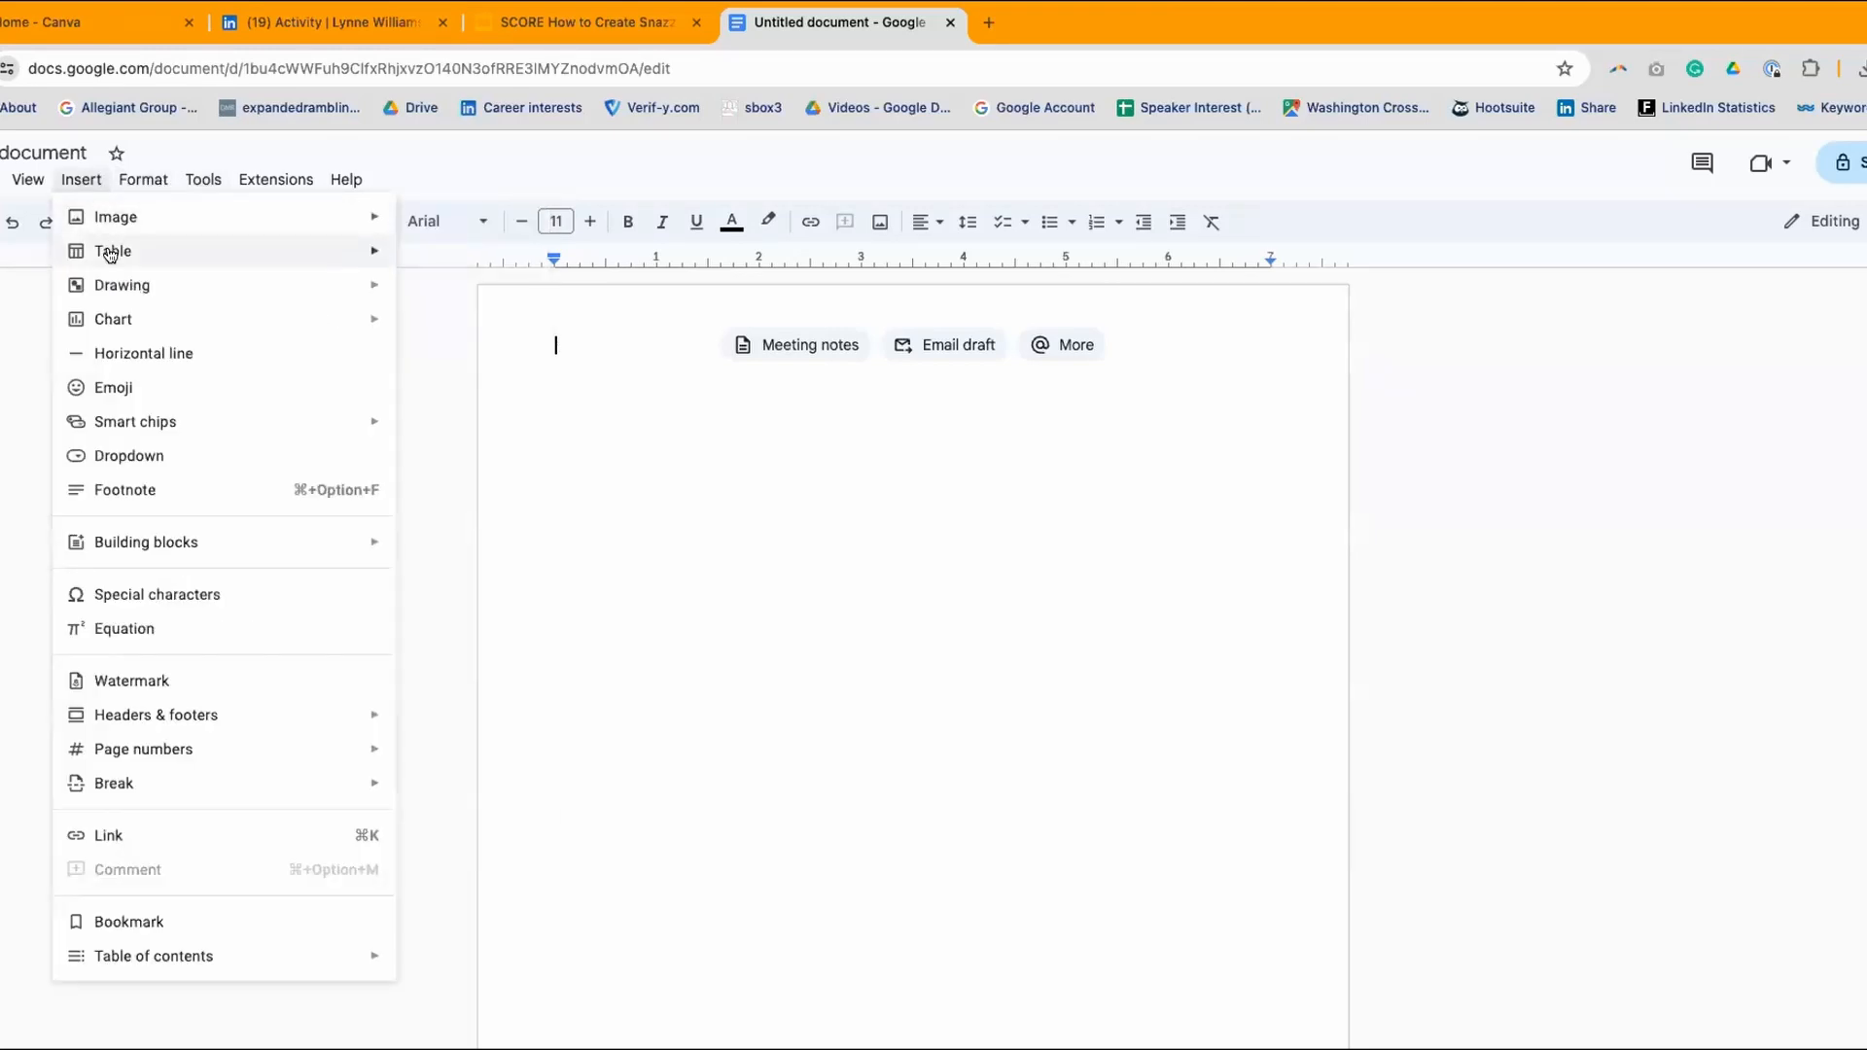
mouse_move(109, 253)
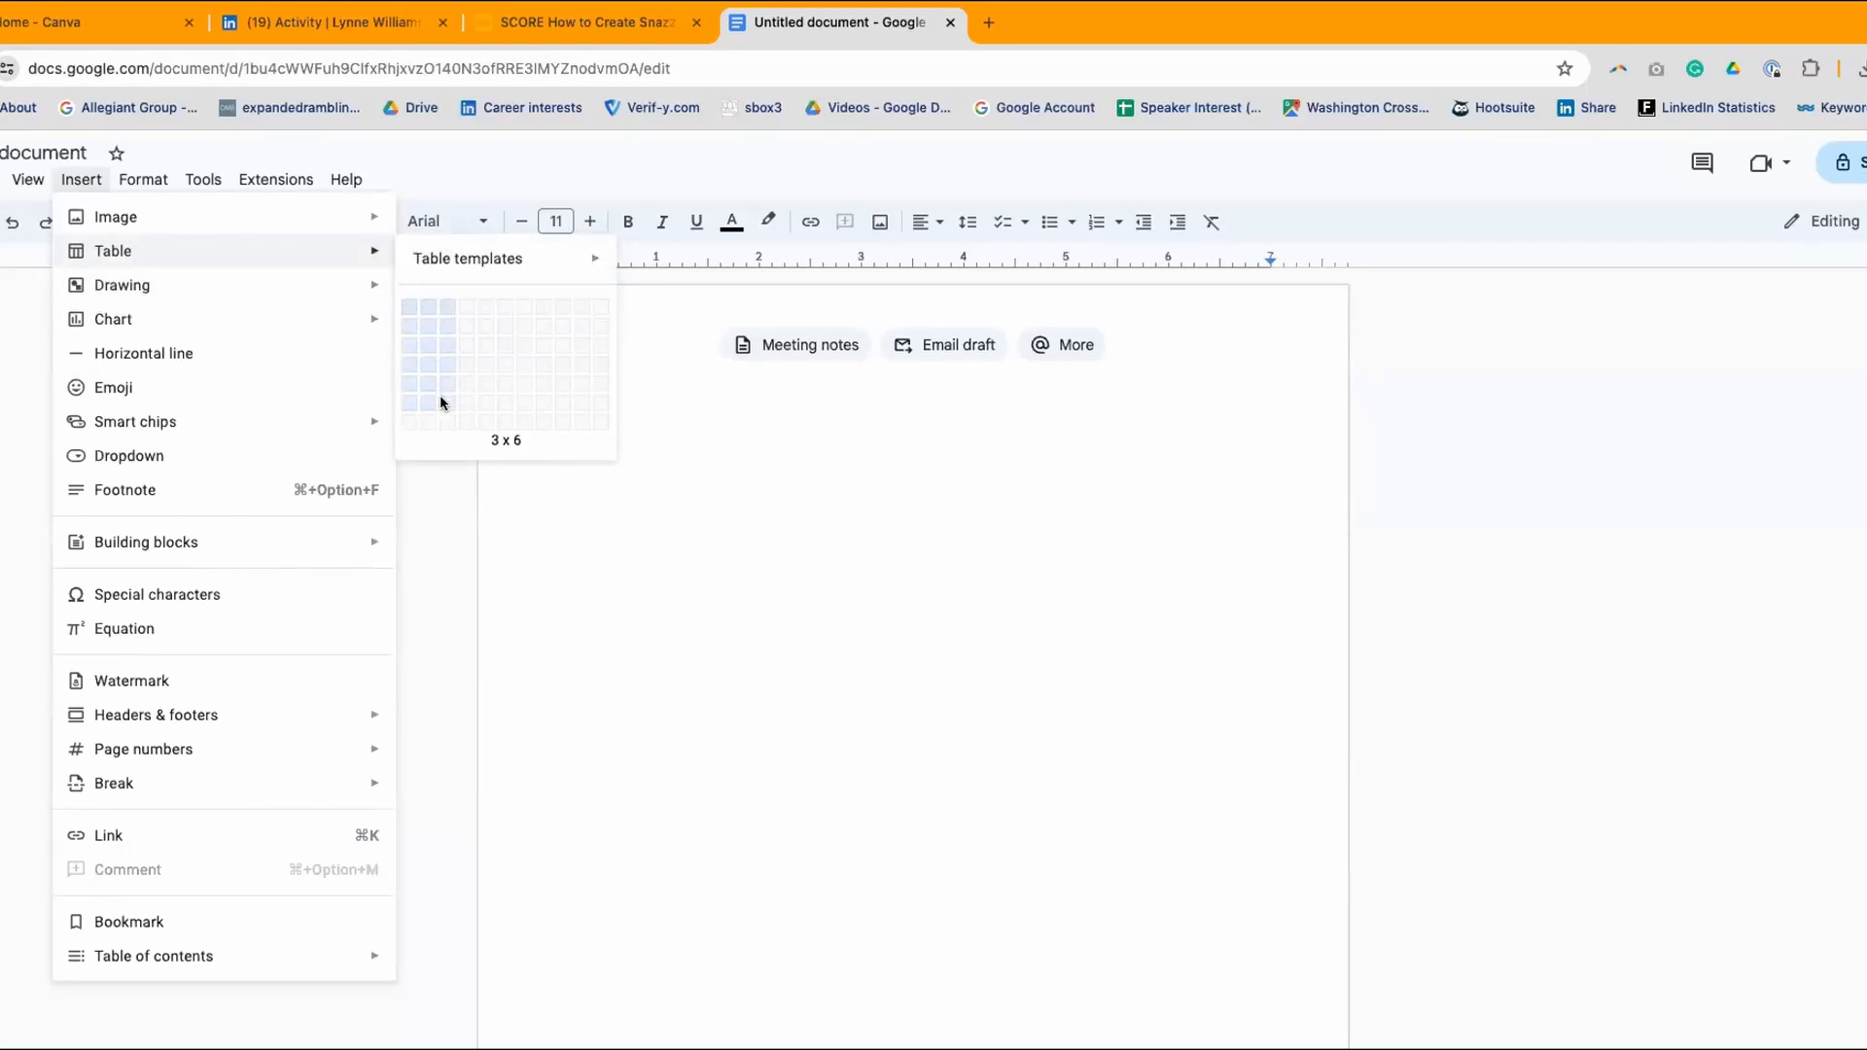
- Insert a 3 x 6 table and drag its column borders to narrow the first column
click(440, 400)
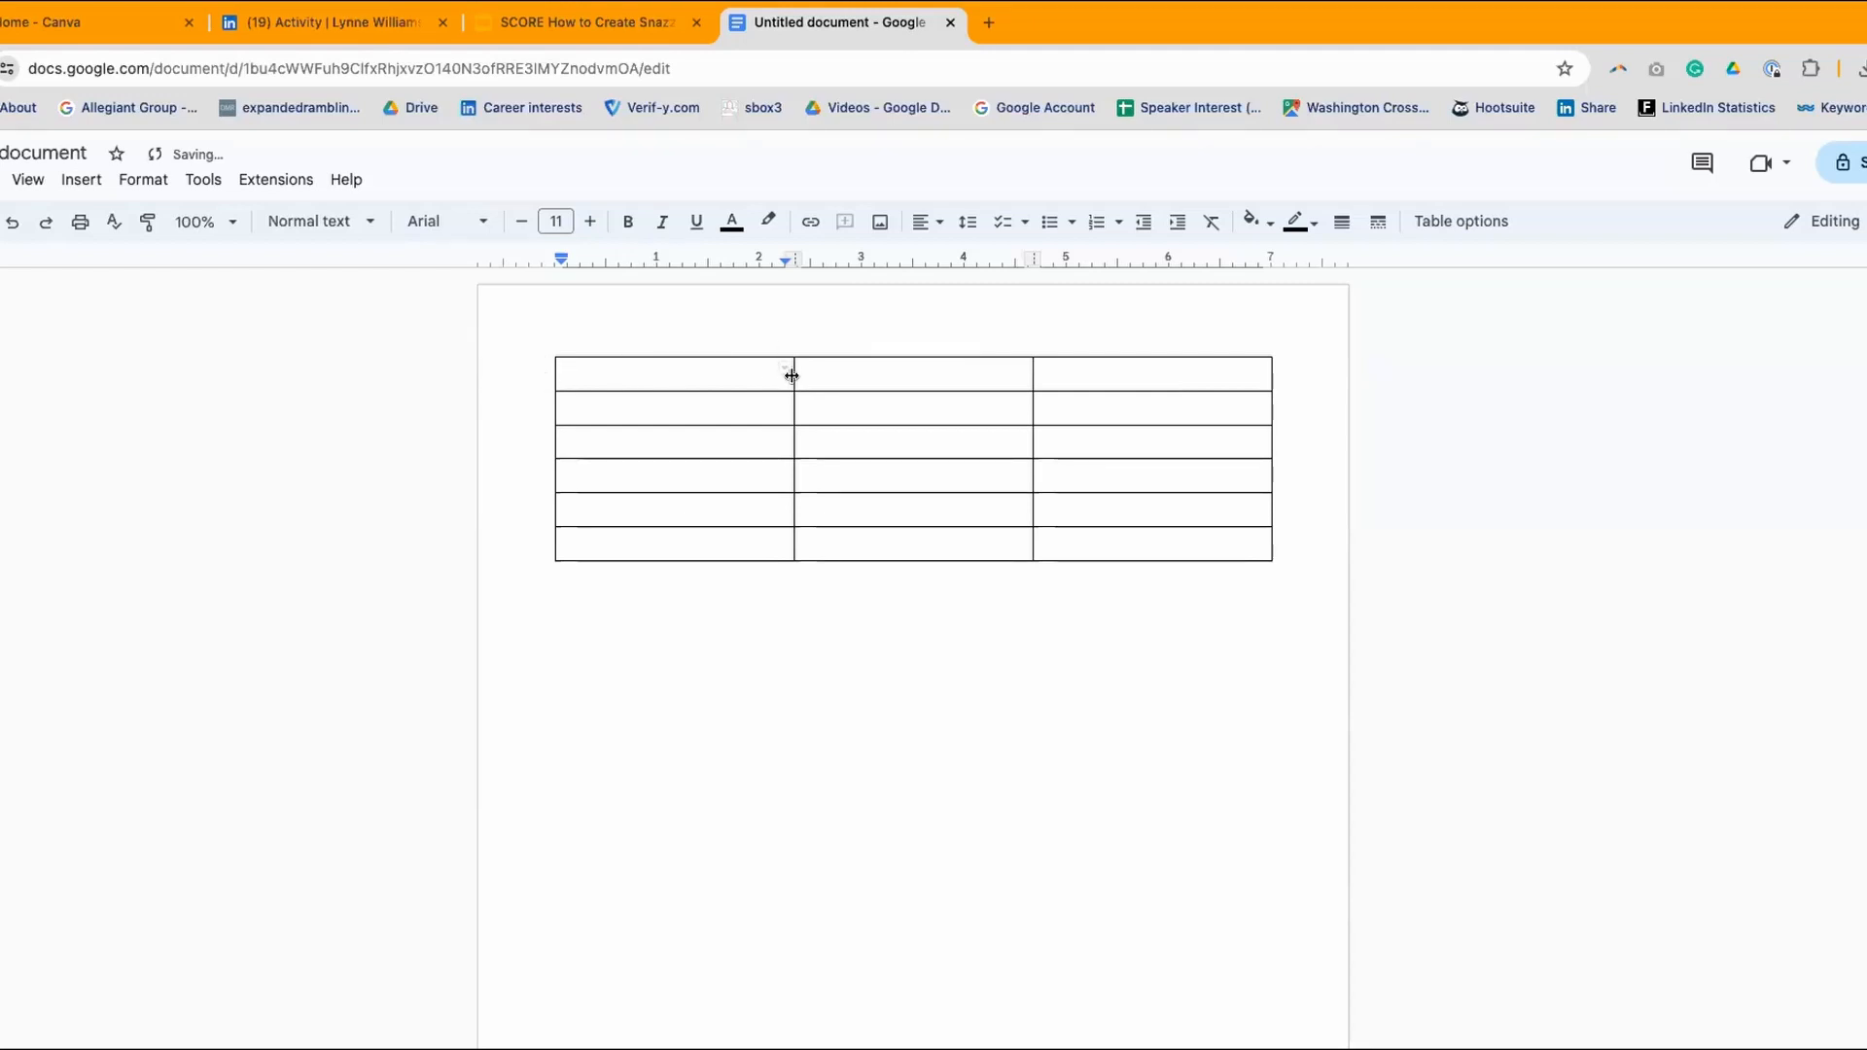
drag(792, 377, 660, 388)
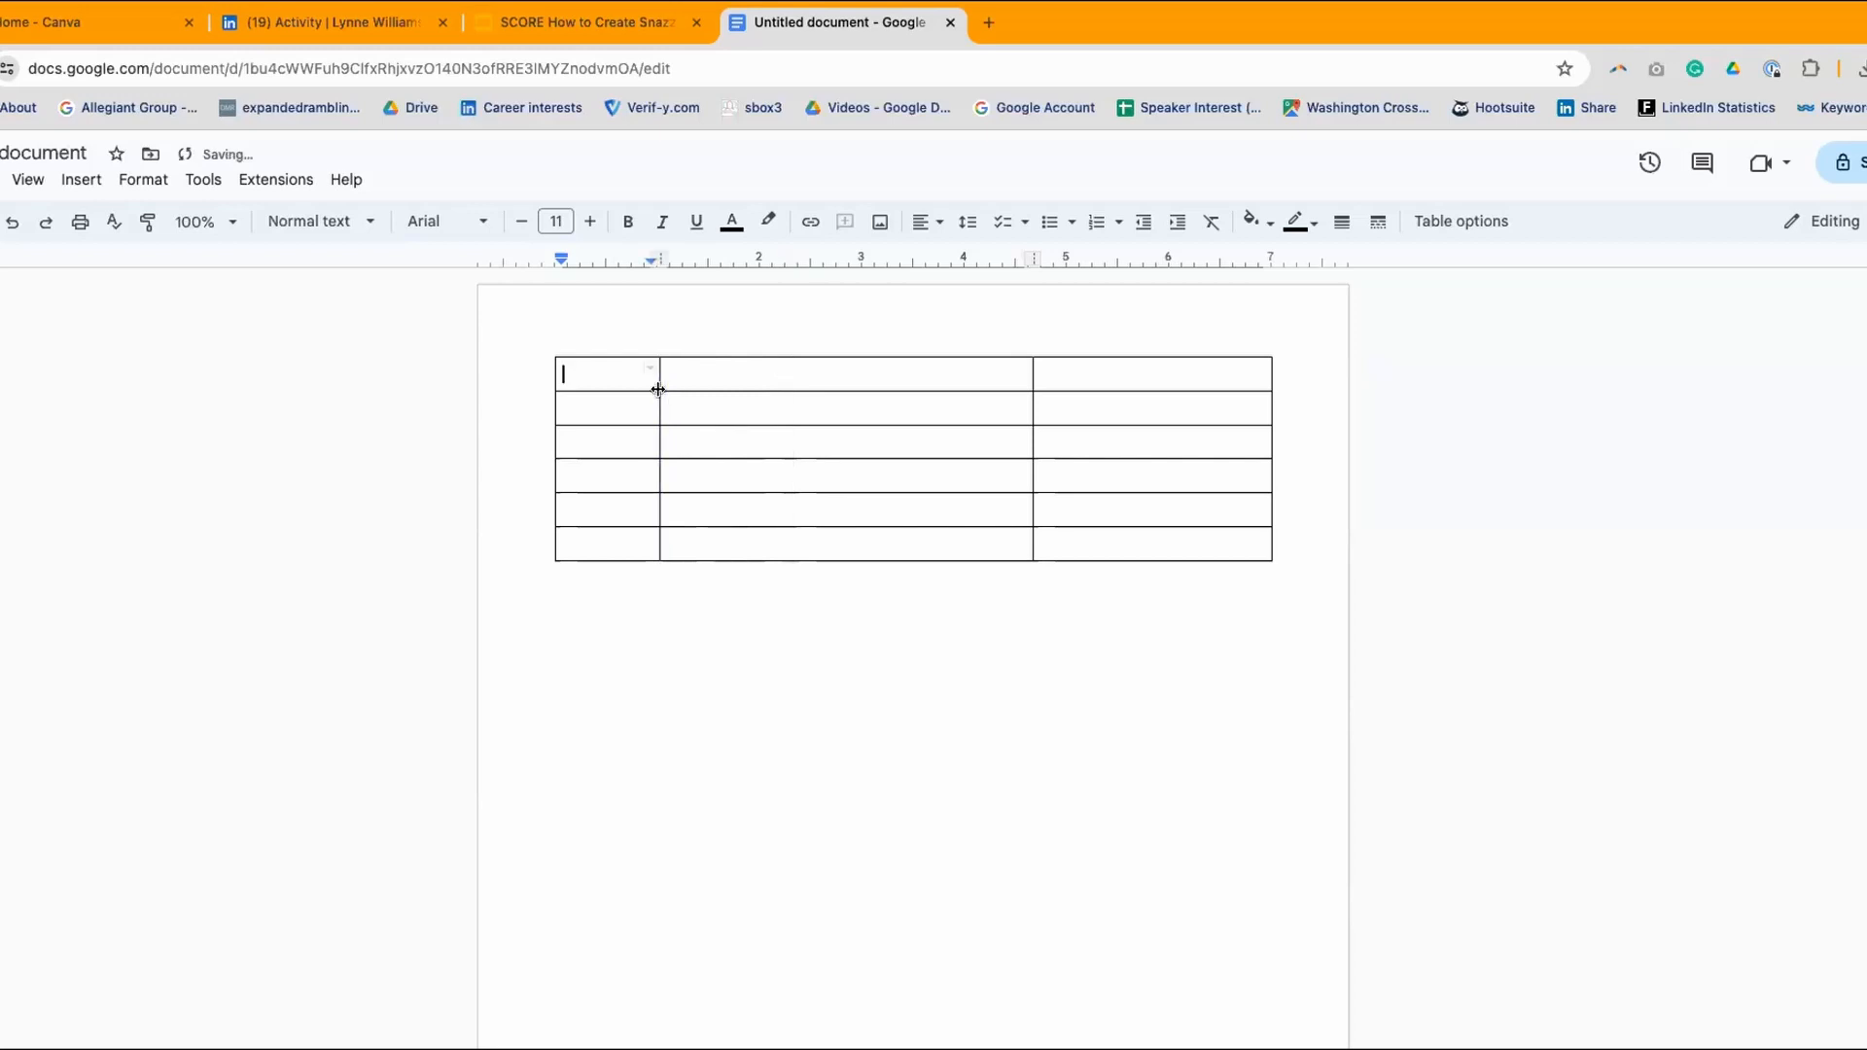
drag(1028, 369, 983, 371)
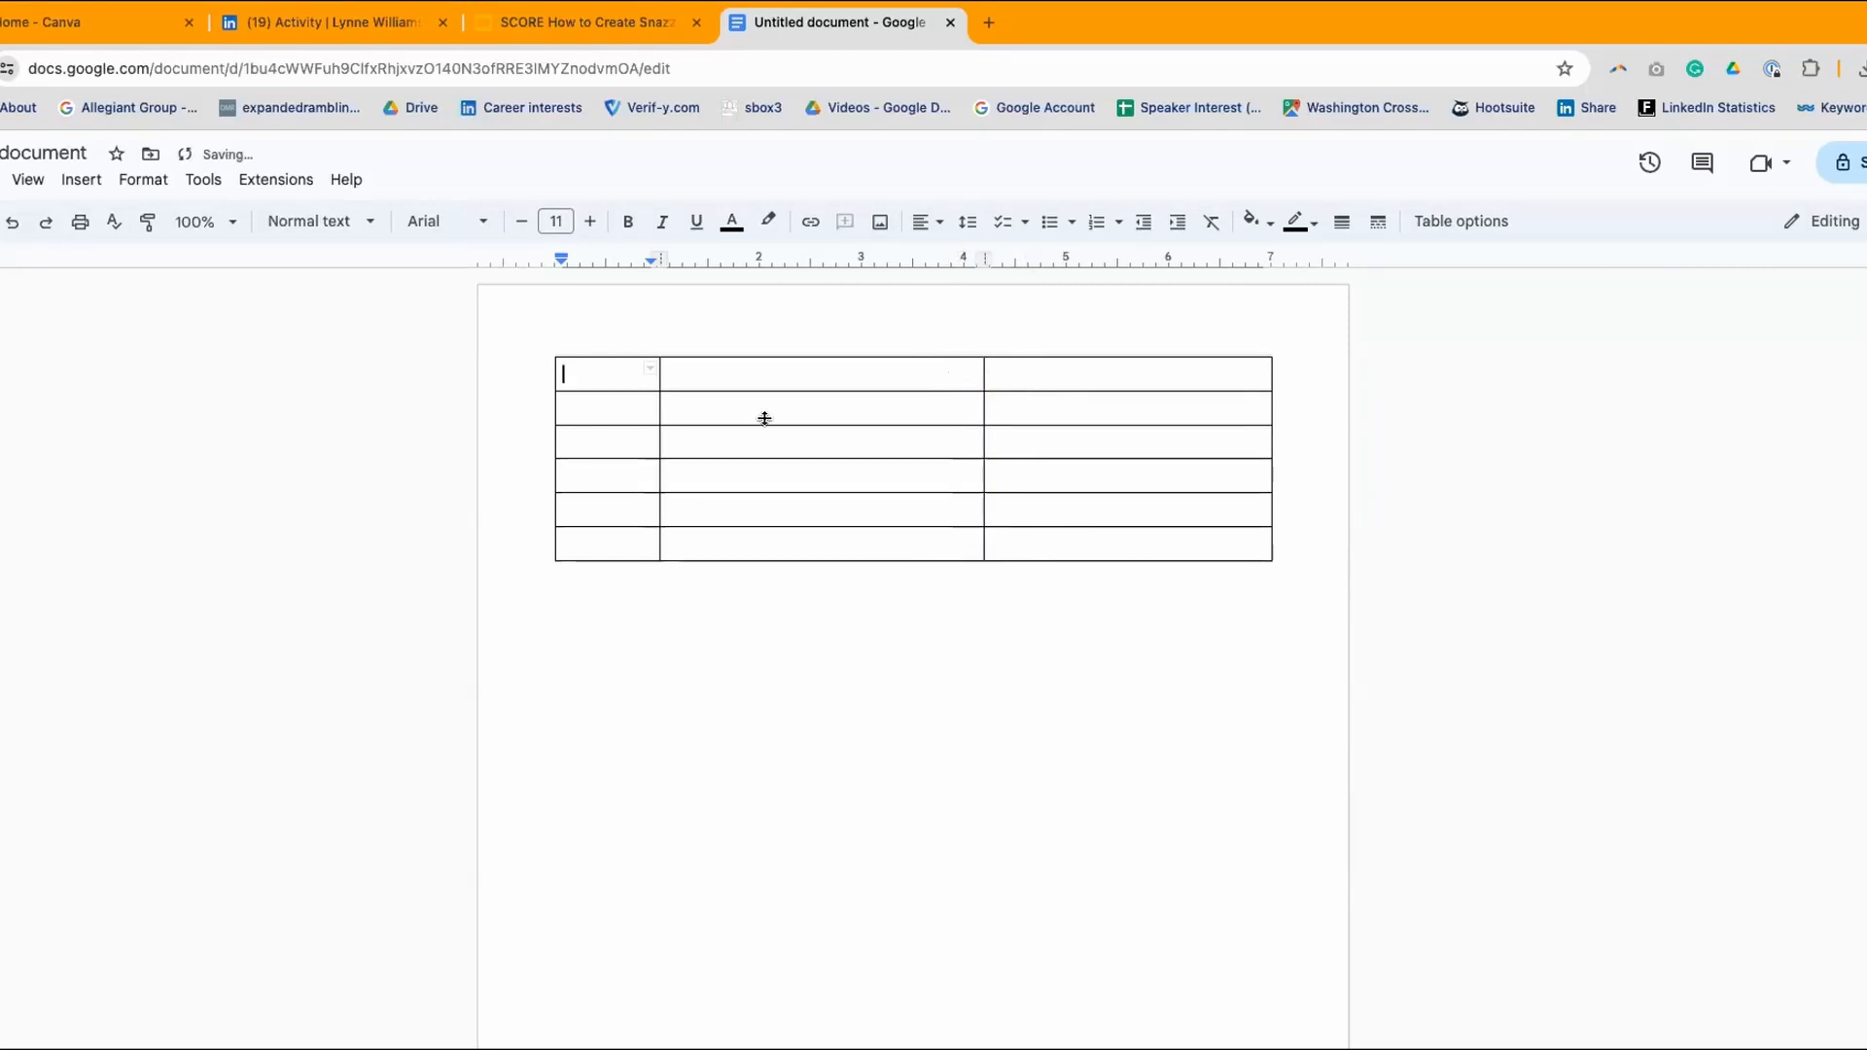
- Type the header row Date, Content and Canva Links
click(595, 372)
text(Date)
click(668, 375)
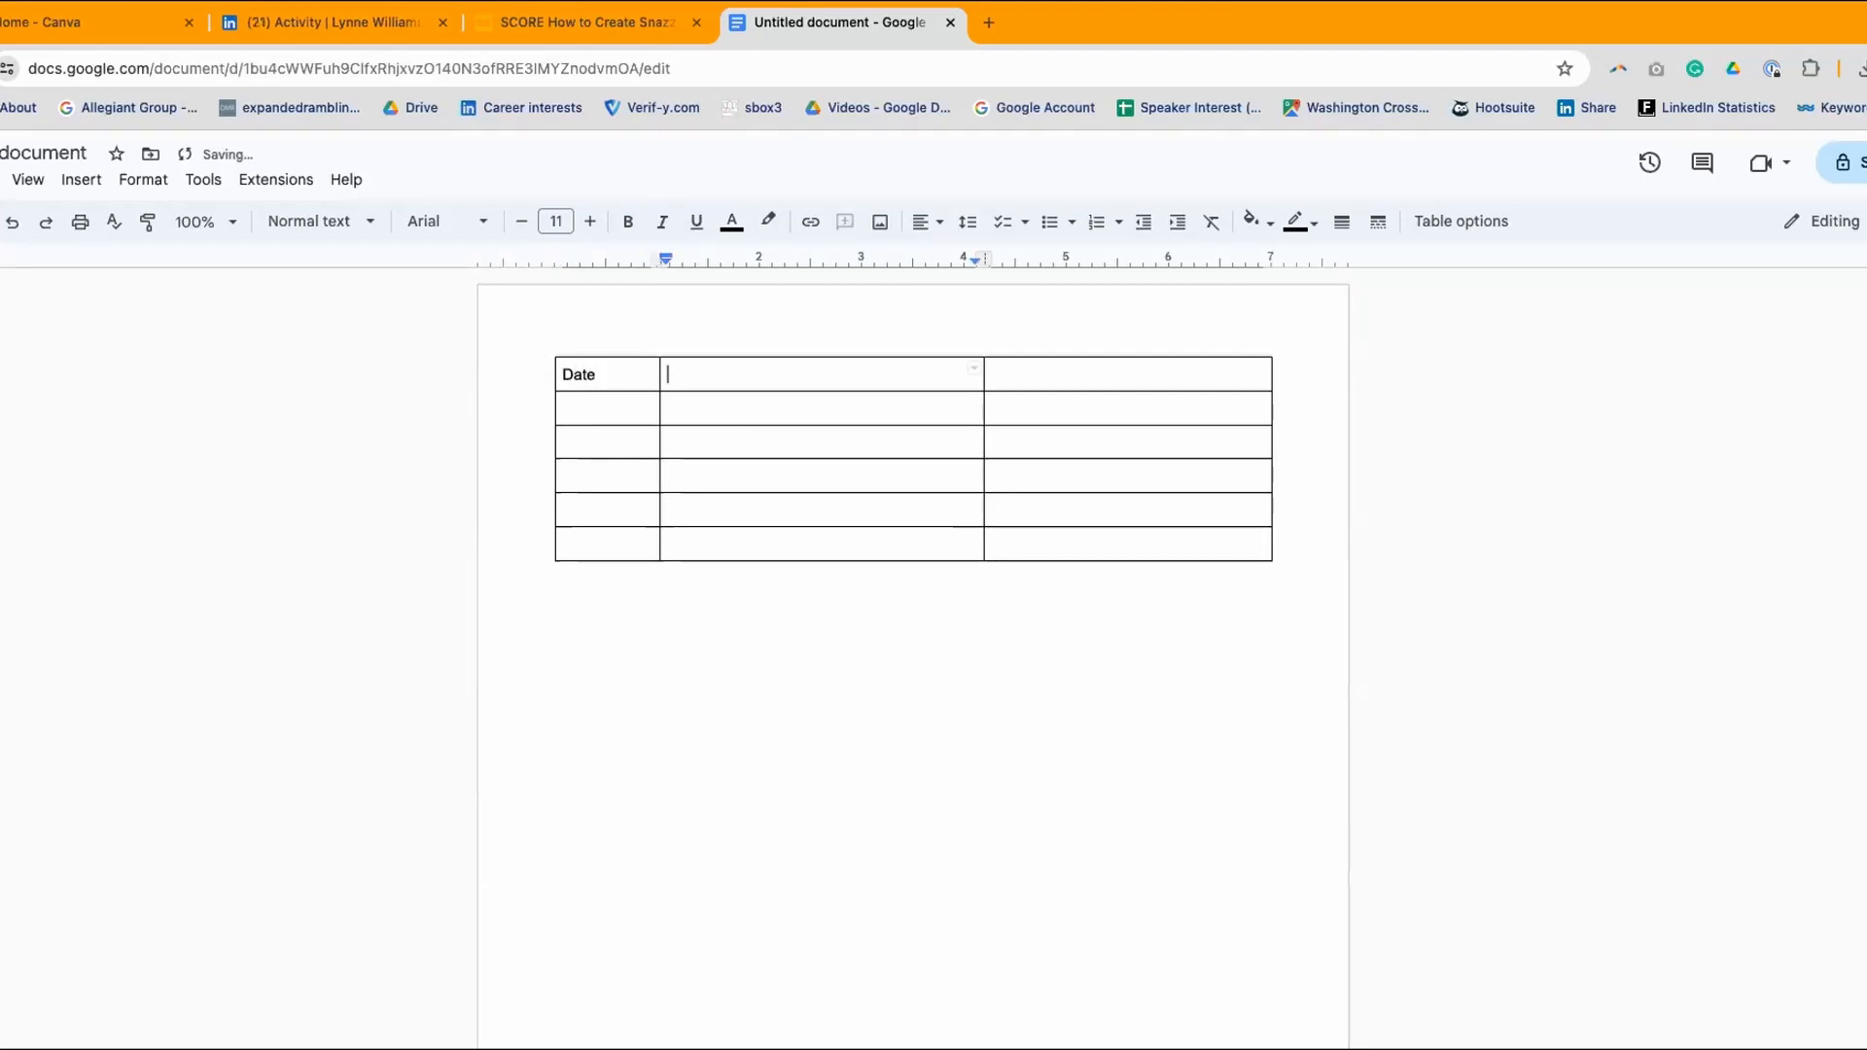
text(Content)
click(992, 374)
text(Canva Links)
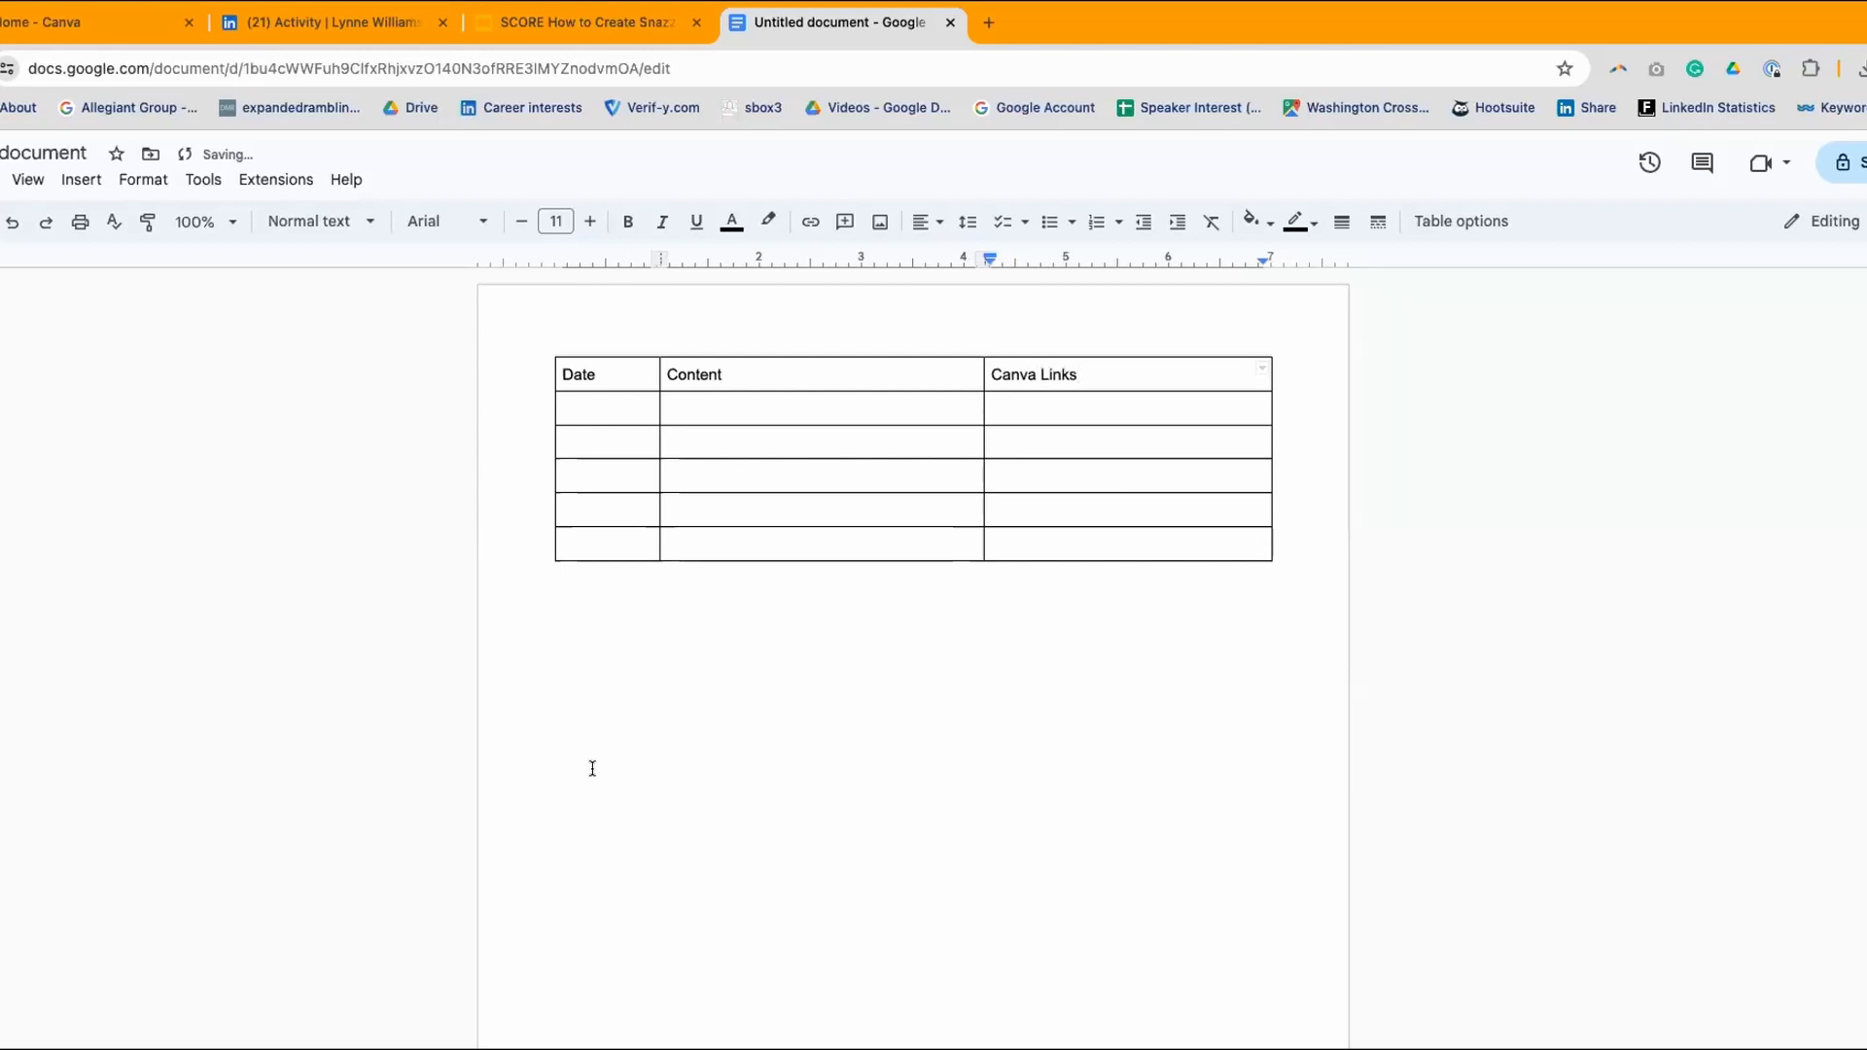
click(592, 768)
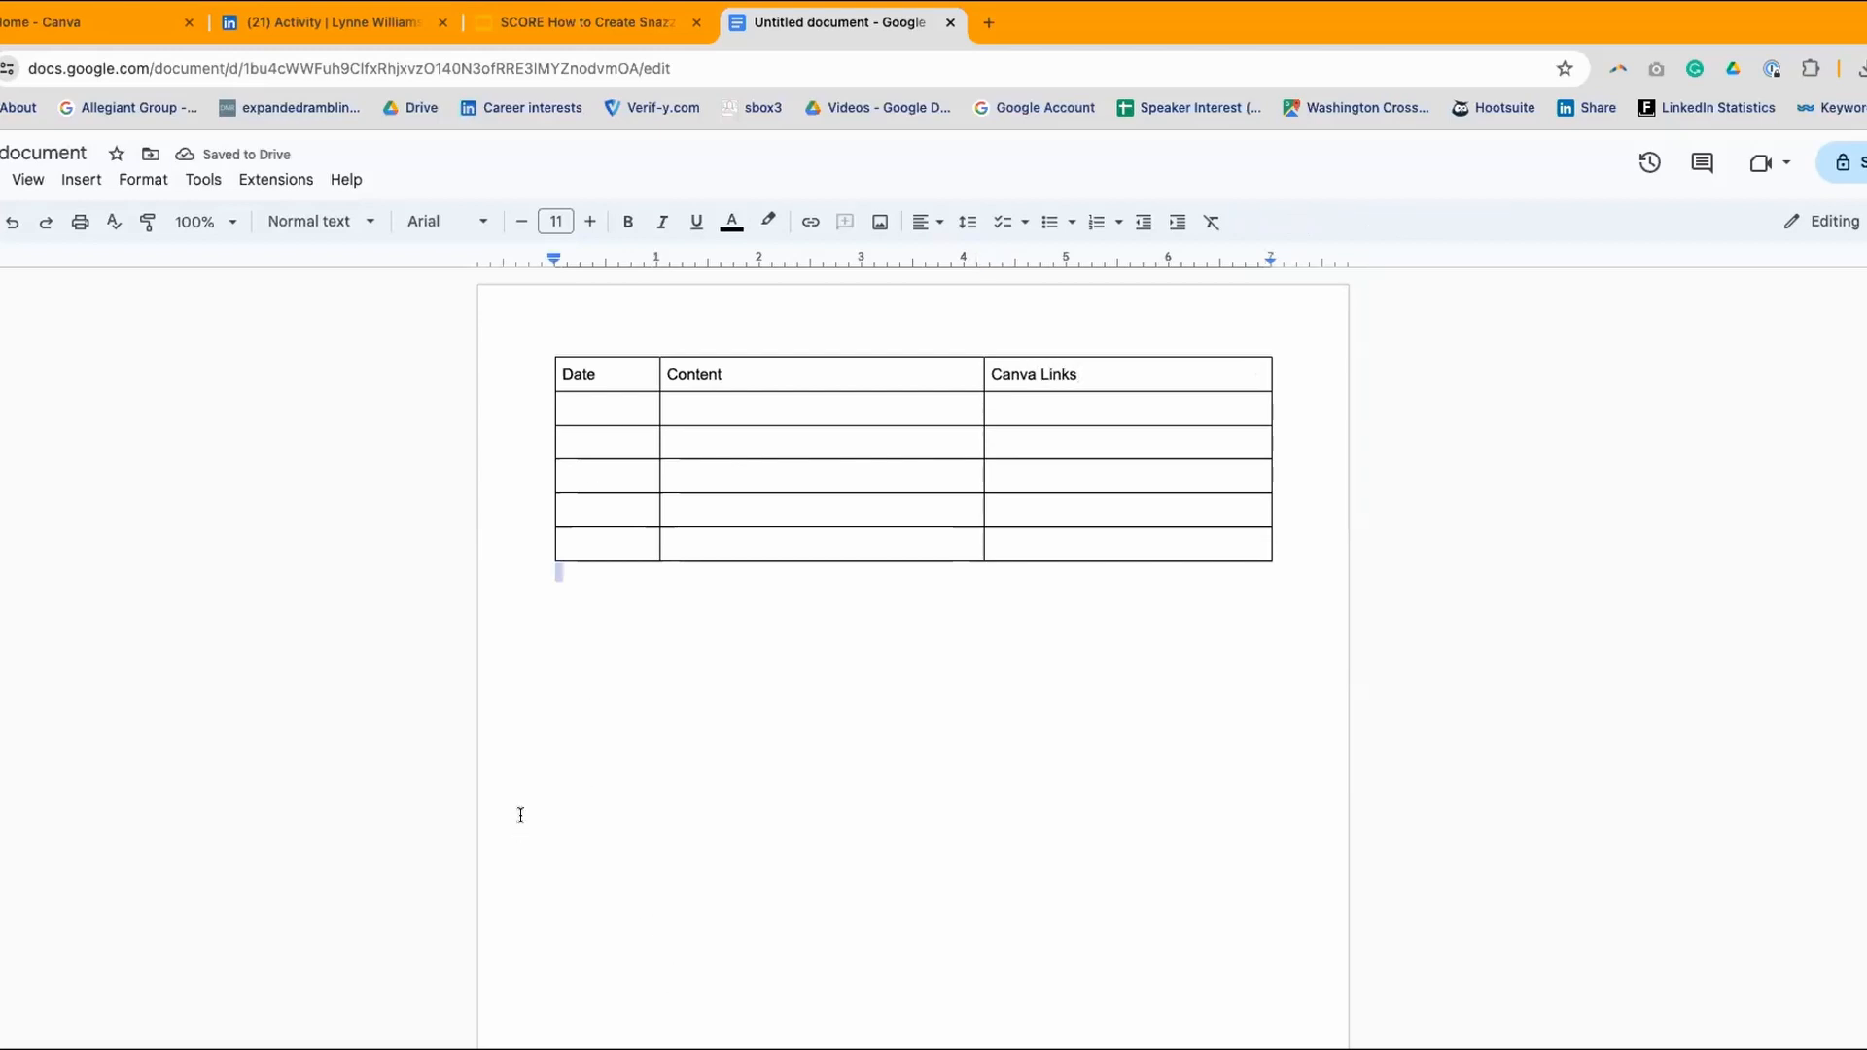